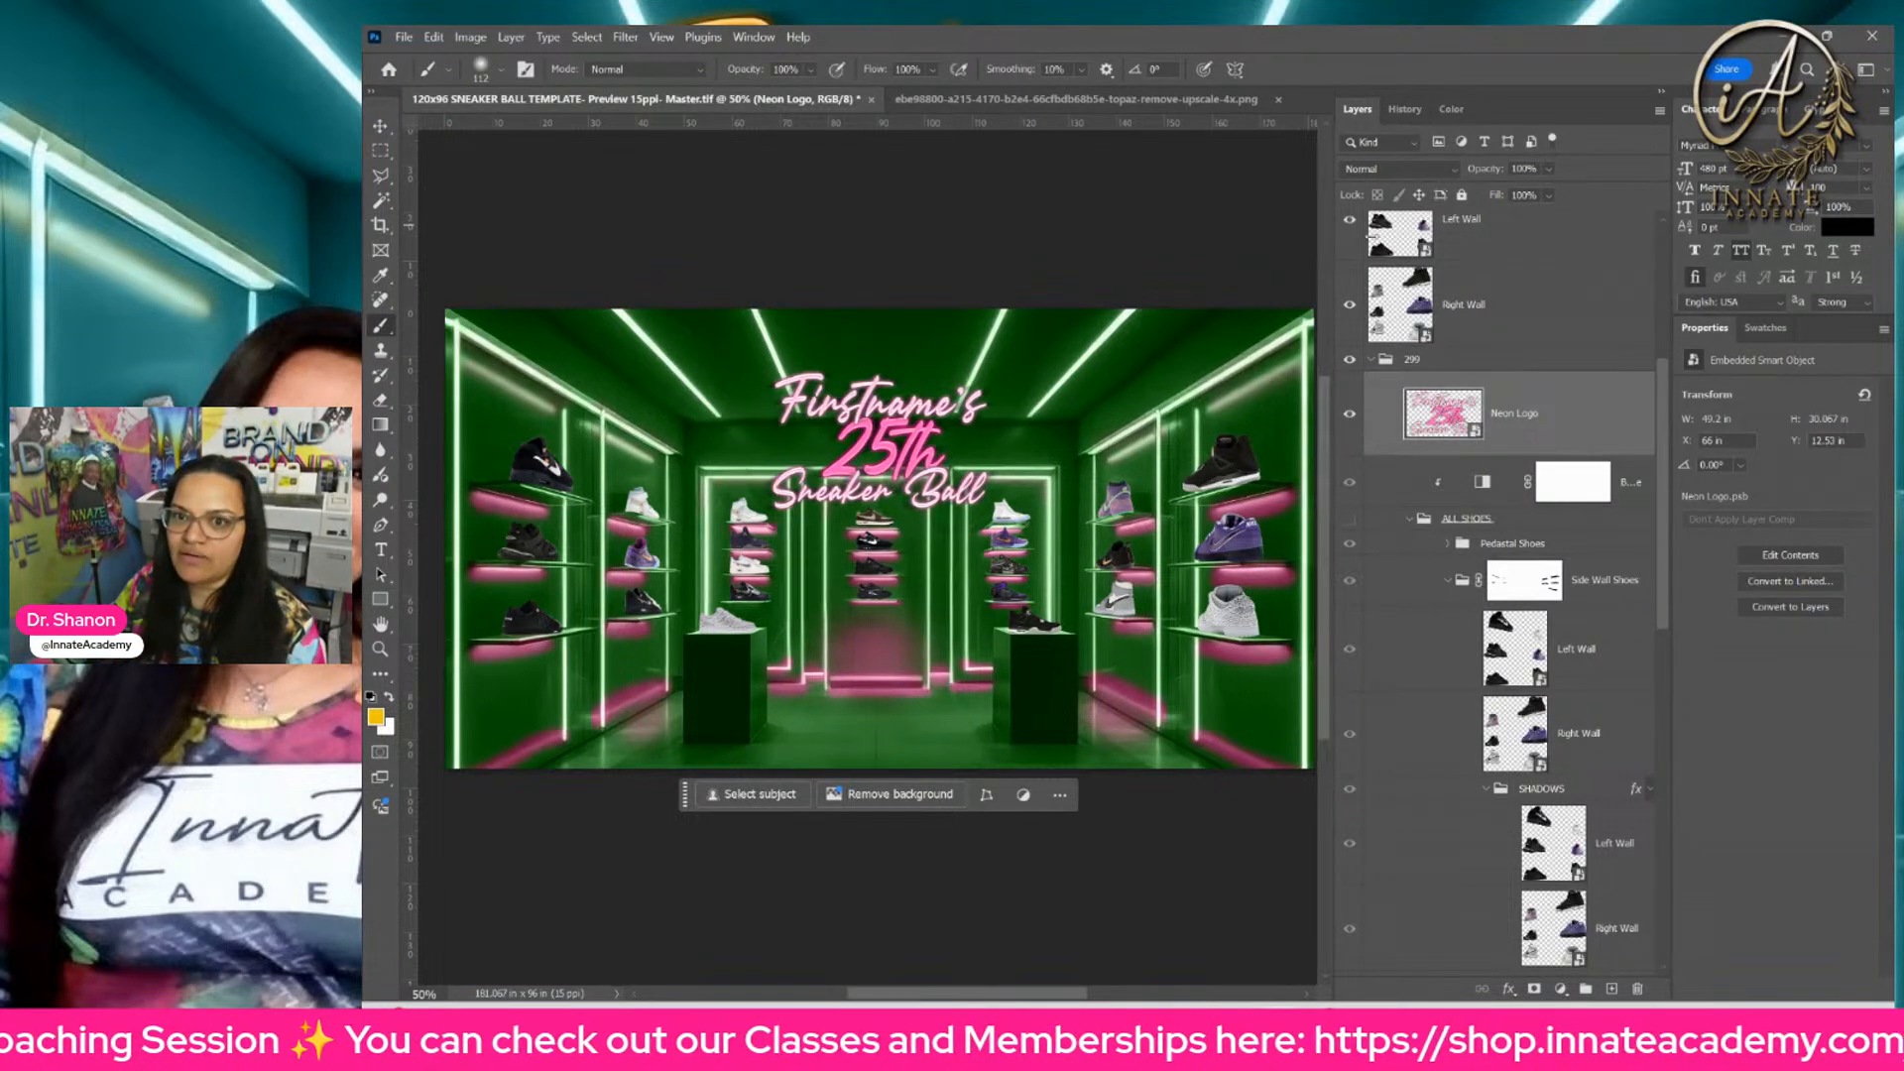
# Step: Hide the color fill, levels and black-and-white layers in the Color 1 Glow group to restore the room's original purple lighting
pyautogui.moveTo(1330, 234); pyautogui.dragTo(1381, 240)
pyautogui.scroll(-5, 1537, 447)
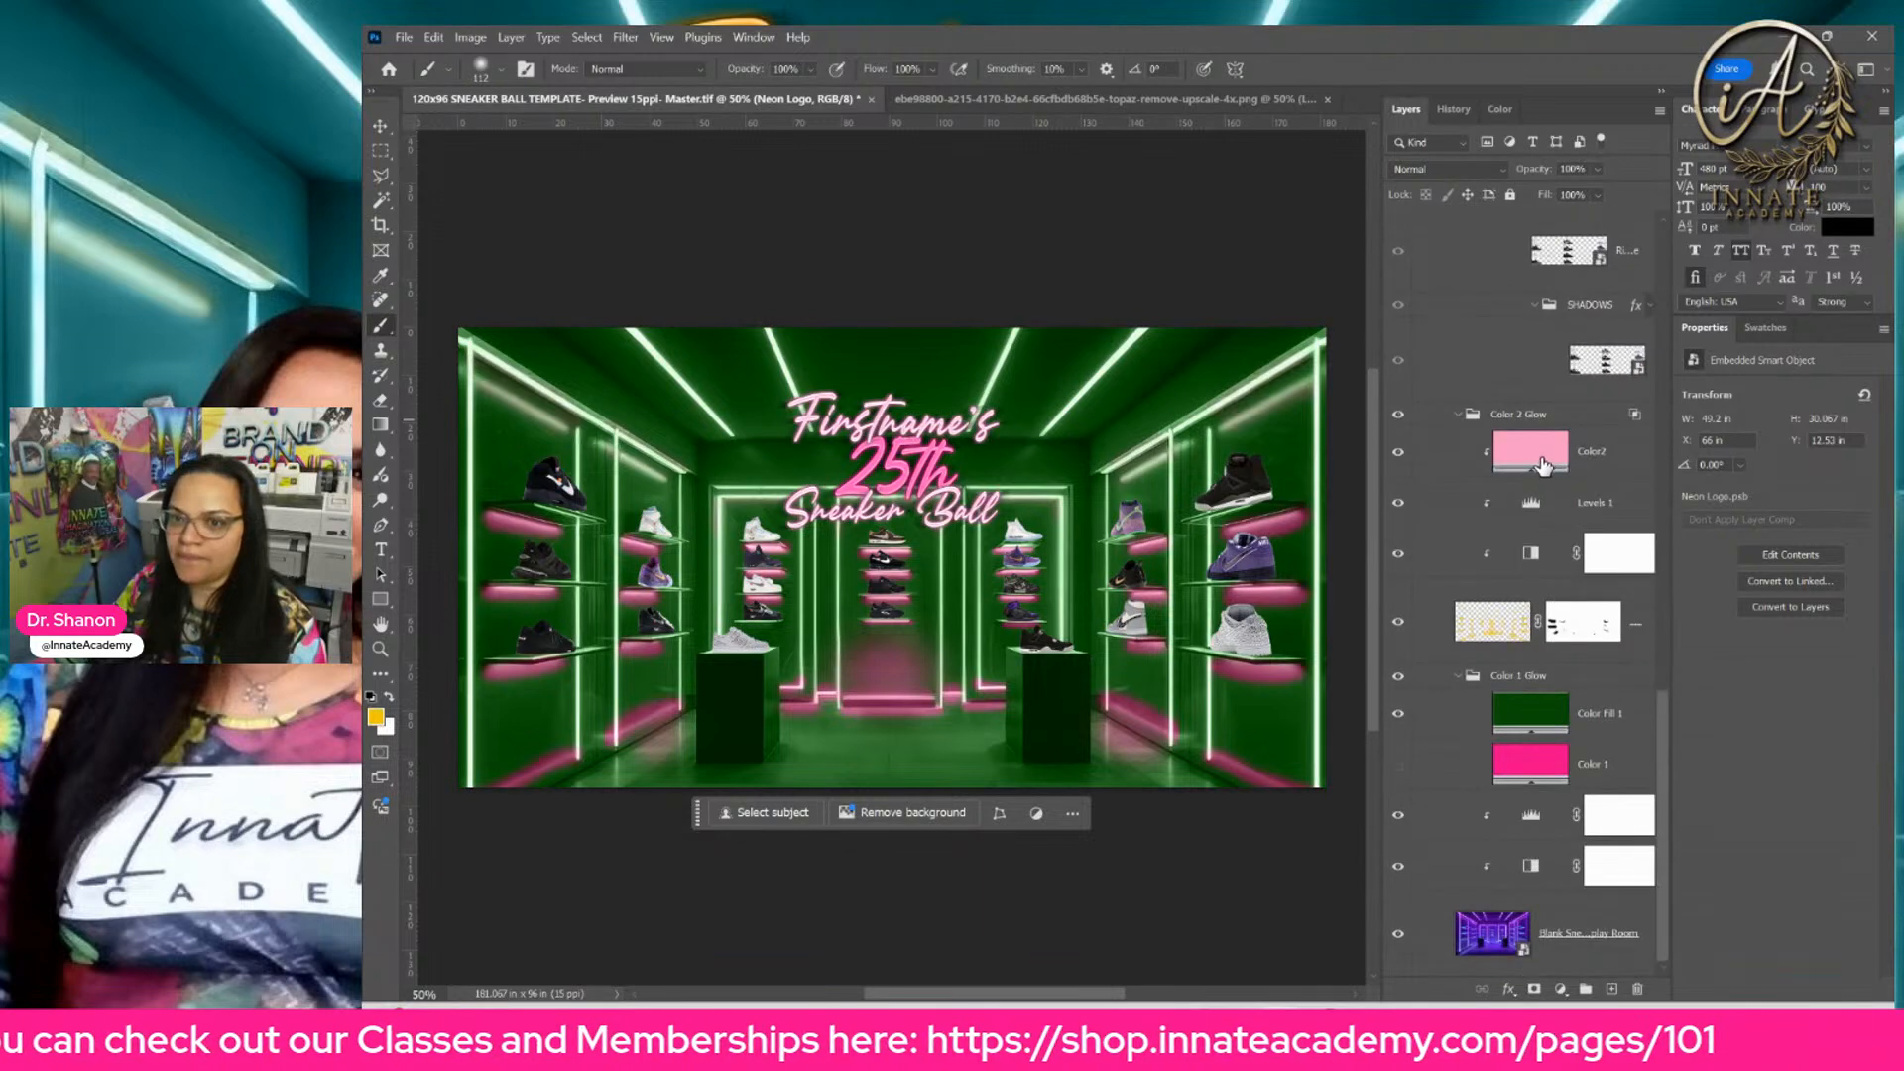
pyautogui.click(1397, 715)
pyautogui.click(1397, 814)
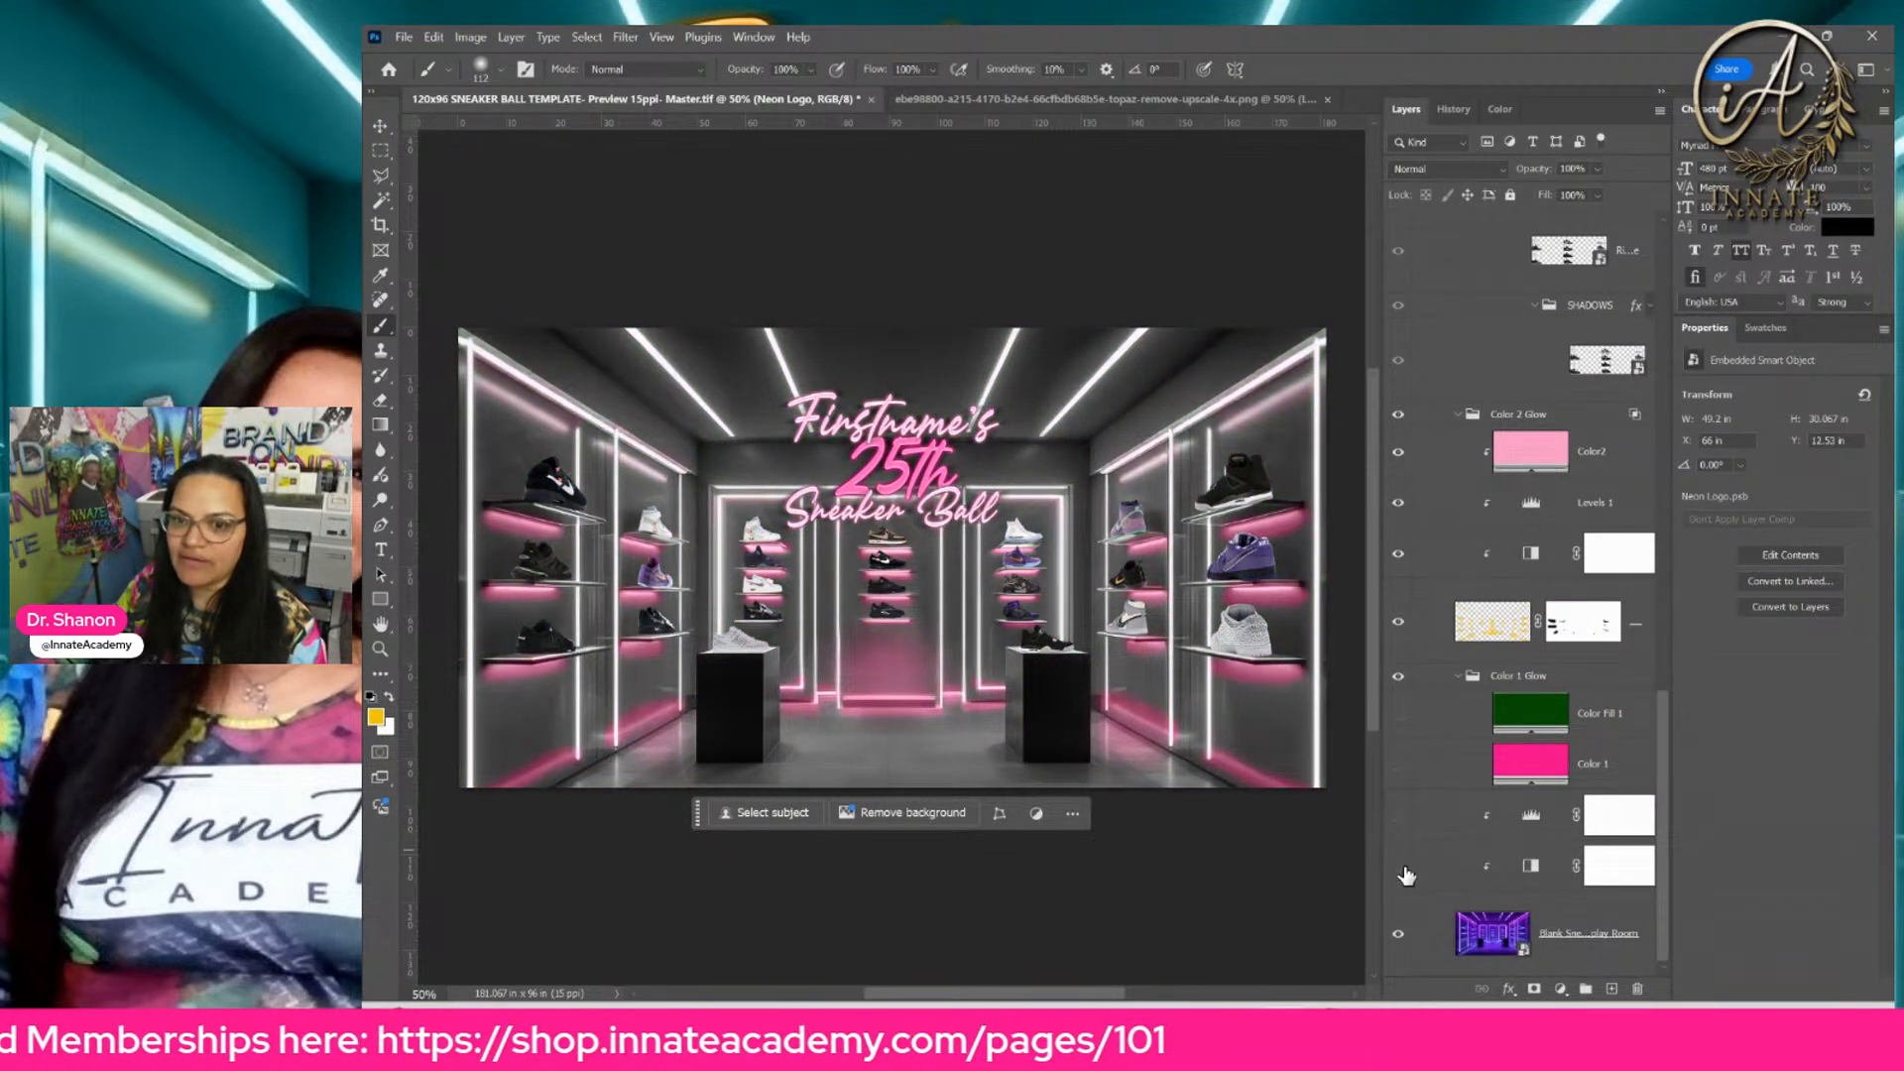
pyautogui.click(1397, 866)
# Step: Hide the yellow painted shelf glow in the Color 2 Glow group to bring back the original blue shelf light
pyautogui.scroll(5, 1464, 828)
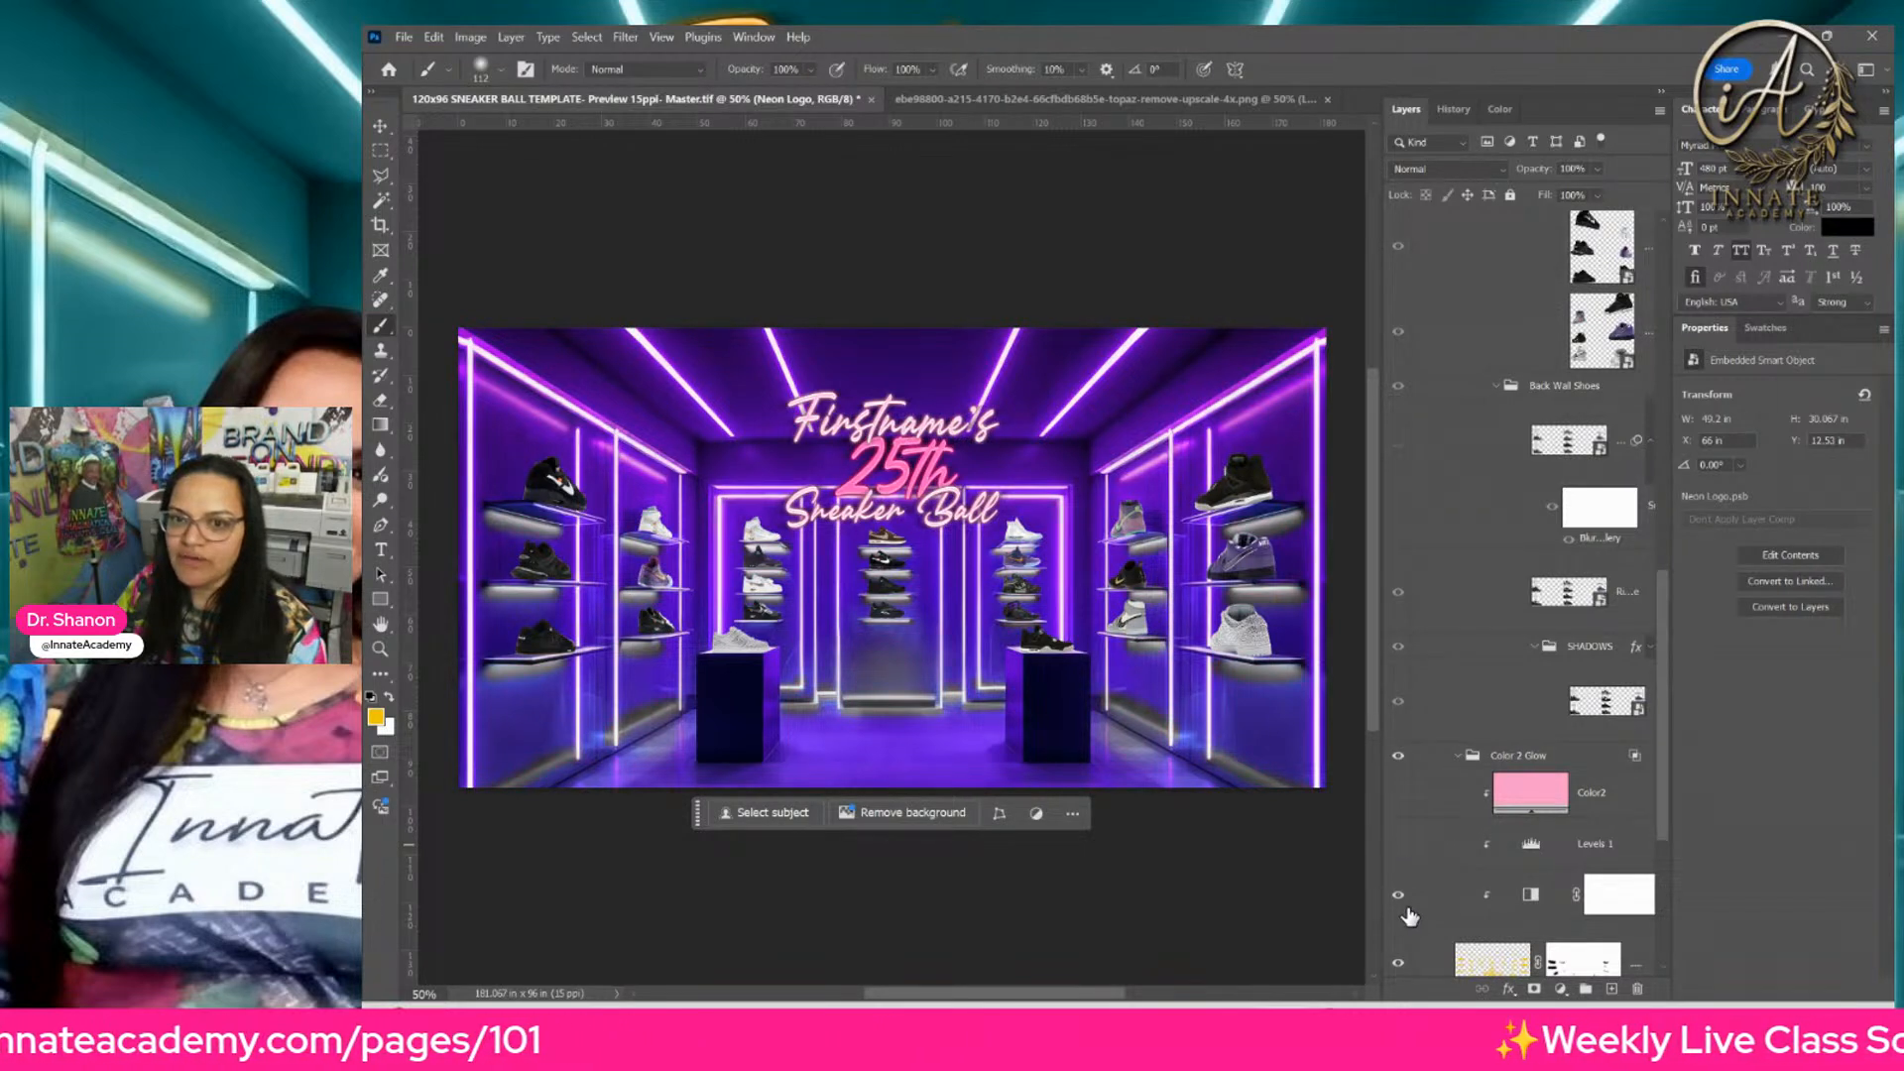
pyautogui.scroll(-5, 1401, 906)
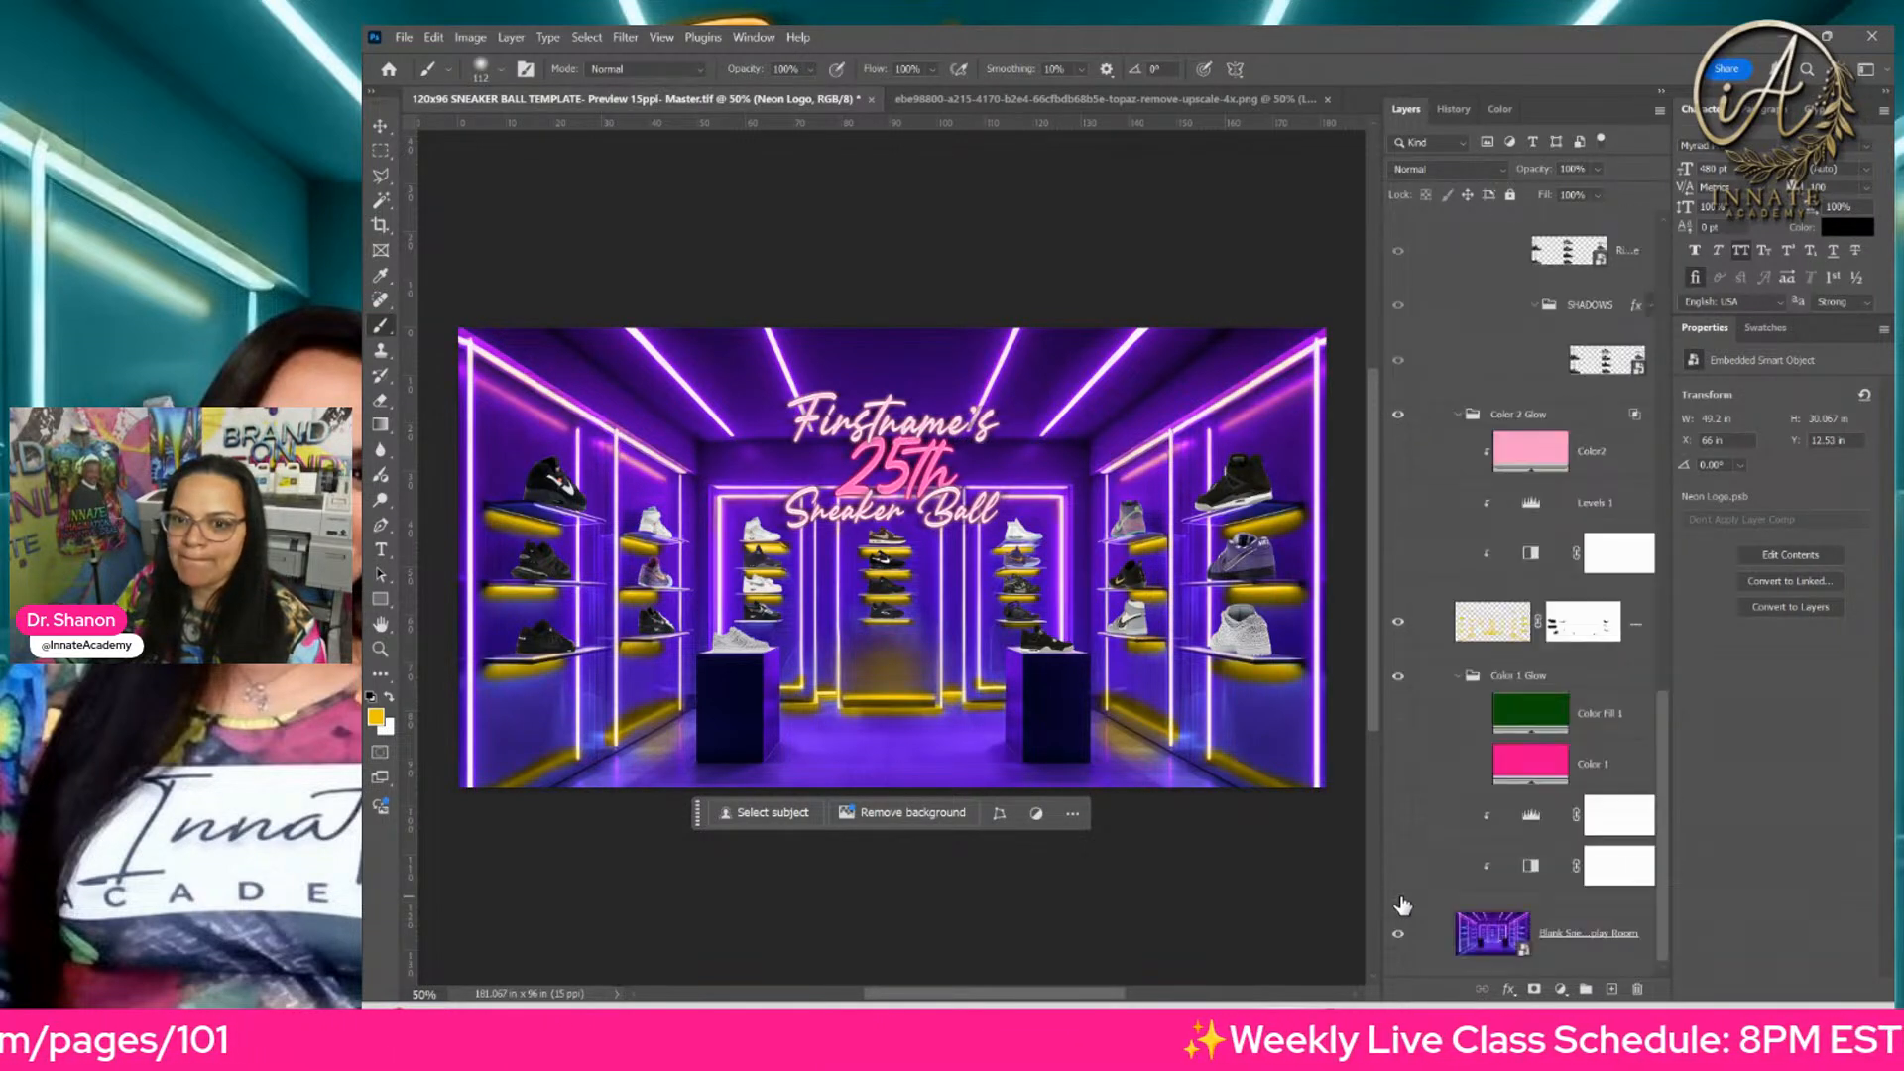
pyautogui.click(1398, 504)
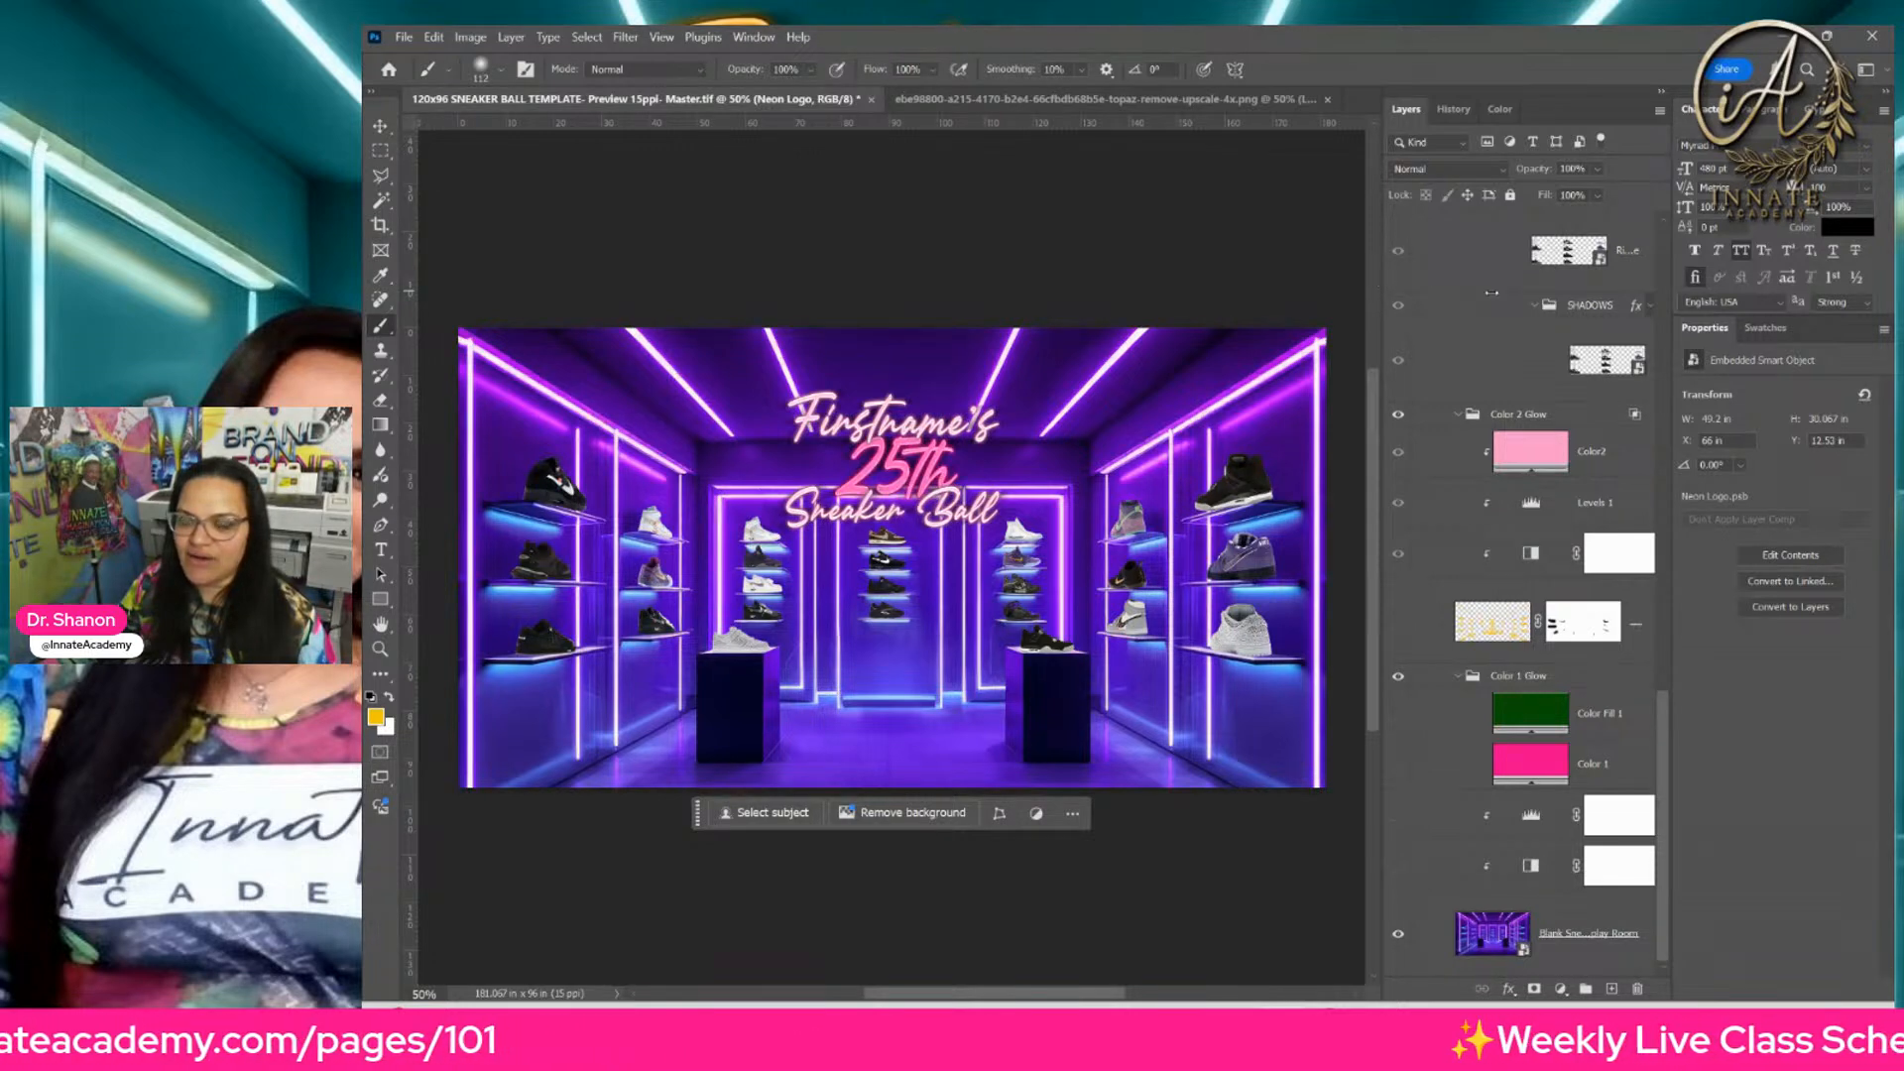
# Step: Select the Left Wall sneaker layer directly from the canvas with the Move tool
pyautogui.moveTo(1492, 292); pyautogui.dragTo(1533, 301)
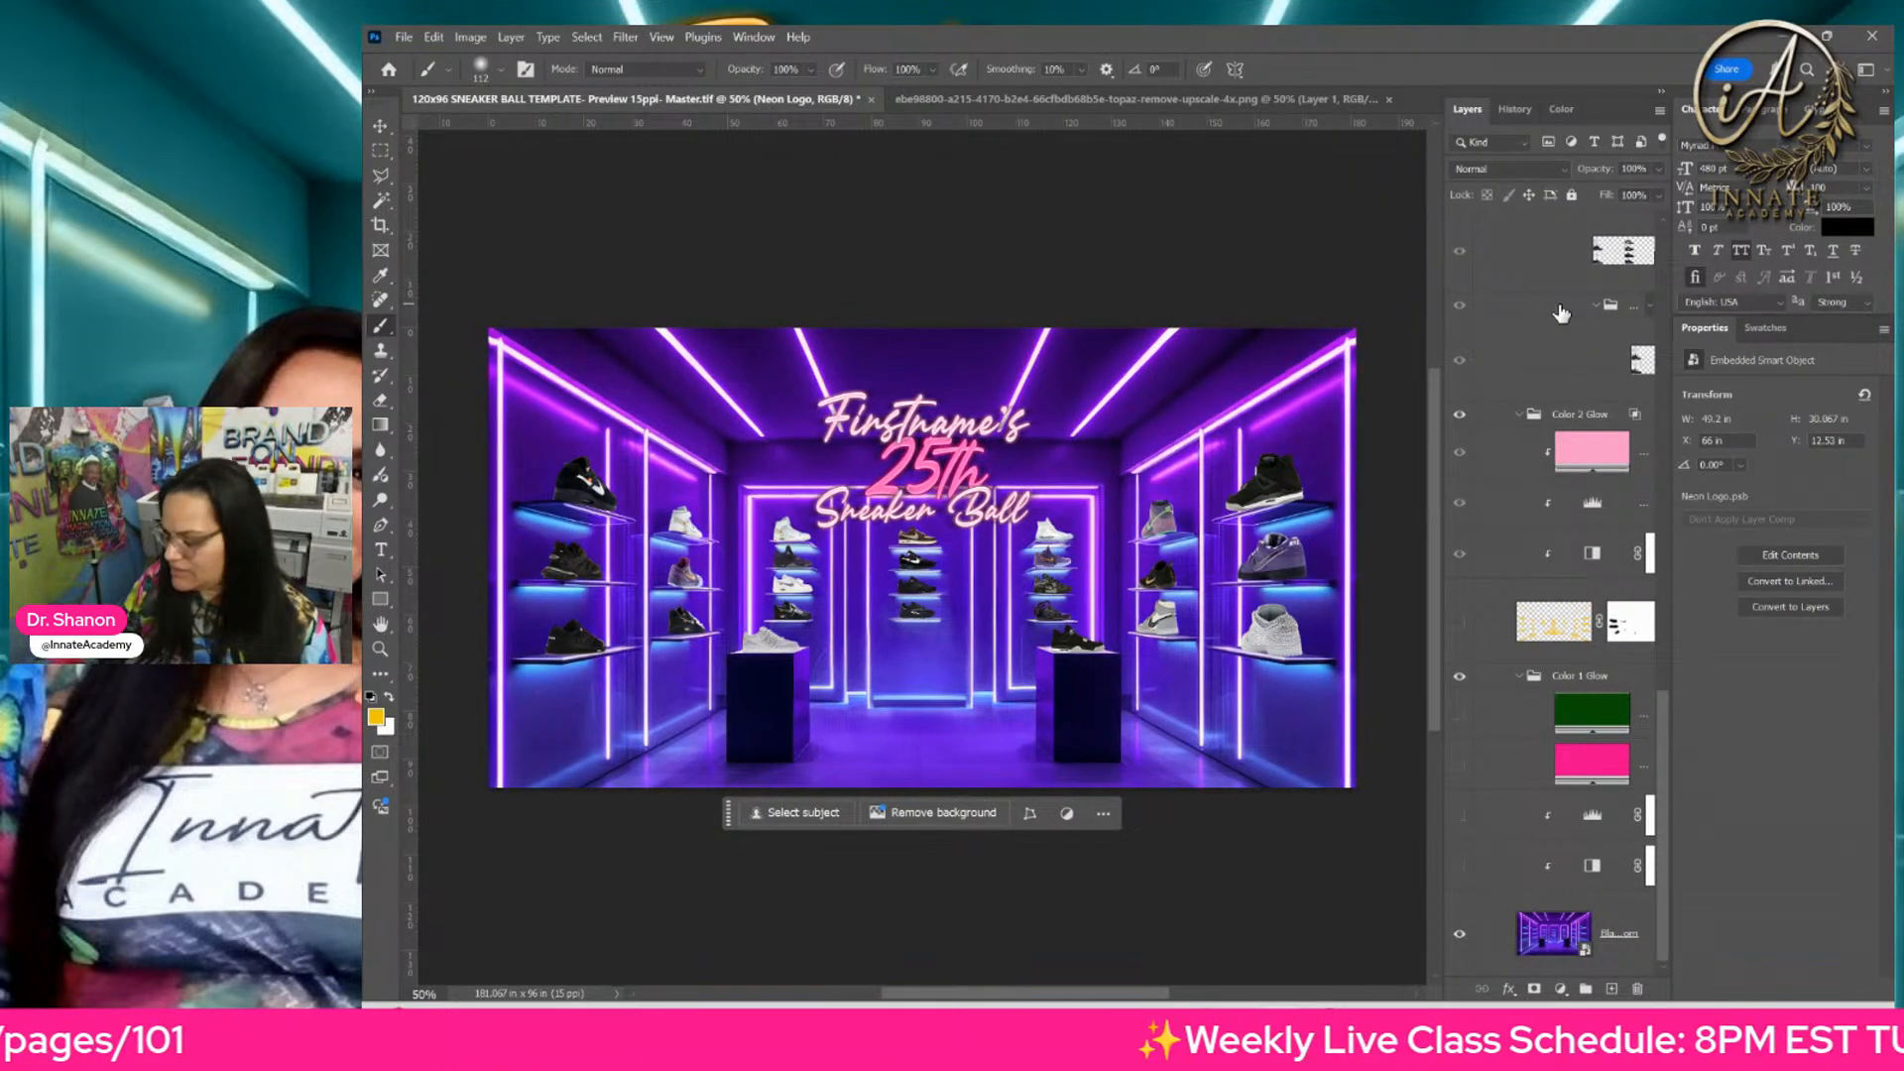
pyautogui.hotkey('ctrl', '+')
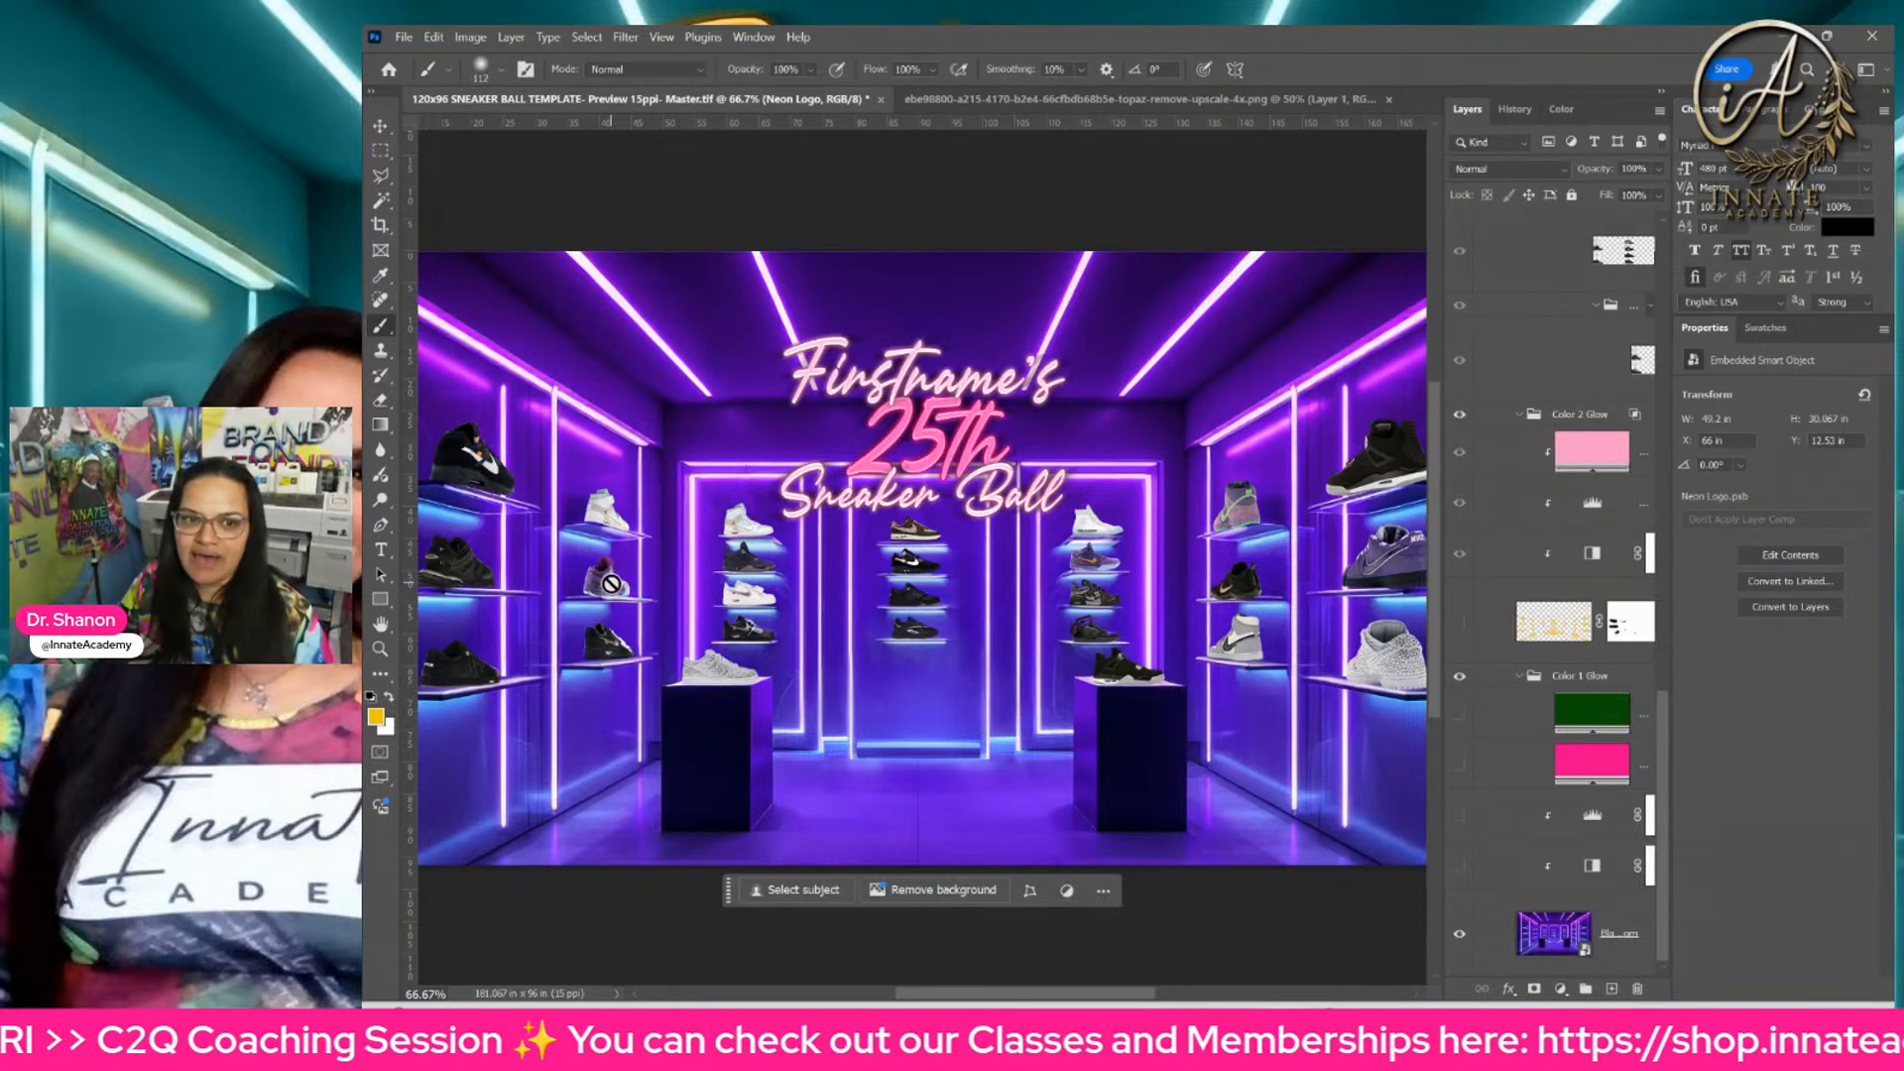
pyautogui.click(380, 127)
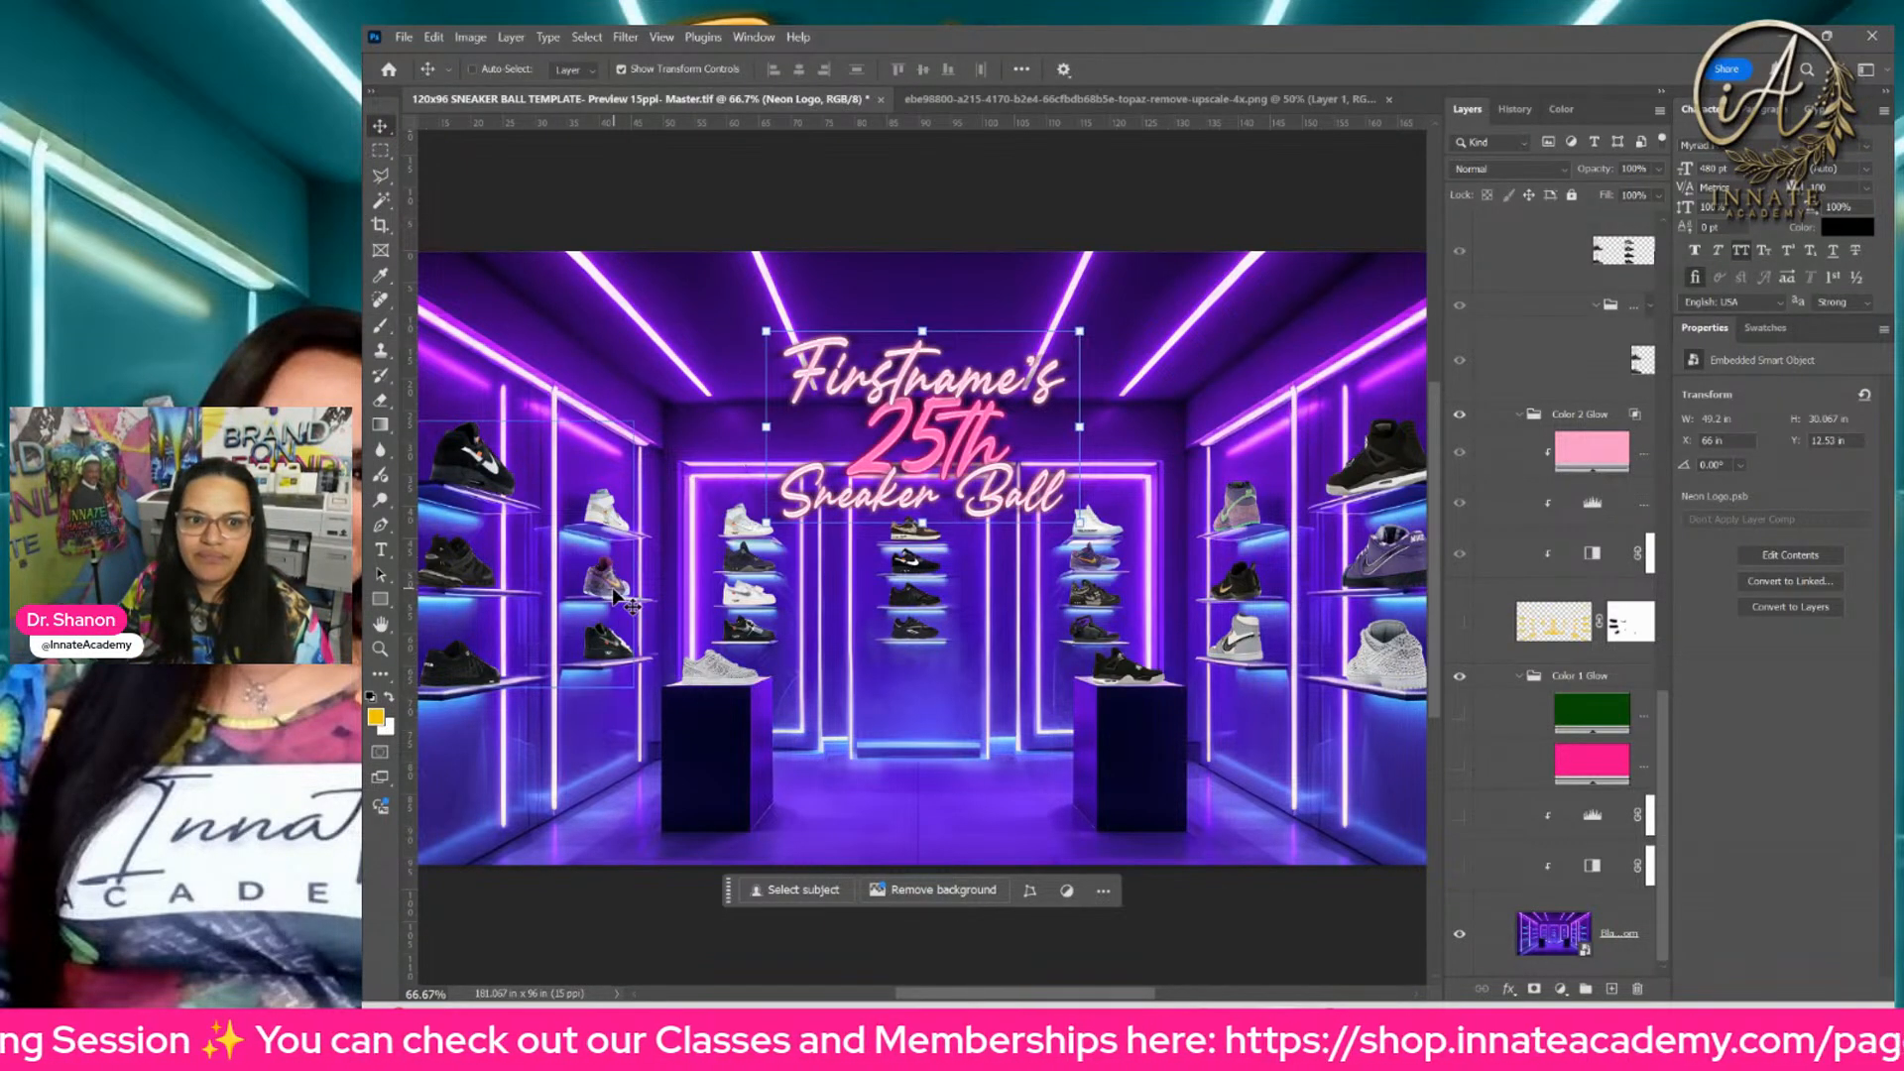
pyautogui.rightClick(617, 592)
pyautogui.click(661, 634)
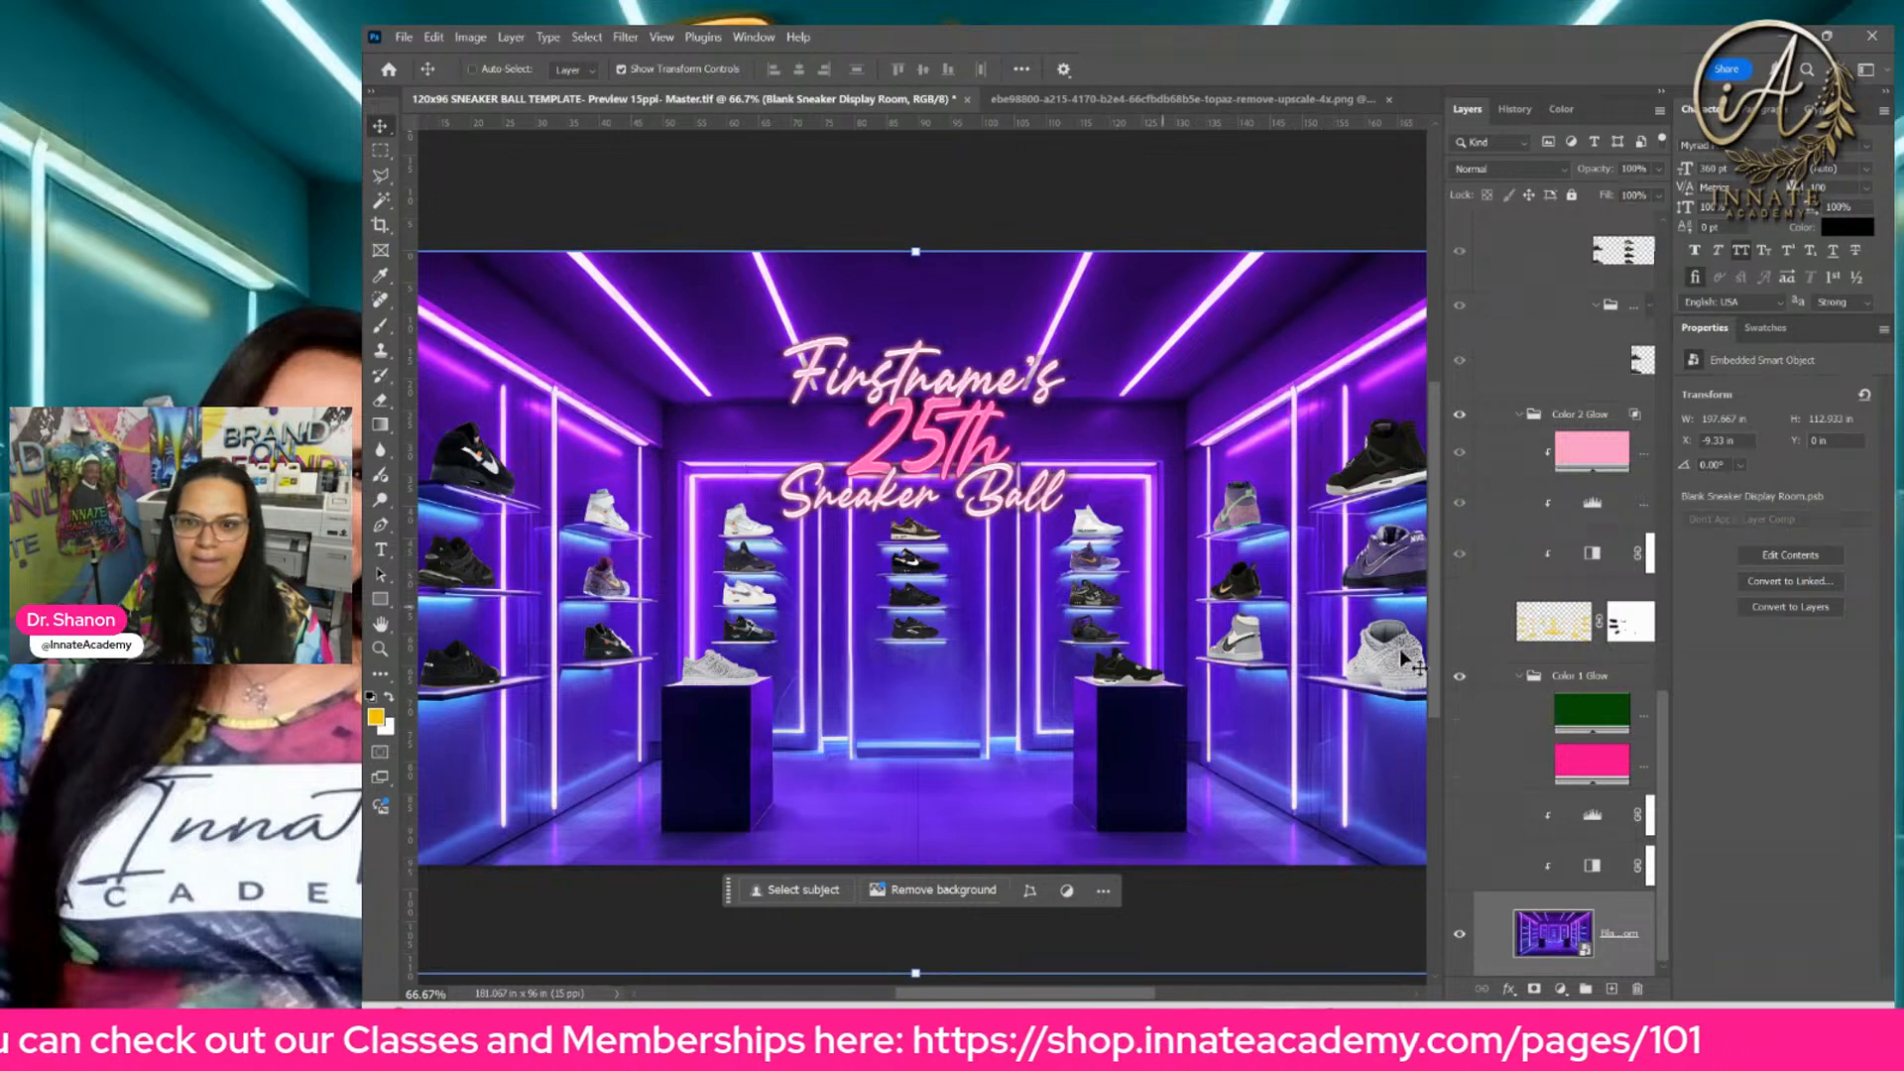
pyautogui.rightClick(614, 519)
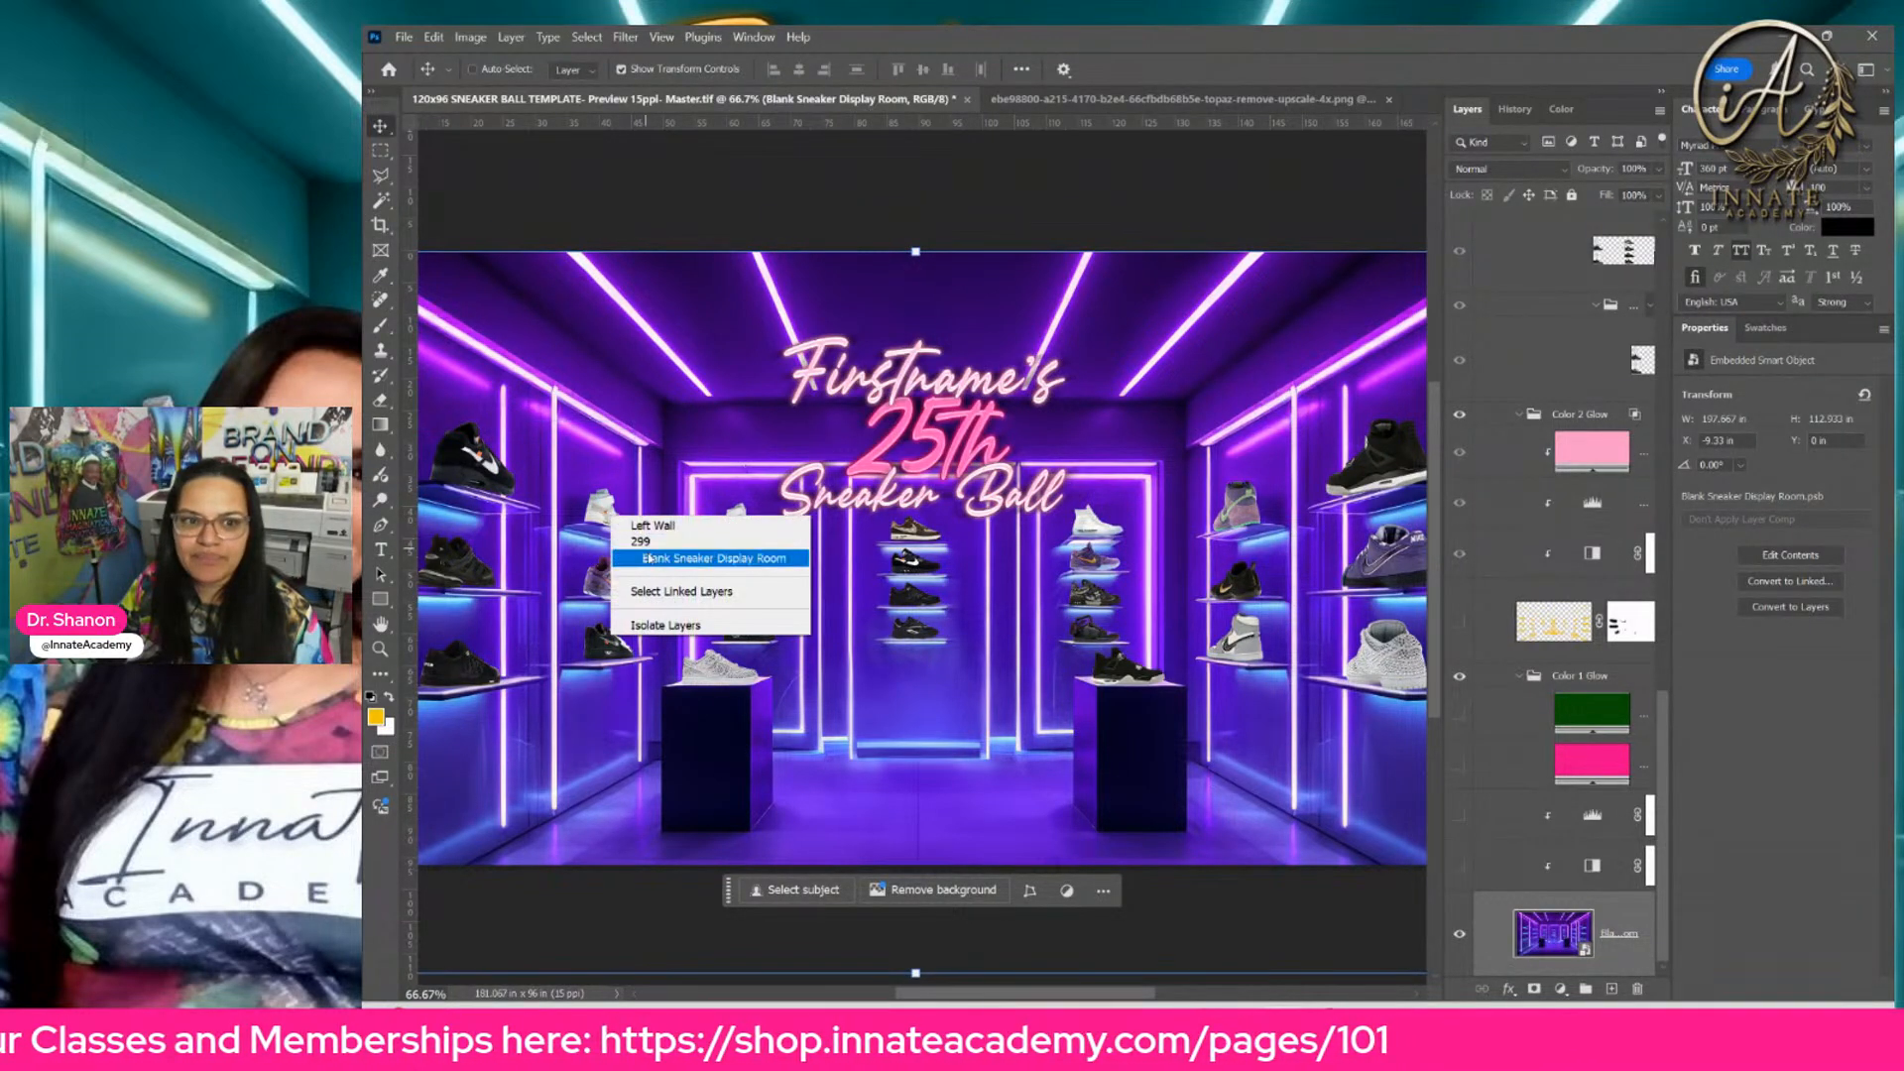
pyautogui.click(653, 526)
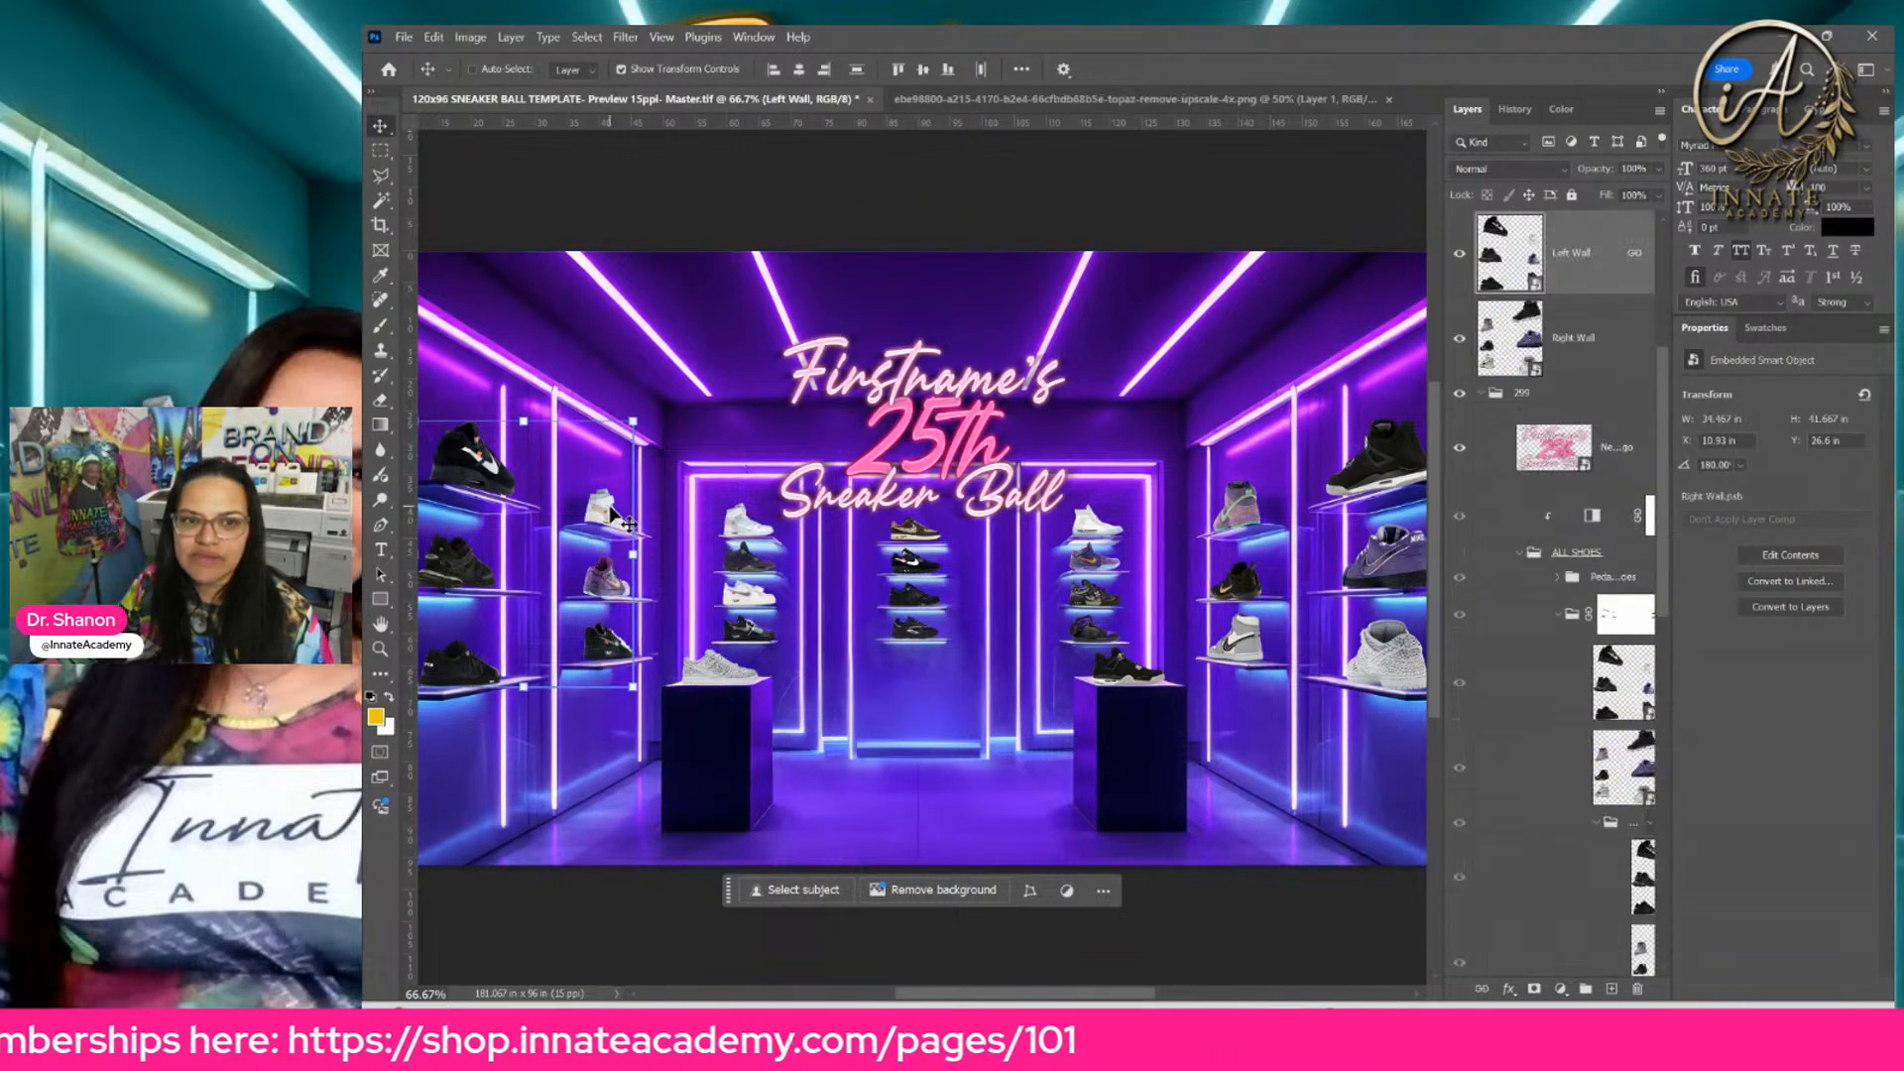
# Step: Examine the sneakers on the side walls, back wall shelves and pedestal up close, at up to 200% zoom
pyautogui.moveTo(601, 542); pyautogui.dragTo(781, 546)
pyautogui.hscroll(5, 778, 533)
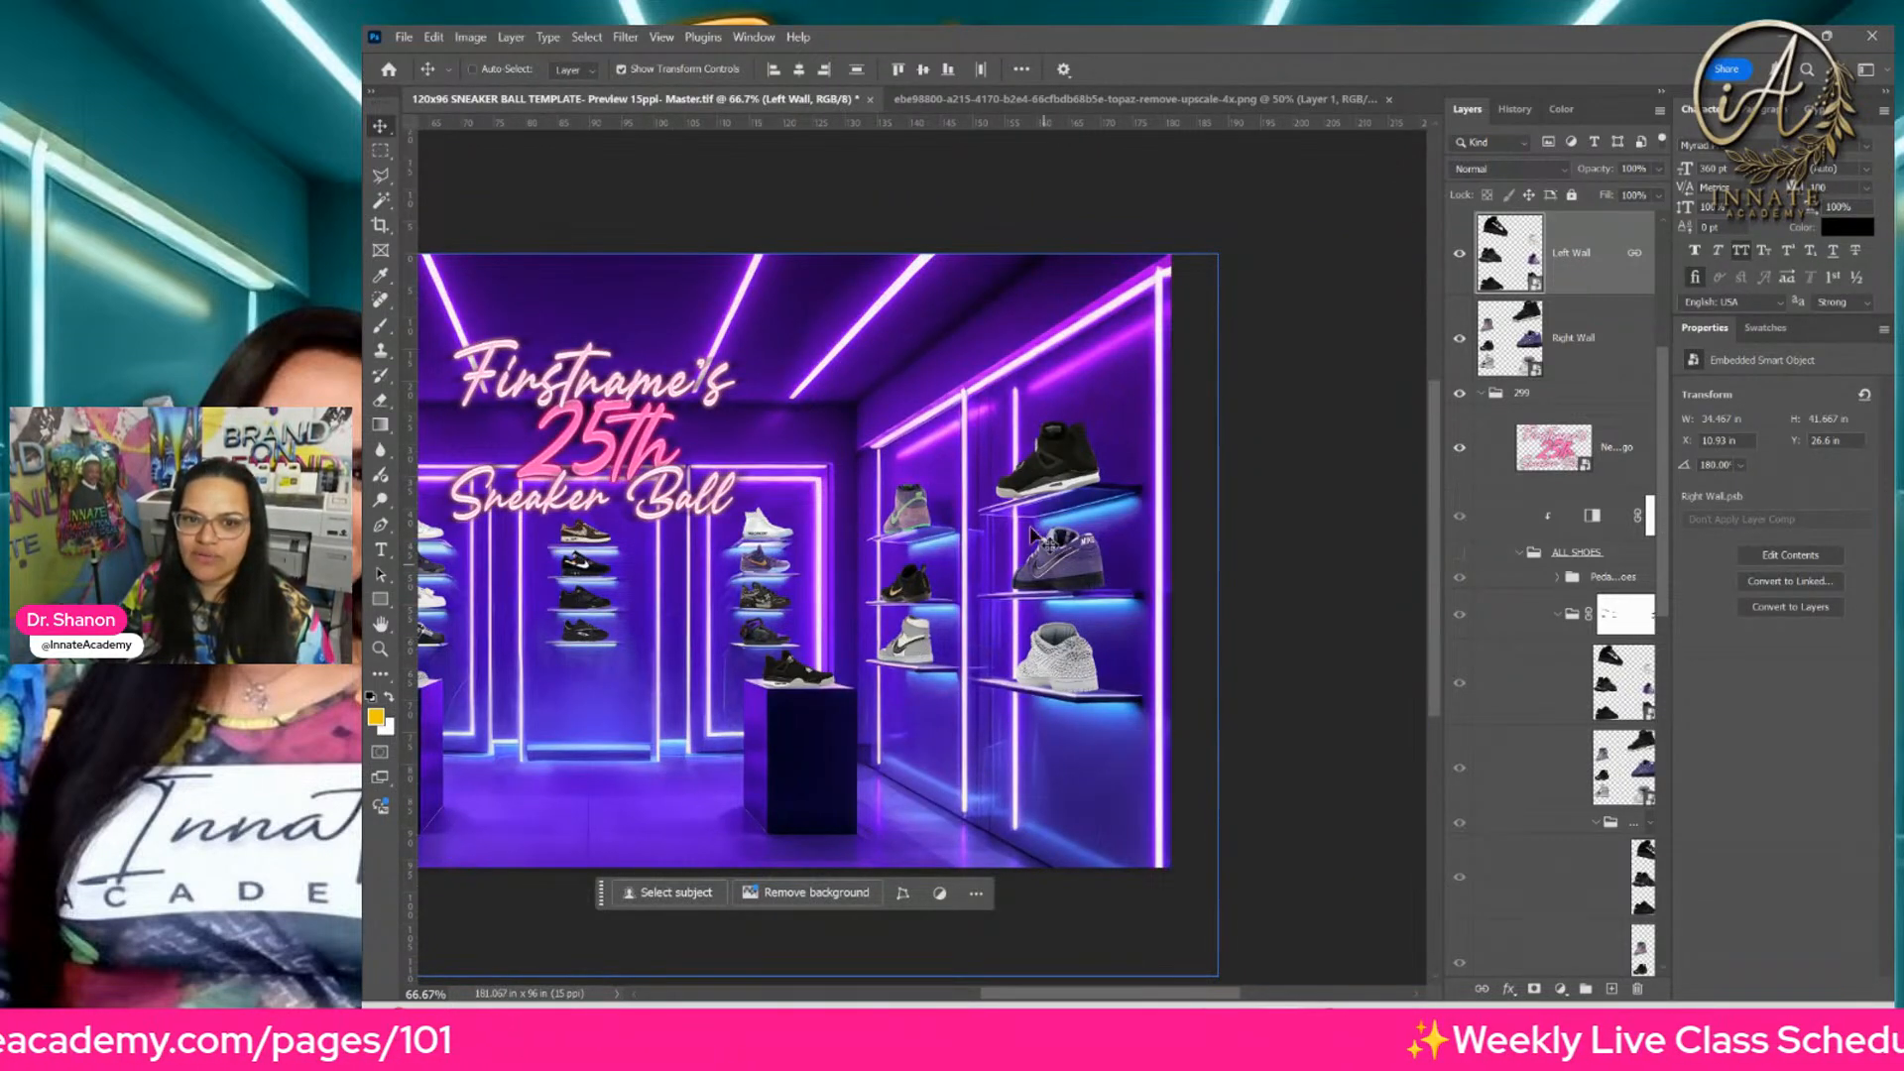
pyautogui.hscroll(-2, 896, 649)
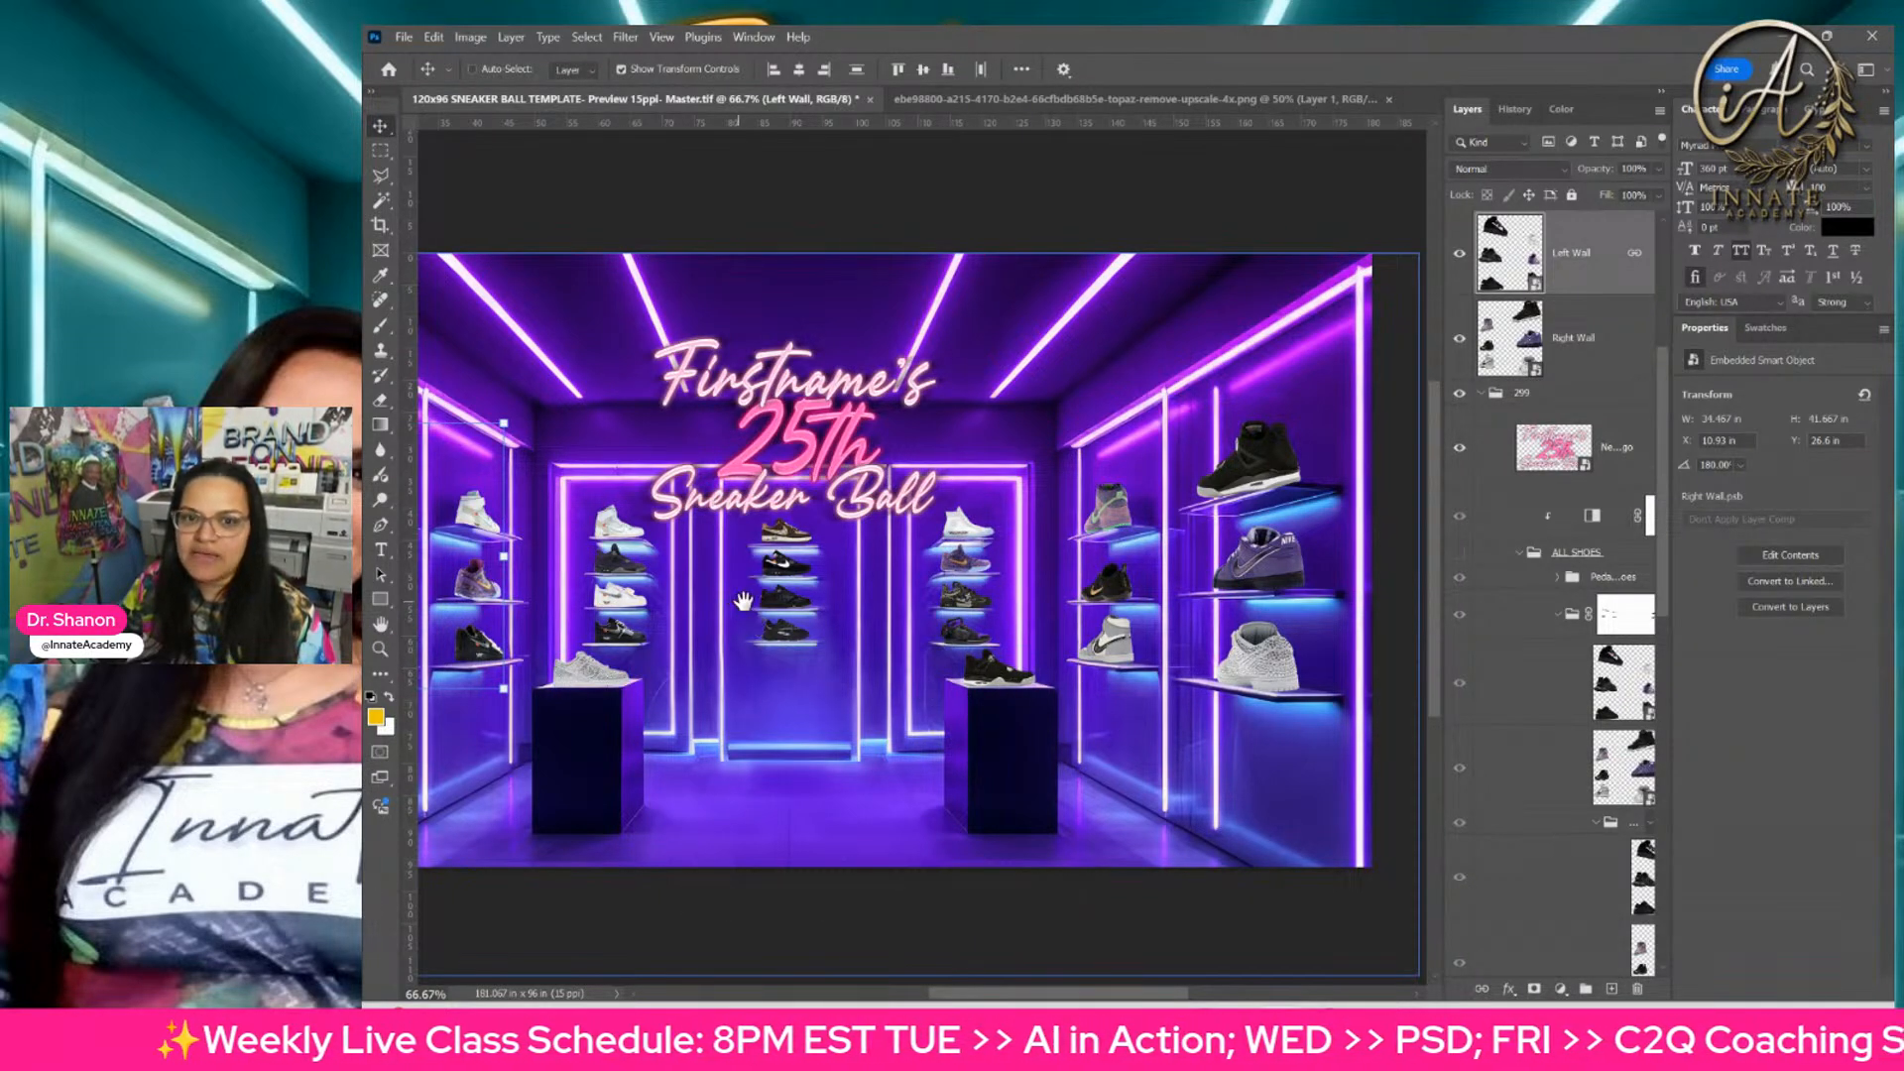
pyautogui.moveTo(742, 622); pyautogui.dragTo(837, 595)
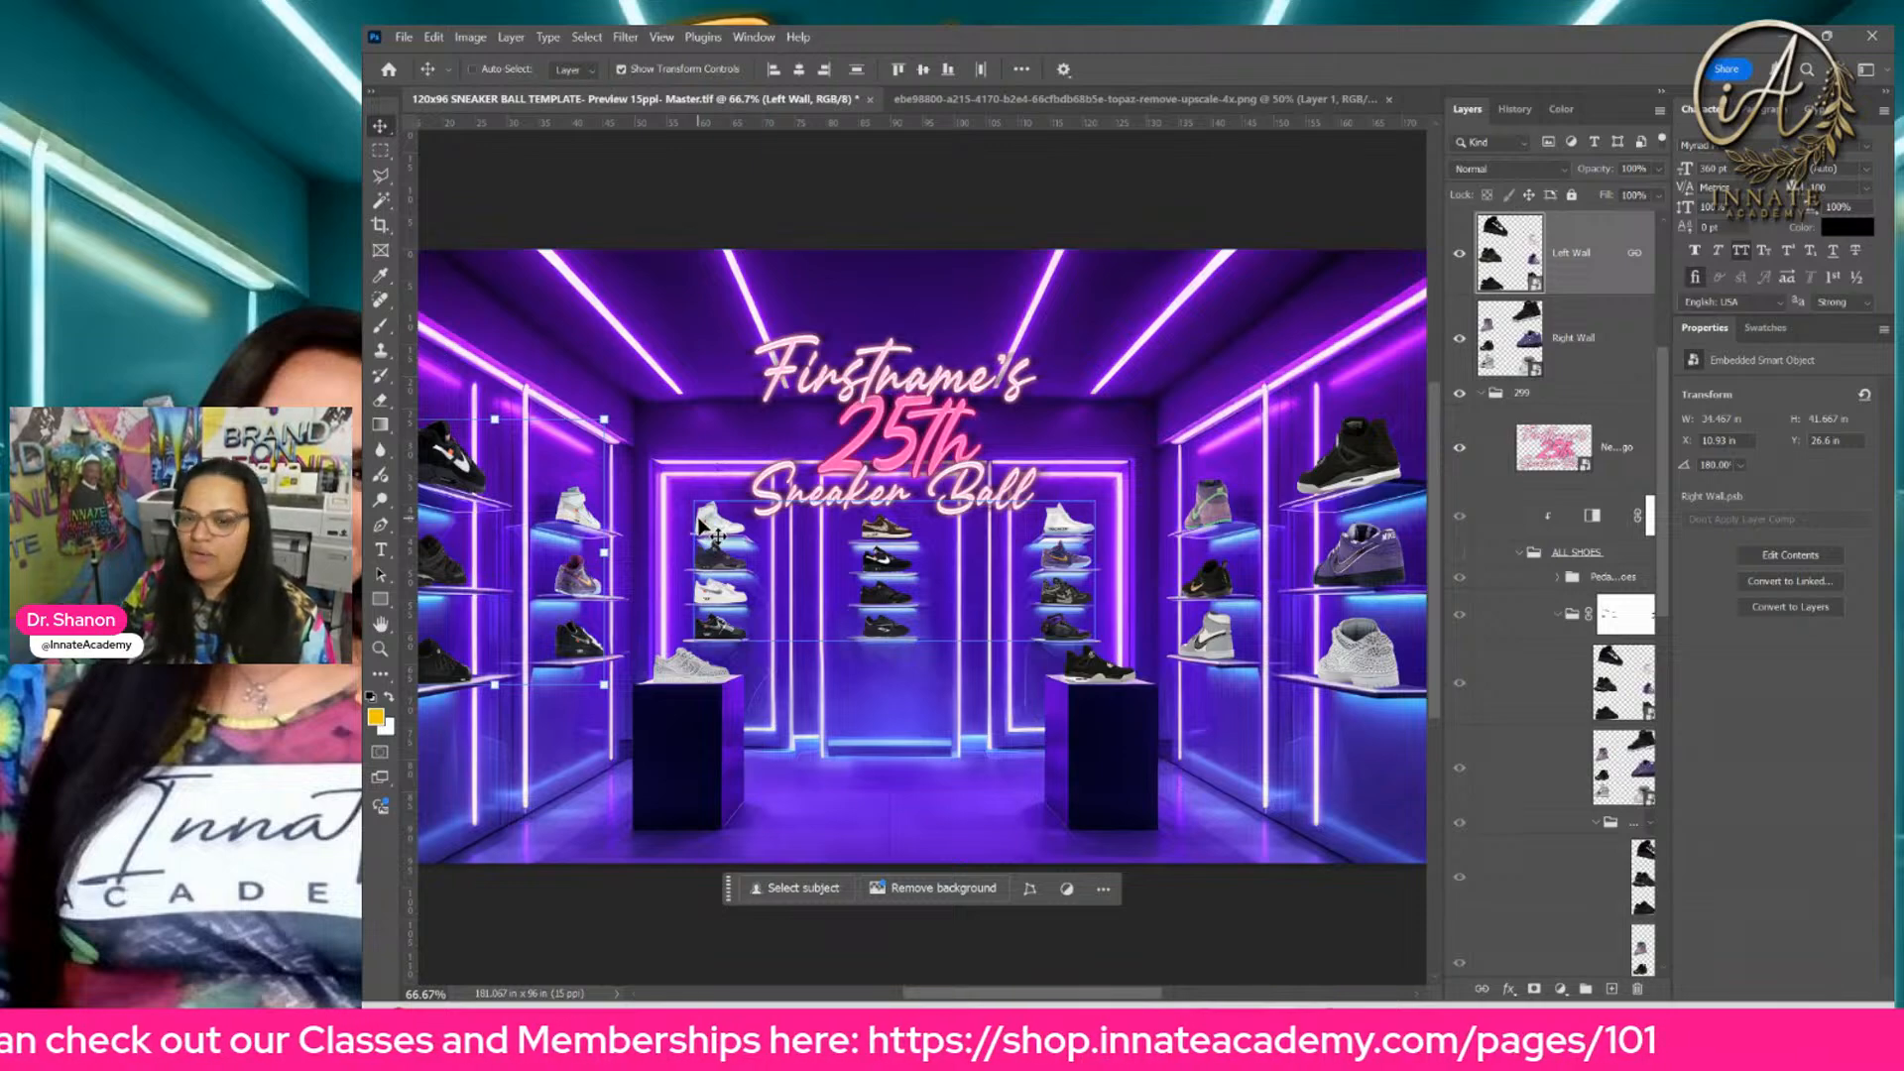
pyautogui.hotkey('ctrl', '1')
pyautogui.hotkey('ctrl', '+')
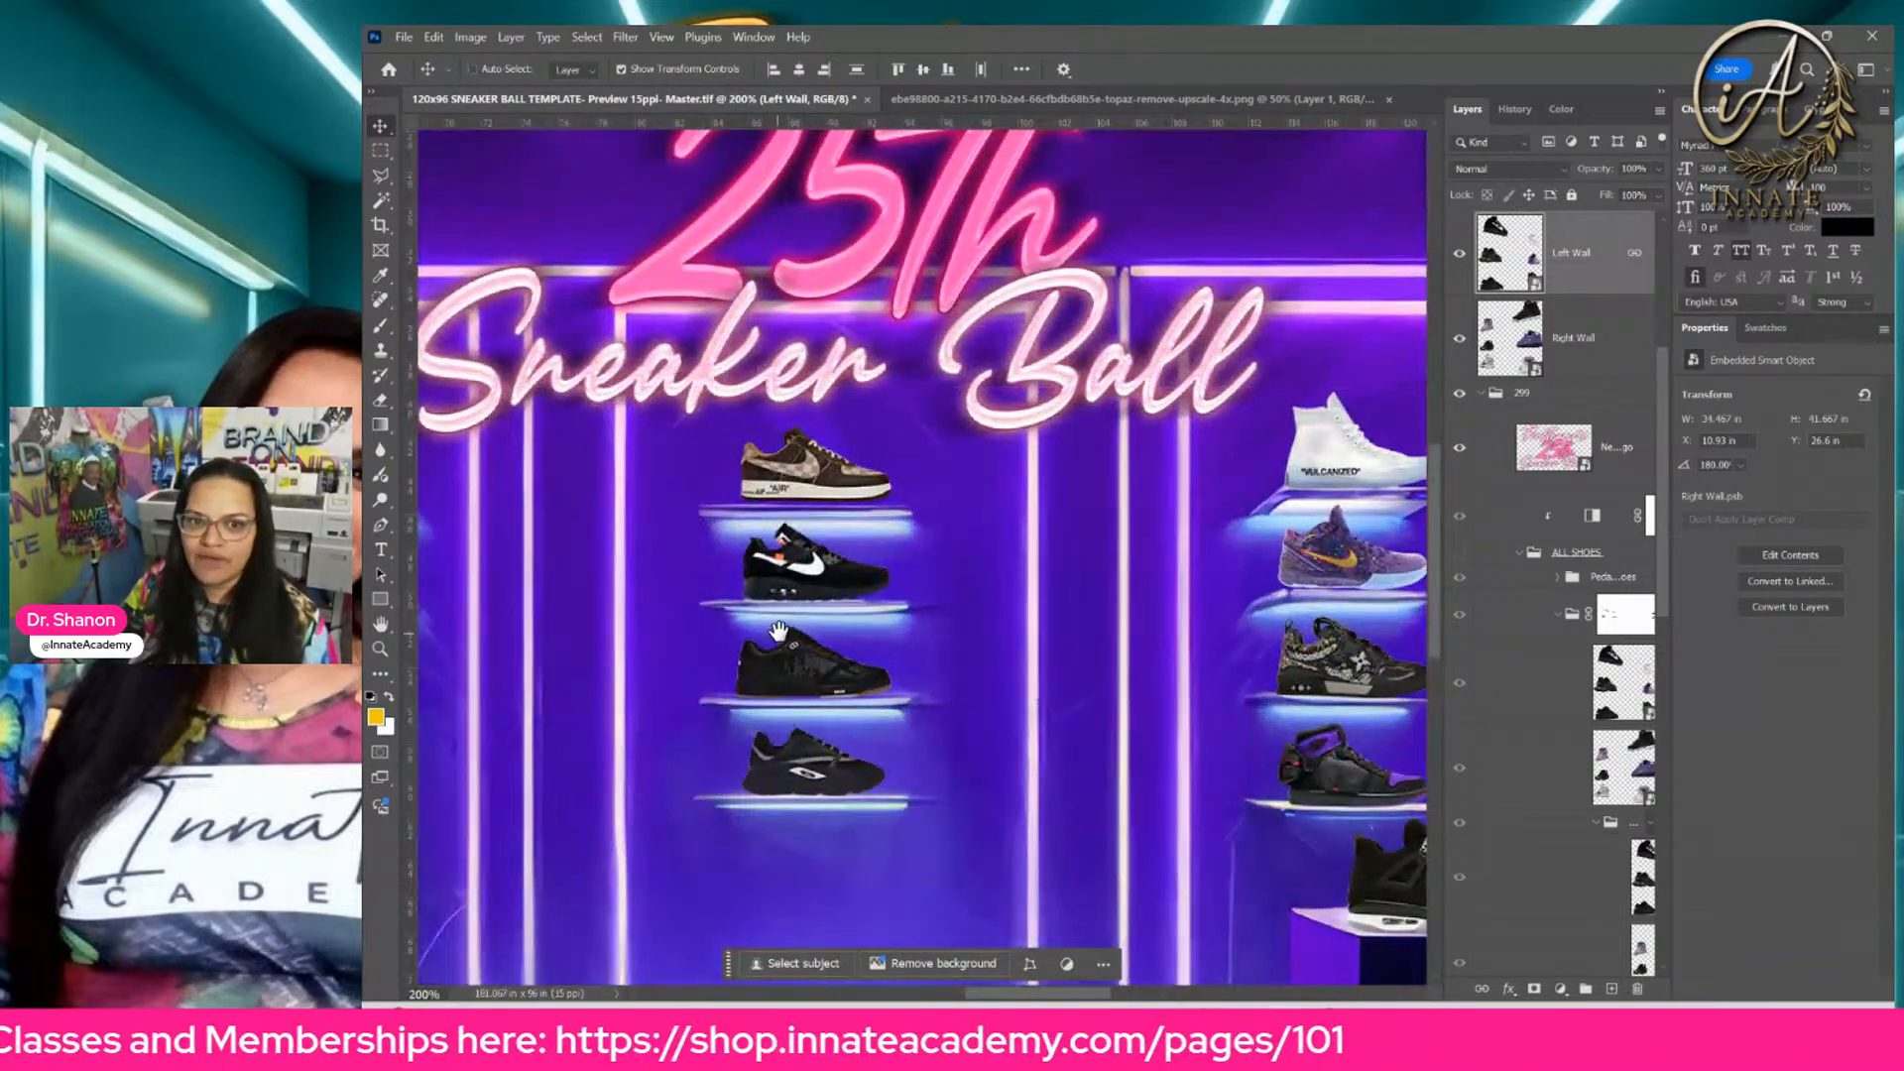
pyautogui.moveTo(796, 633); pyautogui.dragTo(665, 465)
pyautogui.moveTo(1016, 601); pyautogui.dragTo(867, 599)
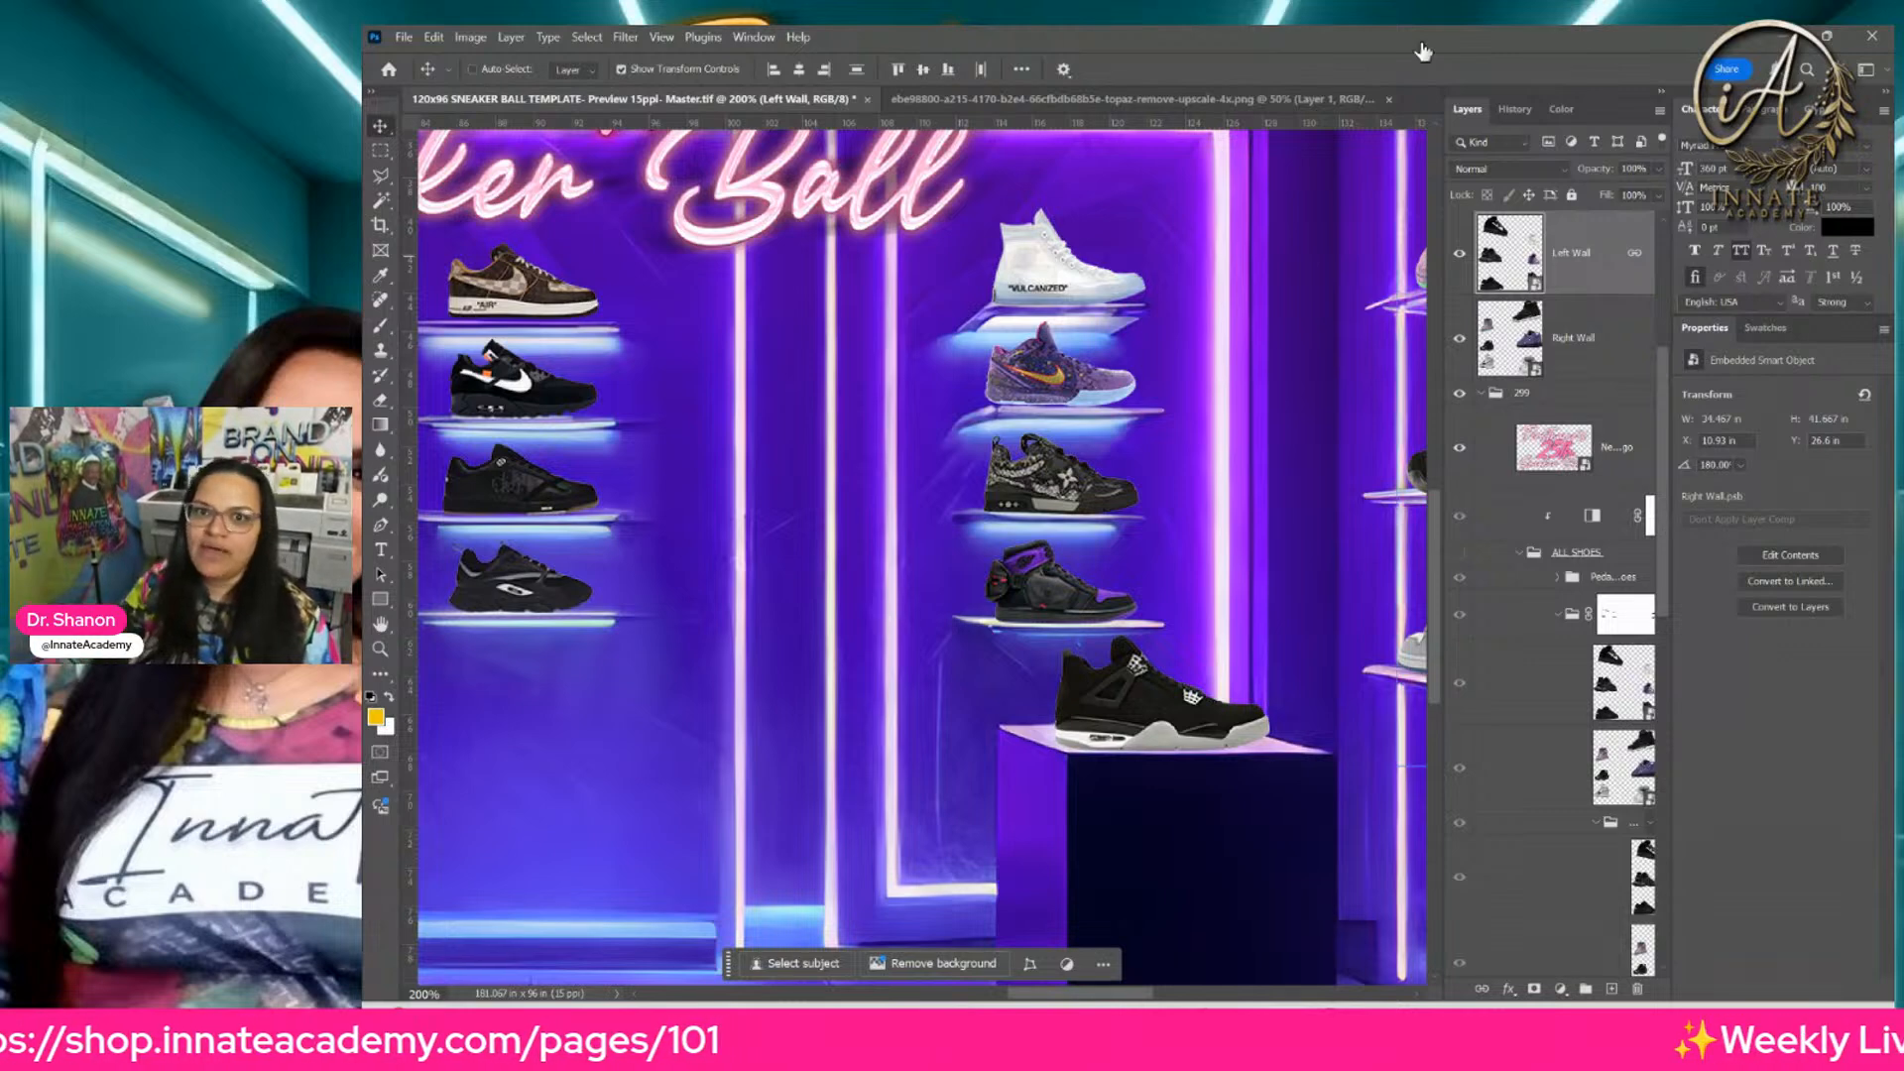
# Step: Switch to the upscaled source room image and return it to its Open state in the edit history
pyautogui.click(1131, 99)
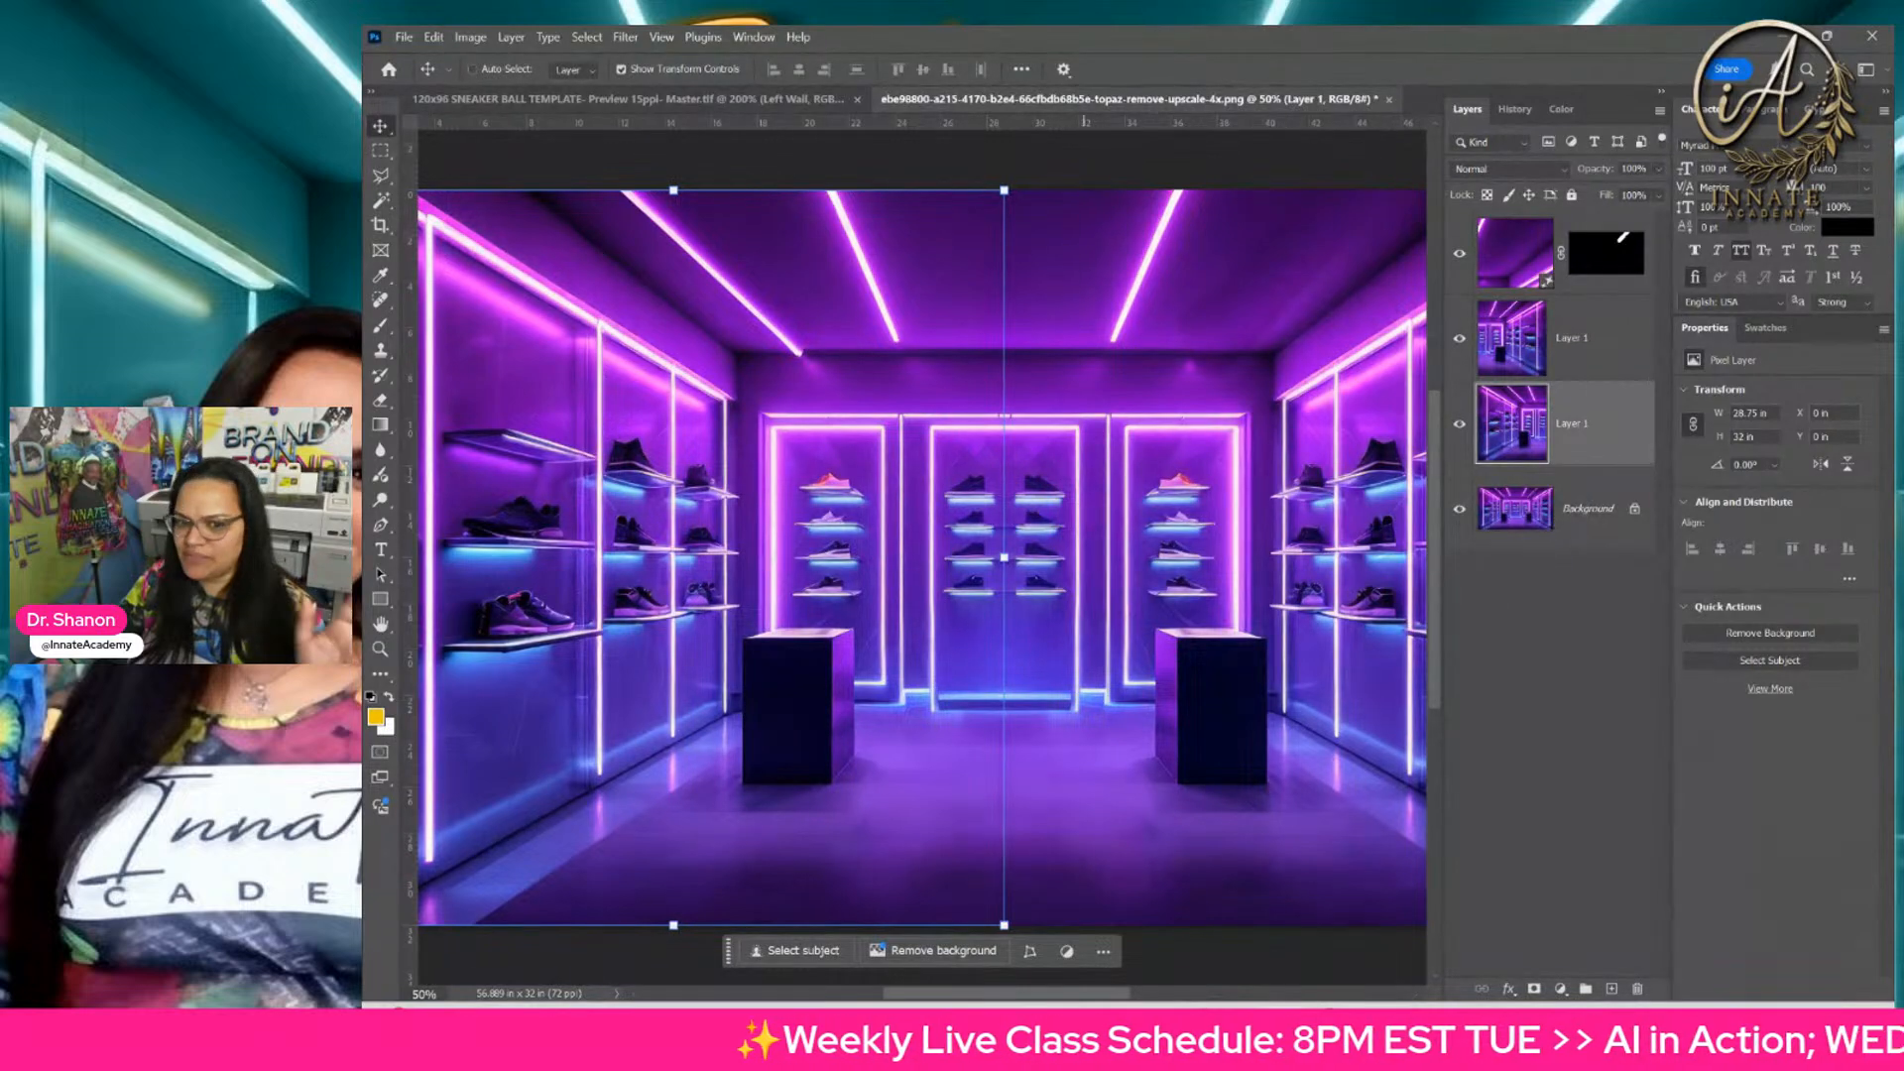
pyautogui.moveTo(970, 1000)
pyautogui.mouseDown()
pyautogui.moveTo(1052, 999)
pyautogui.moveTo(954, 995)
pyautogui.moveTo(1007, 995)
pyautogui.mouseUp()
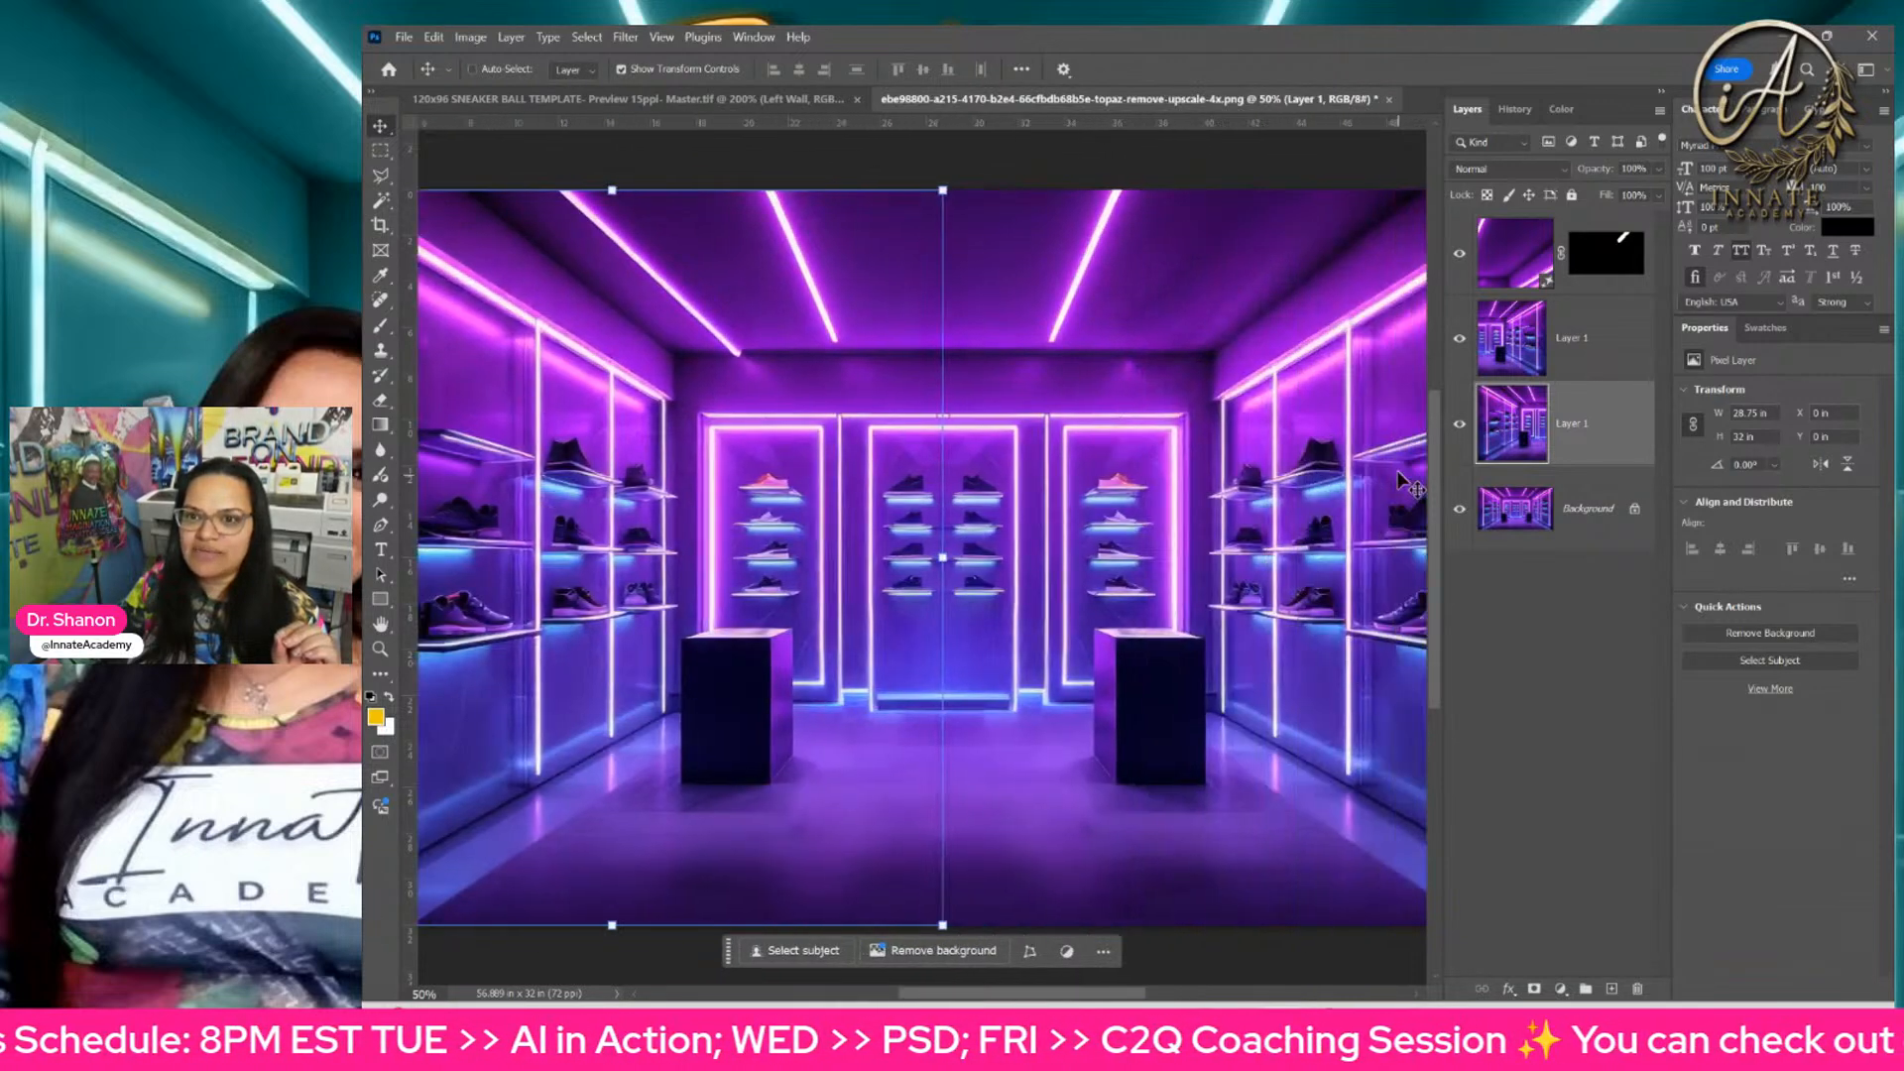
pyautogui.click(1515, 109)
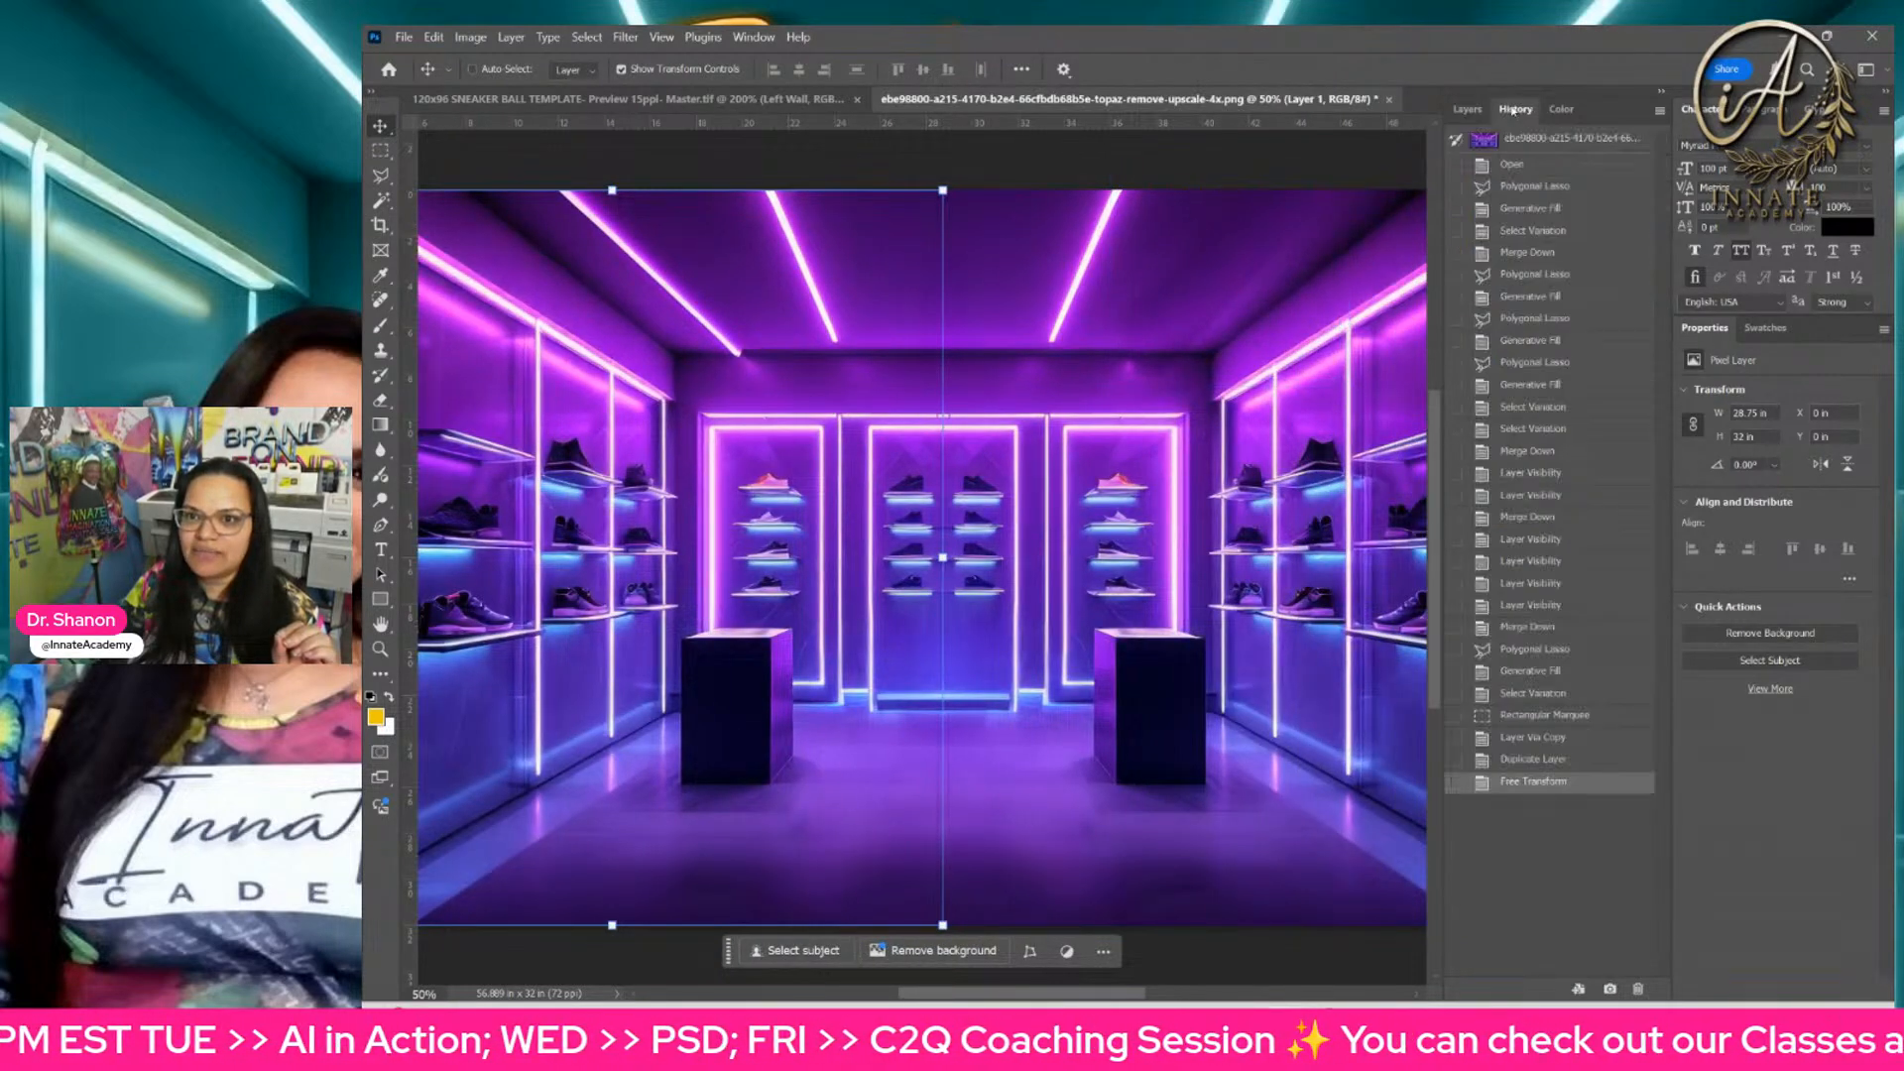
pyautogui.click(1520, 166)
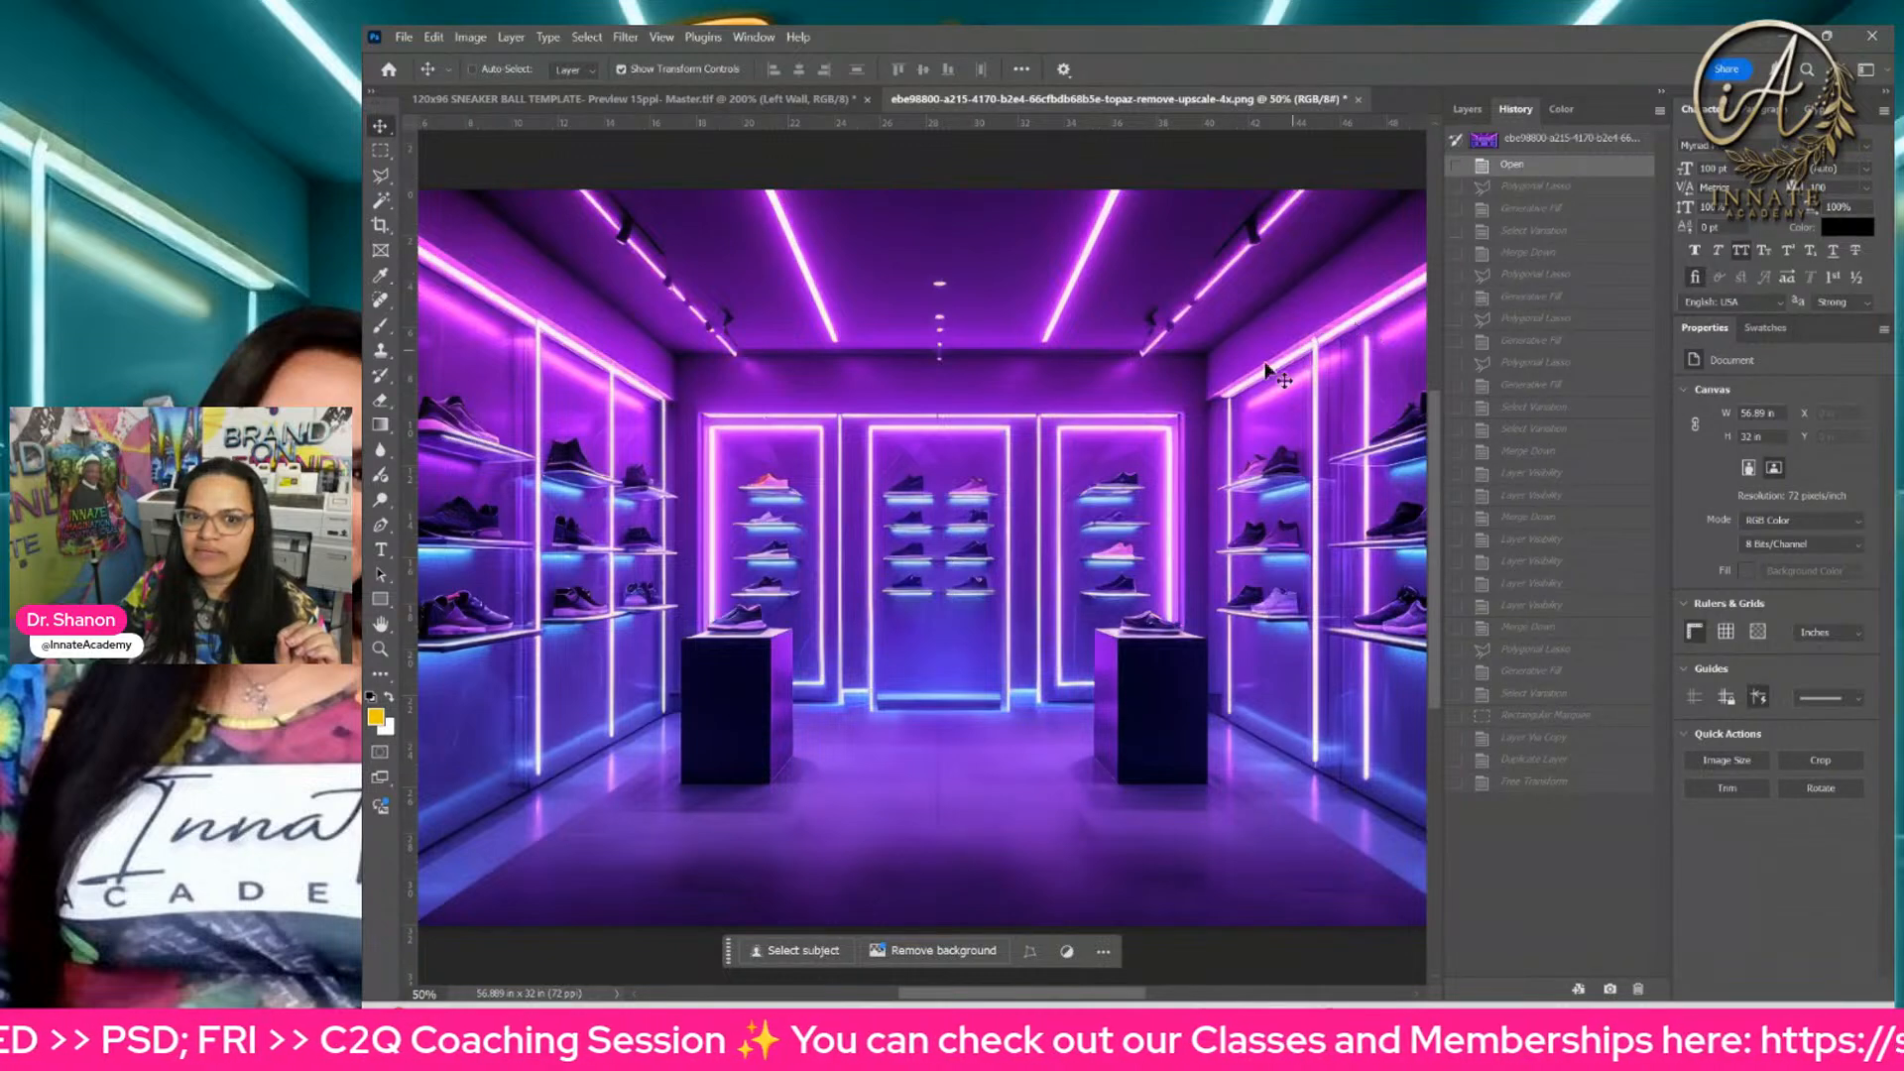
pyautogui.moveTo(1036, 493); pyautogui.dragTo(1126, 522)
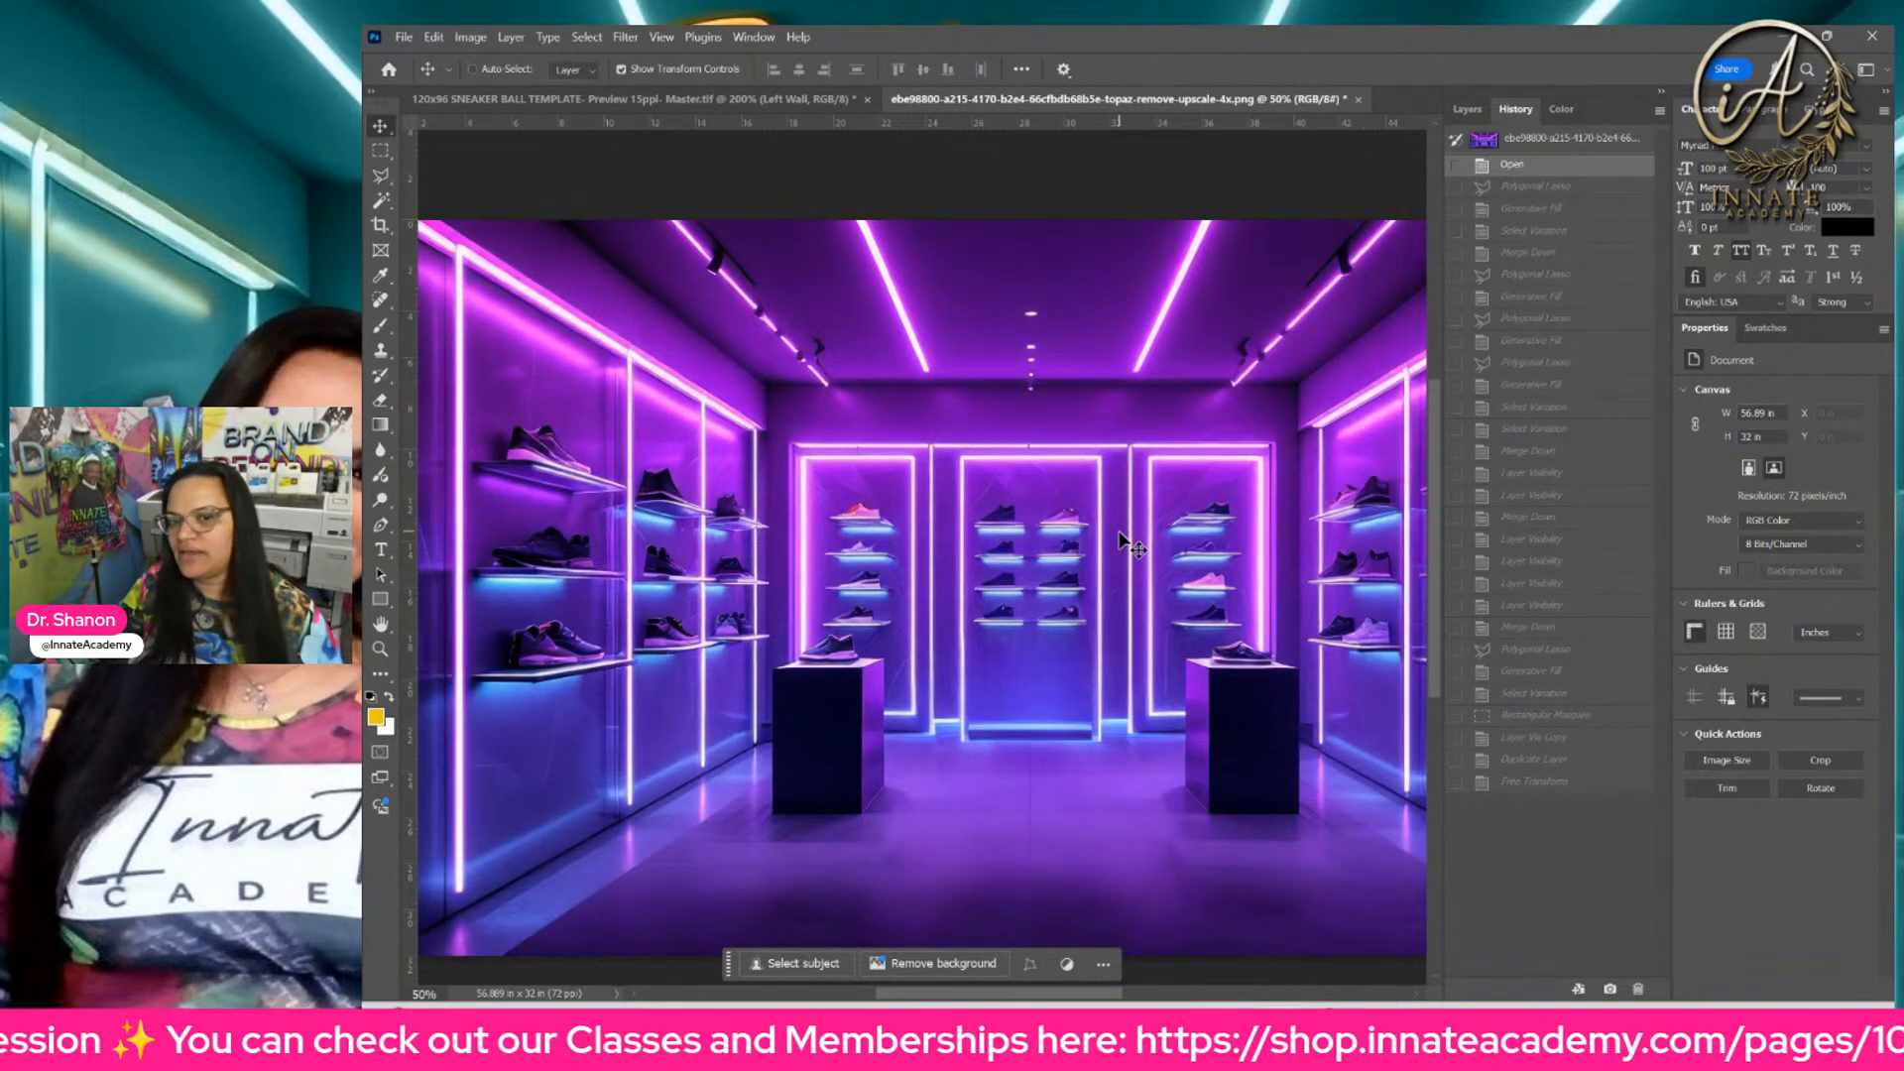
pyautogui.click(1544, 187)
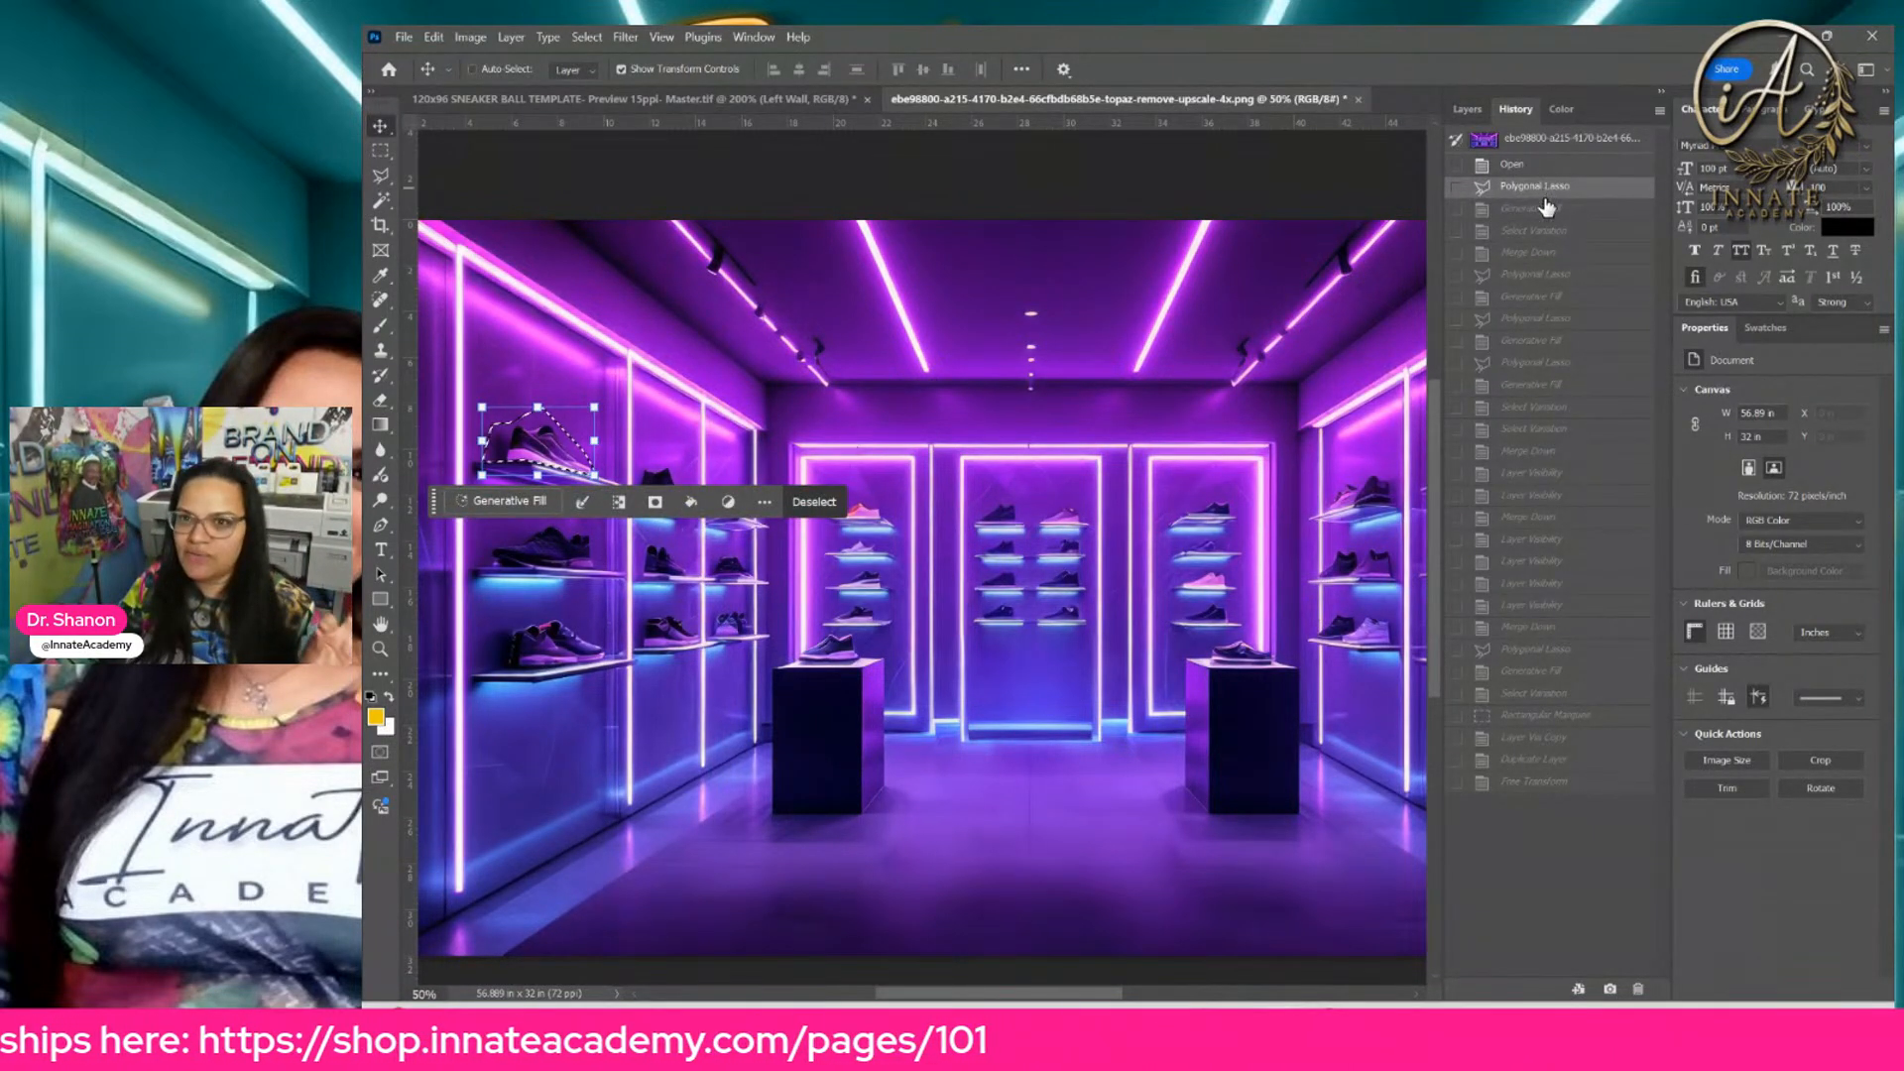
pyautogui.click(1546, 210)
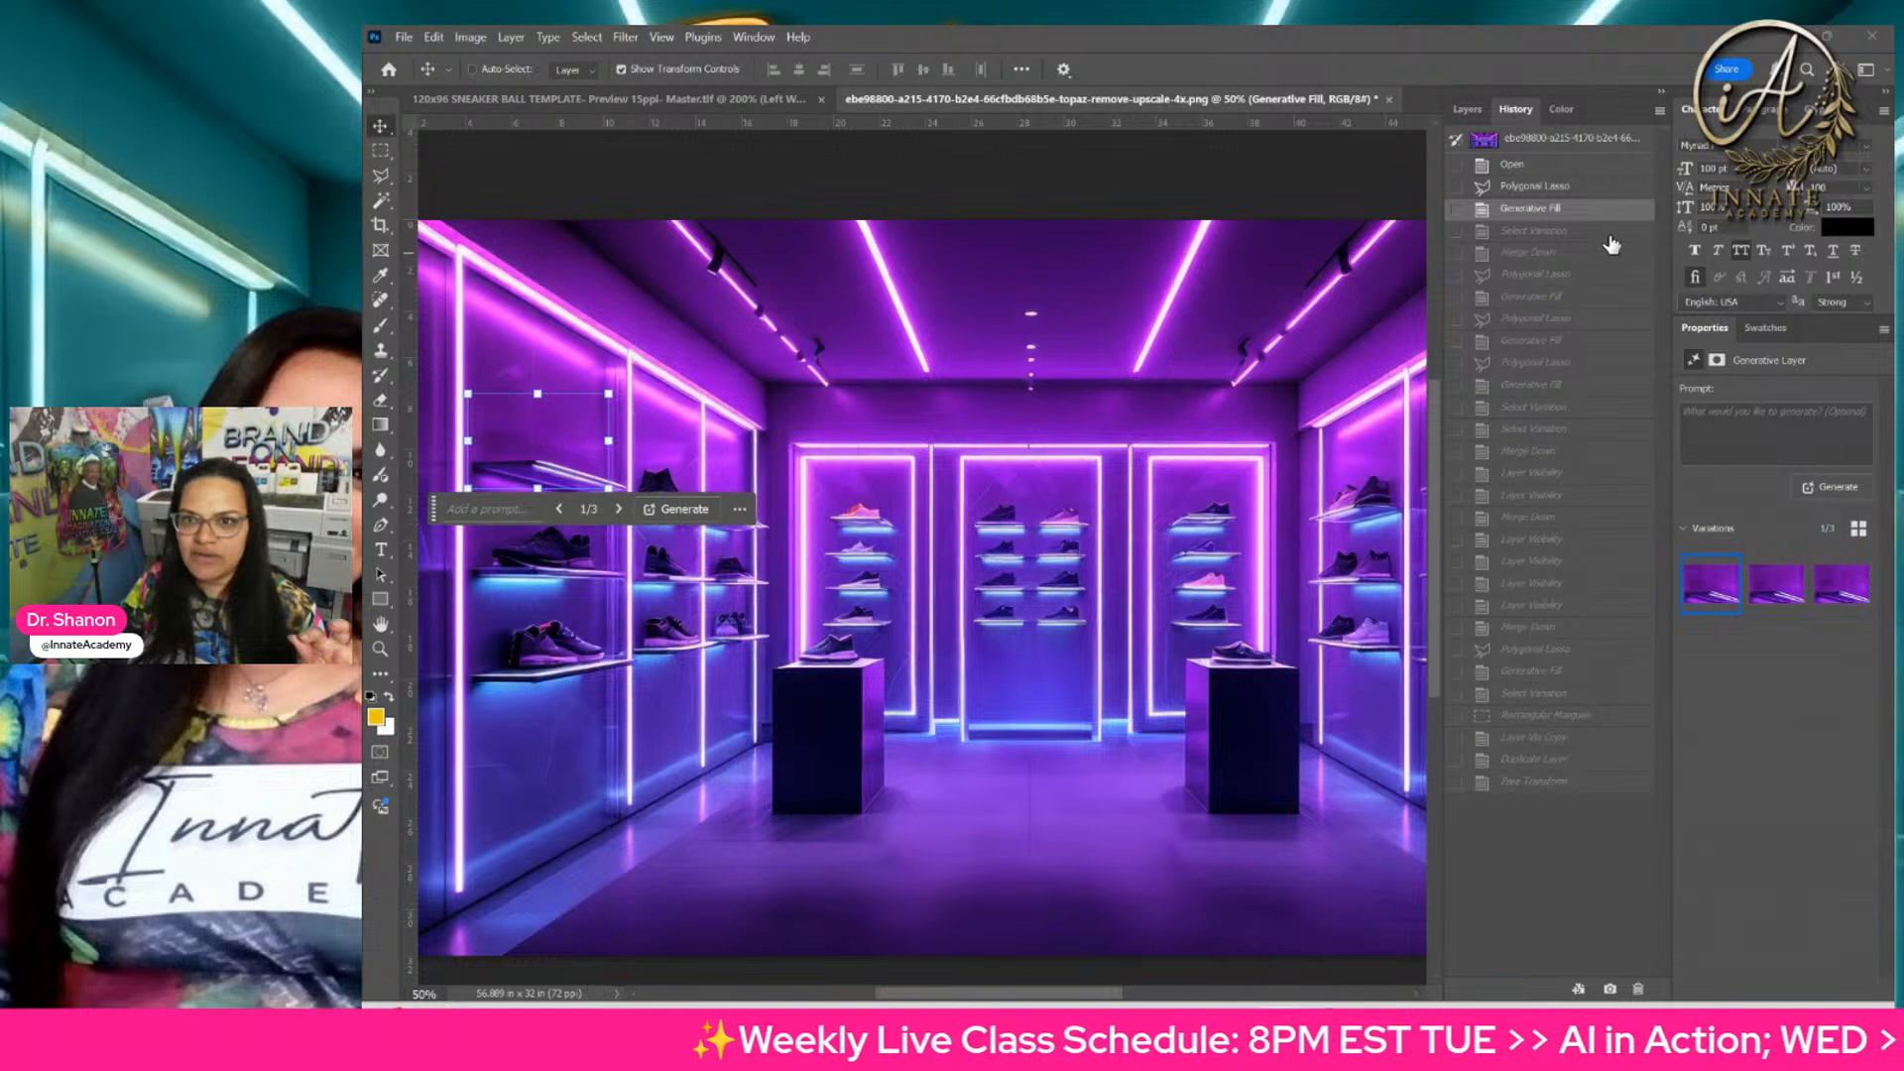
pyautogui.hotkey('ctrl', 'z')
pyautogui.hotkey('ctrl', 'z')
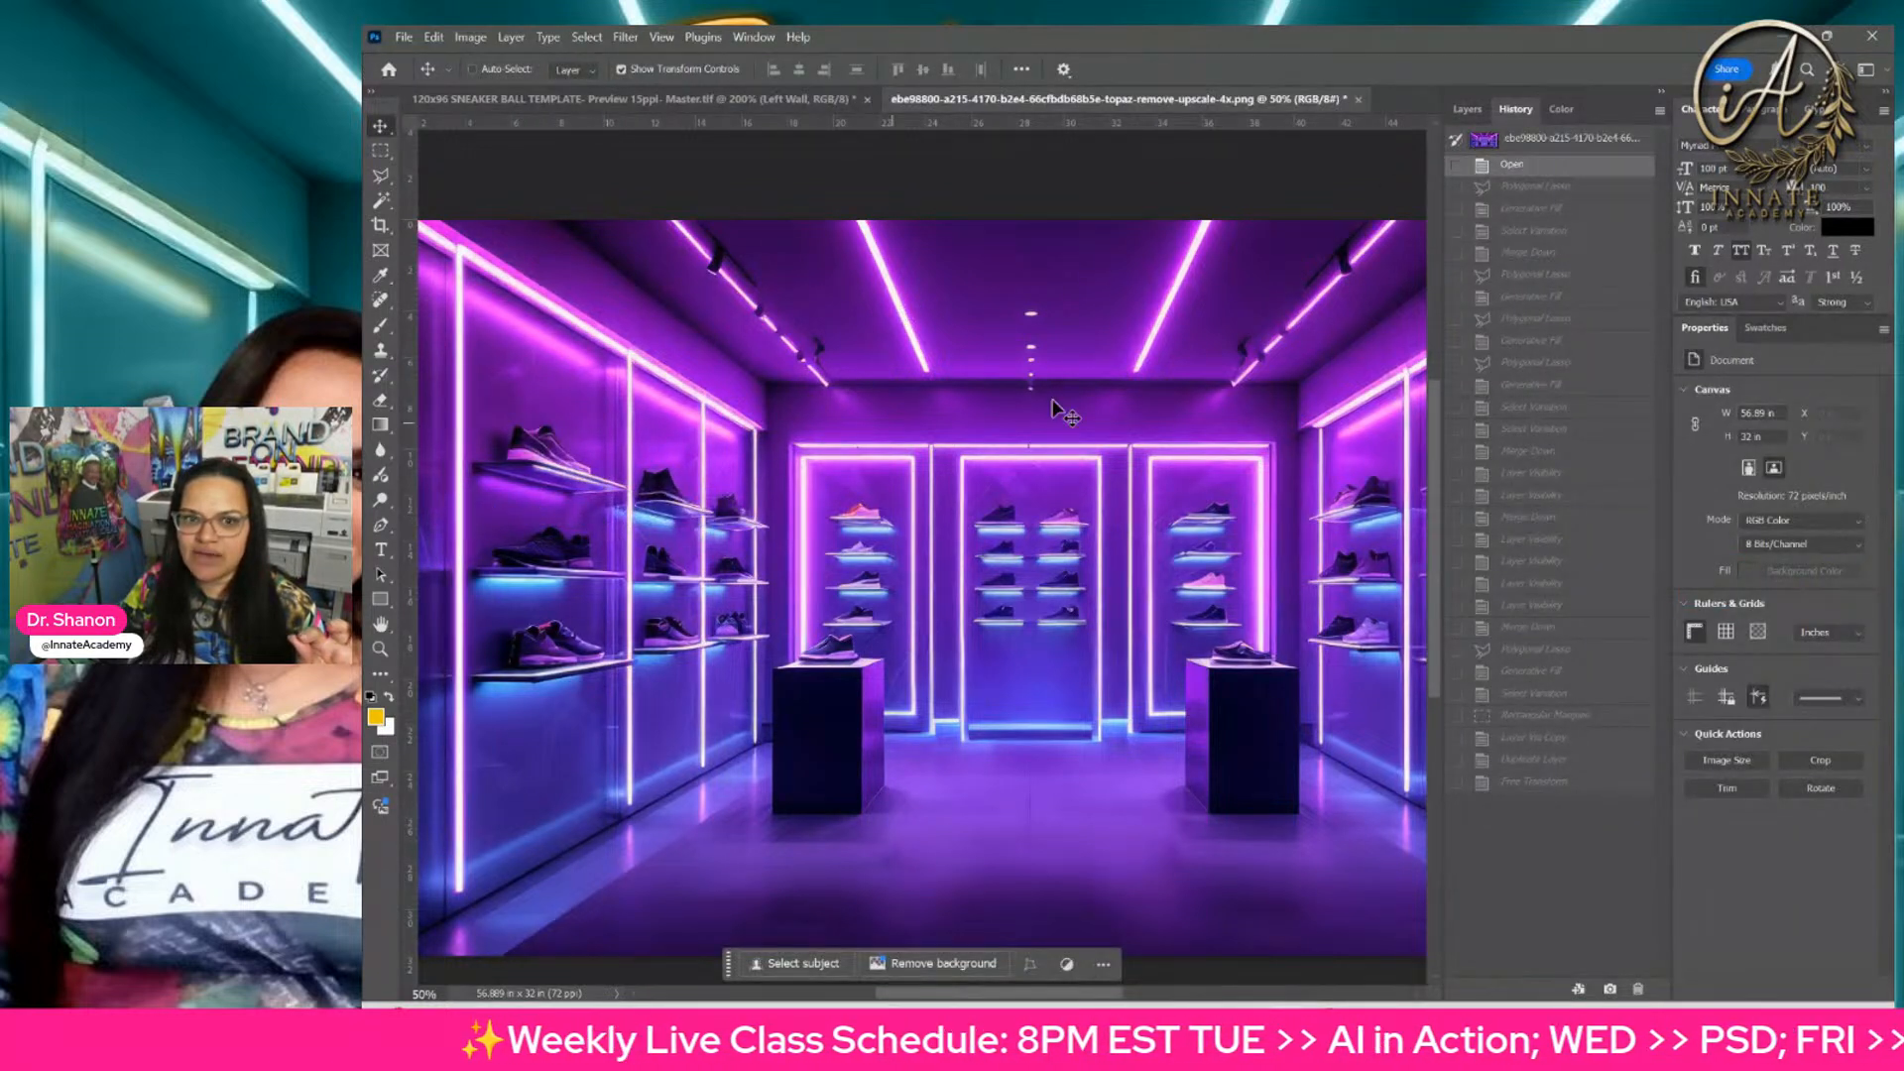
# Step: Step forward through the history to the Merge Down after the Generative Fill that removes the left wall's top-shelf sneaker
pyautogui.click(1533, 186)
pyautogui.click(1533, 209)
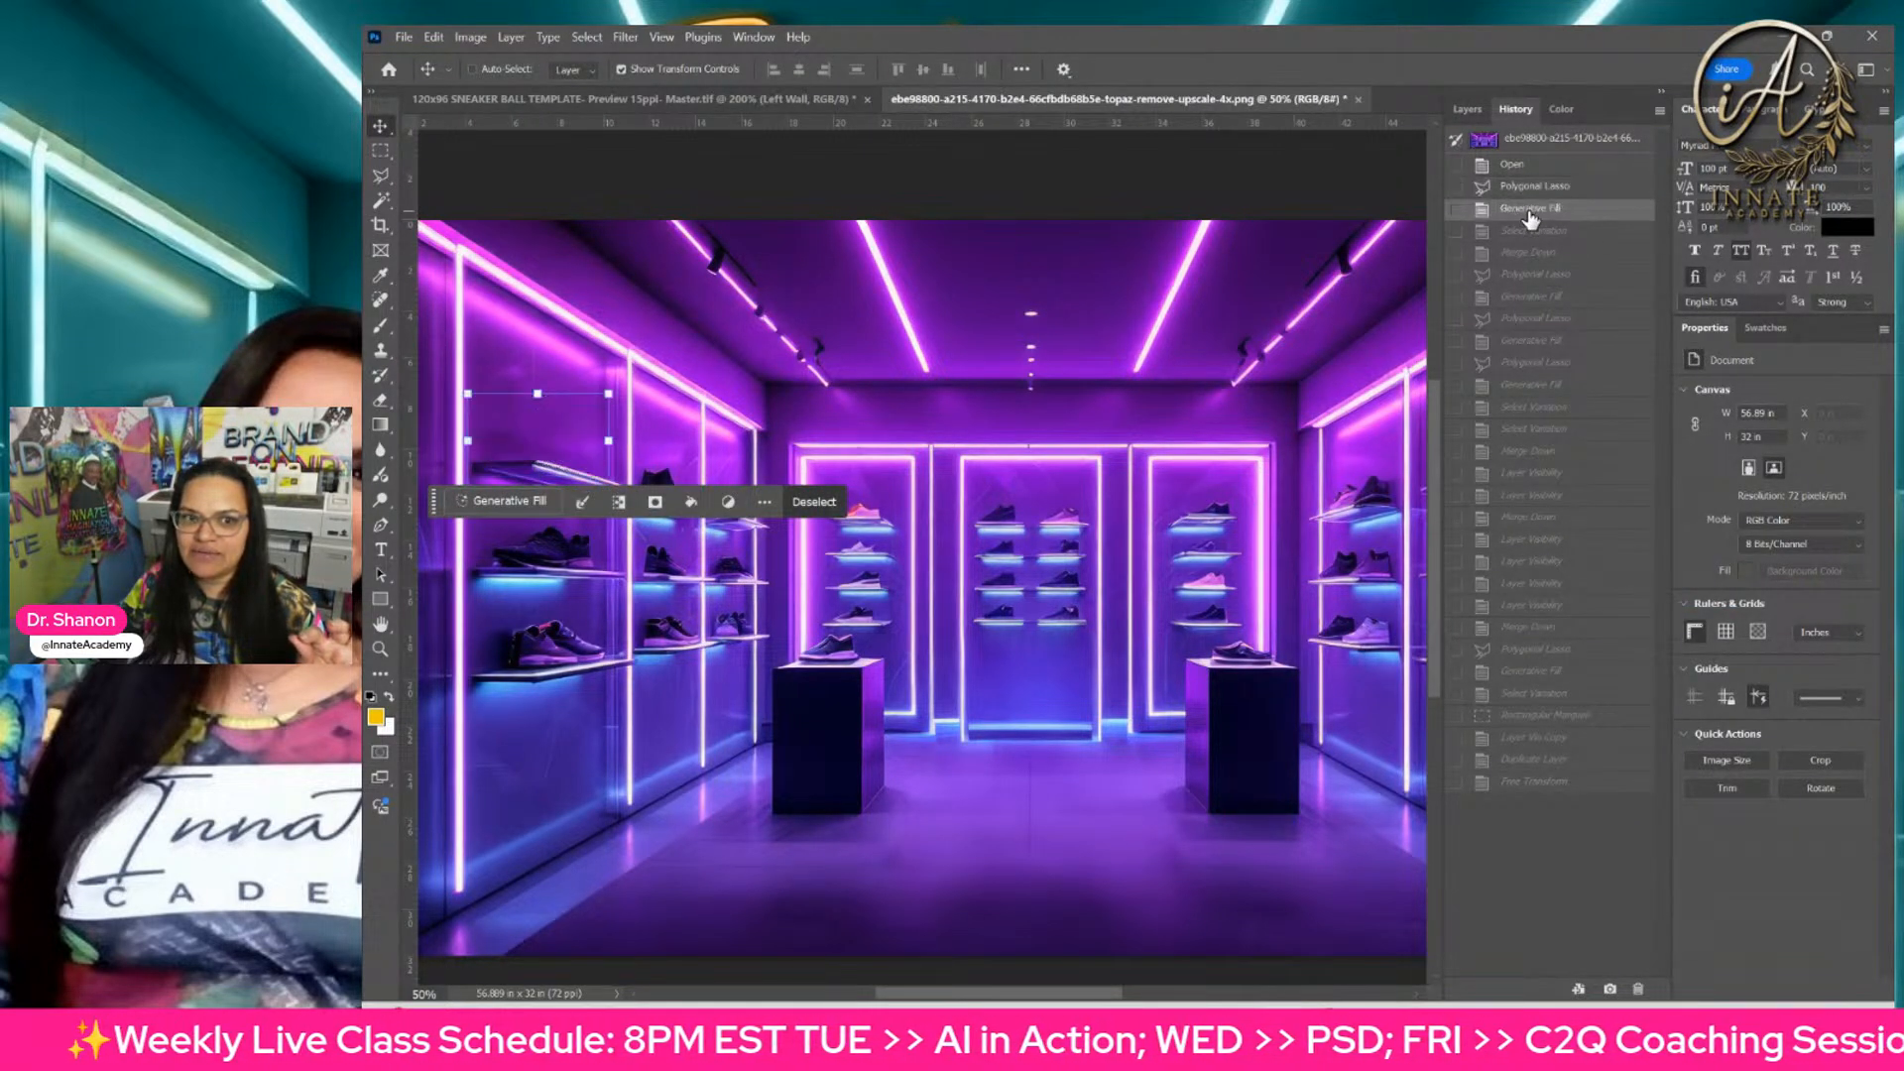
pyautogui.click(1526, 231)
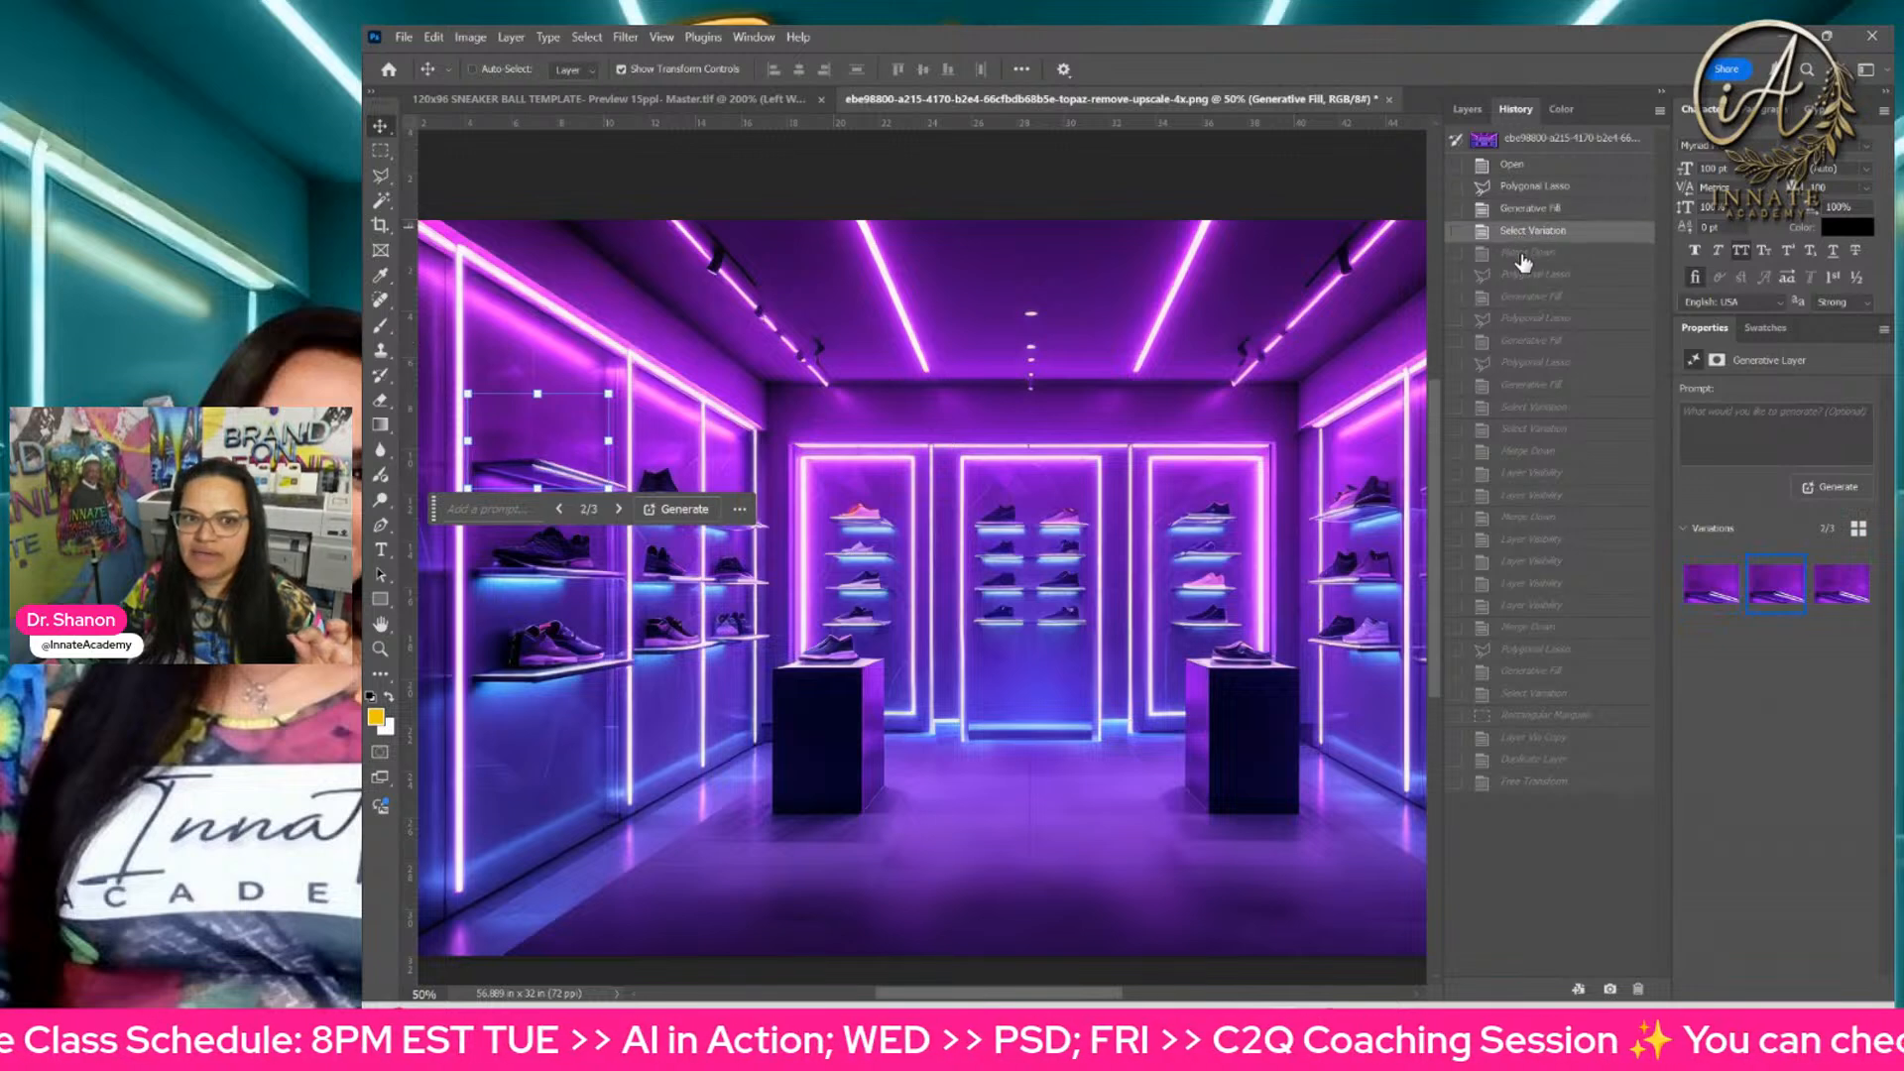
pyautogui.click(1527, 252)
# Step: Step forward through the lasso and Generative Fill states that clean up the left ceiling track light and the center ceiling spots
pyautogui.click(1528, 274)
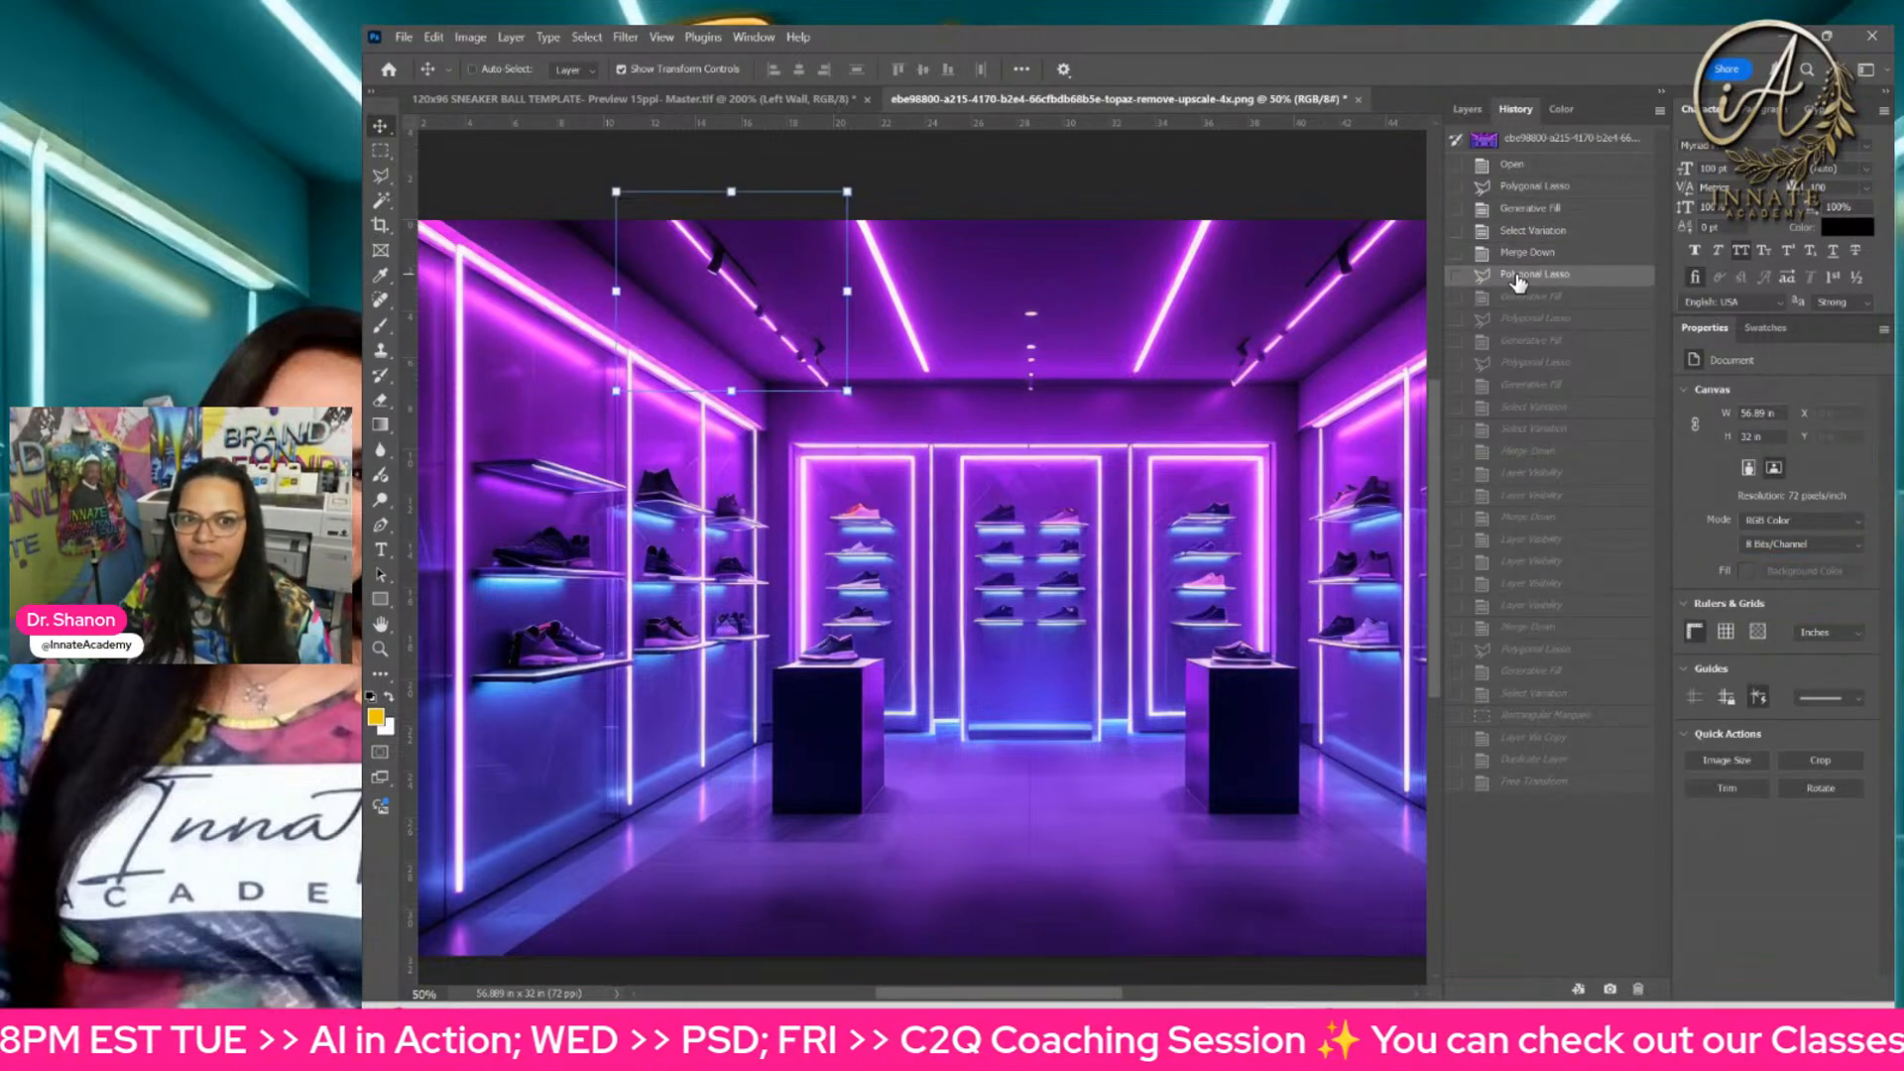
pyautogui.click(1522, 297)
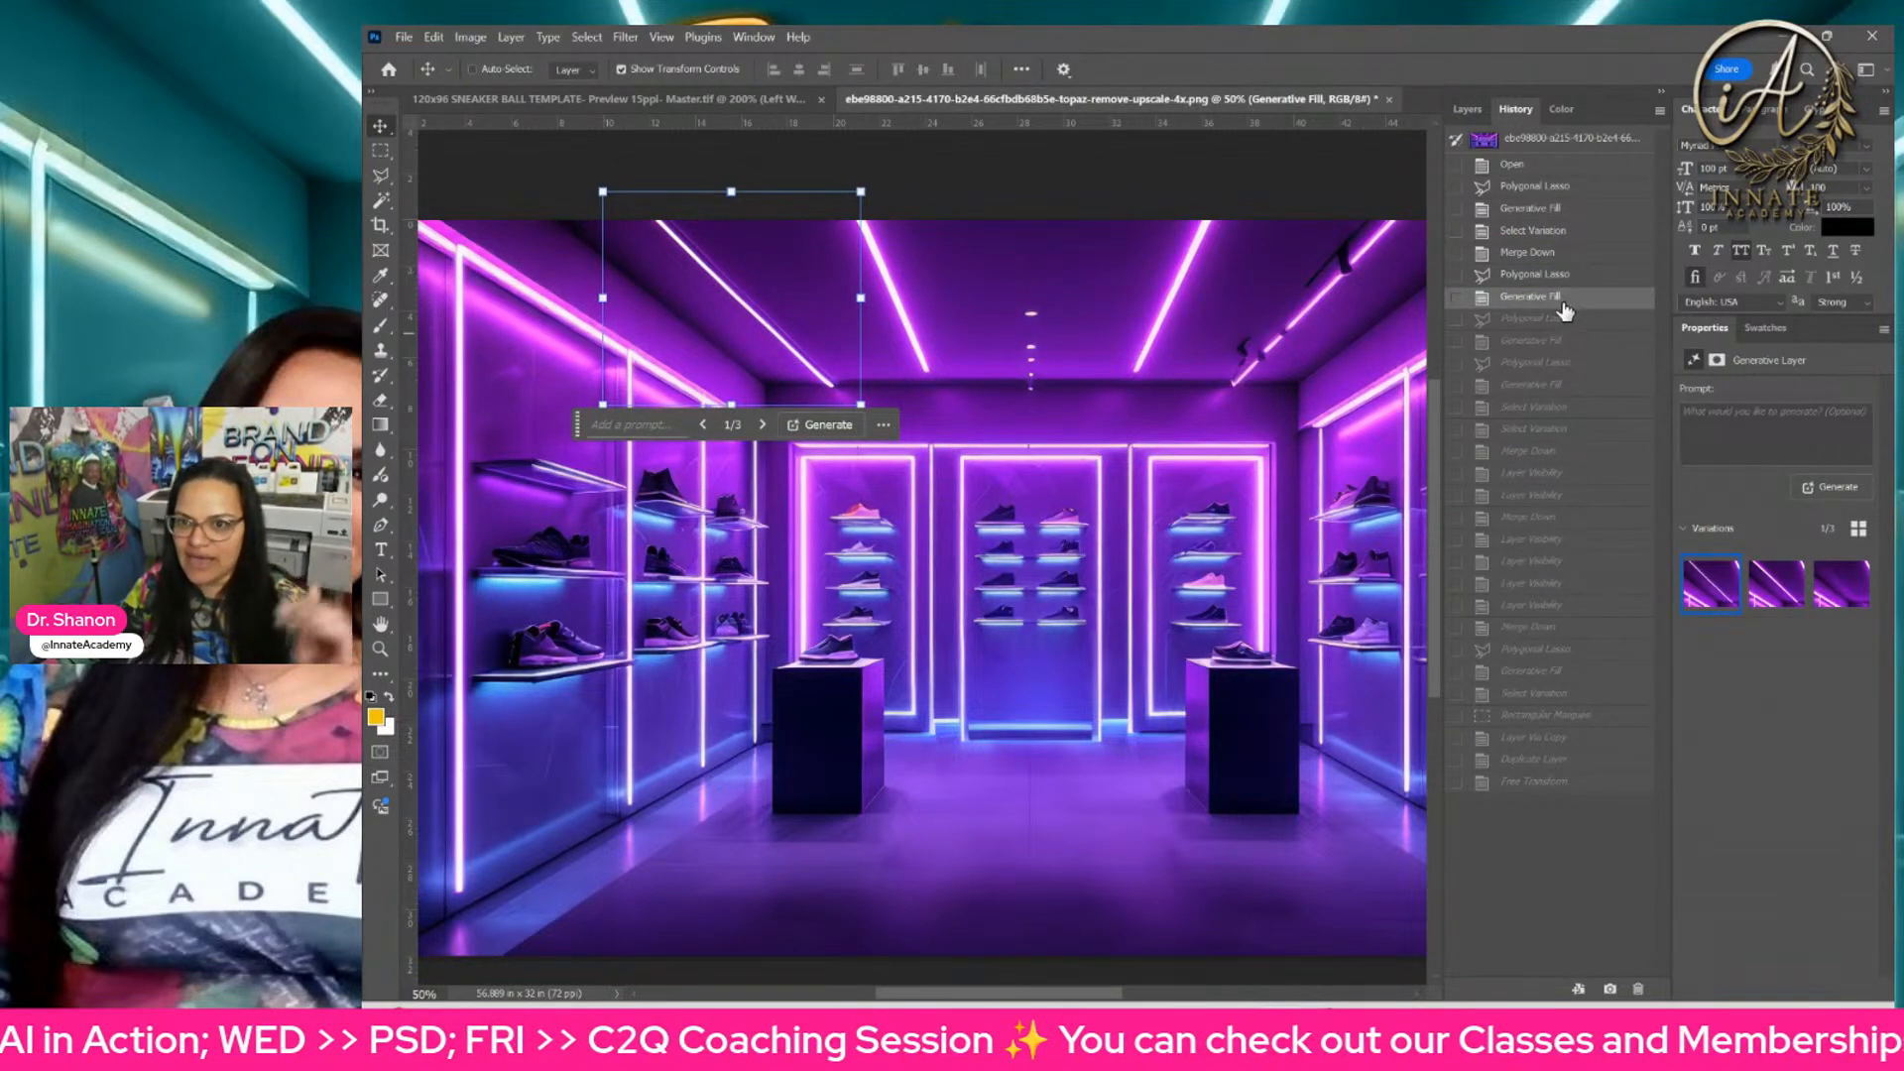
pyautogui.click(1532, 318)
pyautogui.click(1546, 340)
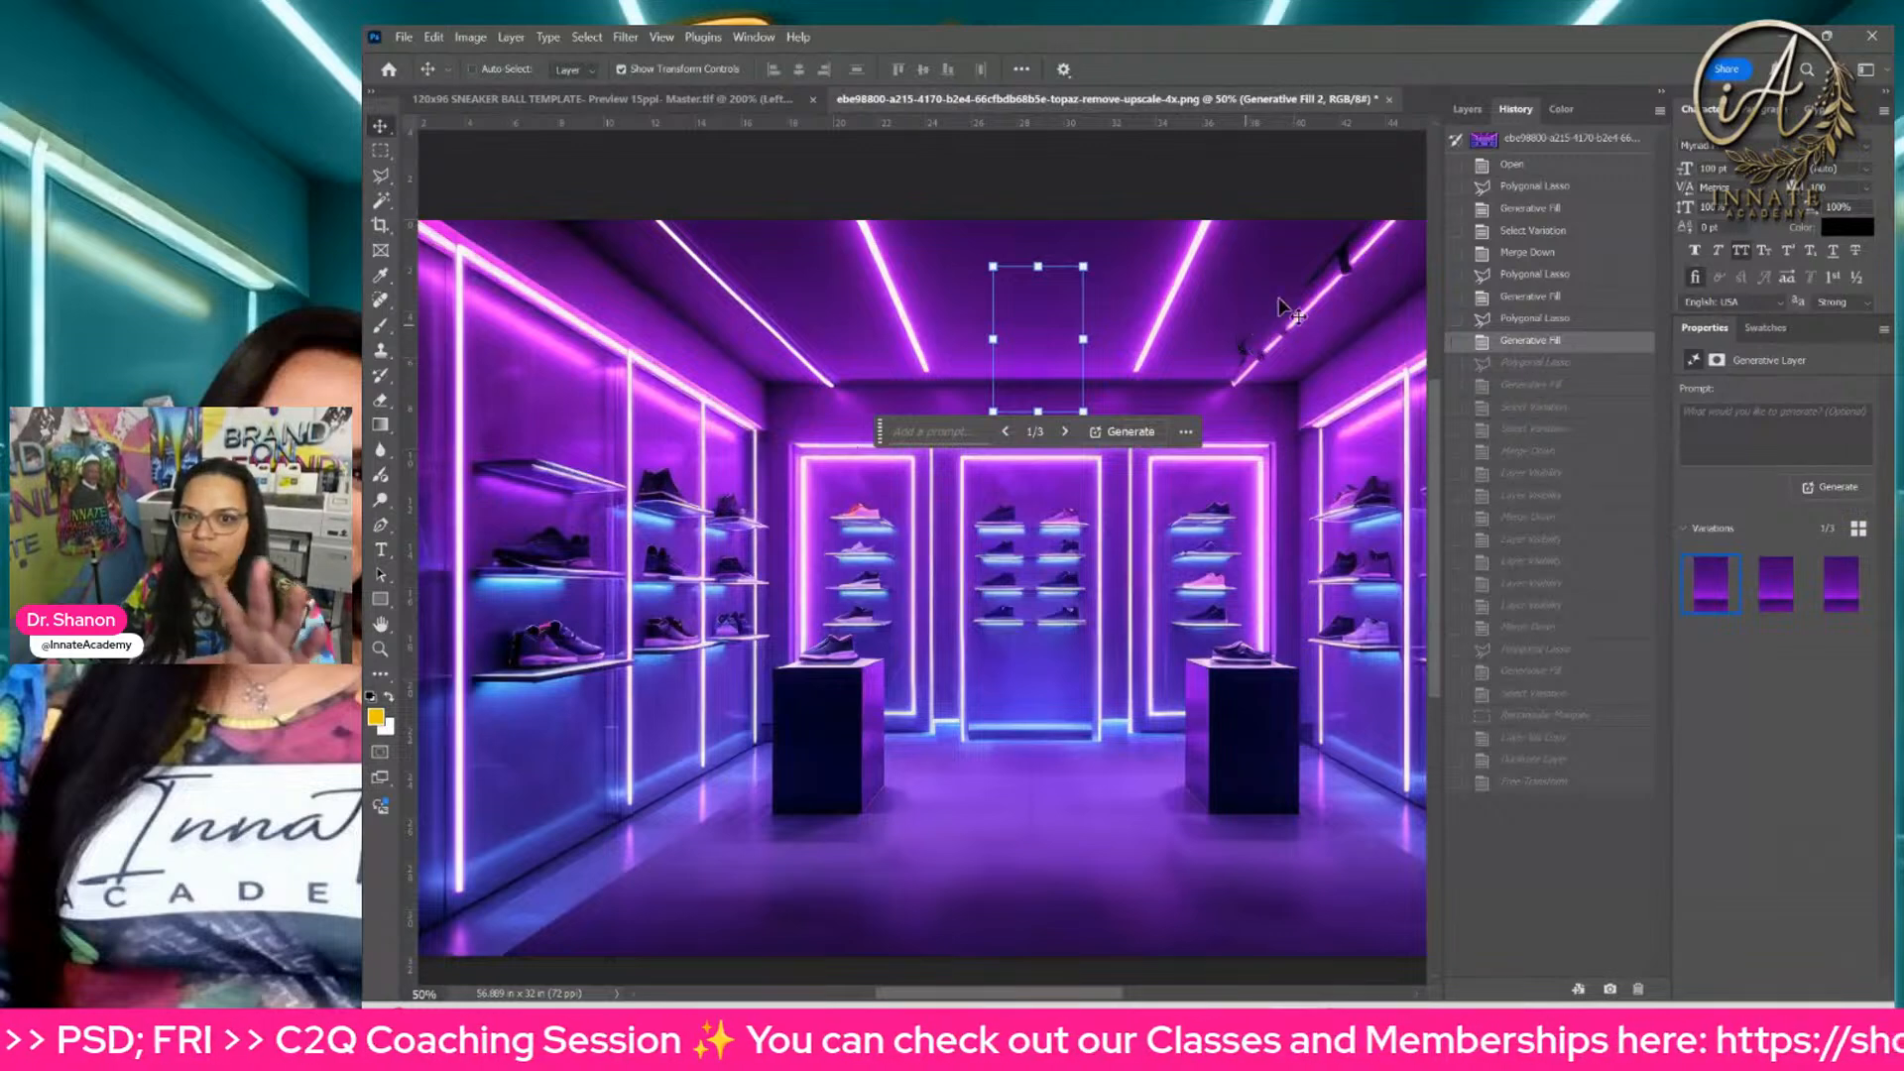
# Step: Step forward through the left pedestal sneaker's removal, from its lasso selection and fill variations to the second Merge Down state
pyautogui.click(1535, 363)
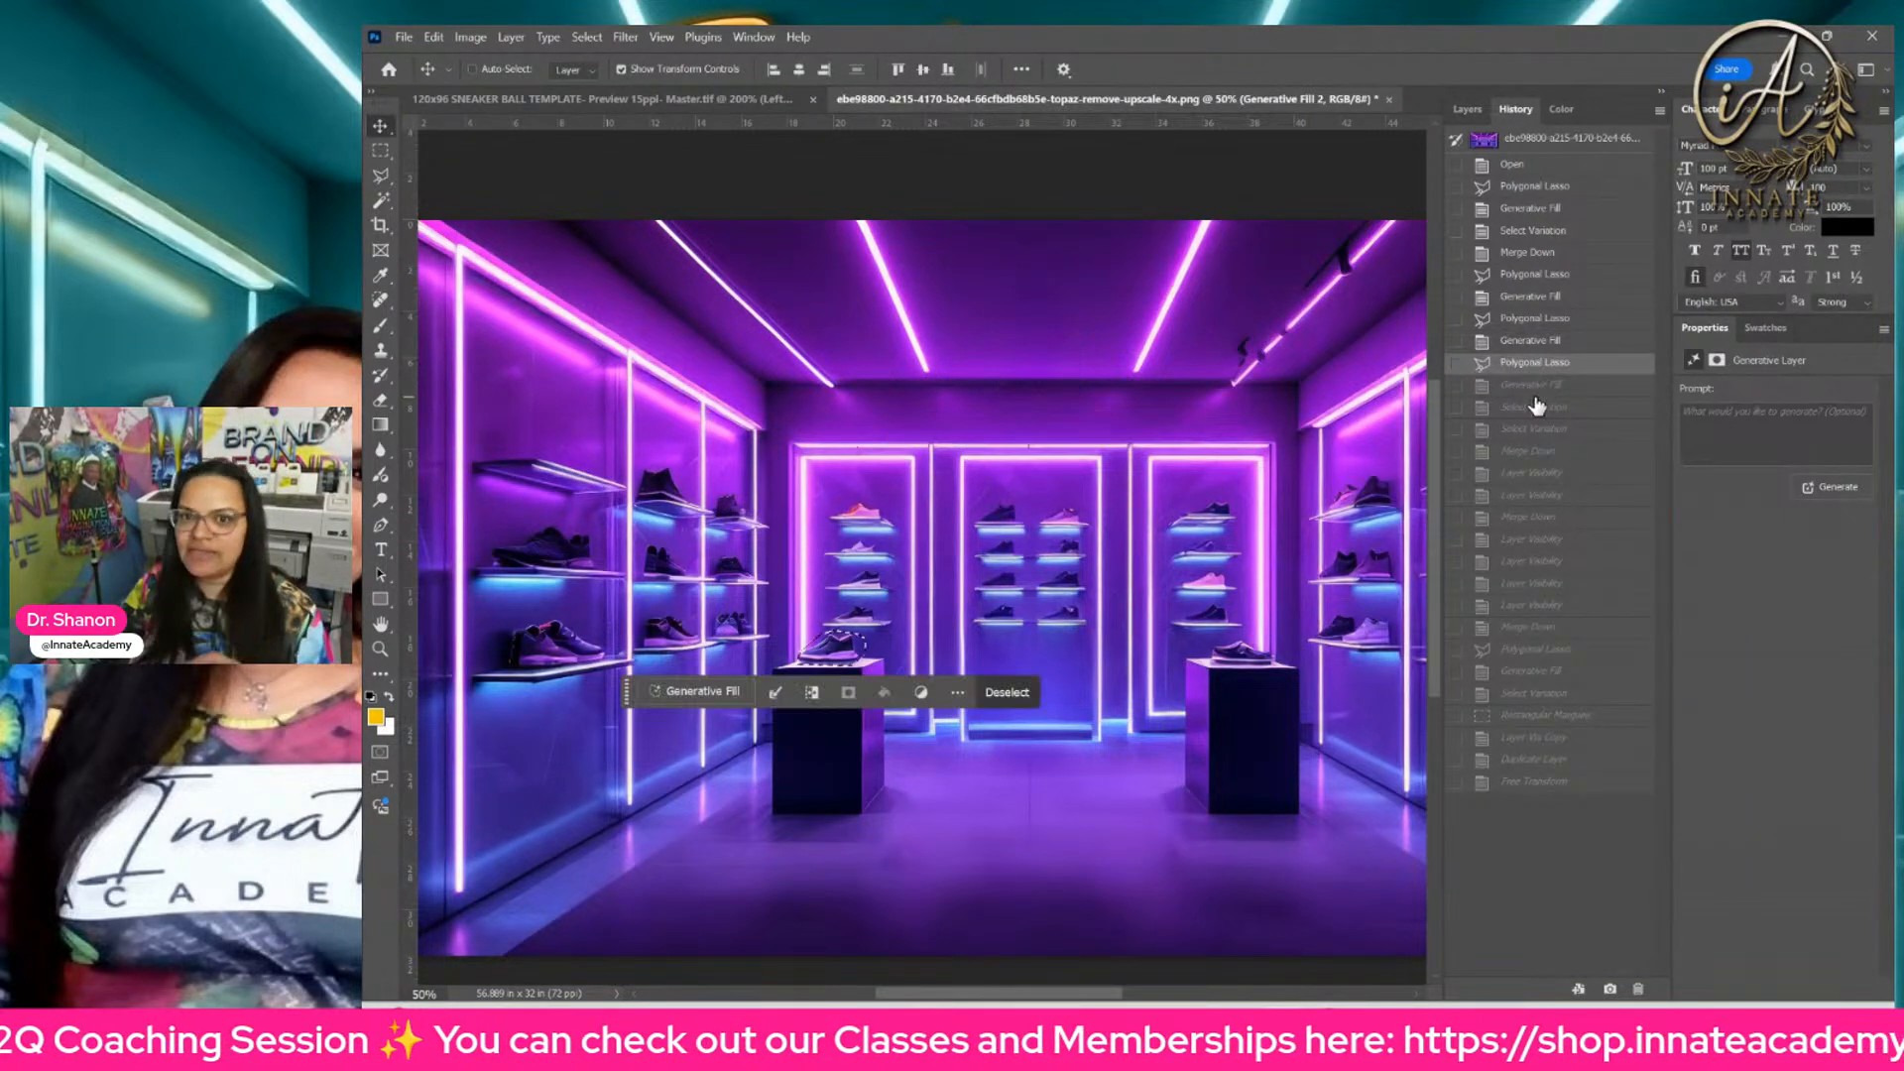
pyautogui.click(1534, 385)
pyautogui.click(1534, 408)
pyautogui.click(1534, 430)
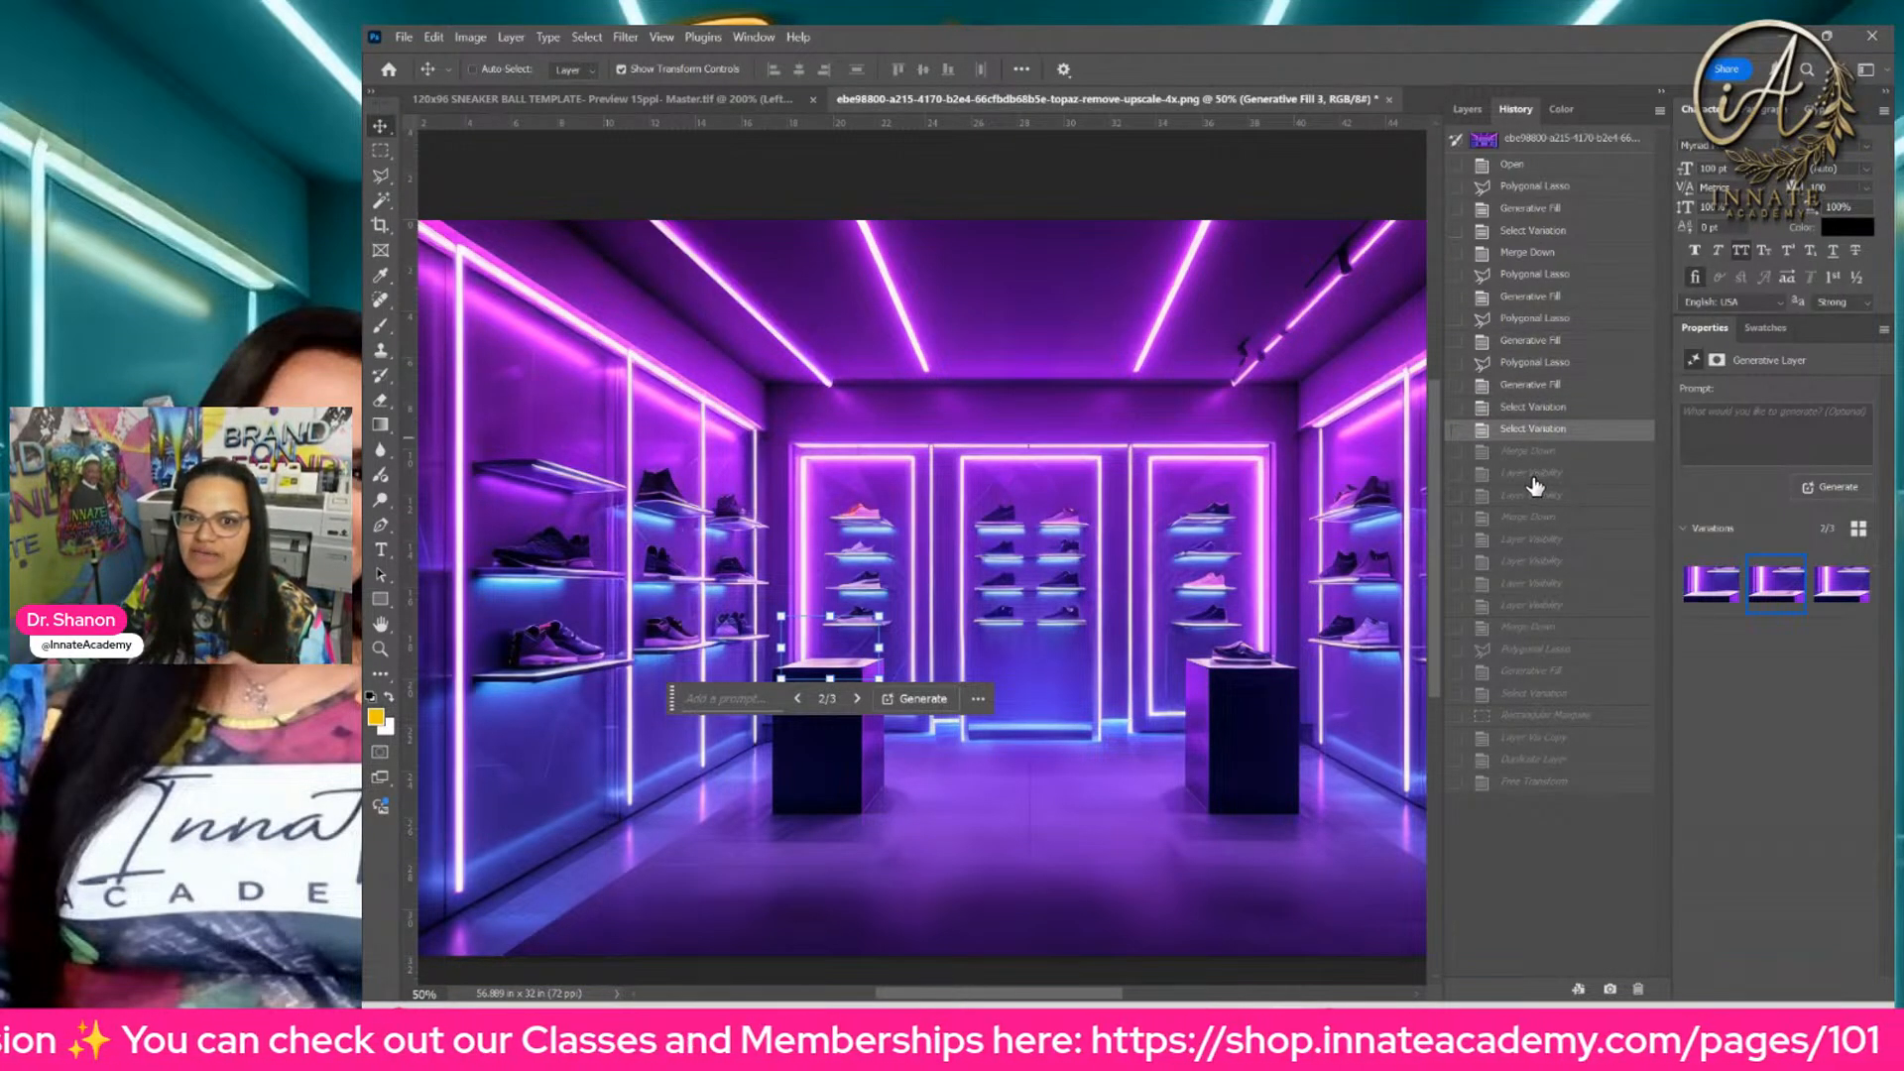
pyautogui.click(1529, 473)
pyautogui.click(1519, 519)
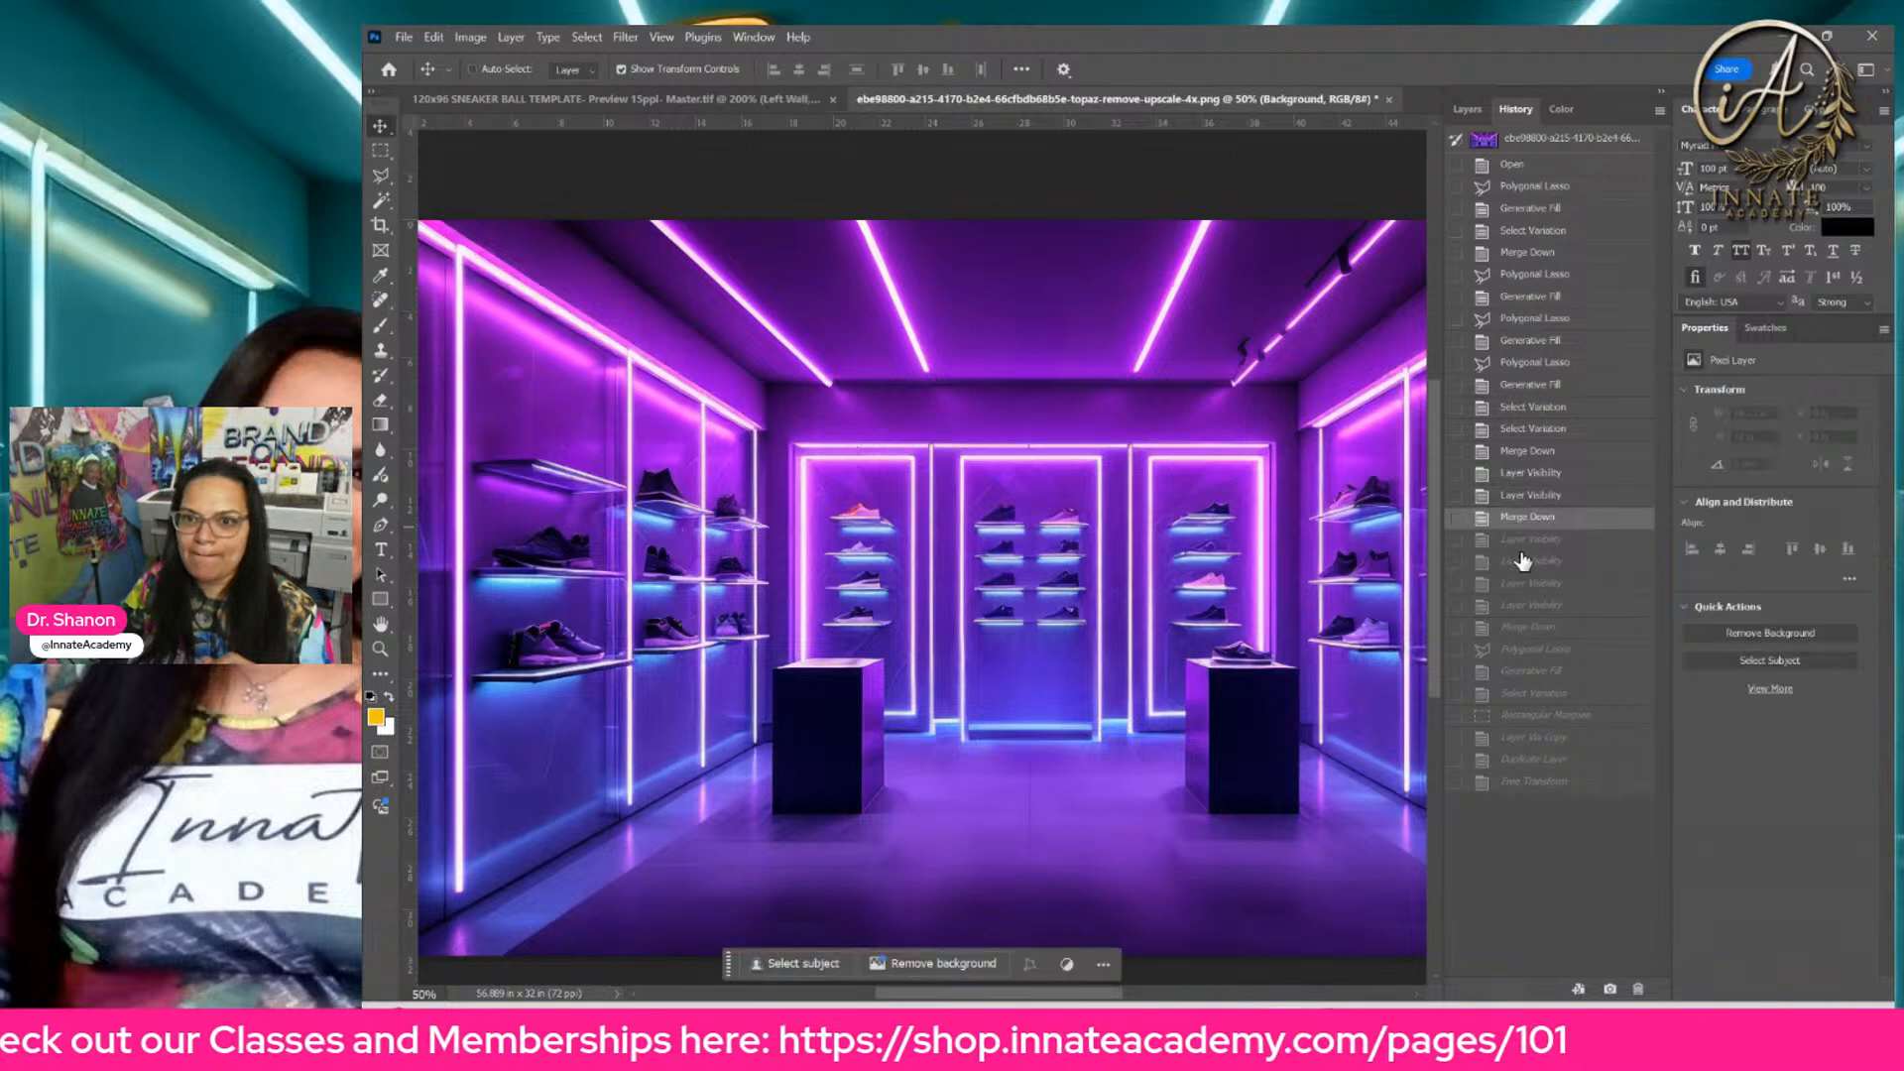
# Step: Step forward past the layer visibility changes and Merge Down to the Polygonal Lasso selection around the right ceiling track light
pyautogui.click(1535, 561)
pyautogui.click(1535, 583)
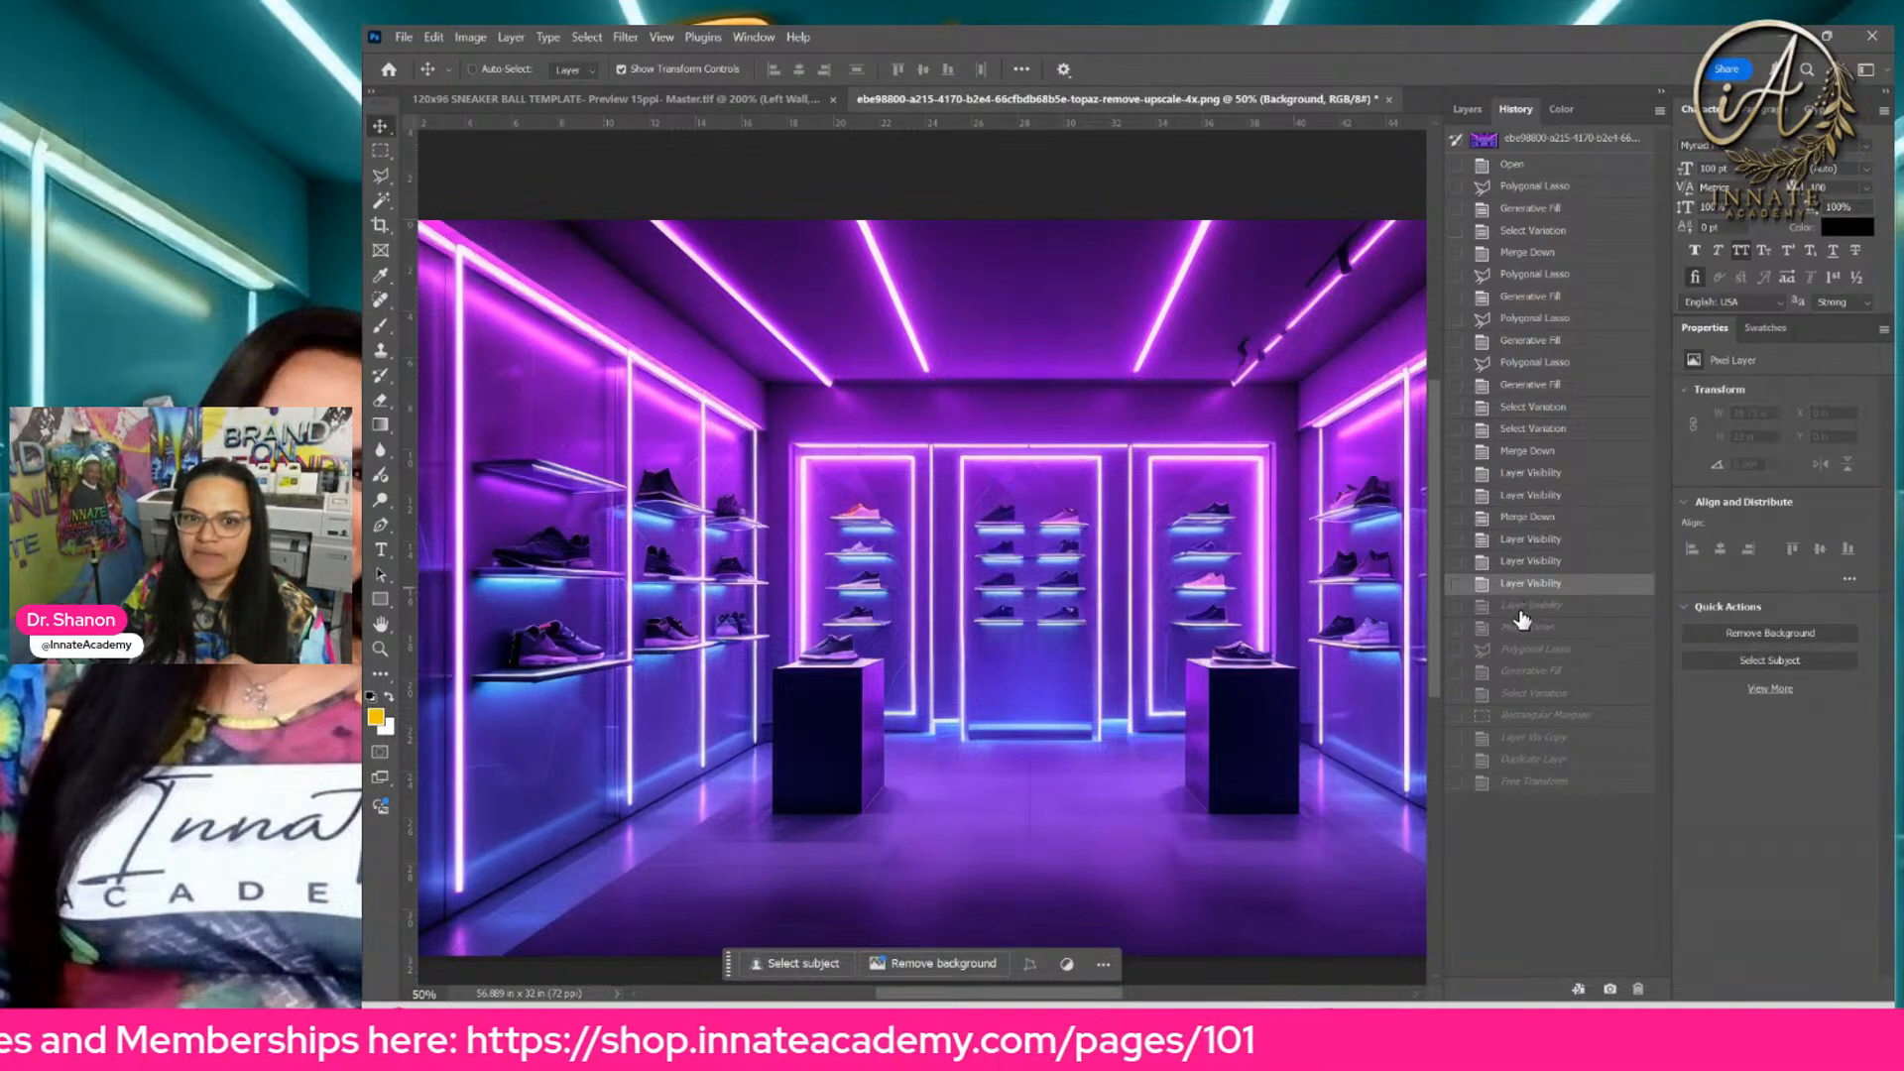
pyautogui.click(1523, 605)
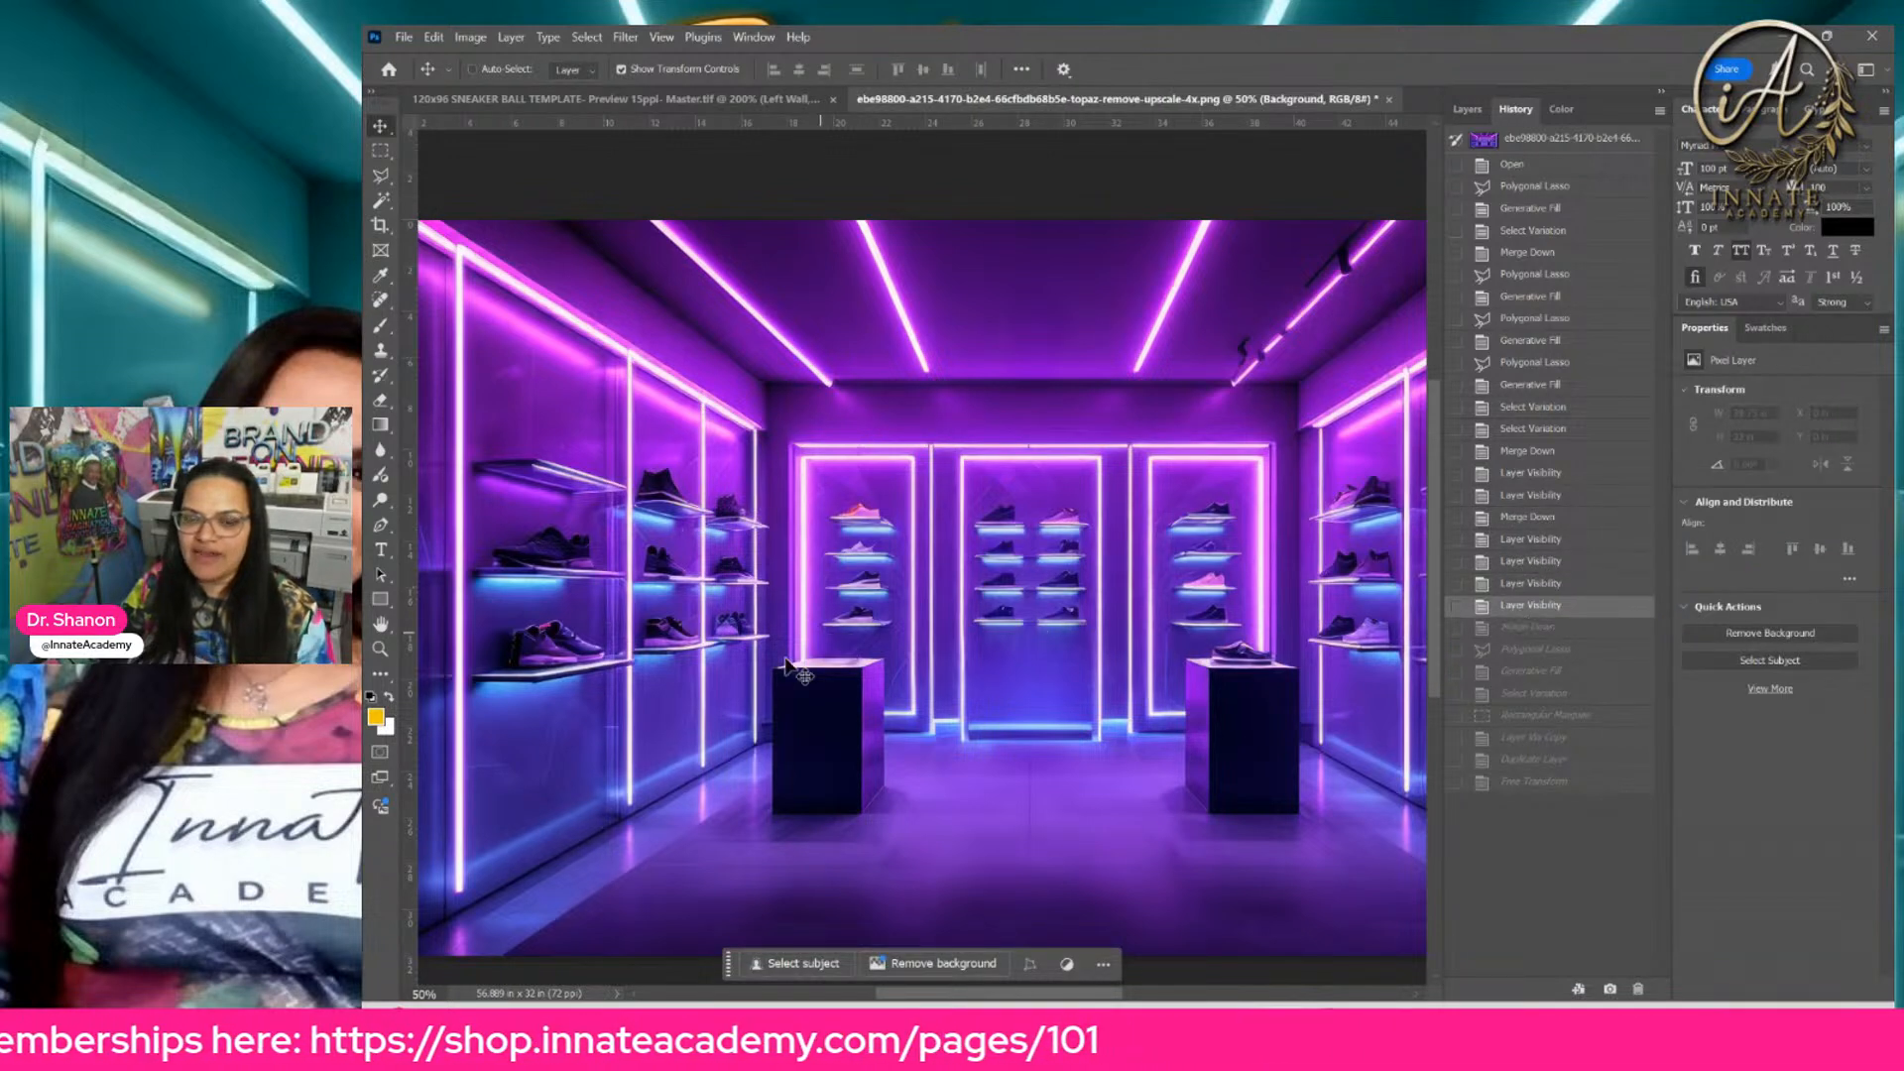
pyautogui.click(1525, 631)
pyautogui.click(1527, 651)
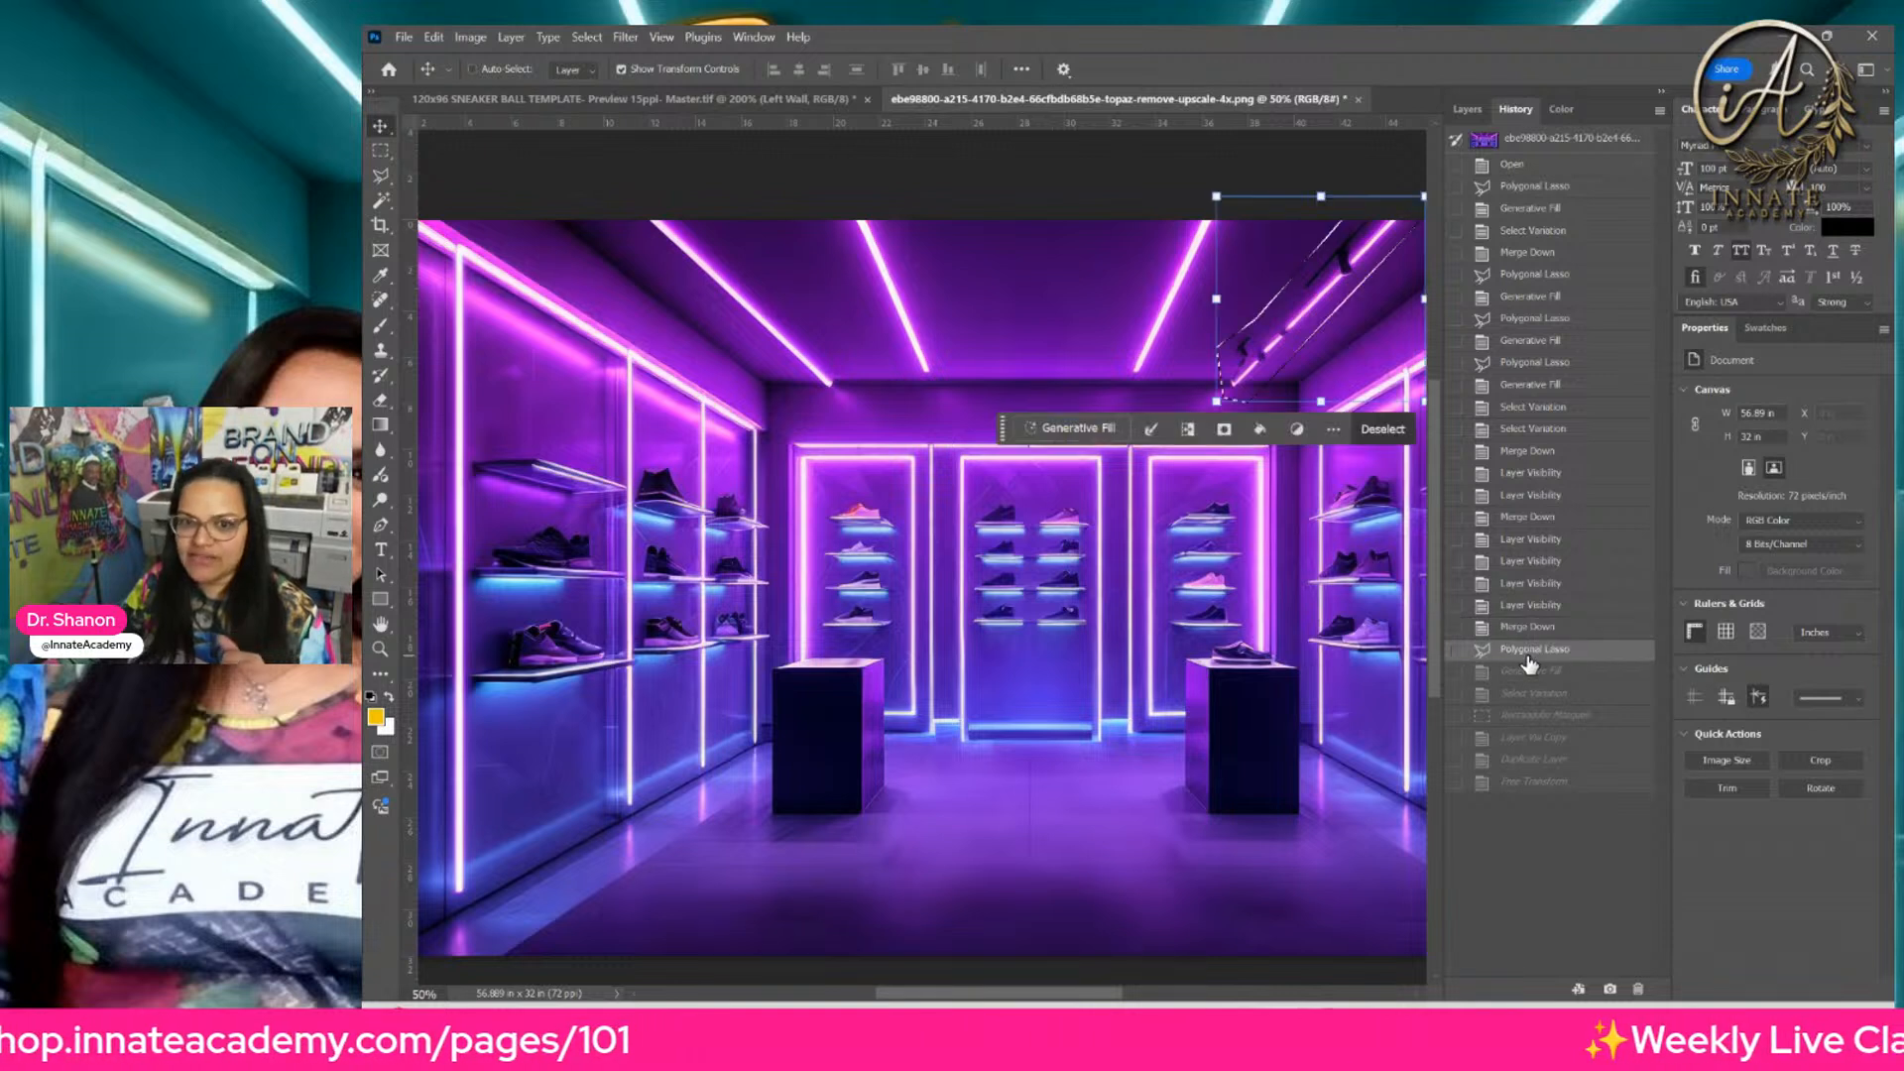
# Step: Step forward through the right ceiling track light's Generative Fill and variation states to the Rectangular Marquee selection of the room's left part
pyautogui.click(1531, 673)
pyautogui.click(1535, 693)
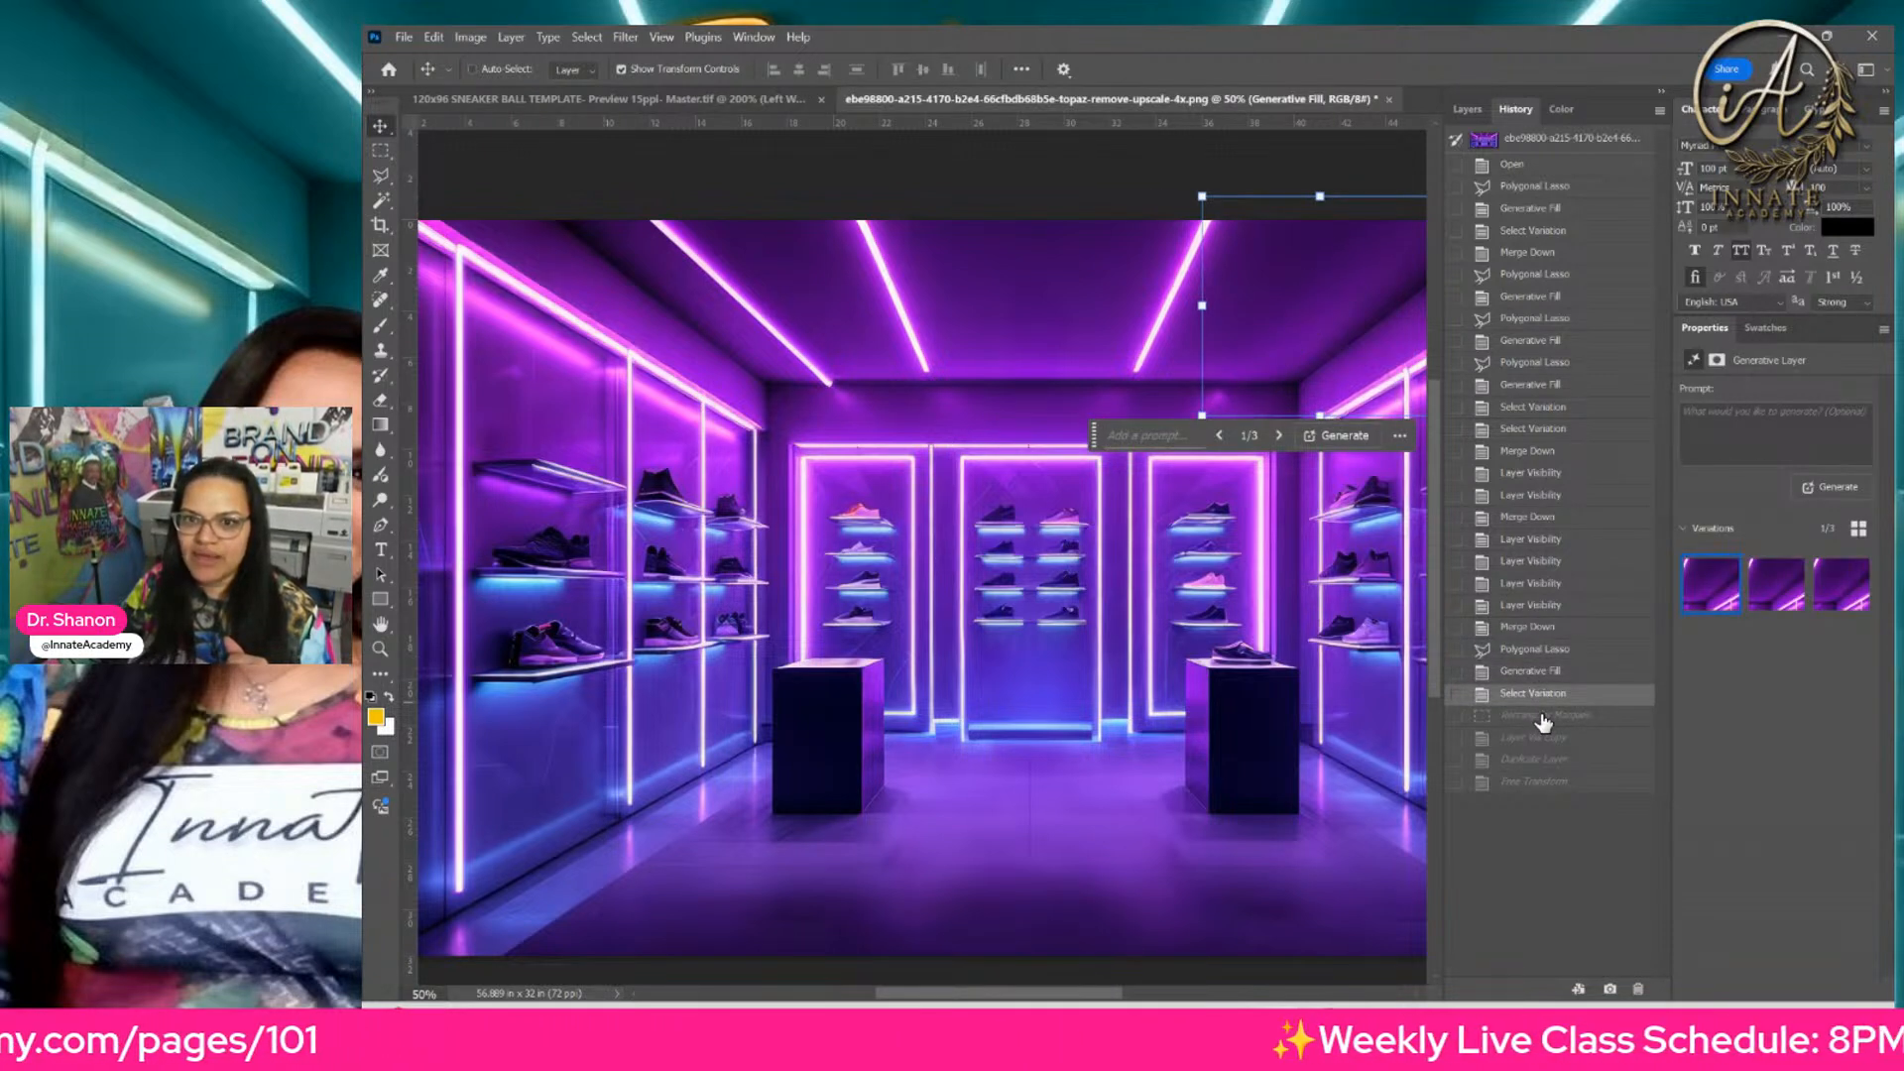
pyautogui.click(1543, 717)
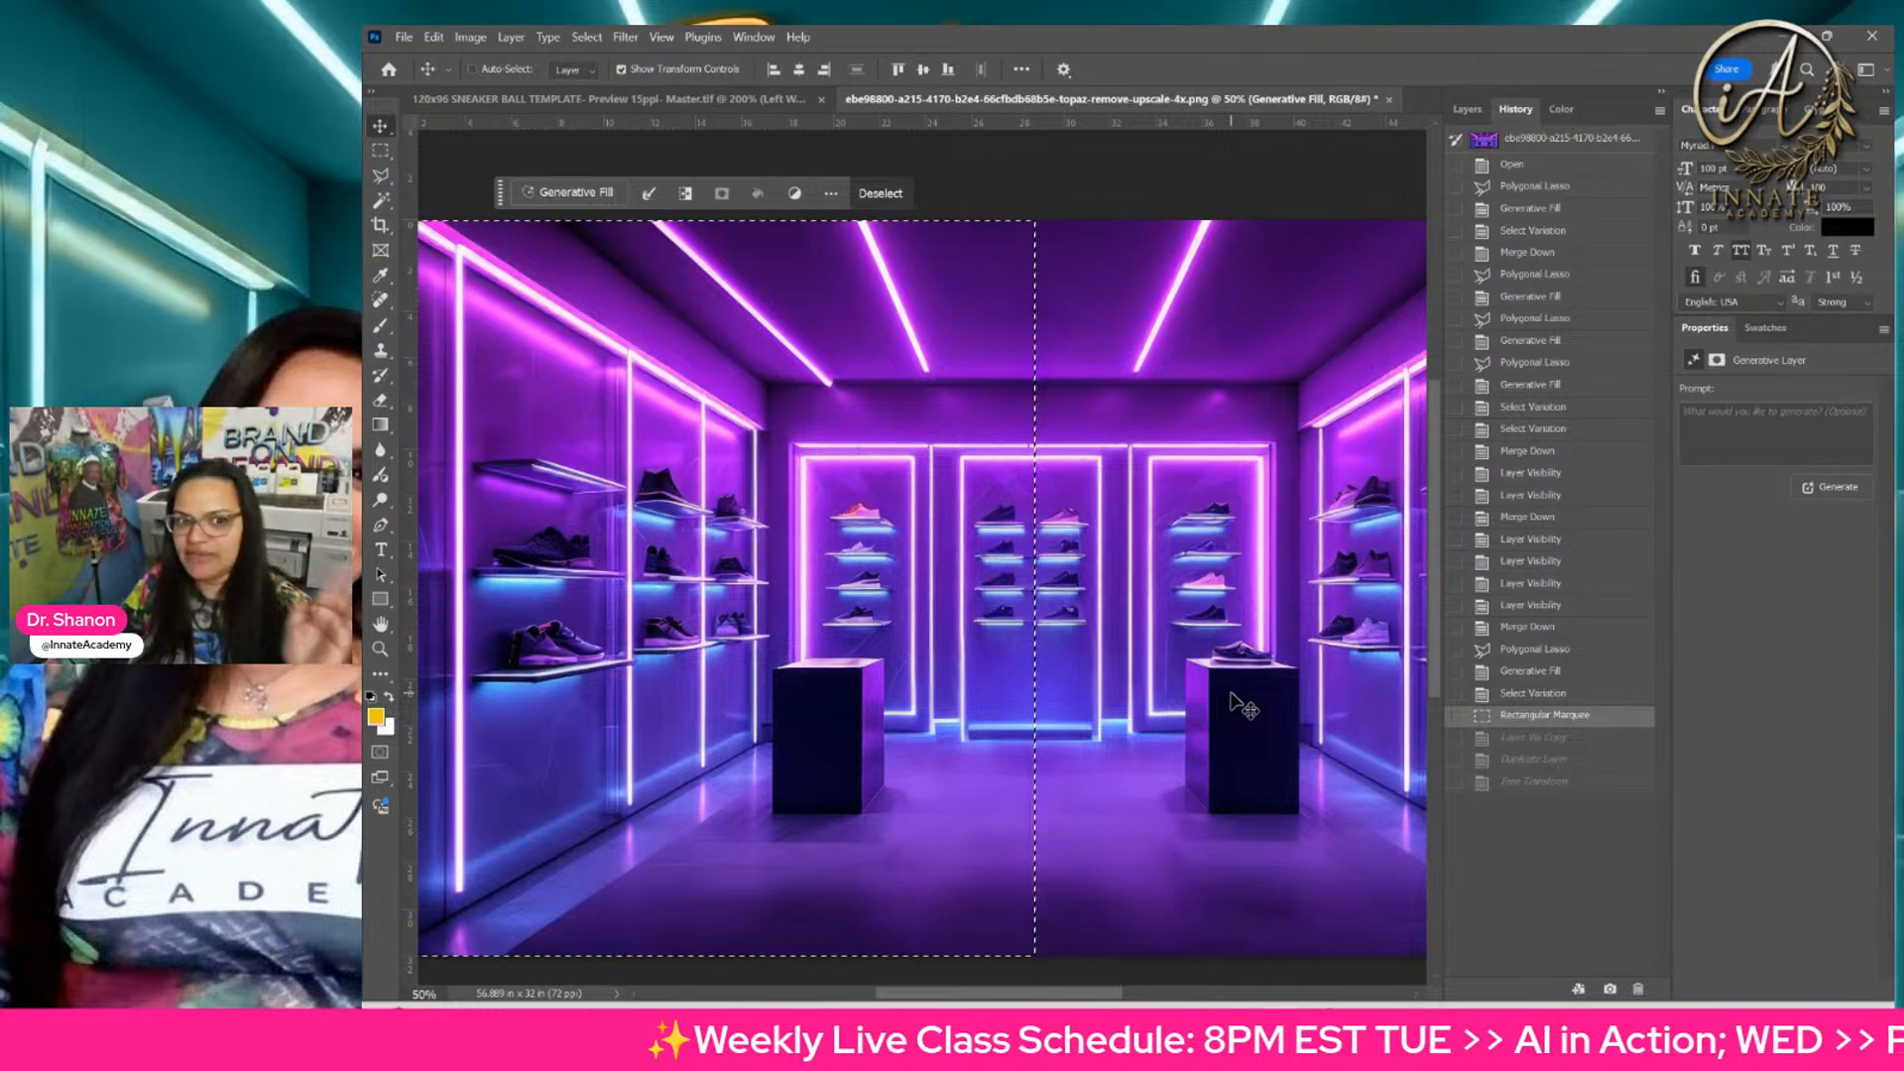
# Step: Step forward through the Layer Via Copy and Duplicate Layer states to the Free Transform that mirrors the copied left half of the room
pyautogui.click(1536, 739)
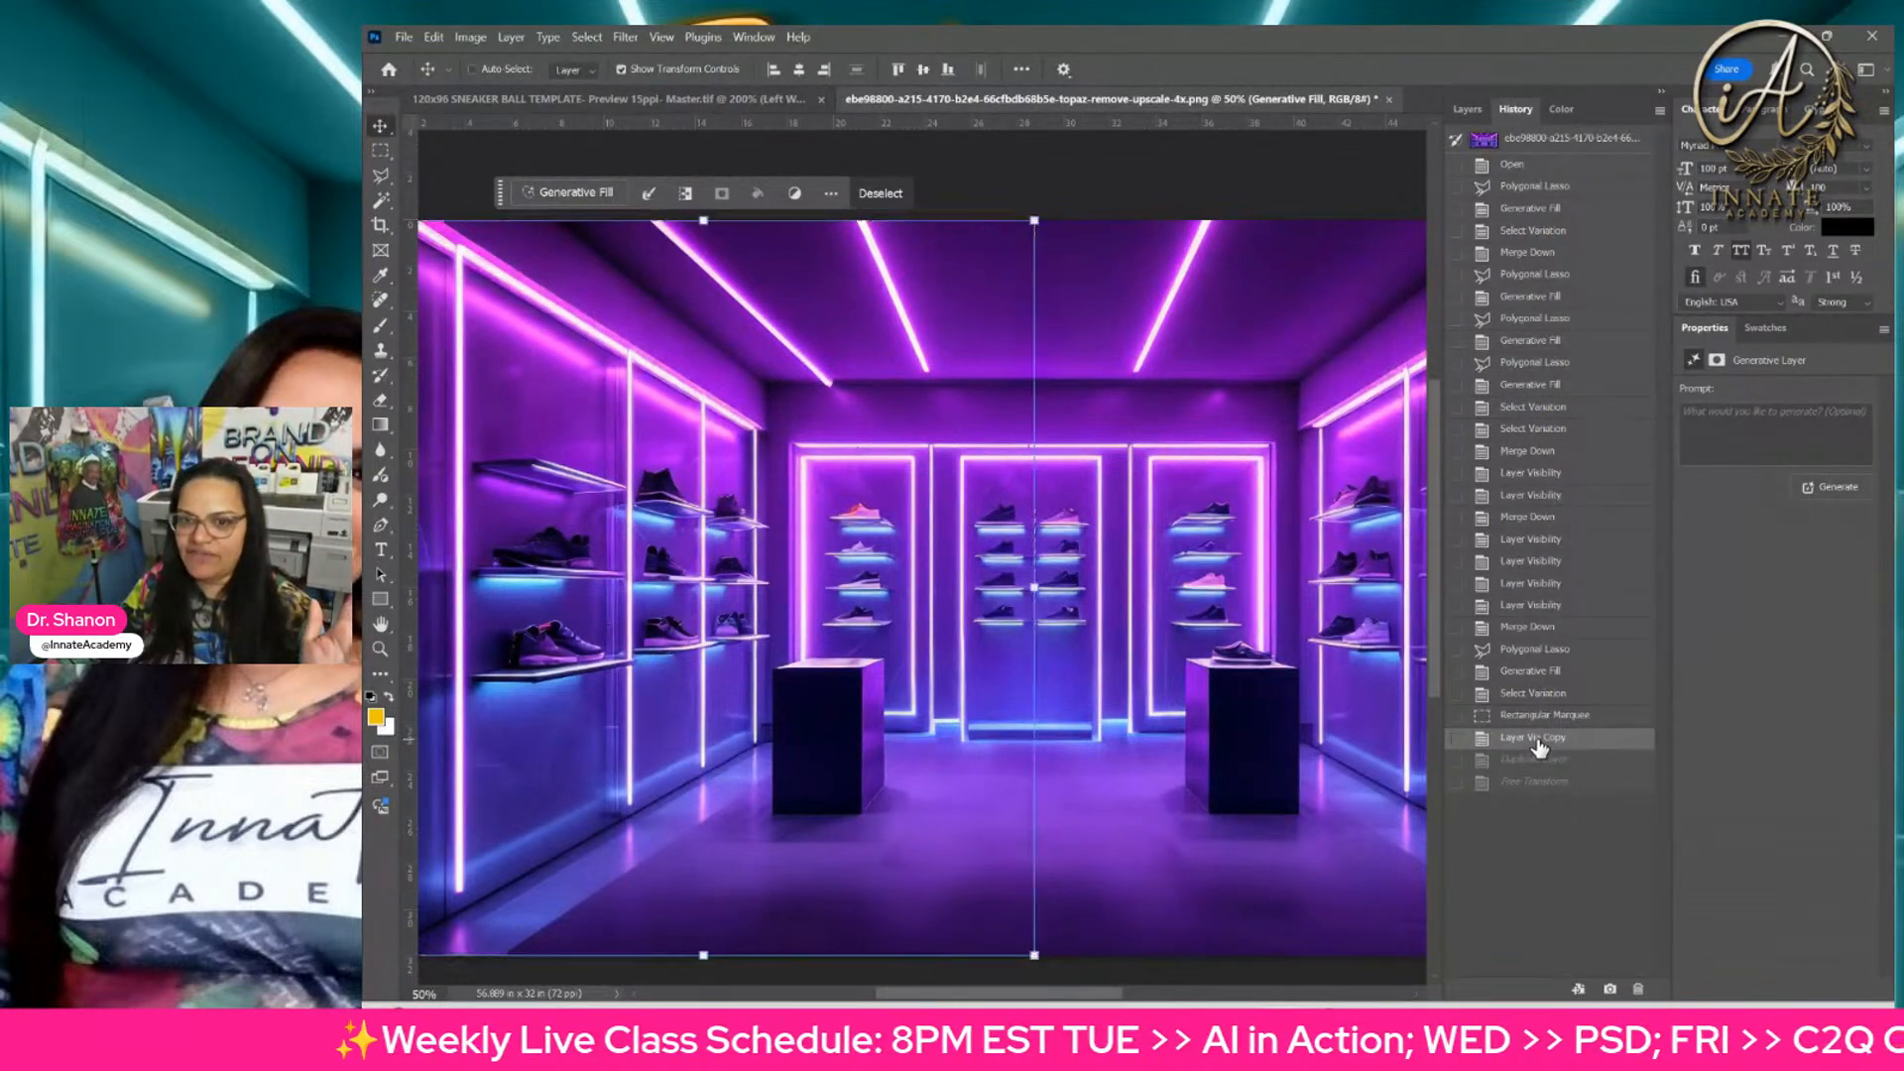
pyautogui.click(1537, 761)
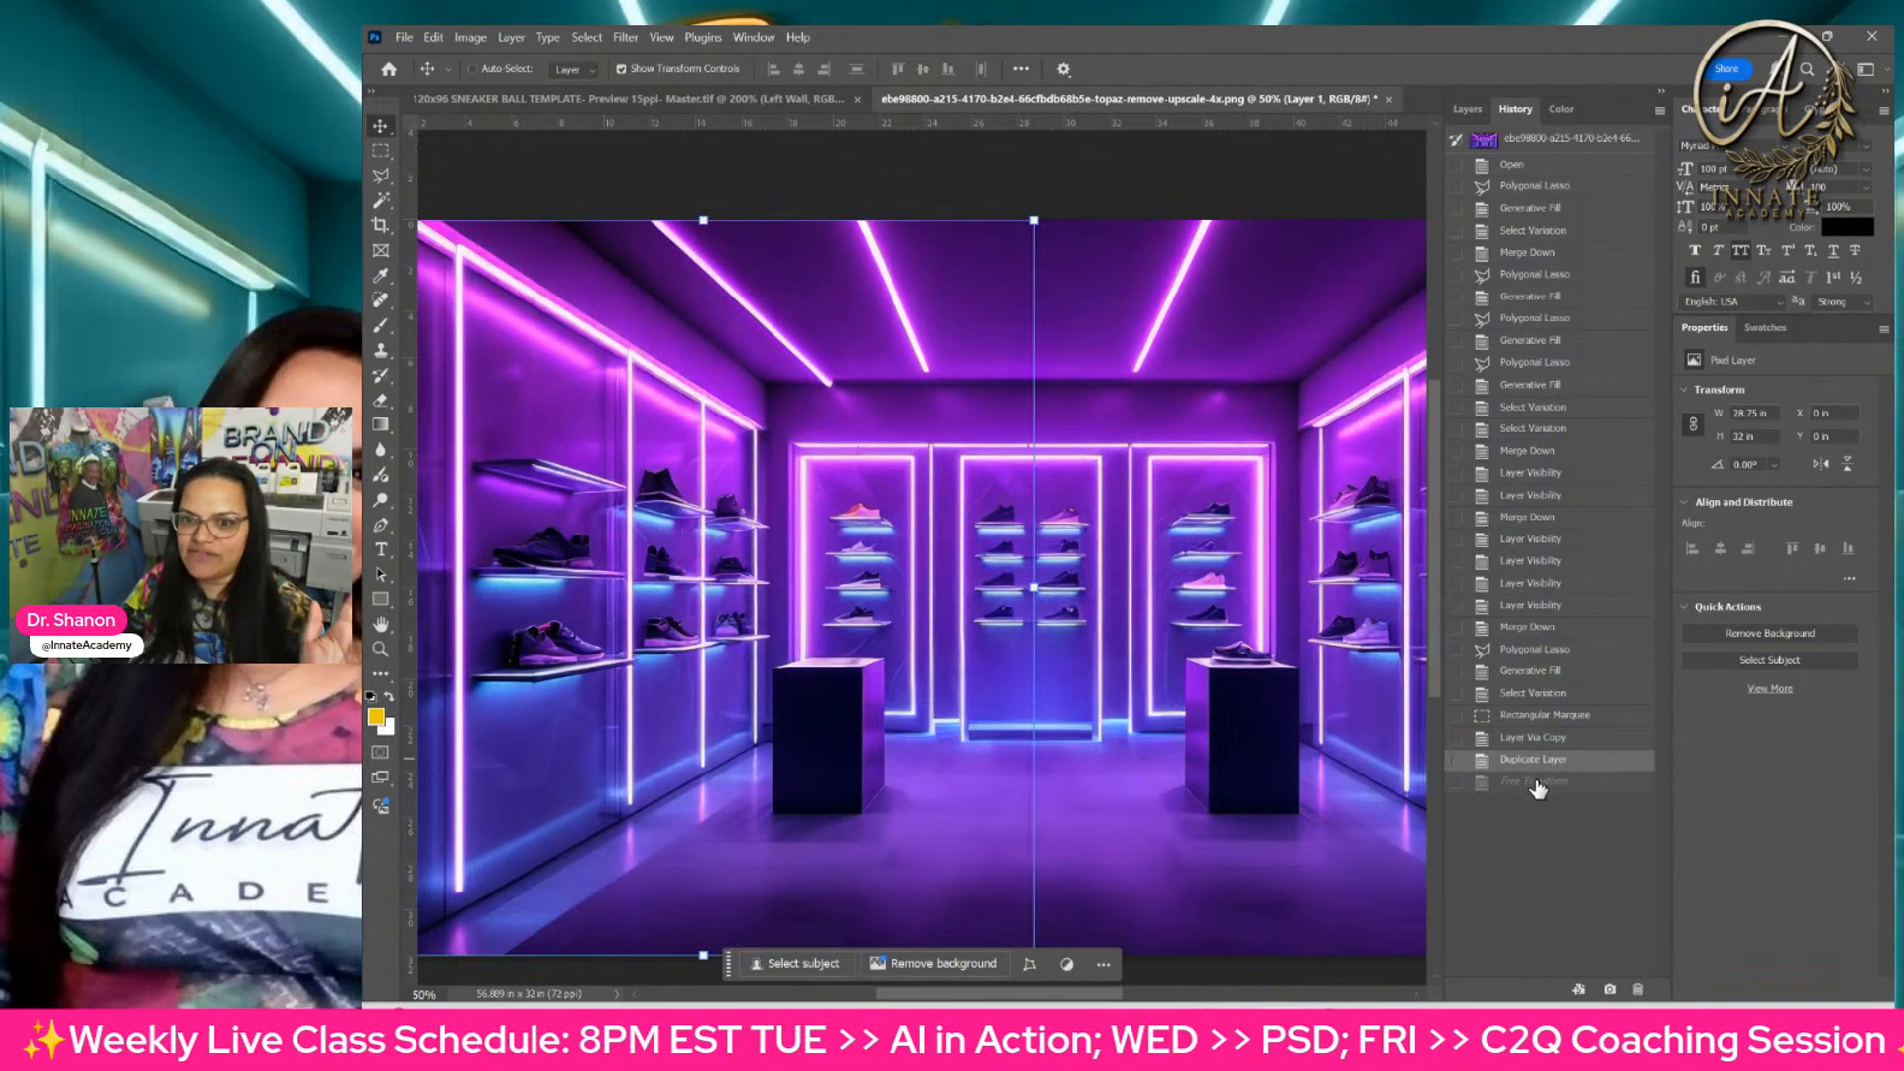
pyautogui.click(1537, 783)
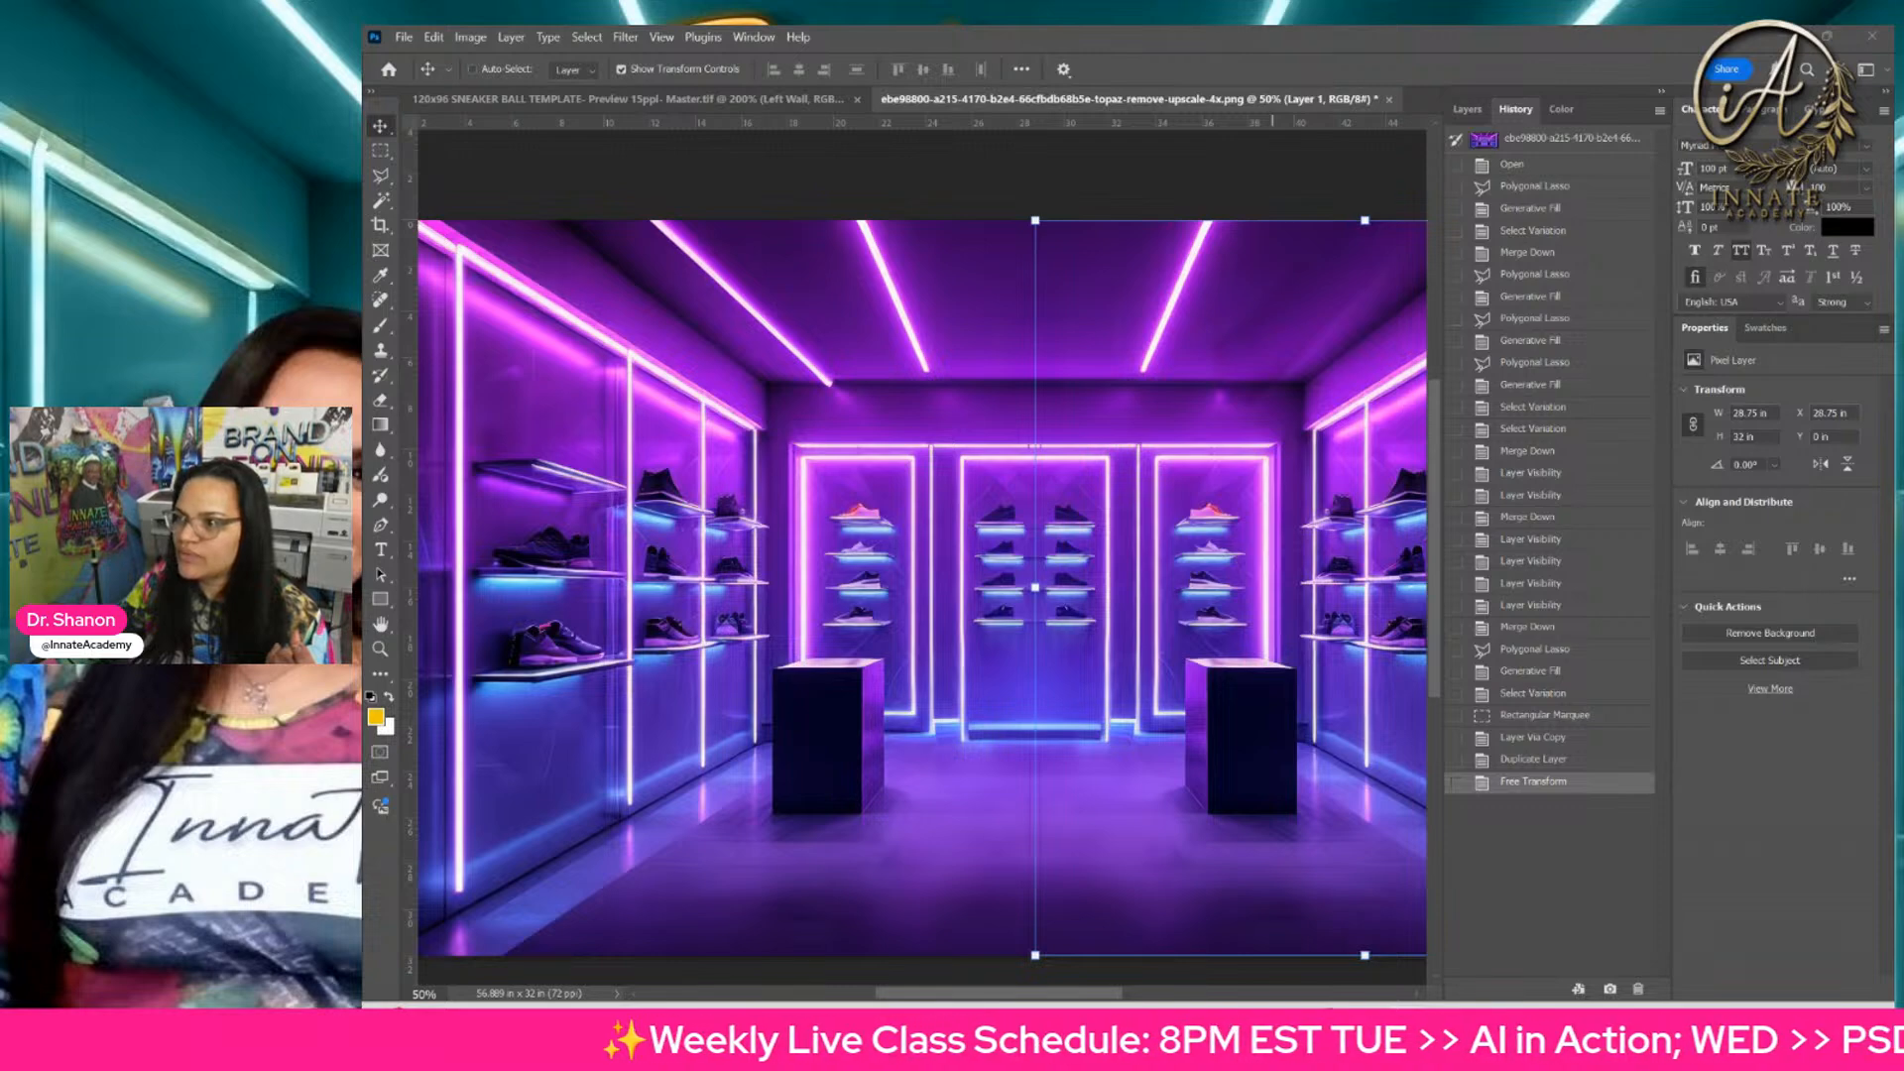
# Step: Switch to Discord and view the google-drive-upscale-images channel on the 058 Sneaker Ball server
pyautogui.moveTo(1899, 238); pyautogui.dragTo(1186, 27)
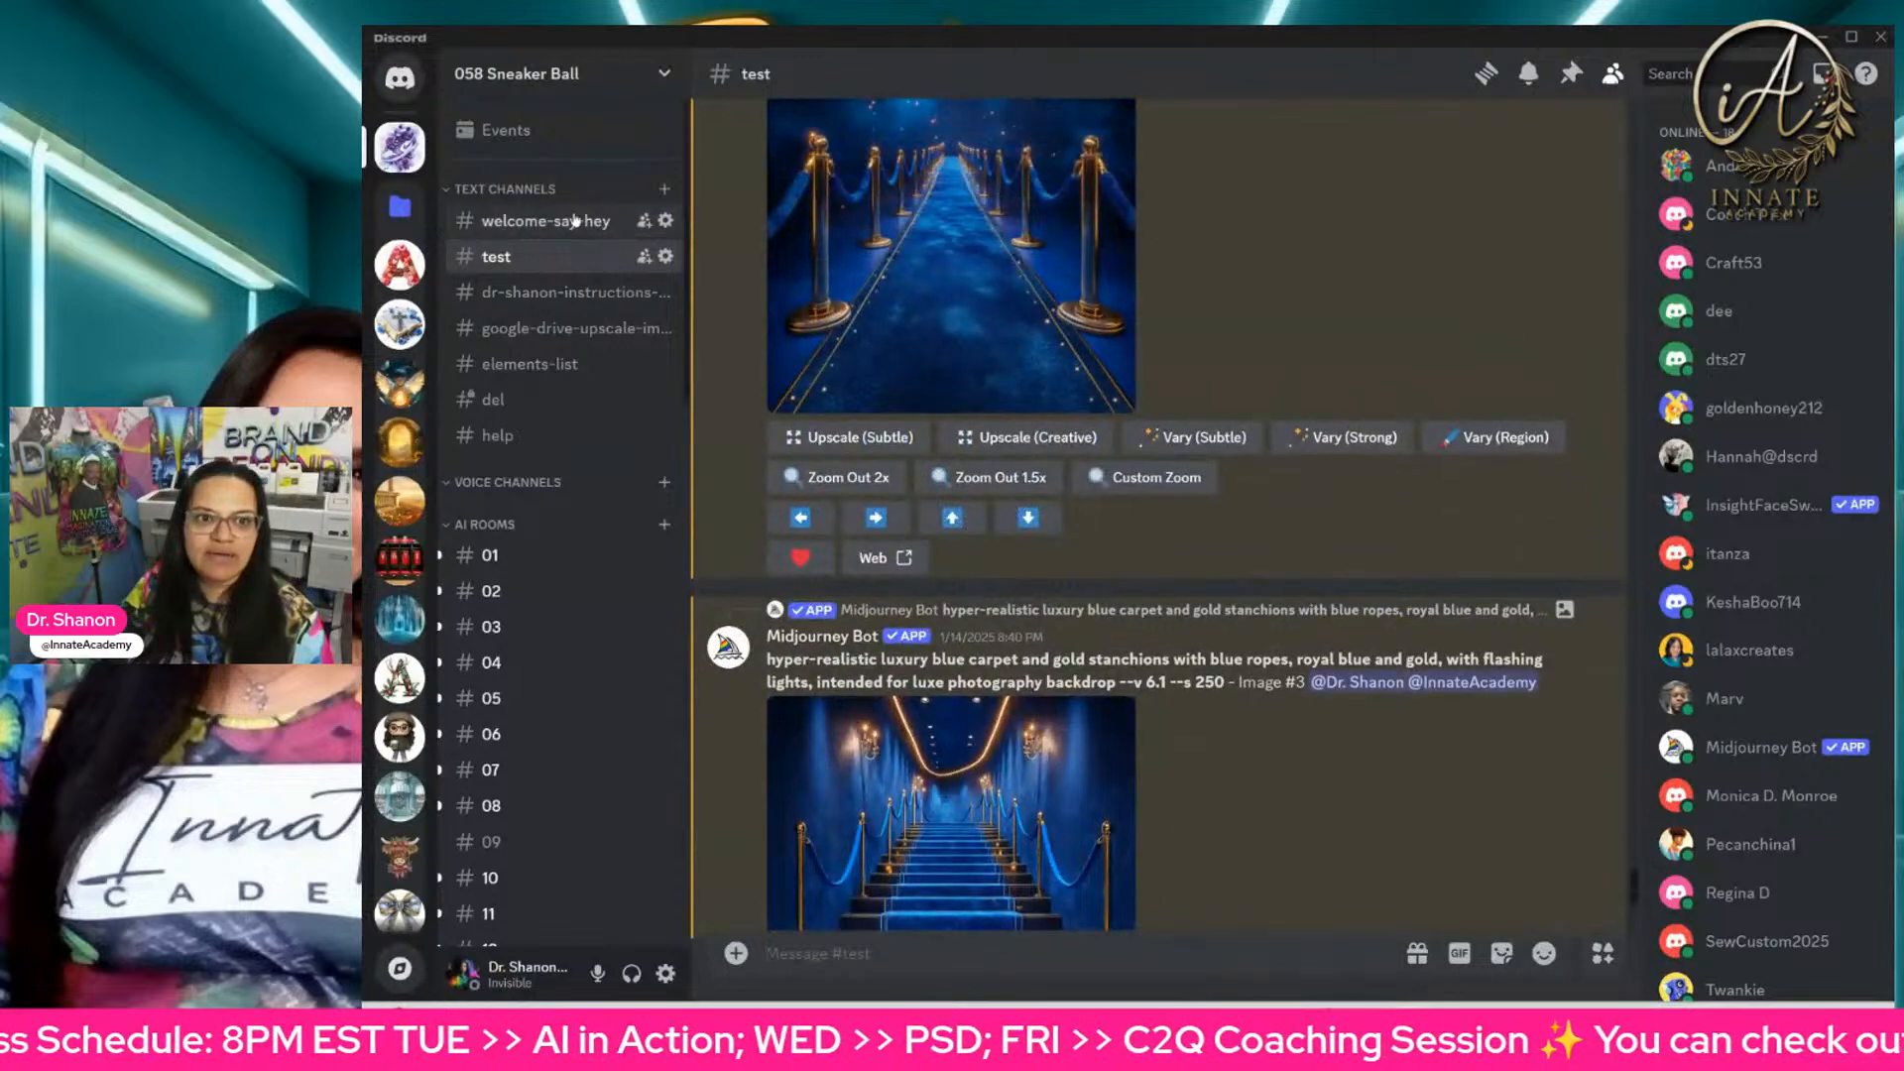
pyautogui.click(510, 297)
pyautogui.click(515, 329)
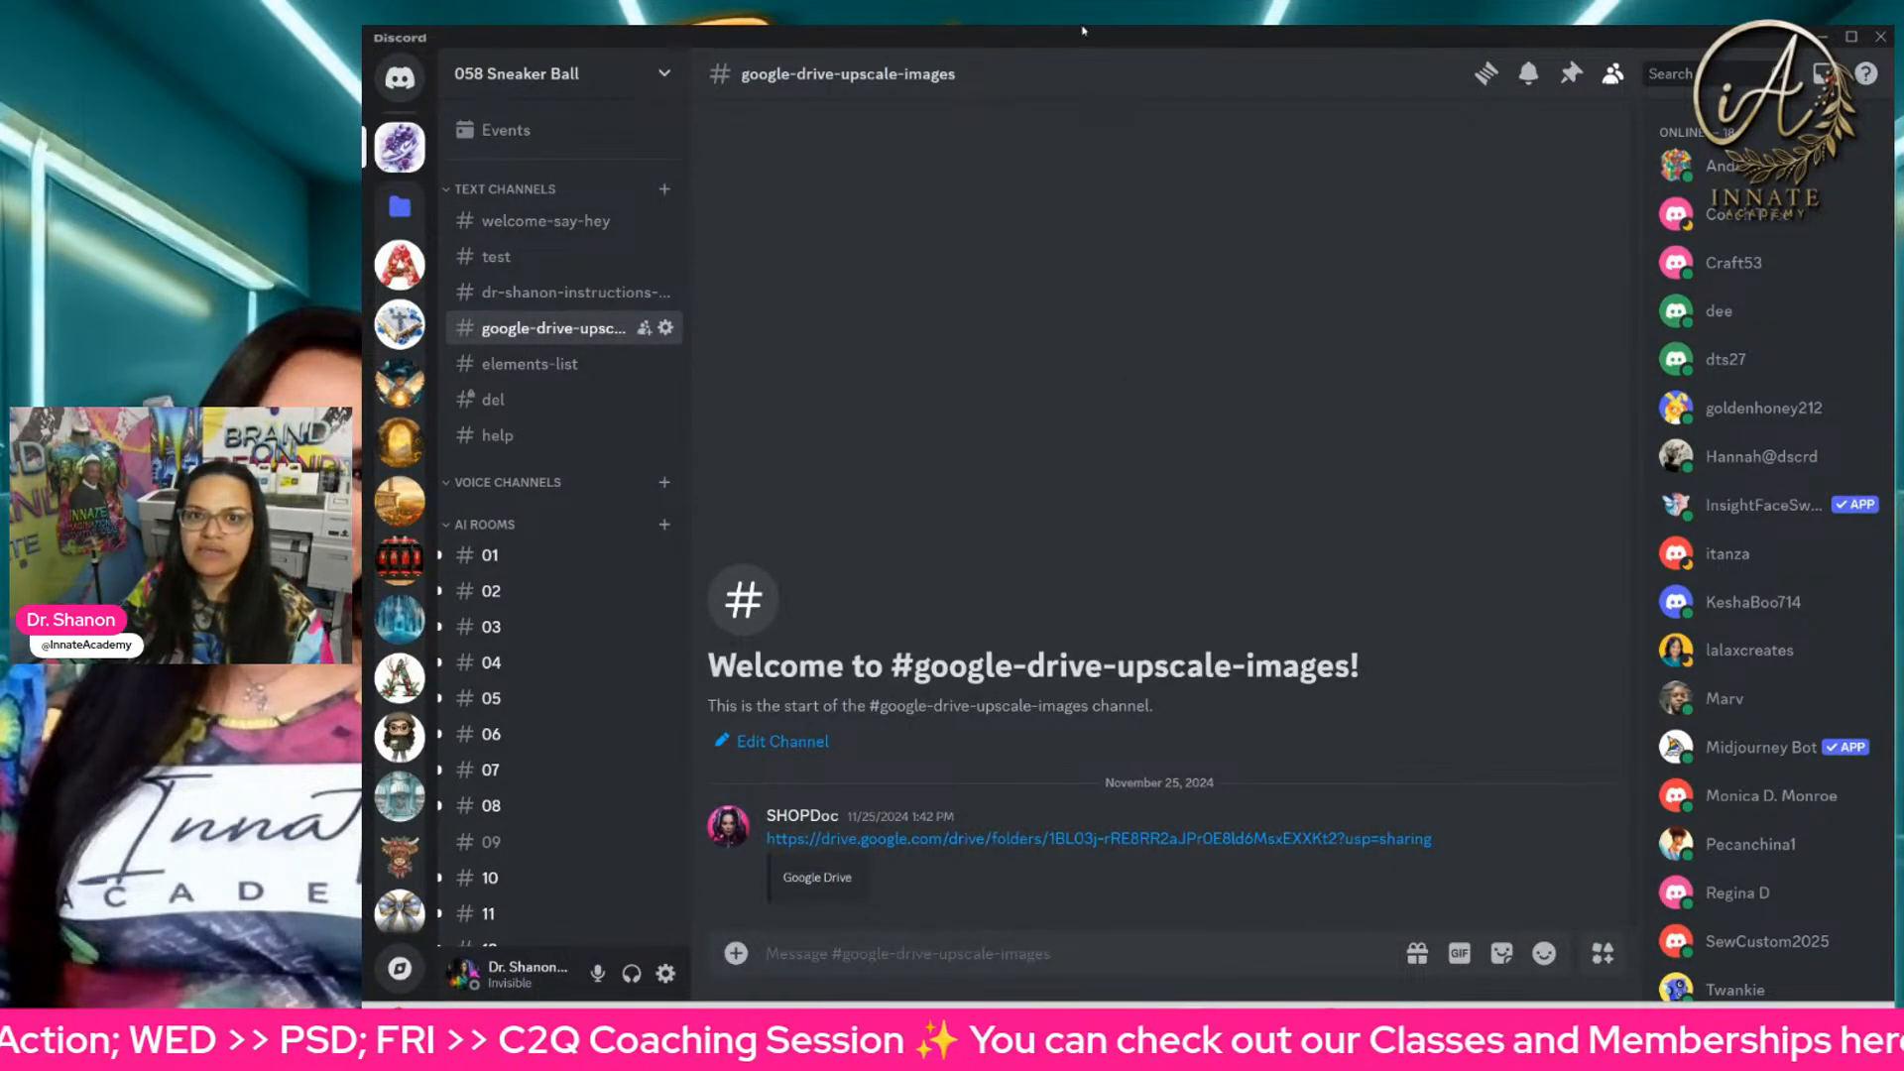
pyautogui.click(1823, 38)
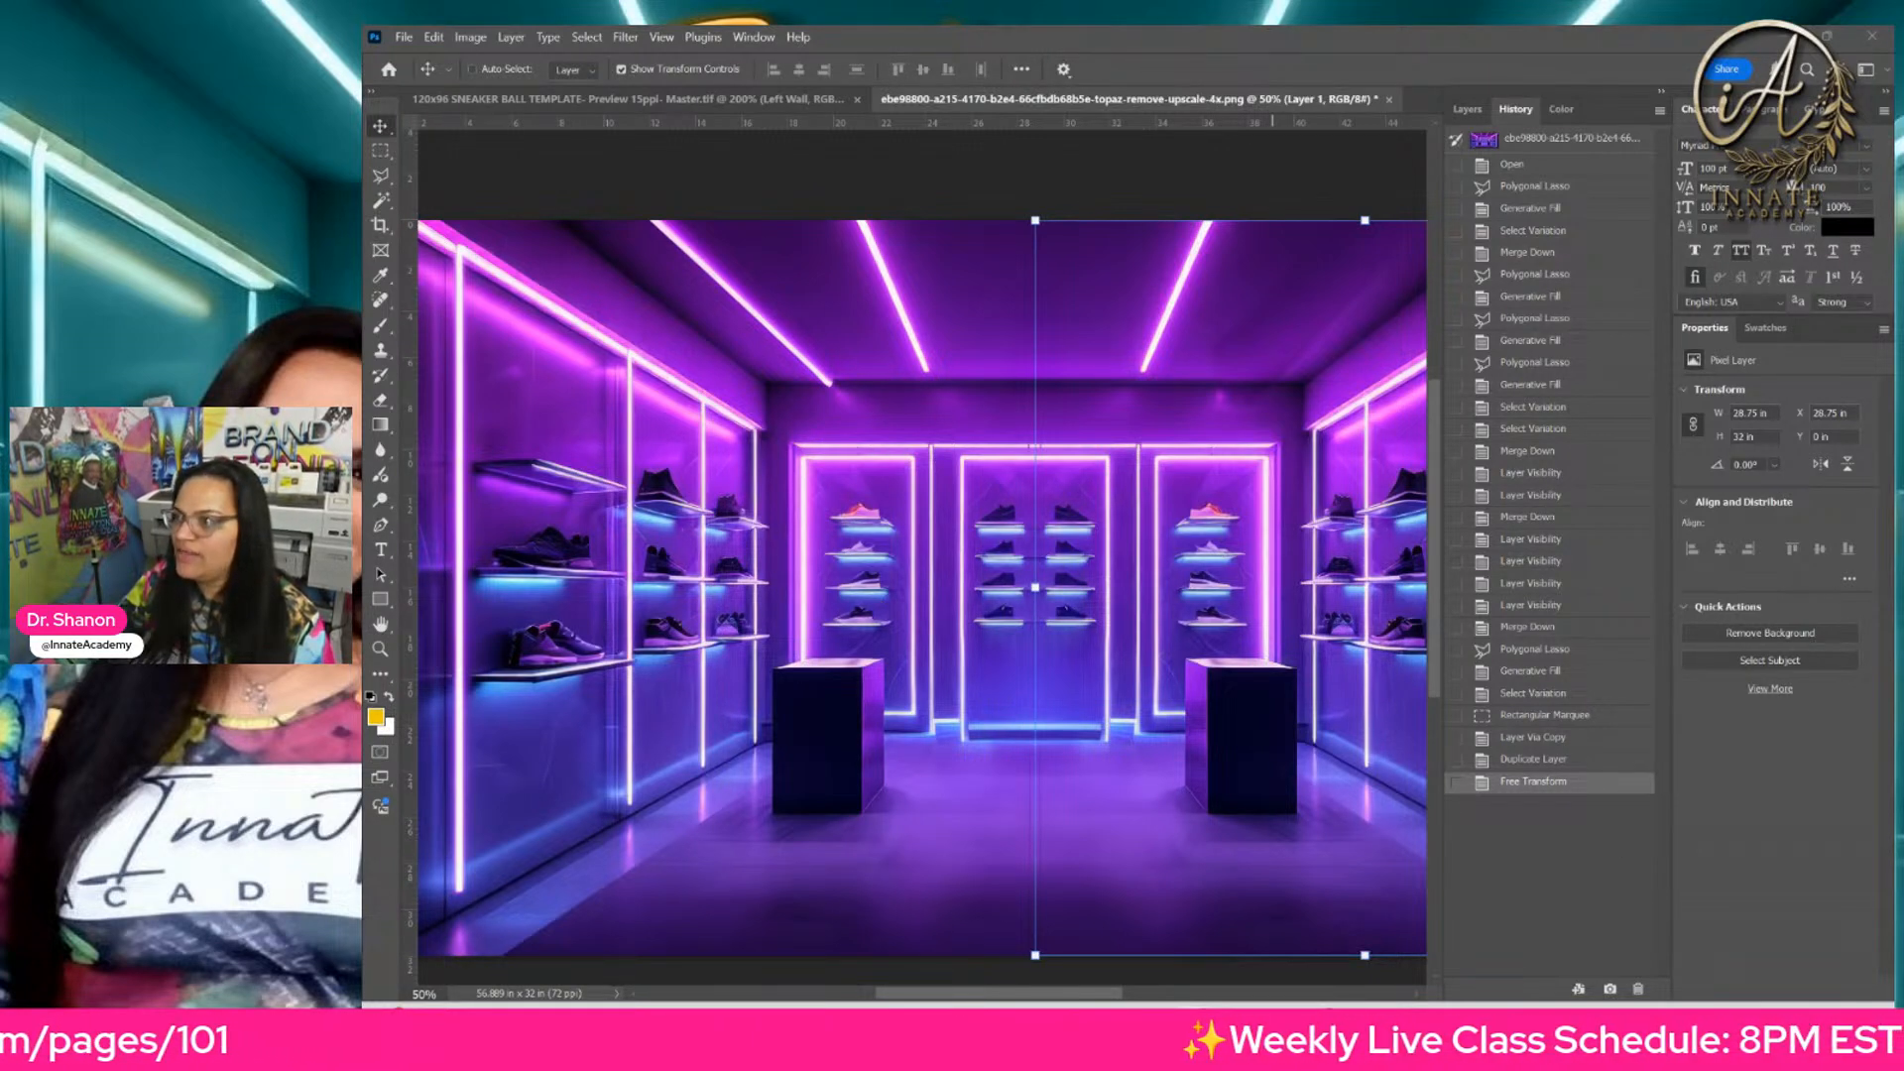
# Step: Switch to the AI-056 folder in Google Drive and browse its upscaled images, selecting the sneaker corridor with orange shelf lighting
pyautogui.moveTo(1899, 260); pyautogui.dragTo(1341, 30)
pyautogui.scroll(-10, 760, 526)
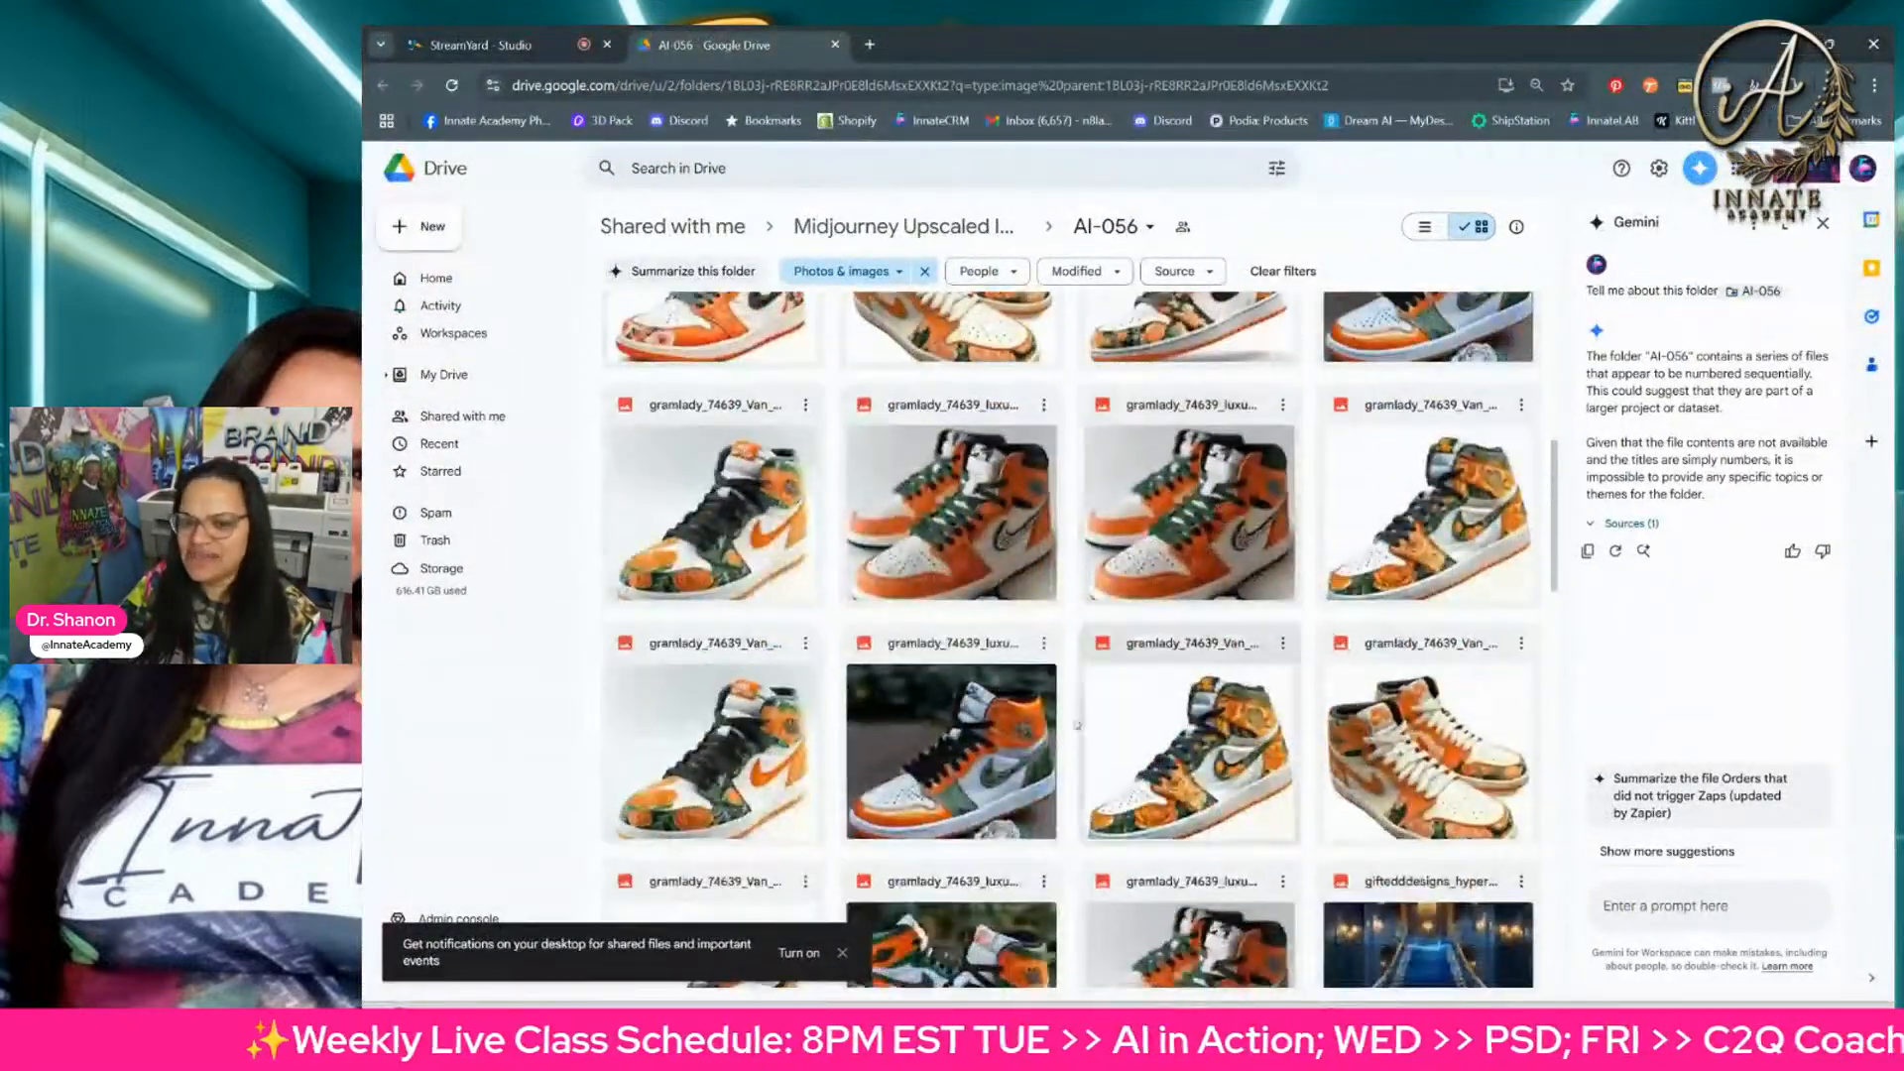
pyautogui.scroll(-6, 1081, 722)
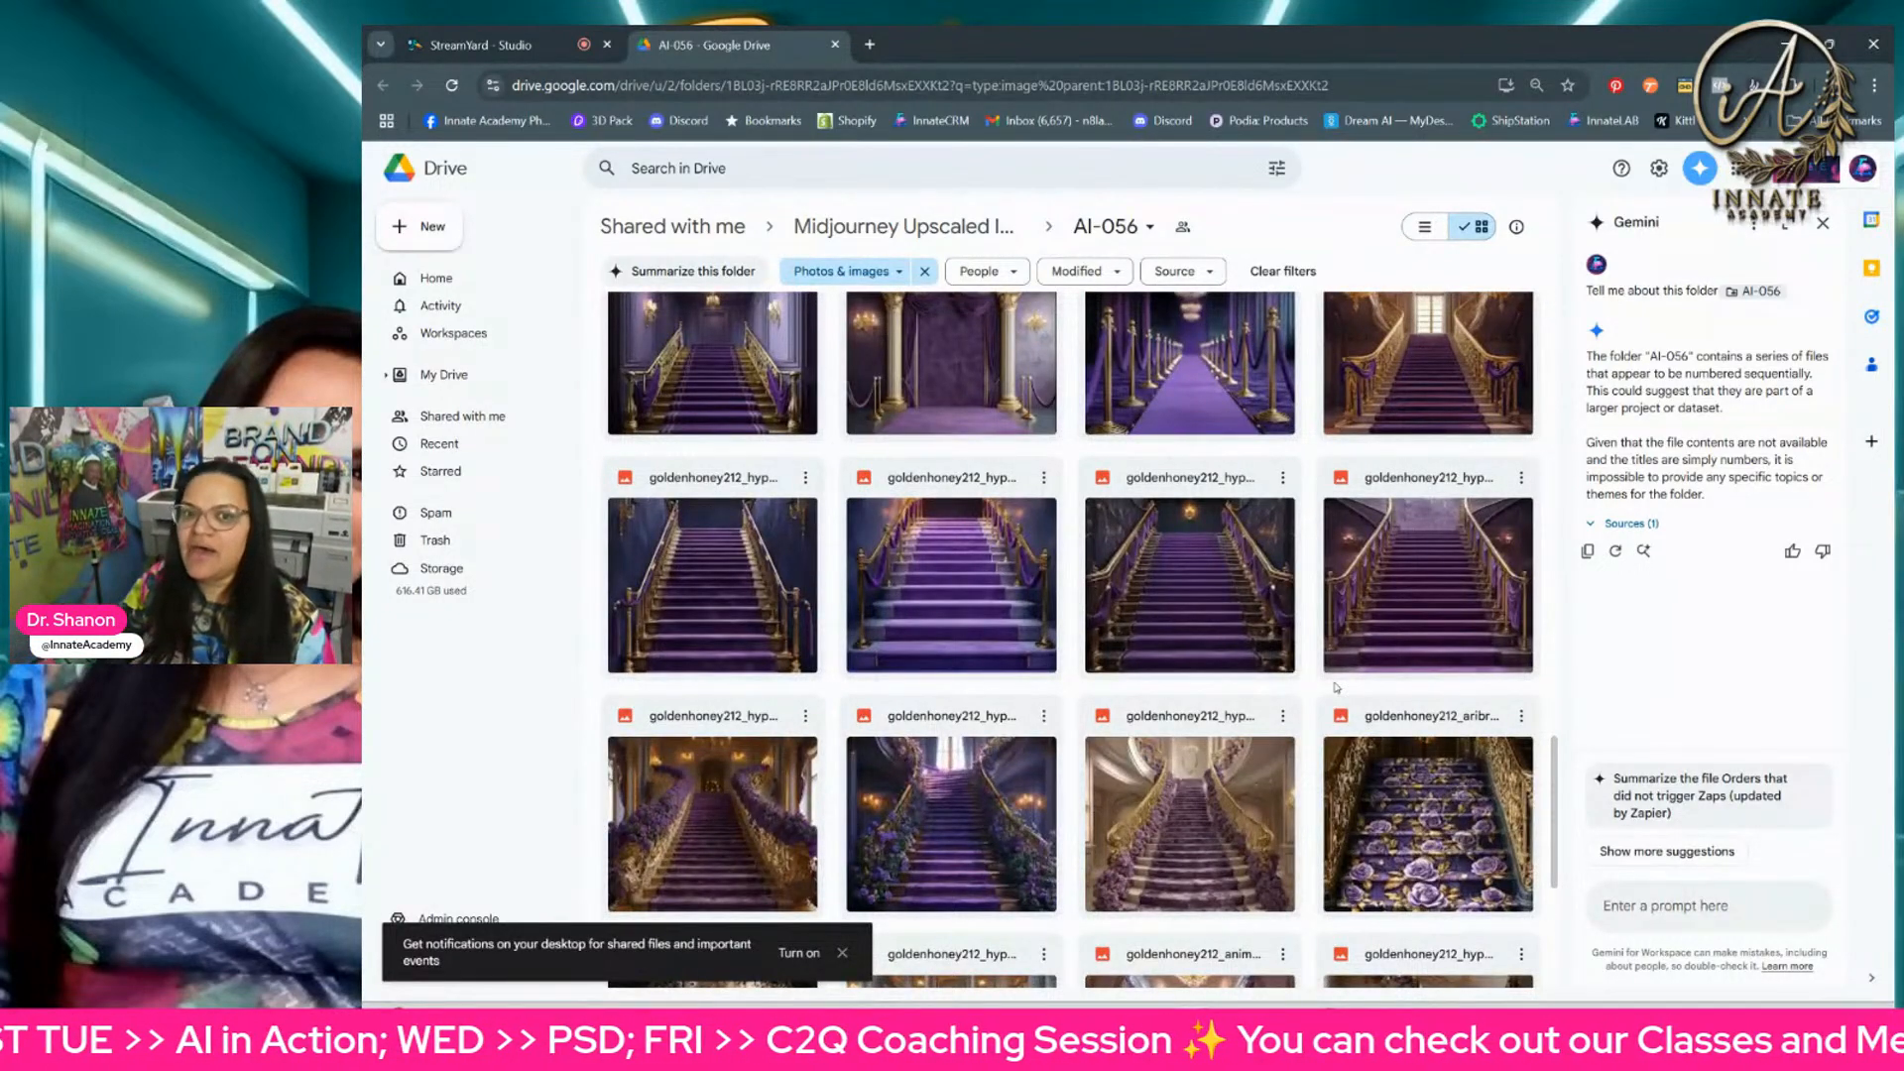
pyautogui.scroll(2, 1270, 589)
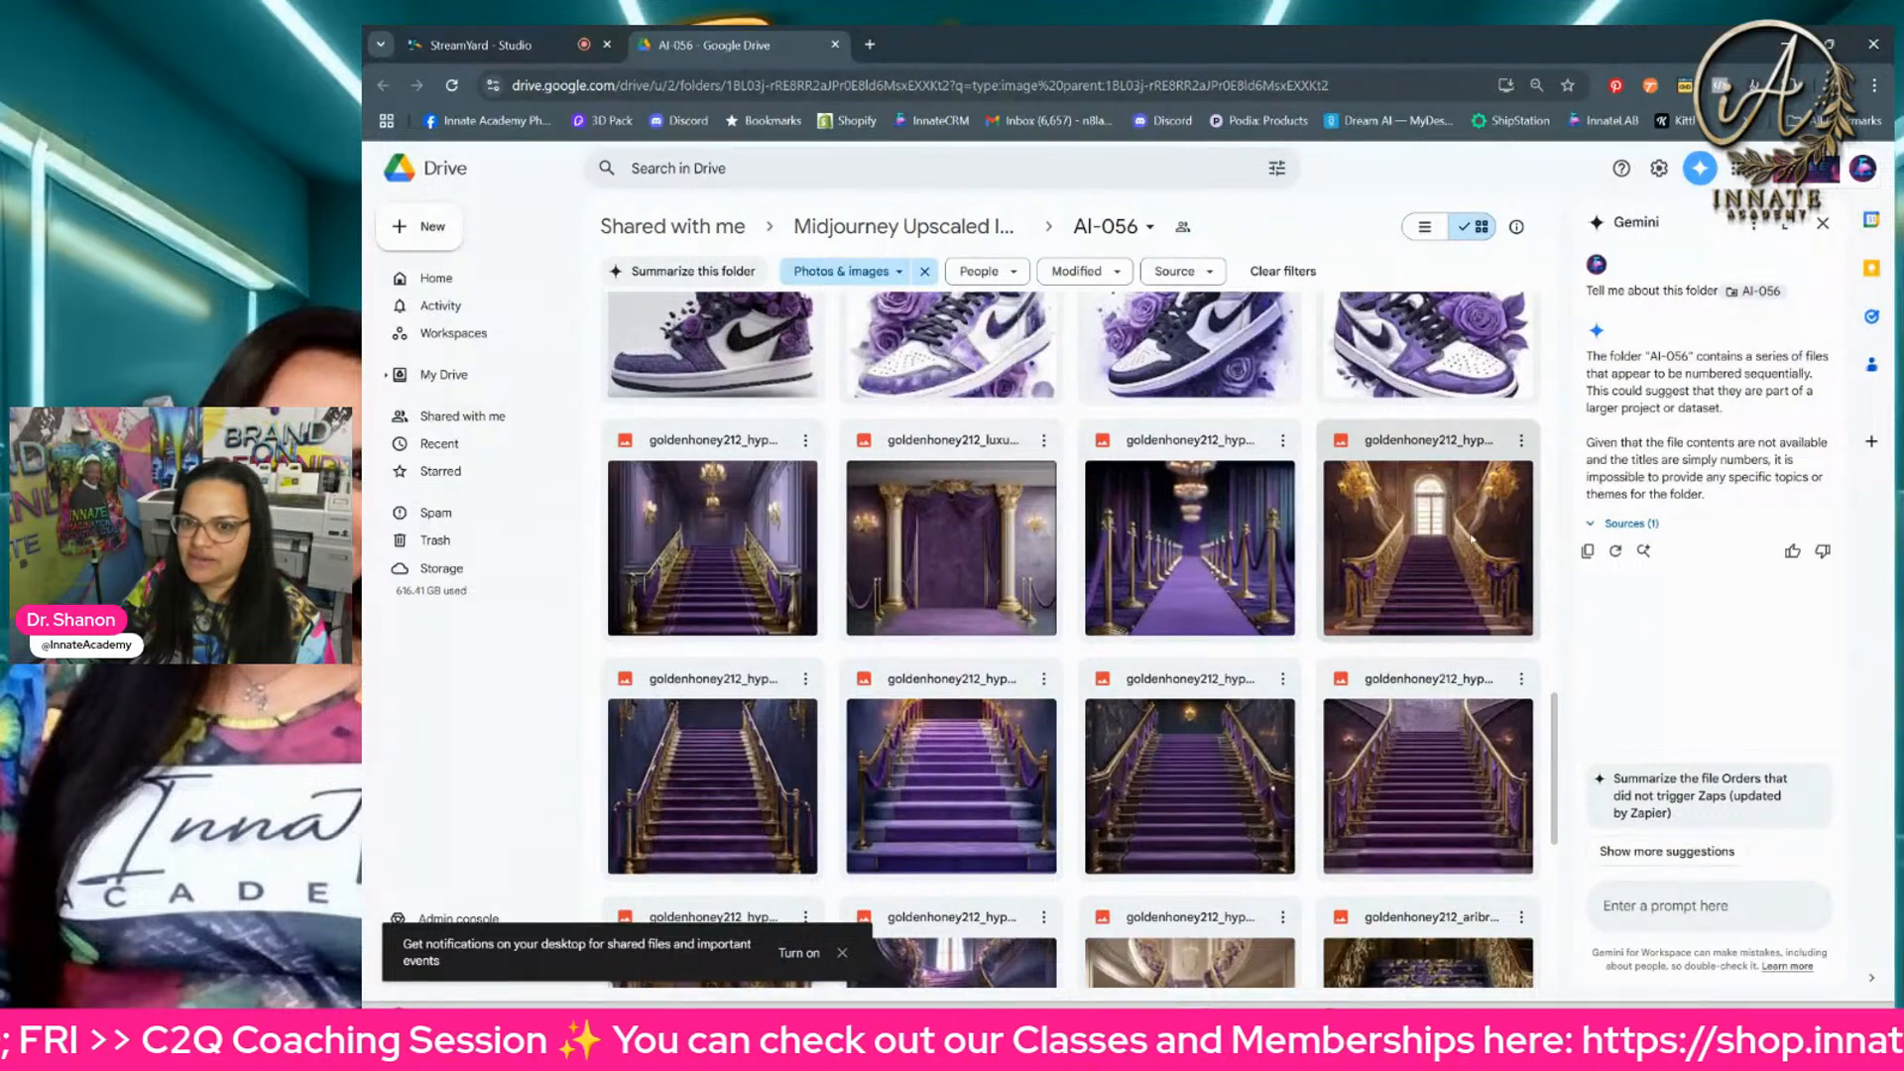
pyautogui.scroll(-4, 1448, 532)
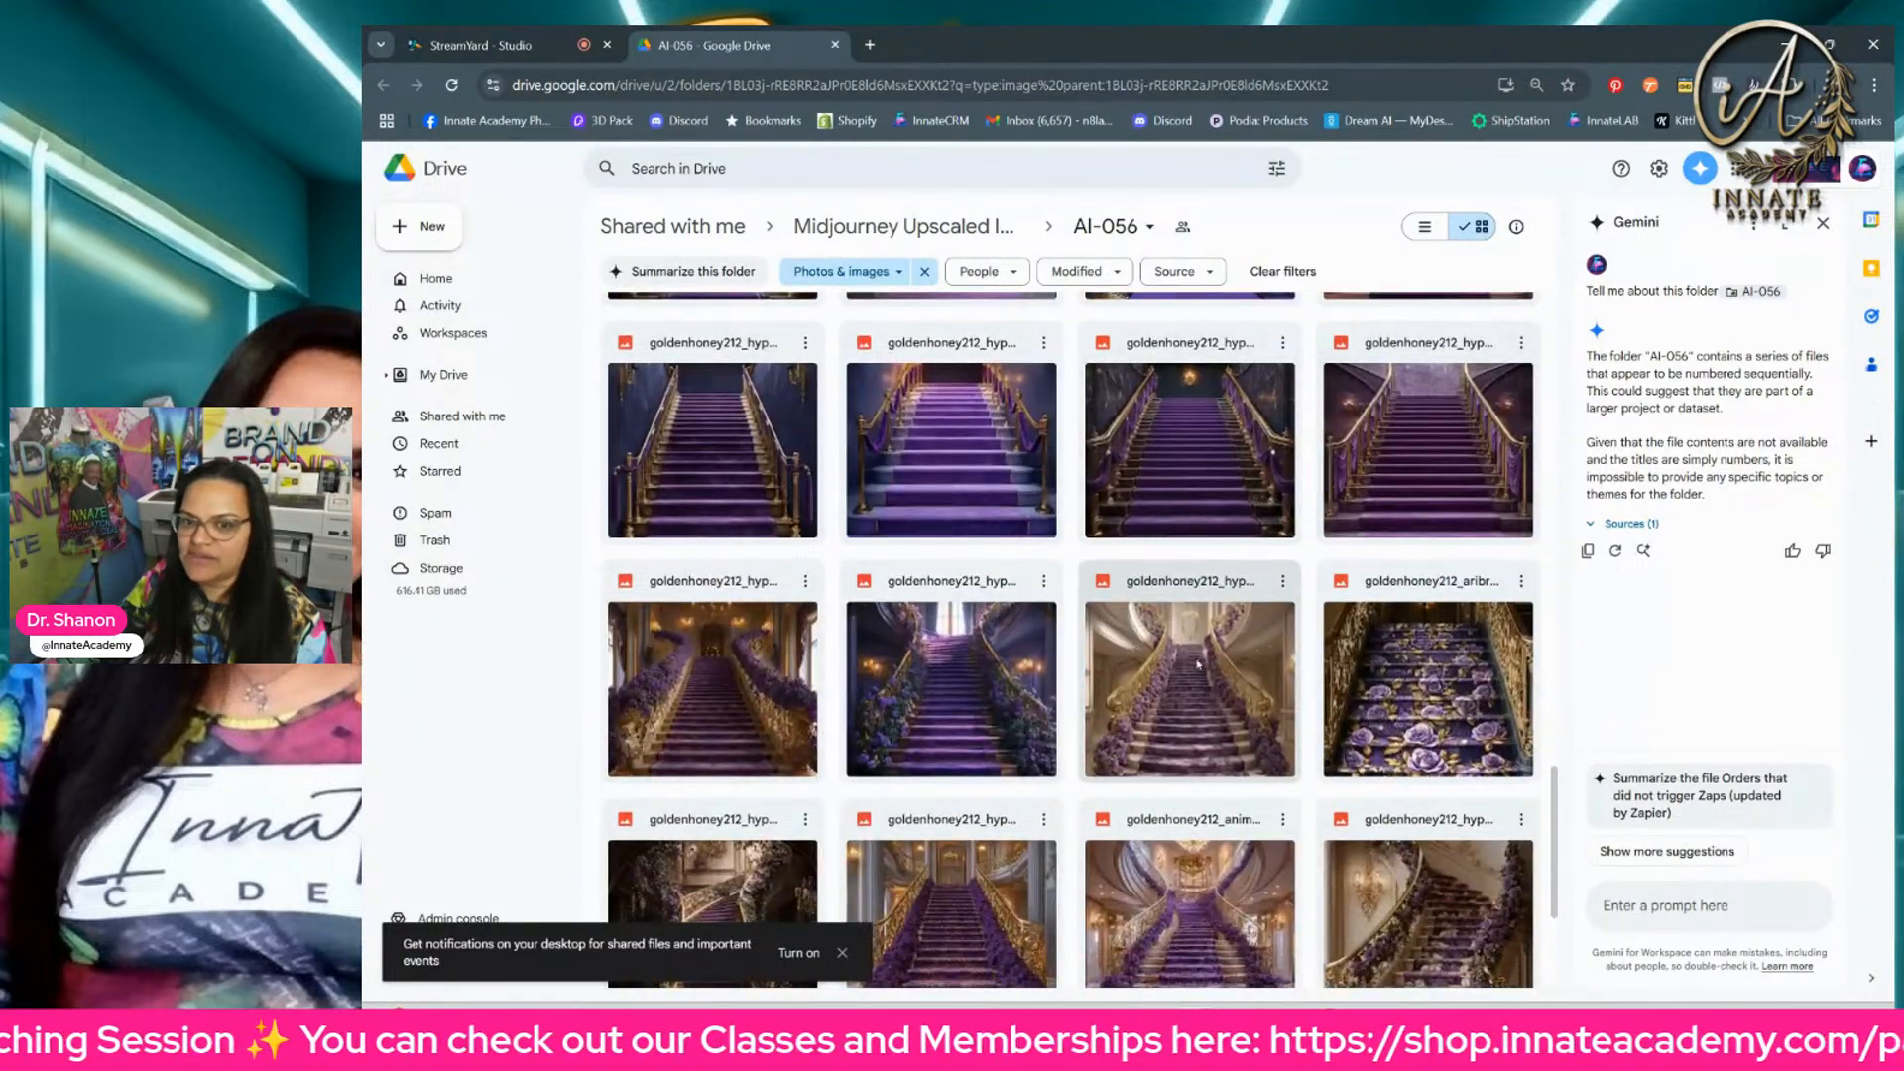
pyautogui.scroll(-3, 1159, 654)
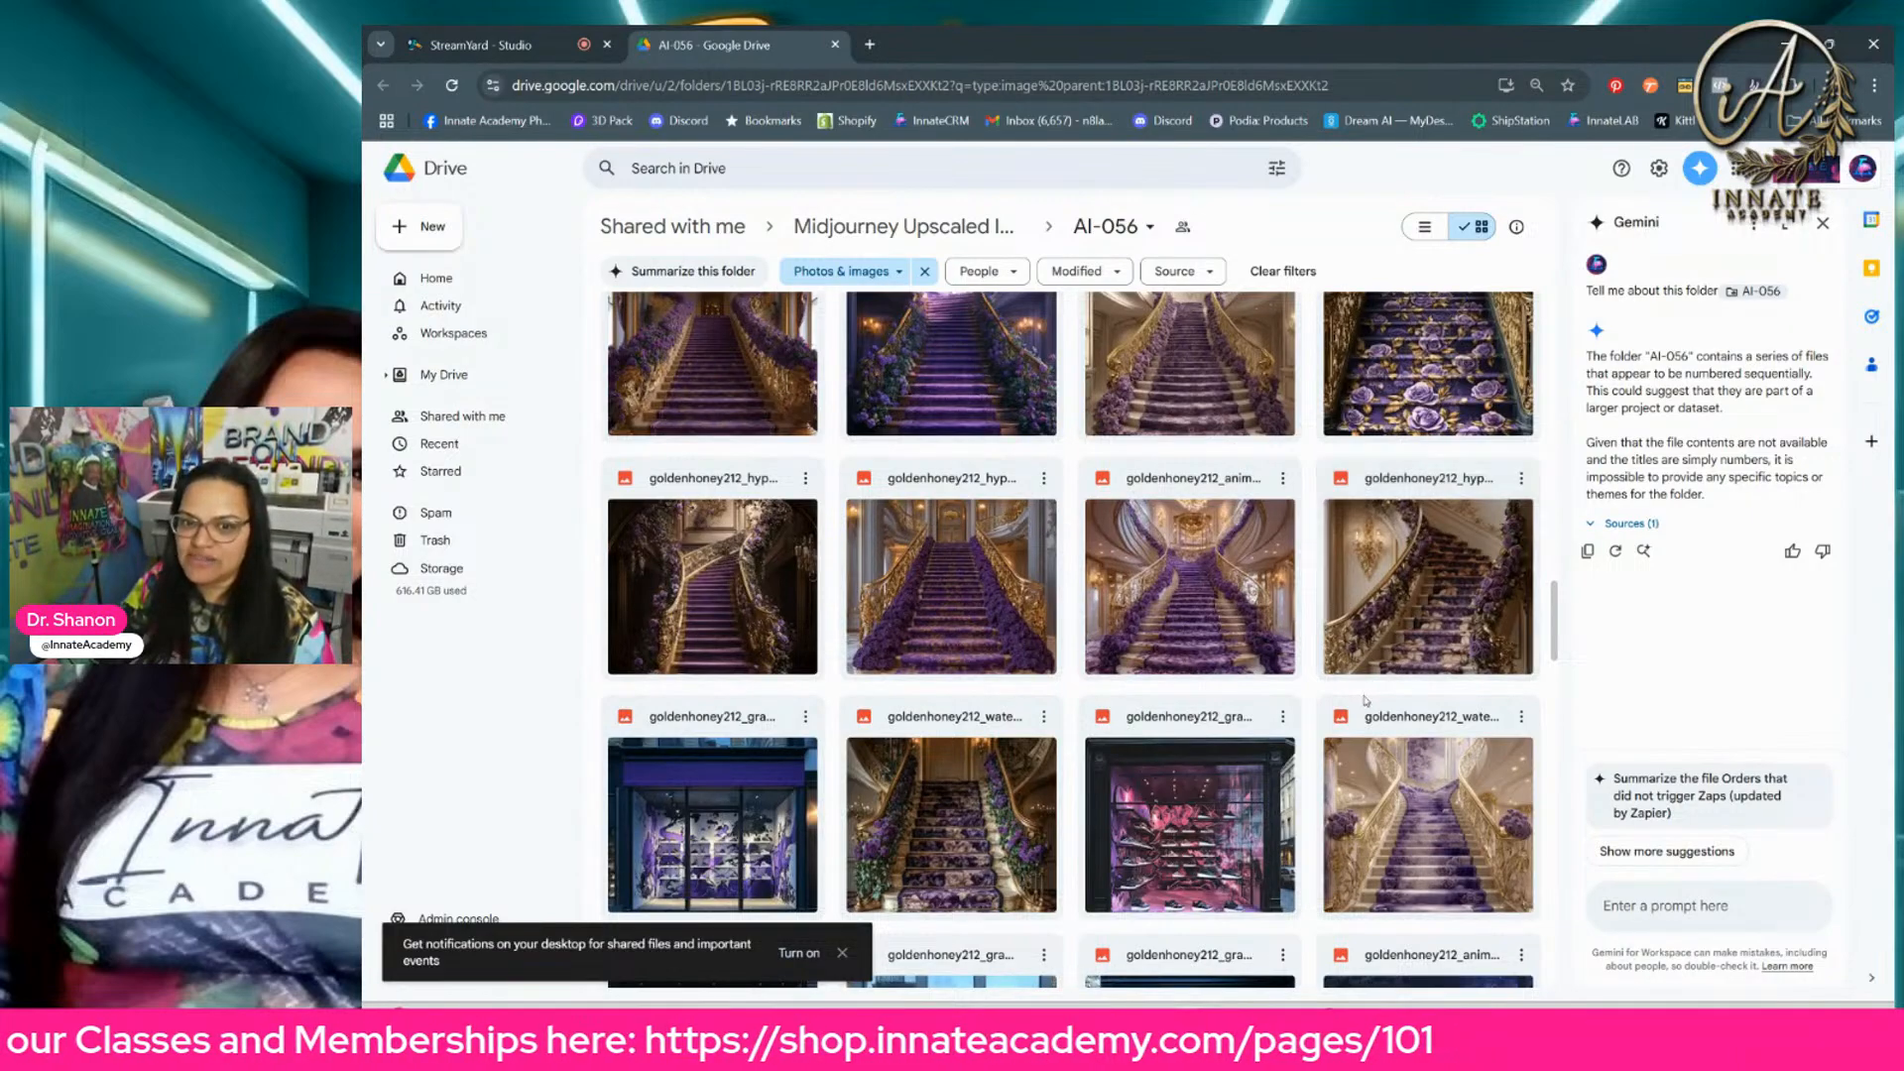
pyautogui.scroll(-5, 1437, 672)
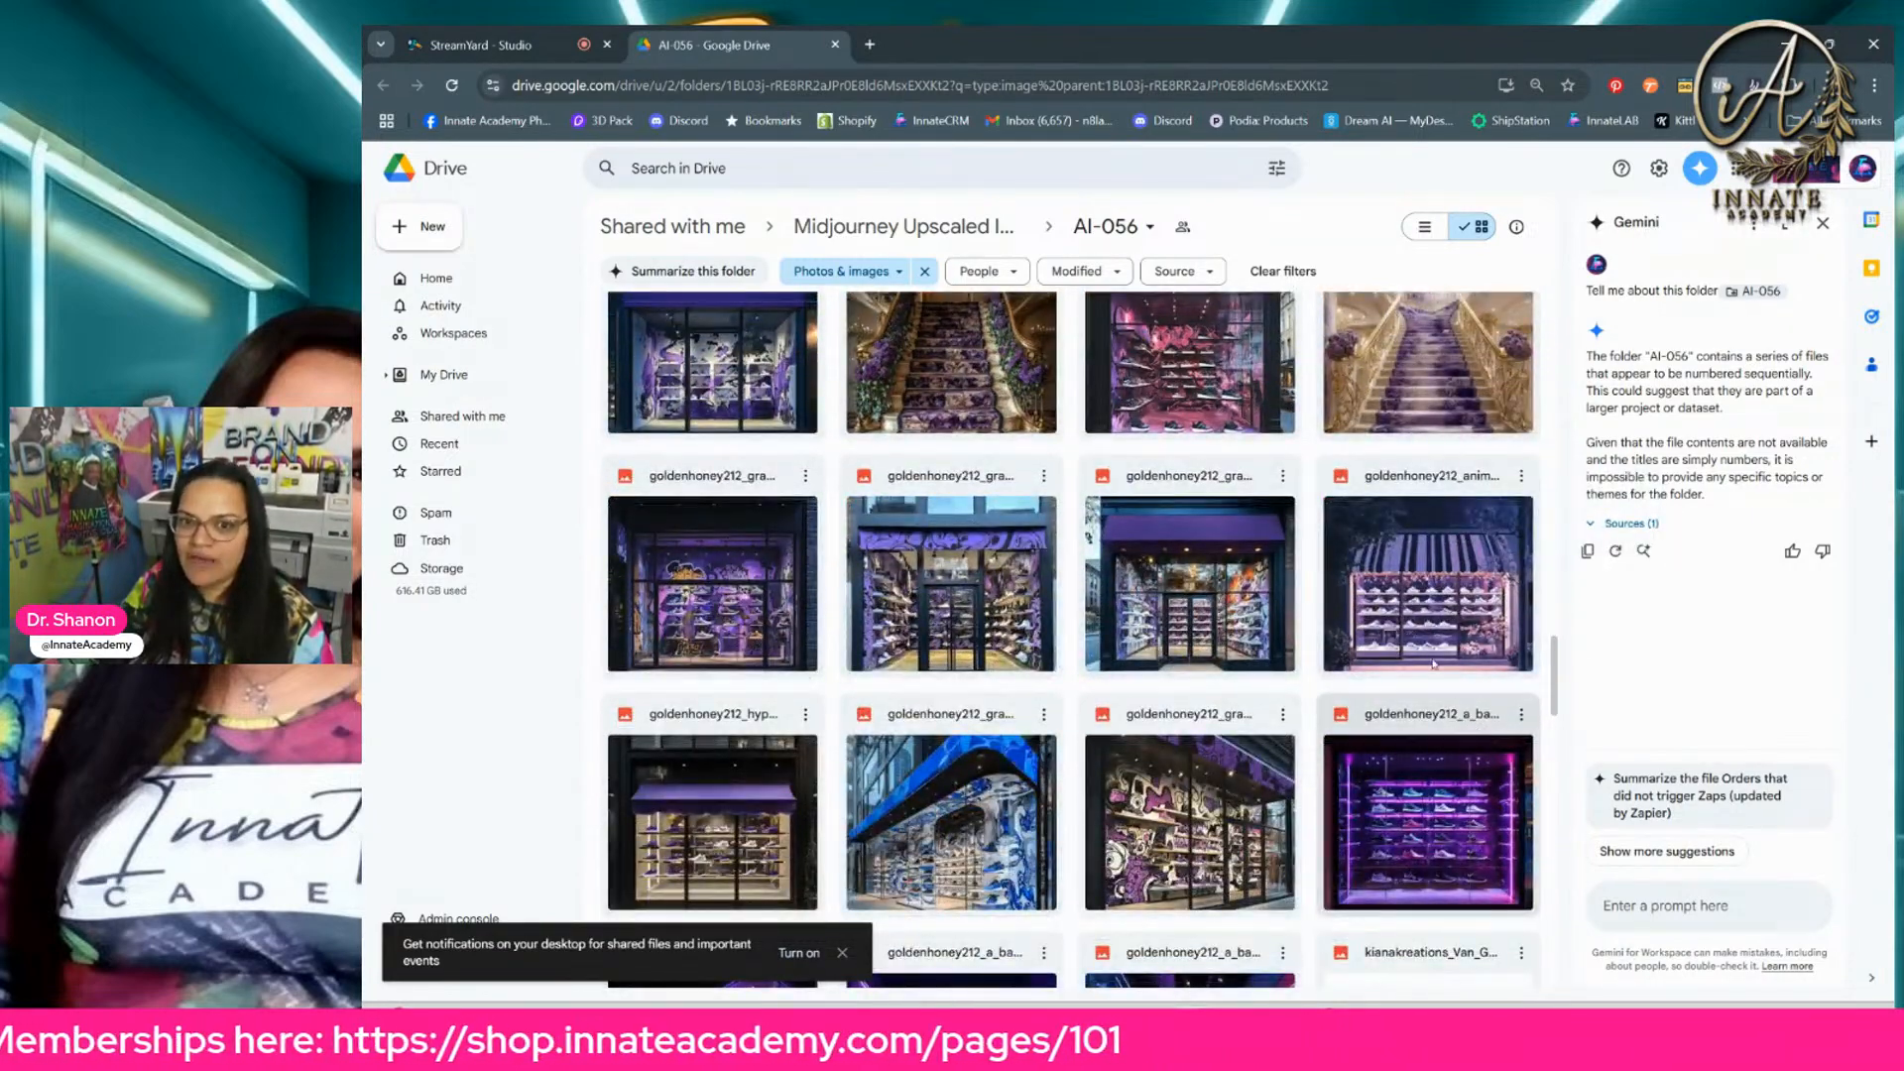
pyautogui.scroll(-3, 1434, 666)
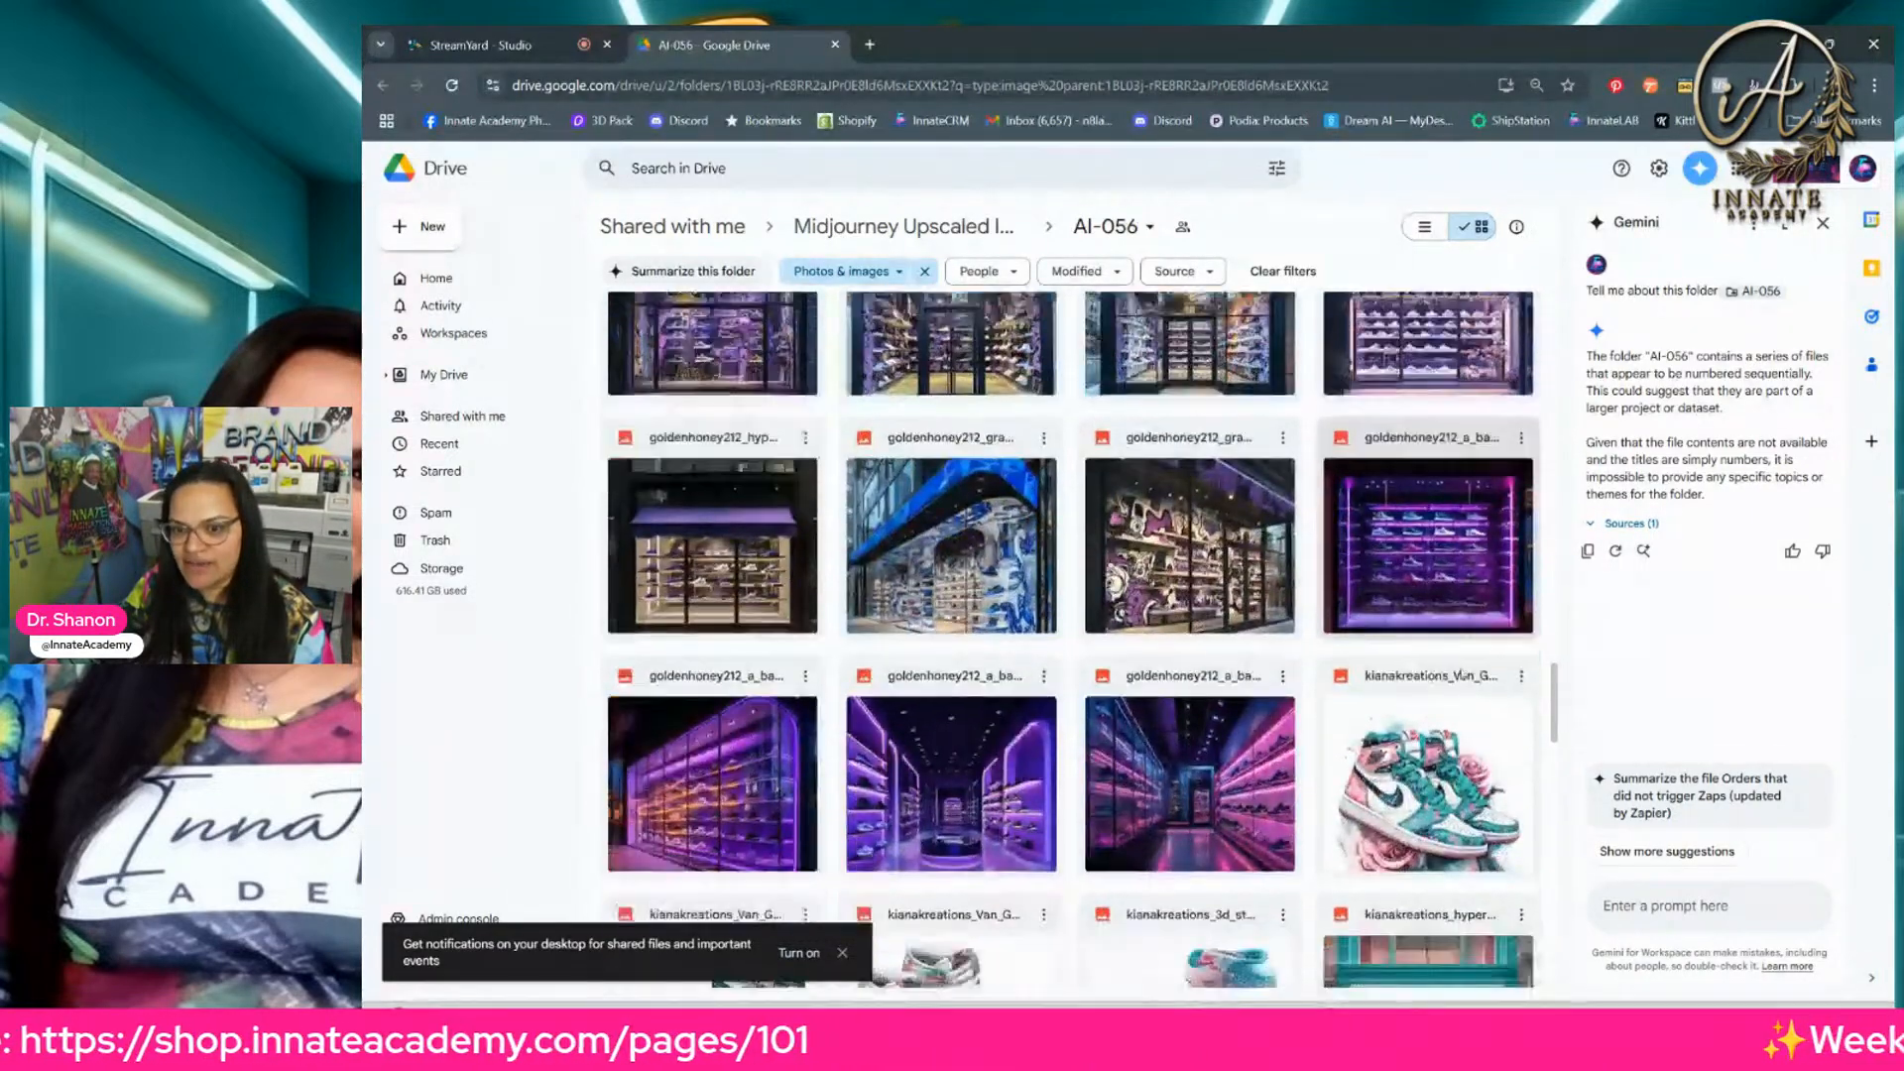
pyautogui.scroll(-8, 1457, 678)
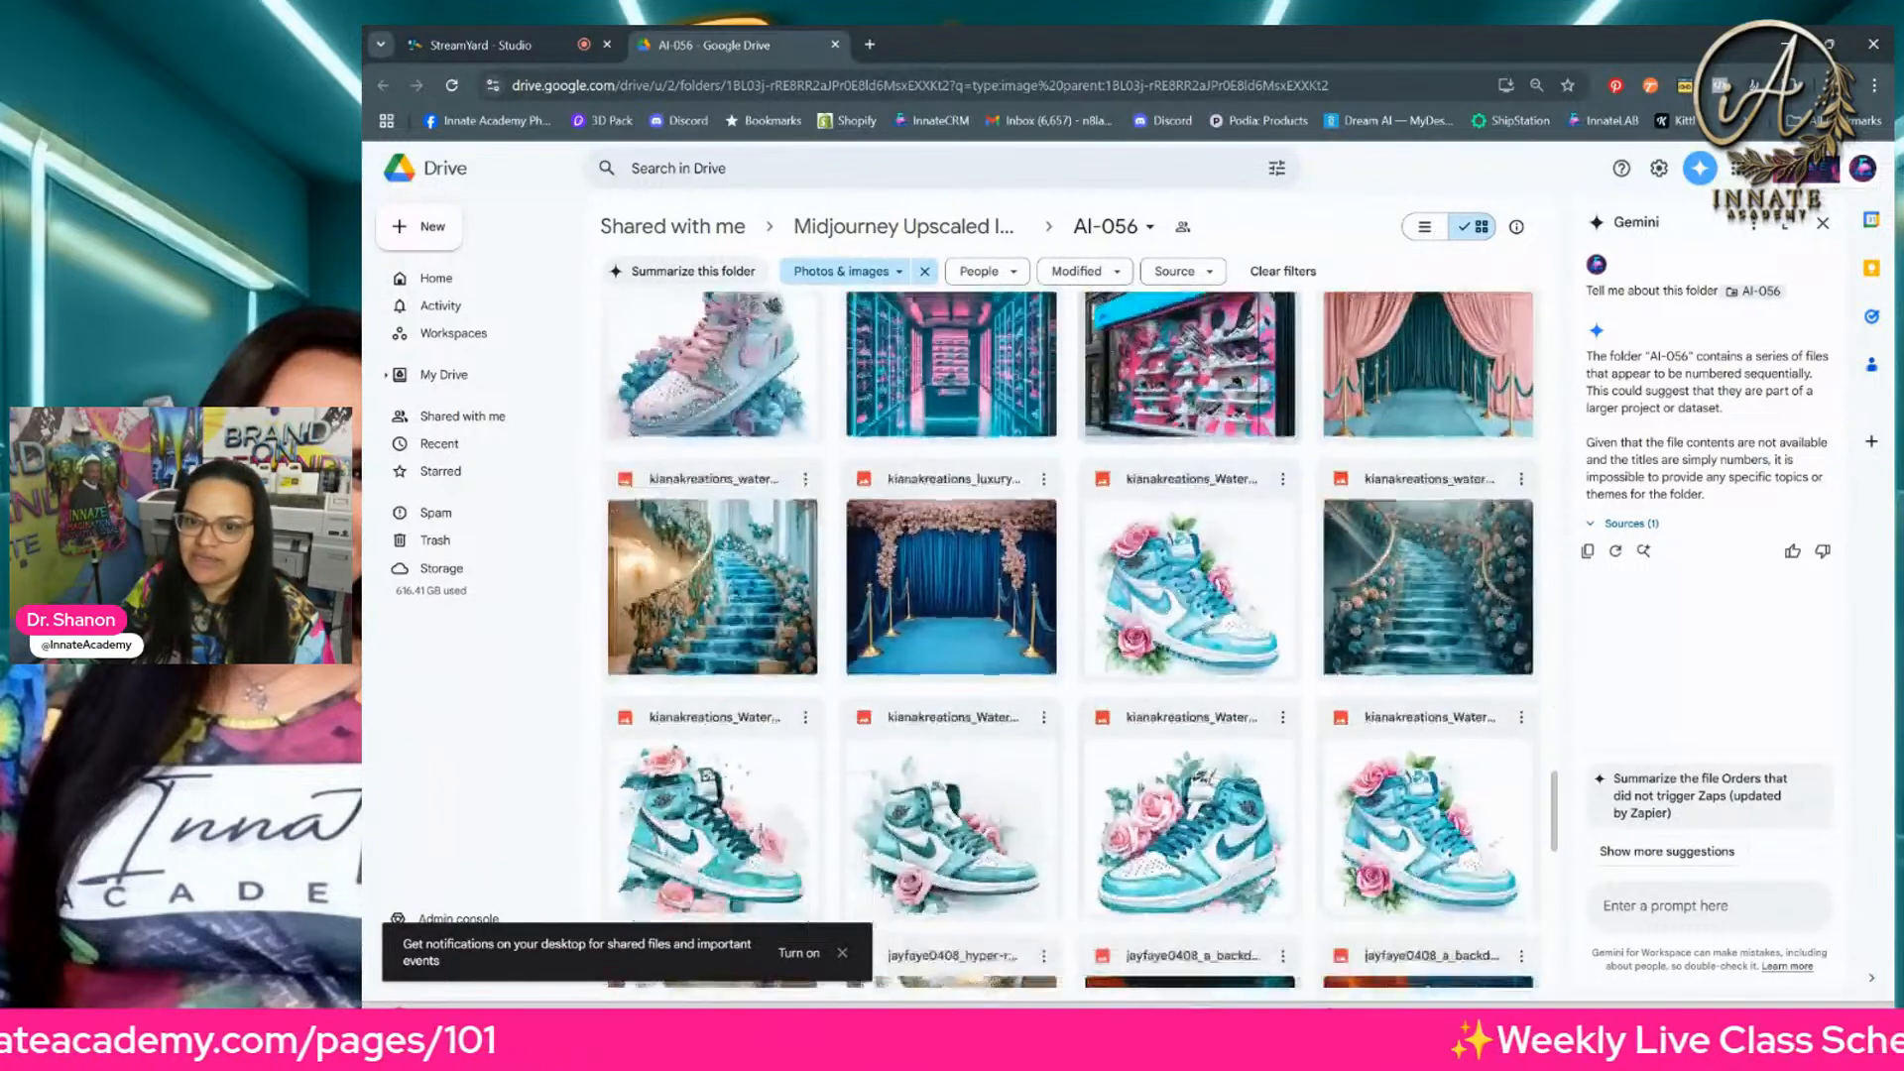
pyautogui.scroll(-5, 1034, 675)
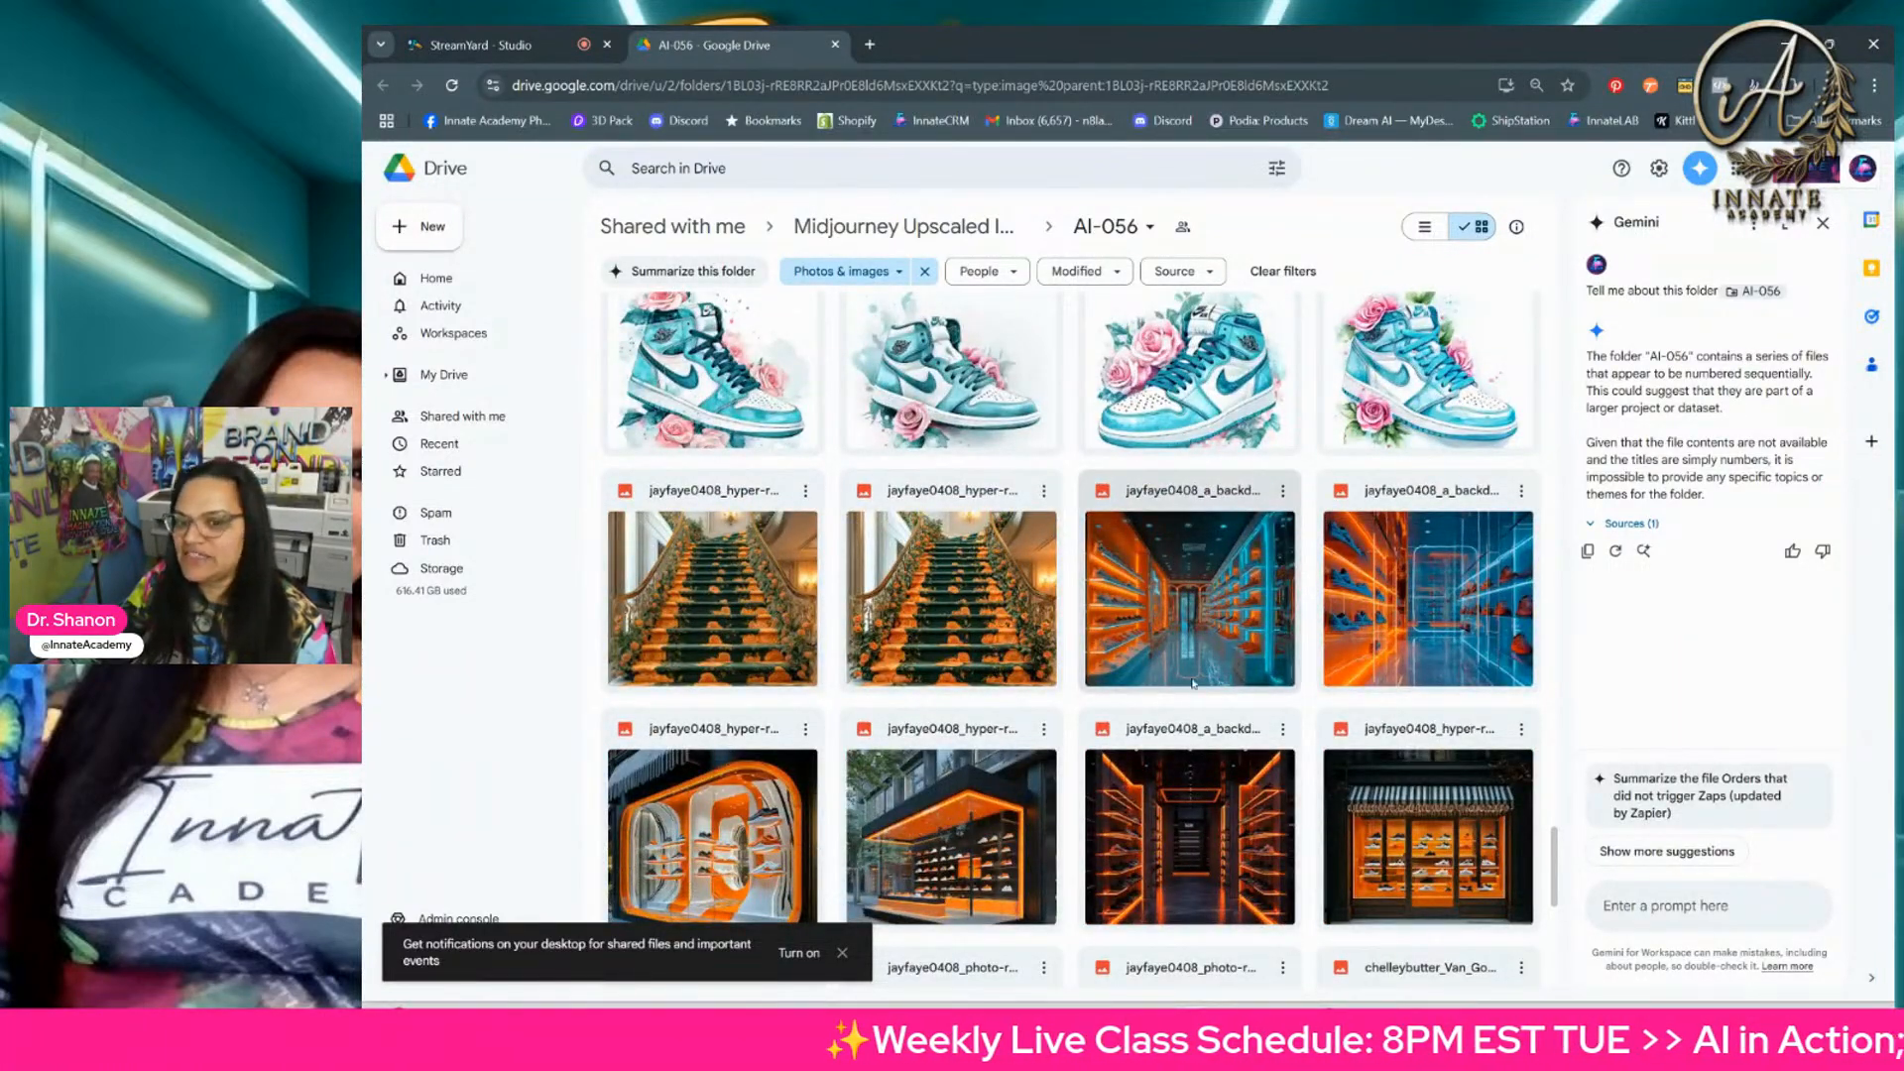
pyautogui.scroll(-2, 1247, 672)
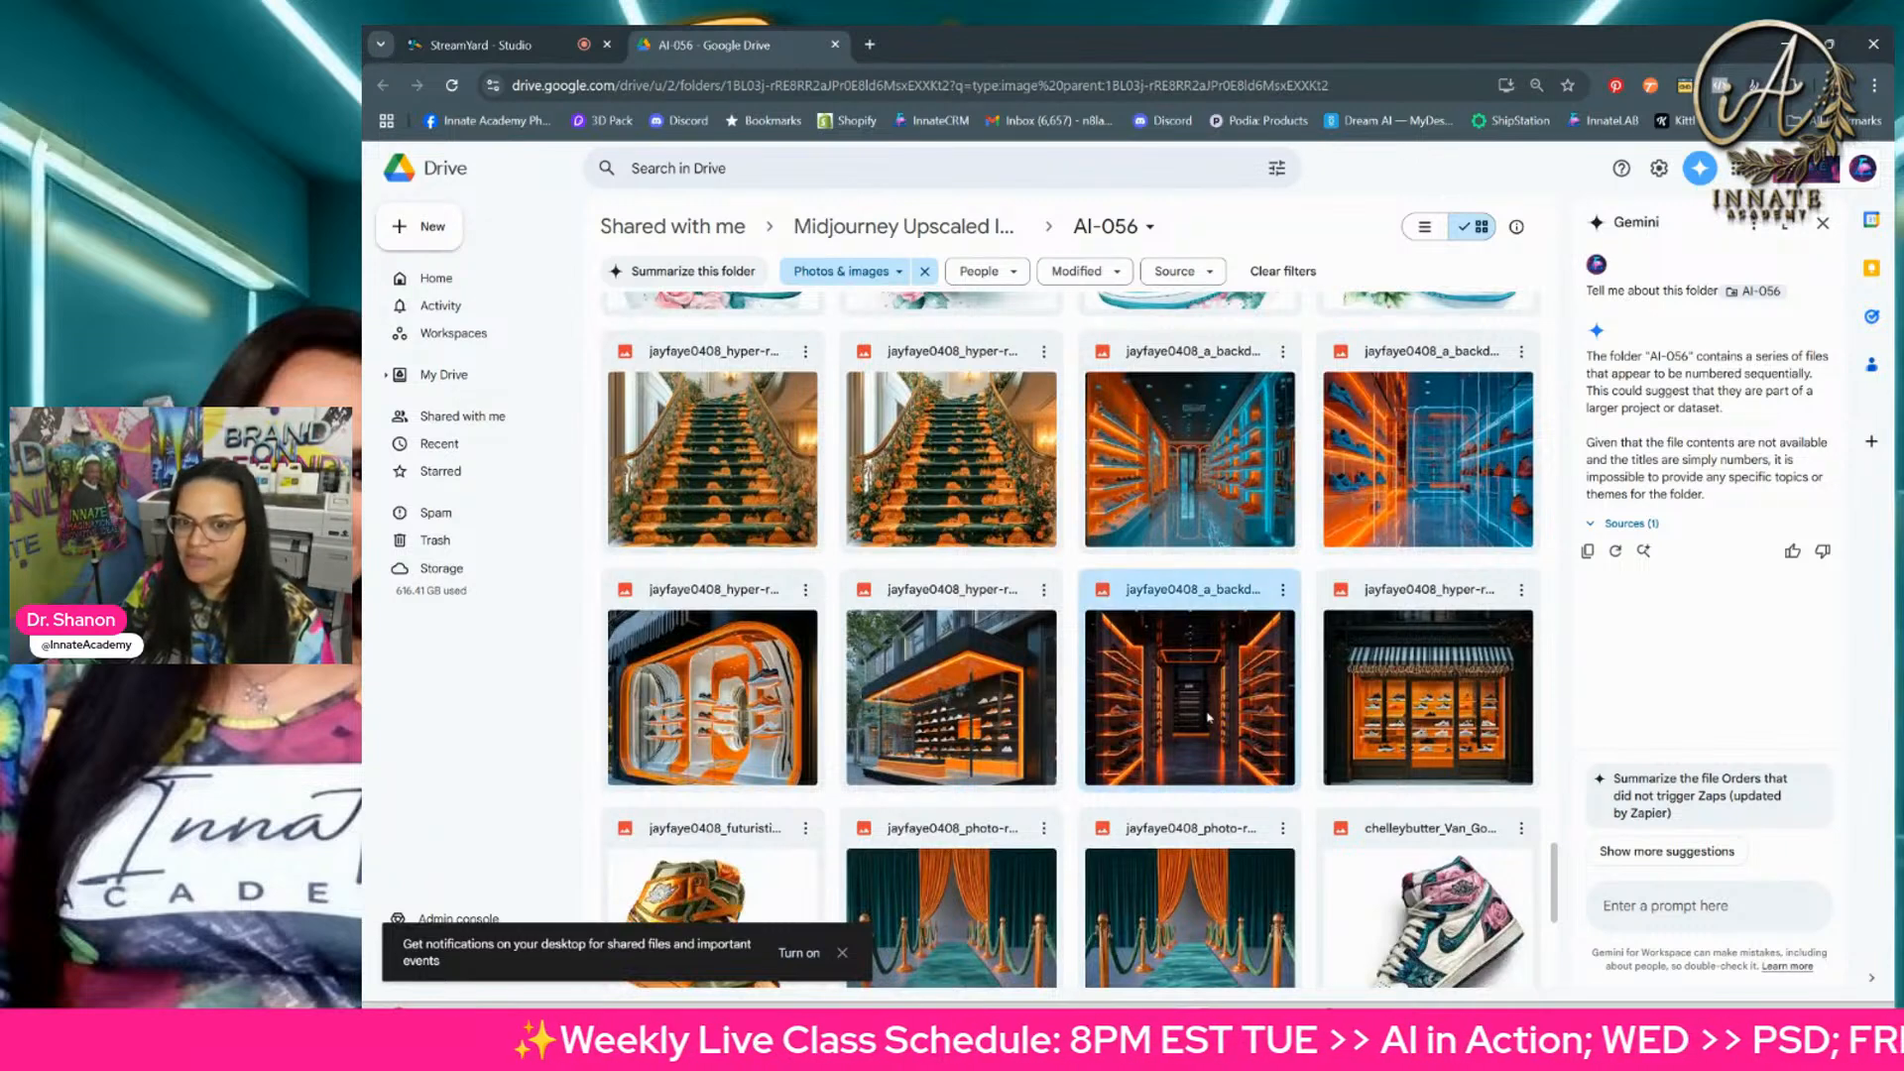
pyautogui.click(1208, 717)
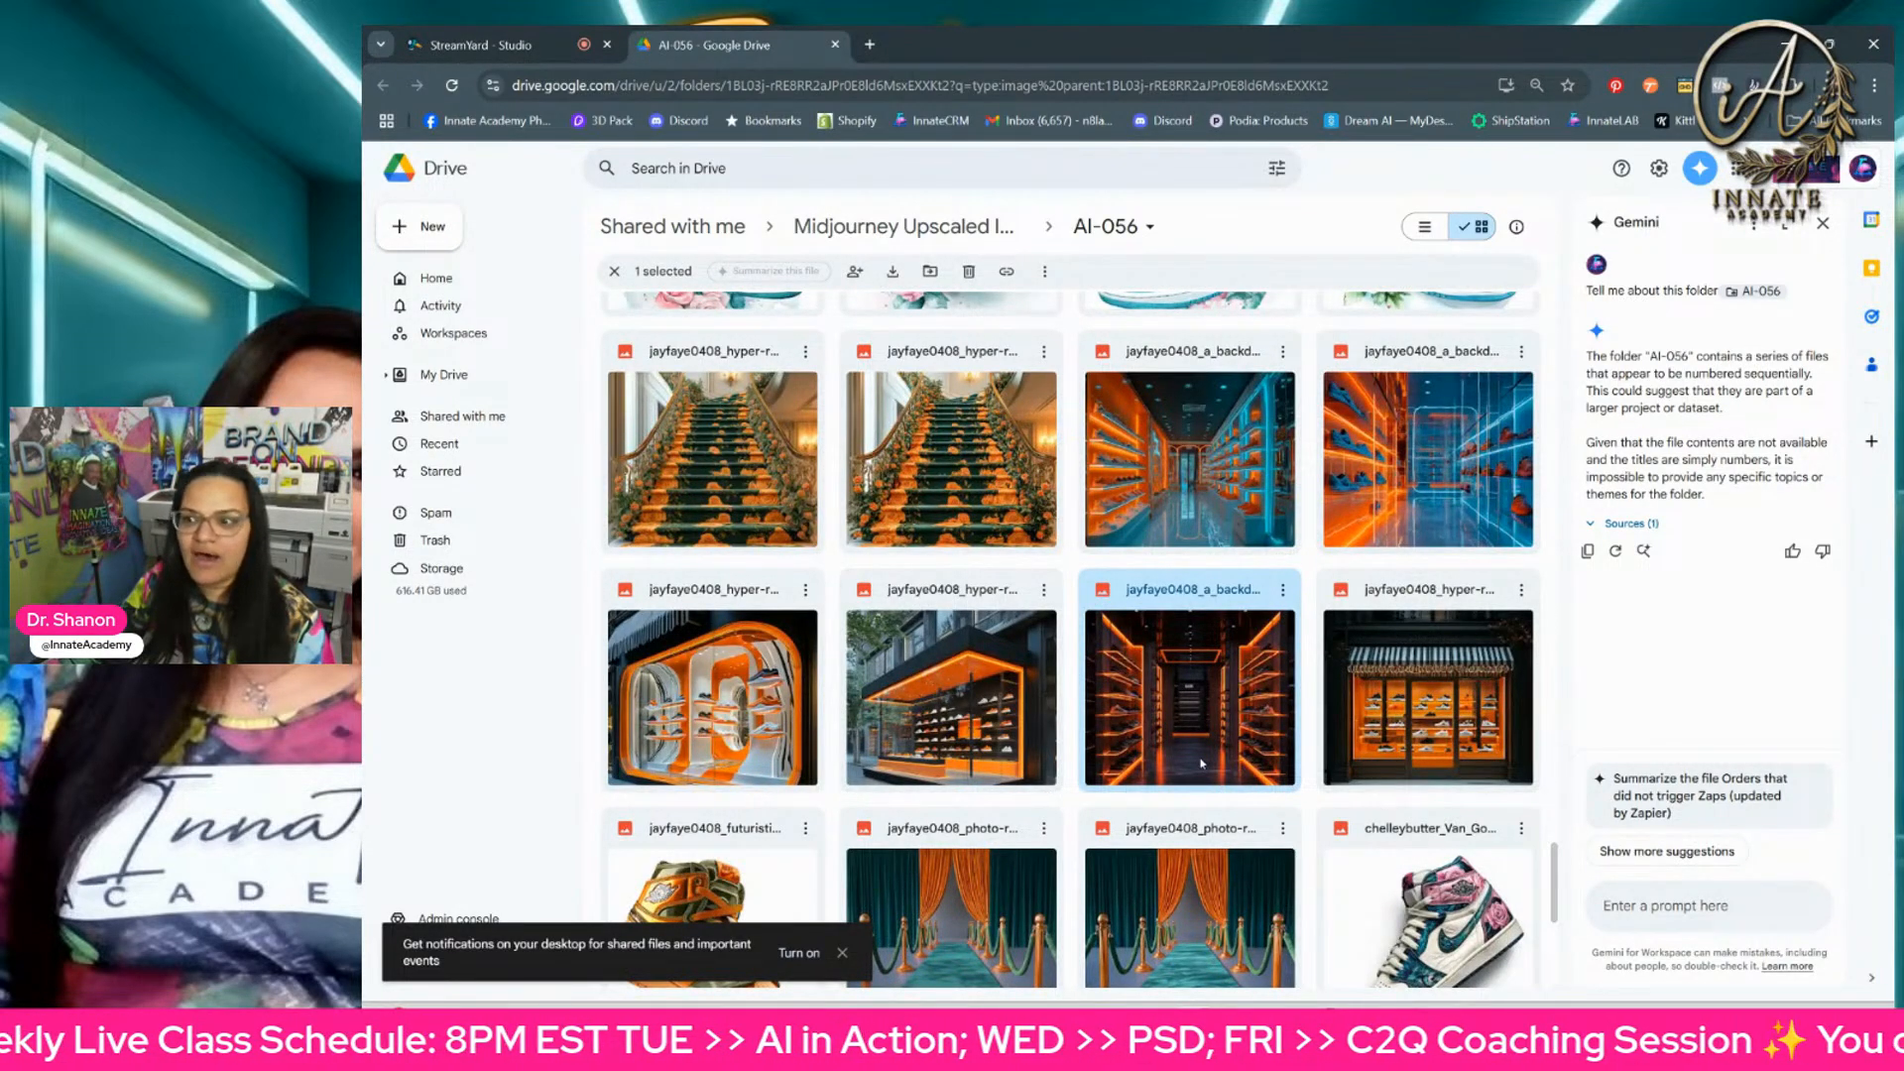
# Step: Browse the AI-056 folder's upscaled floral sneaker and sneaker storefront images
pyautogui.scroll(-6, 1289, 743)
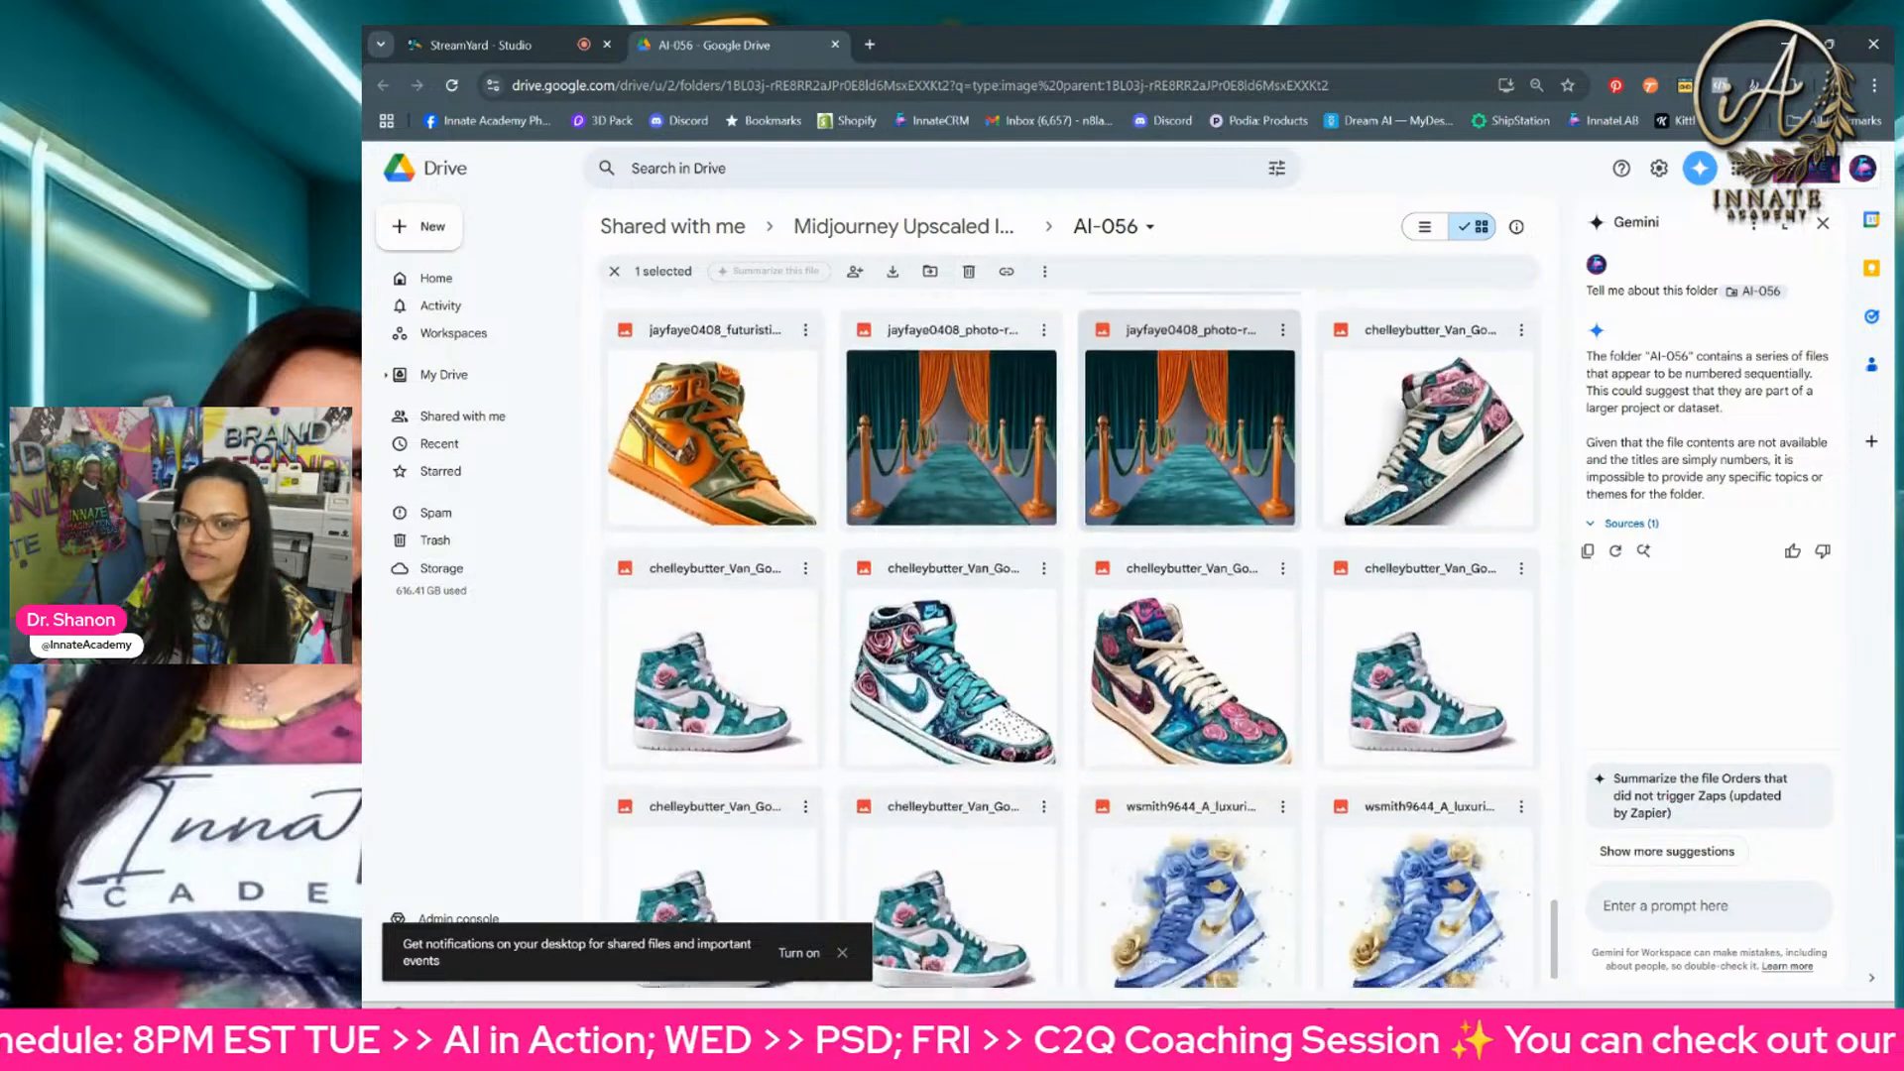
pyautogui.scroll(-5, 1210, 707)
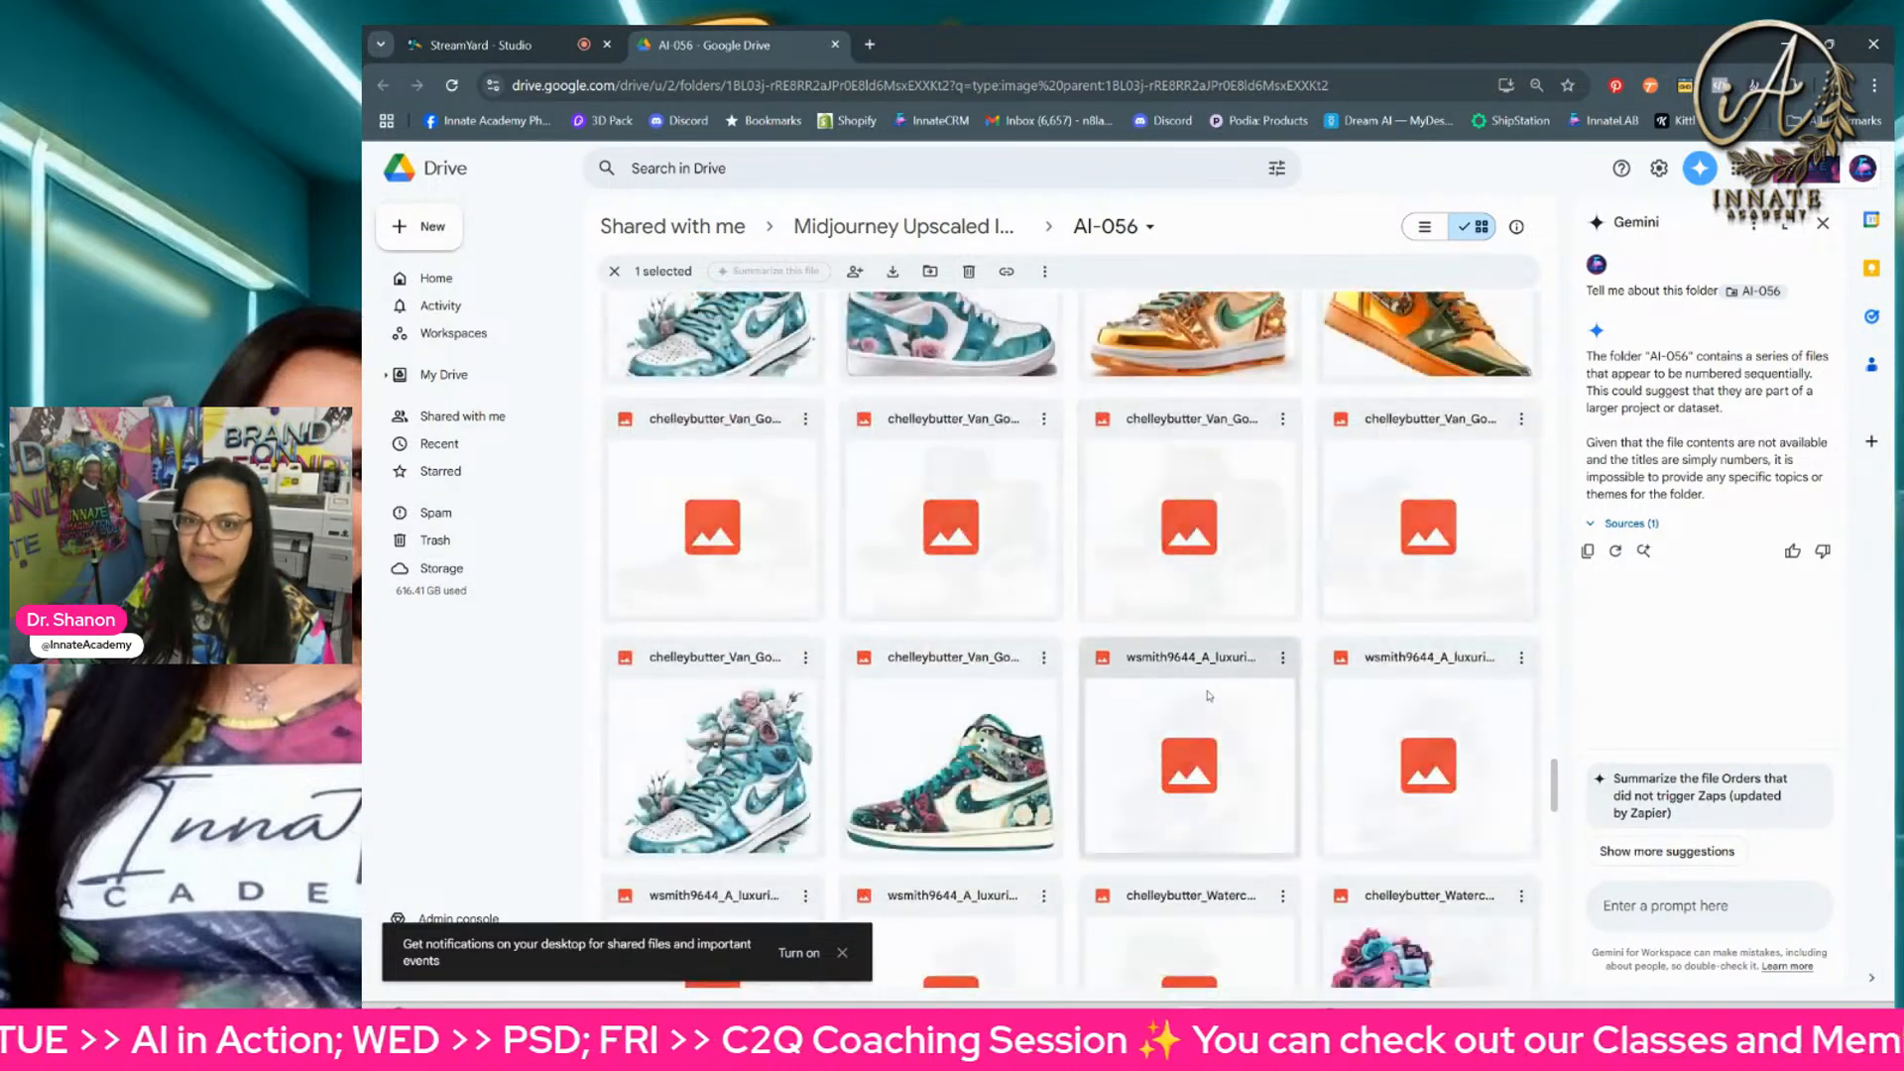
pyautogui.scroll(1, 1208, 697)
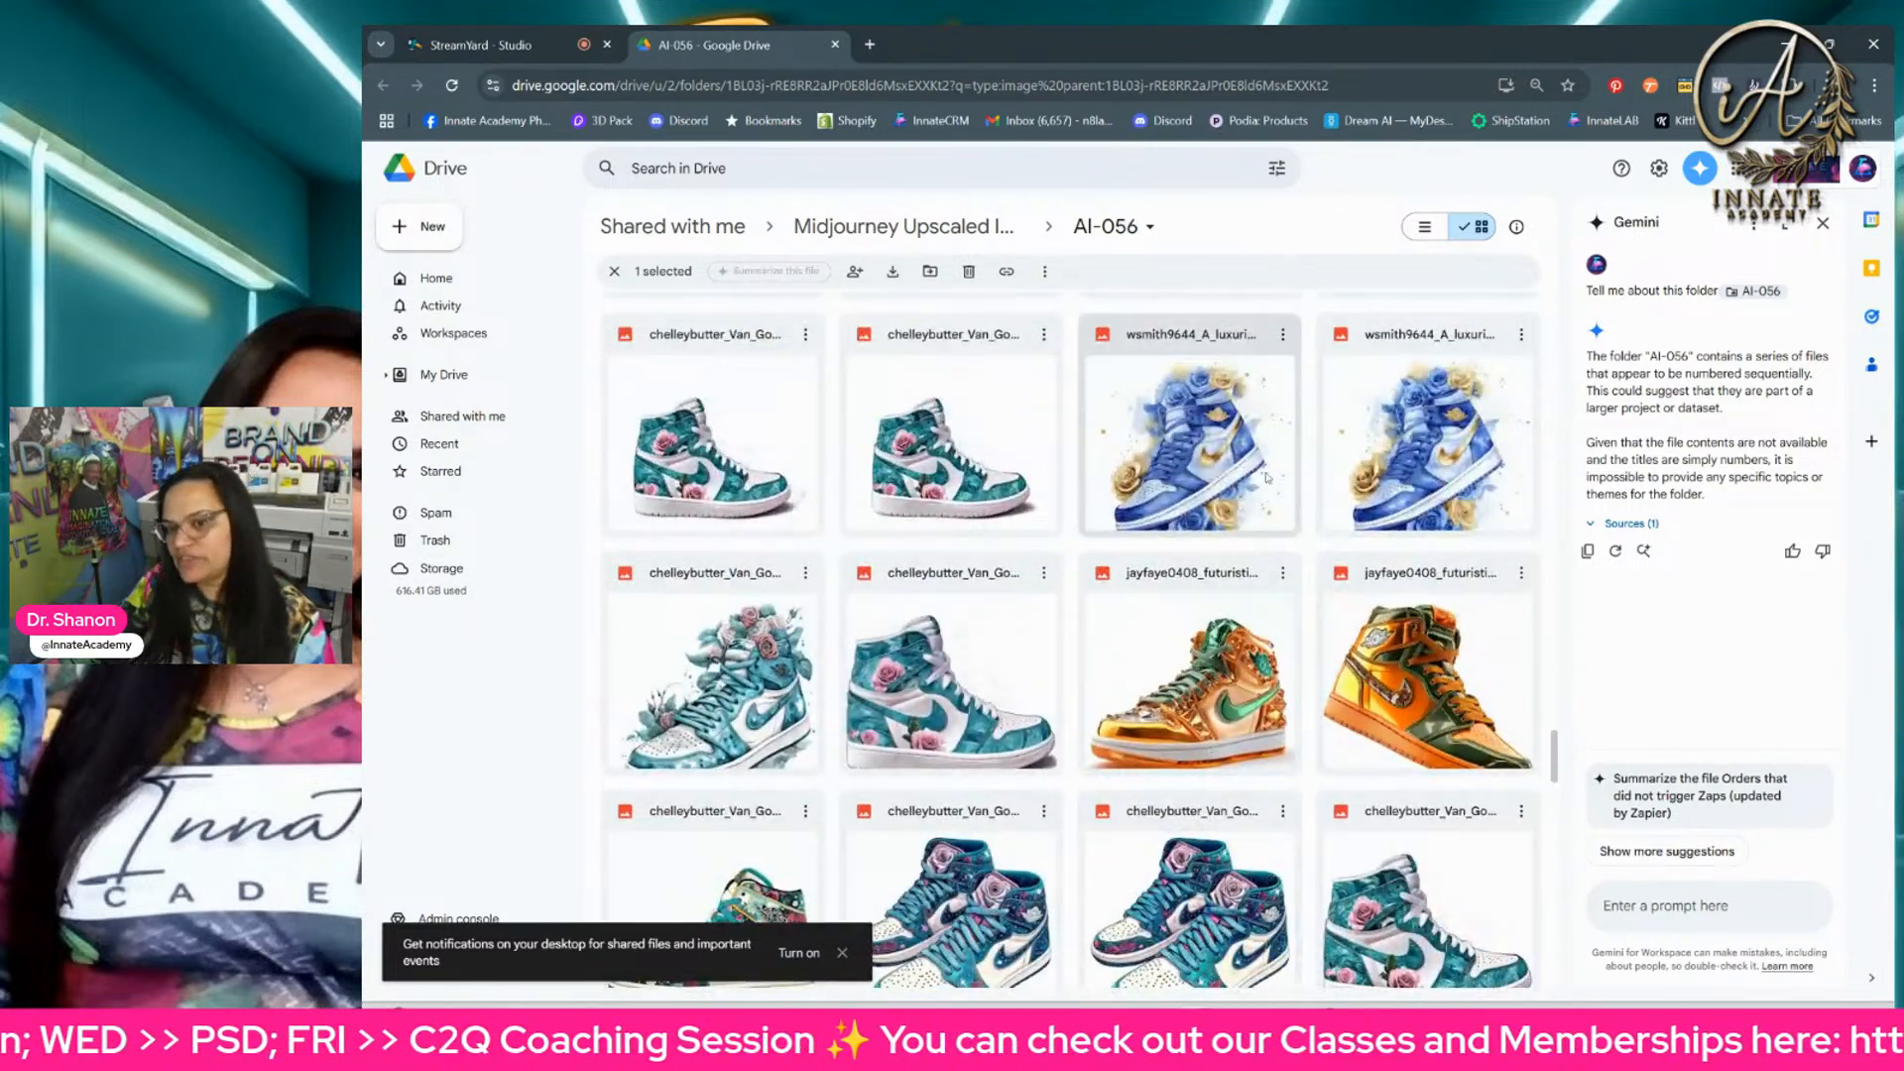
pyautogui.scroll(-2, 1267, 477)
pyautogui.scroll(-2, 1266, 477)
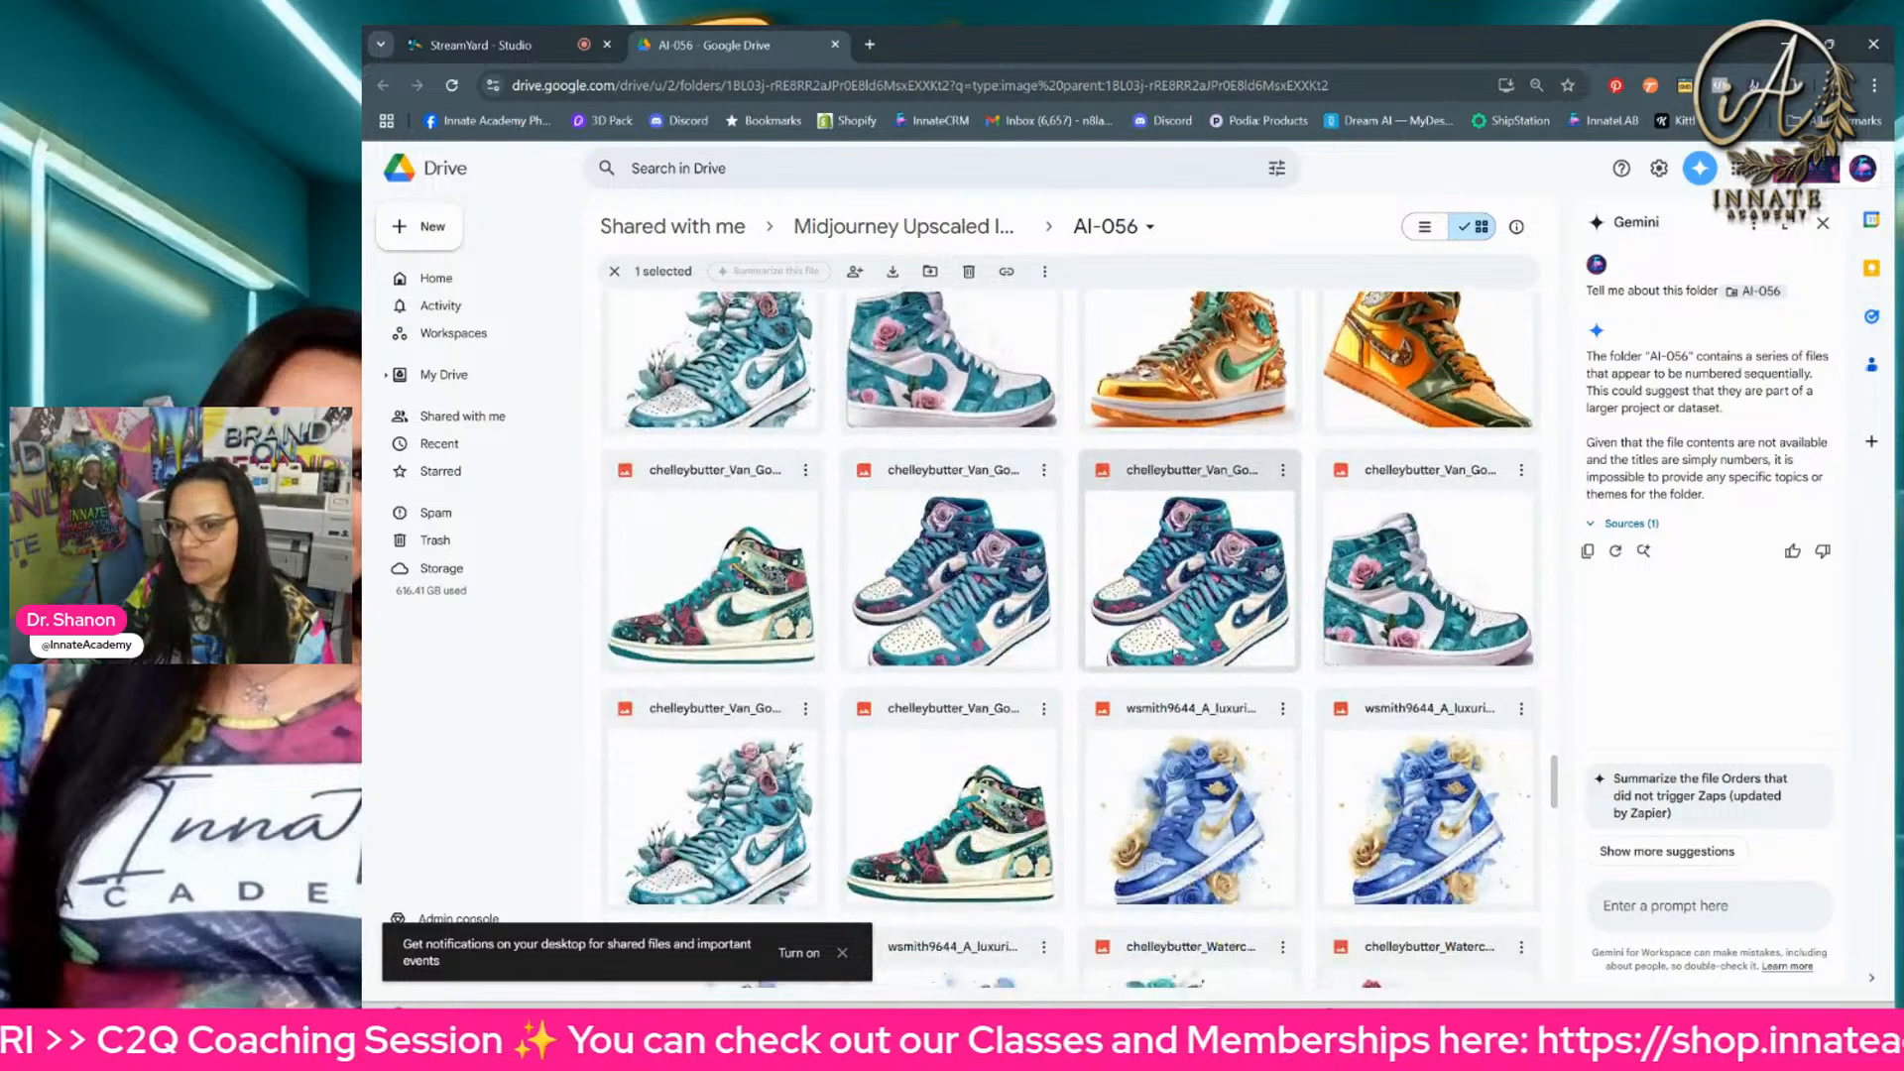
pyautogui.scroll(-6, 1166, 650)
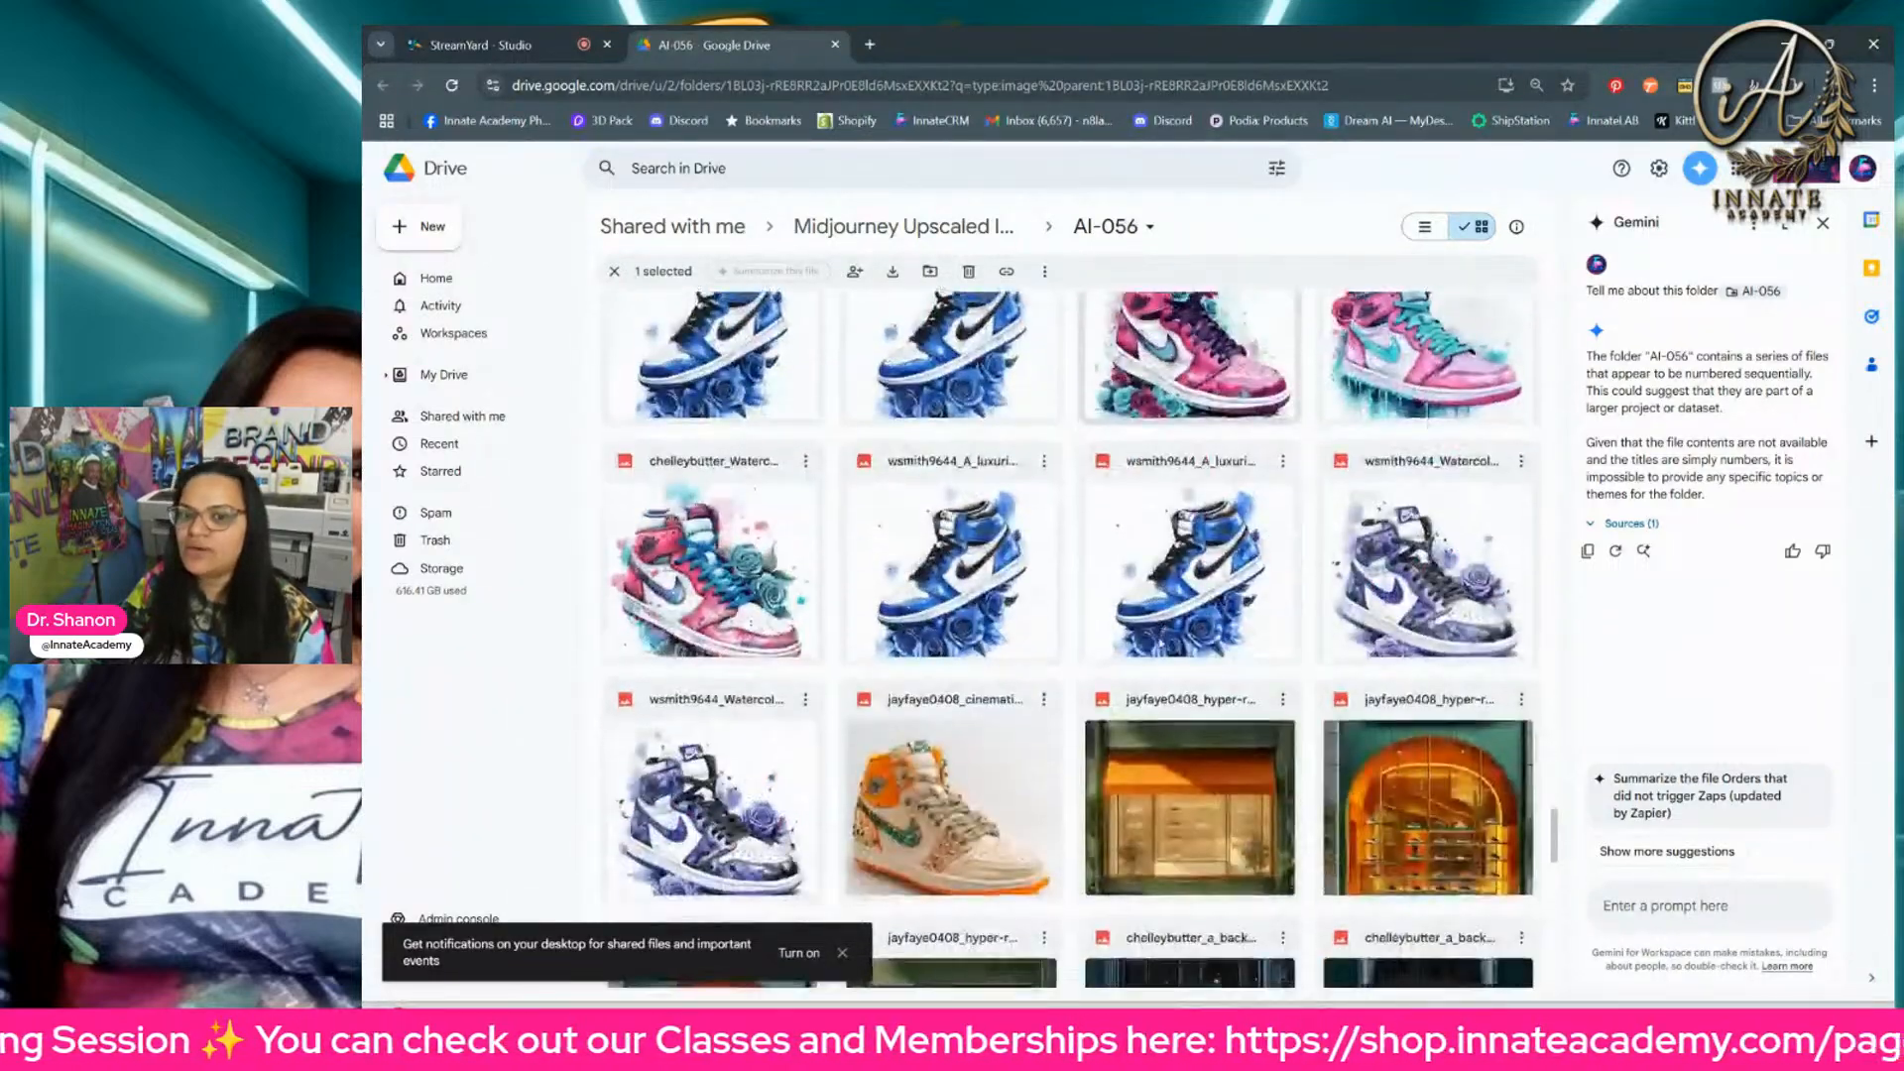
pyautogui.scroll(-8, 1072, 620)
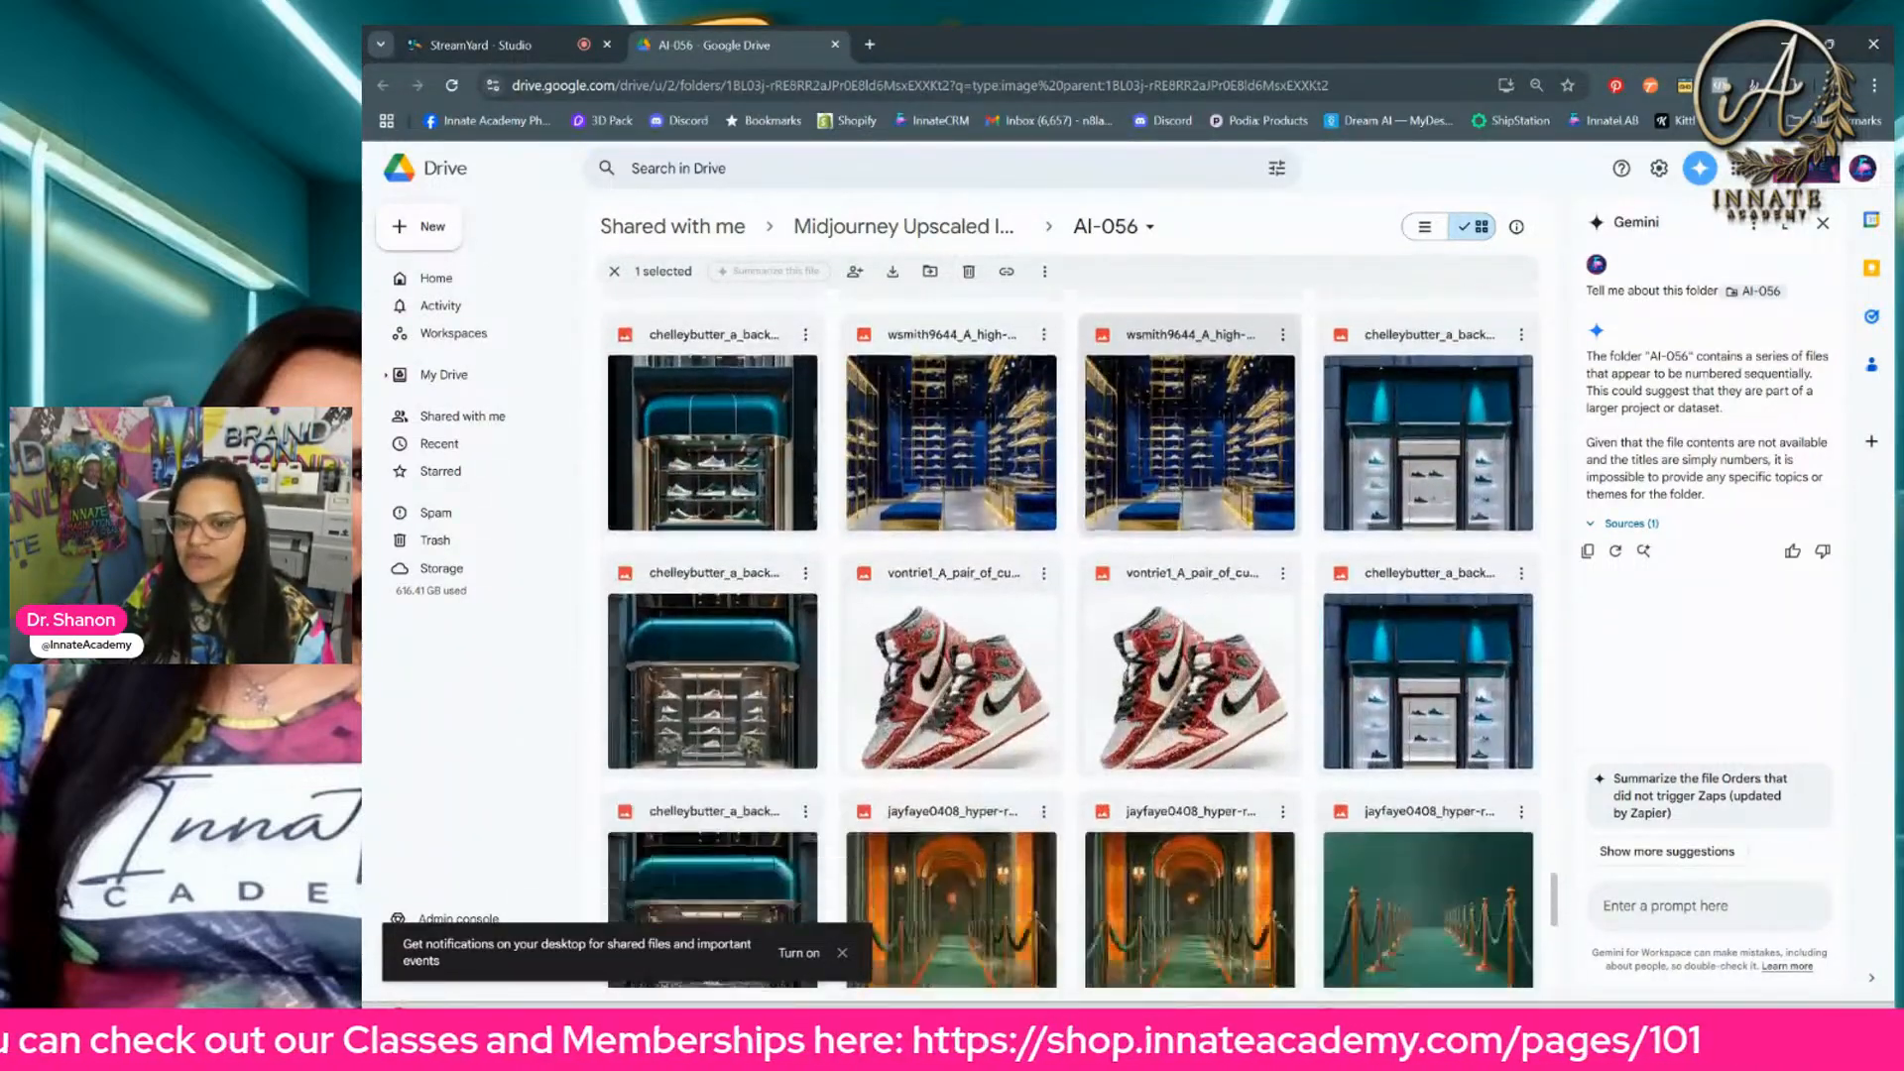
pyautogui.scroll(-10, 1272, 616)
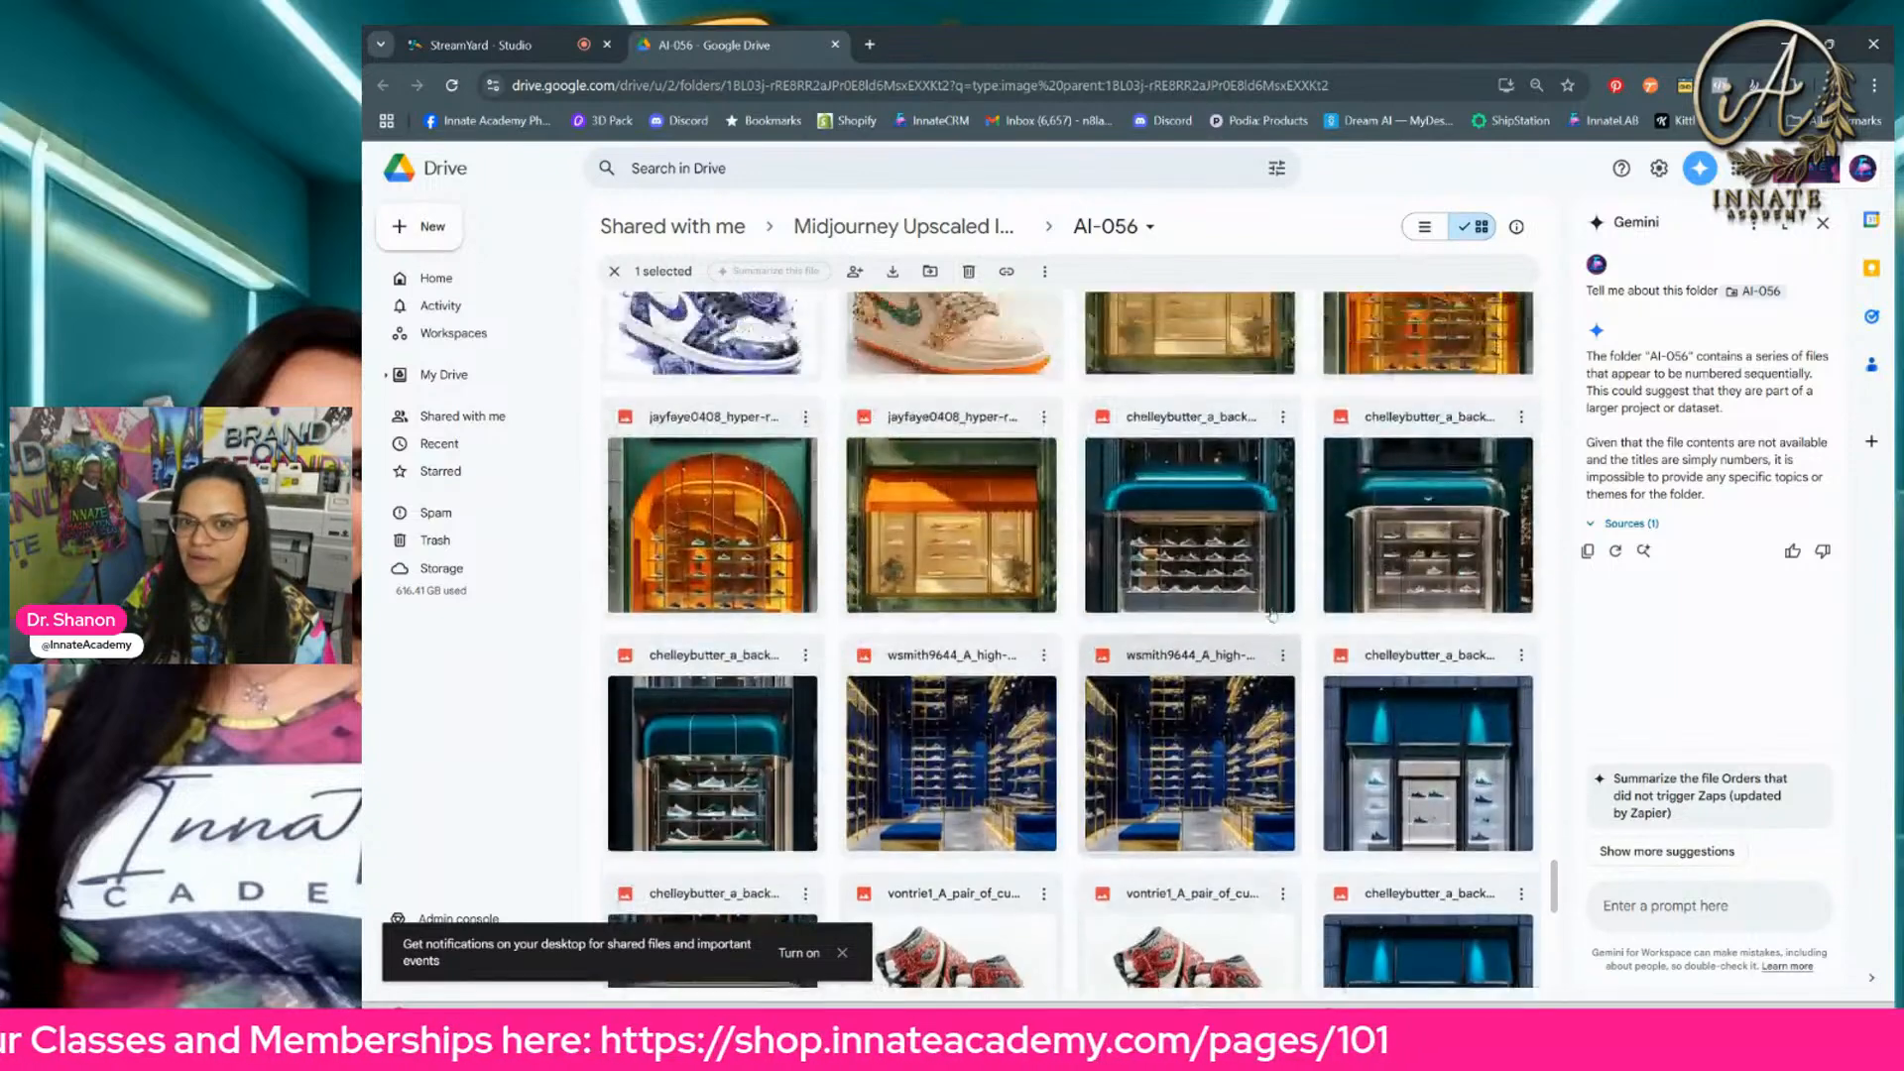
pyautogui.scroll(5, 1272, 616)
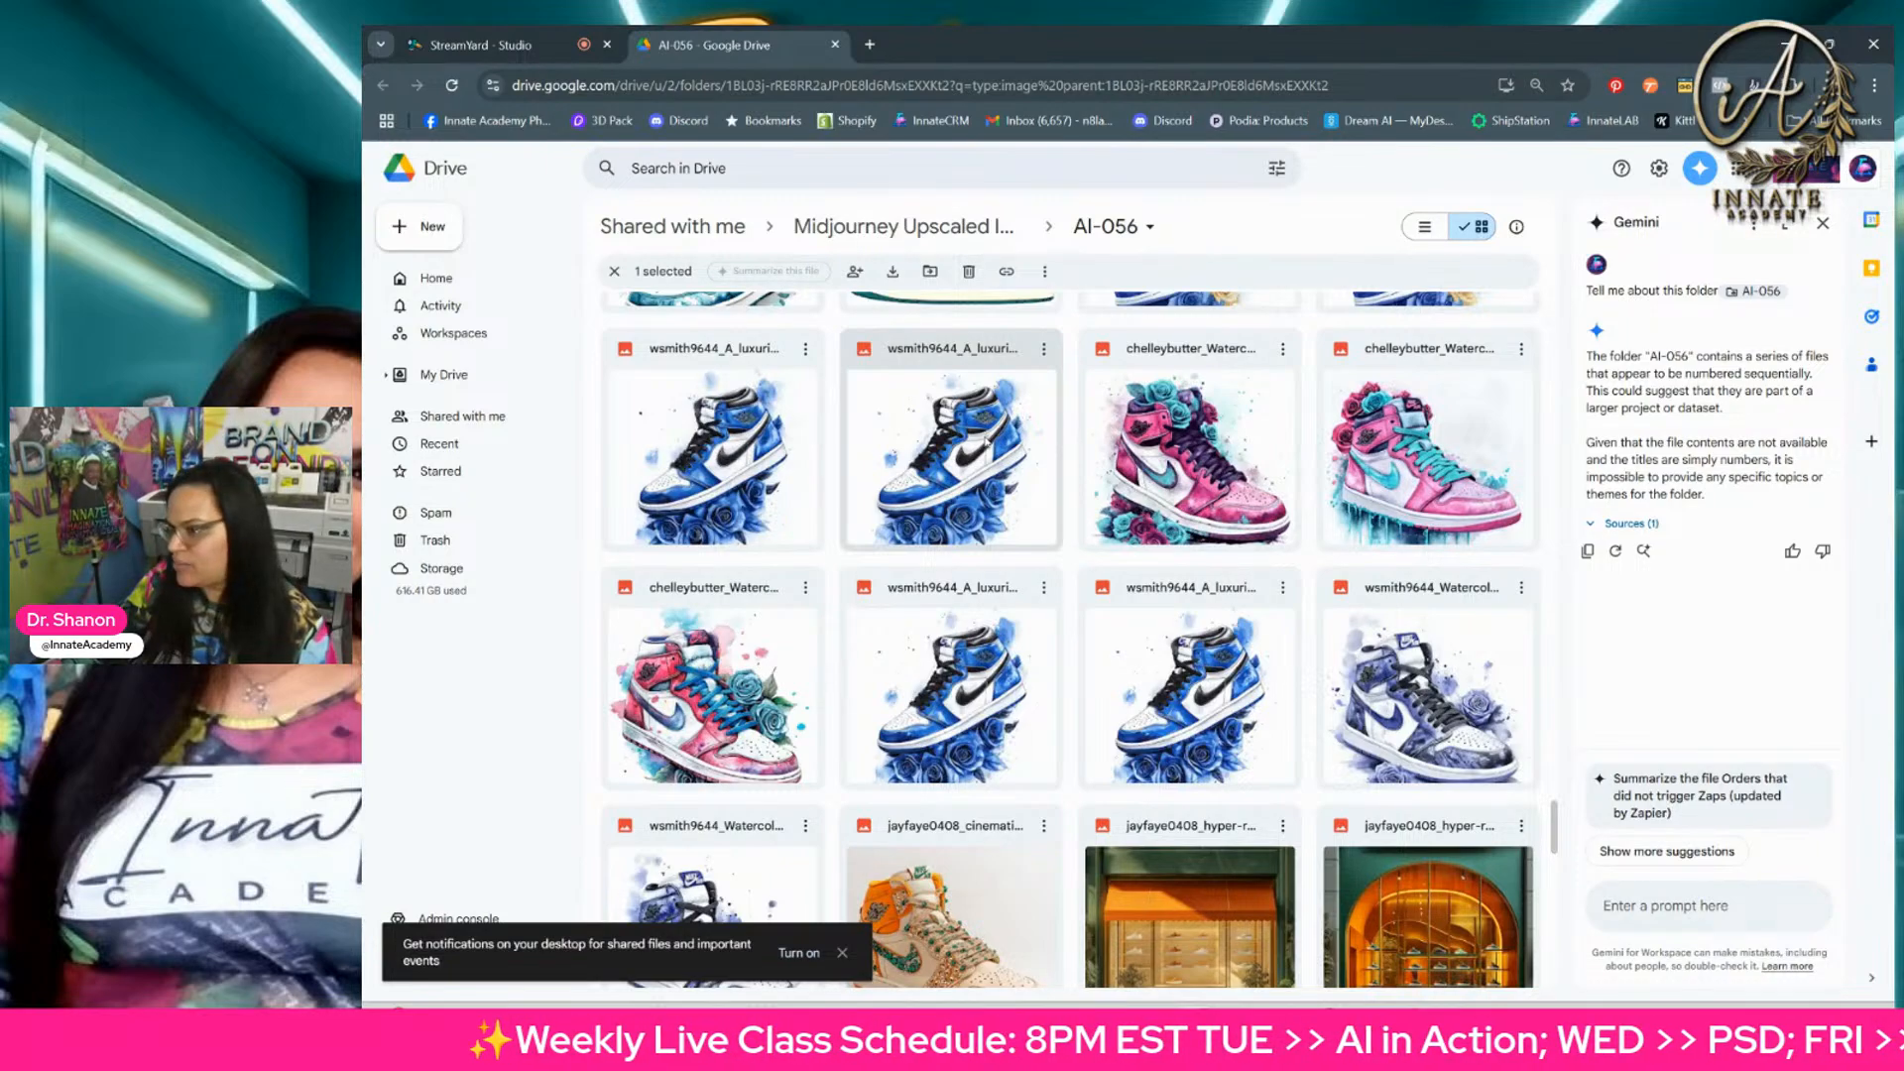
# Step: Look through the rest of the AI-056 folder for staircase, carpet-and-stanchion and neon sneaker store backdrop images
pyautogui.scroll(-10, 985, 444)
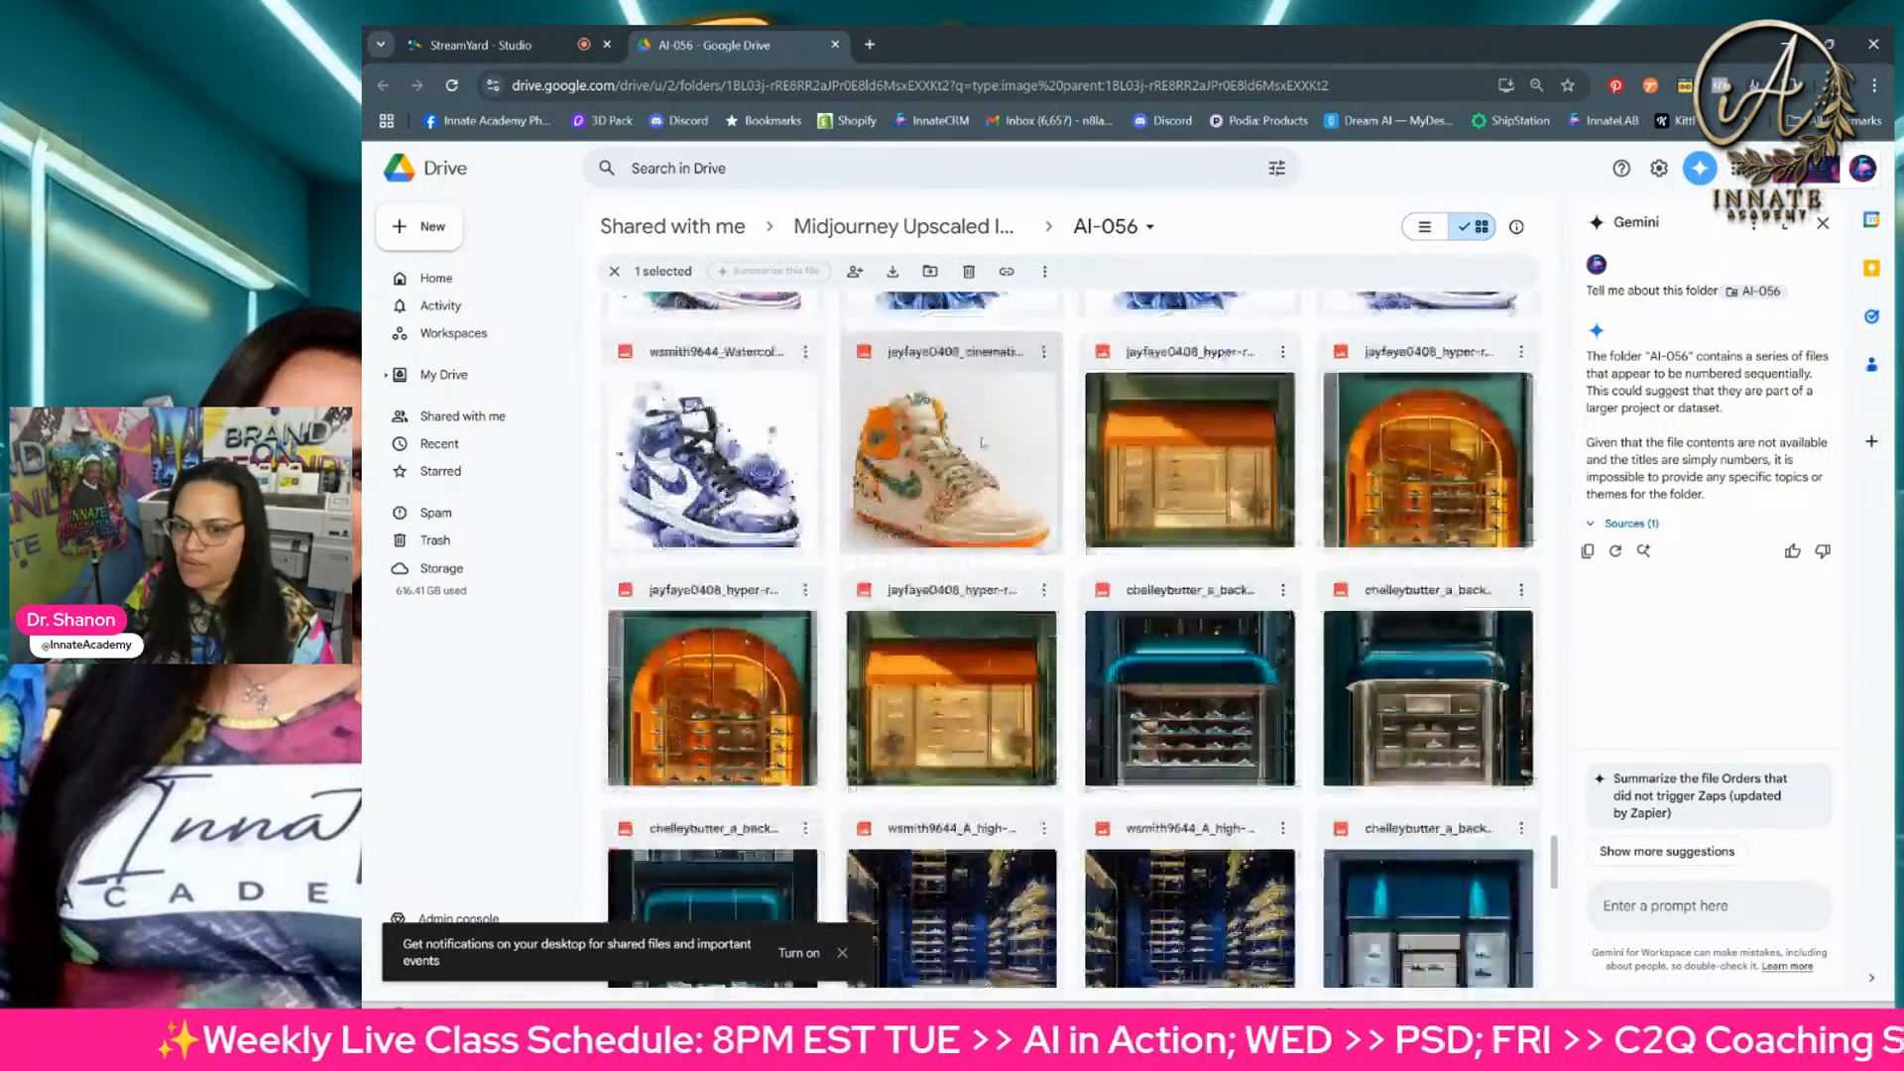
pyautogui.scroll(-15, 983, 443)
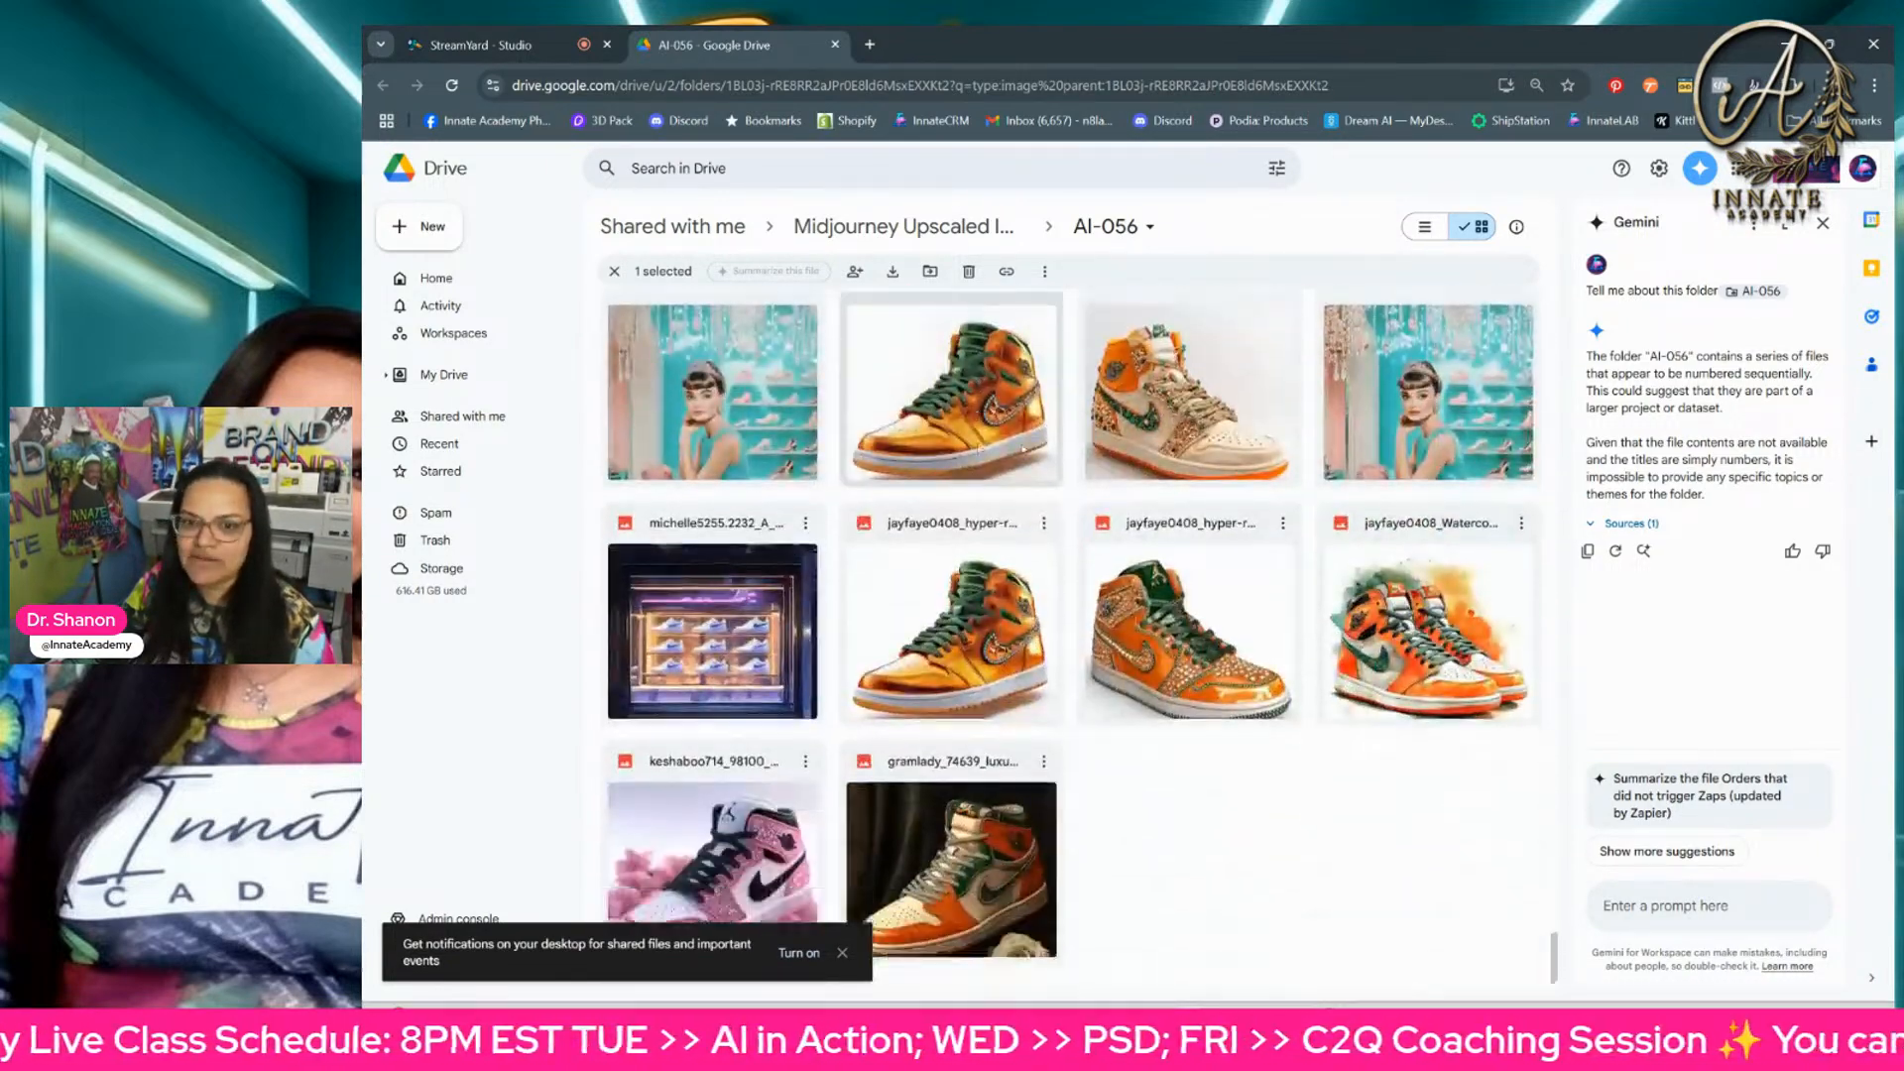
pyautogui.scroll(-10, 992, 582)
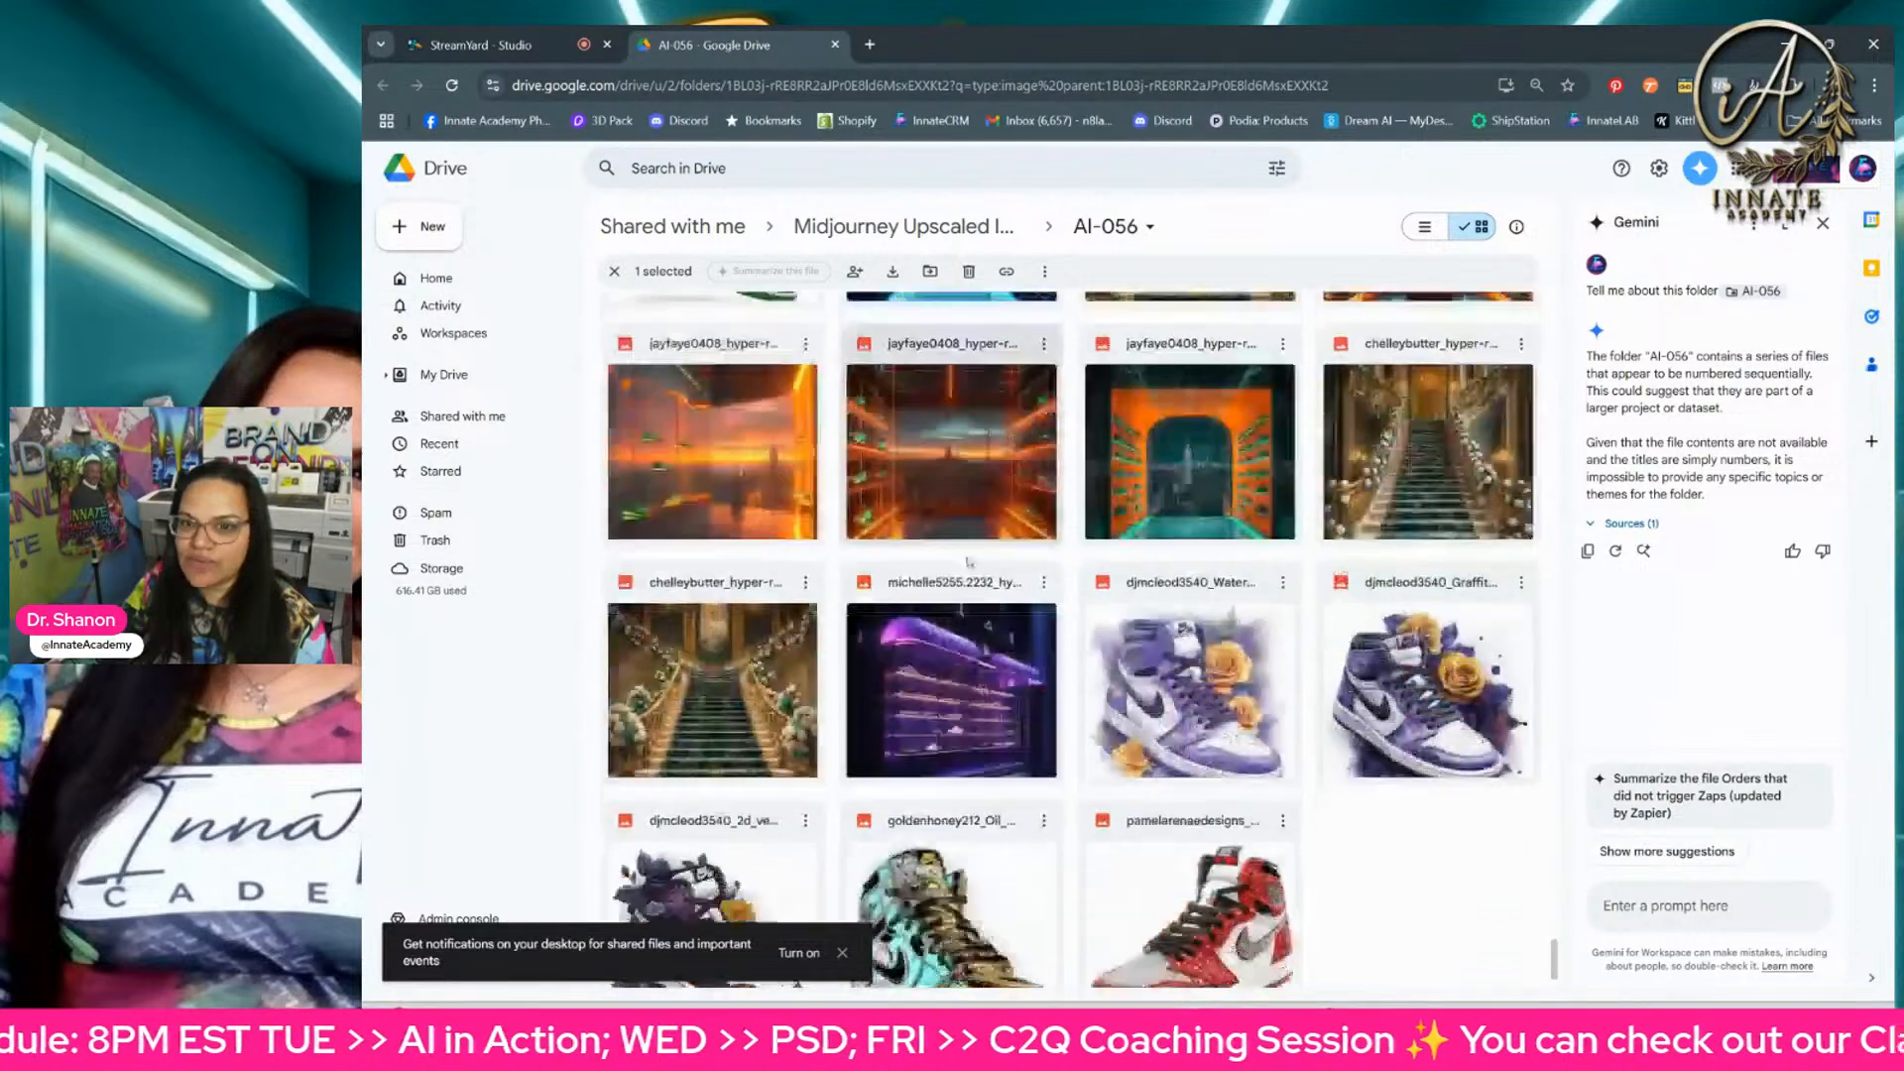
pyautogui.scroll(-10, 1312, 680)
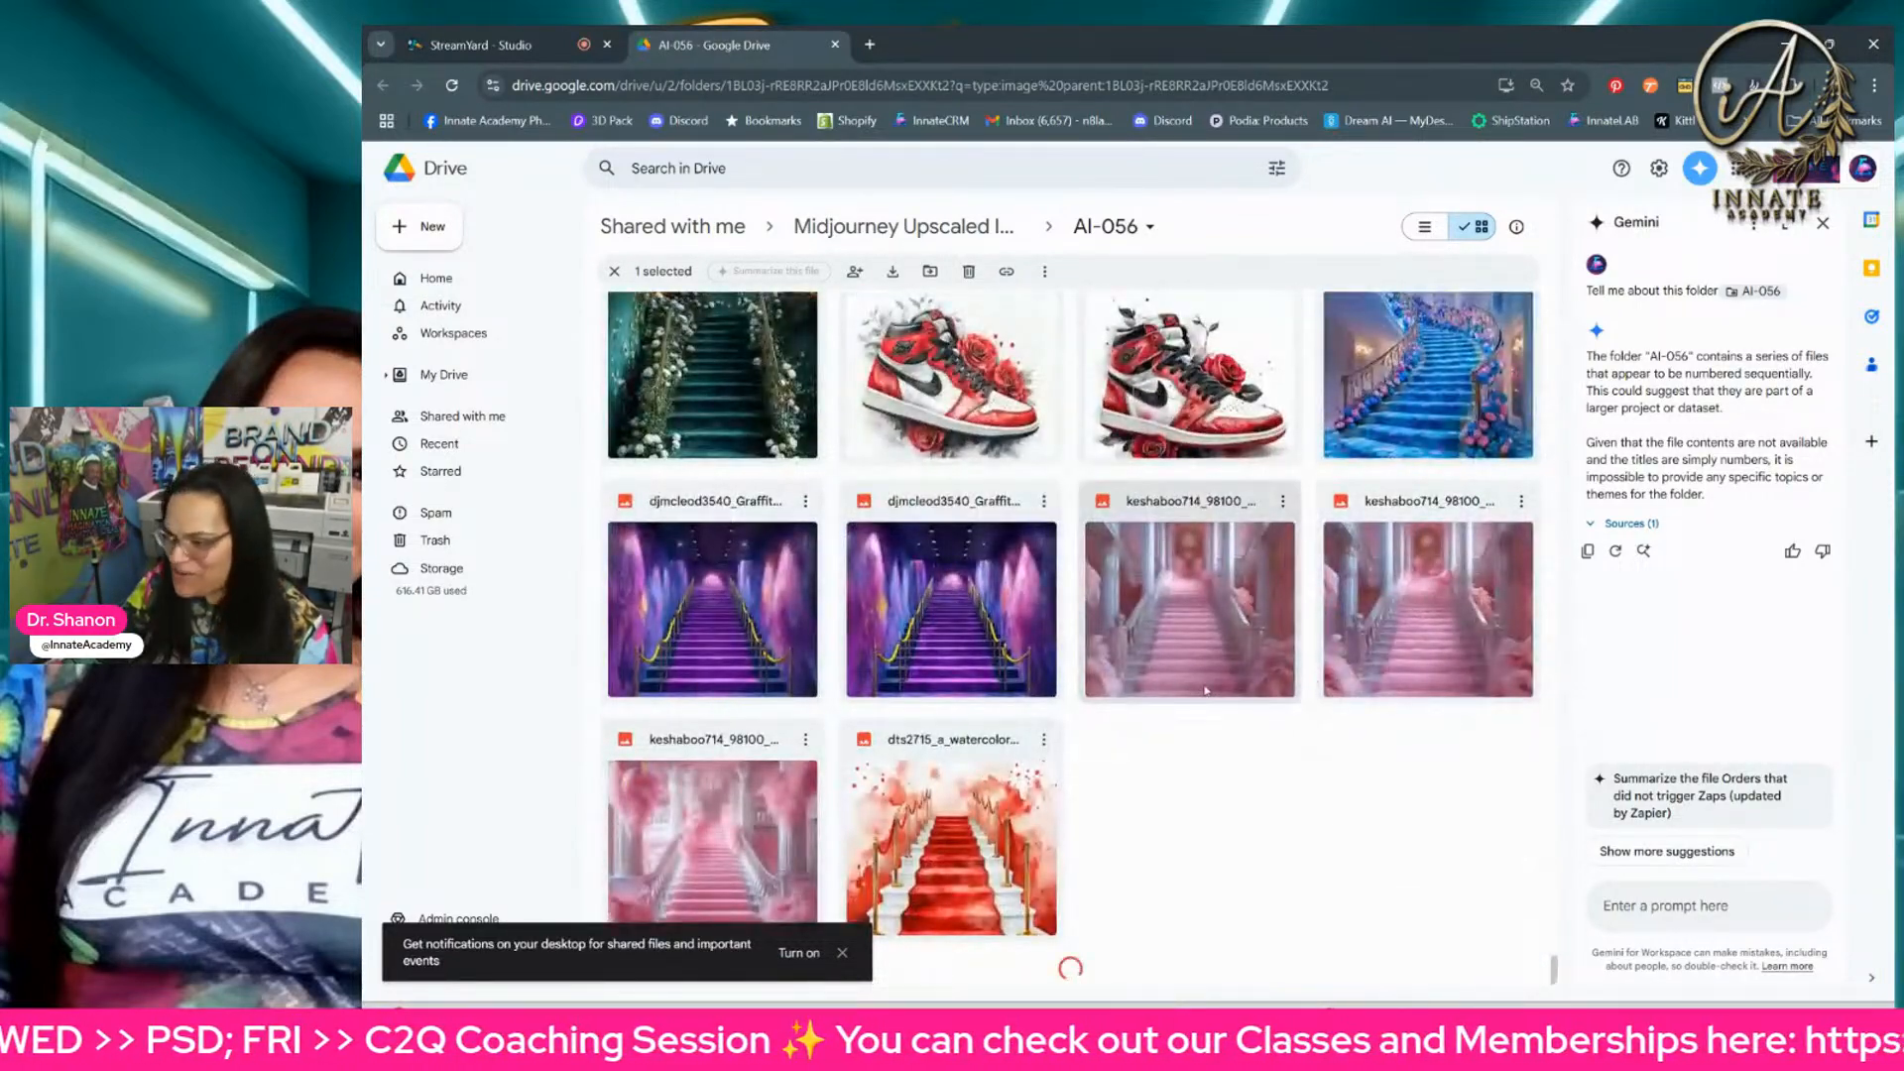
pyautogui.scroll(-5, 1170, 744)
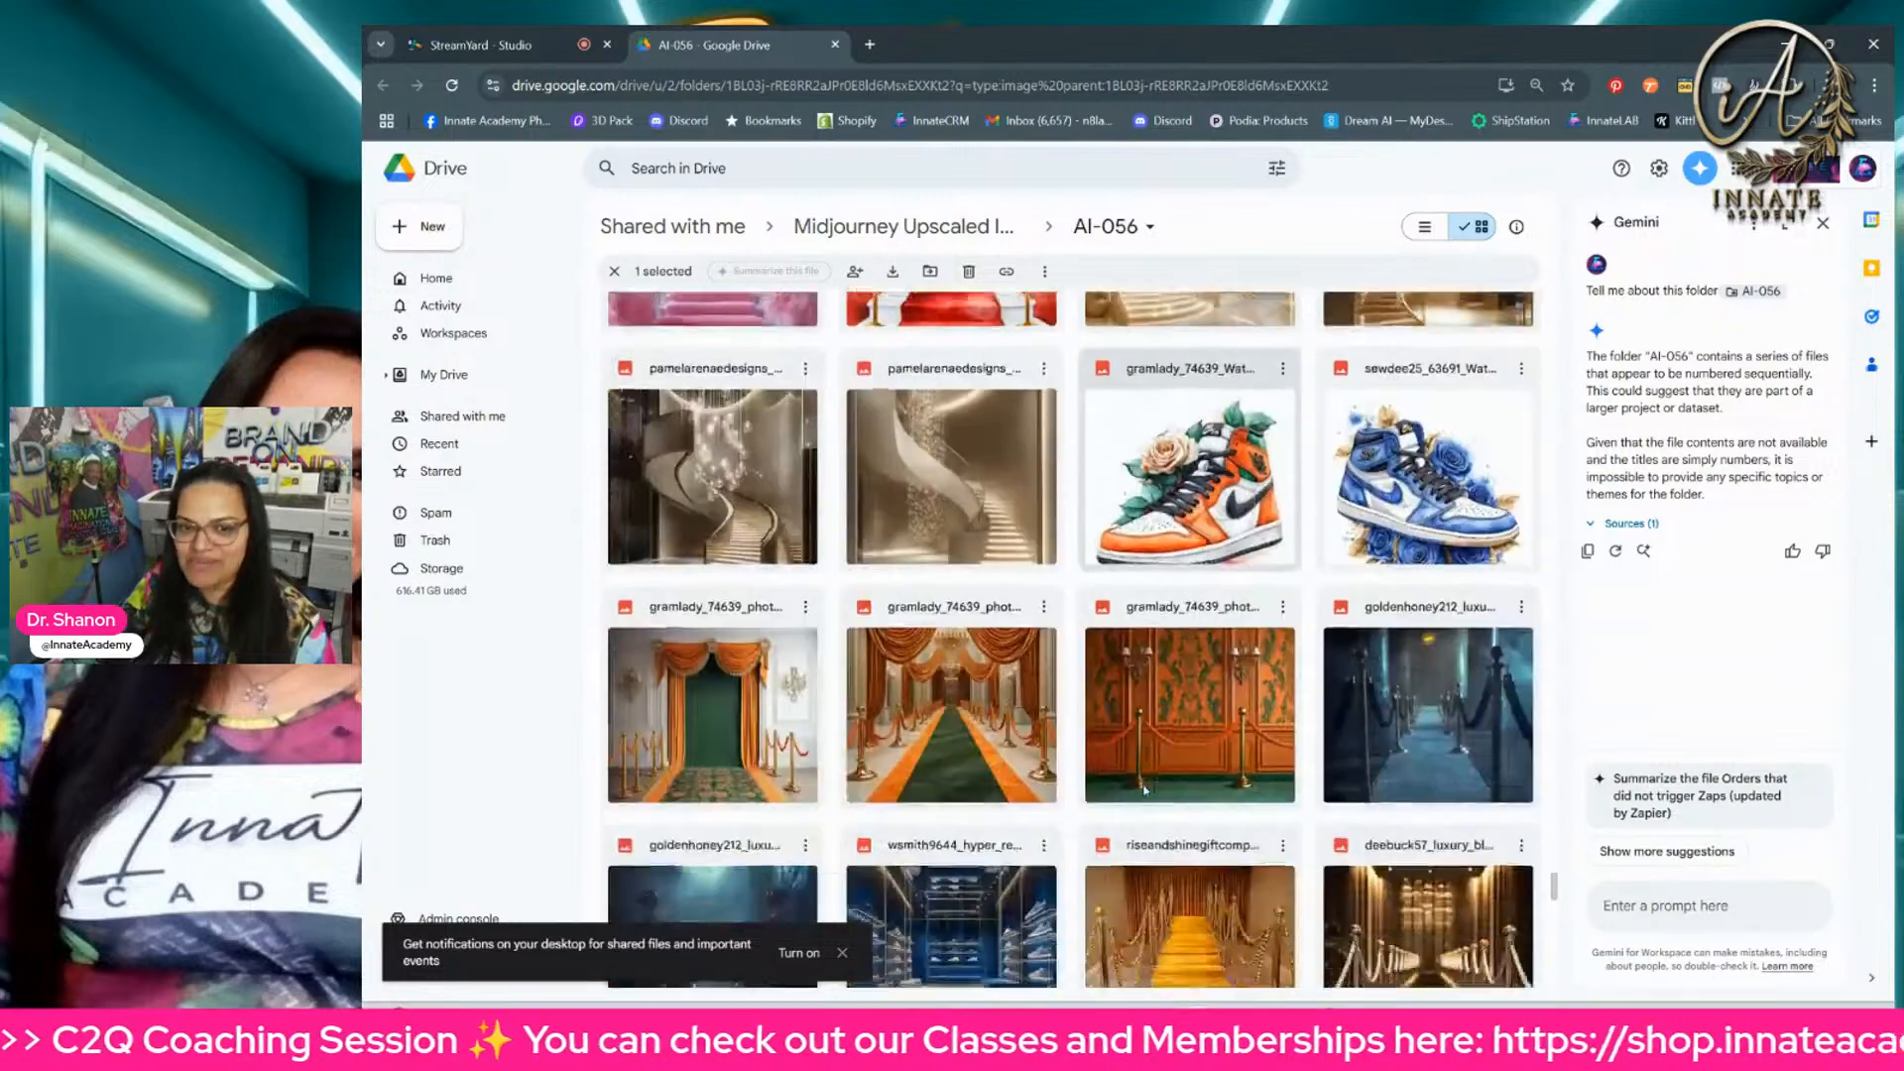
pyautogui.scroll(-10, 1145, 789)
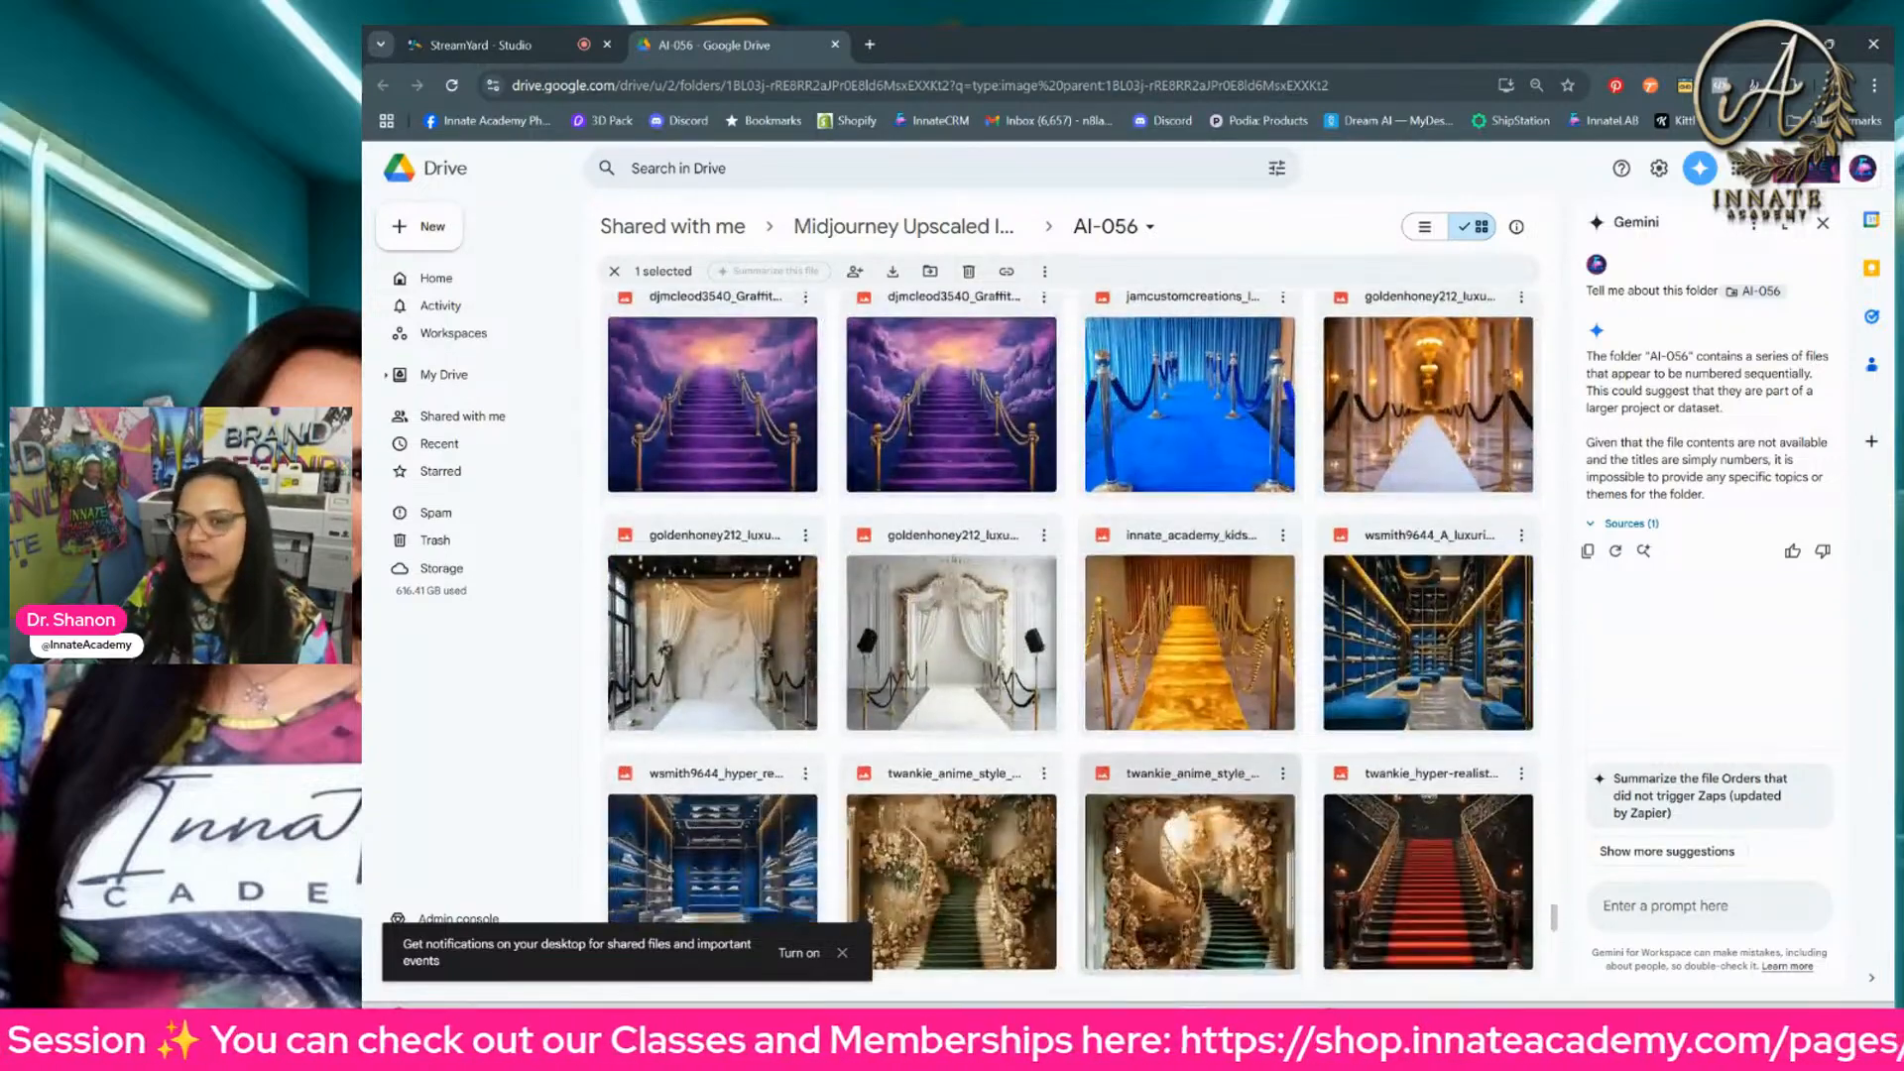
pyautogui.scroll(-10, 1118, 850)
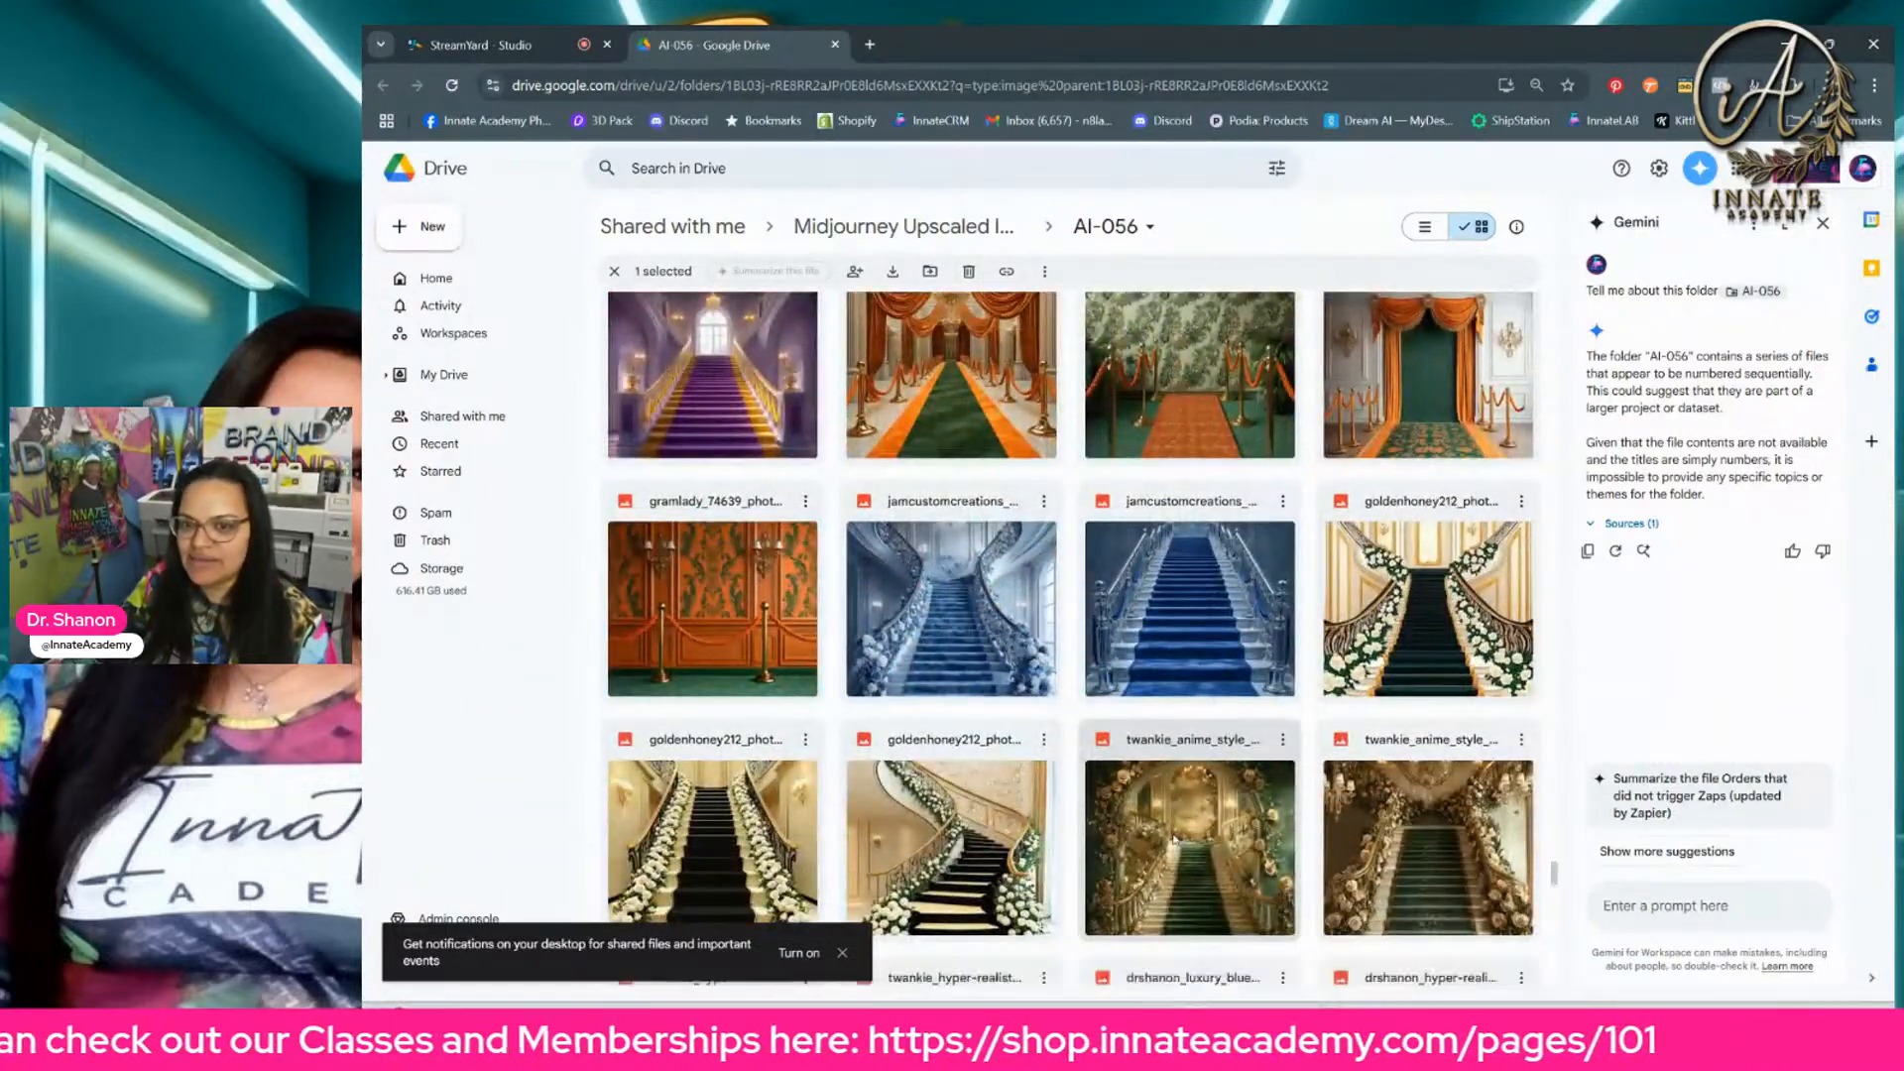
pyautogui.scroll(-10, 1175, 839)
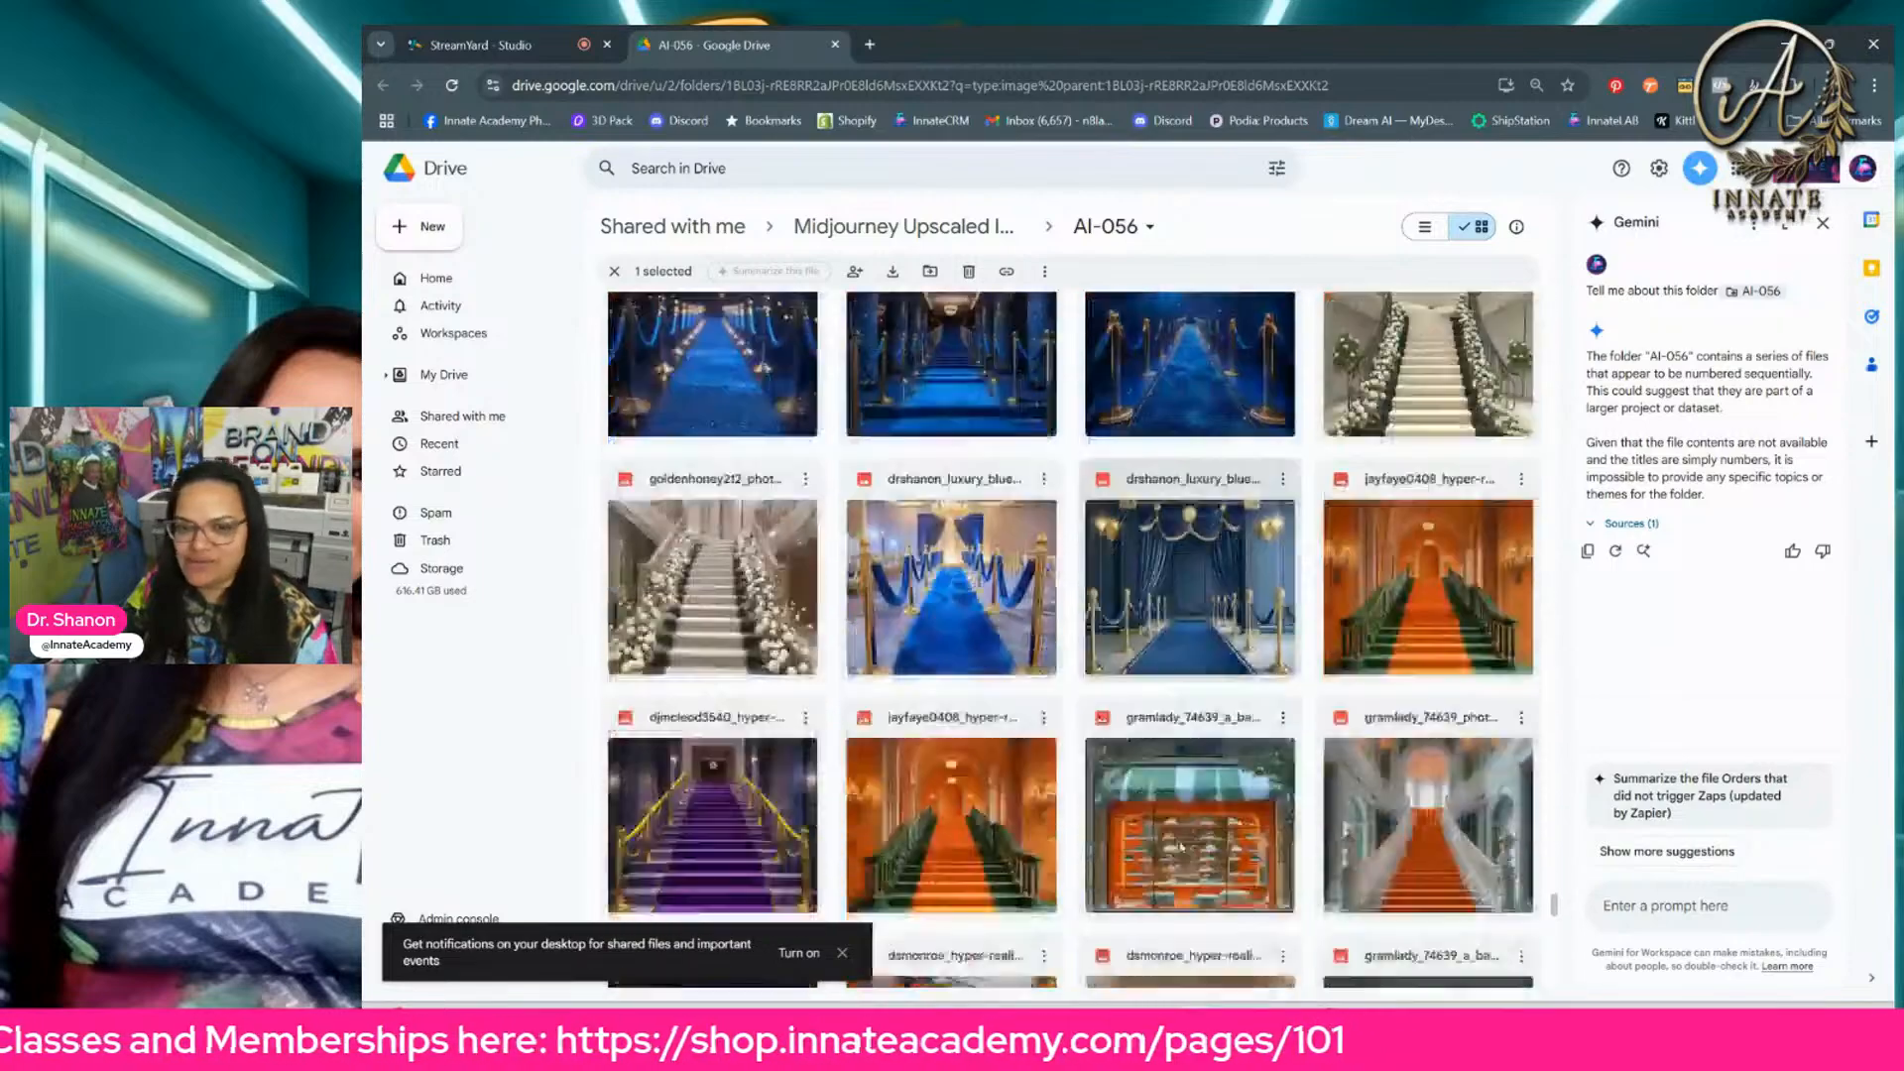
pyautogui.scroll(-10, 1180, 843)
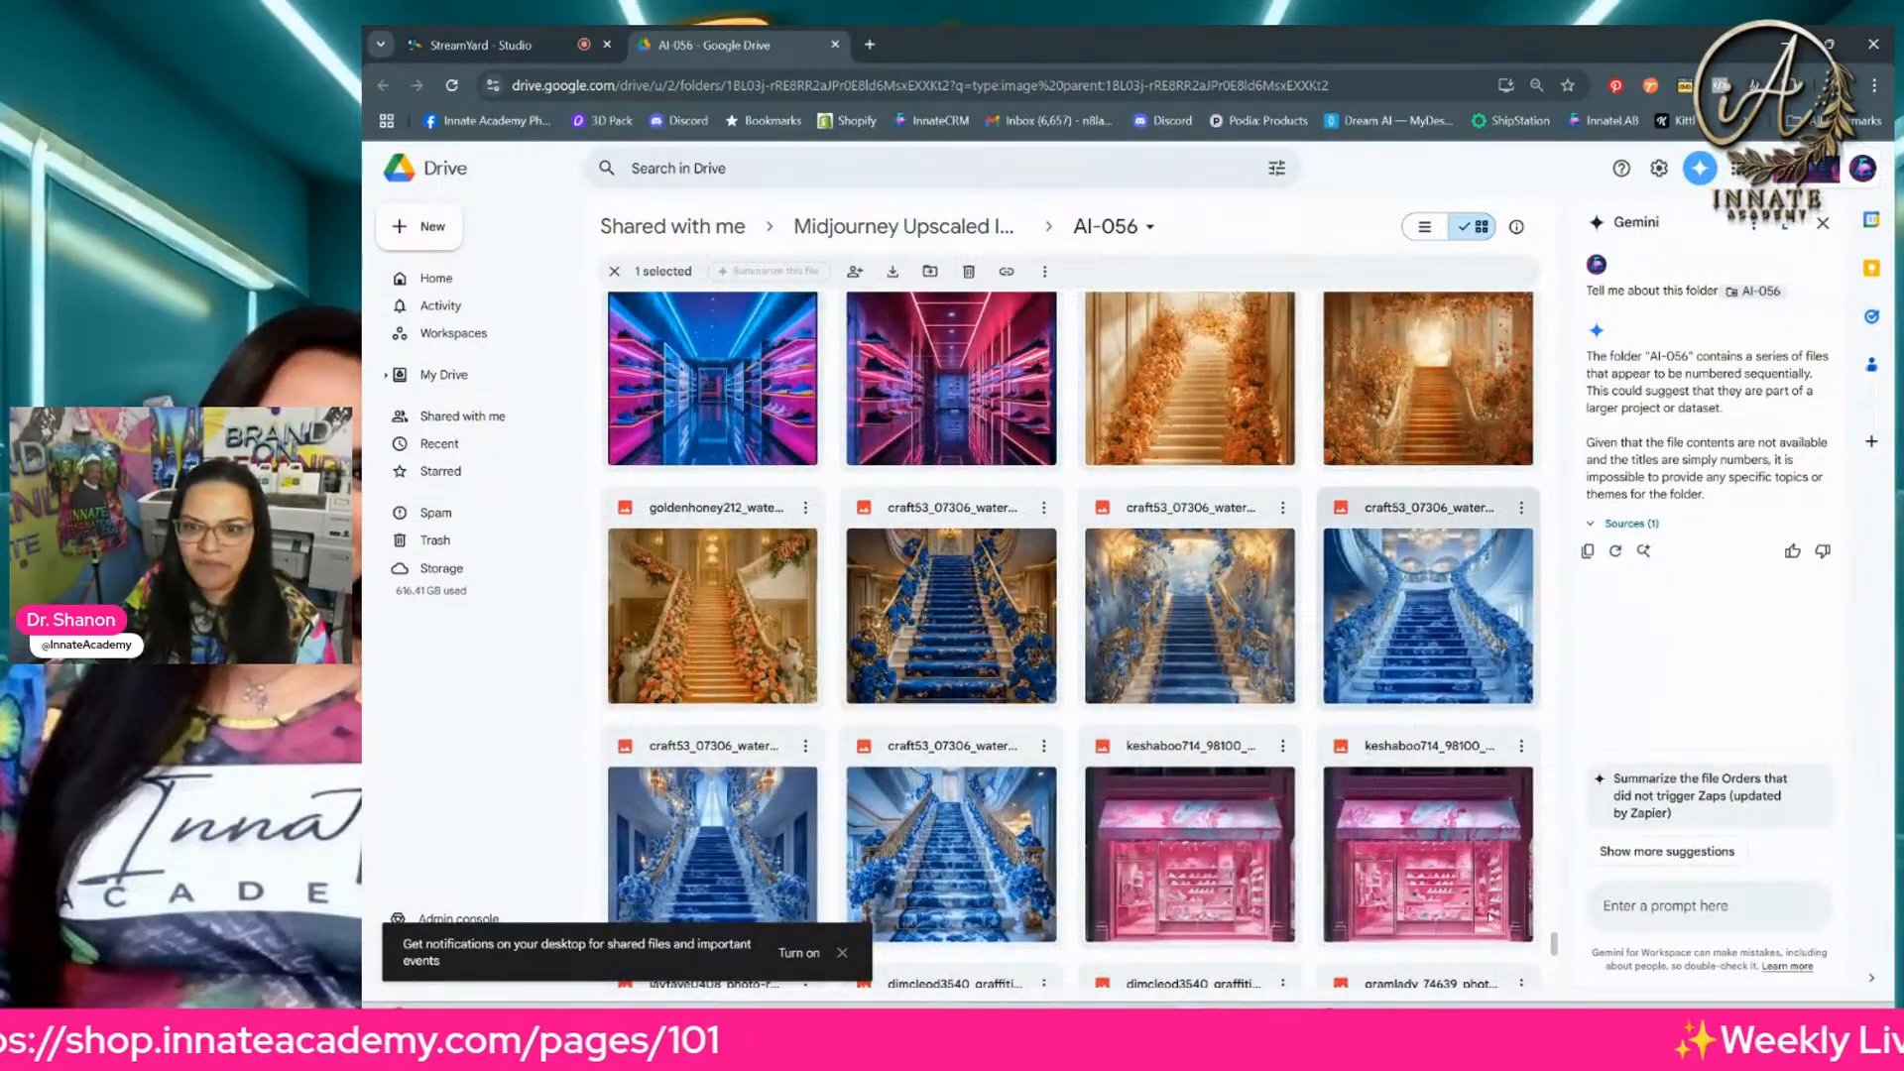
pyautogui.scroll(-5, 1260, 454)
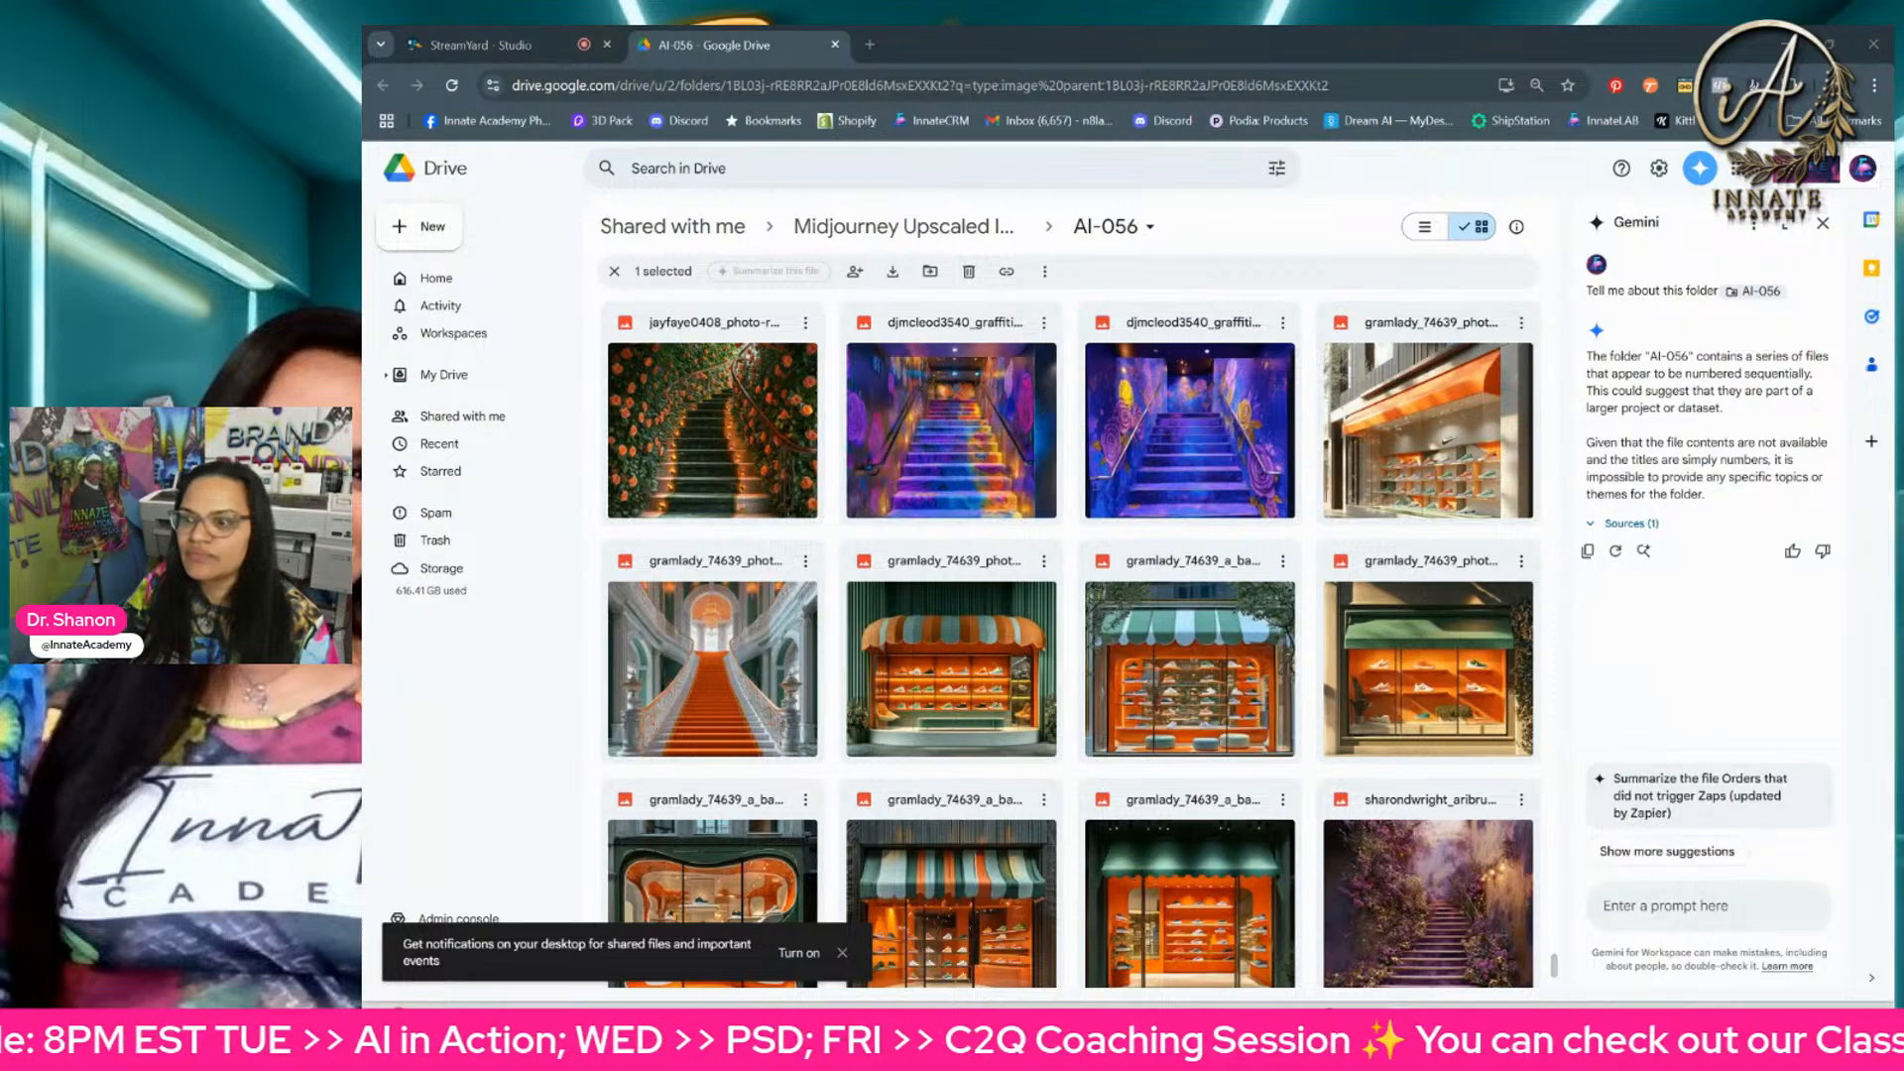
# Step: Switch to Discord and review the instructions channel's Midjourney prompts for rose sneakers, blue carpets with gold stanchions and luxury staircases
pyautogui.moveTo(1893, 448); pyautogui.dragTo(893, 10)
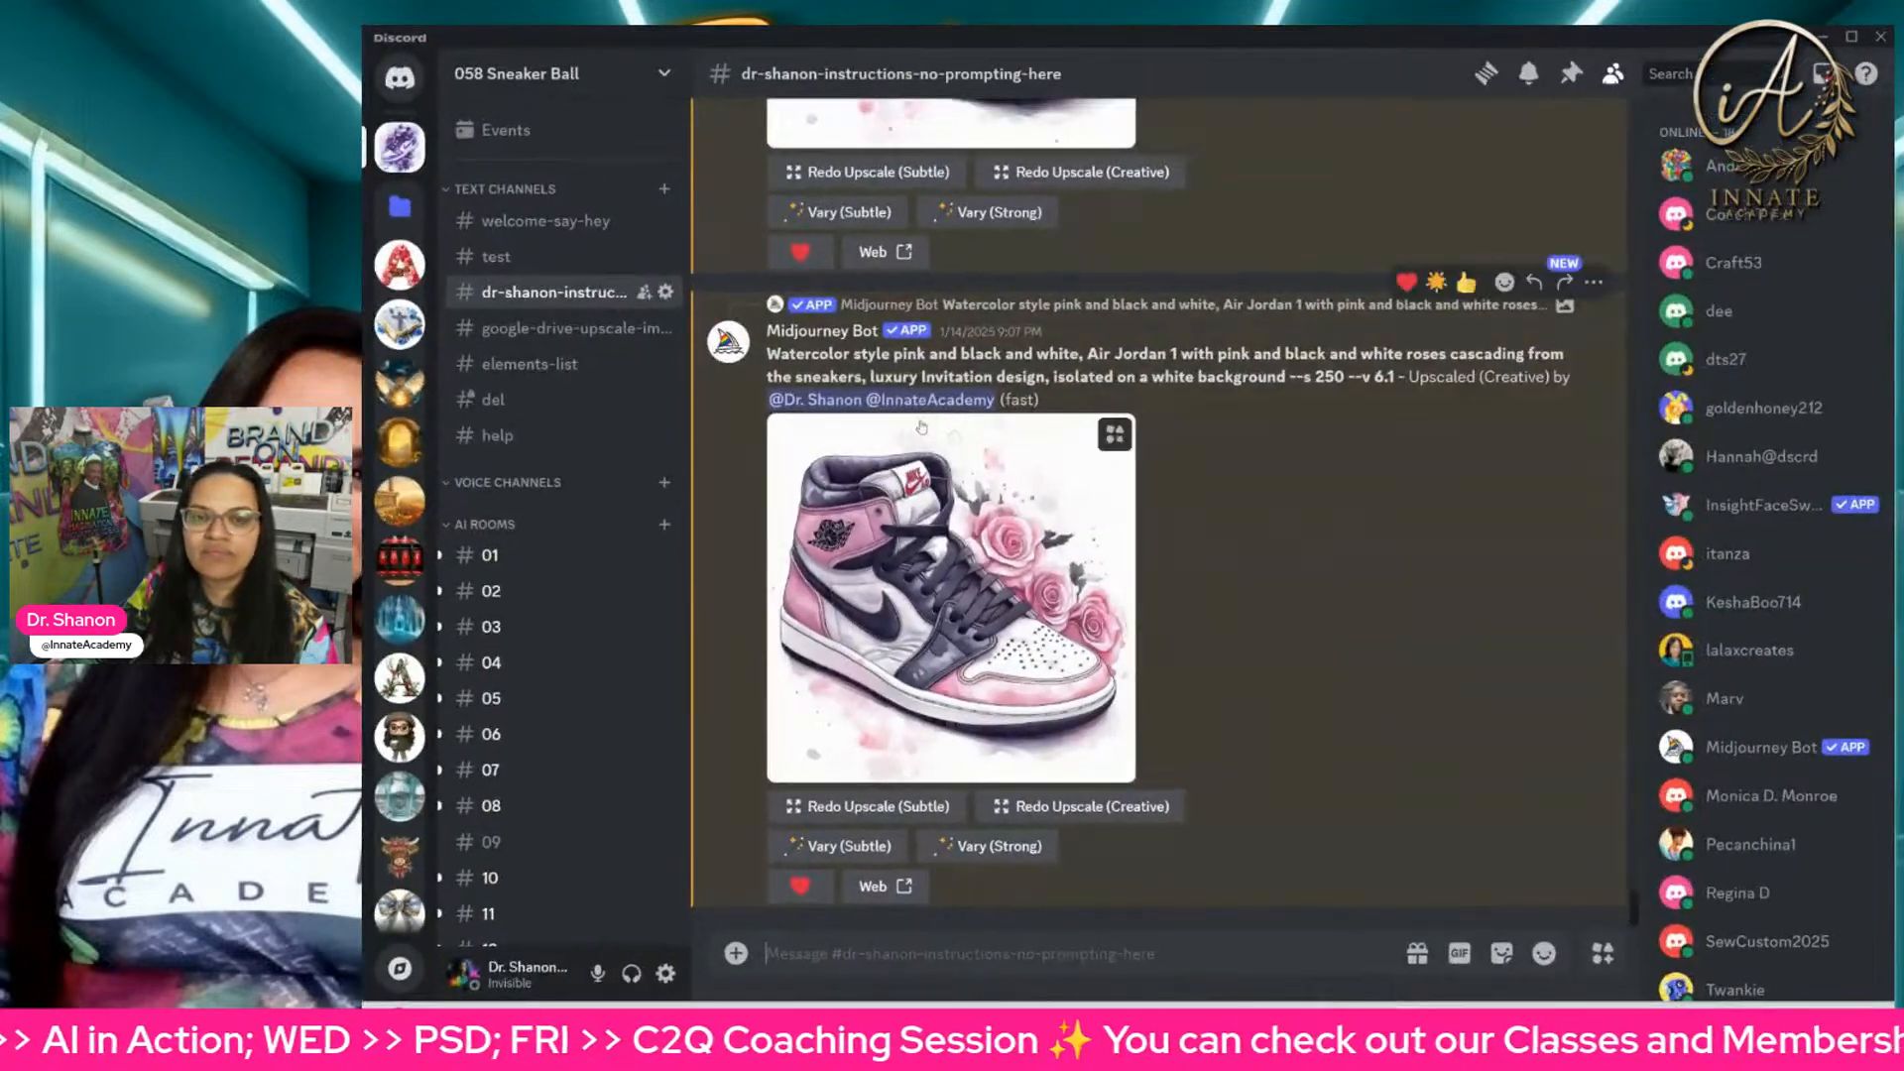
pyautogui.scroll(10, 947, 436)
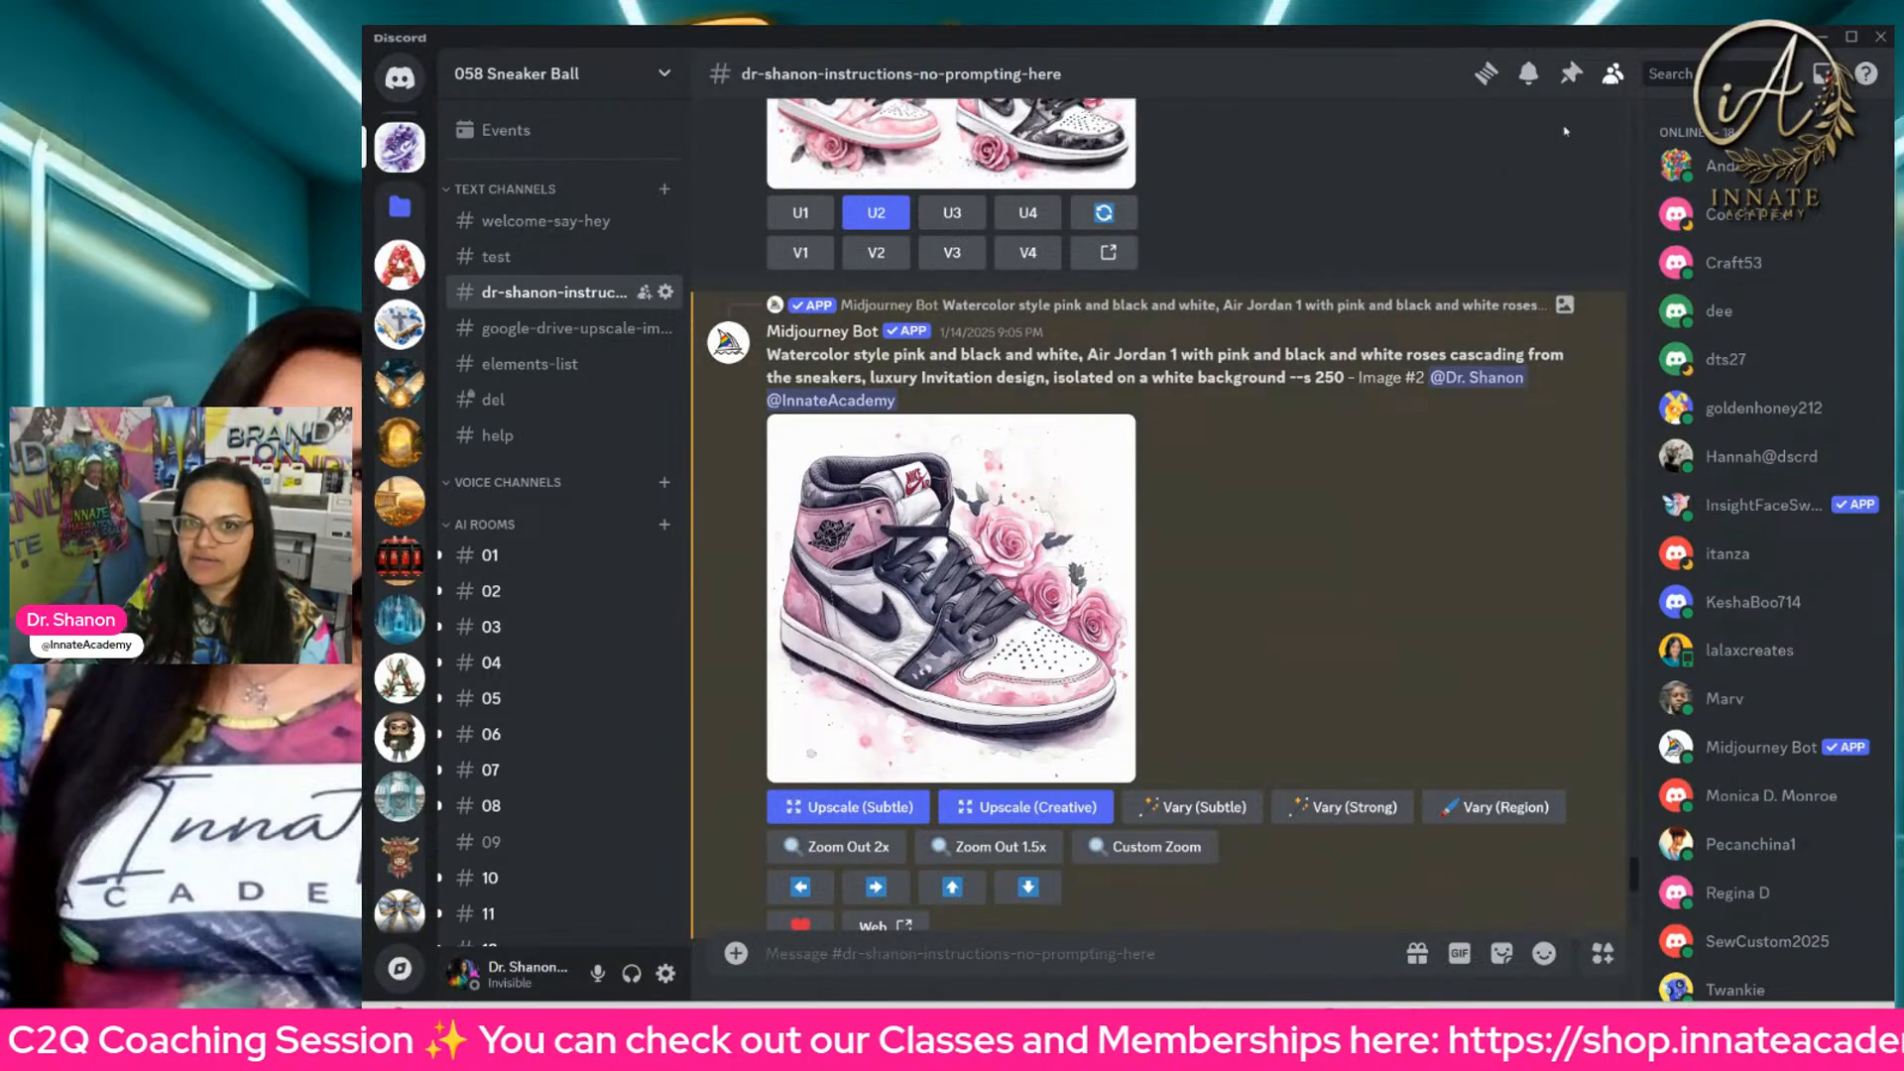
pyautogui.scroll(10, 1154, 501)
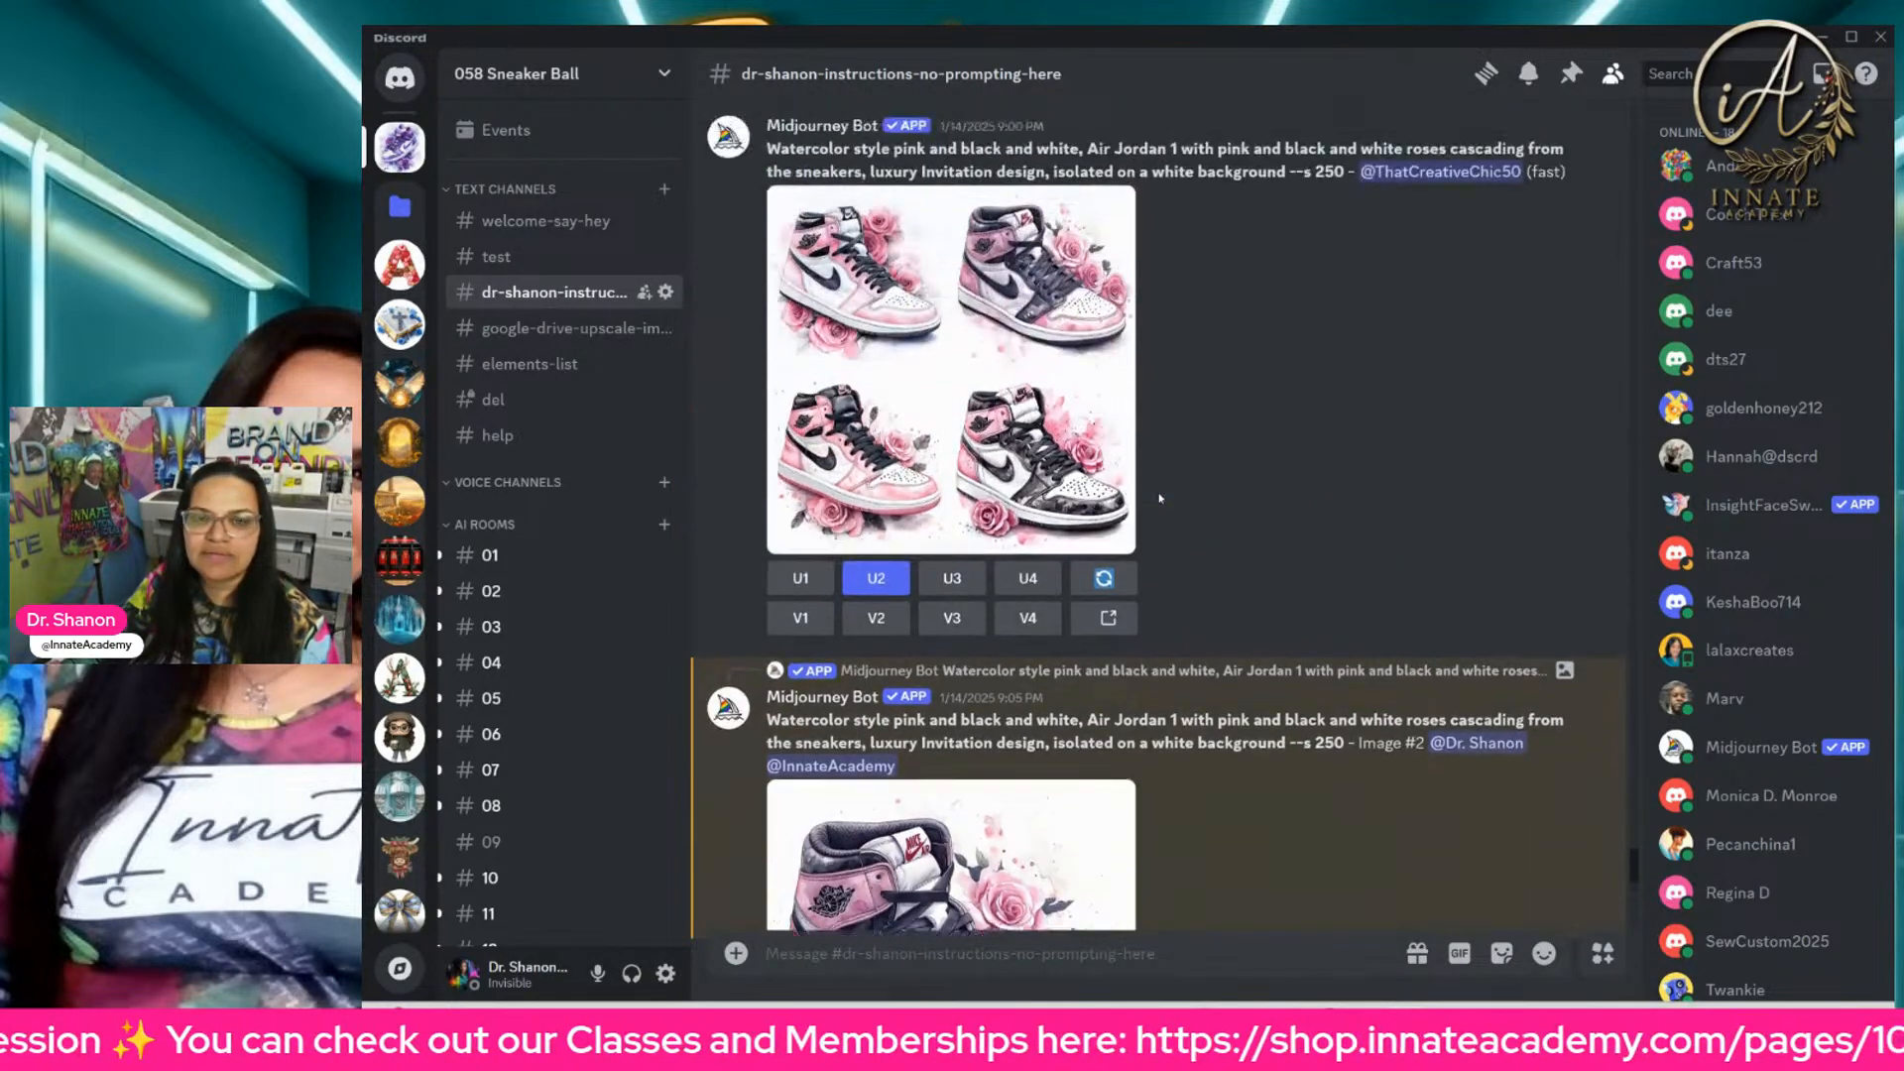
pyautogui.scroll(15, 1159, 498)
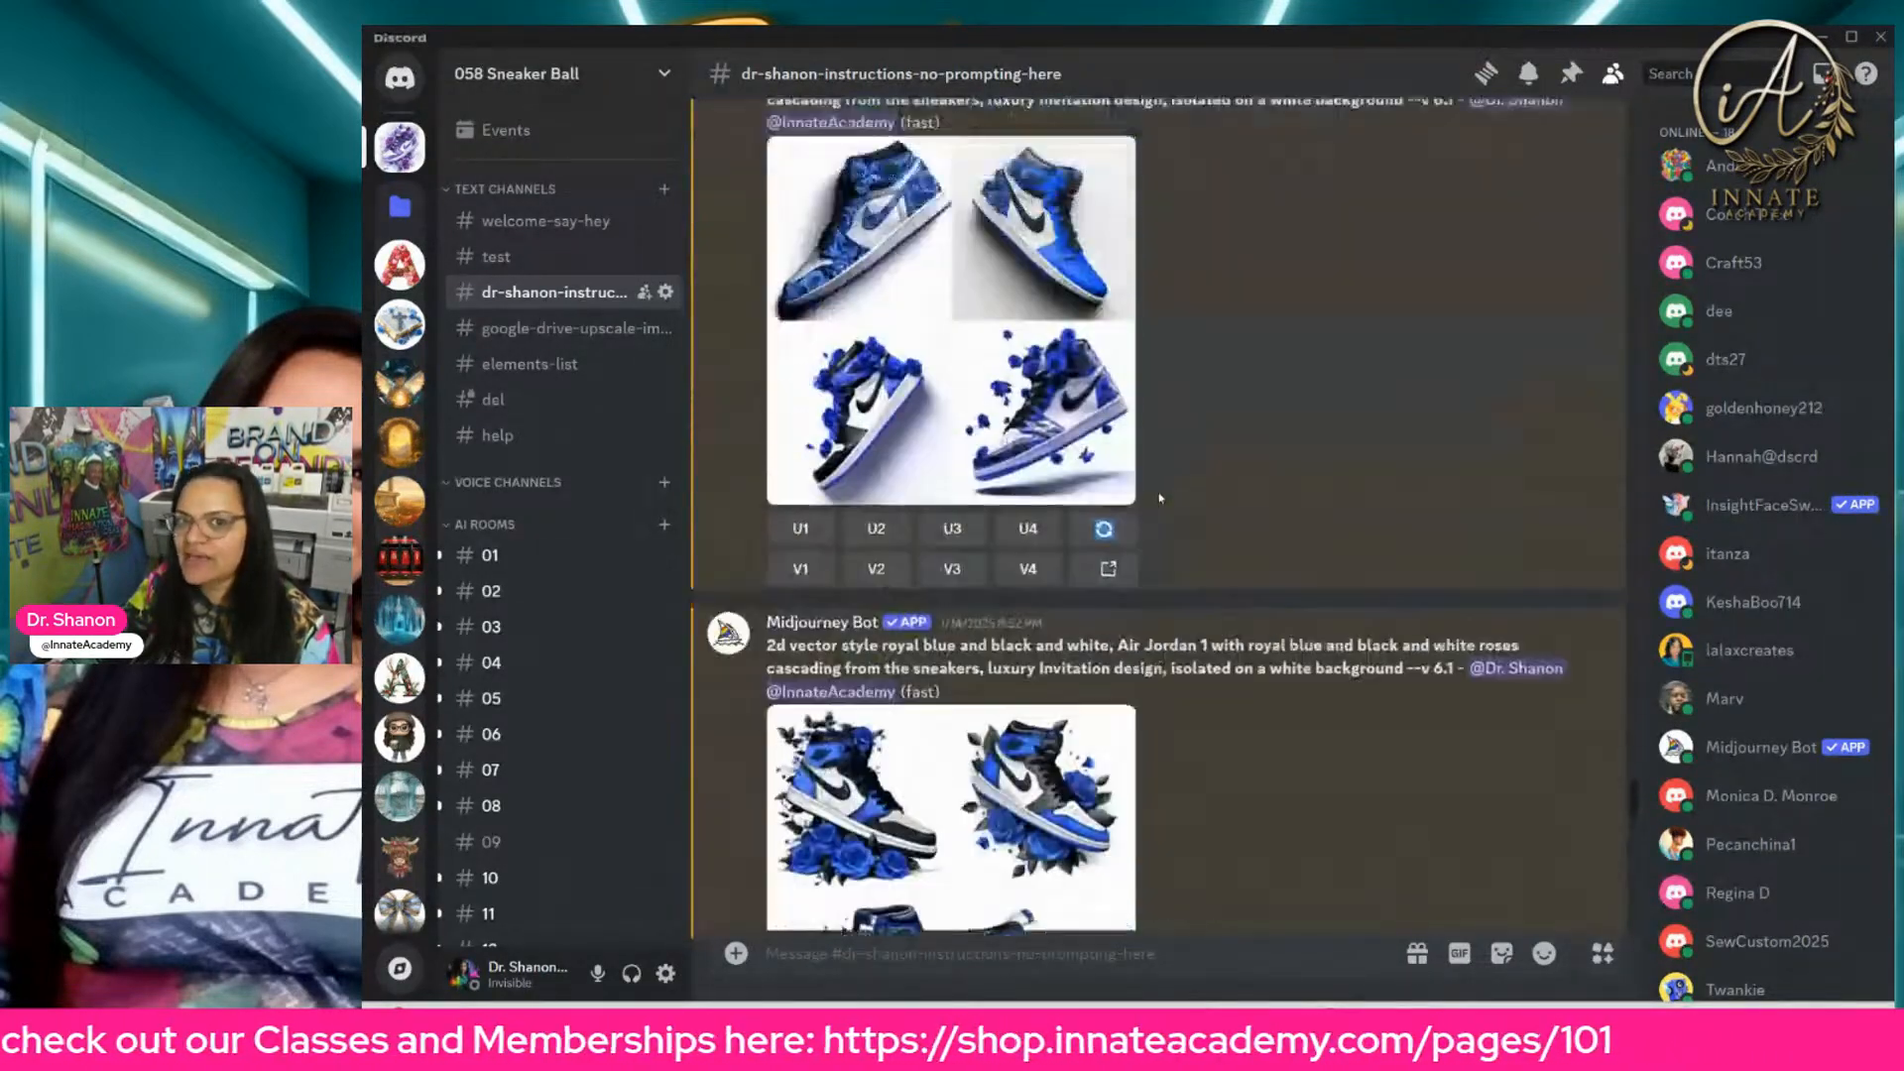
pyautogui.scroll(10, 1160, 496)
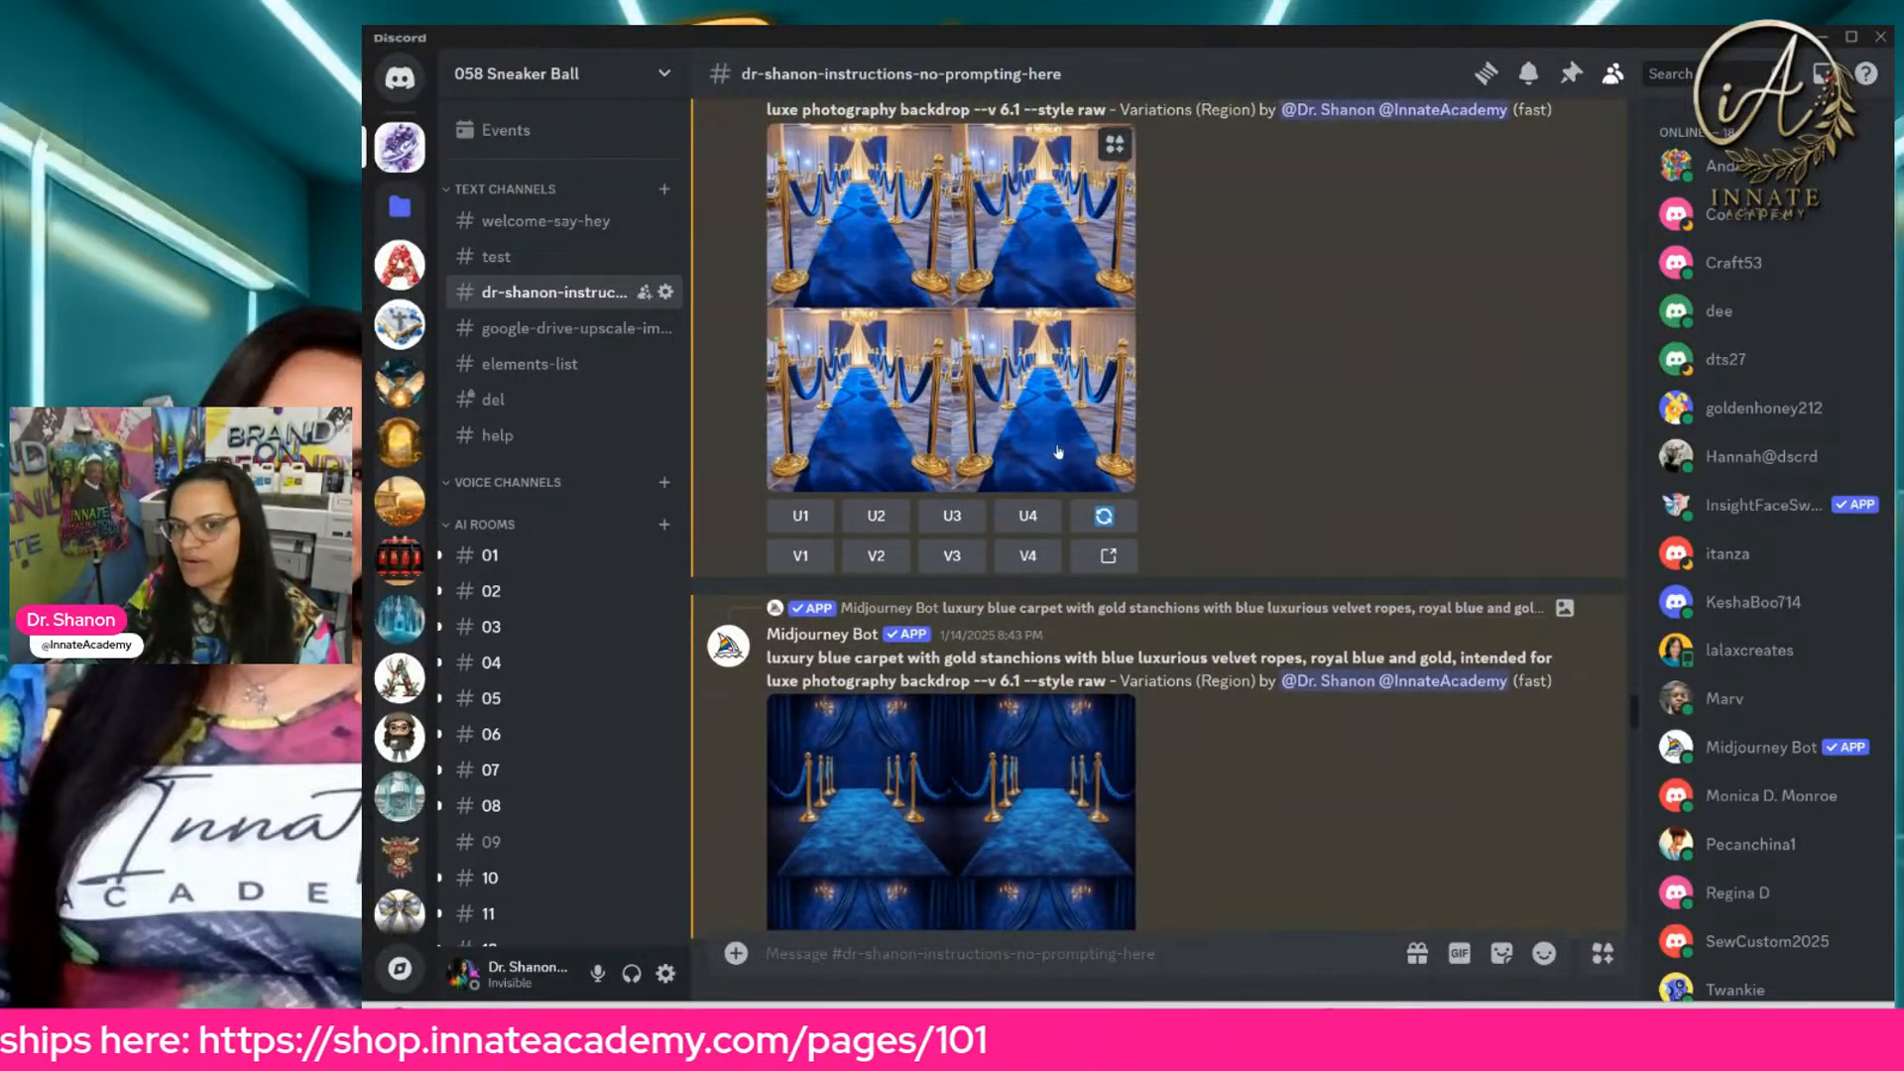
pyautogui.scroll(10, 1058, 452)
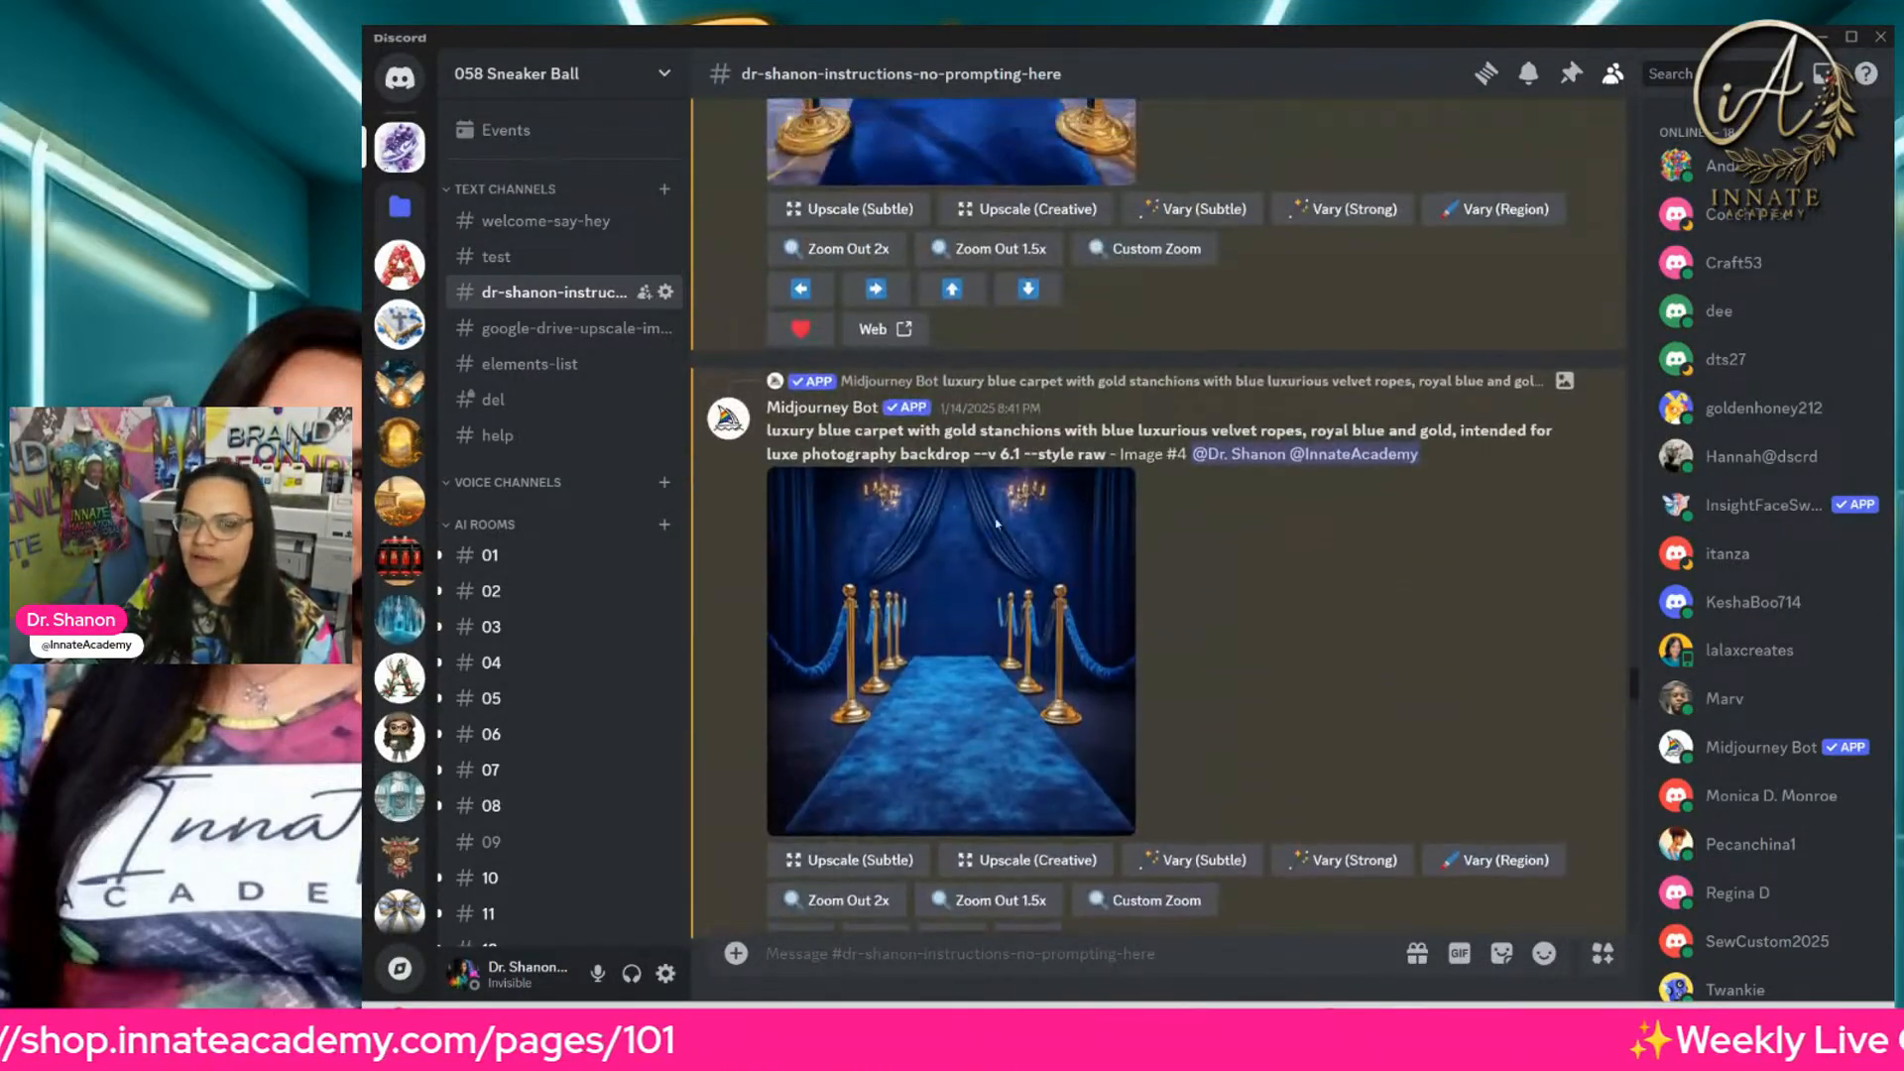
pyautogui.scroll(10, 1011, 585)
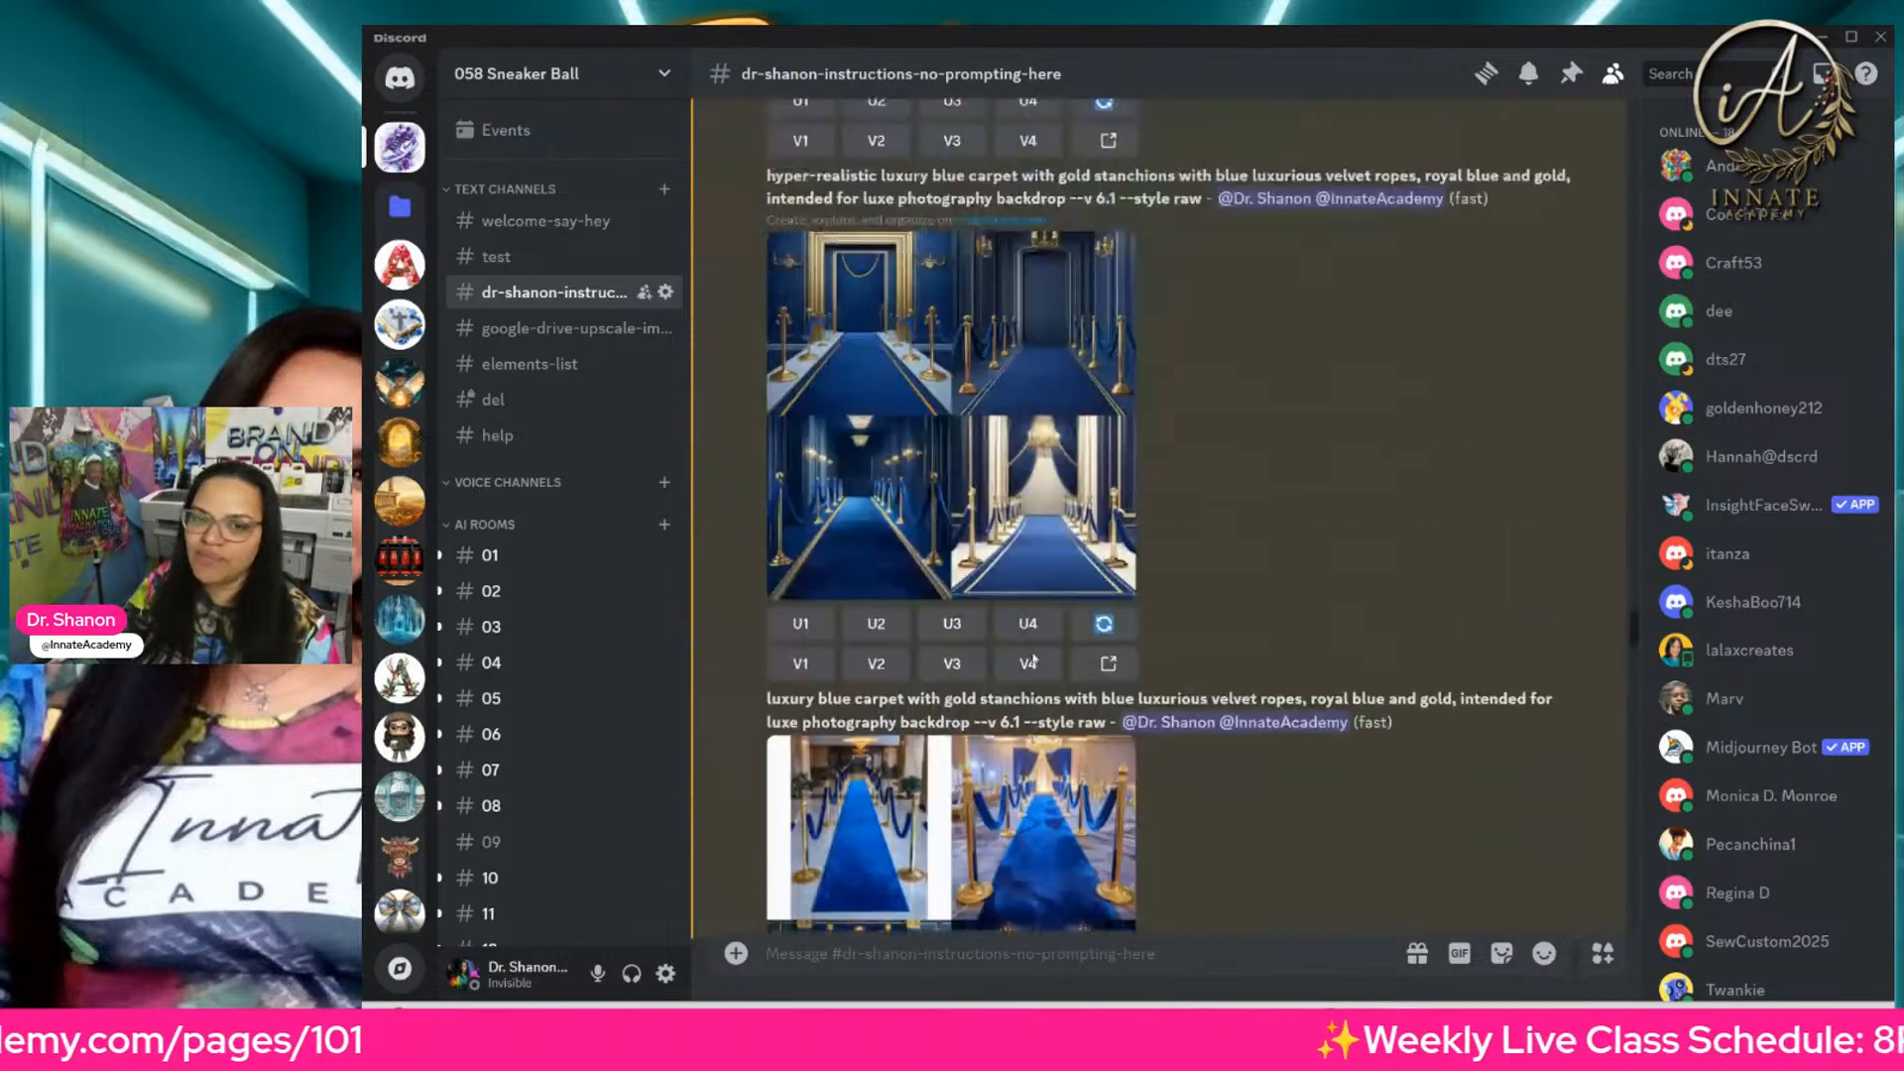
pyautogui.scroll(10, 1033, 660)
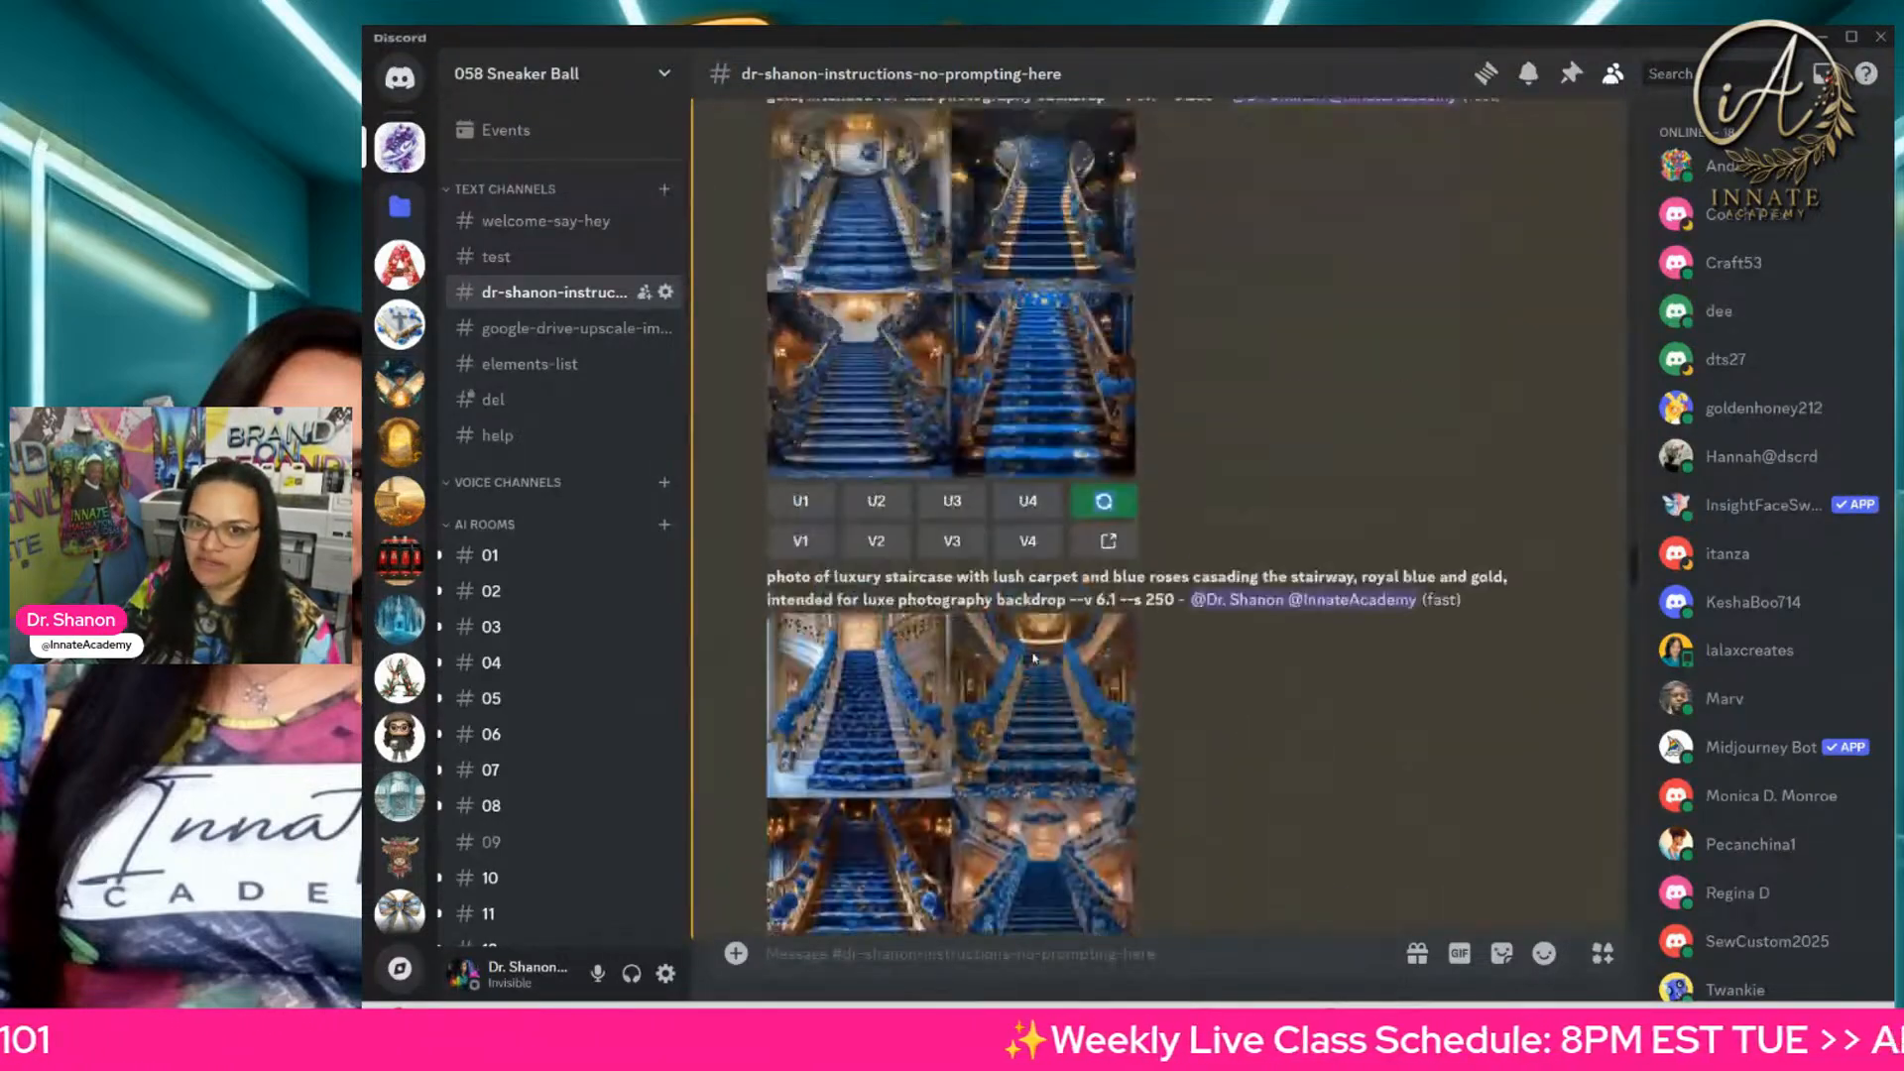
# Step: Trace the instructions channel back through the luxury sneaker store prompts, from awning window displays to neon-lit interiors
pyautogui.scroll(10, 1032, 659)
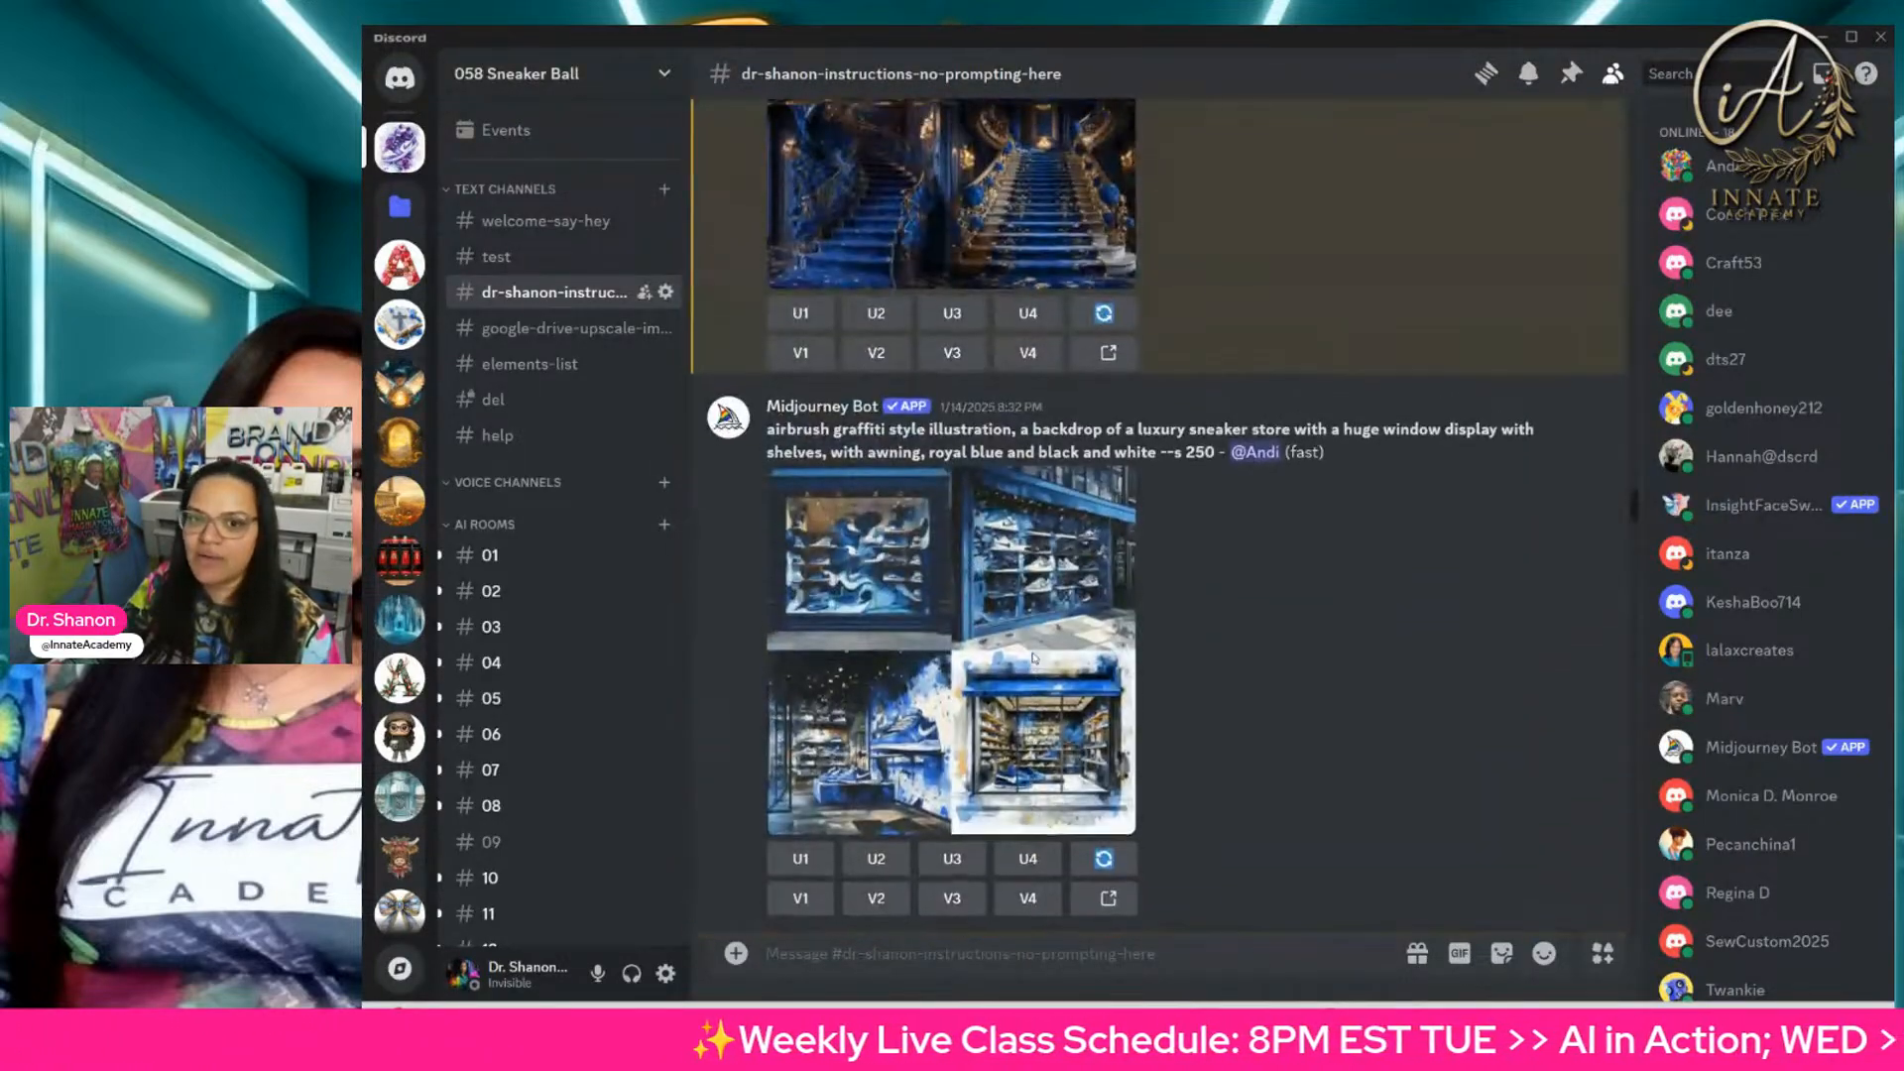
pyautogui.scroll(10, 1033, 658)
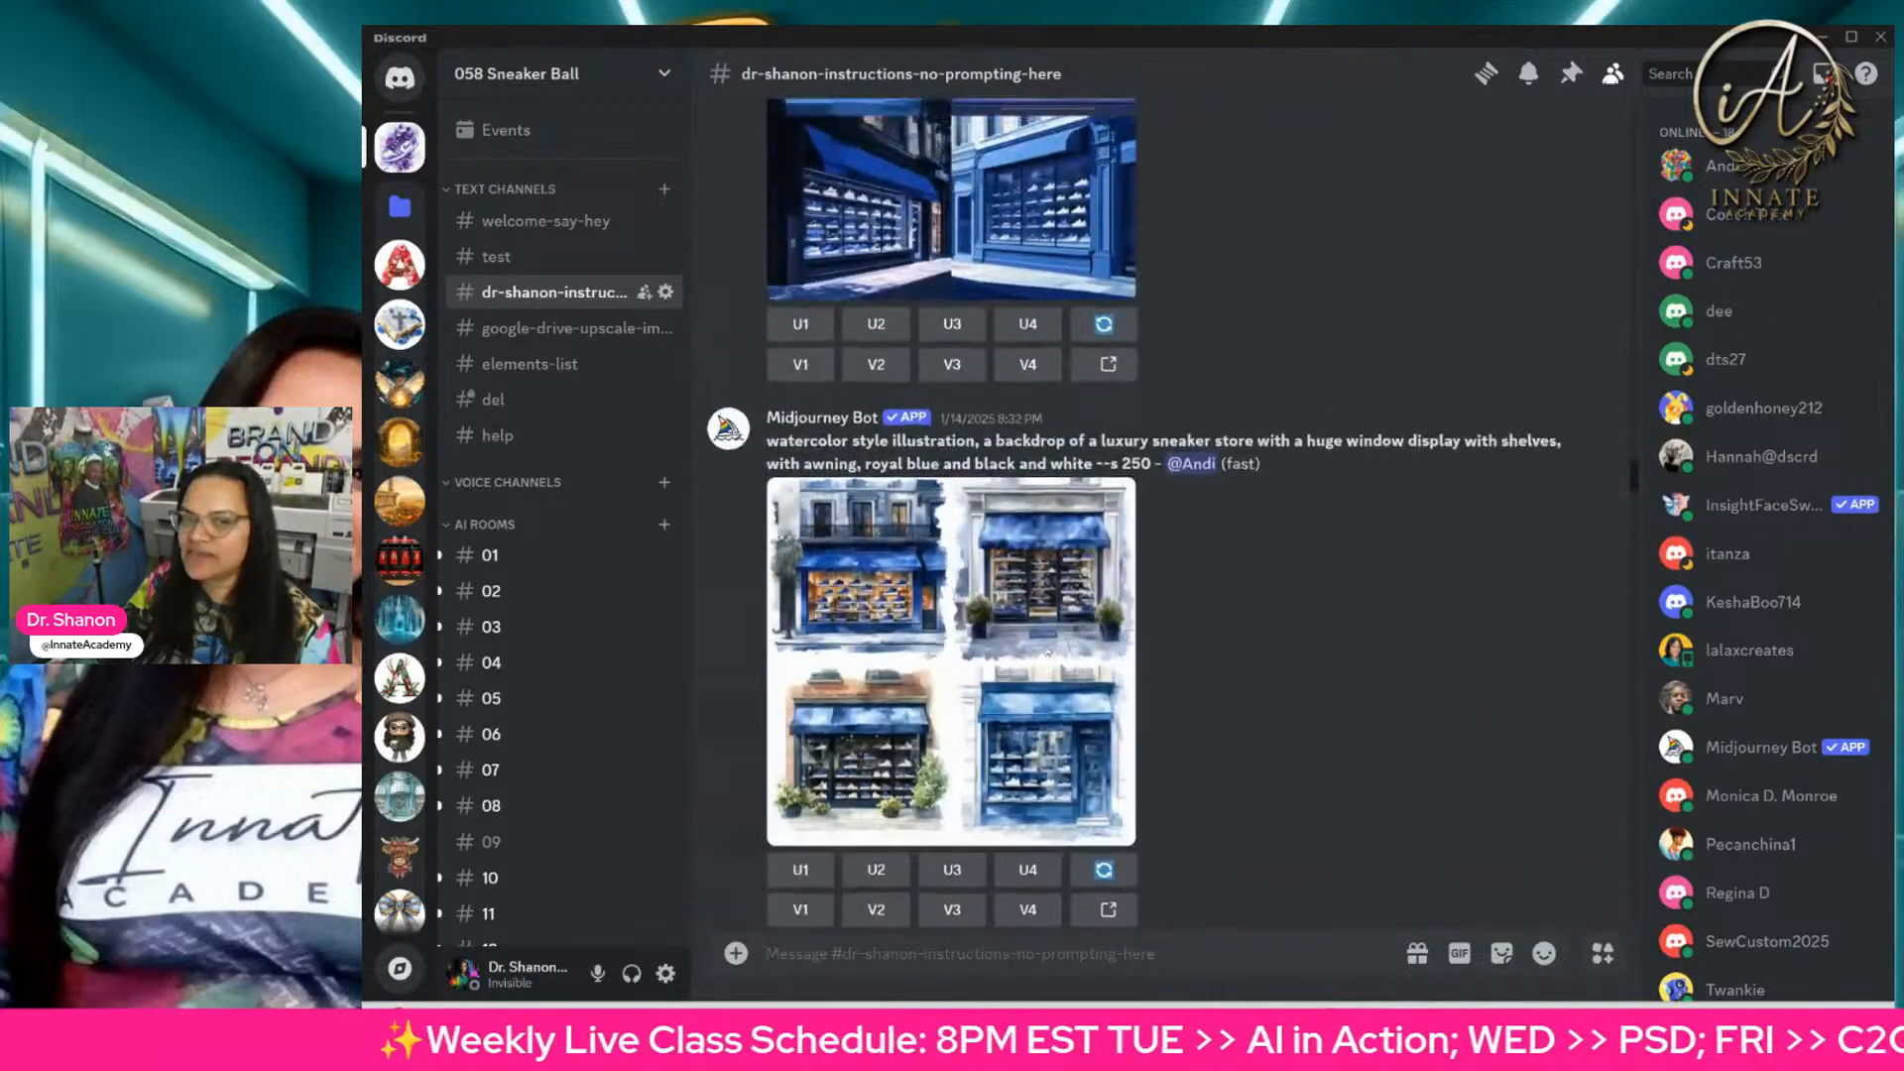
pyautogui.scroll(10, 1048, 651)
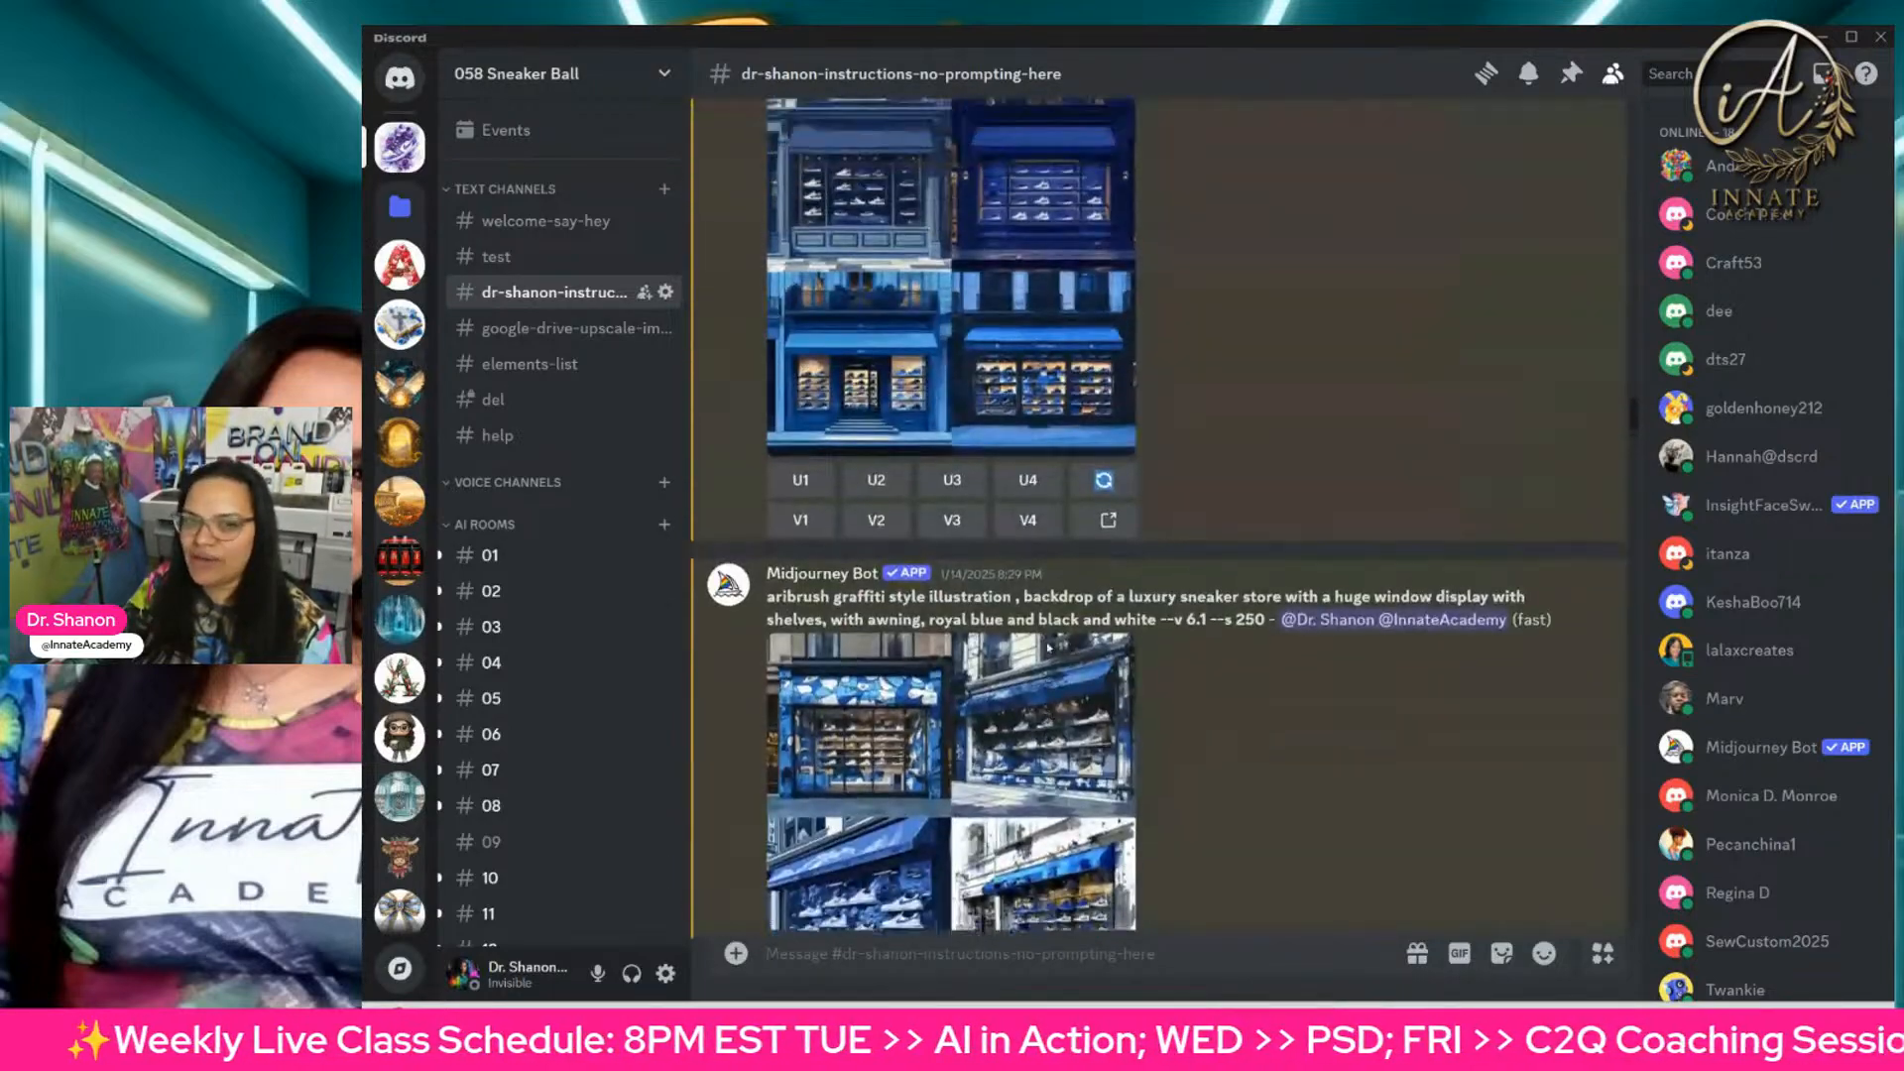
pyautogui.scroll(10, 1048, 646)
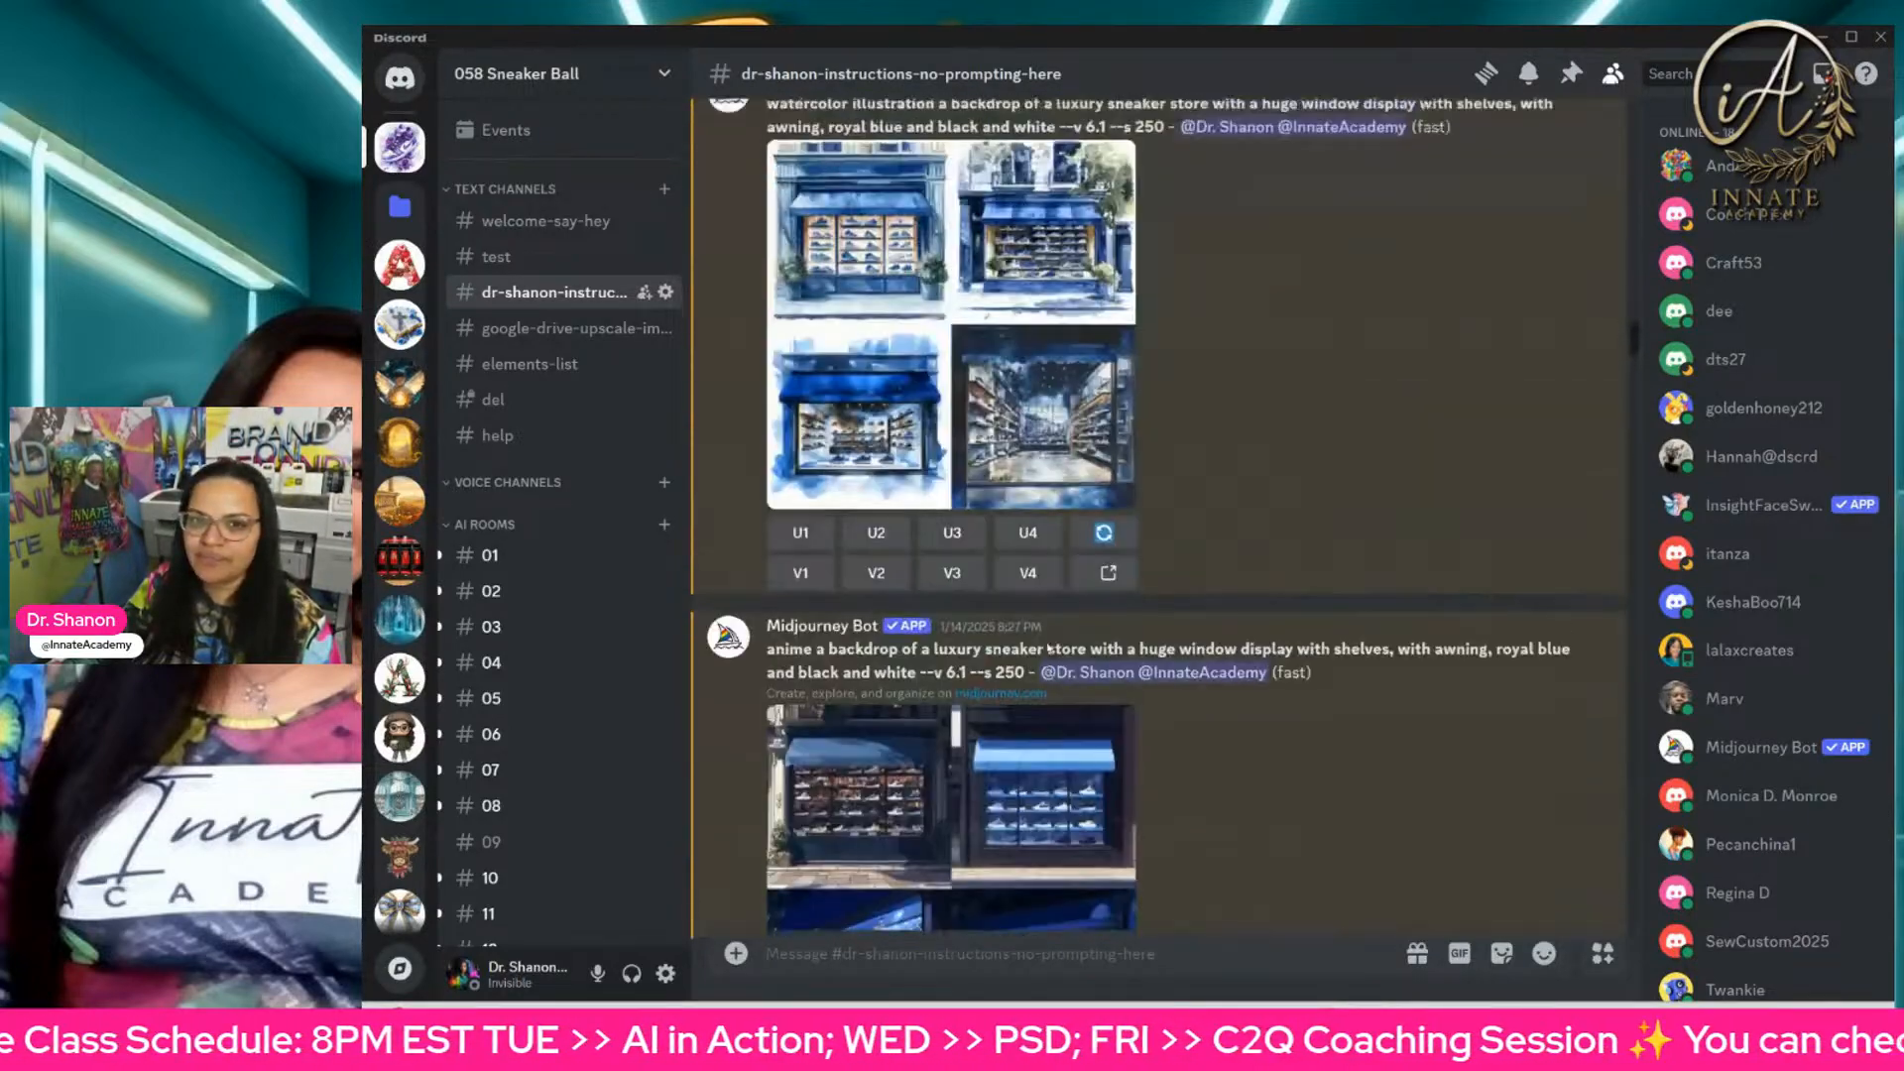
pyautogui.scroll(10, 1048, 647)
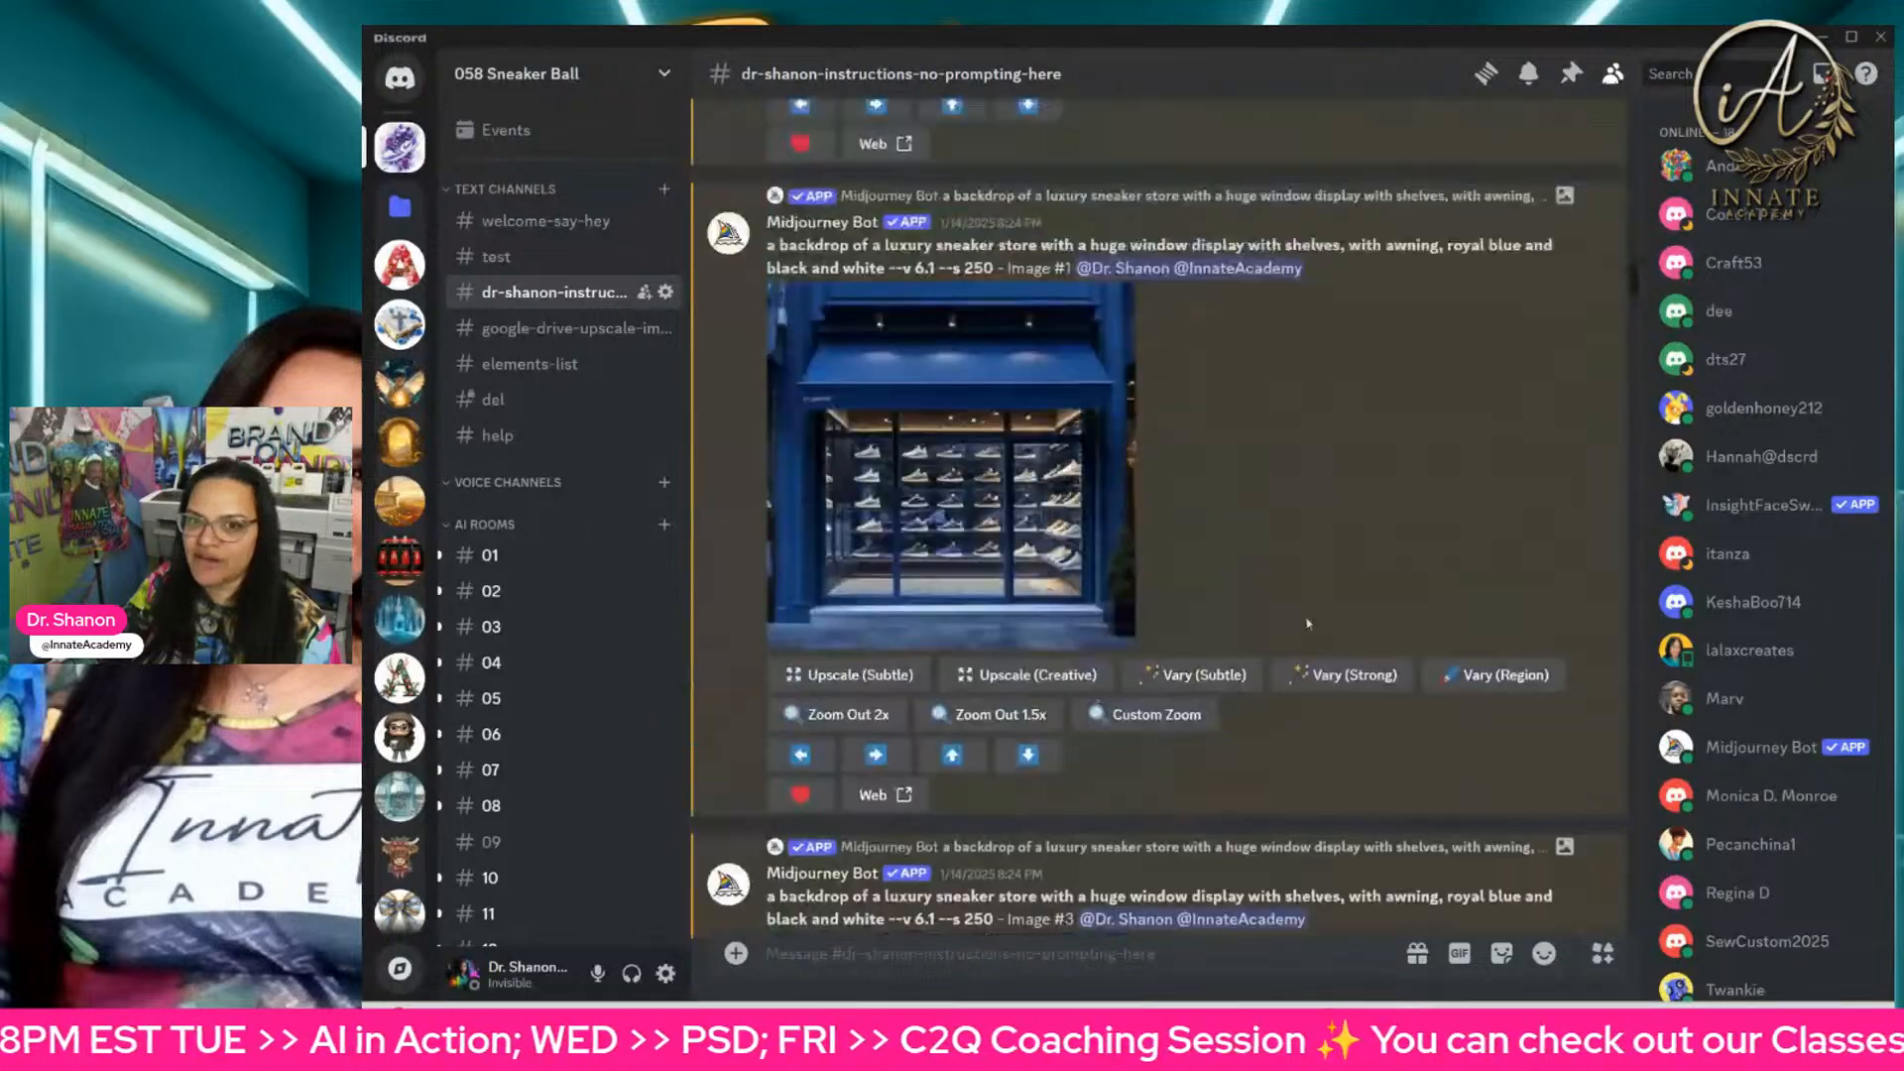
pyautogui.scroll(7, 1308, 623)
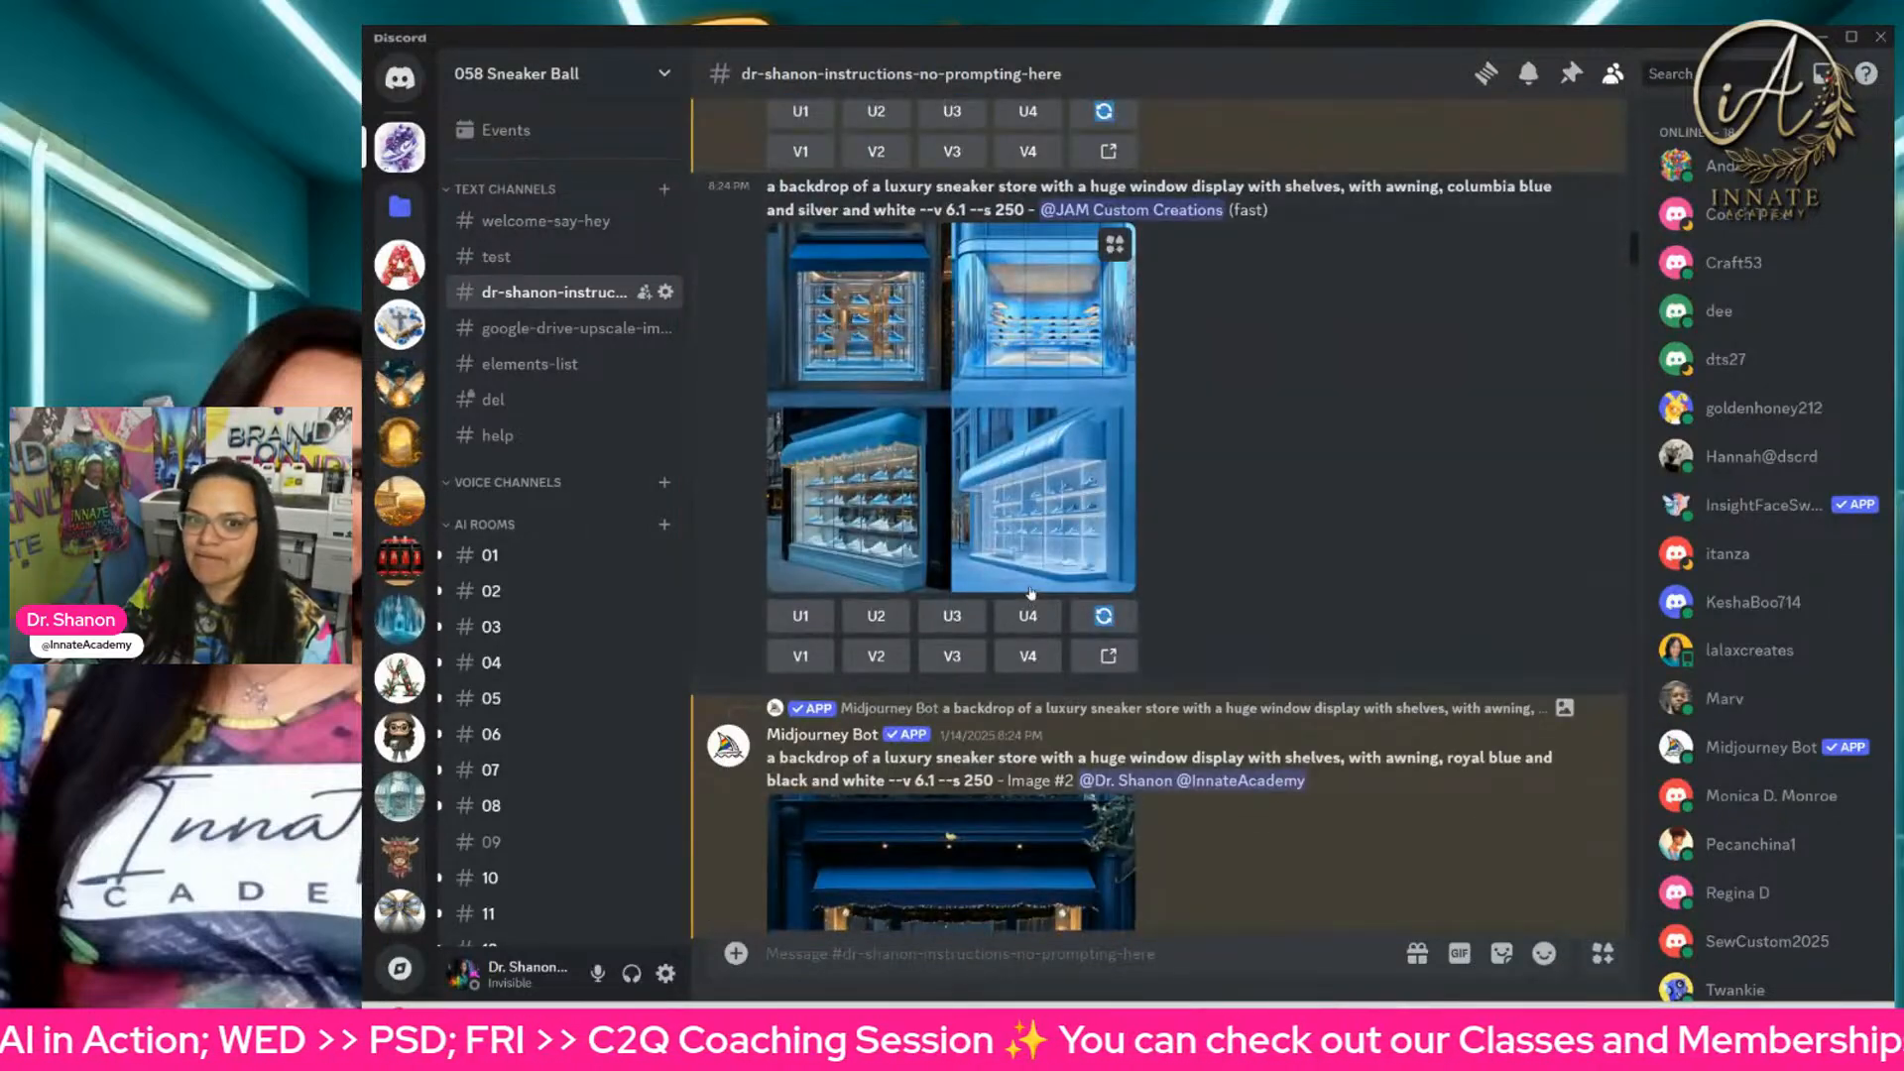
pyautogui.scroll(10, 1032, 593)
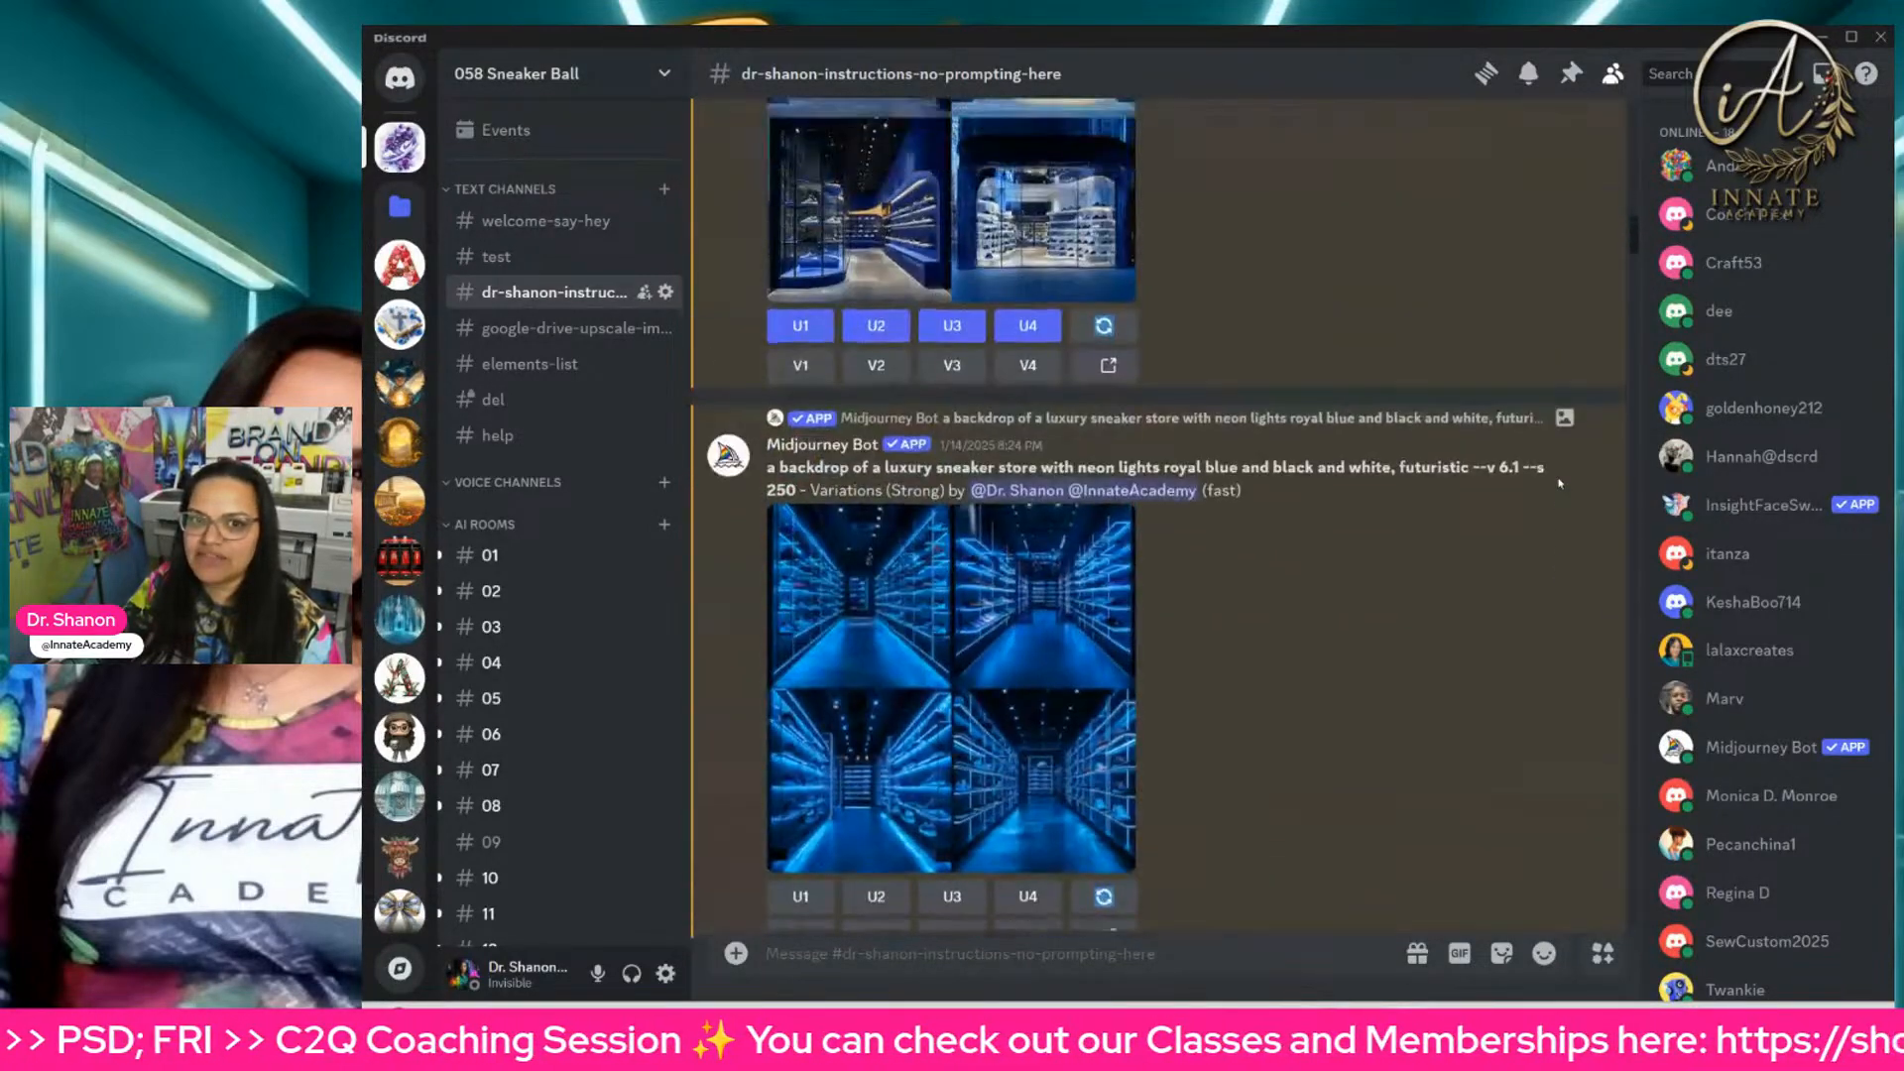
pyautogui.scroll(5, 1563, 476)
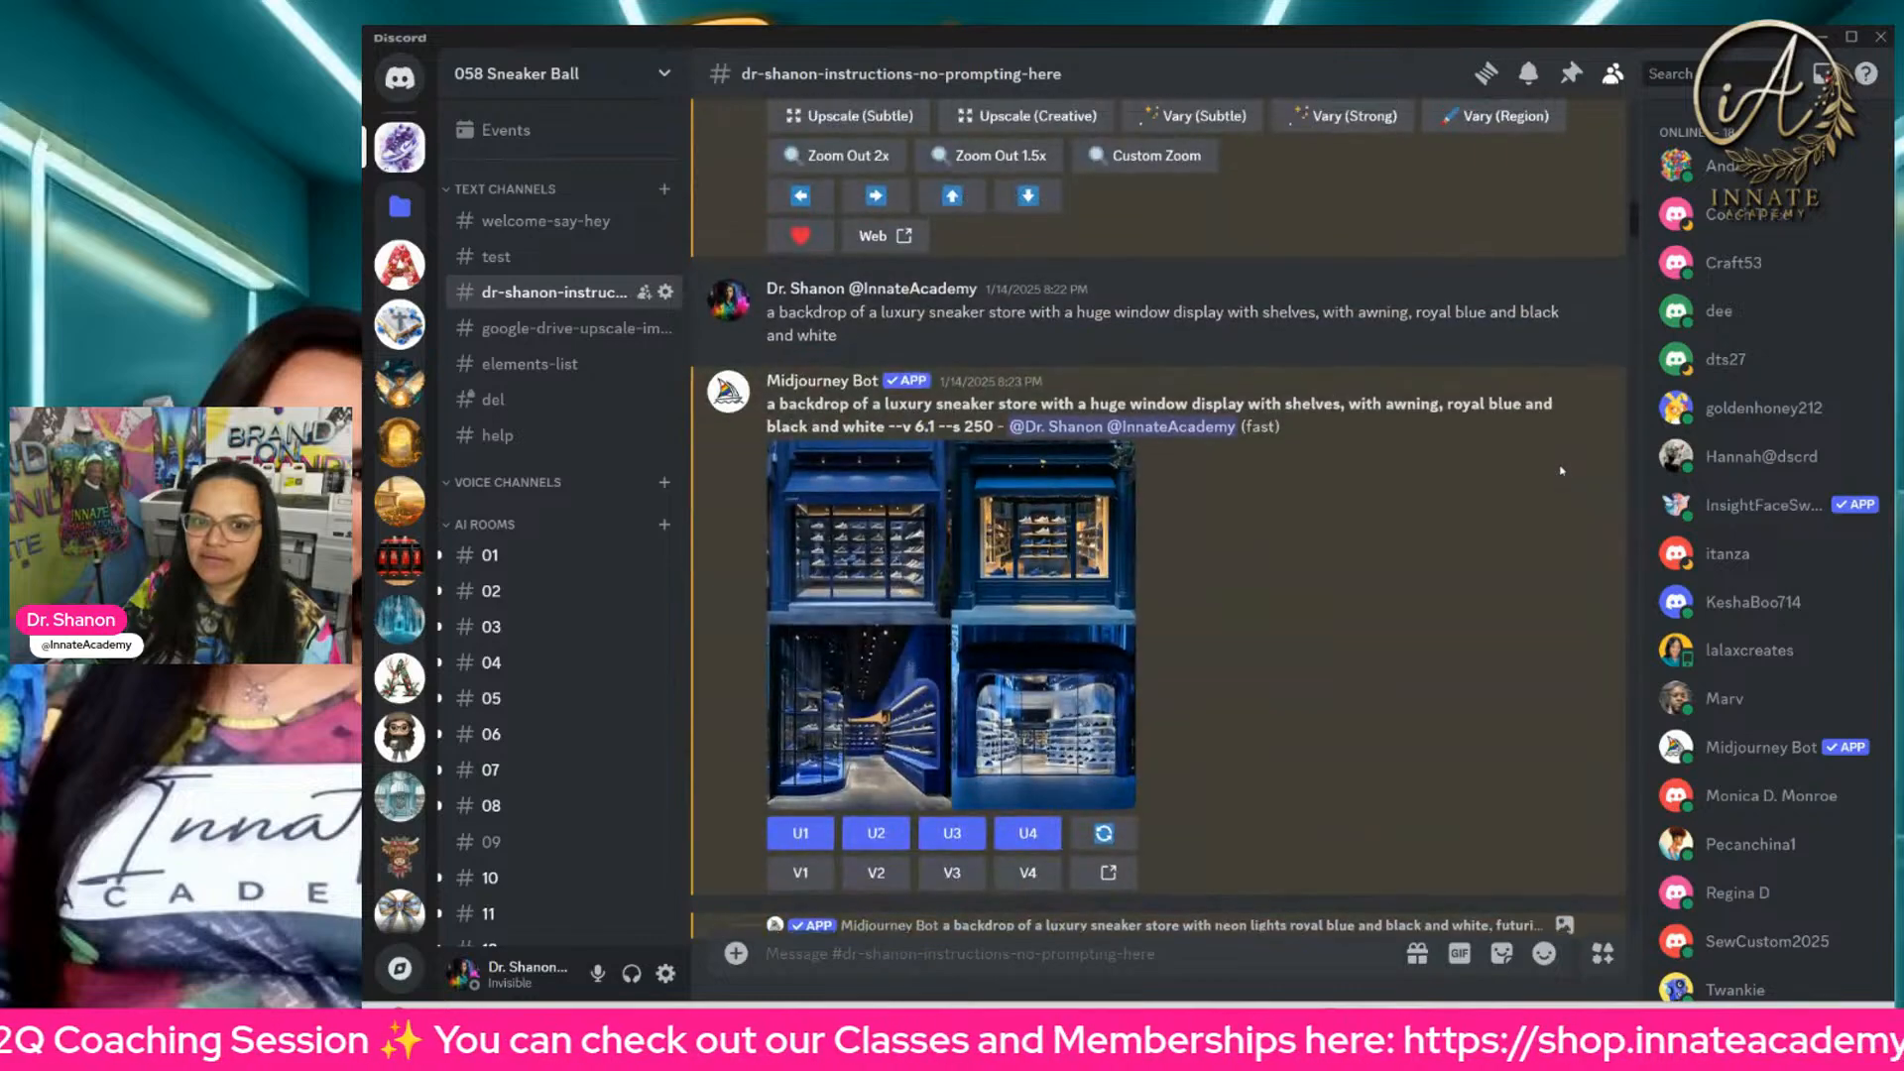
pyautogui.scroll(10, 1565, 470)
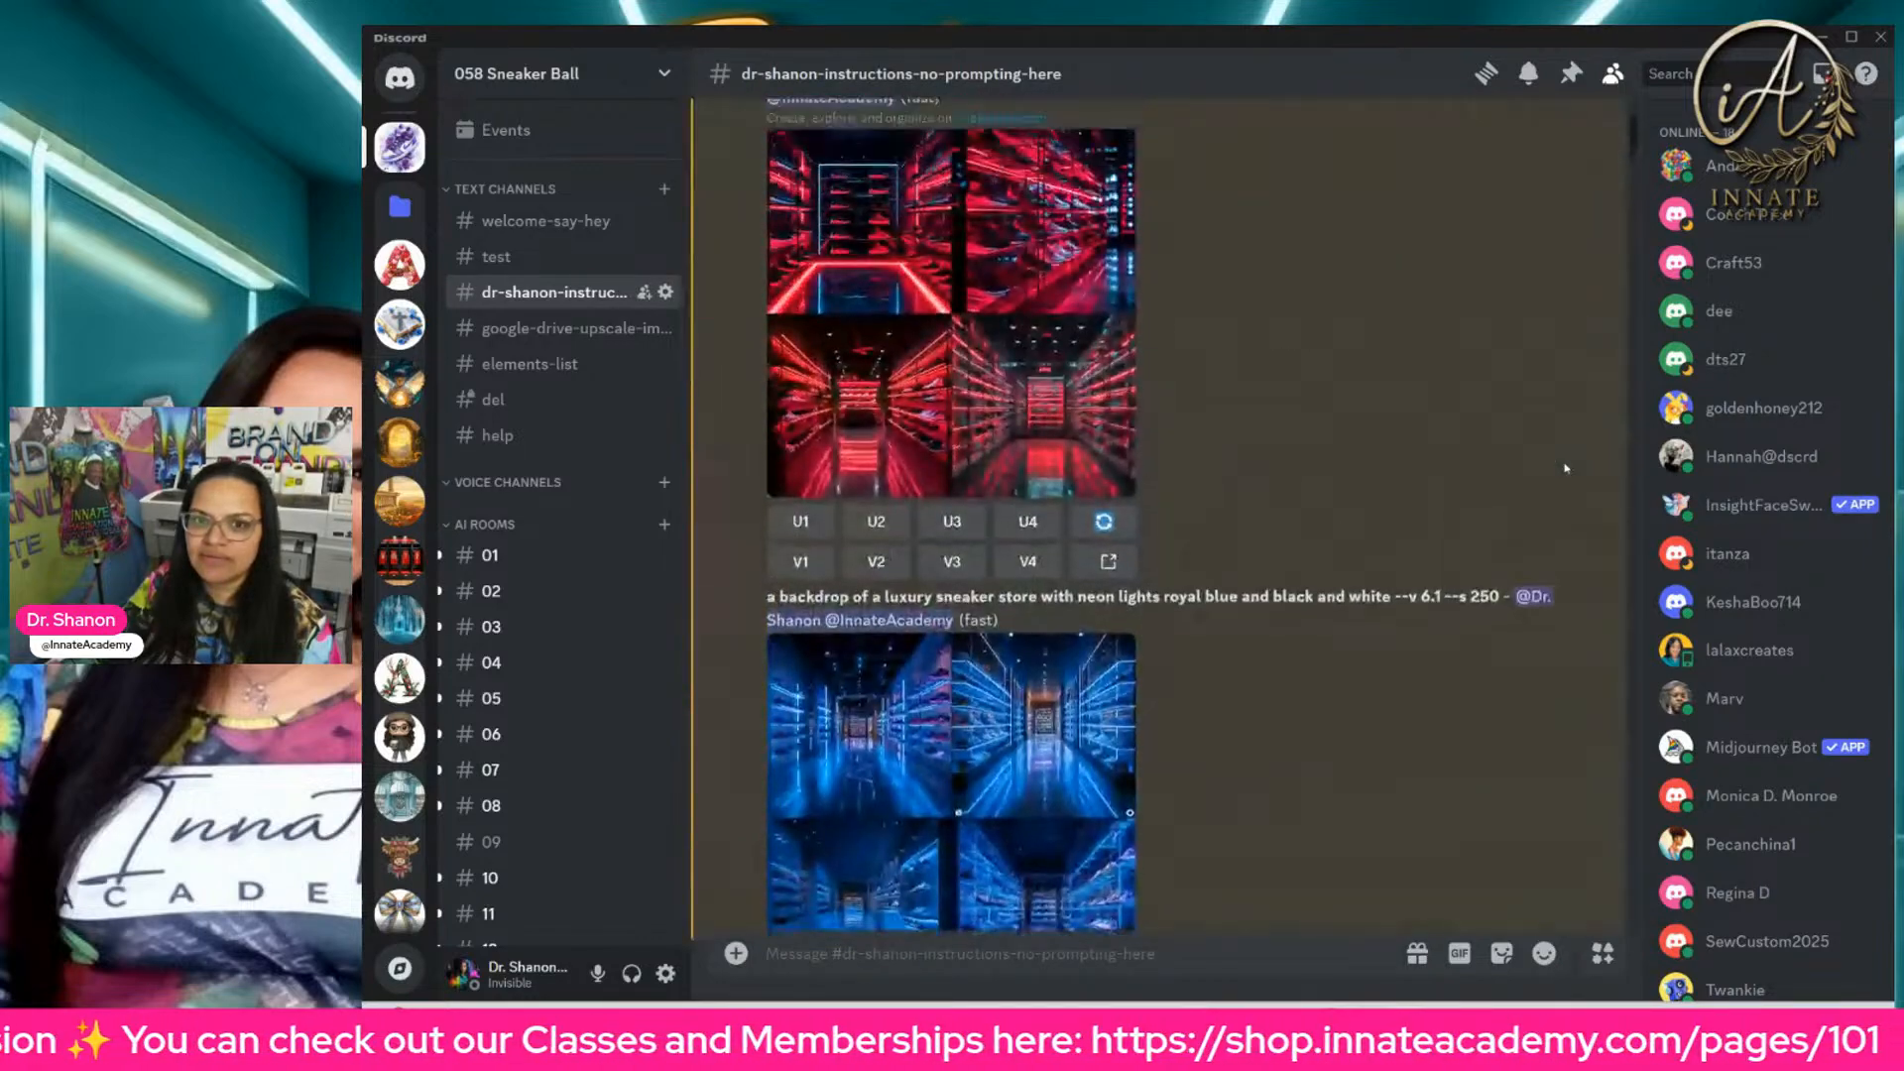
# Step: Review the luxury sneaker store prompts with neon lights, from red and black to royal blue, black and white futuristic
pyautogui.scroll(3, 1309, 445)
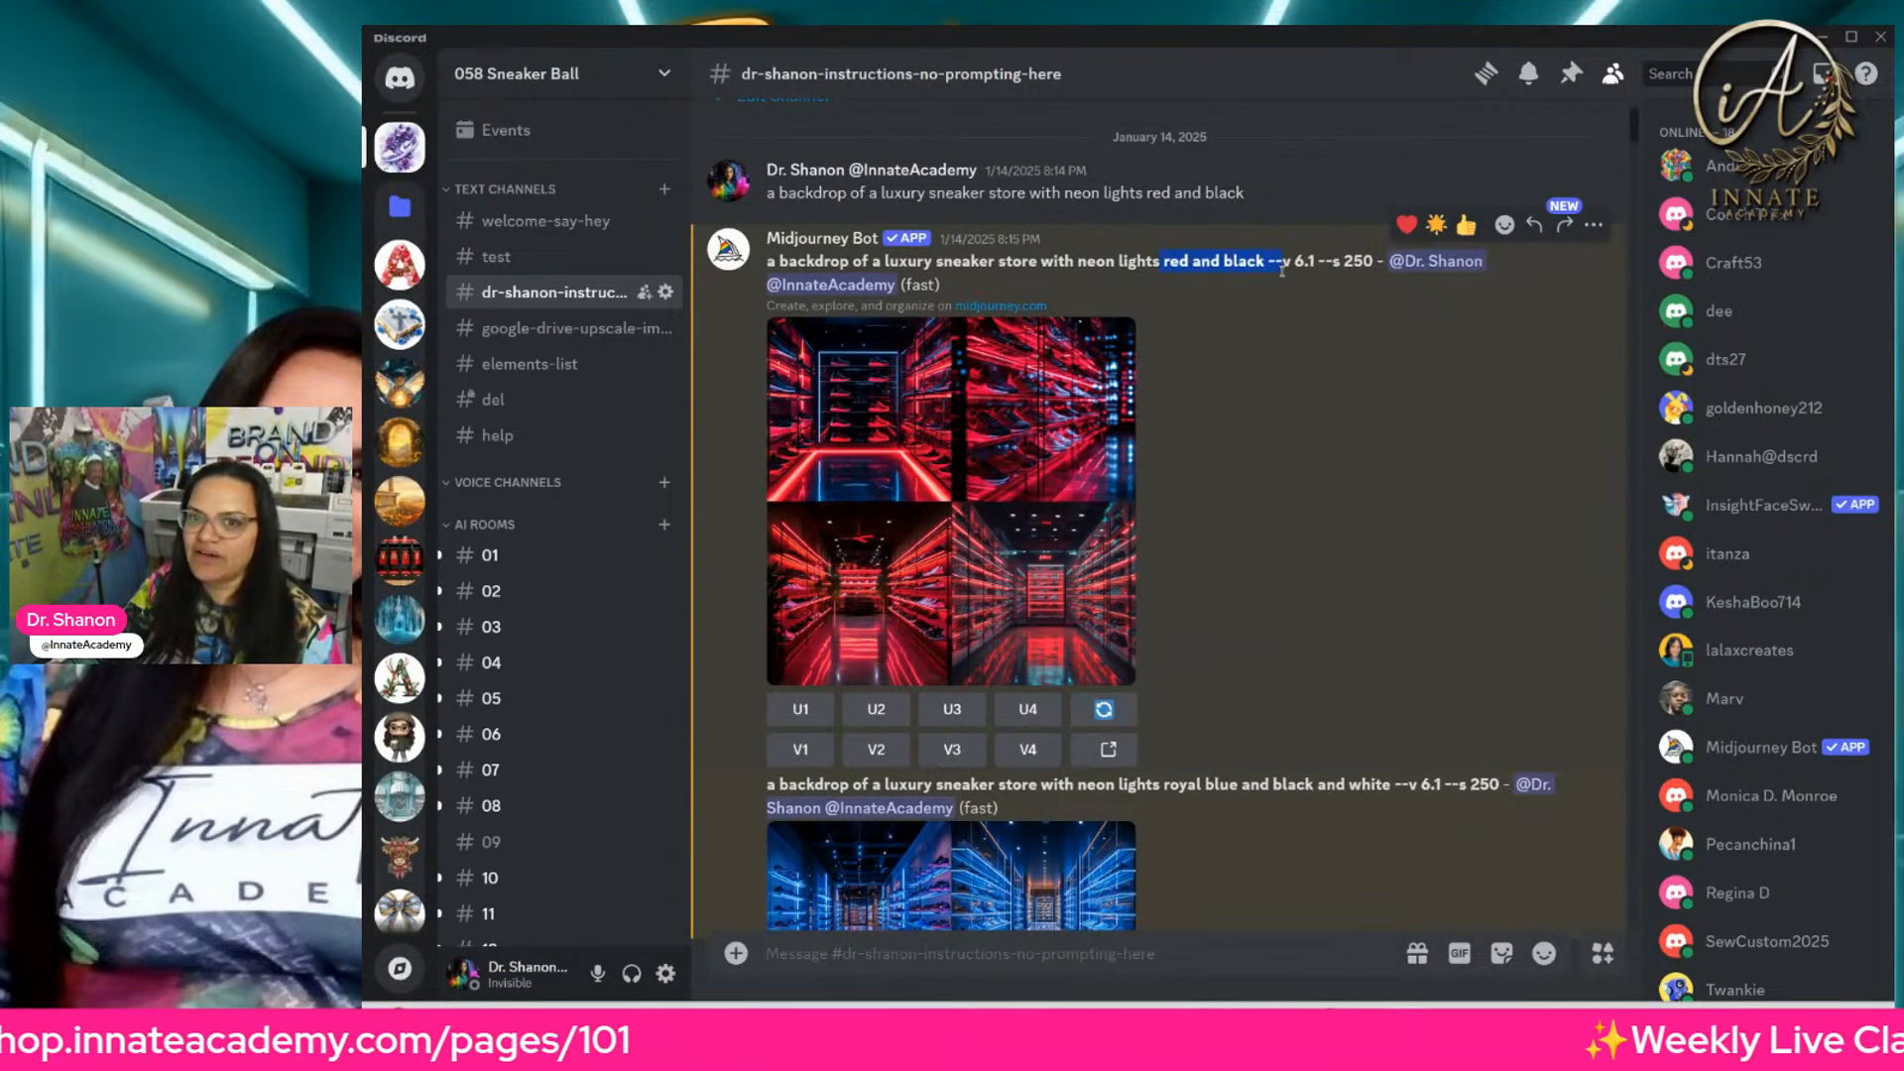
pyautogui.scroll(-15, 1207, 341)
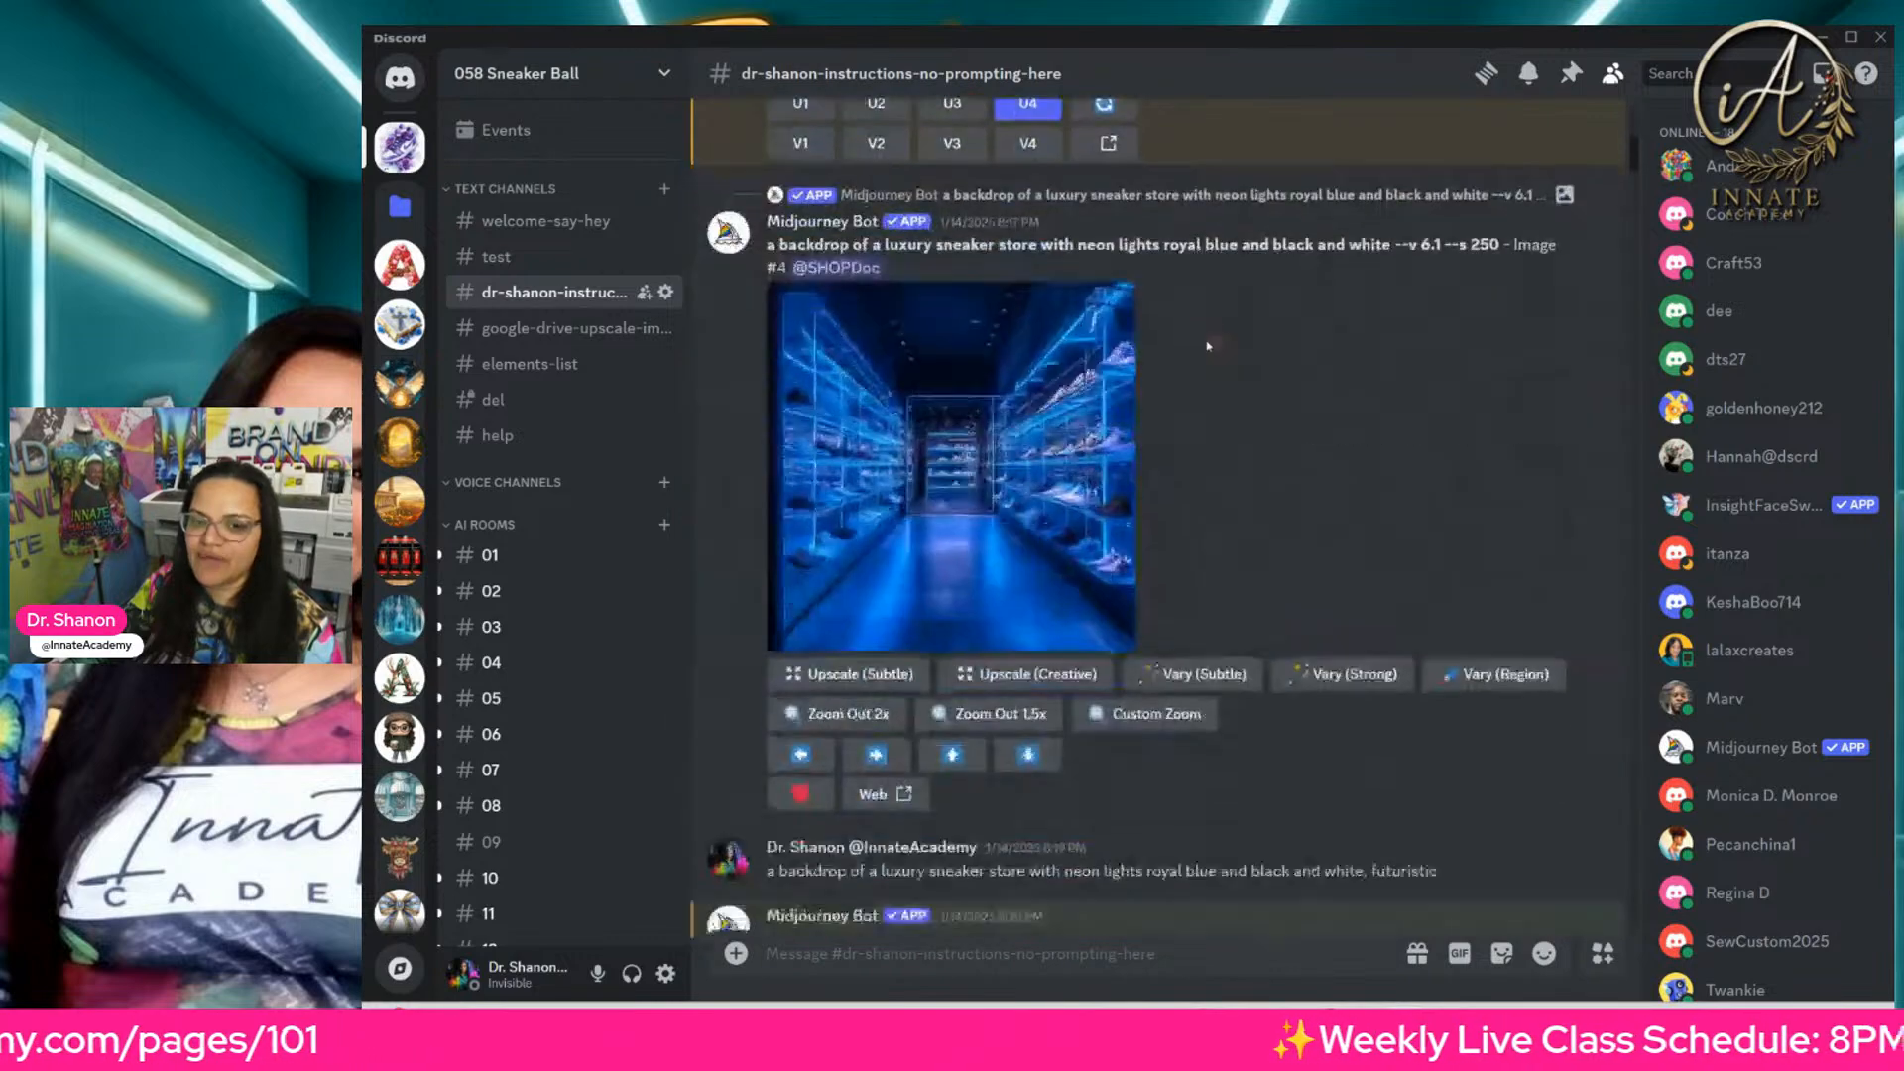
pyautogui.scroll(-7, 1207, 349)
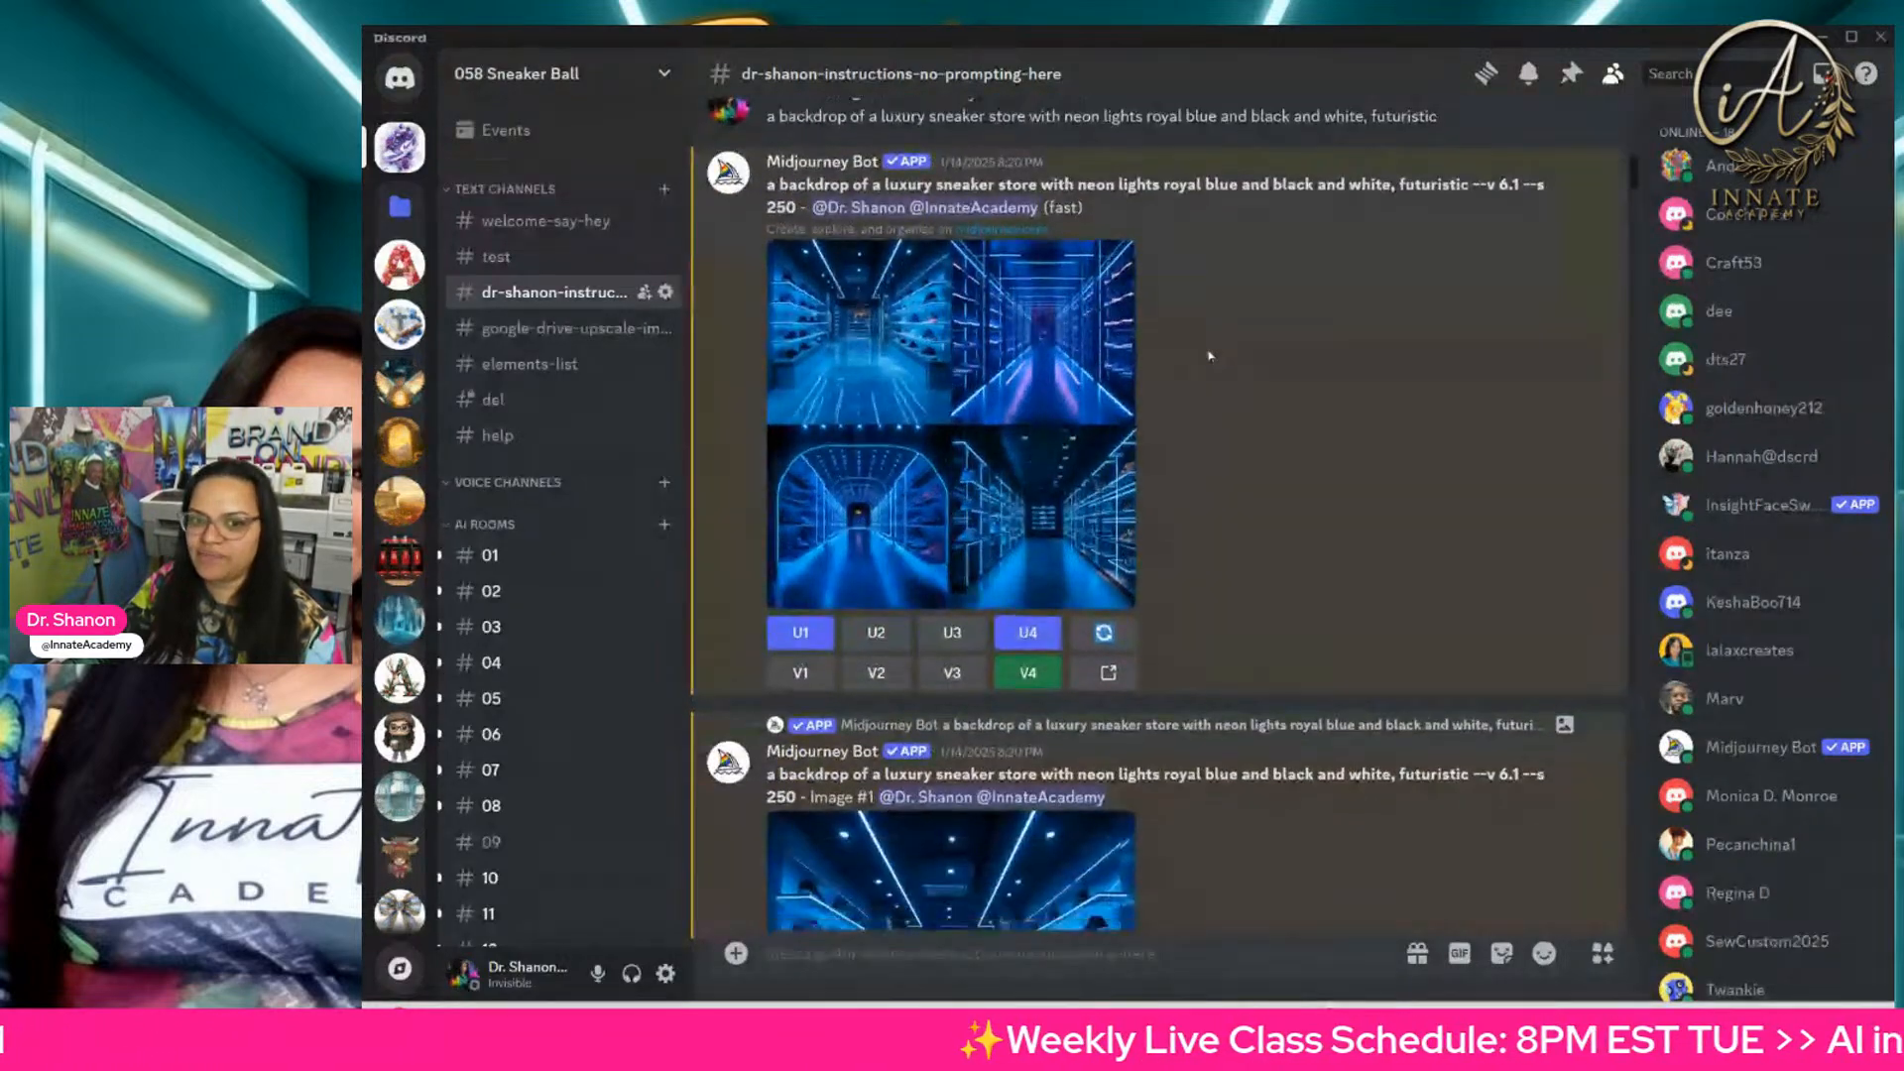
pyautogui.scroll(-2, 1208, 359)
pyautogui.scroll(-1, 1208, 357)
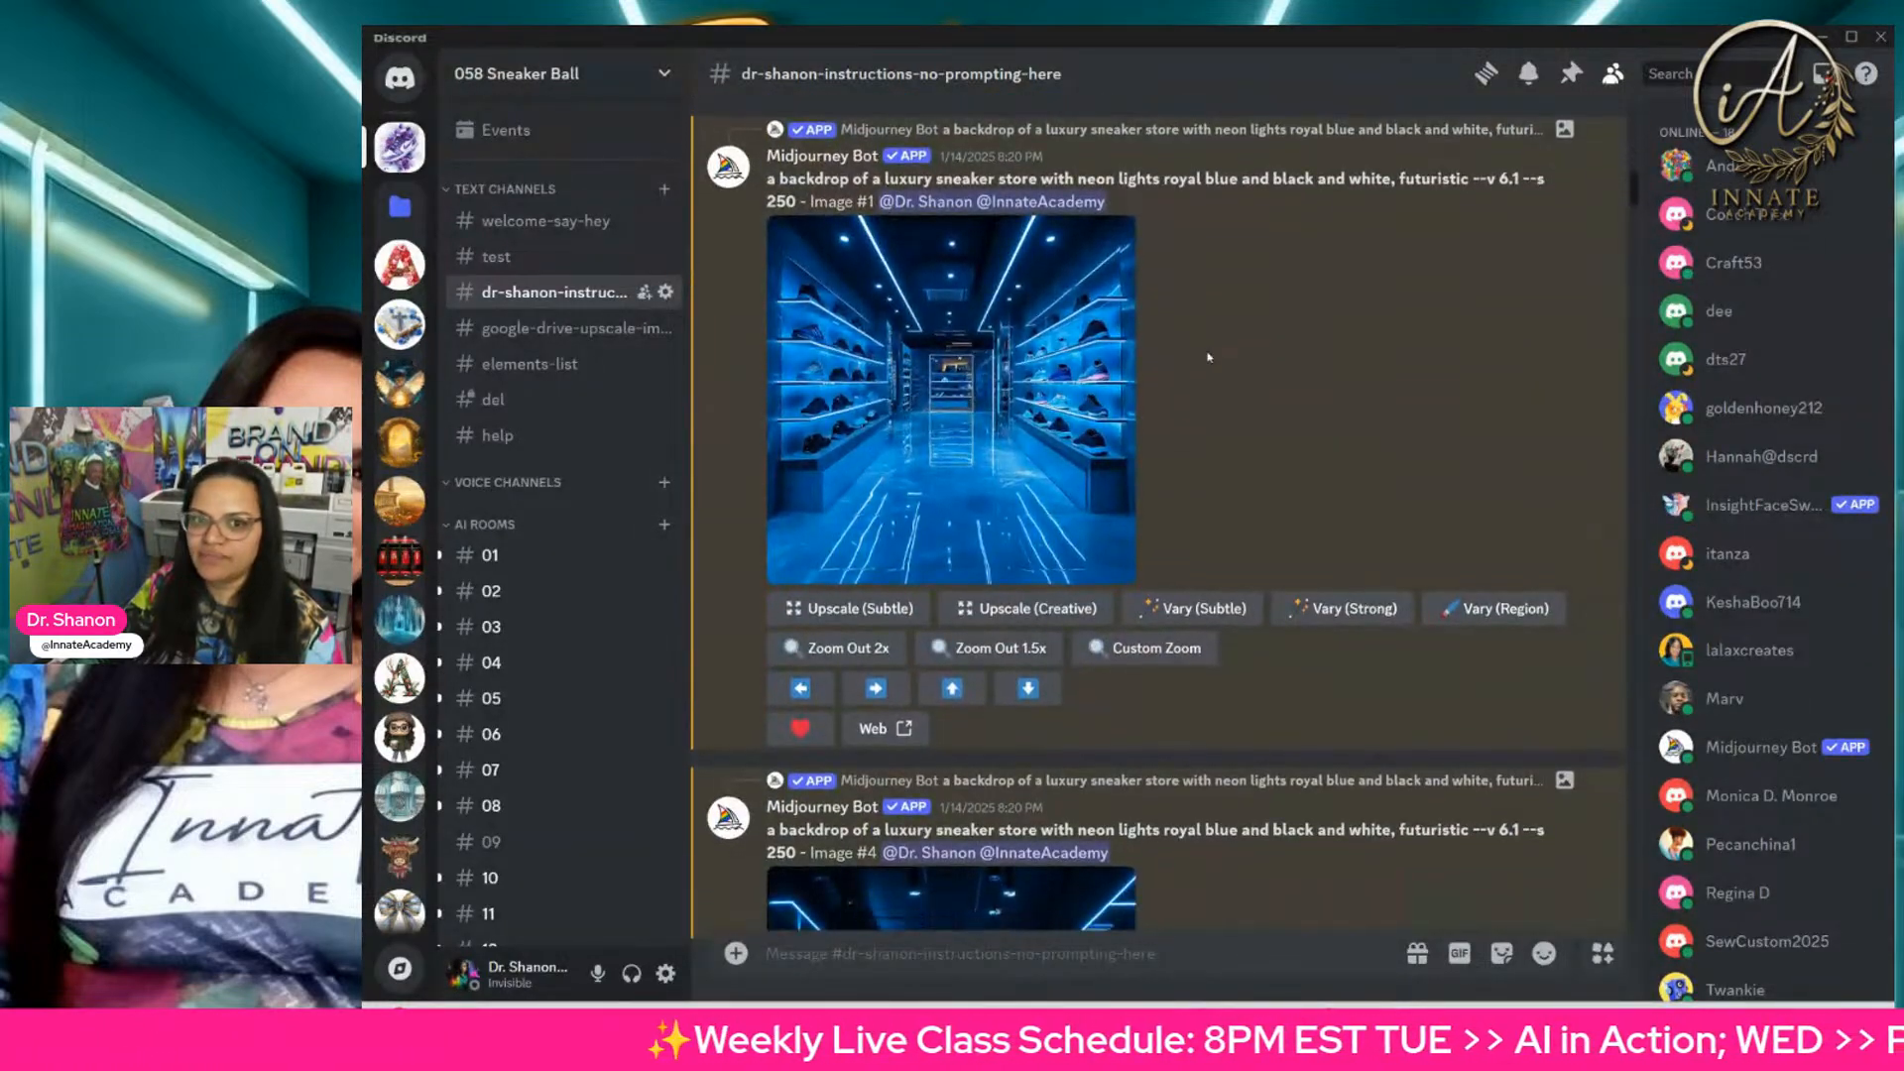
pyautogui.scroll(-10, 1206, 363)
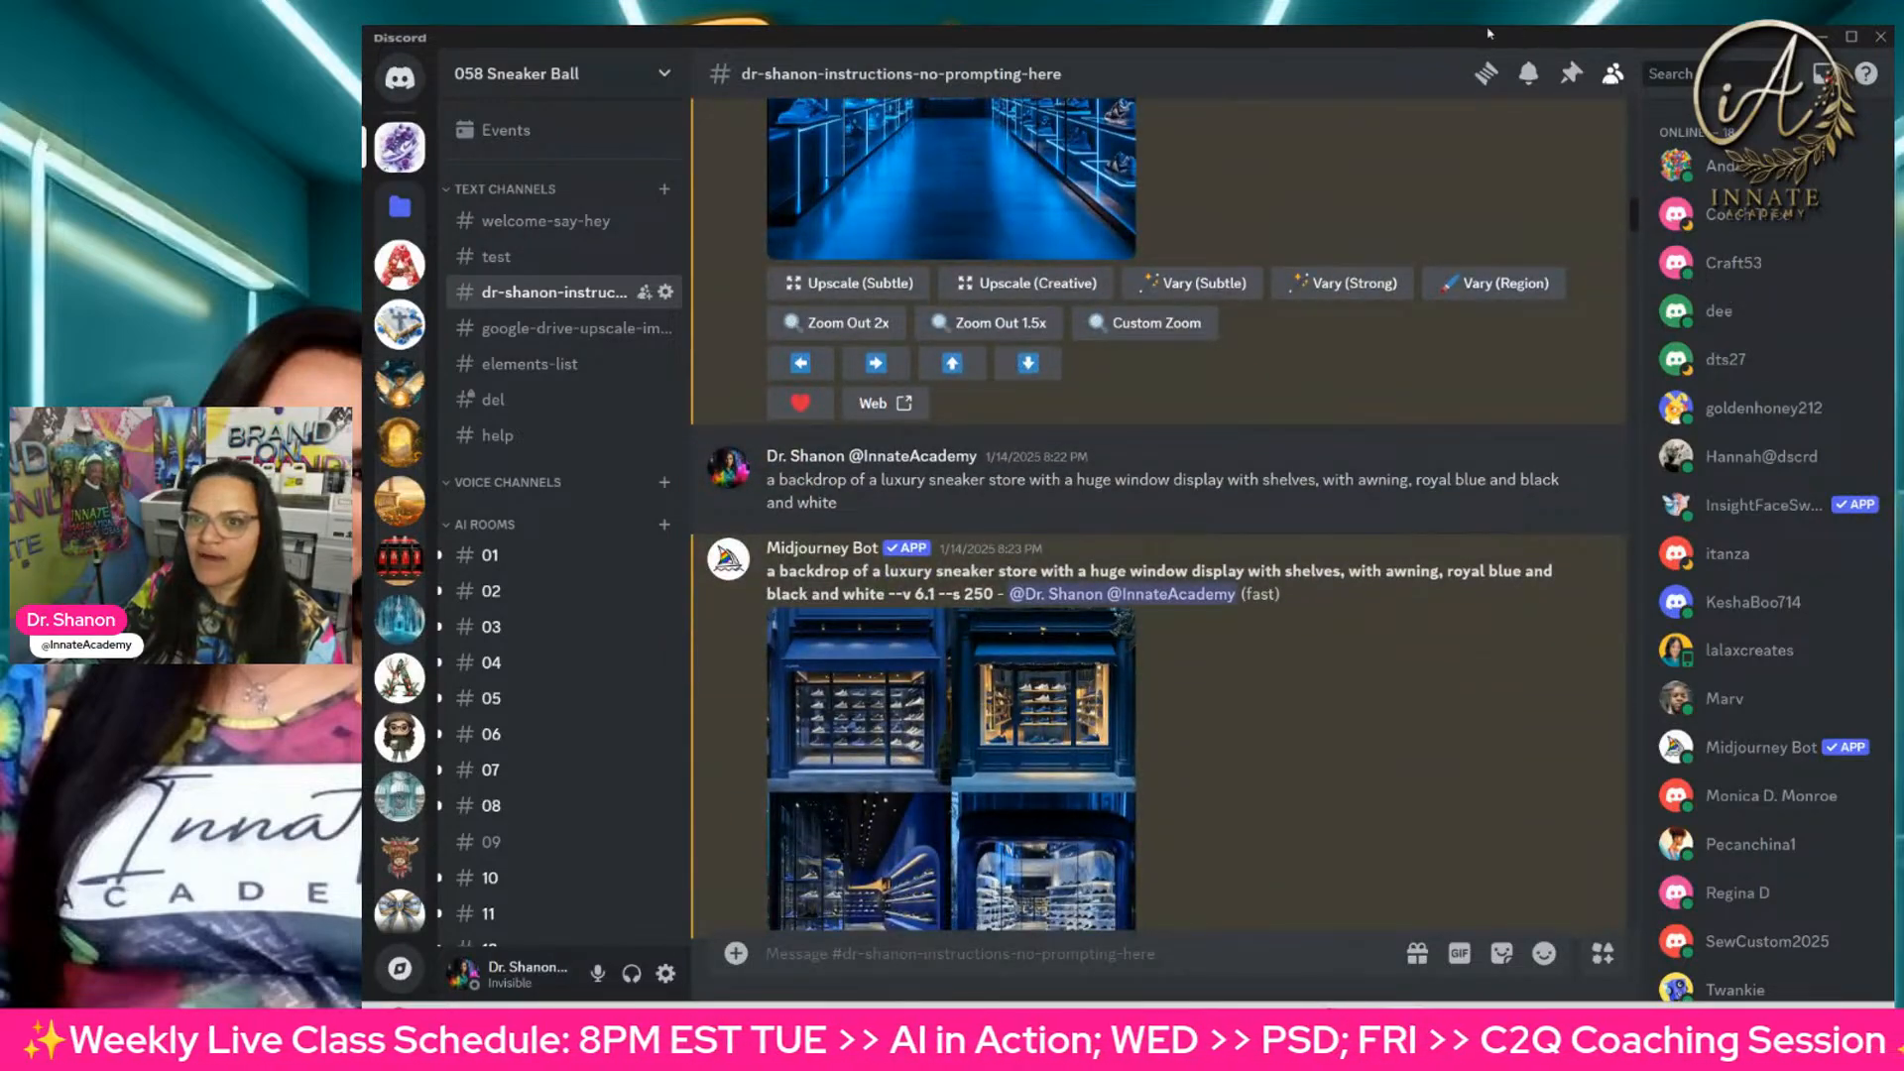
# Step: Find the luxury blue carpet prompt and highlight its wording from gold stanchions to luxe photography backdrop
pyautogui.scroll(-15, 1376, 496)
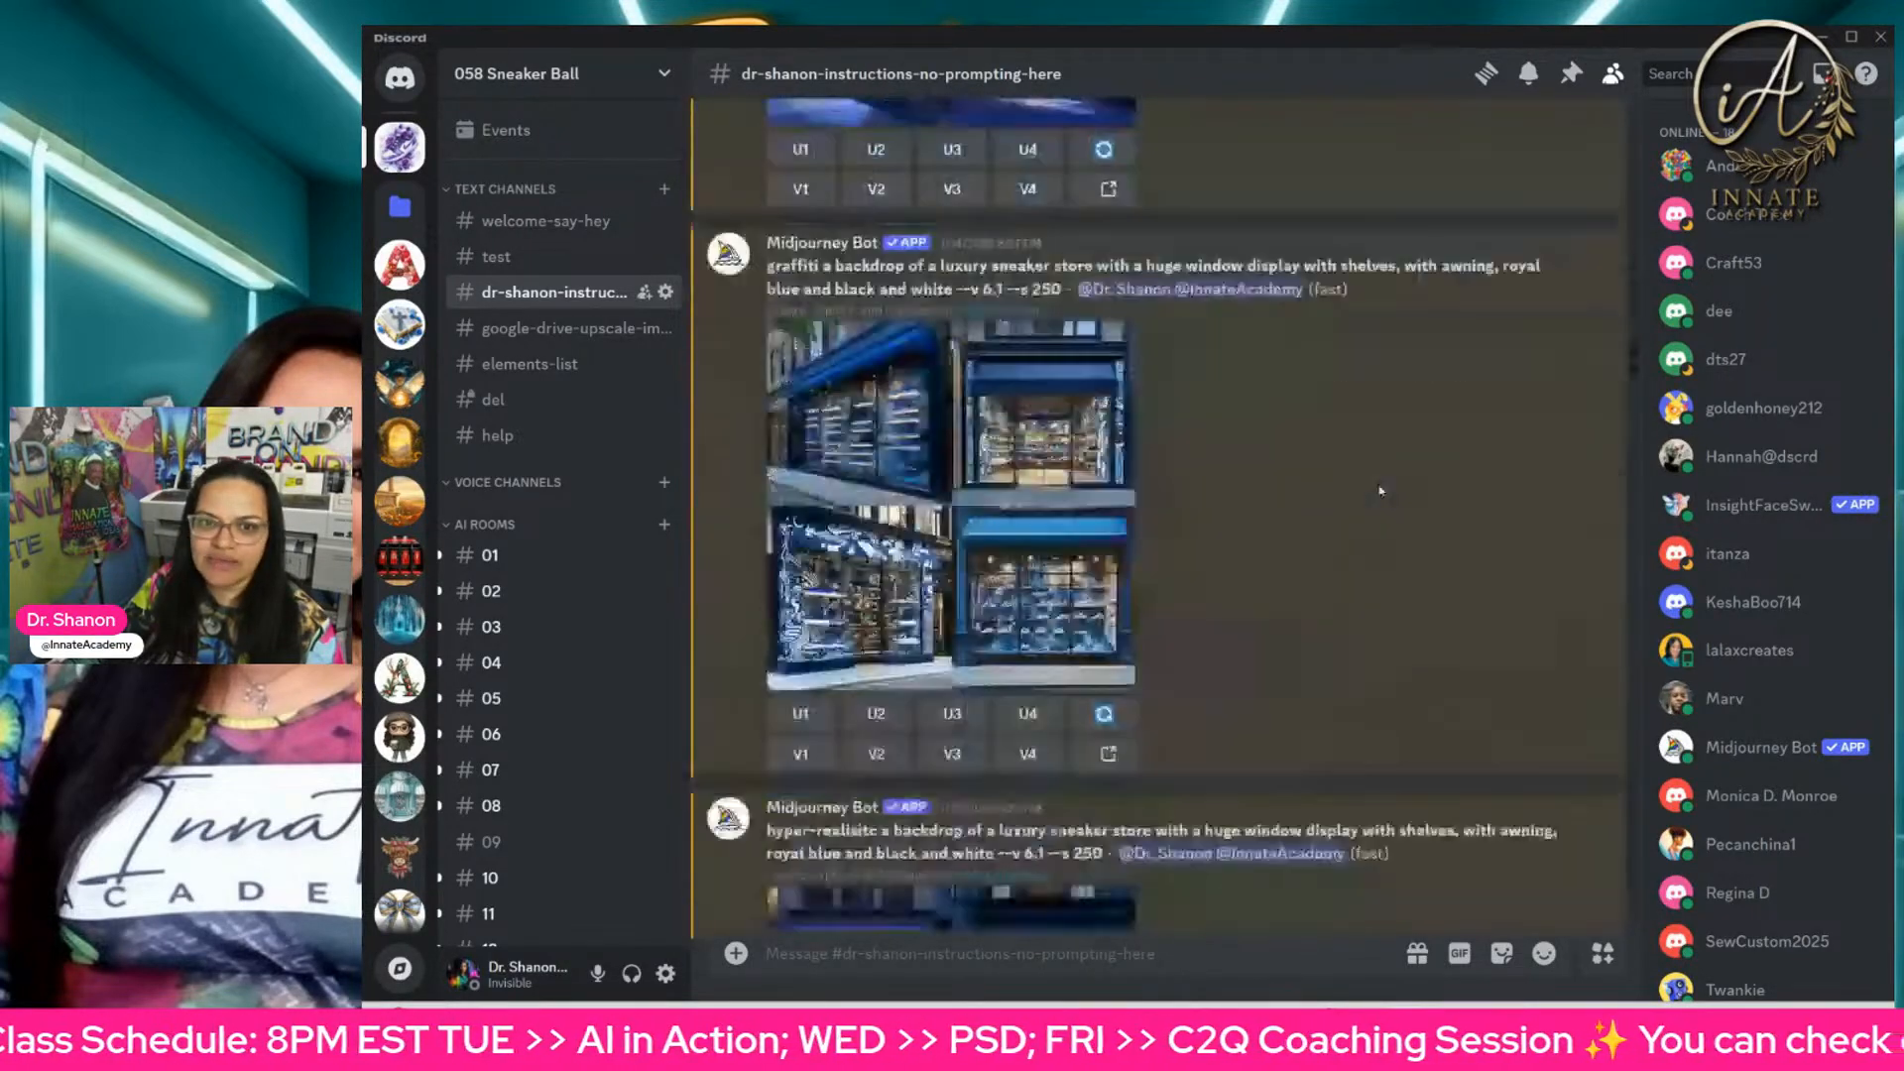
pyautogui.scroll(-15, 1380, 486)
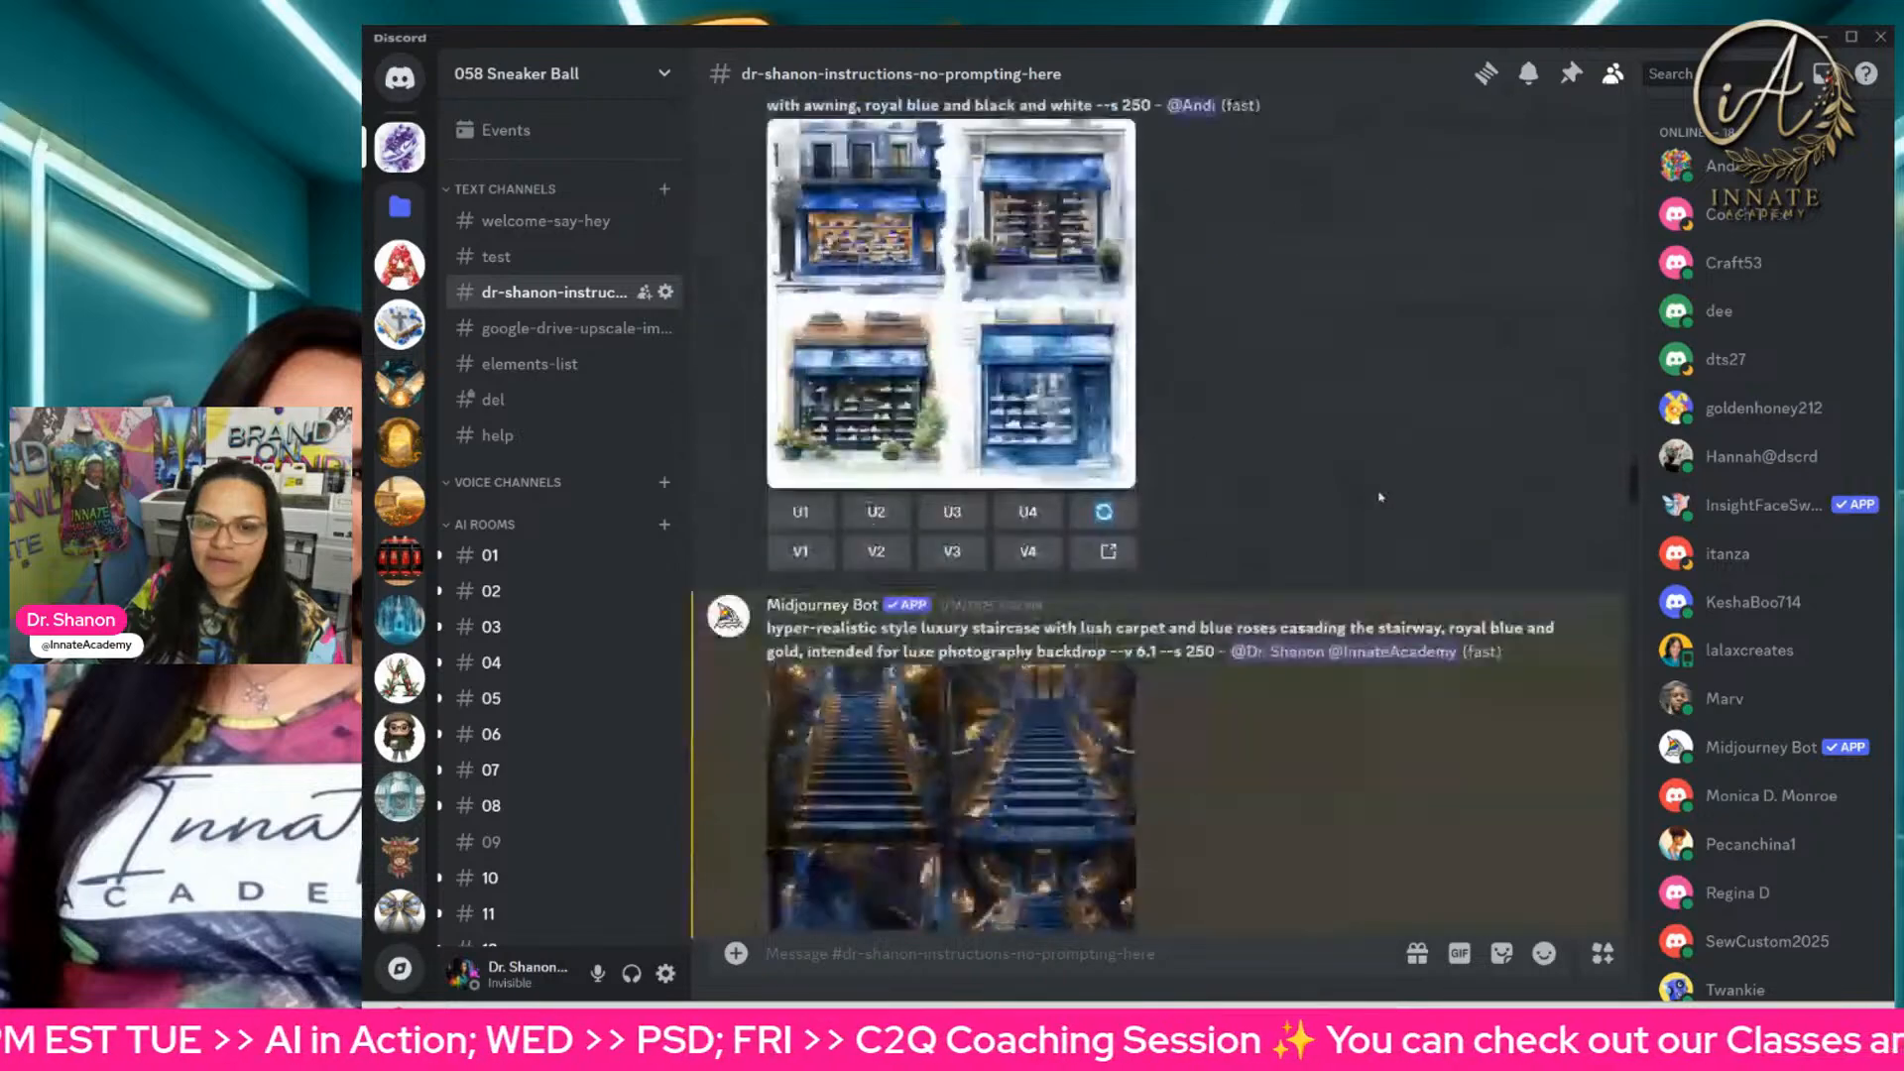
pyautogui.scroll(-15, 1380, 486)
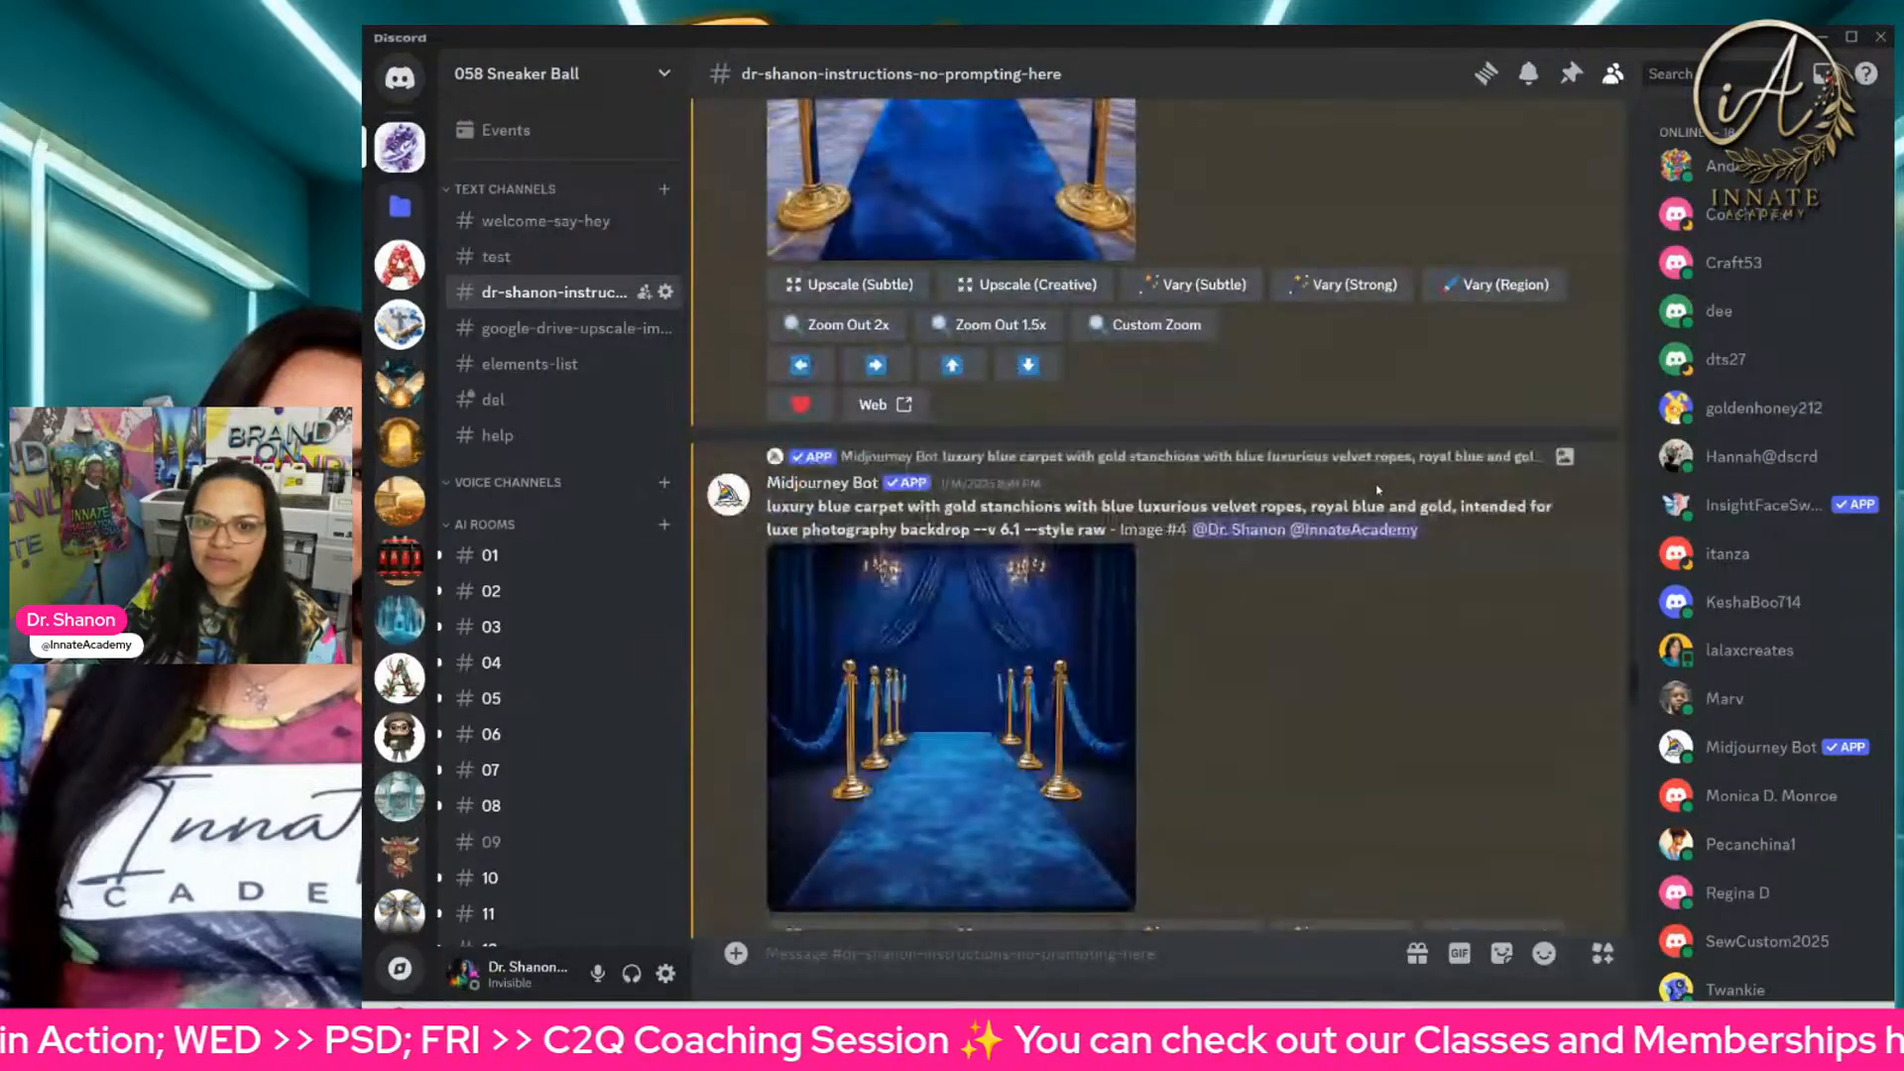
pyautogui.scroll(5, 1377, 489)
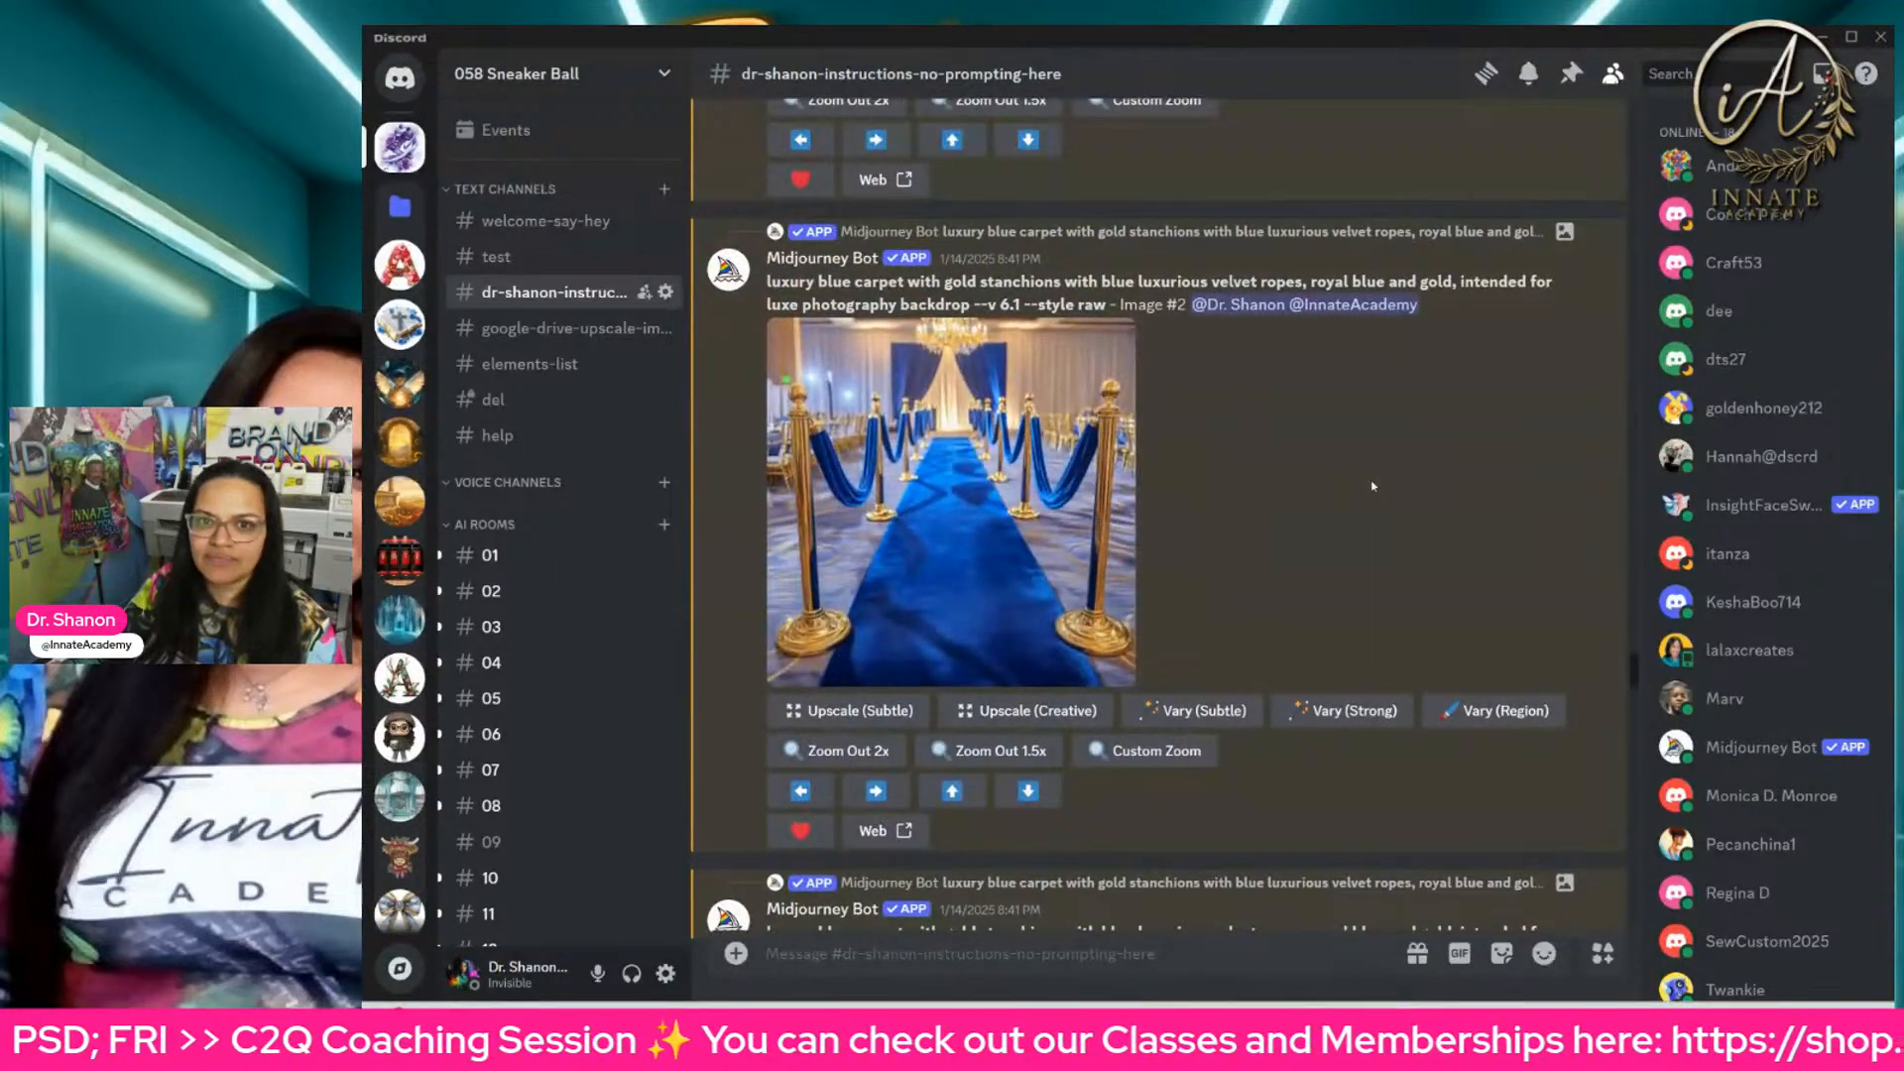
pyautogui.moveTo(1004, 280); pyautogui.dragTo(964, 305)
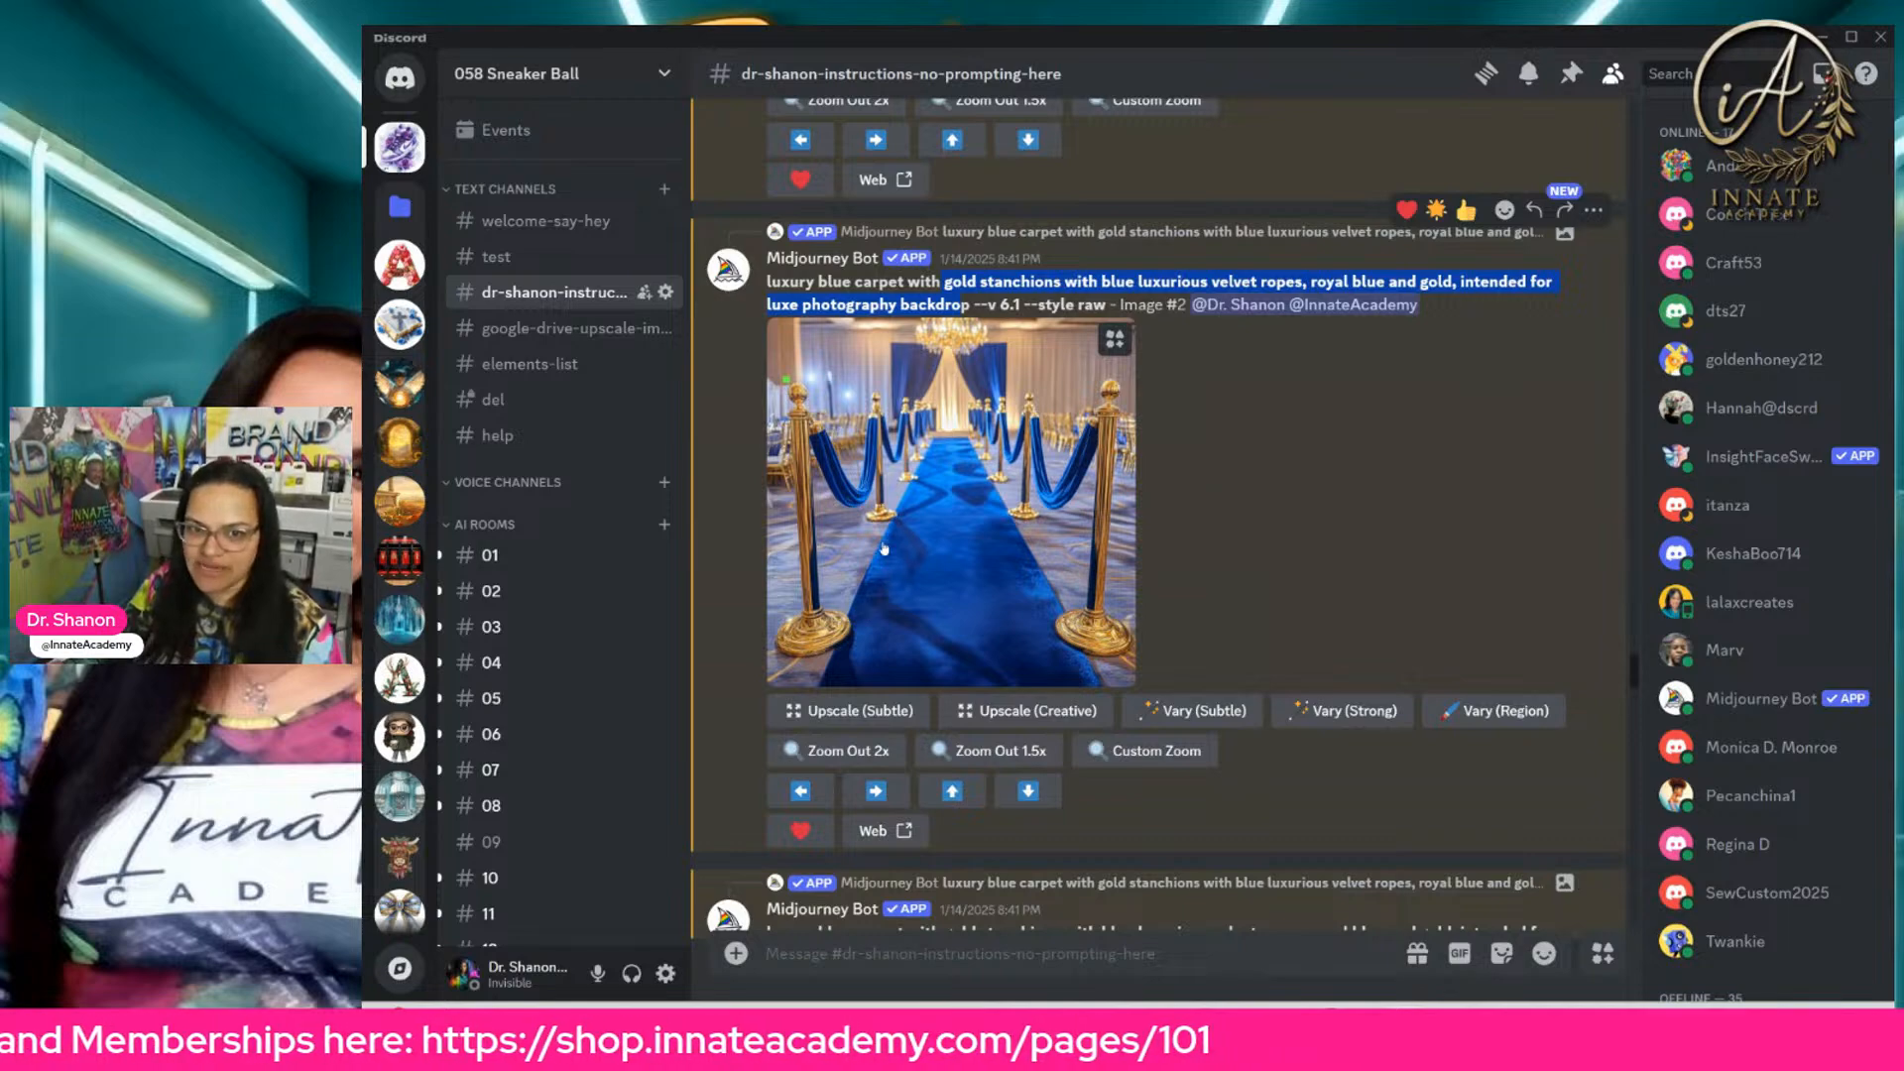
# Step: Find the watercolor Air Jordan 1 prompt with cascading roses and highlight its wording up to "isolated on a white background"
pyautogui.scroll(-10, 883, 549)
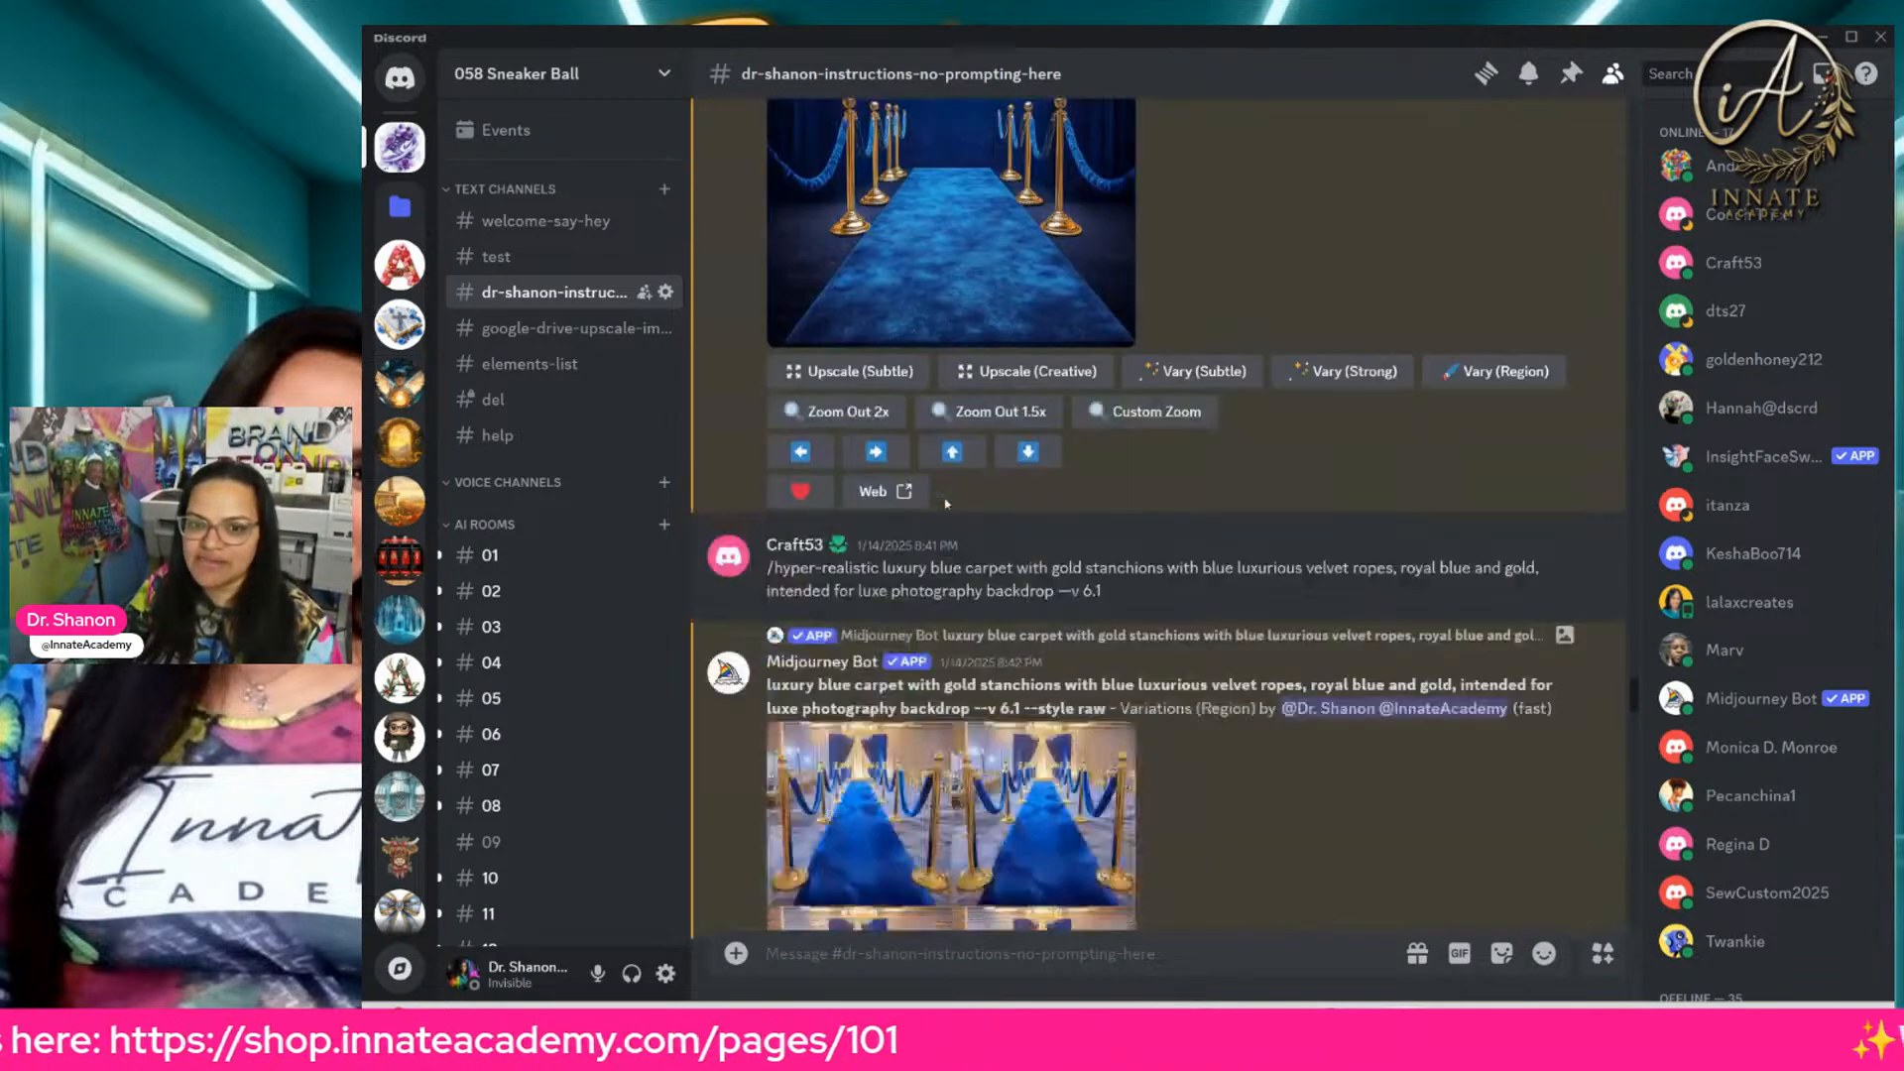
pyautogui.scroll(-15, 945, 504)
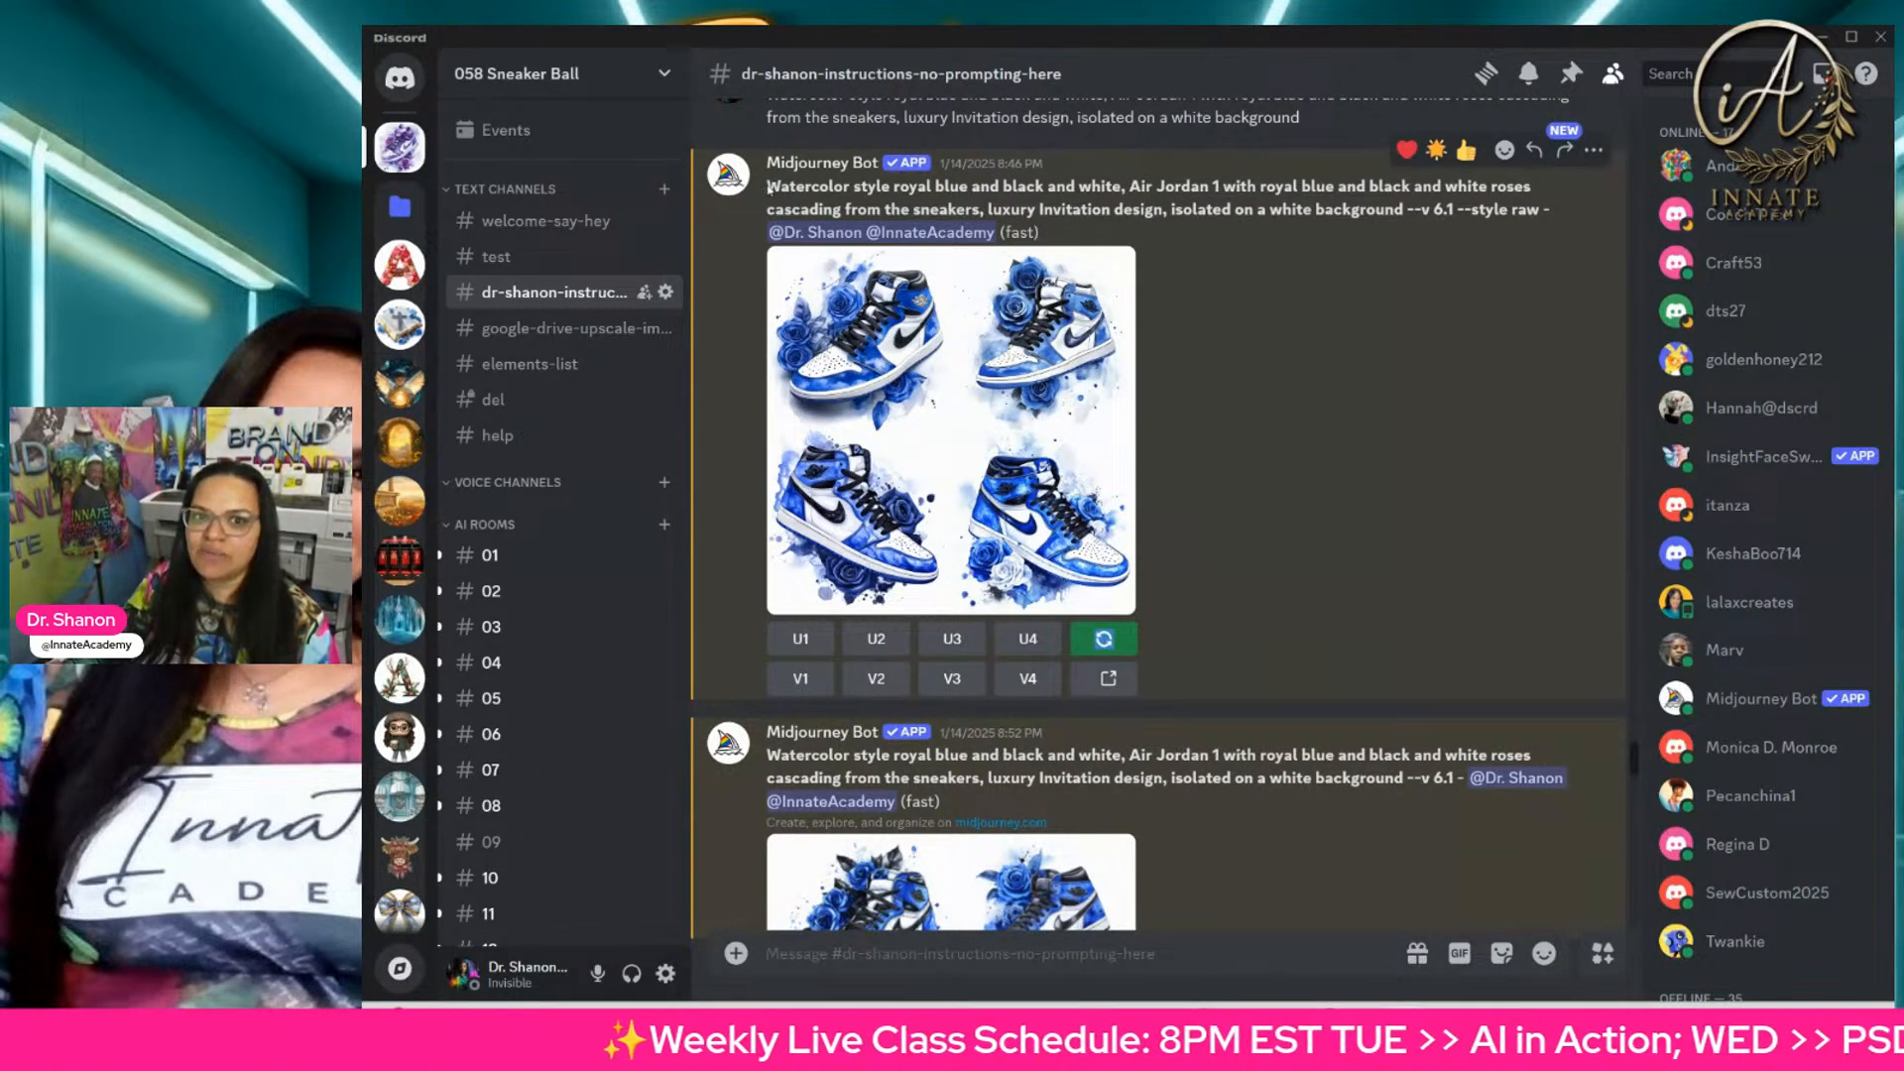
pyautogui.moveTo(768, 188); pyautogui.dragTo(1006, 206)
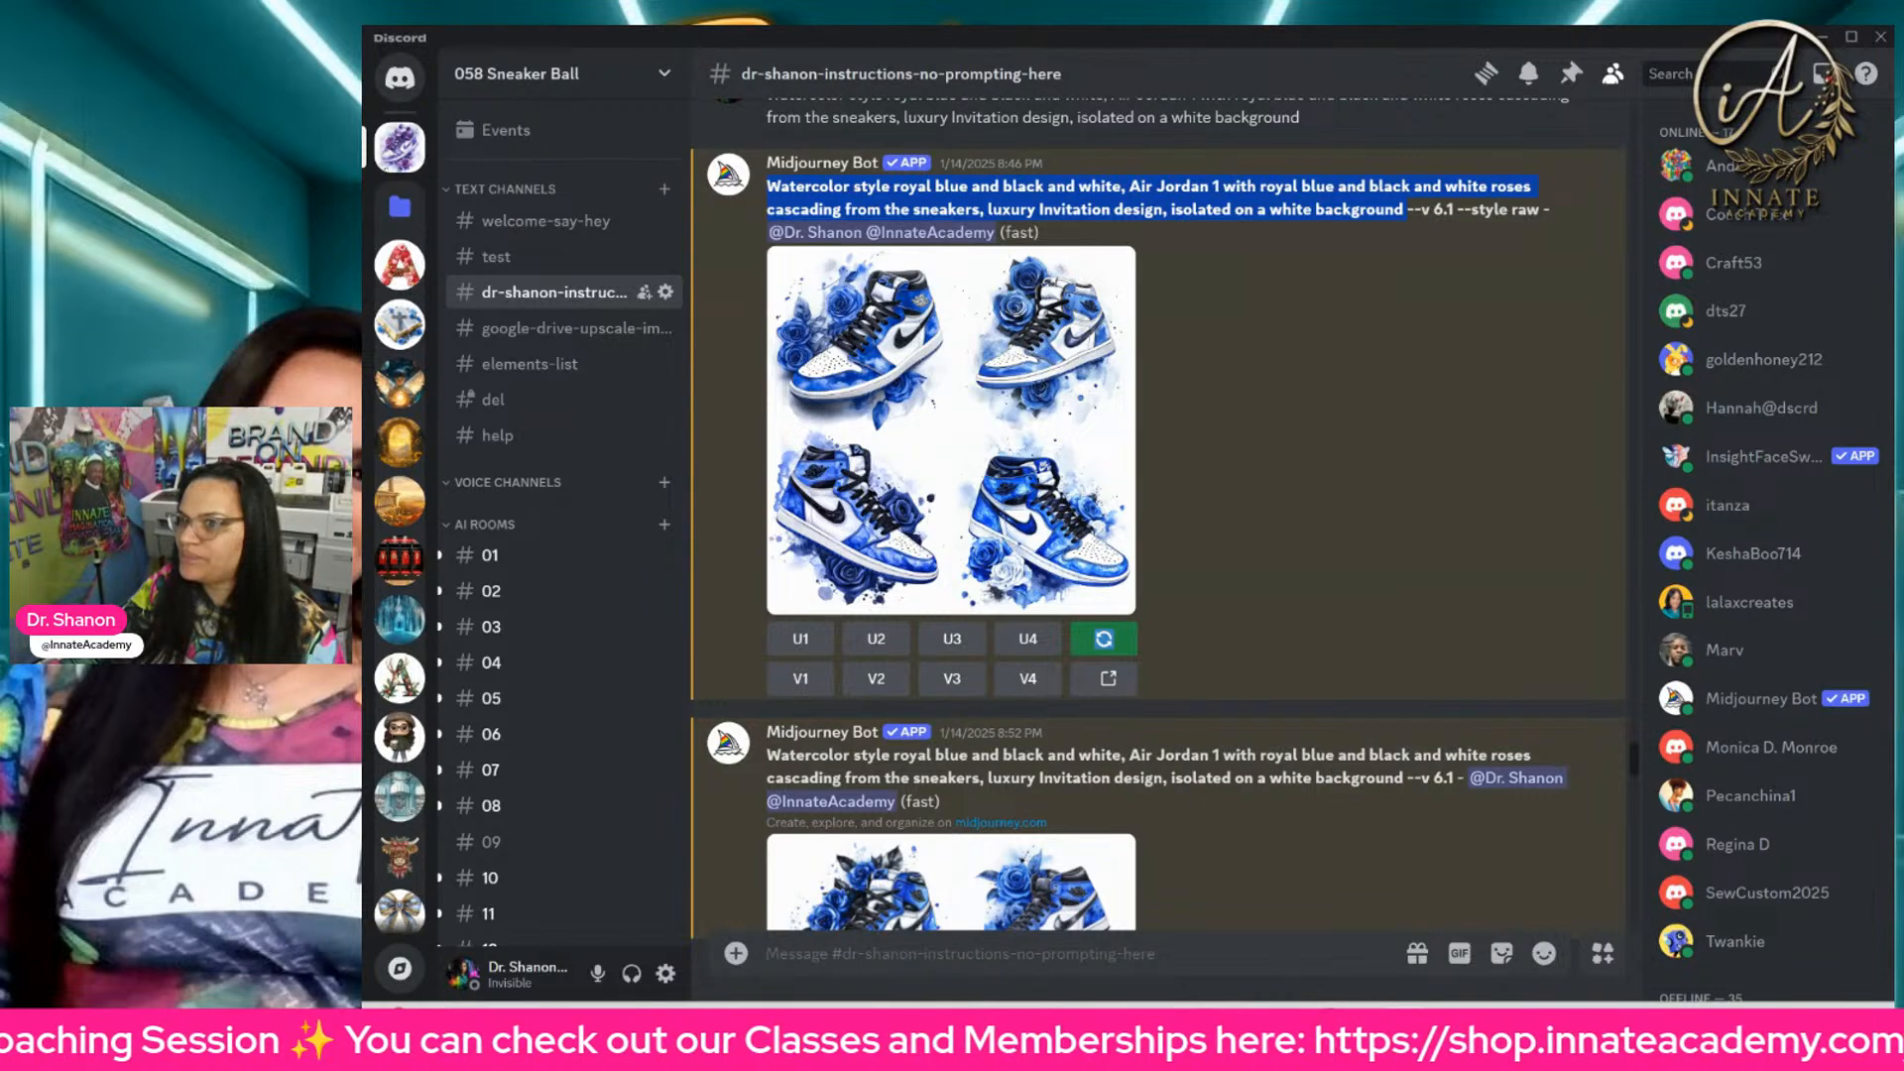
pyautogui.hotkey('alt', 'Tab')
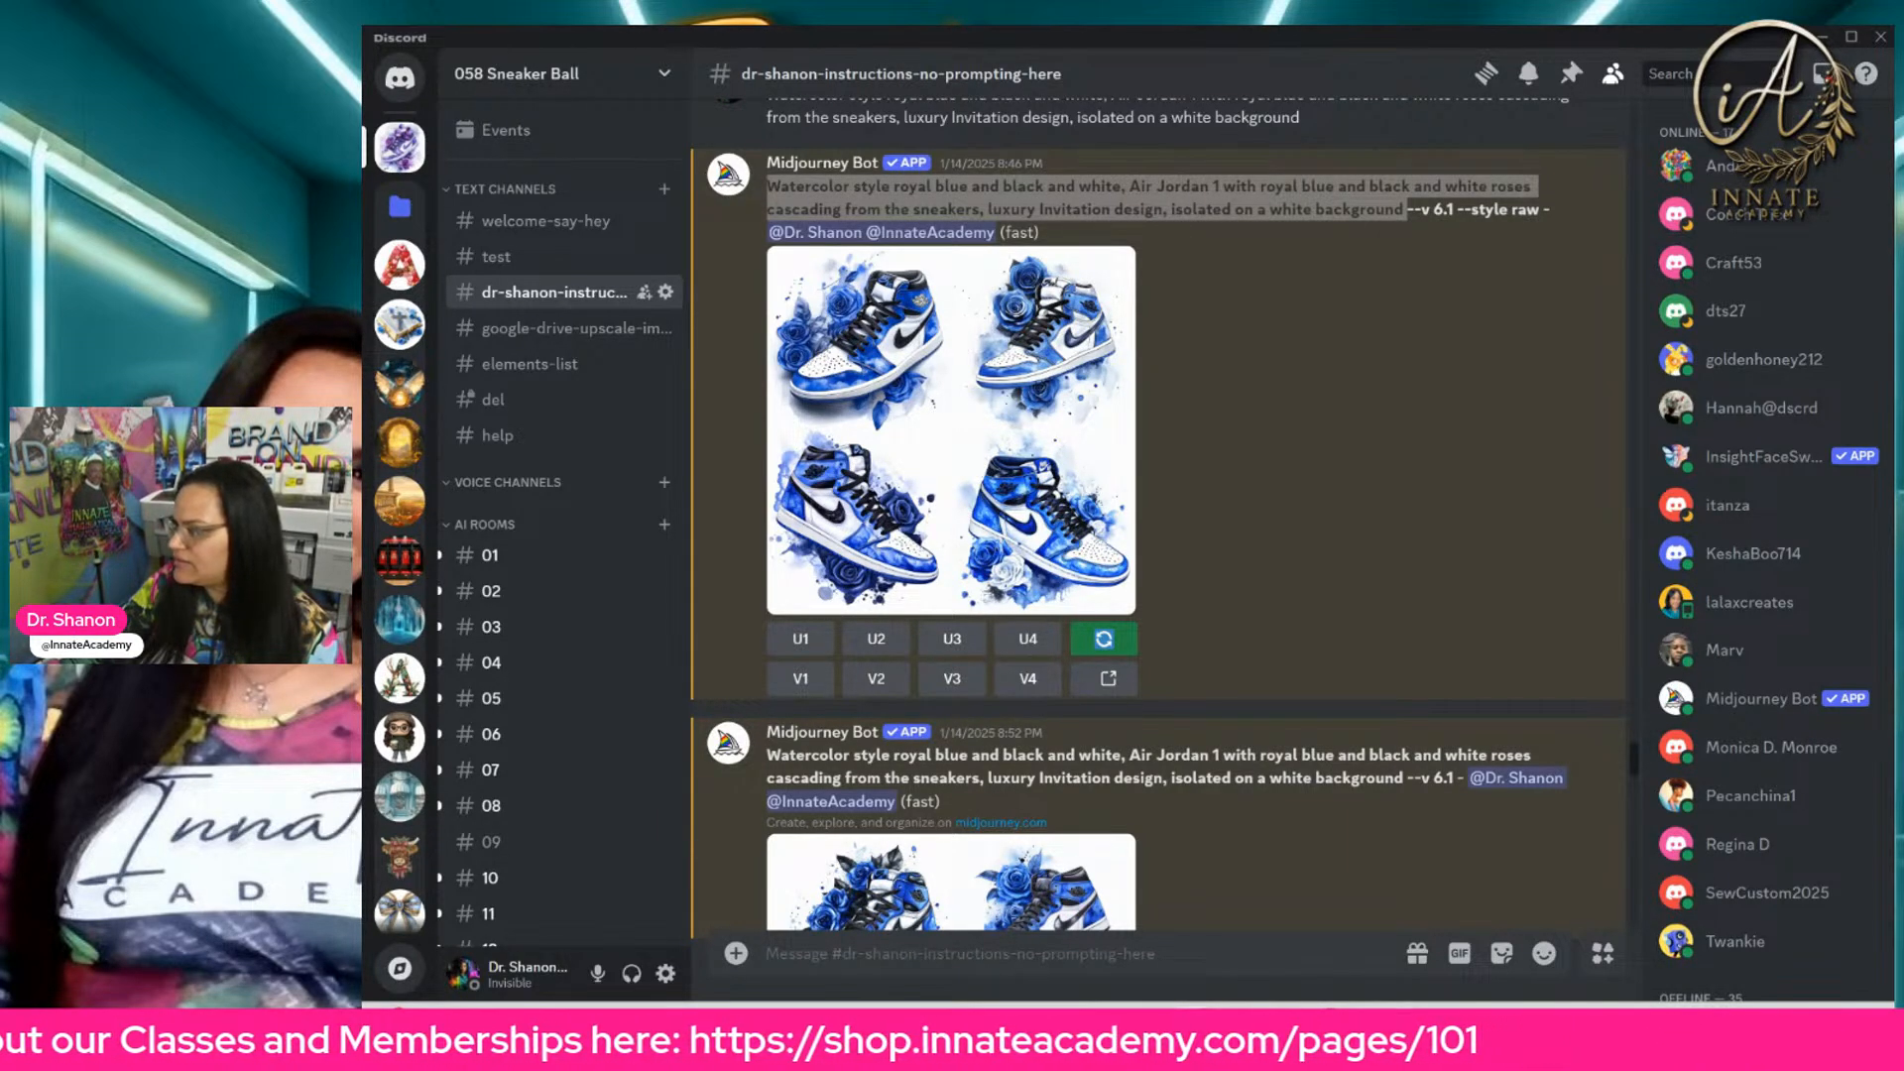
pyautogui.hotkey('alt', 'Tab')
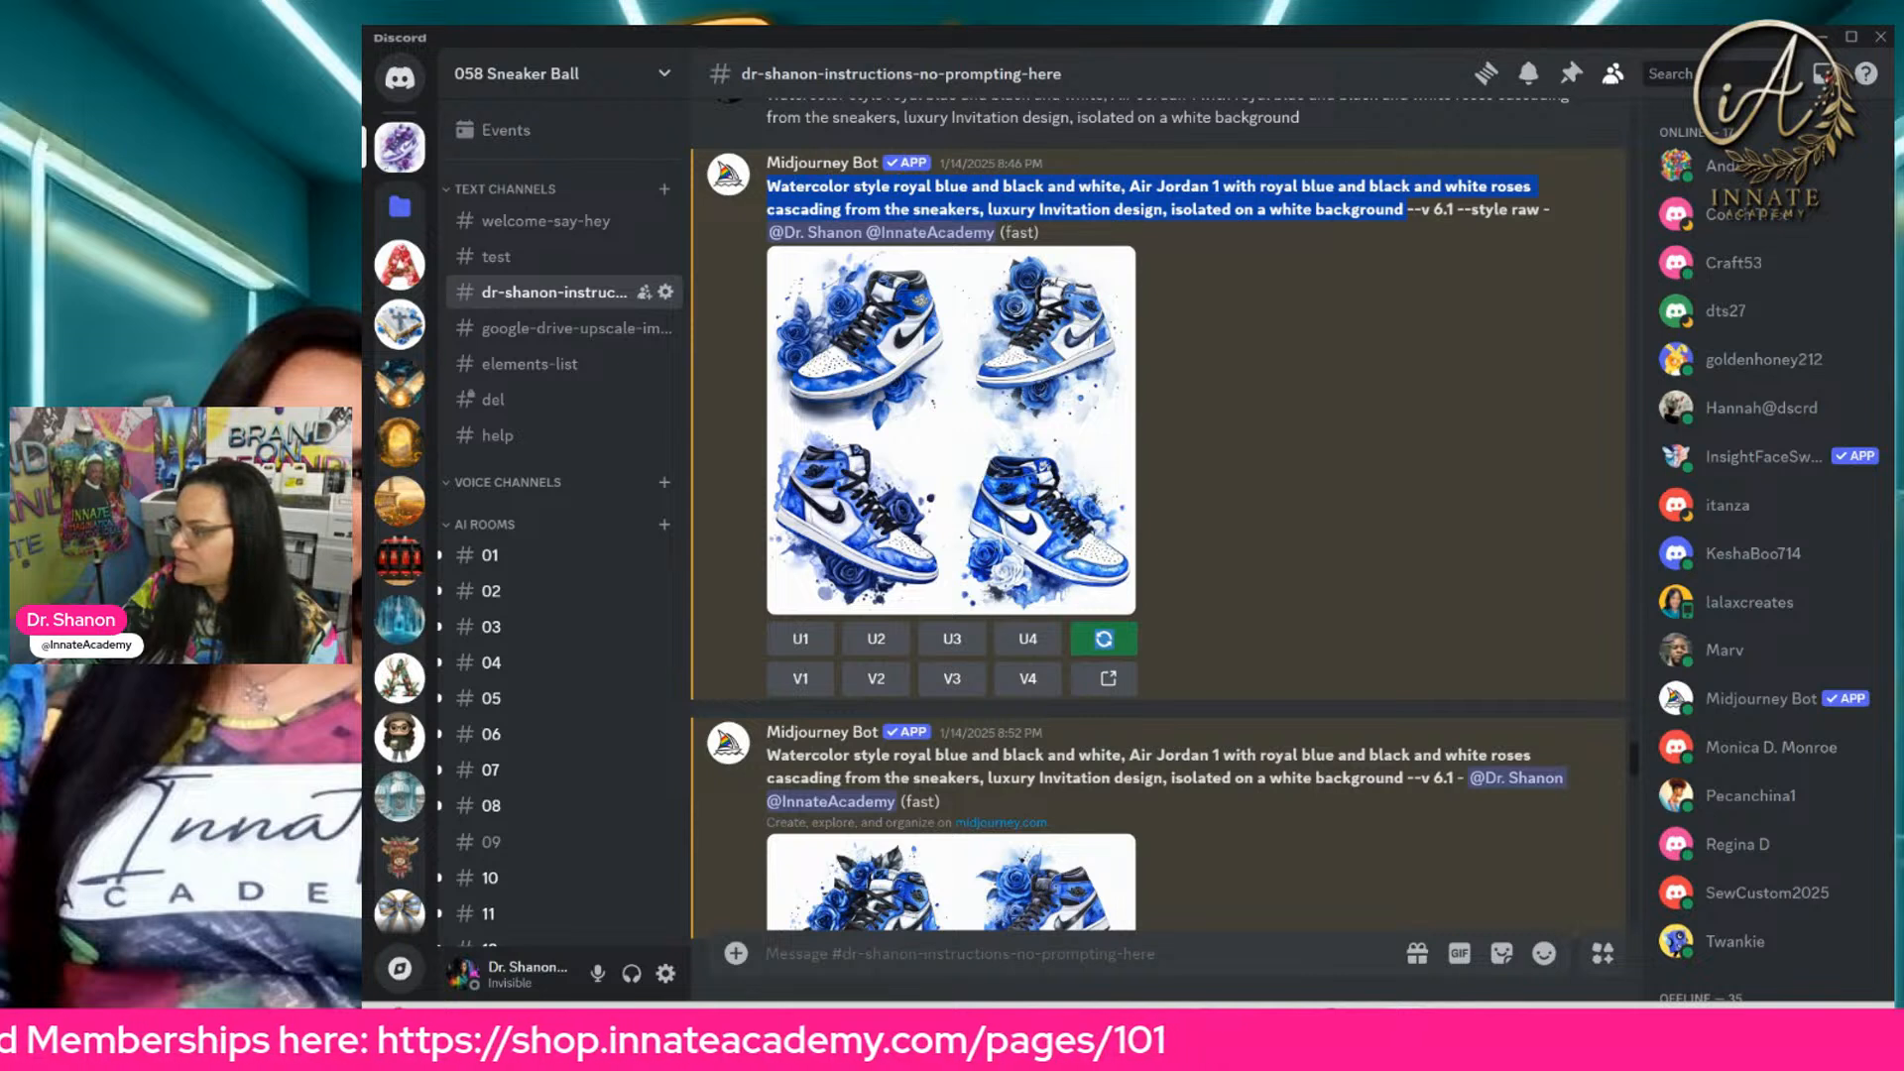
pyautogui.hotkey('alt', 'Tab')
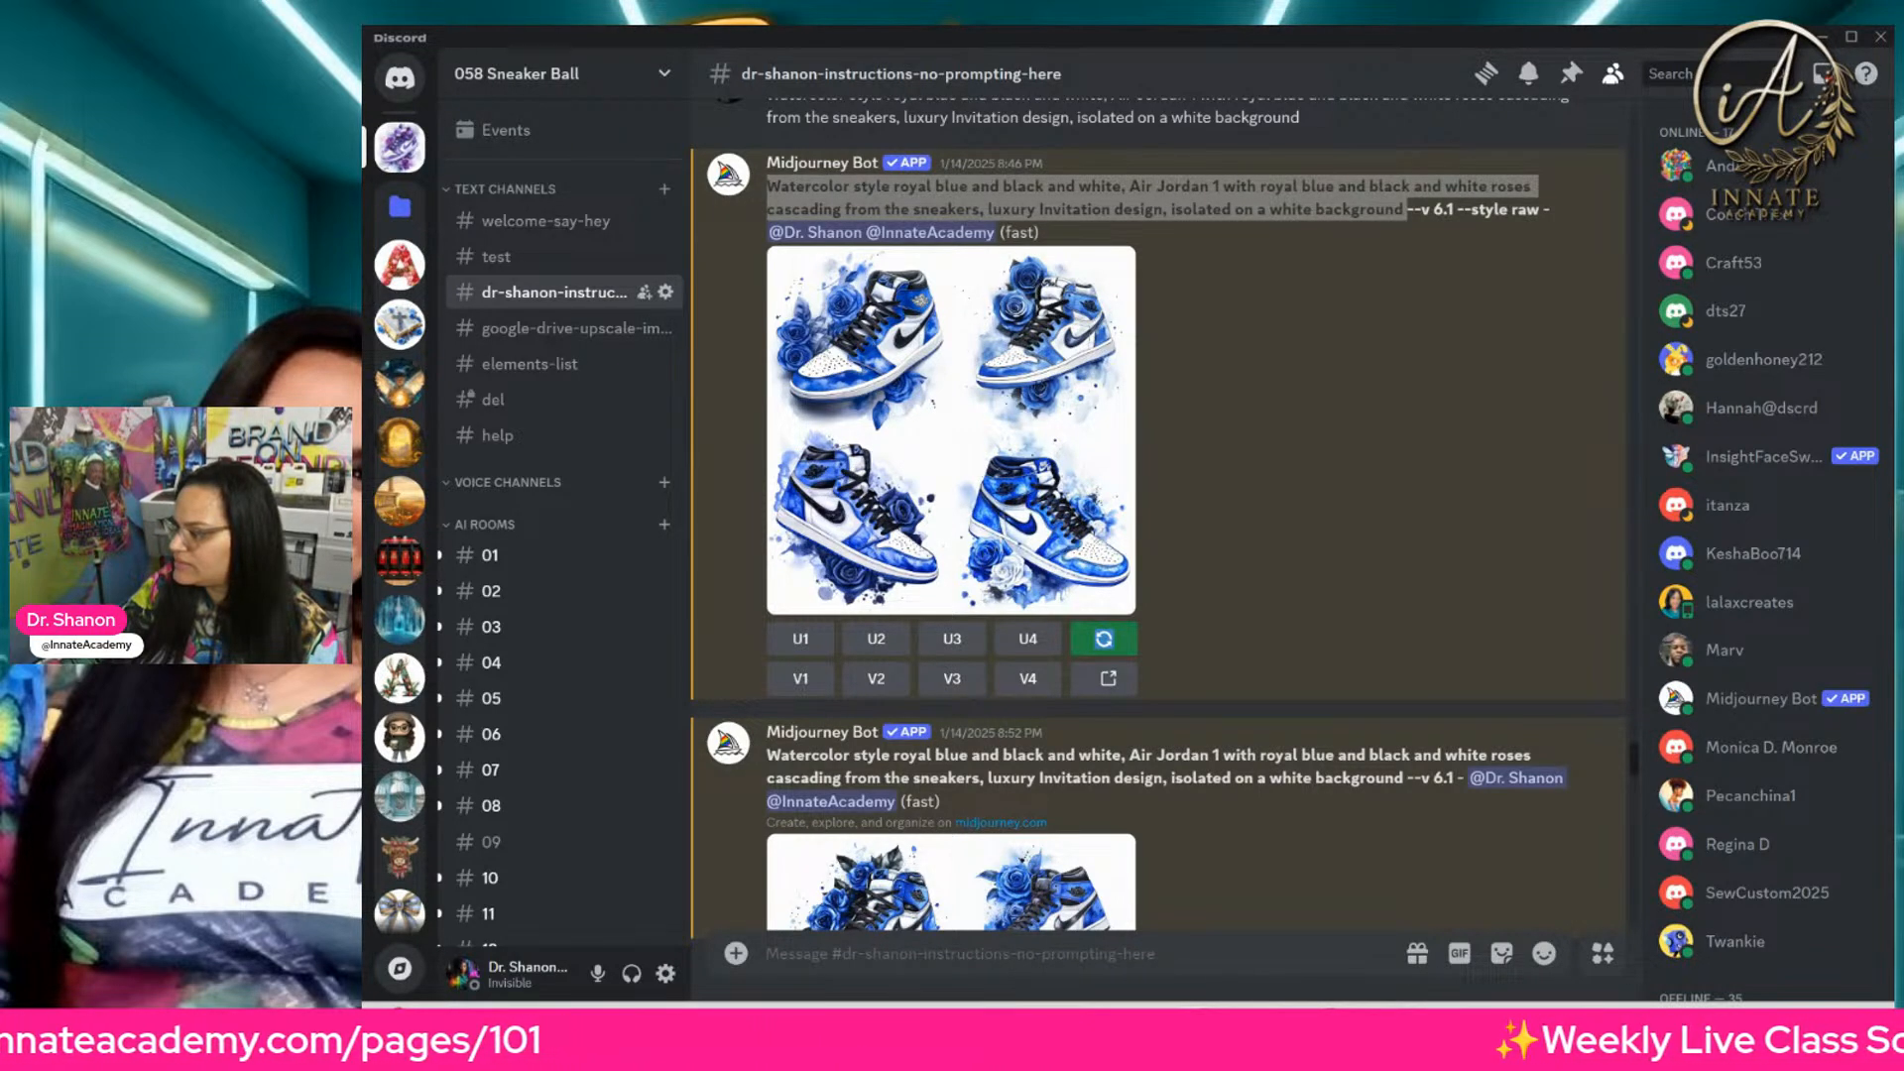
pyautogui.hotkey('alt', 'Tab')
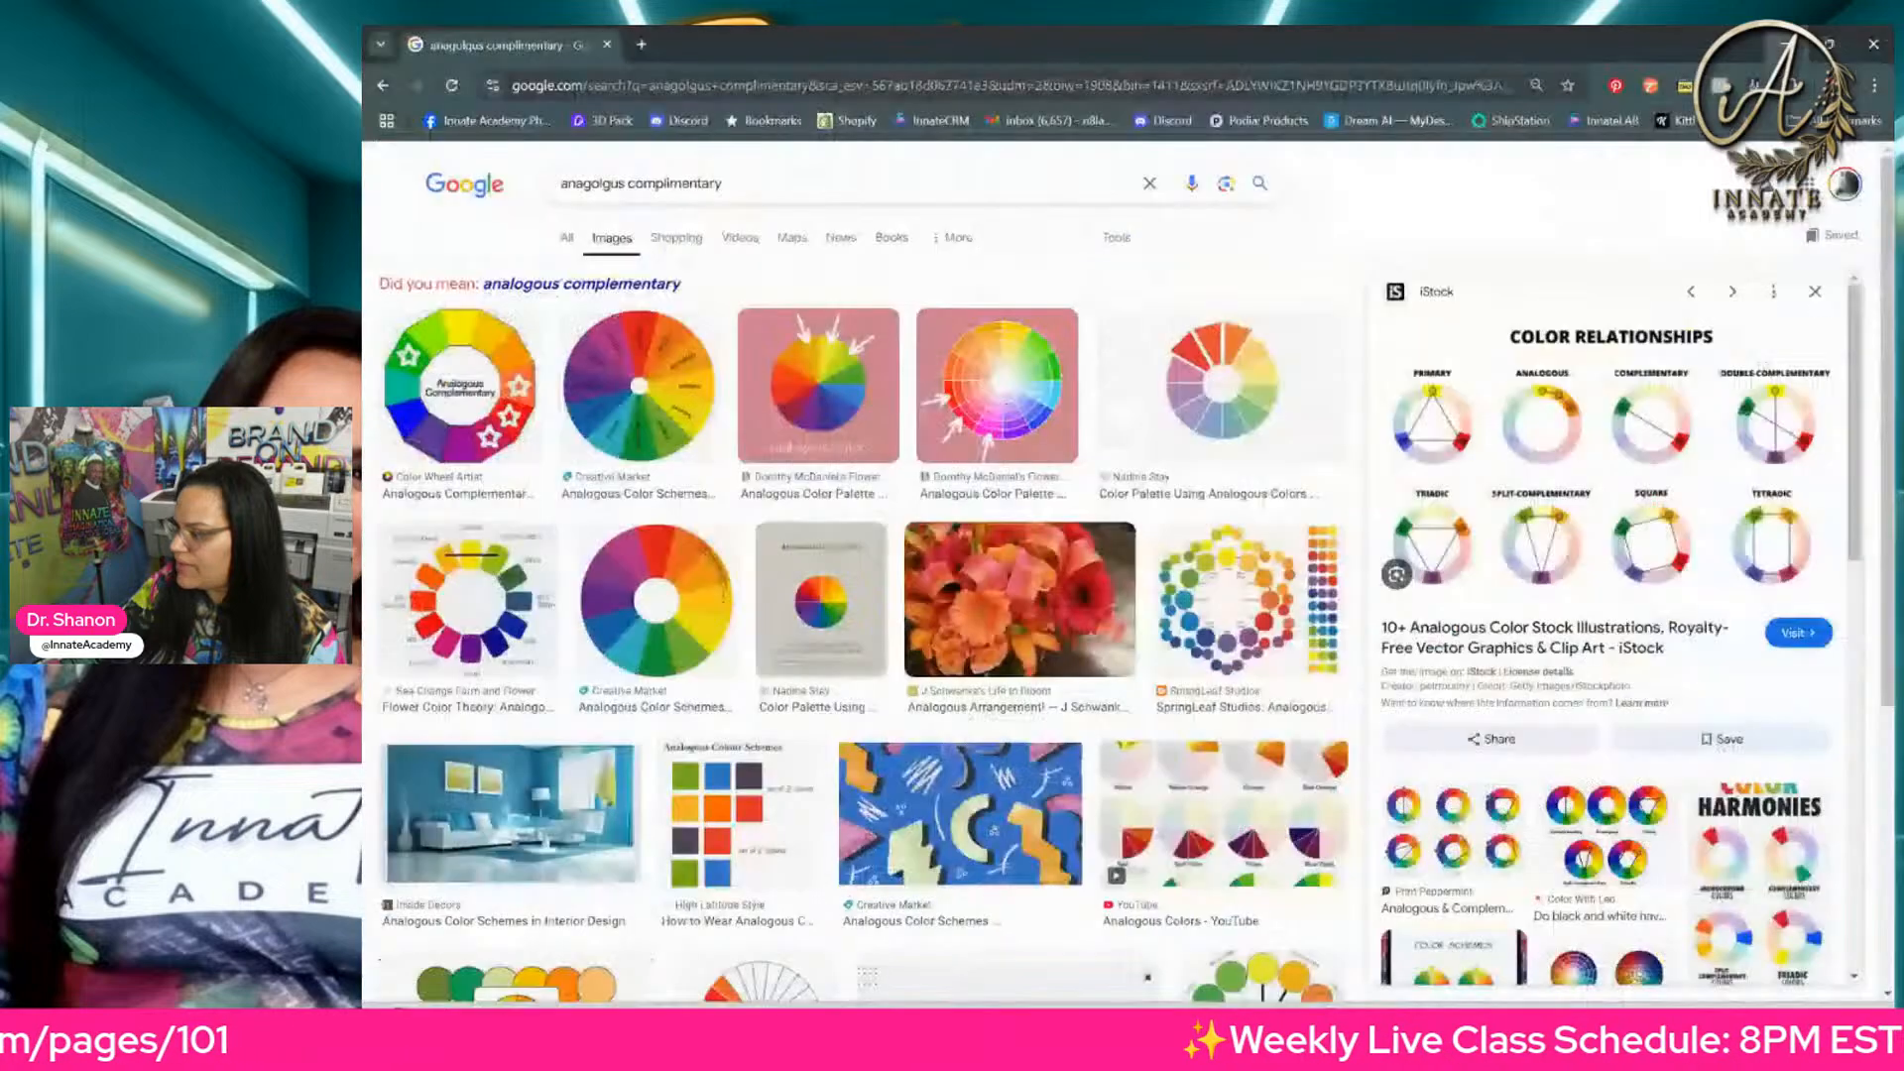
pyautogui.hotkey('alt', 'Tab')
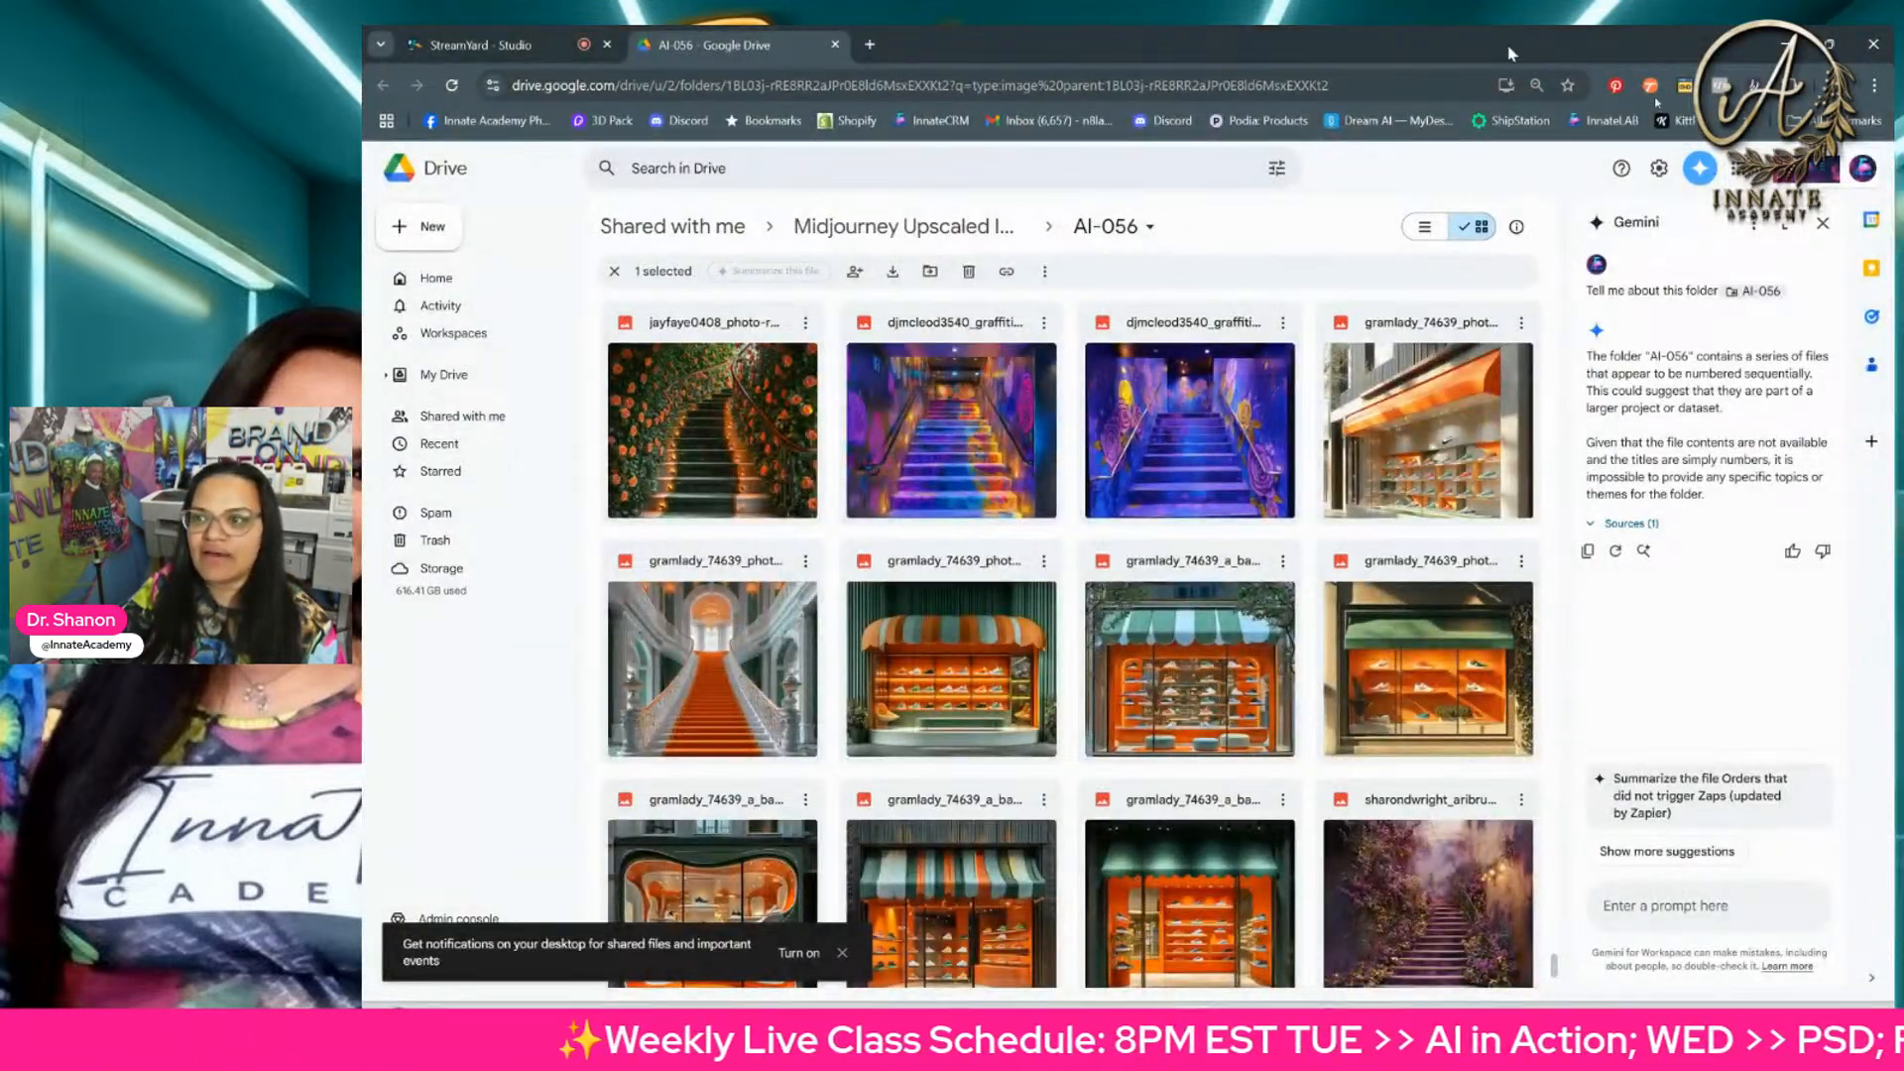
pyautogui.hotkey('alt', 'Tab')
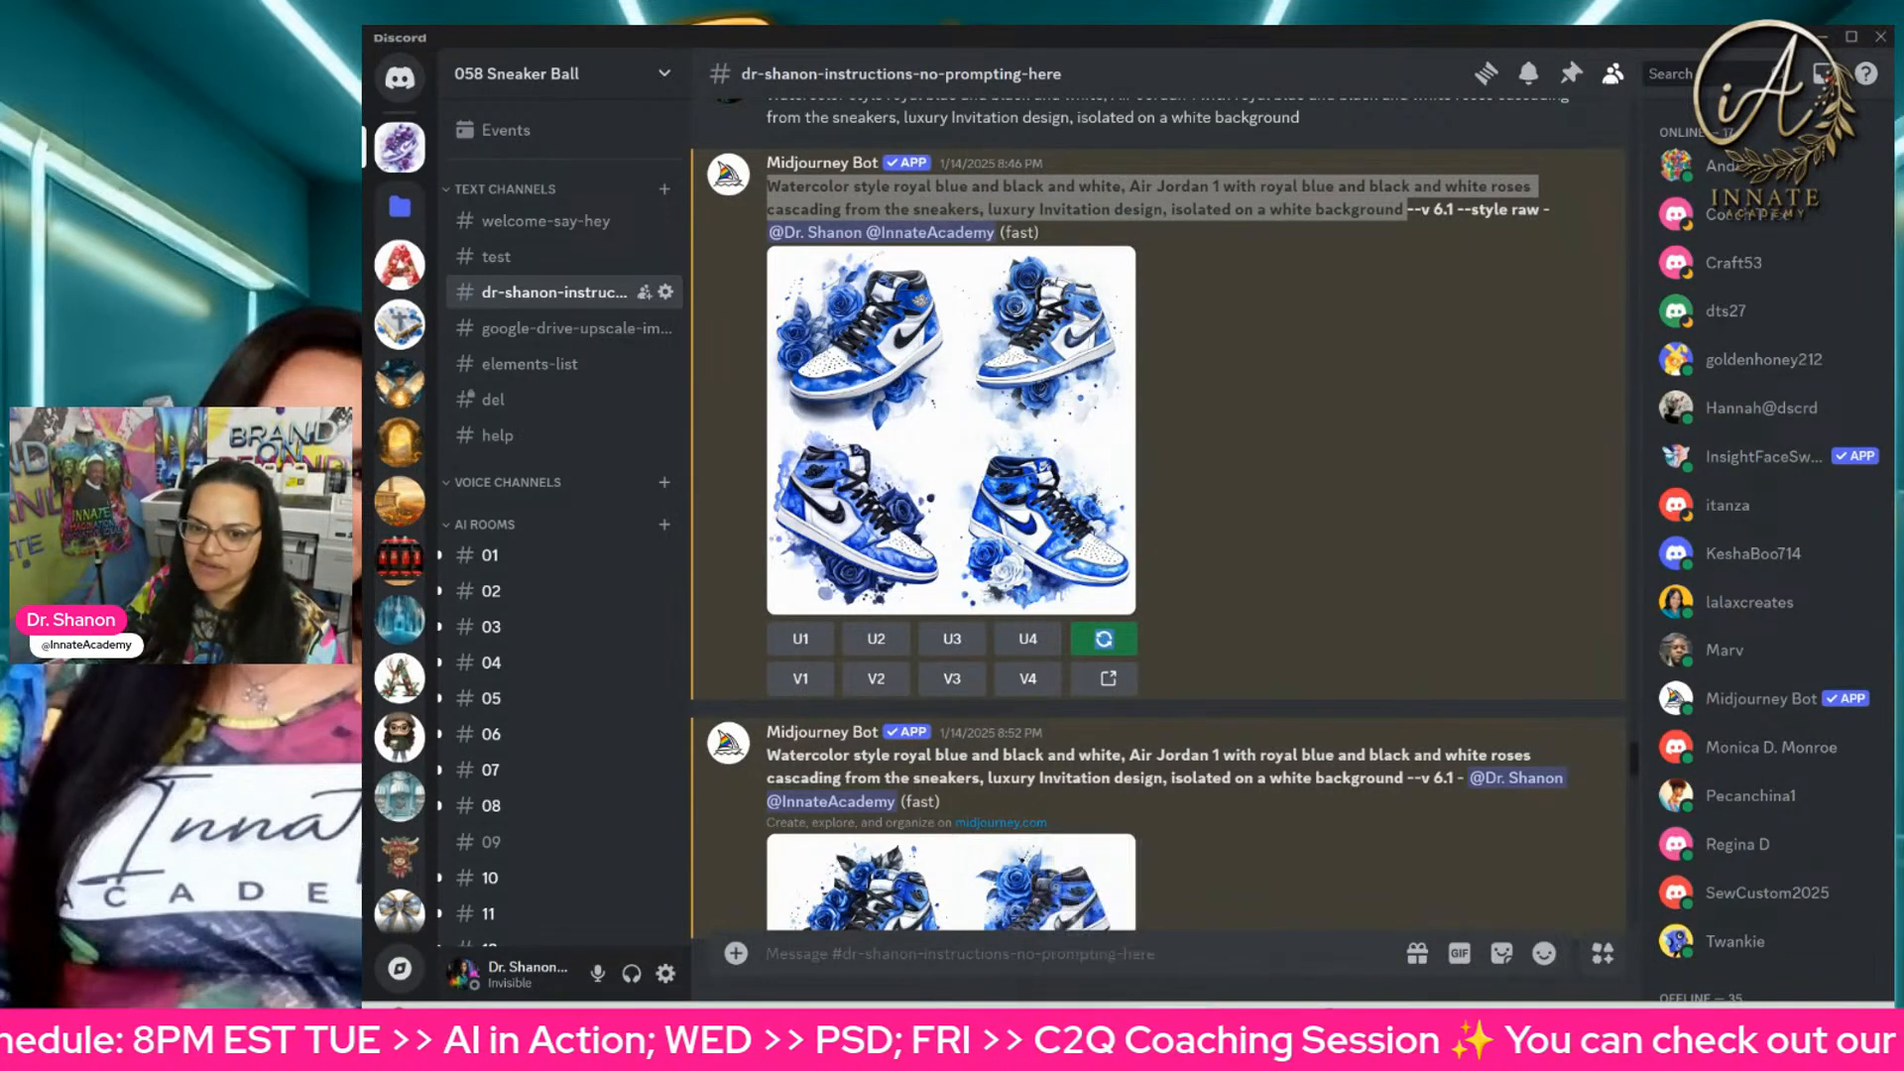
# Step: Switch to File Explorer and open the promo 299 folder inside 299 Neon Sneaker Backdrop
pyautogui.click(1147, 1027)
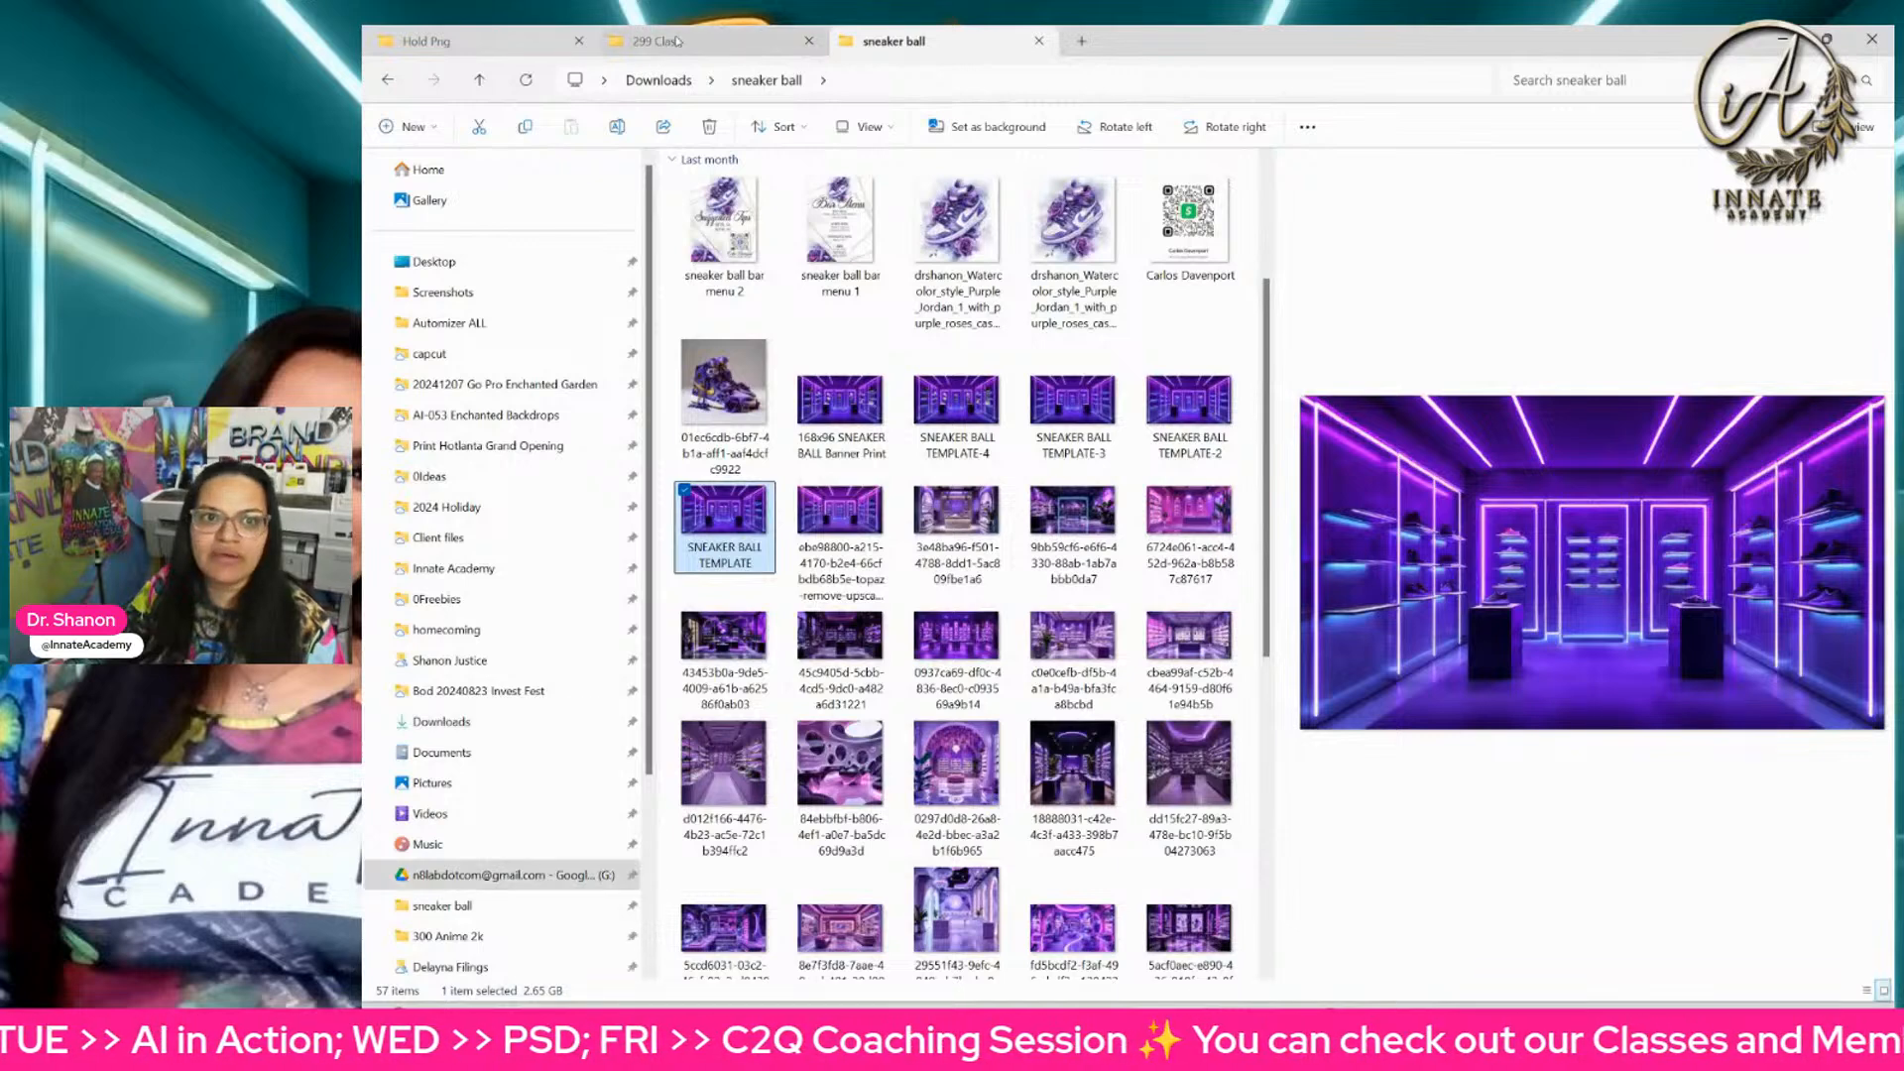
pyautogui.click(674, 40)
pyautogui.click(547, 58)
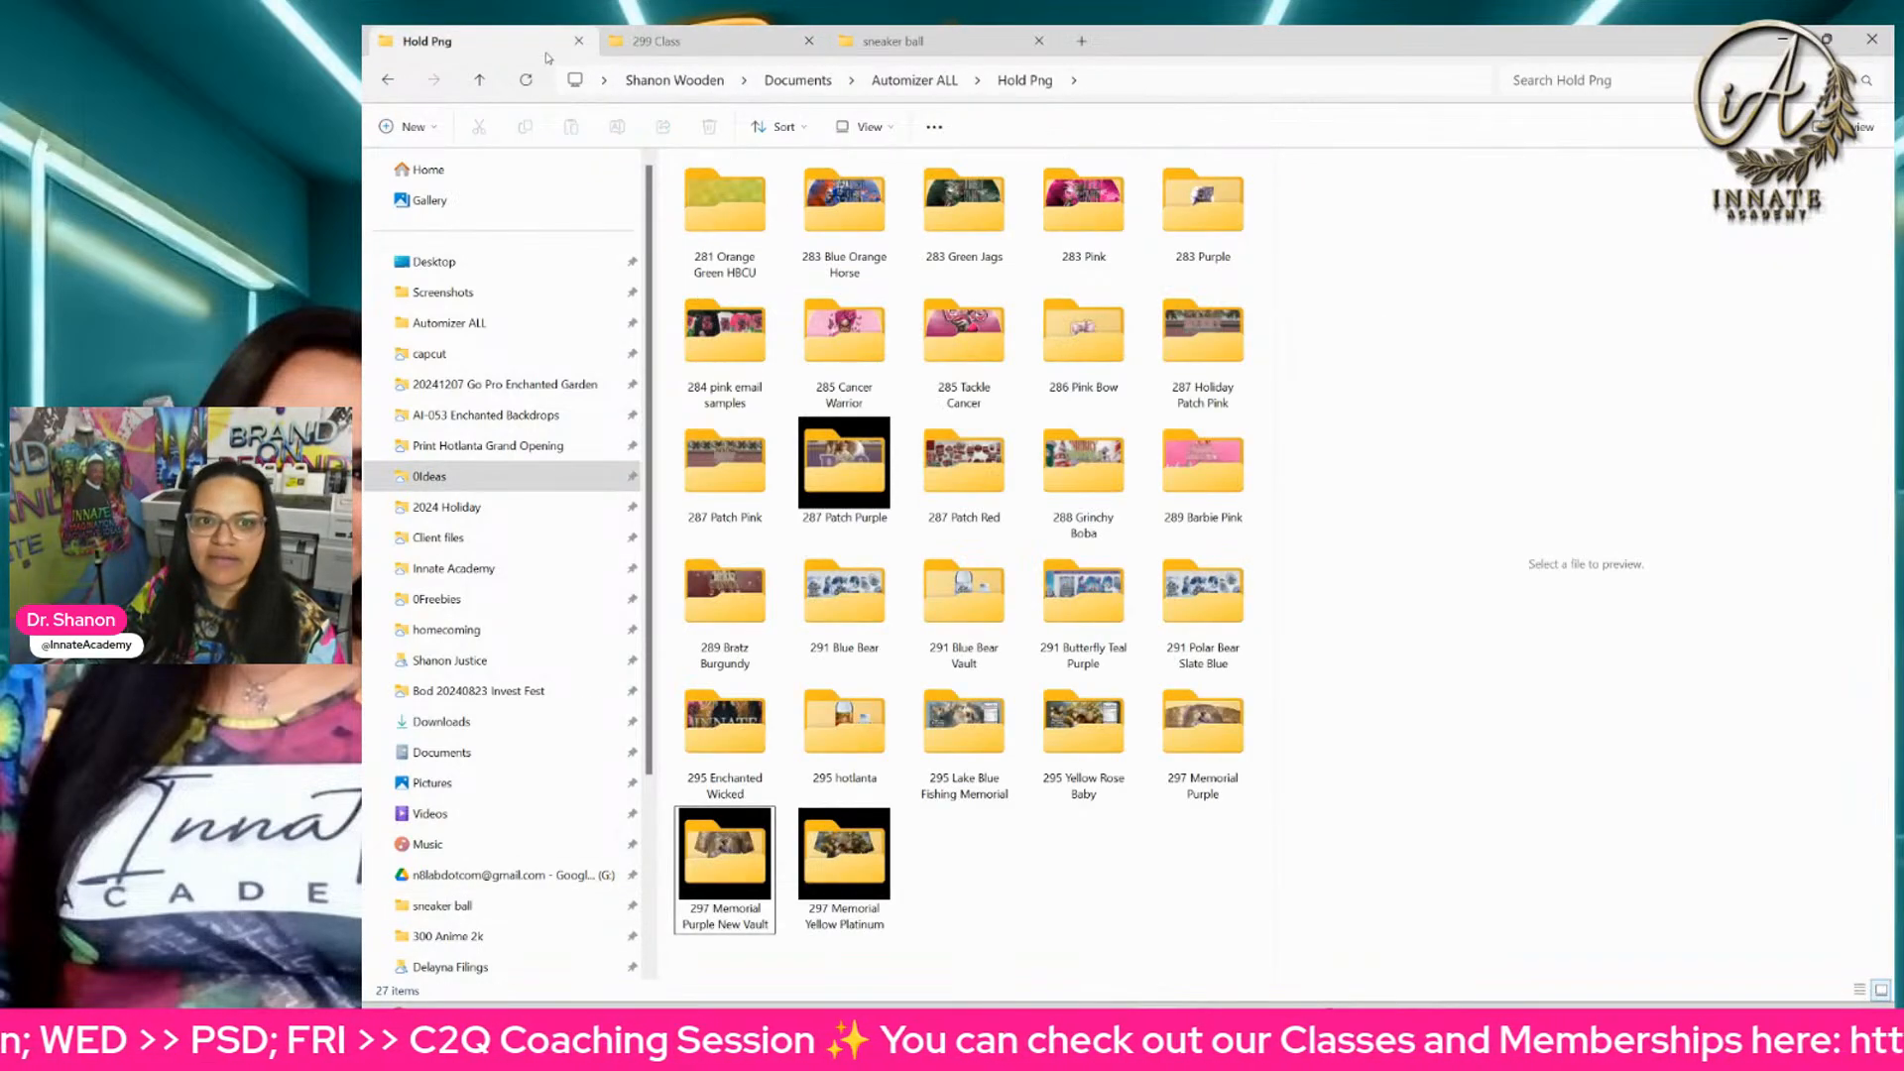
pyautogui.click(679, 57)
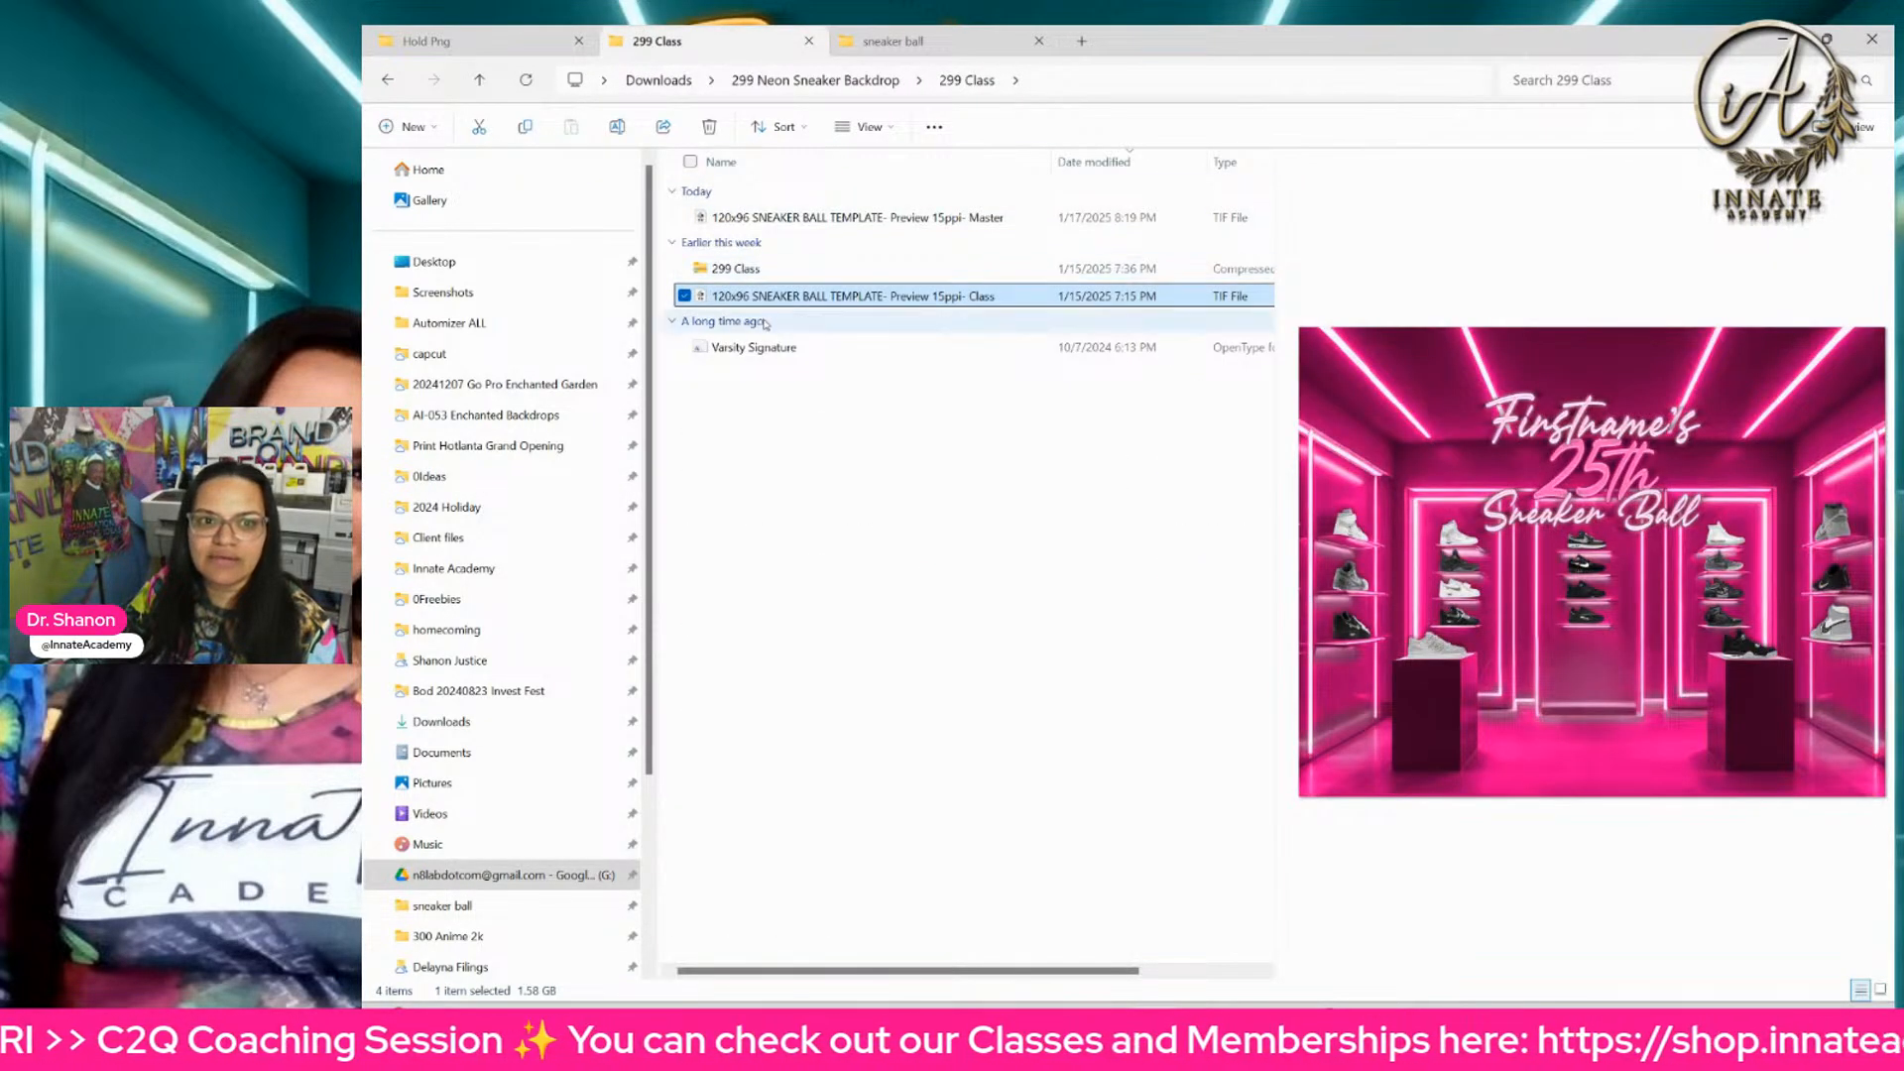
pyautogui.click(851, 83)
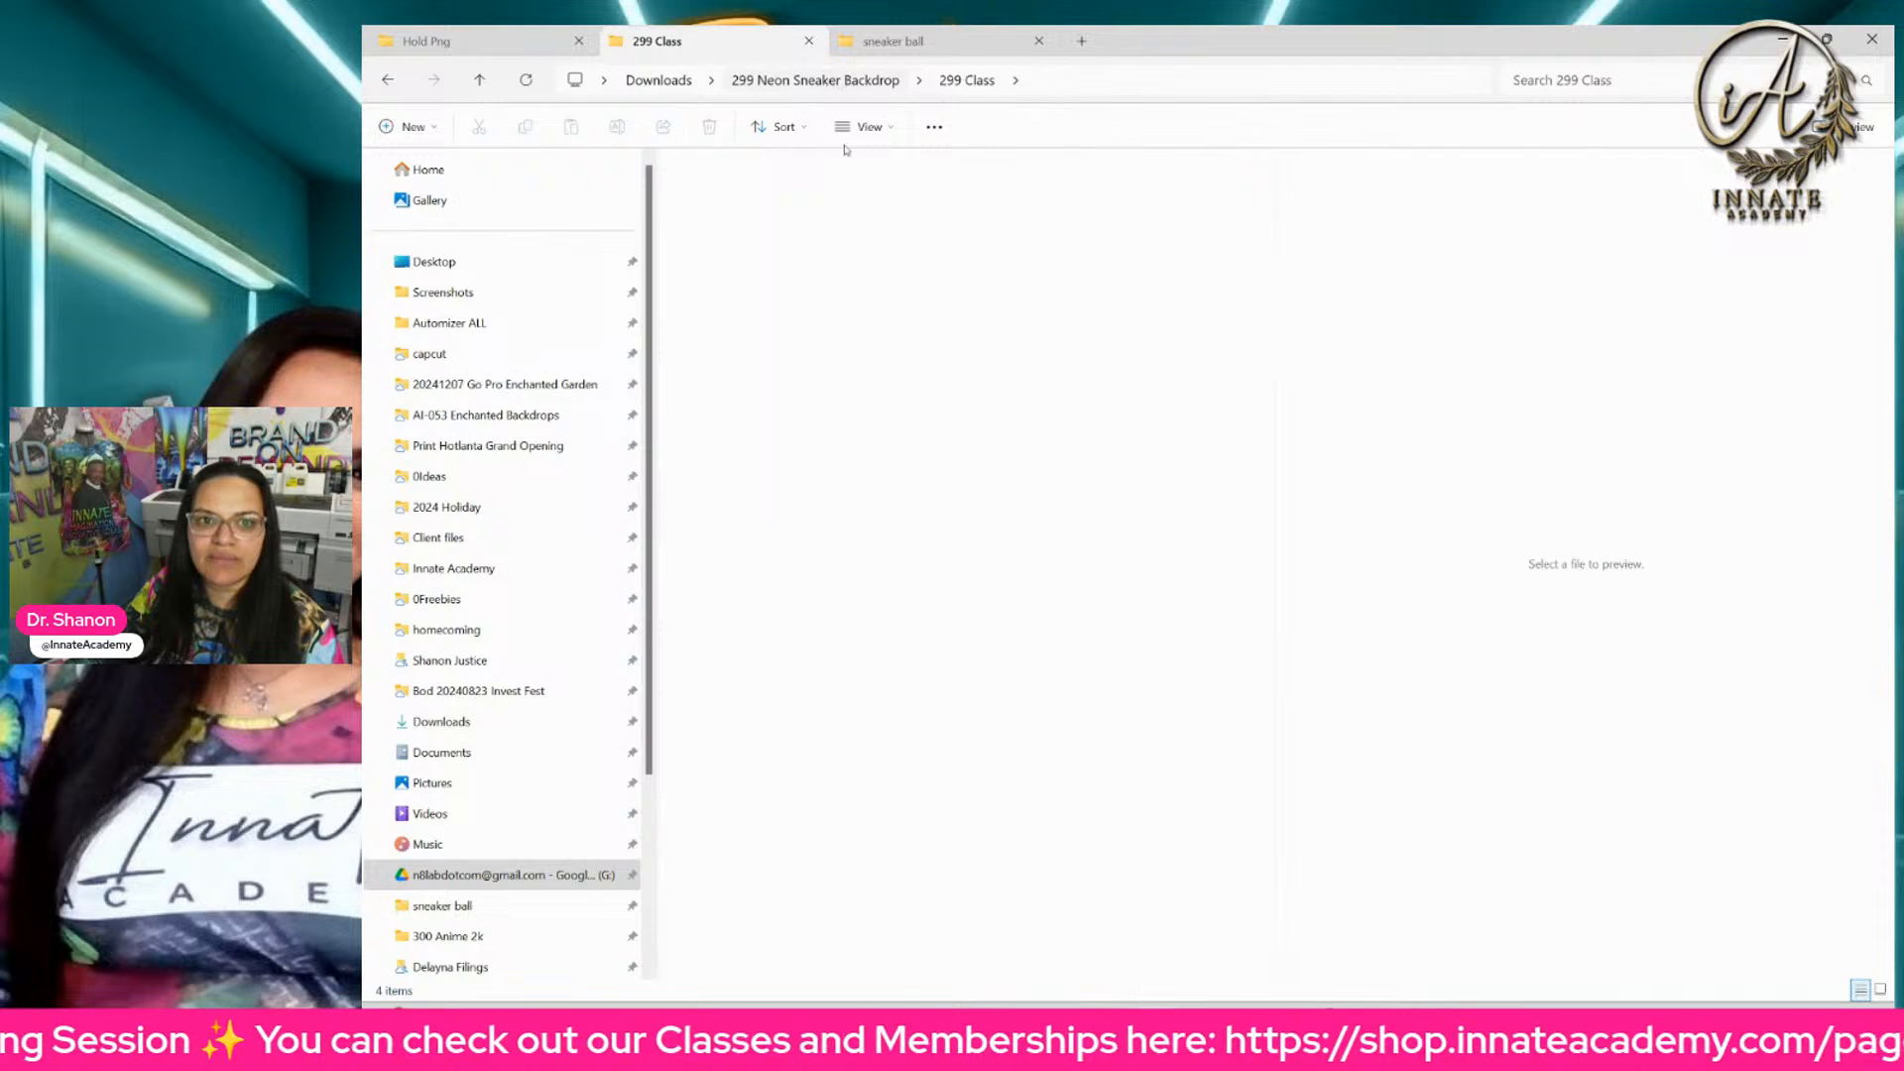
pyautogui.doubleClick(833, 230)
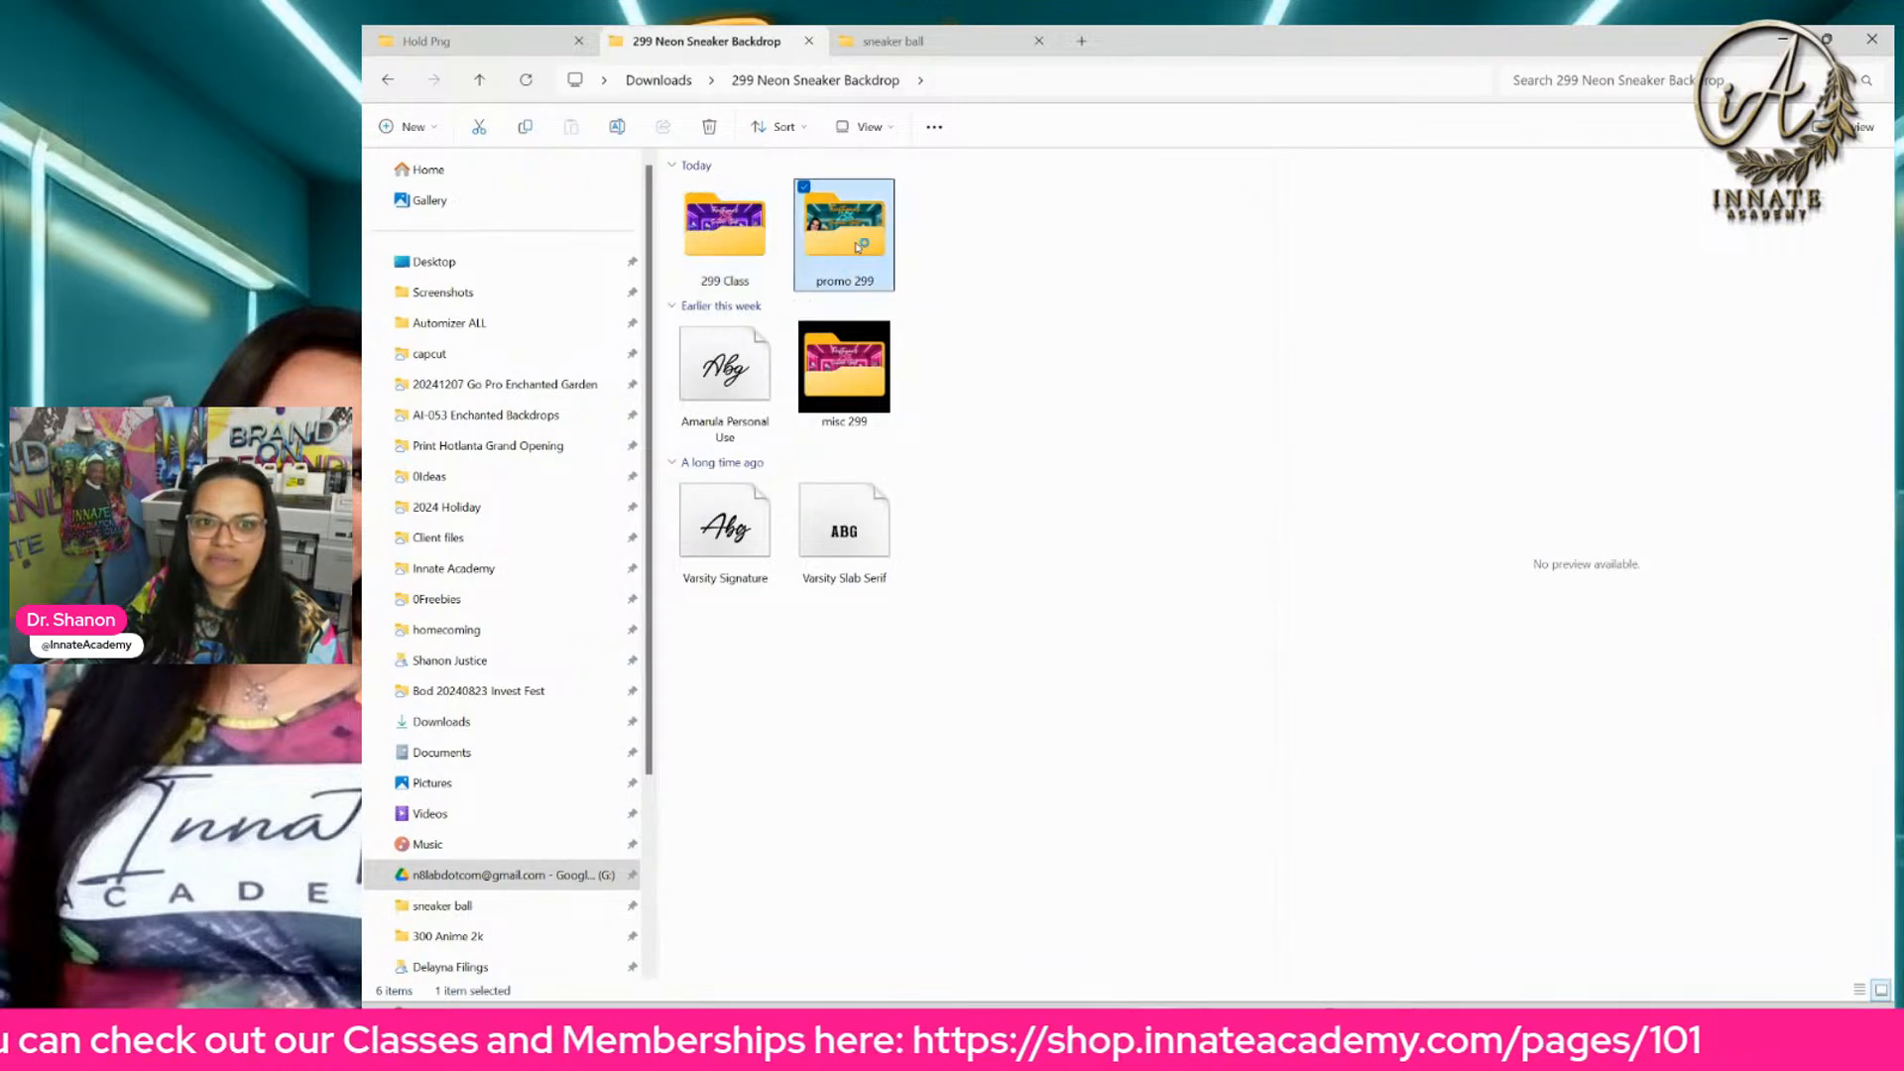
pyautogui.click(841, 77)
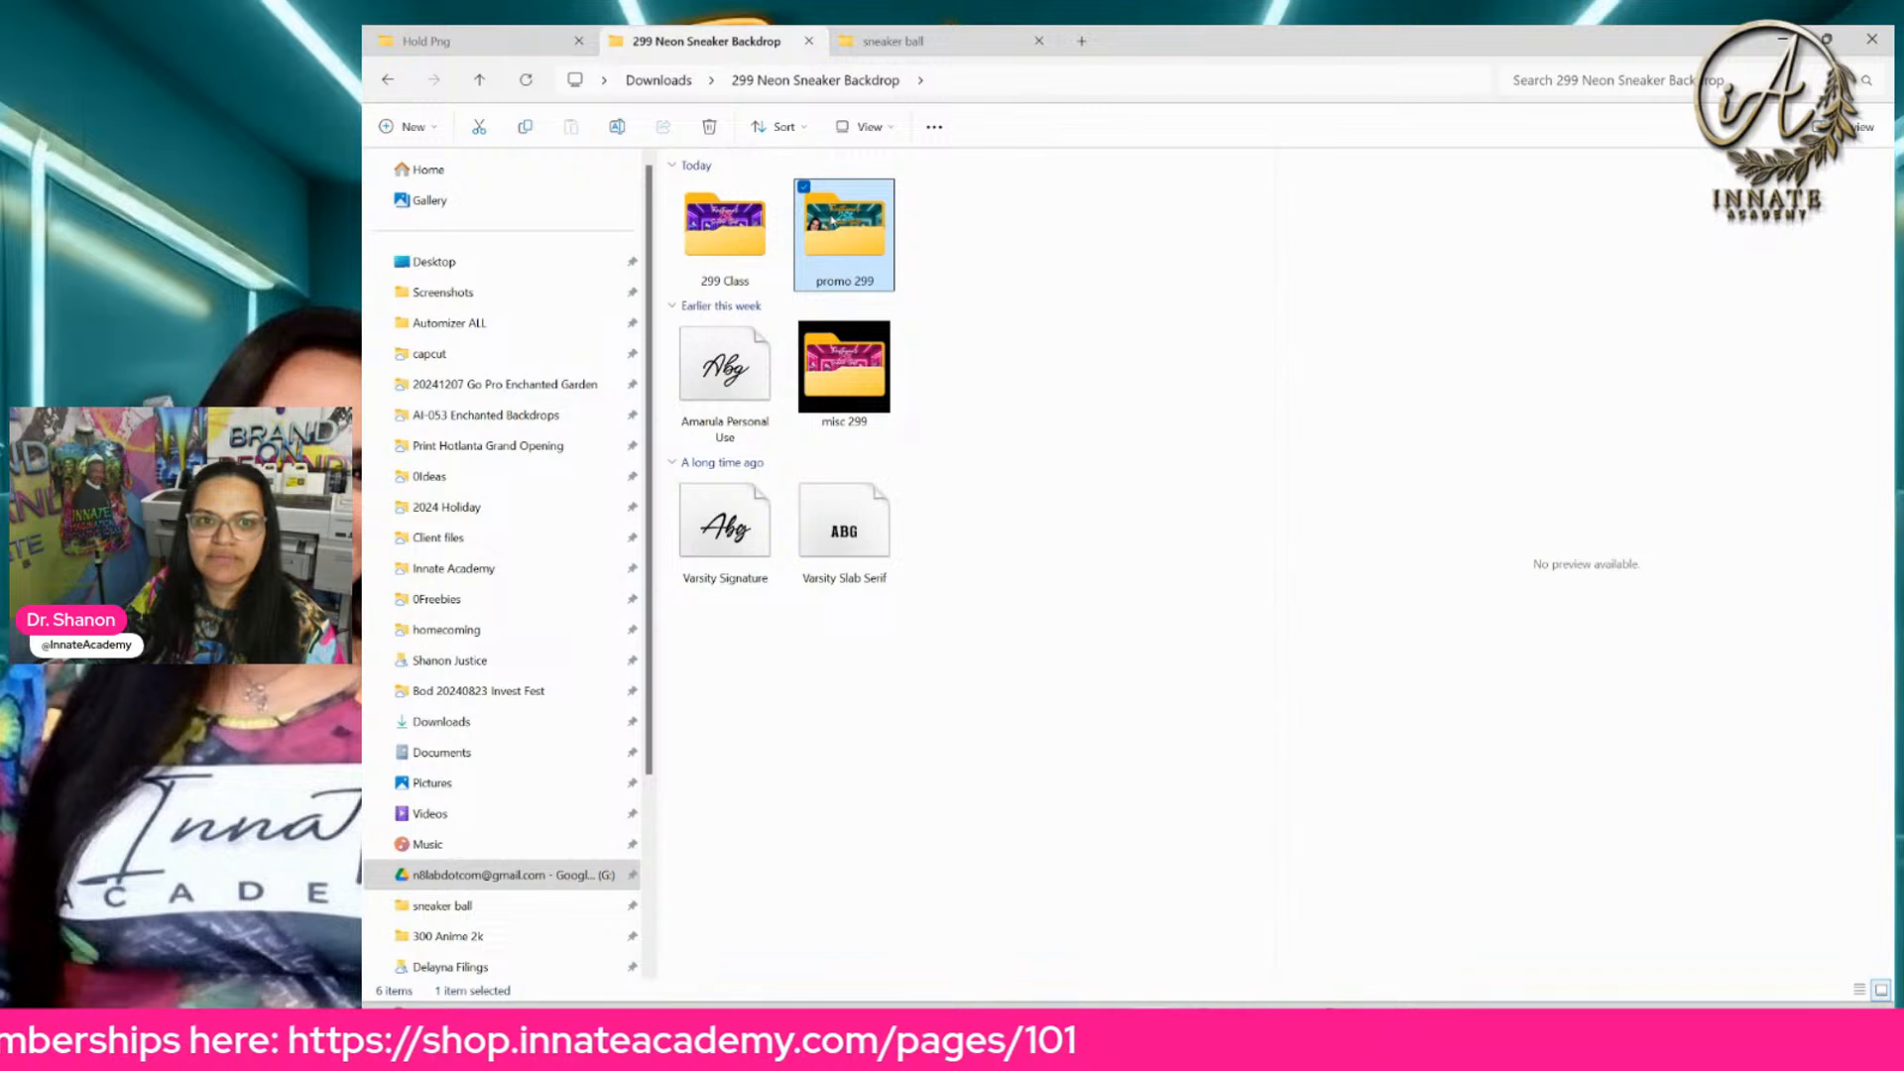
pyautogui.doubleClick(828, 220)
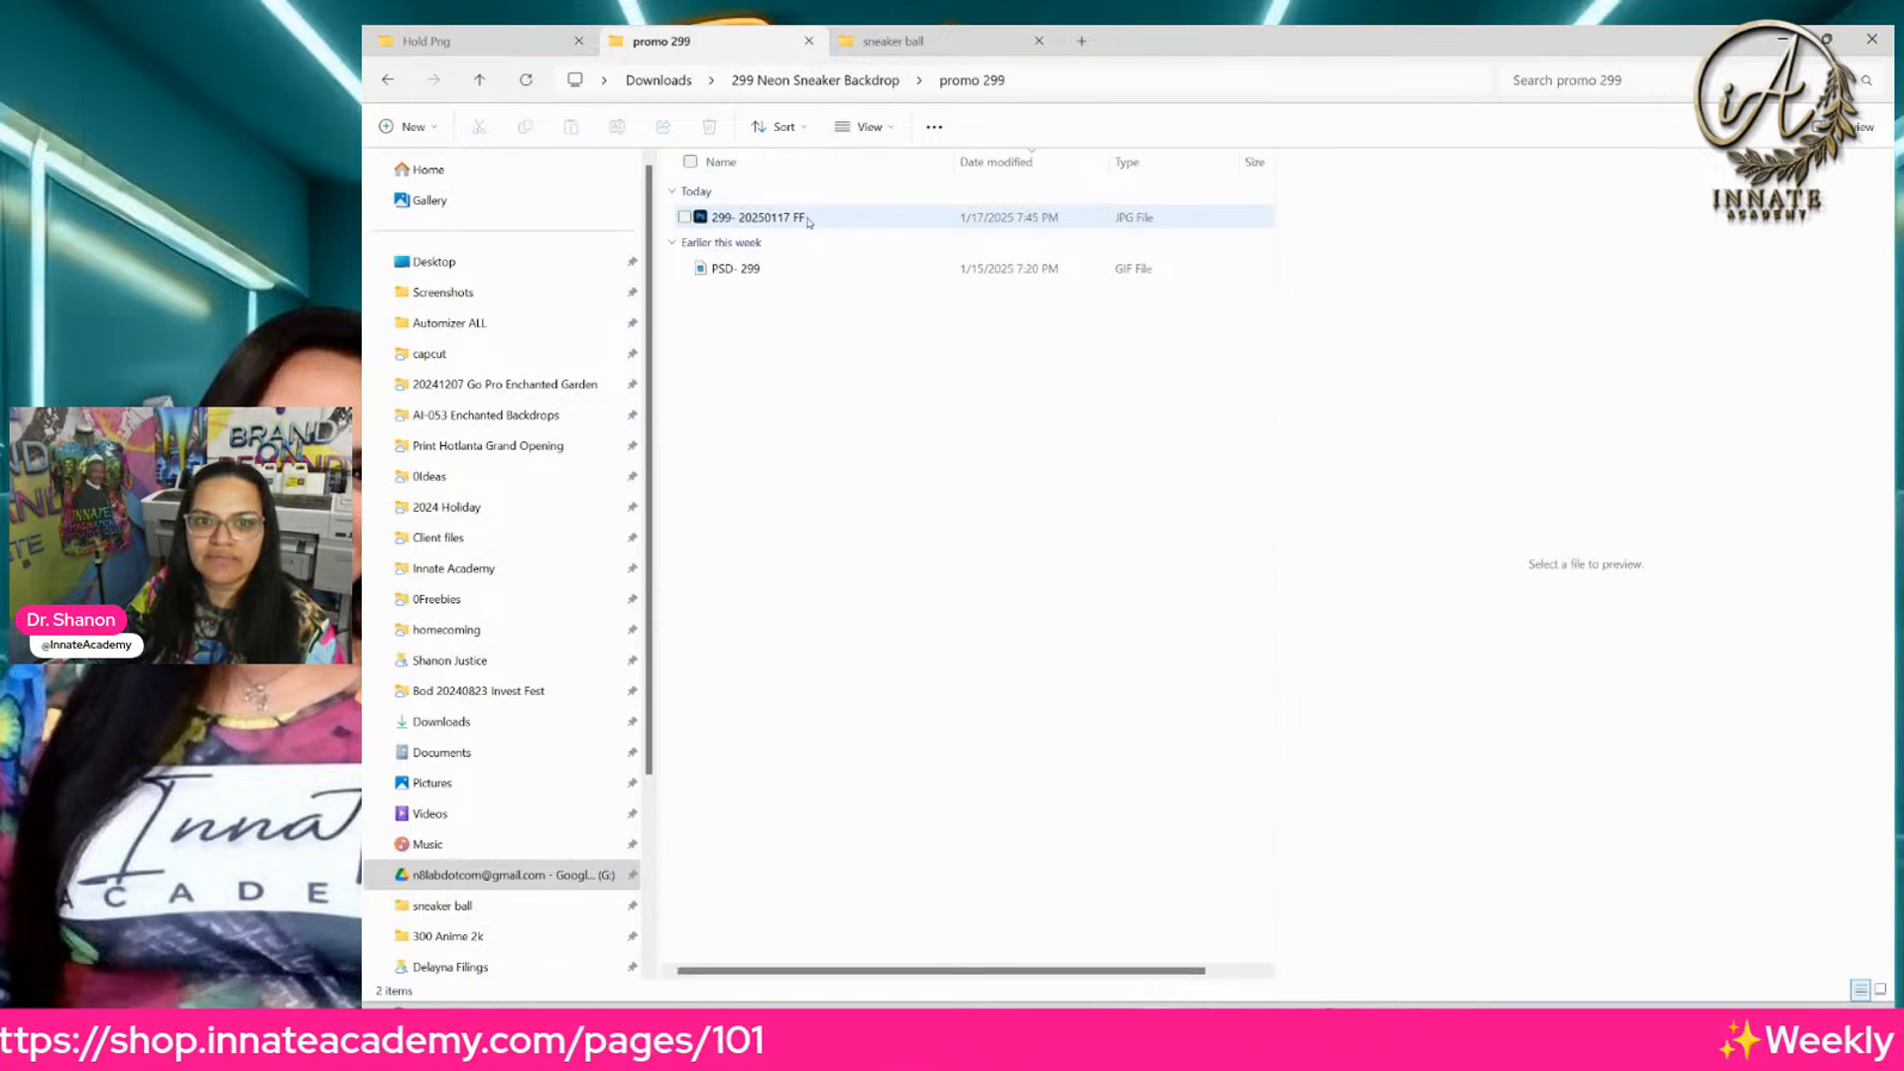
# Step: View the PSD- 299 GIF of sneaker ball color variations enlarged to 213%, and close it
pyautogui.click(809, 221)
pyautogui.click(766, 269)
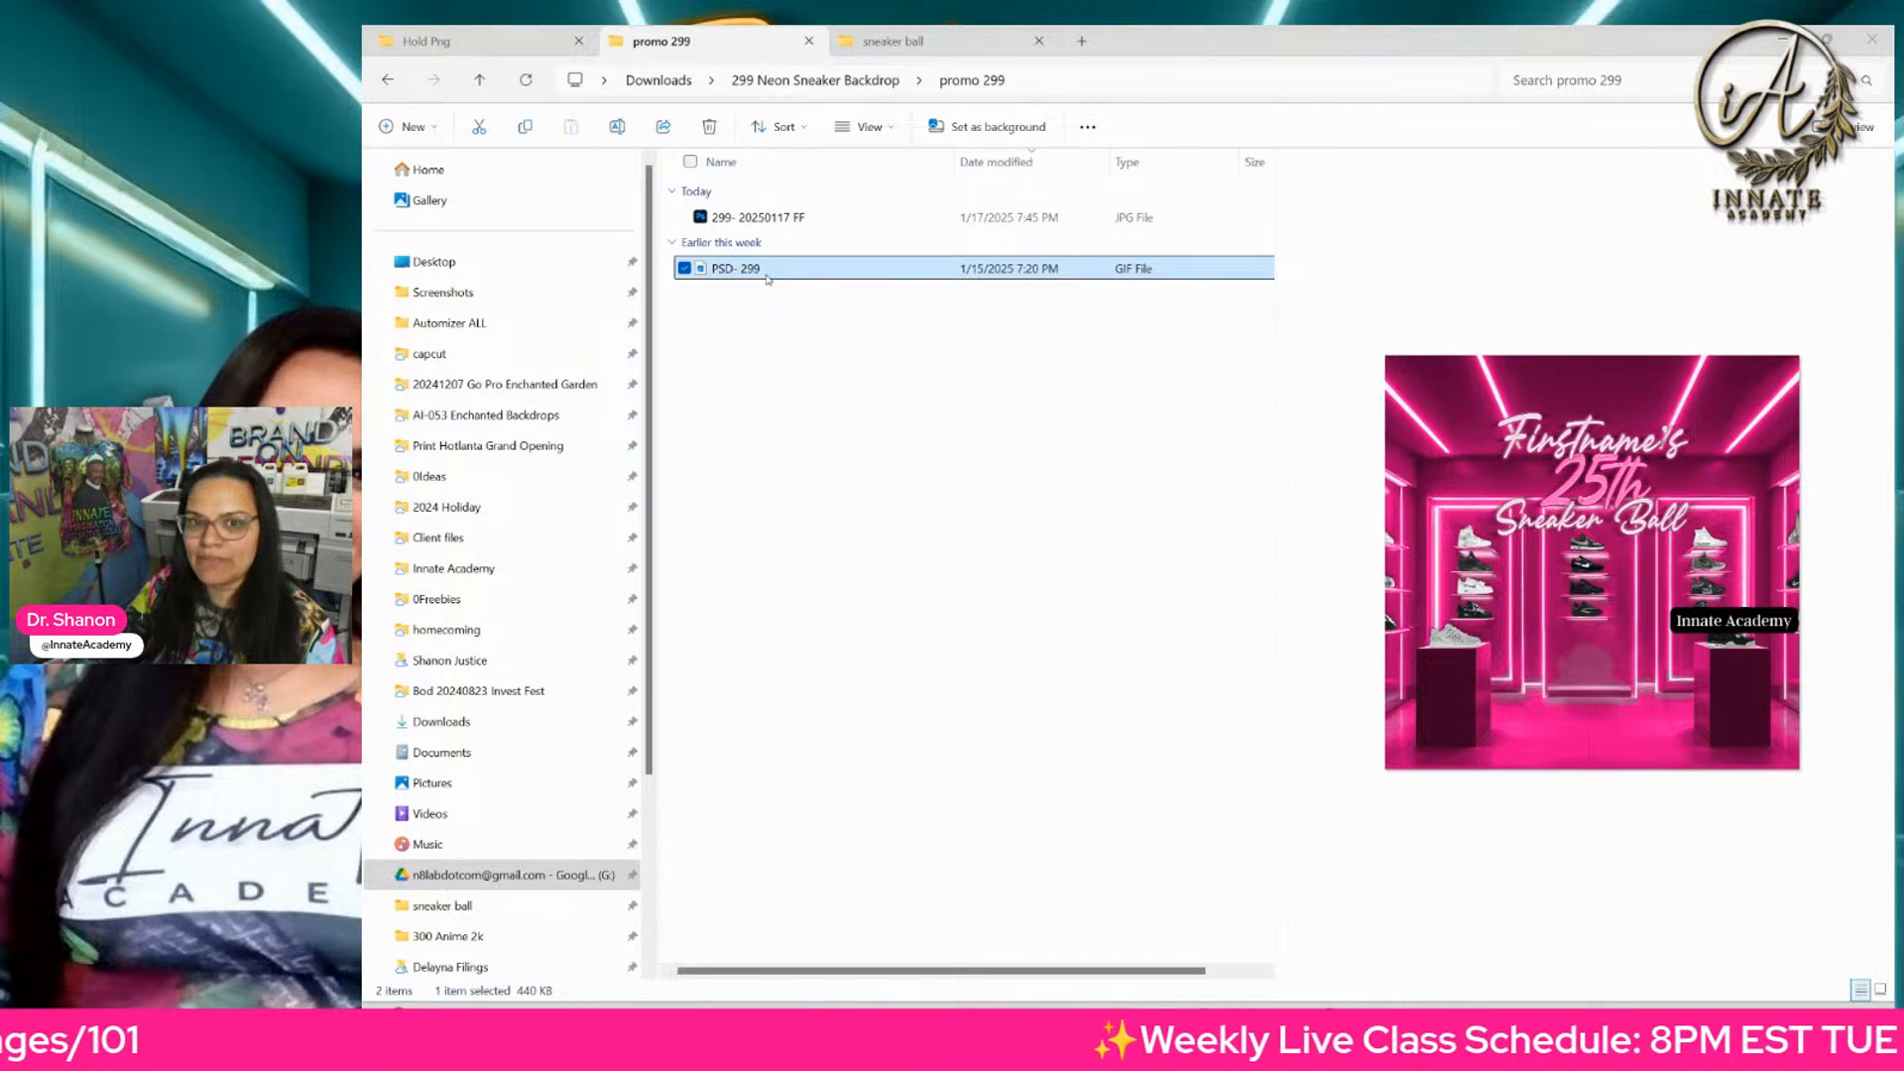
pyautogui.doubleClick(767, 279)
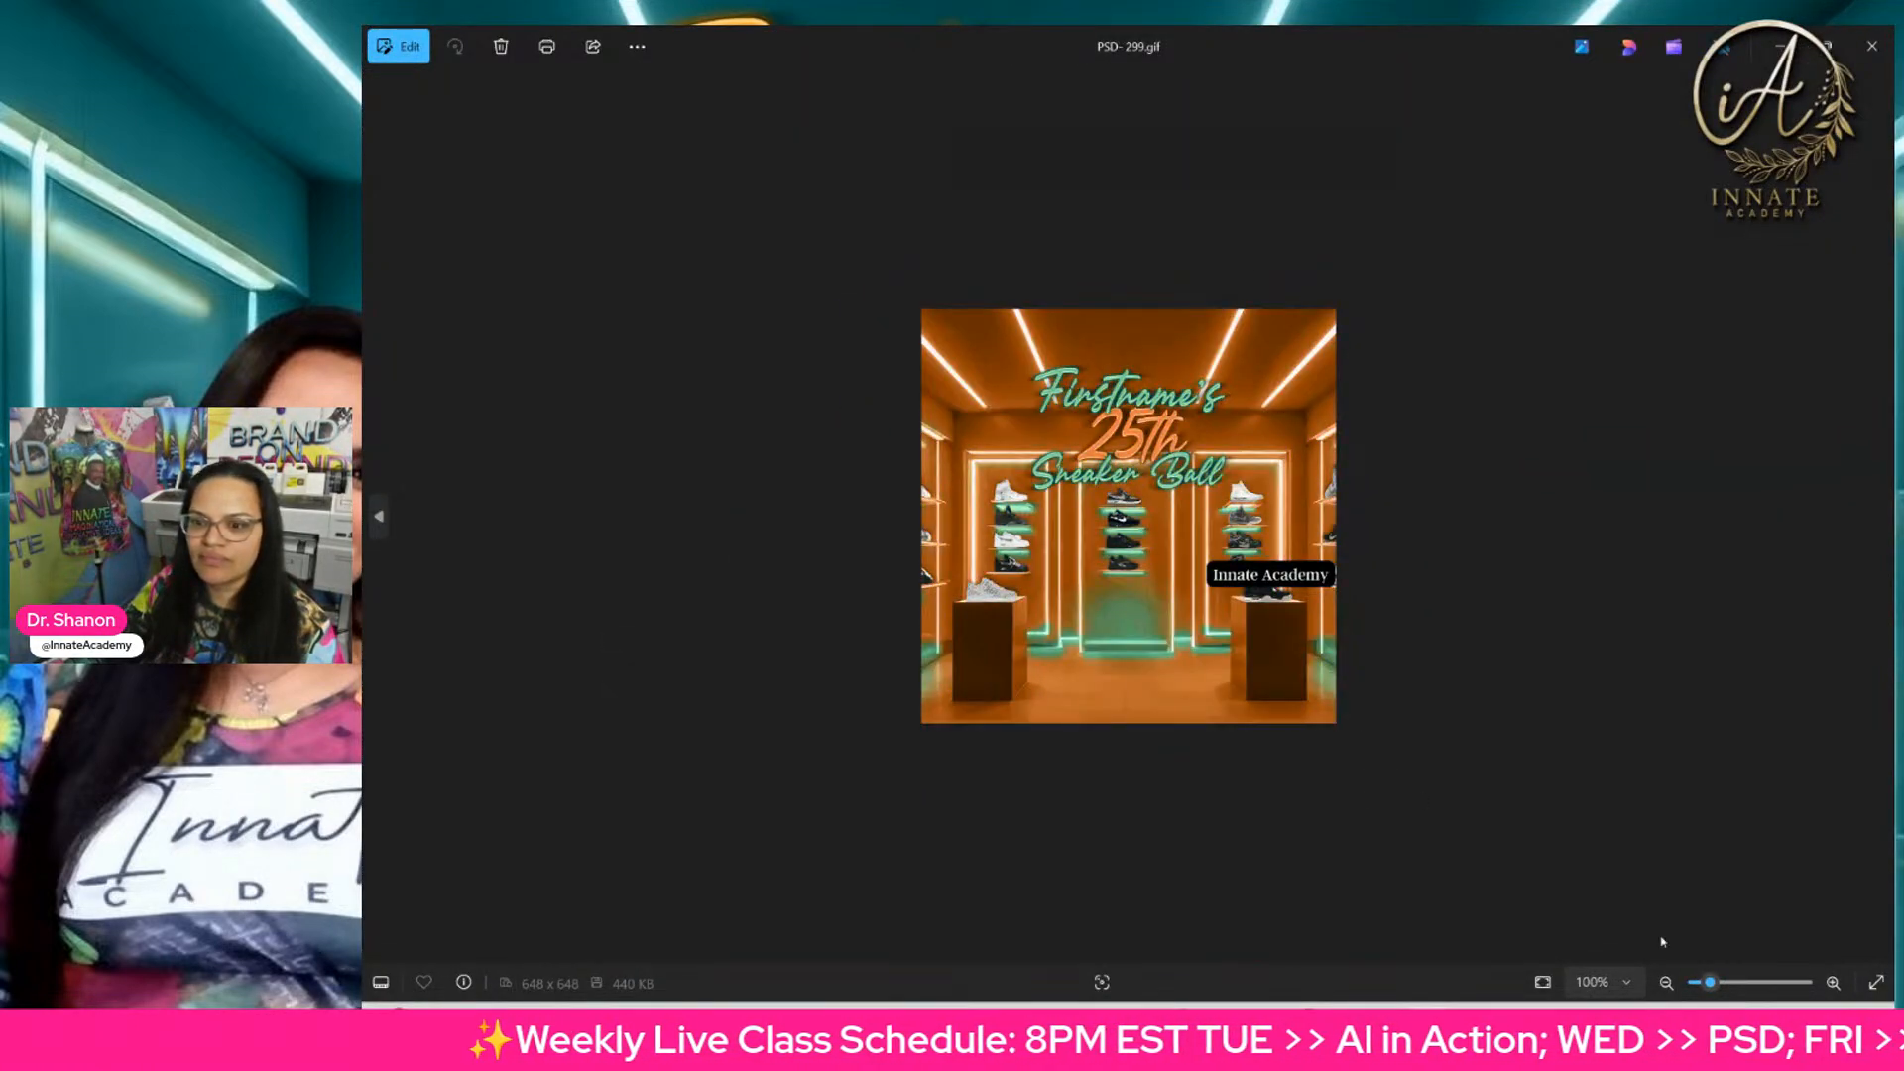
pyautogui.click(1721, 984)
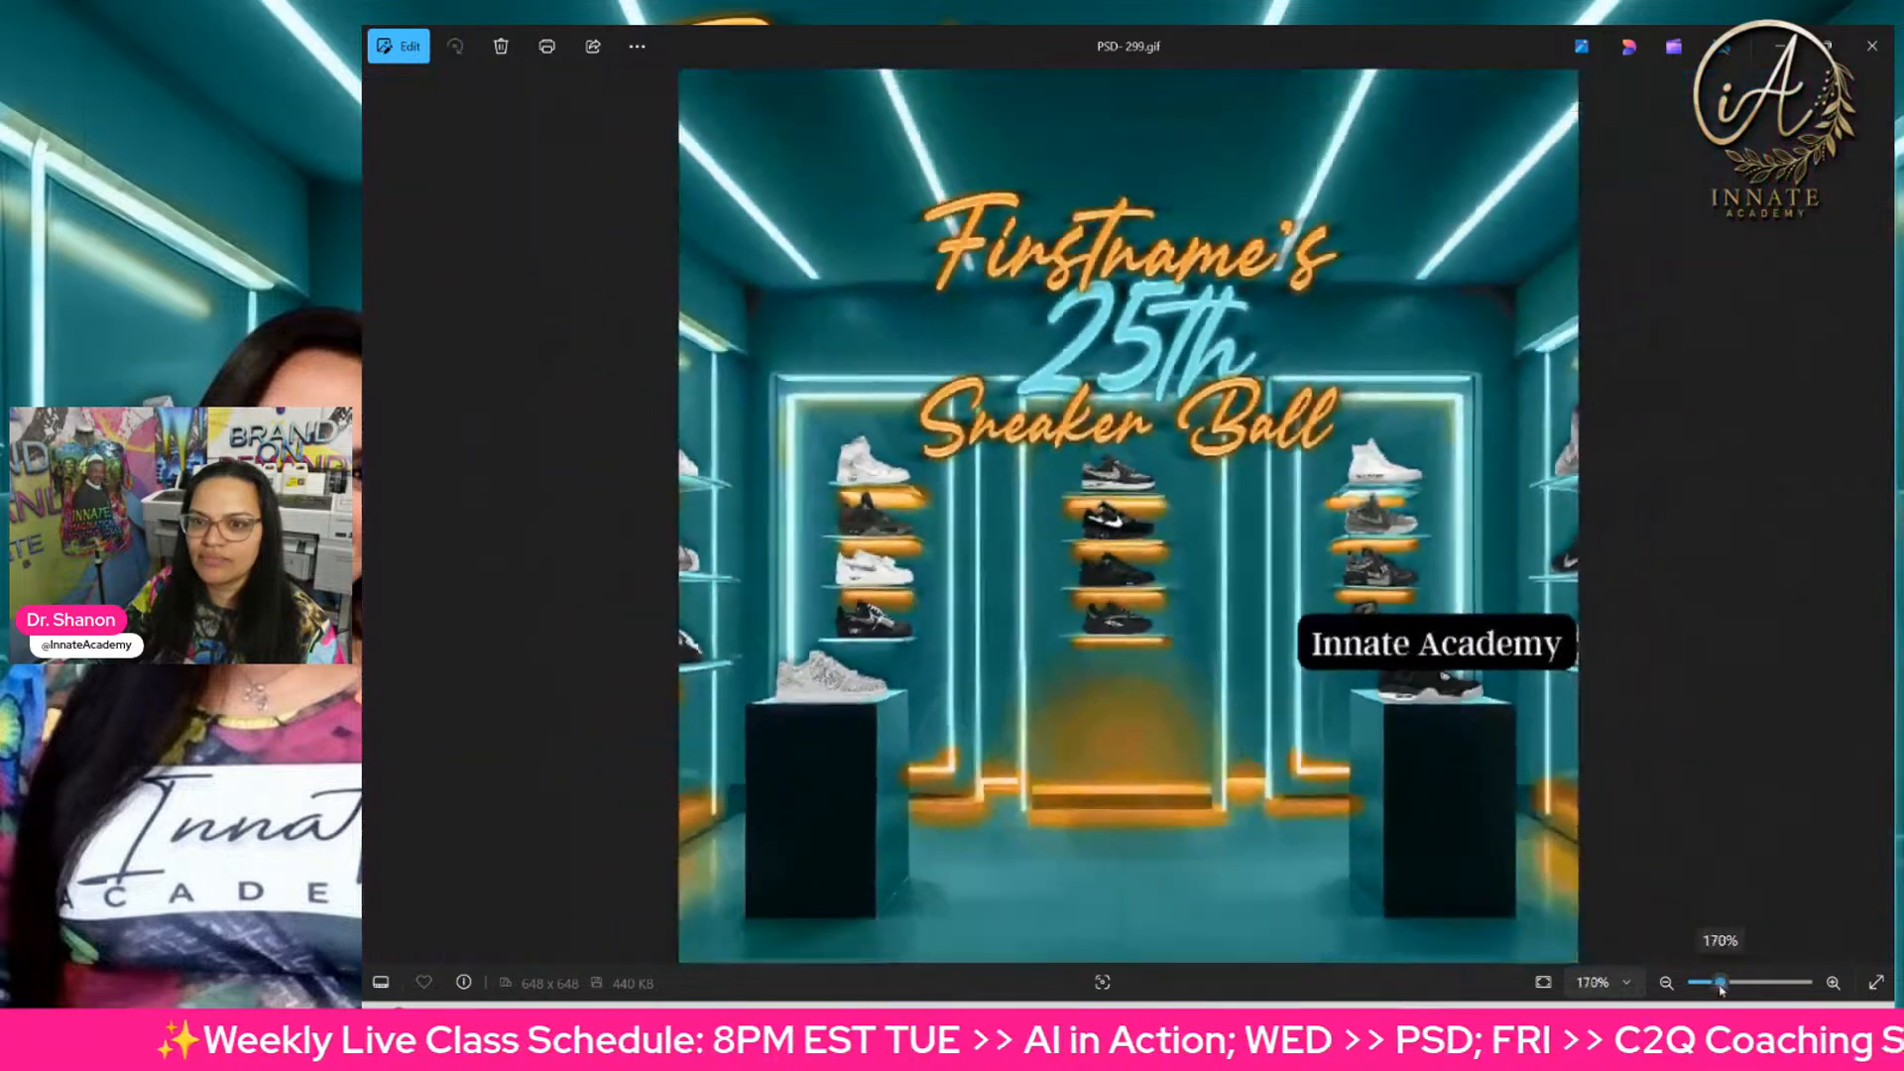
pyautogui.moveTo(1722, 989); pyautogui.dragTo(1726, 988)
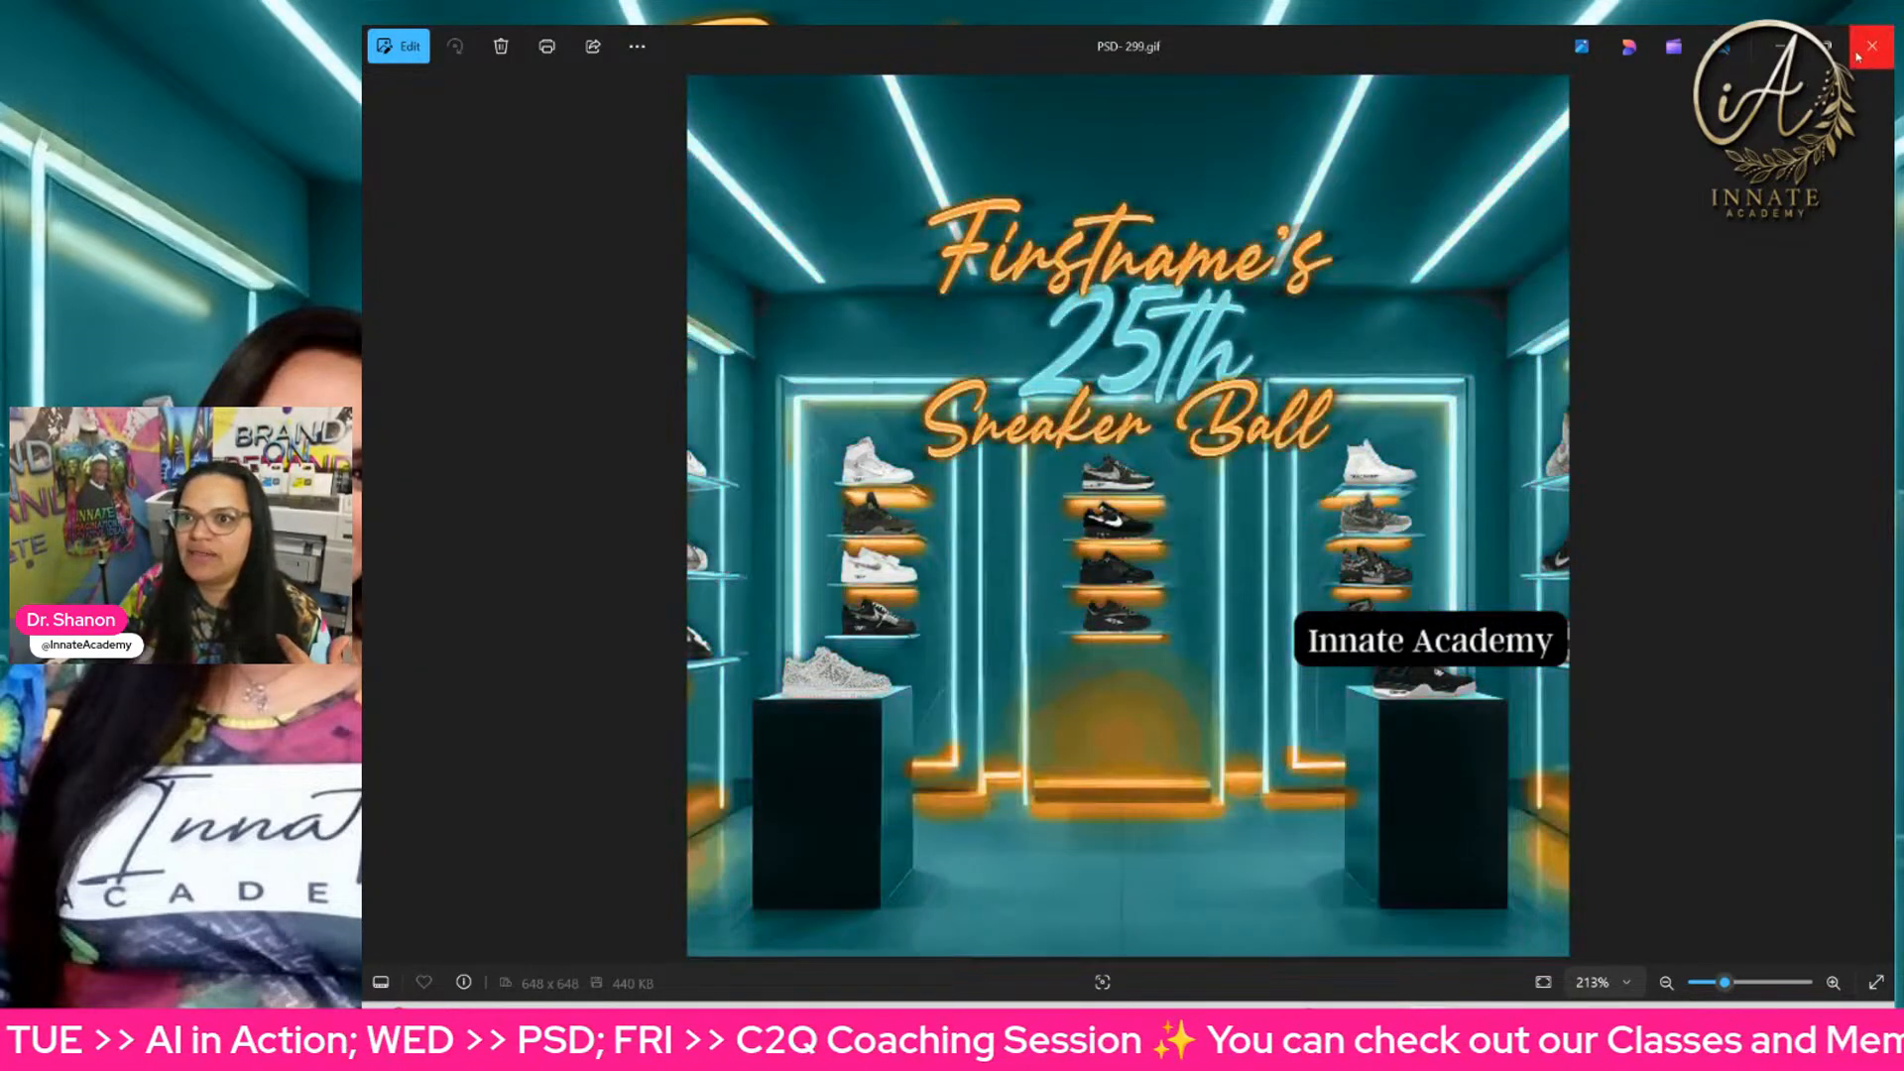
pyautogui.click(1858, 57)
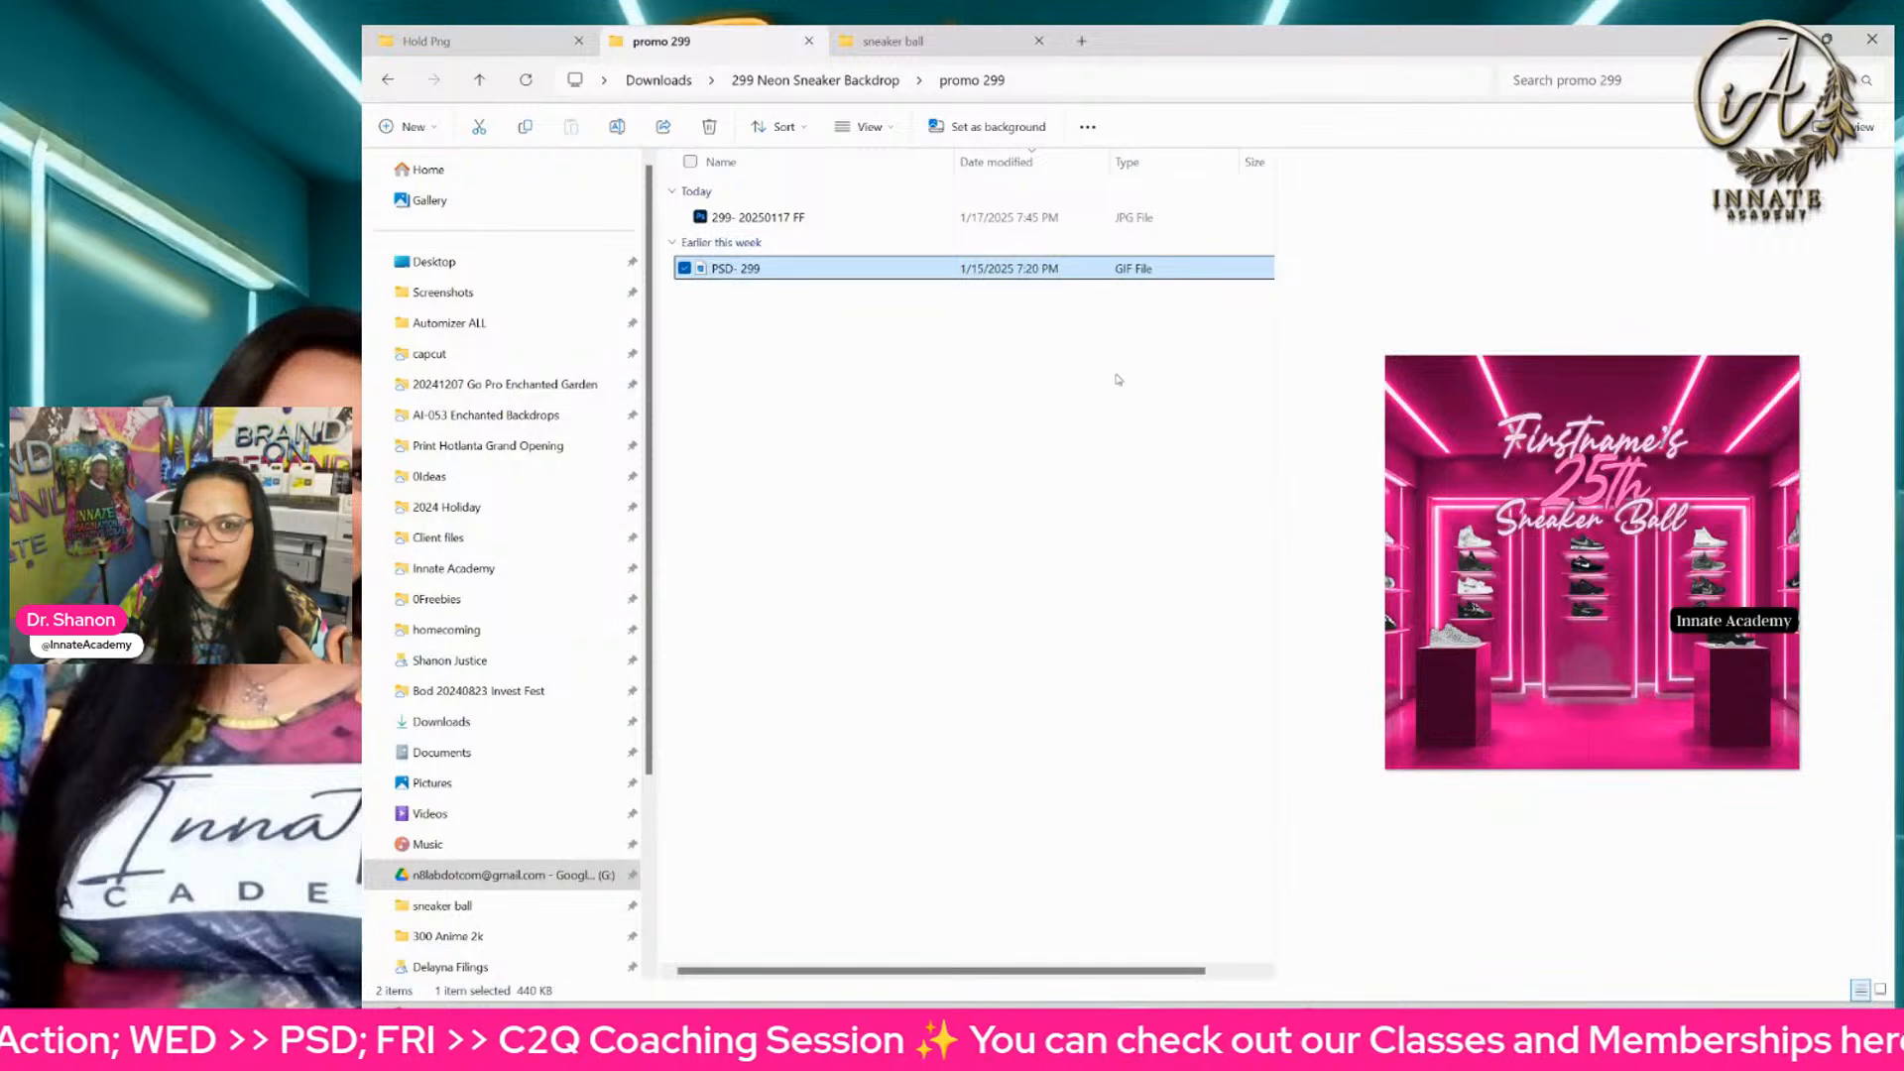
pyautogui.click(1072, 467)
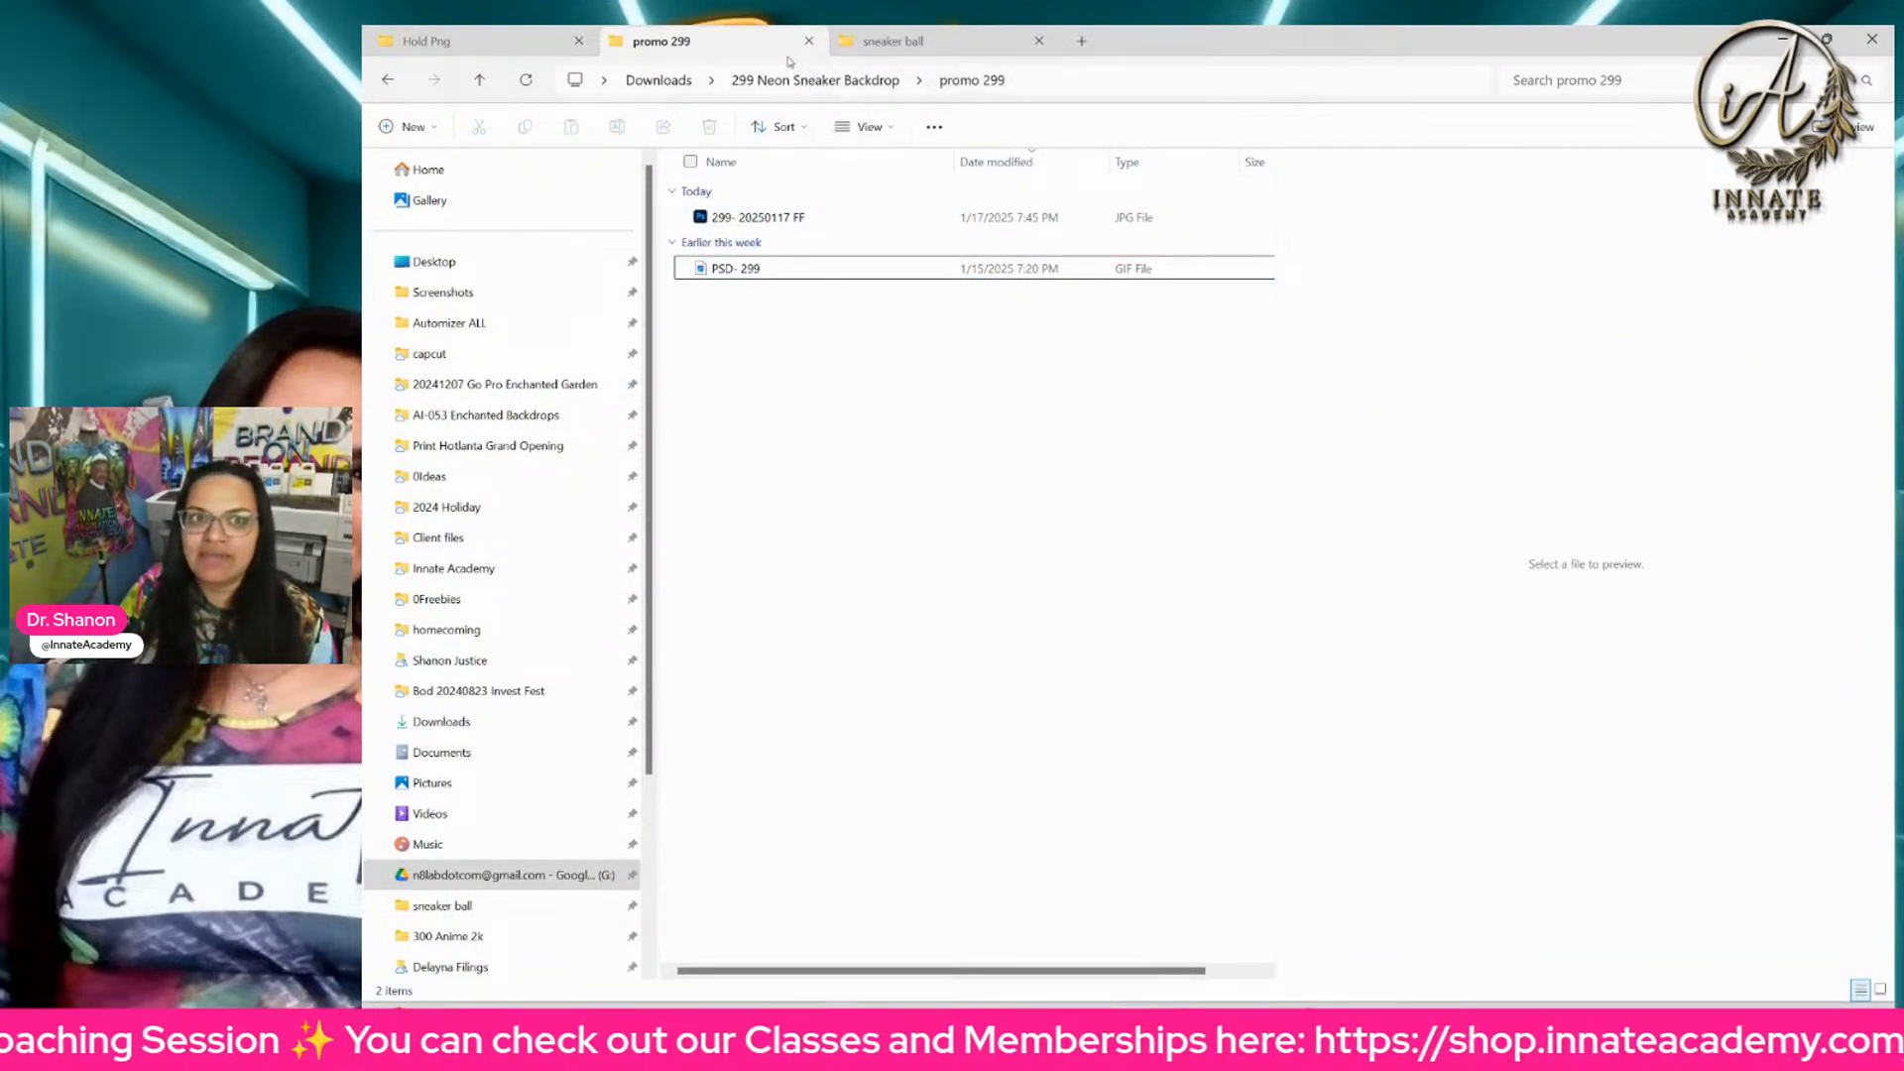
# Step: Switch to Photoshop and show the whole 120x96 SNEAKER BALL TEMPLATE- Preview 15ppi- Master document
pyautogui.click(1027, 1027)
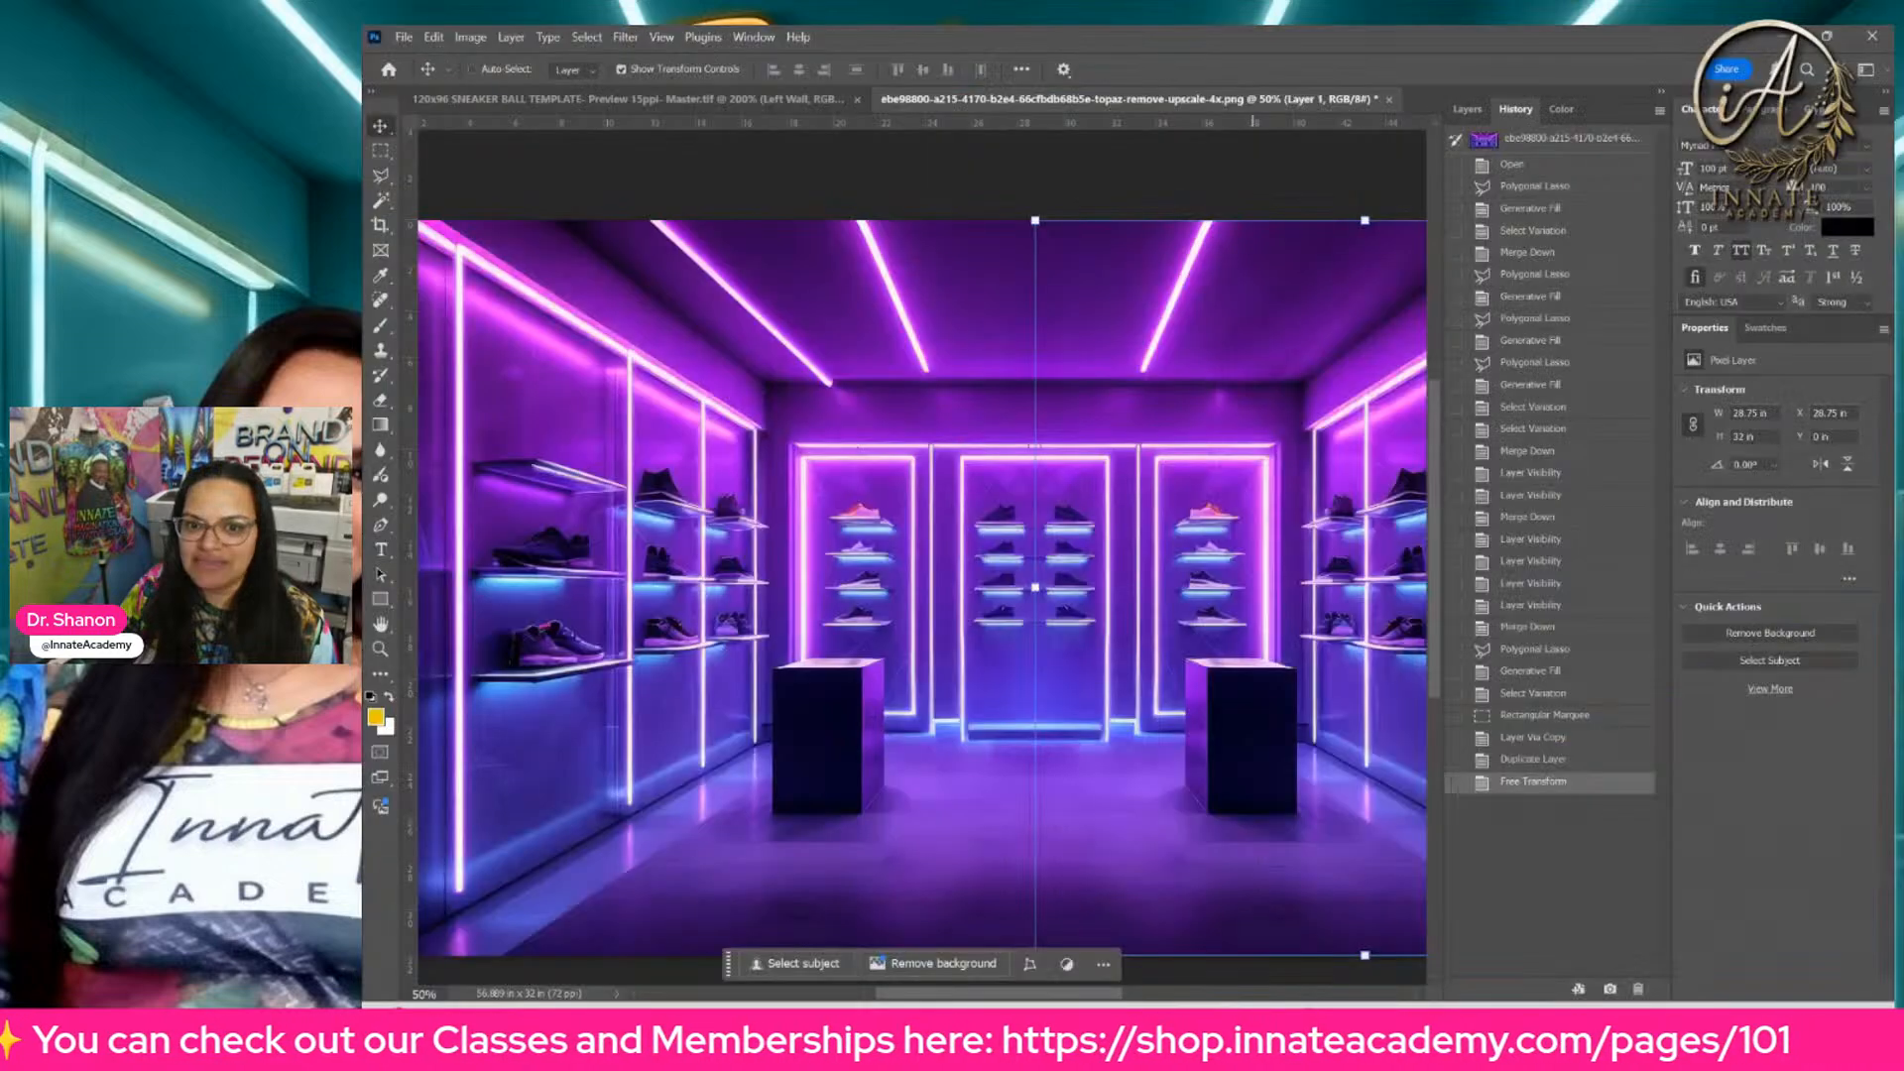
pyautogui.click(585, 102)
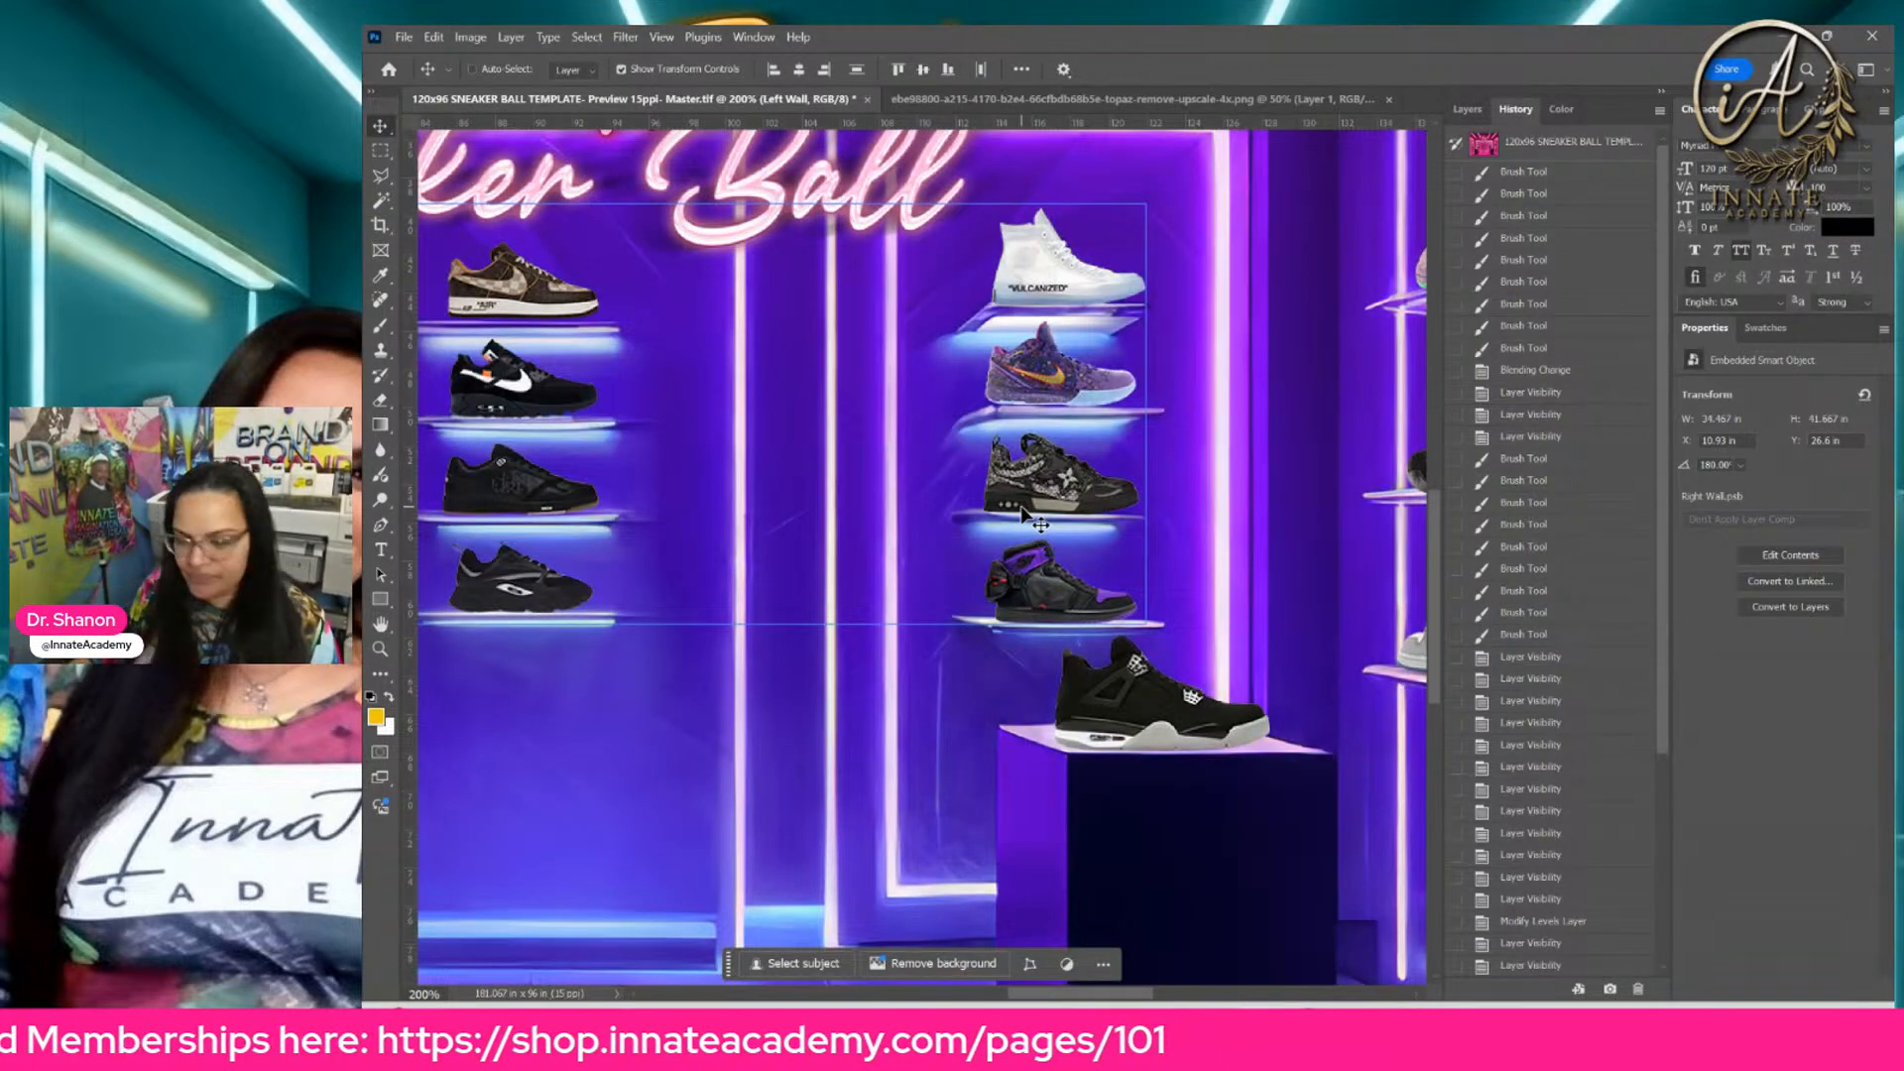
pyautogui.hotkey('ctrl', '0')
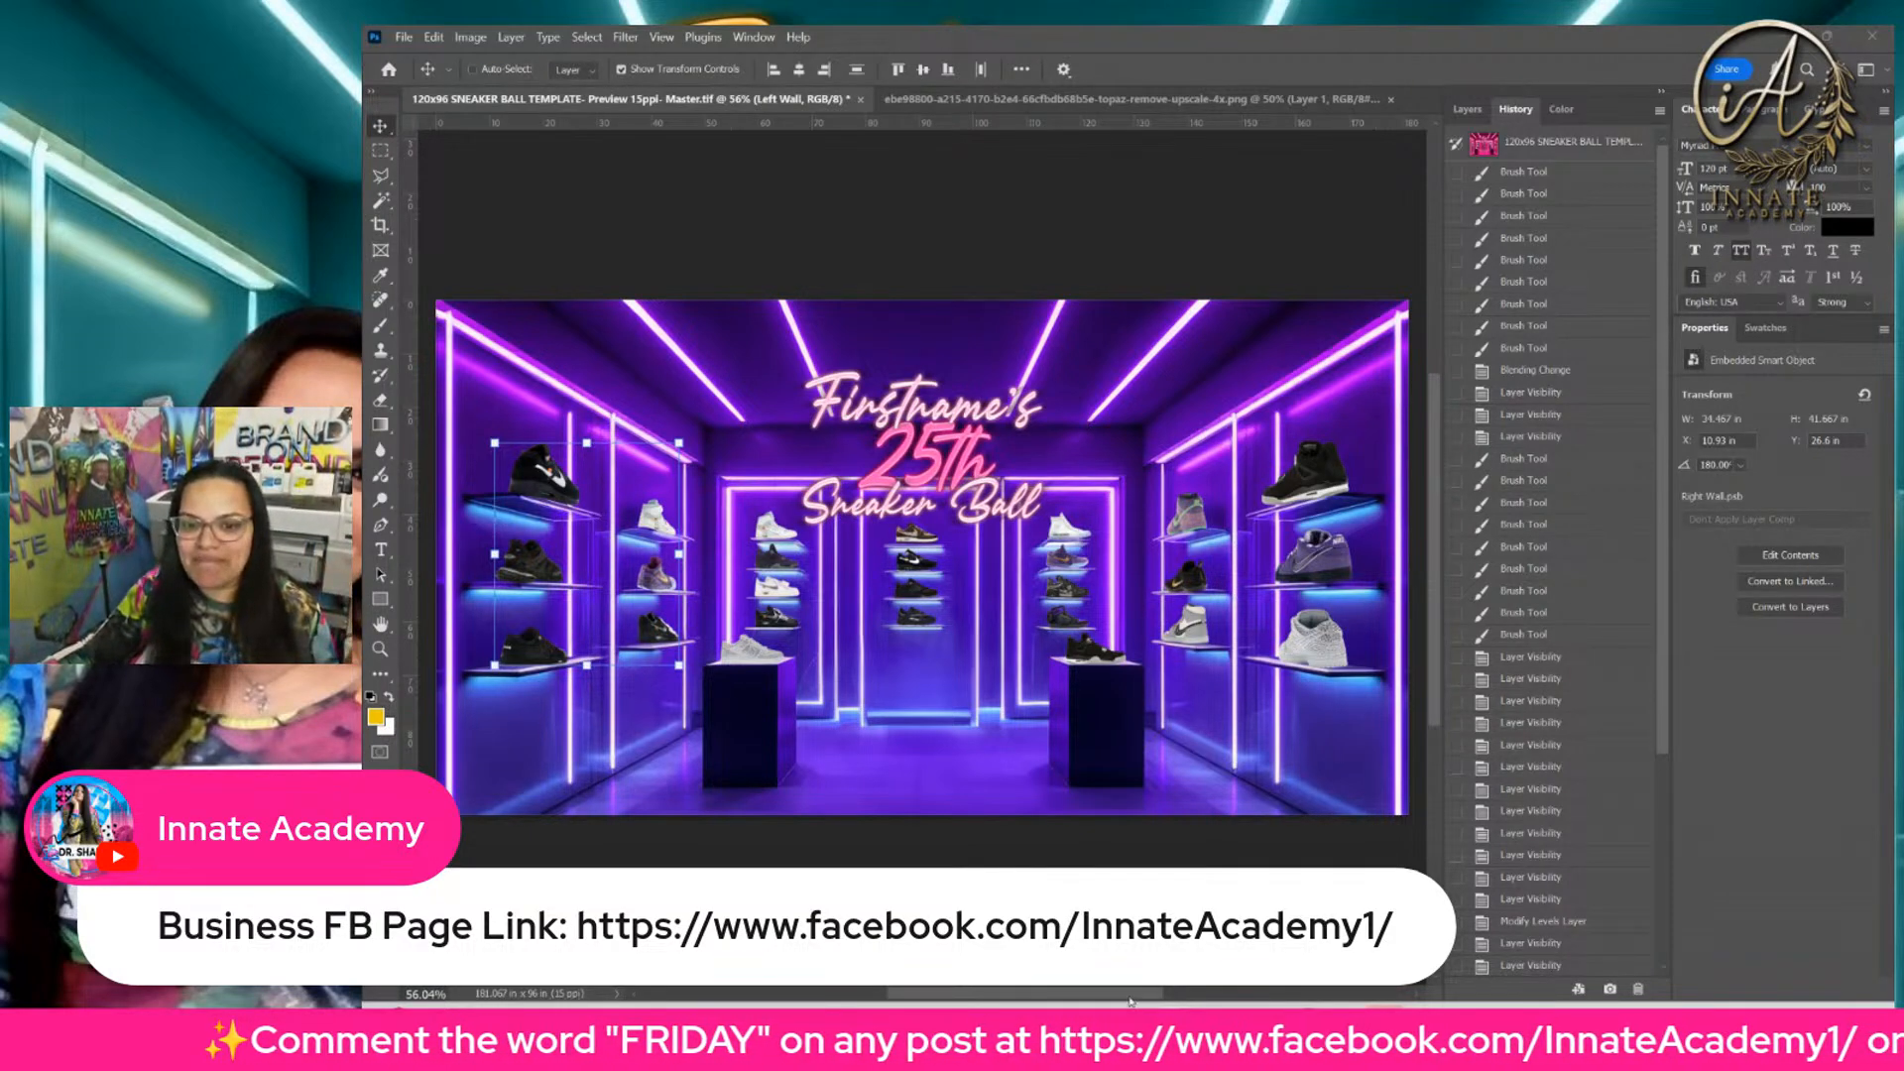
# Step: Switch to File Explorer, open the Downloads folder in a new tab, and select the AI-059 Characters folder
pyautogui.click(1130, 1002)
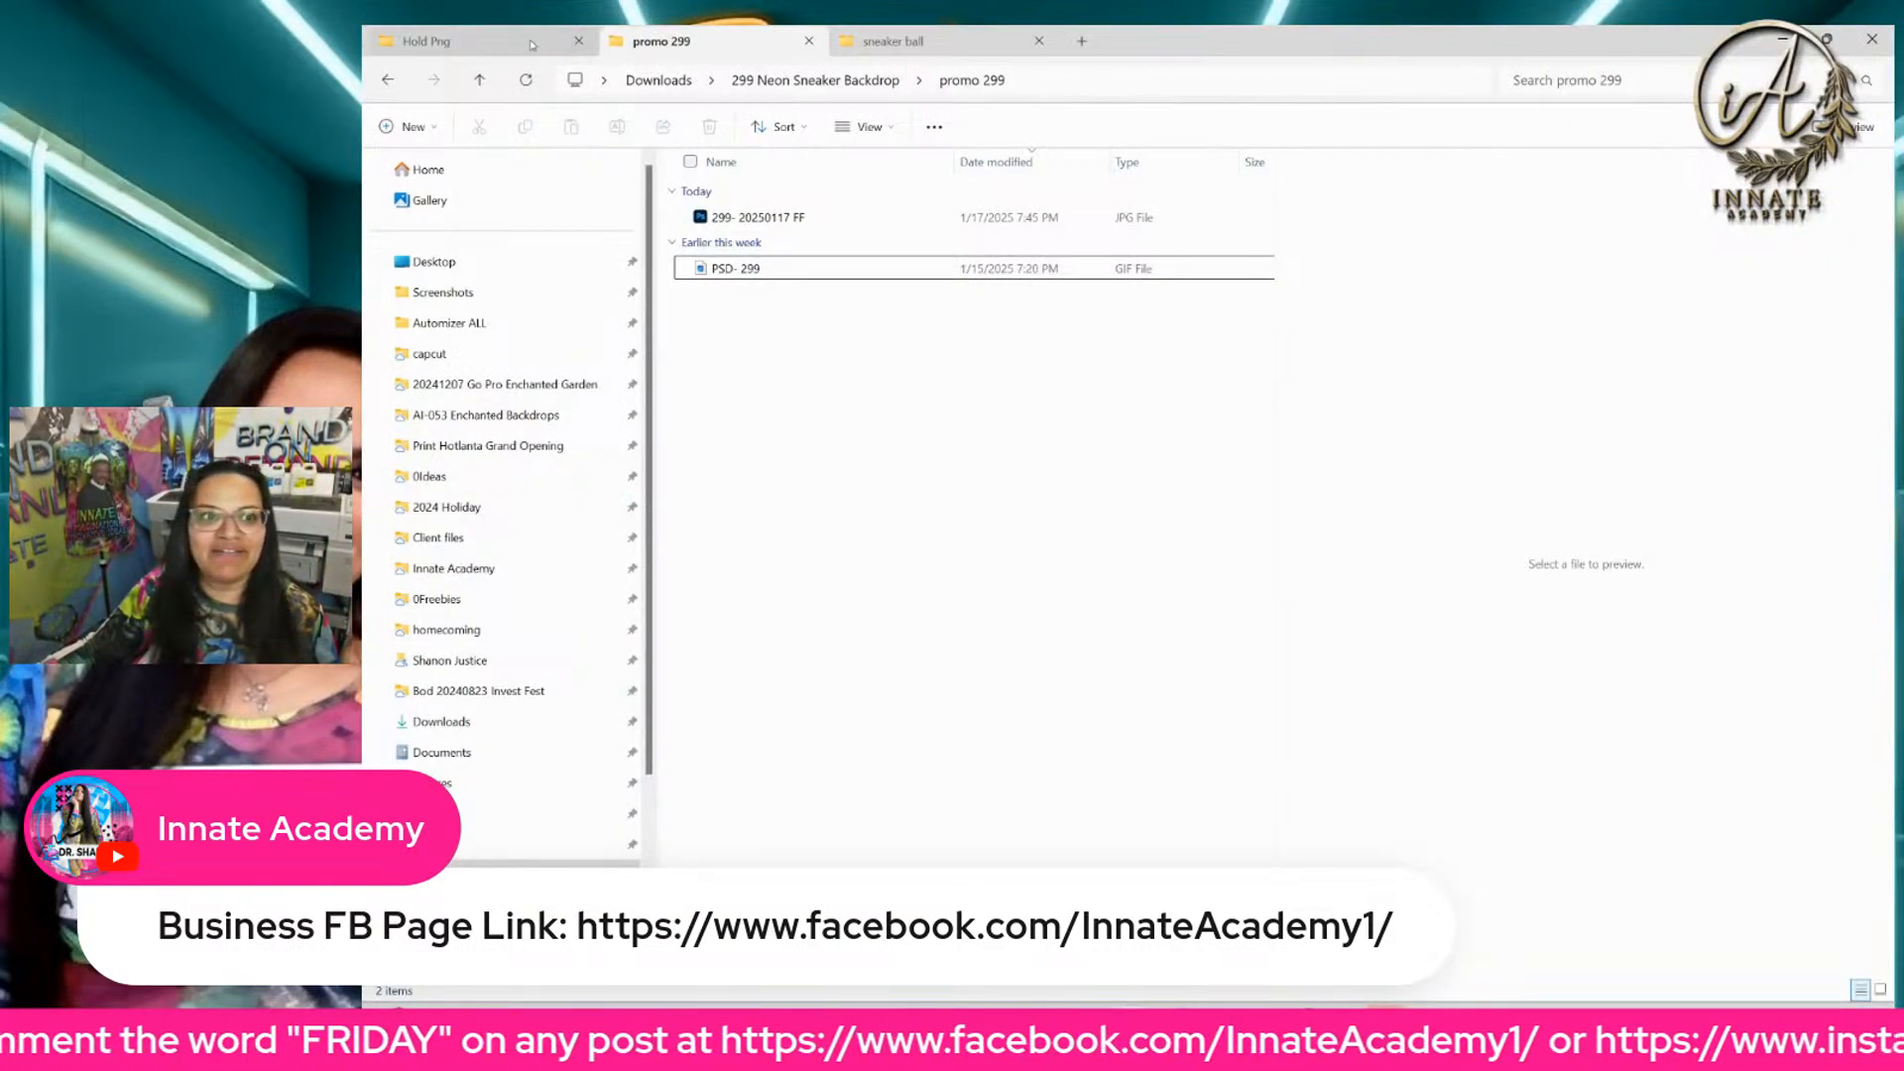
pyautogui.click(531, 44)
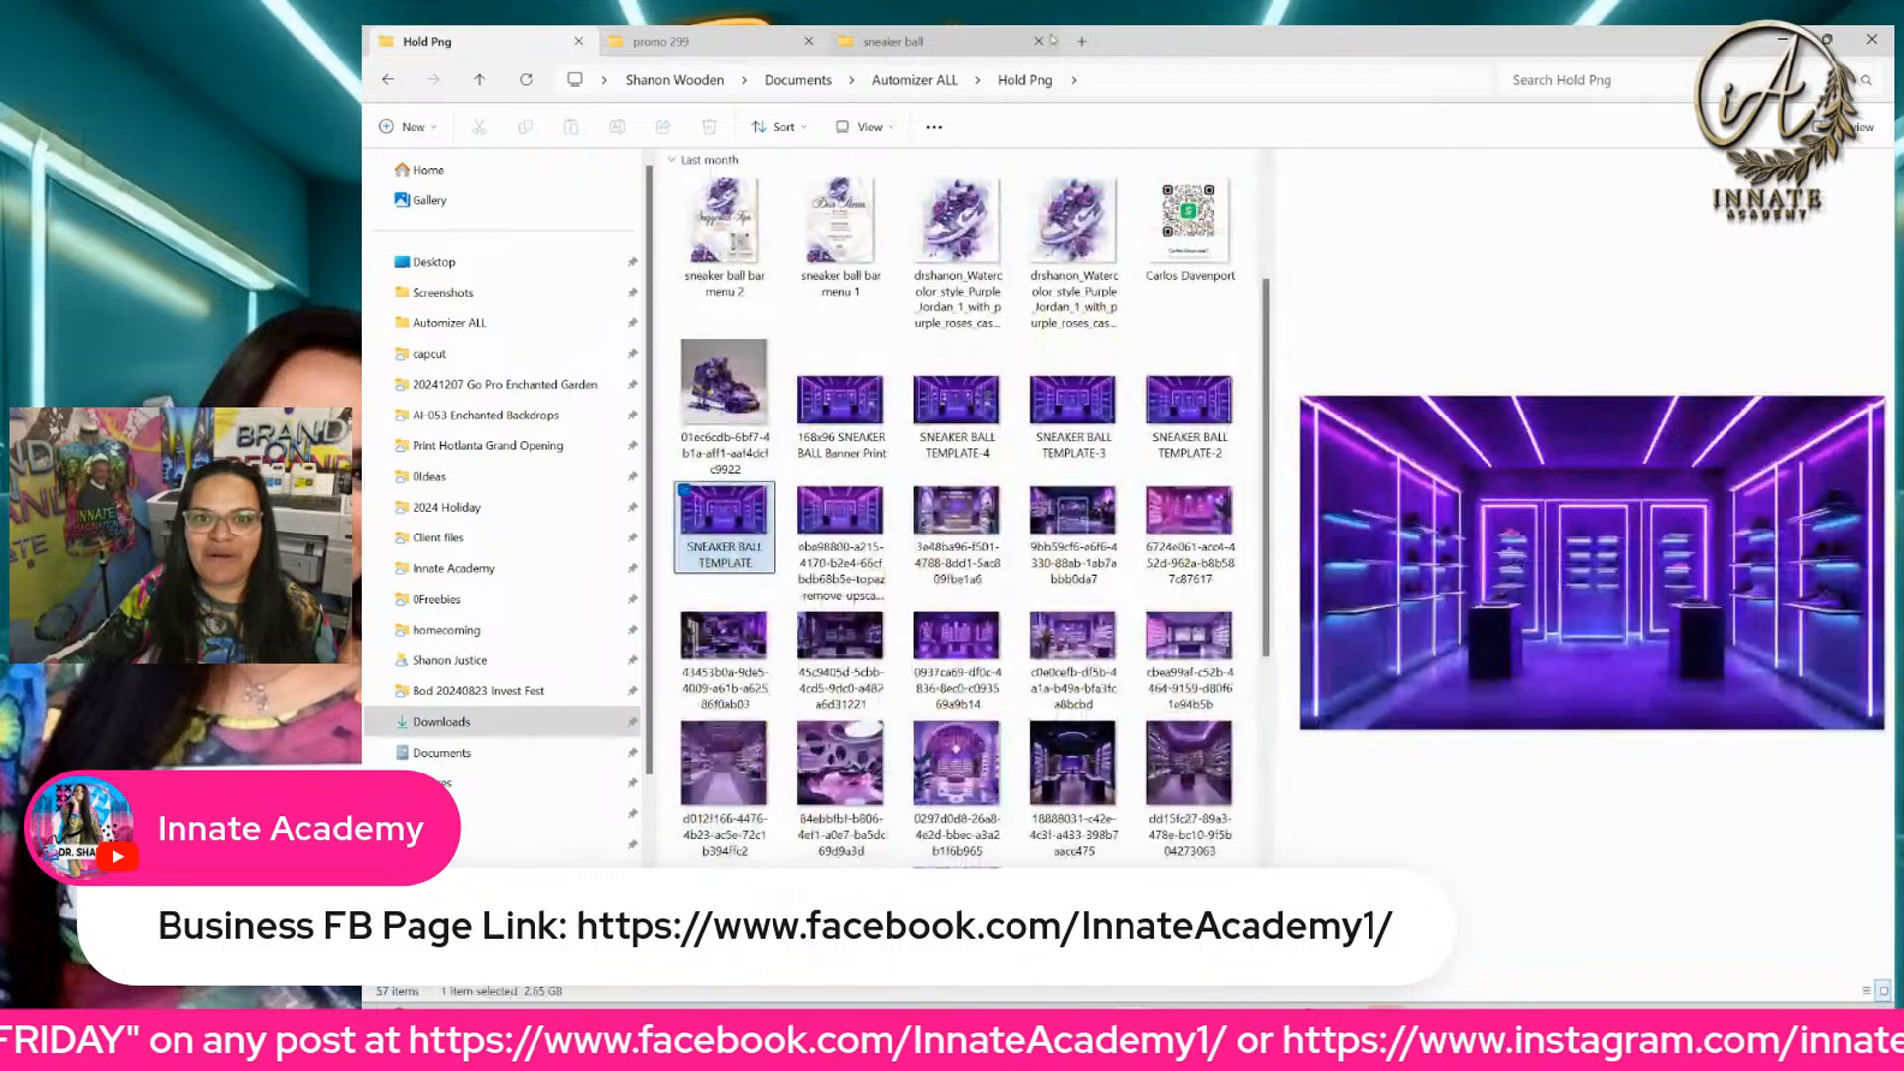
pyautogui.click(1053, 39)
pyautogui.click(1081, 41)
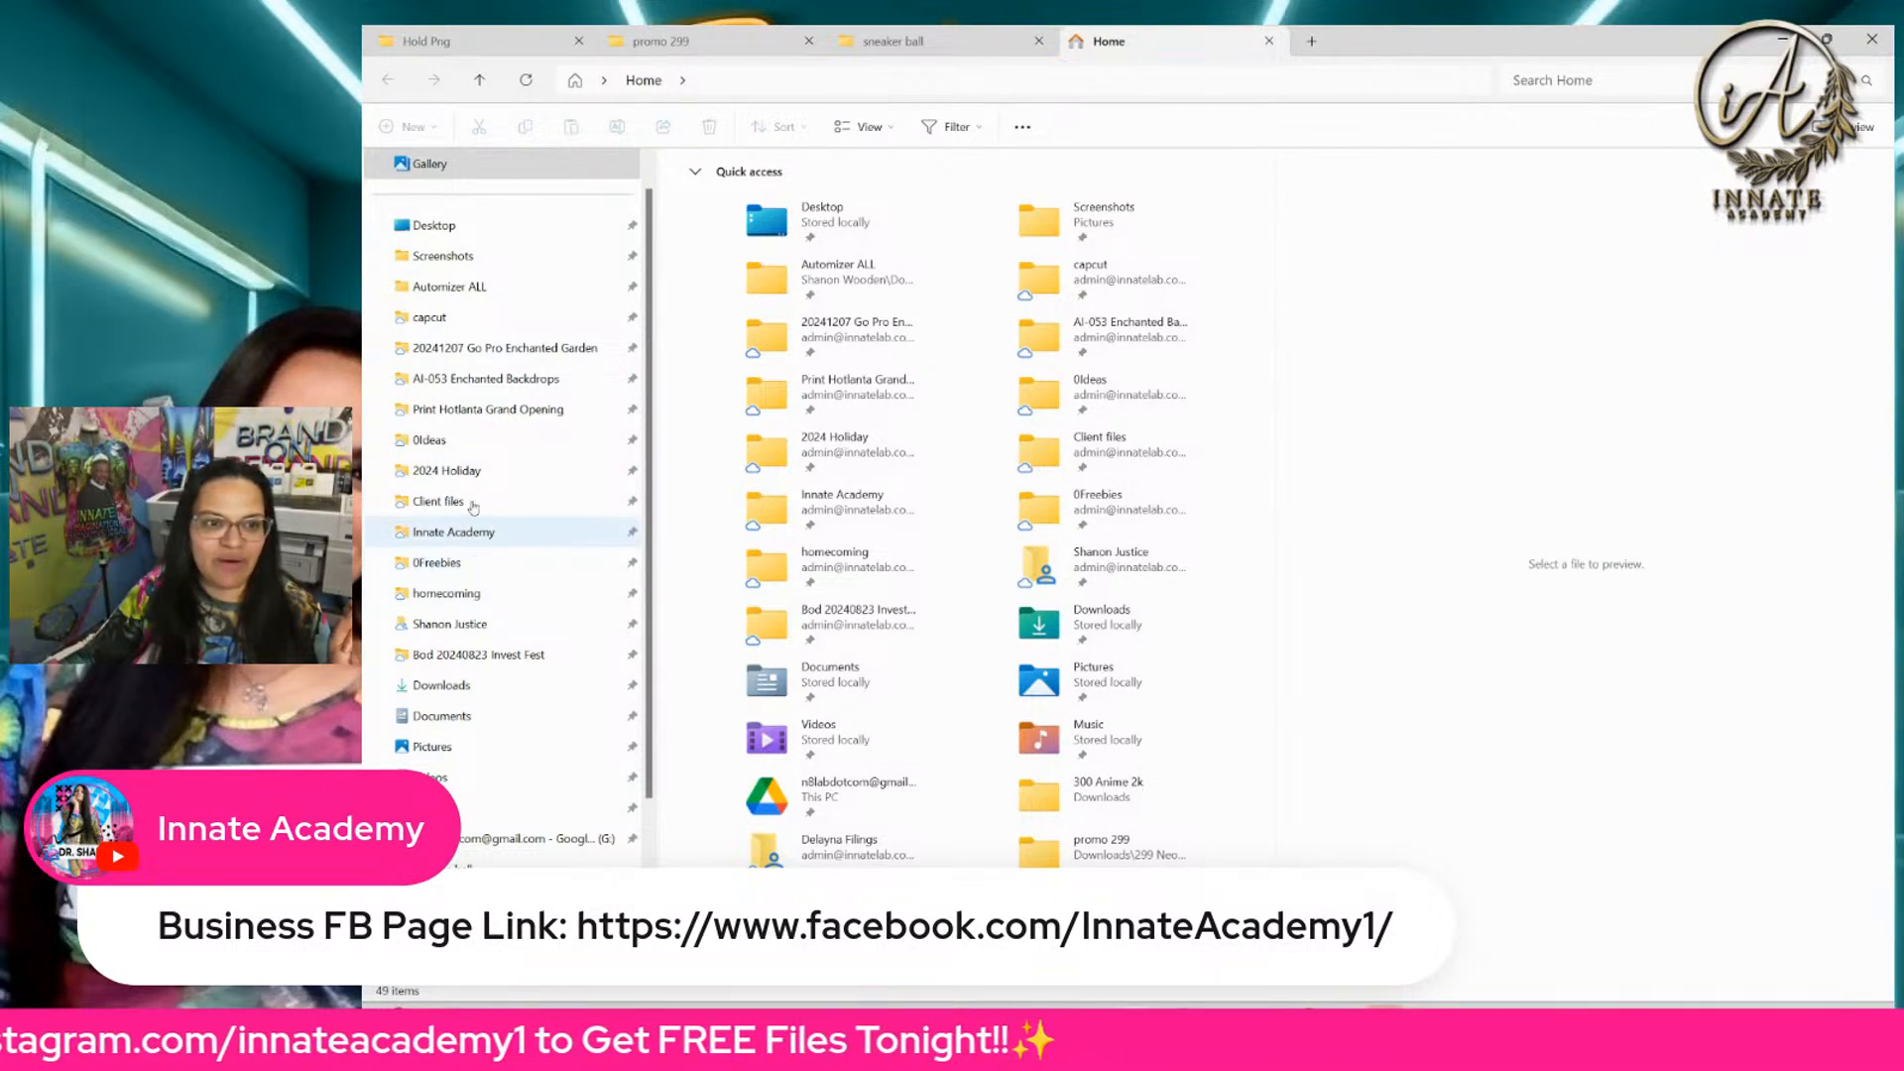
pyautogui.click(470, 685)
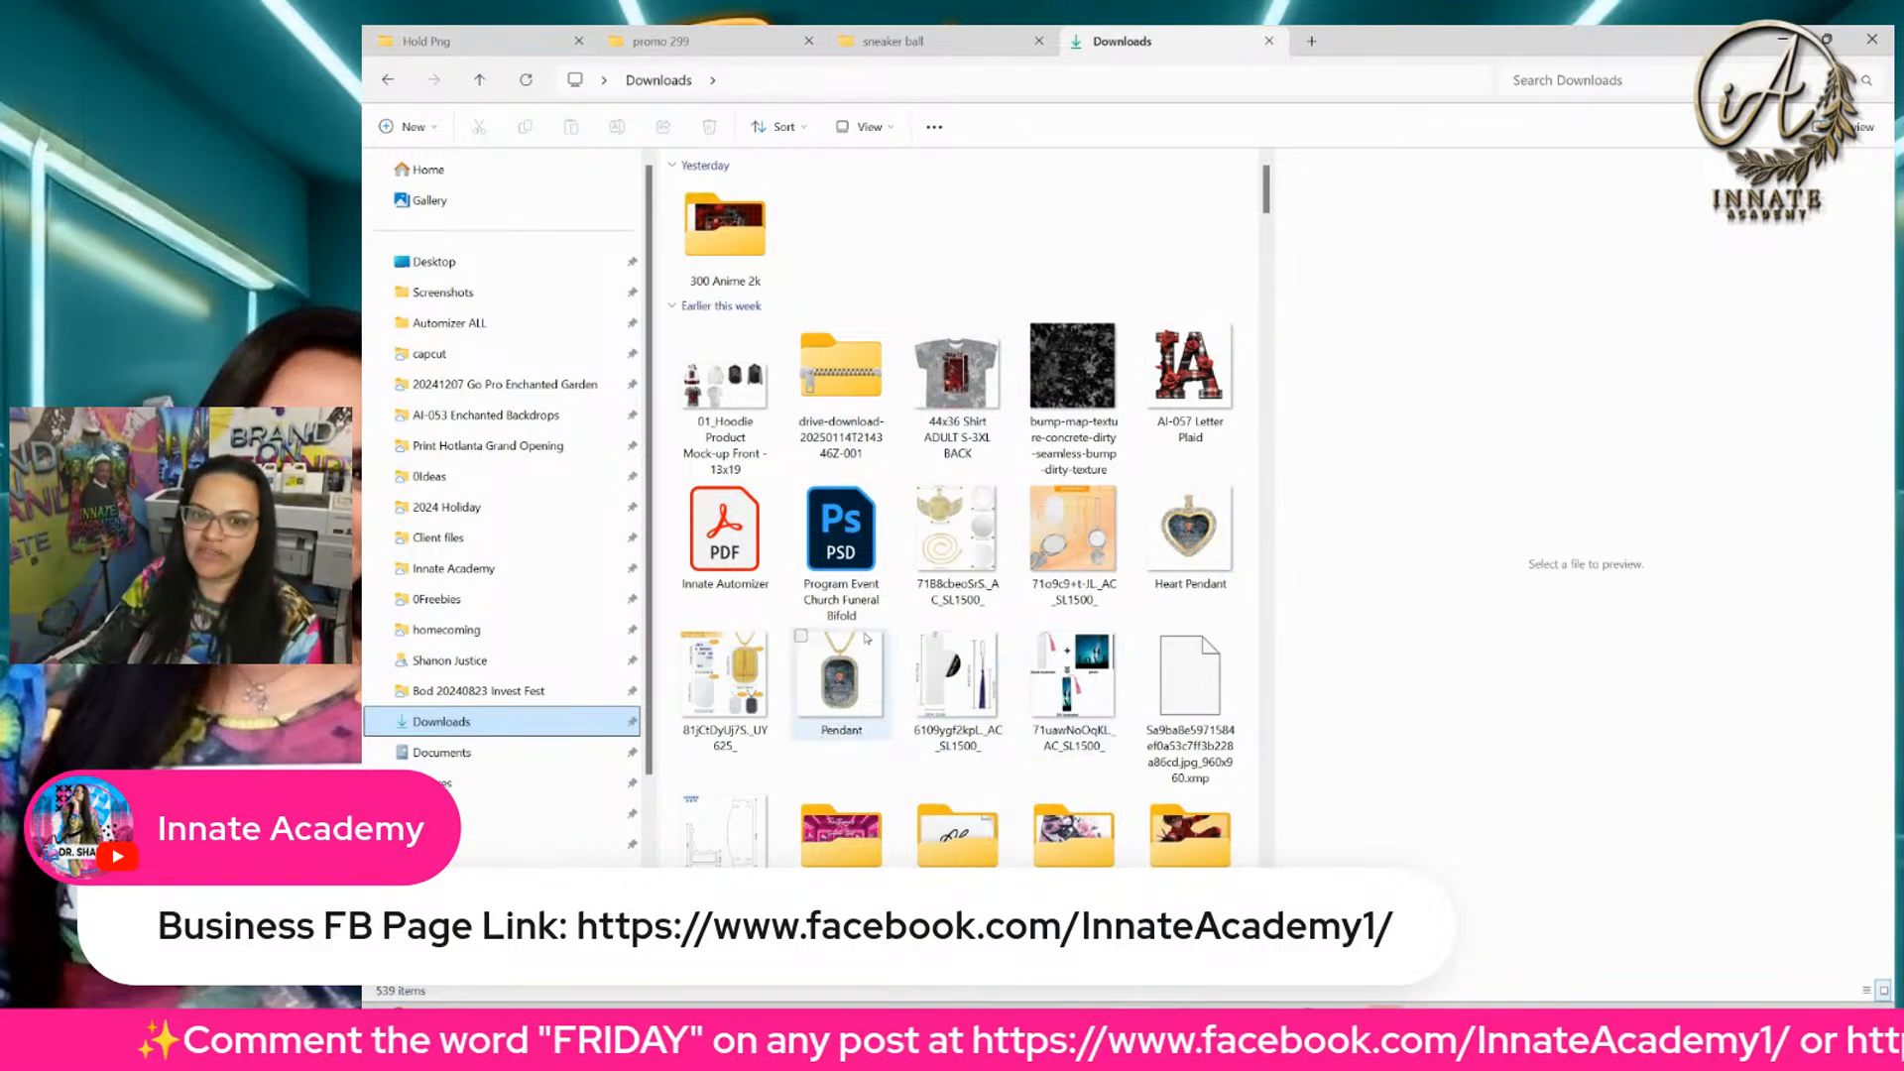
pyautogui.scroll(-3, 872, 555)
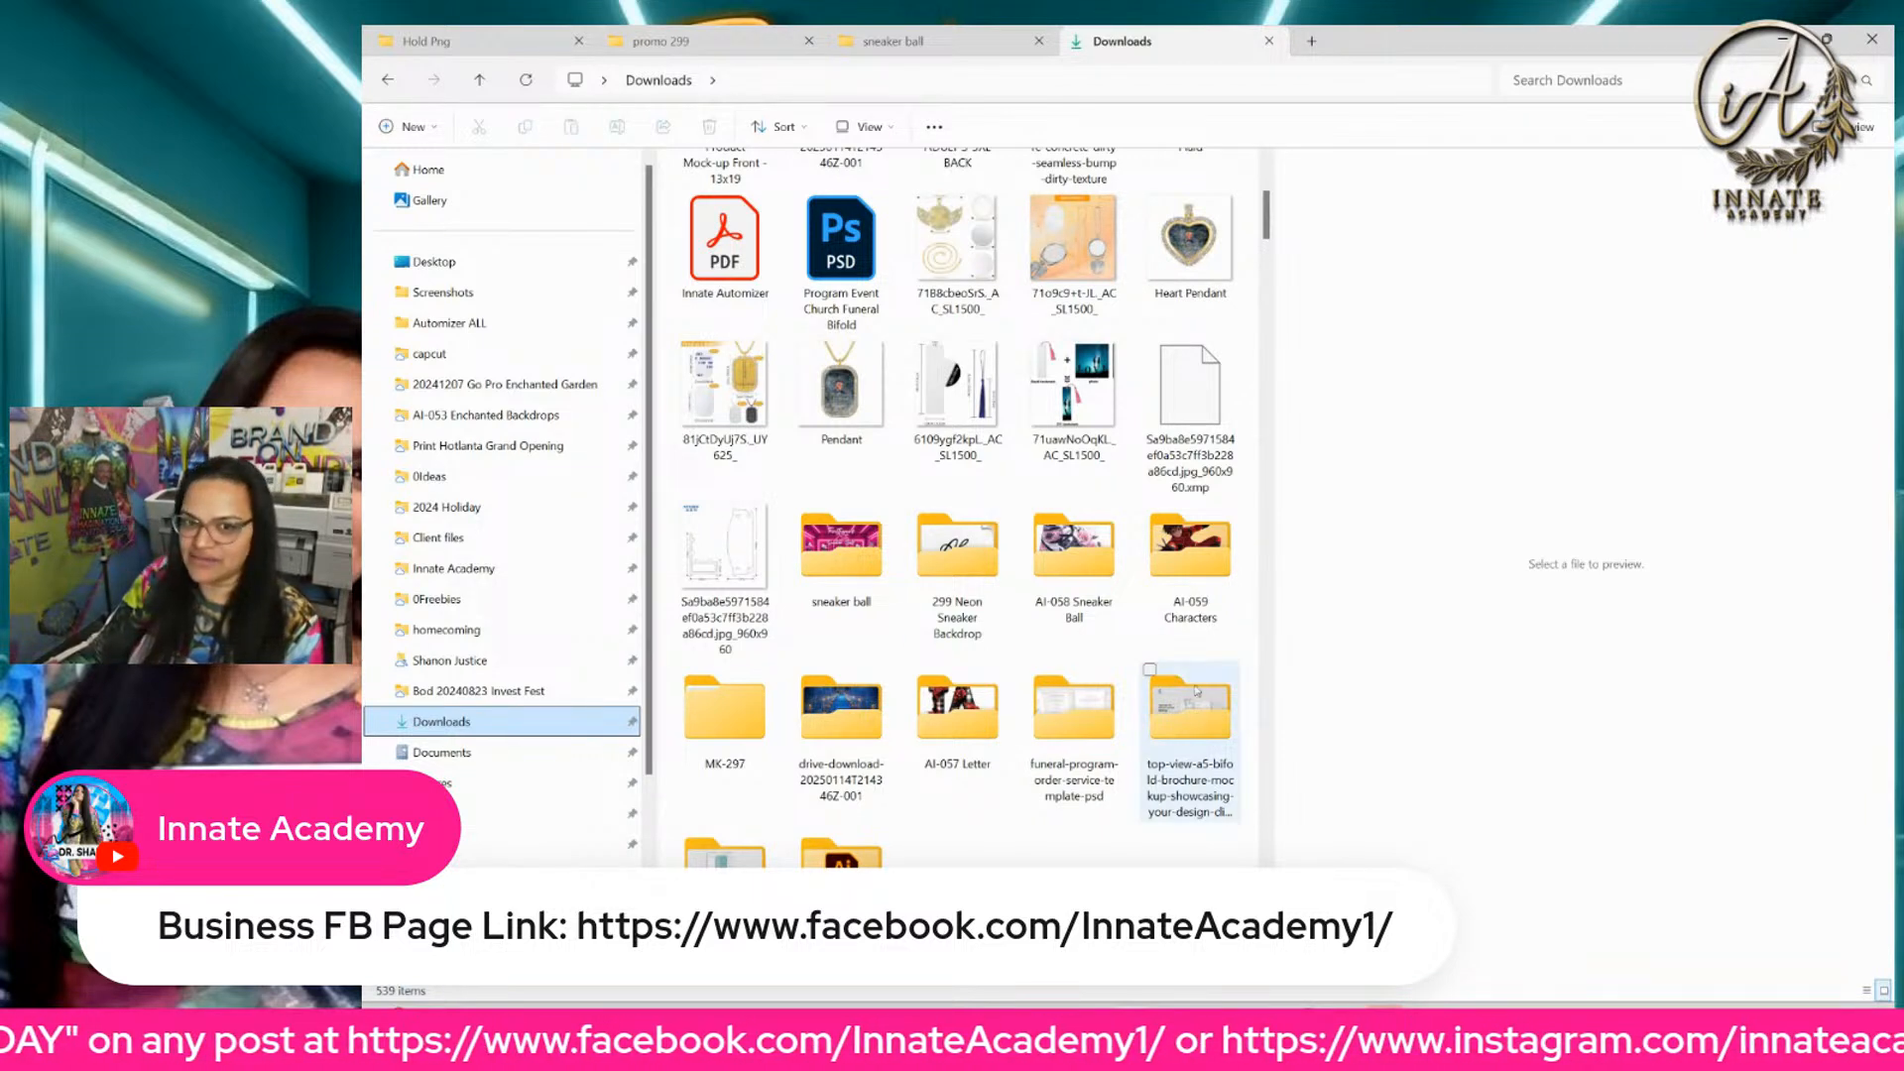
pyautogui.click(1202, 565)
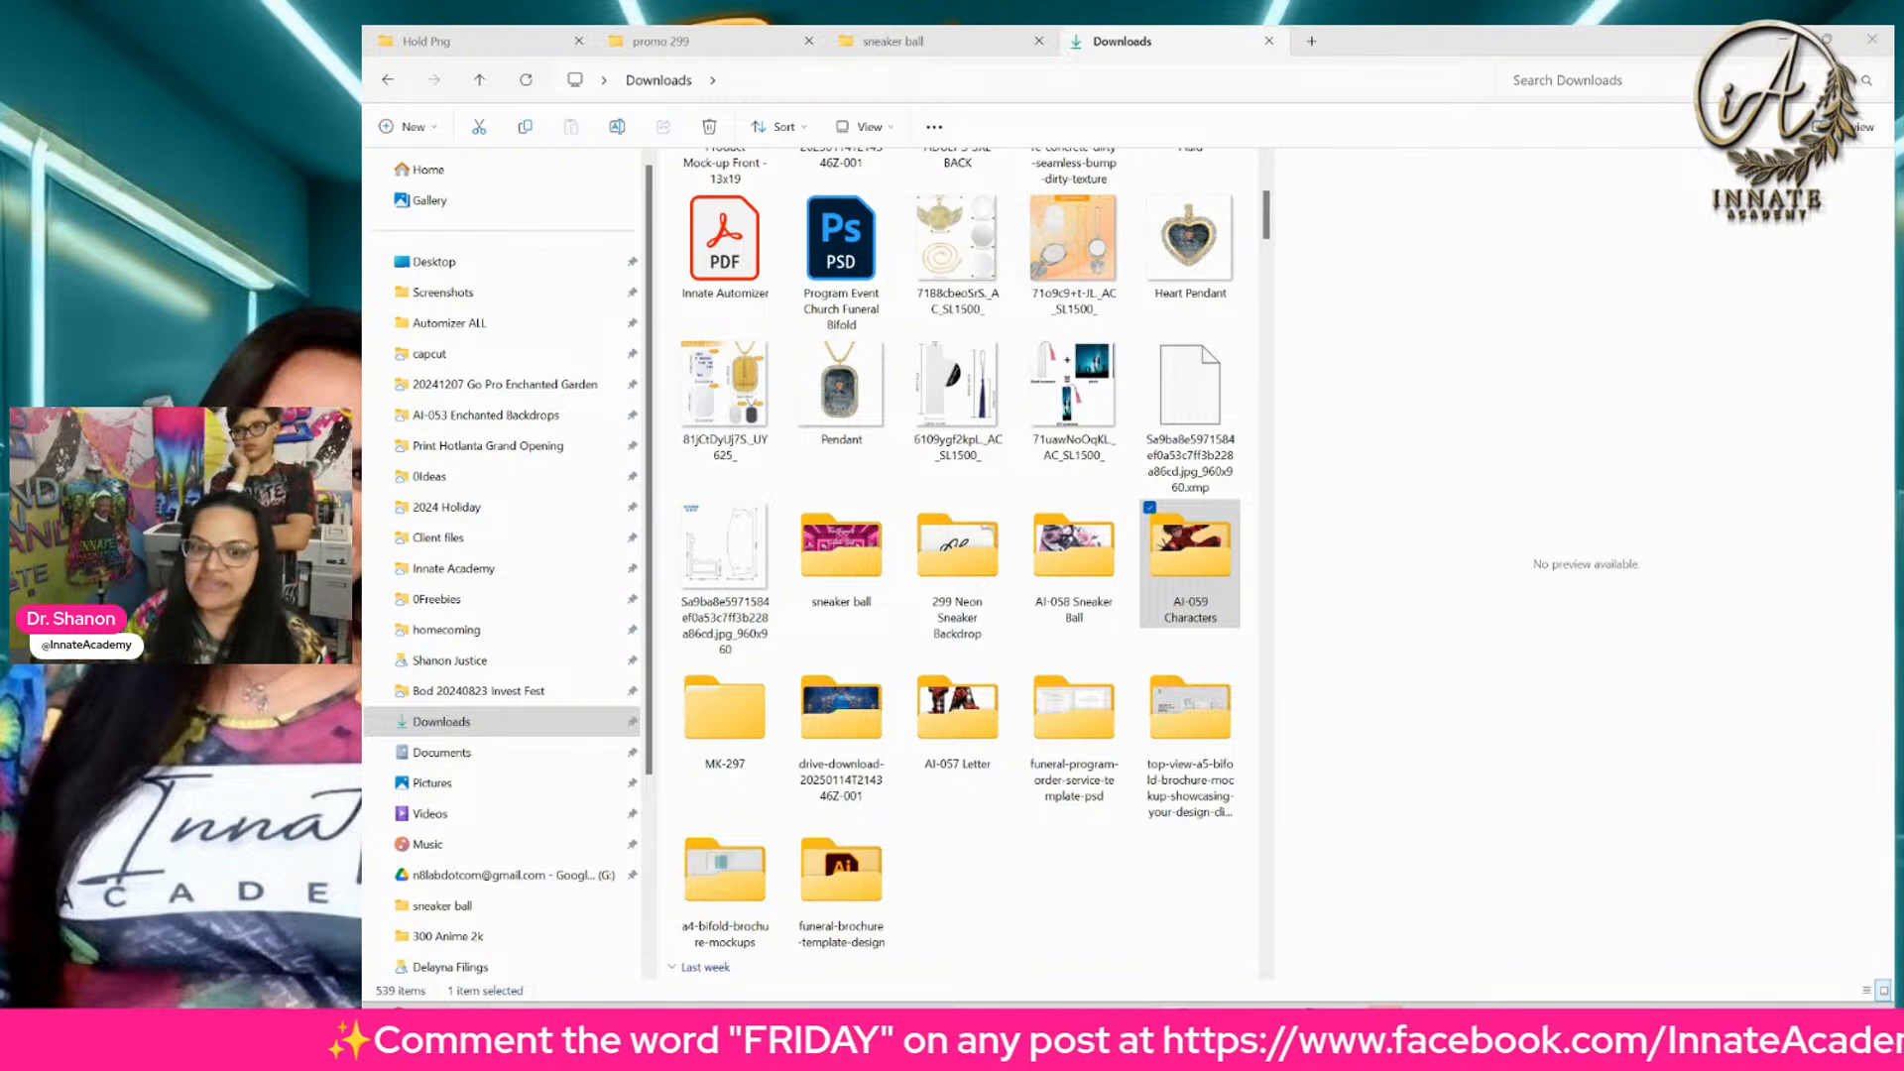
# Step: Open the 300 Anime 2k file from the 300 Anime 2k folder in Photoshop
pyautogui.scroll(3, 928, 586)
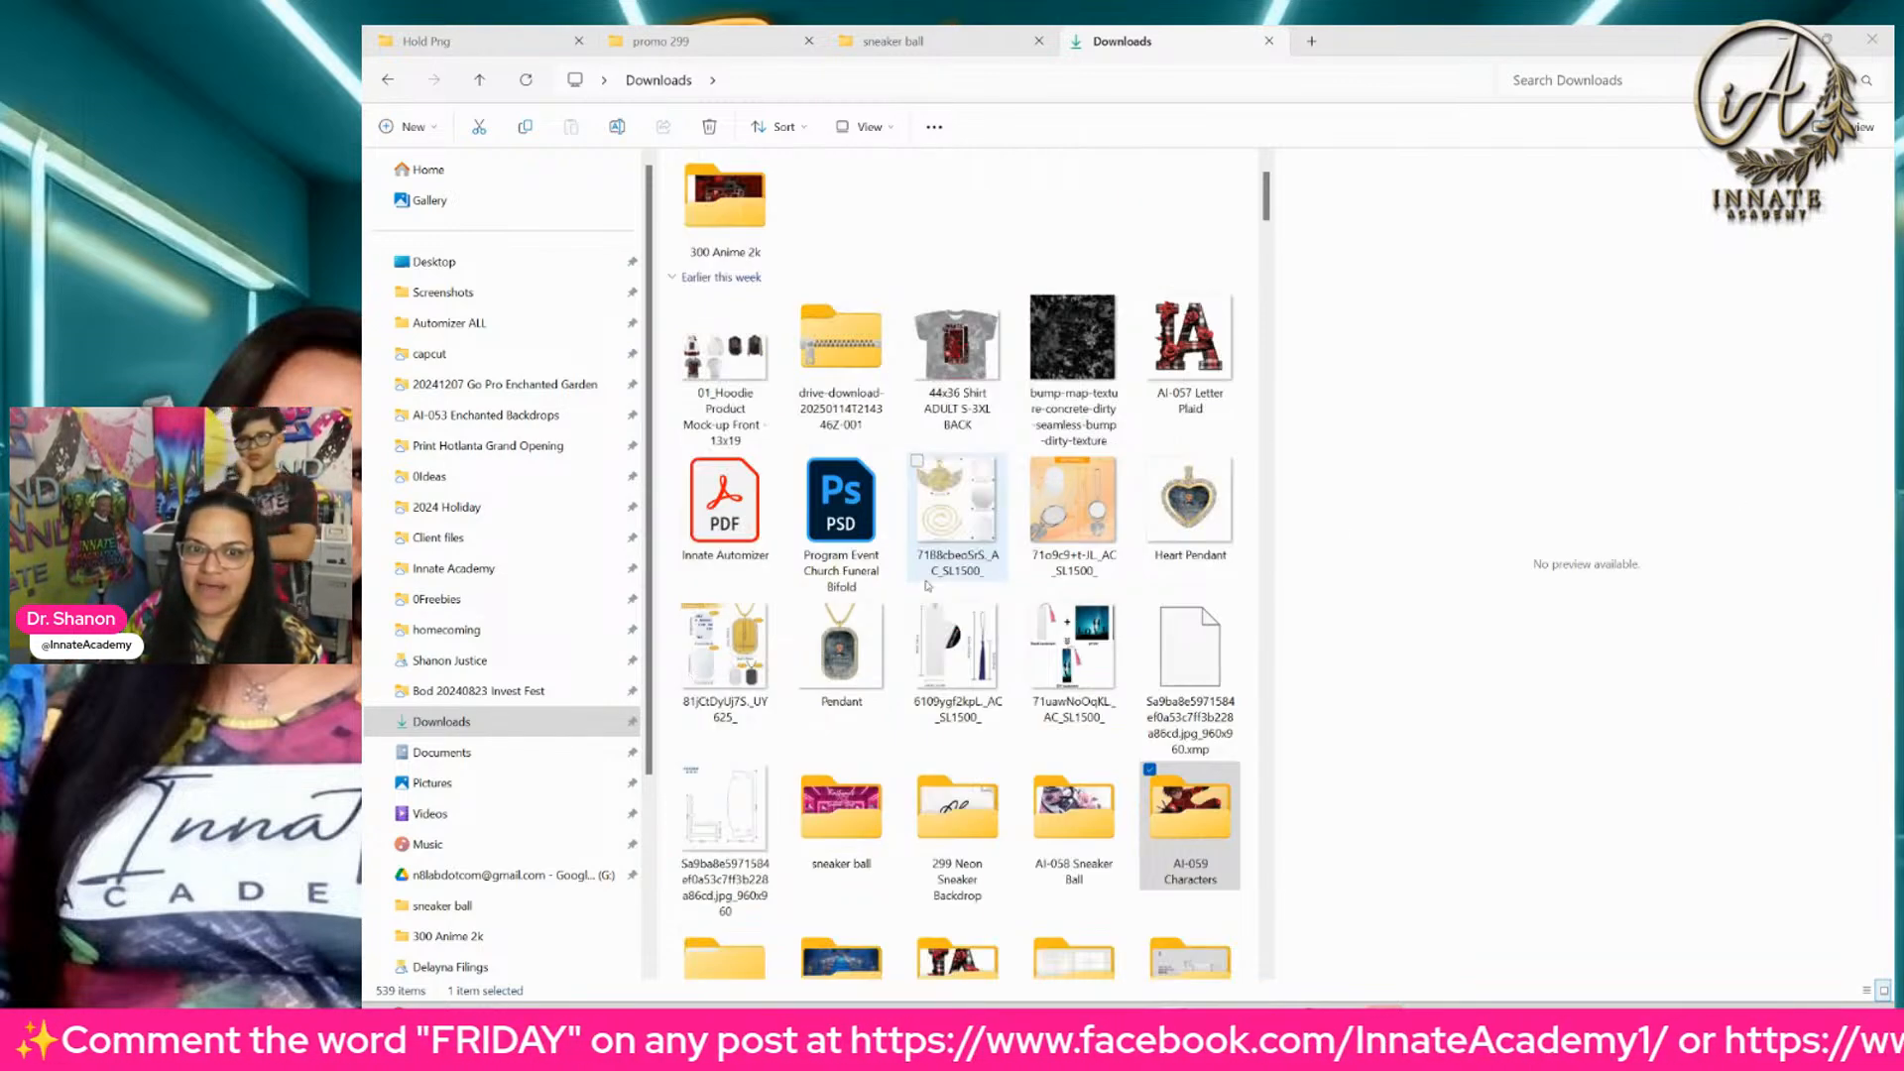
pyautogui.click(725, 221)
pyautogui.doubleClick(725, 222)
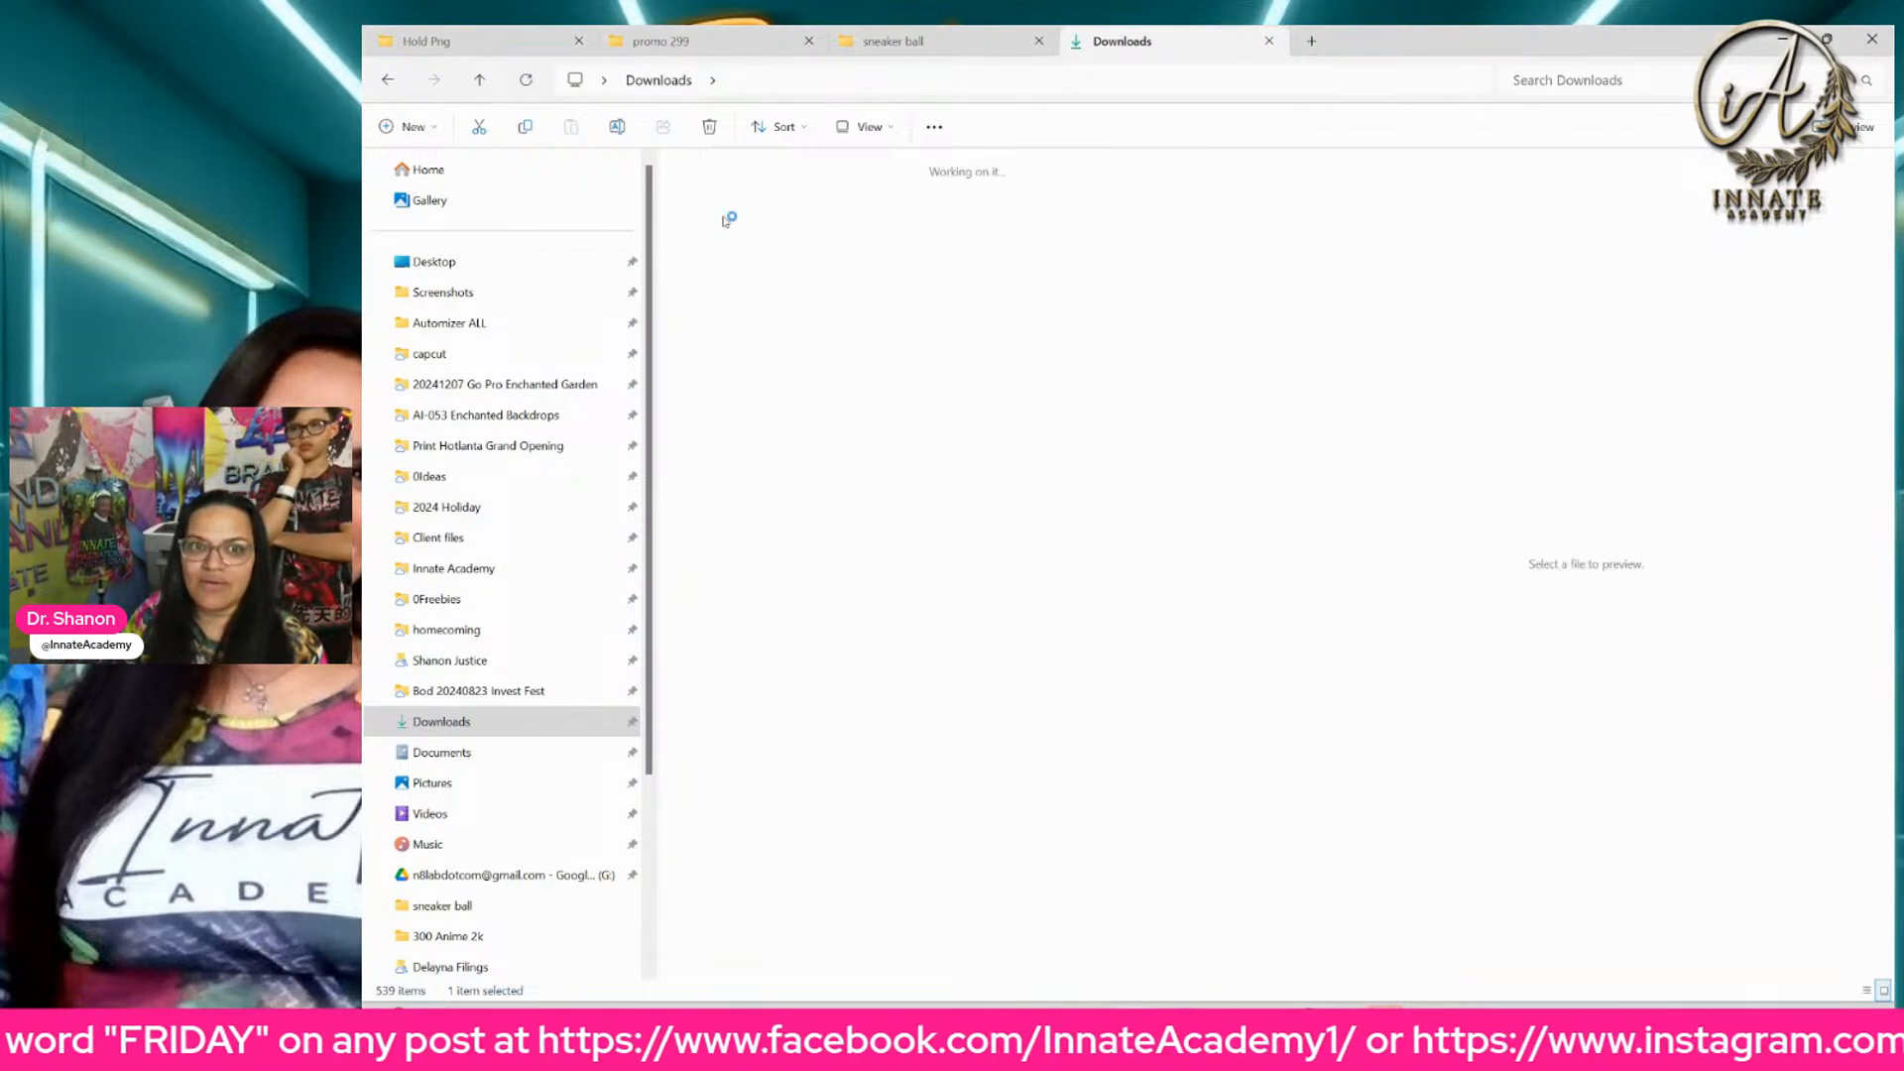
pyautogui.click(848, 243)
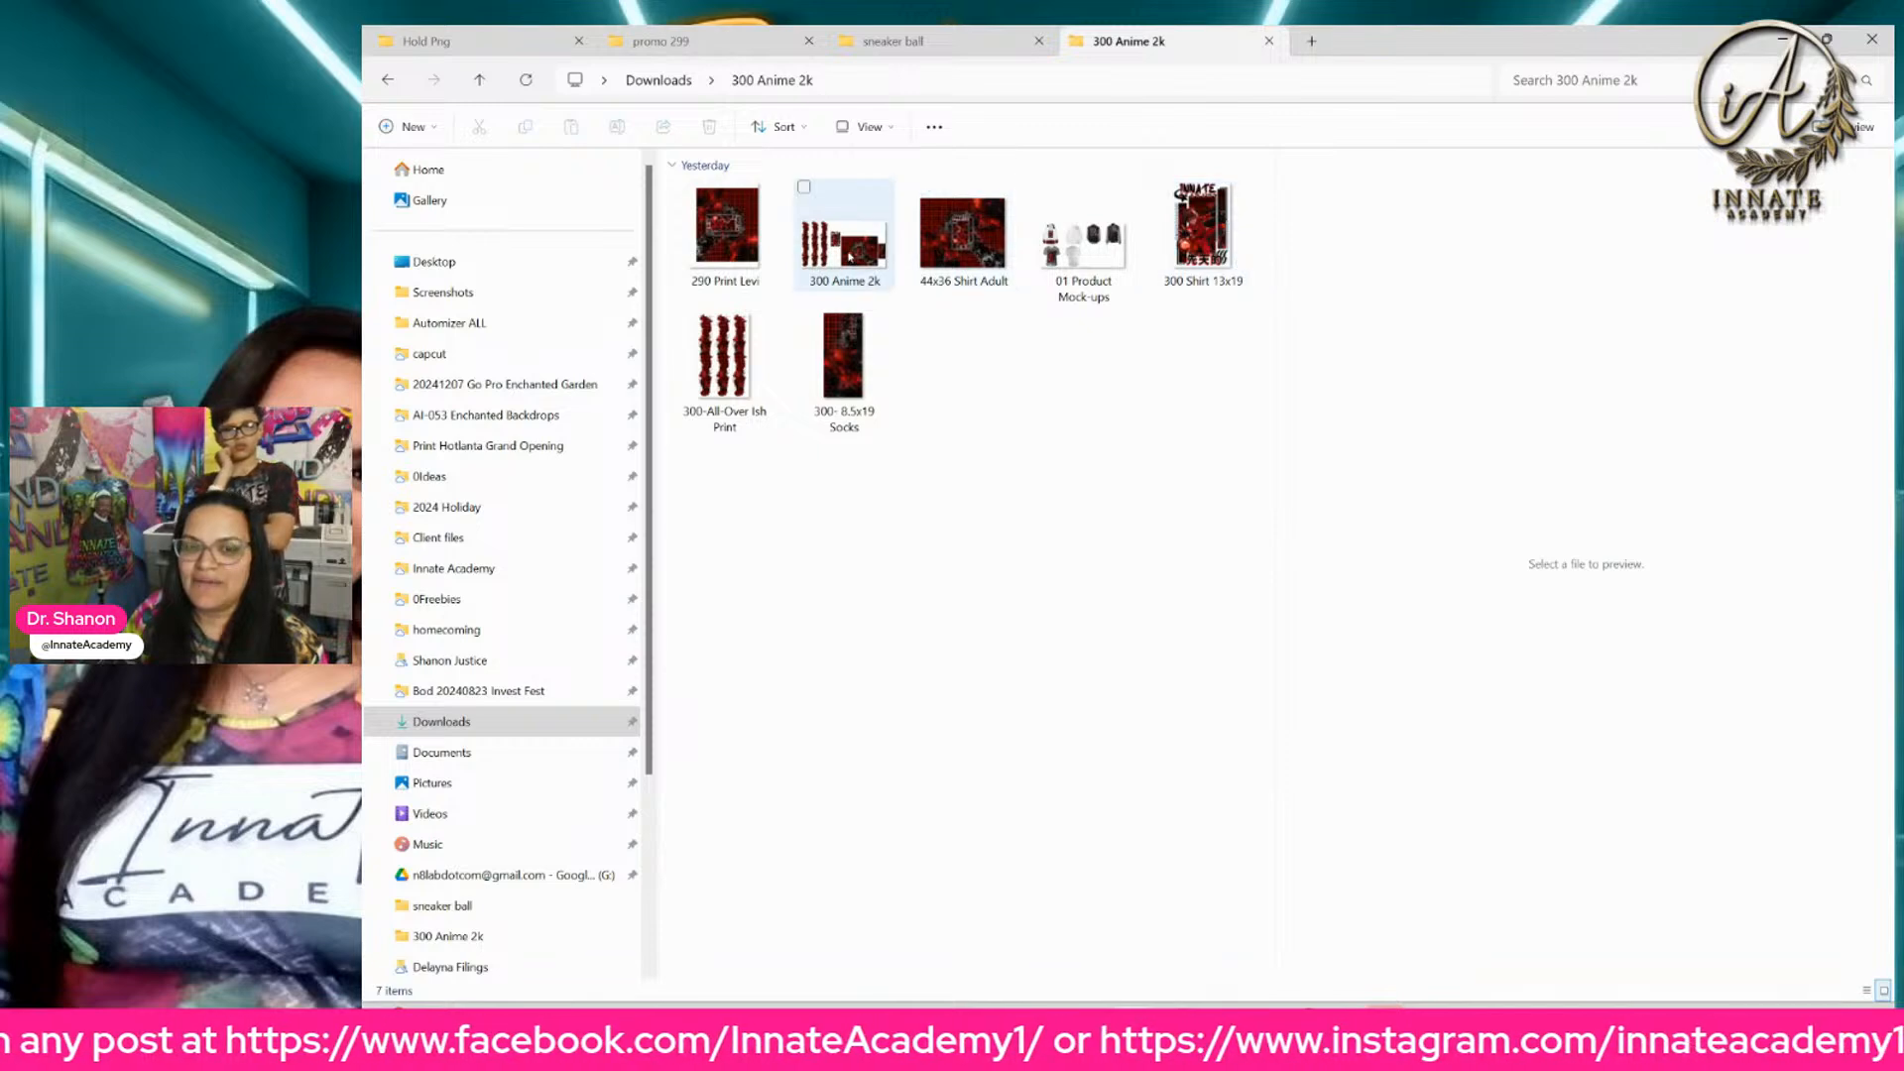
pyautogui.doubleClick(850, 248)
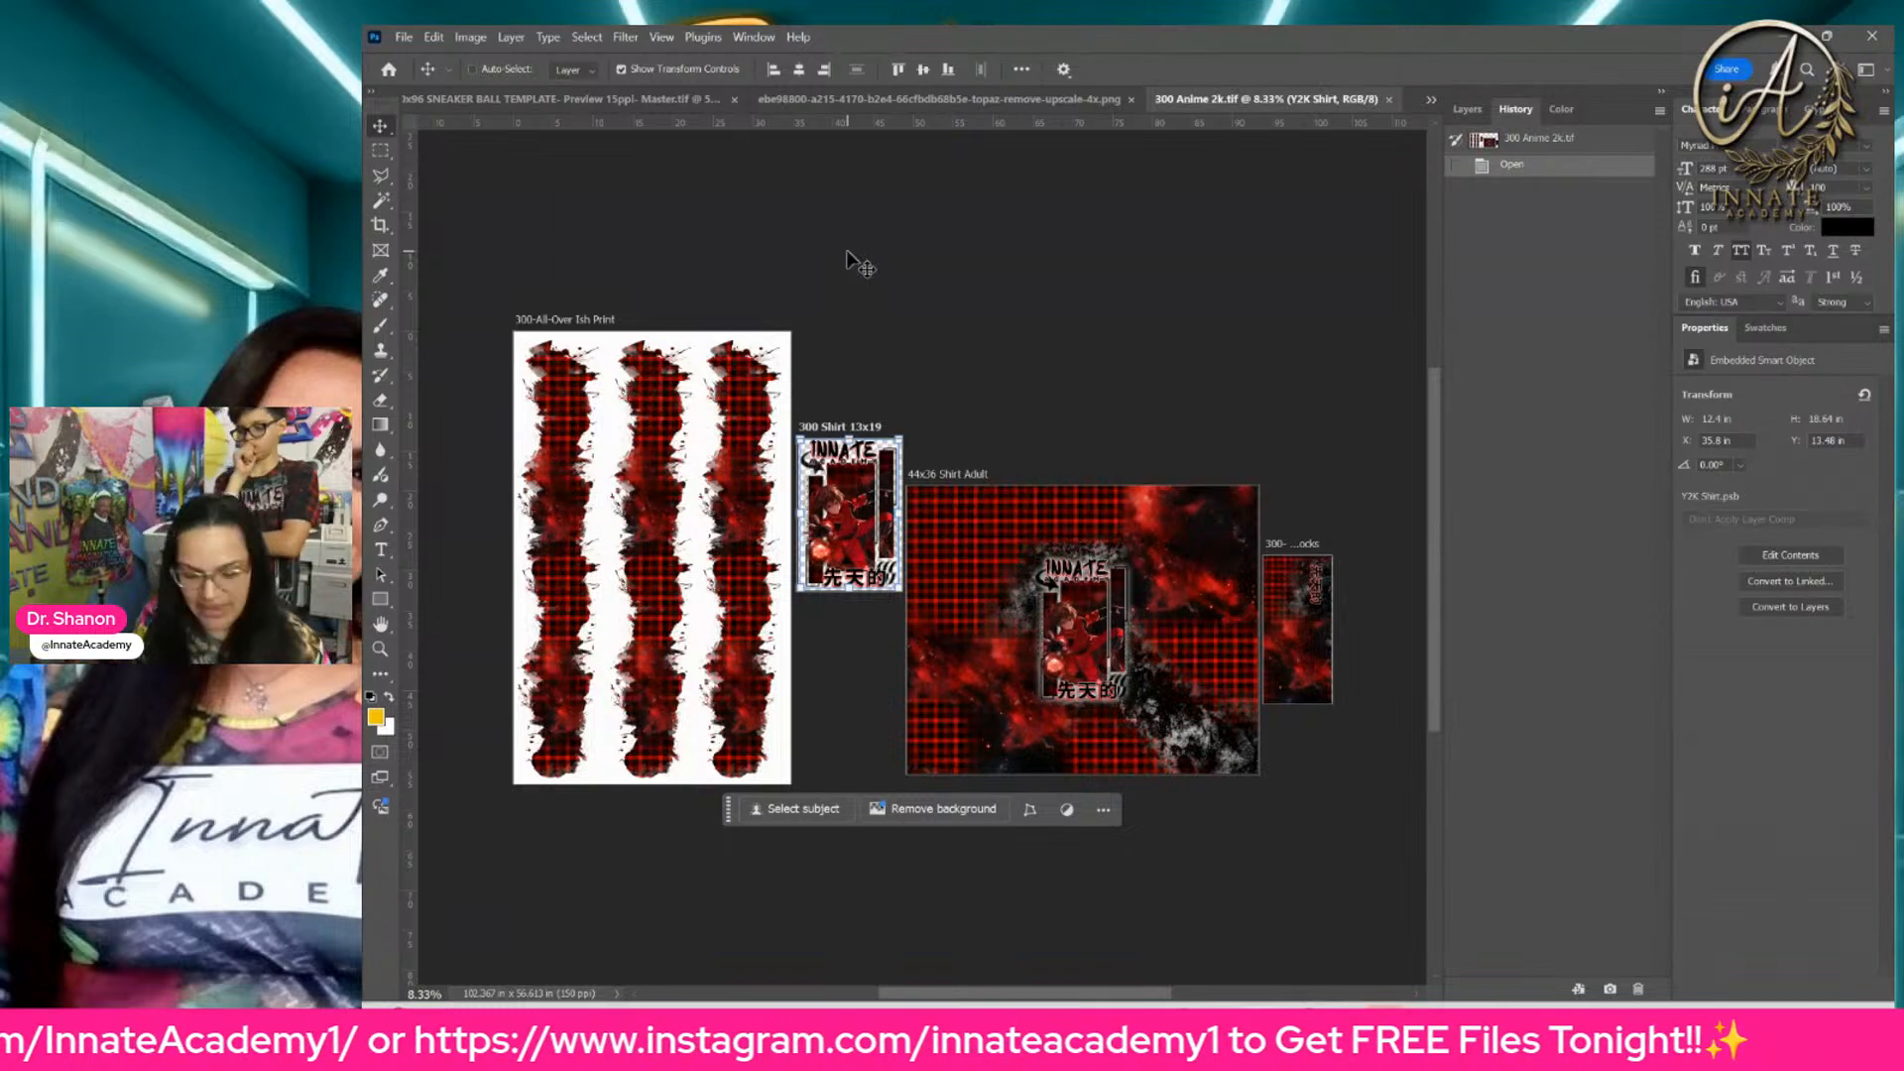
# Step: Select the galaxy background layer on the 44x36 Shirt Adult artboard and toggle its visibility off and on
pyautogui.hotkey('ctrl', '+')
pyautogui.hotkey('ctrl', '+')
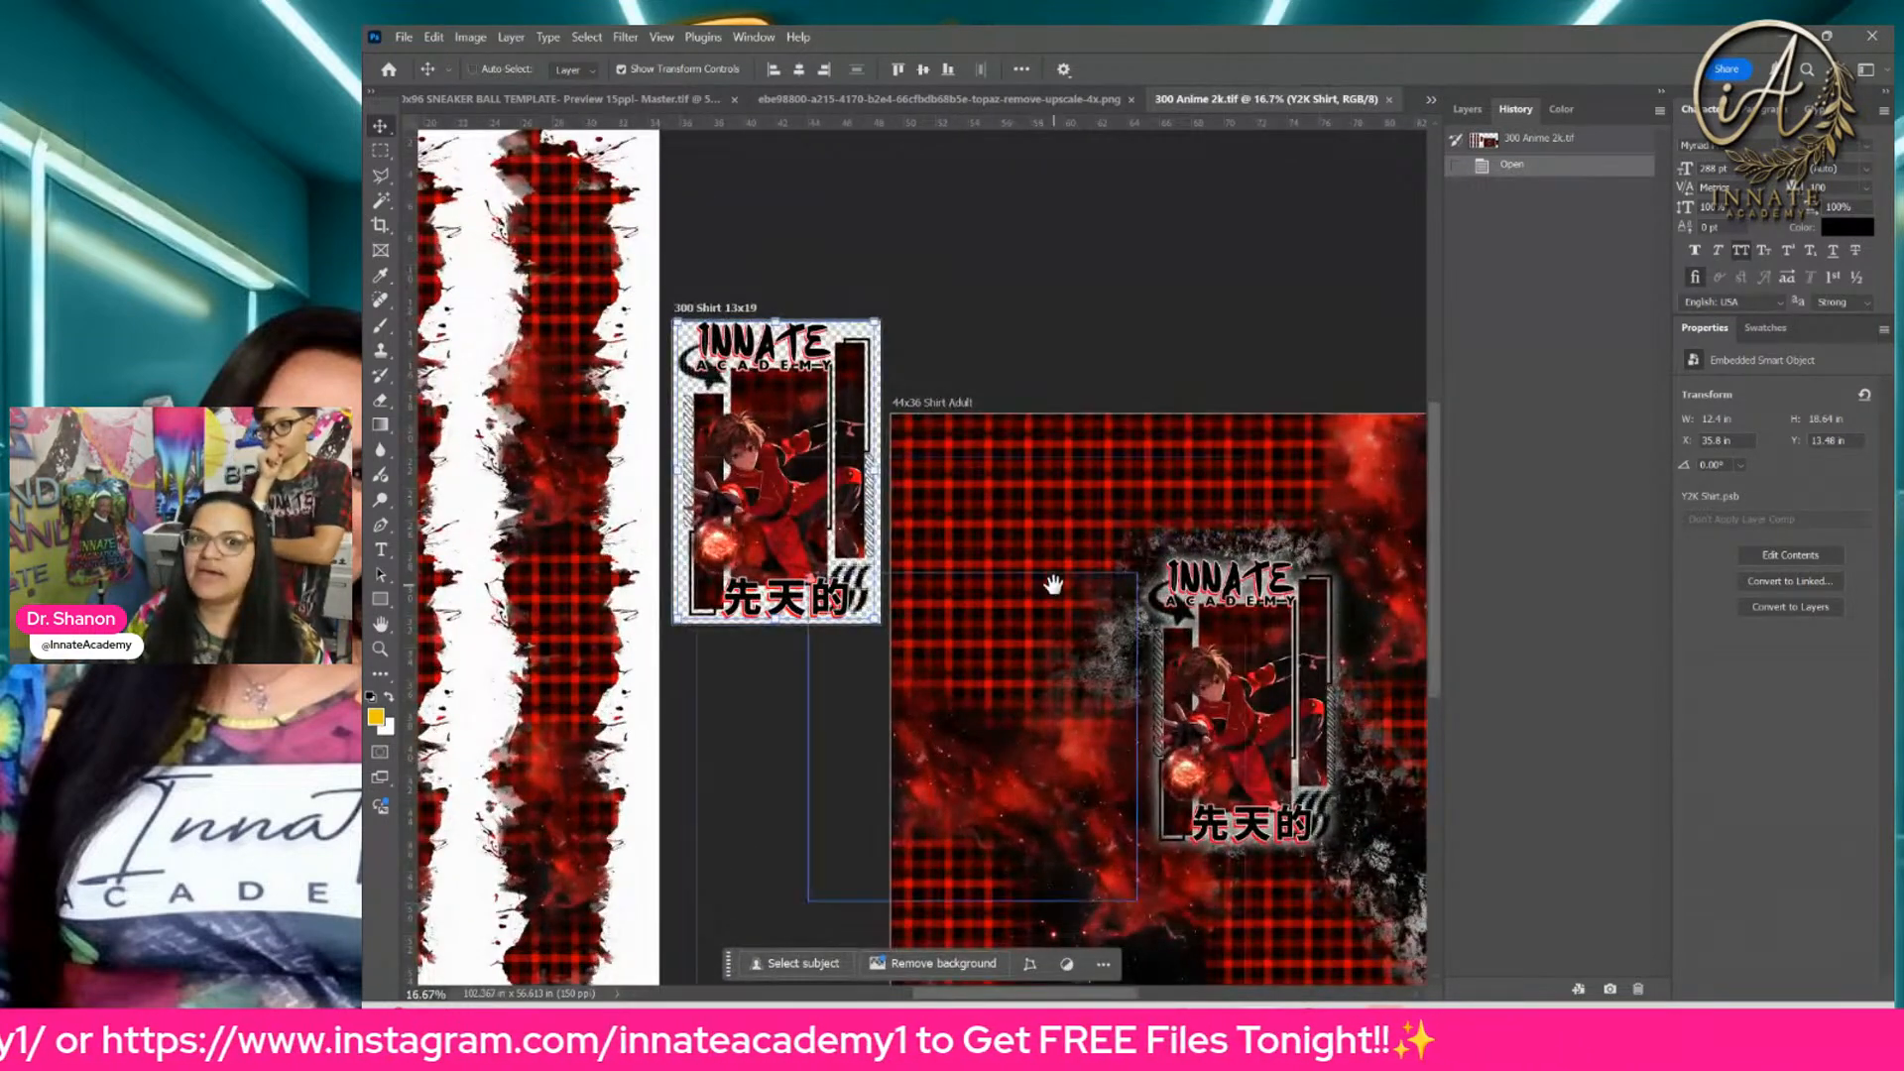
pyautogui.moveTo(1054, 586); pyautogui.dragTo(784, 426)
pyautogui.hotkey('ctrl', '+')
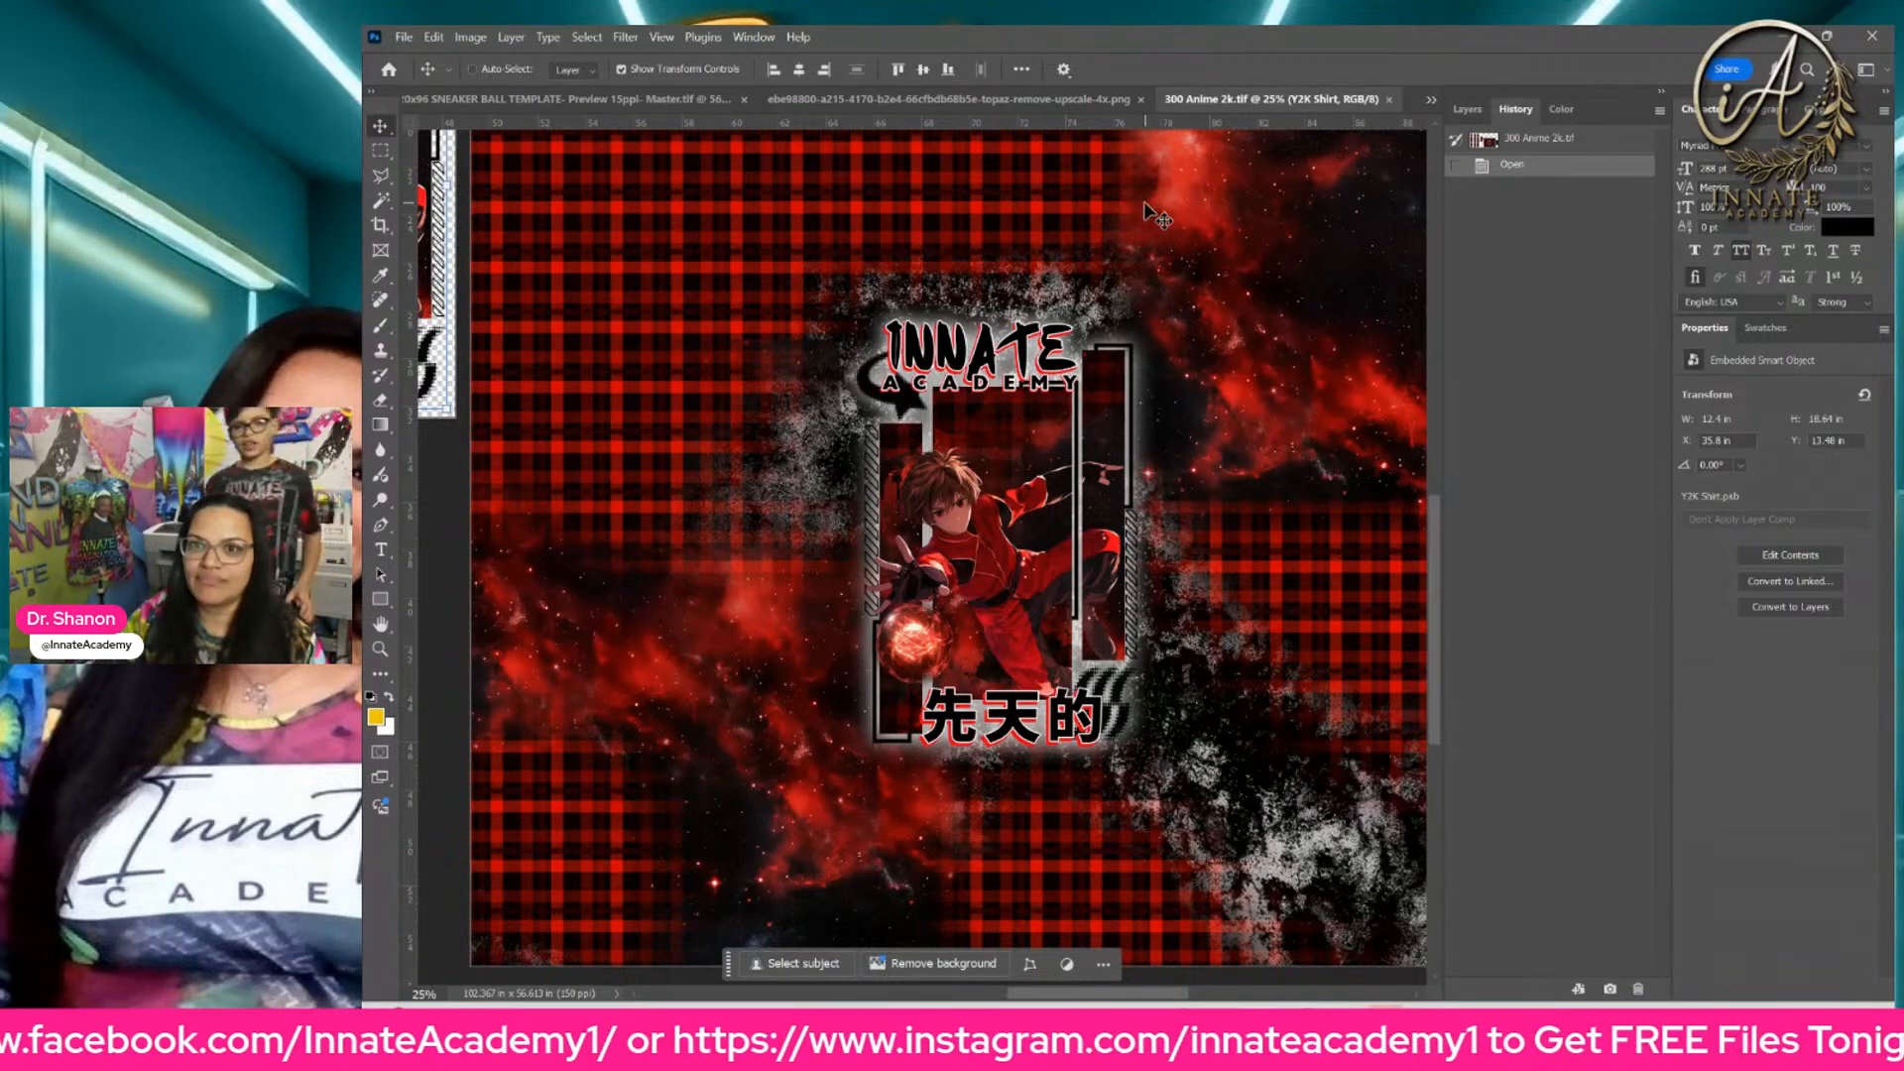
pyautogui.click(1466, 112)
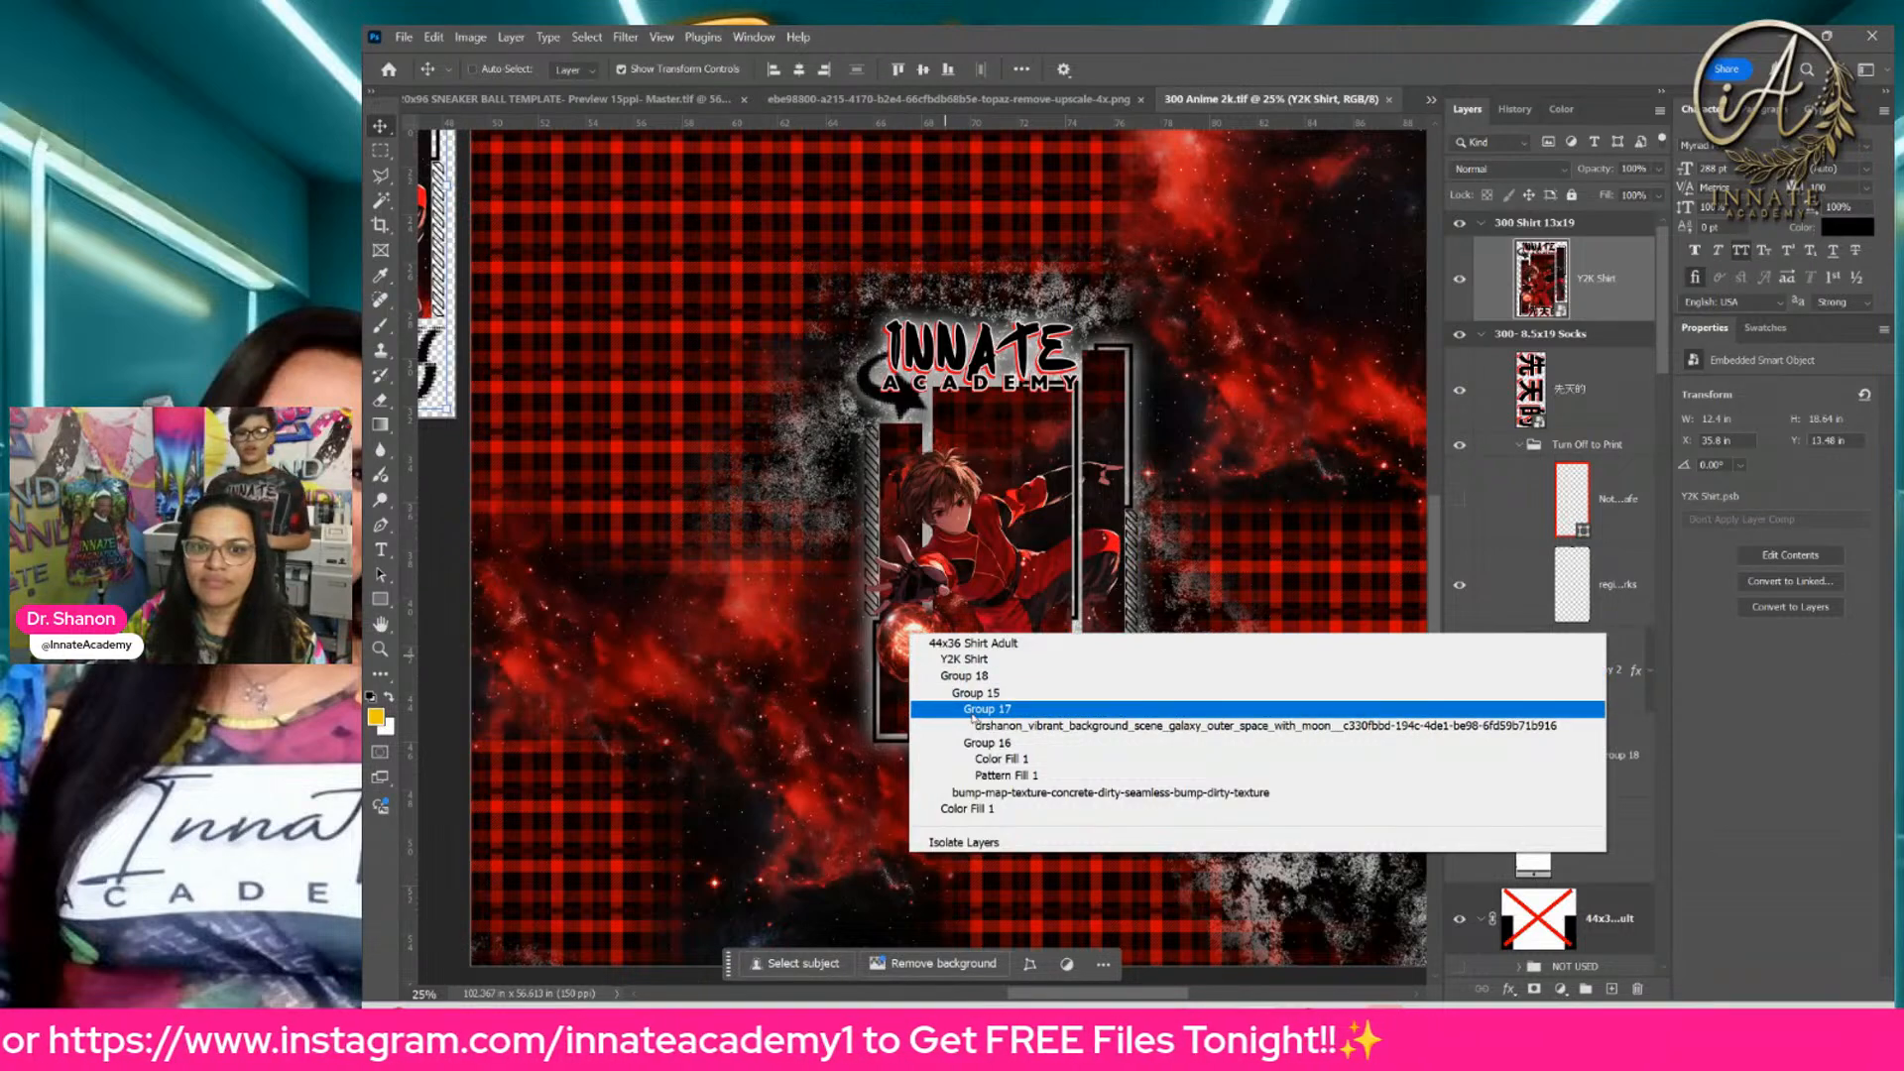
pyautogui.click(982, 726)
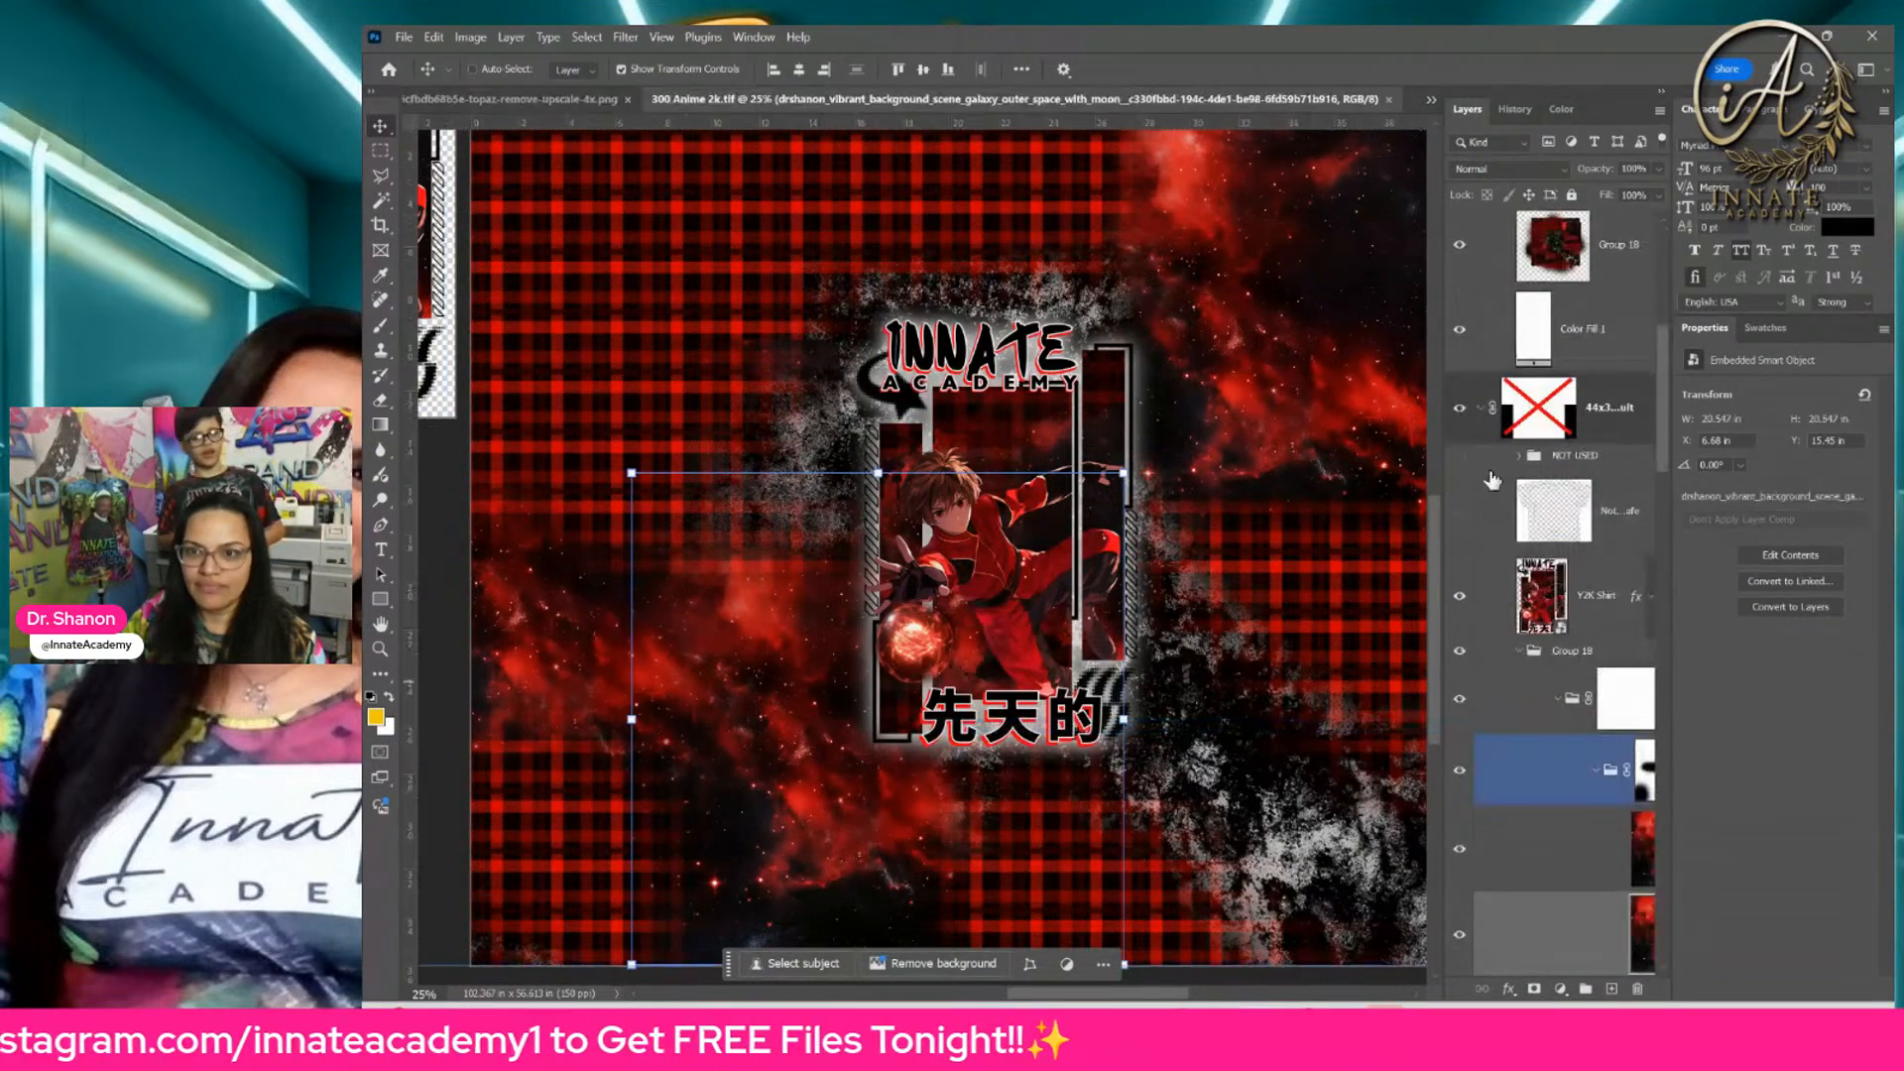
pyautogui.click(1461, 936)
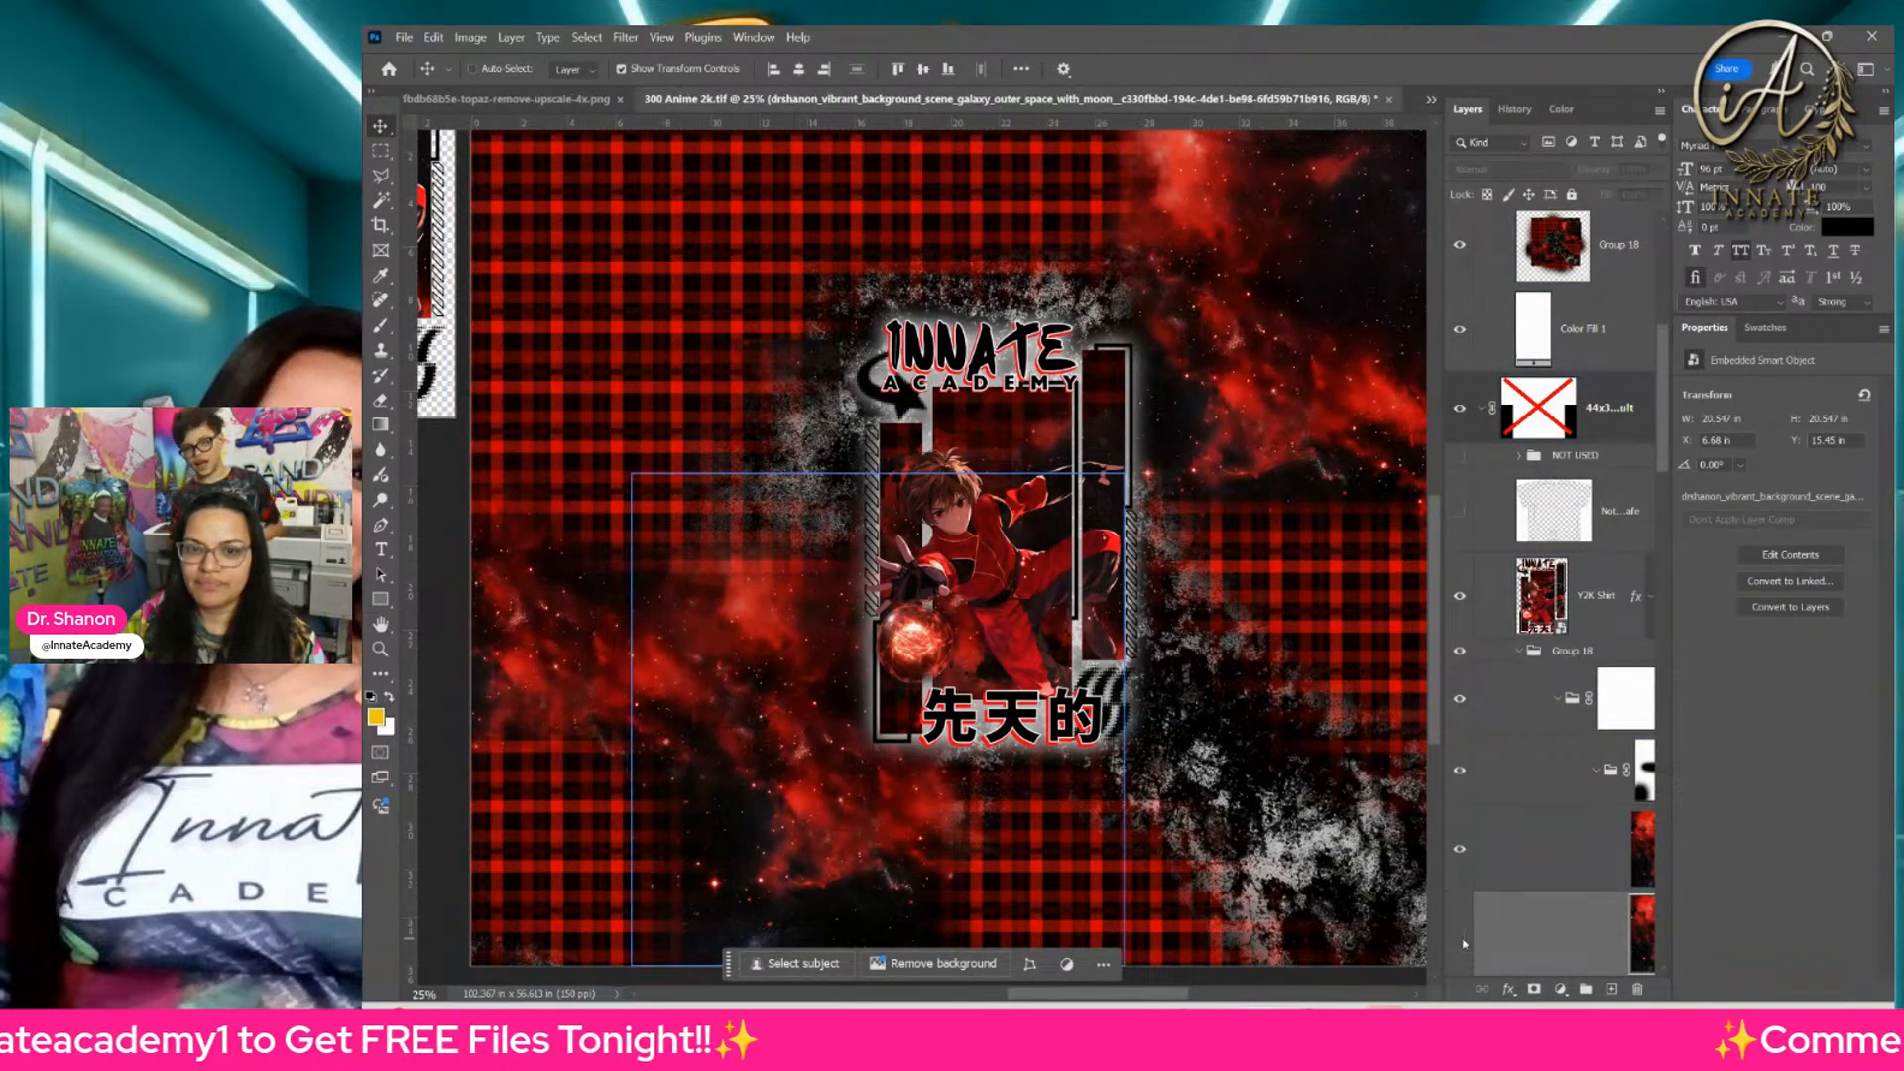
# Step: Select the Y2K Shirt layer on the 44x36 Shirt Adult artboard and open its smart object contents
pyautogui.rightClick(913, 652)
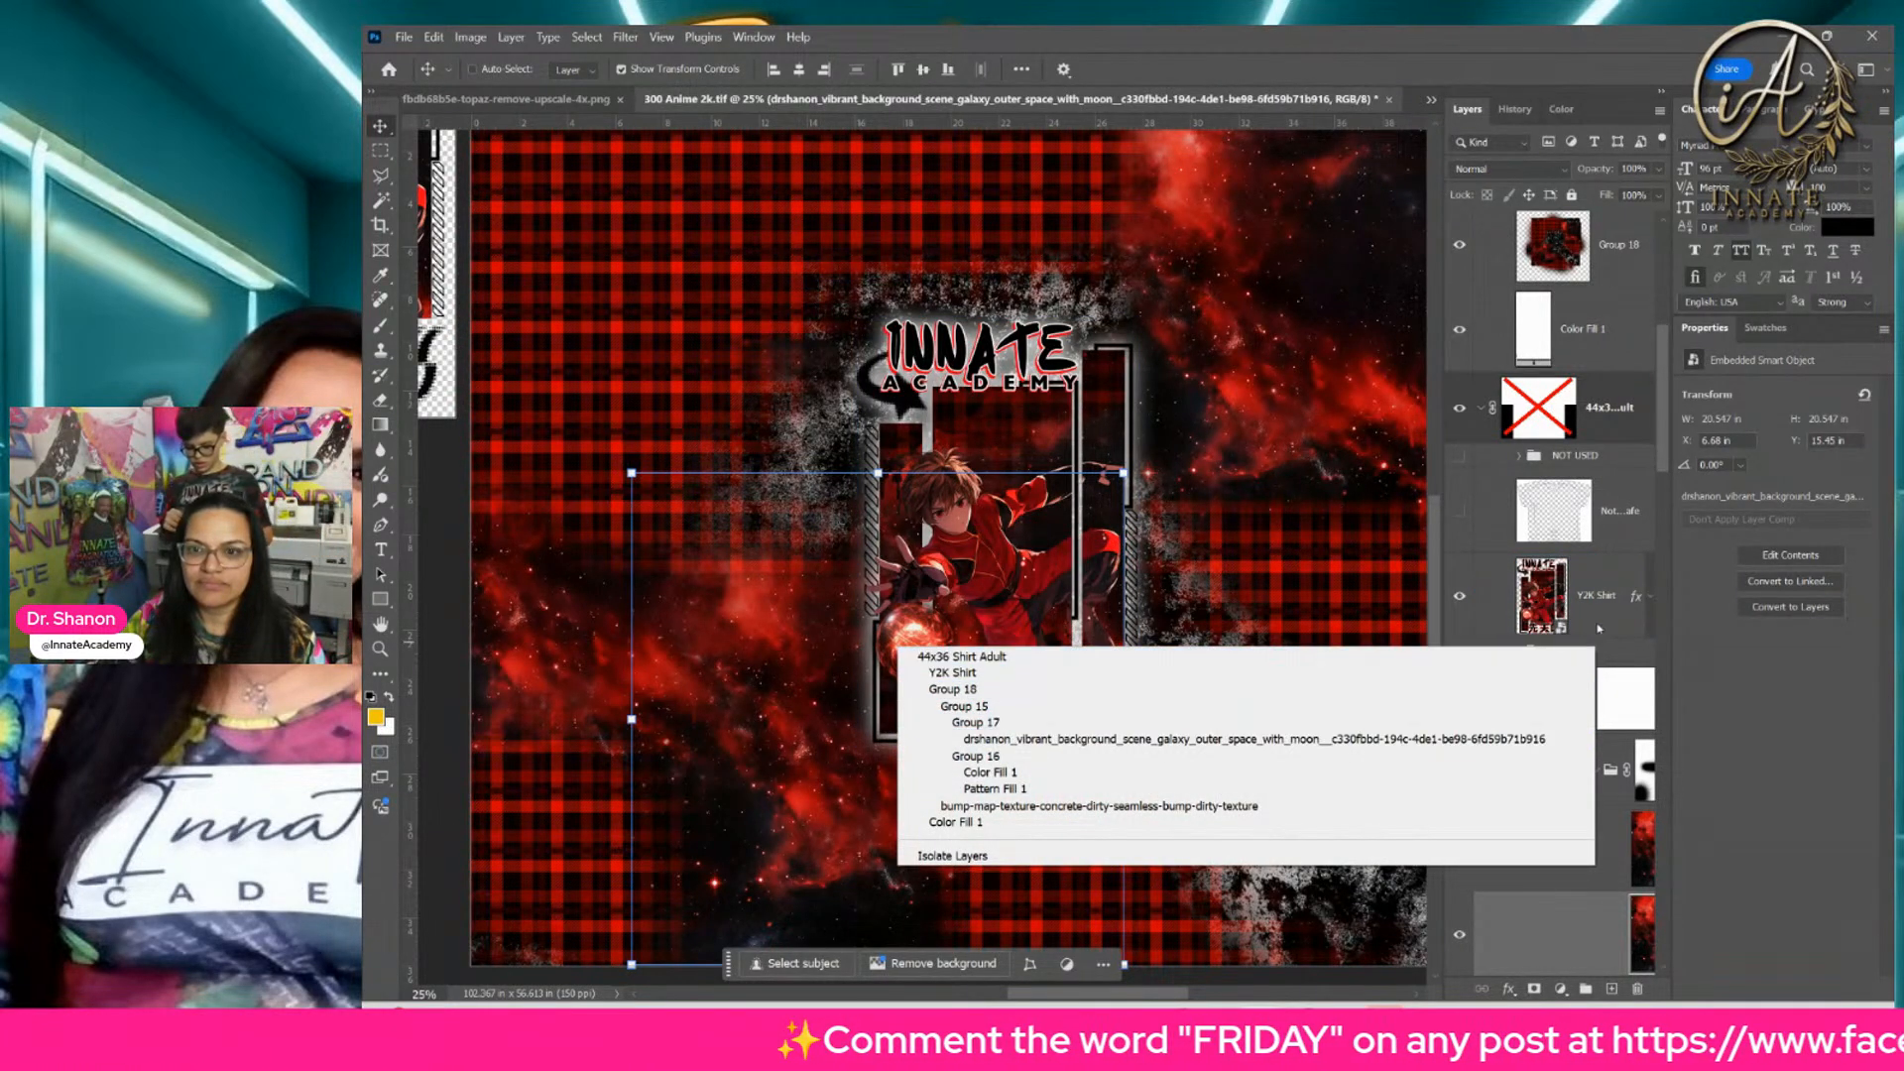
pyautogui.click(1553, 601)
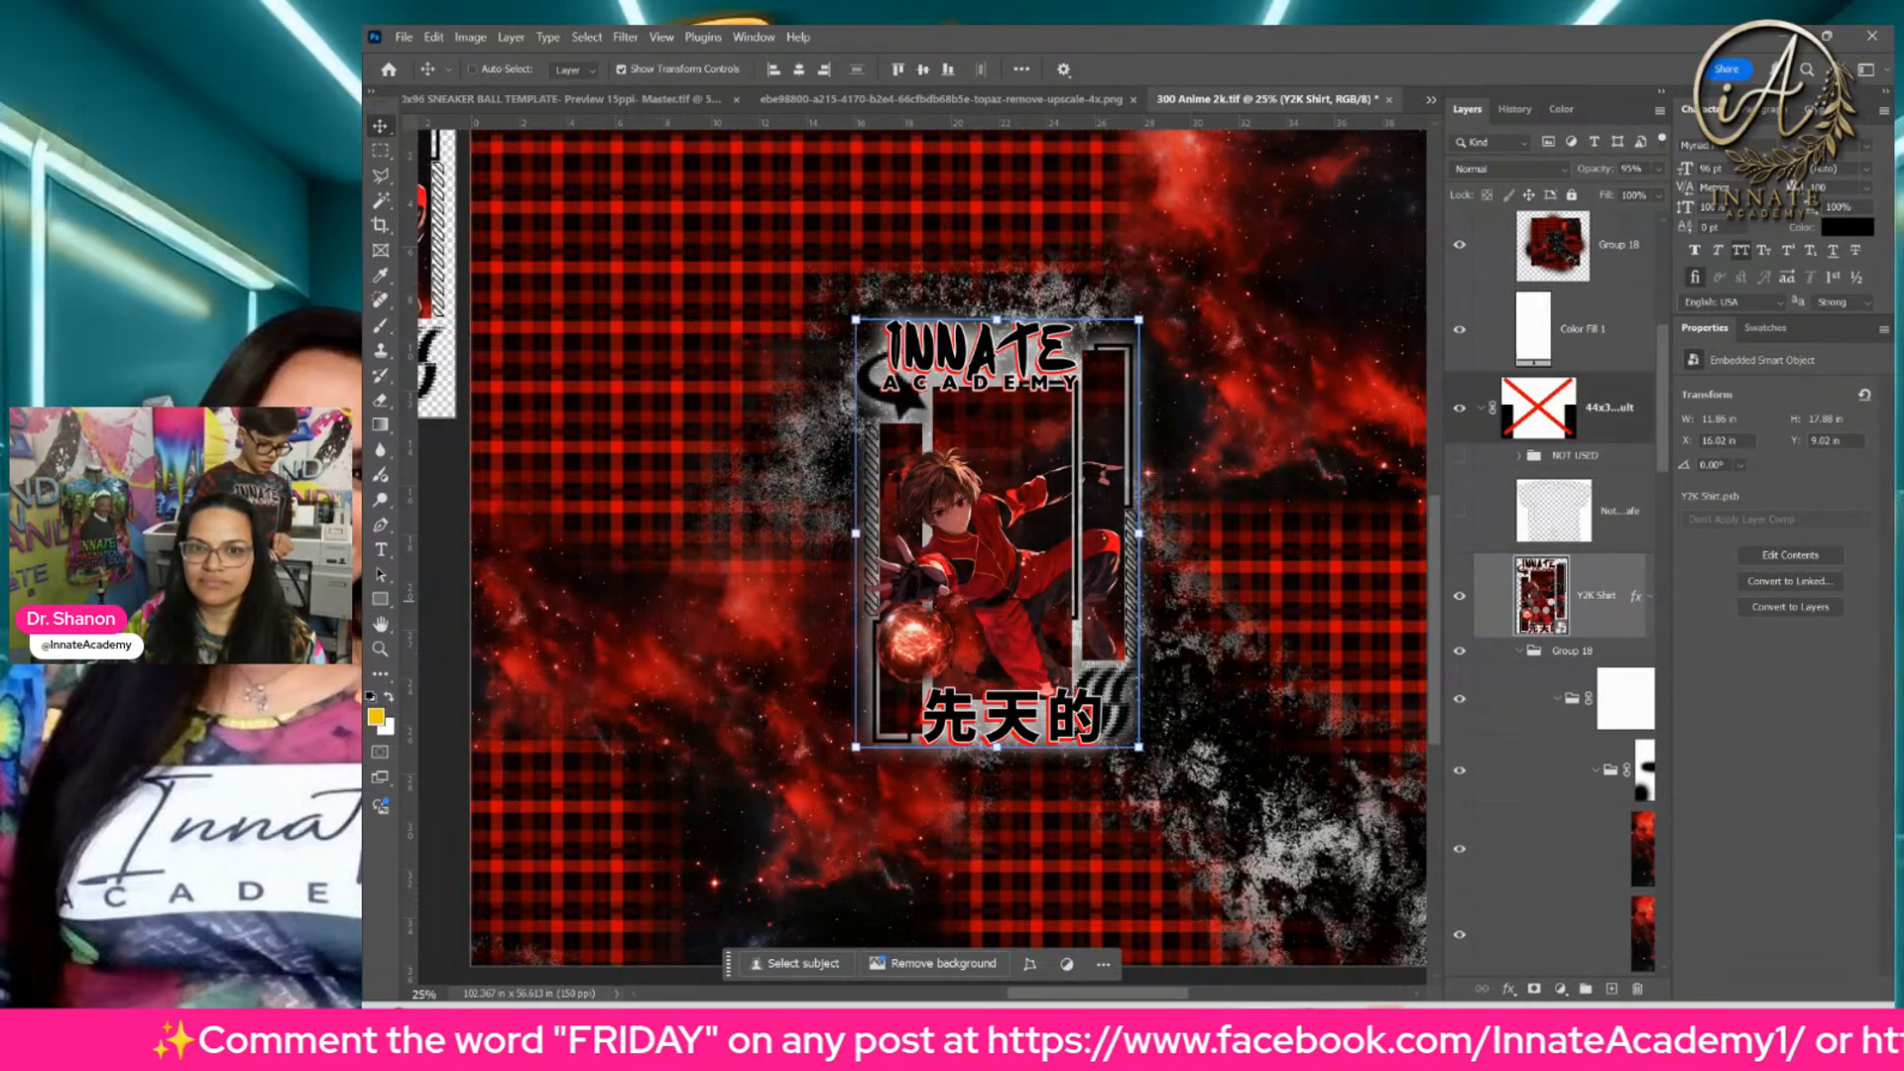
pyautogui.doubleClick(1539, 598)
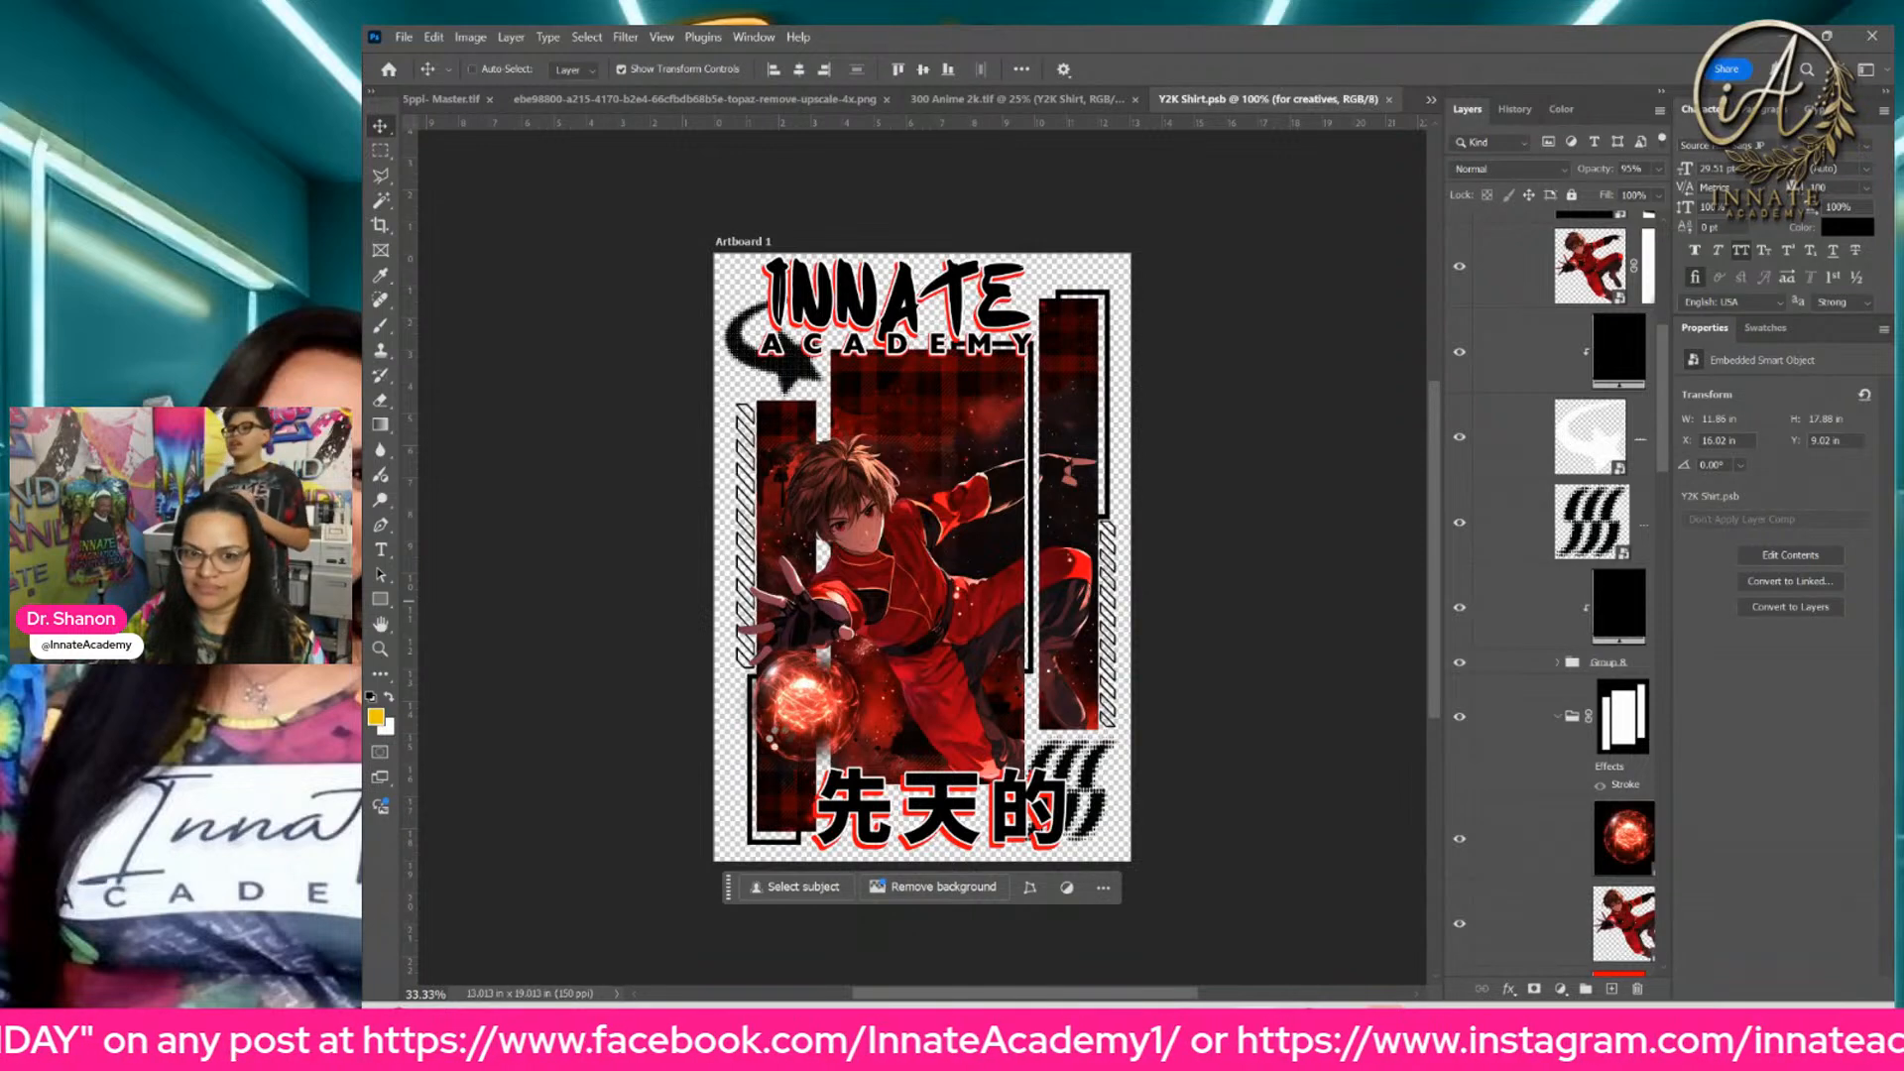
# Step: Find the anime energy ball layers in the Y2K Shirt design and hide both the top copy and the one inside the masked group
pyautogui.rightClick(800, 729)
pyautogui.click(893, 772)
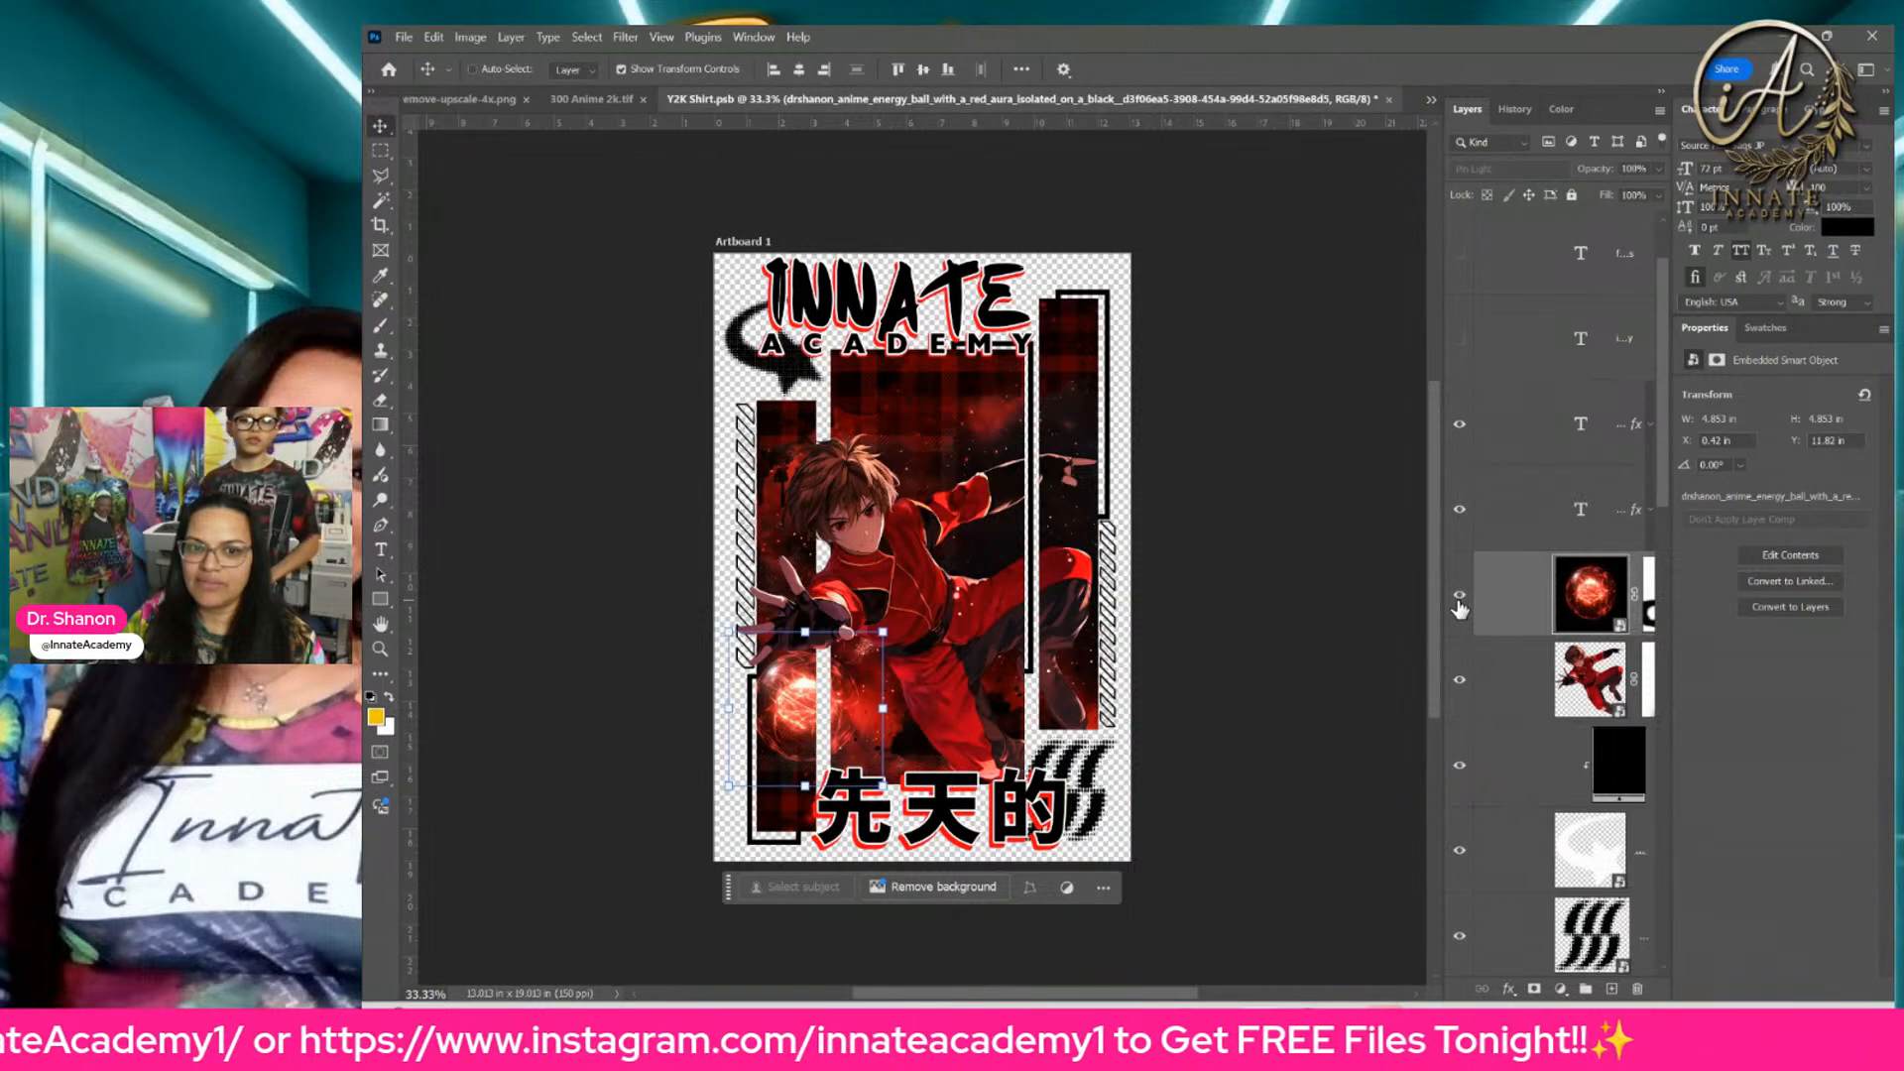
pyautogui.click(1460, 601)
pyautogui.click(1460, 601)
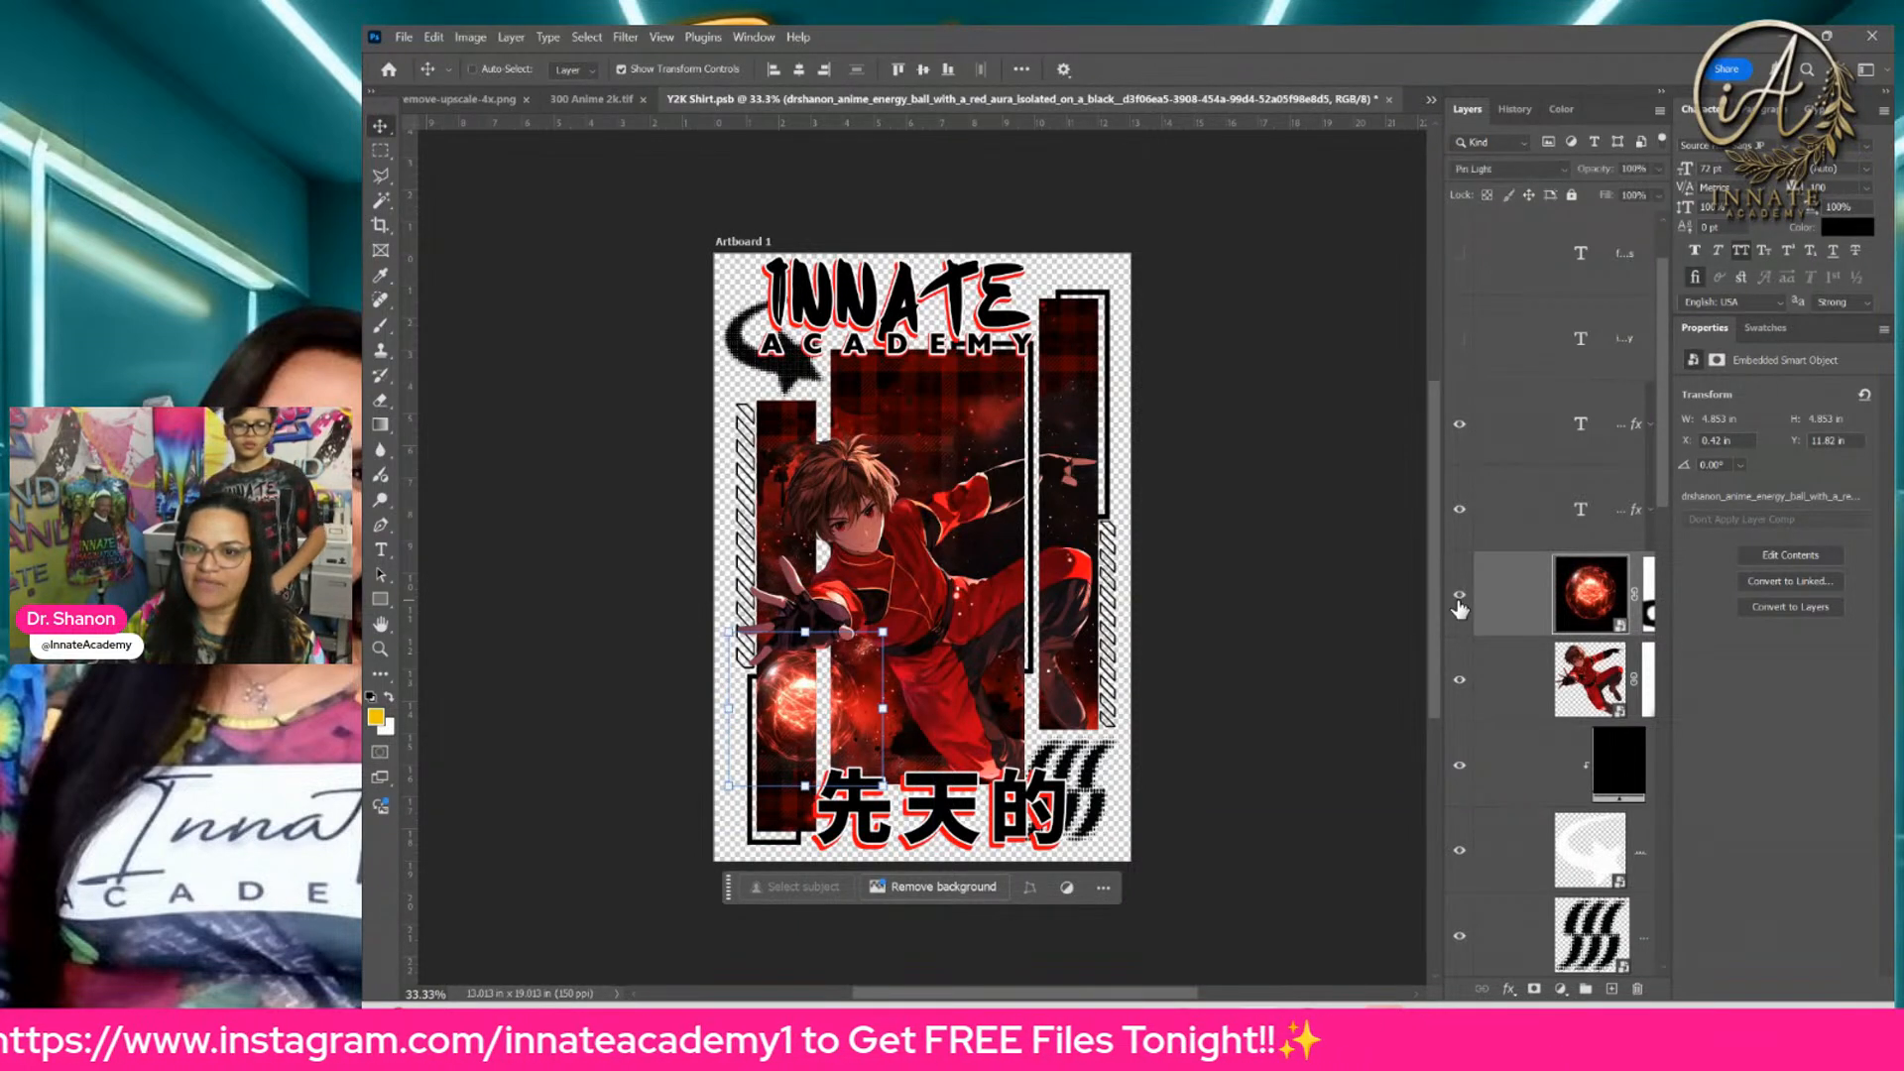
pyautogui.click(1460, 601)
pyautogui.scroll(-2, 1459, 615)
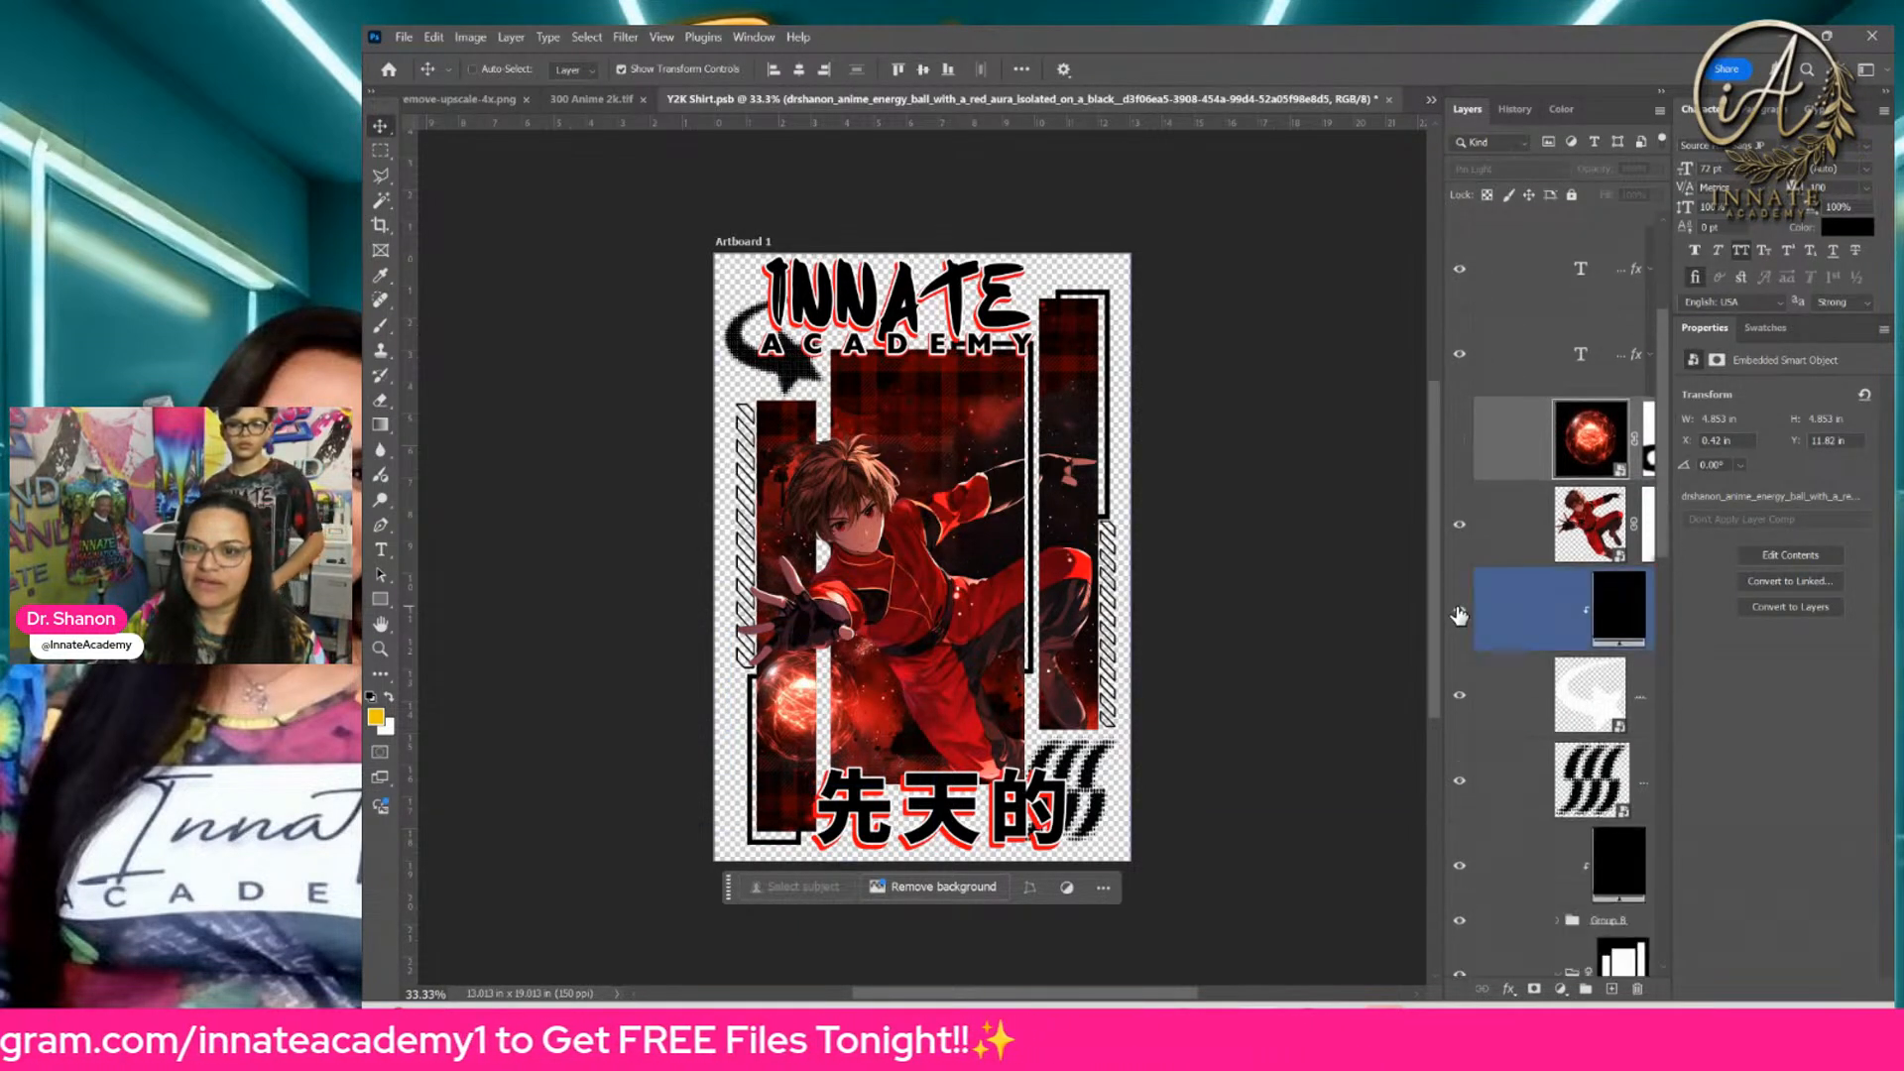
pyautogui.scroll(-3, 1464, 635)
pyautogui.click(1460, 812)
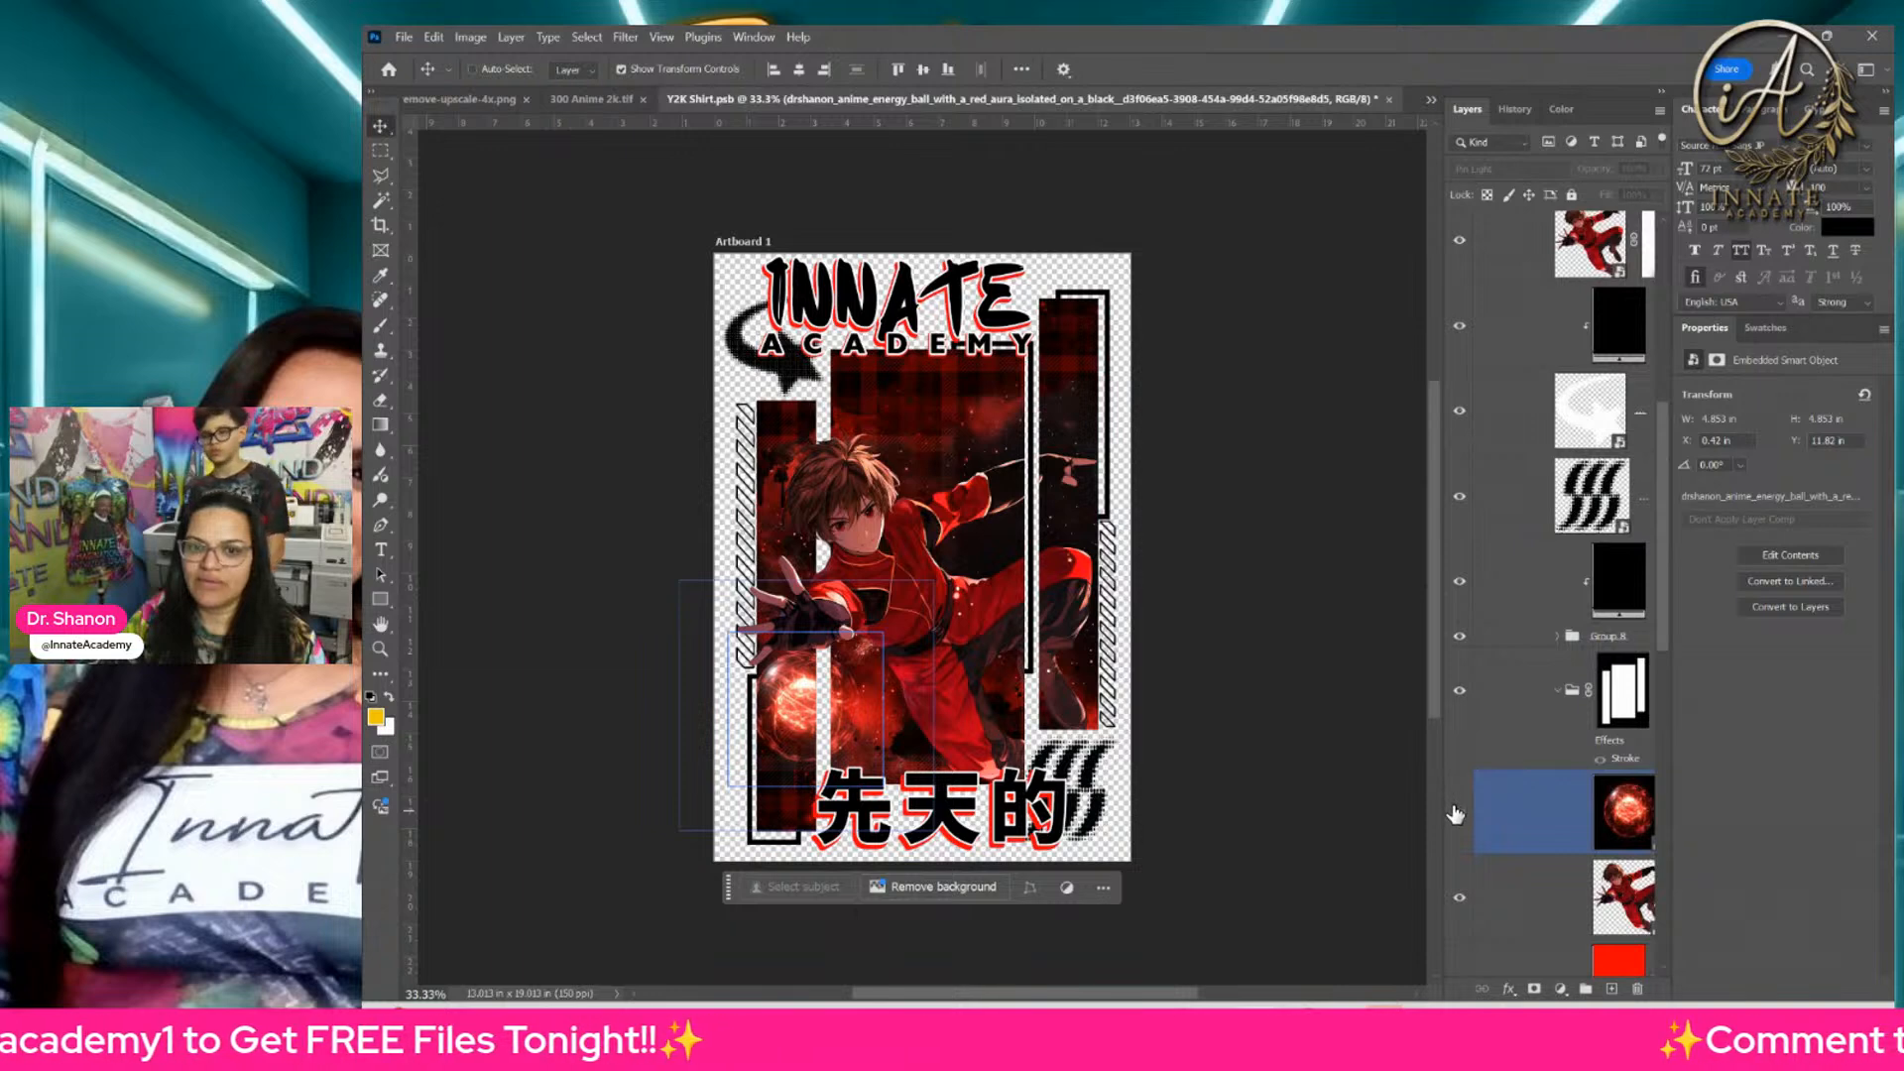
pyautogui.keyDown('ctrl'); pyautogui.click(729, 705); pyautogui.keyUp('ctrl')
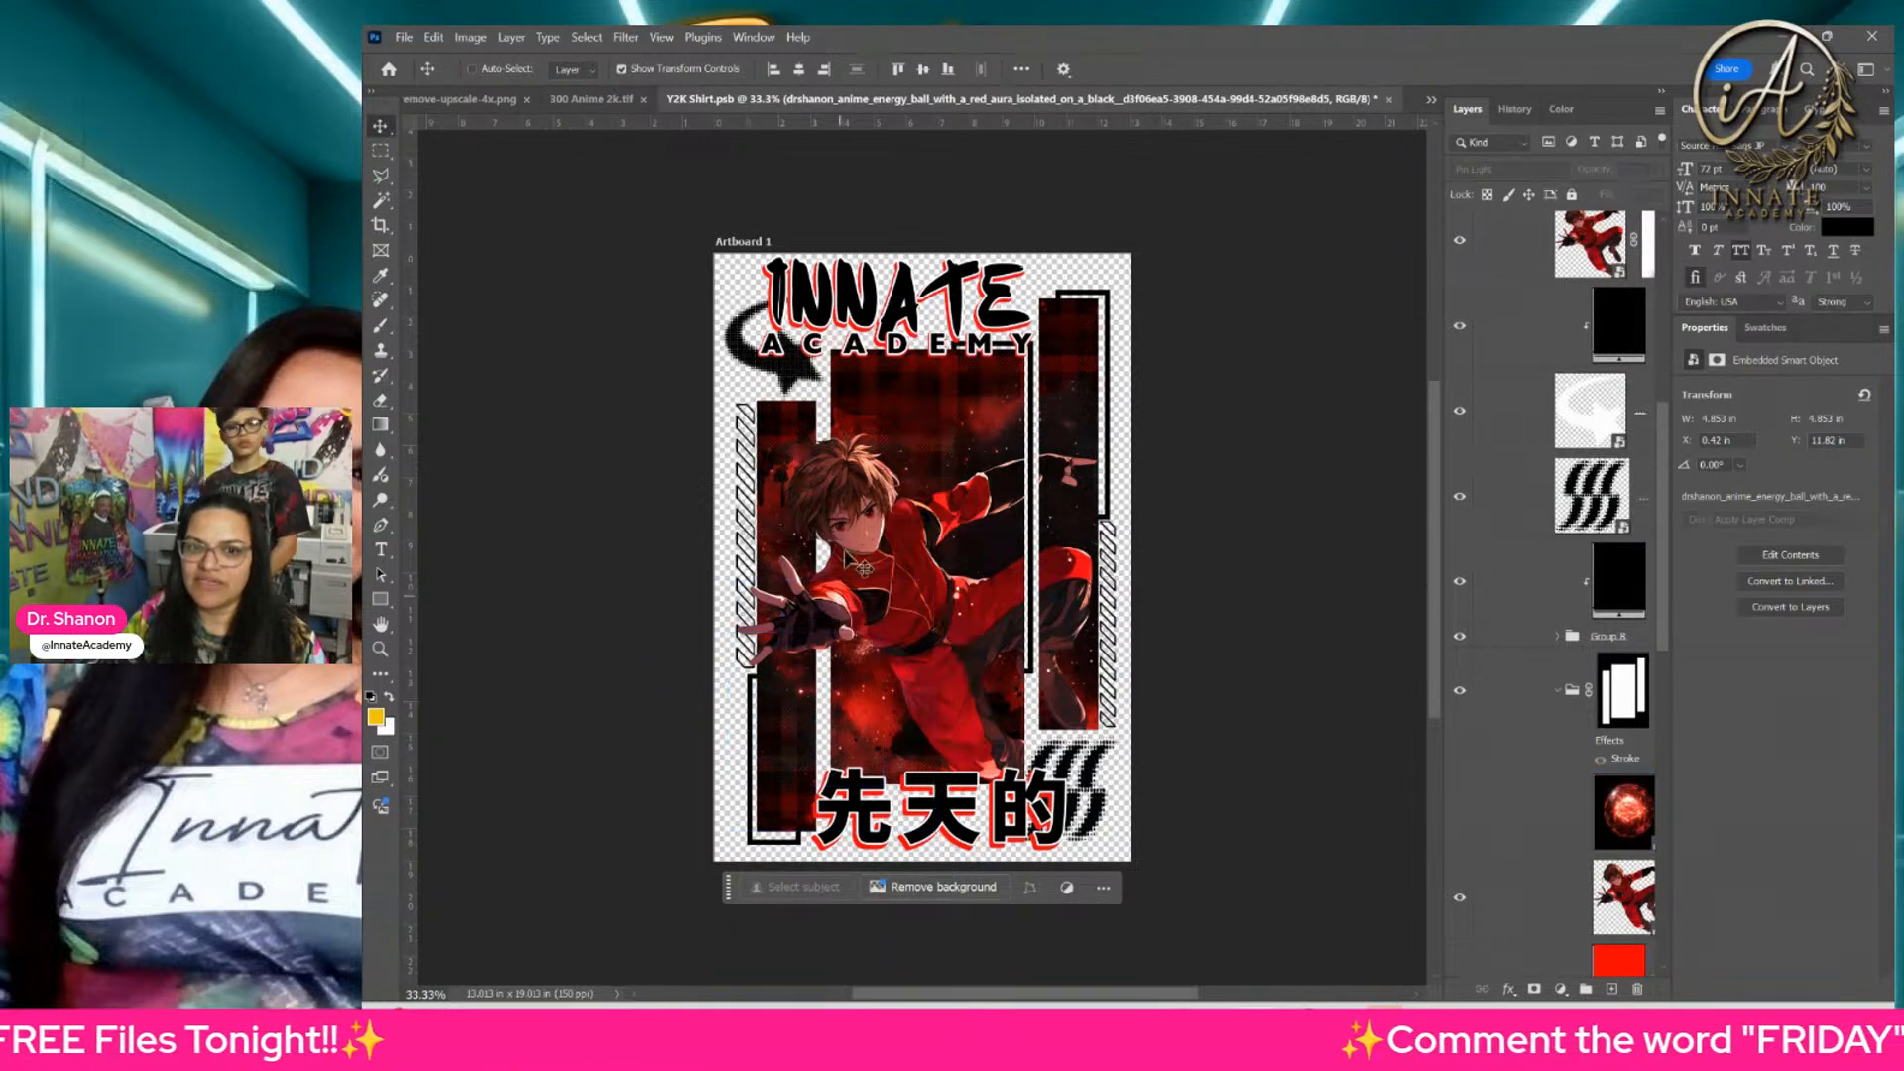
# Step: Select the top anime character layer, Hue/Saturation 1, and hide it to show only the copy masked inside the panels
pyautogui.keyDown('ctrl'); pyautogui.click(888, 543); pyautogui.keyUp('ctrl')
pyautogui.rightClick(890, 544)
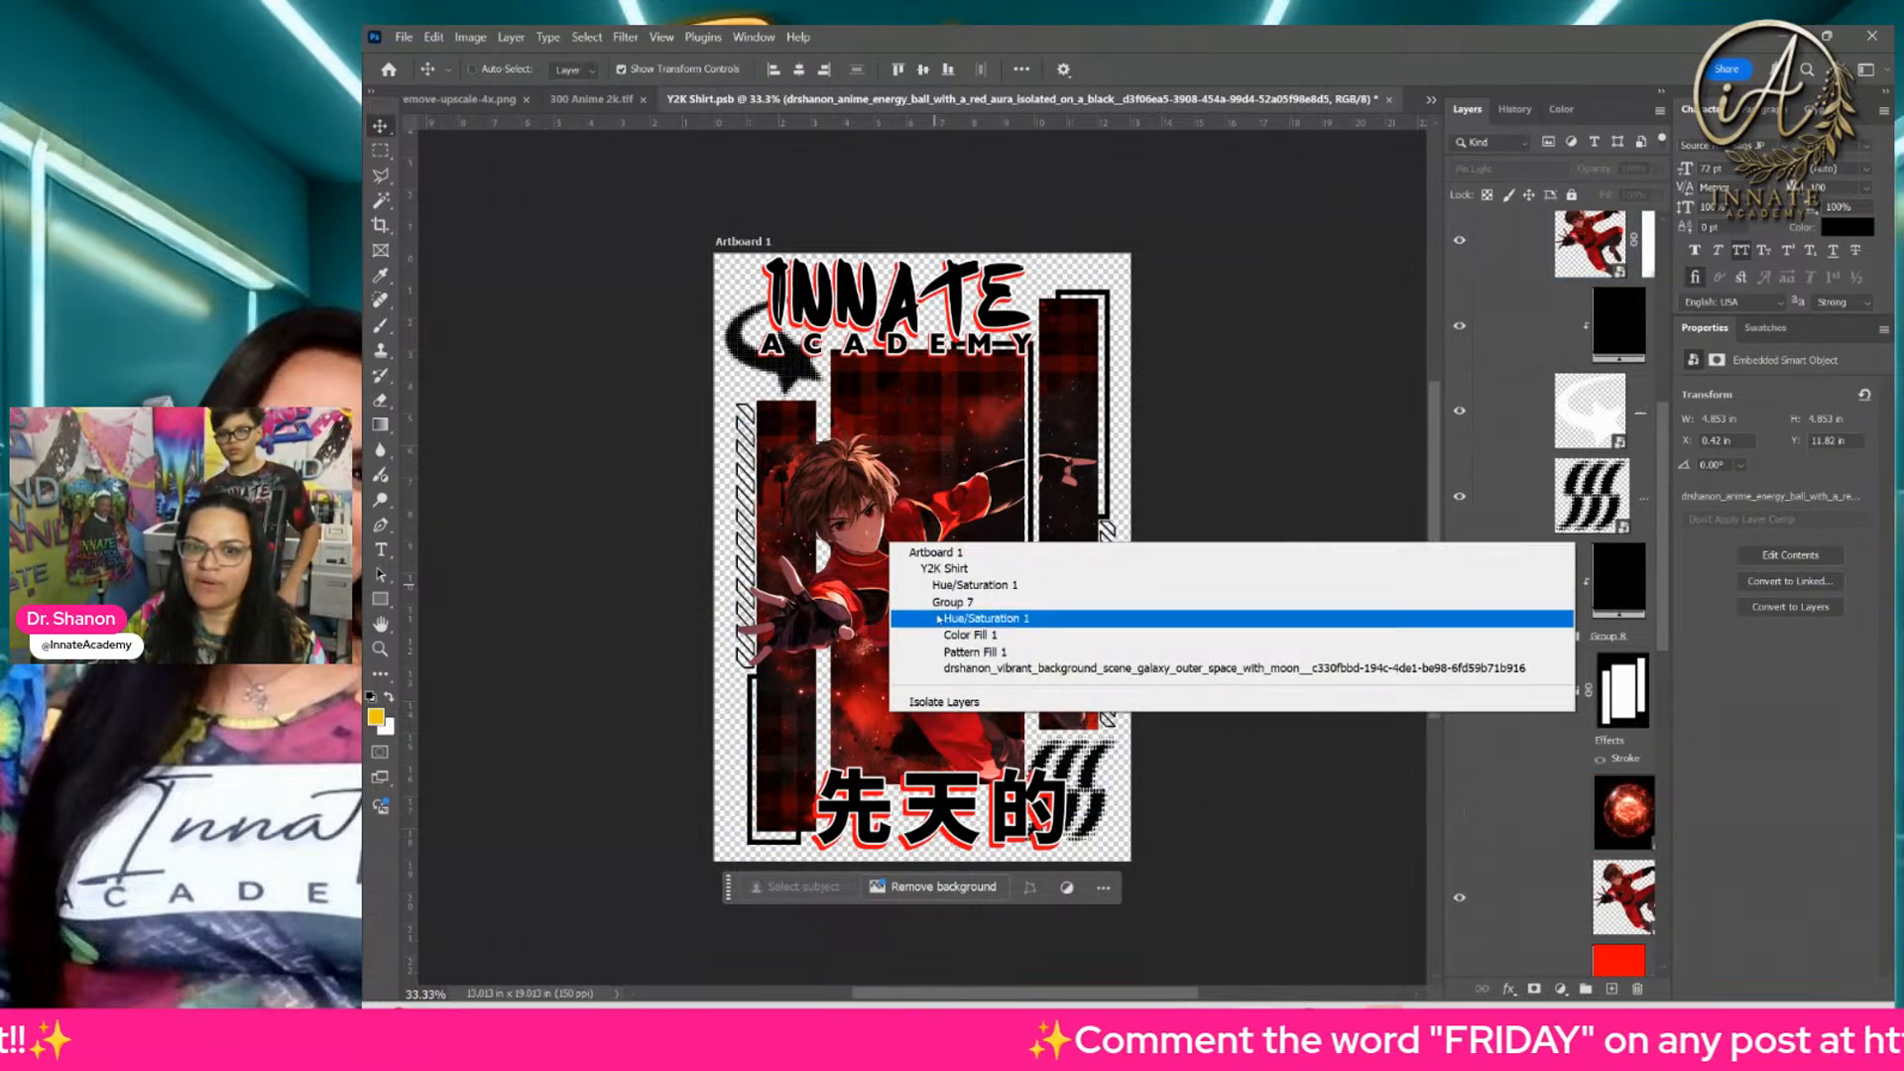
pyautogui.click(950, 585)
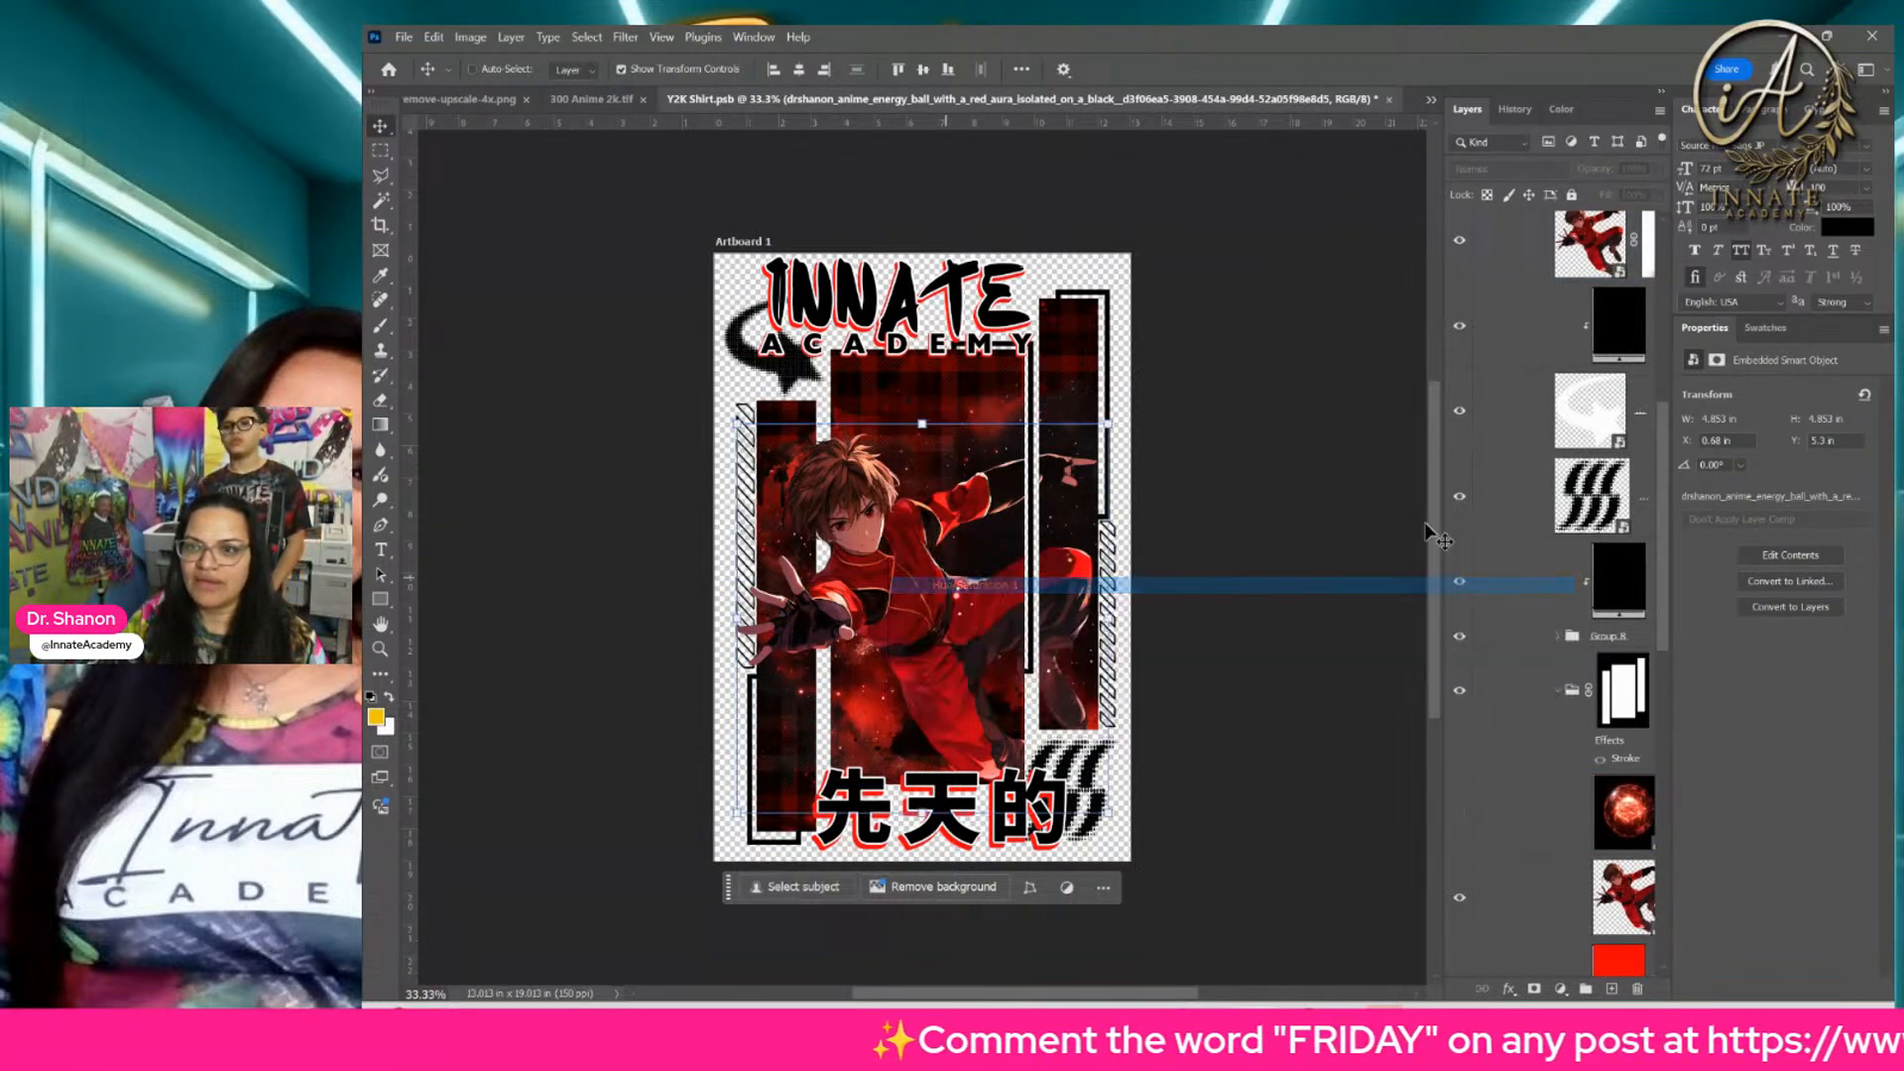
pyautogui.click(1465, 256)
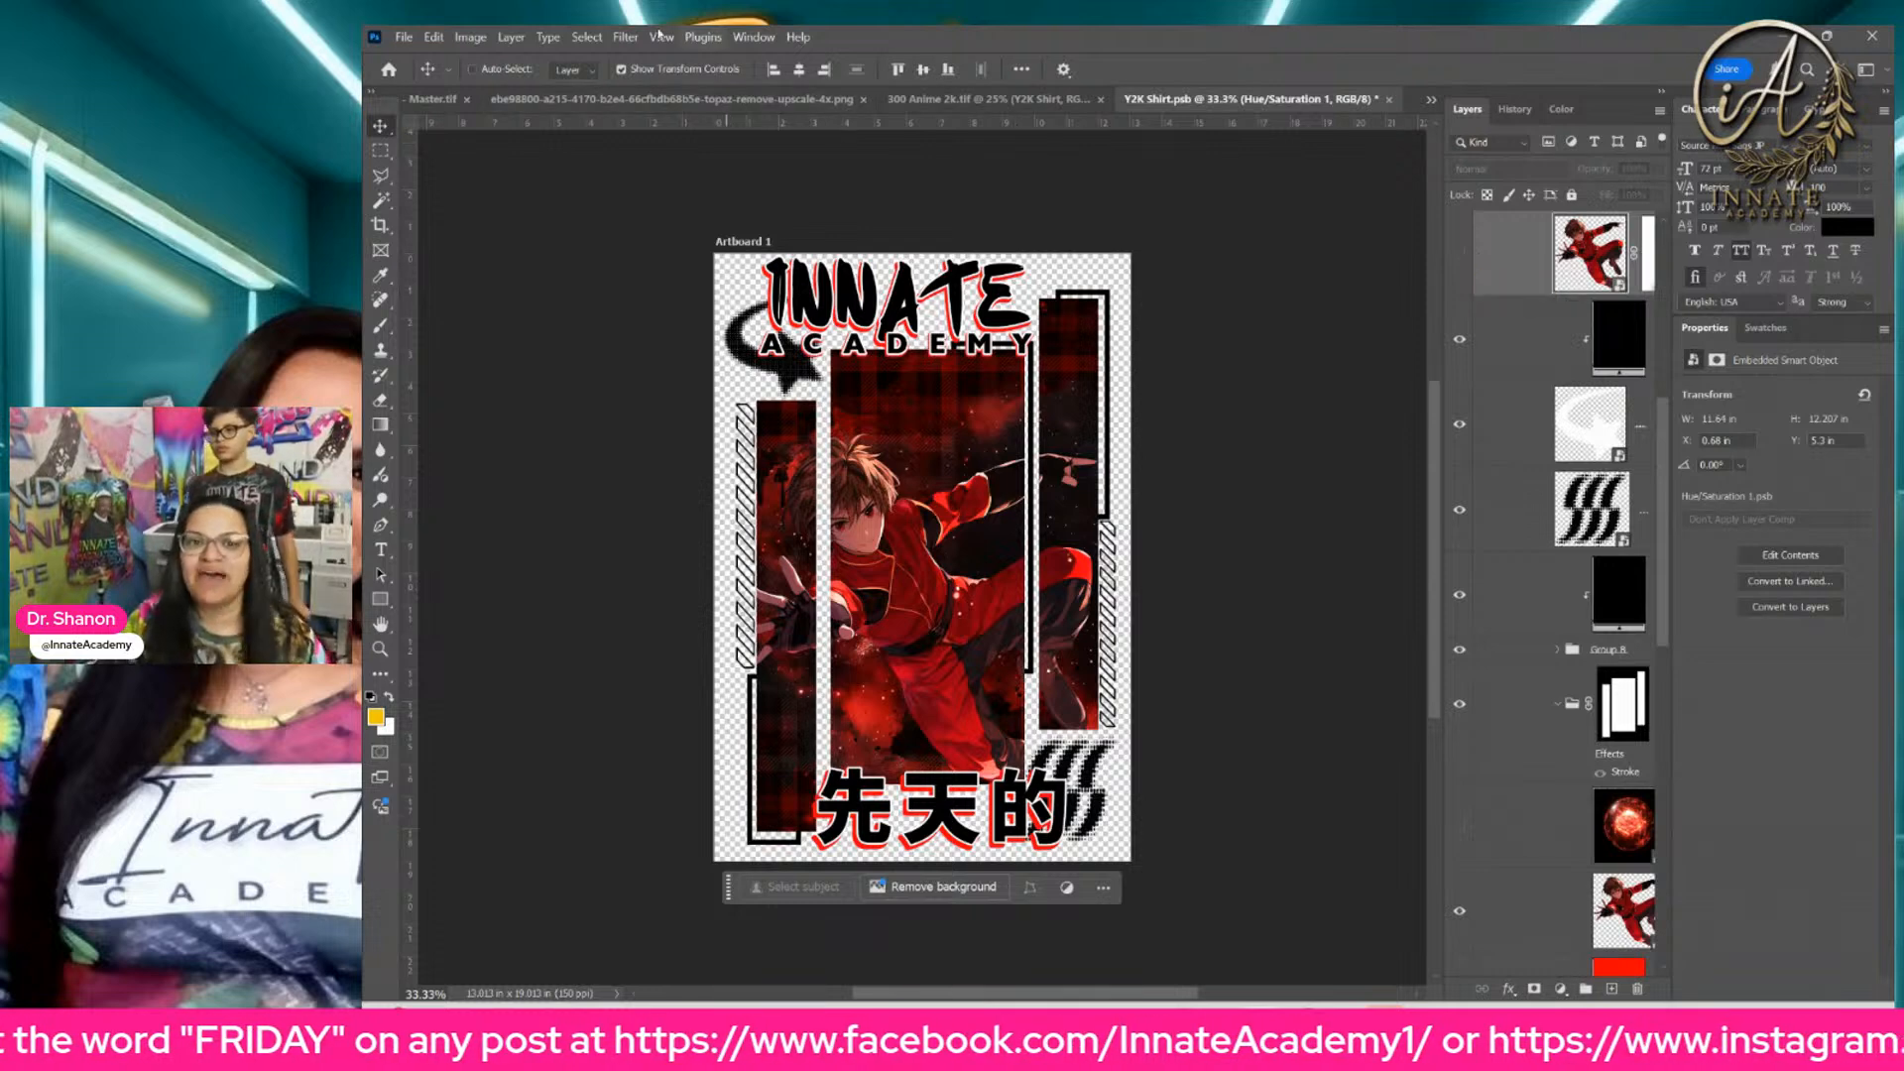
# Step: Make both energy ball layers and the top anime character layer visible again
pyautogui.rightClick(942, 808)
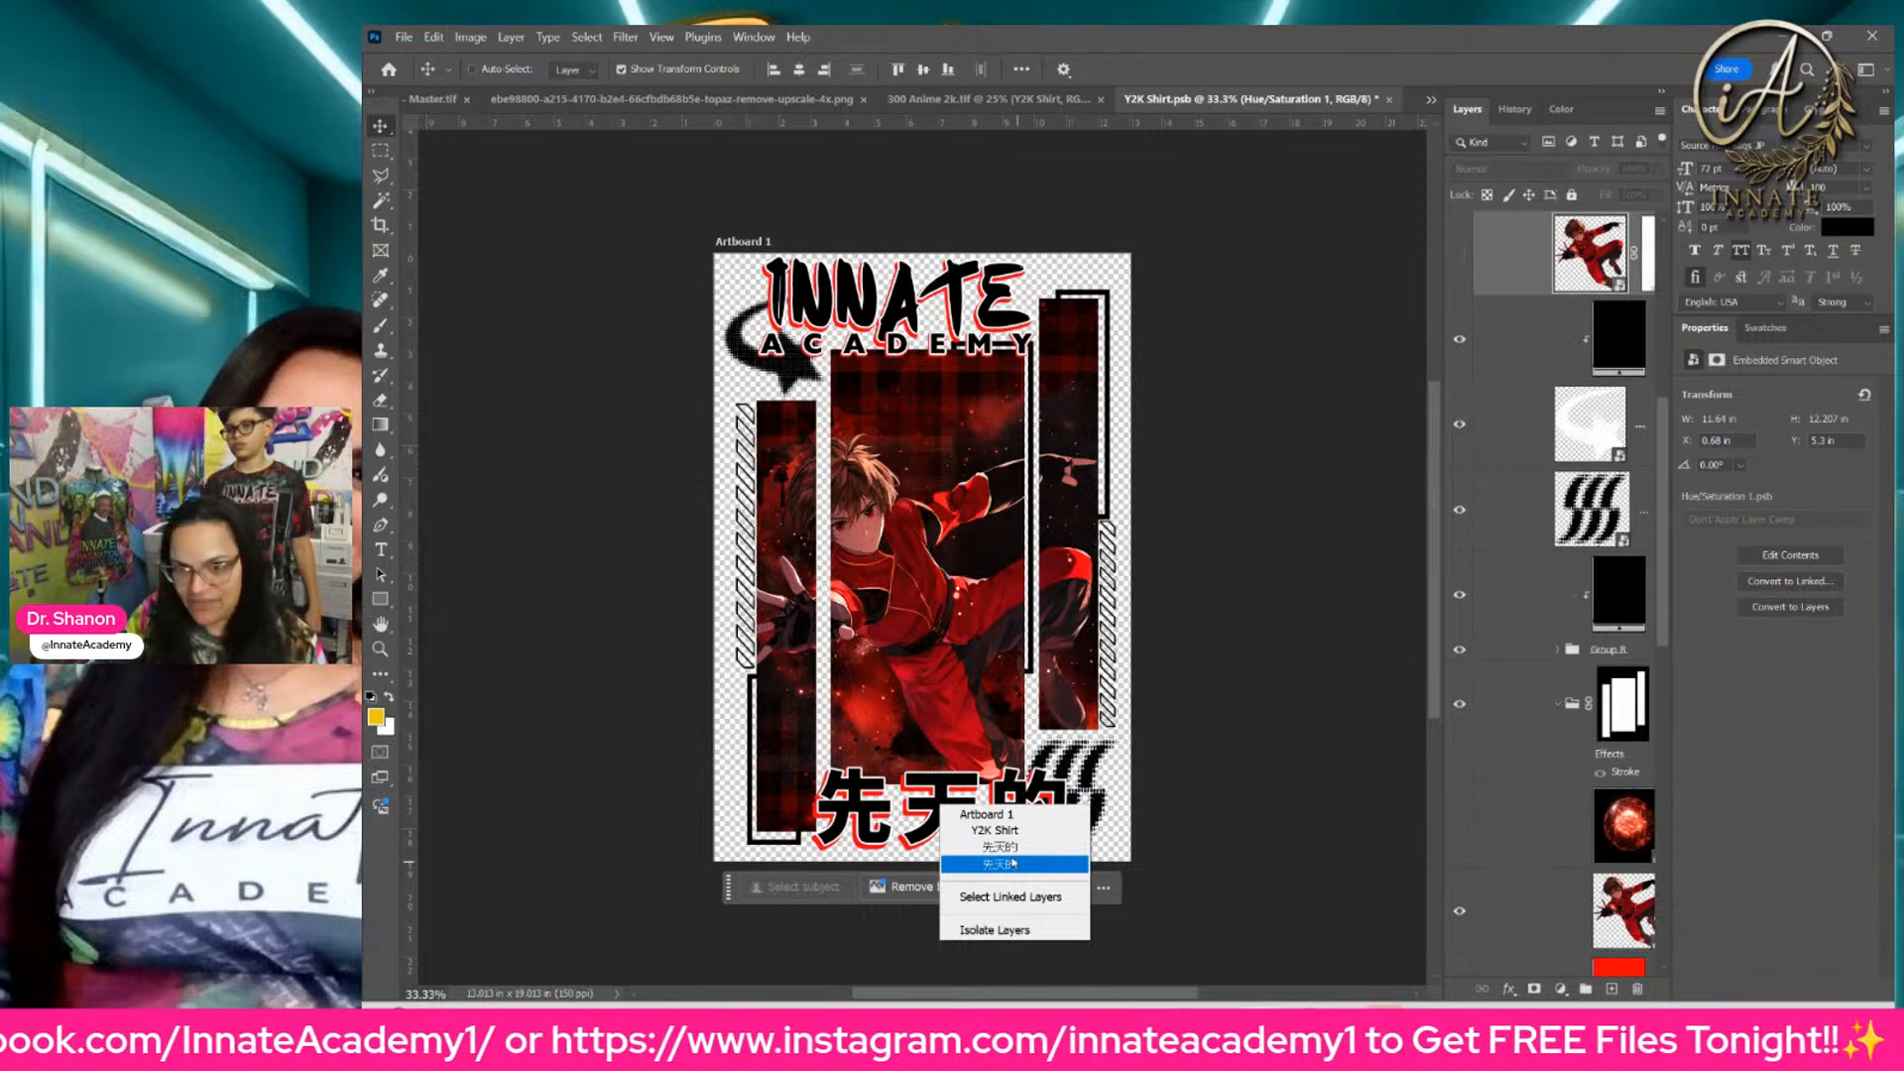
pyautogui.click(1458, 833)
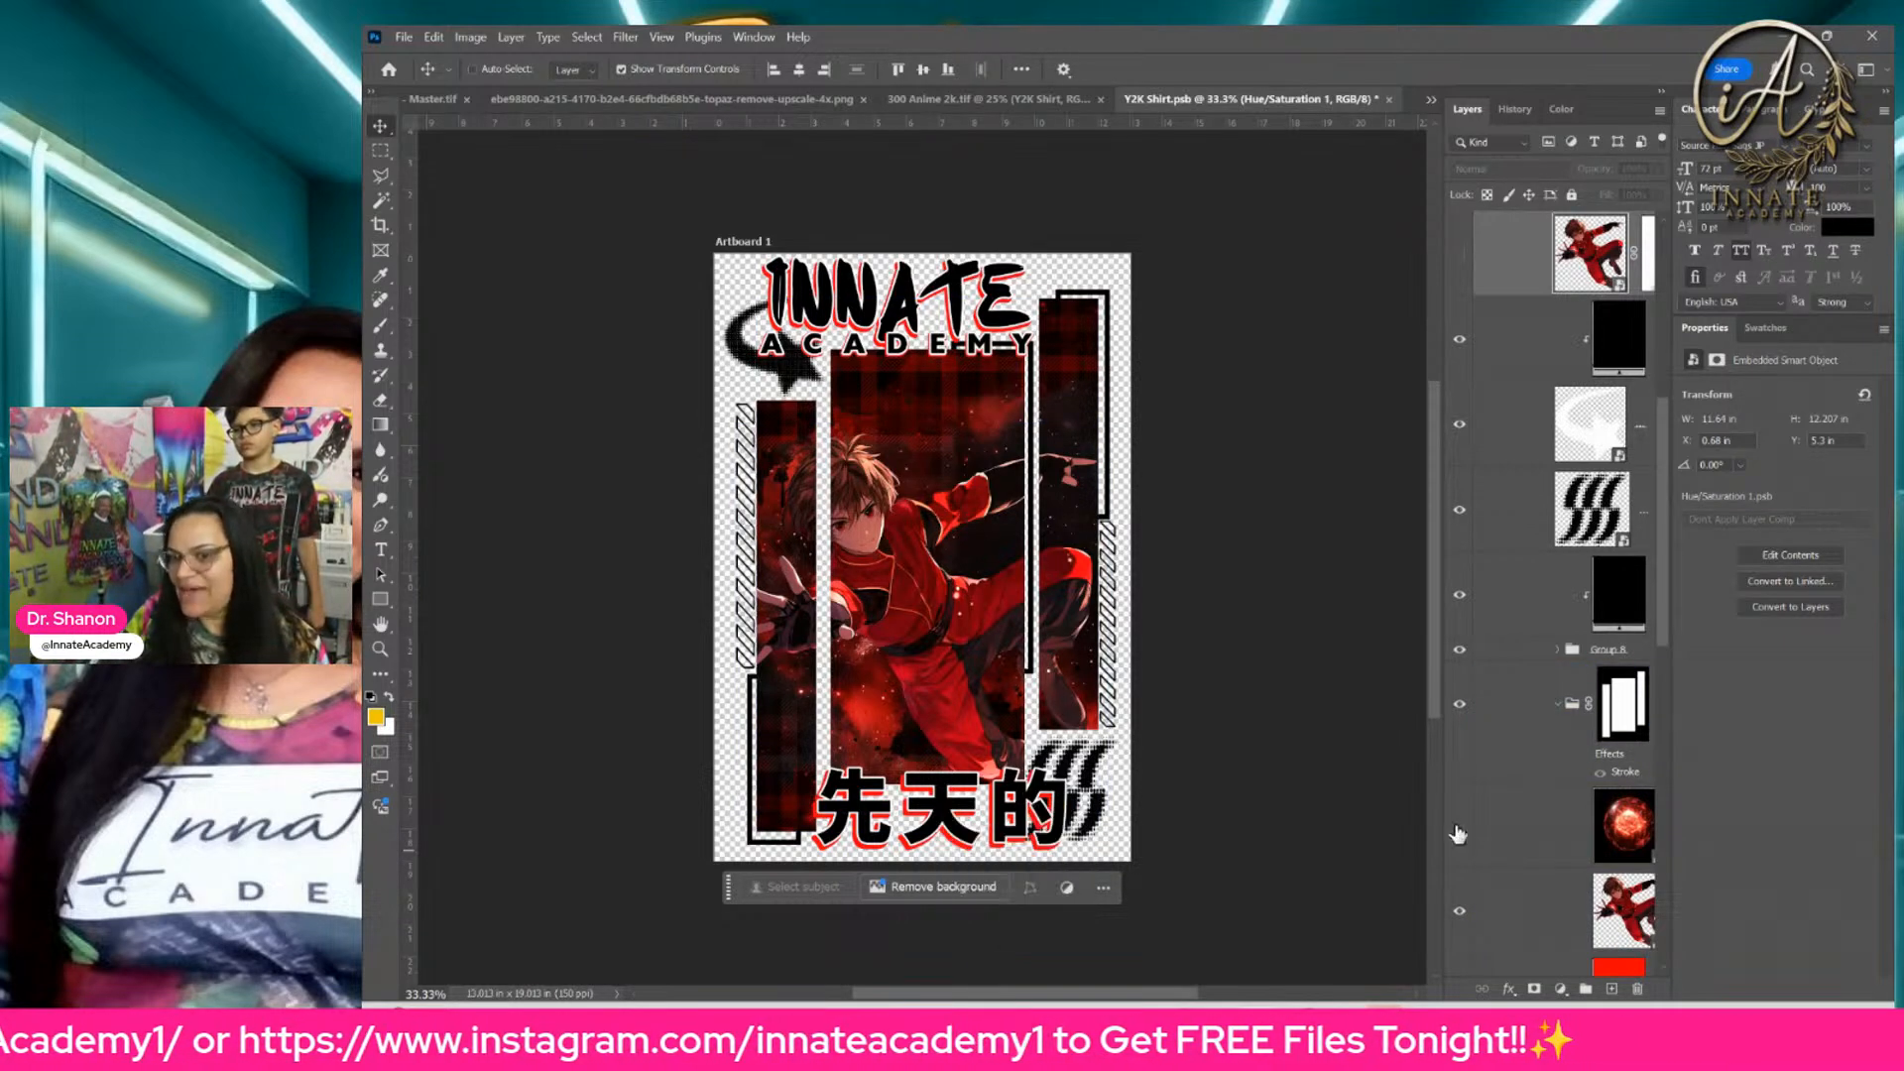
pyautogui.click(1461, 831)
pyautogui.scroll(5, 1499, 800)
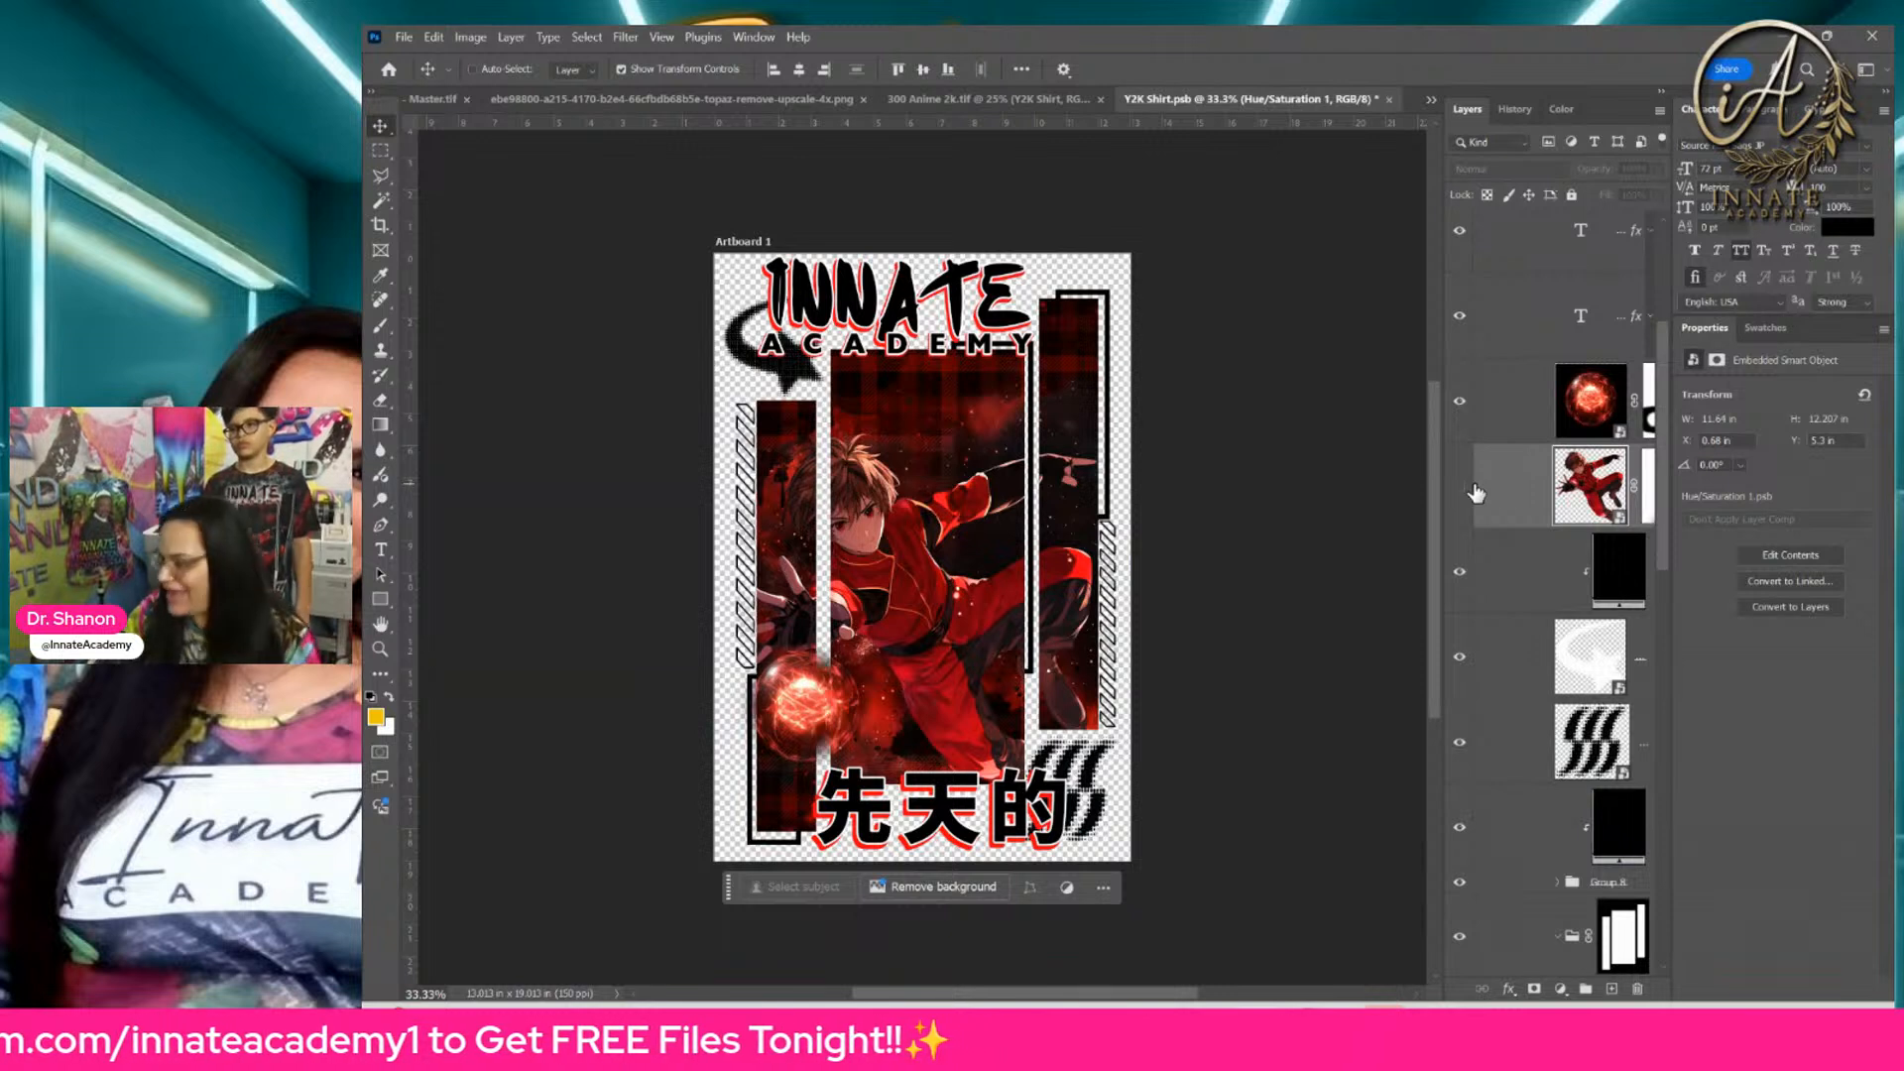
pyautogui.click(1460, 488)
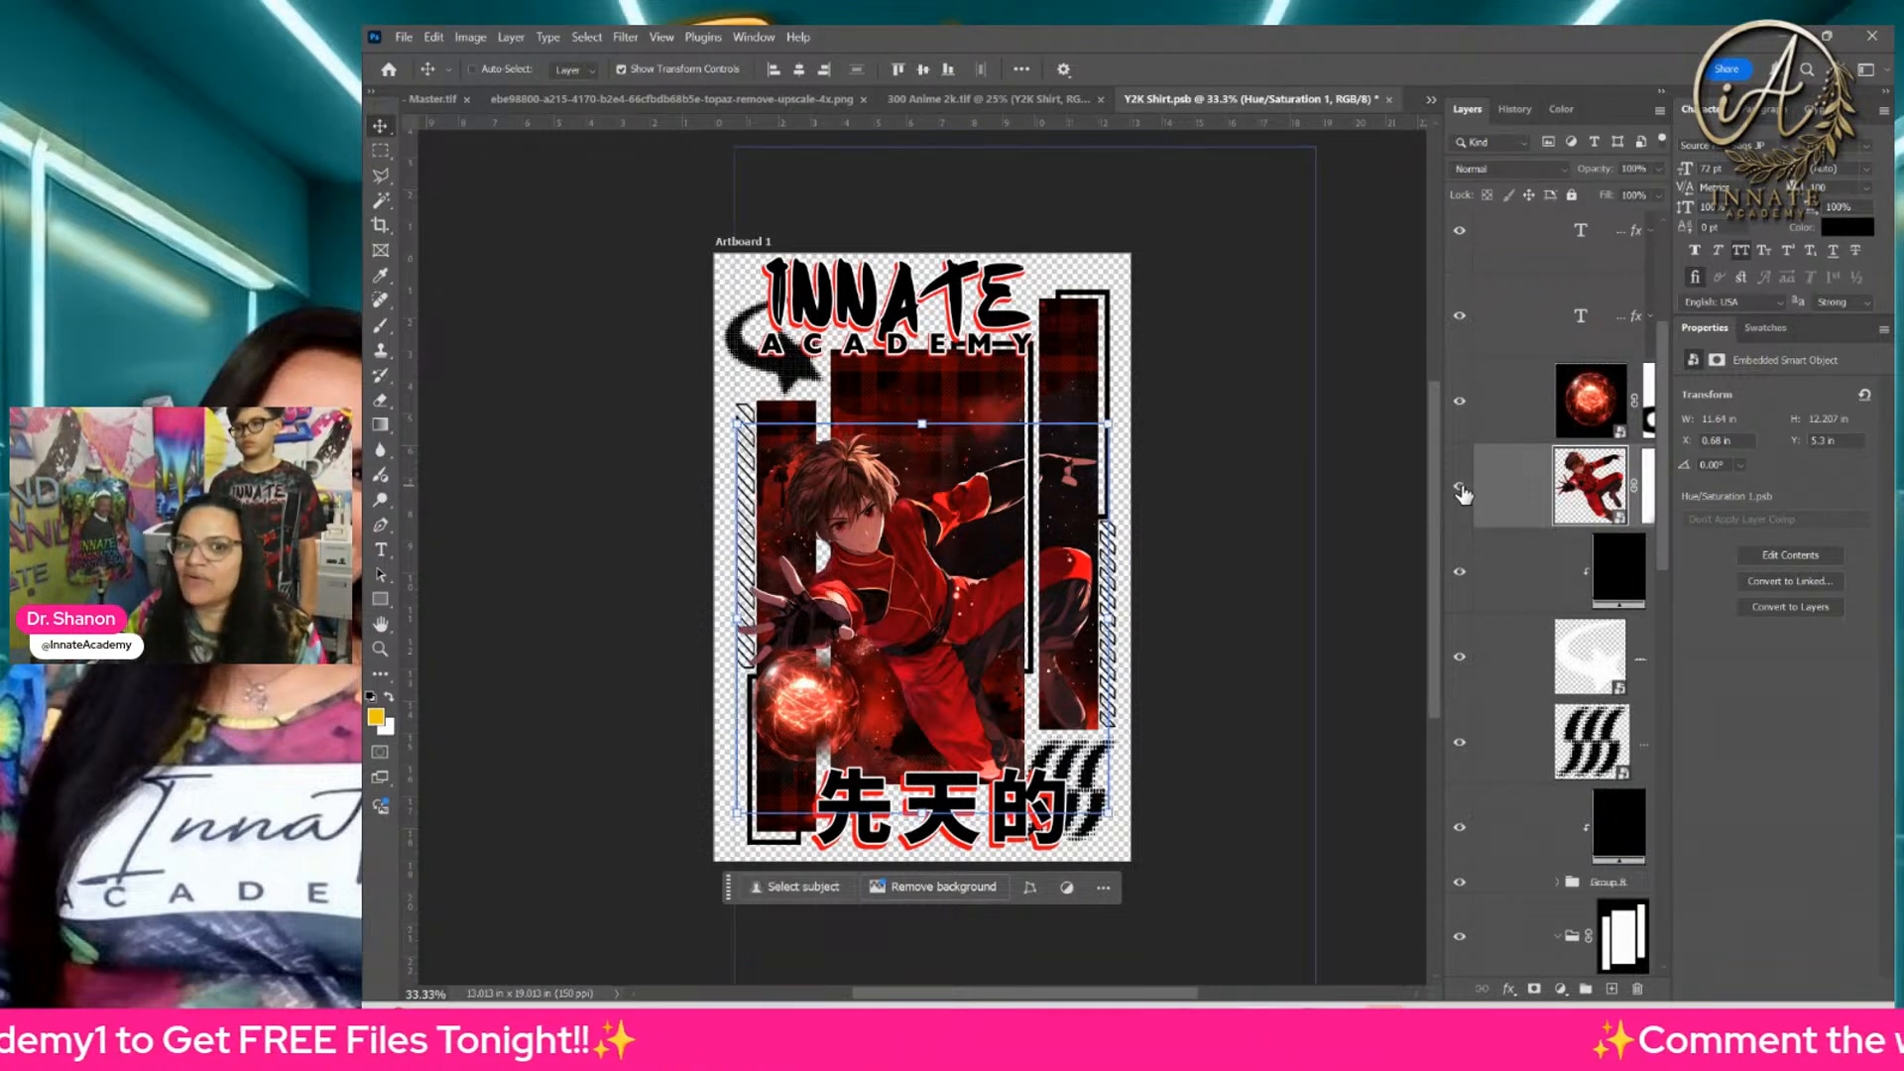
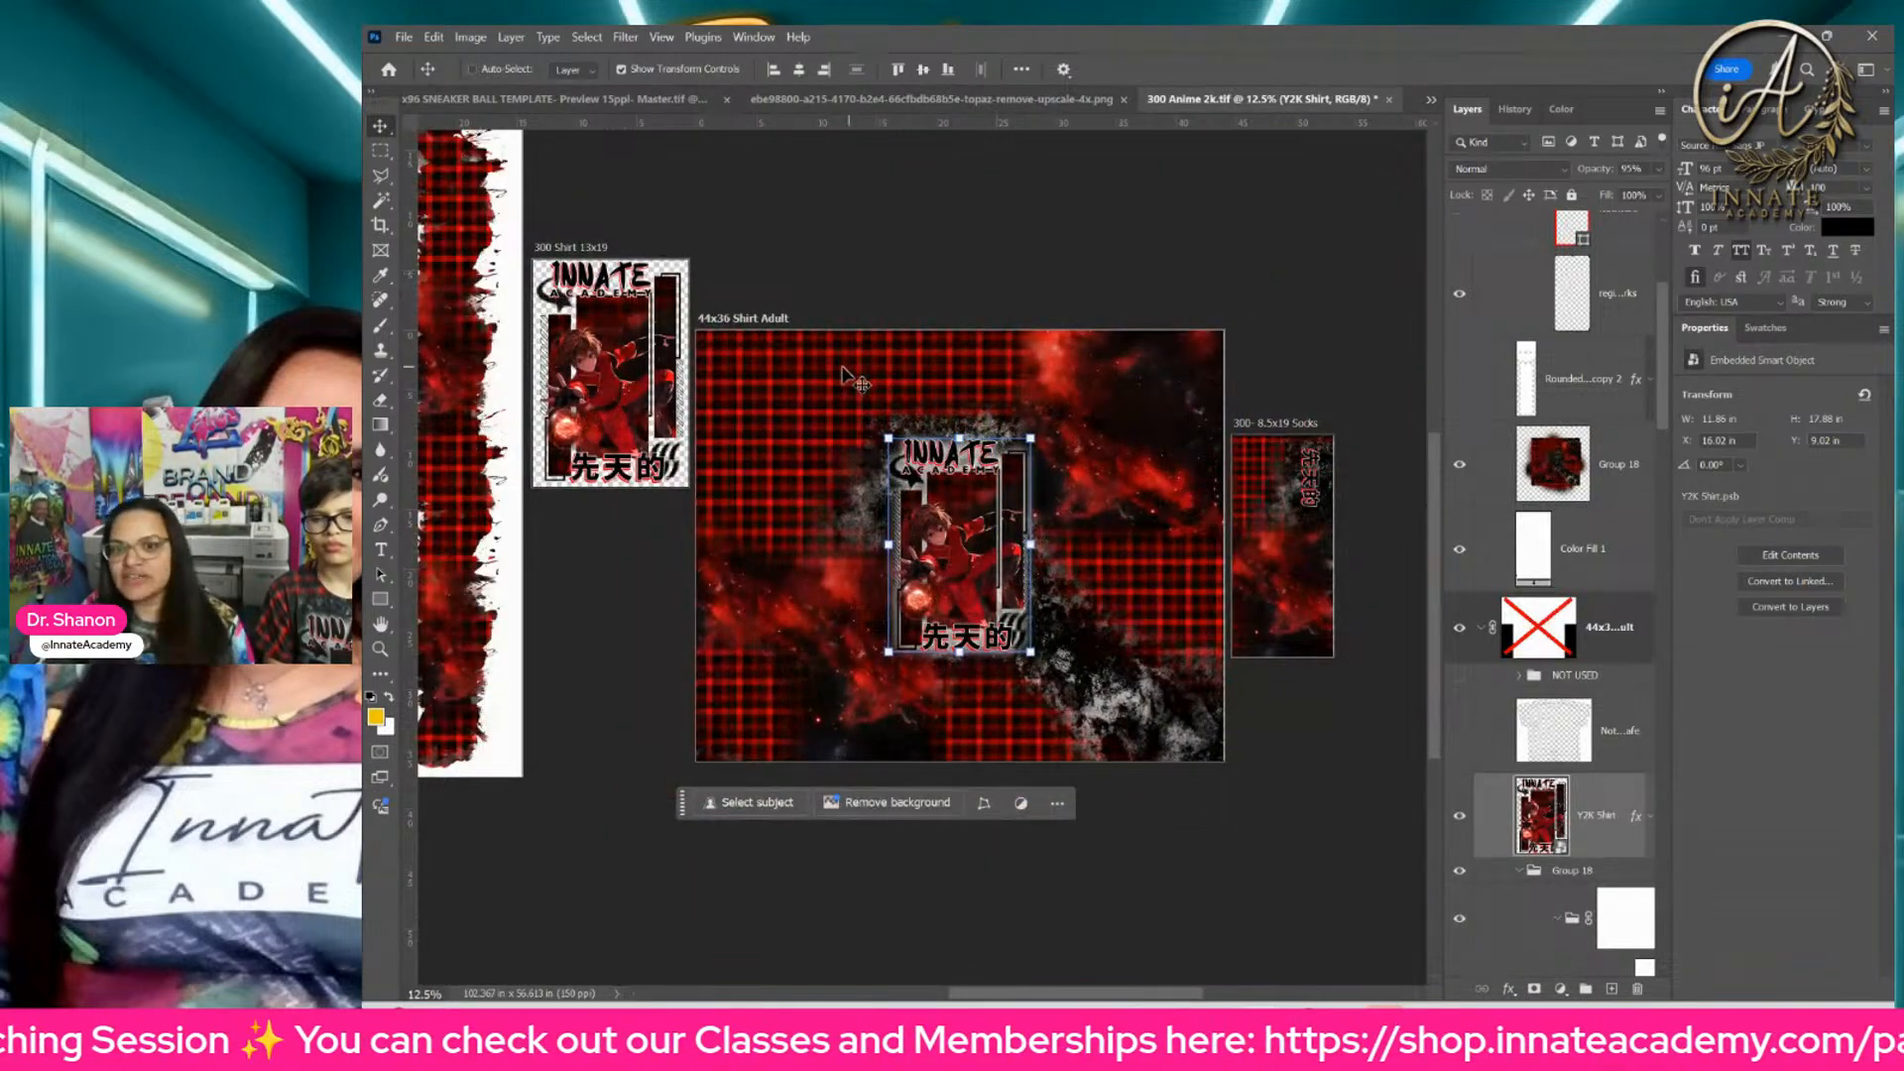
# Step: Close the 300 Anime 2k.tif document without saving its changes
pyautogui.moveTo(935, 423); pyautogui.dragTo(1305, 433)
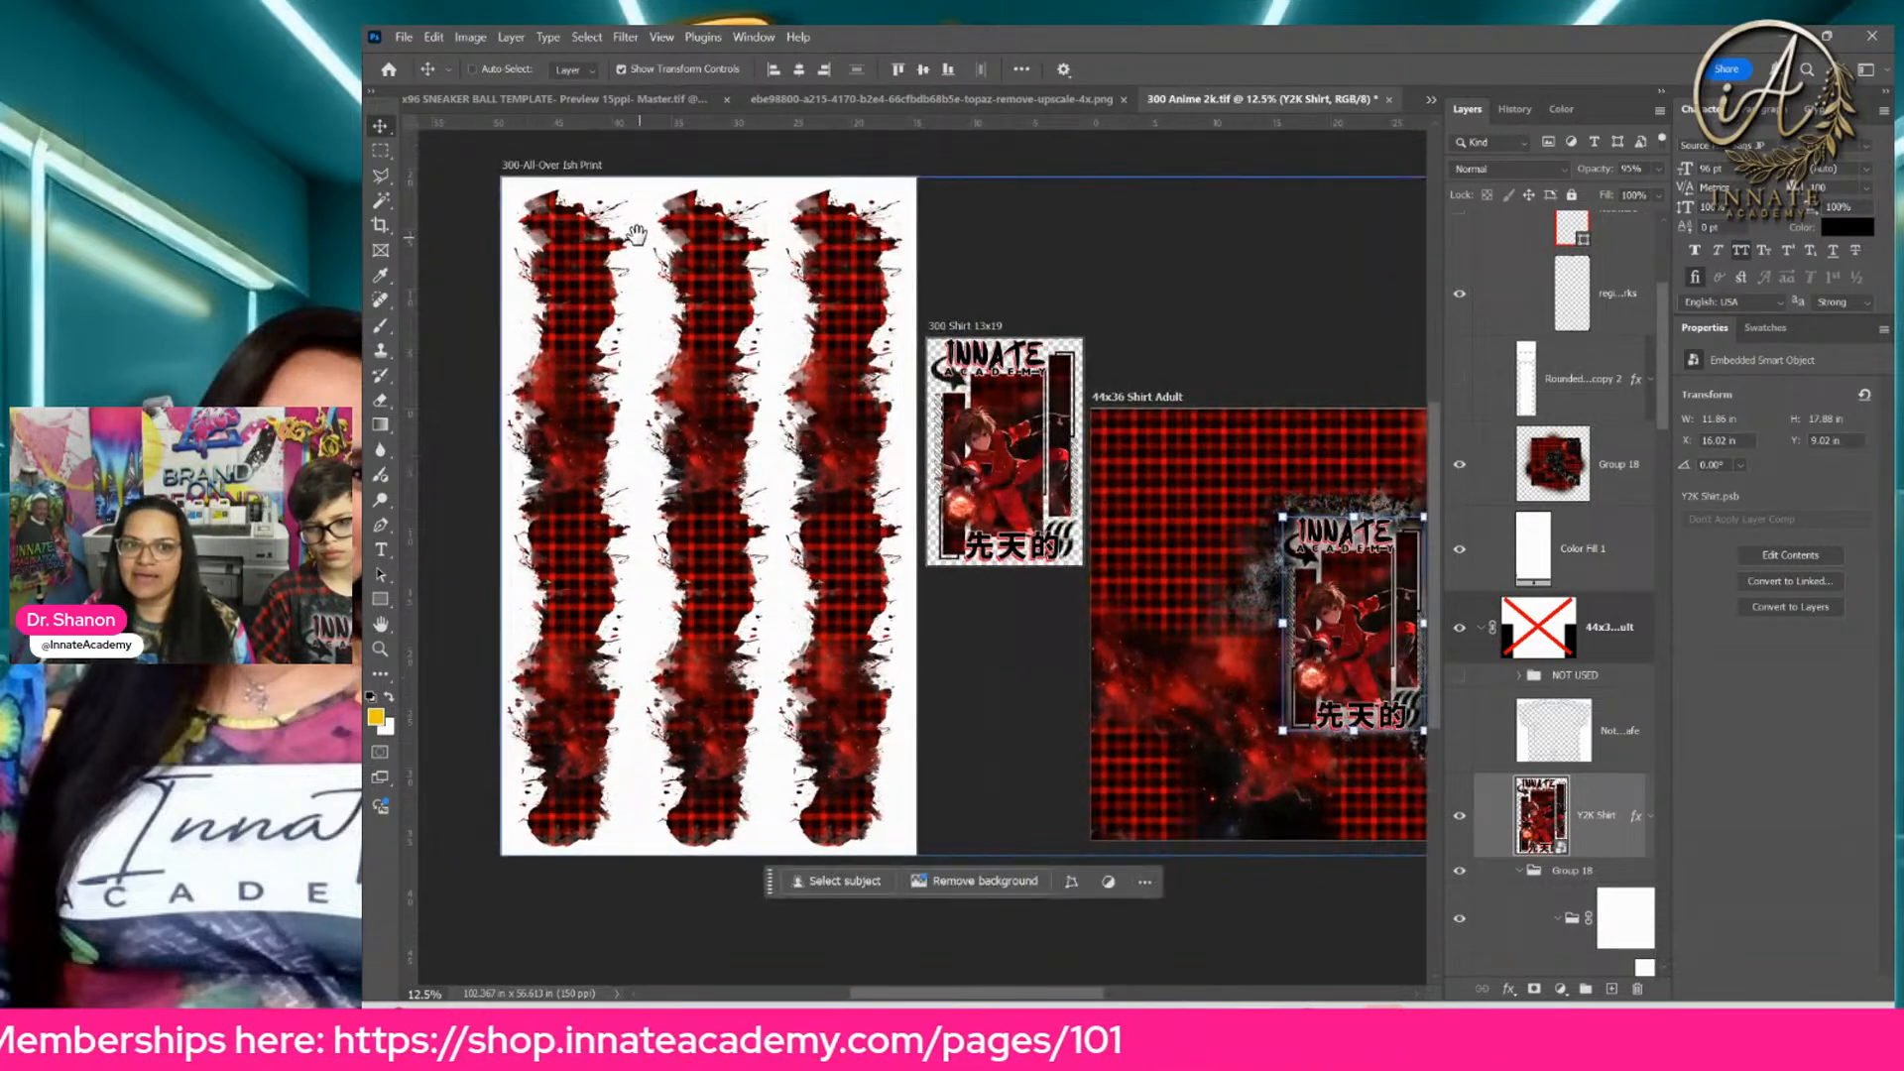
pyautogui.moveTo(1177, 501); pyautogui.dragTo(893, 422)
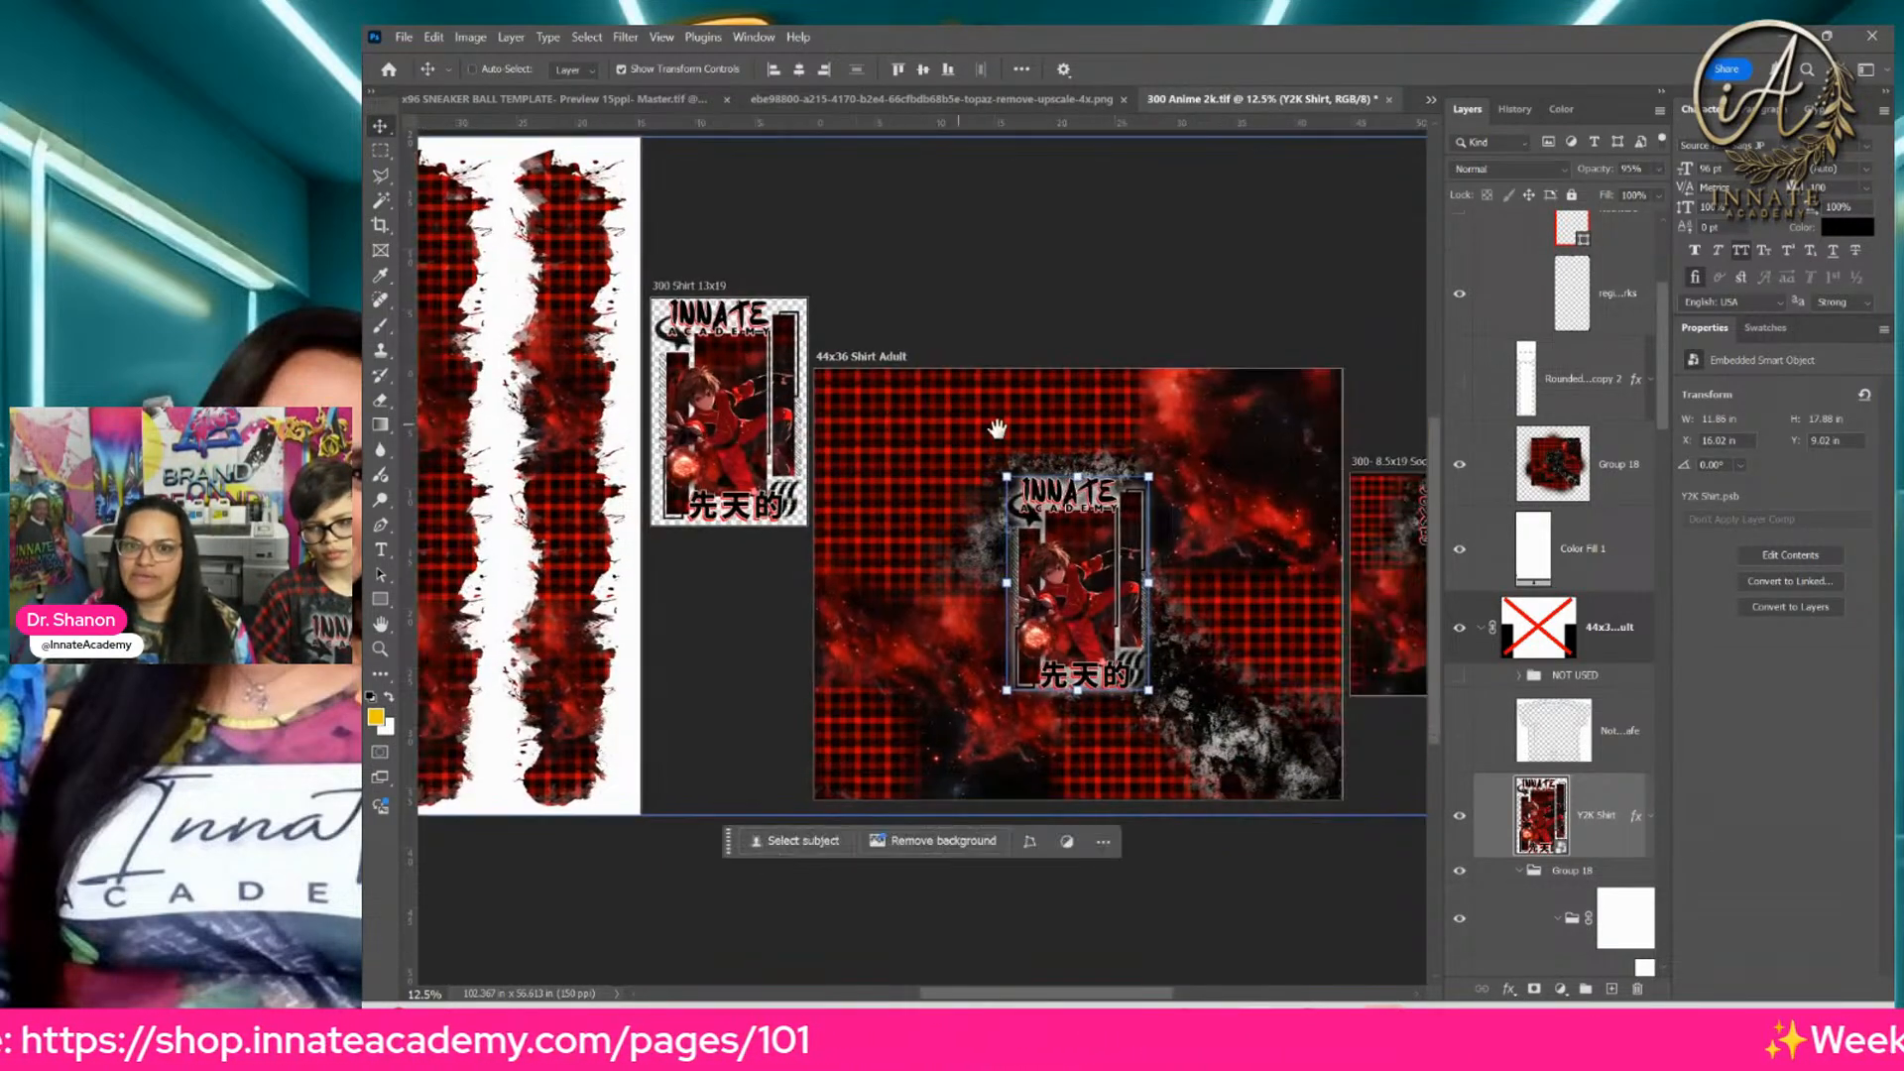
pyautogui.moveTo(1141, 468); pyautogui.dragTo(928, 459)
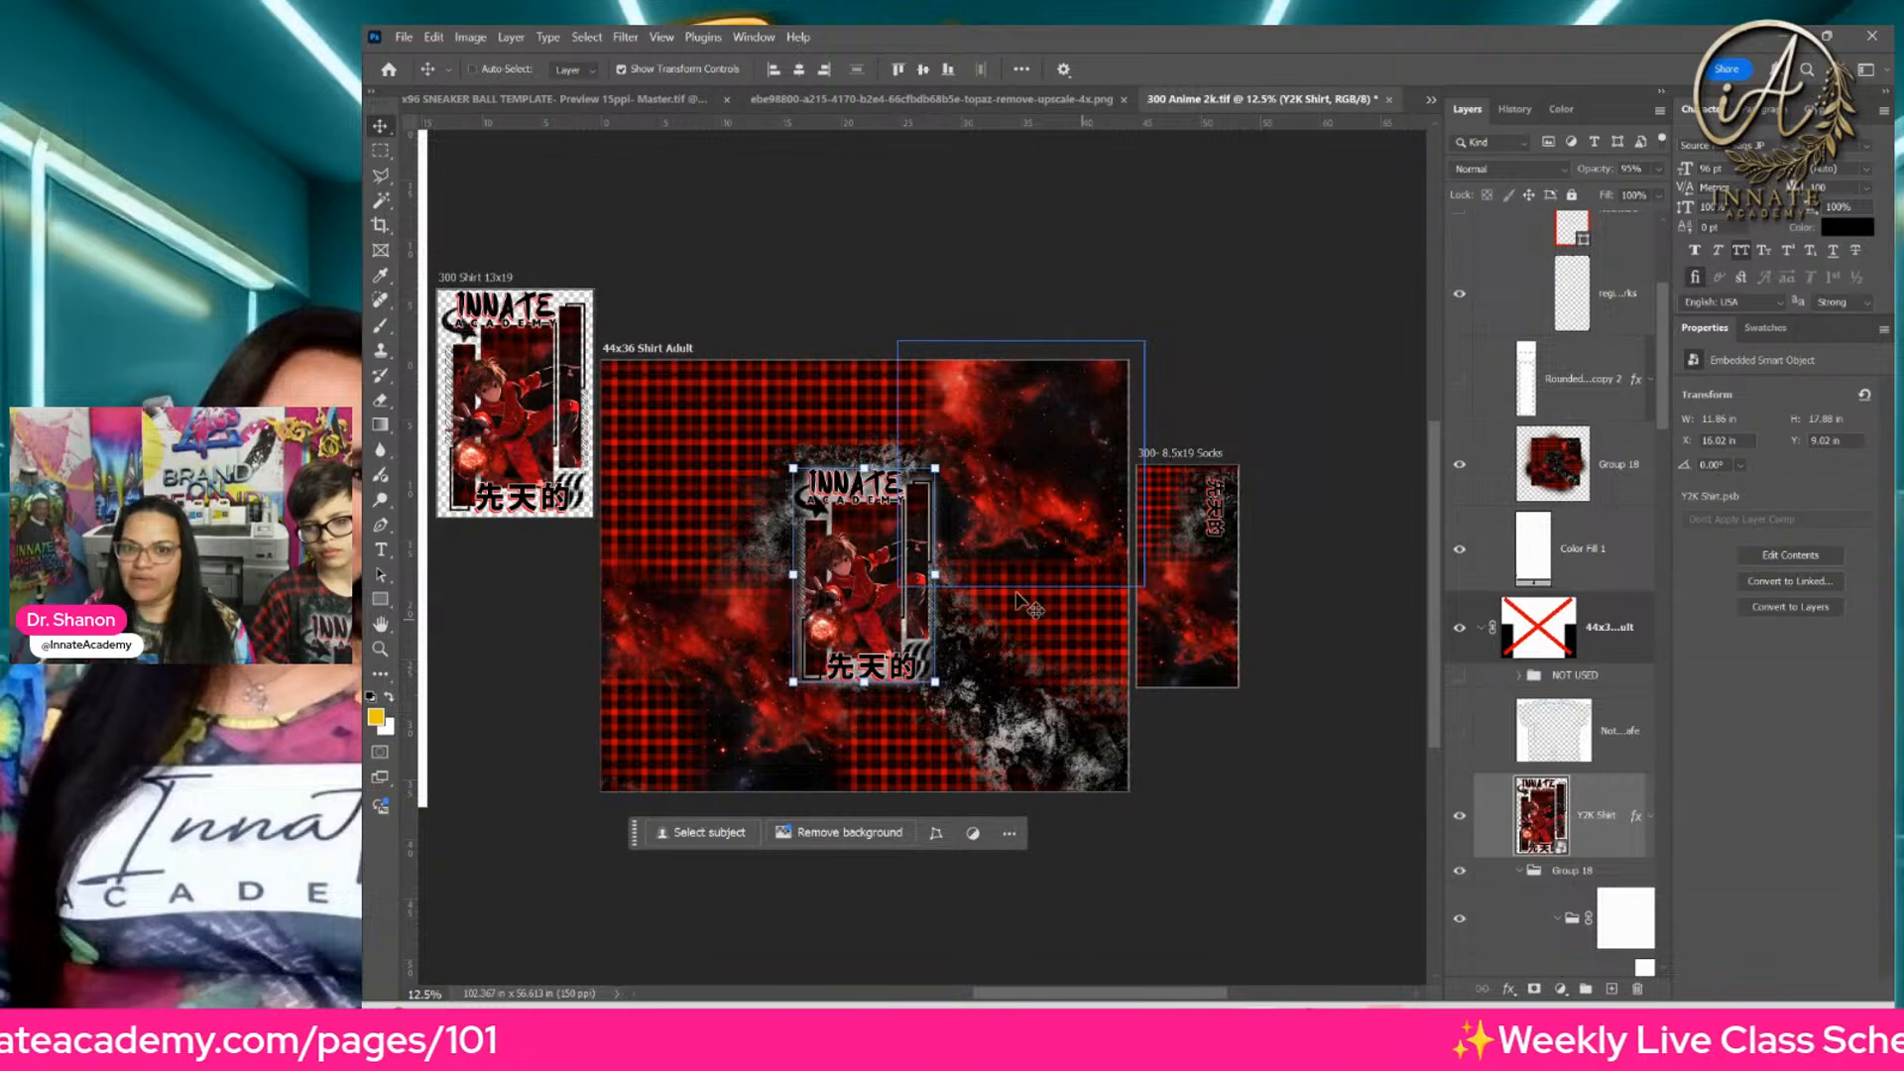
pyautogui.moveTo(696, 408); pyautogui.dragTo(853, 434)
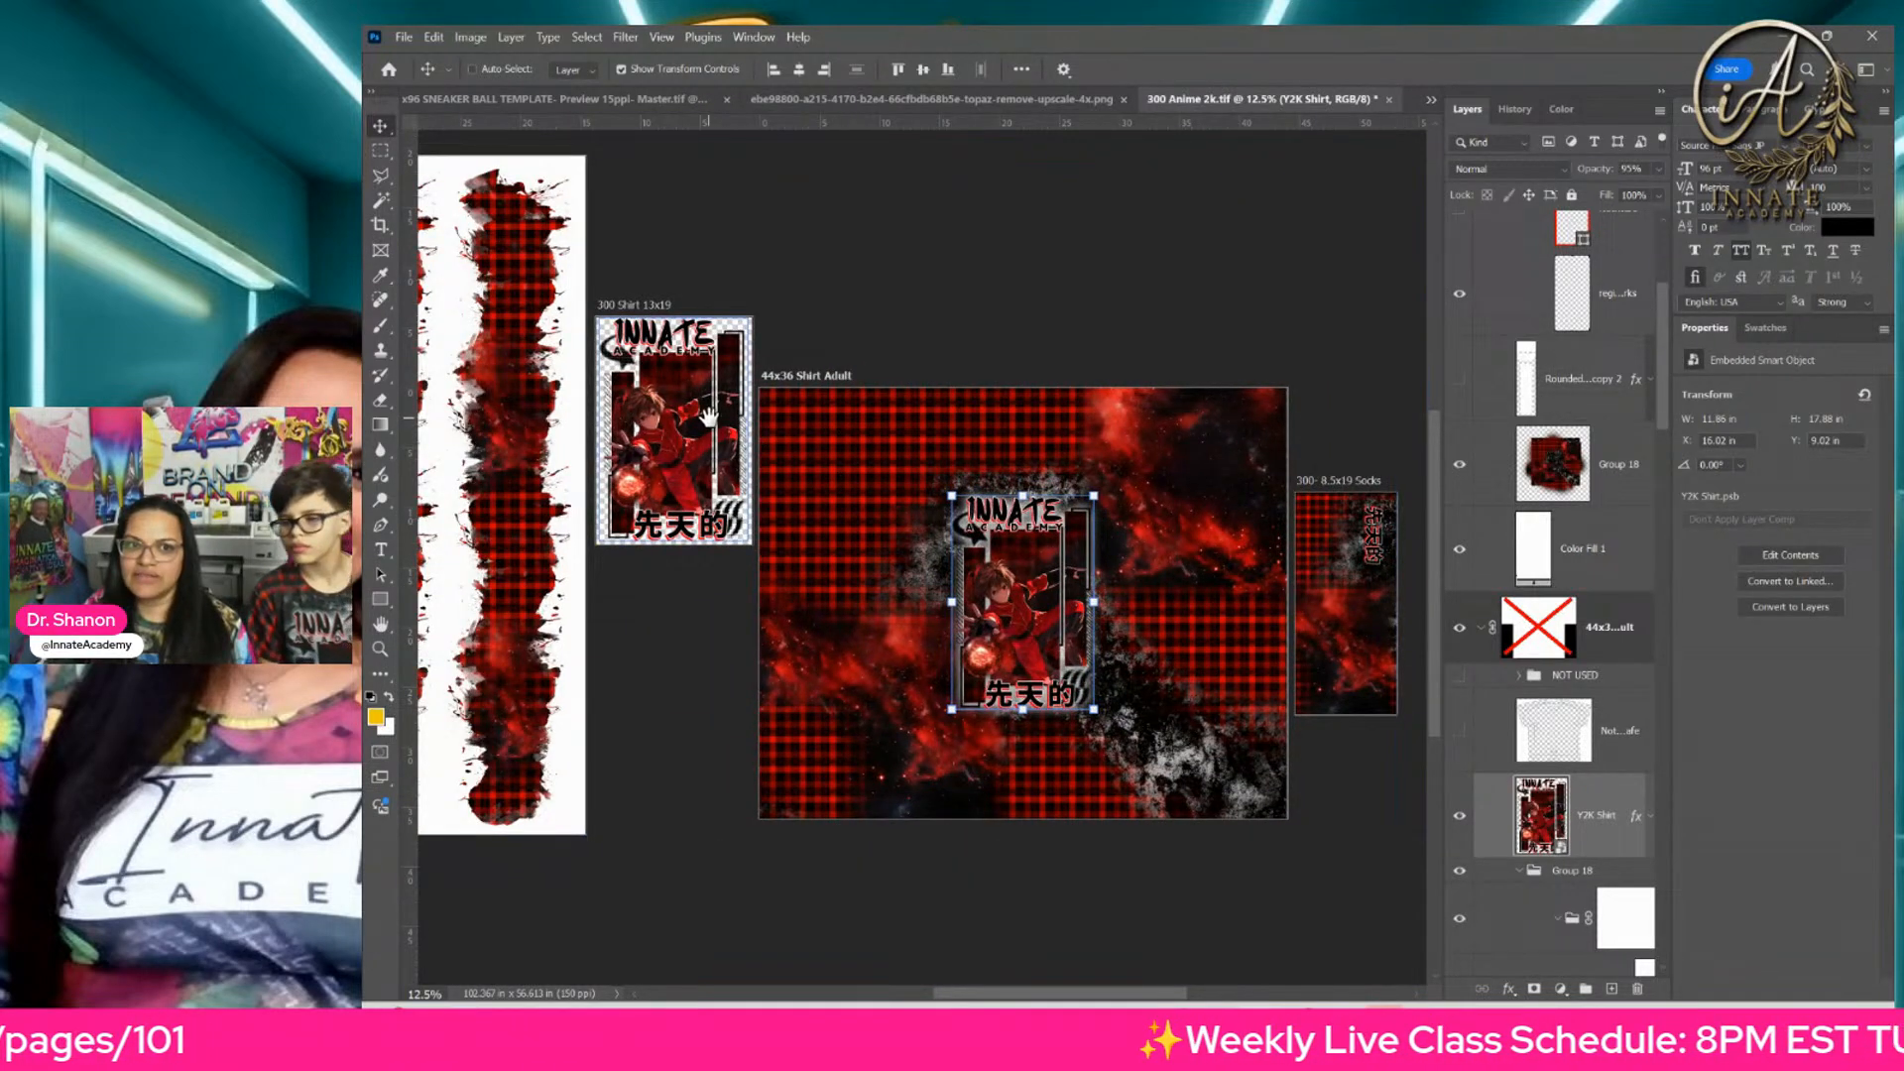
pyautogui.moveTo(734, 432); pyautogui.dragTo(1026, 433)
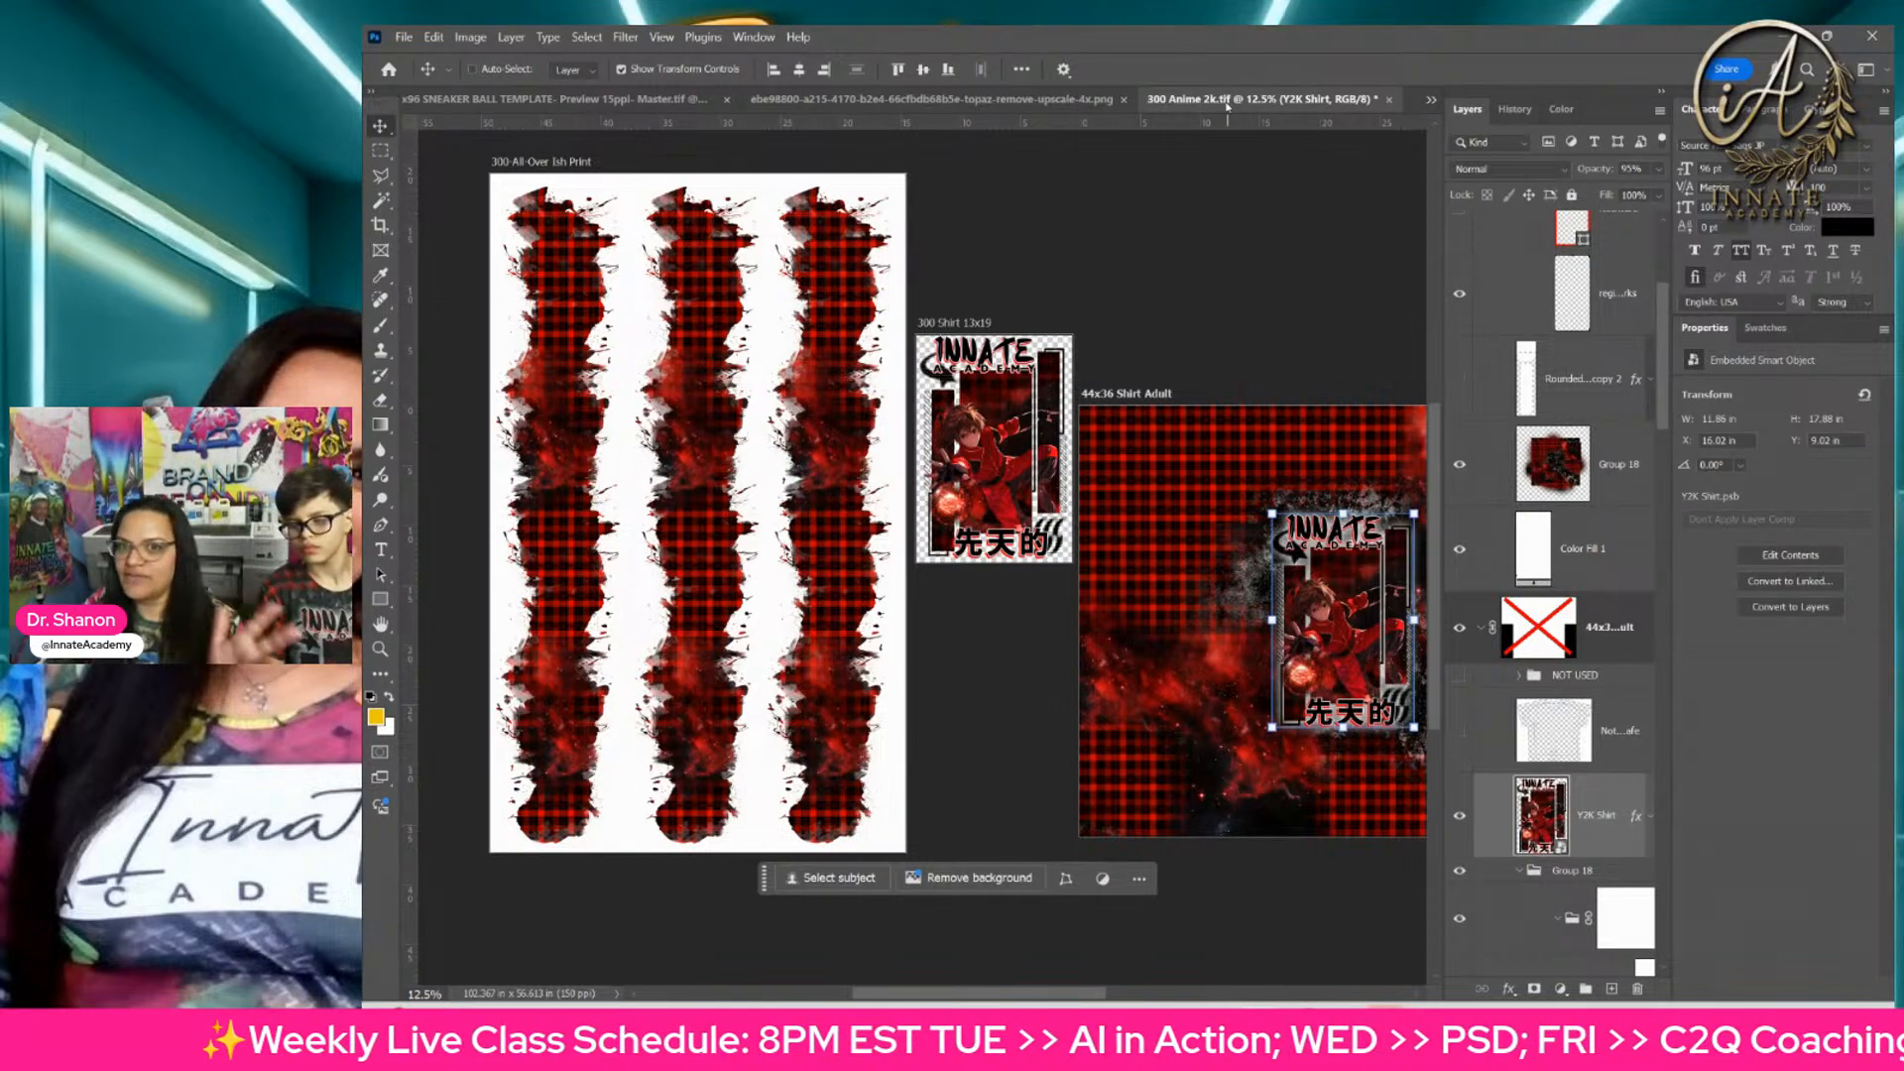
pyautogui.click(1390, 100)
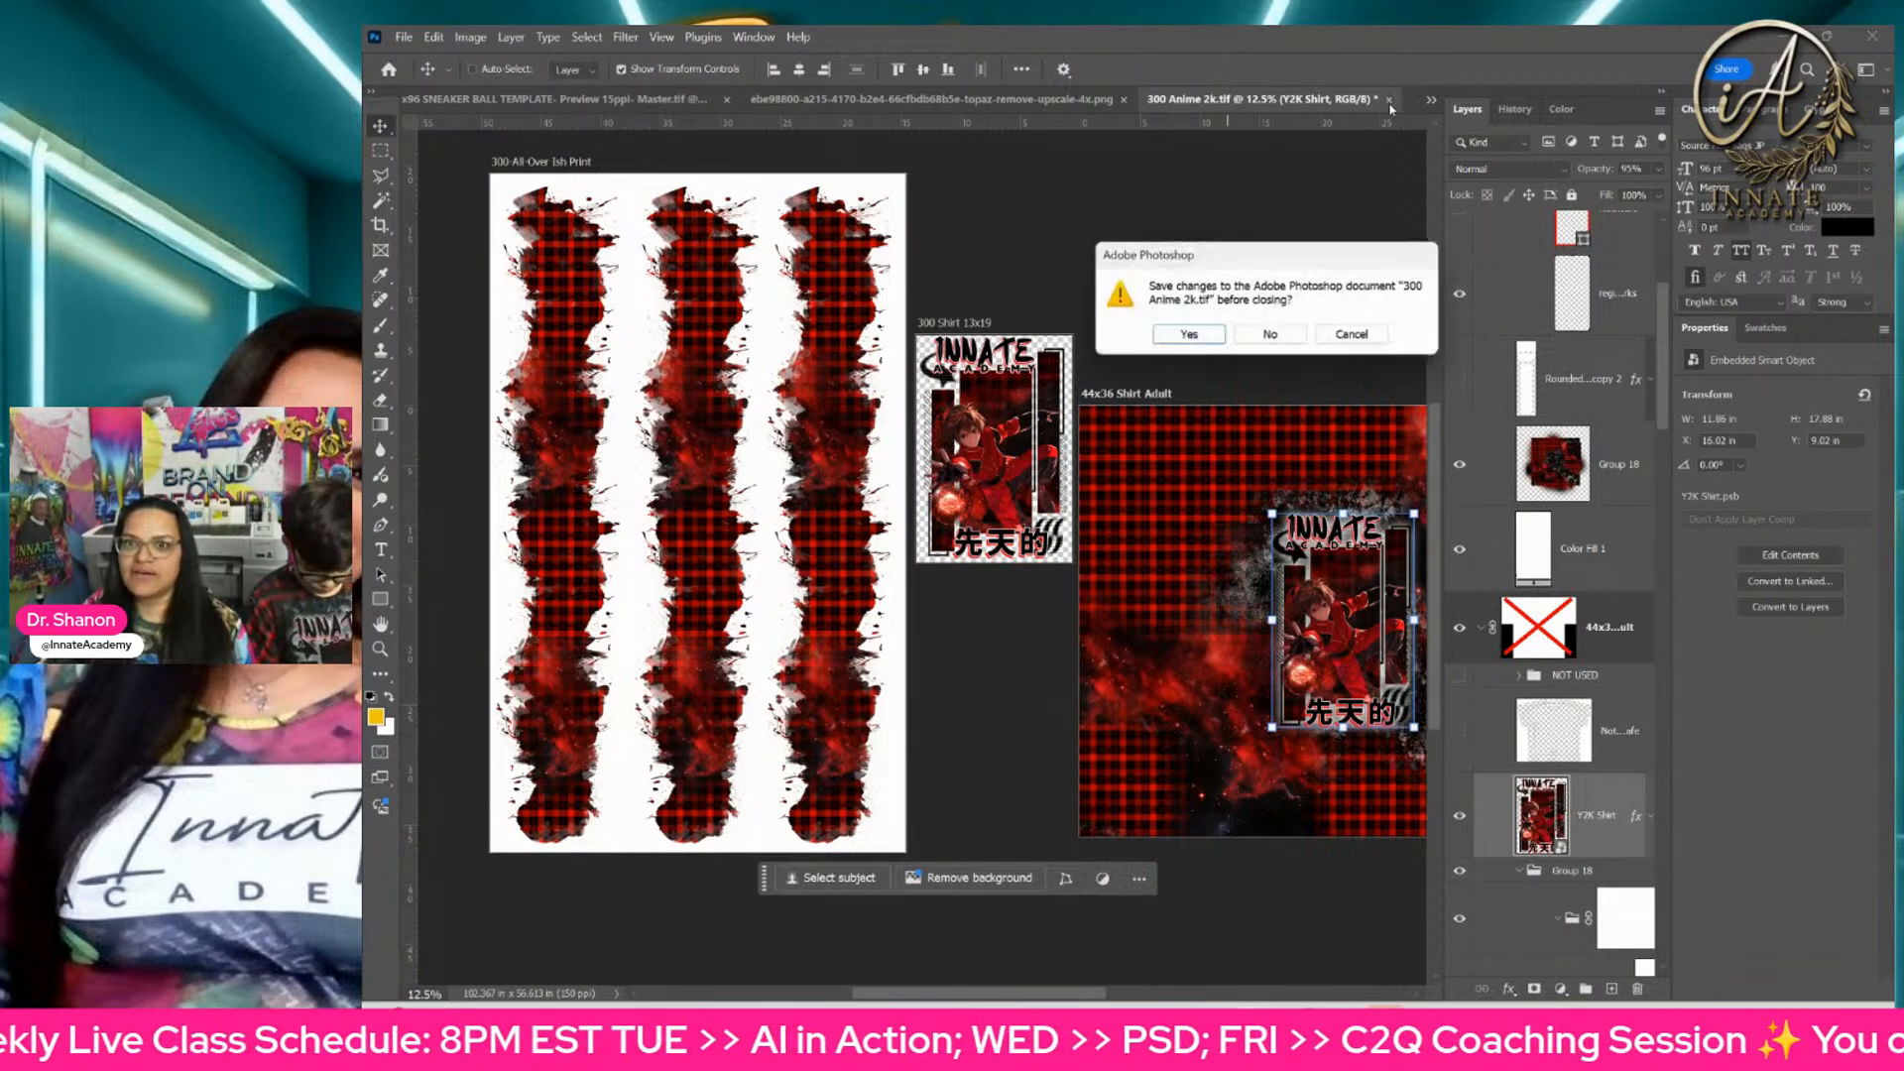
pyautogui.click(1270, 337)
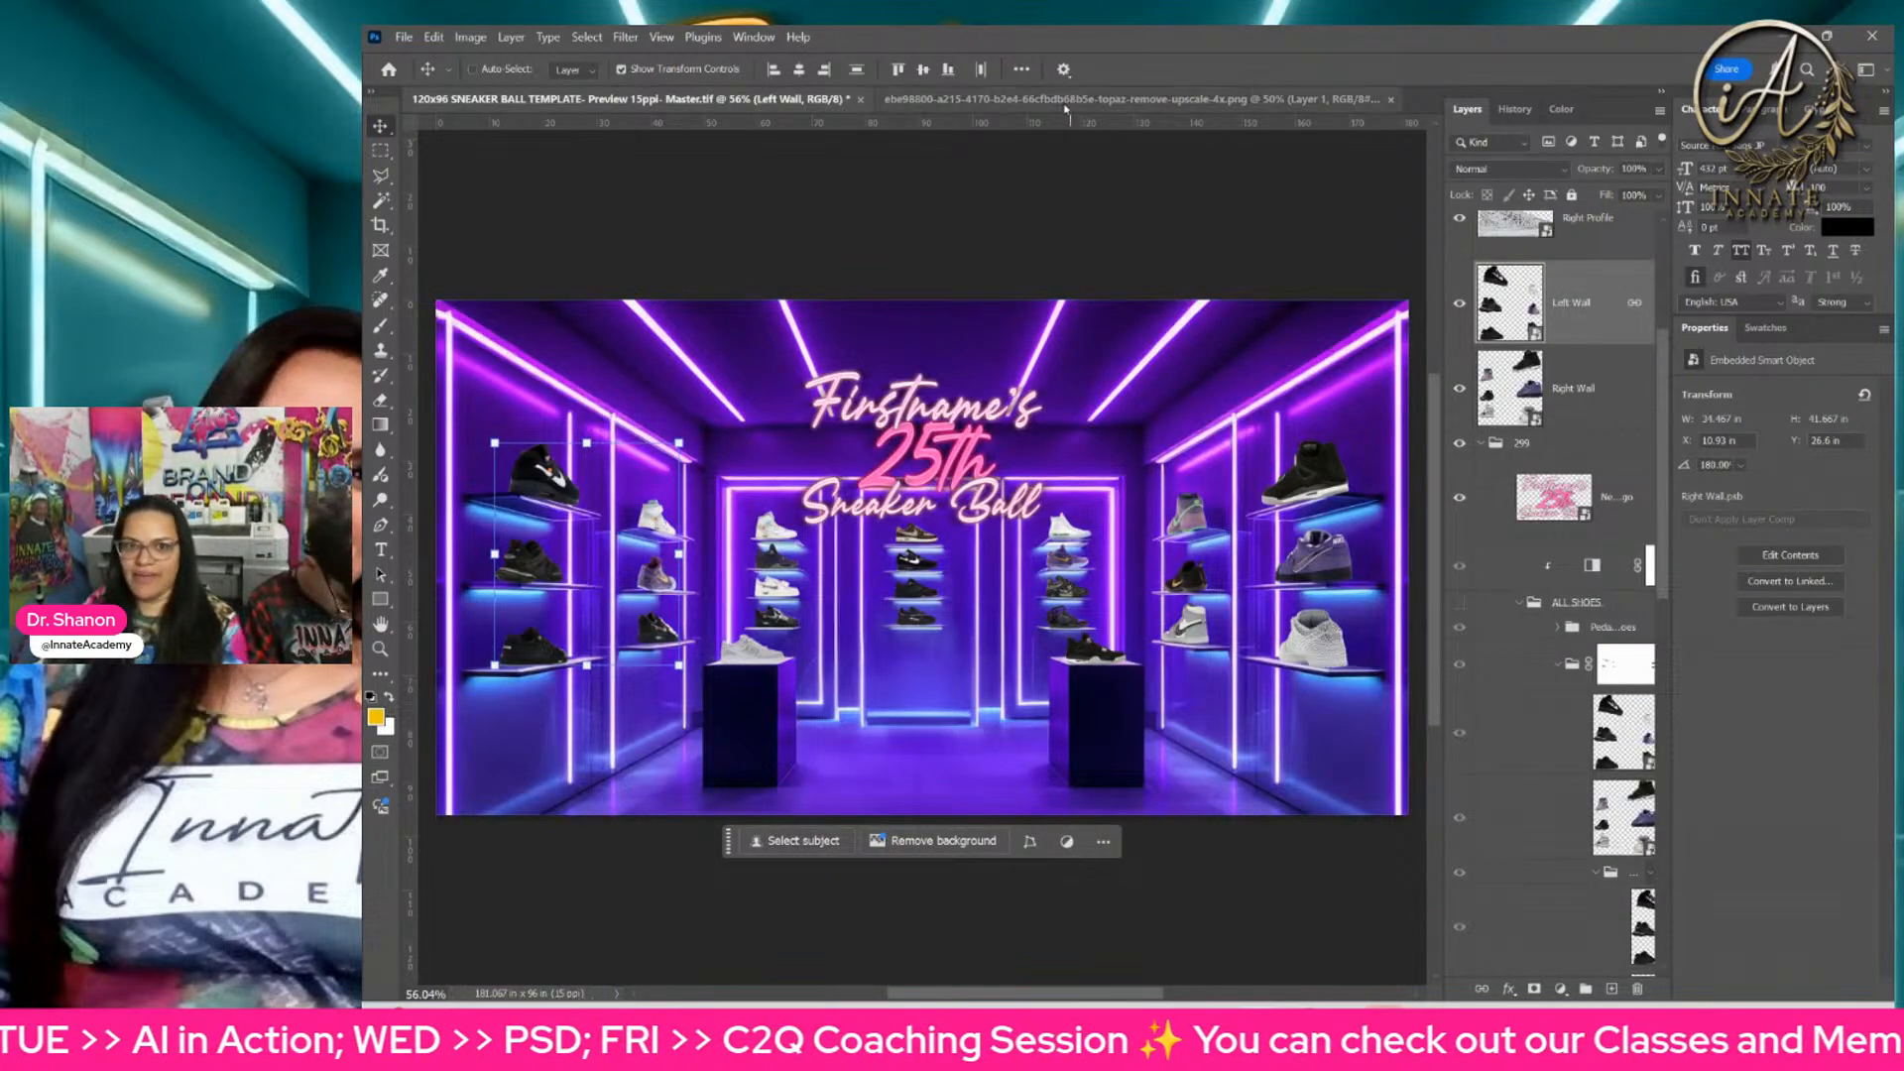
# Step: Close the upscaled neon sneaker room PNG and save its changes
pyautogui.click(1066, 102)
pyautogui.click(1390, 100)
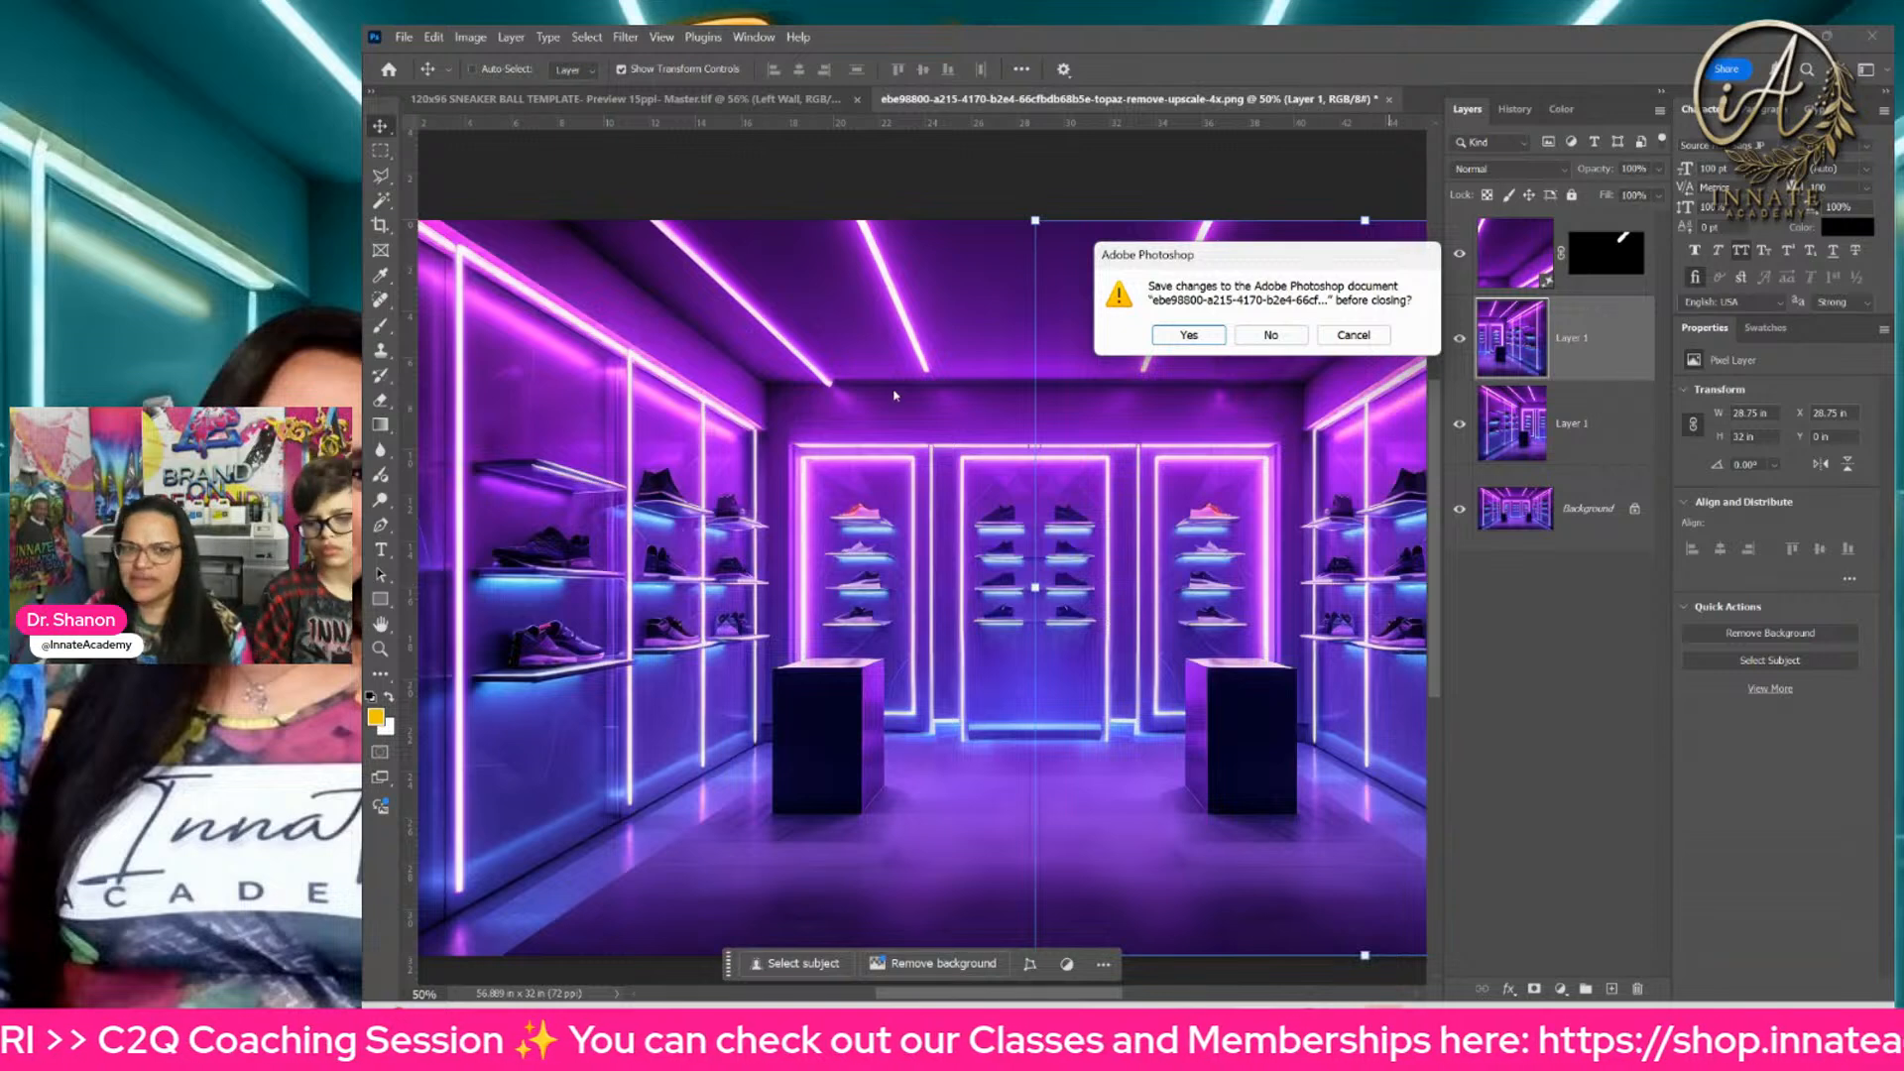
pyautogui.click(1189, 336)
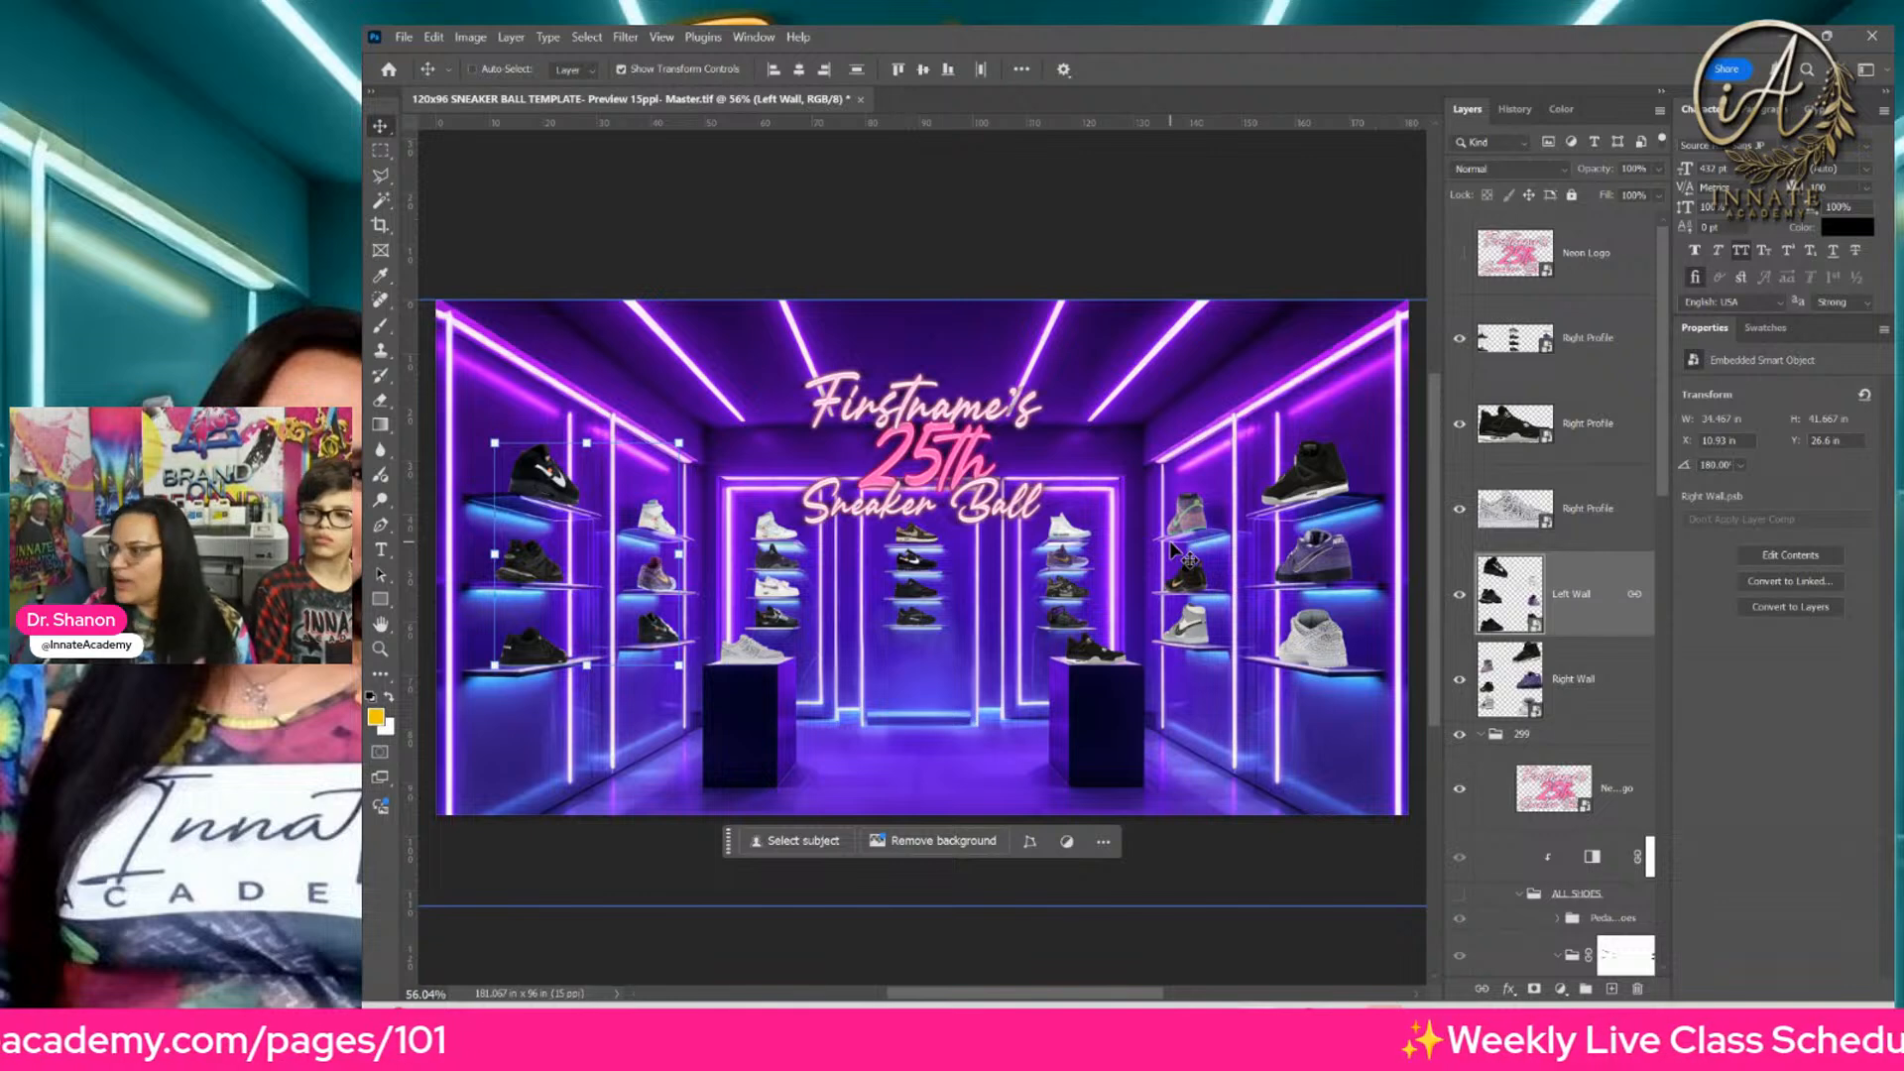
# Step: Inspect the sneakers on the right wall shelves and right pedestal of the sneaker ball template up close
pyautogui.hotkey('ctrl', '+')
pyautogui.hotkey('ctrl', '+')
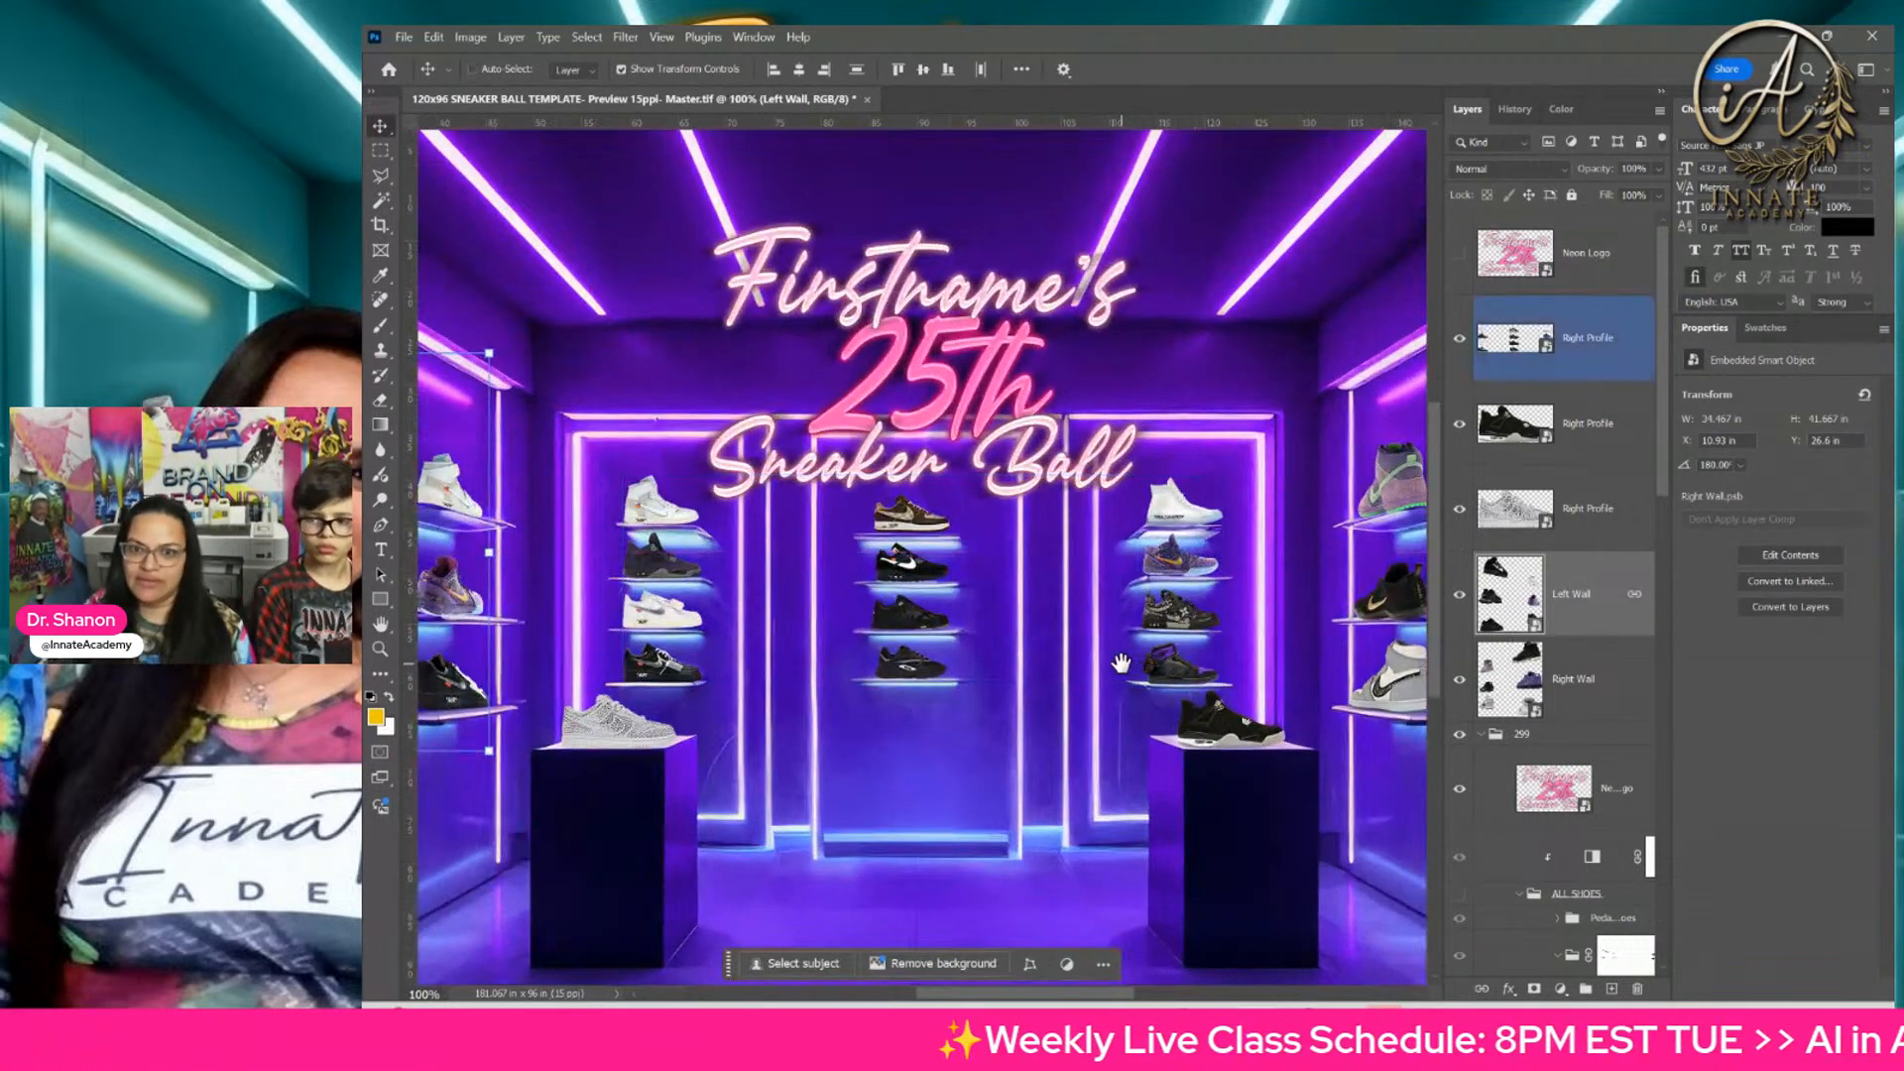
pyautogui.moveTo(1121, 662); pyautogui.dragTo(928, 639)
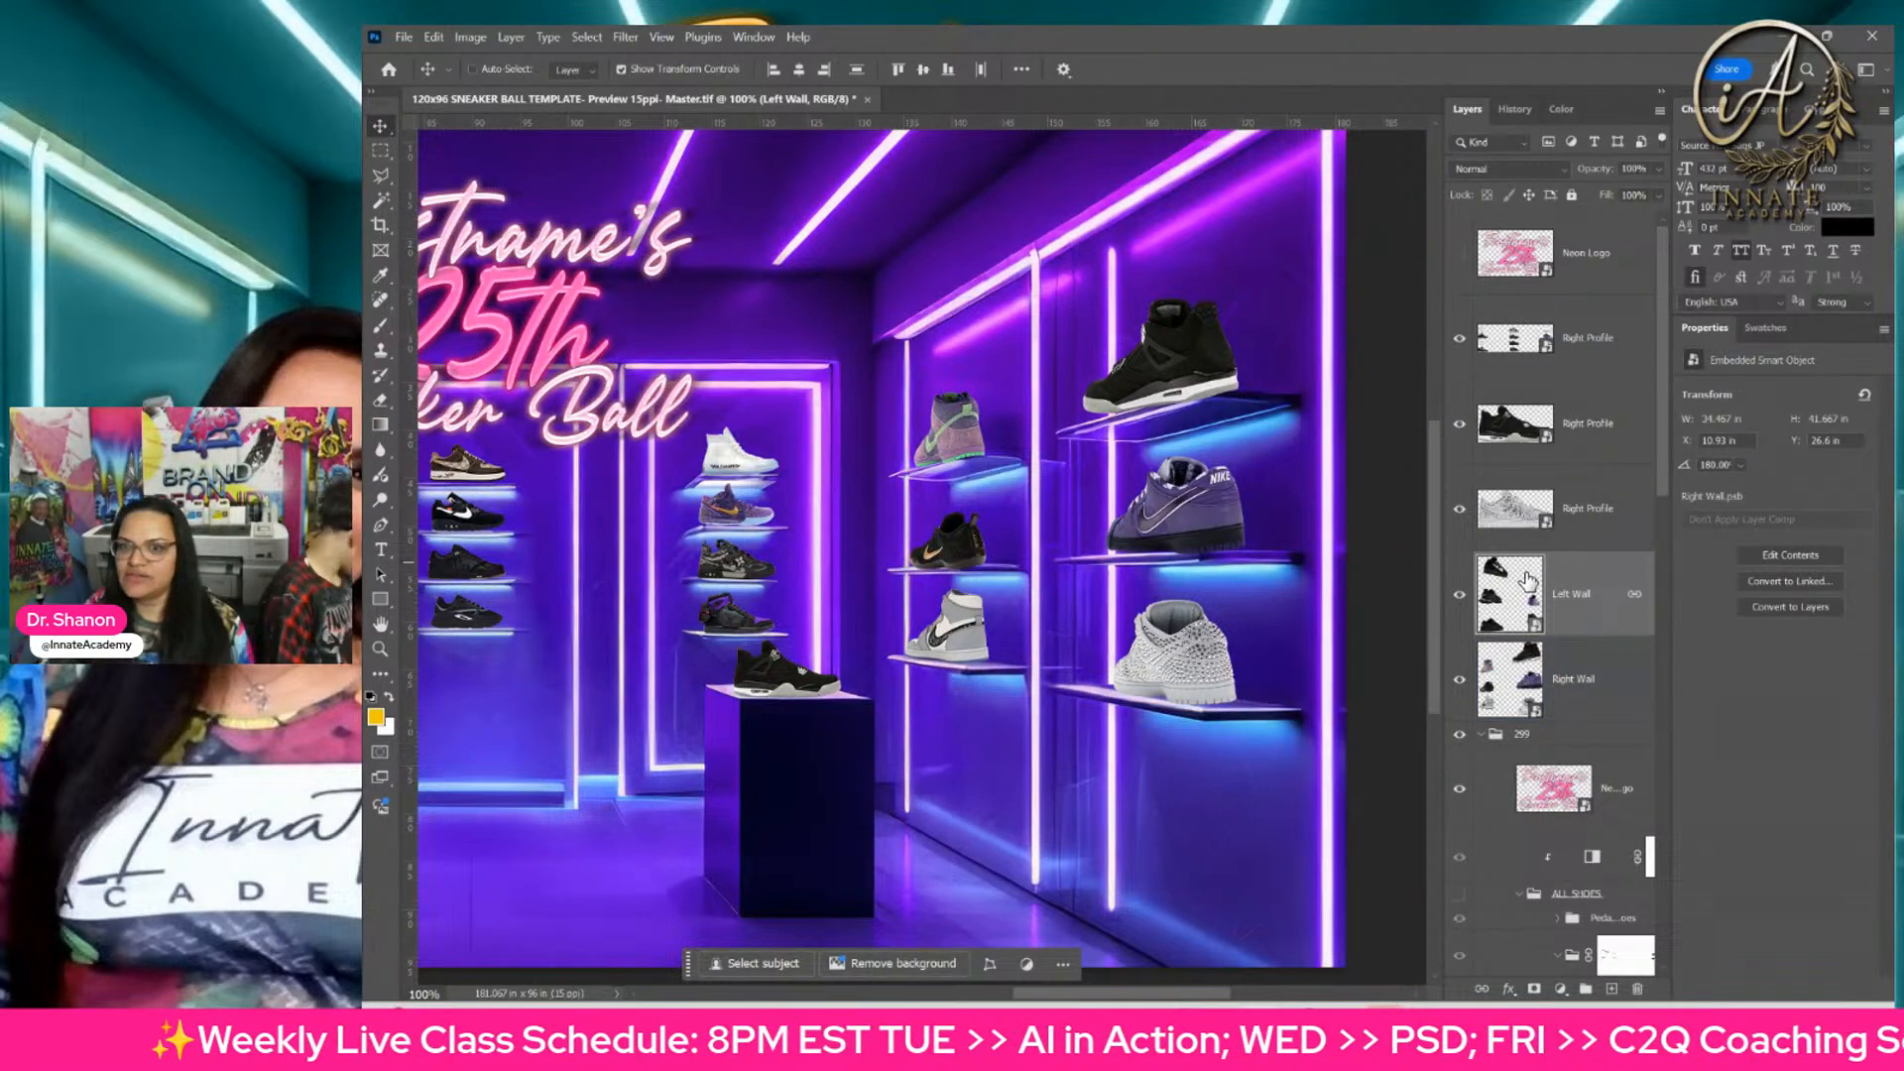
# Step: Switch to File Explorer and open the sneaker ball folder in Downloads
pyautogui.click(1081, 1029)
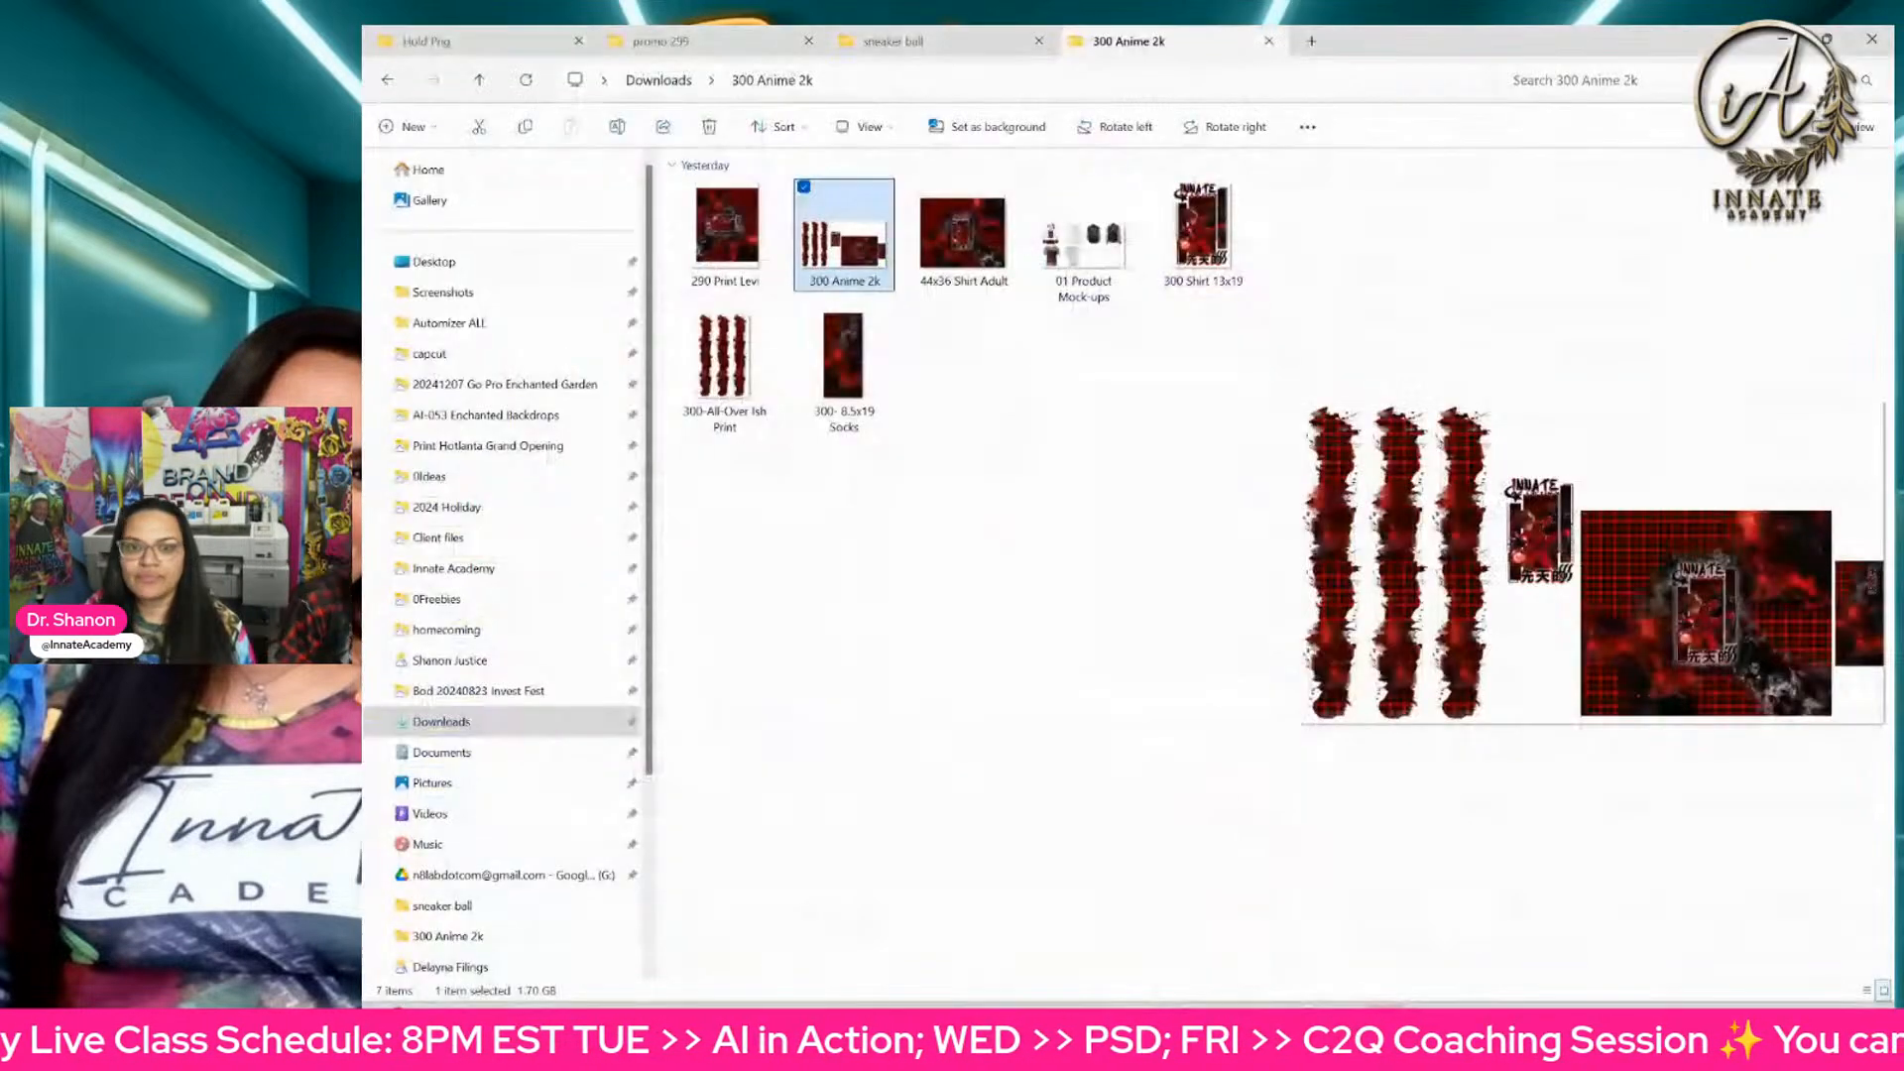
pyautogui.click(659, 81)
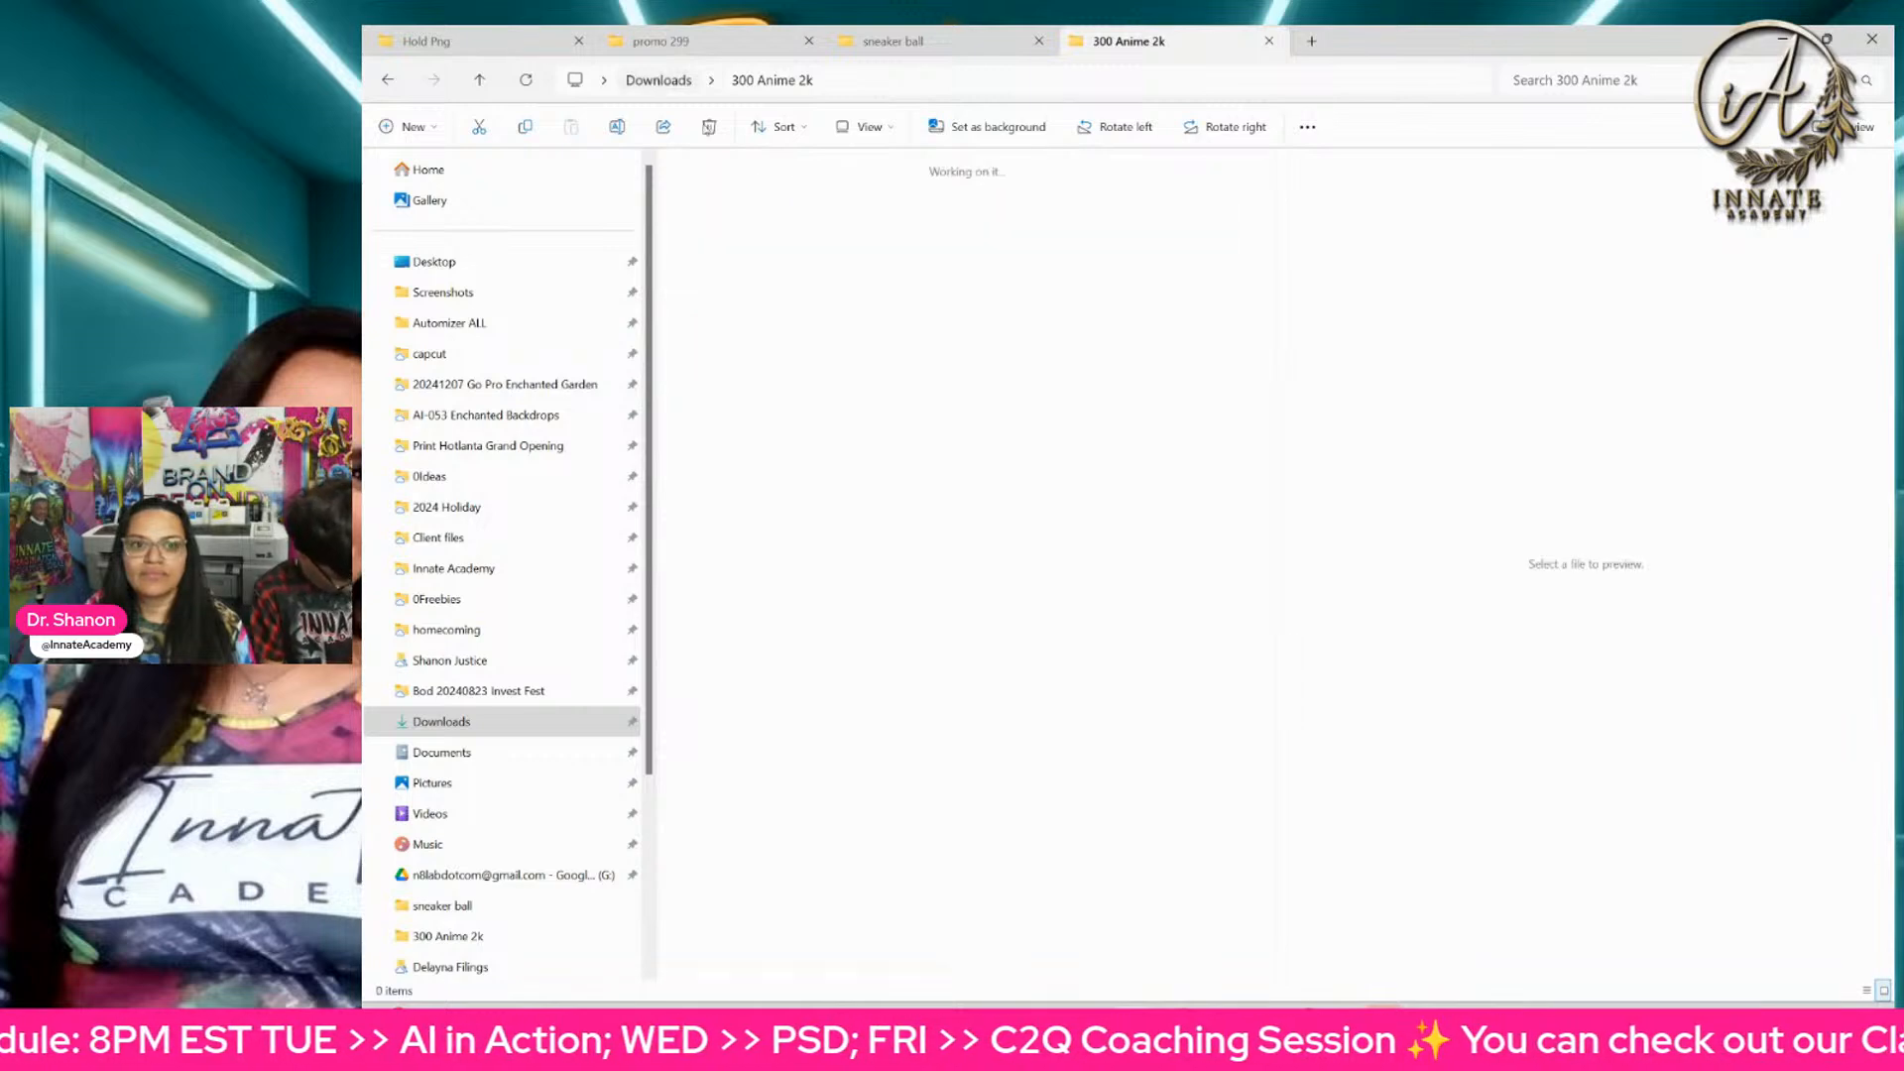
pyautogui.click(856, 407)
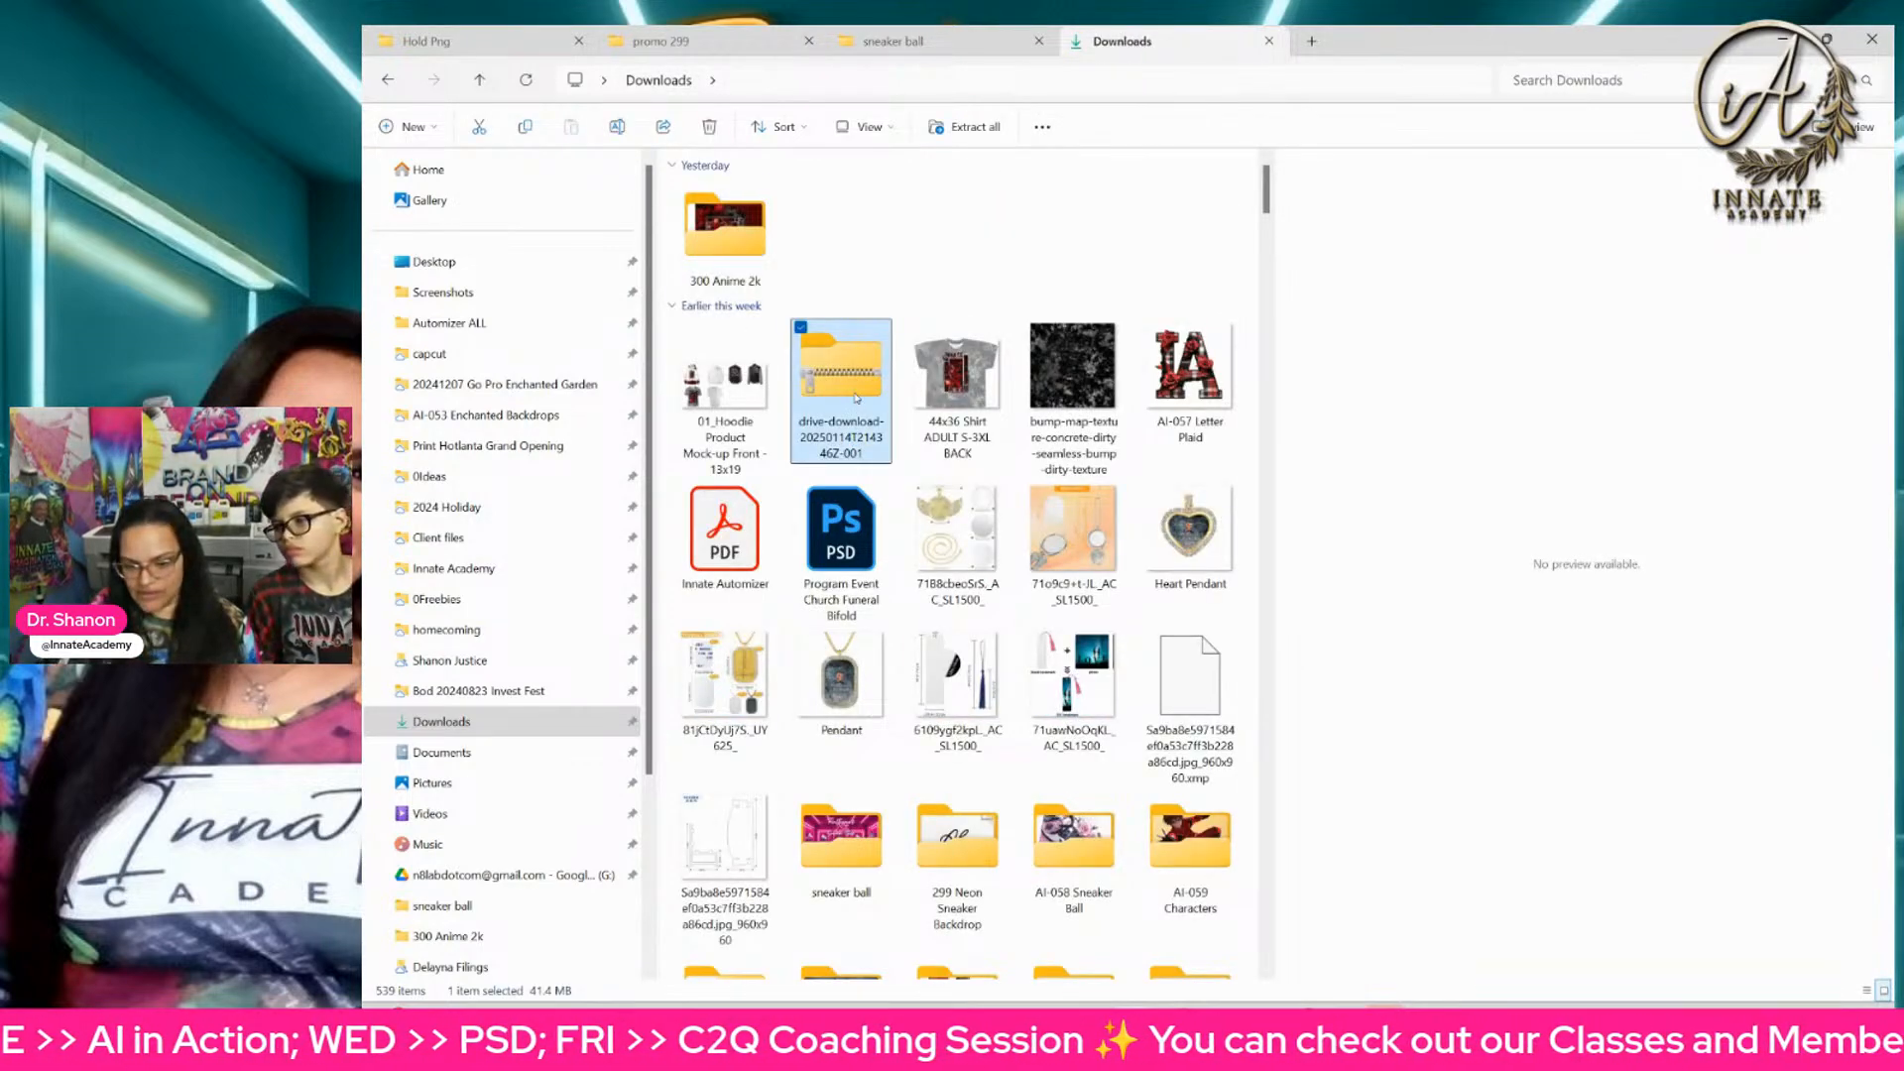
pyautogui.press('Down')
pyautogui.press('Down')
pyautogui.press('Down')
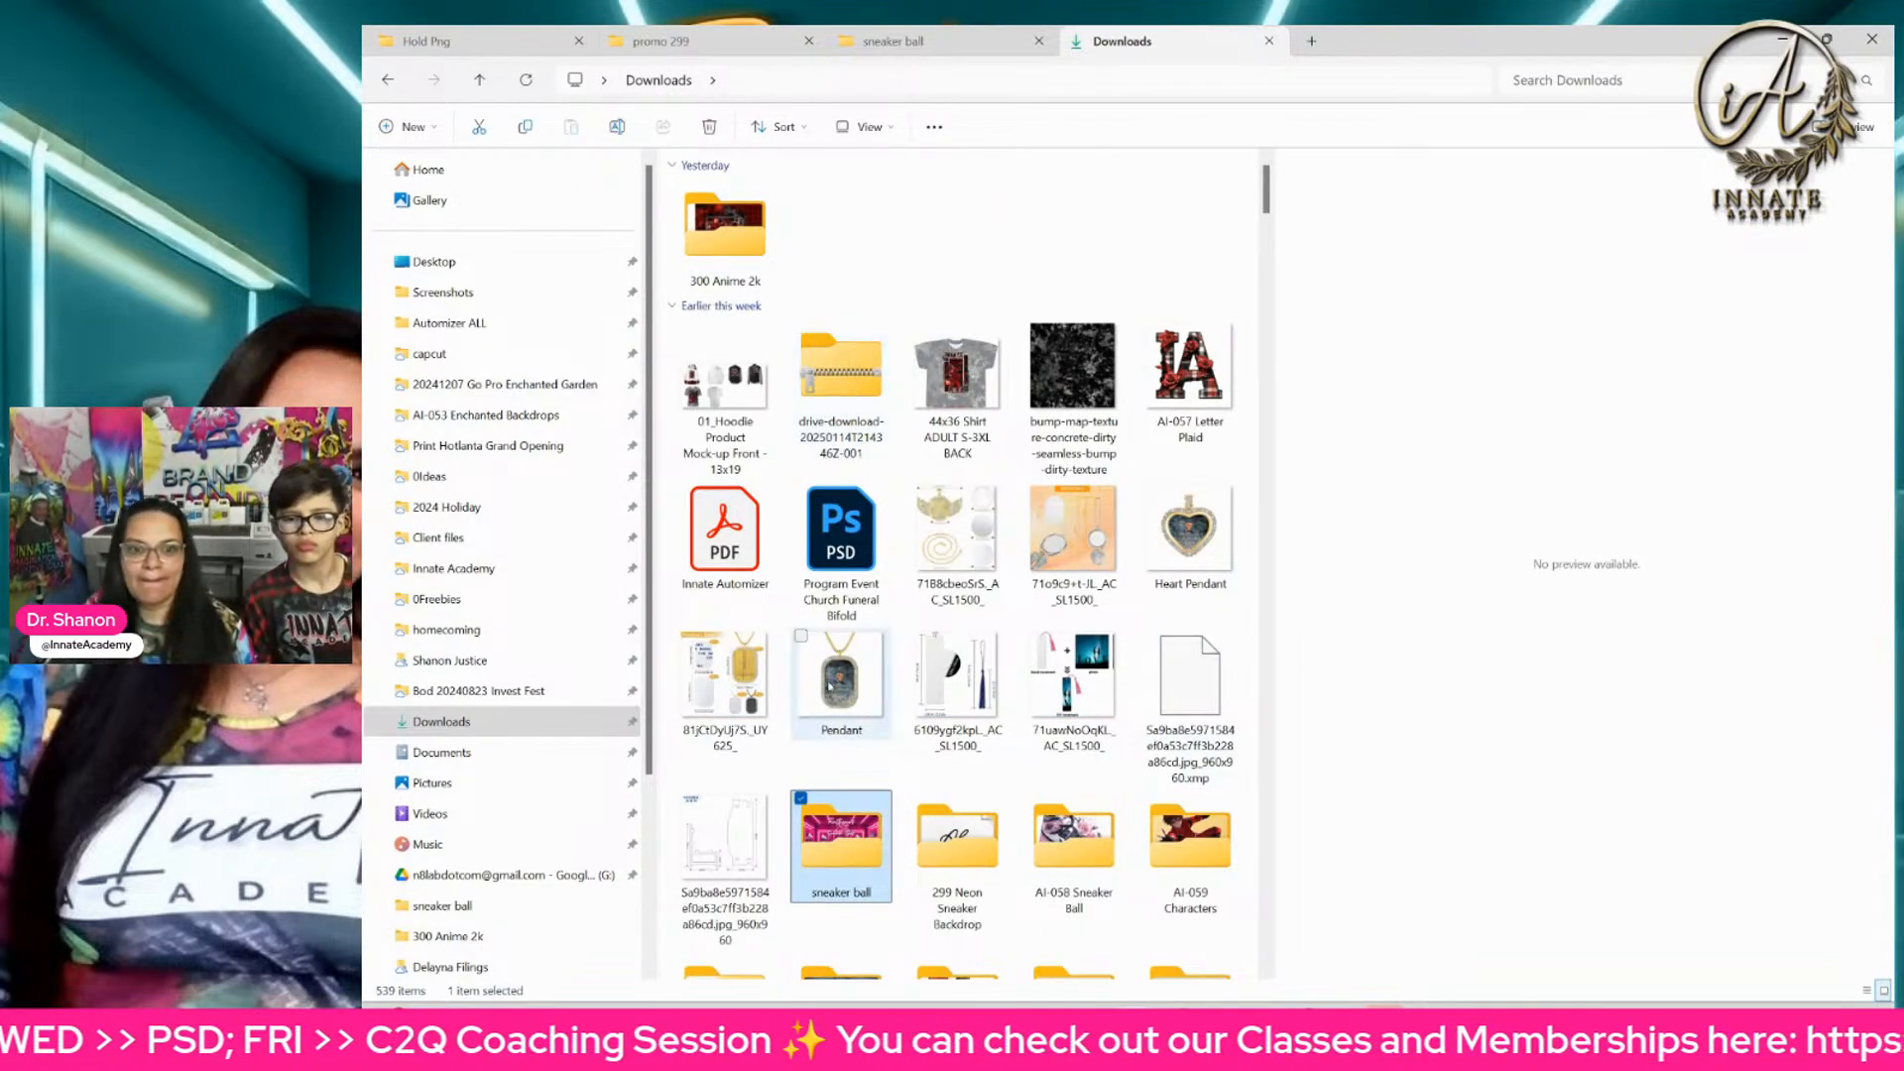
pyautogui.doubleClick(852, 873)
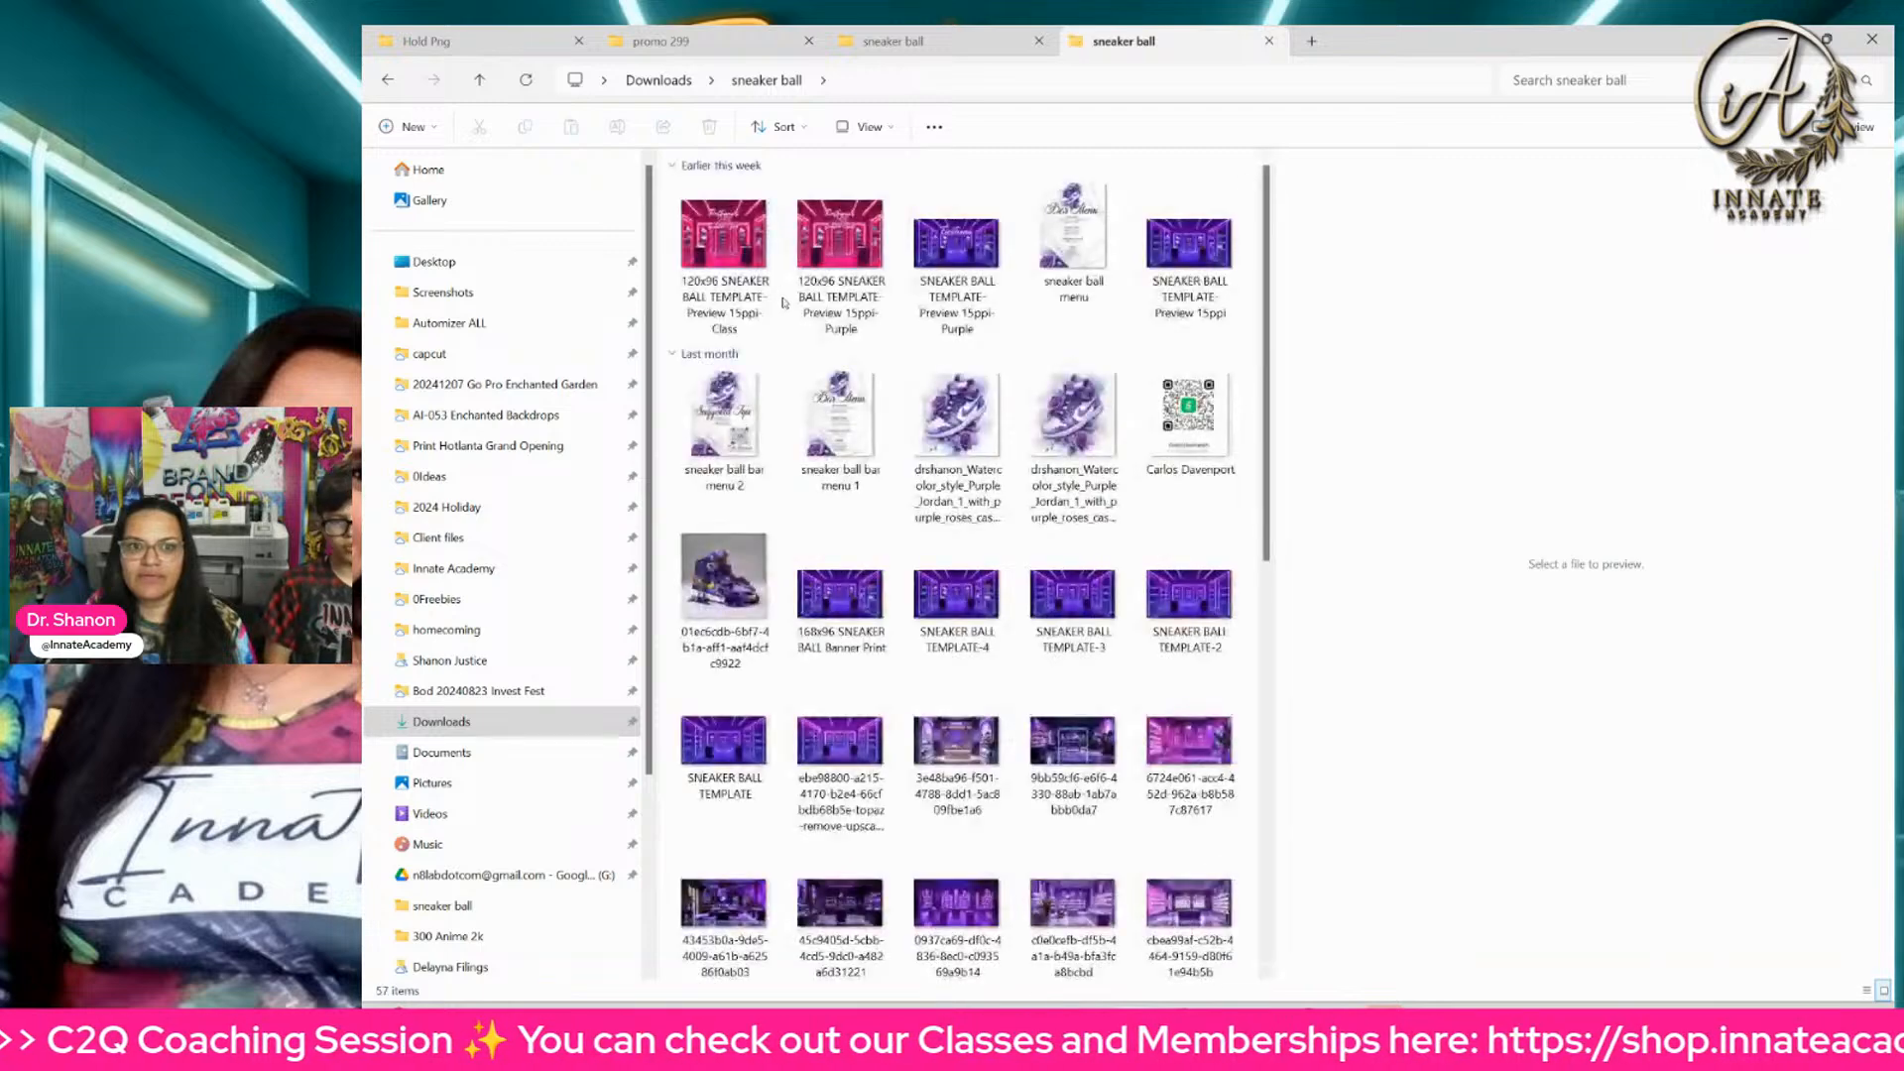
# Step: Open the sneakers w bg subfolder and look through its sneaker screenshots
pyautogui.scroll(-5, 878, 450)
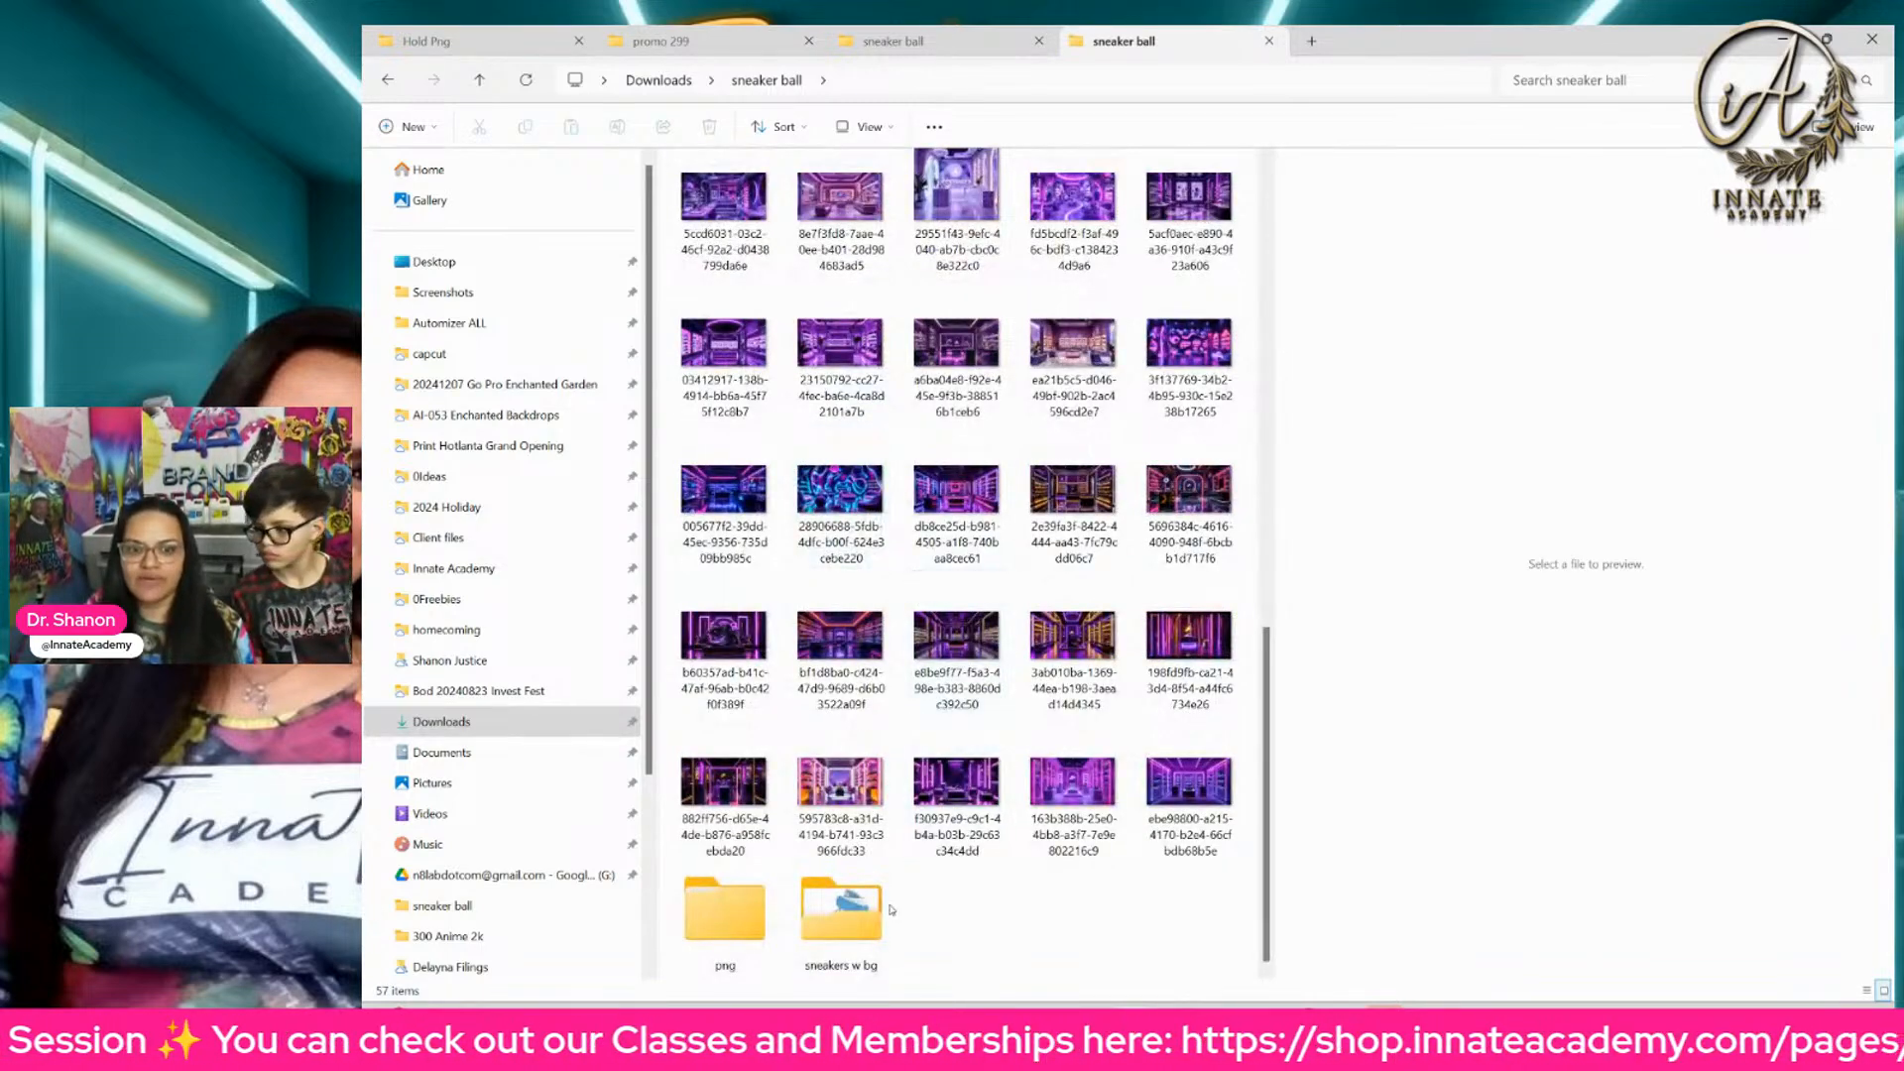
pyautogui.doubleClick(848, 918)
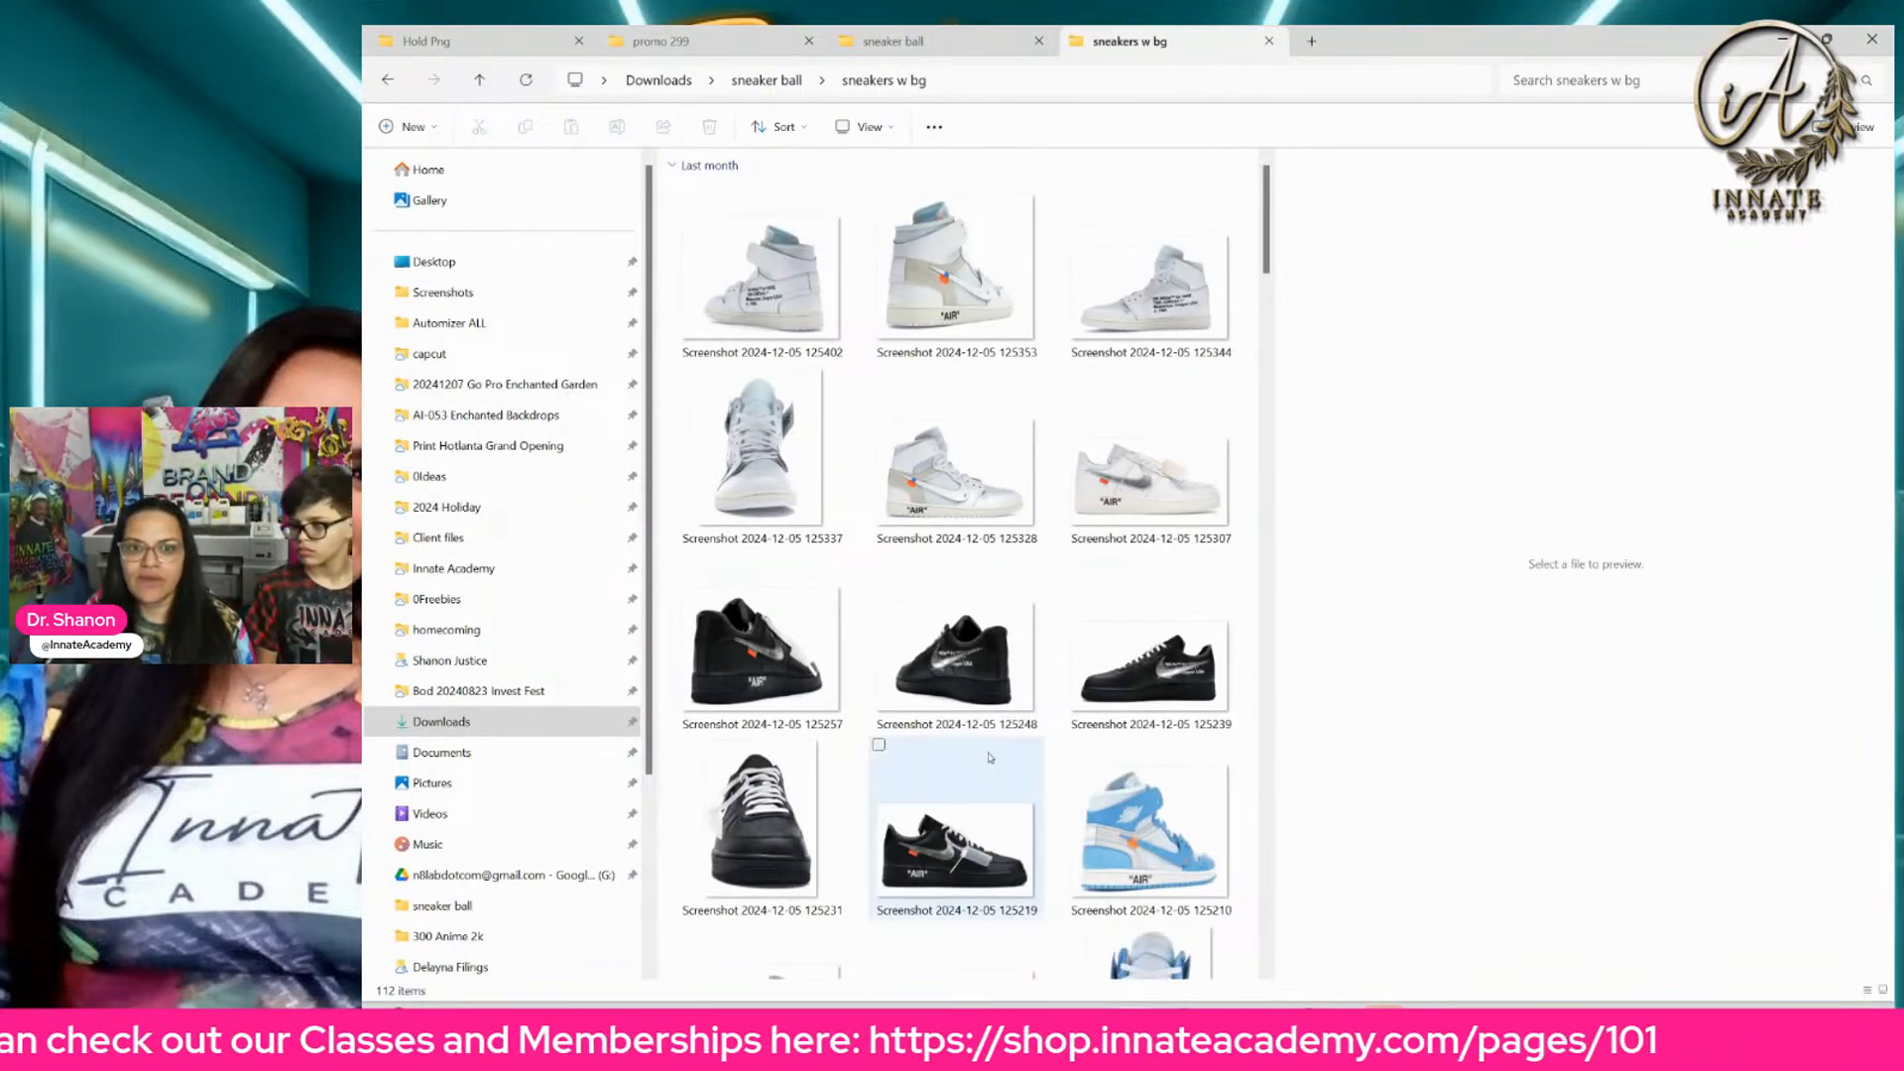
pyautogui.scroll(-5, 1021, 659)
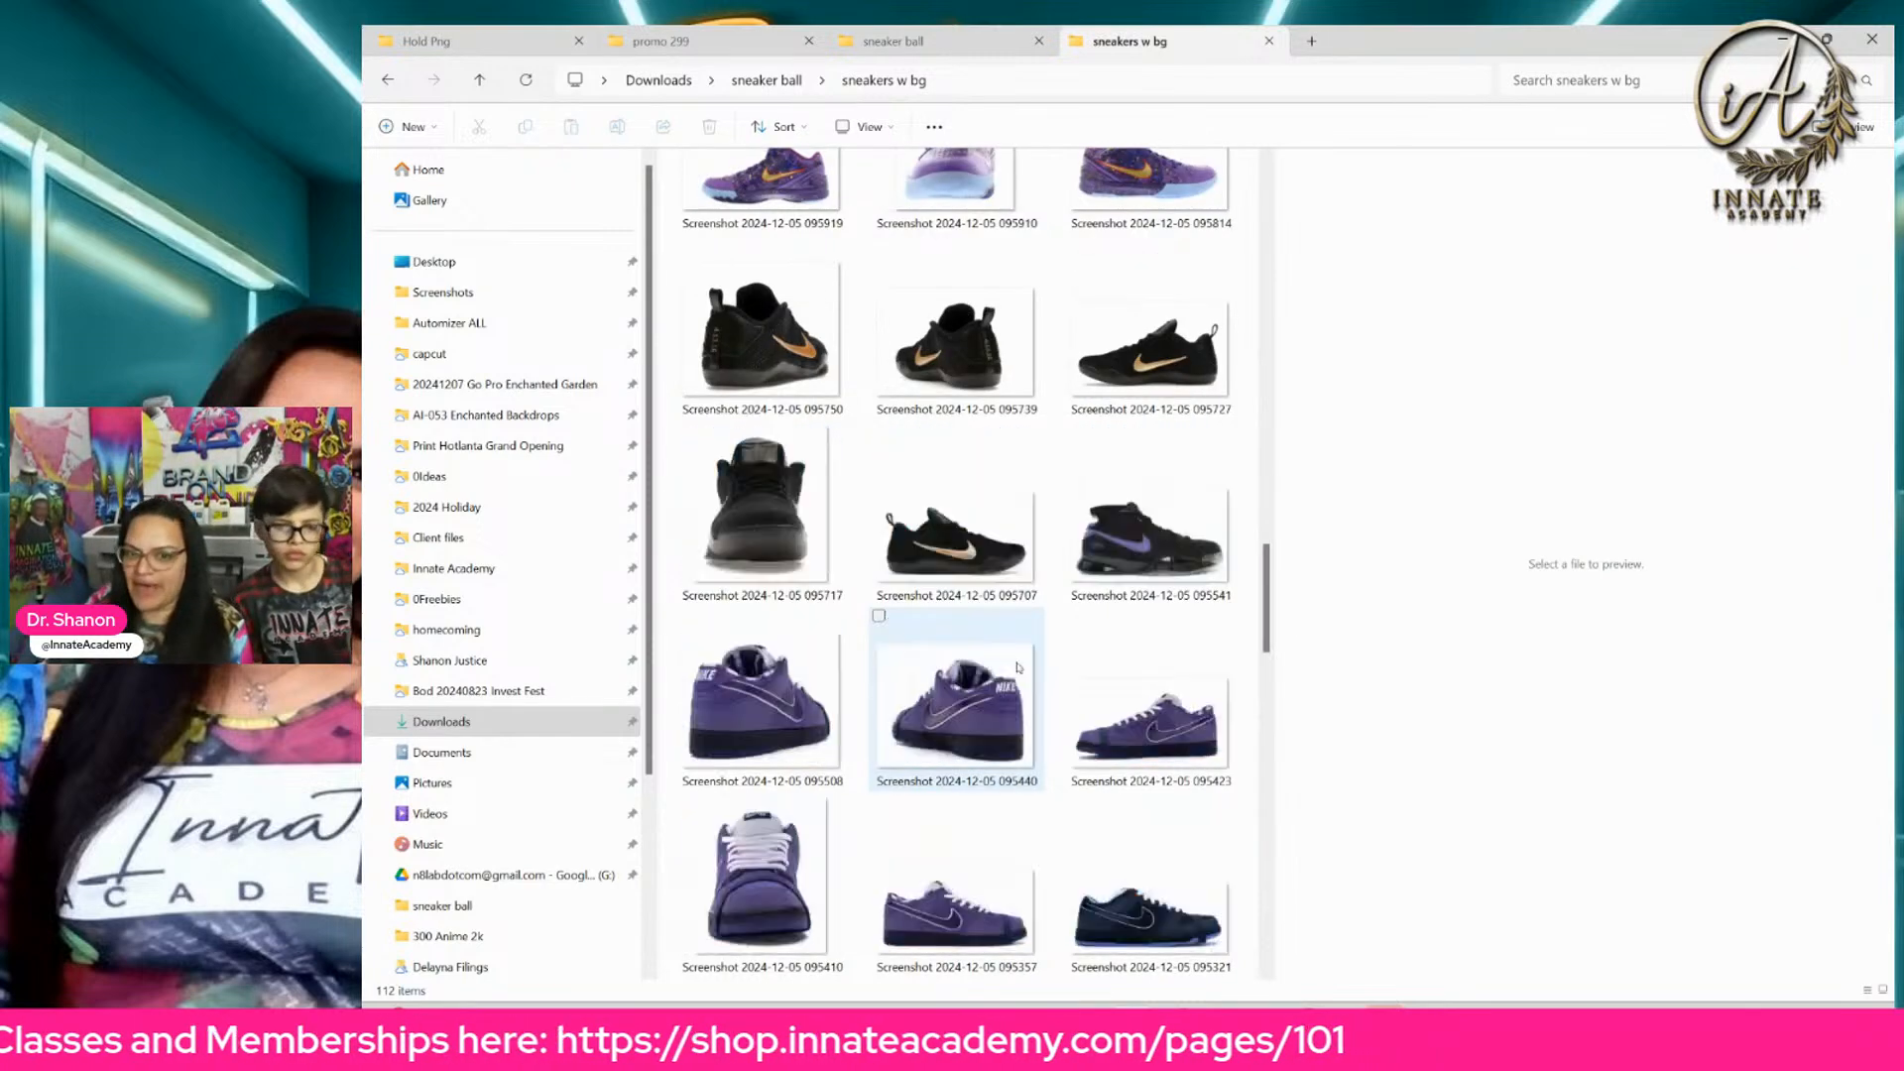
pyautogui.scroll(-1, 1025, 655)
pyautogui.scroll(5, 1027, 656)
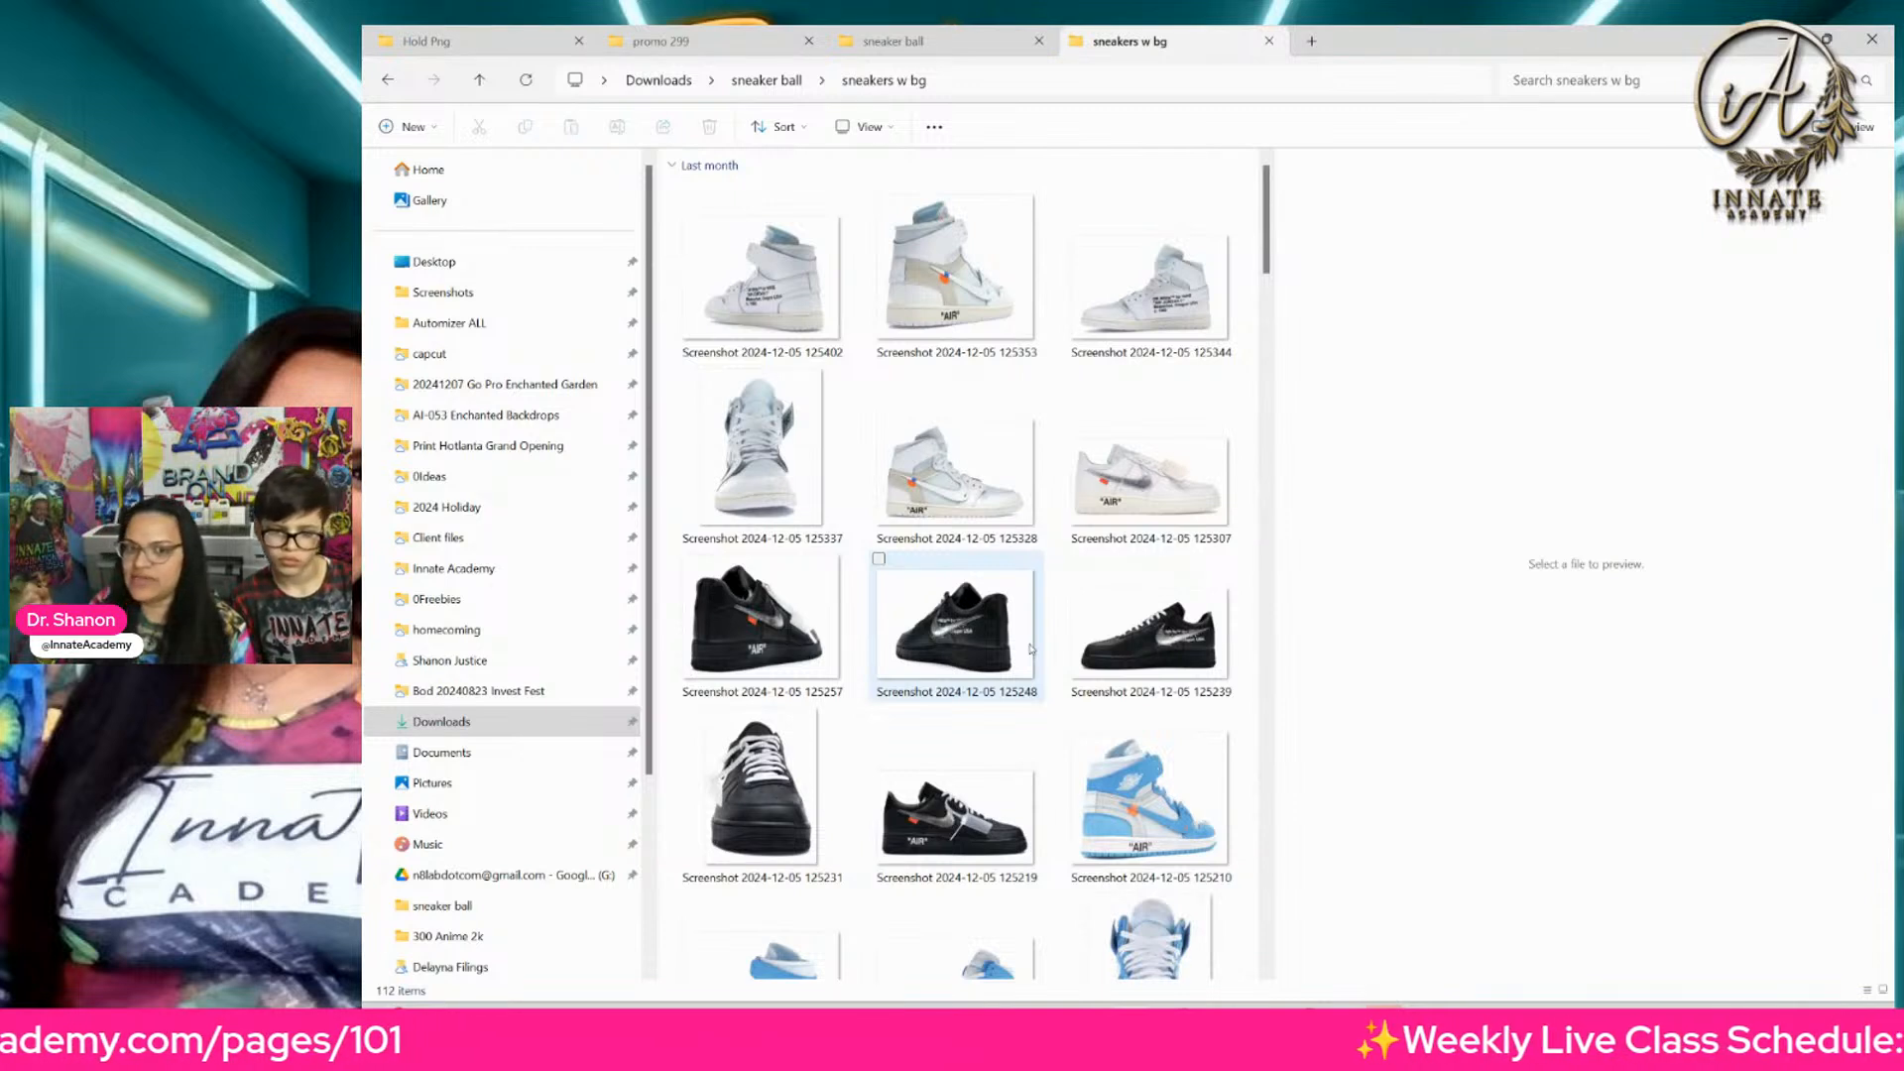
# Step: Preview the white sneaker screenshots in the first two rows to examine the side, rear and front angles
pyautogui.click(717, 300)
pyautogui.click(937, 298)
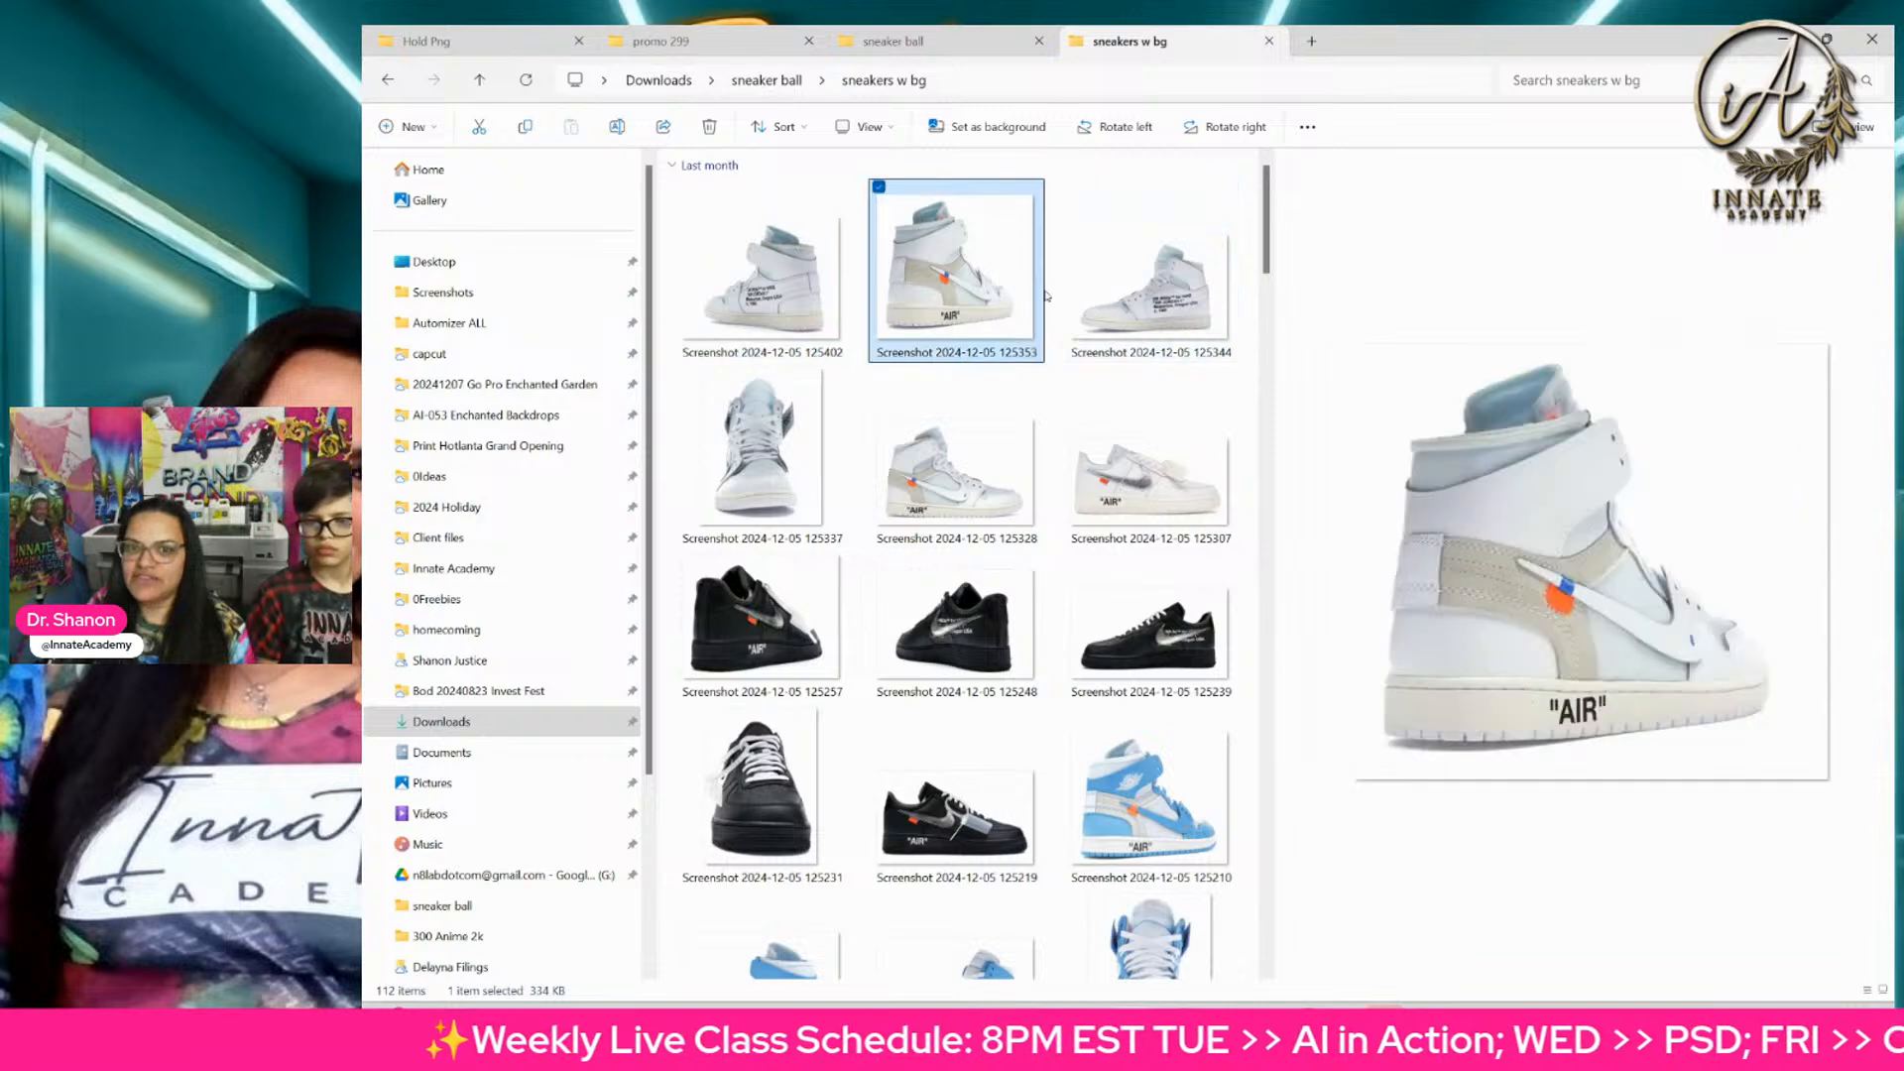
pyautogui.click(1127, 301)
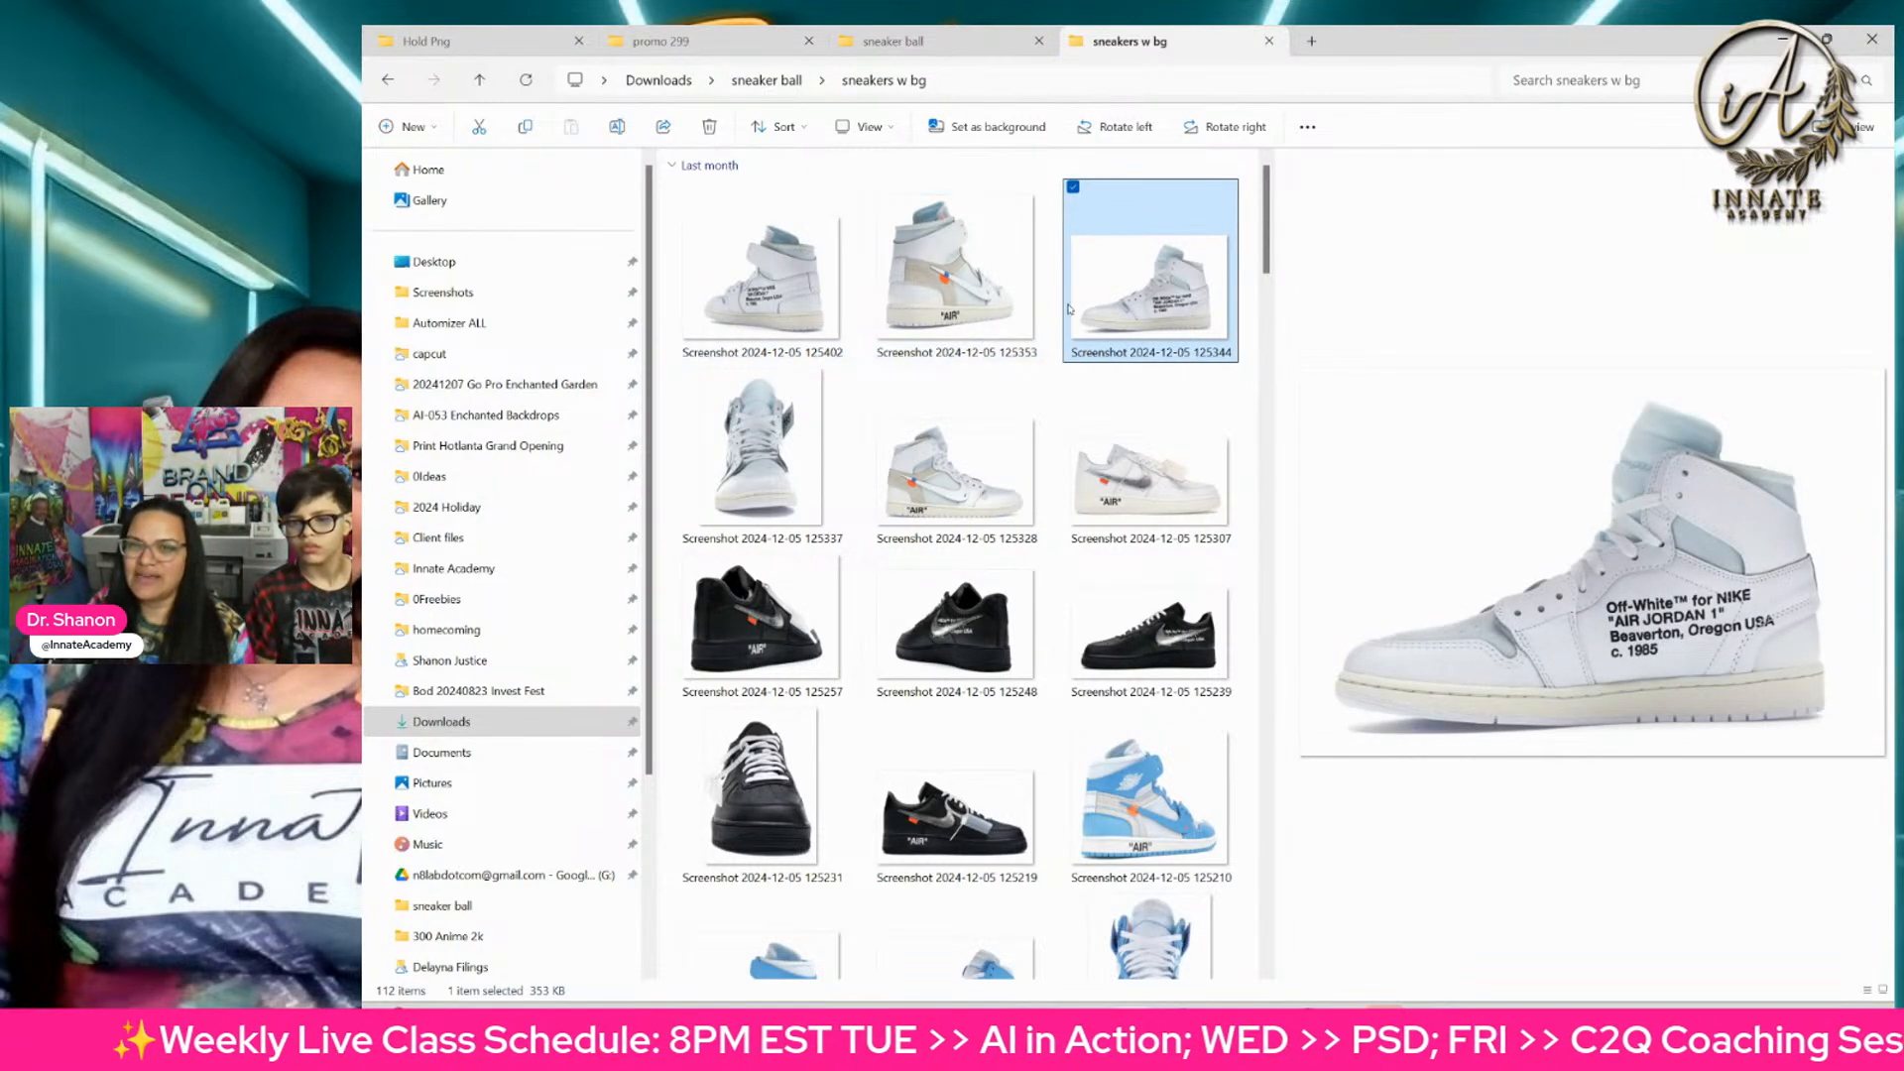
pyautogui.click(783, 478)
pyautogui.click(946, 483)
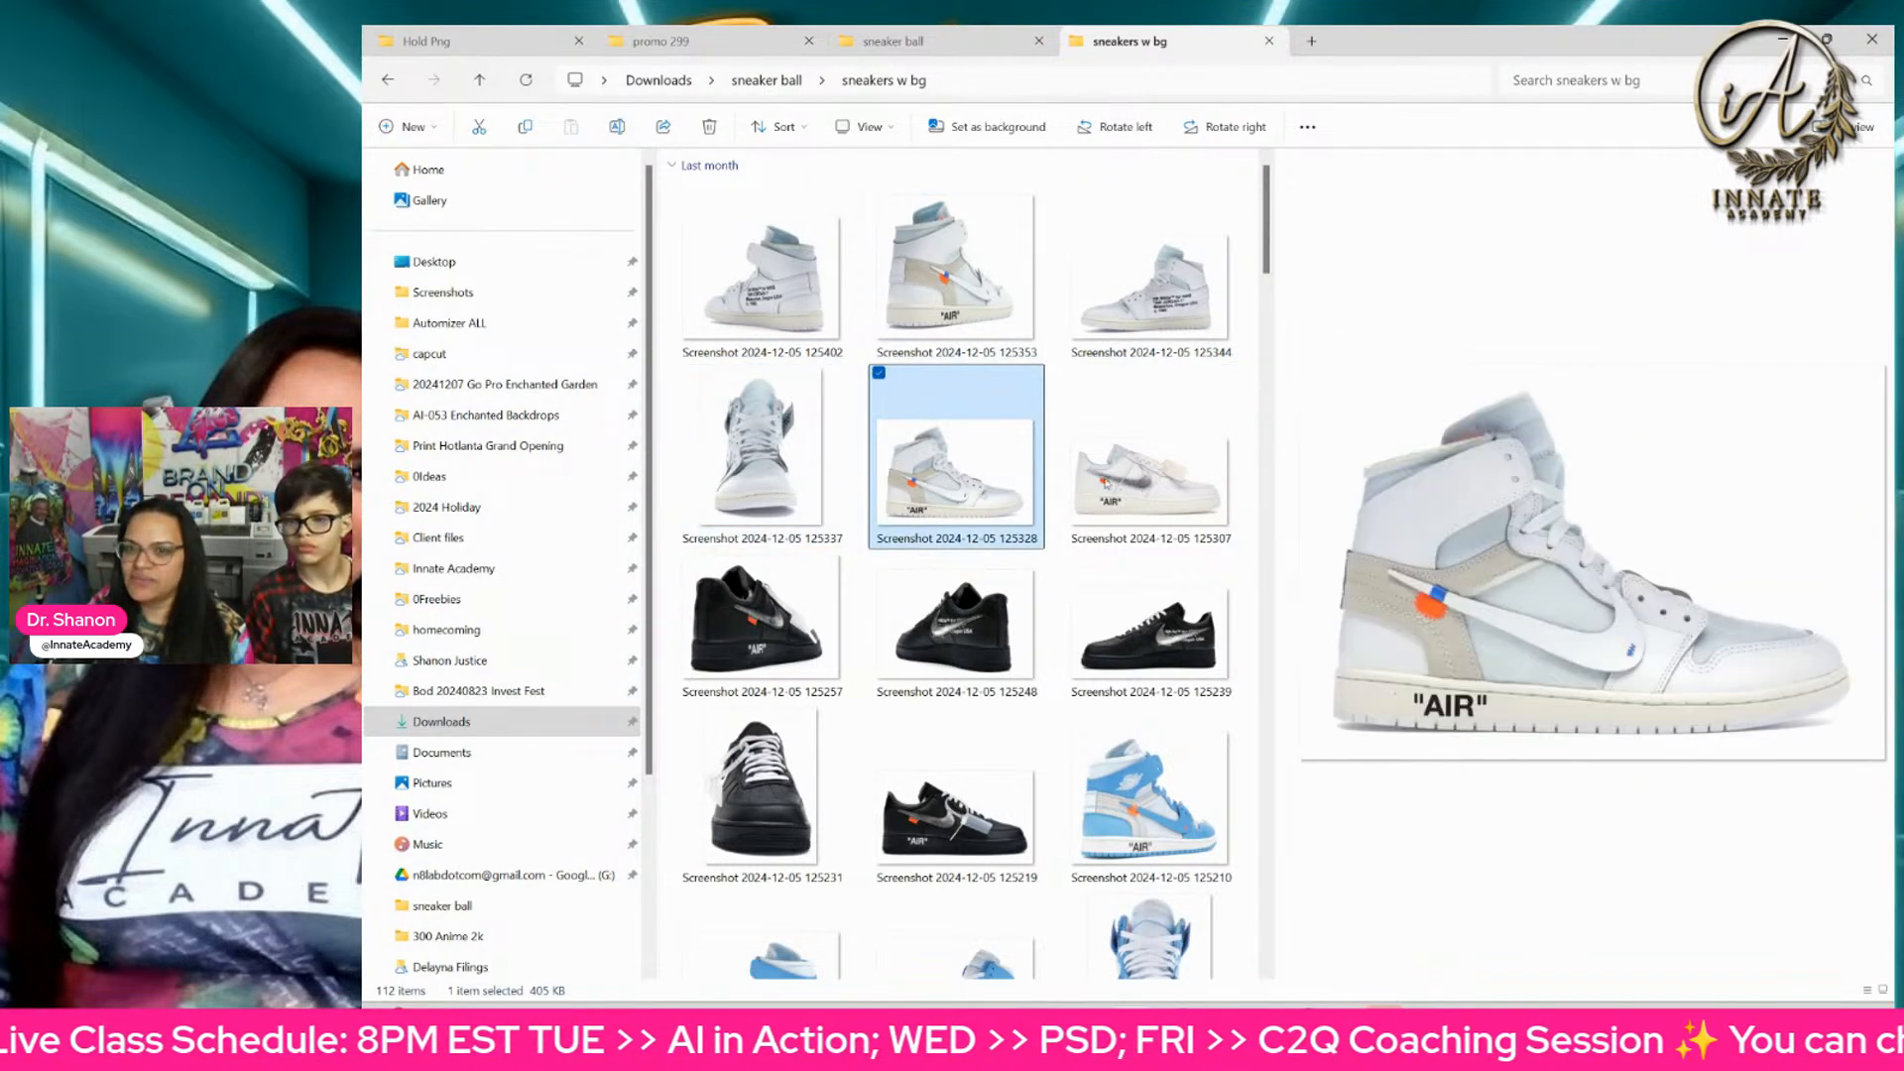
pyautogui.click(1125, 480)
pyautogui.click(786, 478)
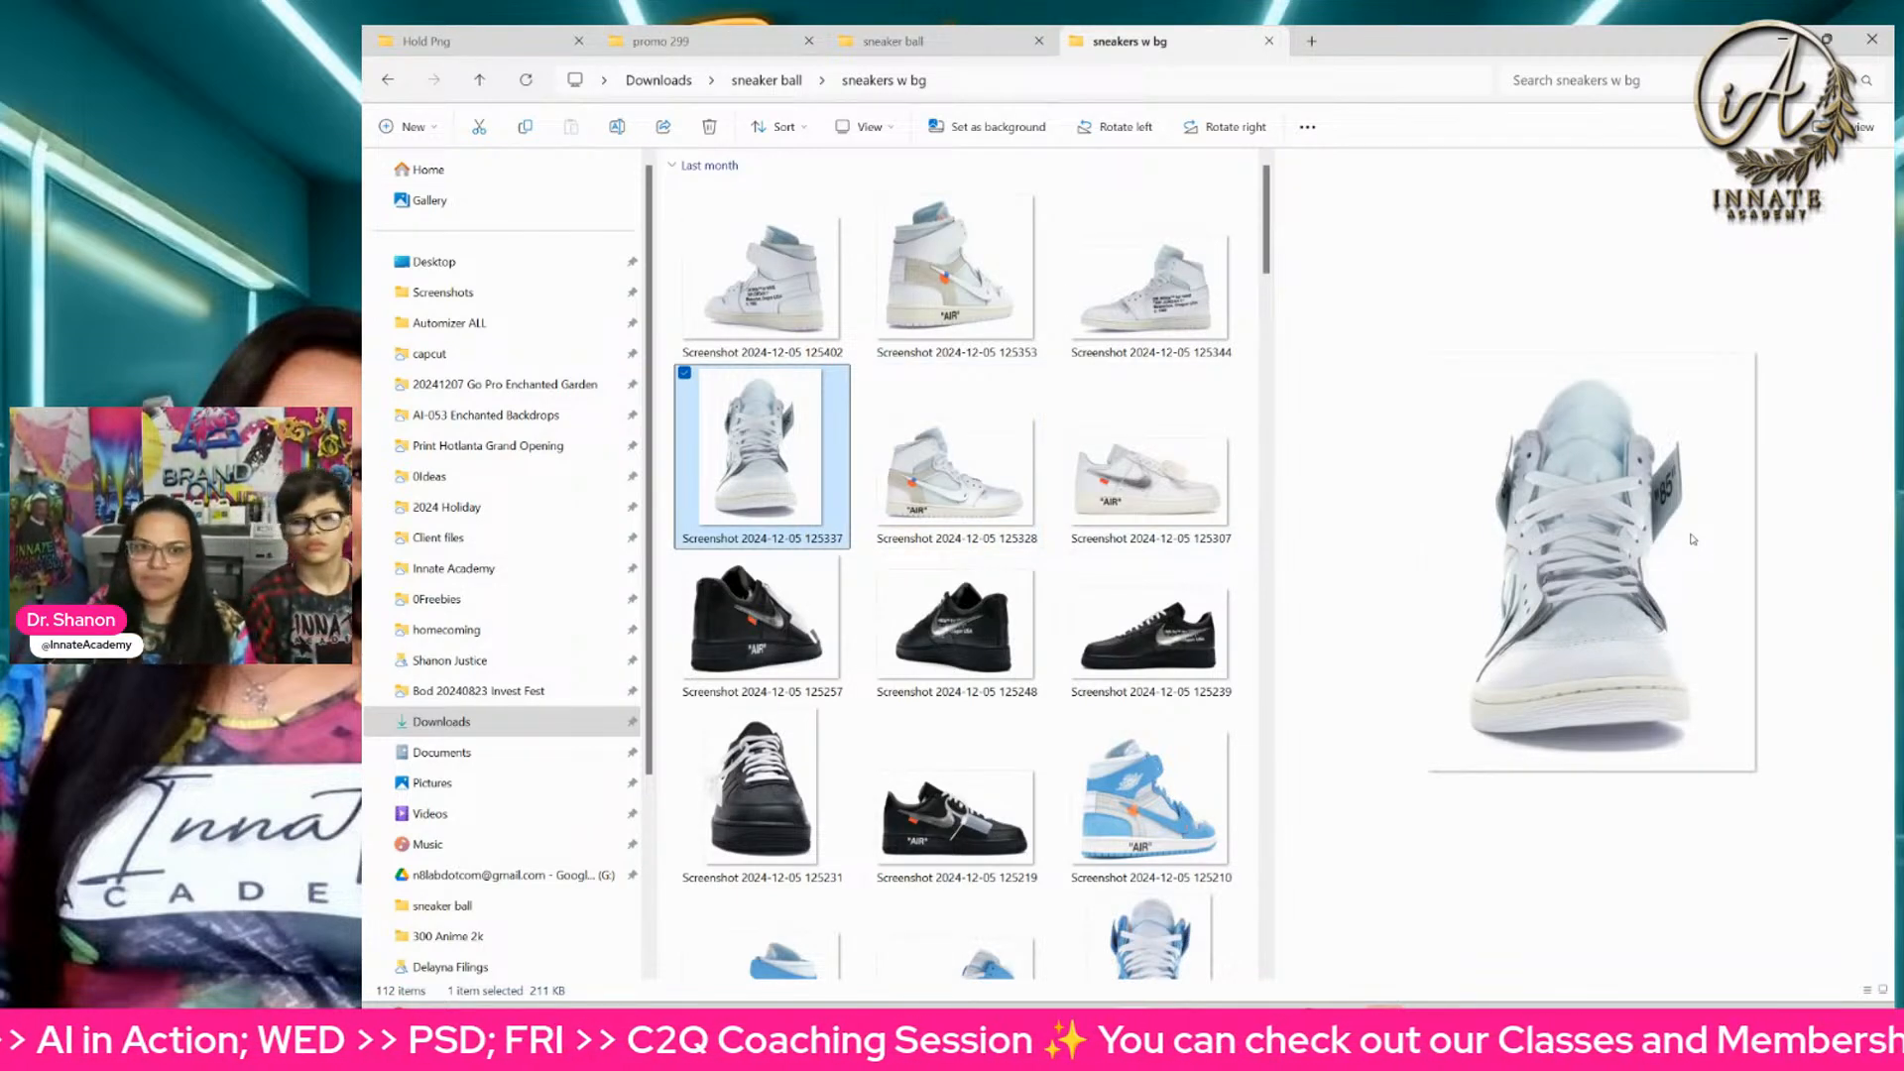
pyautogui.click(944, 513)
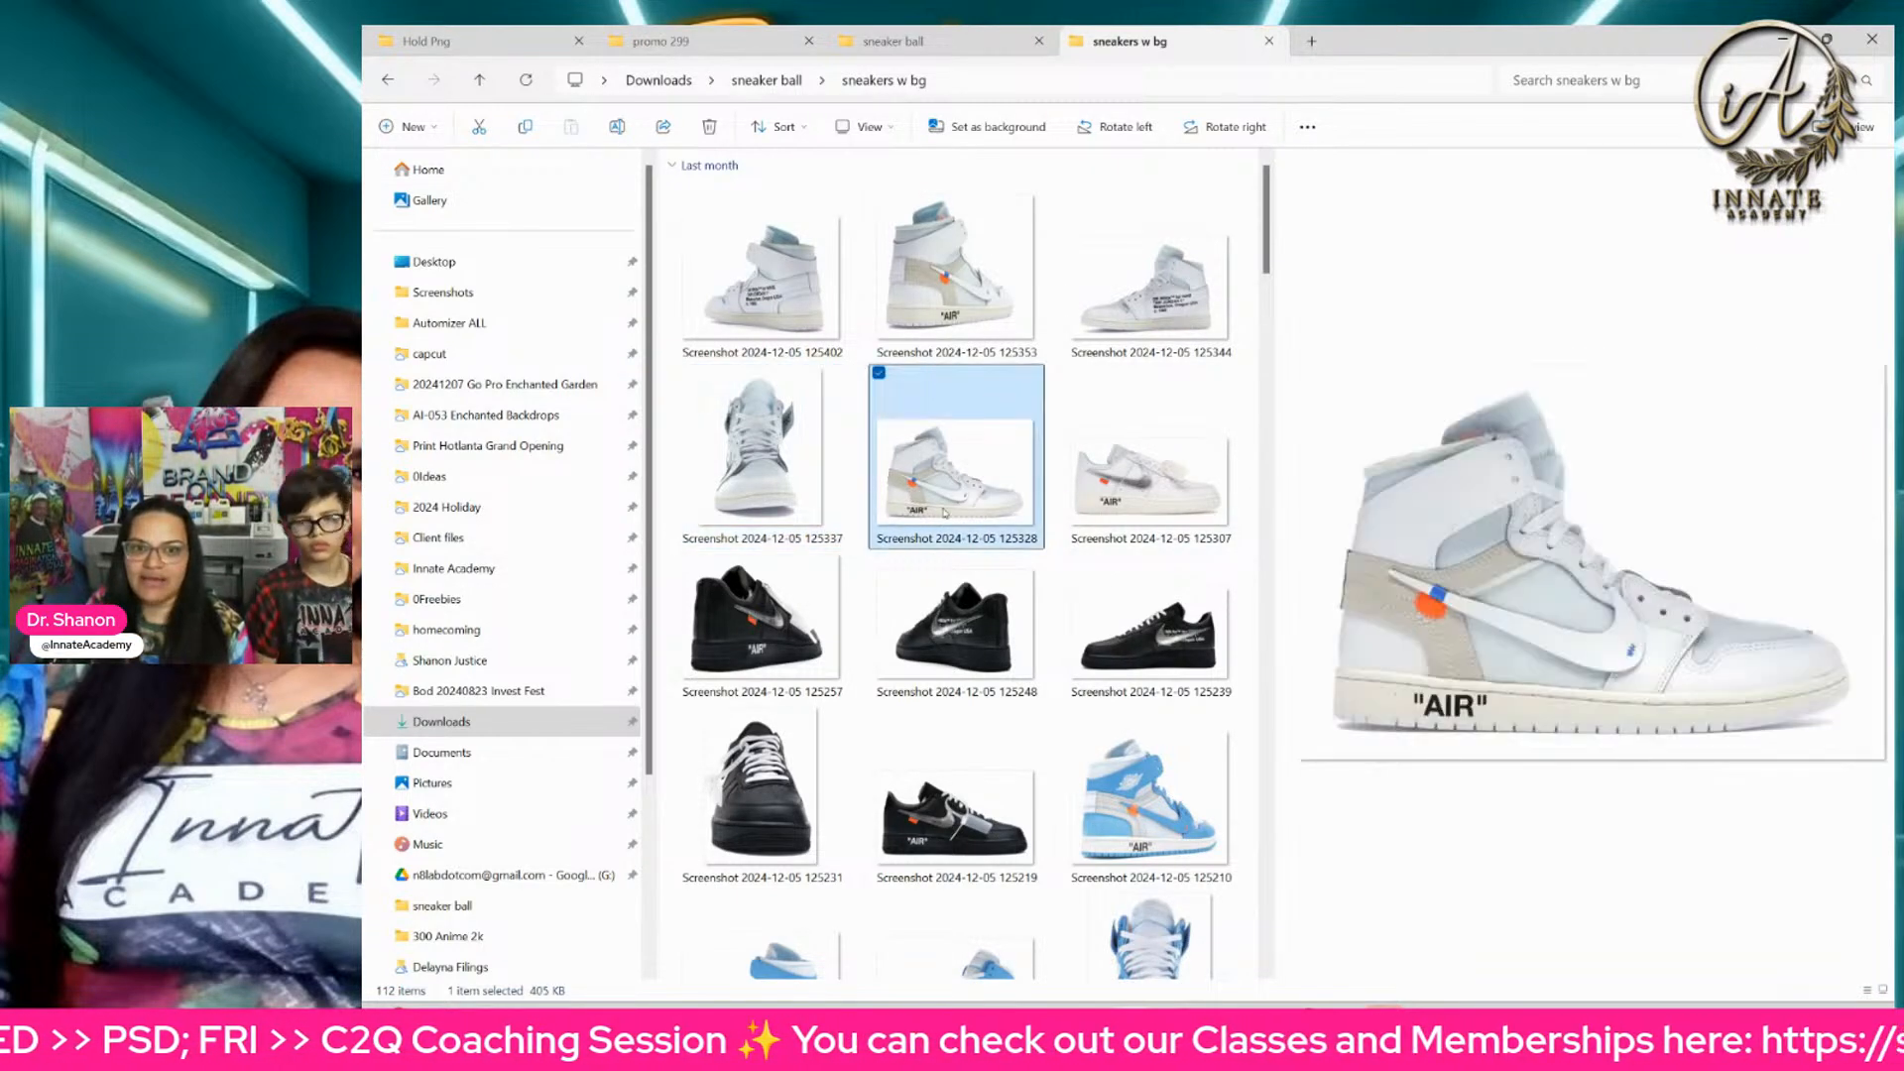
pyautogui.click(1167, 333)
pyautogui.click(1039, 504)
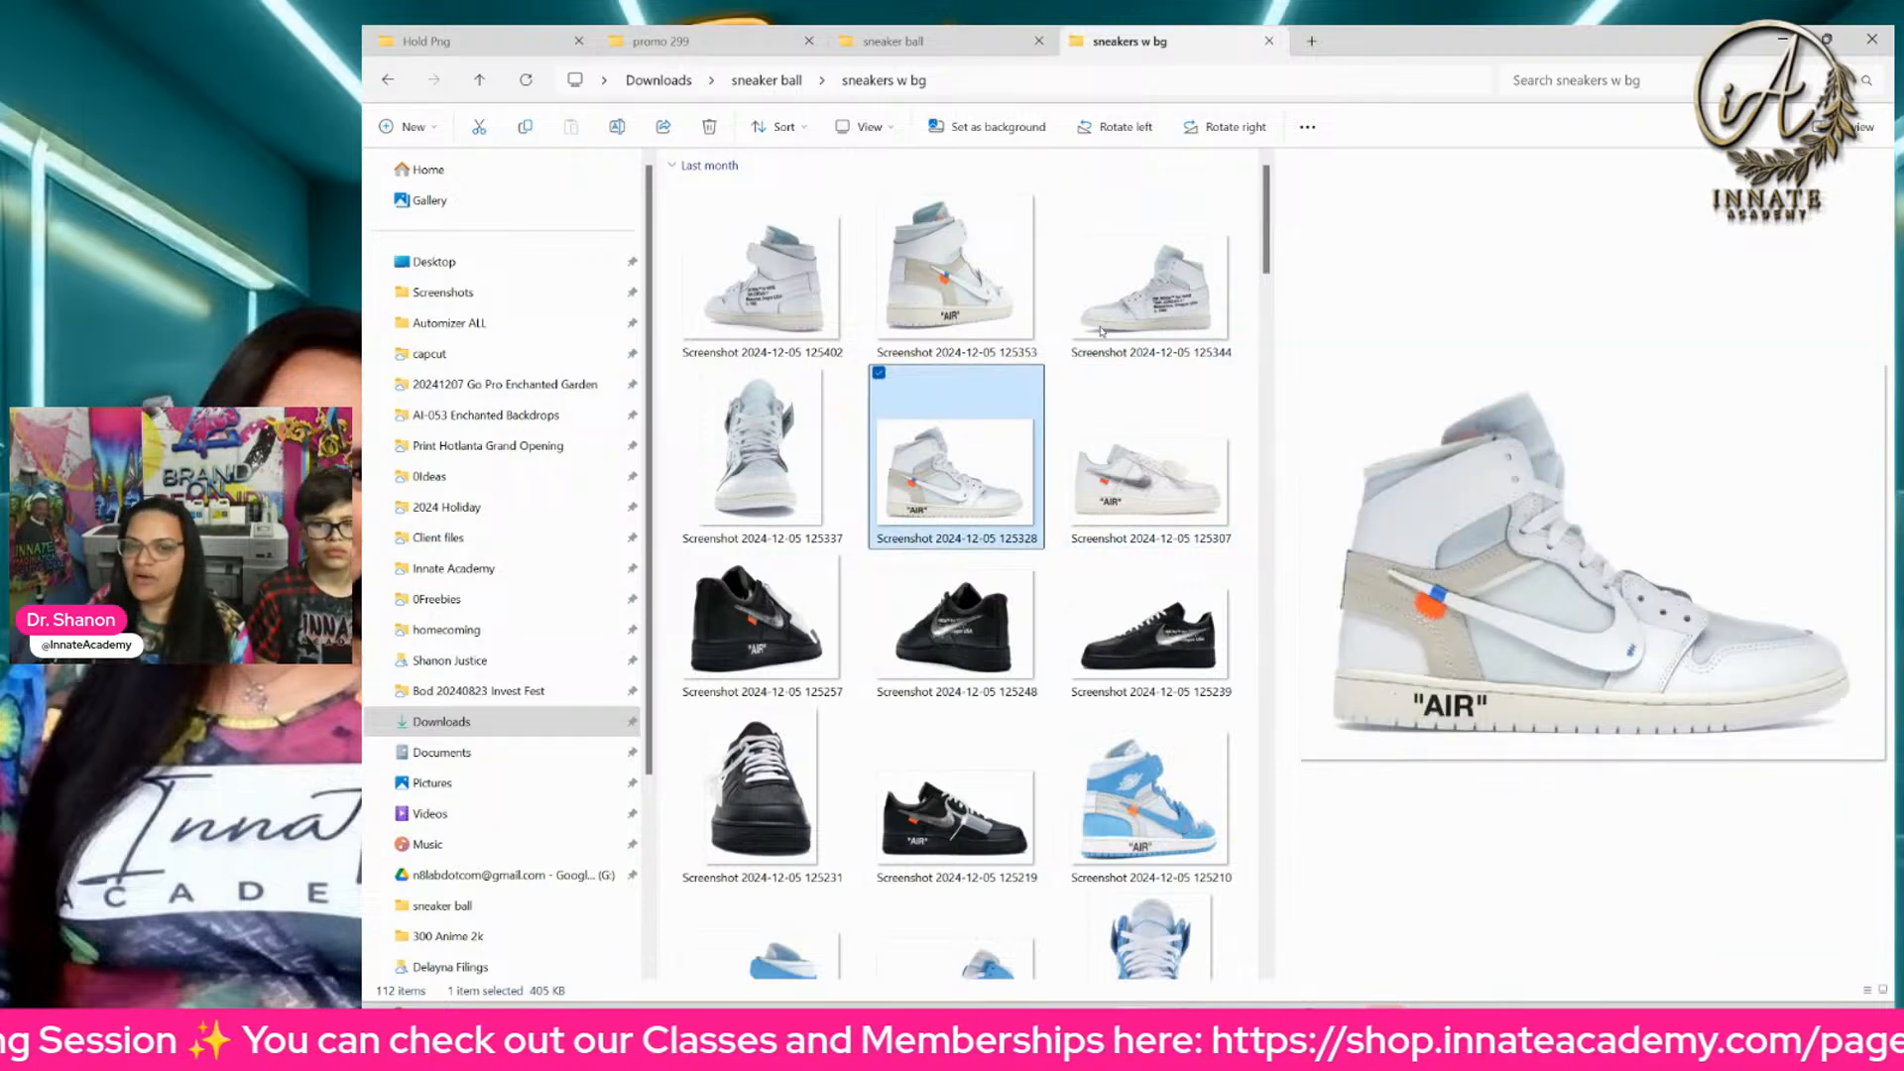
pyautogui.click(1152, 298)
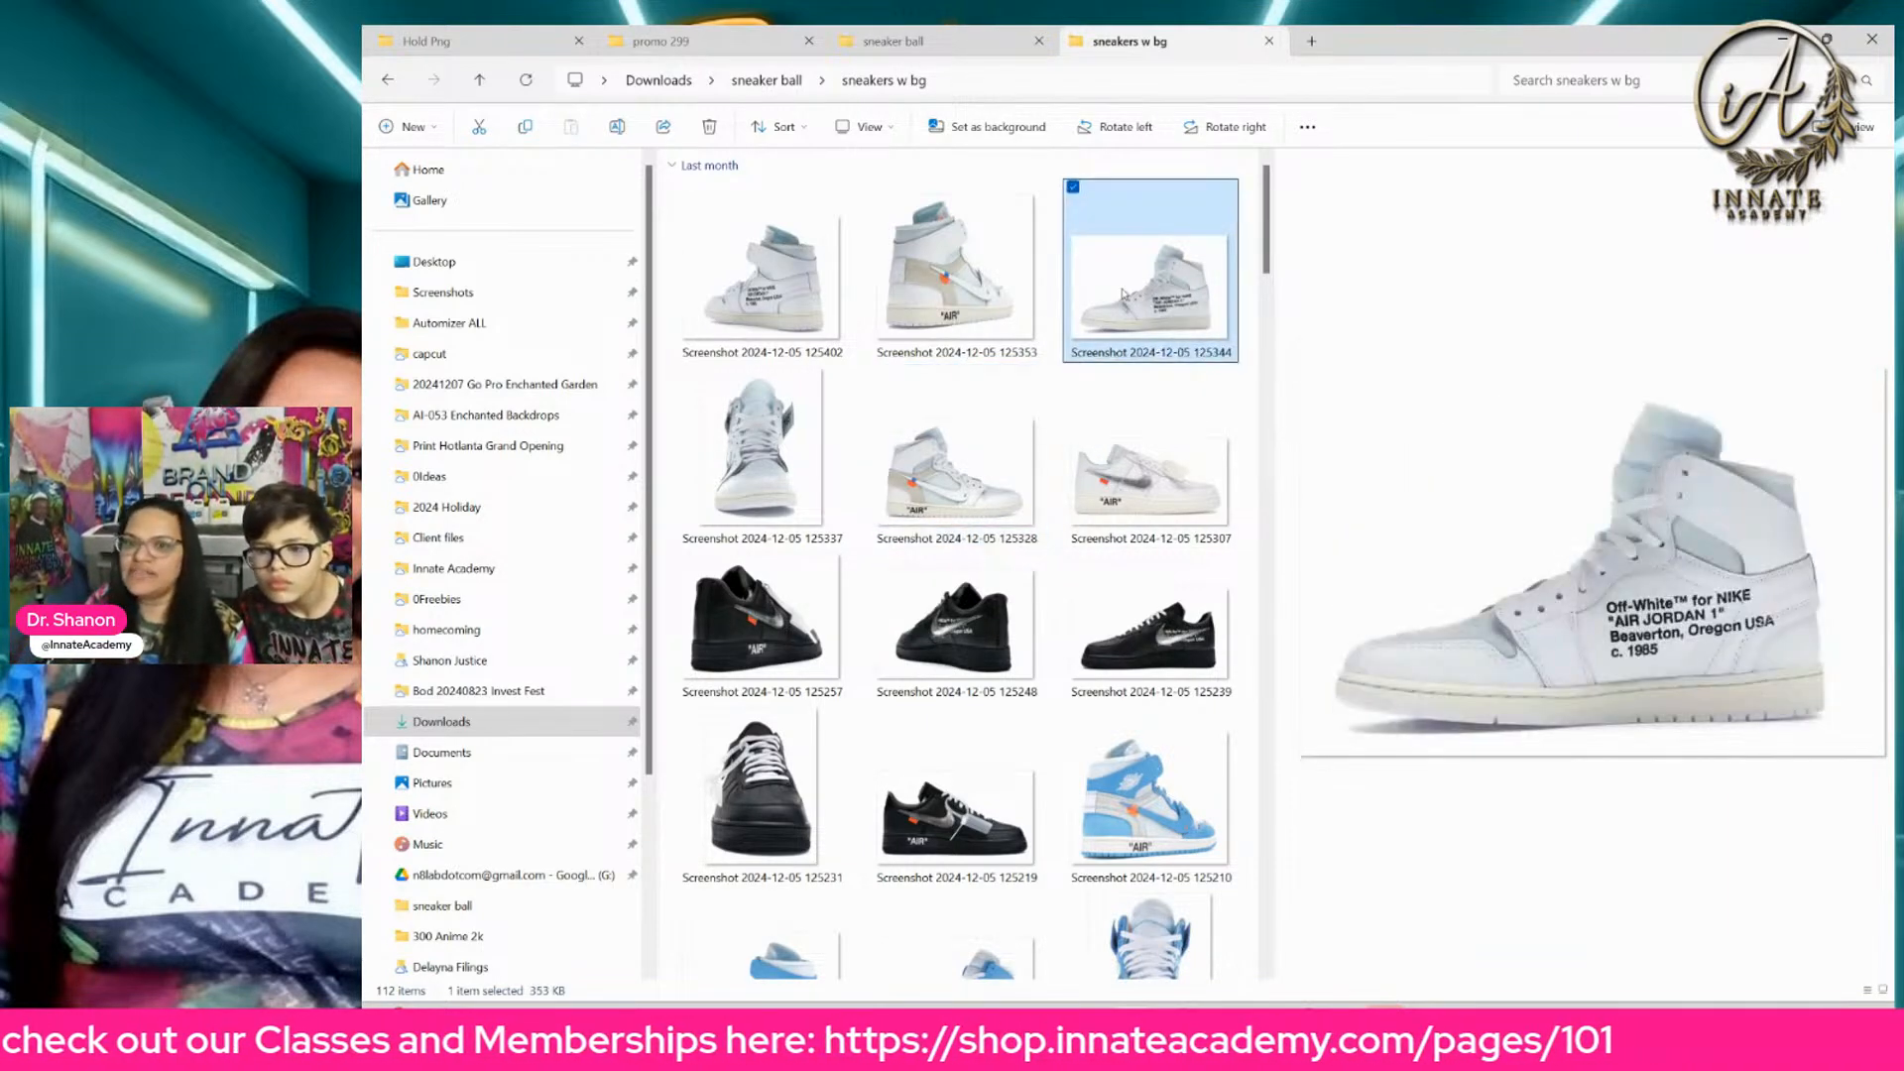
pyautogui.click(996, 466)
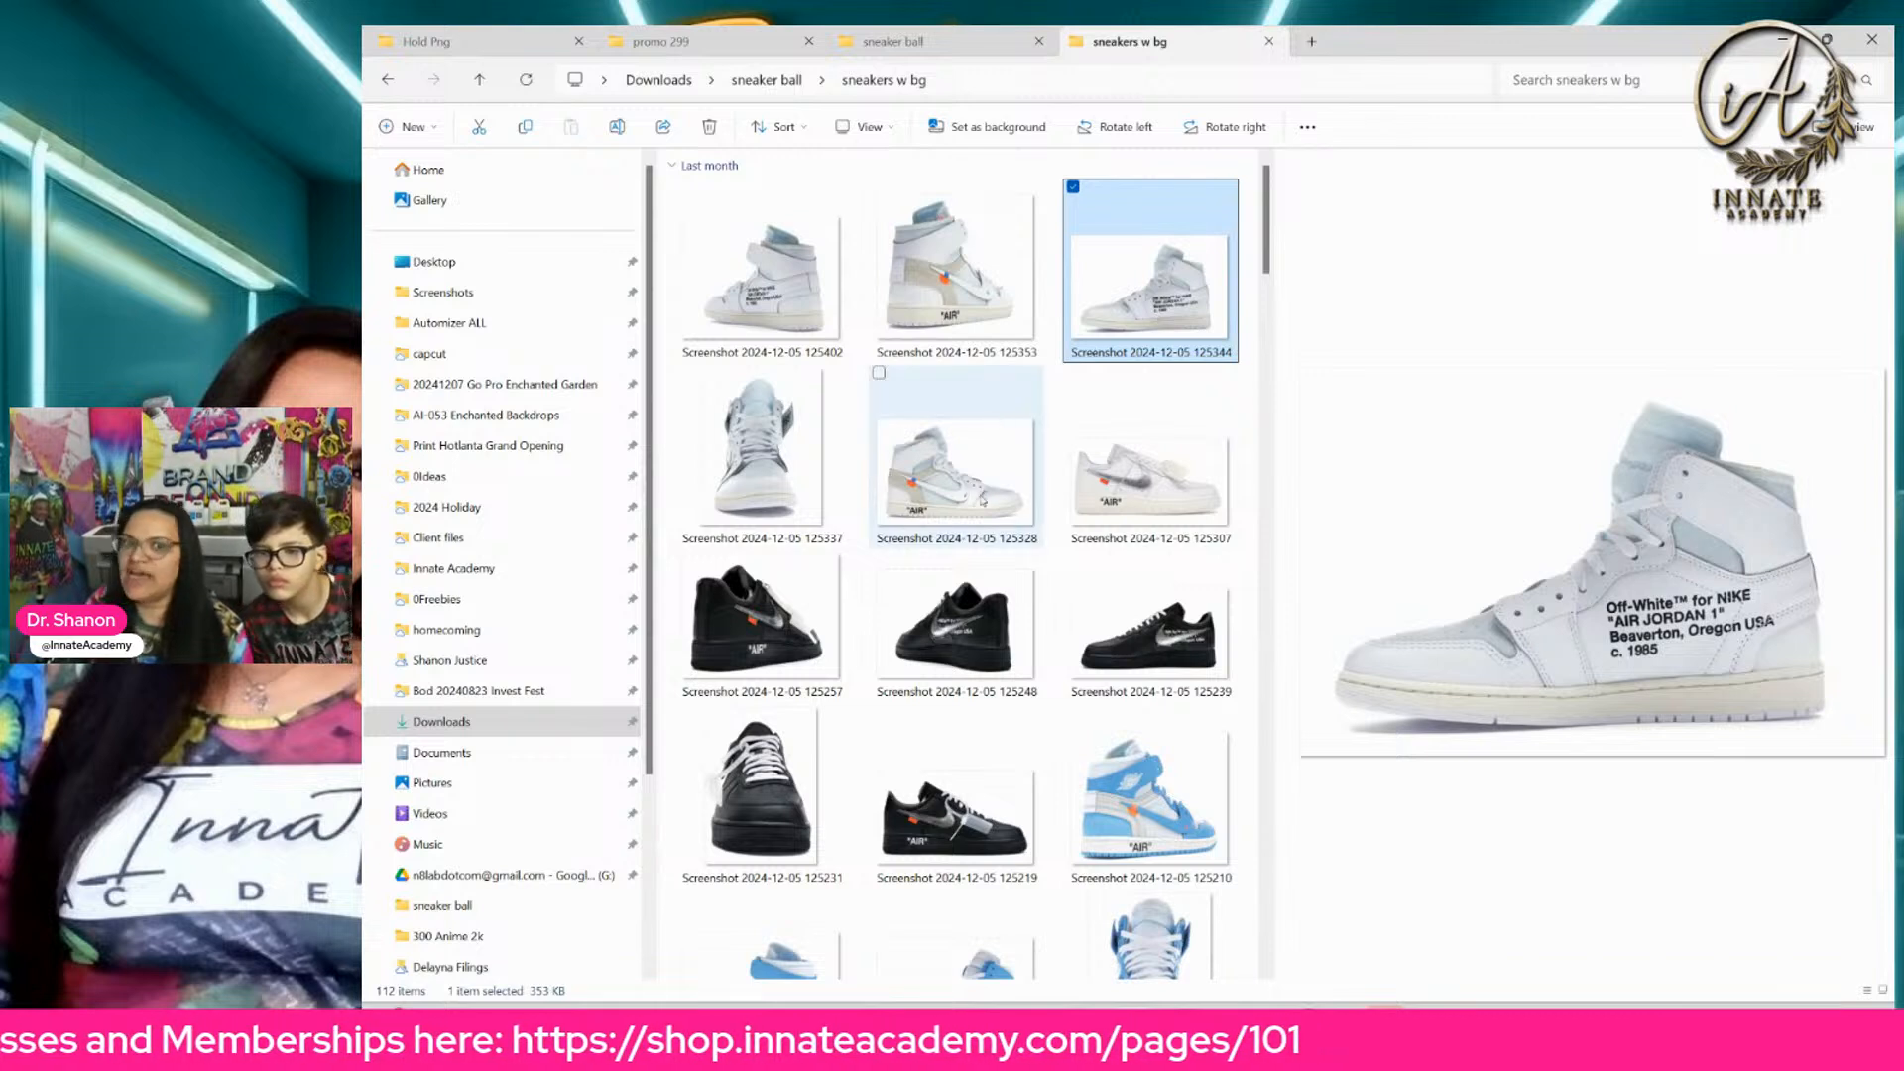
pyautogui.click(1129, 294)
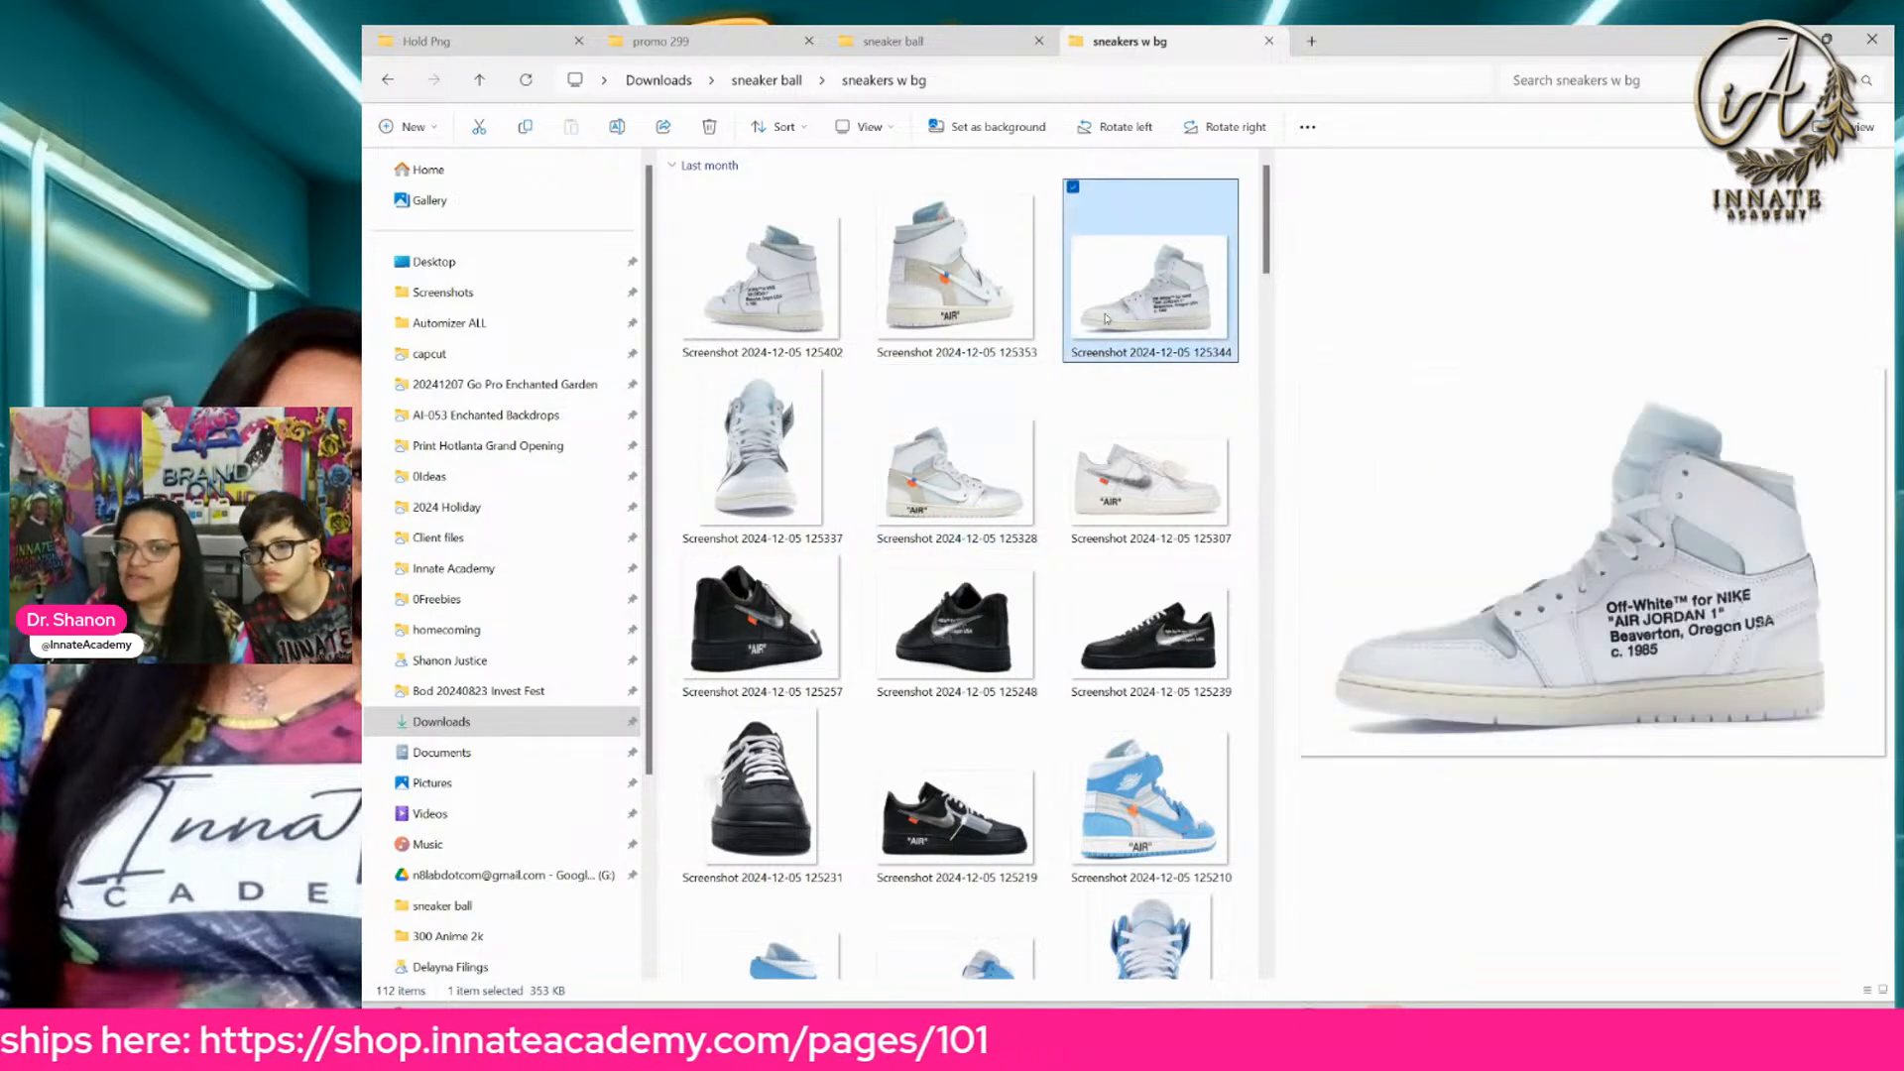
pyautogui.click(1001, 493)
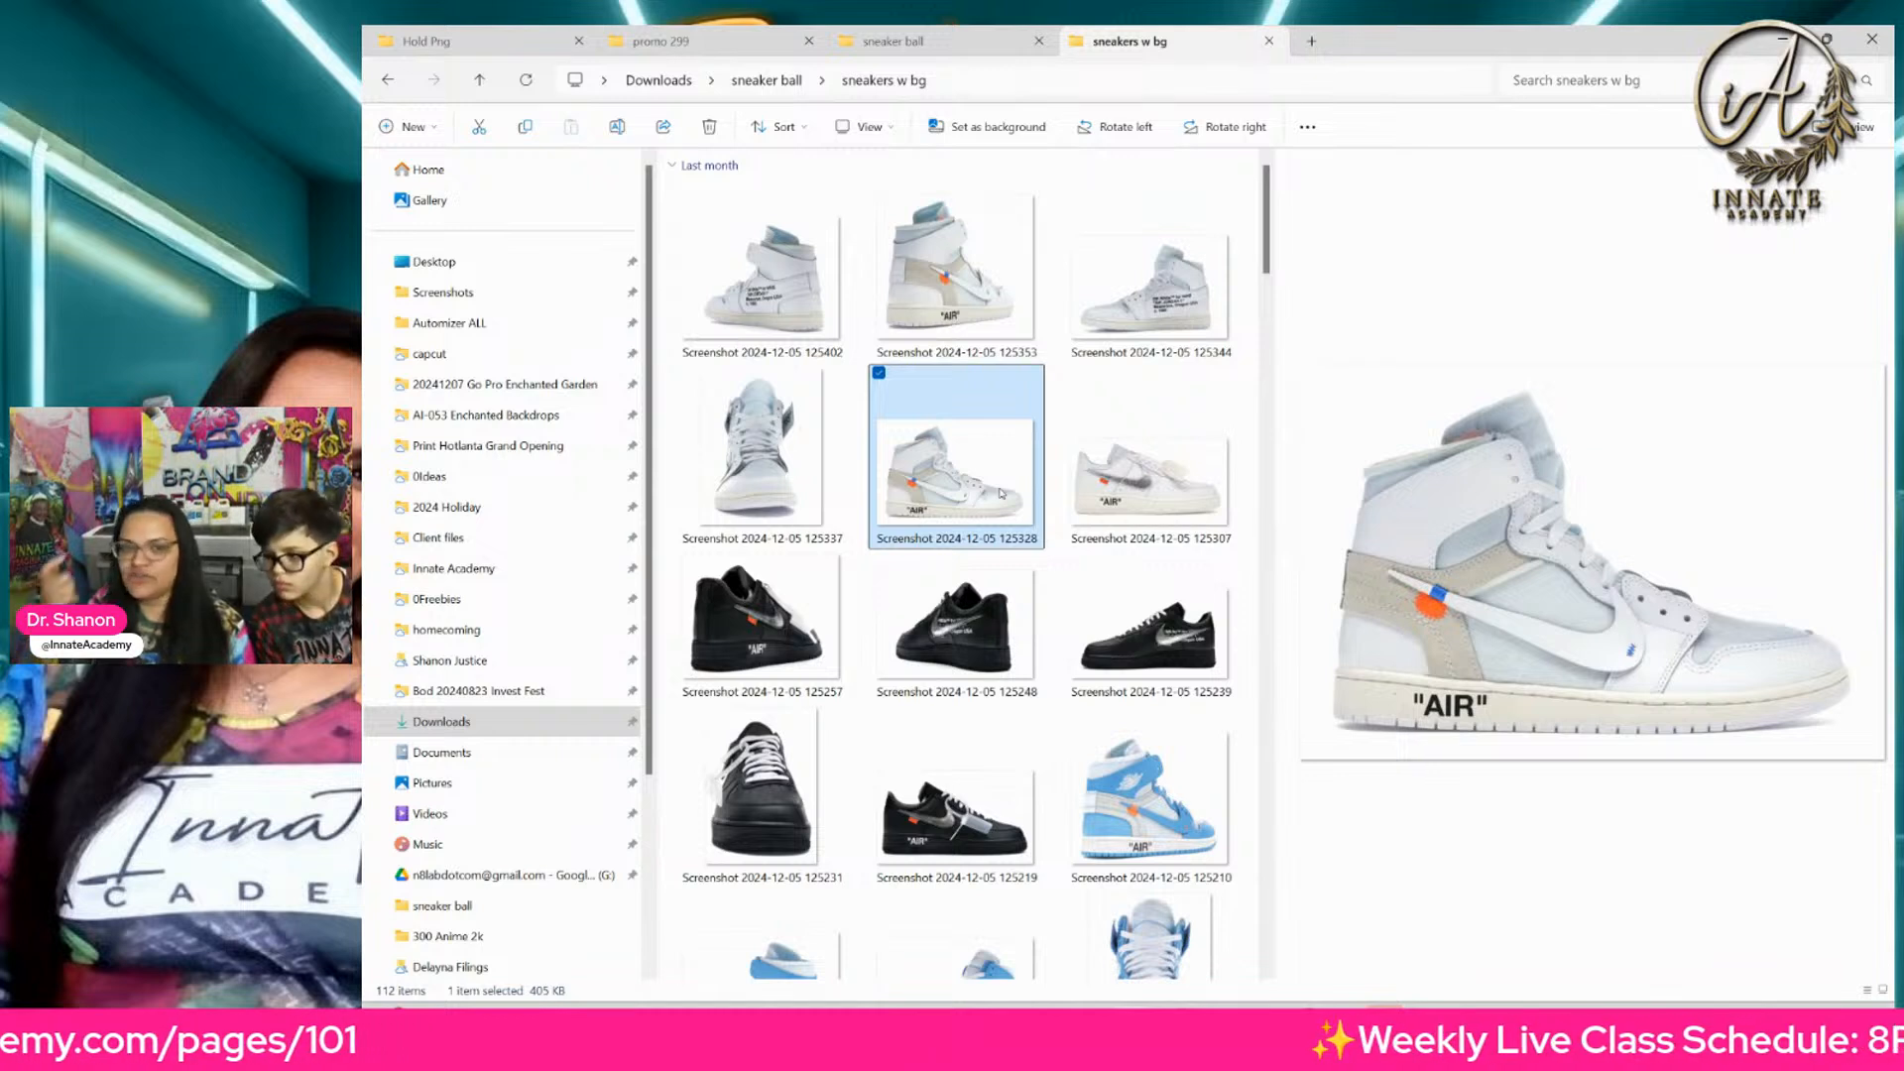
pyautogui.click(1123, 313)
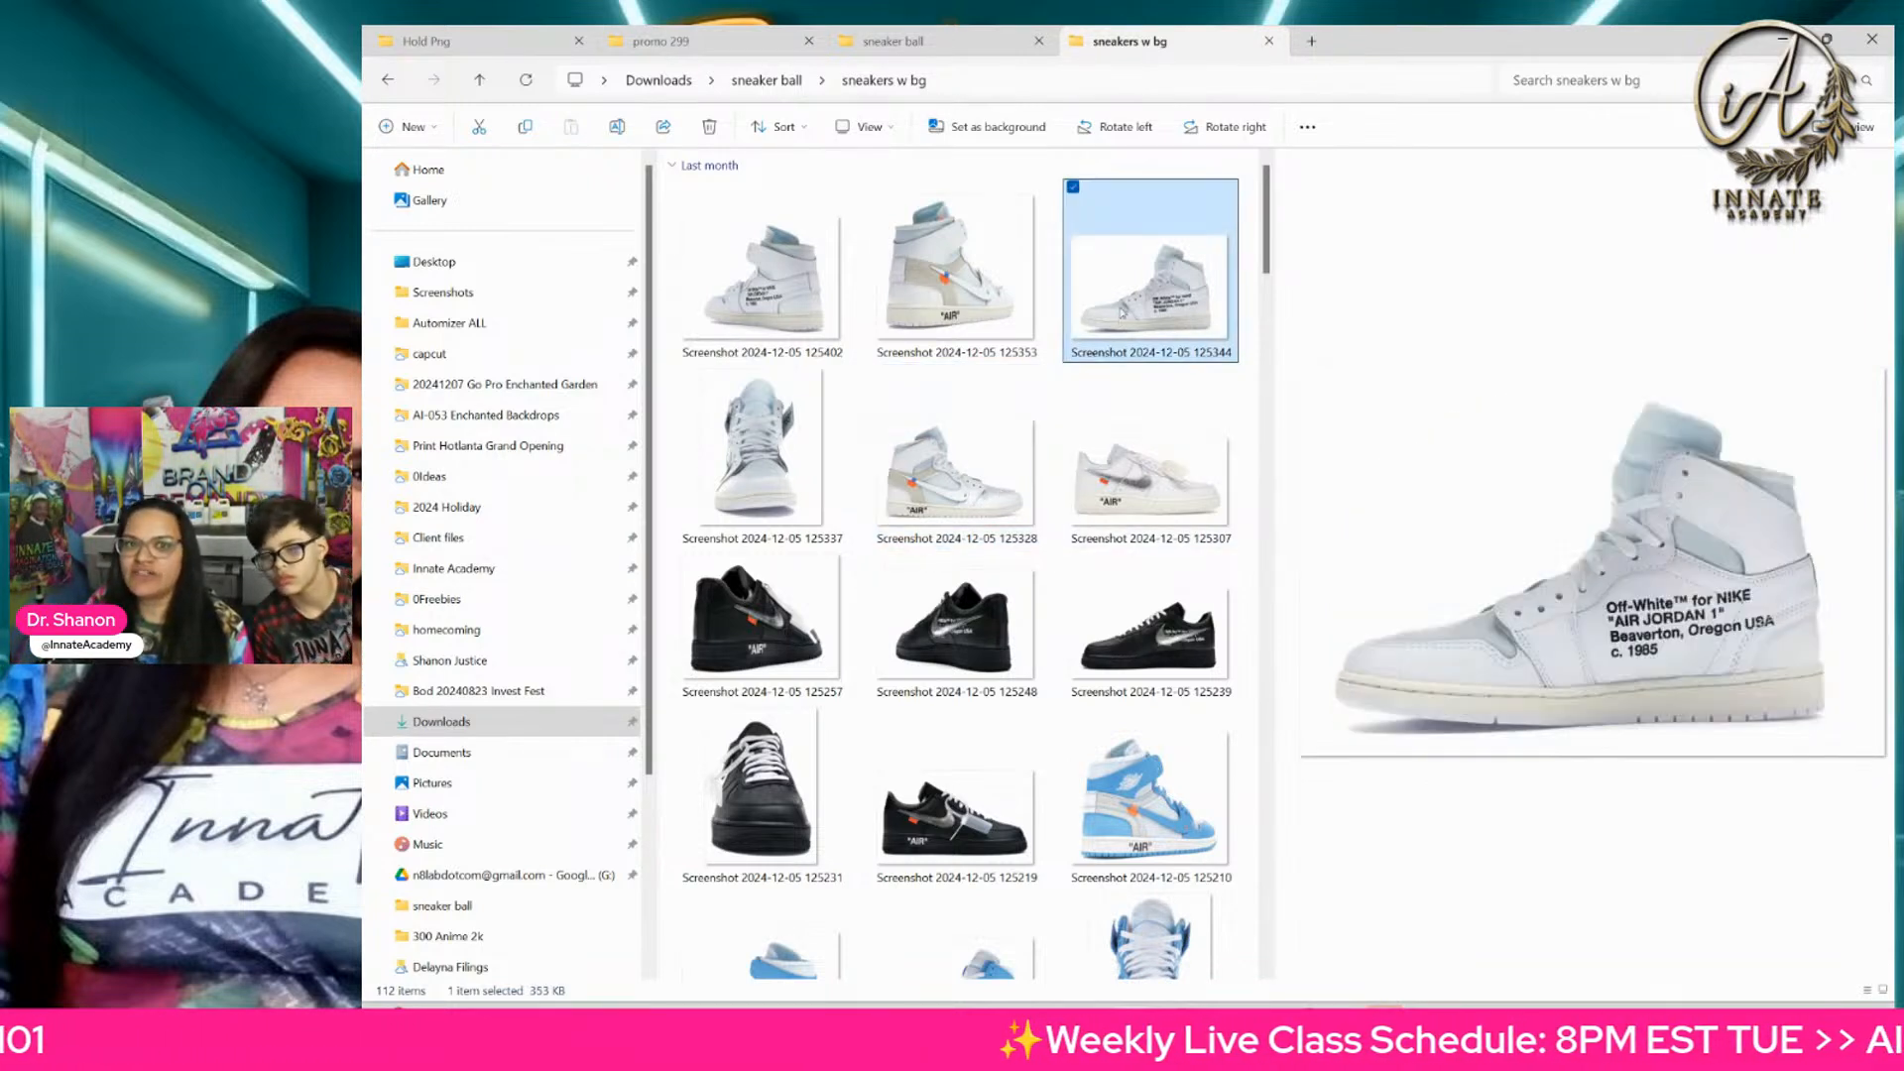
pyautogui.click(1002, 449)
# Step: Preview the white high-top's two rear-angle shots, the white low-top's side profile and the black sneaker's rear-angle shot
pyautogui.click(922, 314)
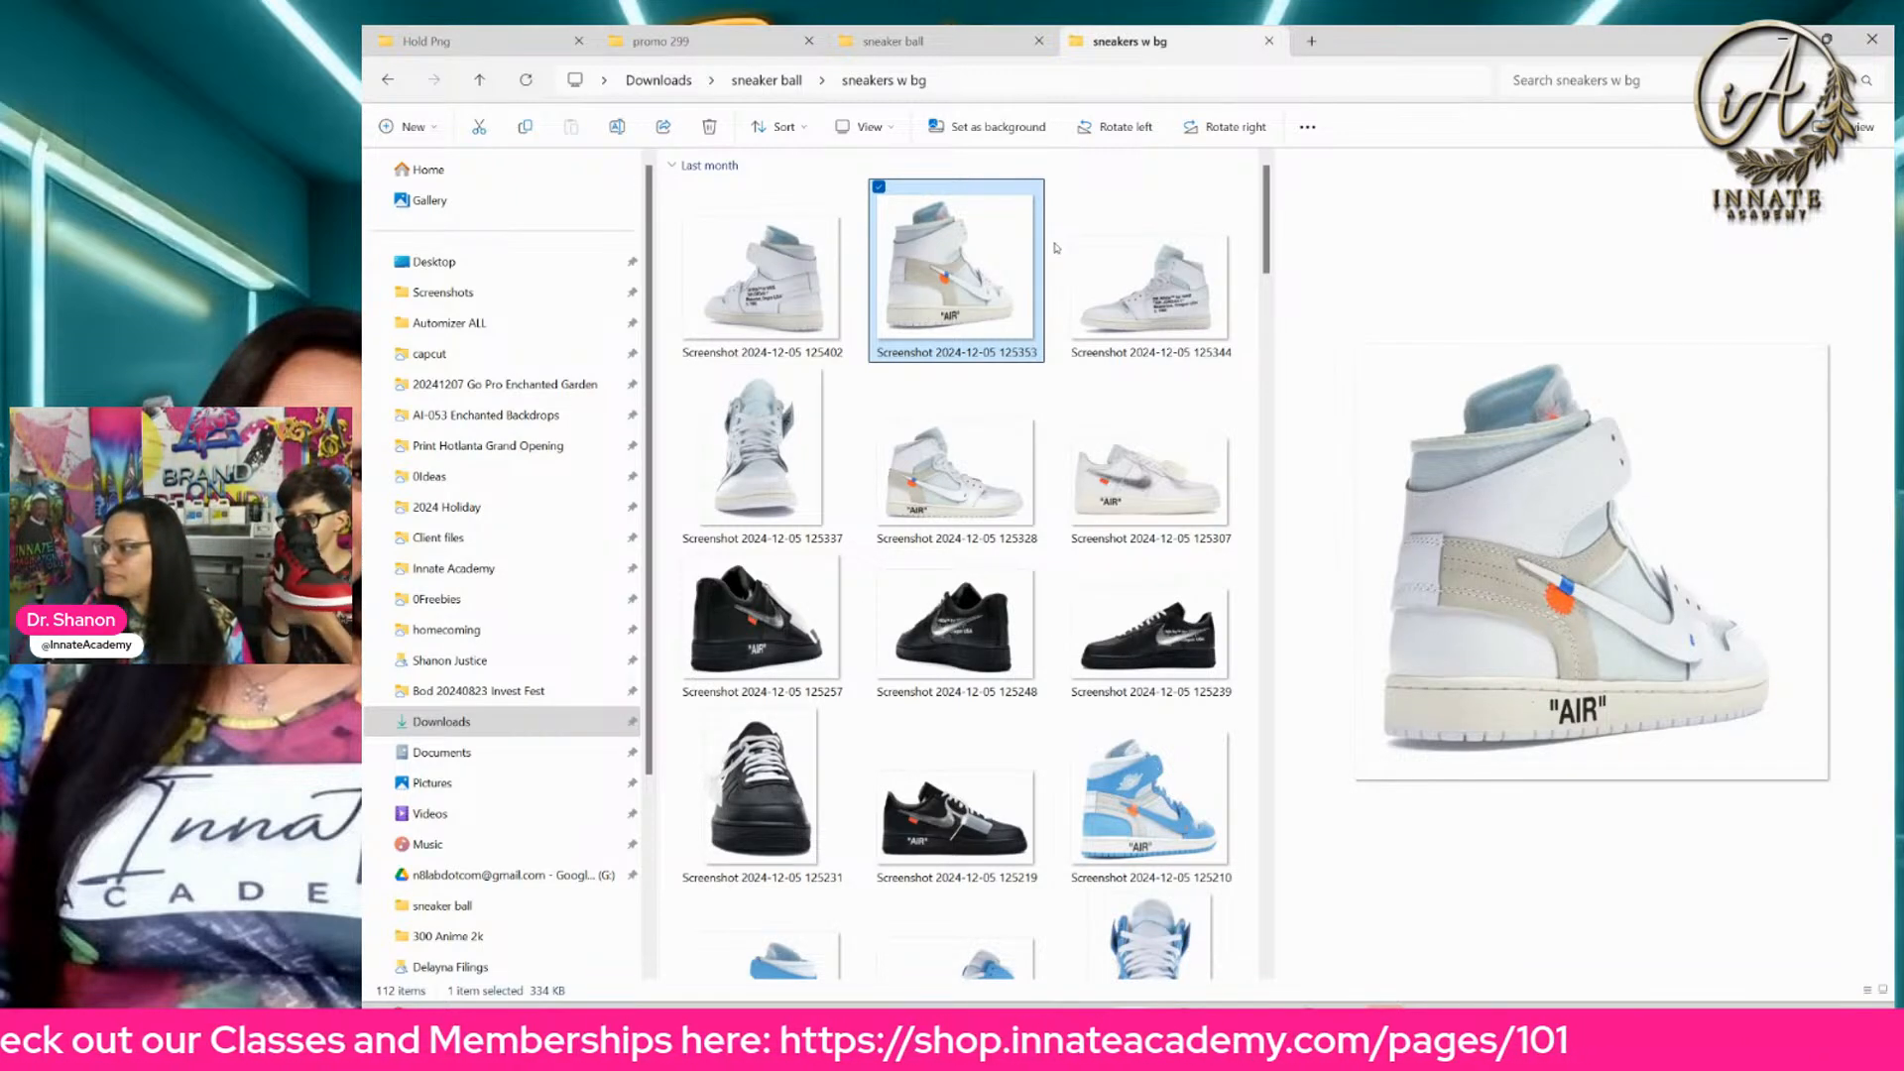
pyautogui.click(780, 268)
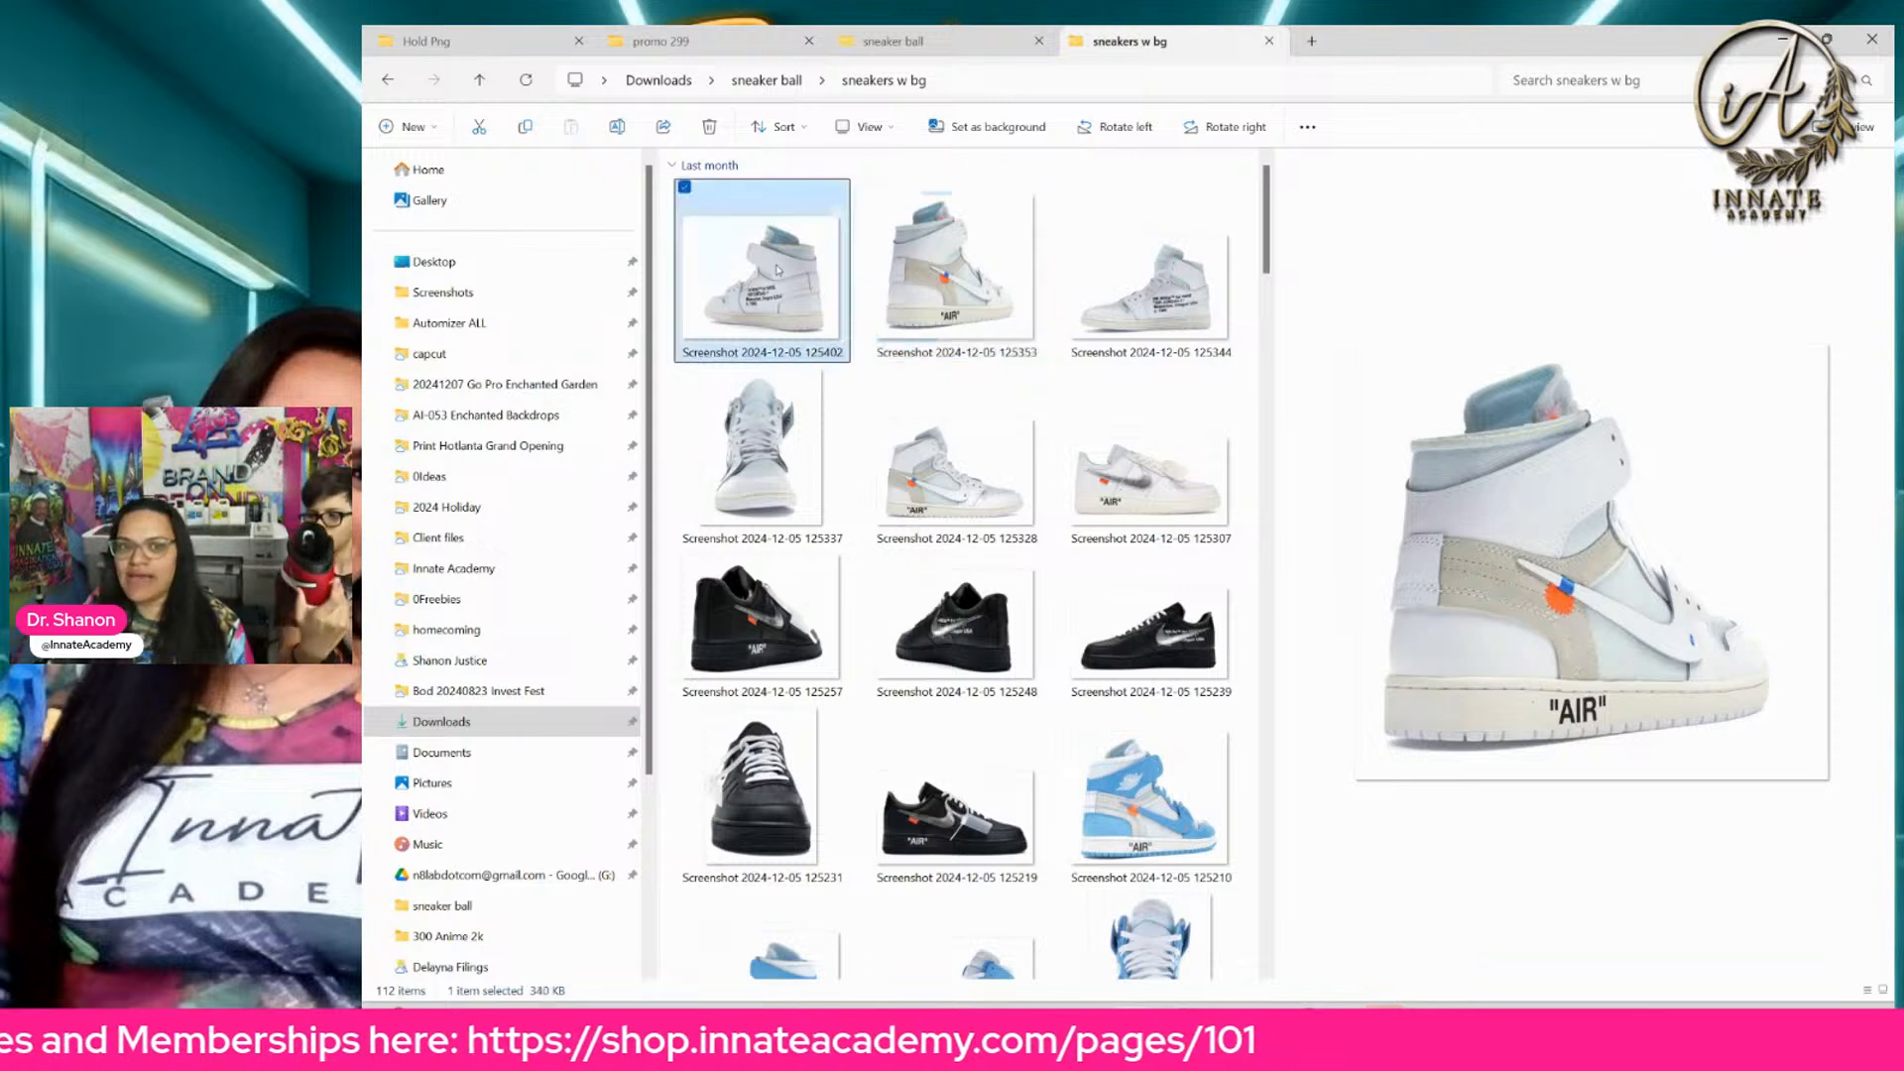
pyautogui.click(1150, 476)
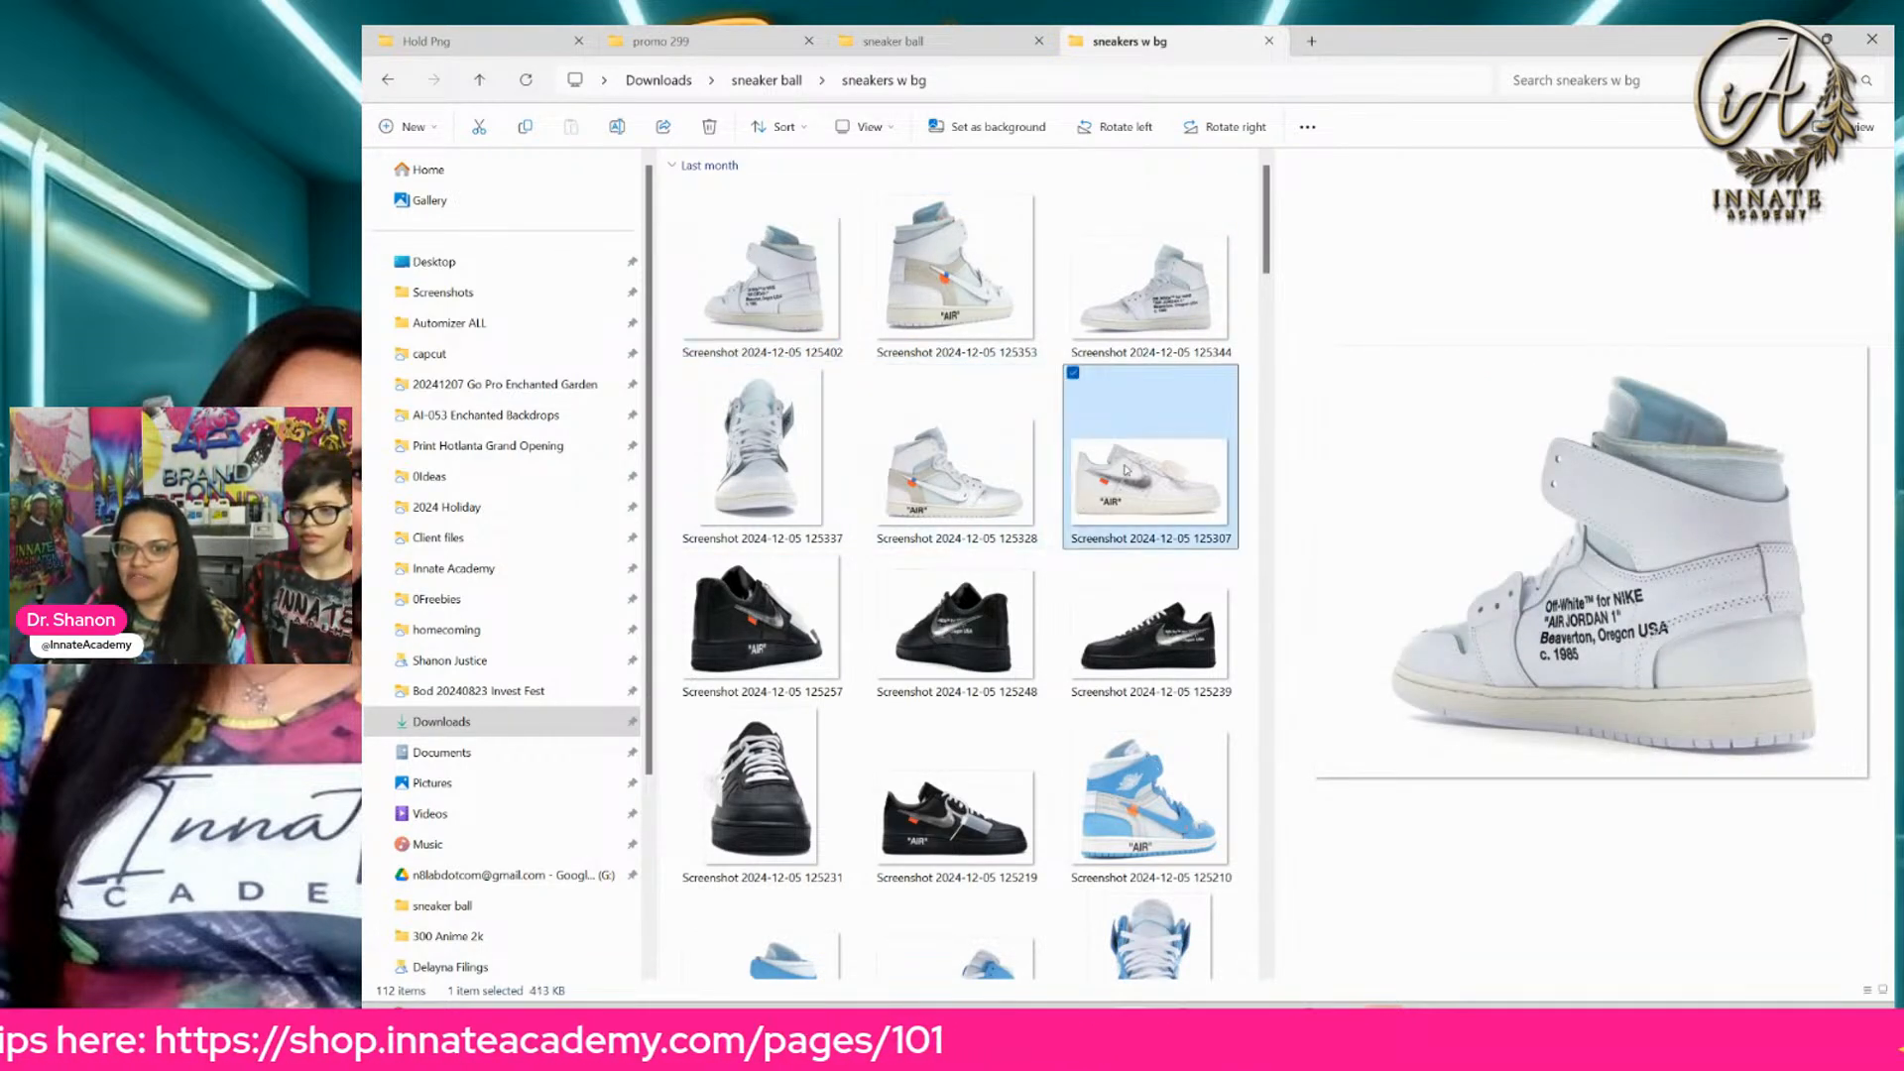
pyautogui.click(759, 645)
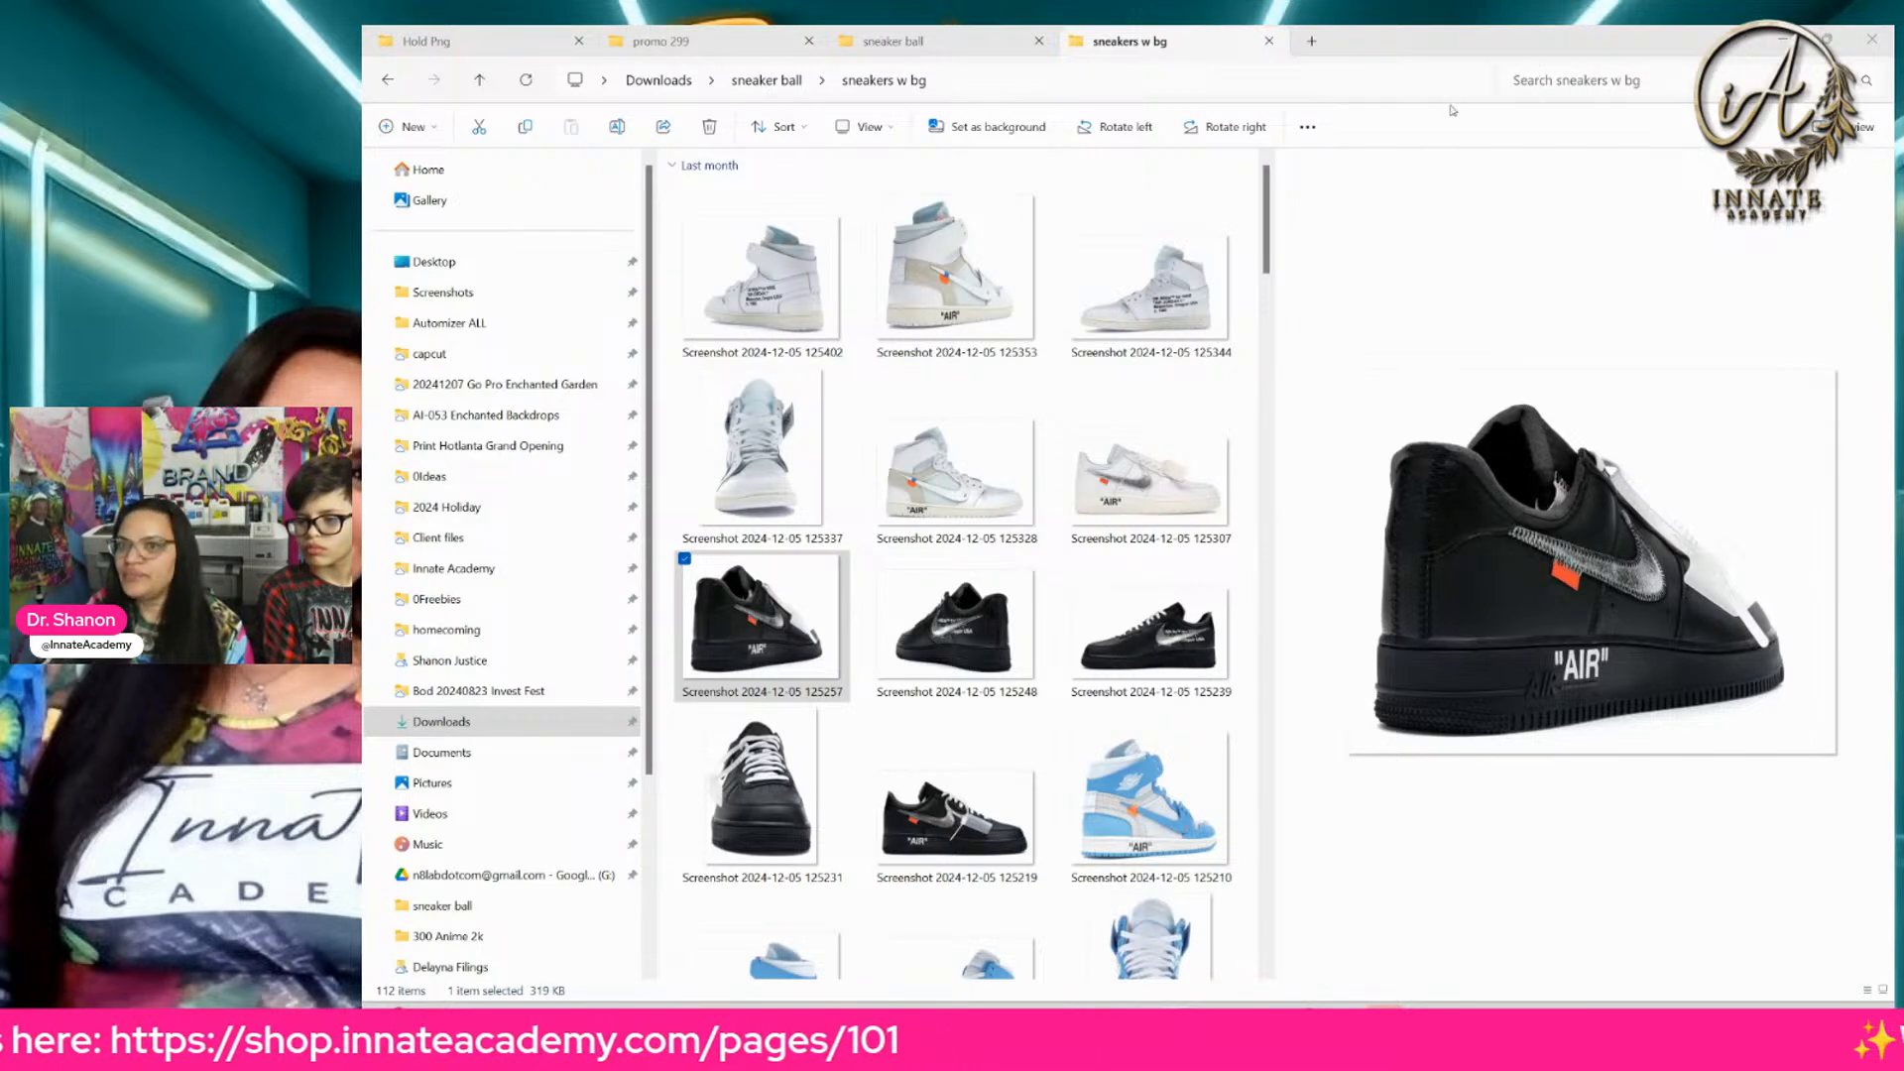
# Step: Switch to the StockX website and open the Jordan 5 Retro OG Black Metallic Reimagined listing in a new tab
pyautogui.click(1784, 41)
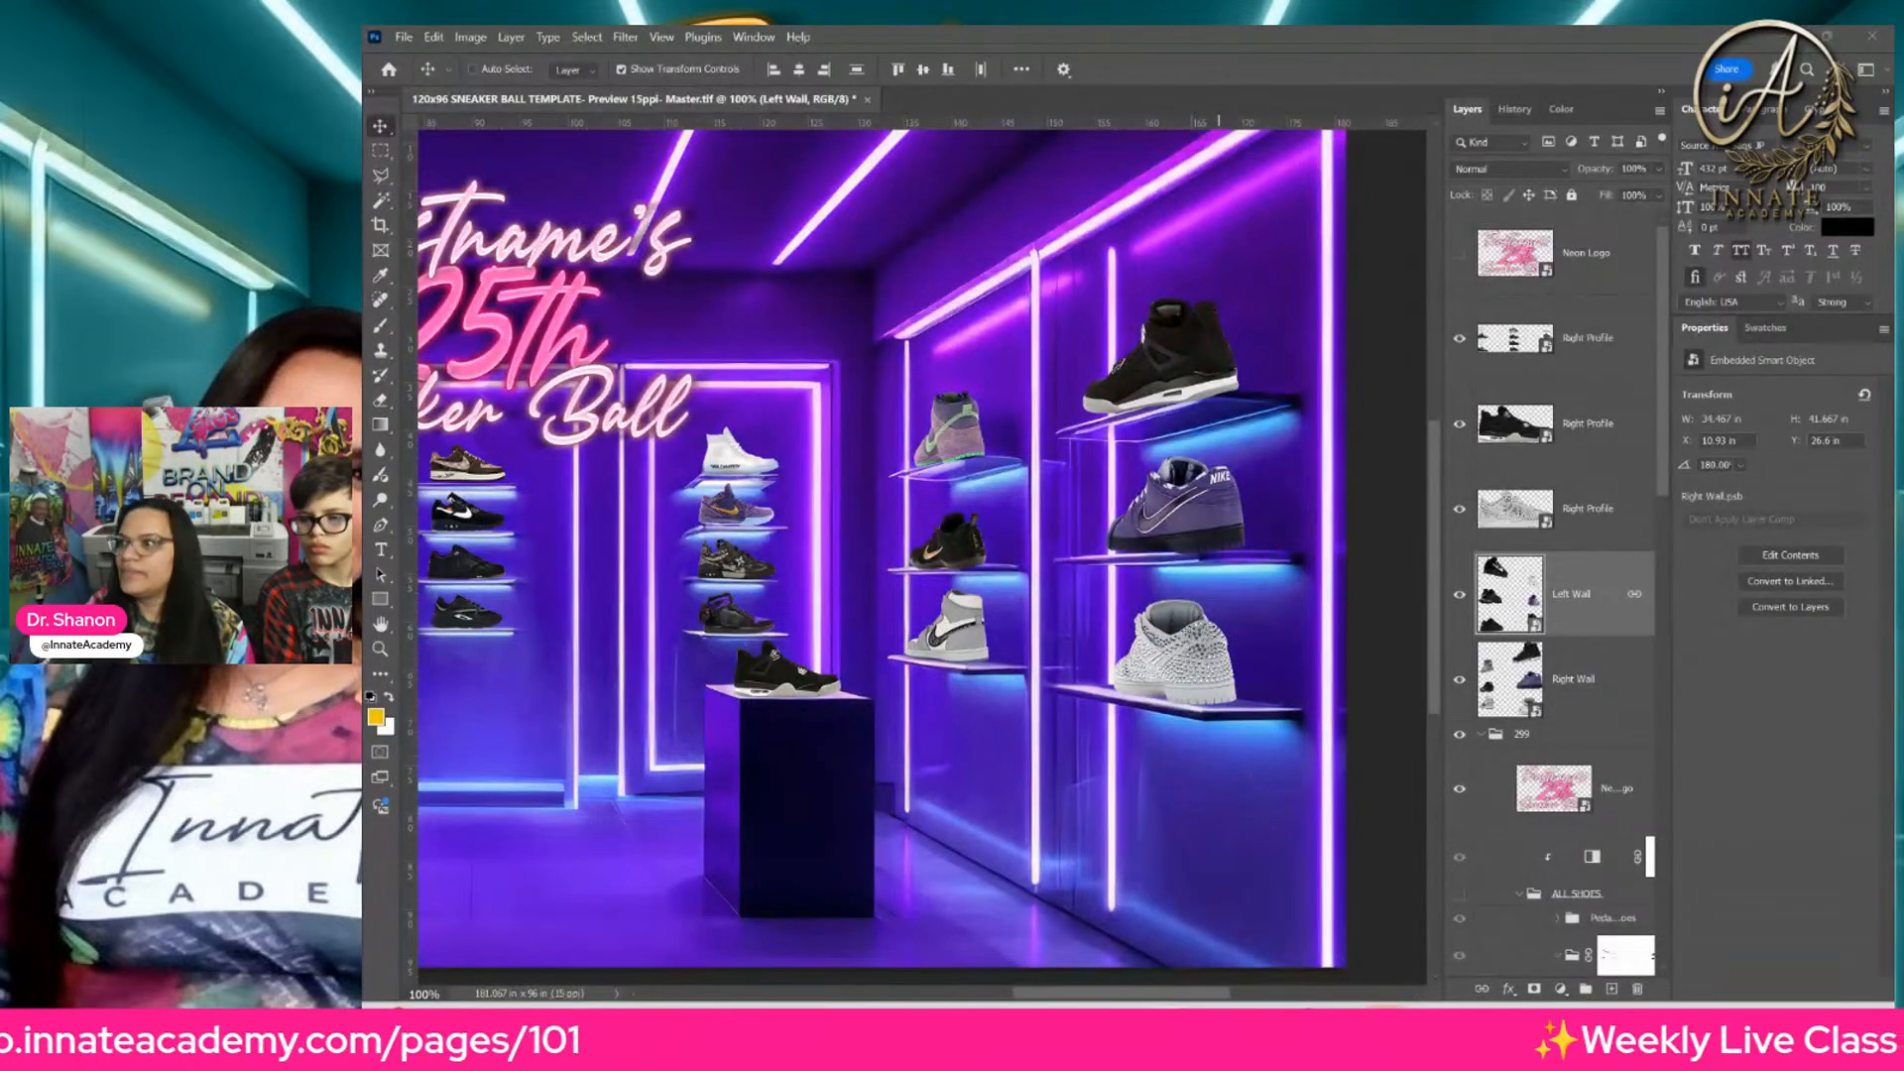
pyautogui.moveTo(1216, 27); pyautogui.dragTo(1190, 28)
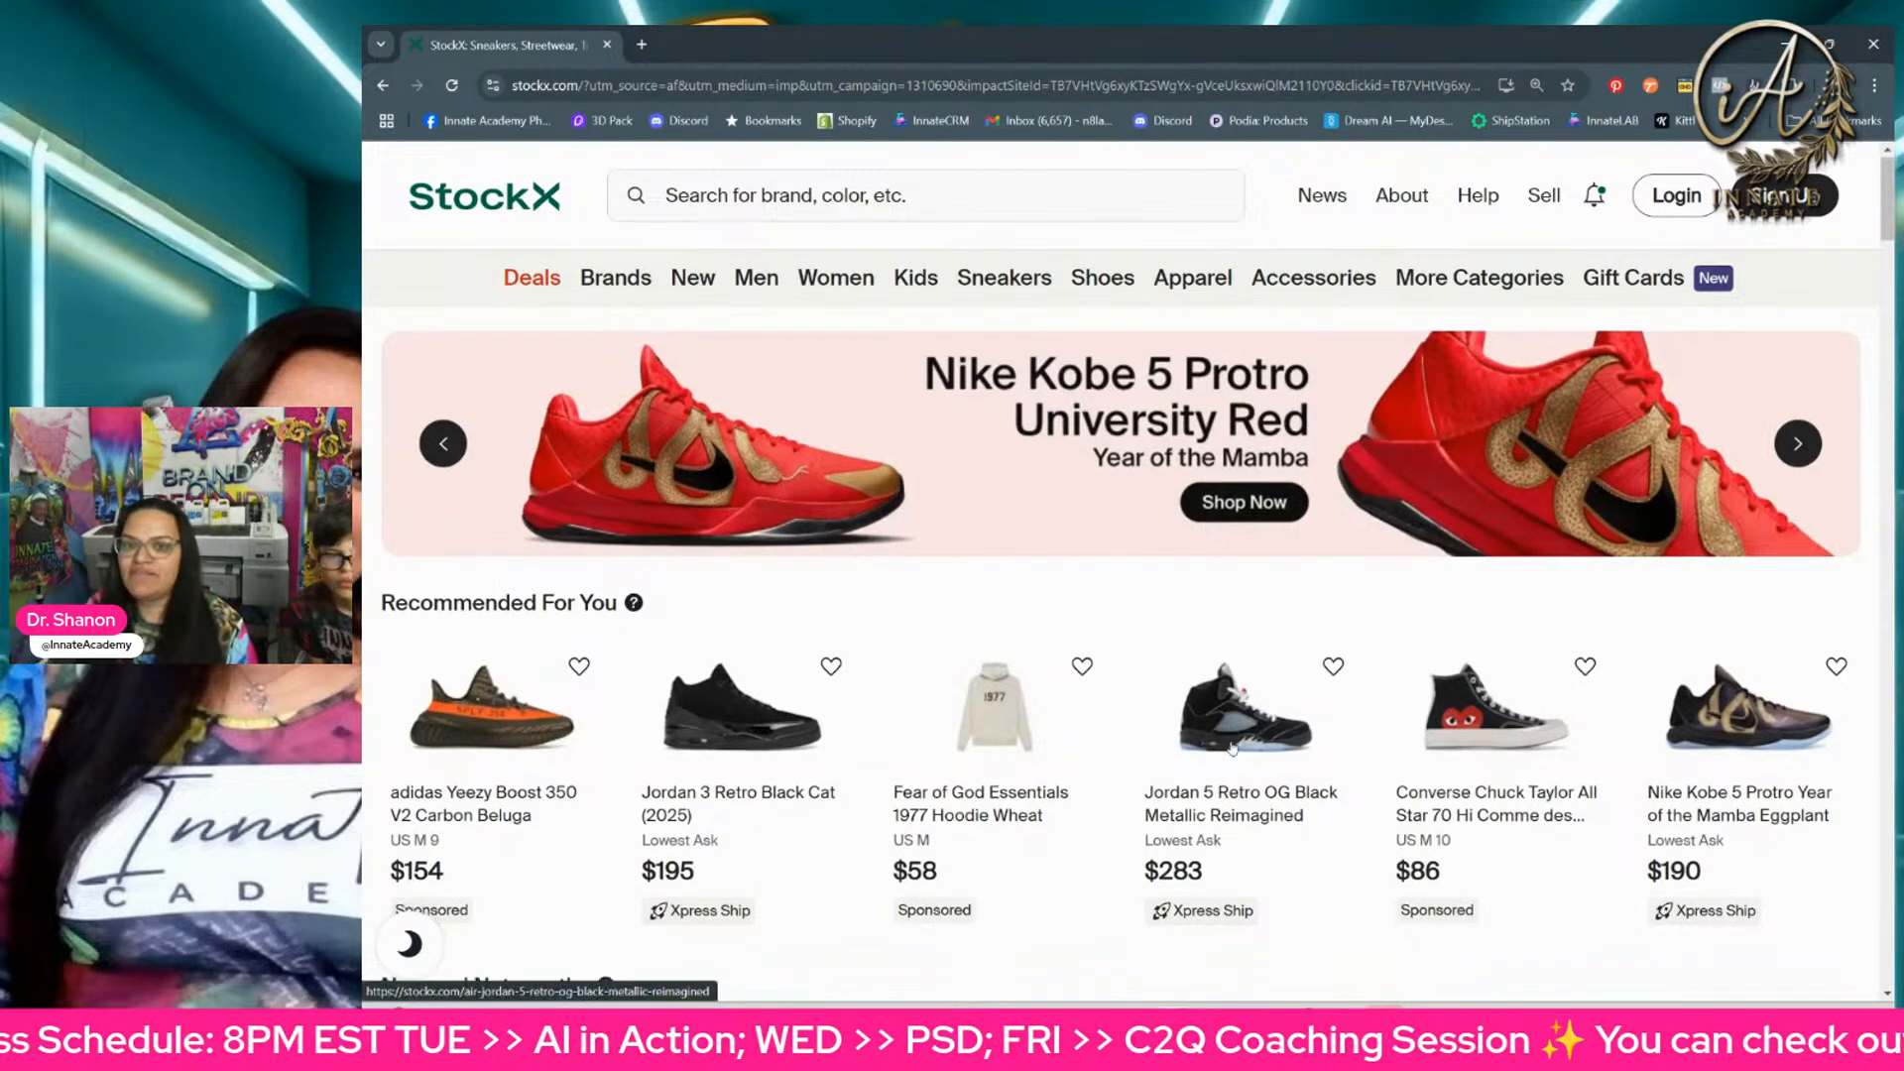
pyautogui.scroll(-1, 1232, 750)
pyautogui.scroll(-1, 1232, 752)
pyautogui.rightClick(1248, 693)
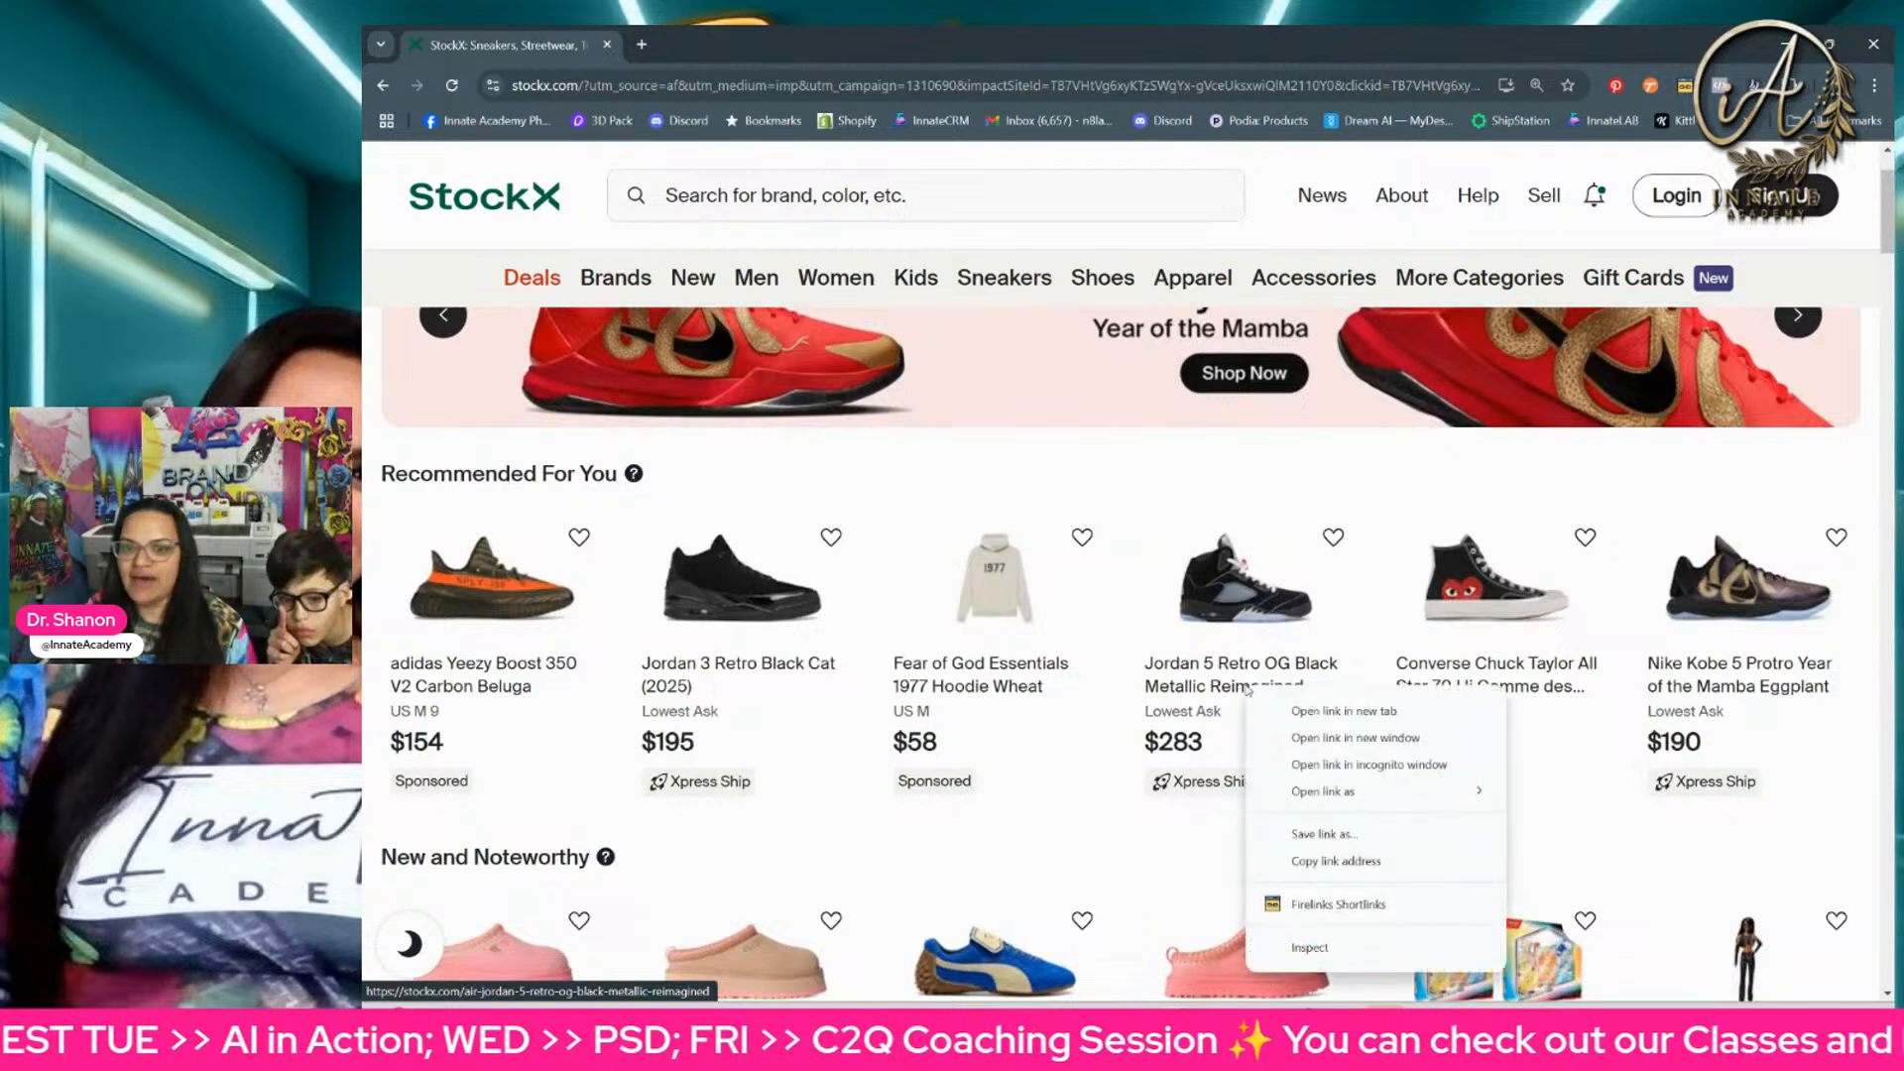
pyautogui.click(1279, 706)
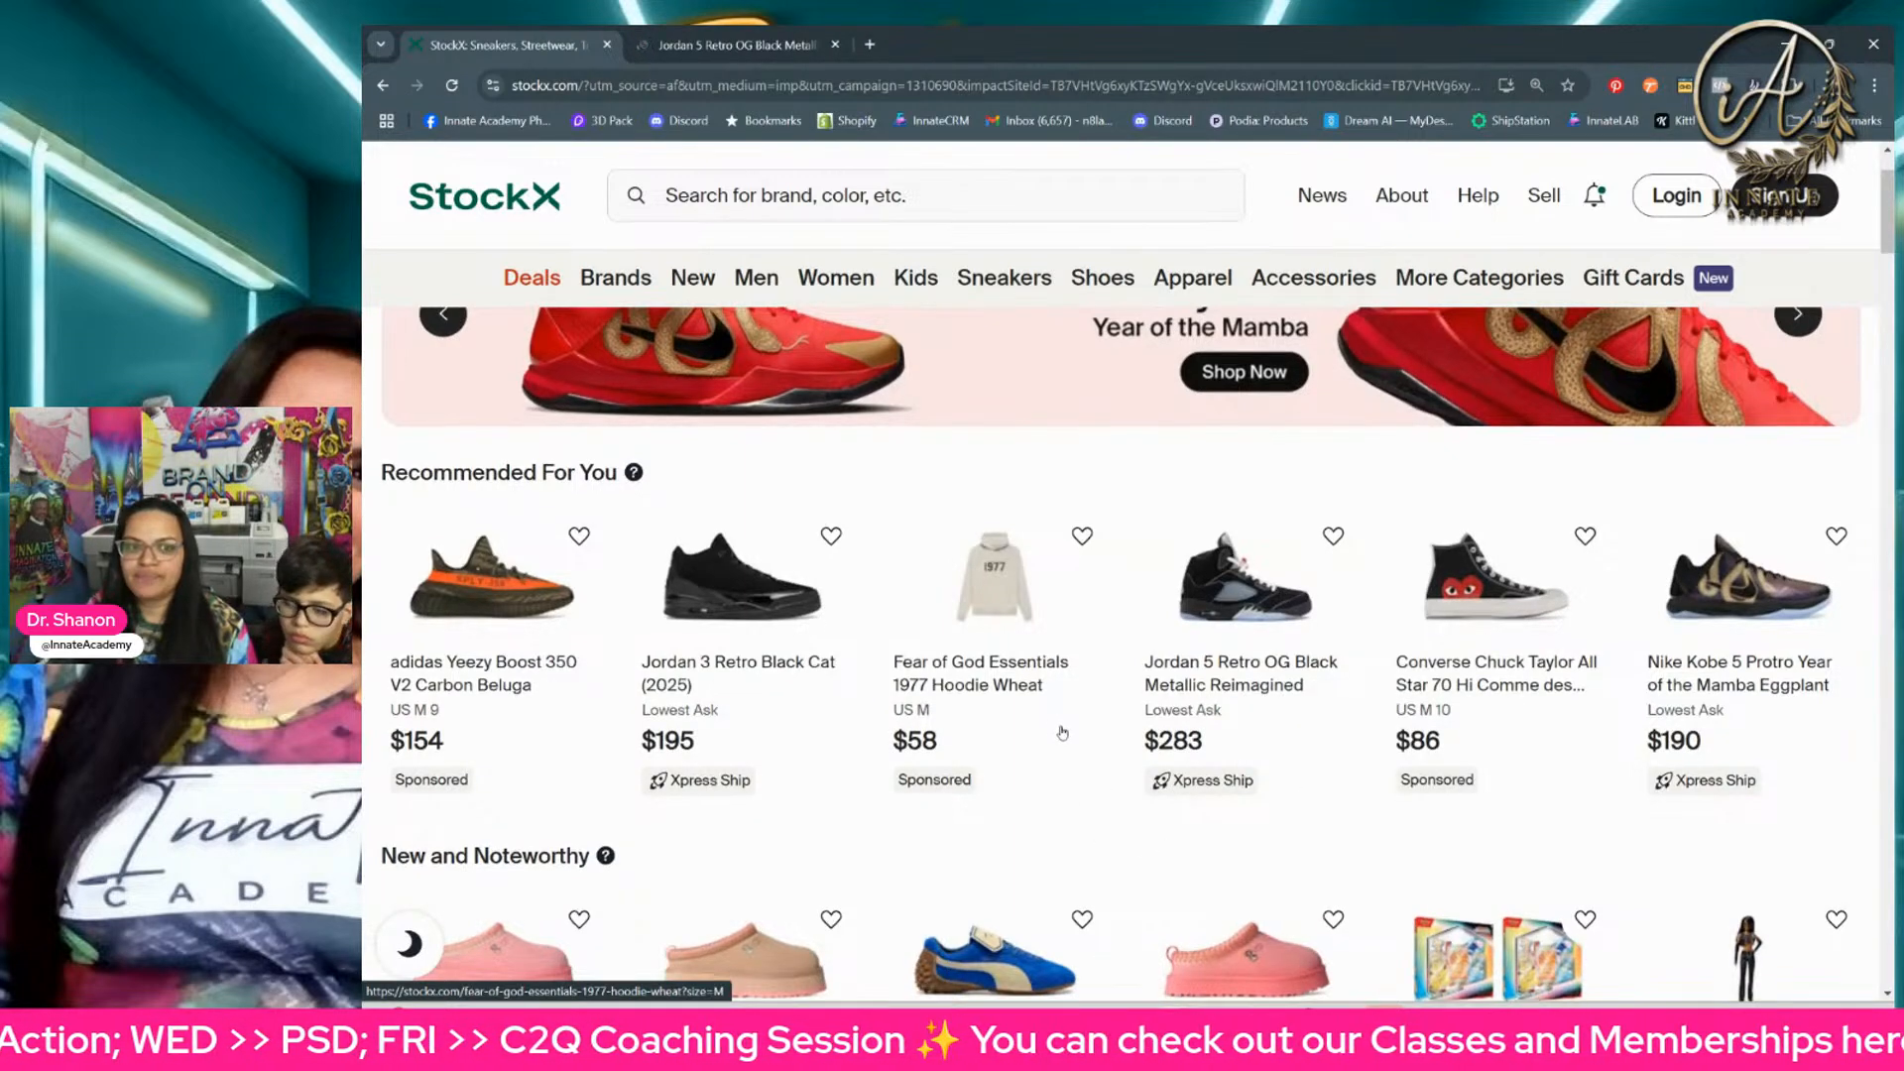
# Step: Open the adidas Yeezy Boost 350 V2 Carbon Beluga listing in another new tab
pyautogui.scroll(-2, 1054, 732)
pyautogui.rightClick(511, 466)
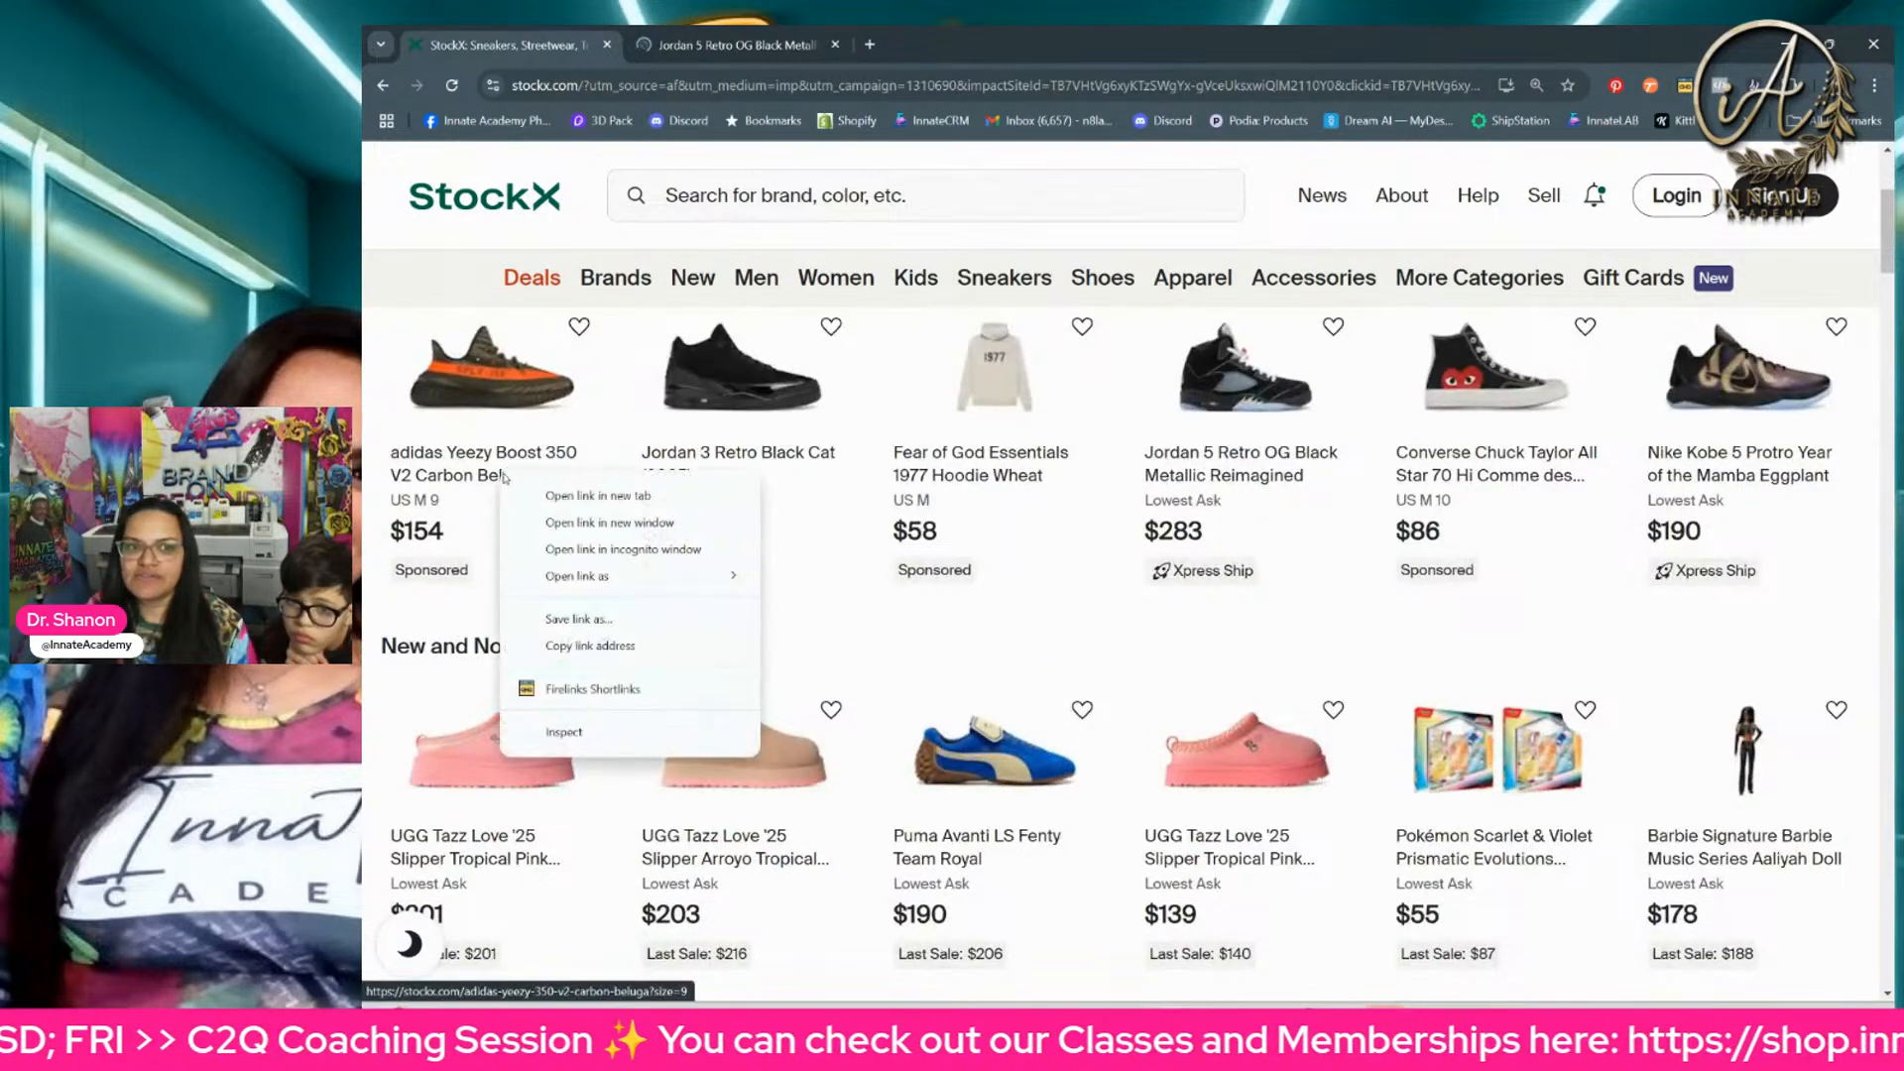
pyautogui.click(543, 486)
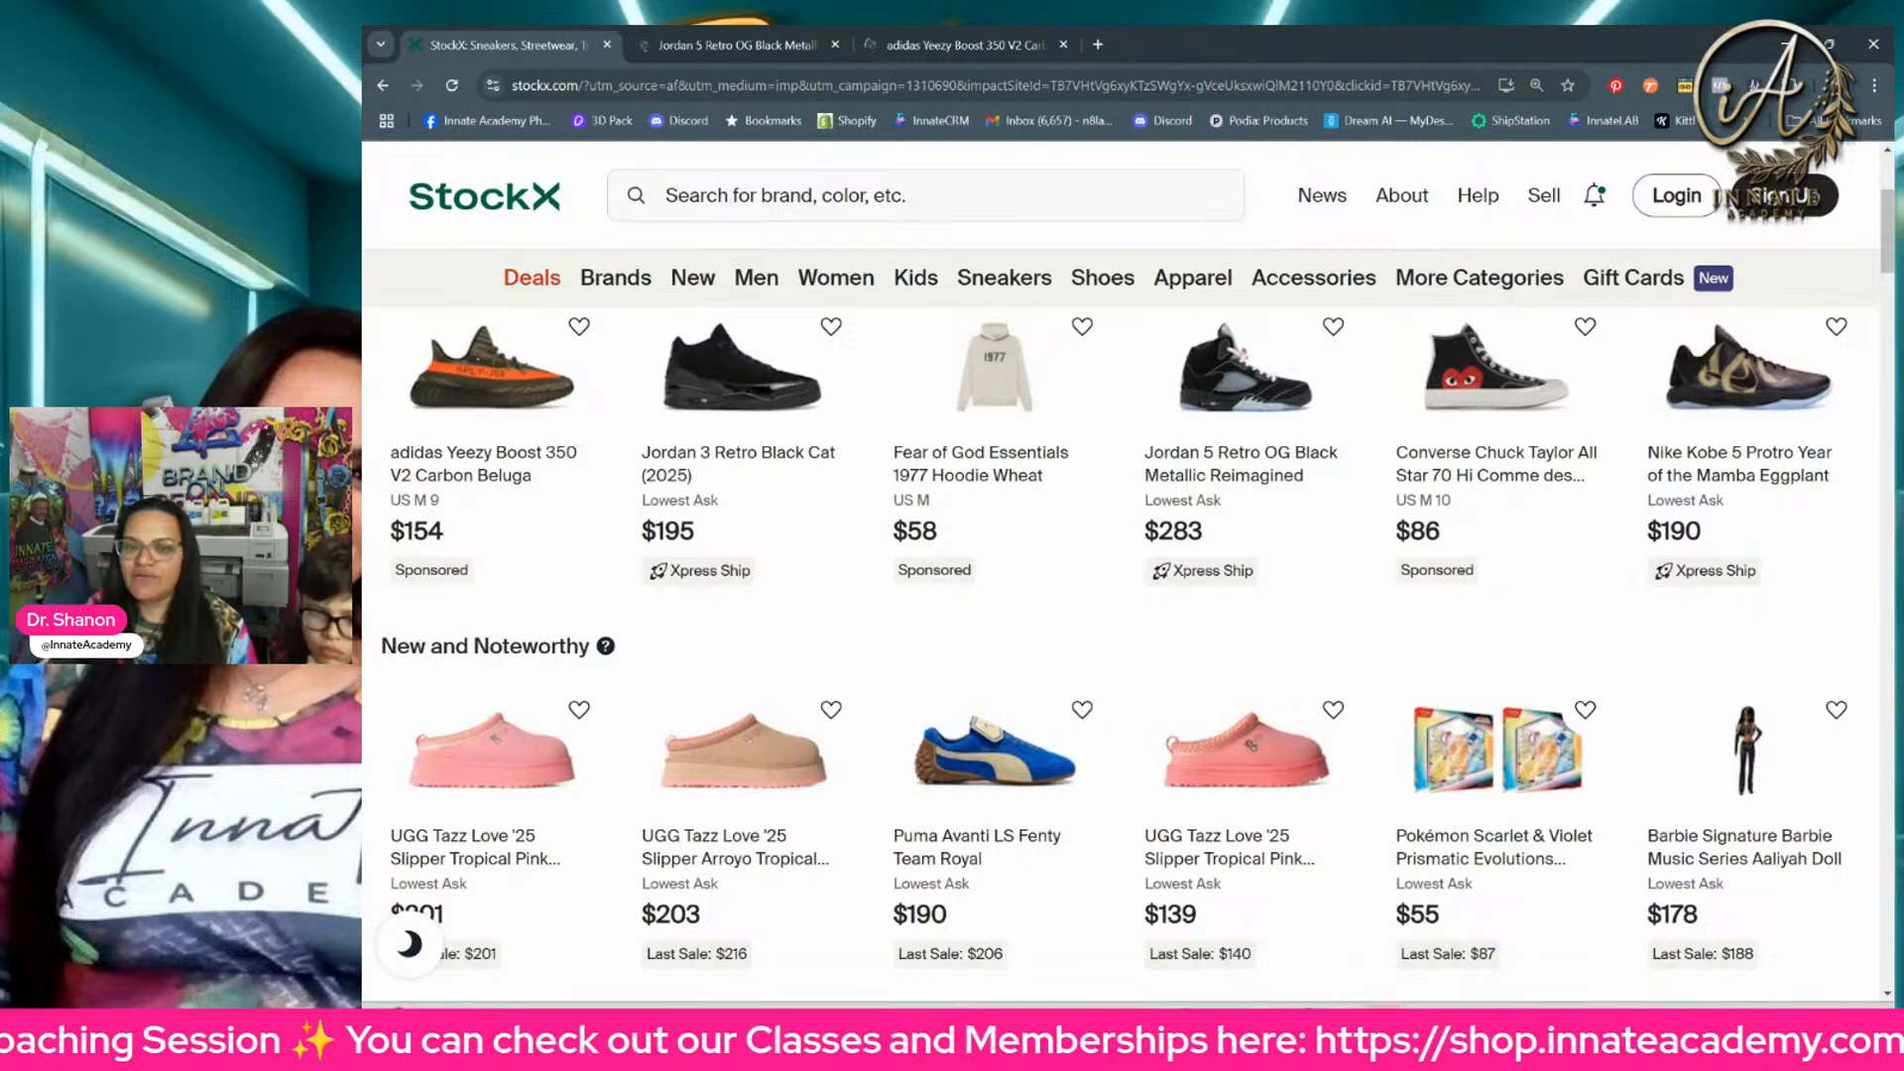
# Step: Switch to the Sneaker Ball template in Photoshop and examine the sneaker angles on the left, back and right wall shelves
pyautogui.hotkey('alt', 'Tab')
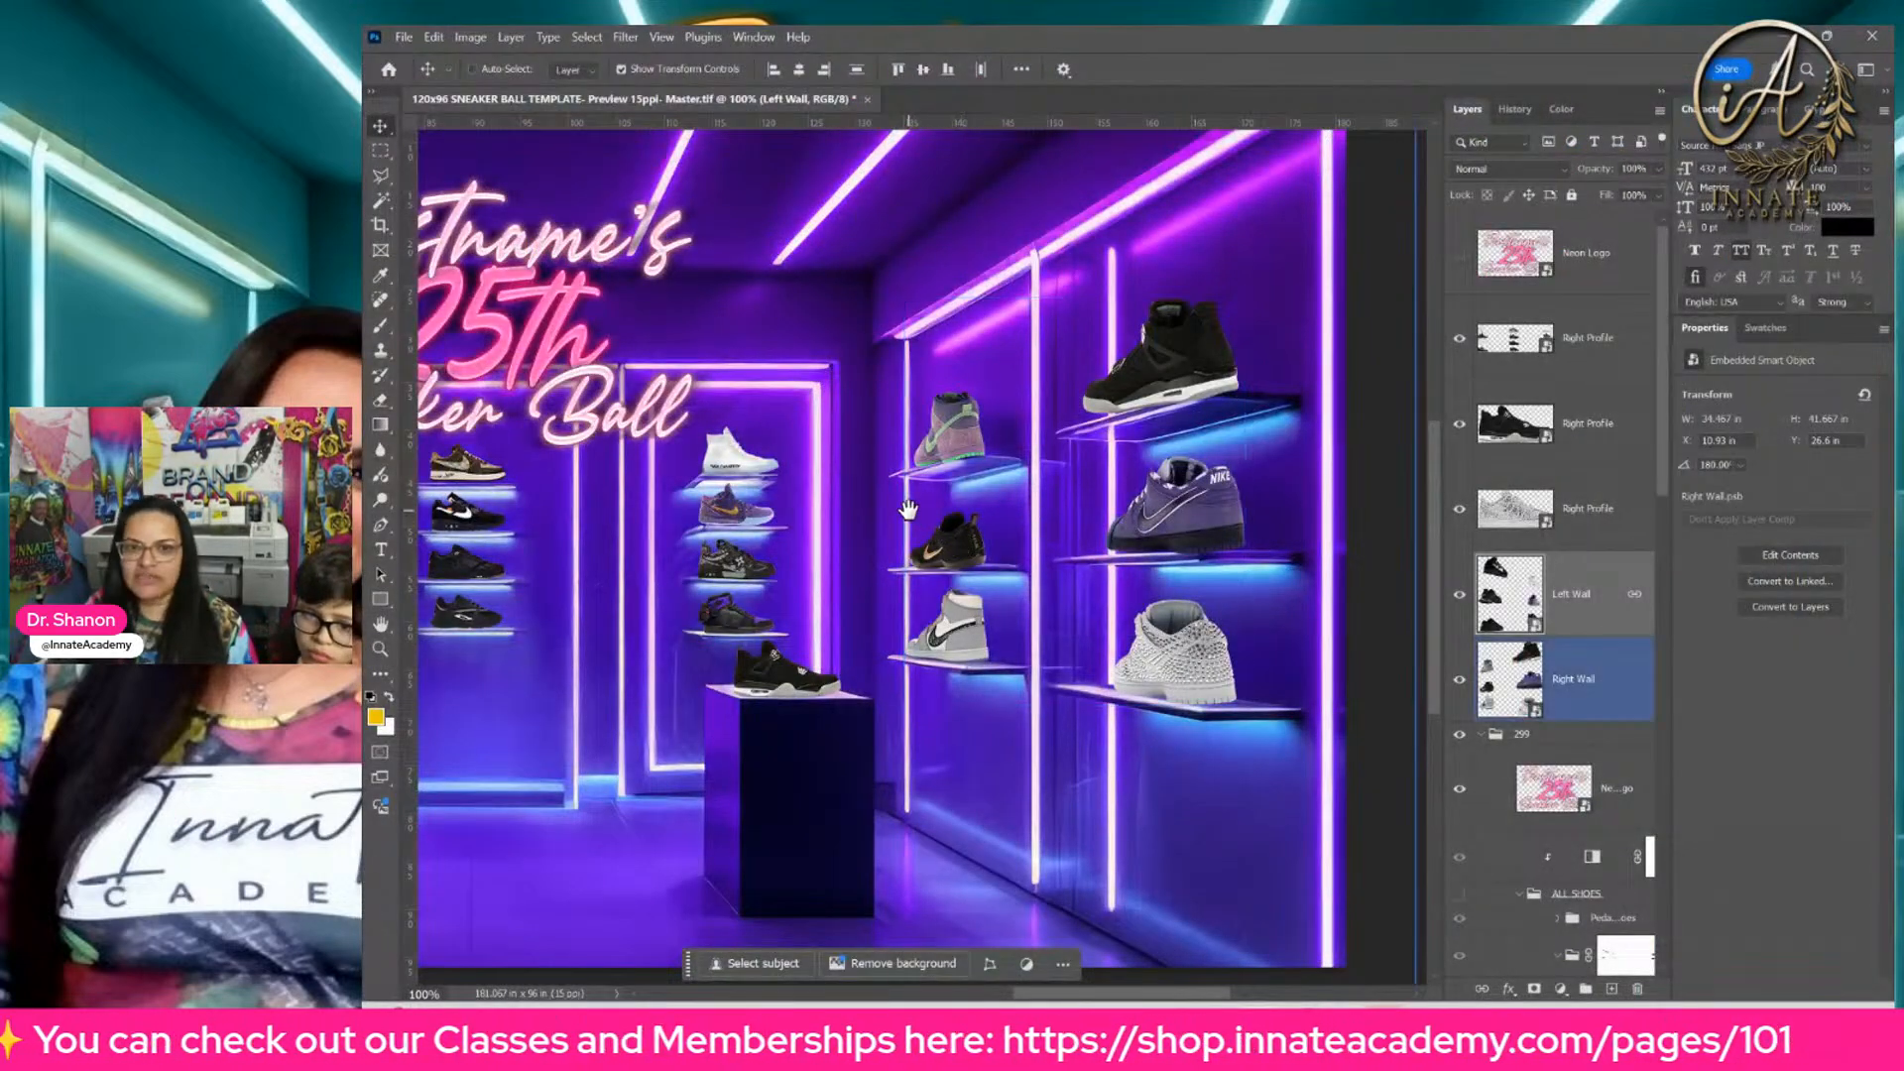
pyautogui.moveTo(908, 511); pyautogui.dragTo(1230, 529)
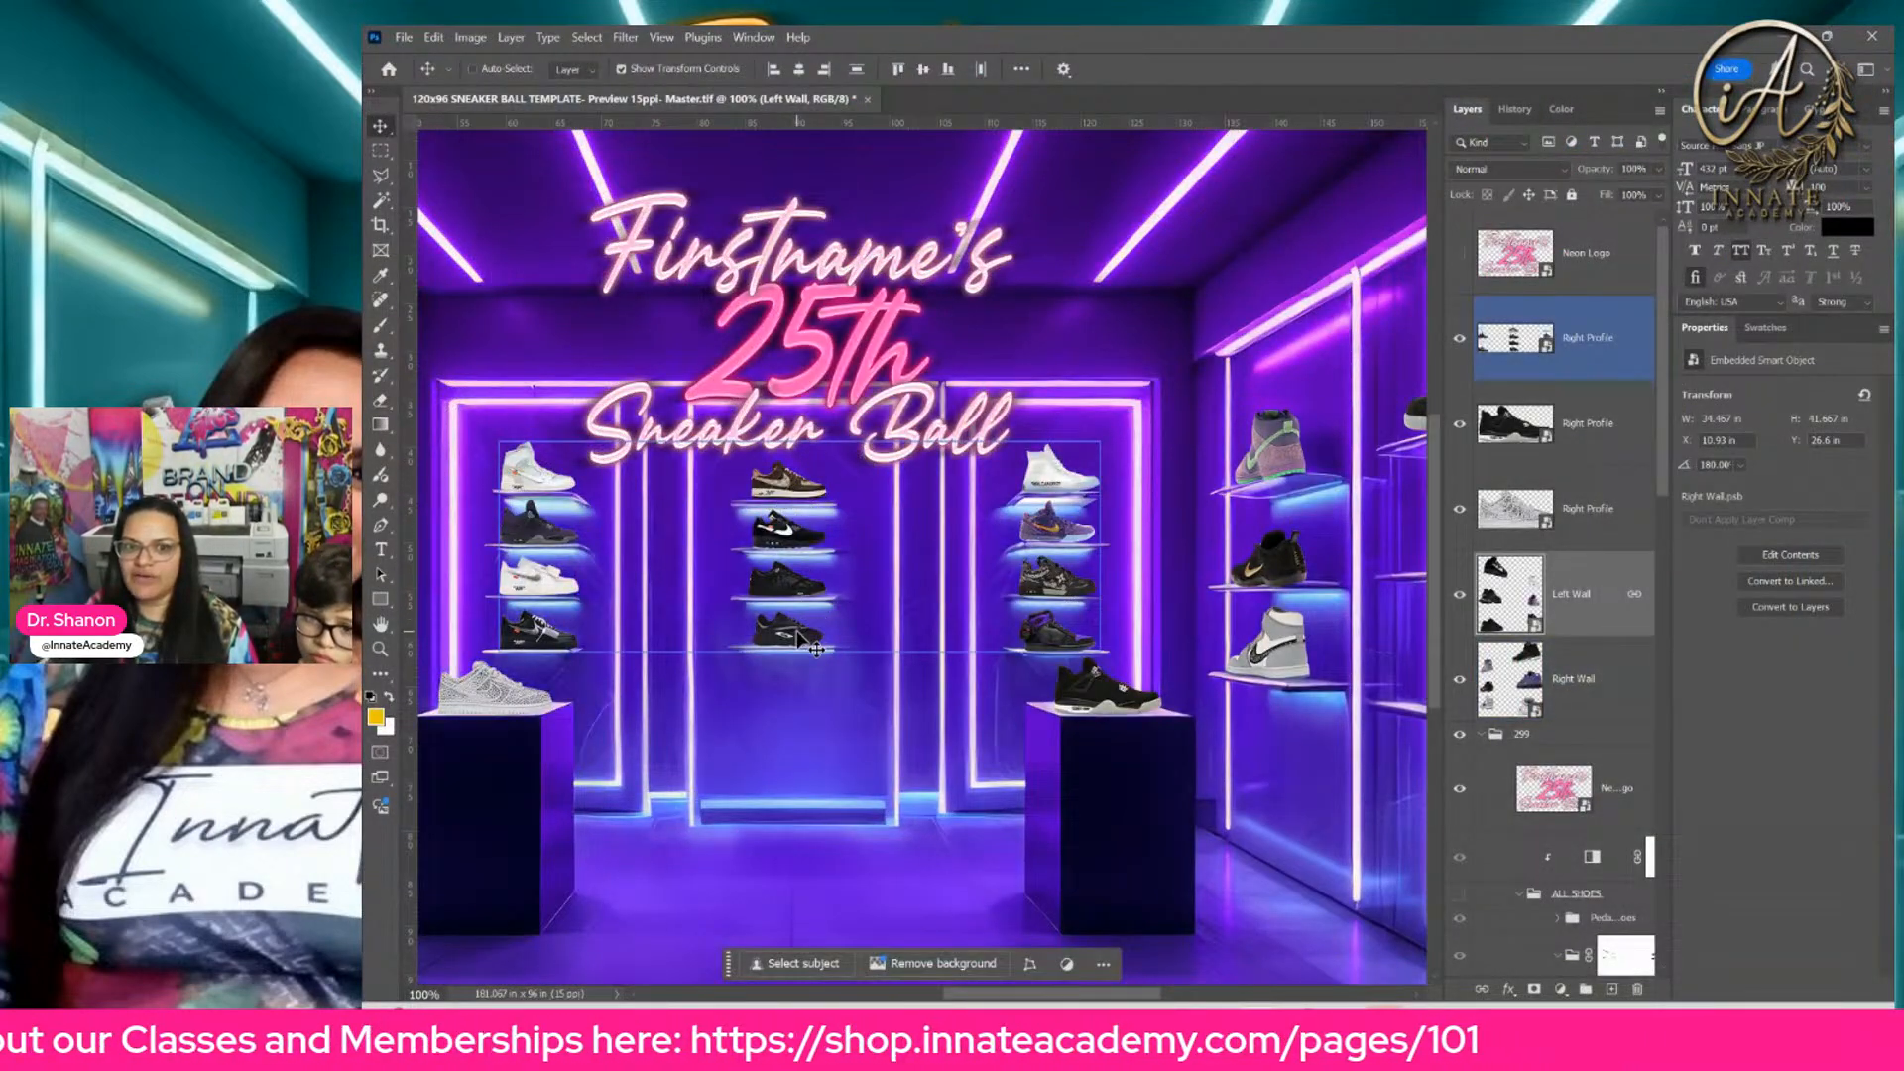
pyautogui.moveTo(940, 531); pyautogui.dragTo(1002, 503)
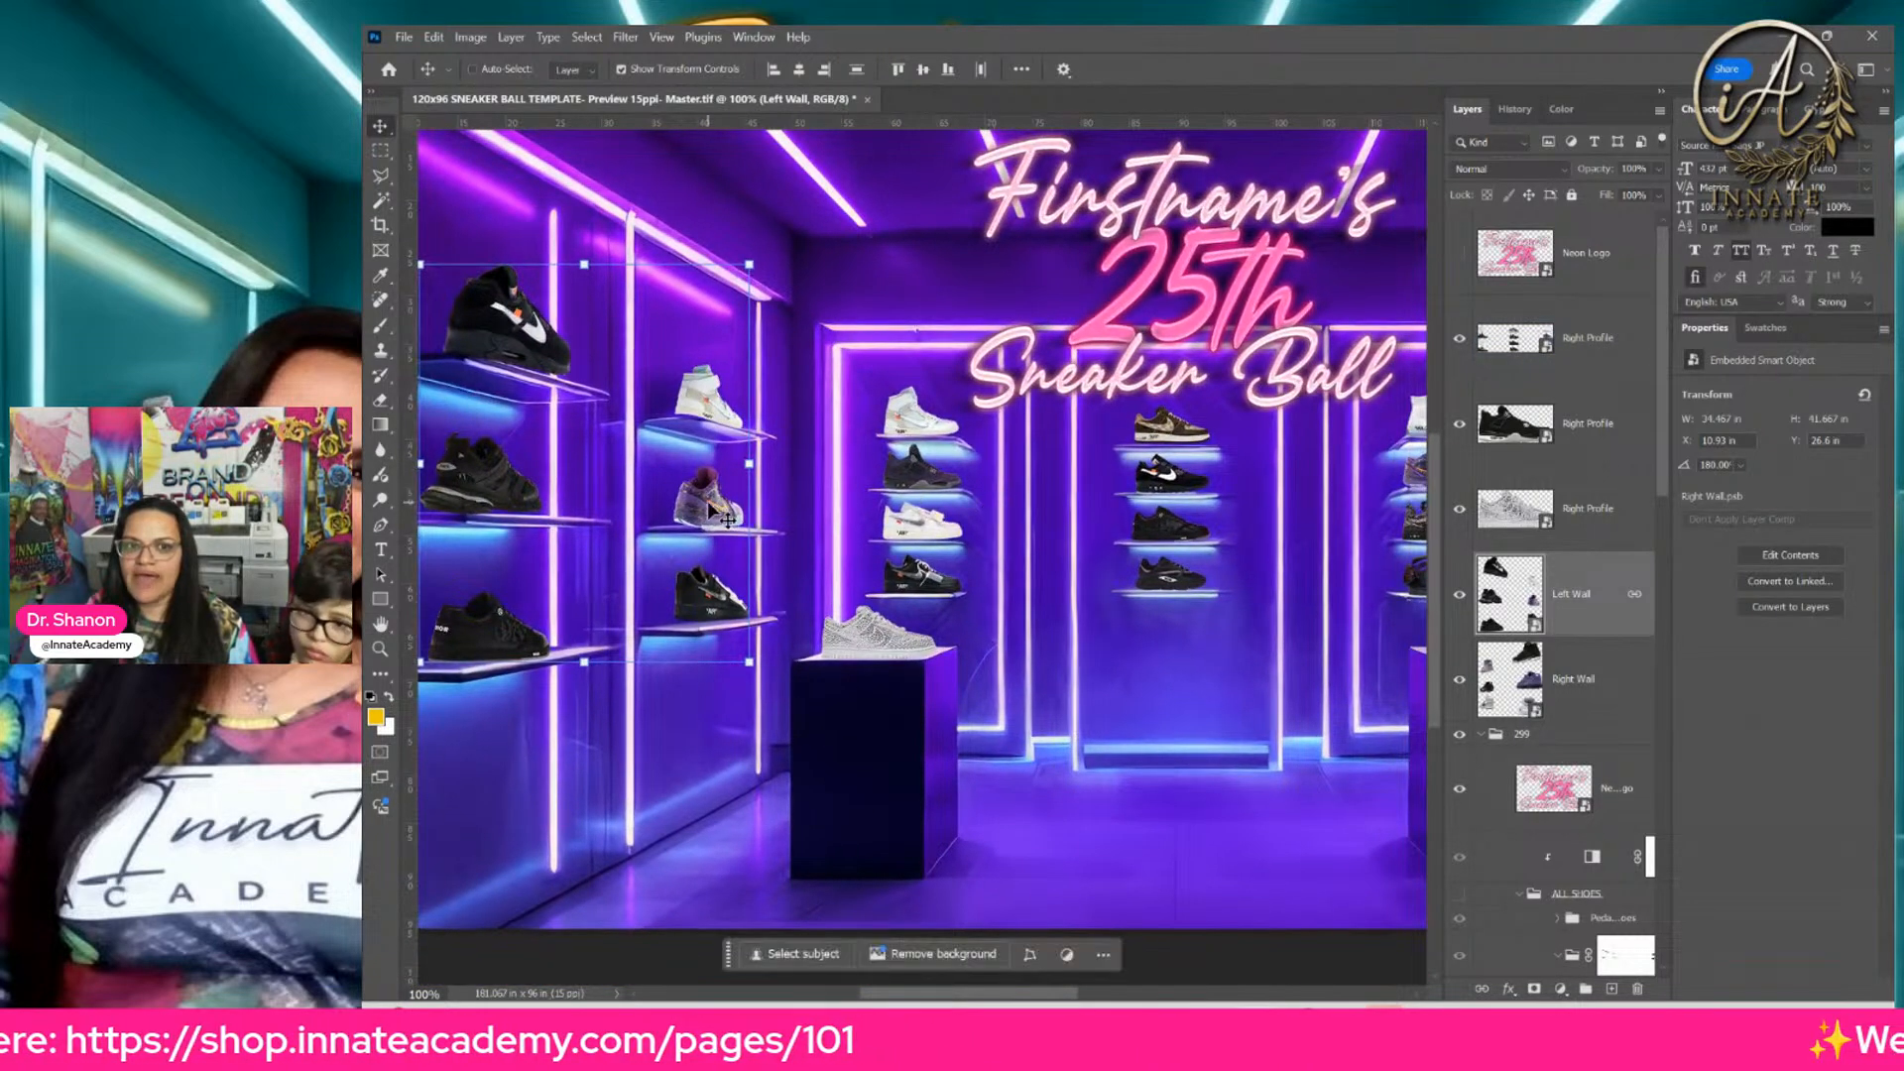
pyautogui.moveTo(1126, 566); pyautogui.dragTo(833, 548)
pyautogui.moveTo(1050, 497); pyautogui.dragTo(940, 487)
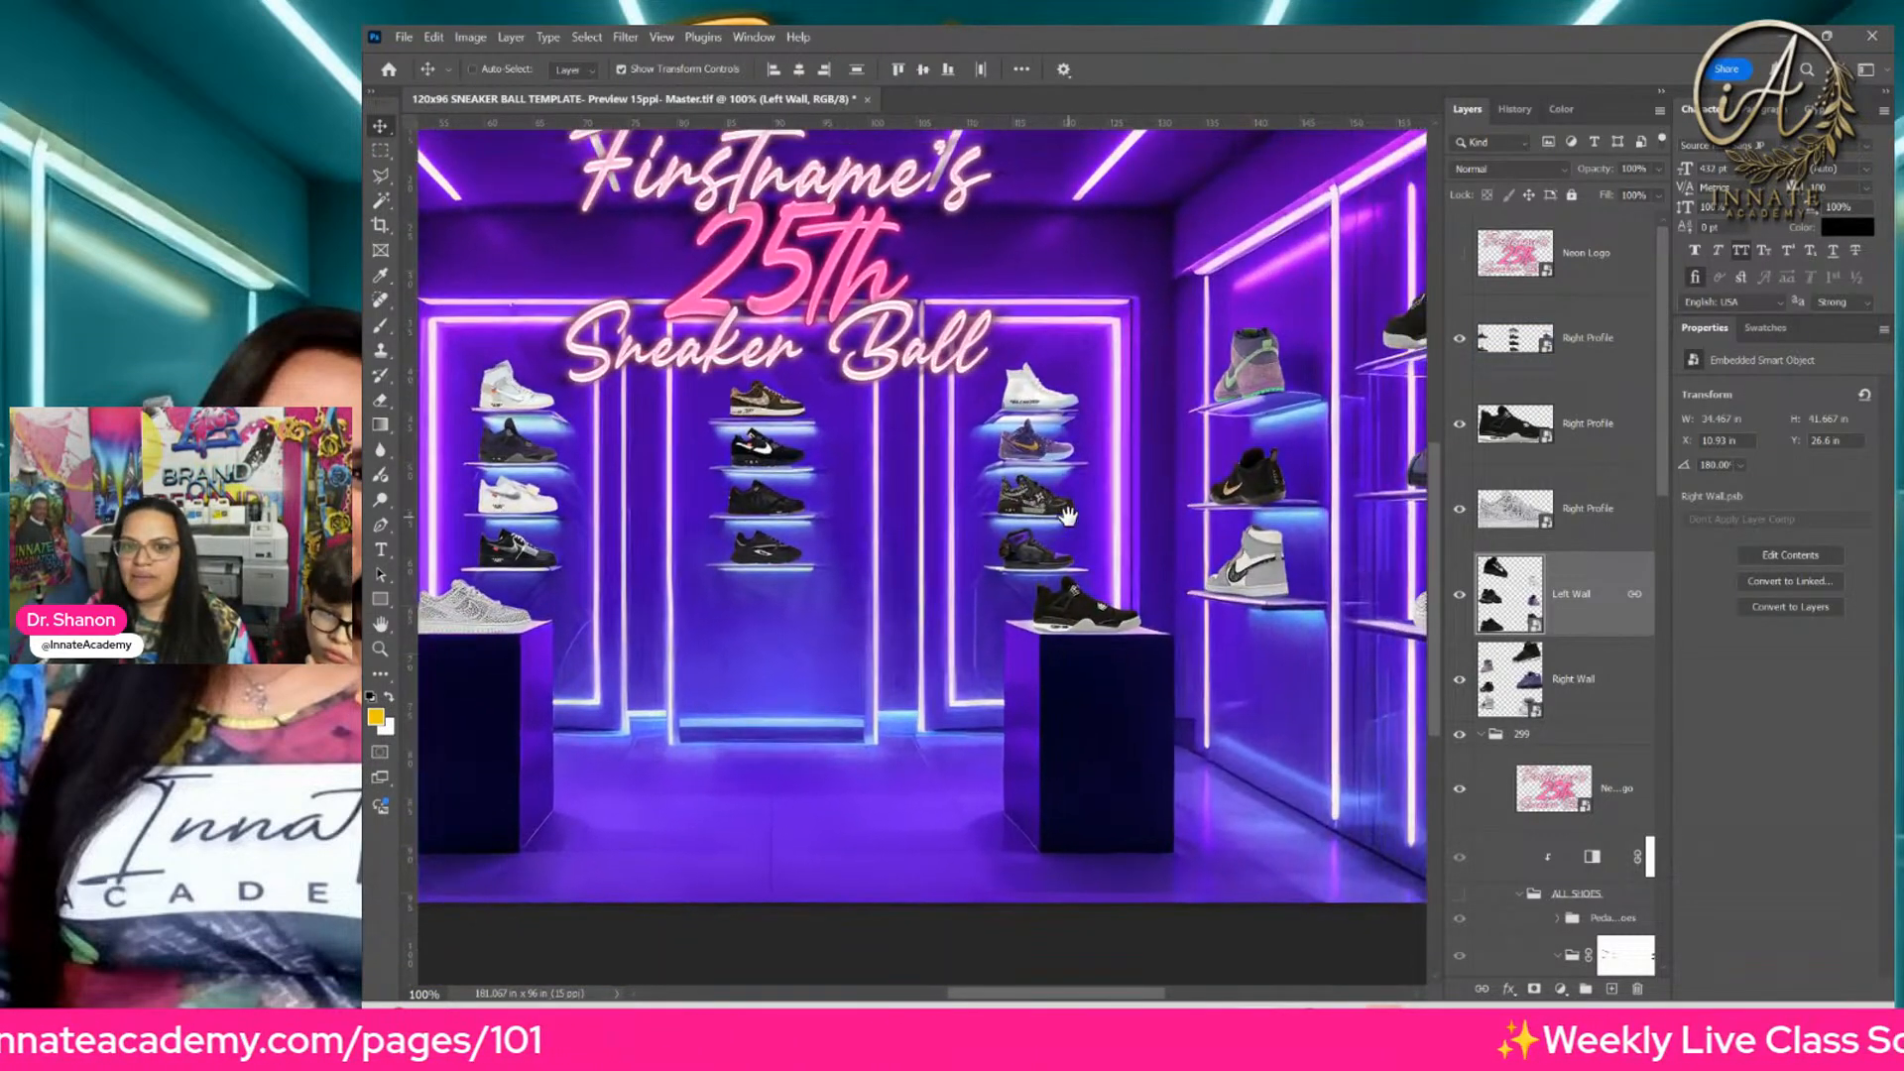
pyautogui.keyDown('ctrl'); pyautogui.click(1031, 461); pyautogui.keyUp('ctrl')
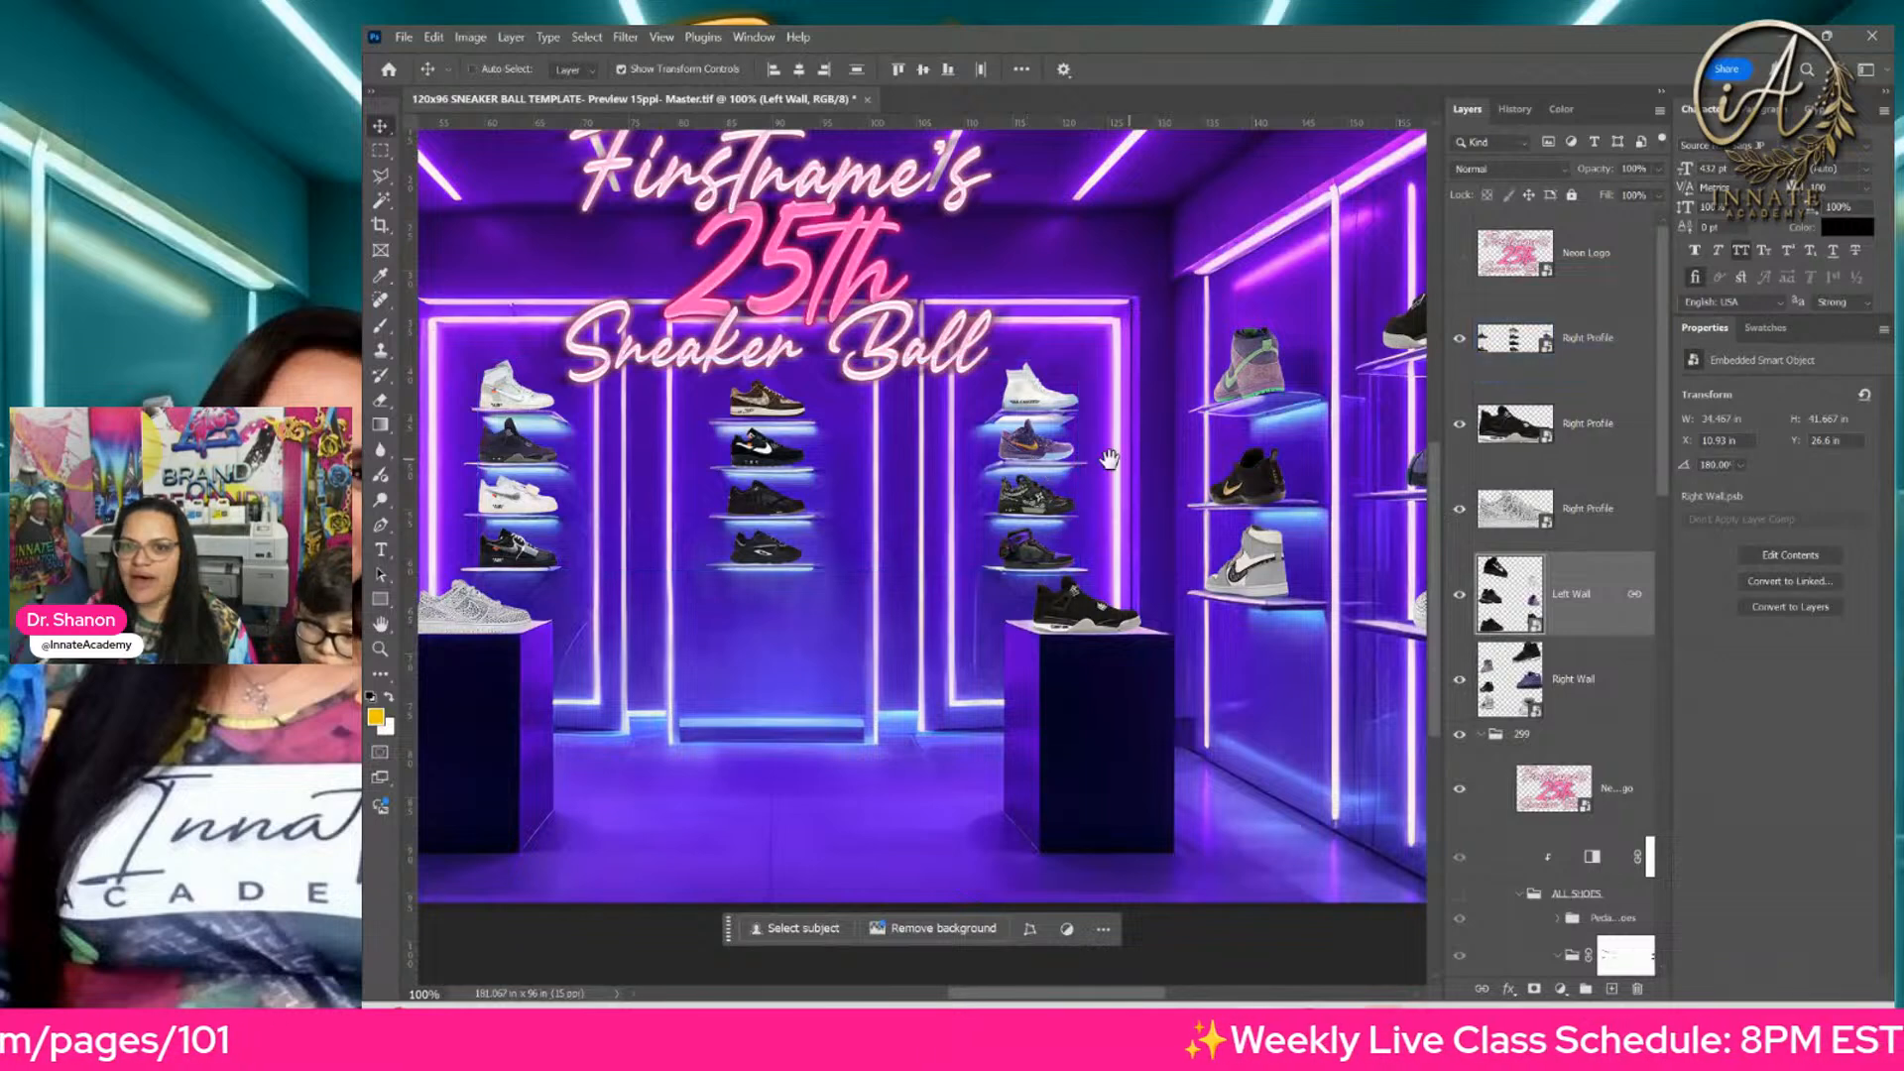
pyautogui.moveTo(1119, 459); pyautogui.dragTo(964, 452)
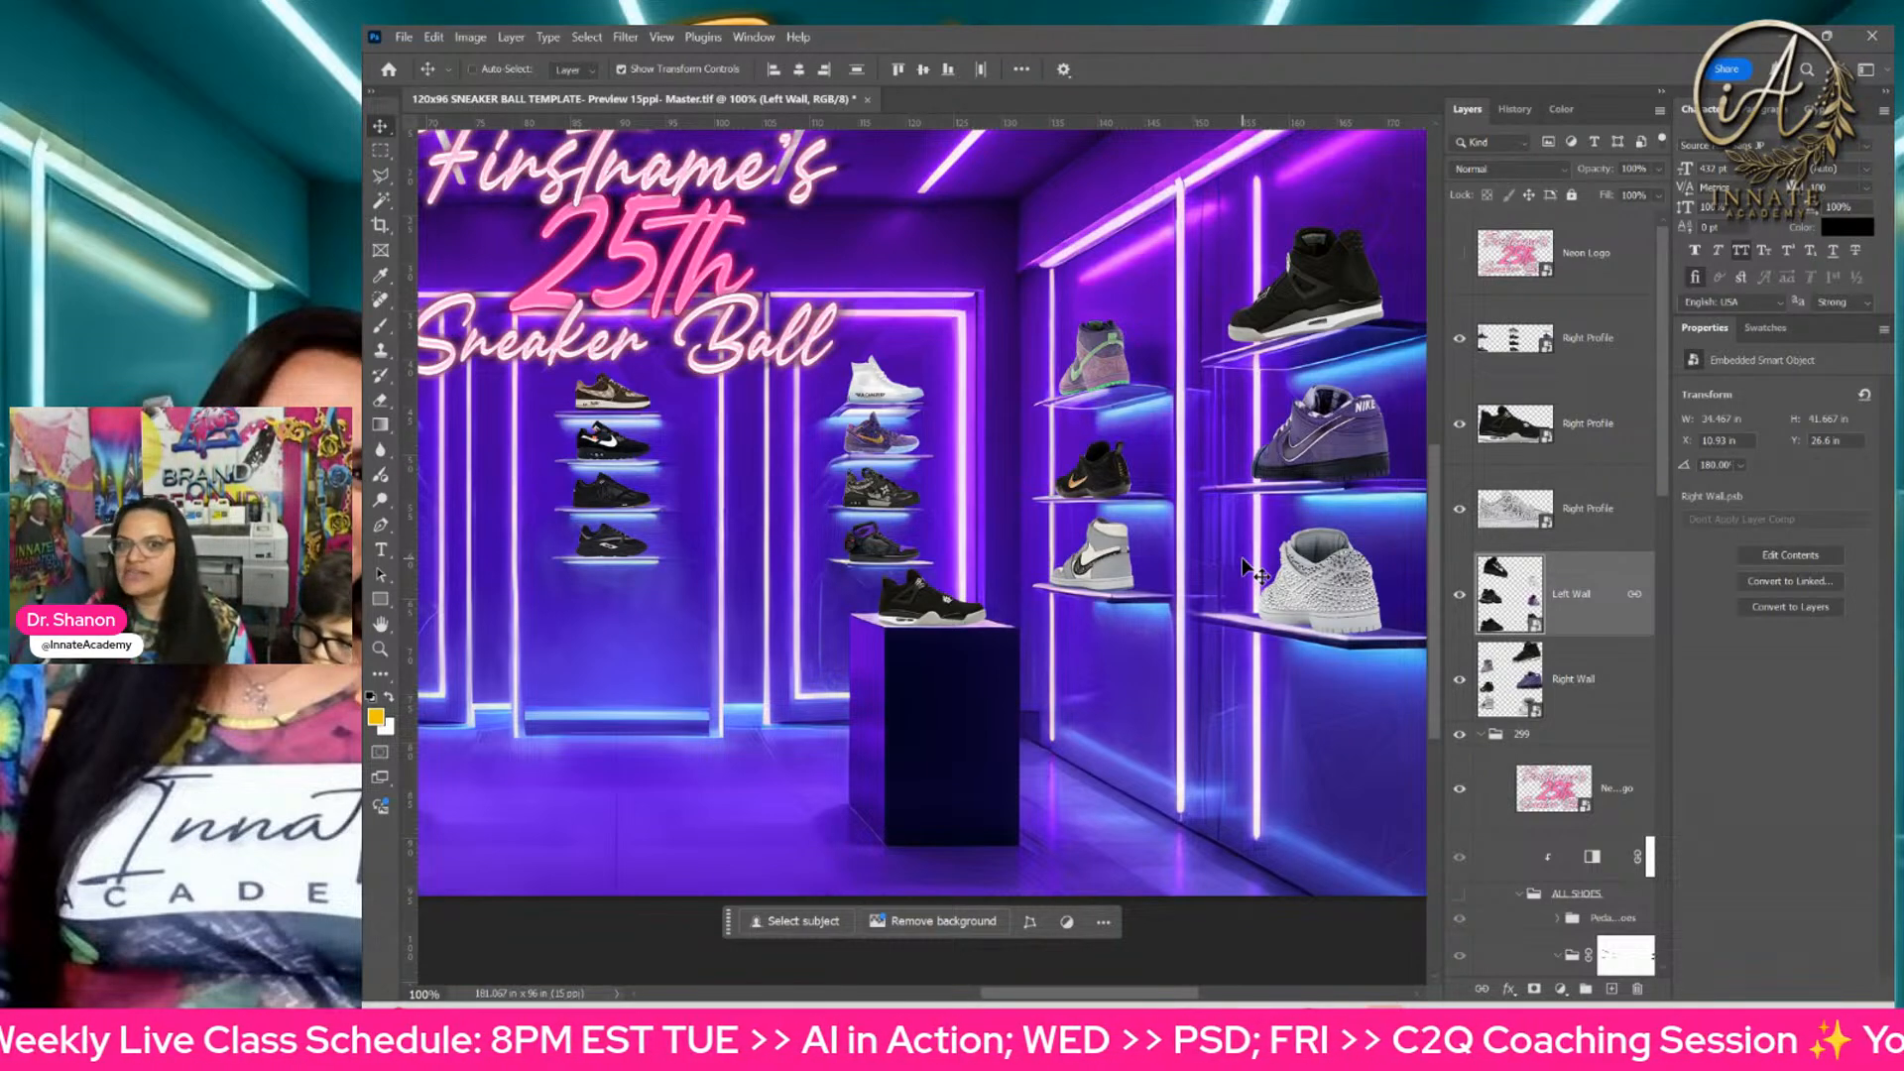
pyautogui.click(1151, 283)
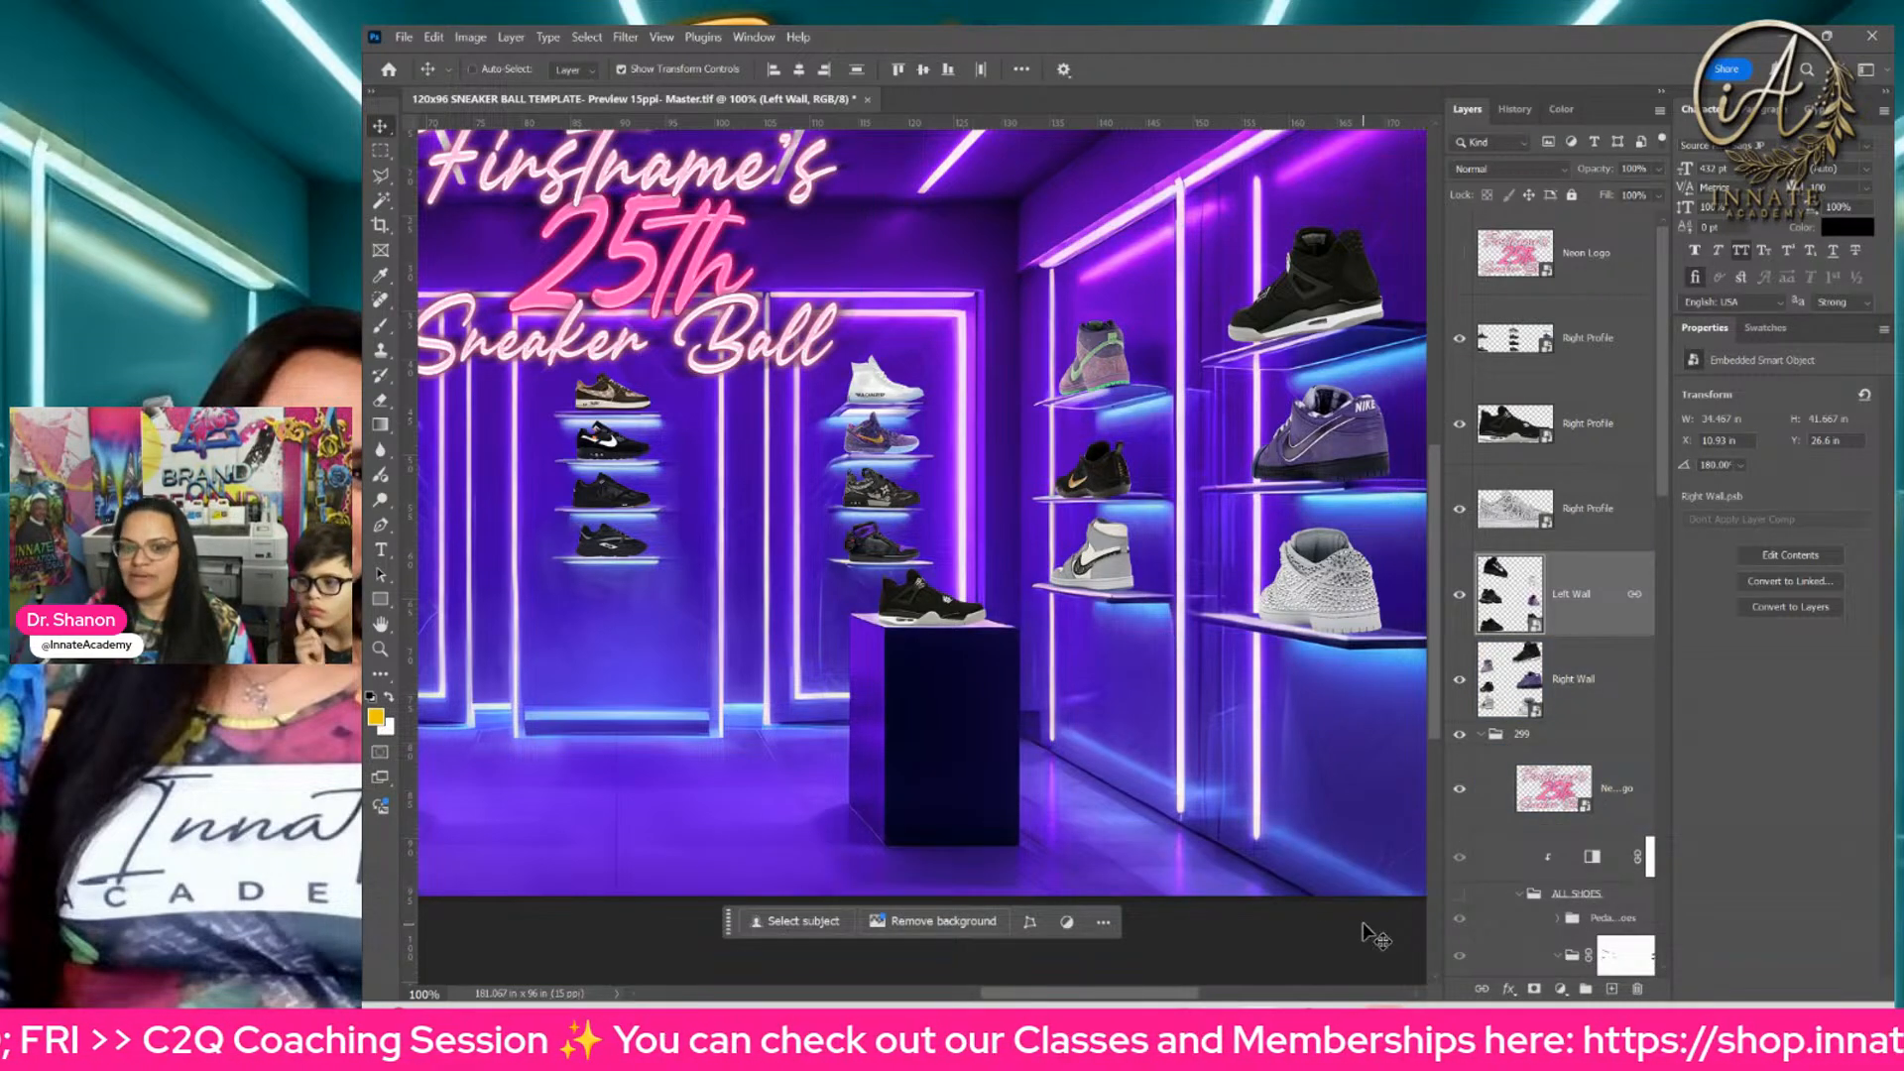
# Step: Return to the StockX home page and search the site for "miami"
pyautogui.click(1257, 888)
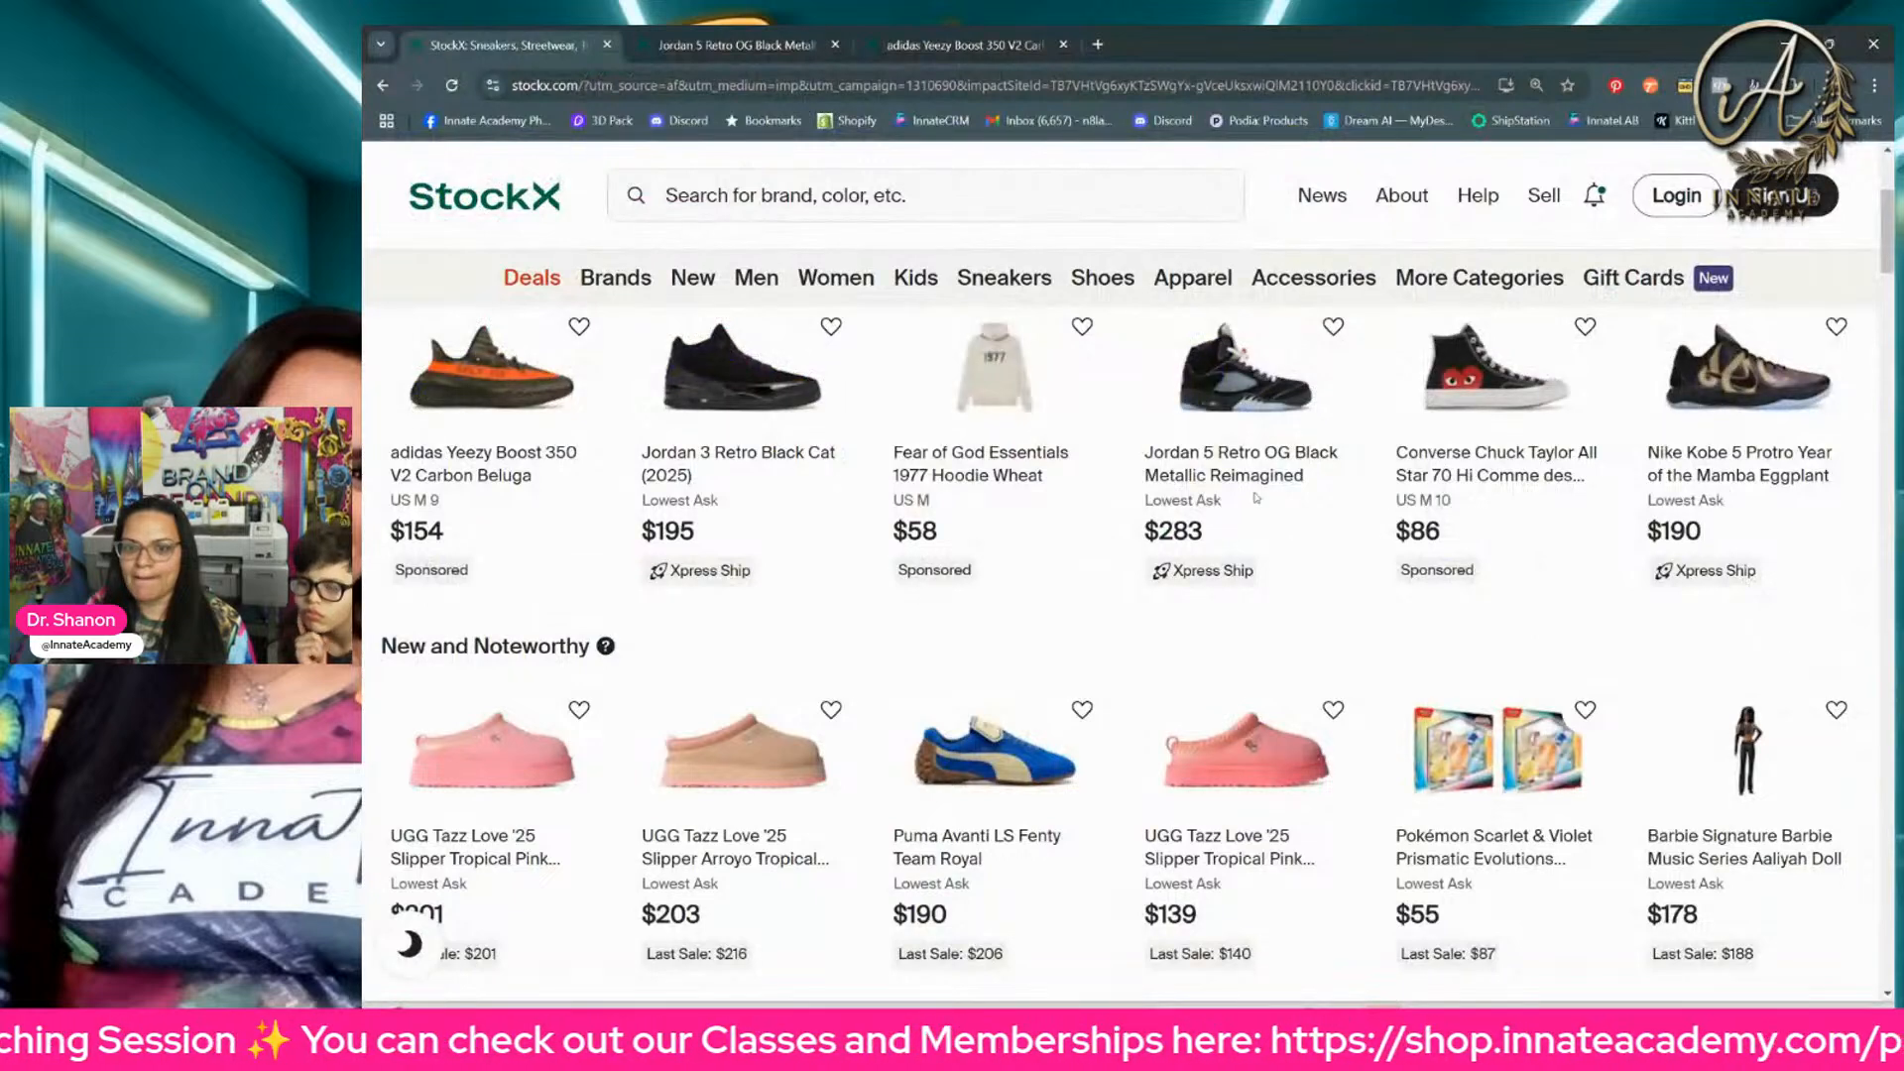
pyautogui.scroll(3, 1287, 668)
pyautogui.click(1069, 201)
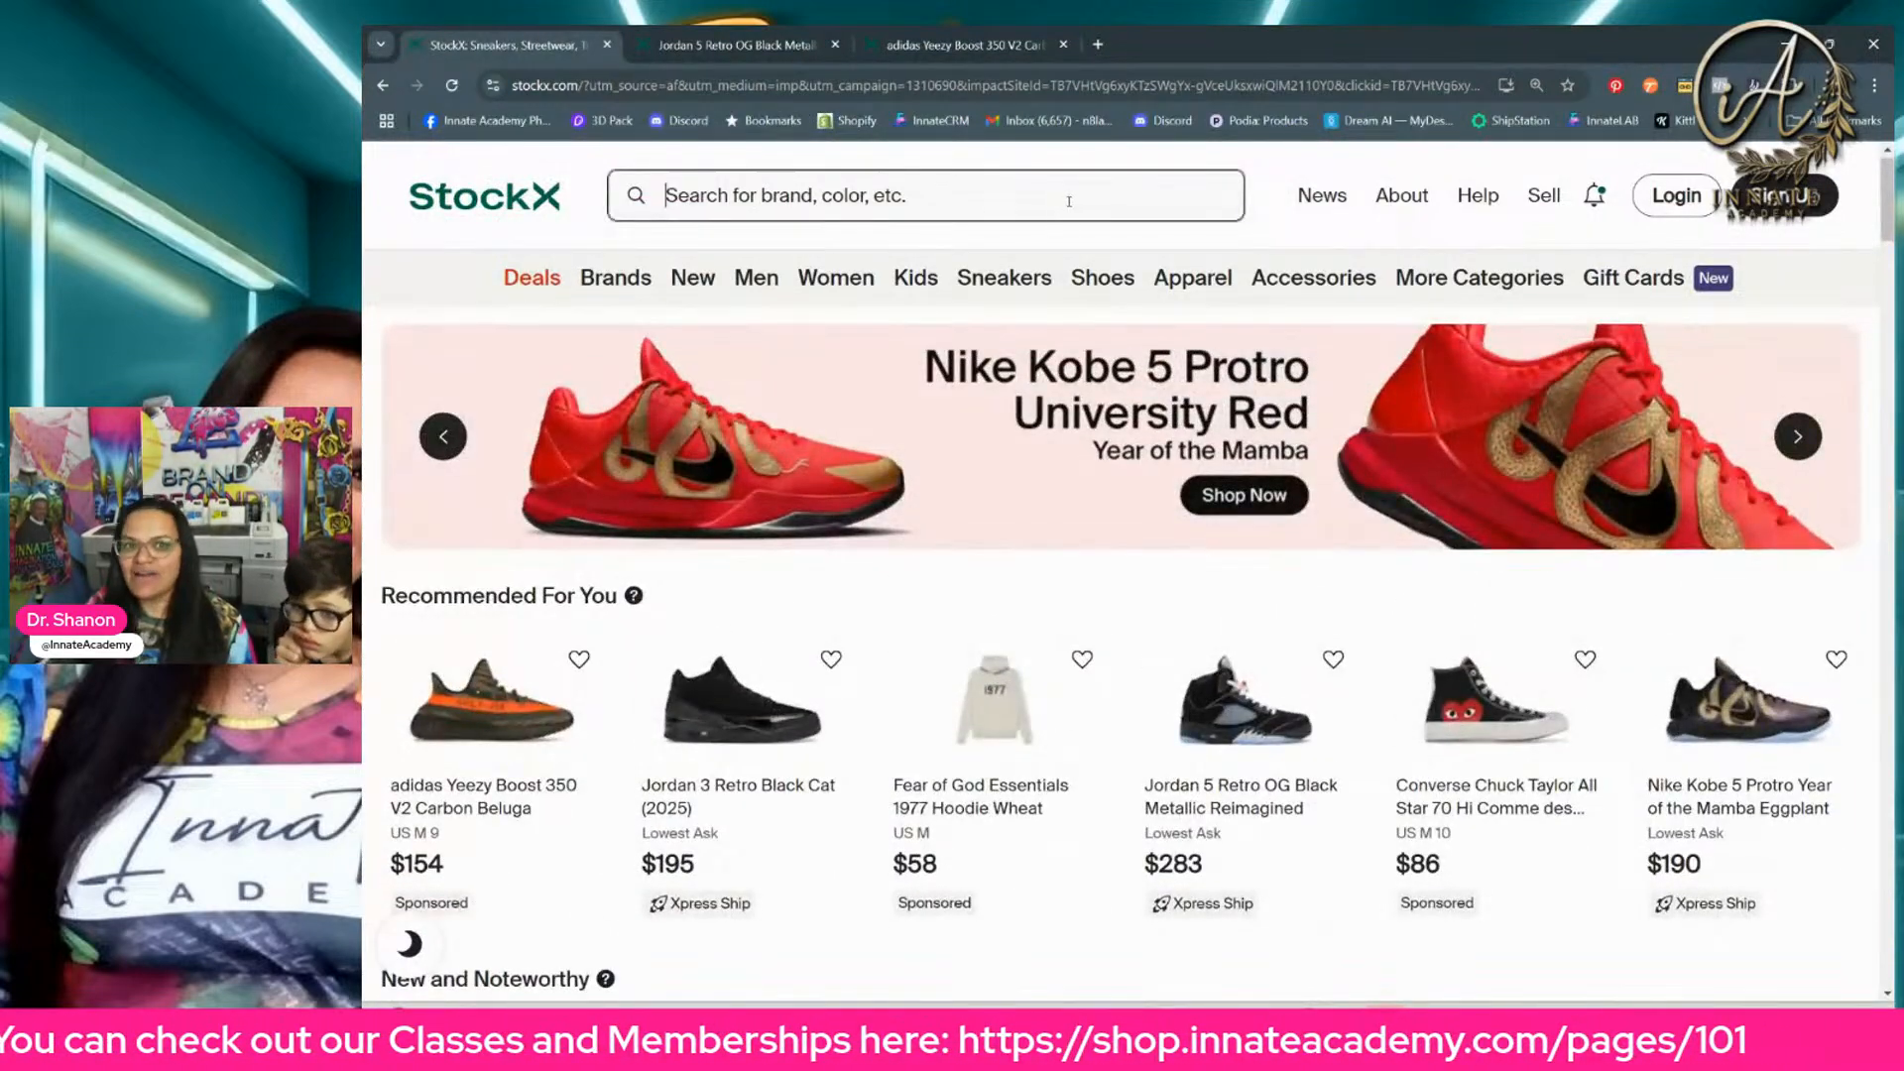
pyautogui.write('m')
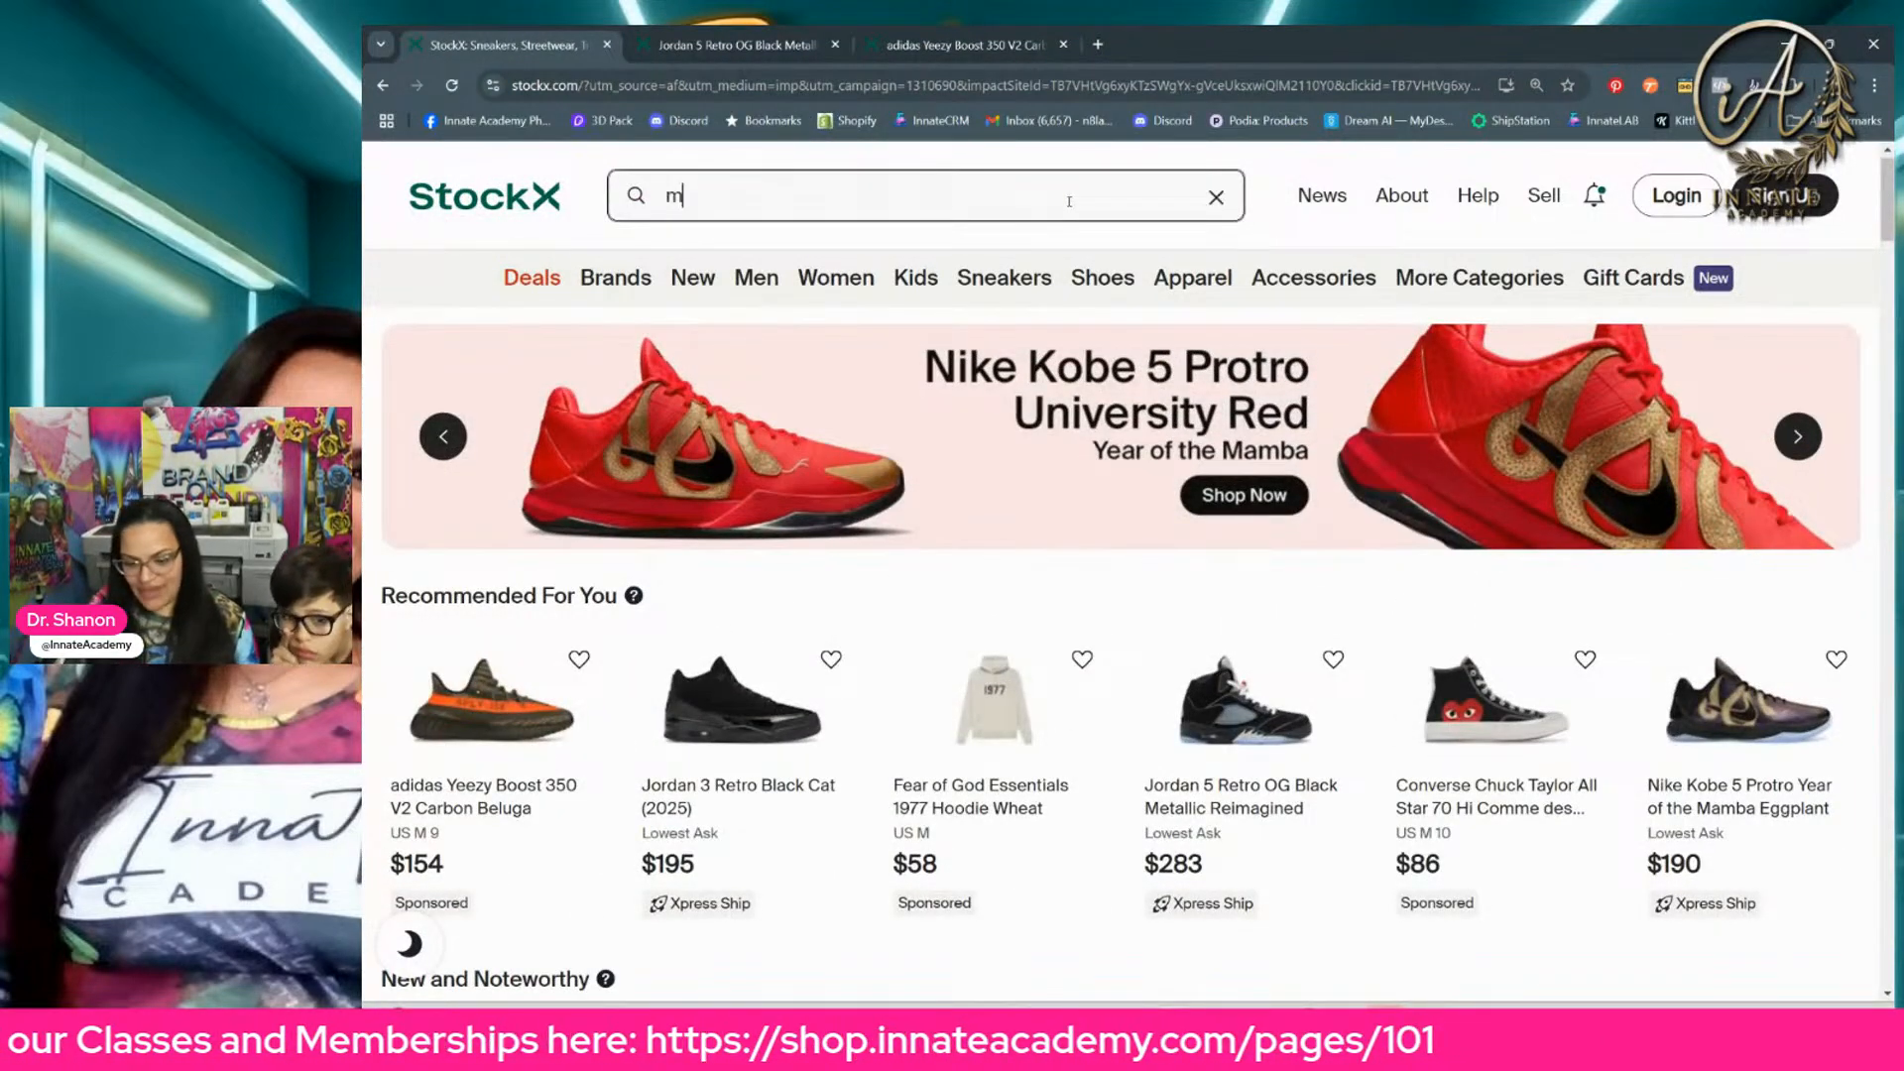
pyautogui.write('iami')
pyautogui.press('Return')
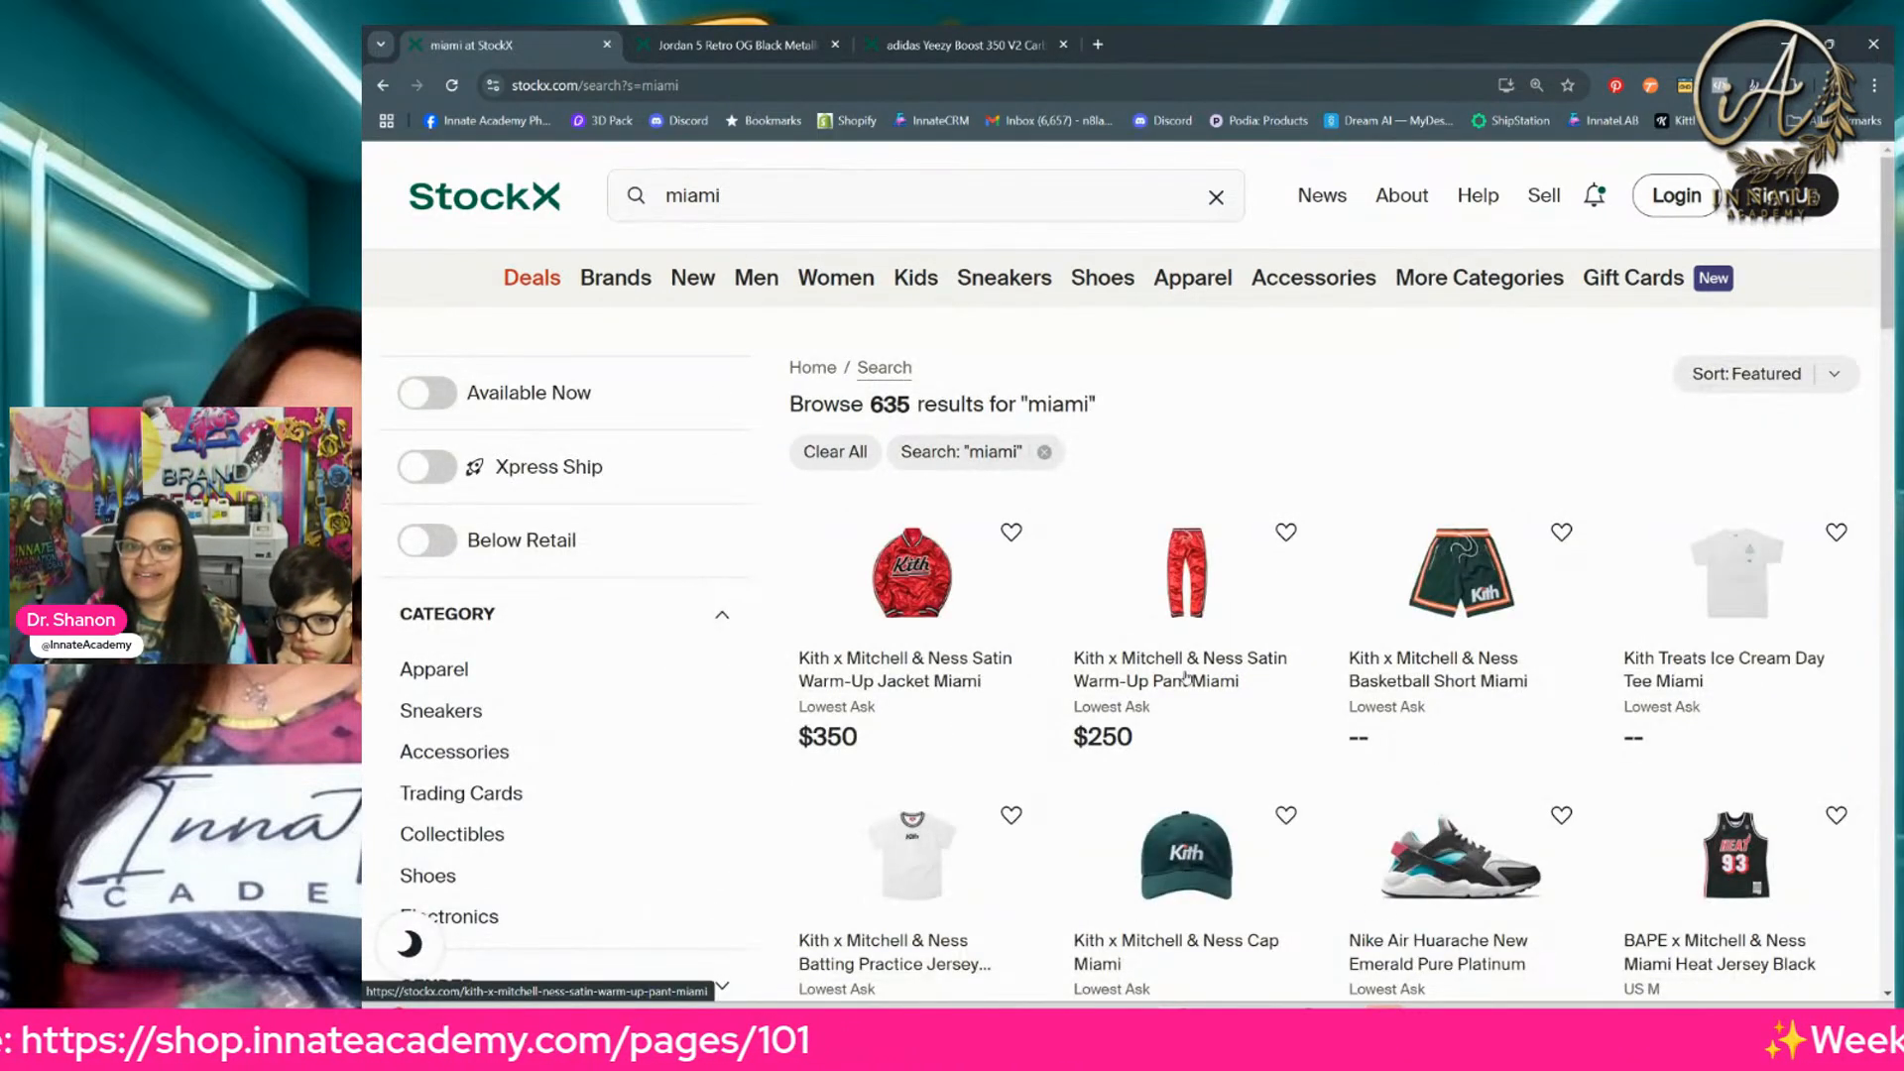
# Step: Look through the "miami" search results for sneakers in Miami-themed colours
pyautogui.scroll(-6, 1112, 640)
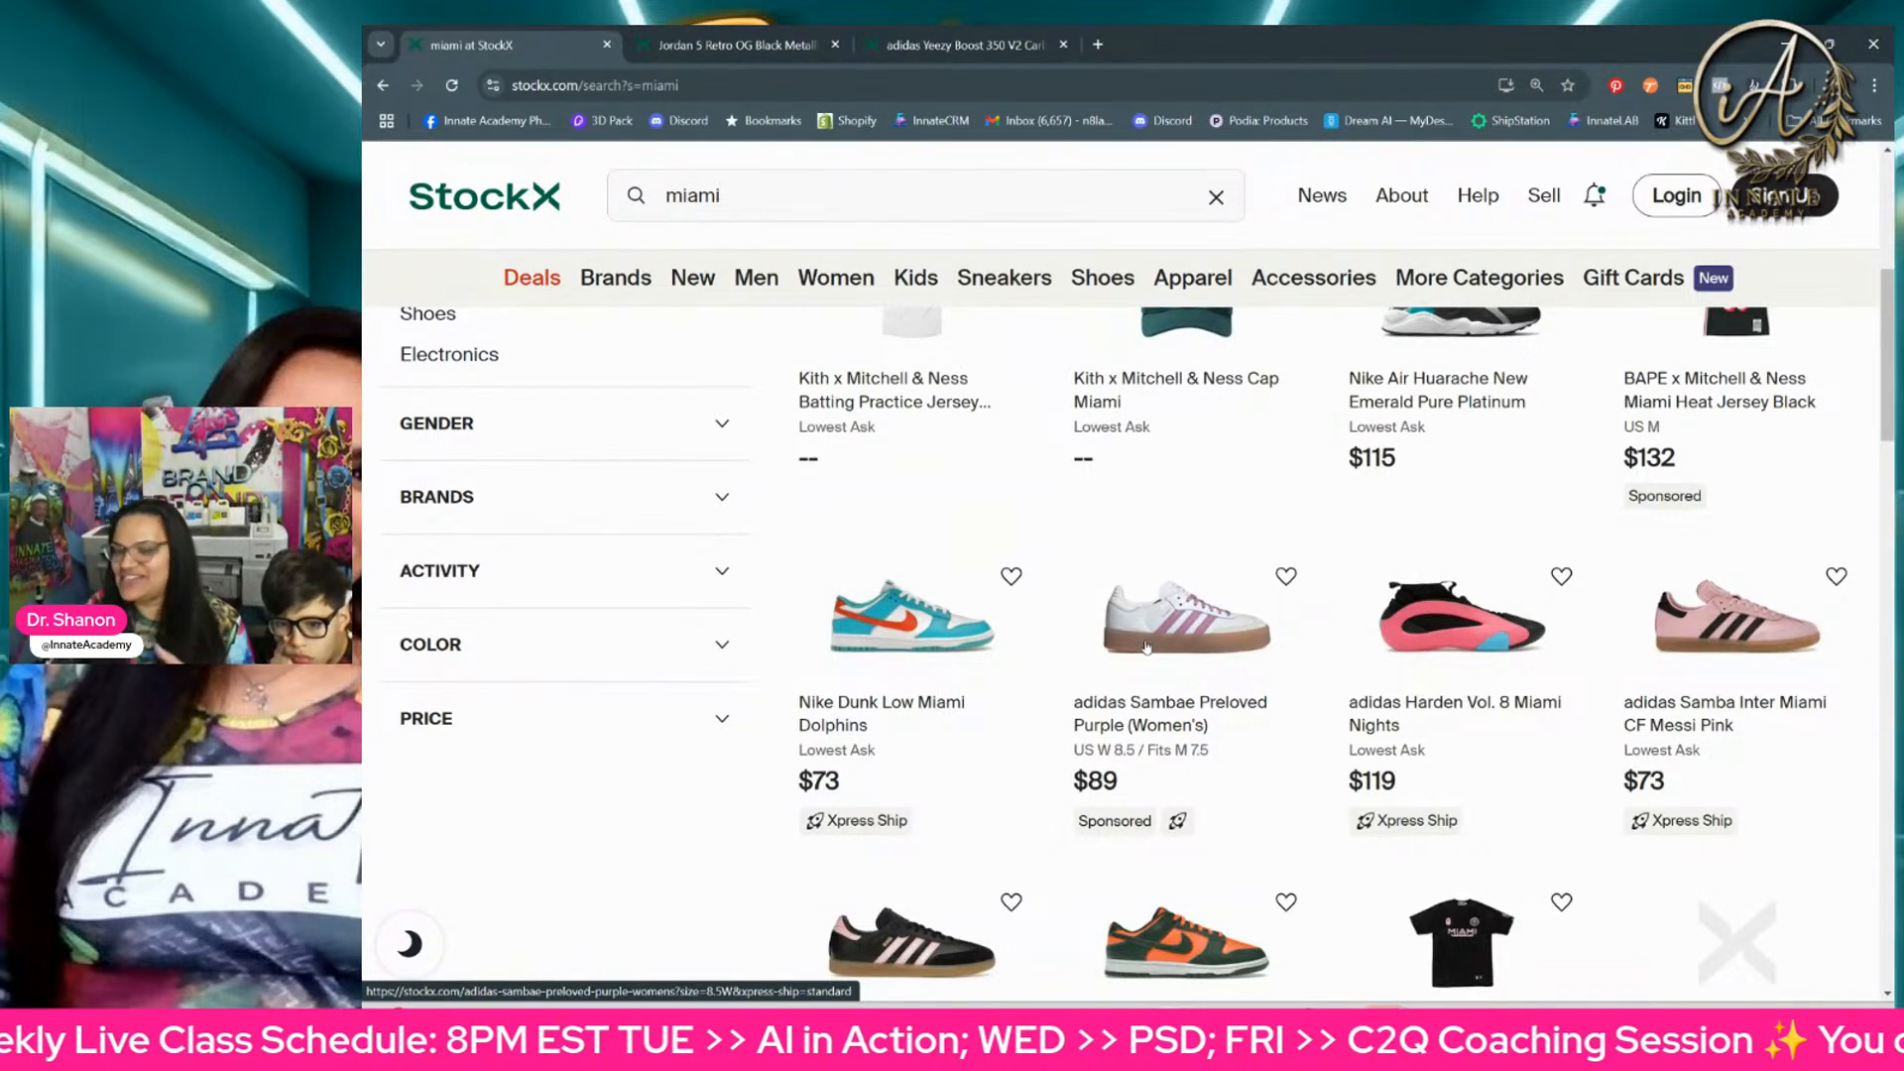
pyautogui.scroll(-3, 1151, 650)
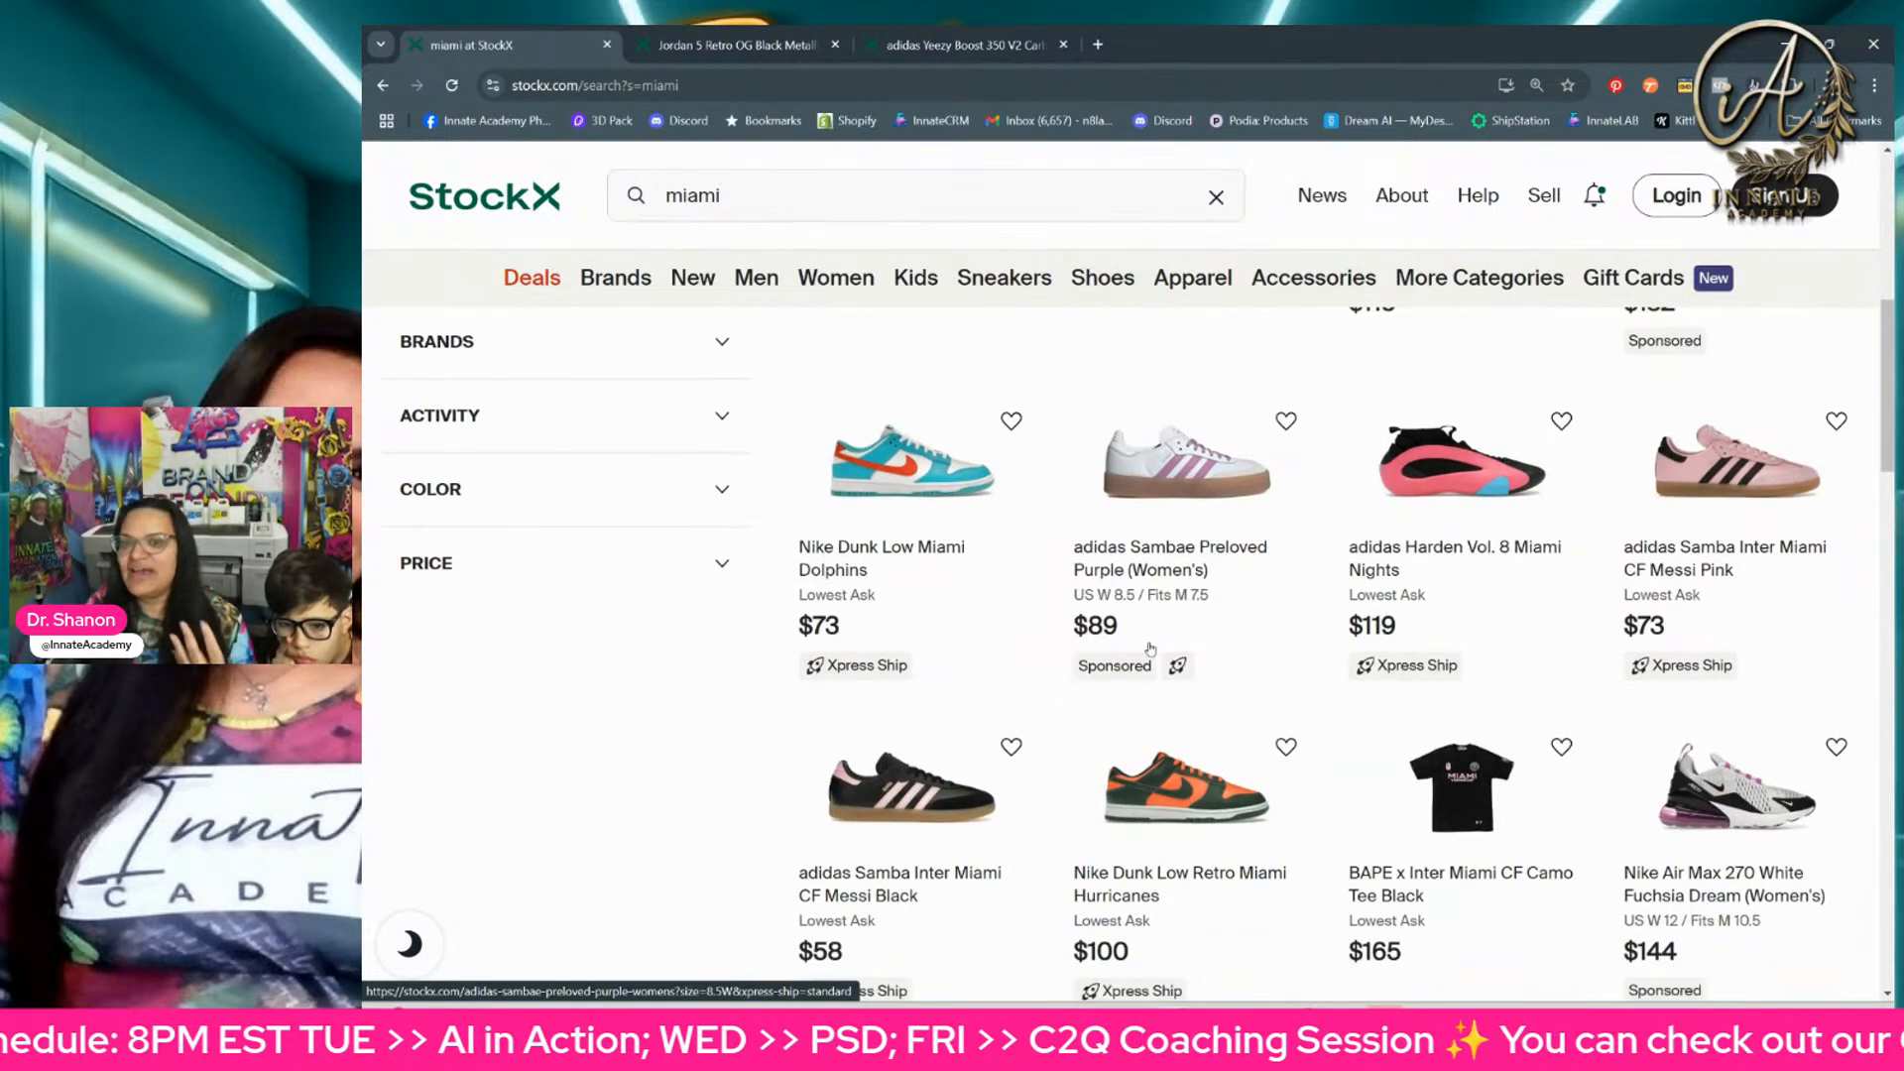
pyautogui.scroll(-5, 1150, 650)
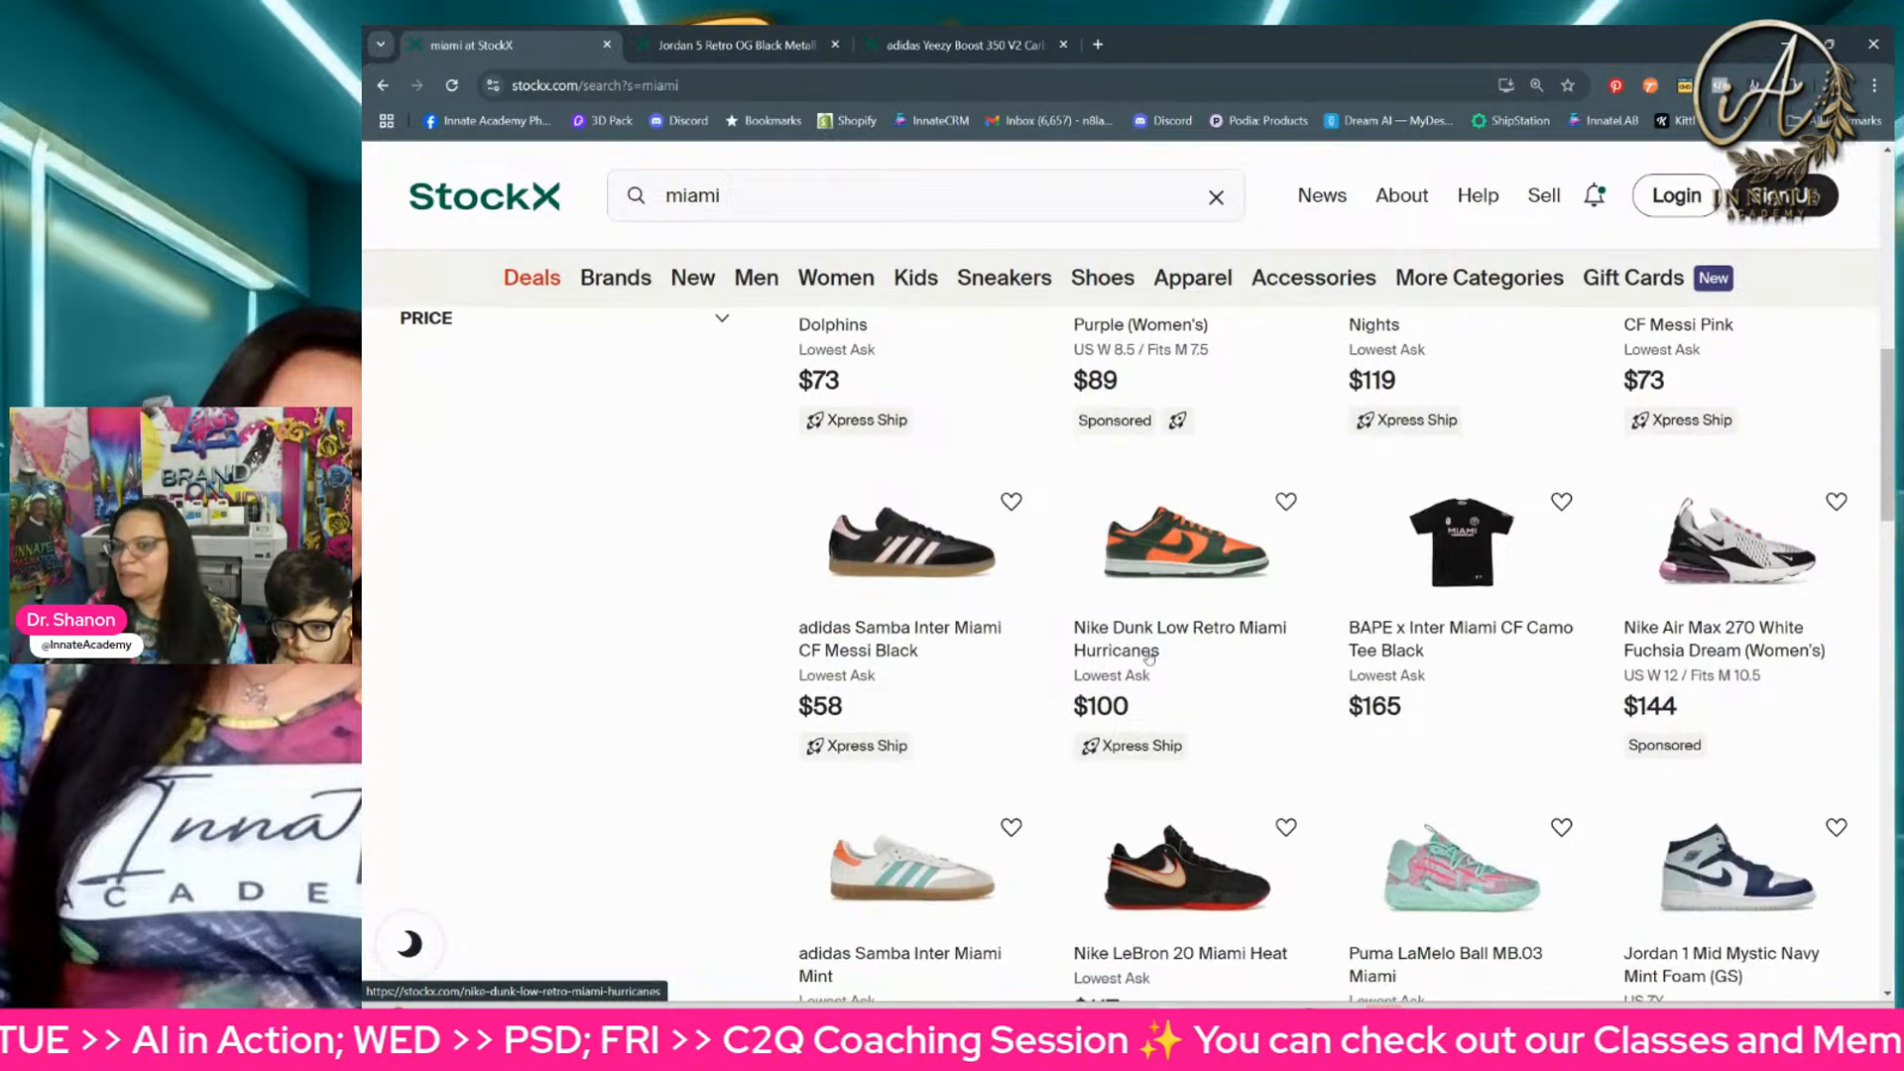
pyautogui.scroll(-2, 1147, 661)
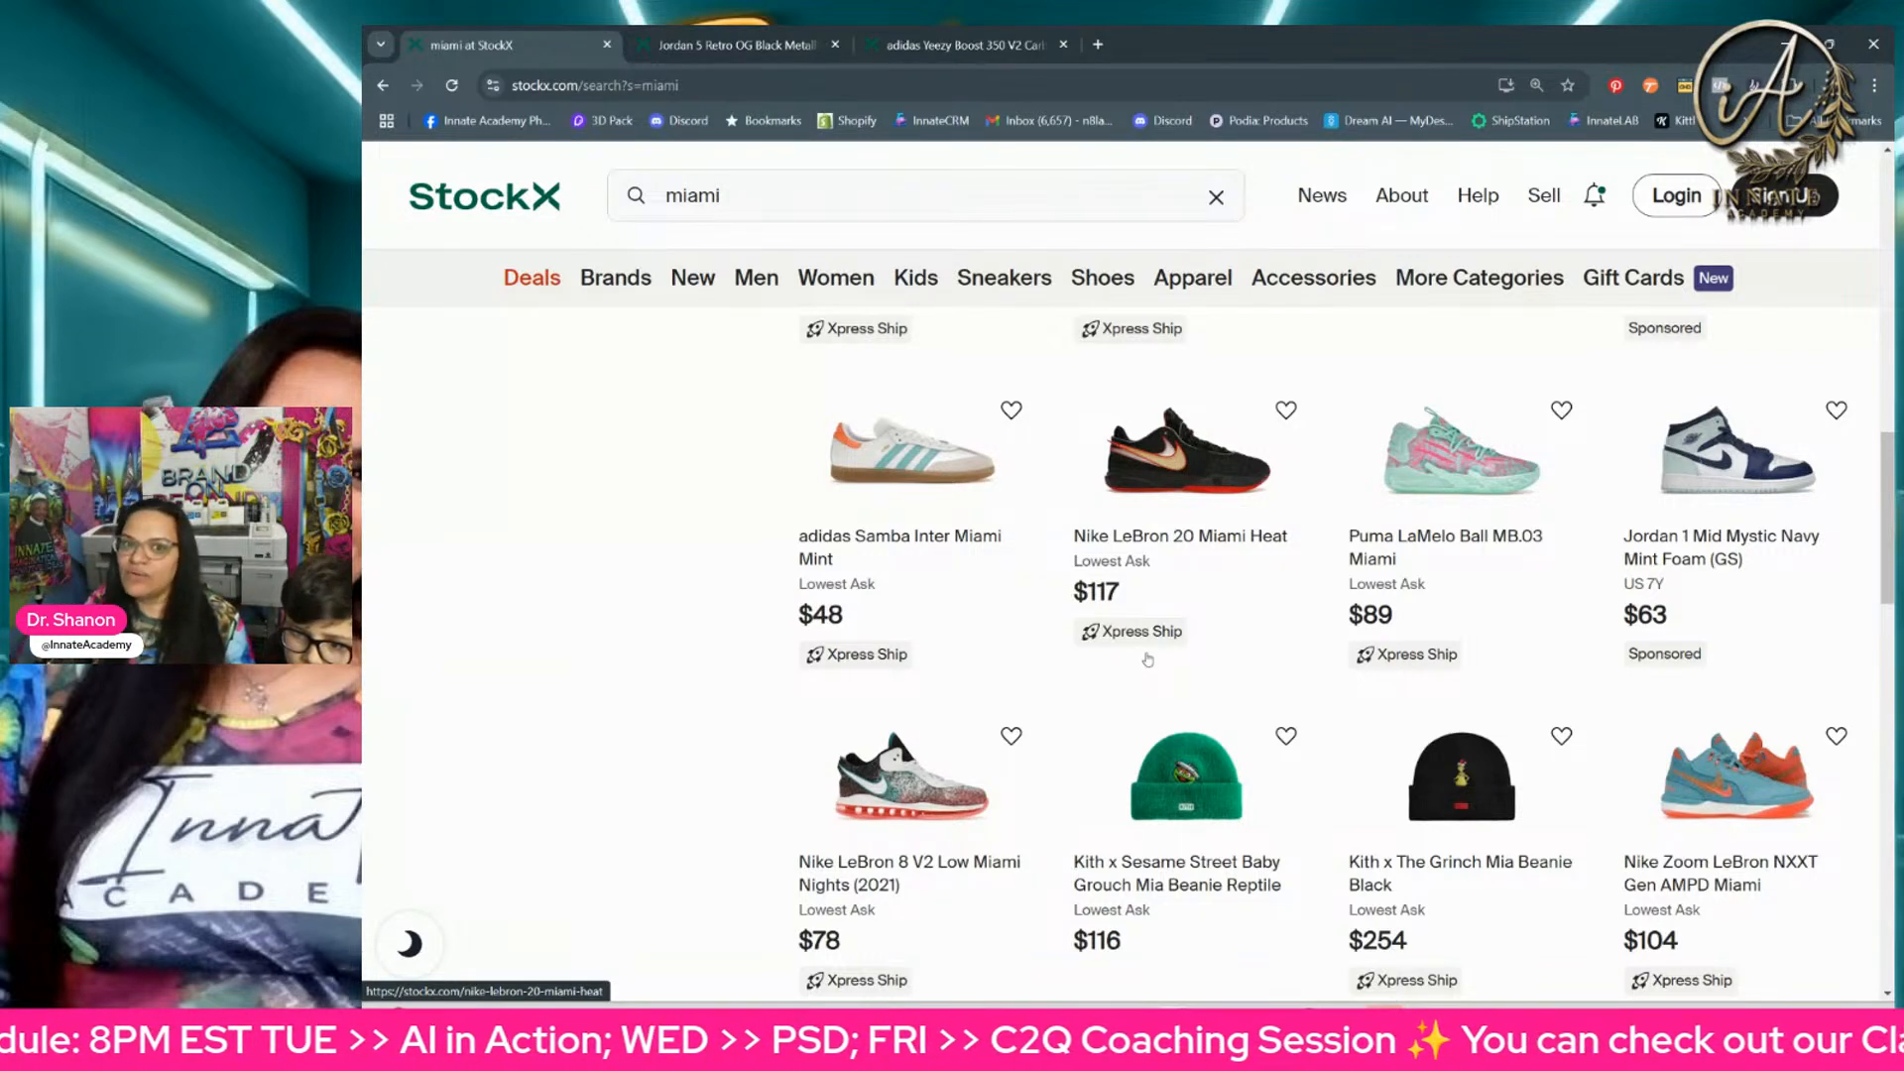
pyautogui.scroll(-1, 1141, 692)
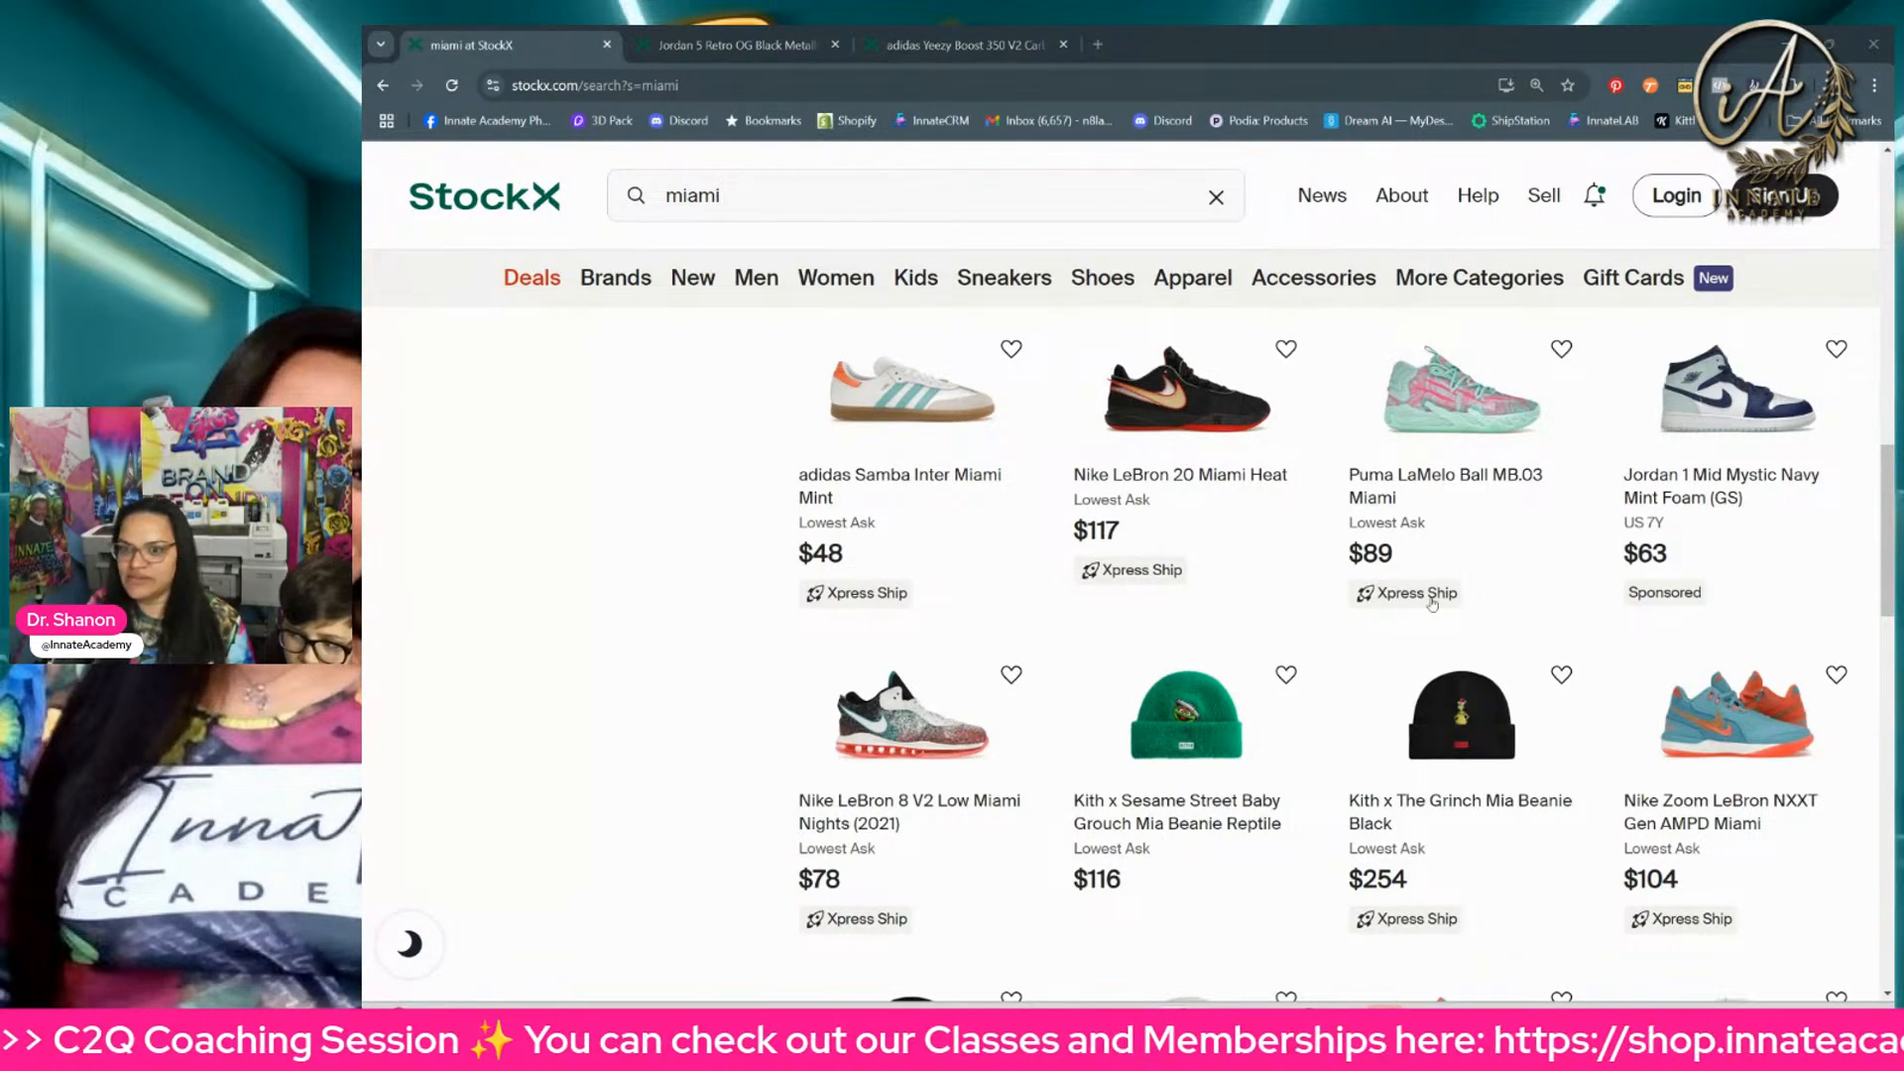
pyautogui.scroll(-1, 1643, 673)
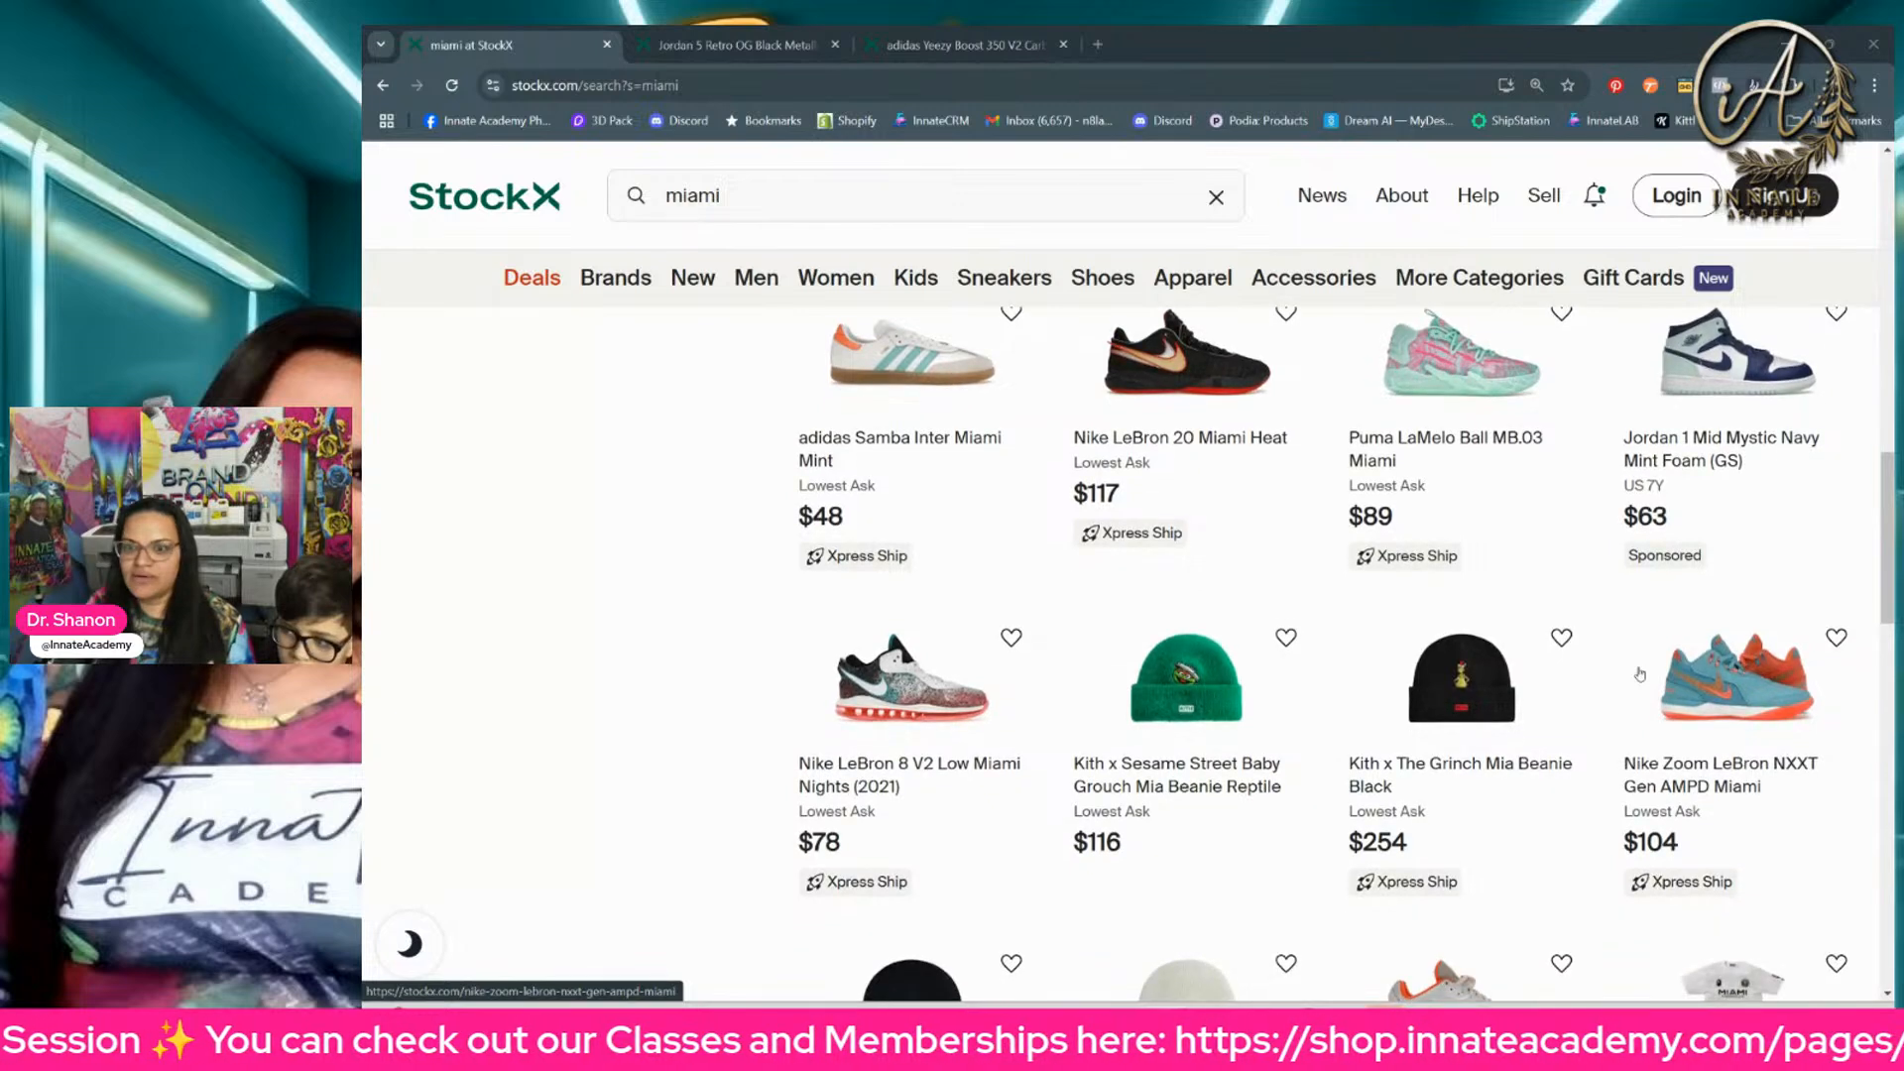
# Step: Sort the "miami" search results by Average Sale Price
pyautogui.scroll(10, 1748, 667)
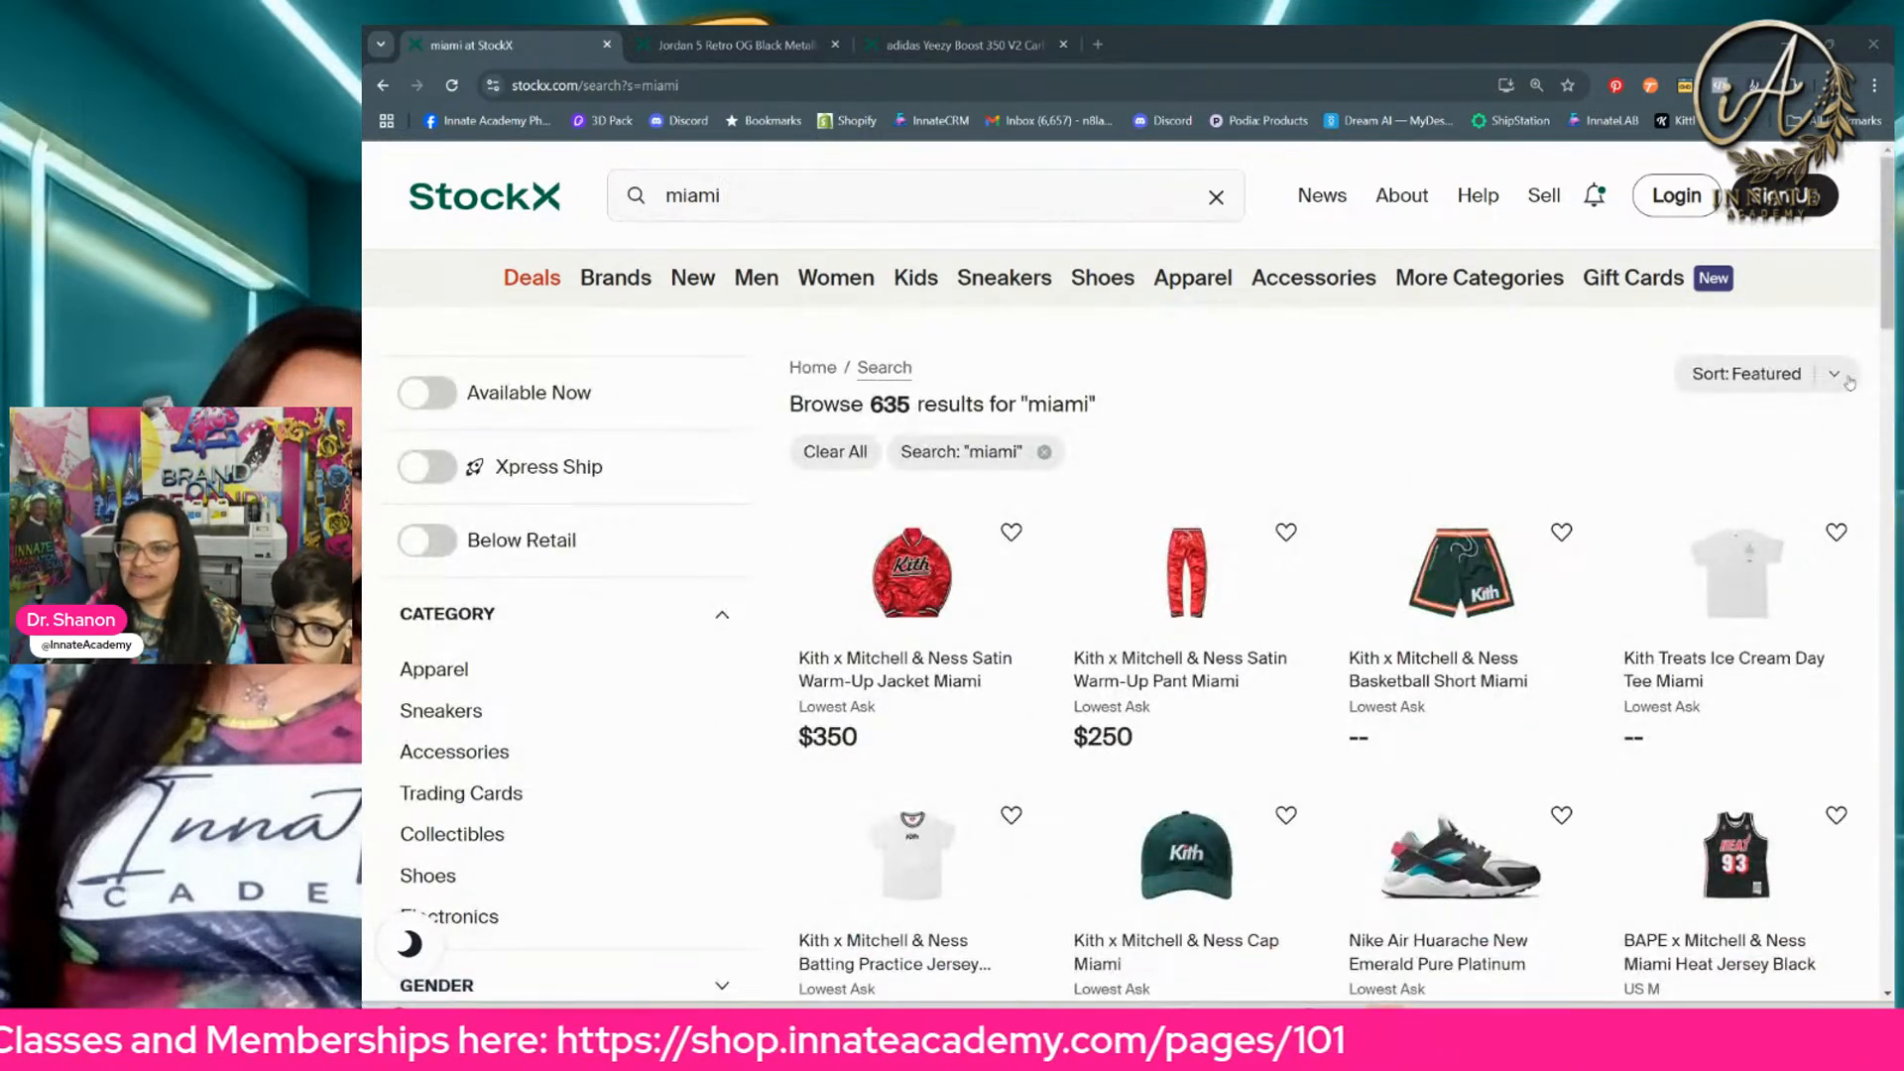
pyautogui.click(1846, 381)
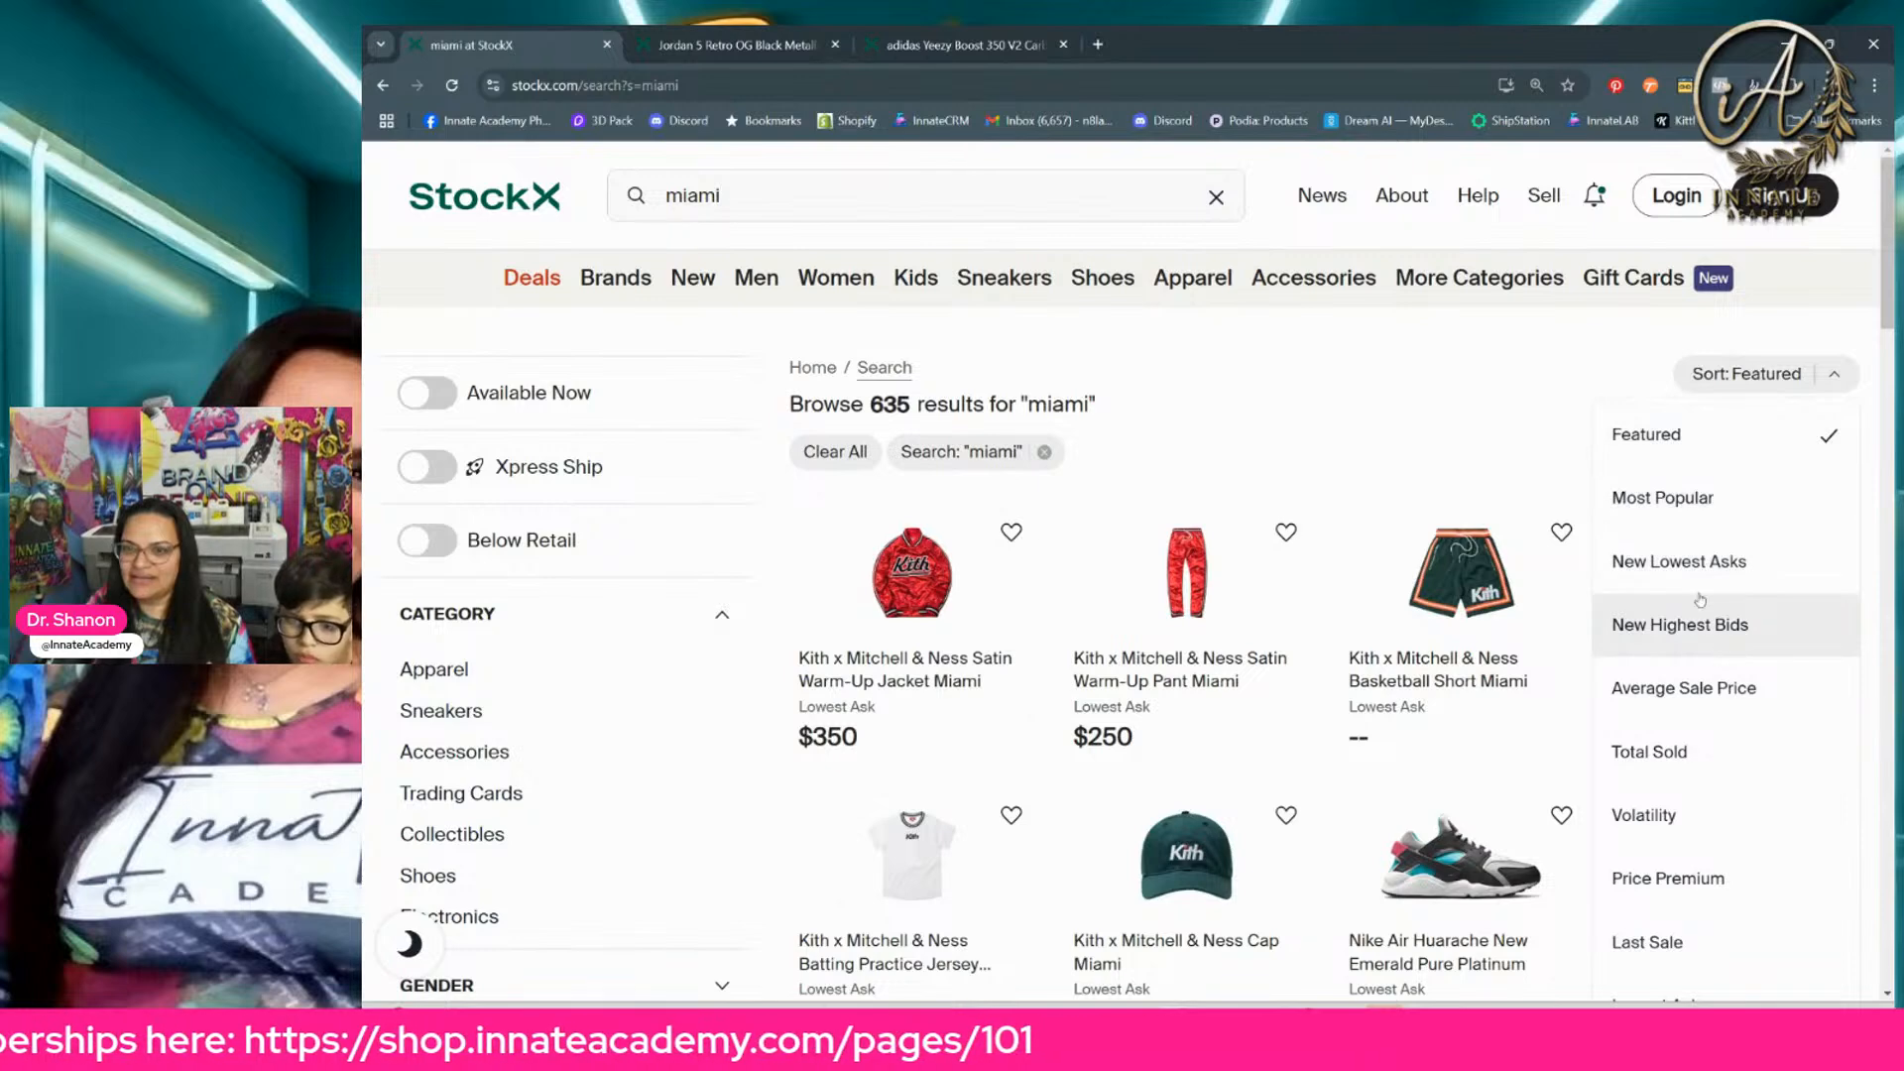
pyautogui.scroll(-2, 1688, 639)
pyautogui.scroll(-3, 1686, 685)
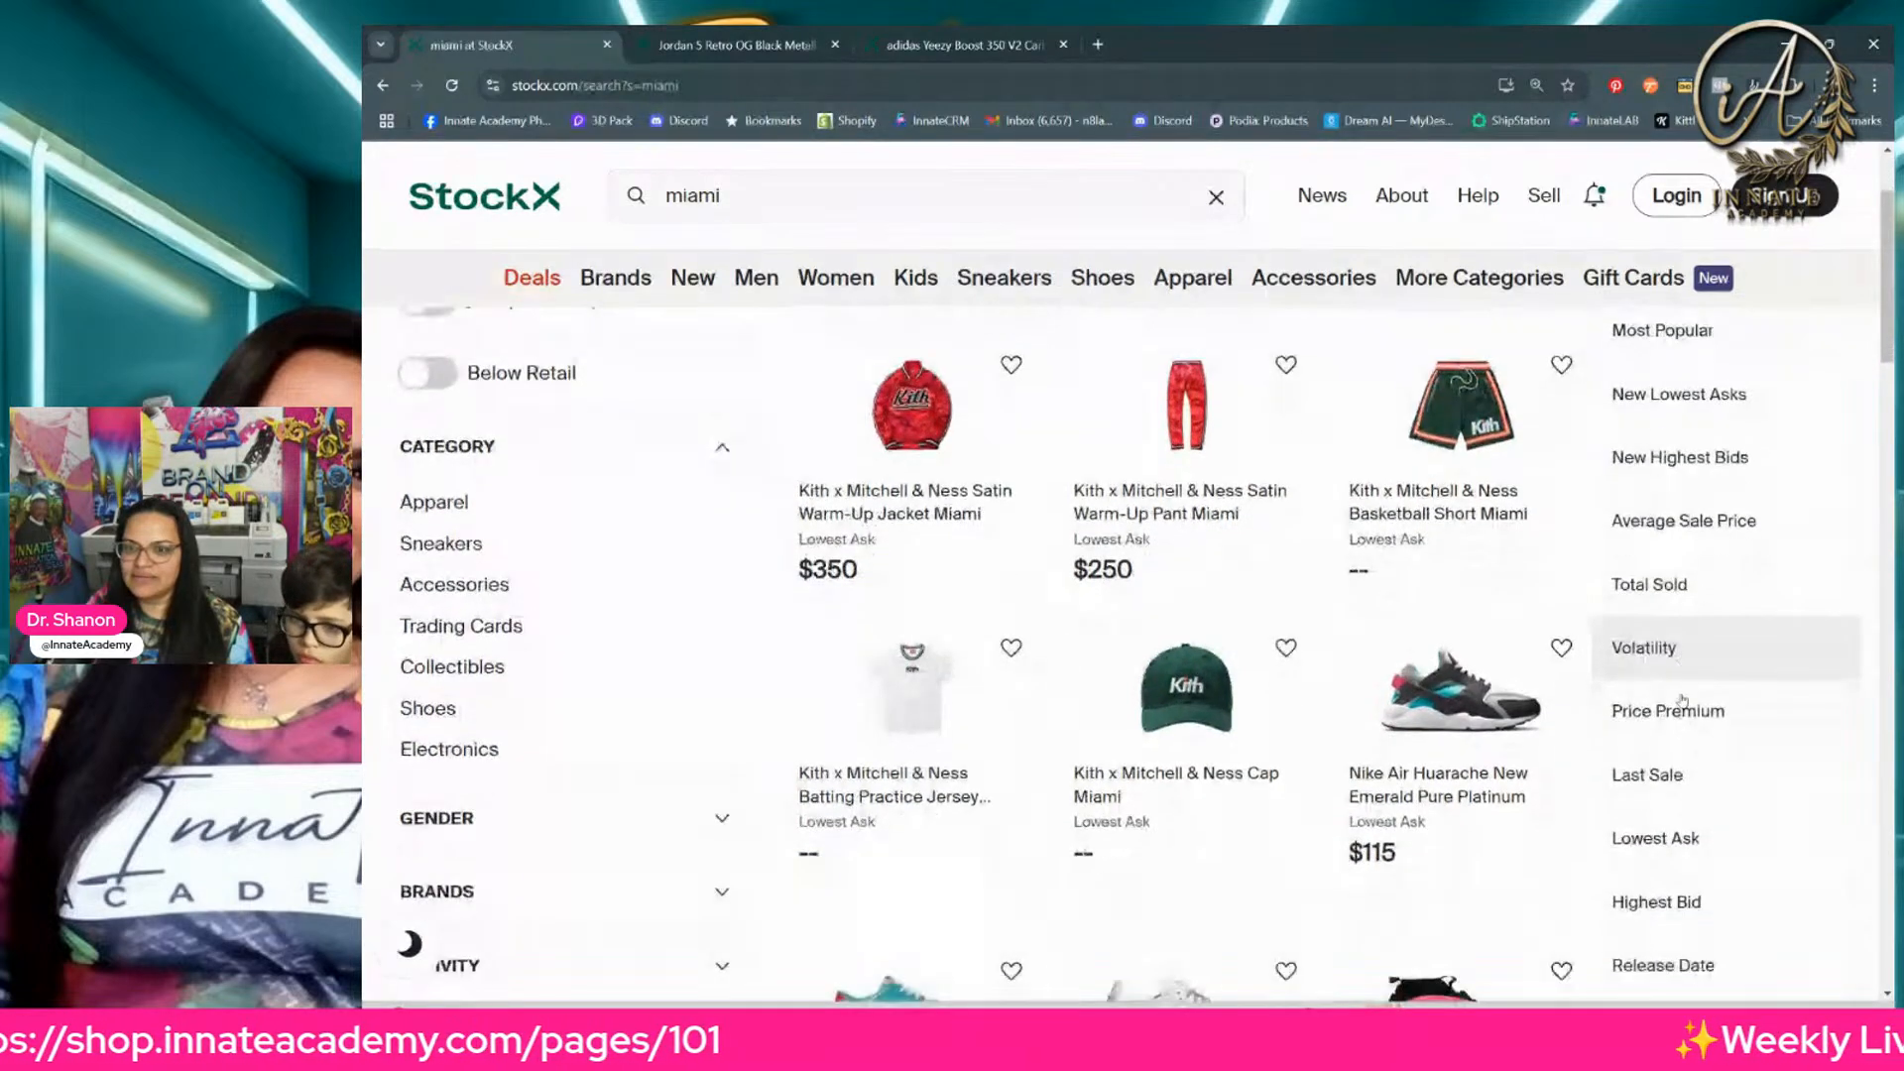
pyautogui.scroll(5, 1691, 778)
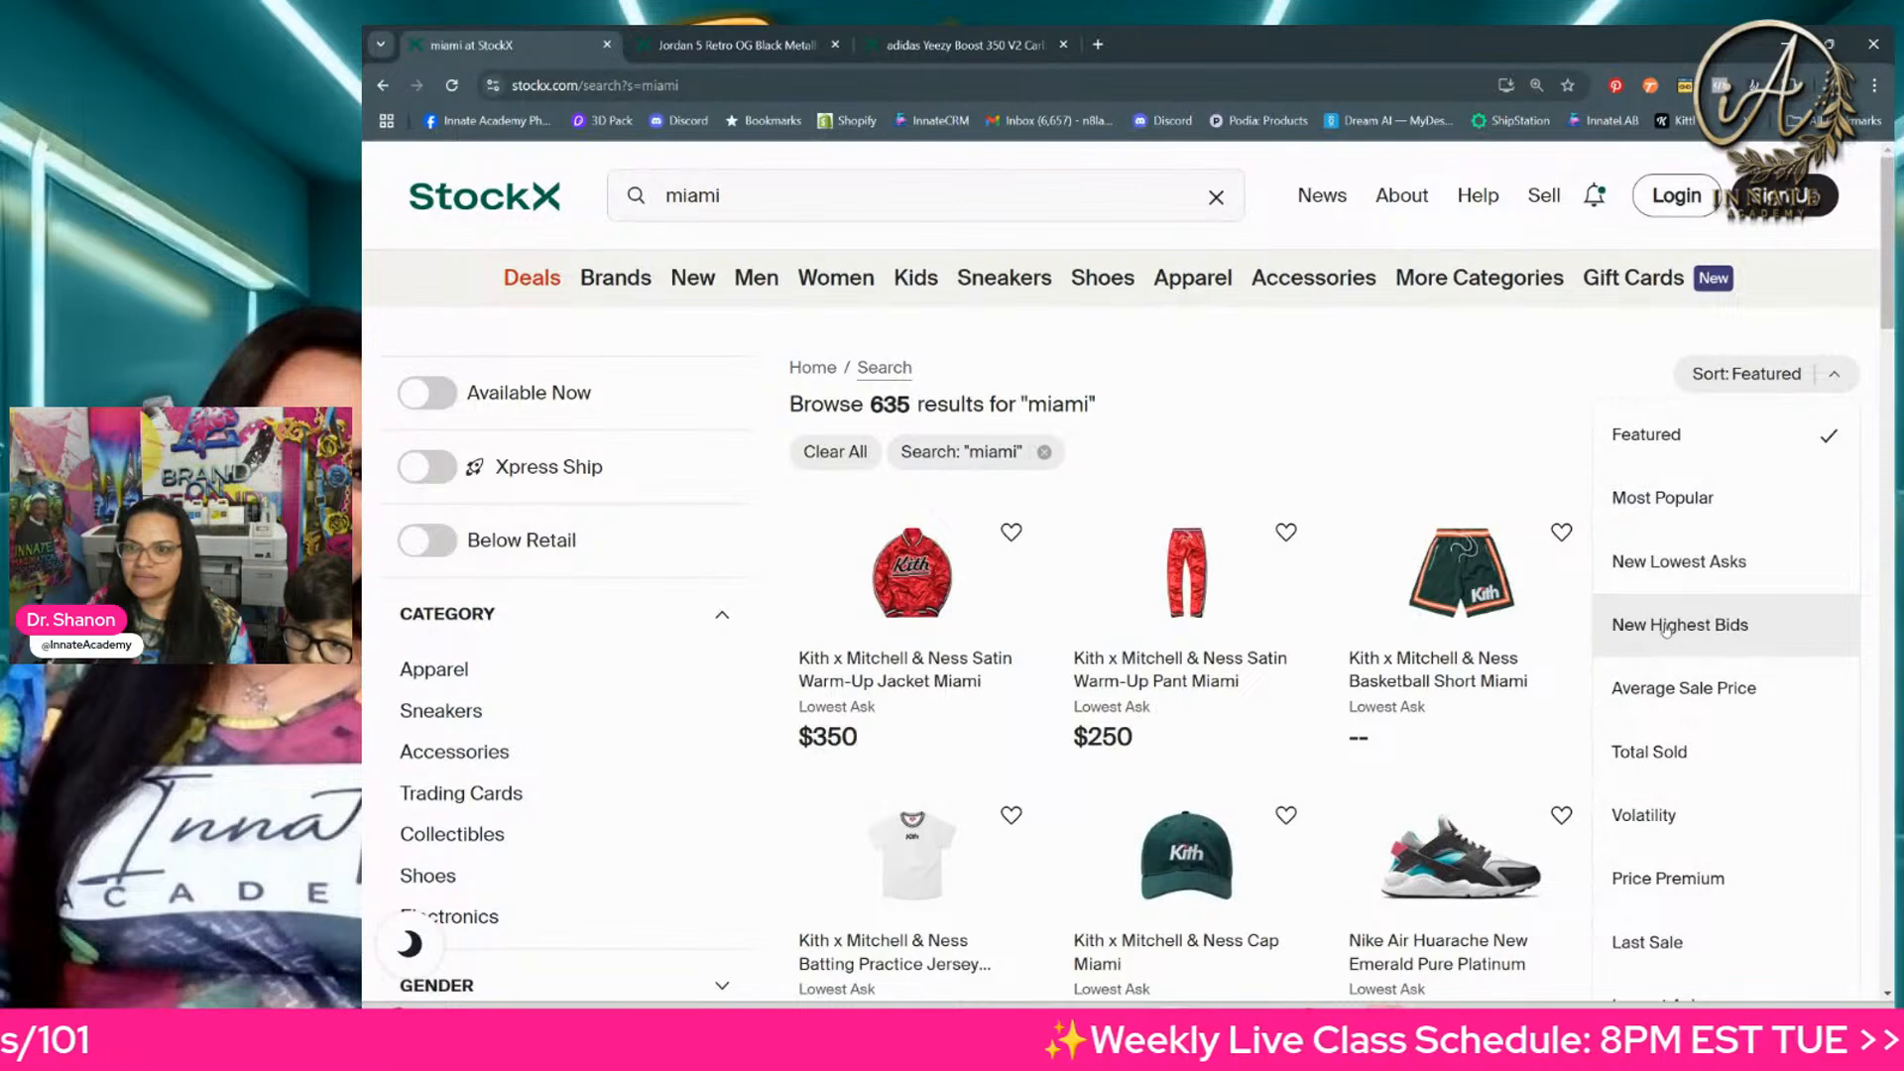
pyautogui.click(1678, 691)
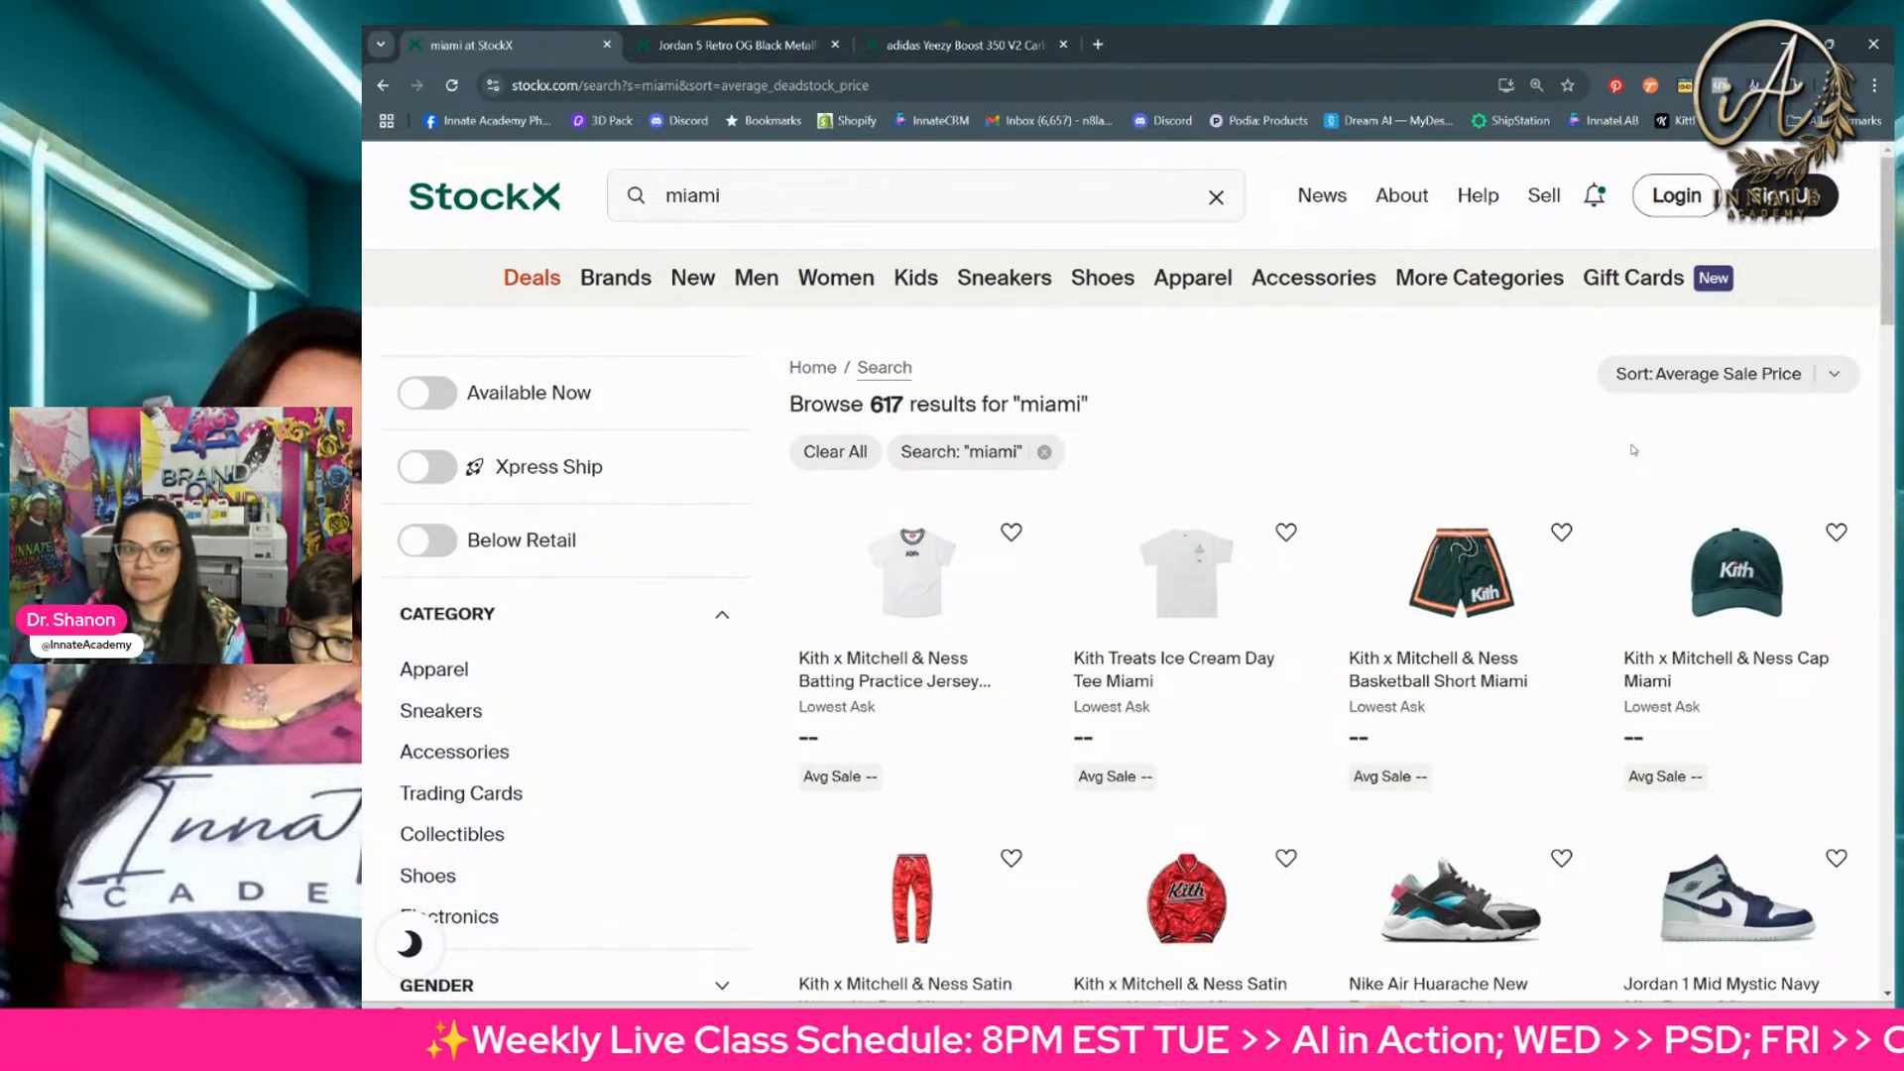
# Step: Change the sort order of the "miami" results to Highest Bid and look at the first products
pyautogui.scroll(-1, 1889, 336)
pyautogui.scroll(1, 1889, 335)
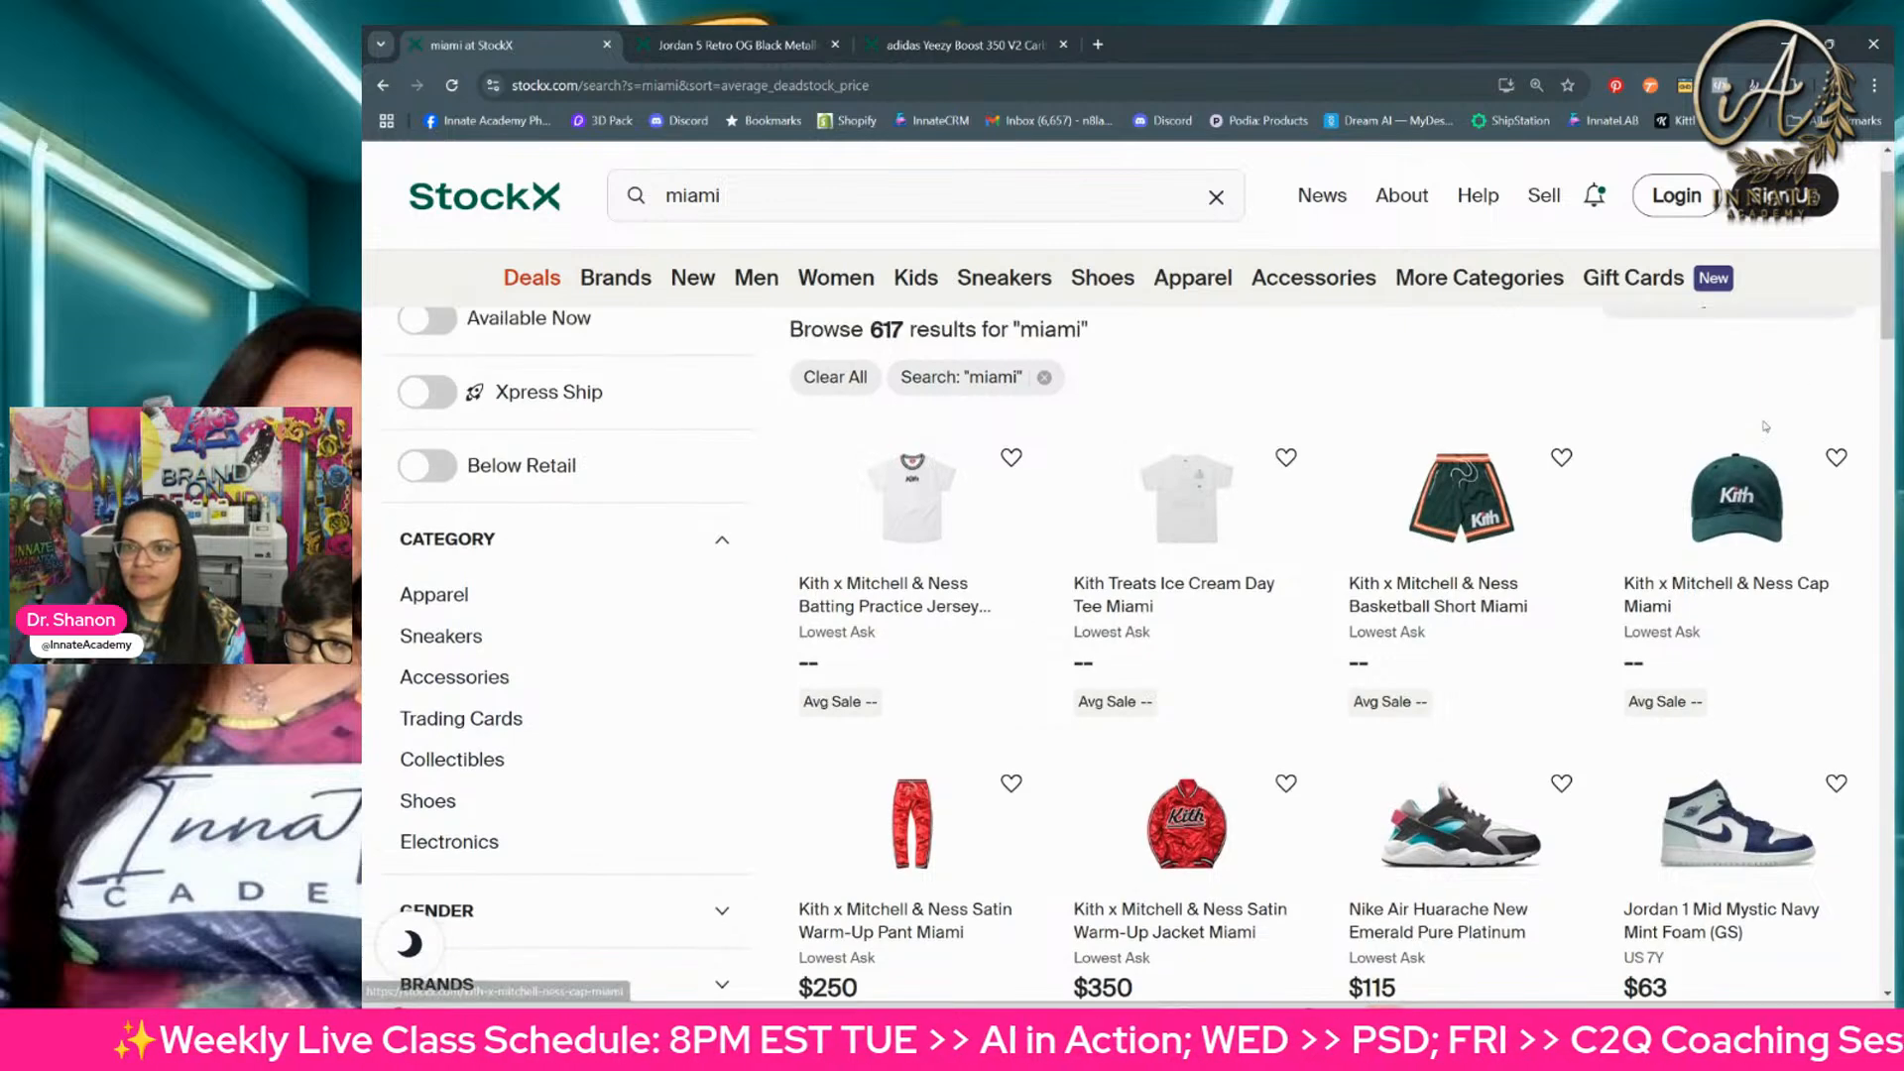
pyautogui.click(1757, 383)
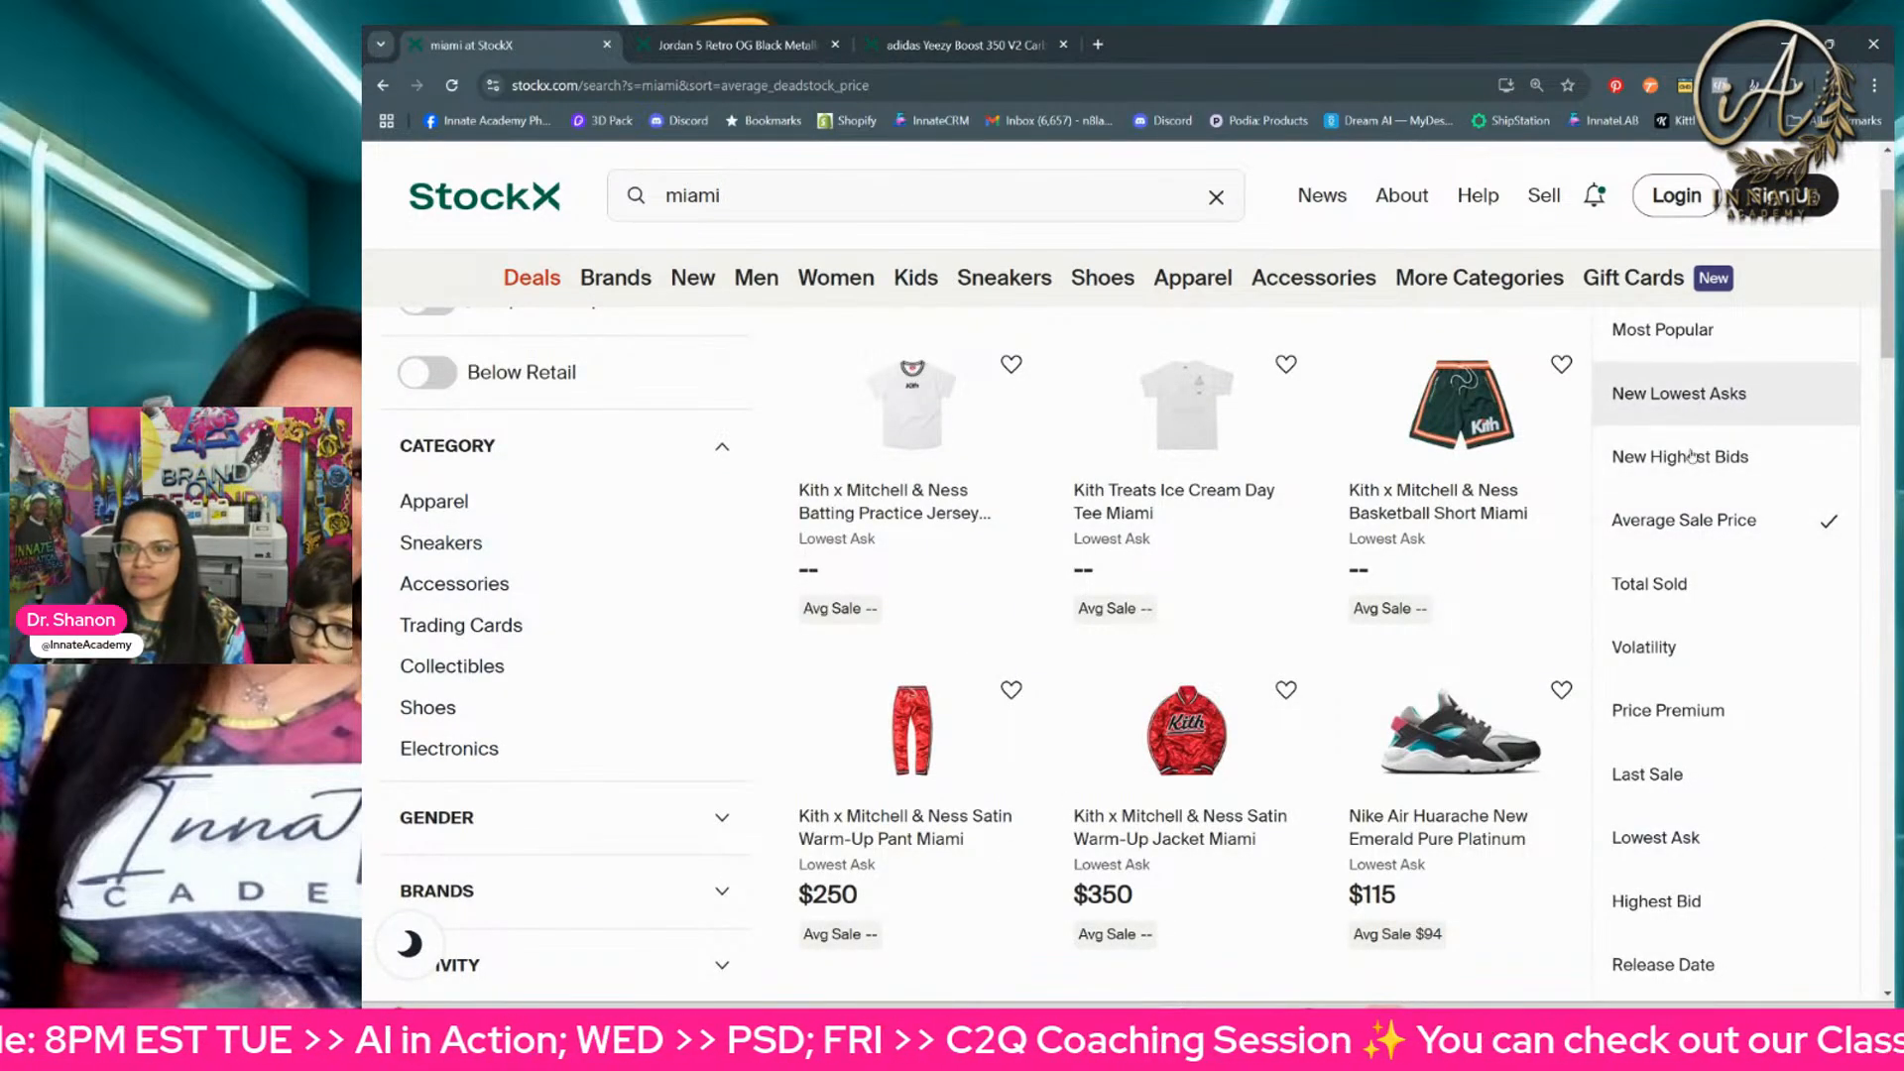
pyautogui.scroll(-1, 1698, 664)
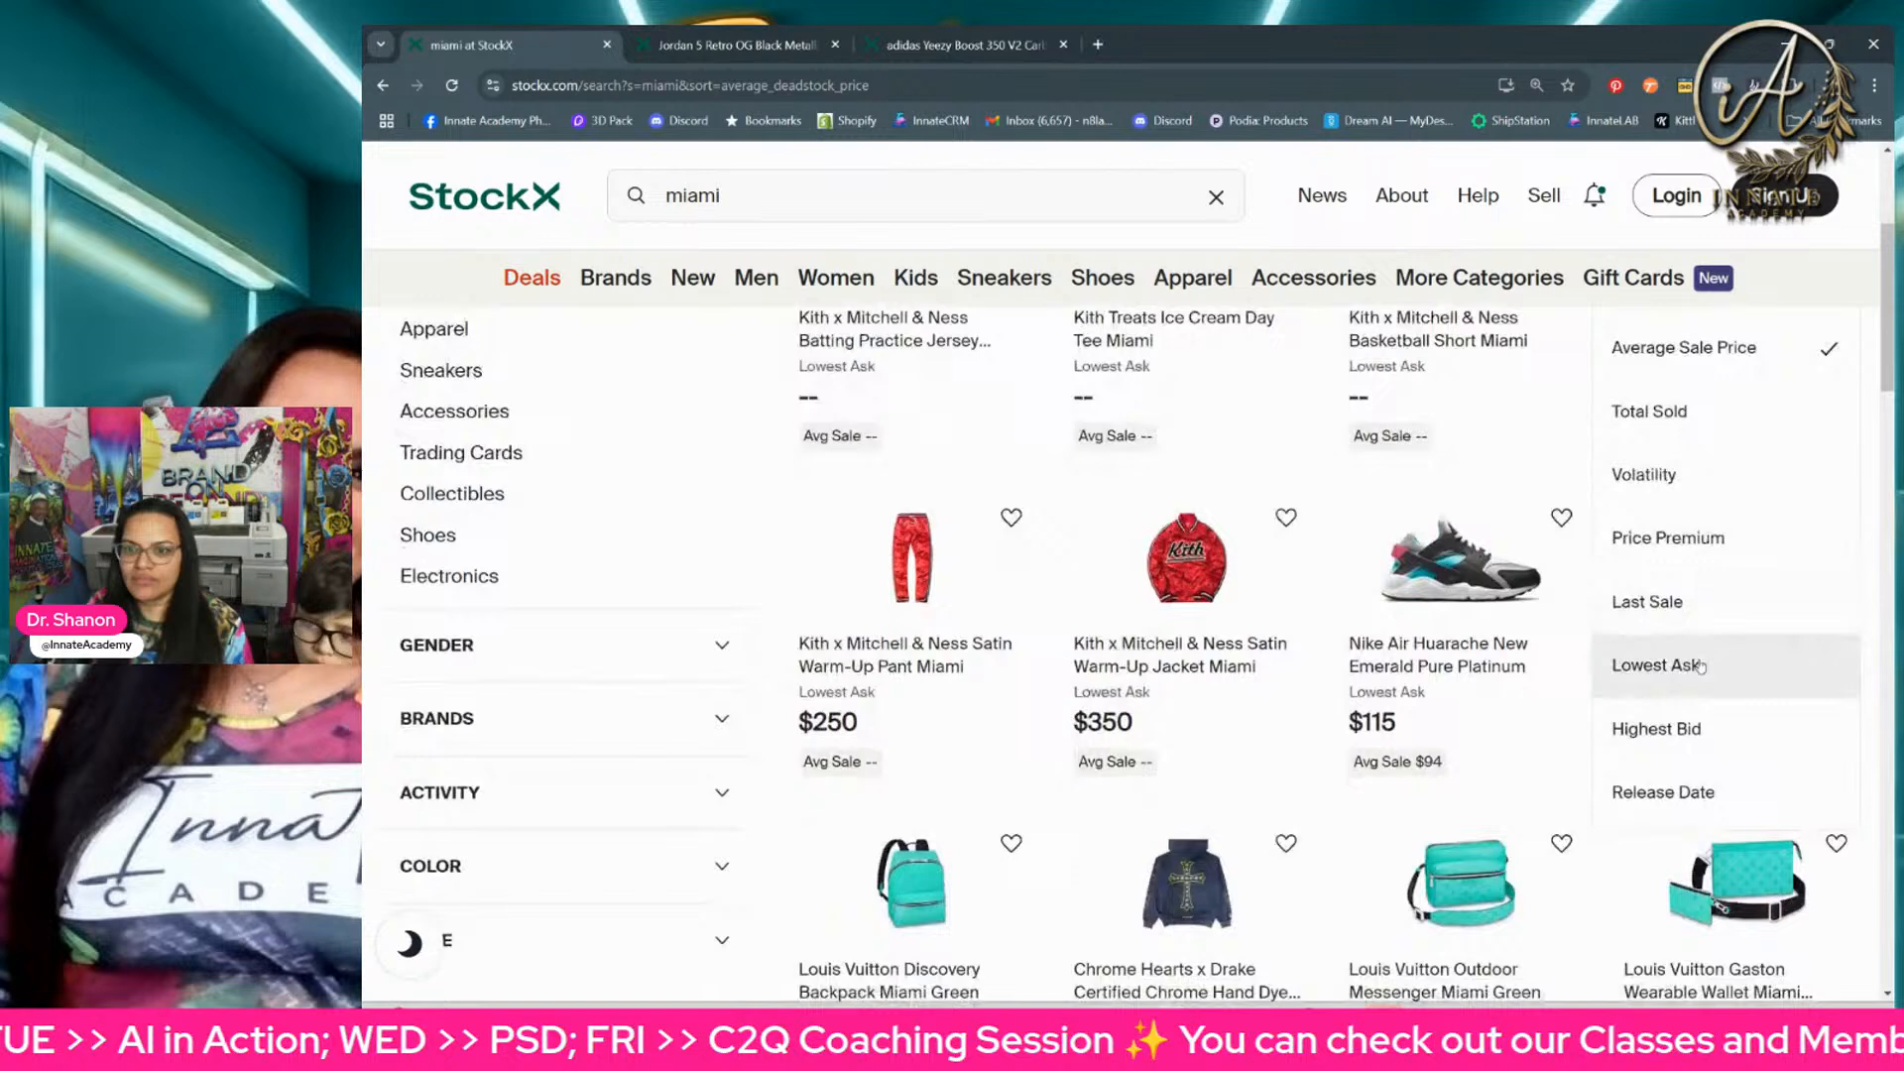
pyautogui.click(1703, 727)
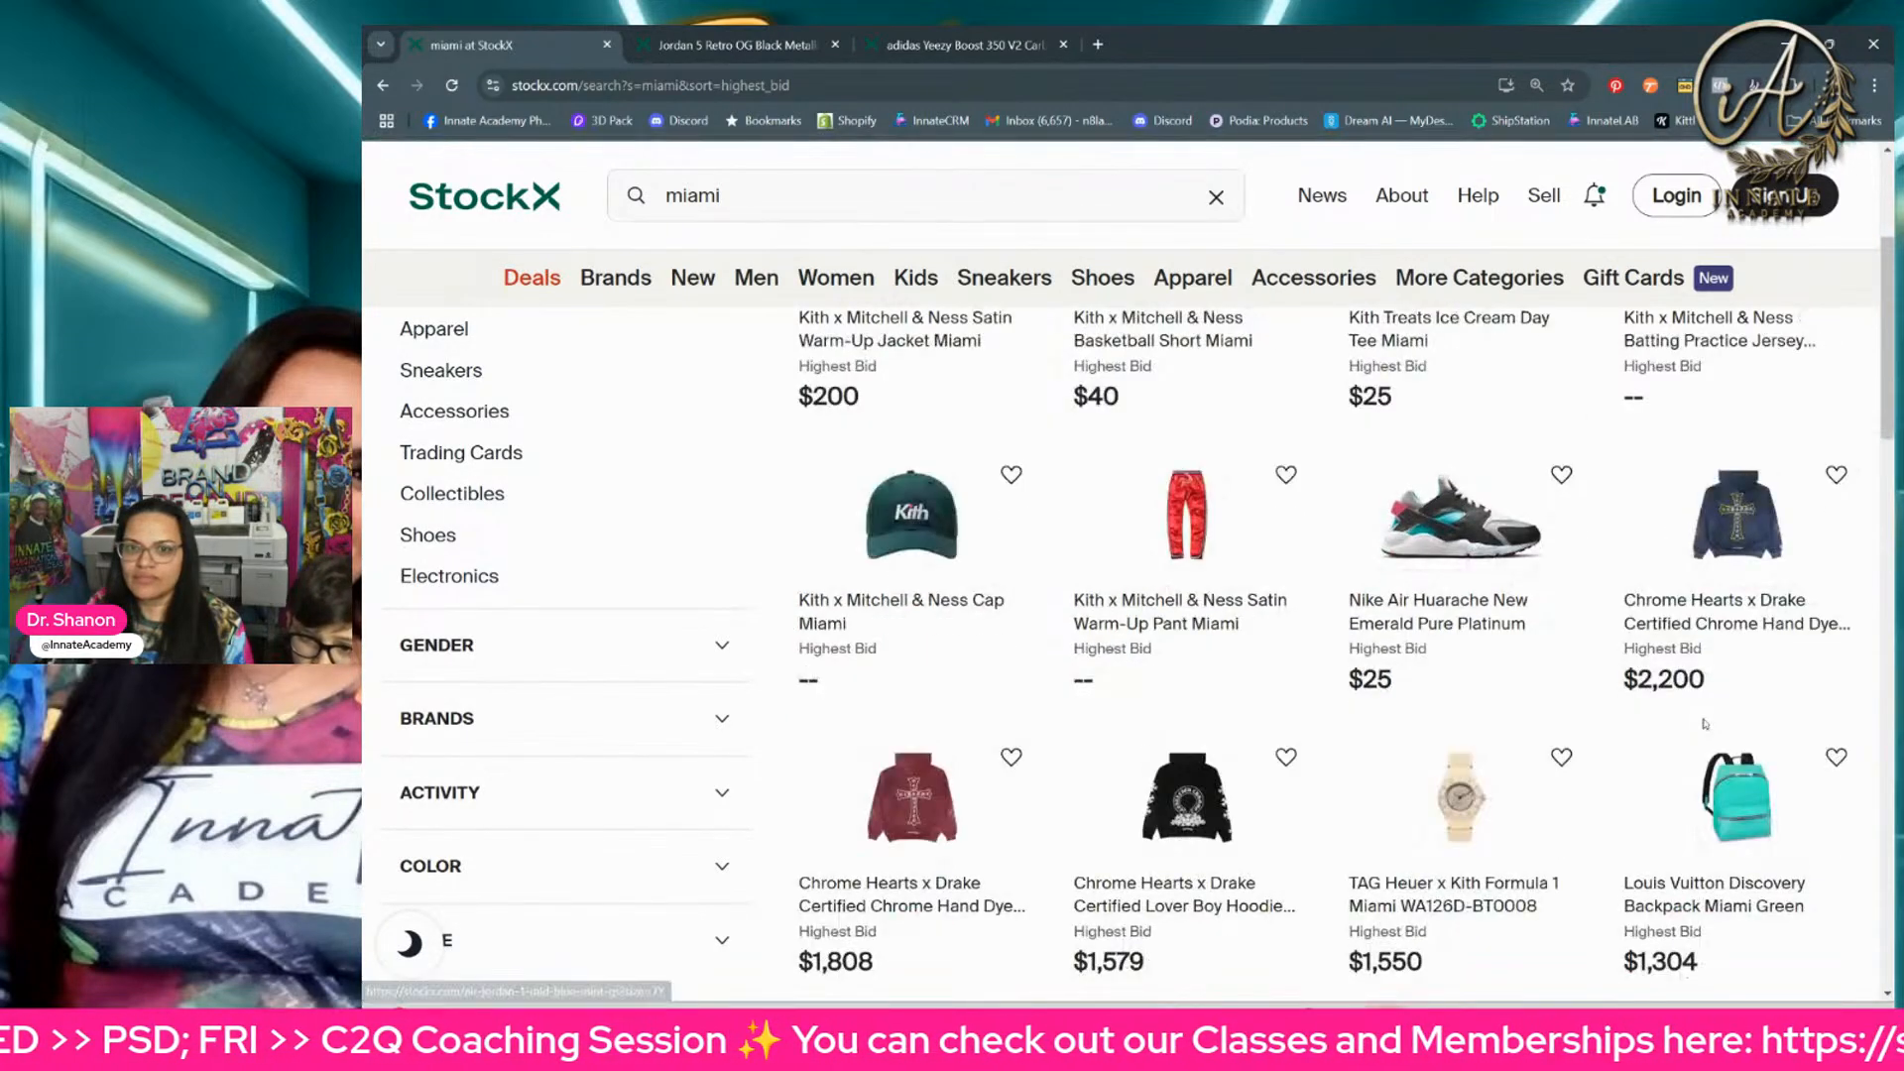
pyautogui.scroll(3, 1767, 468)
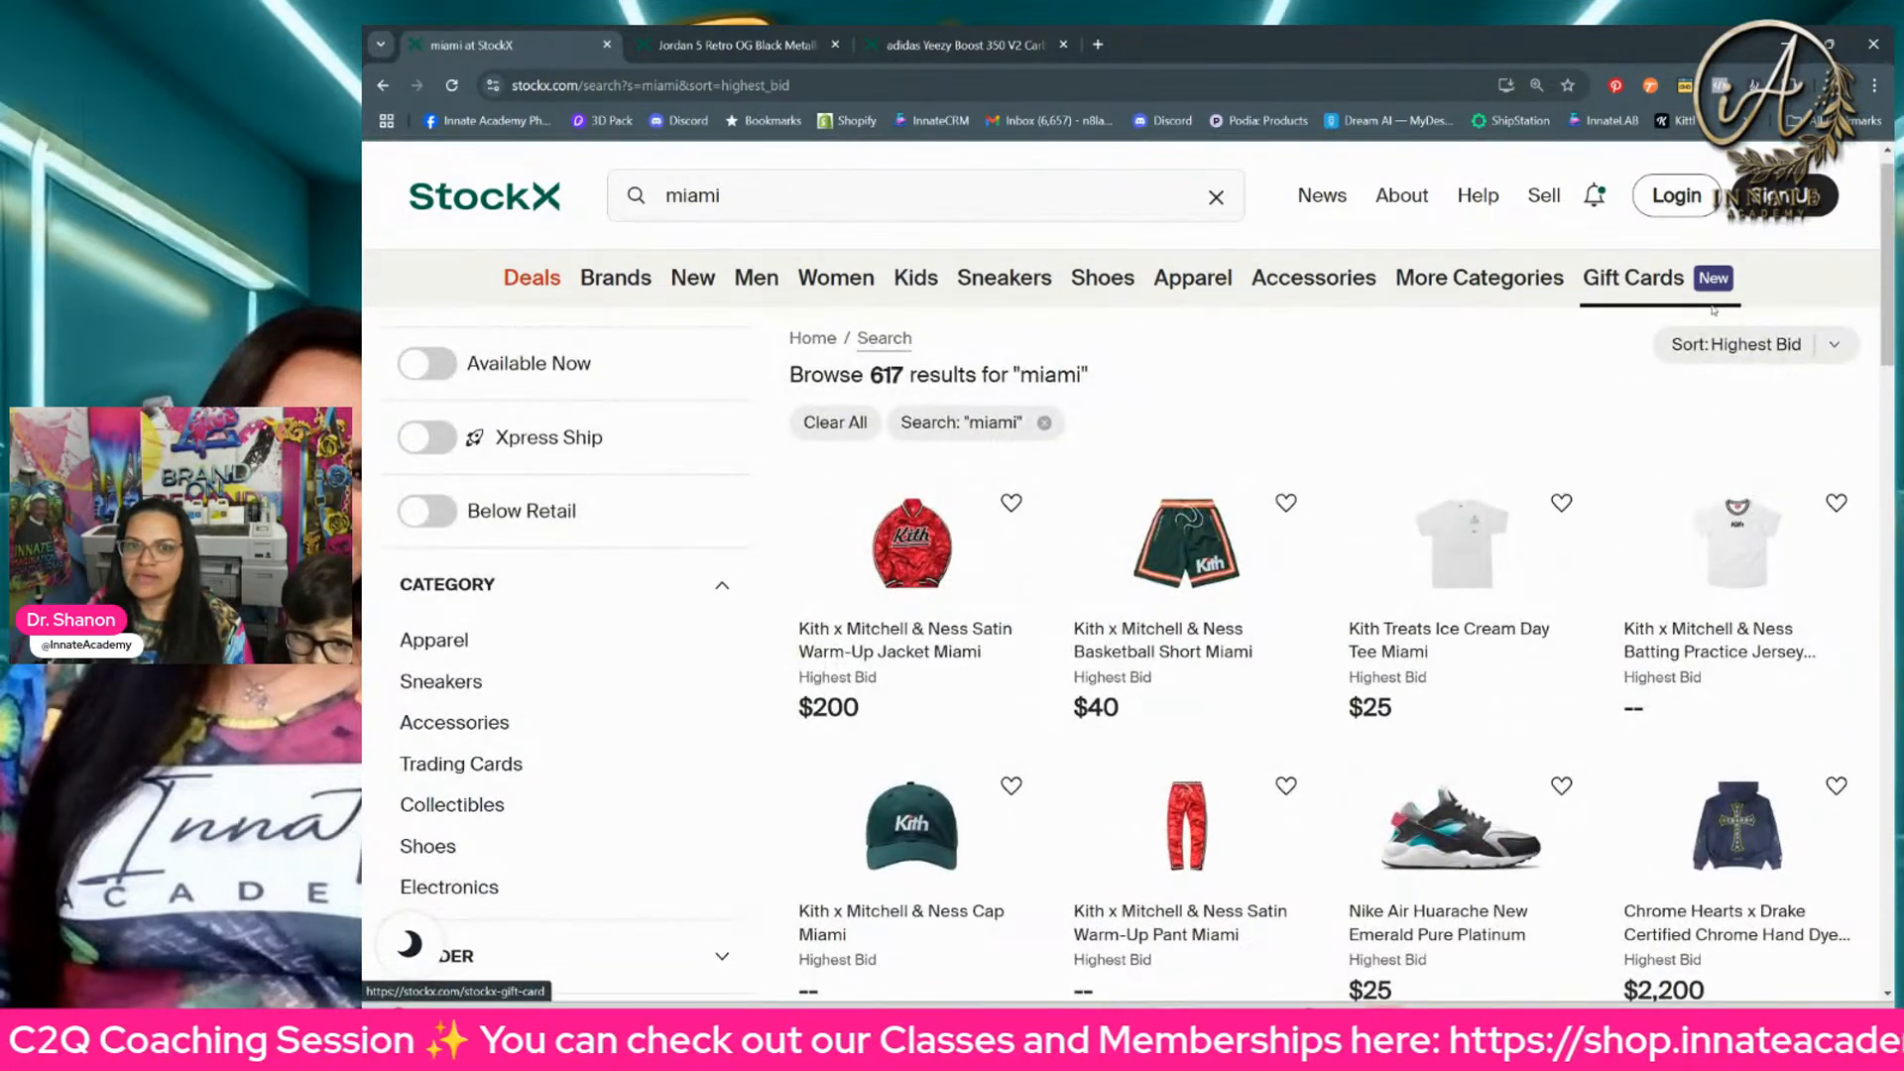
pyautogui.click(1767, 343)
pyautogui.scroll(-1, 1767, 344)
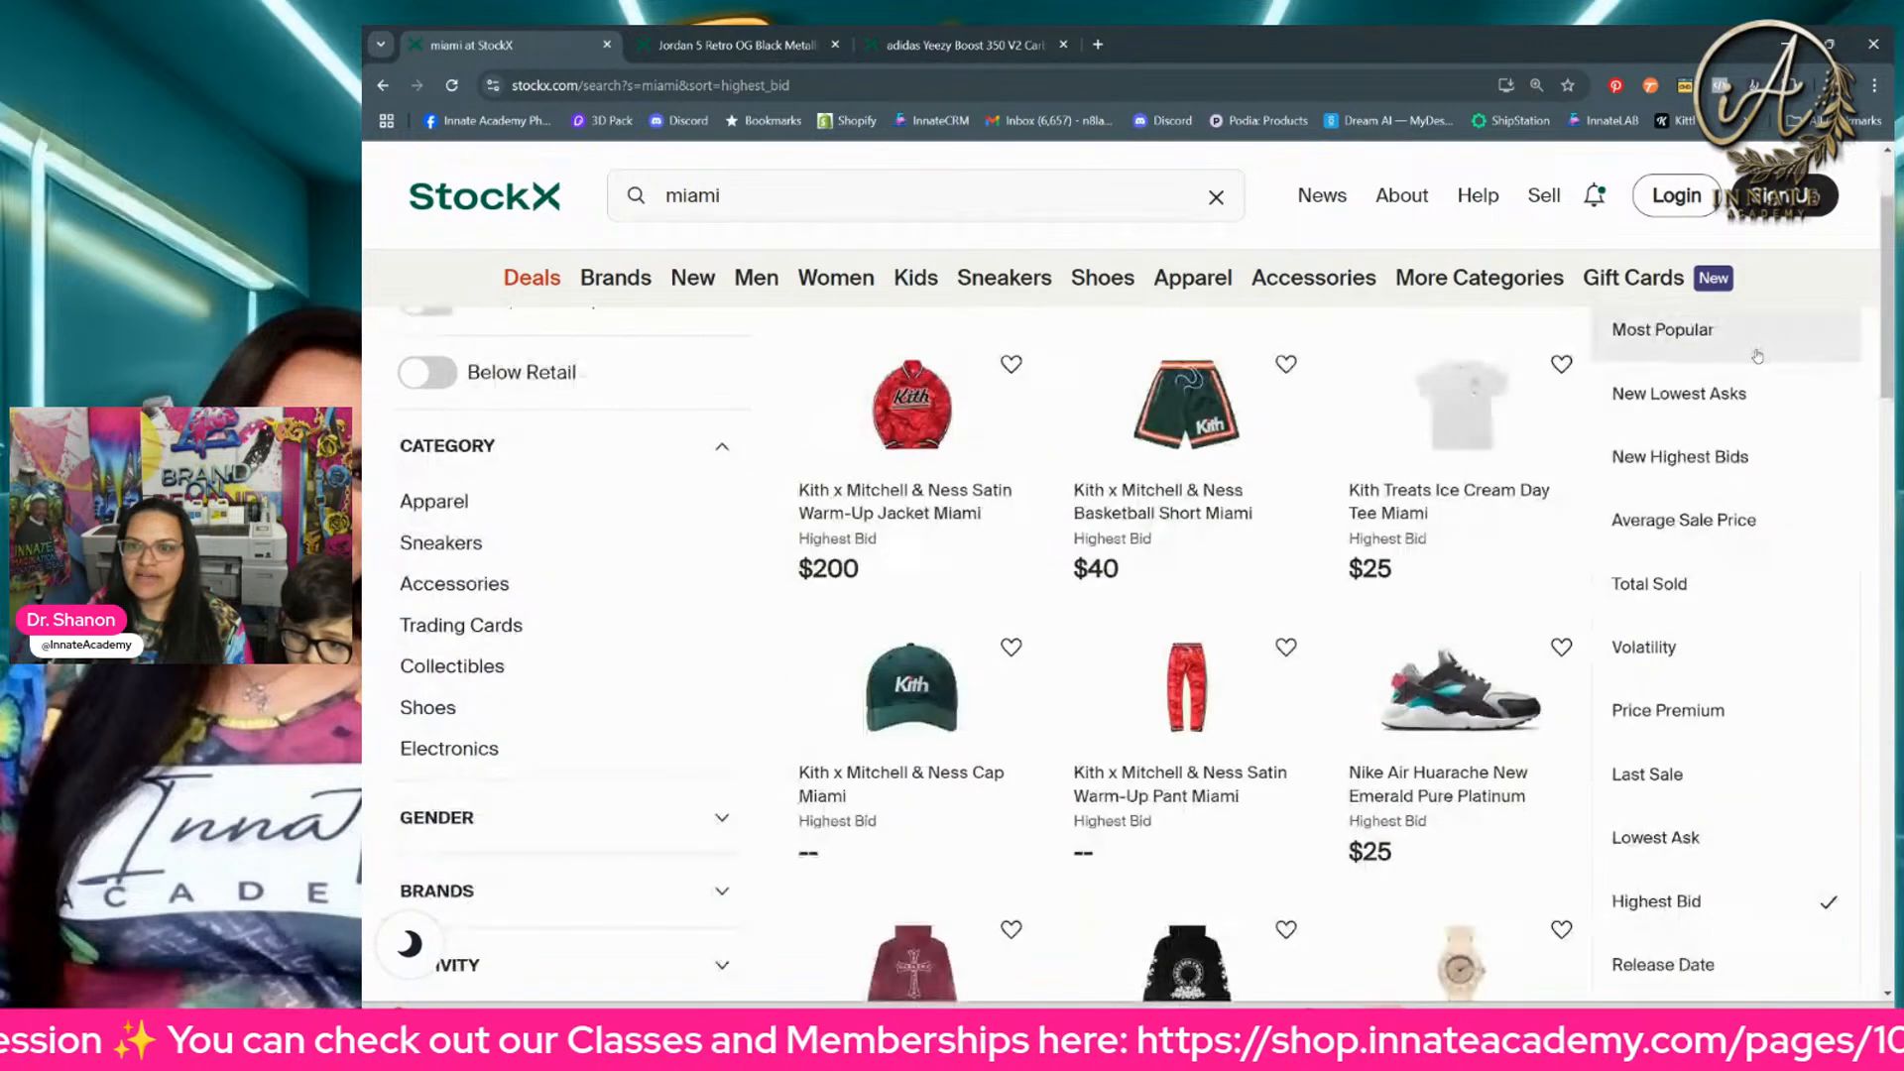
pyautogui.scroll(2, 1662, 414)
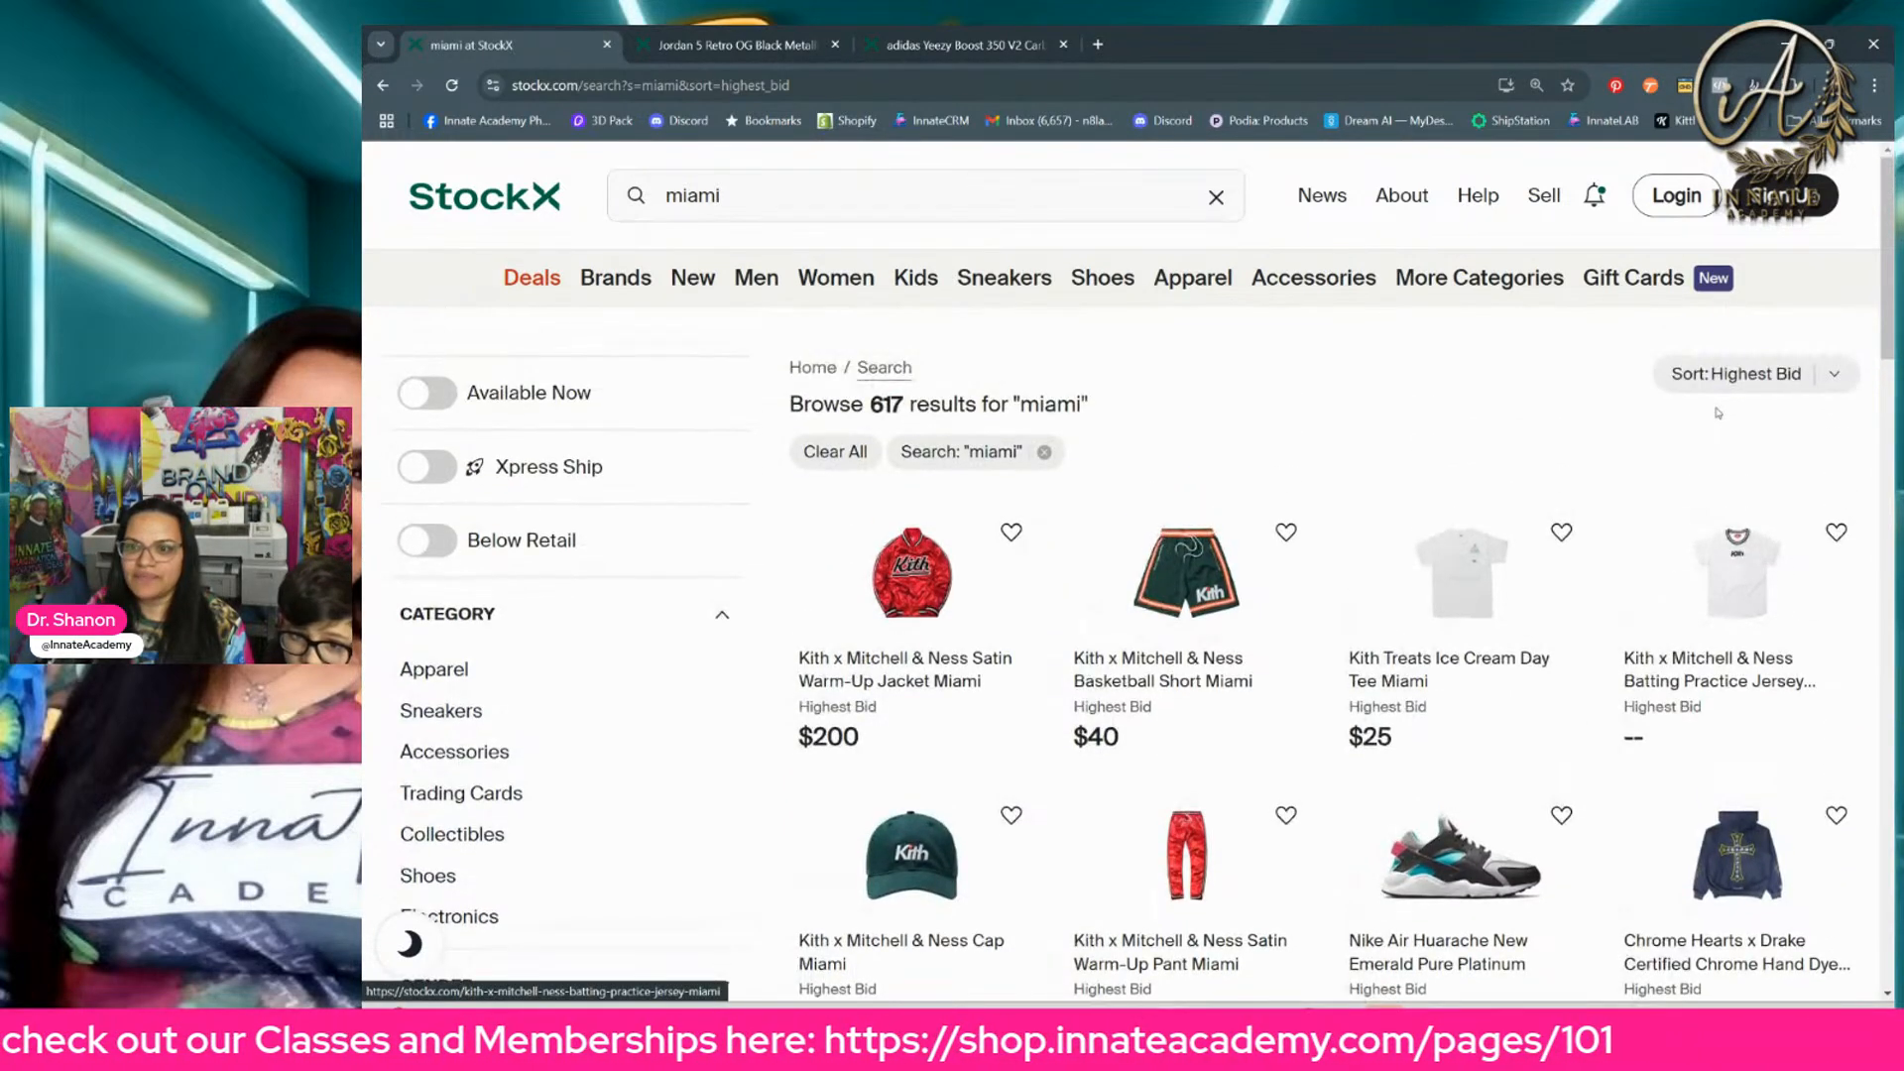
# Step: Sort the "miami" results by Average Sale Price and look through the products for suitable sneakers
pyautogui.click(1762, 376)
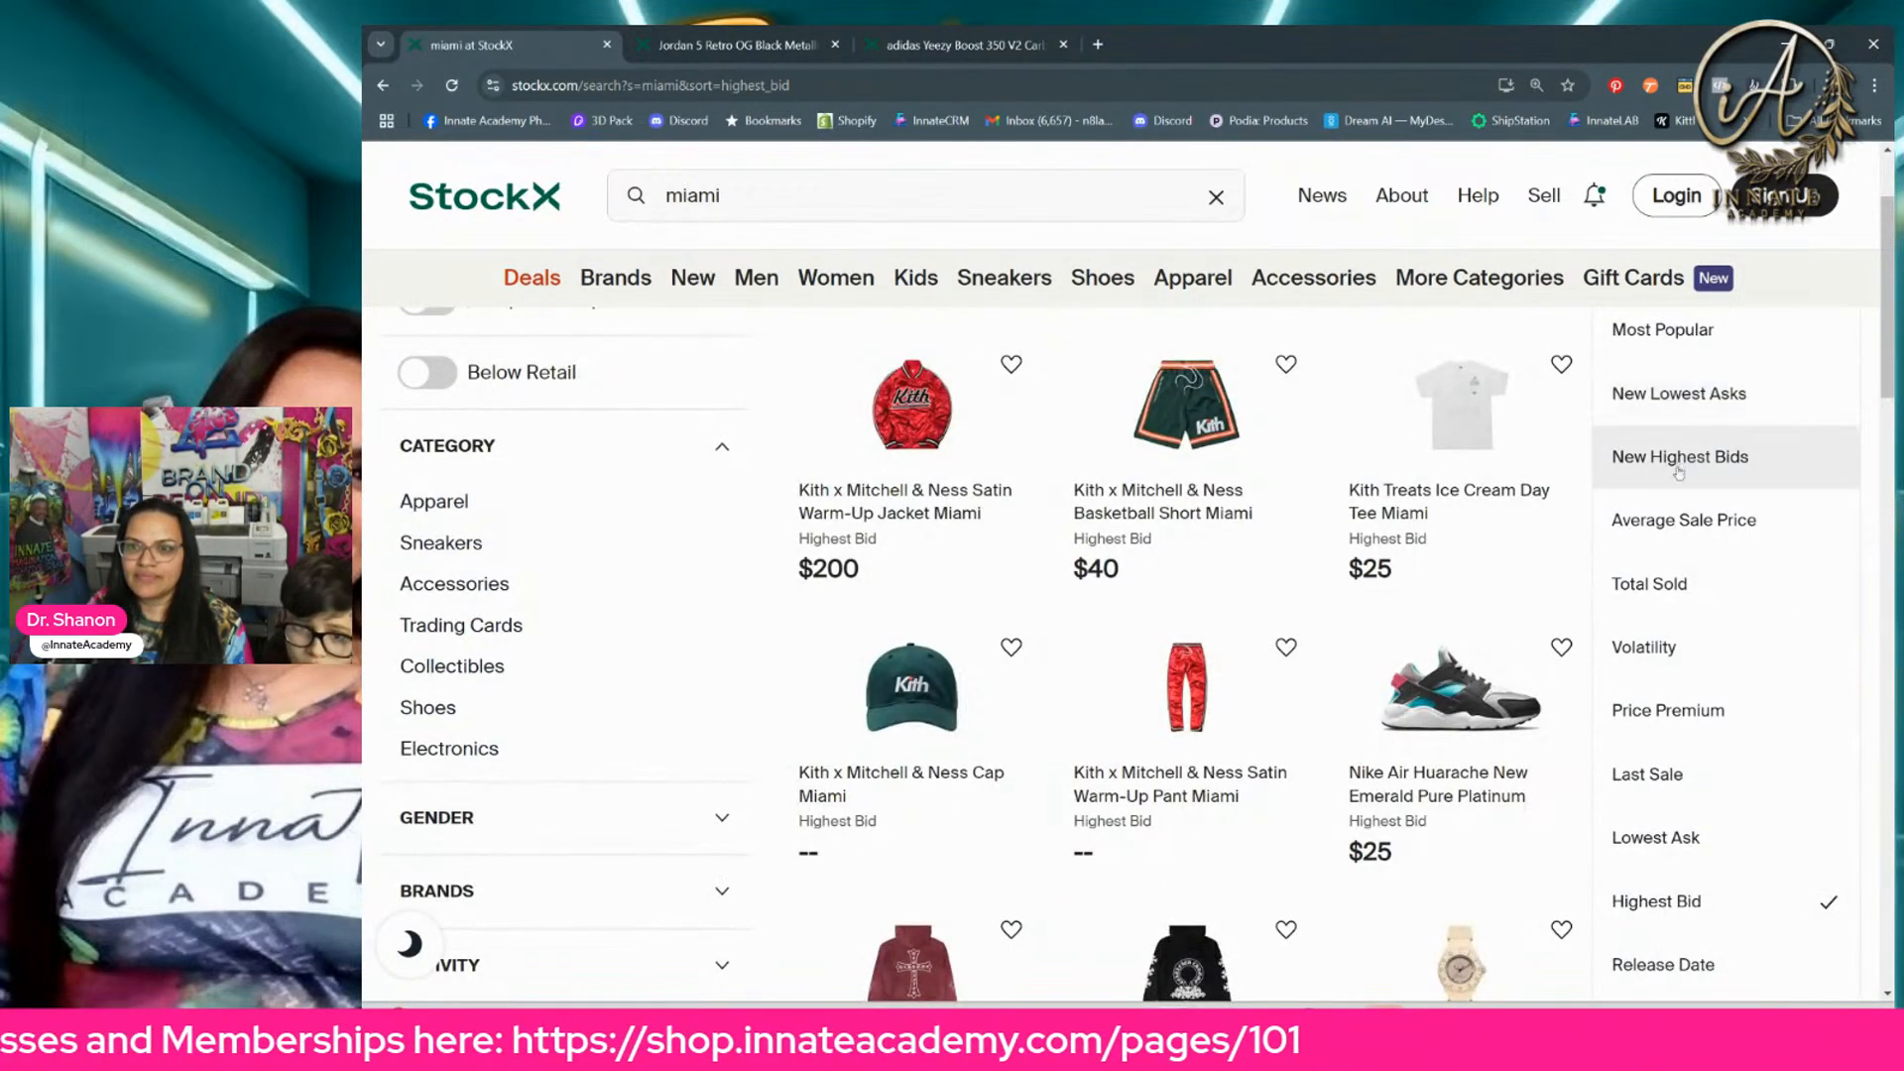
pyautogui.click(1678, 519)
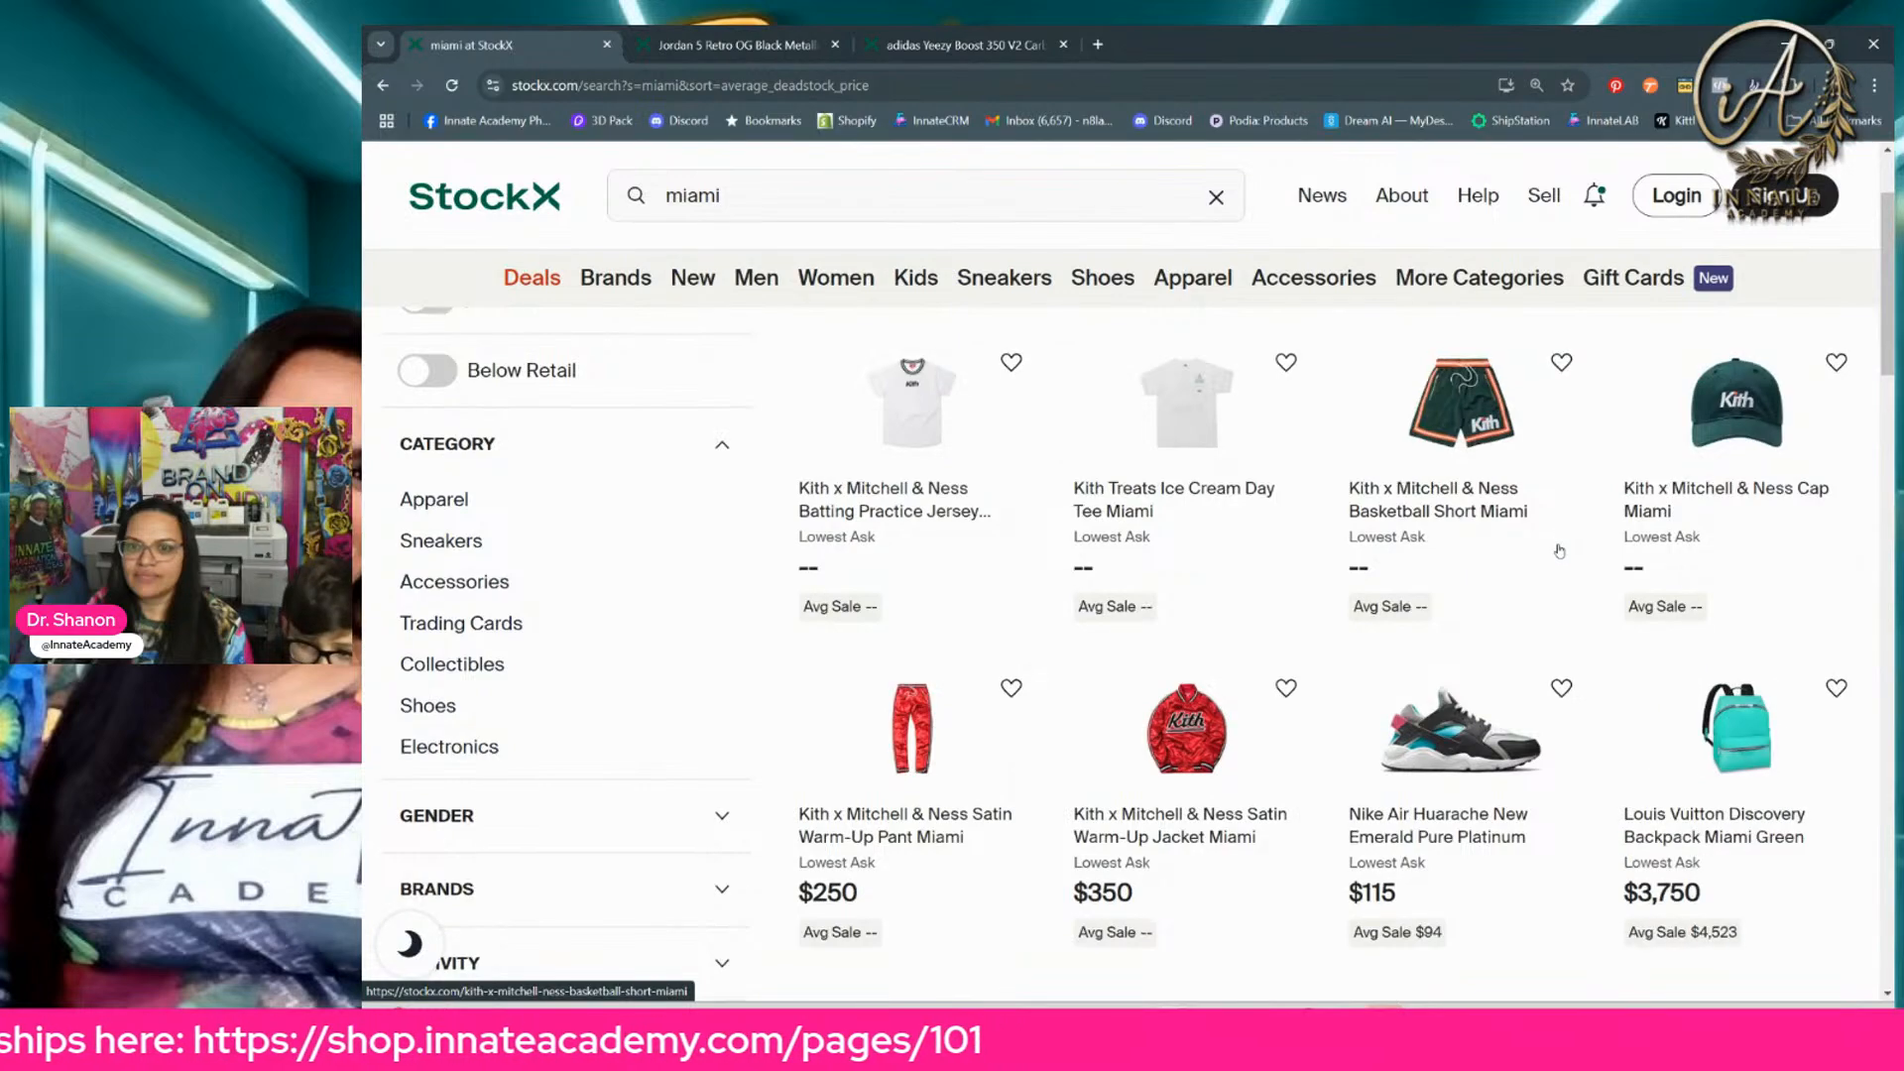
pyautogui.scroll(-2, 1557, 556)
pyautogui.scroll(-7, 1557, 554)
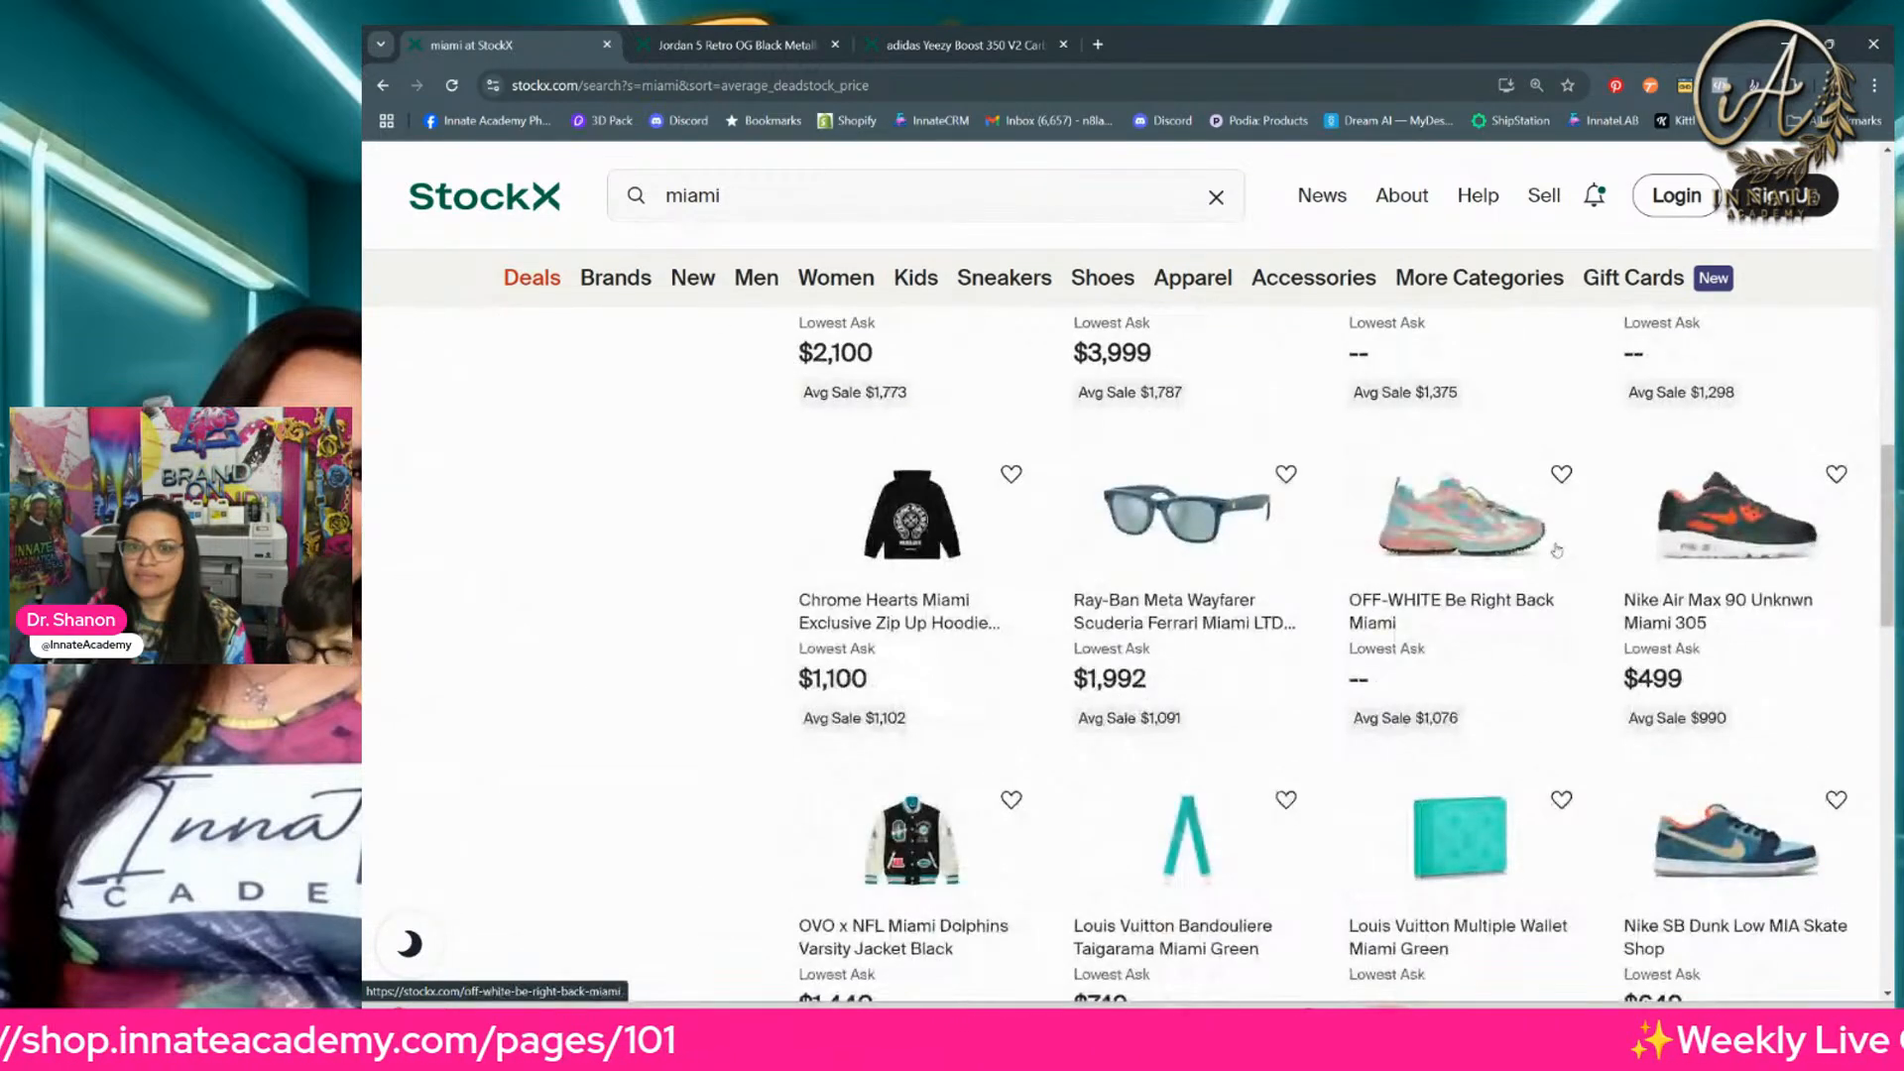
pyautogui.scroll(-9, 1557, 550)
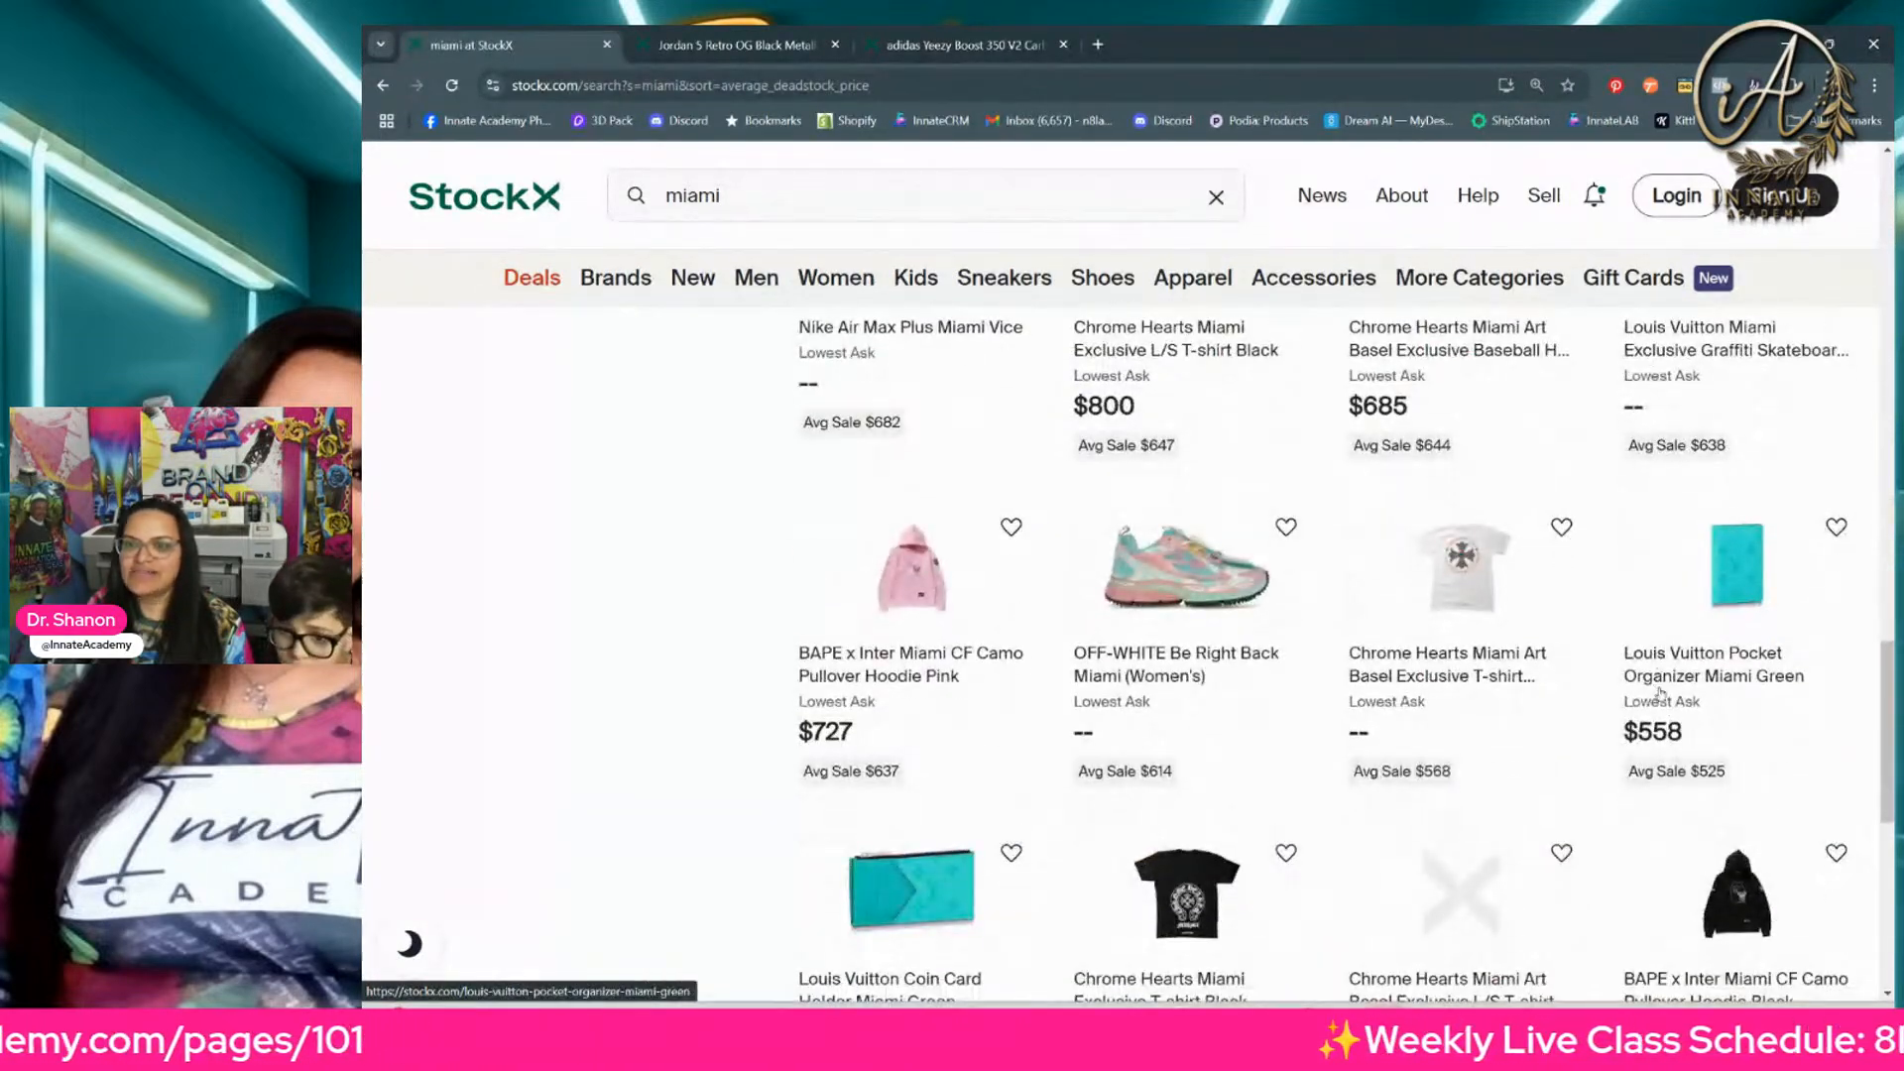
pyautogui.scroll(5, 1659, 691)
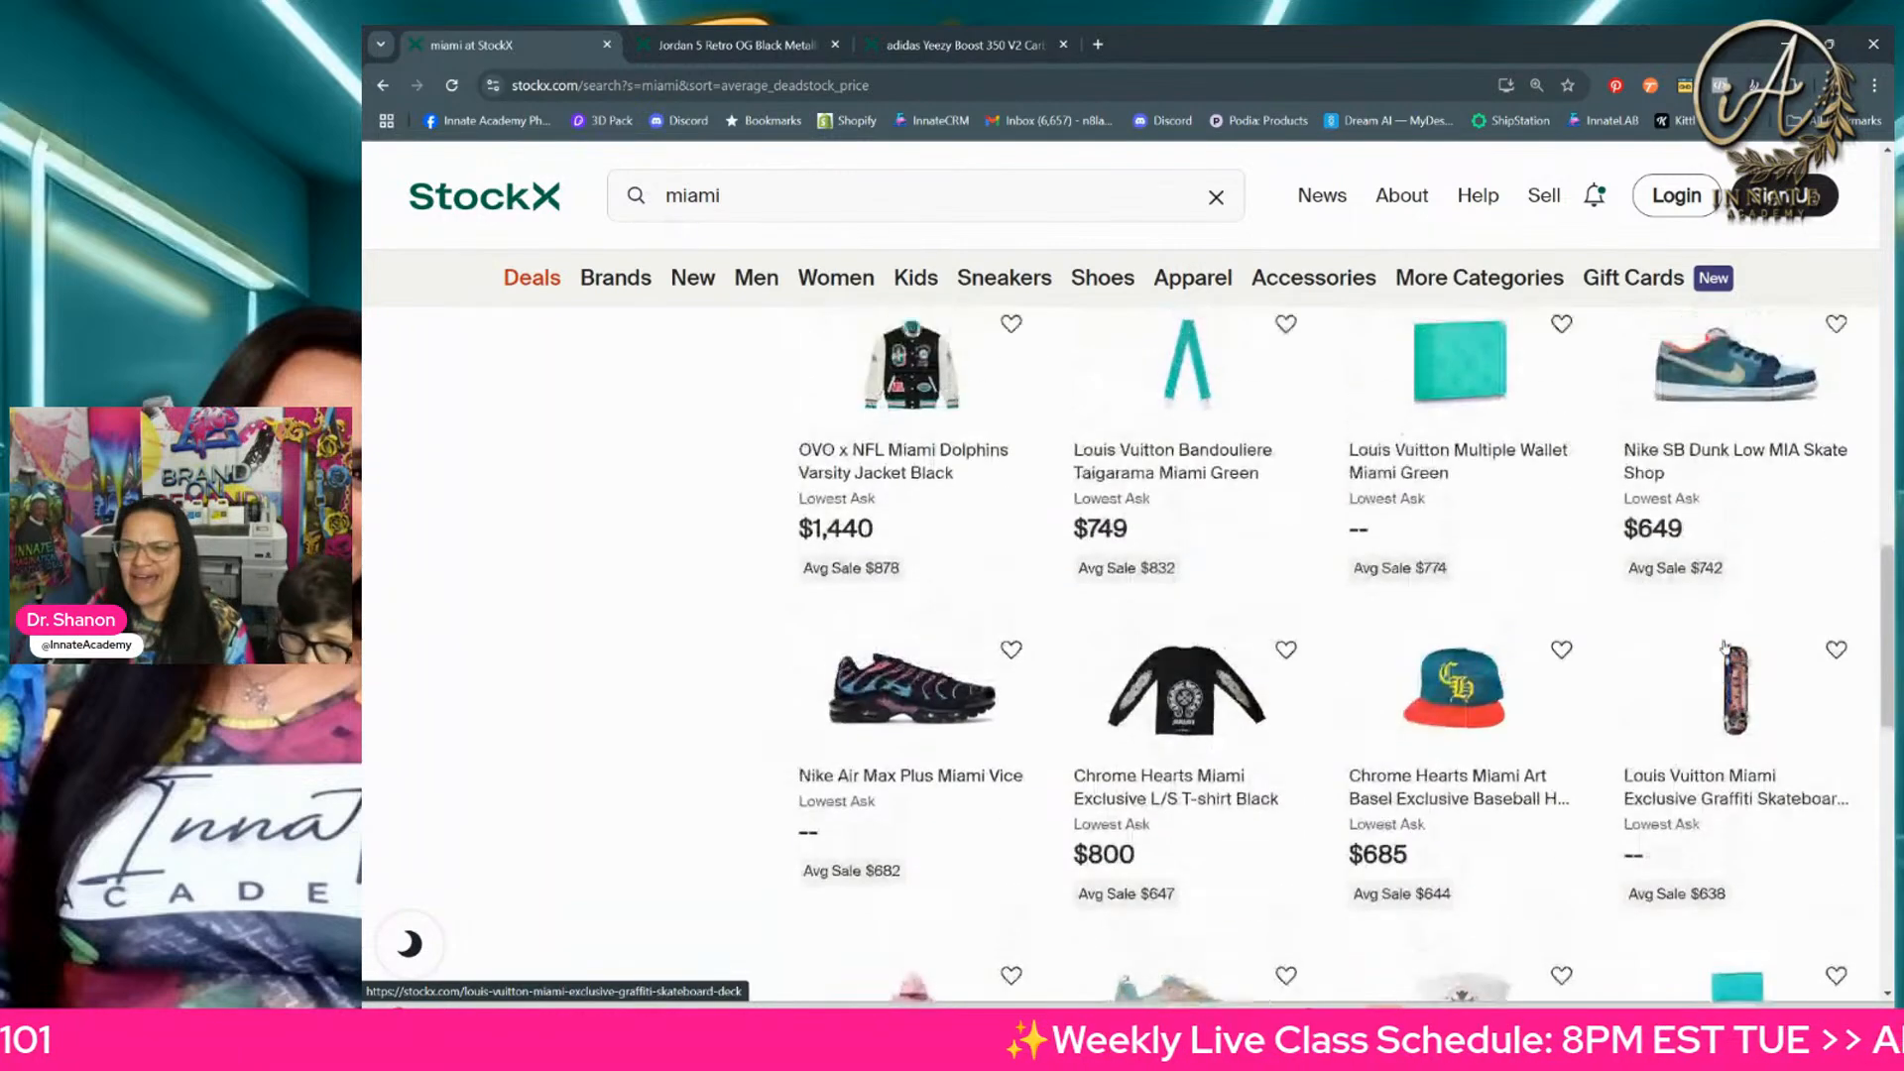
pyautogui.scroll(10, 1726, 647)
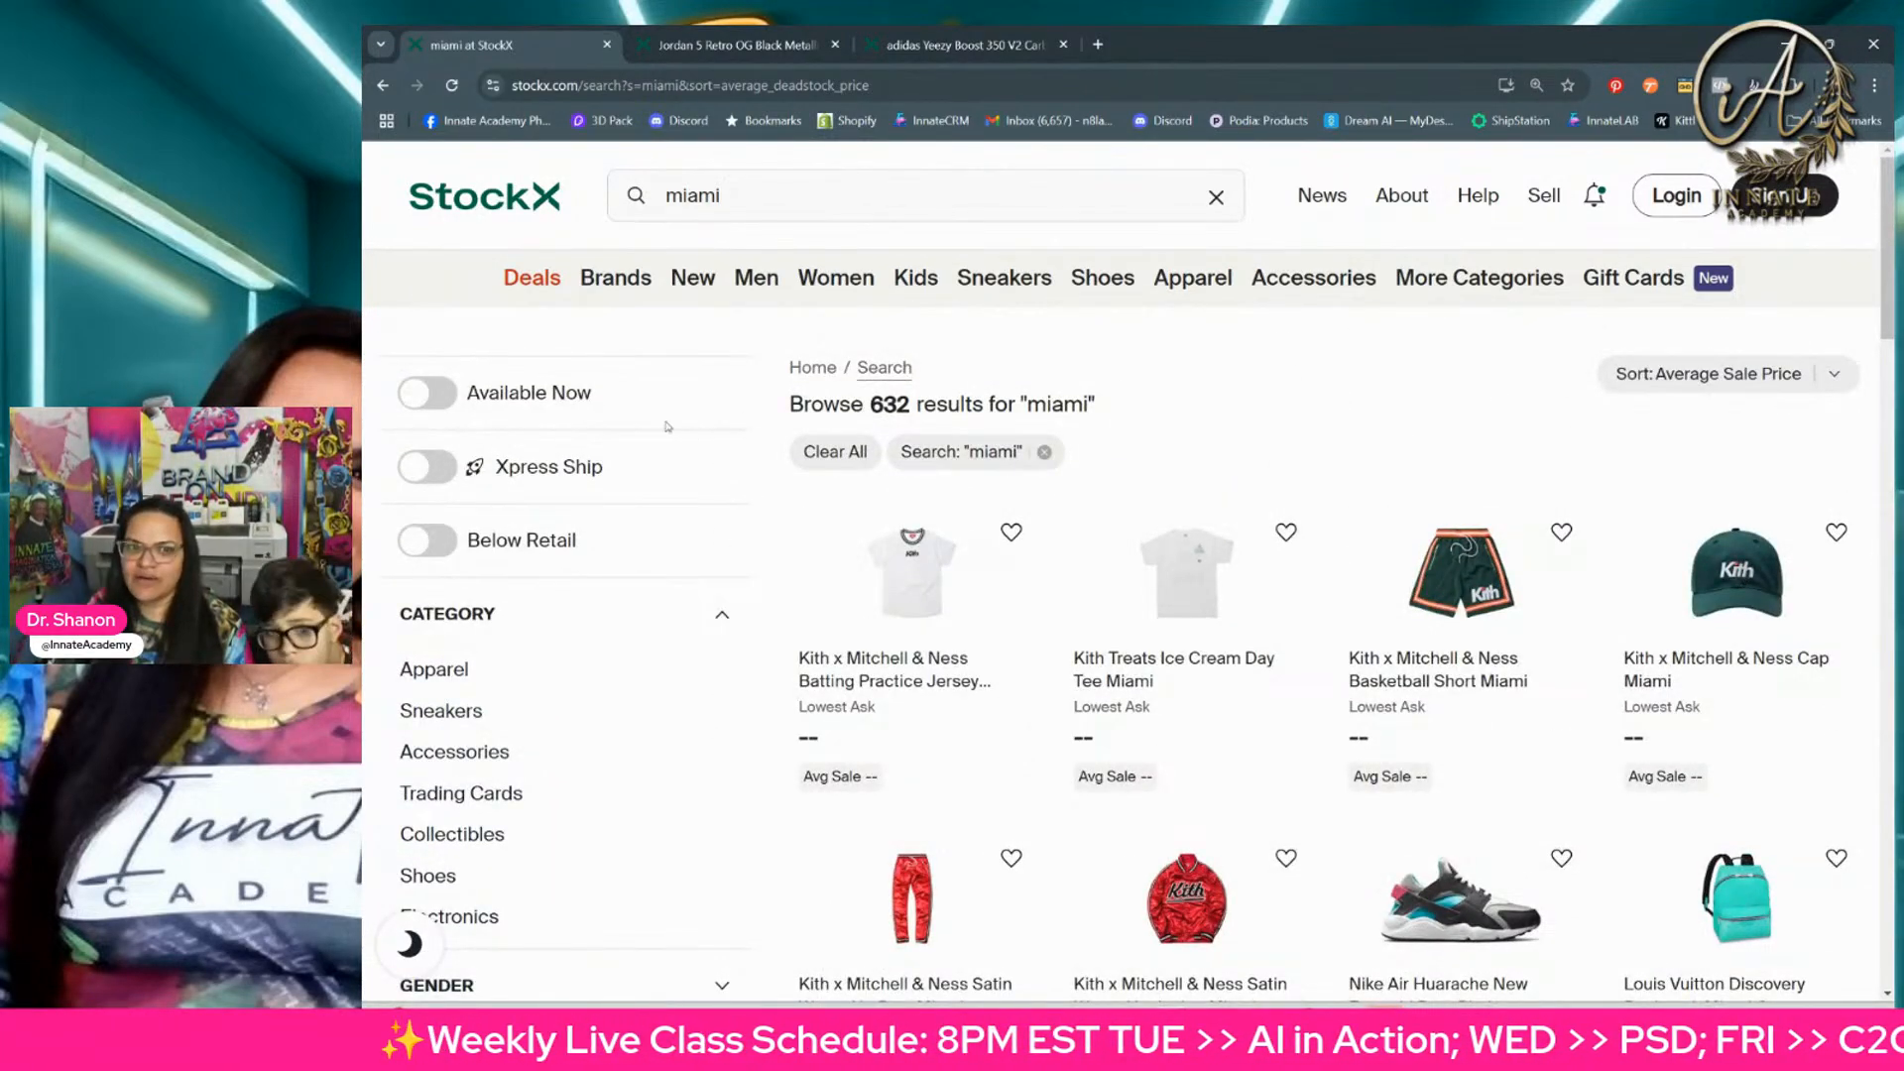
# Step: Limit the "miami" search results to the Sneakers category
pyautogui.click(448, 712)
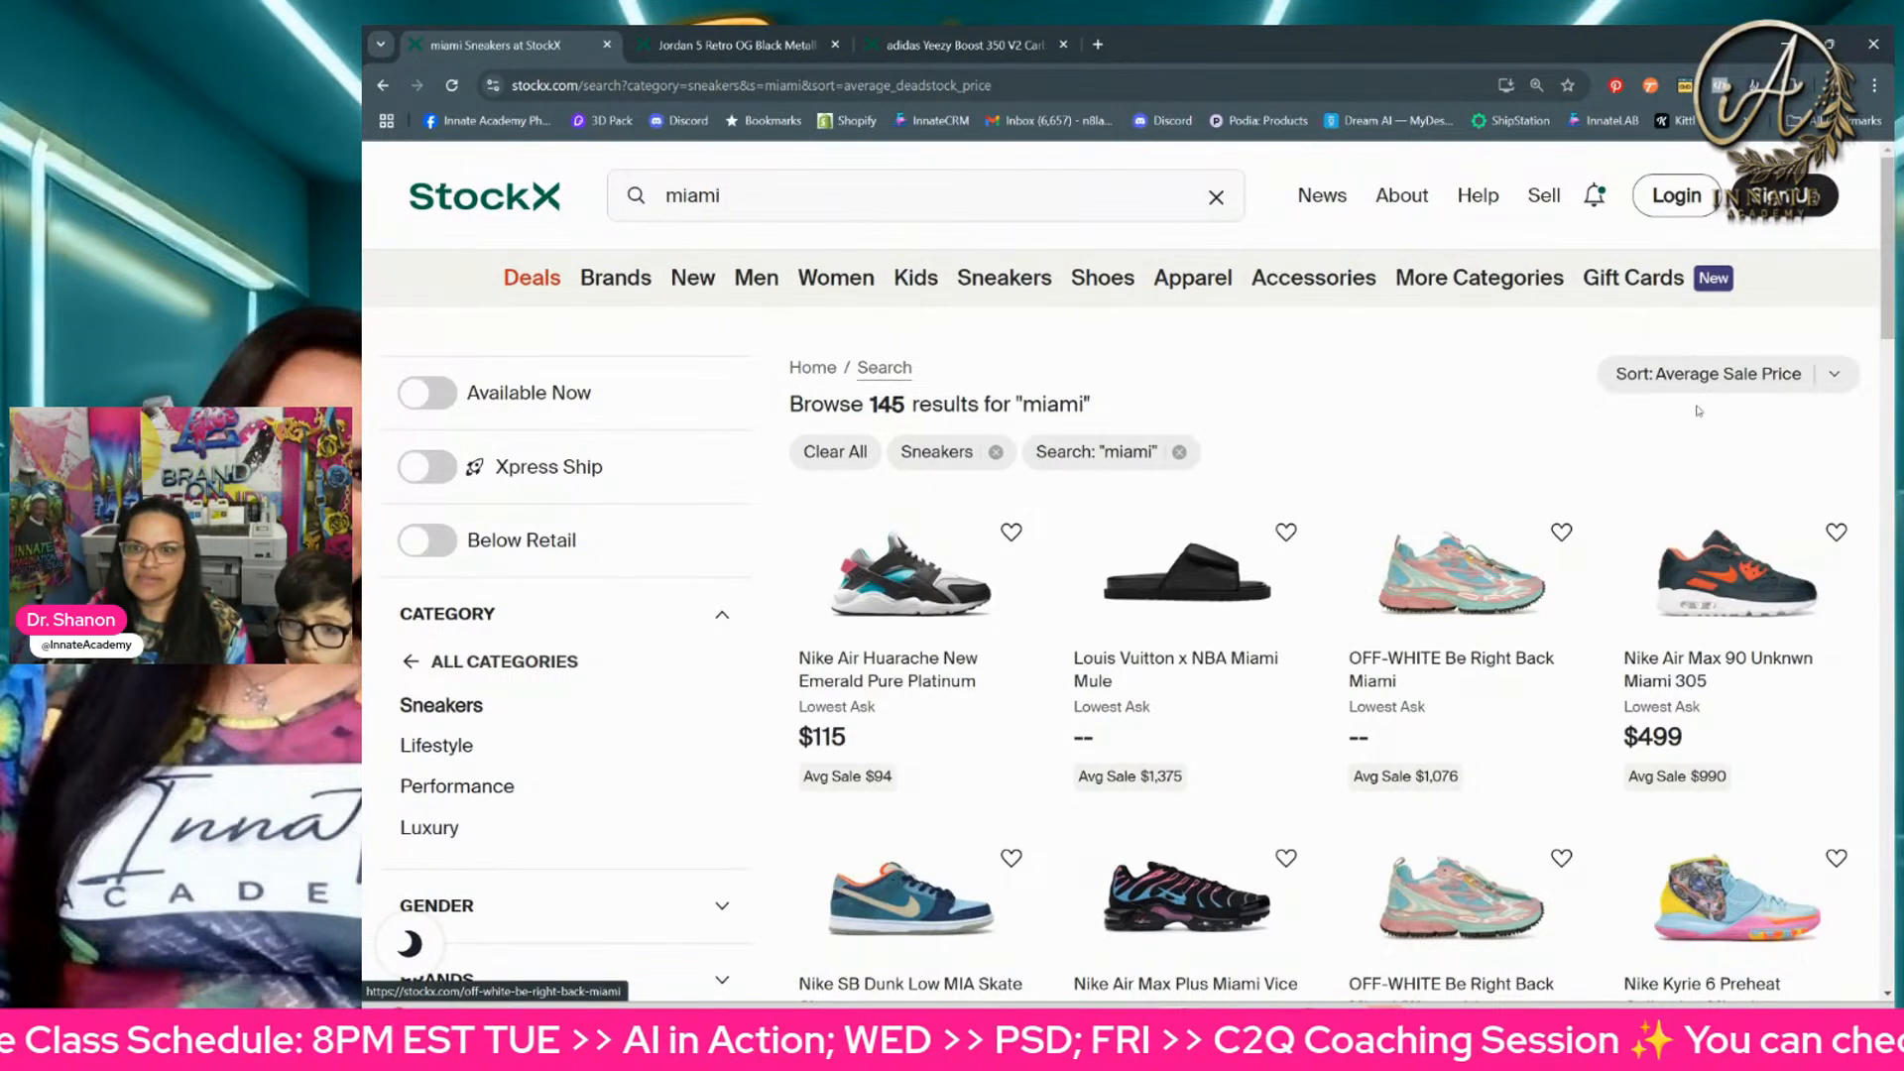
pyautogui.scroll(-1, 1753, 413)
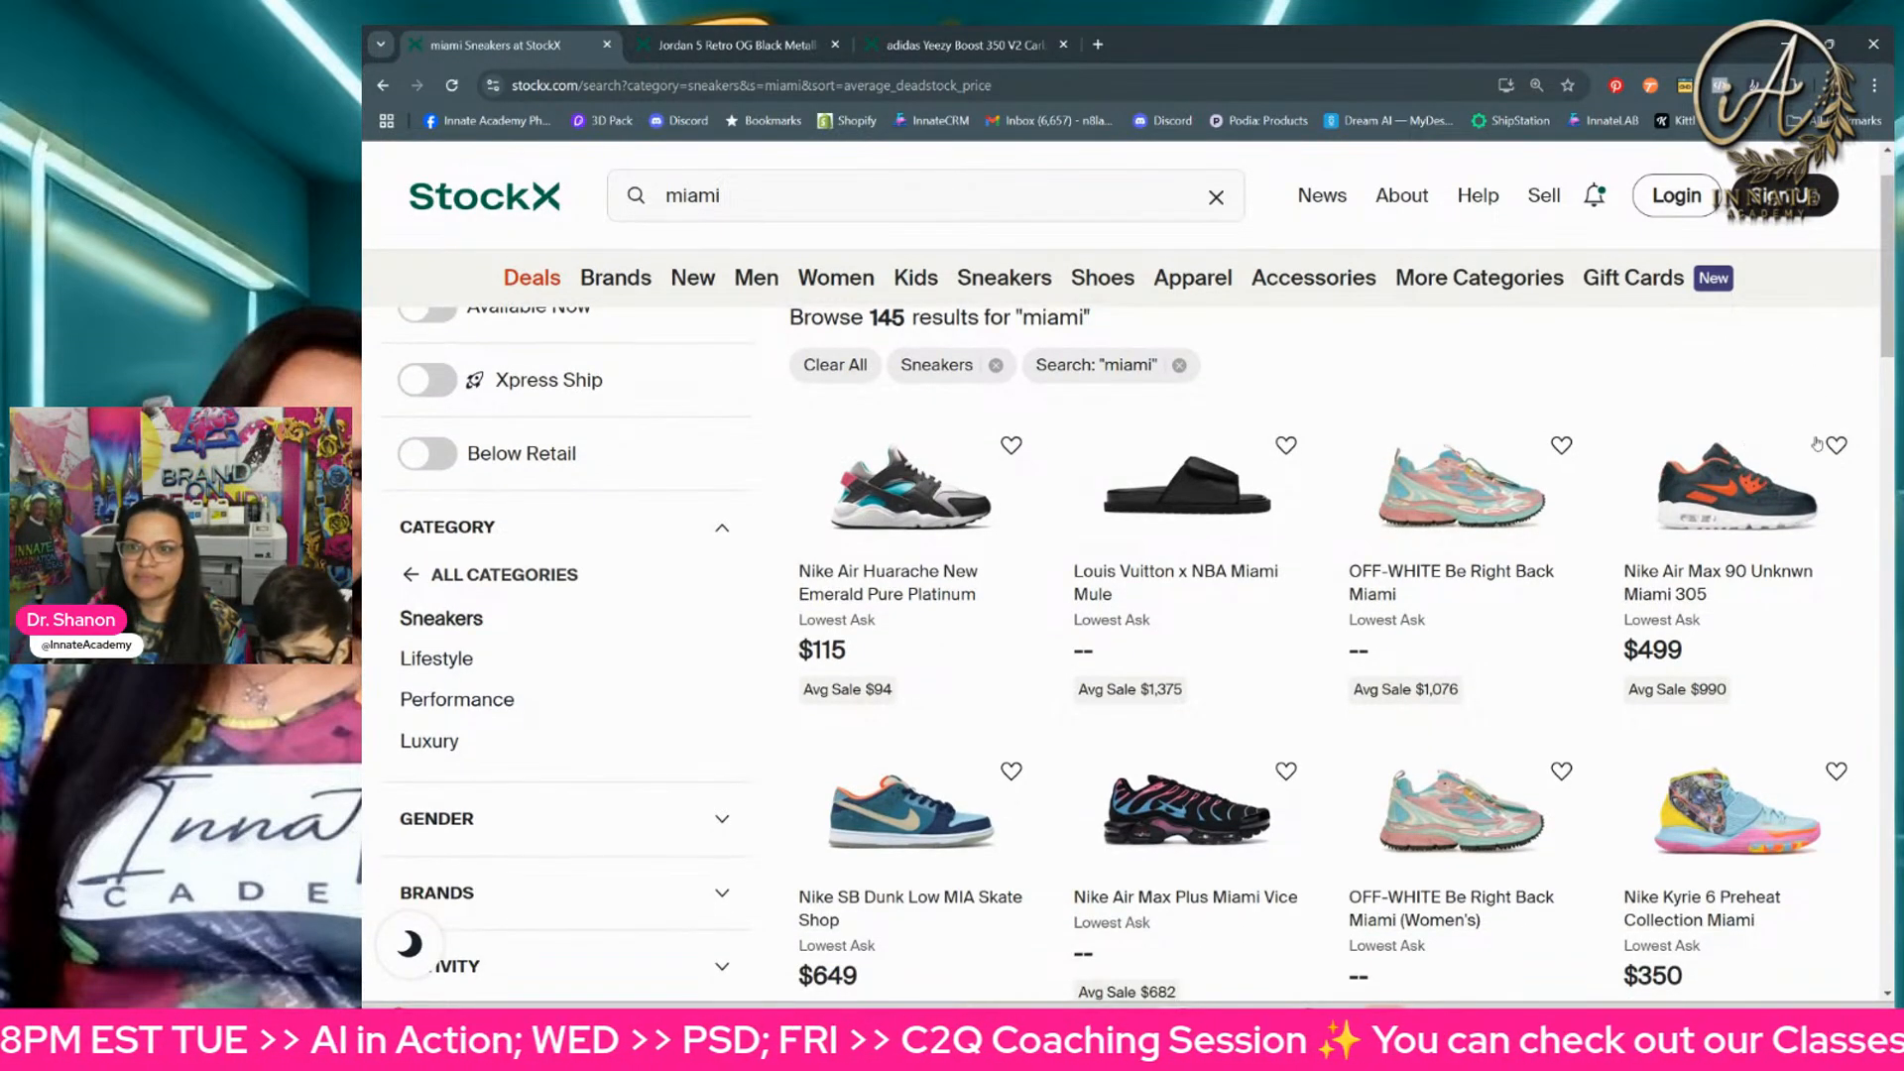
pyautogui.scroll(1, 1815, 441)
# Step: Sort the "miami" sneaker results by Price Premium
pyautogui.click(1832, 375)
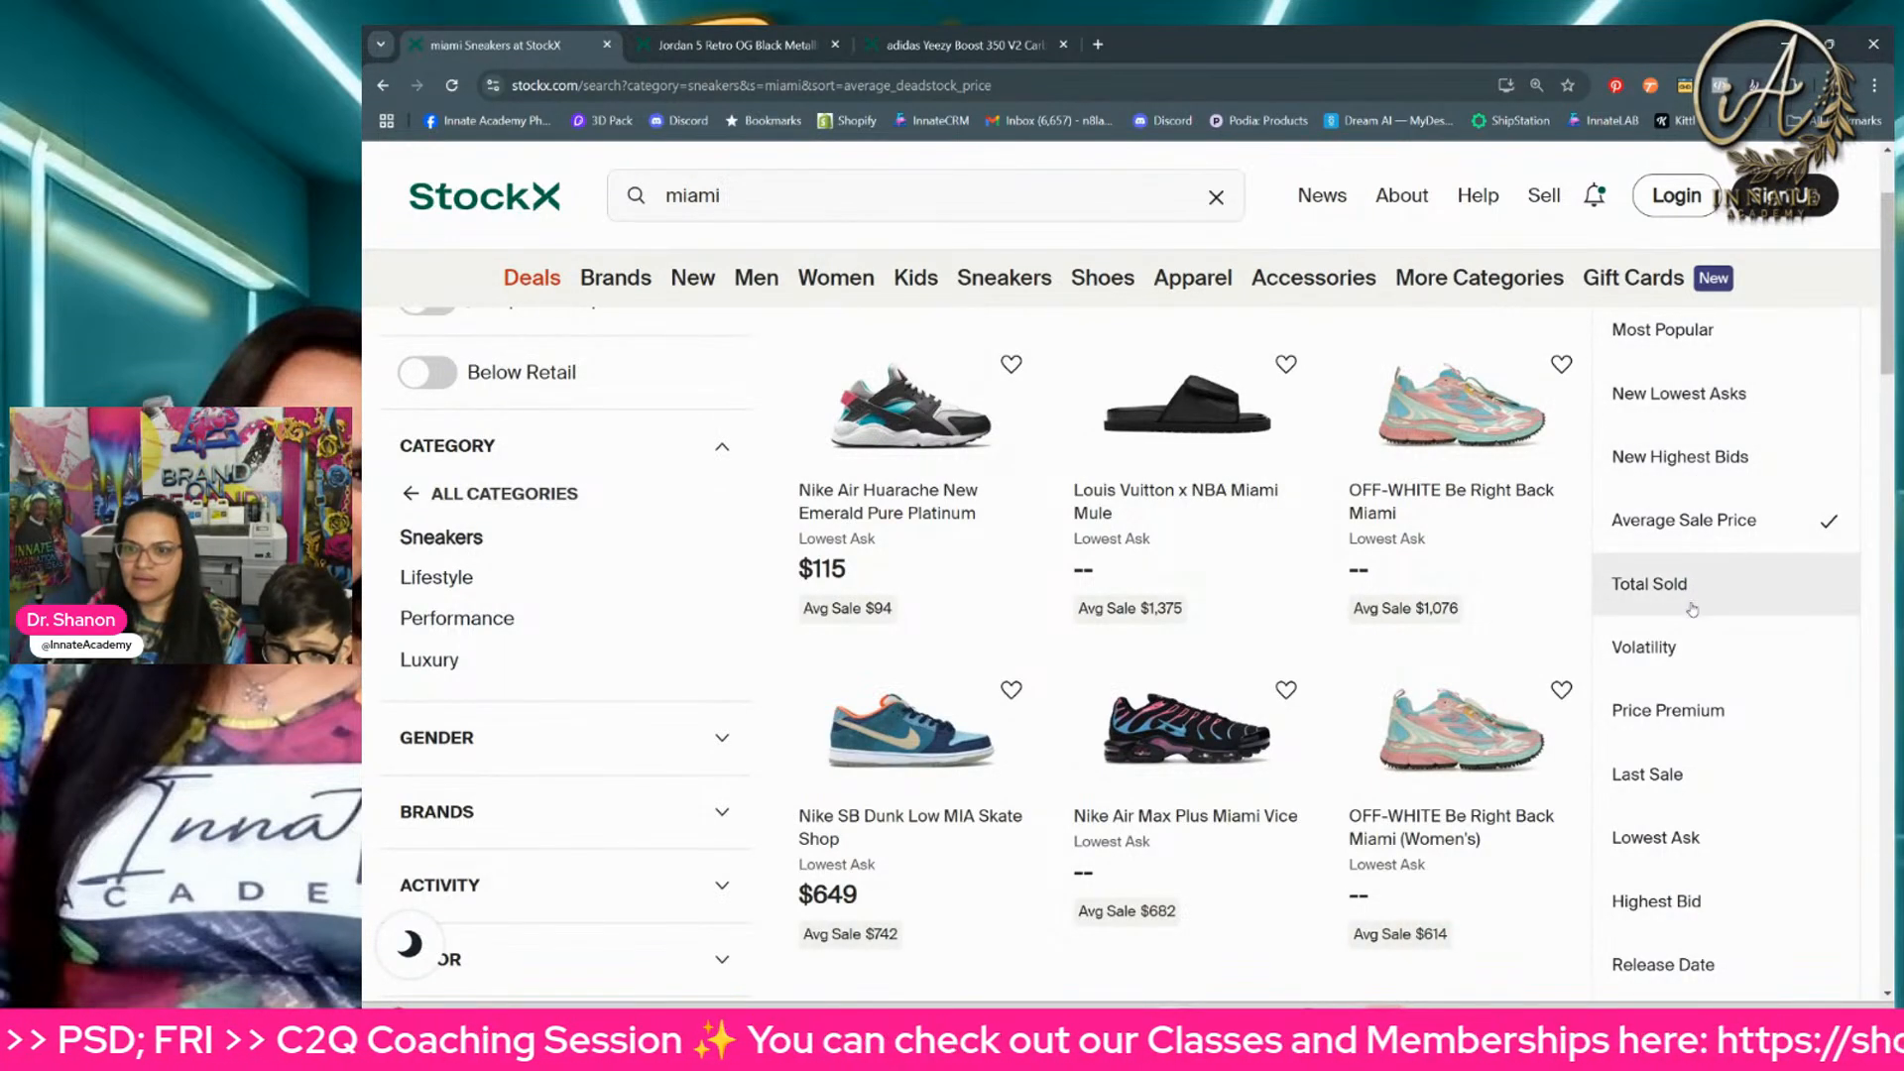
pyautogui.scroll(-1, 1692, 609)
pyautogui.click(1696, 659)
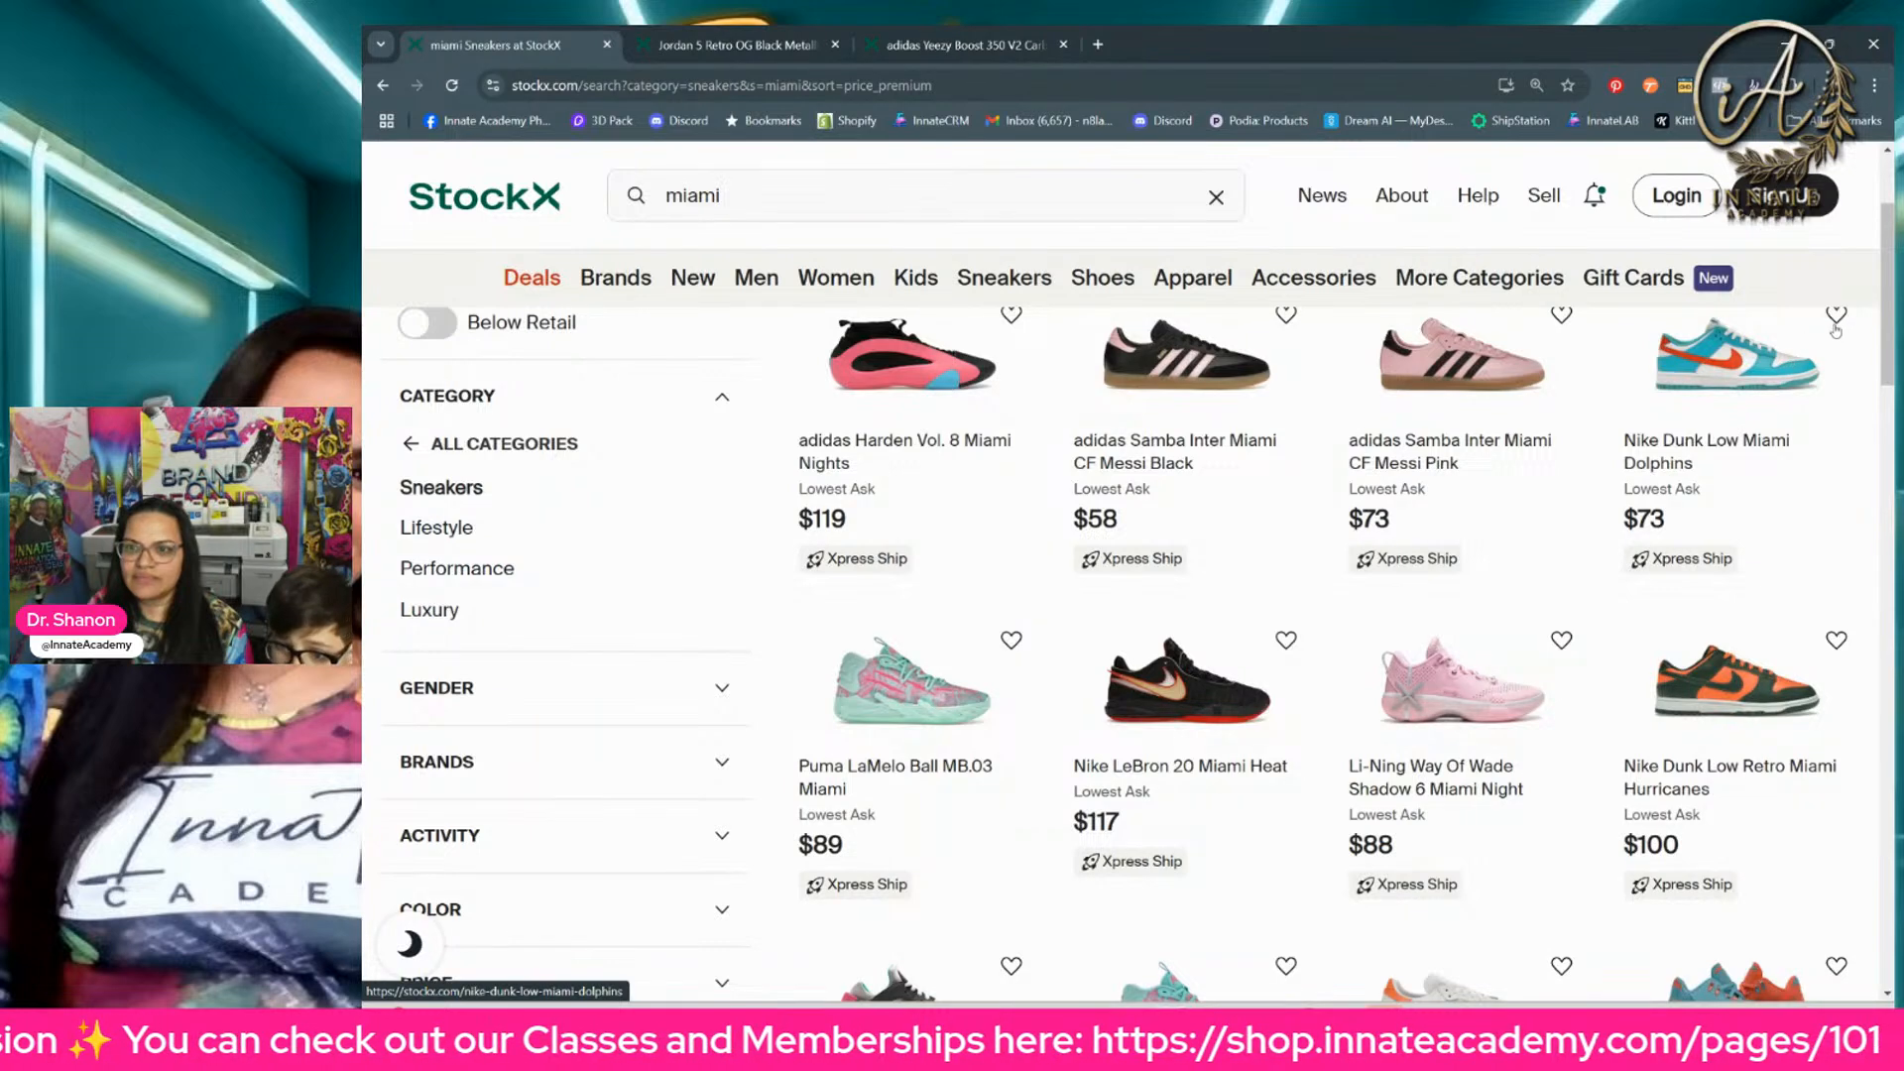
# Step: Change the sort order of the "miami" sneakers to Highest Bid and view the first products
pyautogui.scroll(3, 1835, 342)
pyautogui.click(1829, 387)
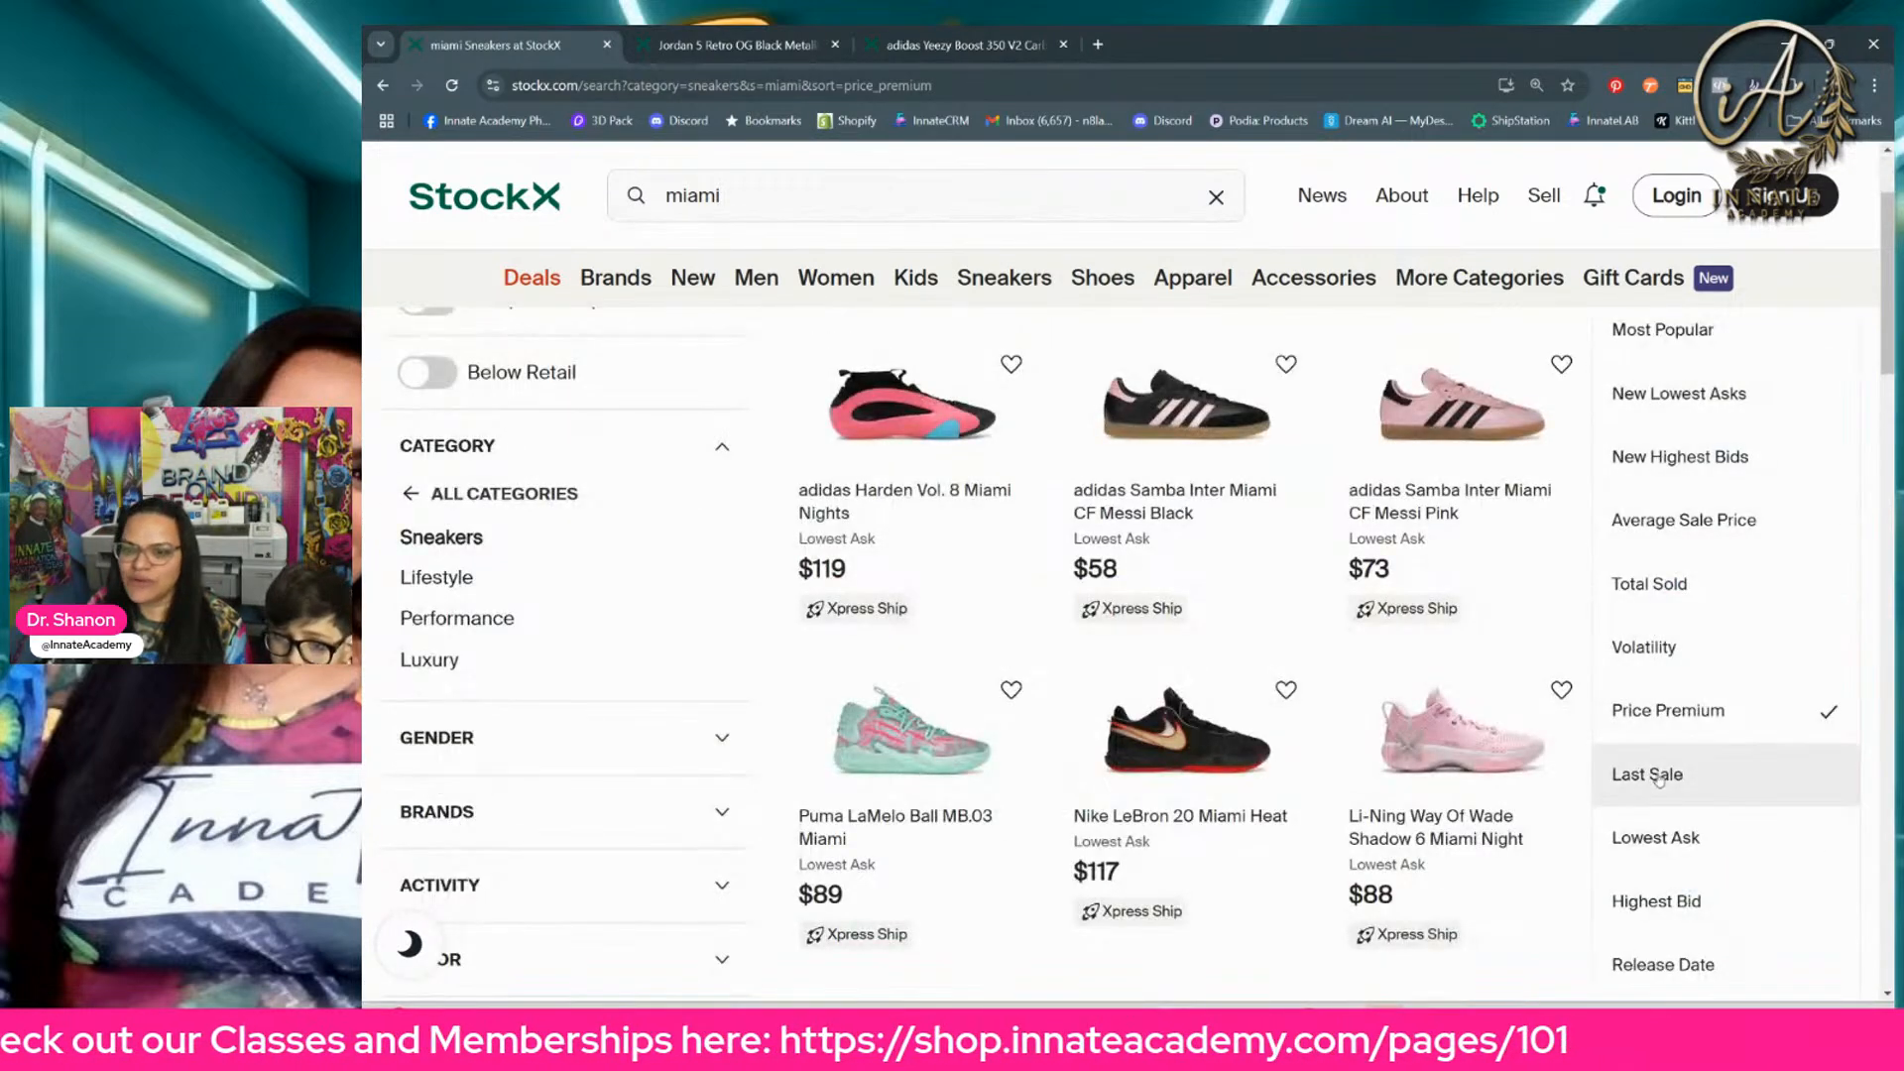
pyautogui.scroll(-2, 1659, 779)
pyautogui.click(1651, 716)
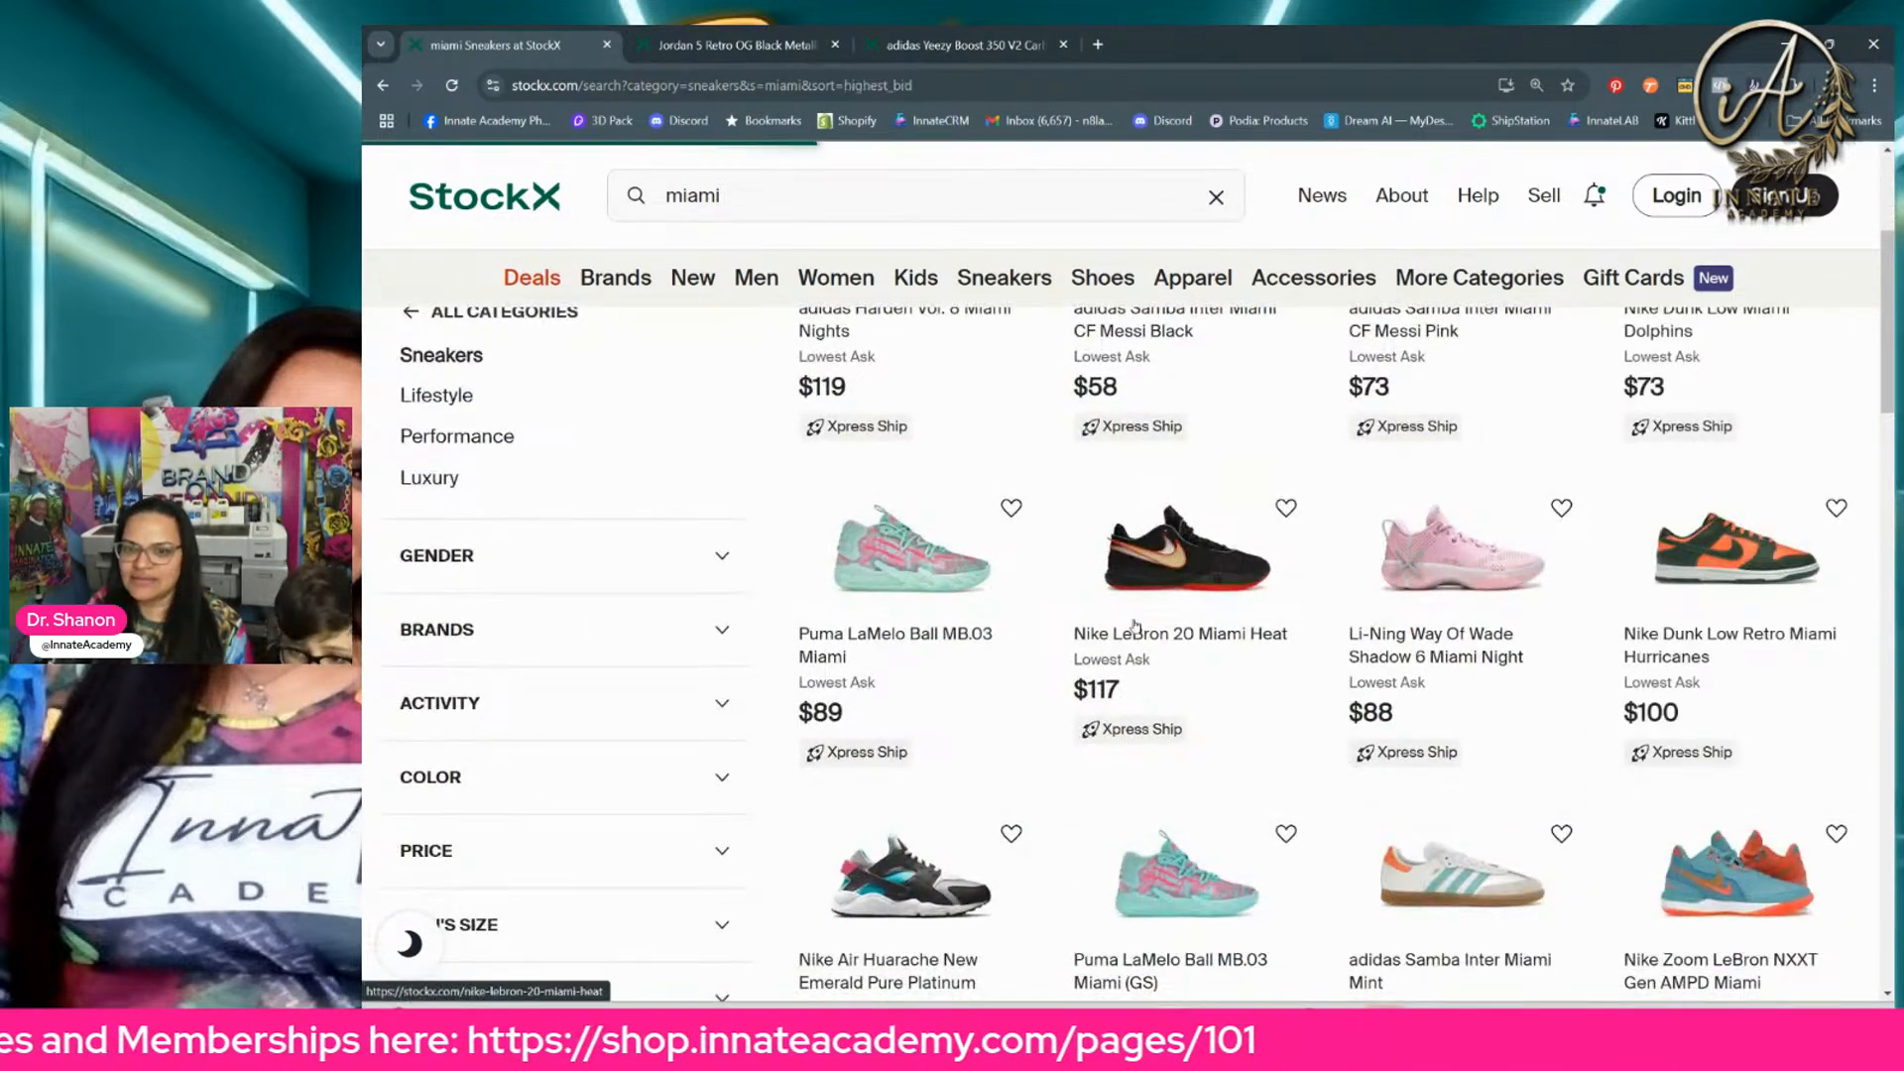
pyautogui.scroll(1, 1407, 634)
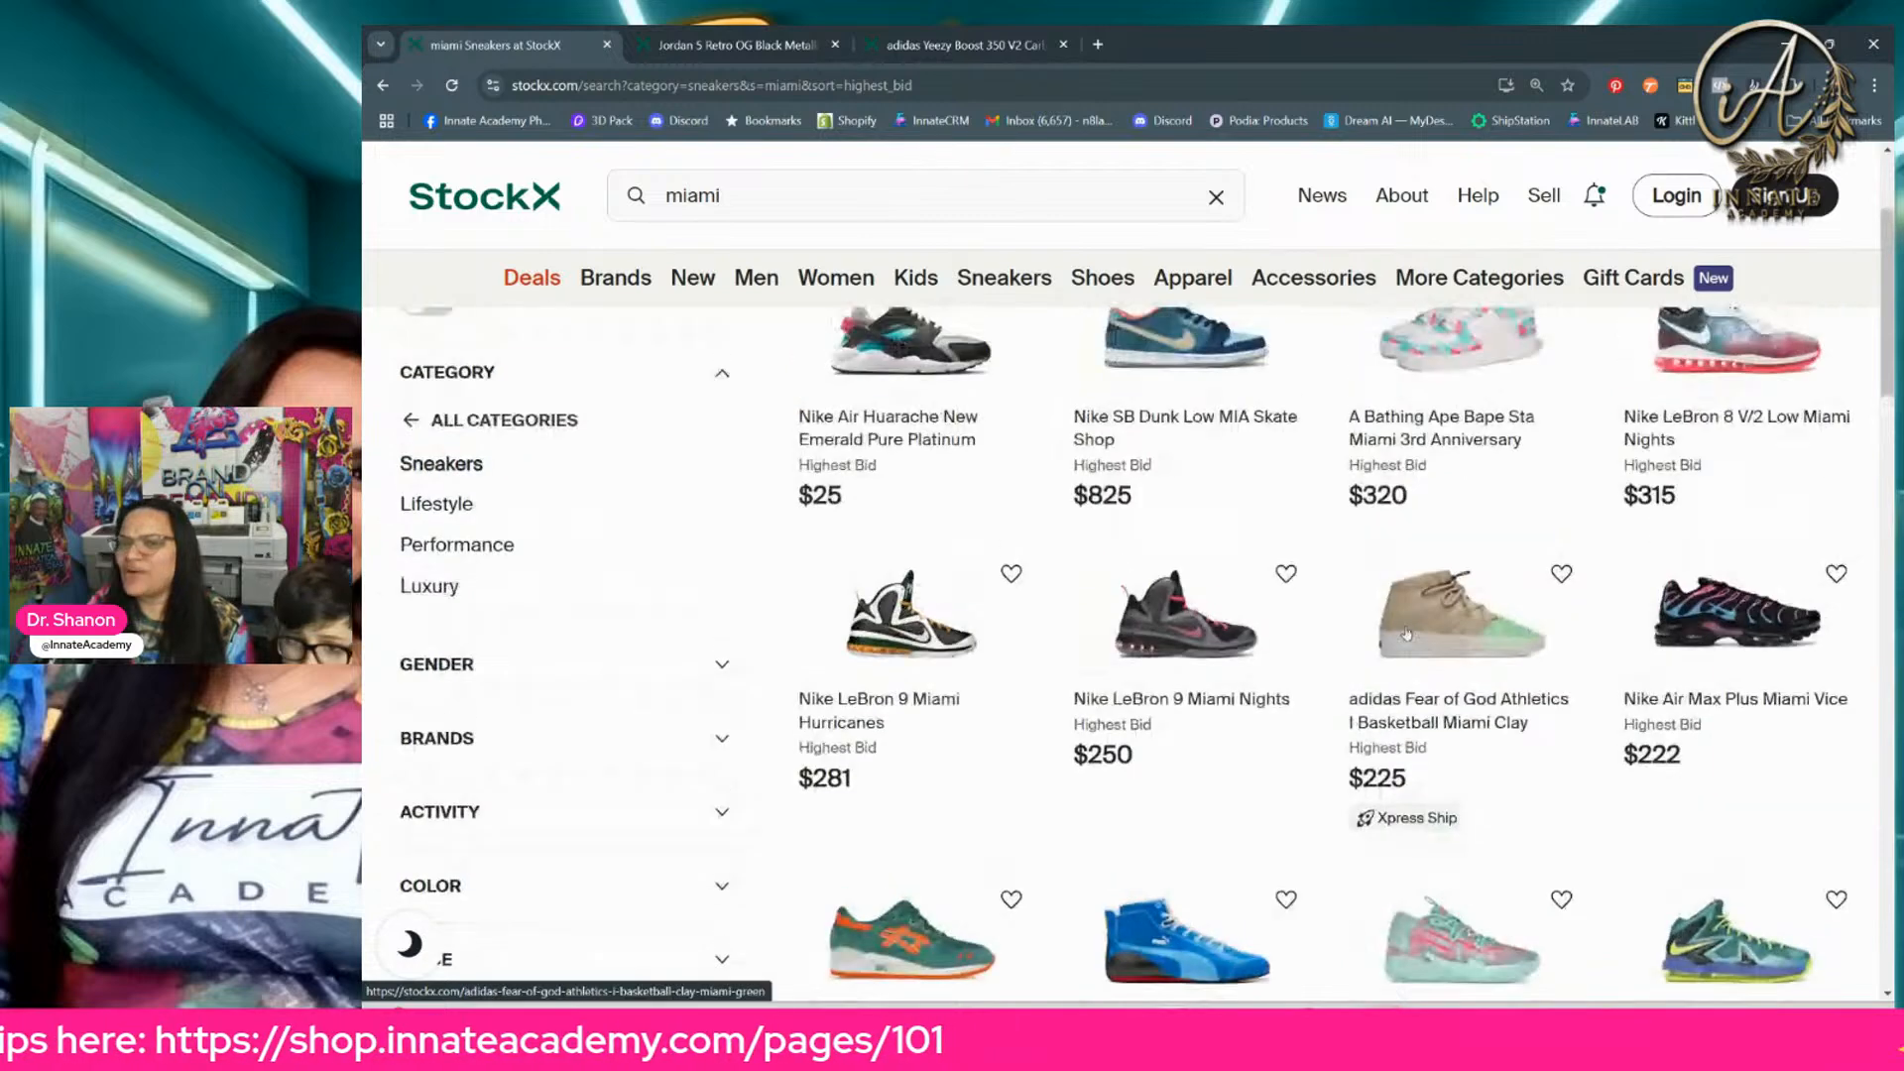
pyautogui.scroll(2, 1407, 635)
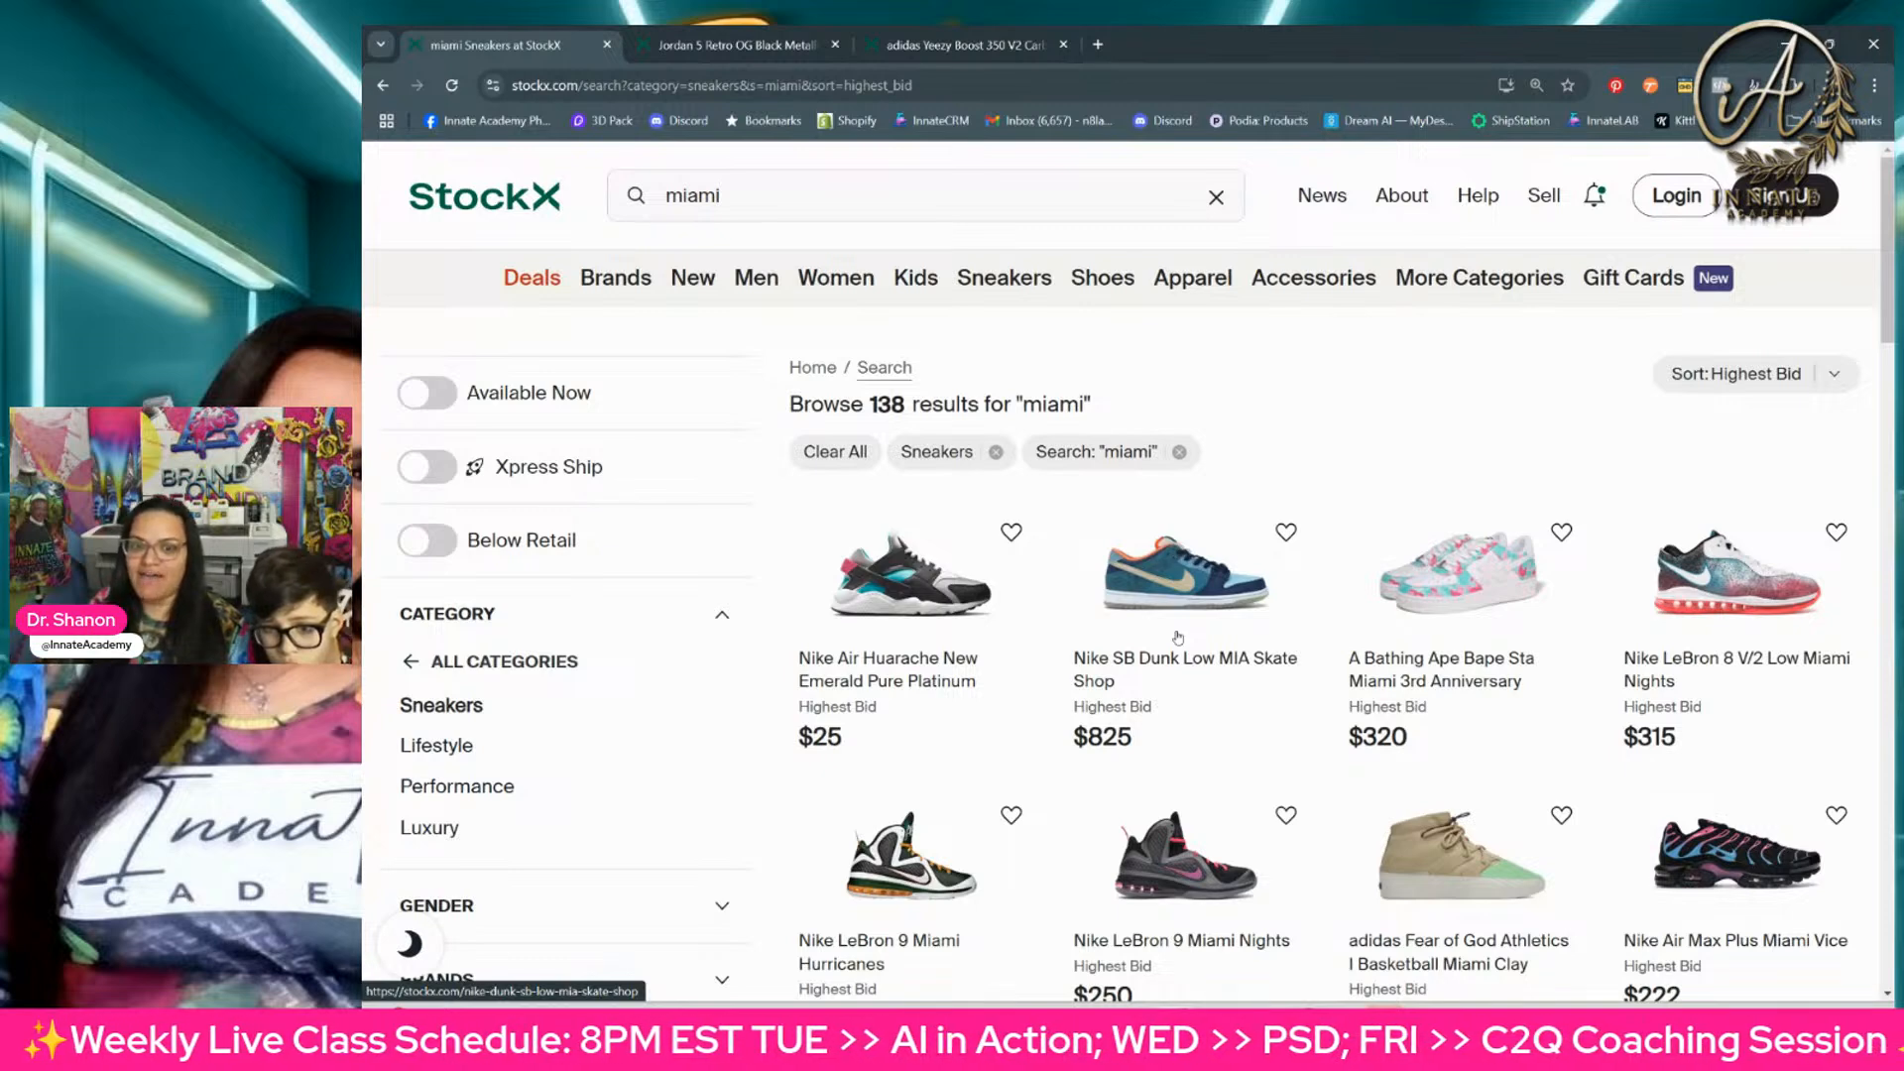
# Step: Bring up the image options for the Nike LeBron 9 Miami Nights photo, and return to StockX after checking the Photoshop template
pyautogui.scroll(-2, 1104, 671)
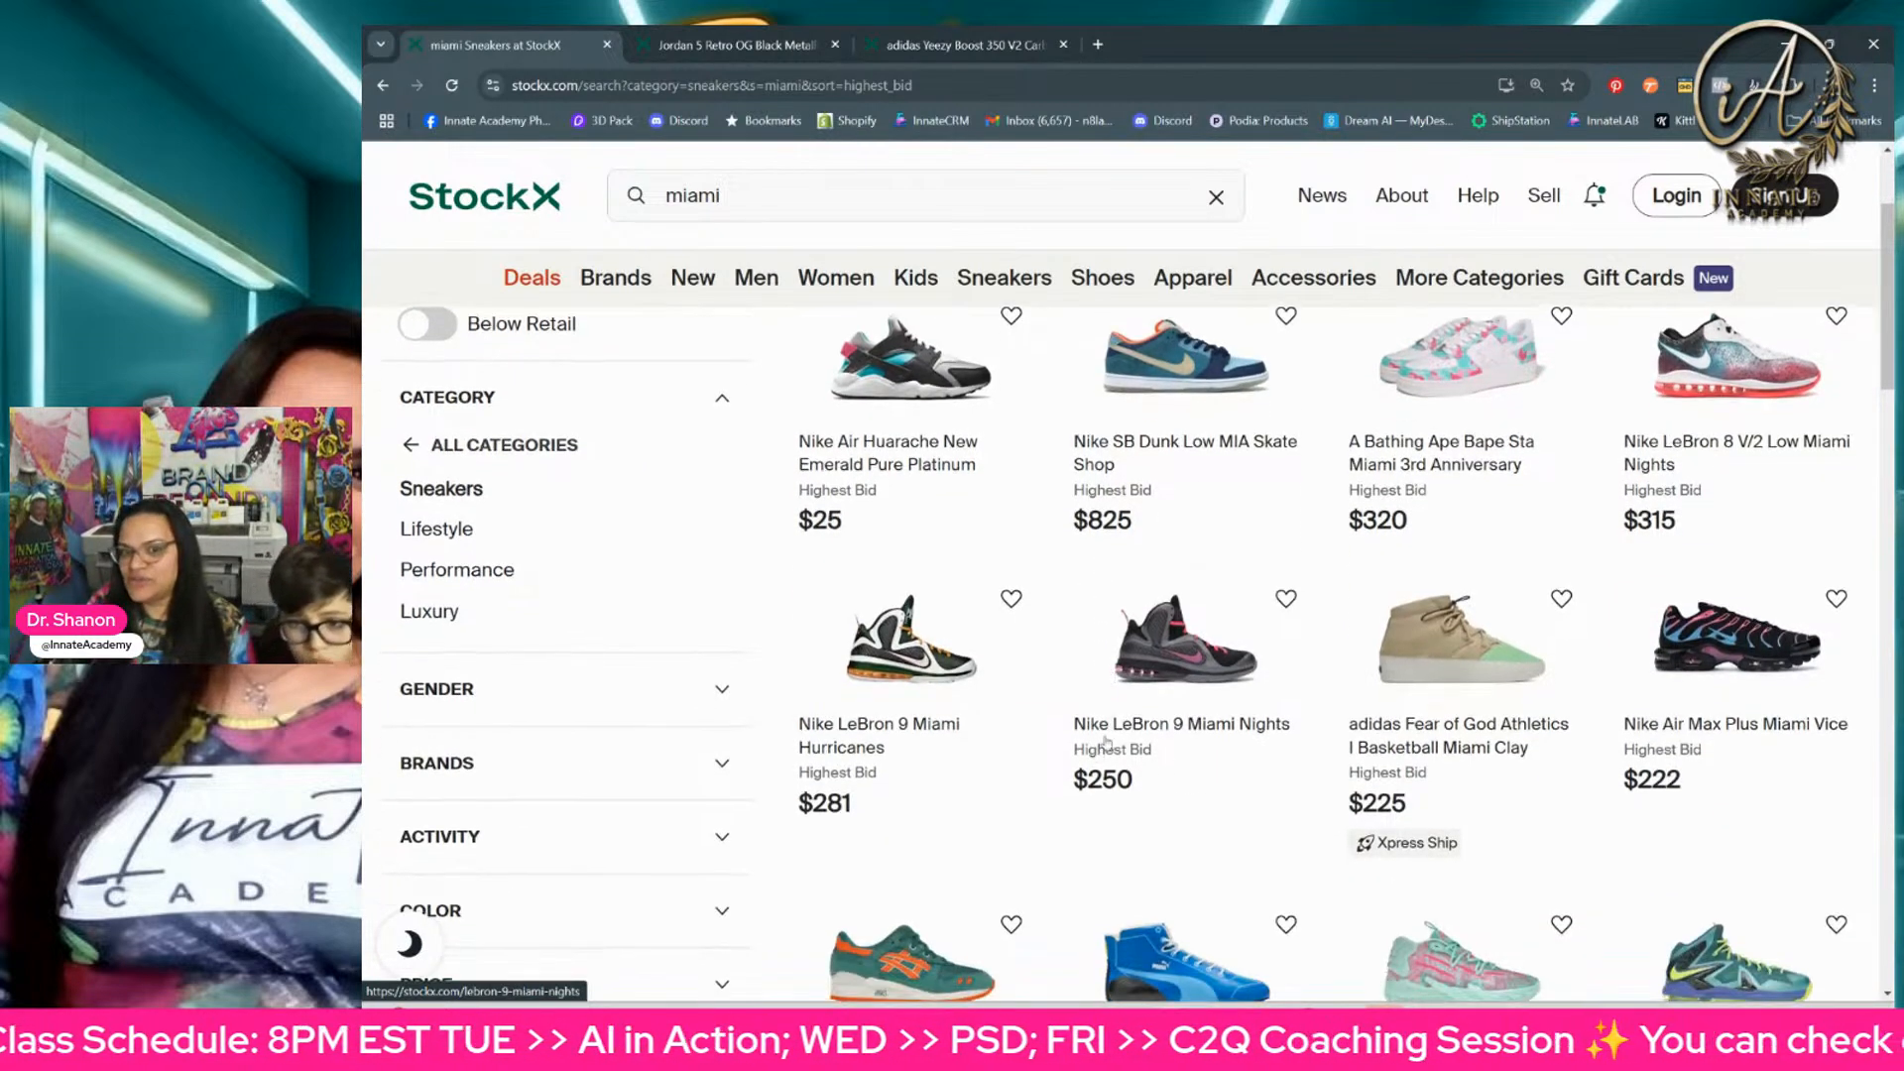
pyautogui.rightClick(1182, 659)
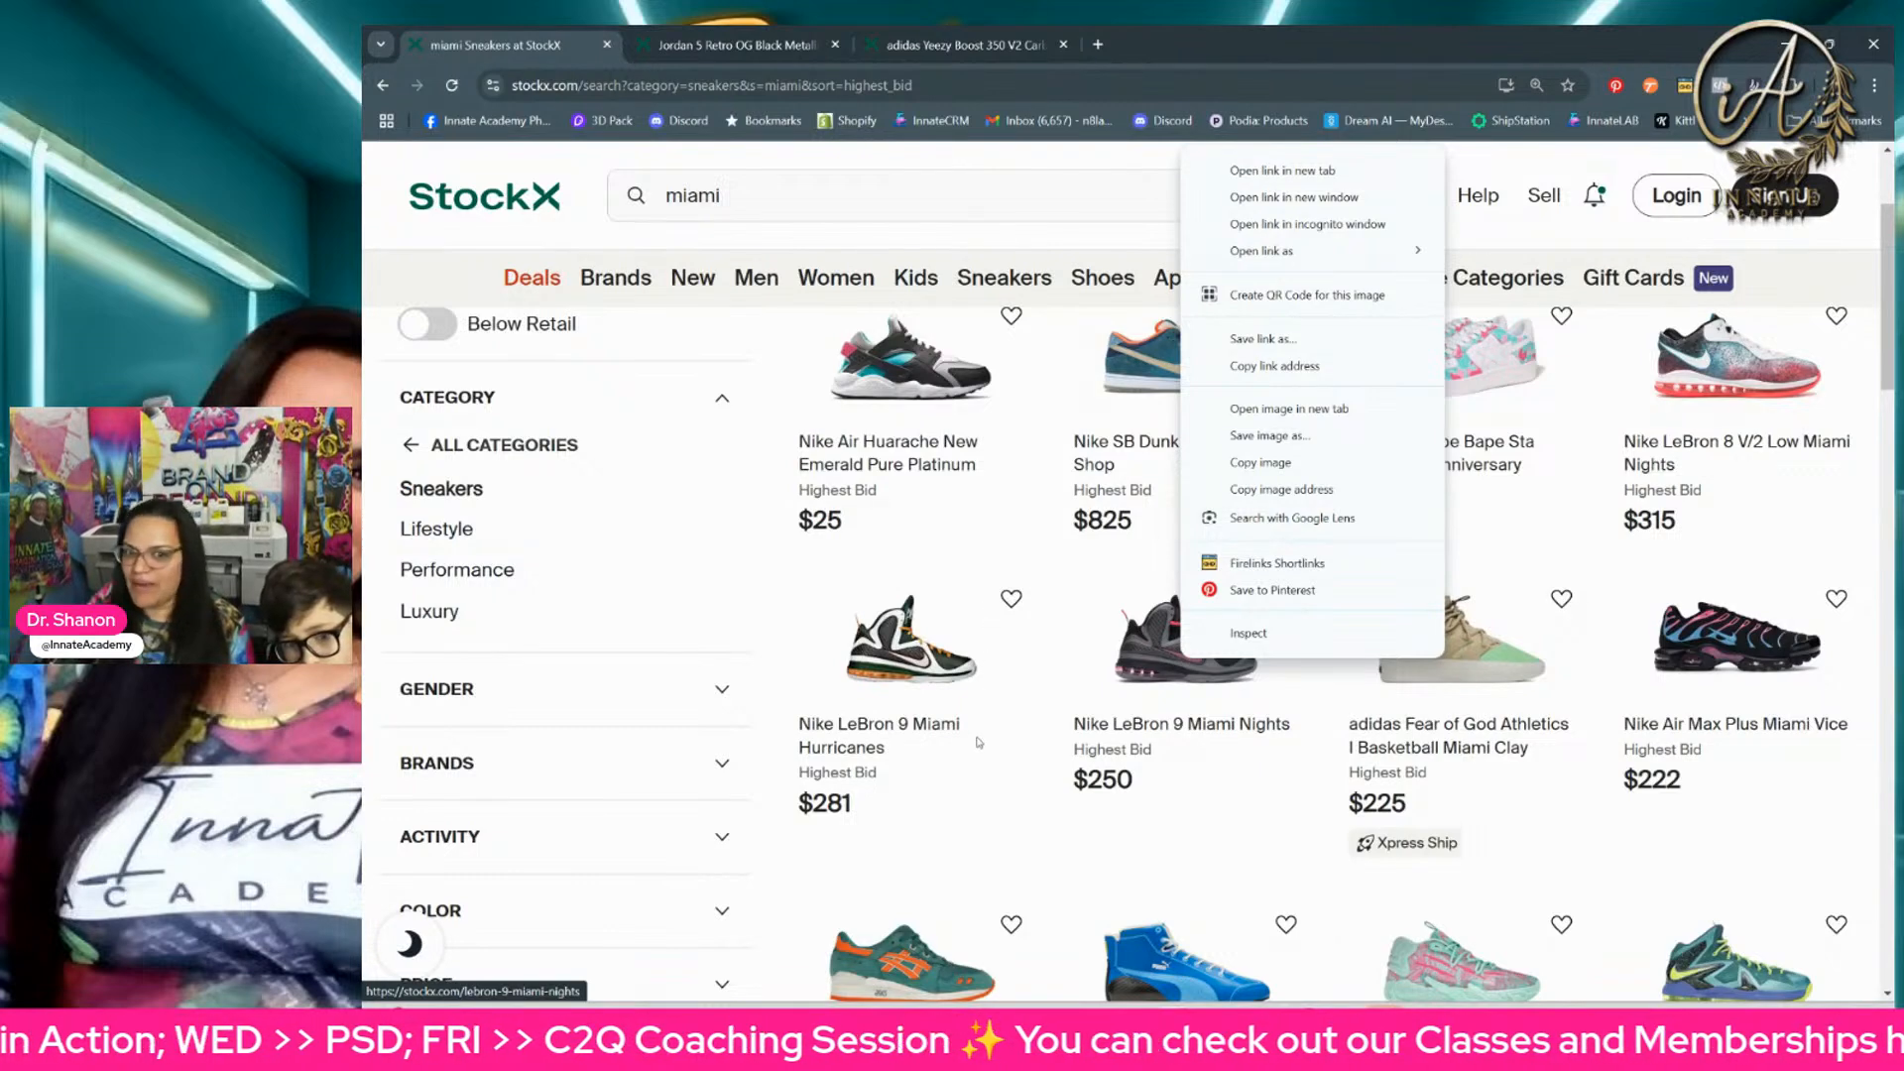
pyautogui.scroll(-3, 1002, 724)
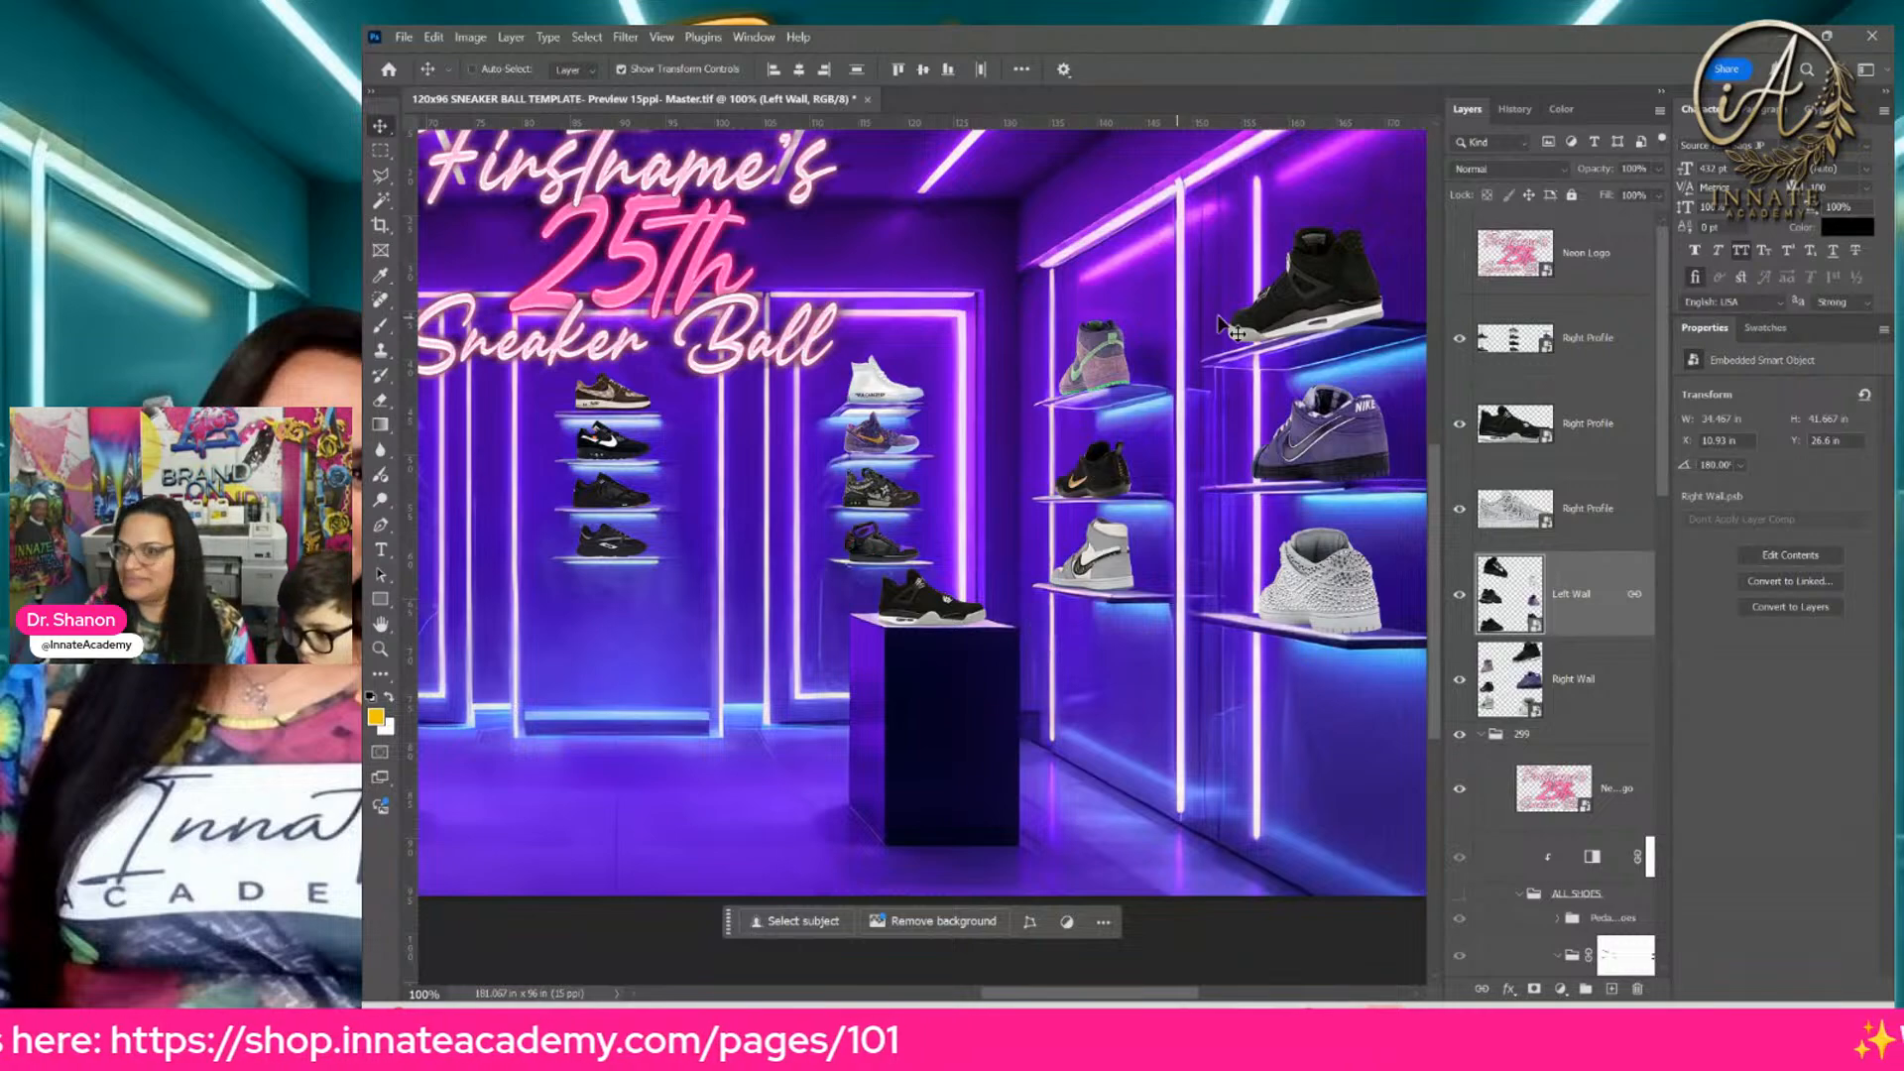
pyautogui.hotkey('alt', 'Tab')
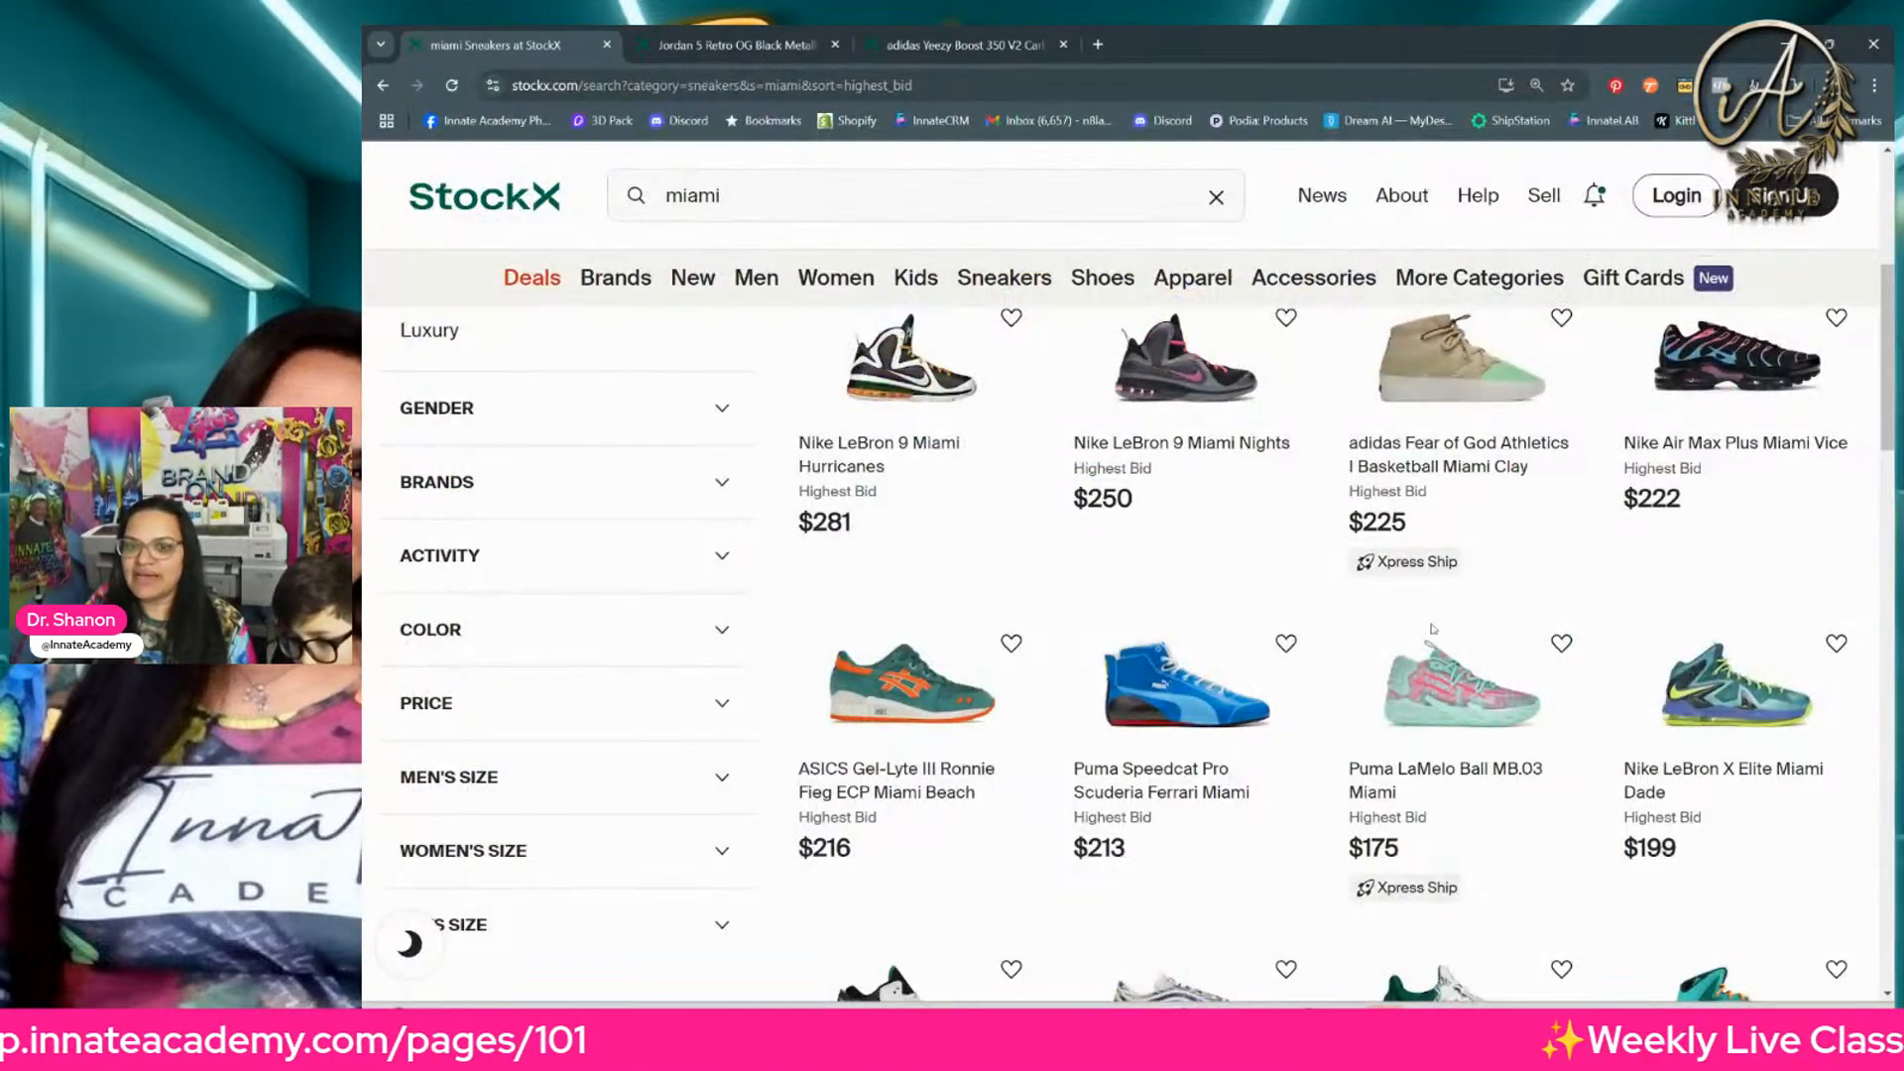
# Step: Look through the "miami" sneakers sorted by highest bid, continuing onto page 2 of the results
pyautogui.scroll(-2, 980, 686)
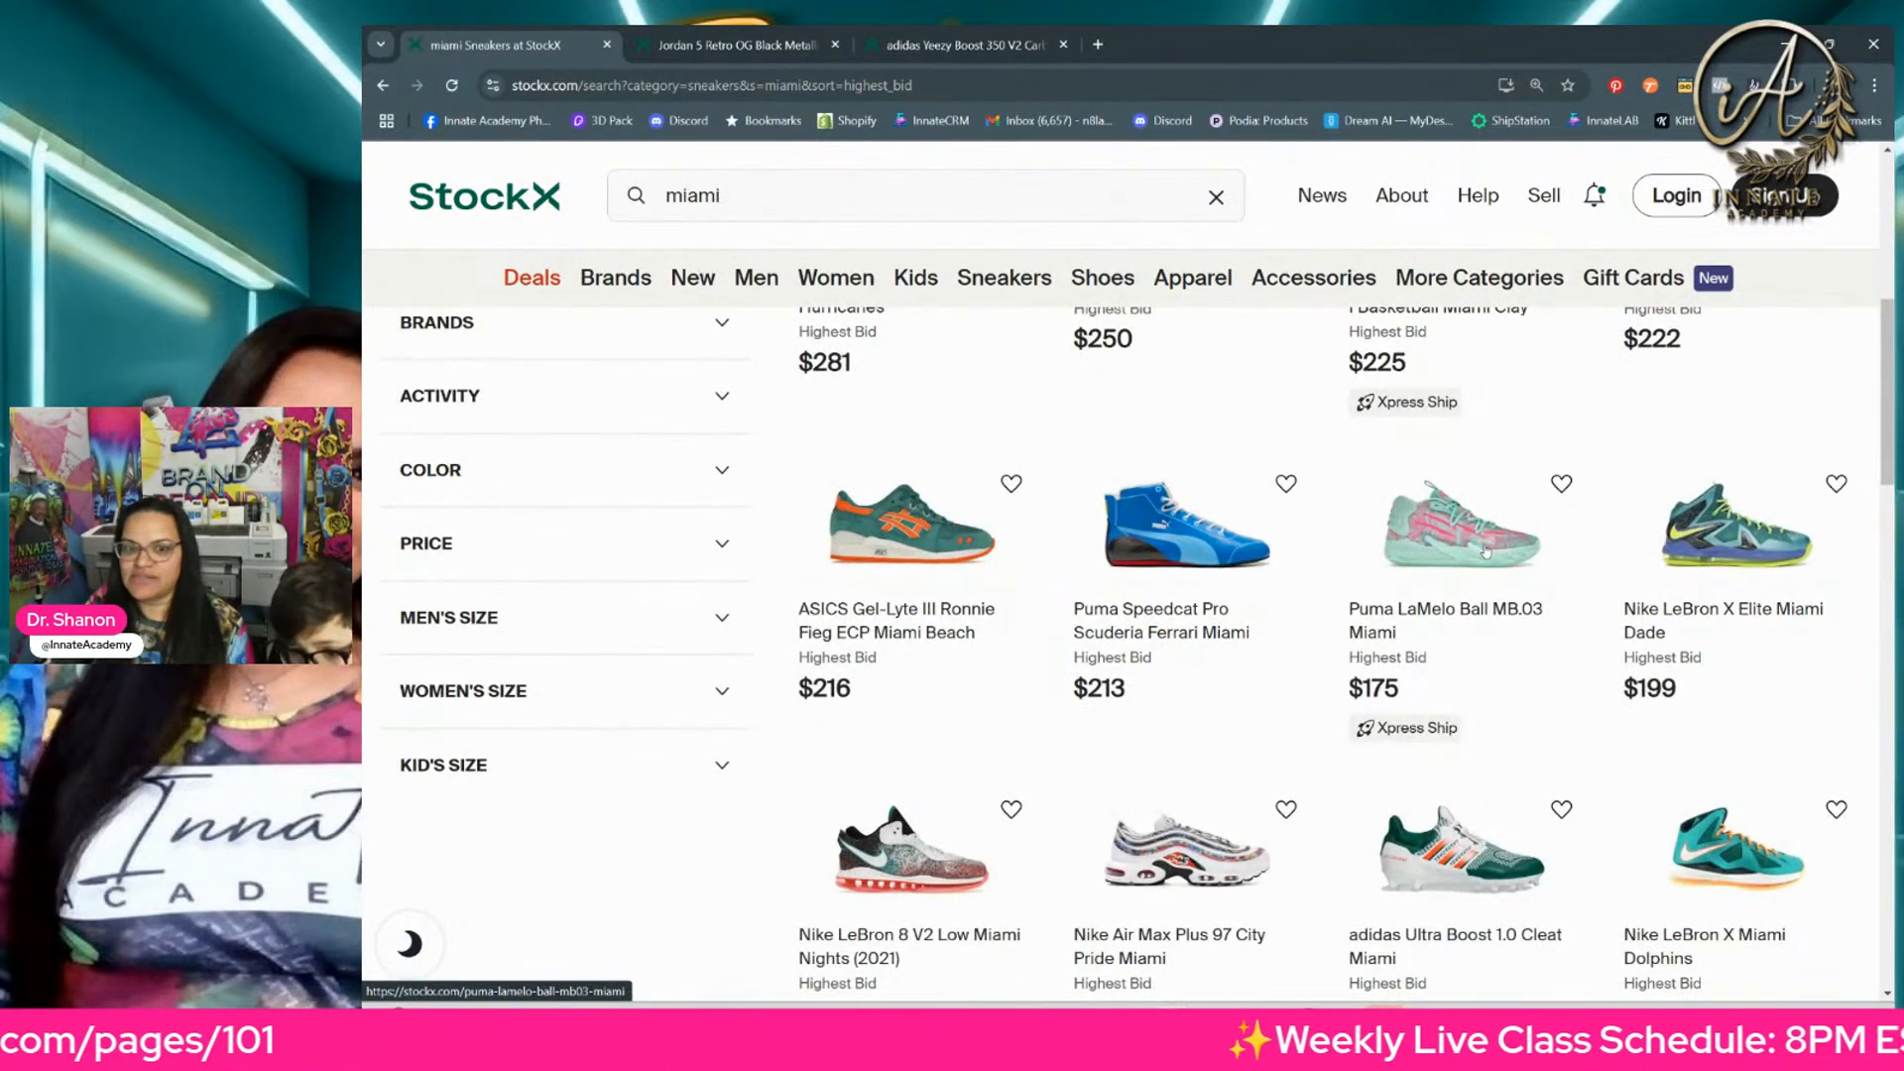
pyautogui.scroll(-4, 1477, 571)
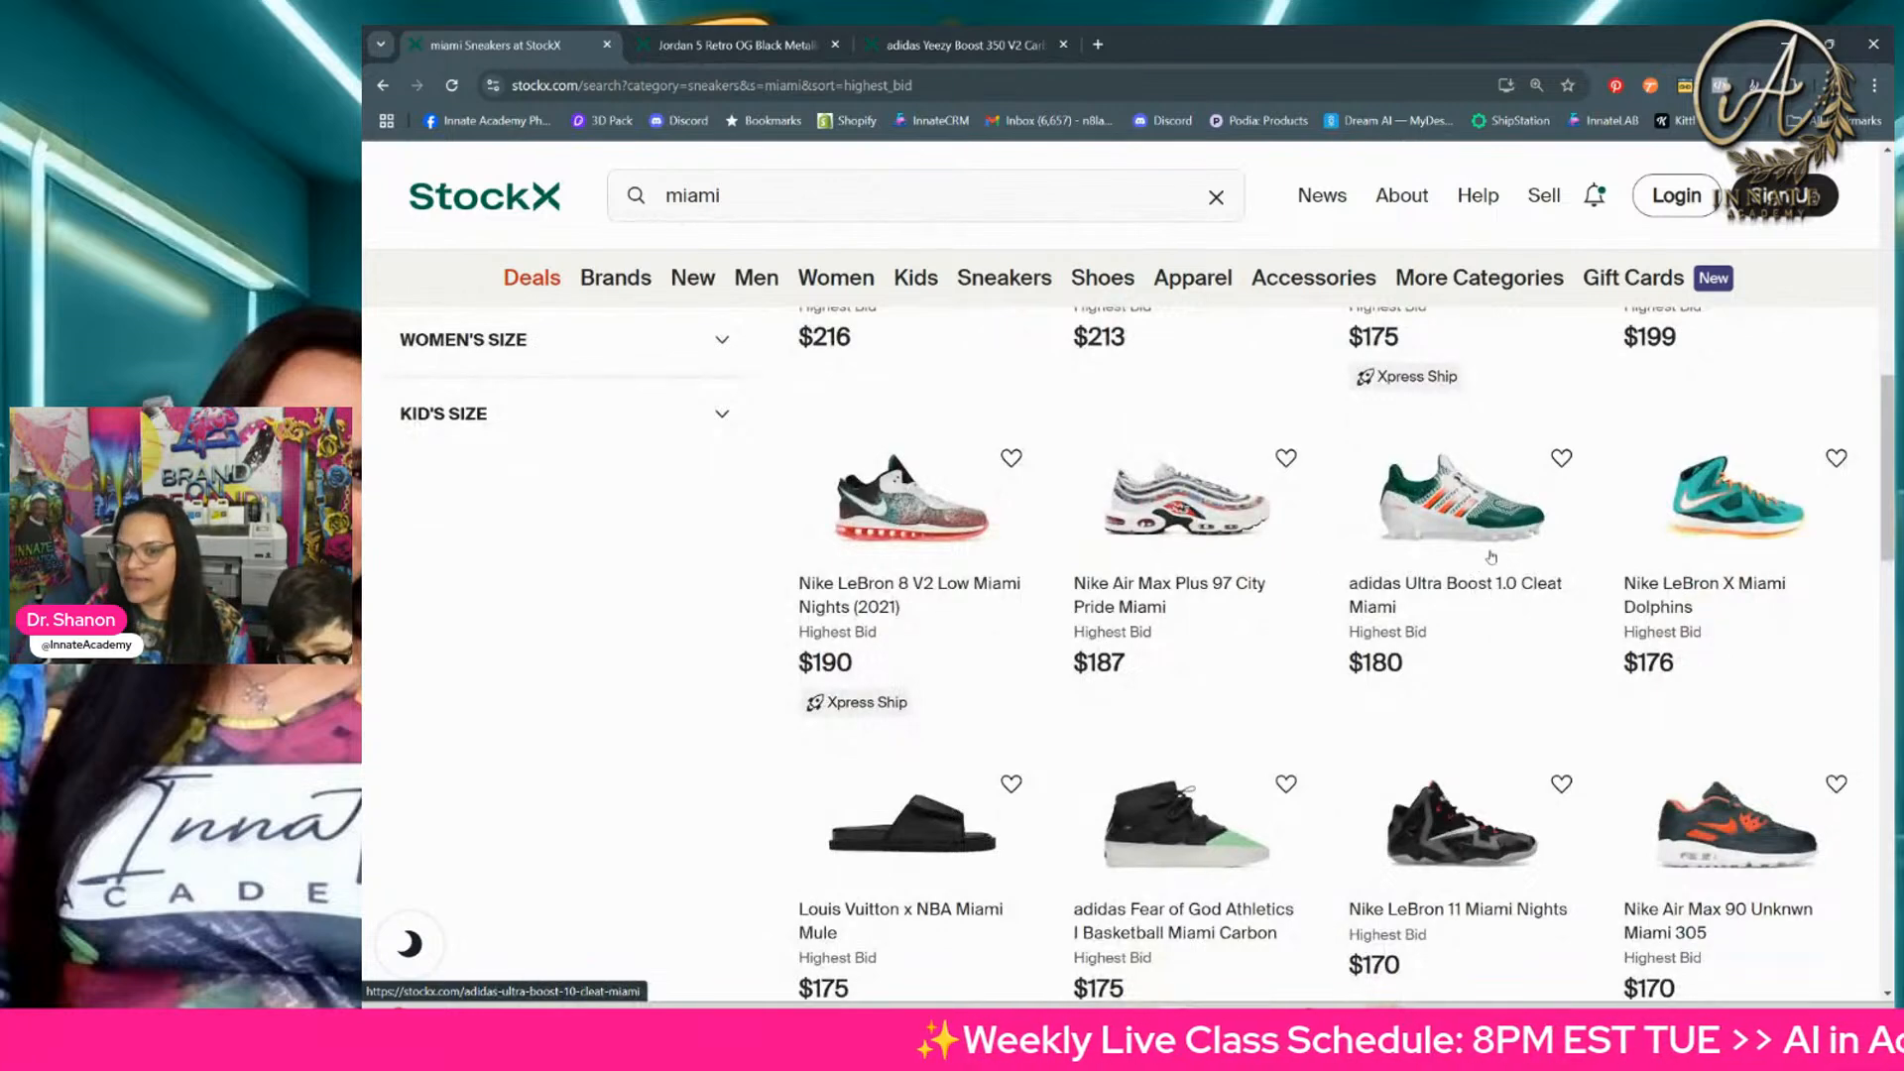
pyautogui.scroll(-8, 1491, 557)
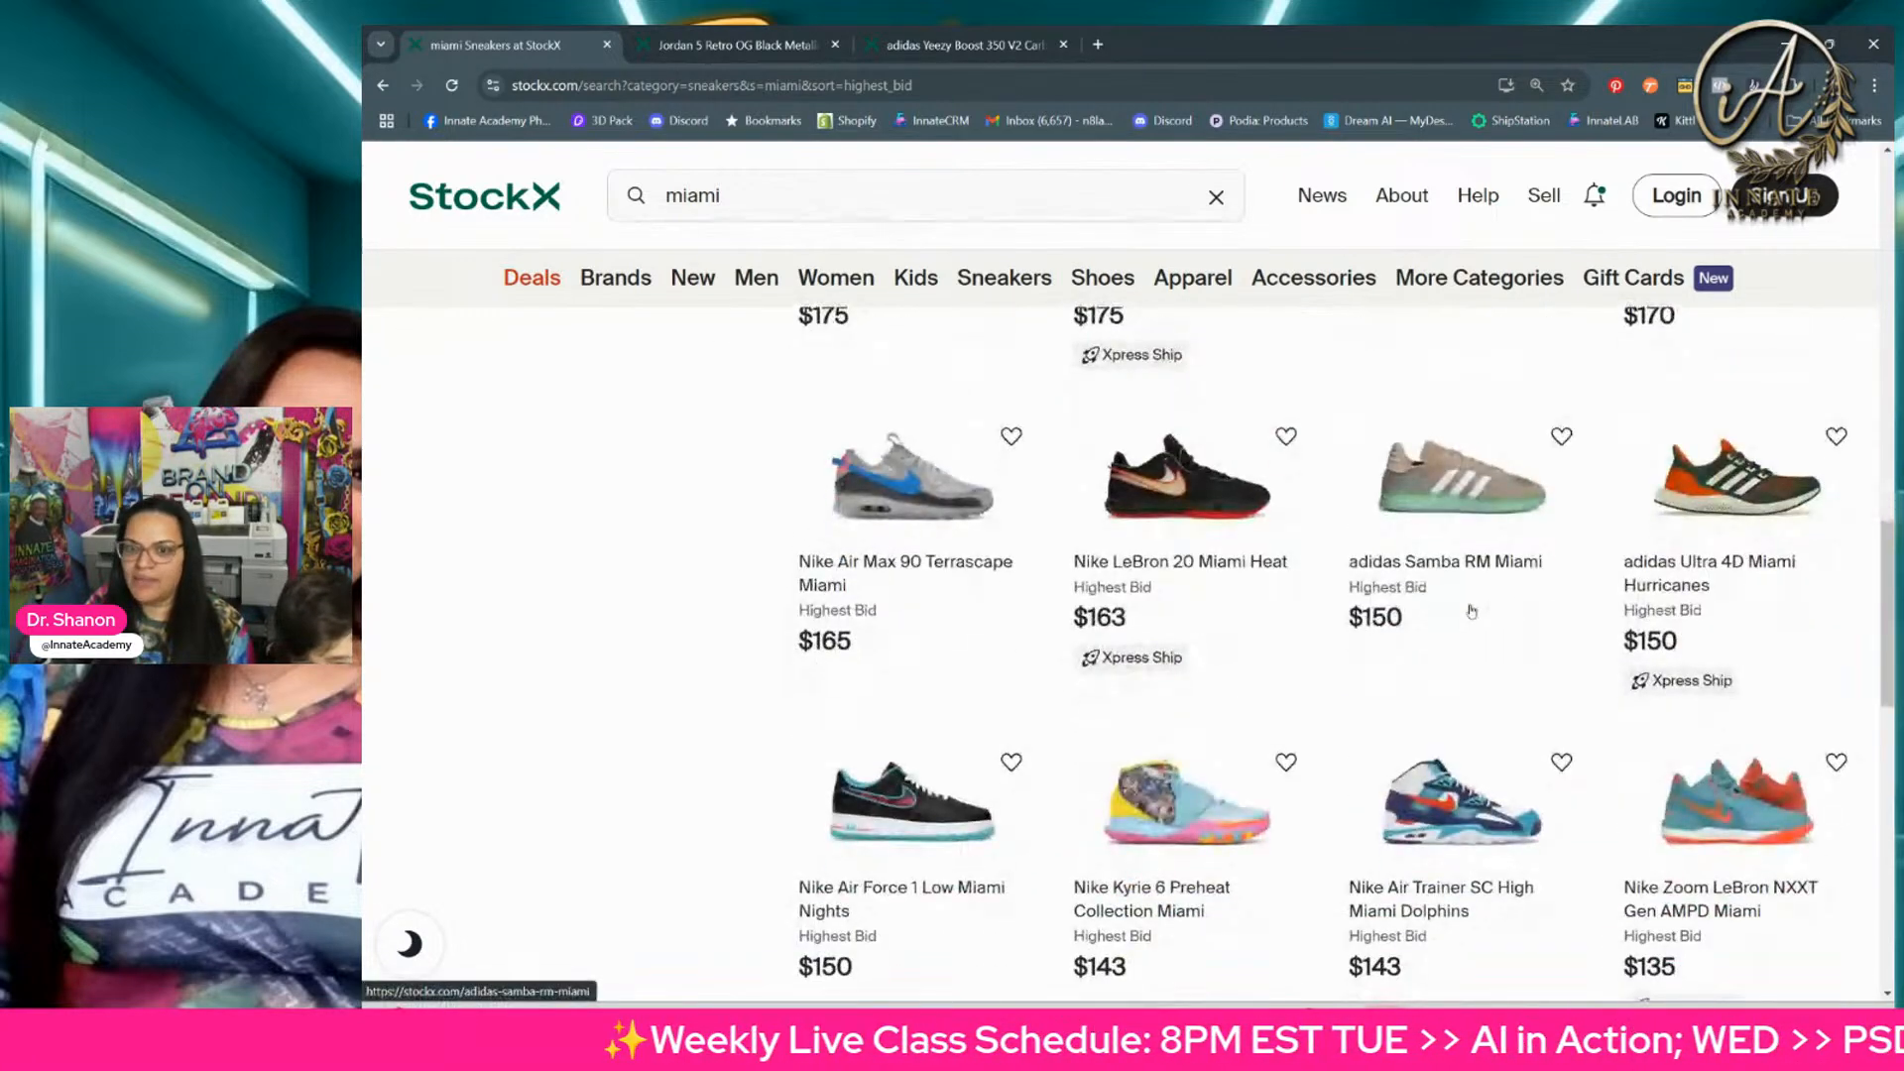
pyautogui.scroll(-7, 1471, 611)
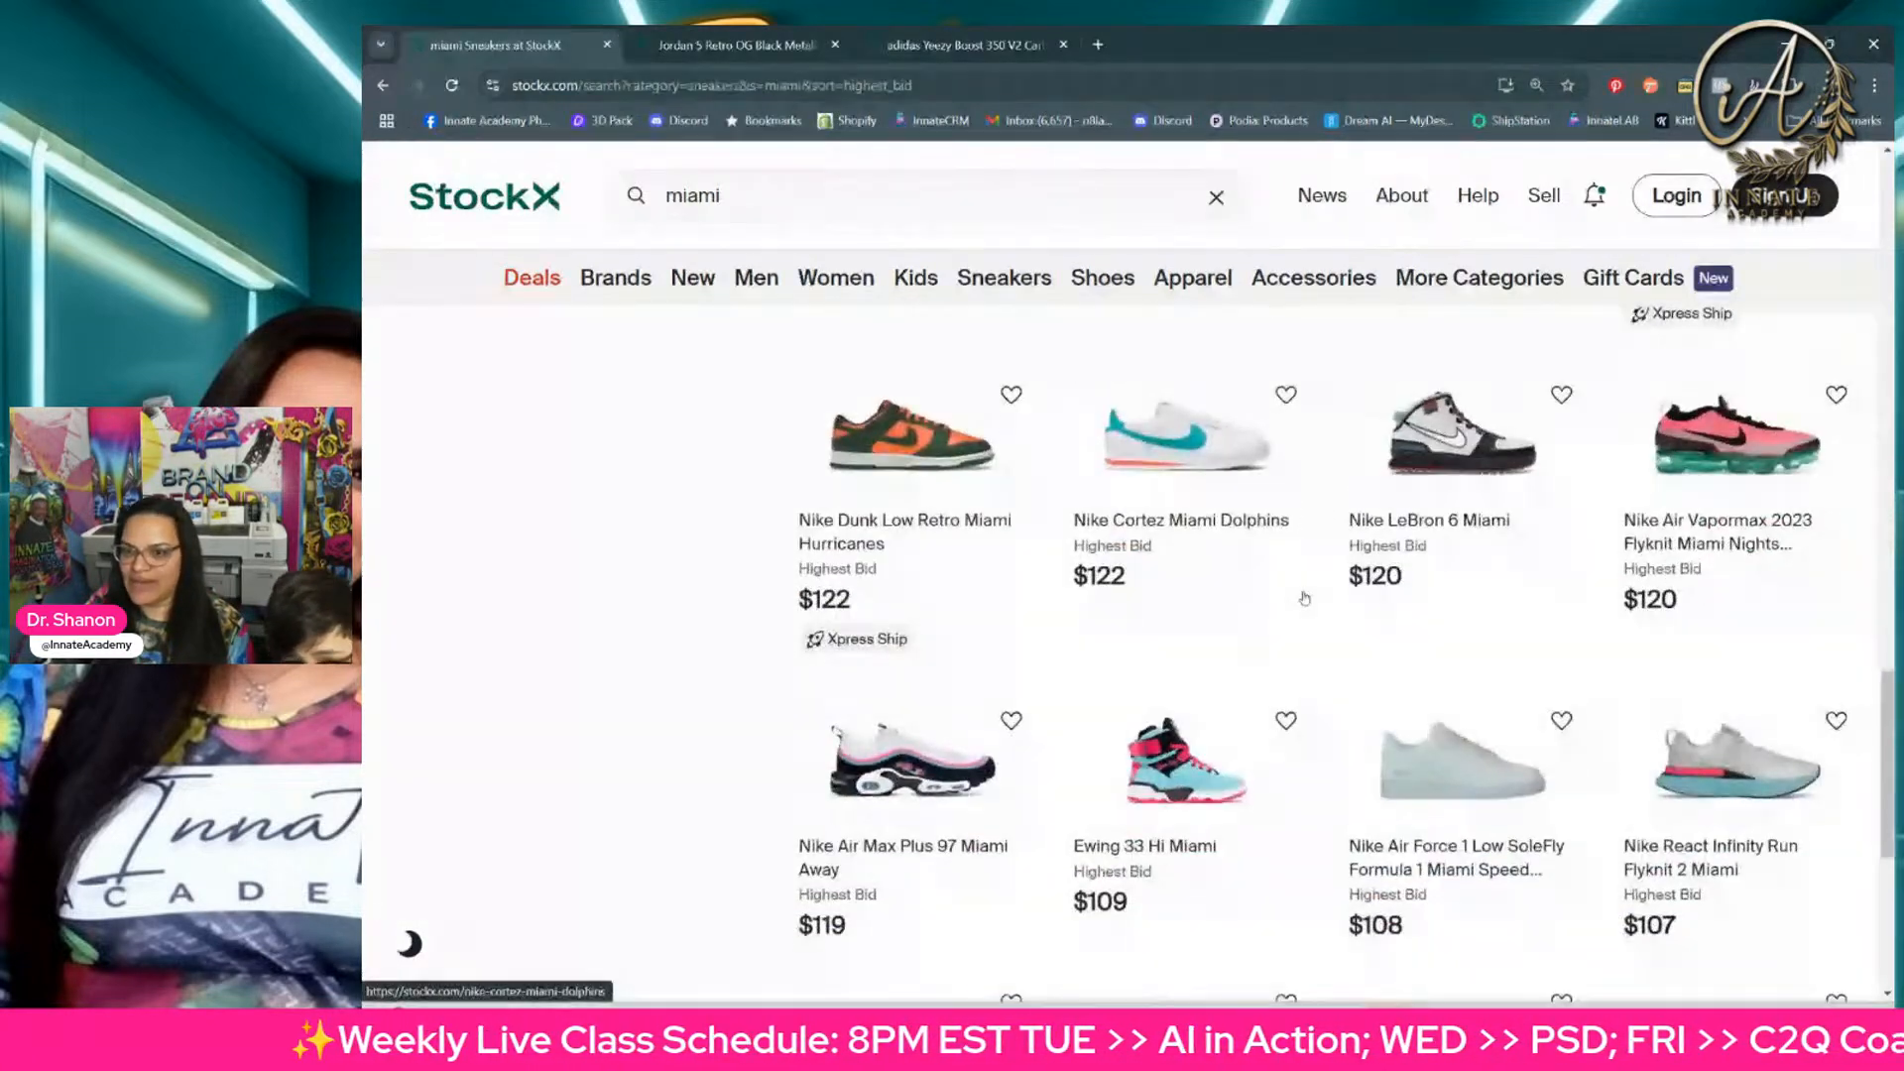
pyautogui.scroll(-3, 1304, 598)
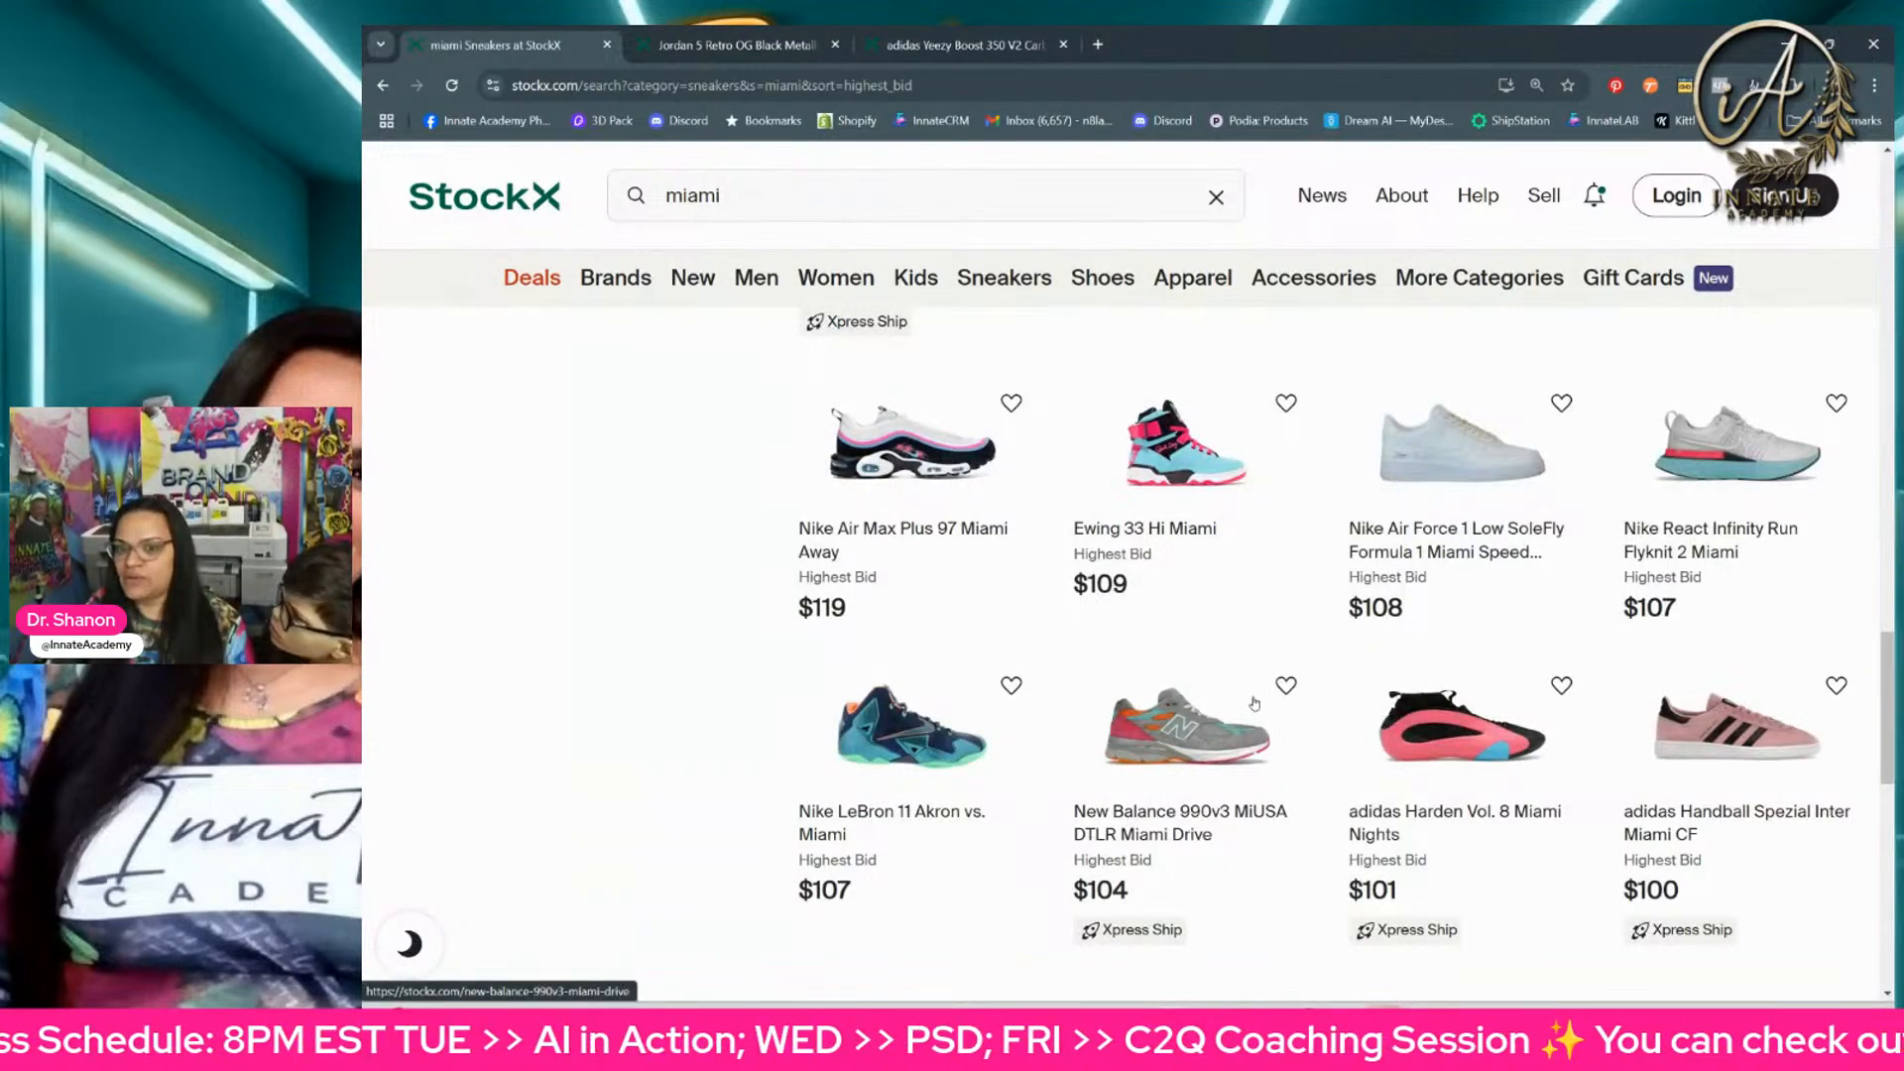
pyautogui.scroll(-2, 1461, 706)
pyautogui.click(1286, 795)
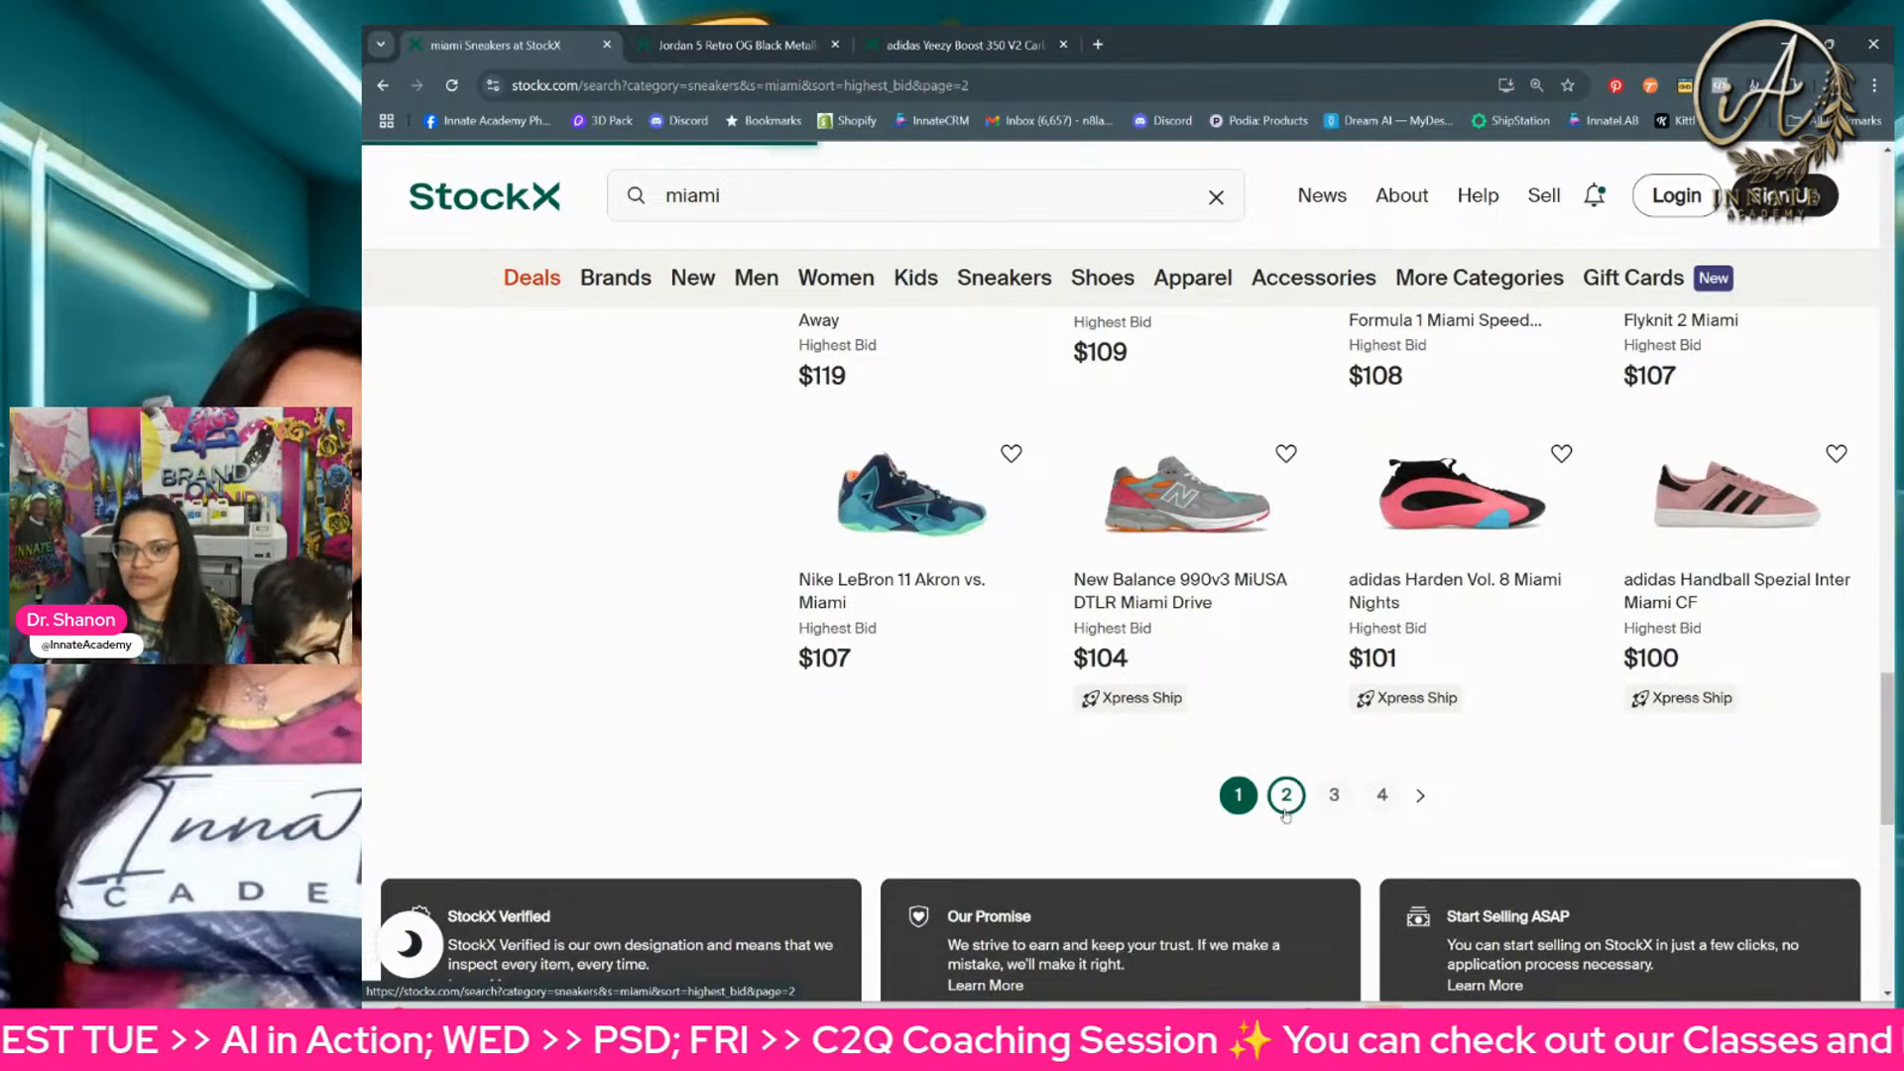
pyautogui.scroll(-3, 1300, 734)
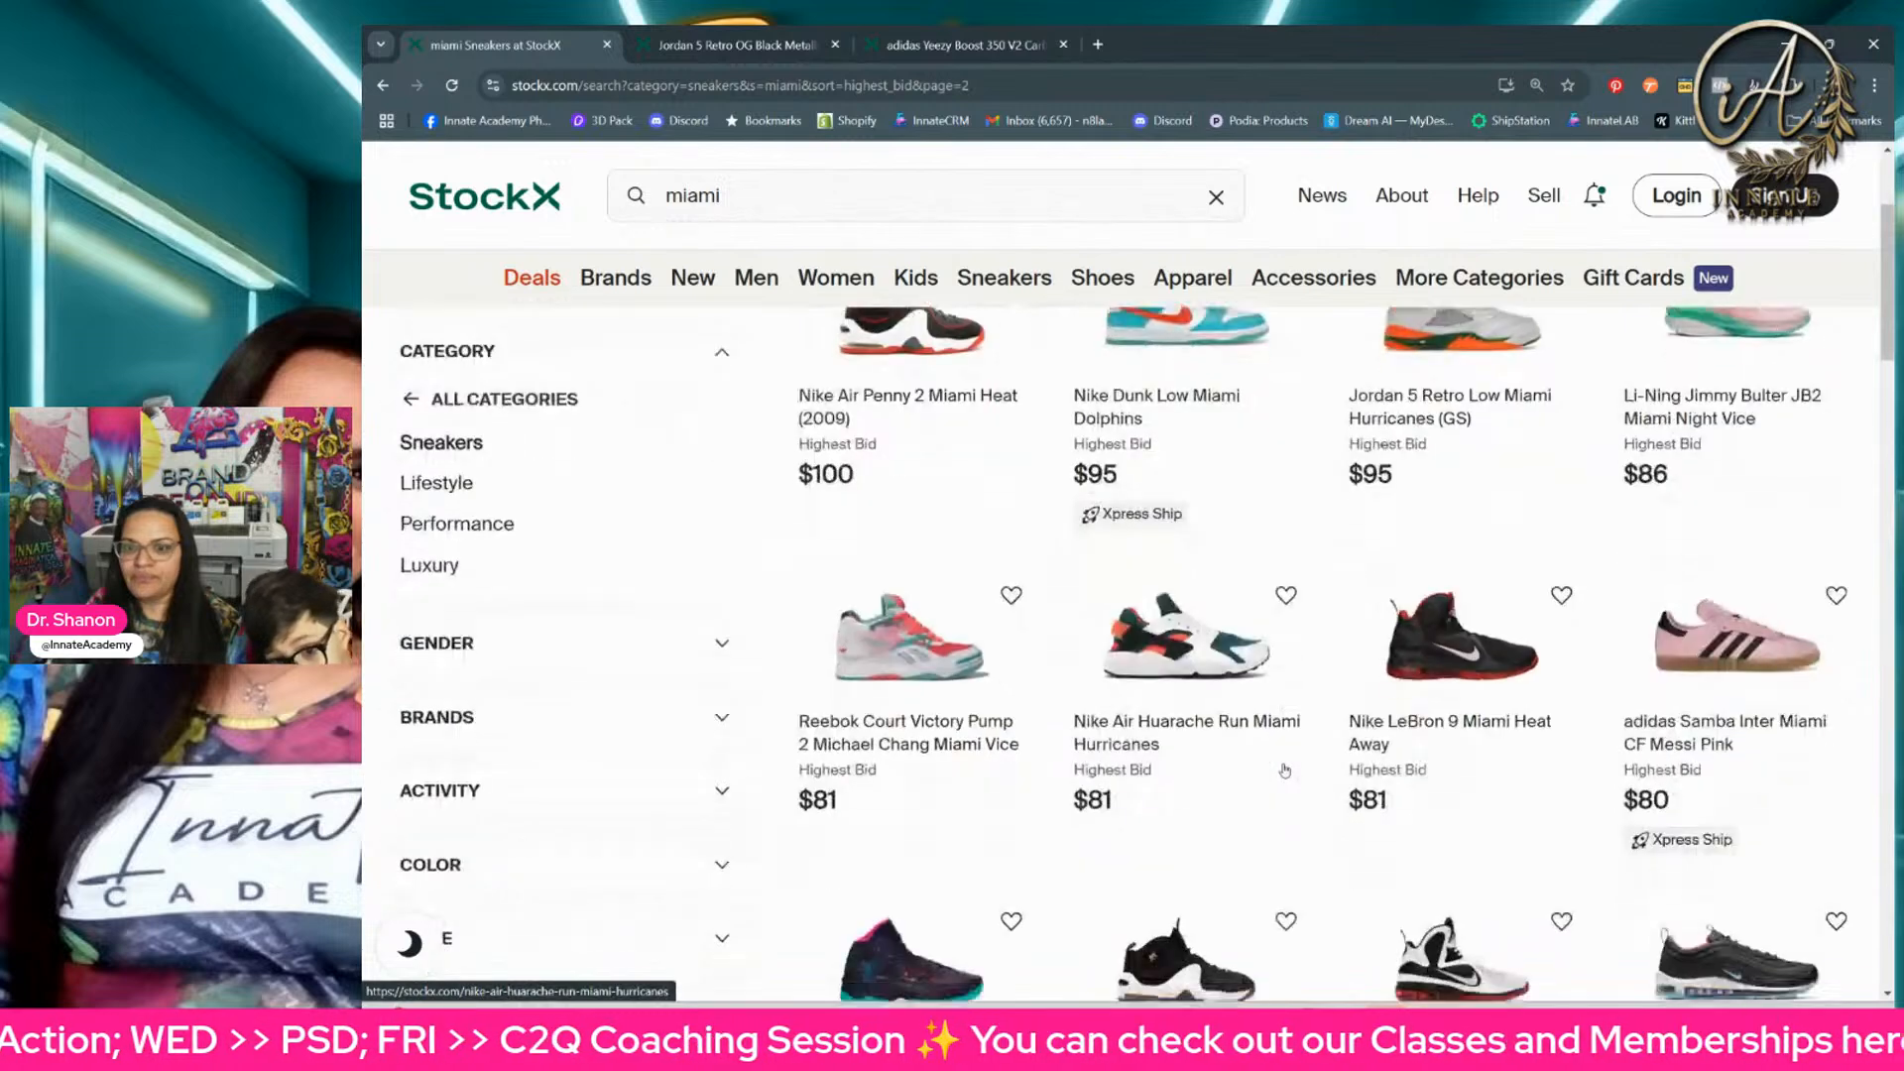
# Step: Clear the "miami" search and limit the full catalogue to the Sneakers category
pyautogui.scroll(3, 1314, 727)
pyautogui.click(1216, 198)
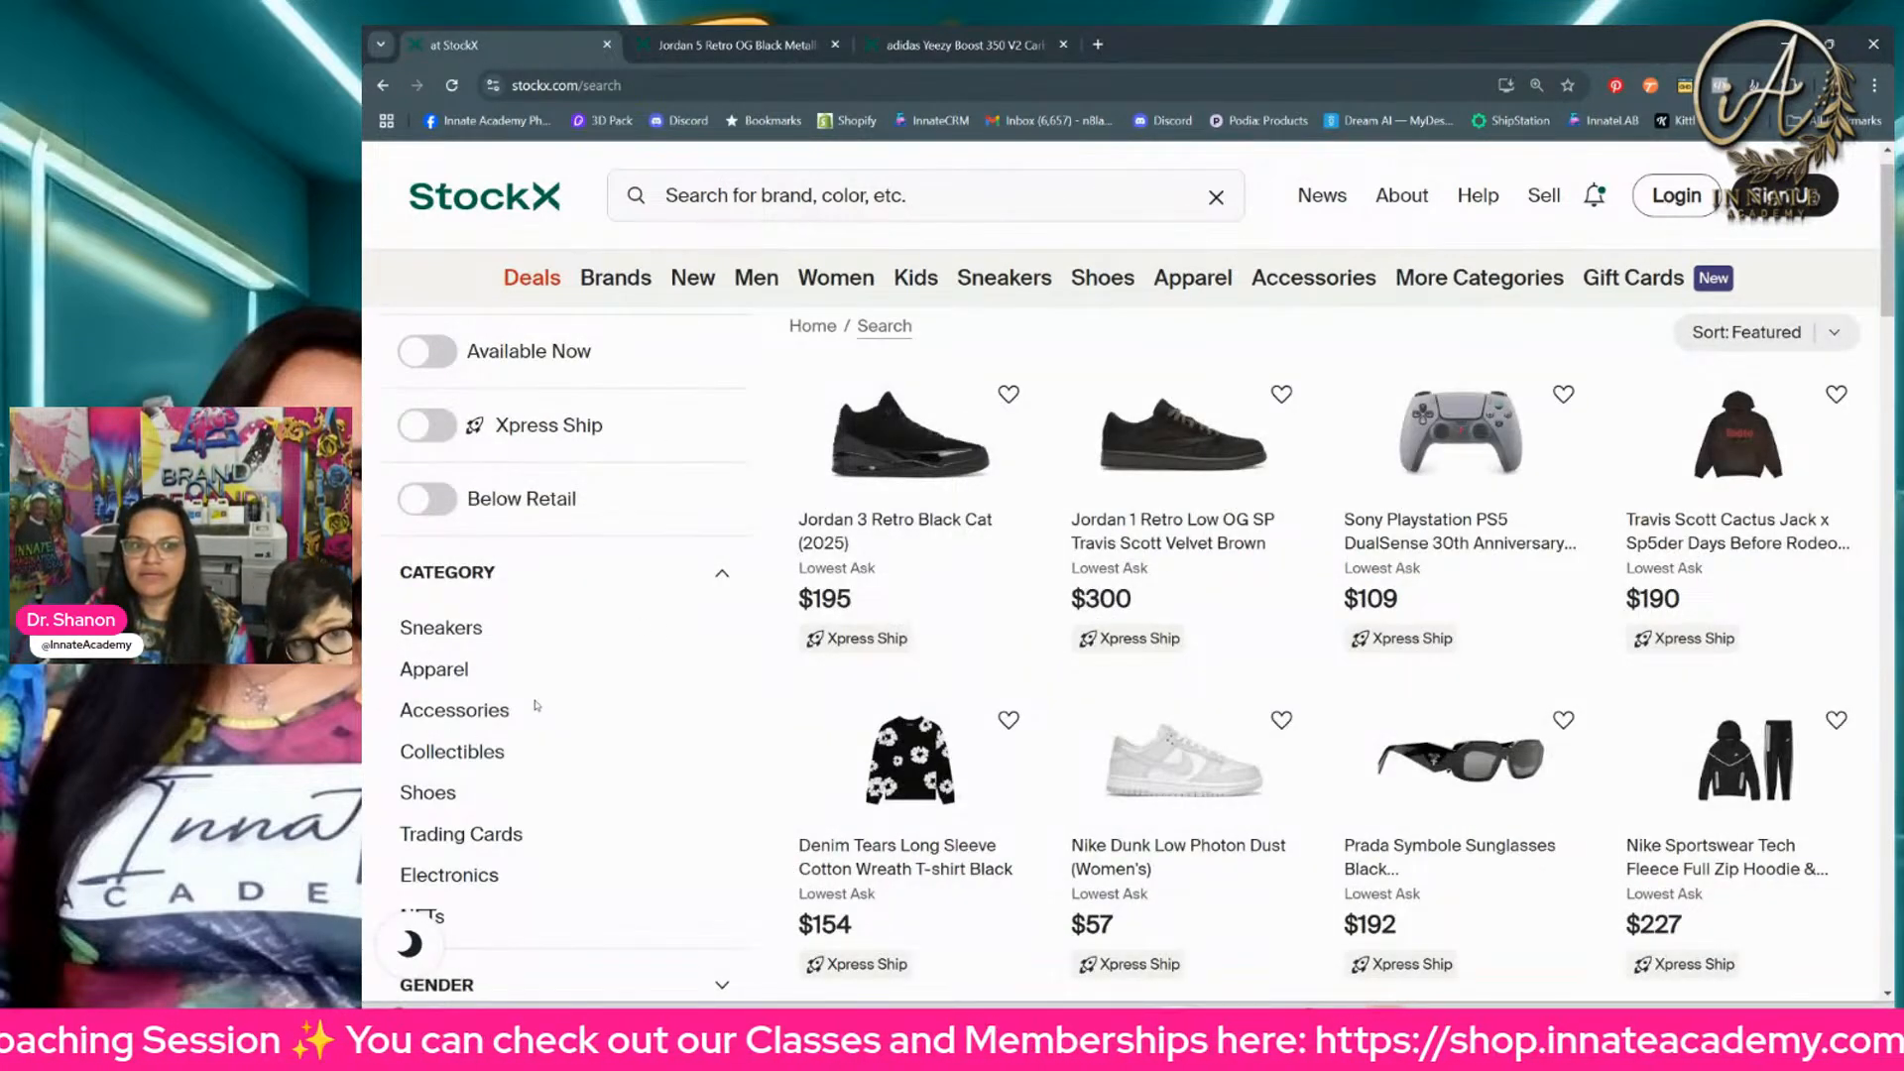
pyautogui.click(442, 636)
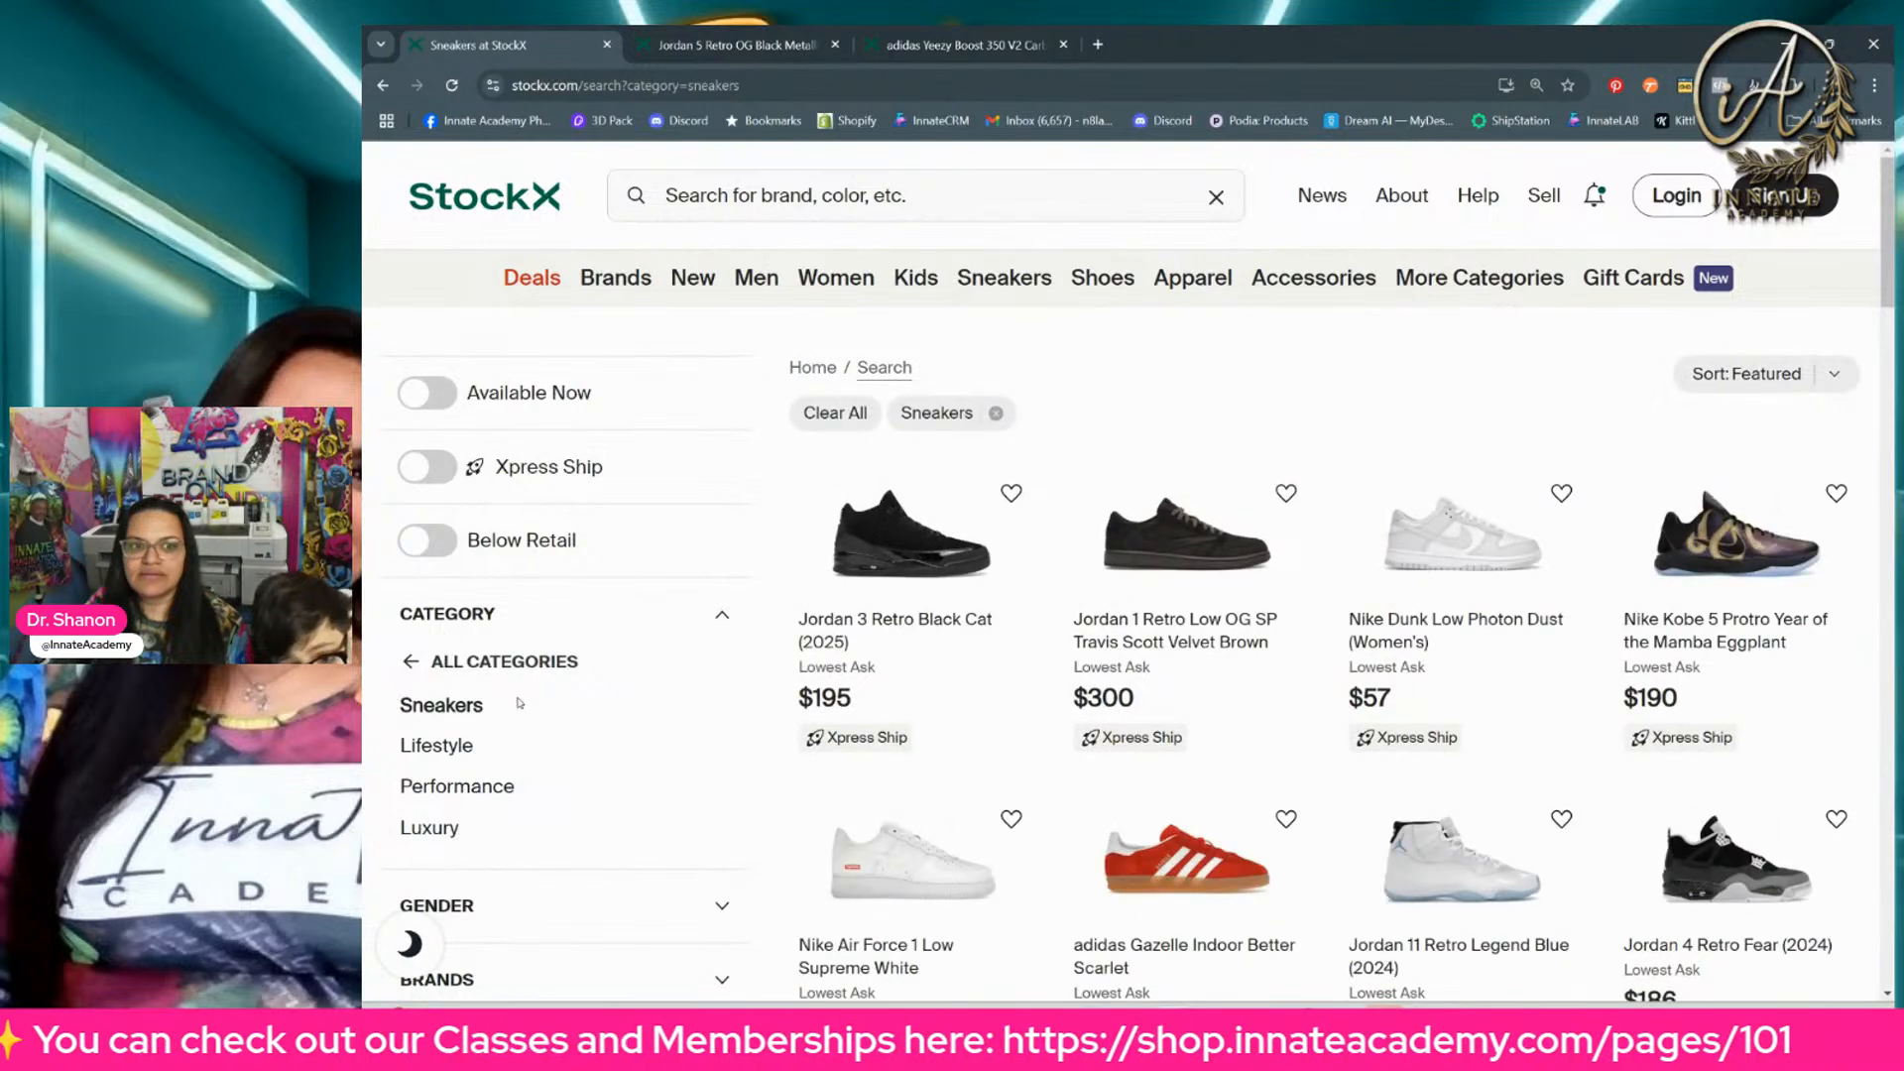
# Step: Filter the sneakers by the color Pink and look through the matching products
pyautogui.scroll(-1, 516, 707)
pyautogui.scroll(-3, 515, 707)
pyautogui.click(516, 701)
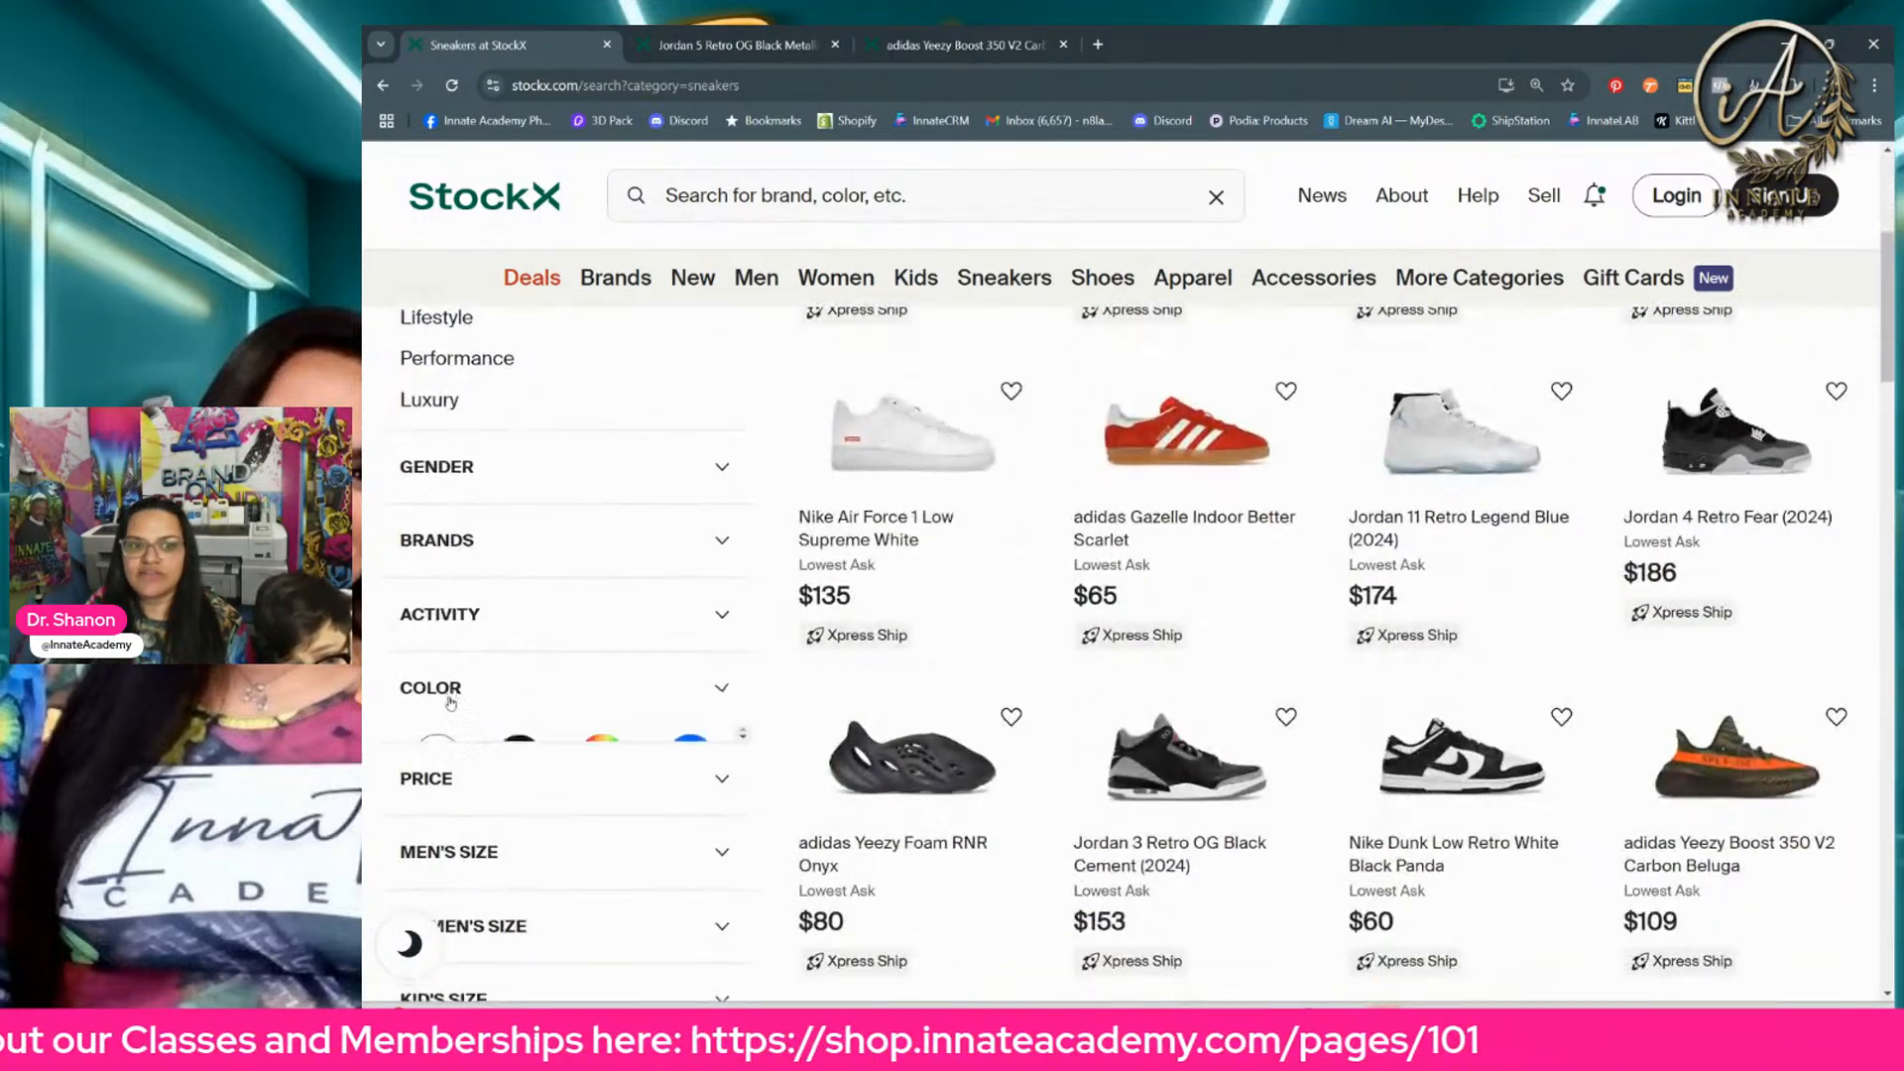
pyautogui.scroll(-2, 490, 532)
pyautogui.scroll(-1, 586, 694)
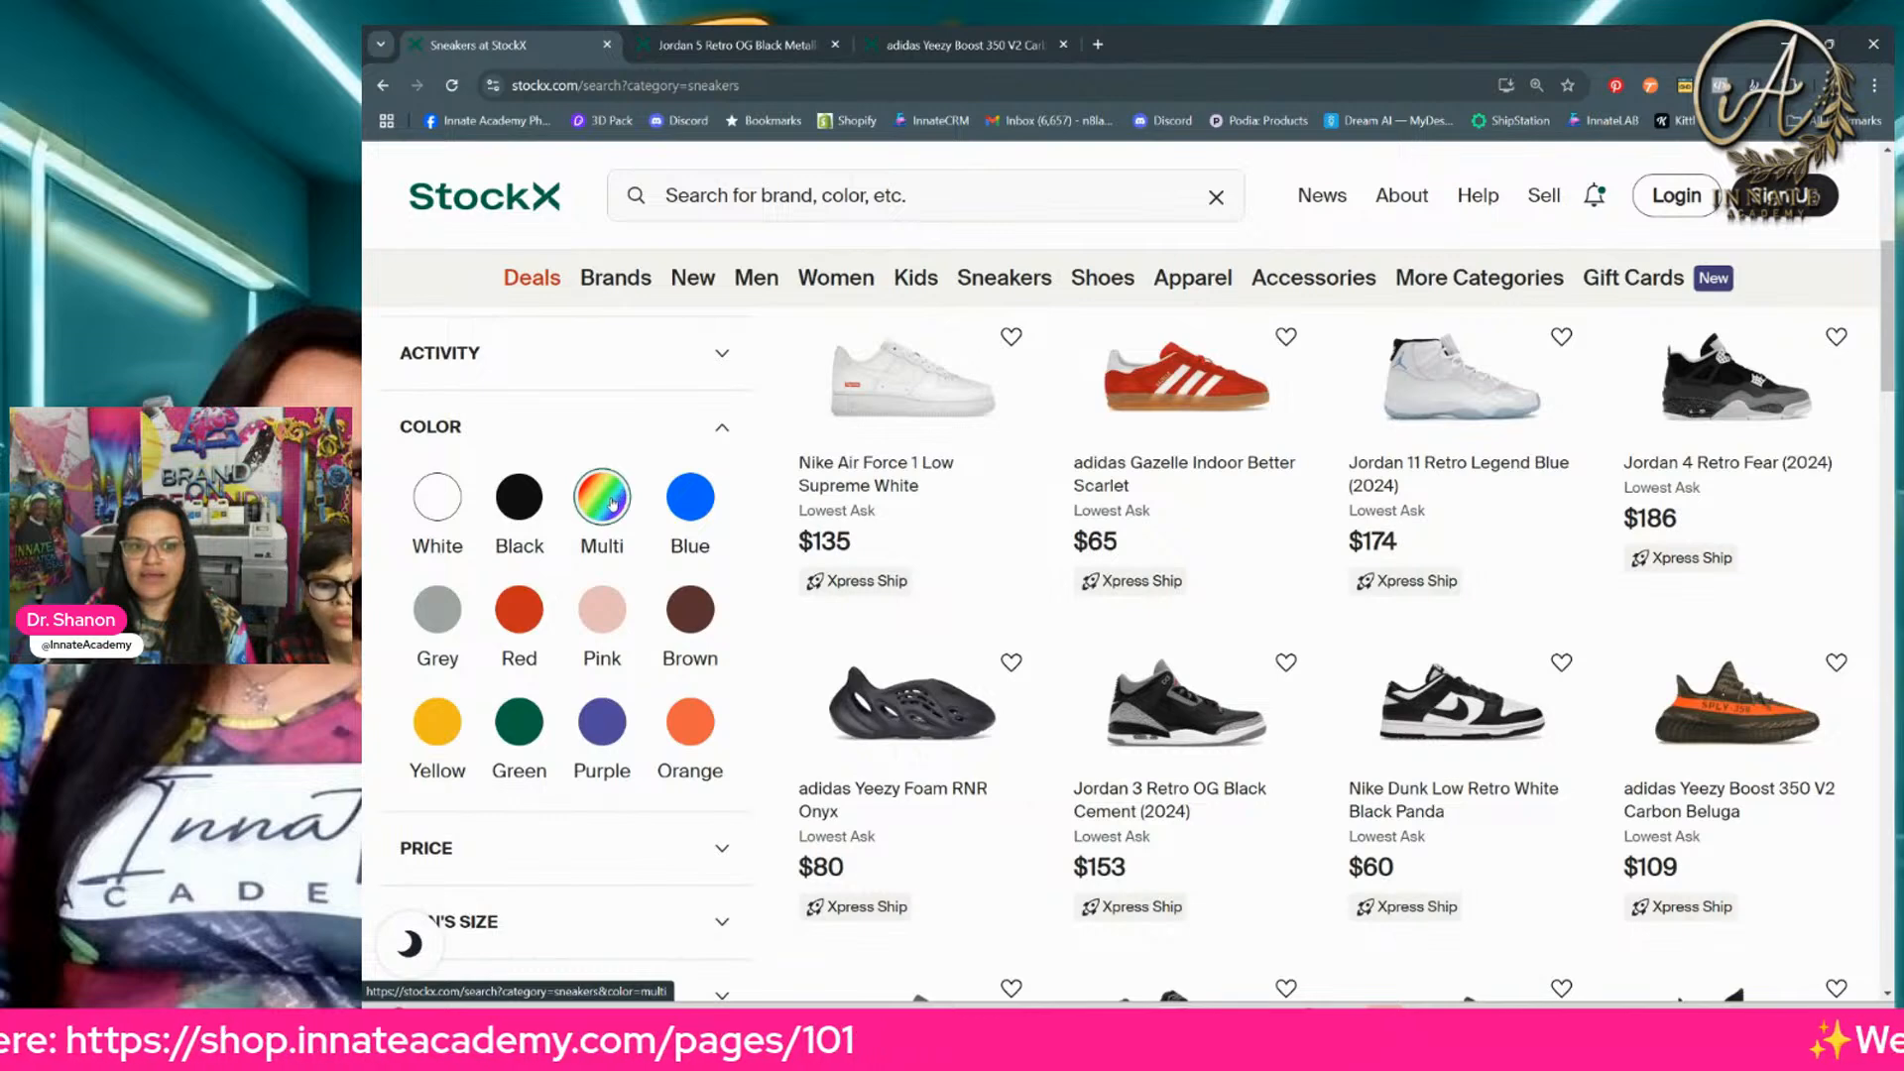
pyautogui.scroll(-1, 605, 546)
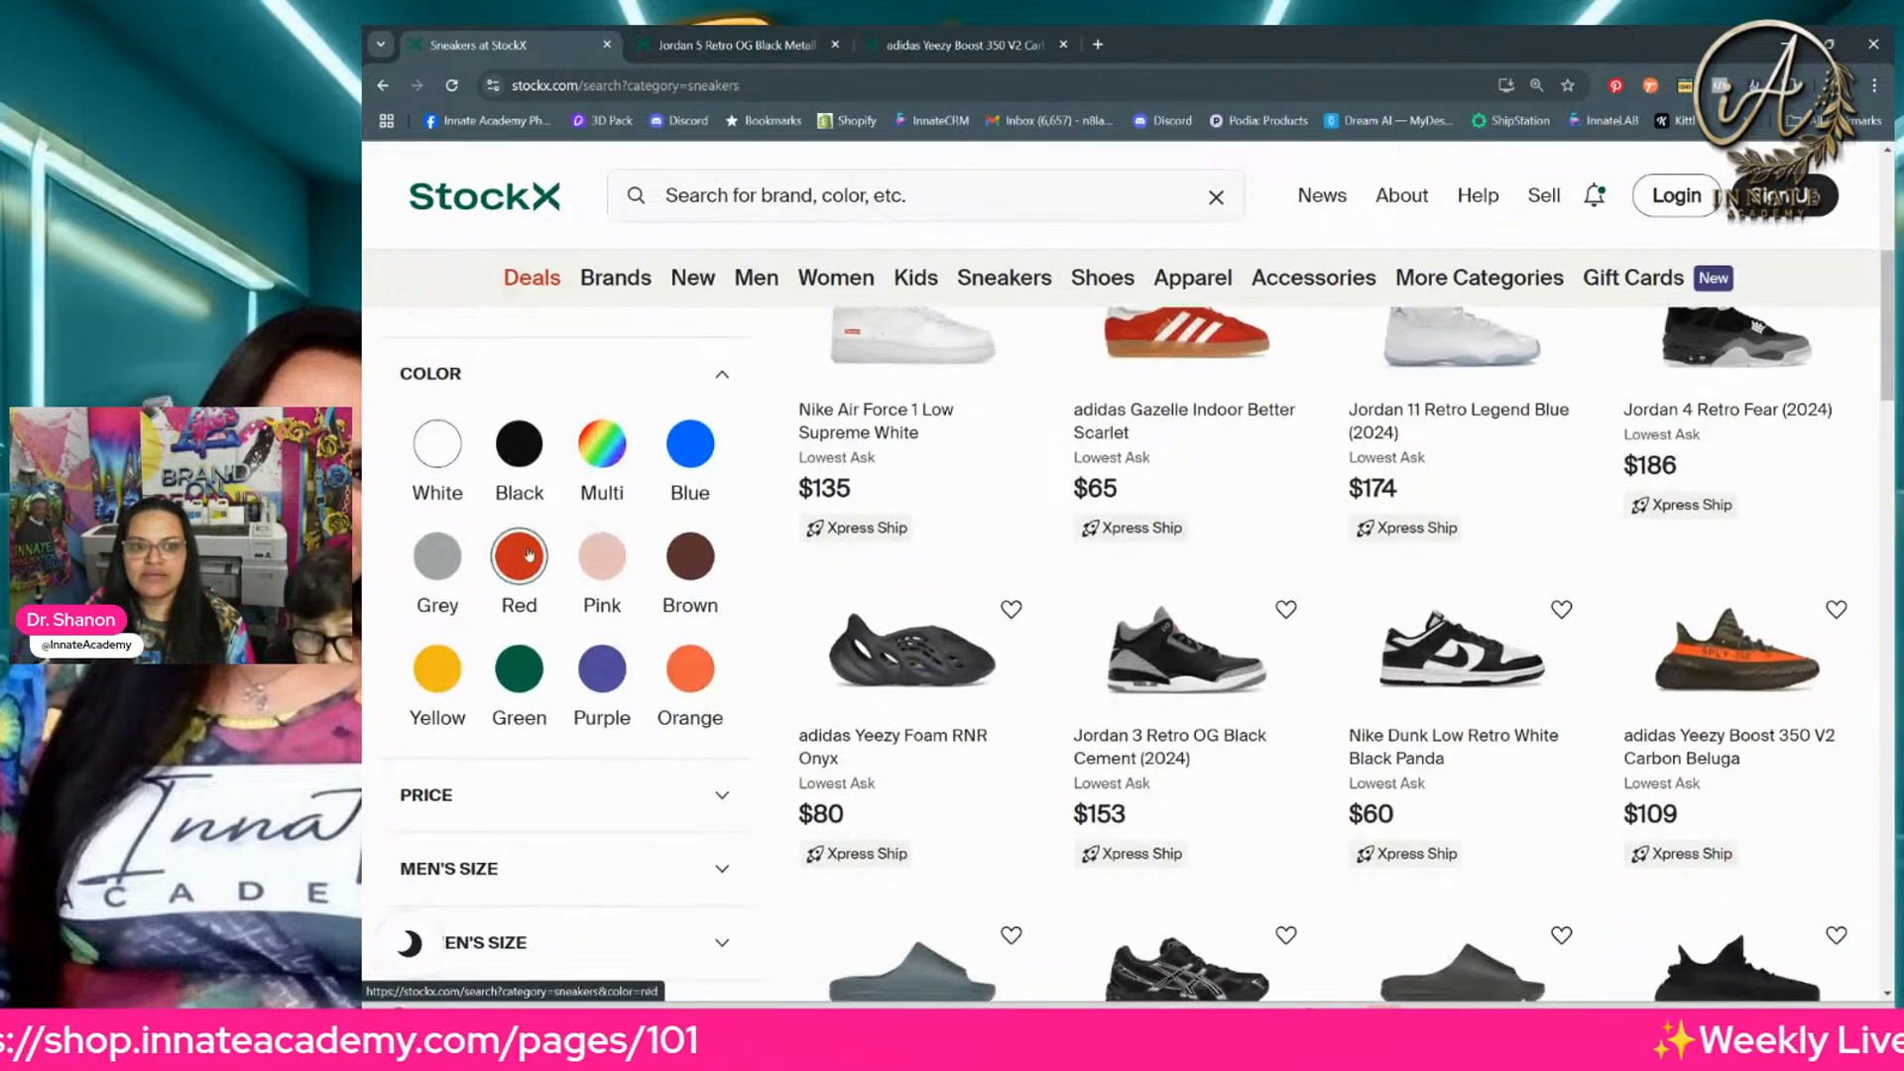
pyautogui.click(610, 565)
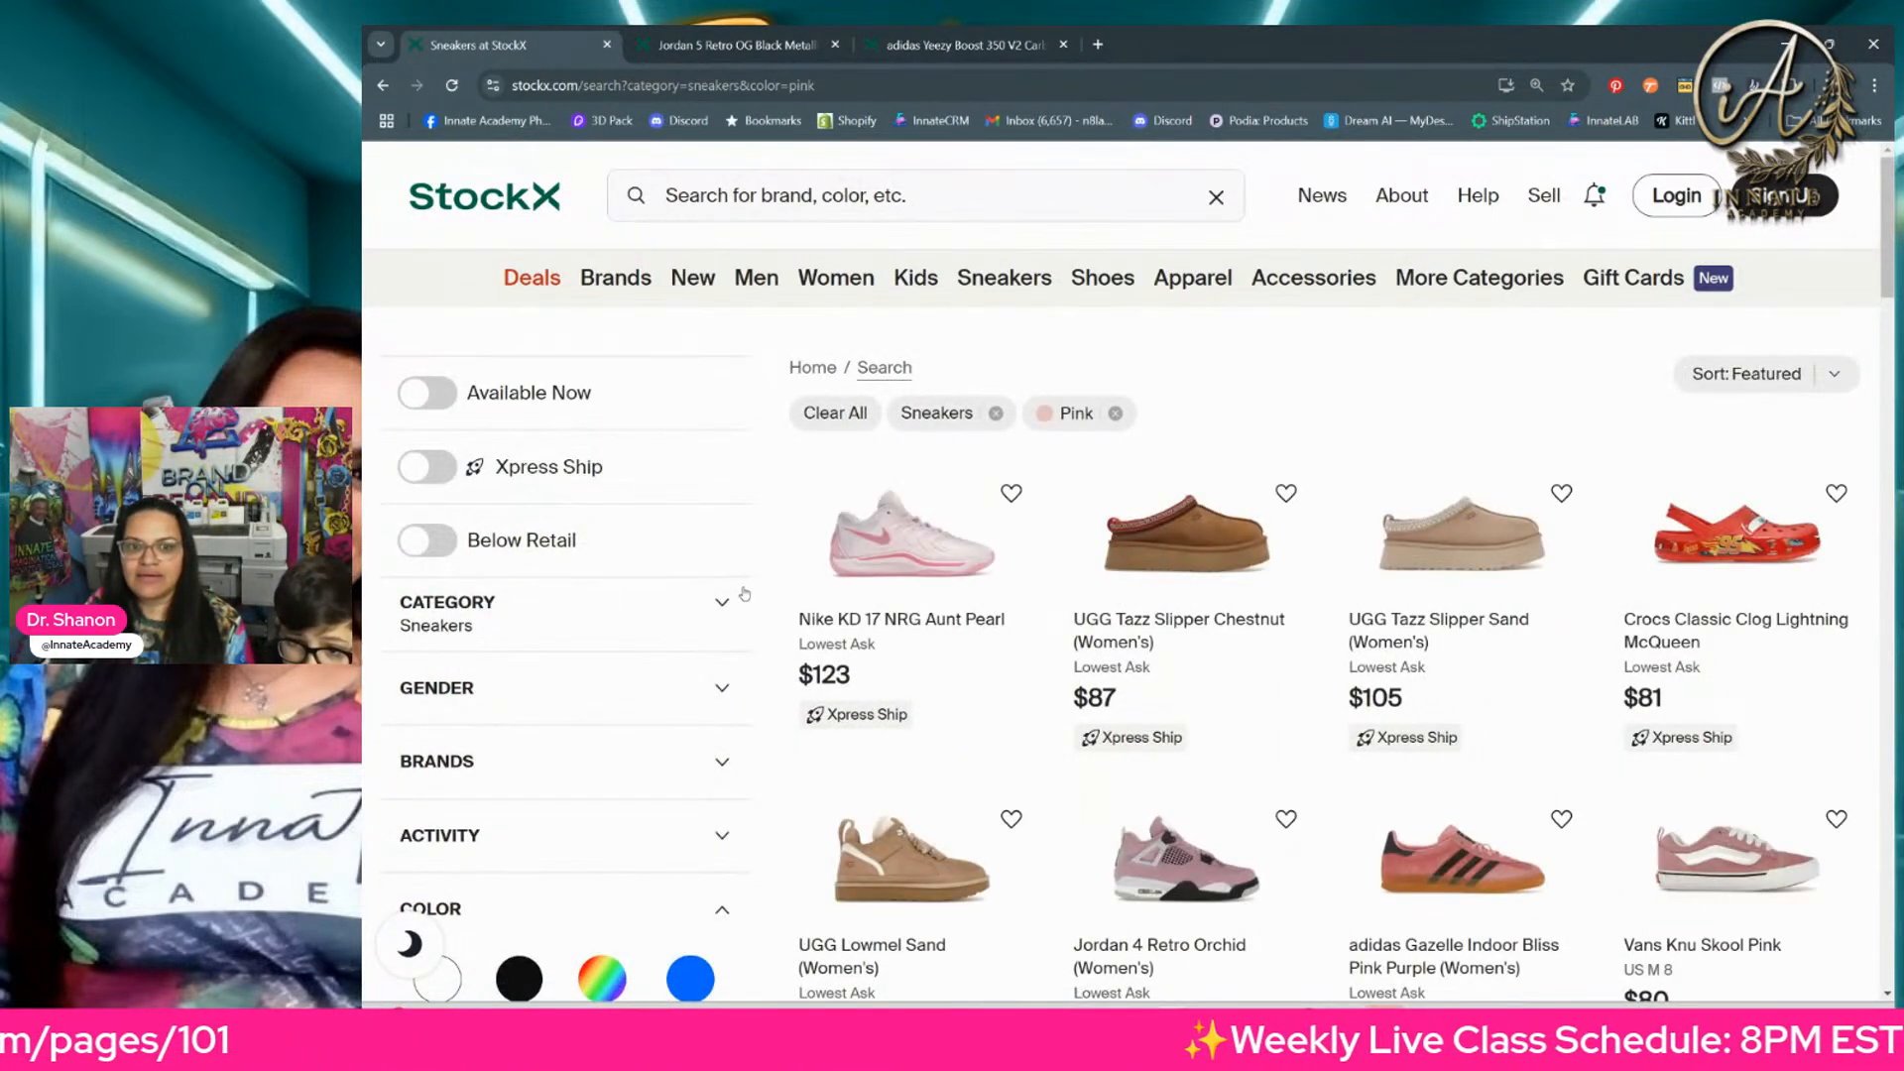
pyautogui.scroll(-5, 1054, 569)
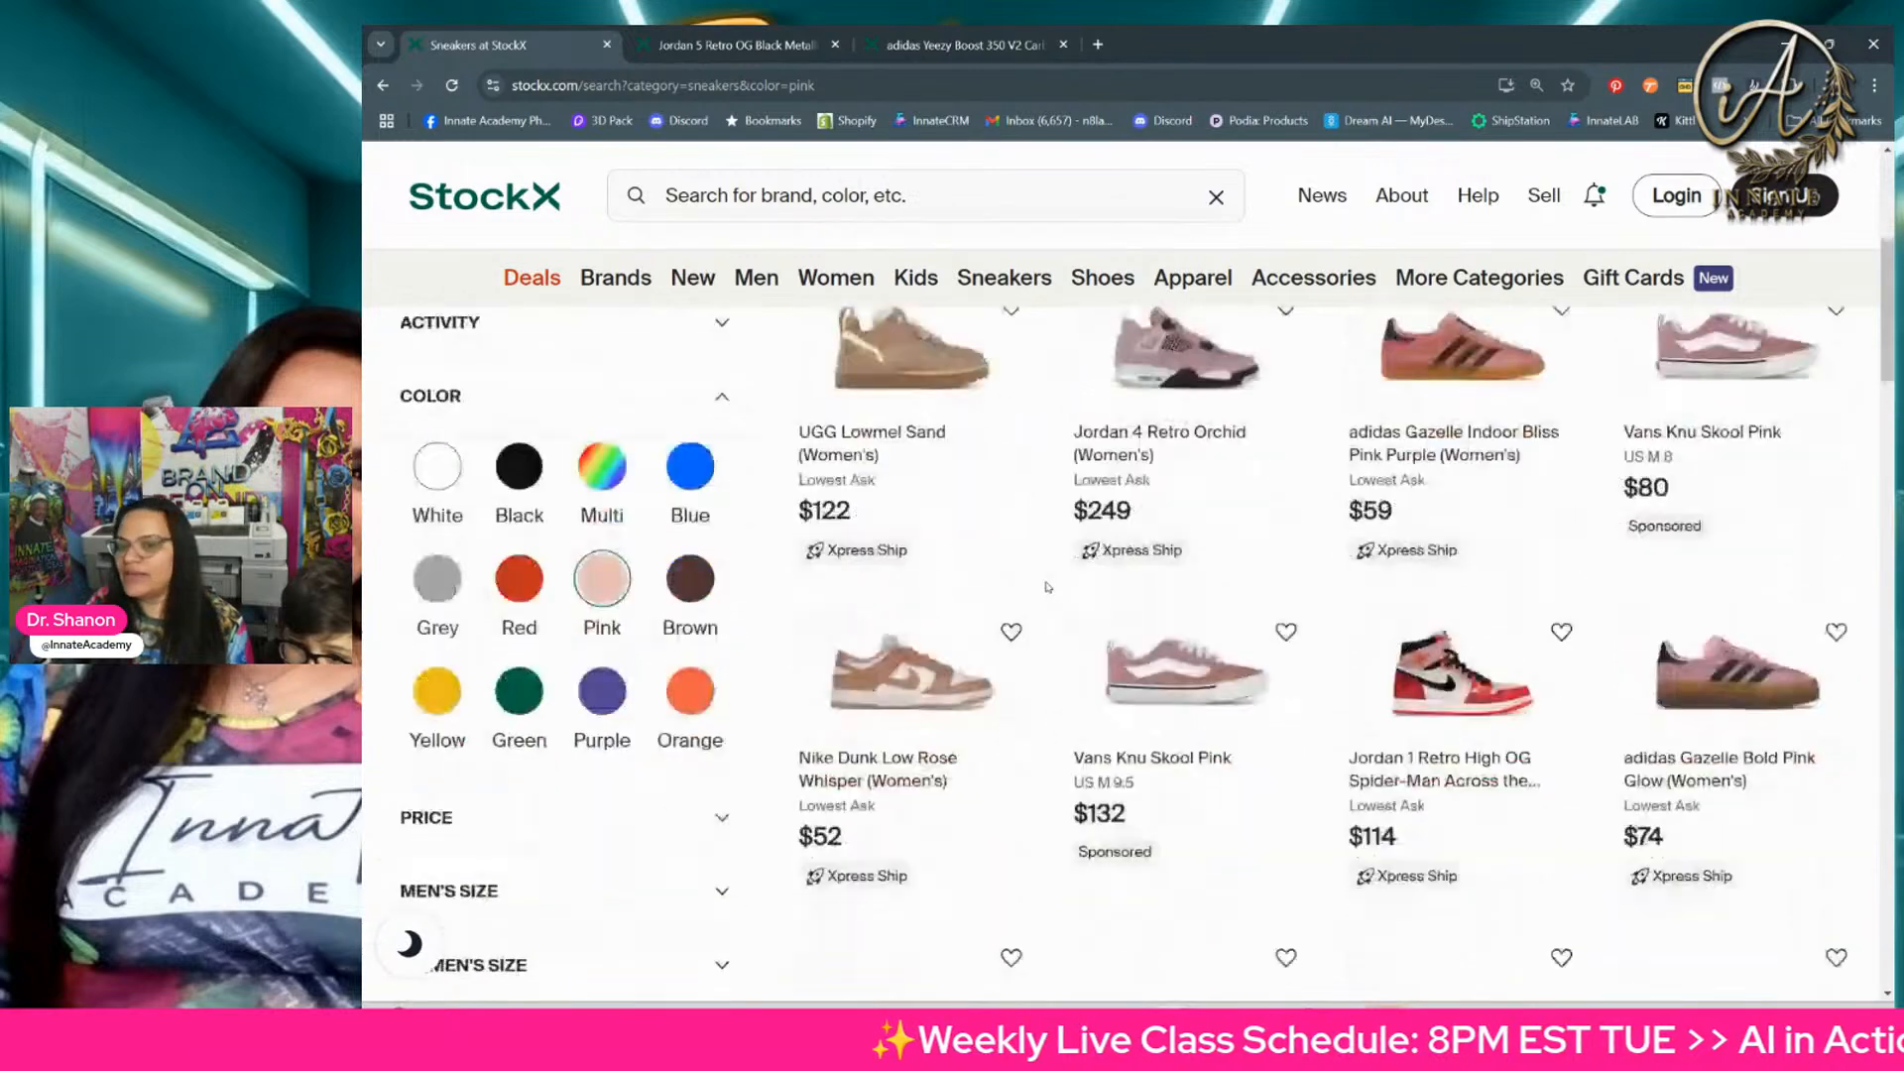
pyautogui.scroll(-2, 1051, 595)
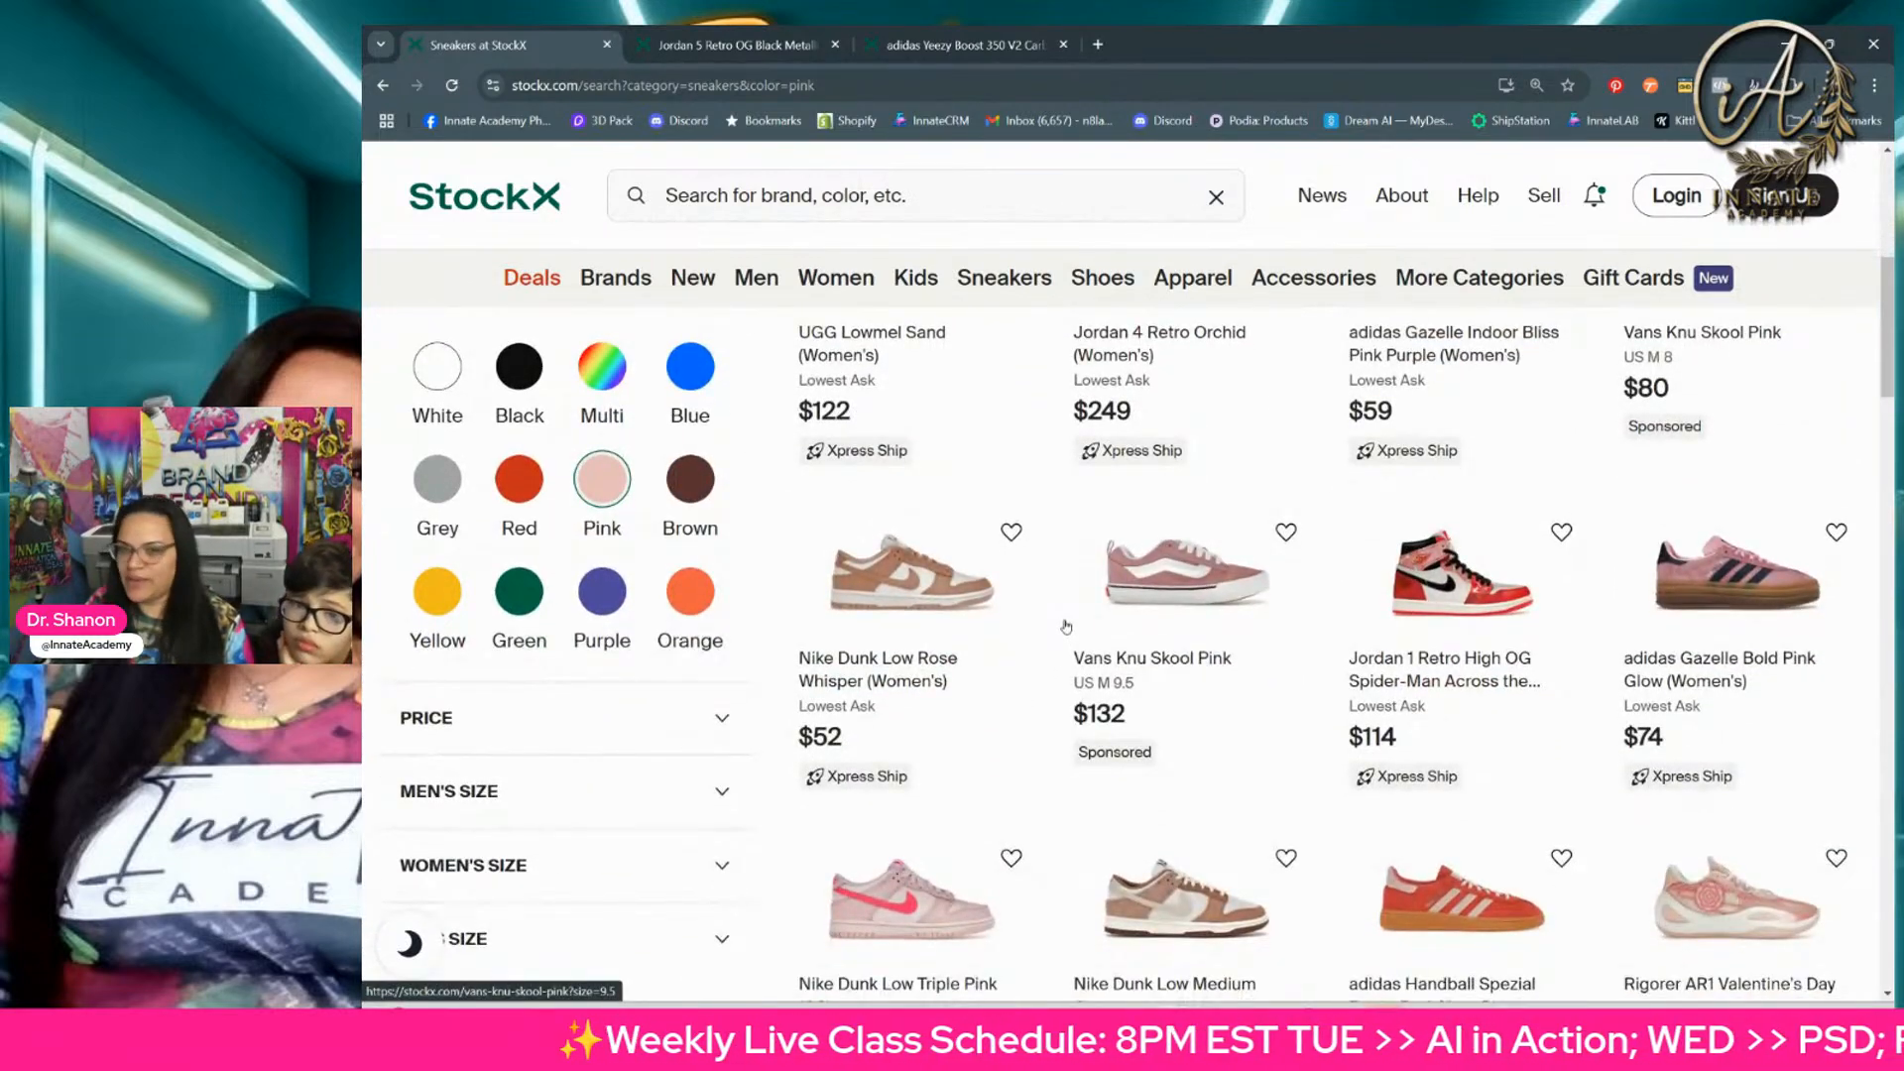
pyautogui.scroll(-8, 1068, 628)
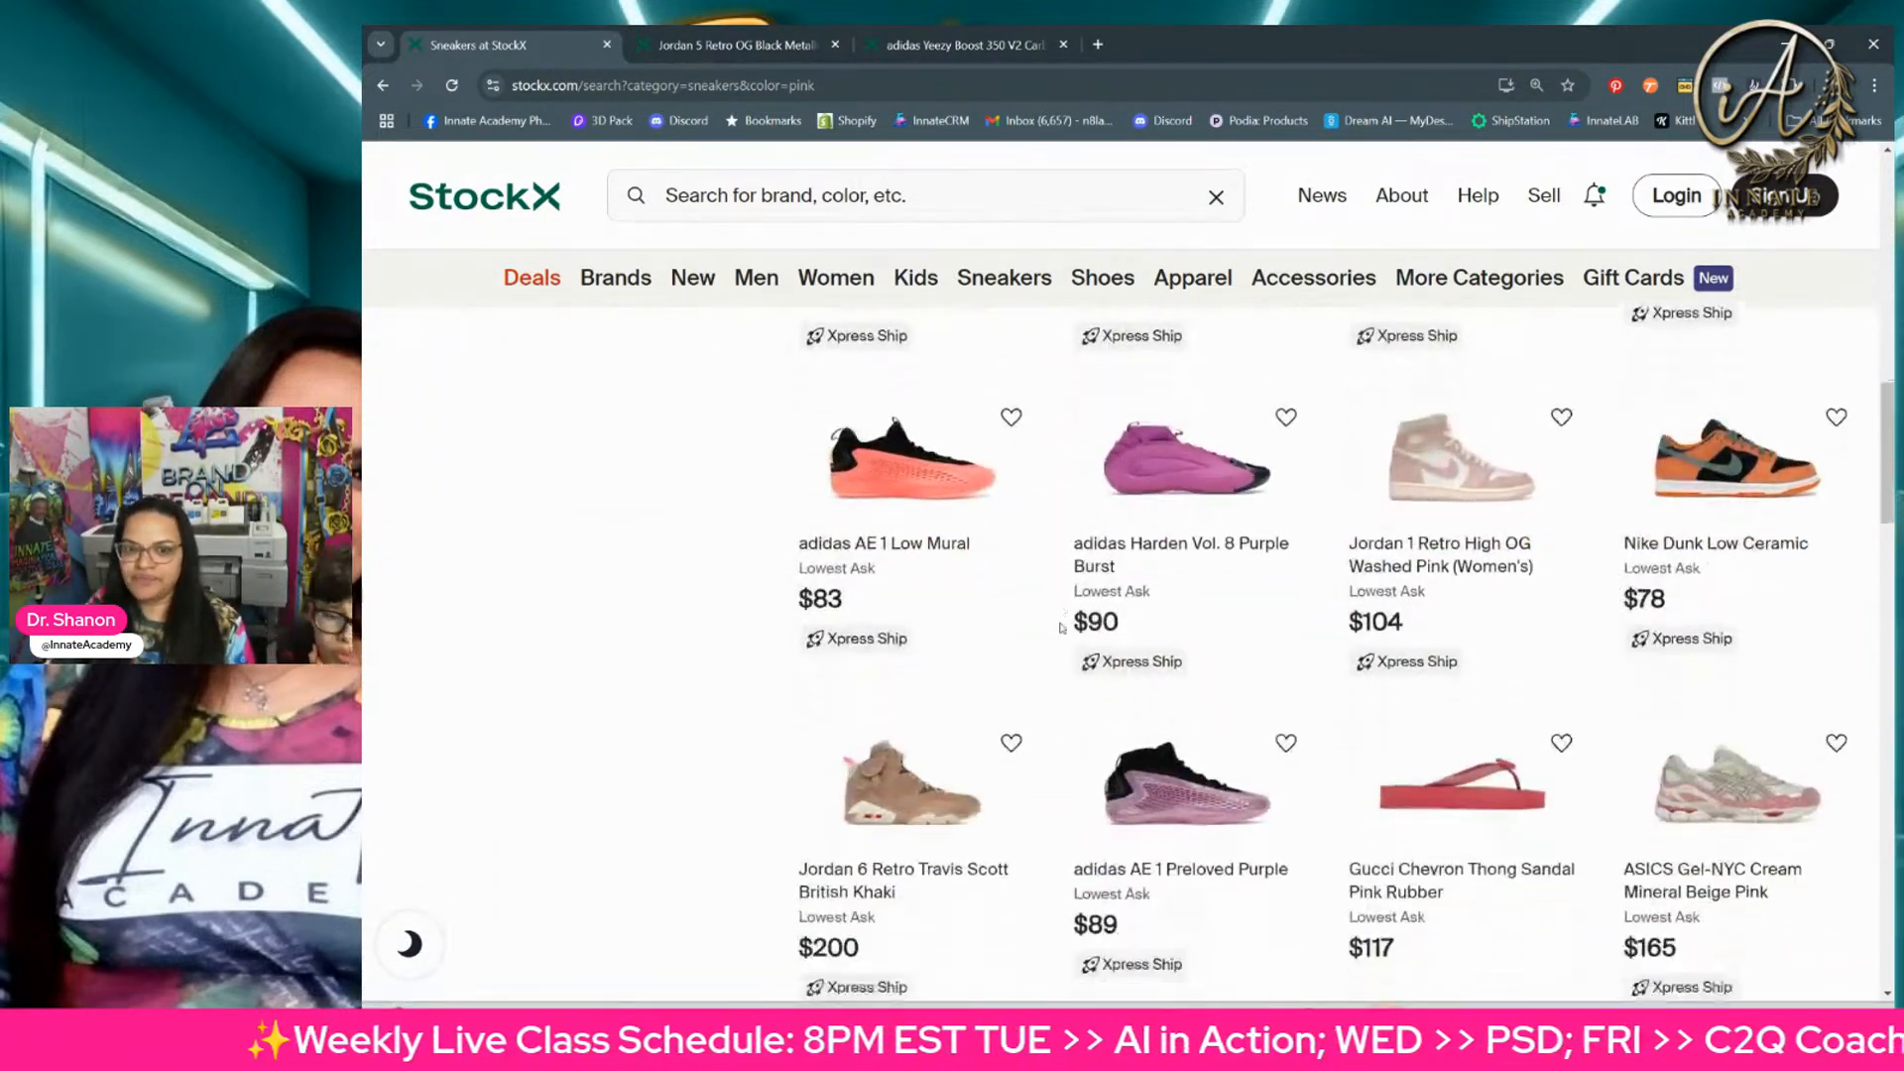
pyautogui.scroll(15, 1190, 615)
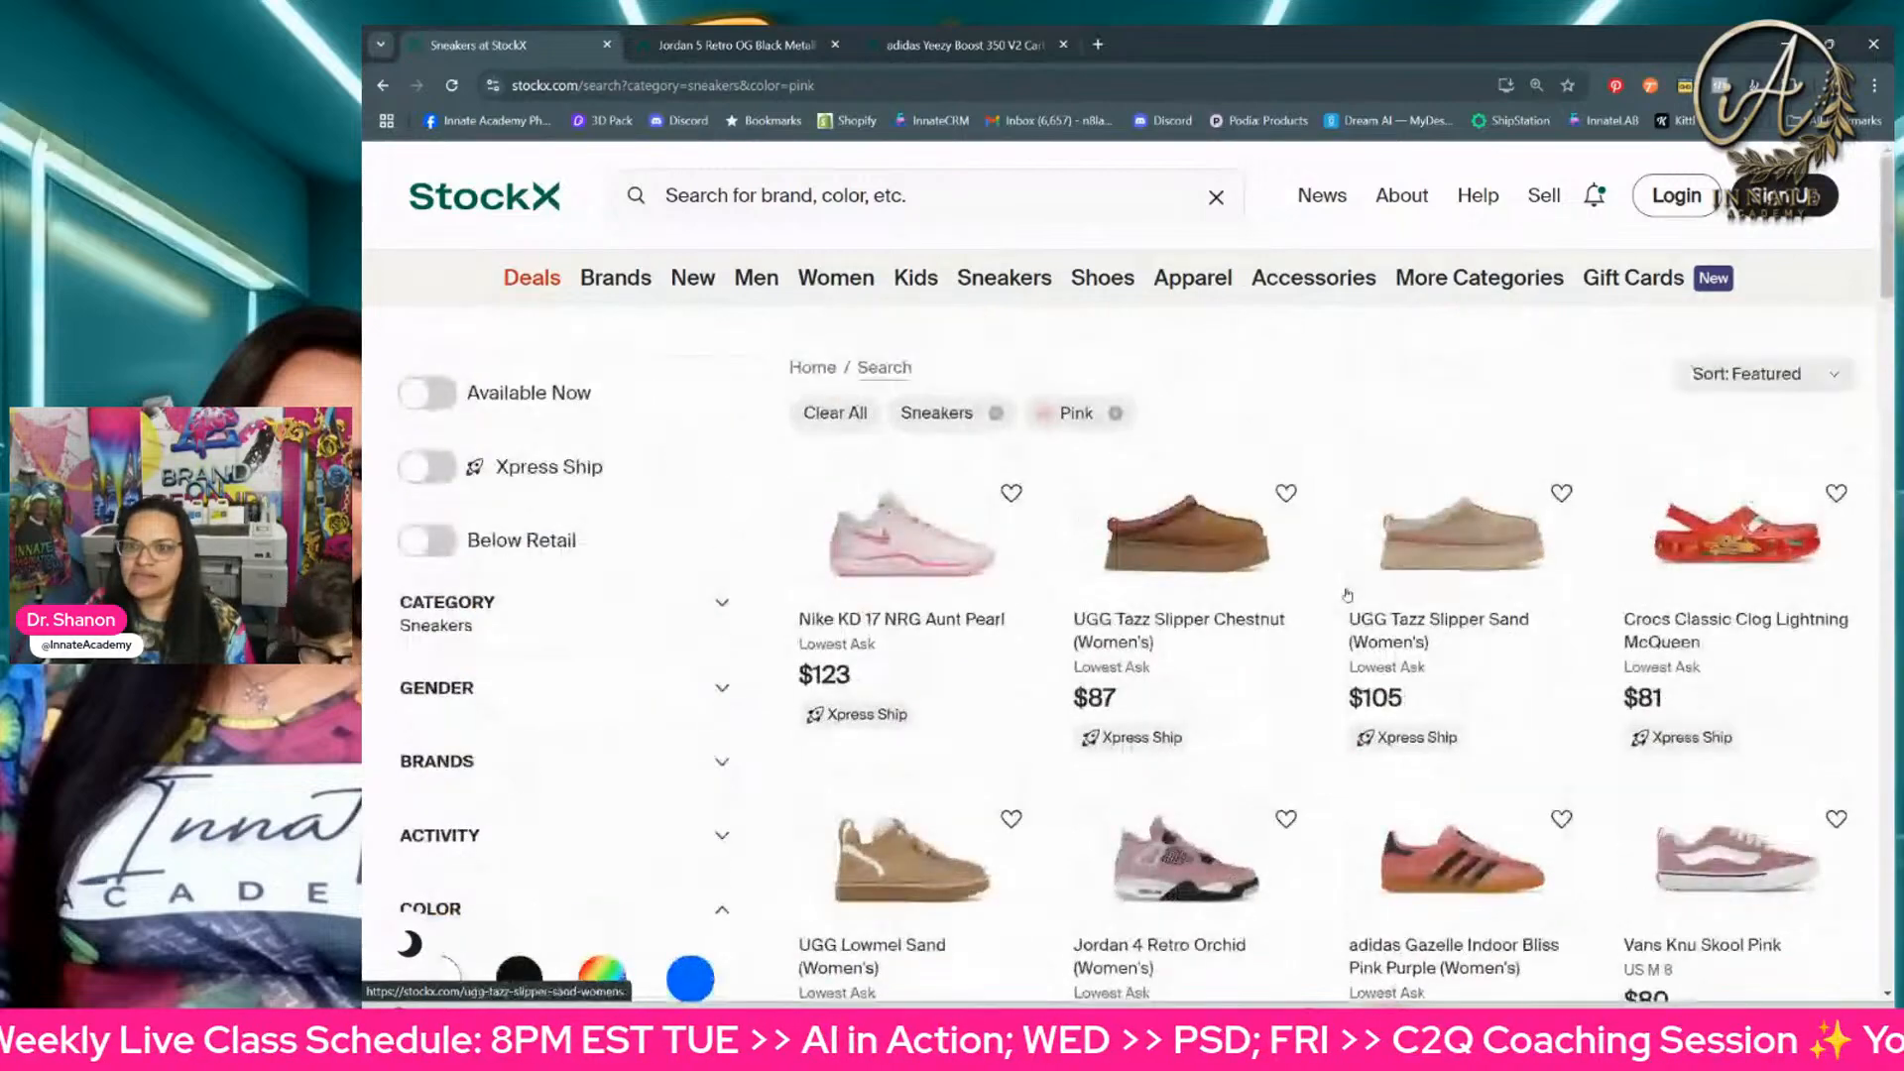
# Step: Narrow the pink sneakers to the Men gender
pyautogui.click(1818, 375)
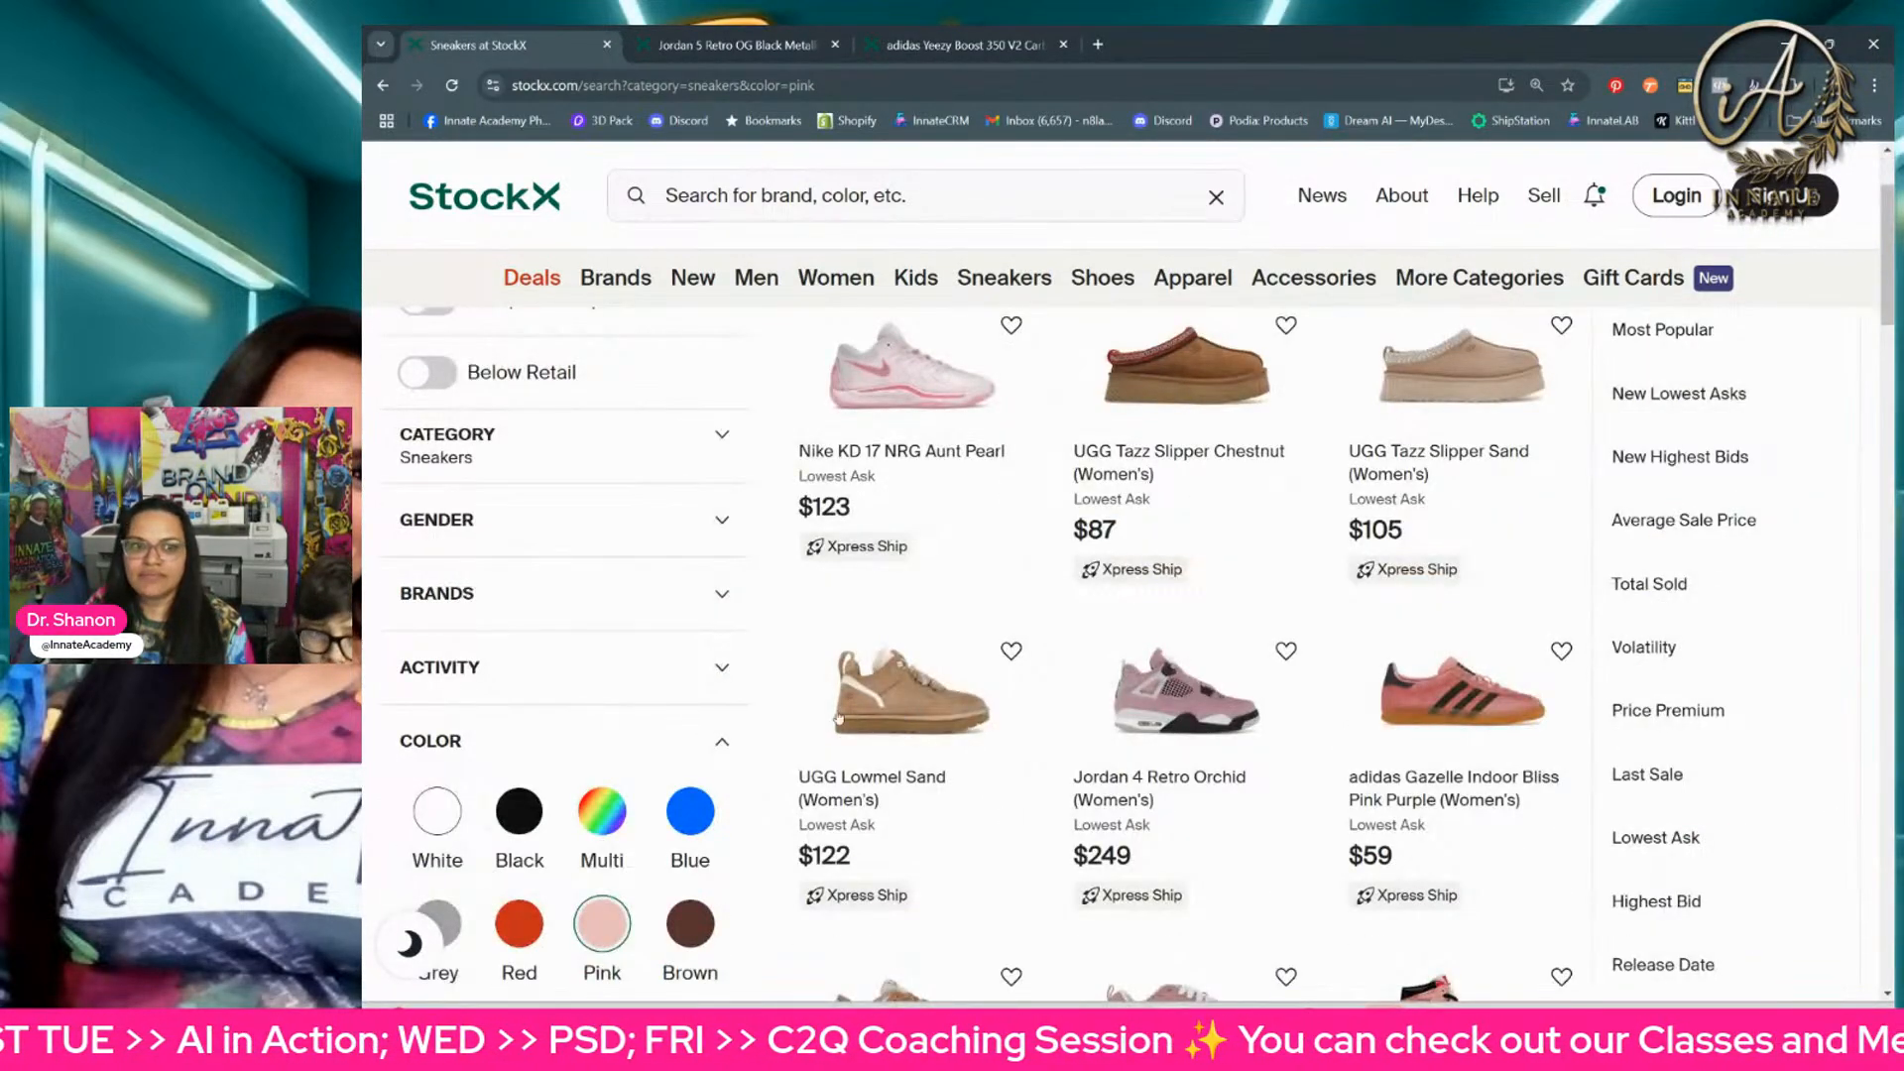
pyautogui.scroll(-10, 510, 672)
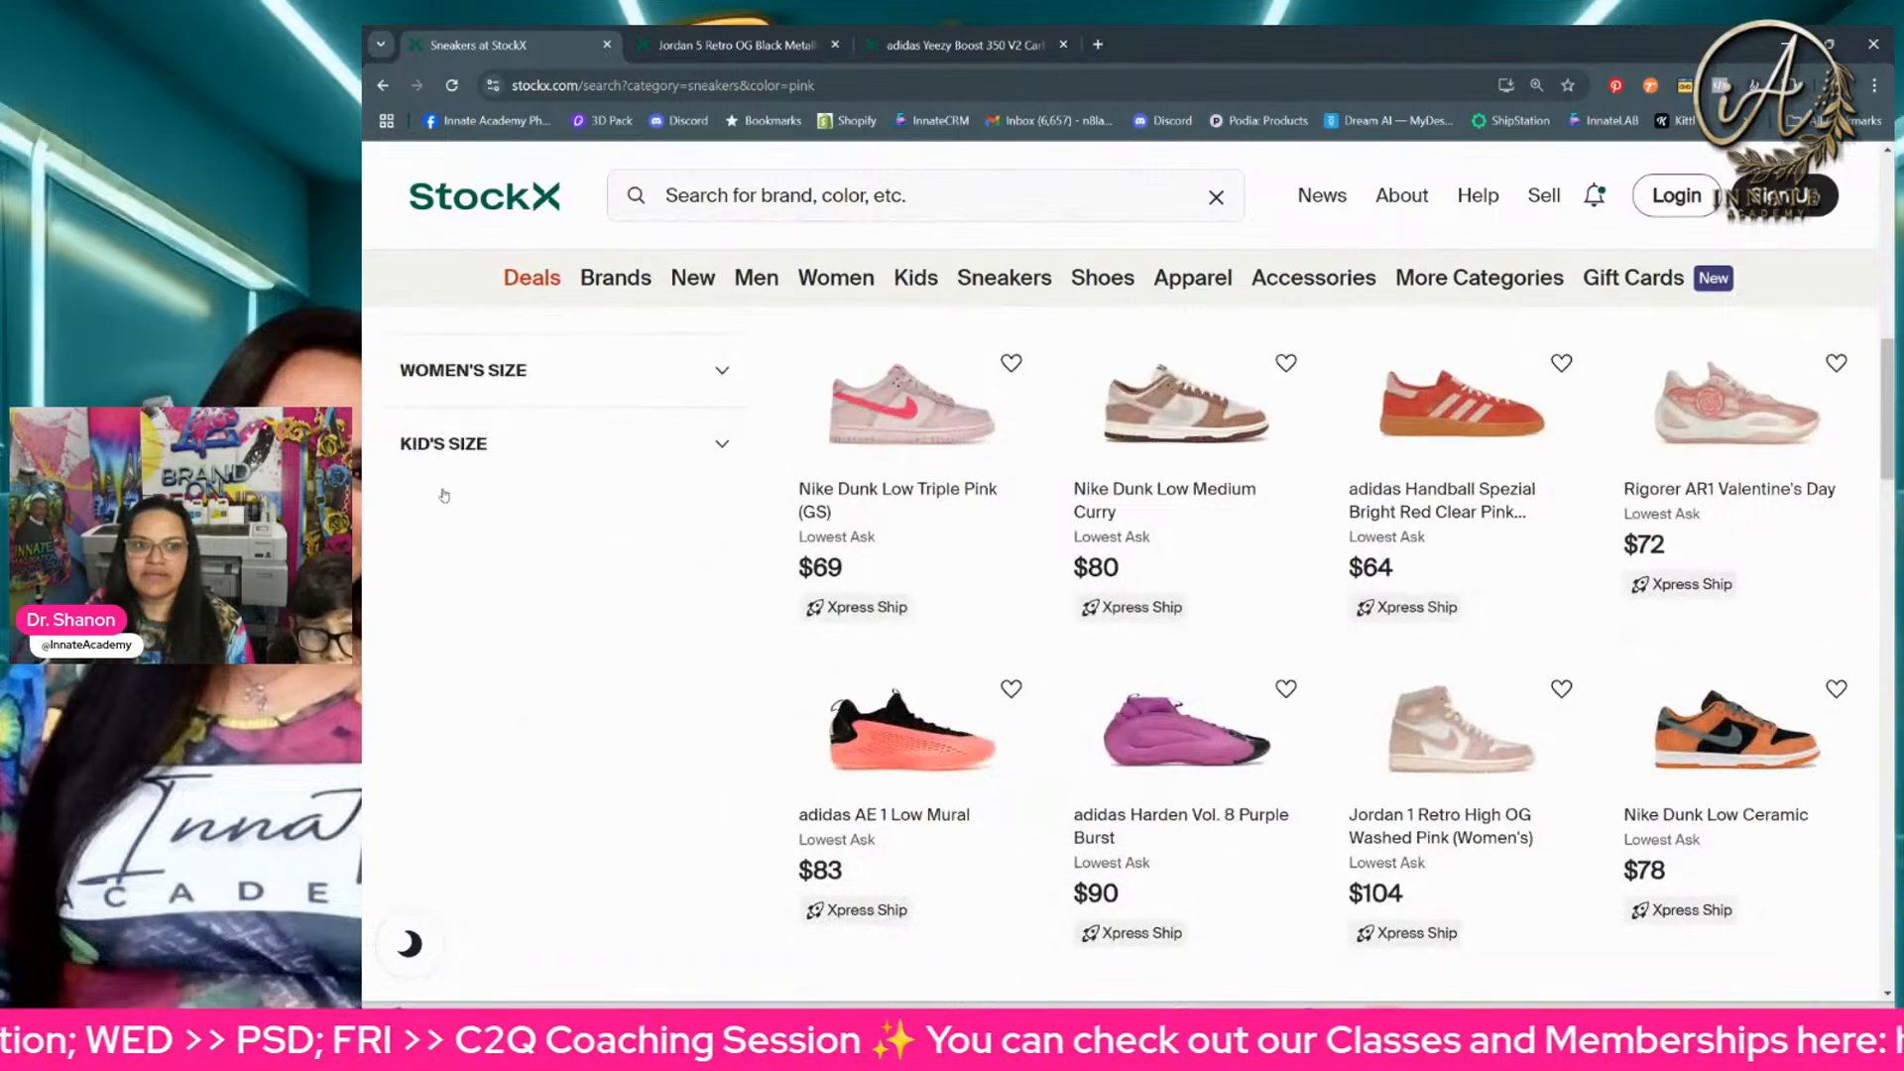
pyautogui.scroll(4, 441, 491)
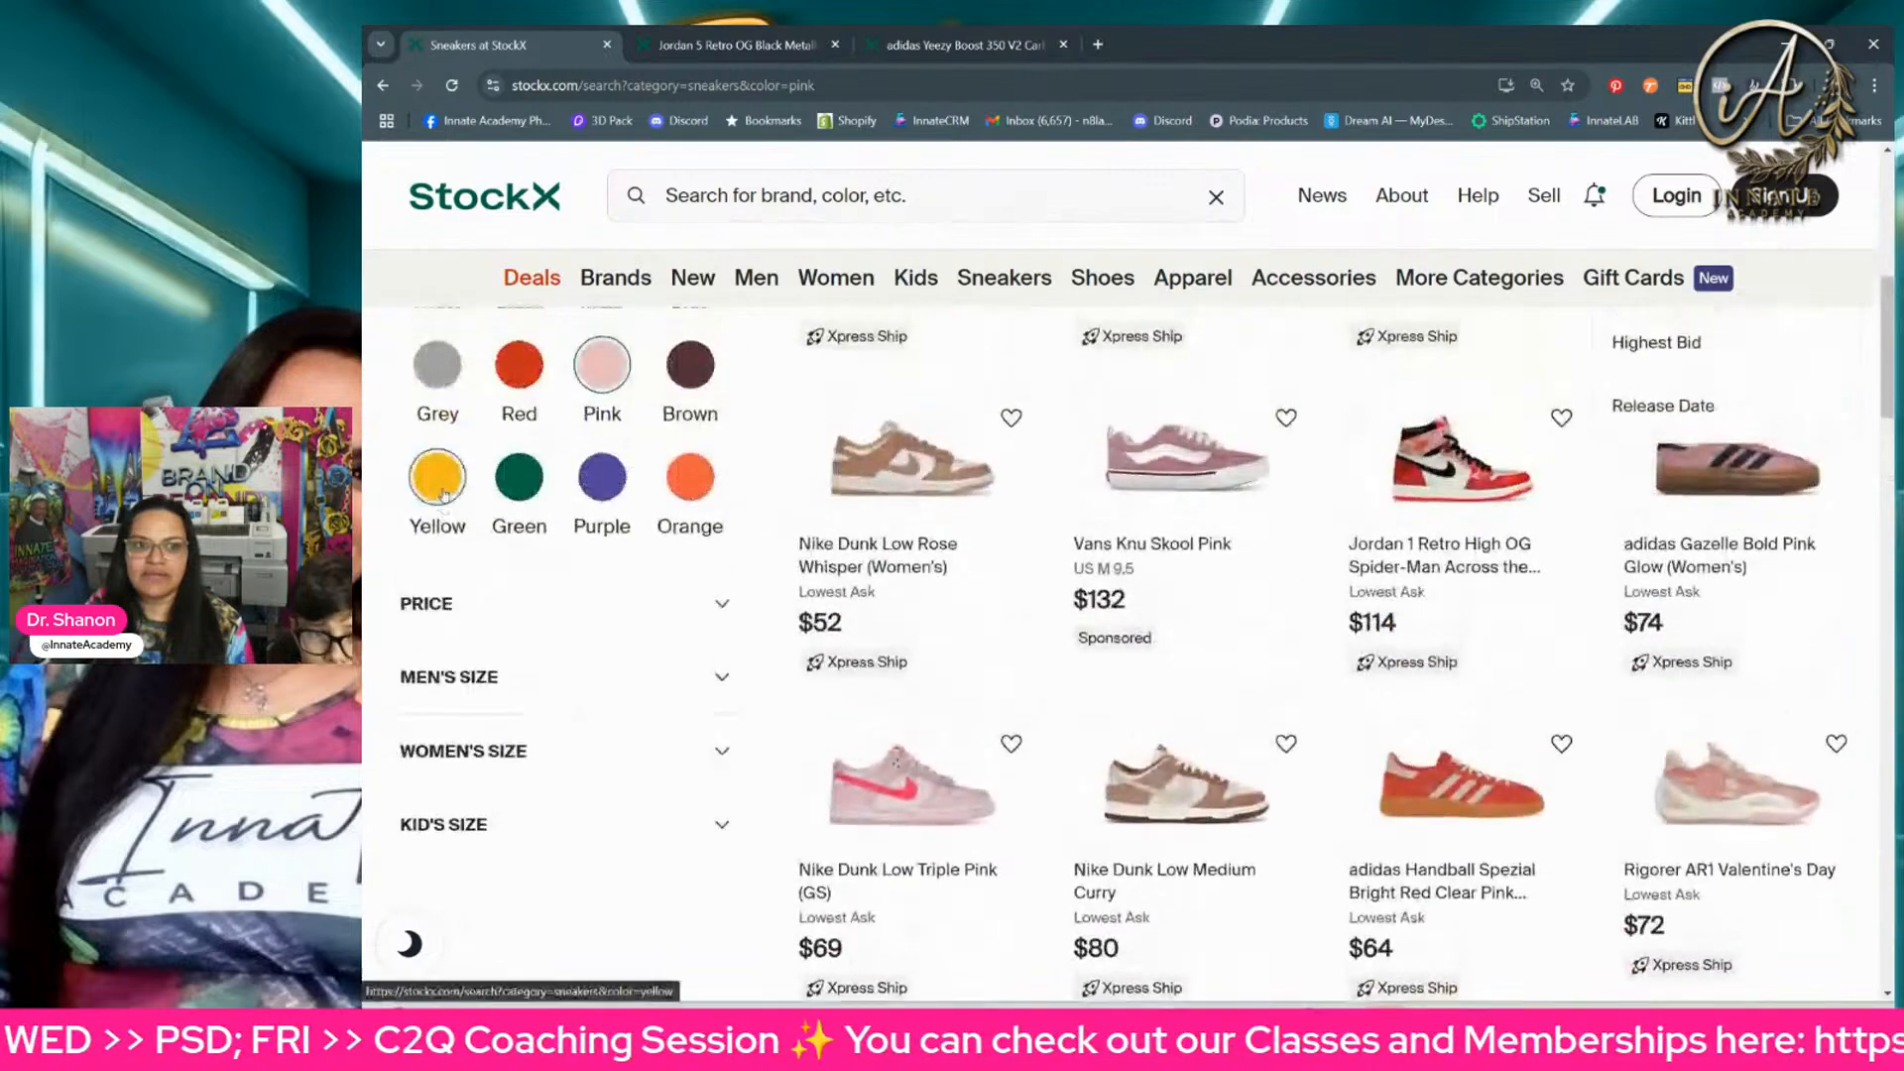
pyautogui.click(476, 676)
pyautogui.scroll(2, 437, 523)
pyautogui.scroll(4, 436, 527)
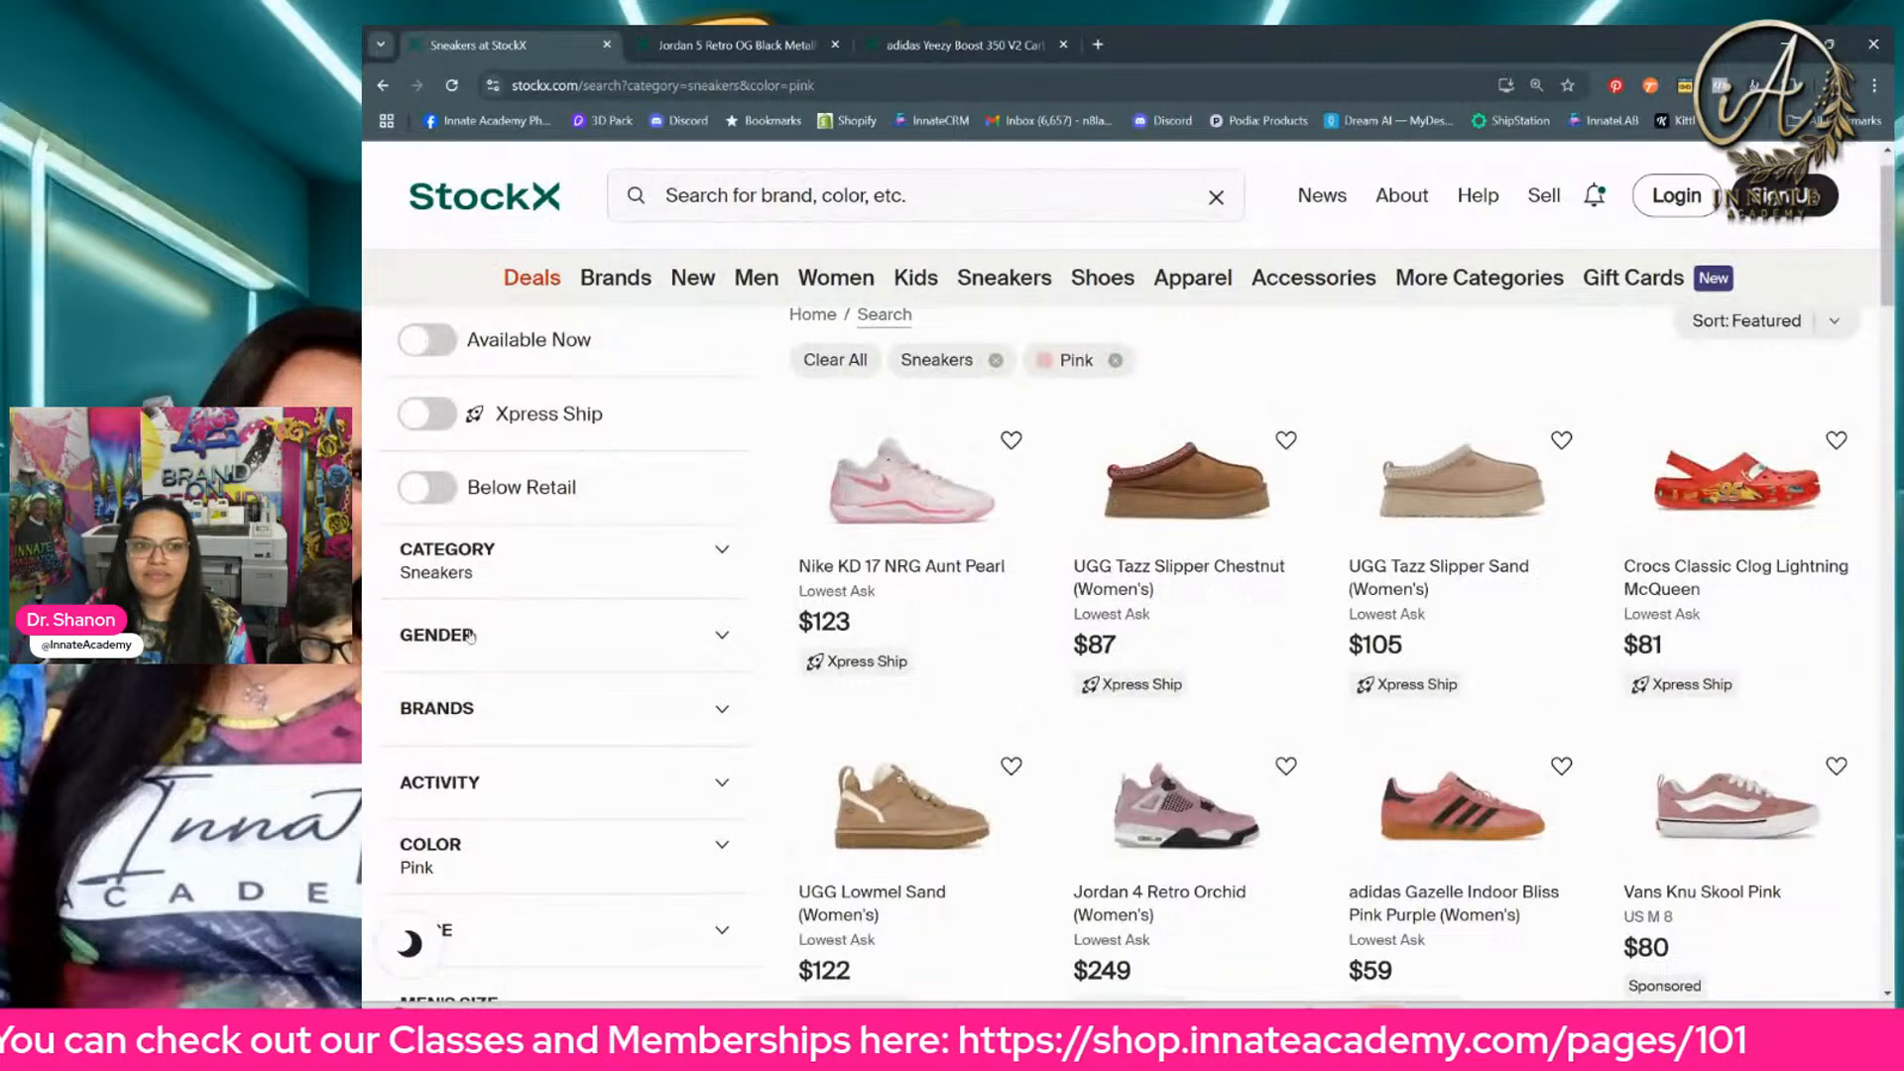
pyautogui.click(470, 636)
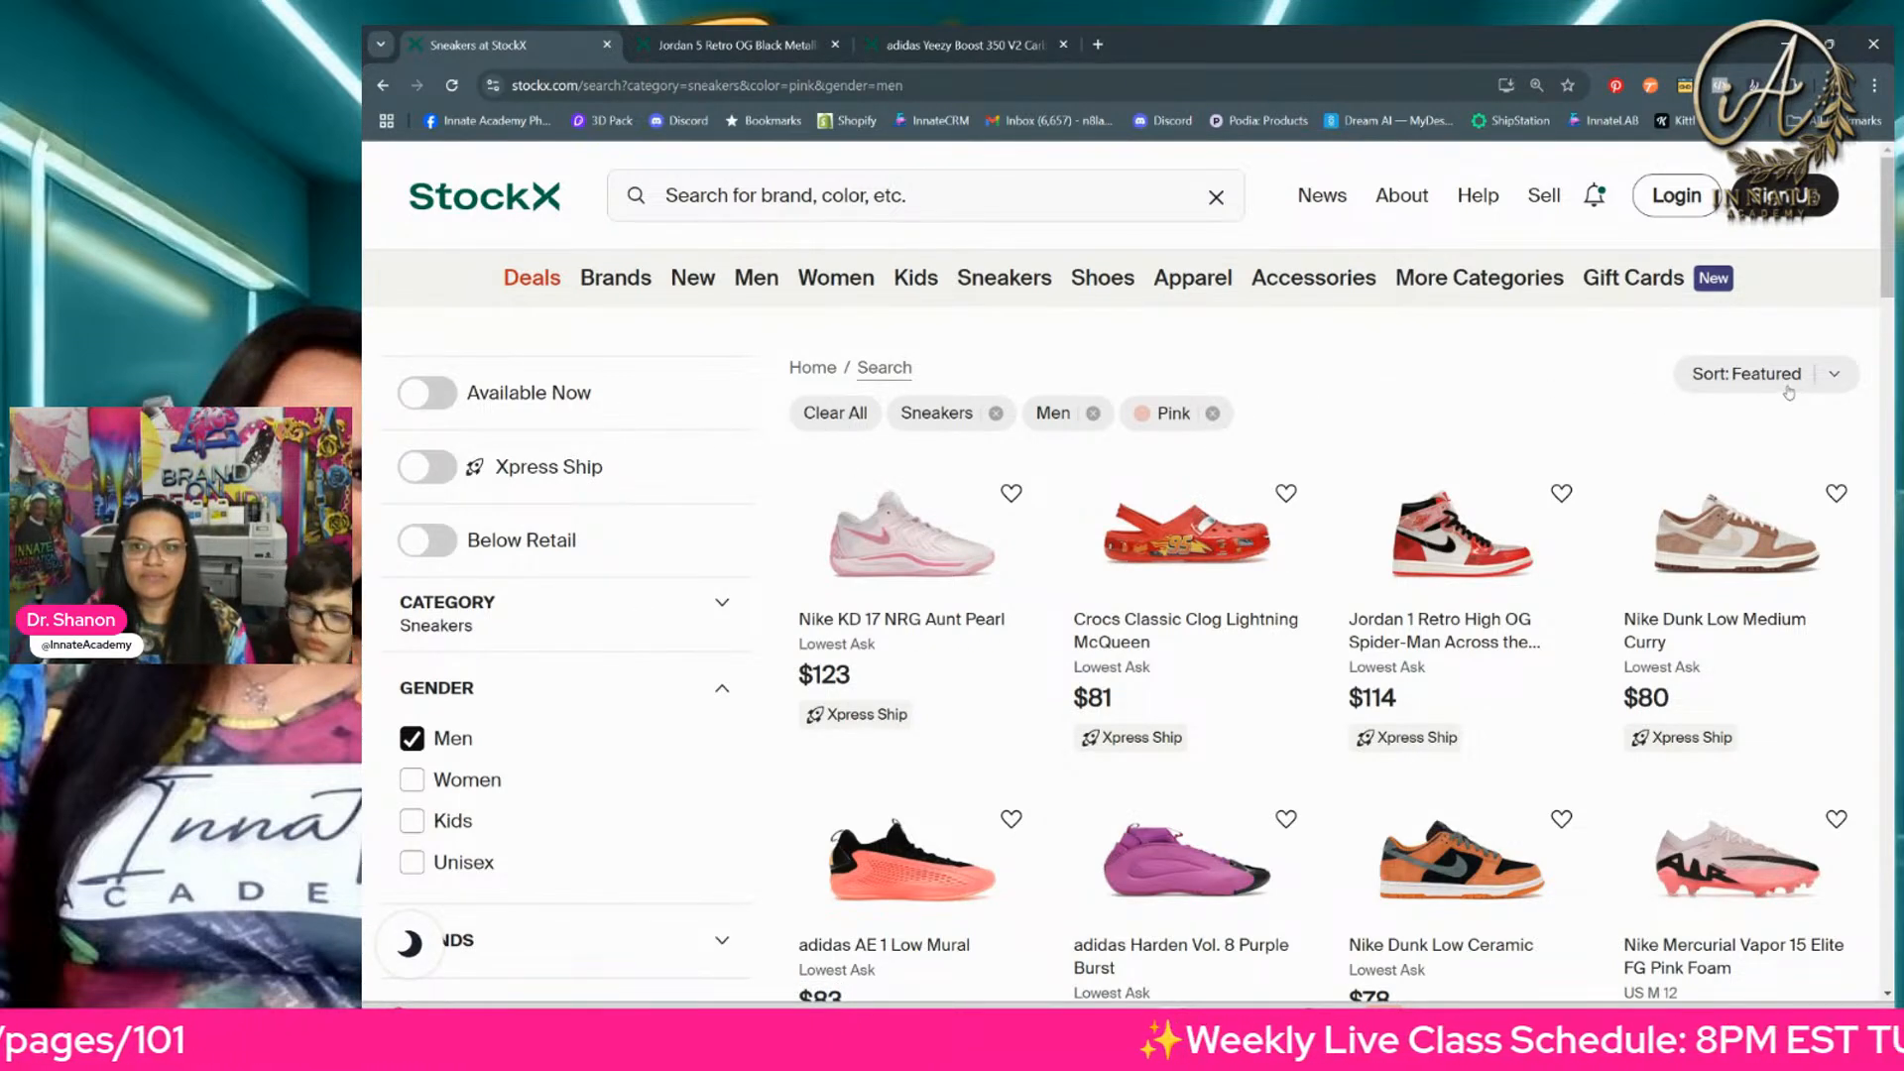
# Step: Check the sort options and look through the first page of men's pink sneakers for colorful designs
pyautogui.click(1832, 380)
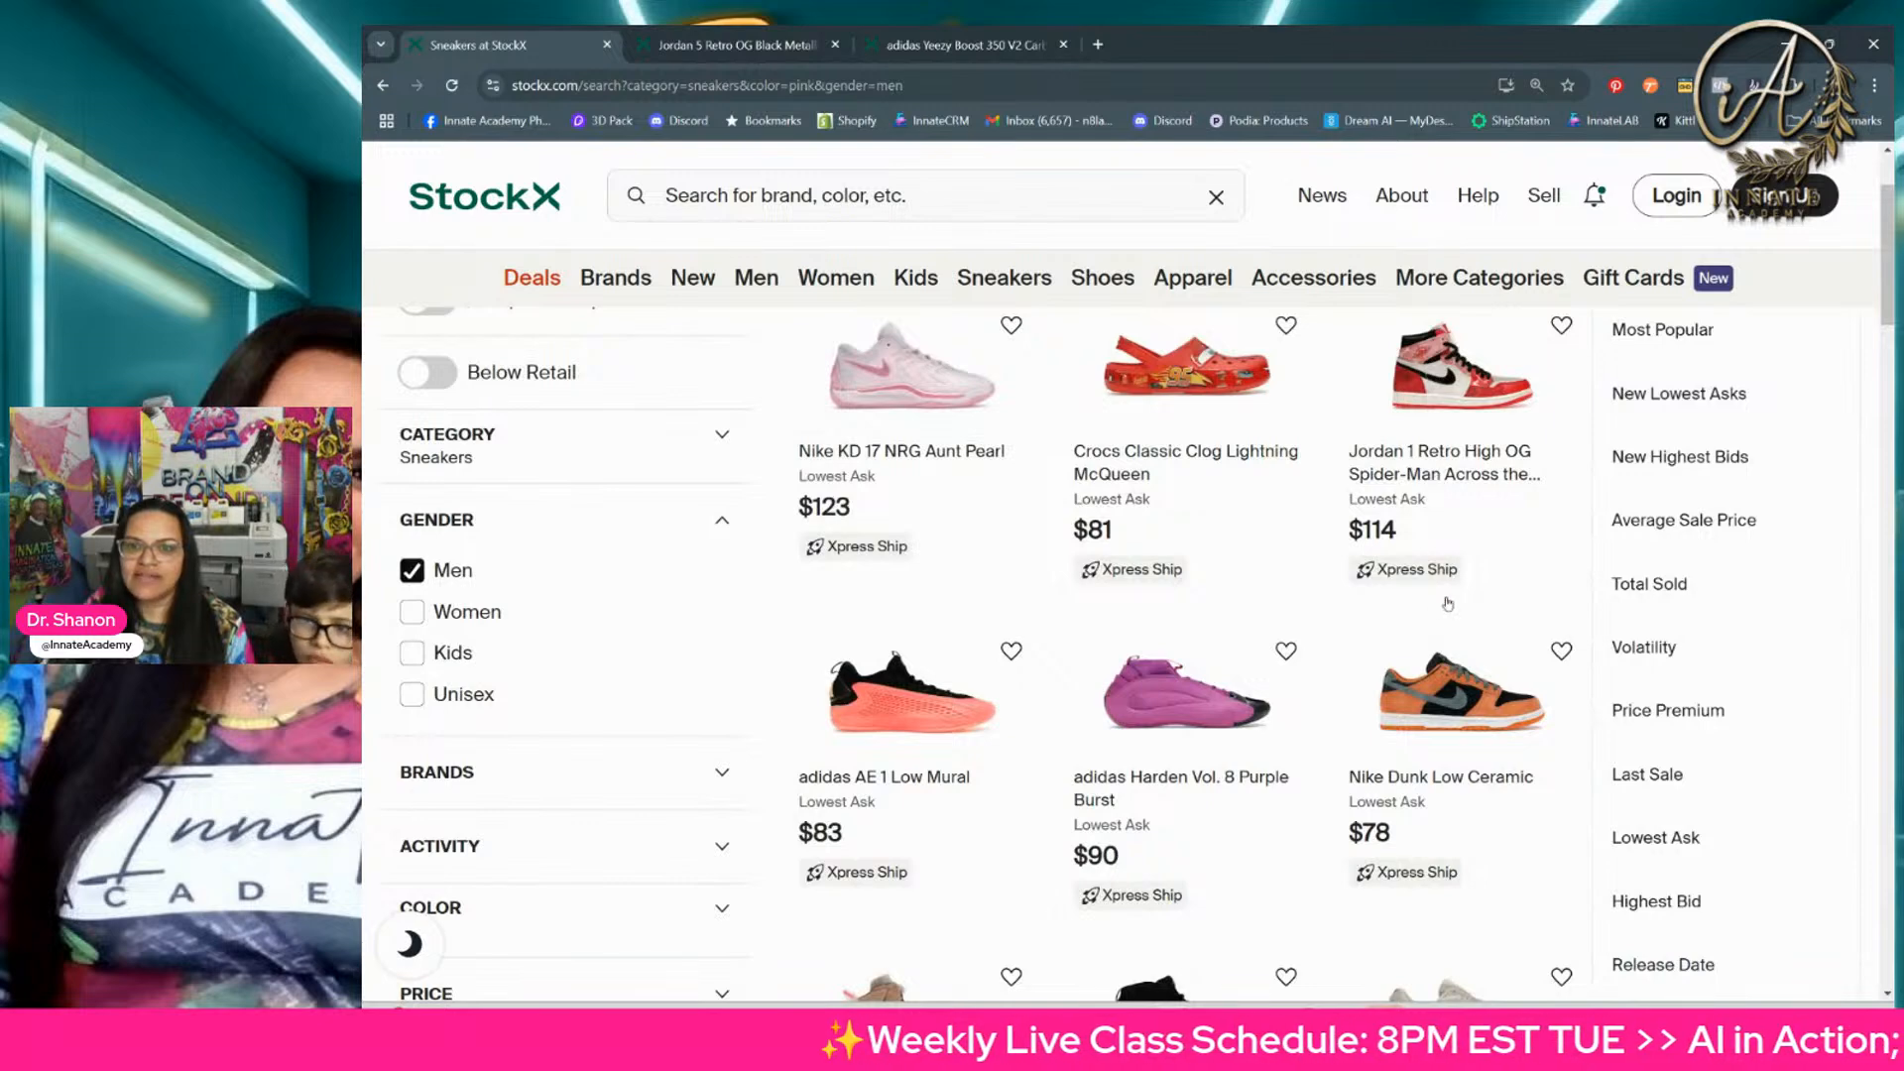
pyautogui.scroll(2, 1440, 590)
pyautogui.click(1396, 385)
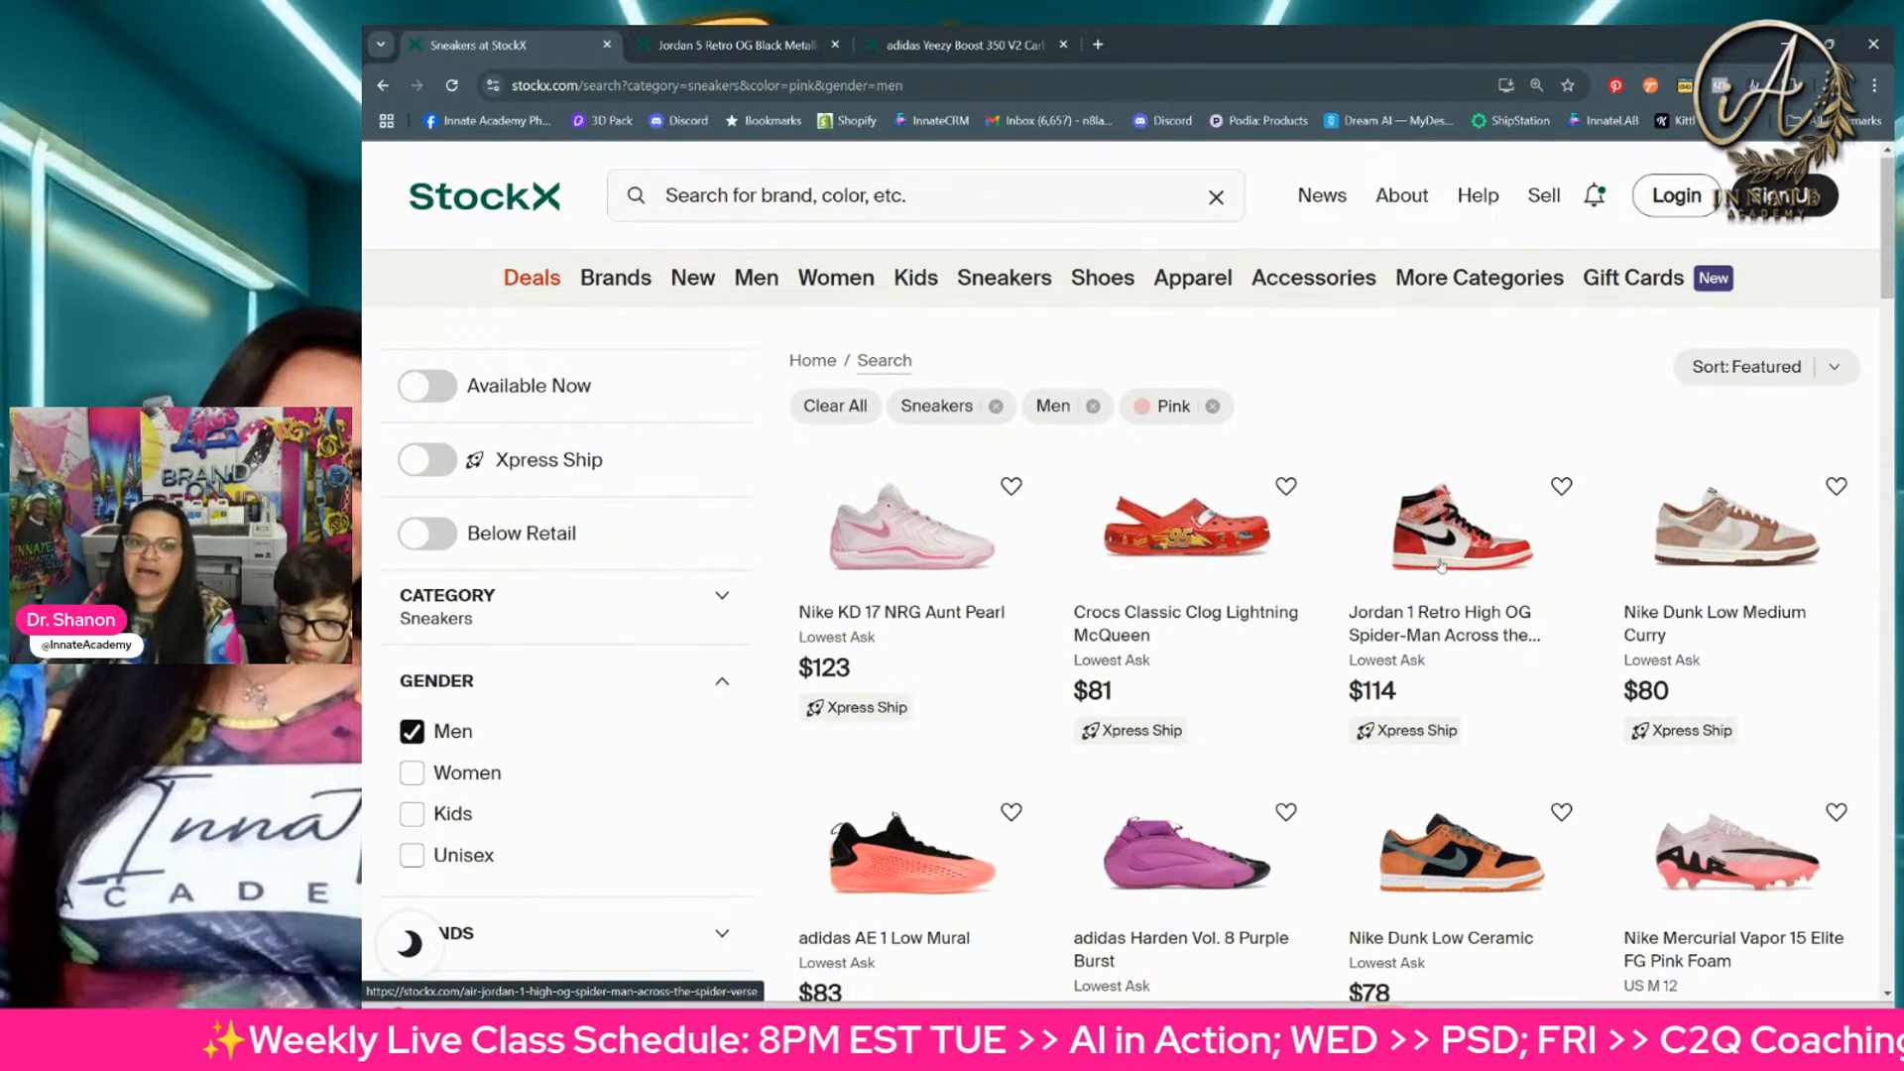
pyautogui.scroll(-5, 1444, 576)
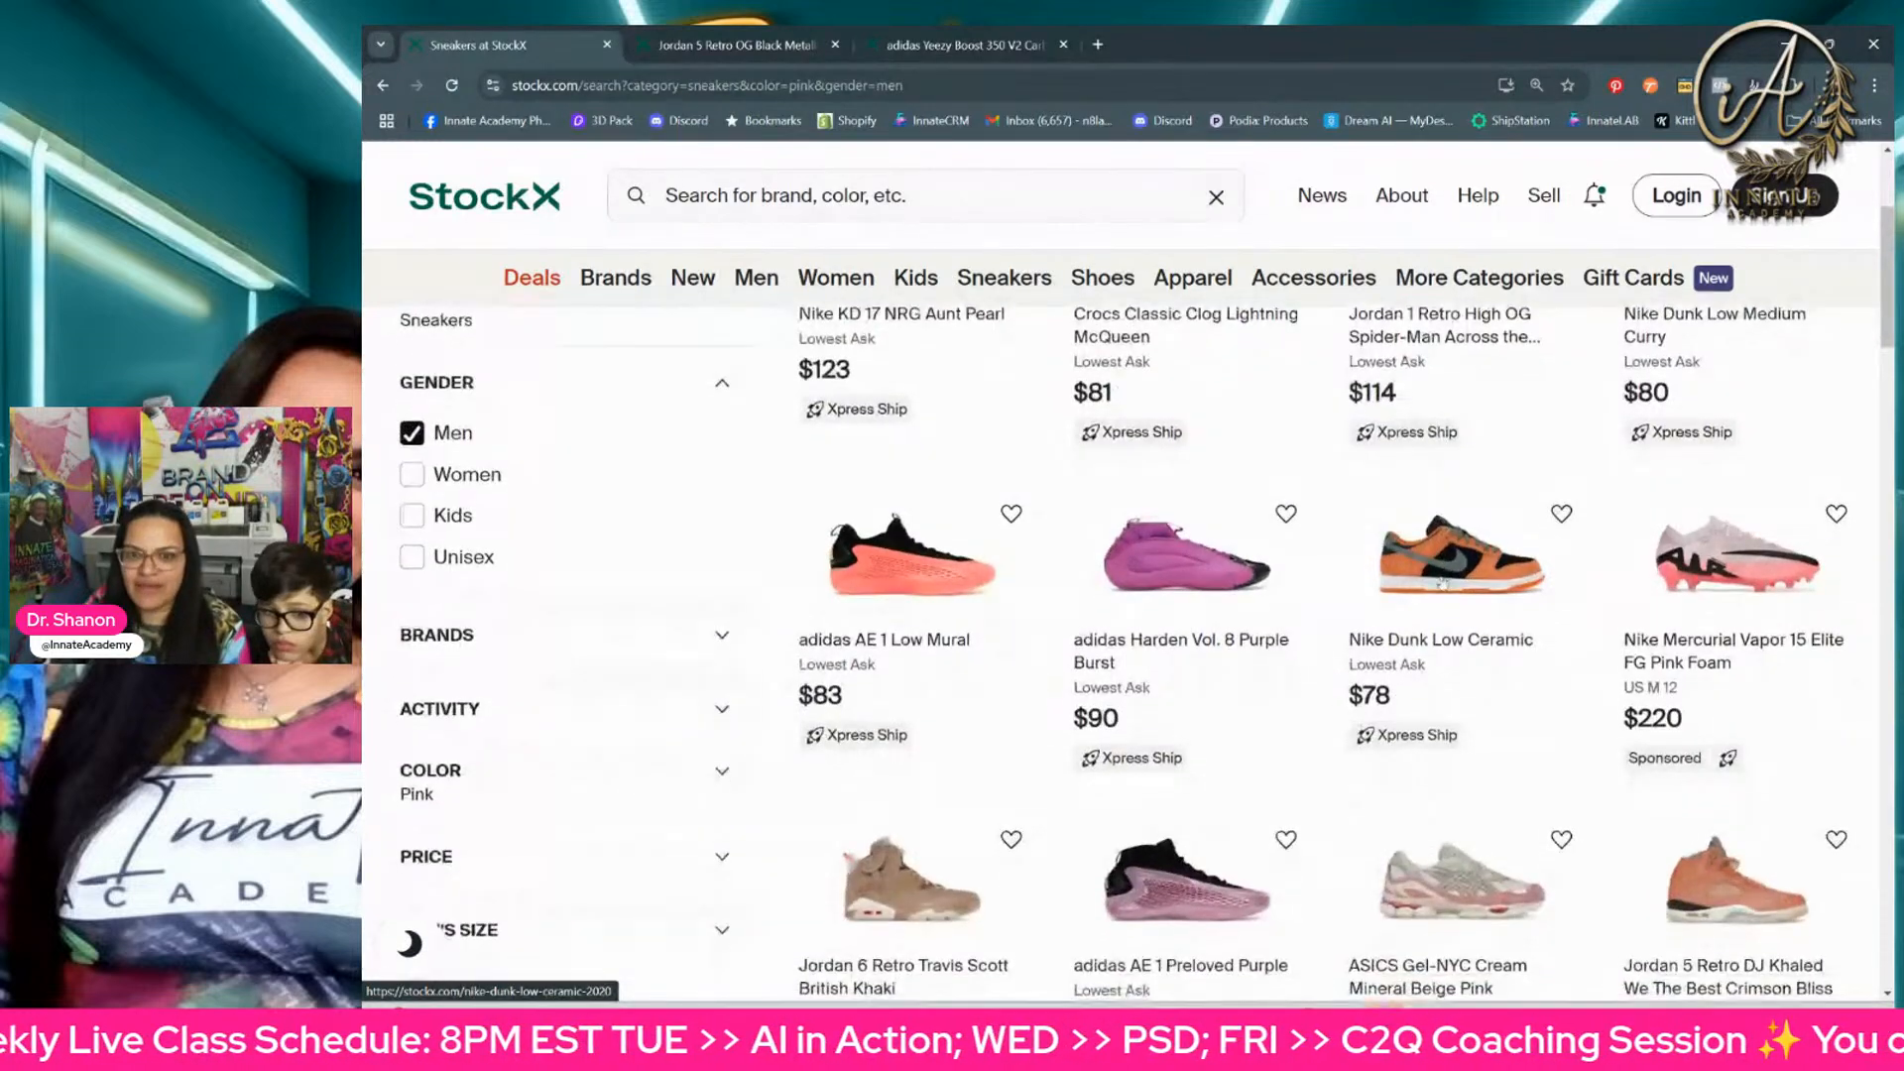
pyautogui.scroll(-5, 1440, 595)
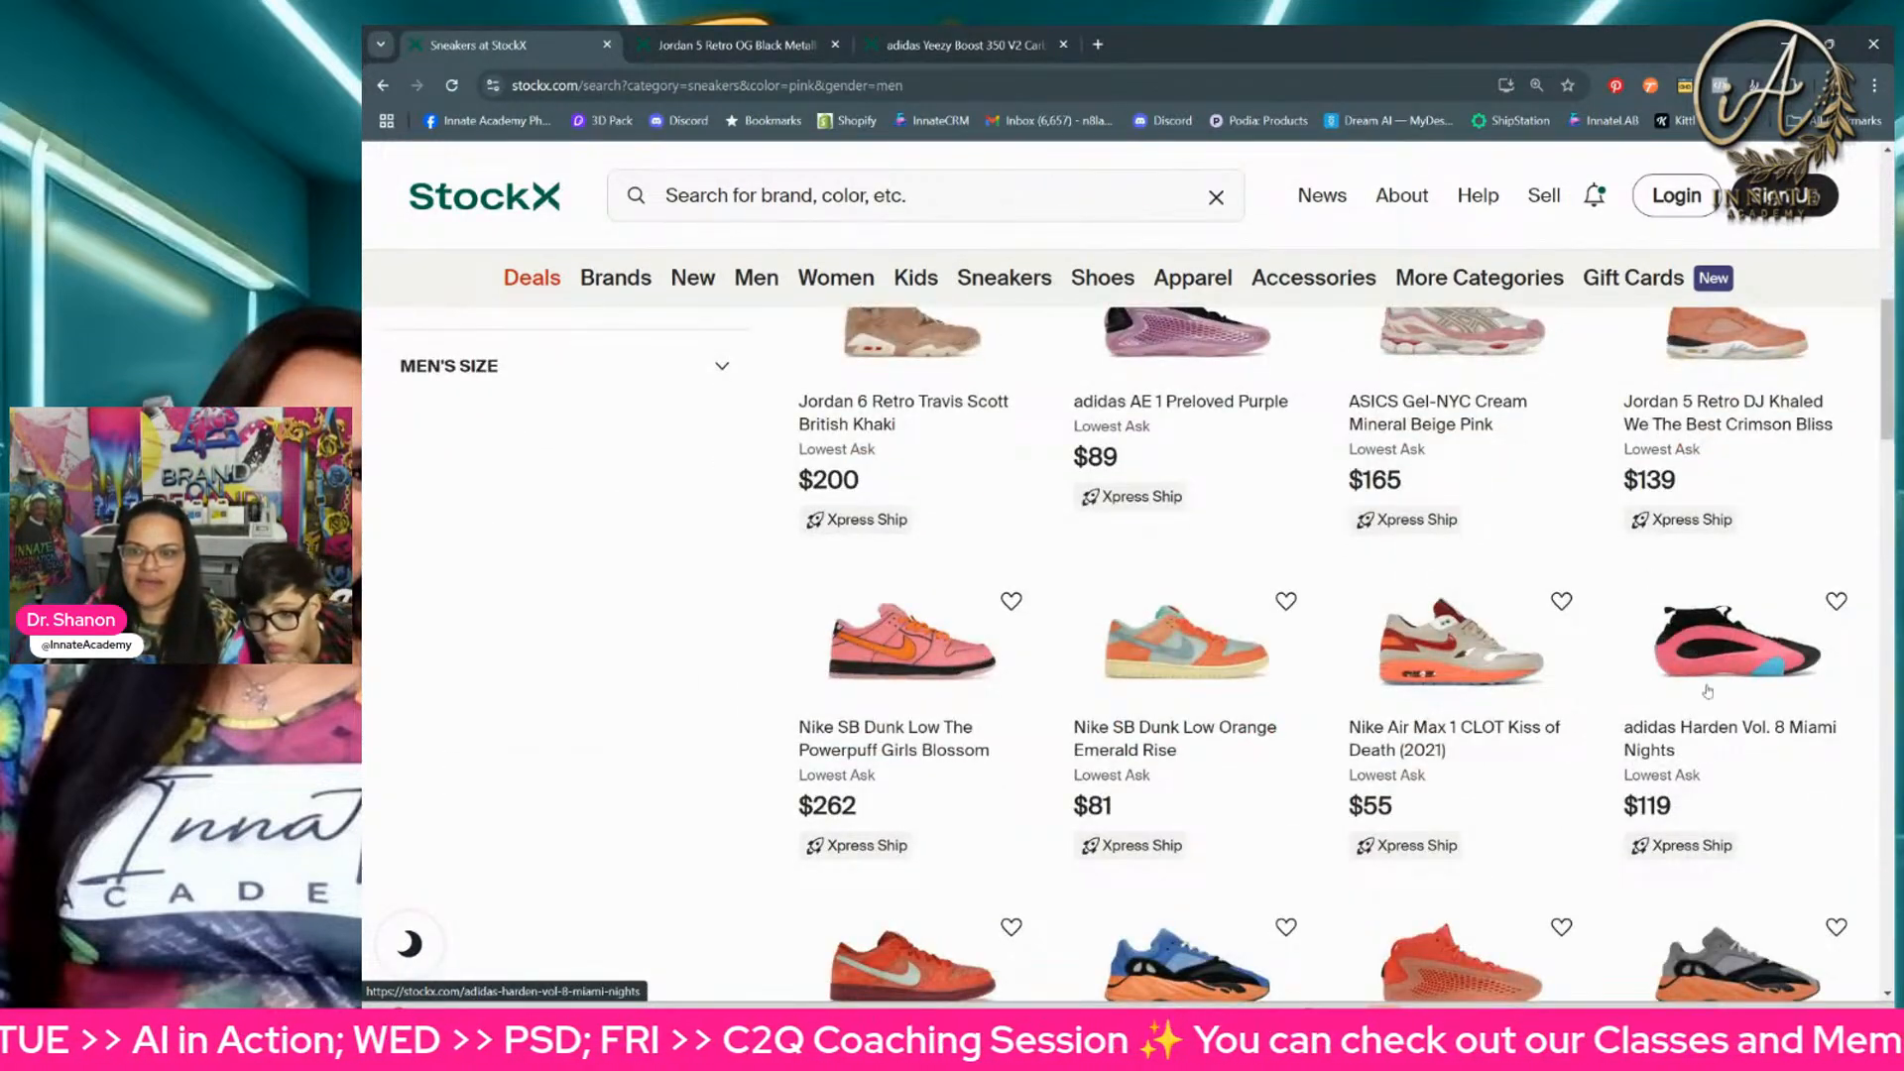
pyautogui.scroll(-1, 876, 523)
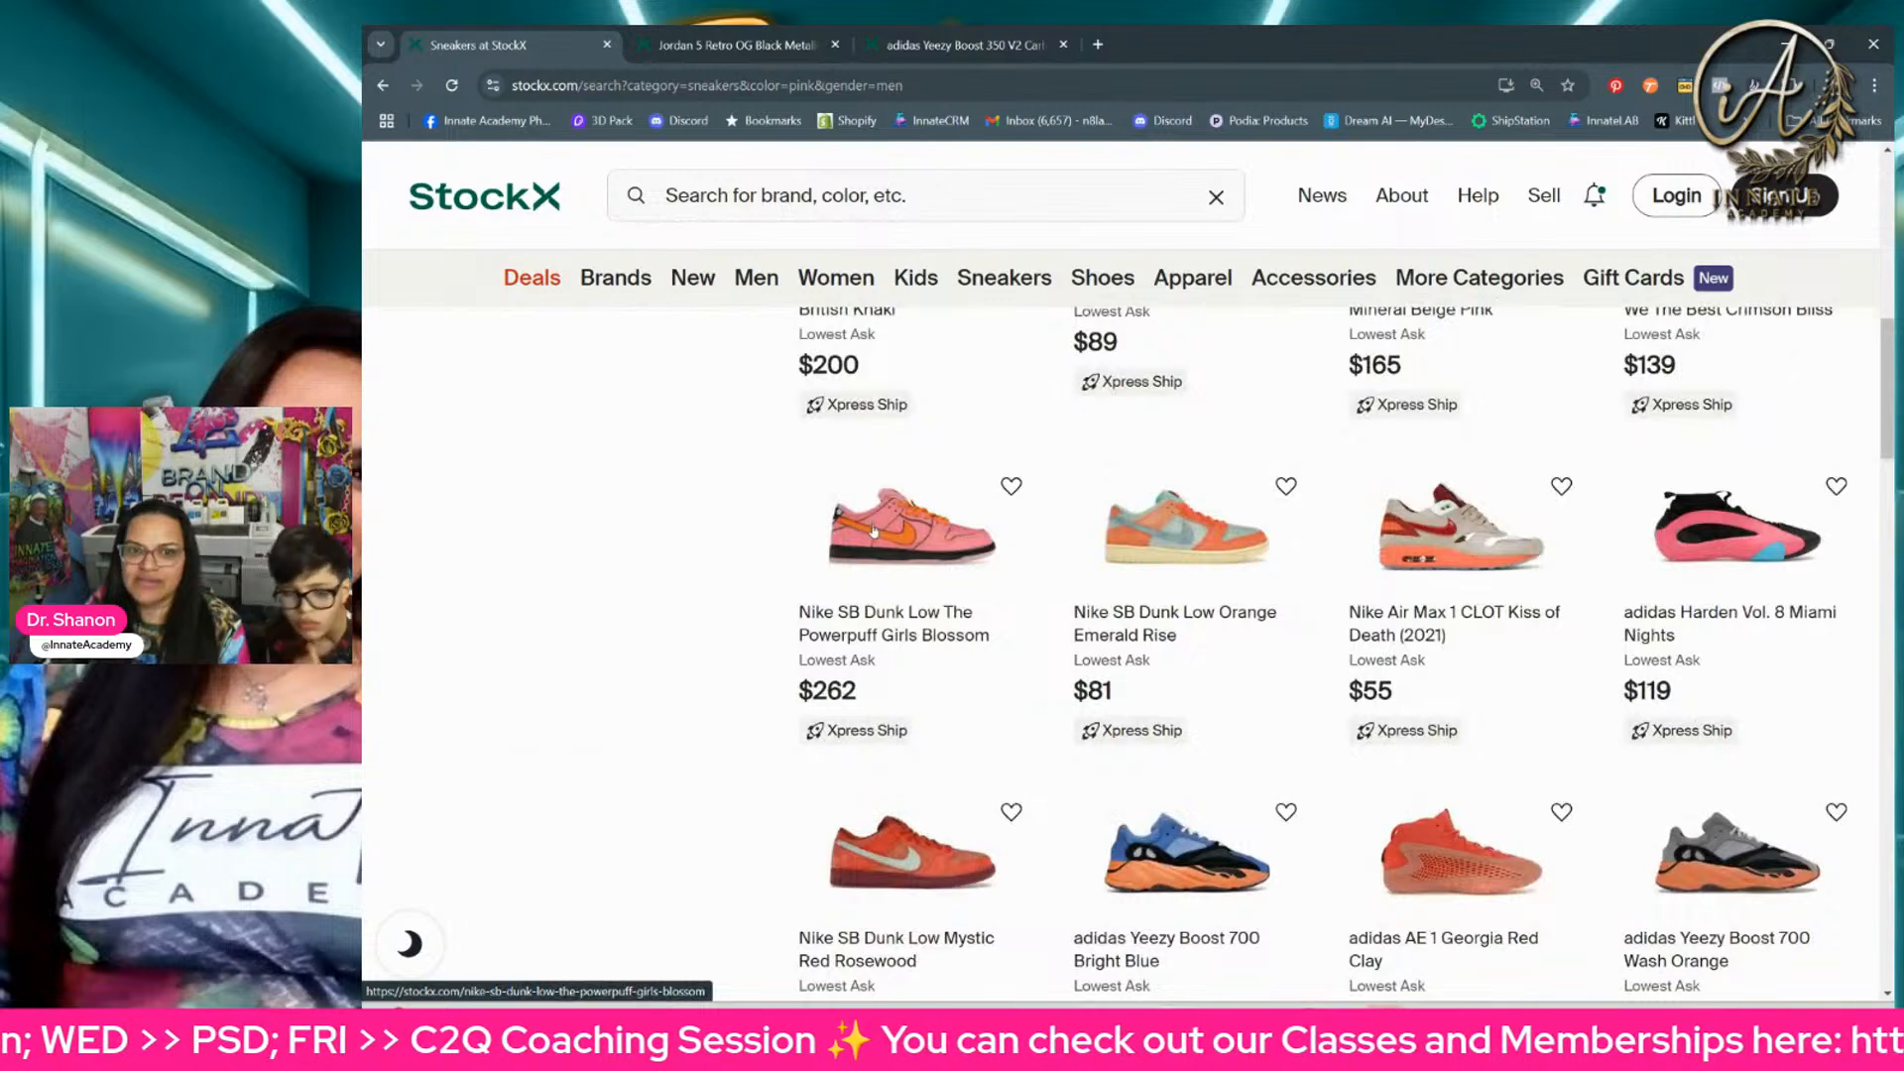
pyautogui.scroll(-1, 874, 530)
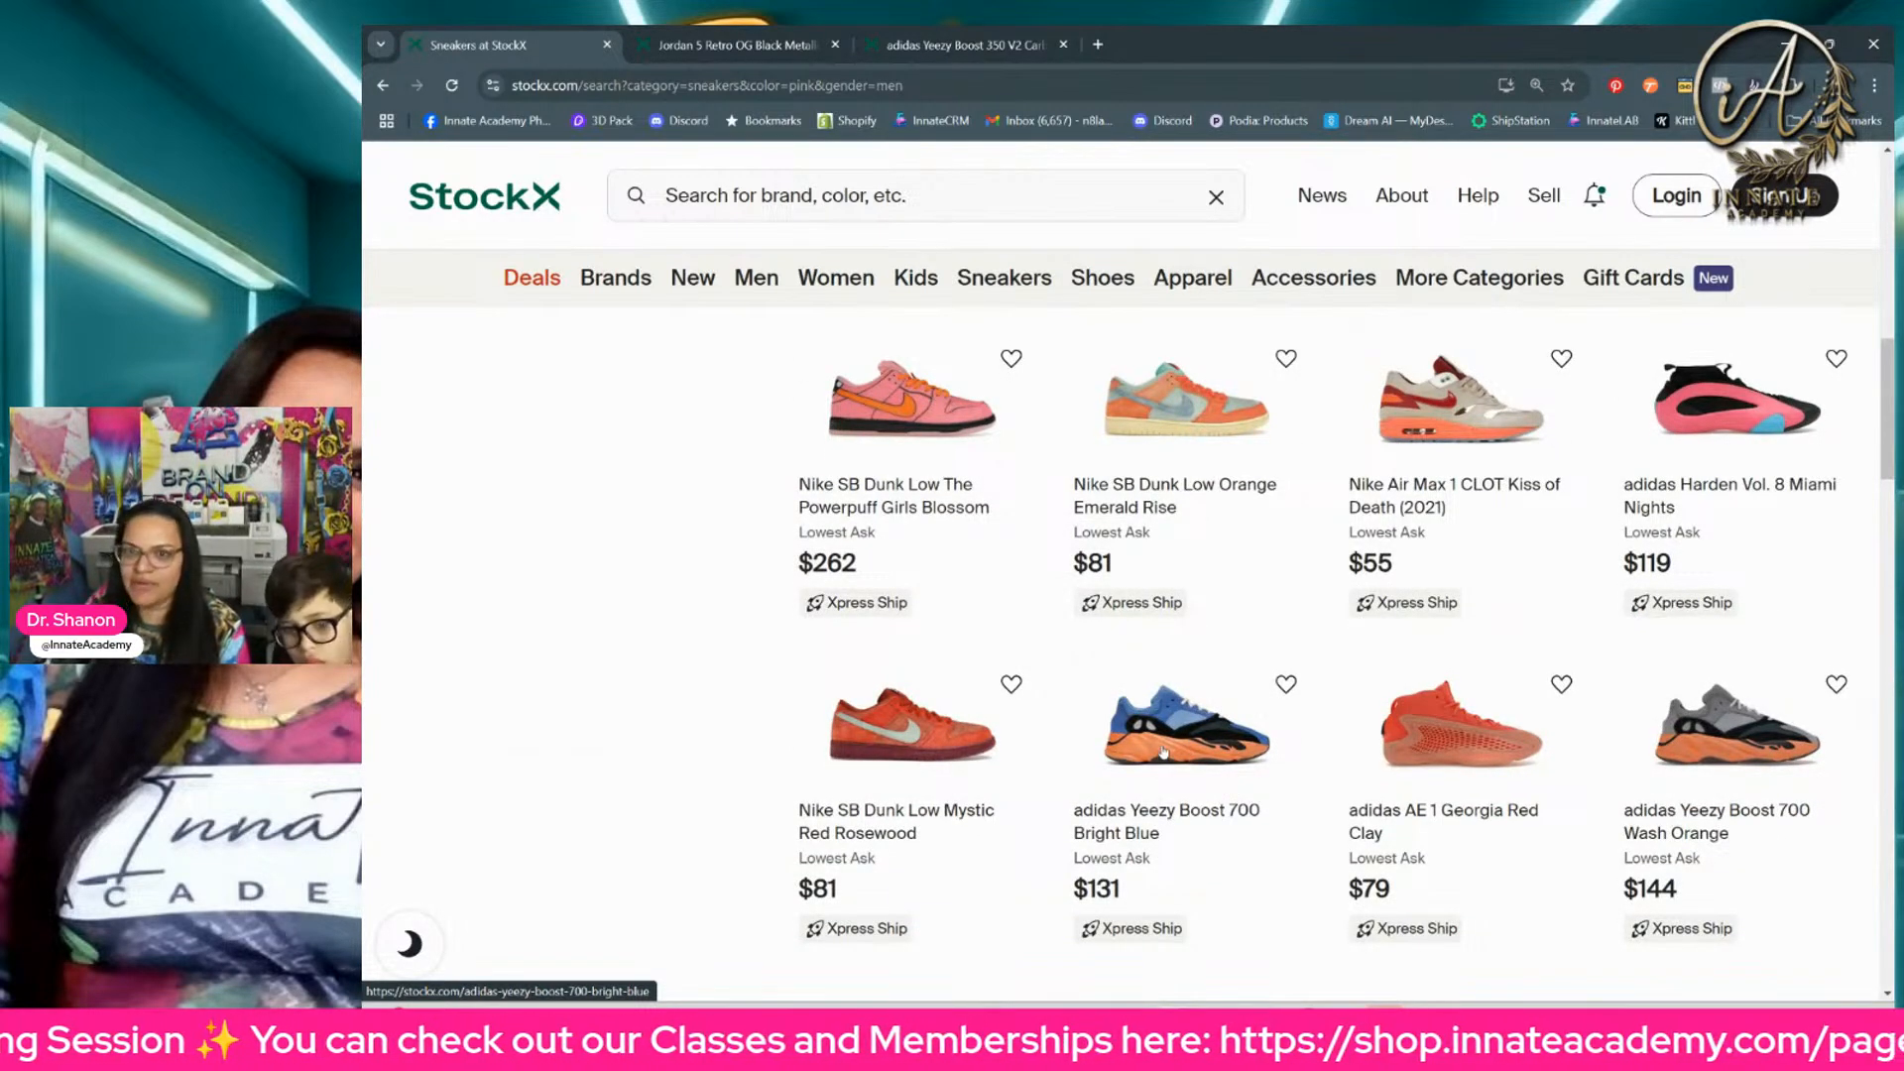
pyautogui.scroll(-3, 1190, 760)
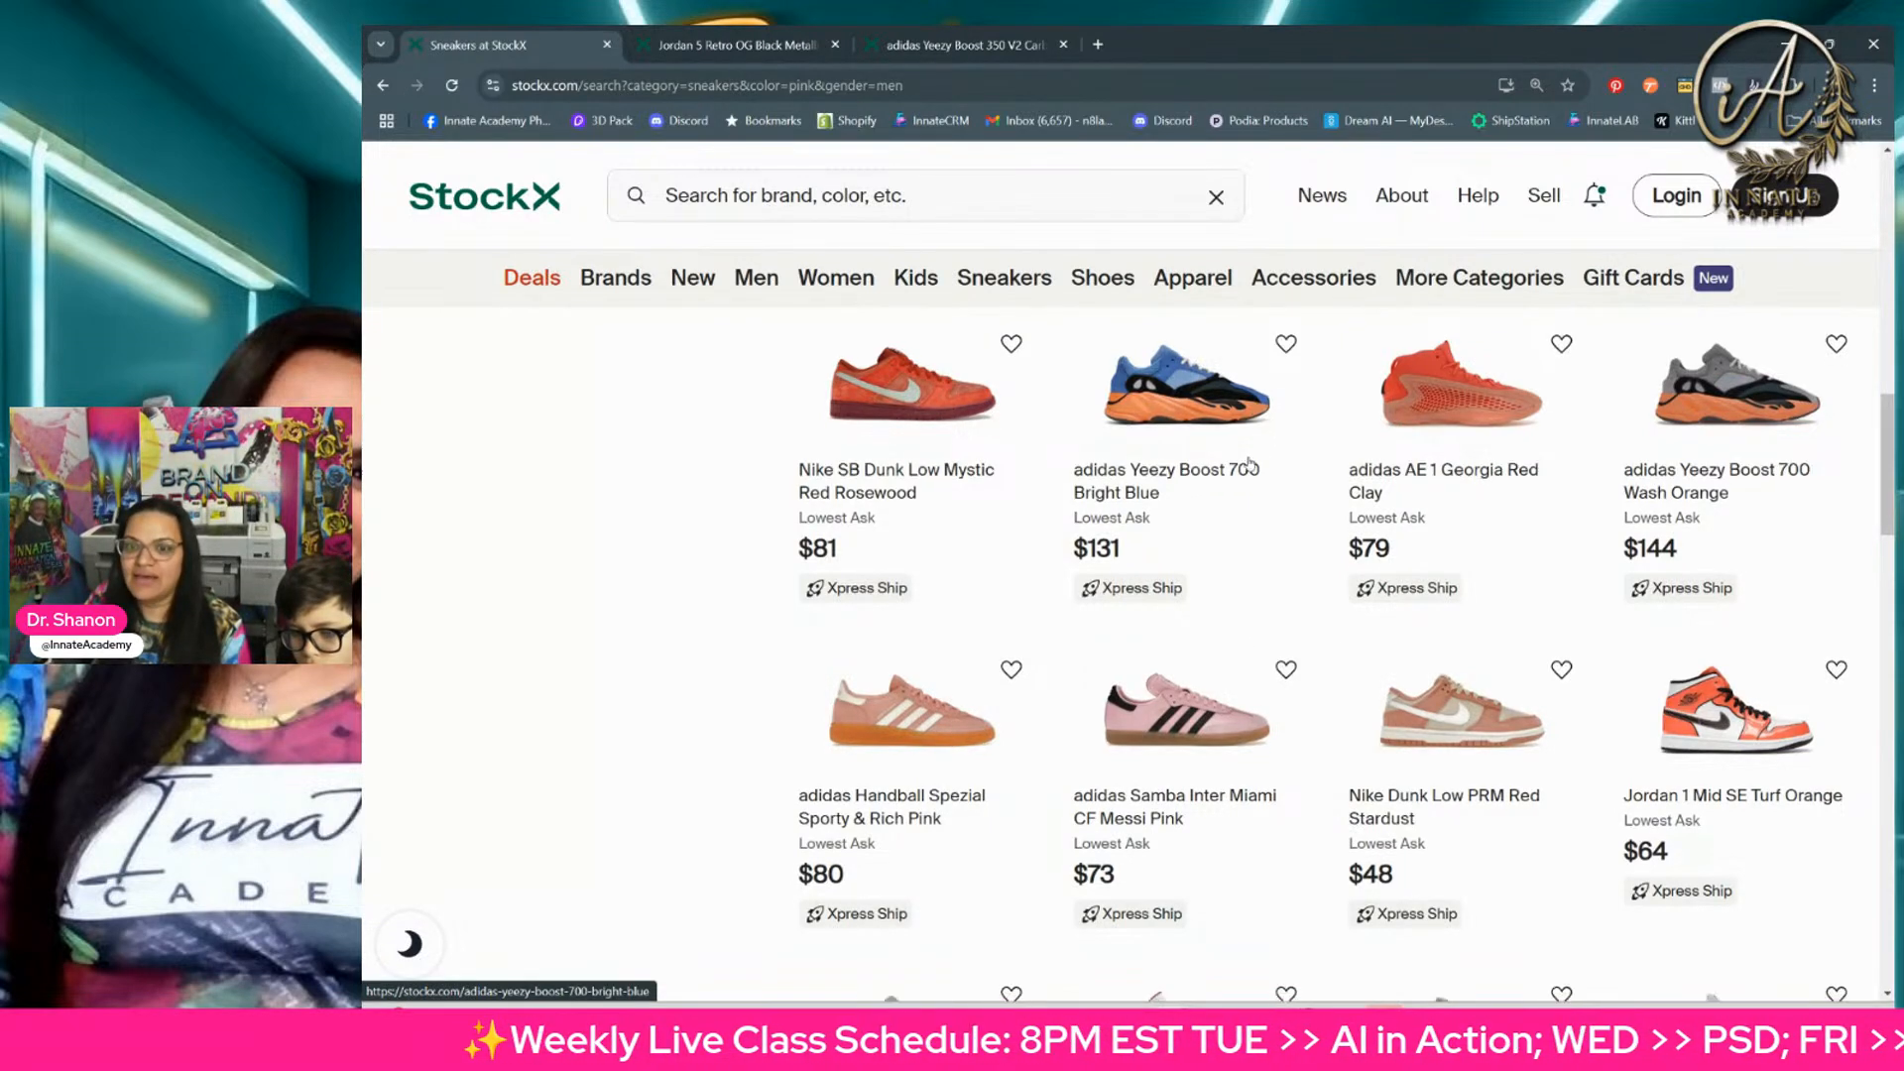
pyautogui.scroll(-2, 1793, 667)
pyautogui.scroll(-5, 1794, 667)
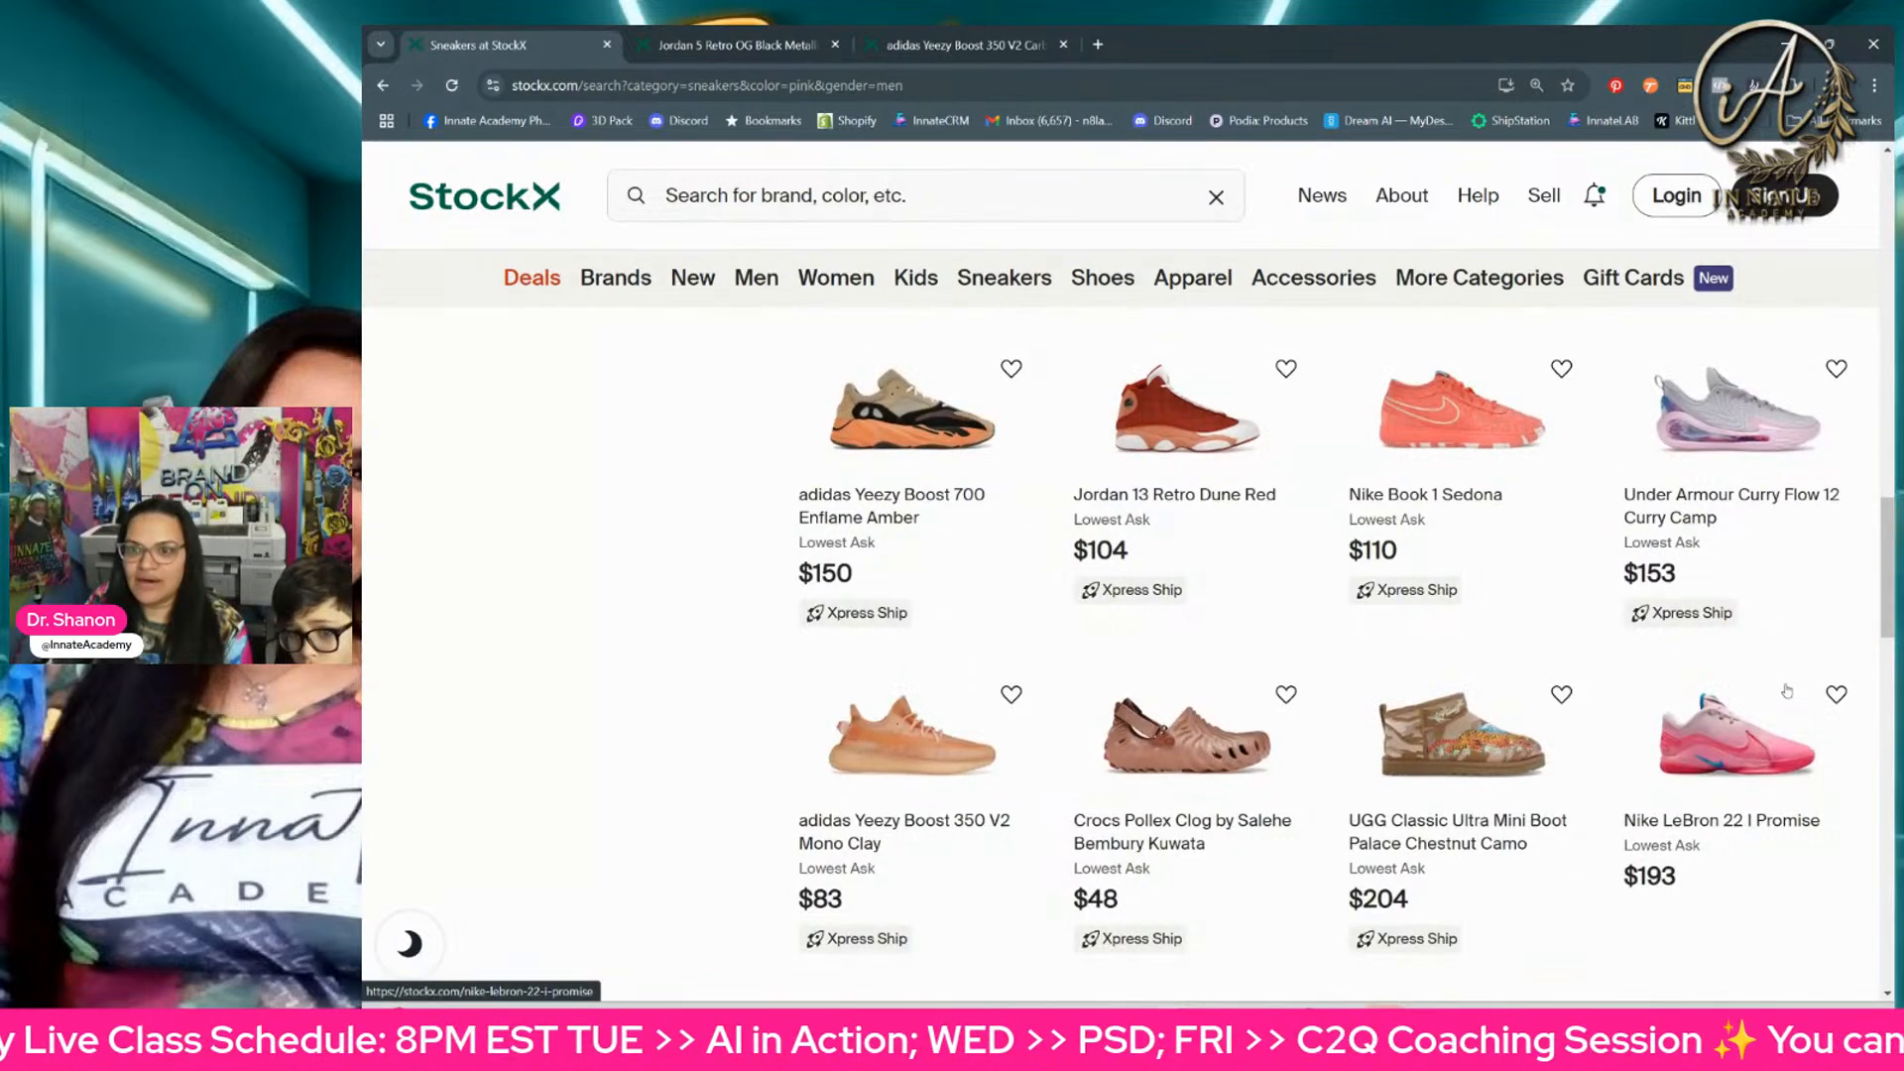
pyautogui.scroll(-8, 1781, 711)
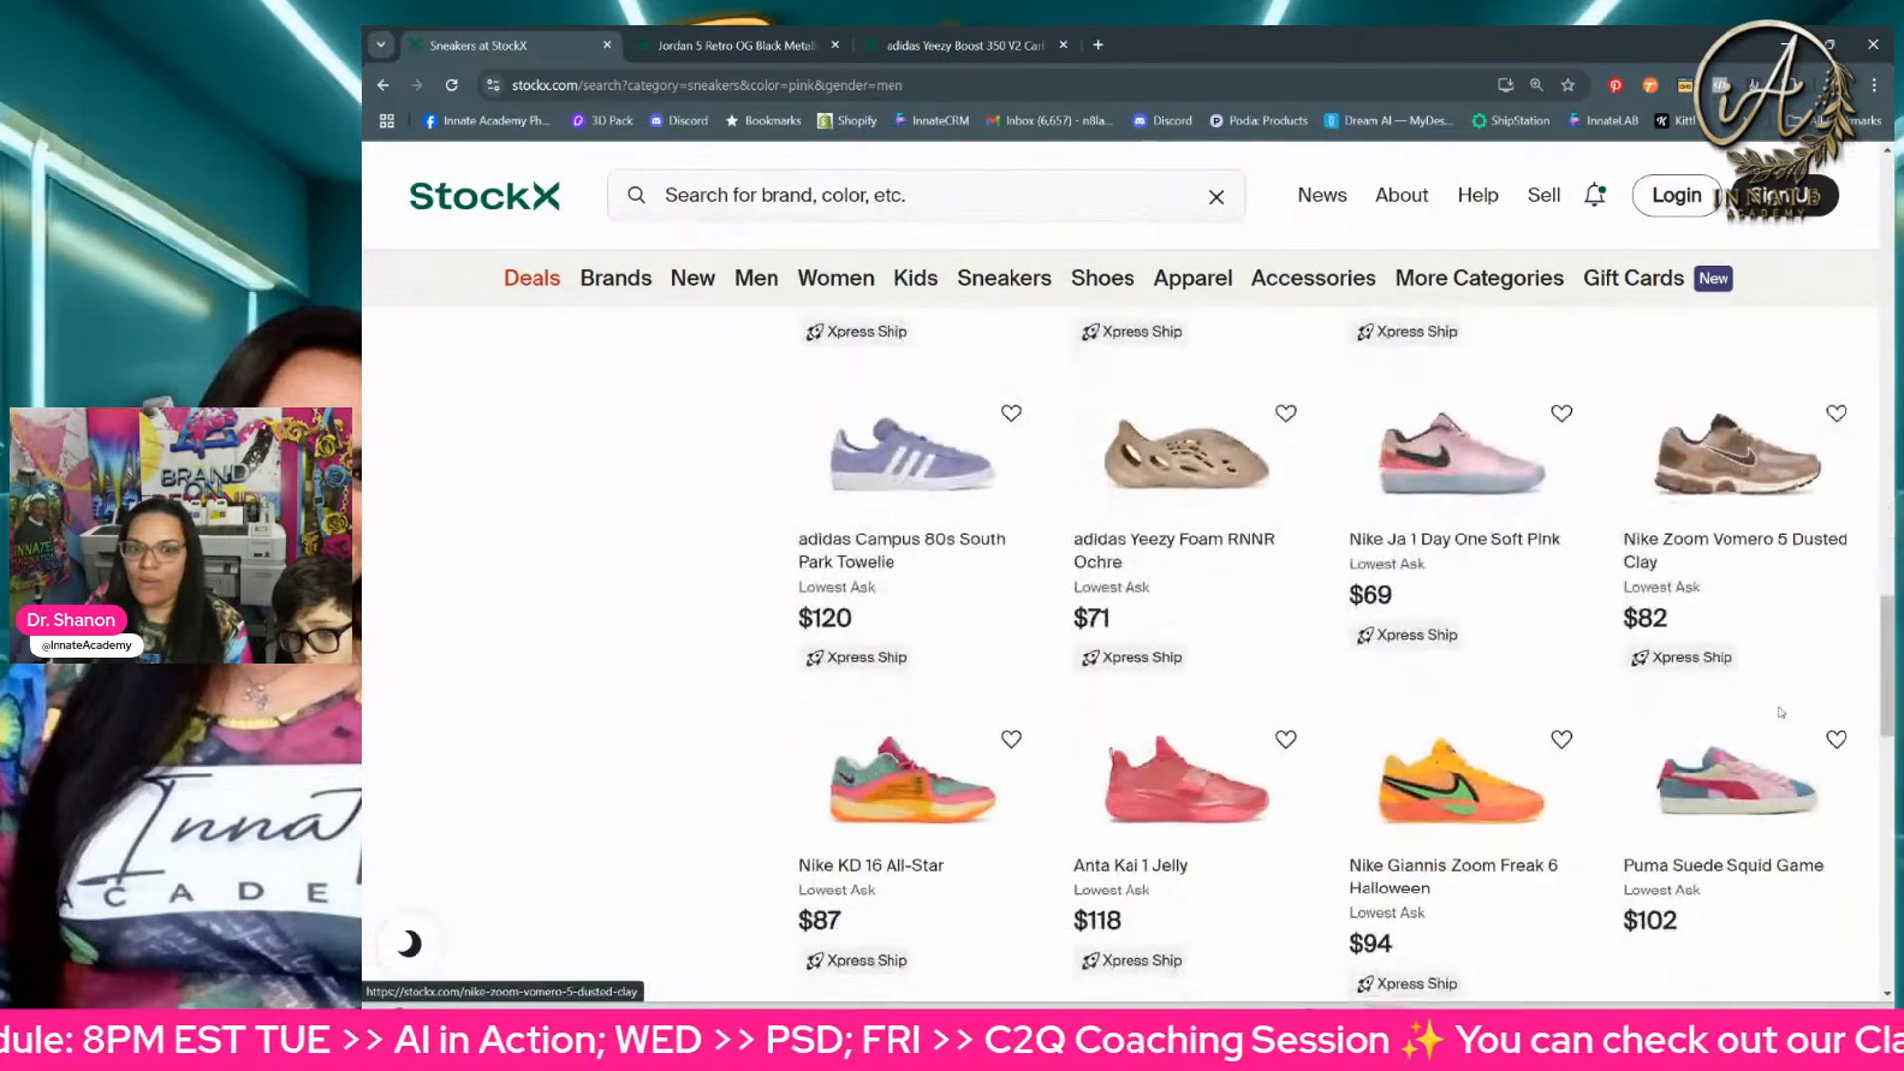
pyautogui.scroll(-5, 1779, 718)
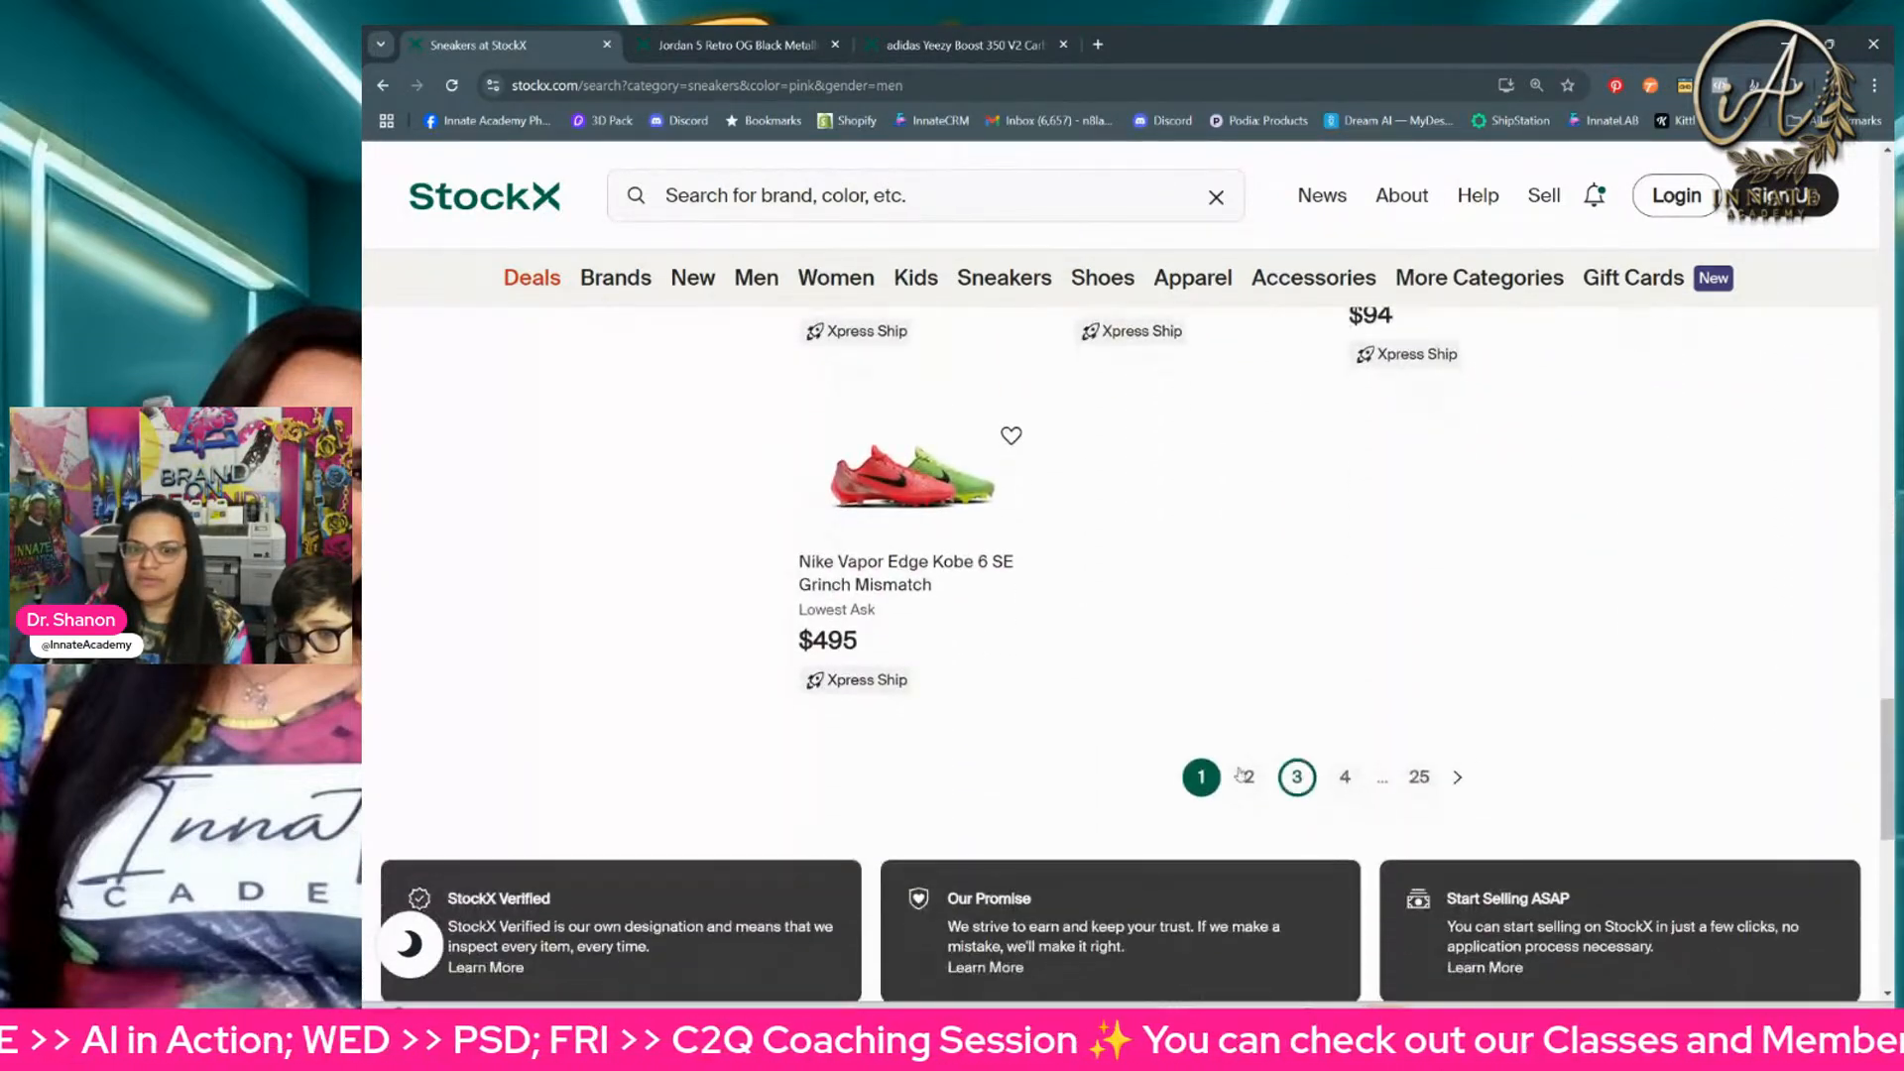
# Step: Go to page 2 of the men's pink sneakers and examine the designs listed there
pyautogui.click(1250, 778)
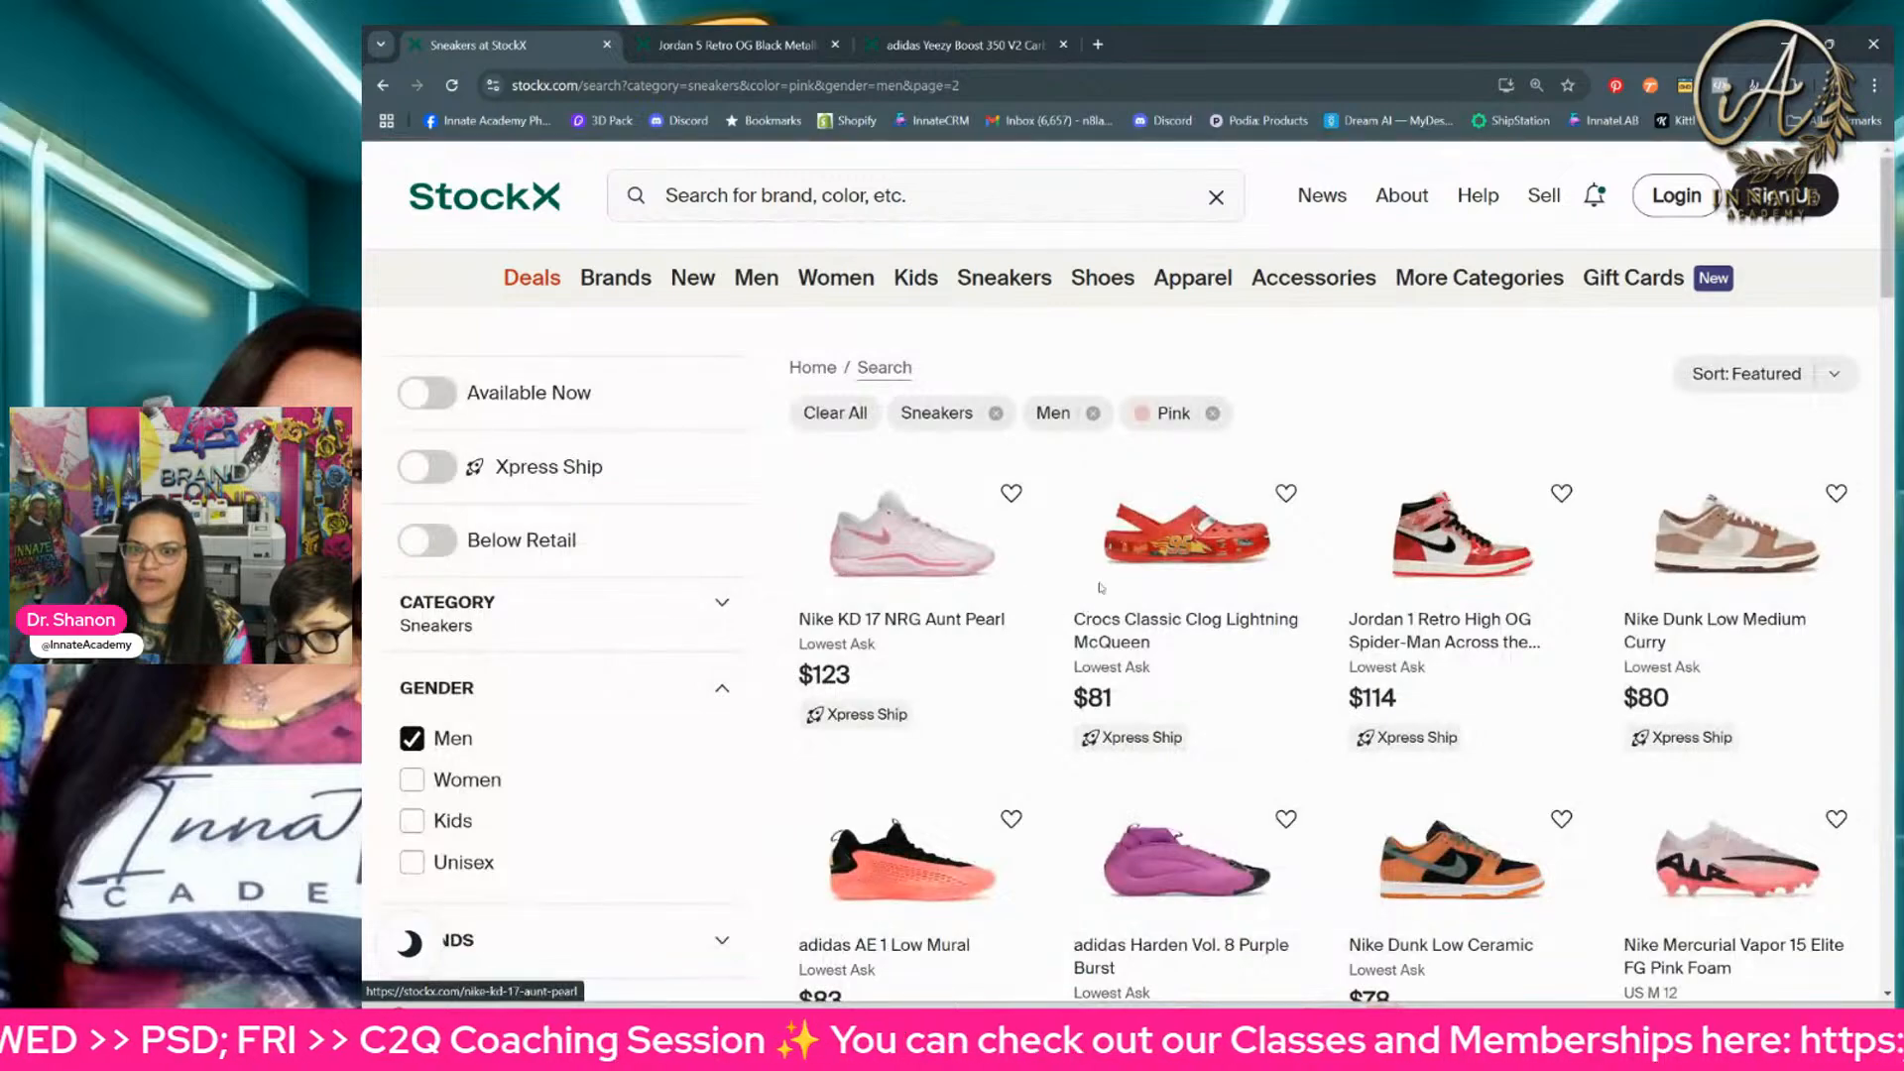
pyautogui.scroll(-2, 1726, 589)
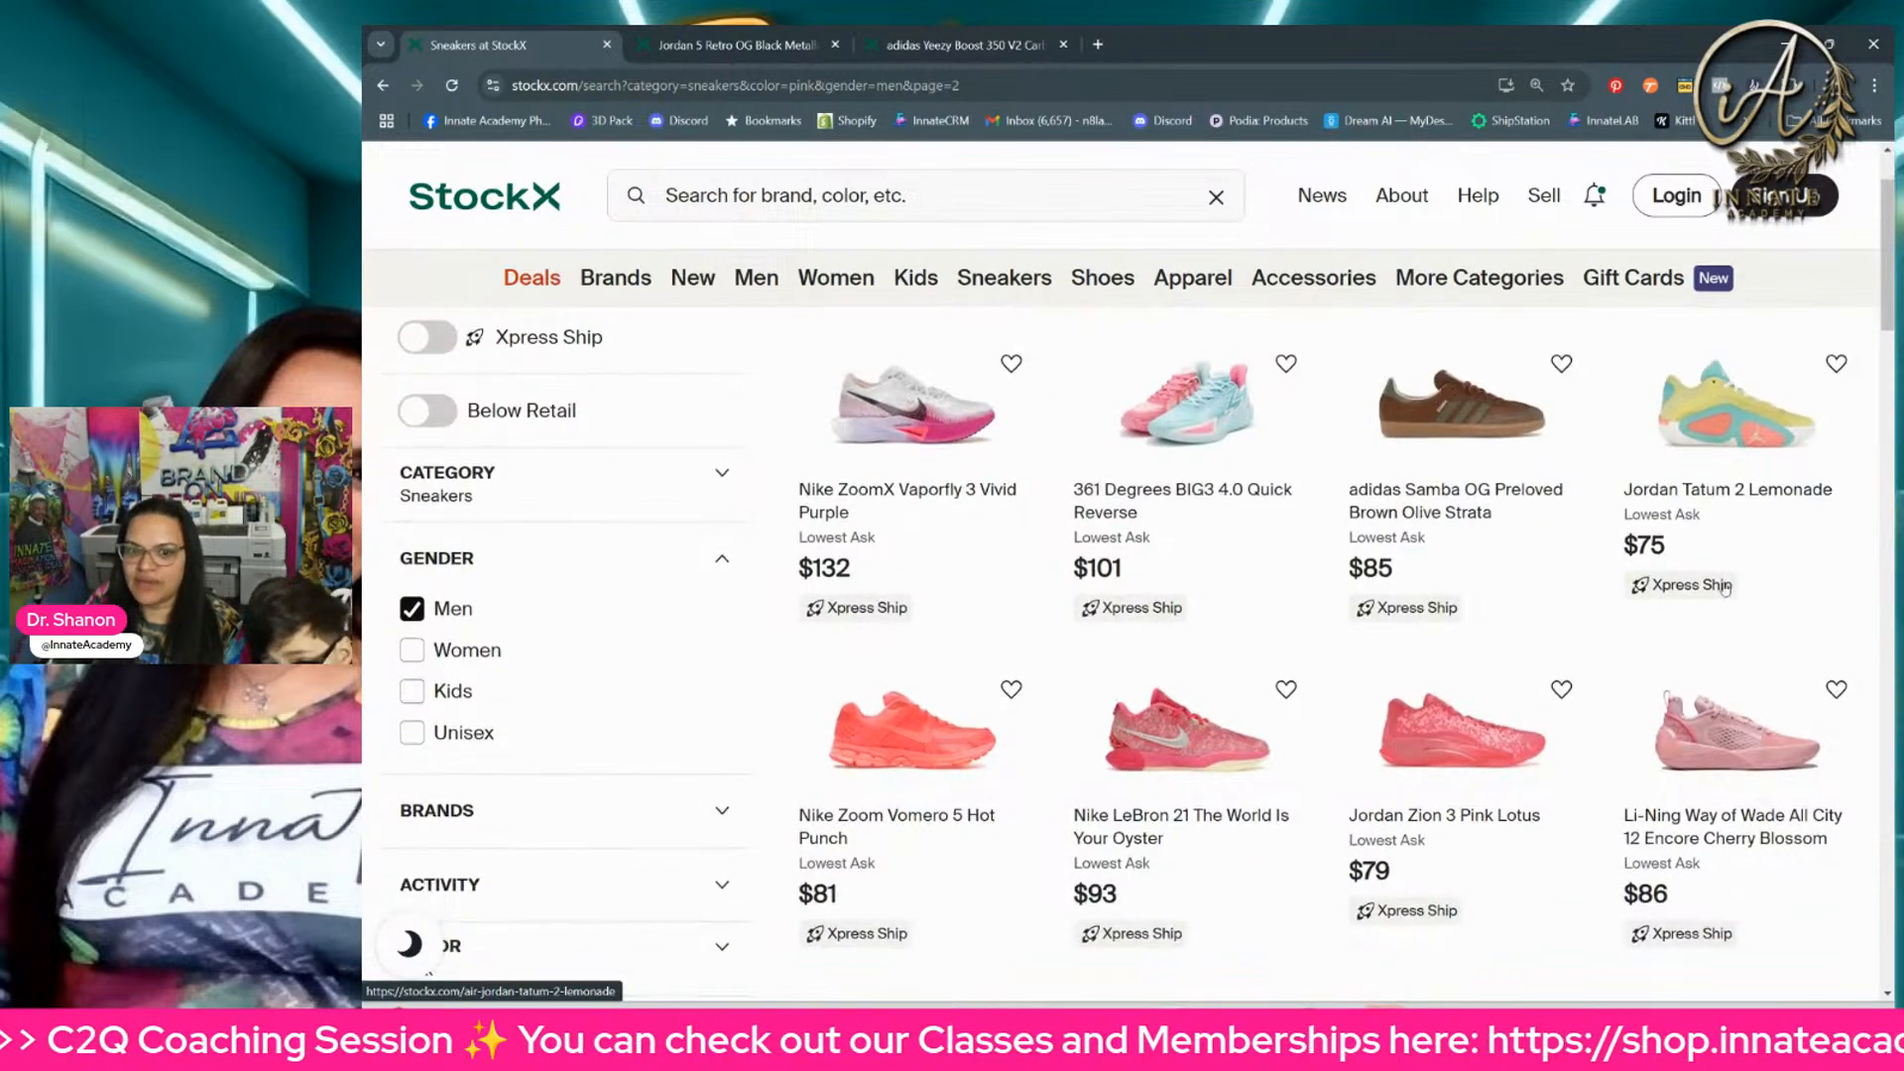
pyautogui.scroll(-6, 1726, 590)
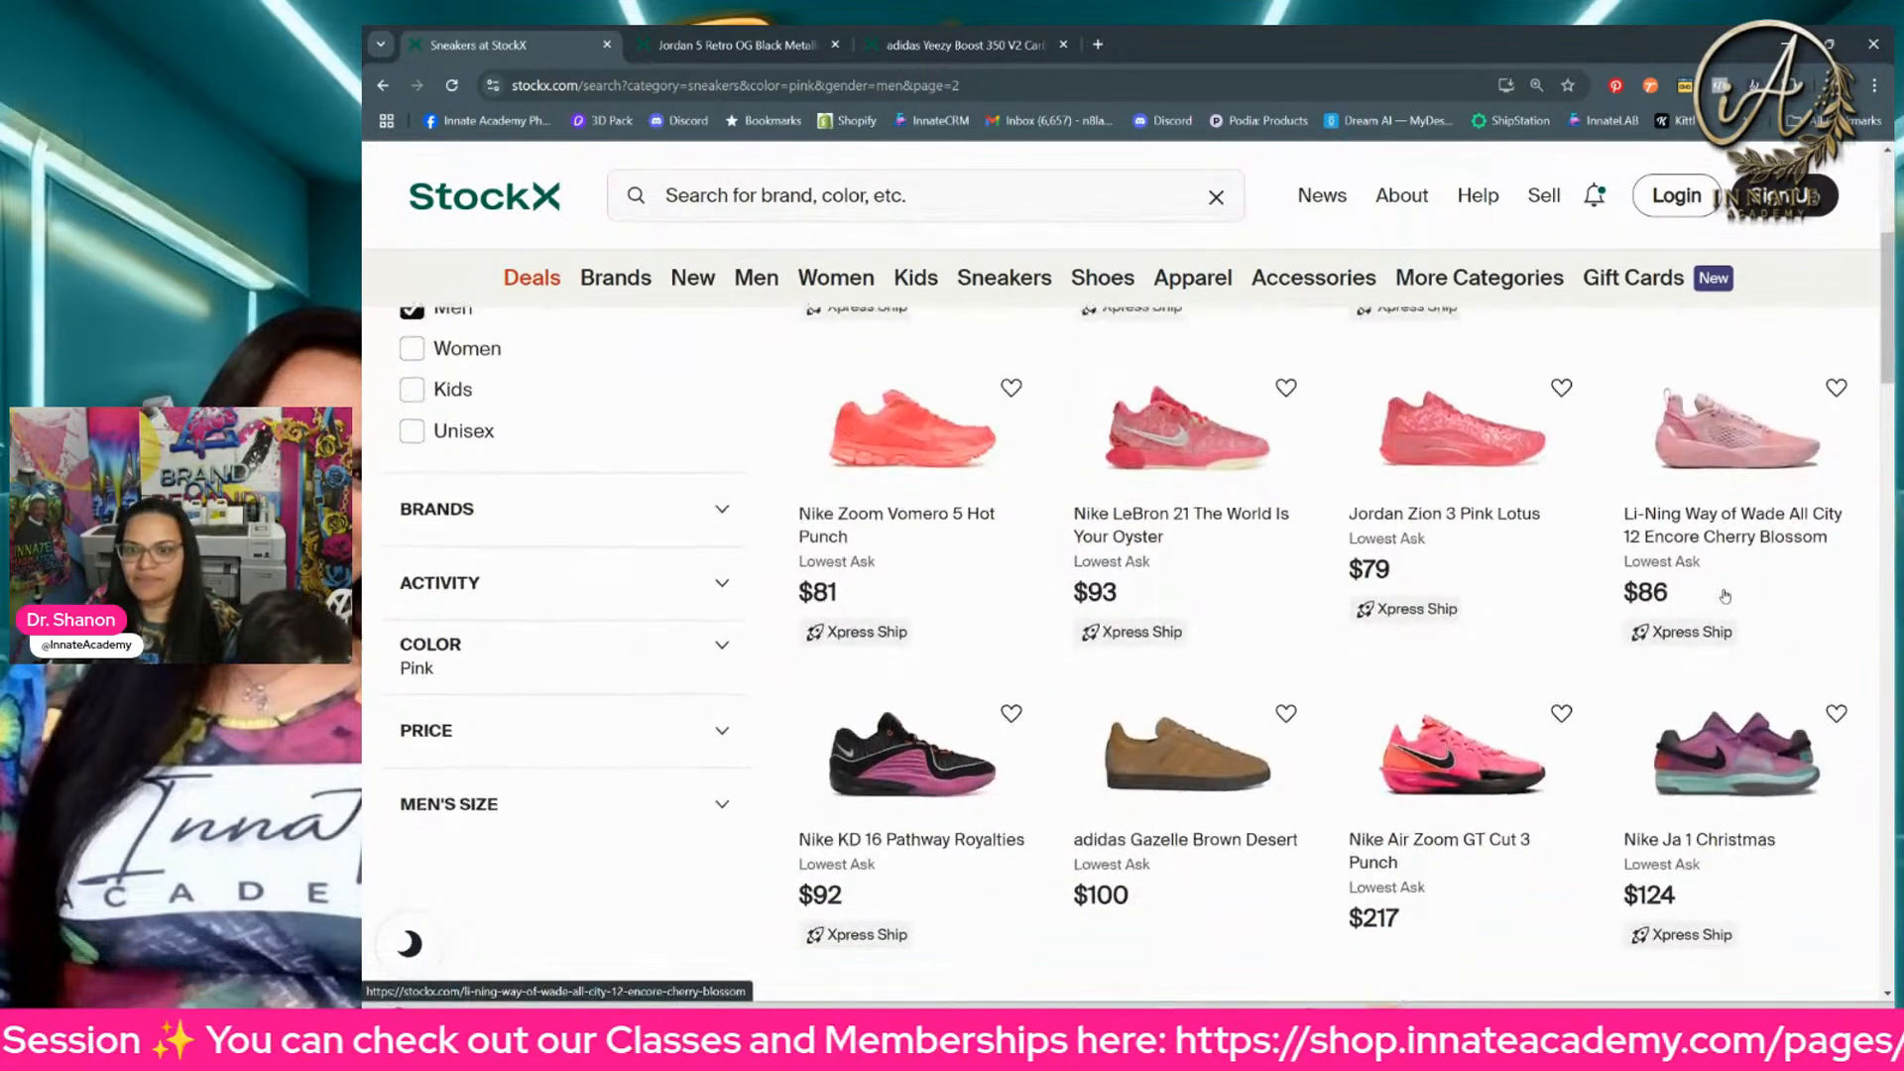
pyautogui.scroll(-5, 1726, 595)
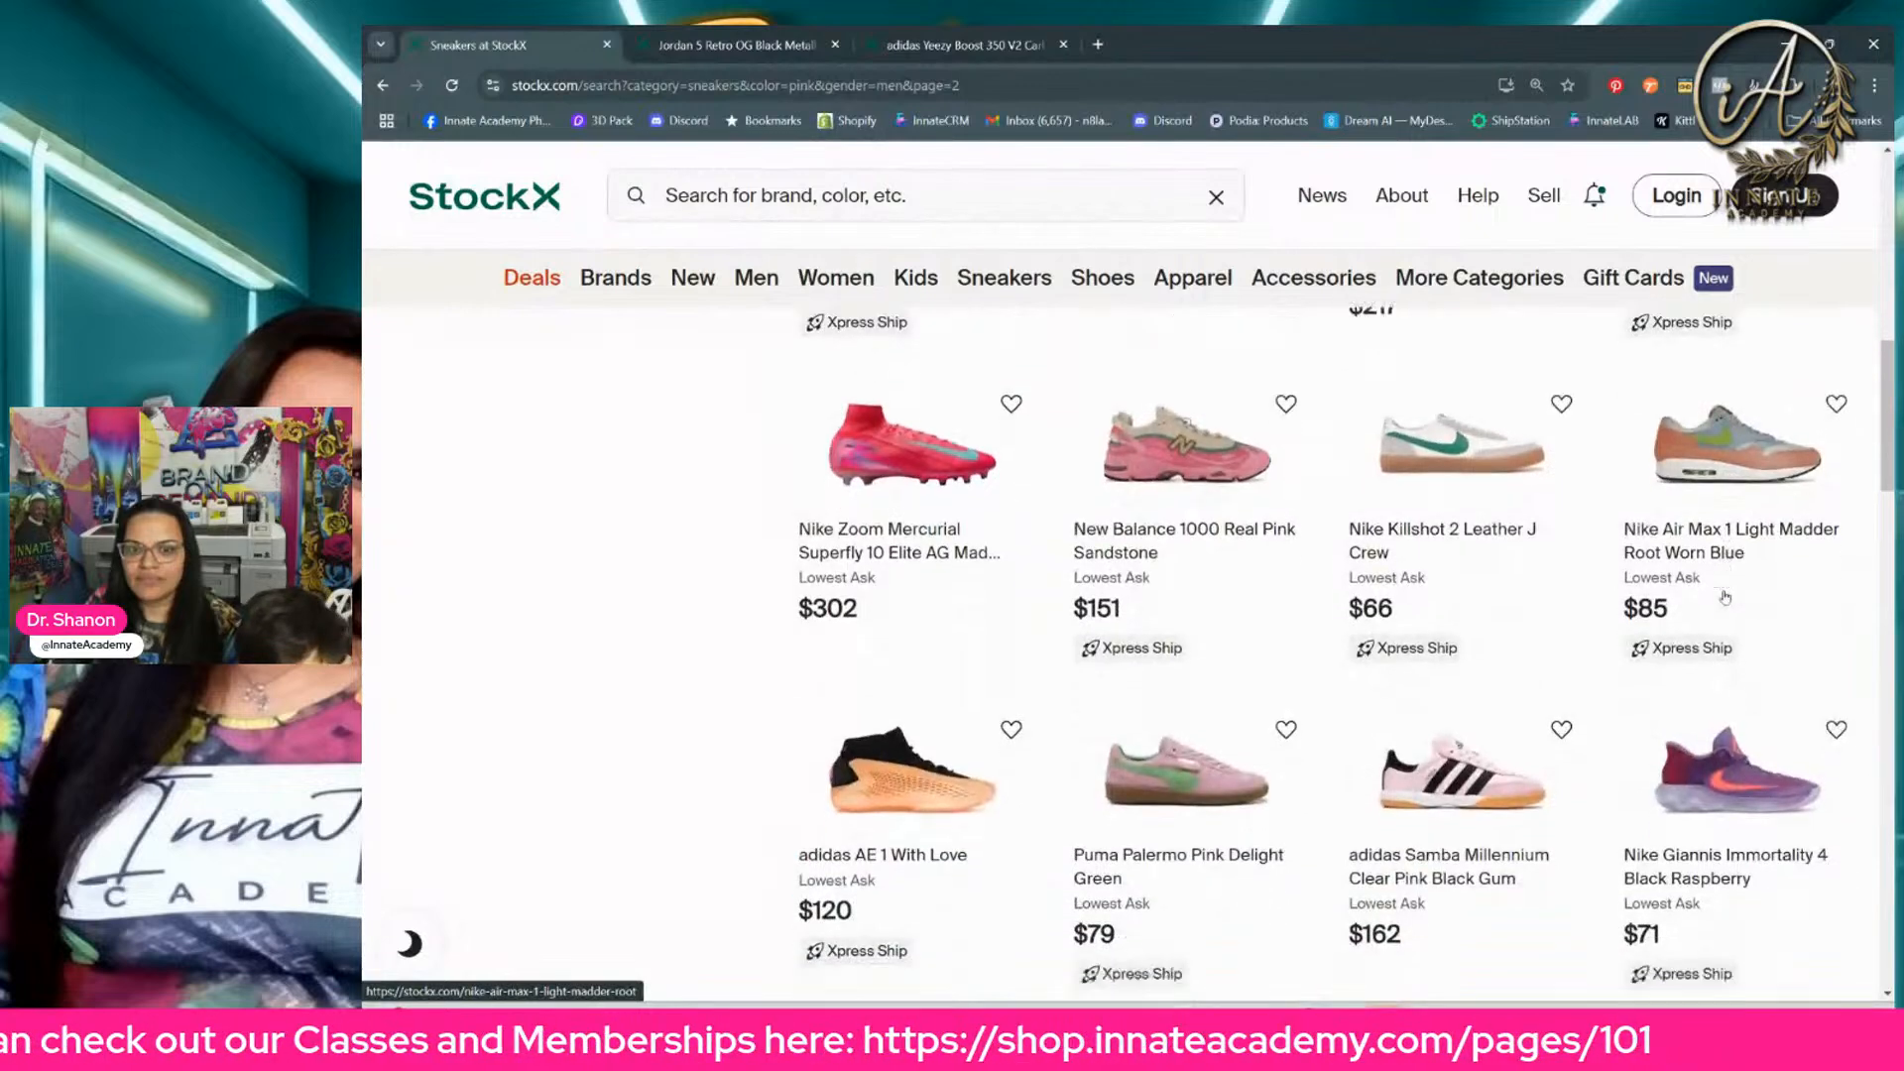
pyautogui.scroll(-6, 1726, 596)
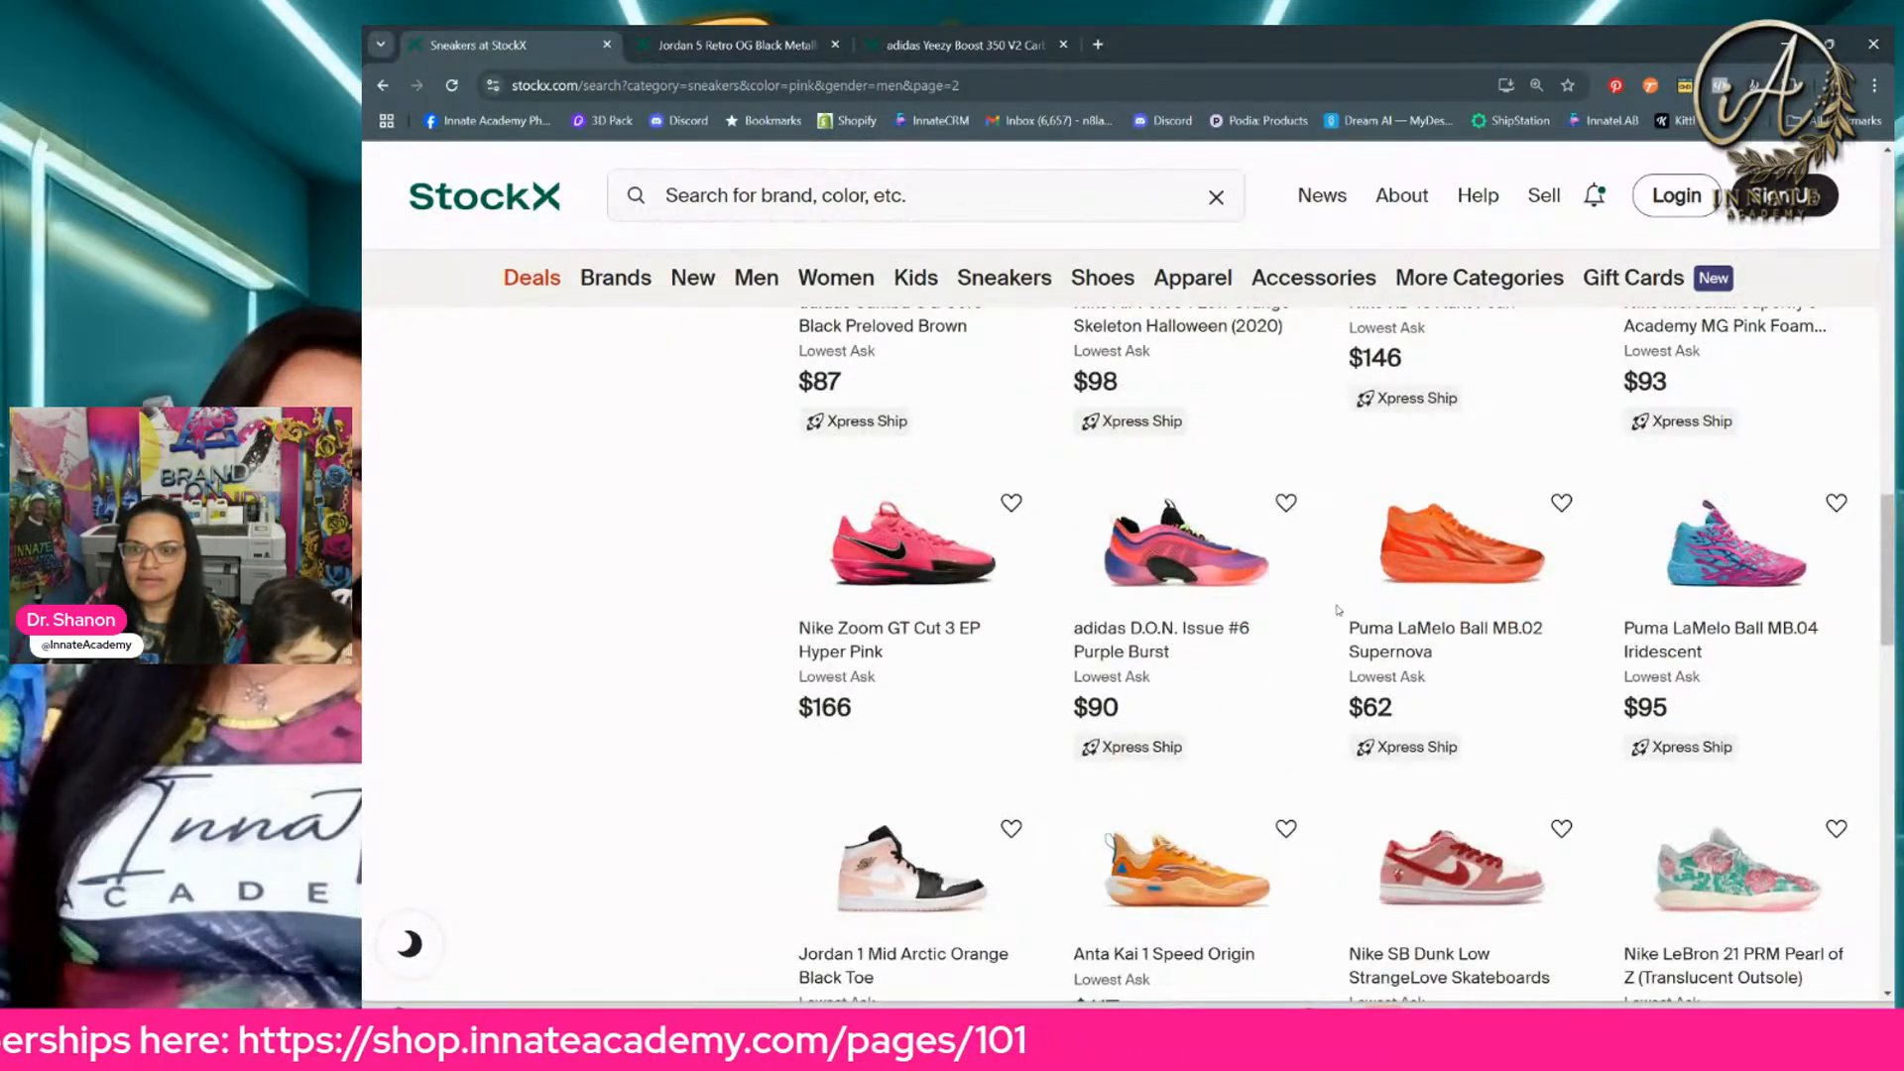
pyautogui.scroll(-3, 1351, 644)
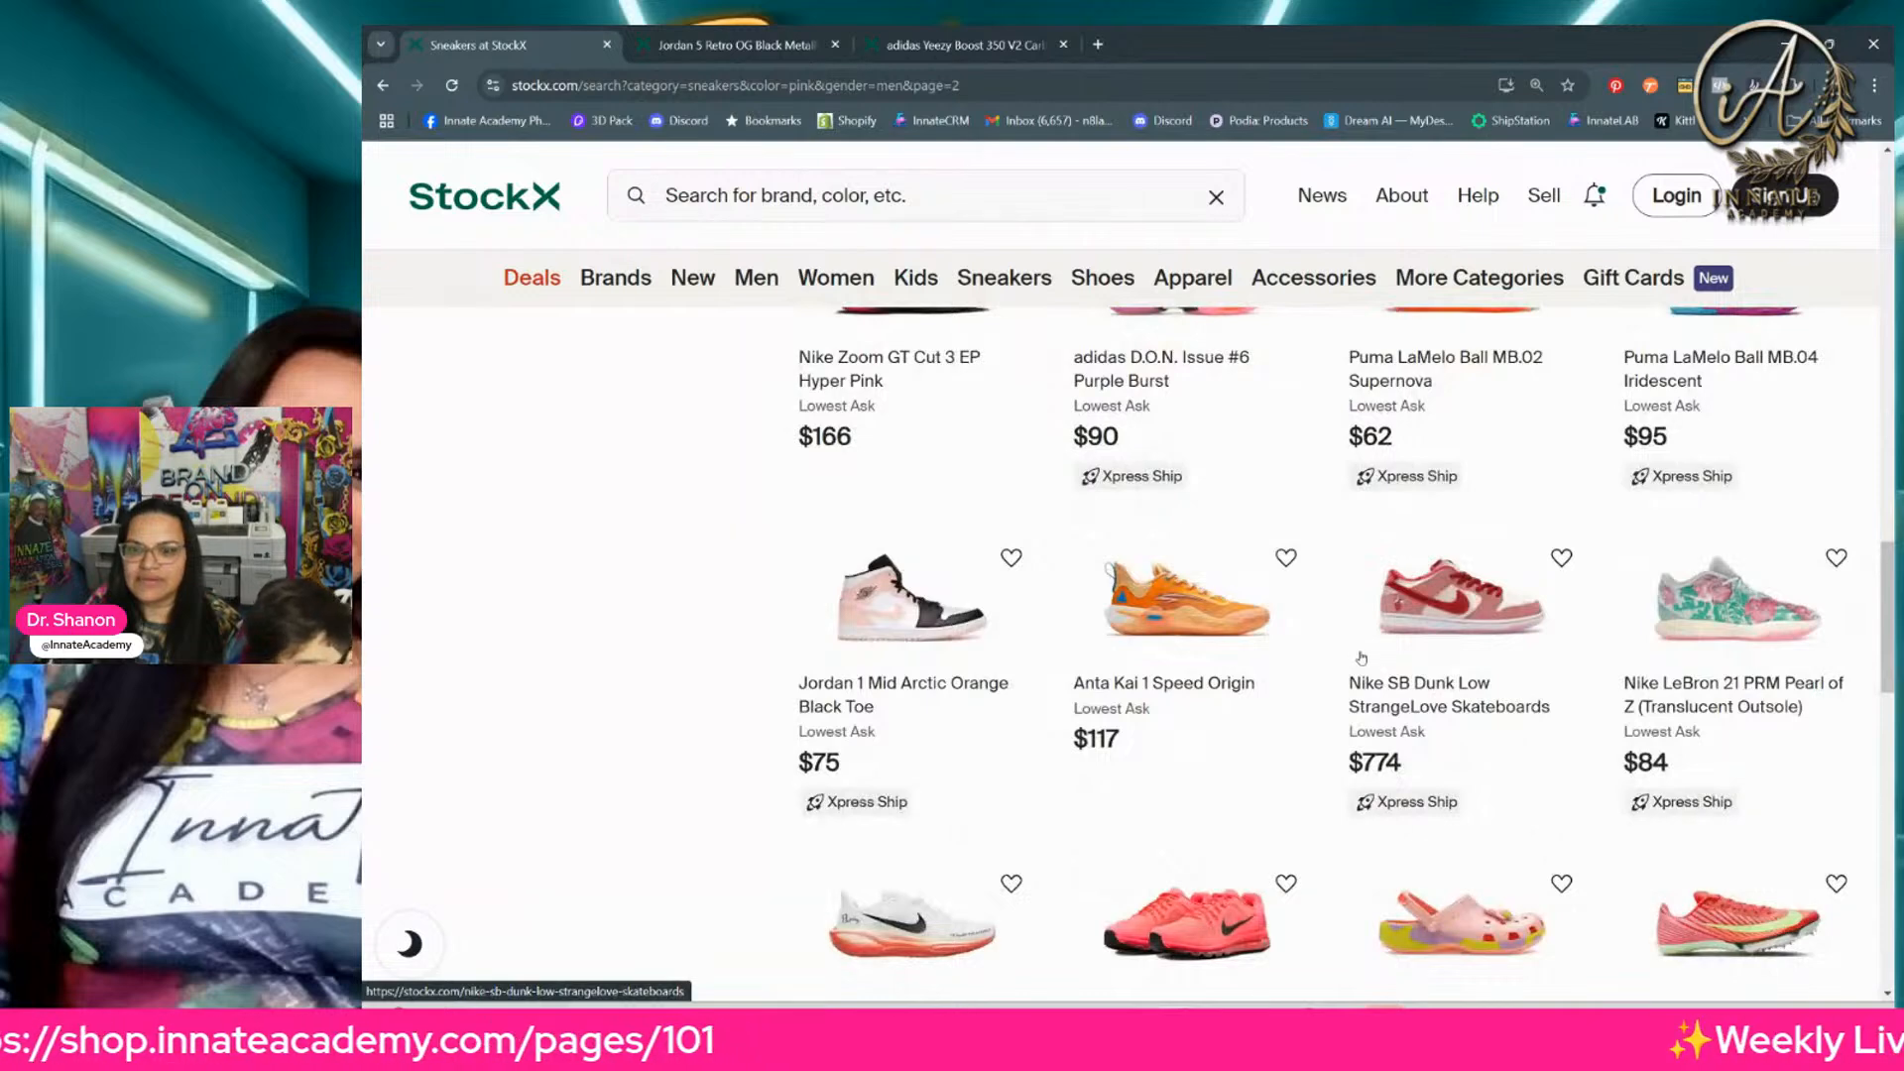
pyautogui.scroll(-8, 1361, 658)
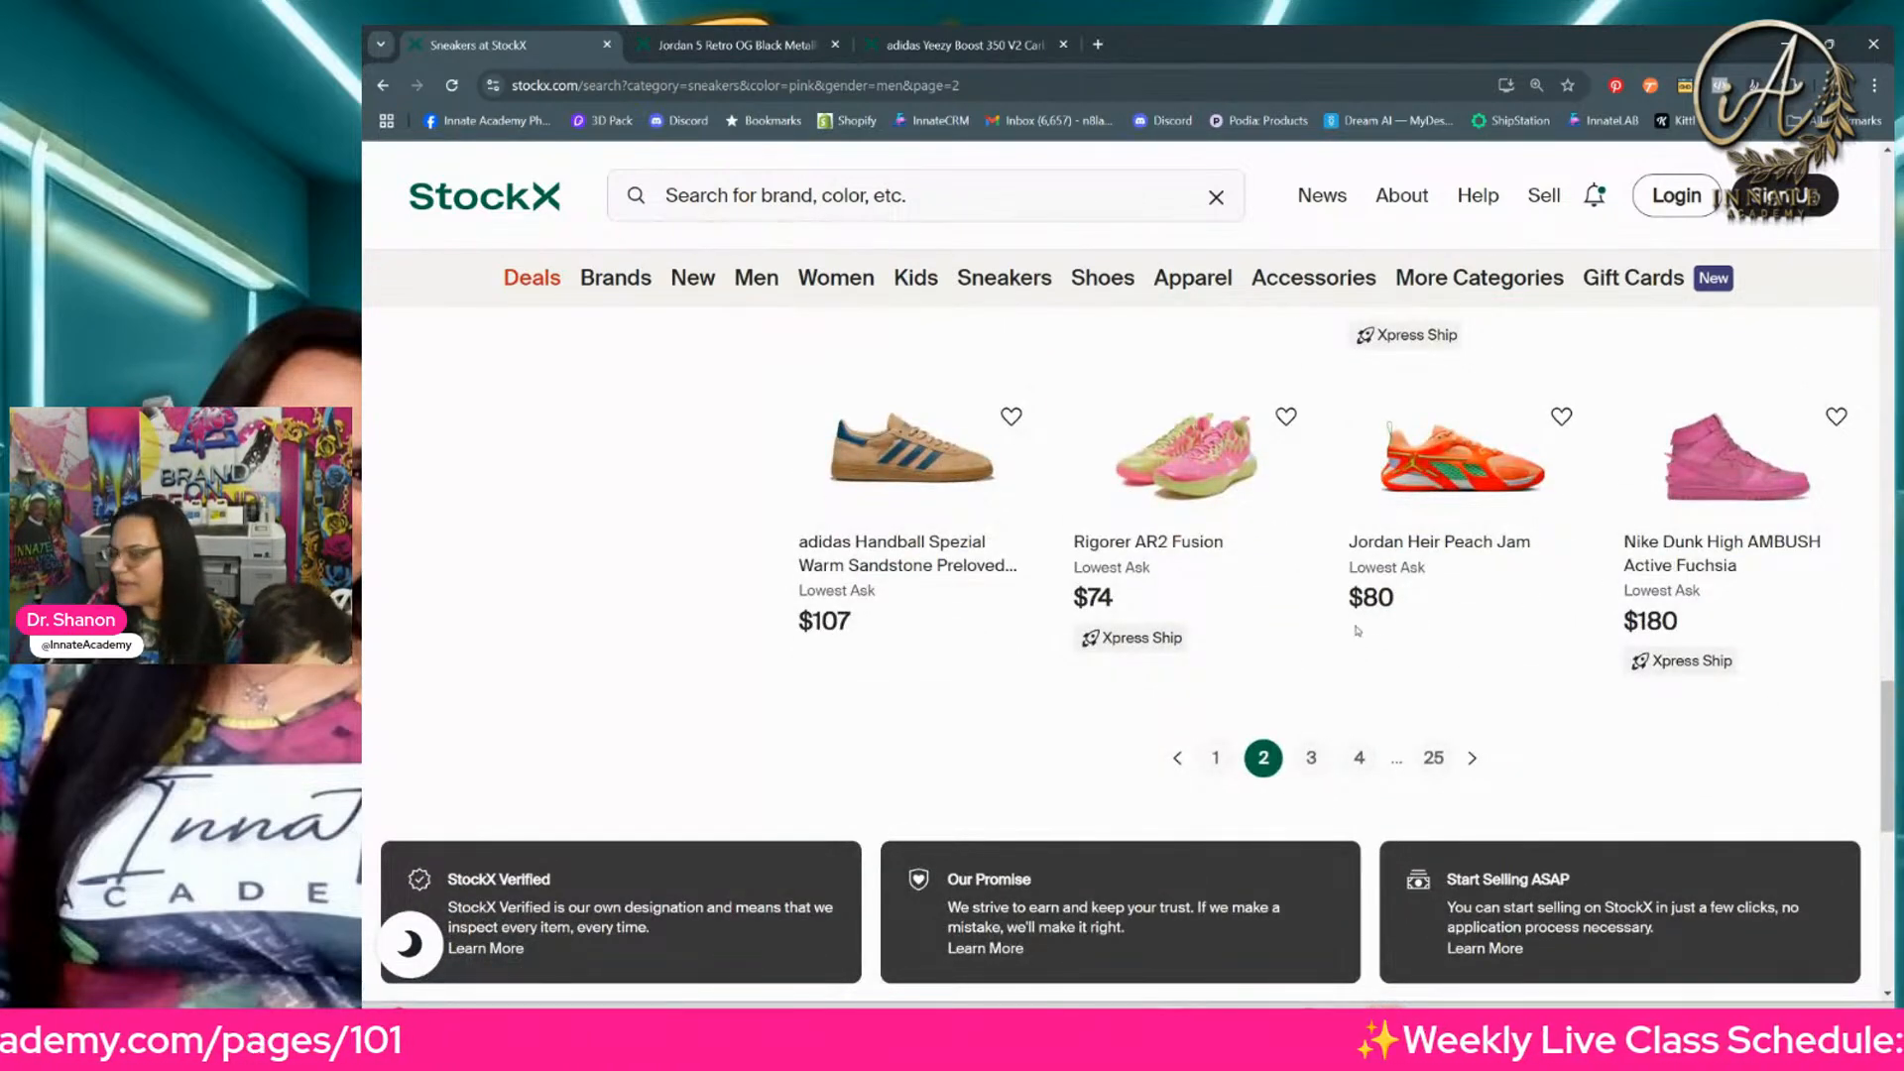
pyautogui.scroll(4, 1357, 631)
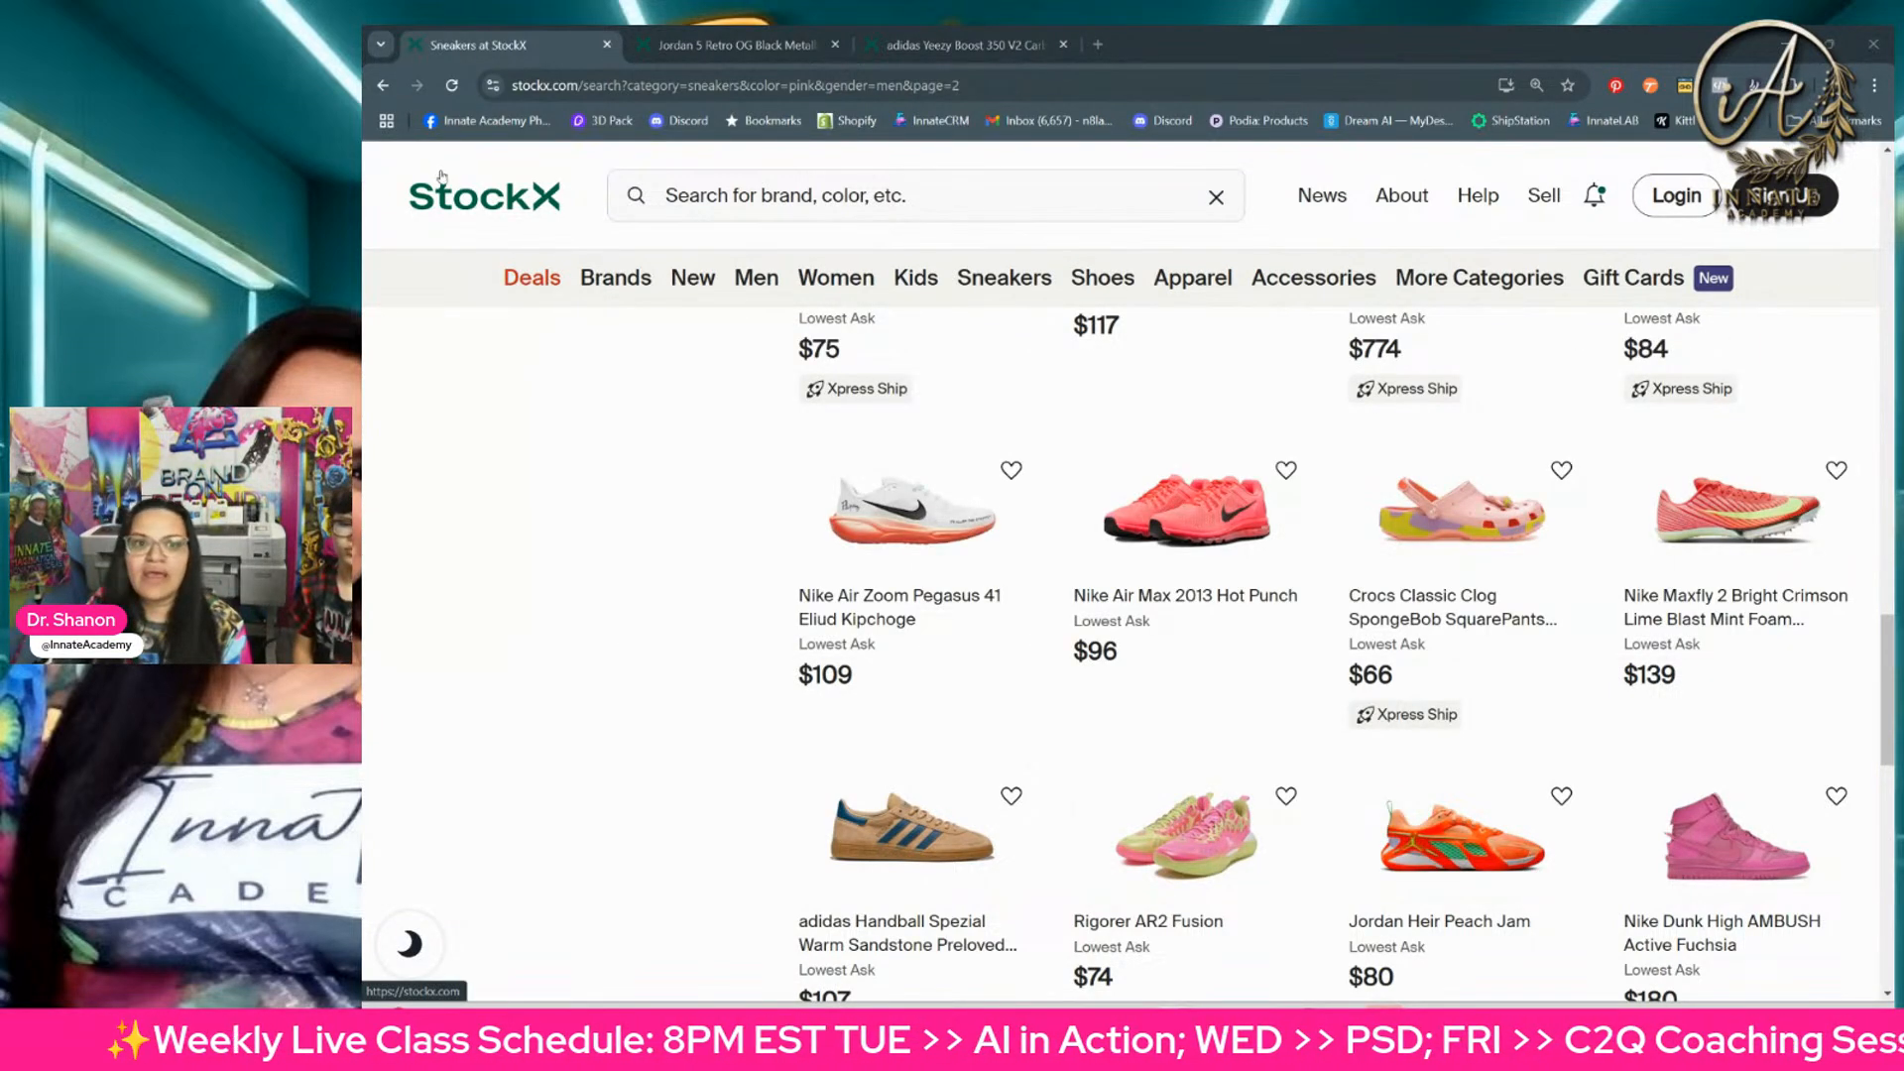
pyautogui.scroll(10, 913, 615)
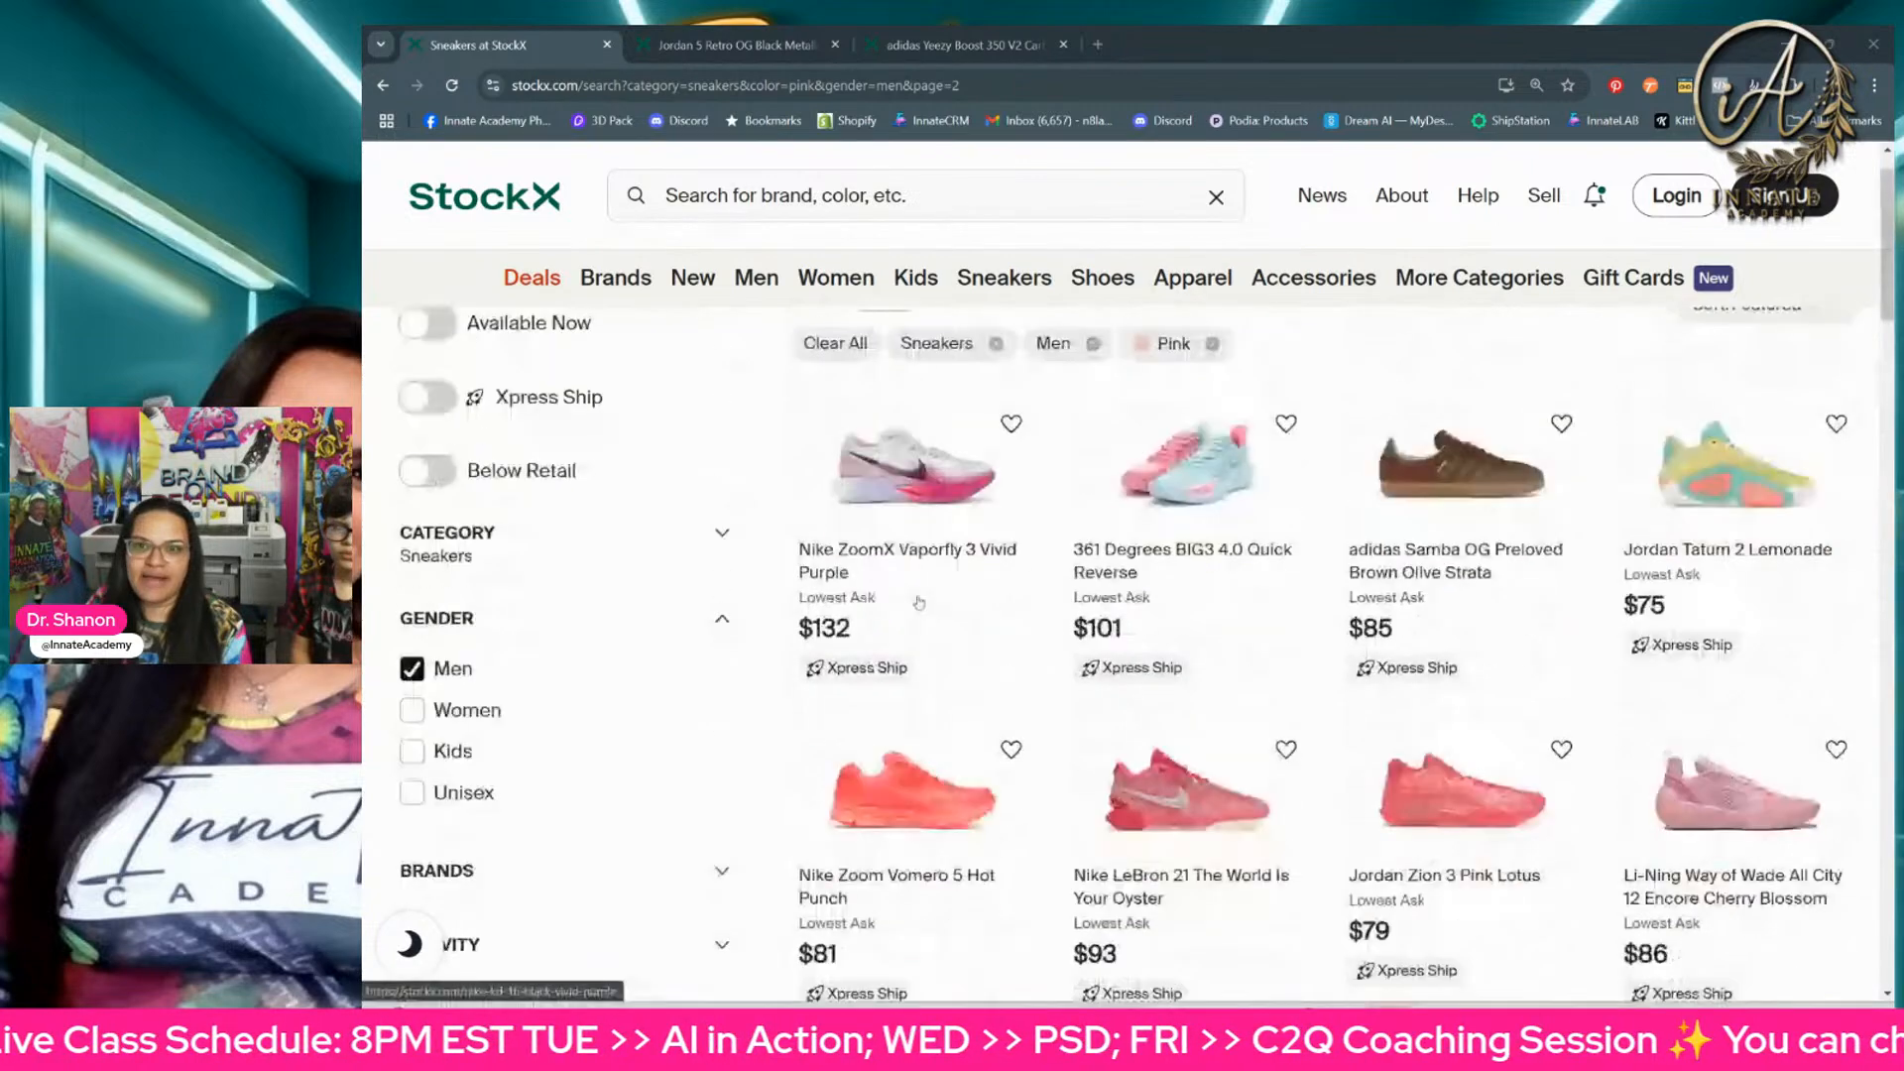
pyautogui.scroll(-2, 922, 600)
pyautogui.scroll(3, 908, 585)
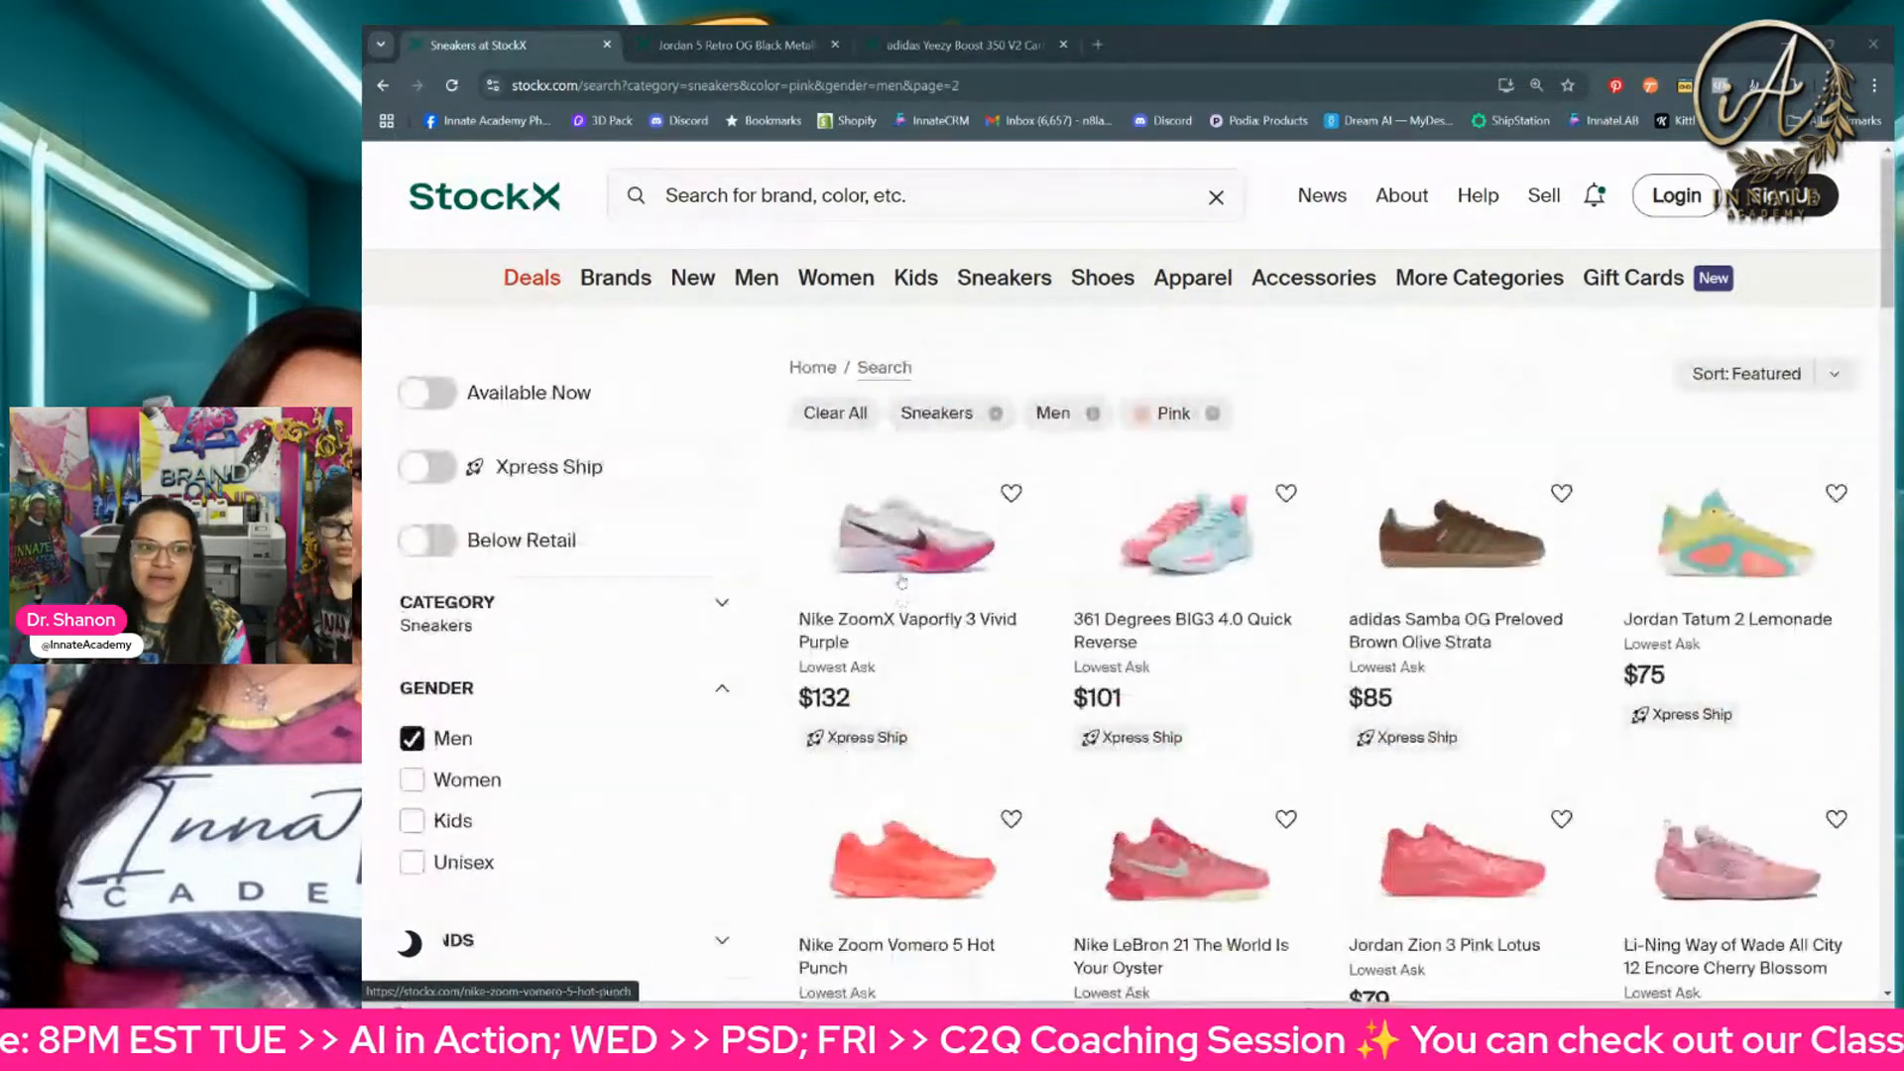
# Step: Sort the men's pink sneakers by Highest Bid
pyautogui.click(1805, 367)
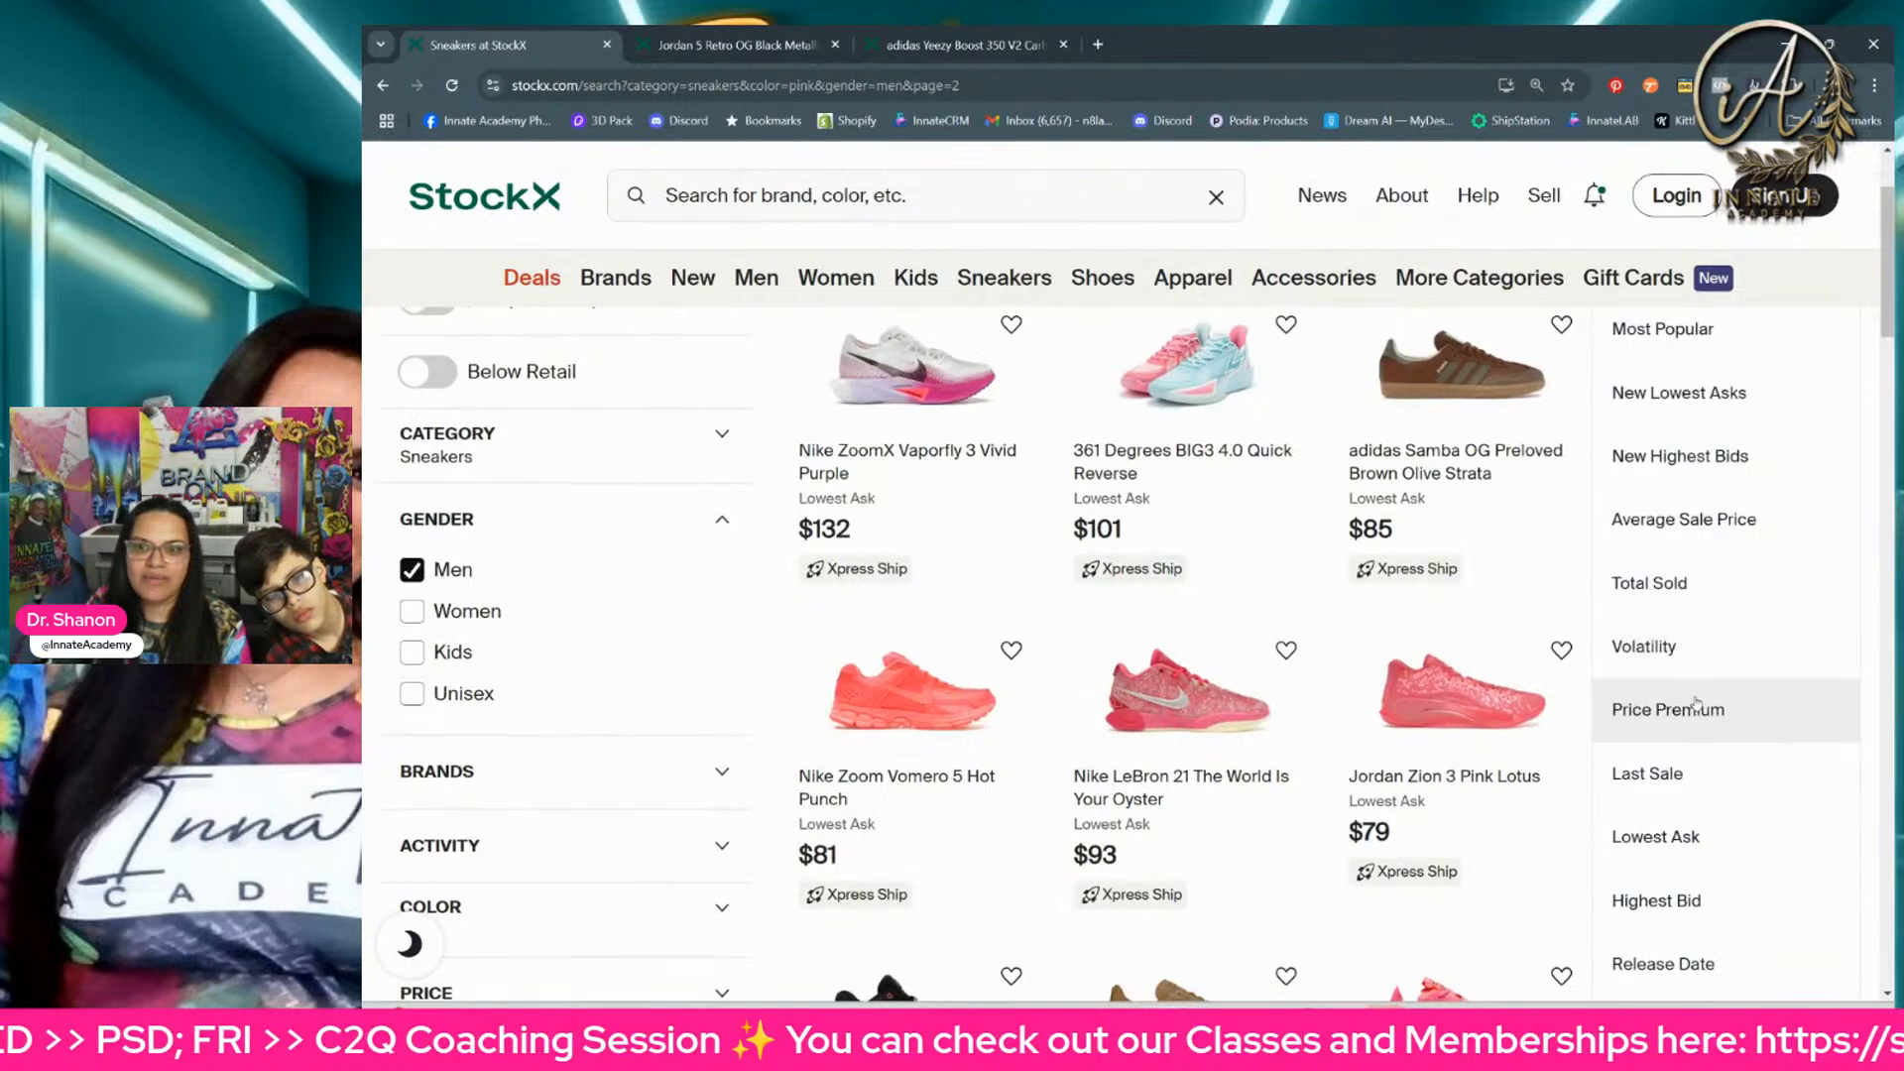
pyautogui.scroll(-1, 1694, 694)
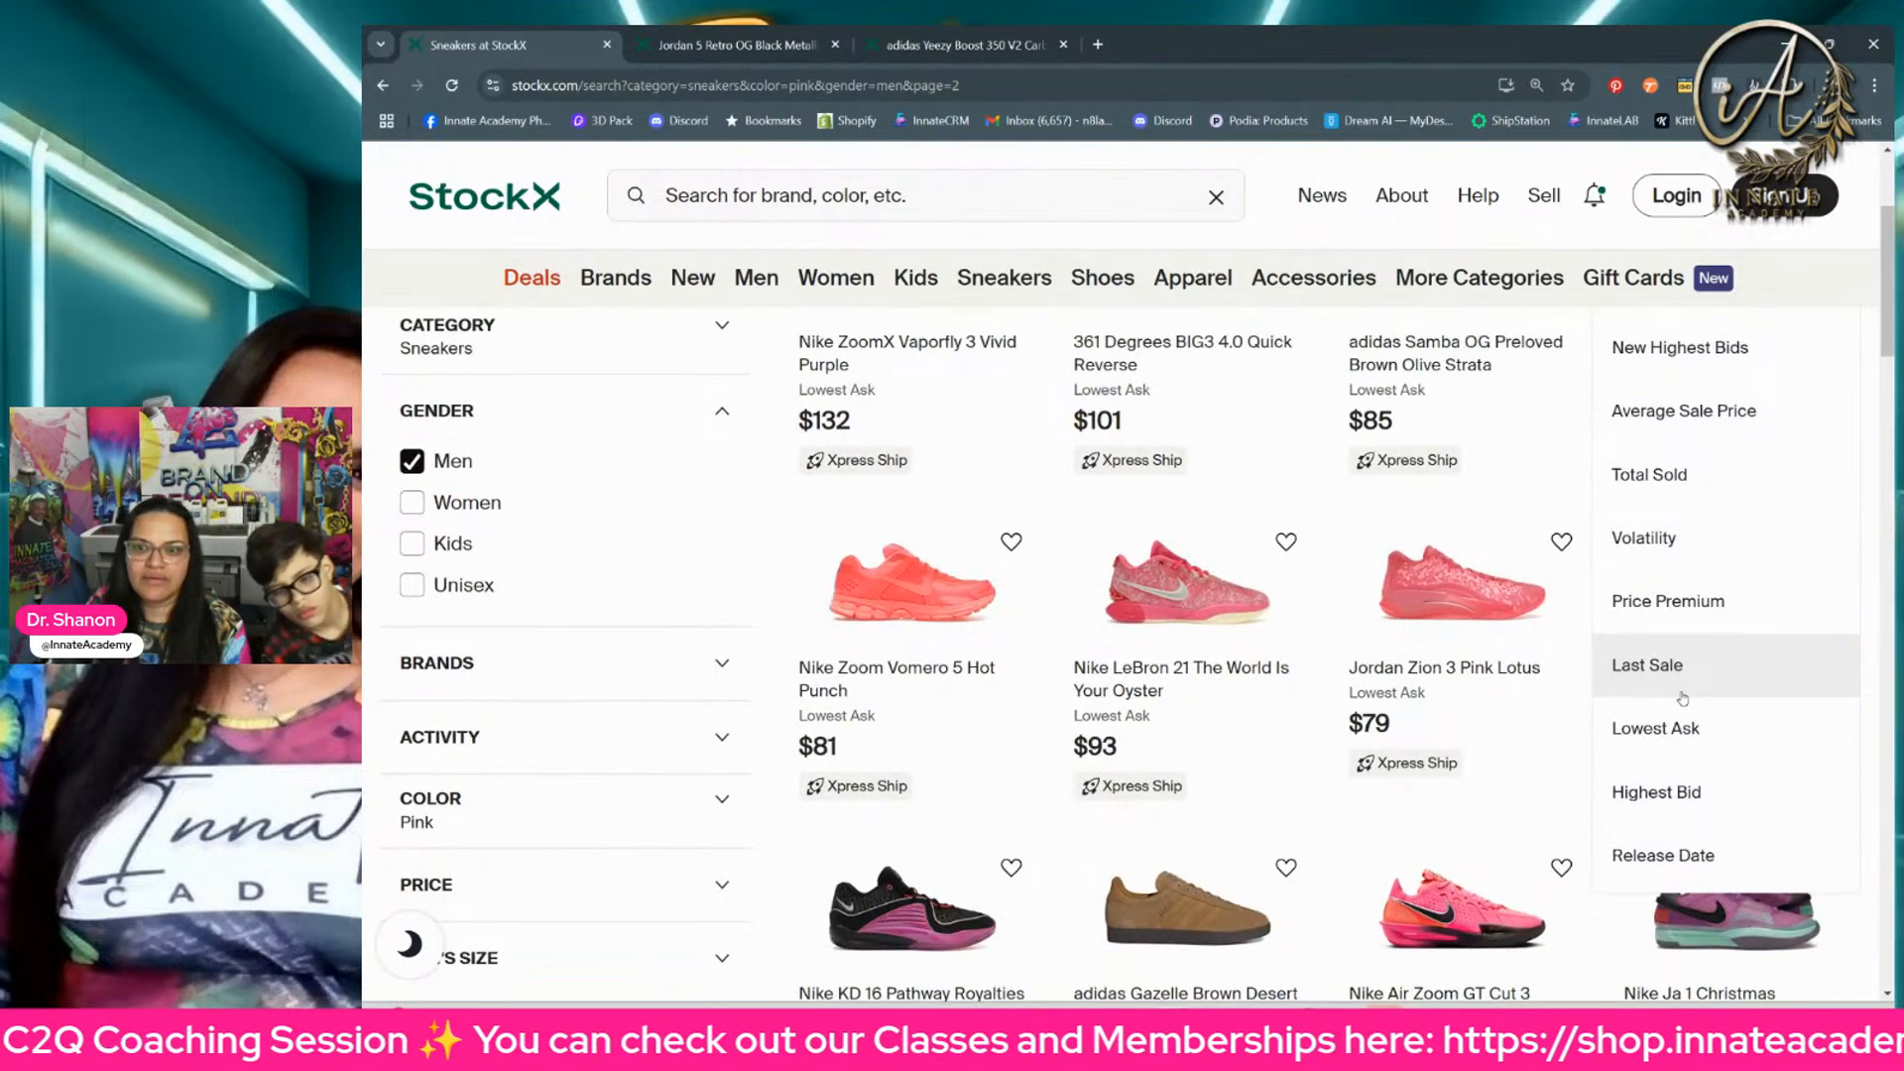
pyautogui.click(1656, 792)
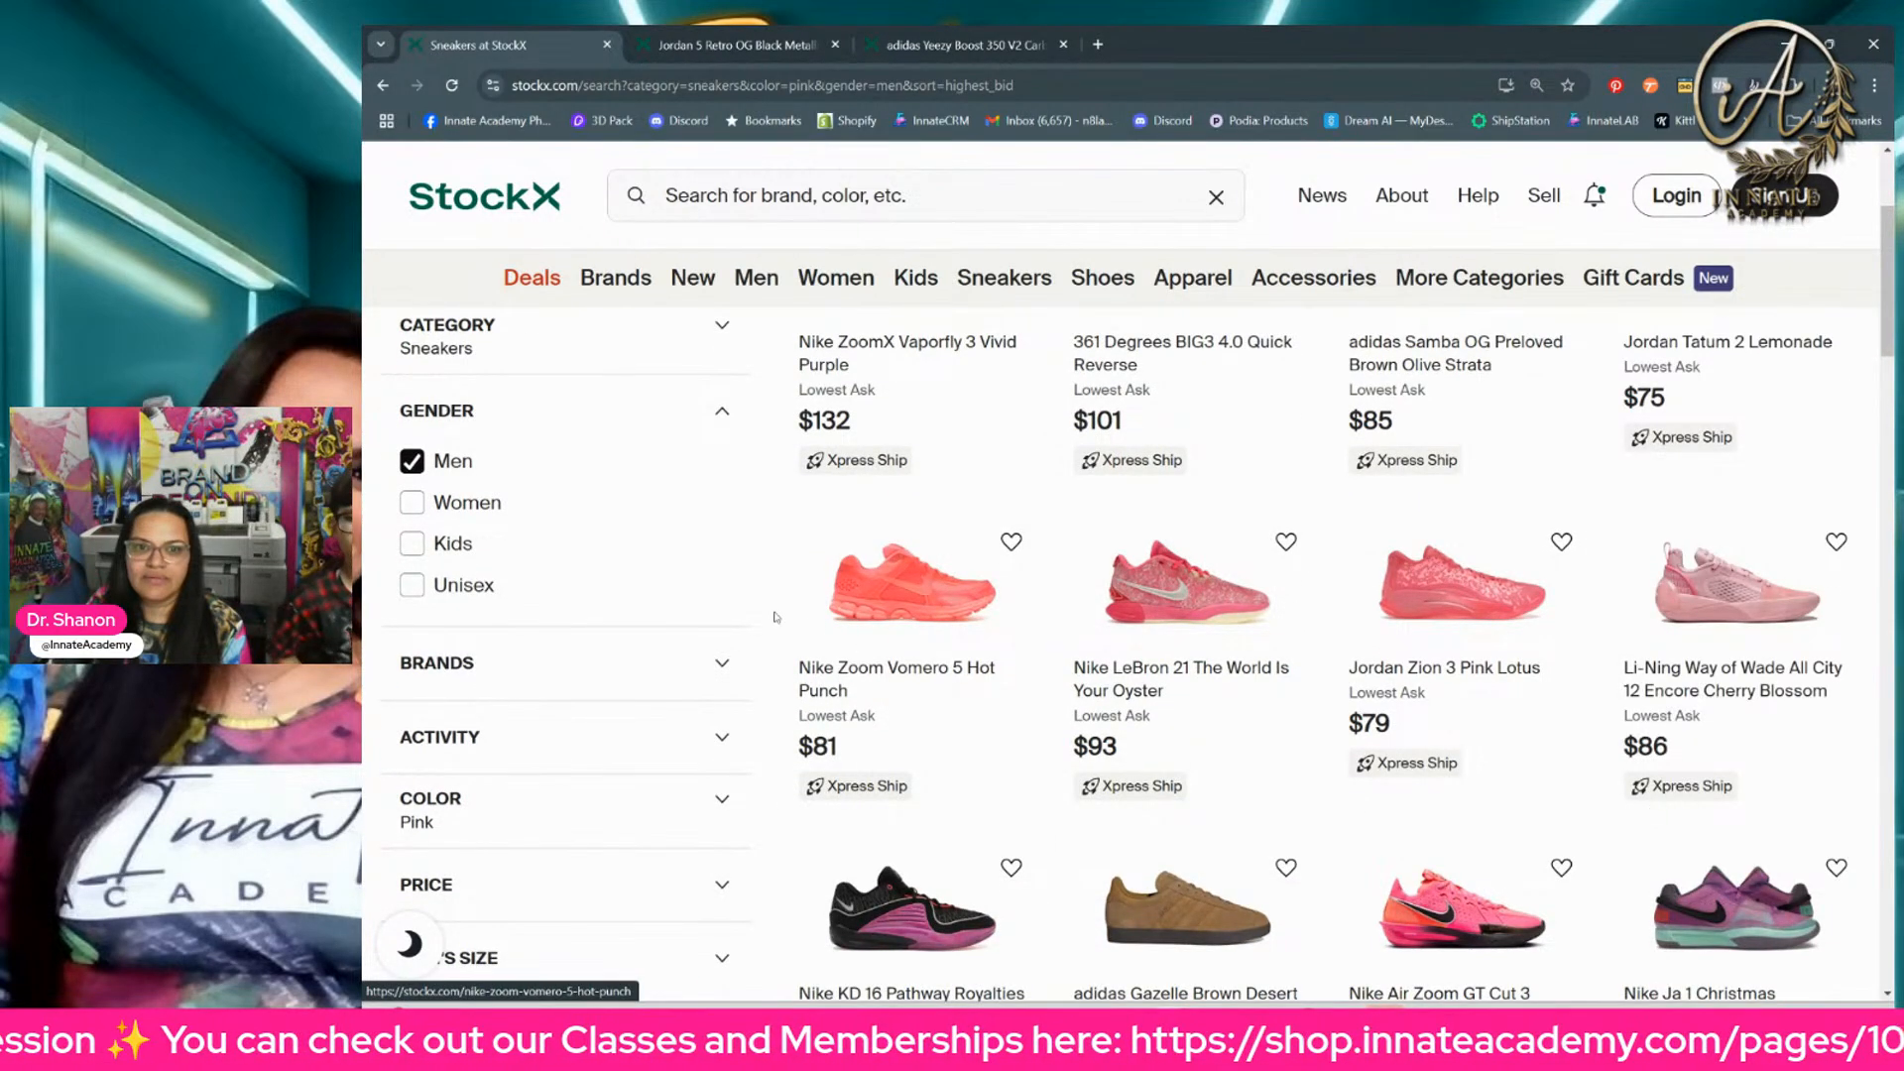
pyautogui.scroll(3, 1018, 546)
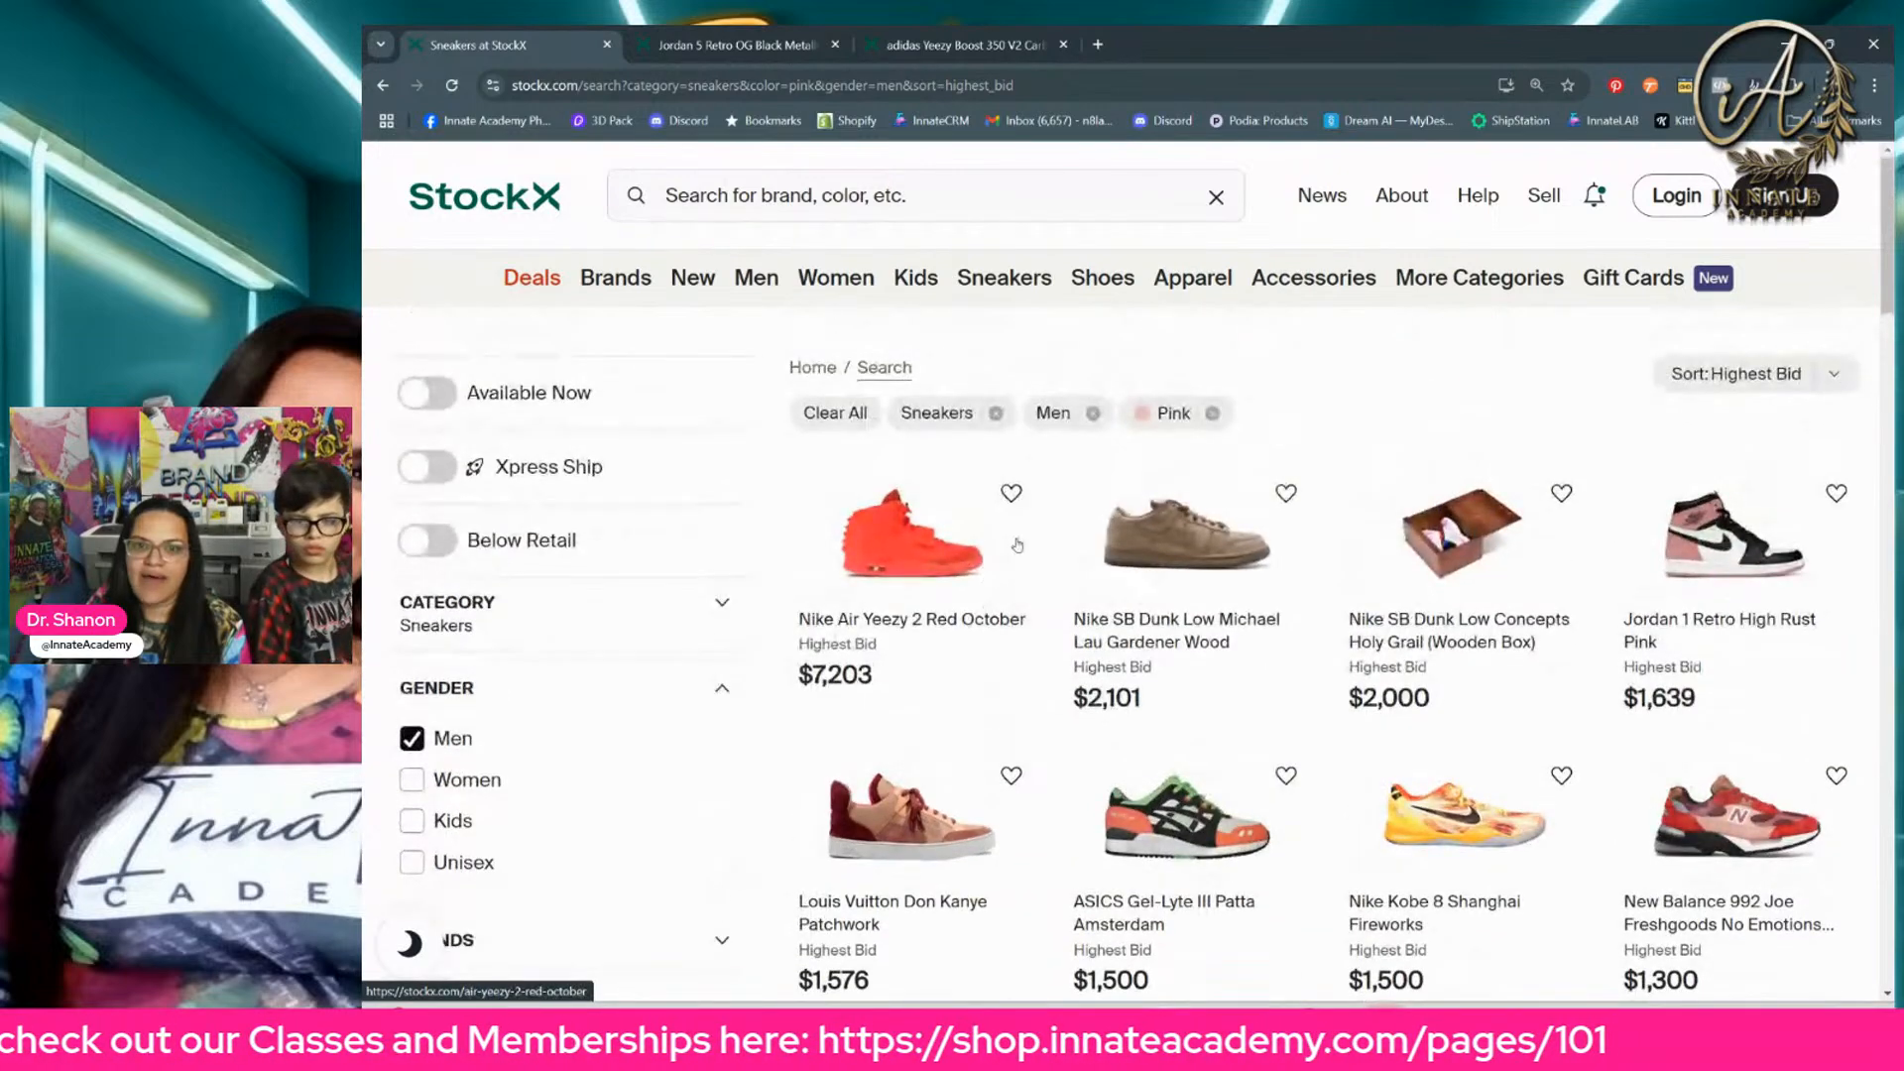
# Step: Browse the highest-bid pink sneakers and open the Nike Air Force 1 Low Cactus Plant Flea Market Fuchsia in a new browser tab
pyautogui.scroll(-2, 1652, 495)
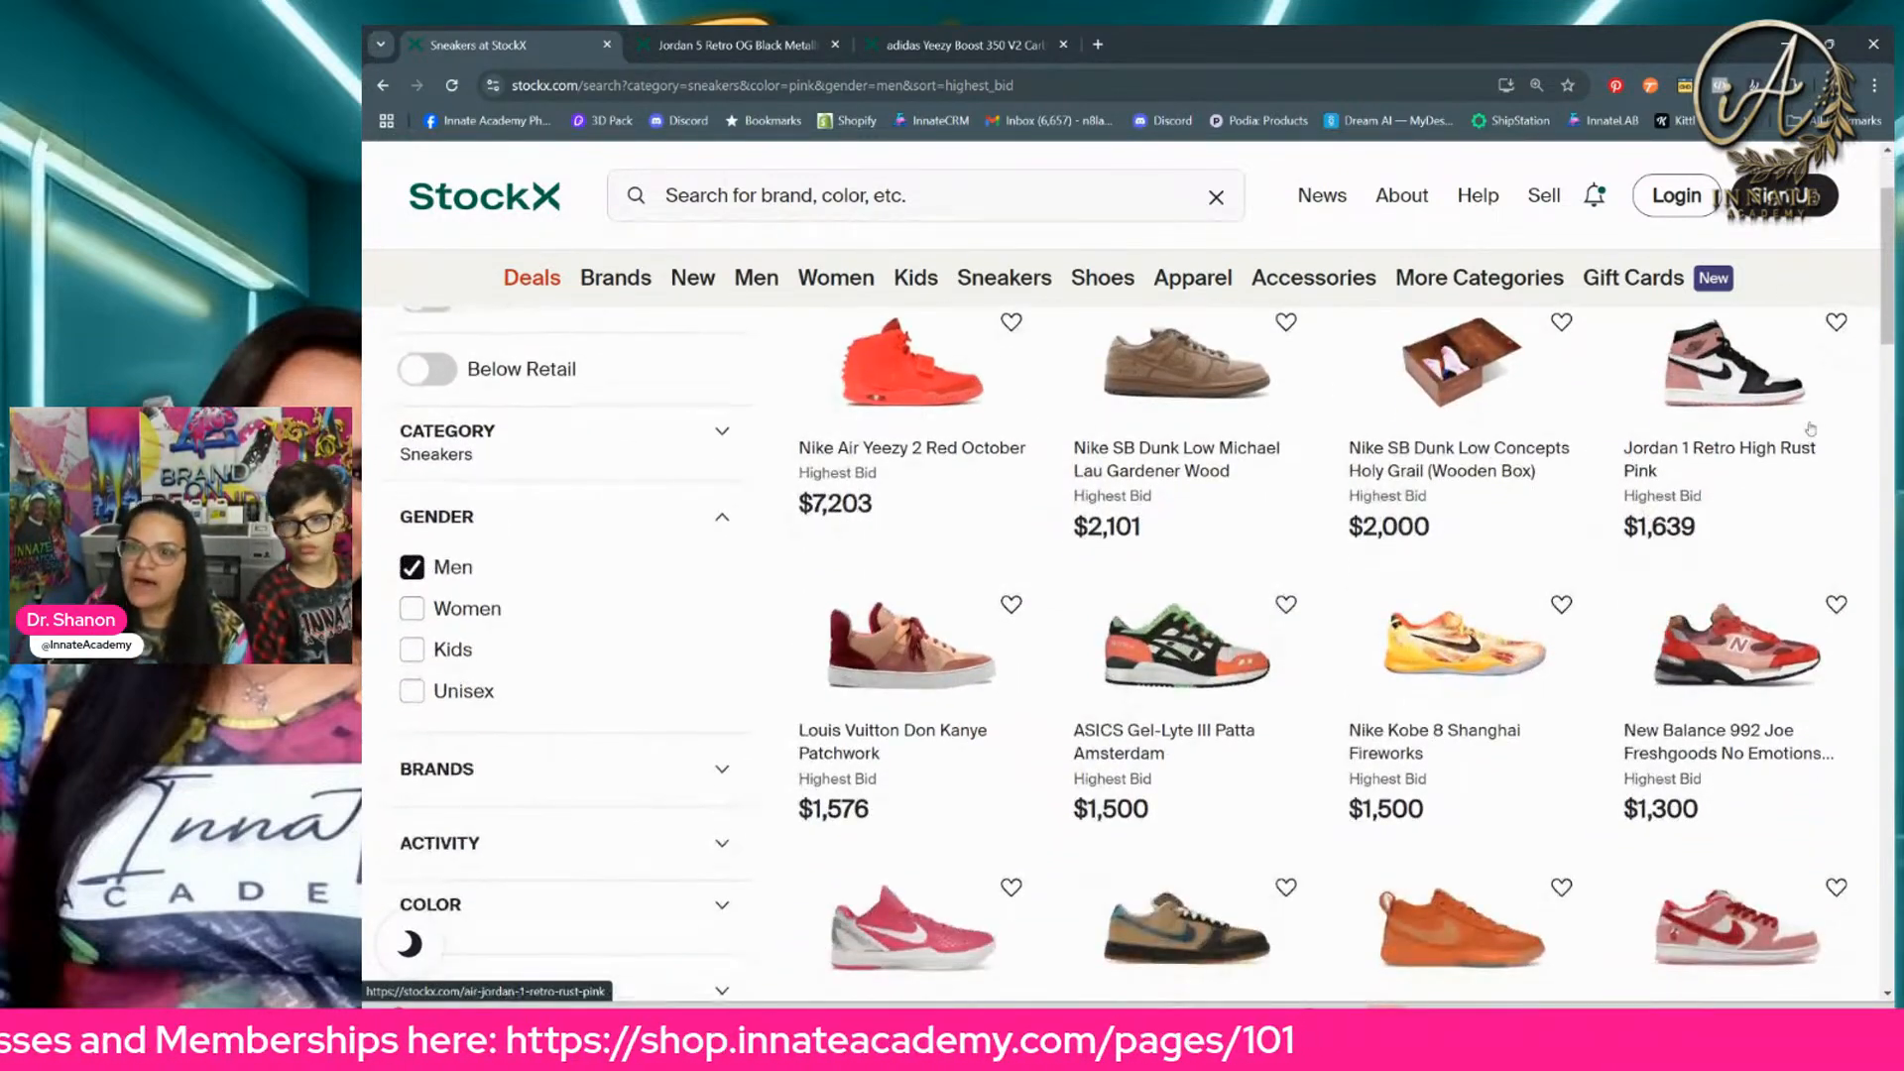
pyautogui.scroll(-5, 891, 580)
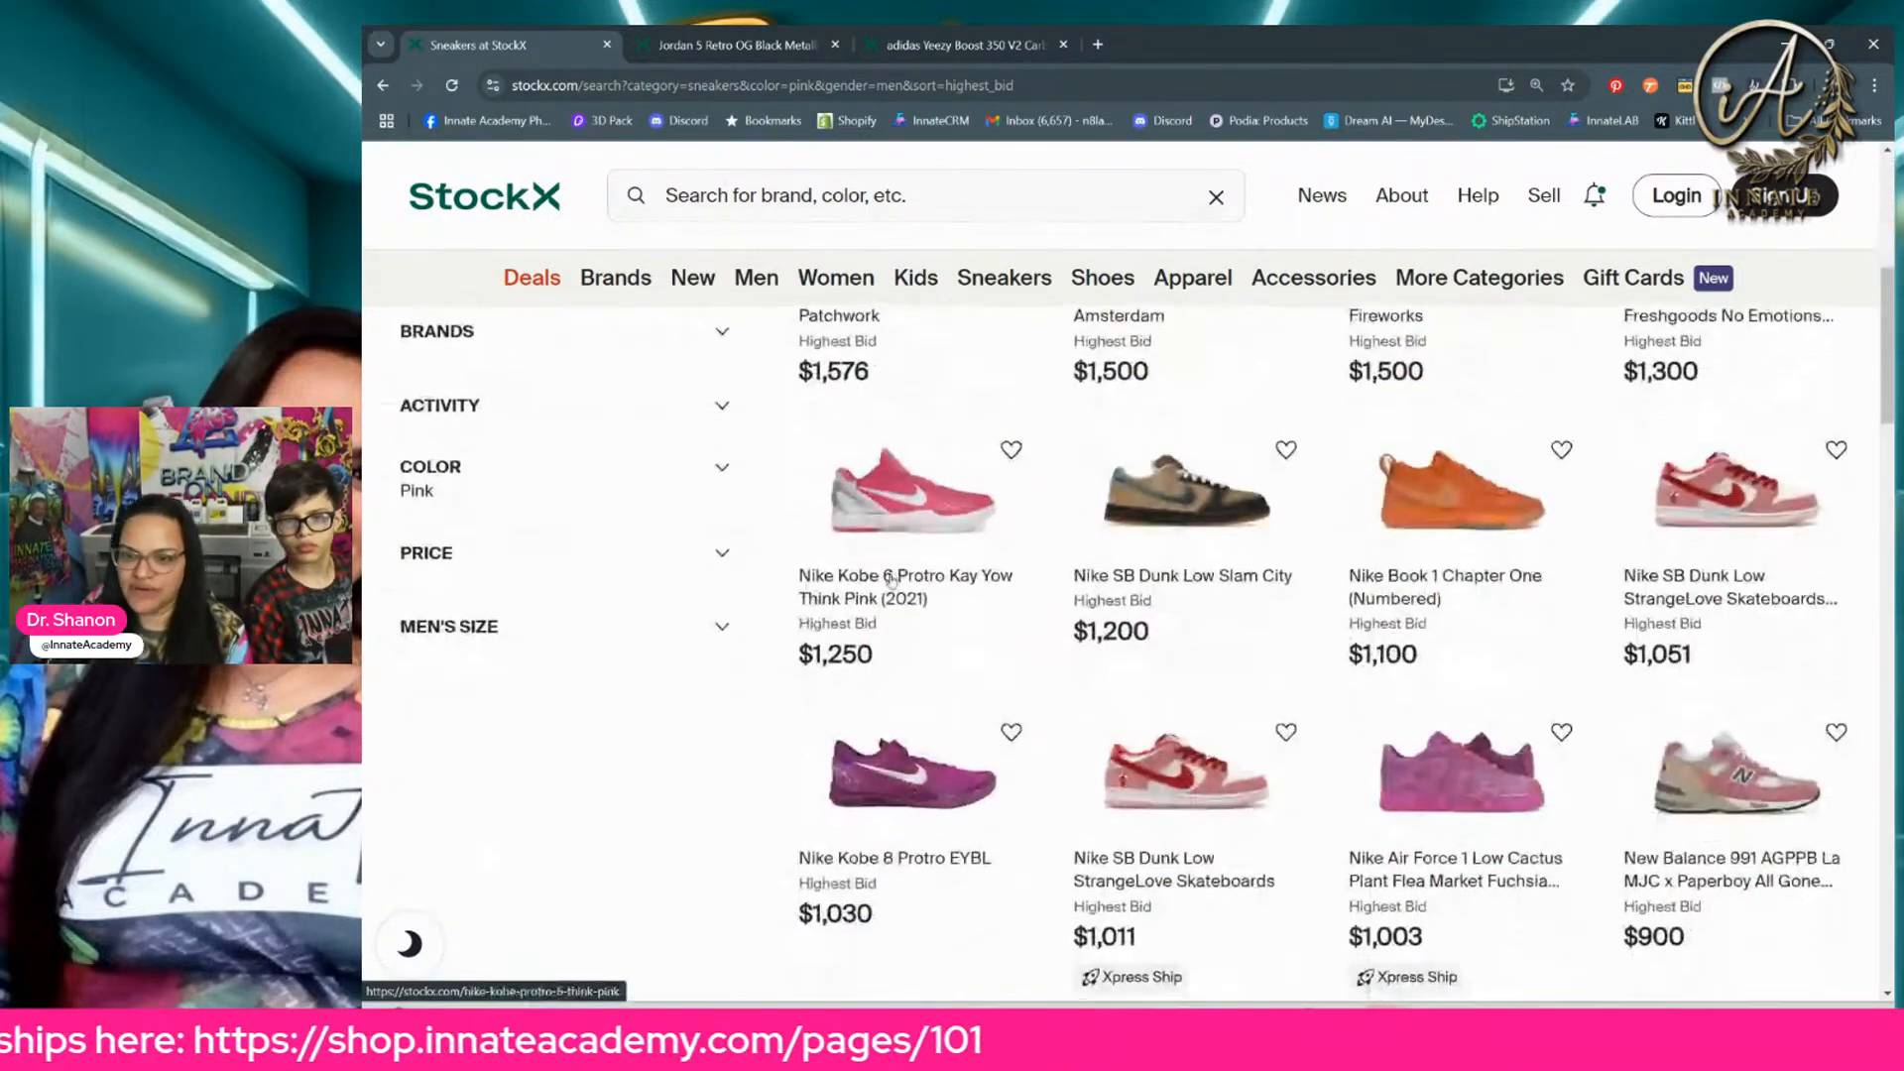
pyautogui.scroll(-3, 892, 580)
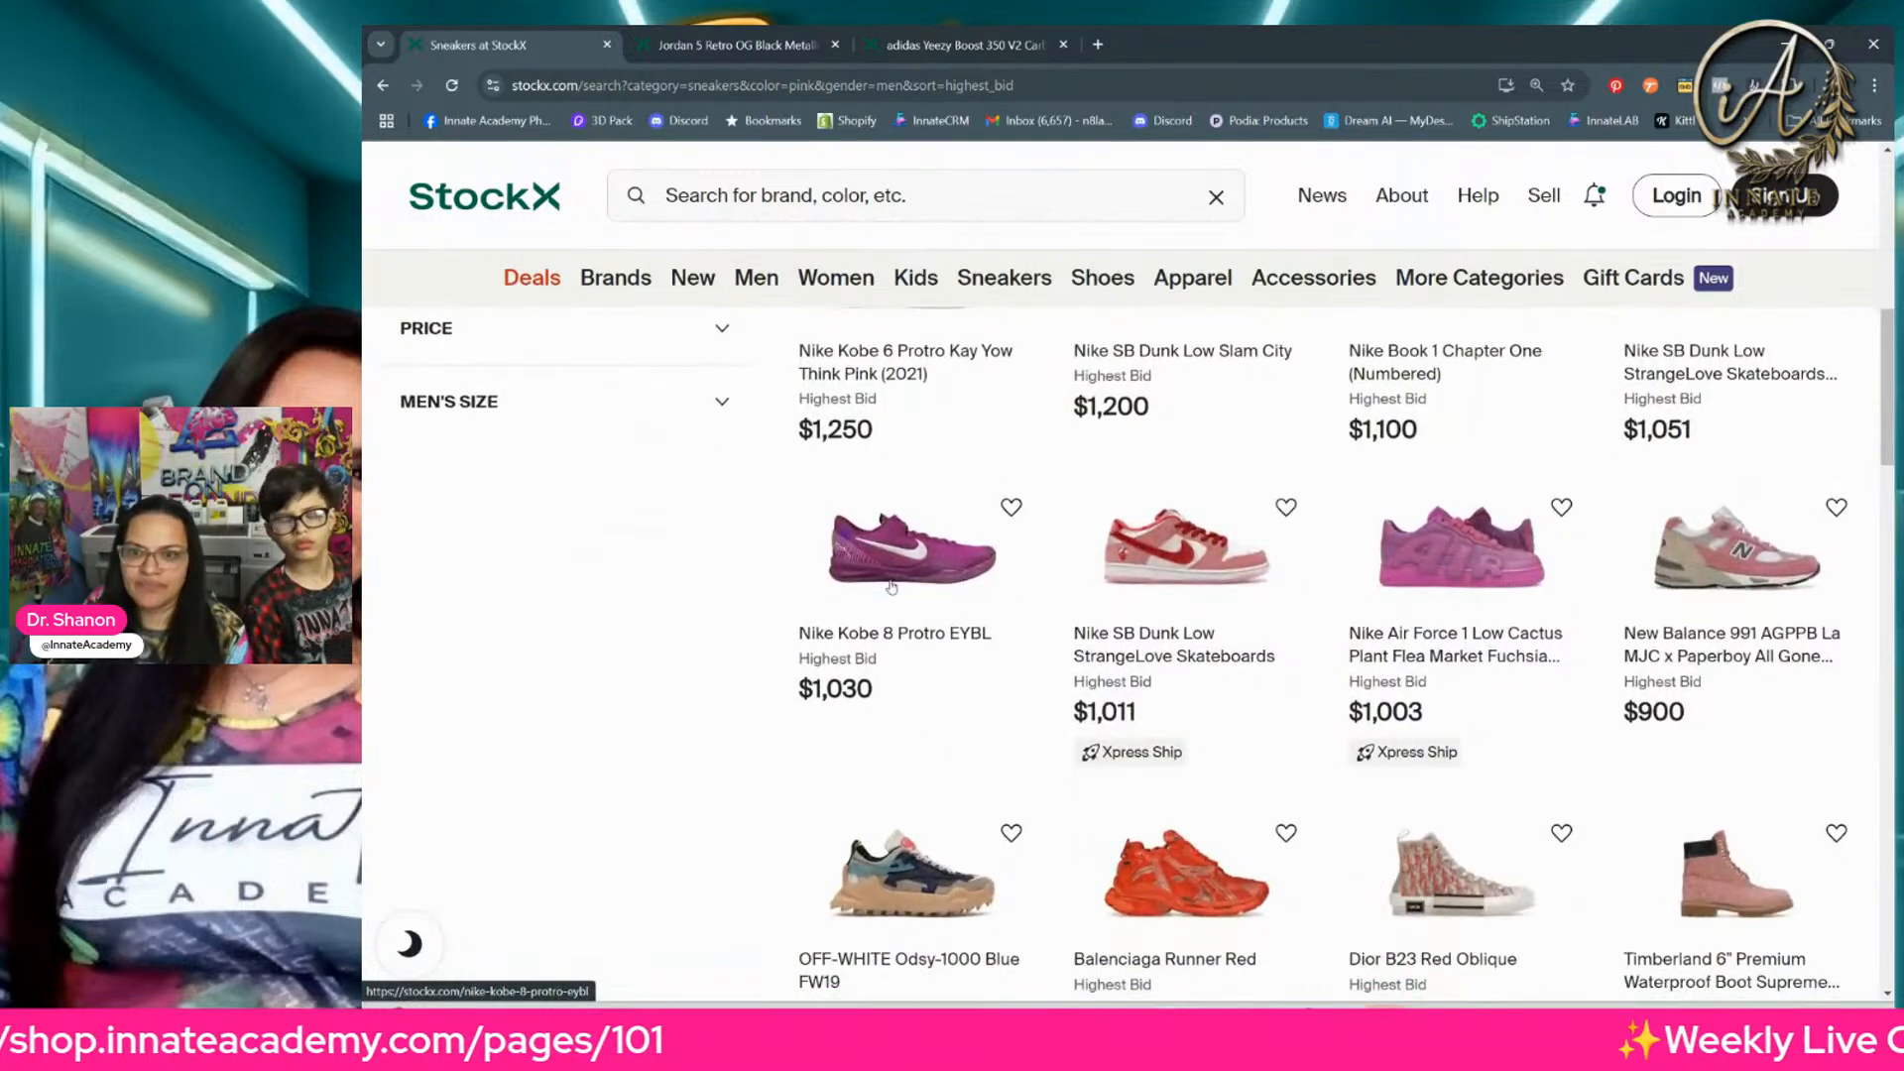
pyautogui.scroll(-2, 891, 587)
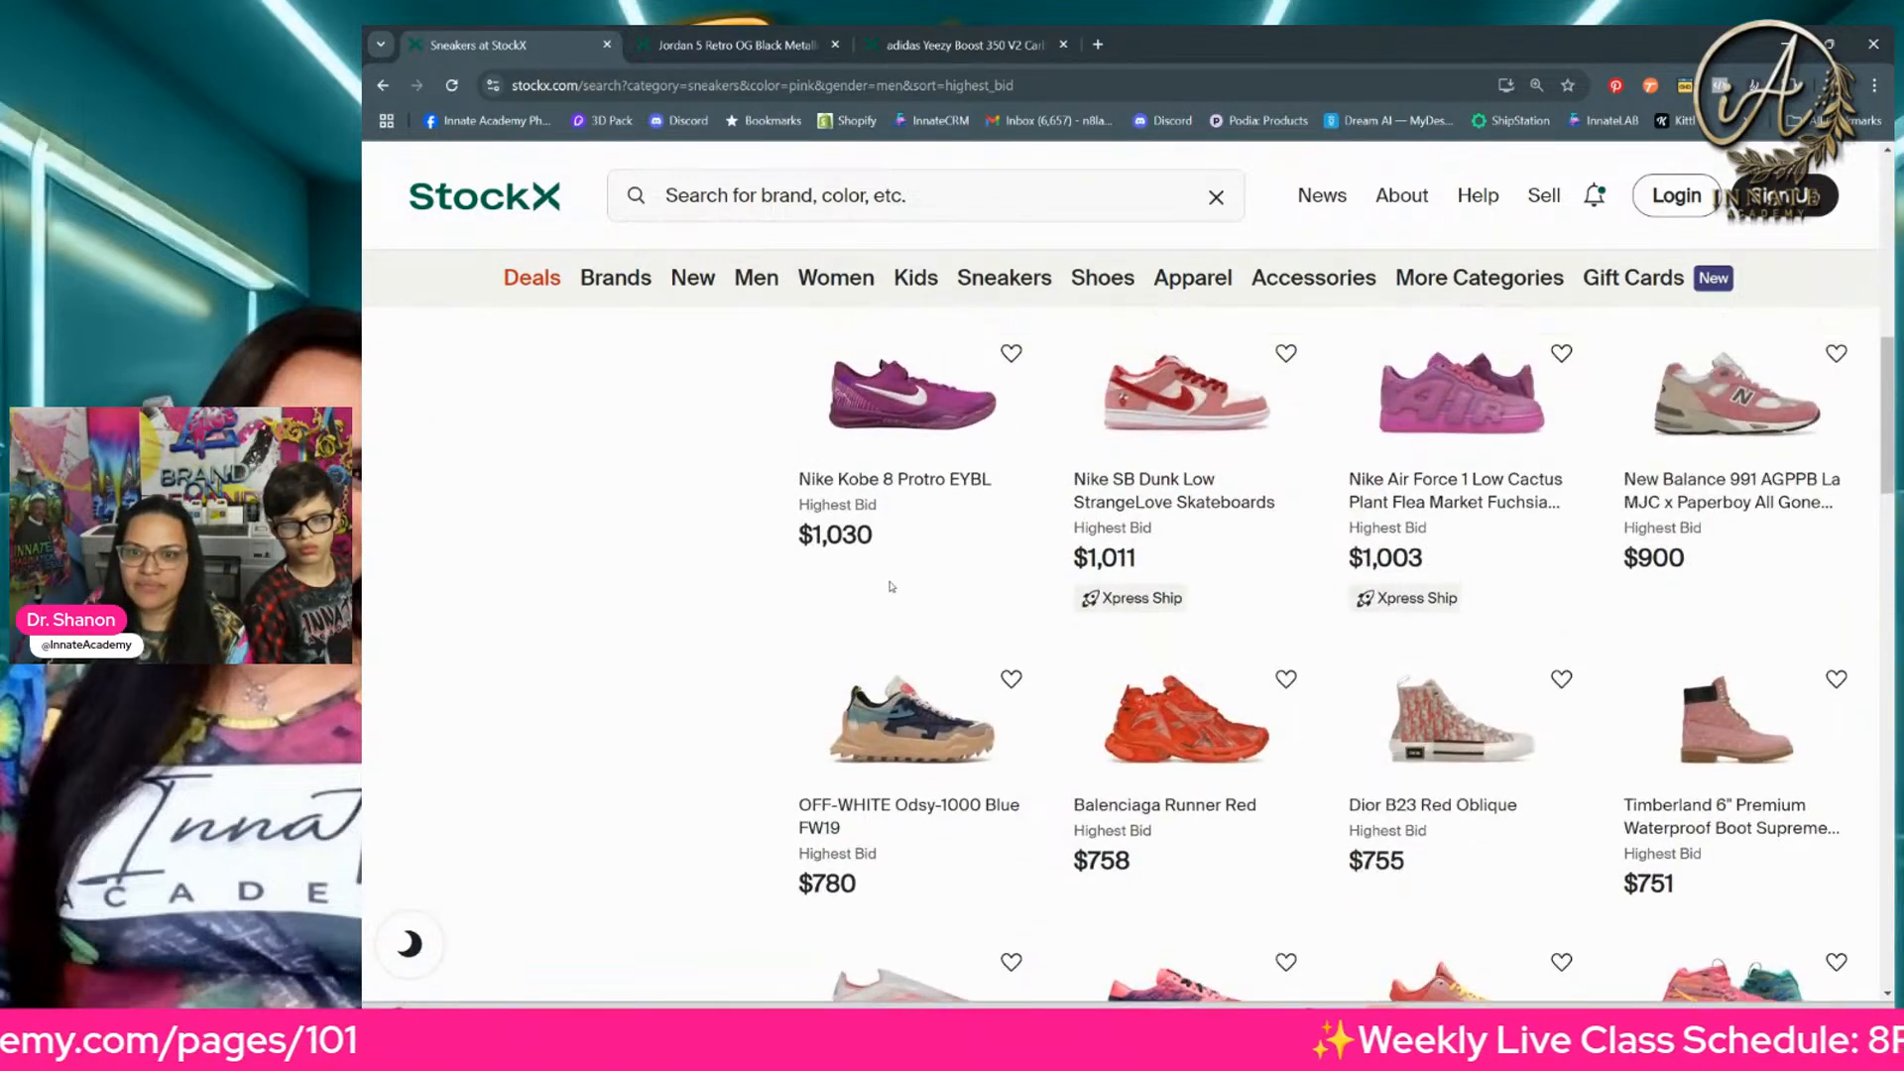
pyautogui.scroll(2, 1443, 587)
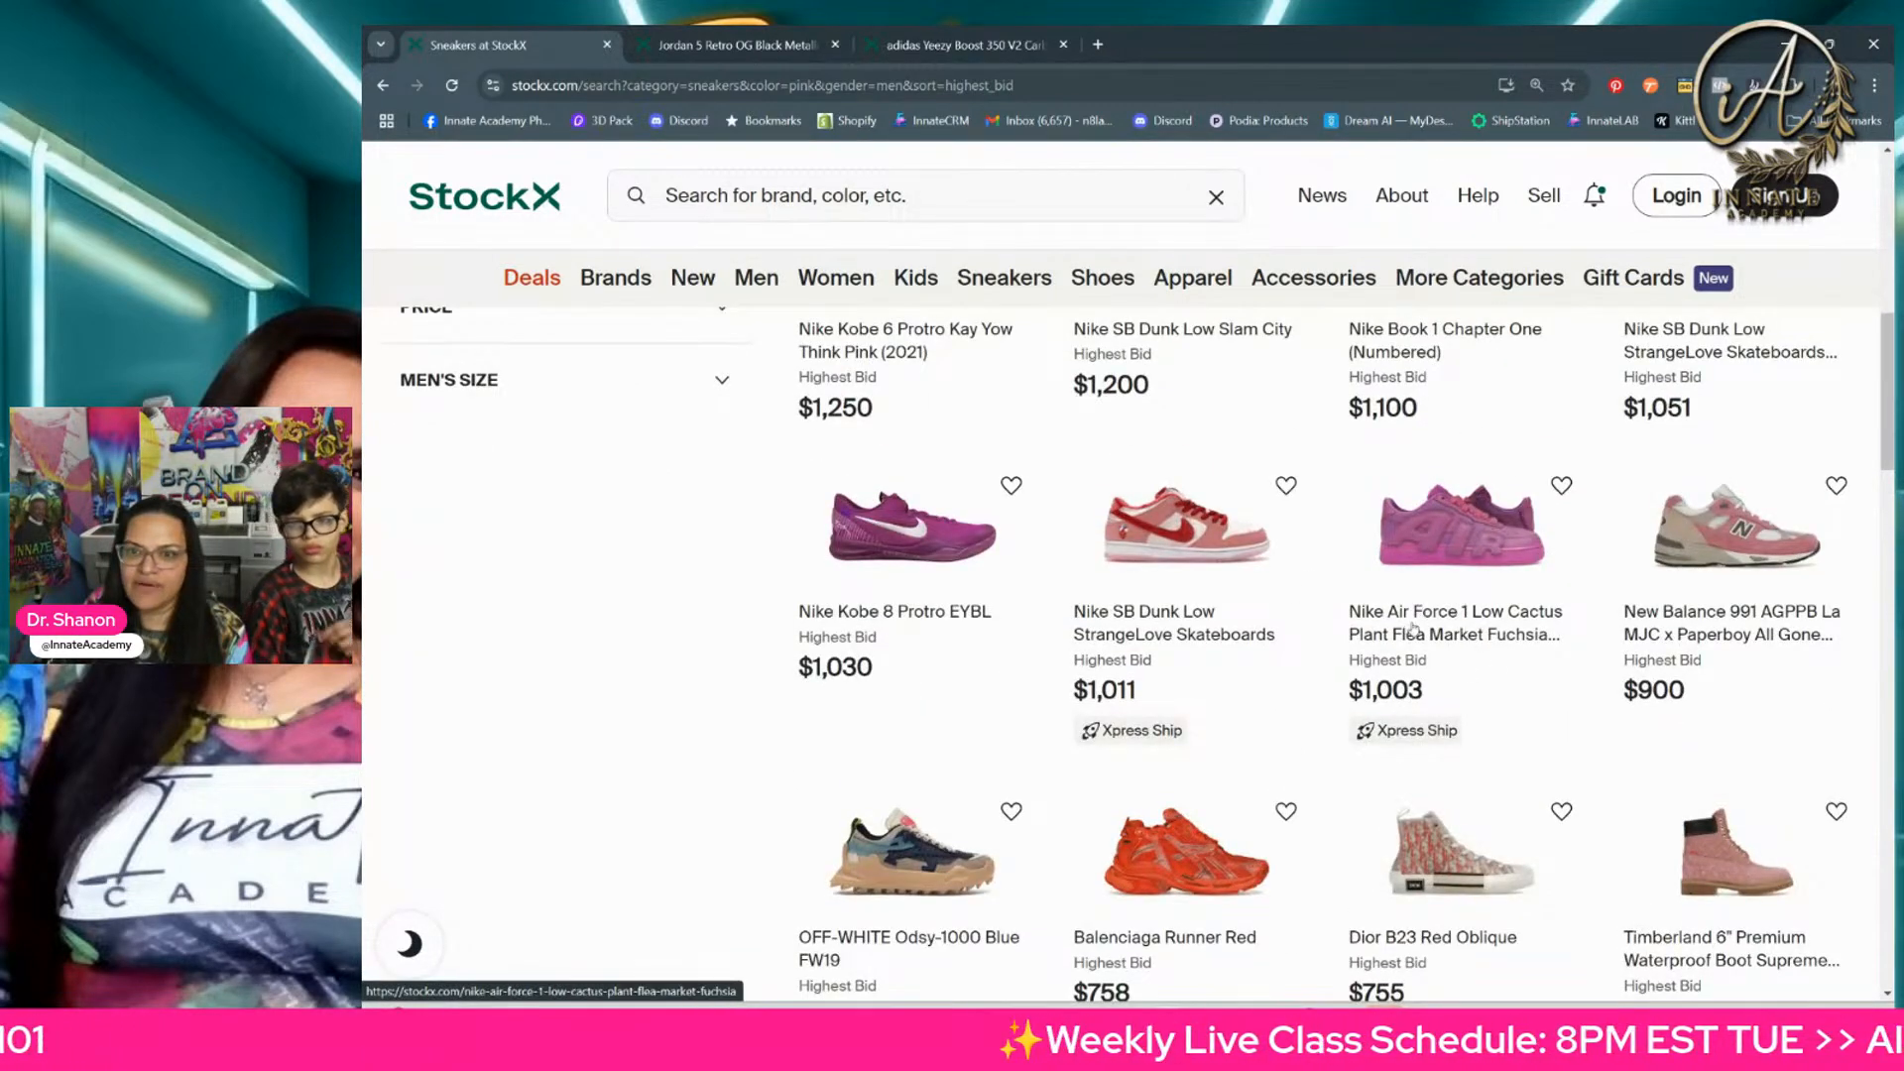
pyautogui.rightClick(1404, 617)
pyautogui.click(1453, 637)
pyautogui.scroll(-2, 1137, 570)
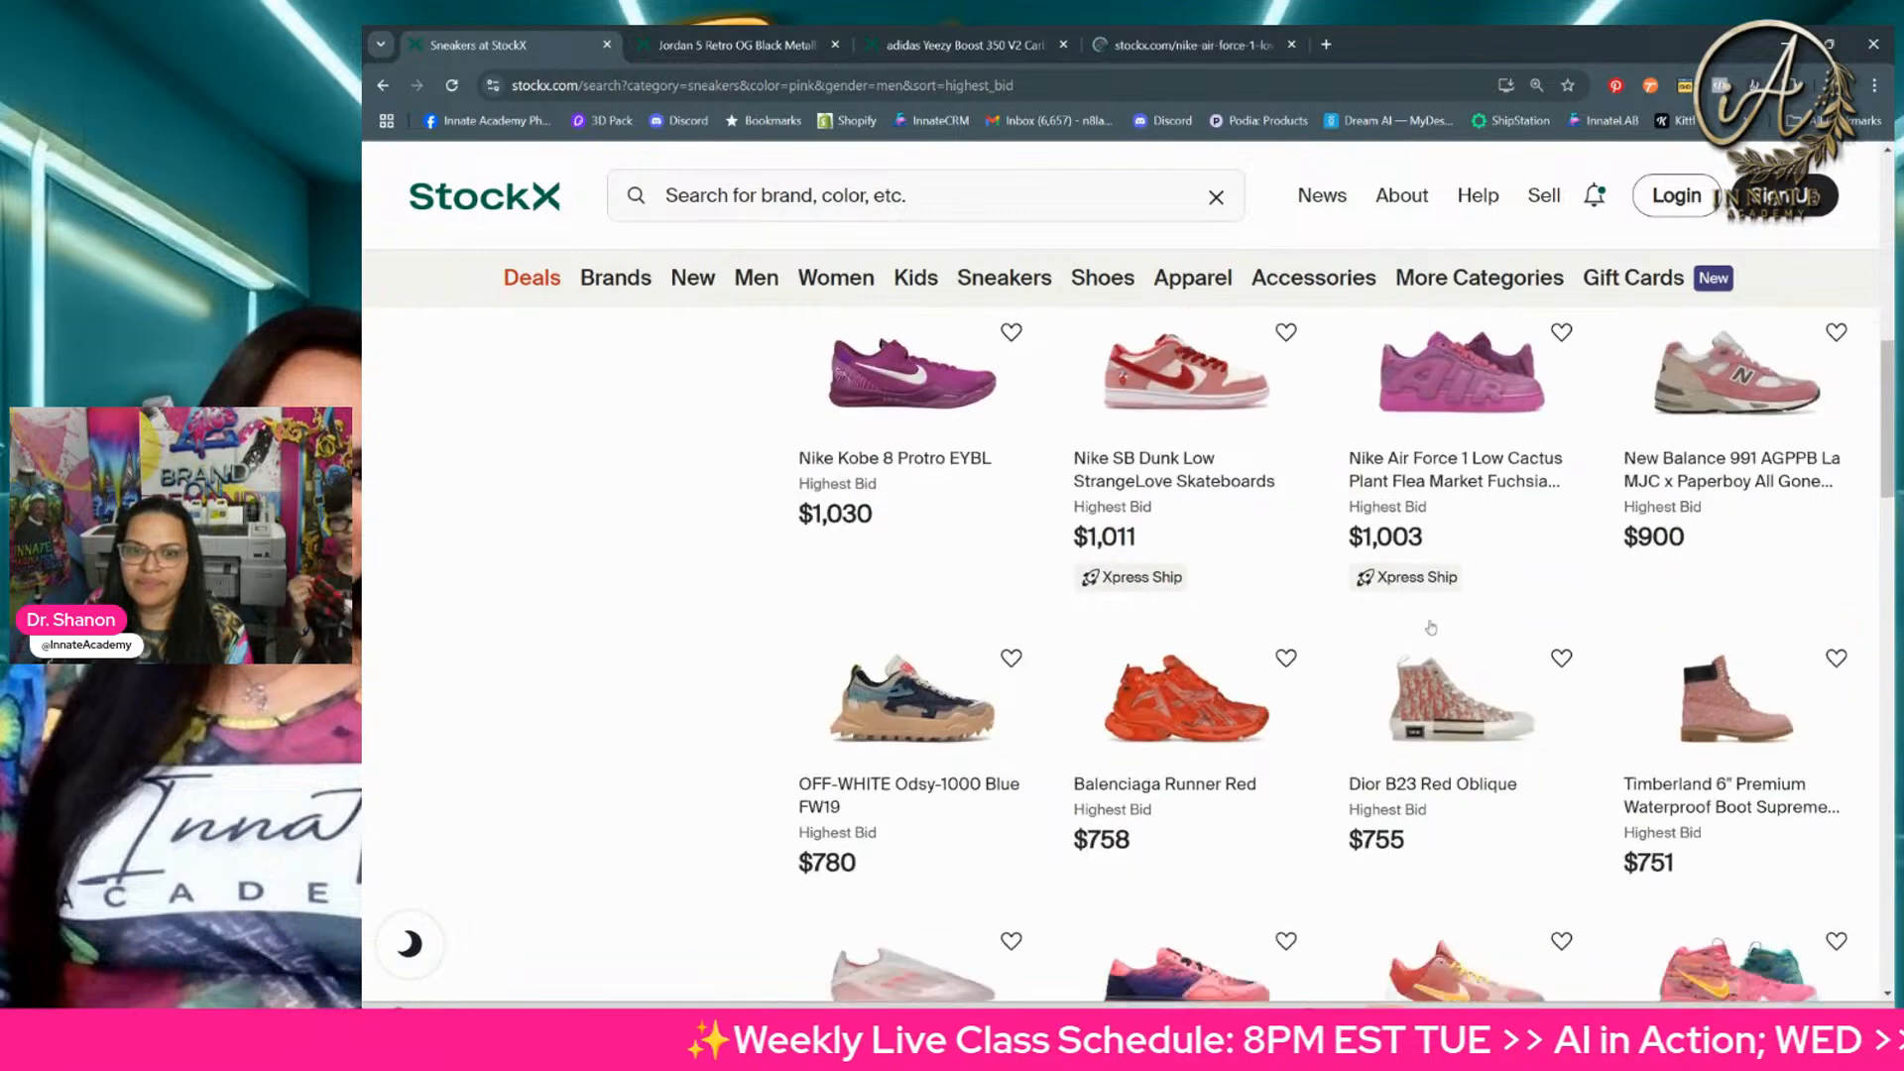
# Step: Browse further down the highest-bid pink sneakers and open the Nike Kyrie 4 NBA 2K18 in a new browser tab
pyautogui.scroll(-4, 1136, 568)
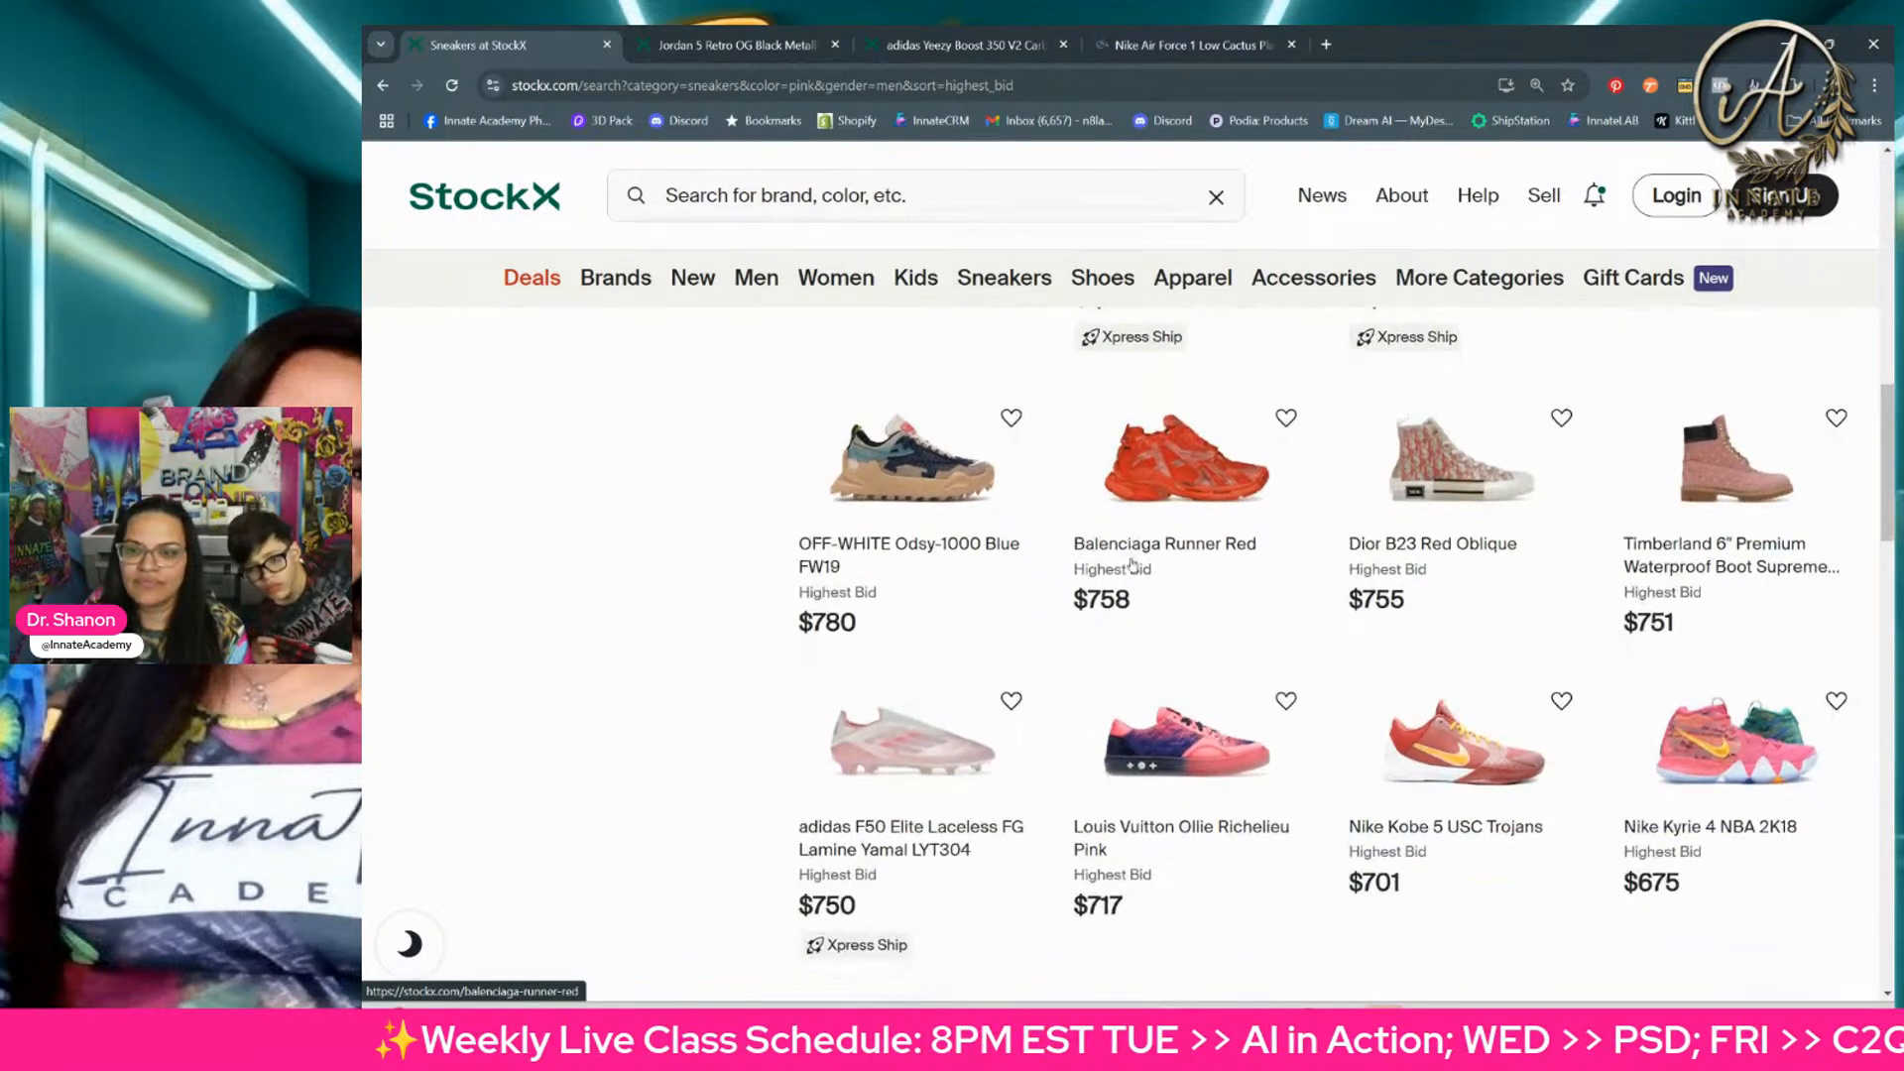
pyautogui.scroll(-3, 1133, 563)
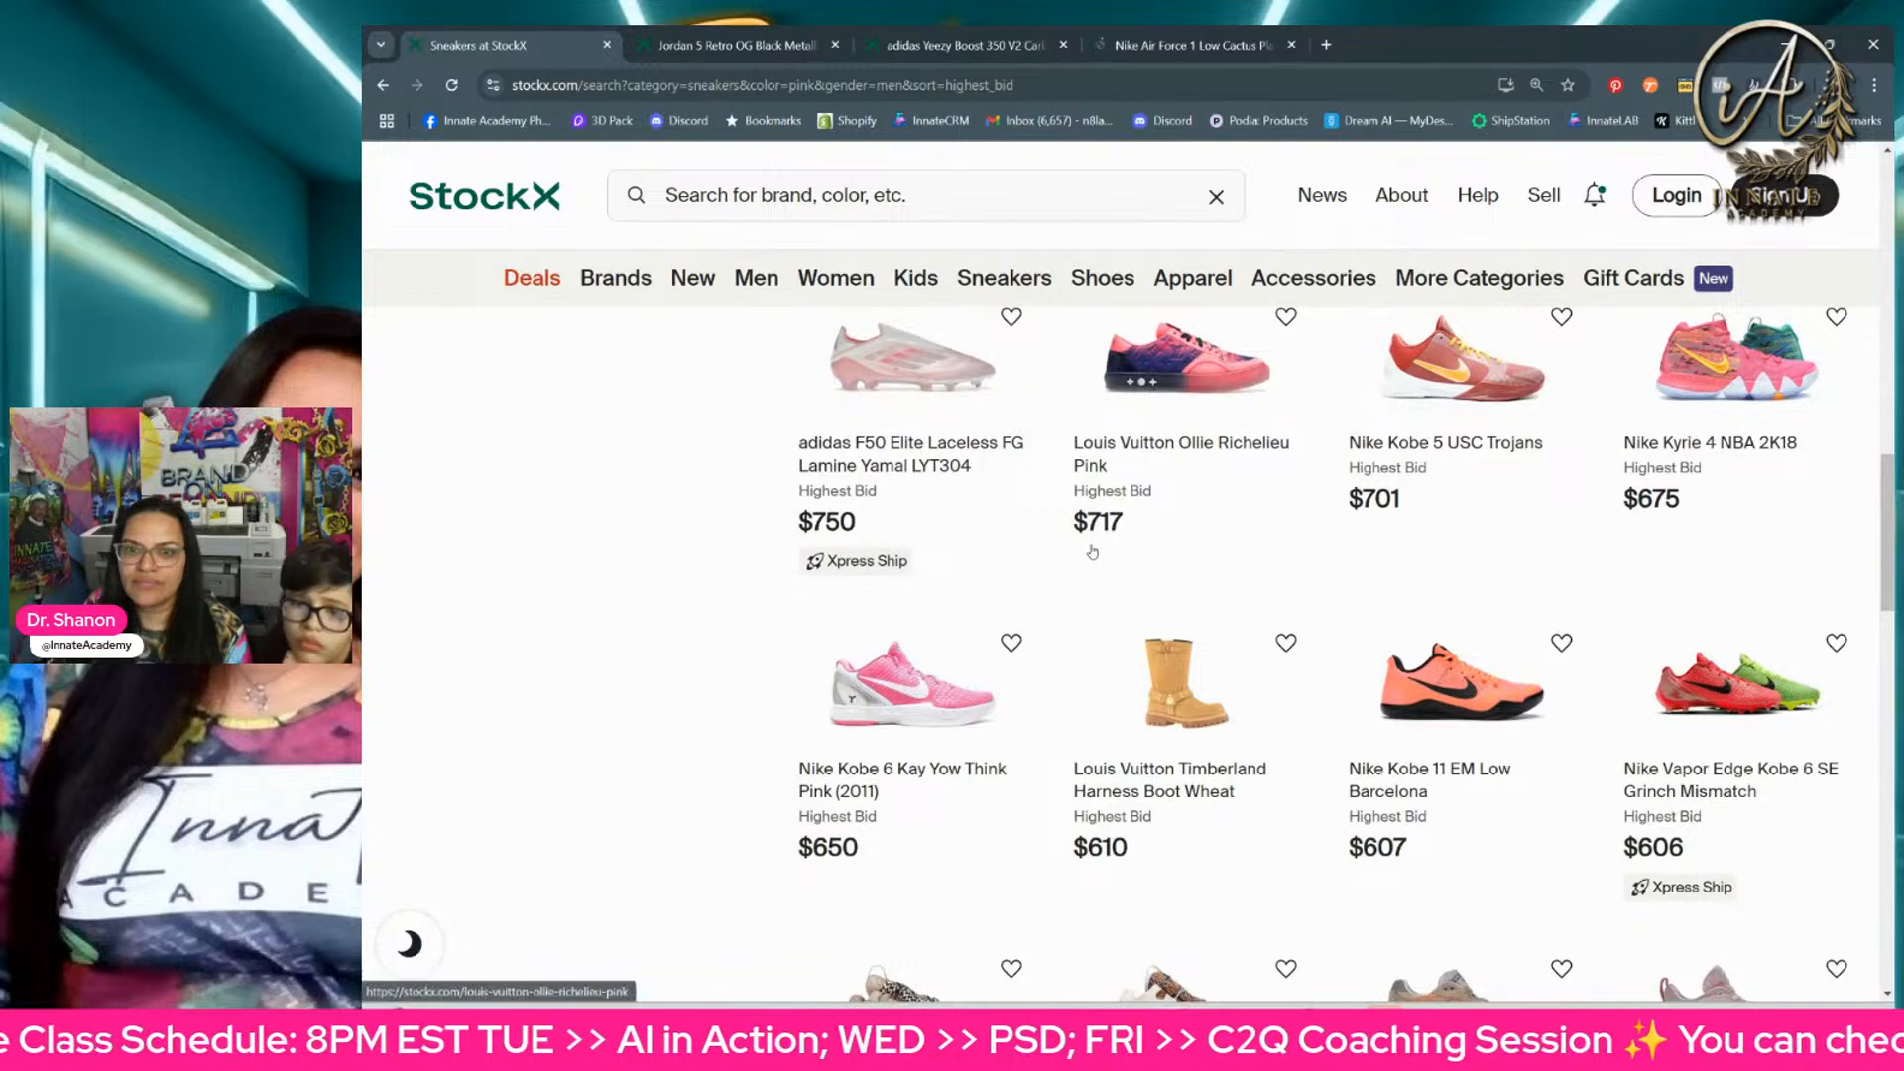
pyautogui.rightClick(1627, 446)
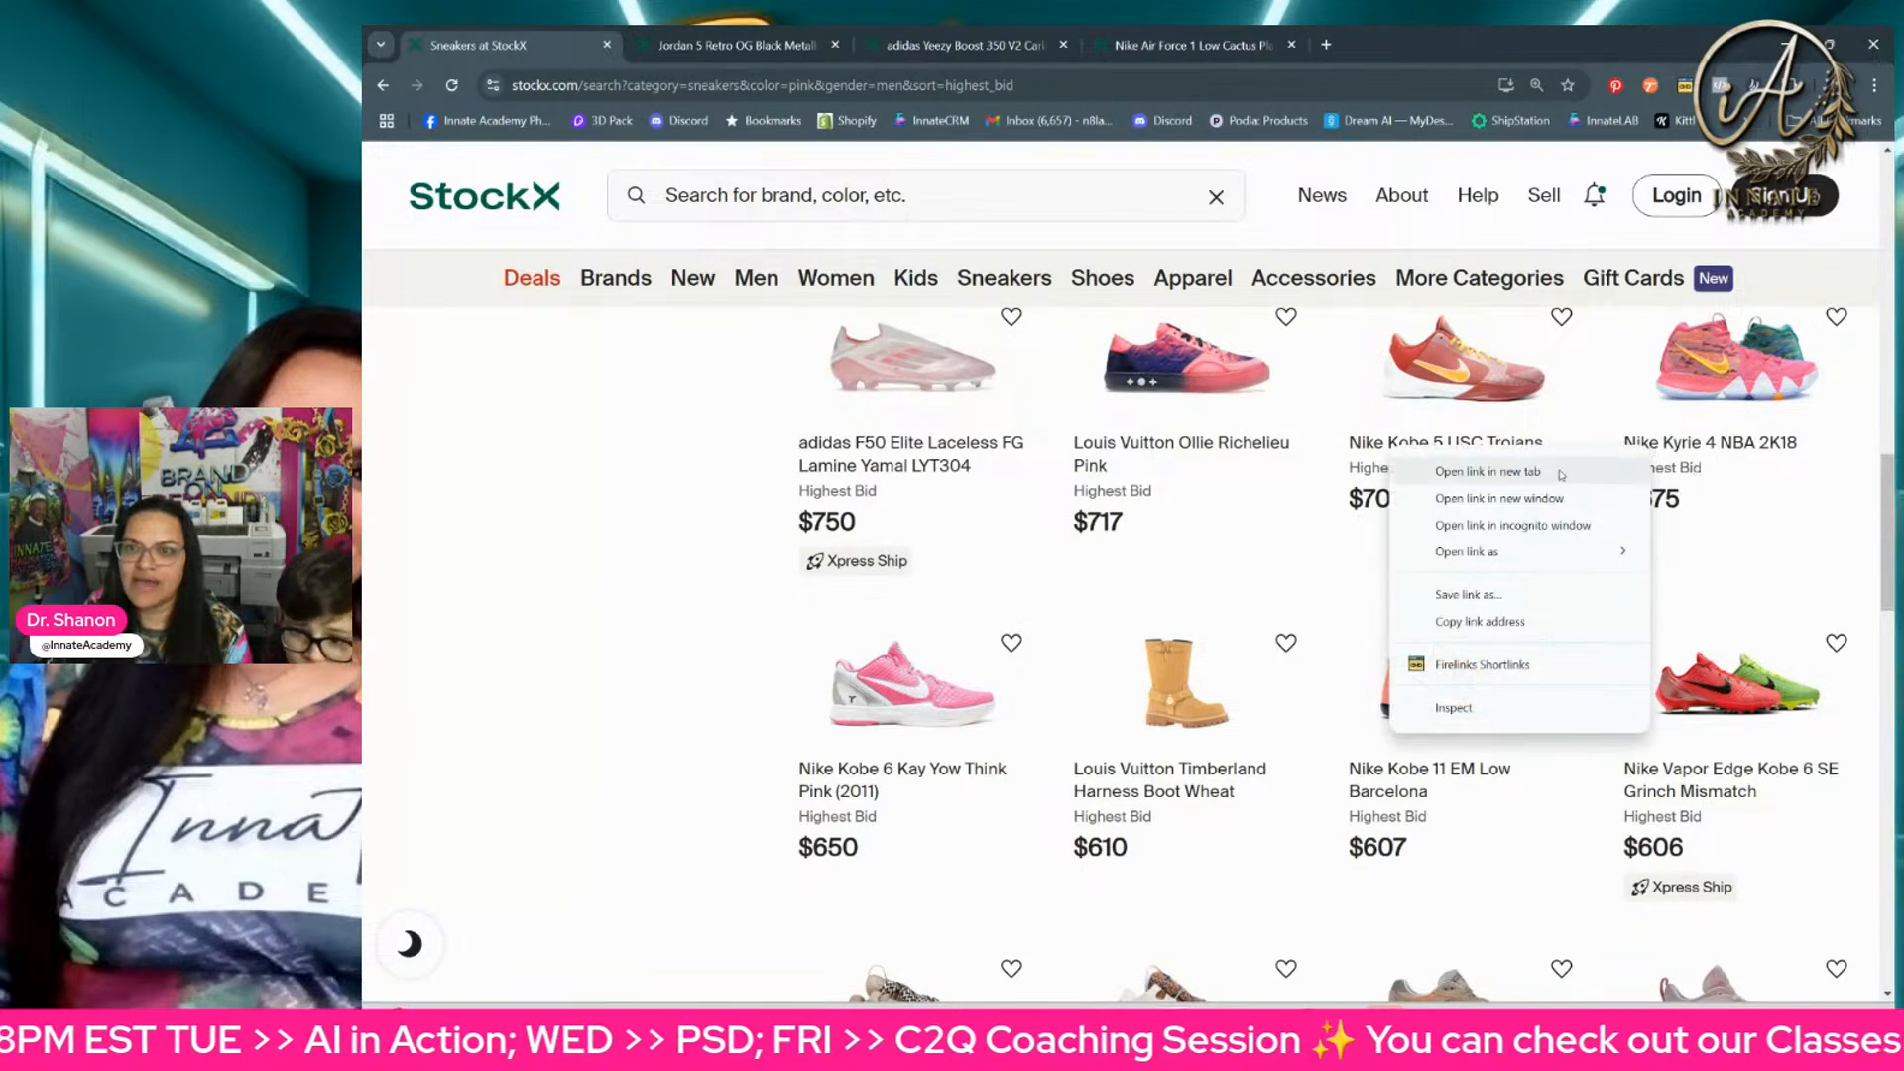
pyautogui.click(1468, 466)
# Step: Go to page 2 of the highest-bid results and open the Nike Air Foamposite One Pearlized Pink in a new browser tab
pyautogui.scroll(-1, 1476, 529)
pyautogui.scroll(-10, 1476, 528)
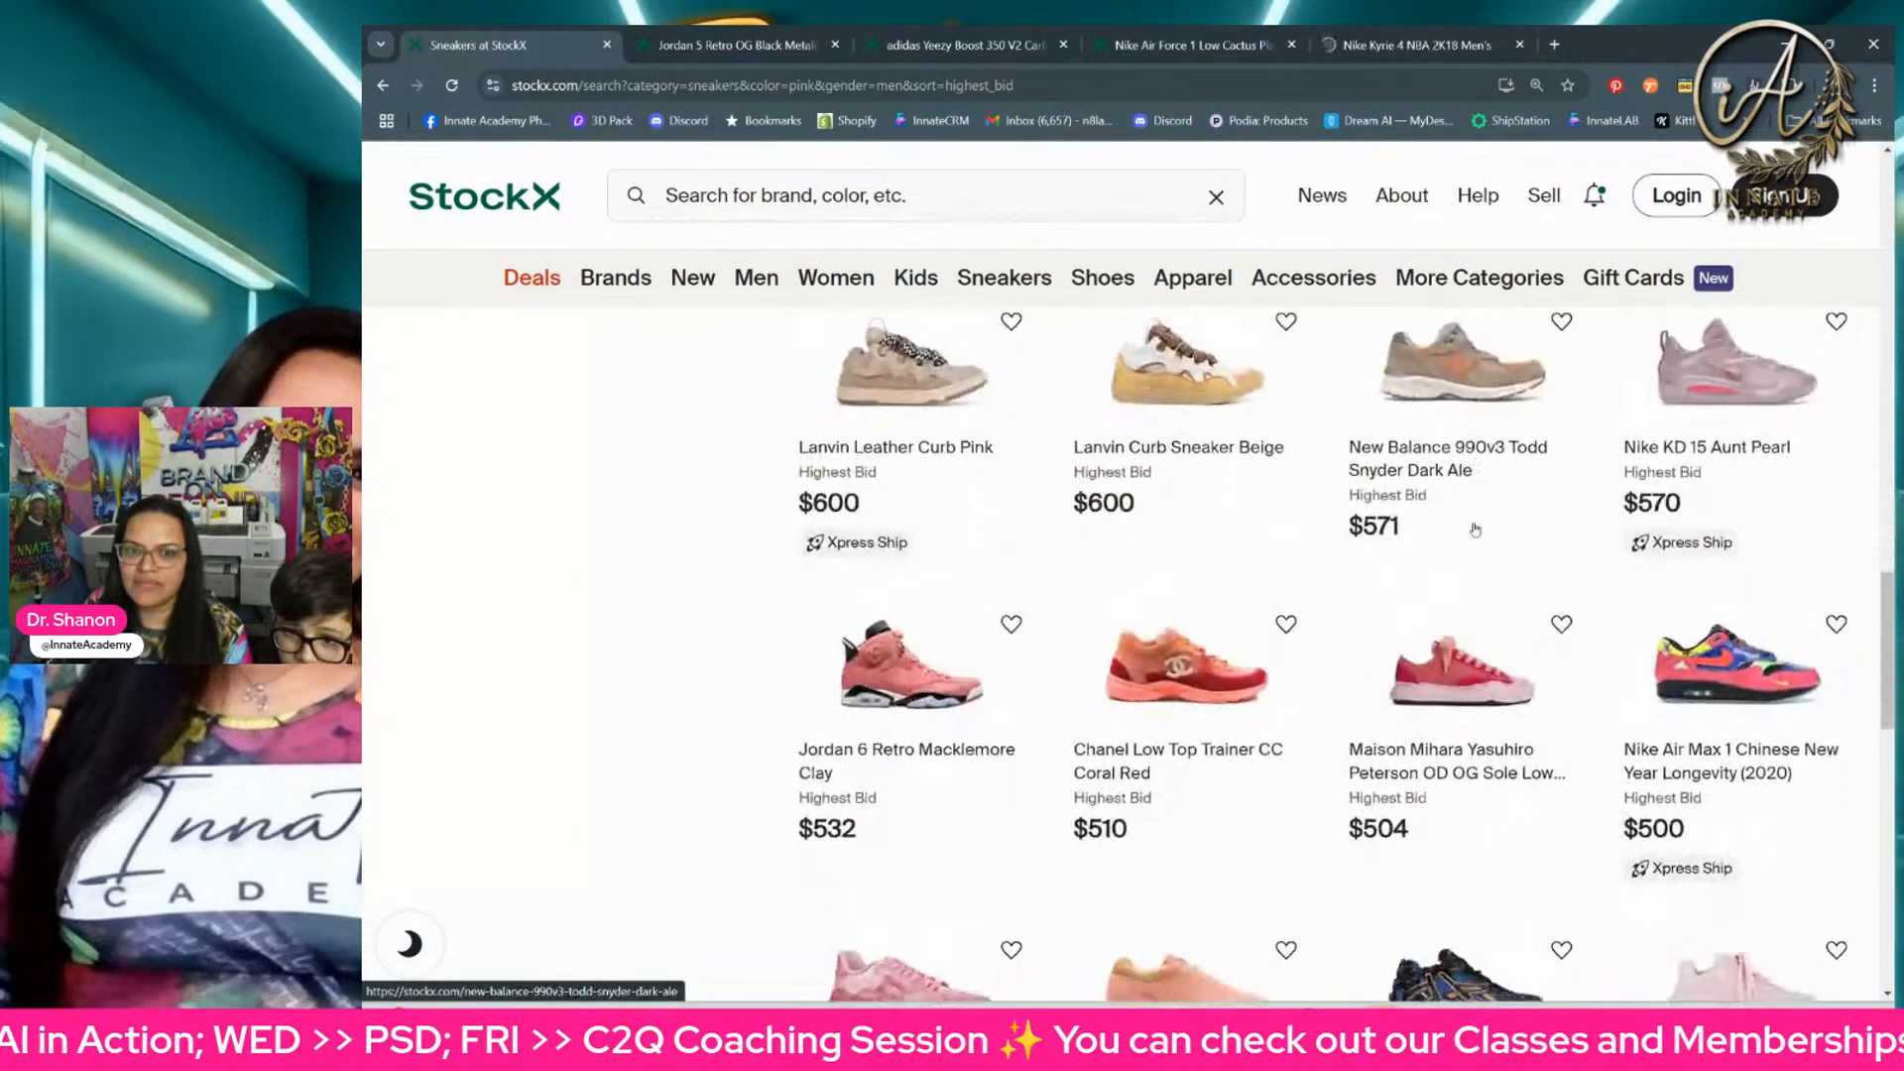
pyautogui.scroll(-3, 1471, 531)
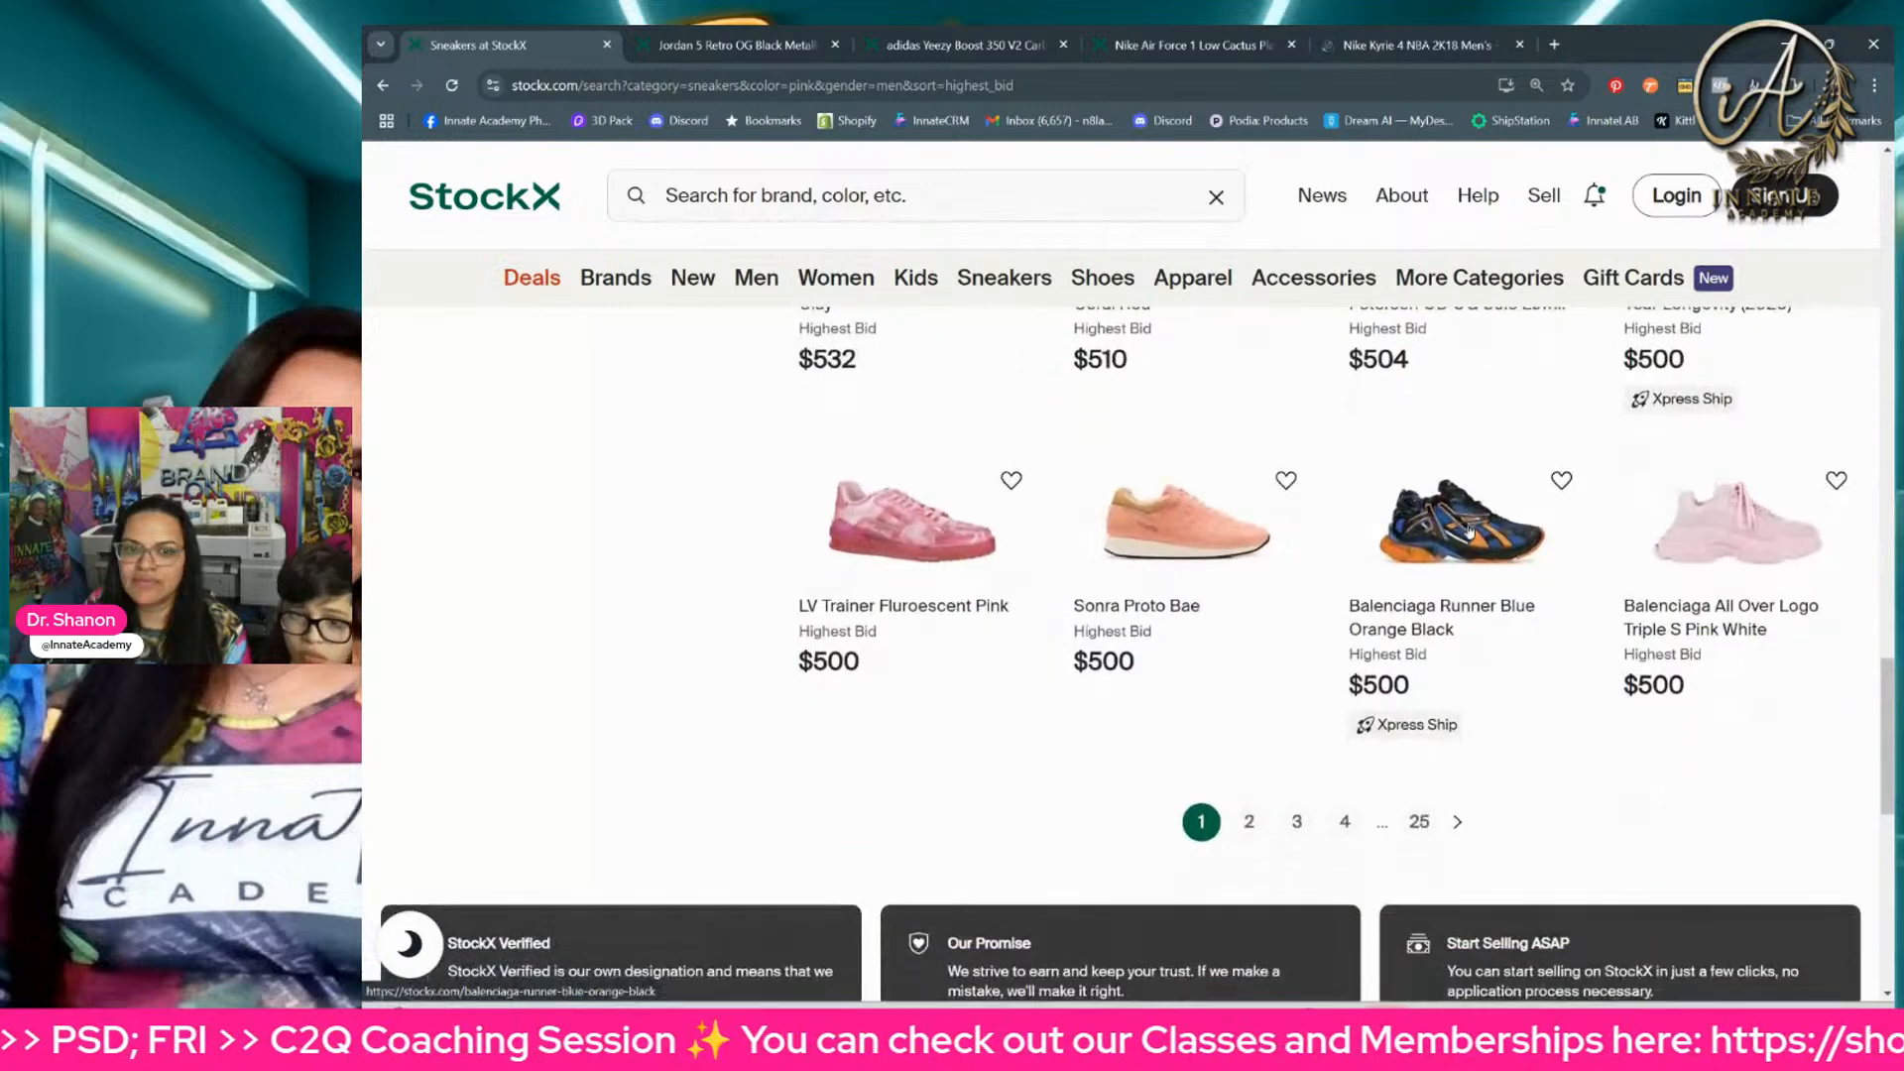
pyautogui.click(1250, 805)
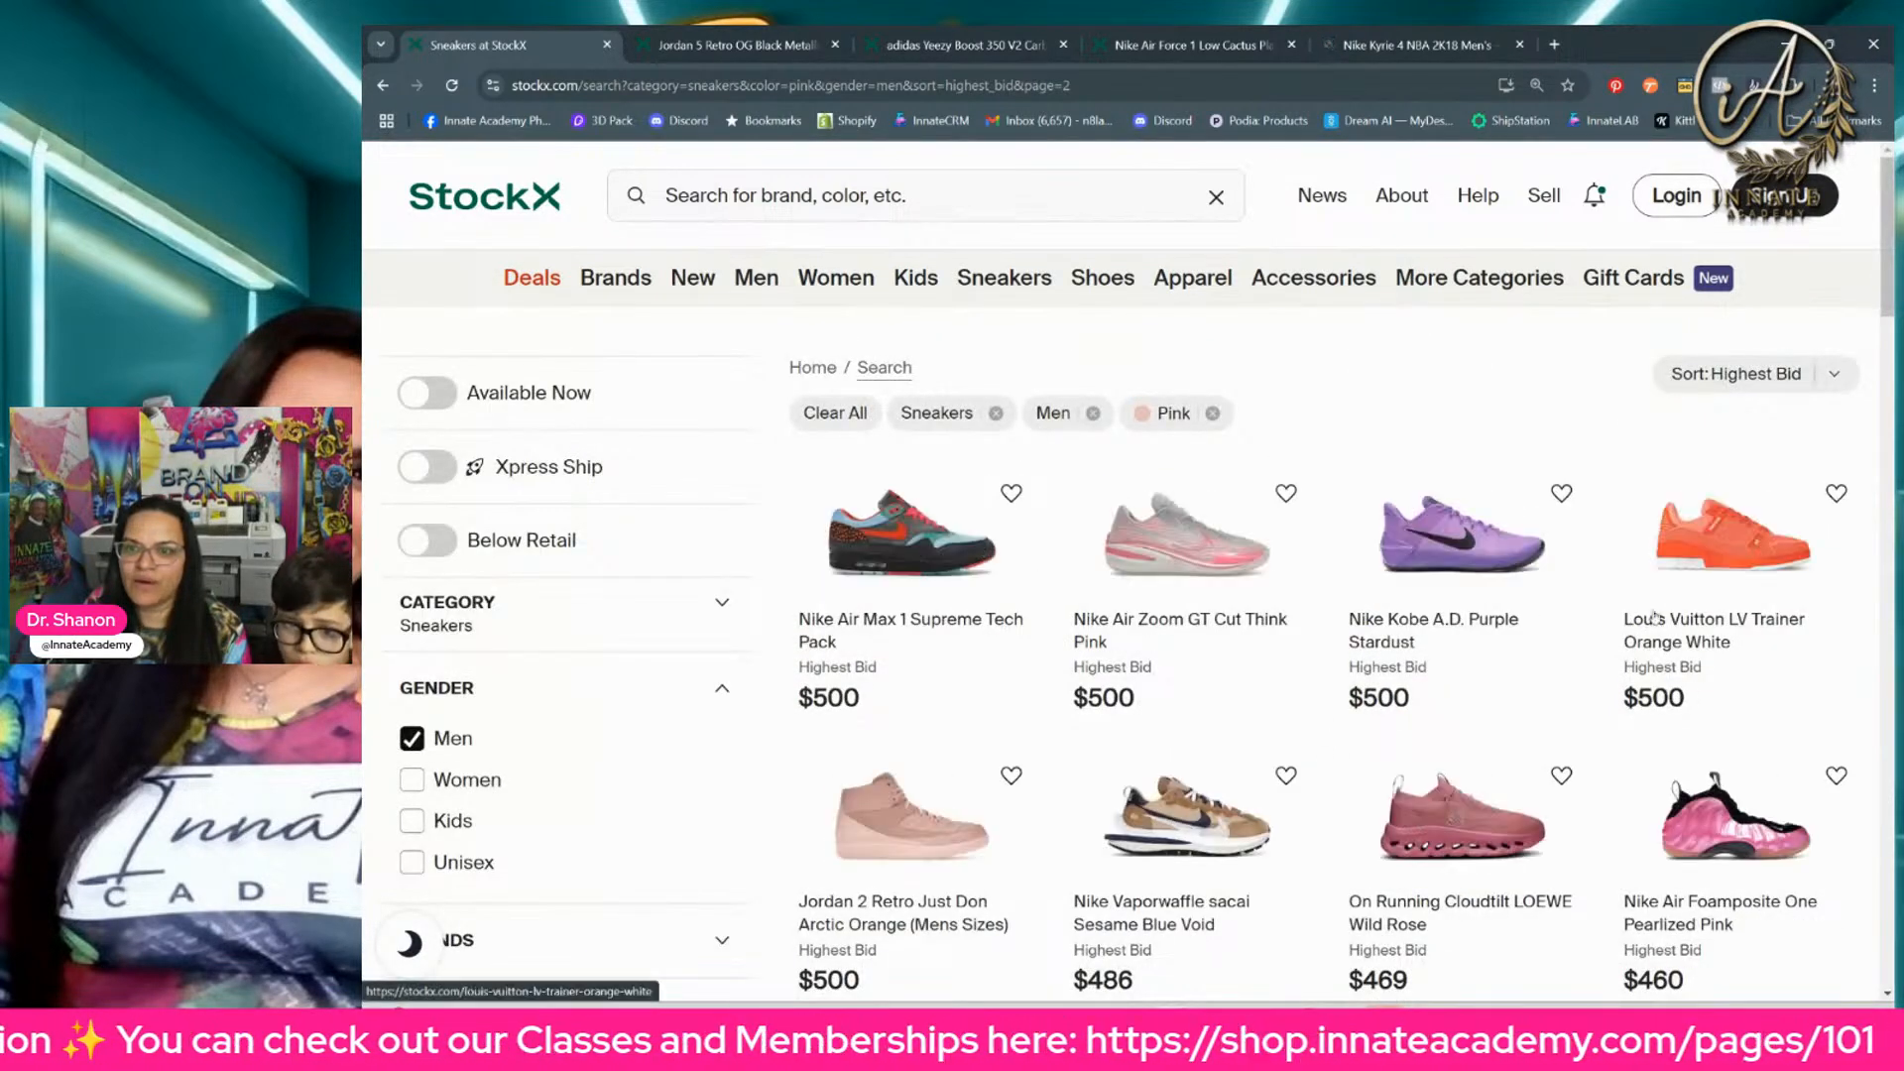
pyautogui.scroll(-2, 1615, 644)
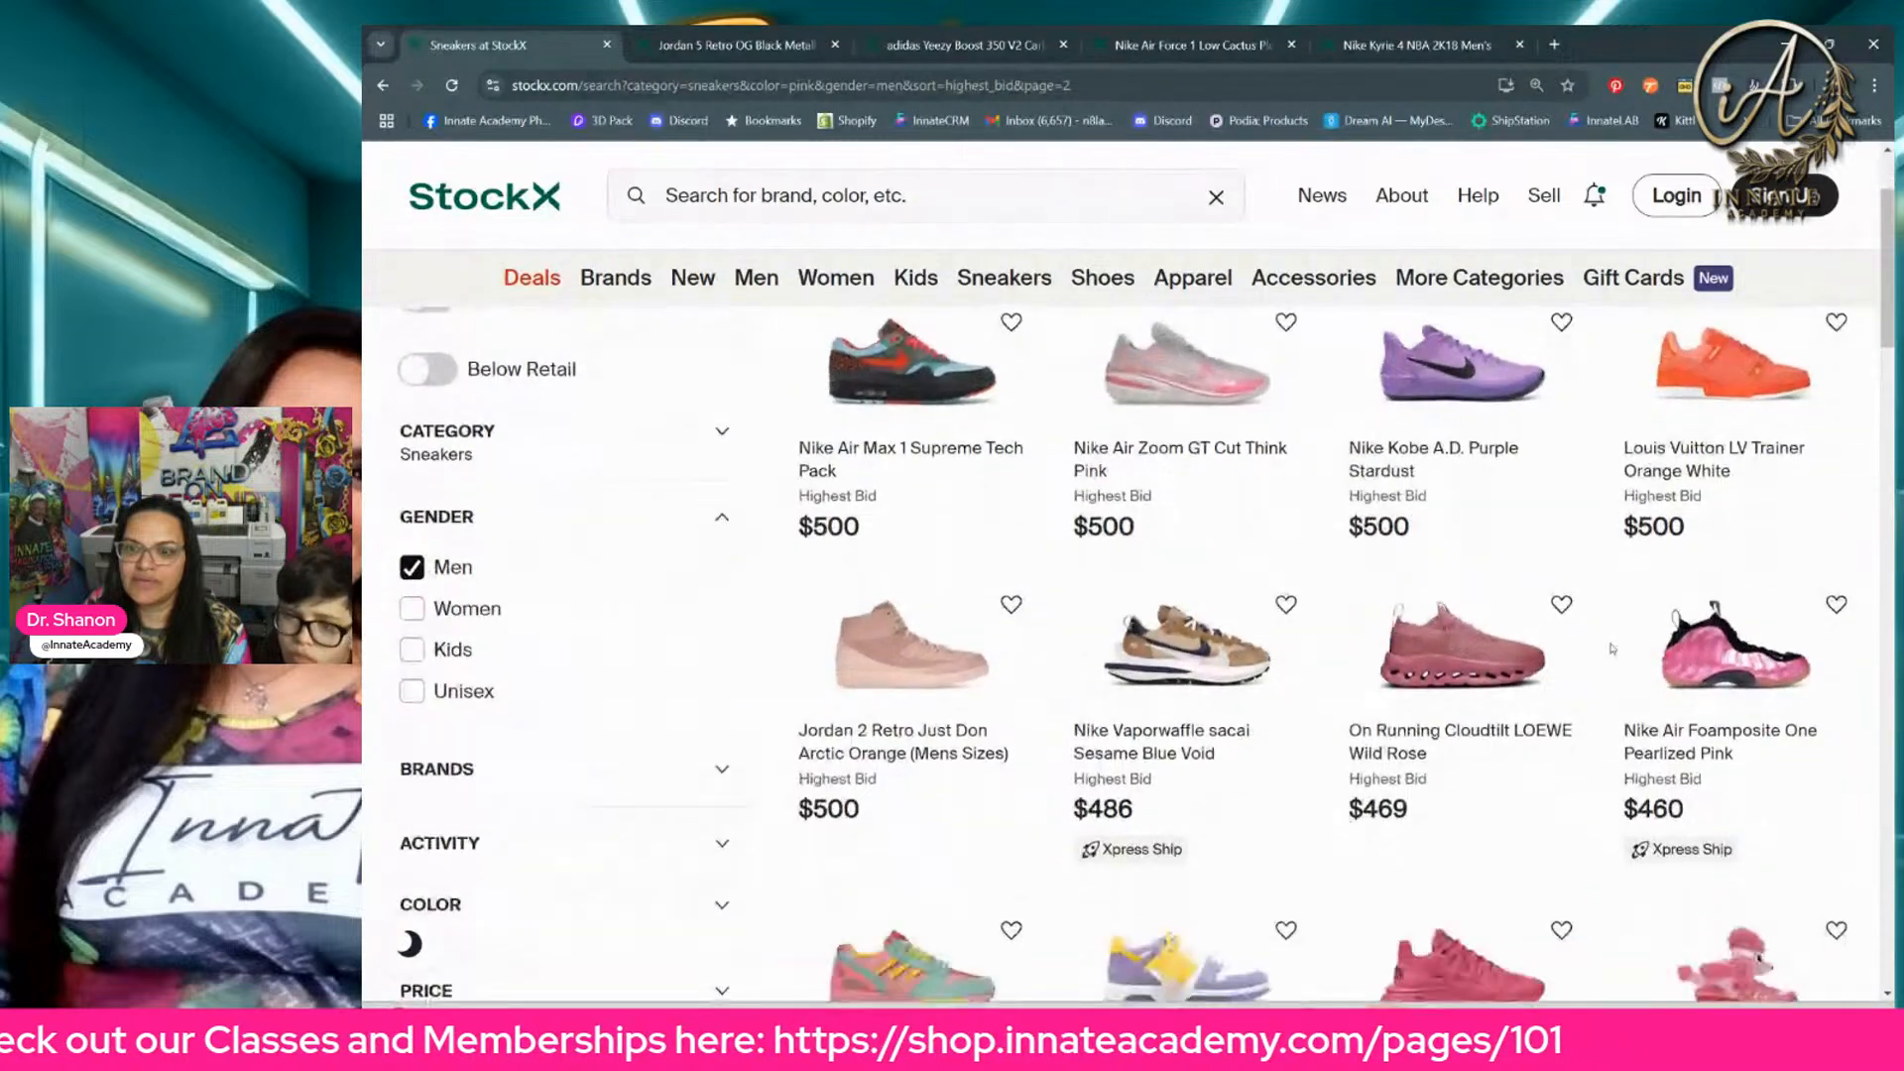
pyautogui.rightClick(1696, 655)
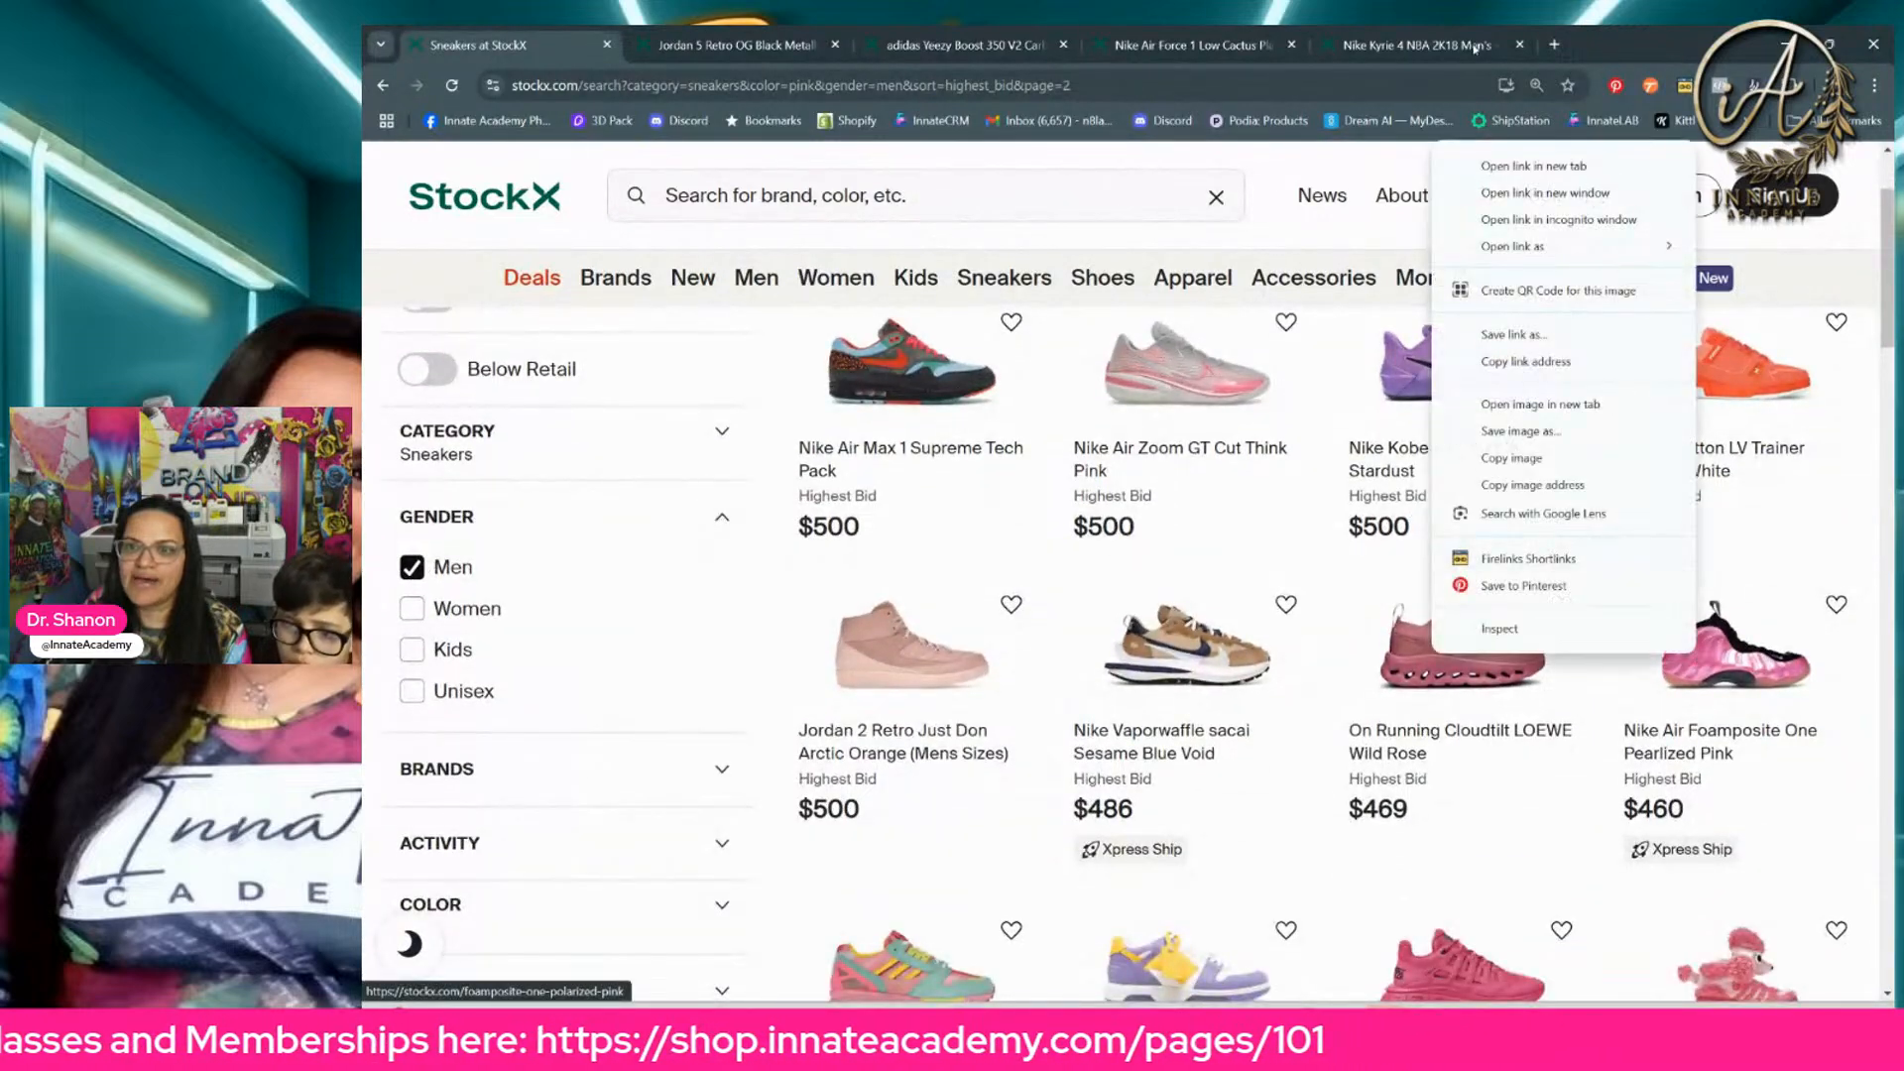
pyautogui.click(1510, 169)
# Step: Look through the rest of page 2 and open the Balenciaga Track.2 Fluo Pink in a new browser tab
pyautogui.scroll(-5, 1059, 501)
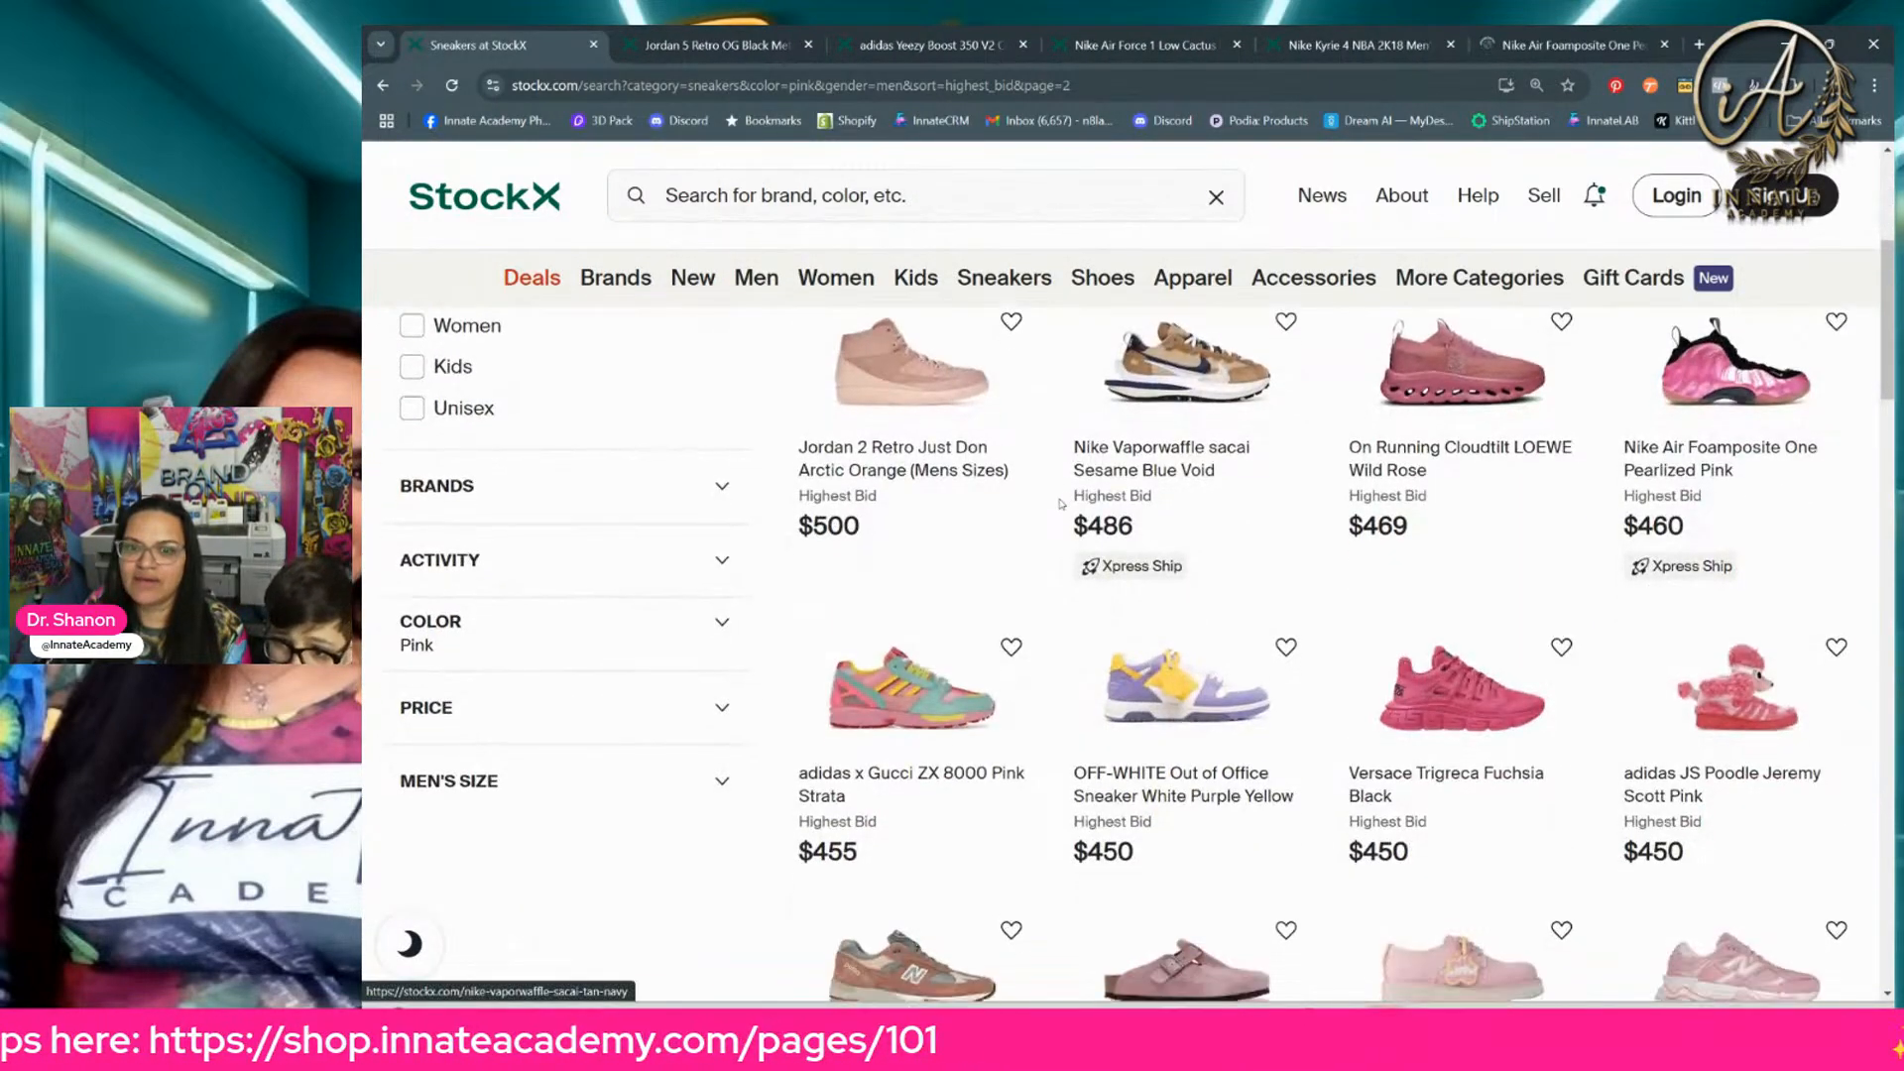
pyautogui.scroll(-13, 1059, 501)
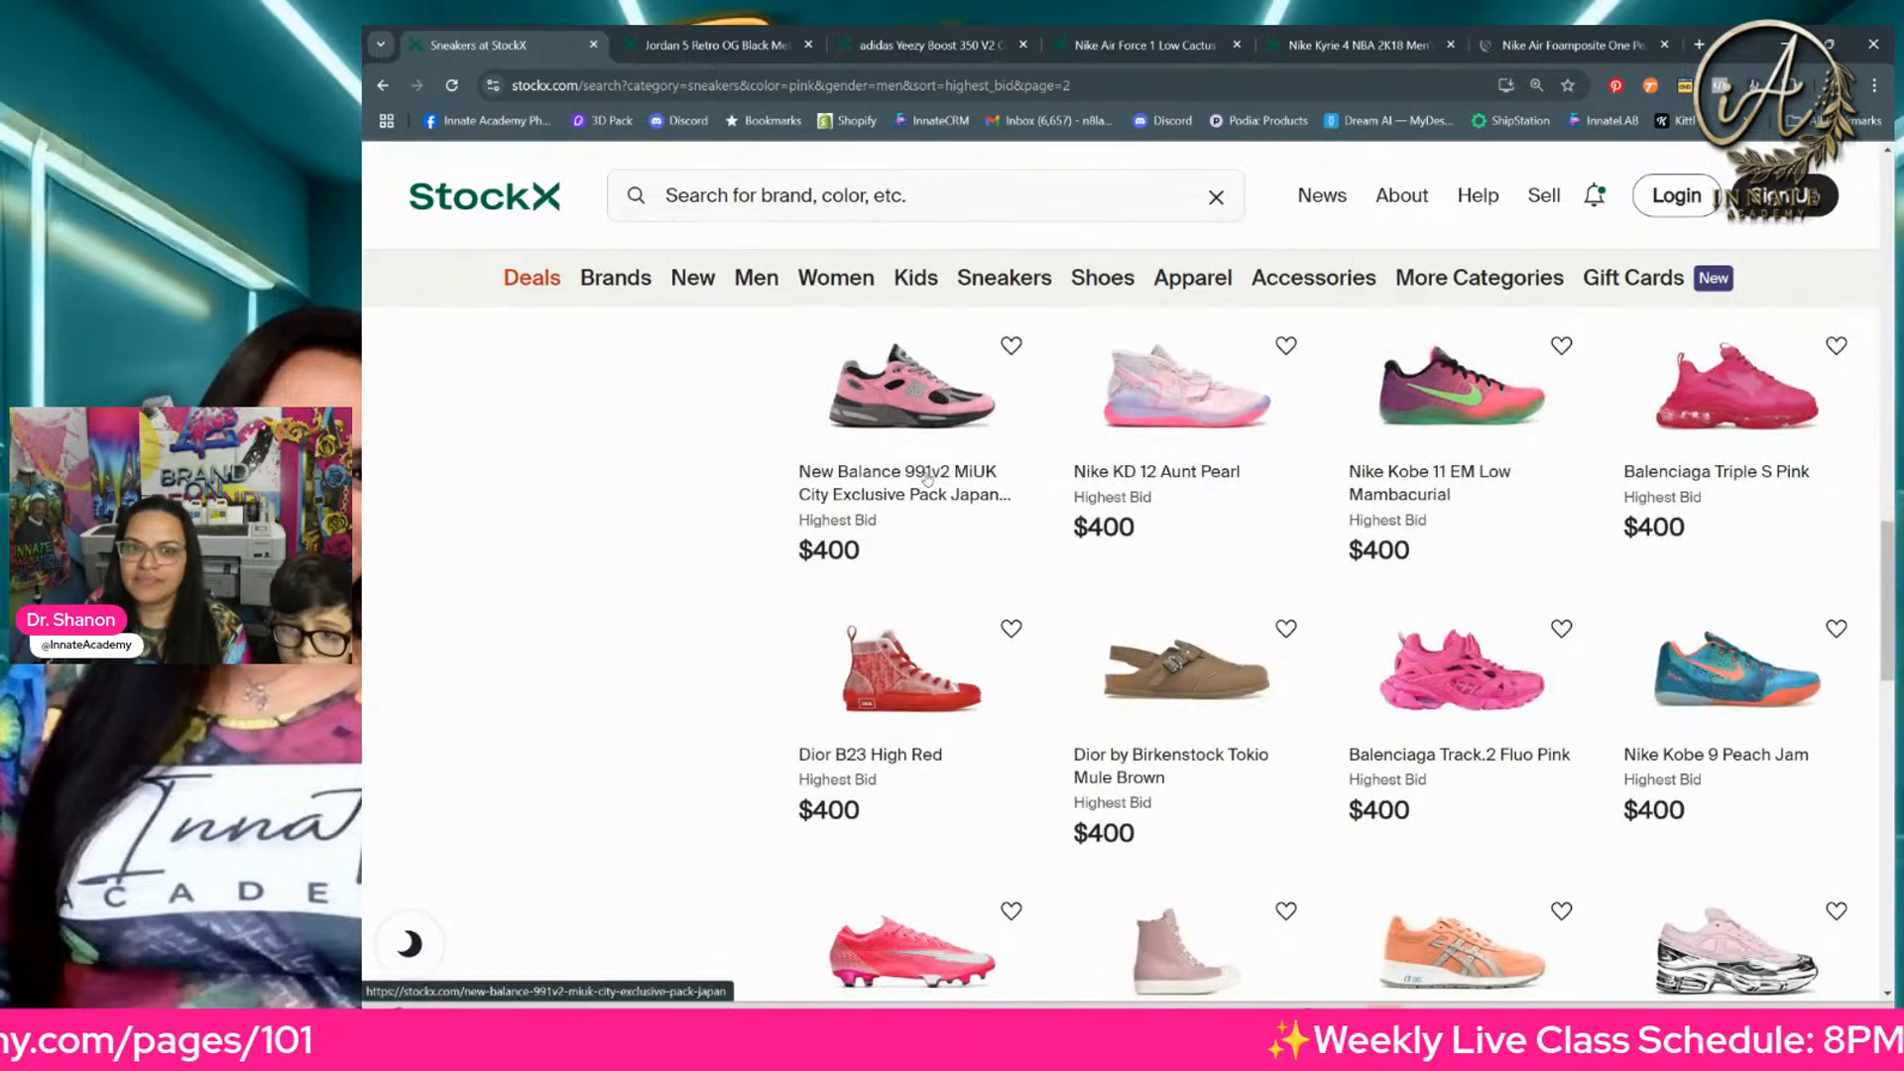
pyautogui.scroll(-1, 920, 485)
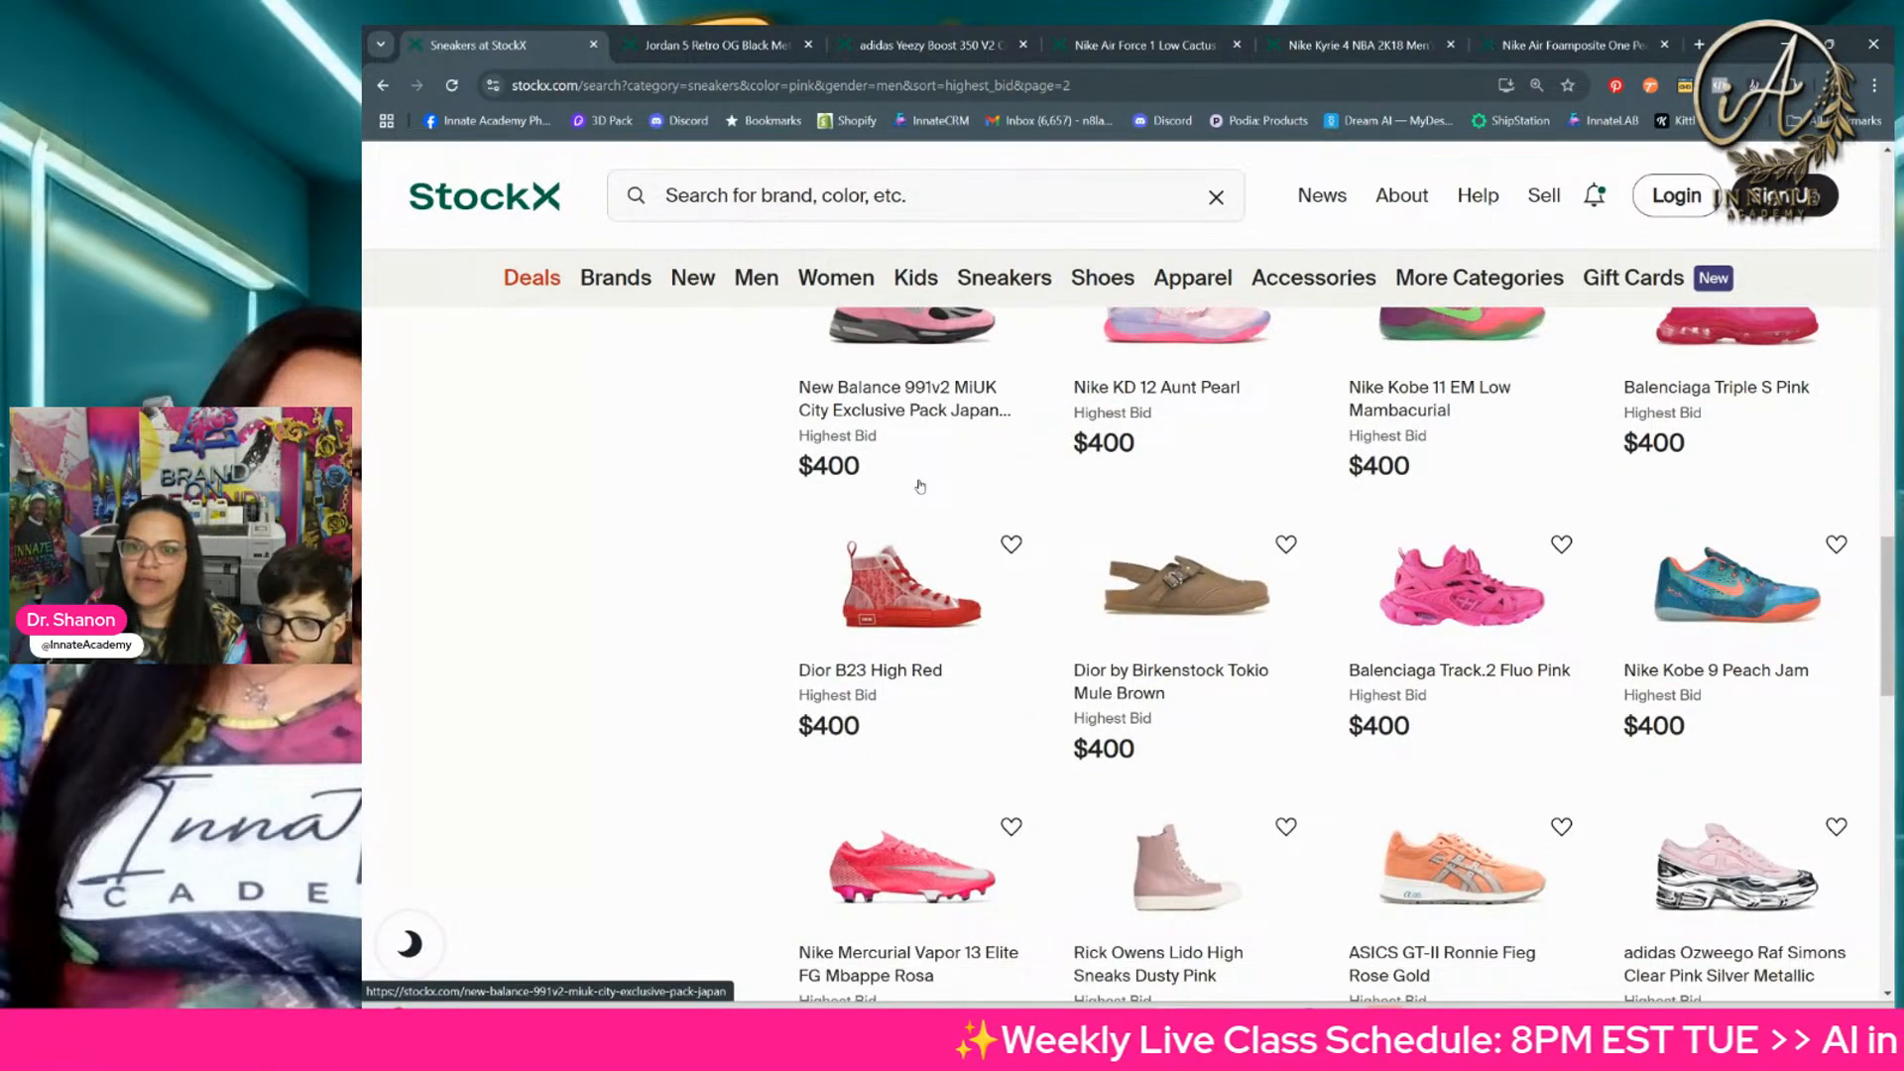
pyautogui.scroll(2, 920, 486)
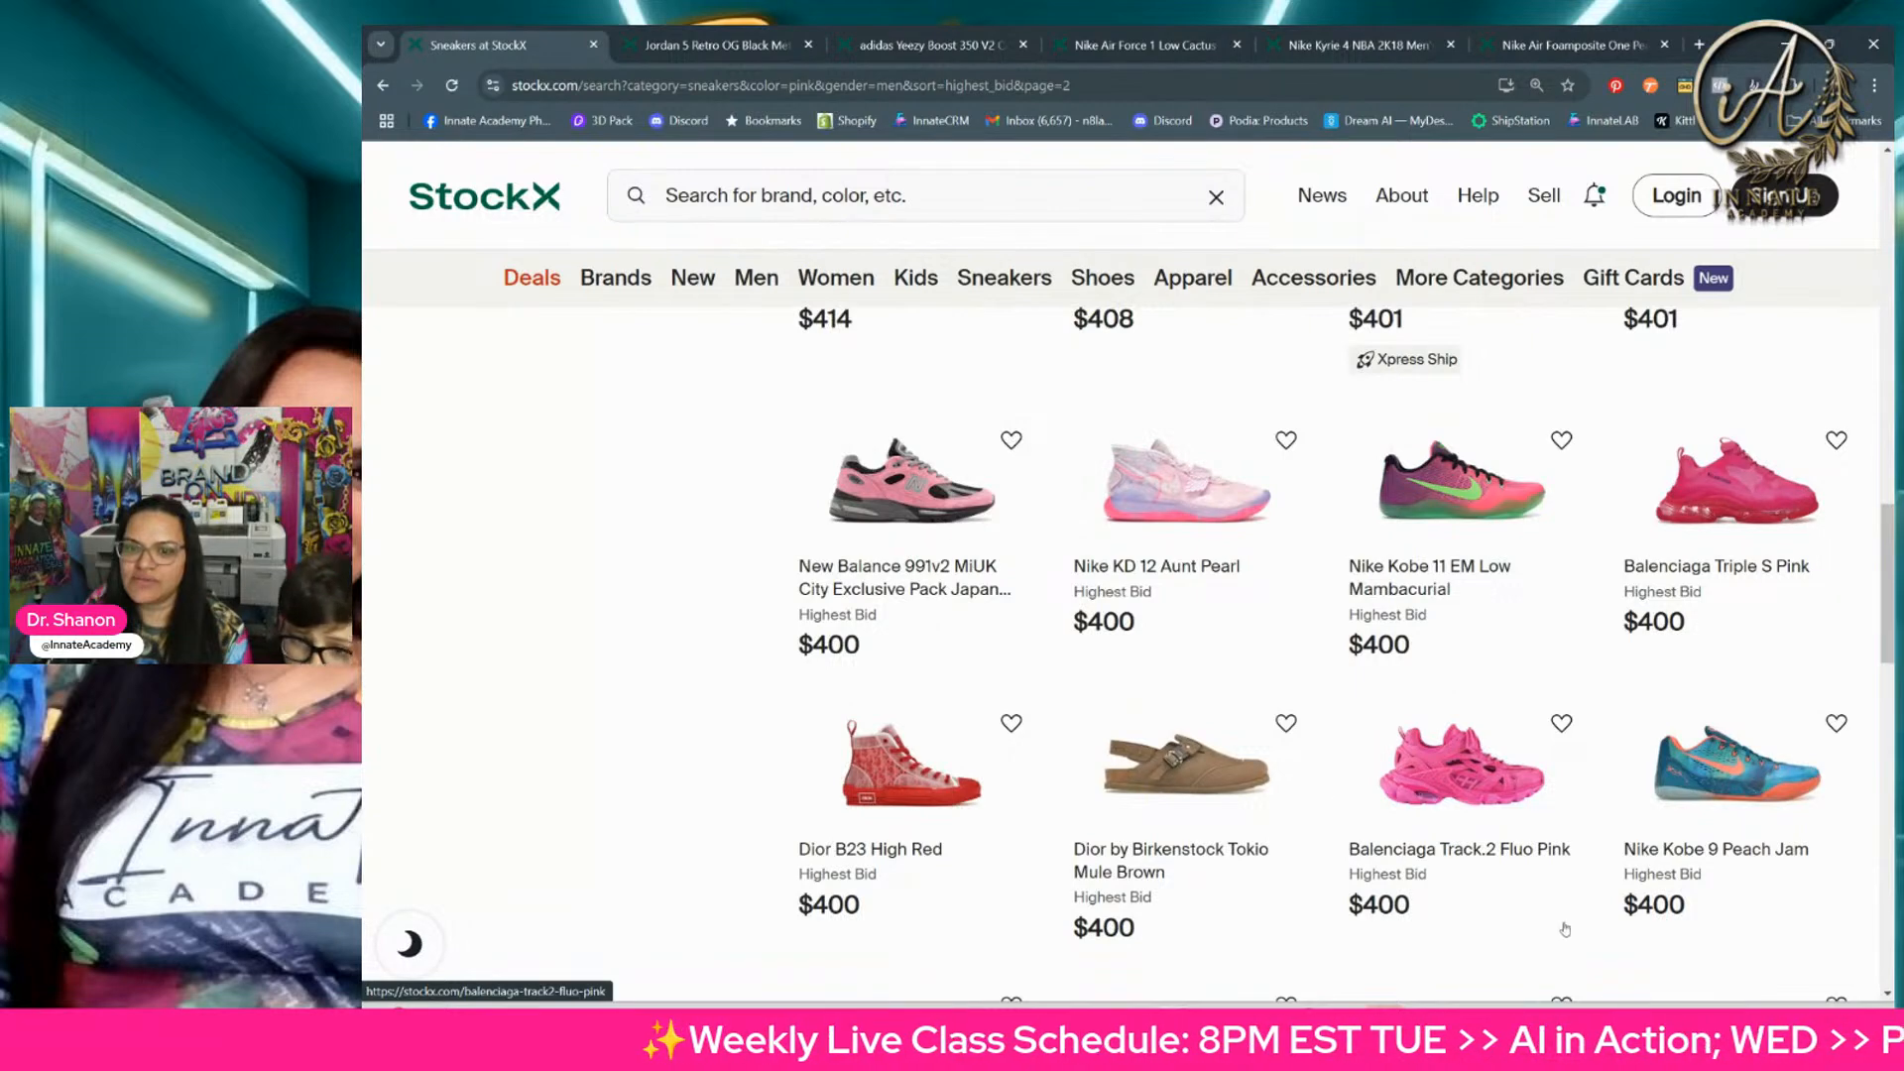
pyautogui.rightClick(1473, 777)
pyautogui.click(1528, 285)
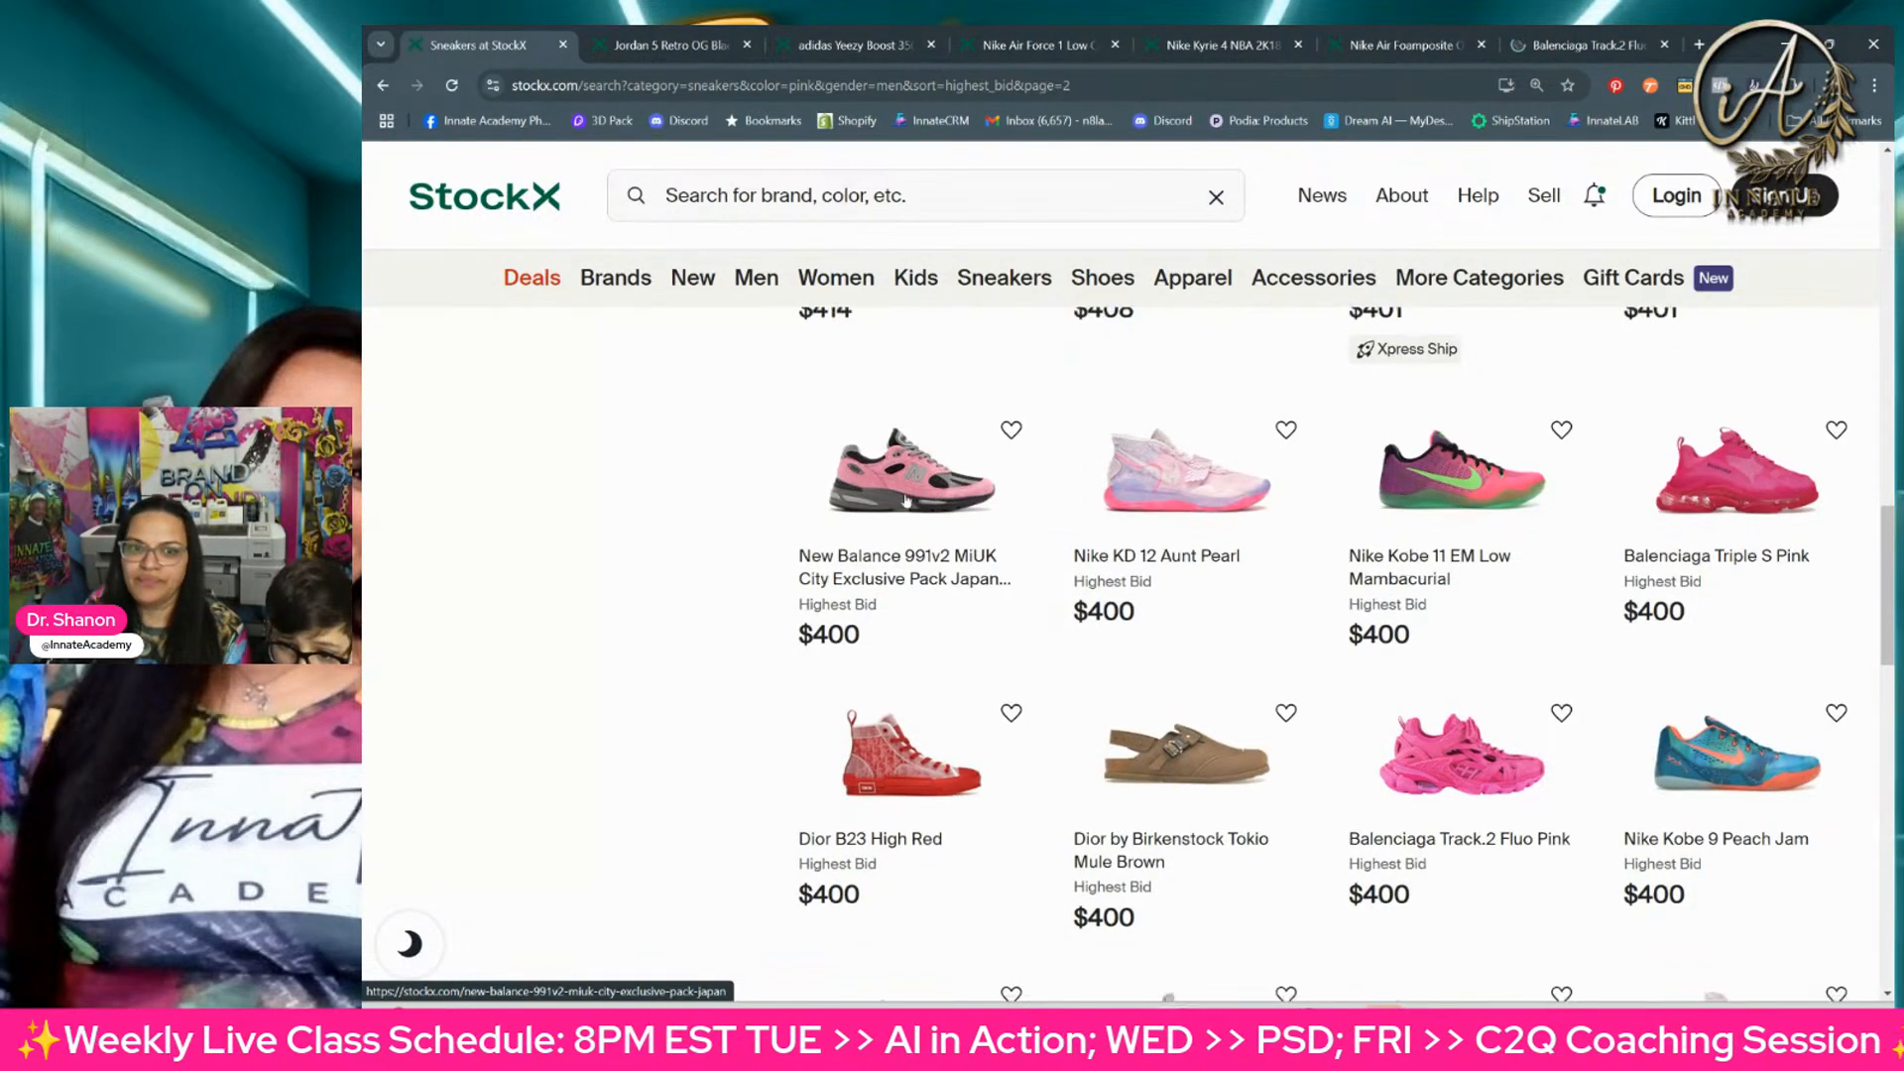
# Step: Go to page 3 of the highest-bid men's pink sneakers and look through the designs there
pyautogui.scroll(-1, 872, 525)
pyautogui.scroll(-8, 1564, 506)
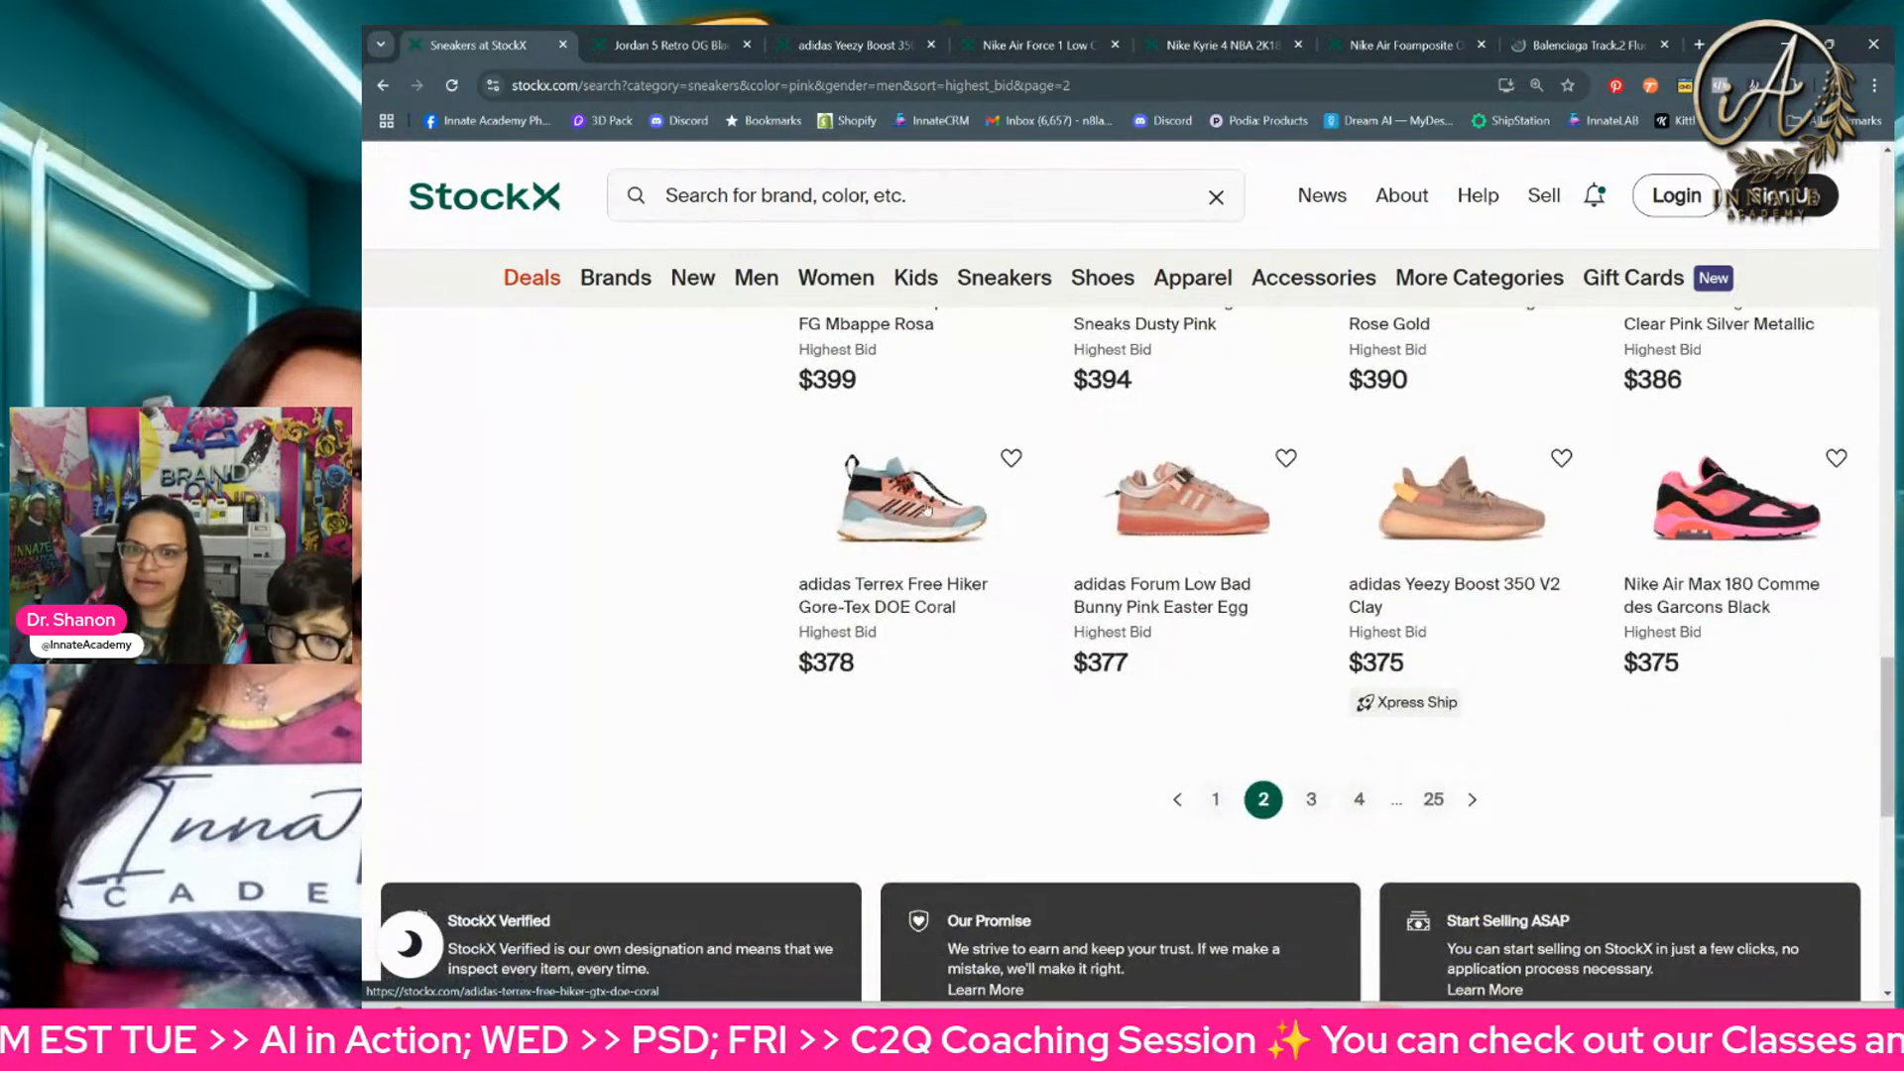
pyautogui.click(1311, 800)
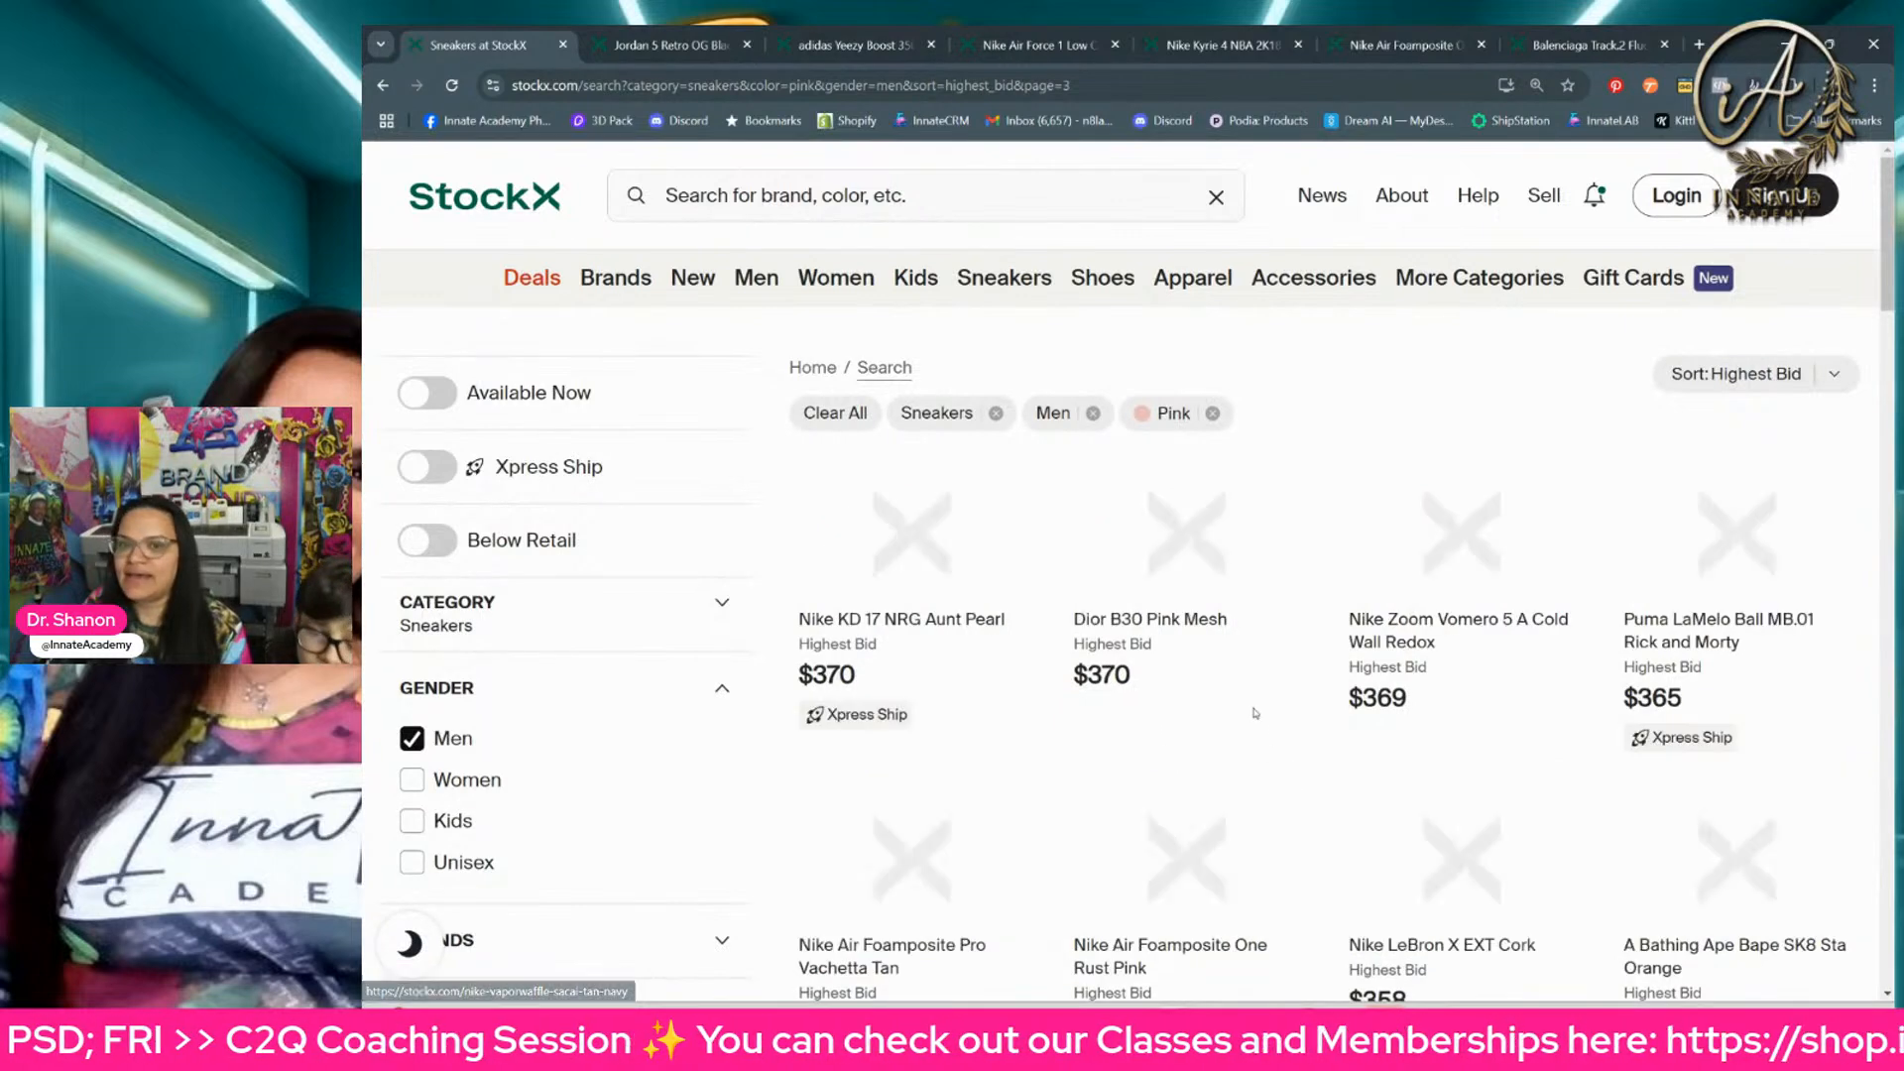
pyautogui.scroll(-2, 994, 606)
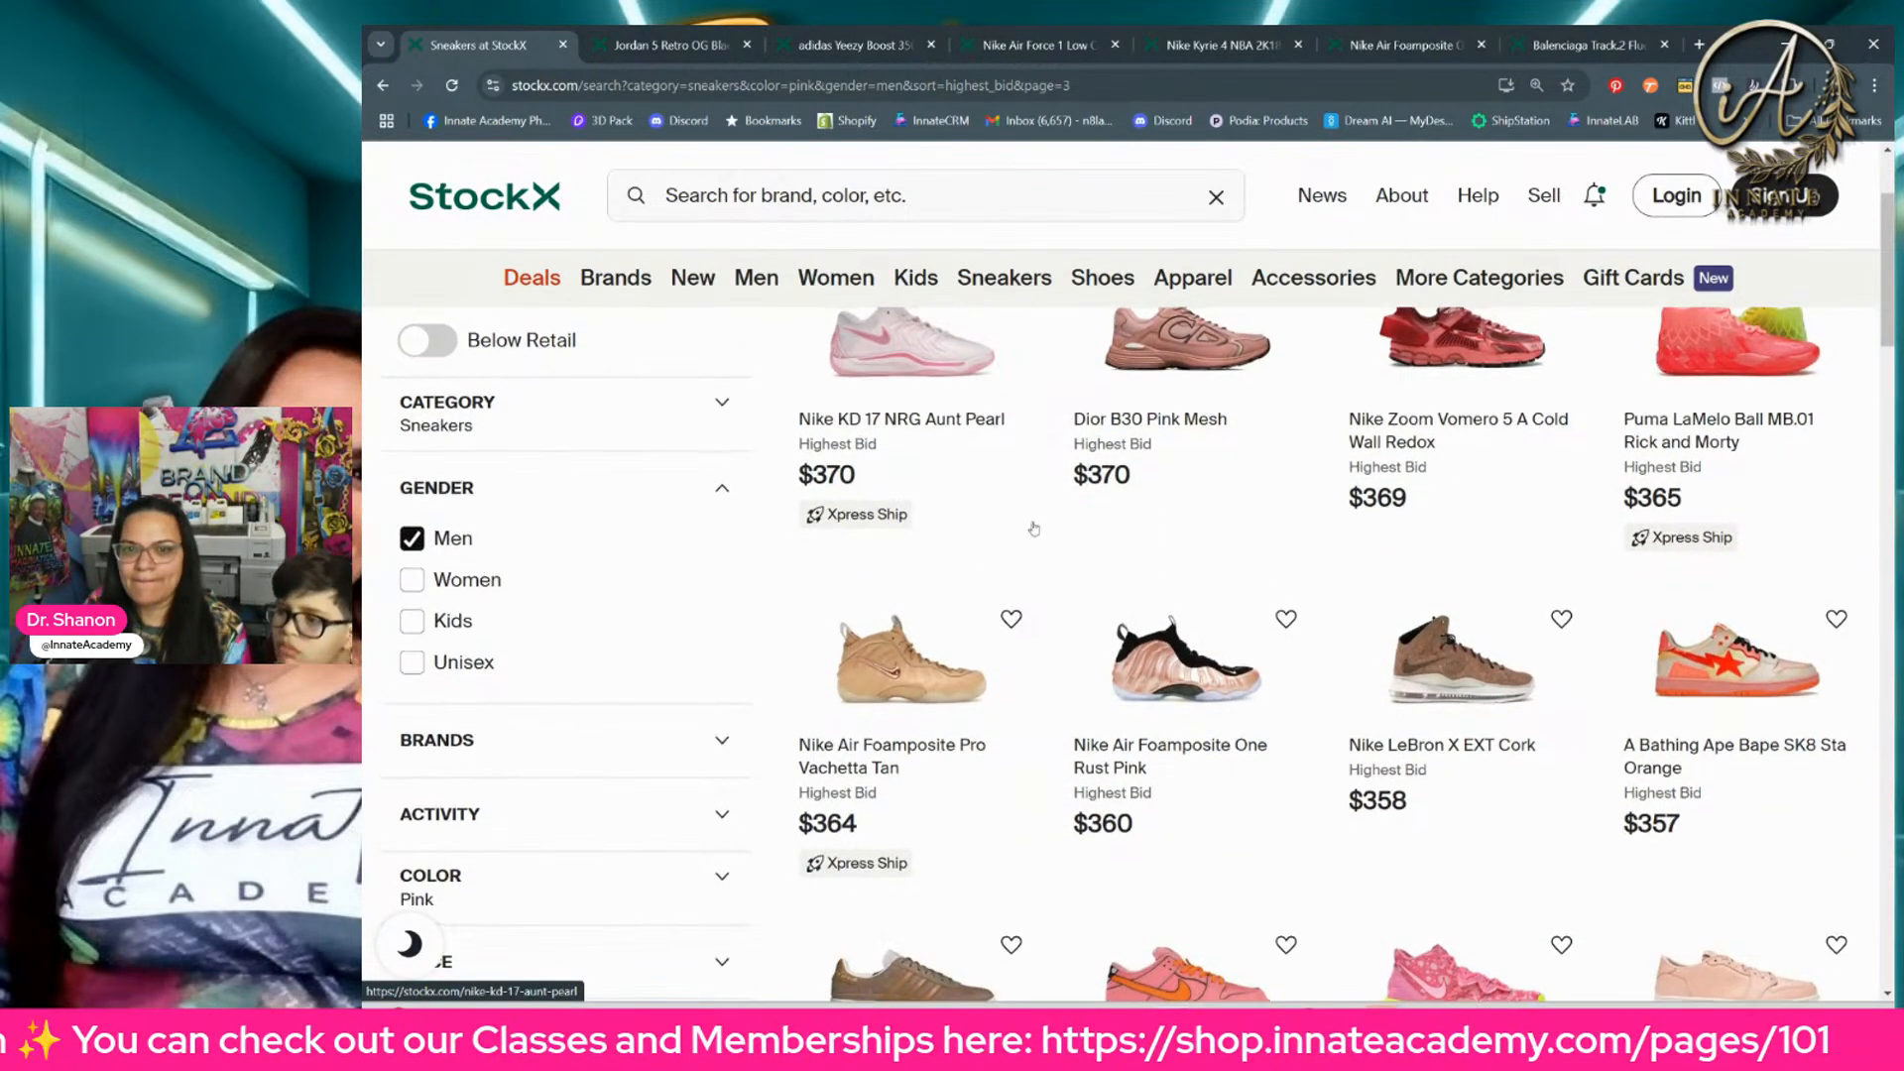
pyautogui.scroll(-1, 1703, 469)
pyautogui.scroll(-3, 1703, 469)
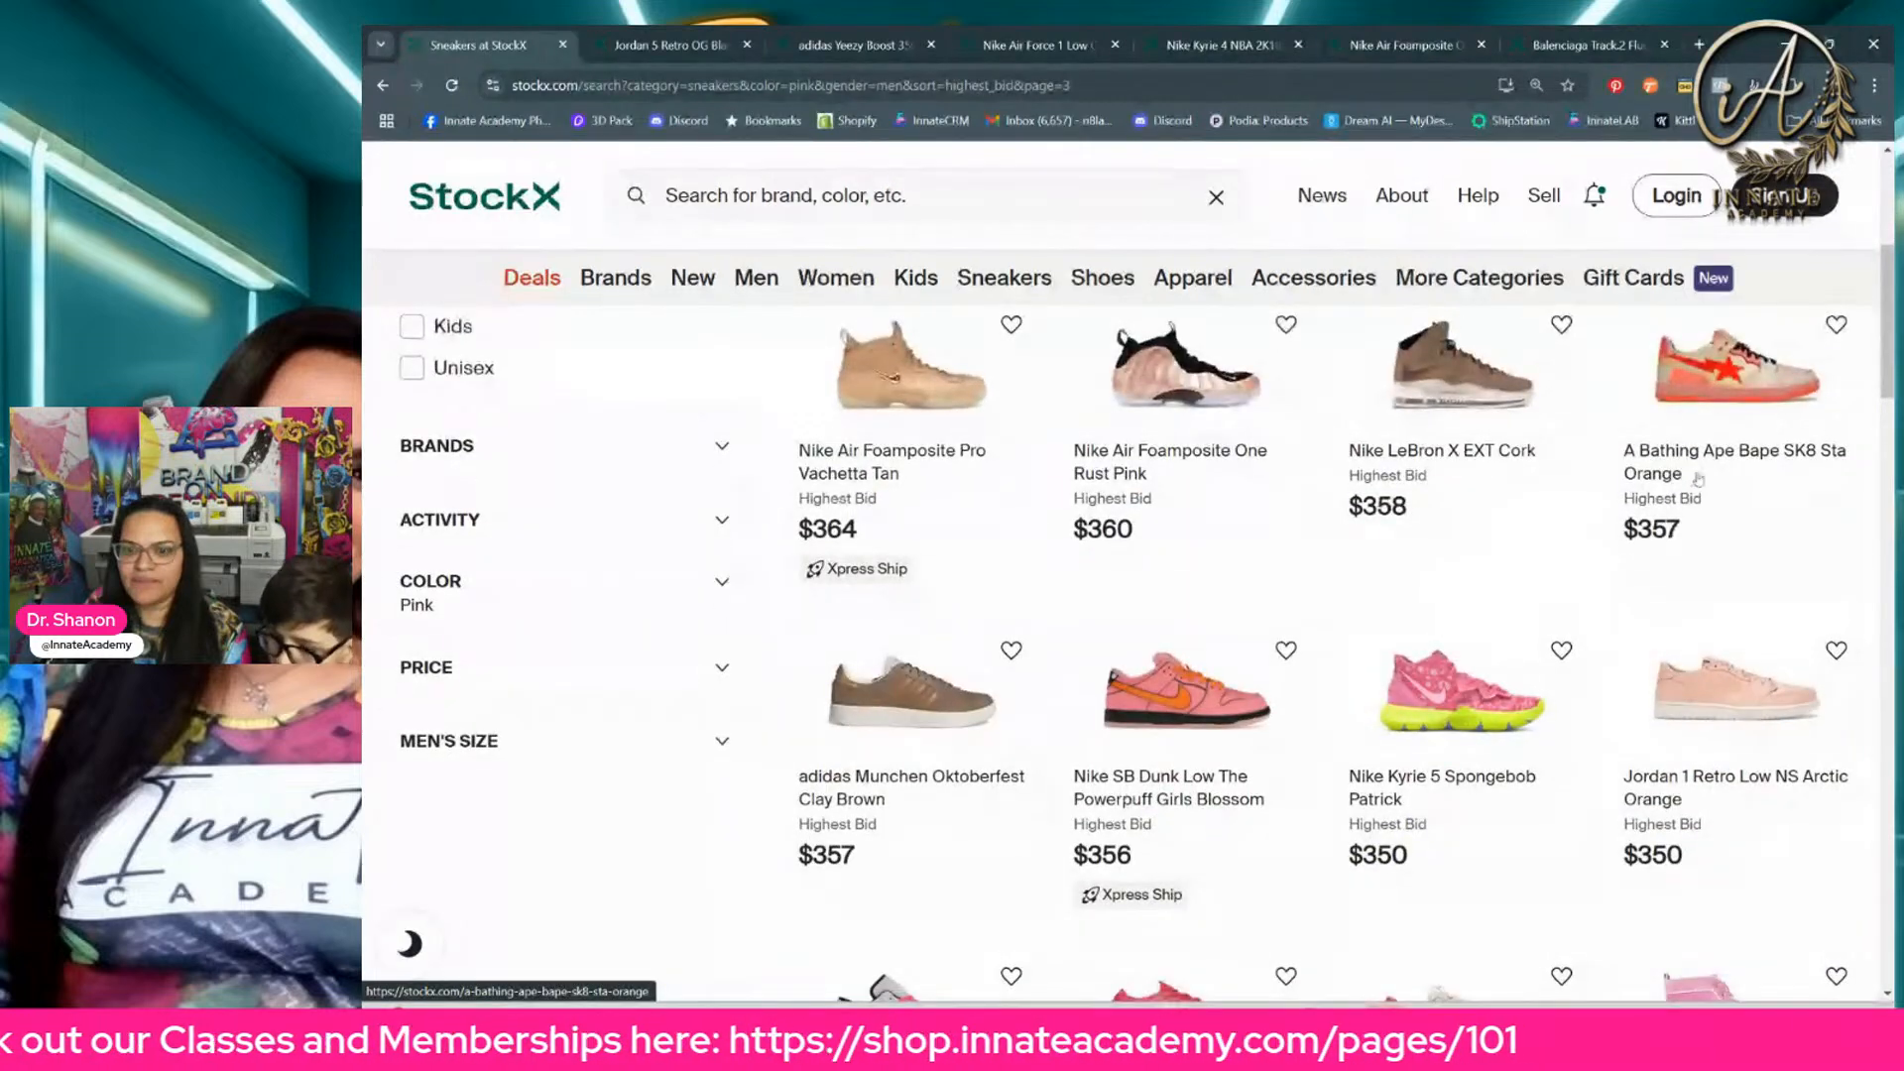
pyautogui.scroll(-2, 1693, 483)
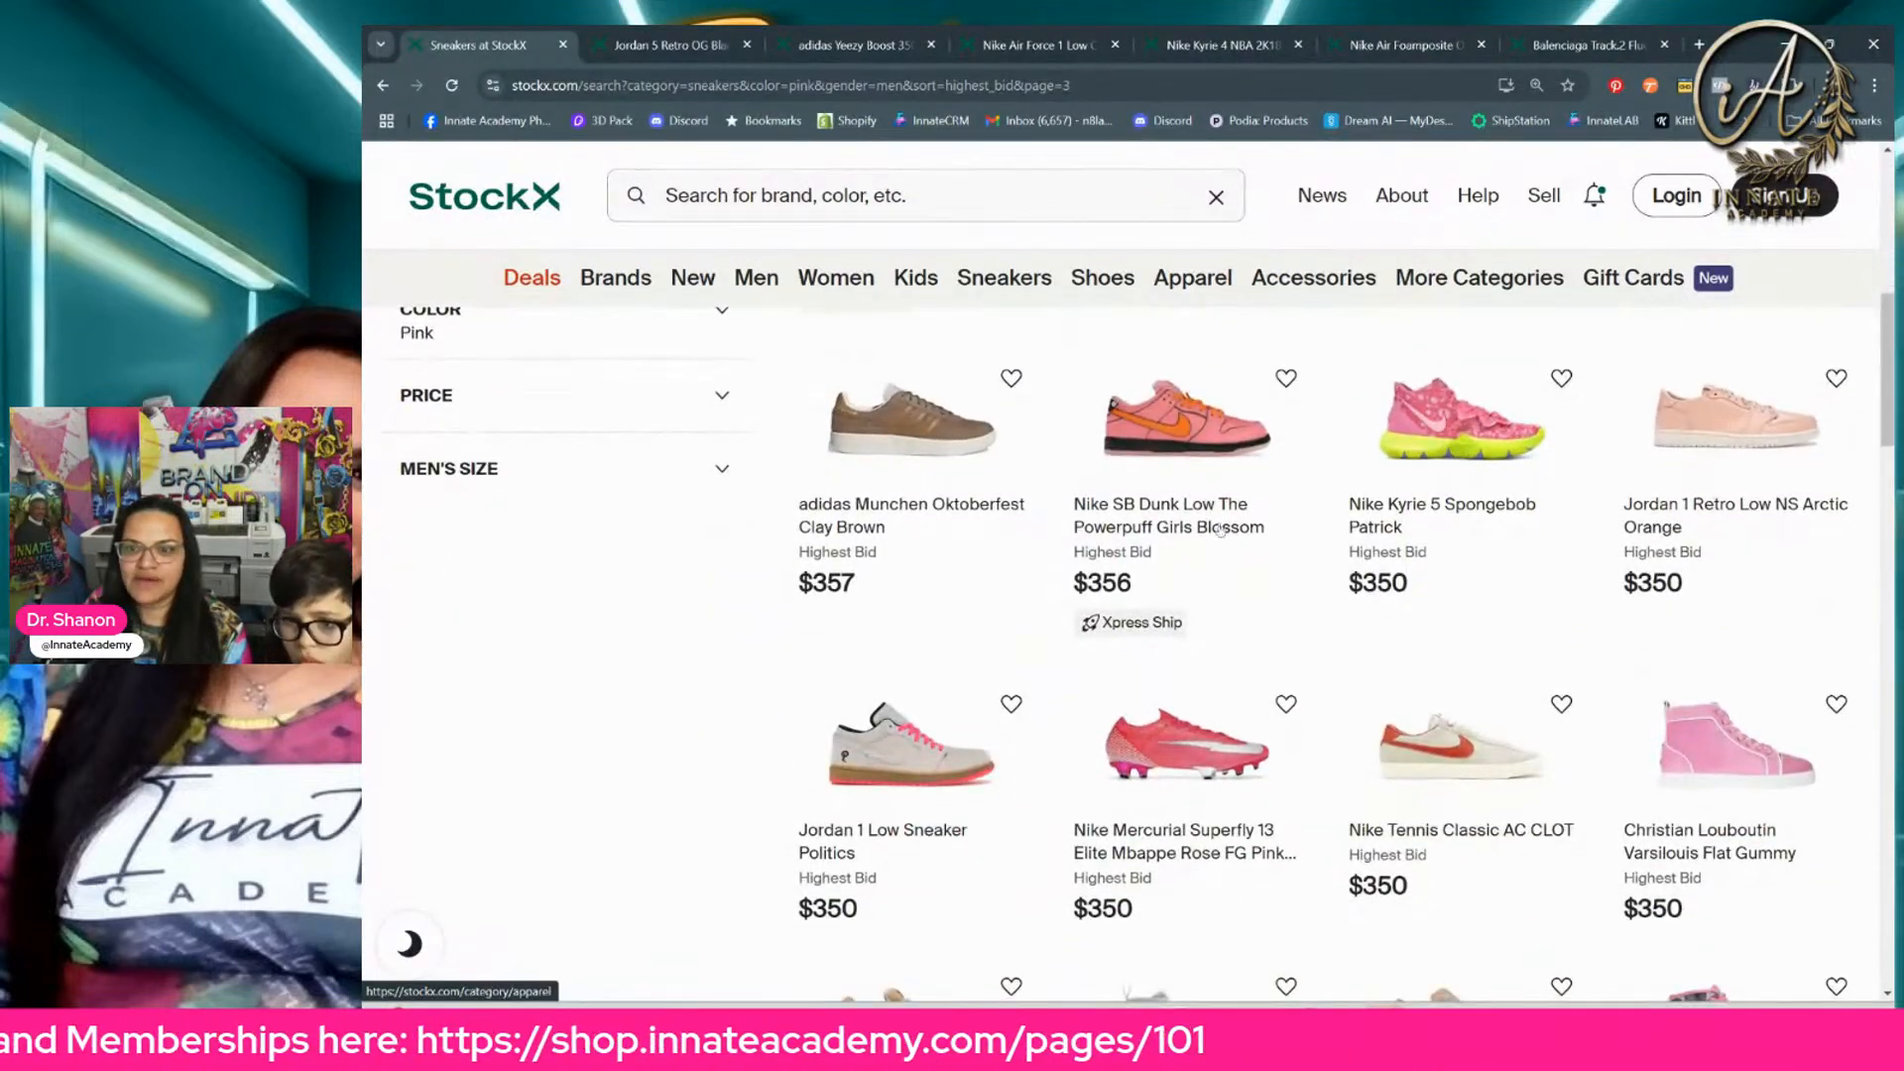
# Step: Close the Jordan 5 Retro OG and adidas Yeezy Boost 350 V2 browser tabs
pyautogui.click(691, 49)
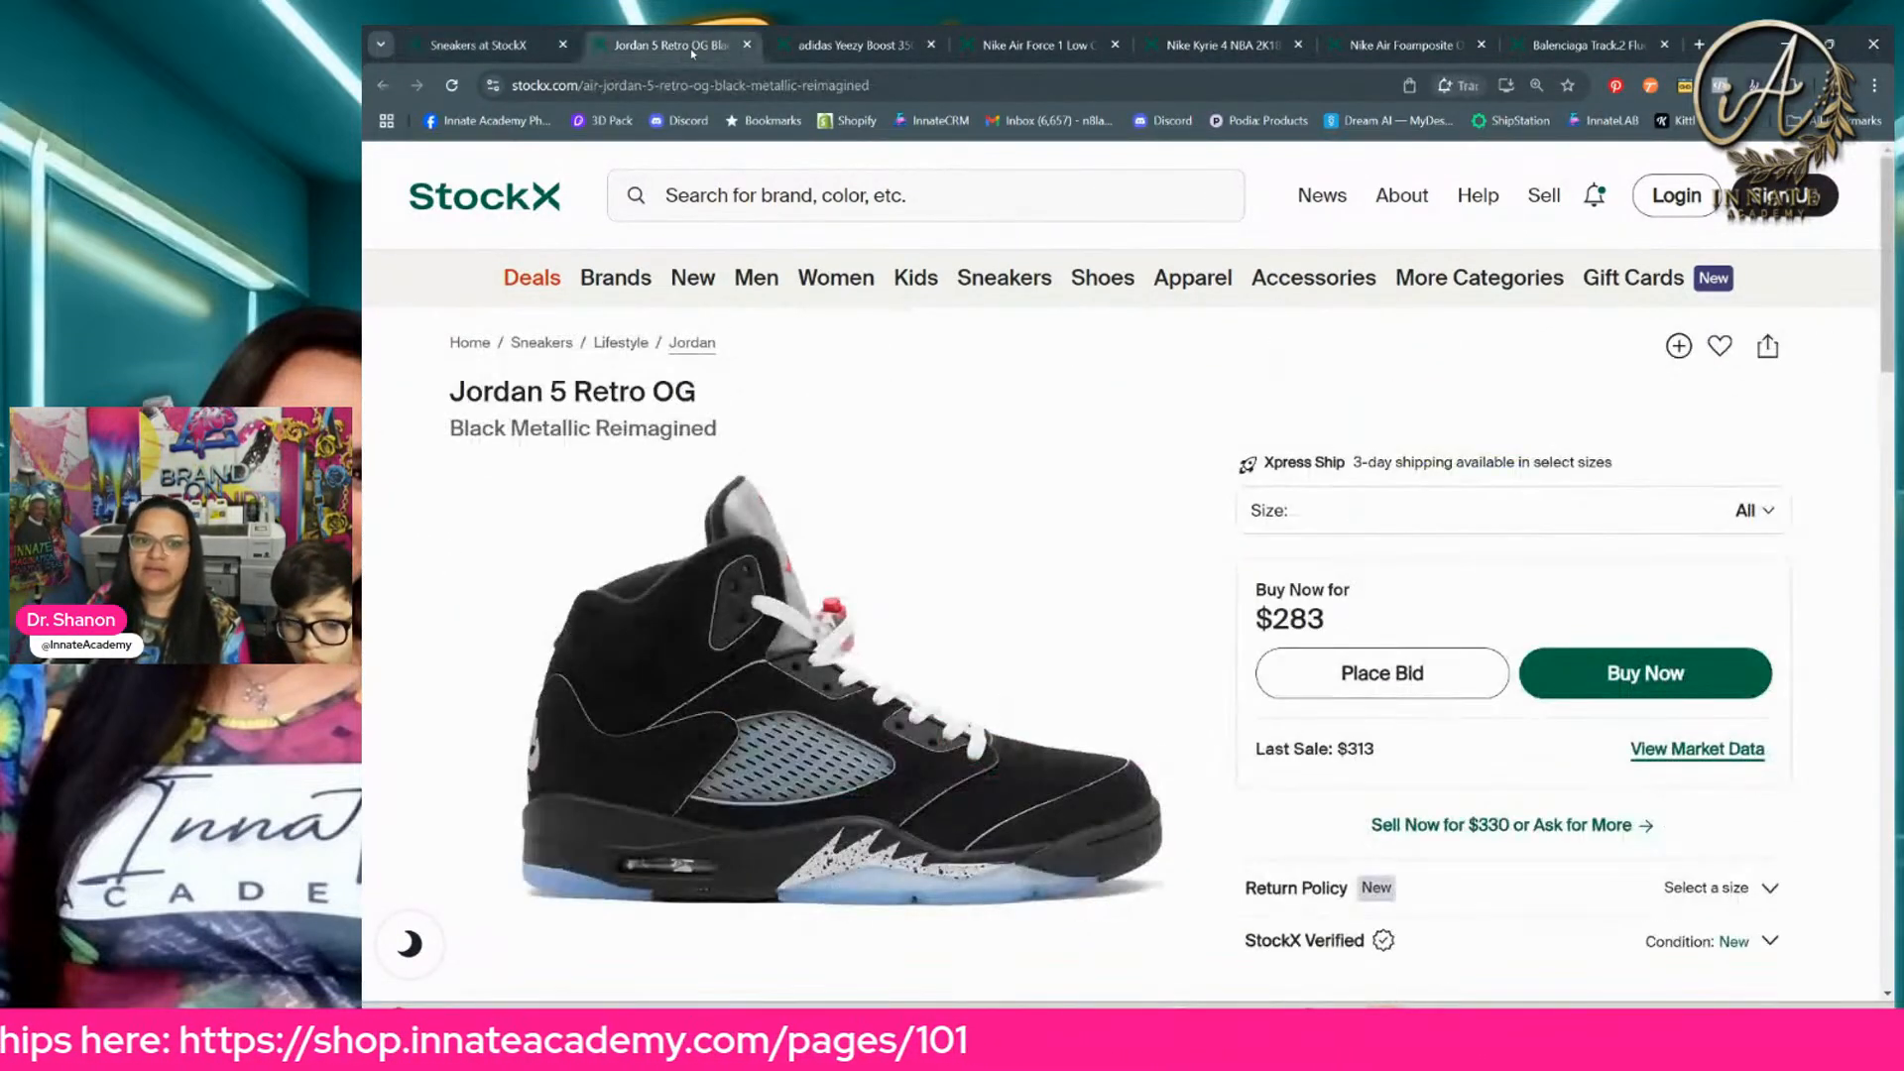
pyautogui.click(745, 45)
pyautogui.click(747, 44)
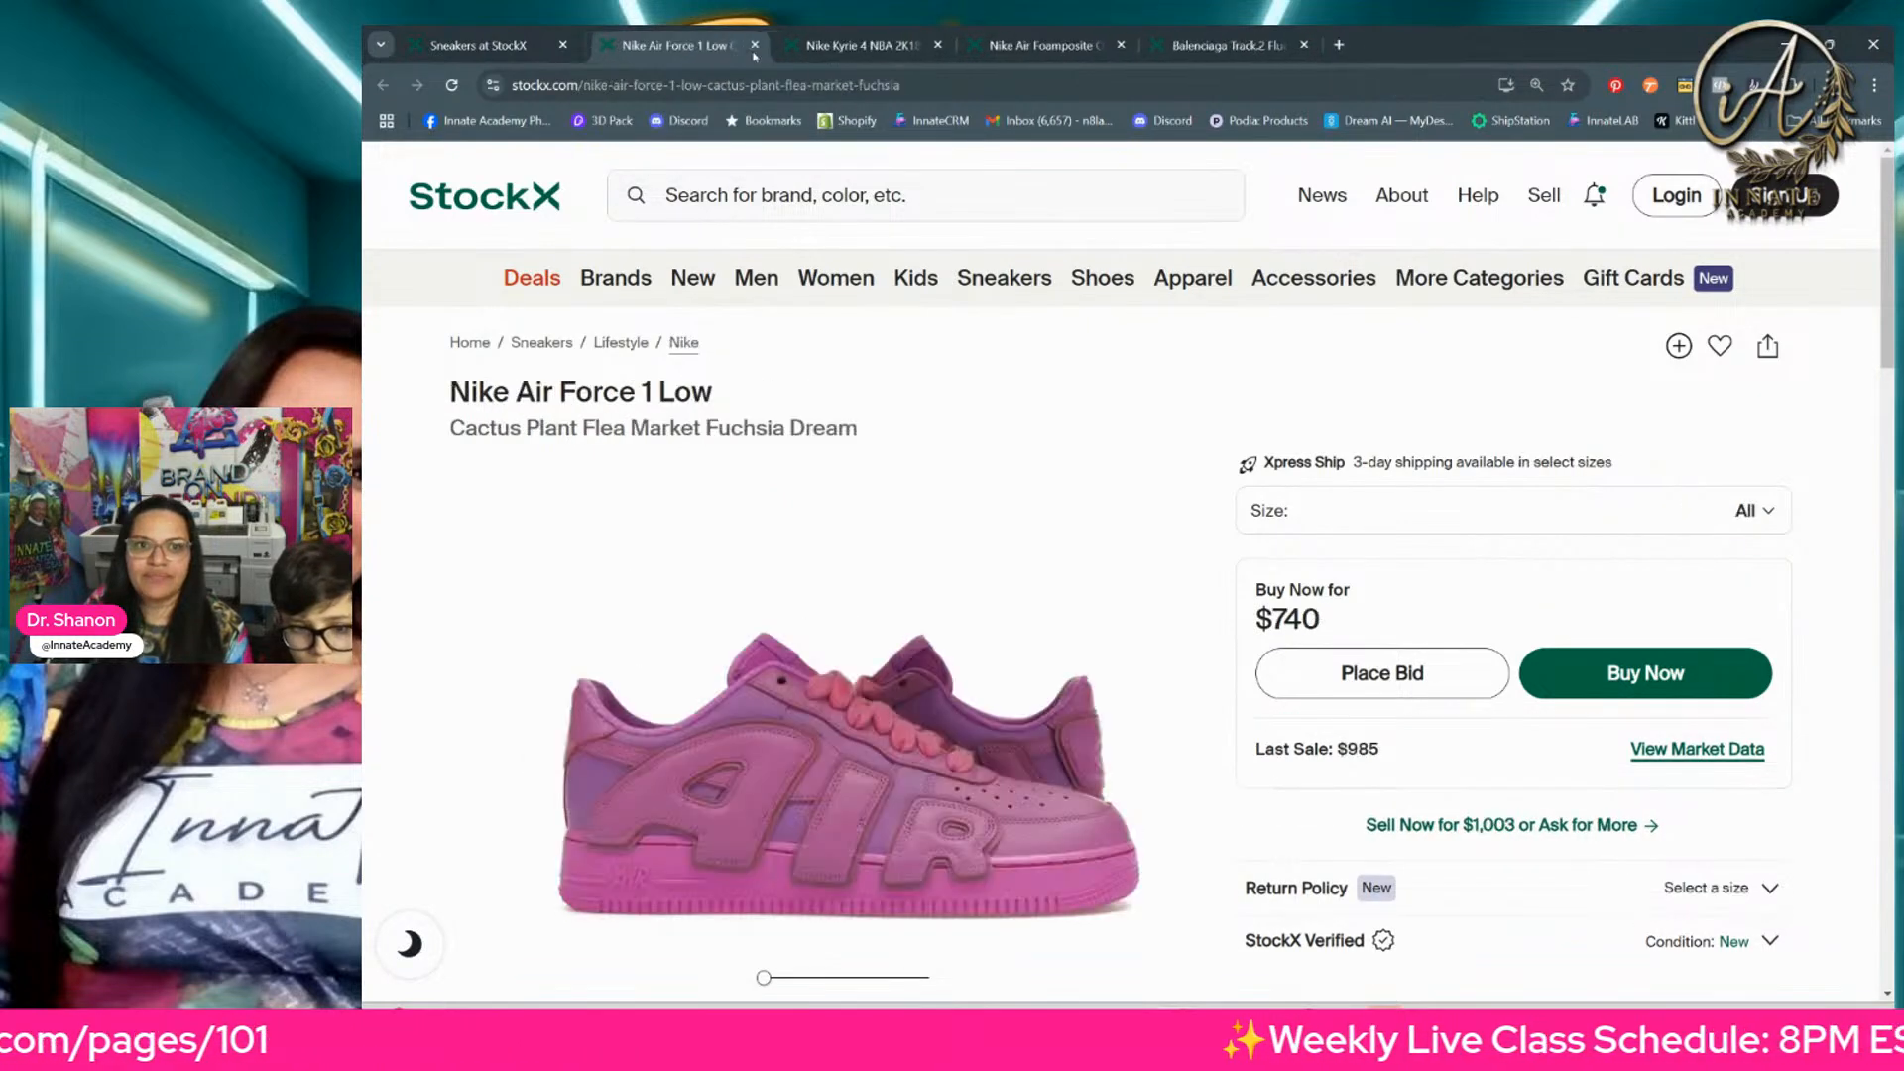
# Step: Rotate the Nike Air Force 1 Low photo to inspect its other side, and close that sneaker's browser tab
pyautogui.scroll(-2, 992, 595)
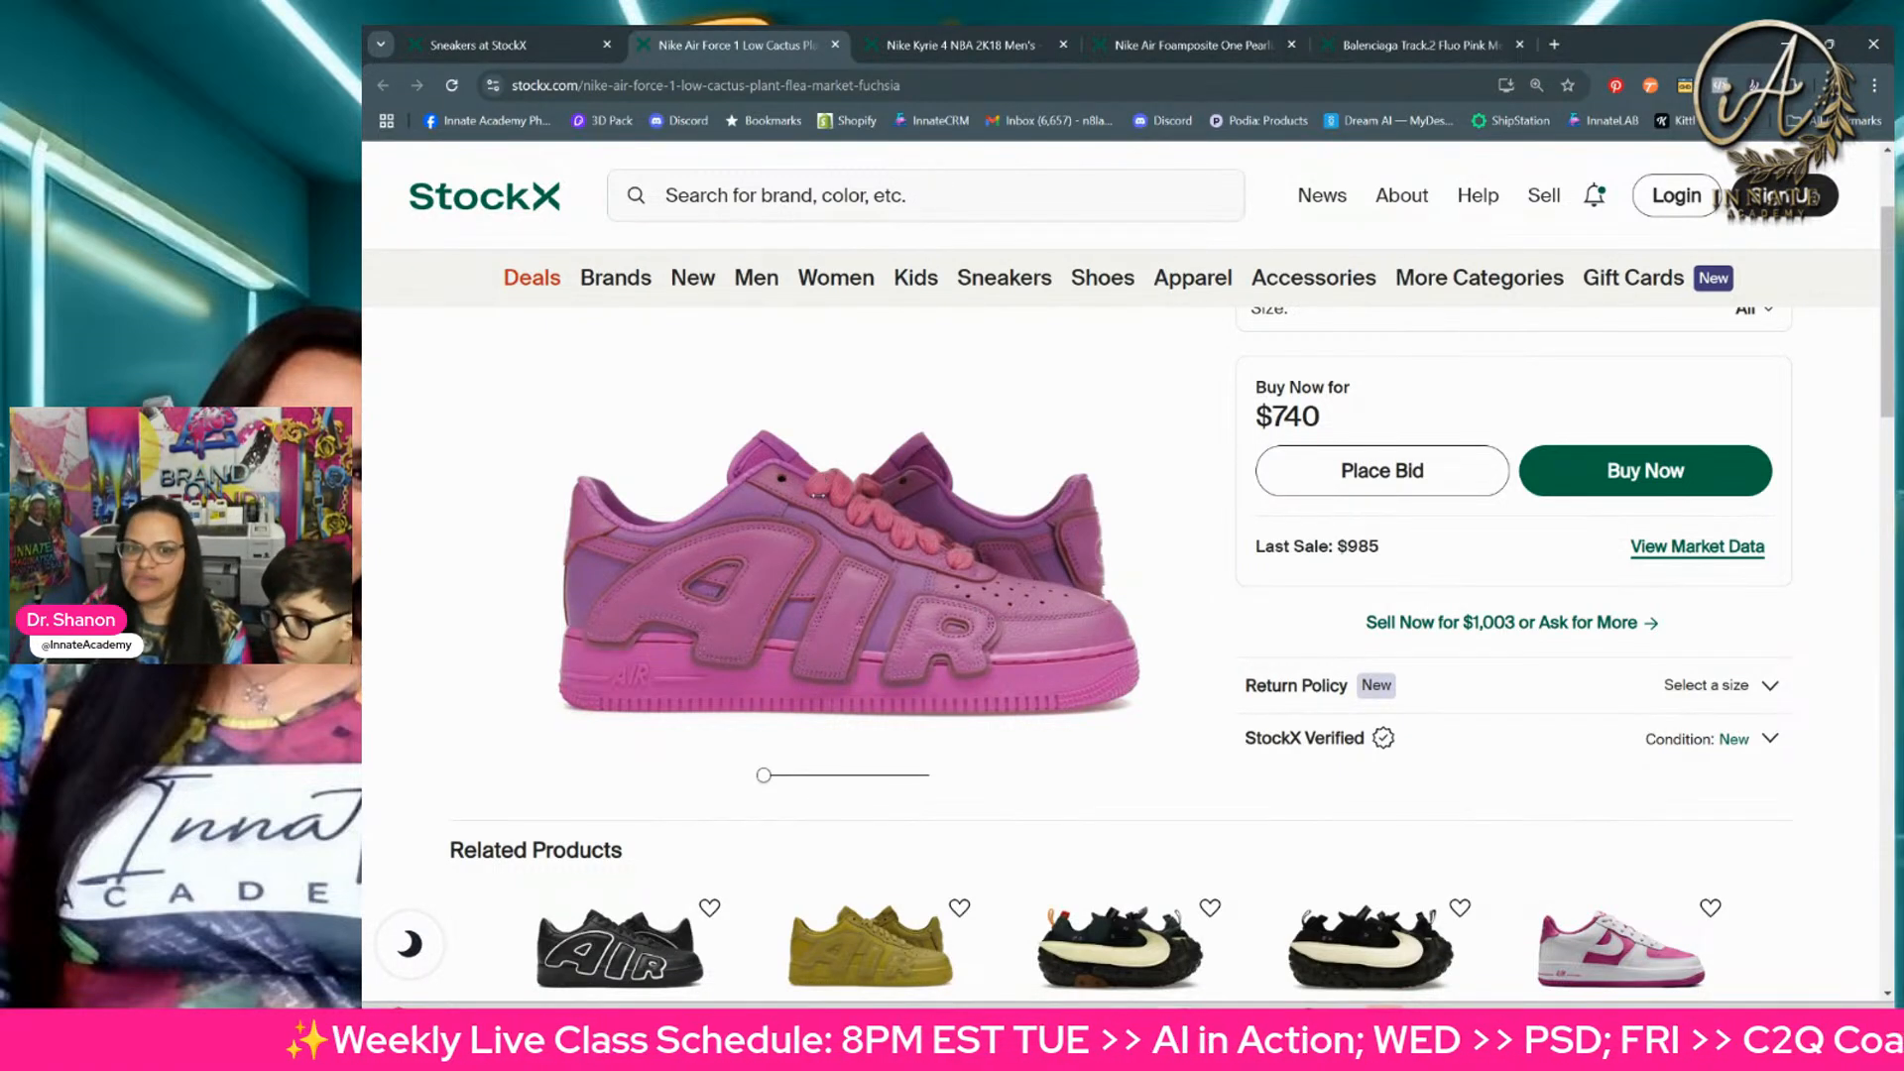
pyautogui.moveTo(765, 776); pyautogui.dragTo(857, 781)
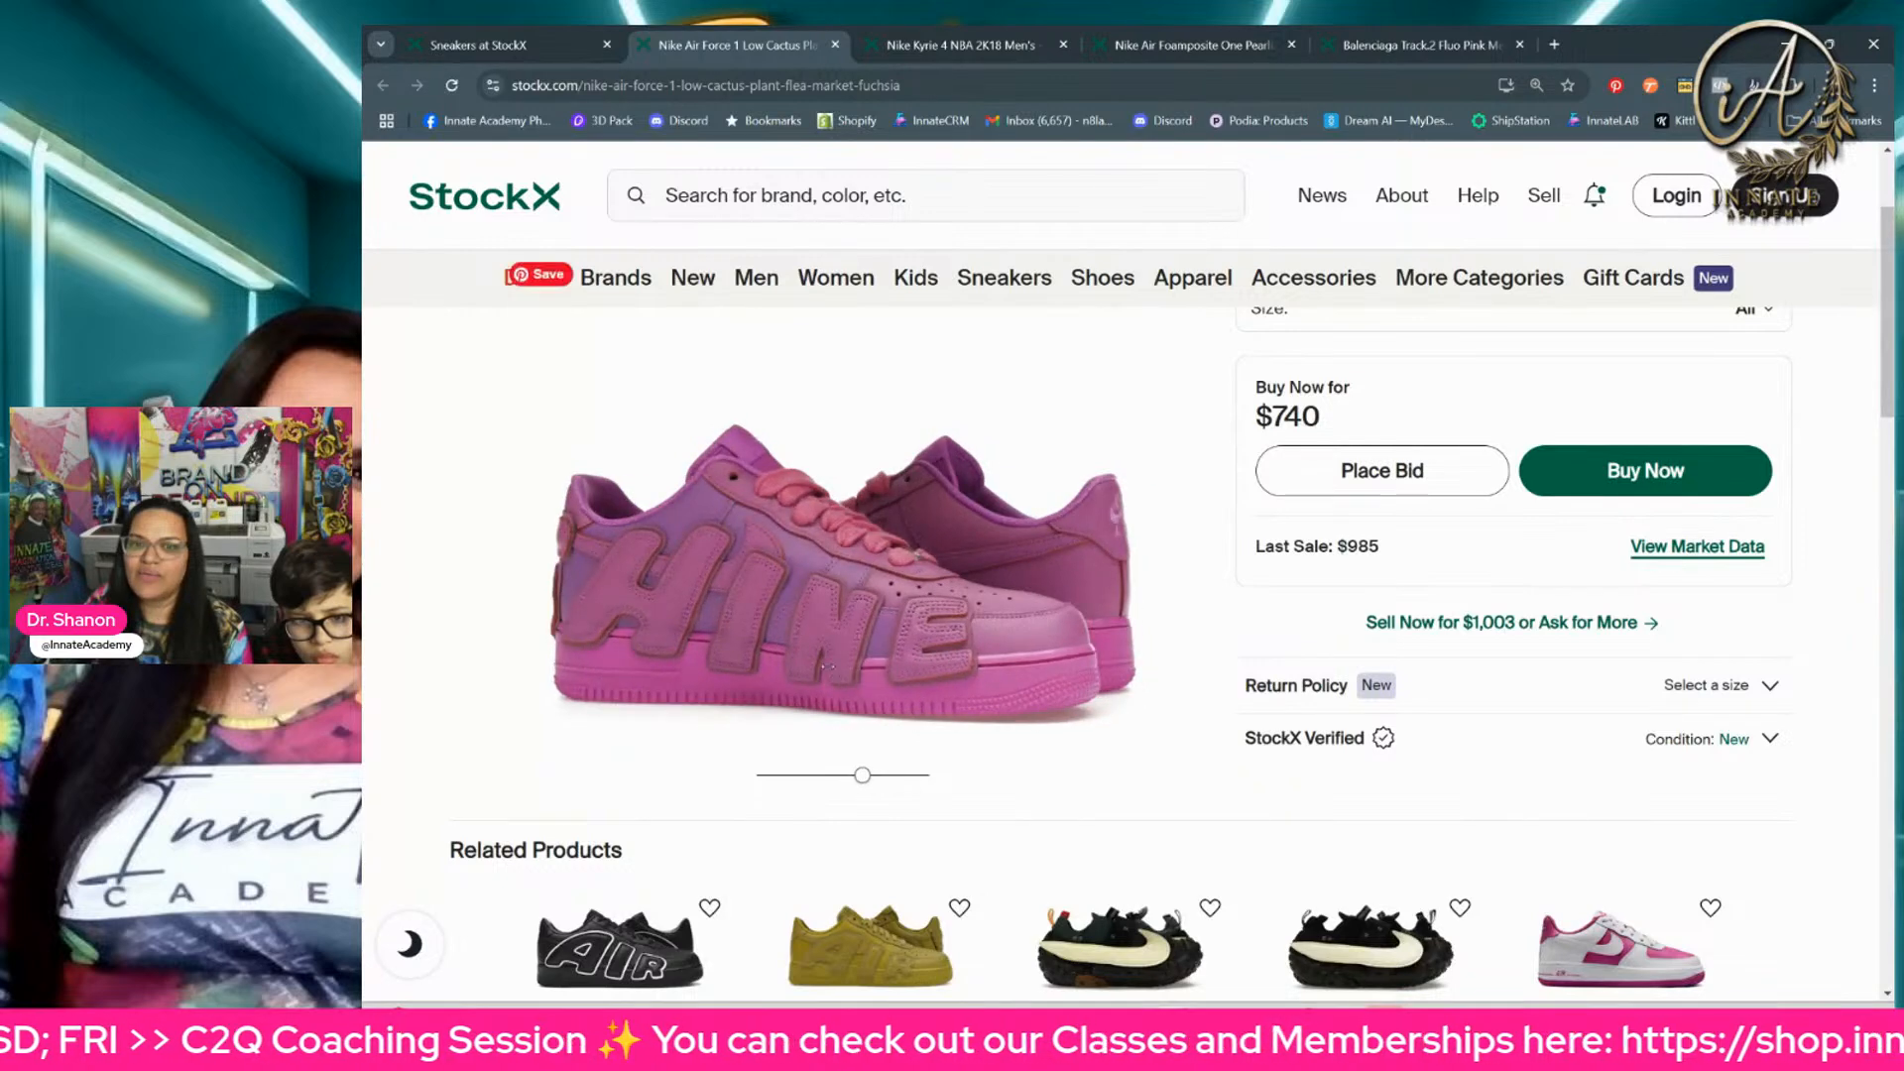
pyautogui.click(834, 45)
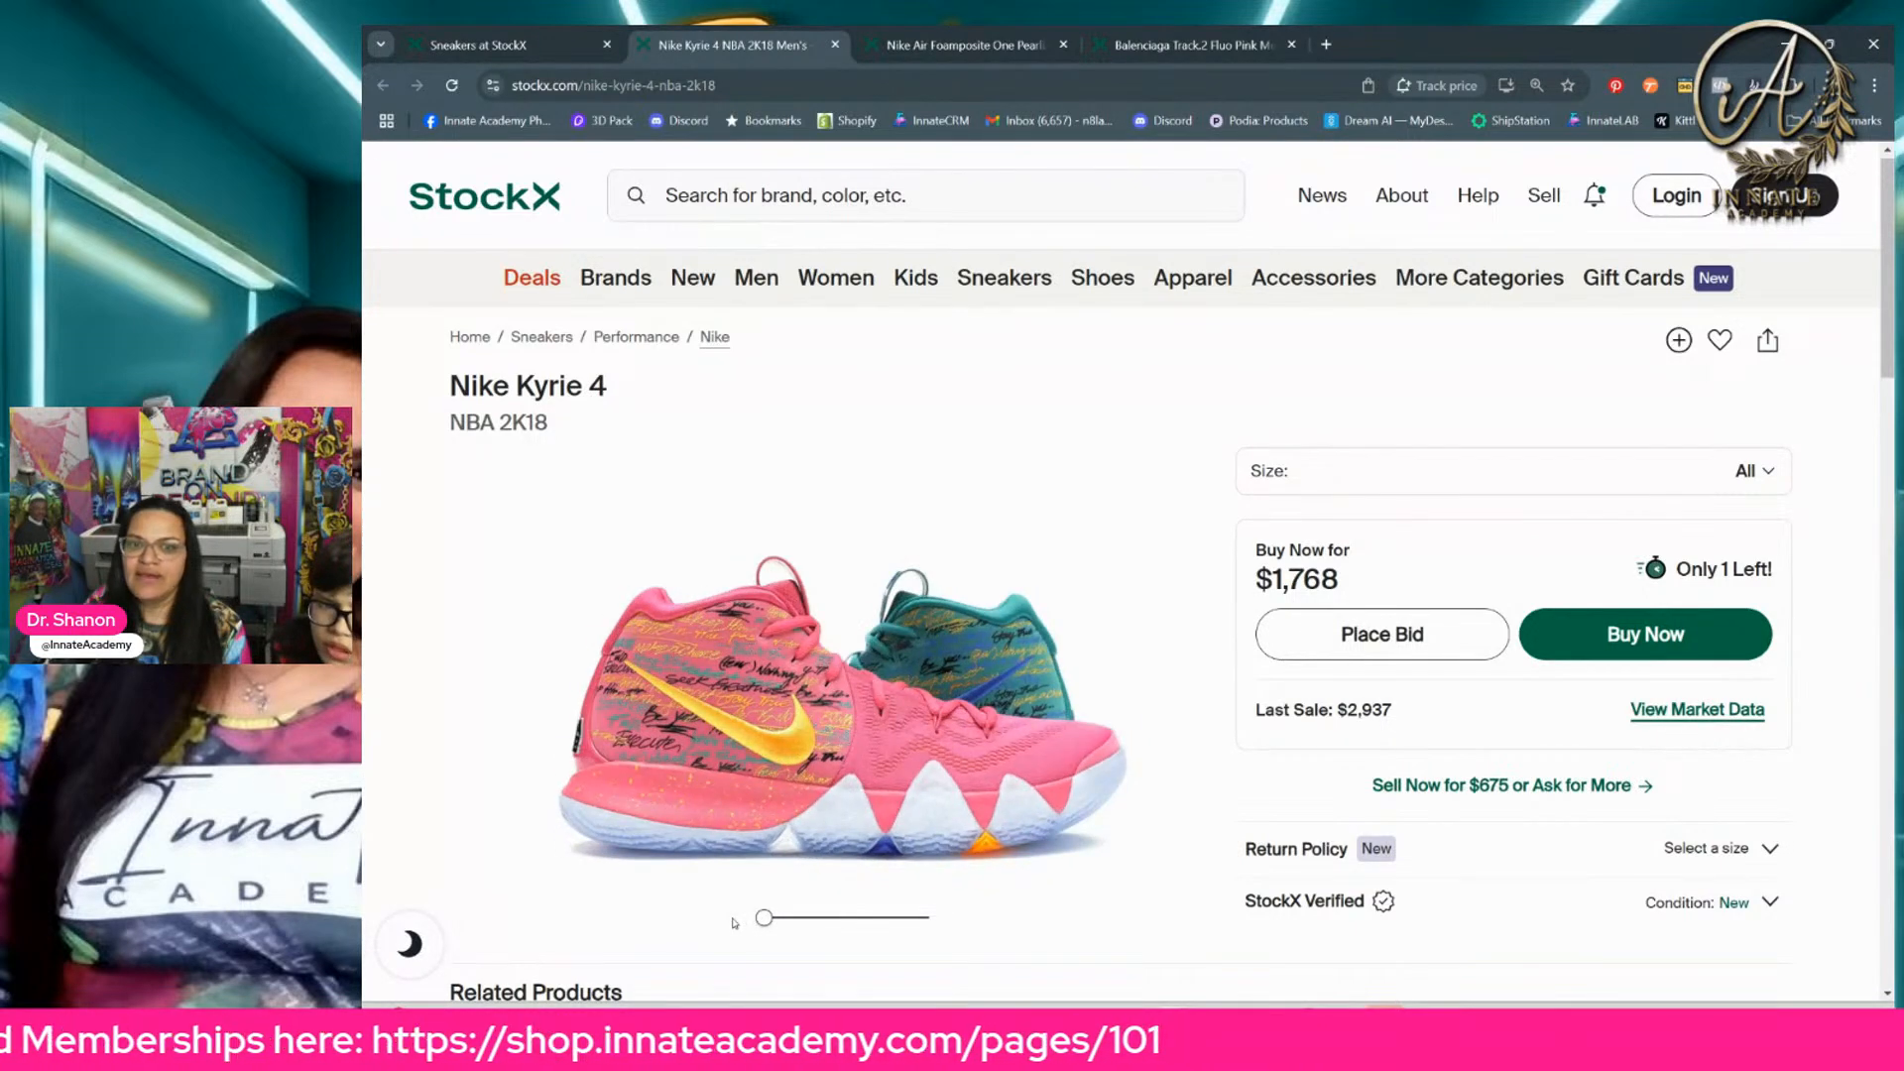
# Step: Rotate the Nike Kyrie 4 NBA 2K18 through its full 360-degree view to examine each angle
pyautogui.moveTo(764, 917); pyautogui.dragTo(811, 924)
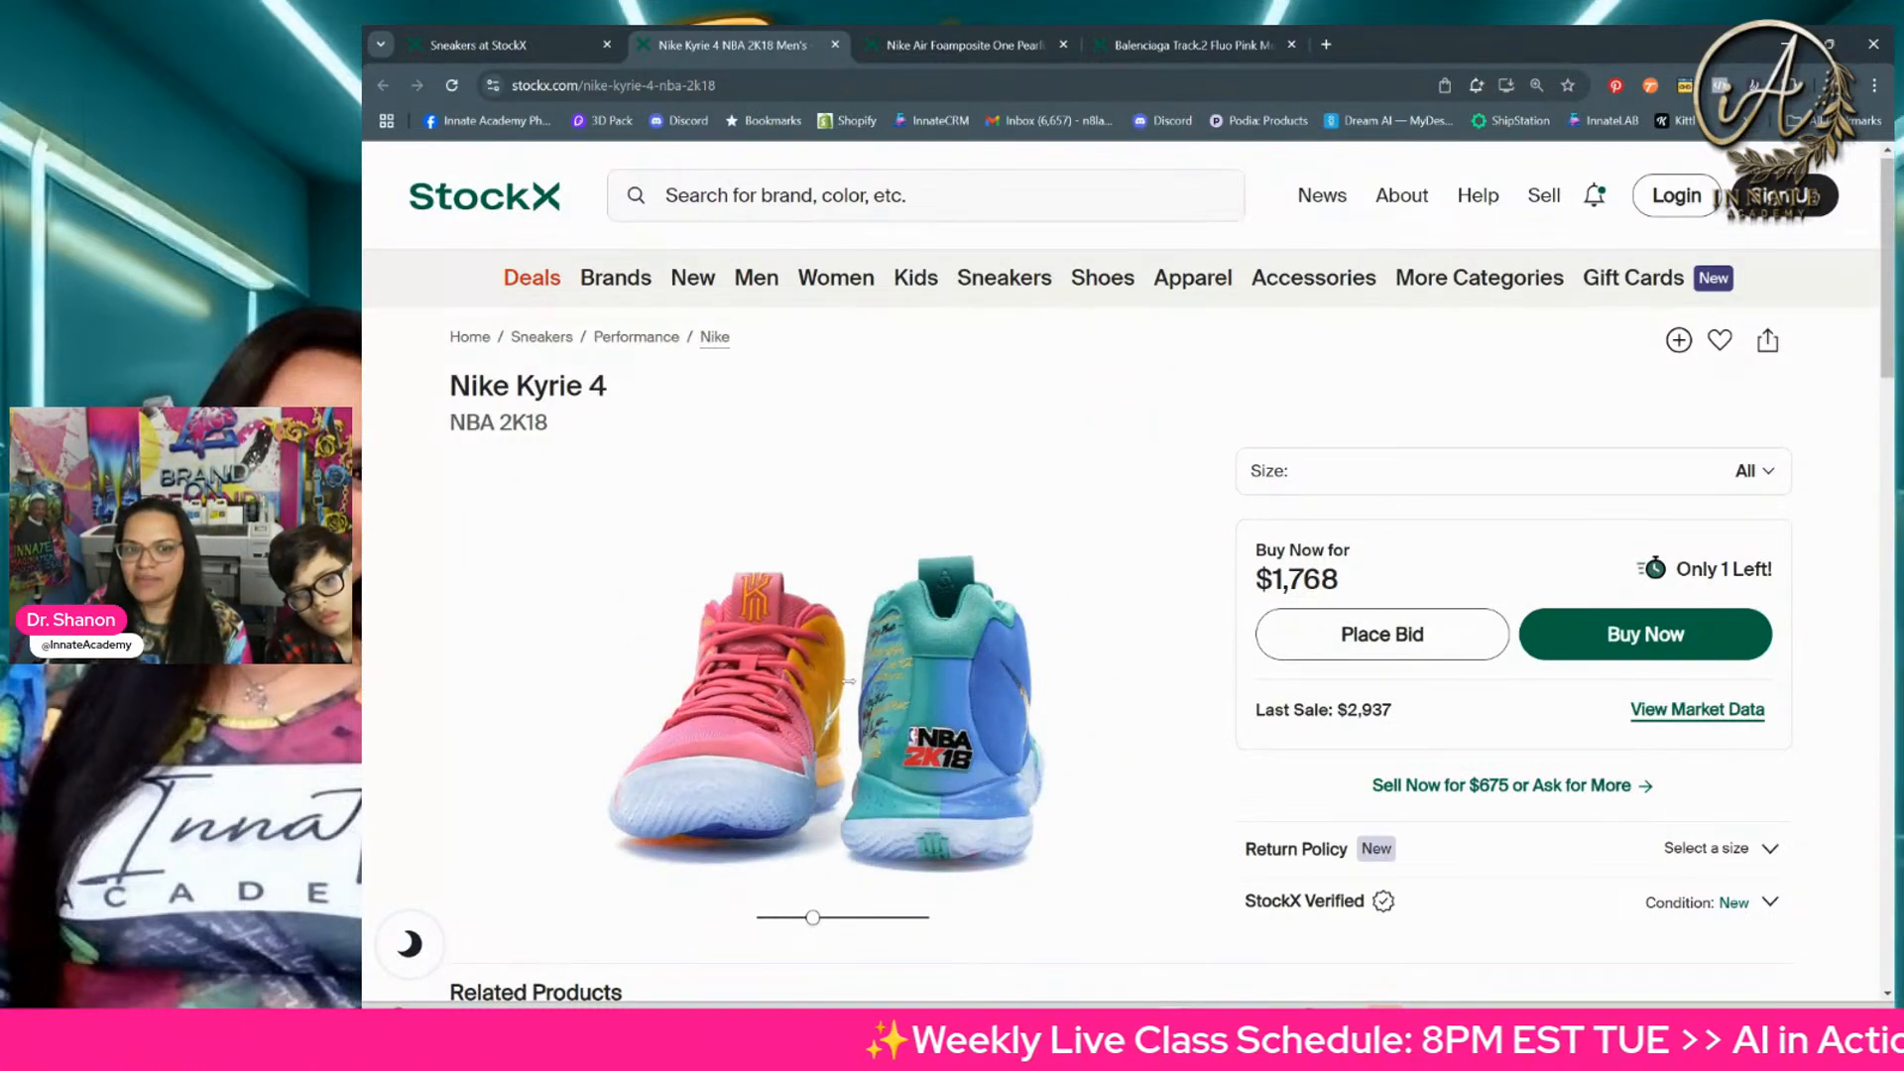
pyautogui.moveTo(813, 924); pyautogui.dragTo(868, 920)
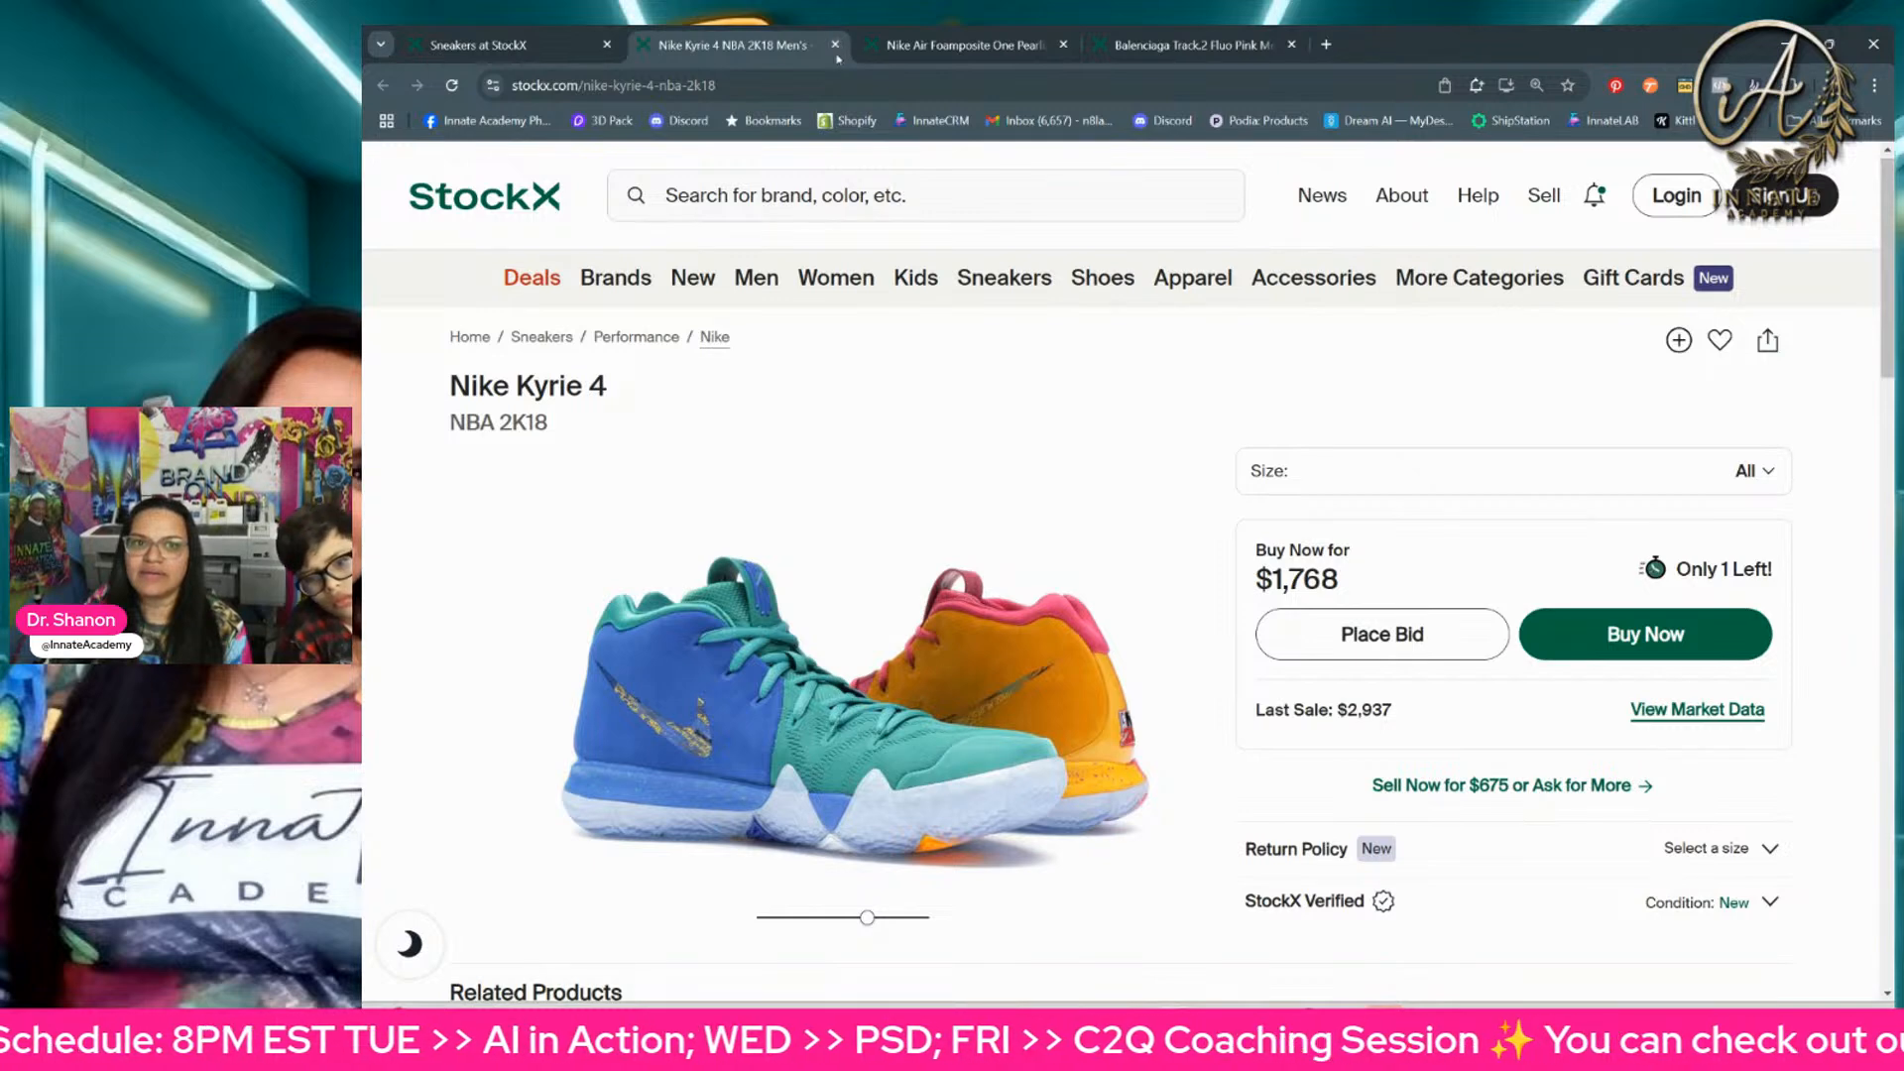
pyautogui.moveTo(868, 922); pyautogui.dragTo(935, 923)
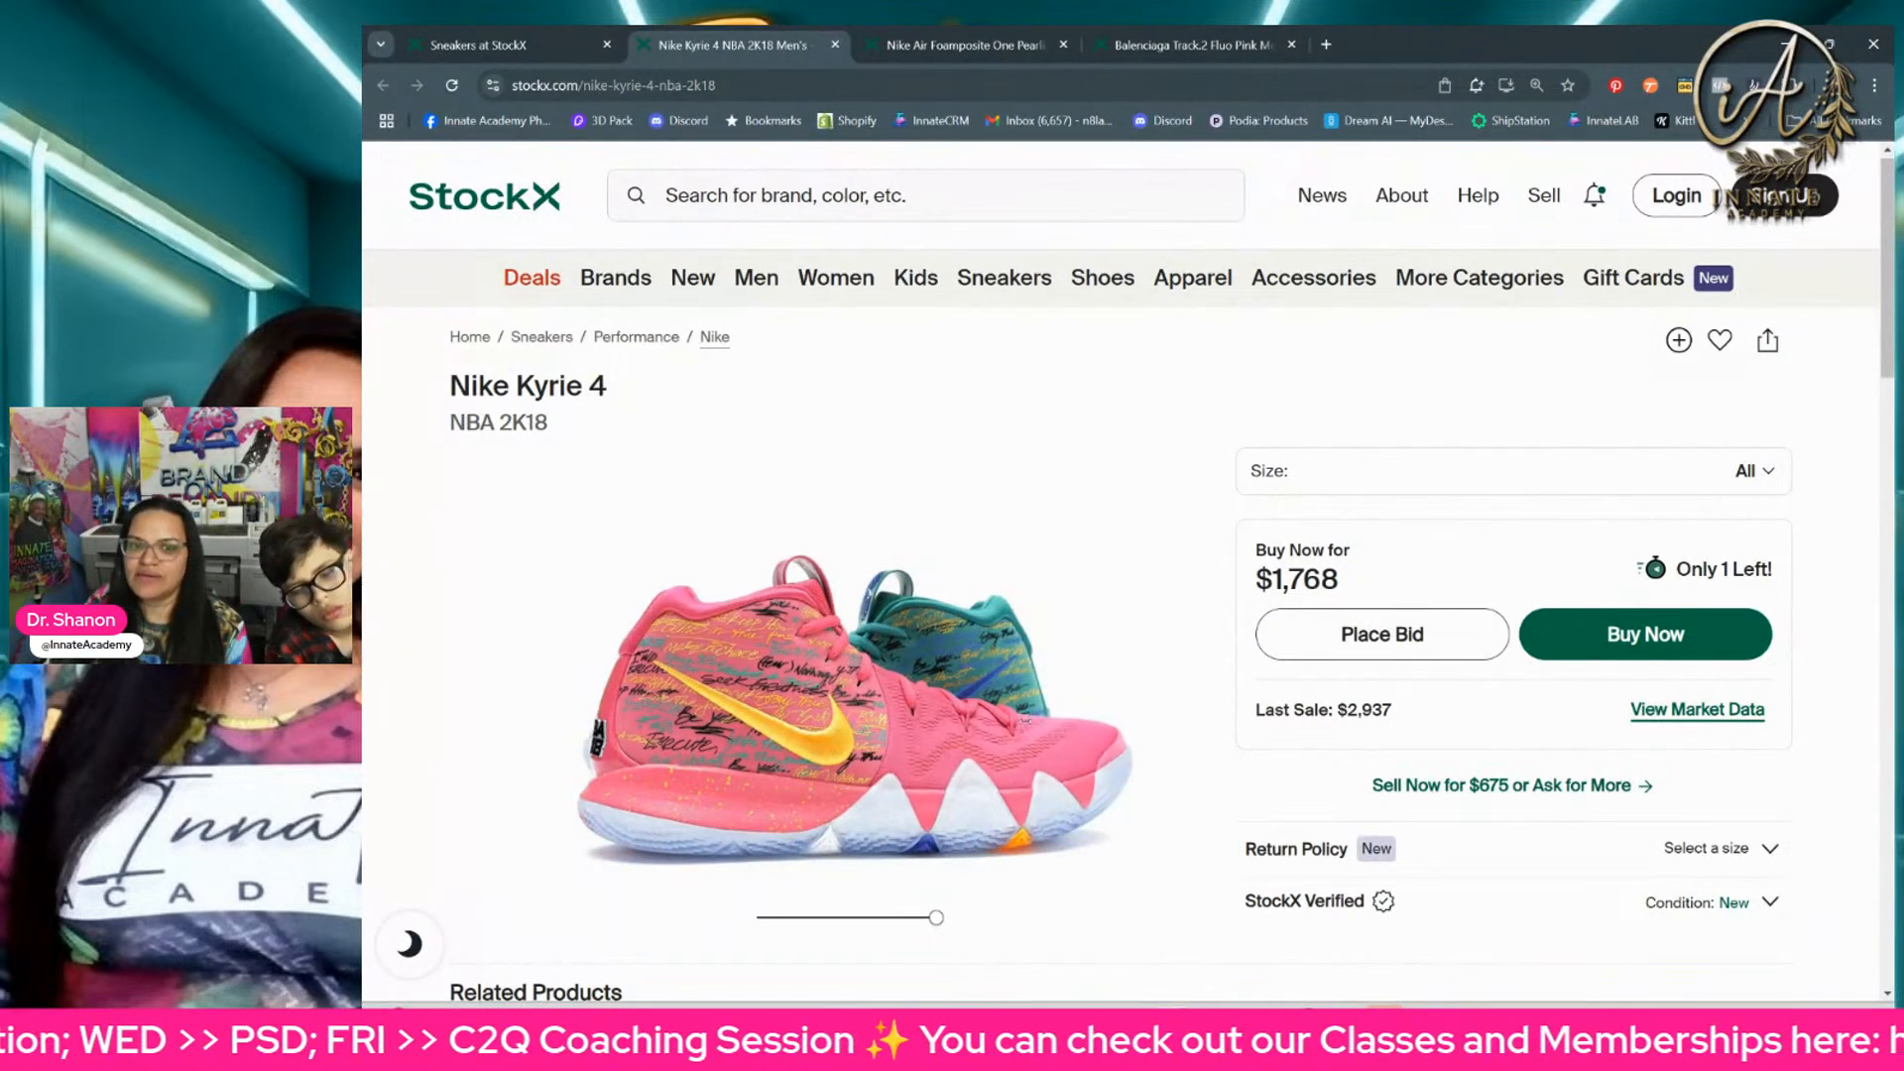
# Step: Switch to the Nike Air Foamposite One page, rotate the shoe to check its angles, and return it to the side view
pyautogui.click(955, 46)
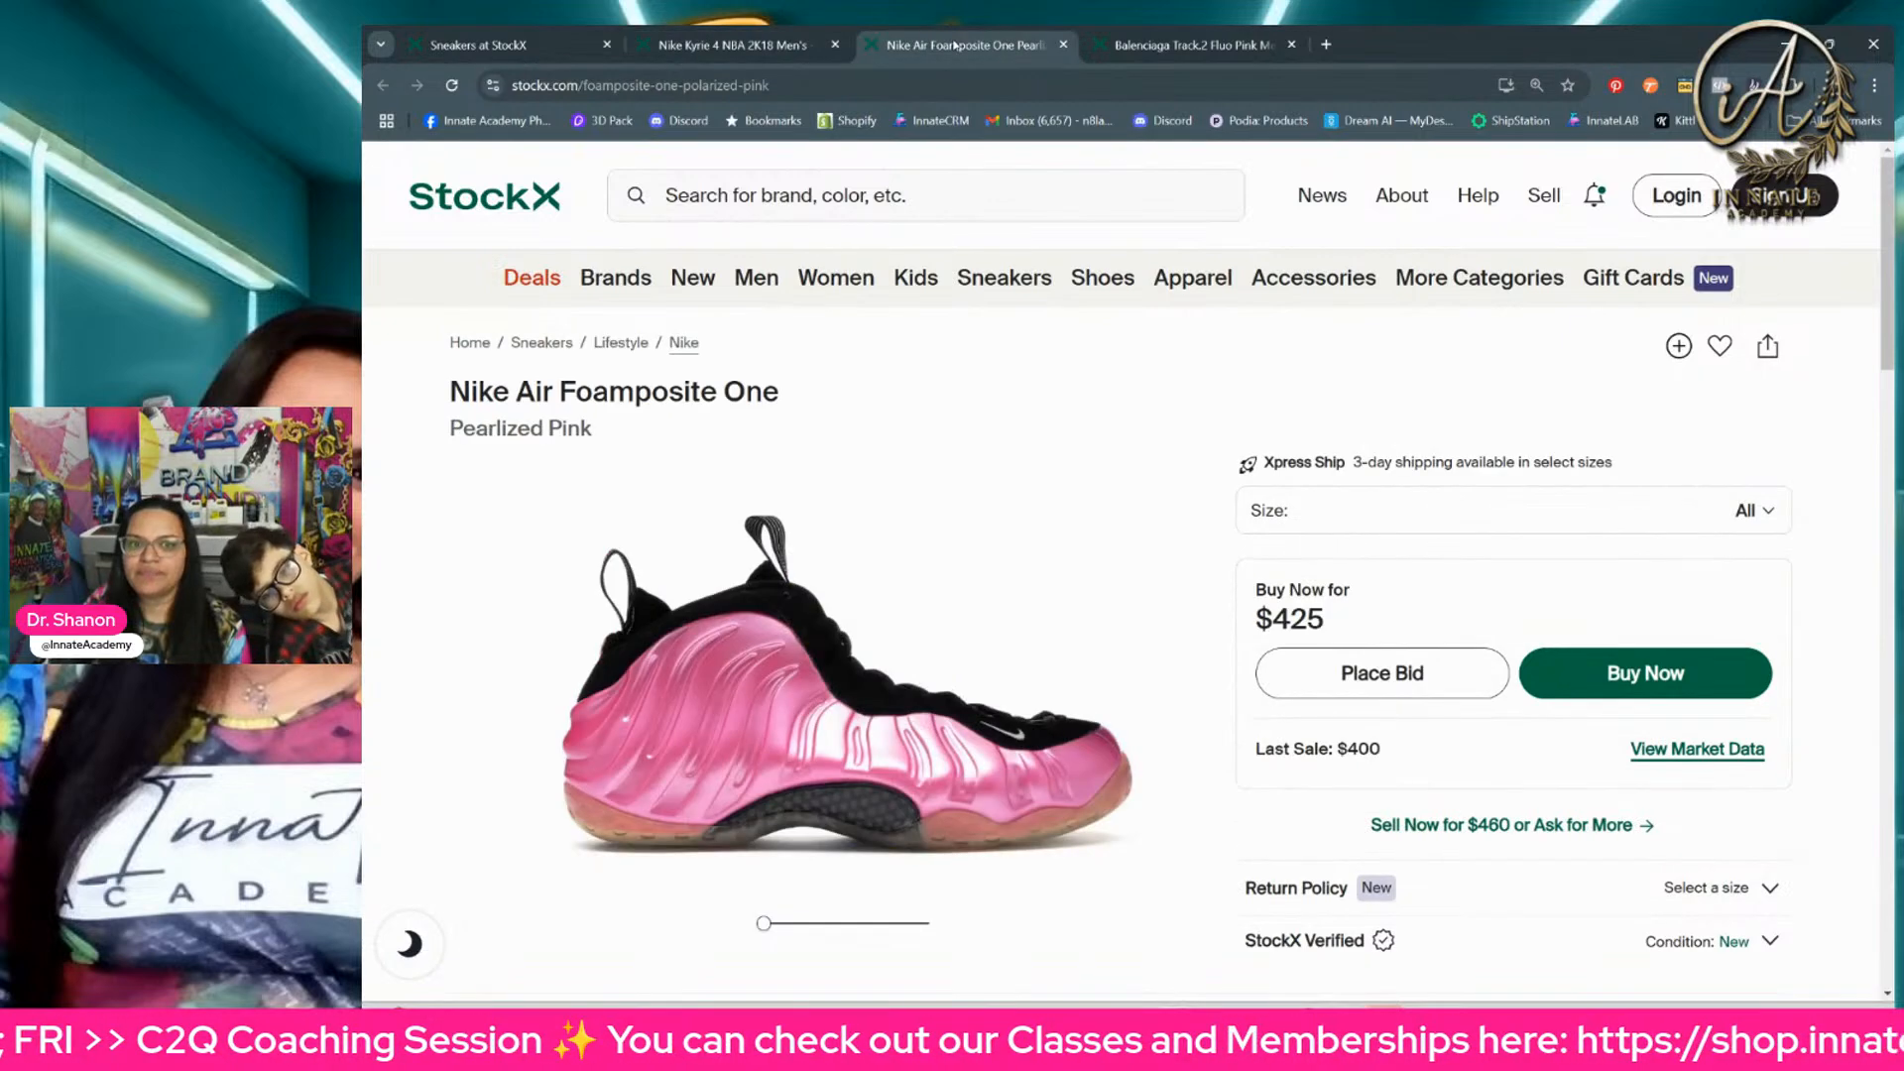
pyautogui.moveTo(765, 925); pyautogui.dragTo(727, 932)
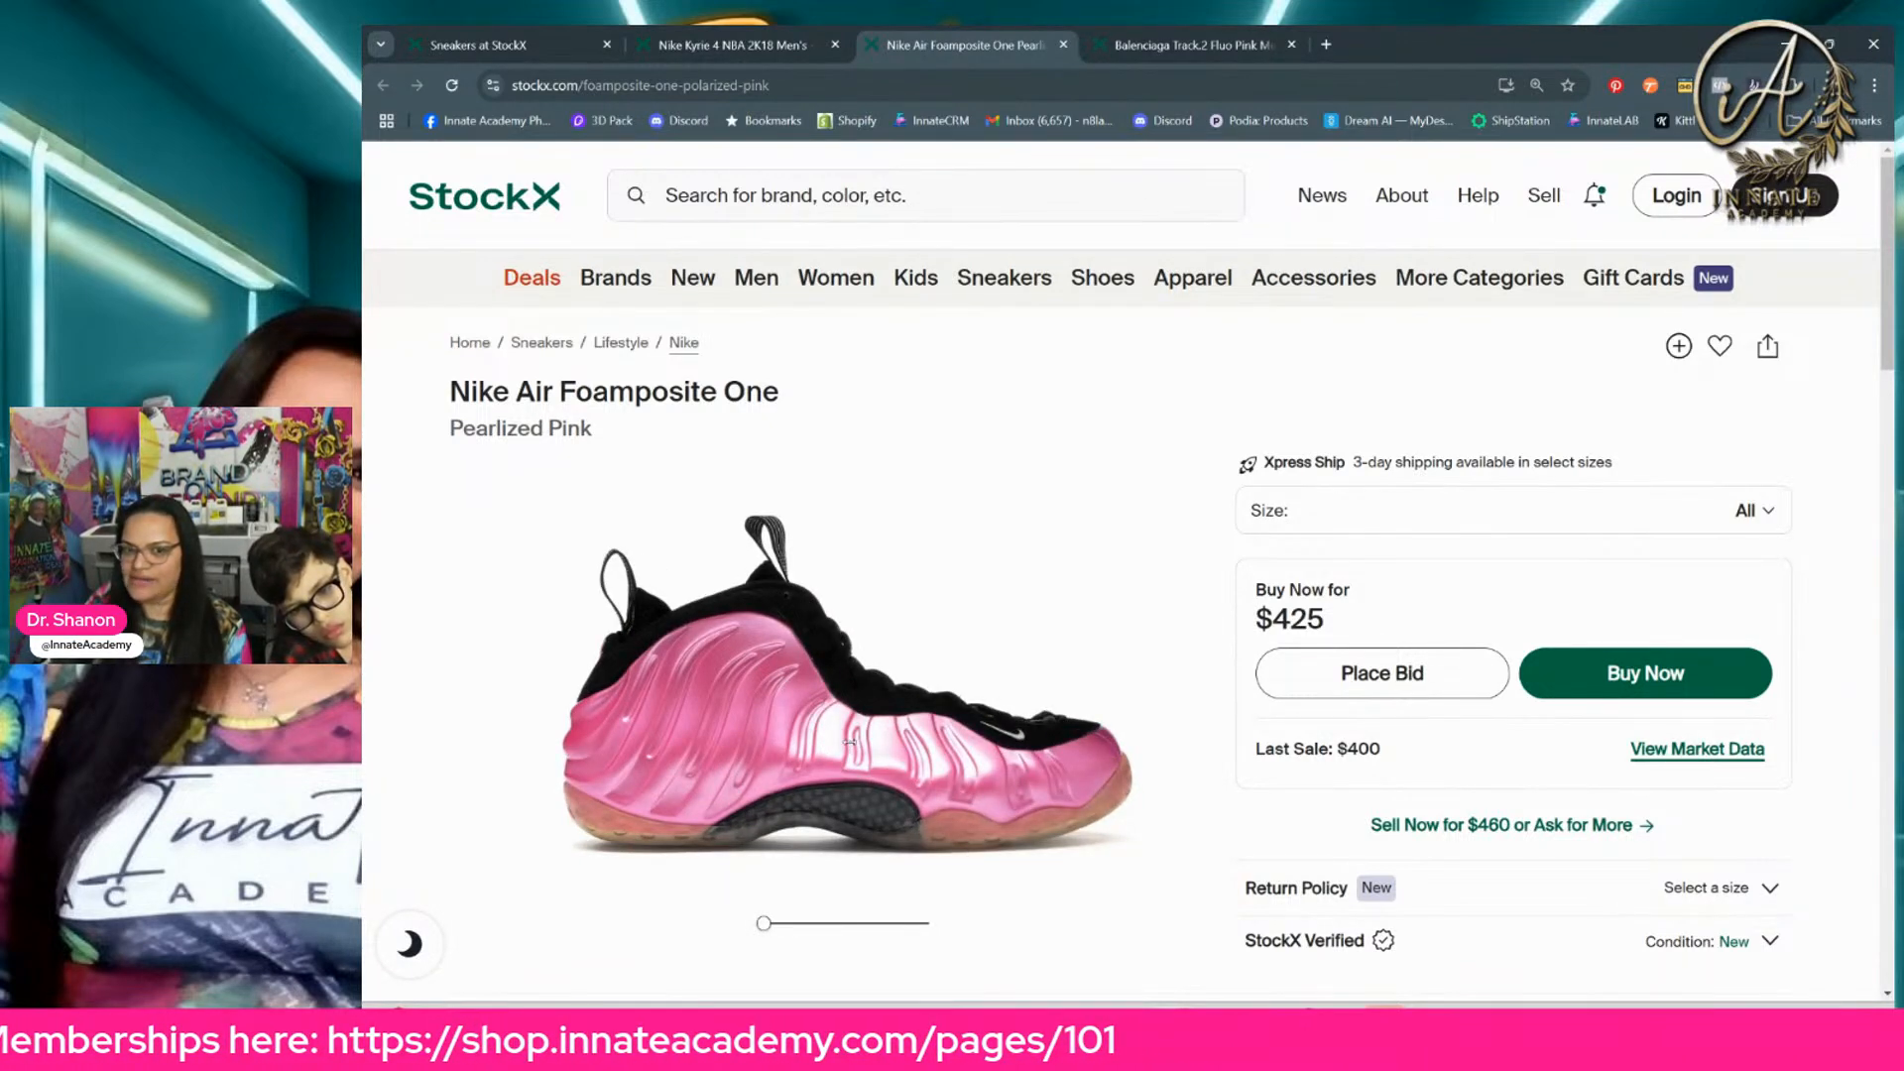
pyautogui.click(944, 764)
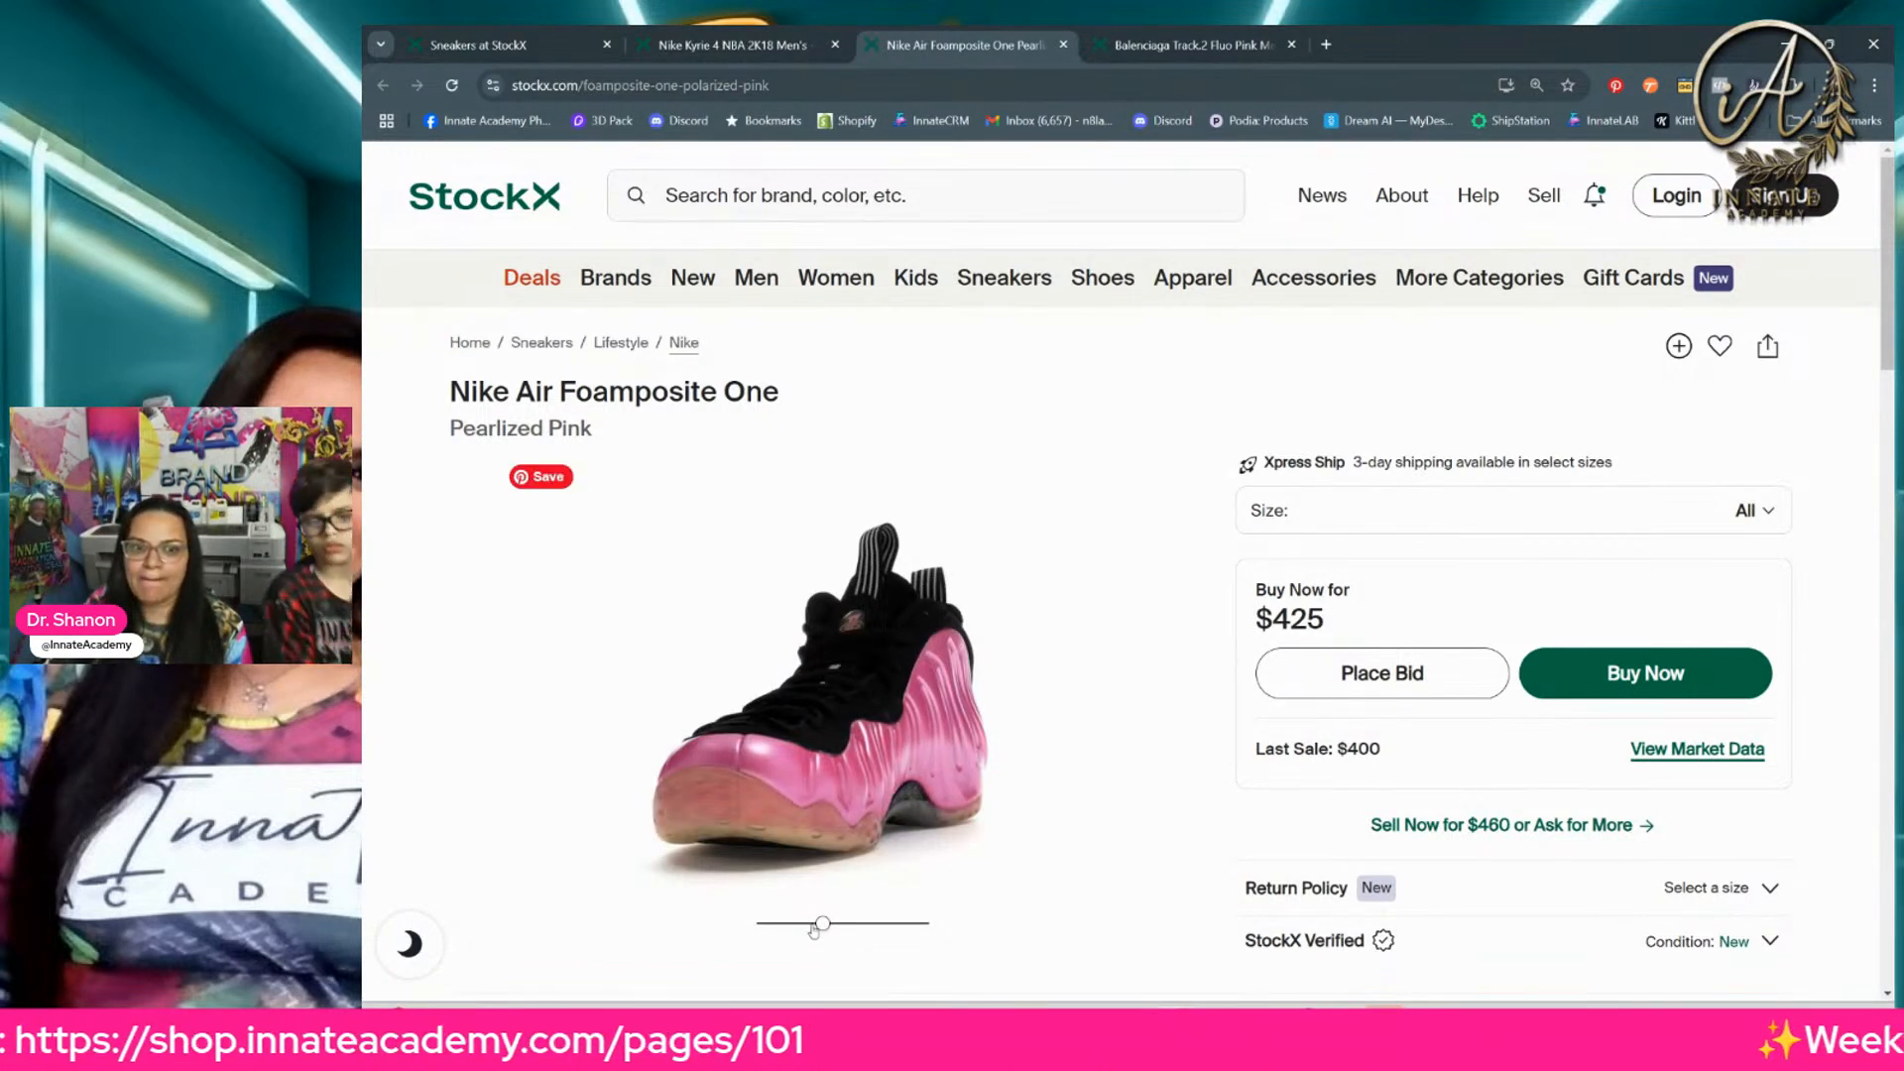
pyautogui.moveTo(814, 925); pyautogui.dragTo(725, 925)
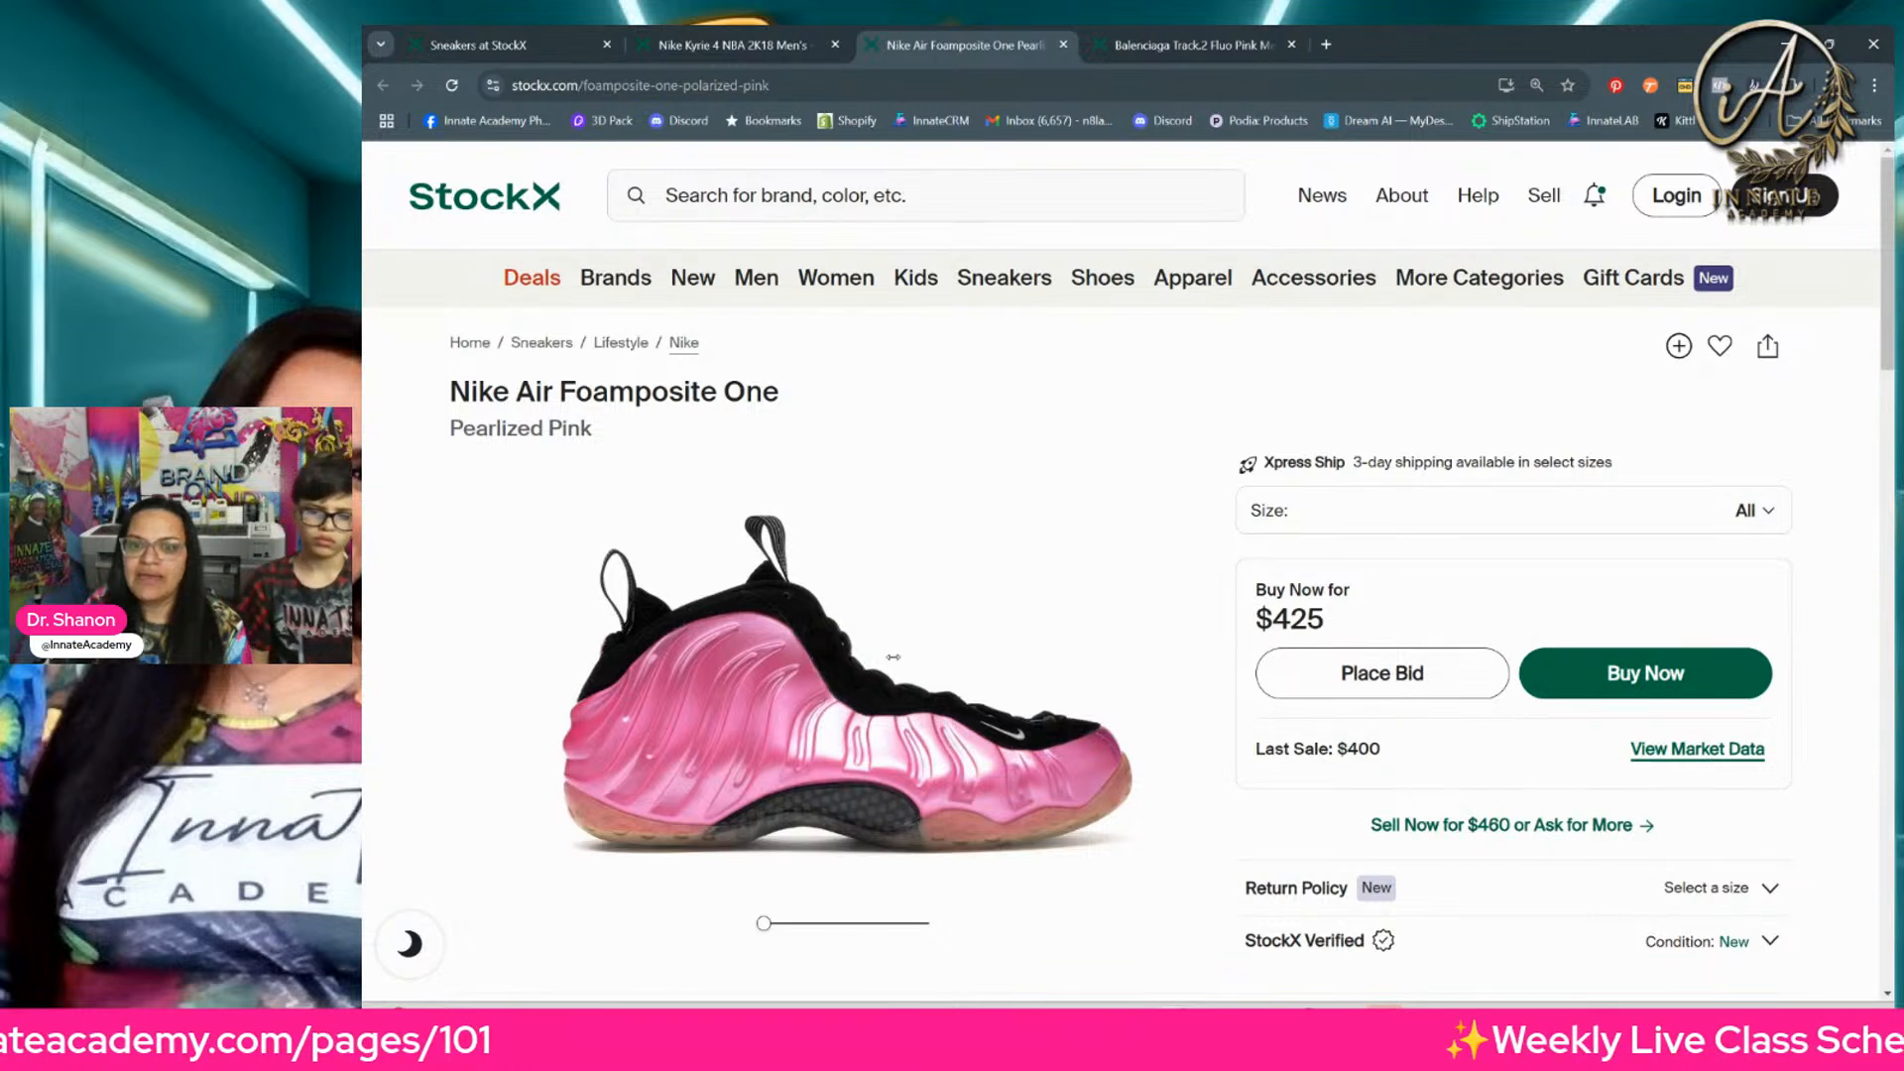
# Step: Open Snipping Tool and capture the side view of the pink Nike Air Foamposite One with a rectangular snip
pyautogui.scroll(-1, 892, 669)
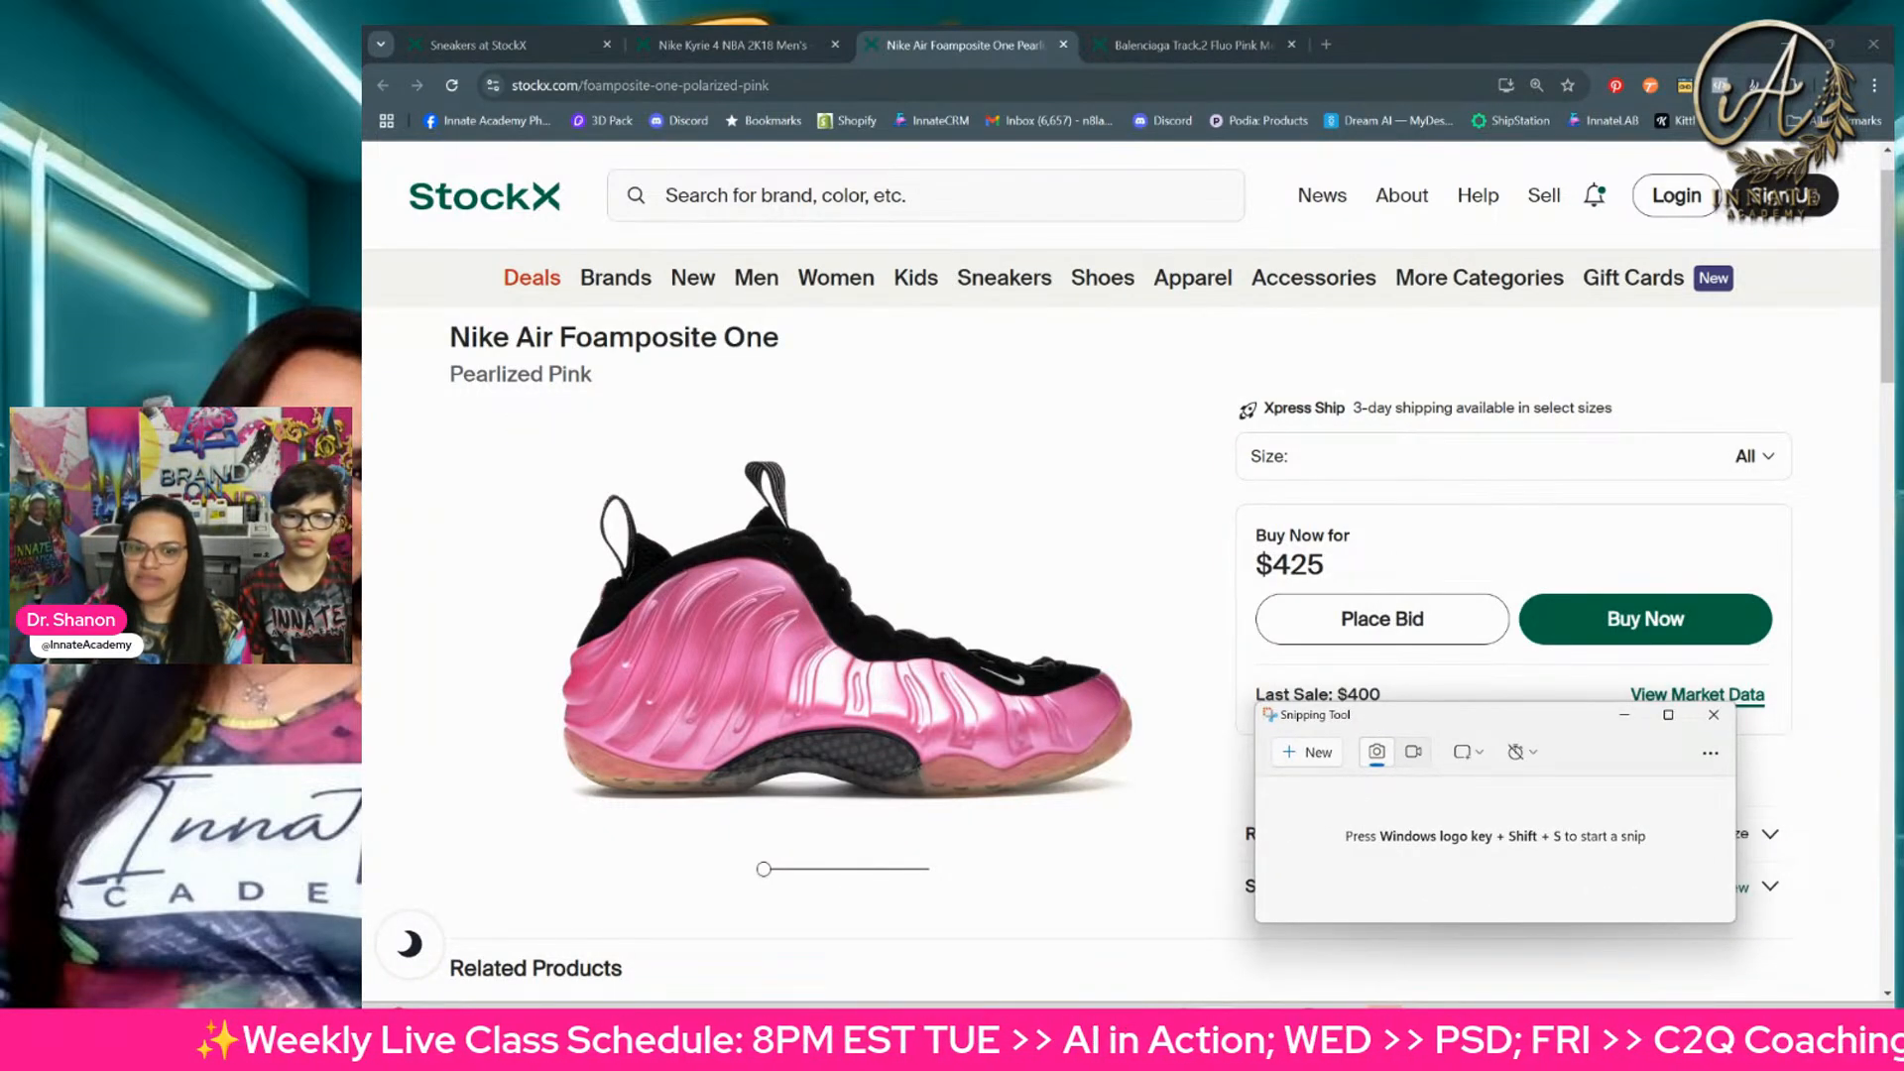
pyautogui.press('super+s')
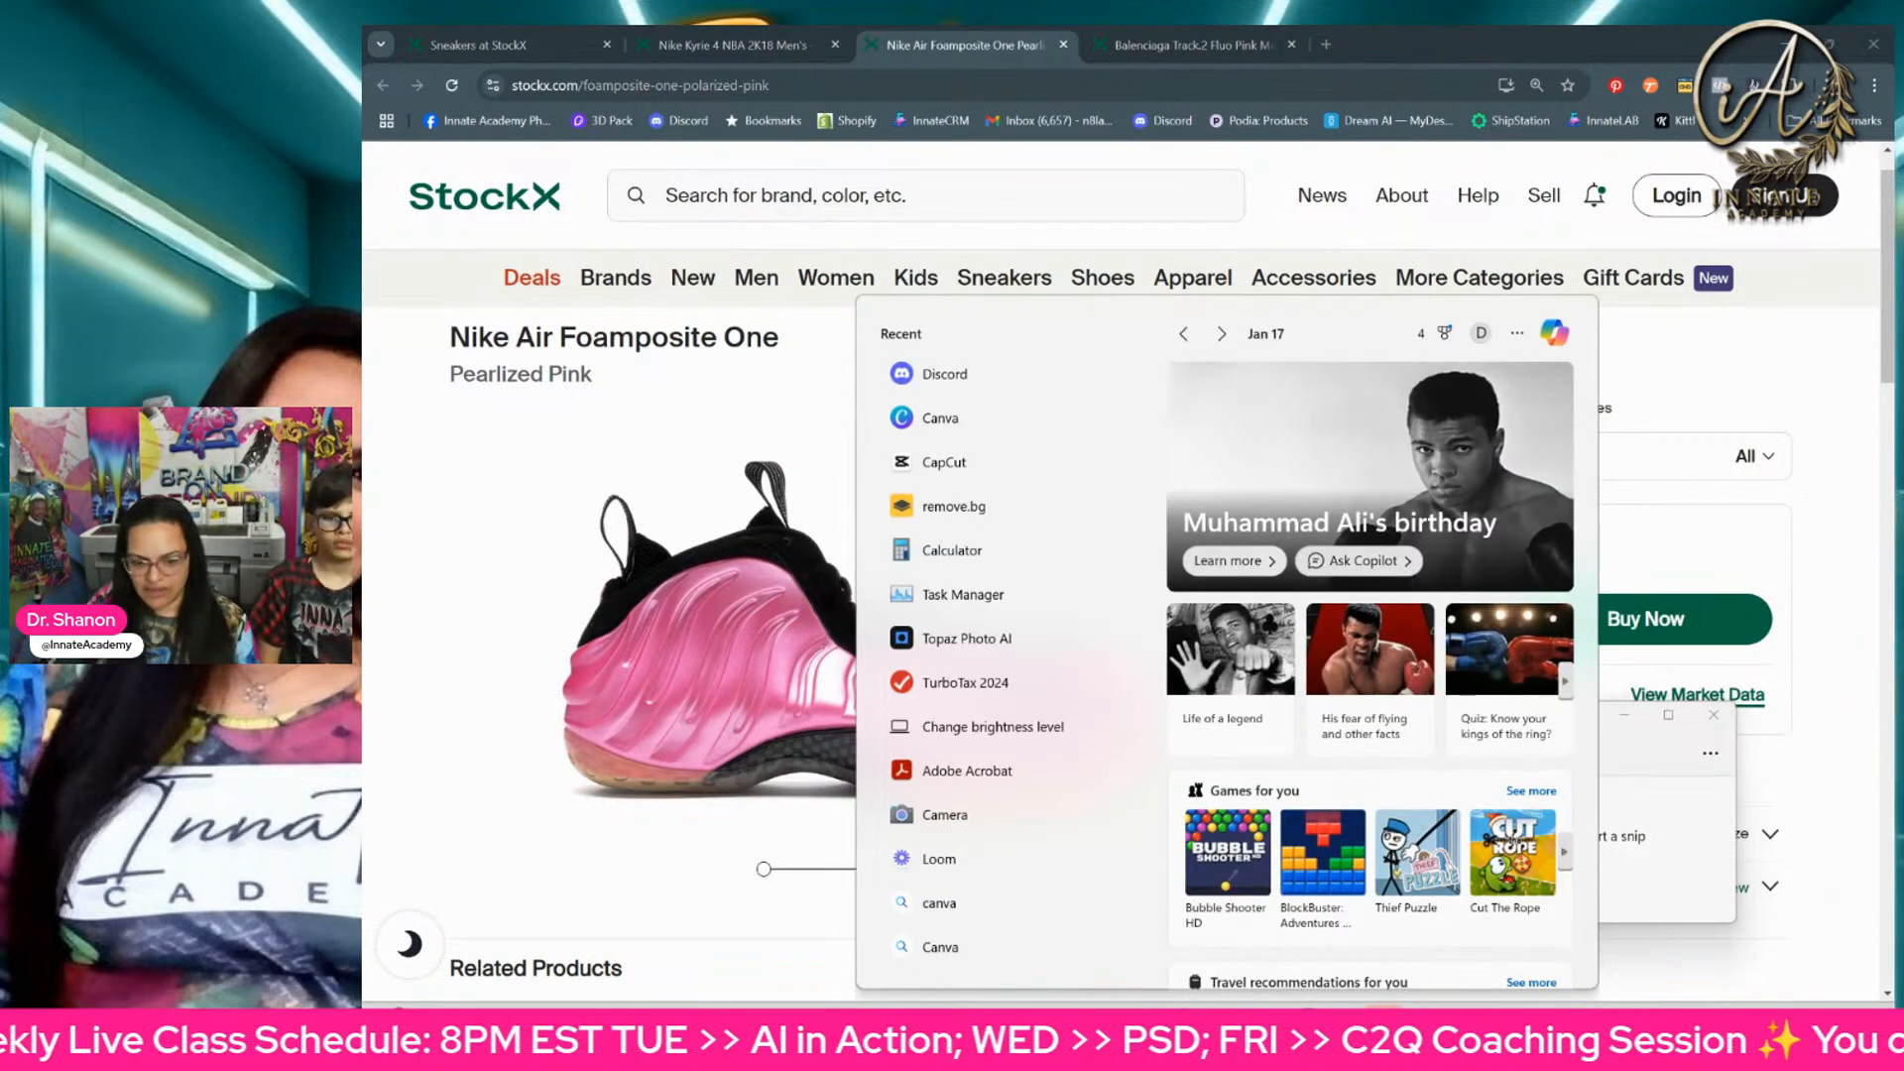
pyautogui.write('snip')
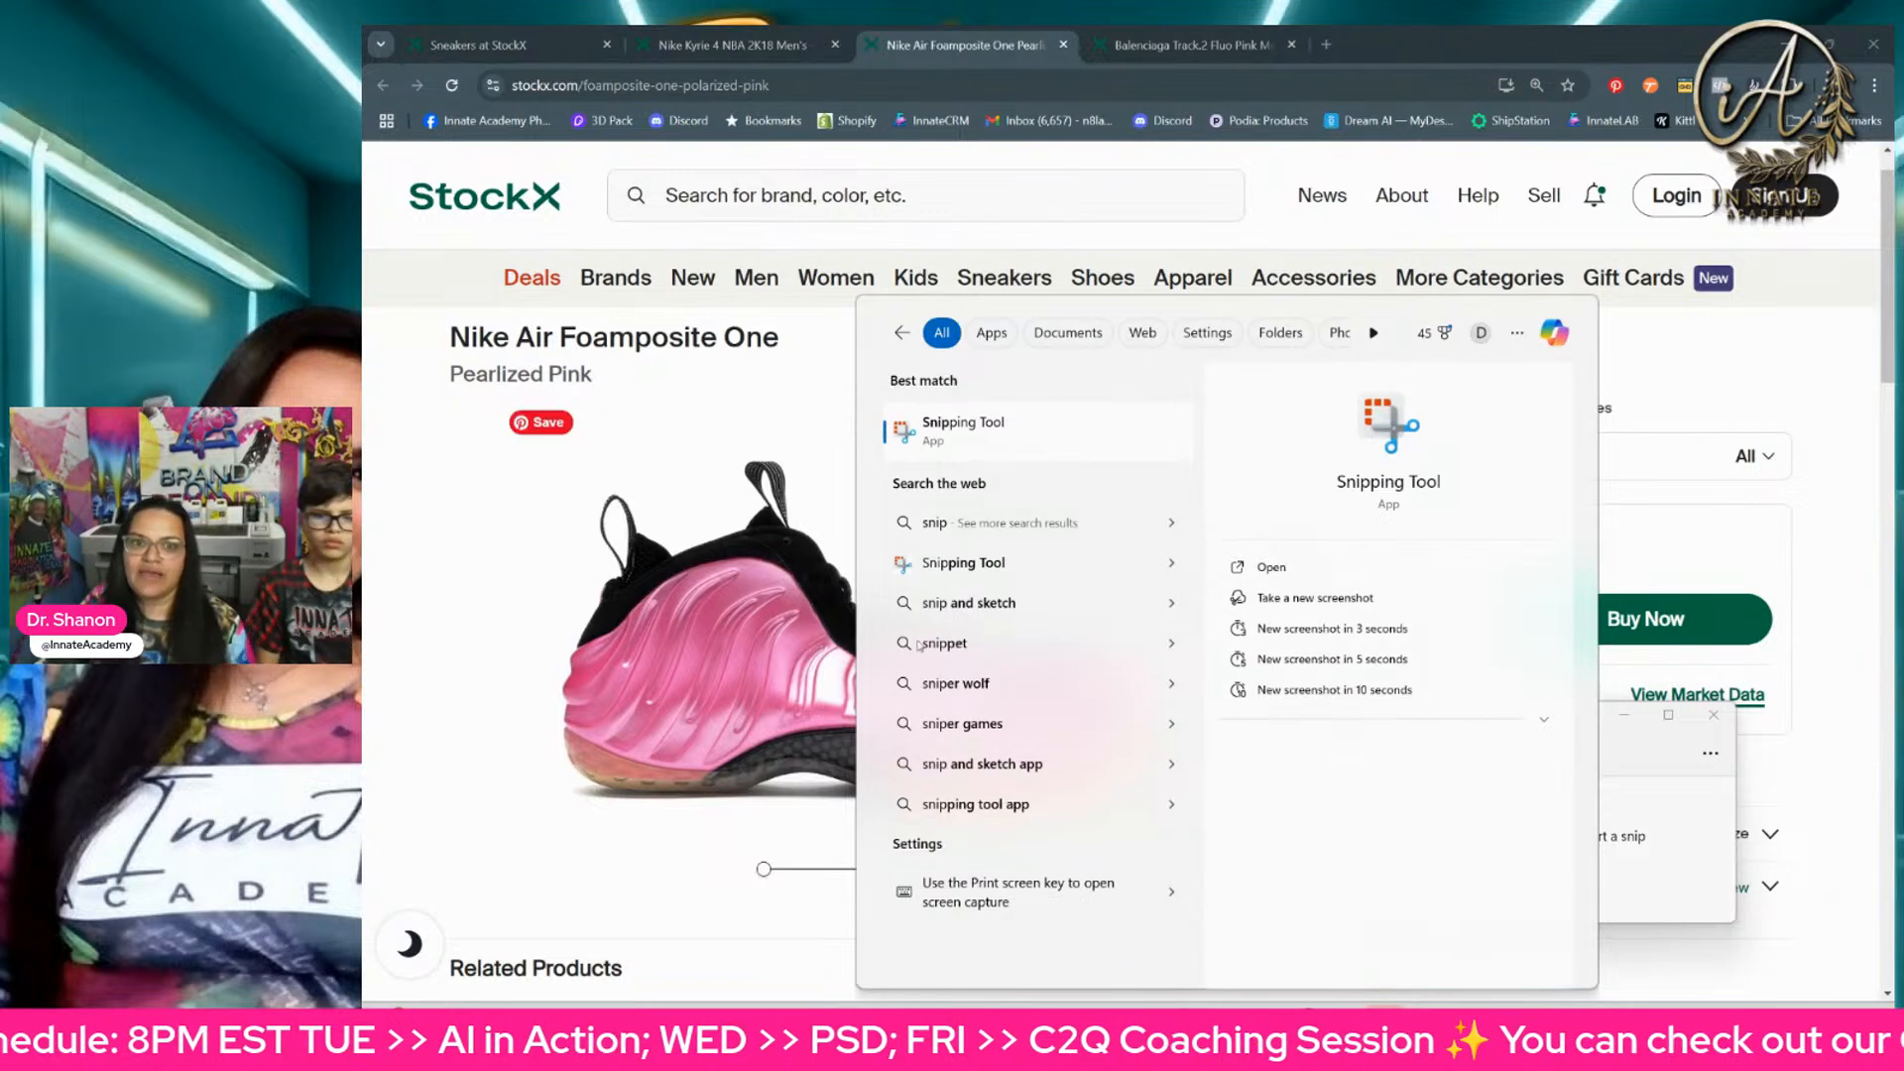
pyautogui.click(1122, 448)
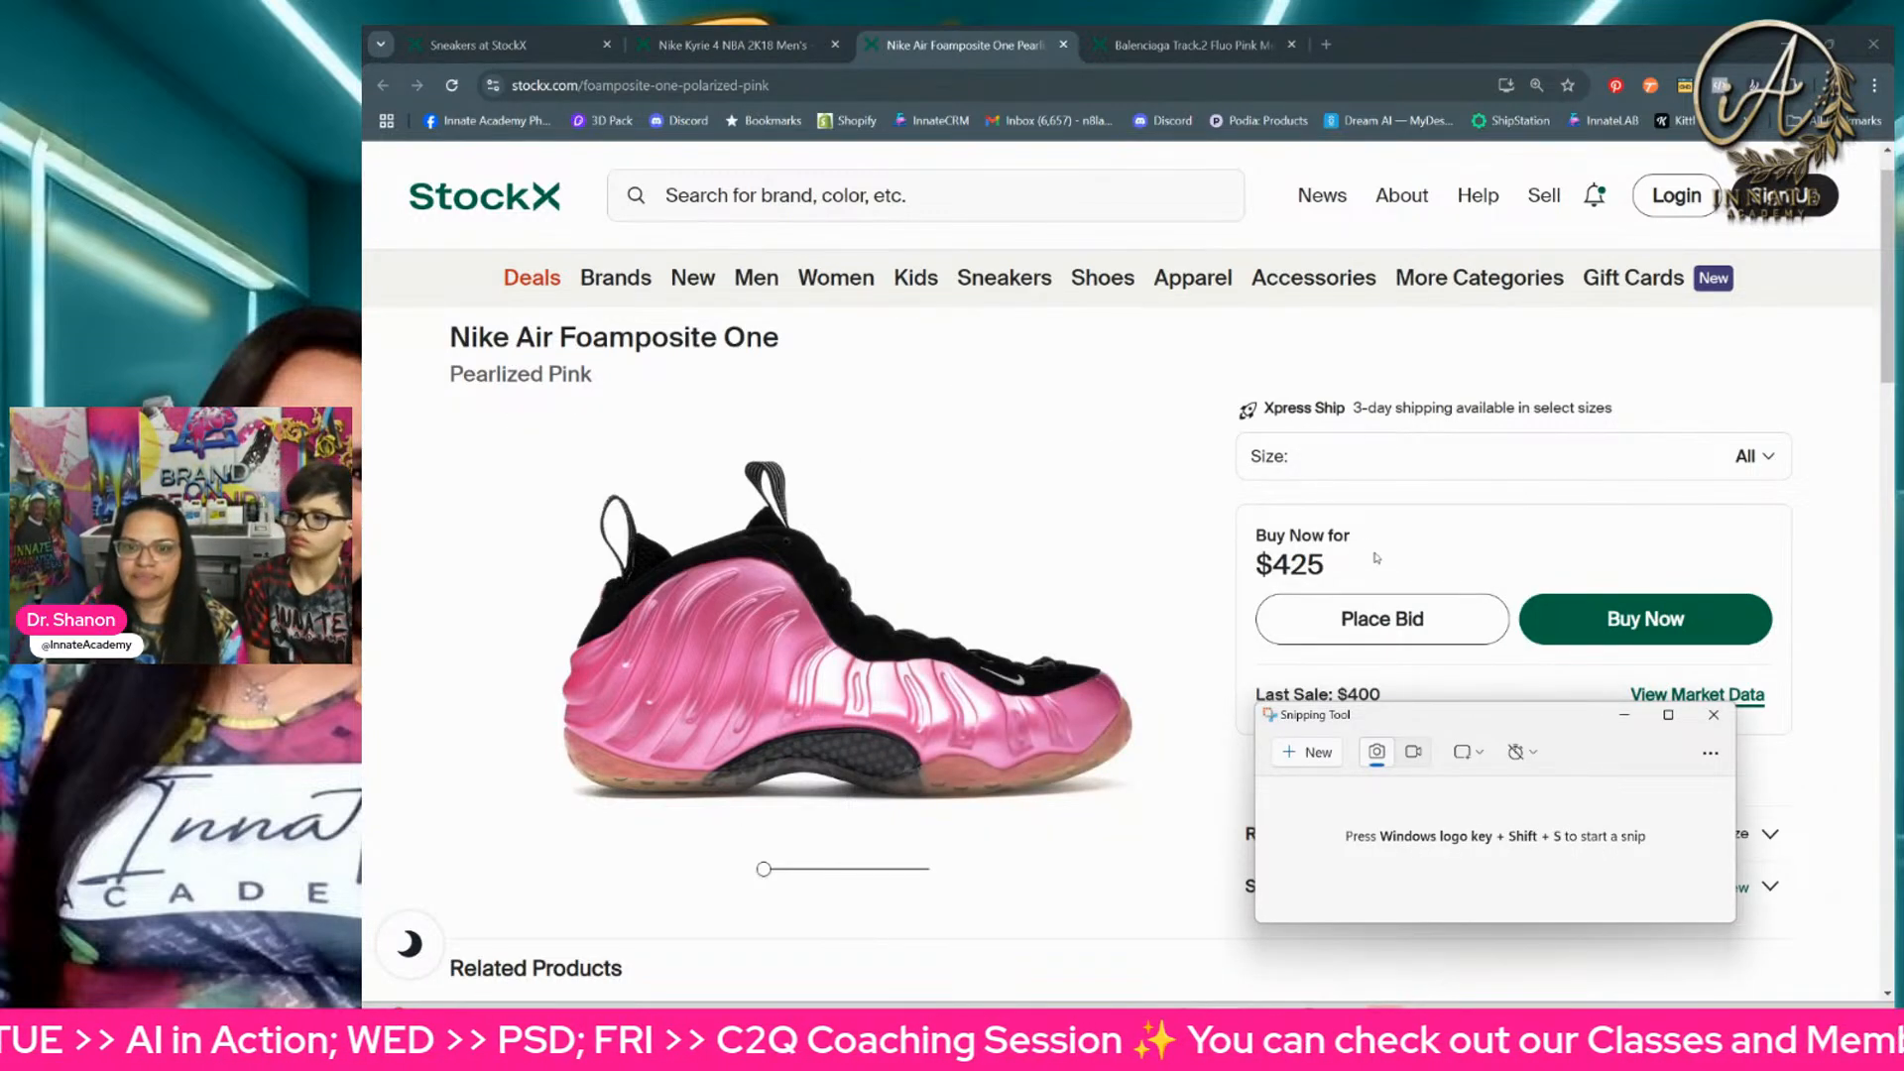
pyautogui.click(1302, 750)
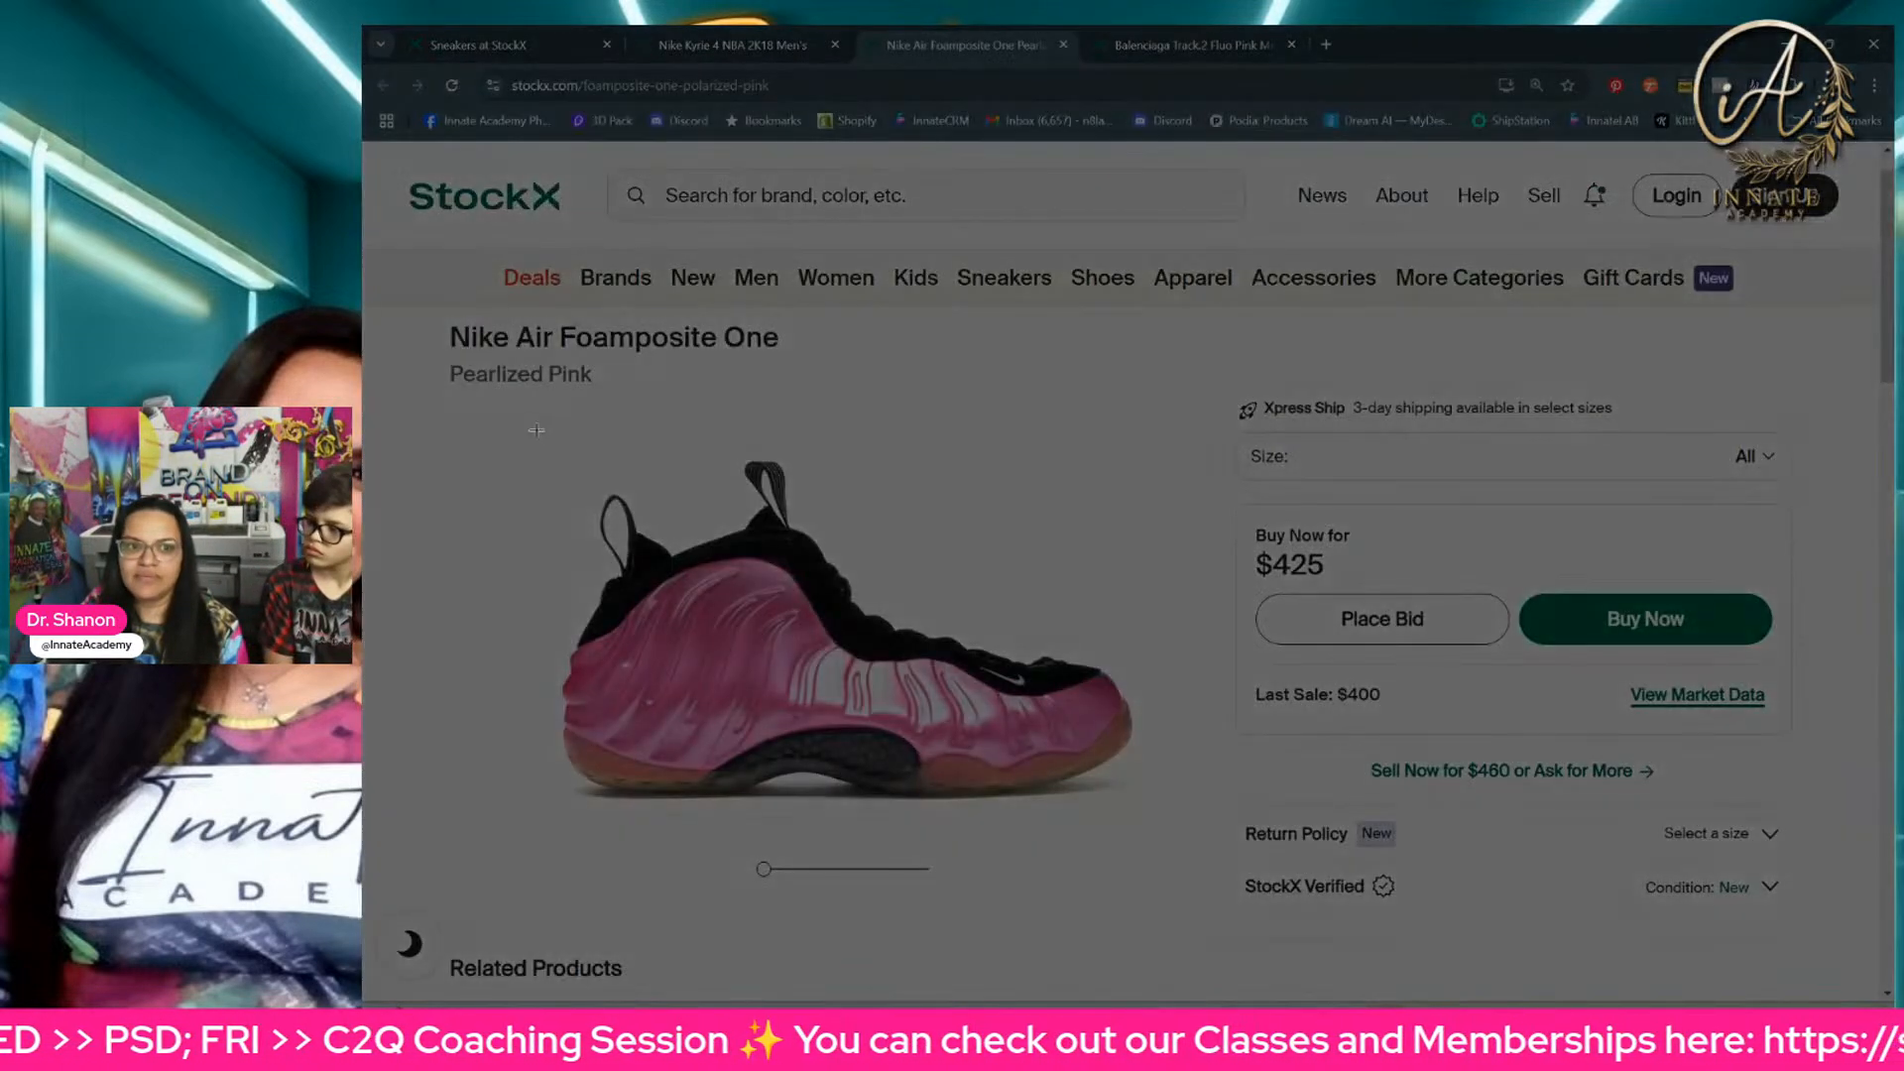
pyautogui.moveTo(536, 430); pyautogui.dragTo(1178, 828)
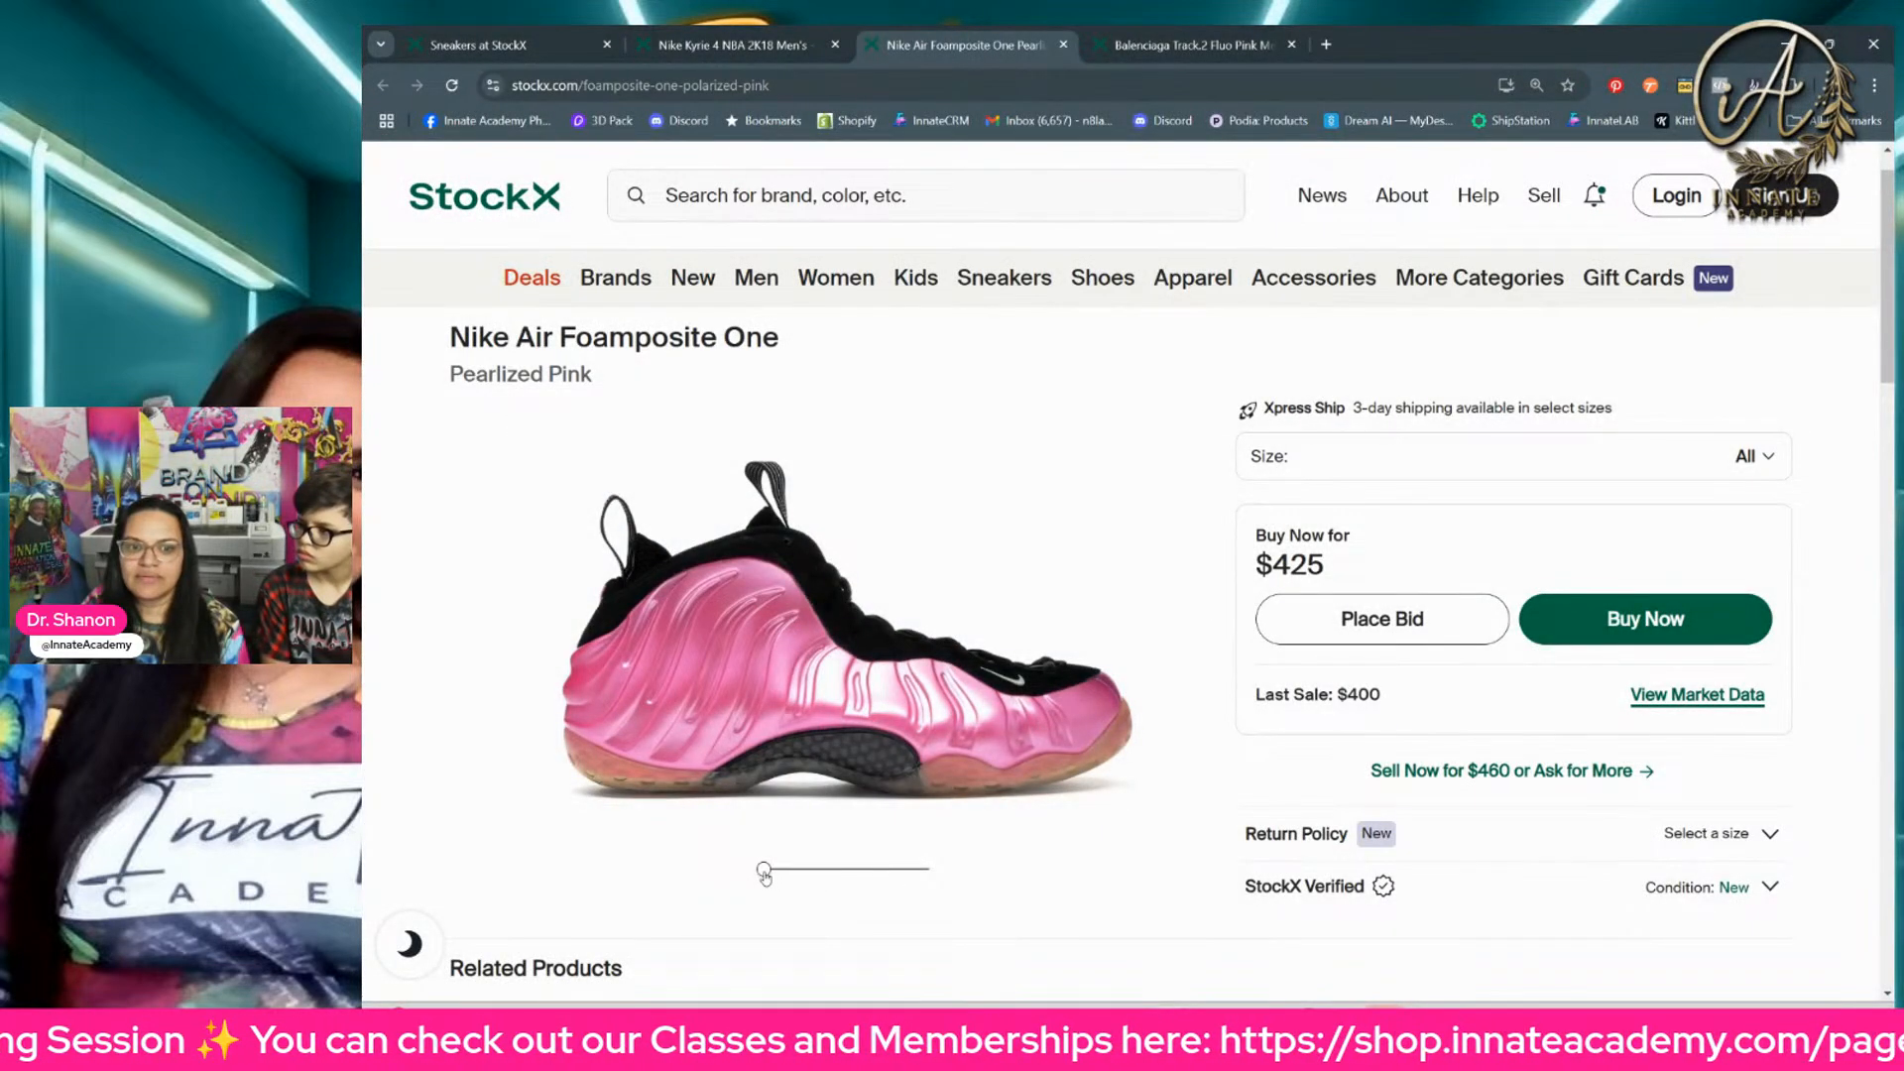
# Step: Rotate the Nike Air Foamposite One to its front view and snip the shoe
pyautogui.moveTo(764, 873); pyautogui.dragTo(808, 882)
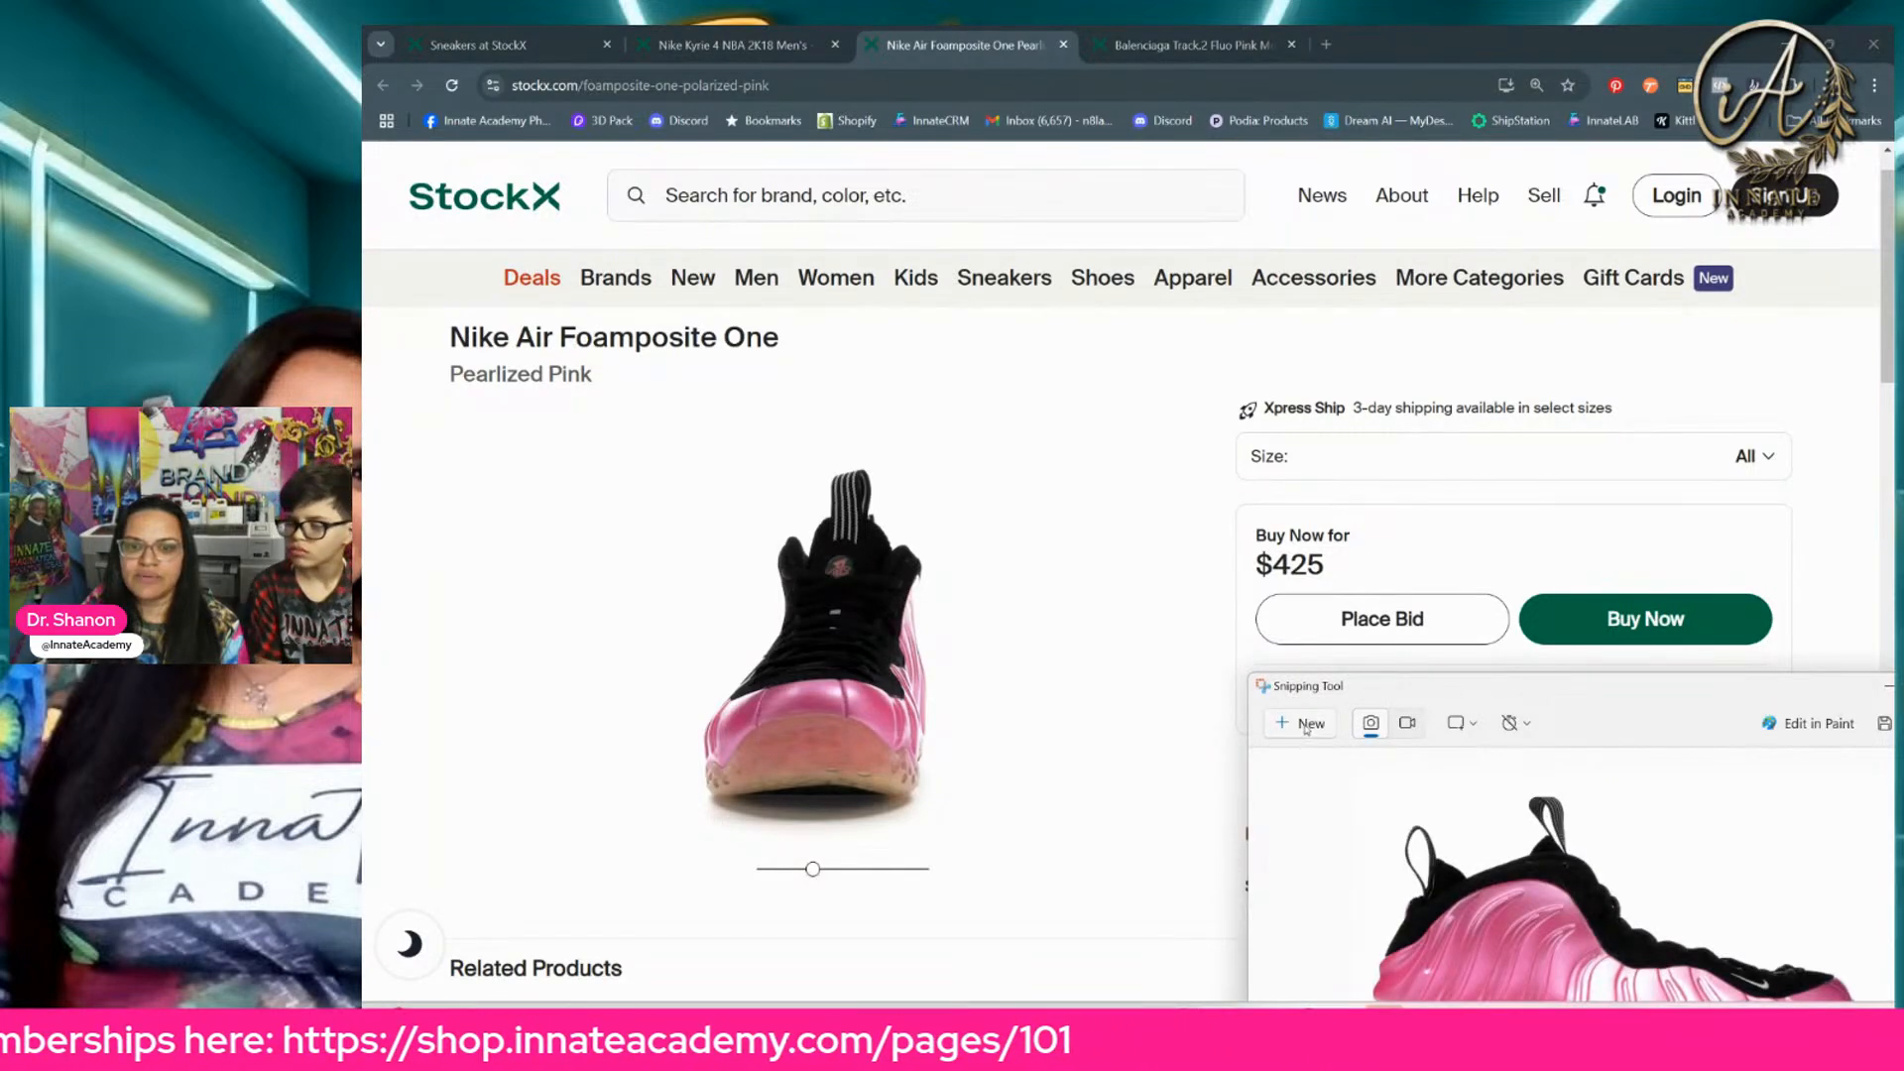
pyautogui.click(1308, 729)
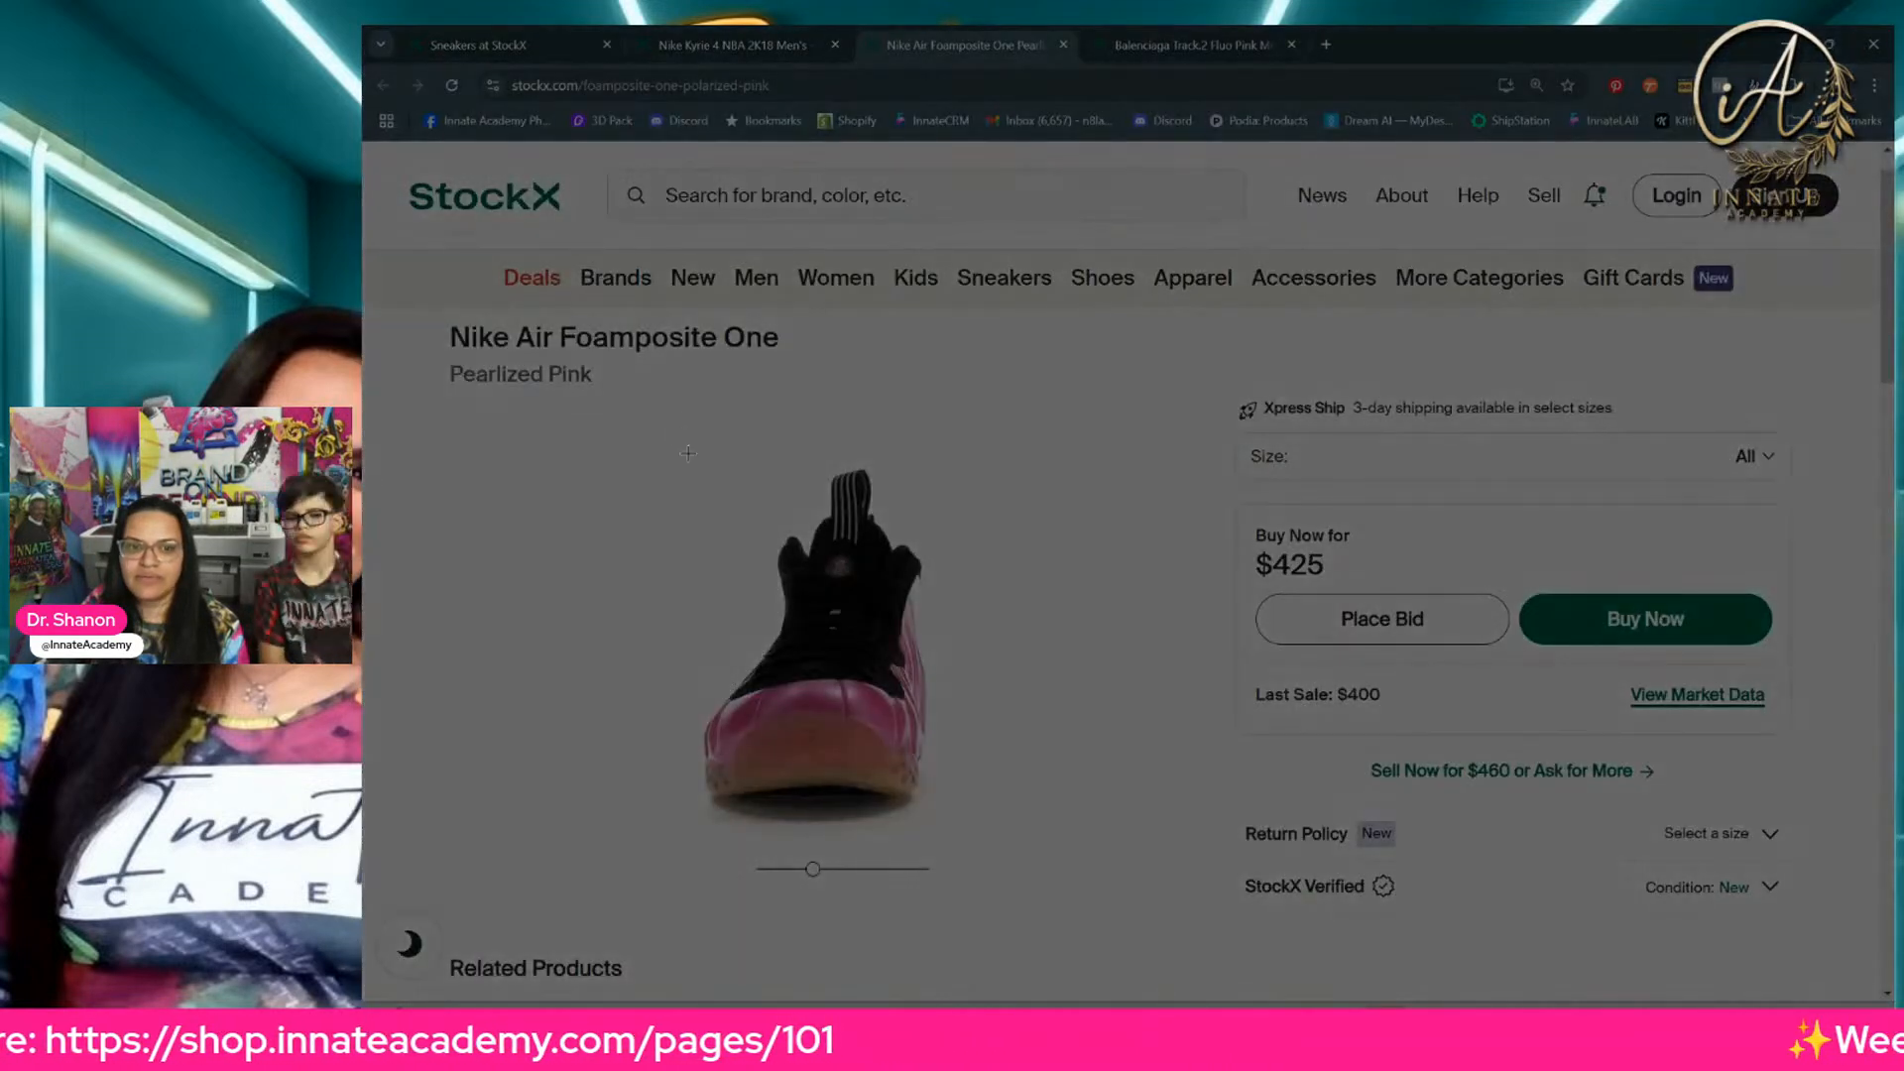
pyautogui.moveTo(680, 433); pyautogui.dragTo(946, 839)
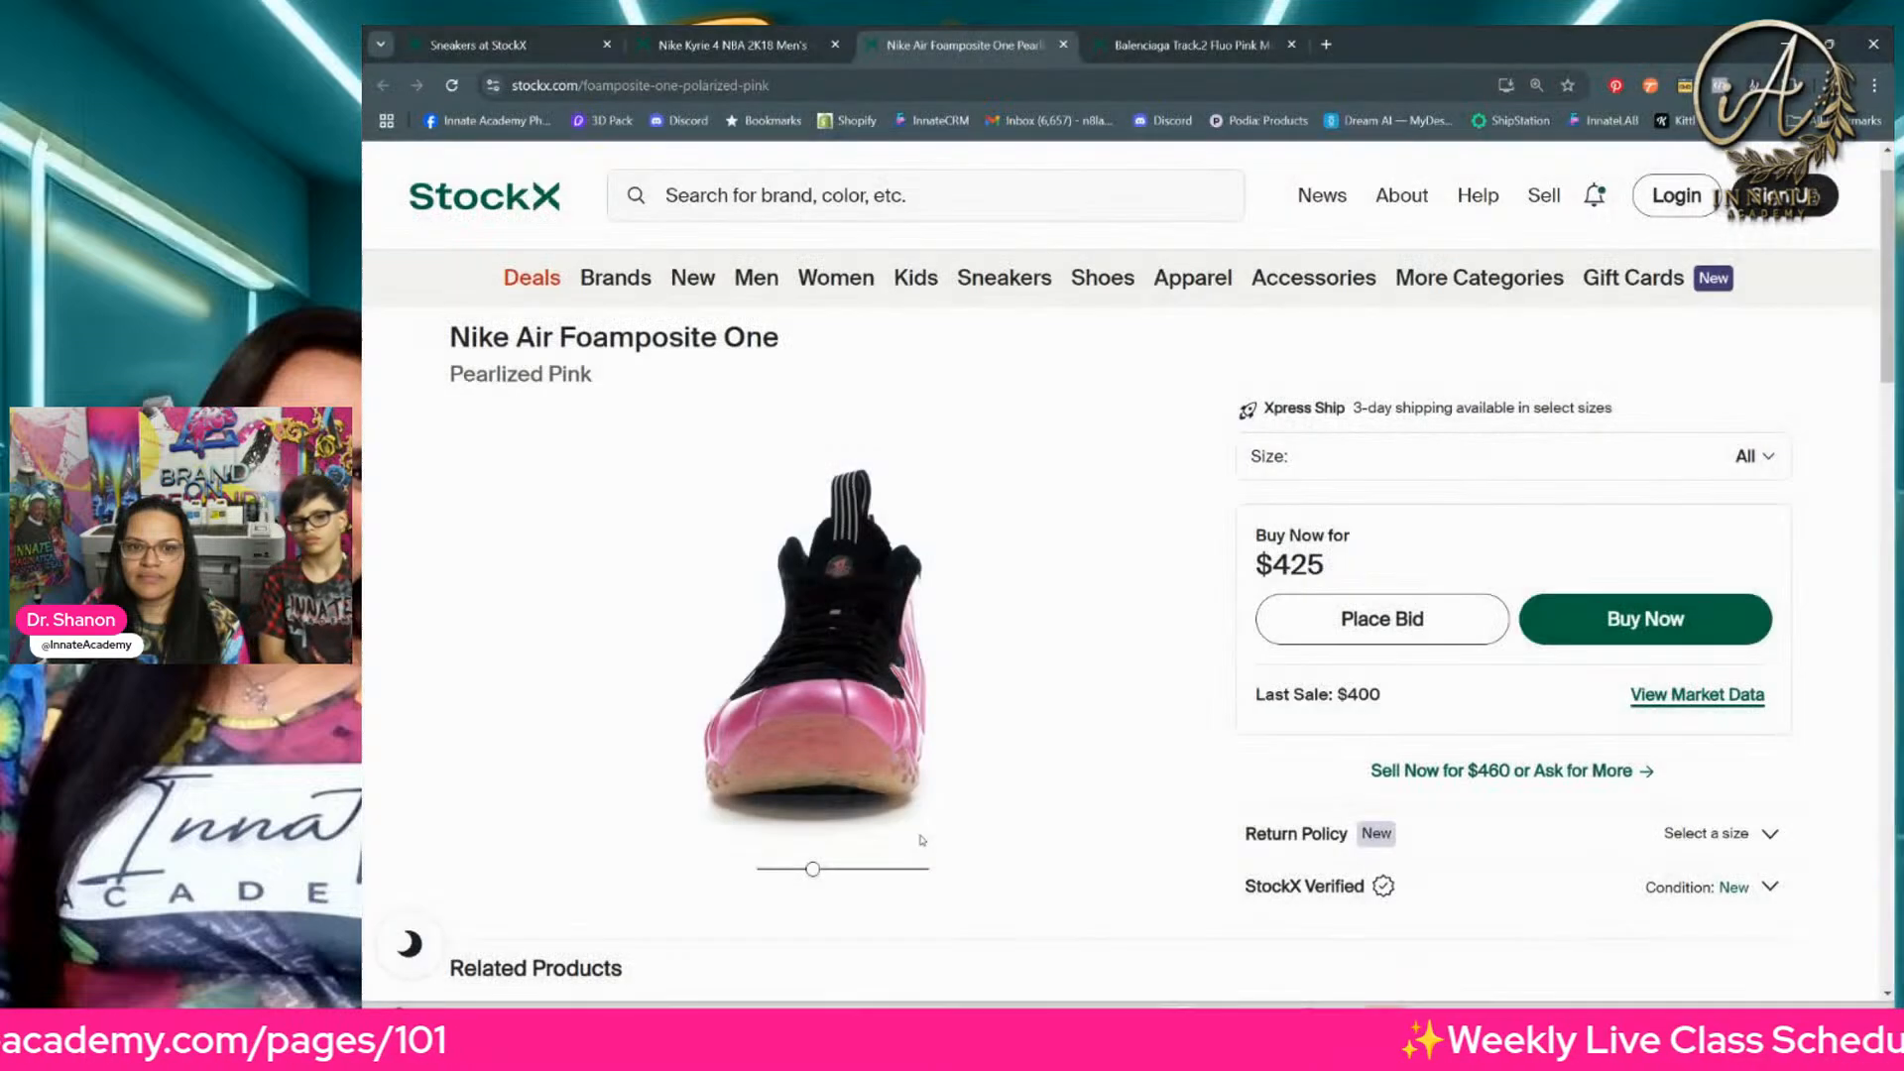
# Step: Rotate the Nike Air Foamposite One to its opposite side profile, toe facing left, and snip it
pyautogui.moveTo(815, 873); pyautogui.dragTo(850, 875)
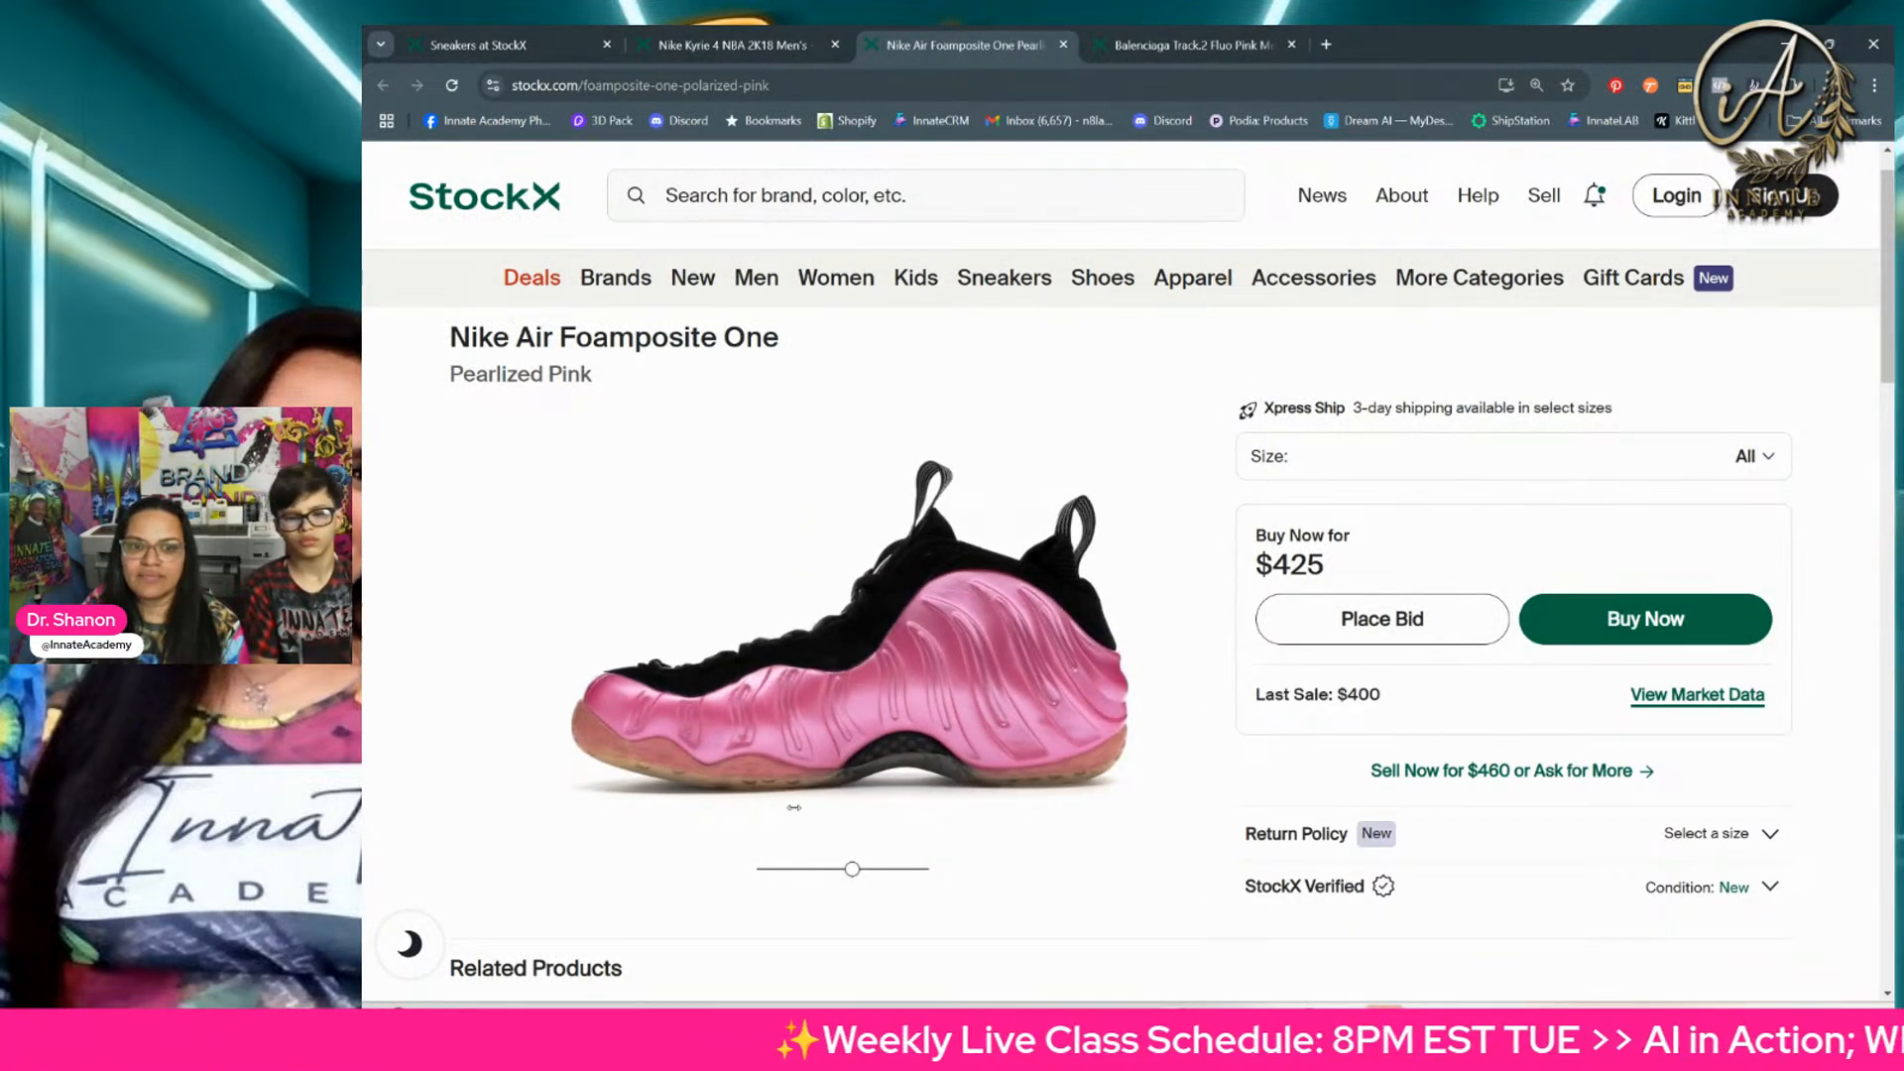
pyautogui.click(1383, 1027)
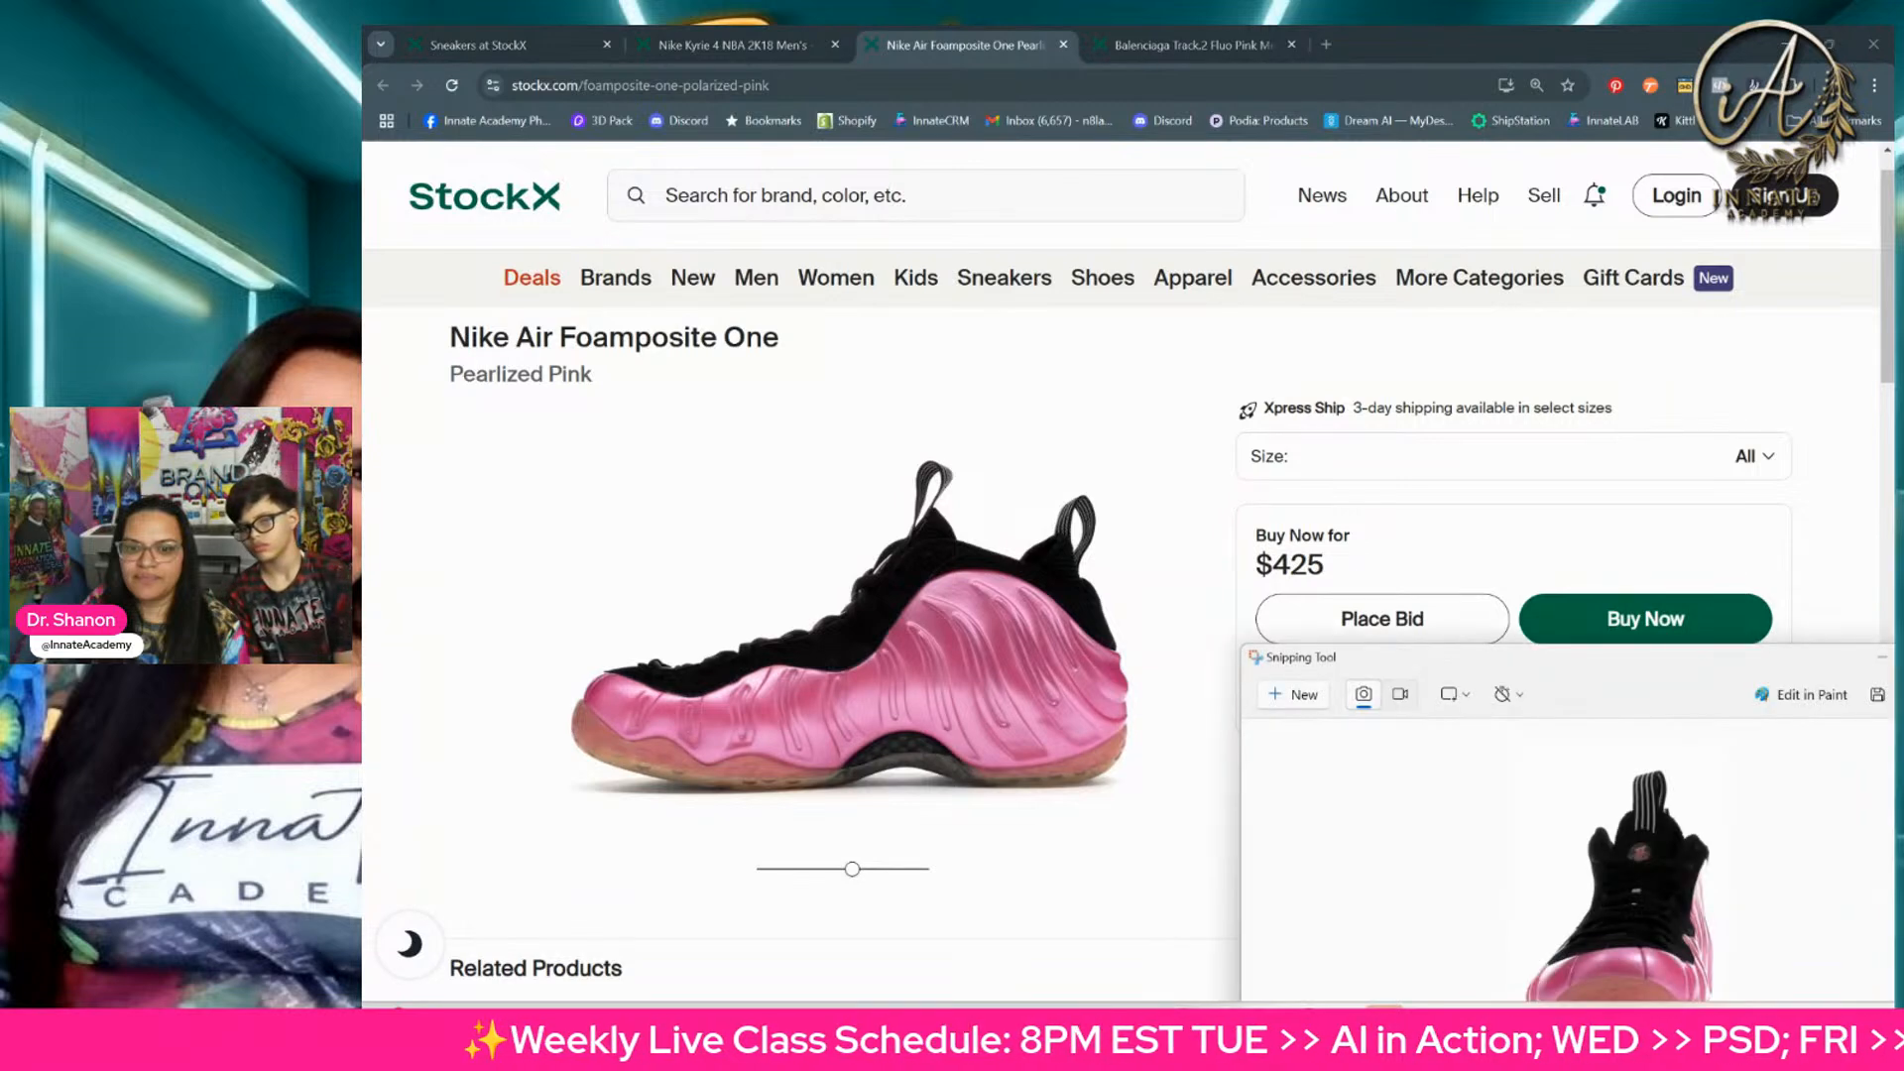
pyautogui.click(1272, 691)
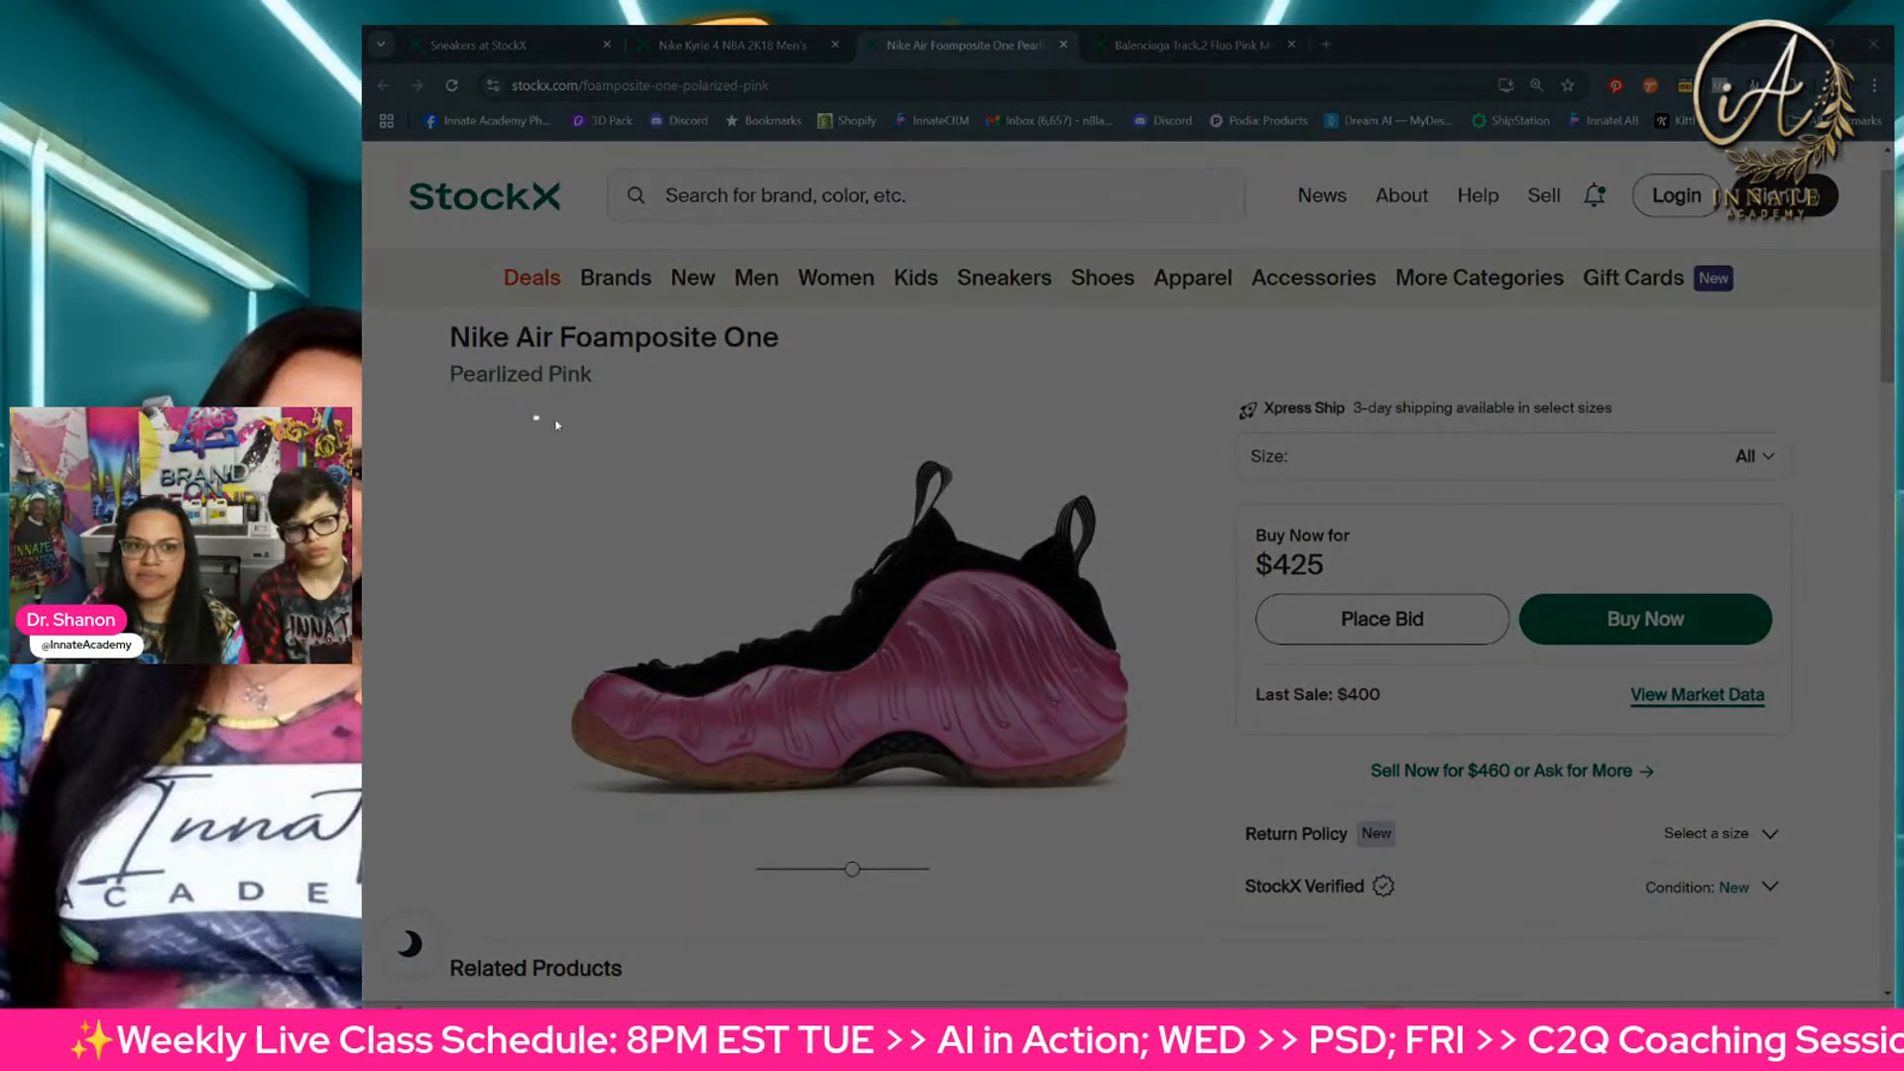
pyautogui.moveTo(534, 415); pyautogui.dragTo(1167, 820)
# Step: Rotate the Nike Air Foamposite One to its heel view and snip the back of the shoe
pyautogui.moveTo(852, 870); pyautogui.dragTo(899, 885)
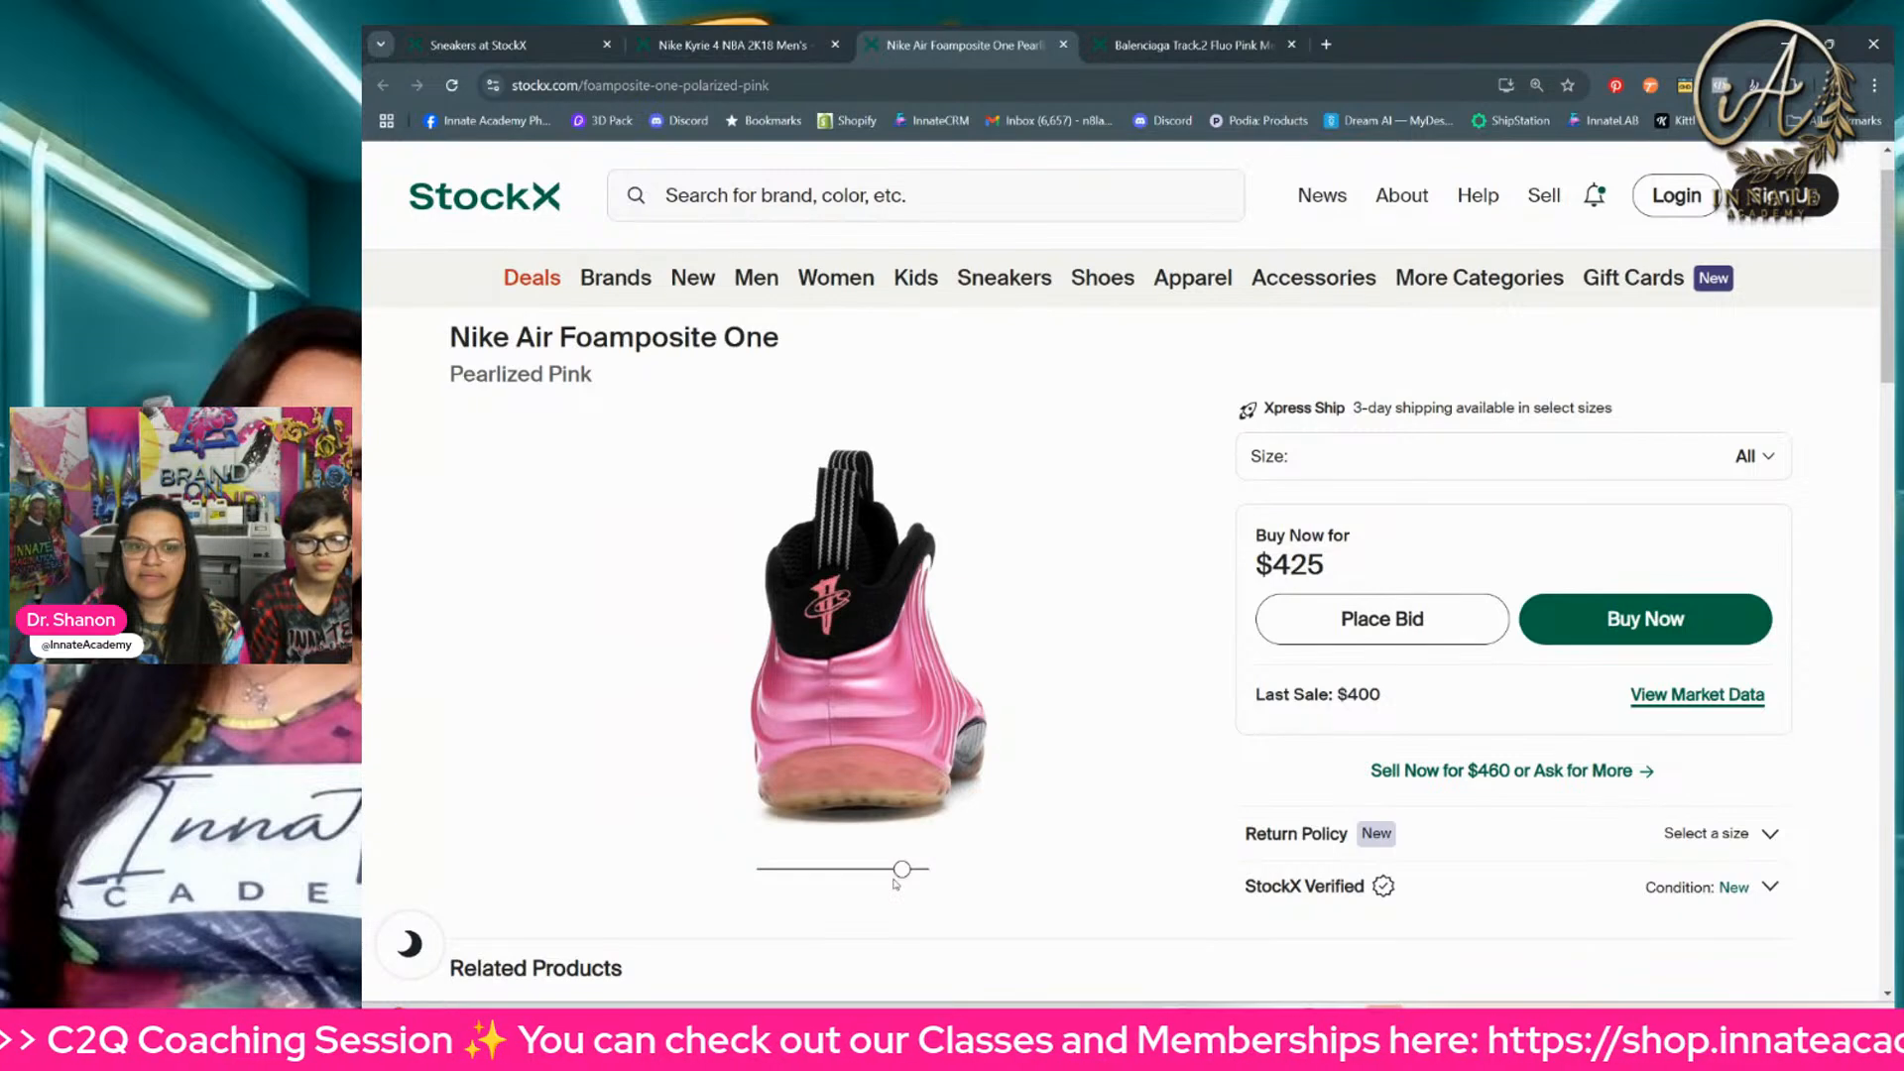
pyautogui.click(1329, 1033)
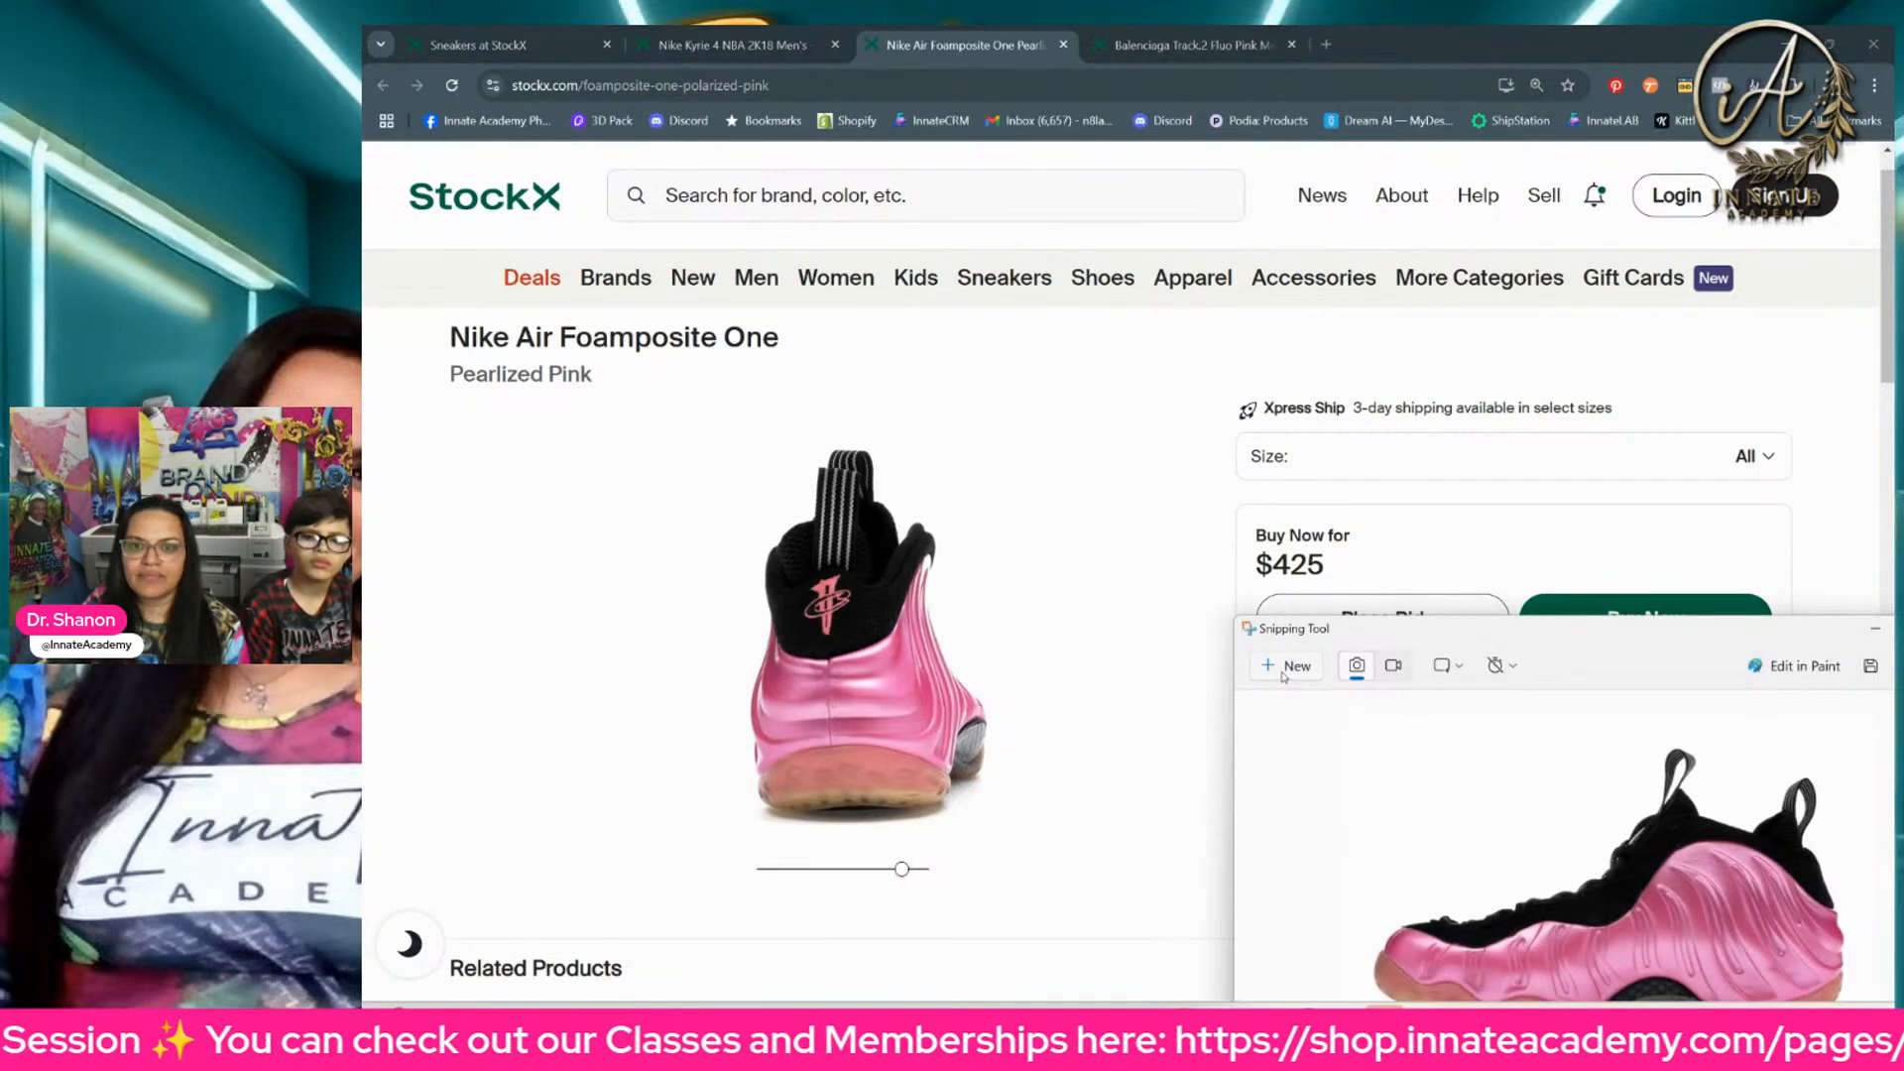
pyautogui.click(1282, 671)
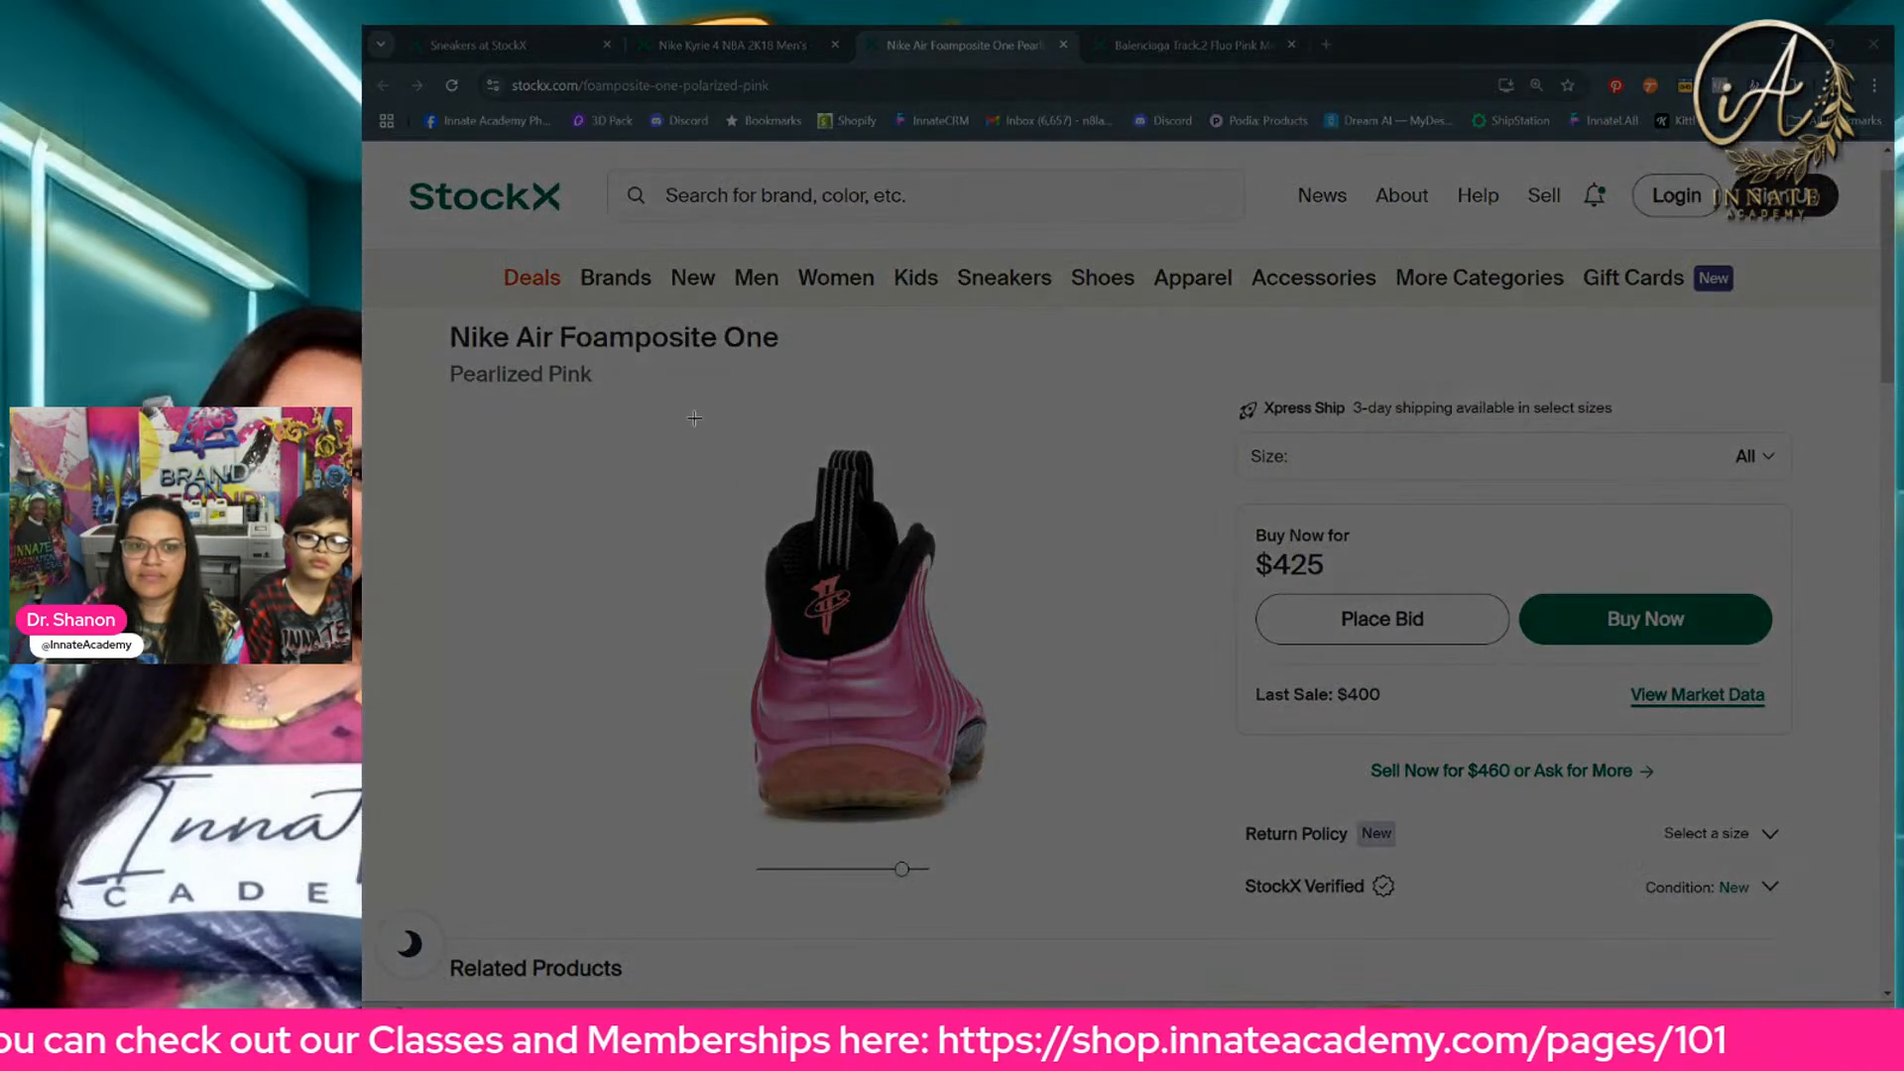
pyautogui.moveTo(692, 417); pyautogui.dragTo(1036, 841)
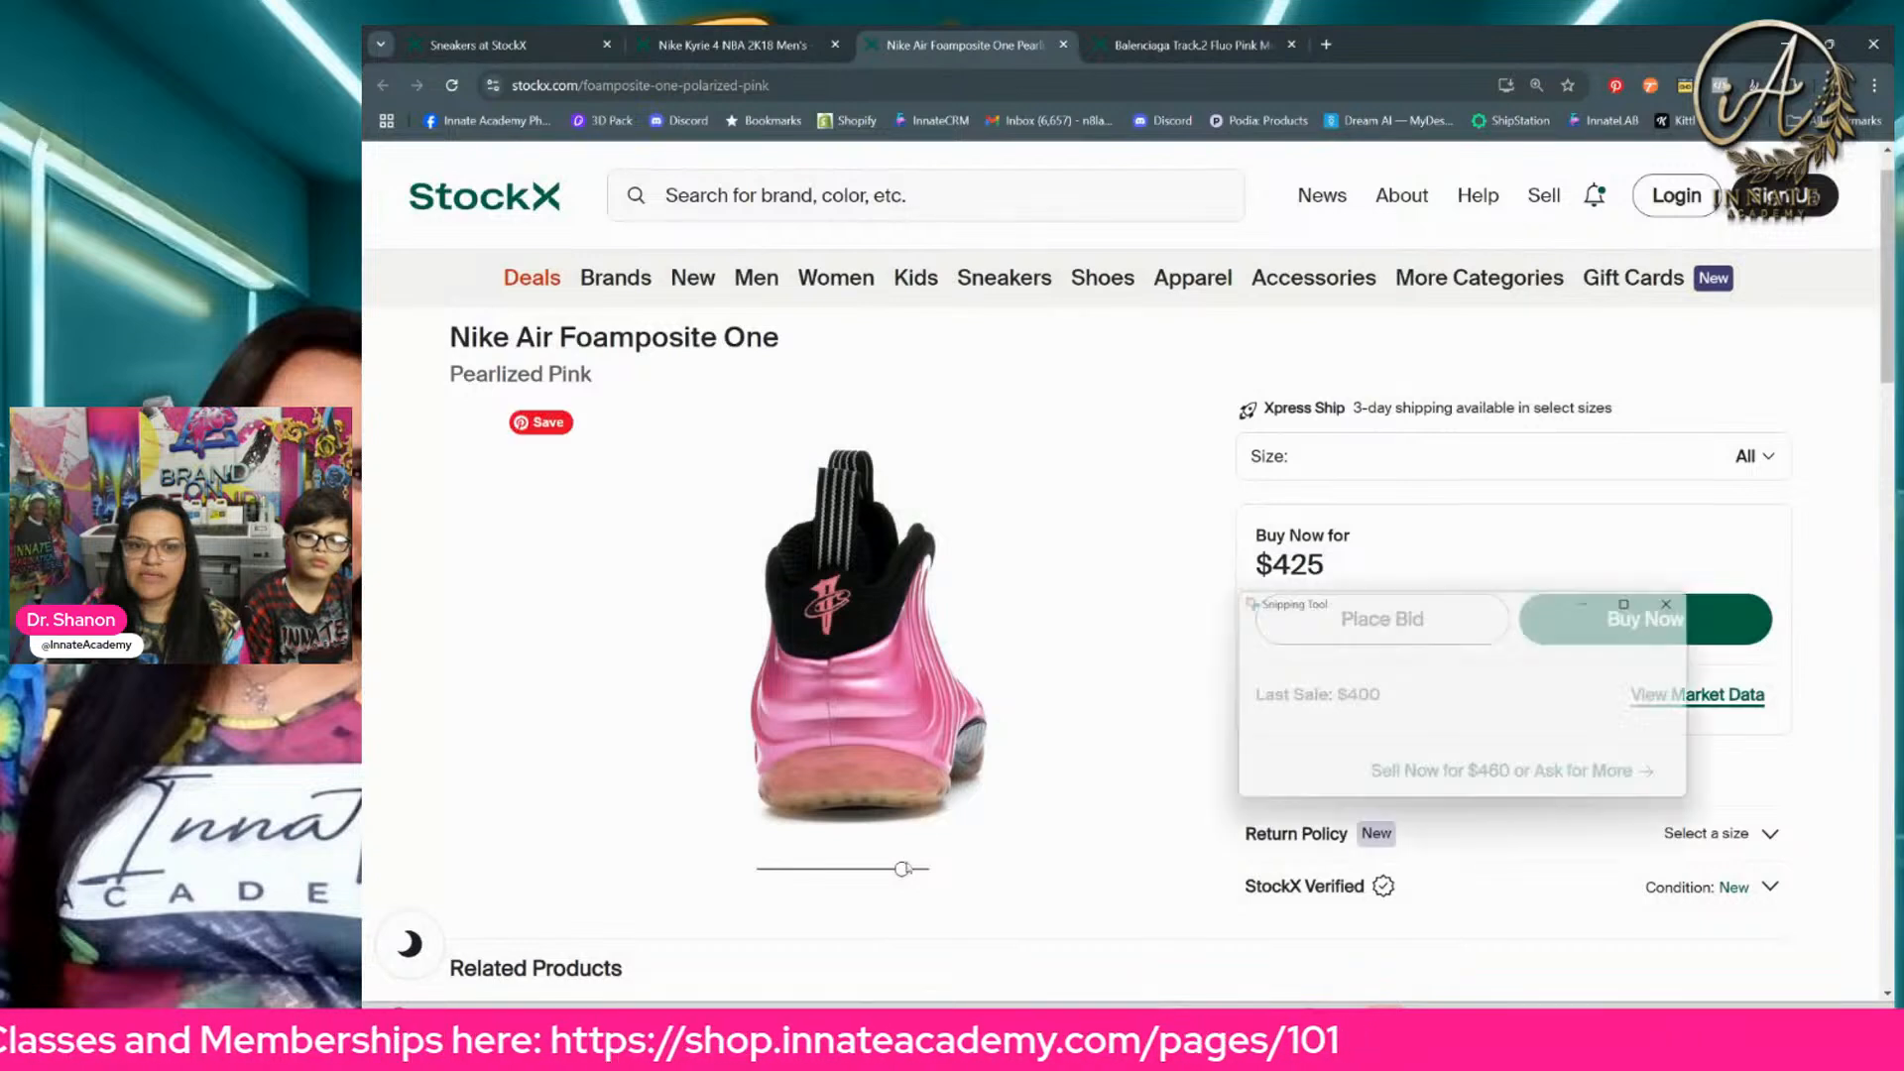
# Step: Rotate the Foamposite to a right-facing rear three-quarter angle, check the shoe angles in the Photoshop sneaker ball template, and return to StockX
pyautogui.moveTo(902, 870); pyautogui.dragTo(911, 884)
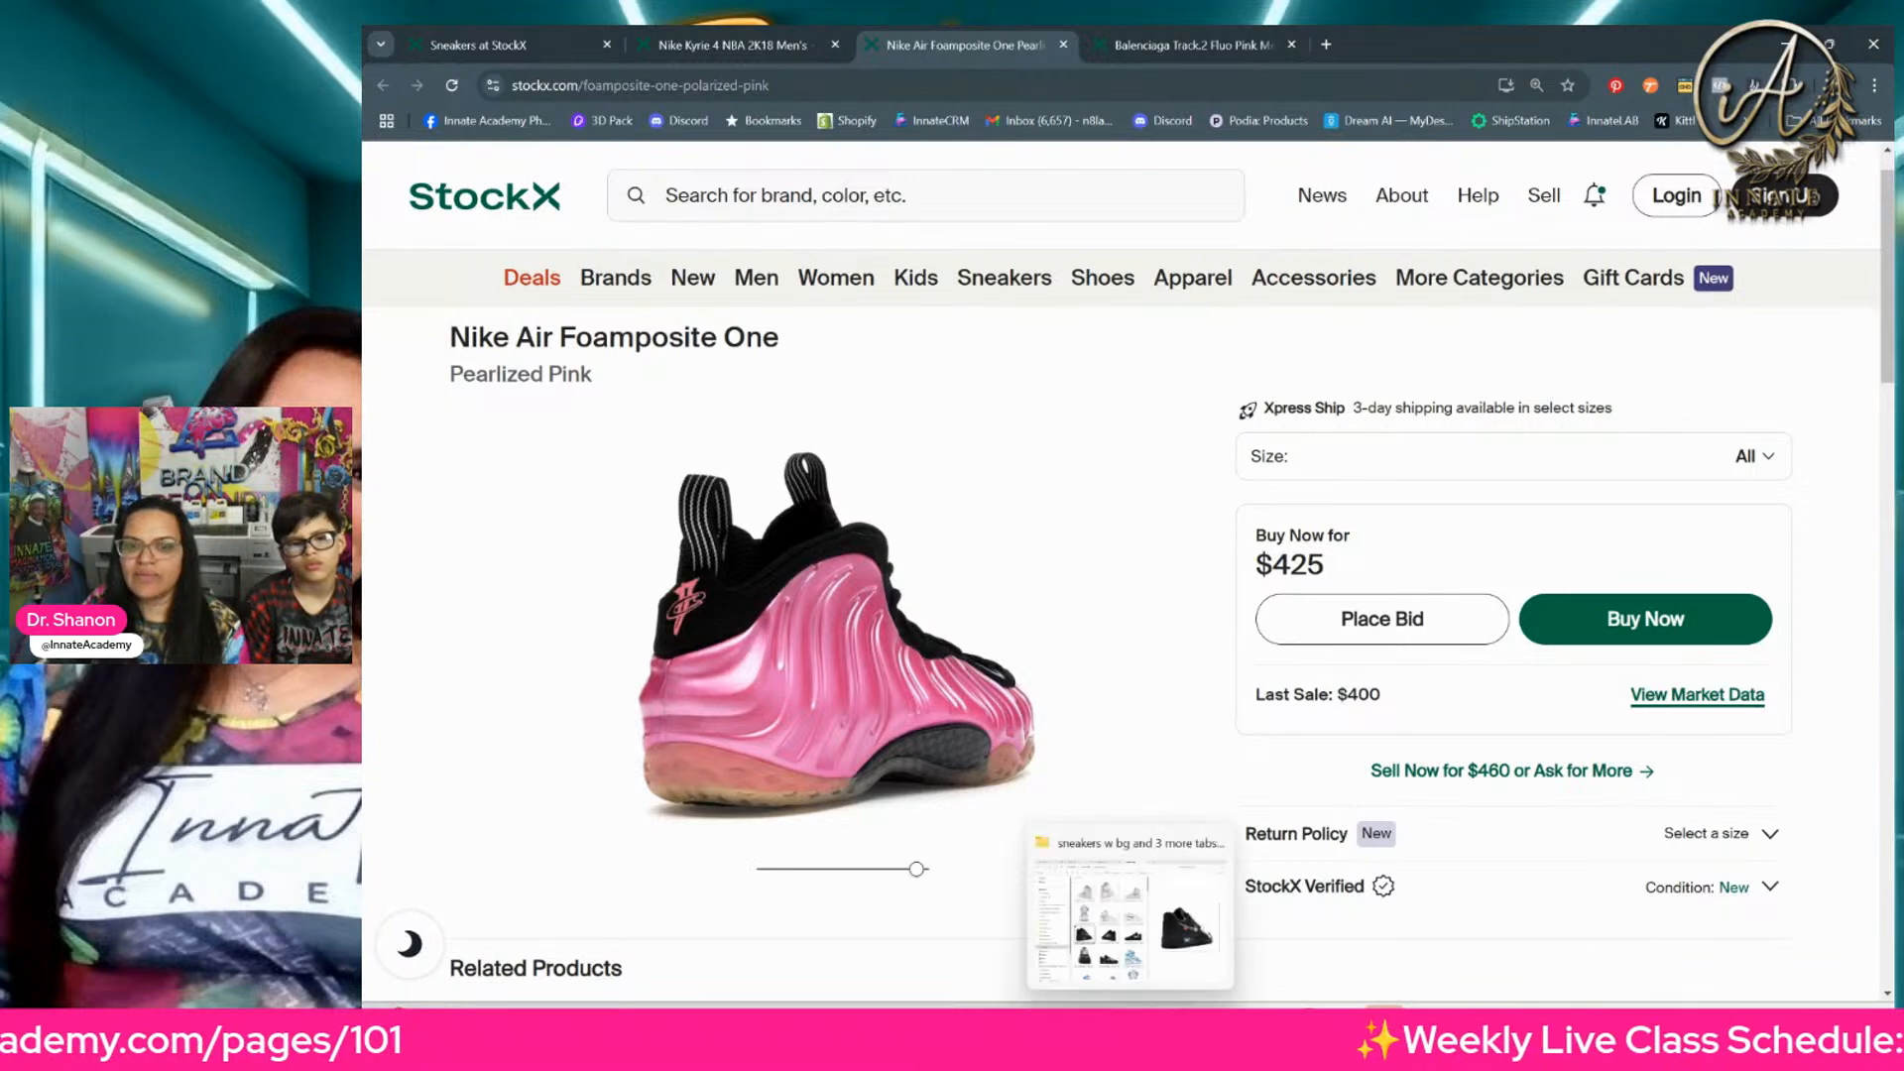
pyautogui.click(1131, 1028)
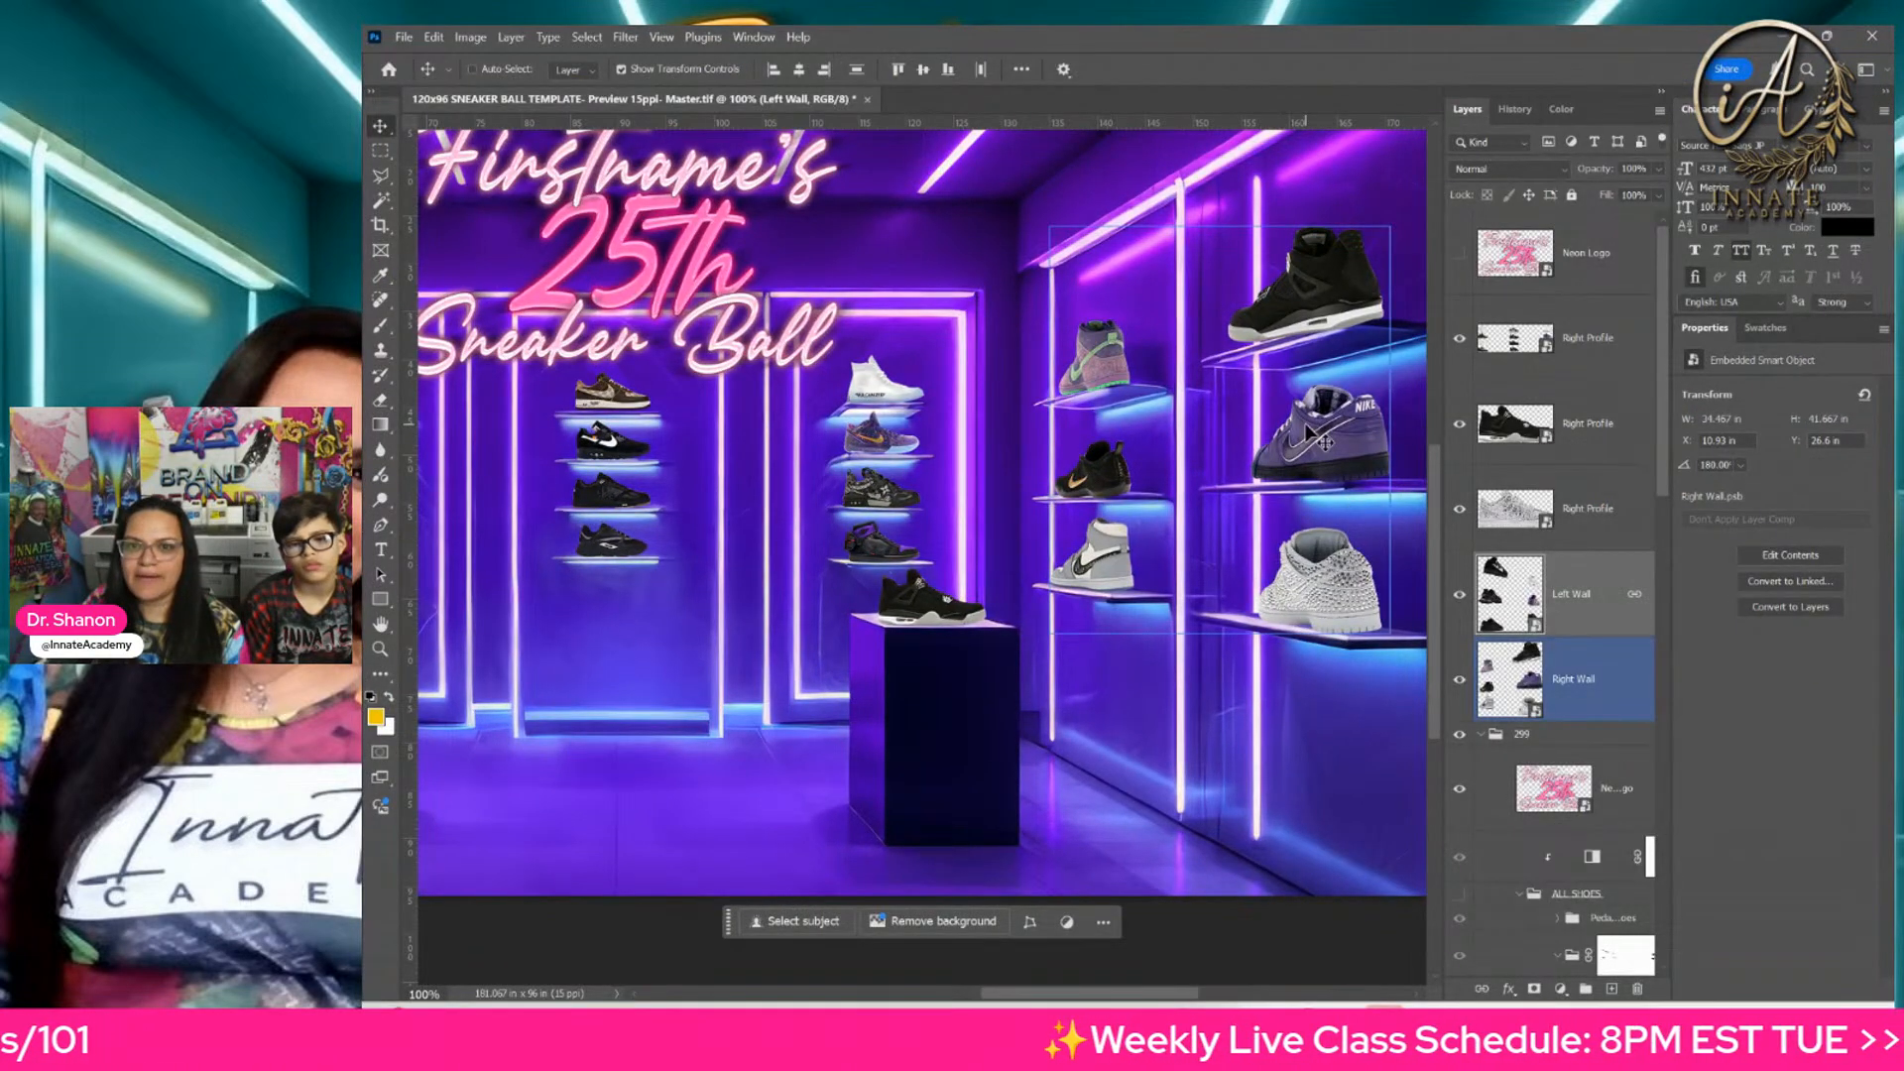
pyautogui.click(1513, 433)
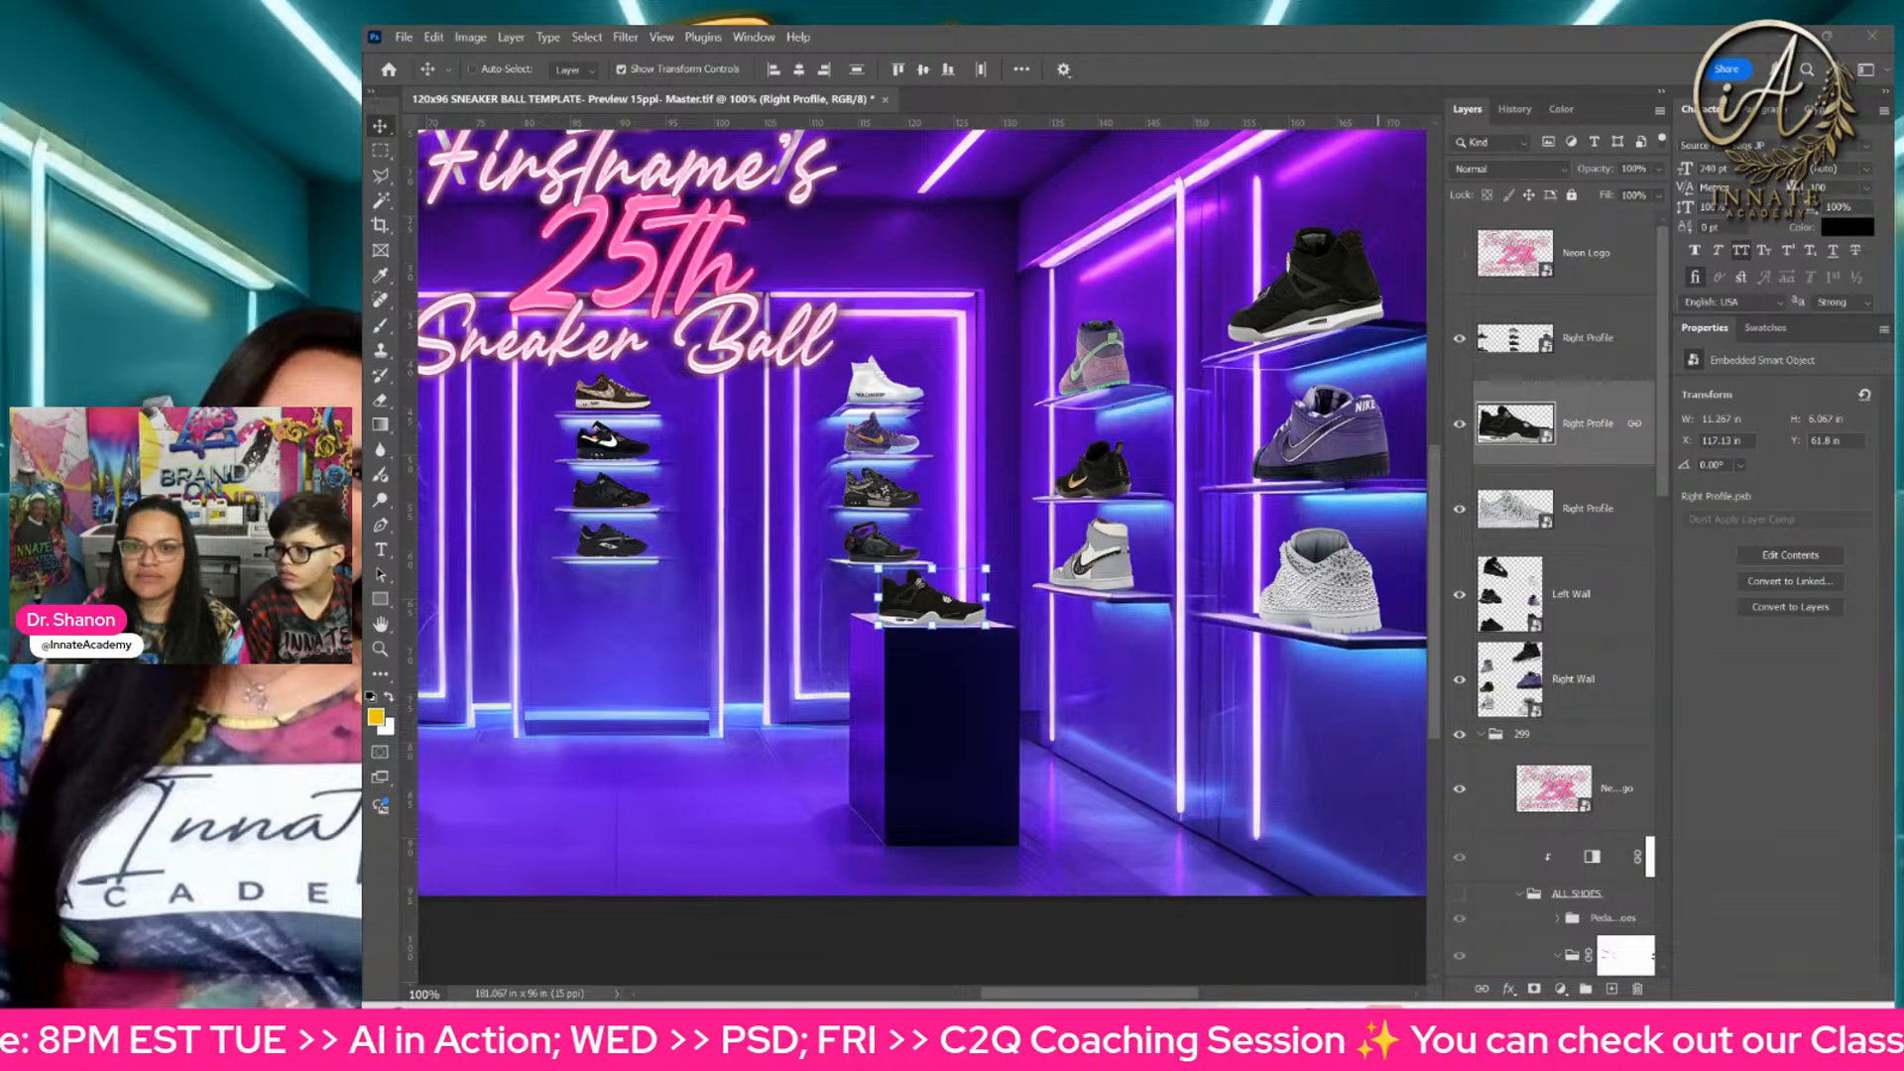
pyautogui.moveTo(1172, 1024)
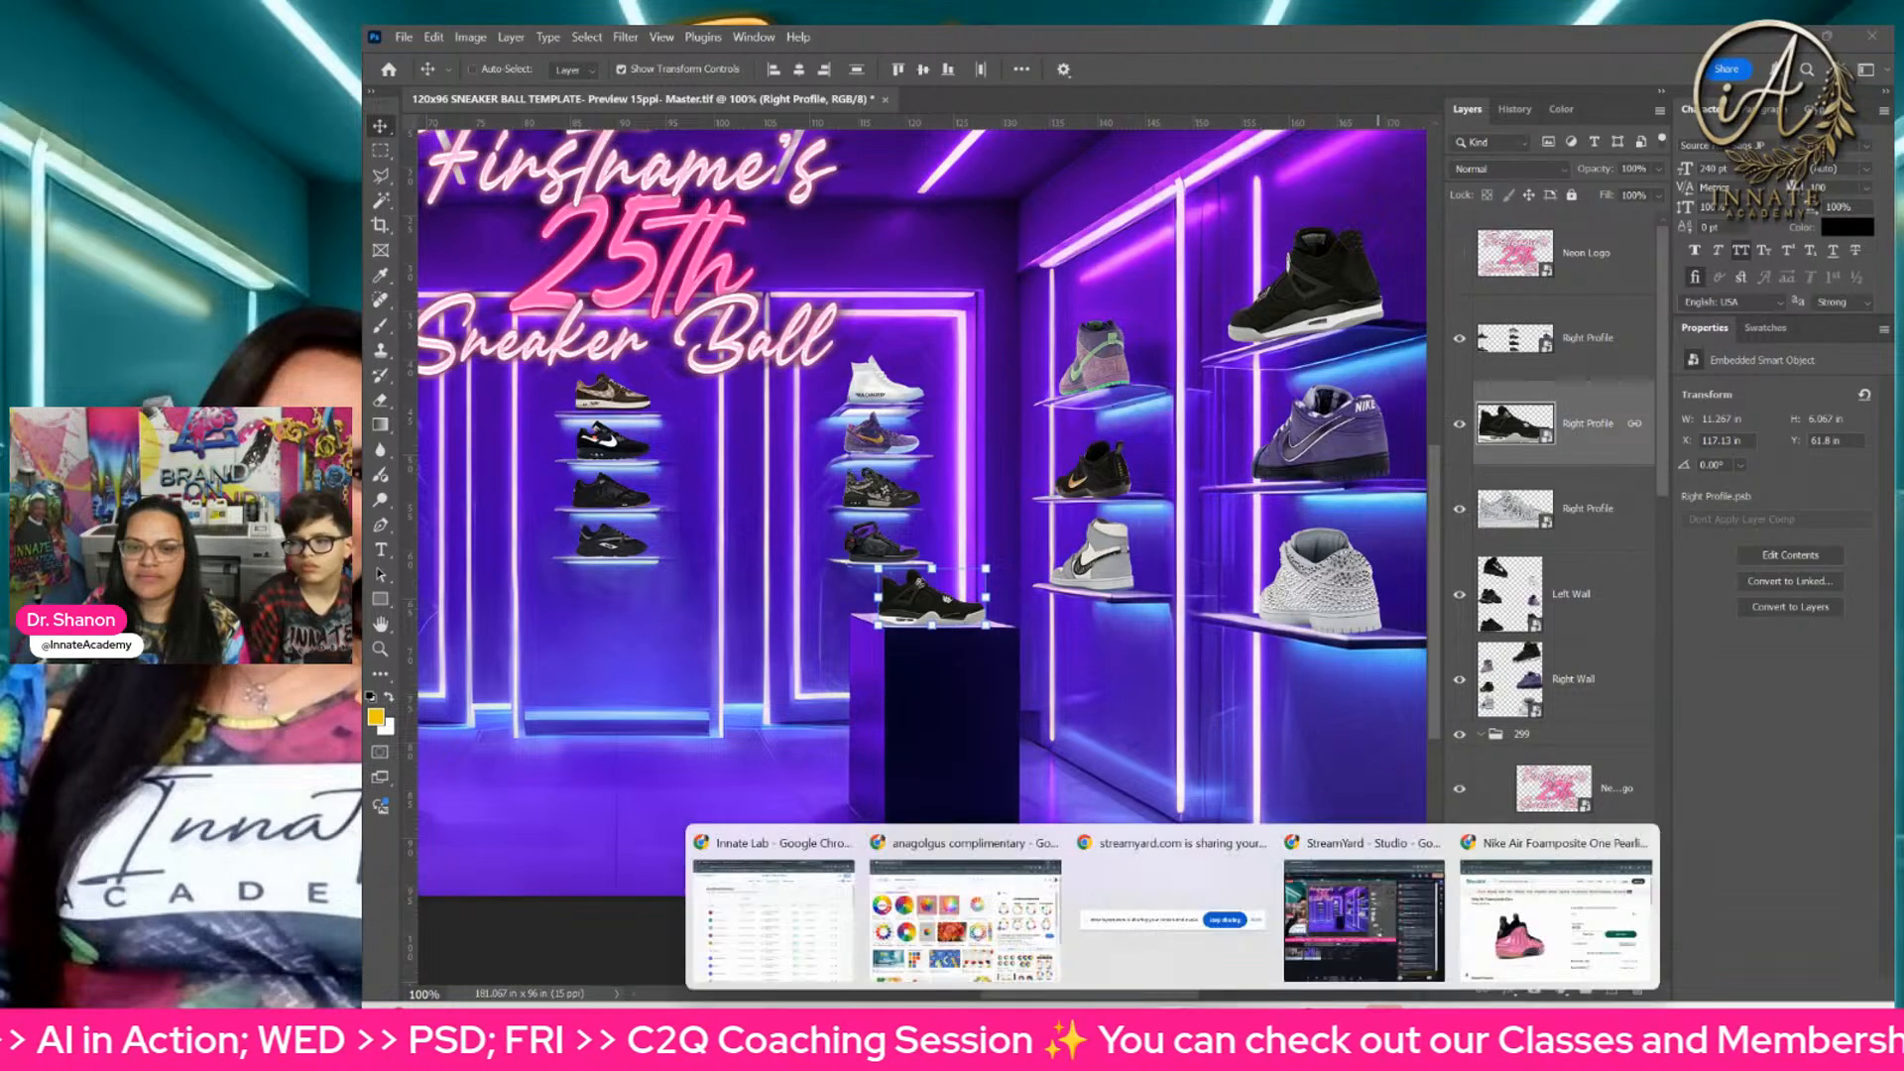
pyautogui.click(1490, 953)
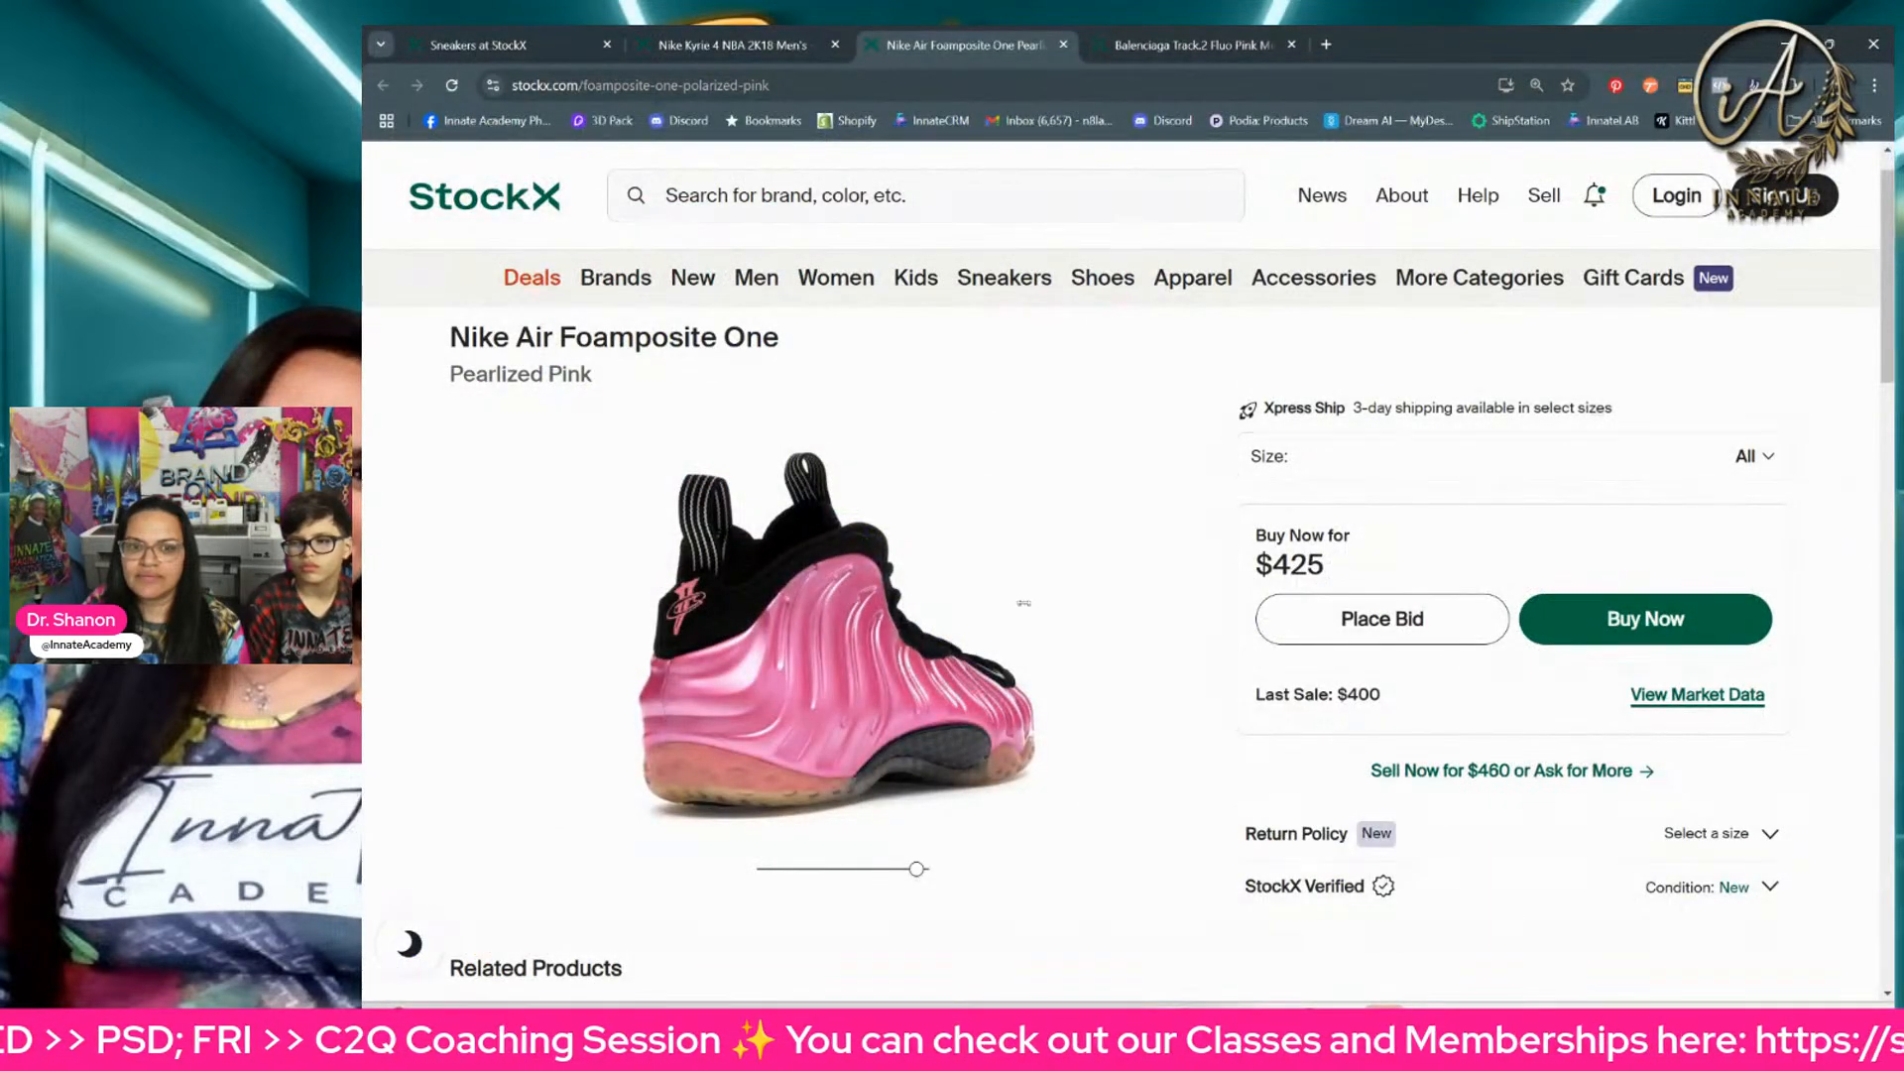
# Step: Snip the right-facing rear three-quarter view of the Nike Air Foamposite One
pyautogui.click(1309, 1026)
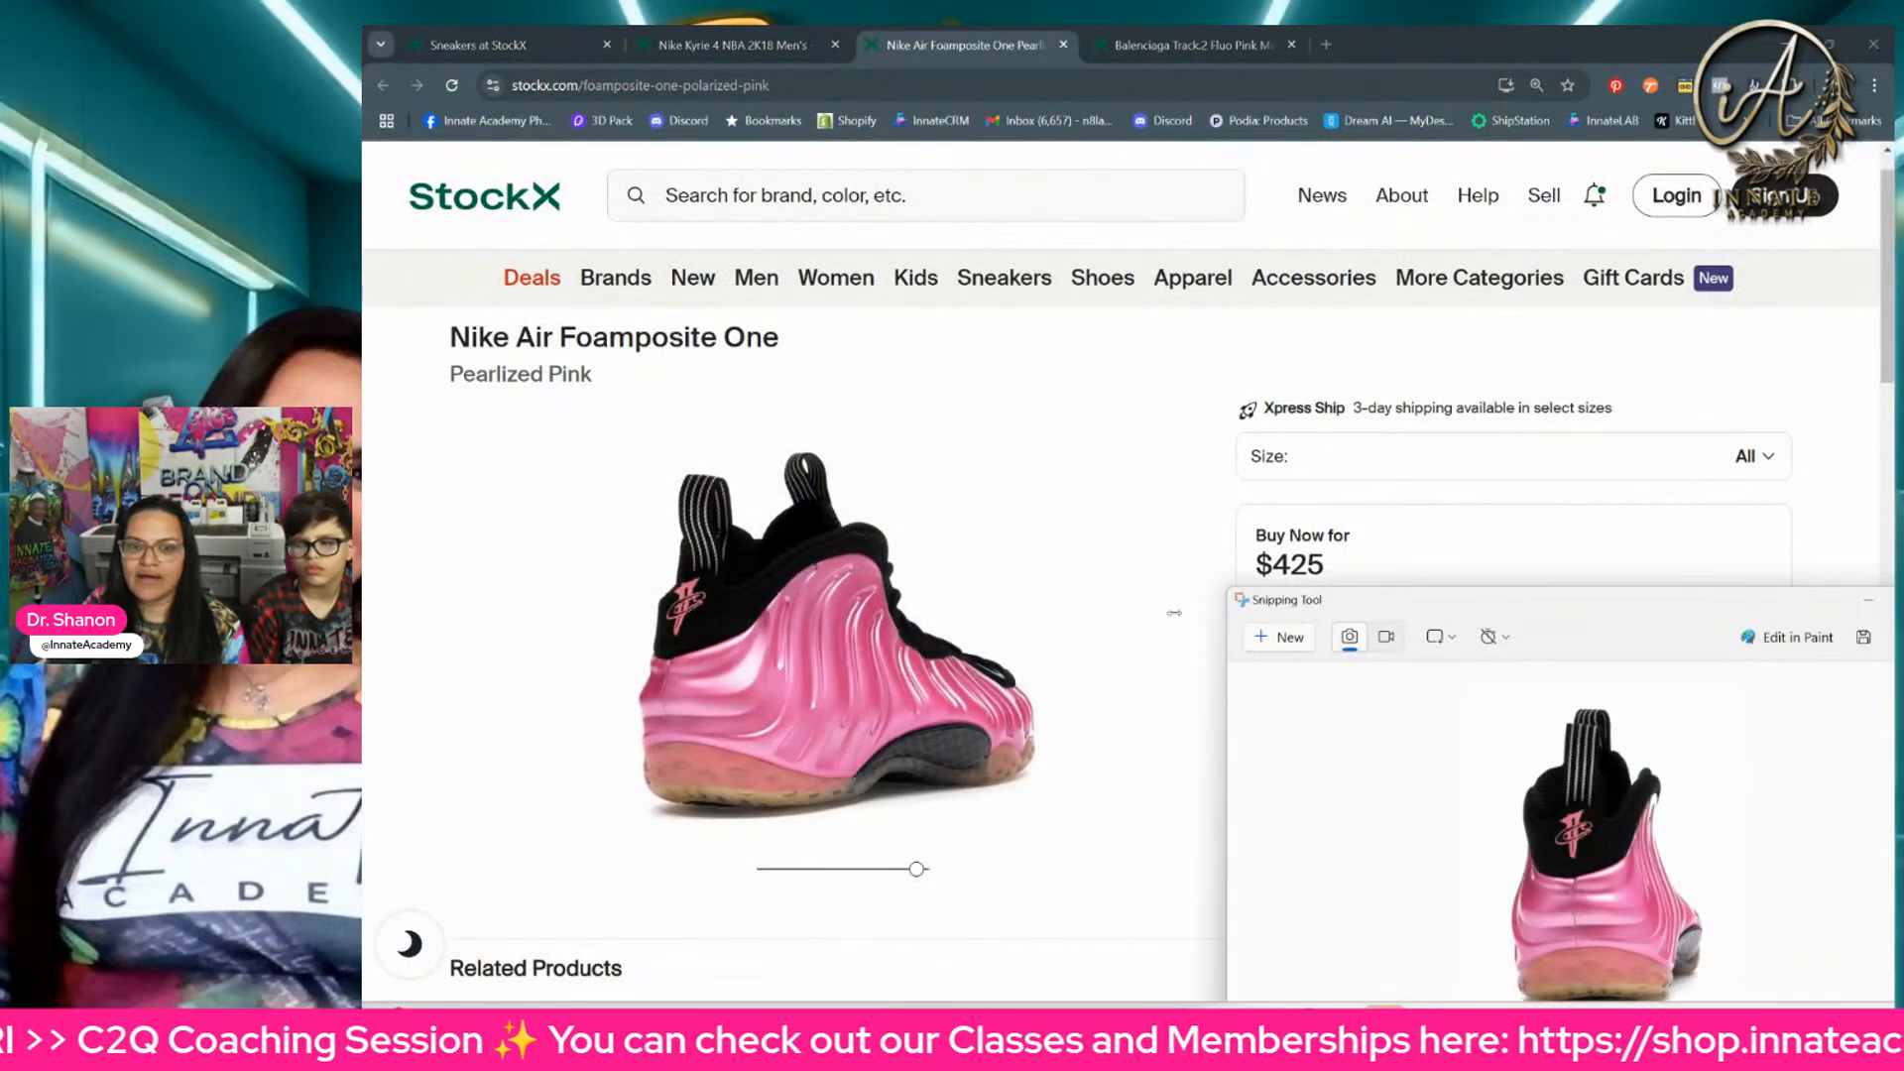
pyautogui.click(1279, 639)
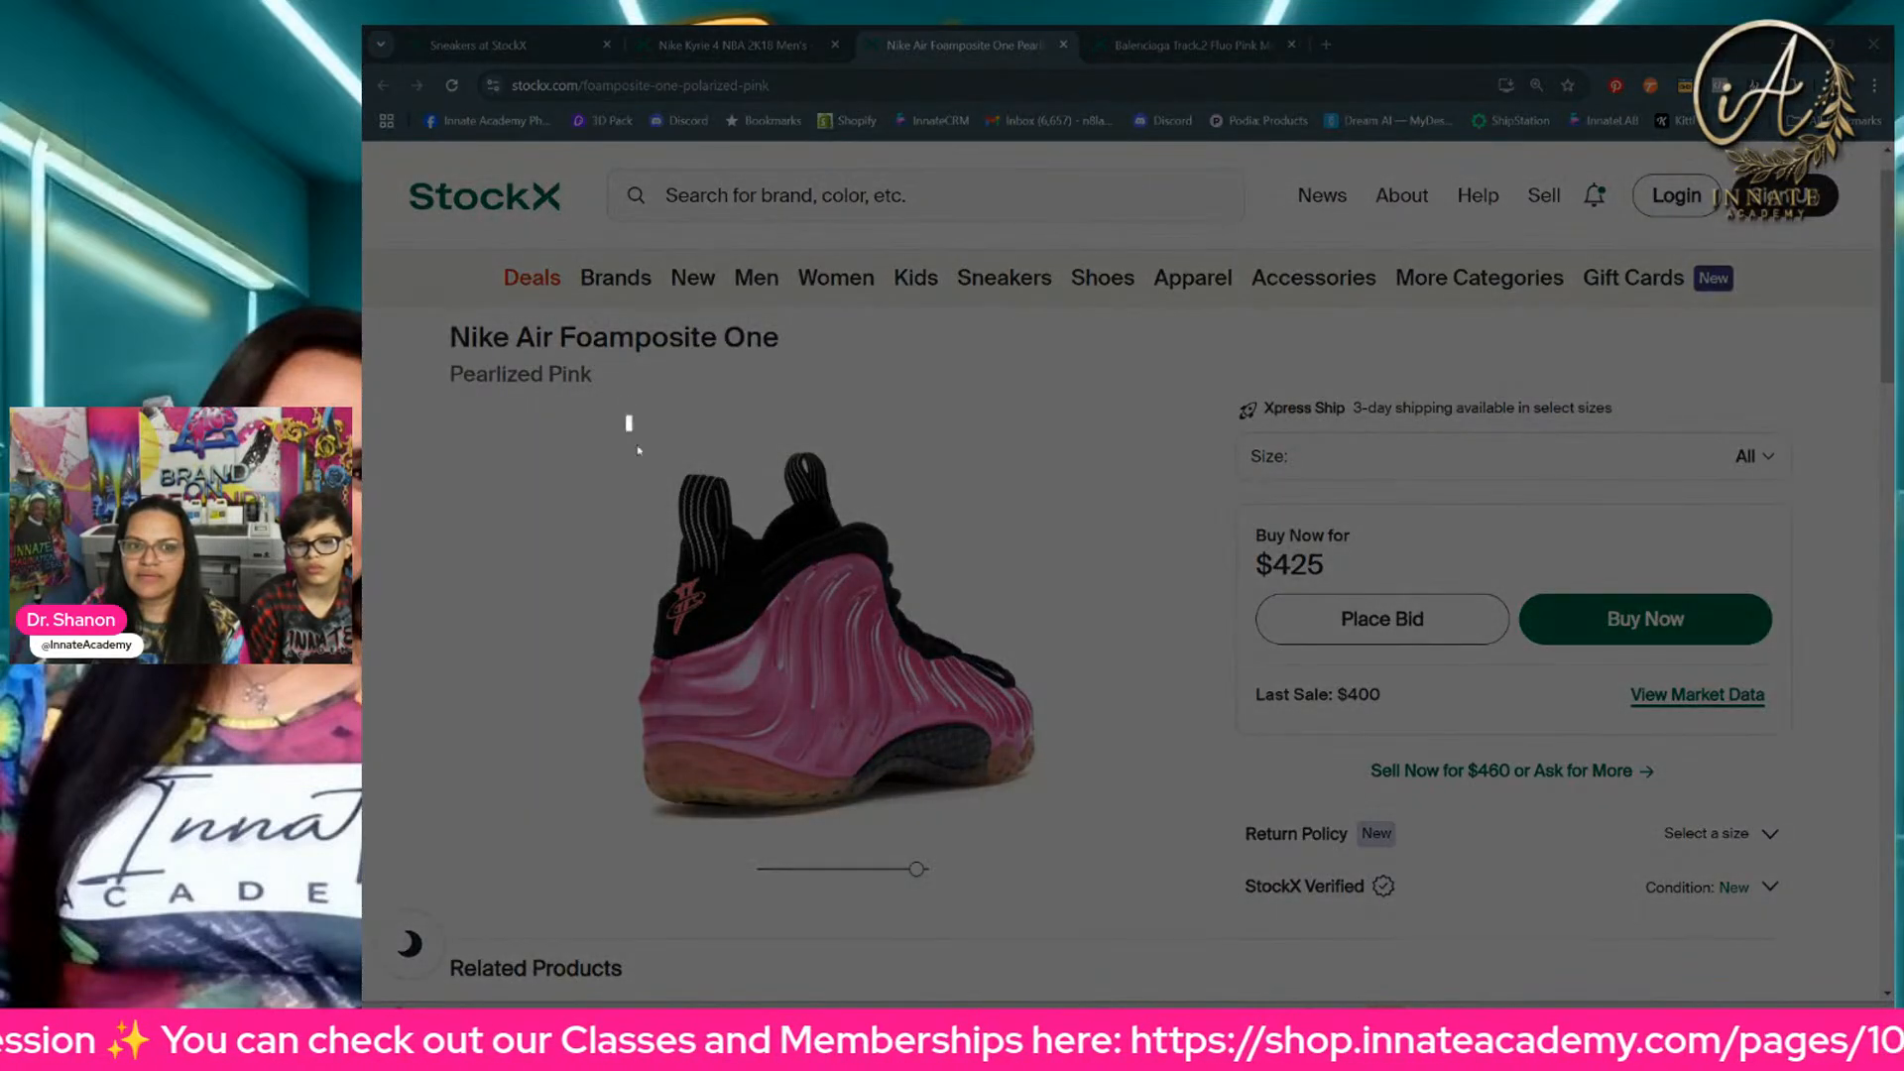
pyautogui.moveTo(627, 416); pyautogui.dragTo(1070, 836)
# Step: Rotate the Nike Air Foamposite One to a left-facing rear three-quarter angle and snip that view
pyautogui.moveTo(808, 753); pyautogui.dragTo(712, 753)
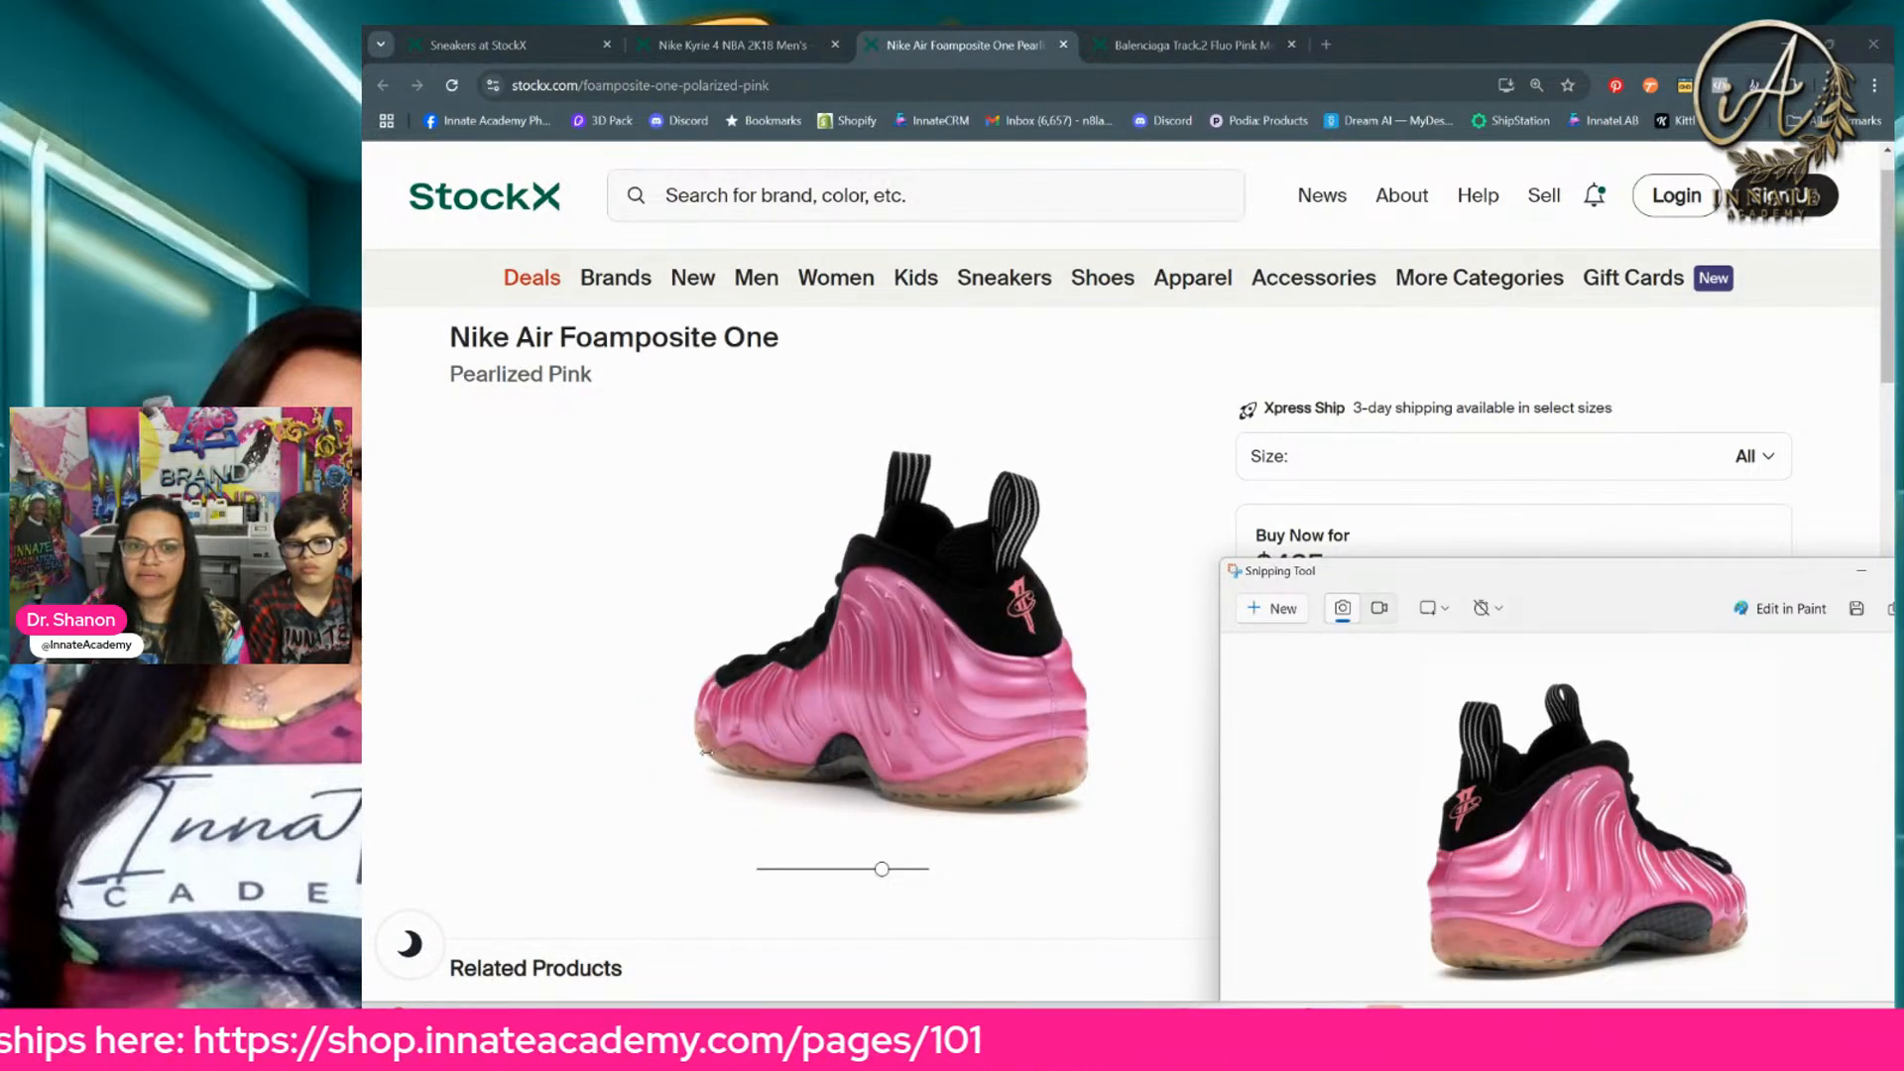
pyautogui.click(1272, 609)
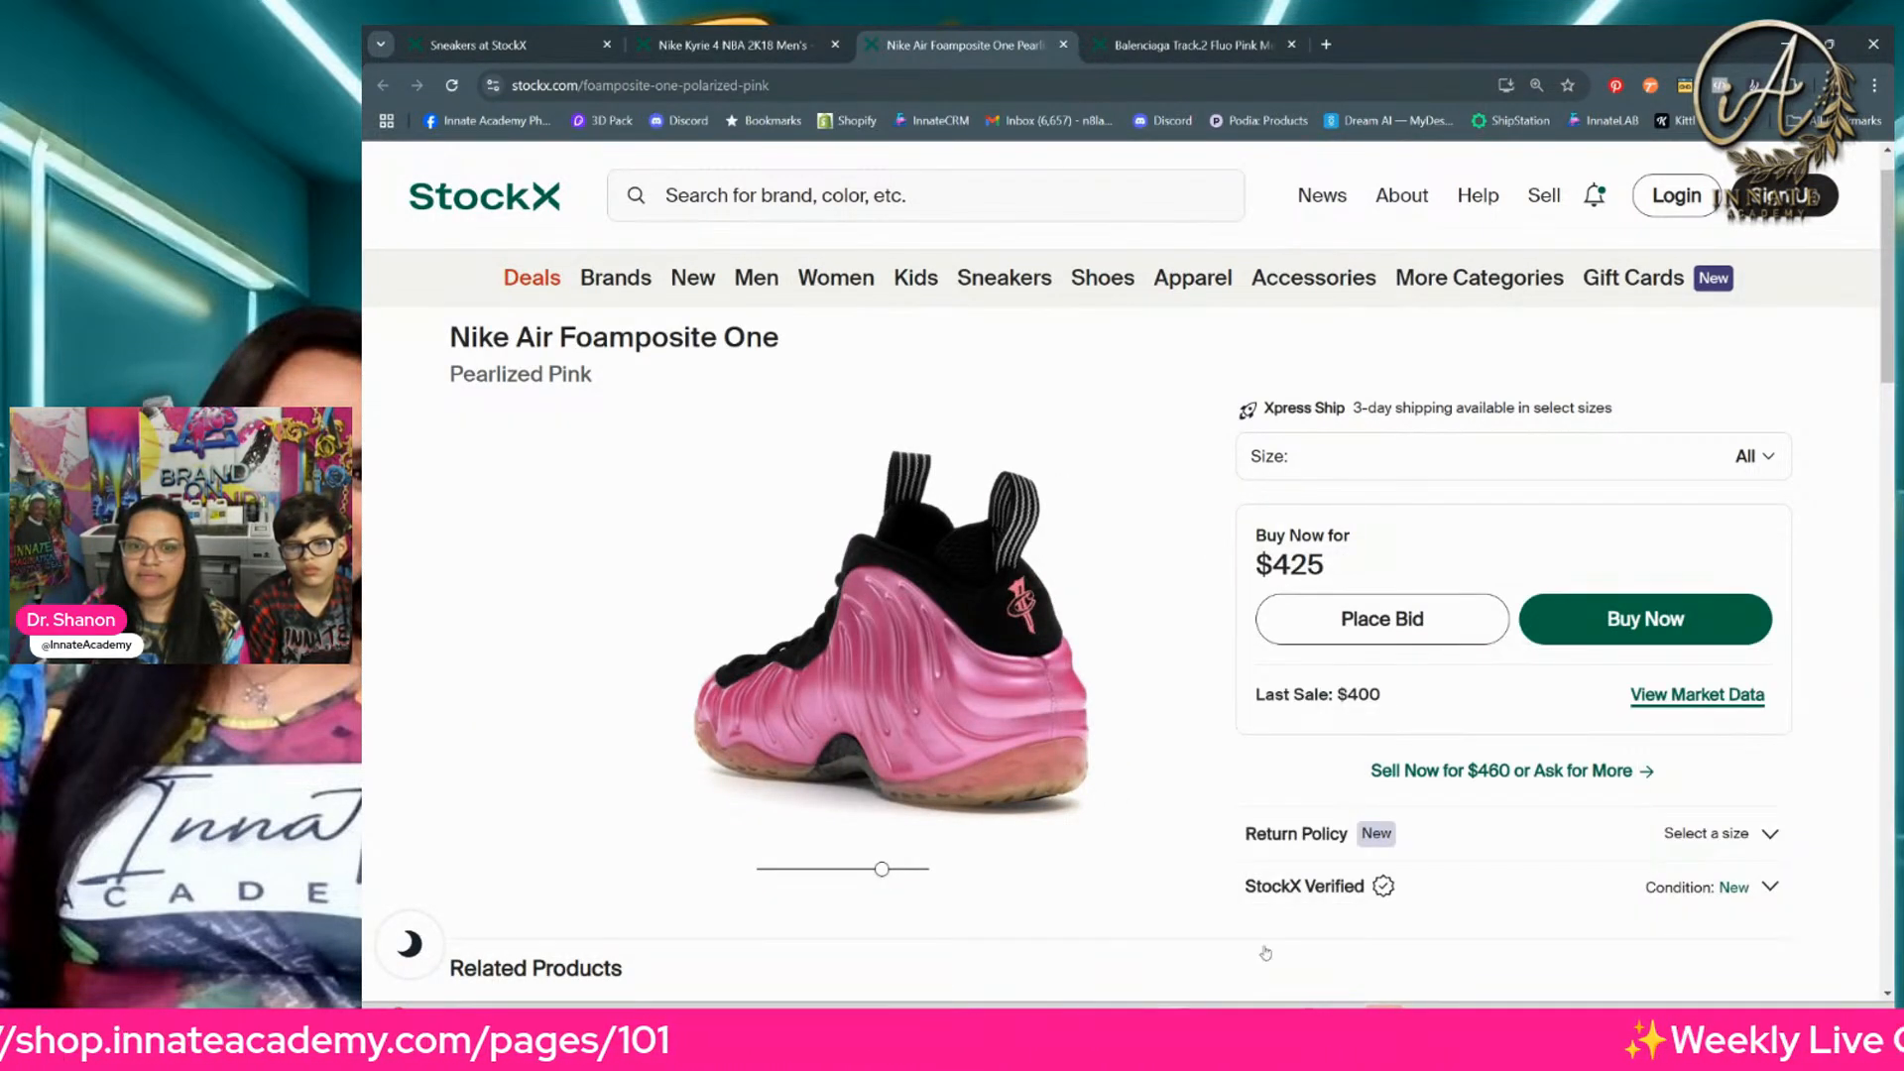
pyautogui.click(1216, 1023)
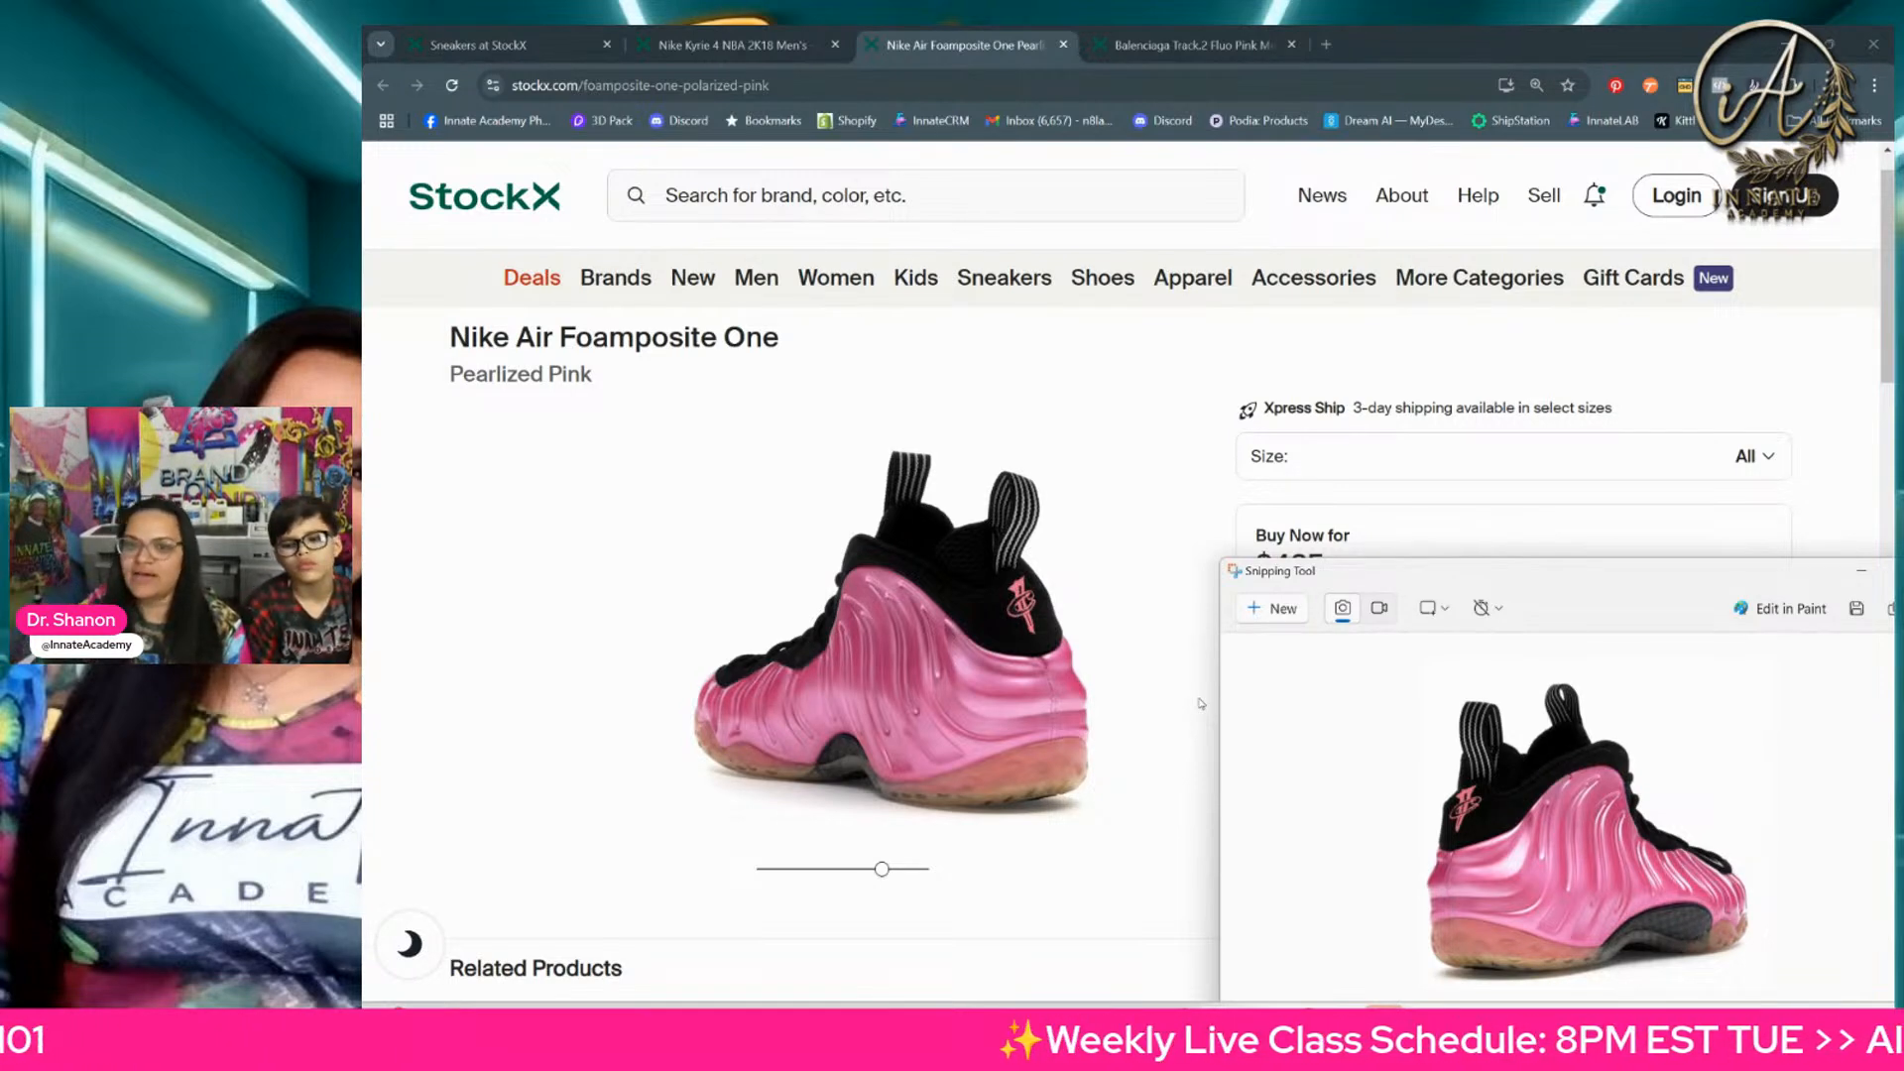
pyautogui.click(1283, 620)
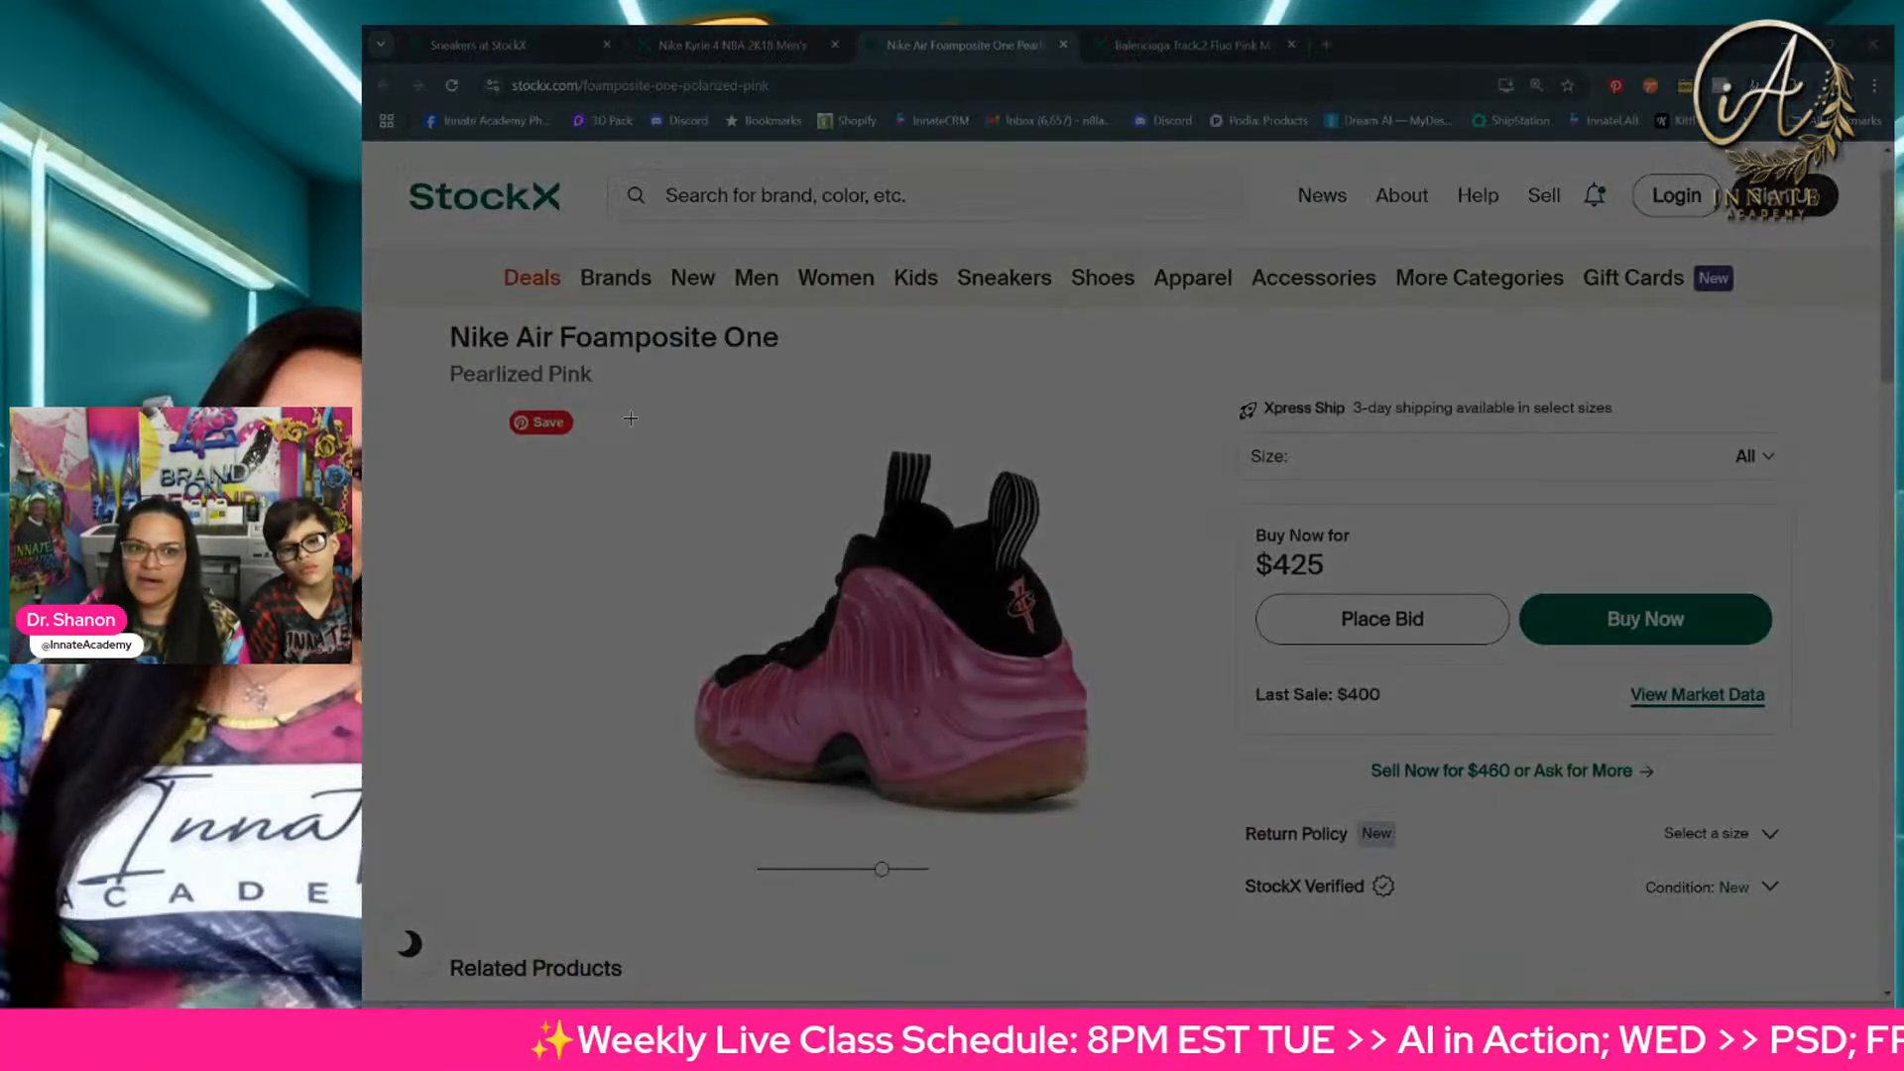
pyautogui.moveTo(631, 419); pyautogui.dragTo(1136, 838)
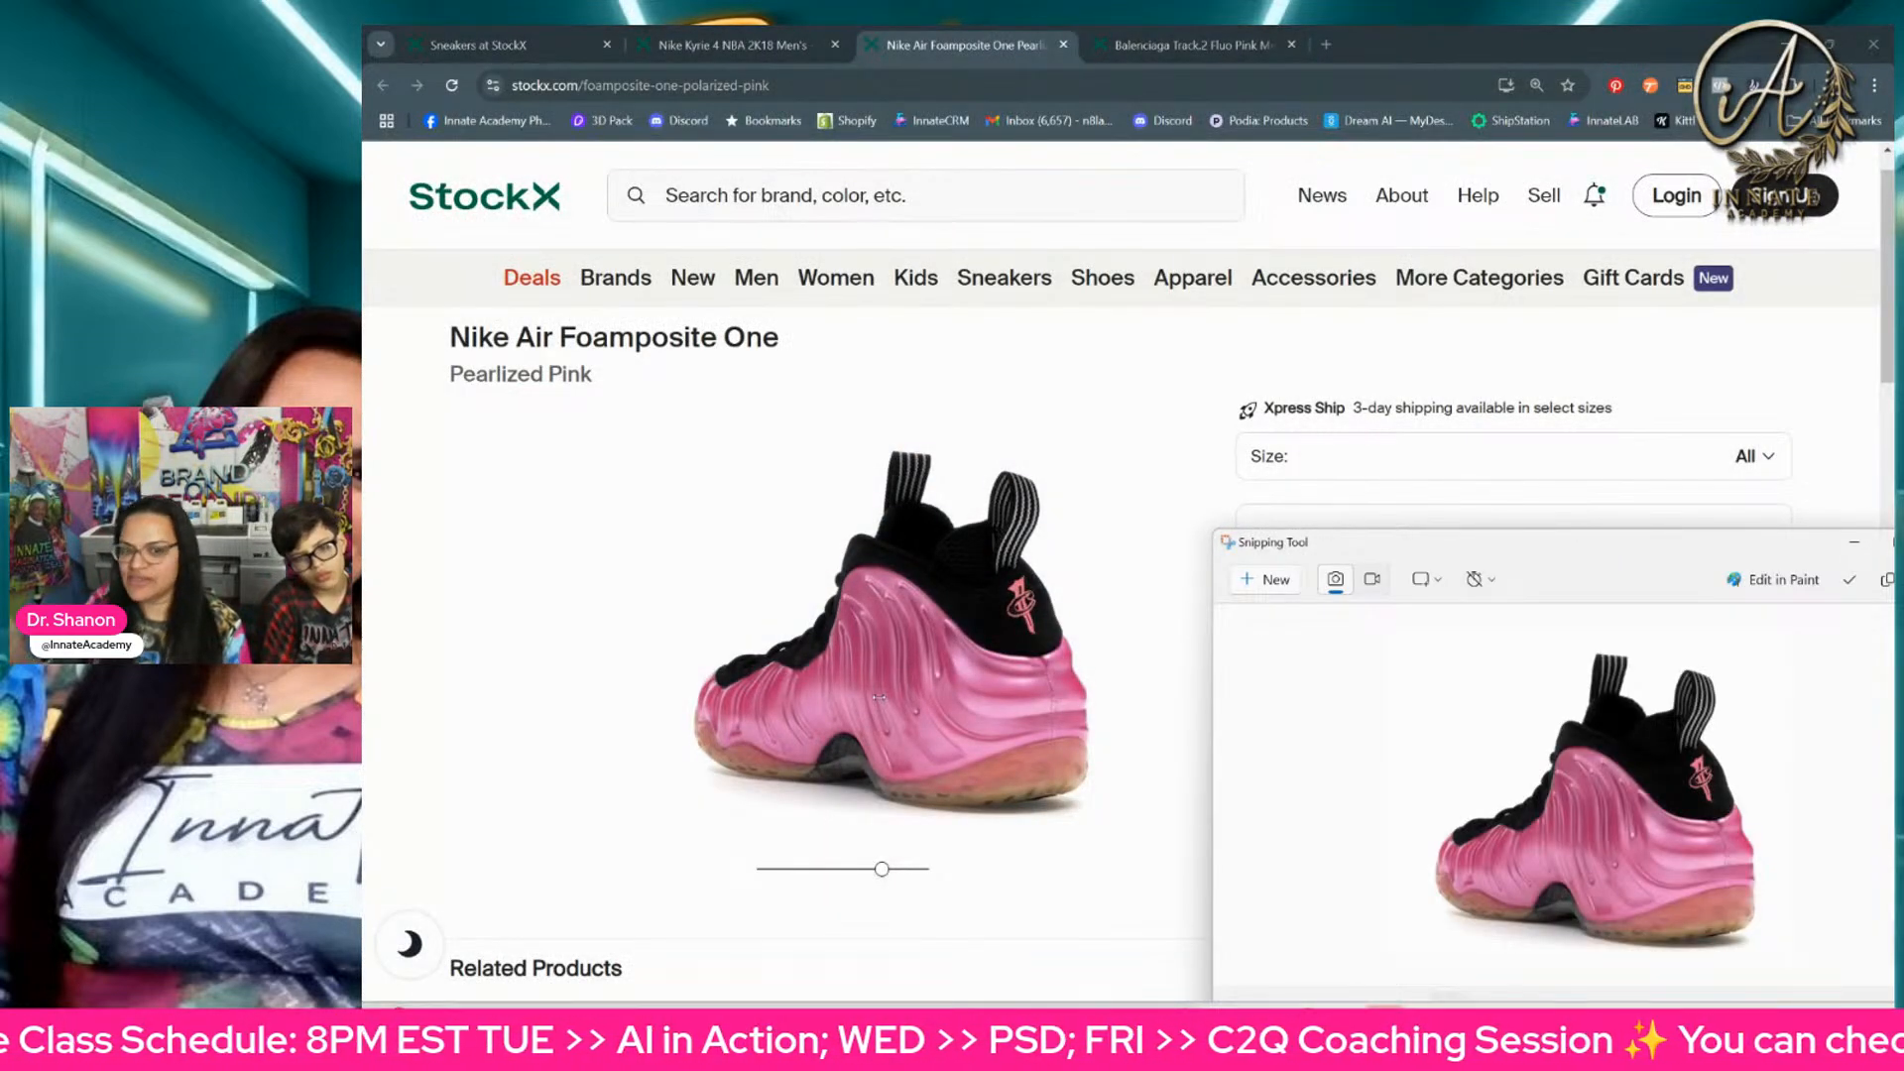
# Step: Close the Nike Air Foamposite One tab and snip the side photo of the Balenciaga Track.2 Fluo Pink
pyautogui.click(1125, 503)
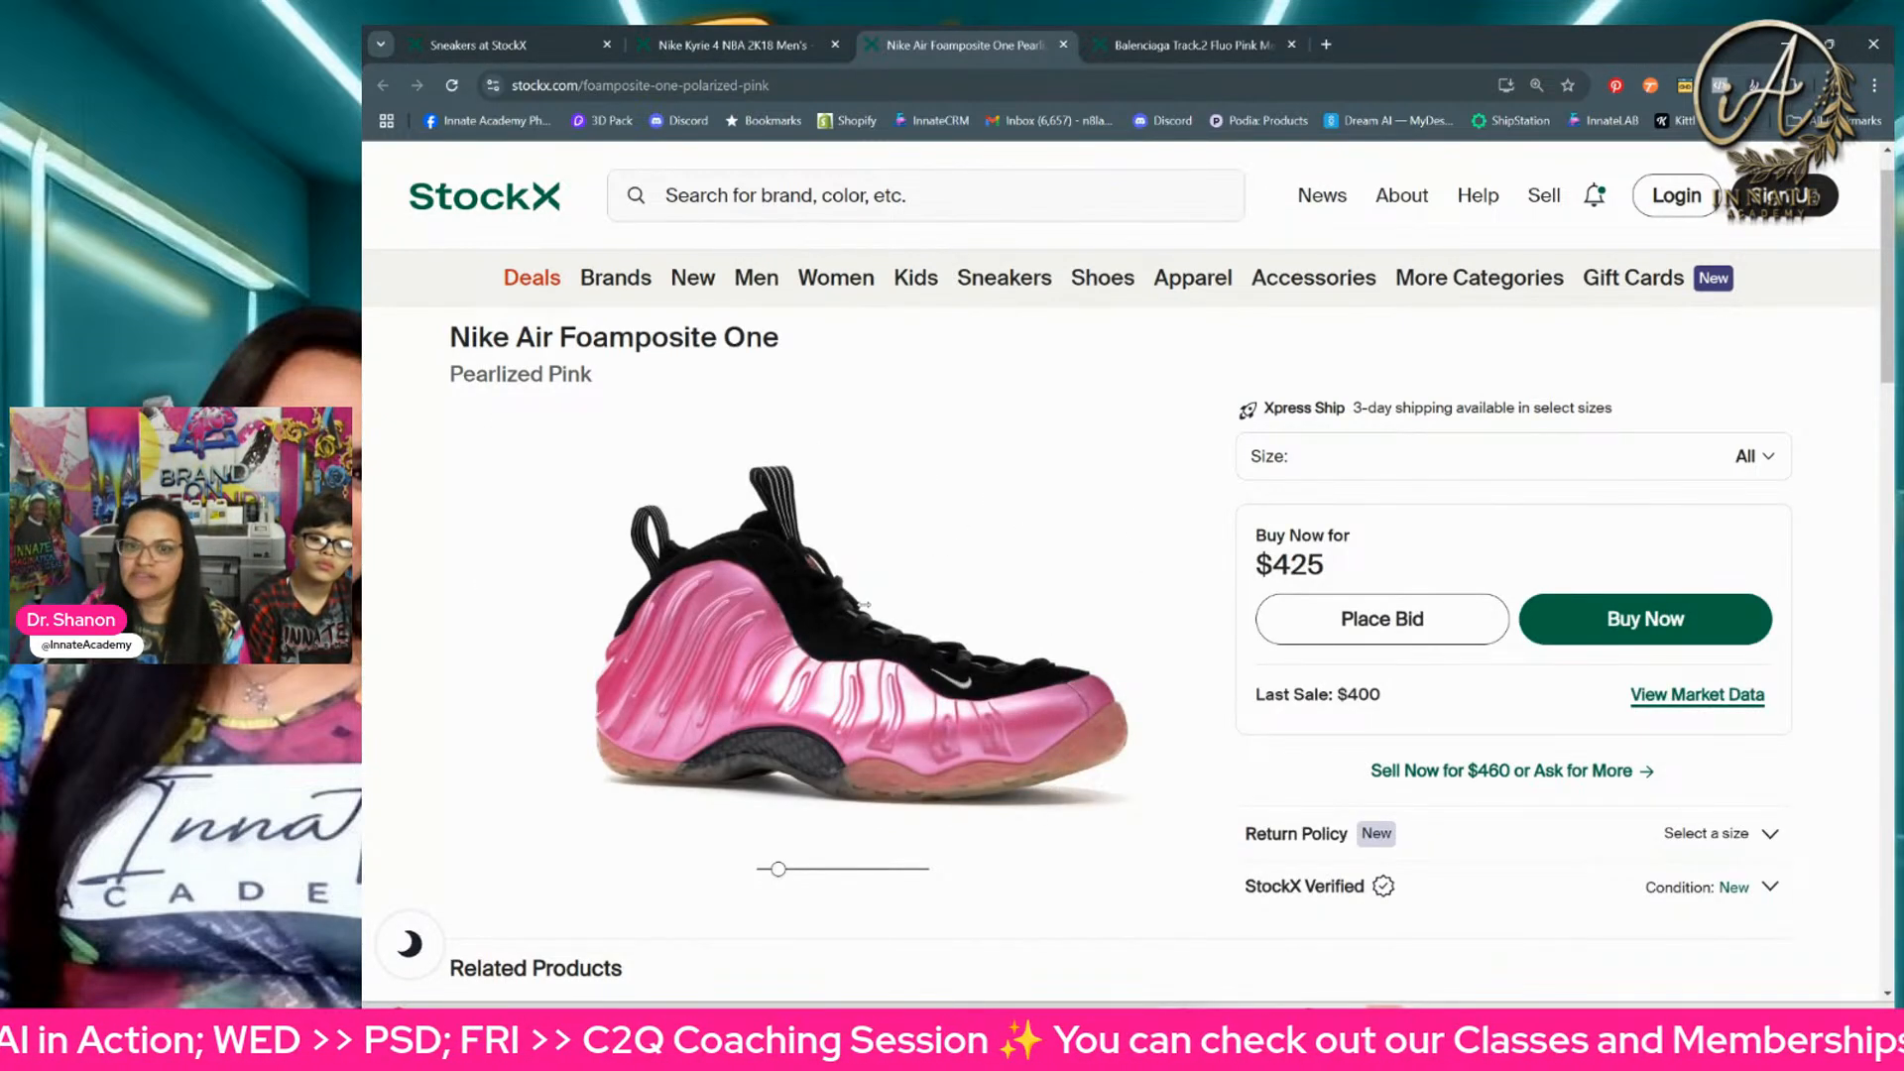
pyautogui.click(1063, 46)
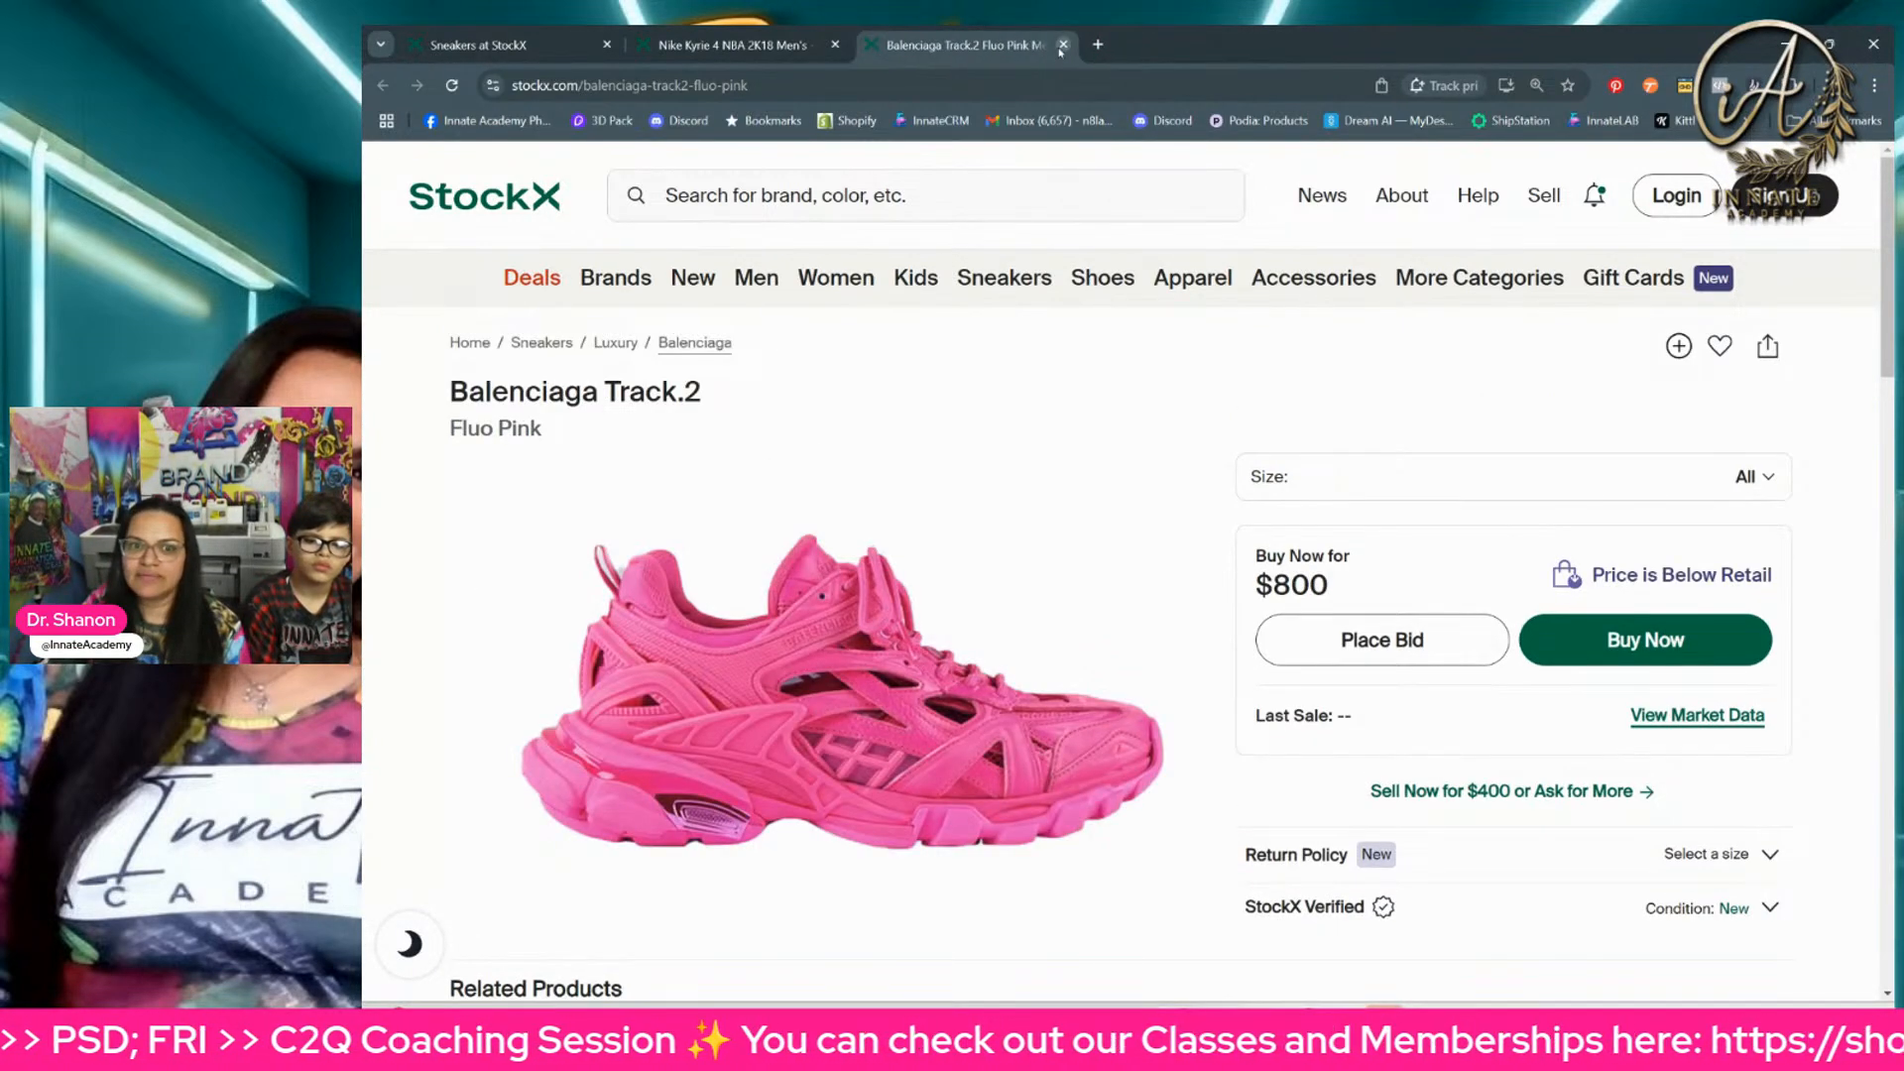
pyautogui.click(1449, 1026)
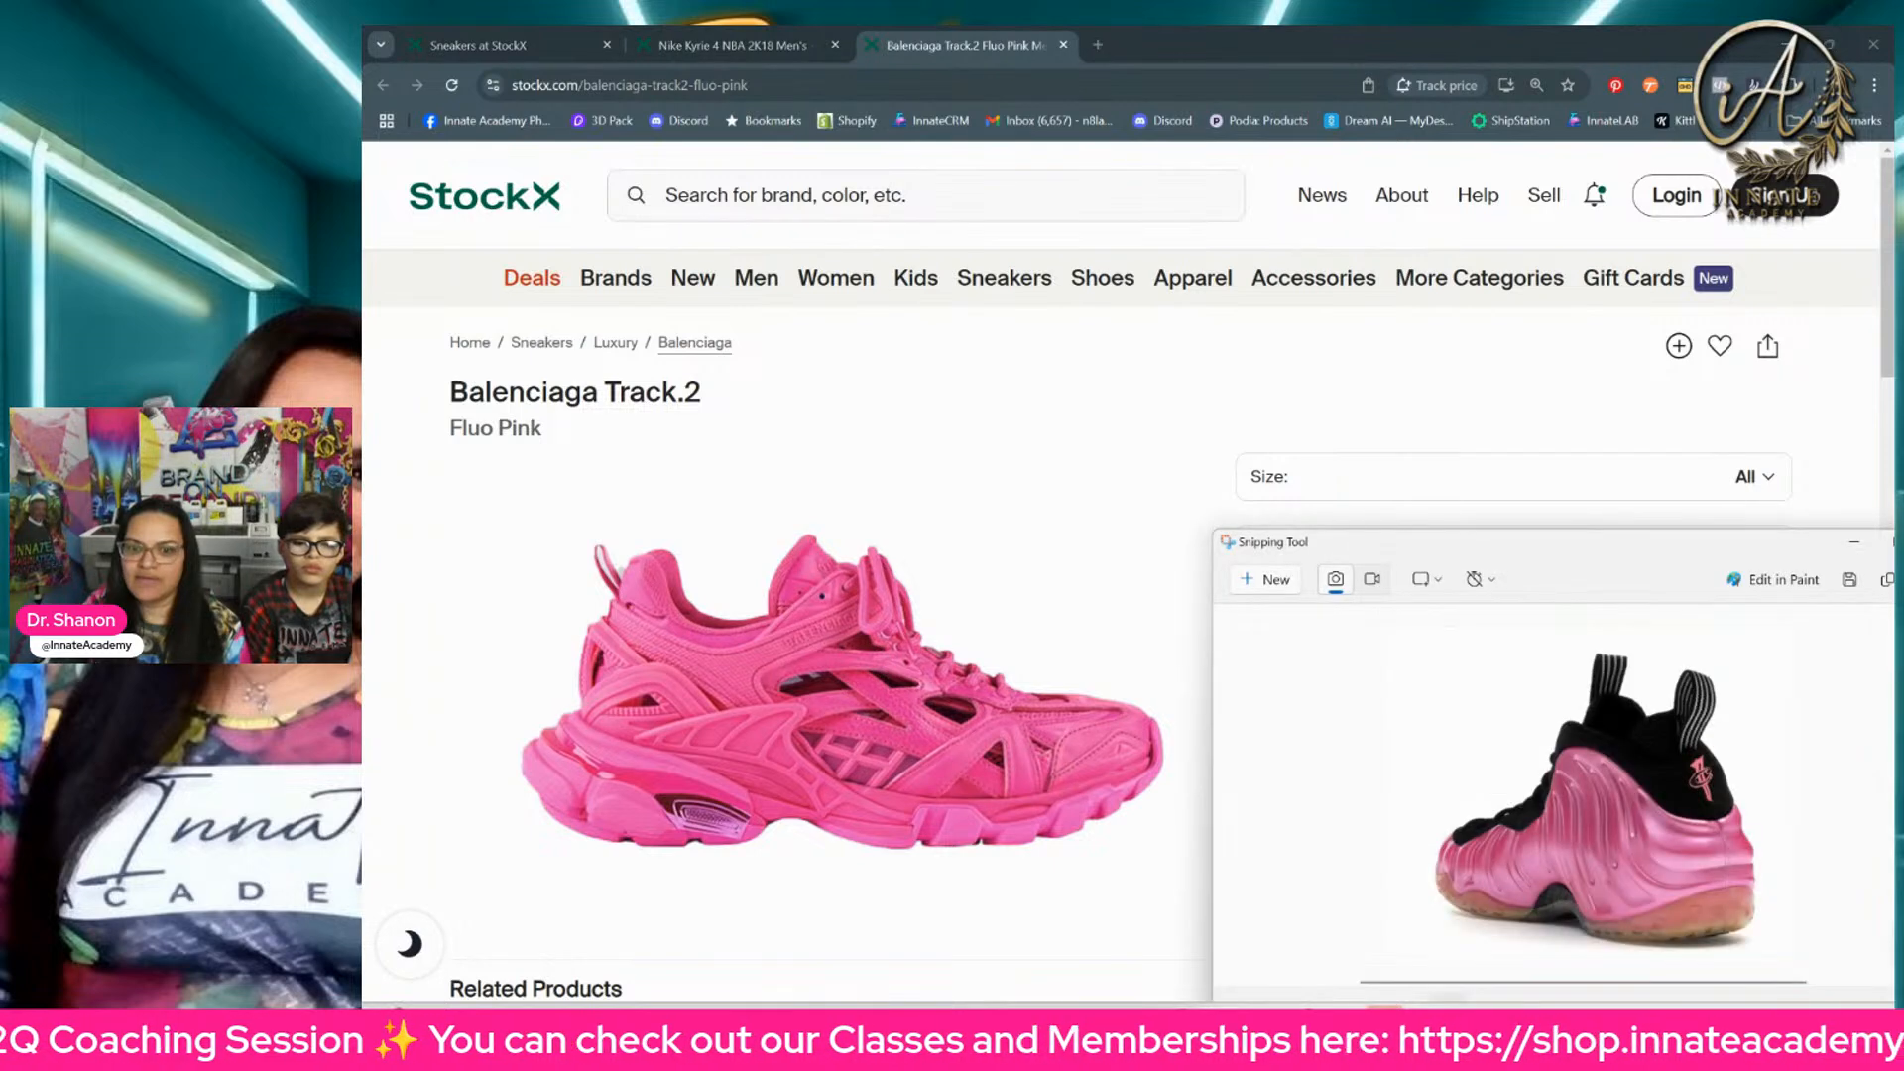
pyautogui.click(1277, 585)
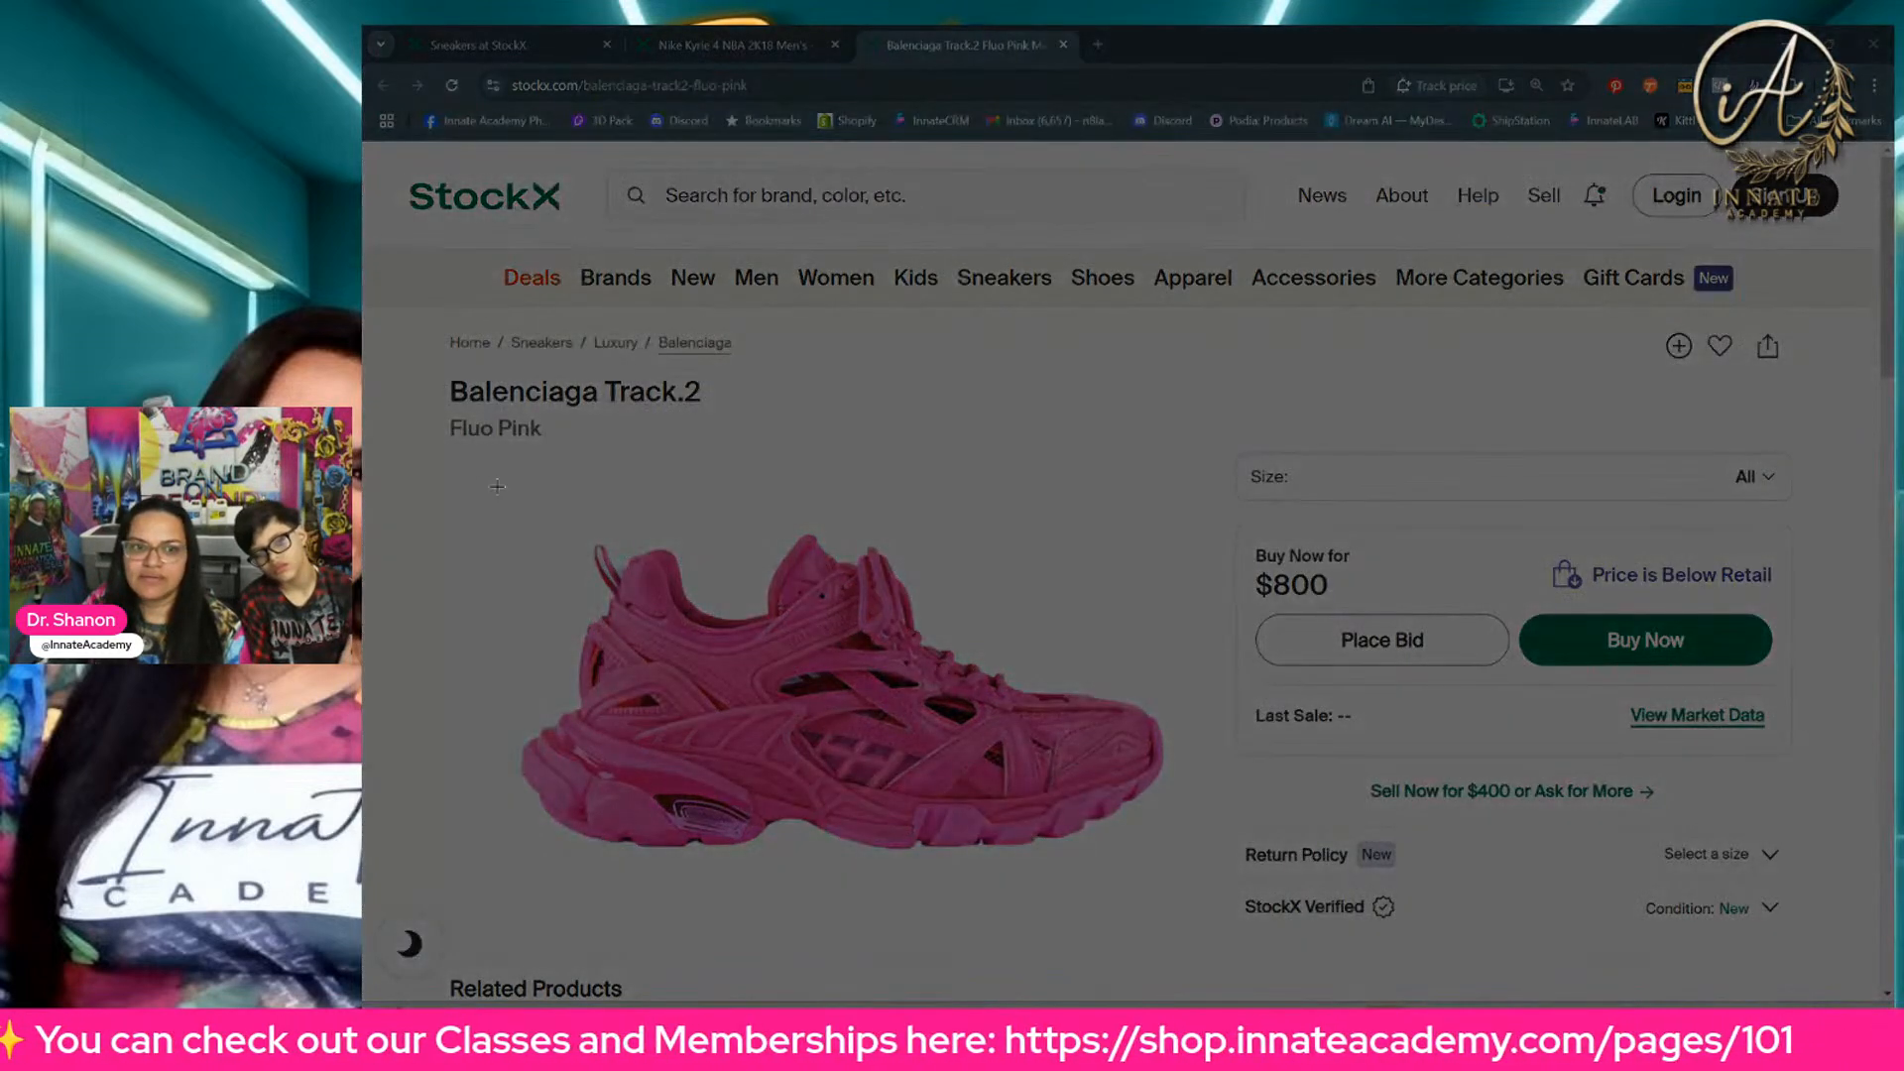
pyautogui.moveTo(495, 484); pyautogui.dragTo(1191, 901)
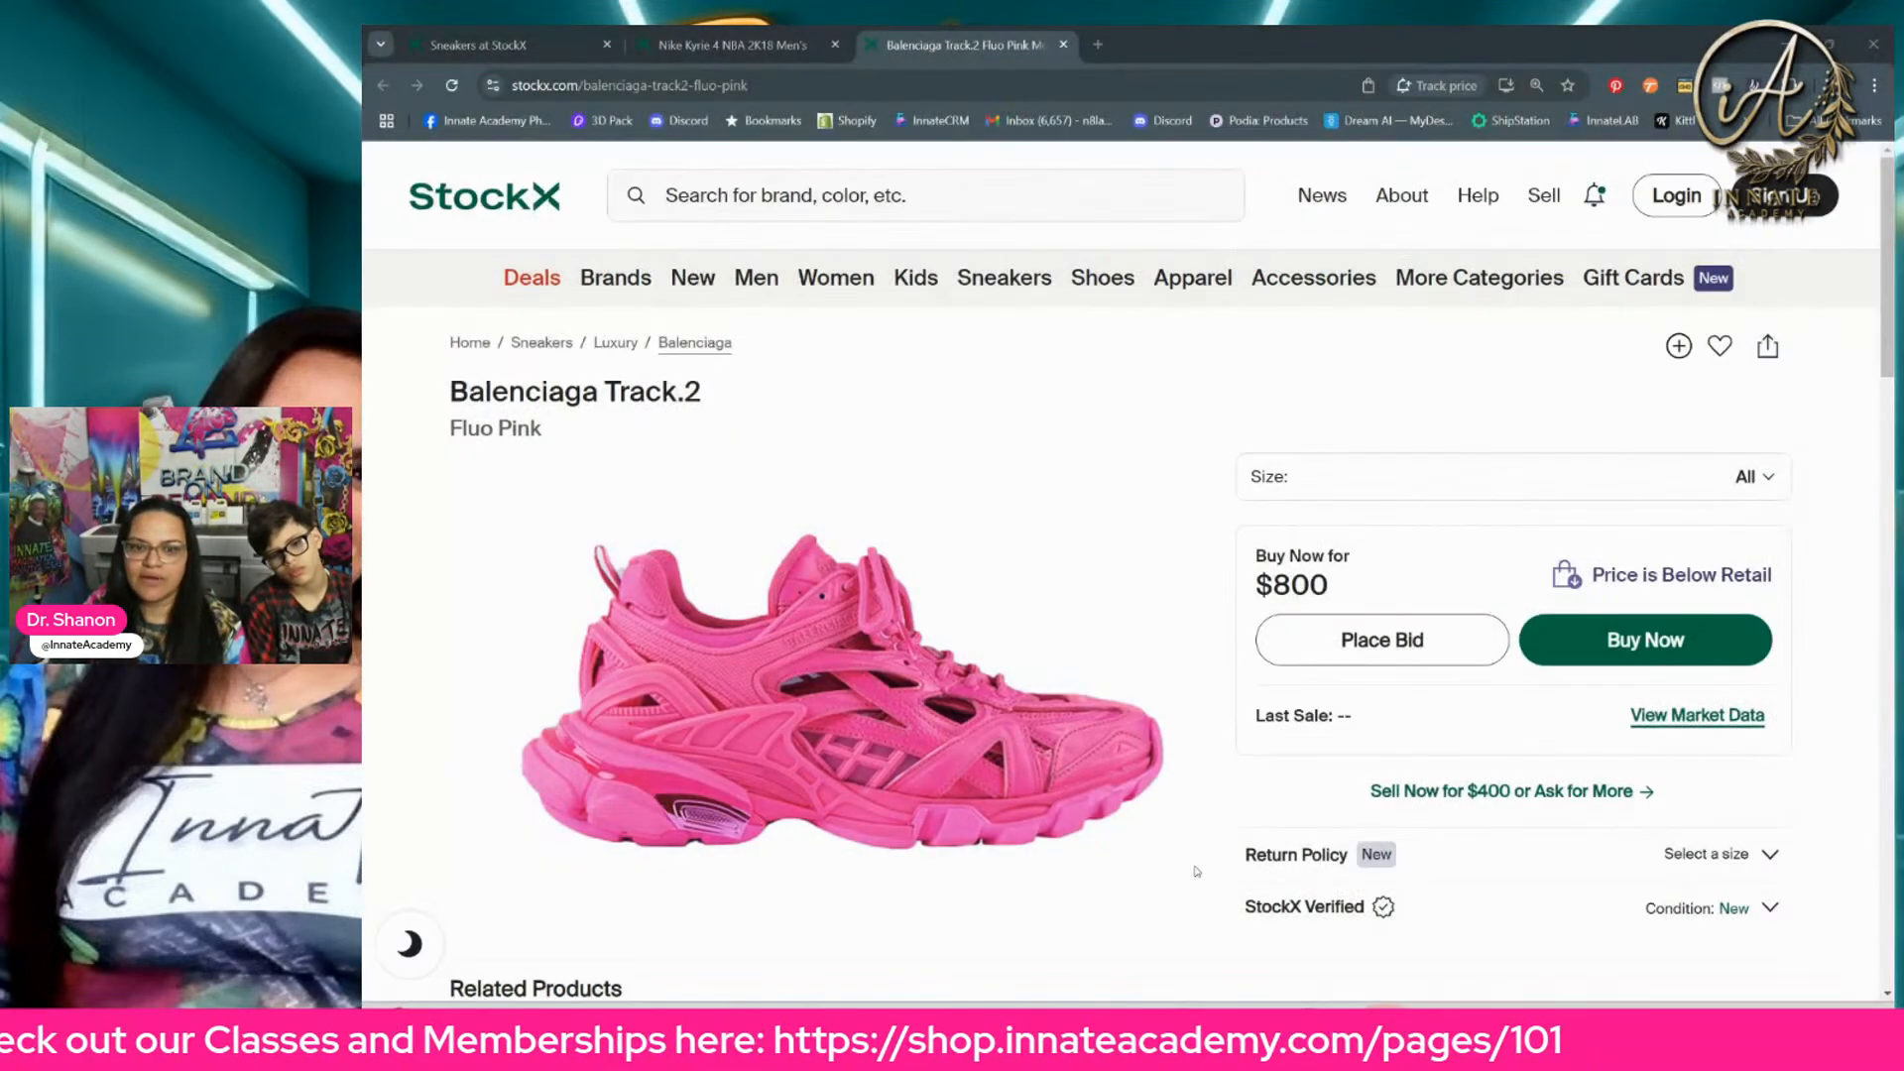
# Step: Look through the Balenciaga Track.2 page's related products and price history, moving the Snipping Tool window out of the way
pyautogui.scroll(-4, 1065, 788)
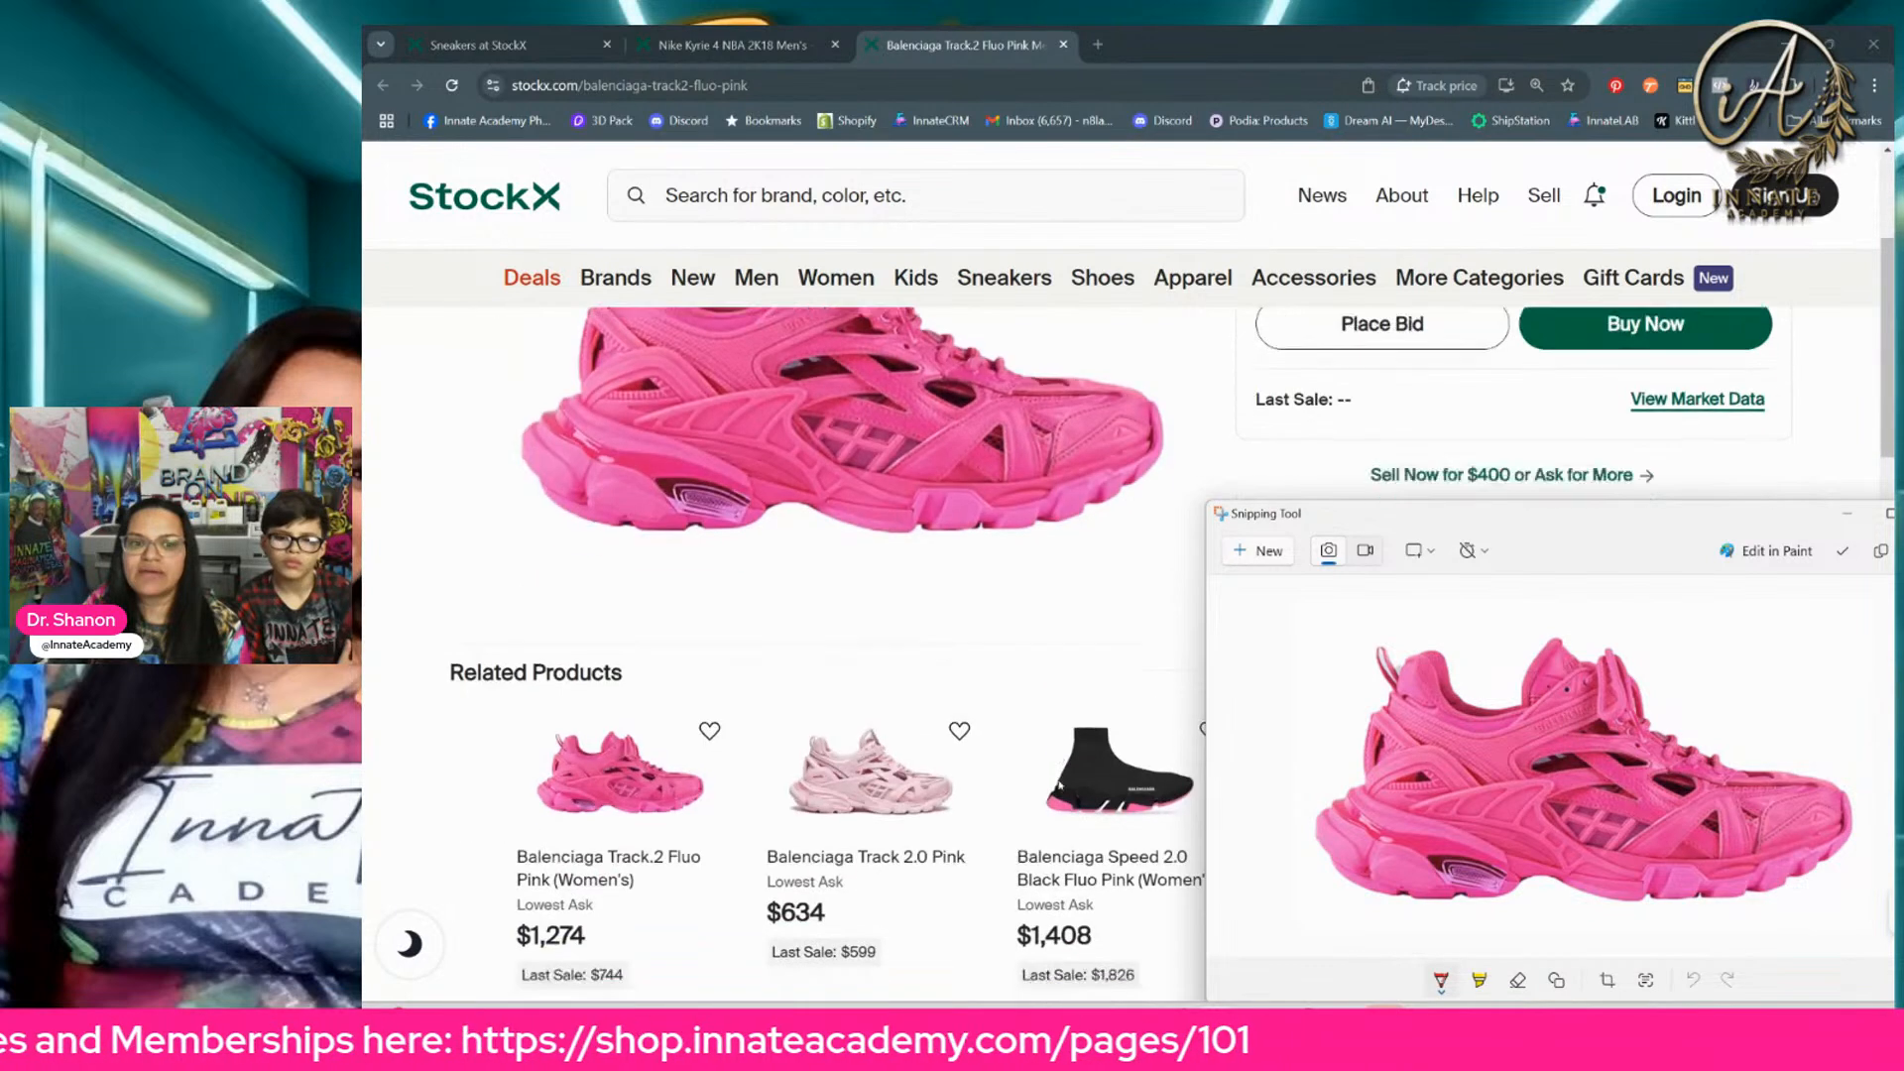
pyautogui.scroll(1, 878, 737)
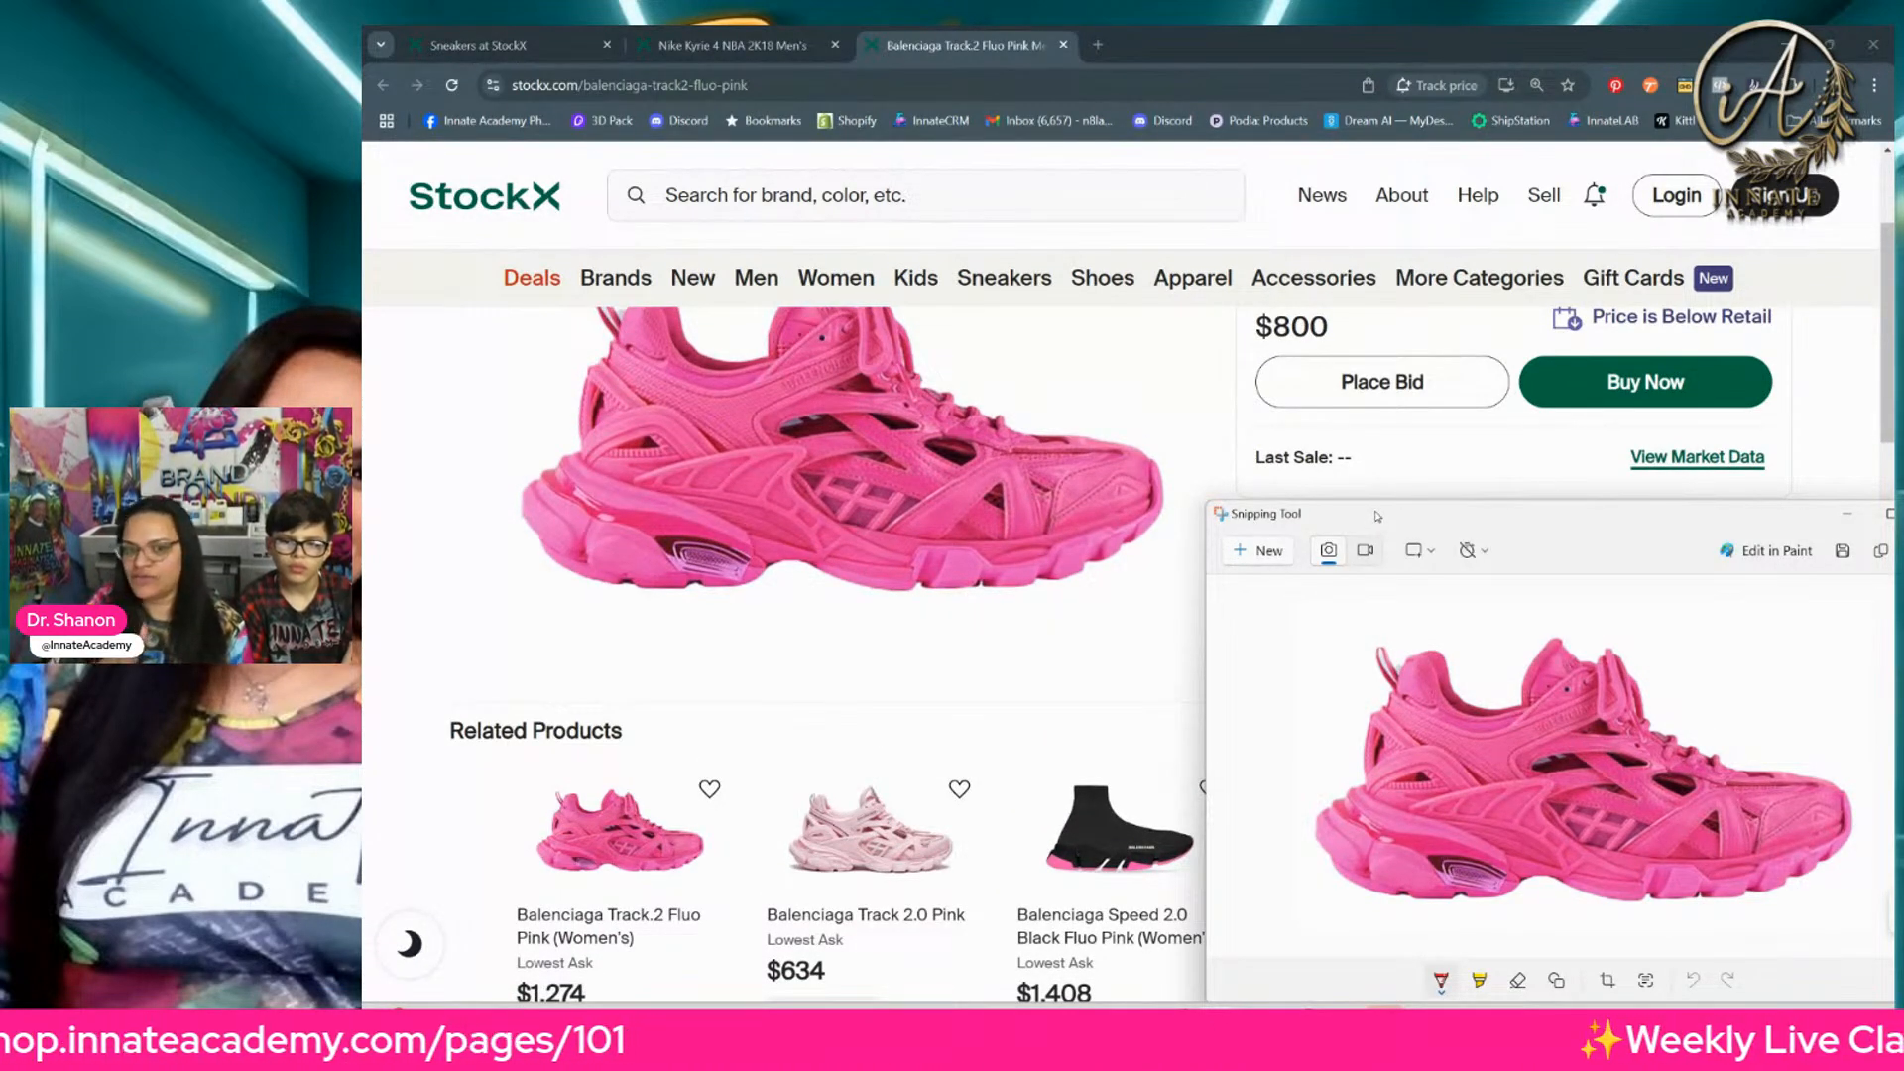
pyautogui.moveTo(1378, 516); pyautogui.dragTo(1453, 658)
pyautogui.scroll(-5, 836, 714)
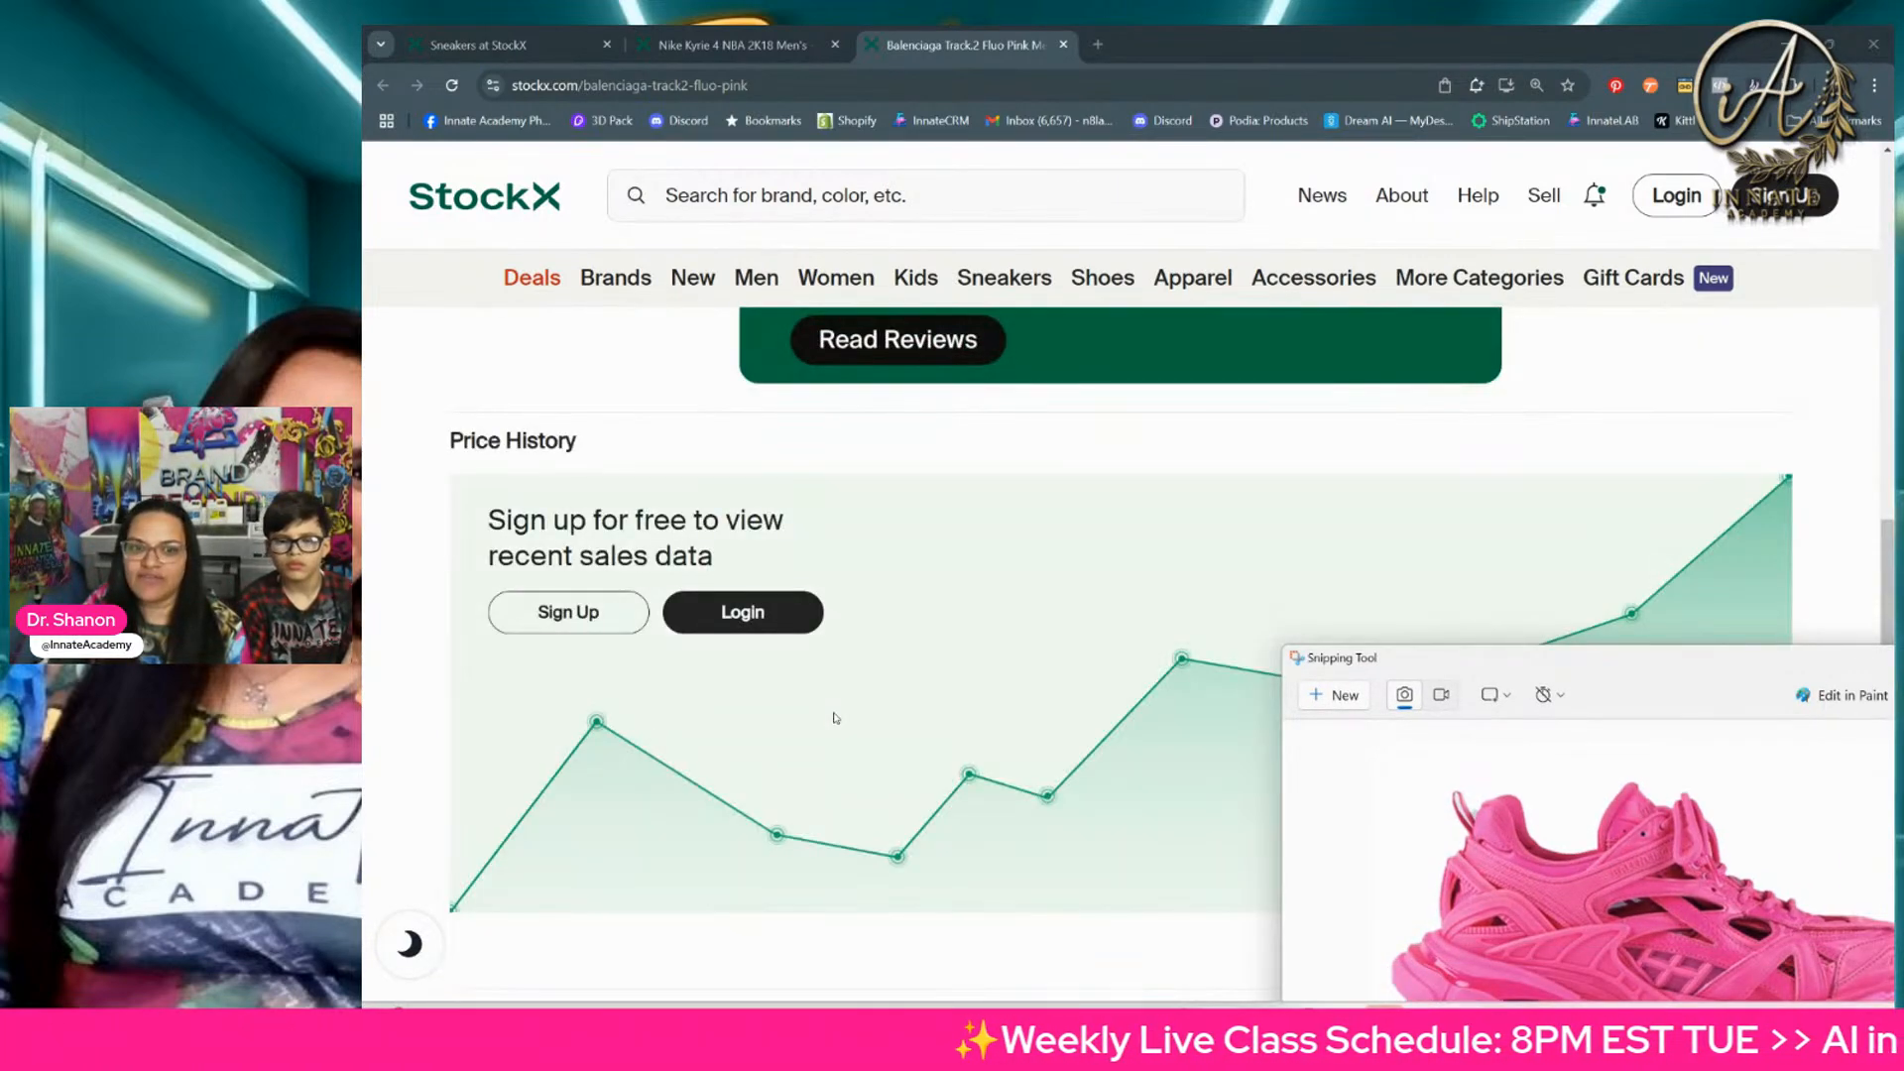
pyautogui.scroll(8, 854, 667)
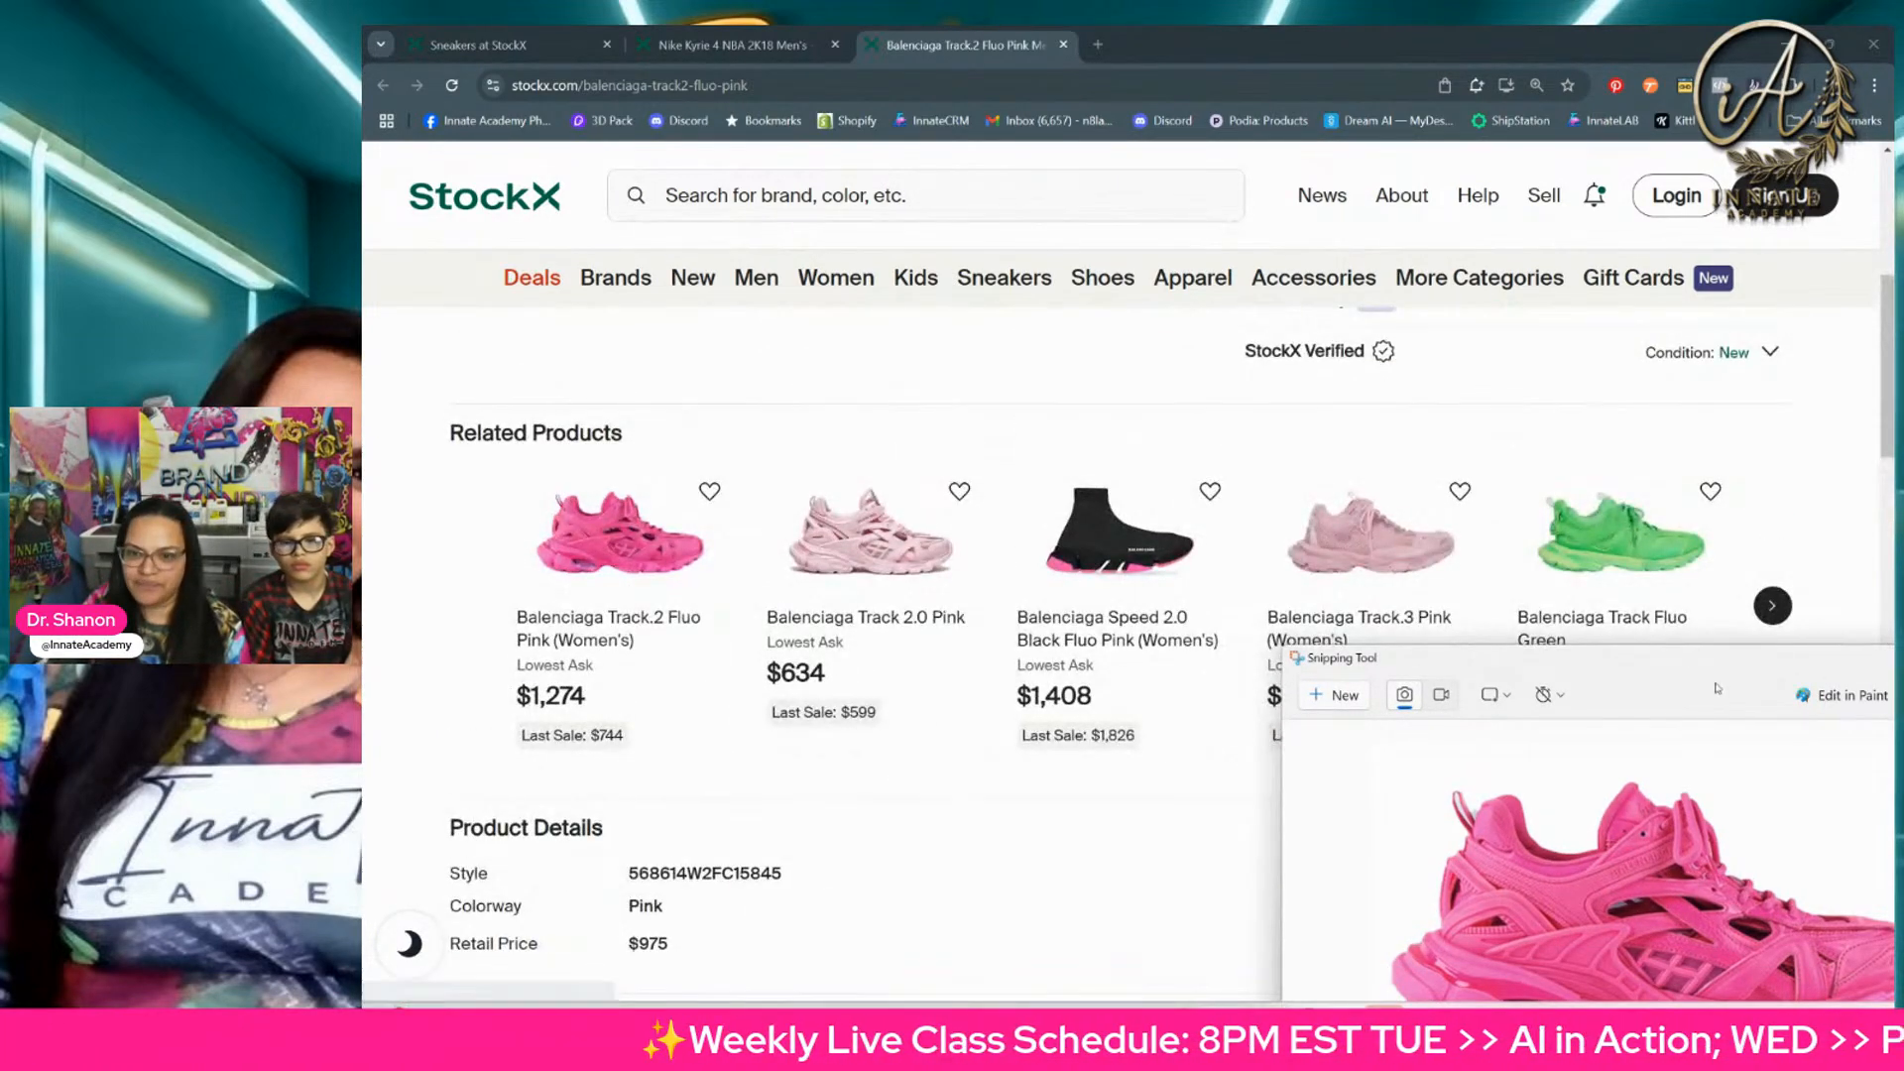
# Step: Switch to the sneaker ball template in Photoshop and focus on the shoes displayed on the back-wall shelves
pyautogui.moveTo(1706, 662); pyautogui.dragTo(1155, 355)
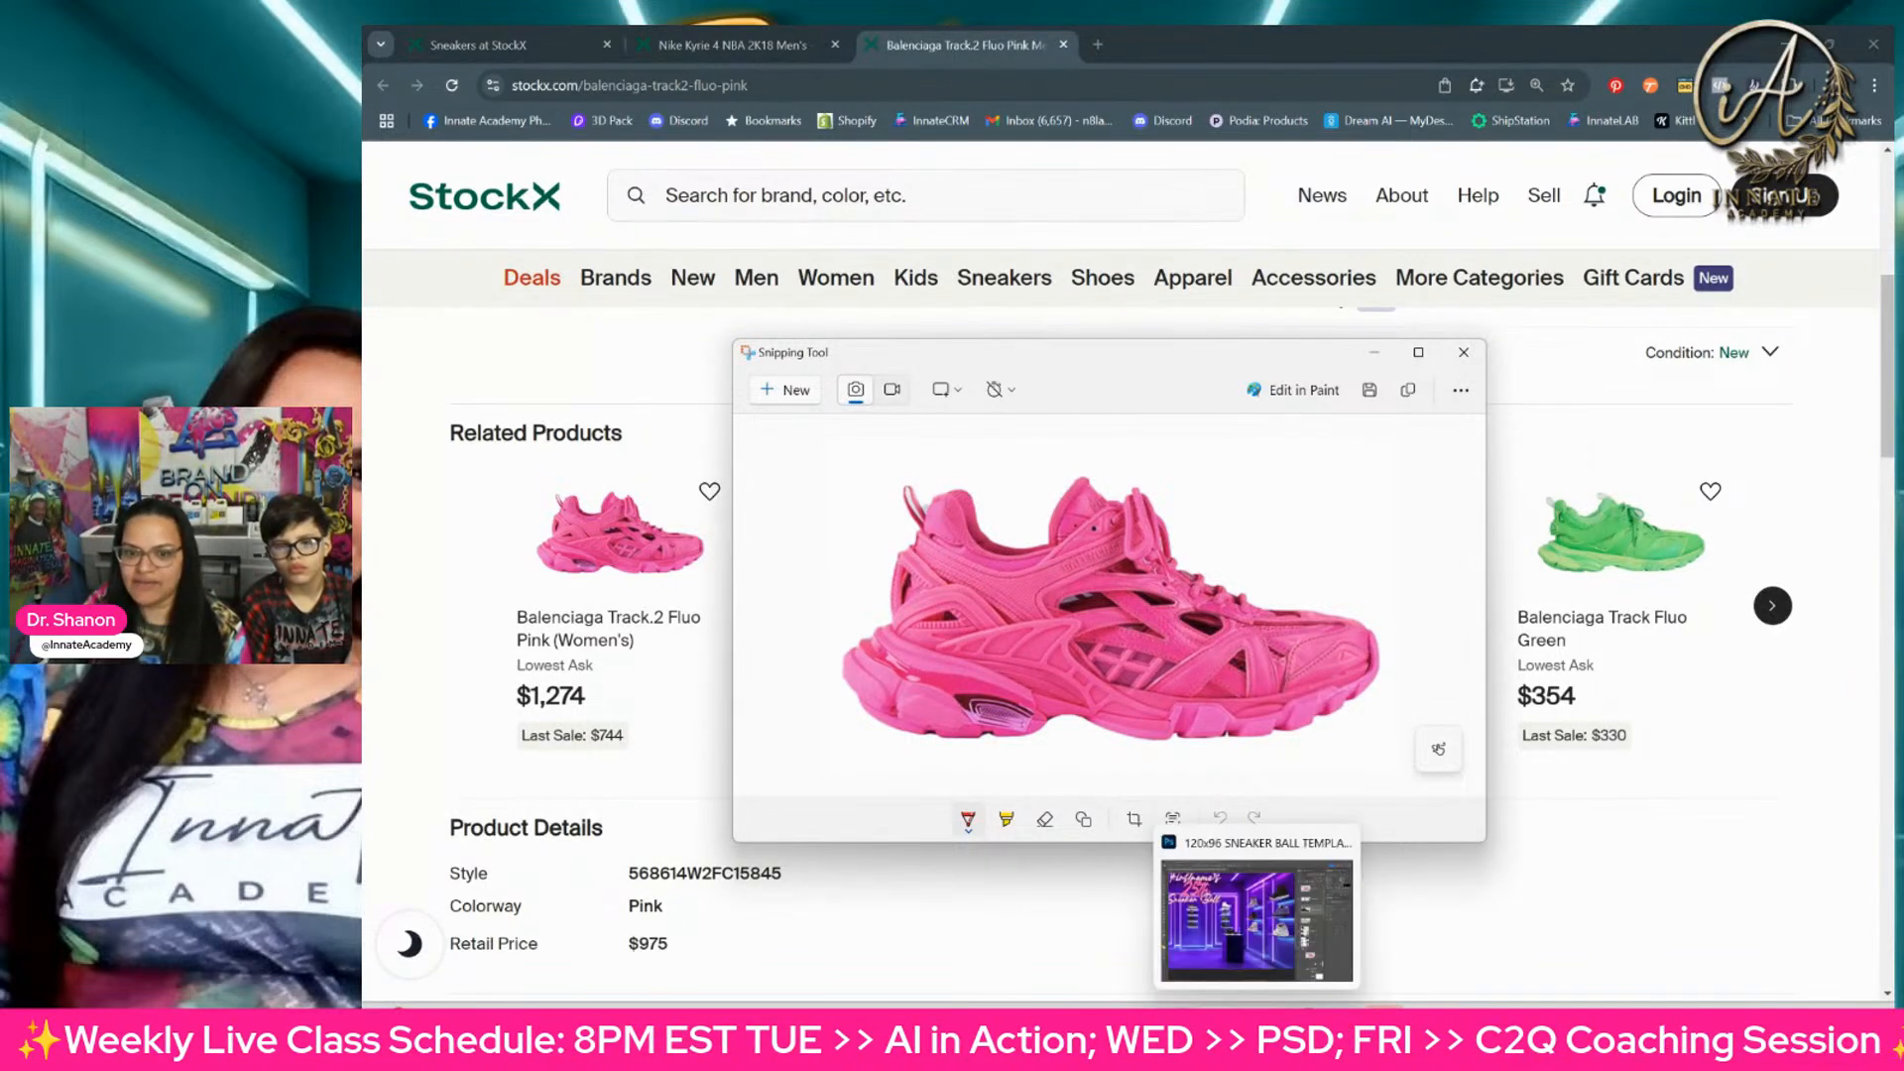
pyautogui.click(1257, 1025)
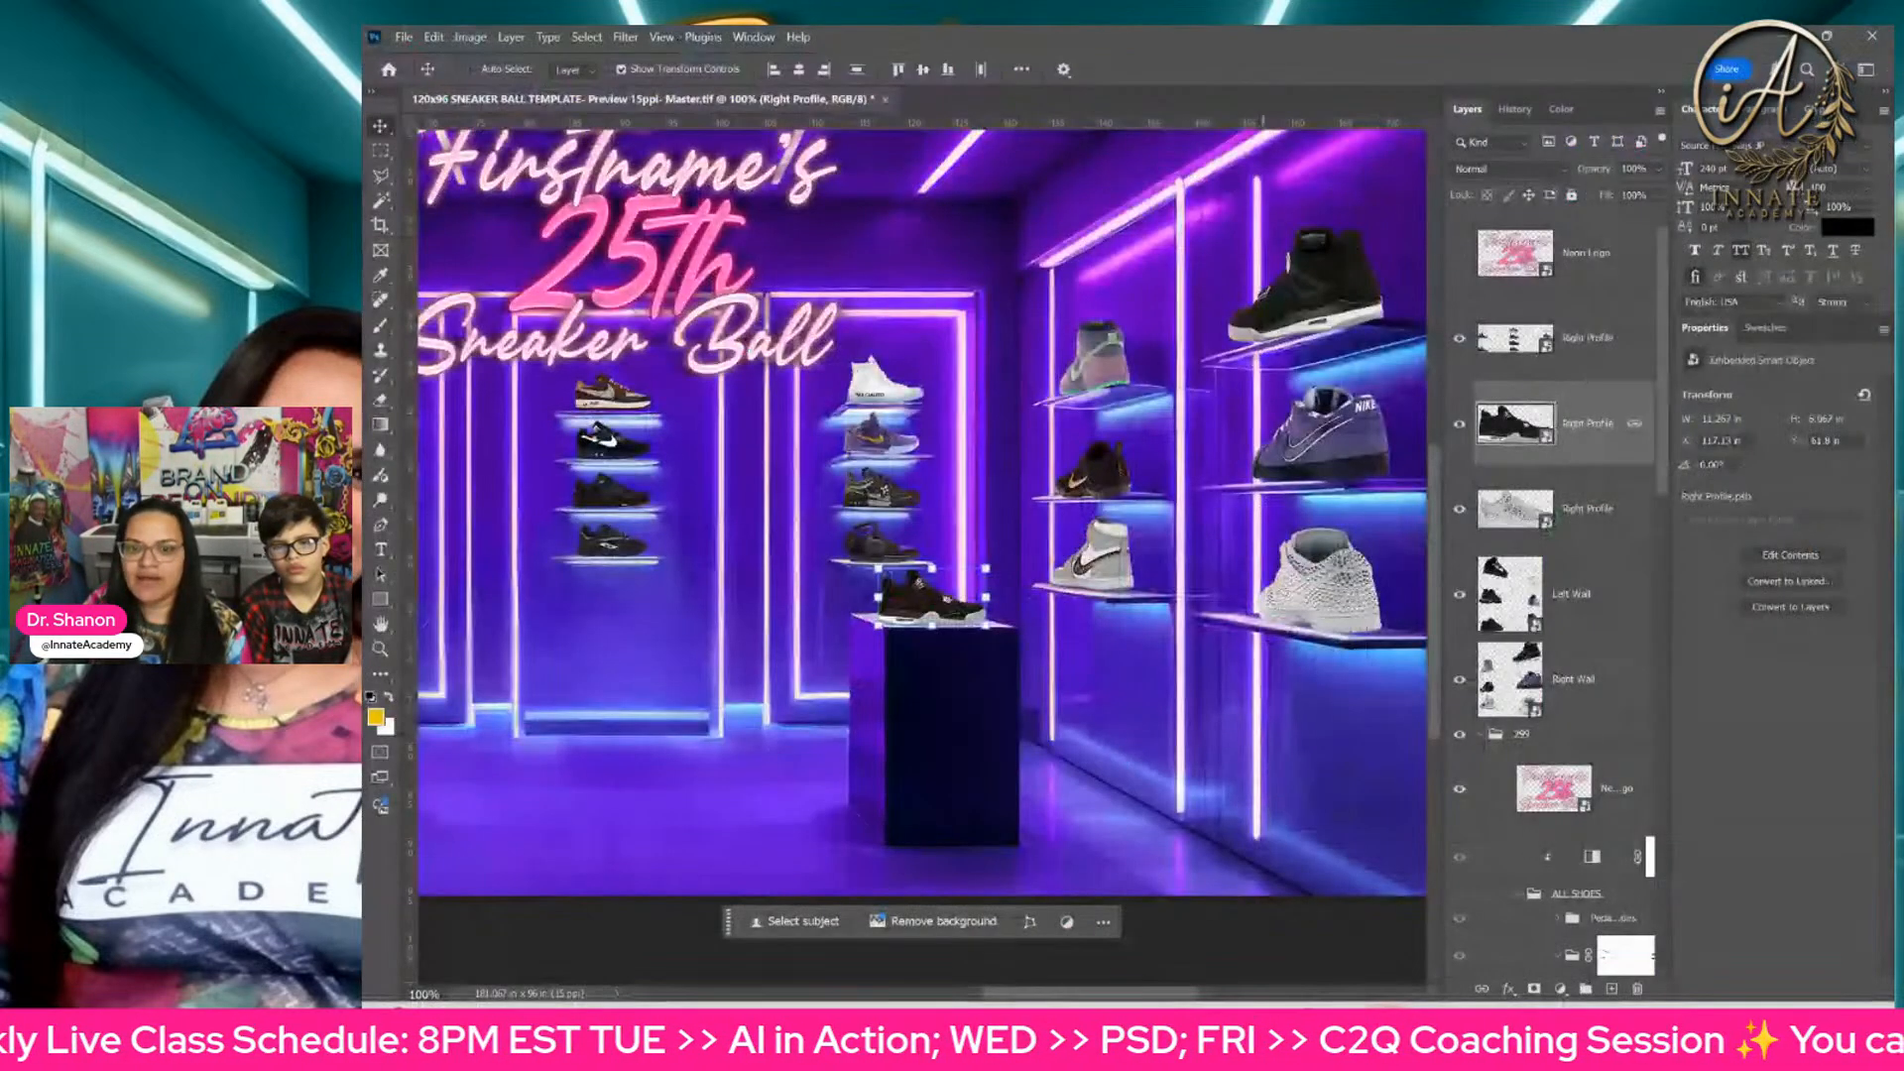
pyautogui.keyDown('ctrl'); pyautogui.click(893, 446); pyautogui.keyUp('ctrl')
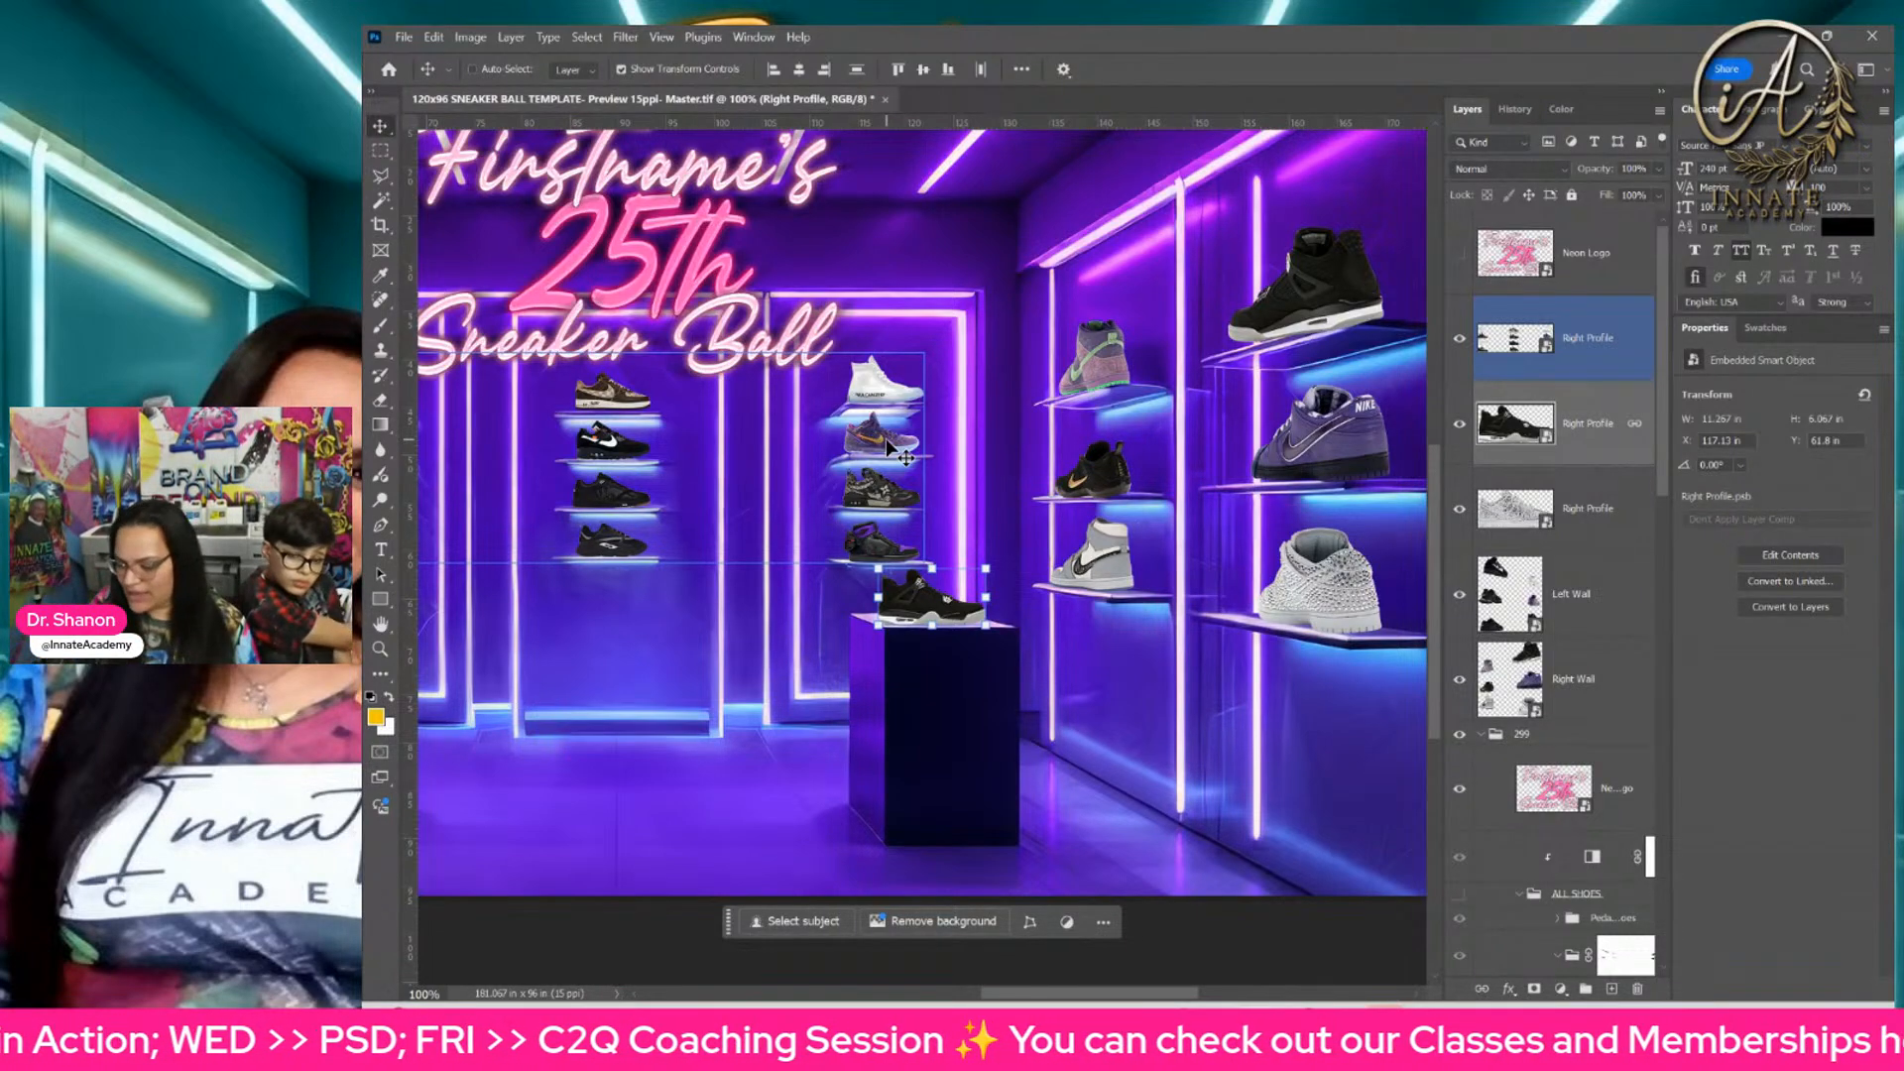
pyautogui.hotkey('ctrl', '+')
pyautogui.moveTo(914, 464); pyautogui.dragTo(1376, 577)
pyautogui.hotkey('ctrl', '-')
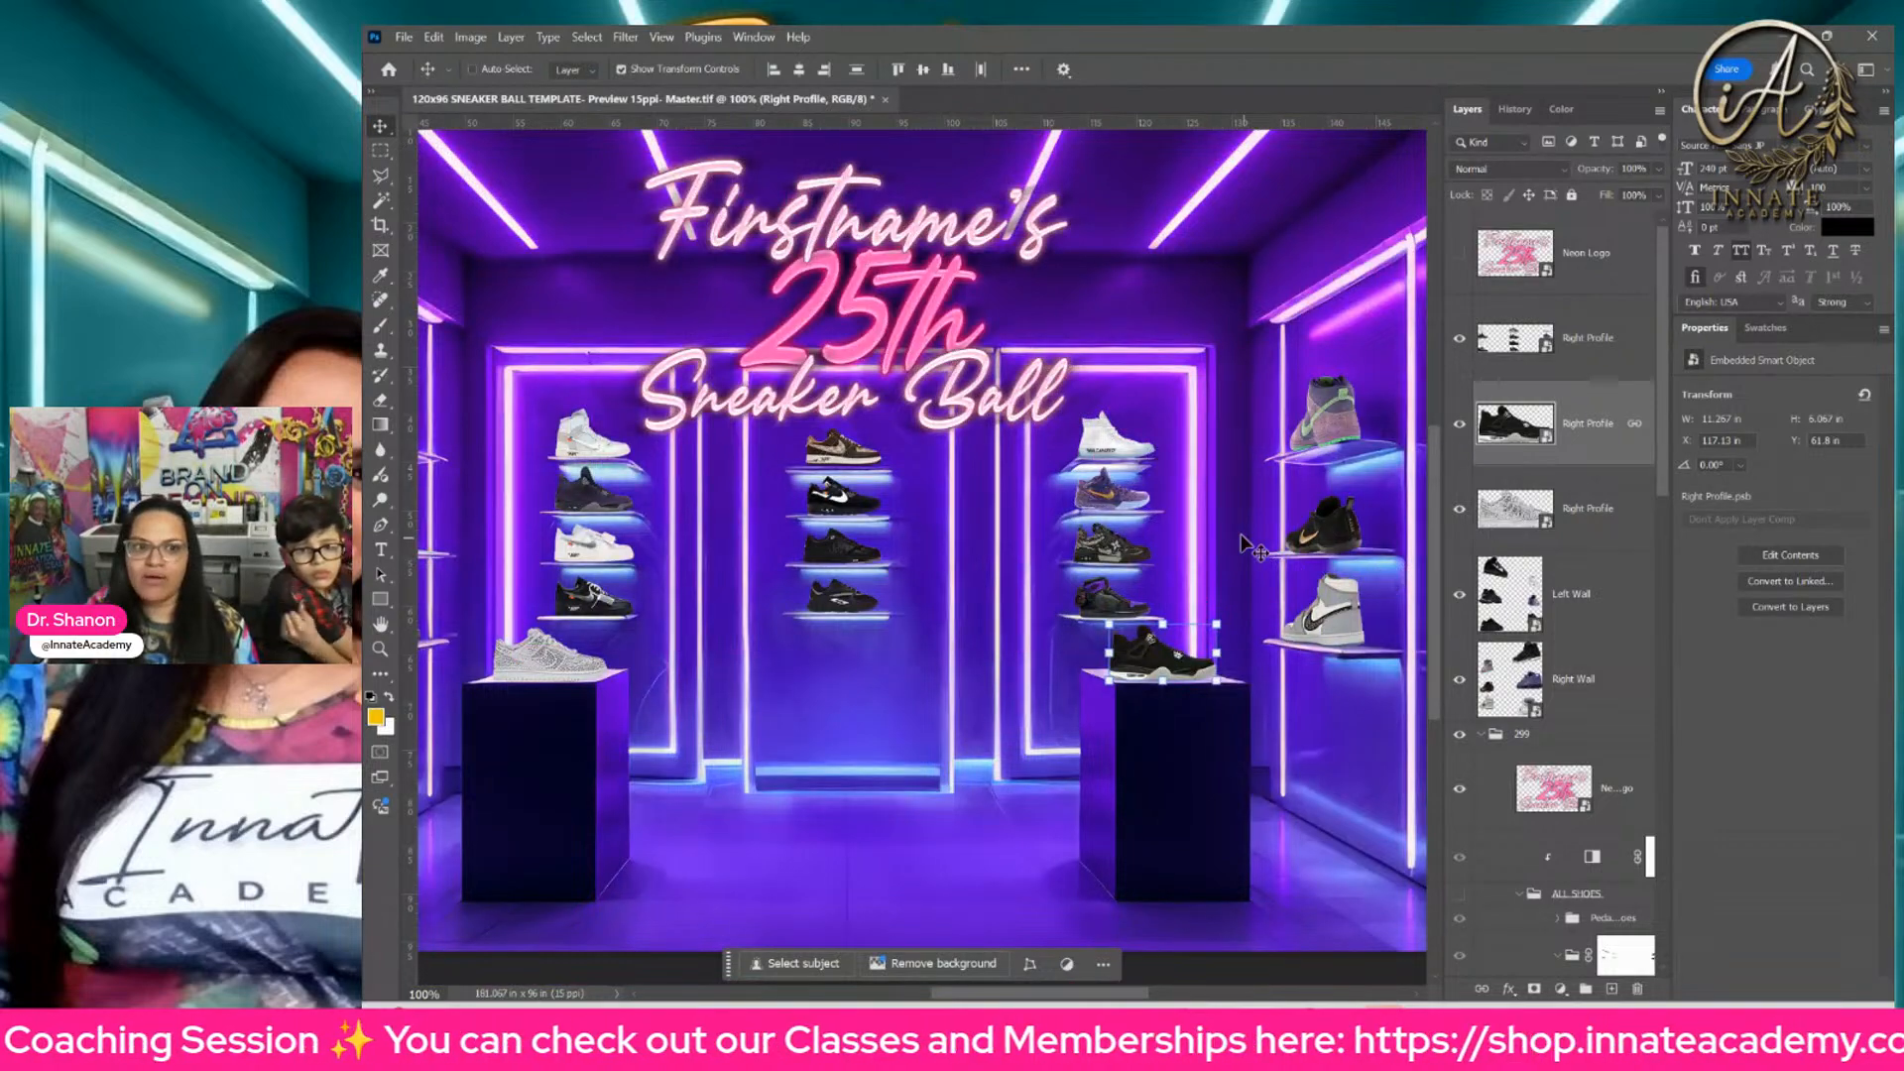
pyautogui.hotkey('ctrl', '+')
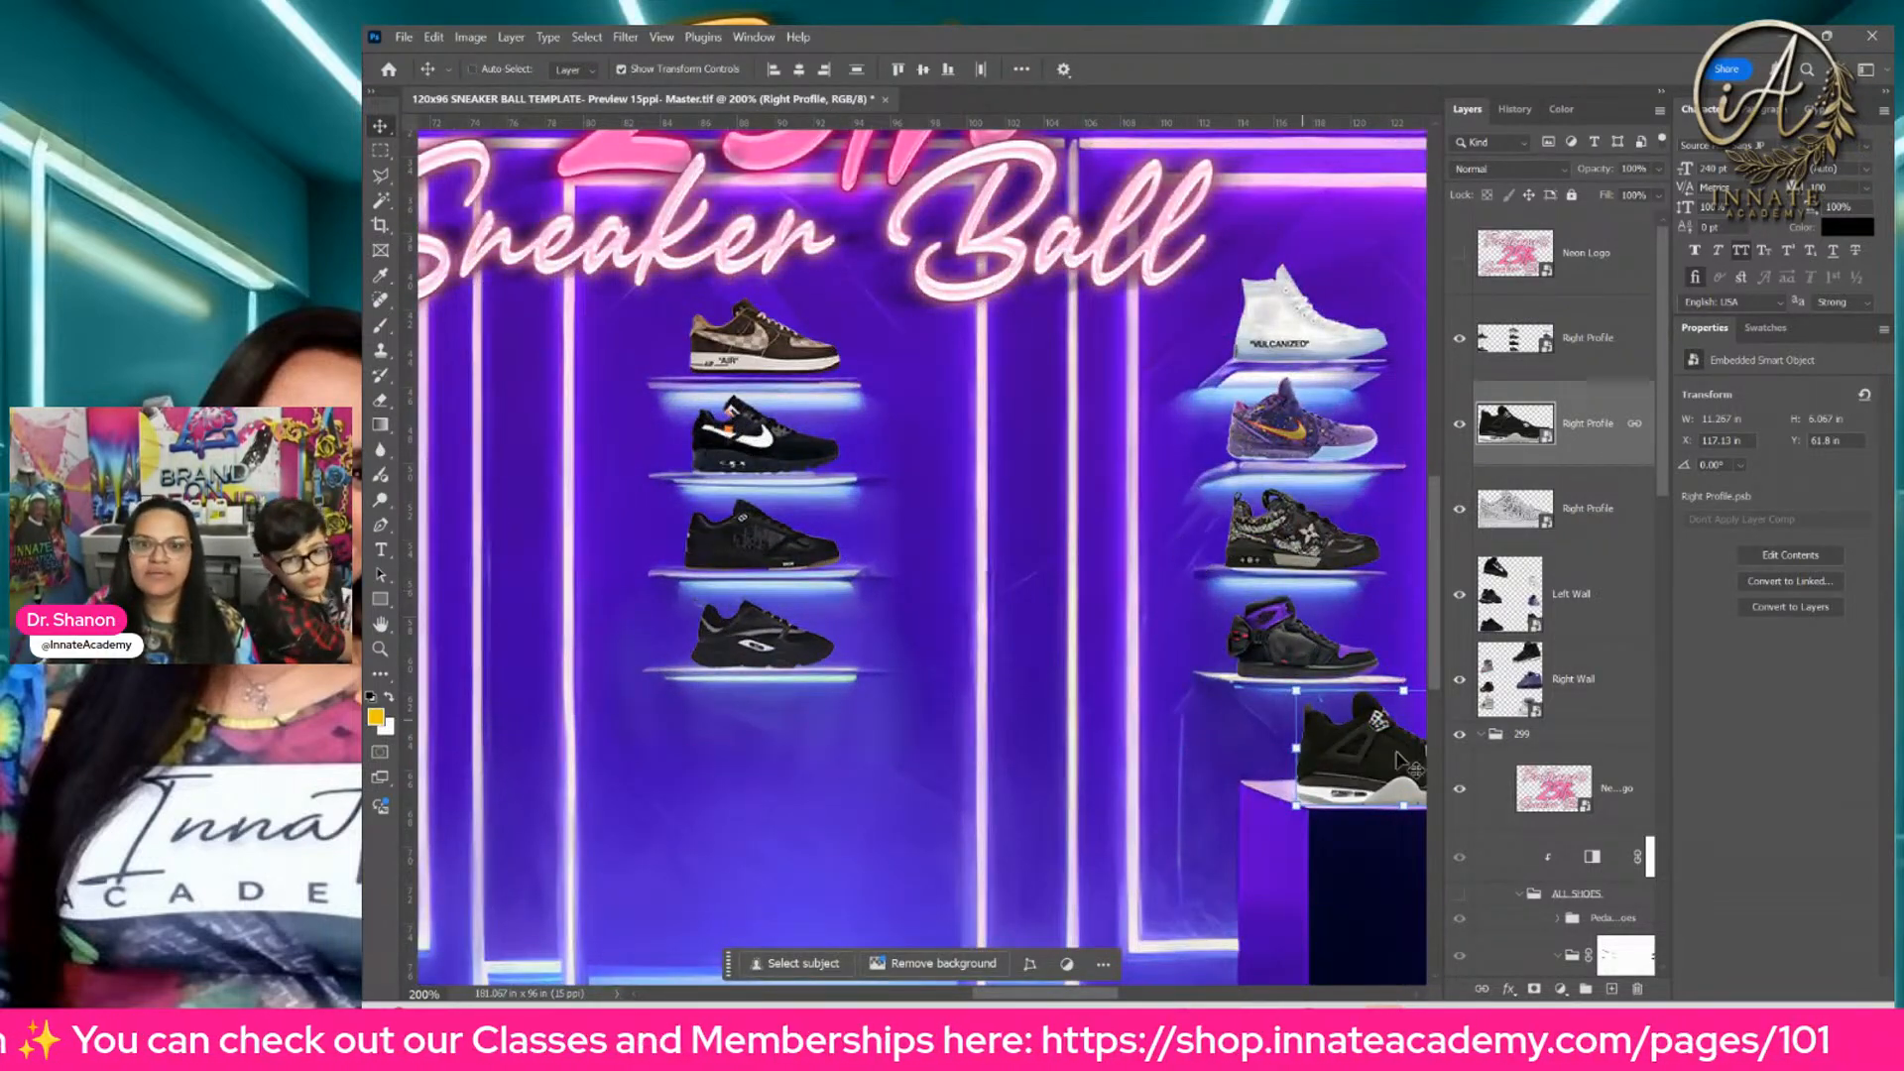
pyautogui.moveTo(1277, 590); pyautogui.dragTo(1167, 602)
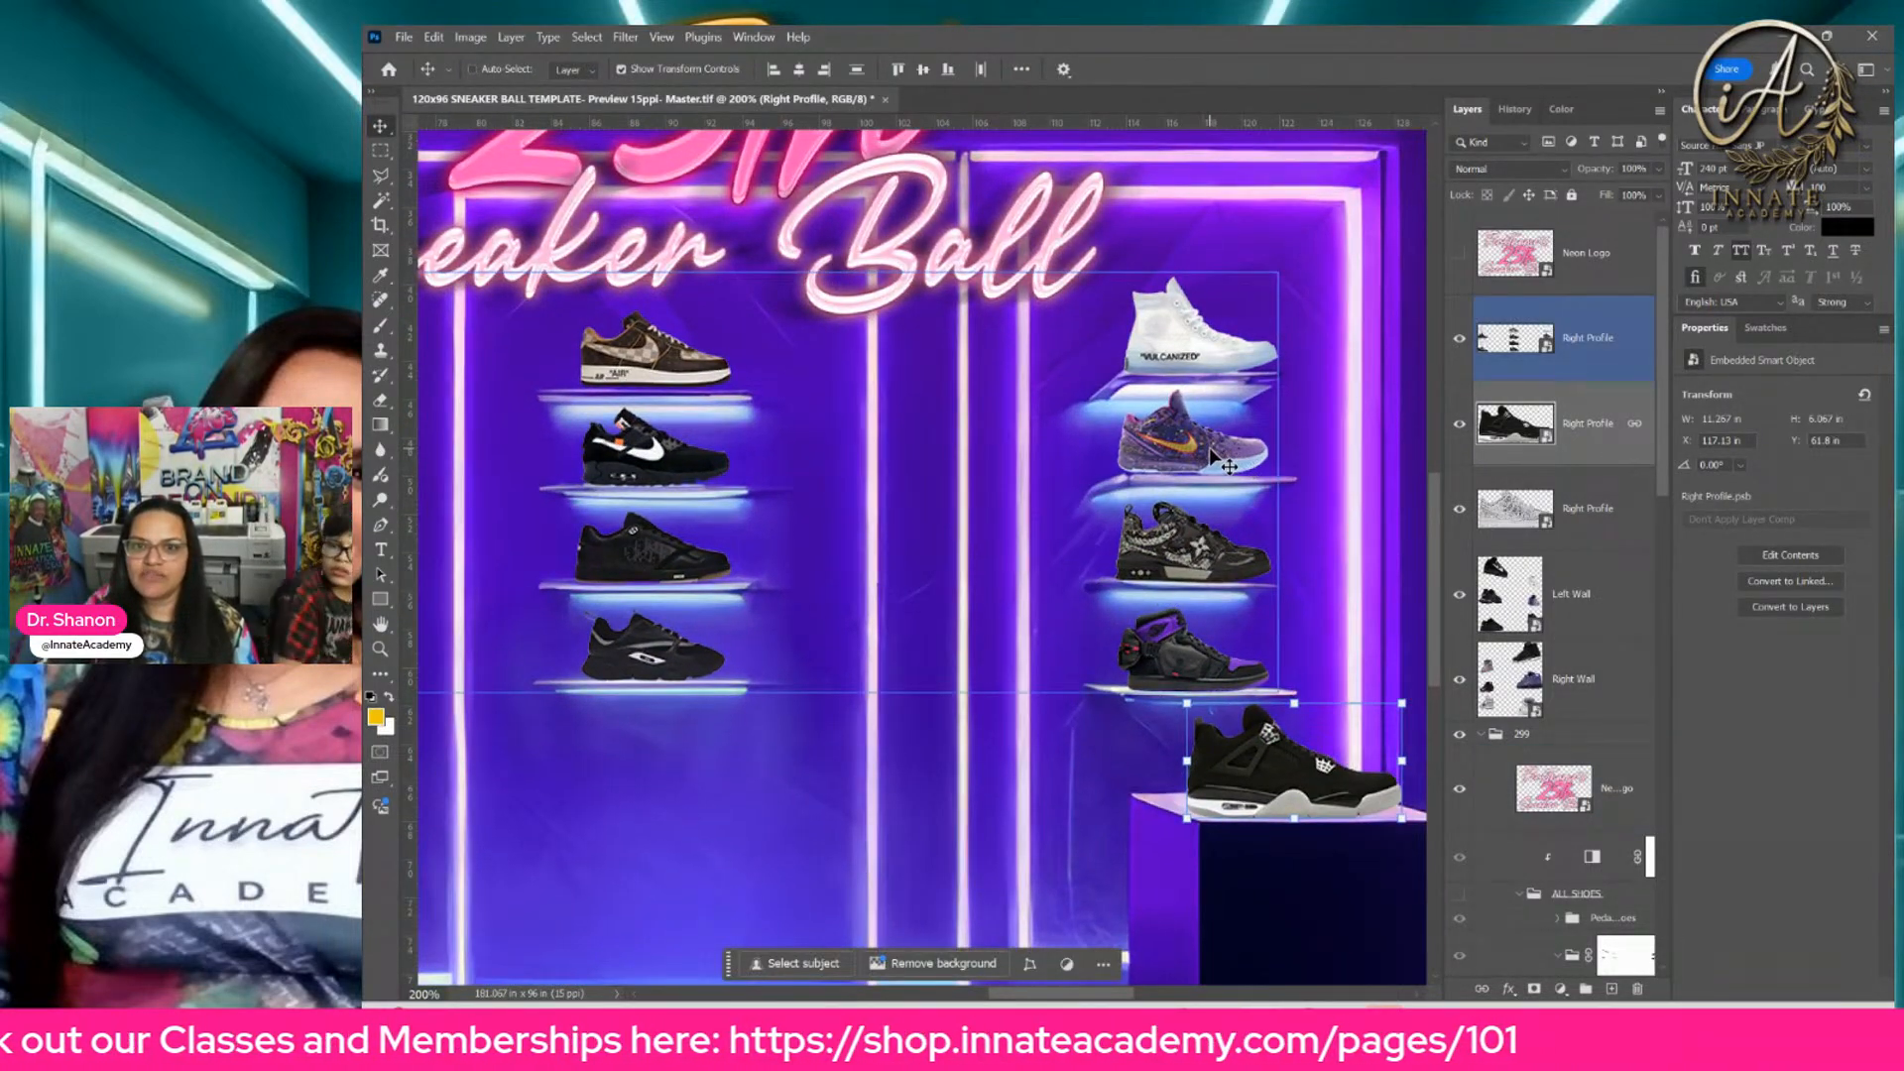
# Step: Select the Right Profile layer holding the back-wall shelf shoes and open its smart object contents
pyautogui.rightClick(1211, 452)
pyautogui.click(1272, 491)
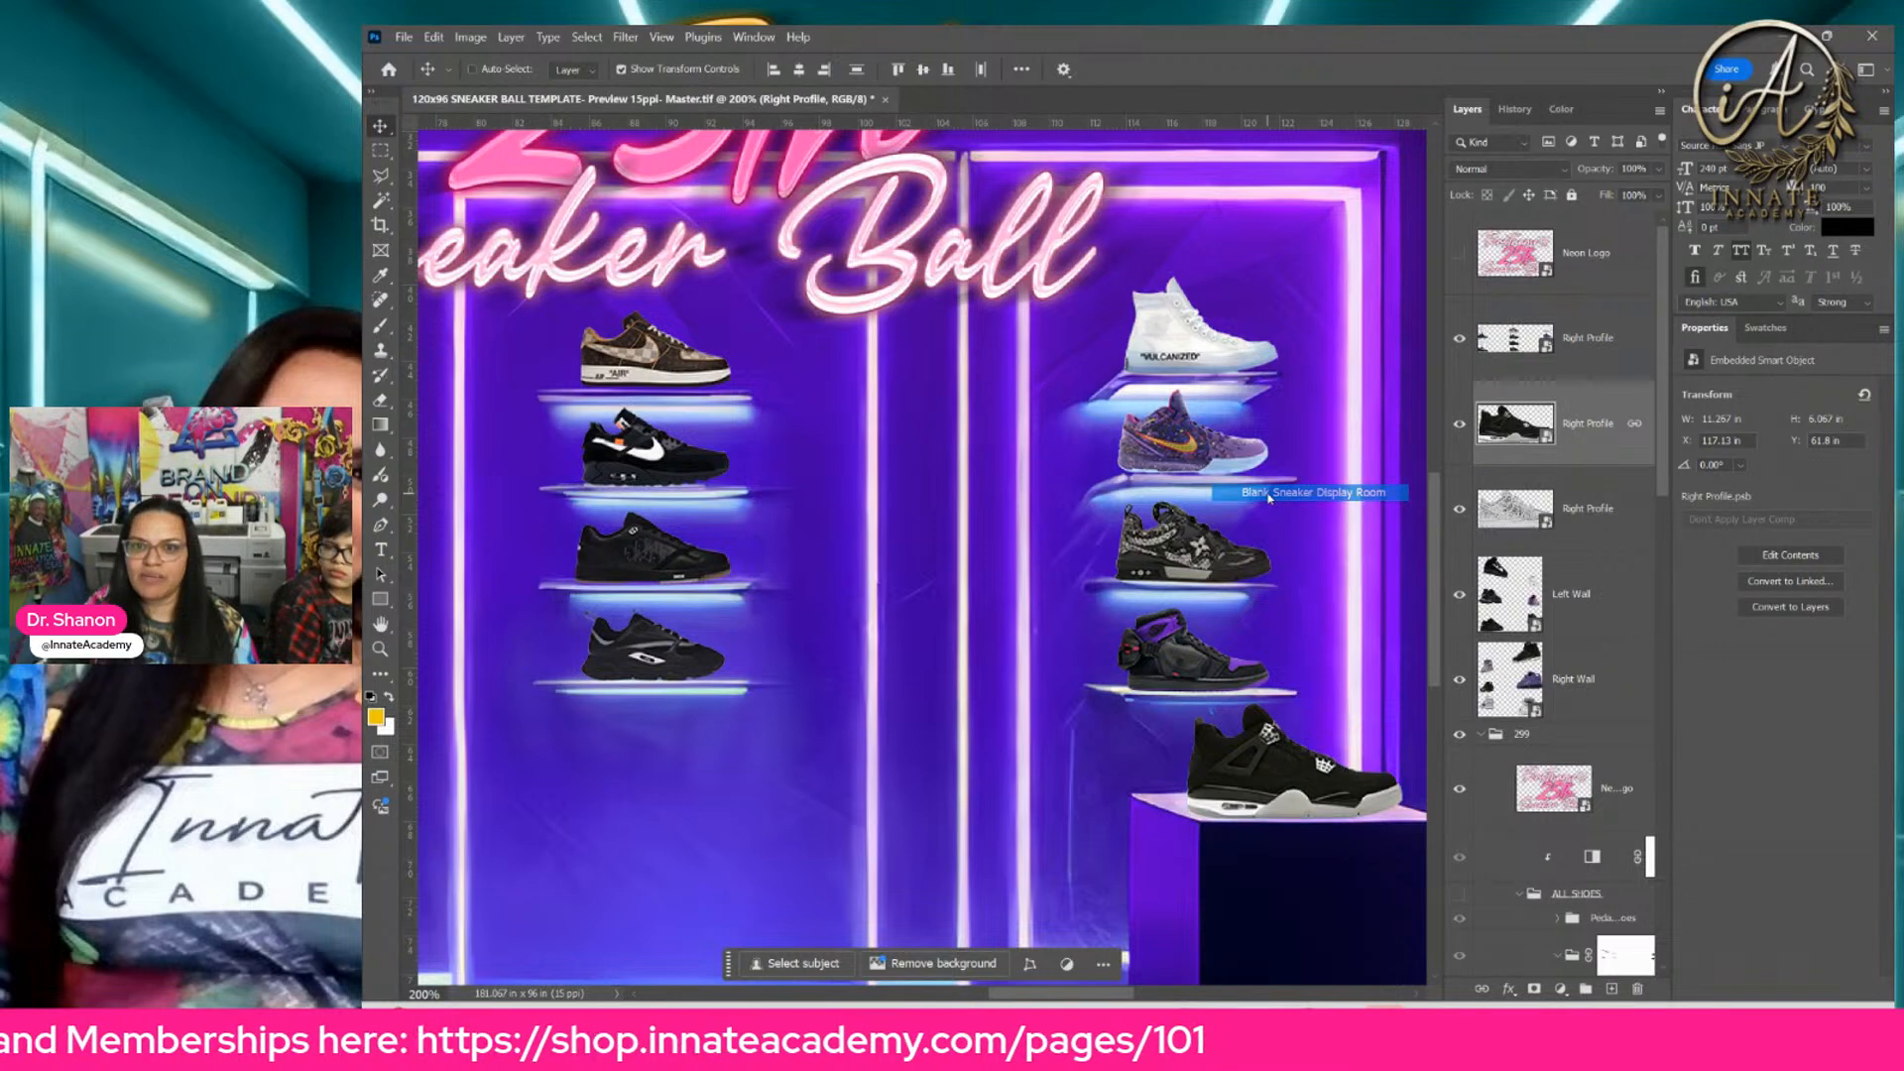
pyautogui.rightClick(1157, 453)
pyautogui.click(1203, 463)
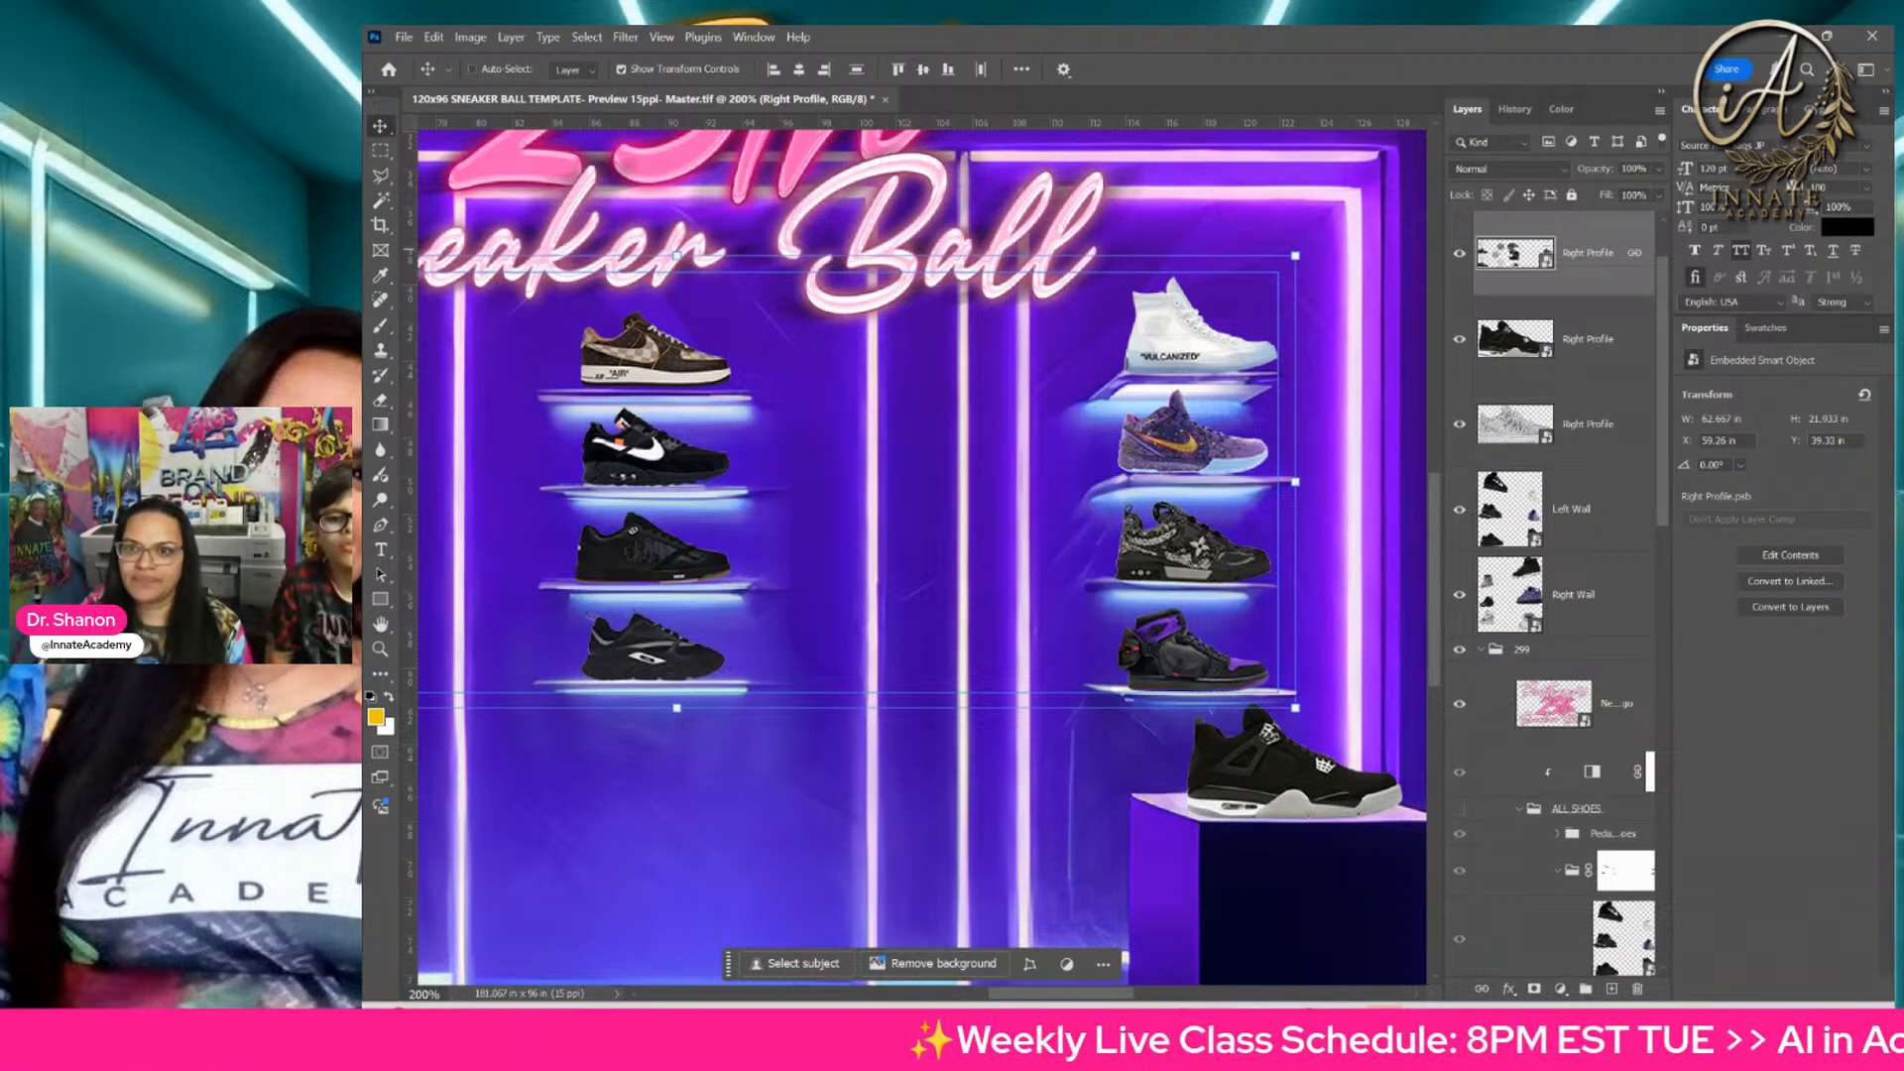
pyautogui.doubleClick(1505, 253)
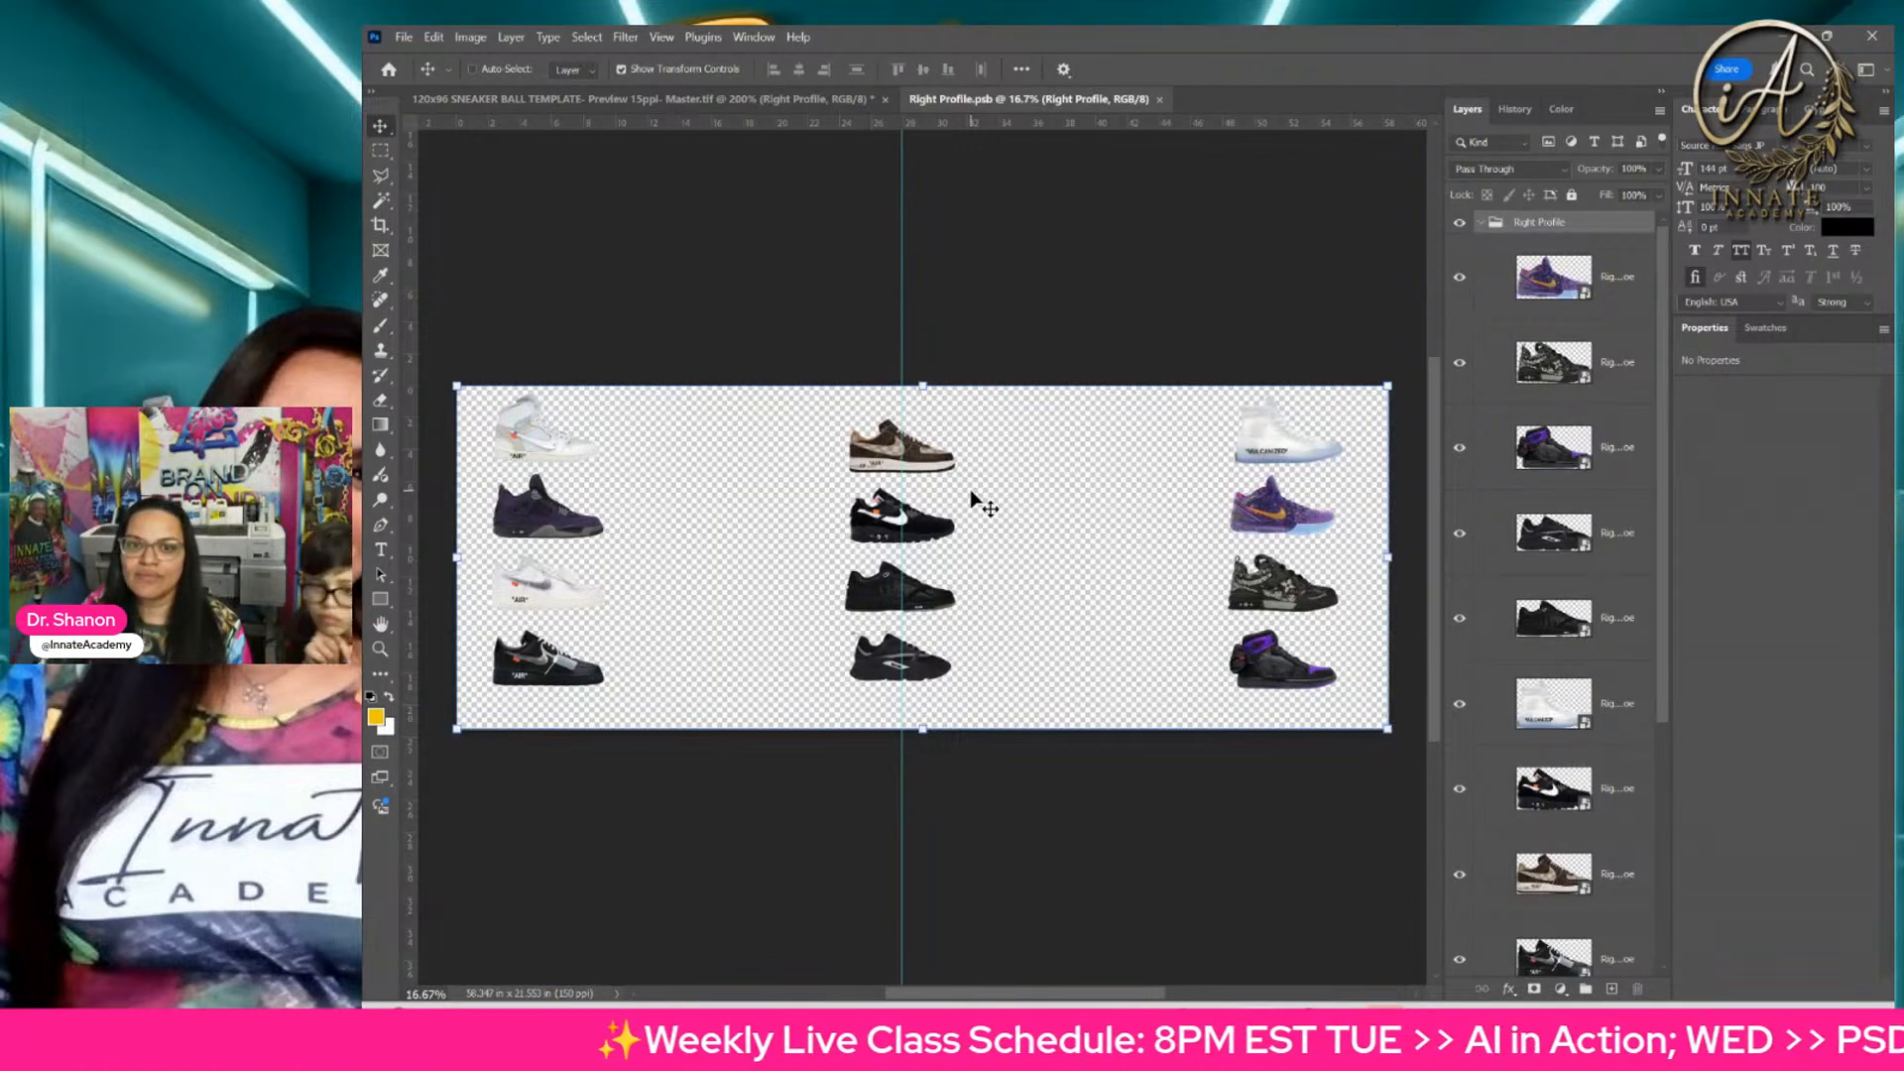
# Step: Select the purple sneaker with the yellow swoosh in Right Profile.psb and open its embedded smart object
pyautogui.click(1516, 307)
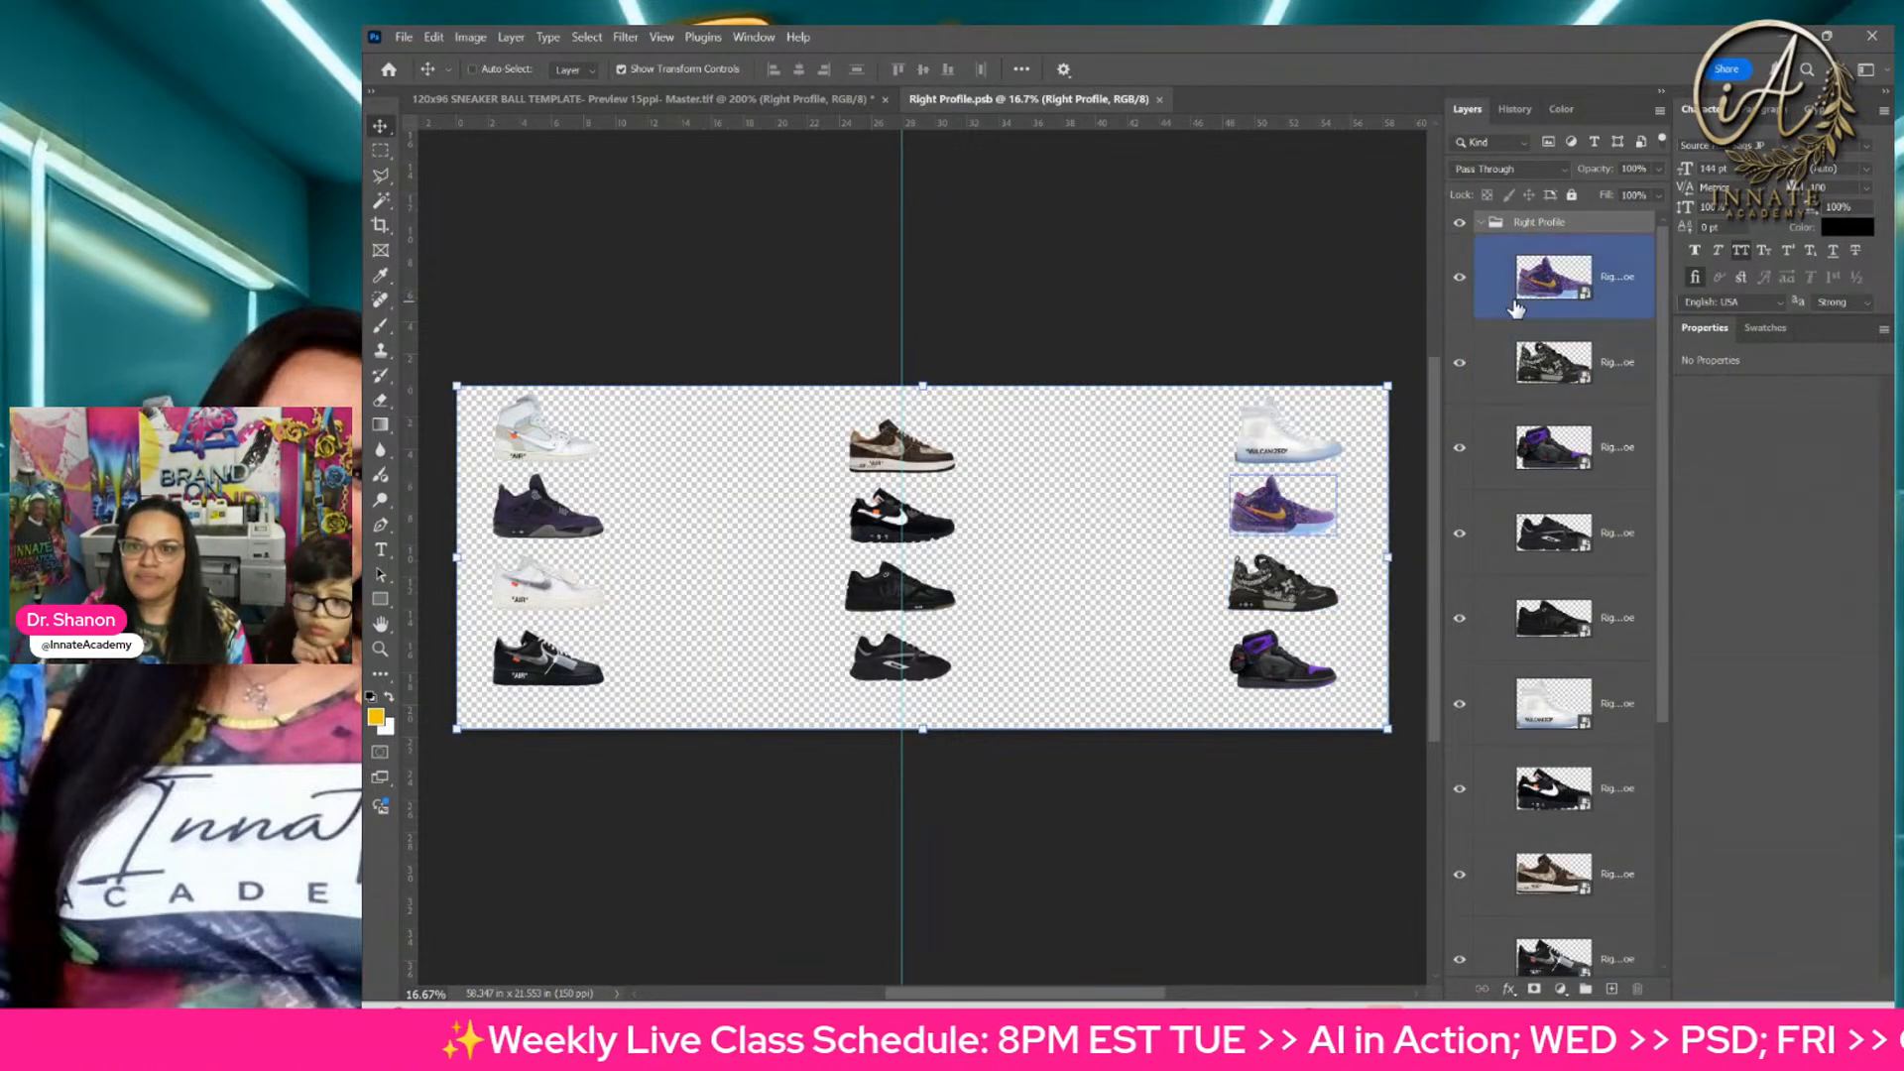
pyautogui.click(1268, 517)
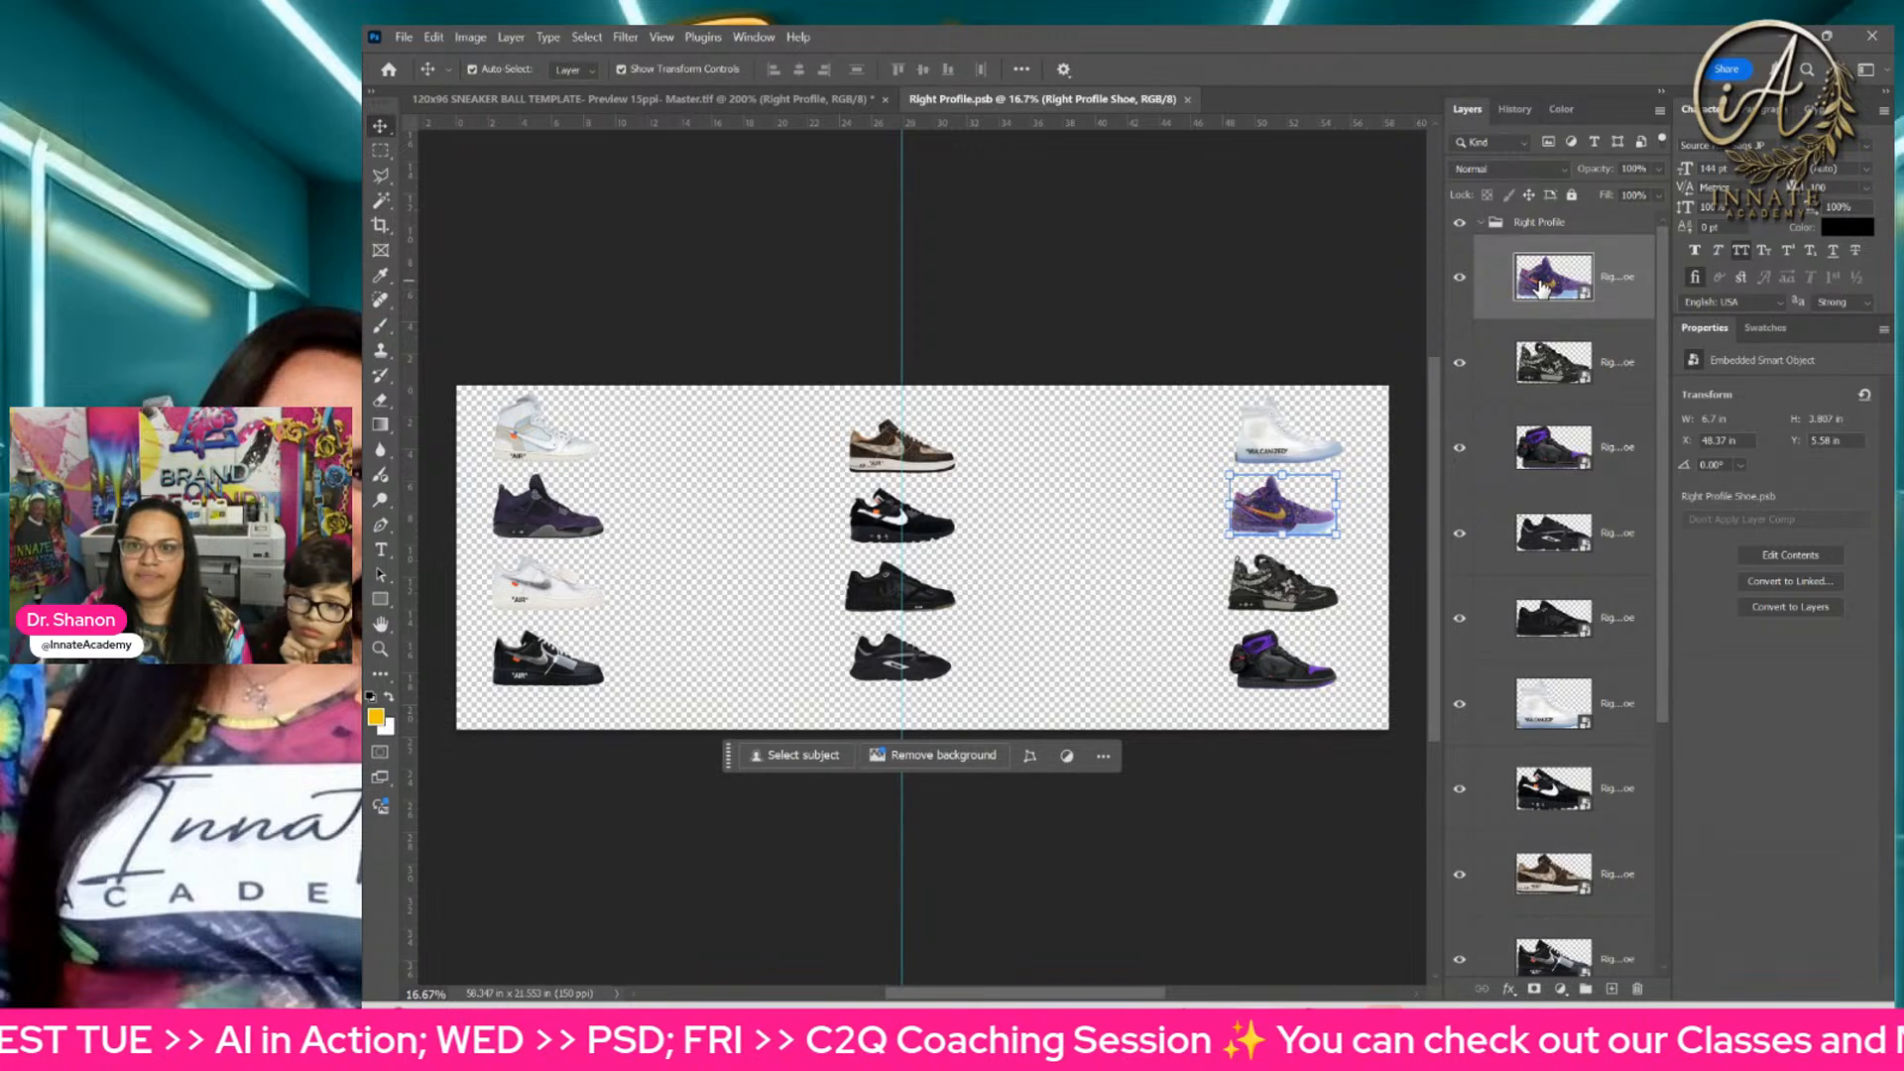
pyautogui.doubleClick(1540, 279)
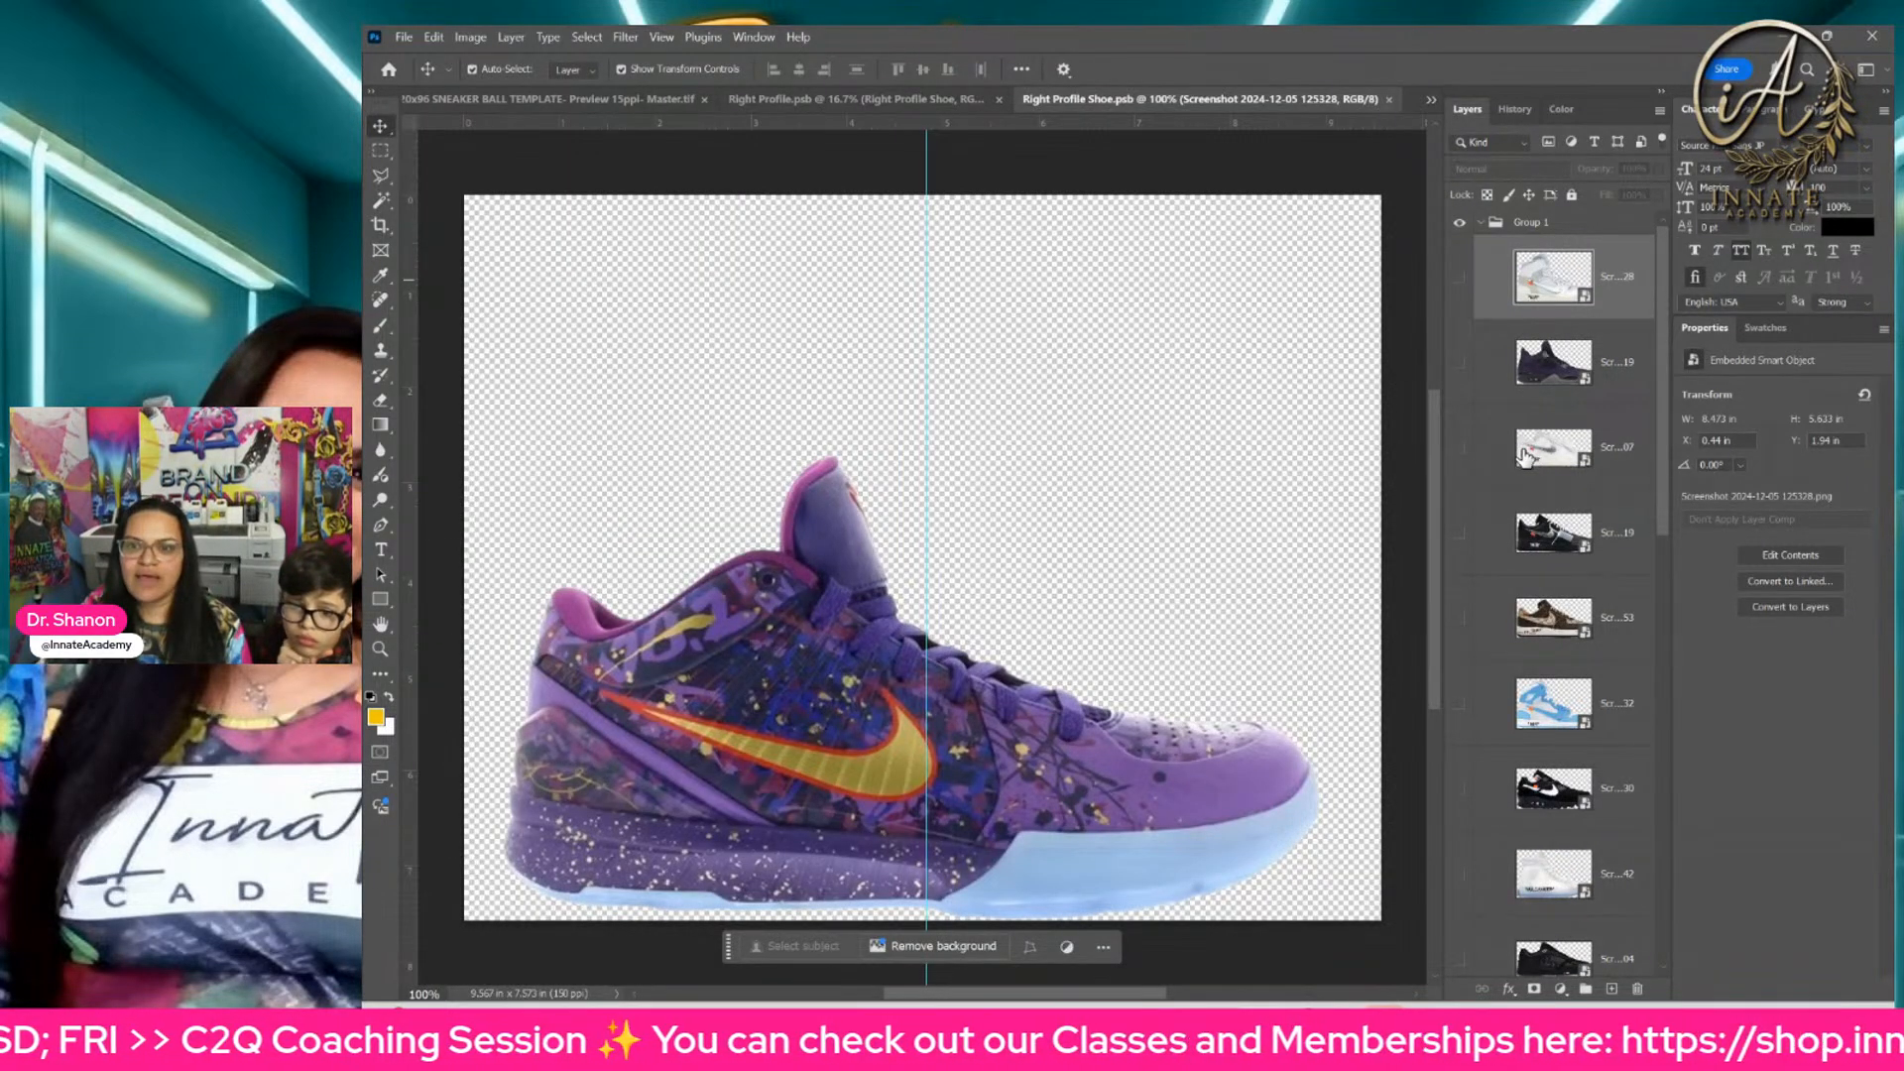
# Step: Hide the purple sneaker's screenshot layer in Right Profile Shoe.psb, look through the other shoe layers, and undo the hiding
pyautogui.scroll(-10, 1524, 451)
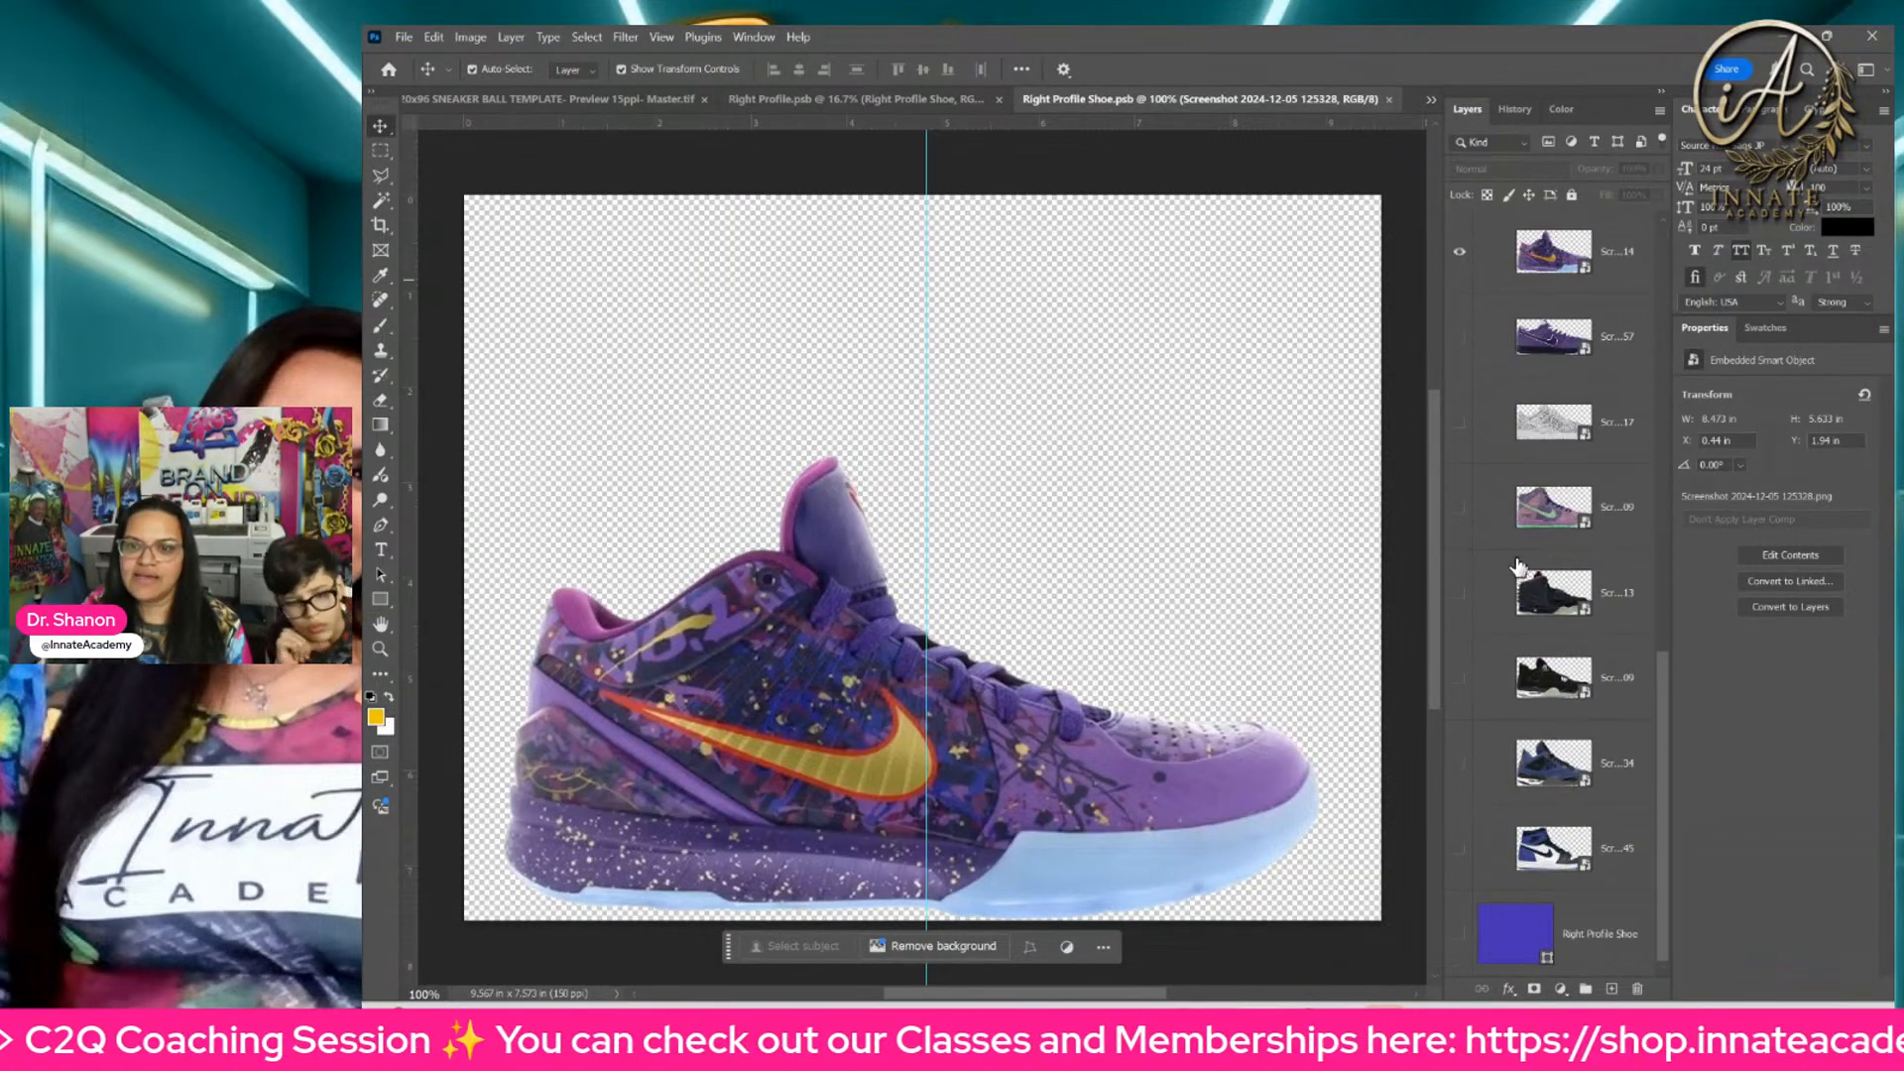
pyautogui.click(1459, 252)
pyautogui.scroll(4, 1550, 623)
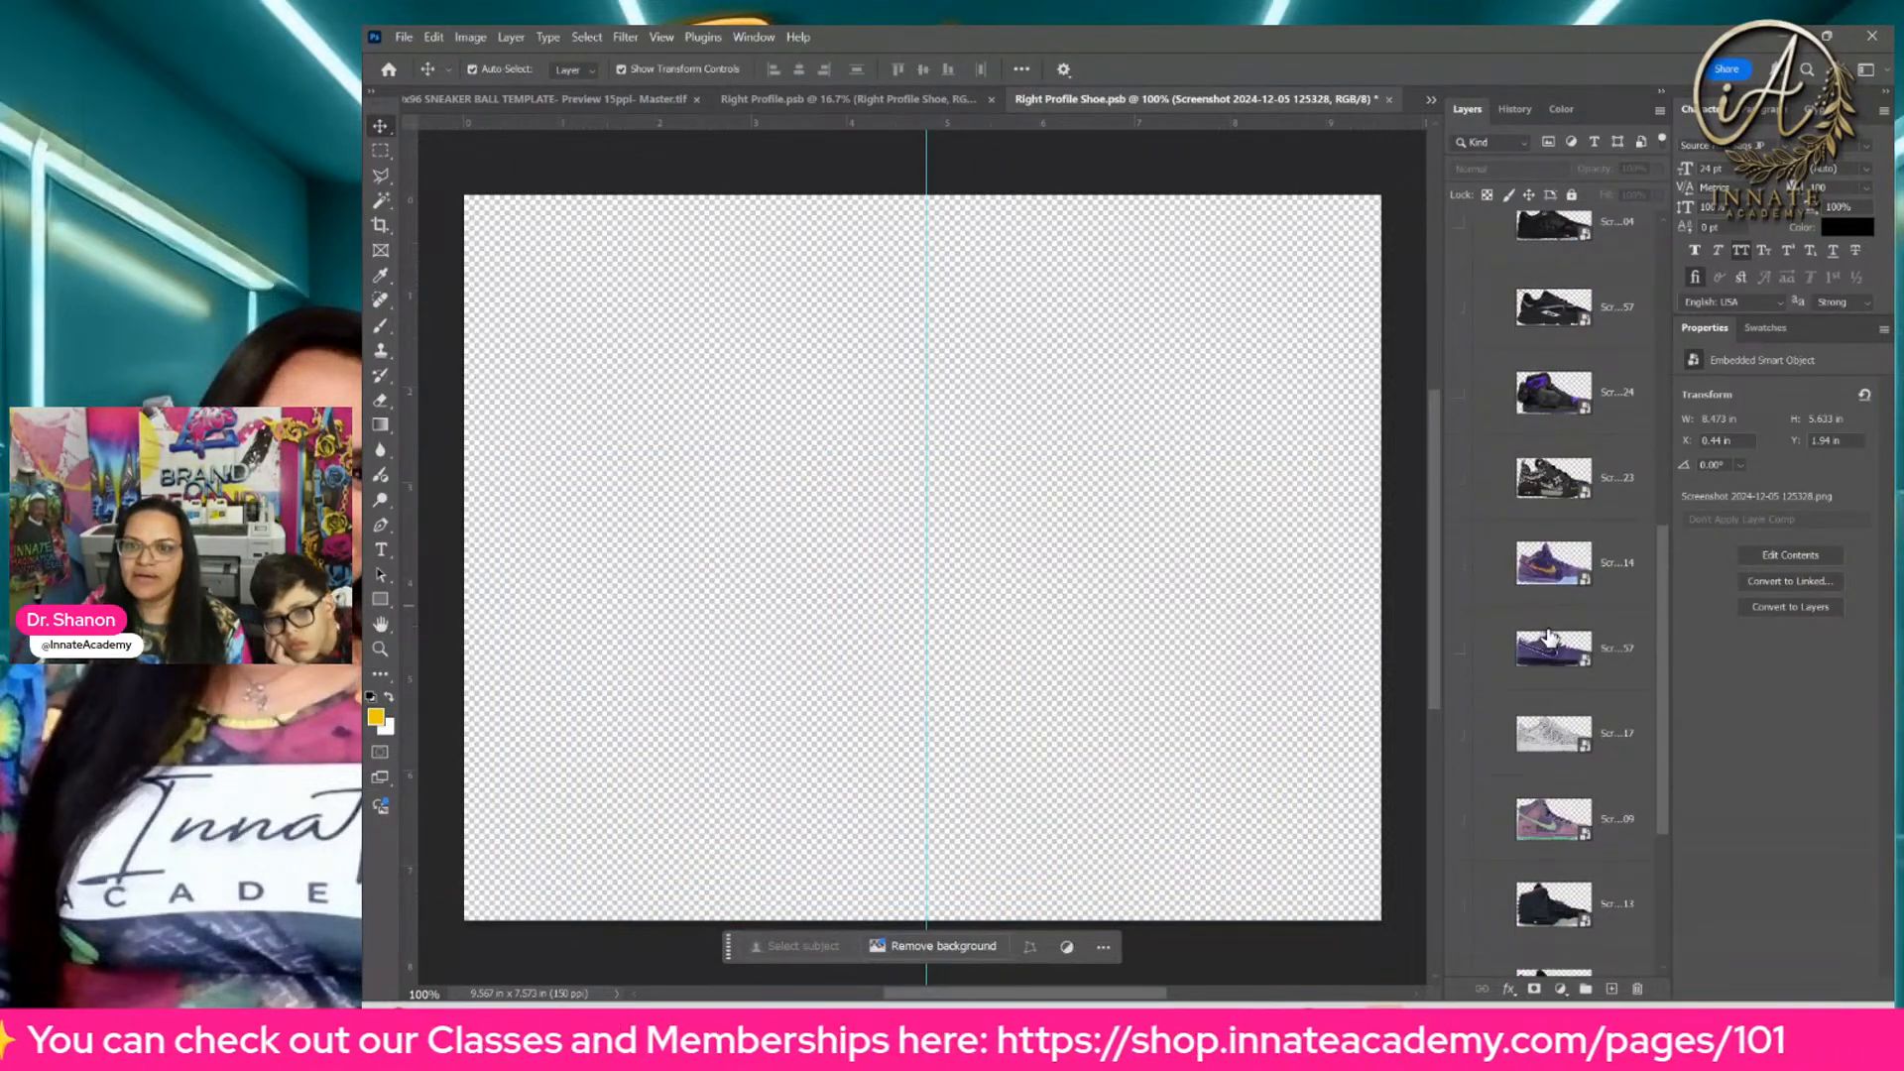
pyautogui.hotkey('ctrl', 'z')
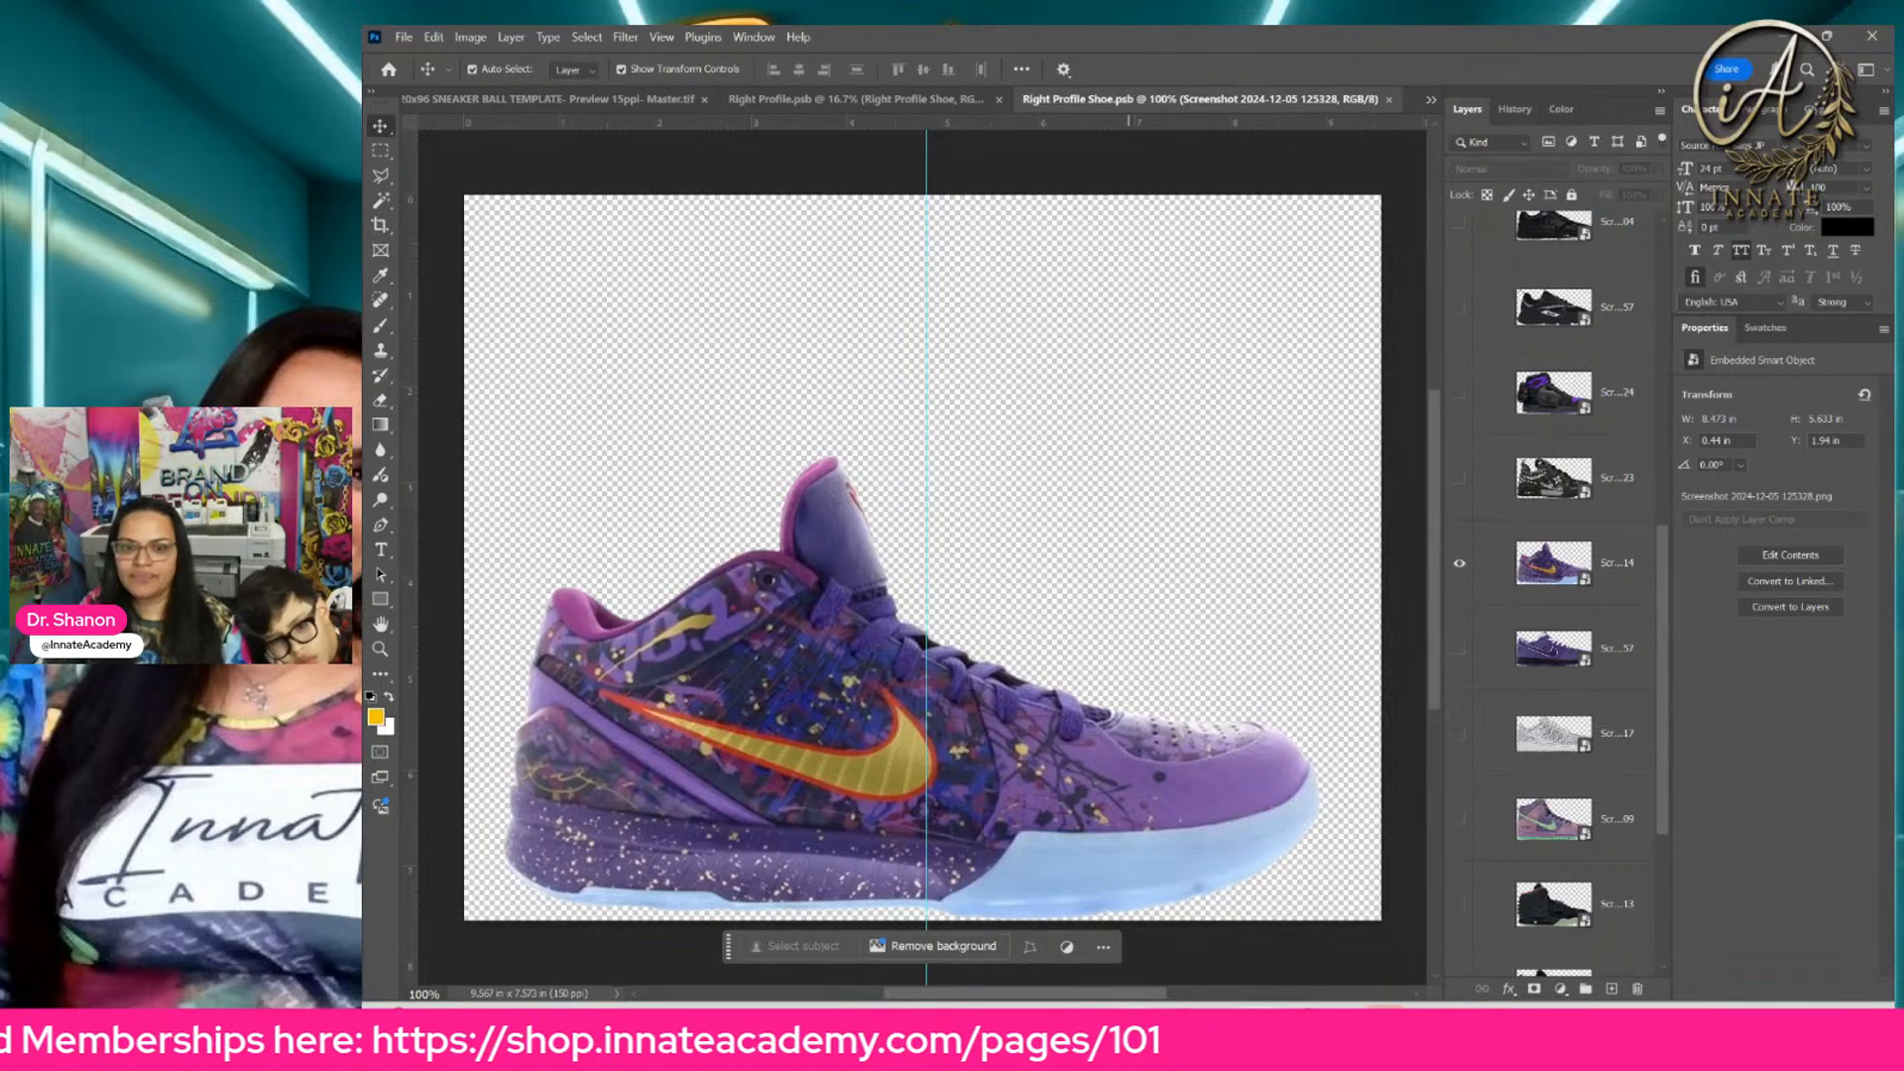
# Step: Switch to File Explorer and open the Screenshots folder in a new tab
pyautogui.moveTo(1131, 1049)
pyautogui.moveTo(1341, 1047)
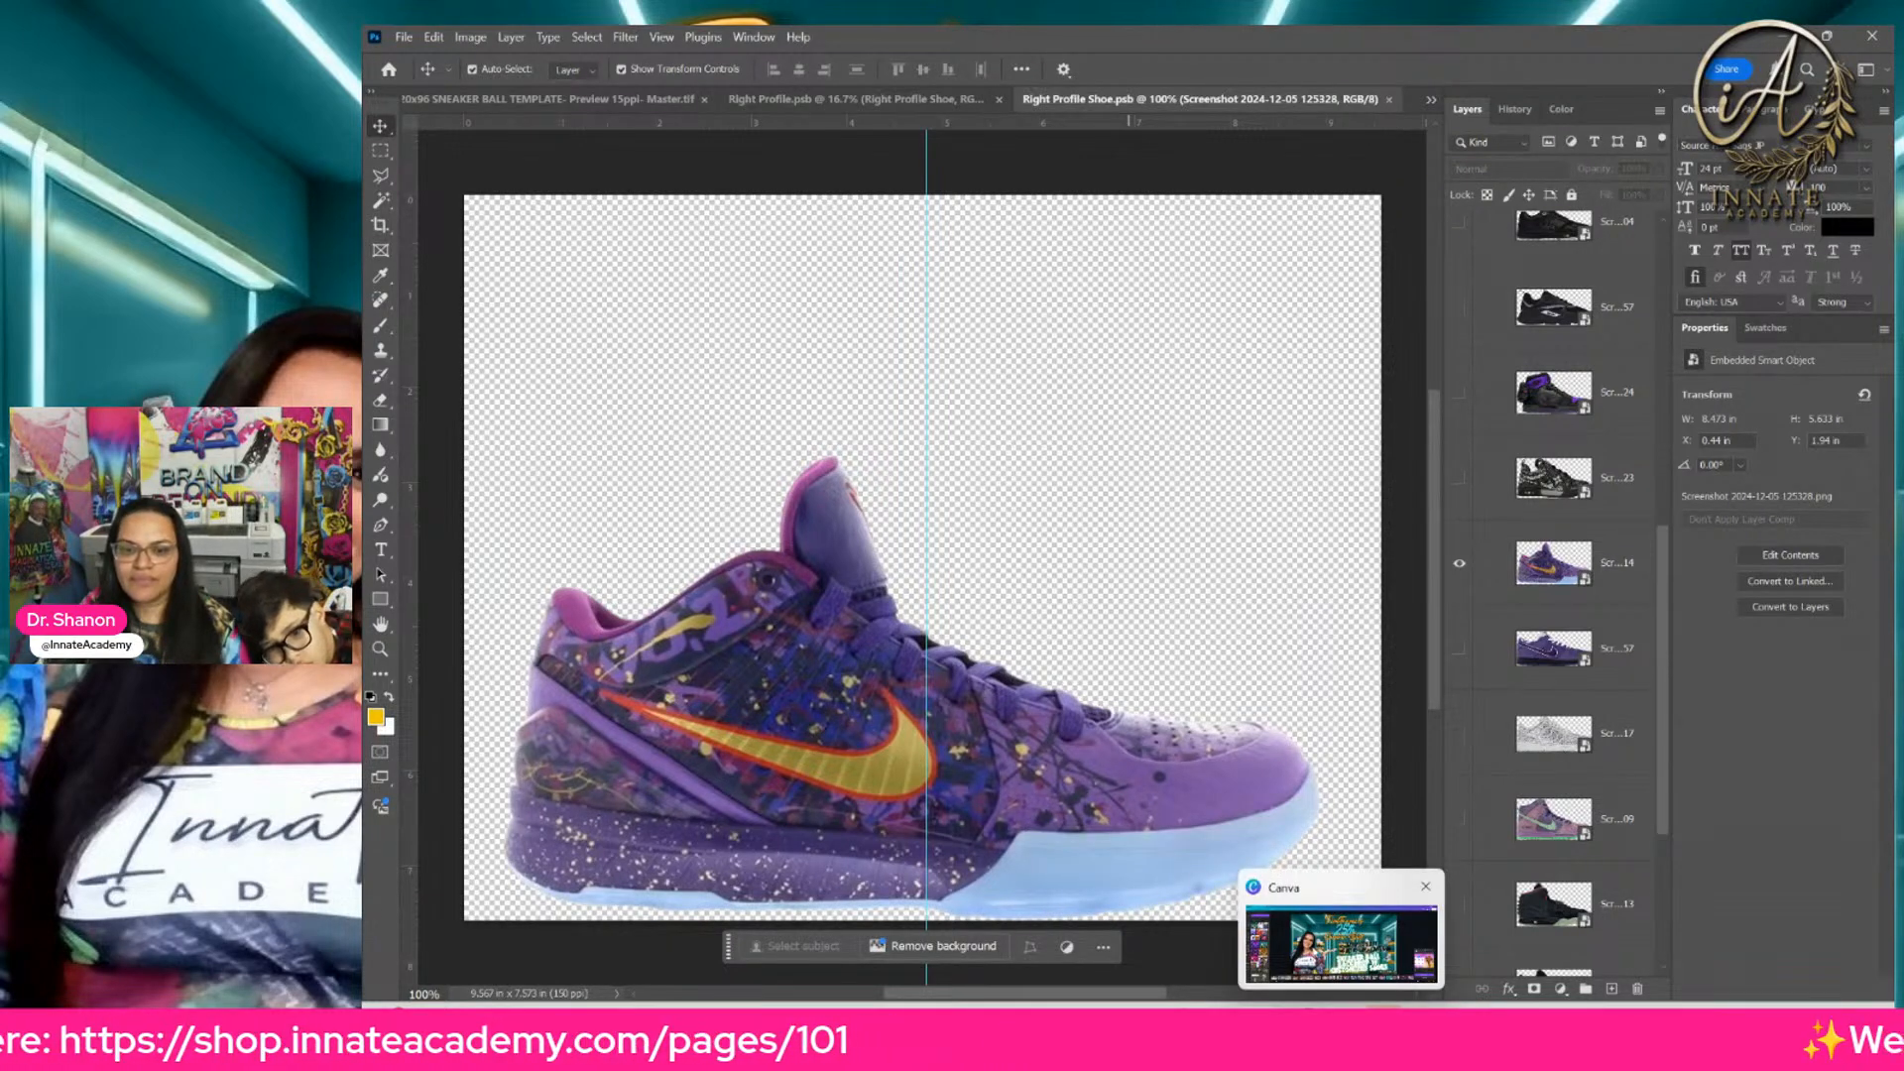
pyautogui.click(1131, 1048)
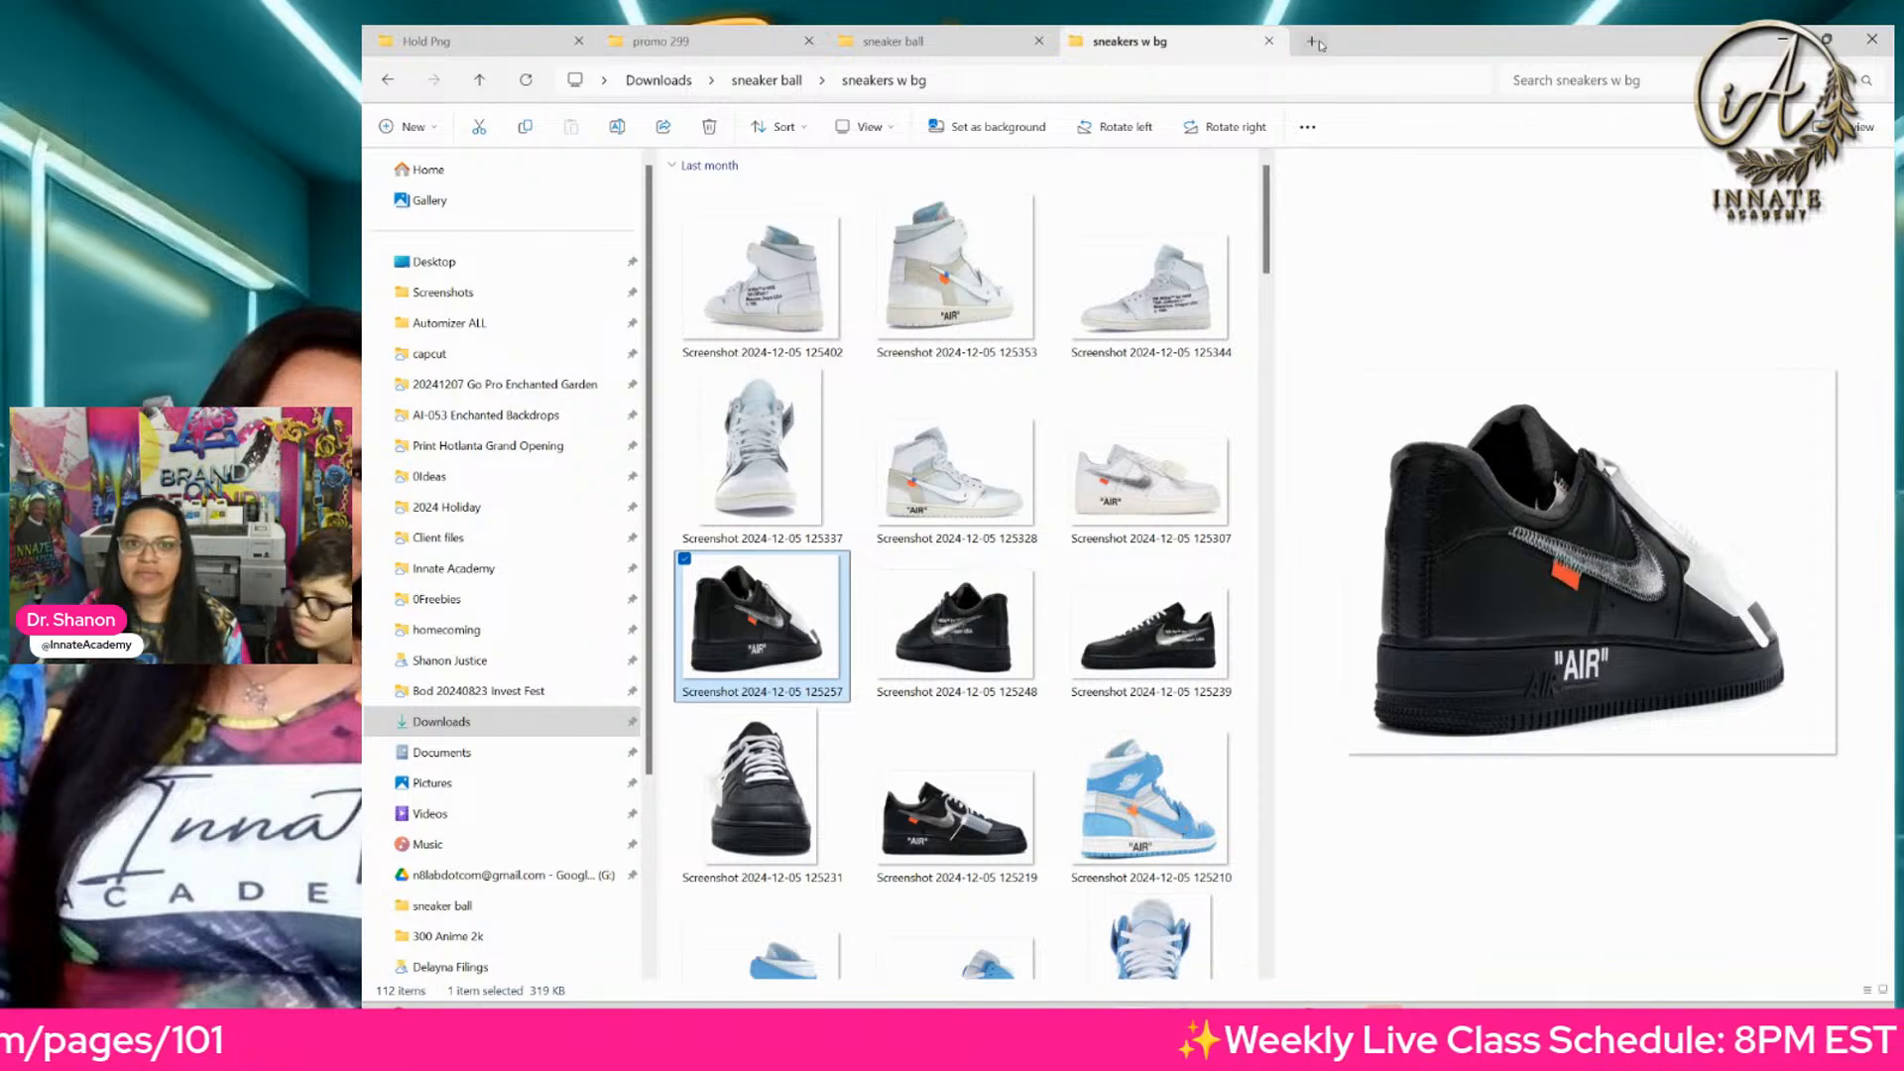
pyautogui.click(1313, 42)
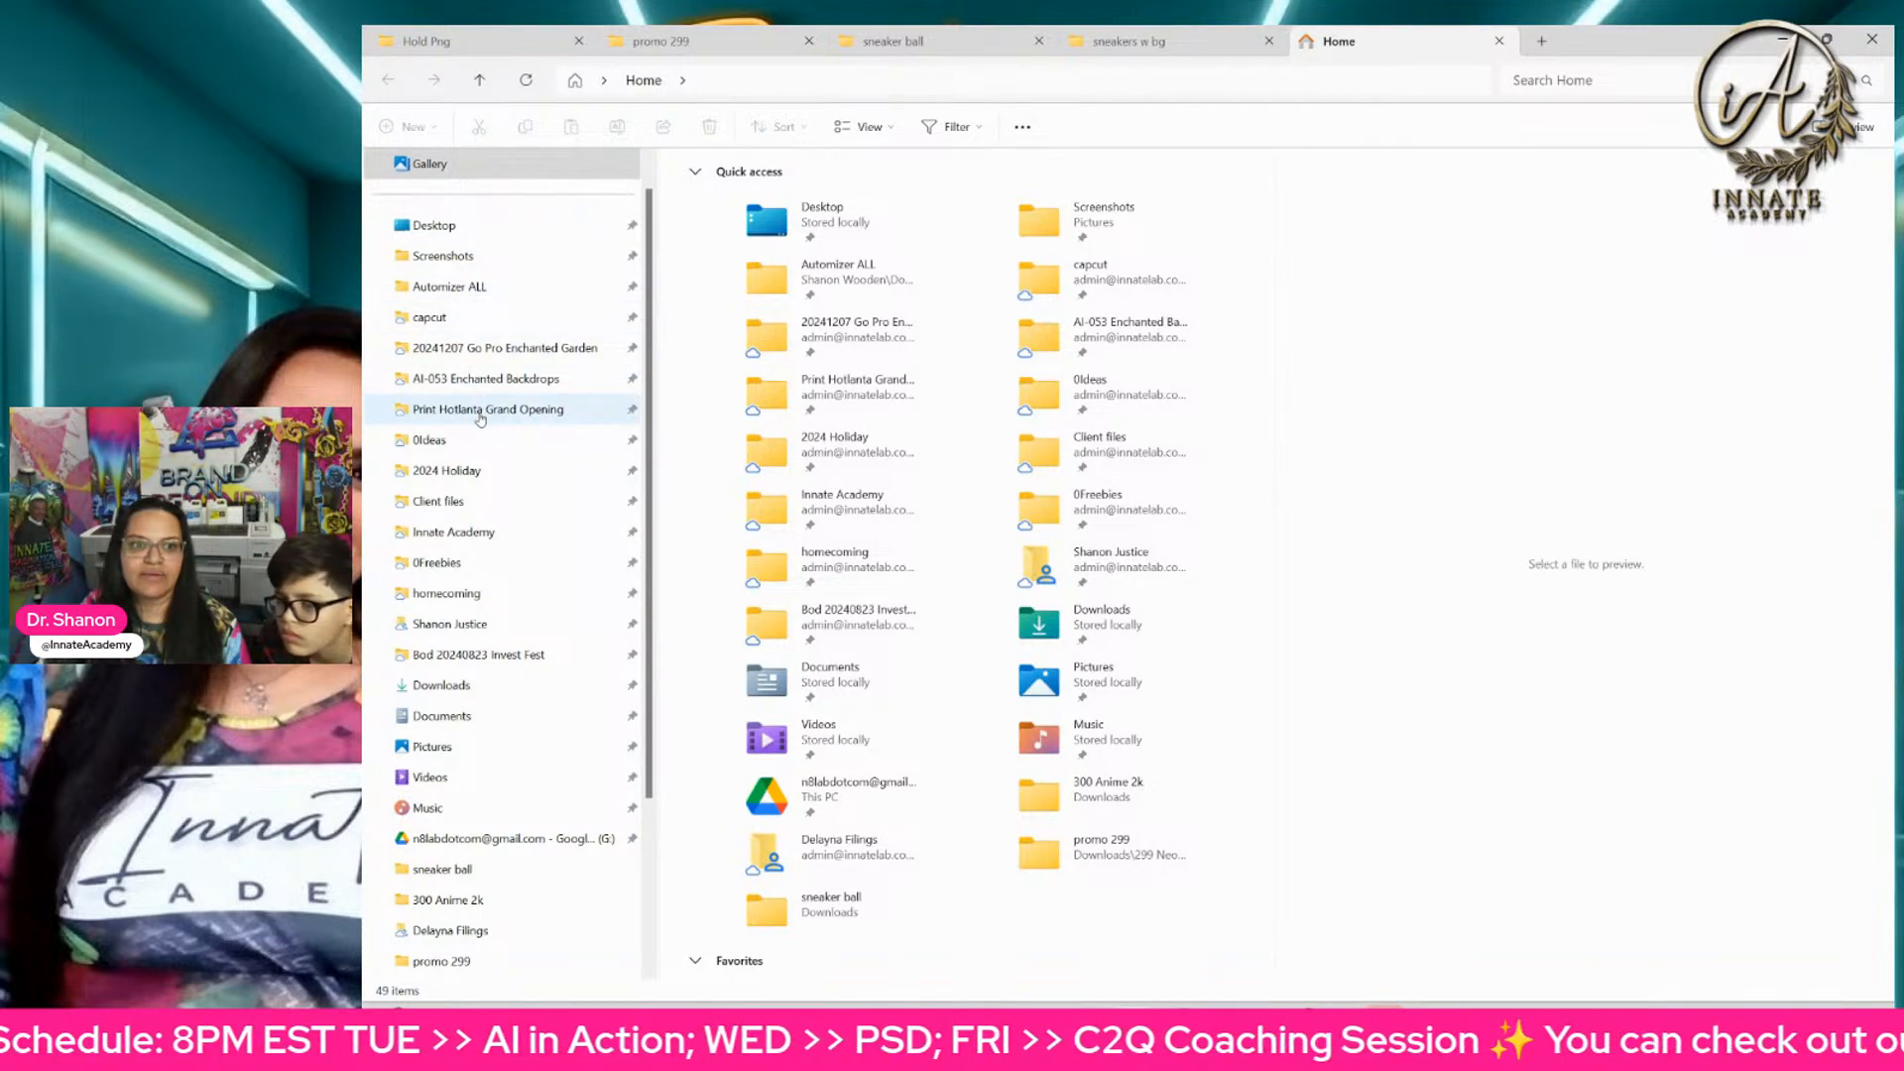
pyautogui.click(472, 256)
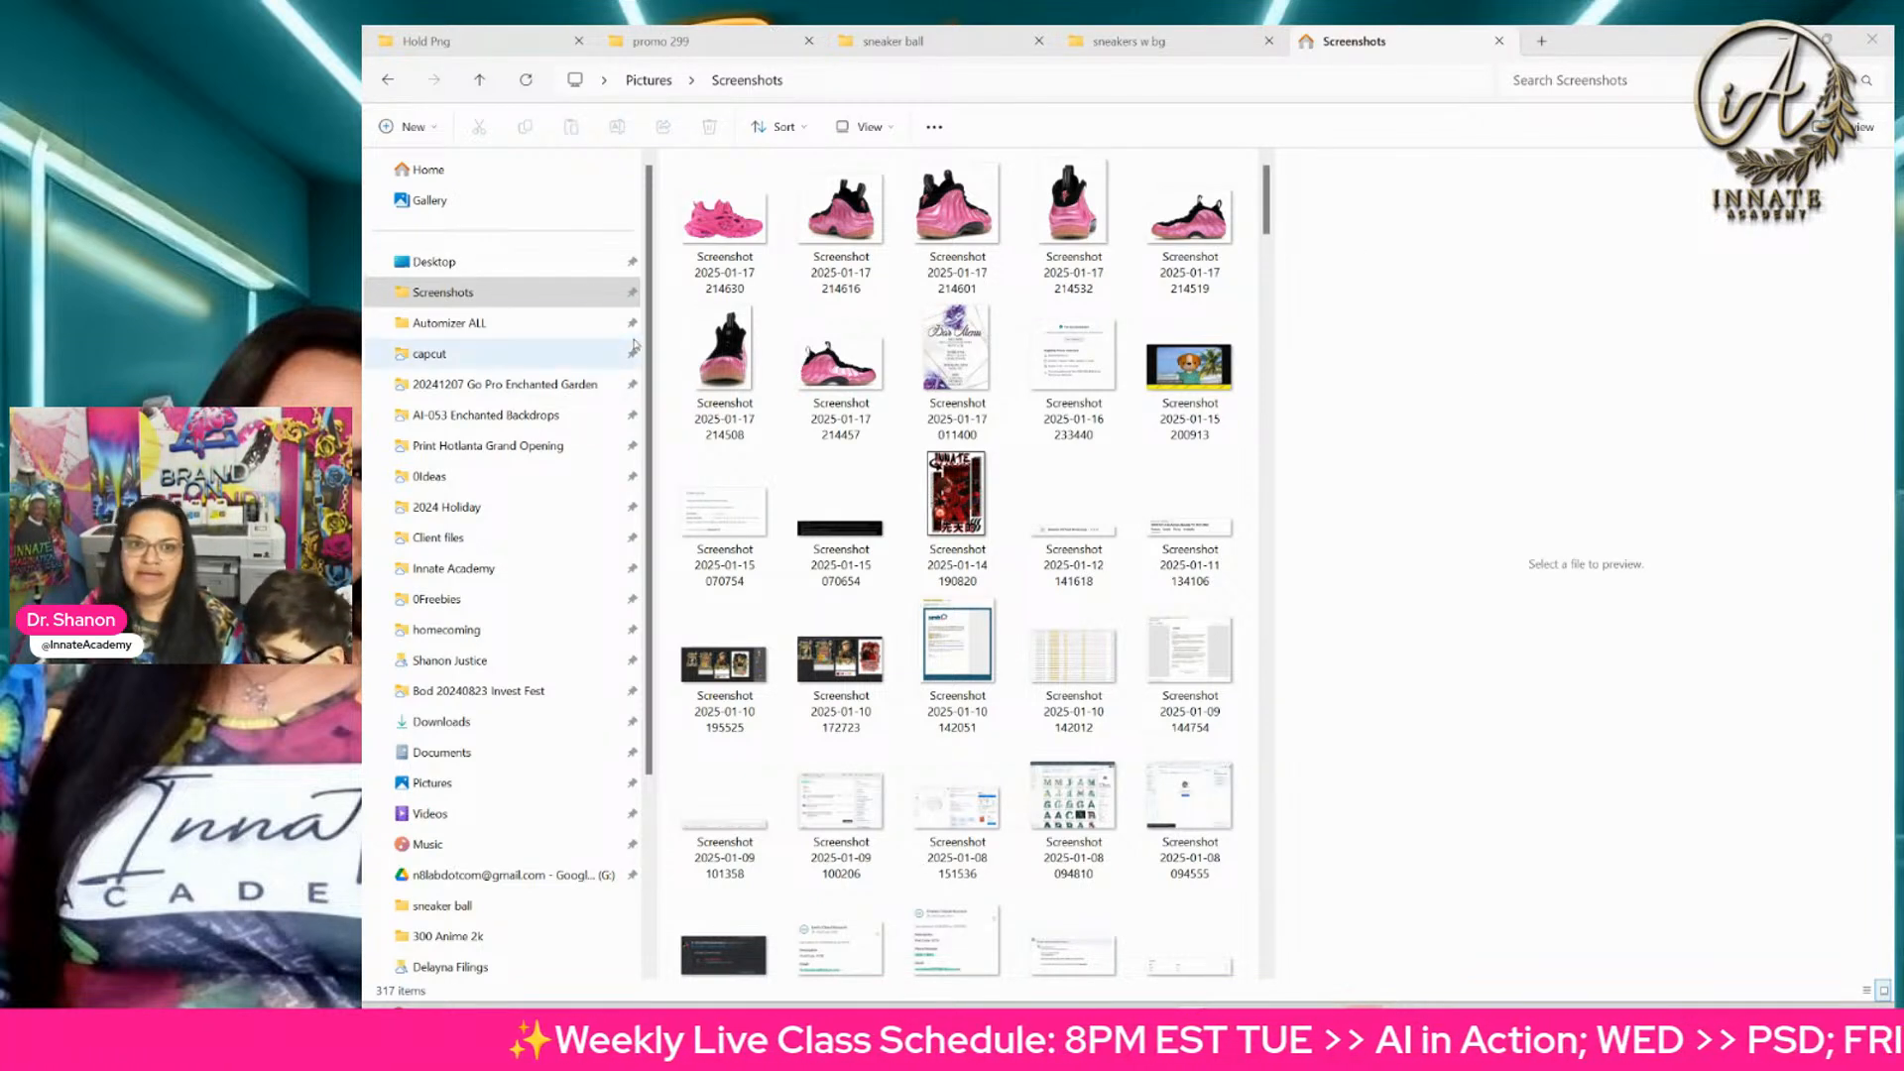
# Step: Select the seven pink sneaker screenshots, 214630 through 214457 from 2025-01-17, and launch the remove.bg desktop app
pyautogui.click(754, 239)
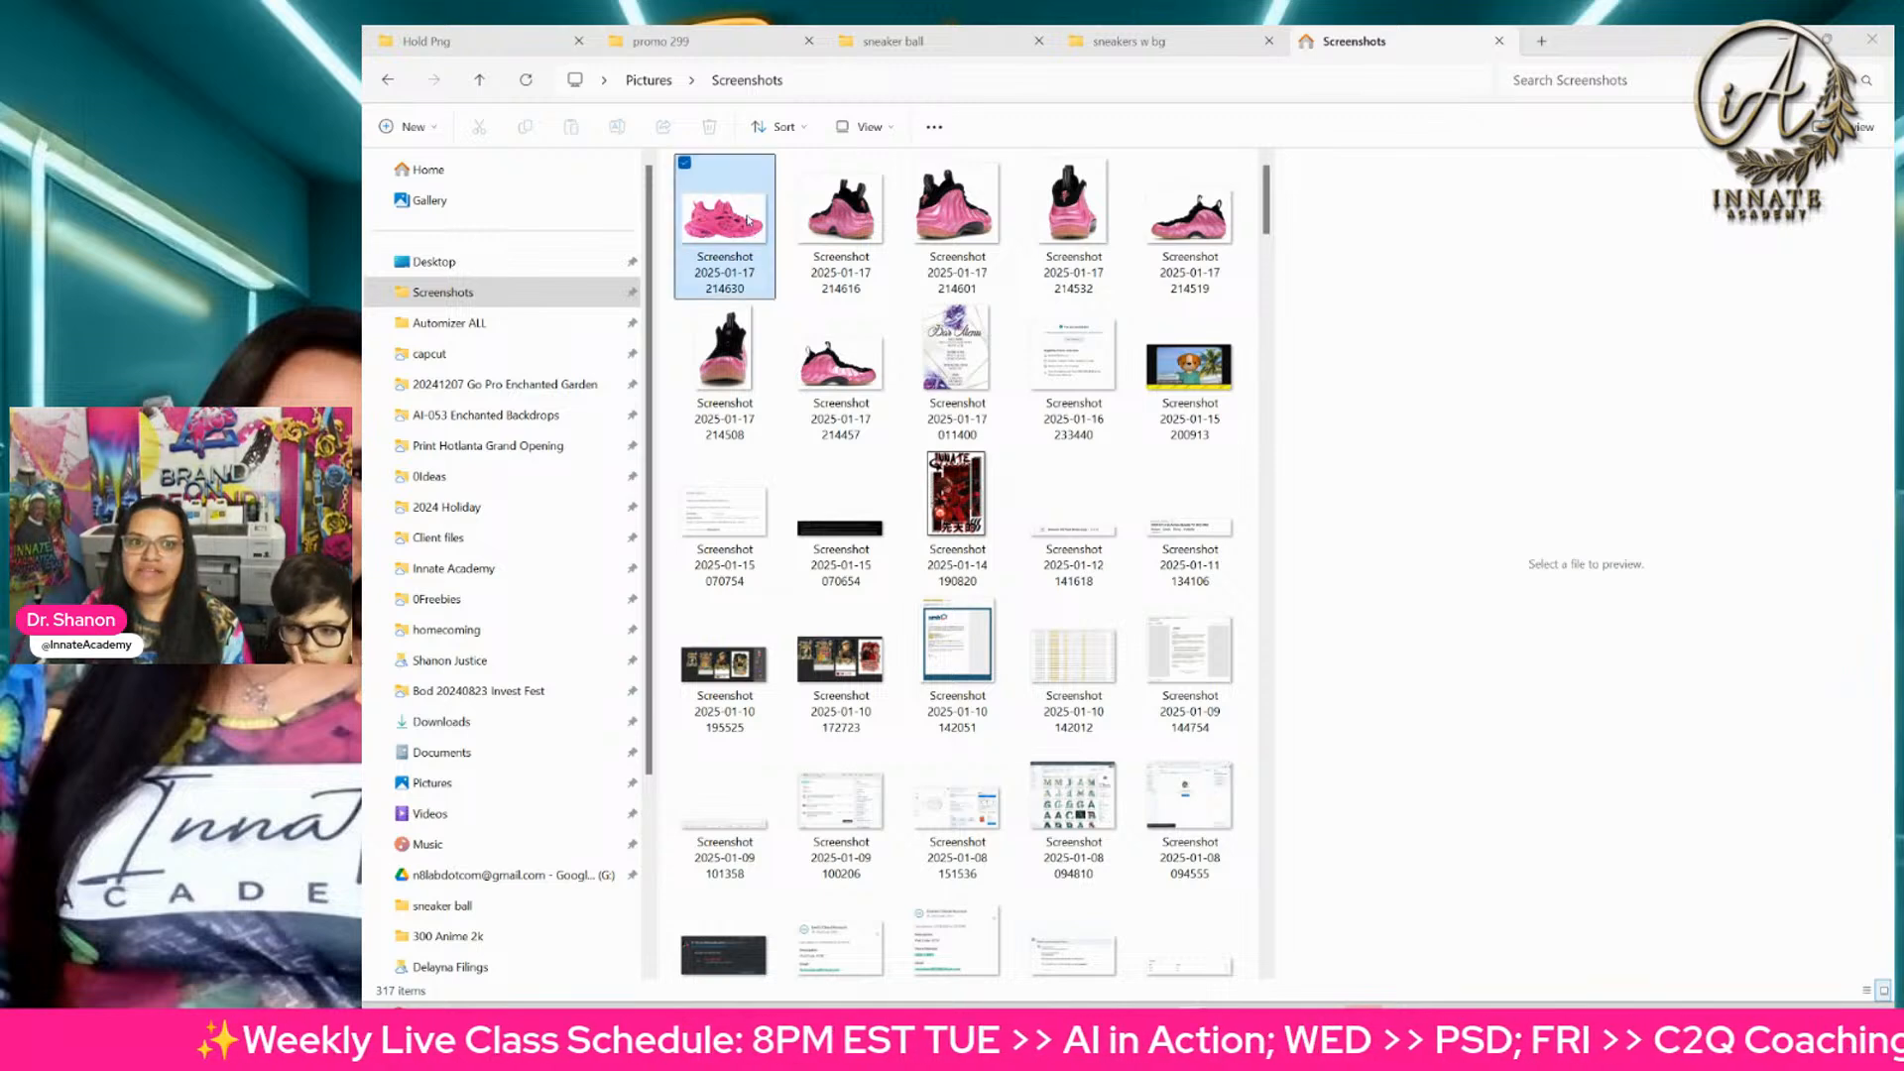
pyautogui.keyDown('shift'); pyautogui.click(863, 389); pyautogui.keyUp('shift')
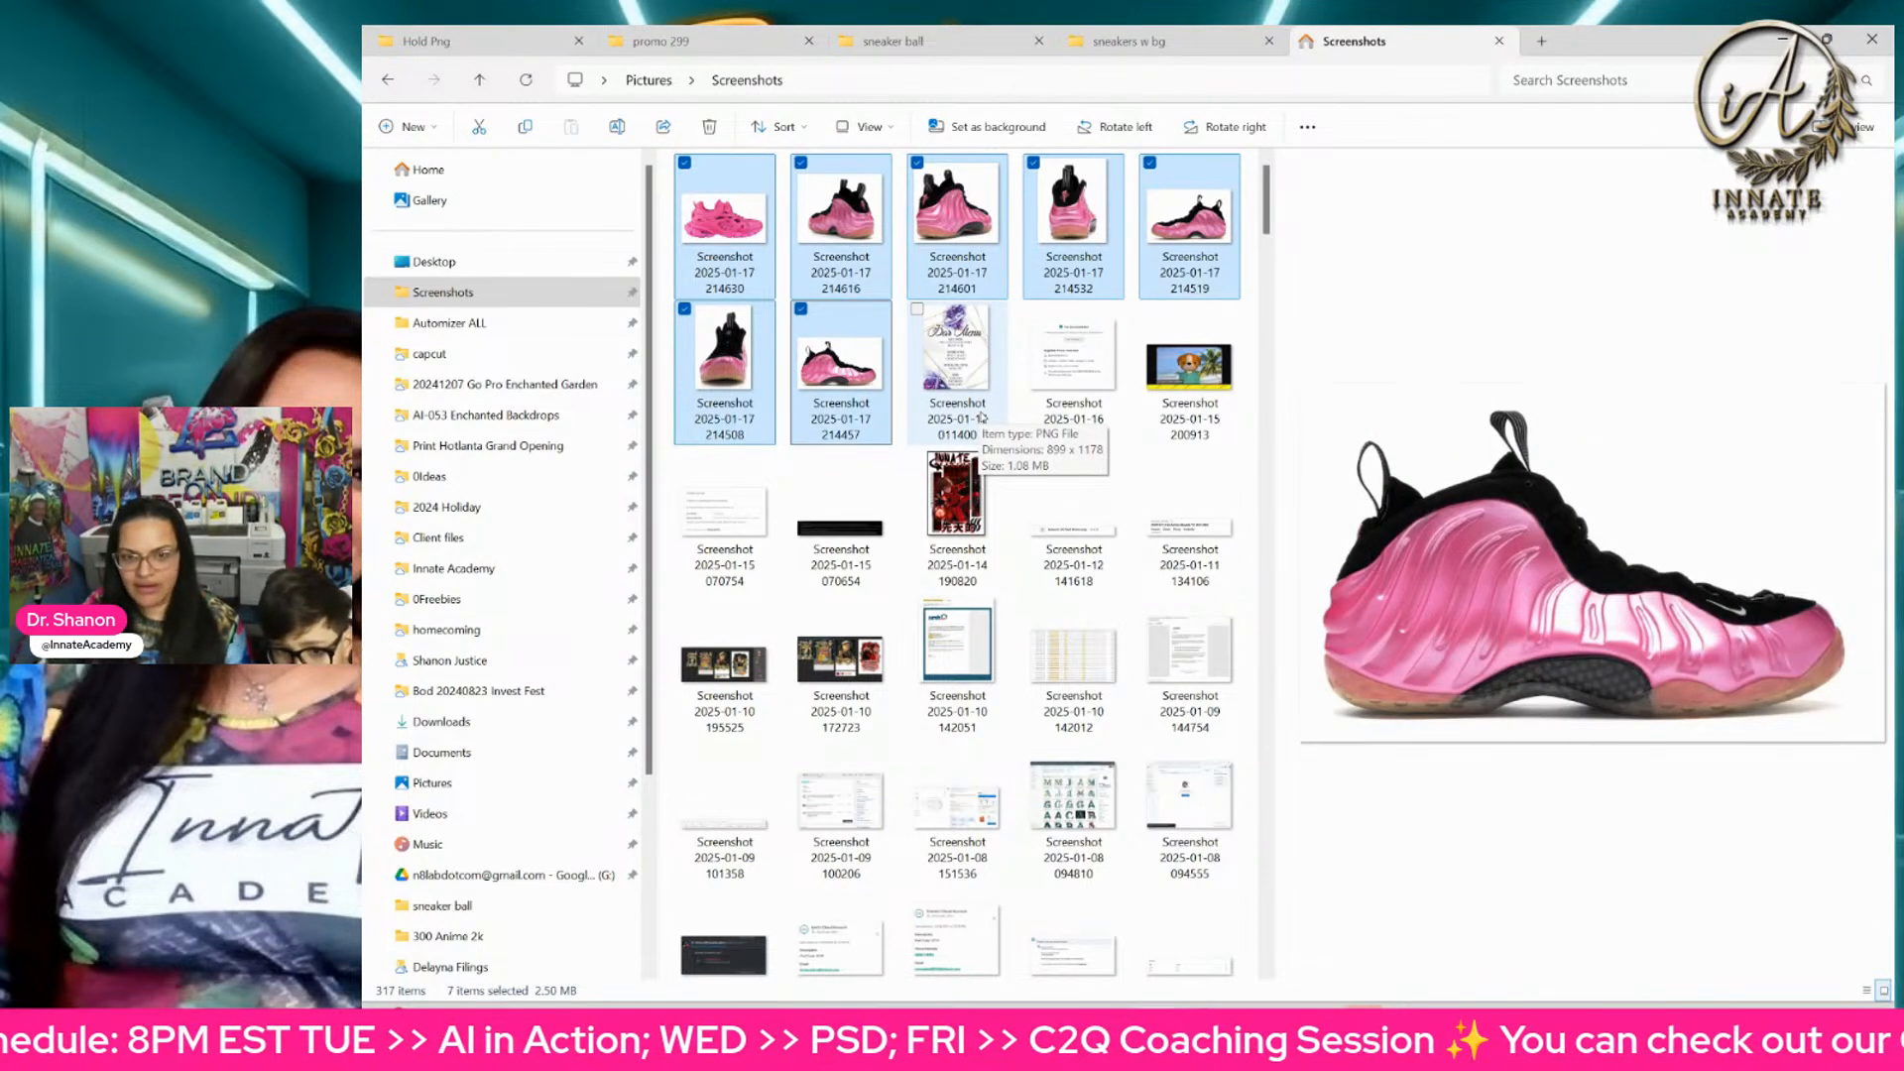
pyautogui.press('super')
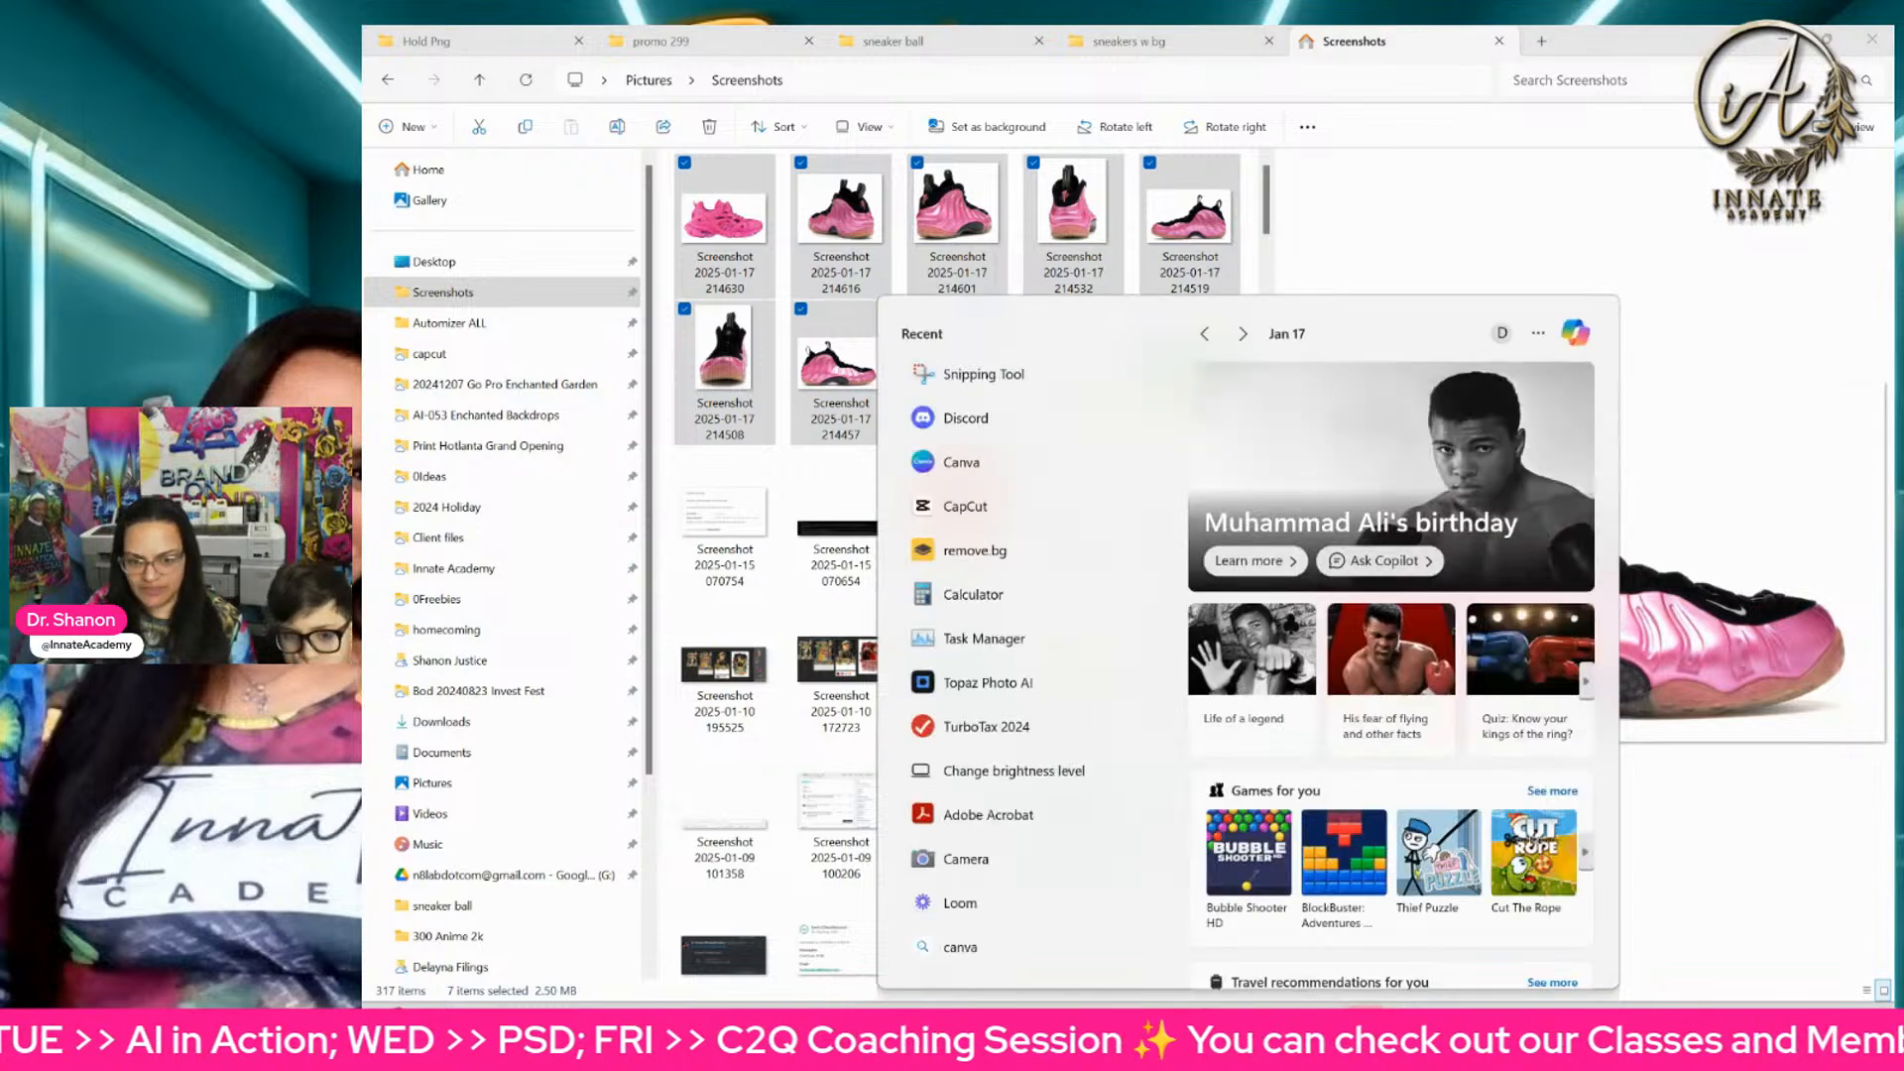
pyautogui.write('remo')
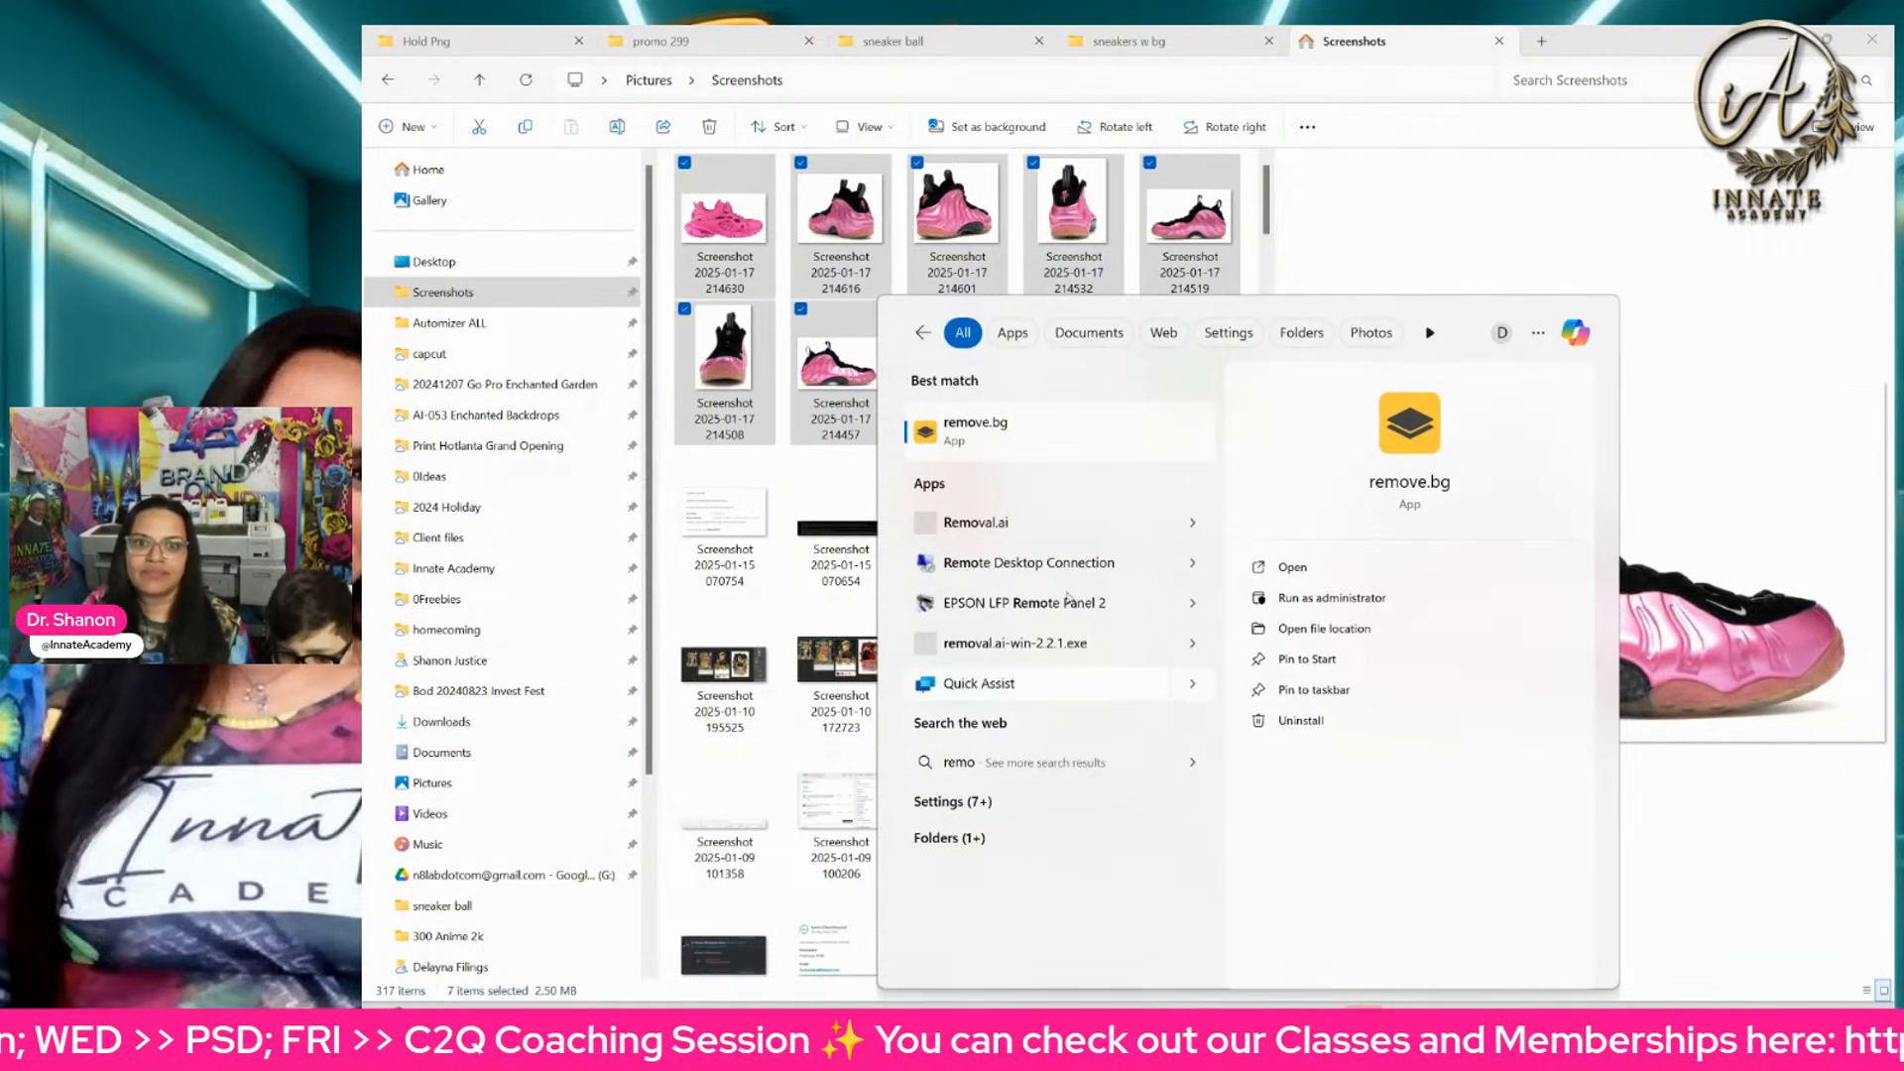
pyautogui.press('Escape')
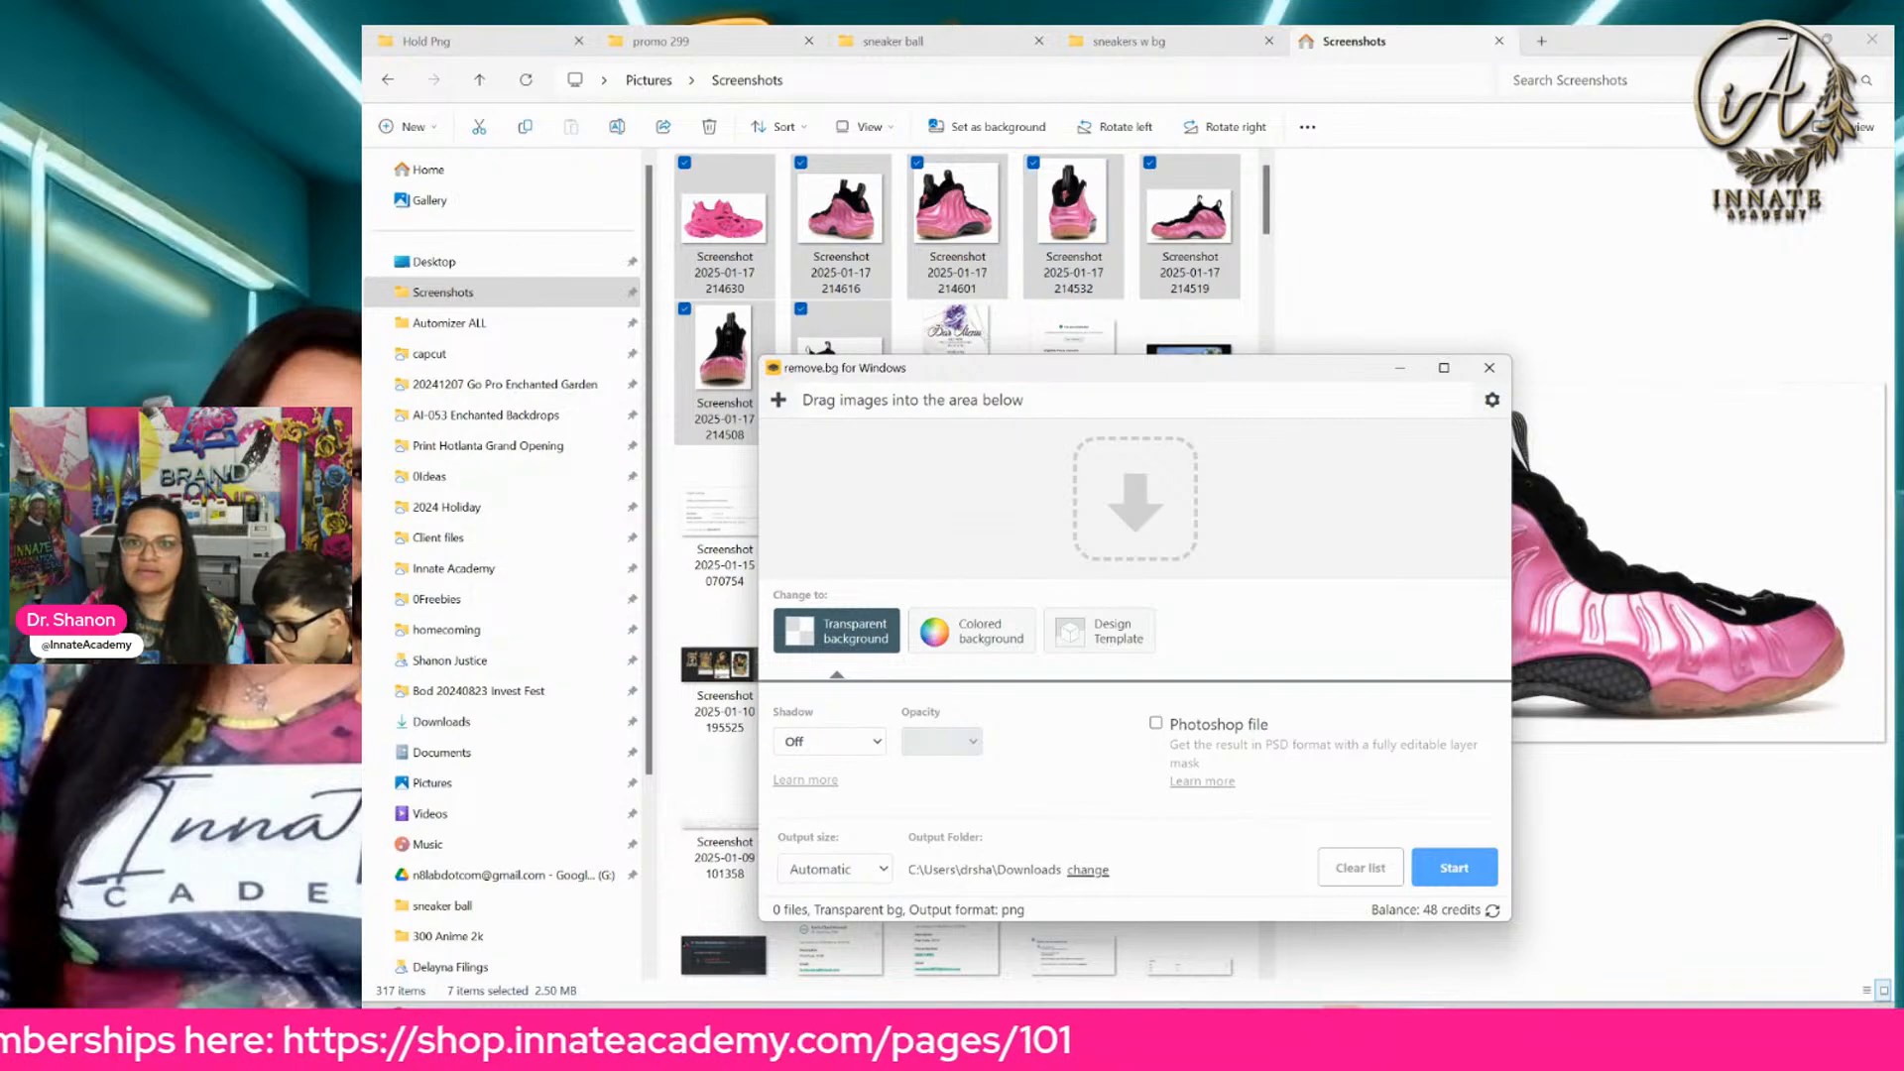
# Step: Add the seven selected sneaker screenshots to remove.bg and start processing them with a transparent background into Downloads
pyautogui.moveTo(1783, 48); pyautogui.dragTo(1641, 573)
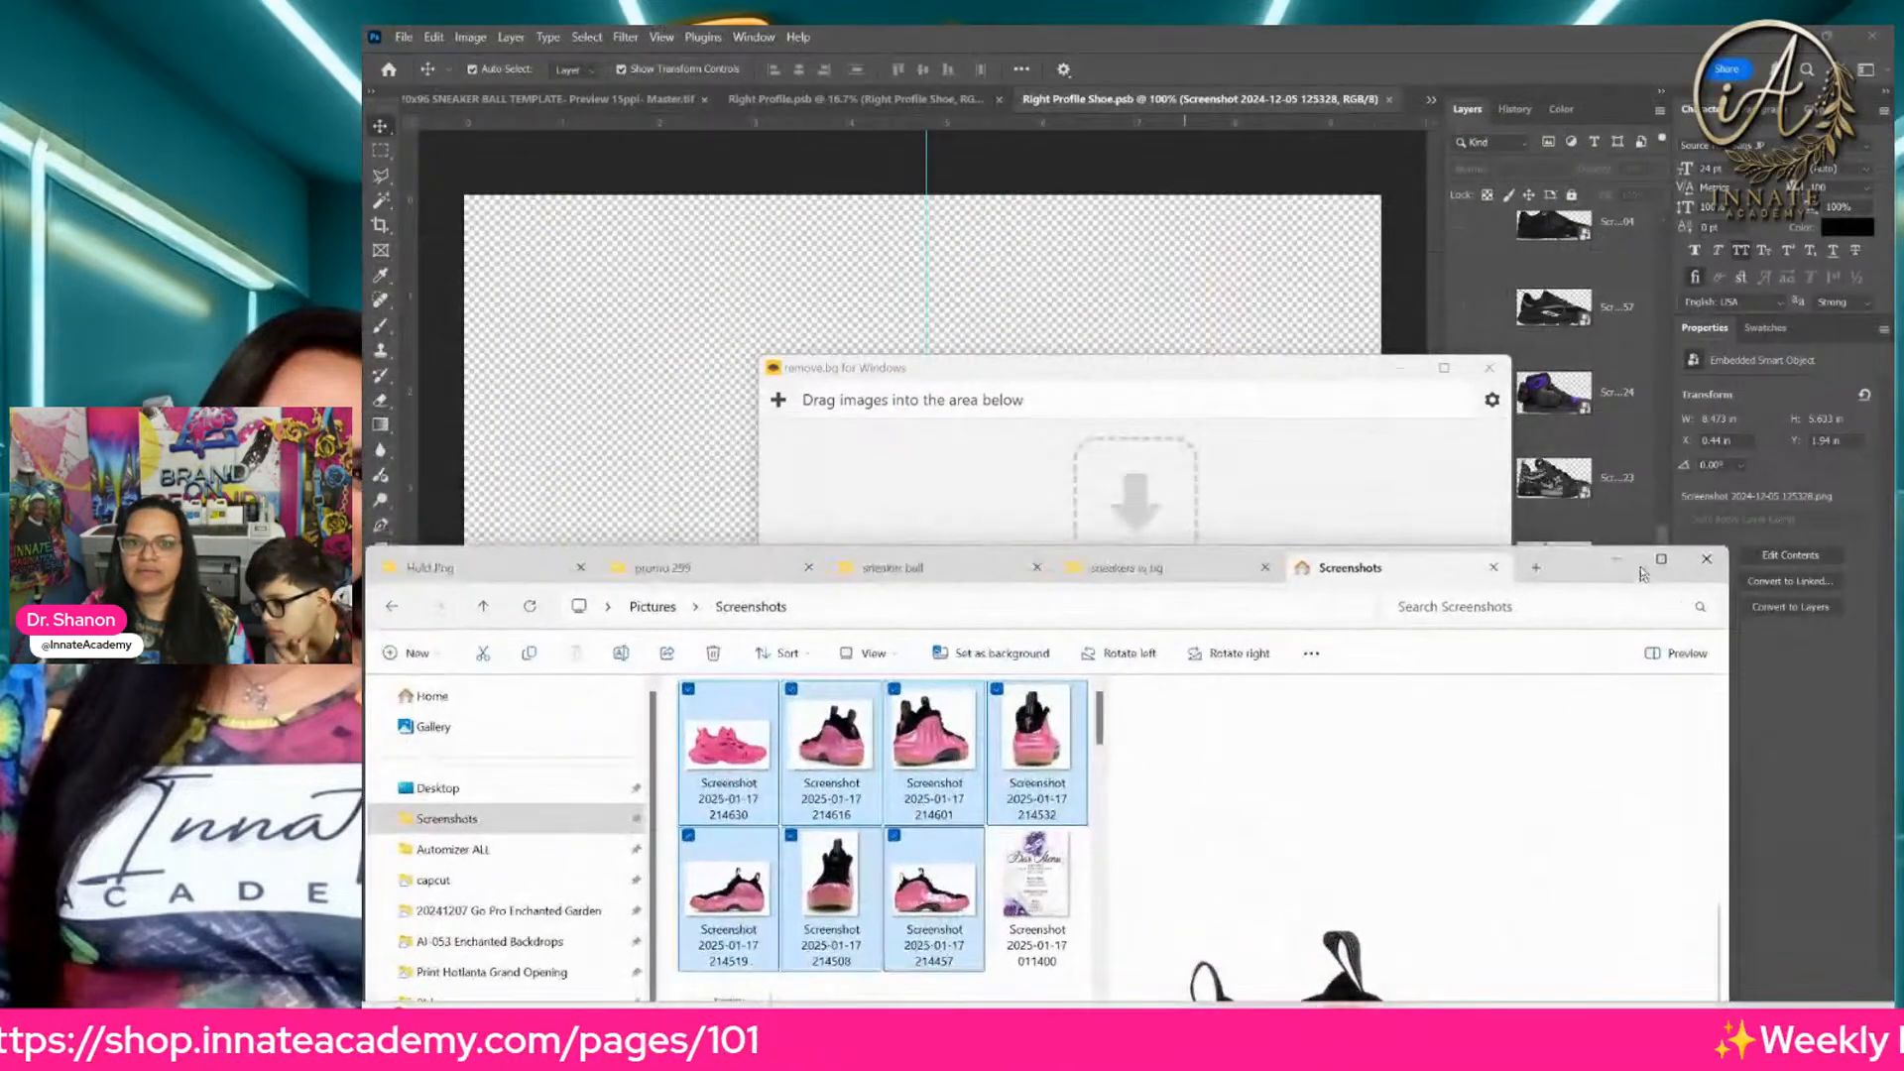
pyautogui.moveTo(1320, 371); pyautogui.dragTo(1328, 77)
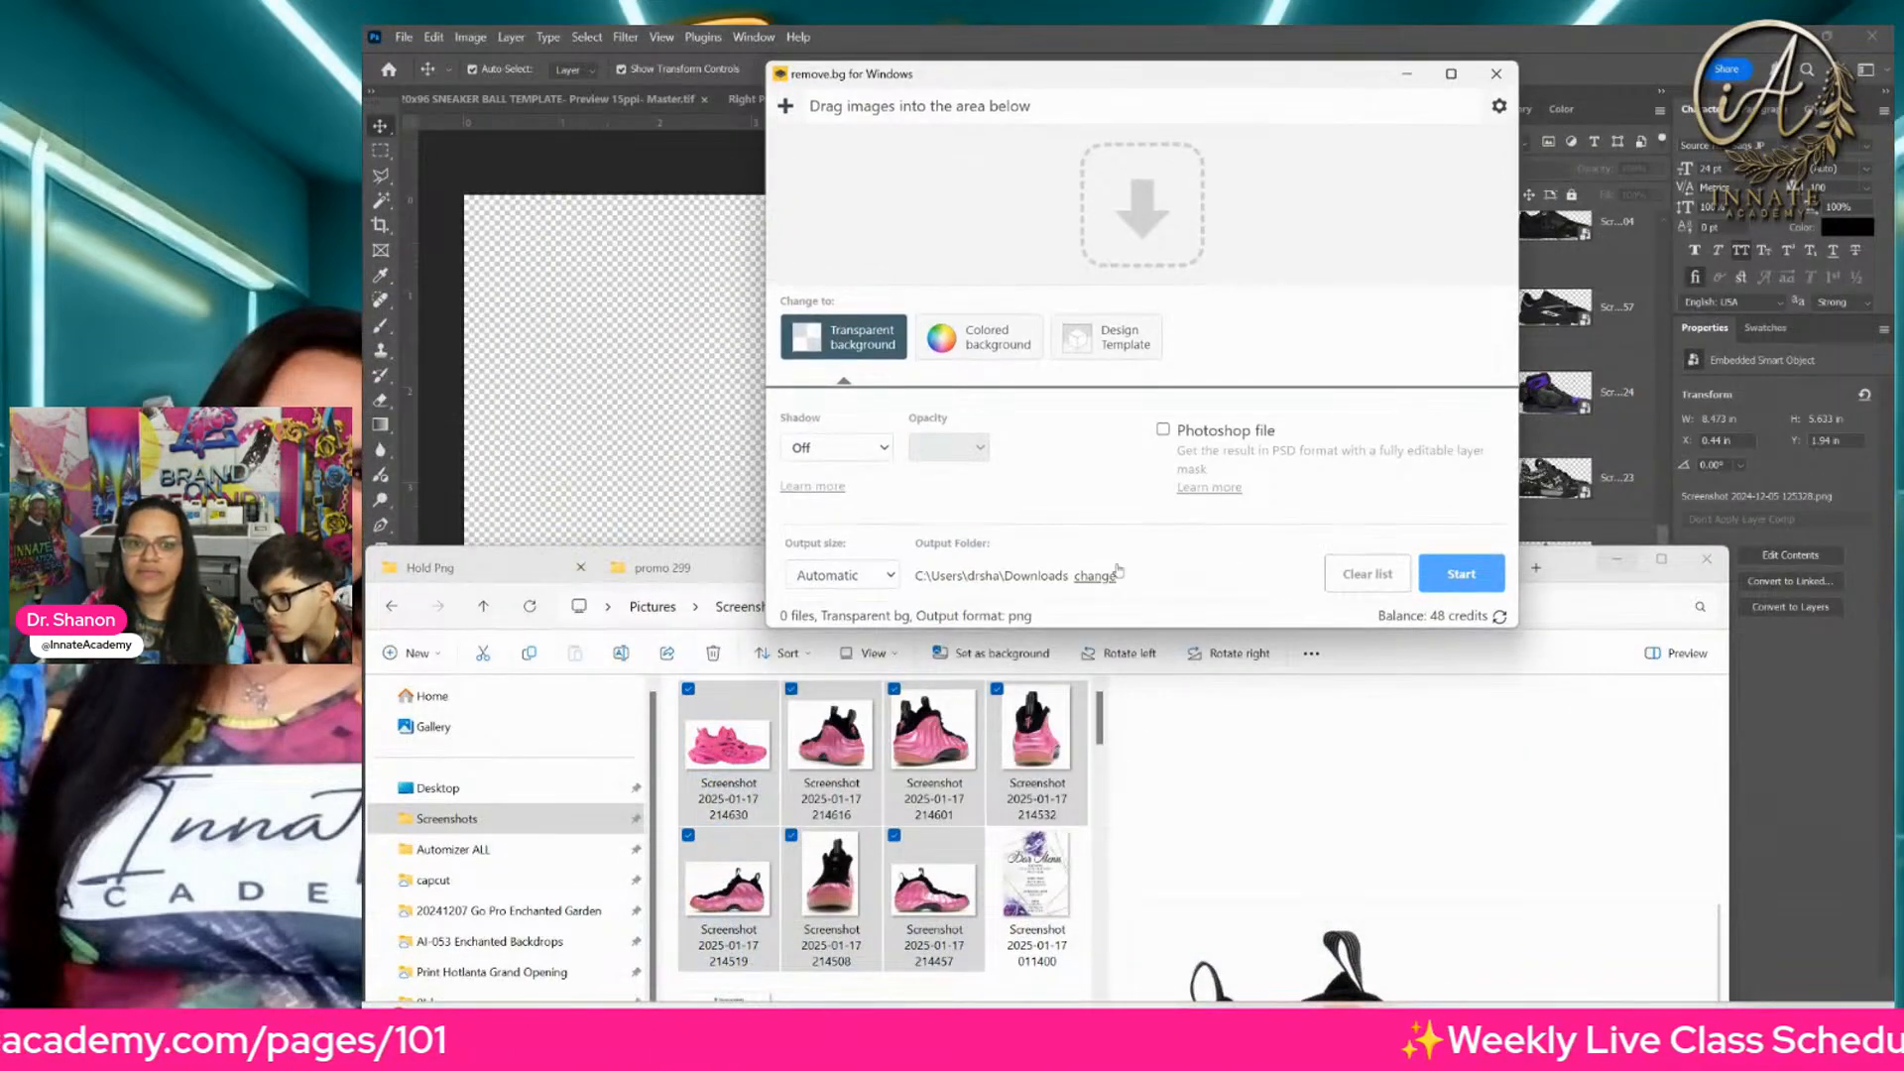
pyautogui.moveTo(1002, 520); pyautogui.dragTo(1081, 212)
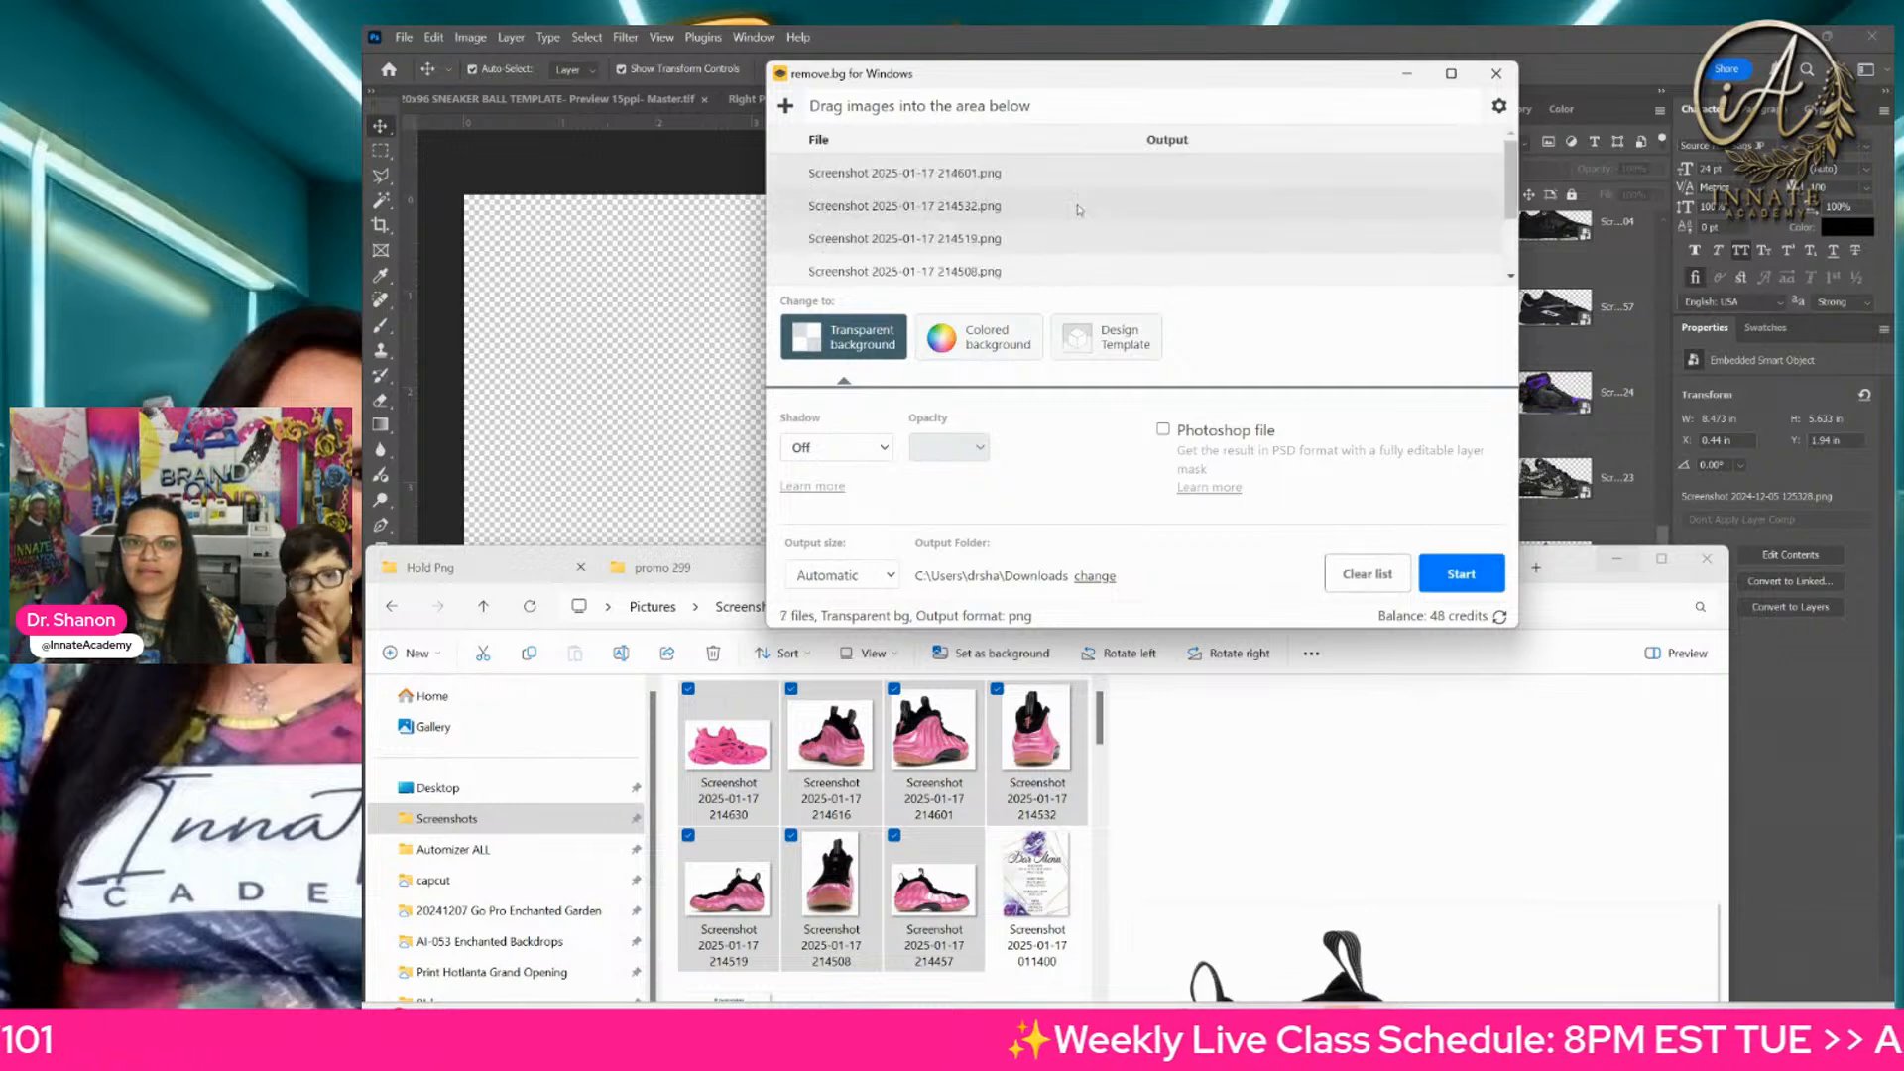
pyautogui.click(1460, 577)
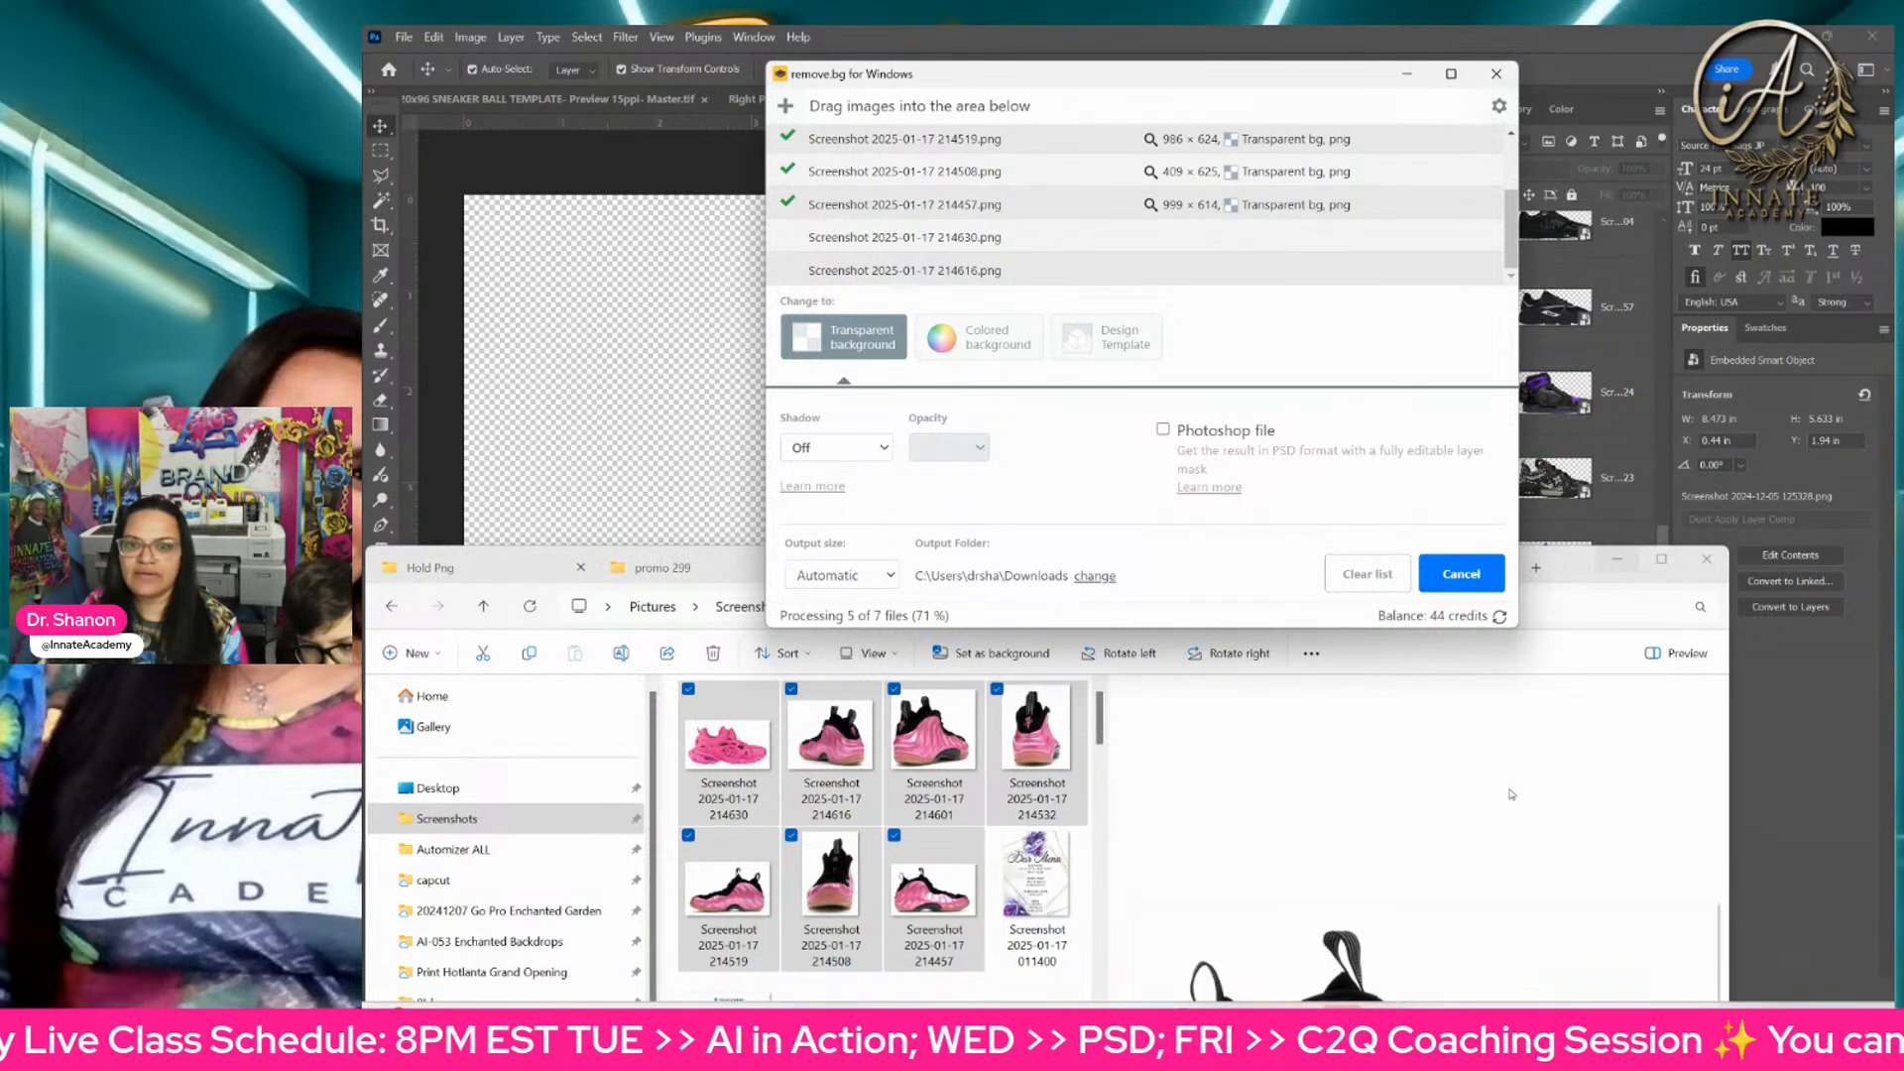
# Step: Open the Downloads folder in another new File Explorer tab
pyautogui.click(1417, 583)
pyautogui.click(1537, 568)
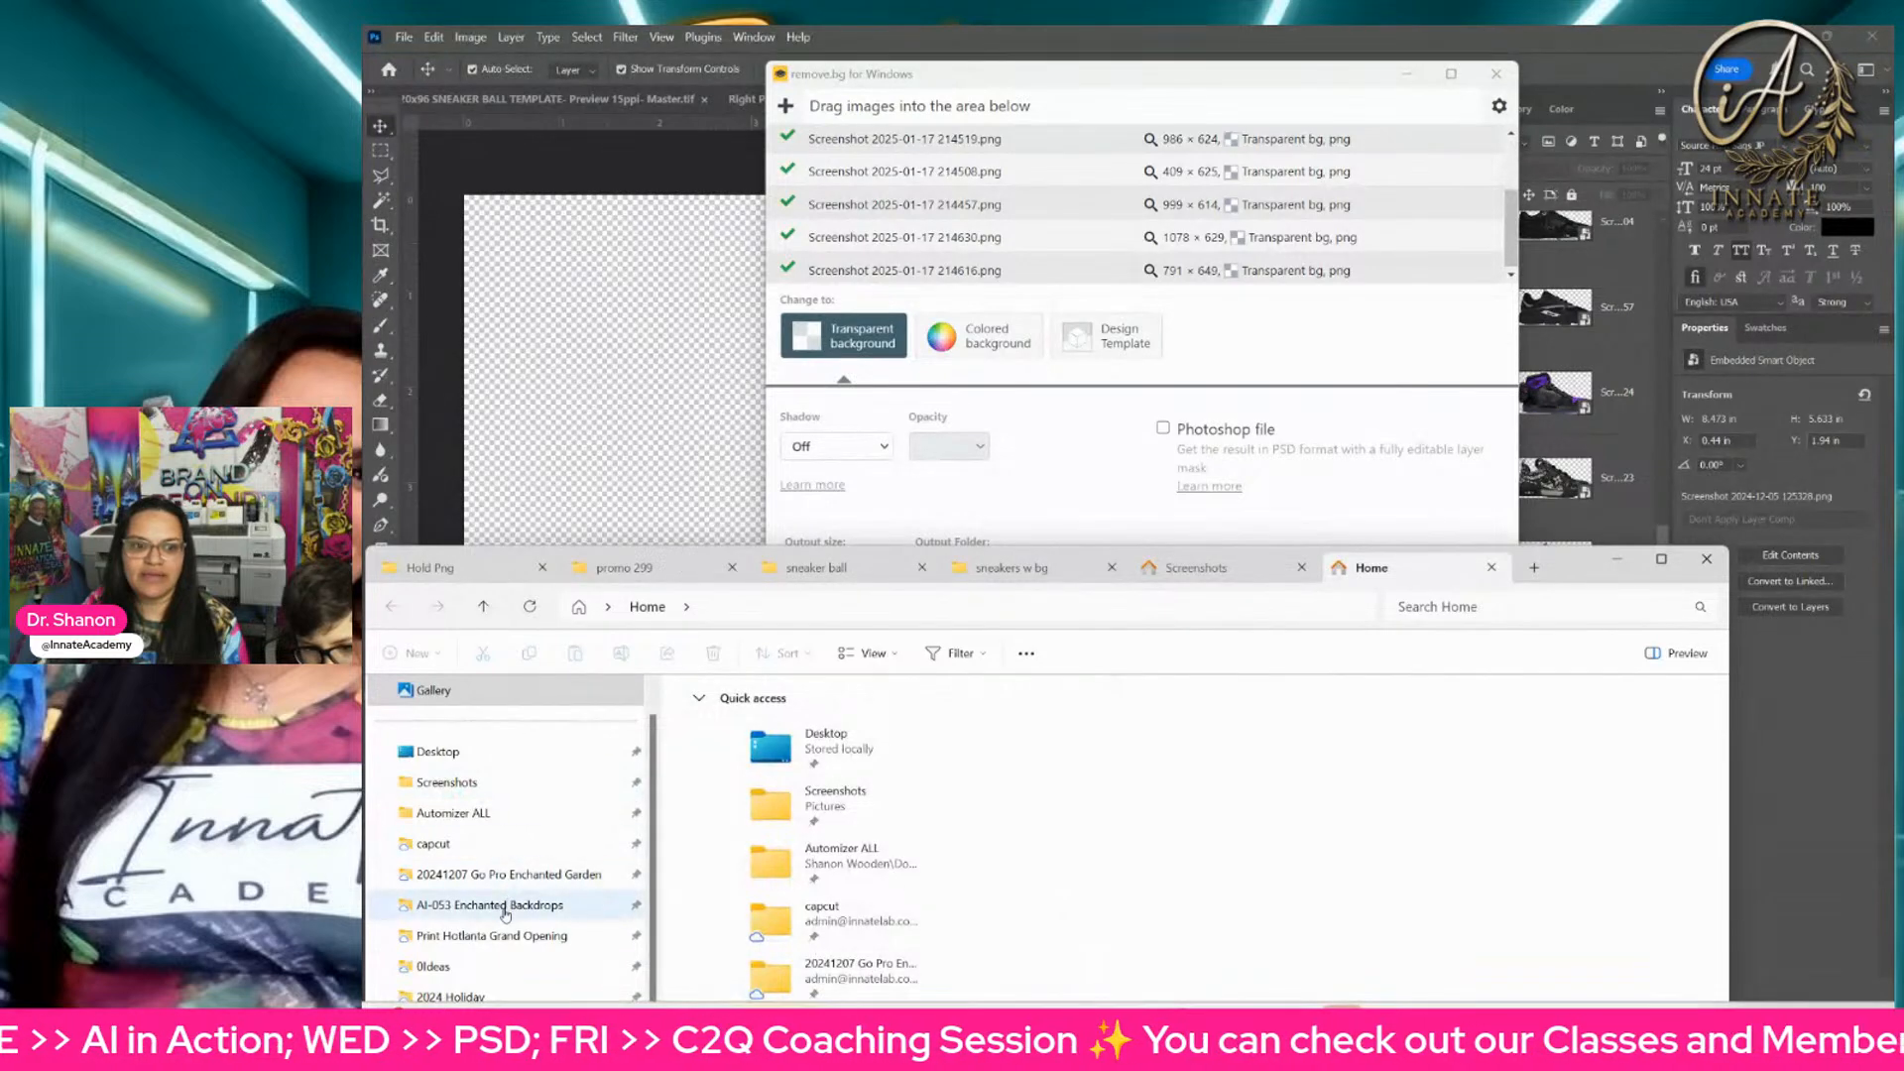
pyautogui.scroll(-3, 504, 907)
pyautogui.click(446, 966)
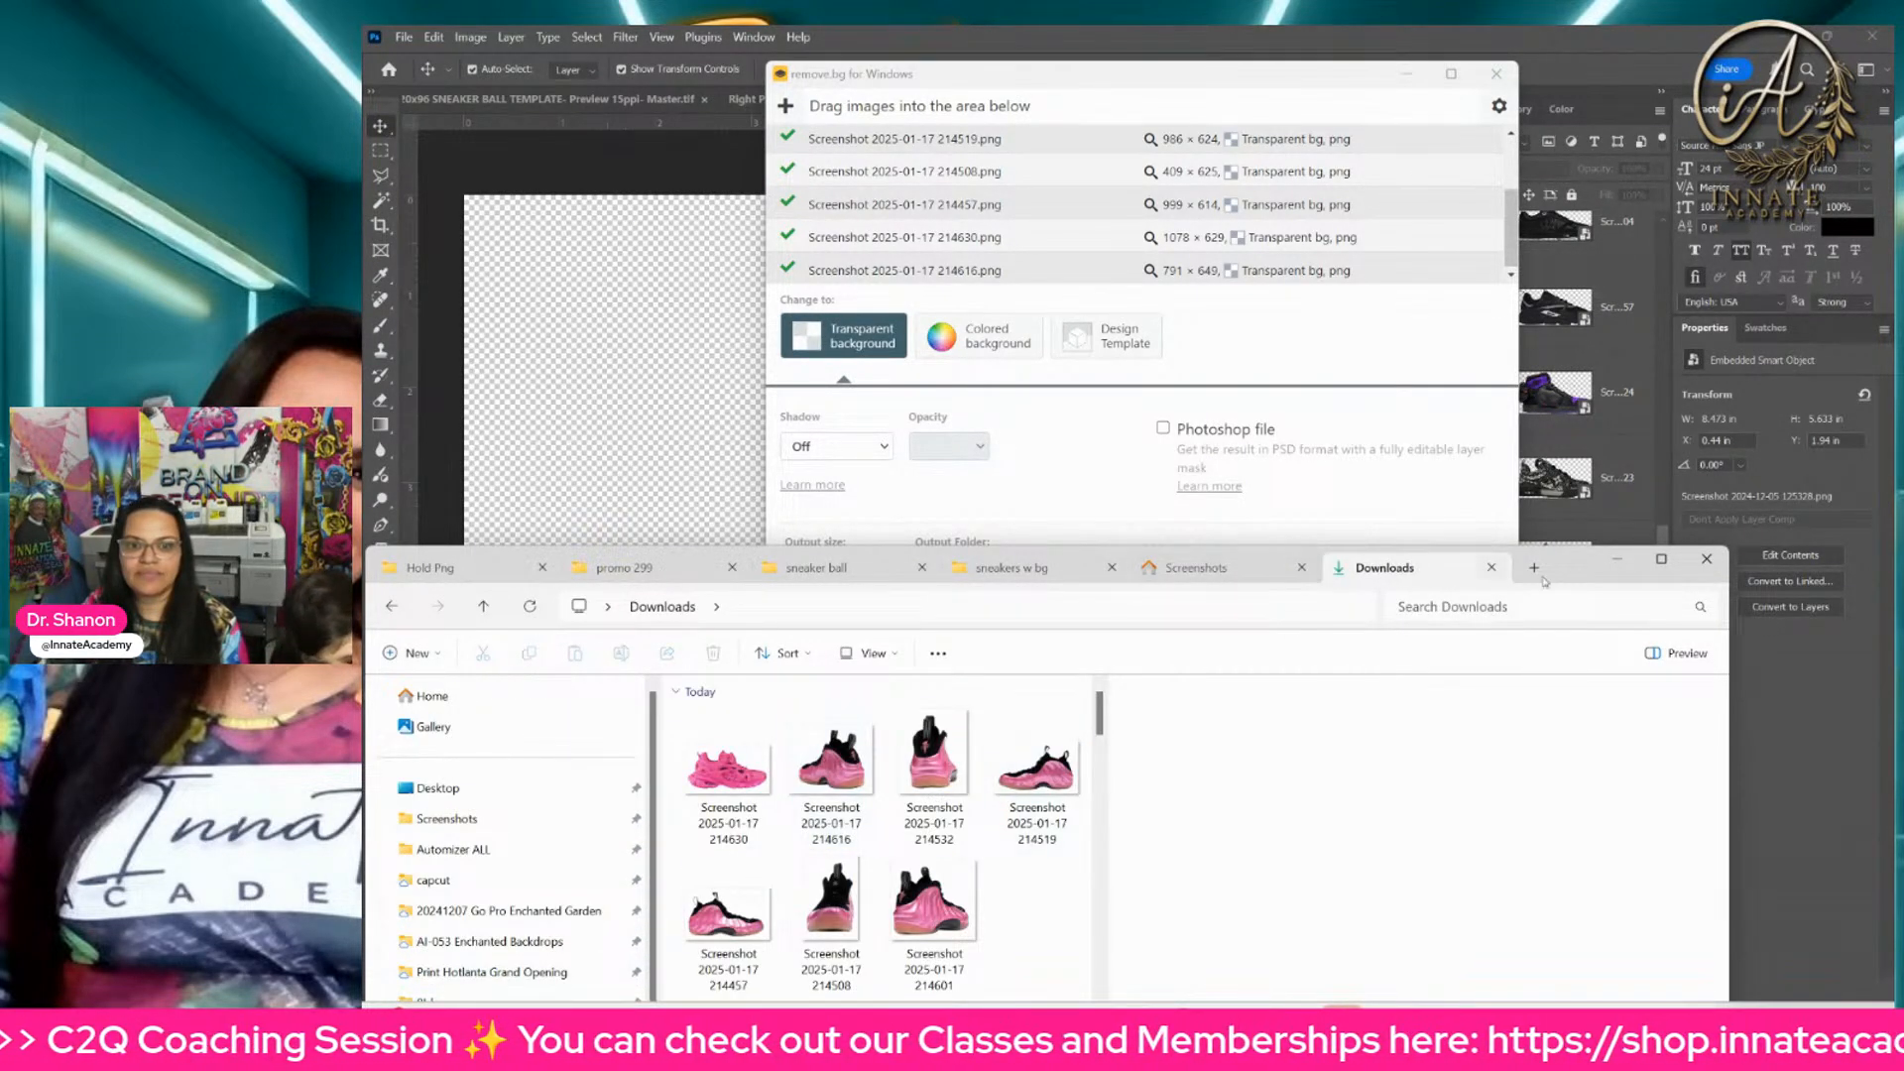
# Step: Preview the background-removed Foamposite and Balenciaga images in Downloads, and move the File Explorer window out of the way
pyautogui.moveTo(1584, 576); pyautogui.dragTo(1600, 302)
pyautogui.click(744, 491)
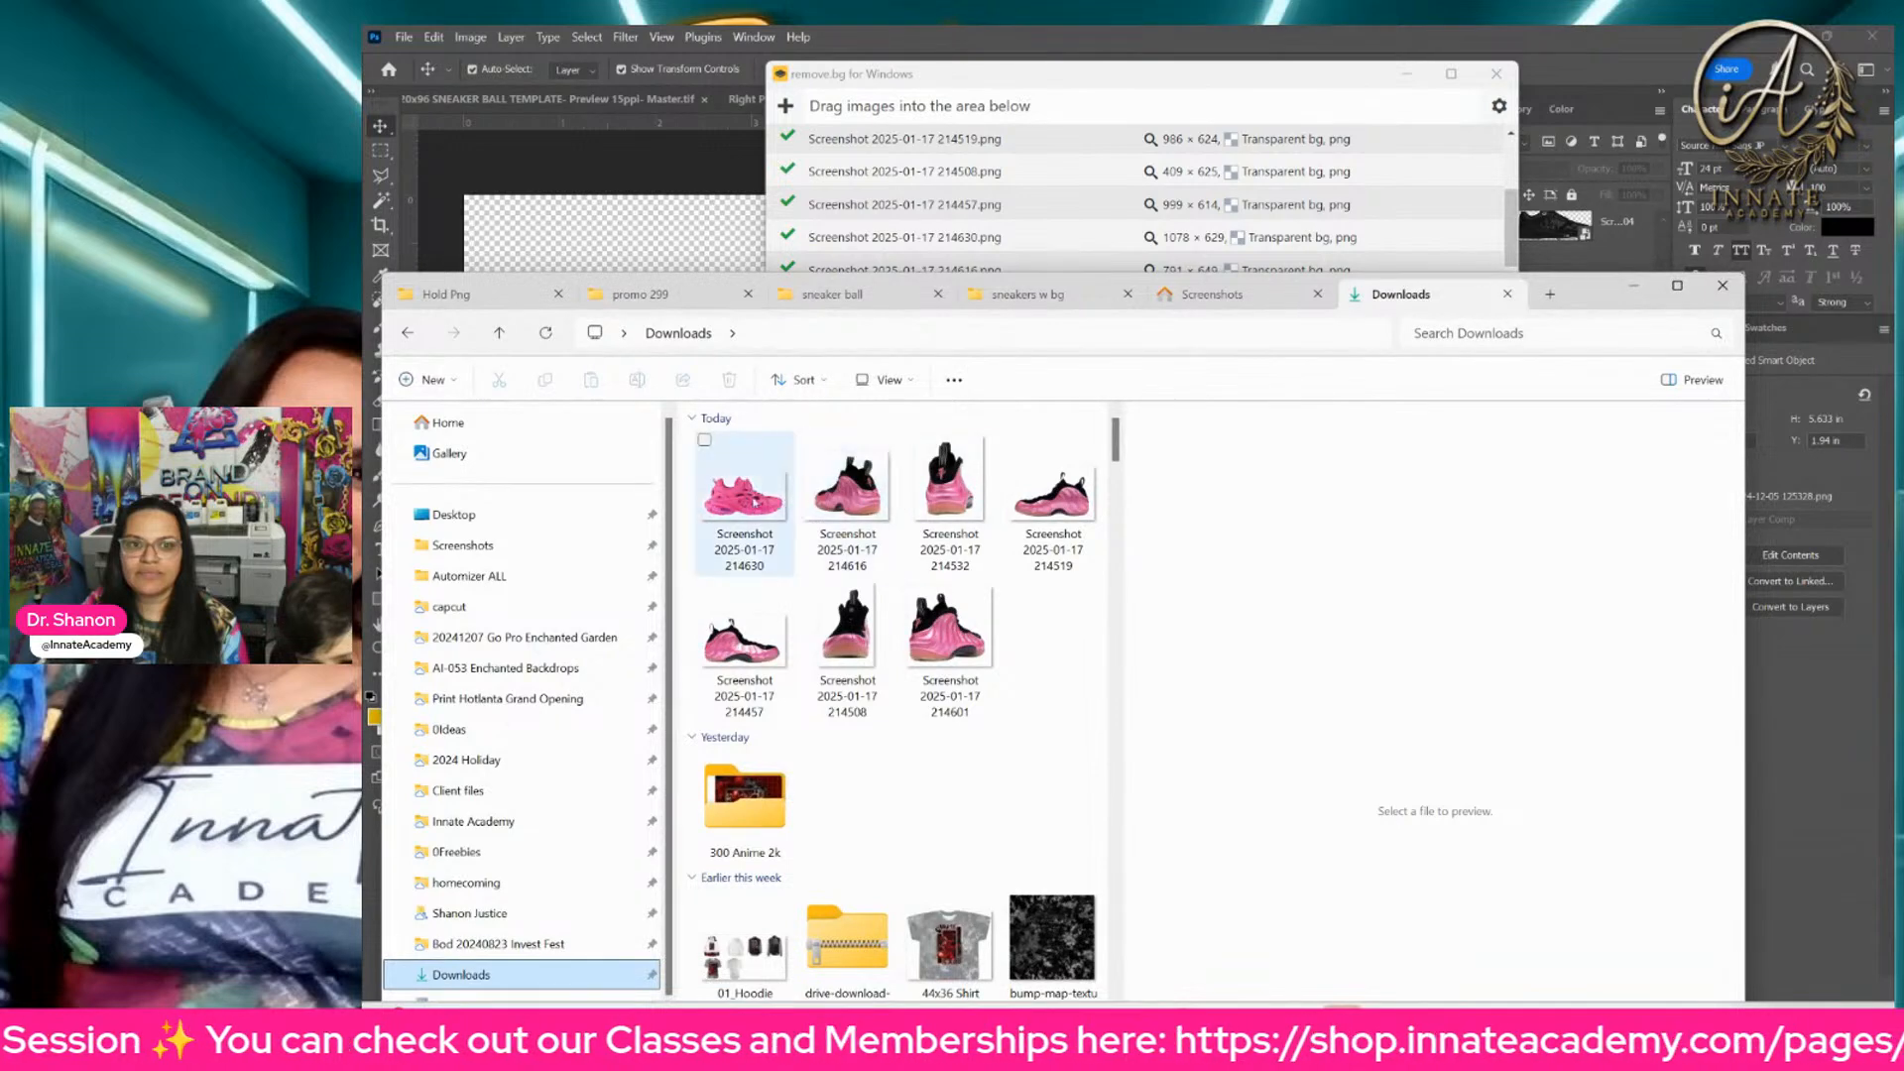
pyautogui.click(848, 486)
pyautogui.click(951, 486)
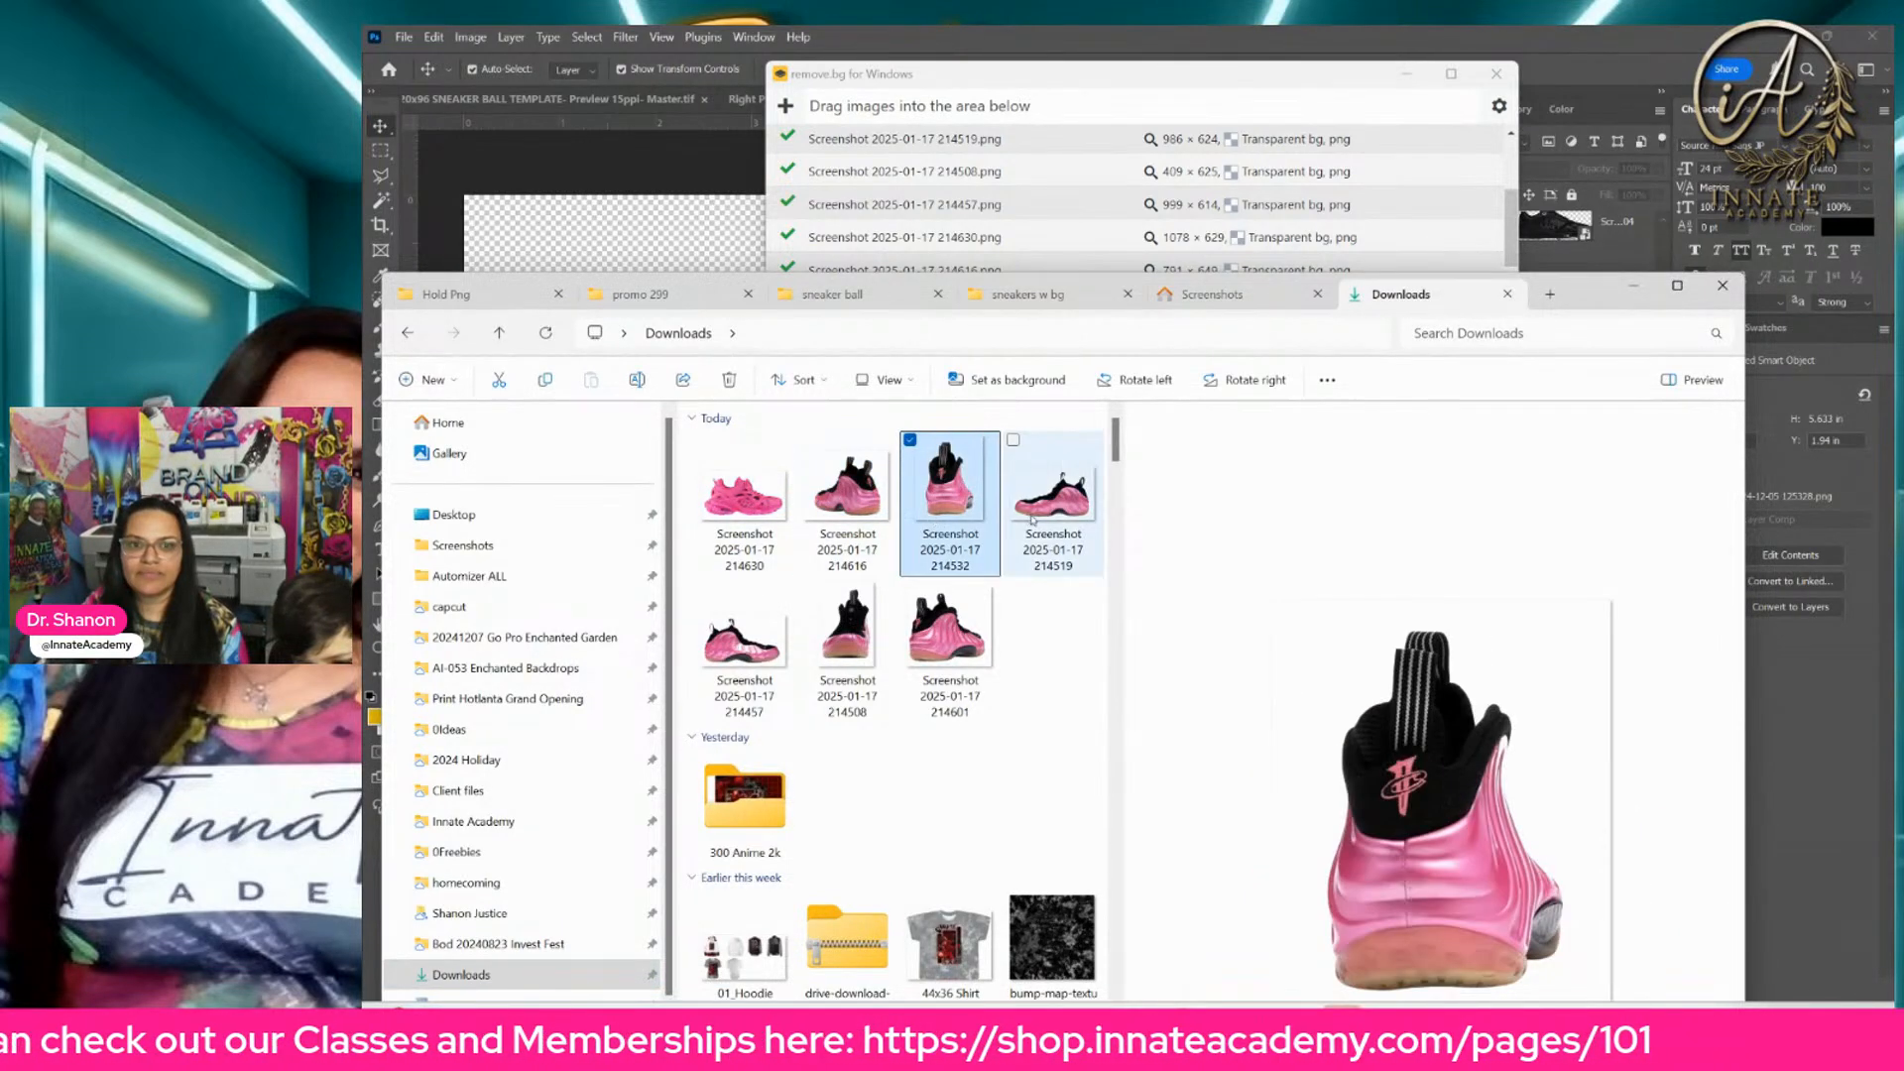
pyautogui.click(1053, 486)
pyautogui.press('Down')
pyautogui.press('Left')
pyautogui.press('Left')
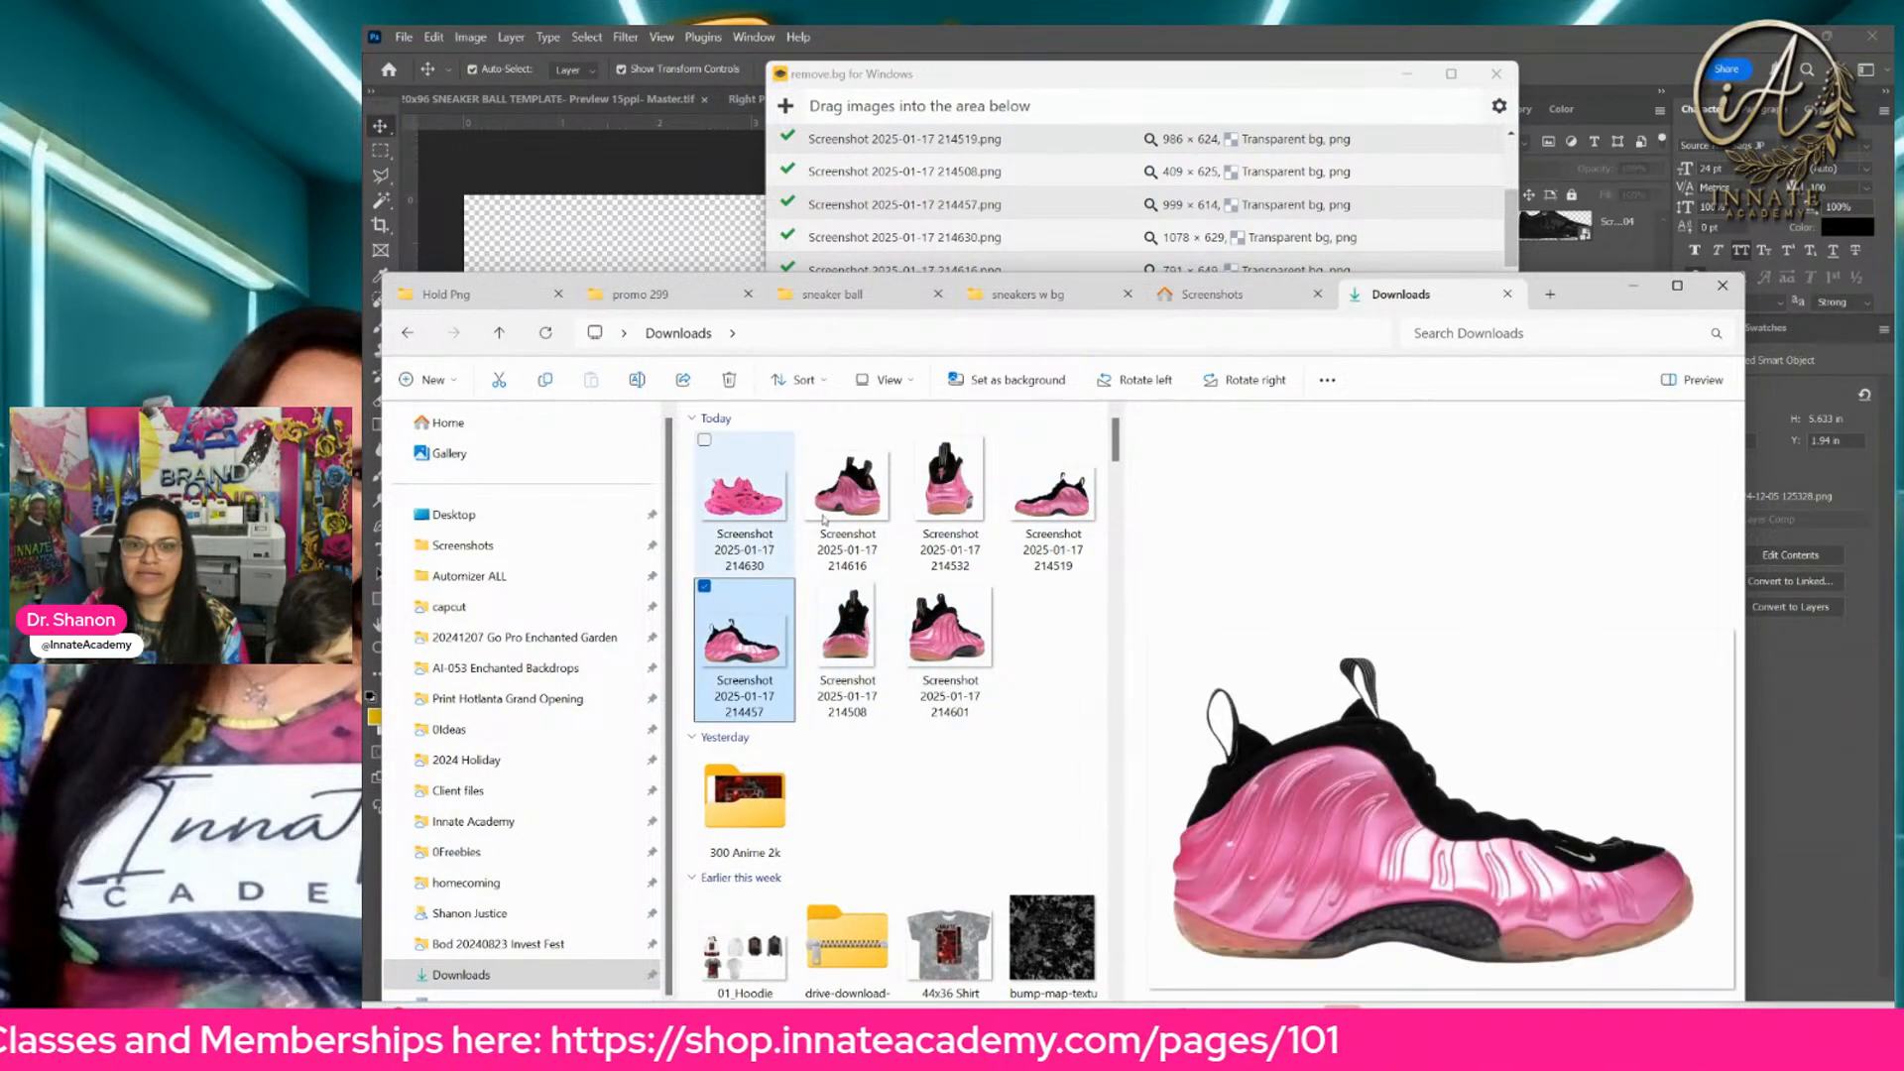
pyautogui.click(744, 491)
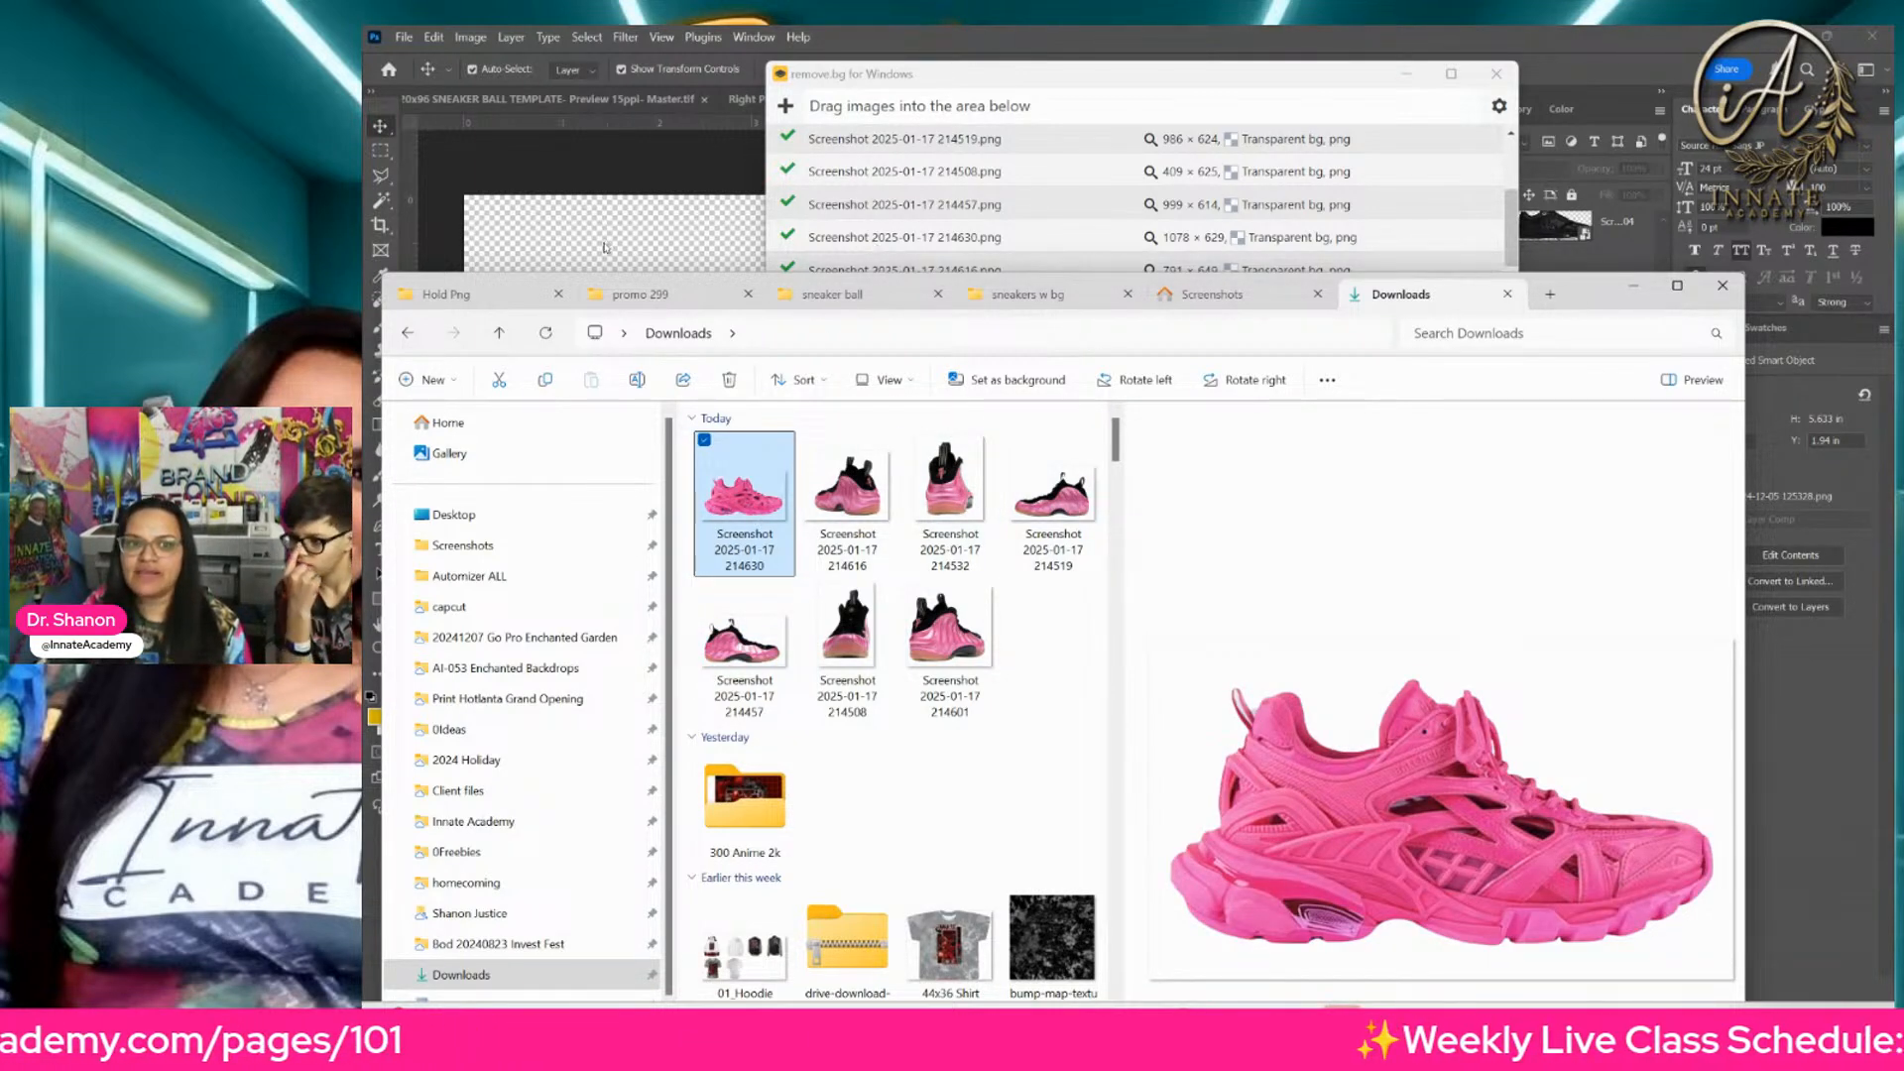
pyautogui.moveTo(1578, 299); pyautogui.dragTo(1903, 287)
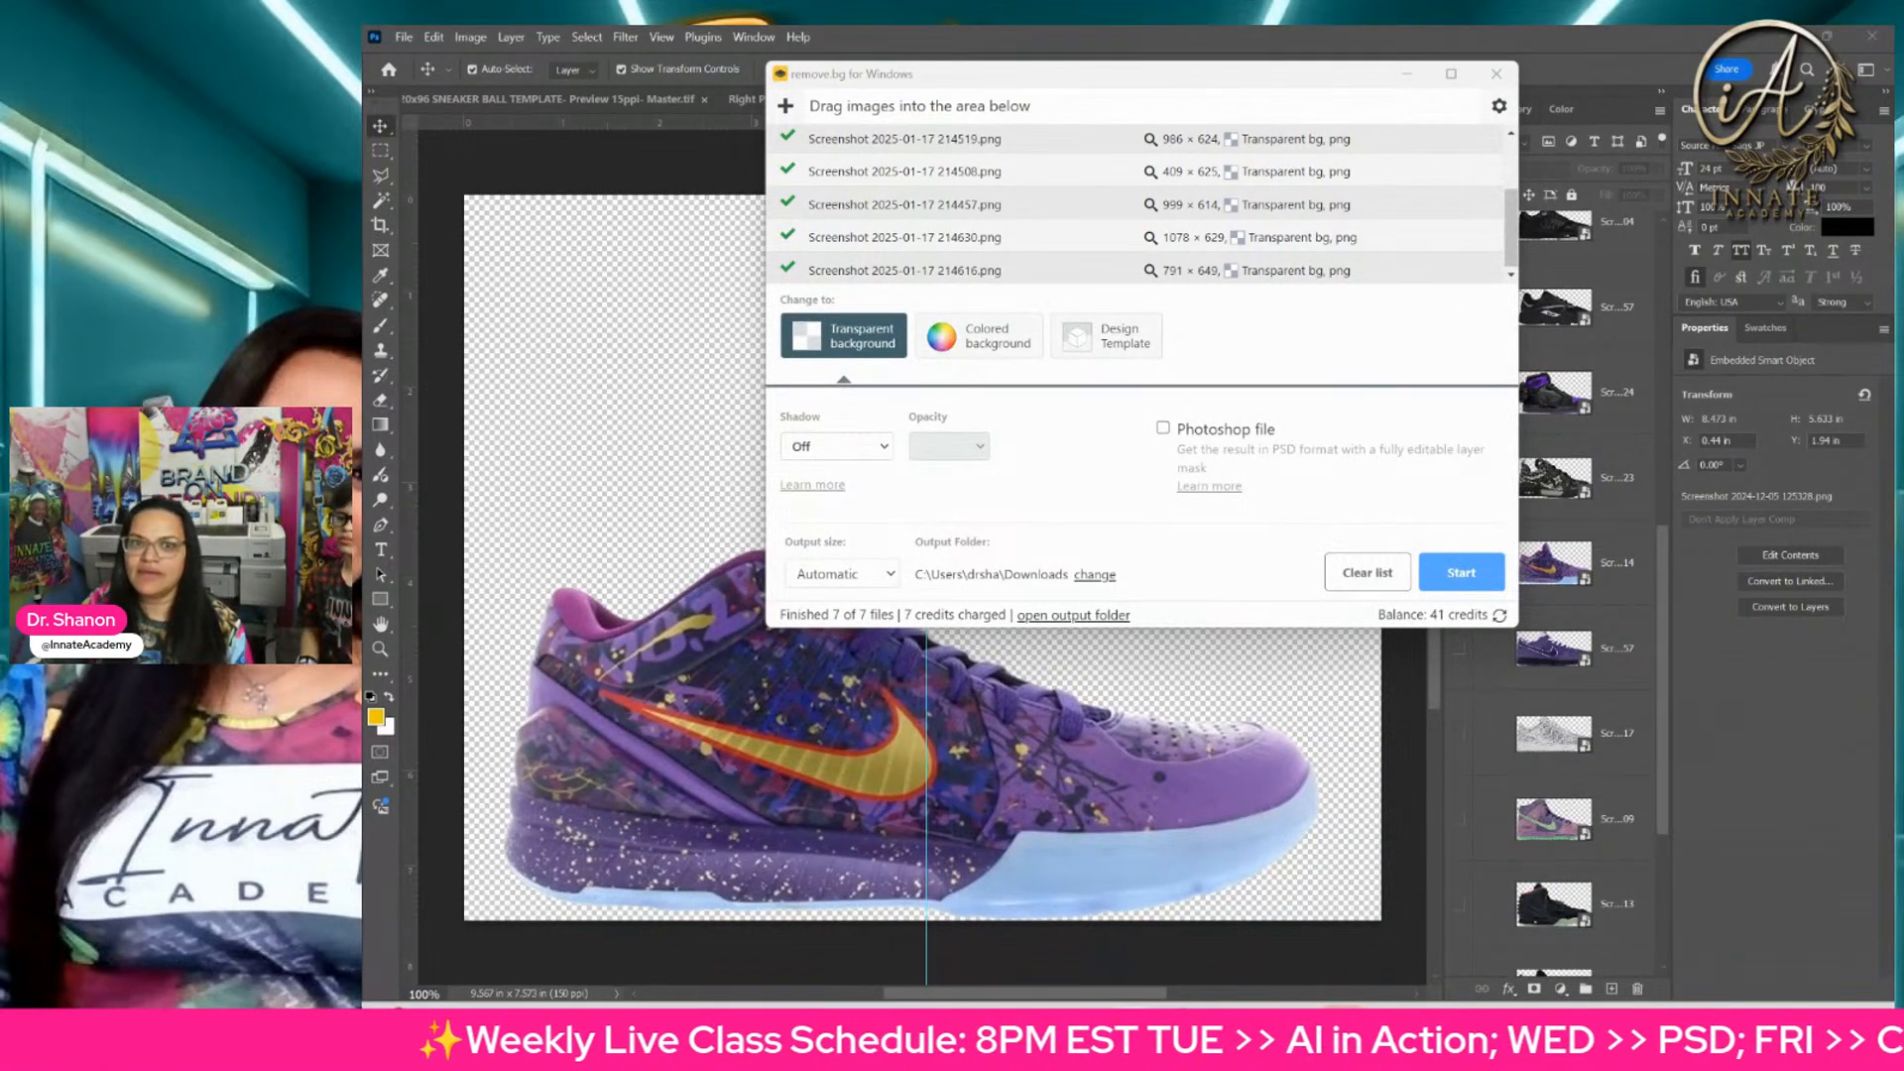
pyautogui.click(1495, 73)
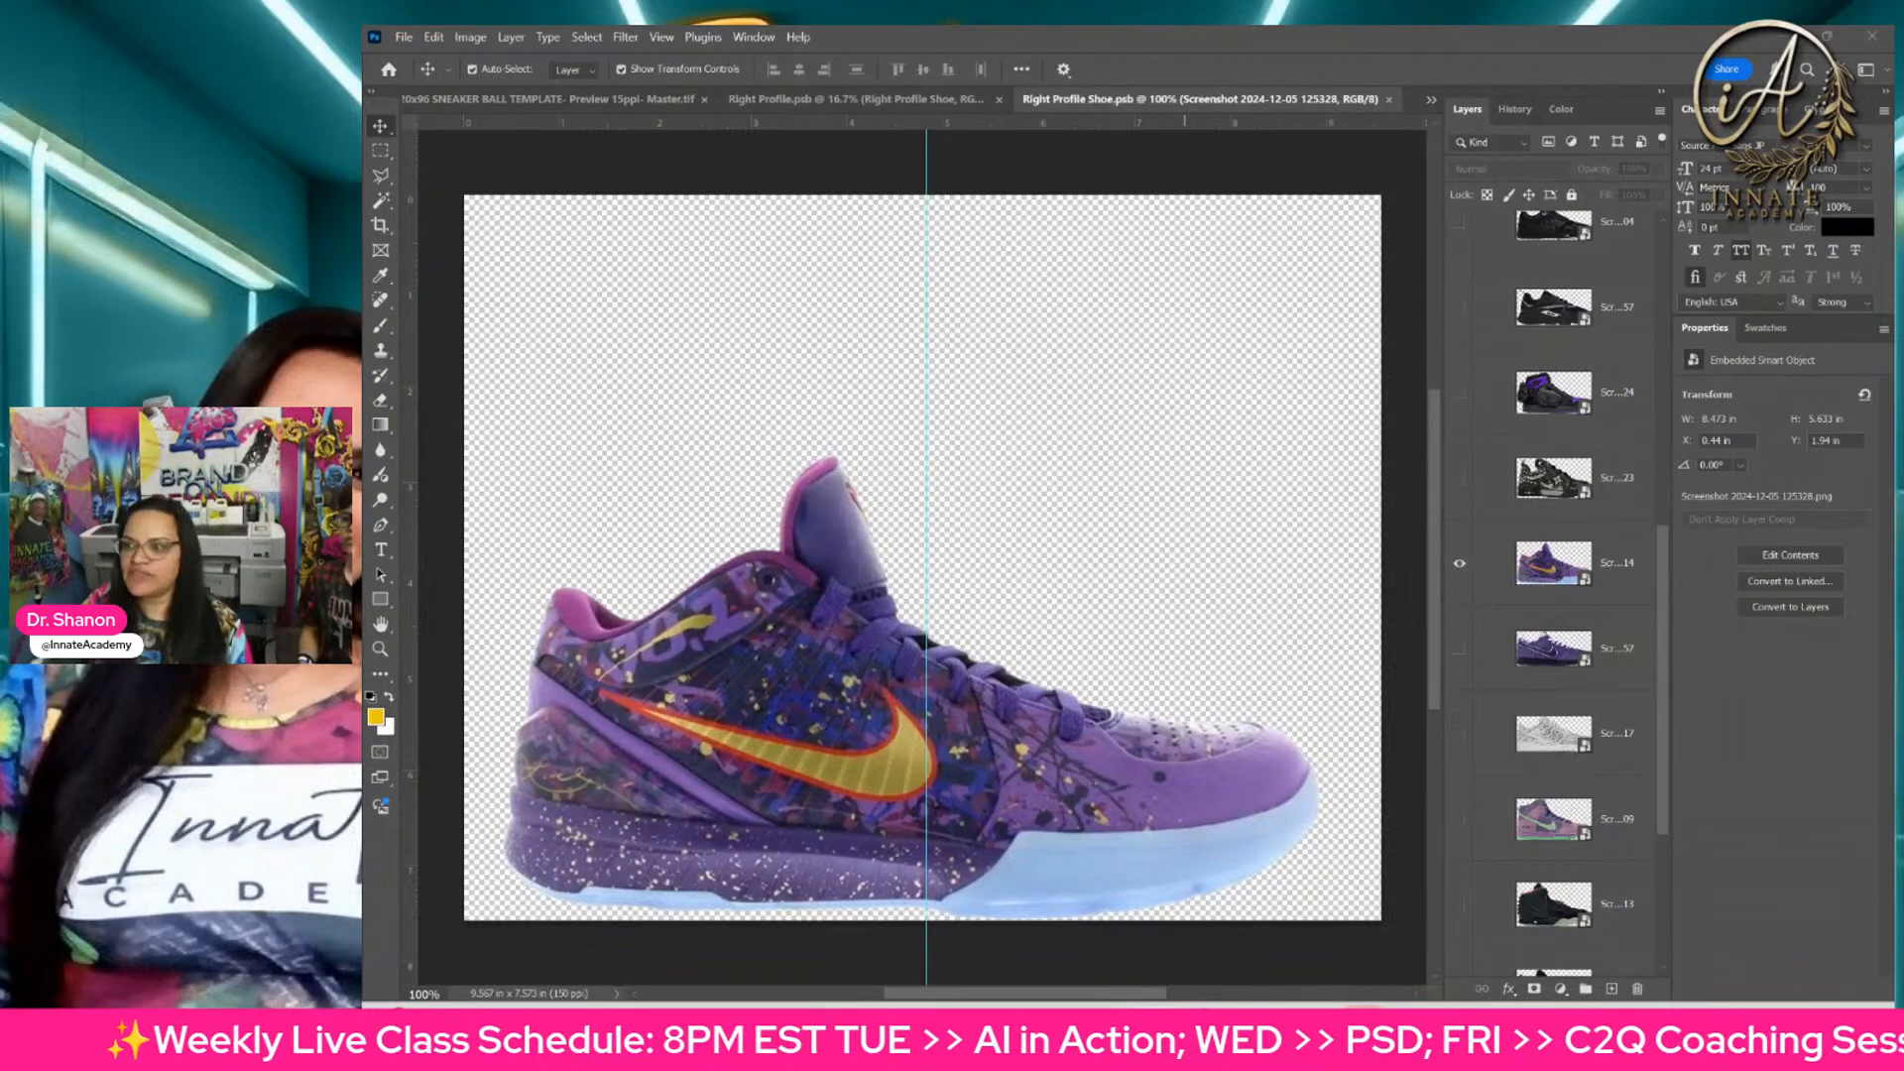
pyautogui.moveTo(1903, 298); pyautogui.dragTo(863, 441)
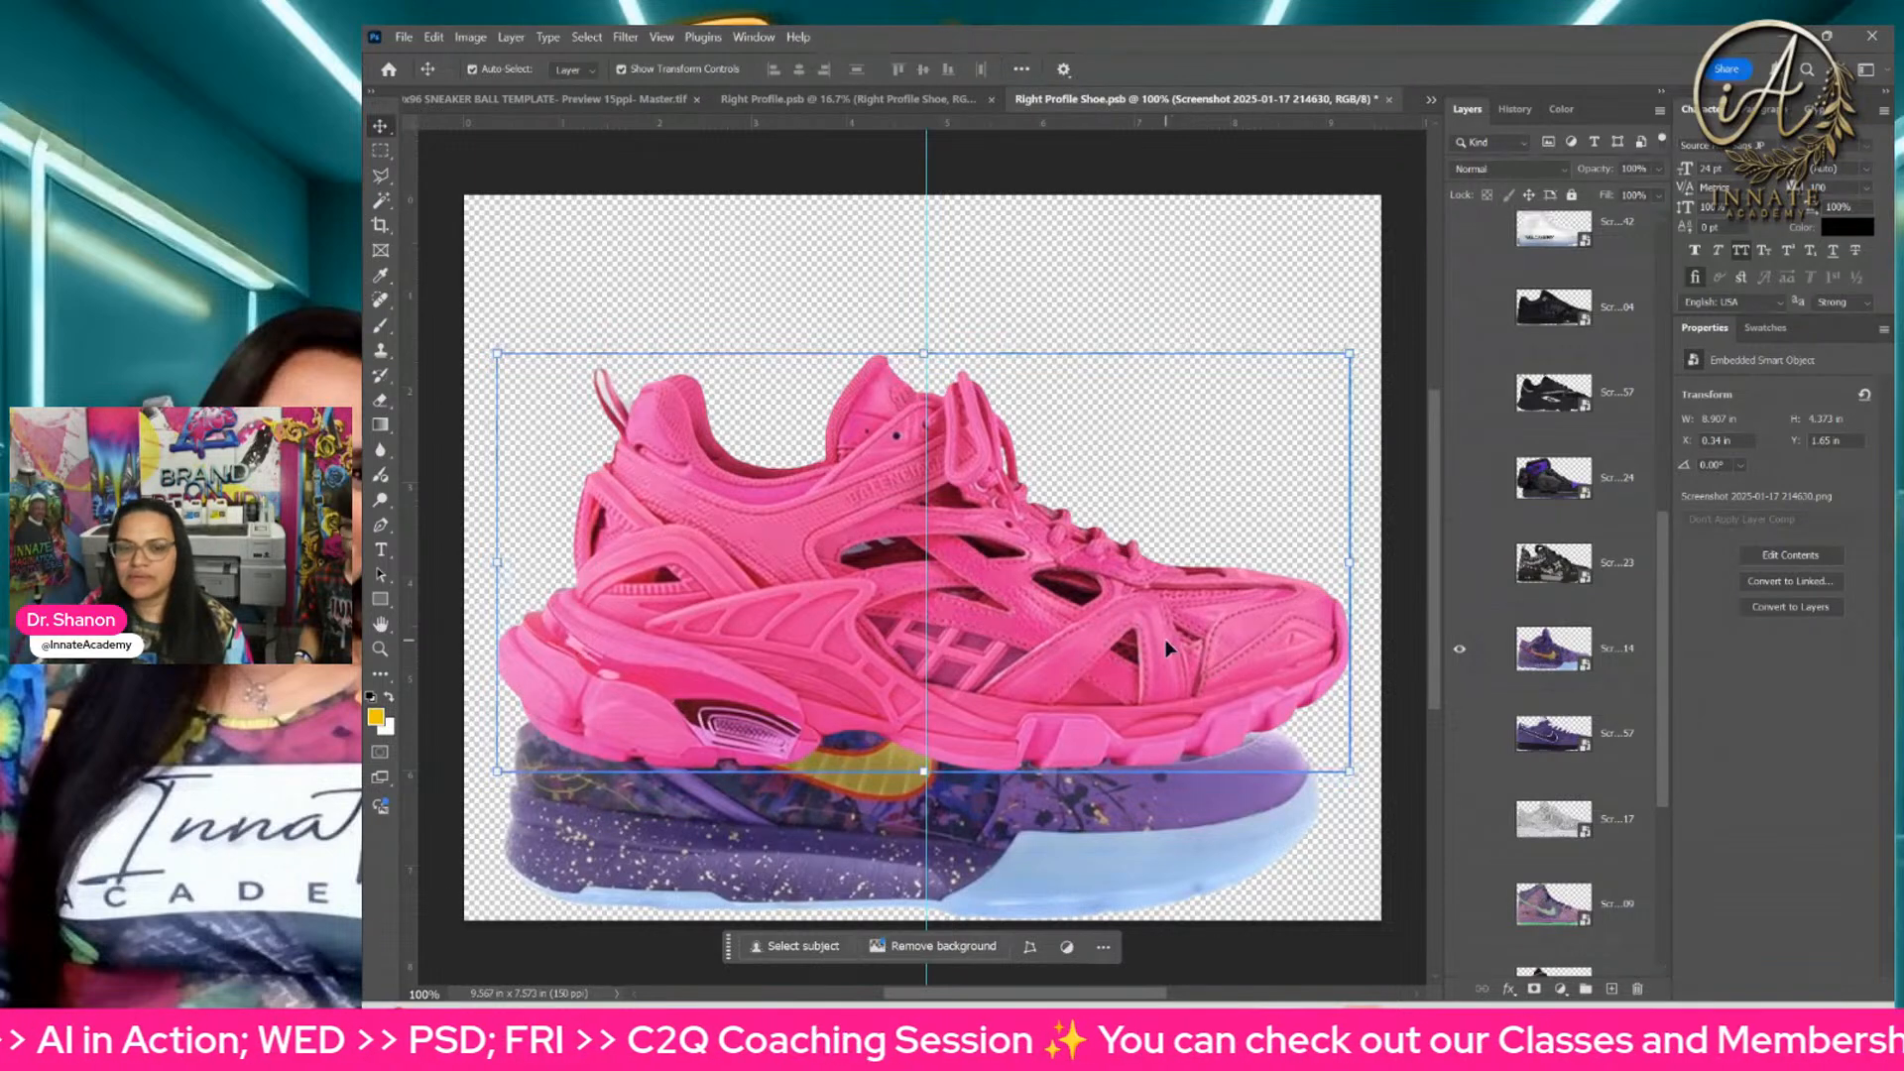
pyautogui.press('Return')
# Step: Move the pink sneaker down over the purple one until its sole rests near the canvas's bottom edge, scaled to 63.90%
pyautogui.moveTo(1165, 638); pyautogui.dragTo(1163, 792)
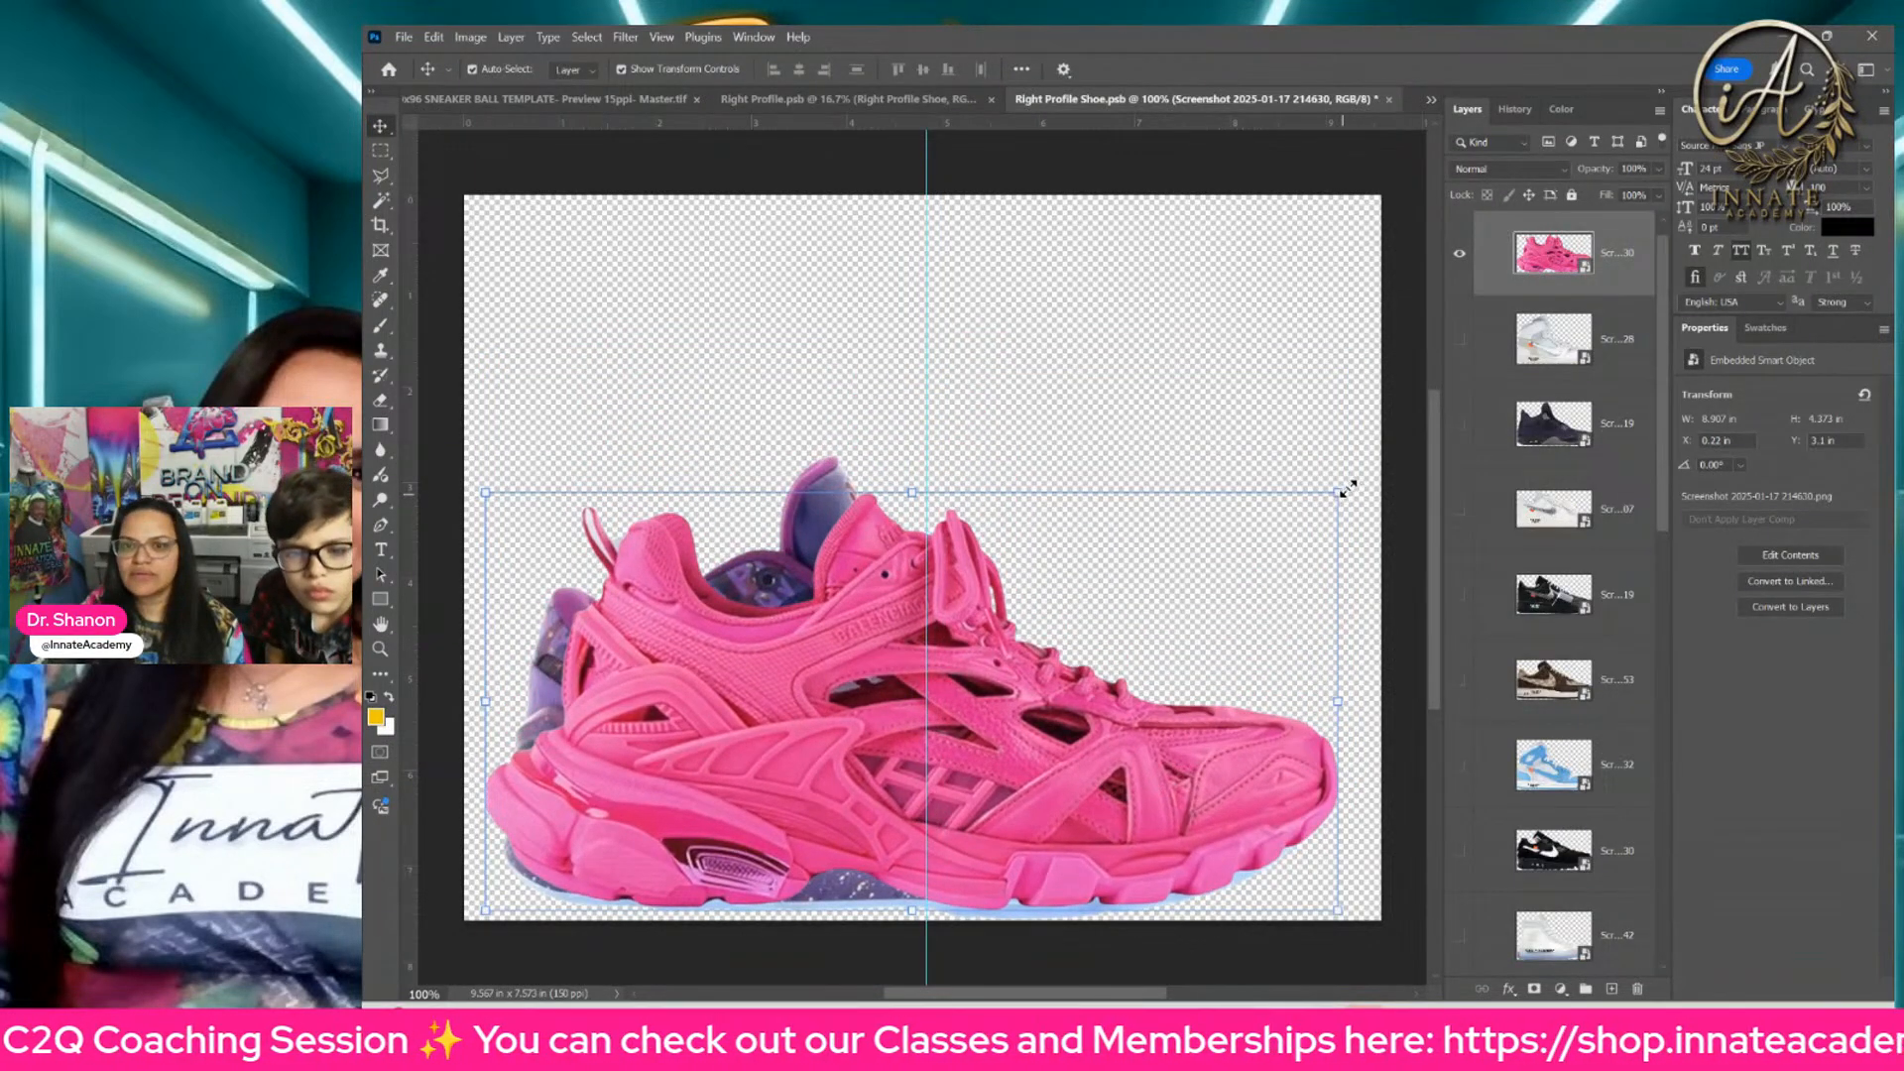
pyautogui.moveTo(1345, 493)
pyautogui.mouseDown()
pyautogui.moveTo(1359, 485)
pyautogui.moveTo(1348, 494)
pyautogui.mouseUp()
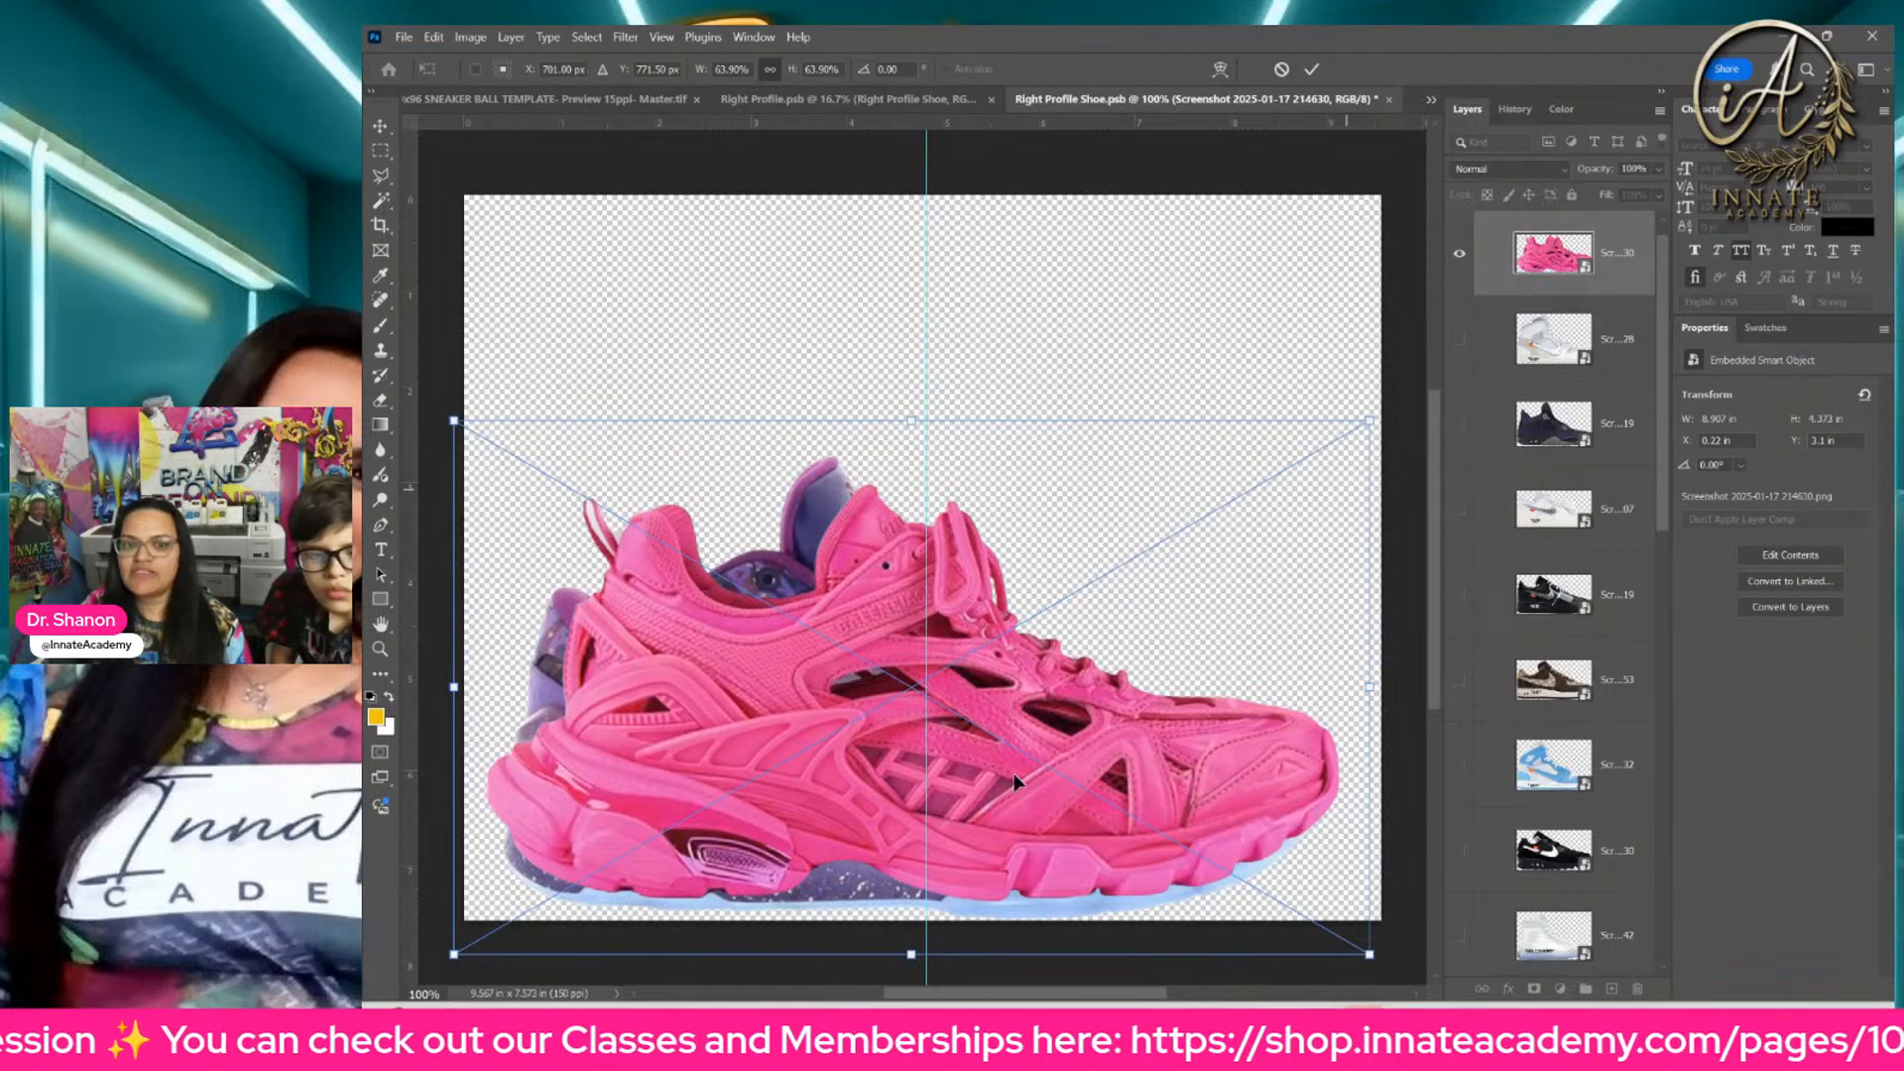
pyautogui.moveTo(1014, 780); pyautogui.dragTo(1016, 802)
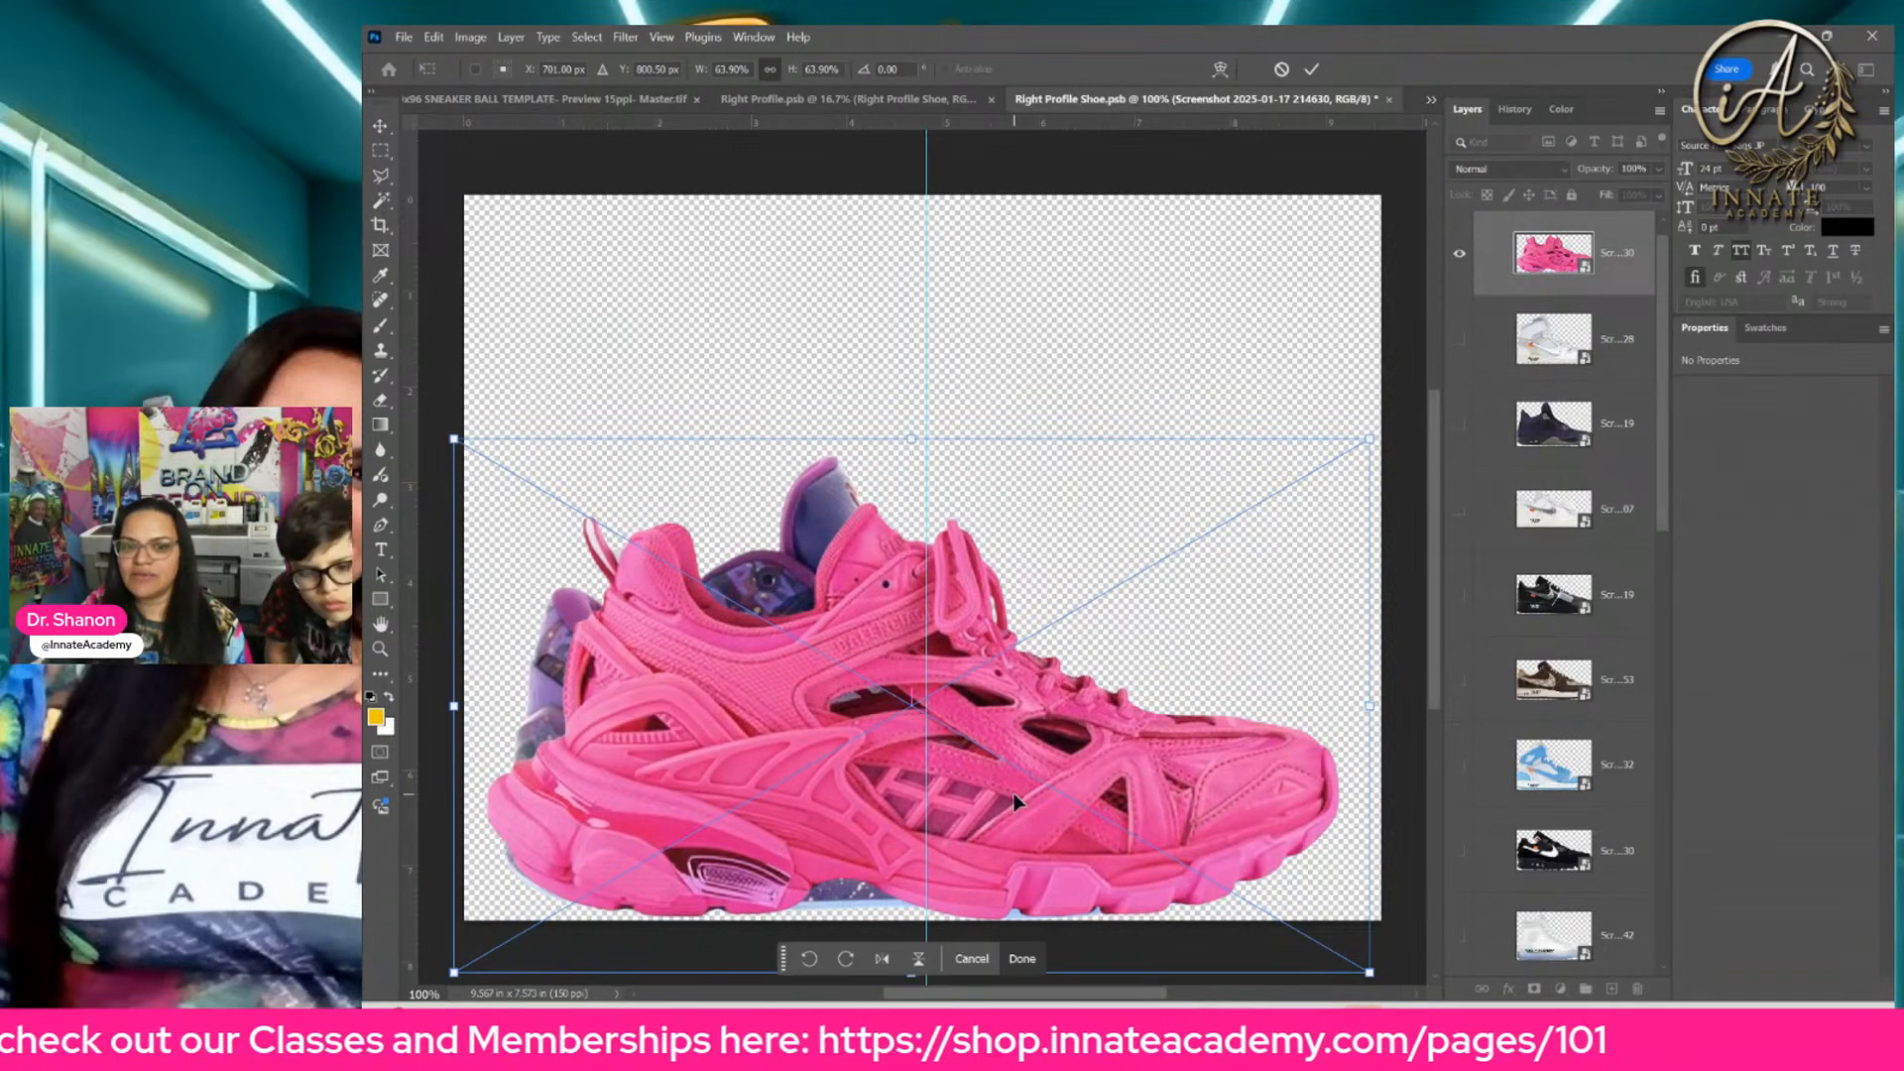
pyautogui.press('Return')
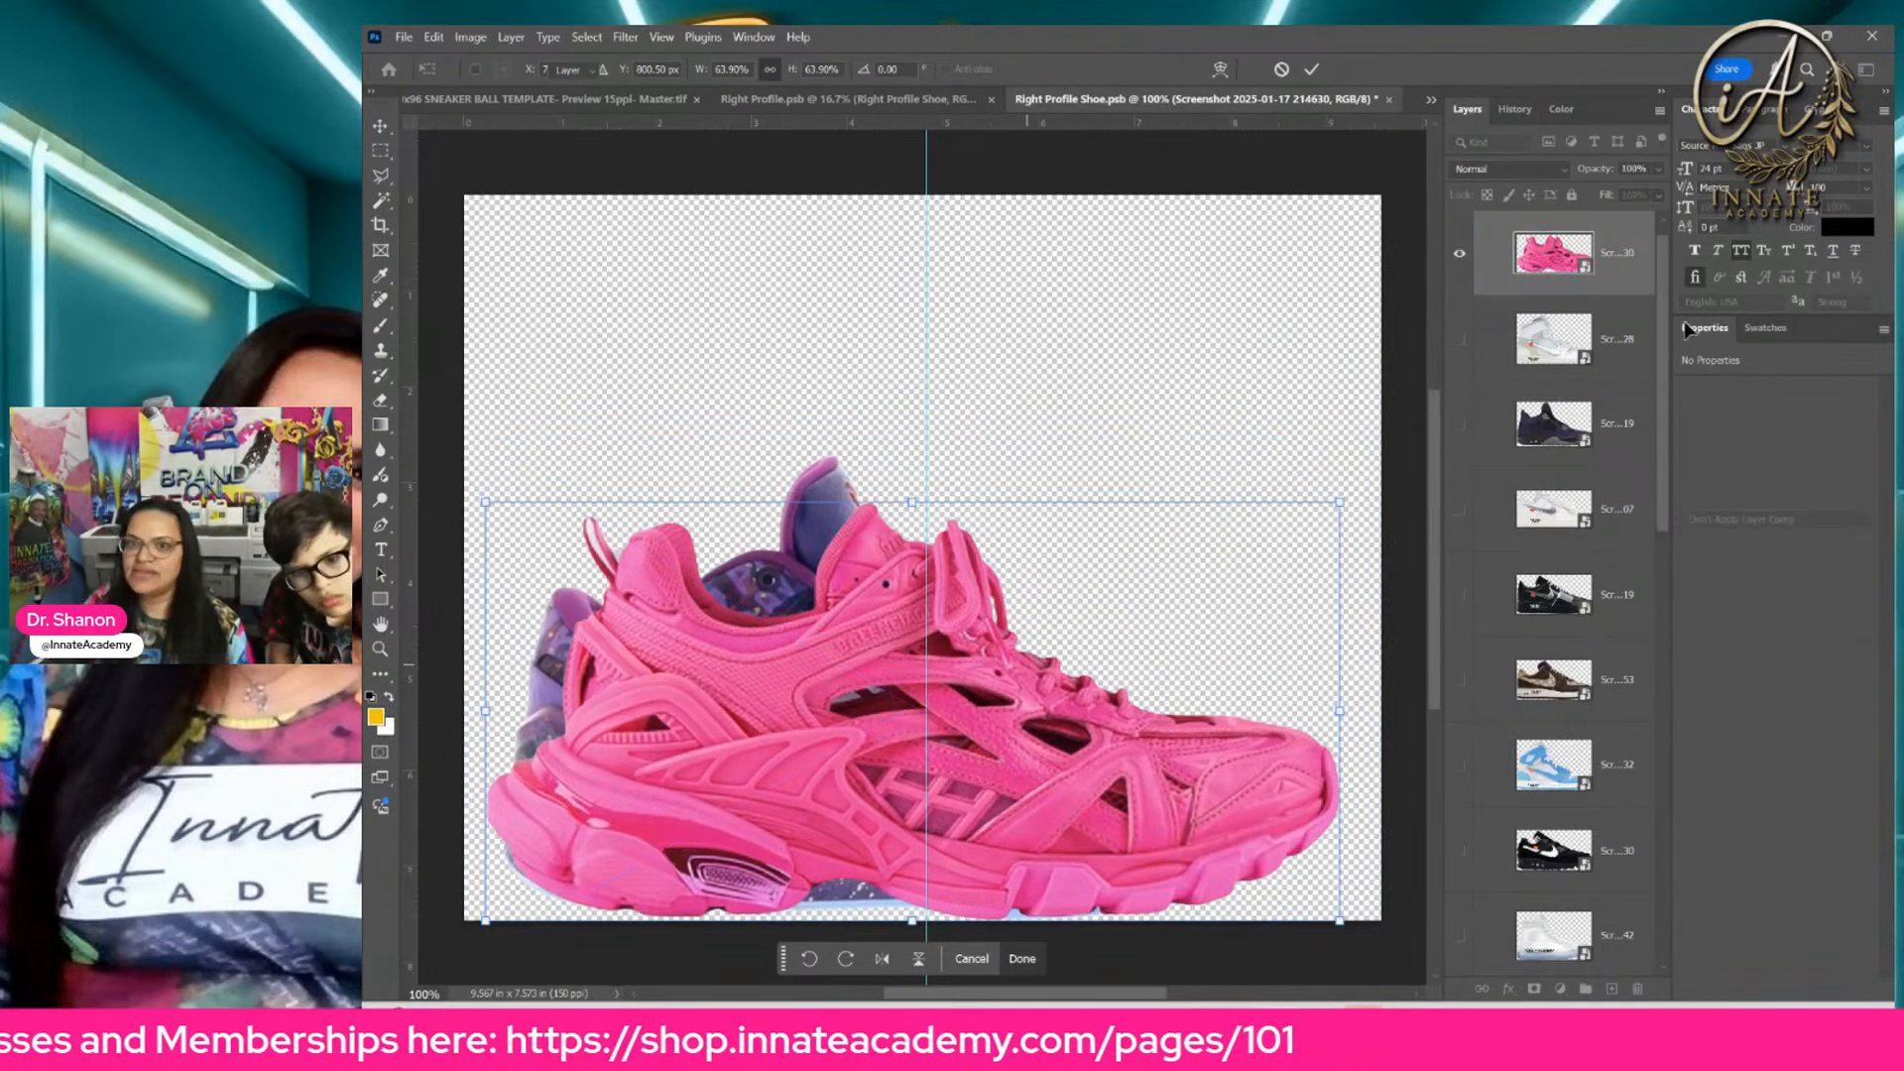
# Step: Hide the purple sneaker layer so only the pink sneaker shows in Right Profile Shoe.psb
pyautogui.scroll(-5, 1505, 636)
pyautogui.scroll(-7, 1505, 637)
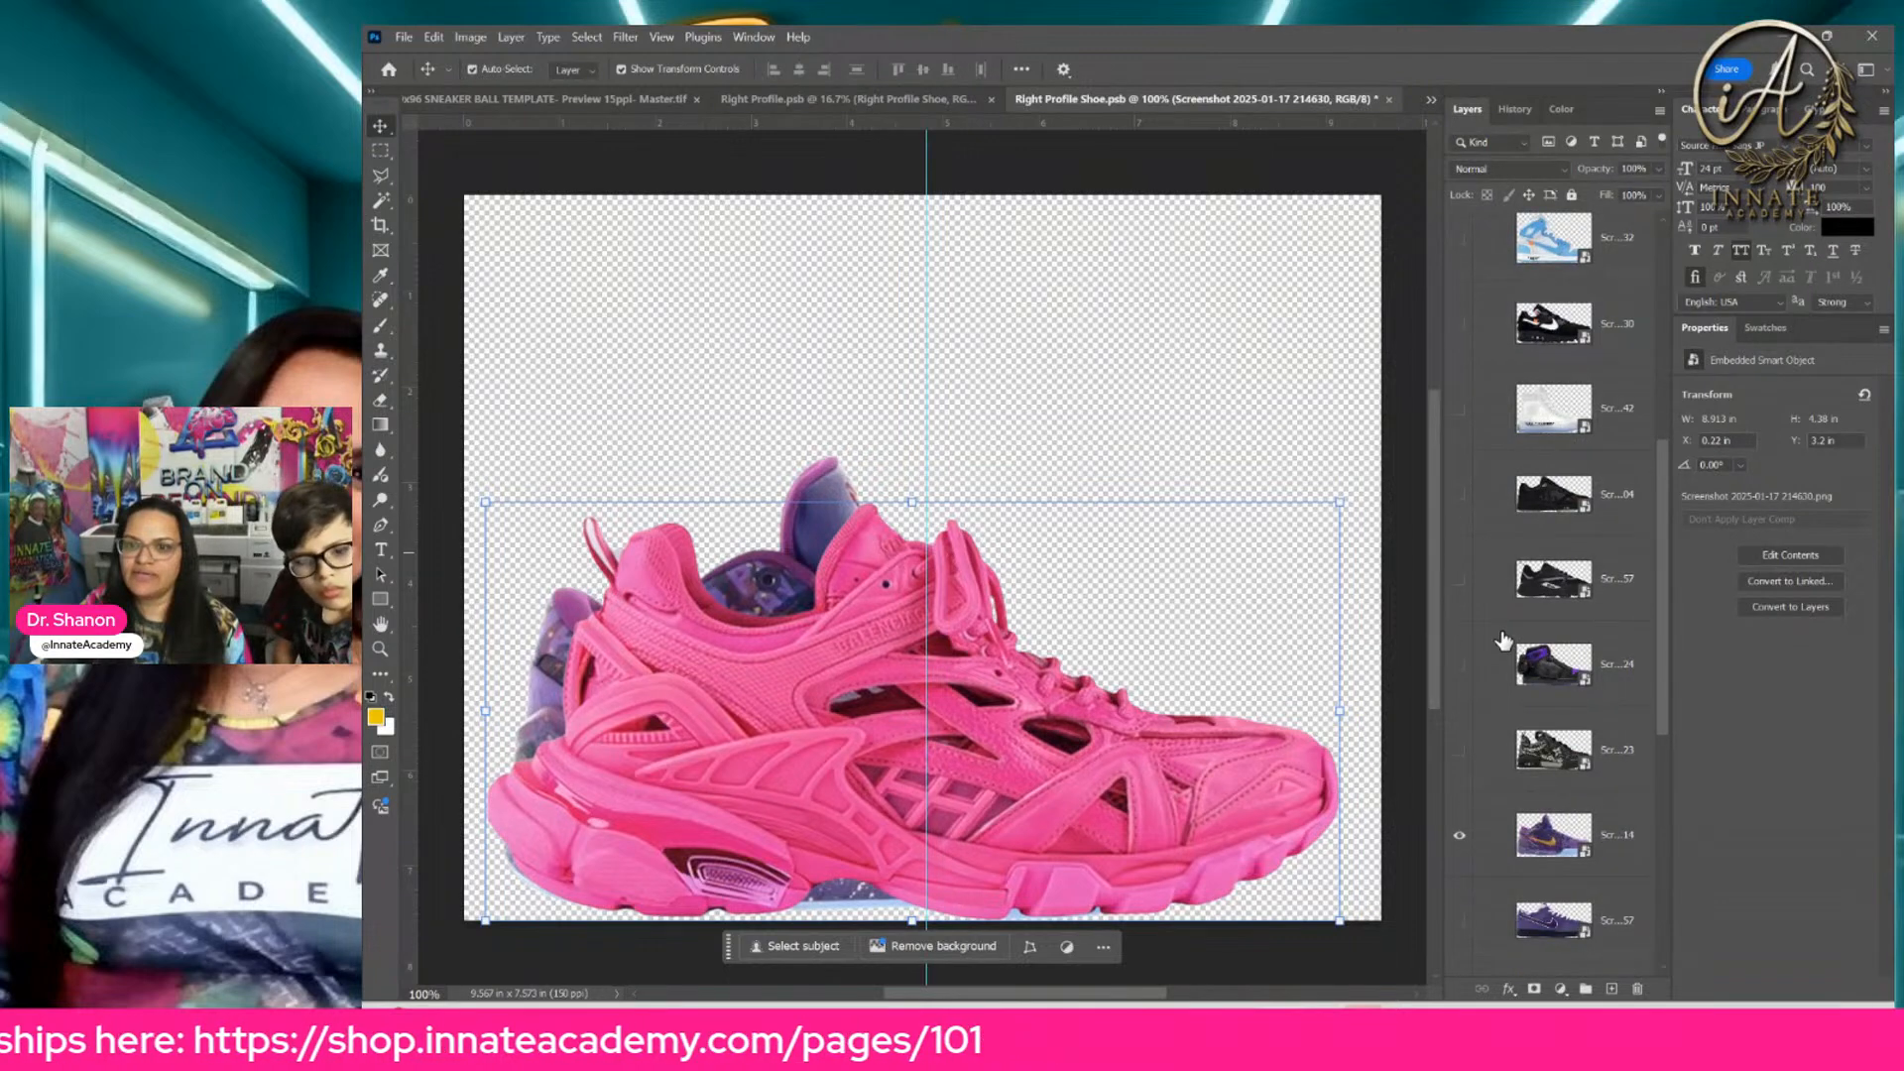
pyautogui.click(1463, 560)
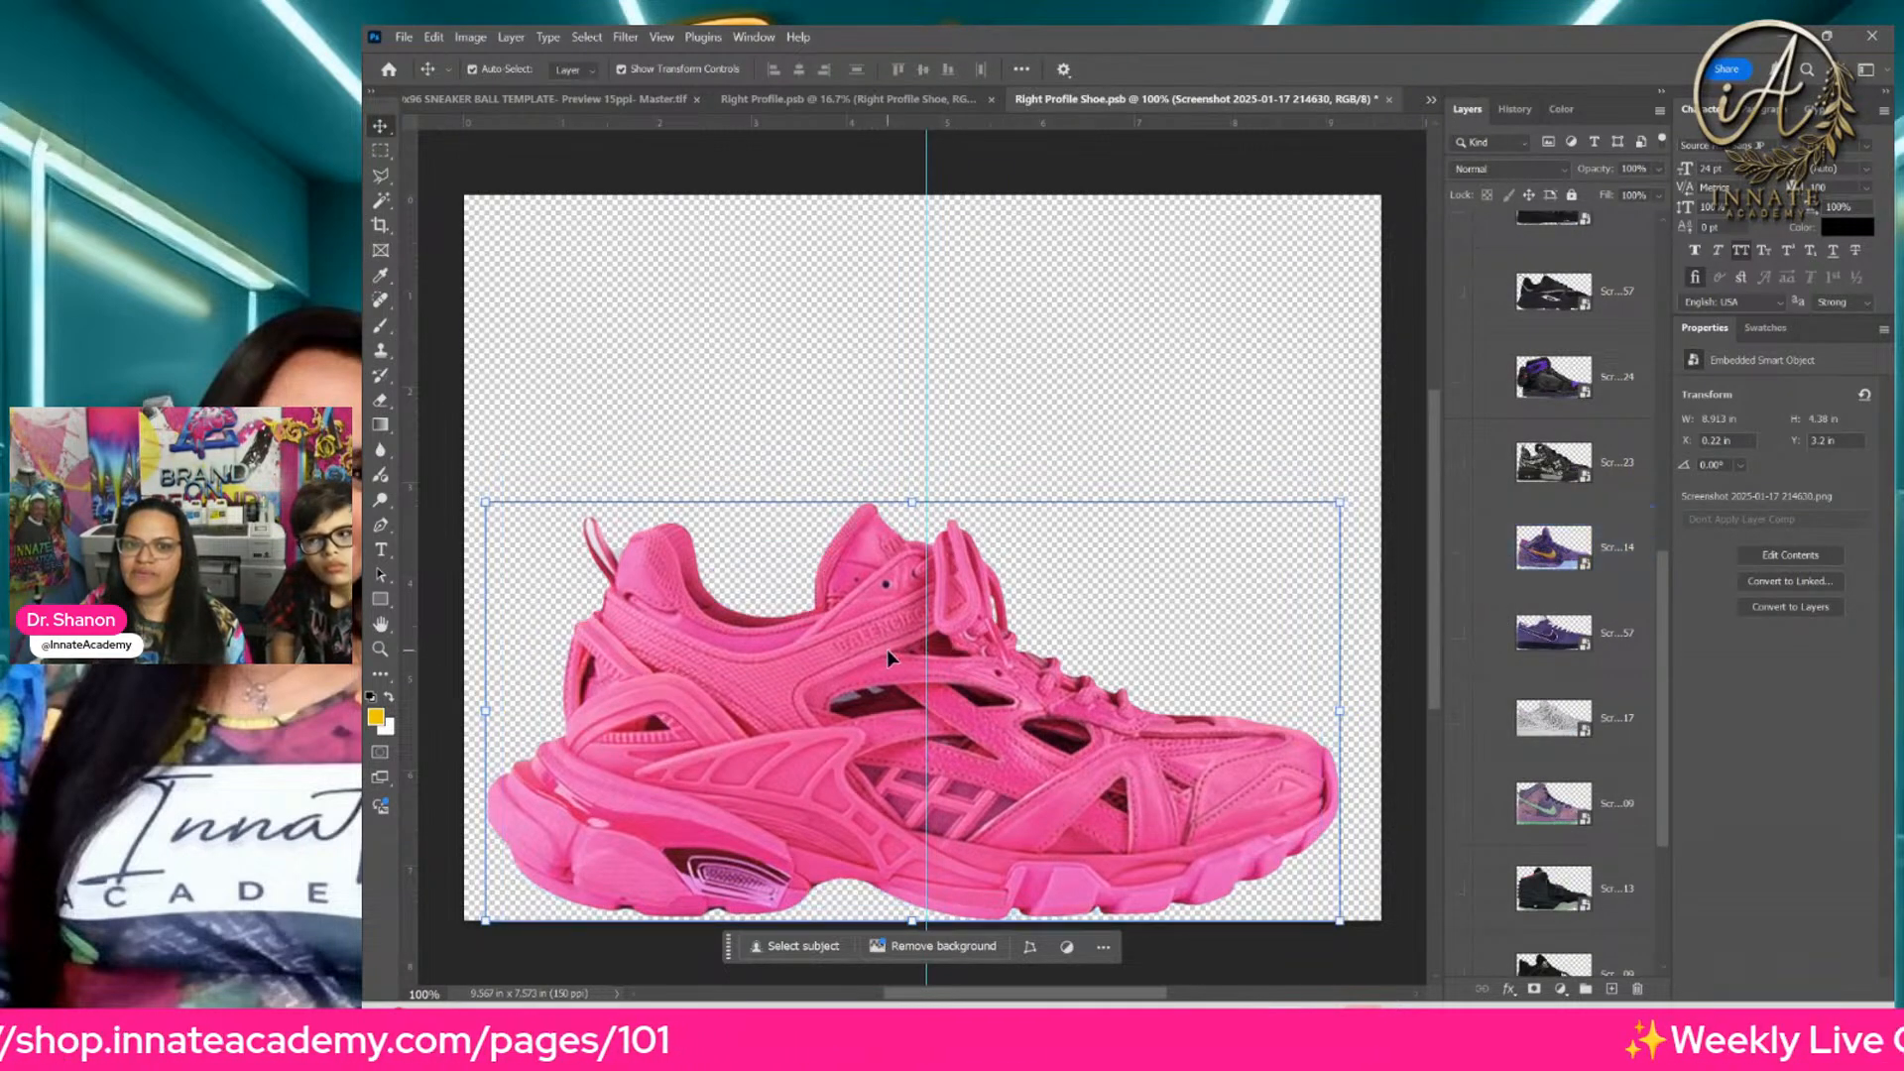
# Step: Save and close Right Profile Shoe.psb, save the parent Right Profile.psb, and return to the 120x96 SNEAKER BALL TEMPLATE document
pyautogui.hotkey('ctrl', 's')
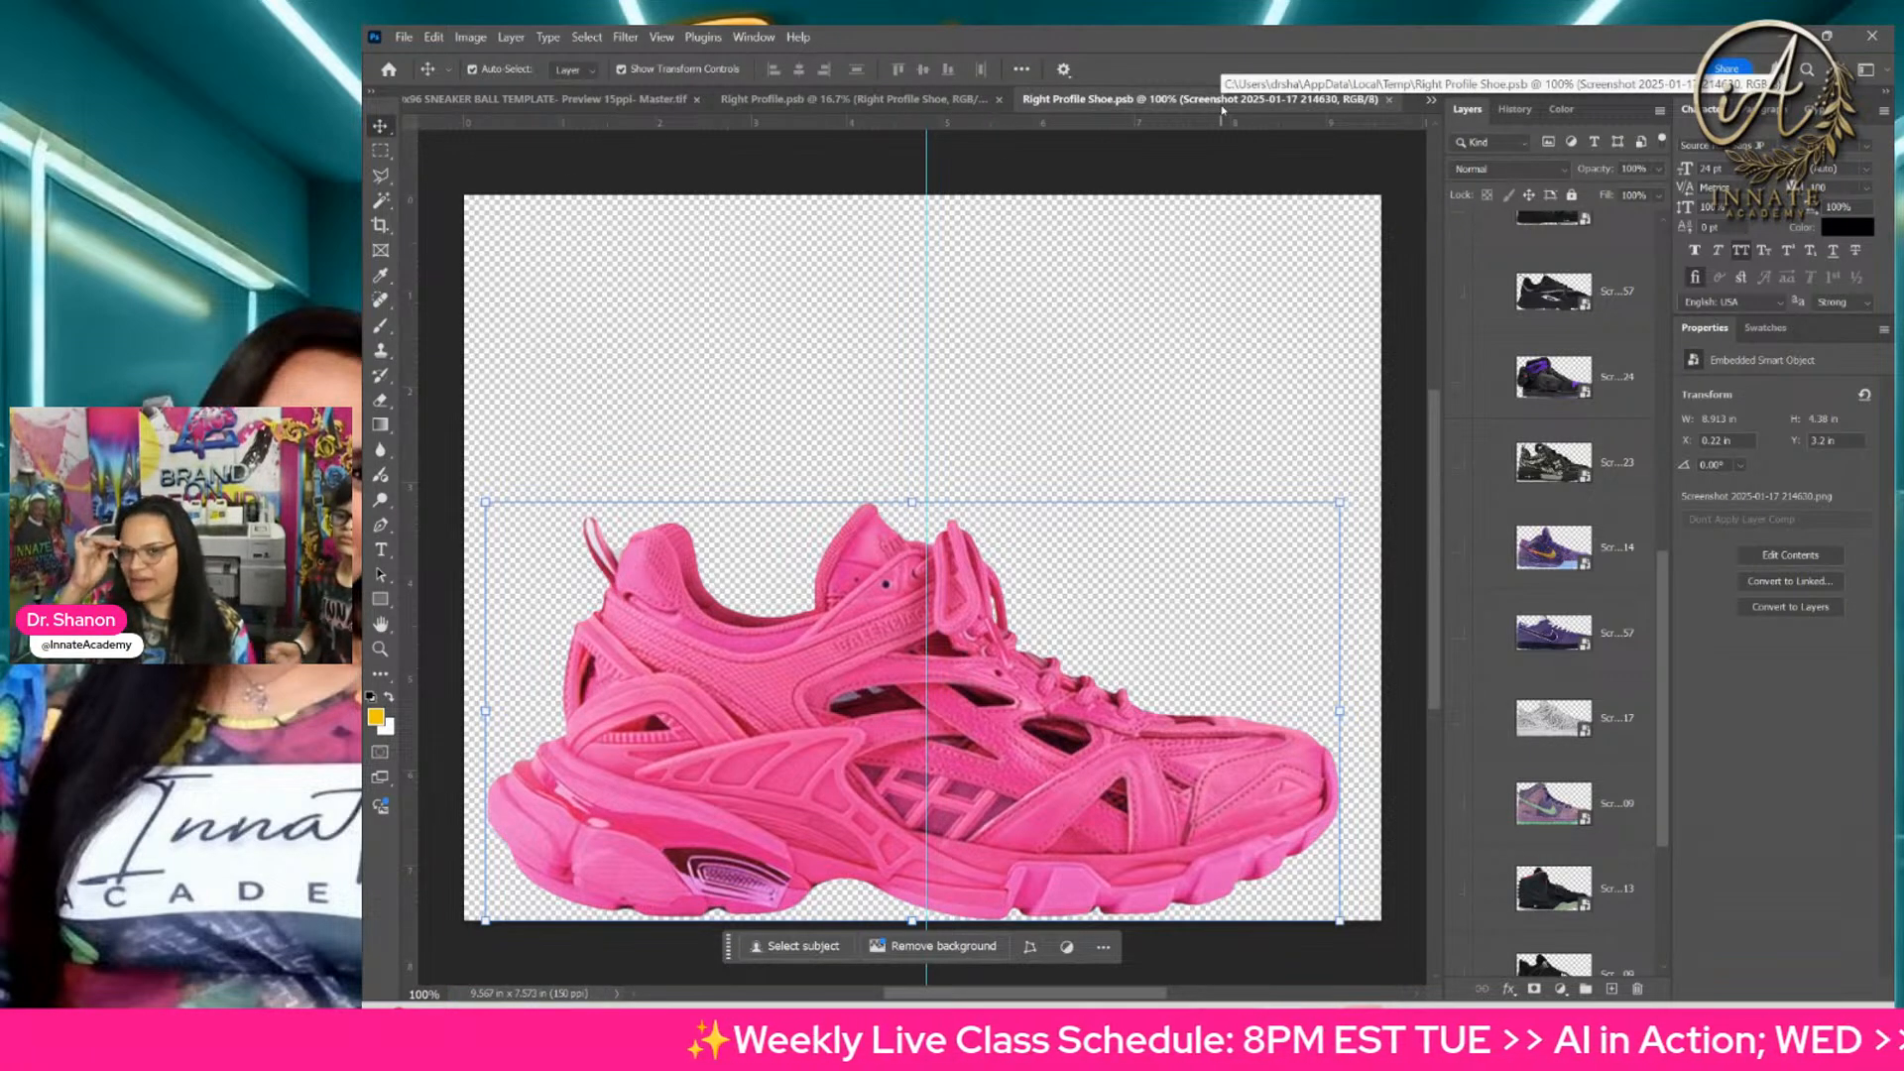
pyautogui.click(1392, 100)
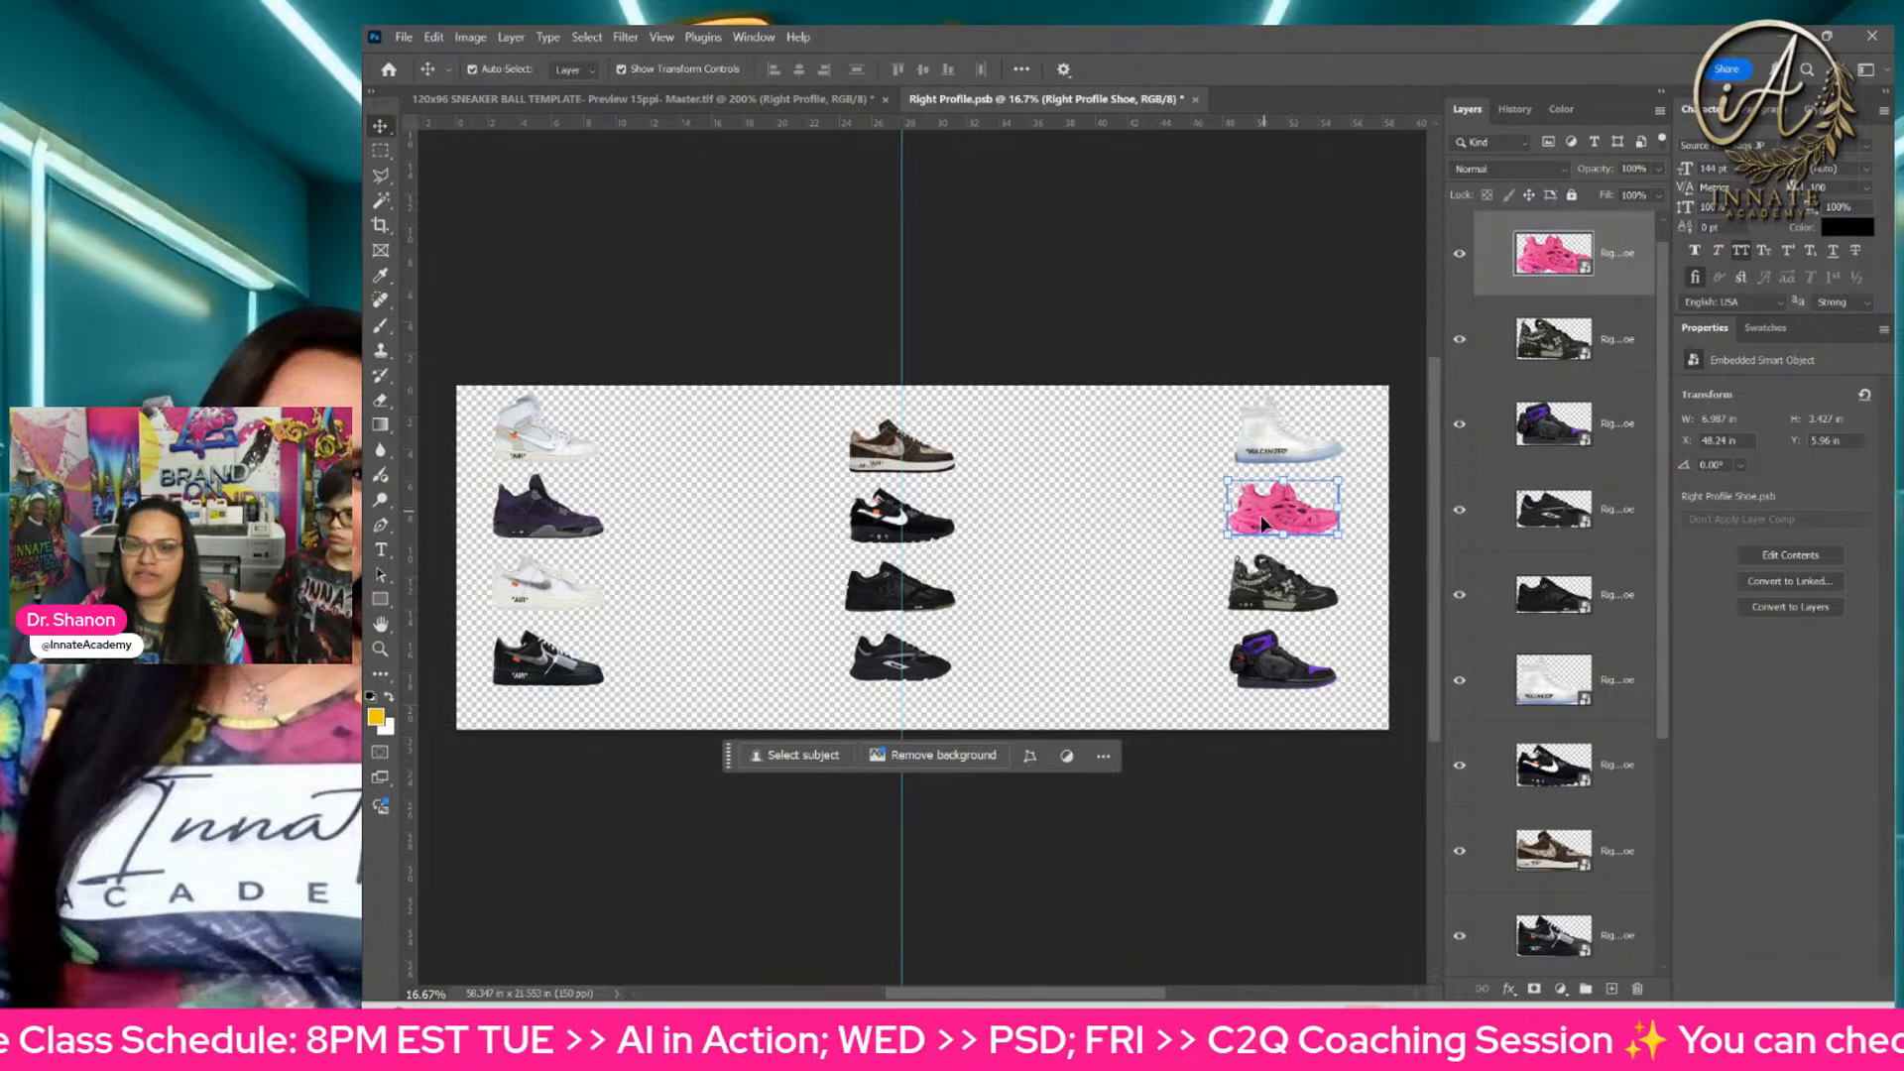
pyautogui.hotkey('ctrl', 's')
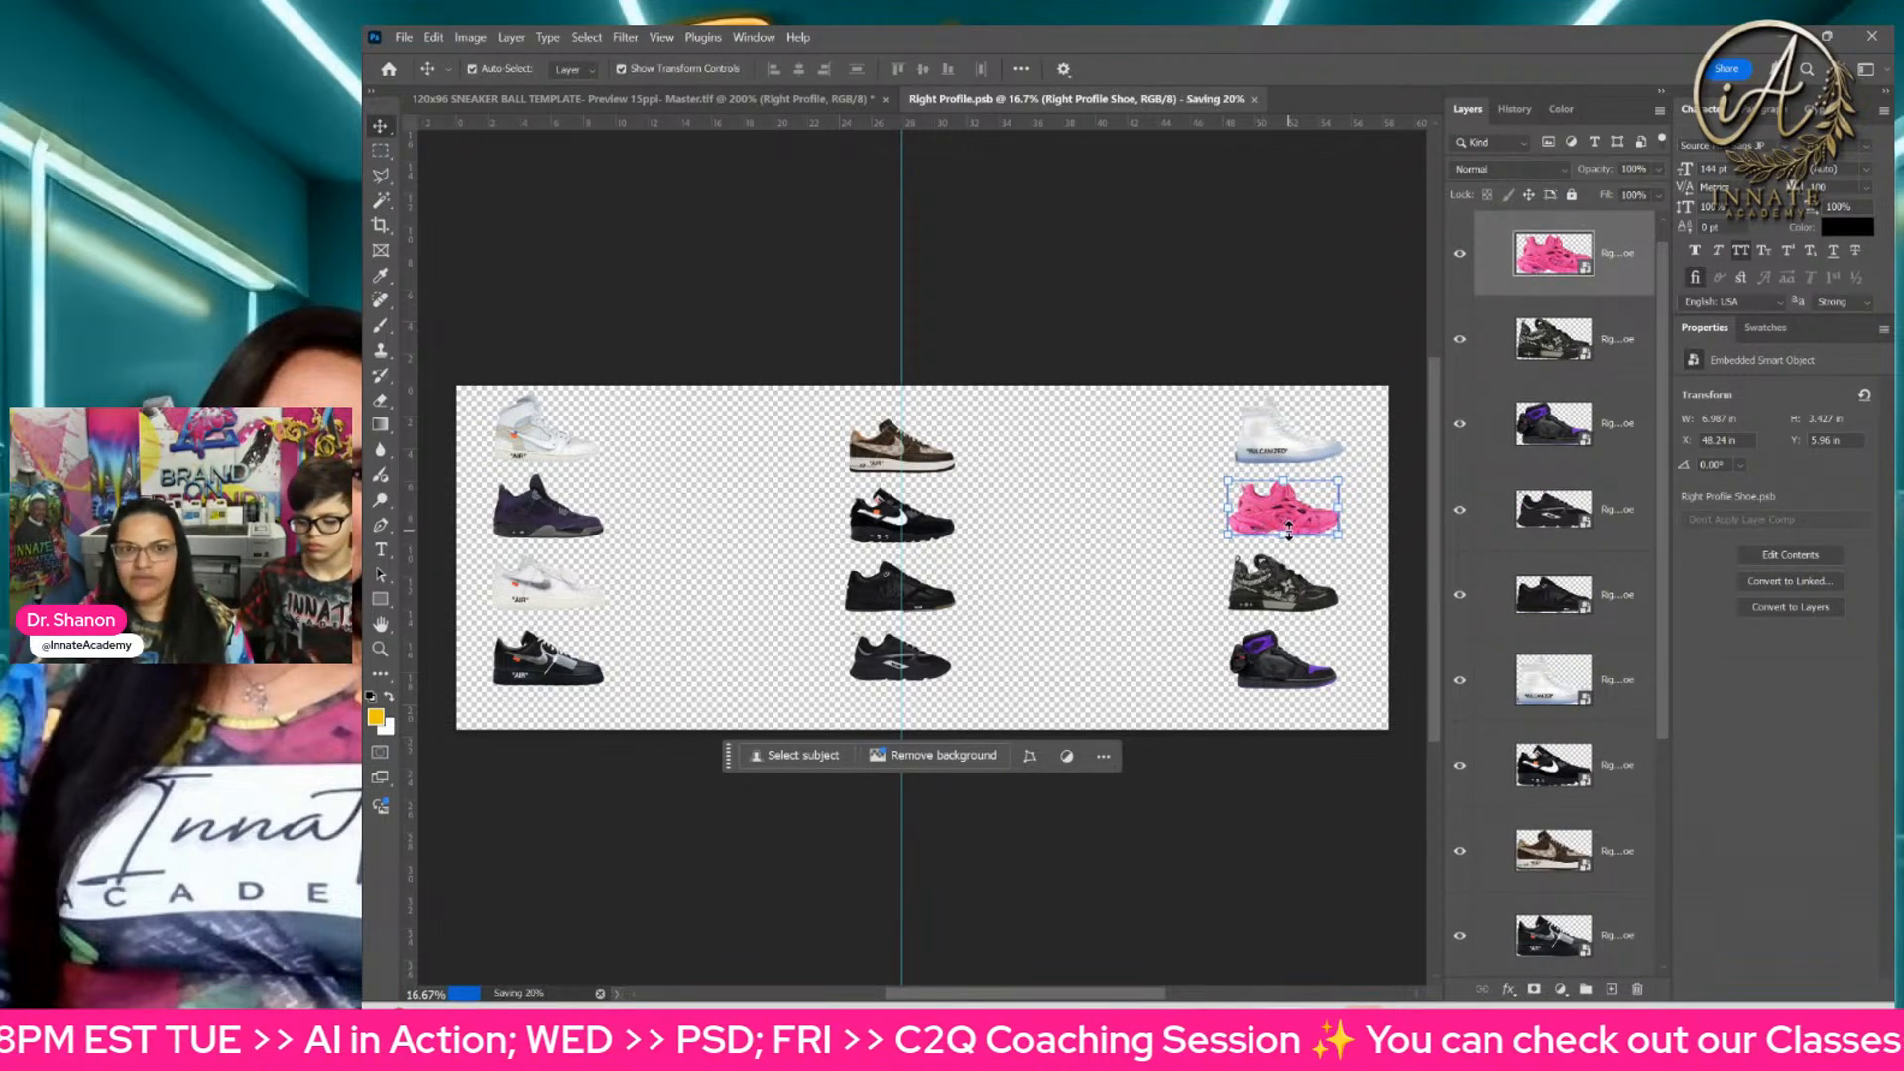
pyautogui.click(838, 107)
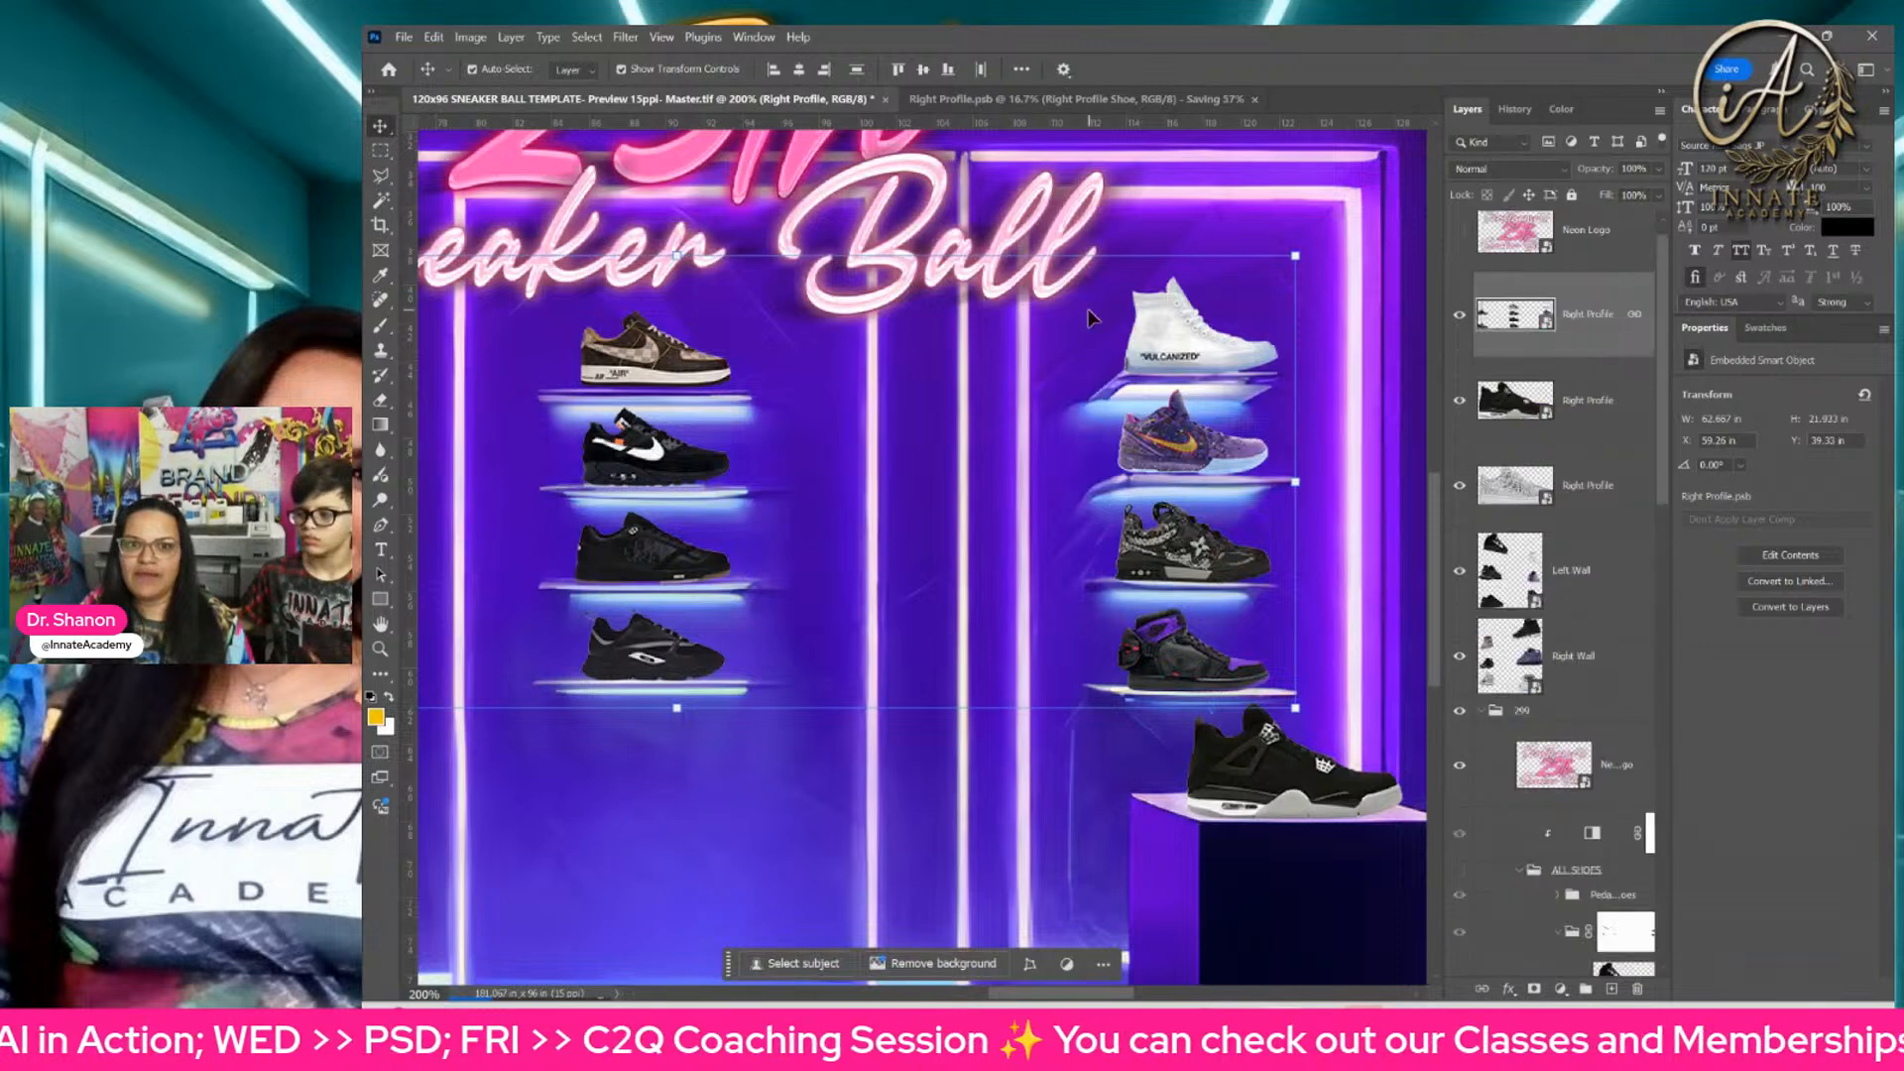
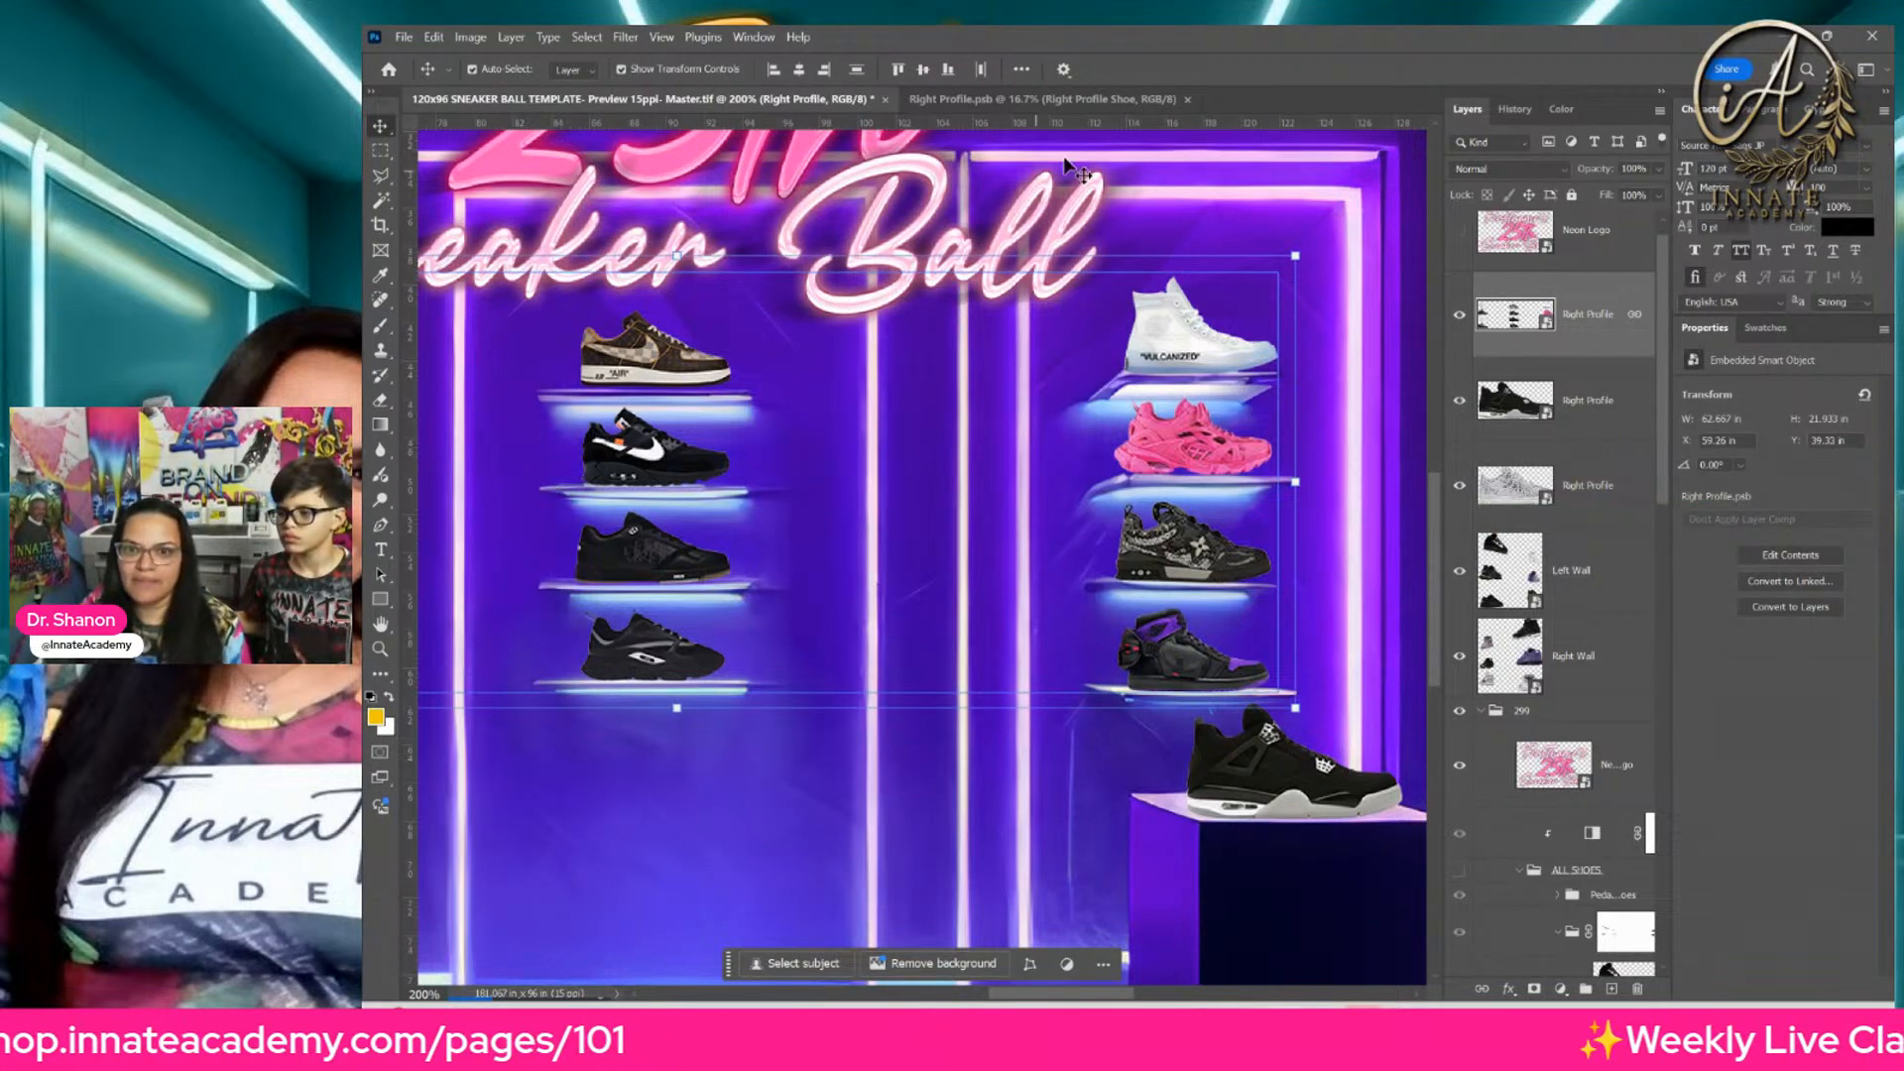
# Step: Switch to Right Profile.psb and open the smart object of the purple and black high-top sneaker in the lower-right spot
pyautogui.rightClick(1186, 657)
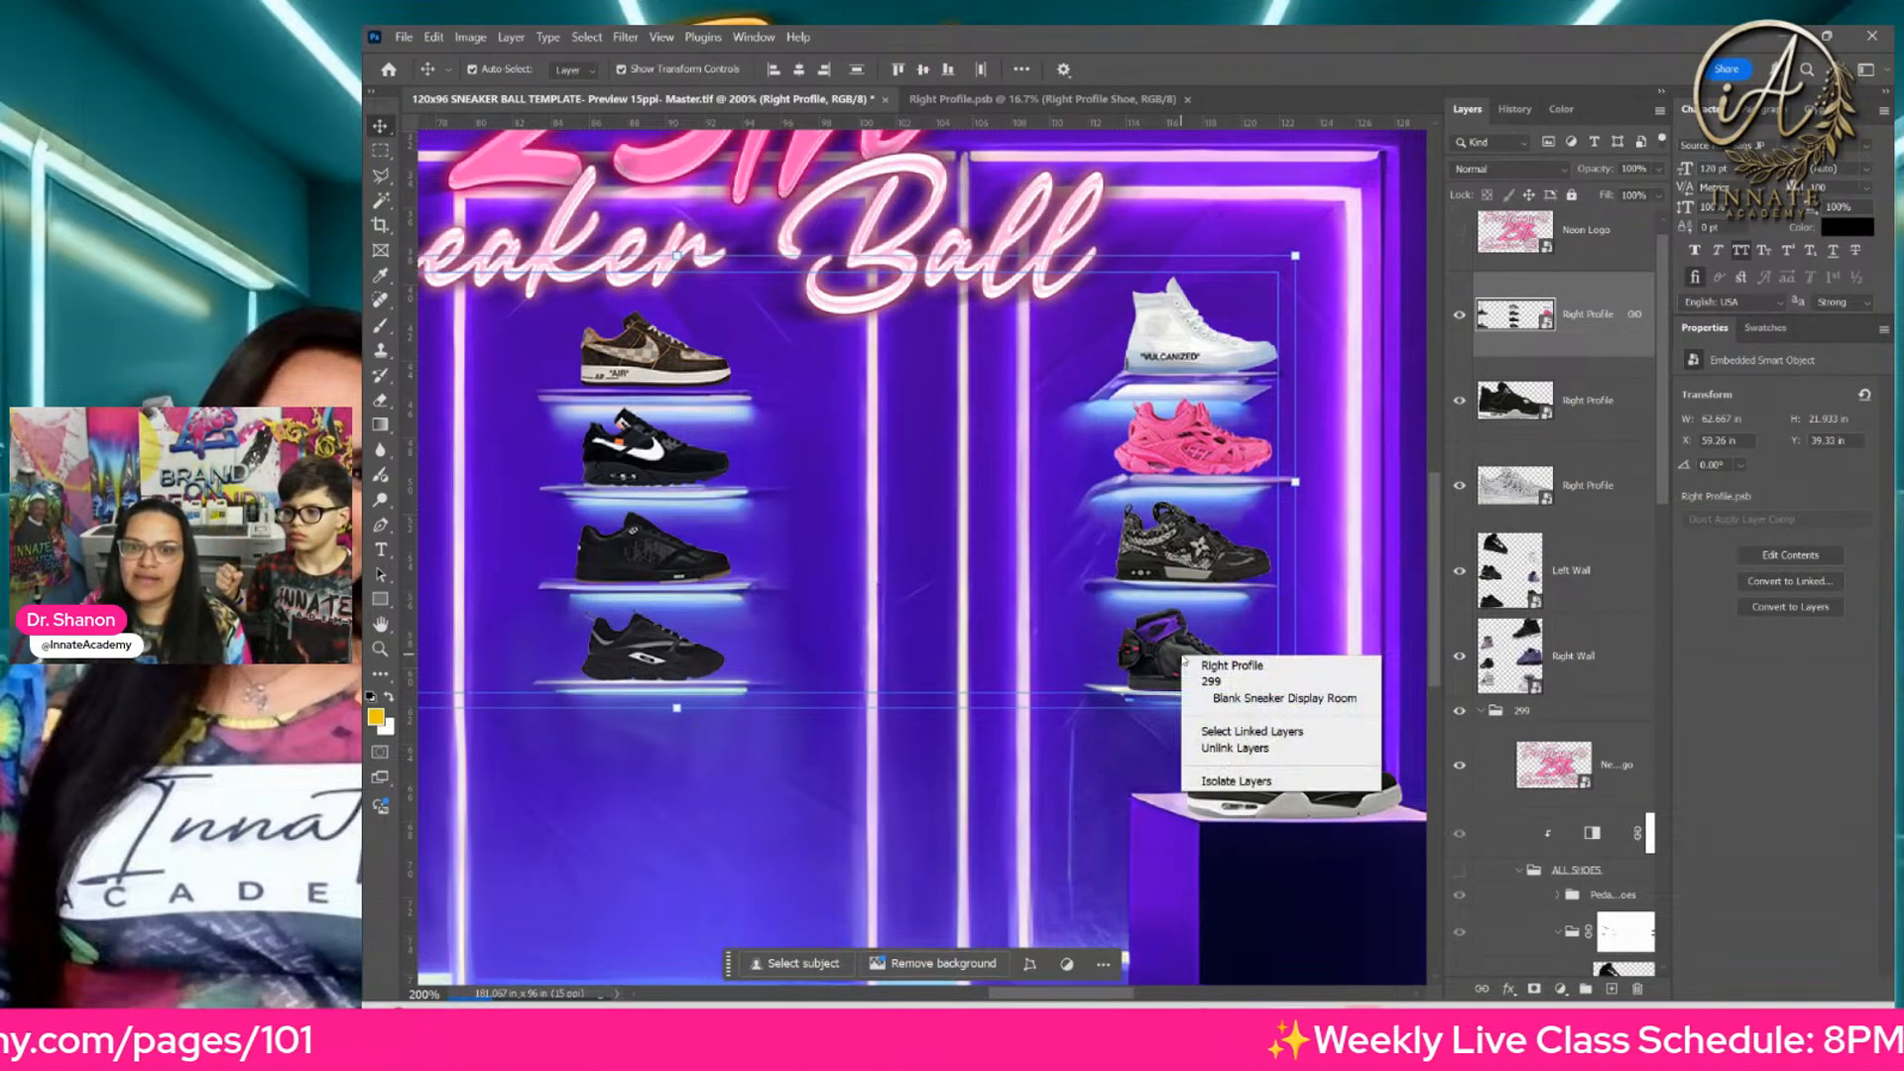
pyautogui.click(1203, 698)
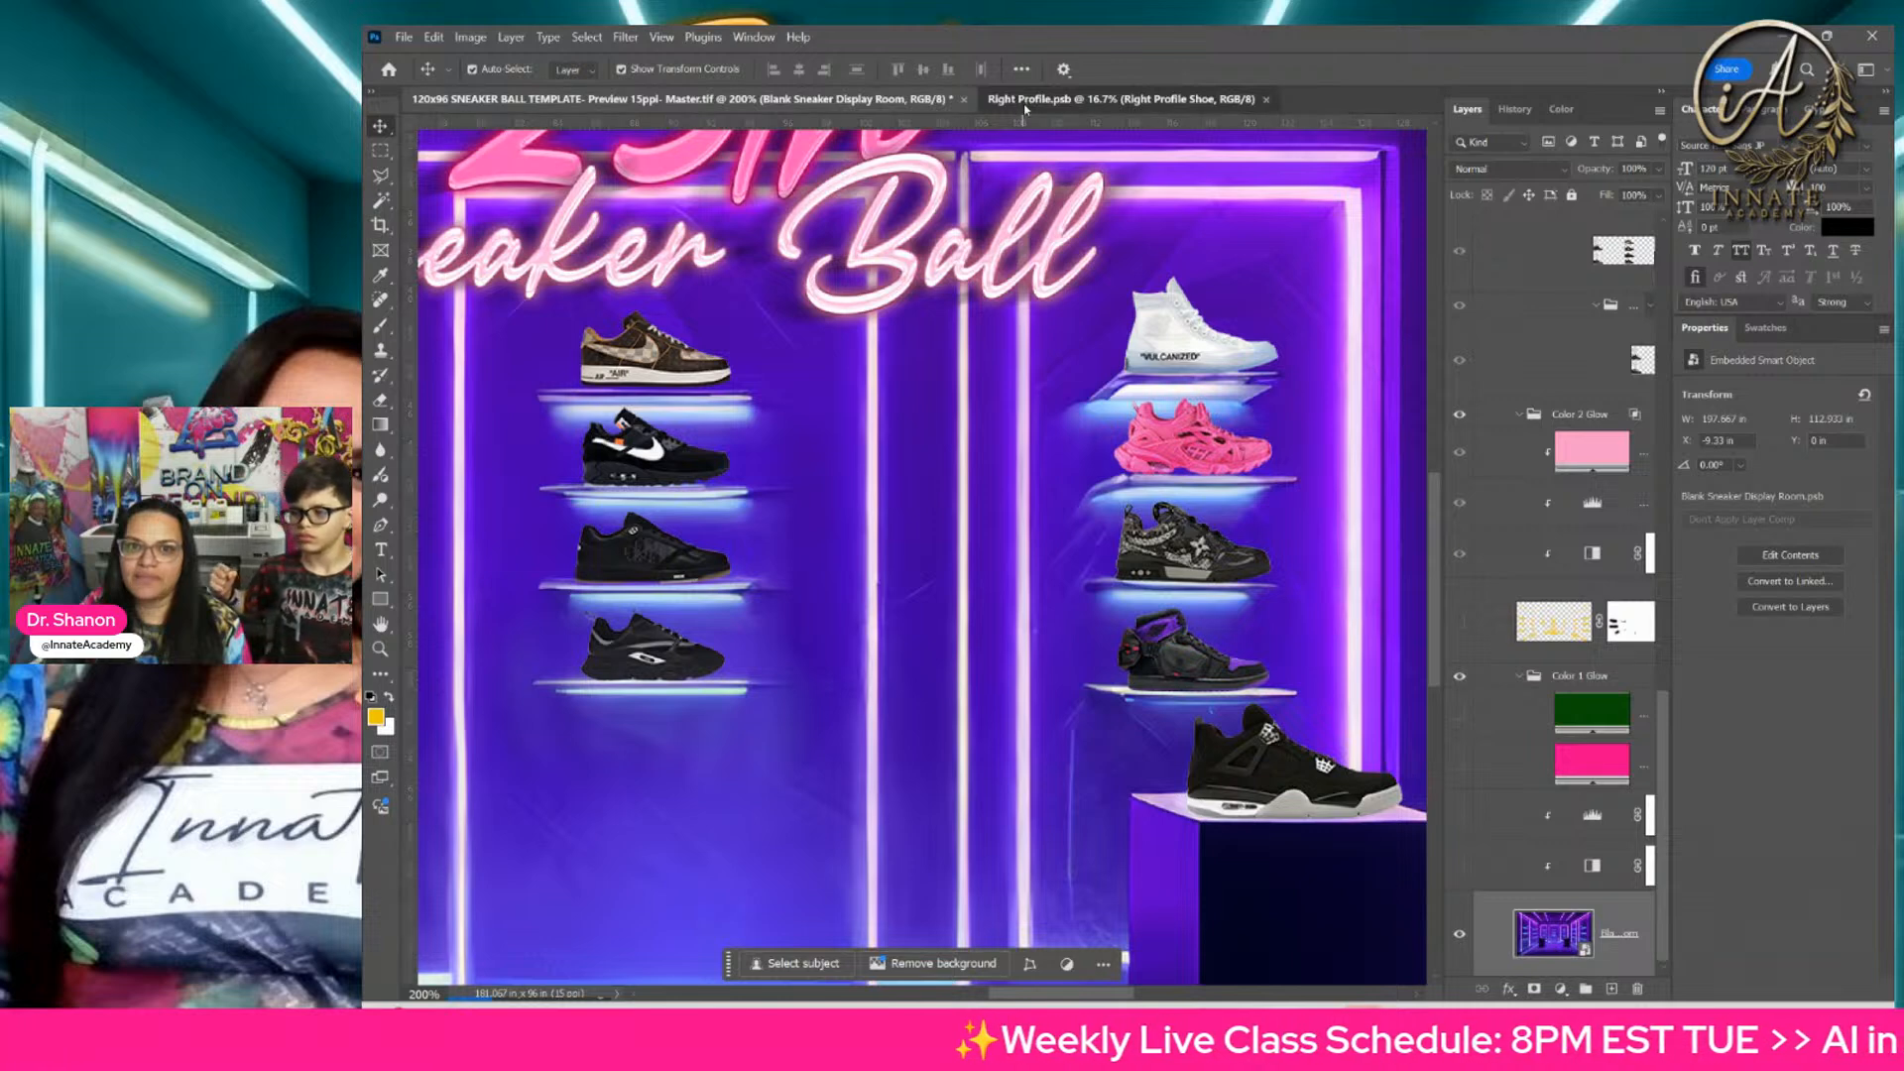
pyautogui.click(1024, 100)
pyautogui.click(1297, 646)
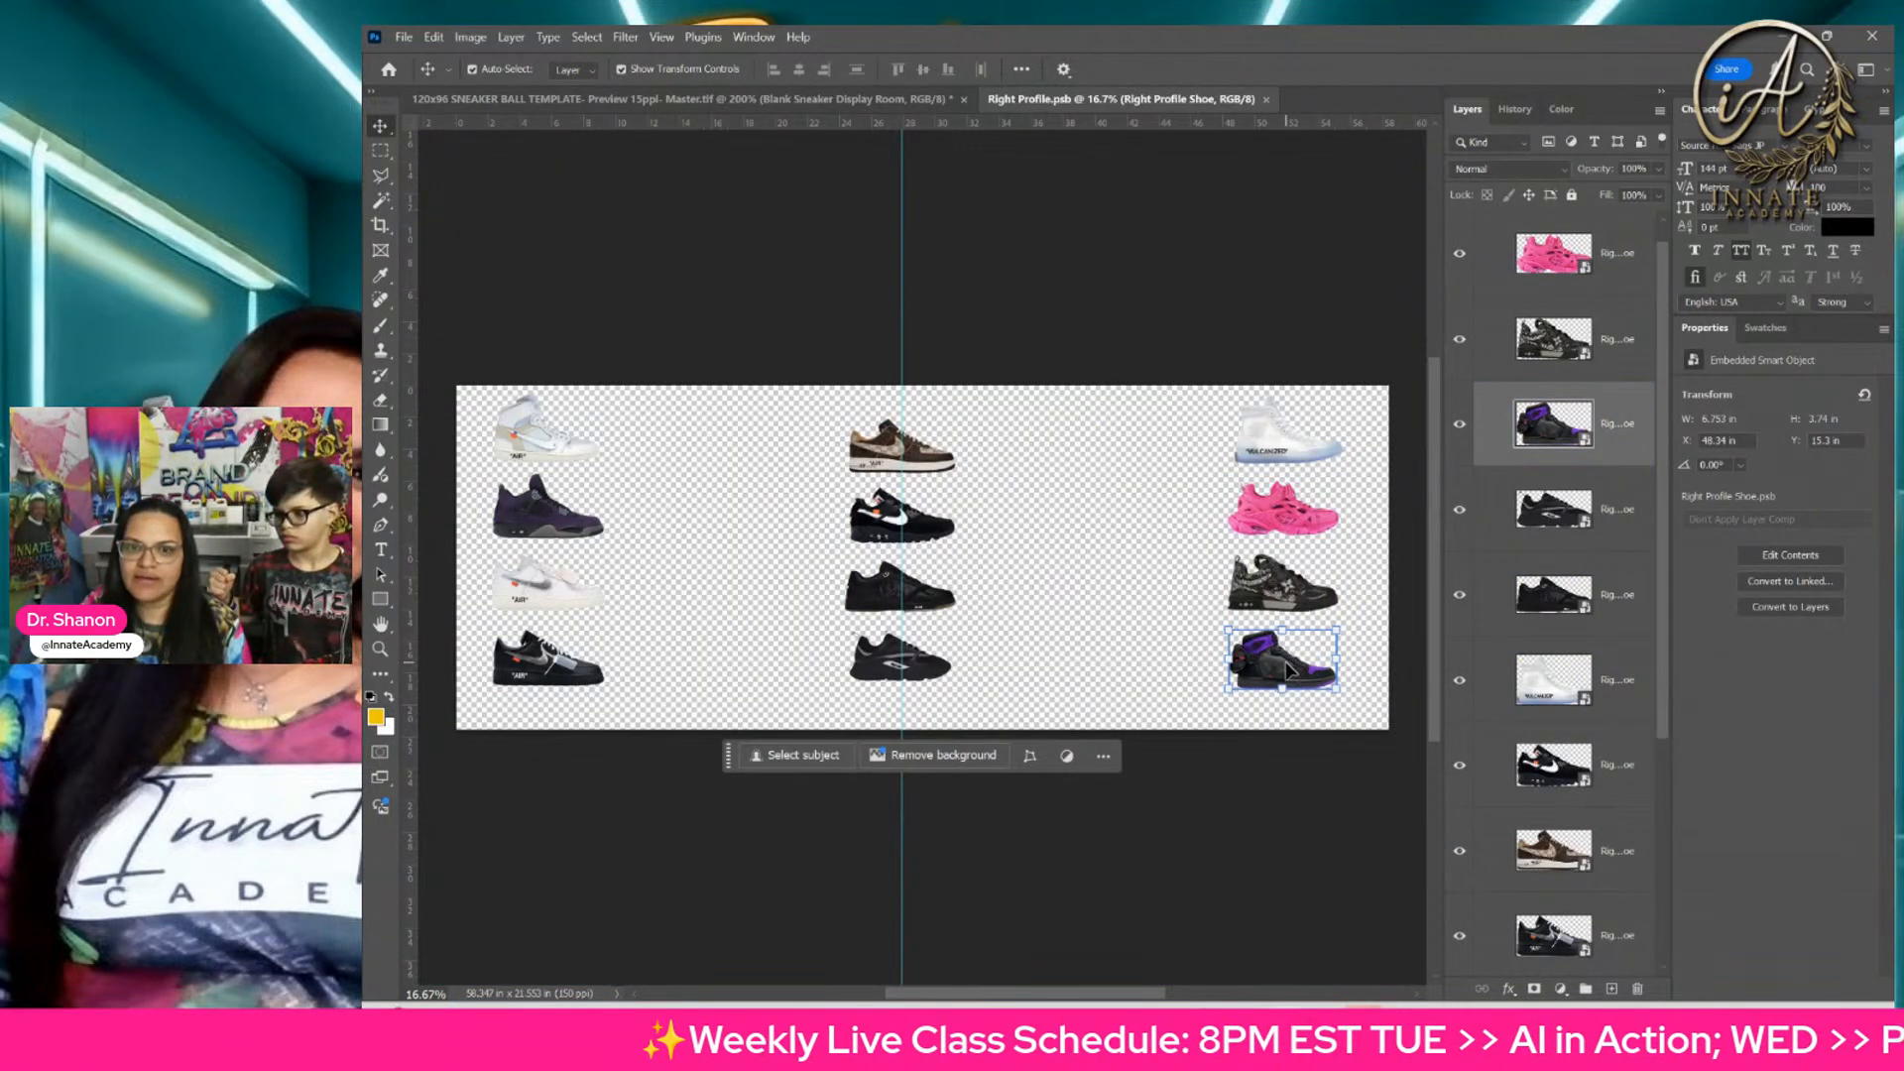
pyautogui.doubleClick(1528, 425)
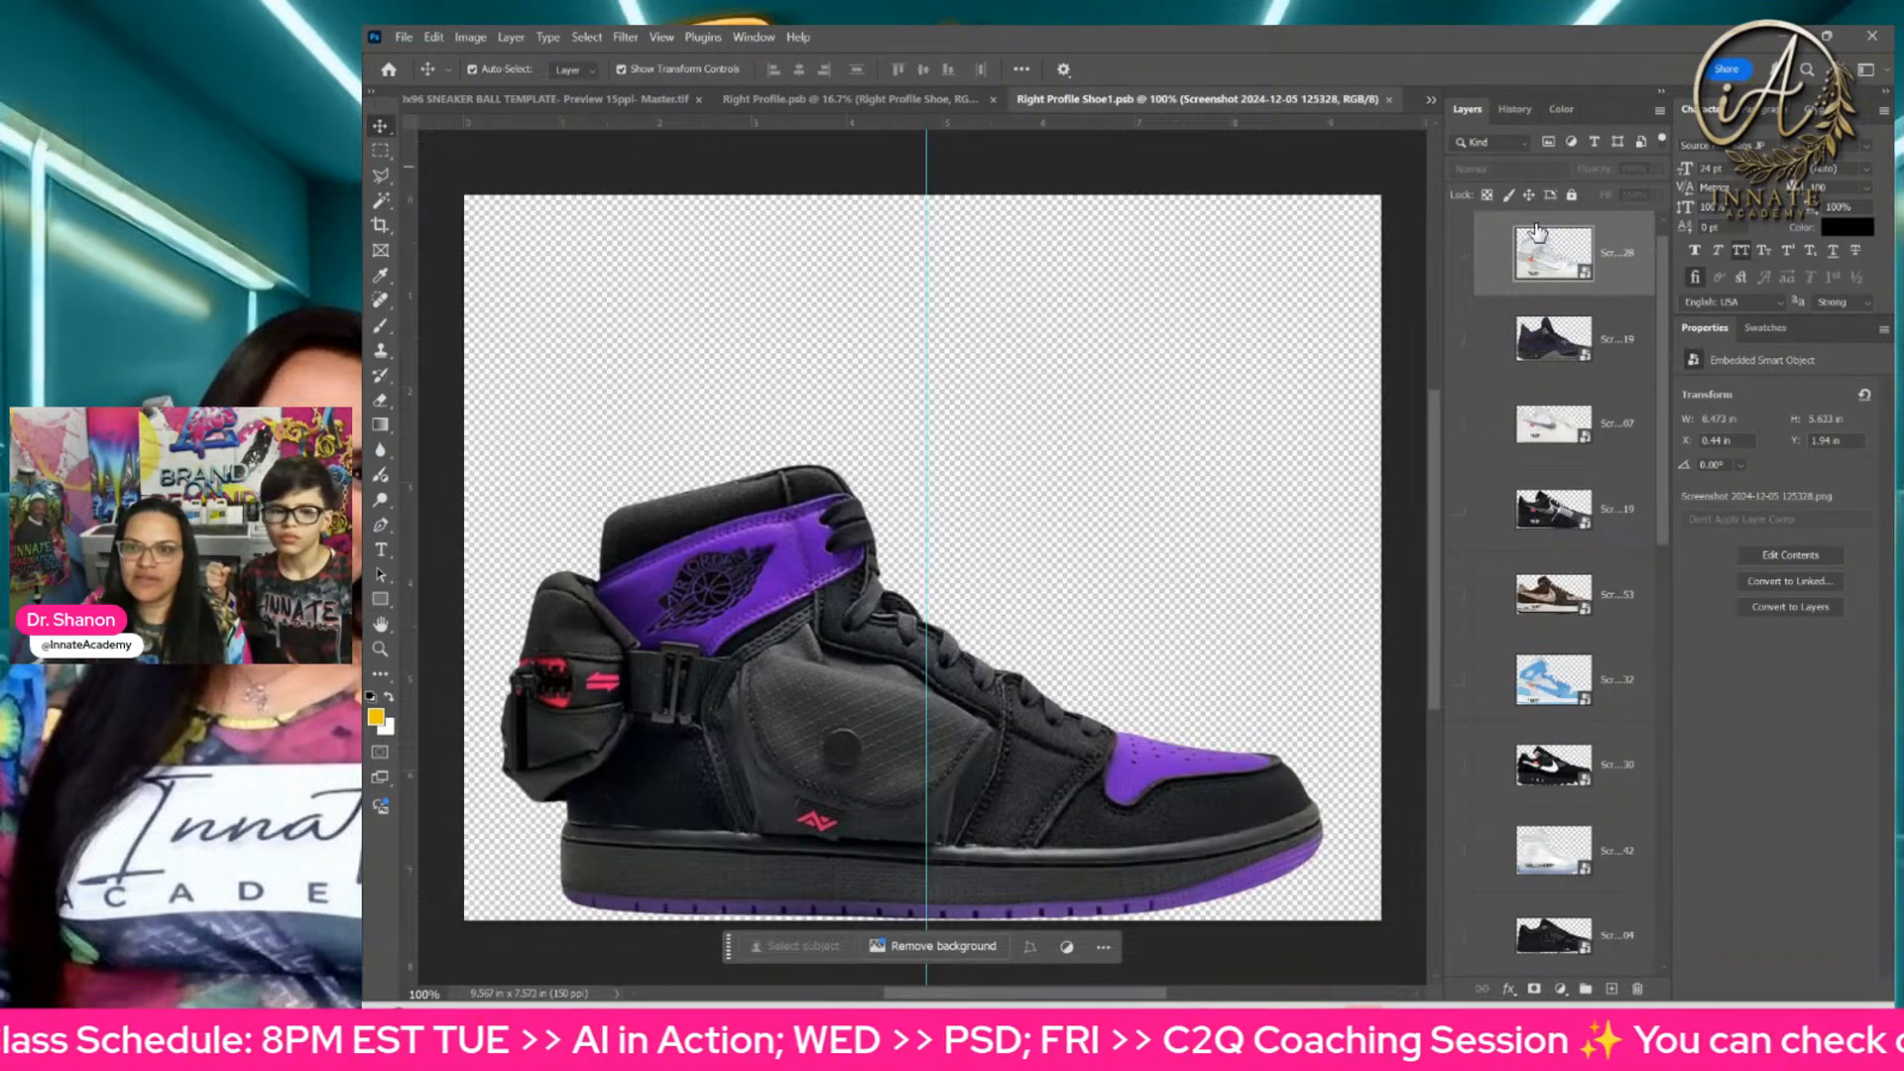
pyautogui.scroll(-3, 1491, 574)
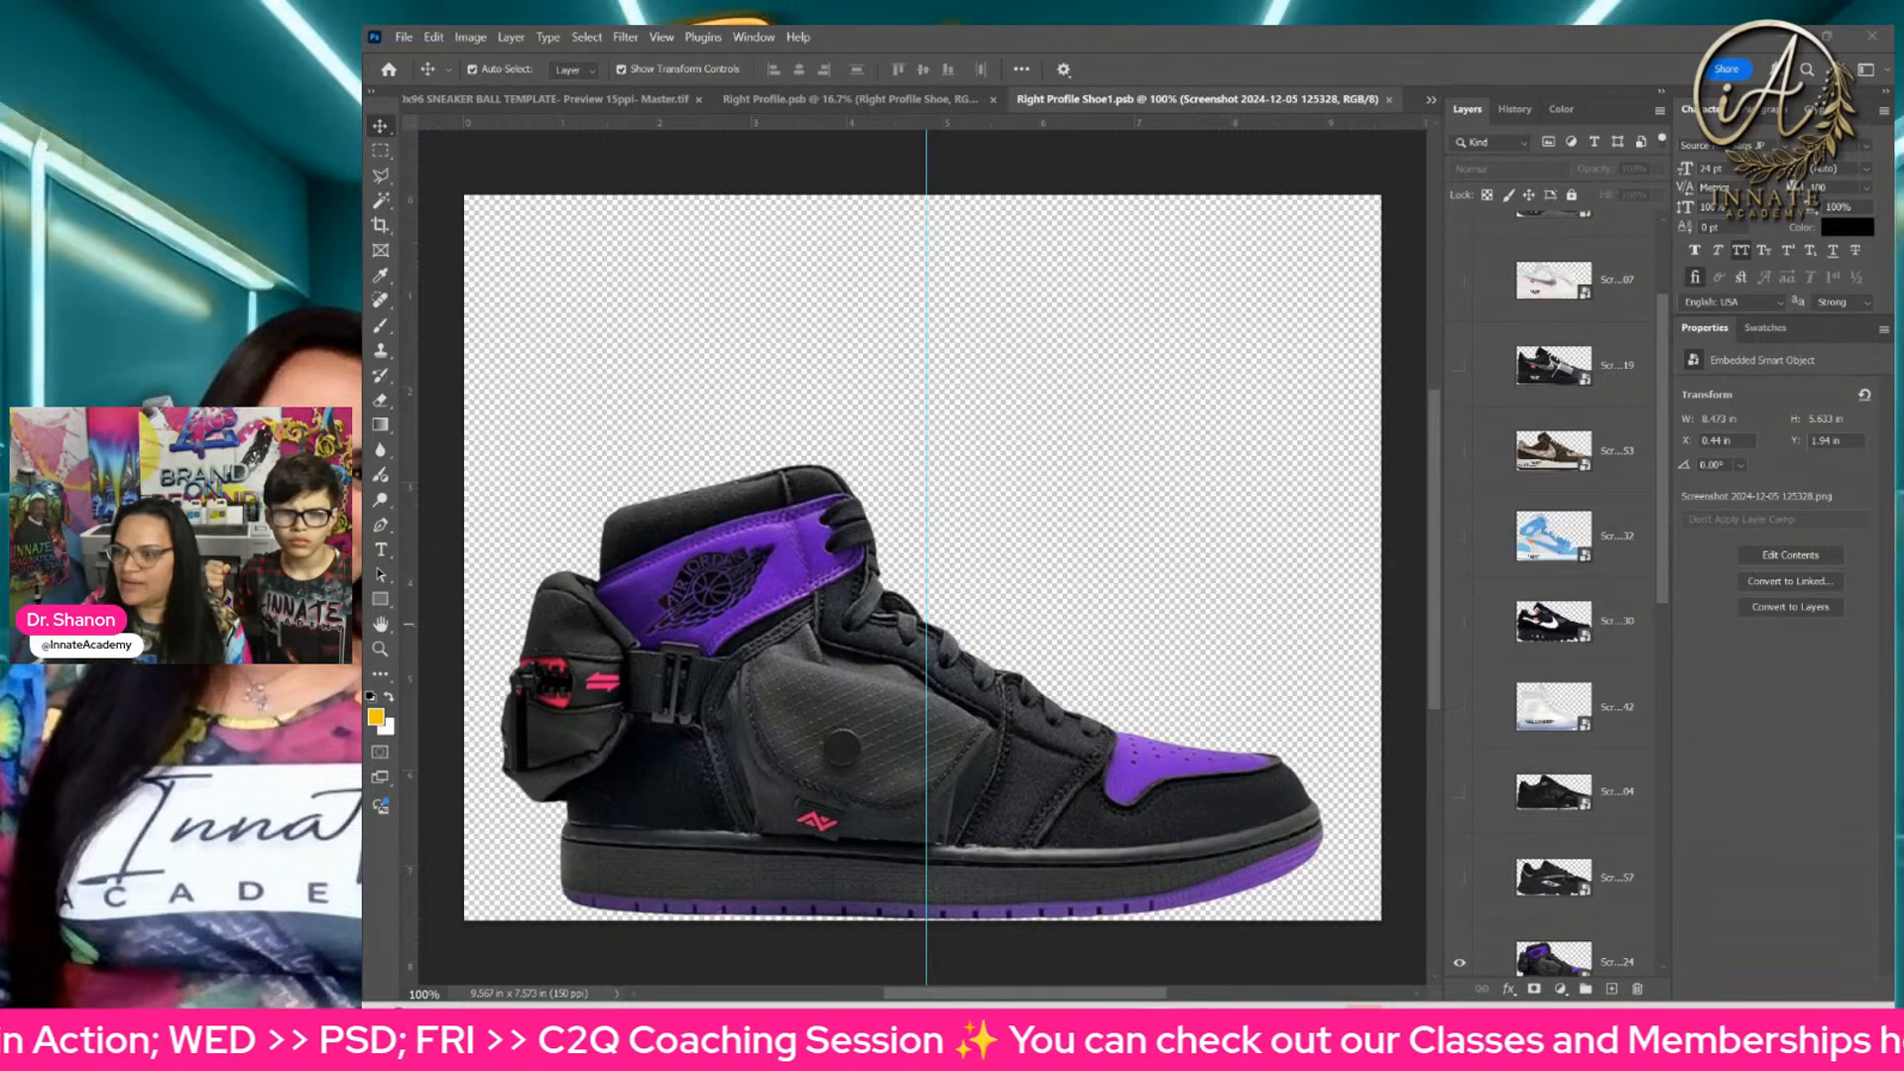
pyautogui.moveTo(1170, 412); pyautogui.dragTo(992, 540)
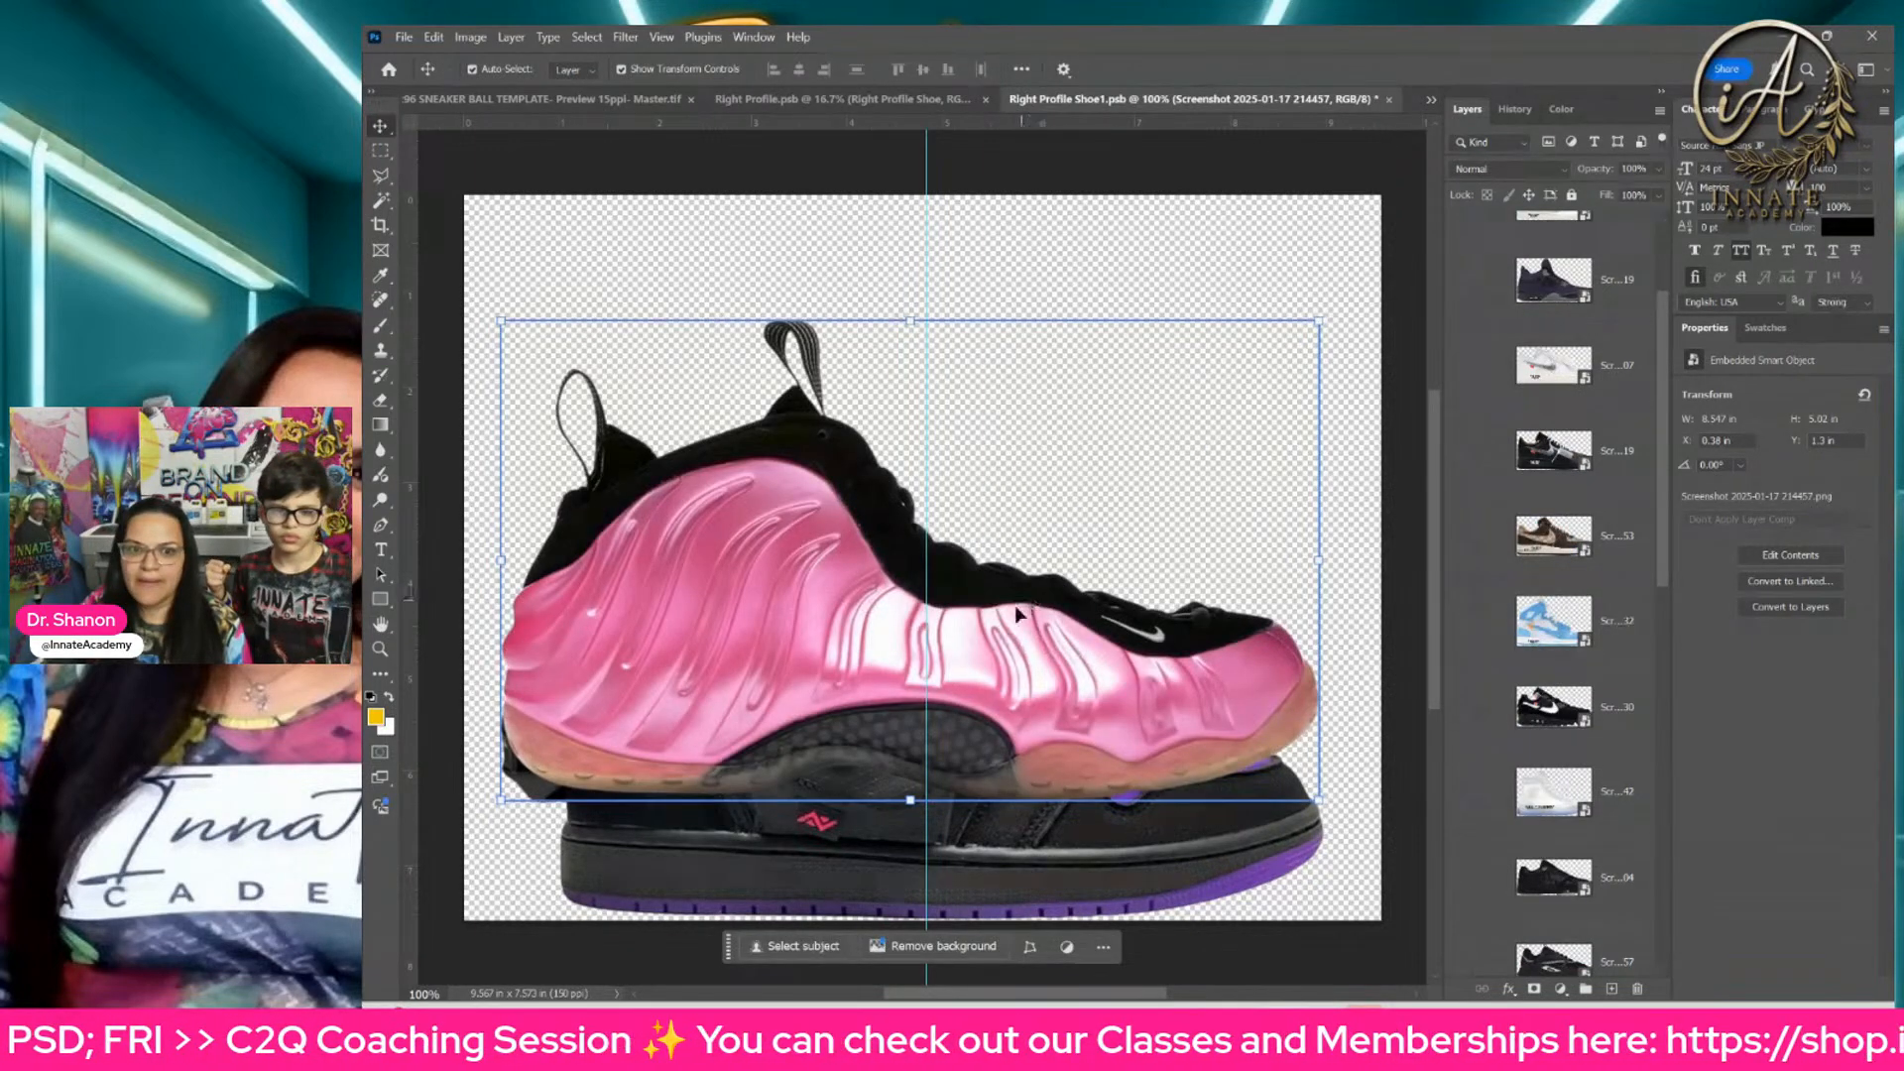
pyautogui.moveTo(1015, 612); pyautogui.dragTo(1024, 736)
# Step: Hide the purple and black high-top layer so only the pink and black sneaker shows in Right Profile Shoe1.psb
pyautogui.click(1600, 359)
pyautogui.scroll(-3, 1555, 496)
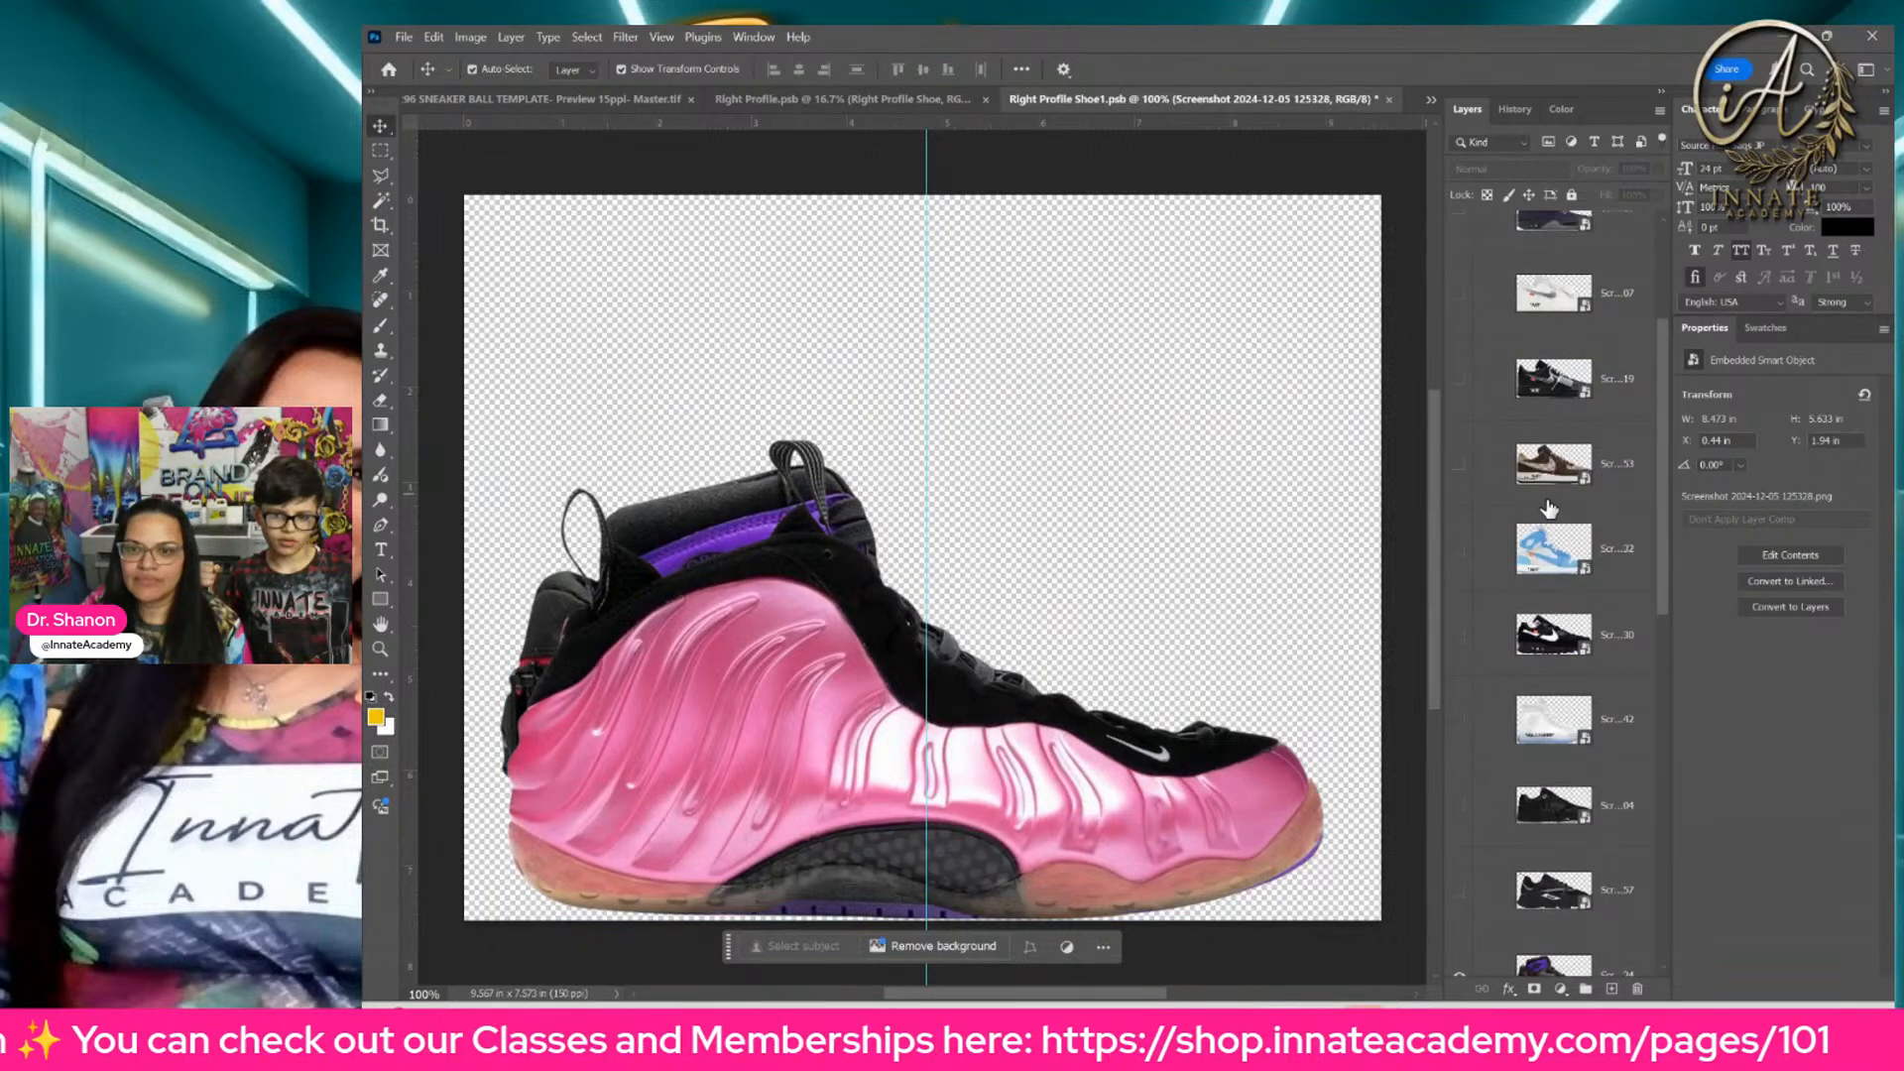
pyautogui.scroll(-6, 1549, 509)
pyautogui.click(1466, 315)
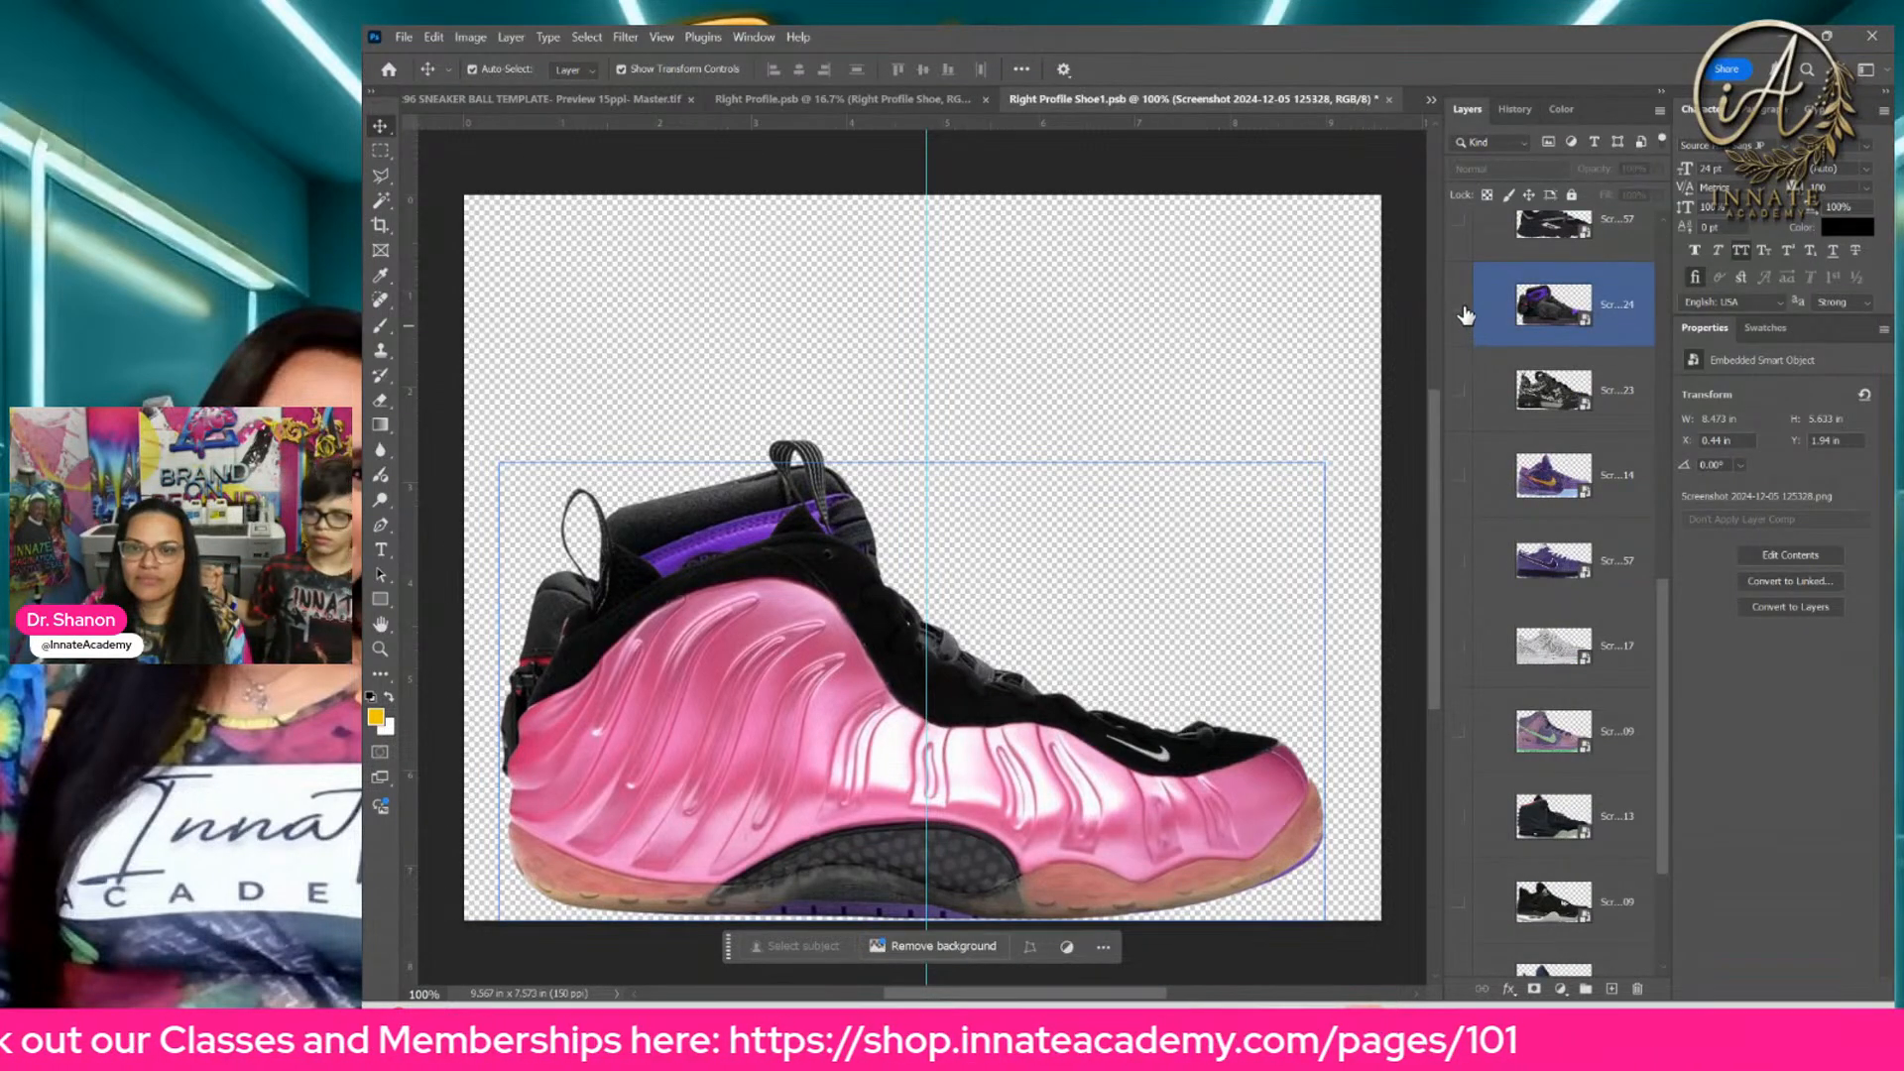
pyautogui.click(1466, 316)
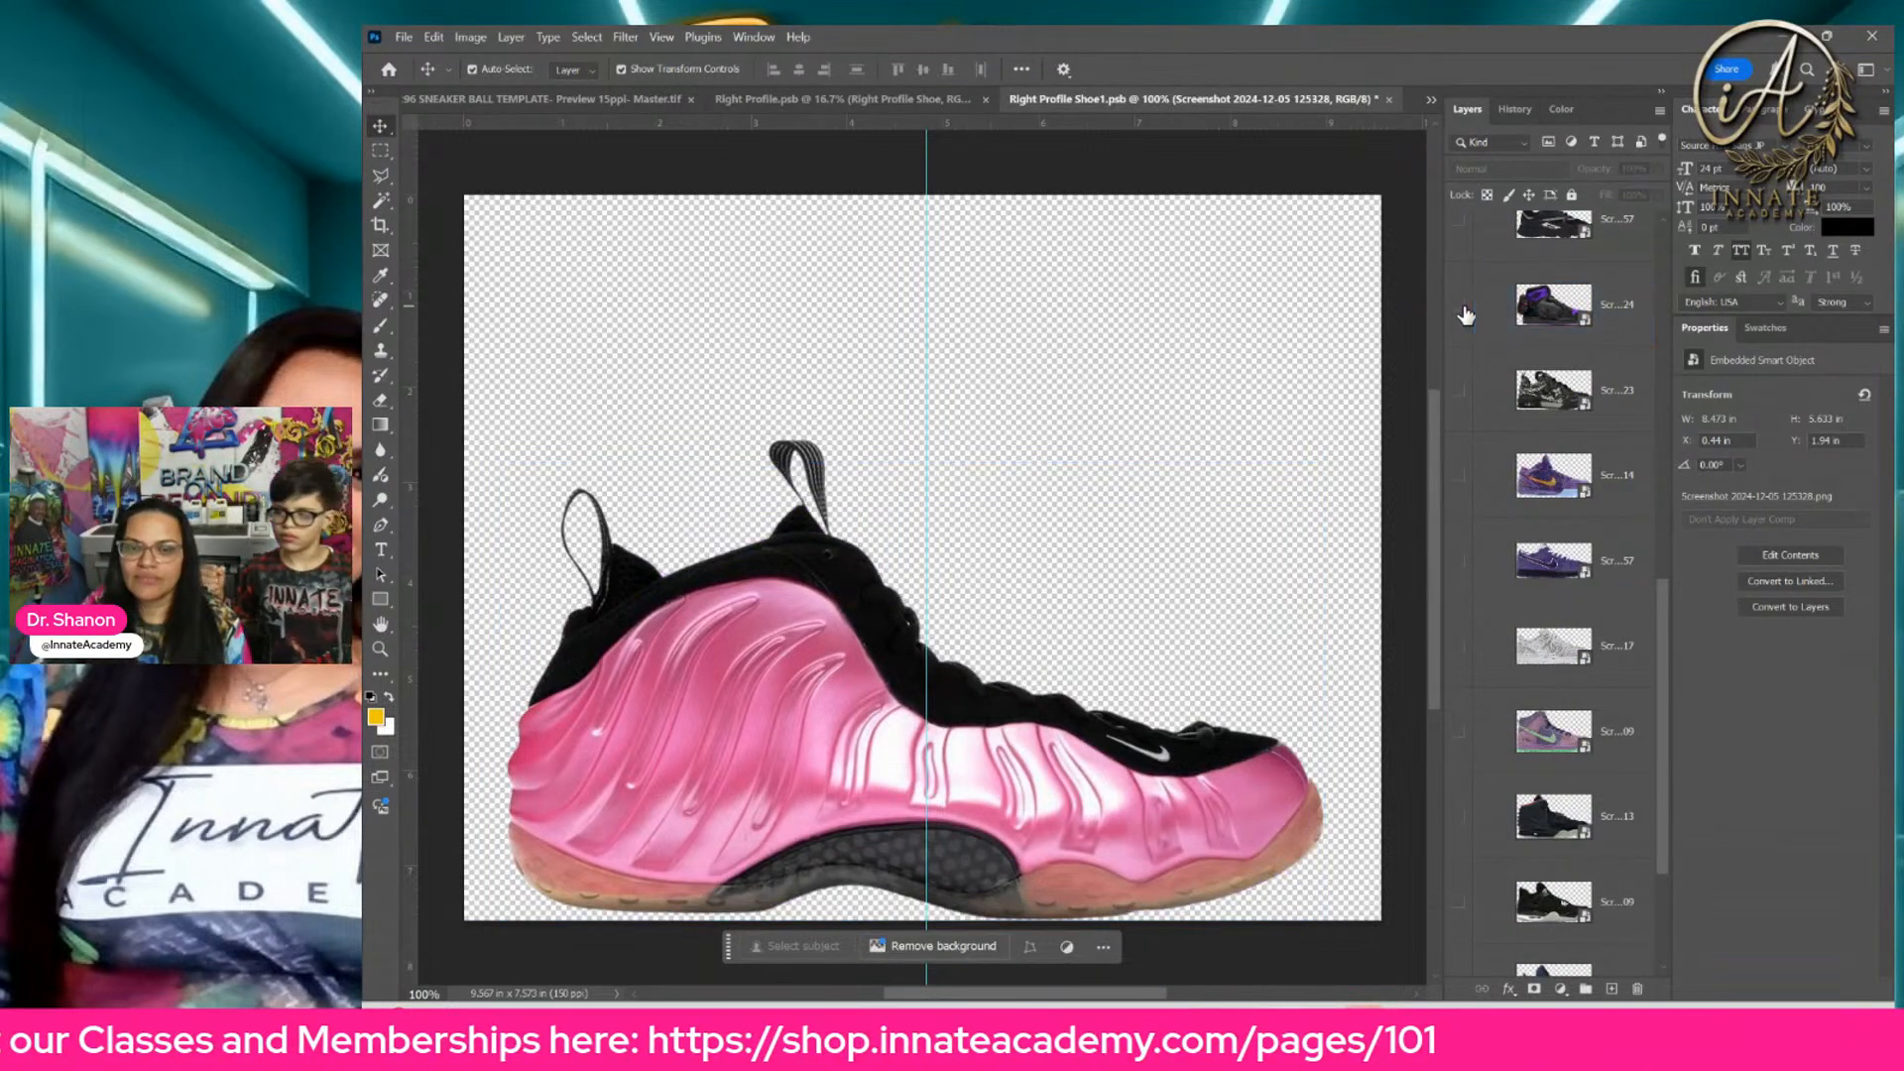
# Step: Save and close Right Profile Shoe1.psb, returning to Right Profile.psb
pyautogui.click(1606, 330)
pyautogui.scroll(1, 1612, 322)
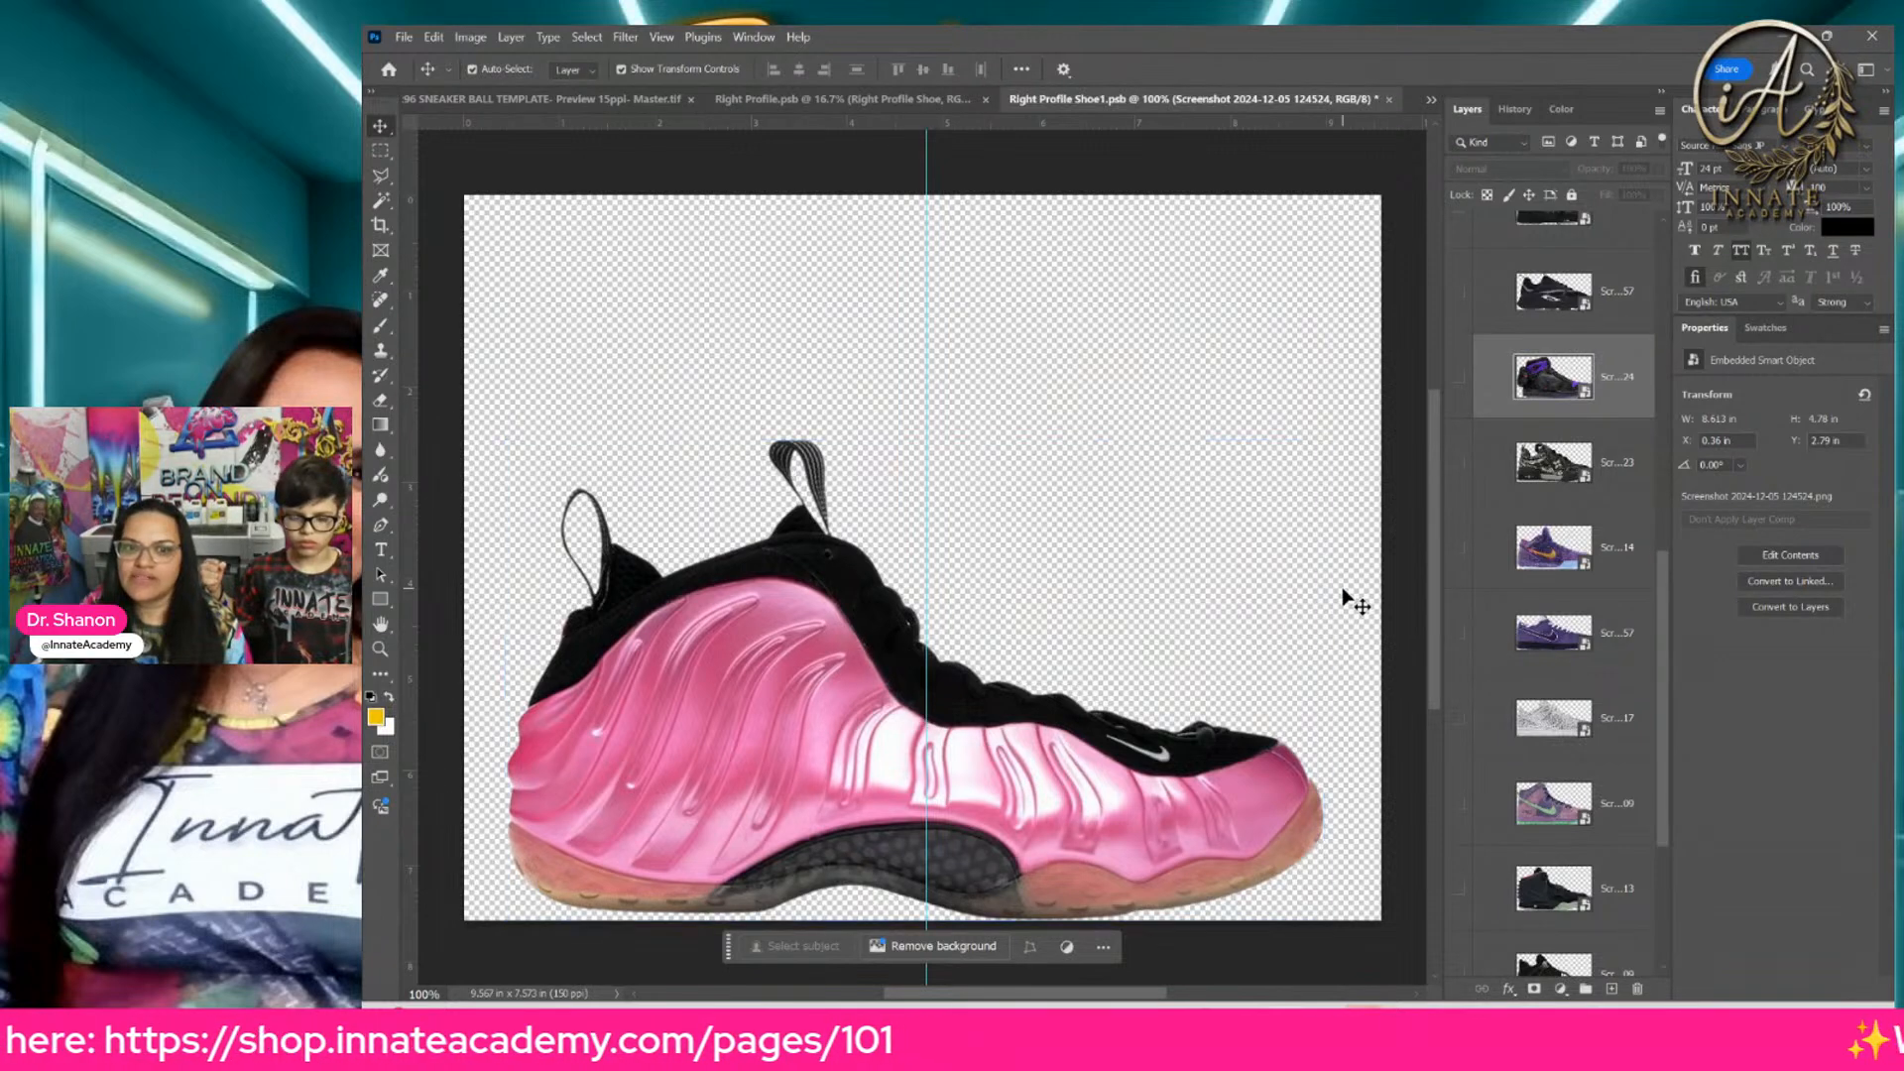
pyautogui.scroll(2, 1349, 600)
pyautogui.scroll(-4, 1600, 632)
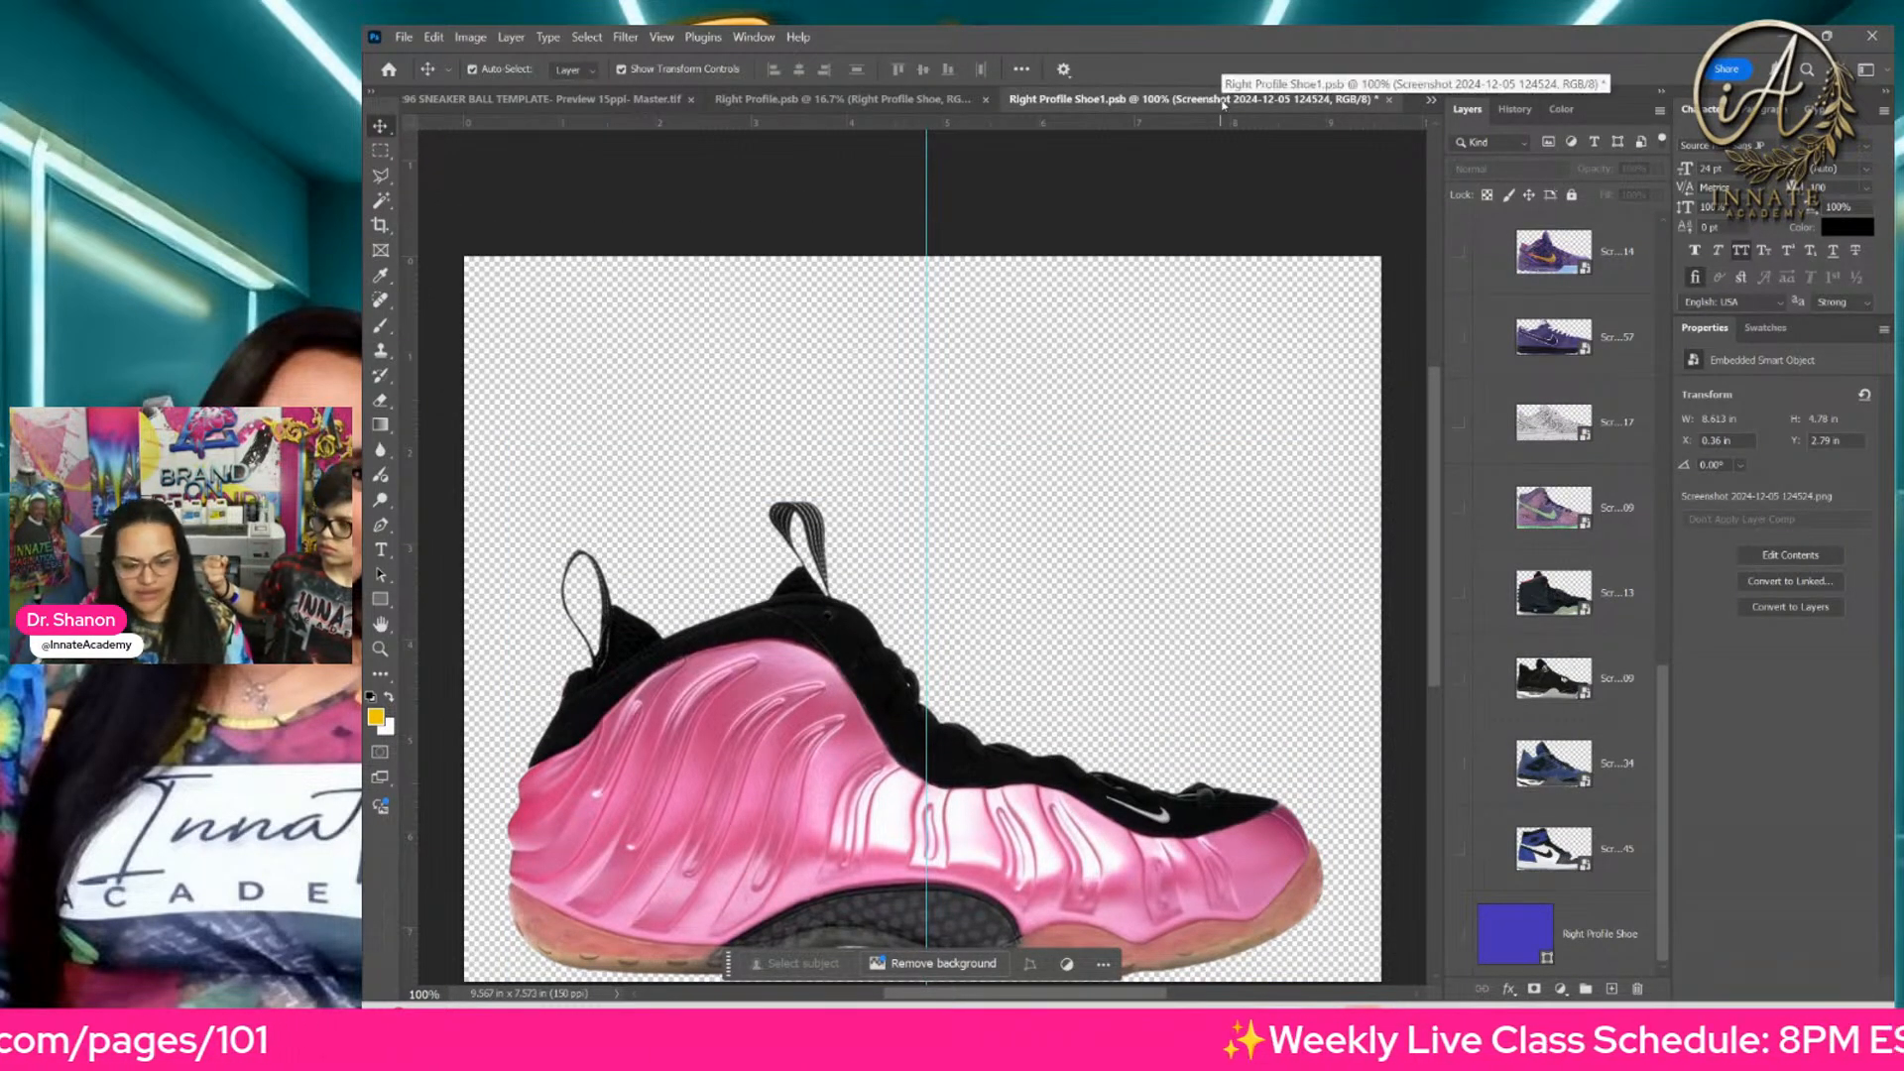
pyautogui.hotkey('ctrl', 's')
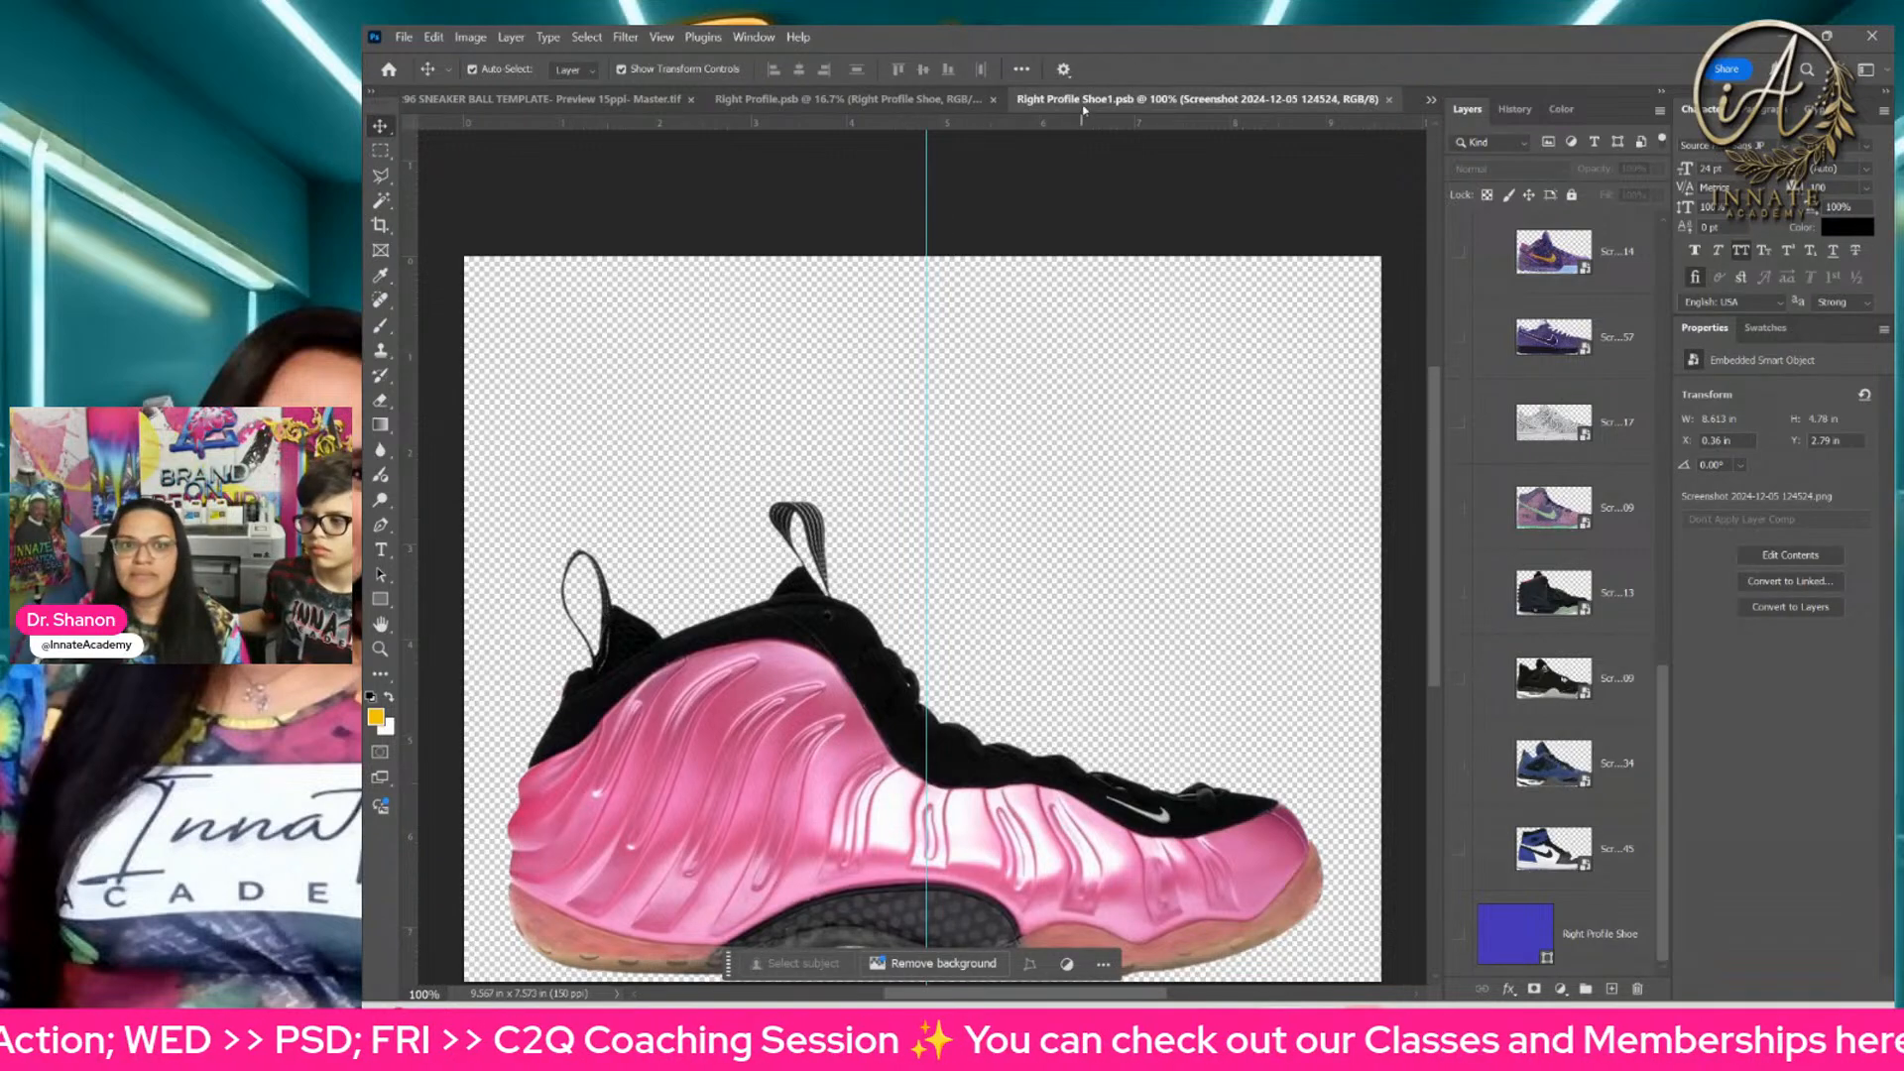
pyautogui.click(1391, 99)
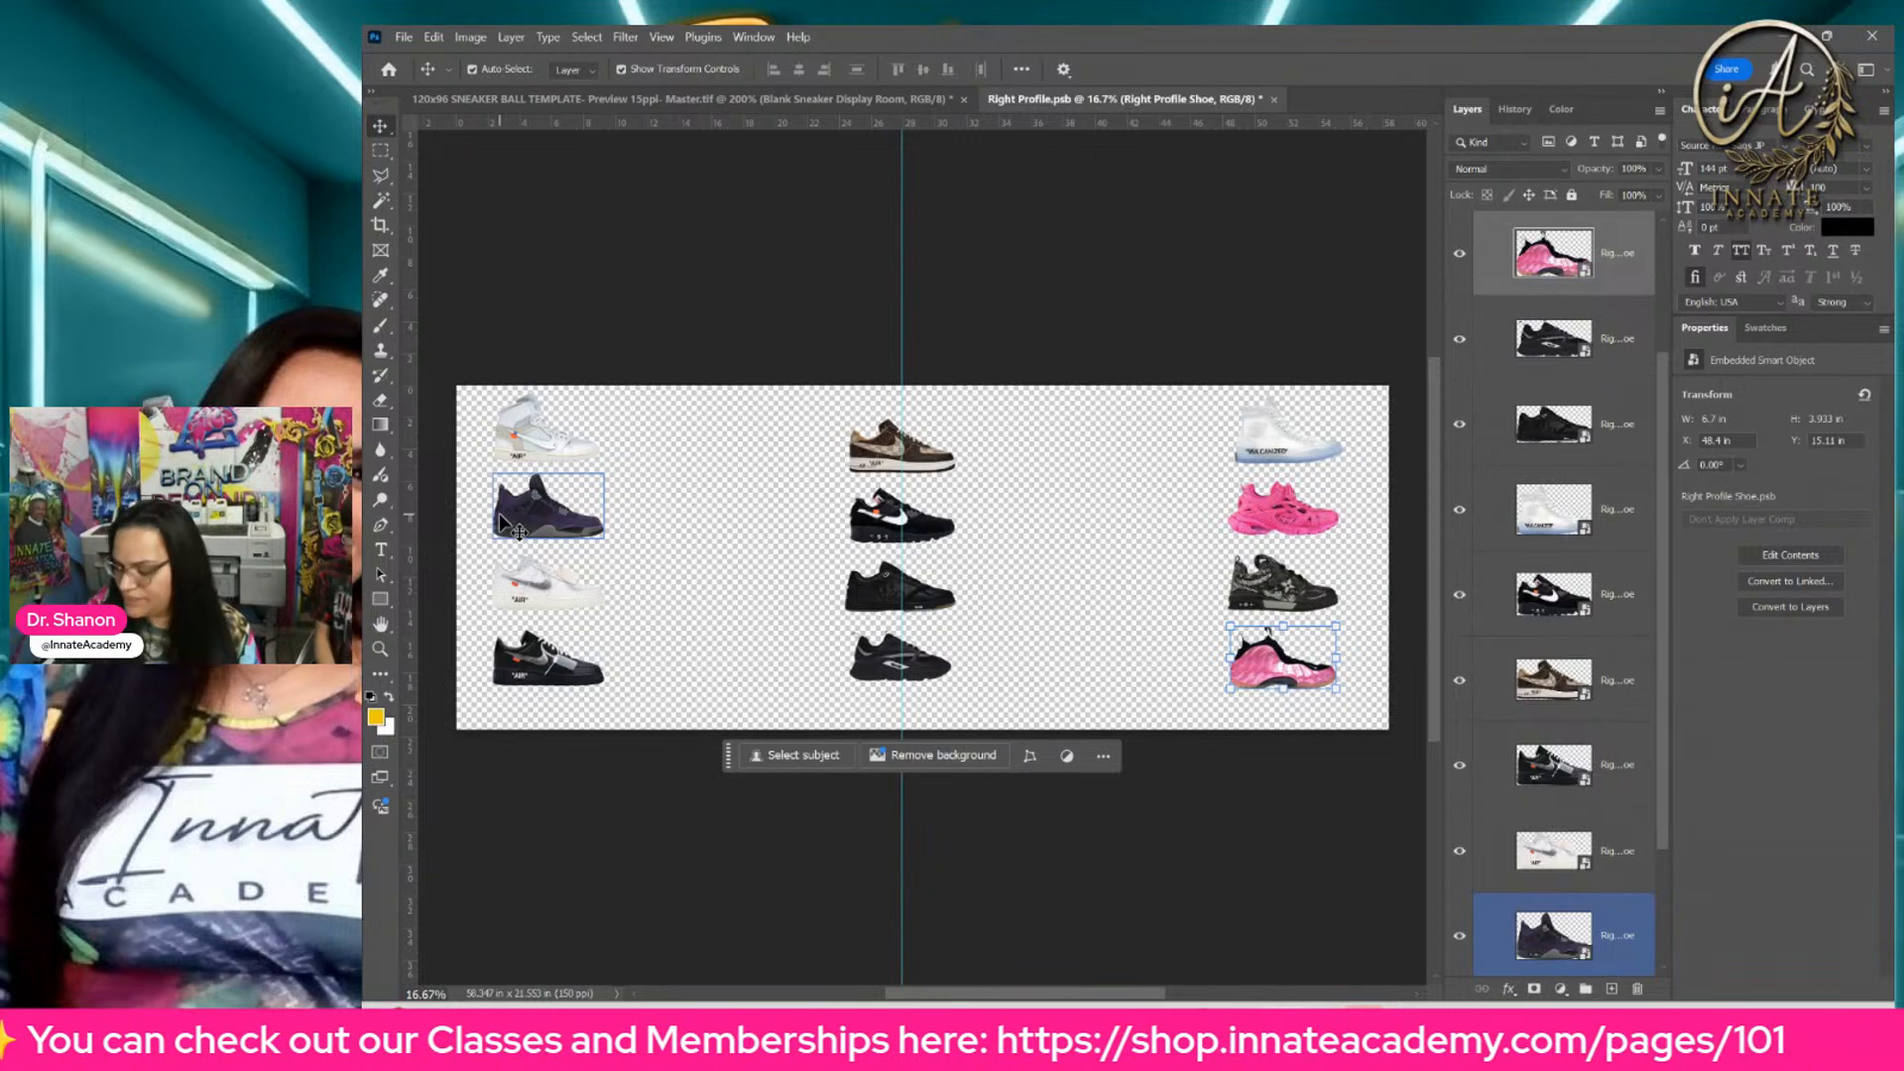
# Step: Select the purple sneaker, second in the left column, and add a Black & White adjustment layer above it
pyautogui.hotkey('ctrl', '+')
pyautogui.hotkey('ctrl', '+')
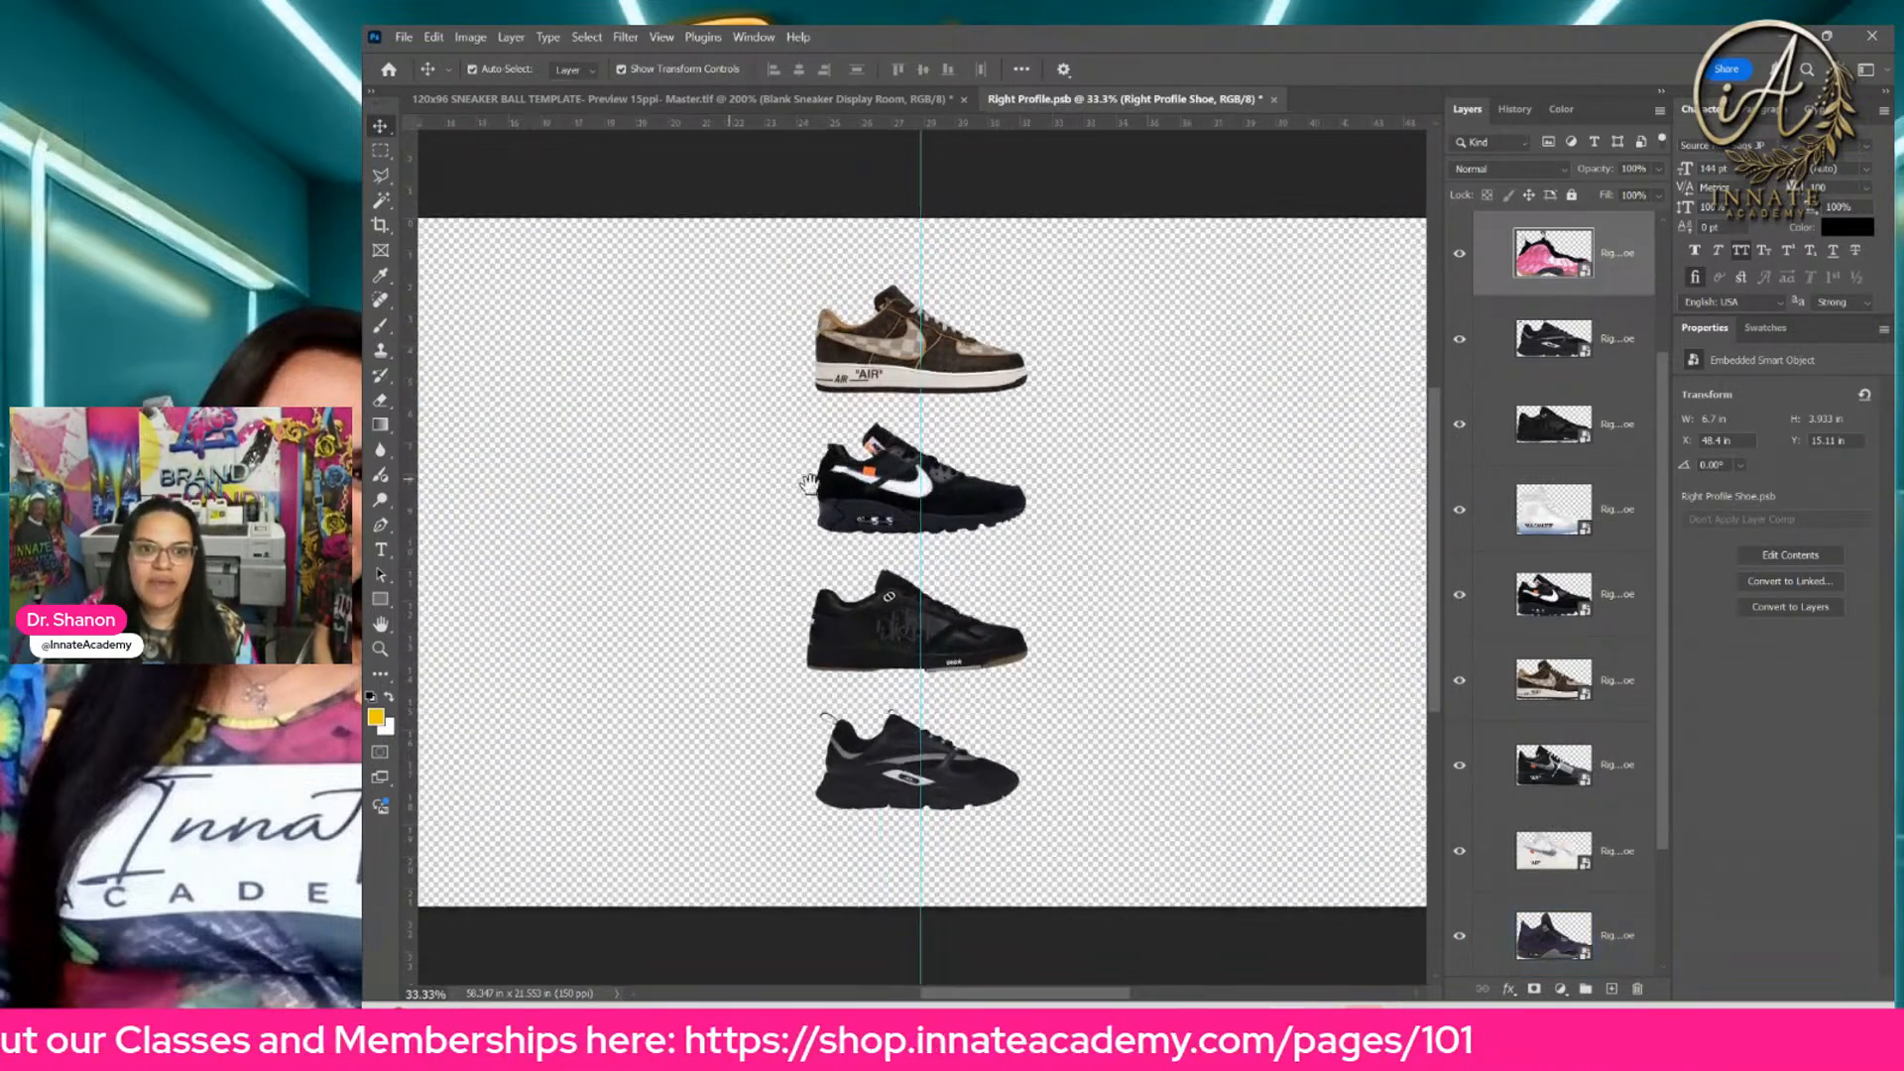
pyautogui.moveTo(810, 484); pyautogui.dragTo(1004, 488)
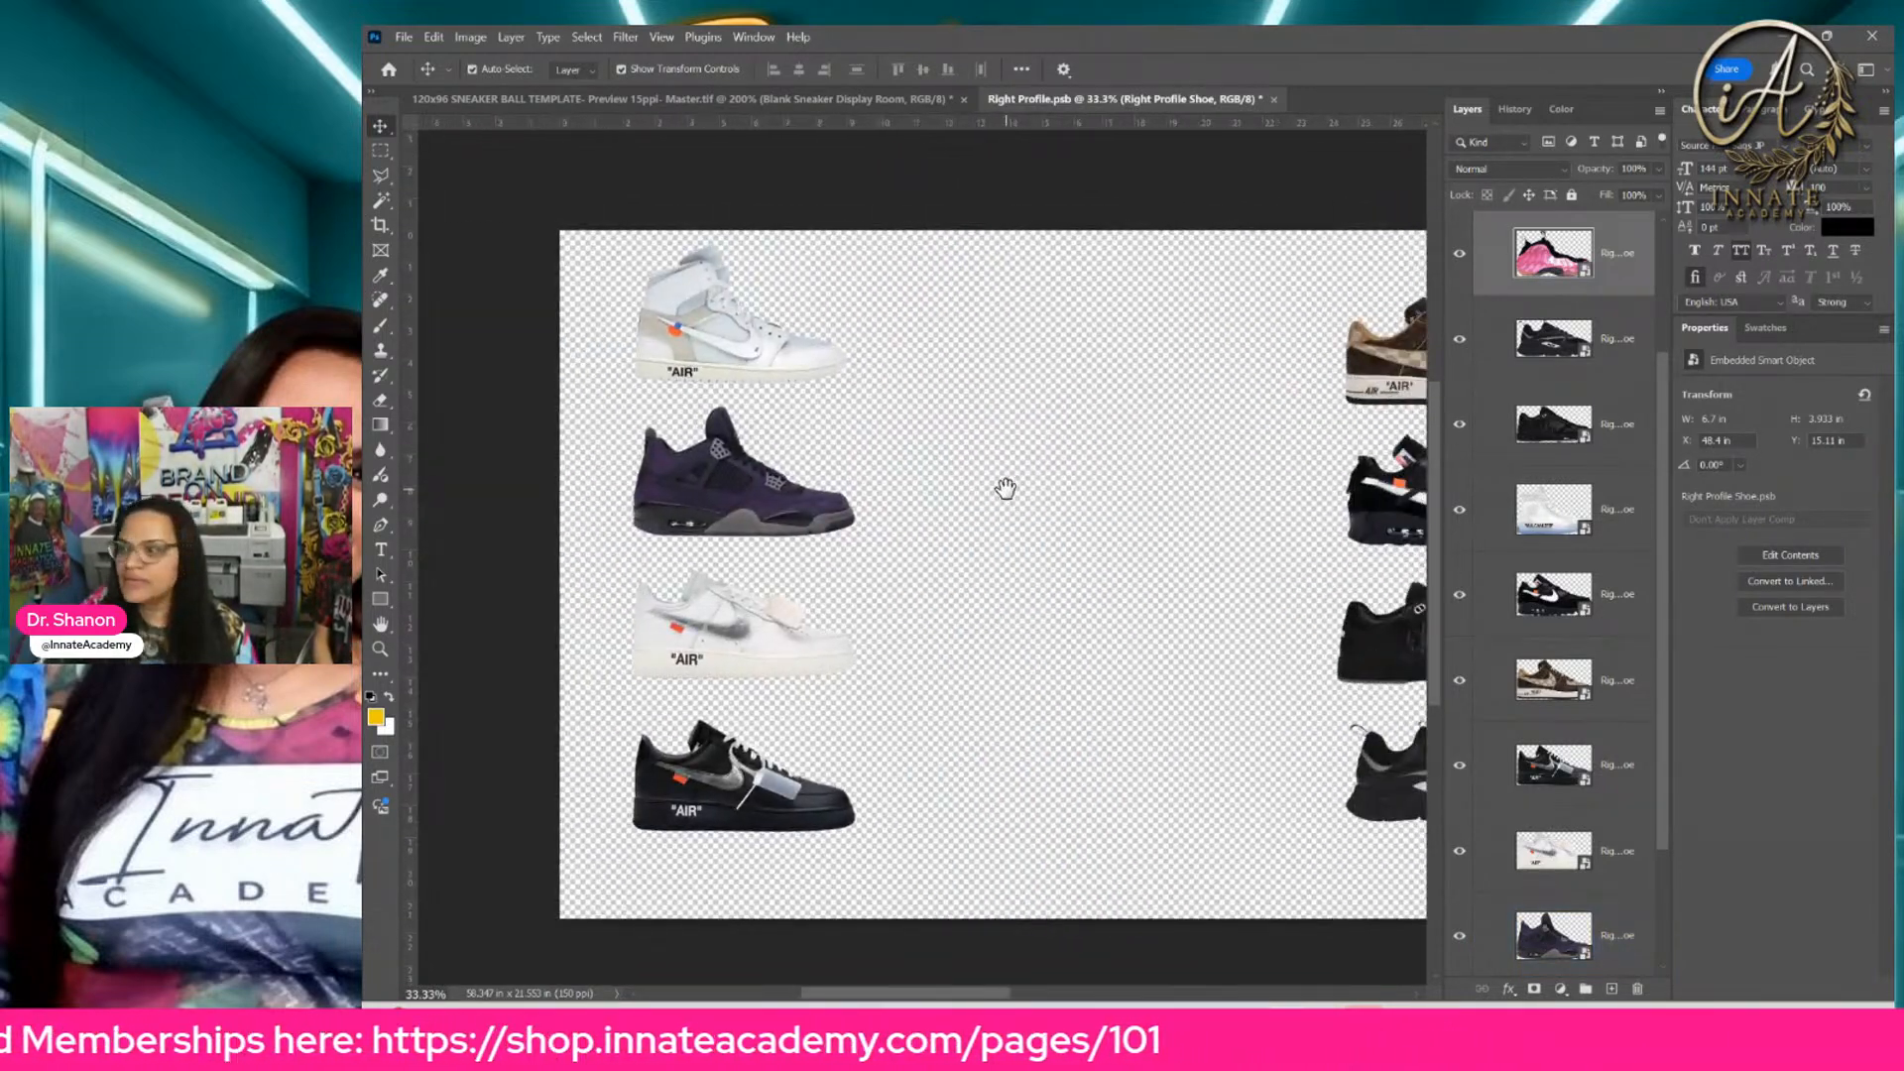
pyautogui.click(848, 515)
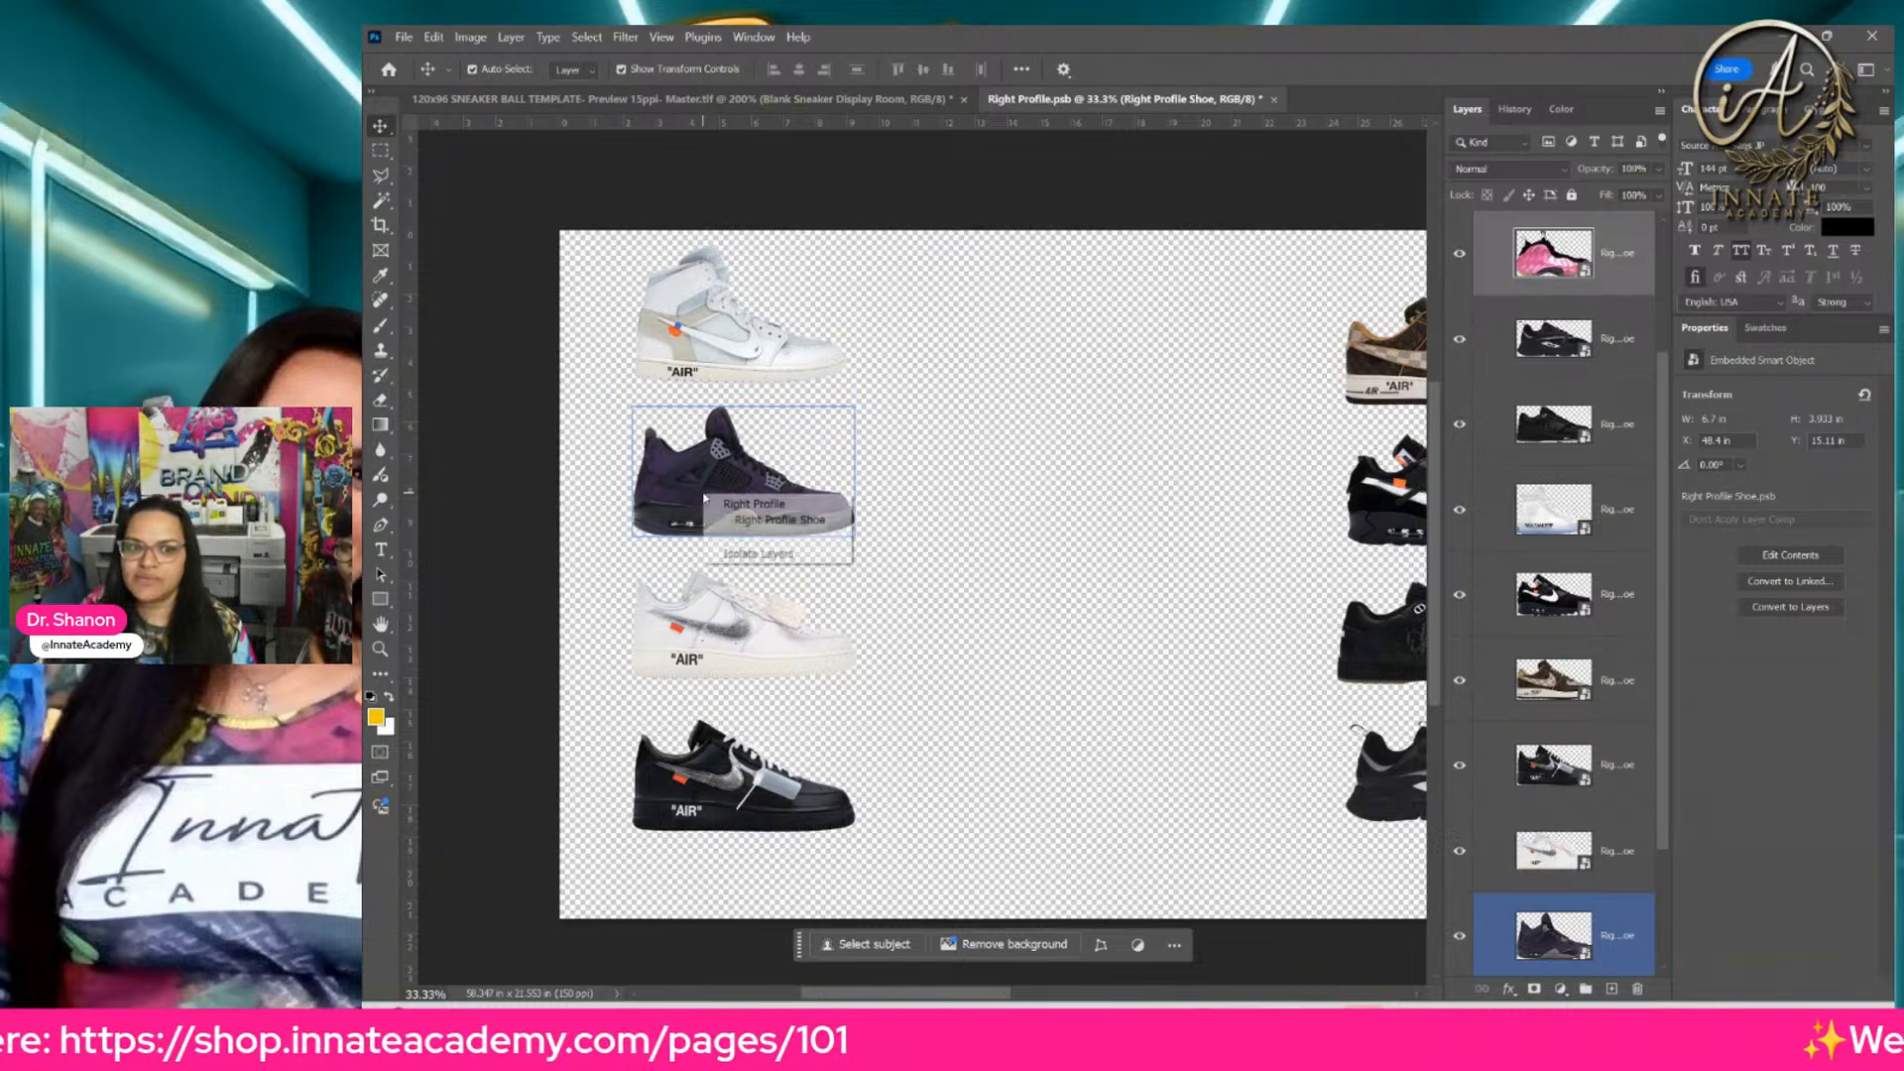
pyautogui.click(779, 519)
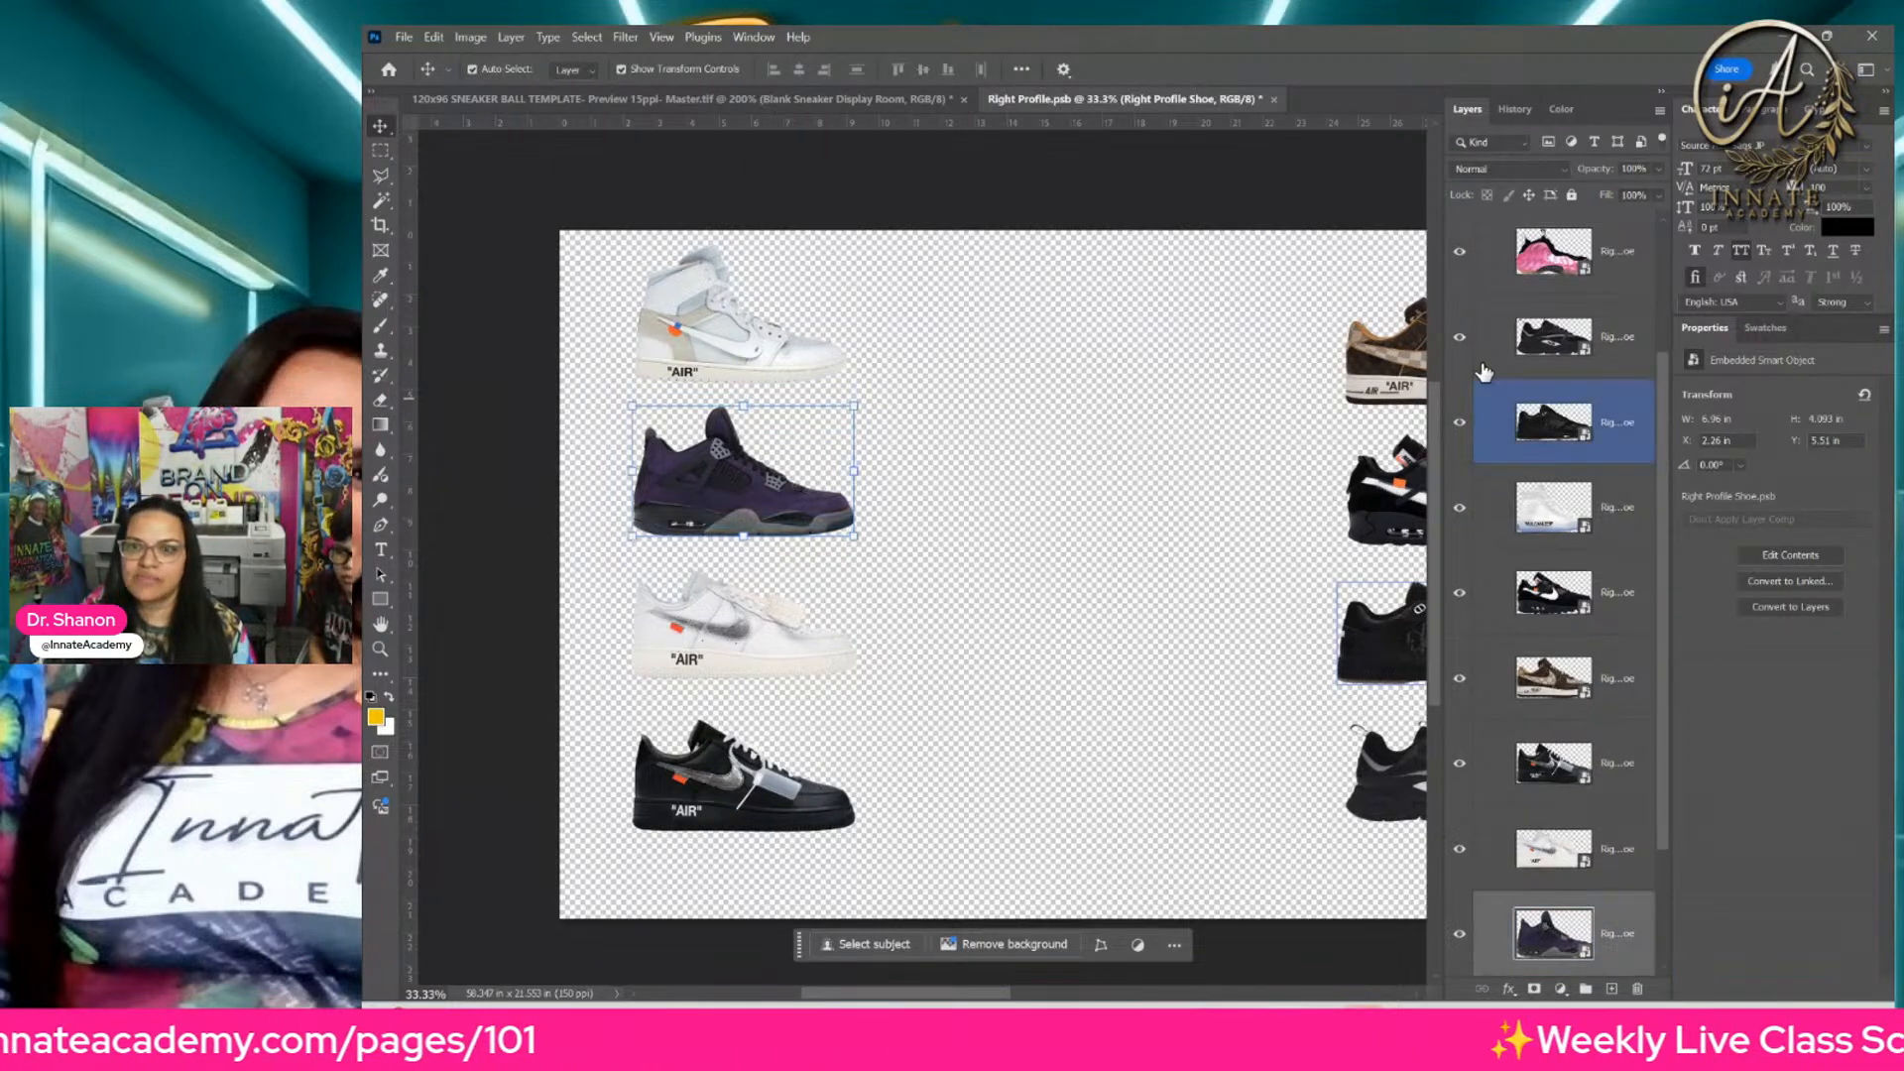
pyautogui.click(1561, 989)
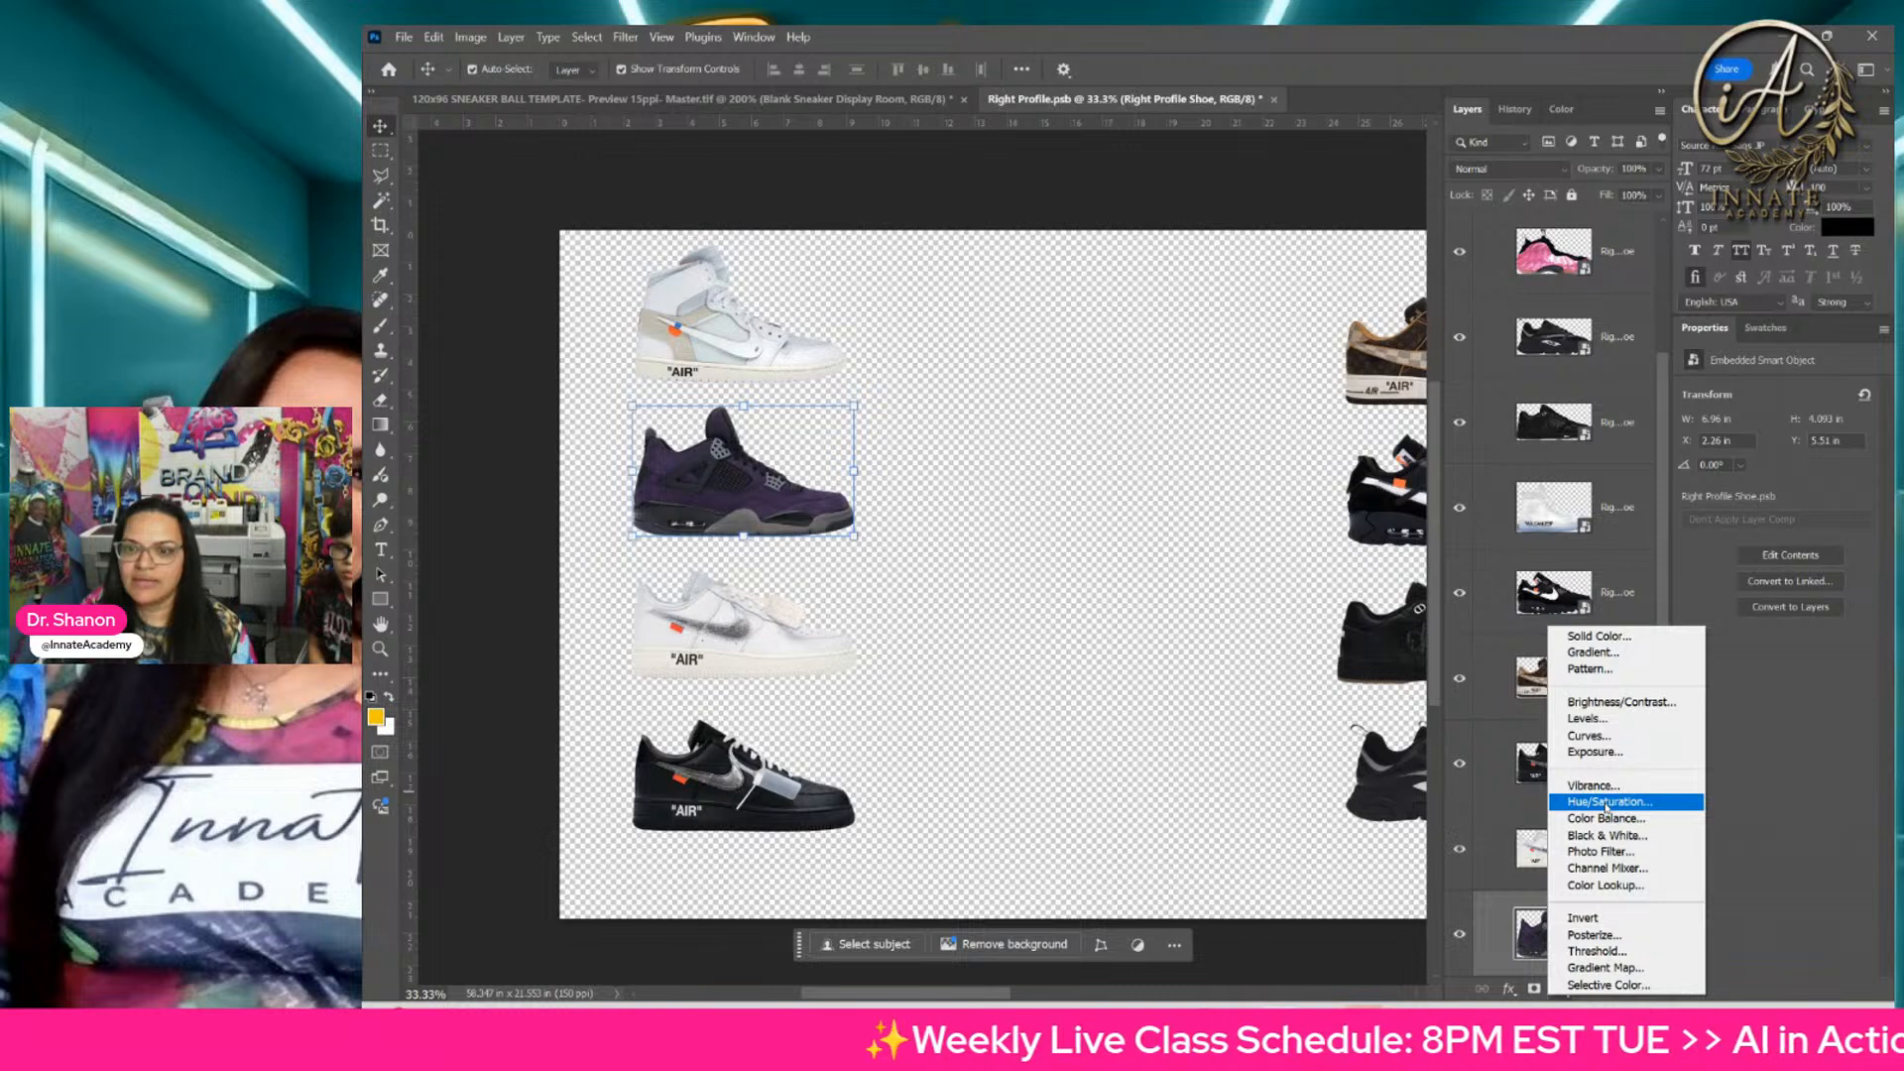
pyautogui.click(1601, 838)
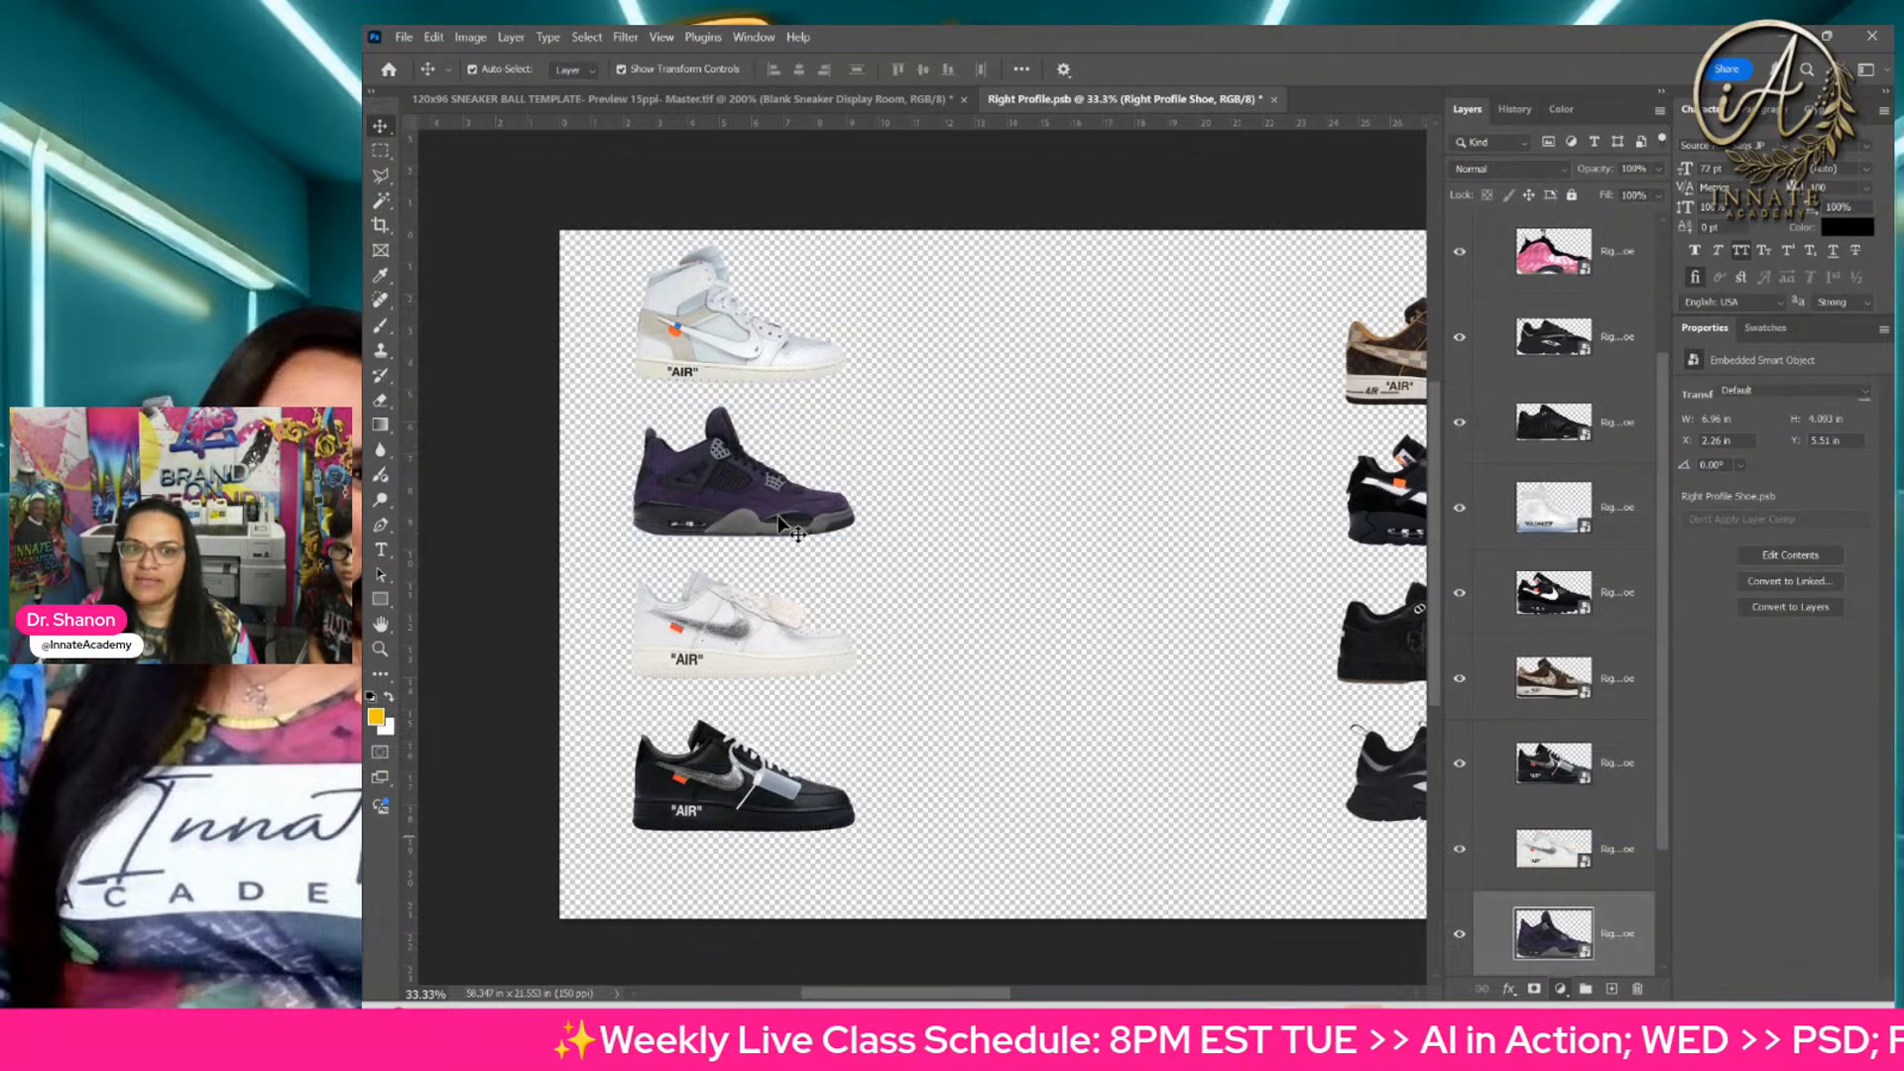
# Step: Clip the Black & White adjustment to the purple sneaker so it affects only that layer
pyautogui.scroll(-2, 1547, 873)
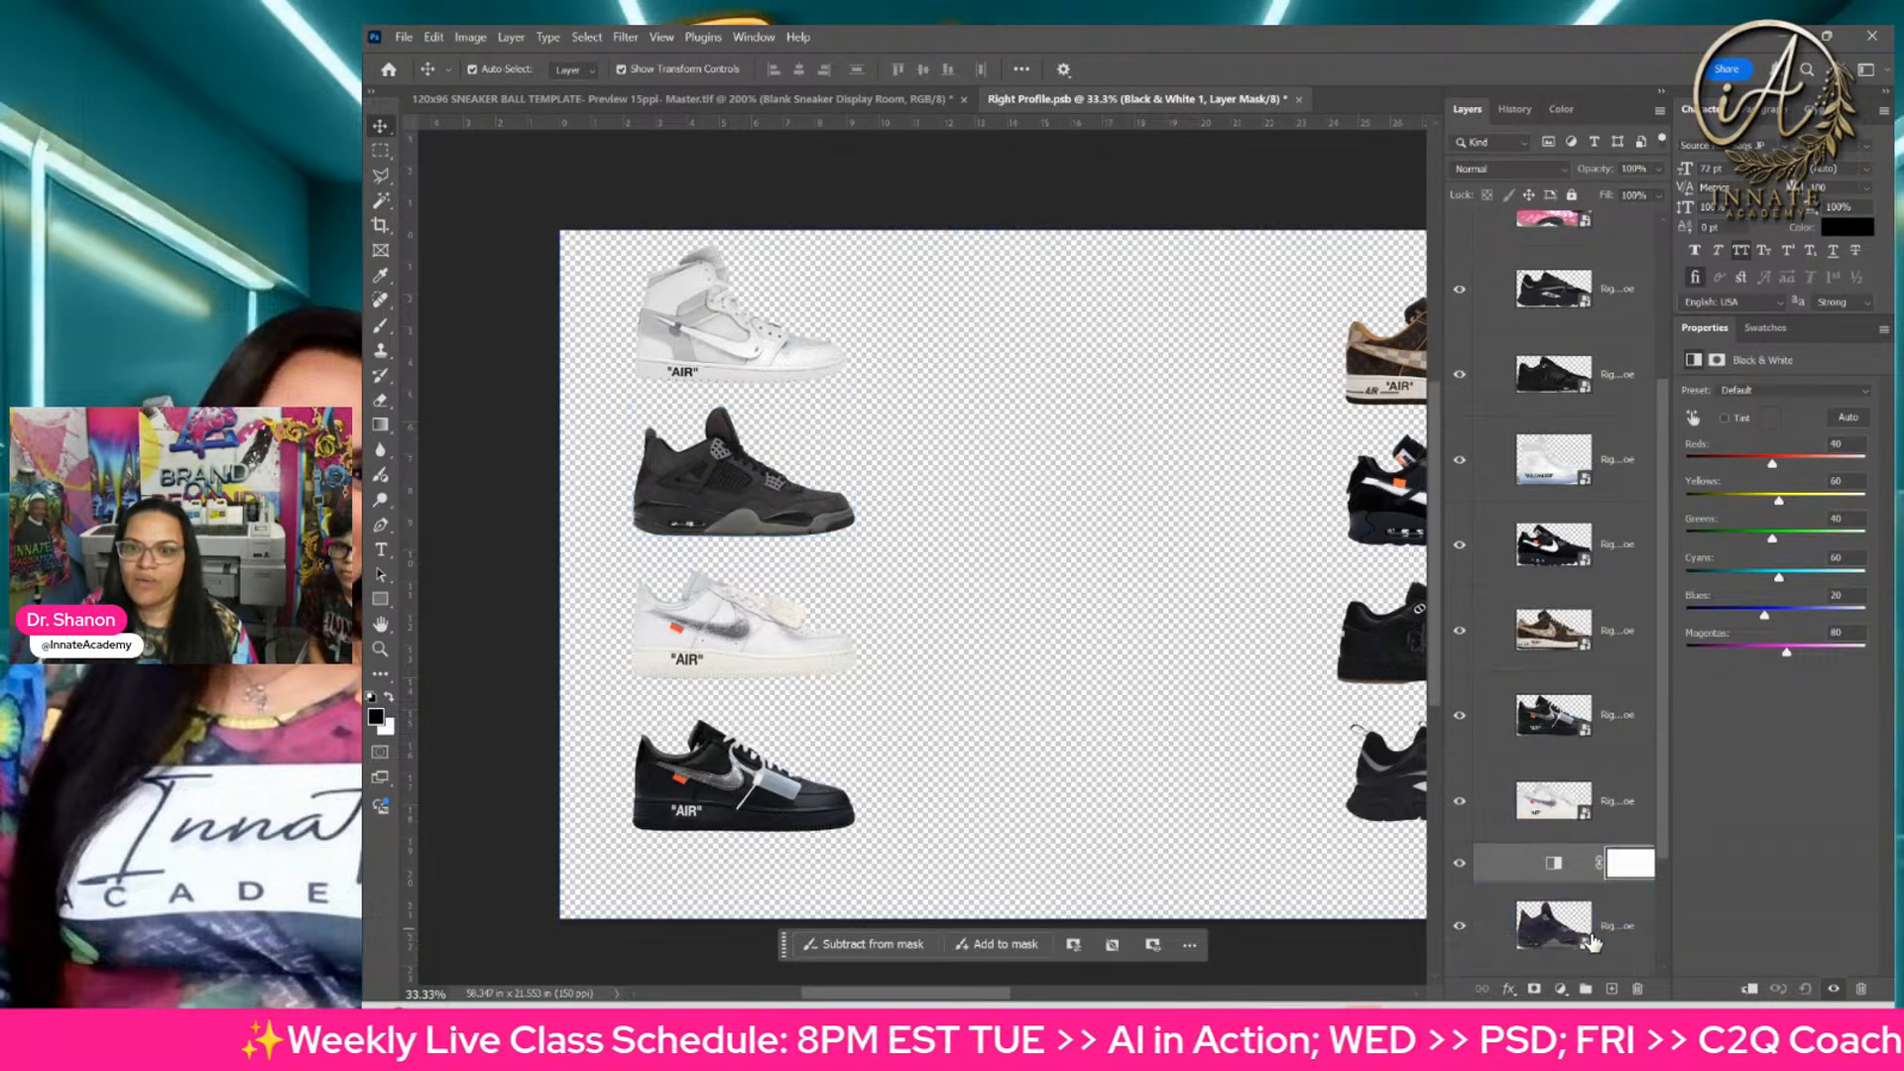
pyautogui.rightClick(1531, 838)
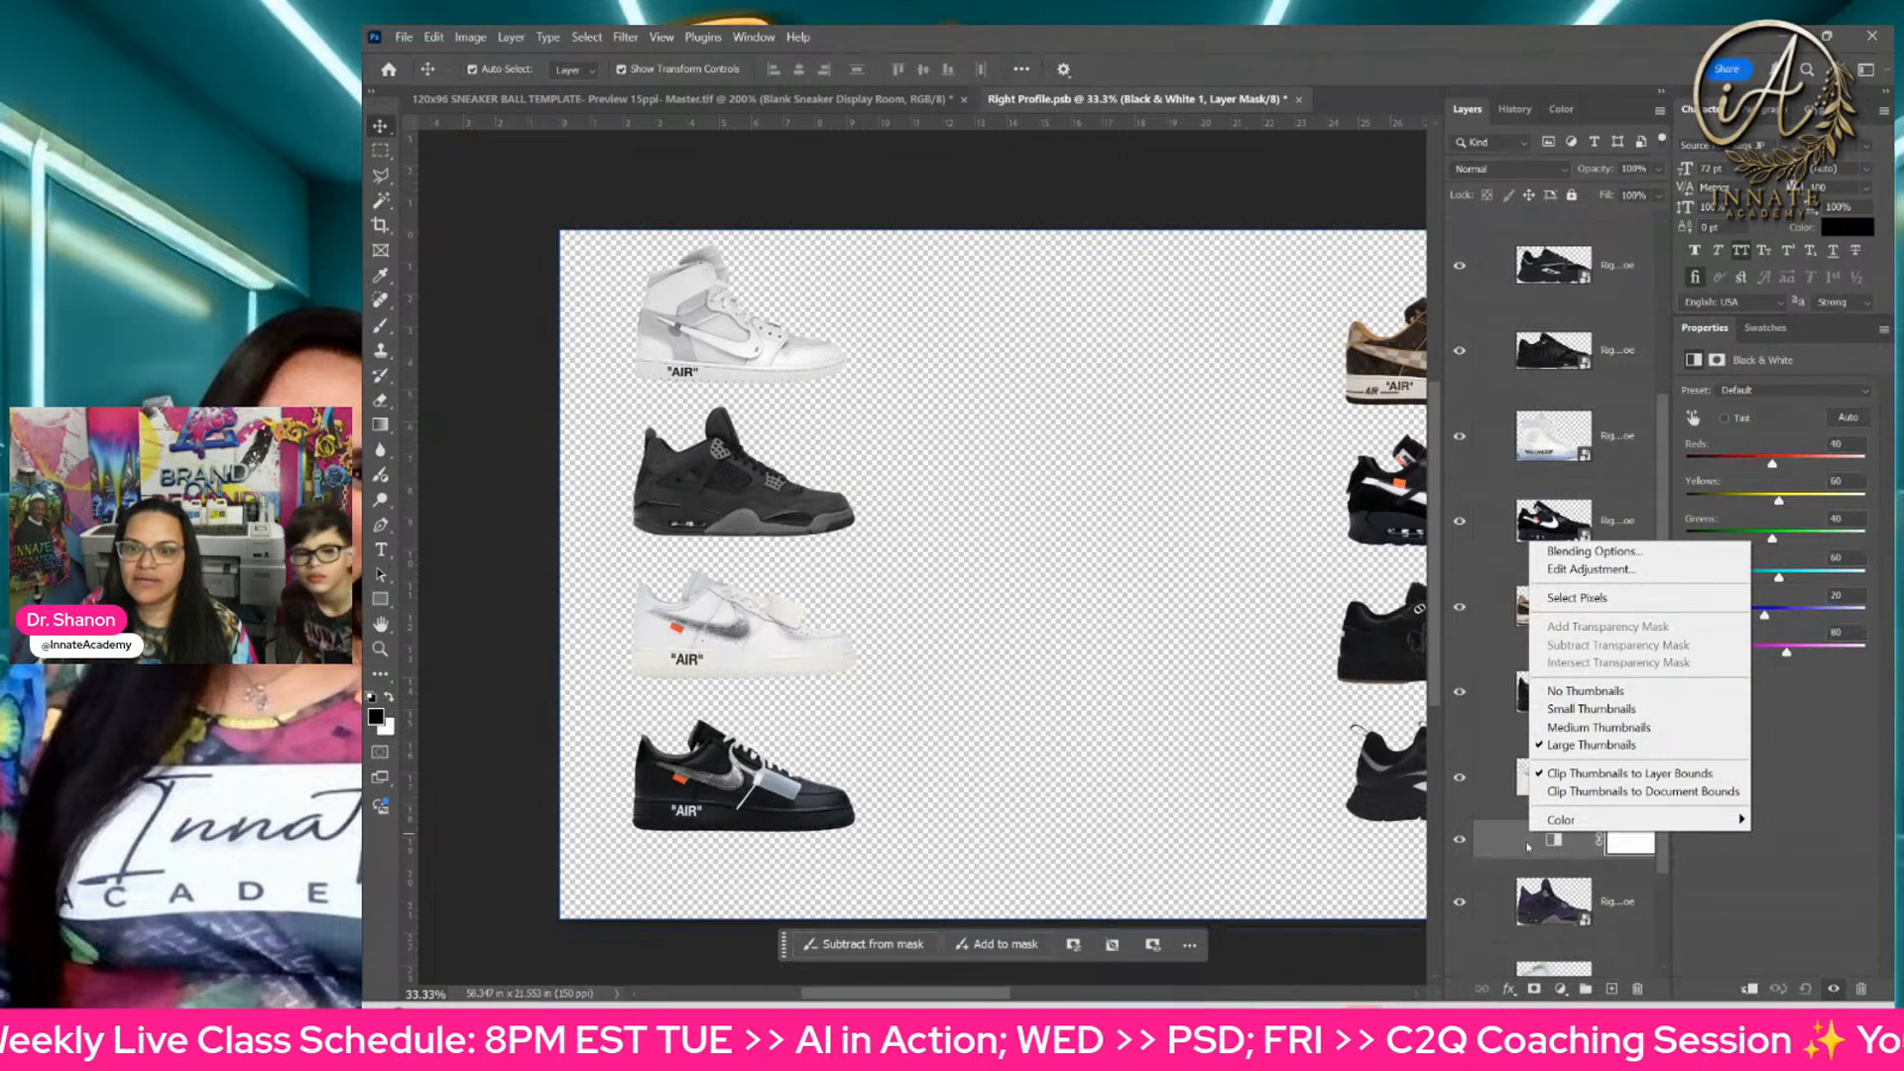
pyautogui.rightClick(1503, 809)
pyautogui.click(1551, 770)
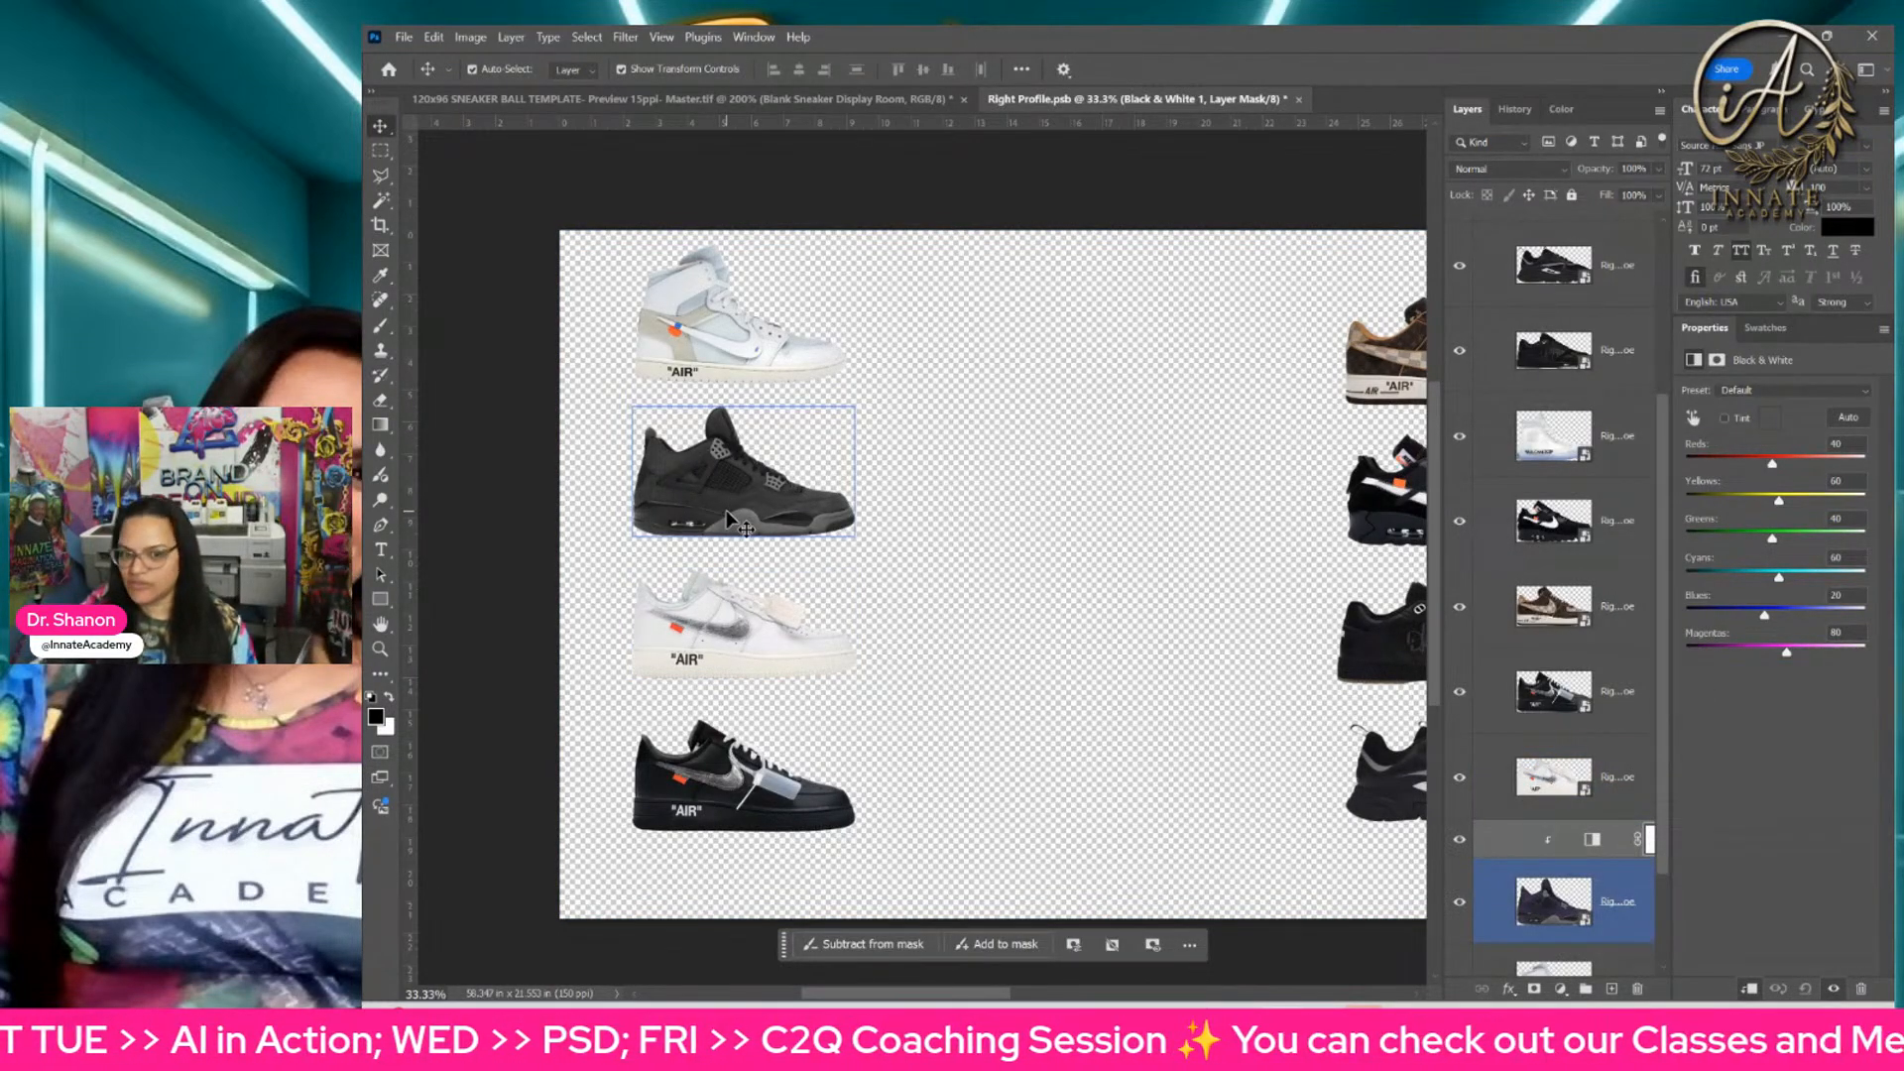
# Step: Hide the Black & White adjustment layer above the purple sneaker
pyautogui.hotkey('ctrl', '-')
pyautogui.hotkey('ctrl', '-')
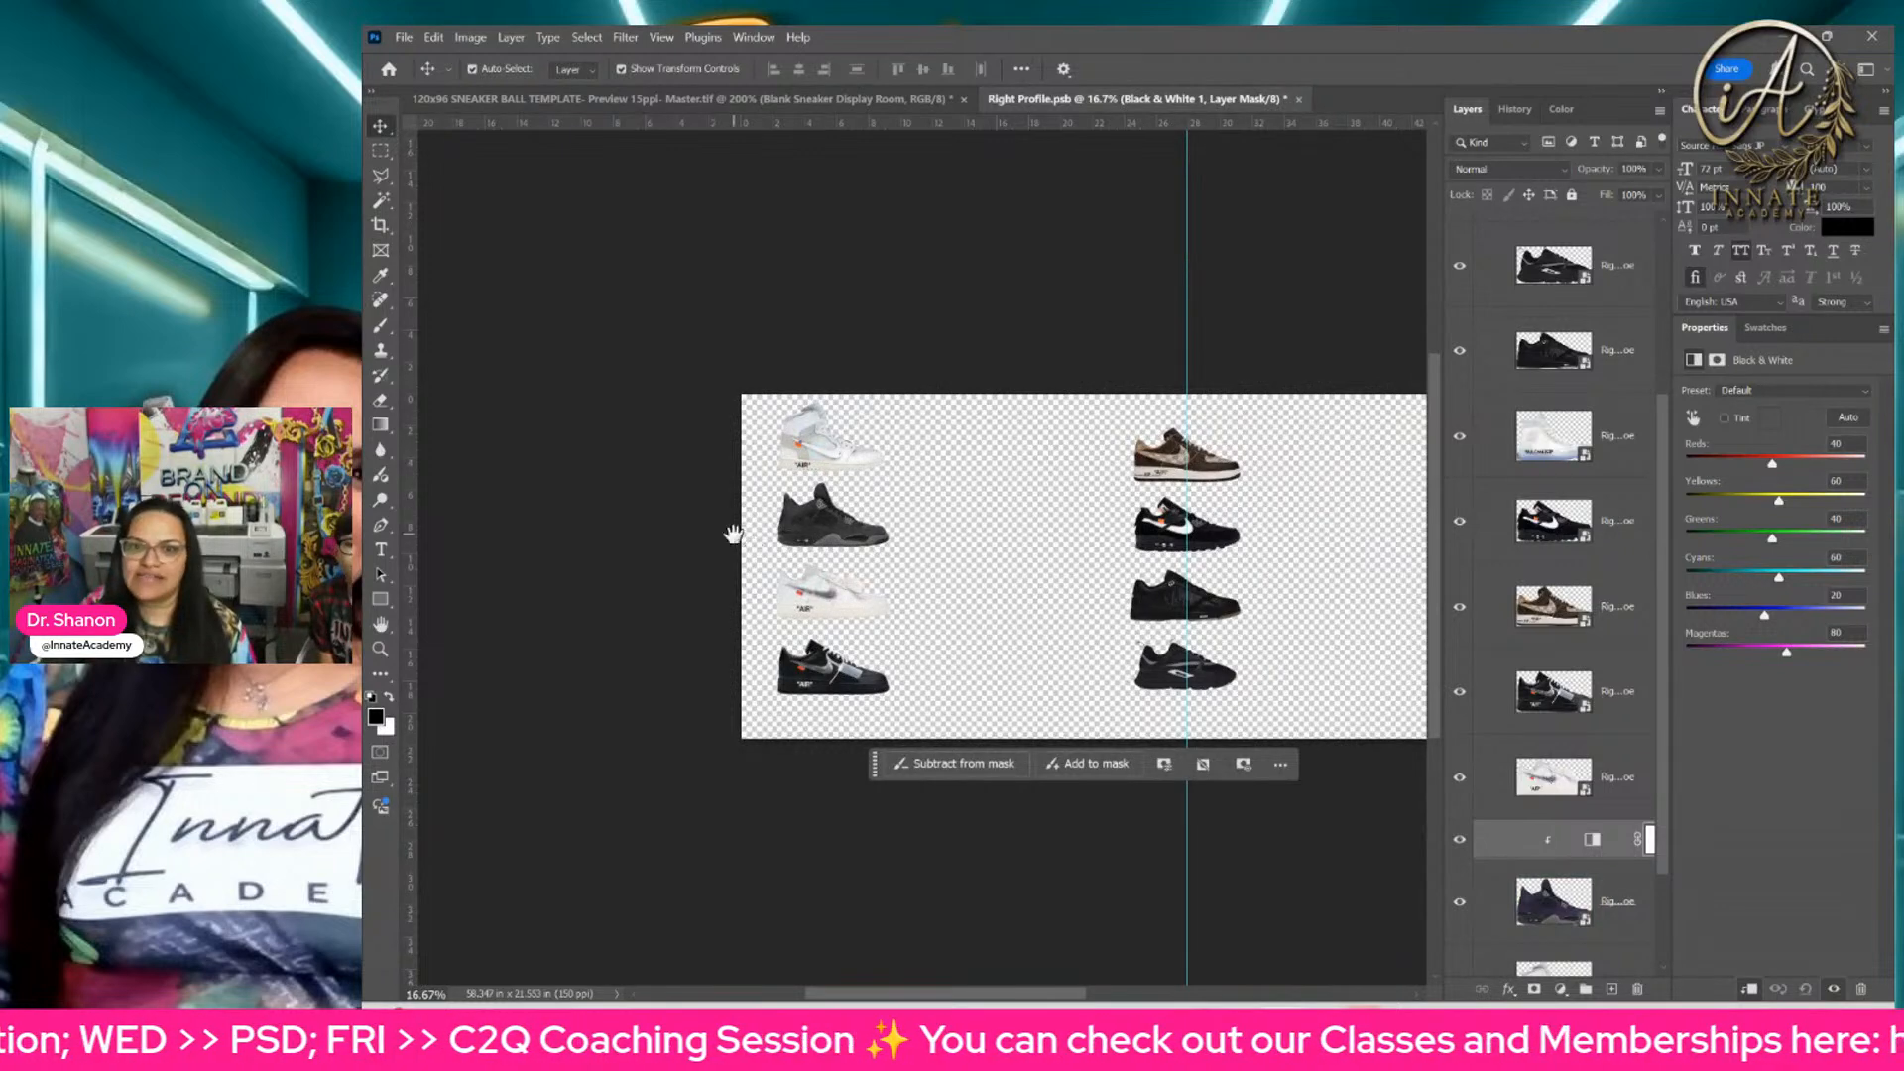
pyautogui.hscroll(3, 732, 536)
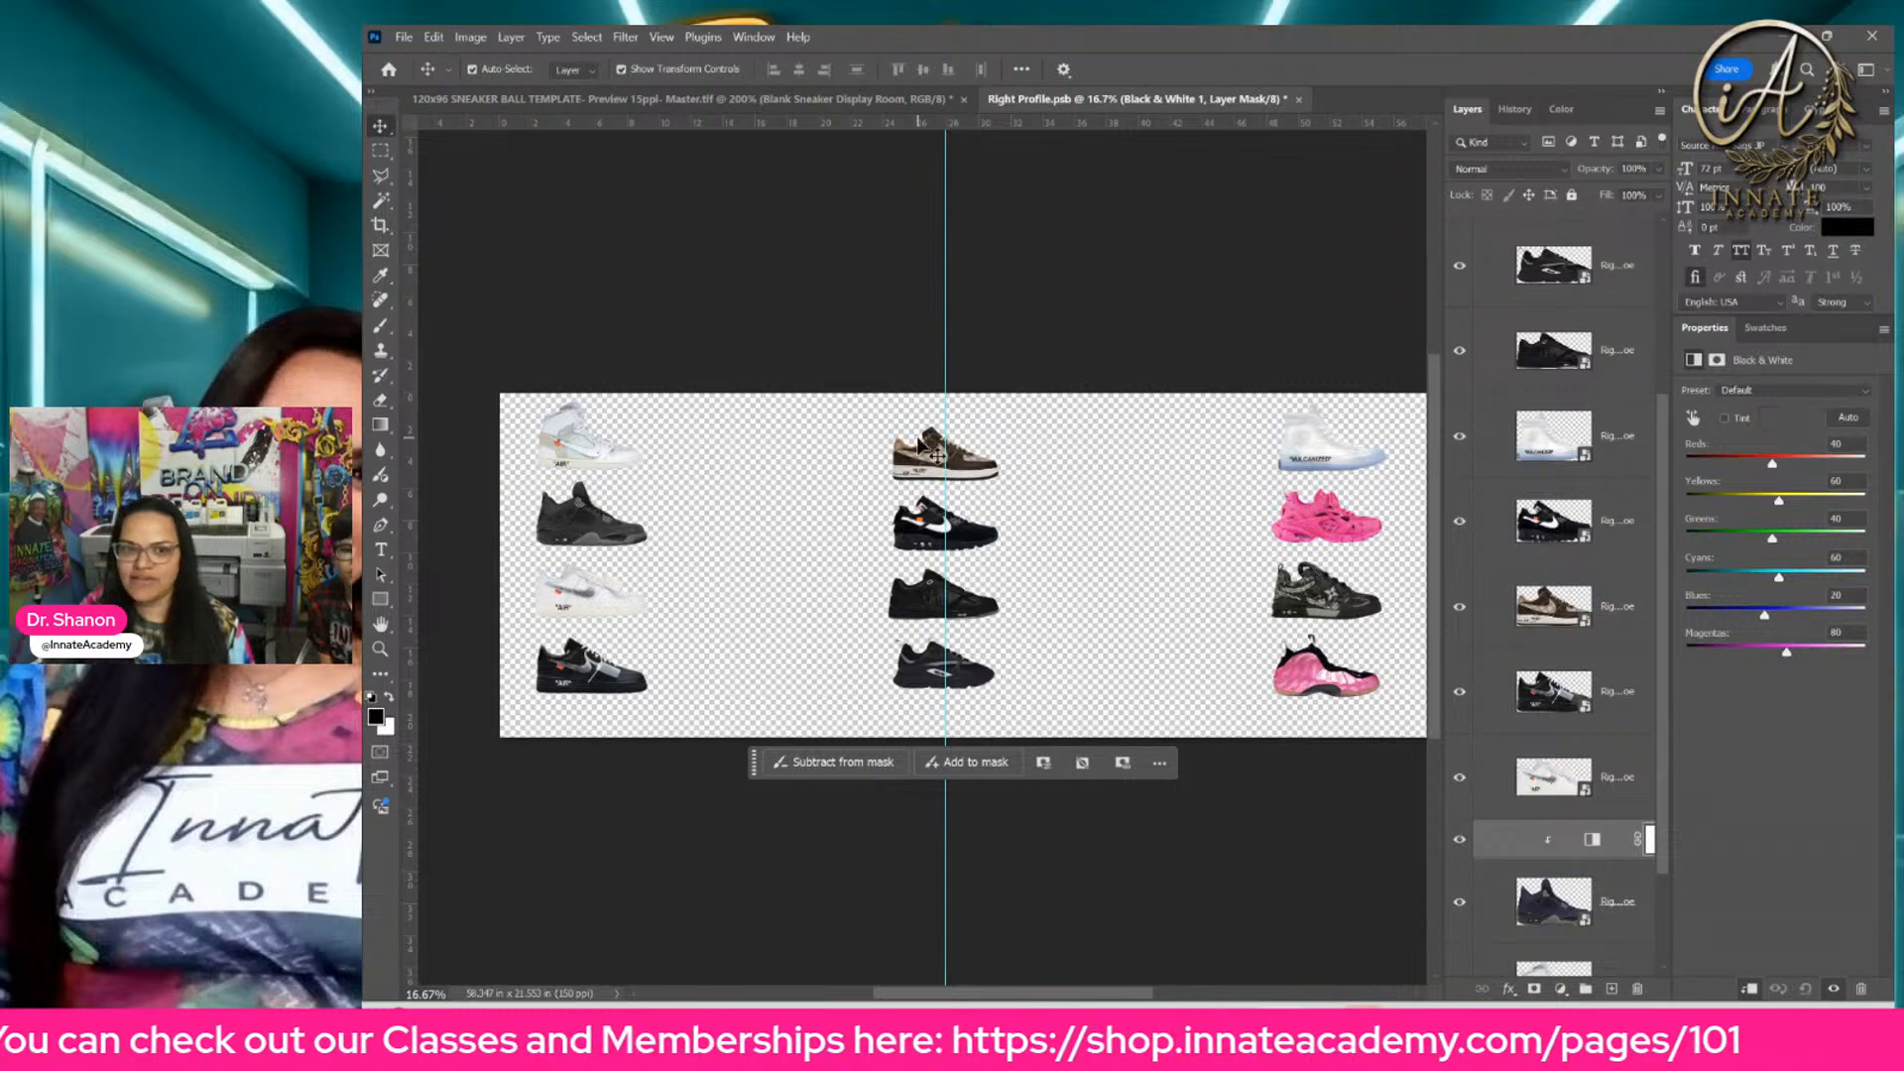
pyautogui.click(1520, 844)
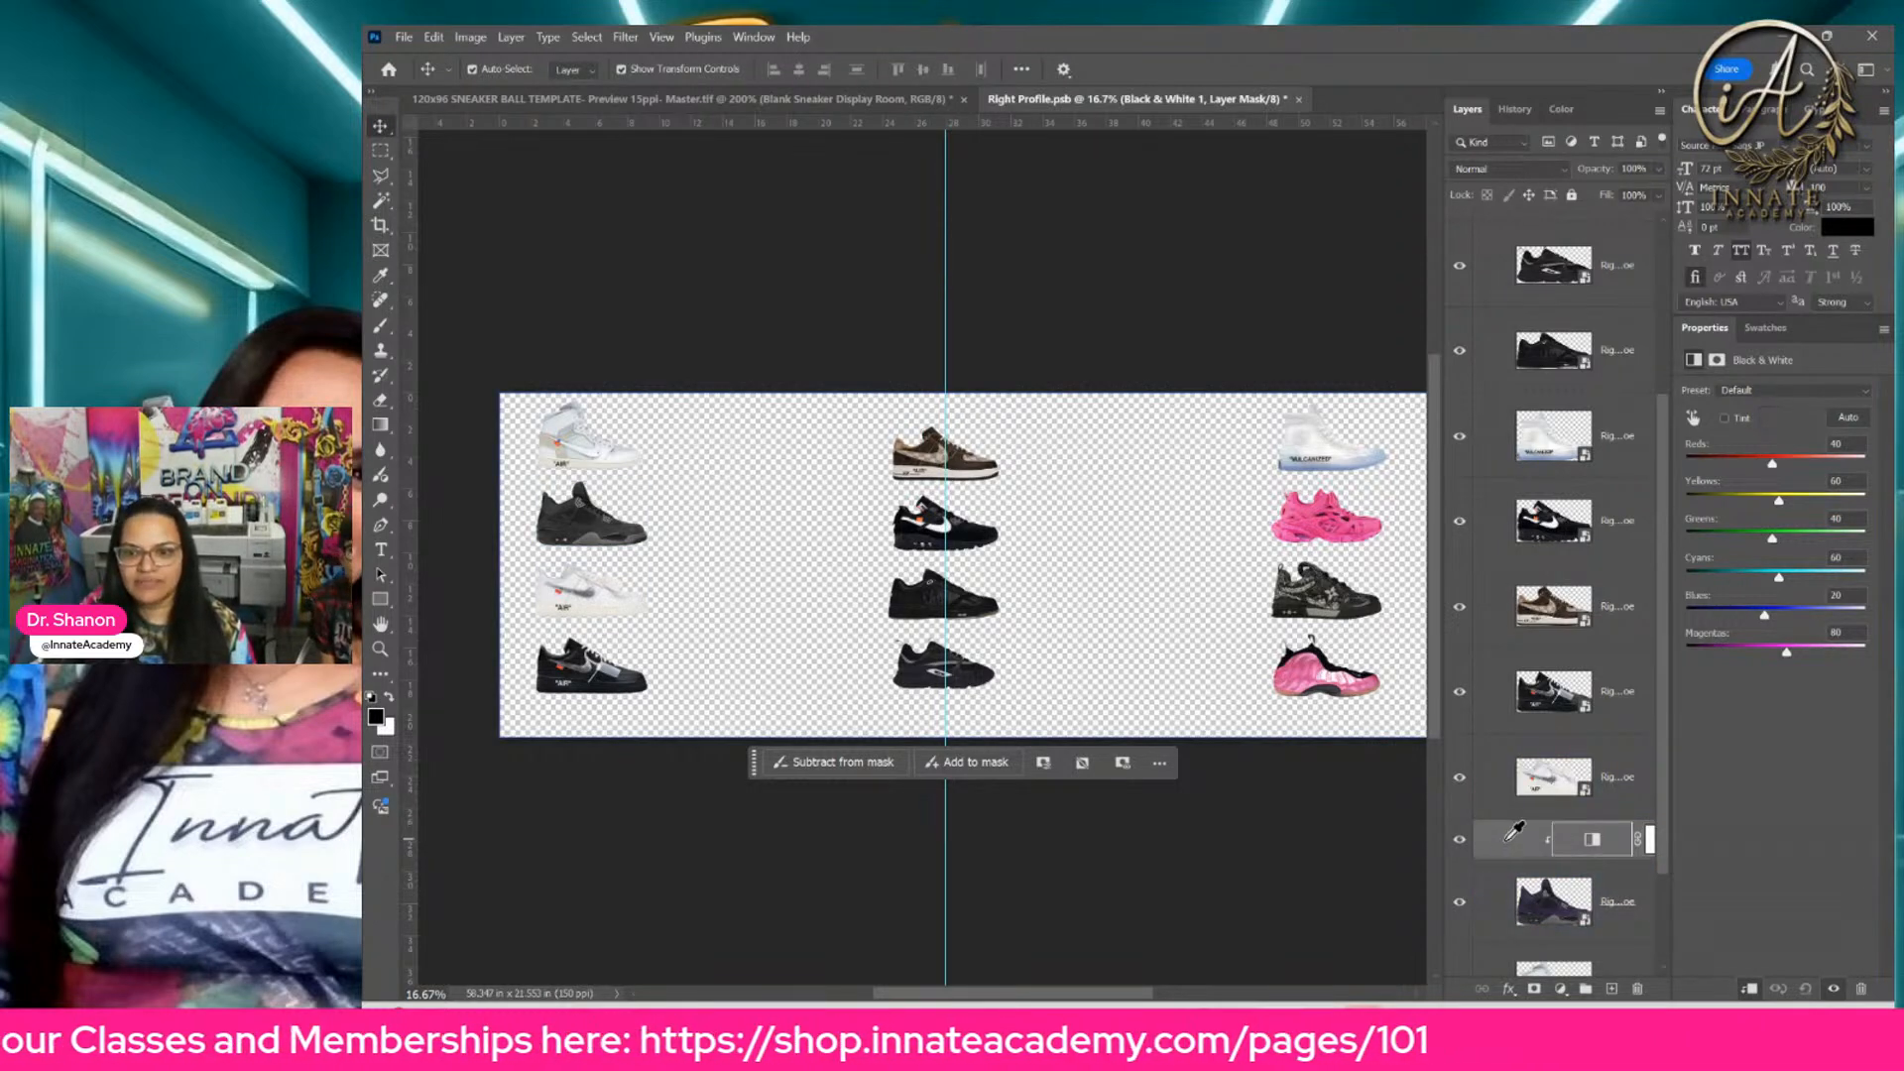
pyautogui.hotkey('ctrl', '+')
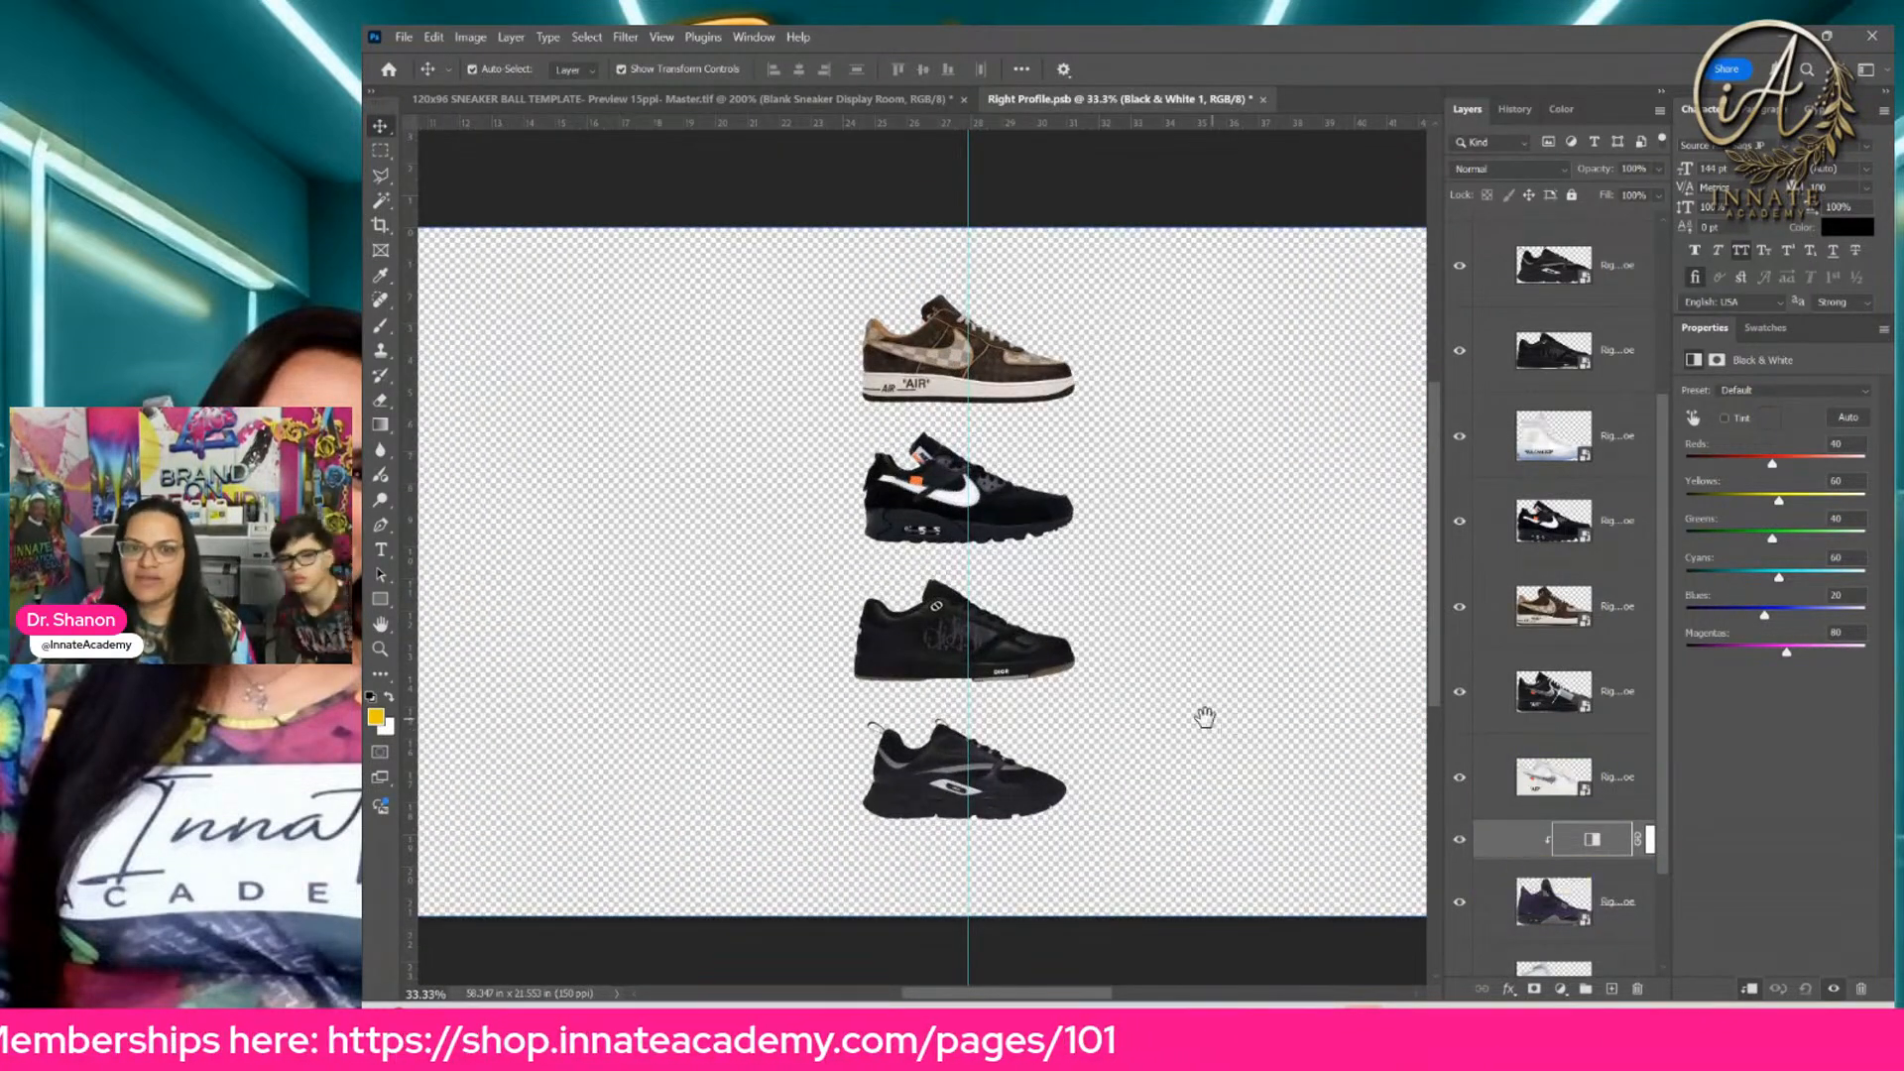
pyautogui.moveTo(1207, 714); pyautogui.dragTo(1028, 562)
pyautogui.click(1460, 841)
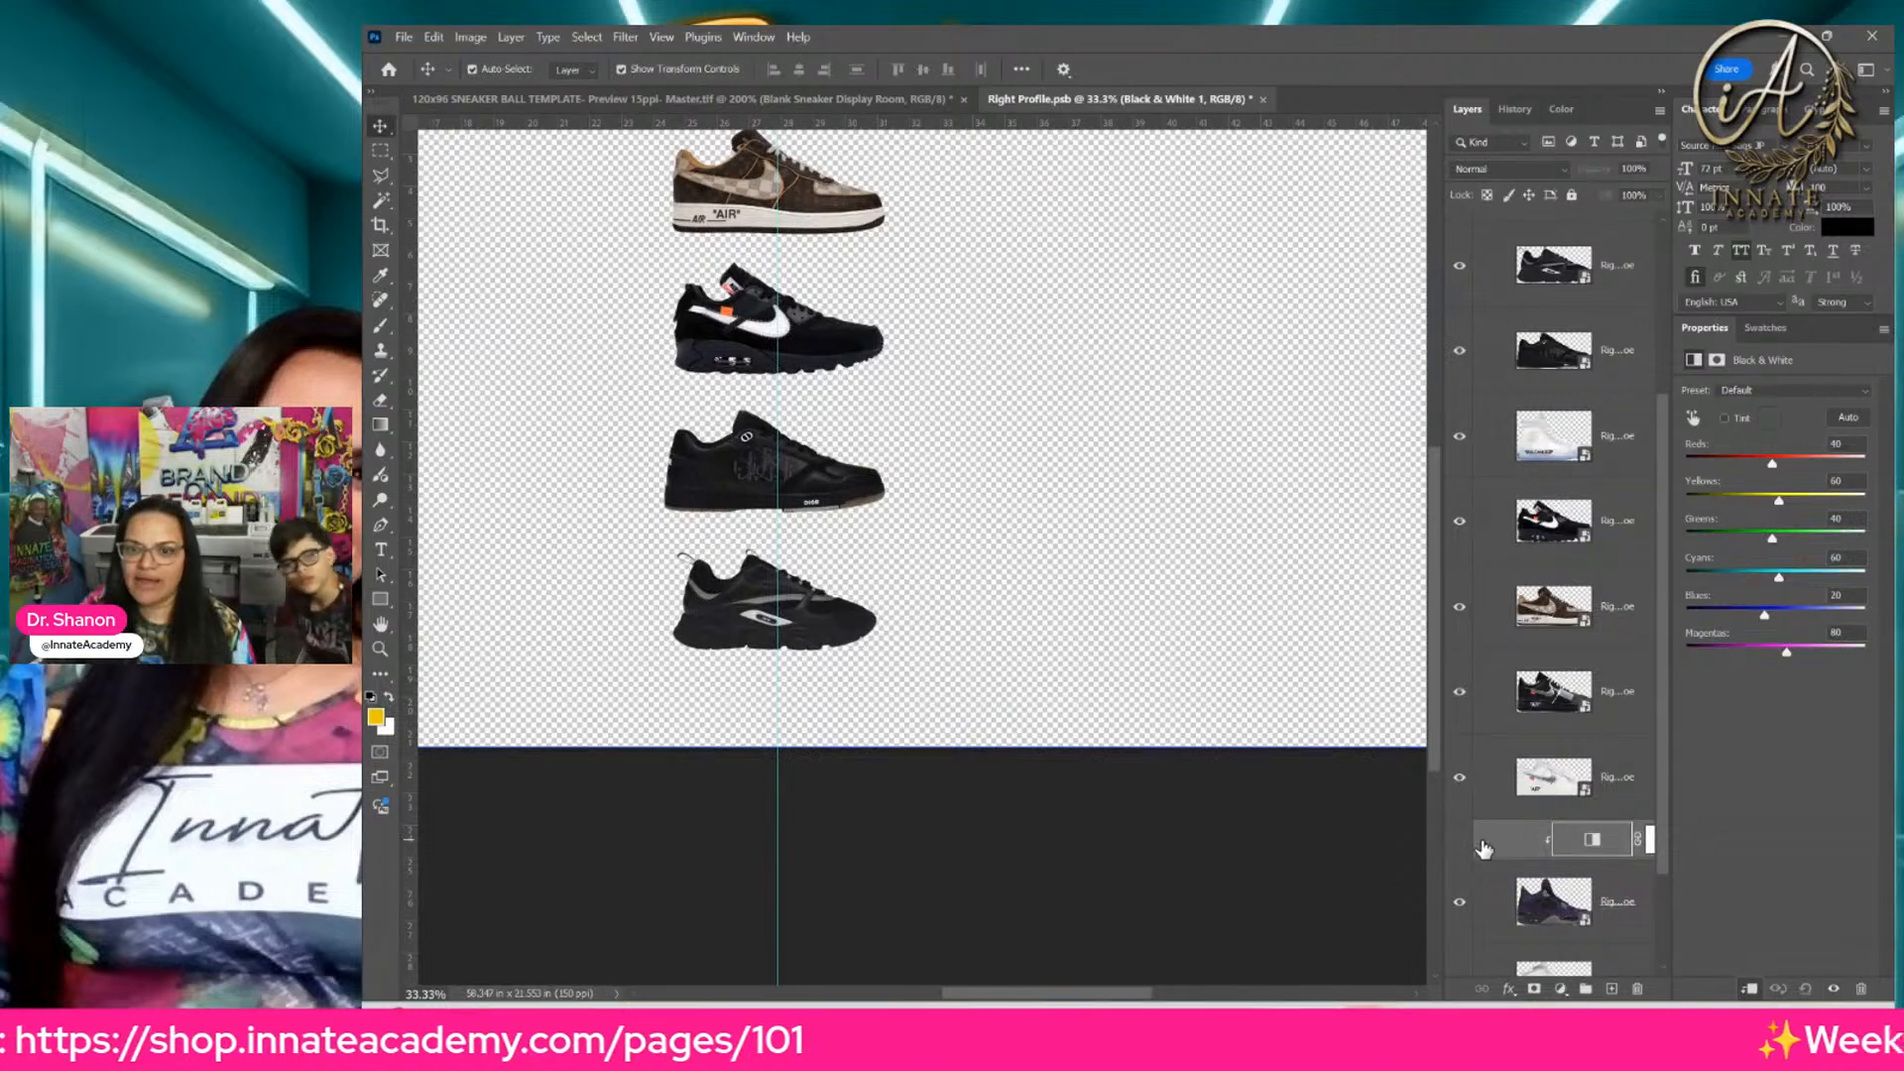
# Step: Add a Hue/Saturation adjustment layer clipped to the purple sneaker, beneath the Black & White adjustment
pyautogui.click(1533, 903)
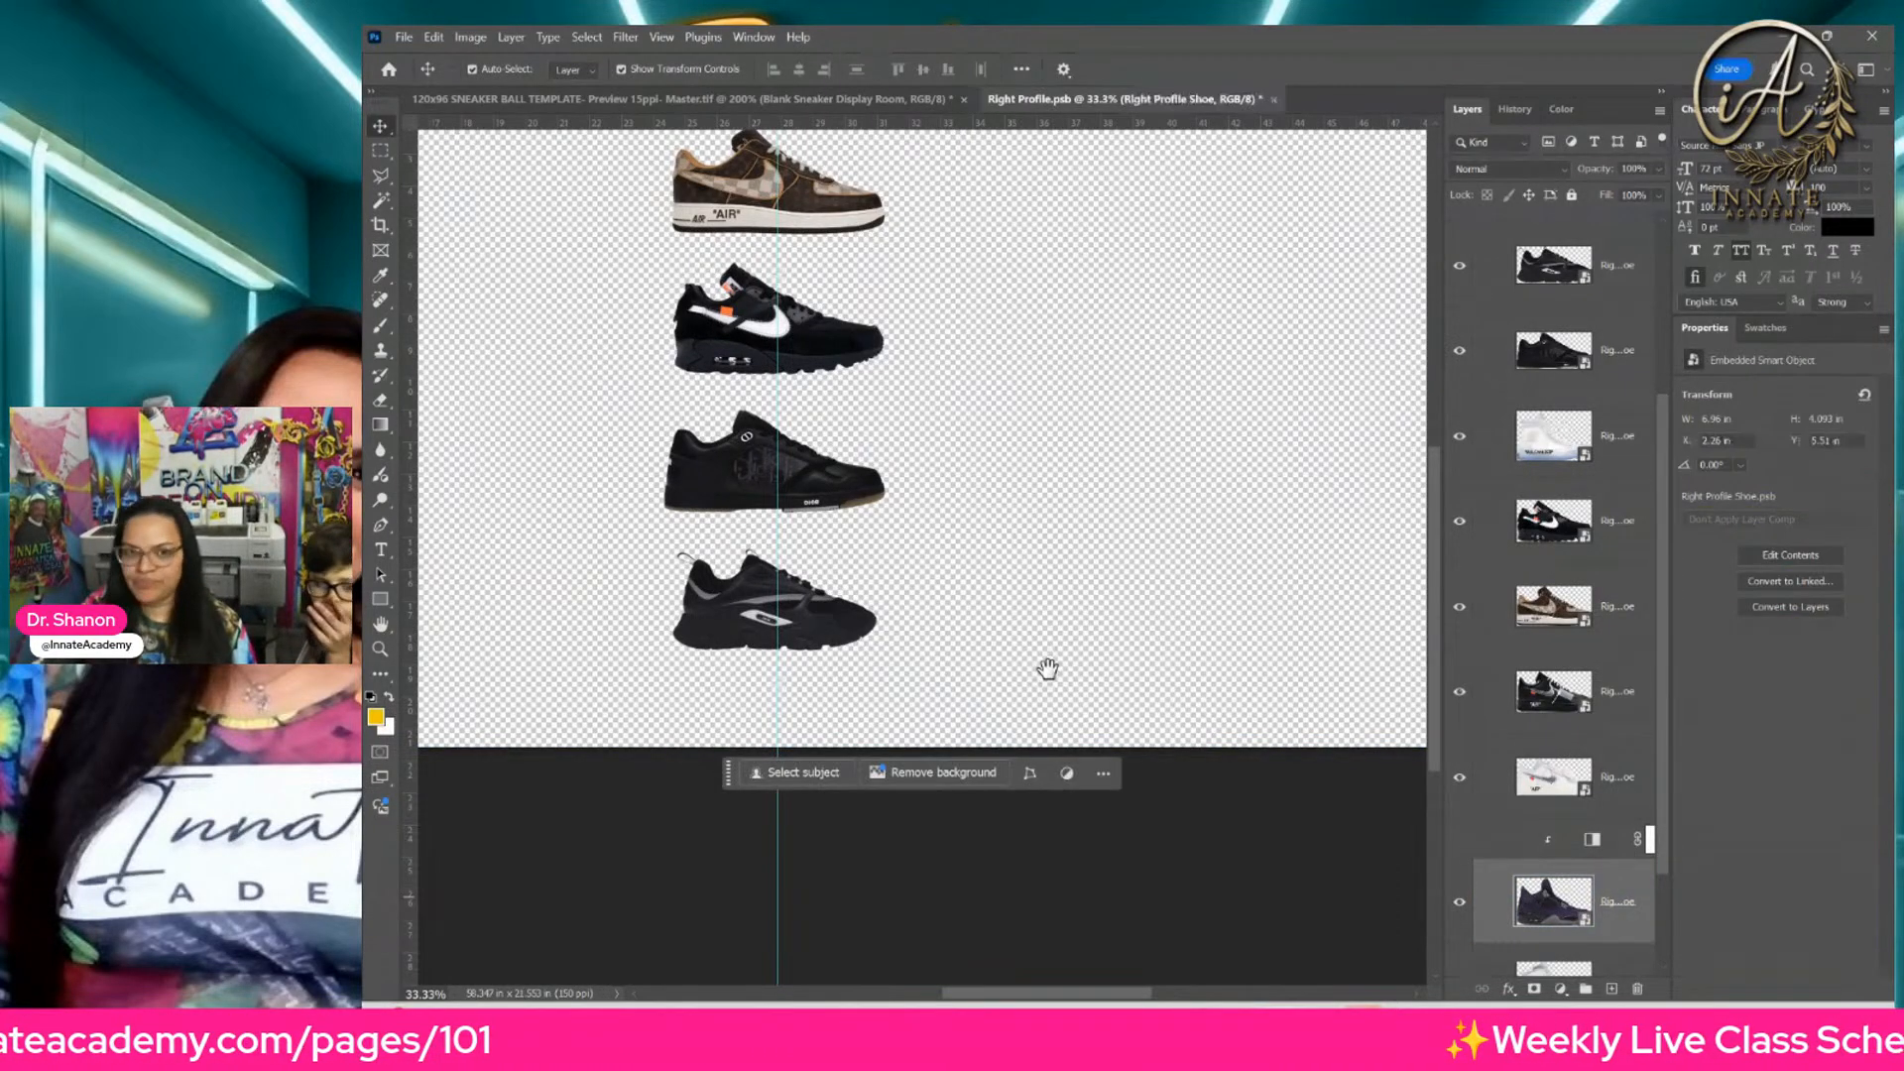
pyautogui.moveTo(994, 601); pyautogui.dragTo(1223, 651)
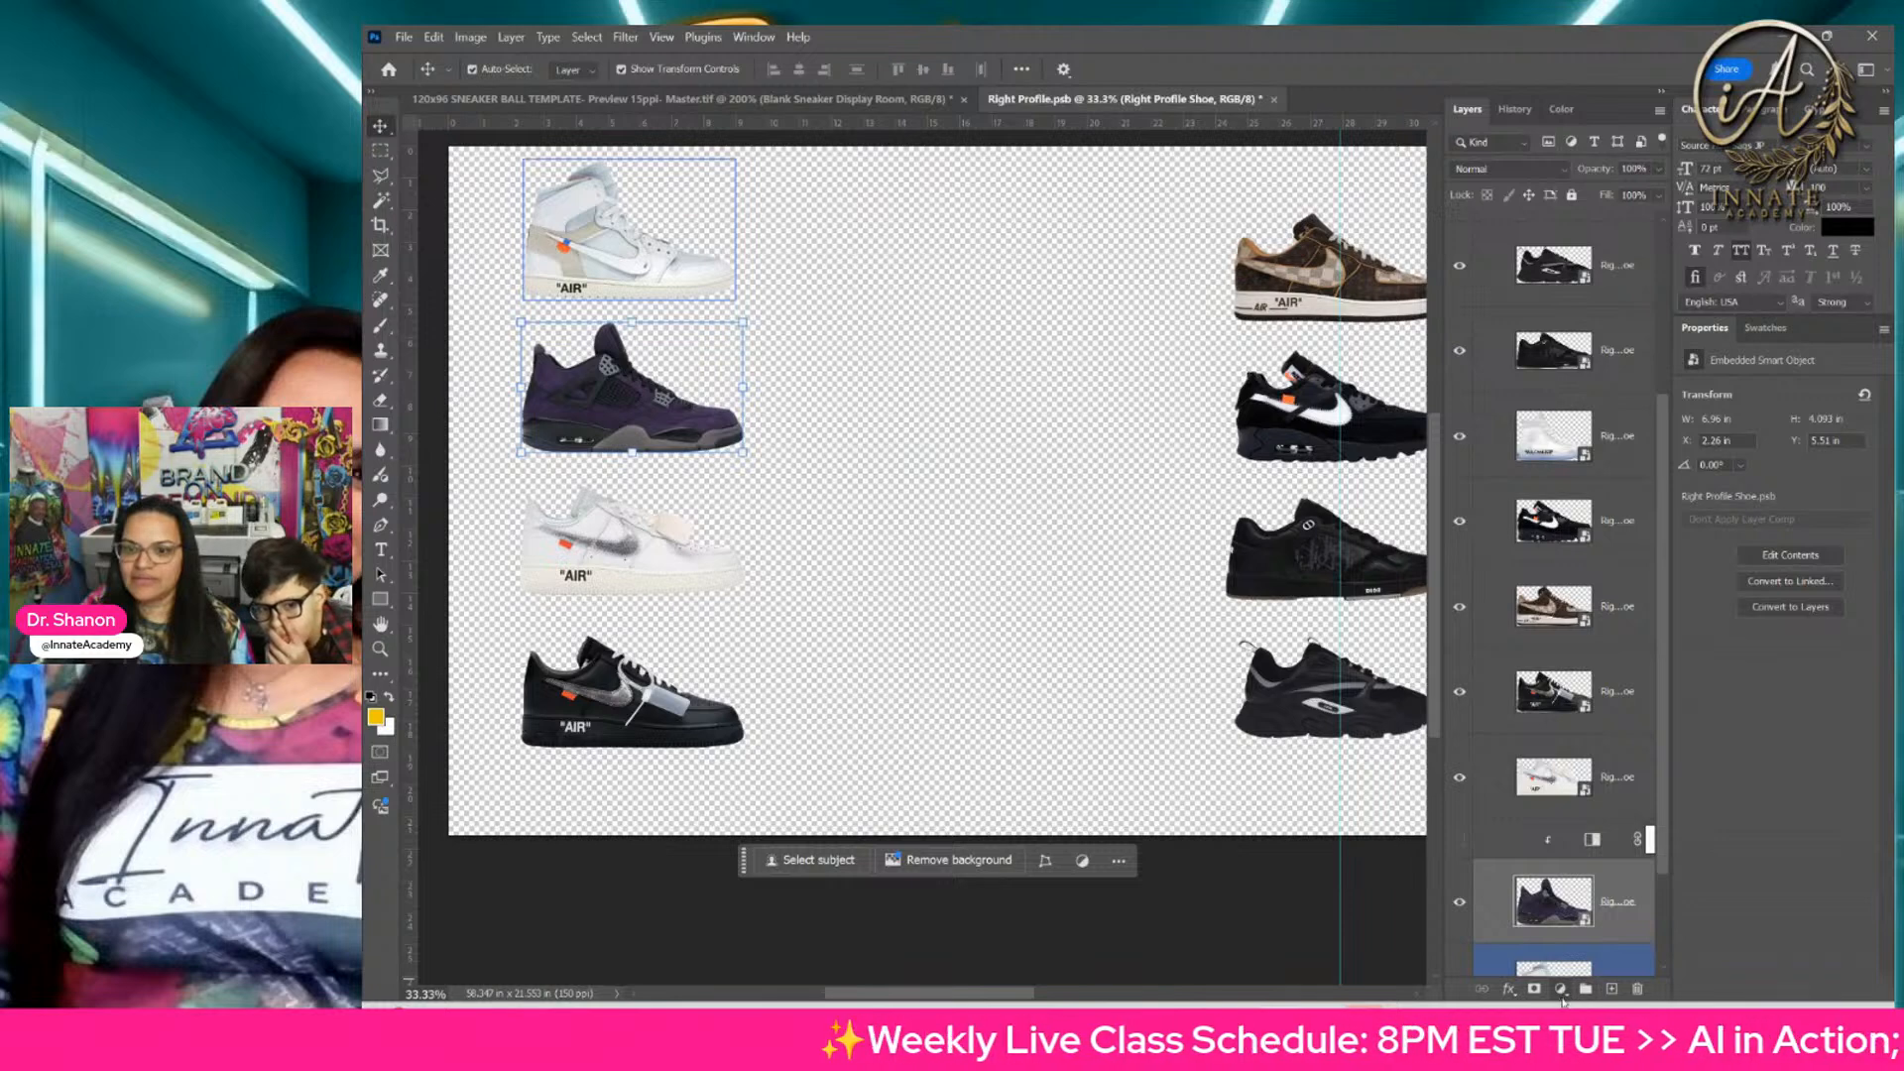
pyautogui.click(1562, 990)
pyautogui.click(1647, 803)
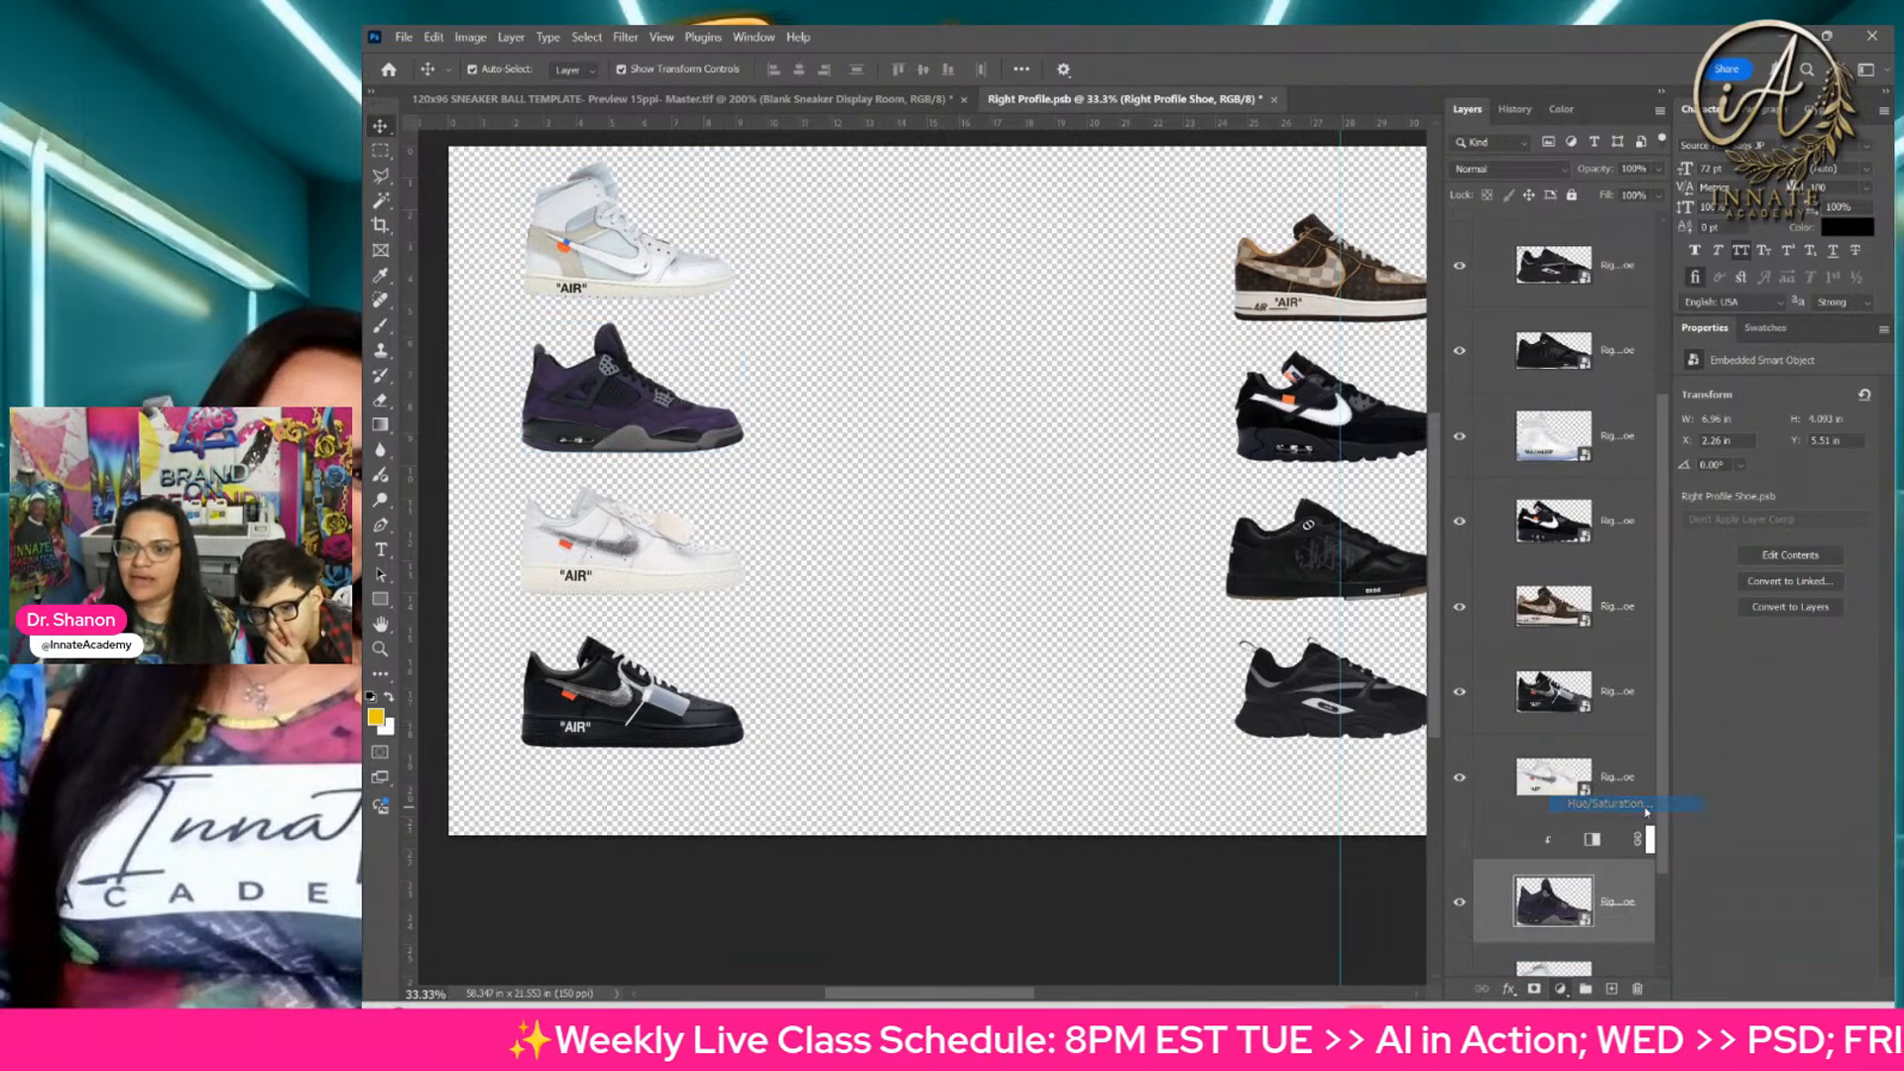
# Step: Sample the sneaker's purple to target Magentas, set Saturation to +75 and Lightness to +71, and shift the Hue
pyautogui.click(1649, 436)
pyautogui.click(1693, 416)
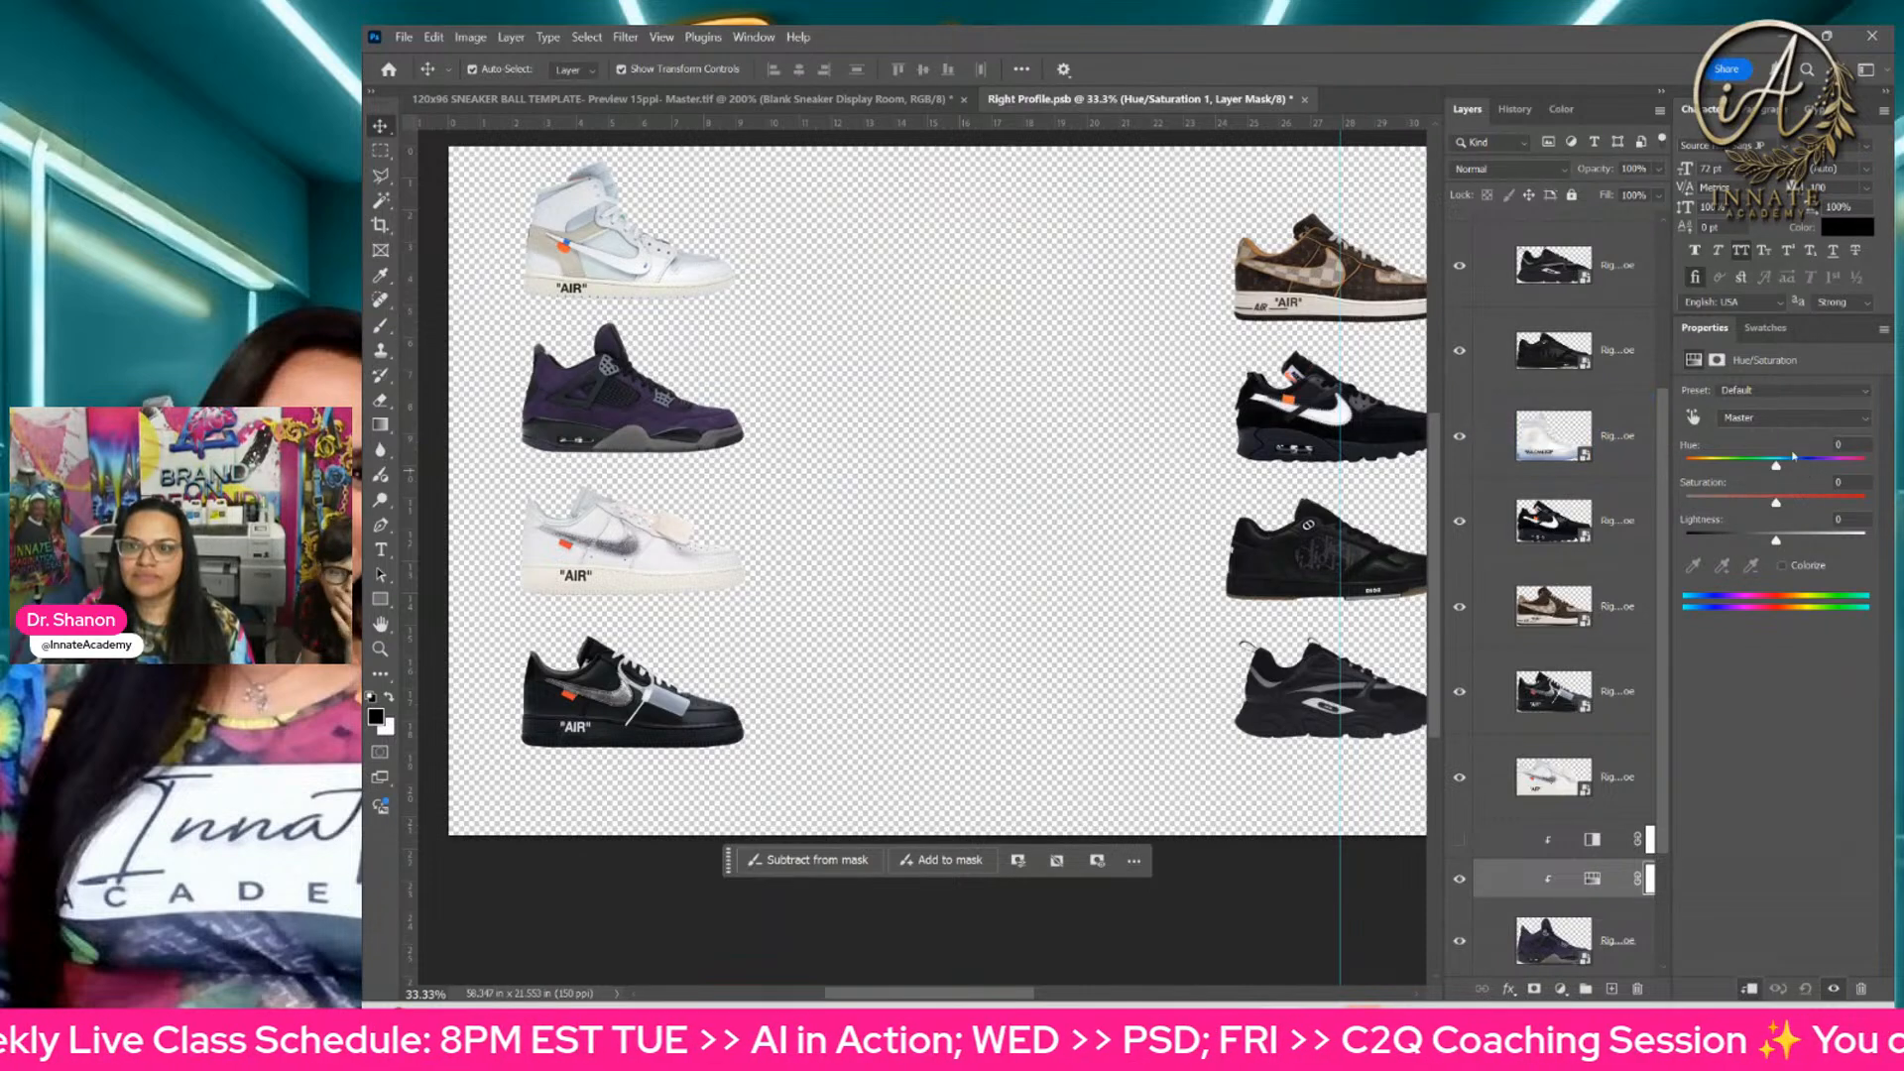
pyautogui.click(617, 427)
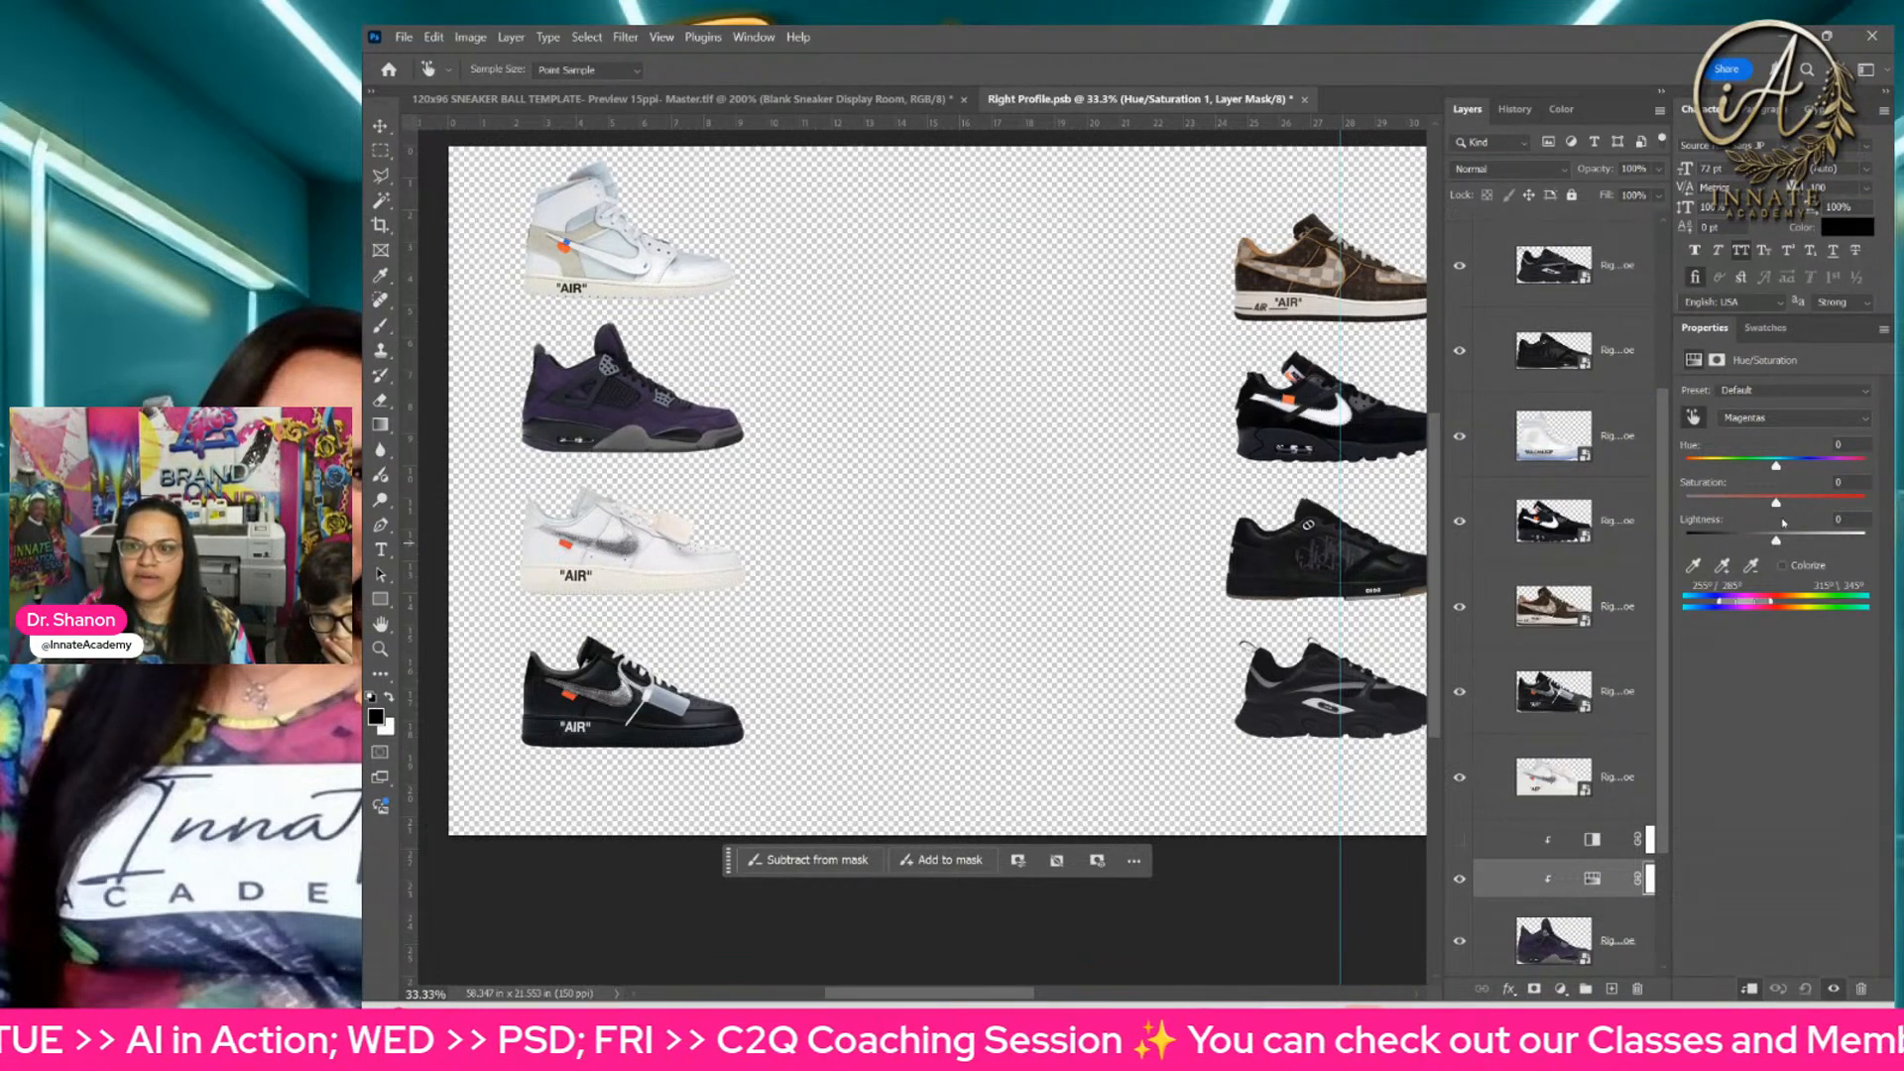
pyautogui.moveTo(1776, 503); pyautogui.dragTo(1844, 504)
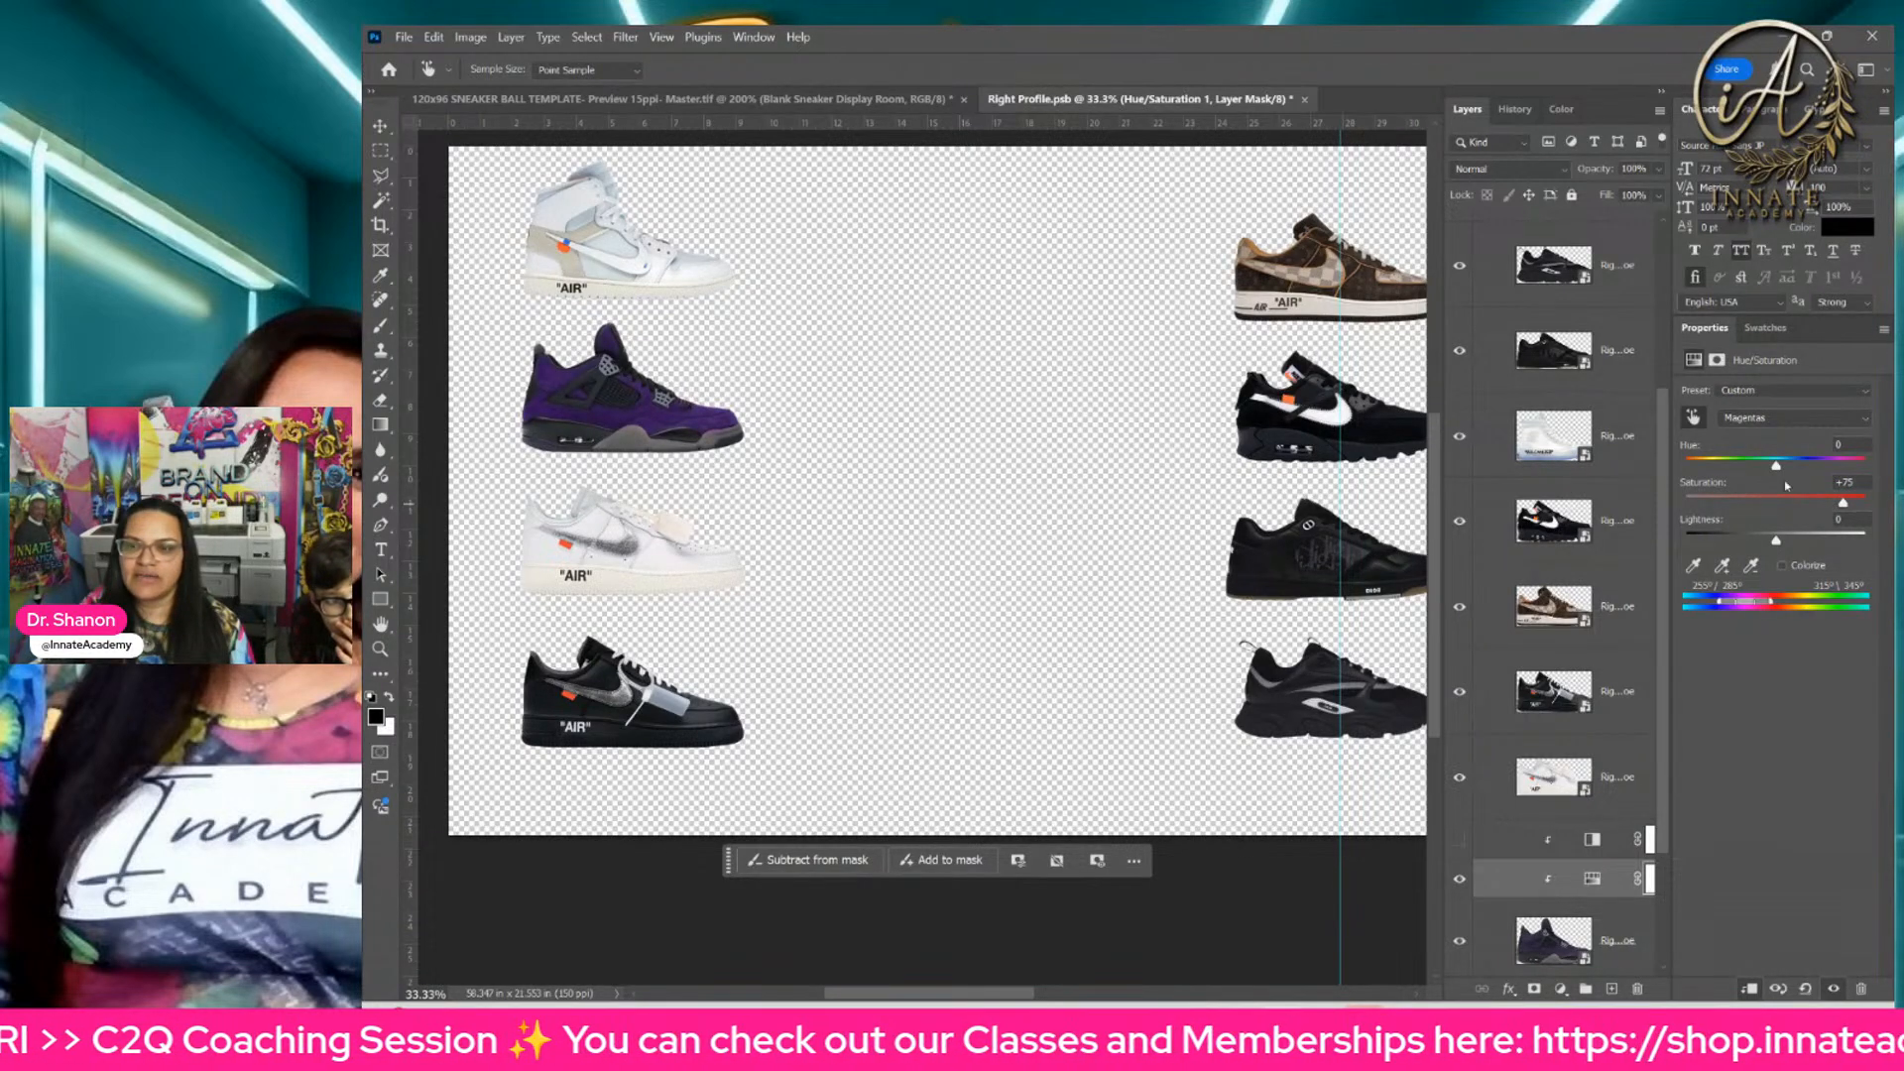
pyautogui.moveTo(1775, 540); pyautogui.dragTo(1842, 547)
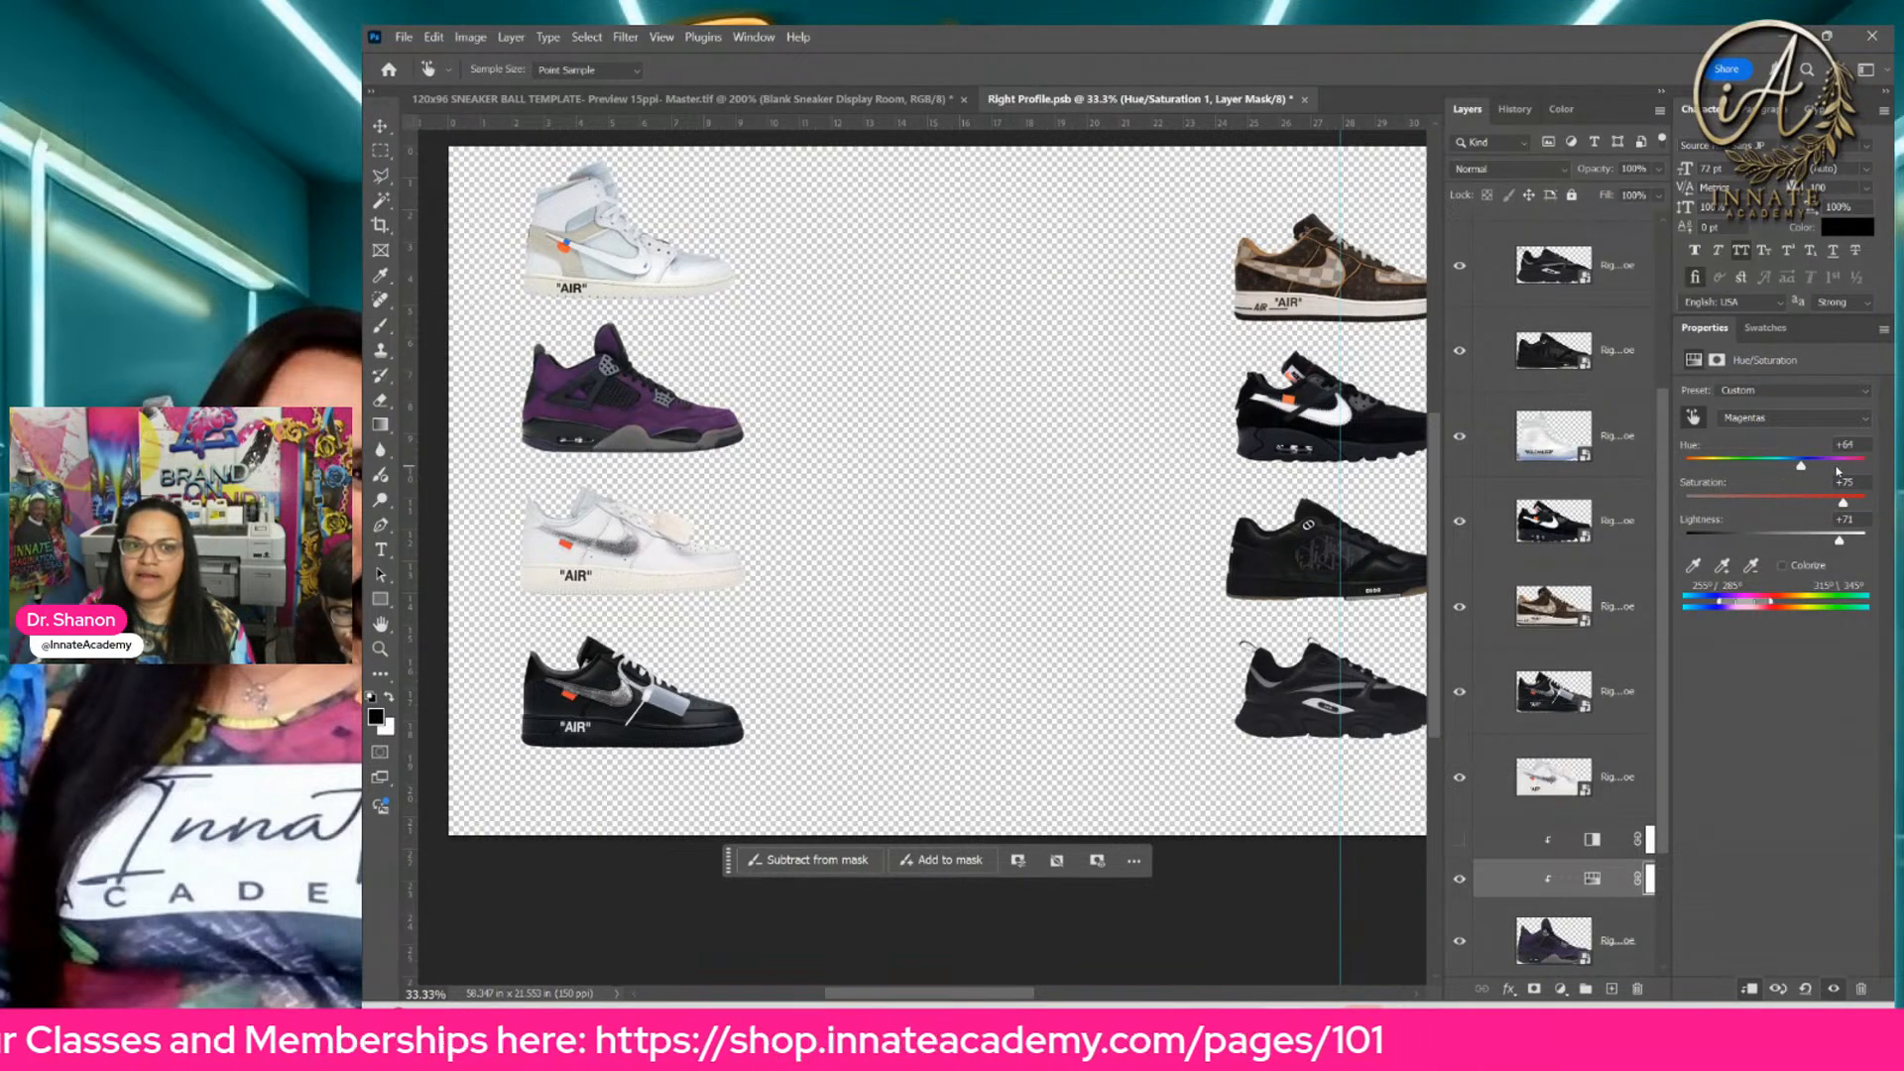
pyautogui.moveTo(1780, 469)
pyautogui.mouseDown()
pyautogui.moveTo(1844, 468)
pyautogui.moveTo(1686, 467)
pyautogui.moveTo(1761, 466)
pyautogui.mouseUp()
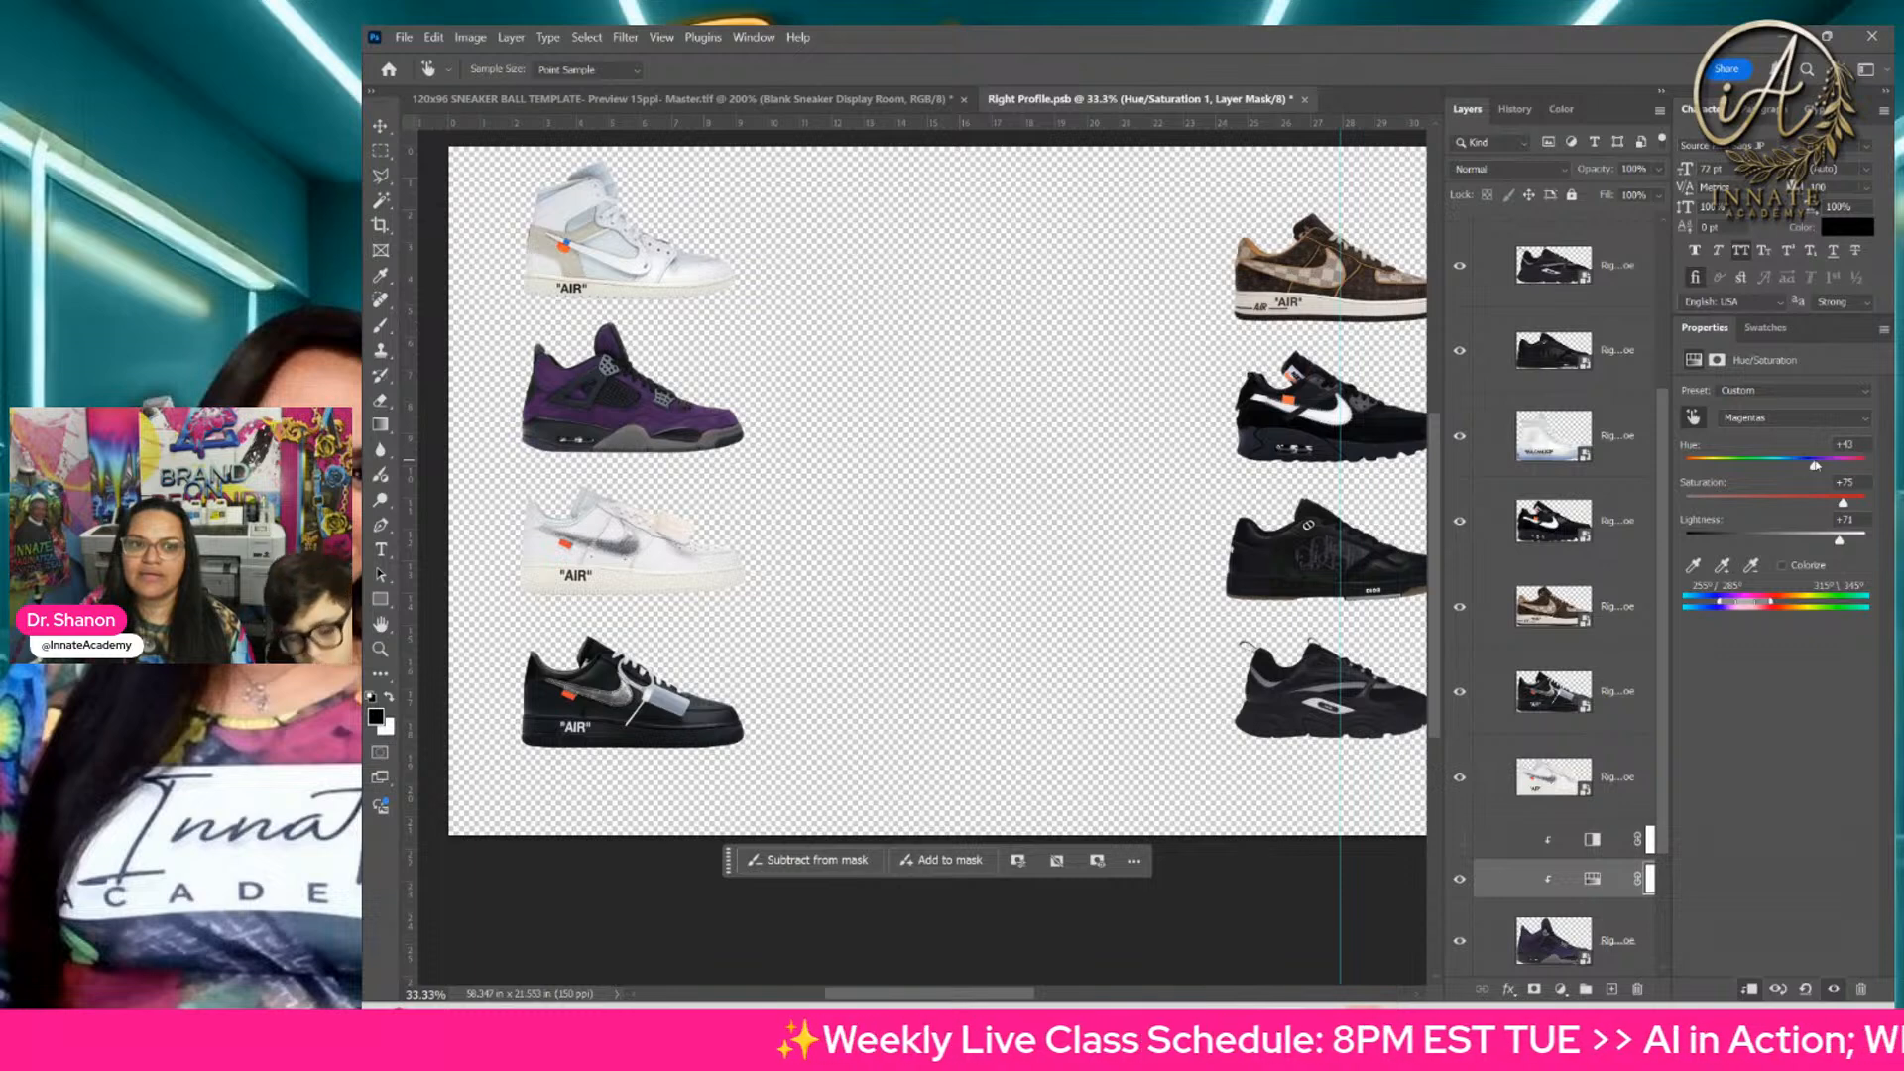
# Step: Target the Blues range in the Hue/Saturation adjustment, with Saturation +60, Lightness +65 and Hue about +33
pyautogui.click(1756, 418)
pyautogui.click(1760, 657)
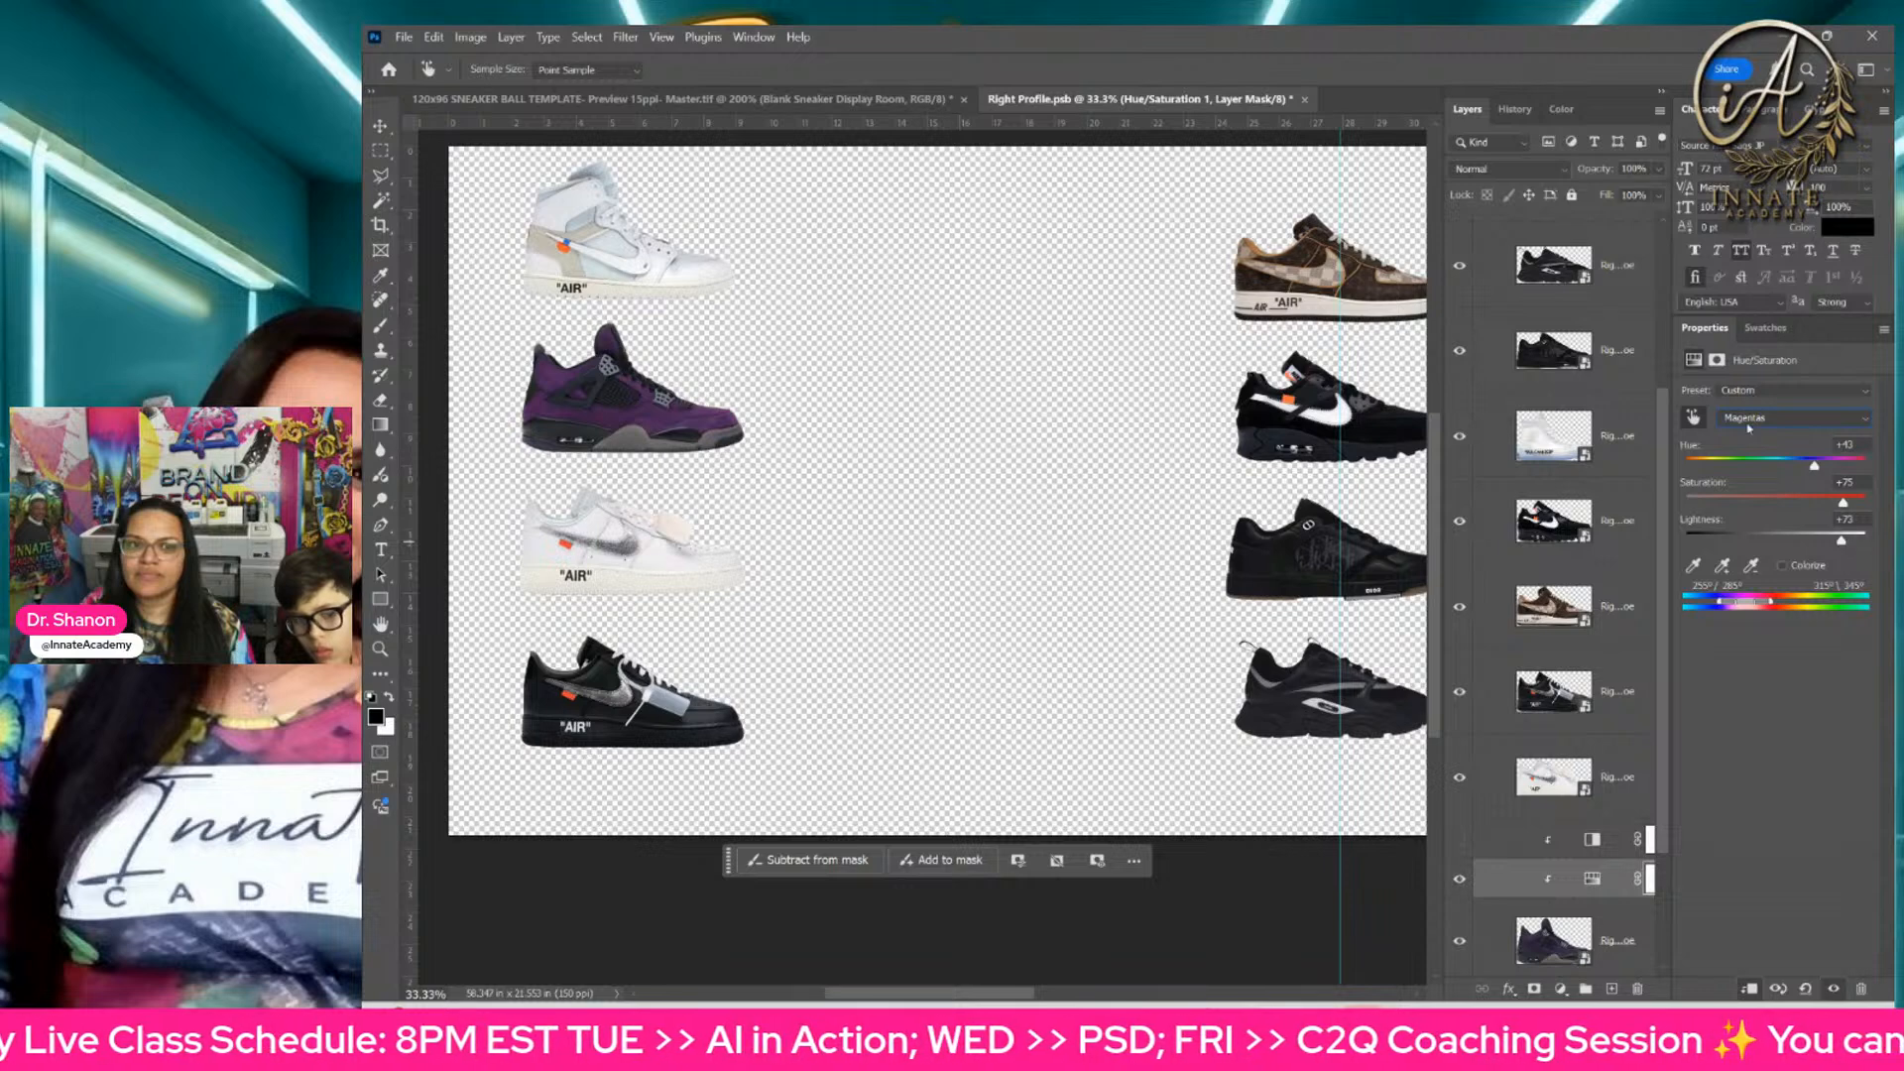
pyautogui.click(1747, 424)
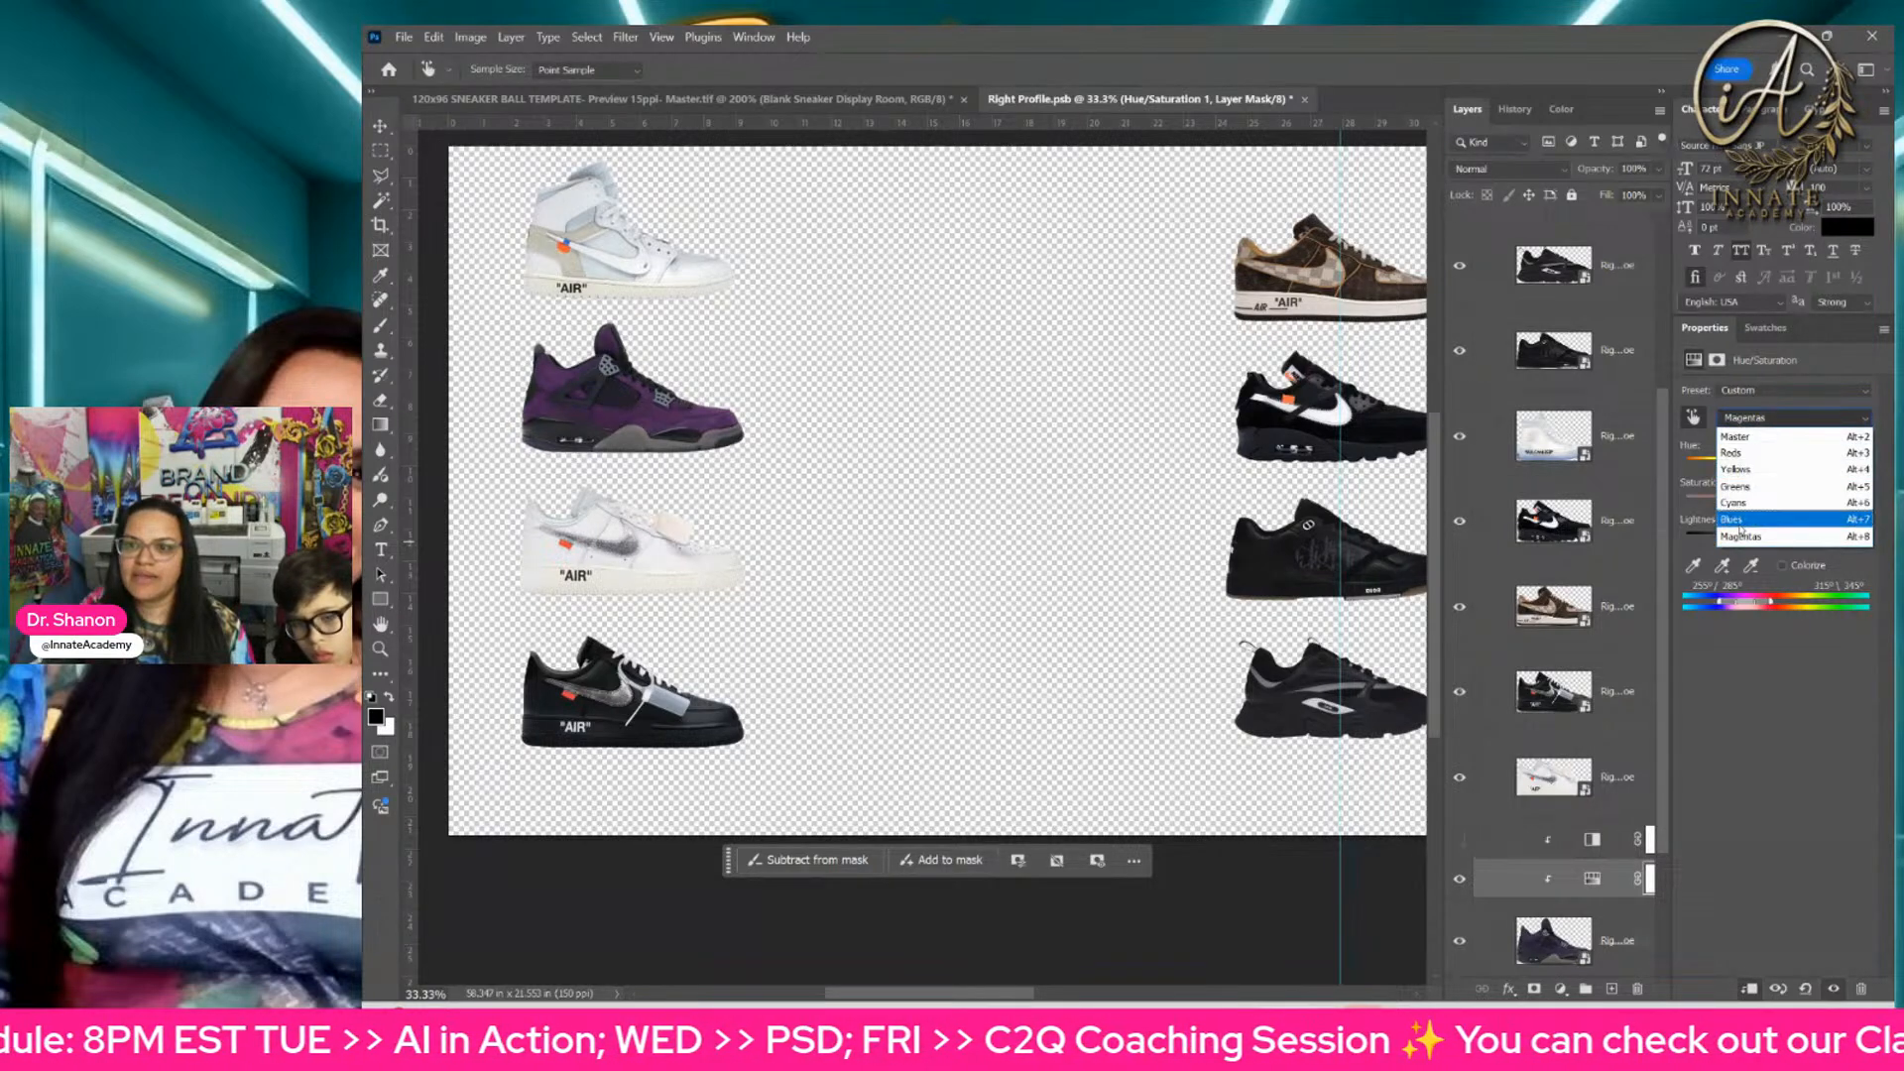
pyautogui.click(1742, 521)
pyautogui.moveTo(1778, 506); pyautogui.dragTo(1826, 511)
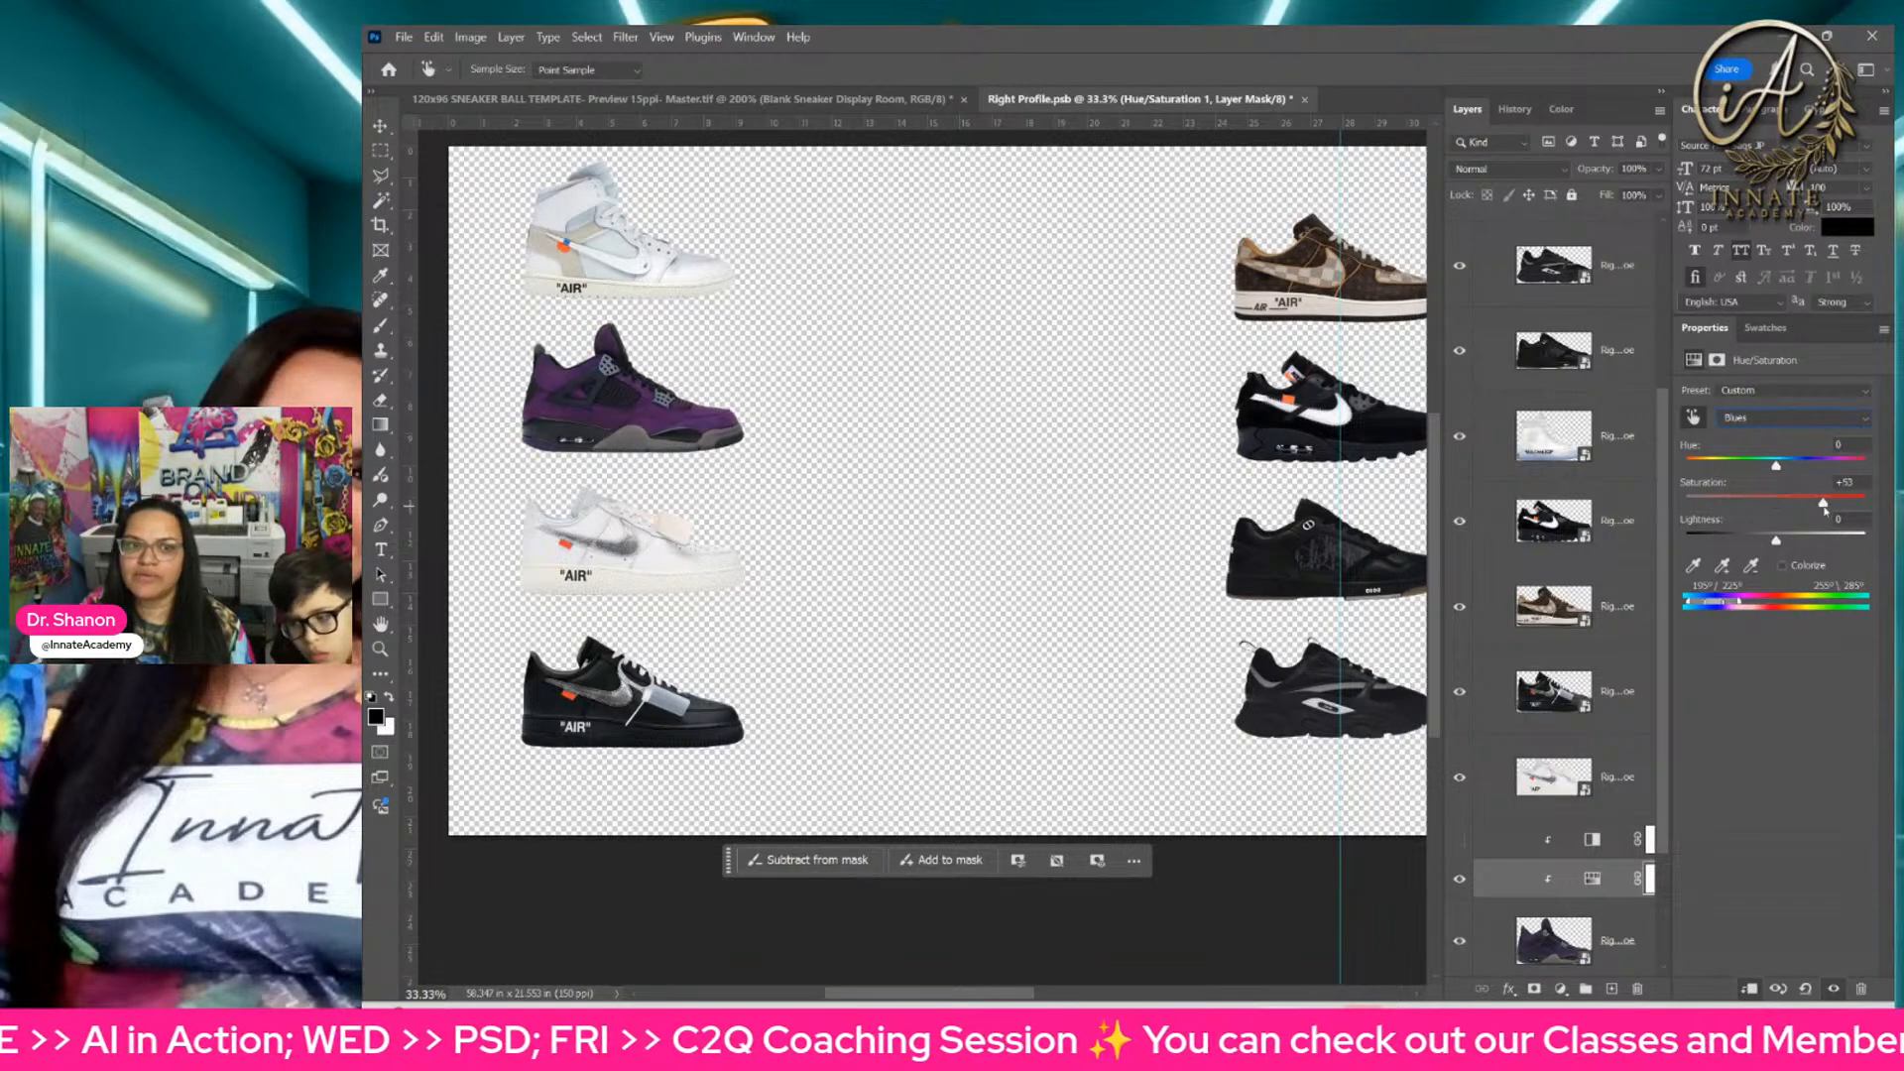
pyautogui.moveTo(1686, 502); pyautogui.dragTo(1836, 552)
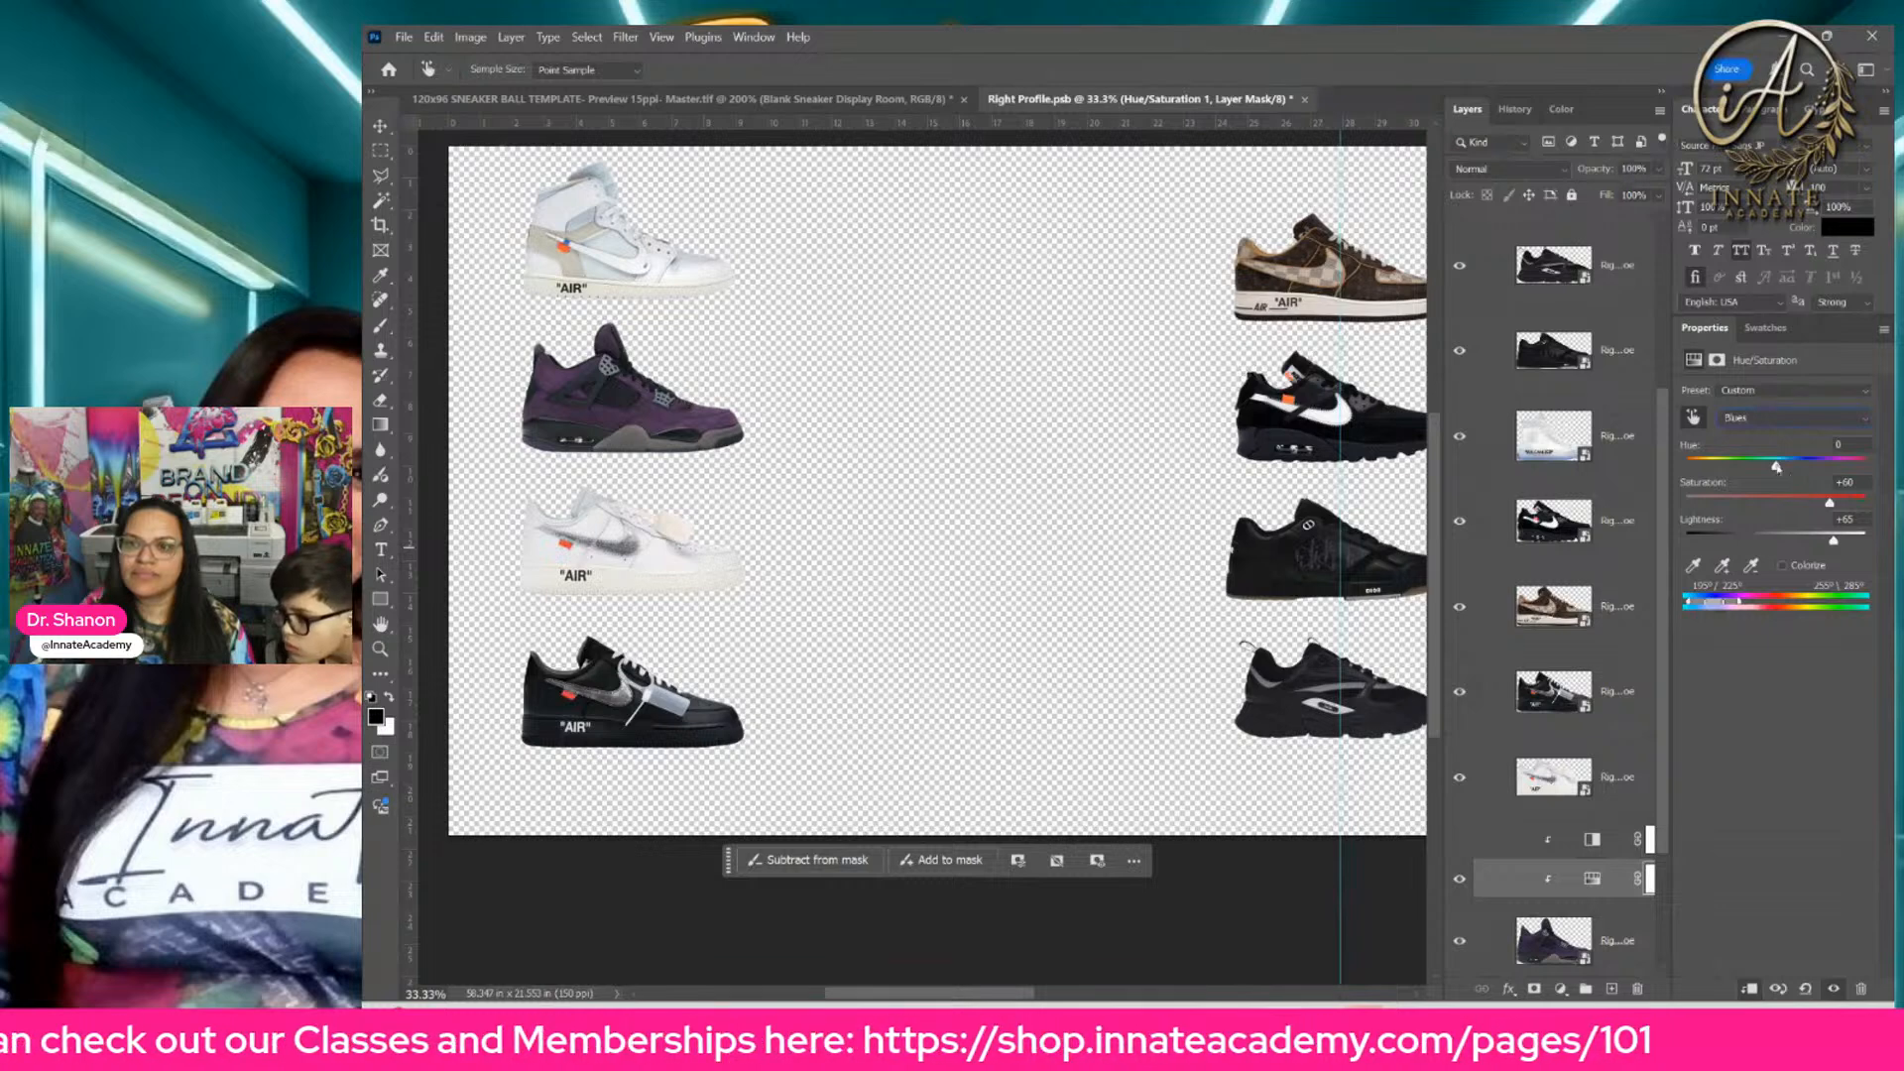
pyautogui.moveTo(1777, 467); pyautogui.dragTo(1813, 475)
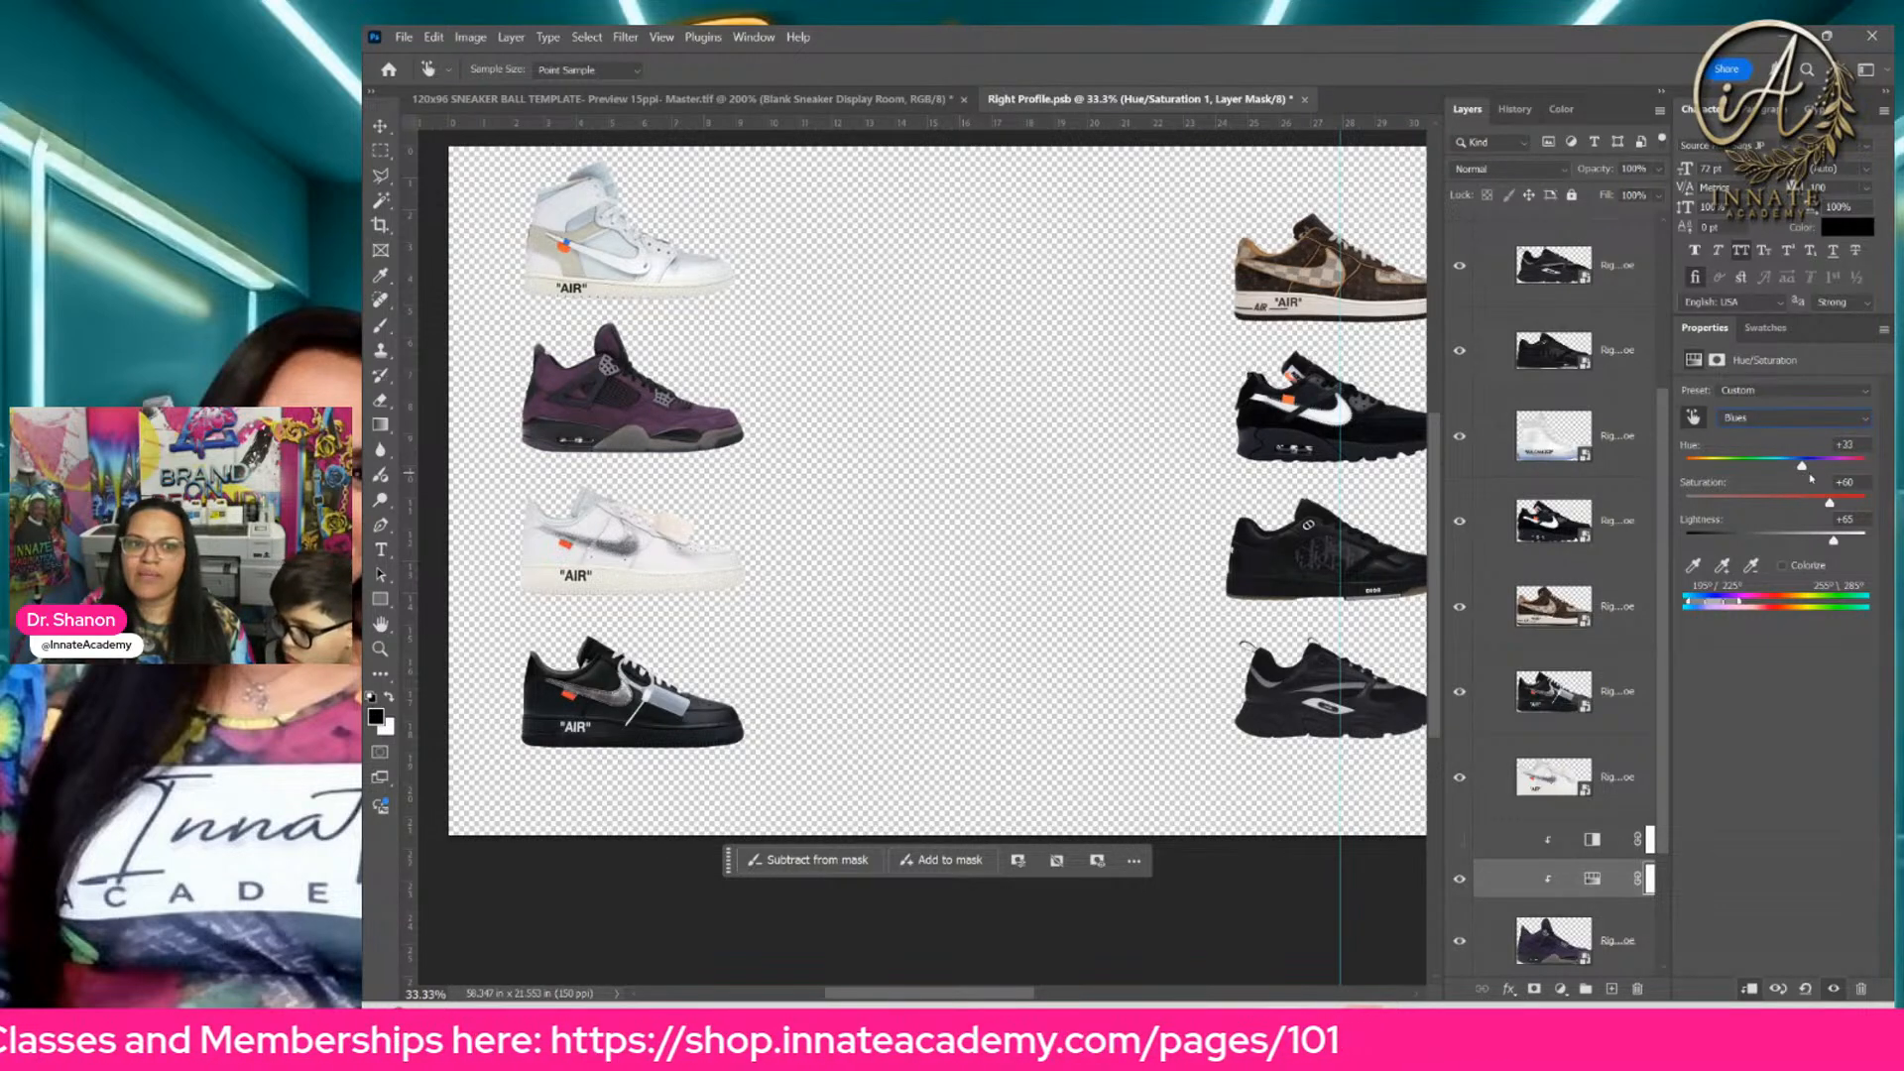
# Step: Switch the Hue/Saturation adjustment to the Cyans range and set Saturation to +14
pyautogui.click(1781, 417)
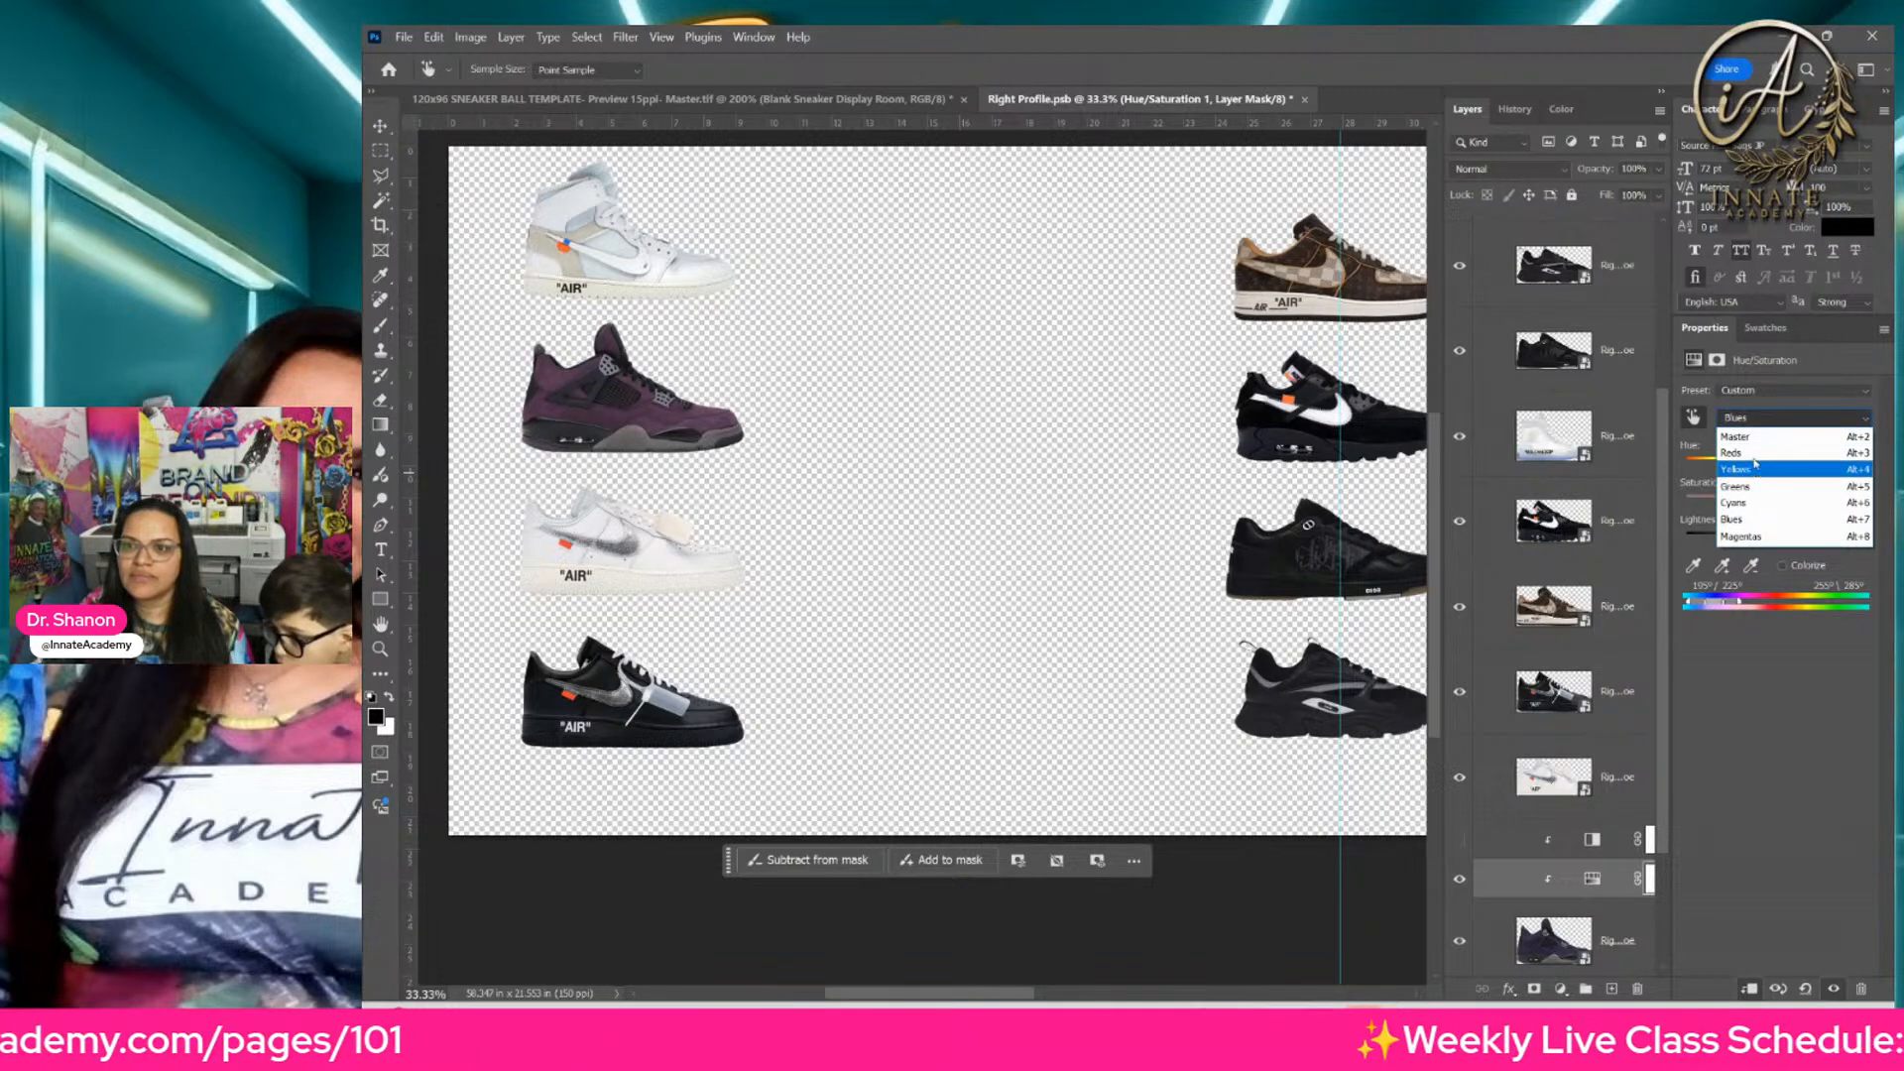
pyautogui.click(1756, 505)
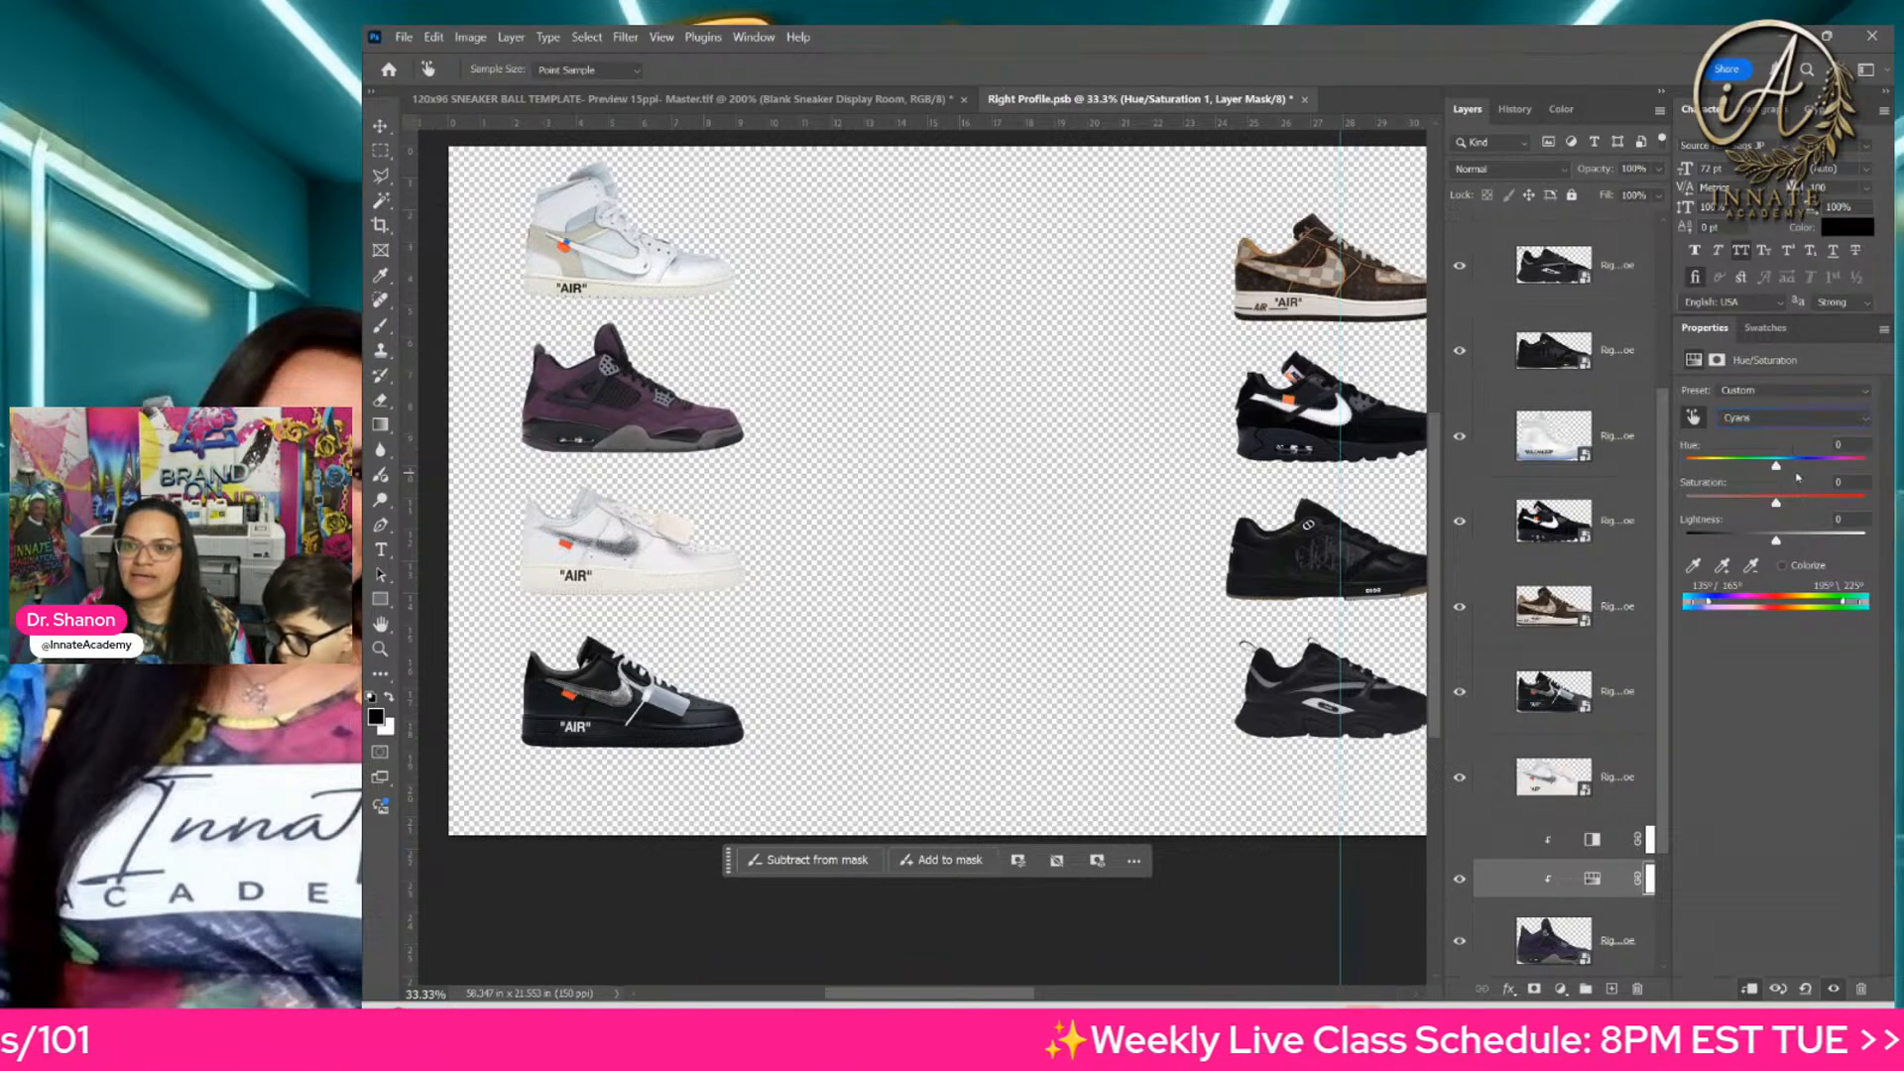
pyautogui.moveTo(1798, 509); pyautogui.dragTo(1792, 518)
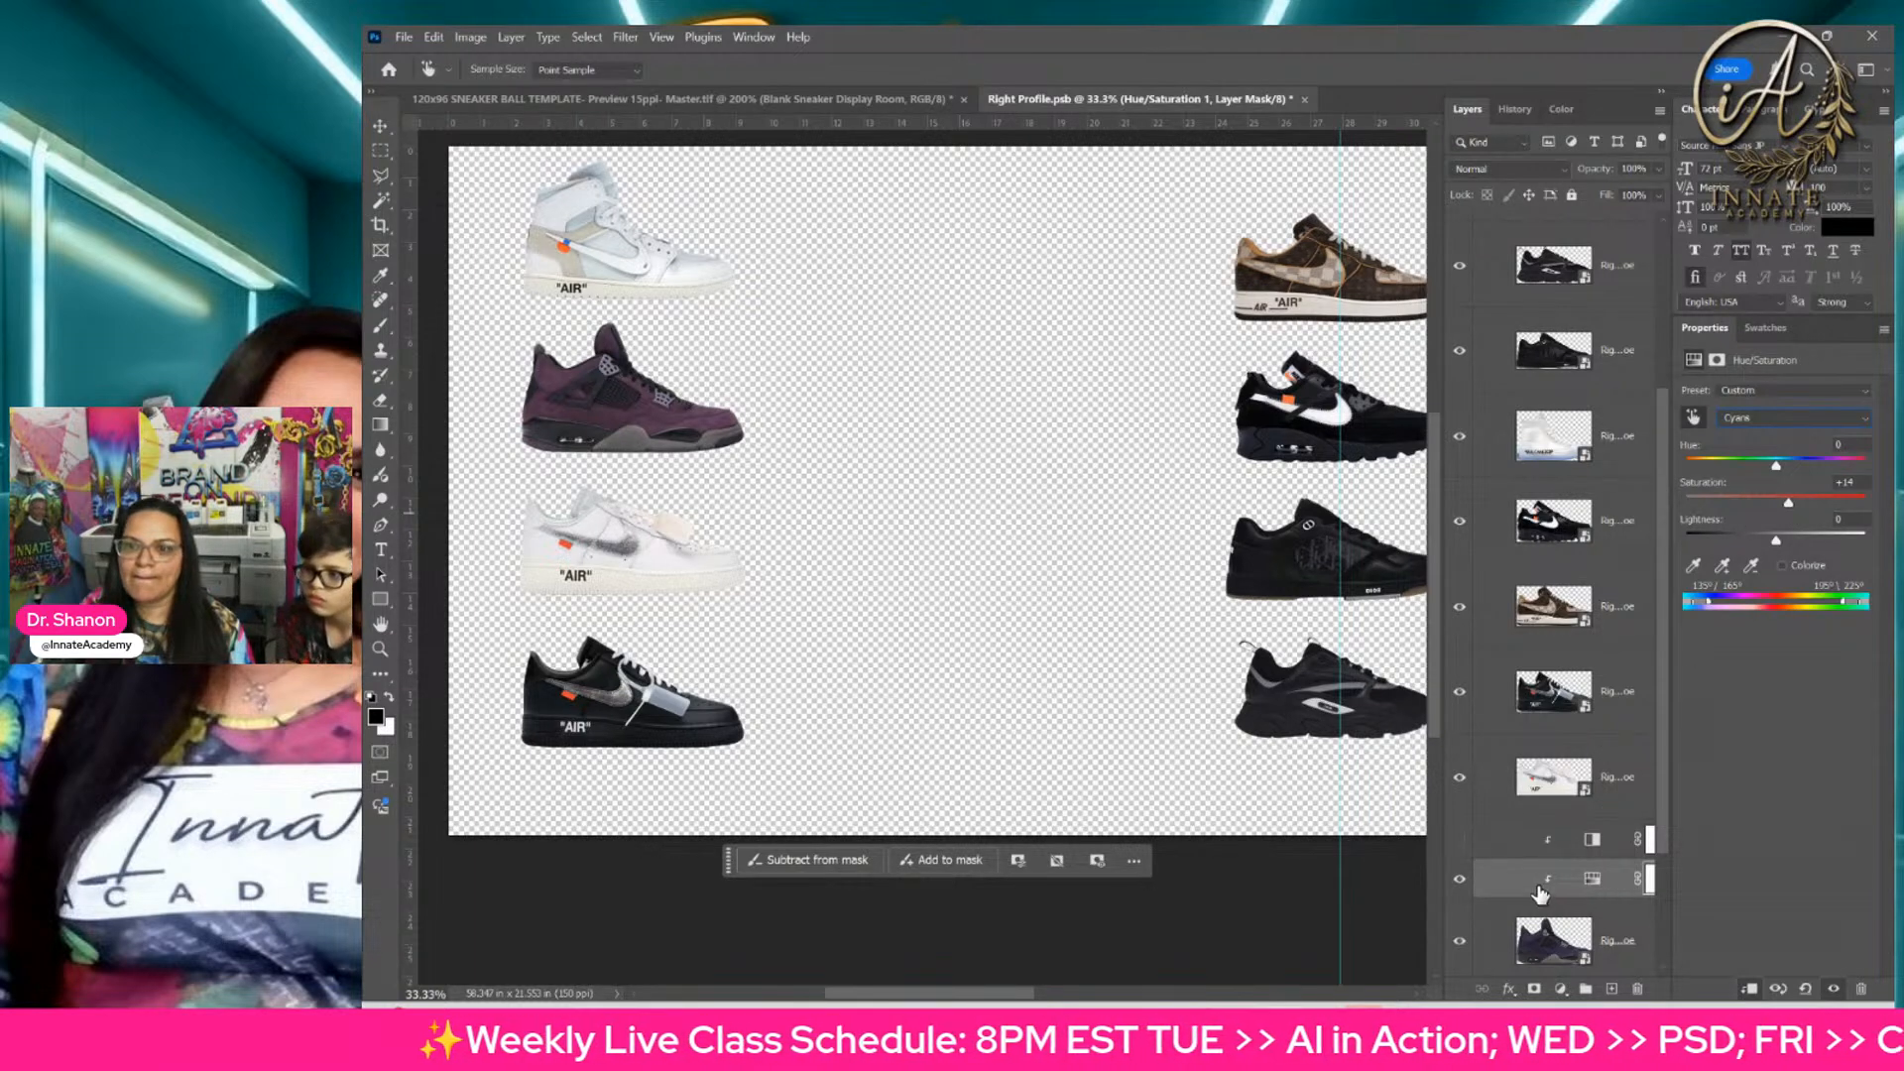
# Step: Add a clipped Levels adjustment directly above the purple sneaker and brighten its midtones to 1.47
pyautogui.click(1604, 934)
pyautogui.press('v')
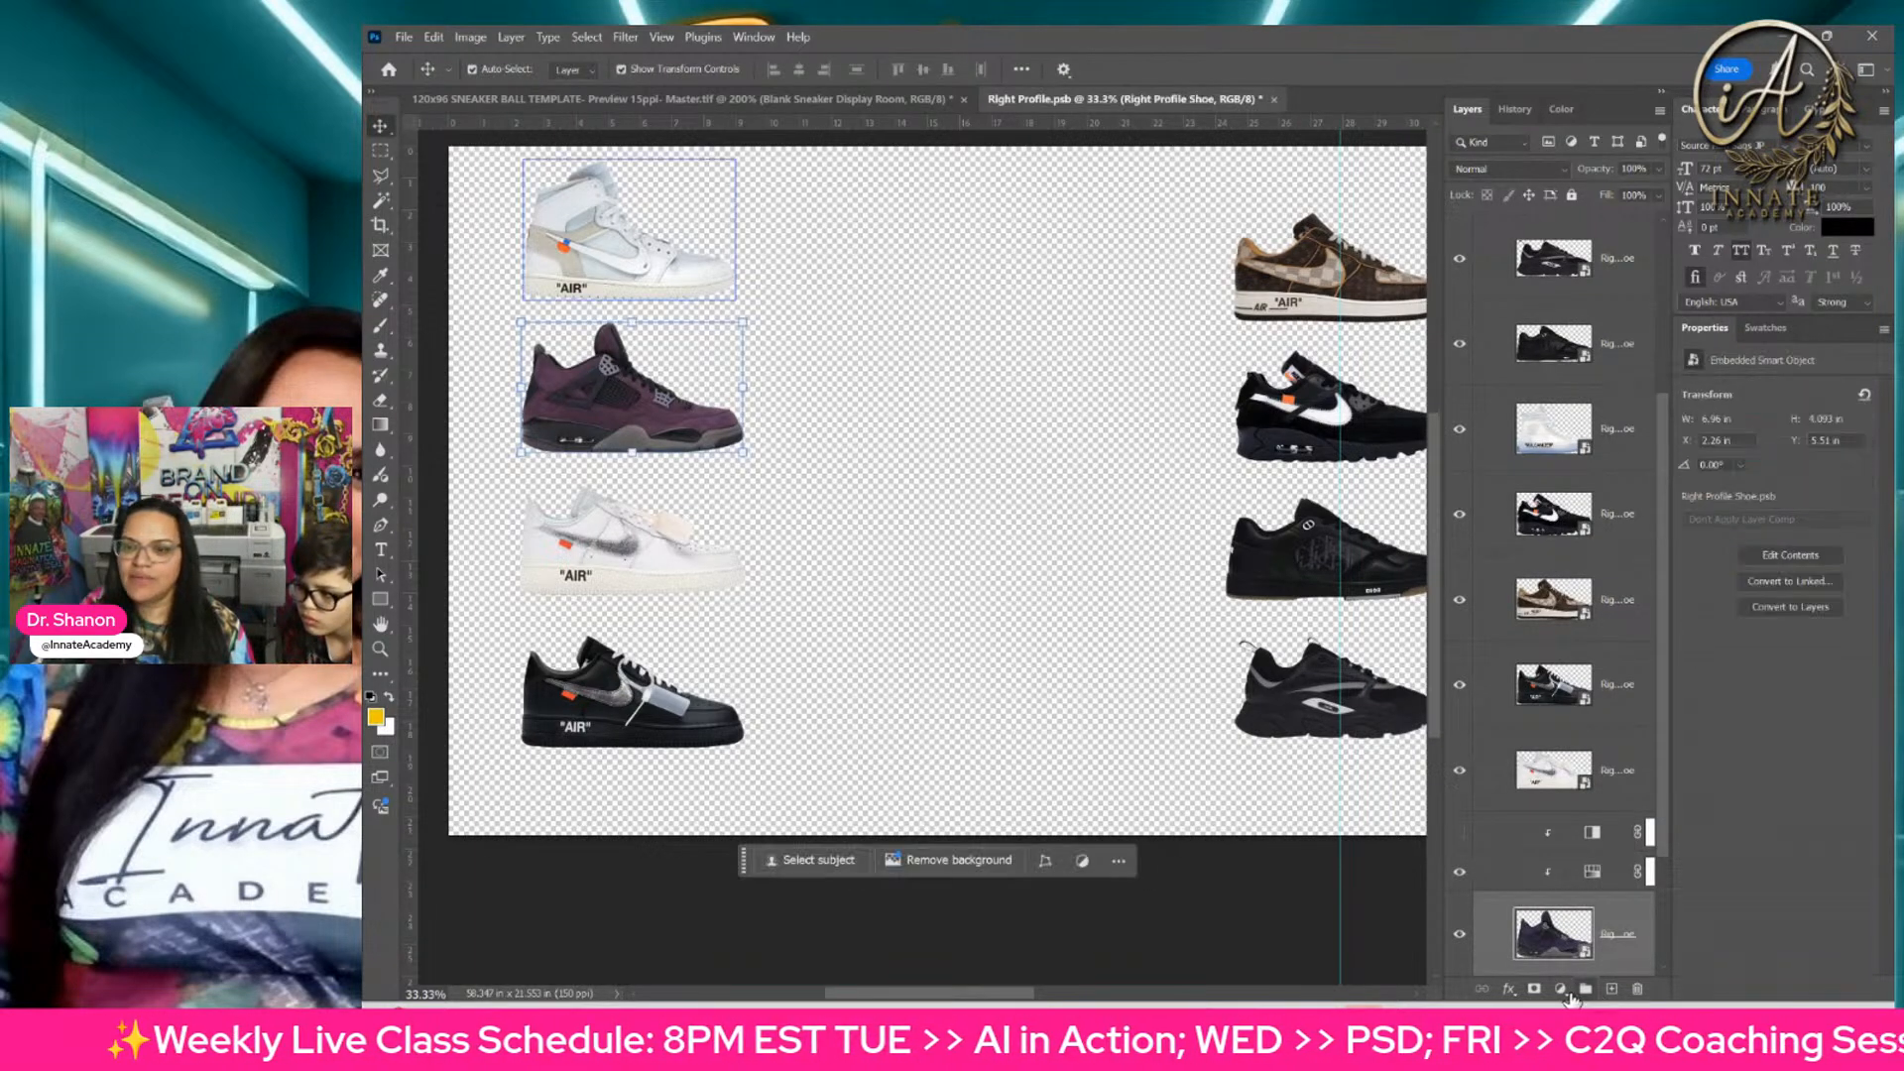
pyautogui.click(1560, 989)
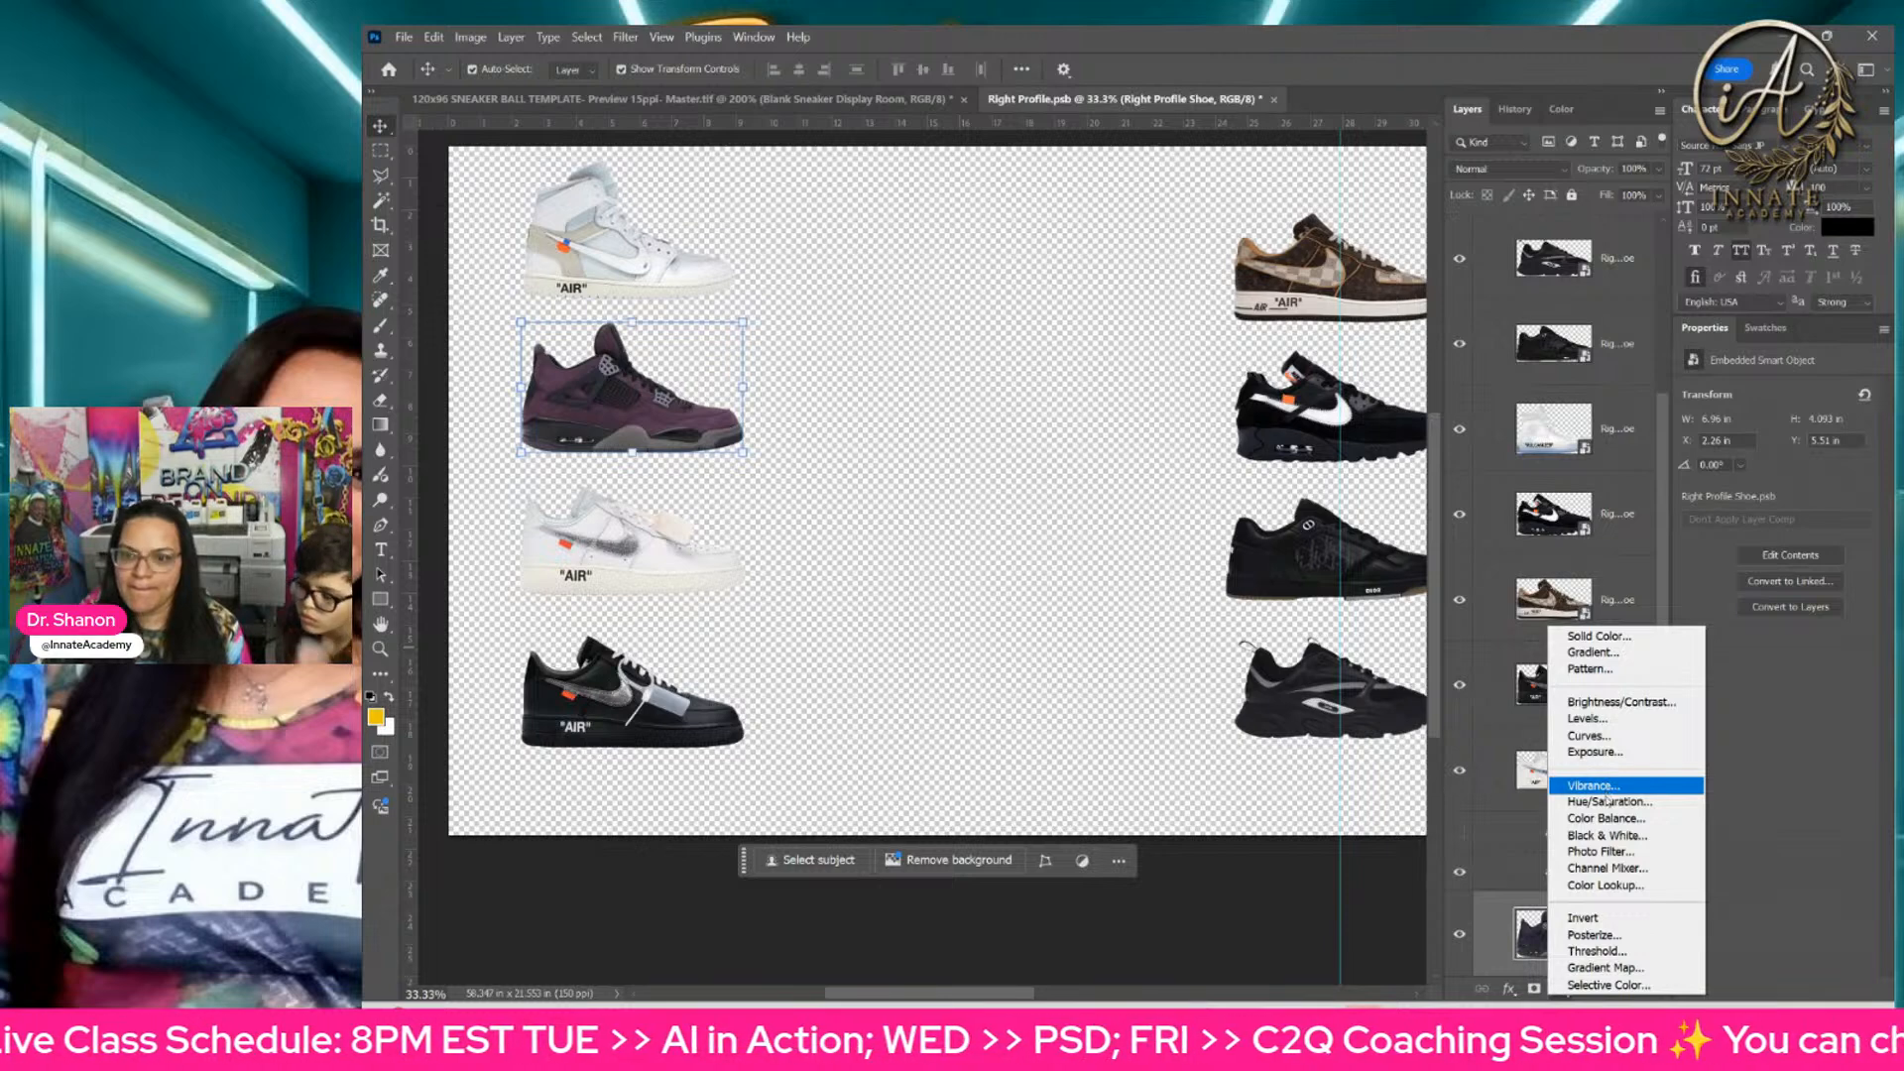
pyautogui.click(1615, 720)
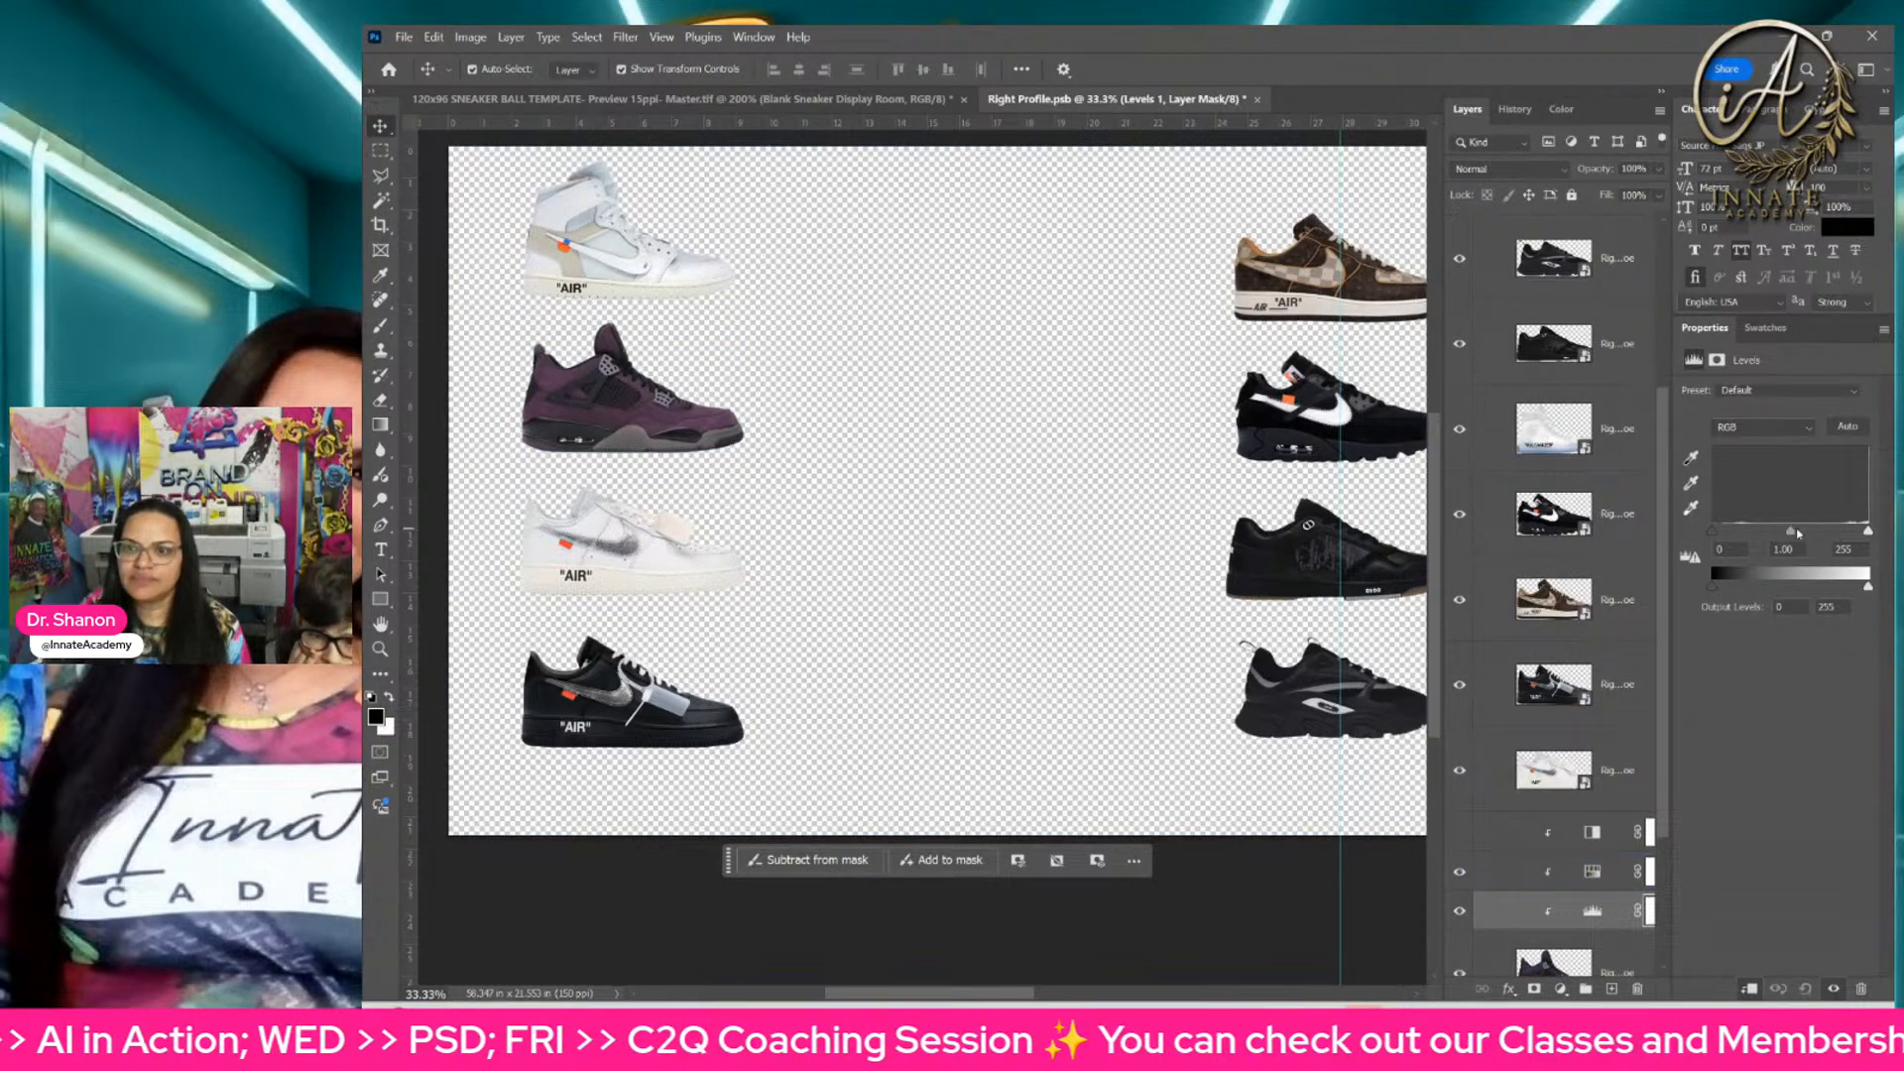
pyautogui.moveTo(1790, 532)
pyautogui.mouseDown()
pyautogui.moveTo(1815, 532)
pyautogui.moveTo(1770, 533)
pyautogui.mouseUp()
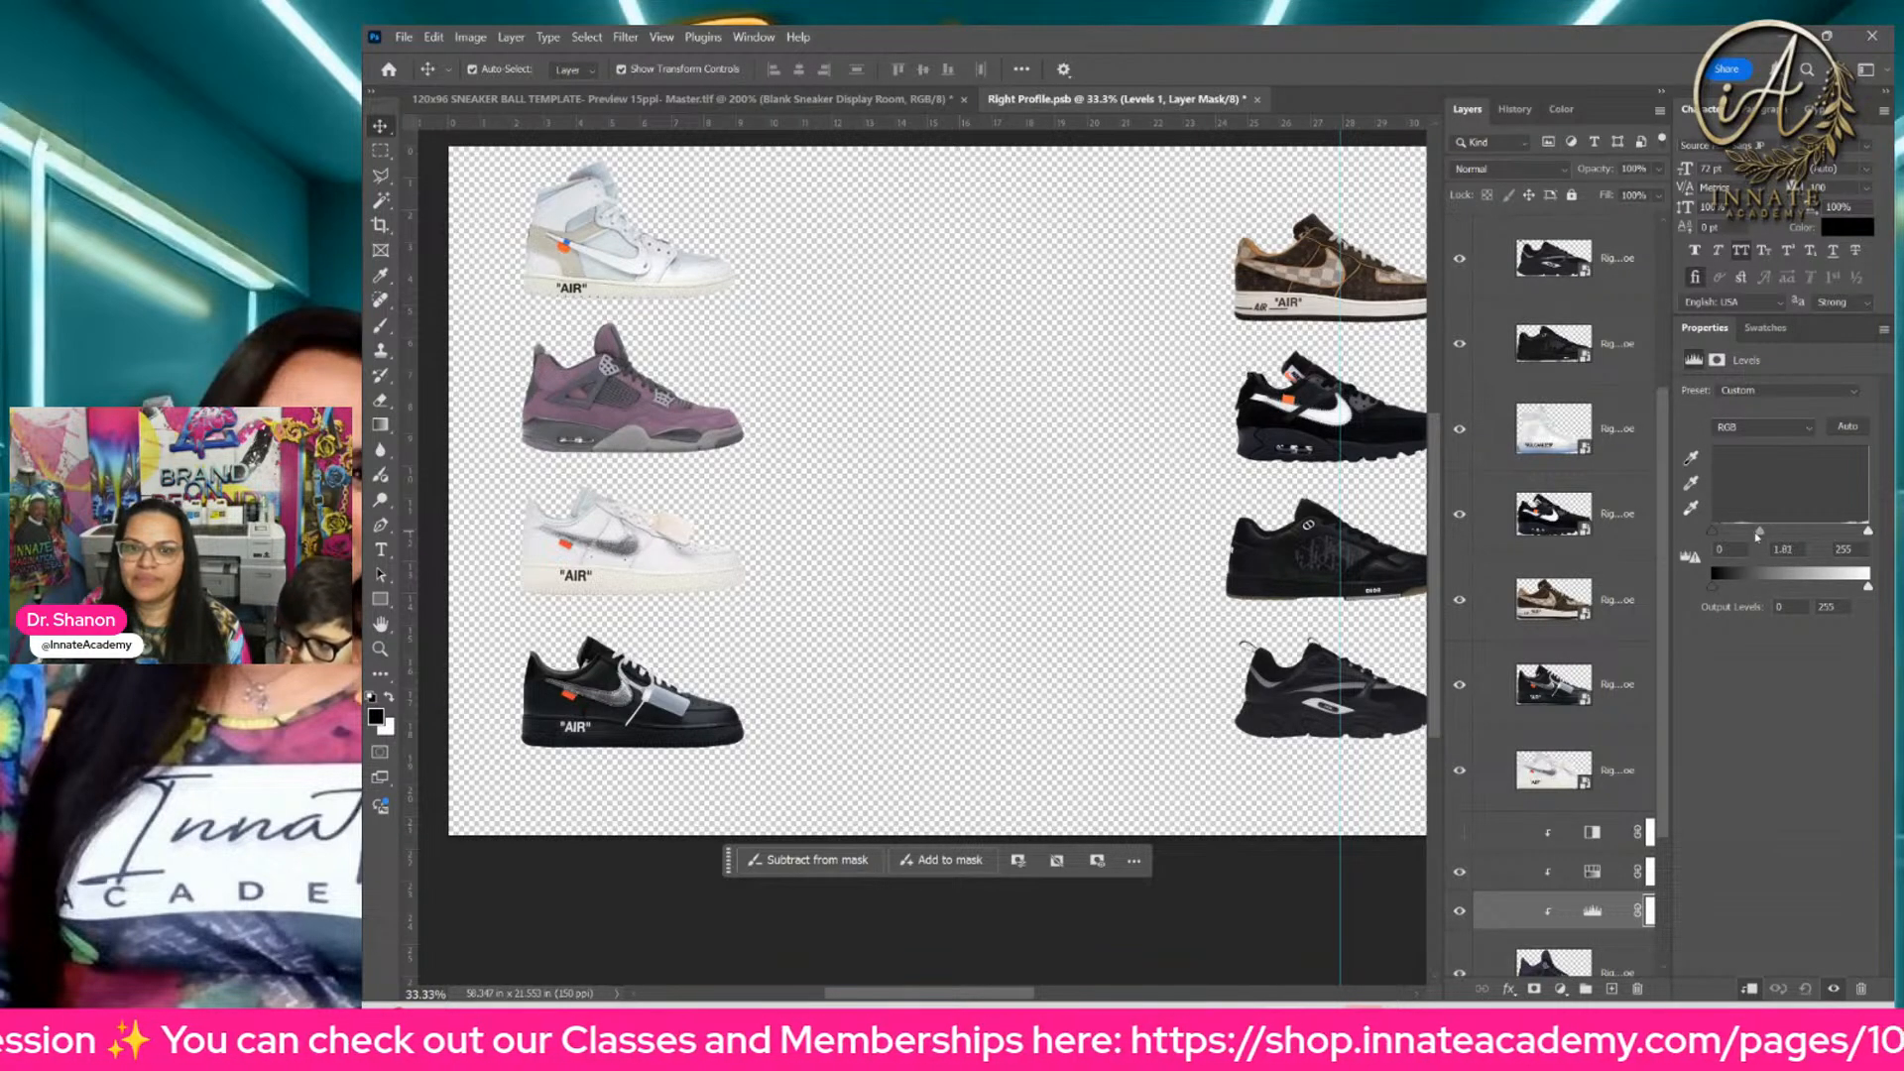
pyautogui.moveTo(1757, 536); pyautogui.dragTo(1767, 536)
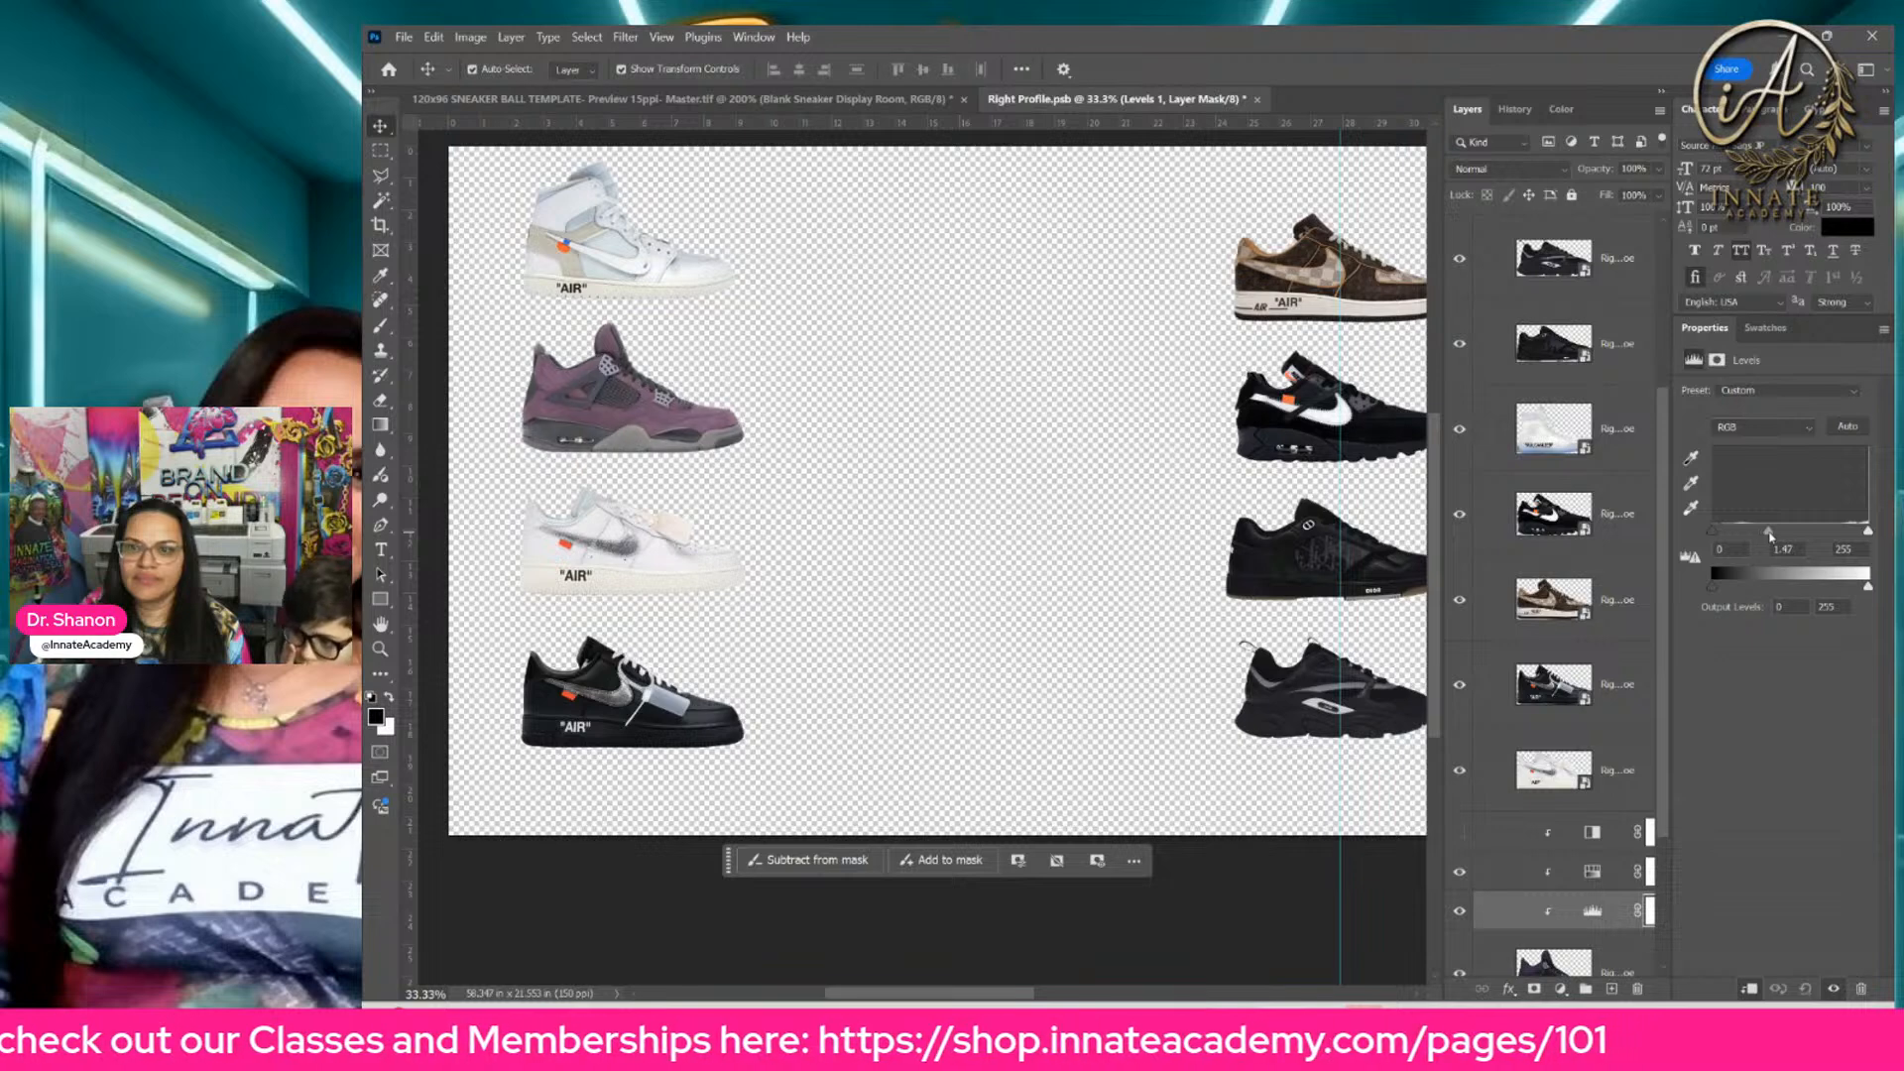
# Step: Return to the Hue/Saturation adjustment's Magentas range, set Hue to +135 and Saturation to +91, and raise Lightness further
pyautogui.click(1567, 872)
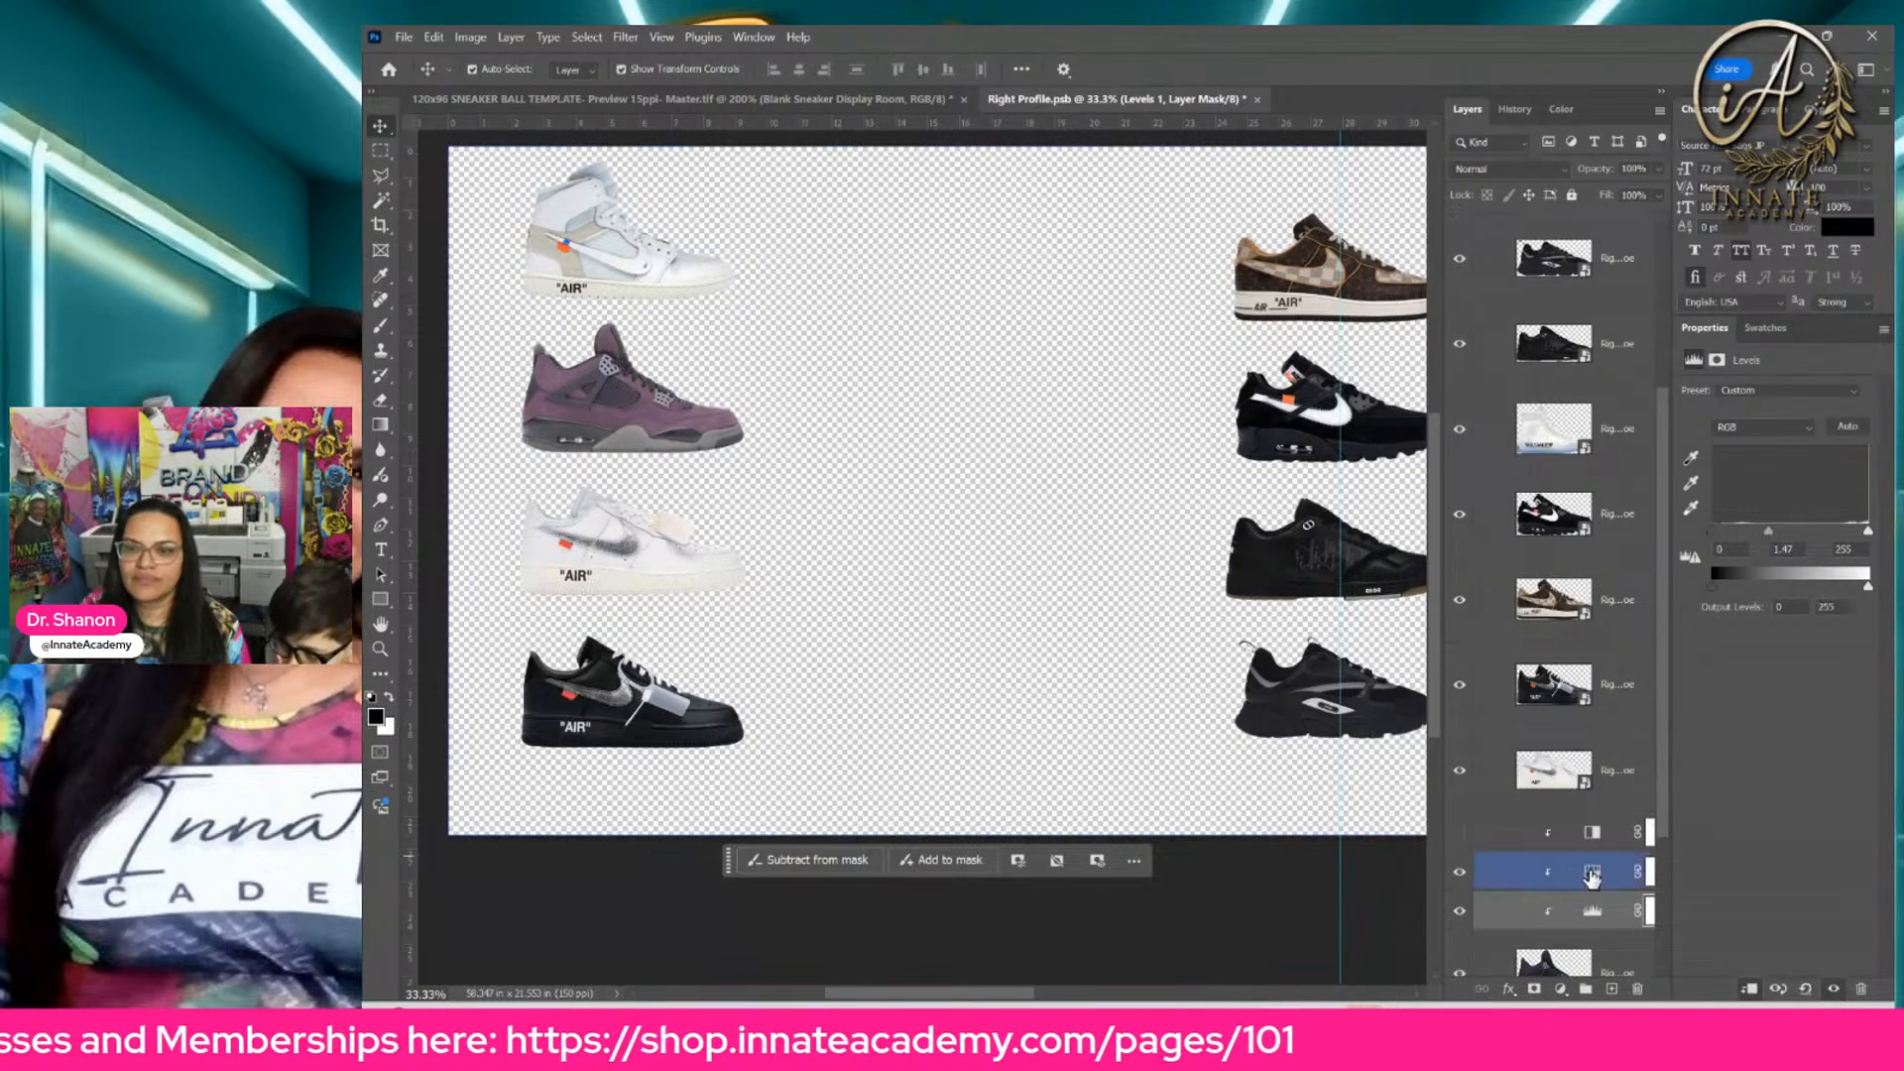
pyautogui.click(1761, 431)
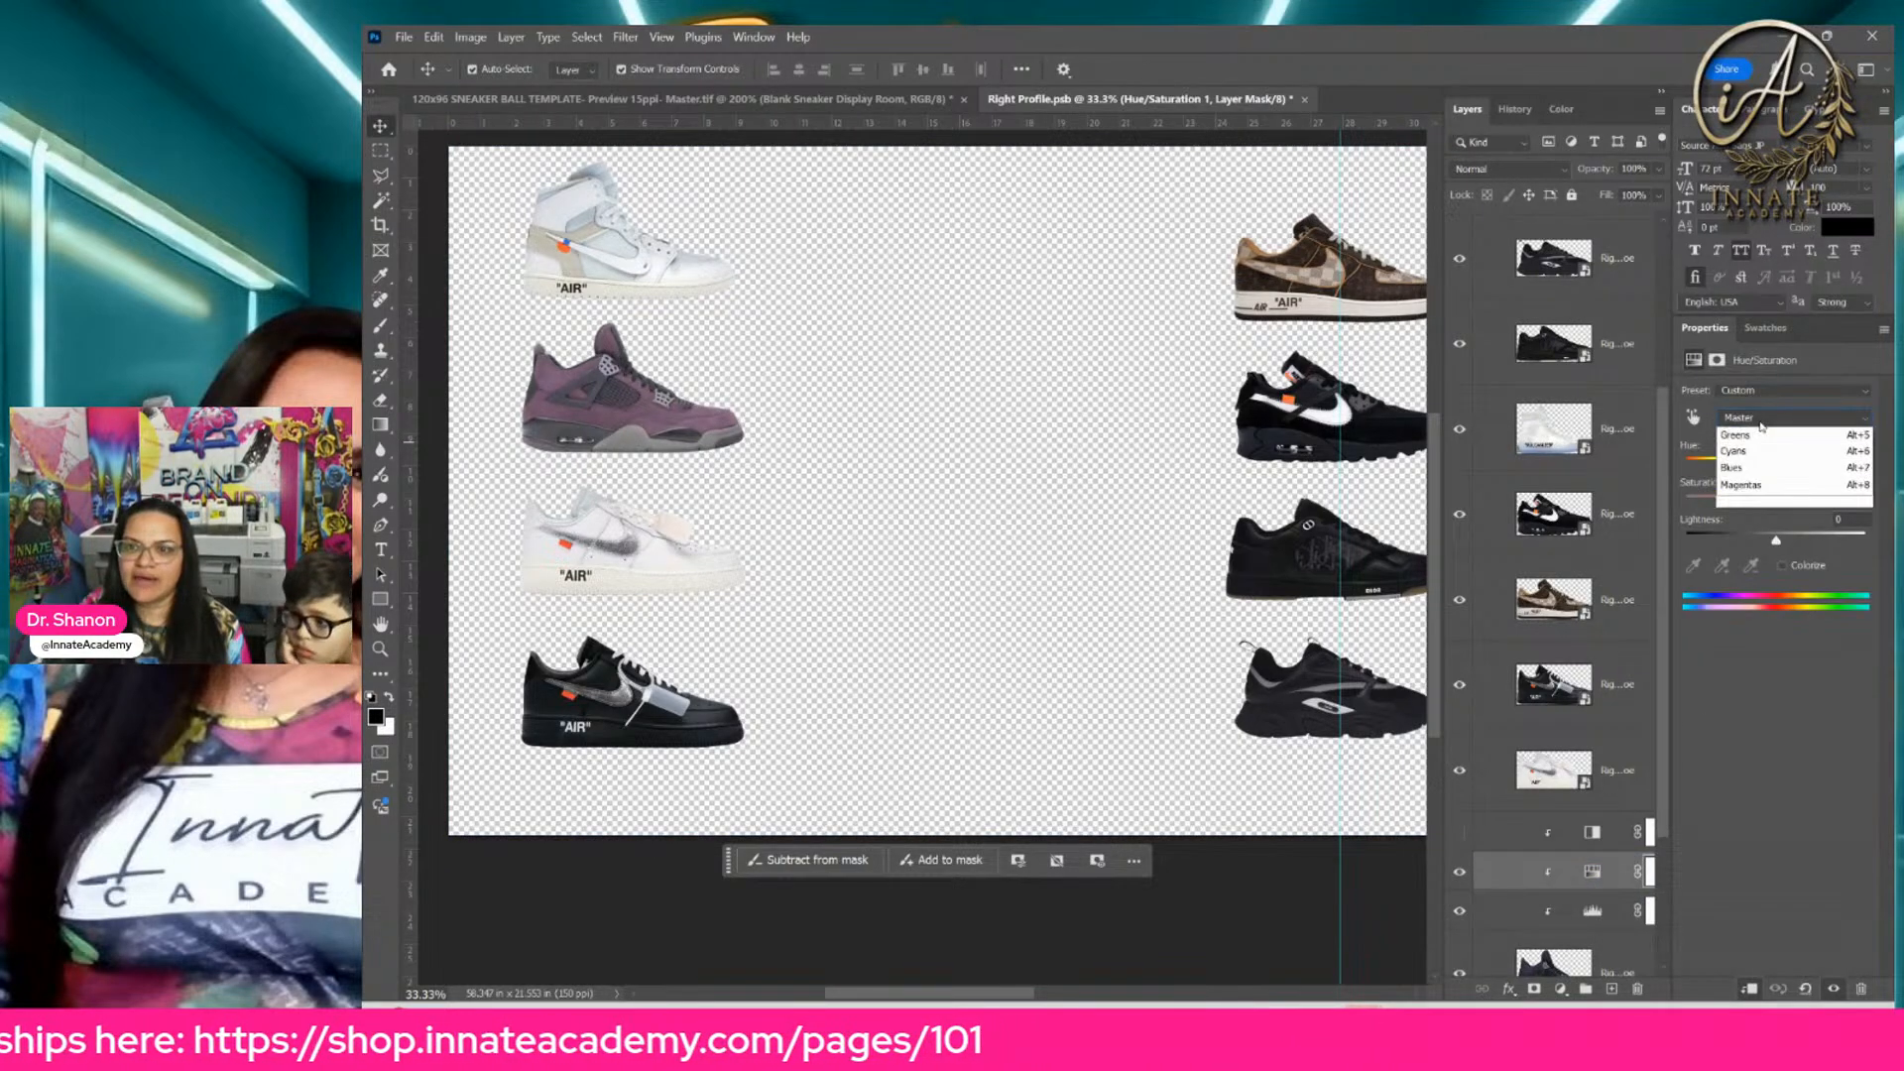
pyautogui.click(1790, 538)
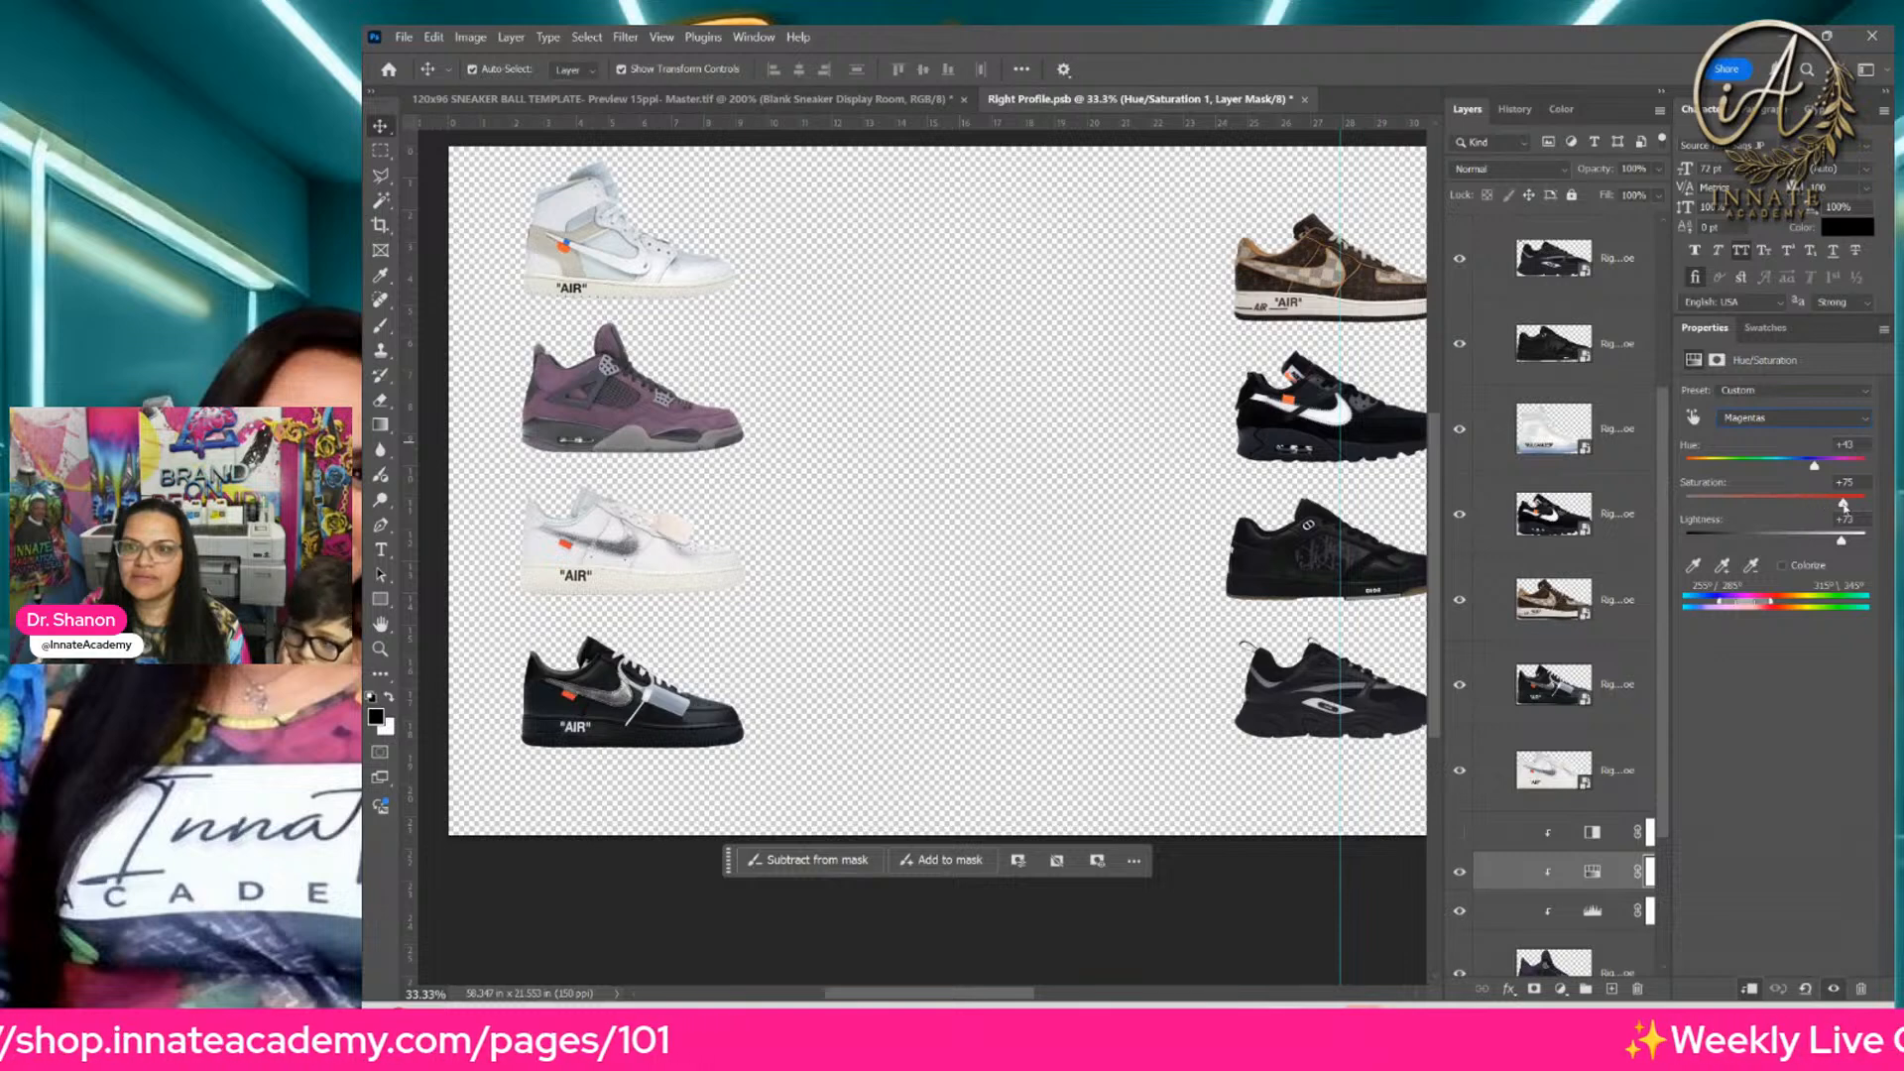
pyautogui.moveTo(1816, 466); pyautogui.dragTo(1841, 466)
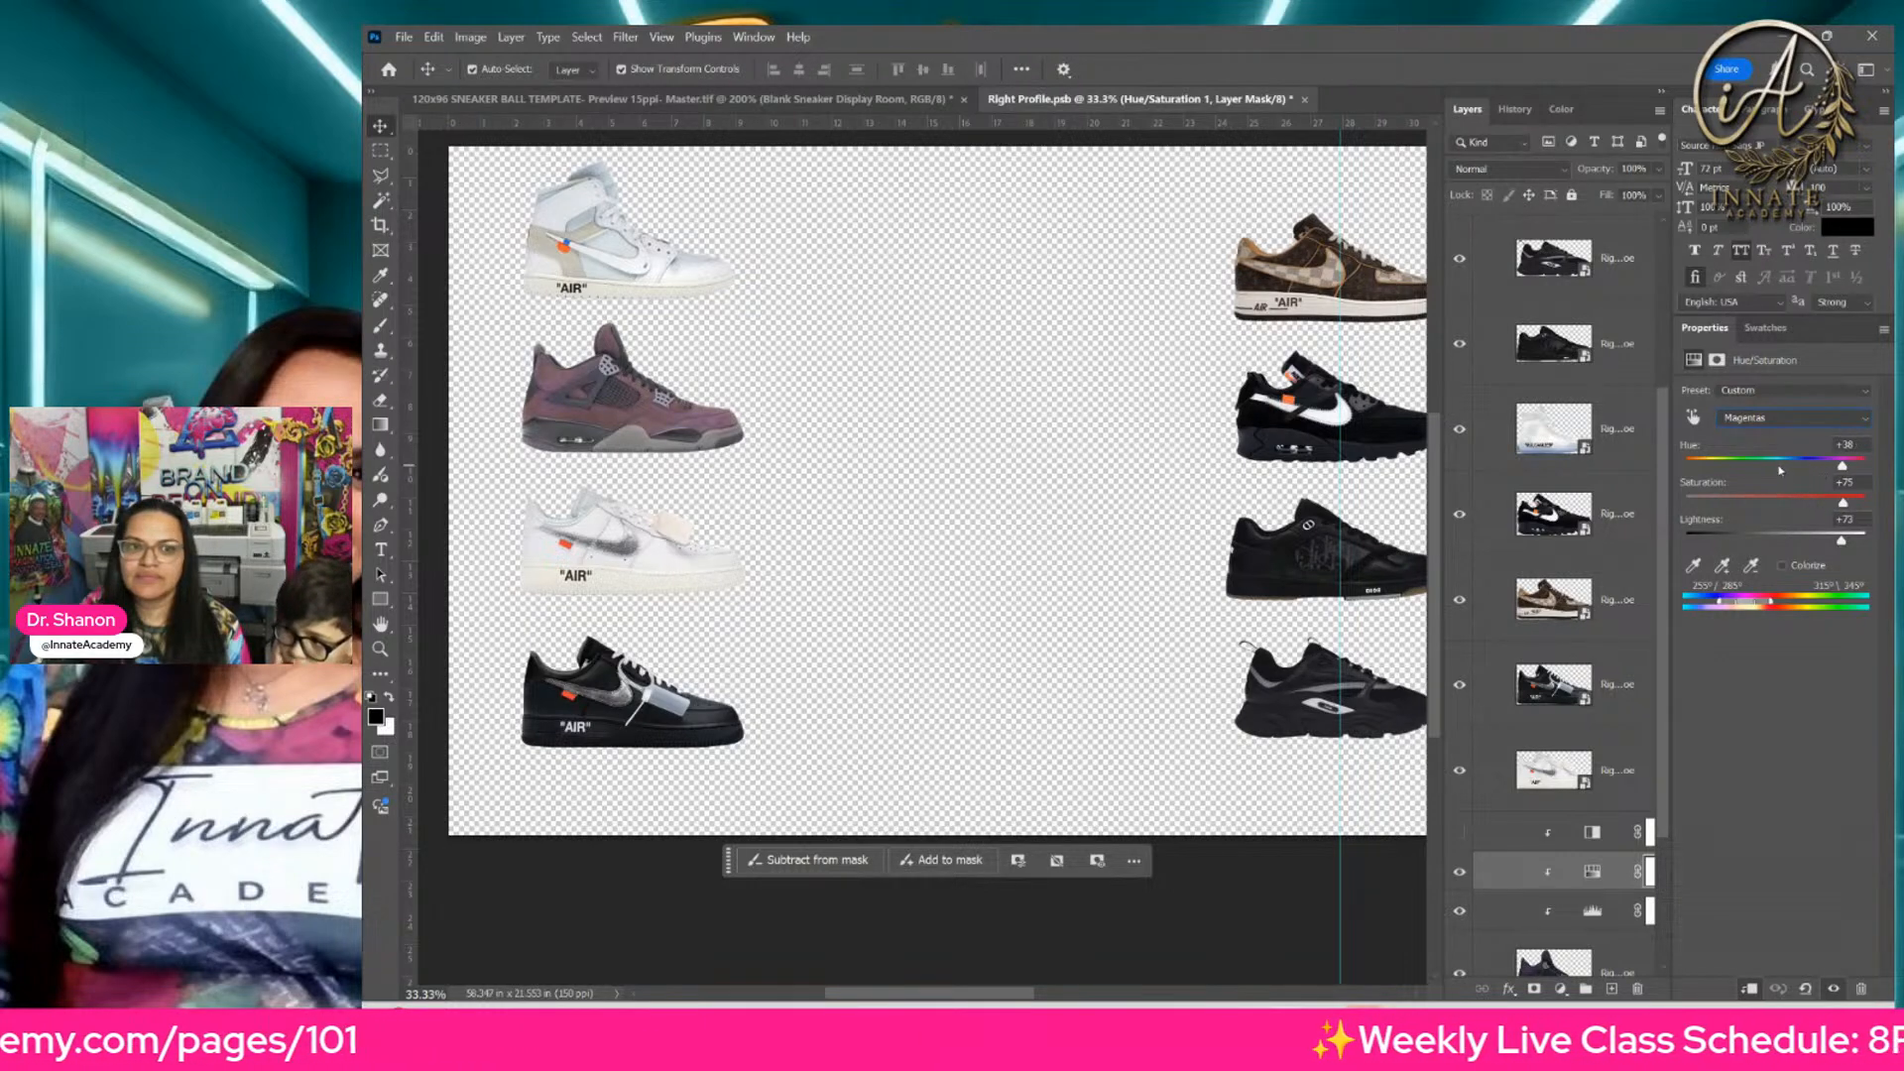
pyautogui.click(1781, 468)
pyautogui.click(1862, 510)
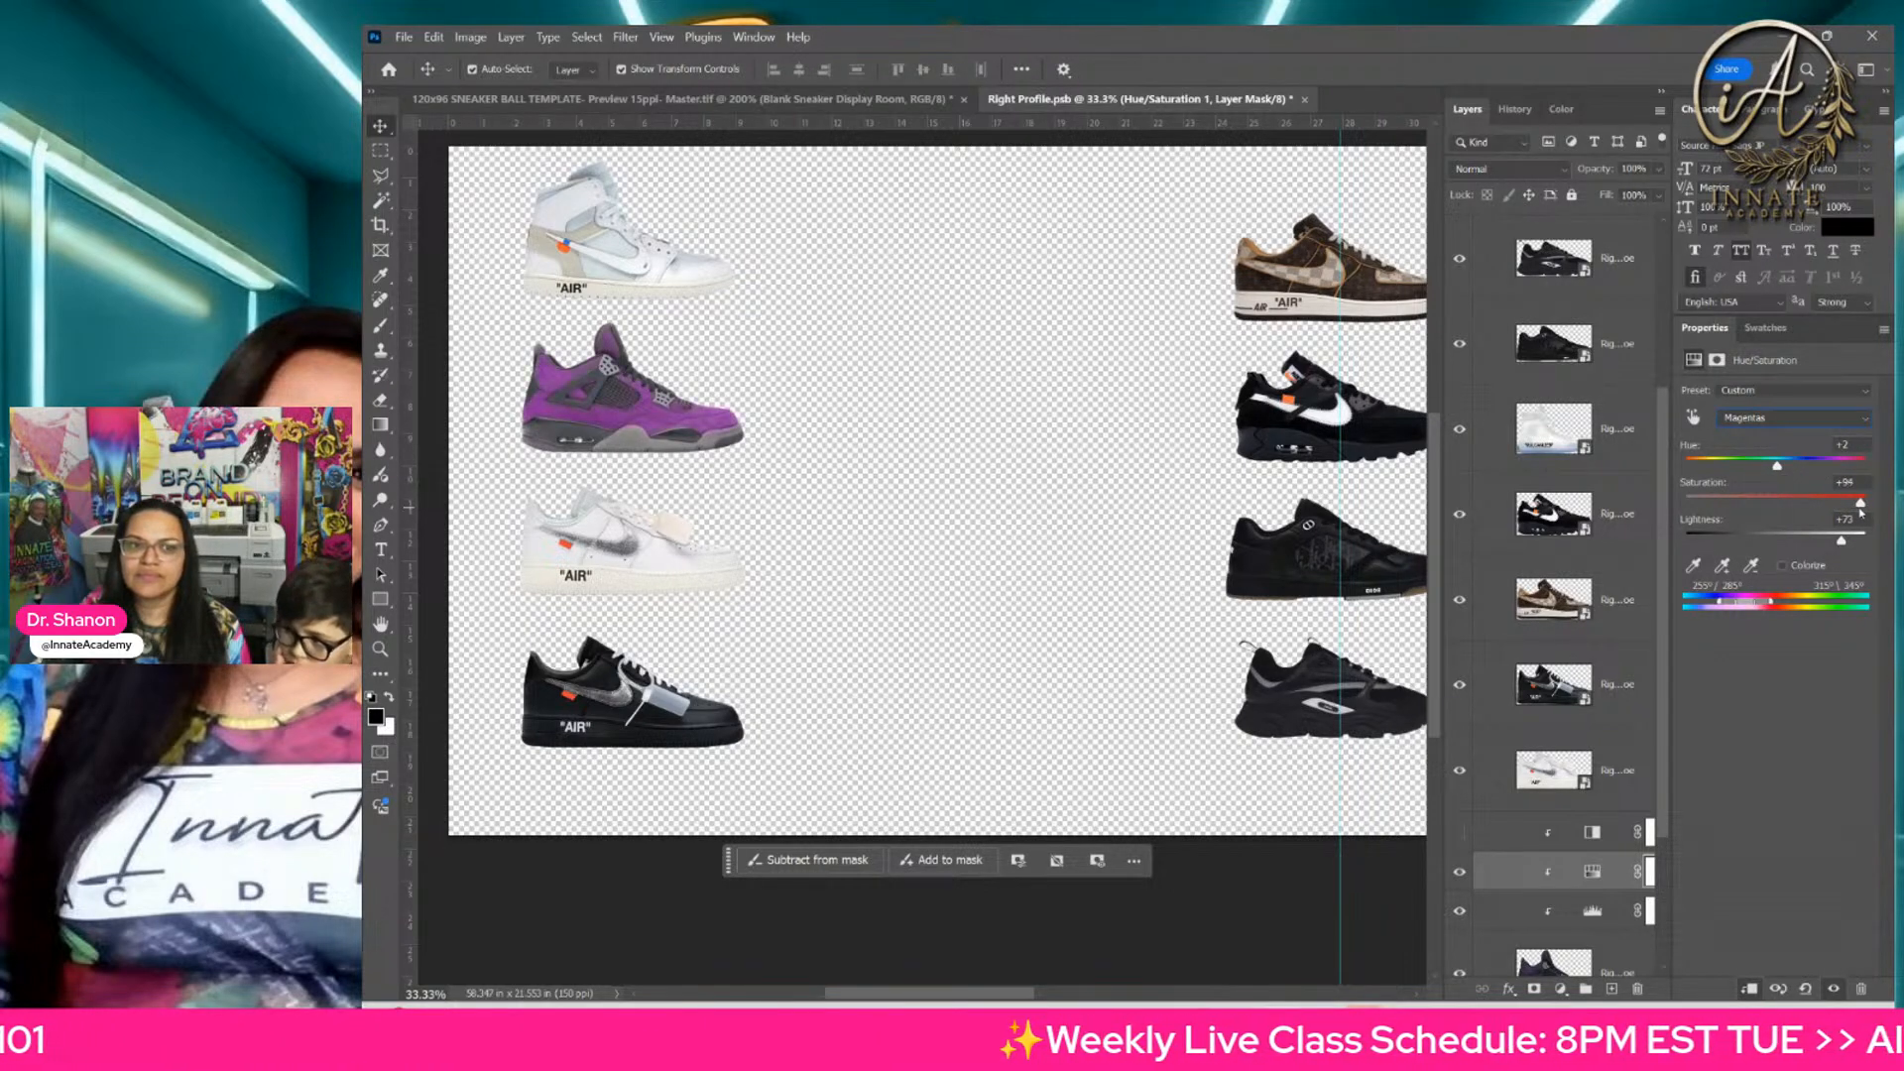
pyautogui.click(1794, 465)
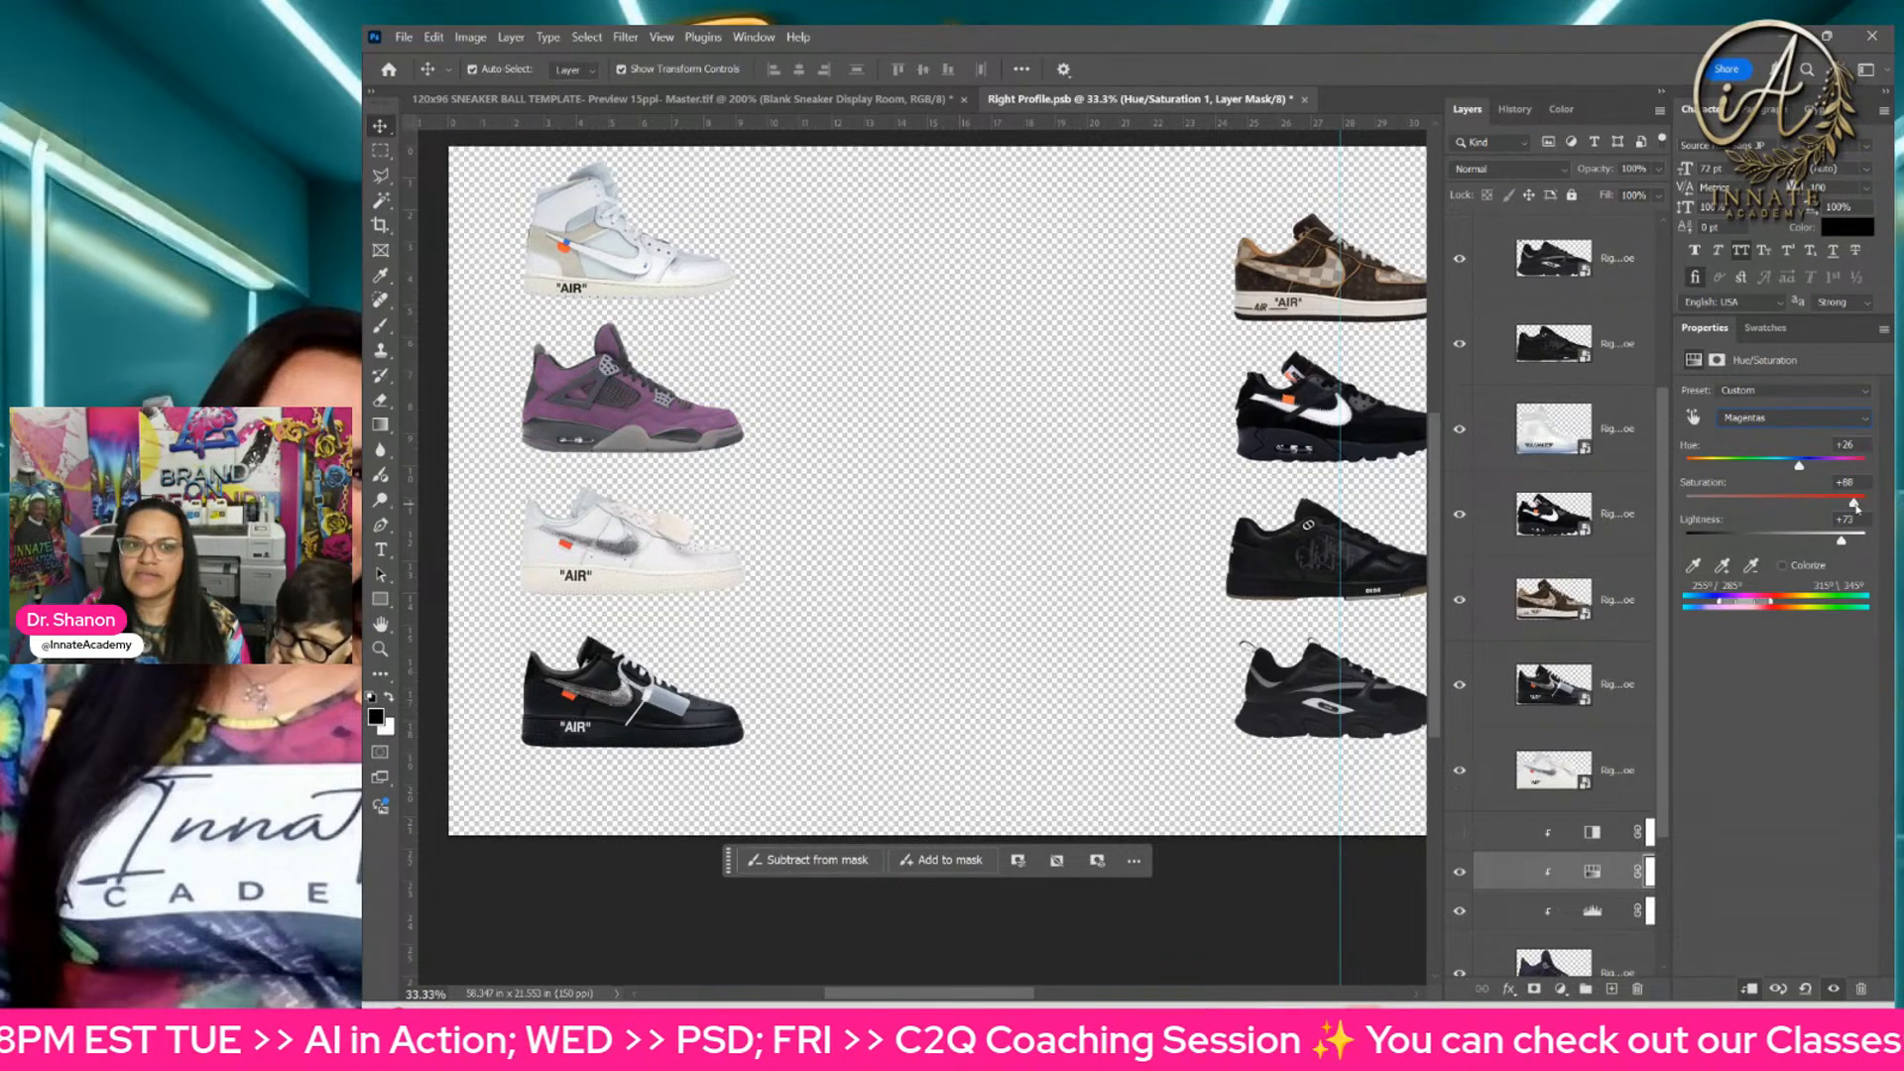
pyautogui.moveTo(1855, 507); pyautogui.dragTo(1858, 506)
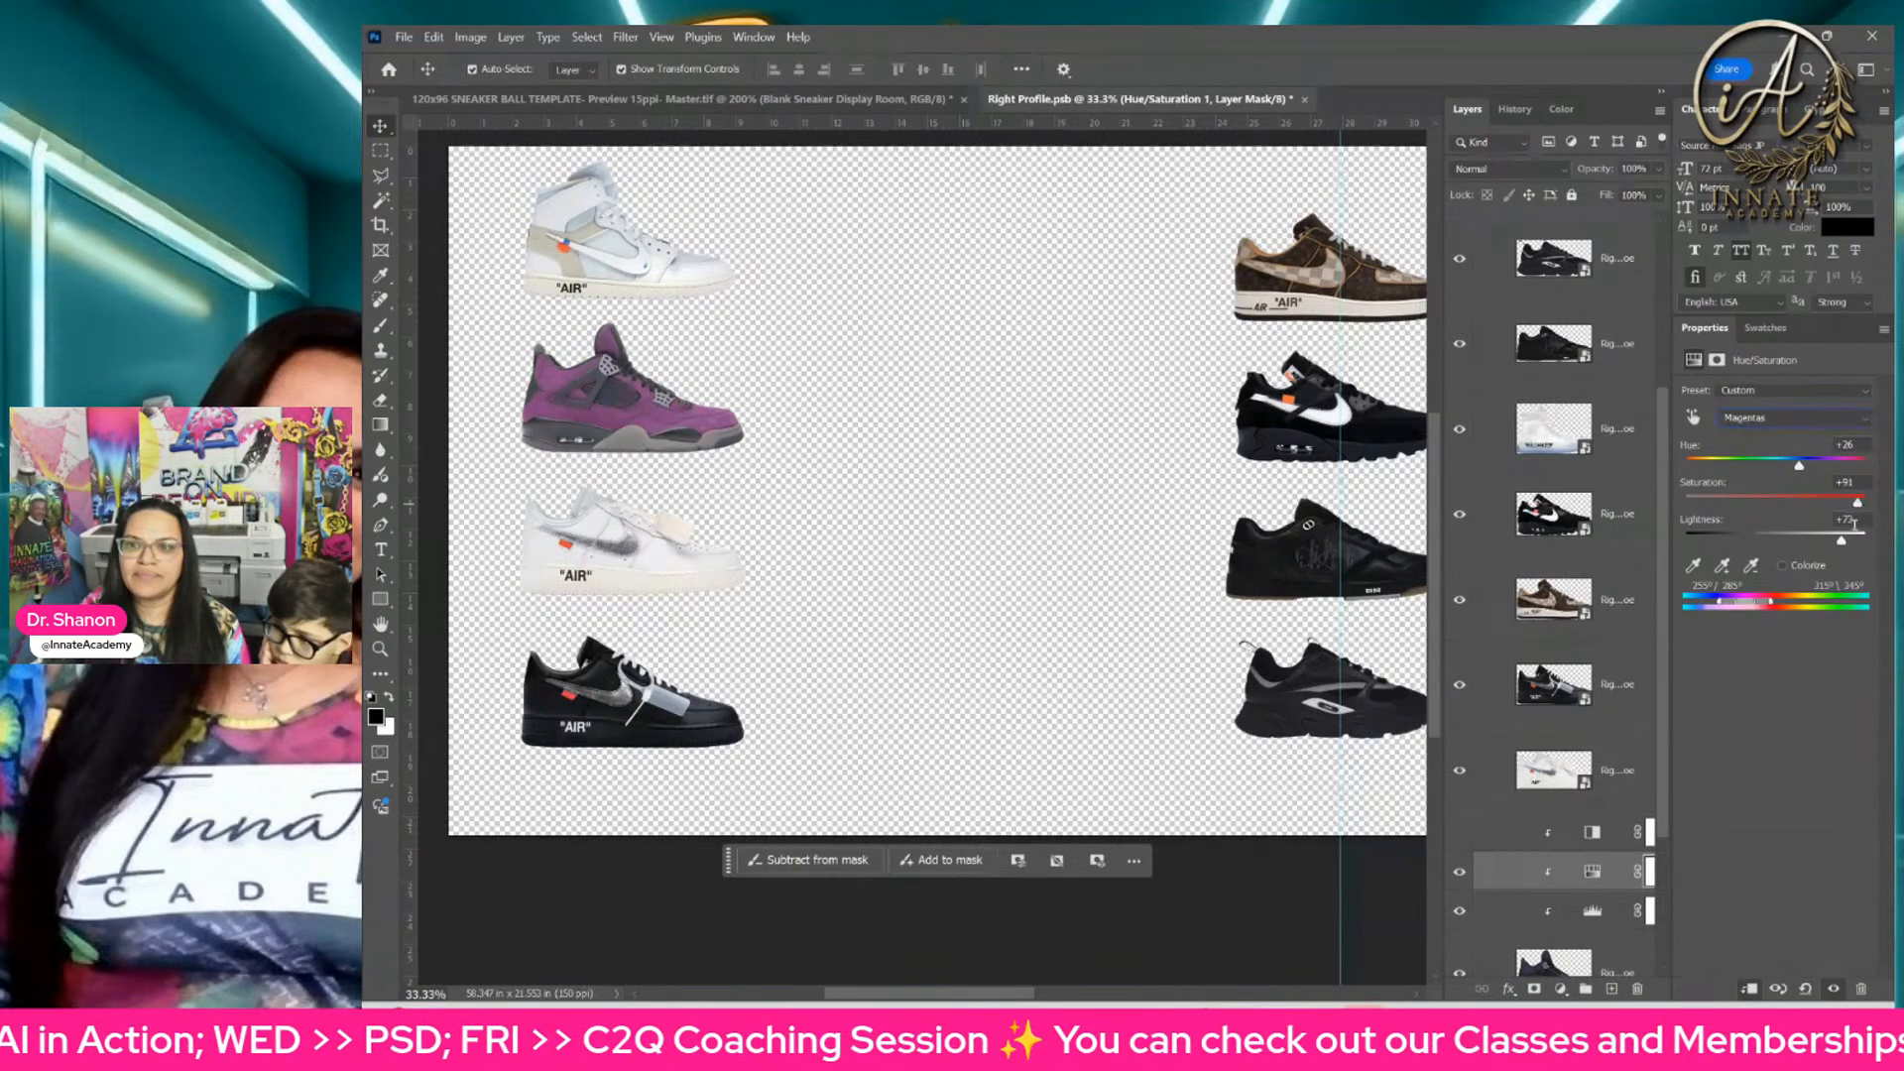
pyautogui.click(1853, 541)
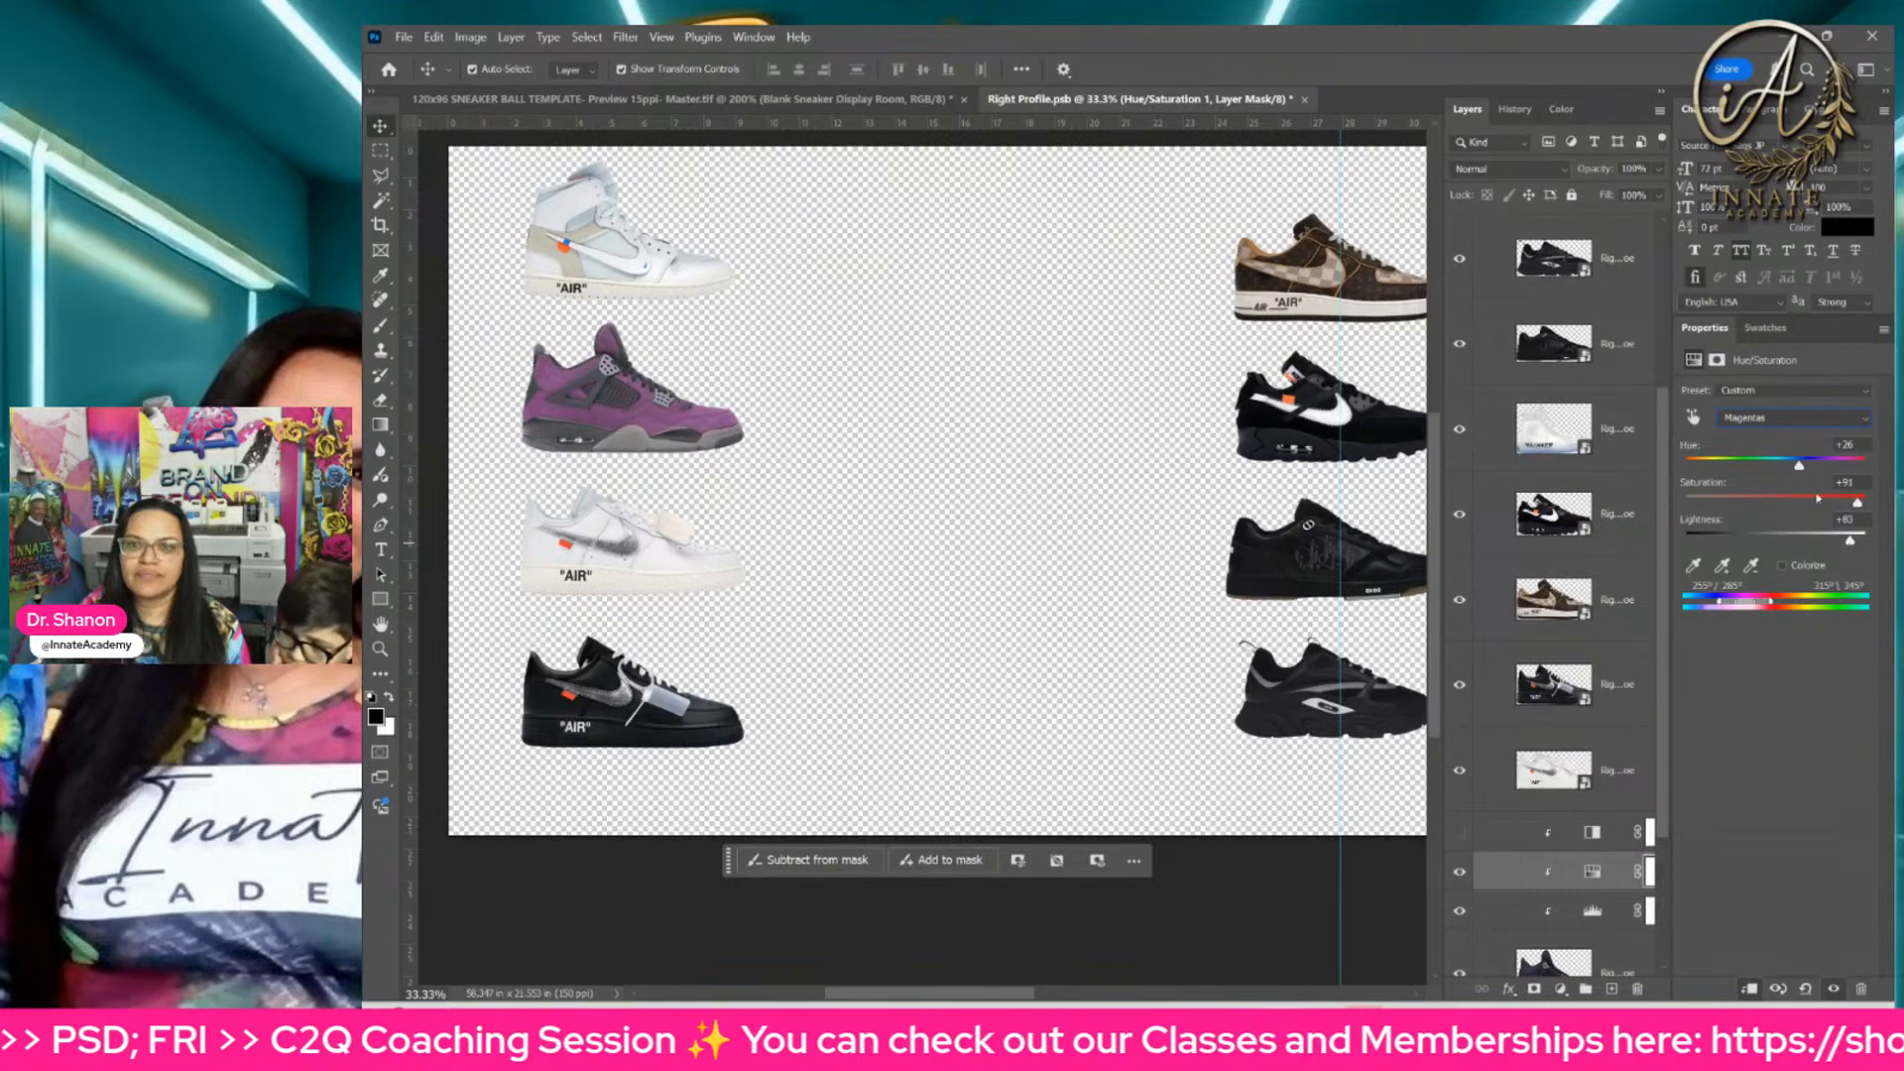
pyautogui.moveTo(1813, 468); pyautogui.dragTo(1828, 470)
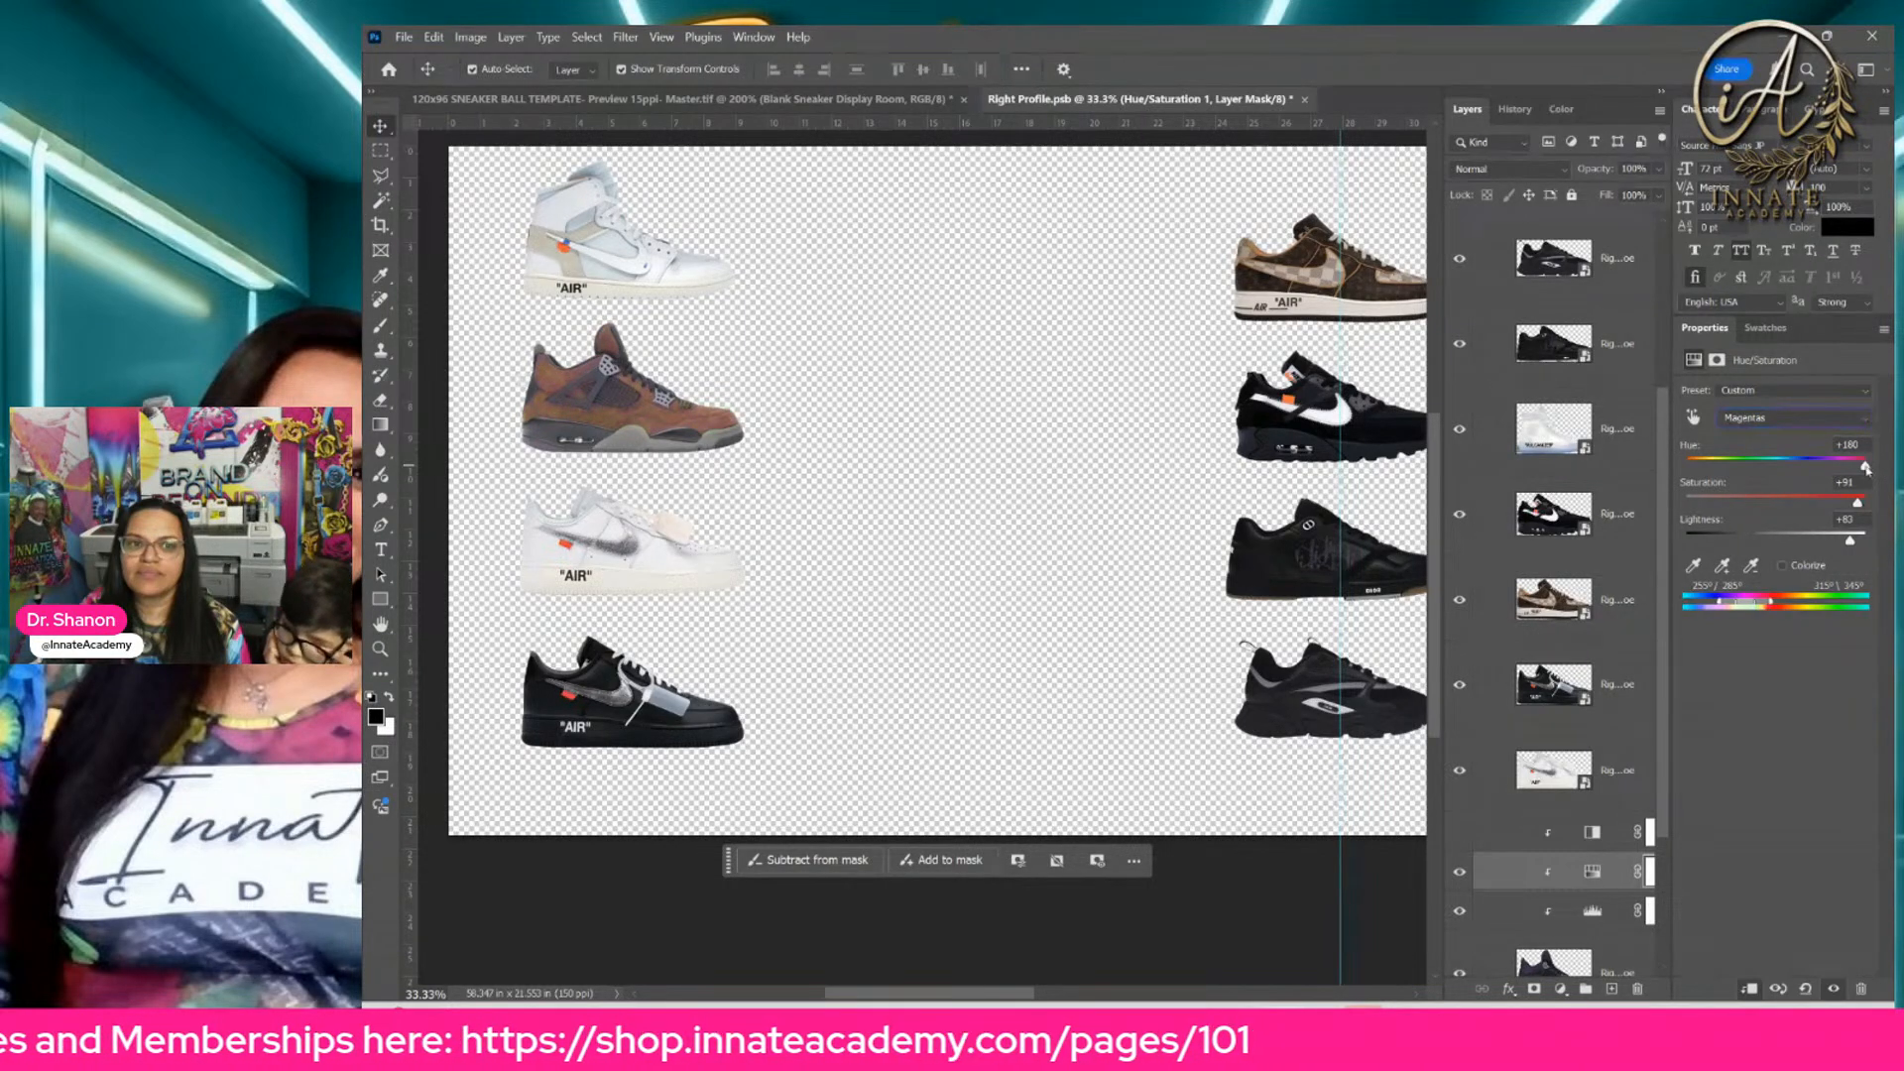
pyautogui.moveTo(1866, 468); pyautogui.dragTo(1839, 468)
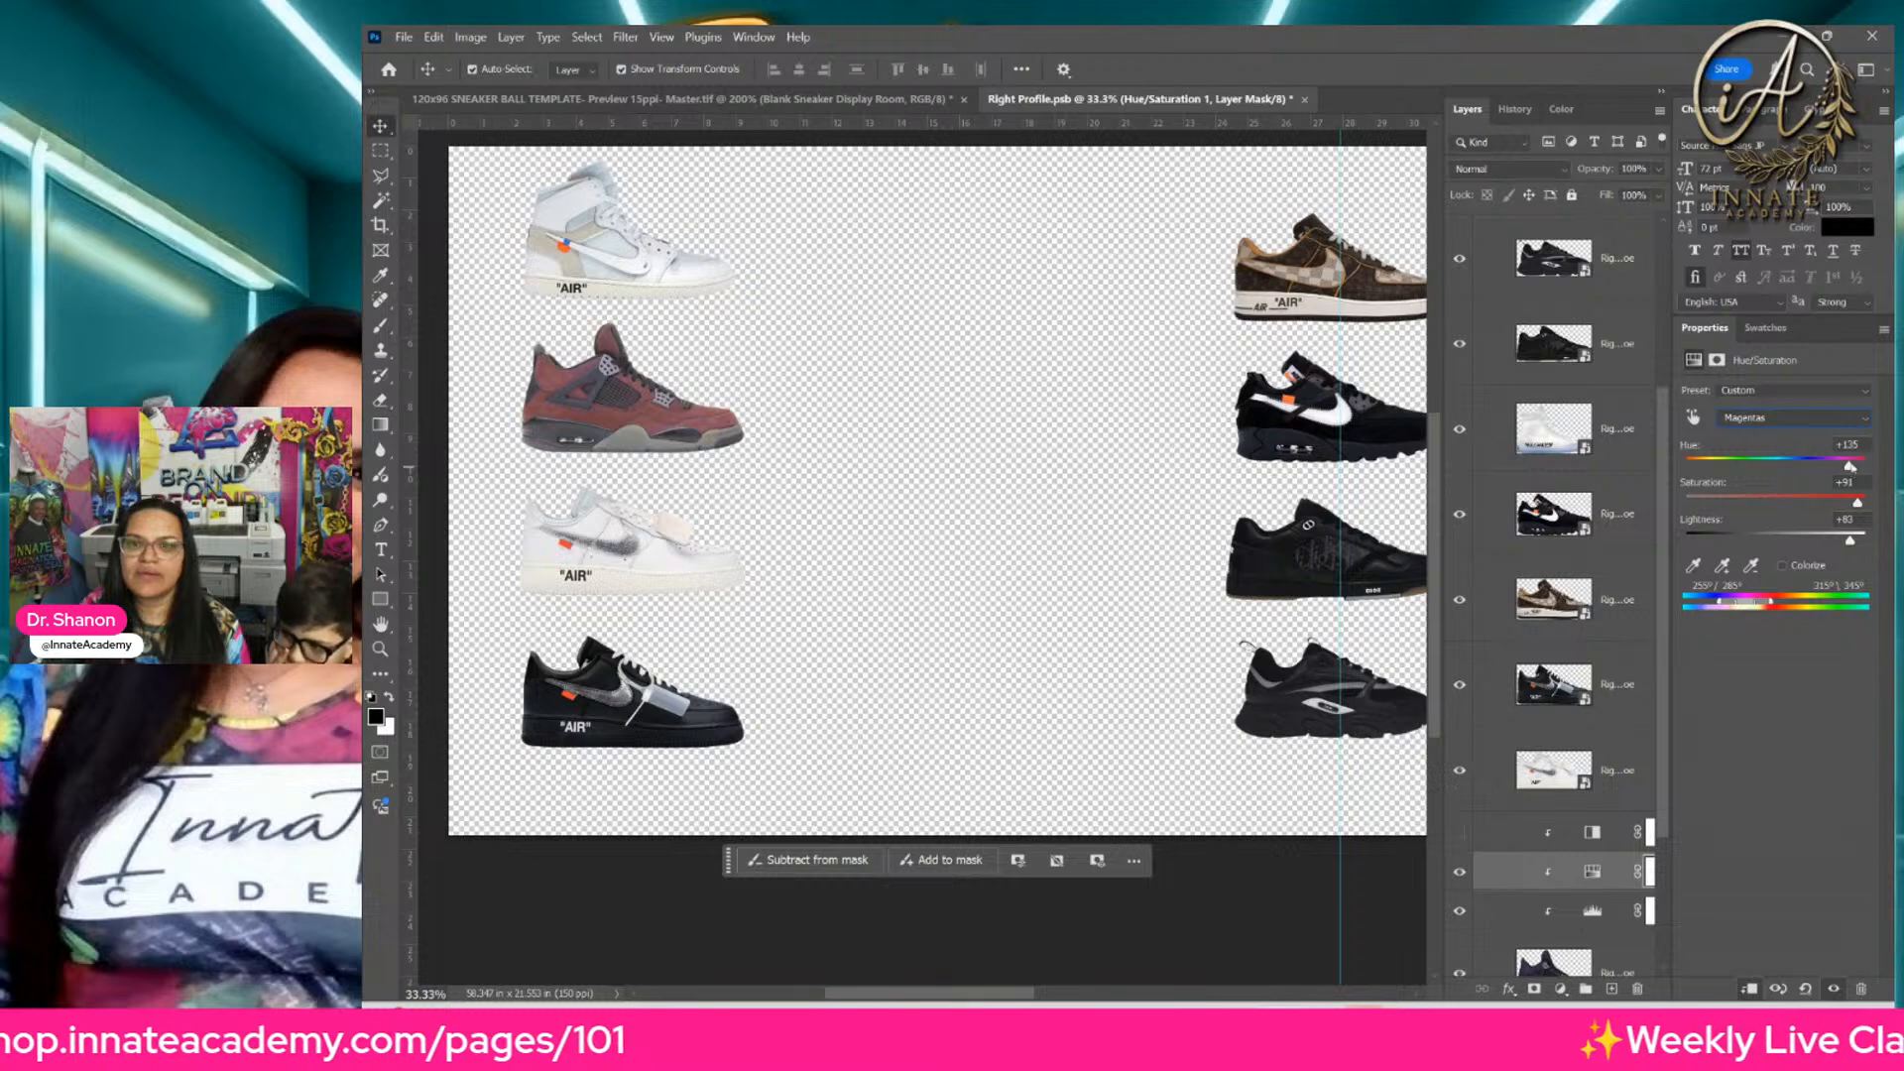
# Step: Shift the Hue of the Blues range in the same Hue/Saturation adjustment until the sneaker turns brown
pyautogui.click(1809, 419)
pyautogui.click(1835, 505)
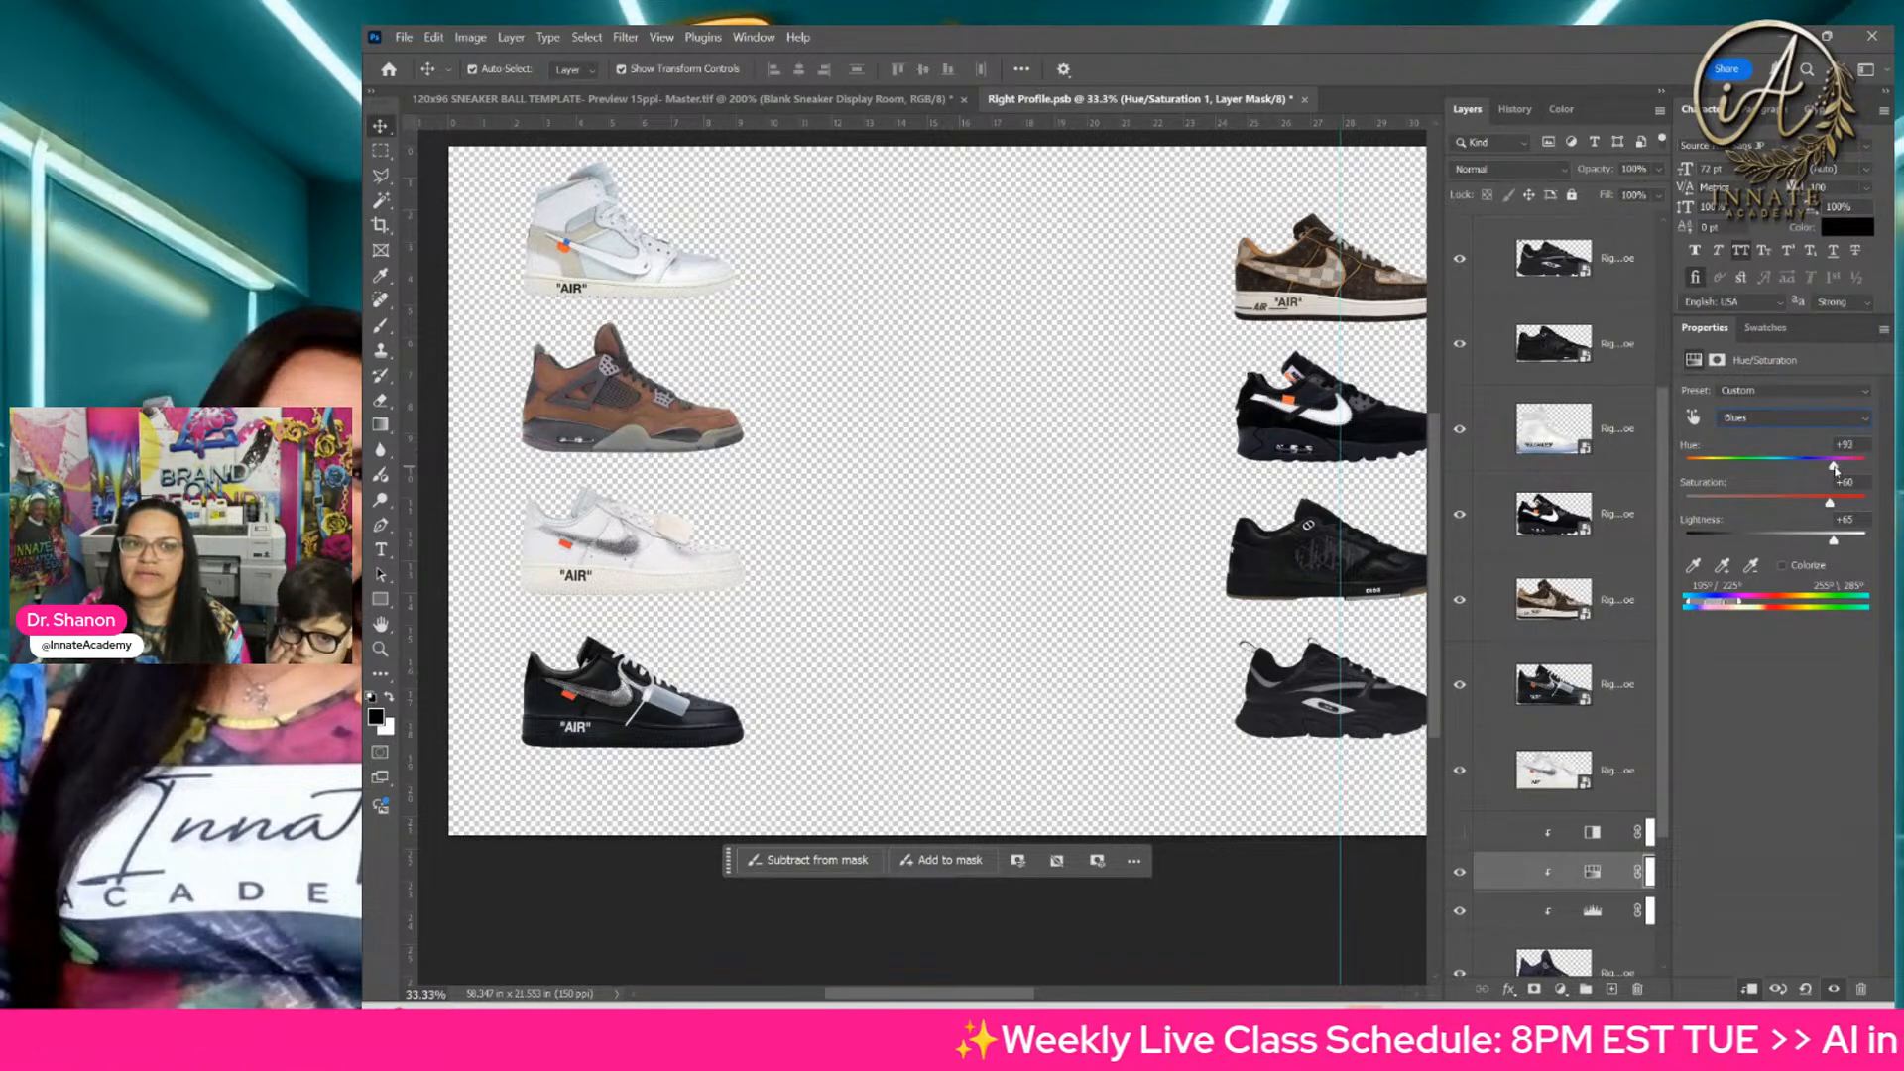
pyautogui.click(1614, 784)
pyautogui.click(1592, 871)
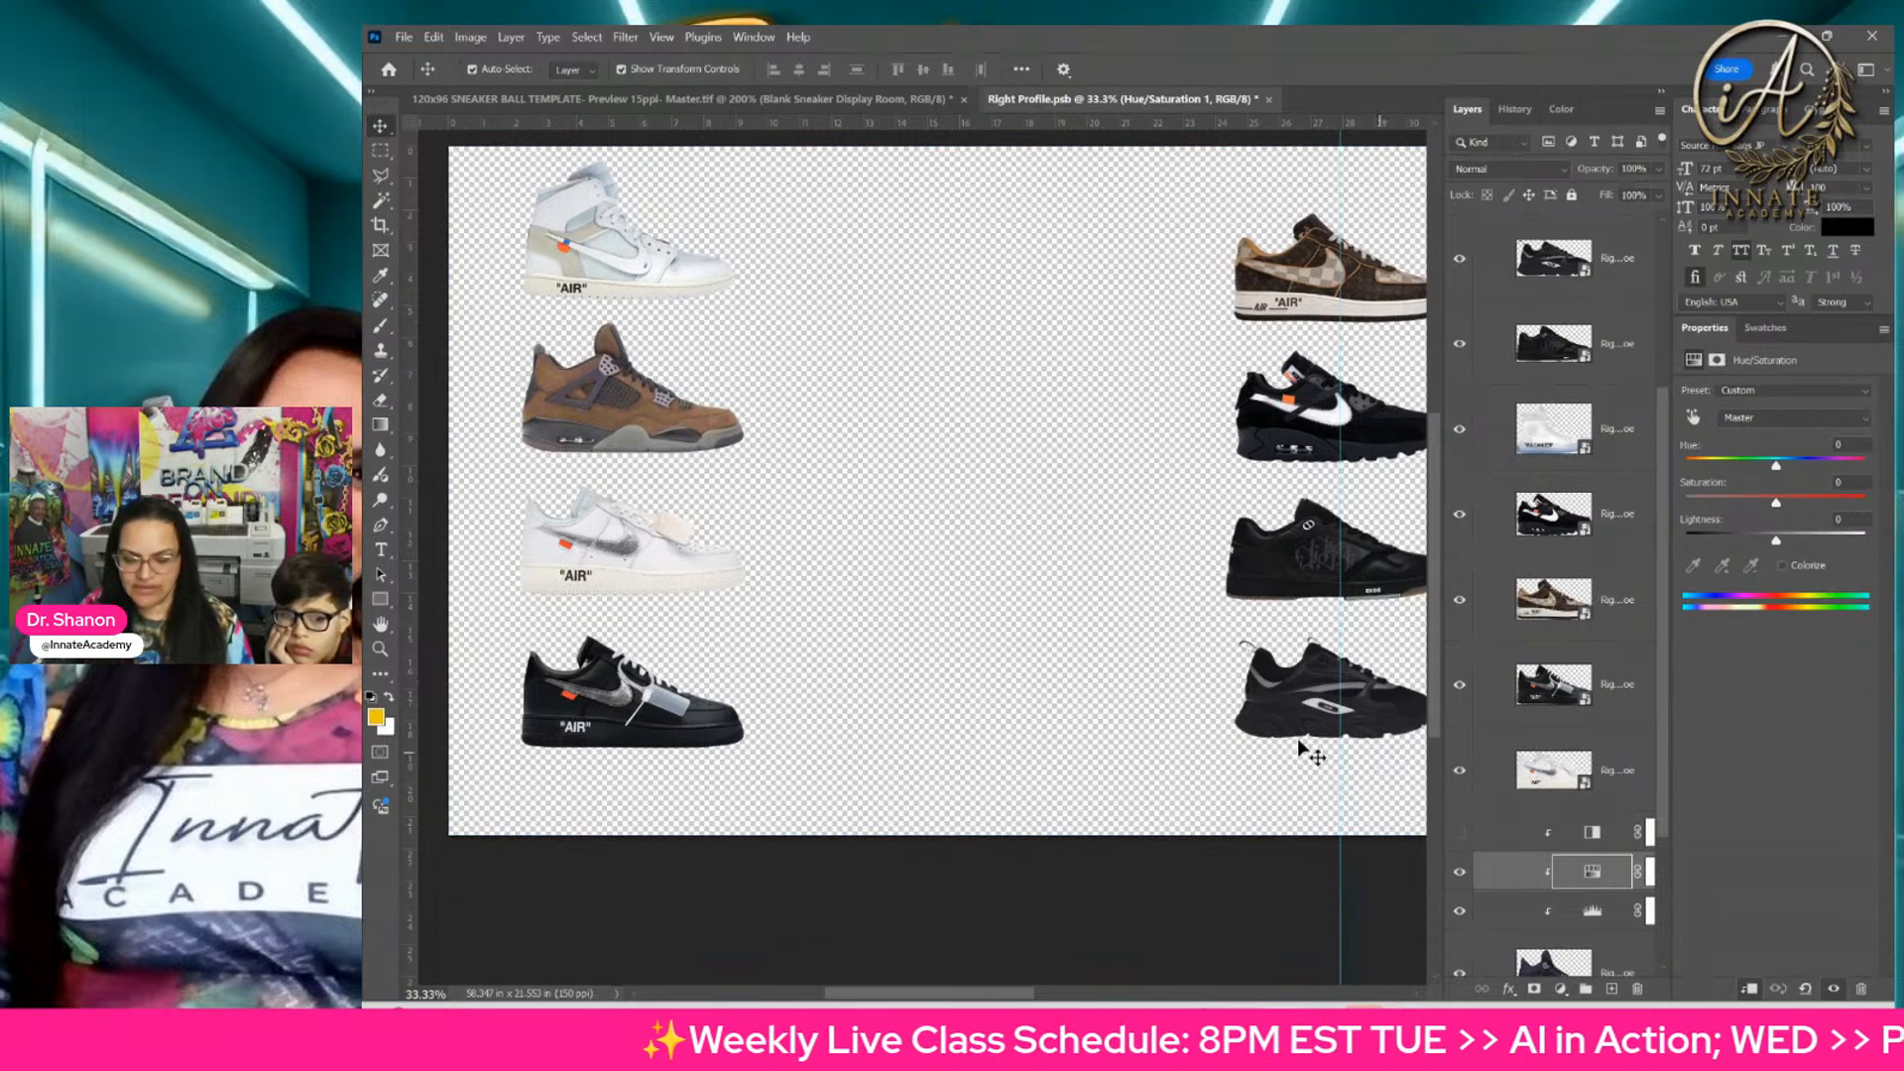
# Step: Sample the pink of the bright pink sneaker as the foreground color with the Eyedropper tool
pyautogui.moveTo(1061, 466); pyautogui.dragTo(418, 501)
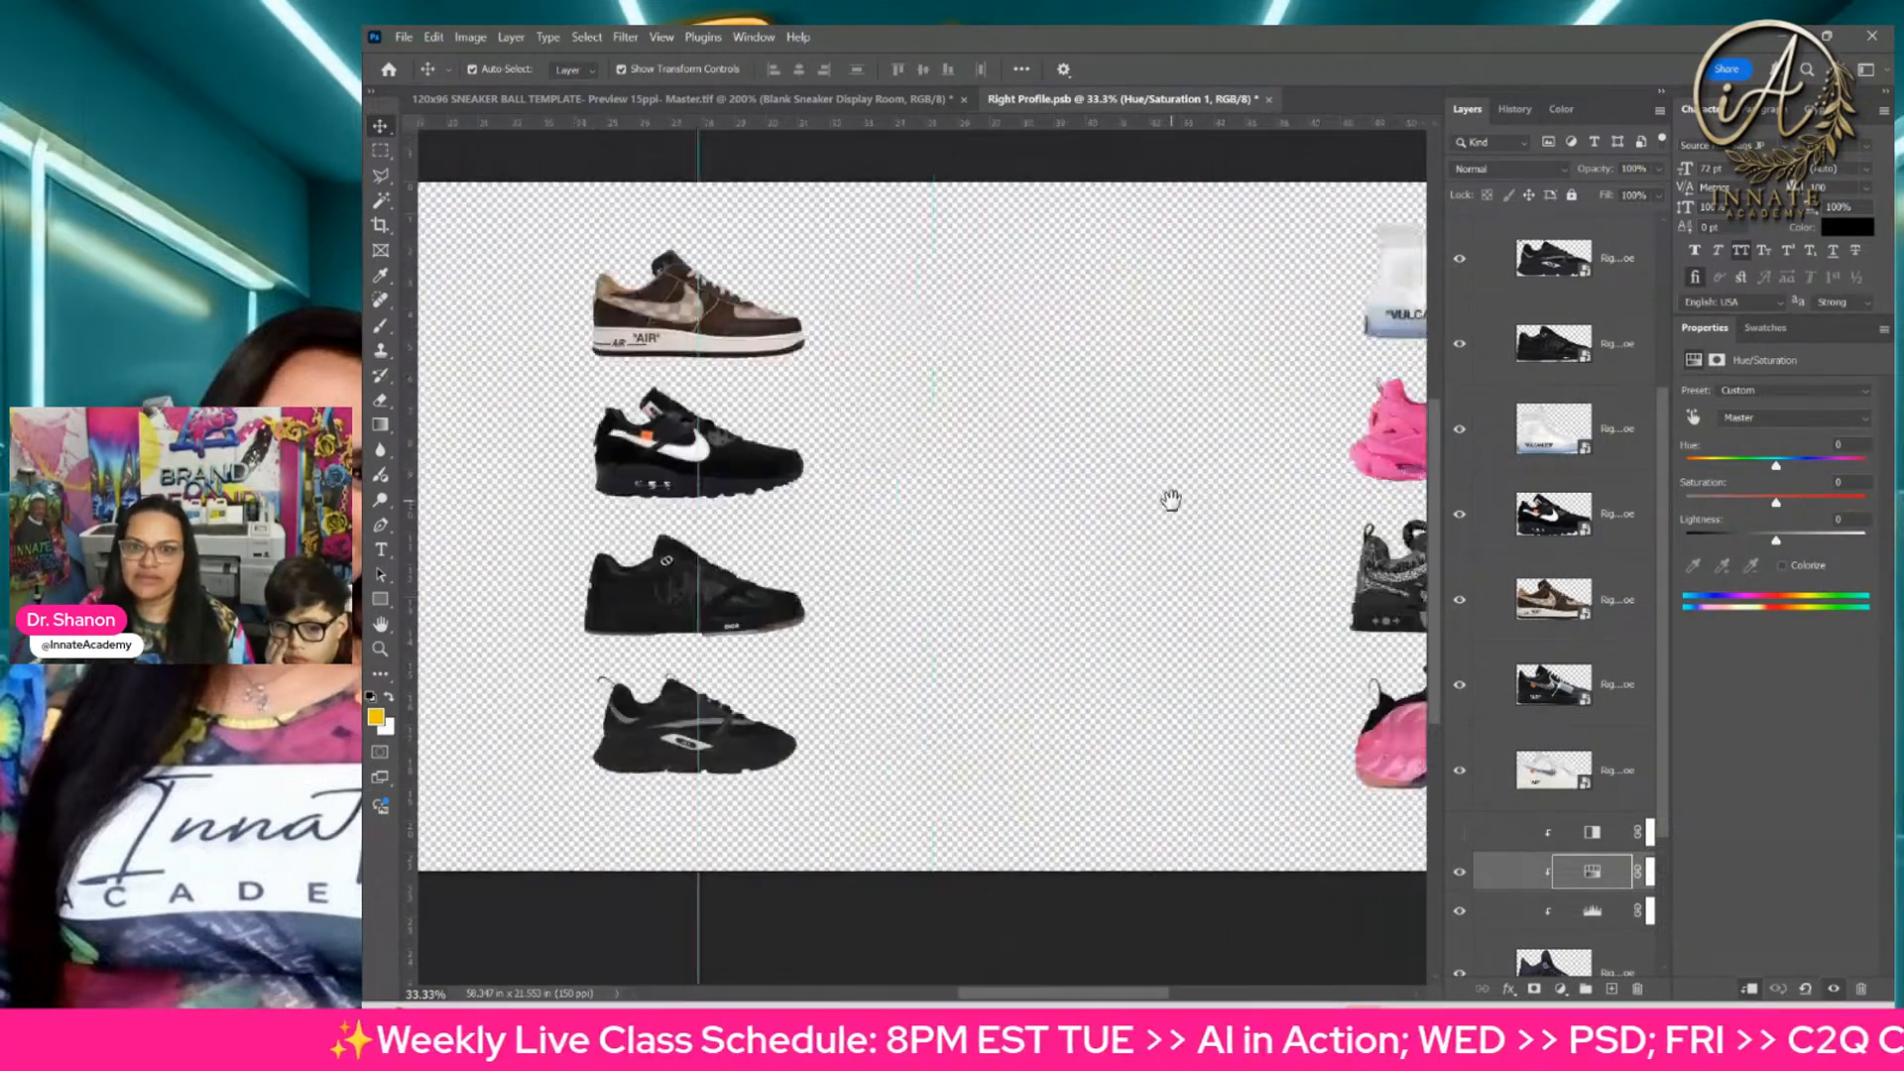
pyautogui.moveTo(1174, 499); pyautogui.dragTo(1071, 457)
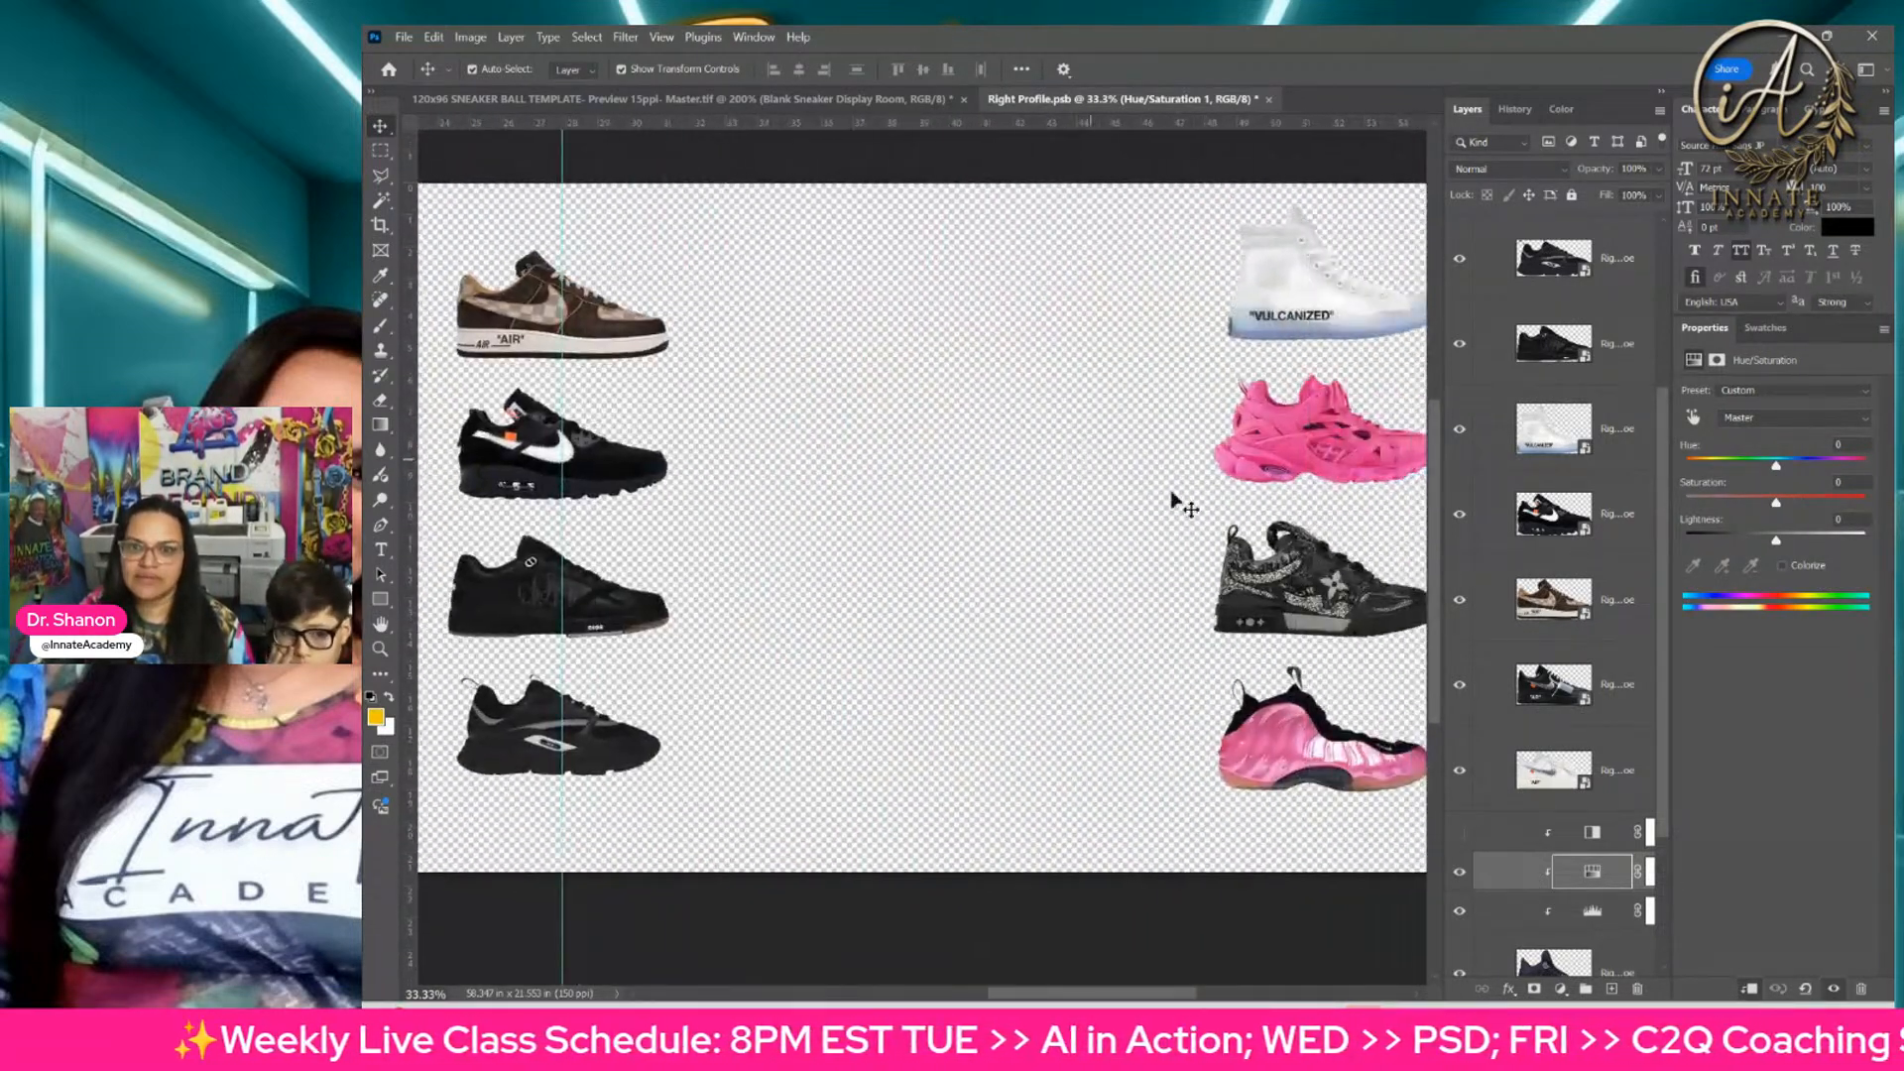
pyautogui.click(380, 278)
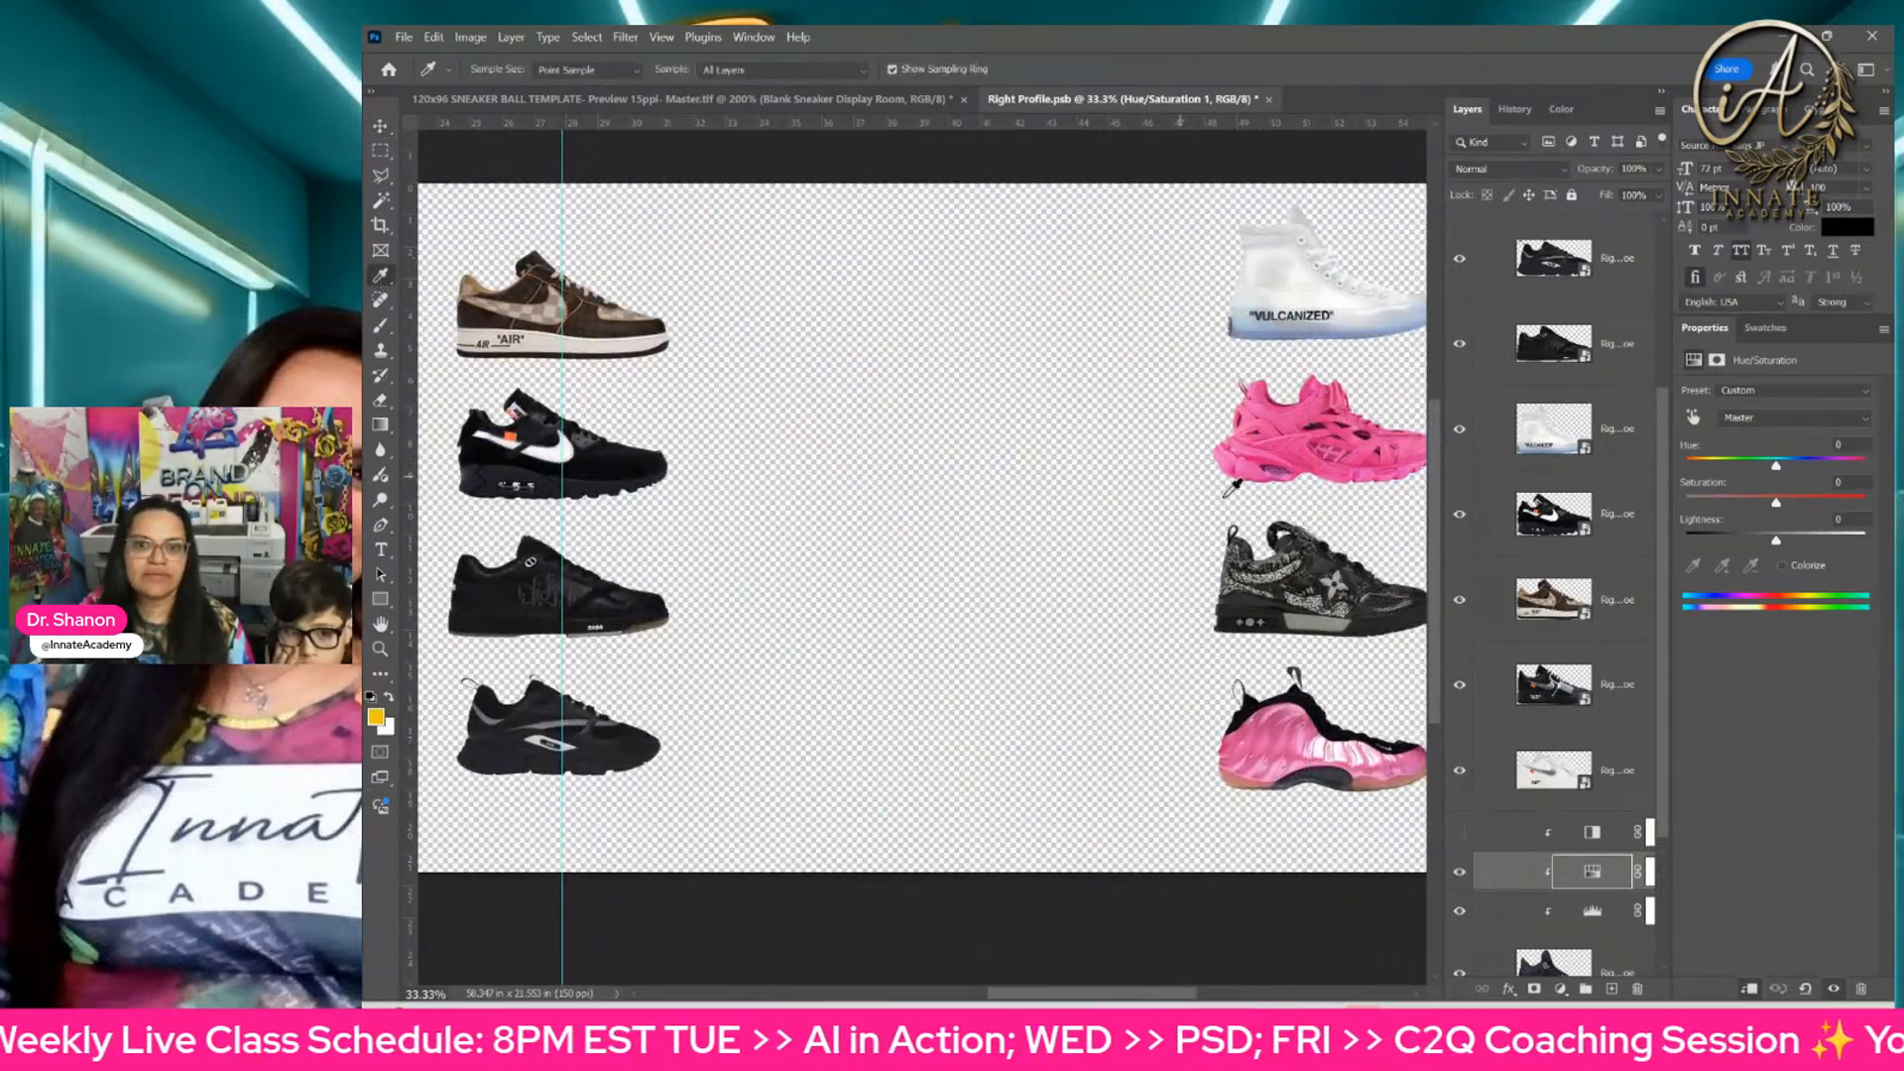
pyautogui.click(1288, 430)
# Step: Add a Solid Color fill in the sampled pink and clip it to the brown sneaker, beneath the Black & White adjustment
pyautogui.moveTo(802, 462); pyautogui.dragTo(1216, 458)
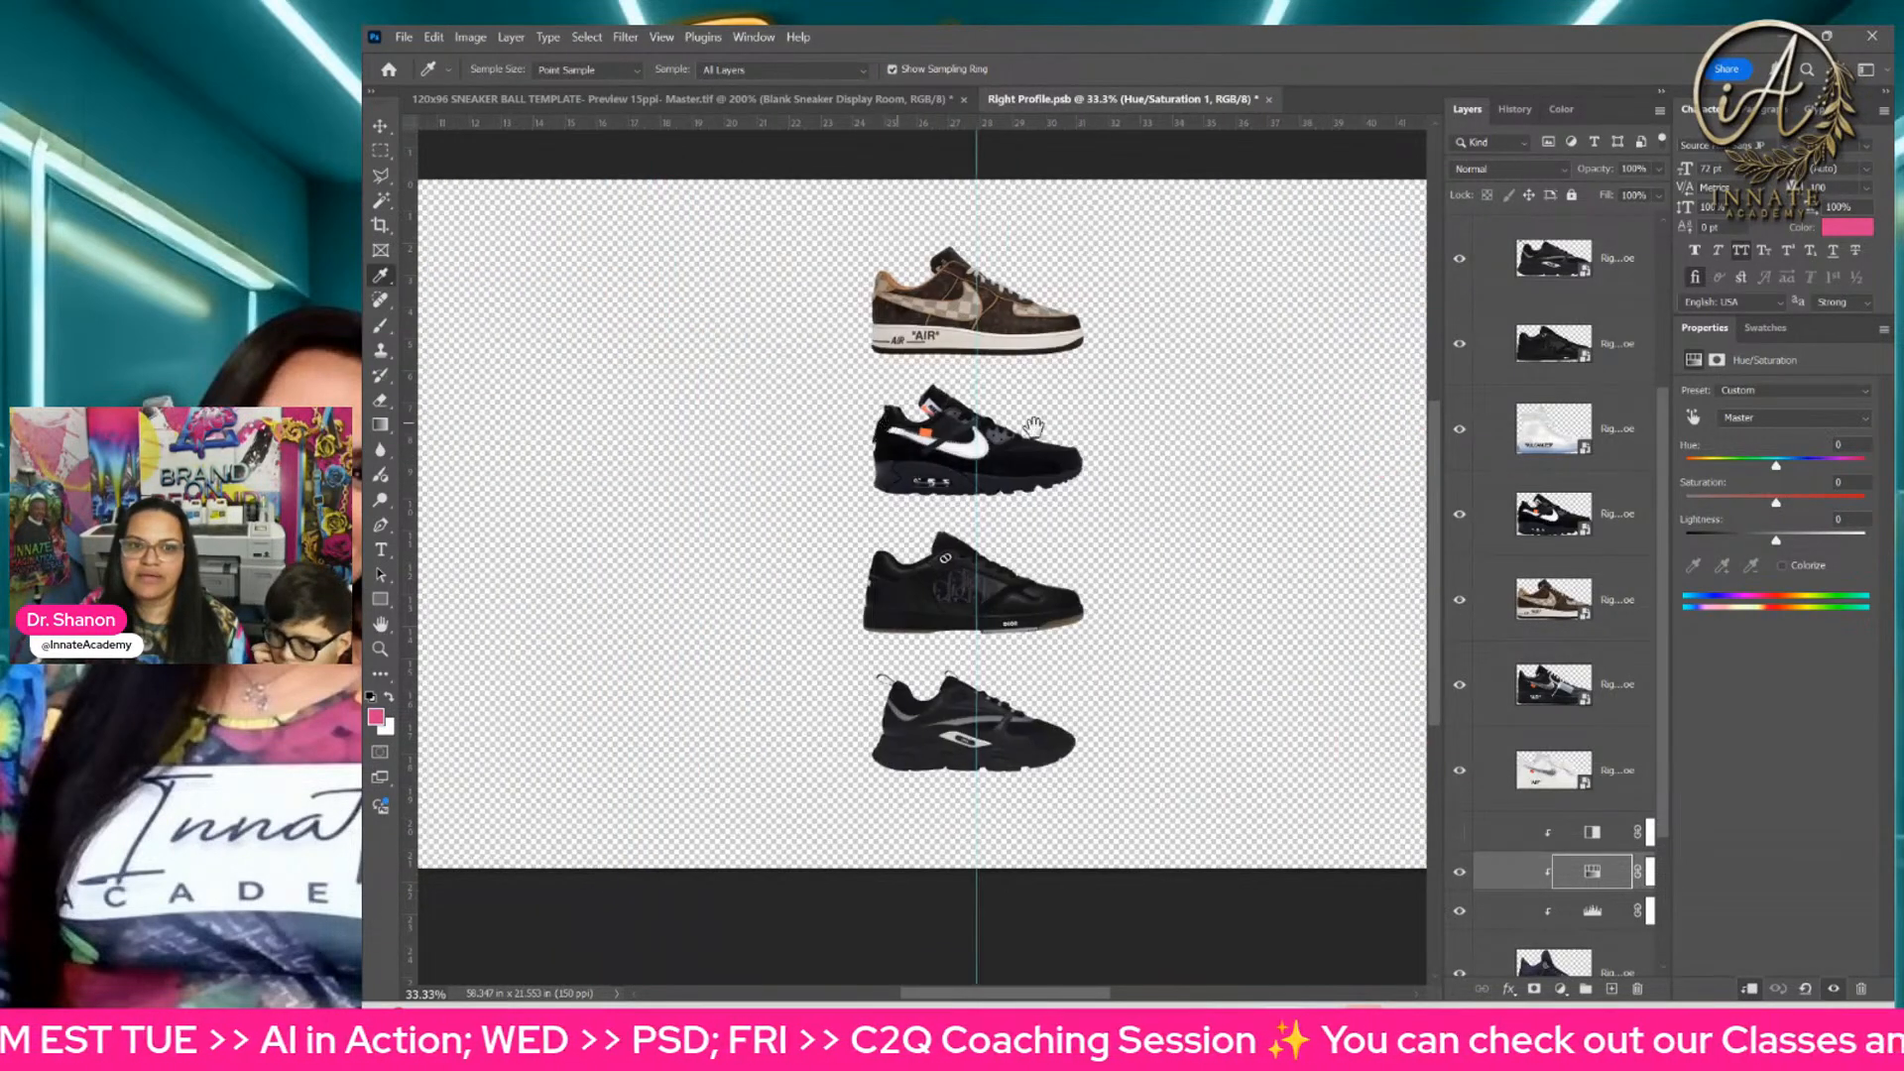
pyautogui.moveTo(885, 424); pyautogui.dragTo(1292, 447)
pyautogui.moveTo(976, 428); pyautogui.dragTo(1140, 428)
pyautogui.click(1510, 841)
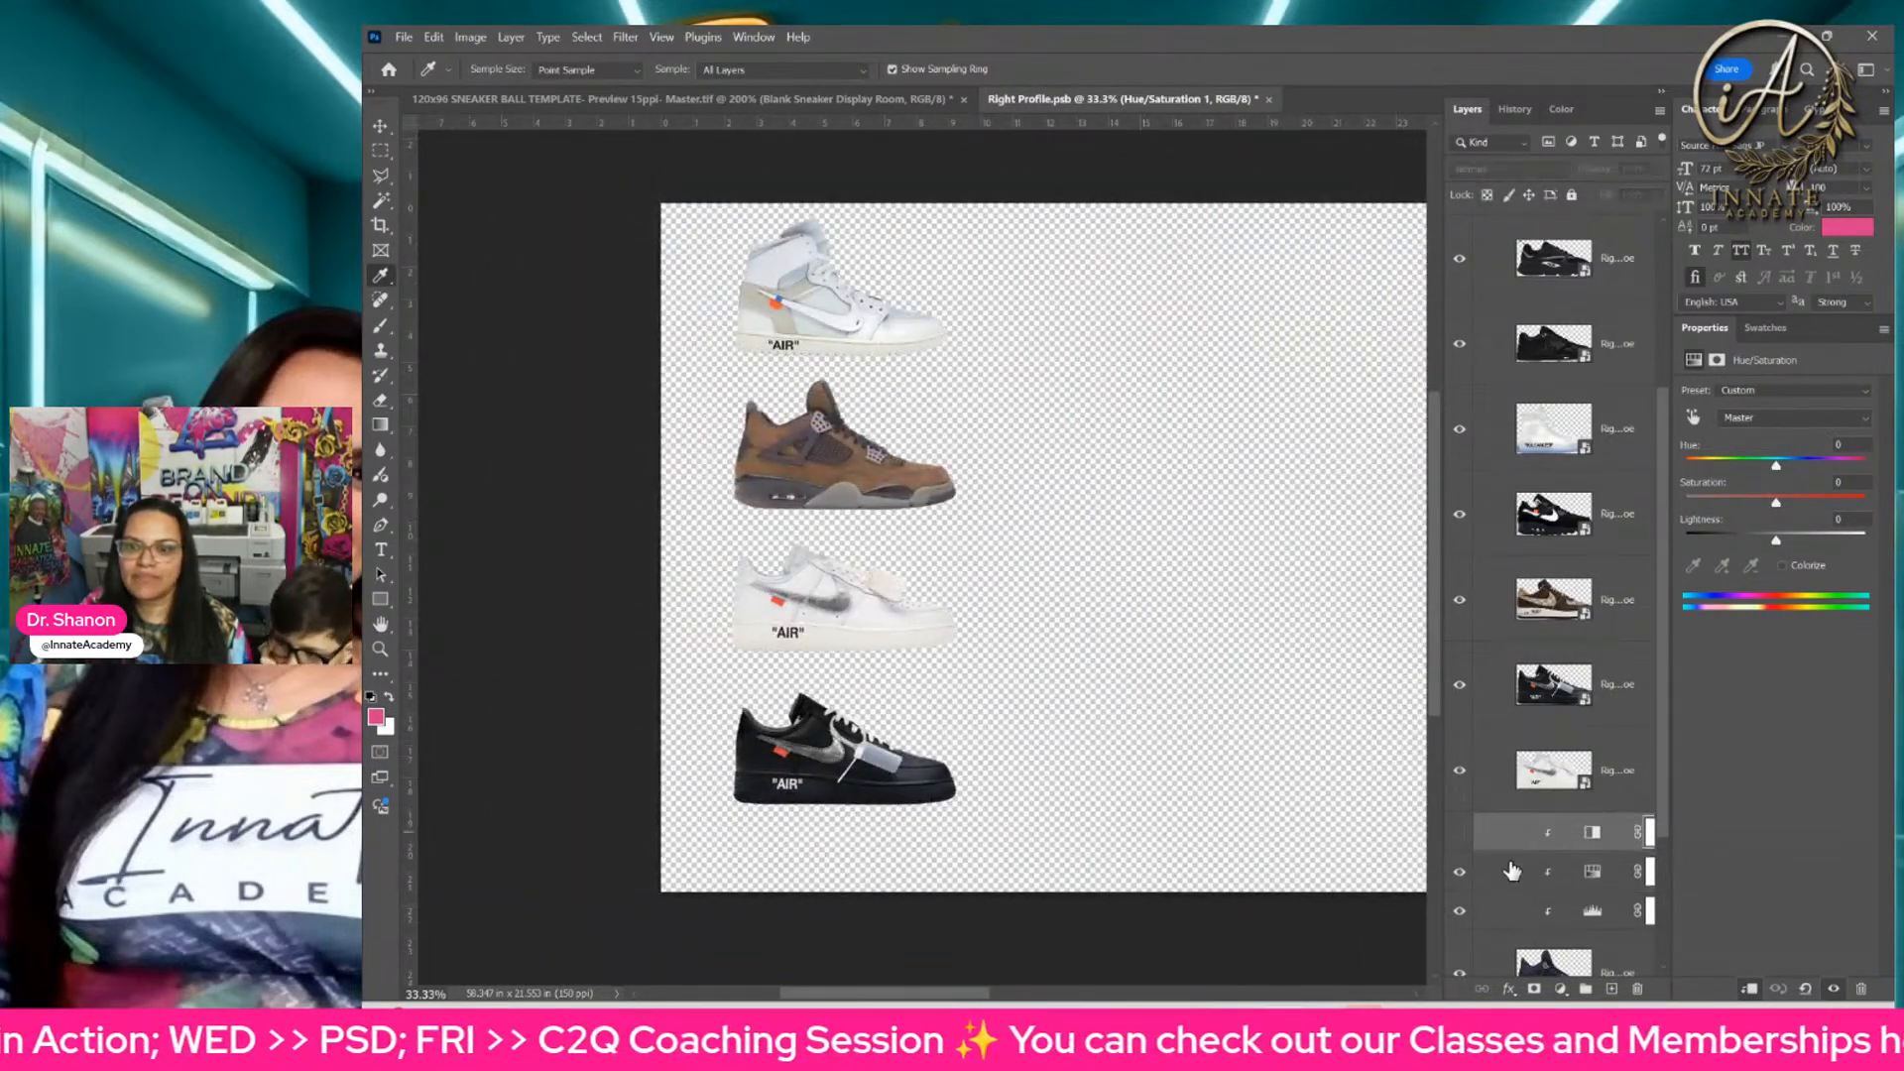
pyautogui.click(1561, 989)
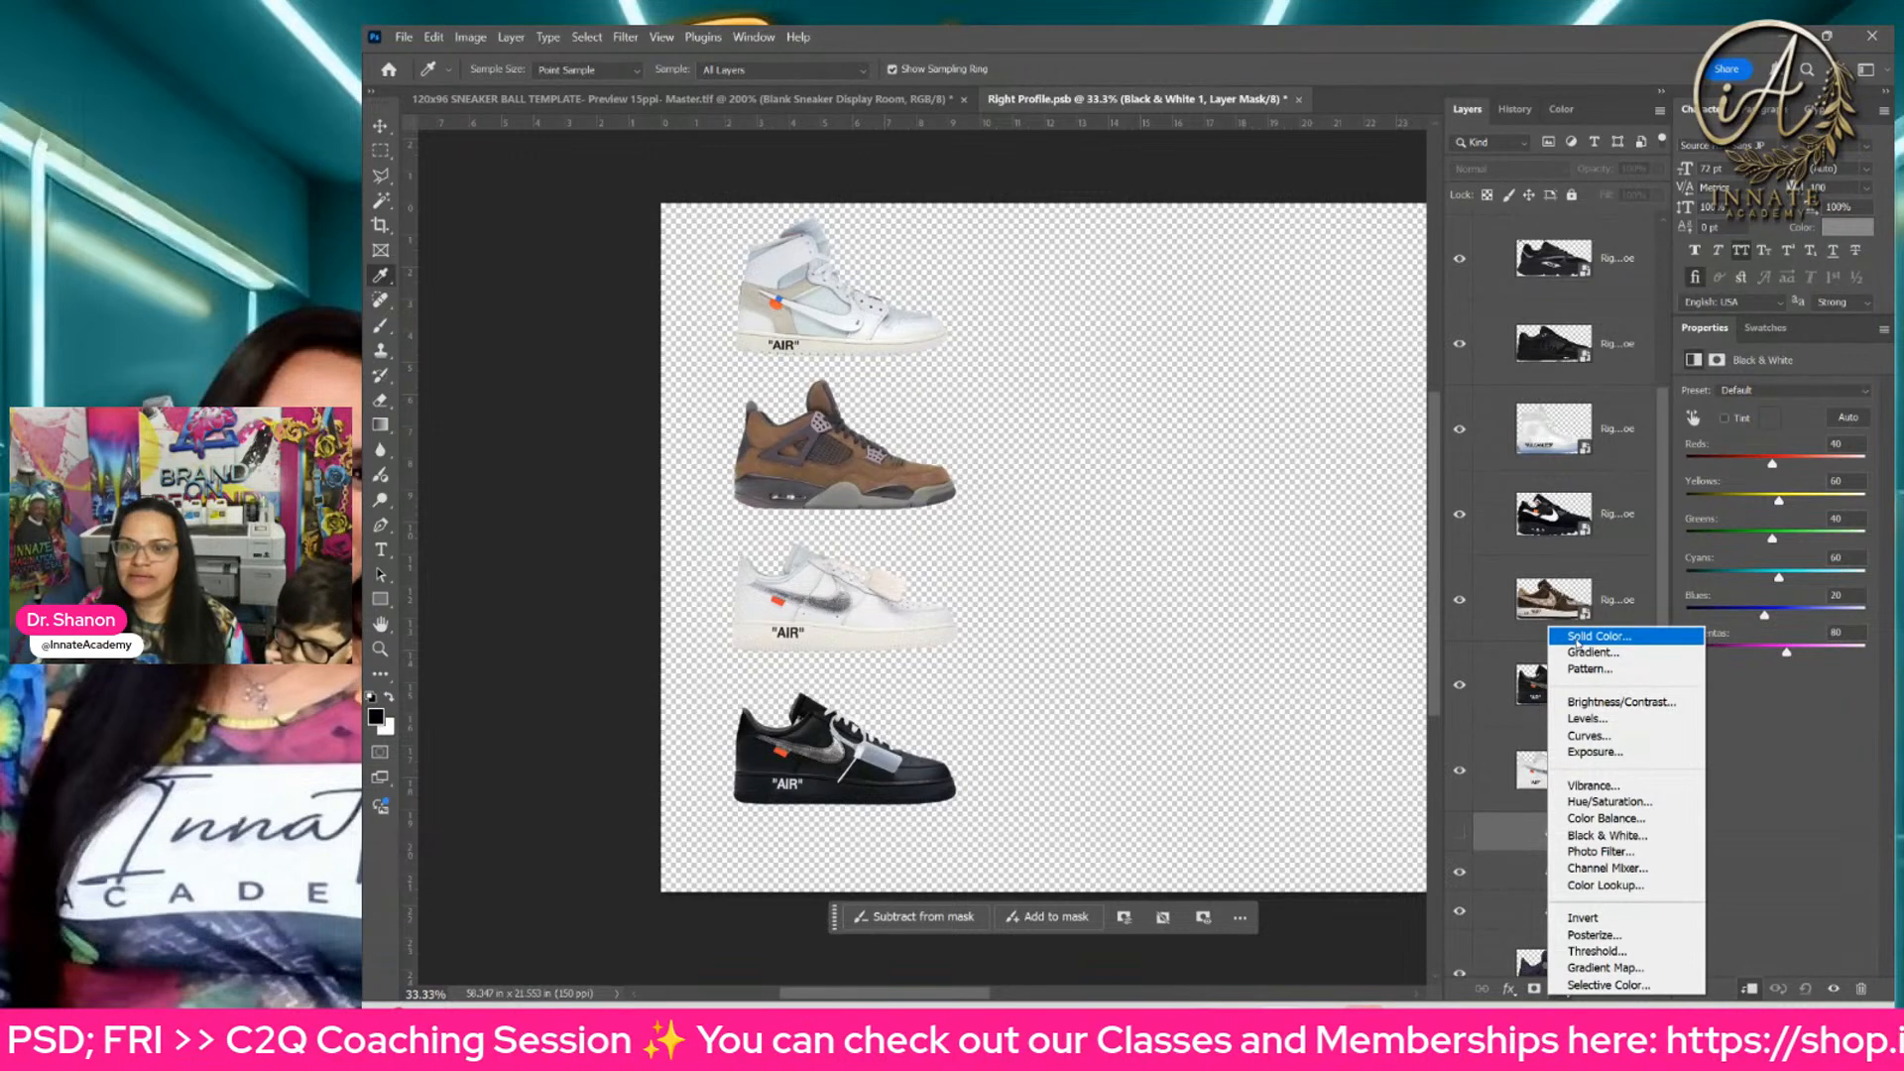
pyautogui.click(1567, 828)
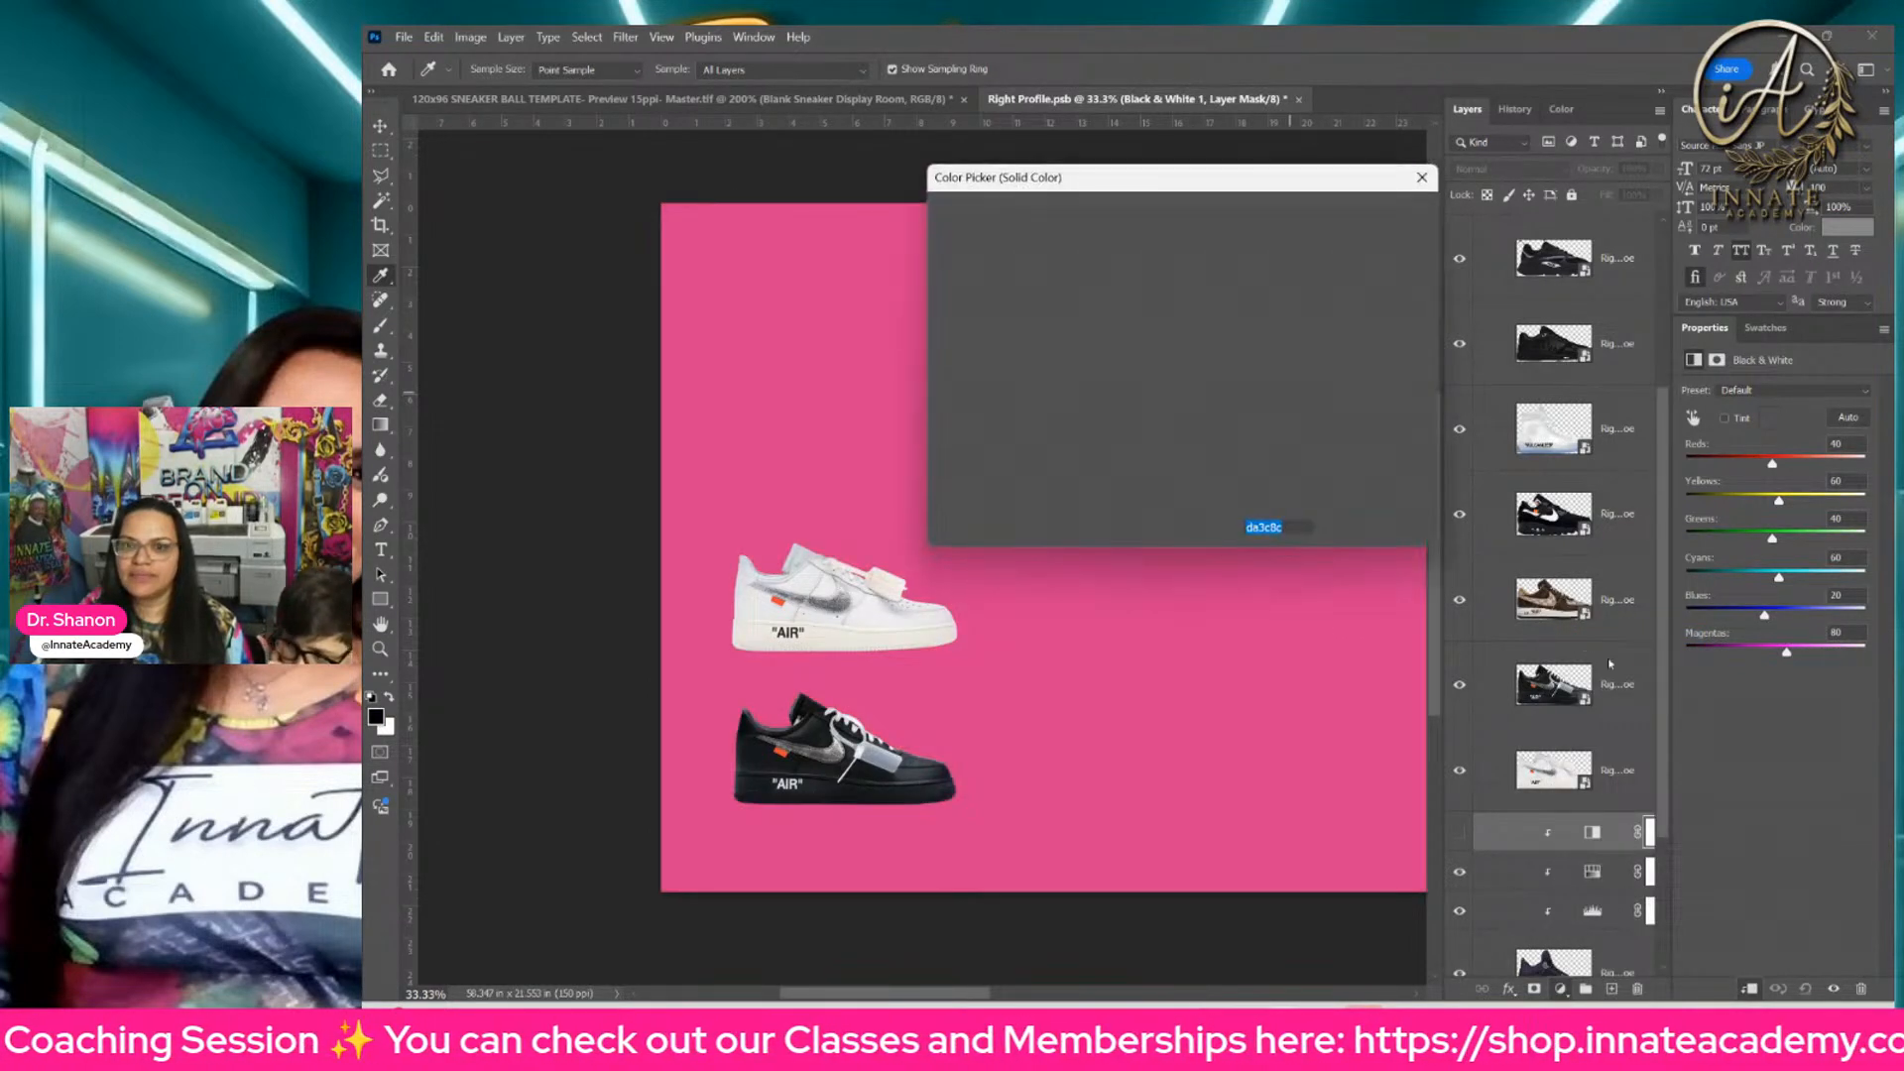
pyautogui.press('Return')
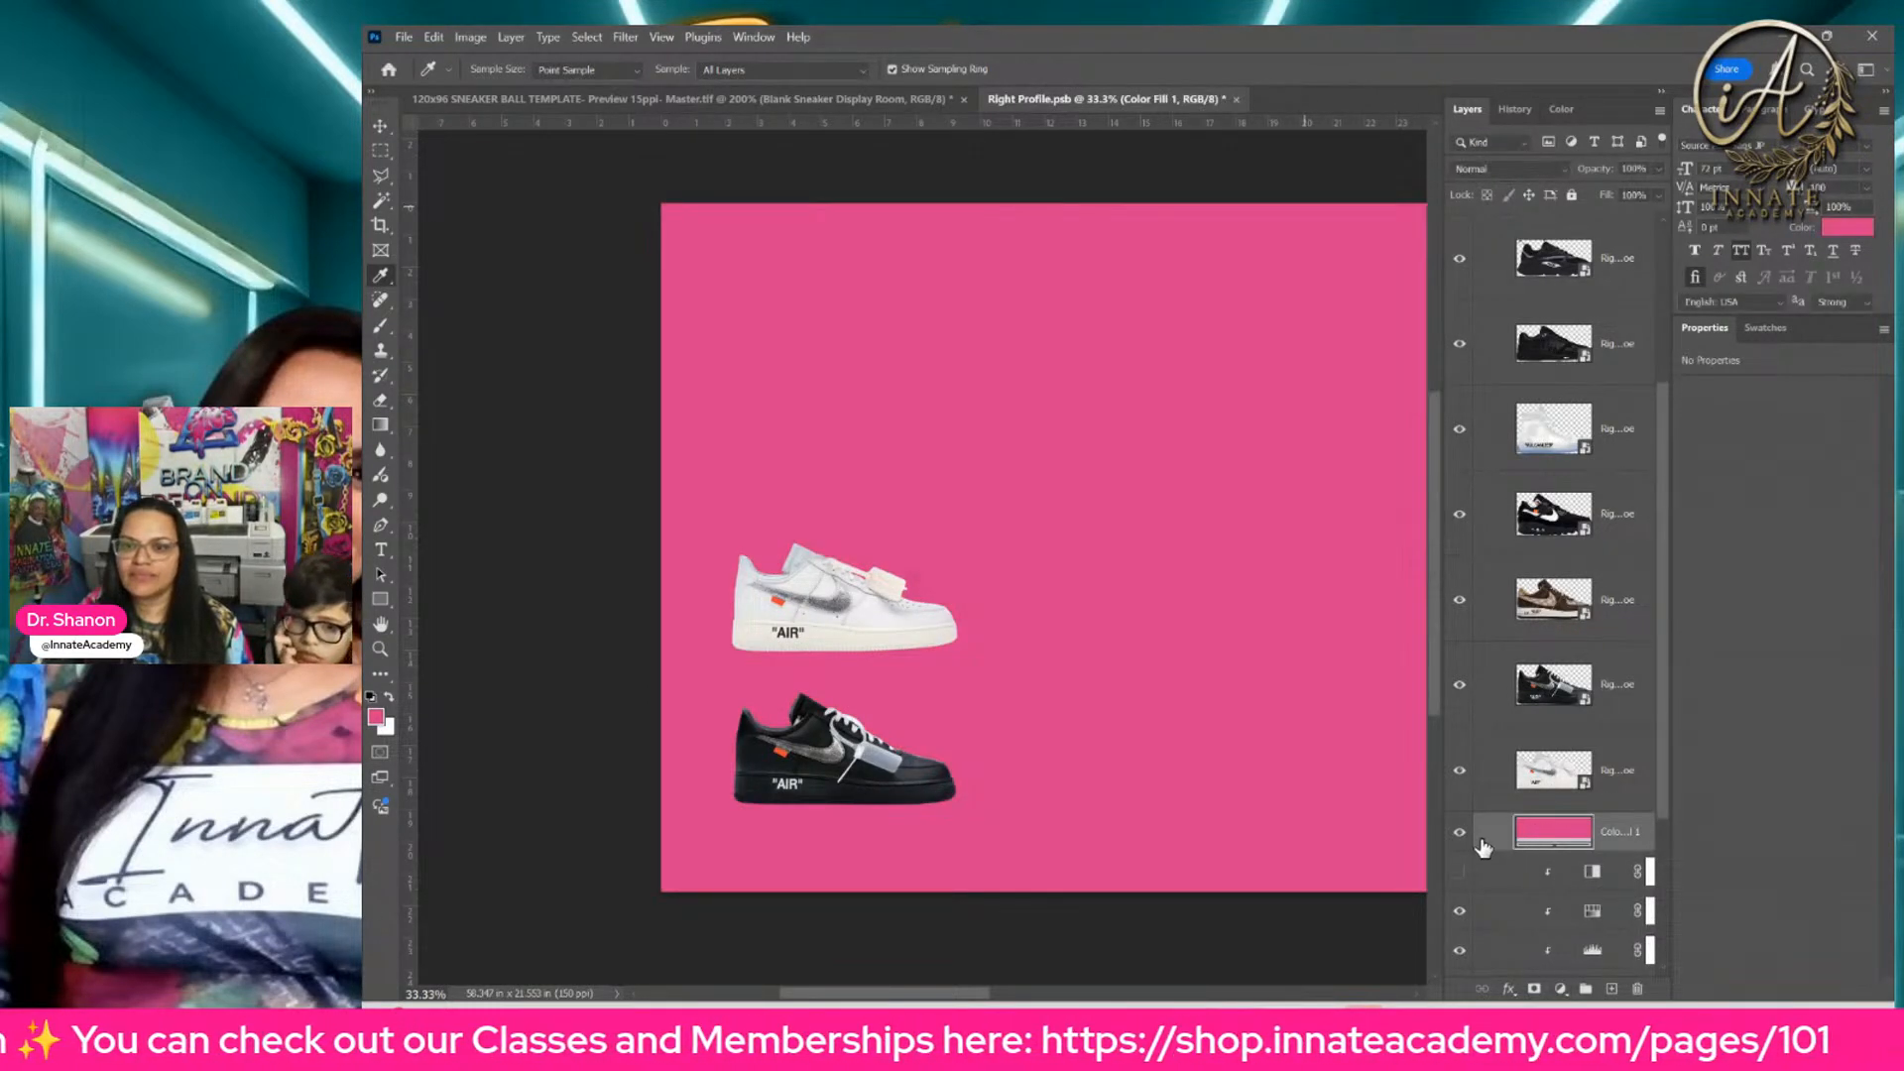
pyautogui.moveTo(1487, 841); pyautogui.dragTo(1501, 899)
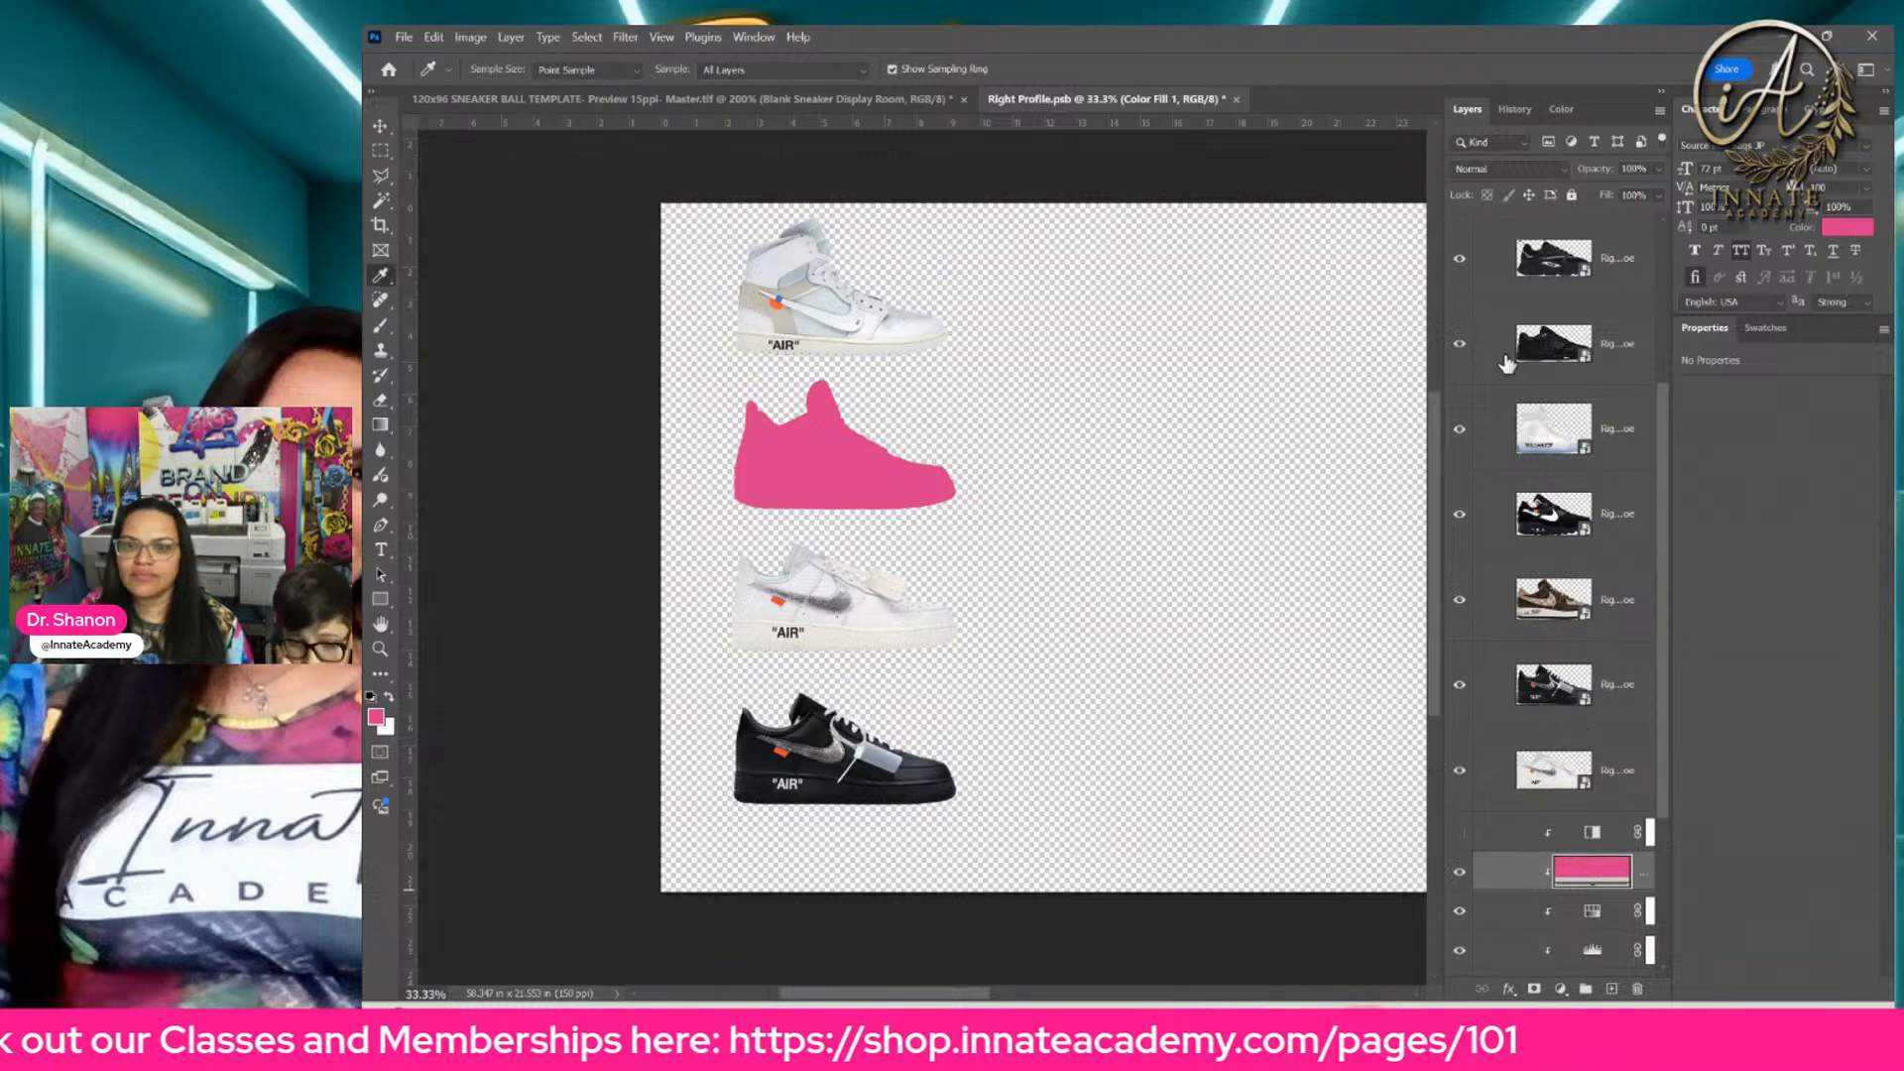
# Step: Set the blend mode of the pink Color Fill layer to Hue
pyautogui.click(1535, 174)
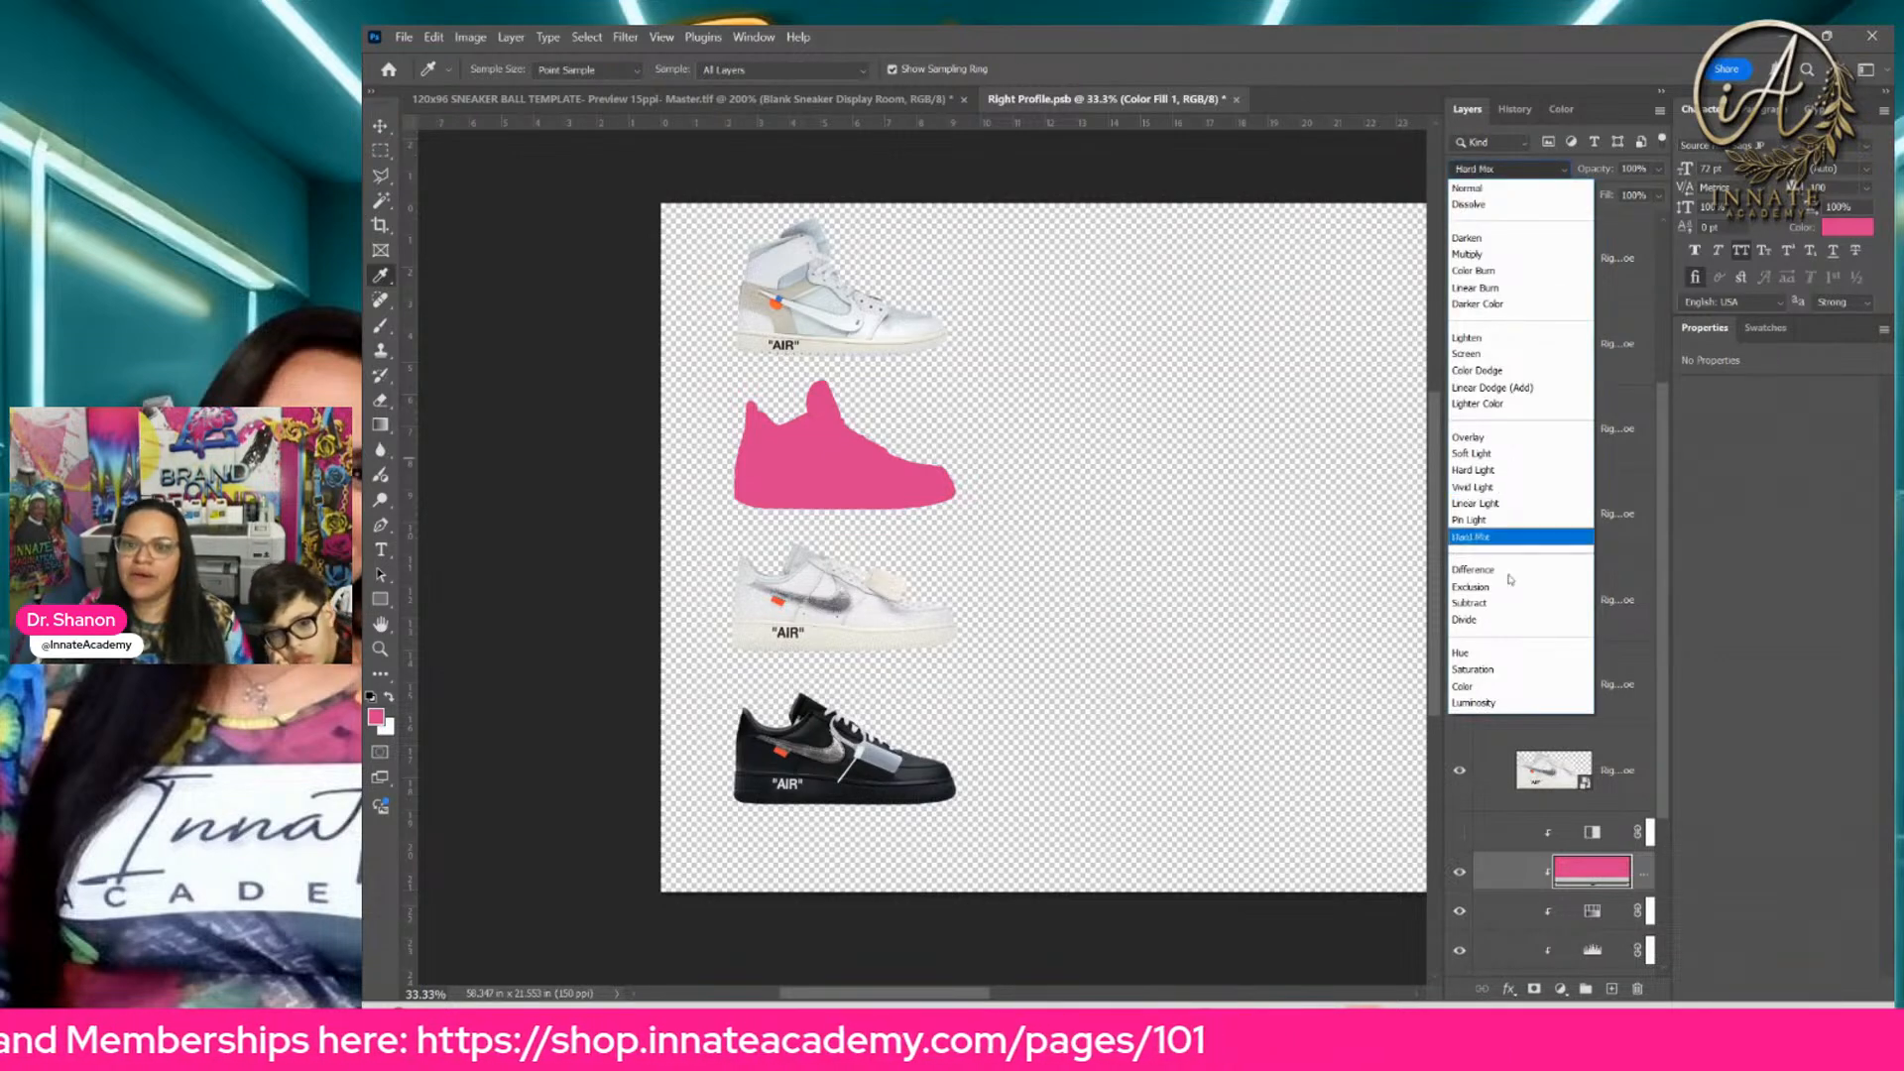
pyautogui.click(1500, 658)
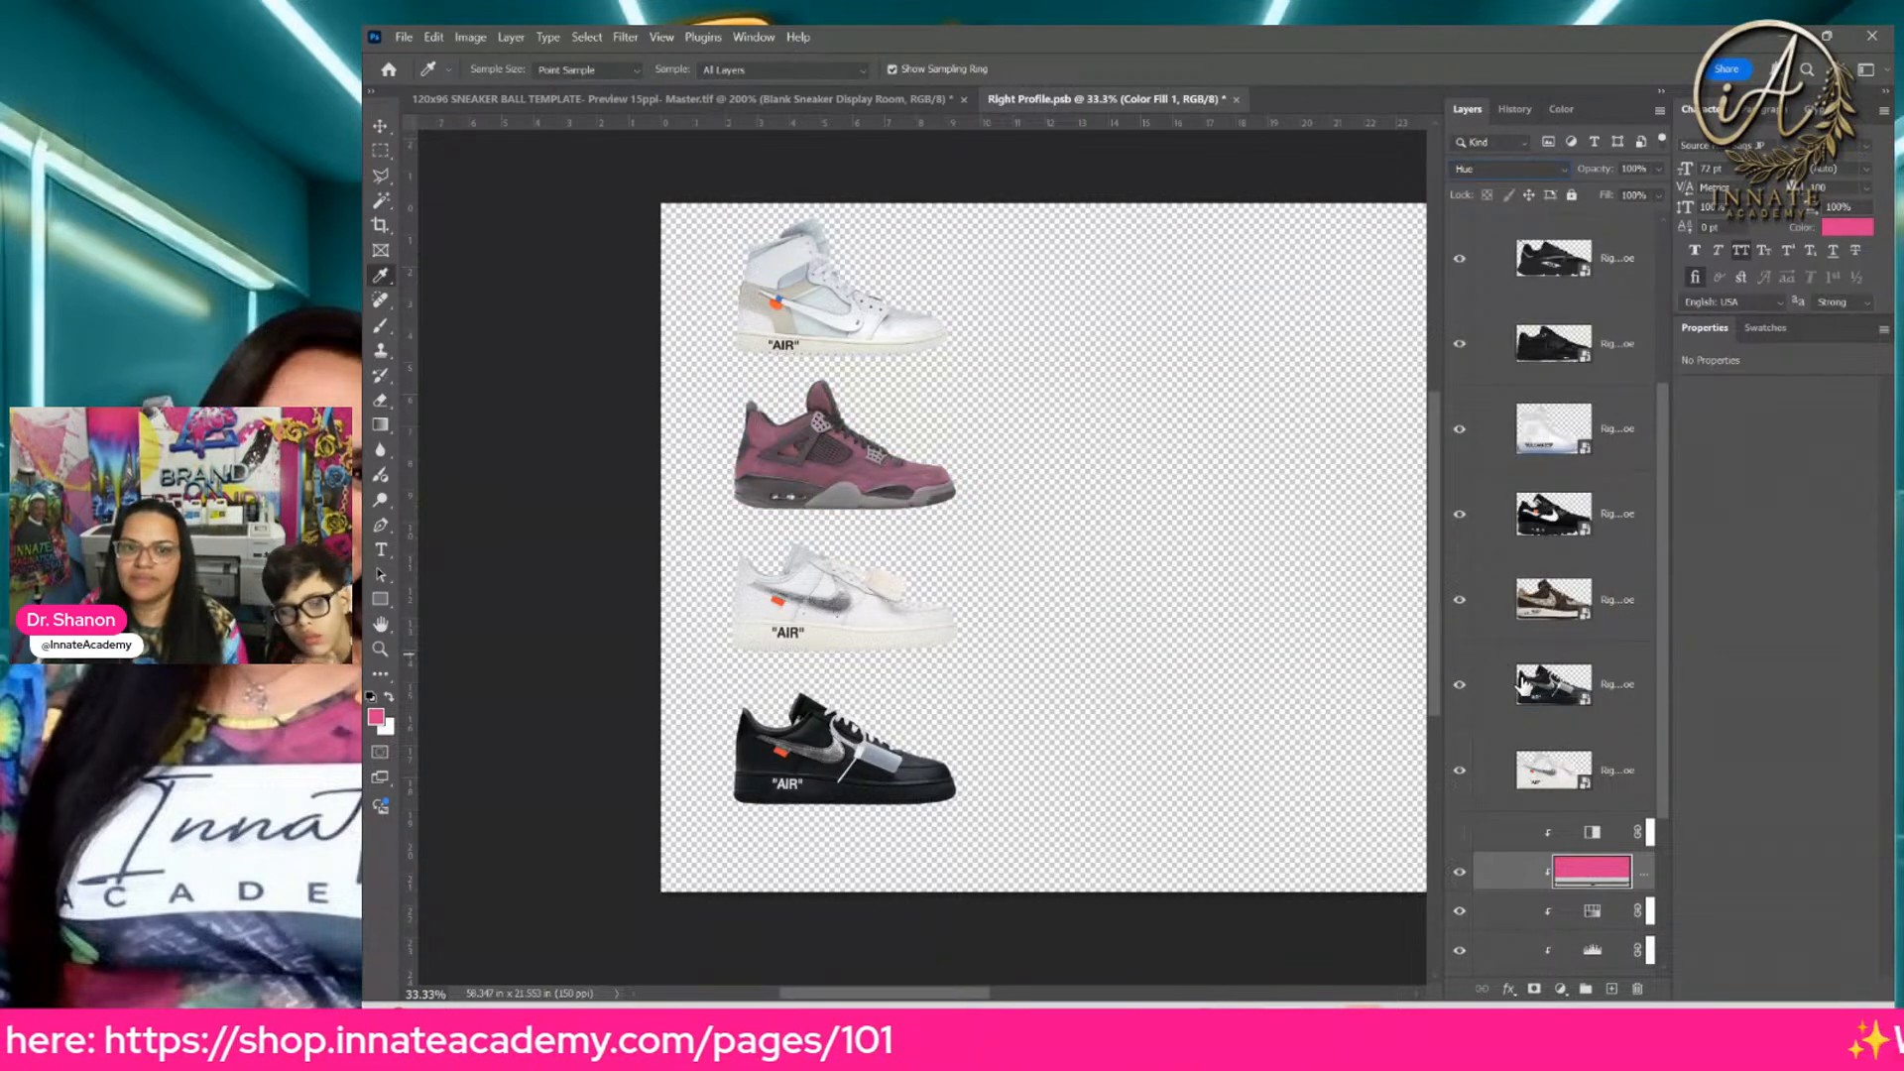
# Step: In the Levels adjustment above the purple sneaker, set the midtones to 2.01 and lower the white output level to about 164
pyautogui.scroll(-1, 1531, 773)
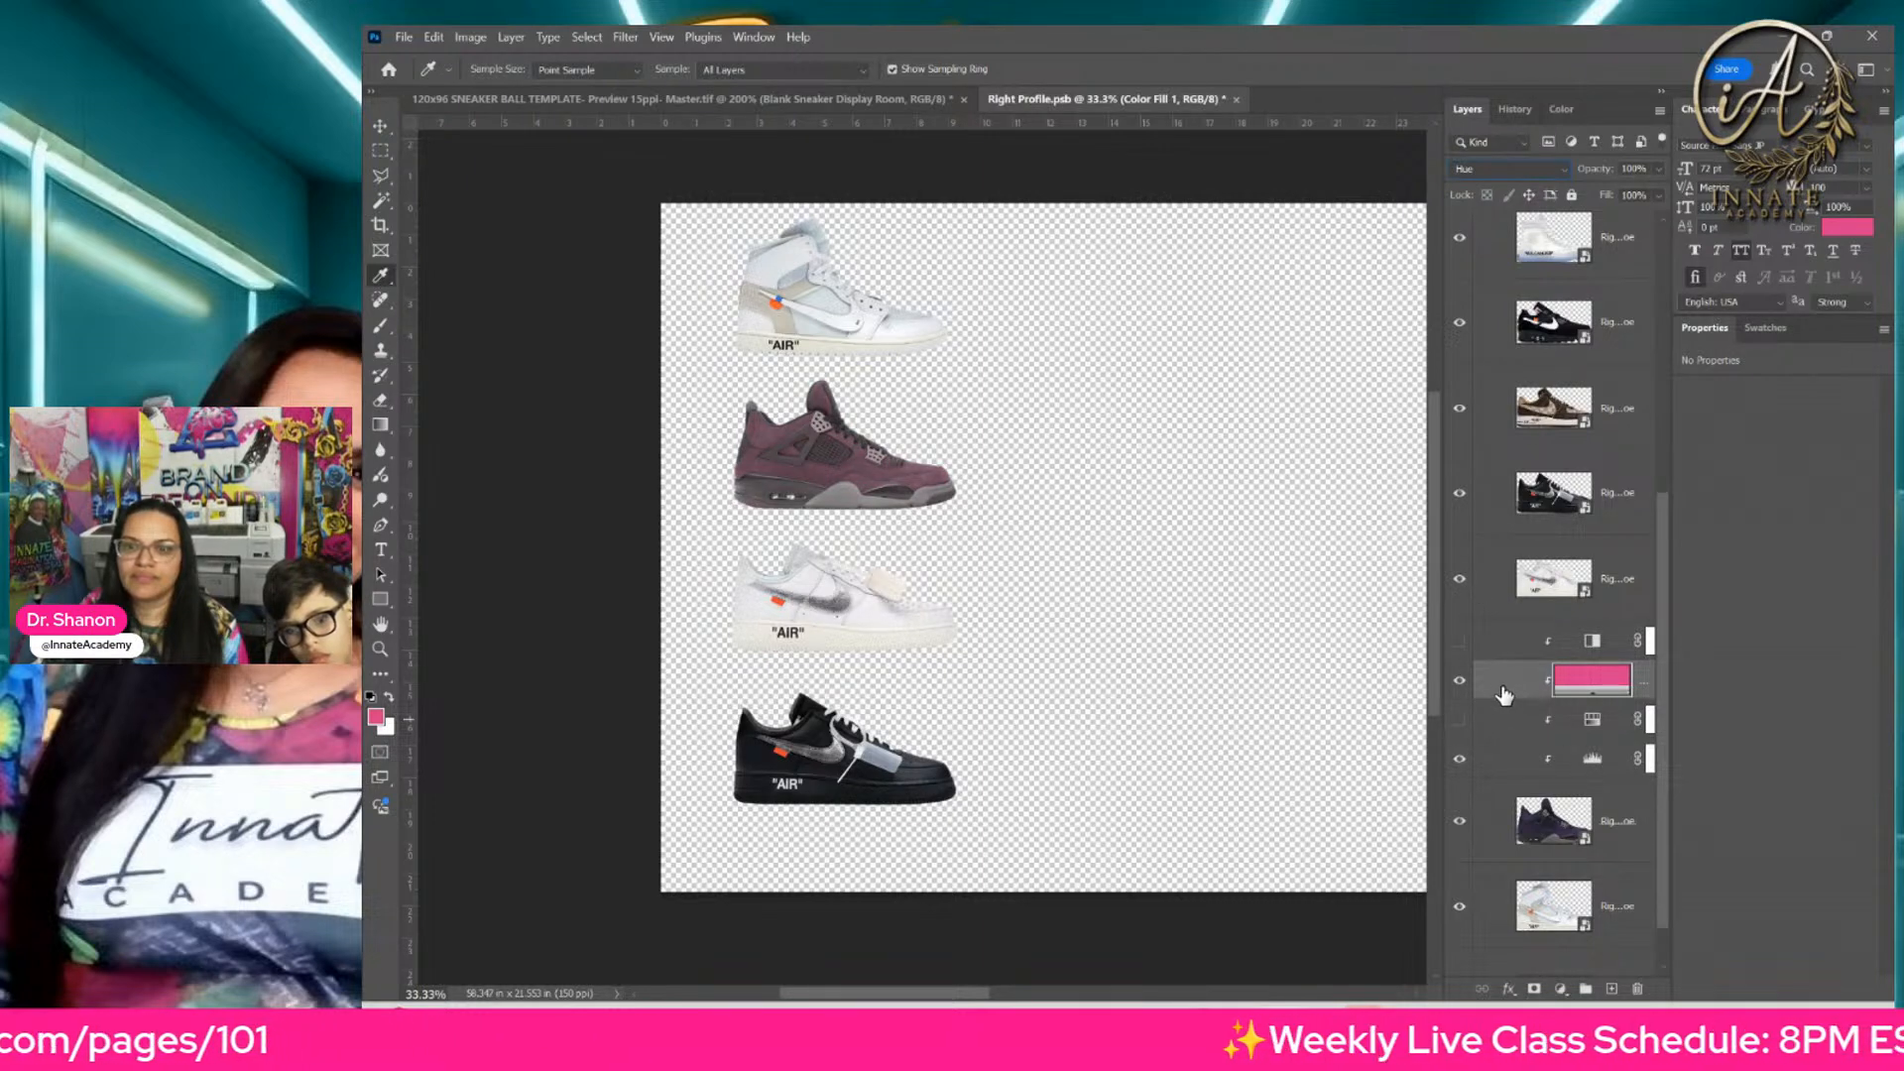
pyautogui.click(1592, 771)
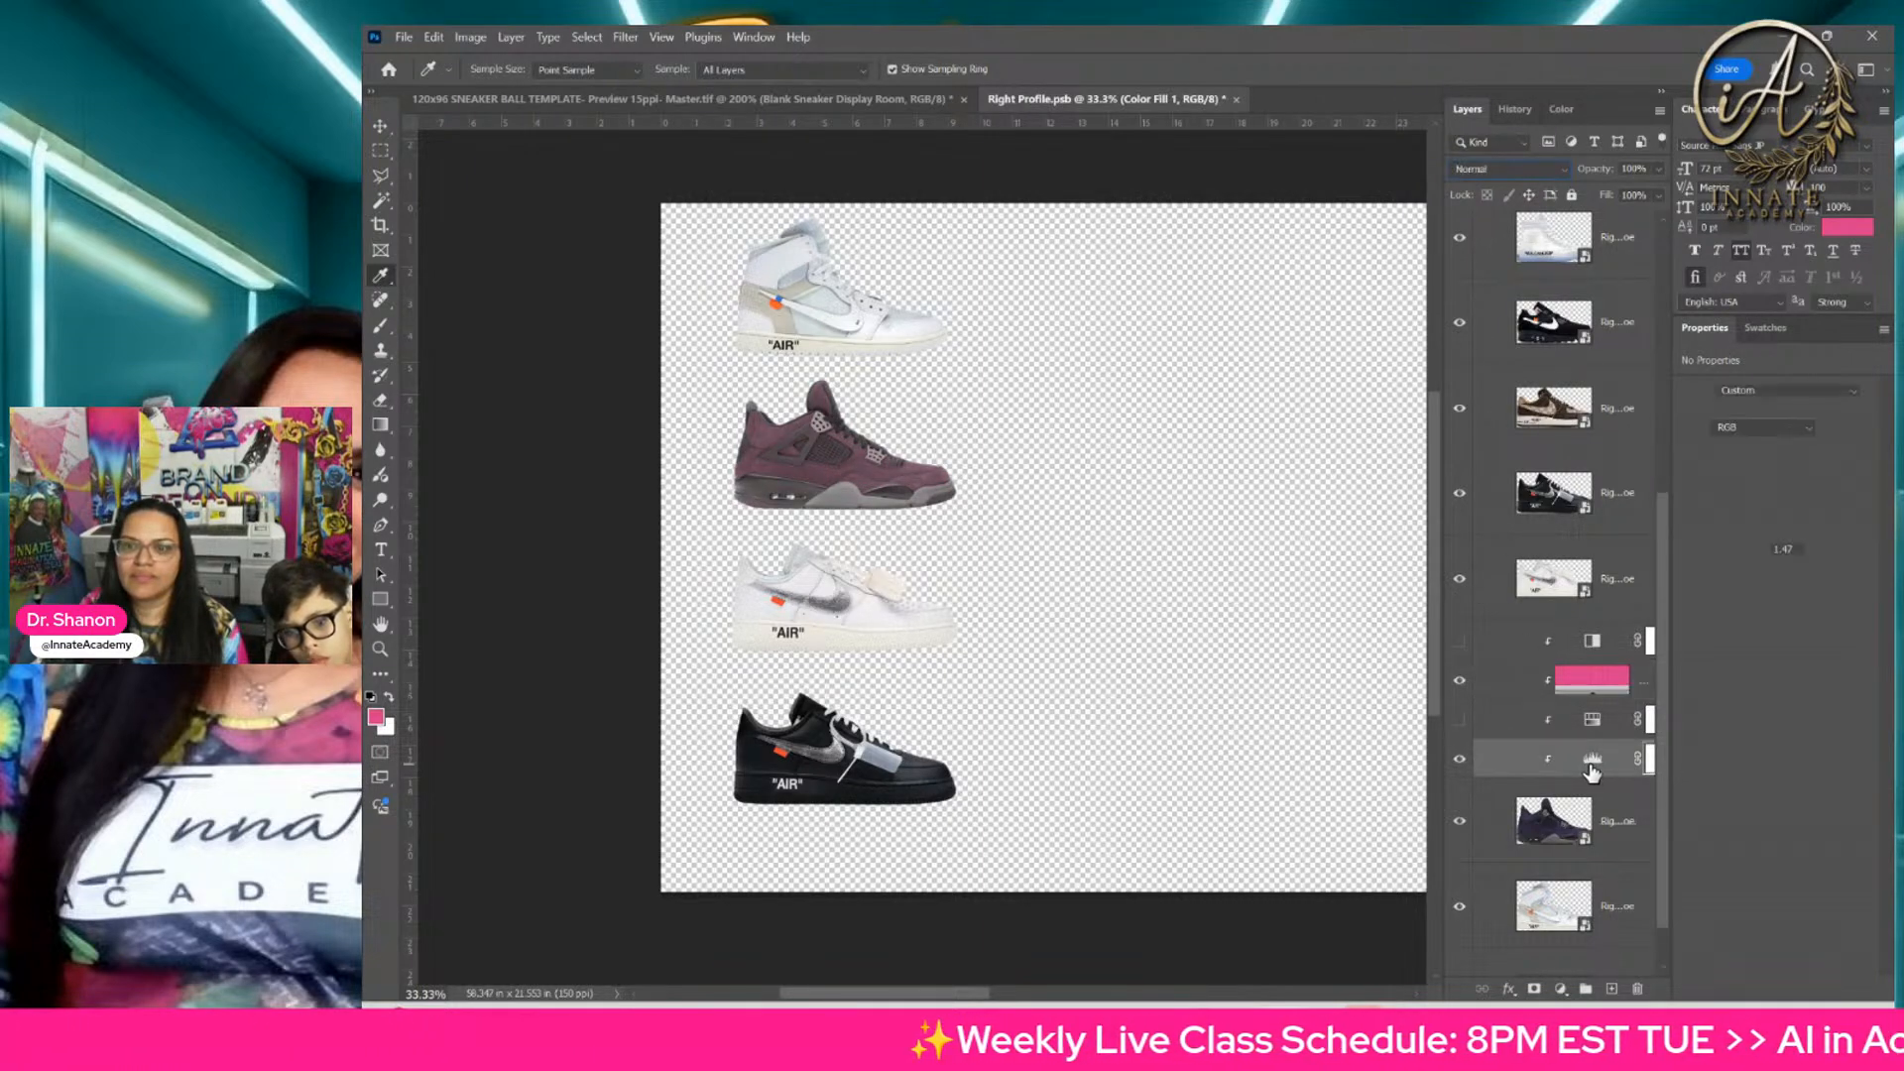
pyautogui.moveTo(1769, 537); pyautogui.dragTo(1699, 593)
pyautogui.moveTo(1869, 589); pyautogui.dragTo(1813, 592)
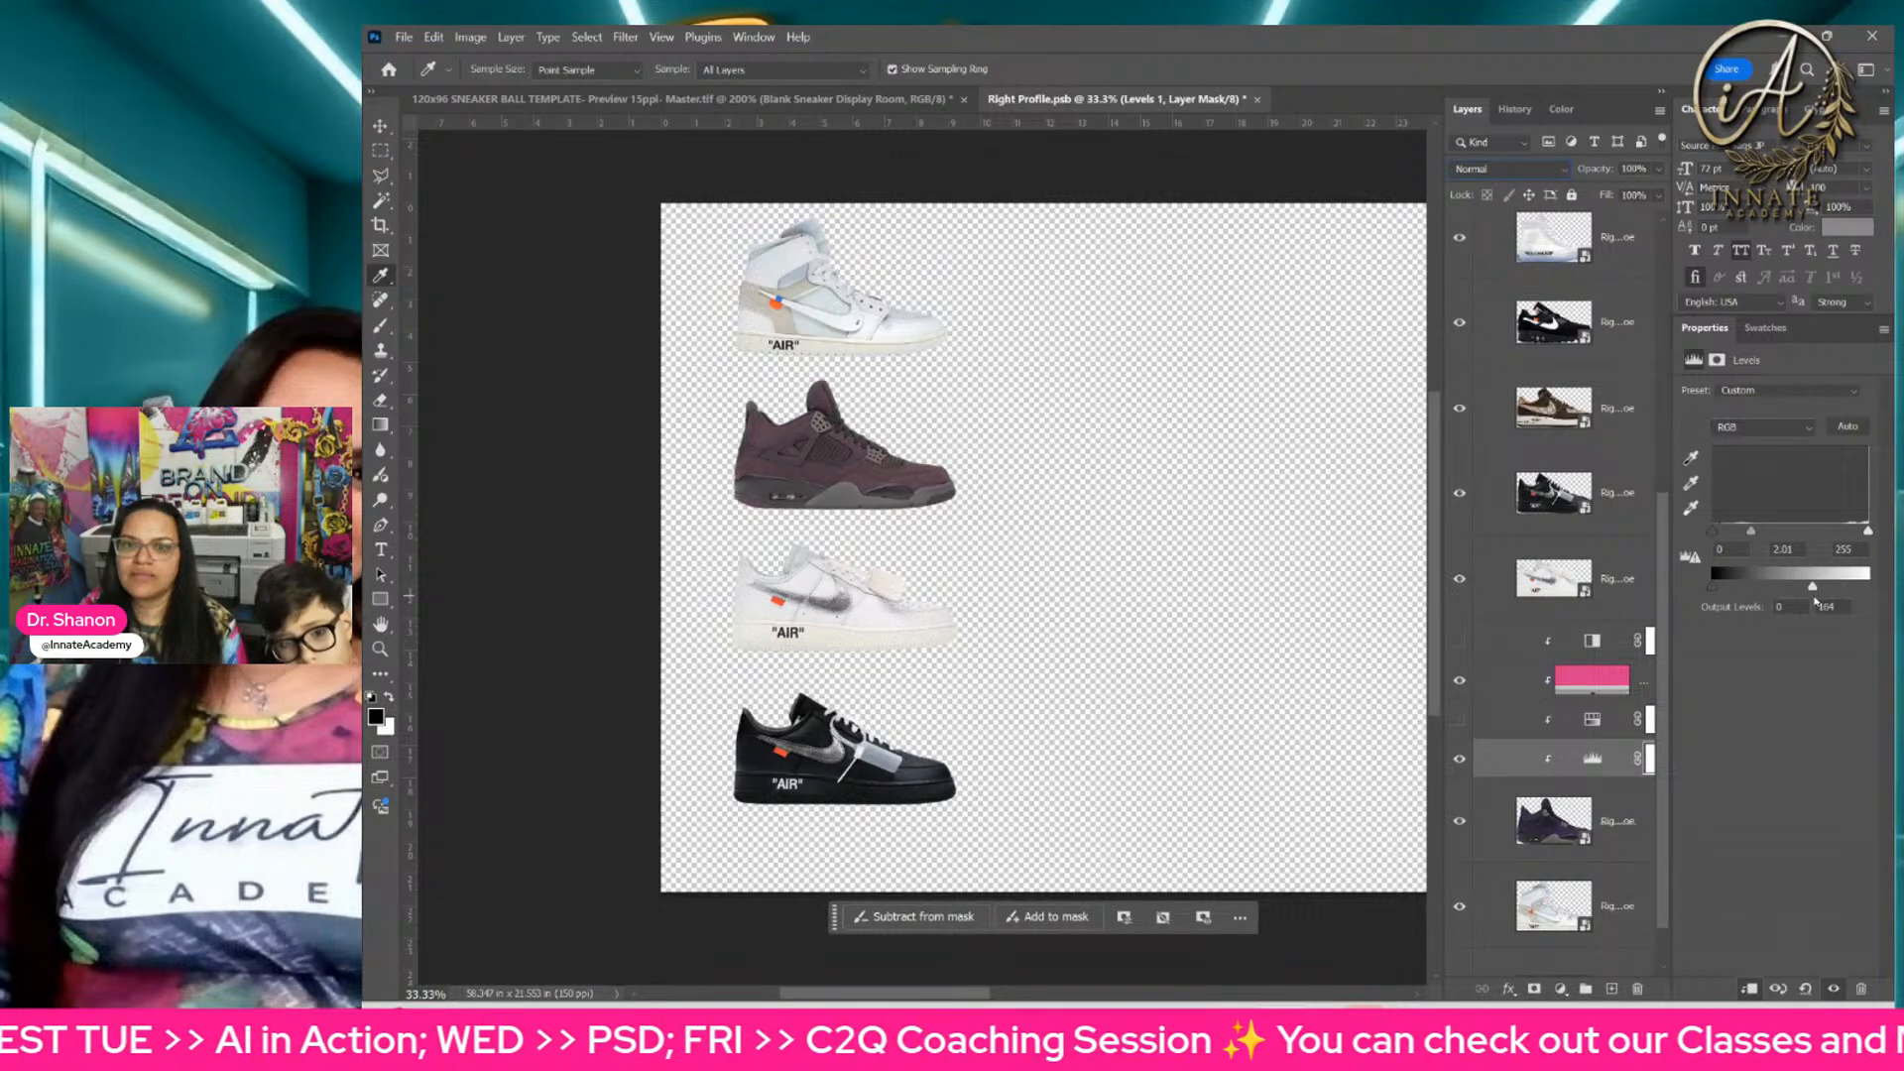
# Step: Move the pink Color Fill below the Hue/Saturation adjustment, directly above Levels, and set its blend mode to Color
pyautogui.click(1618, 684)
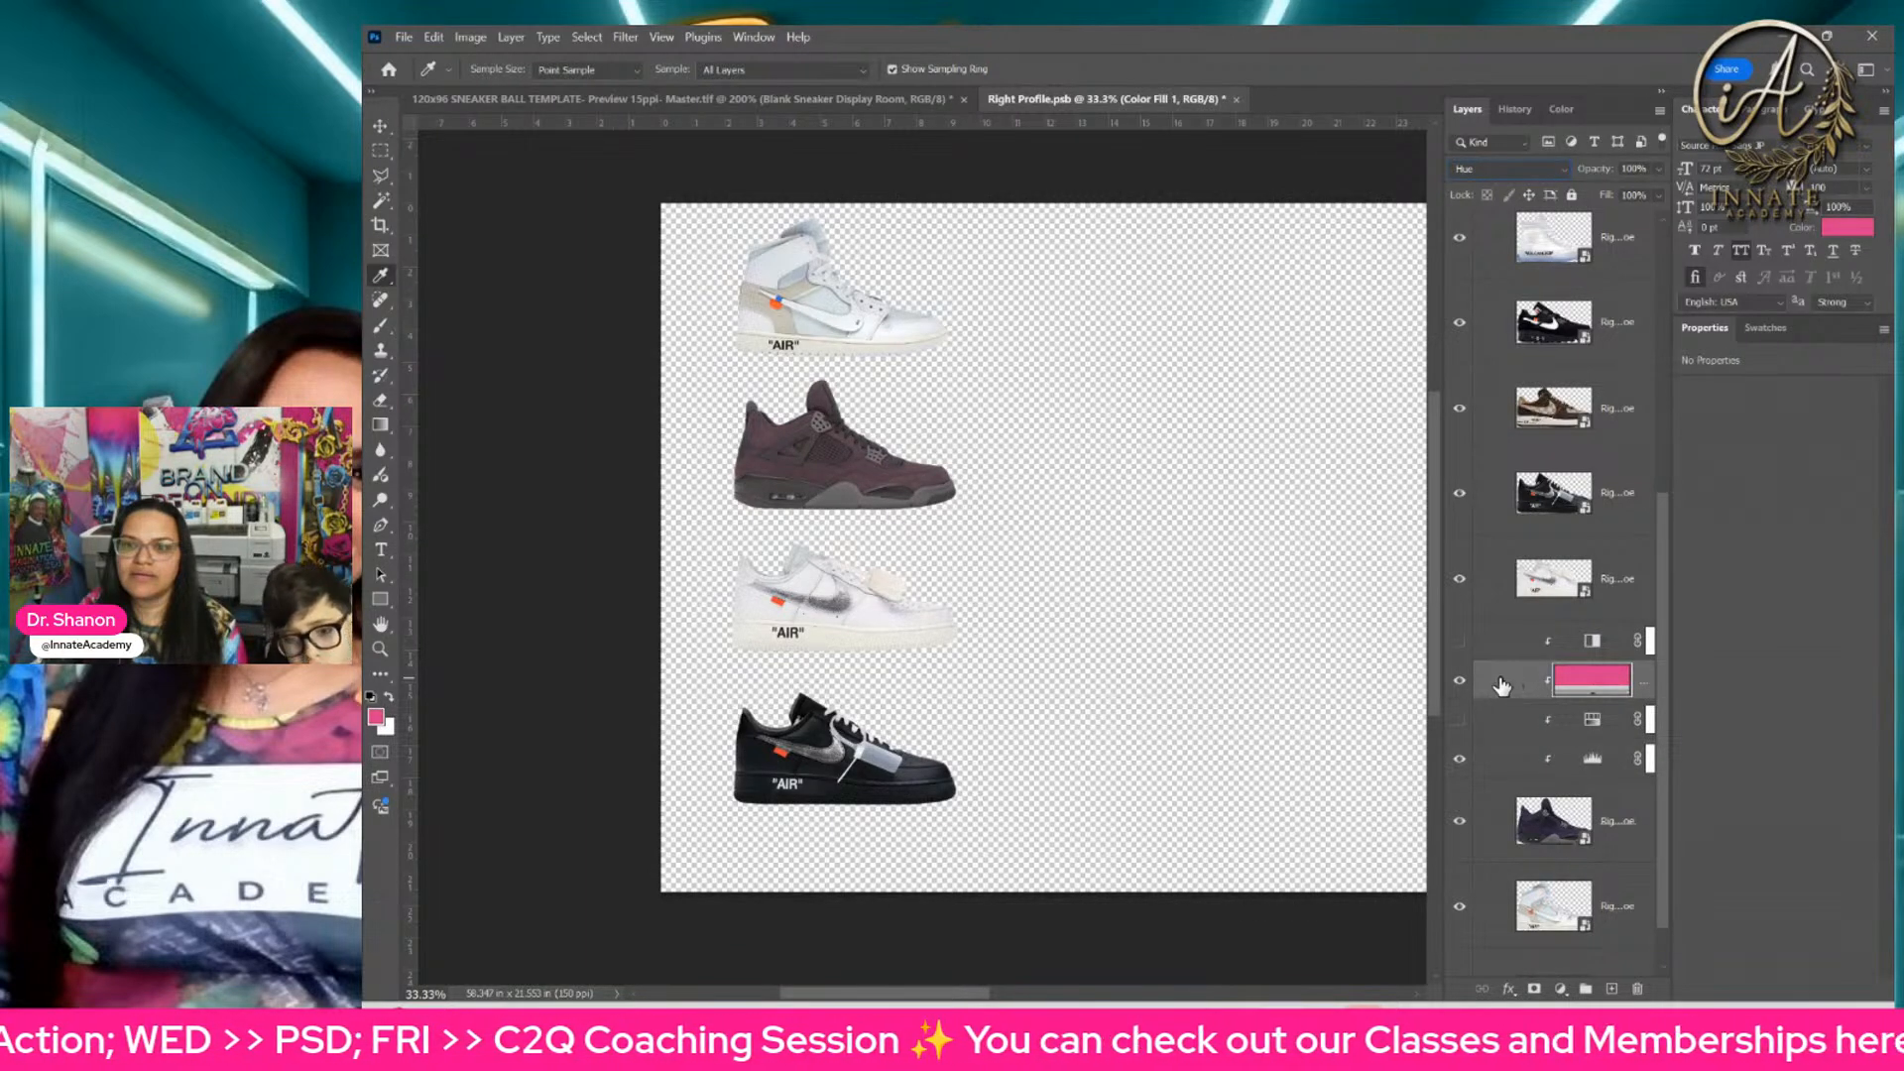
pyautogui.moveTo(1502, 687); pyautogui.dragTo(1498, 752)
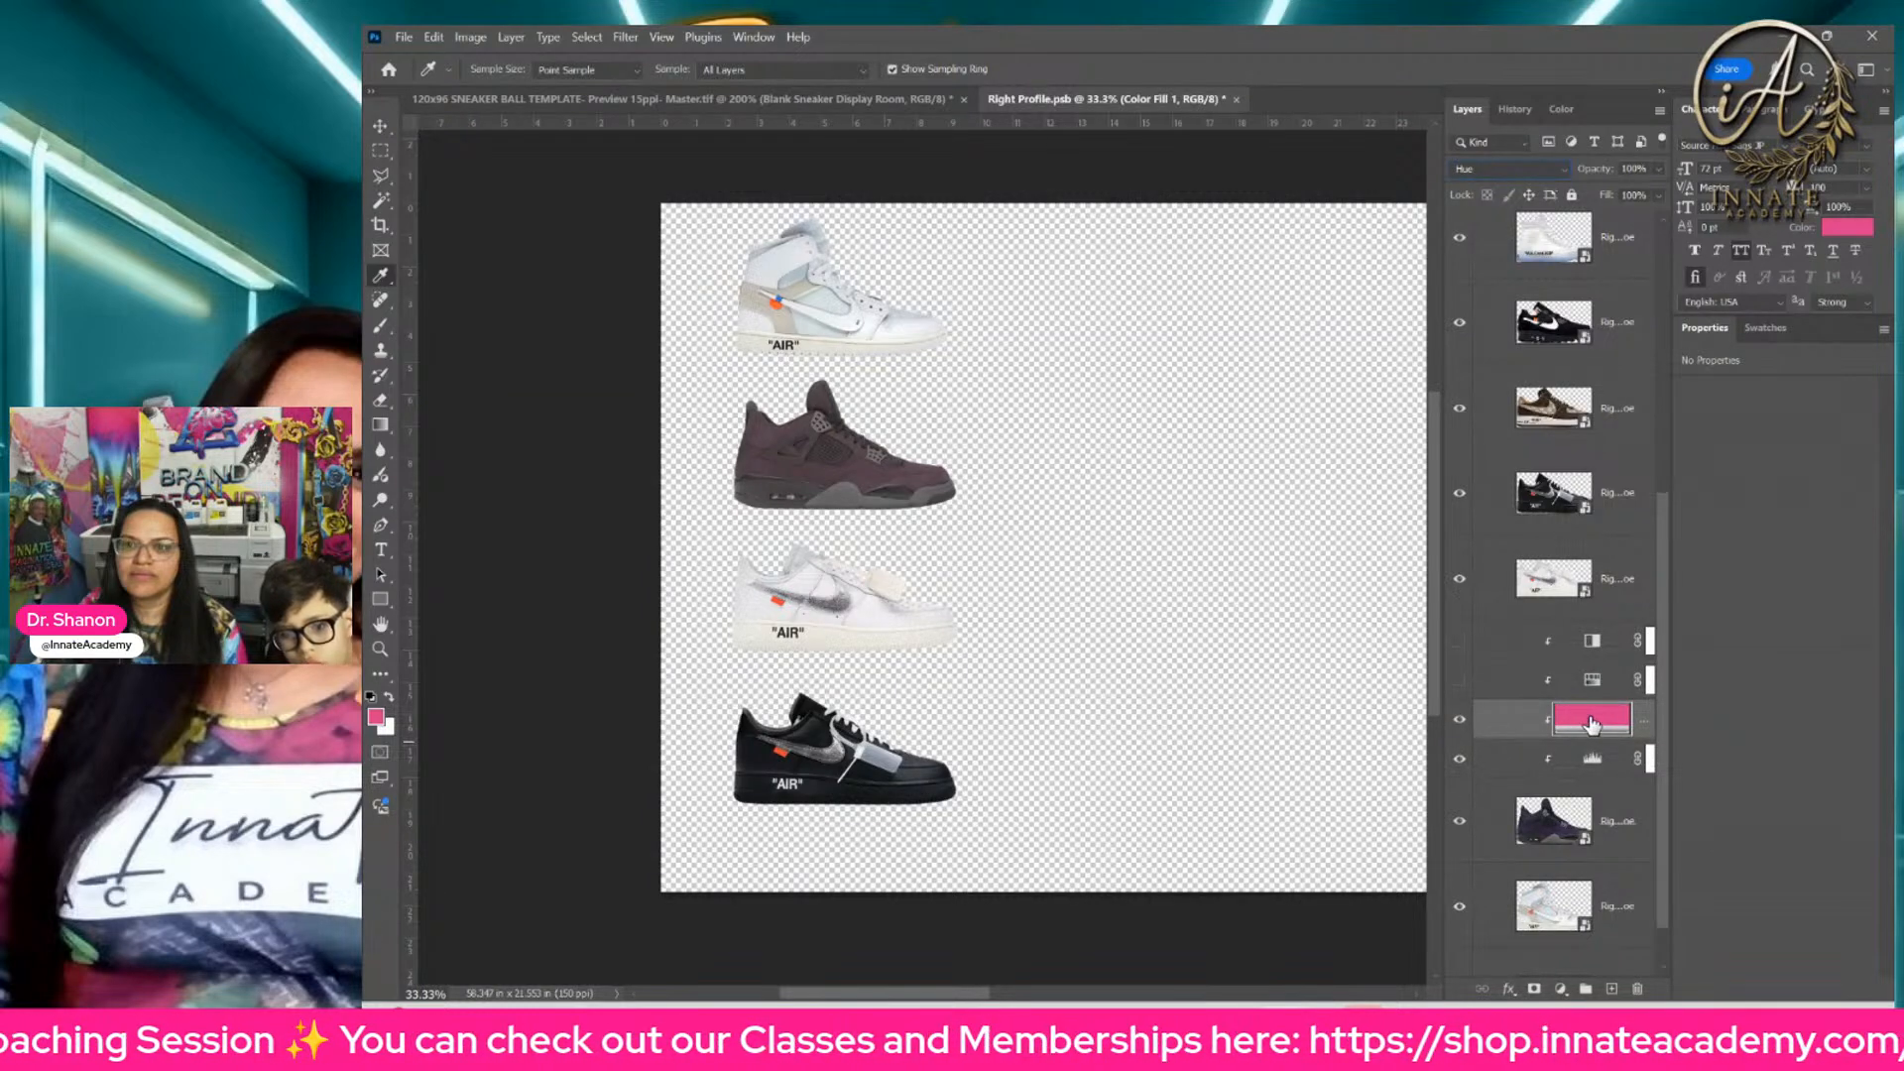
pyautogui.click(1508, 169)
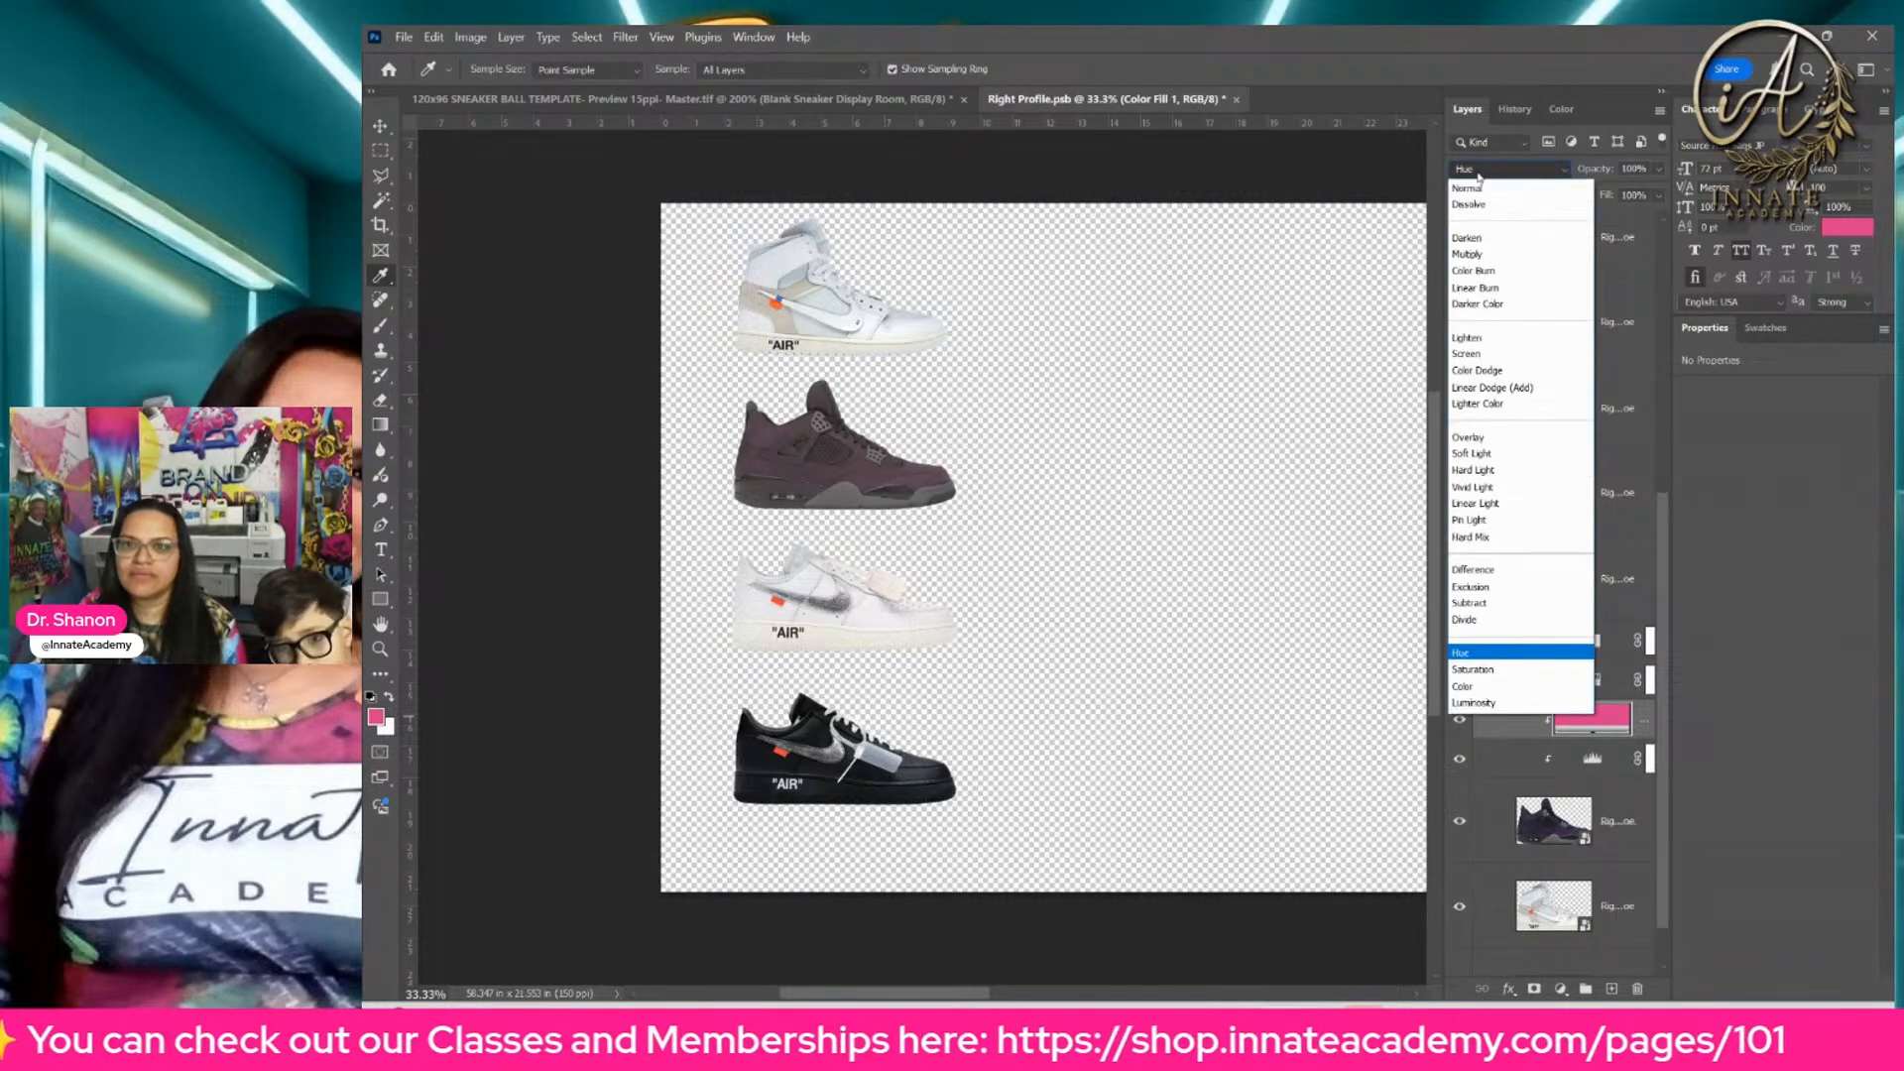
pyautogui.click(1476, 686)
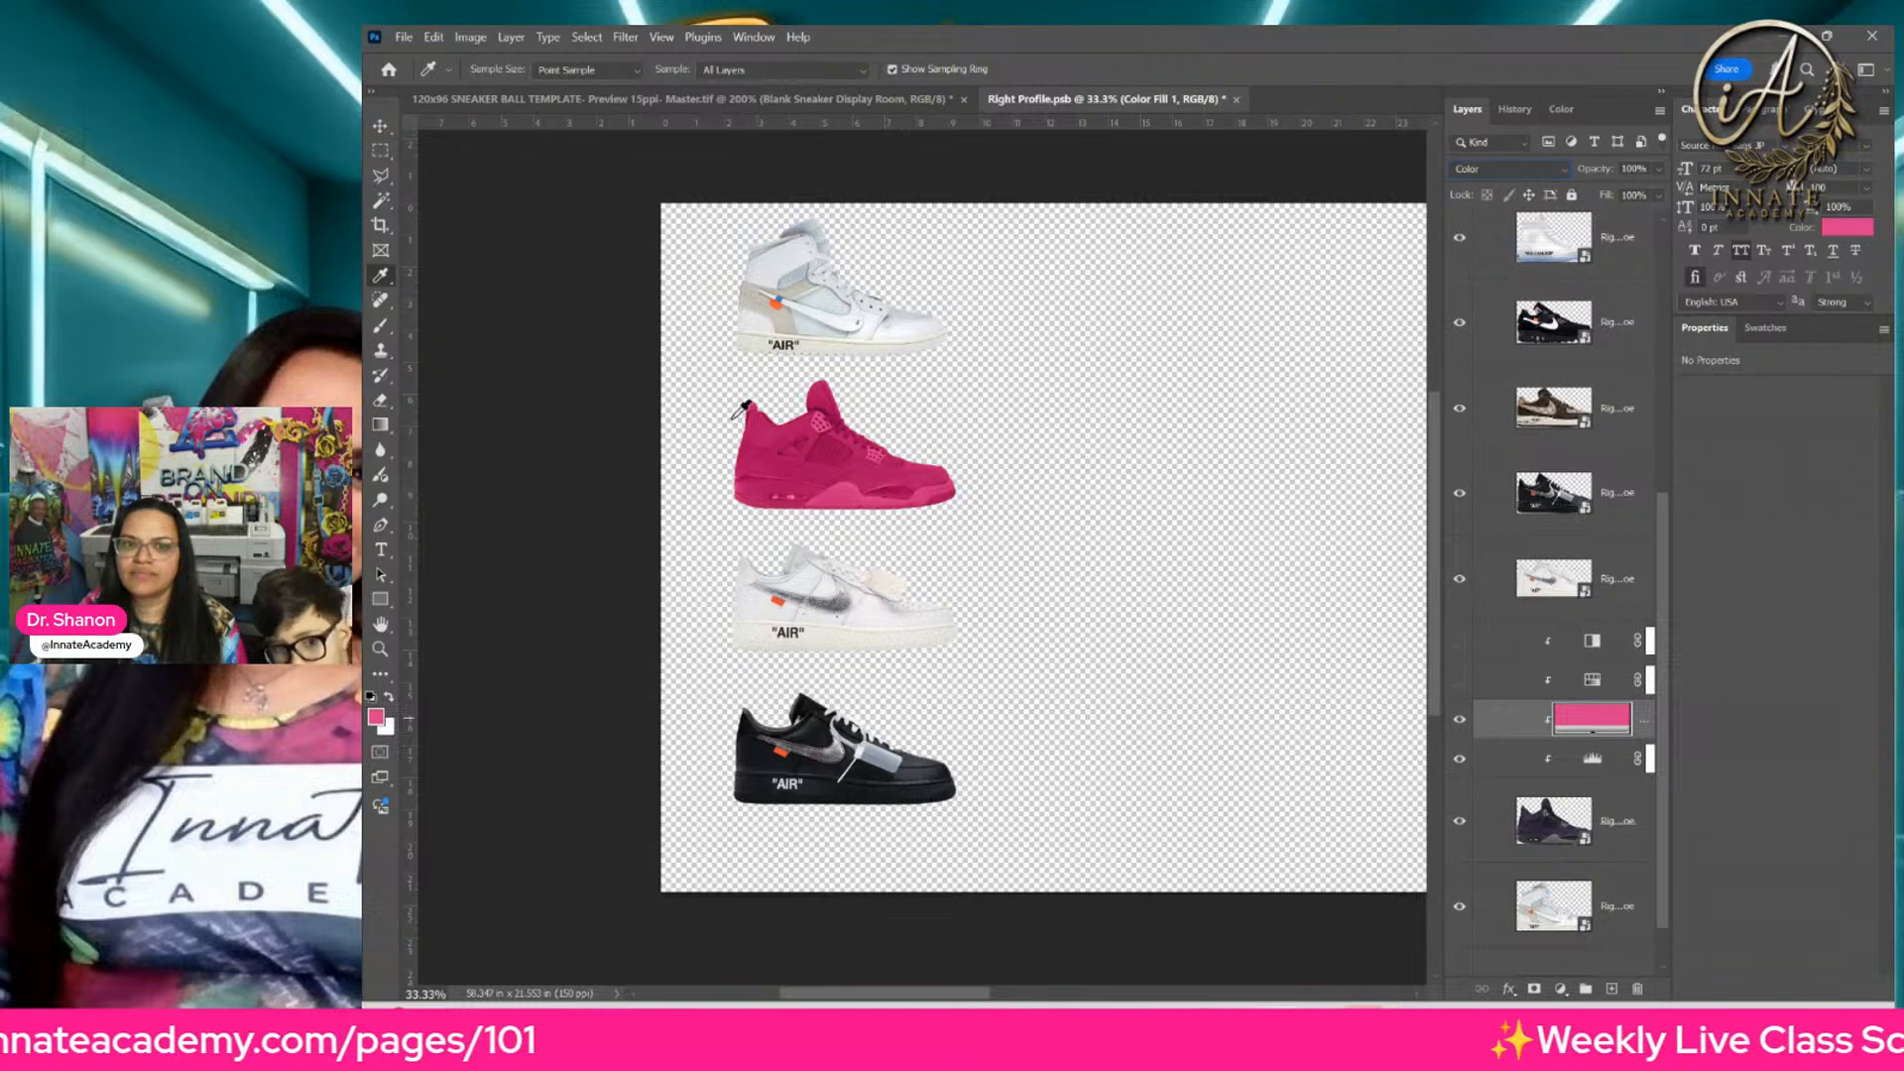
# Step: Compare the sneaker with and without the pink Color Fill by switching the layer's visibility off and on
pyautogui.click(1460, 721)
pyautogui.click(1460, 721)
pyautogui.click(1460, 721)
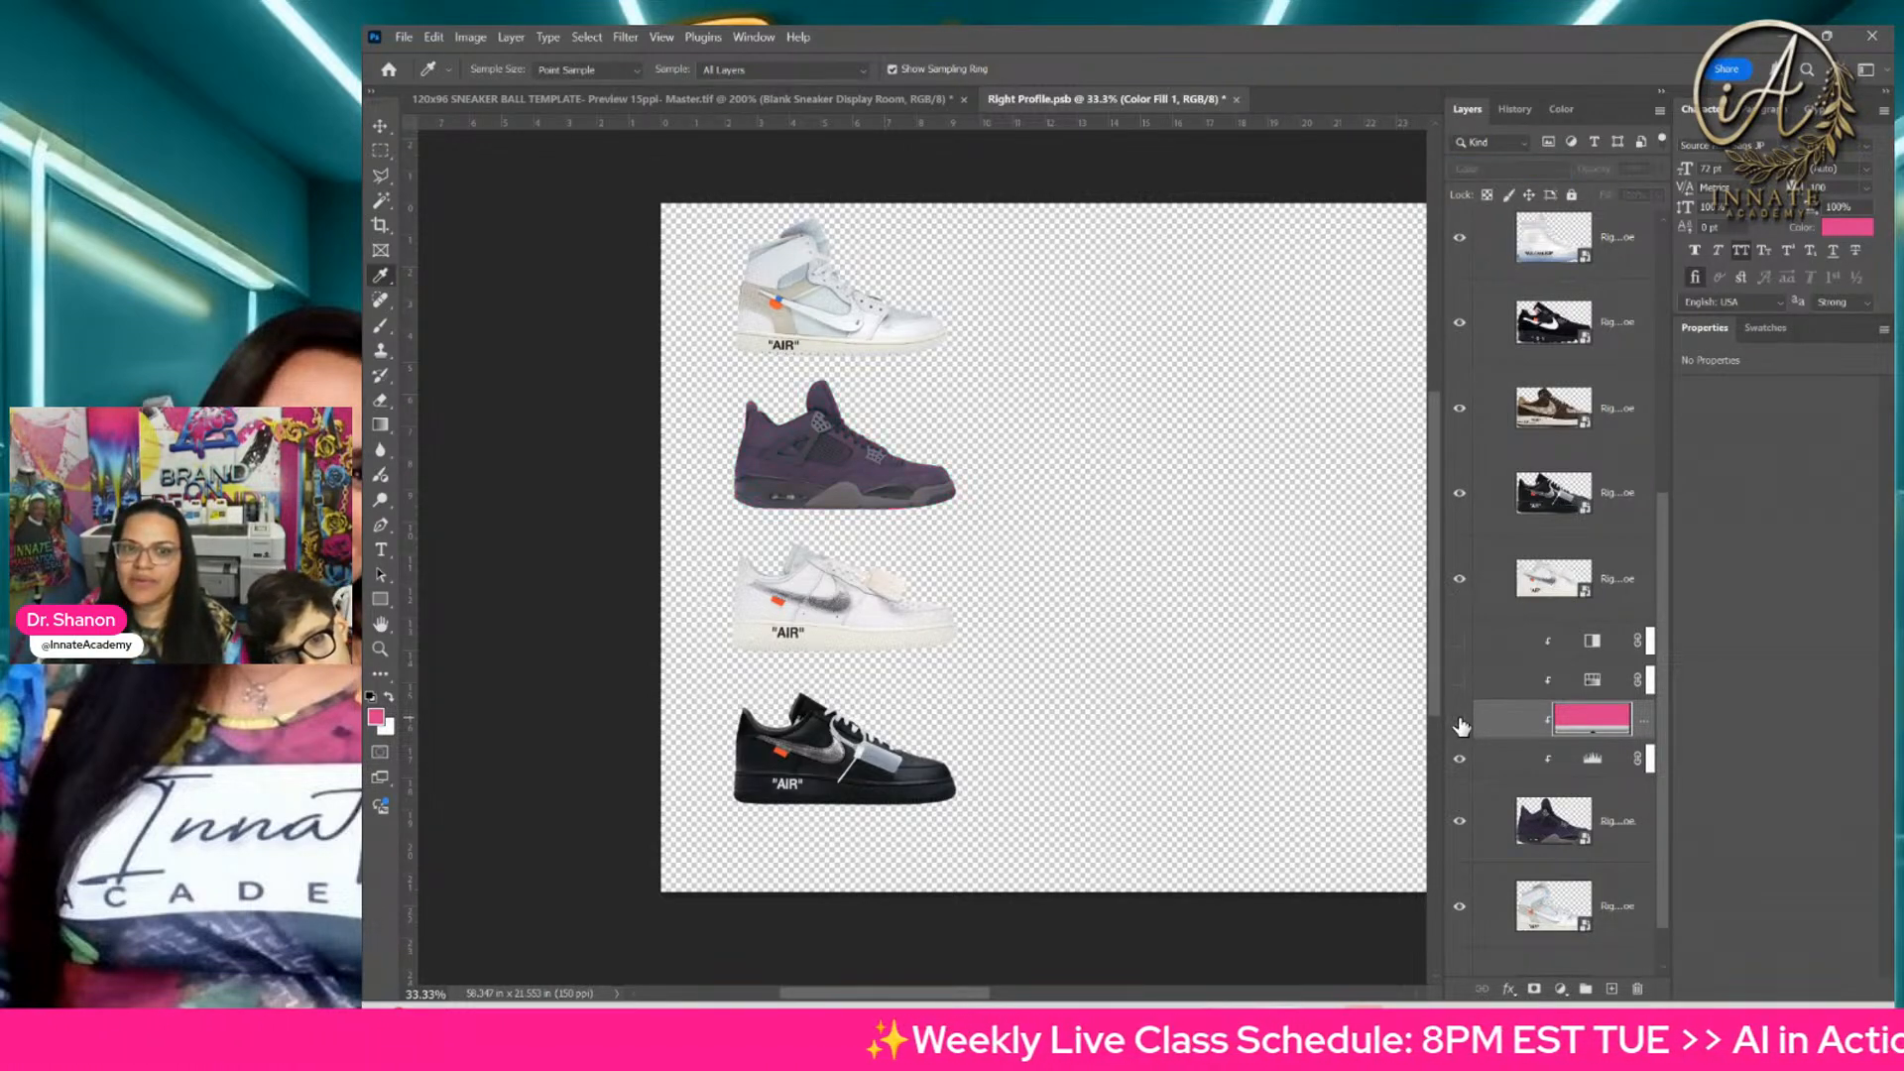
pyautogui.click(1460, 721)
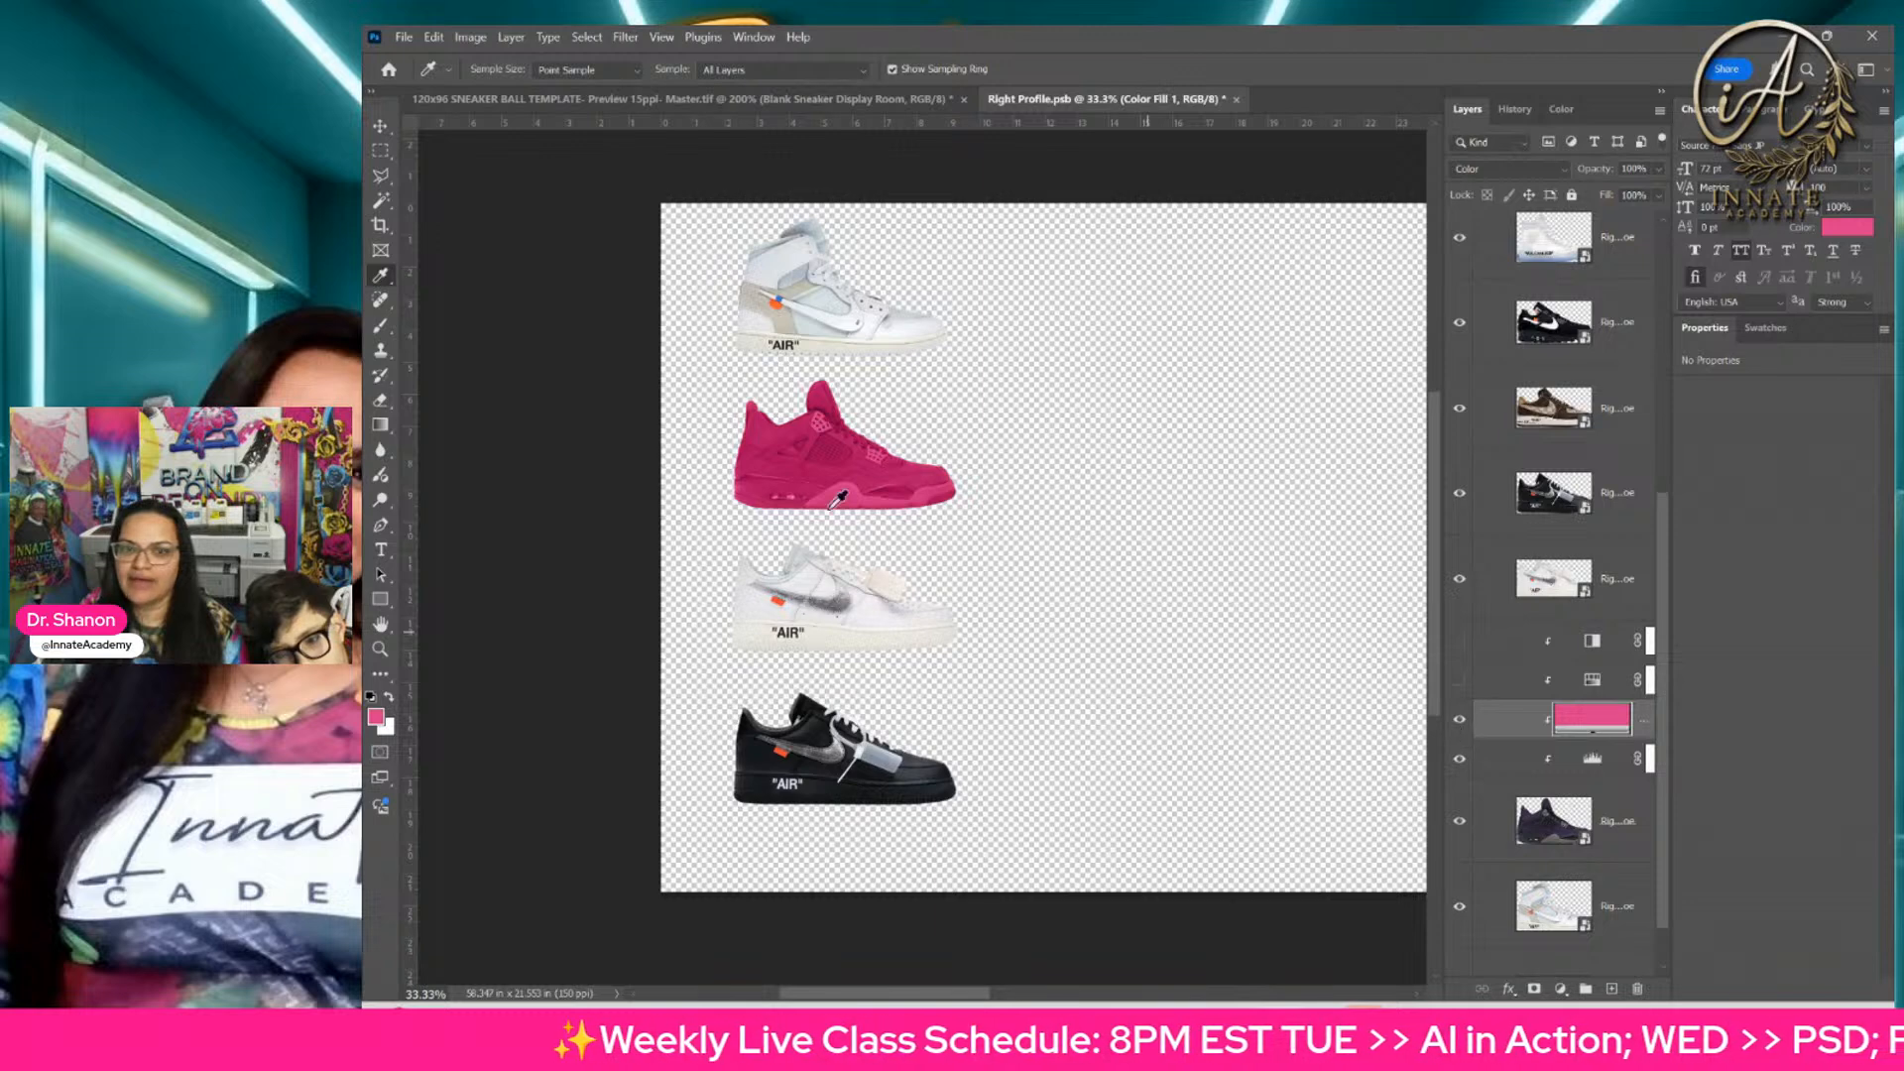
pyautogui.click(1458, 722)
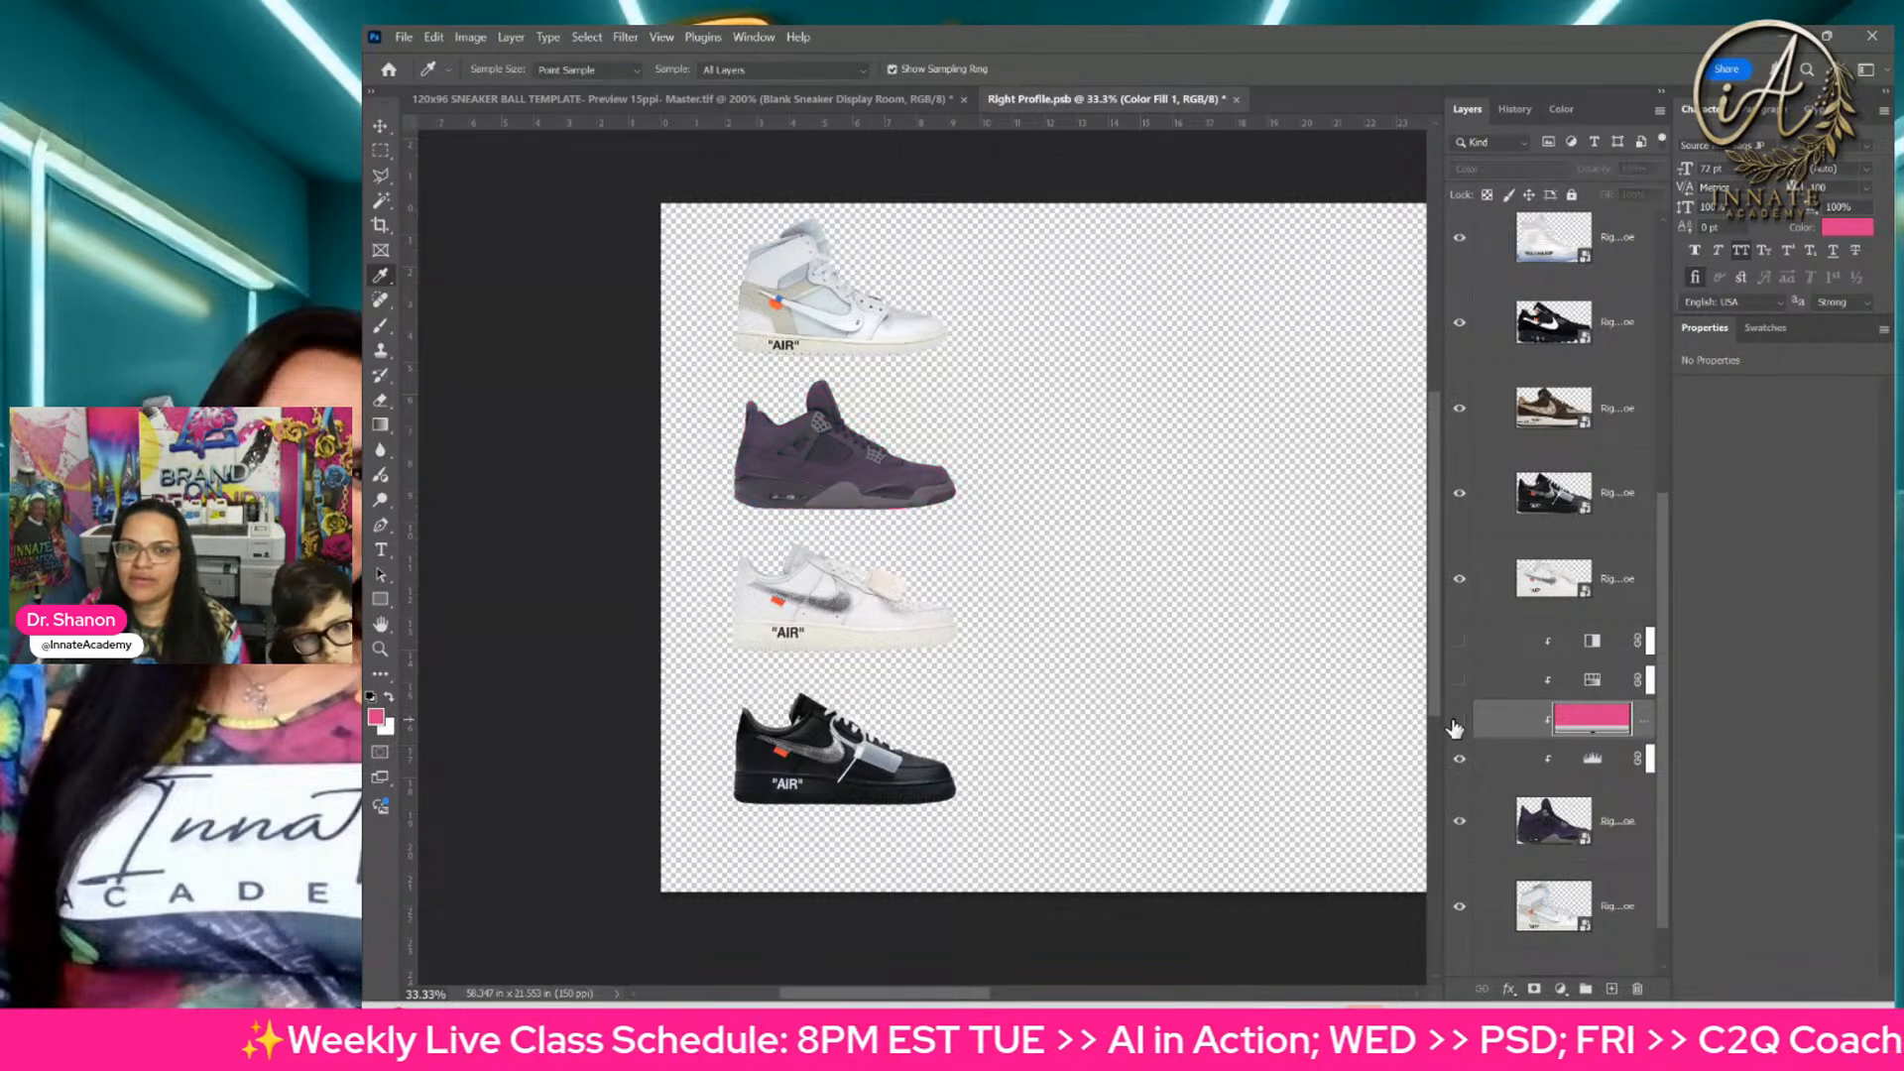
pyautogui.click(1458, 721)
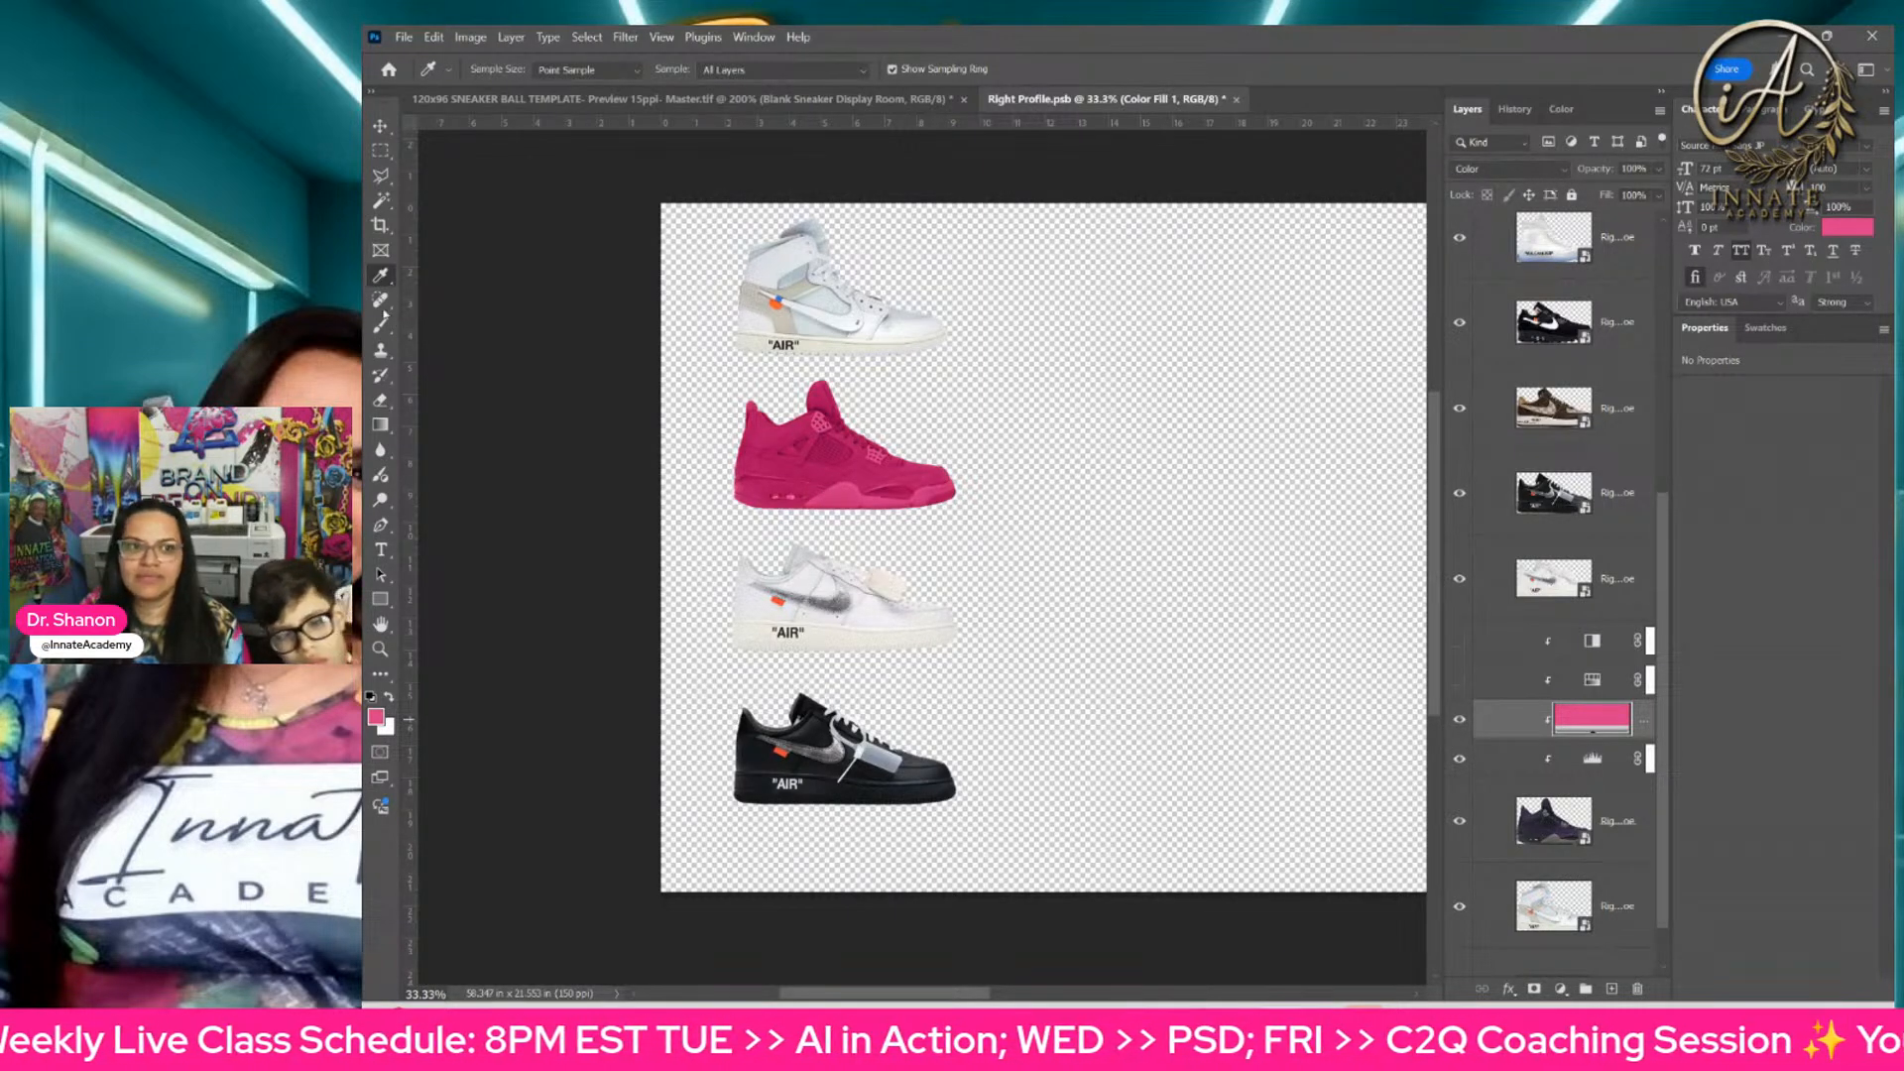
# Step: Add a layer mask to the pink Color Fill and brush black over the raised midsole section to remove its pink
pyautogui.click(381, 331)
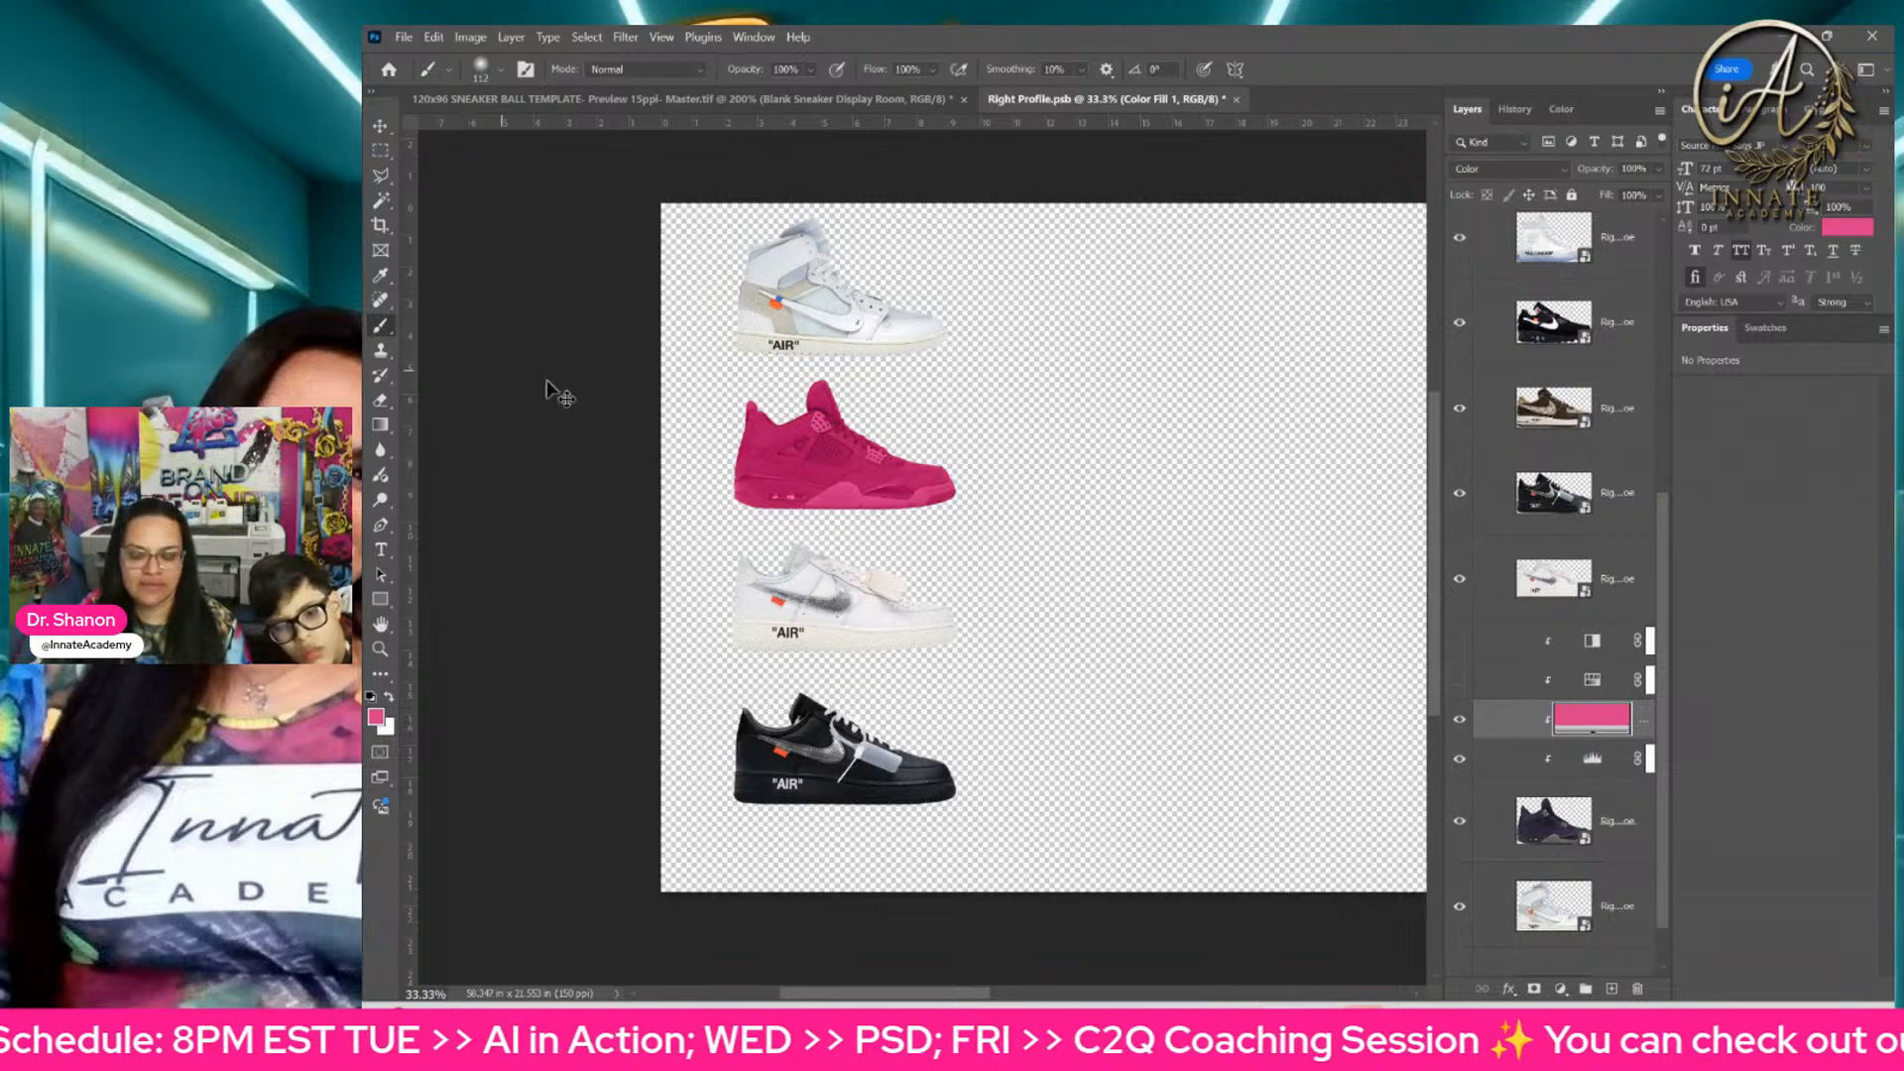
pyautogui.moveTo(868, 503); pyautogui.dragTo(862, 504)
pyautogui.scroll(3, 868, 511)
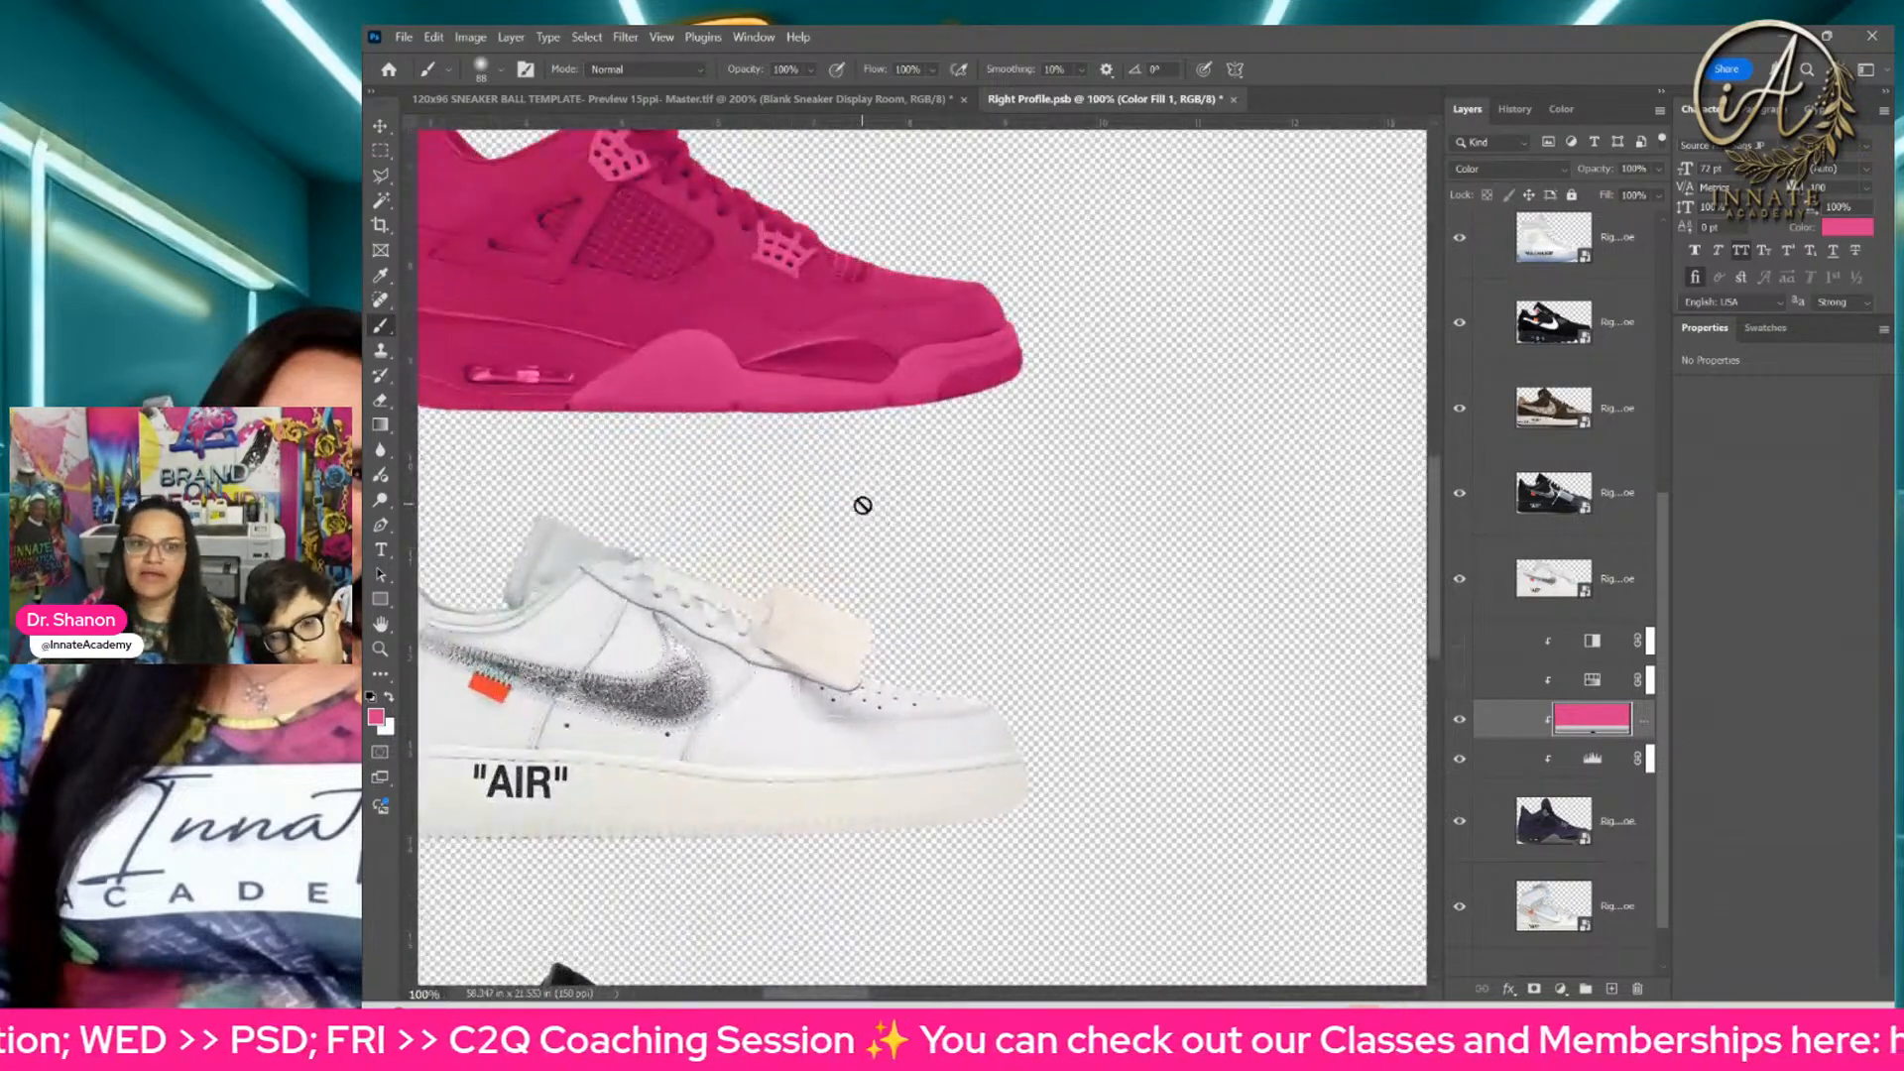
pyautogui.scroll(1, 1077, 595)
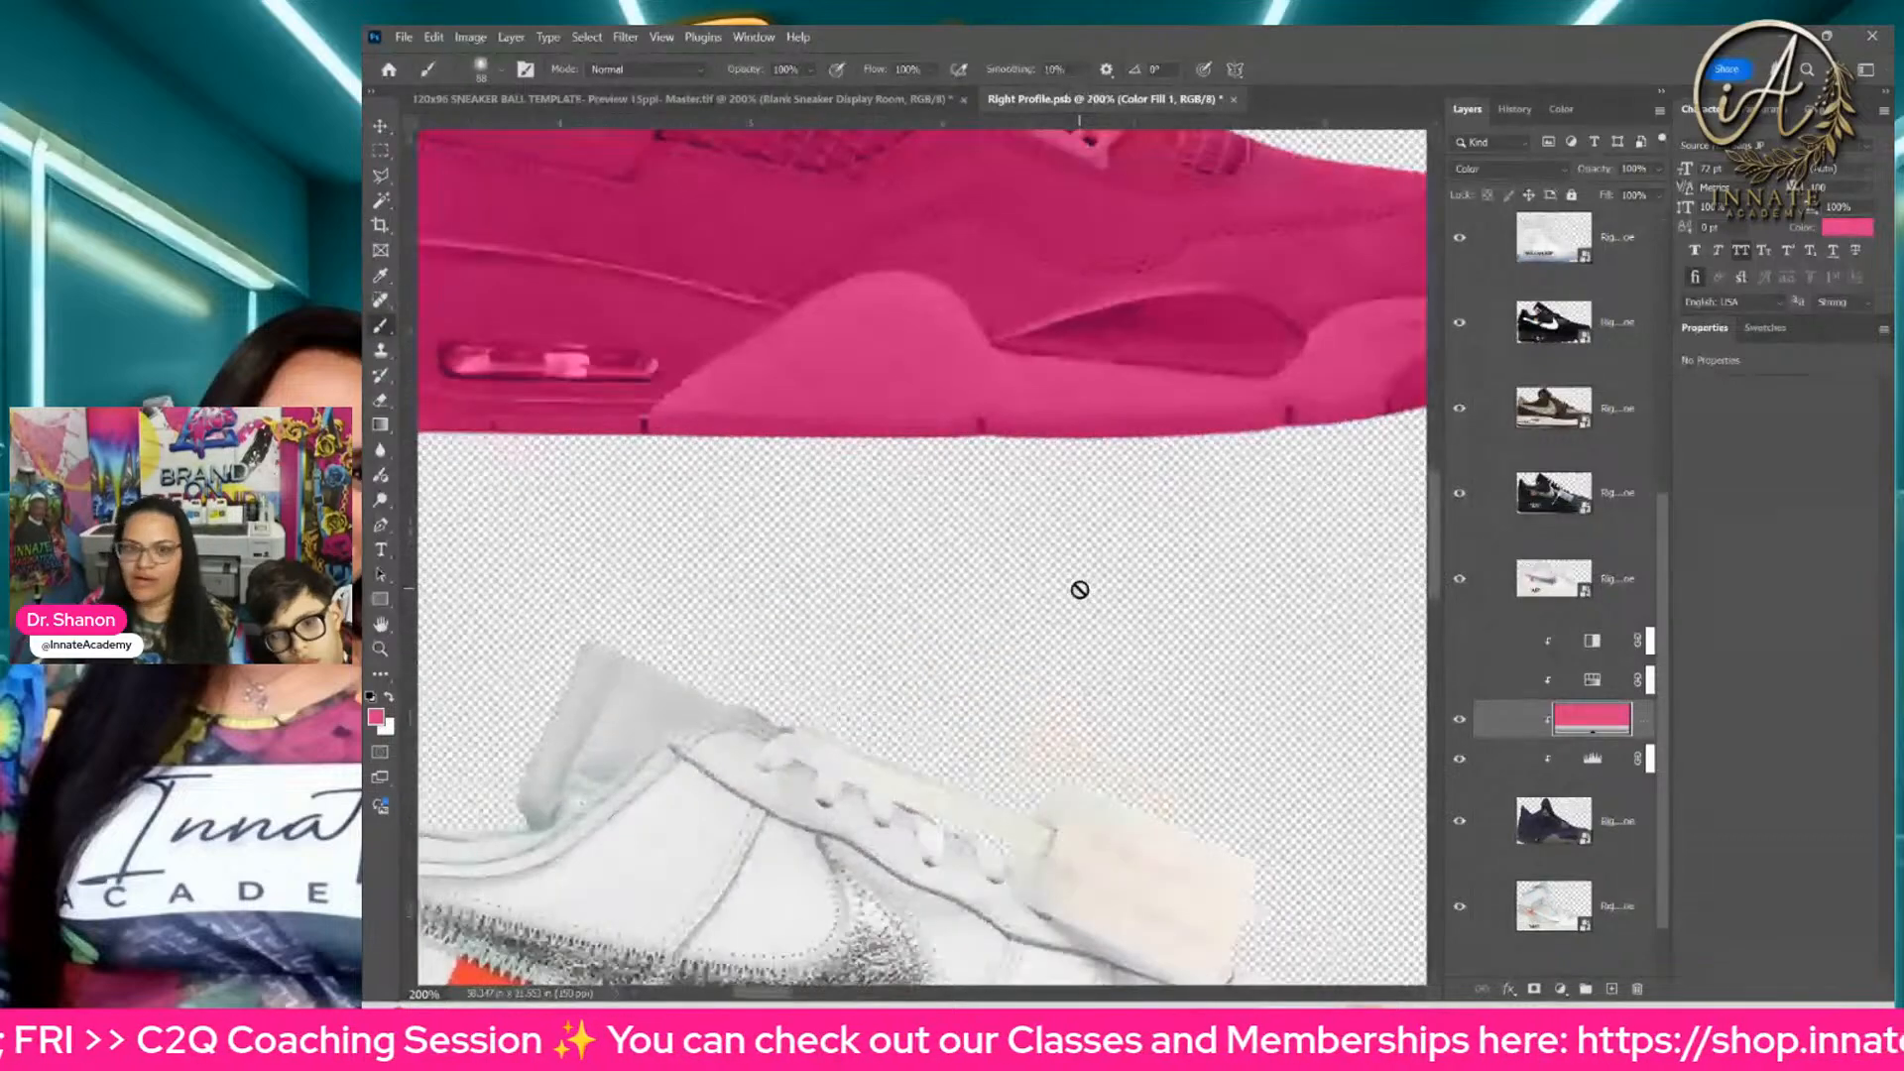
pyautogui.scroll(-1, 1014, 558)
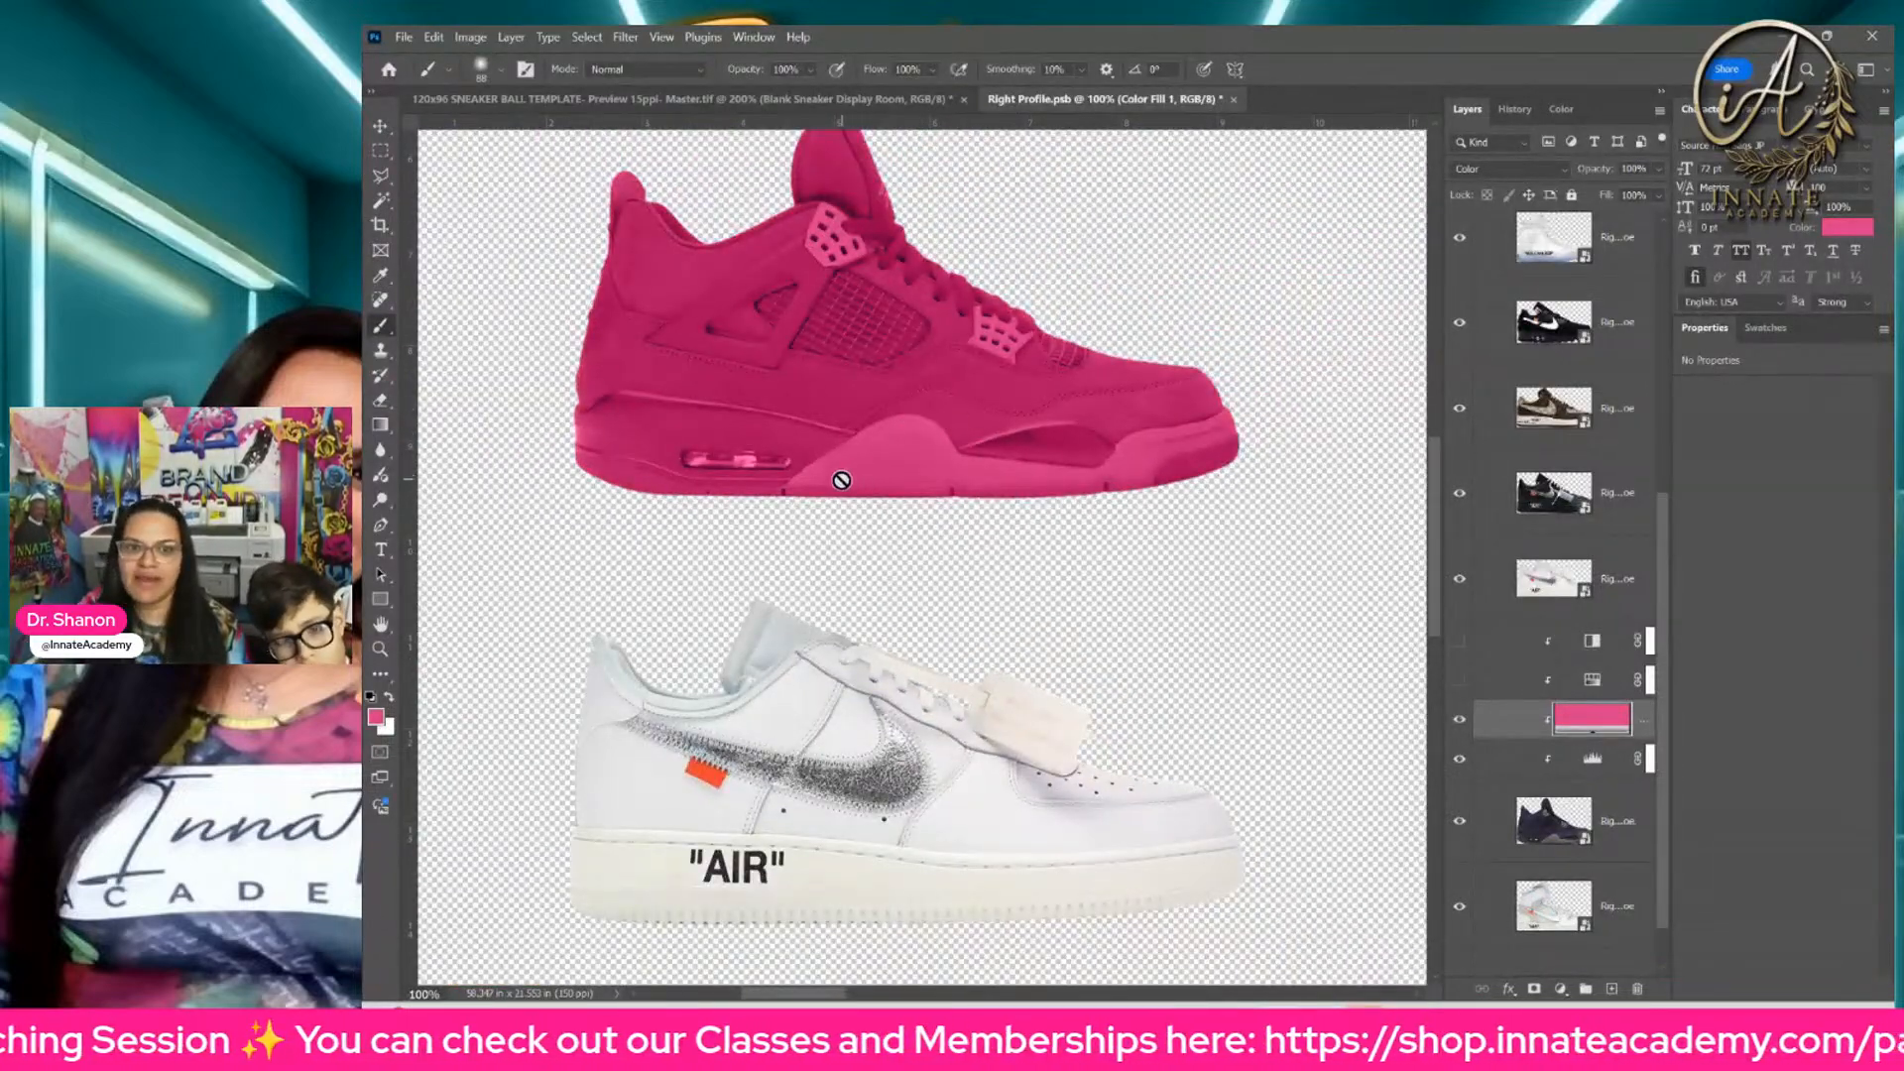
pyautogui.click(1534, 990)
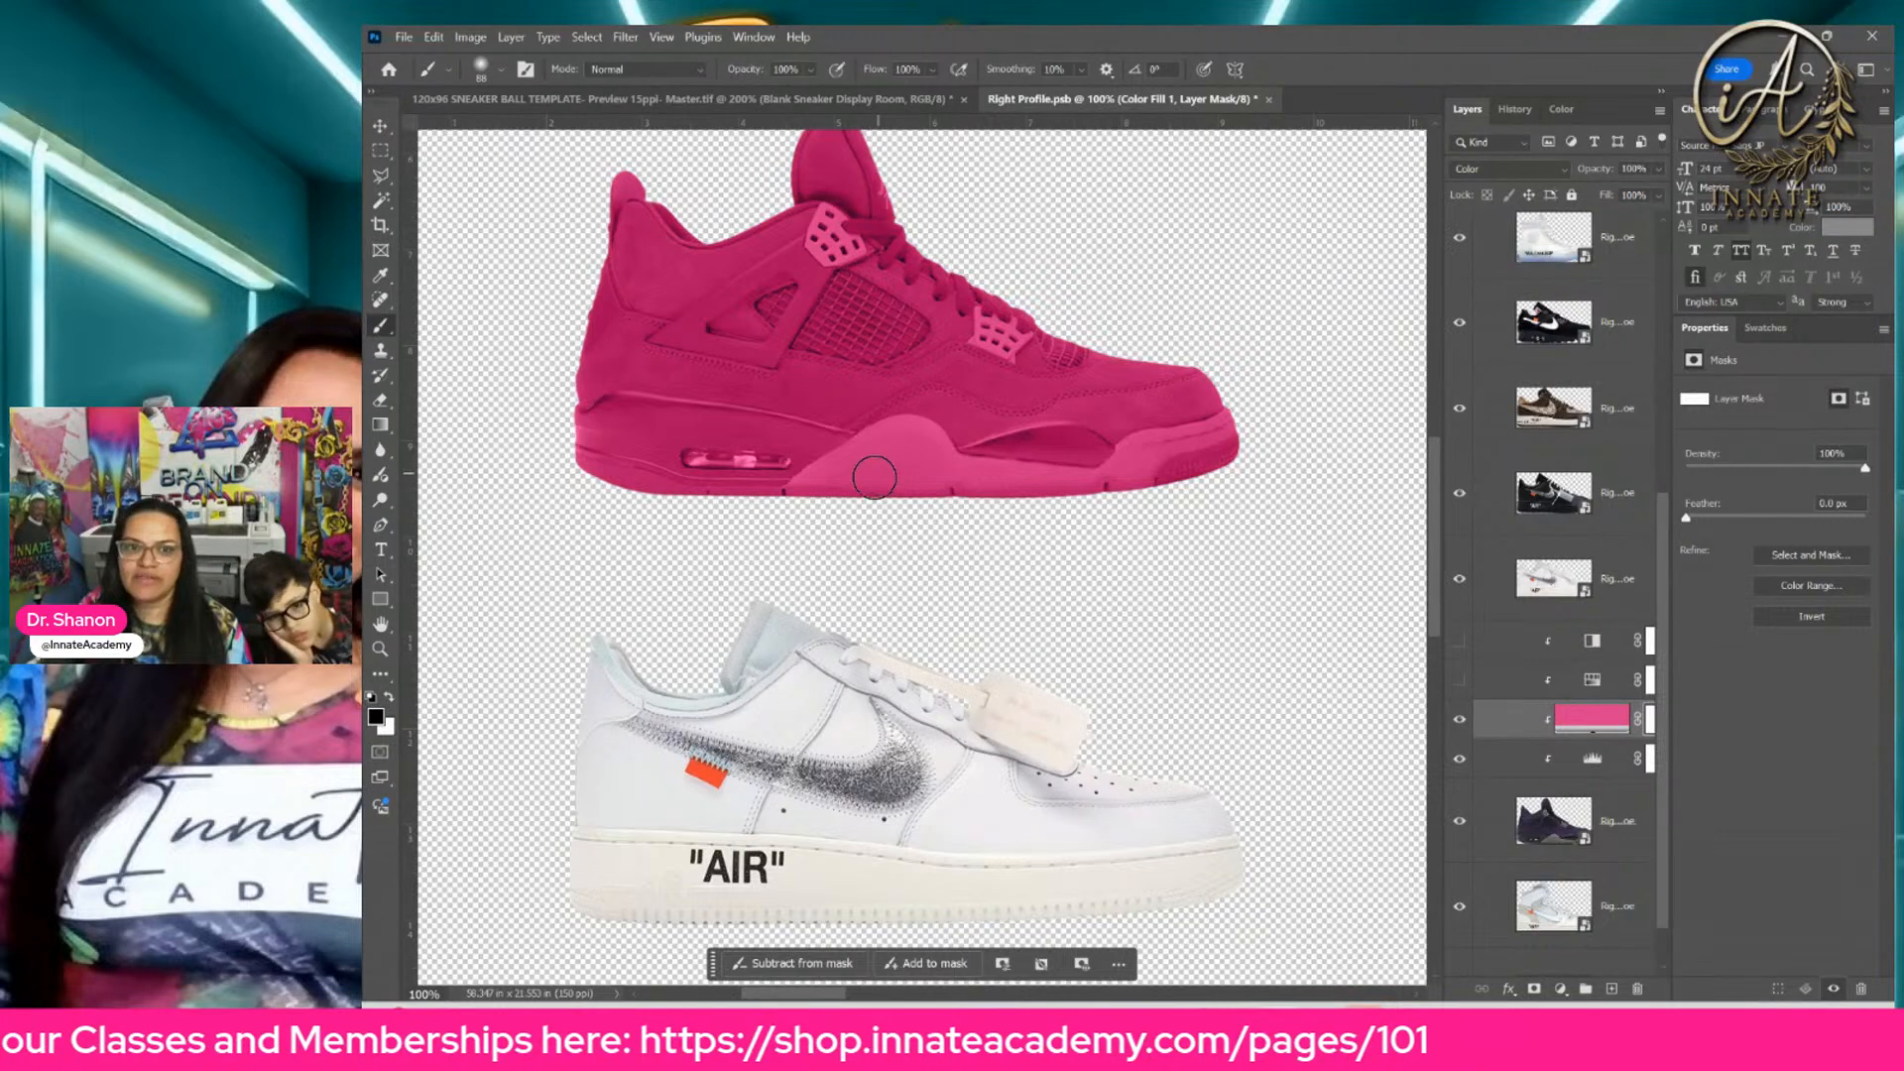
pyautogui.moveTo(874, 478)
pyautogui.mouseDown()
pyautogui.moveTo(808, 493)
pyautogui.moveTo(912, 444)
pyautogui.moveTo(932, 471)
pyautogui.mouseUp()
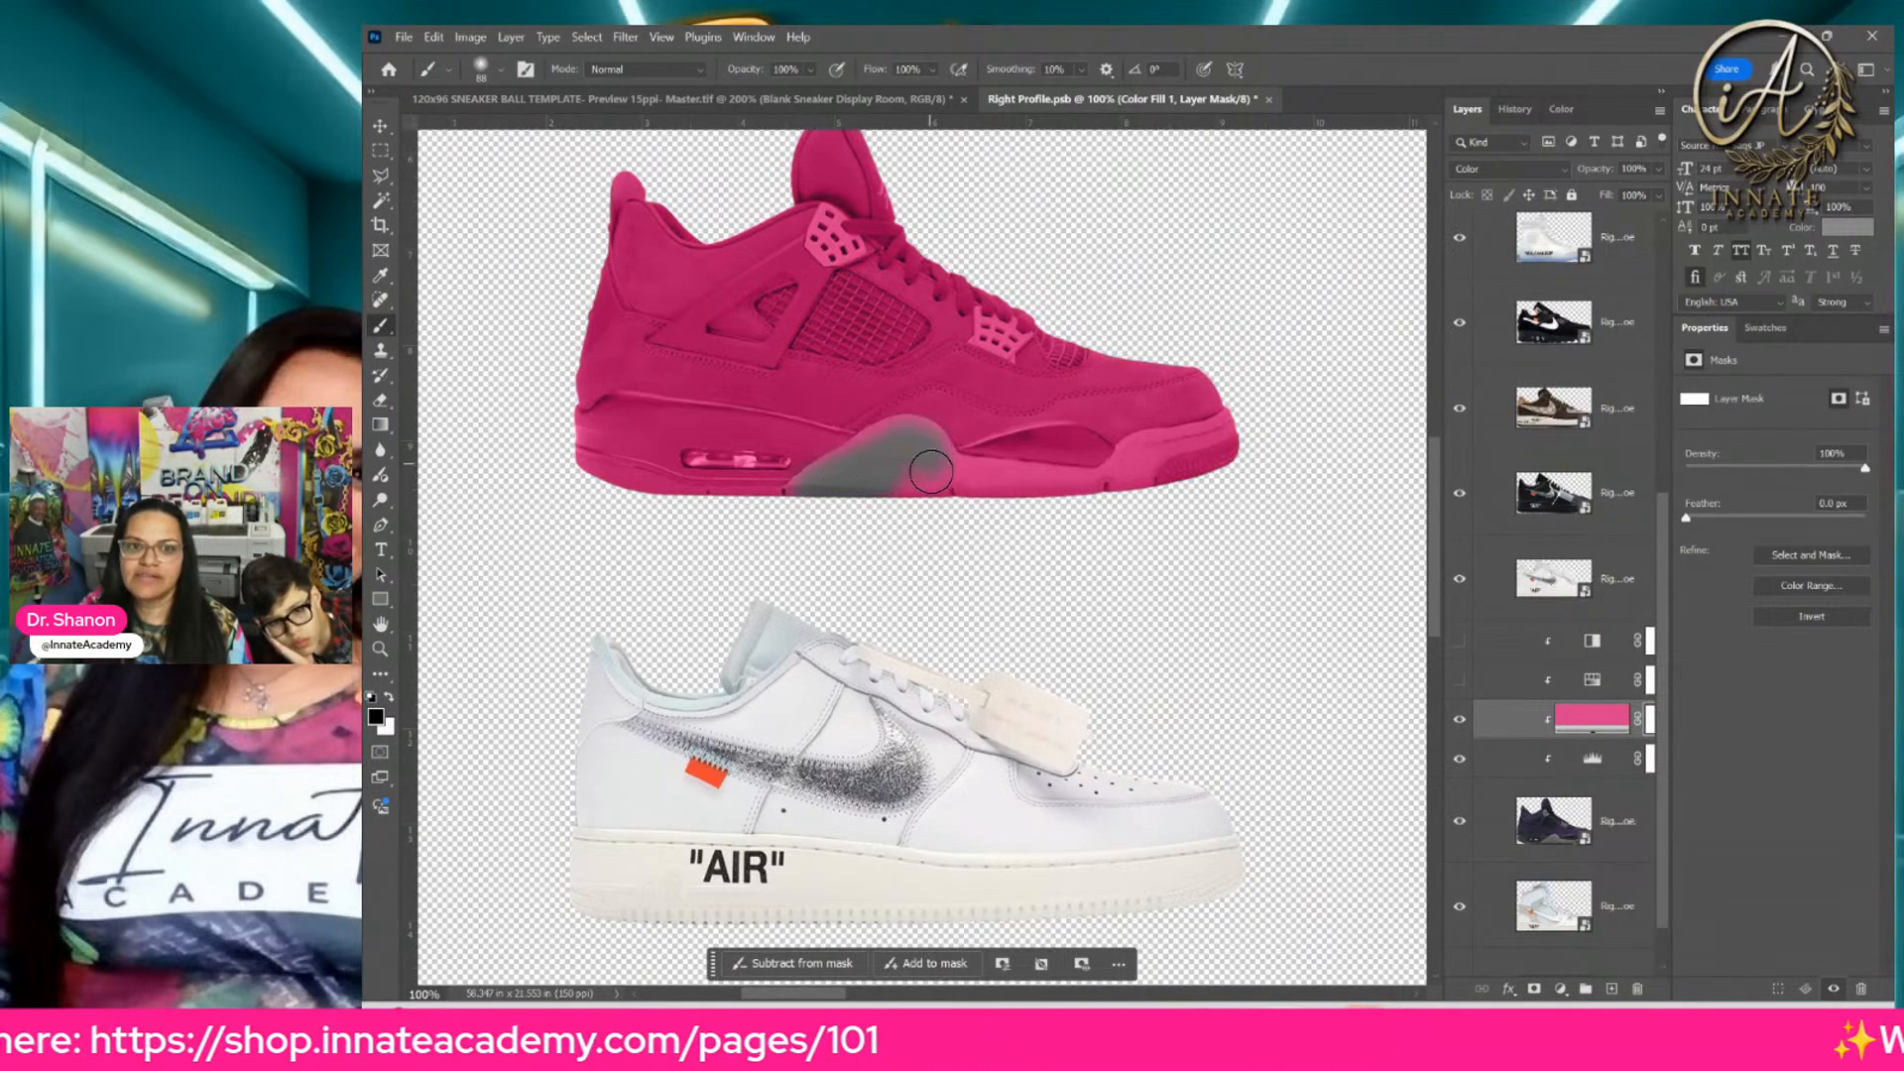
# Step: On the recolored sneaker's own layer, select the front midsole, toe section and both perforated lace panels with the Quick Selection tool
pyautogui.click(378, 203)
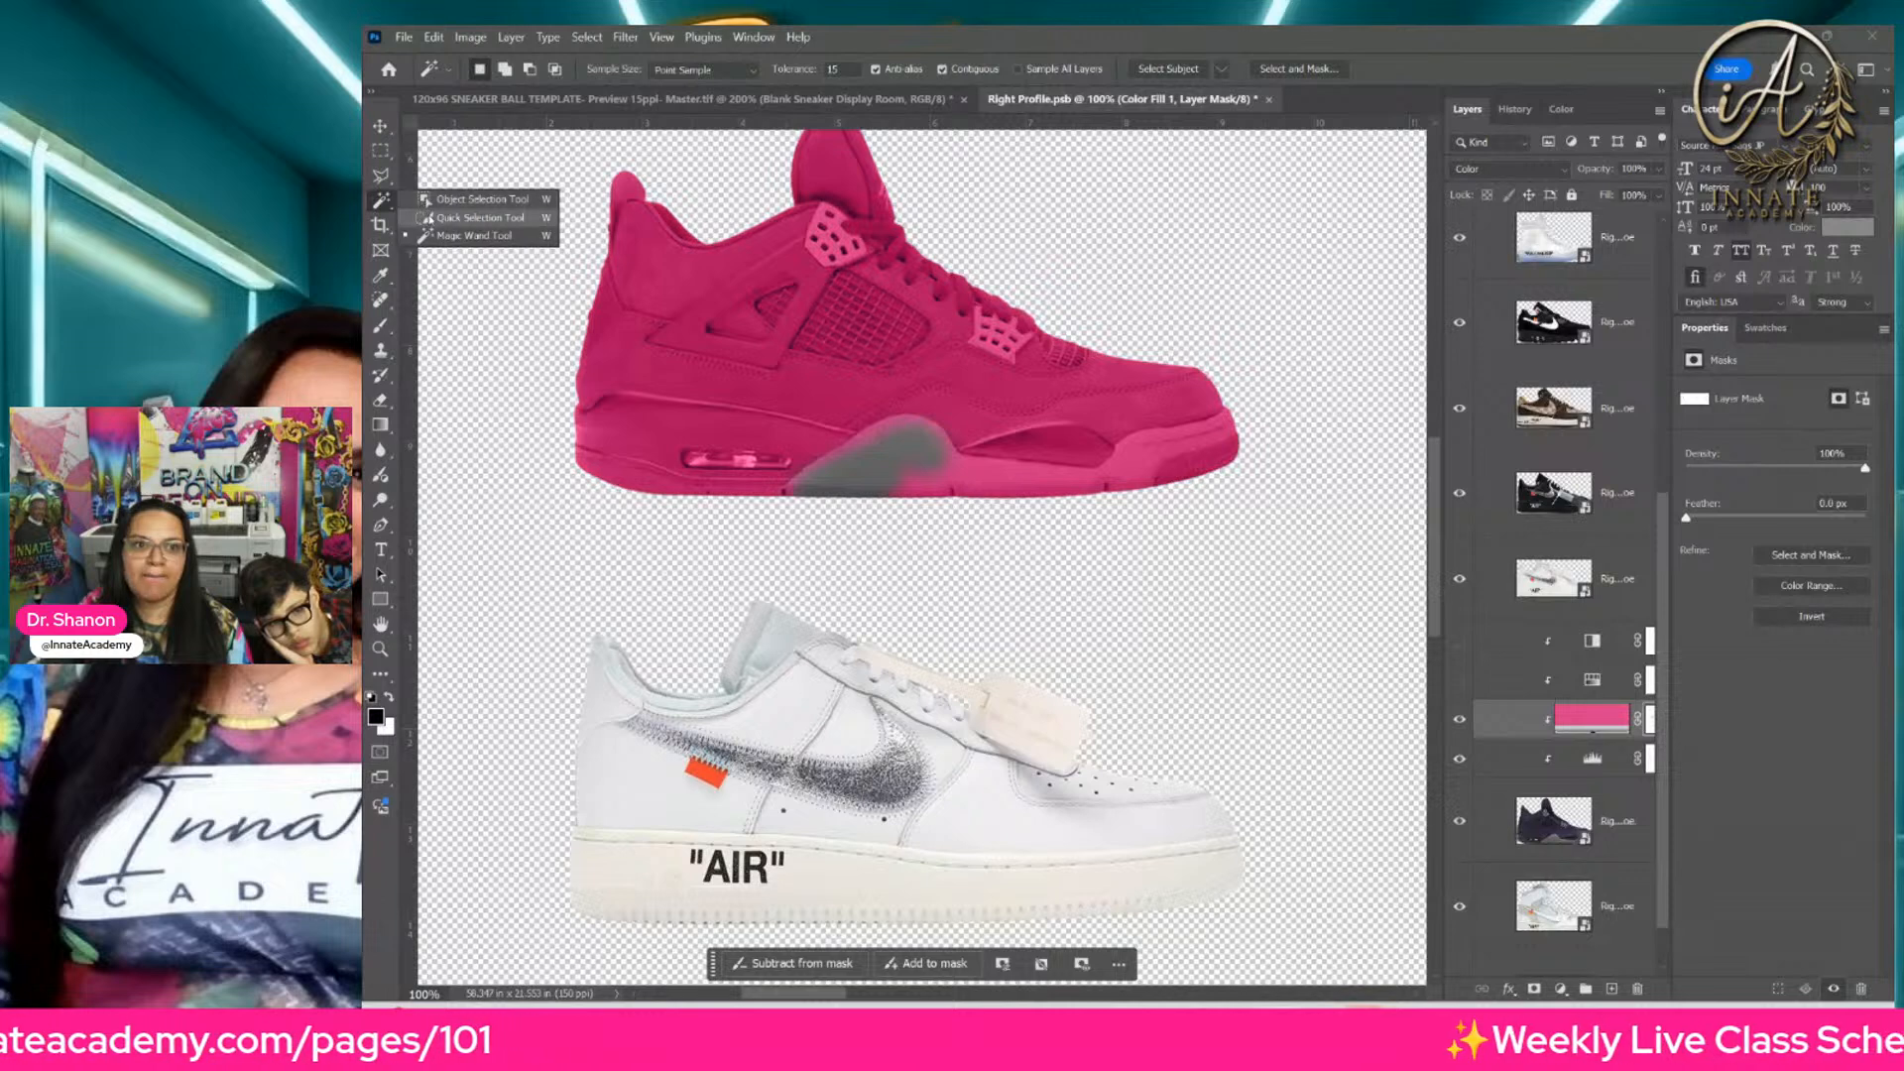
pyautogui.click(481, 217)
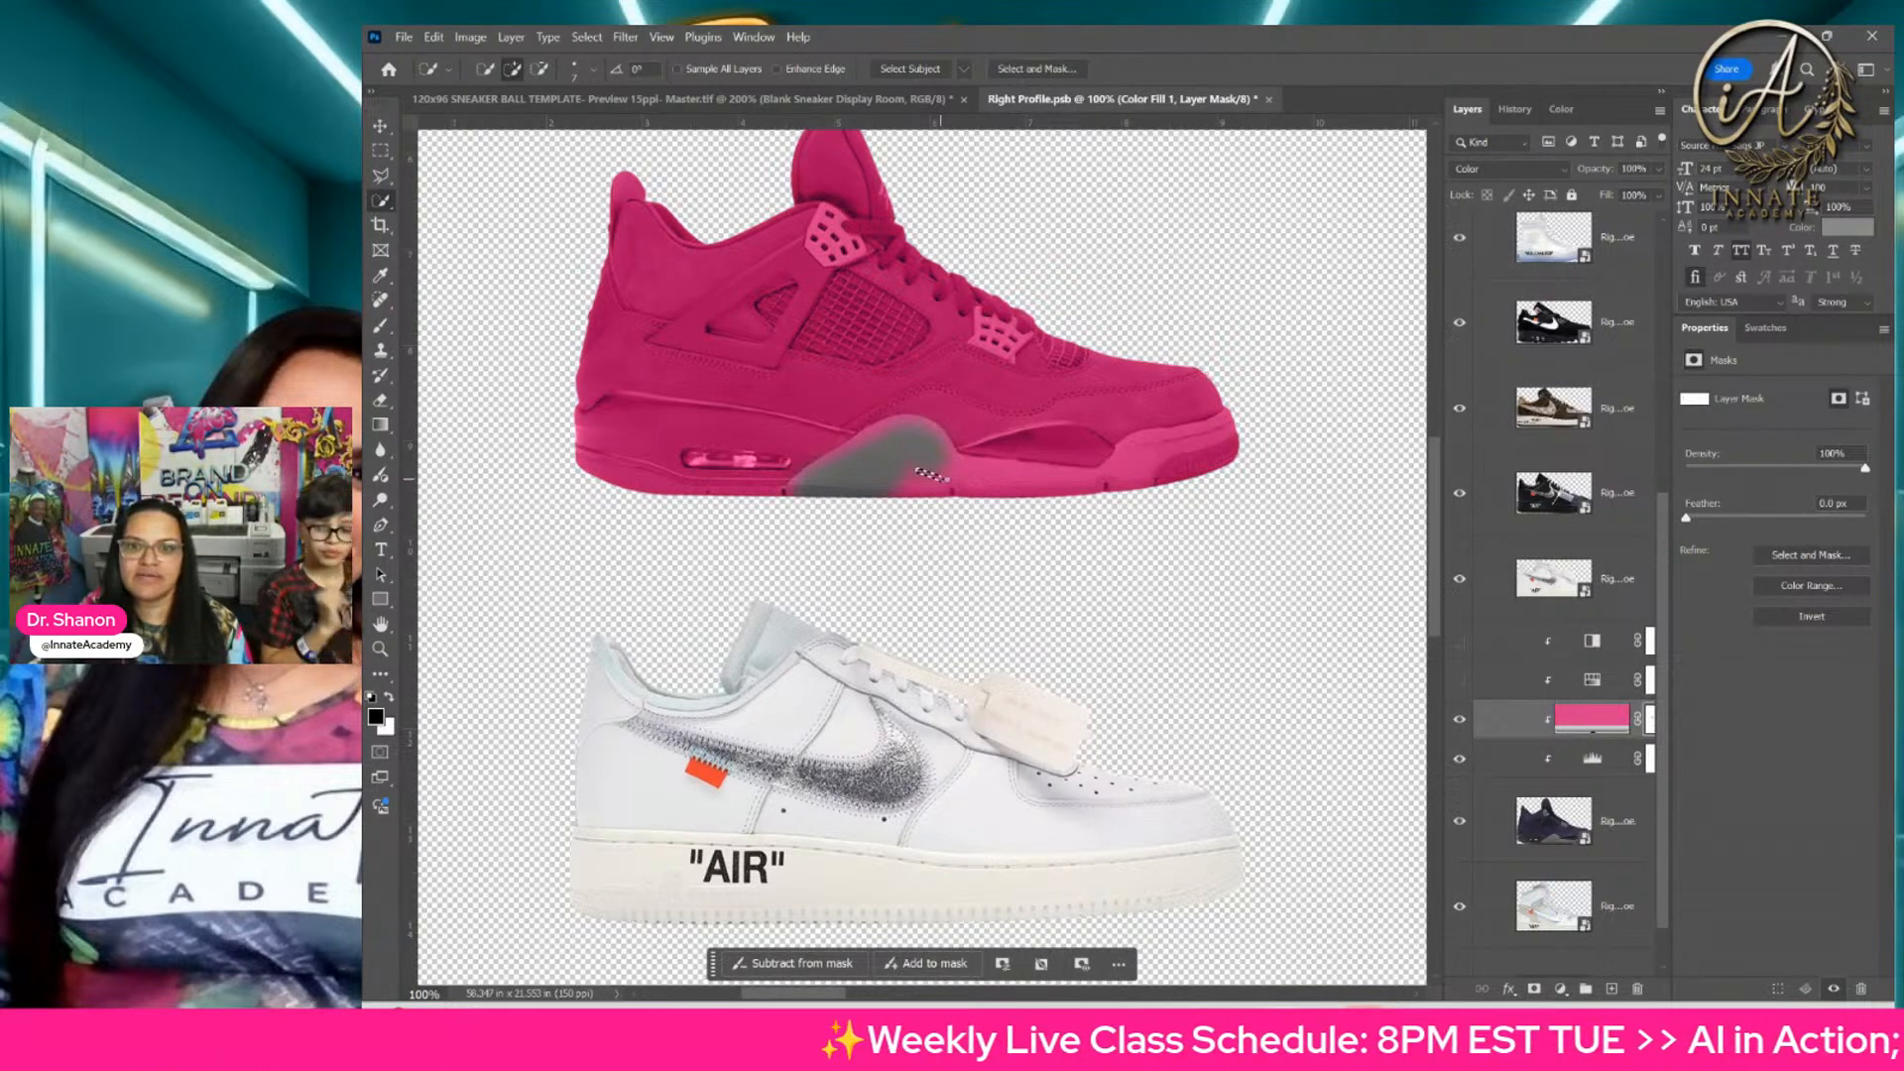
pyautogui.click(1577, 820)
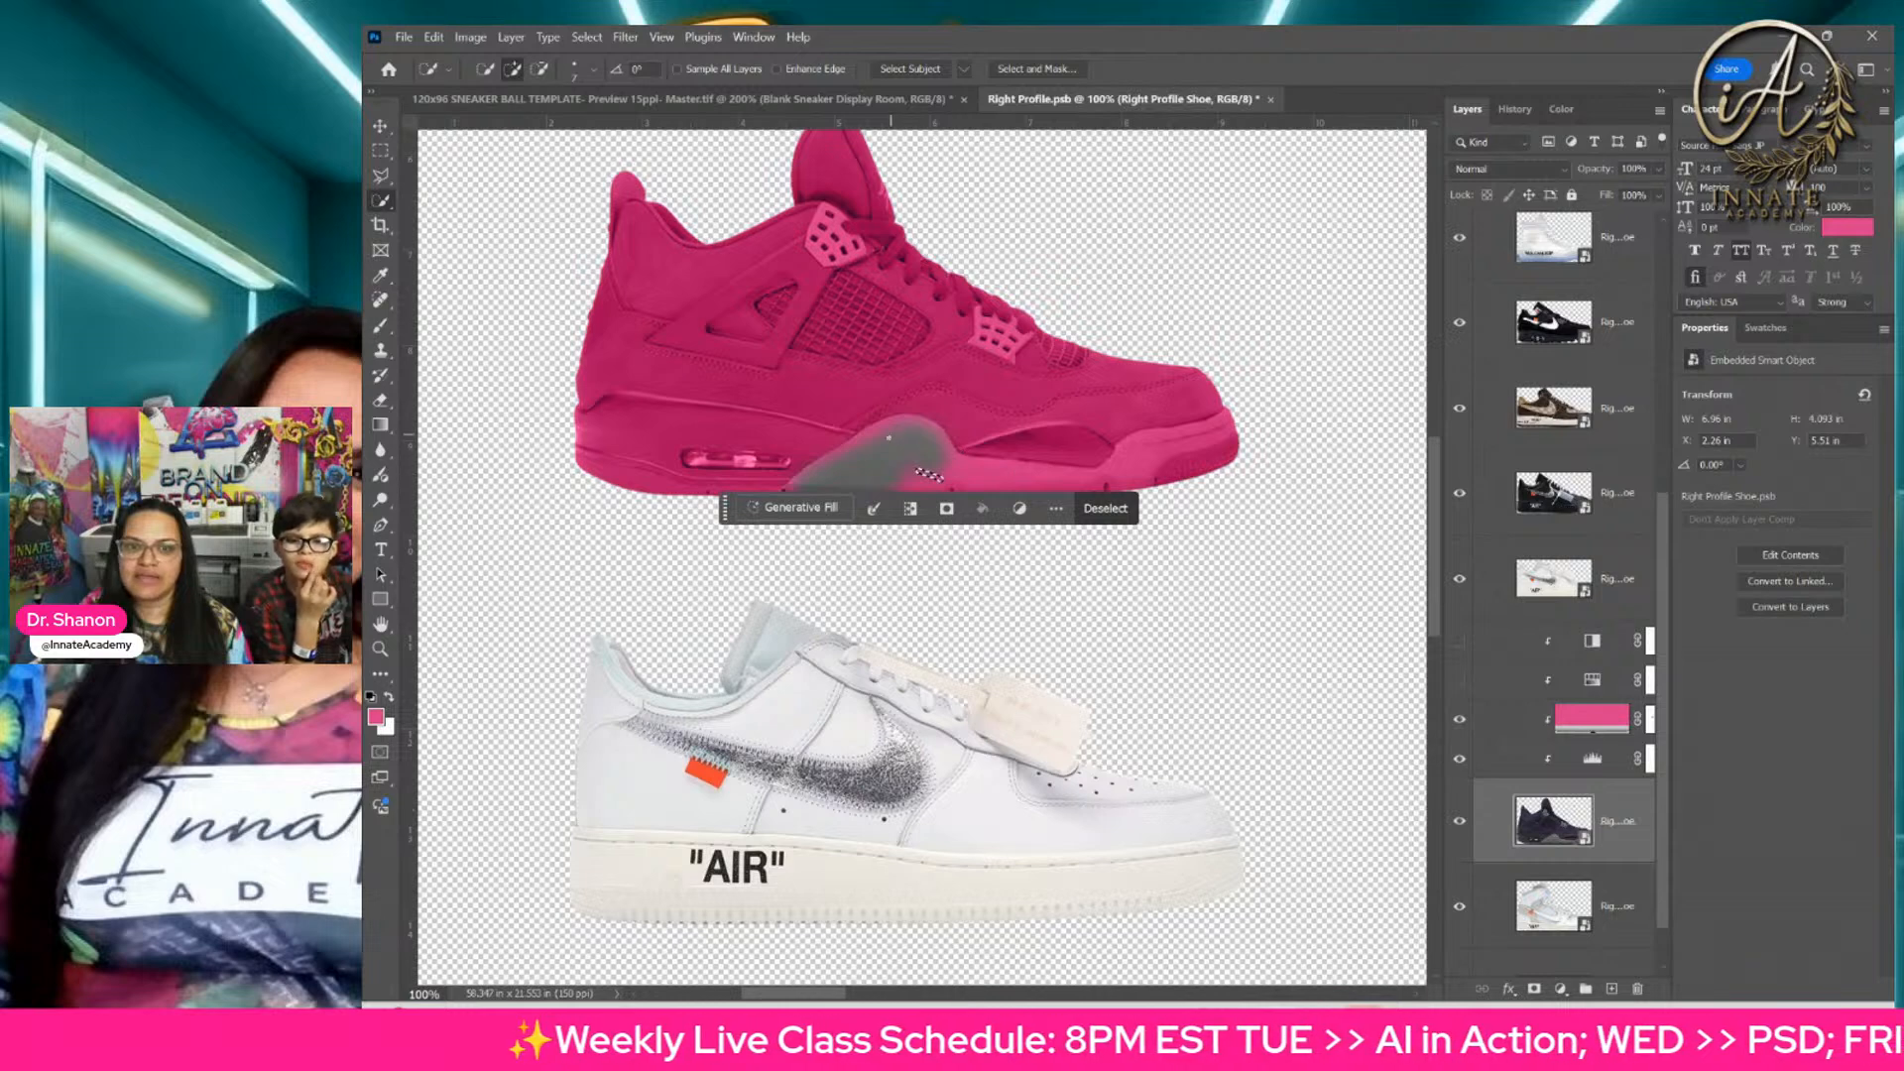
pyautogui.moveTo(893, 439)
pyautogui.mouseDown()
pyautogui.moveTo(952, 436)
pyautogui.moveTo(814, 476)
pyautogui.moveTo(1087, 484)
pyautogui.moveTo(1197, 431)
pyautogui.mouseUp()
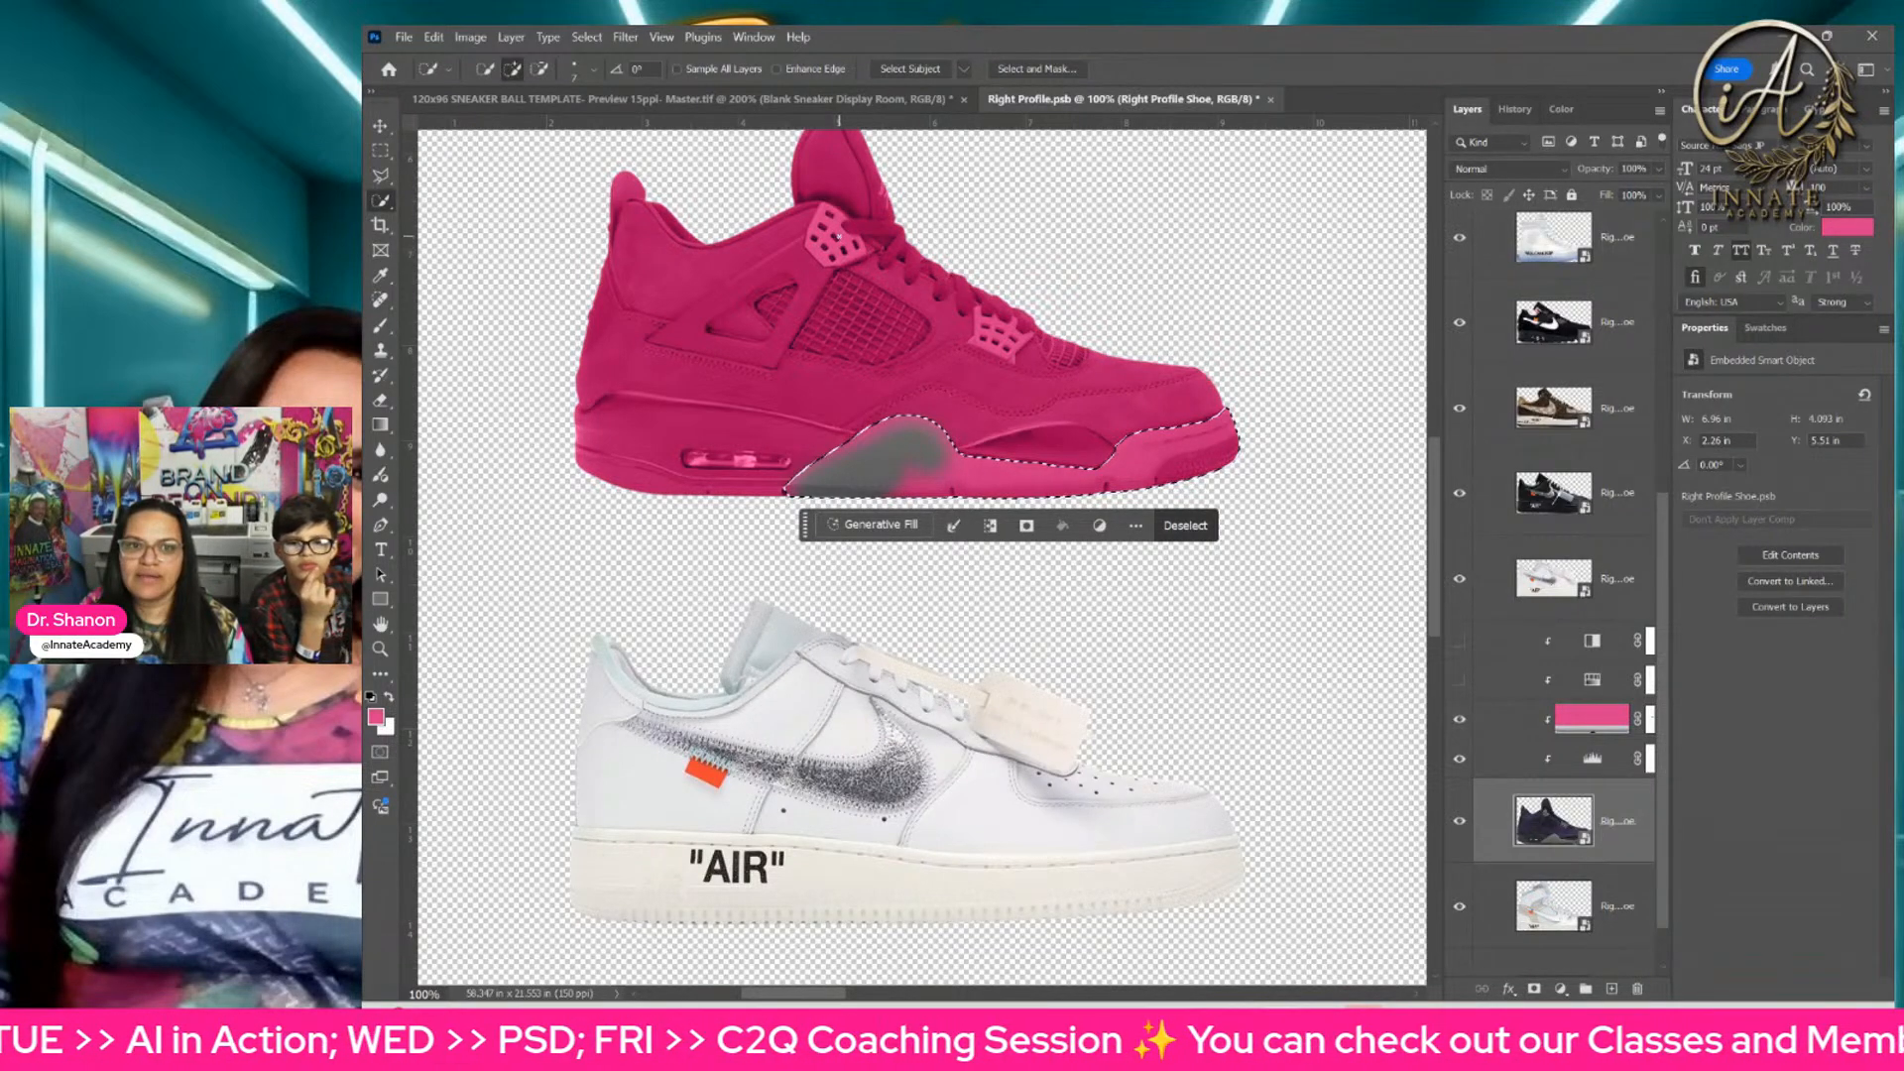
pyautogui.click(821, 253)
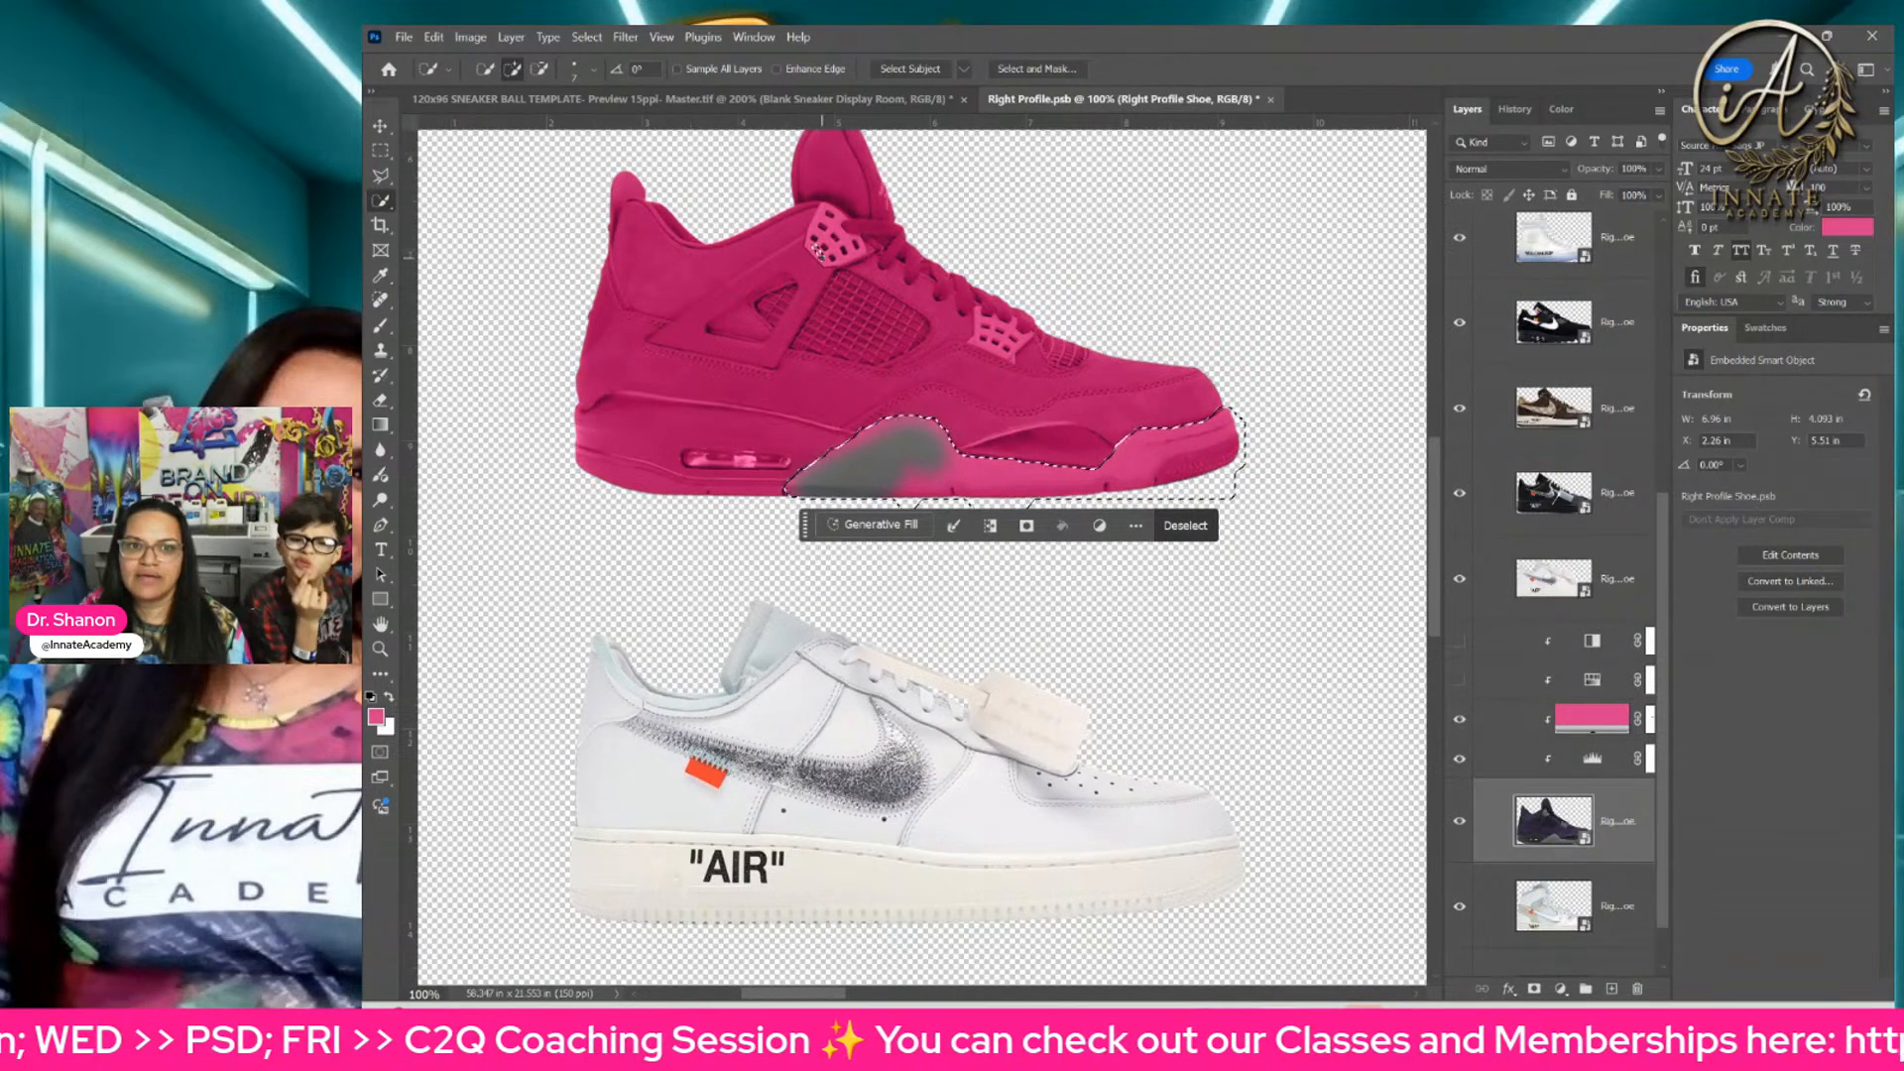
pyautogui.click(822, 246)
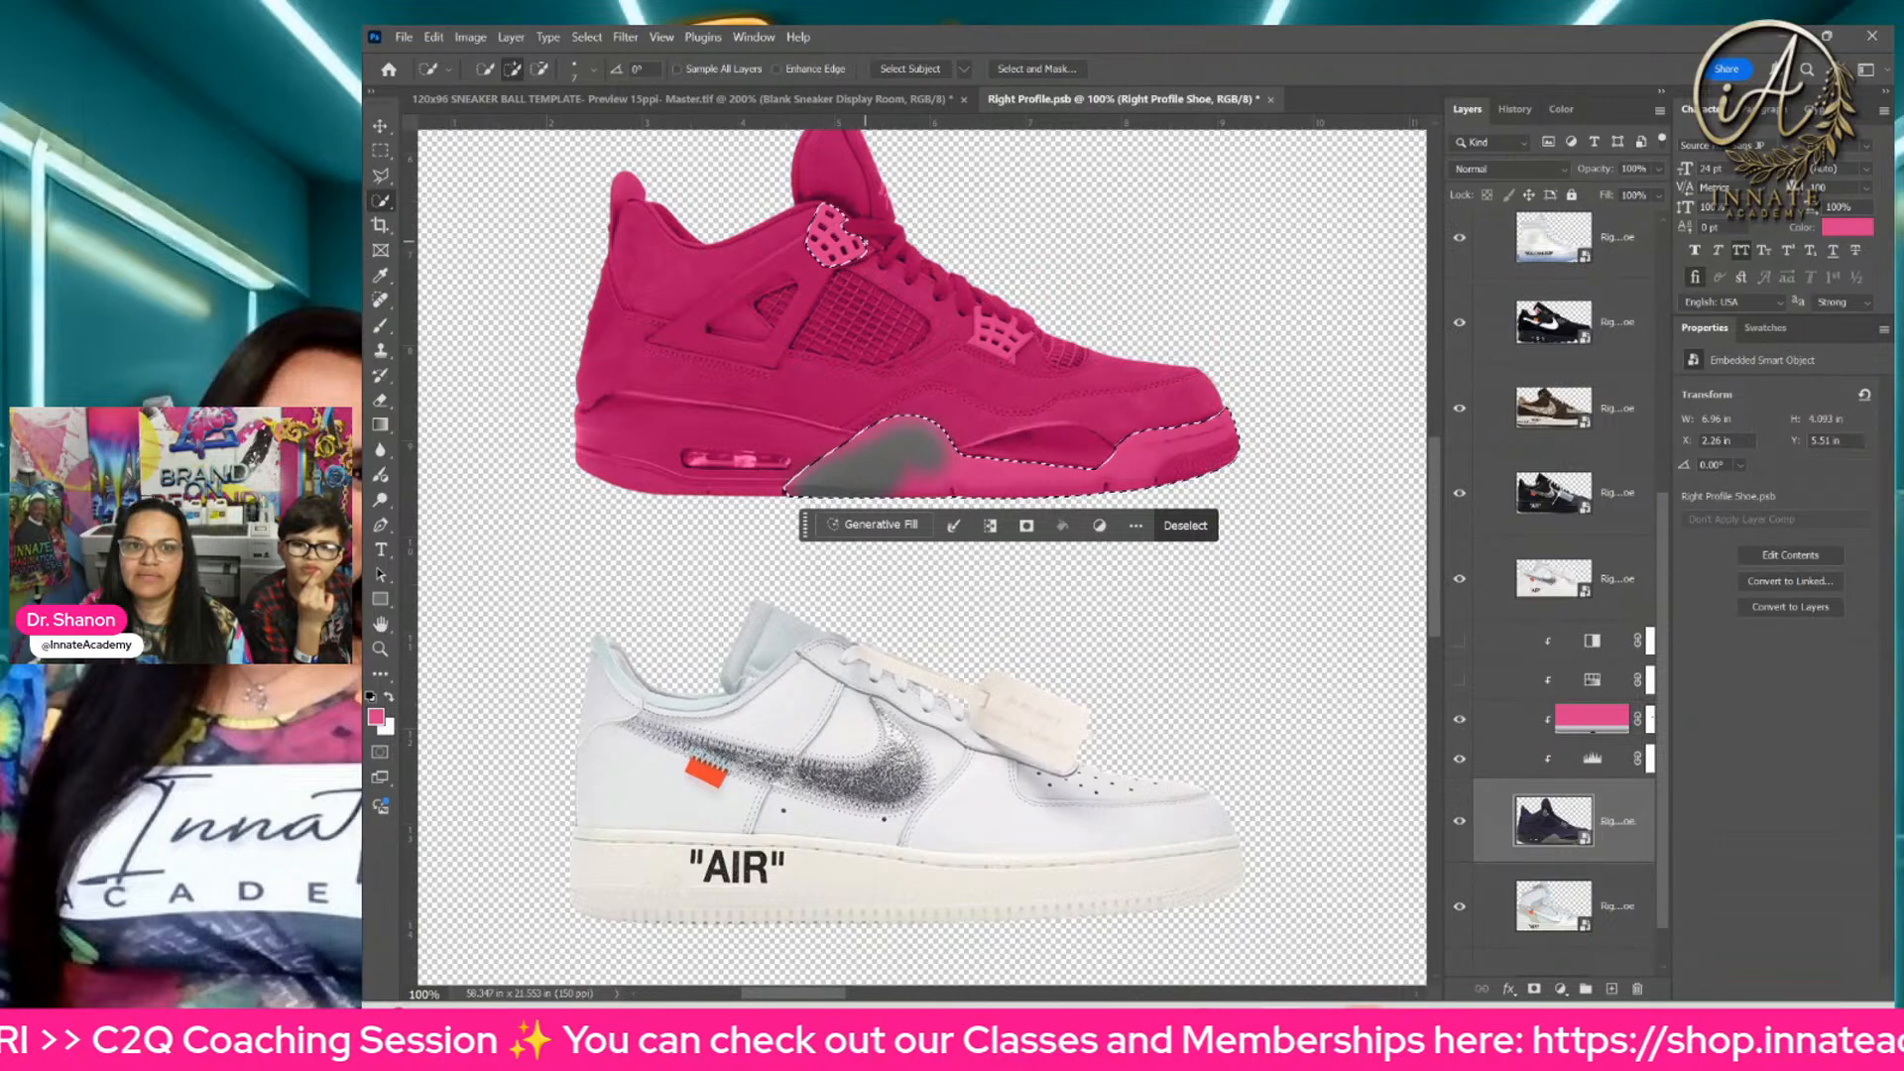
pyautogui.click(979, 319)
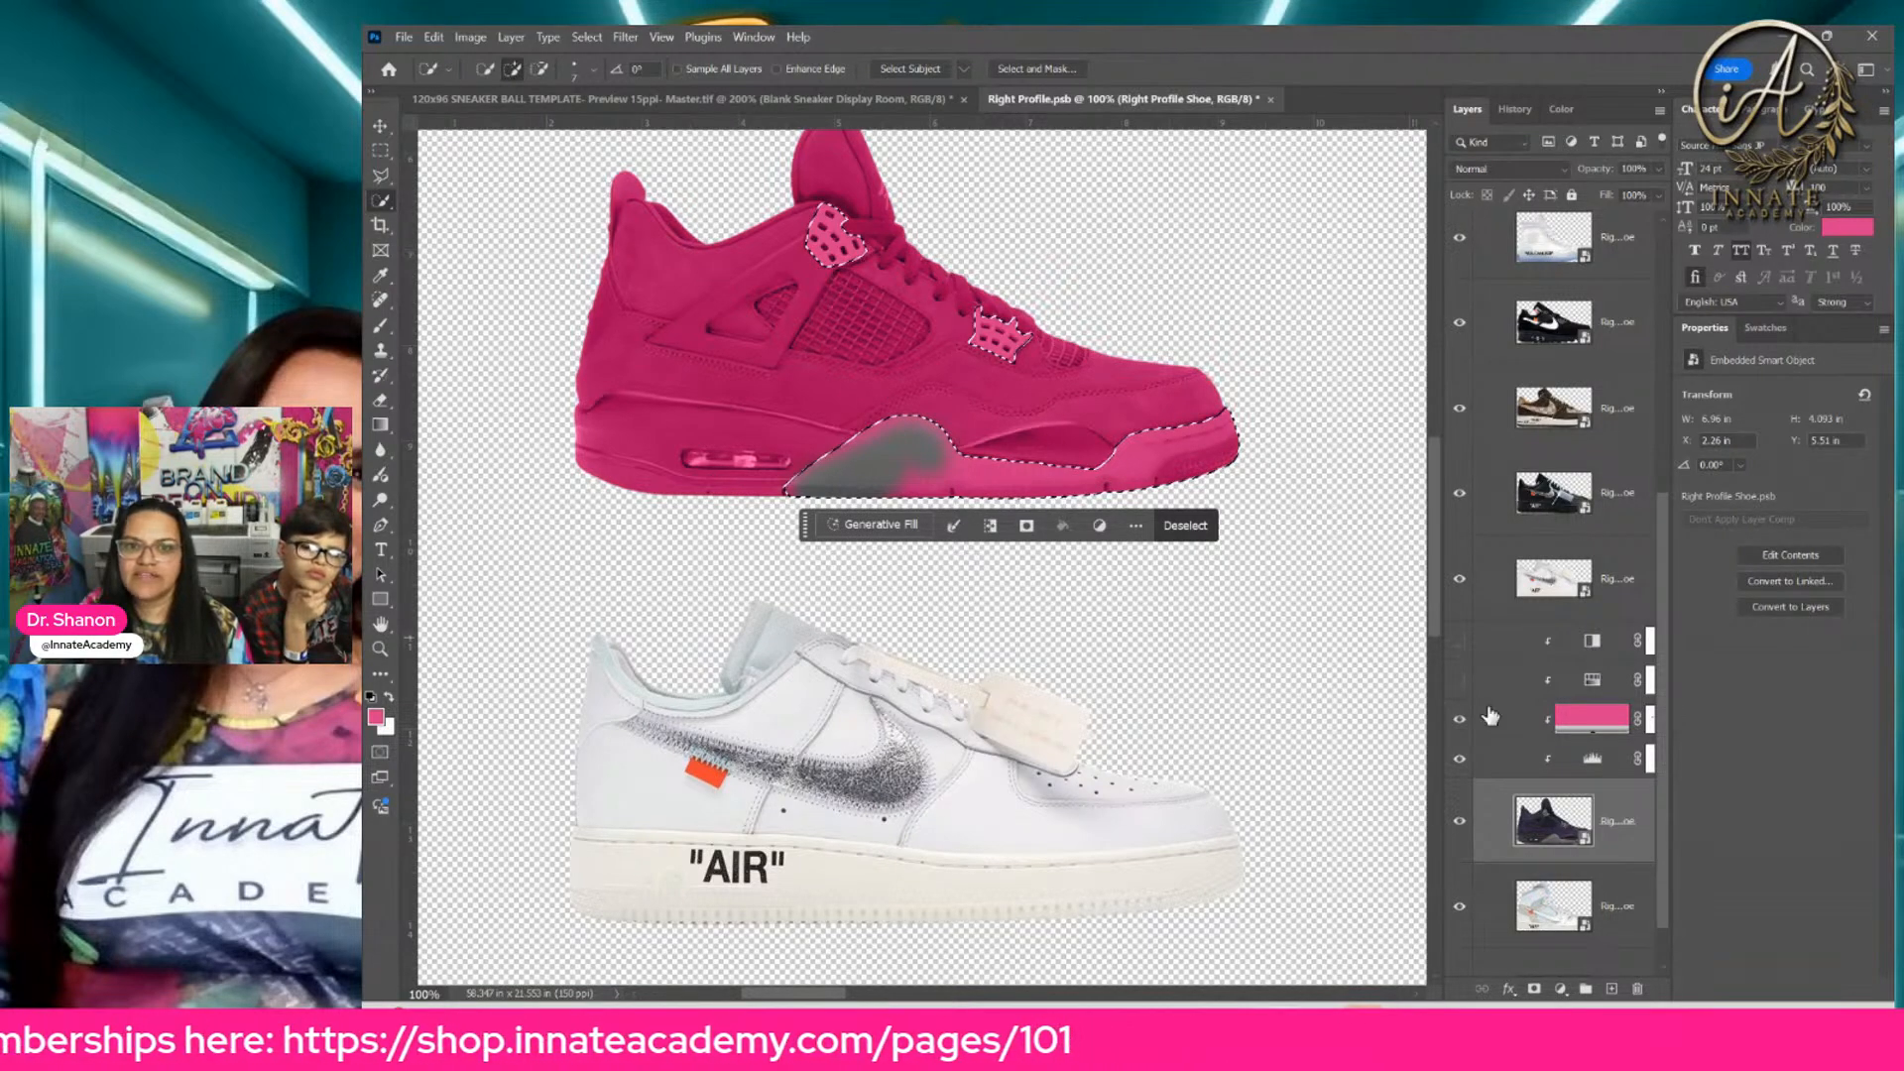
# Step: Brush black on the pink Color Fill's mask within the selection, removing the pink from the front midsole and both lace panels
pyautogui.click(380, 325)
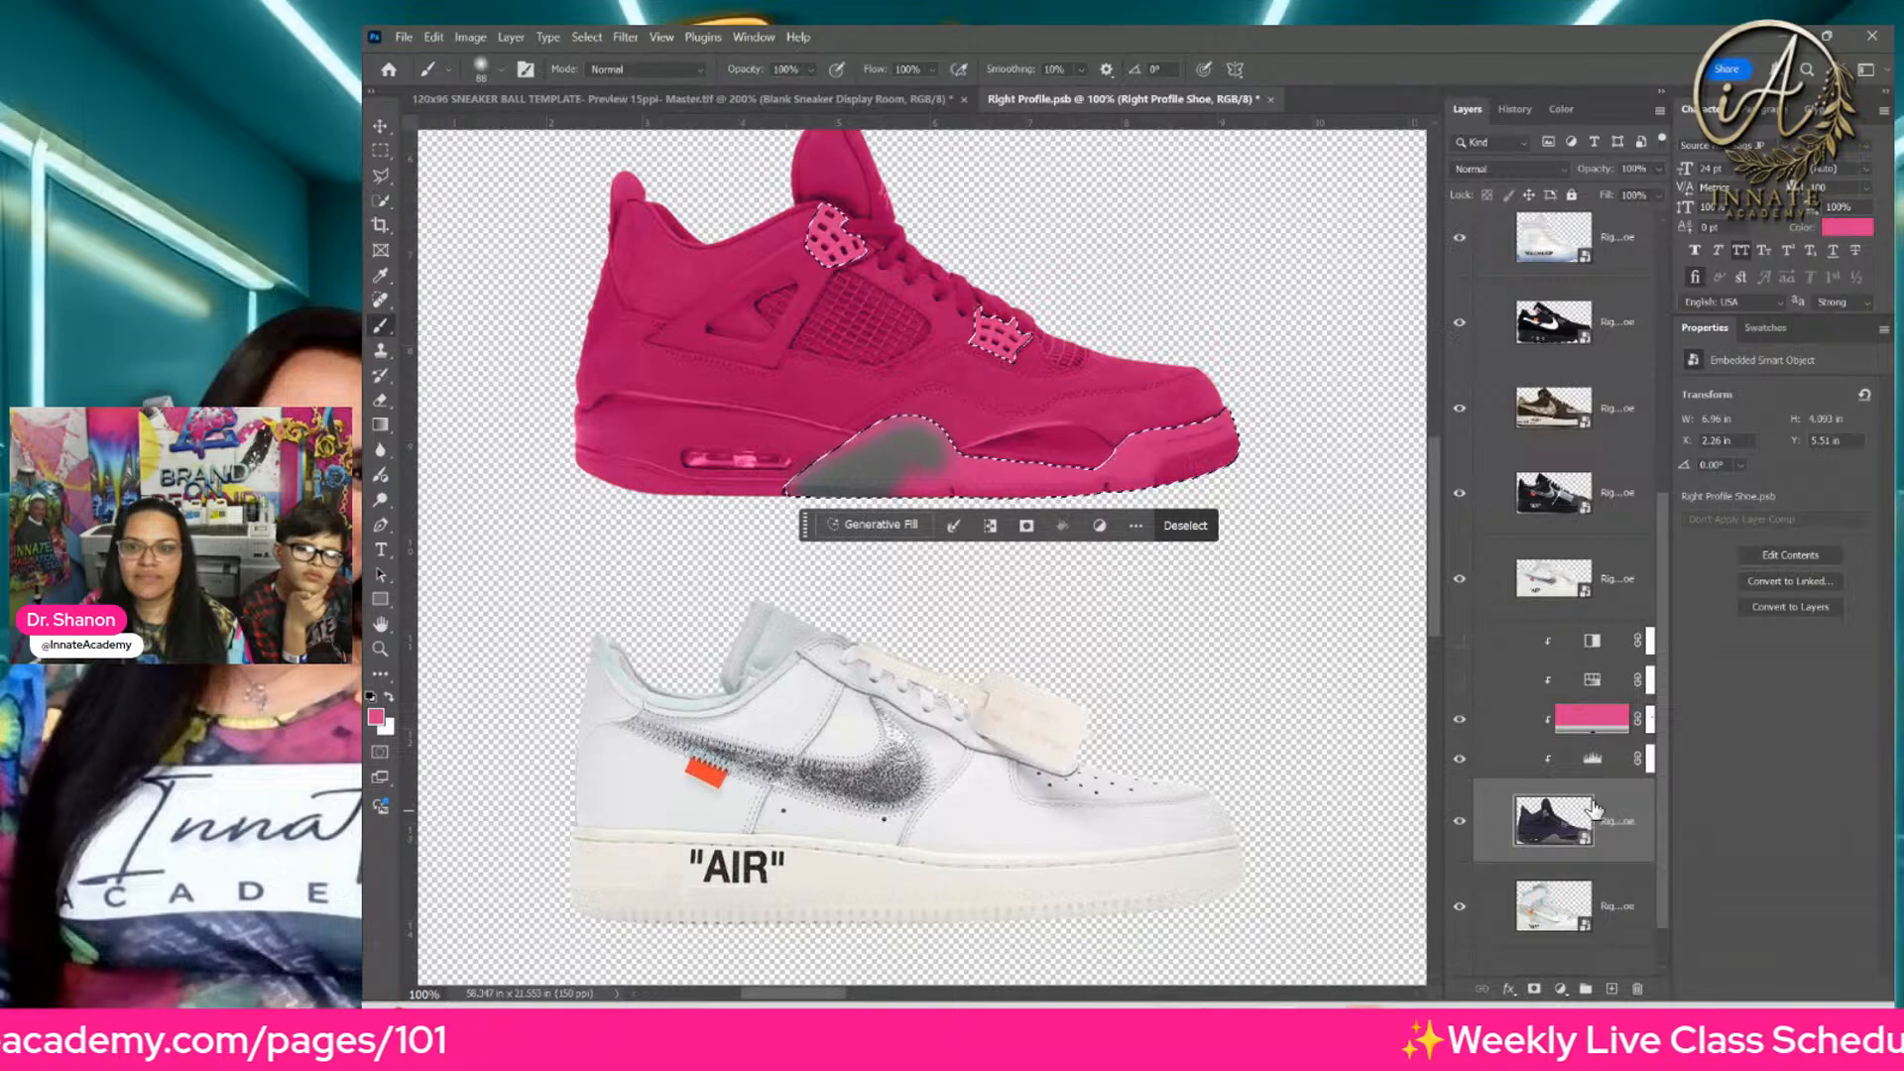
pyautogui.click(1585, 727)
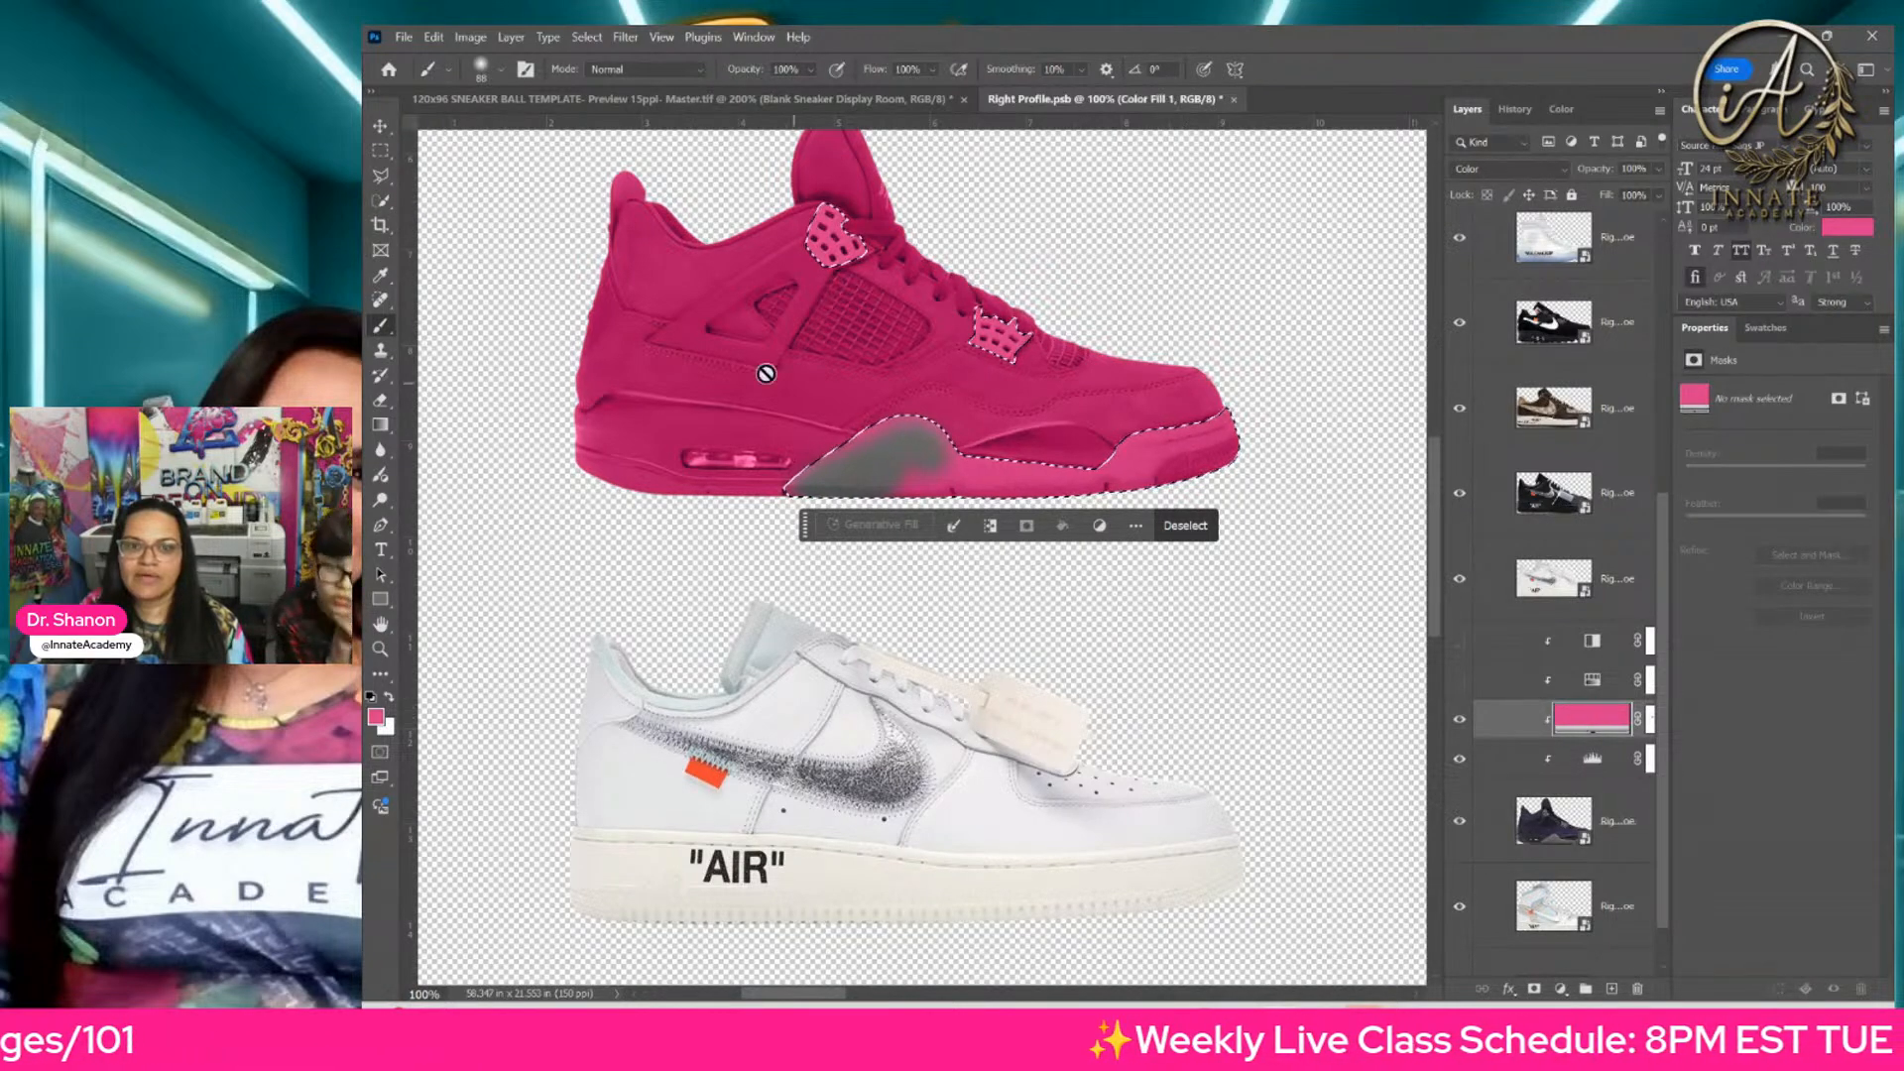
pyautogui.click(1649, 724)
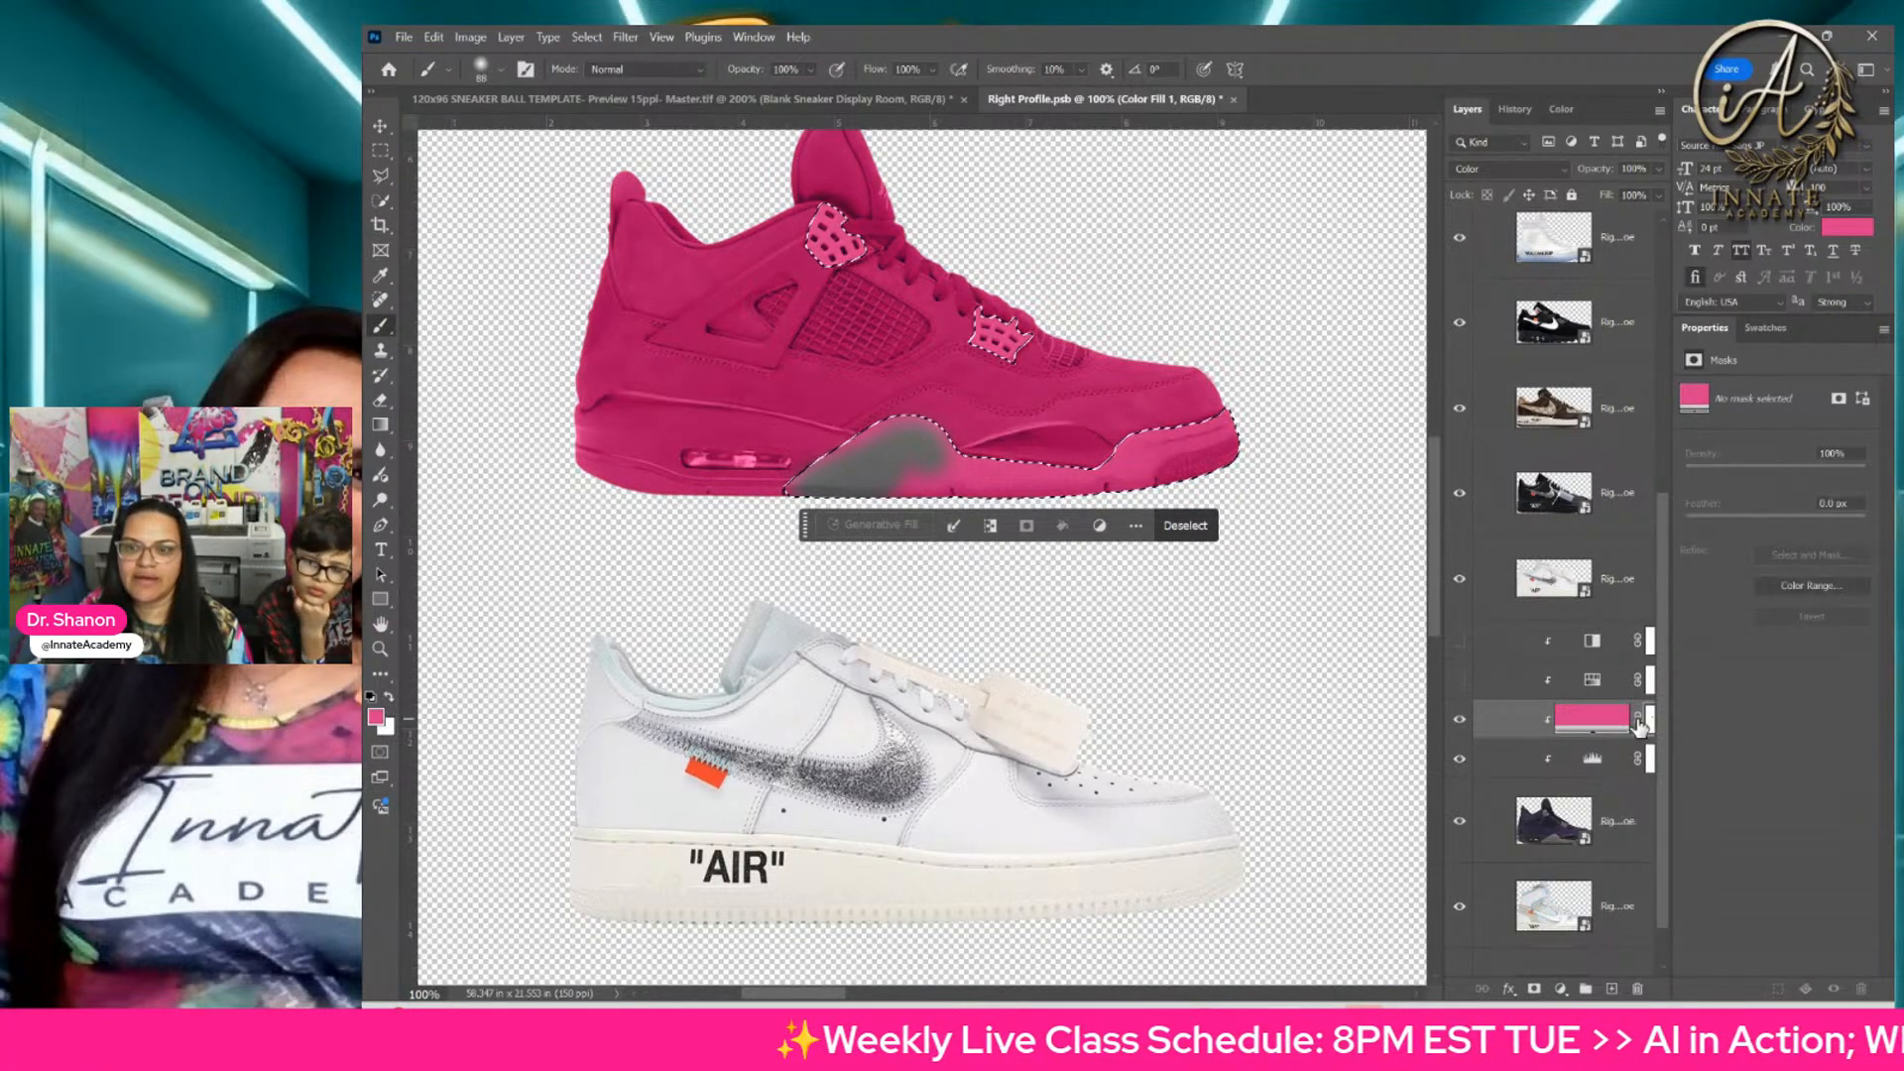
pyautogui.moveTo(1442, 684); pyautogui.dragTo(1373, 685)
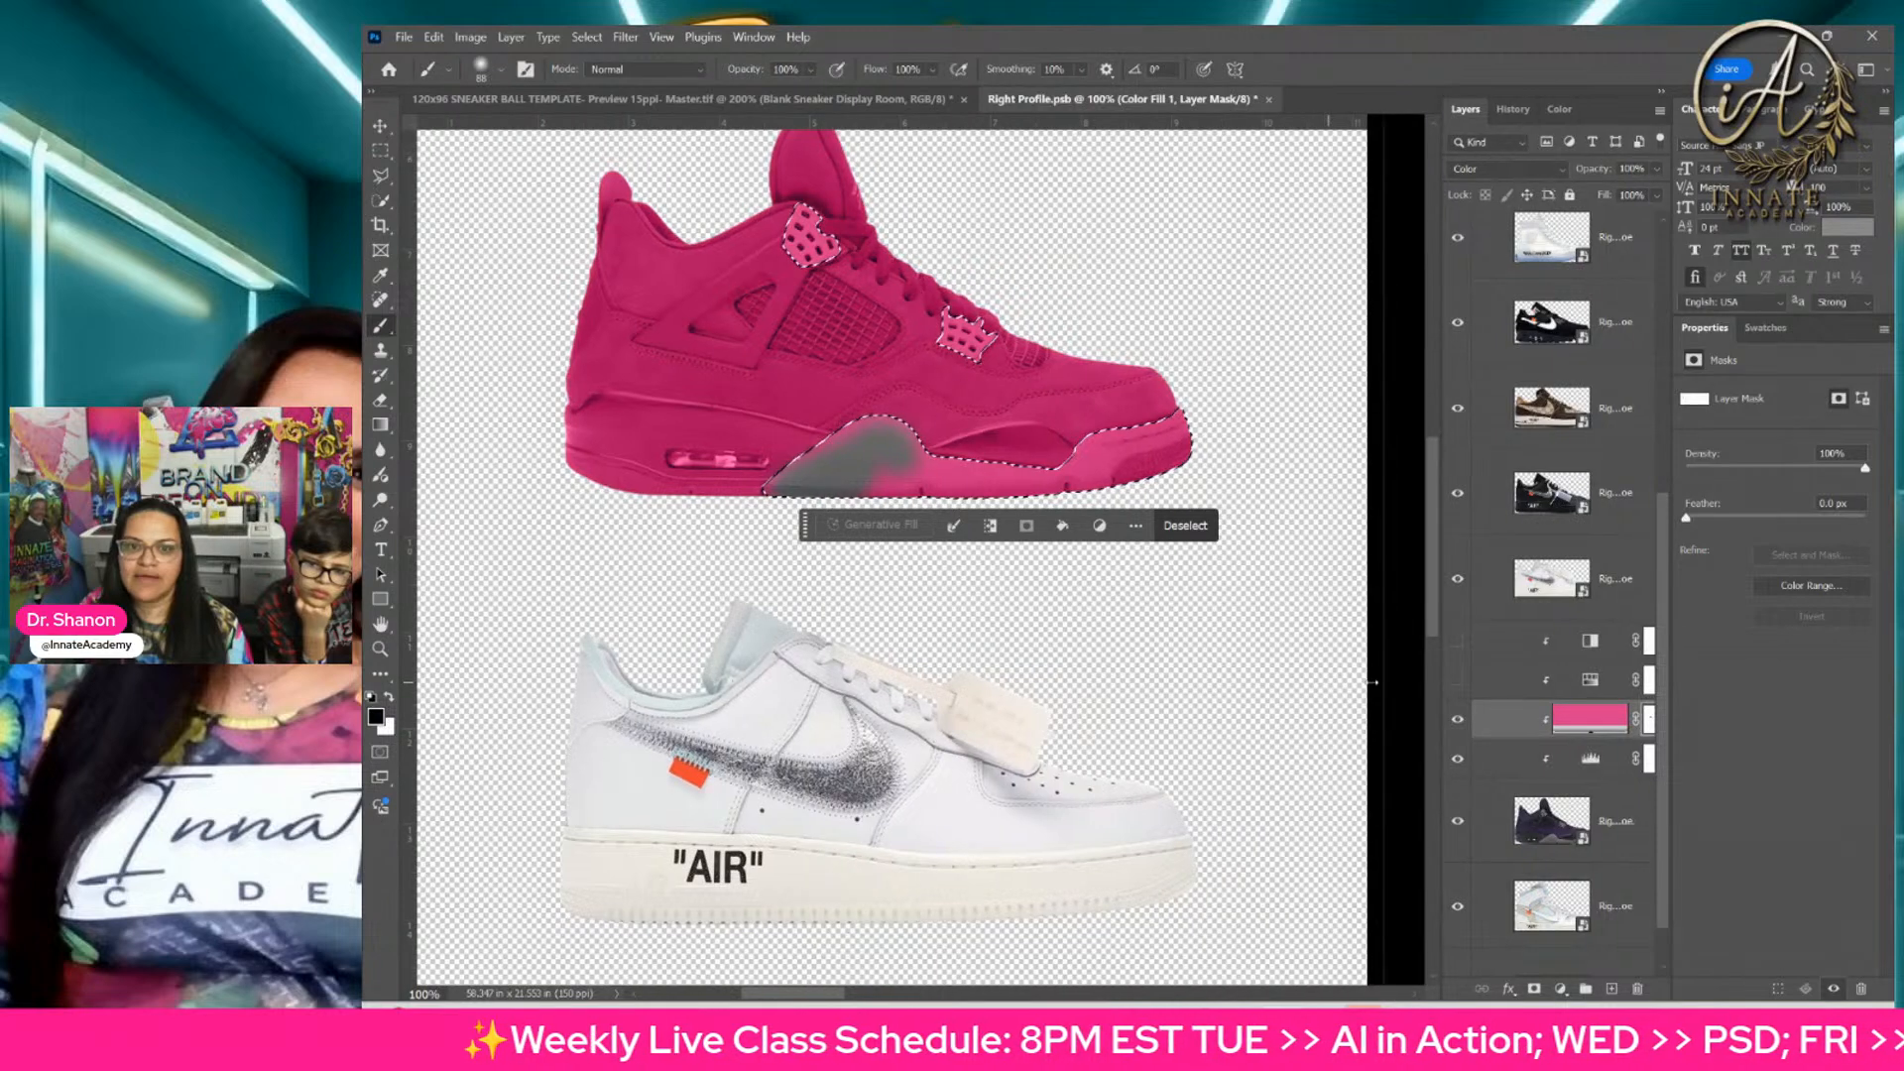
pyautogui.moveTo(808, 536); pyautogui.dragTo(909, 690)
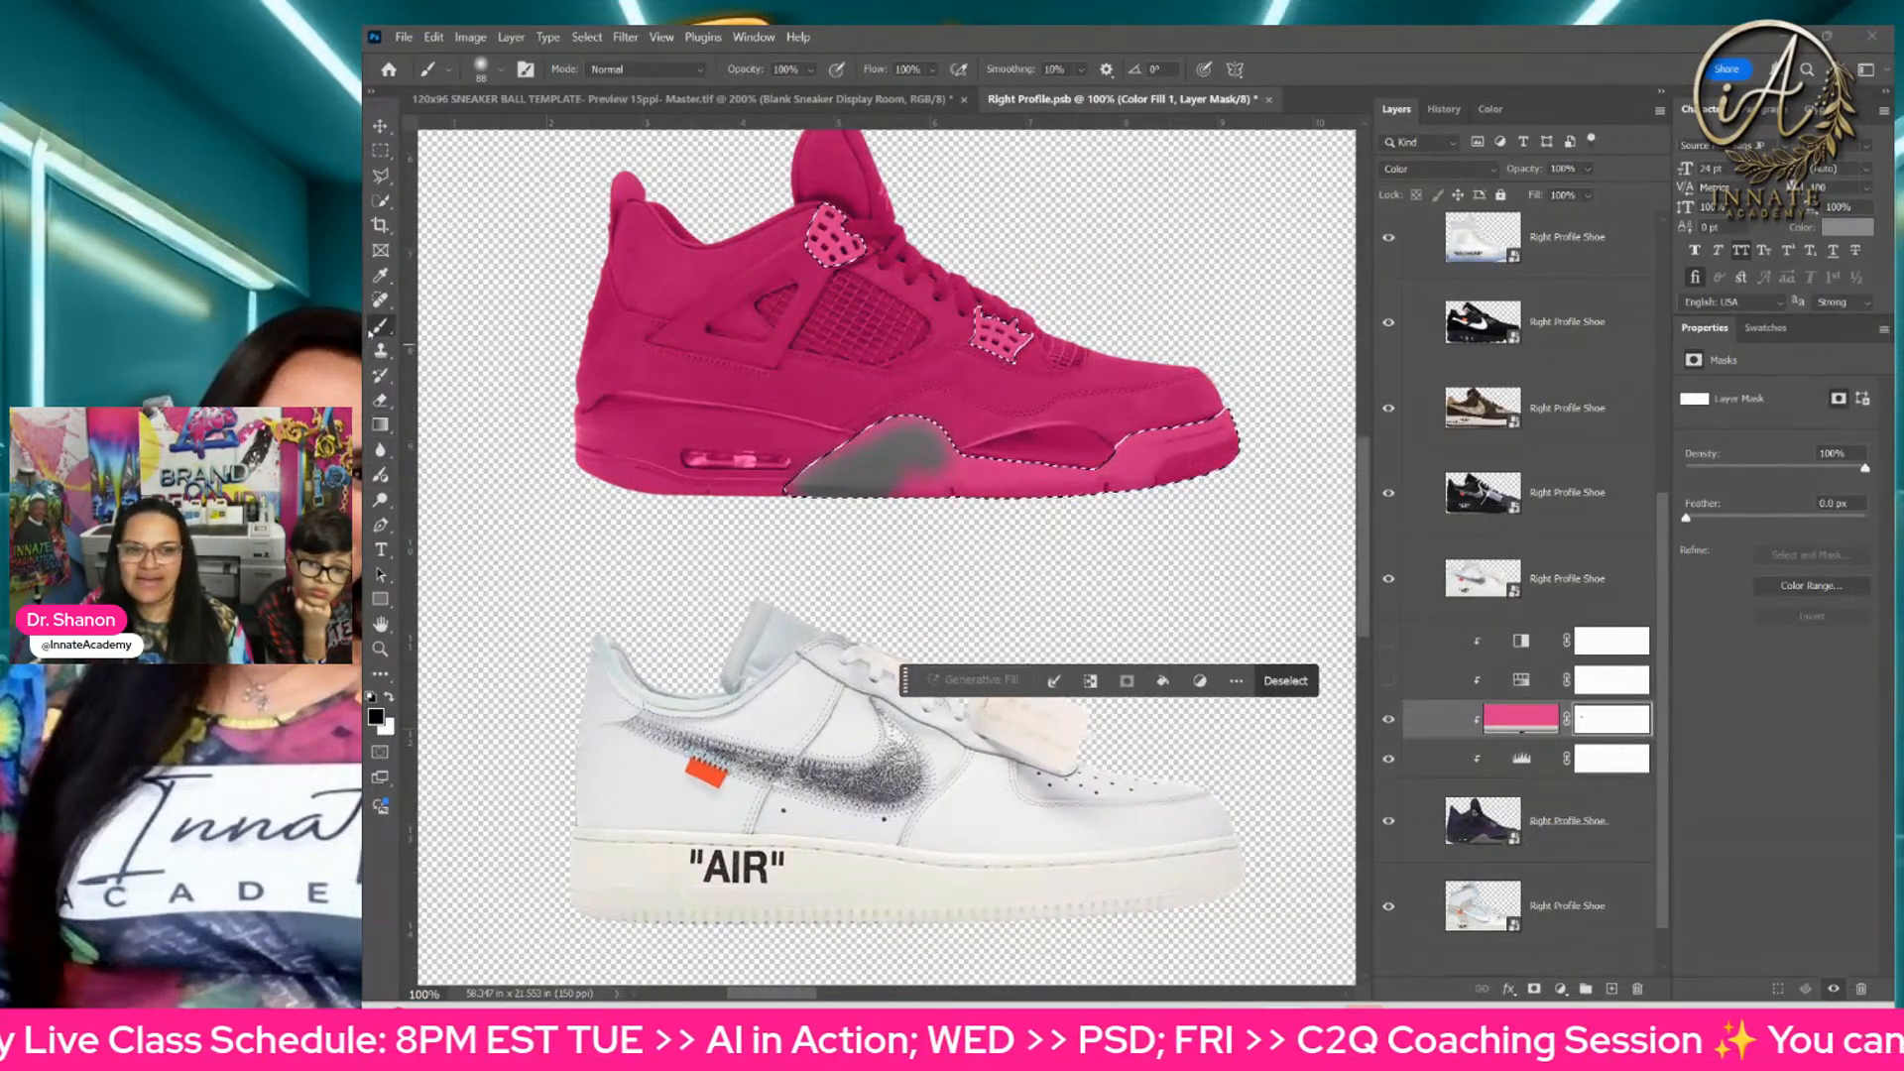
pyautogui.moveTo(881, 432)
pyautogui.mouseDown()
pyautogui.moveTo(776, 477)
pyautogui.moveTo(911, 455)
pyautogui.moveTo(1007, 483)
pyautogui.moveTo(926, 459)
pyautogui.moveTo(987, 485)
pyautogui.moveTo(1109, 485)
pyautogui.moveTo(1089, 480)
pyautogui.moveTo(1161, 430)
pyautogui.moveTo(1182, 464)
pyautogui.moveTo(1212, 448)
pyautogui.moveTo(1207, 413)
pyautogui.moveTo(1089, 476)
pyautogui.mouseUp()
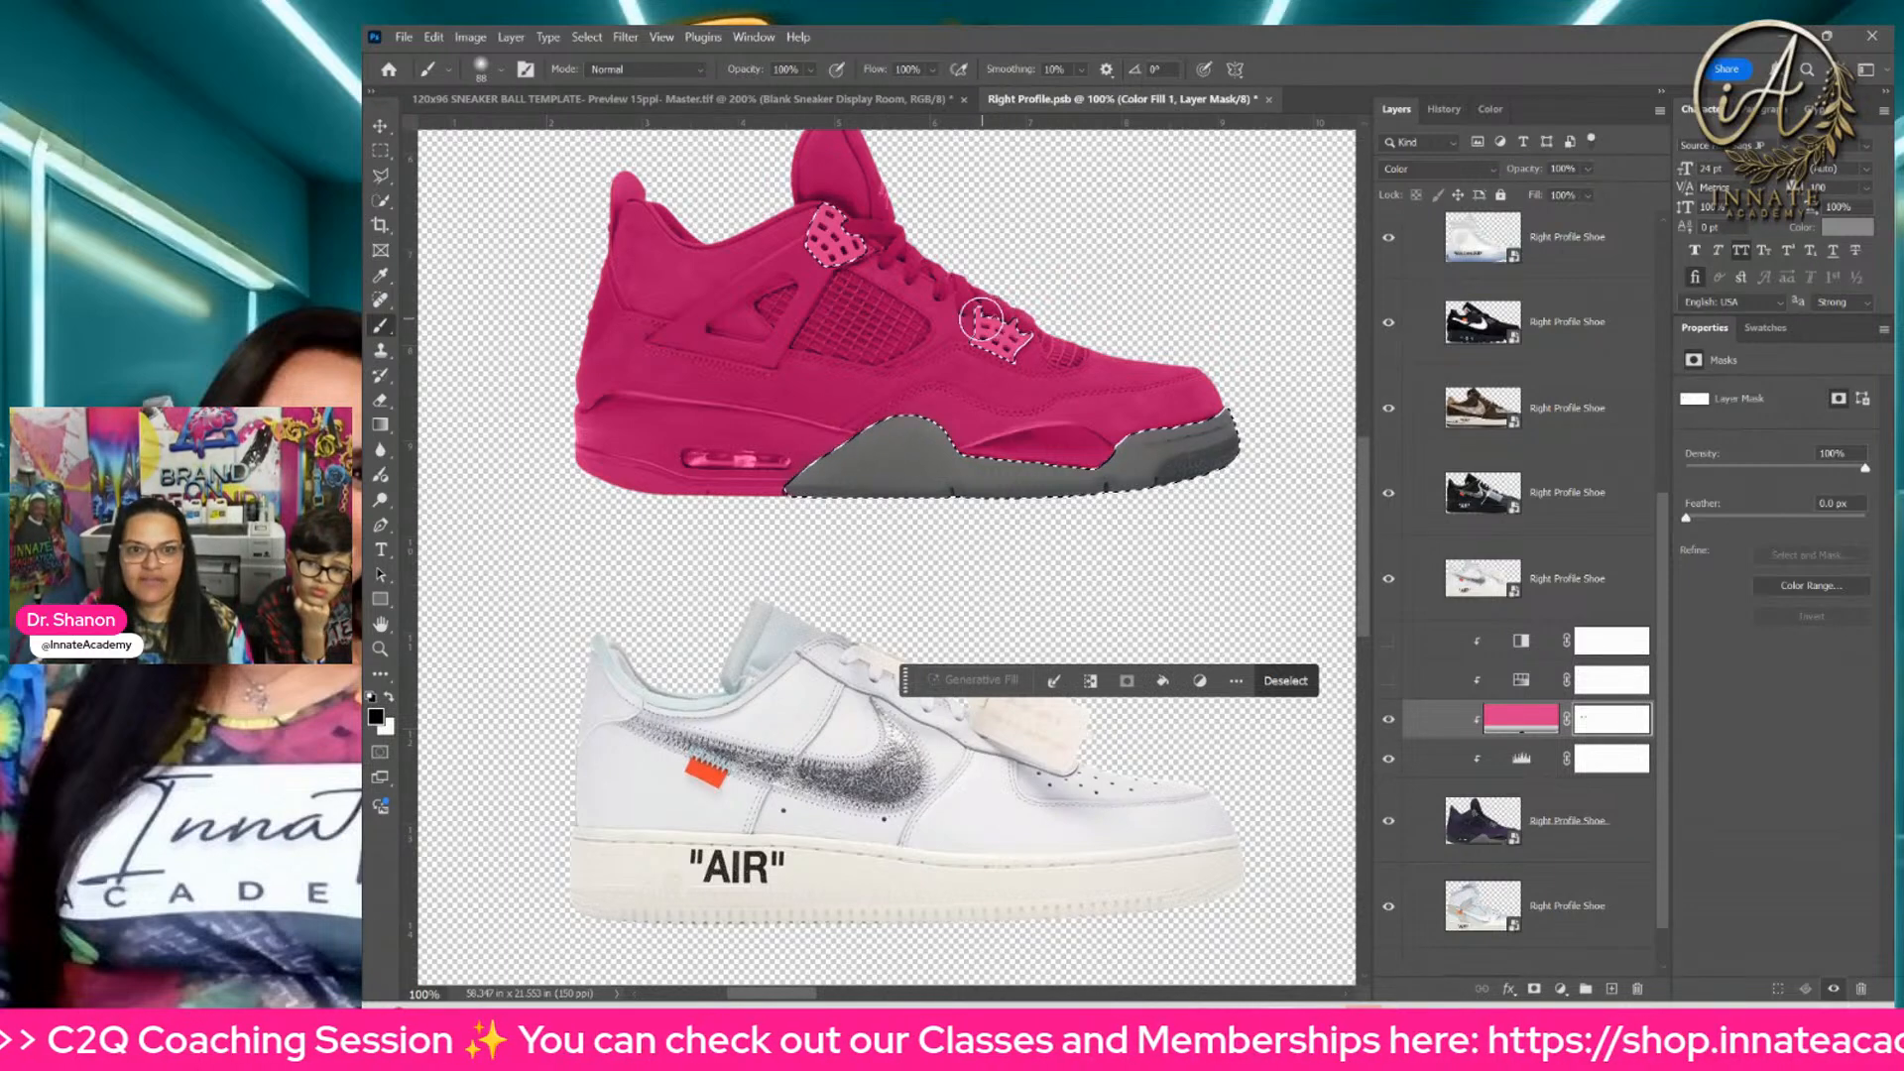
pyautogui.moveTo(982, 318)
pyautogui.mouseDown()
pyautogui.moveTo(1020, 364)
pyautogui.moveTo(970, 330)
pyautogui.mouseUp()
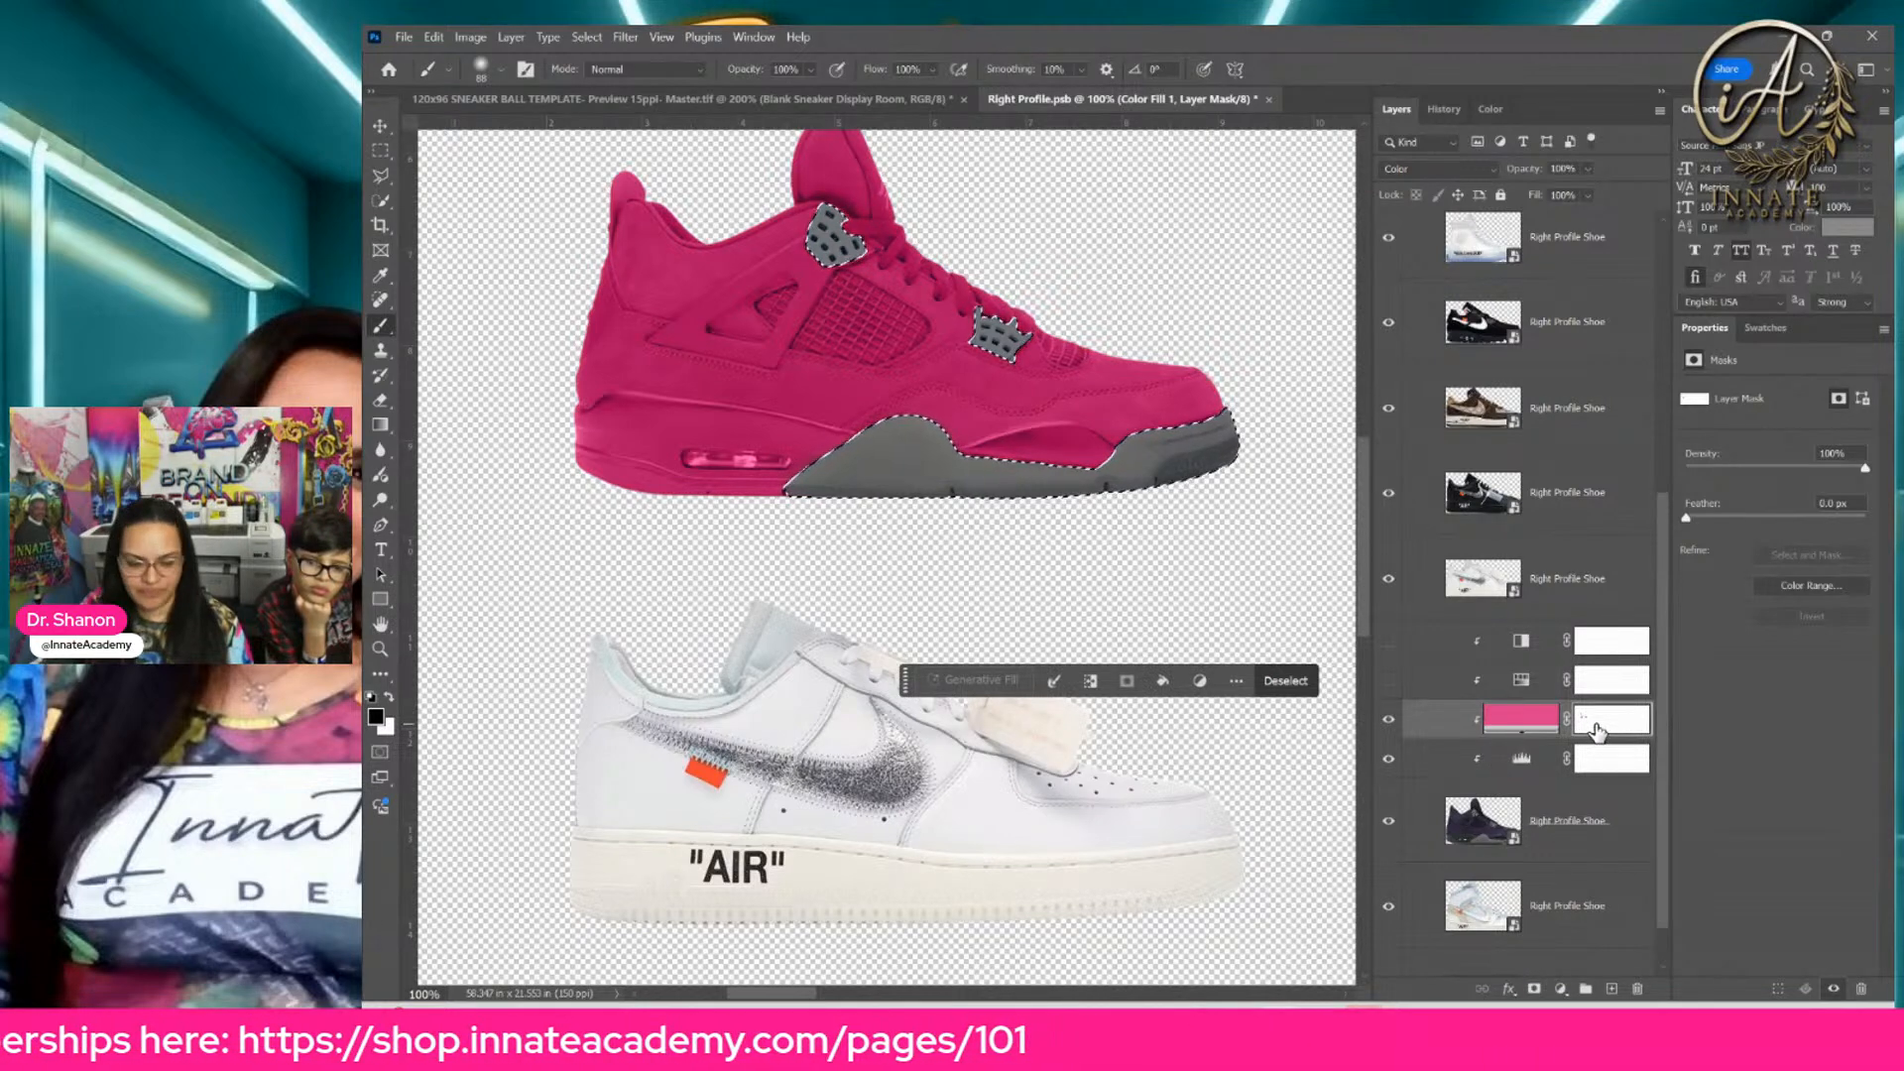
# Step: Copy the pink Color Fill's layer mask onto the Levels adjustment below it, and leave the Levels adjustment hidden after comparing its effect
pyautogui.moveTo(1597, 732); pyautogui.dragTo(1592, 769)
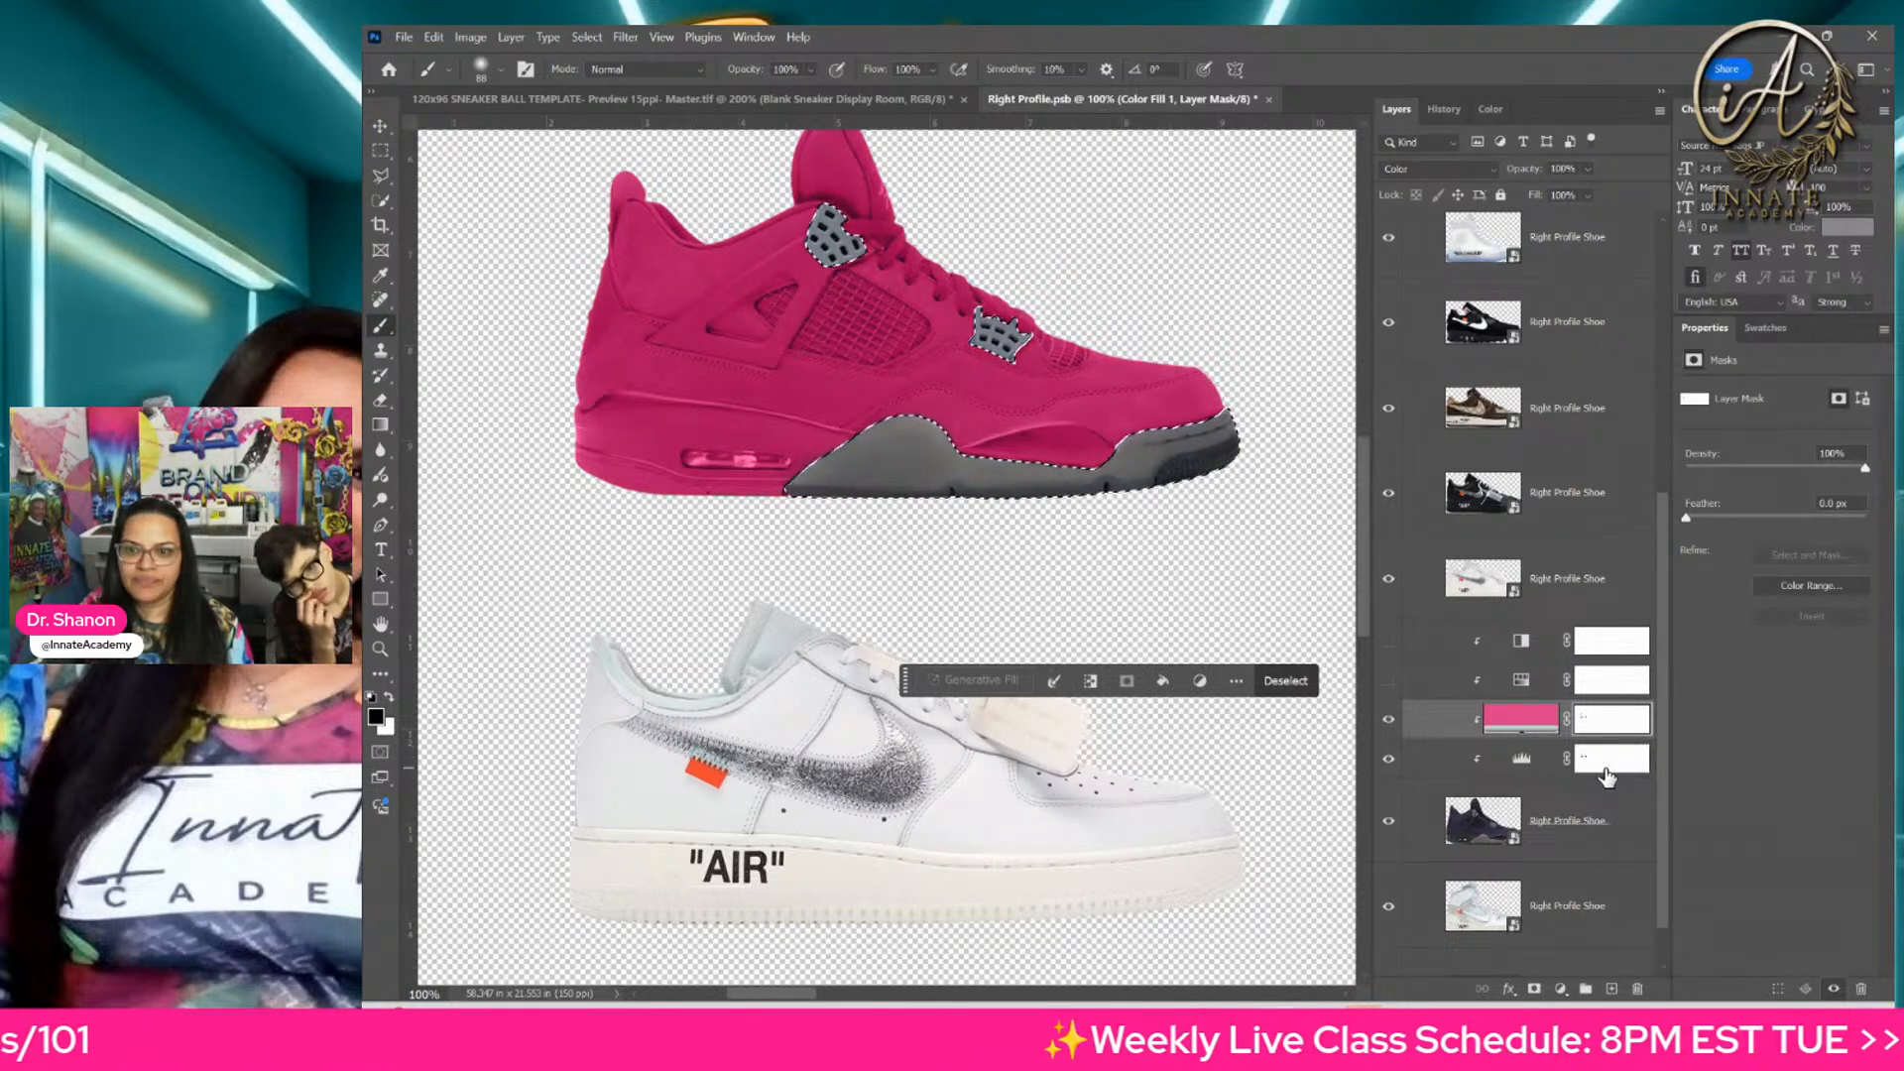
pyautogui.click(1603, 766)
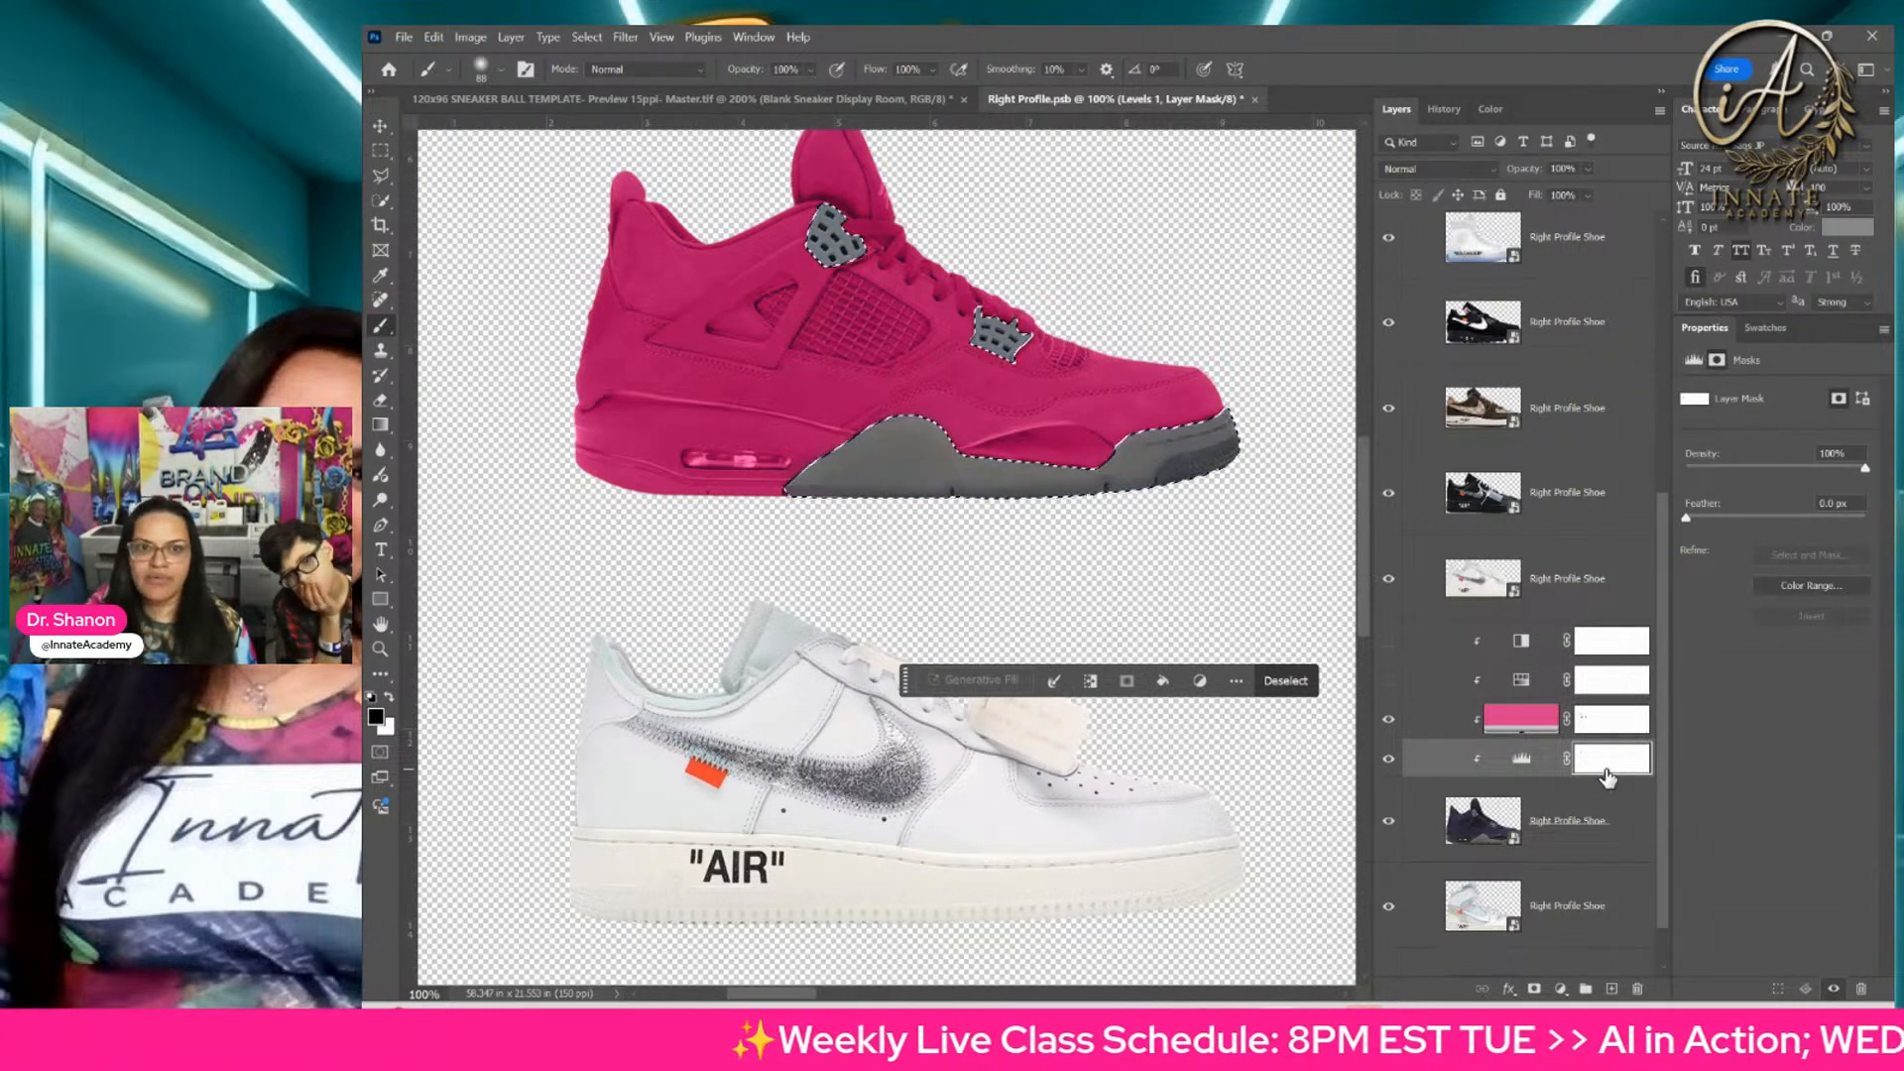
pyautogui.click(1389, 761)
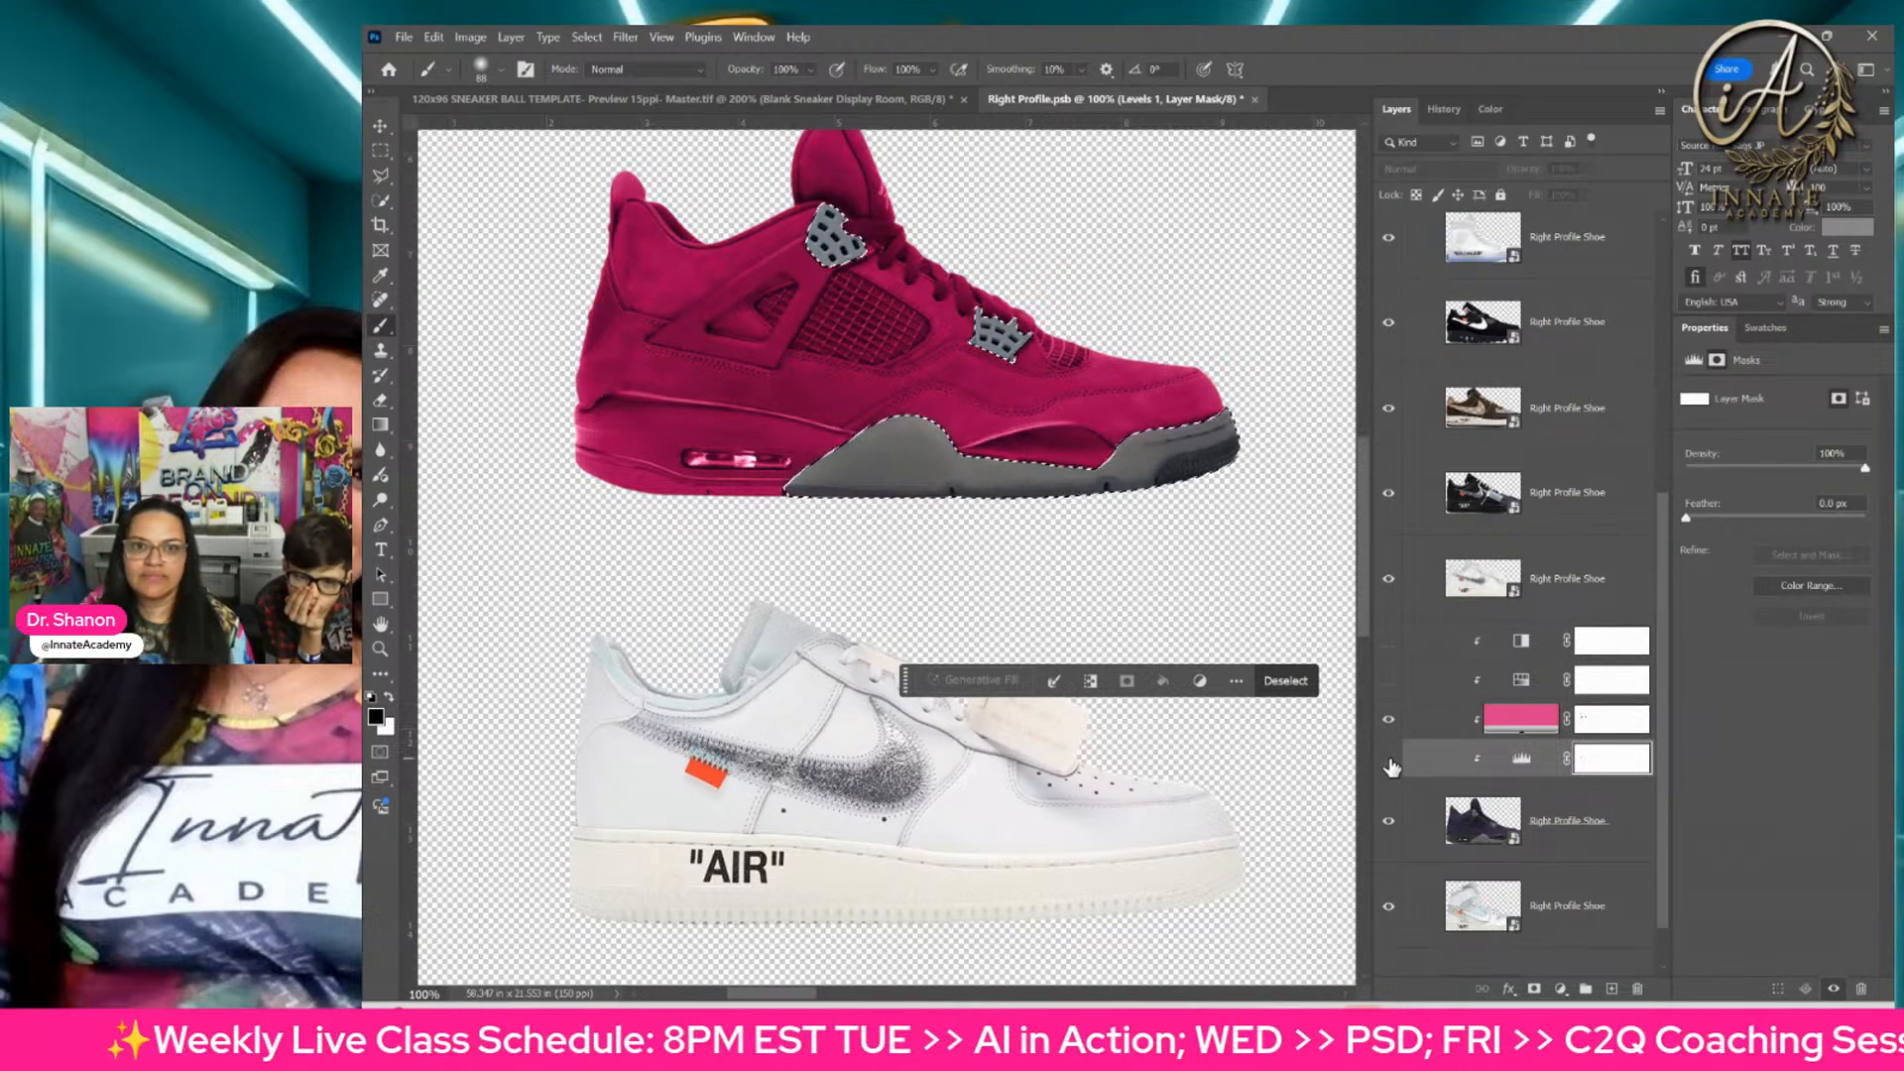
pyautogui.click(1390, 761)
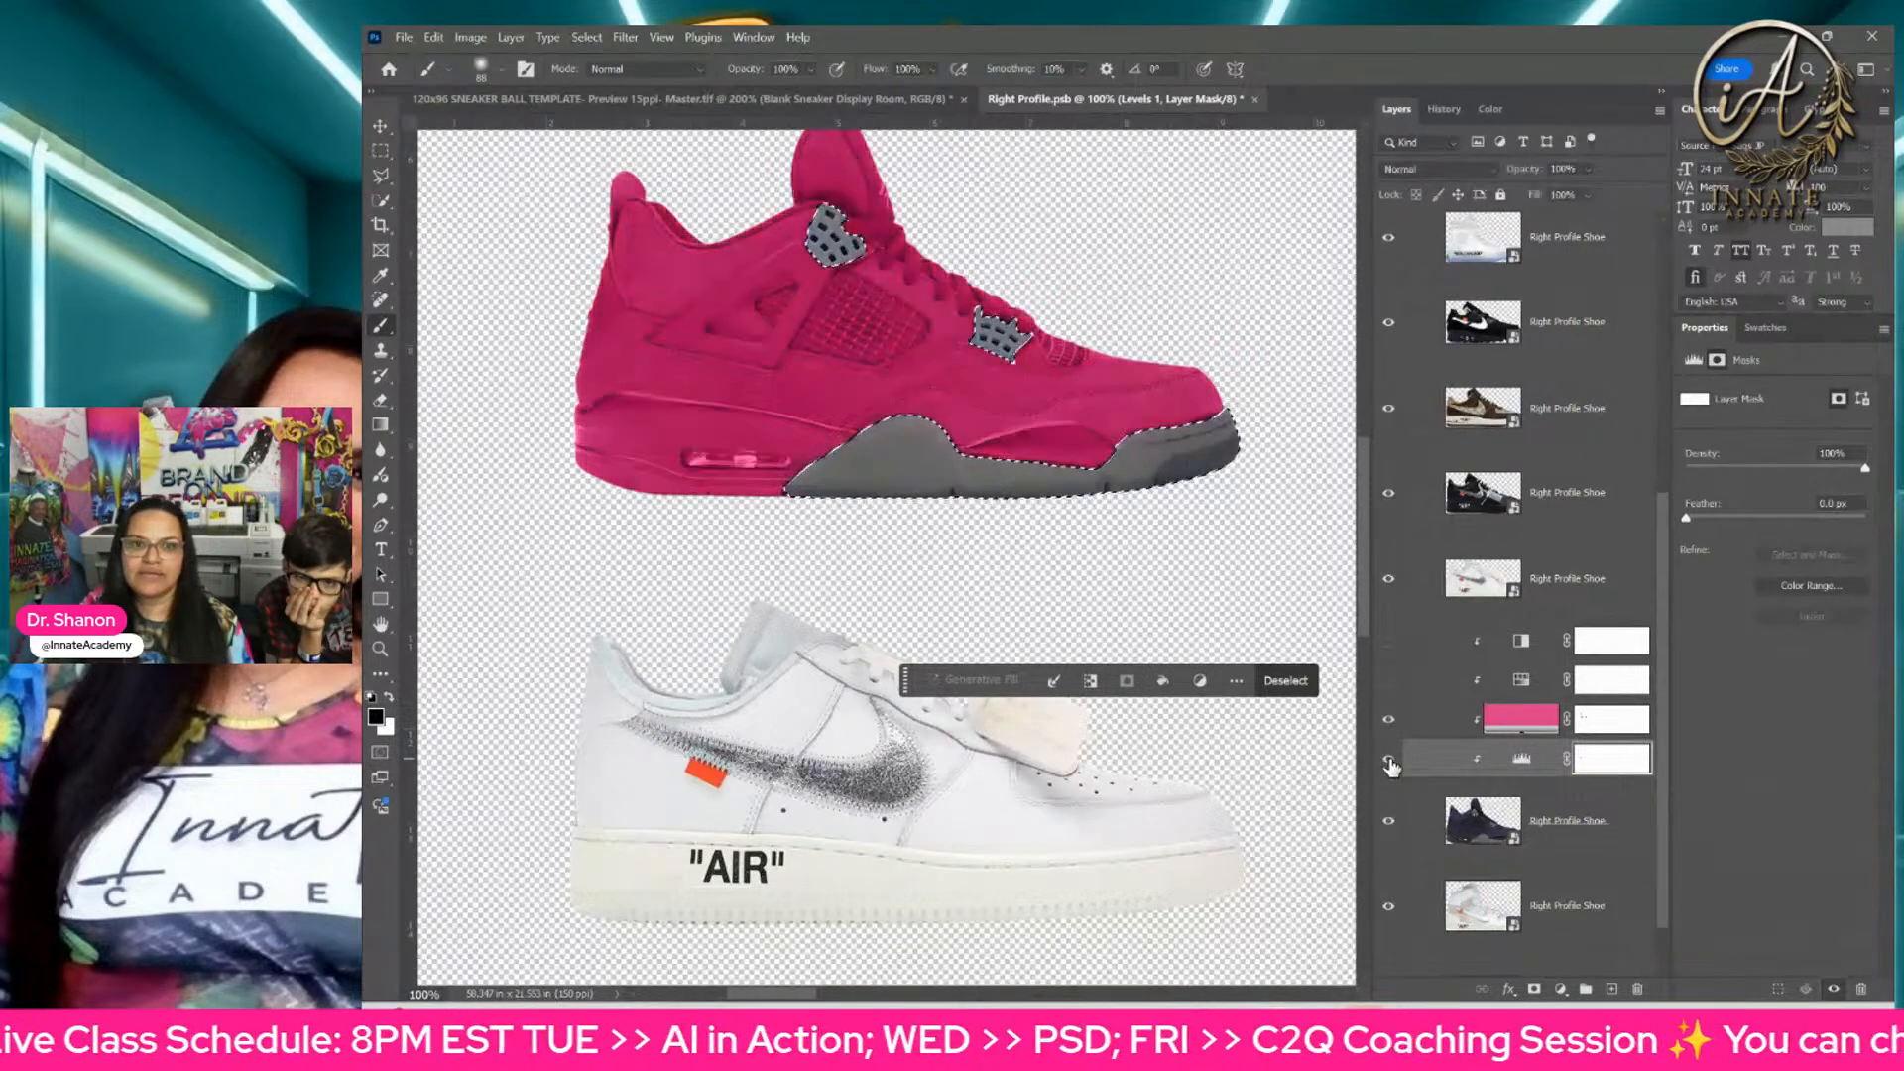
pyautogui.click(1389, 761)
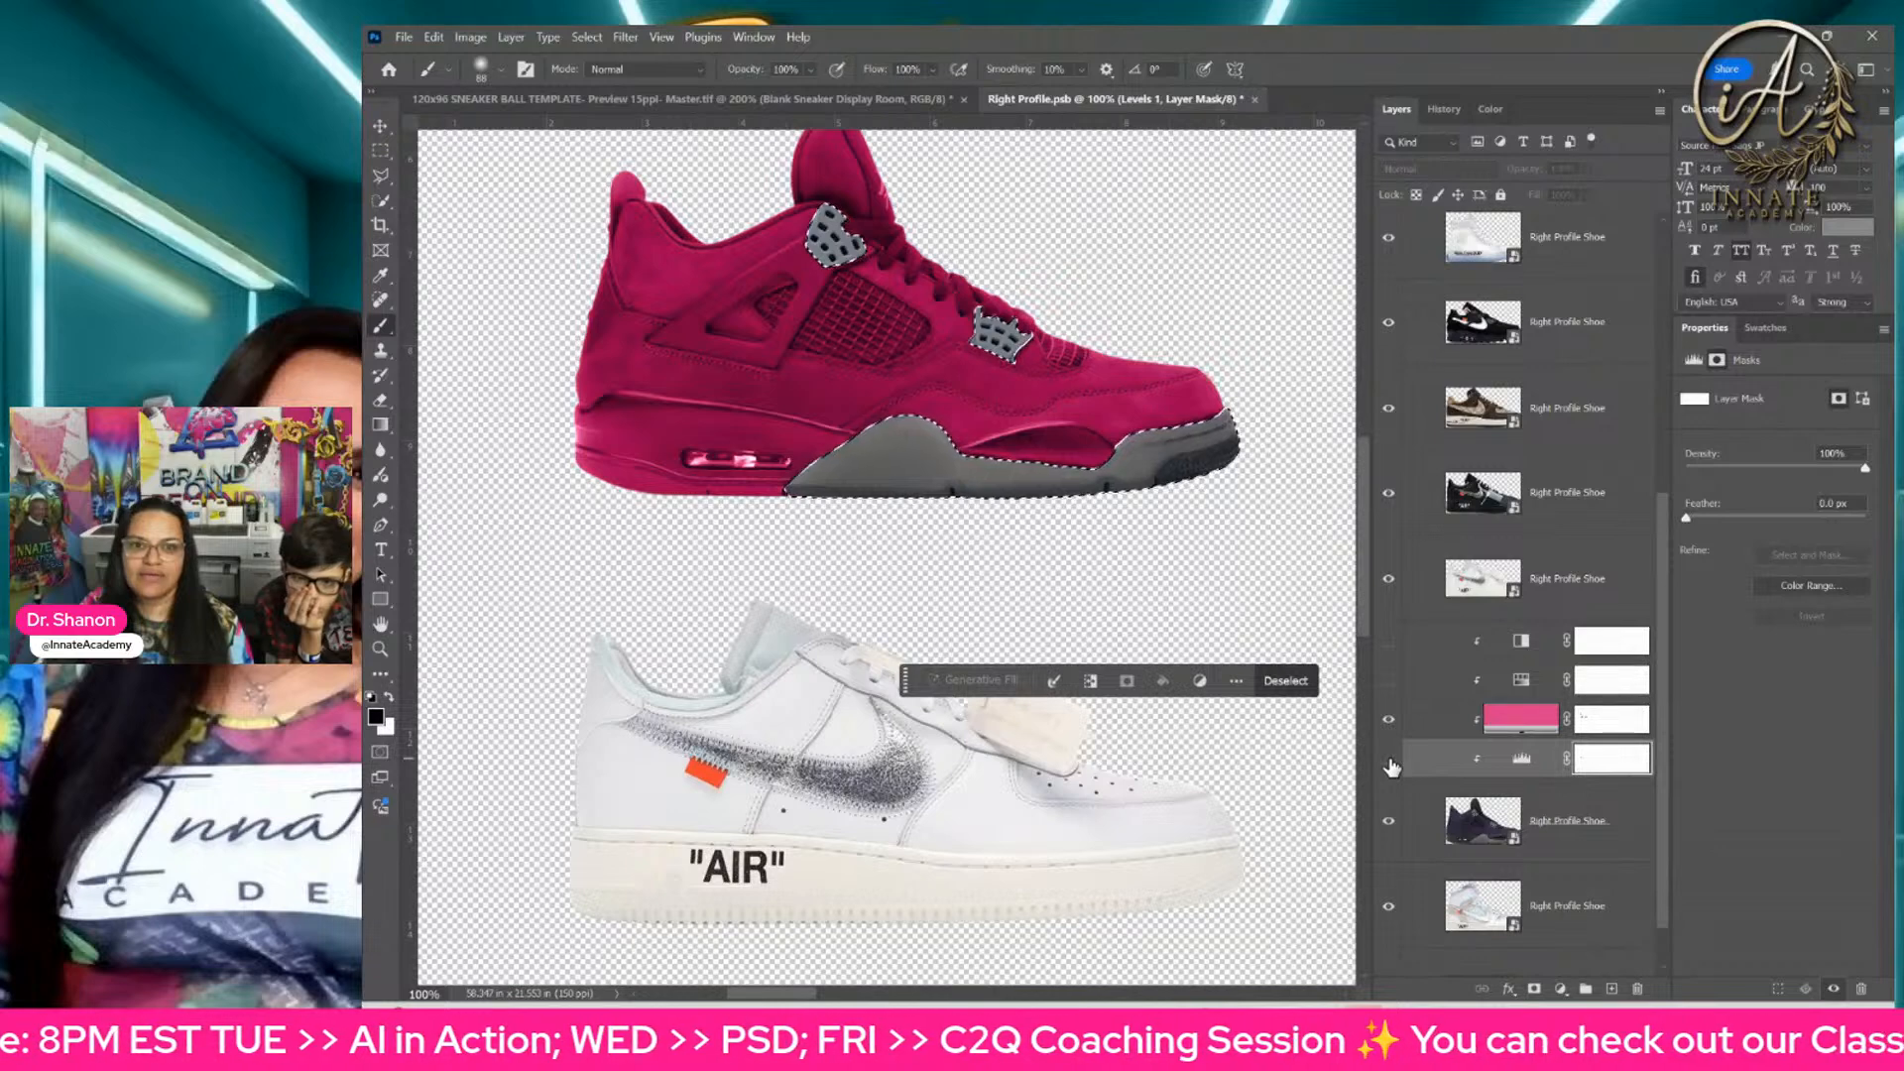
pyautogui.click(1443, 726)
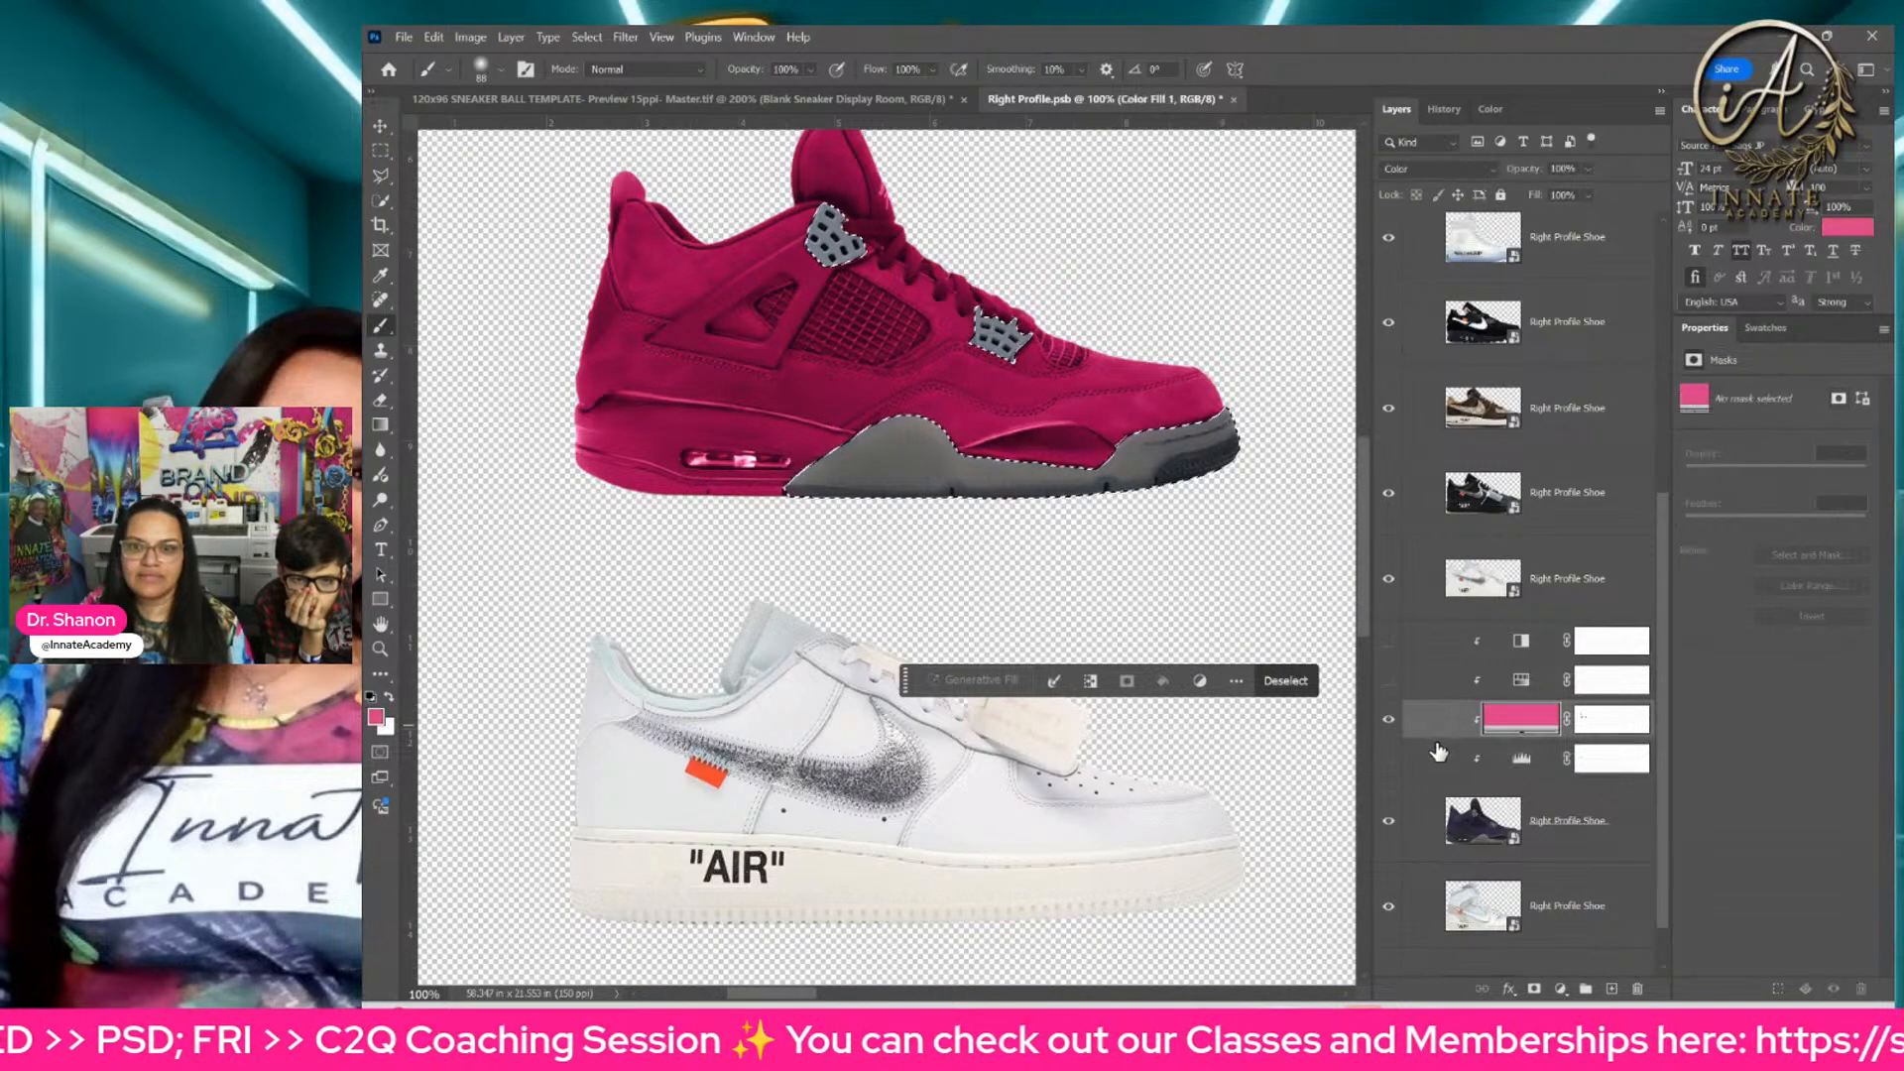
pyautogui.click(1435, 763)
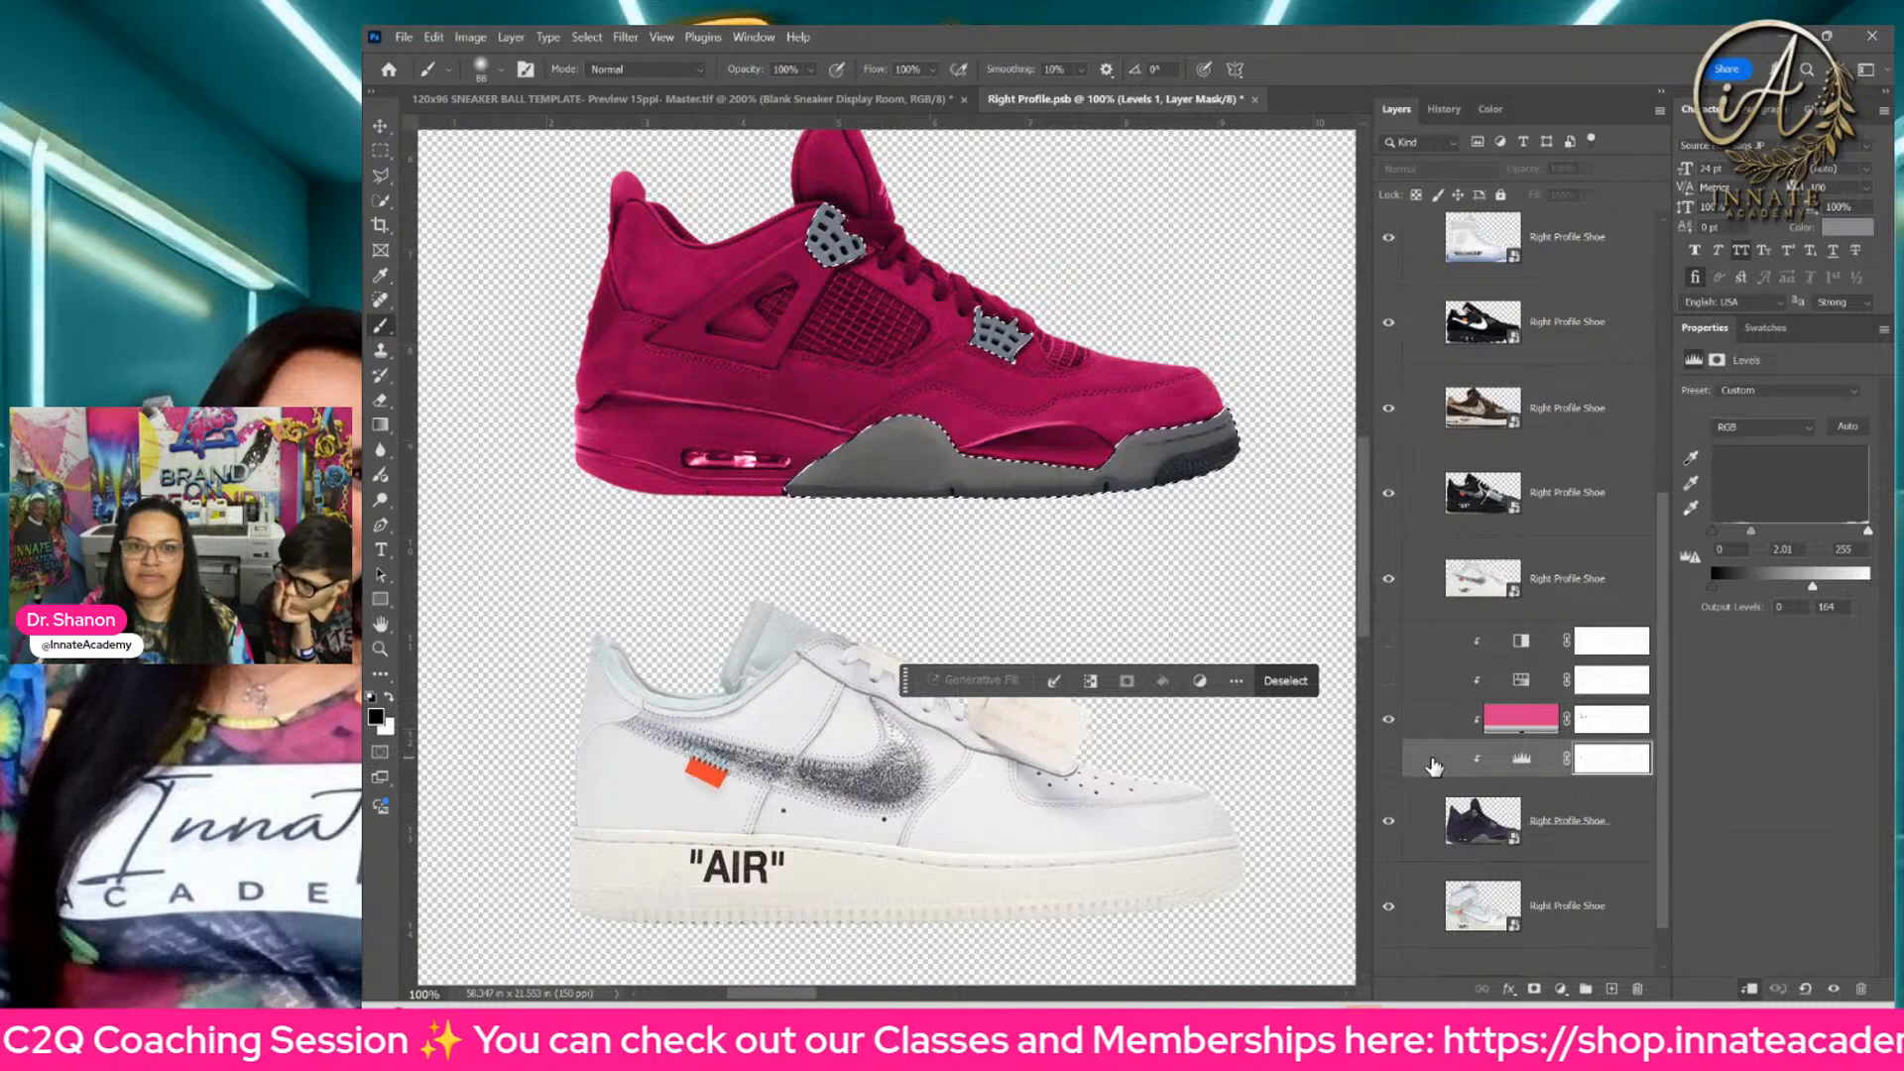
# Step: Clear the selection, save the Right Profile smart object and return to the sneaker ball template
pyautogui.hotkey('ctrl', 'd')
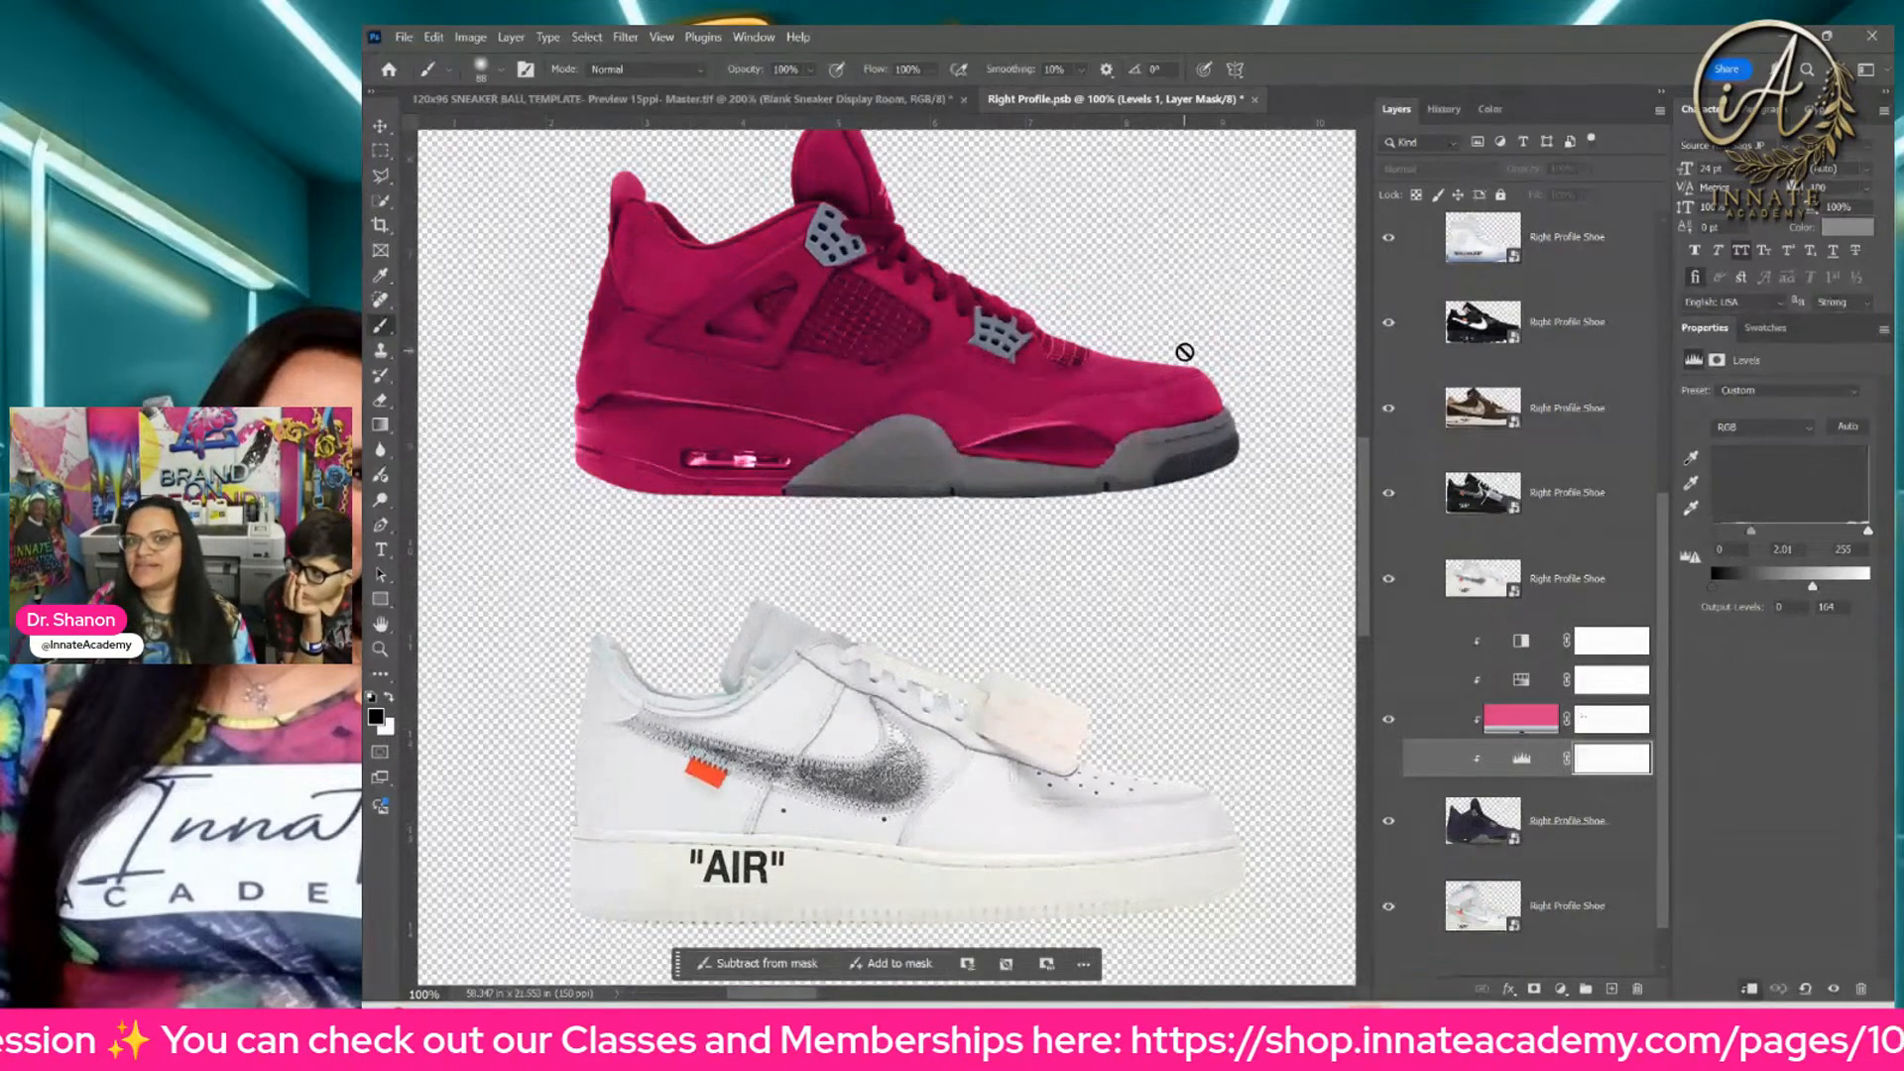
pyautogui.hotkey('ctrl', '0')
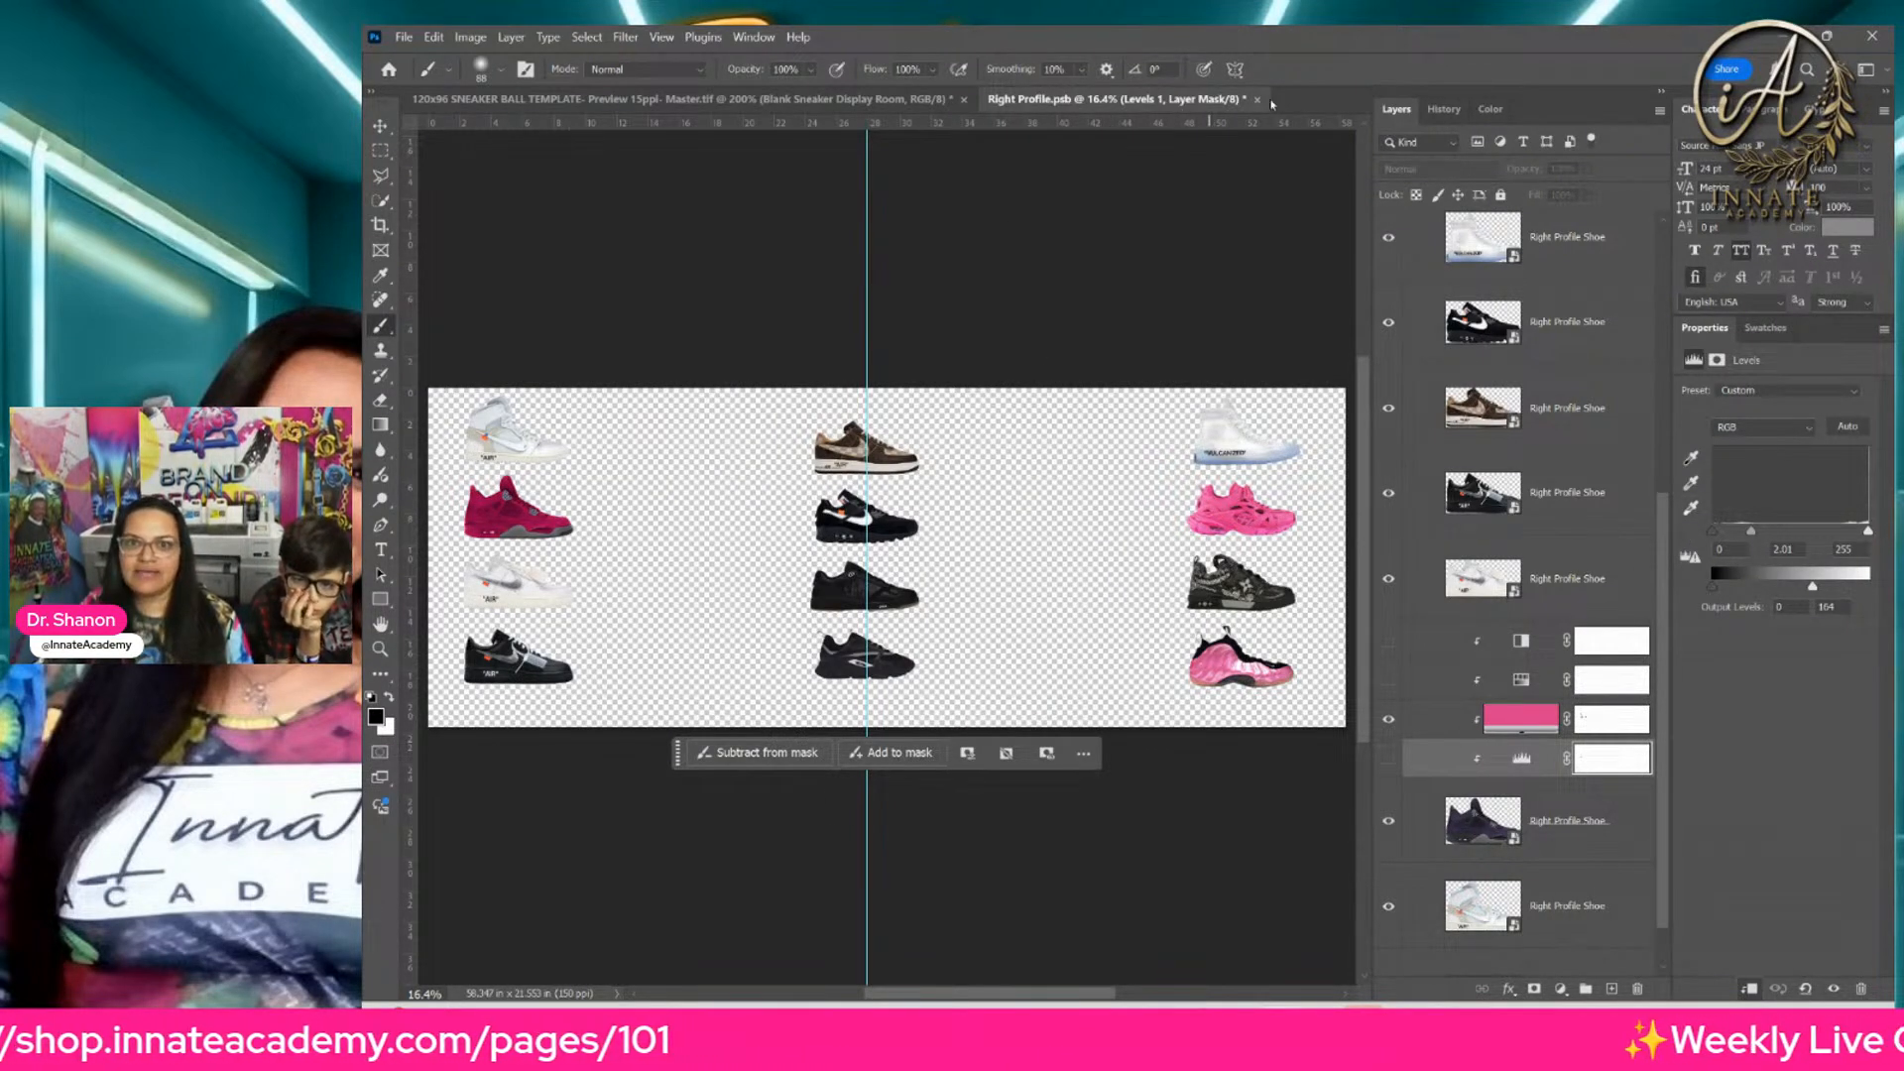
pyautogui.hotkey('ctrl', 's')
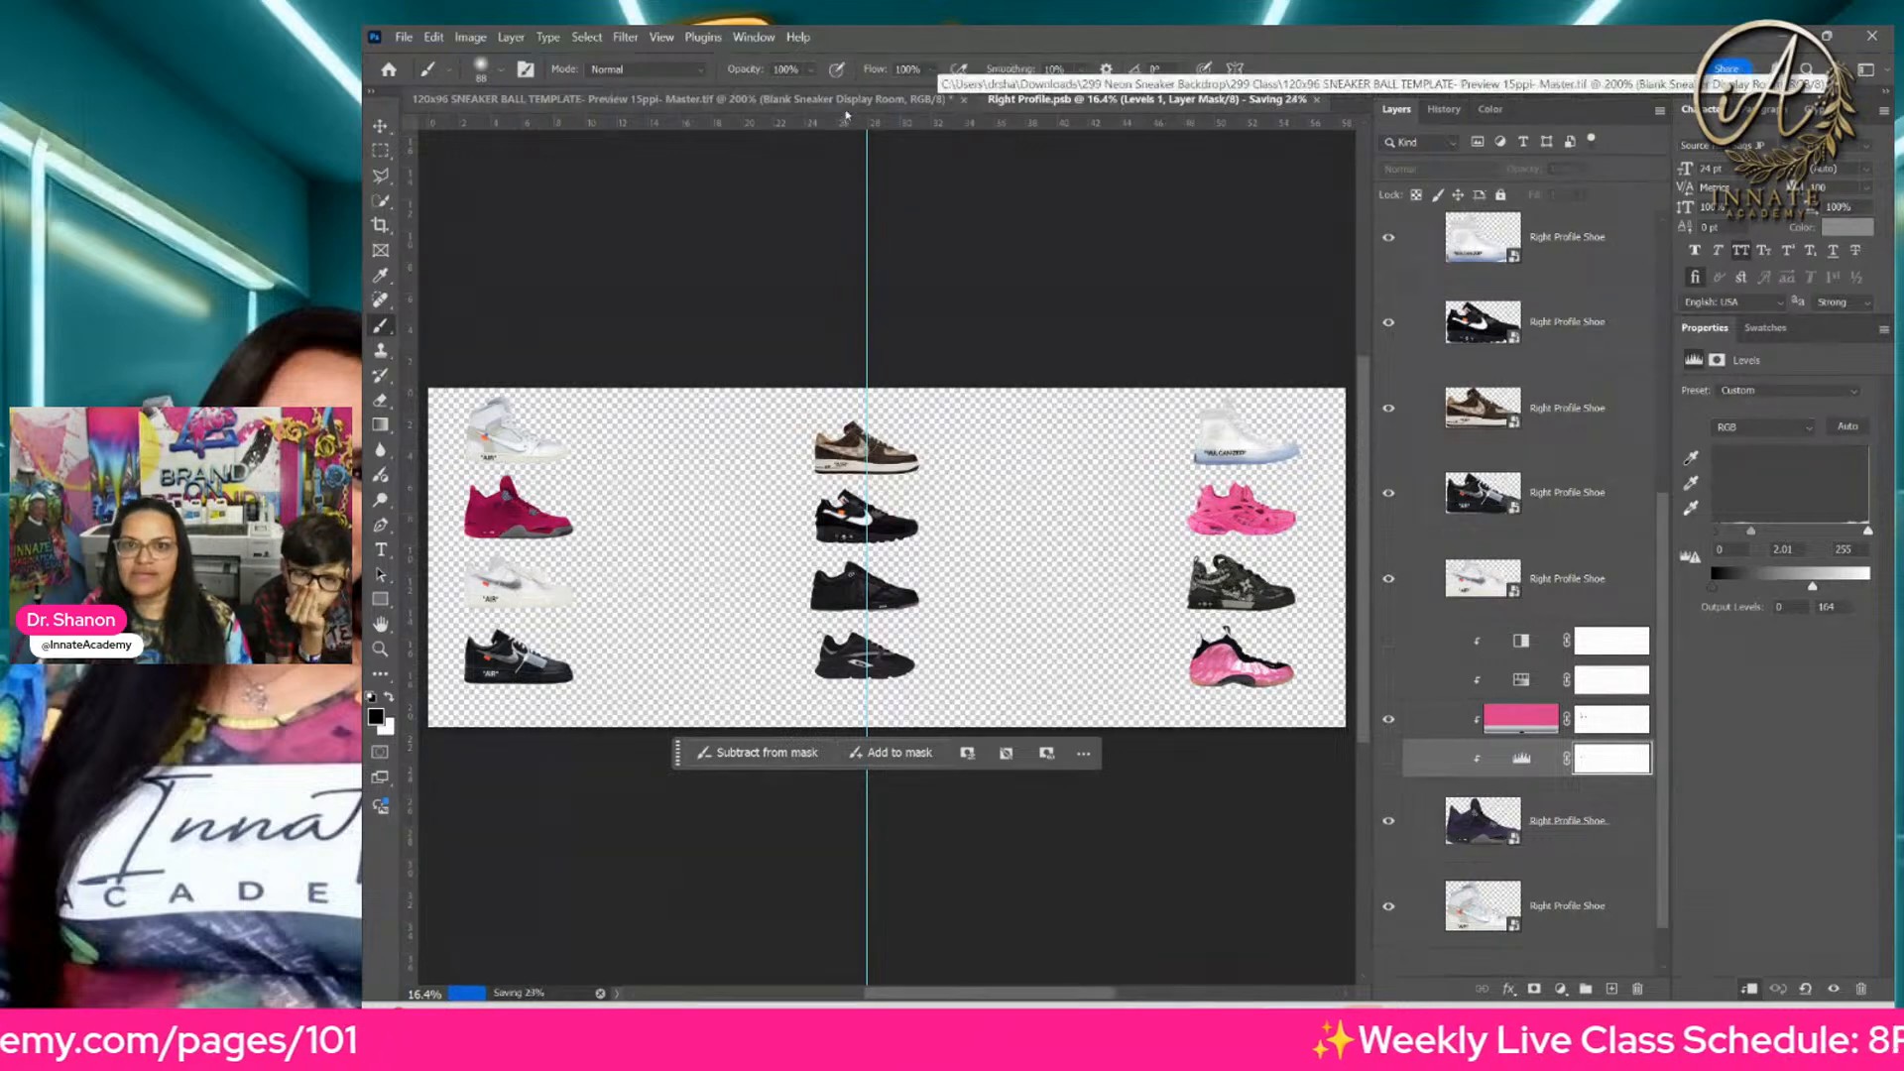
pyautogui.click(847, 101)
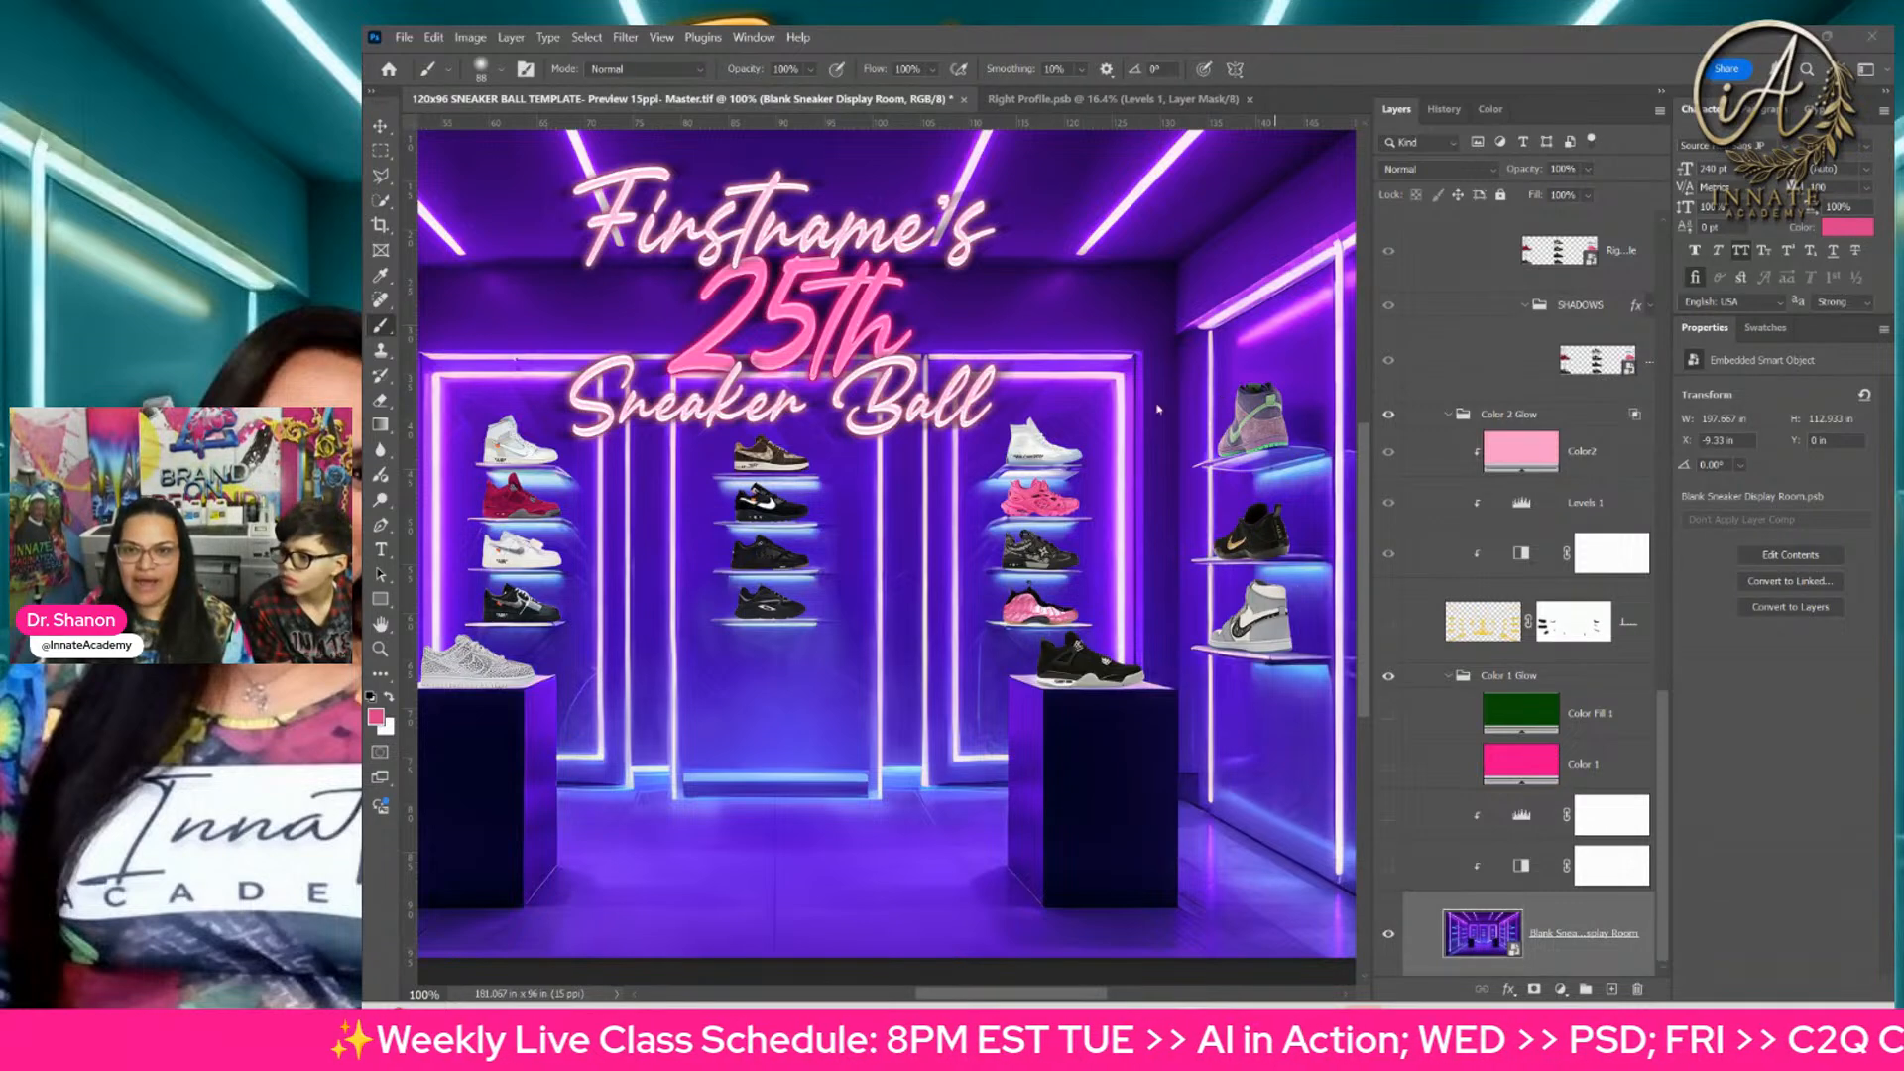
# Step: Check the right-hand shelves and the effect of the ALL SHOES group and its clipped adjustment by switching their visibility
pyautogui.click(1041, 408)
pyautogui.moveTo(1141, 438); pyautogui.dragTo(987, 485)
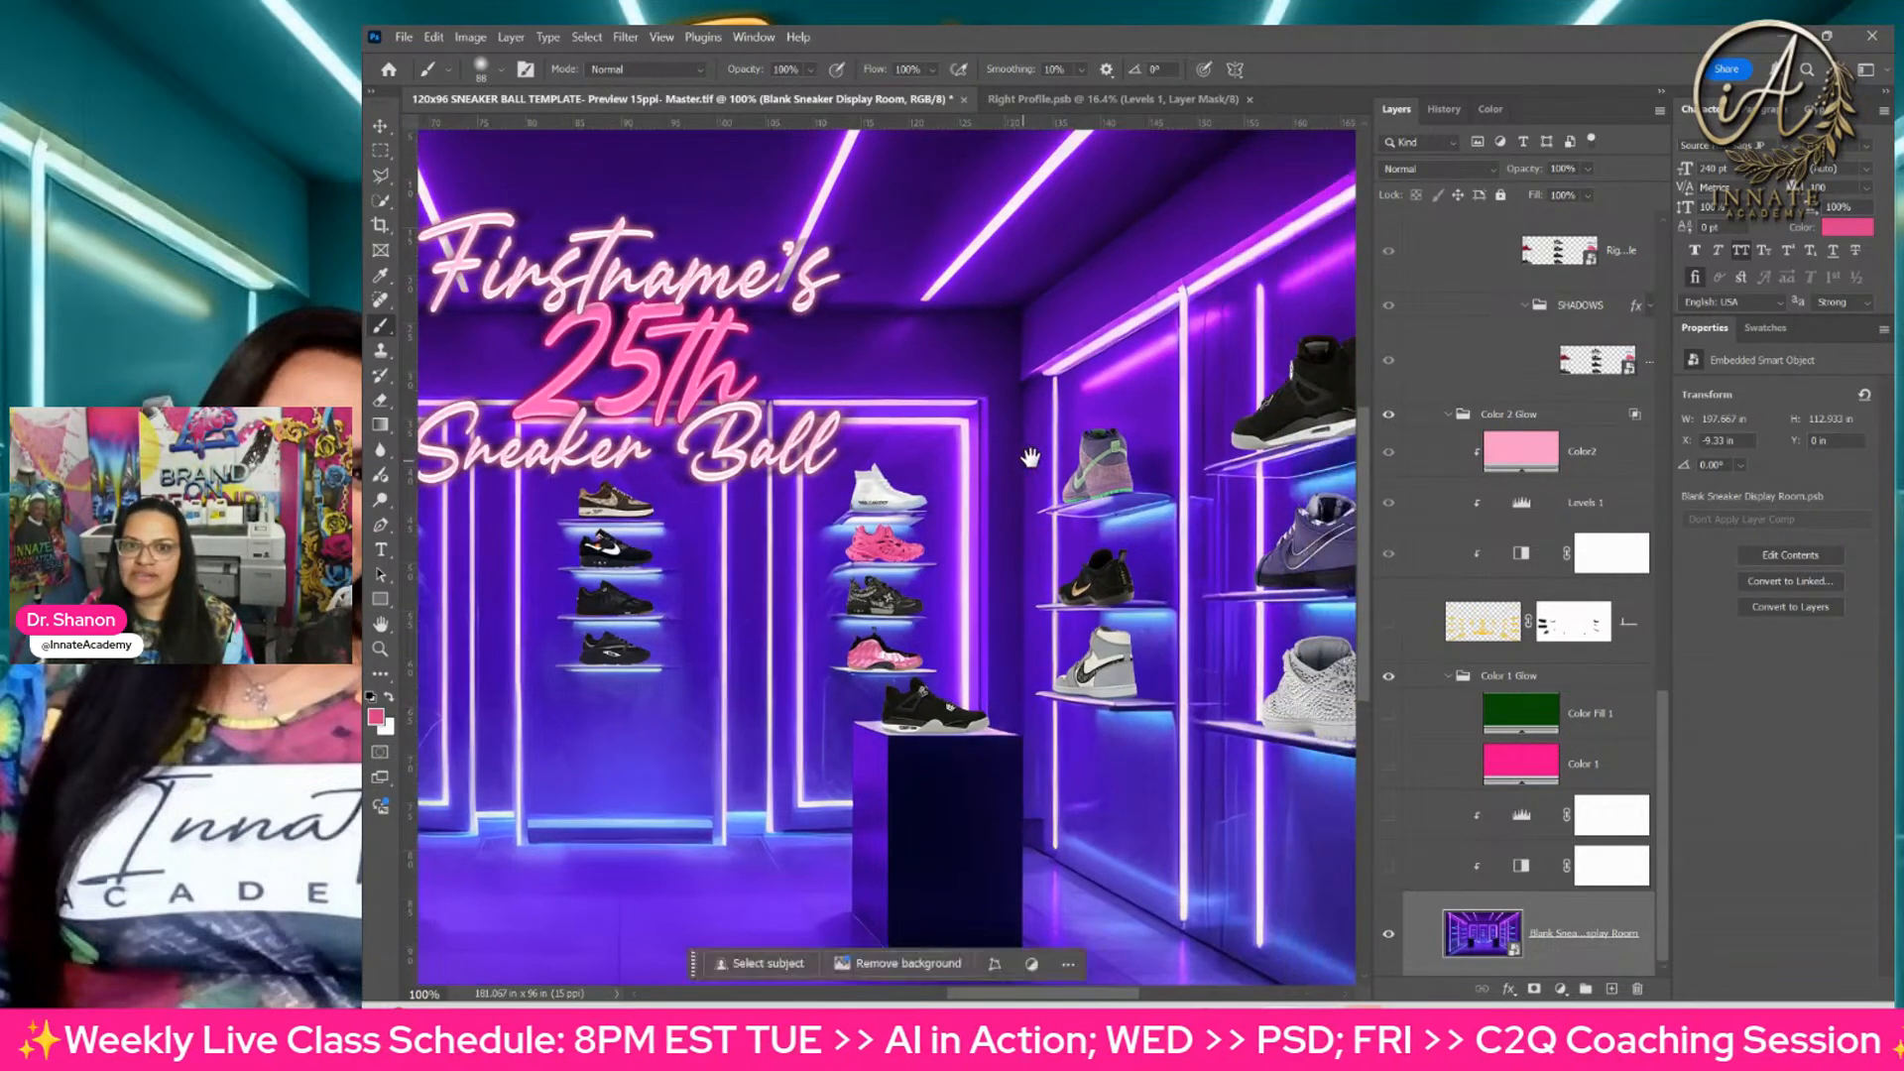
pyautogui.click(382, 128)
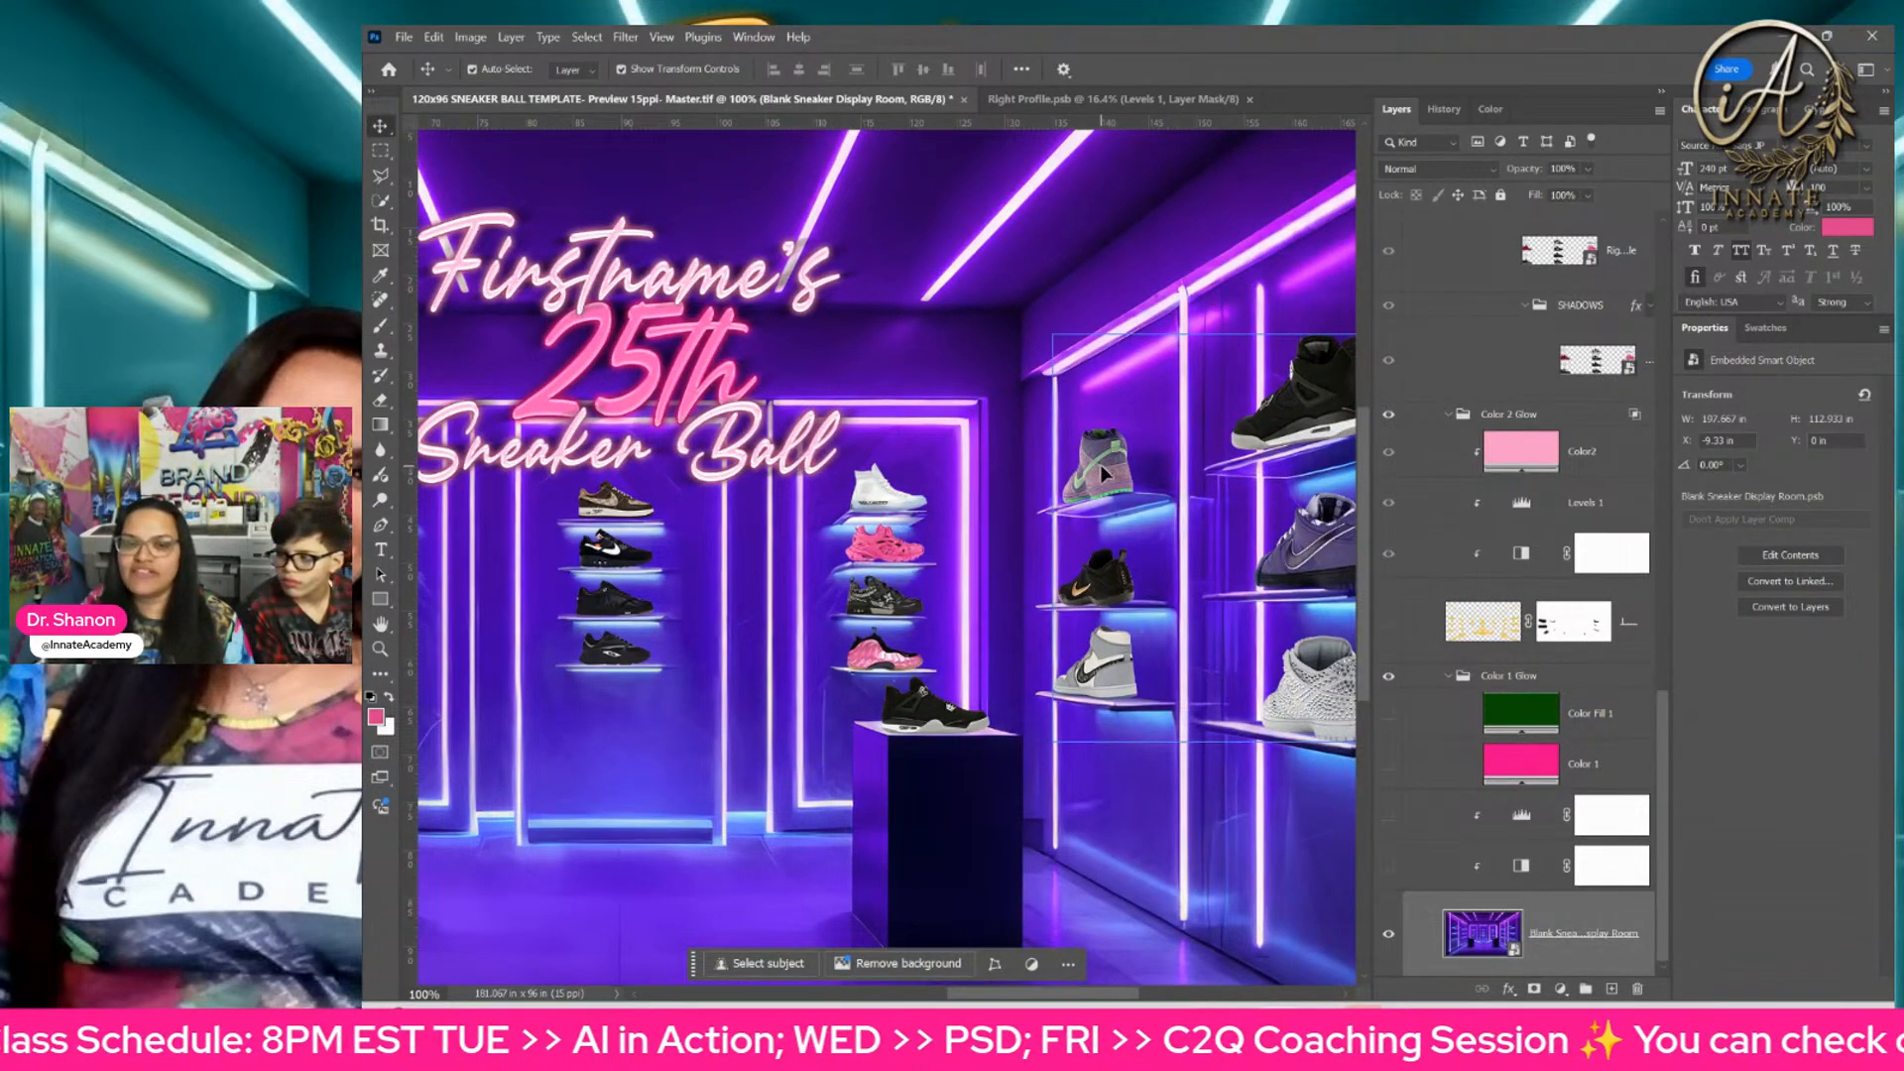
pyautogui.scroll(5, 1554, 763)
pyautogui.click(1450, 316)
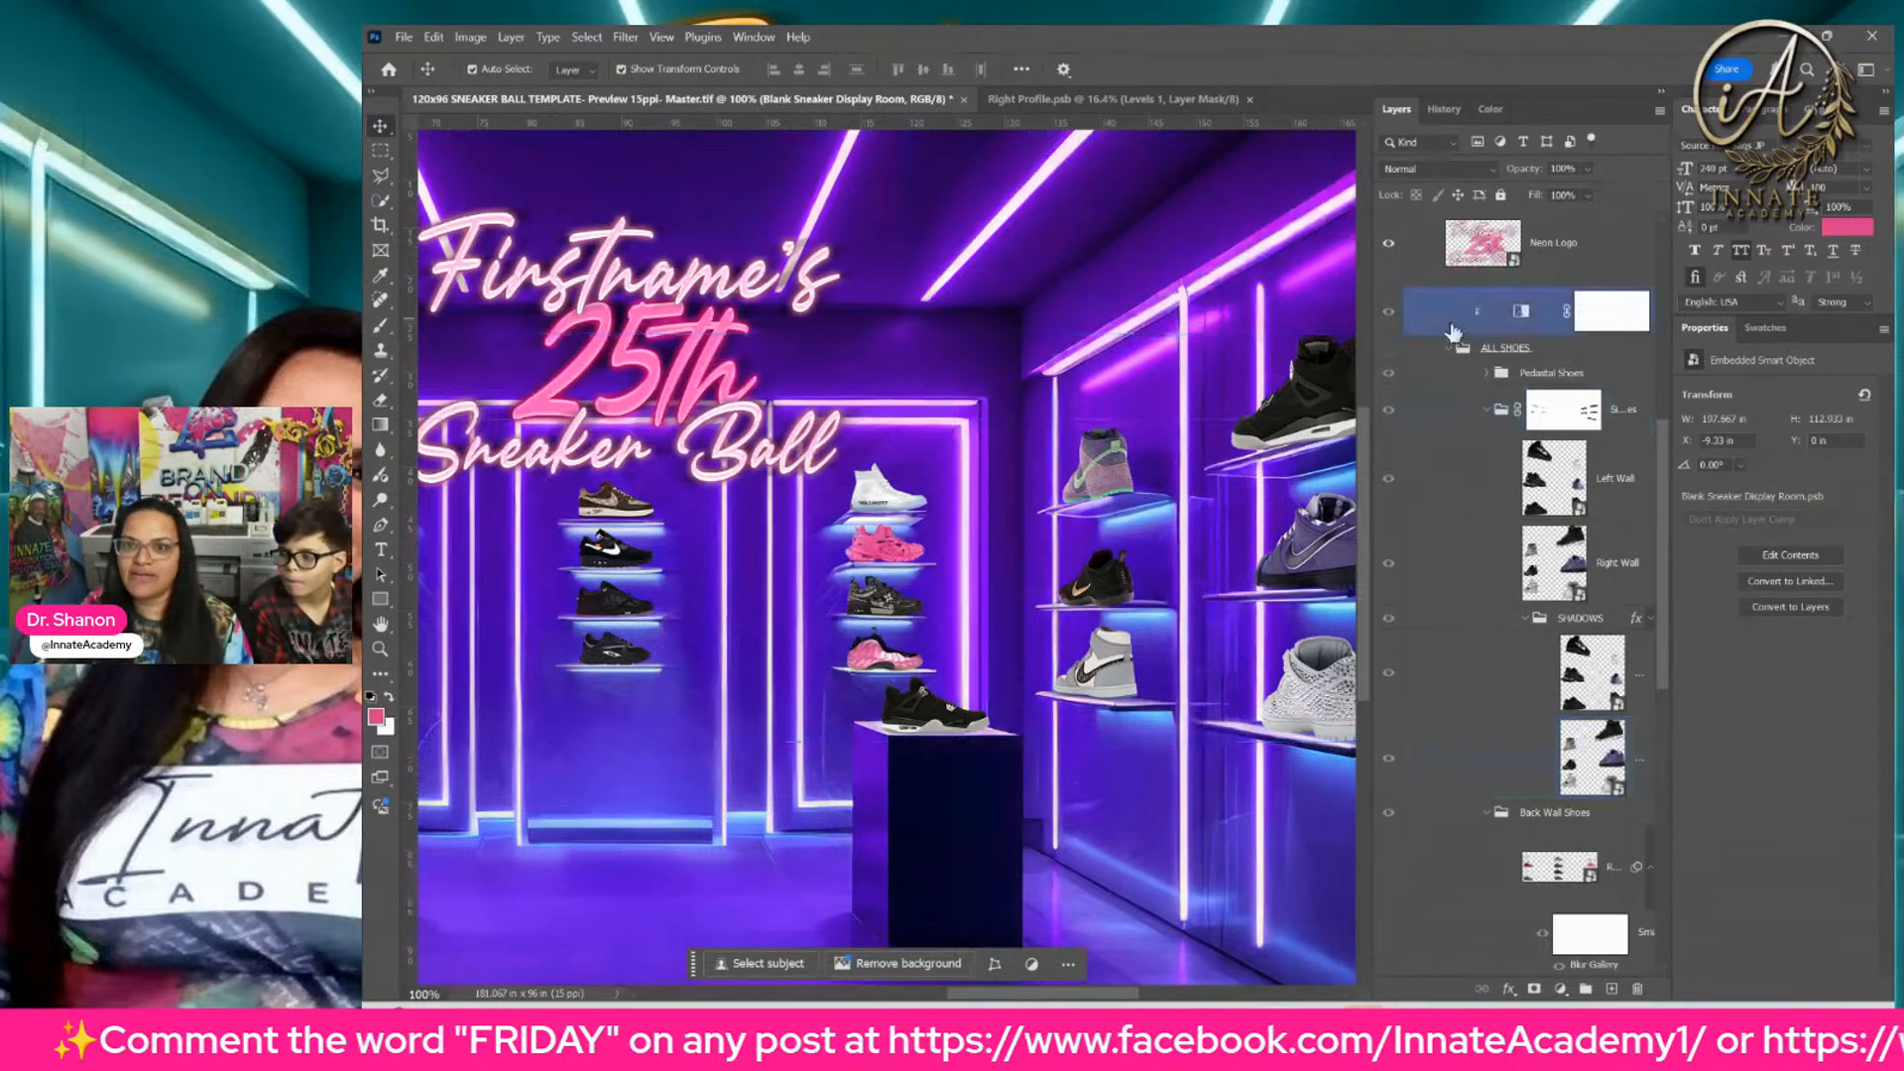
pyautogui.click(1391, 352)
pyautogui.click(1386, 322)
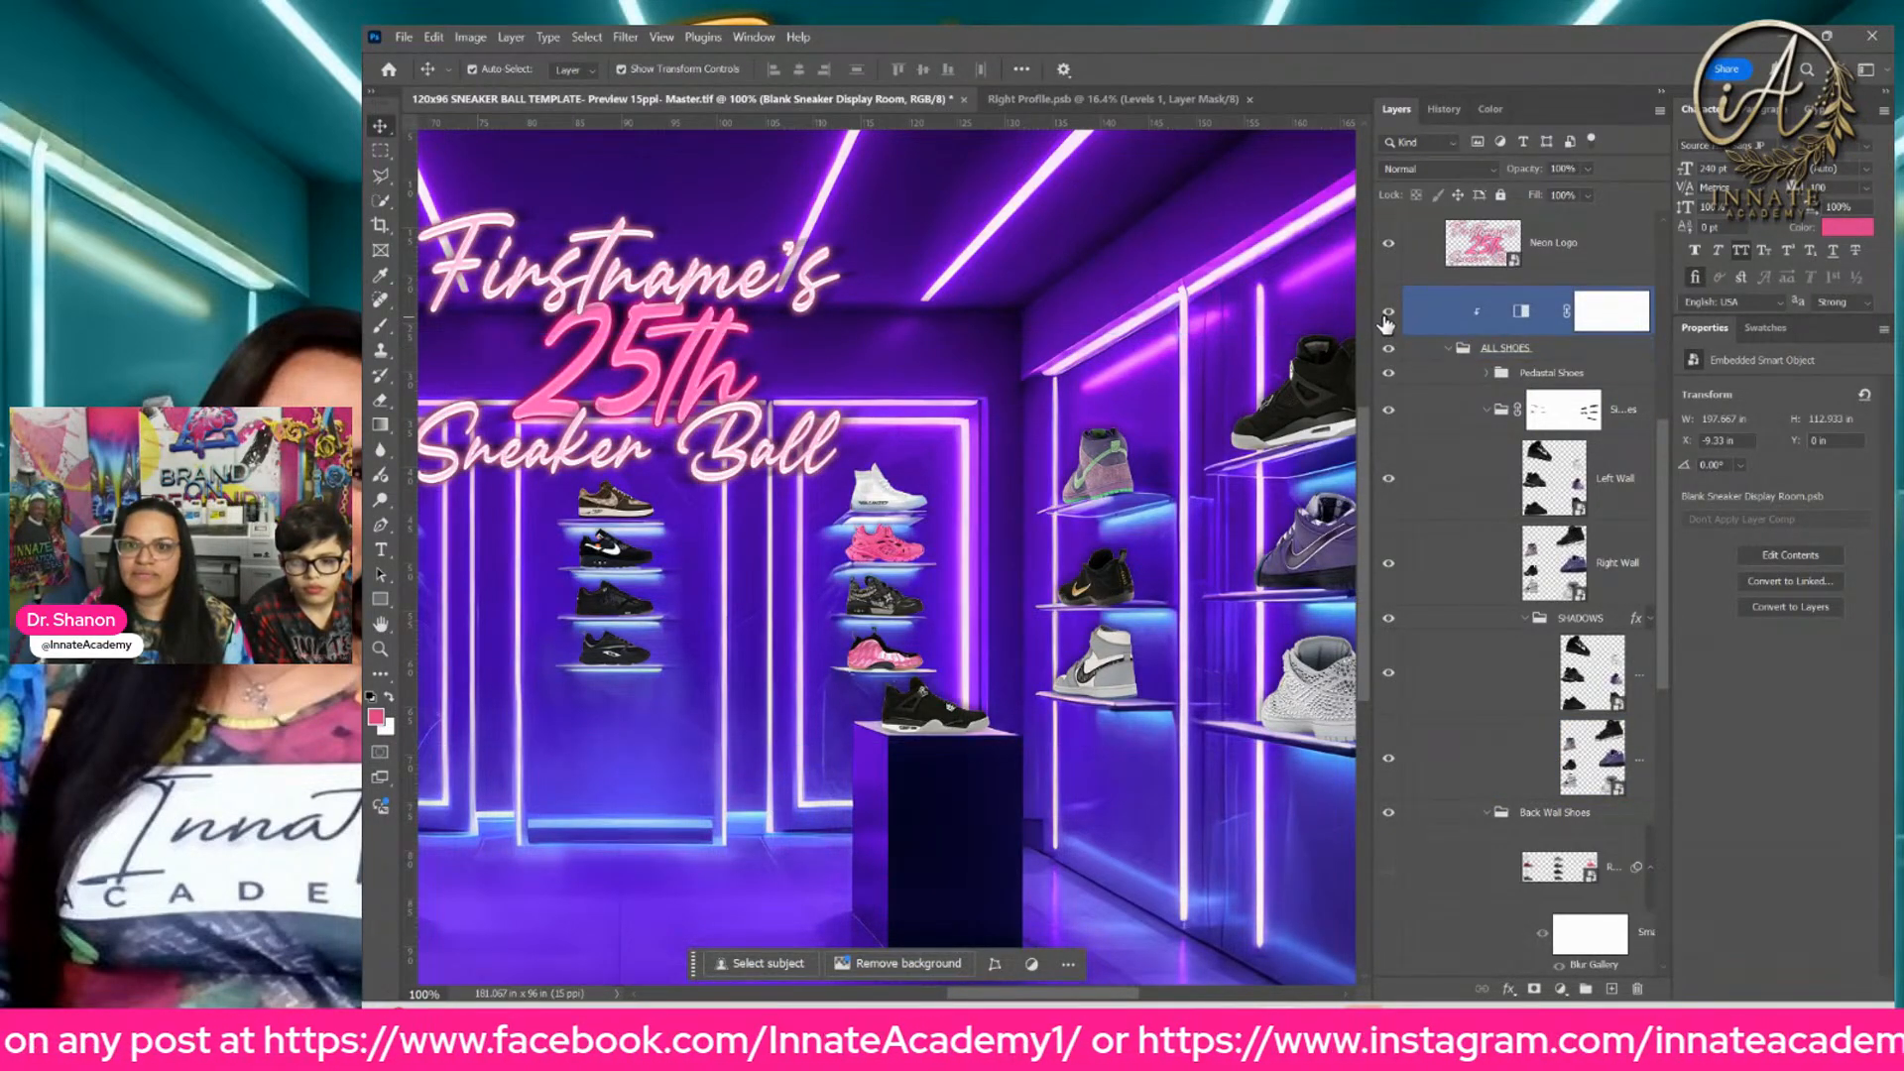
pyautogui.click(1391, 347)
# Step: Hide the three Right Profile layers and the Left Wall and Right Wall layers above the 299 group
pyautogui.scroll(5, 1392, 358)
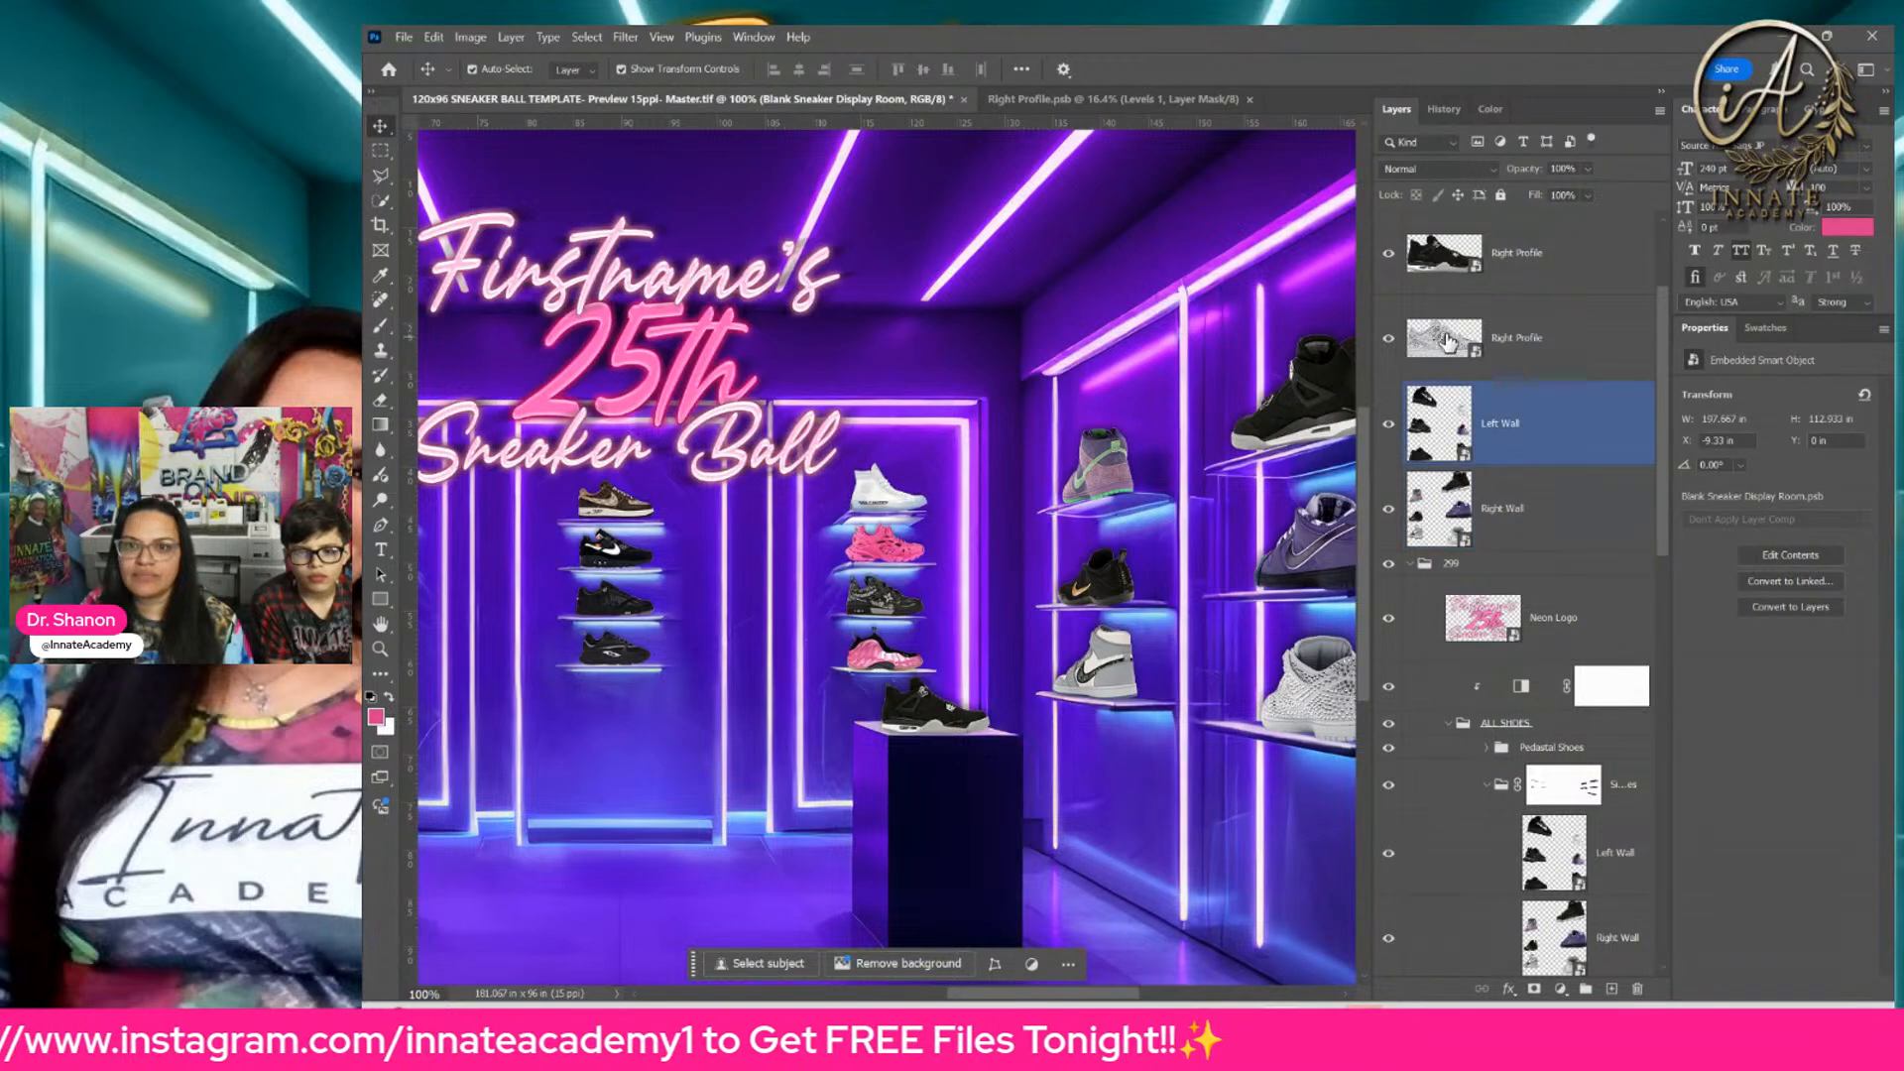
pyautogui.scroll(2, 1429, 416)
pyautogui.click(1404, 339)
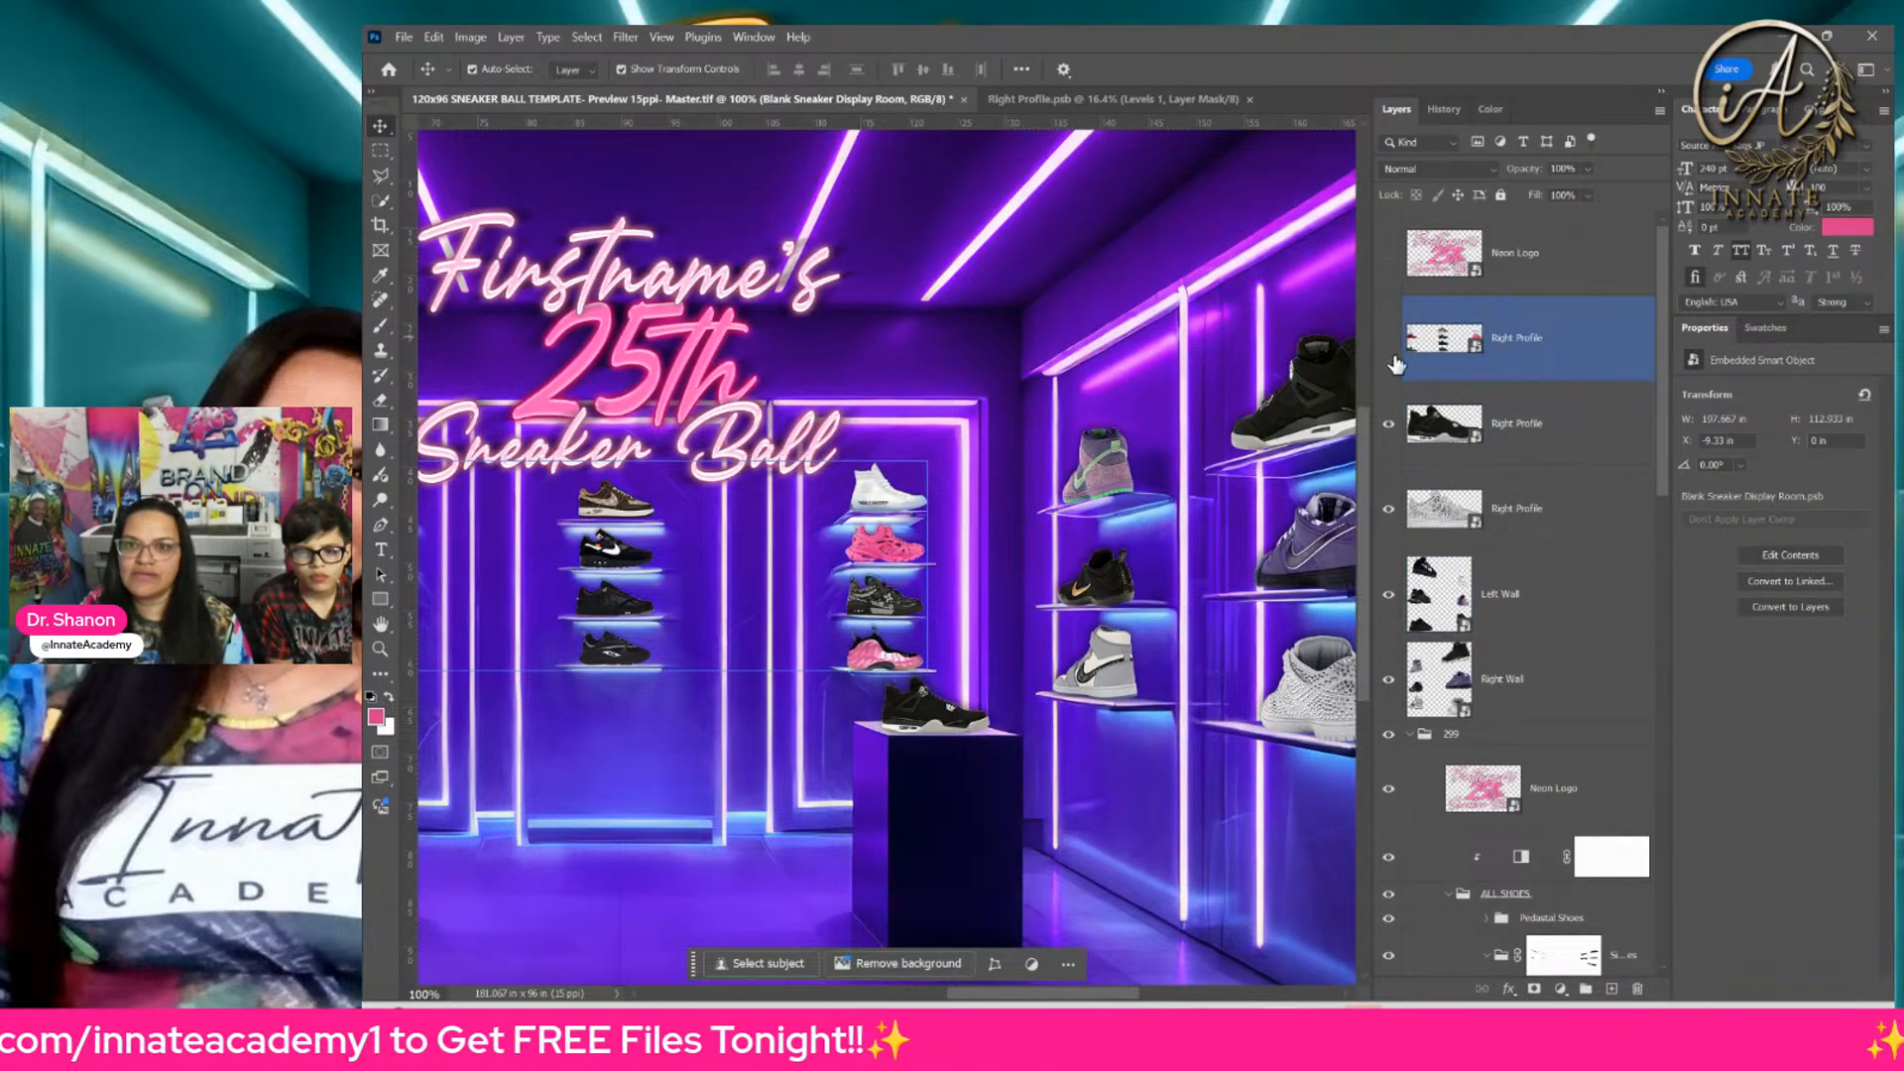
pyautogui.click(1399, 426)
pyautogui.click(1393, 509)
pyautogui.click(1400, 596)
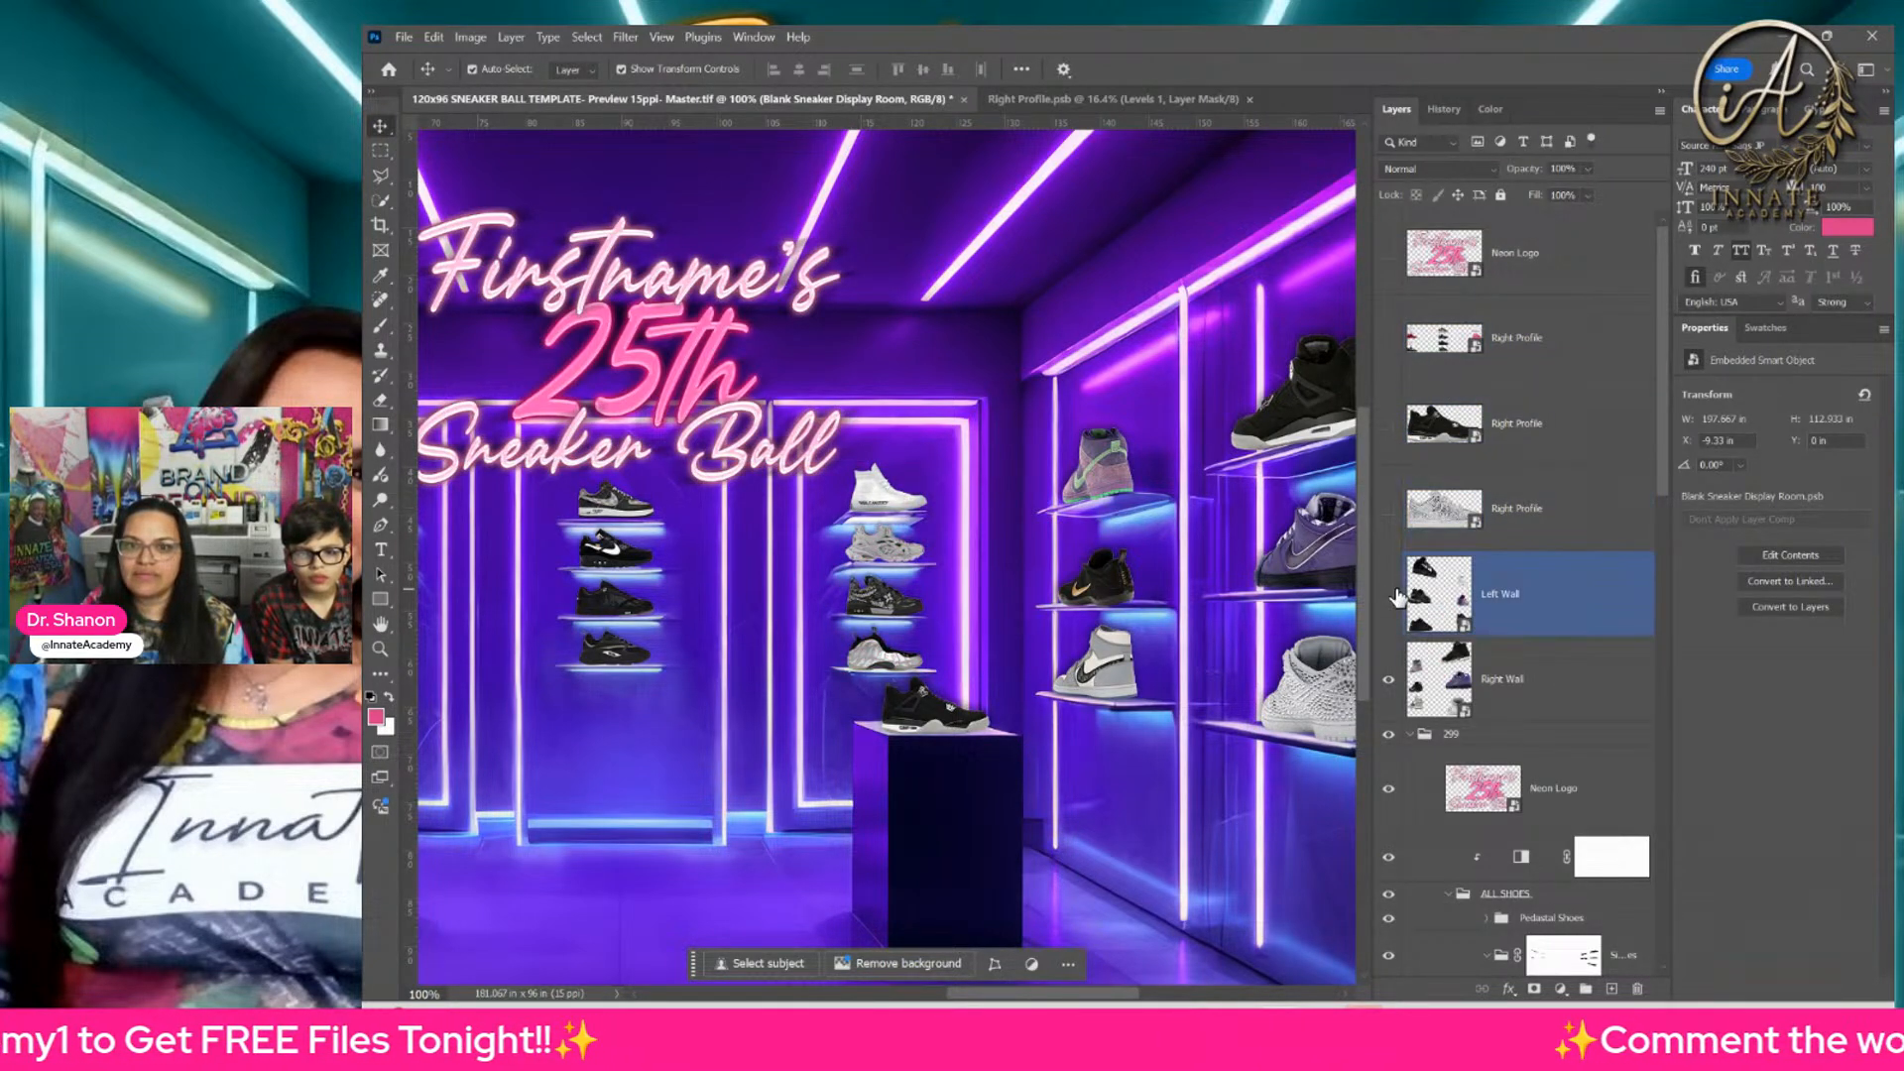
pyautogui.click(1398, 690)
# Step: Compare the sneakers with and without the grayscale adjustment clipped to the ALL SHOES group, leaving it hidden
pyautogui.scroll(-4, 1396, 691)
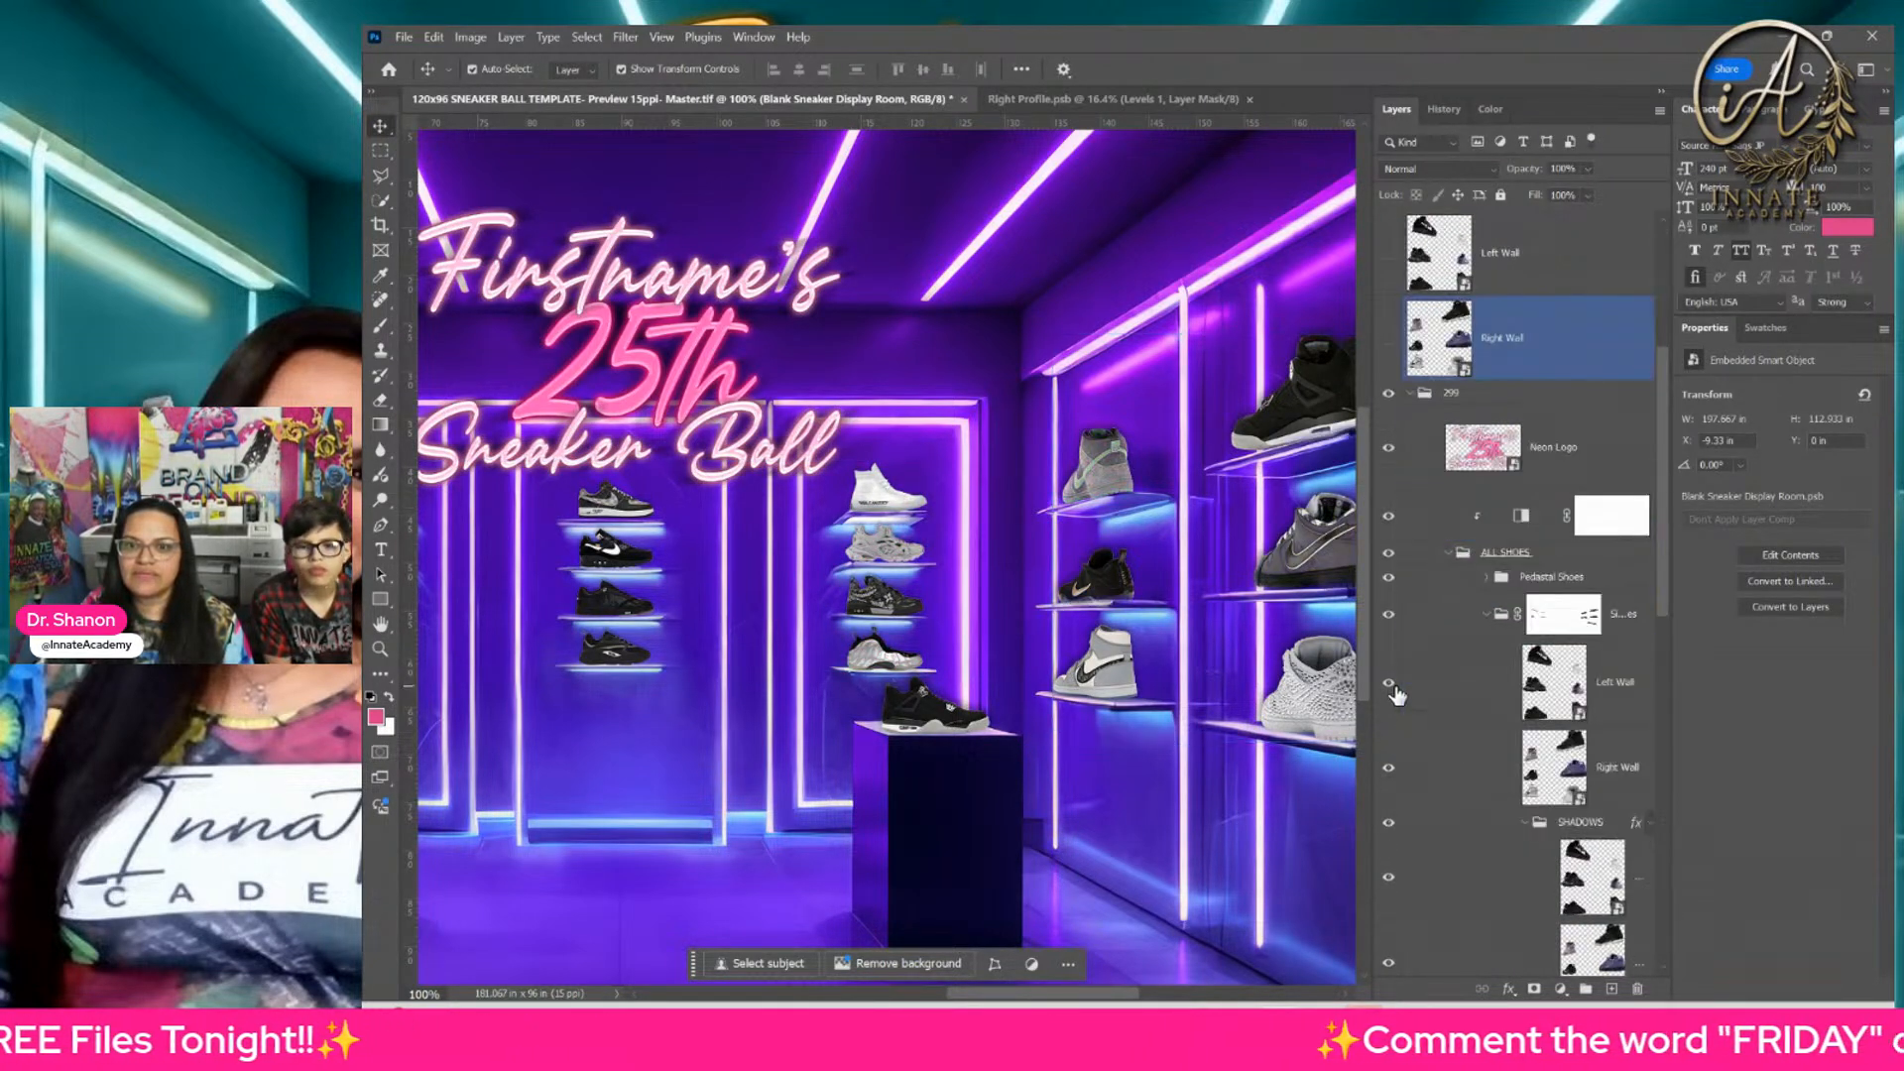
pyautogui.click(1395, 529)
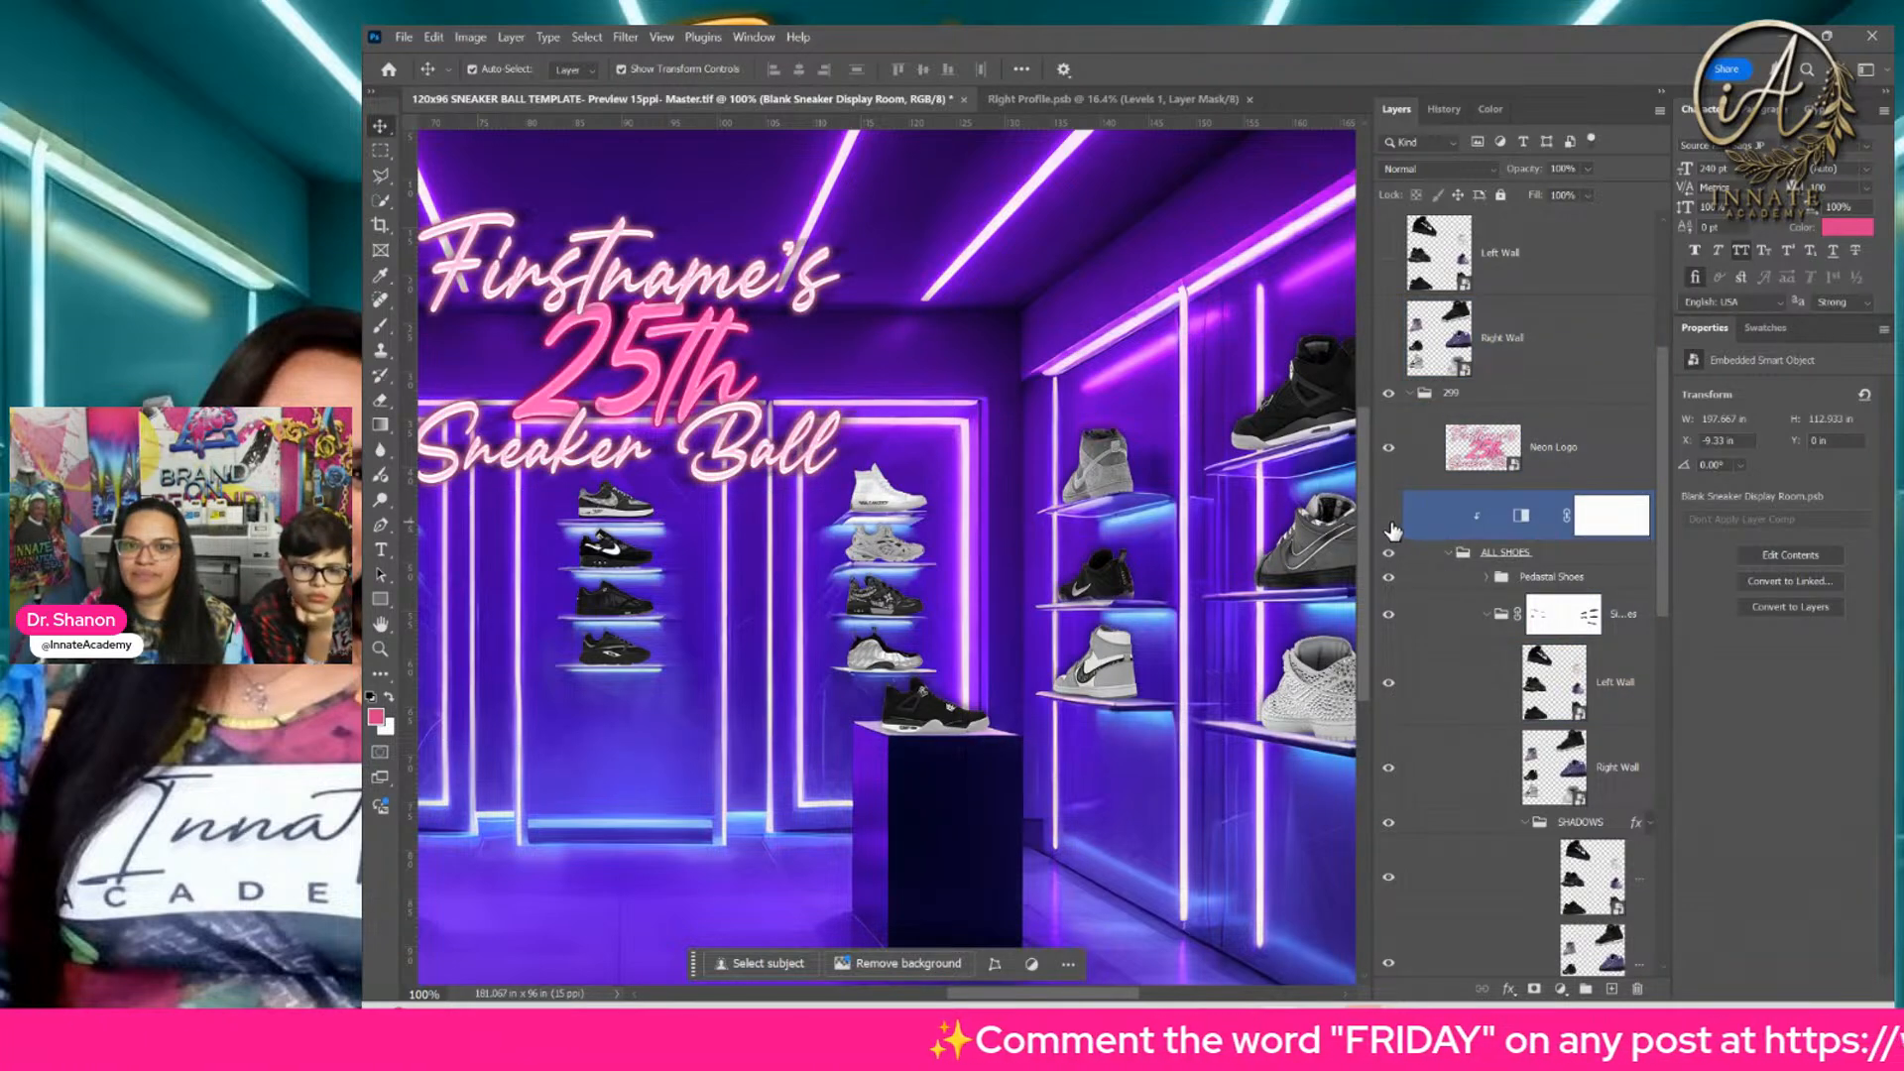
pyautogui.click(1391, 526)
pyautogui.click(1390, 525)
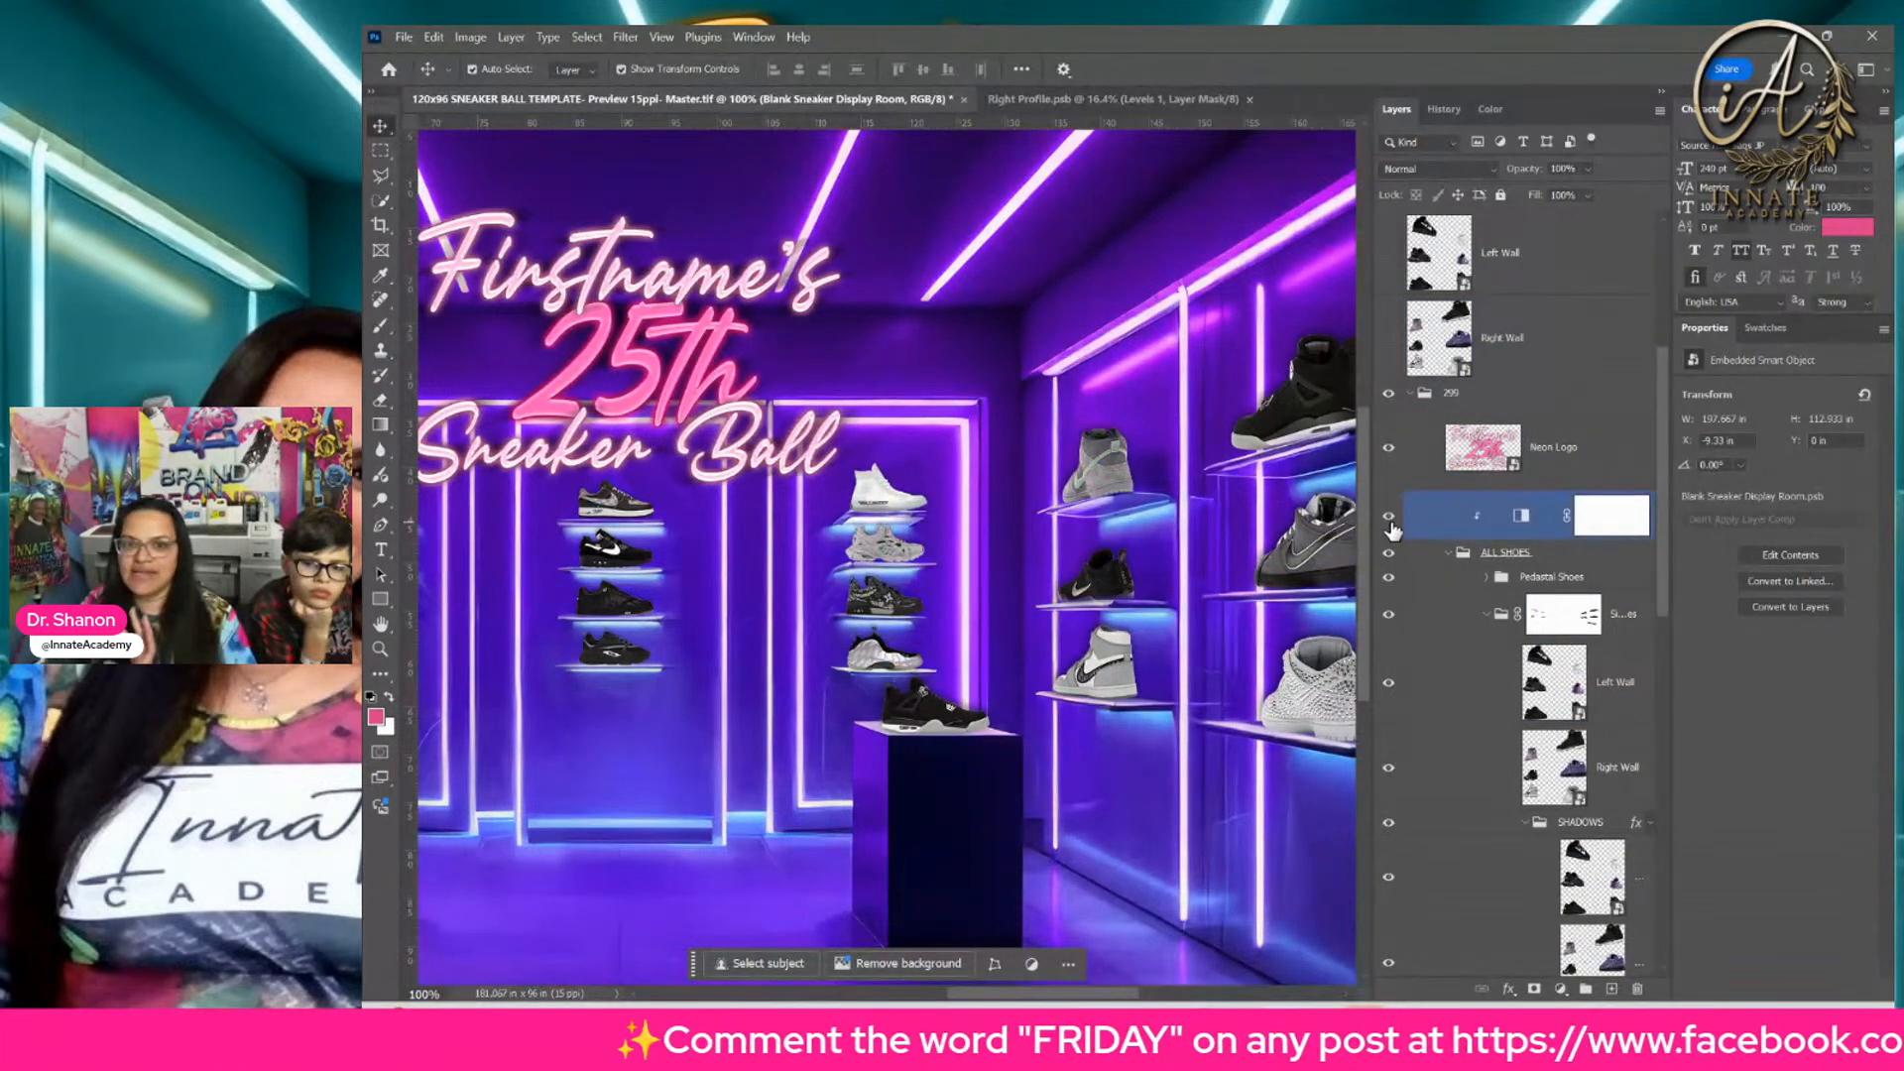
pyautogui.click(1392, 525)
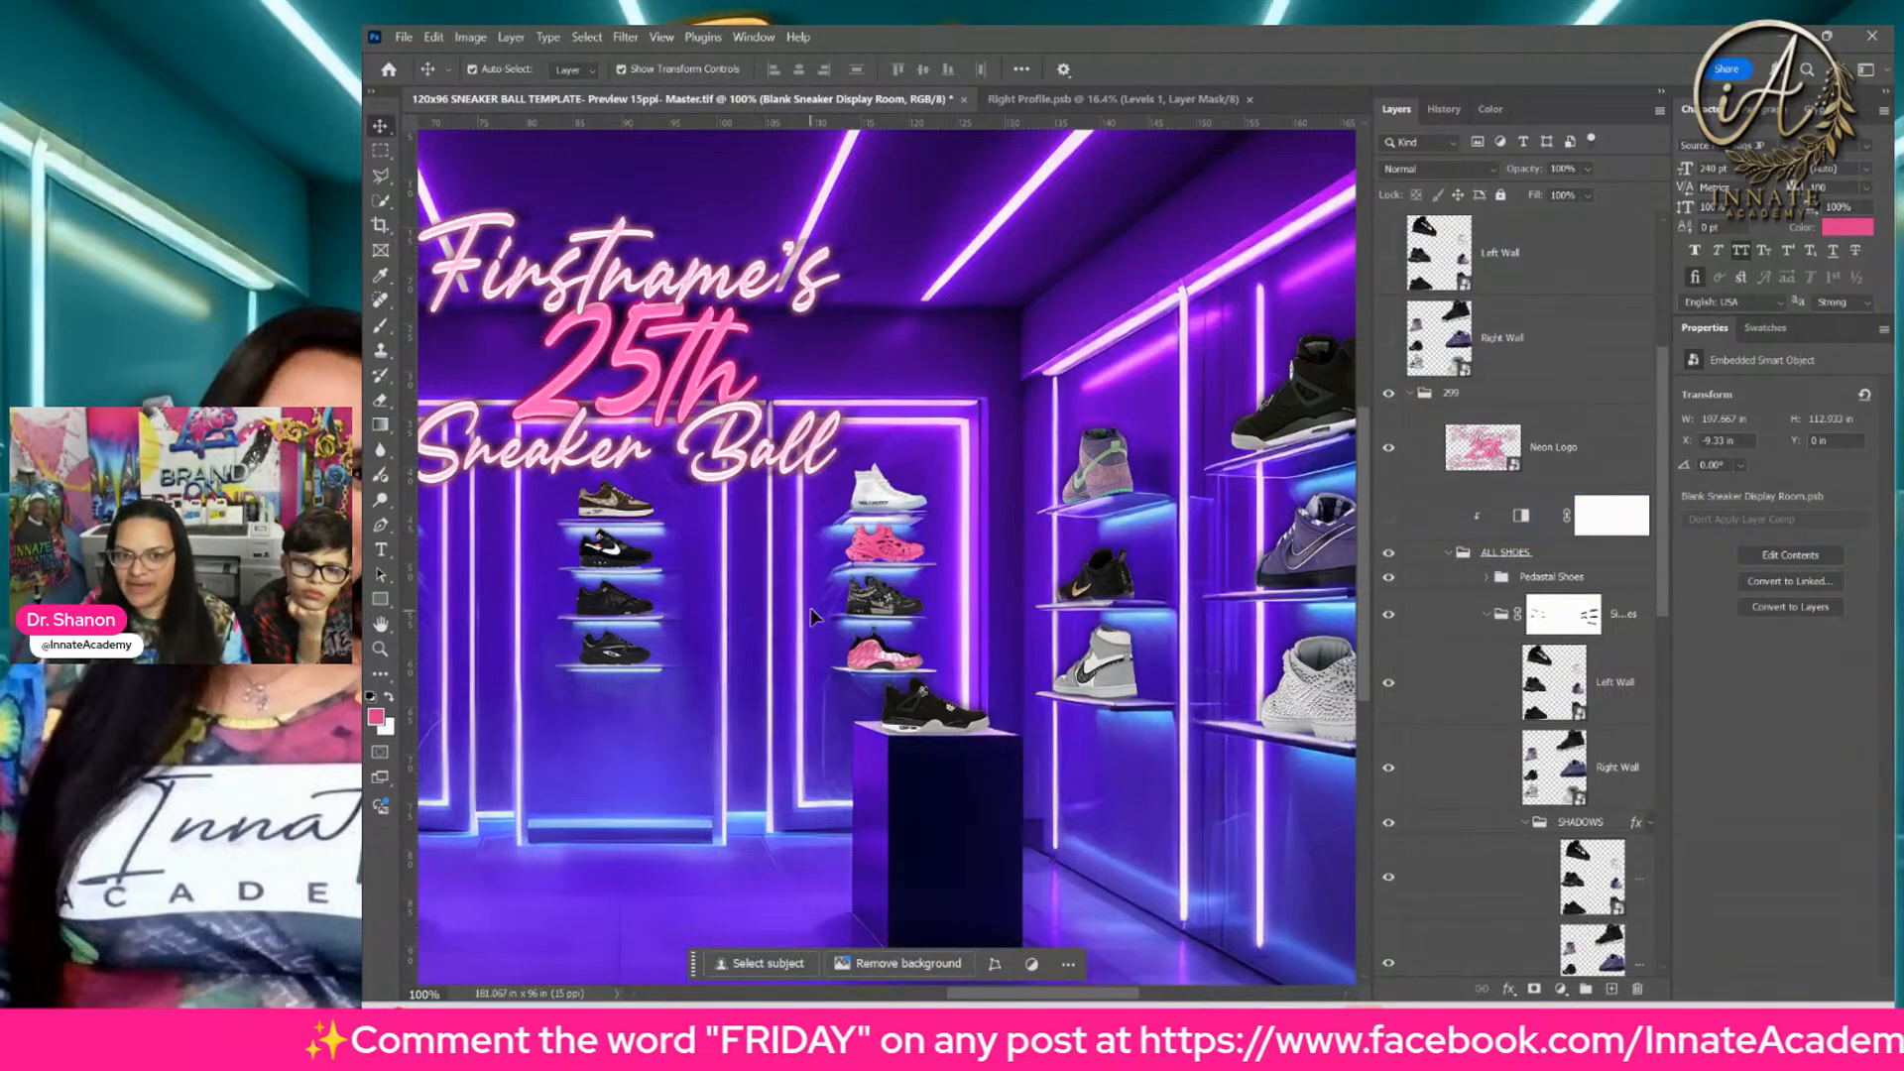
# Step: Open the Right Wall smart object from the right shelves, and within it open the purple and green high-top's smart object
pyautogui.moveTo(1188, 542); pyautogui.dragTo(1016, 526)
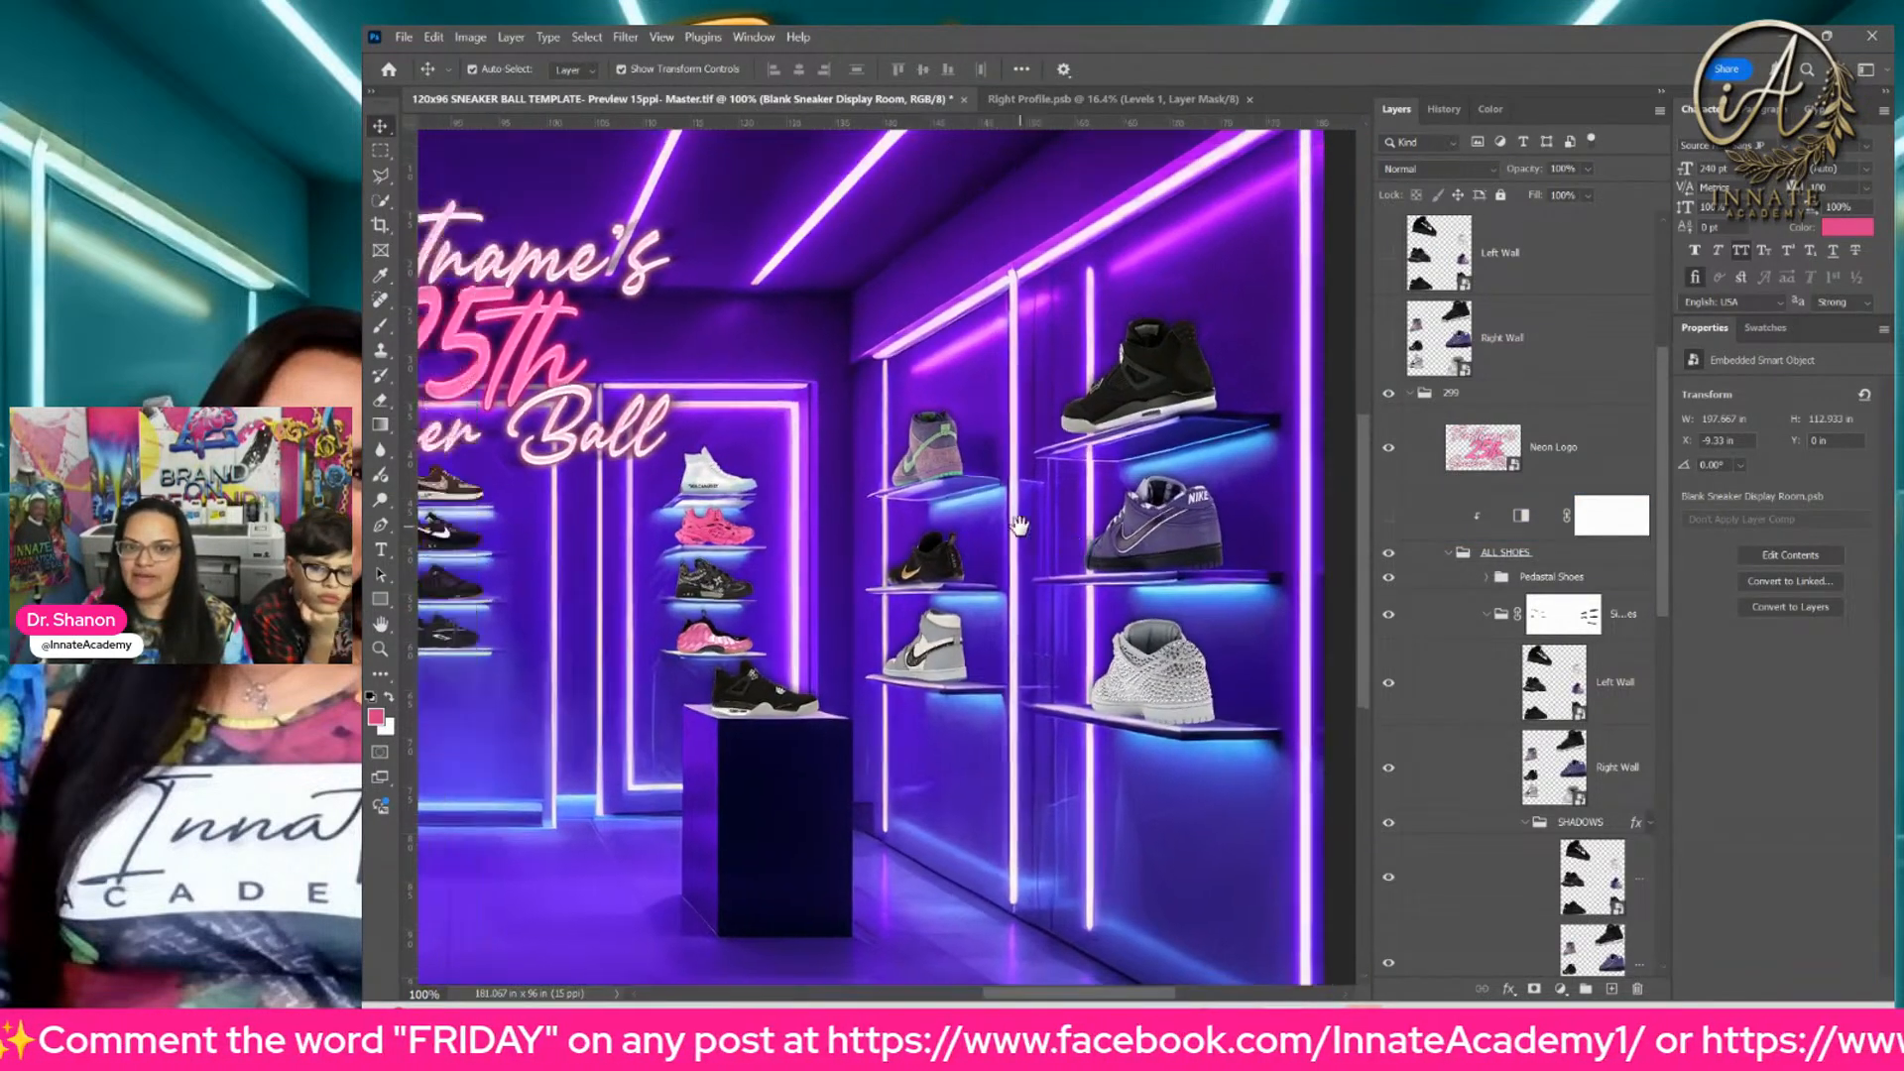
pyautogui.click(1208, 548)
pyautogui.rightClick(1208, 547)
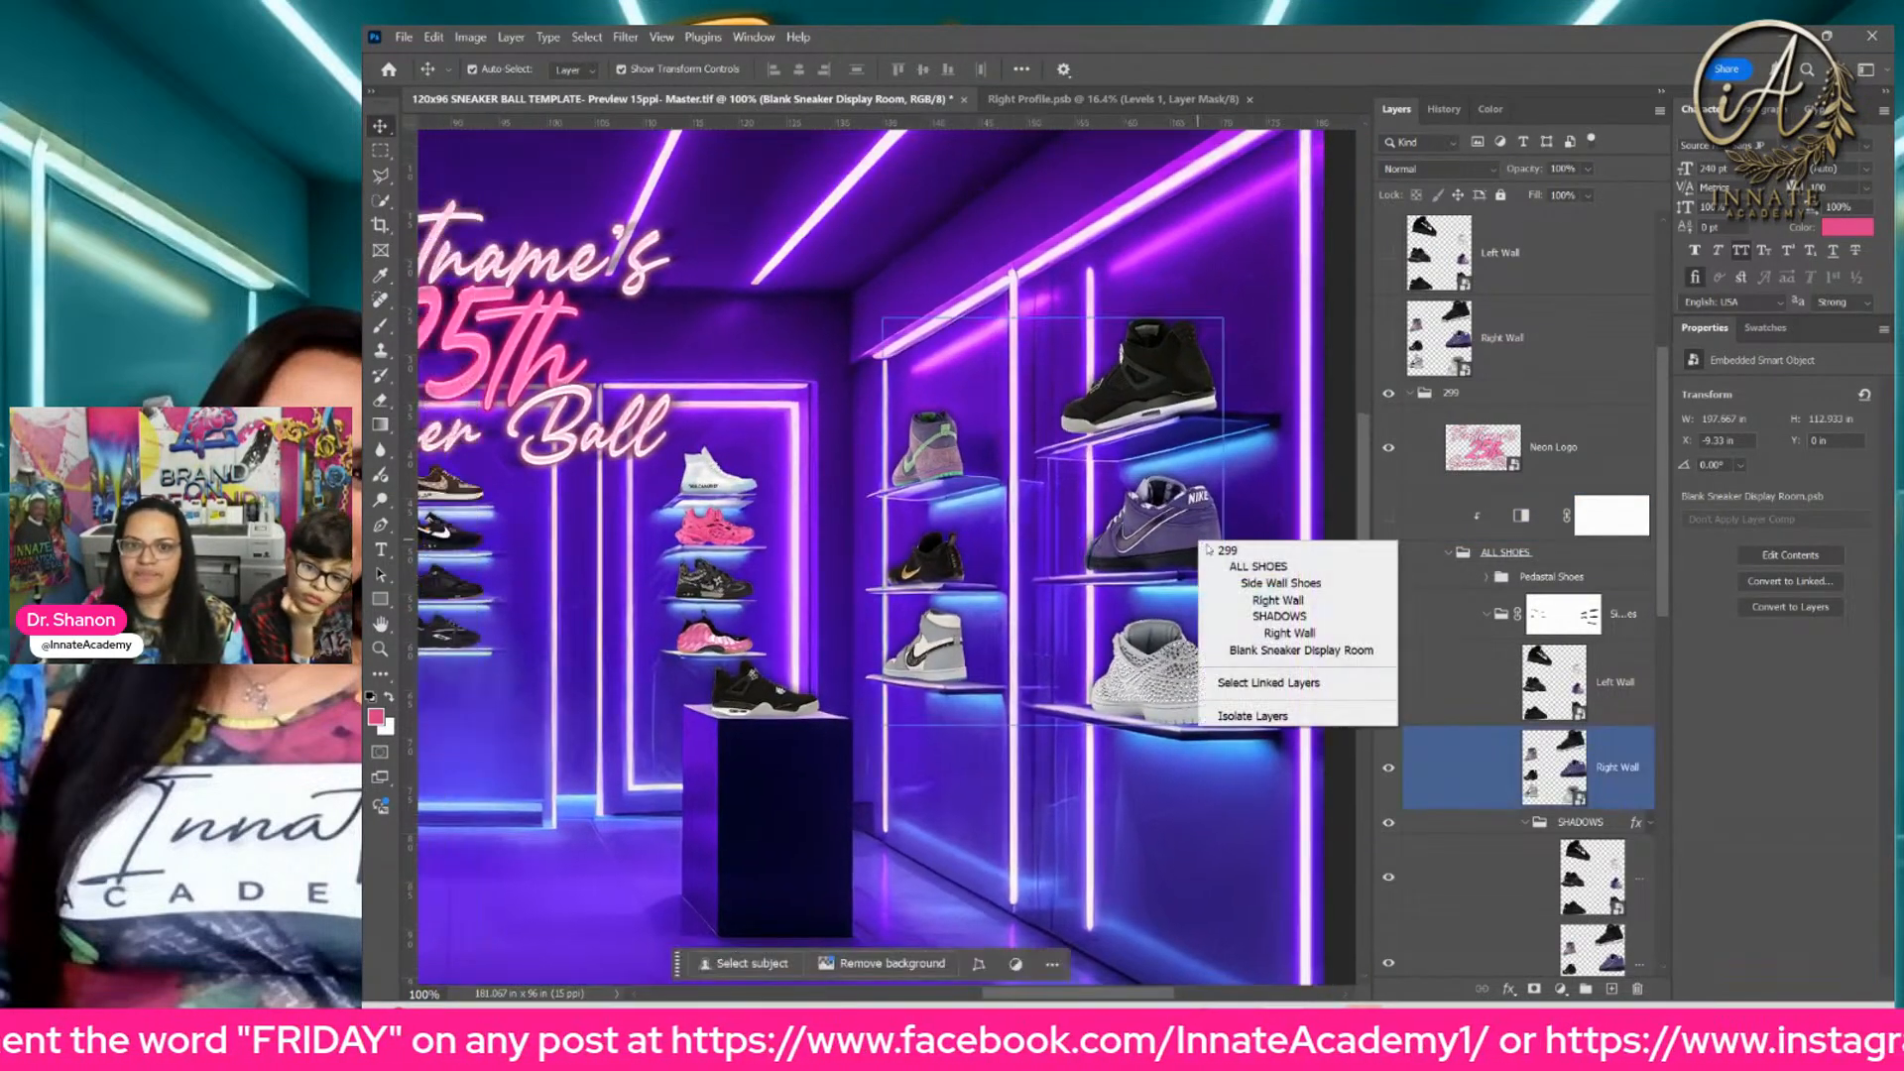
pyautogui.click(1252, 604)
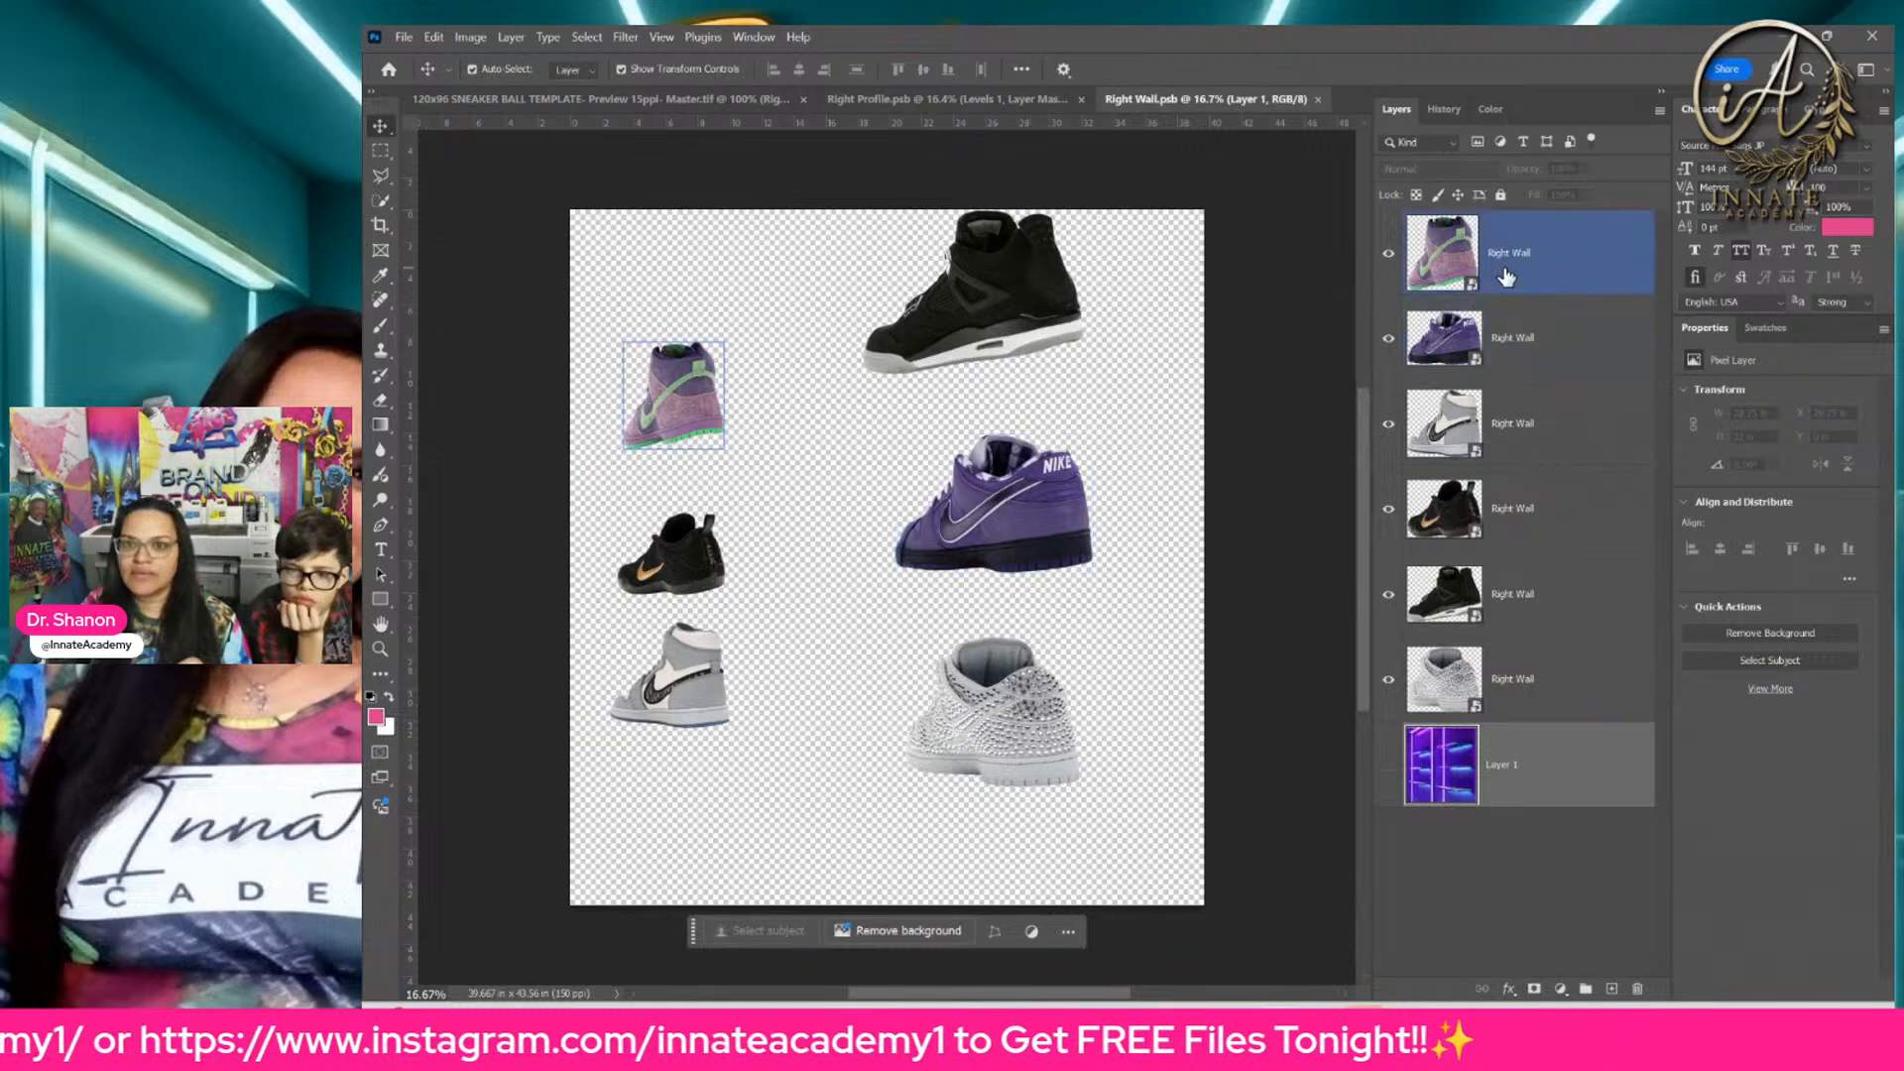
pyautogui.click(1505, 279)
pyautogui.click(1606, 294)
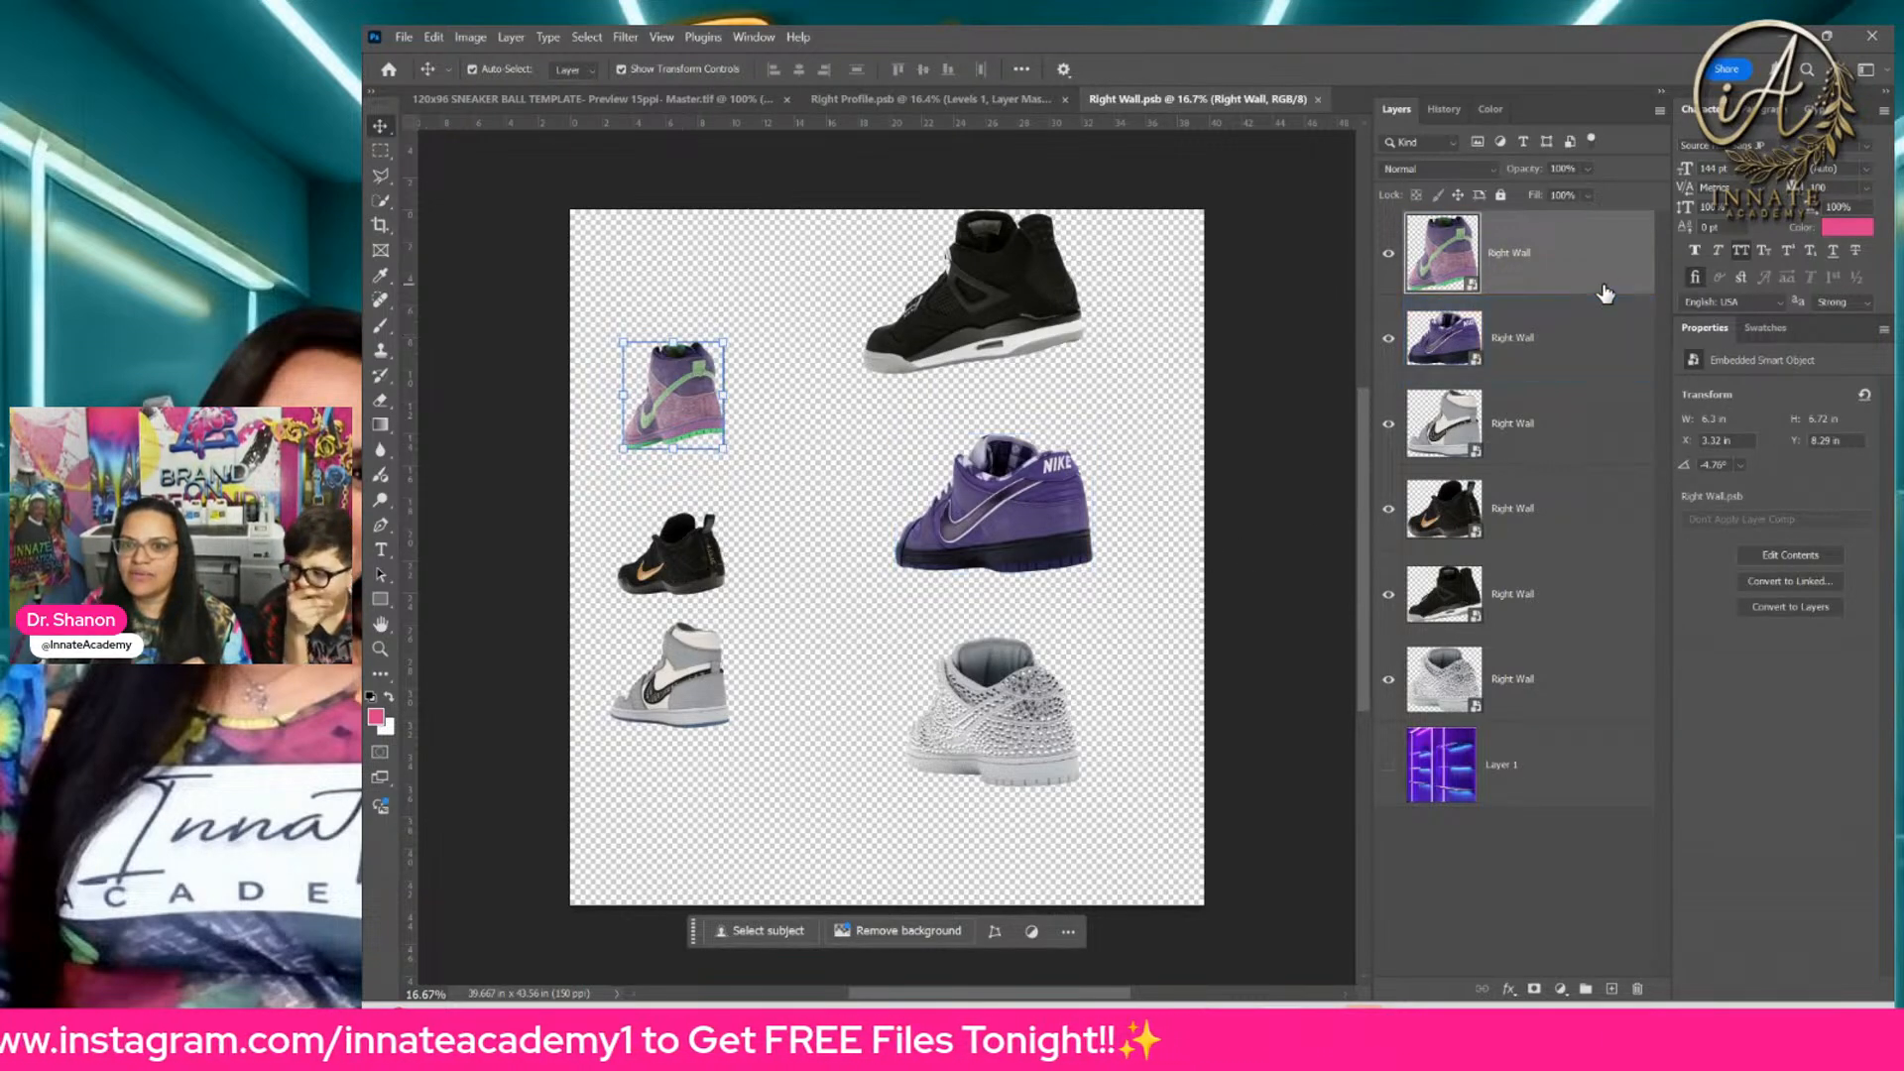
pyautogui.doubleClick(1462, 280)
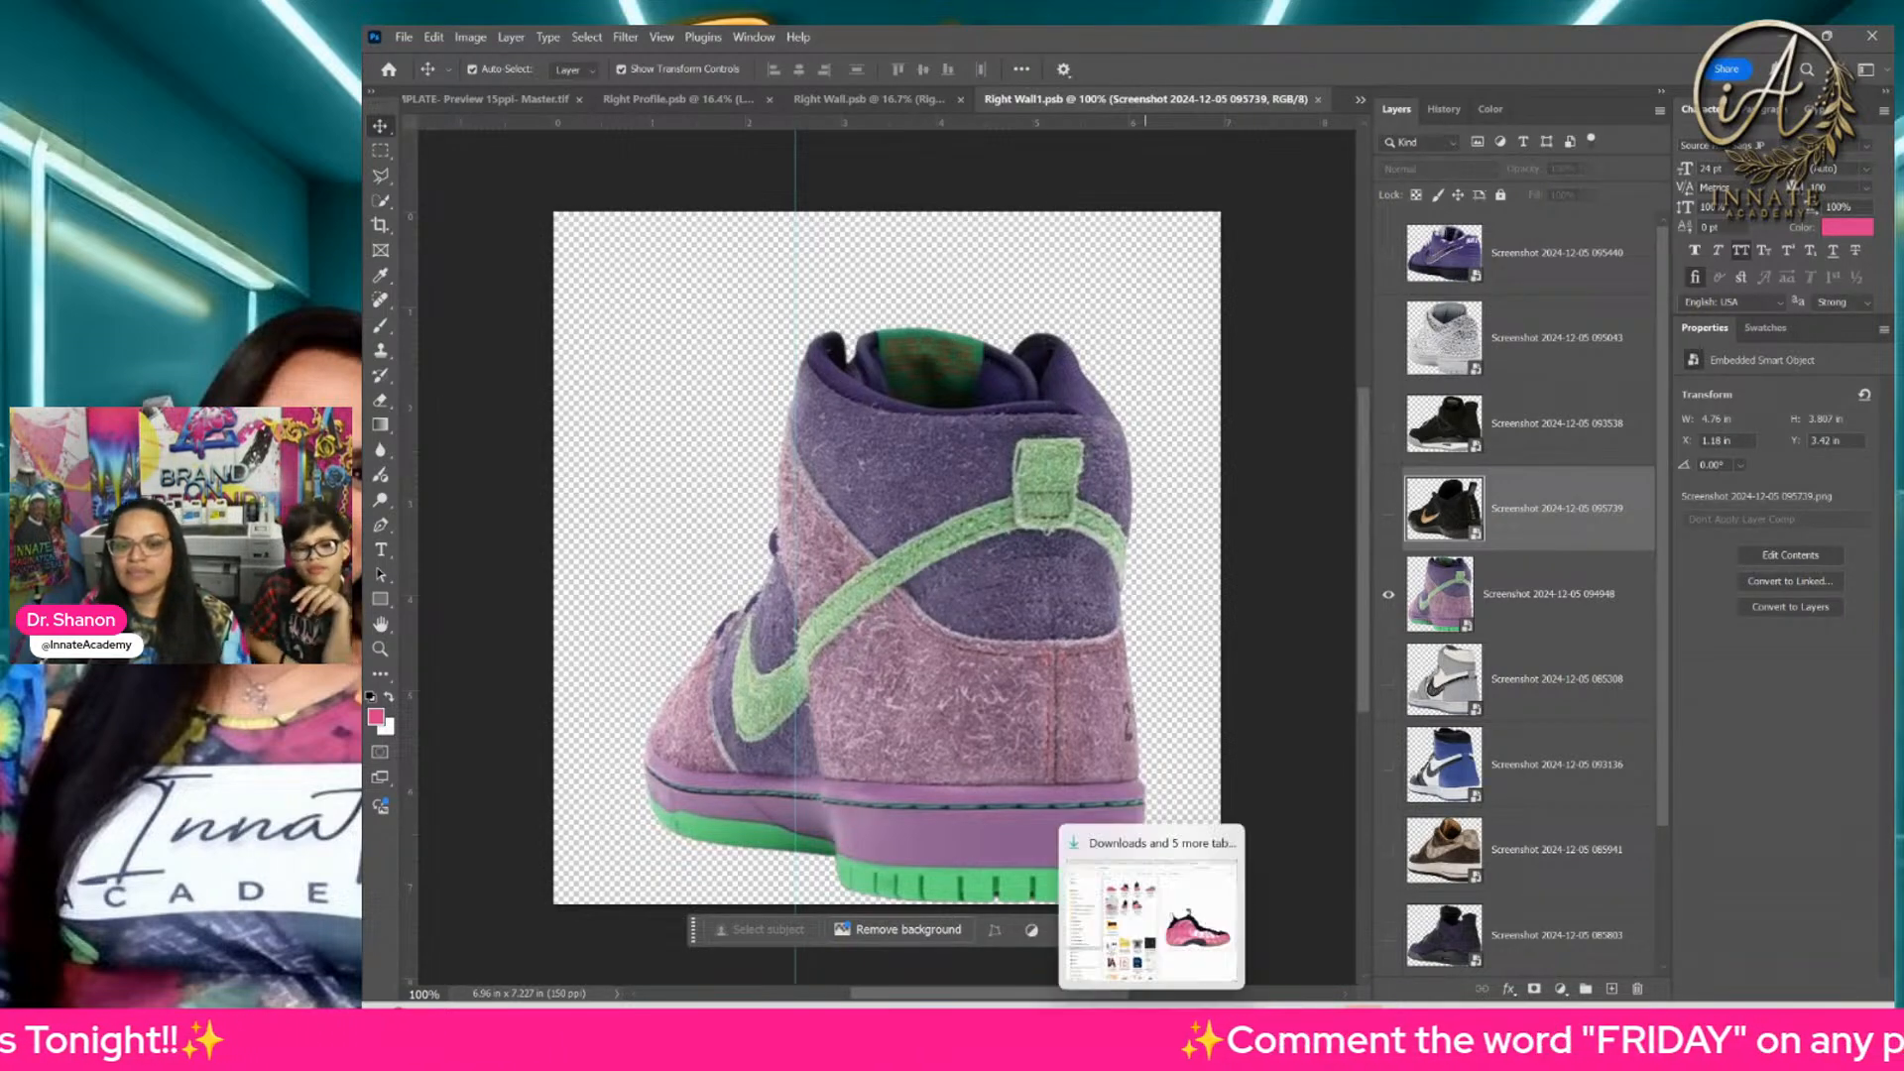
pyautogui.click(1191, 1025)
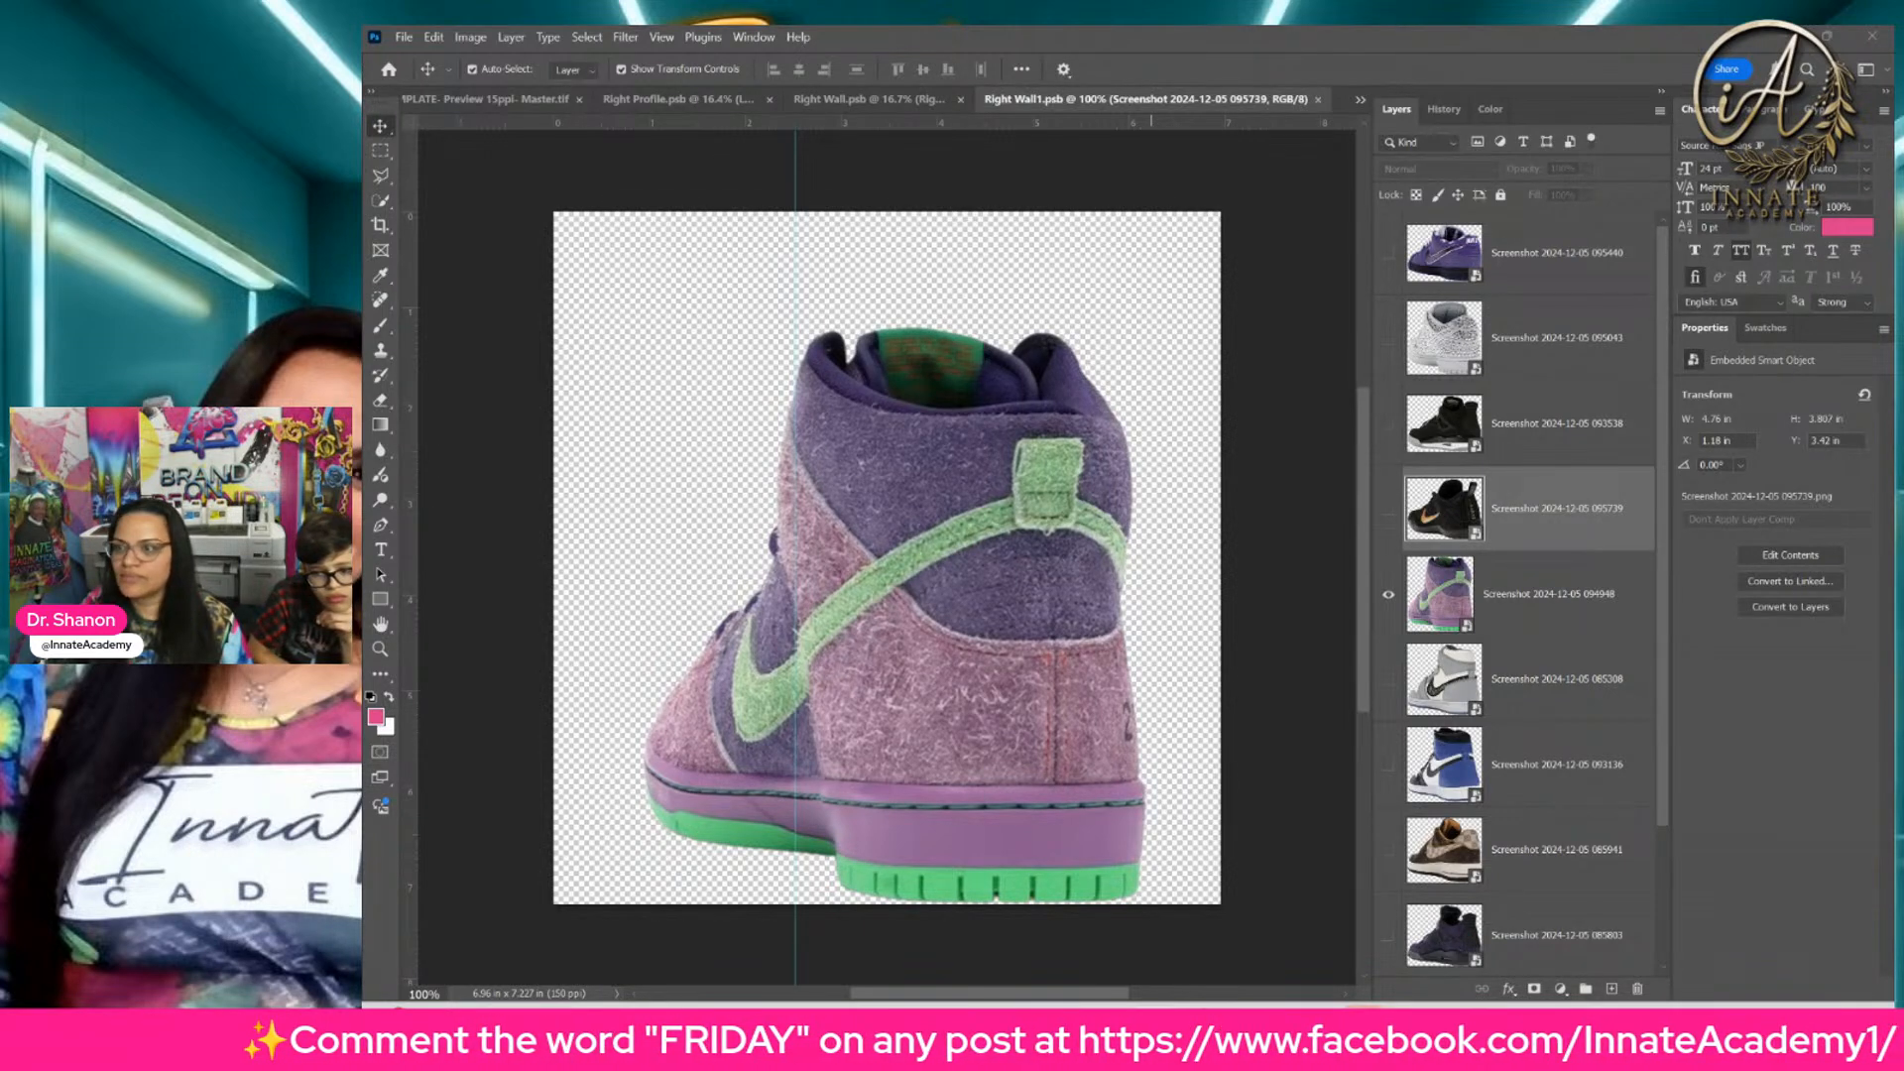
pyautogui.moveTo(893, 399); pyautogui.dragTo(902, 511)
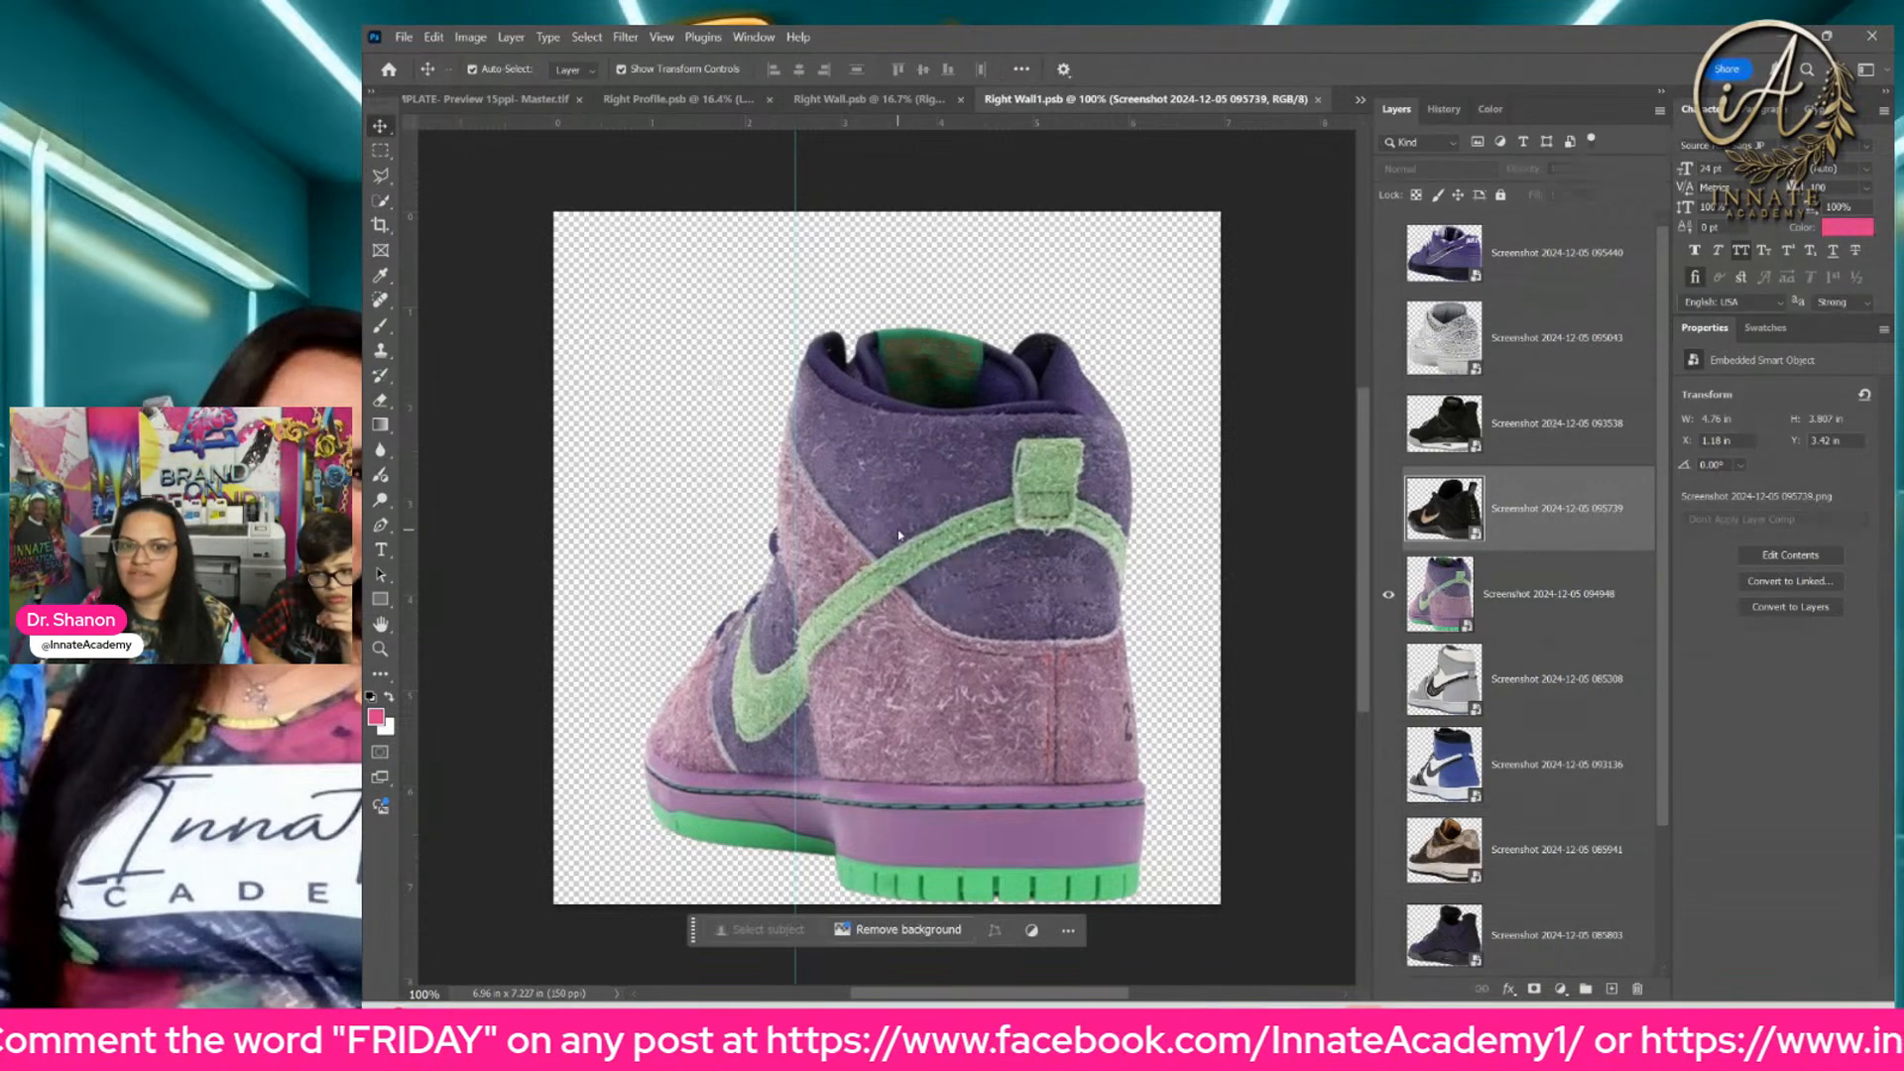
pyautogui.moveTo(955, 627); pyautogui.dragTo(918, 736)
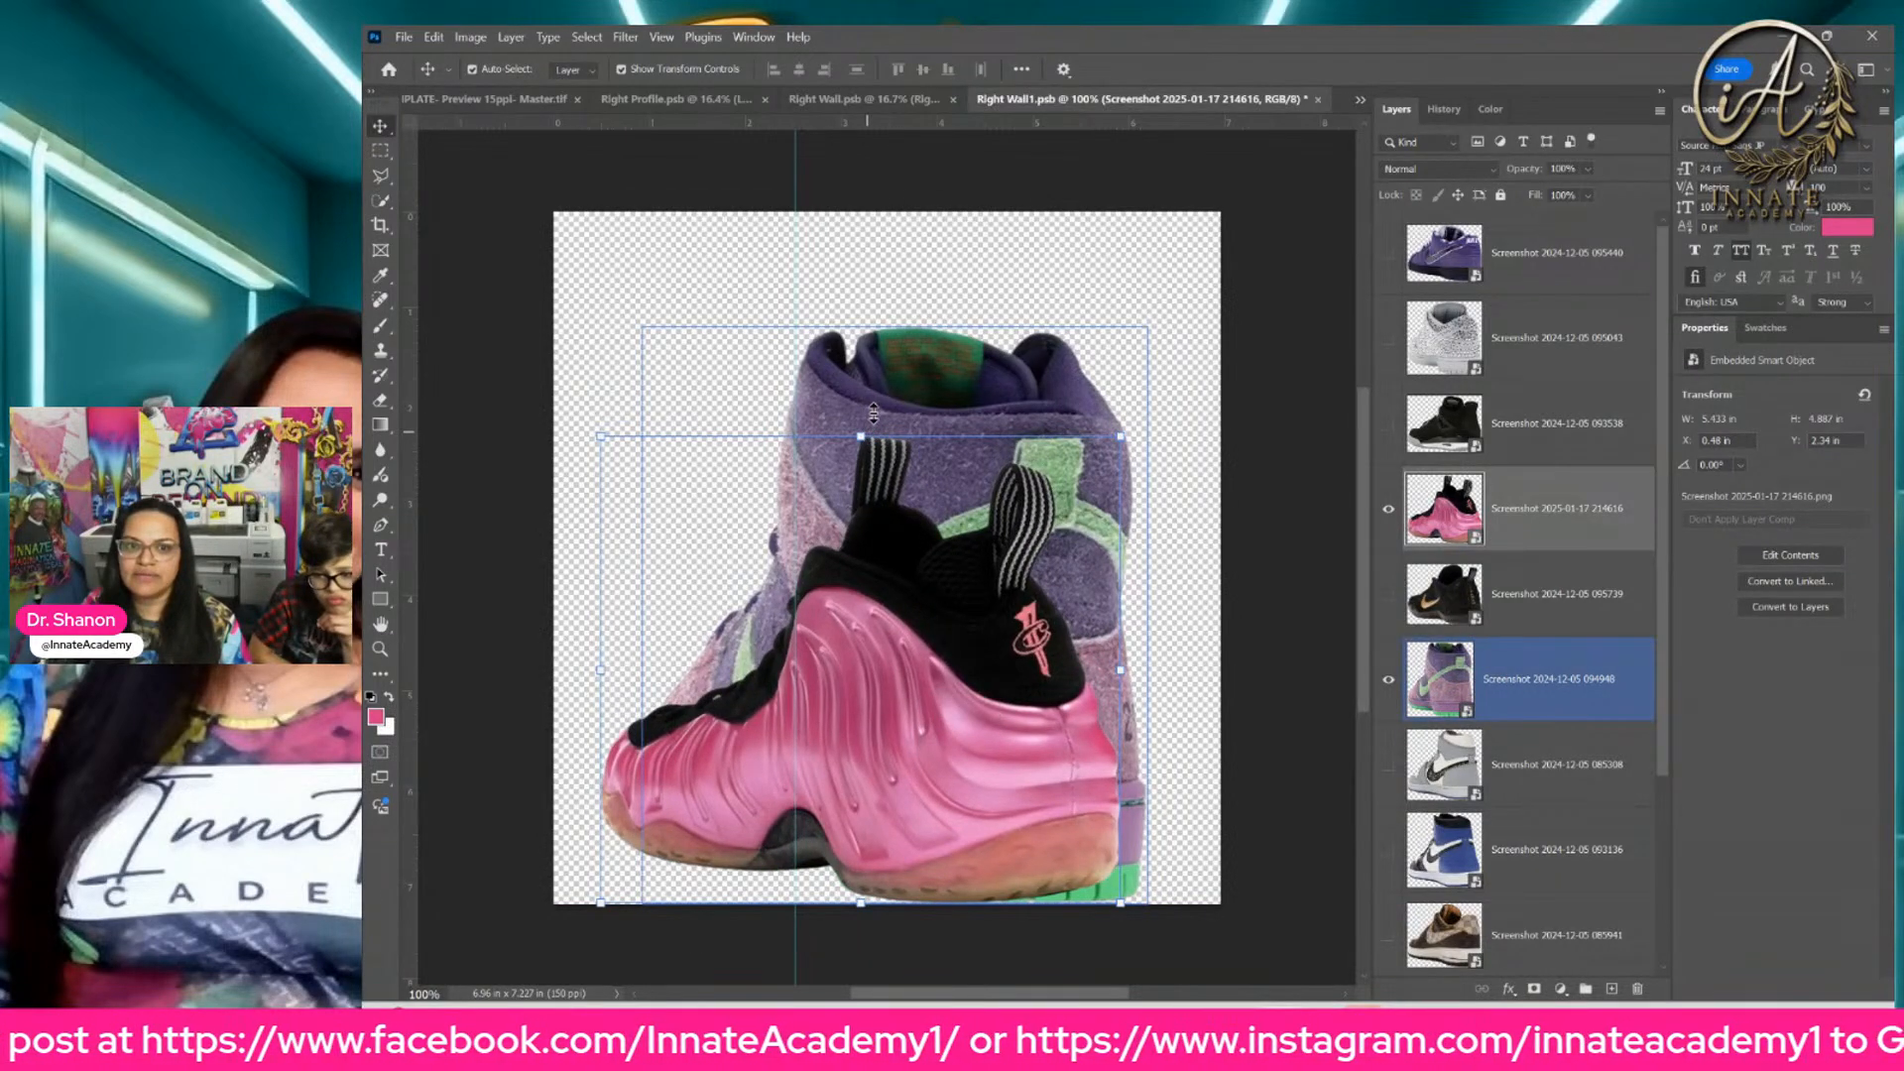
# Step: Scale the pink sneaker up to 78.42% and position its sole in line with the purple high-top's base
pyautogui.moveTo(861, 438); pyautogui.dragTo(896, 207)
pyautogui.moveTo(946, 550); pyautogui.dragTo(941, 606)
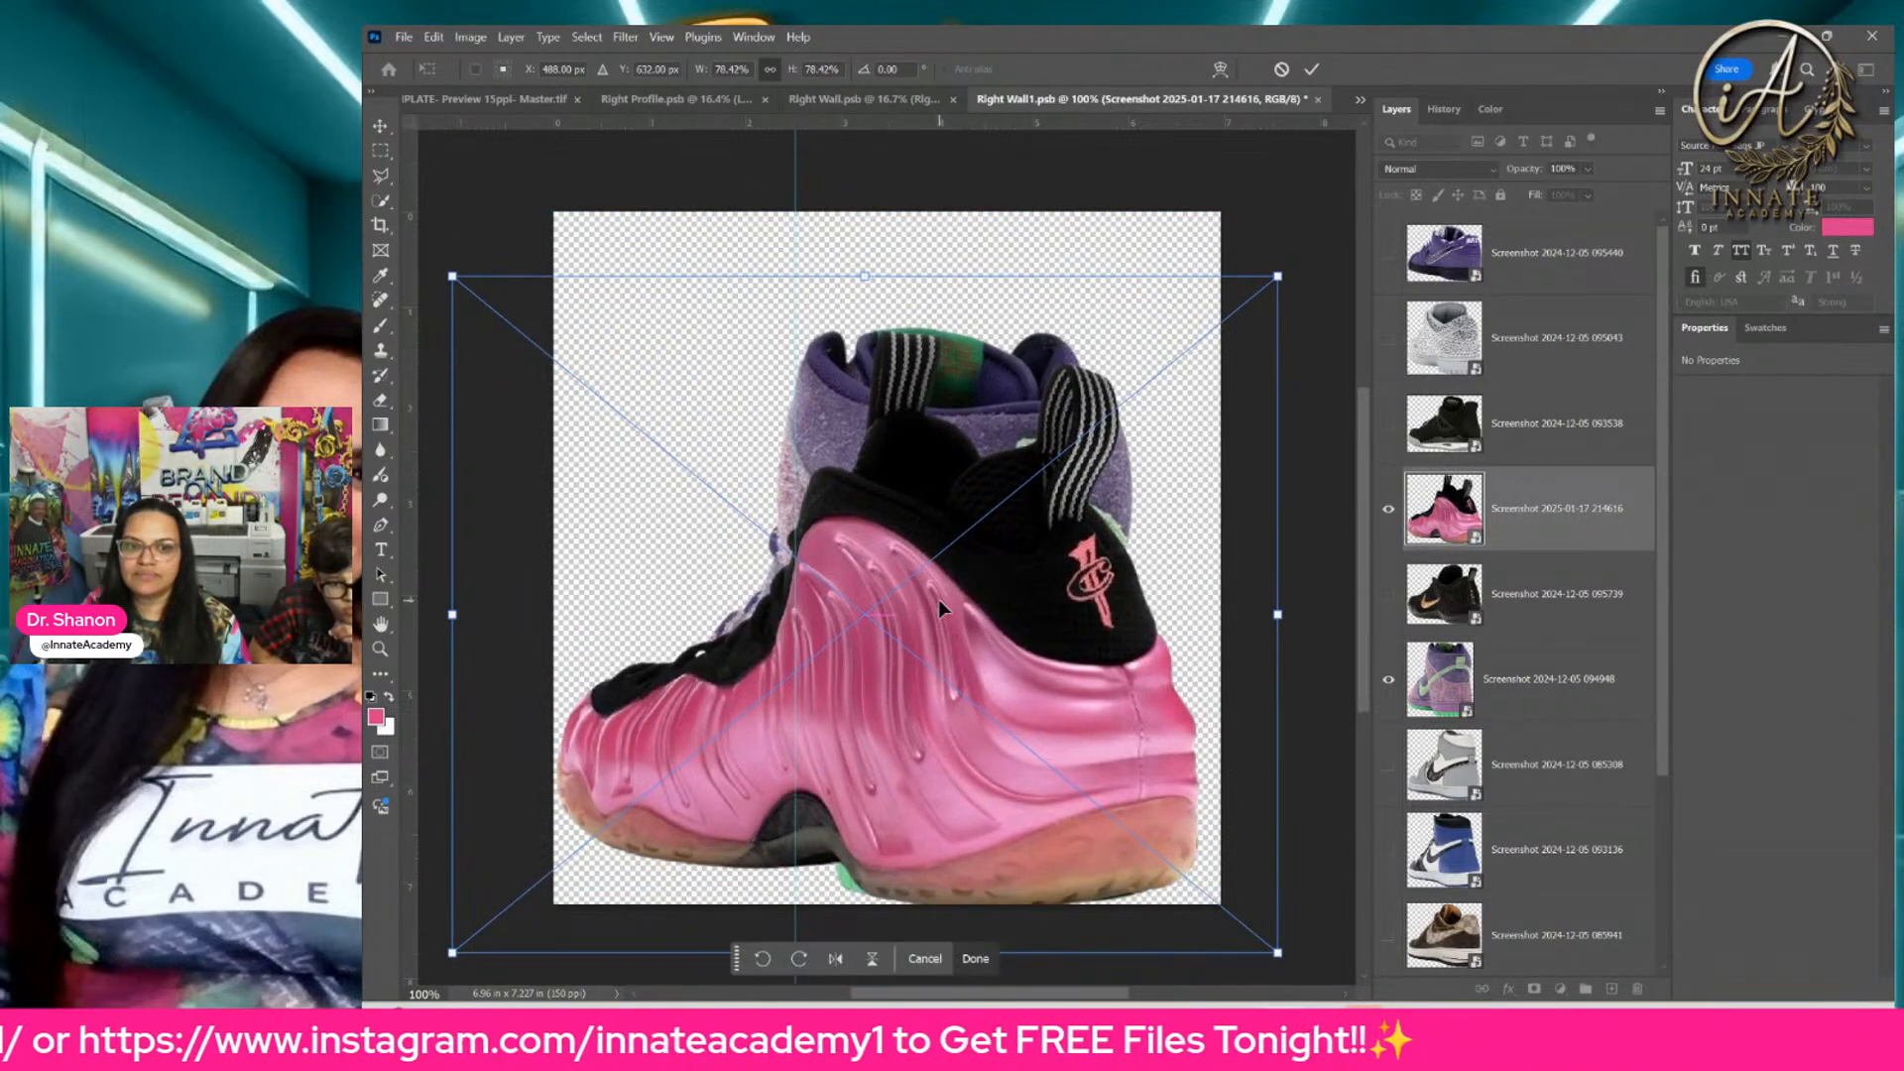
pyautogui.press('Up')
pyautogui.press('Up')
pyautogui.press('Up')
pyautogui.press('Up')
pyautogui.press('Up')
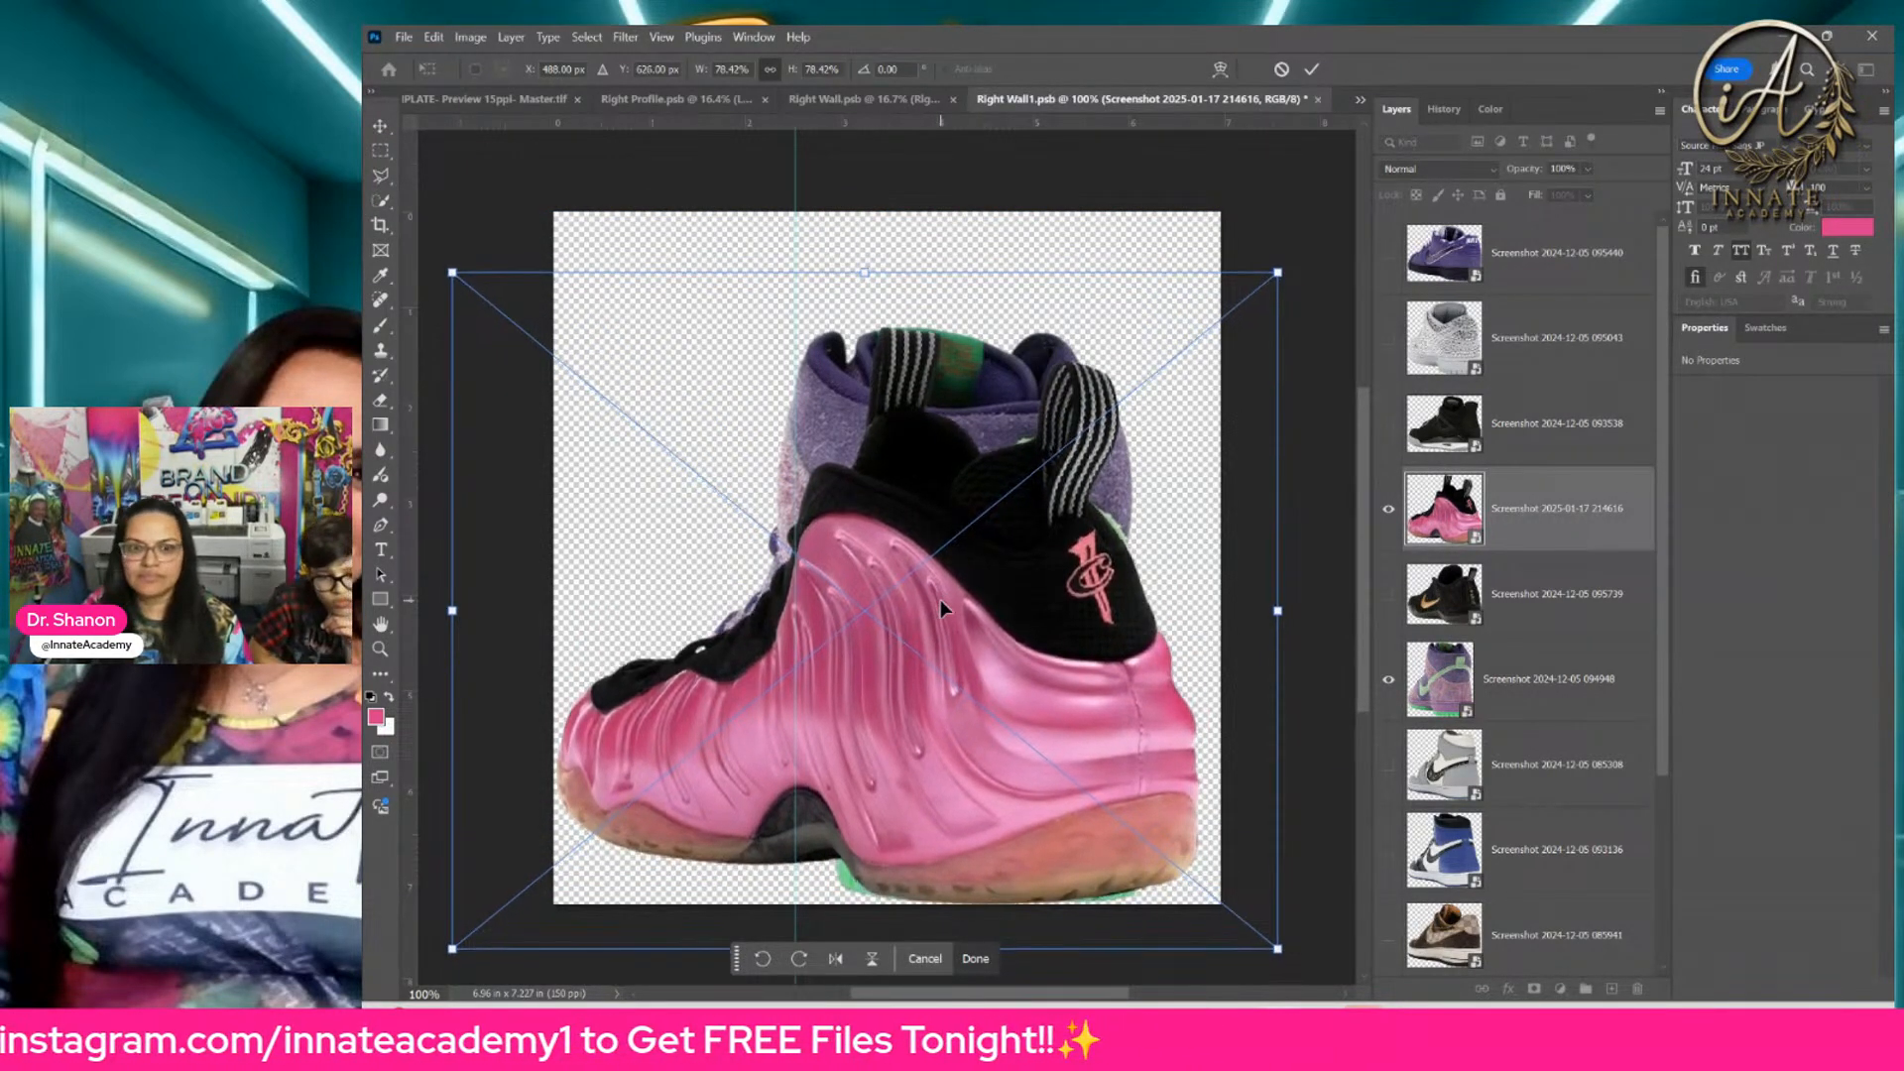
# Step: Hide the purple high-top layer, then save and close the Right Wall1 smart object
pyautogui.click(1381, 684)
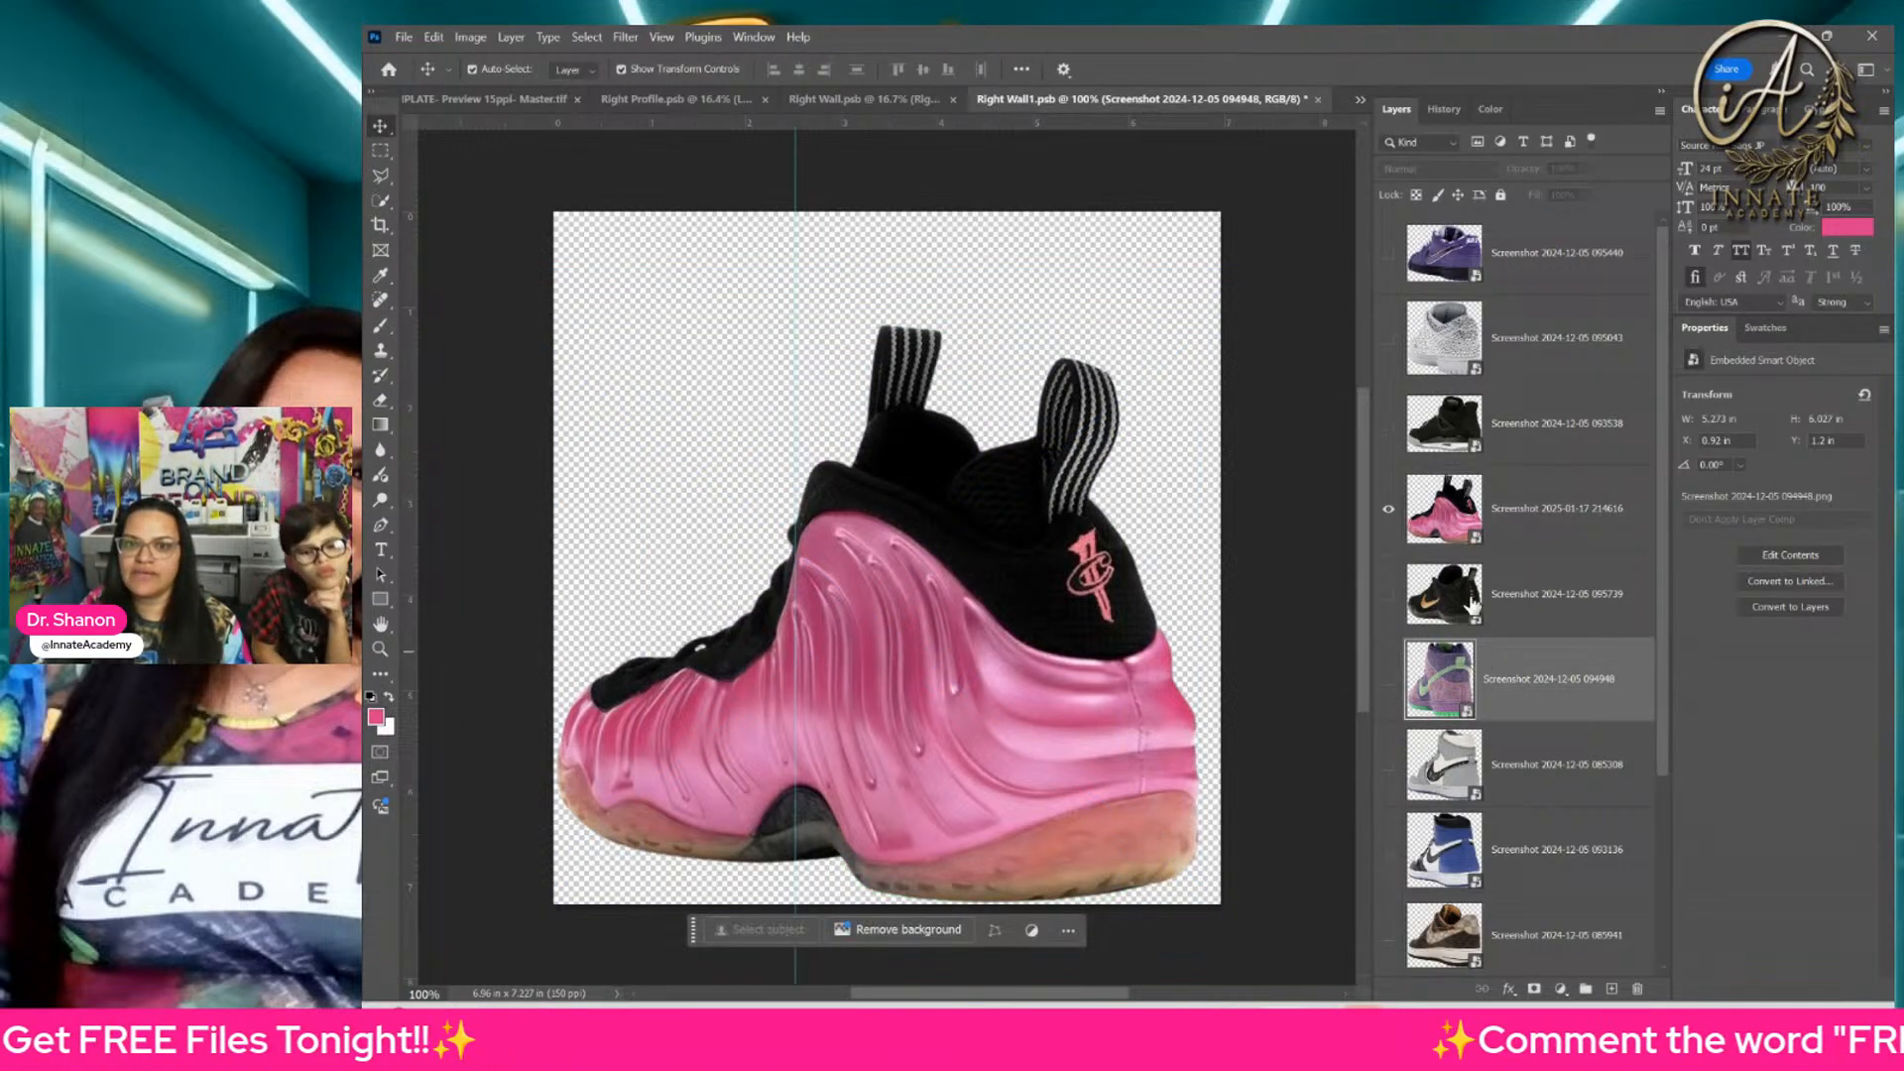
pyautogui.hotkey('ctrl', 's')
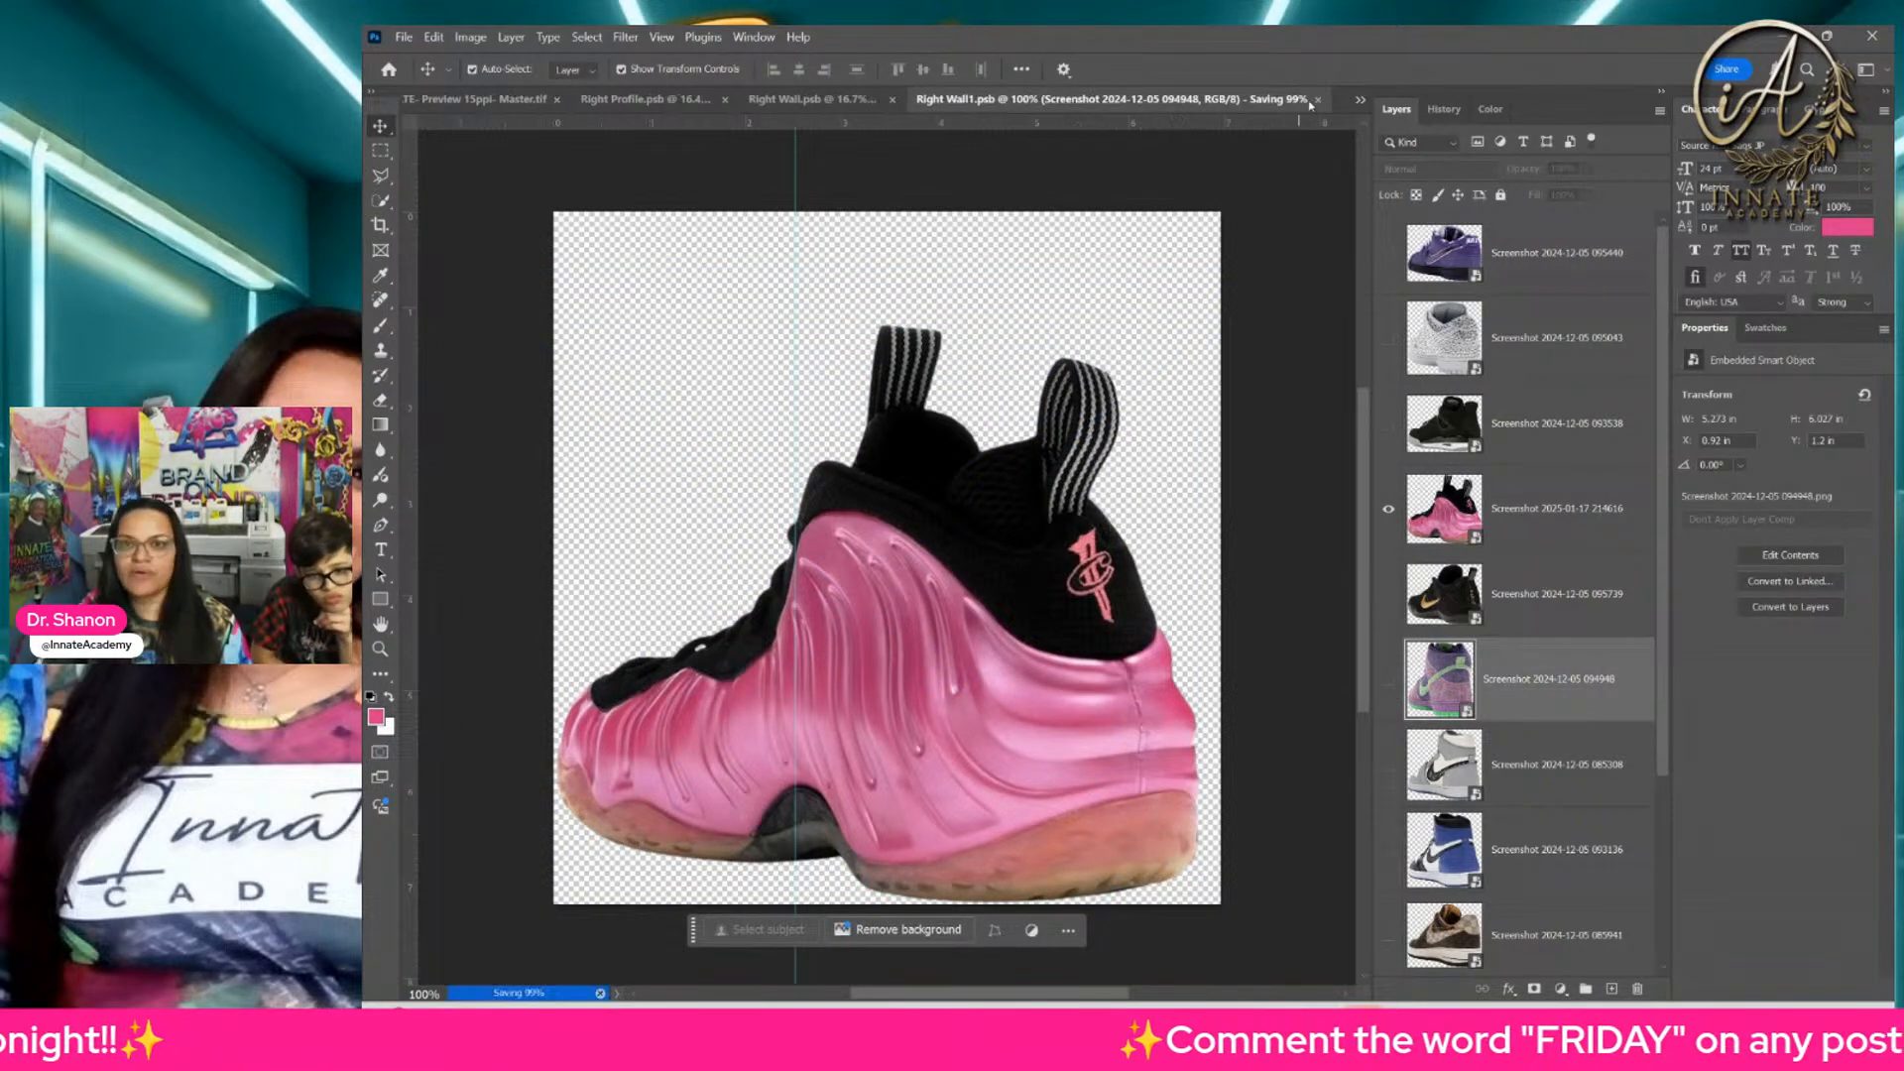
pyautogui.click(1318, 99)
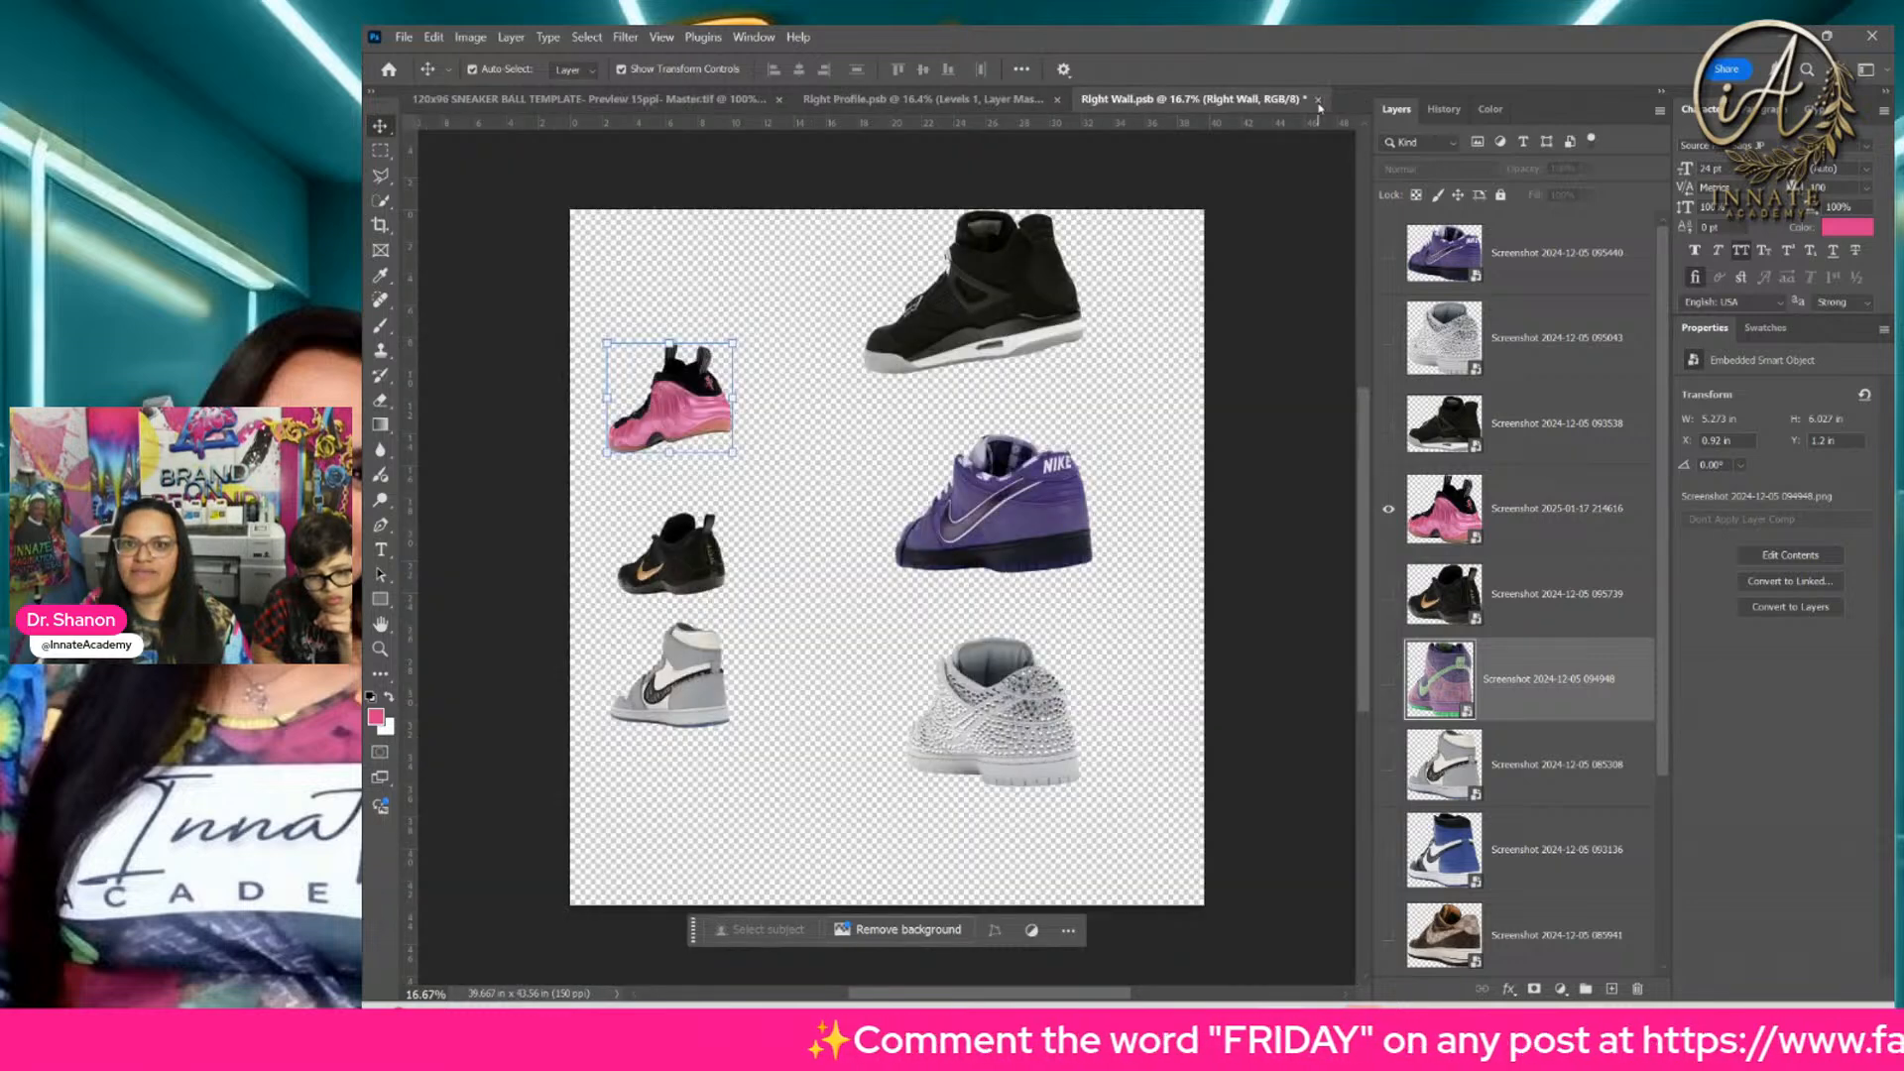
# Step: Select the purple Nike low-top's layer in the Right Wall document
pyautogui.click(936, 508)
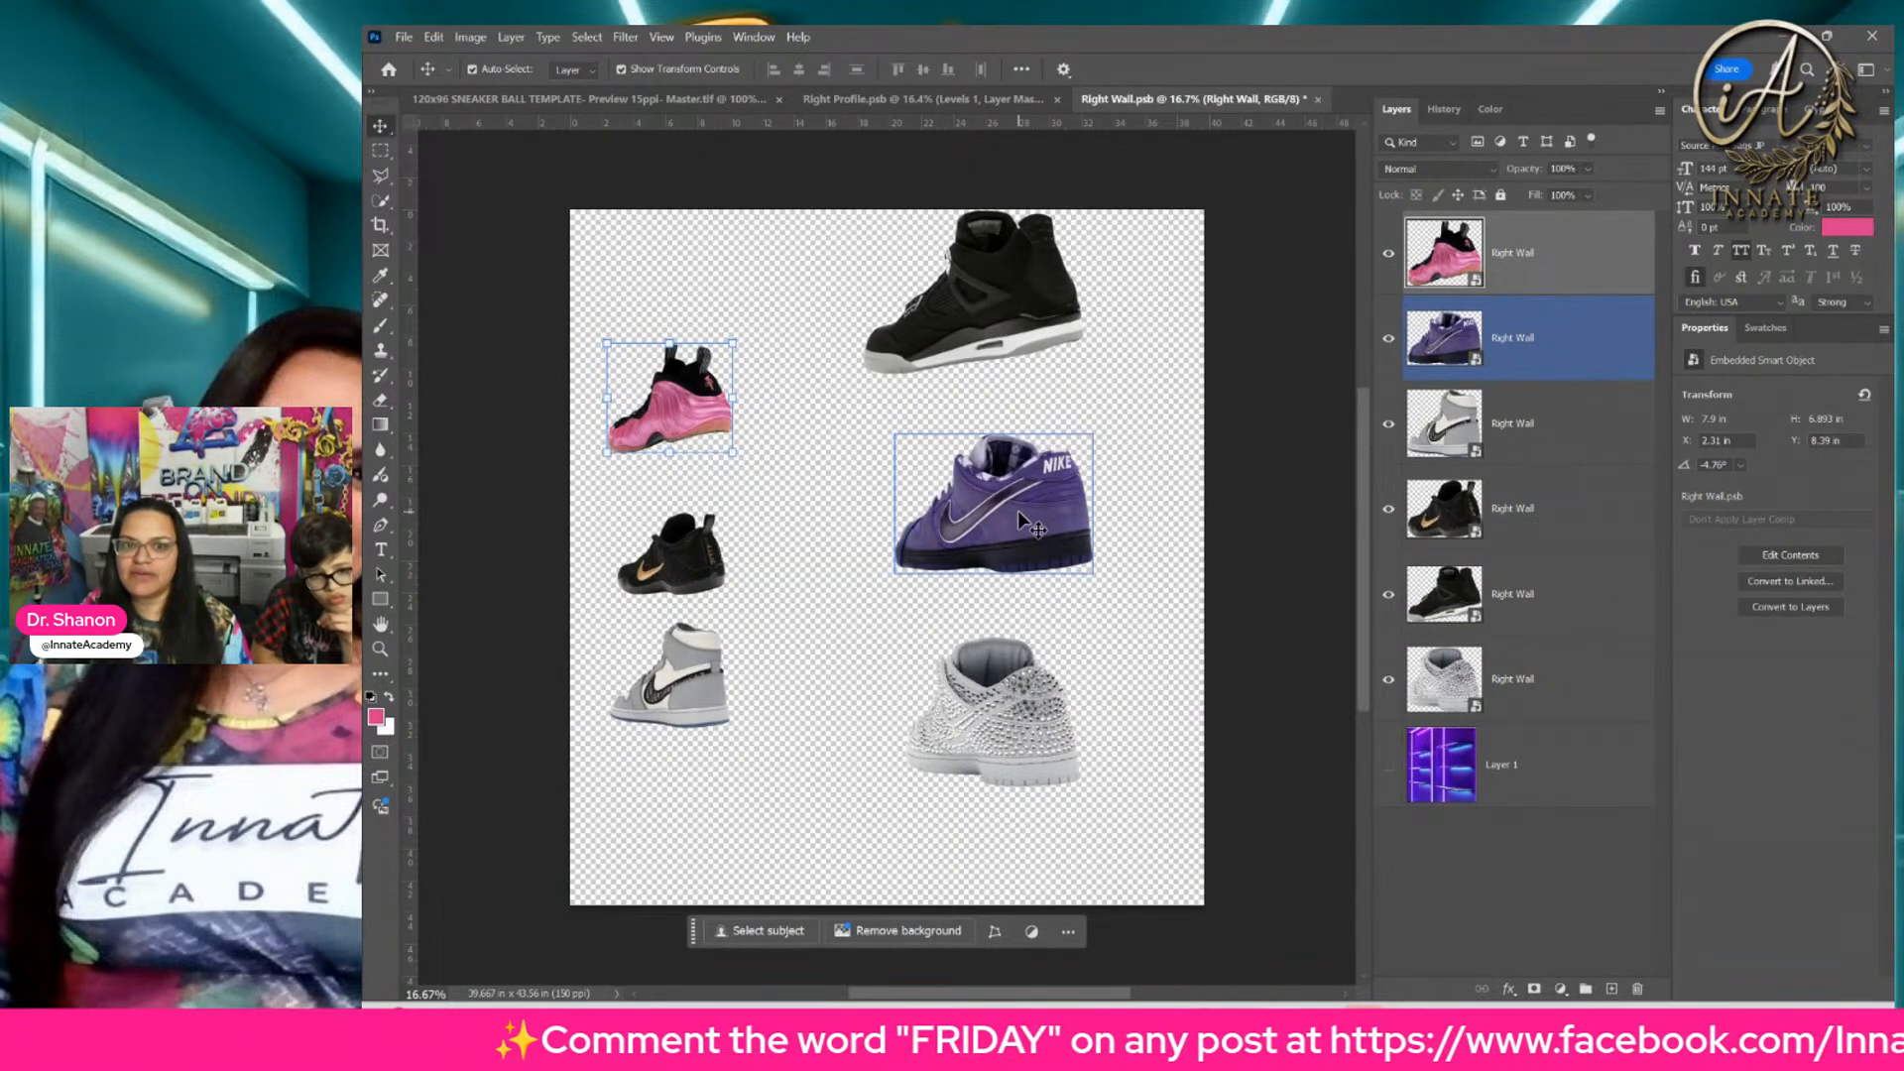
pyautogui.click(1457, 347)
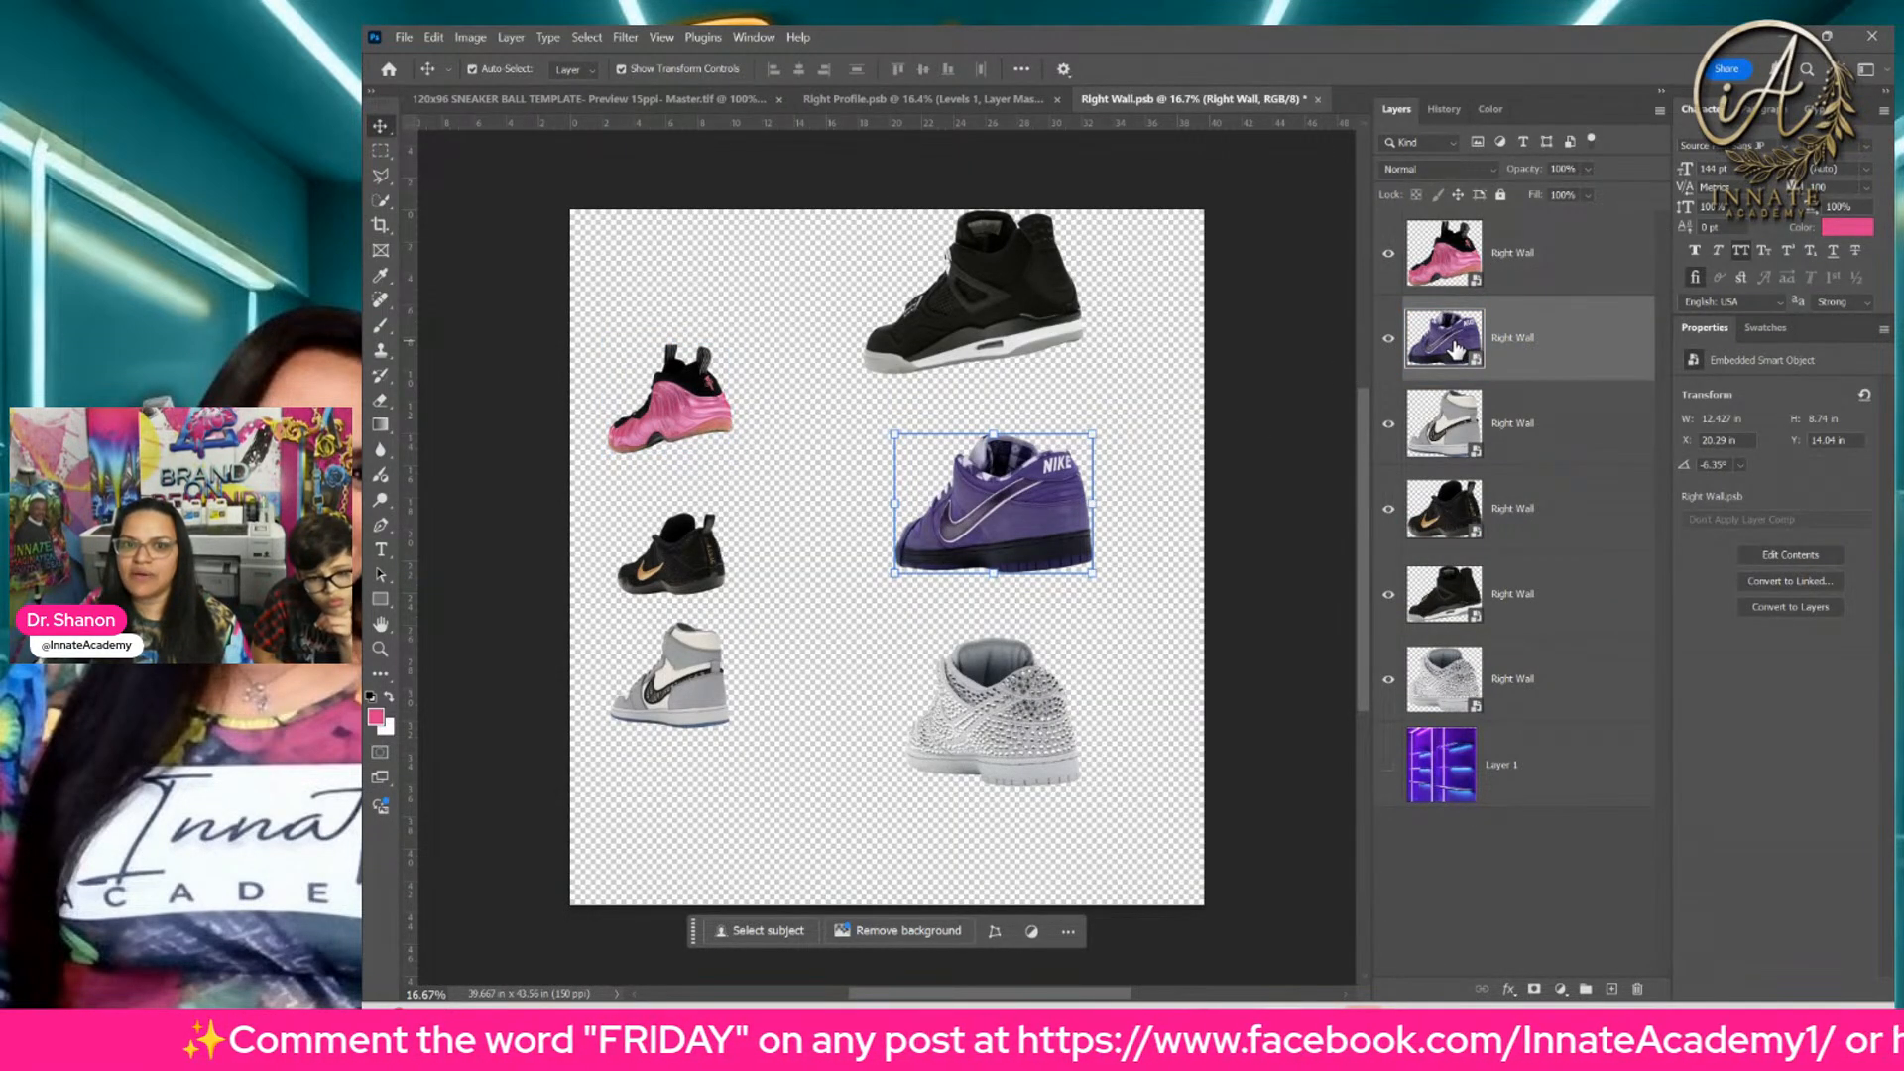
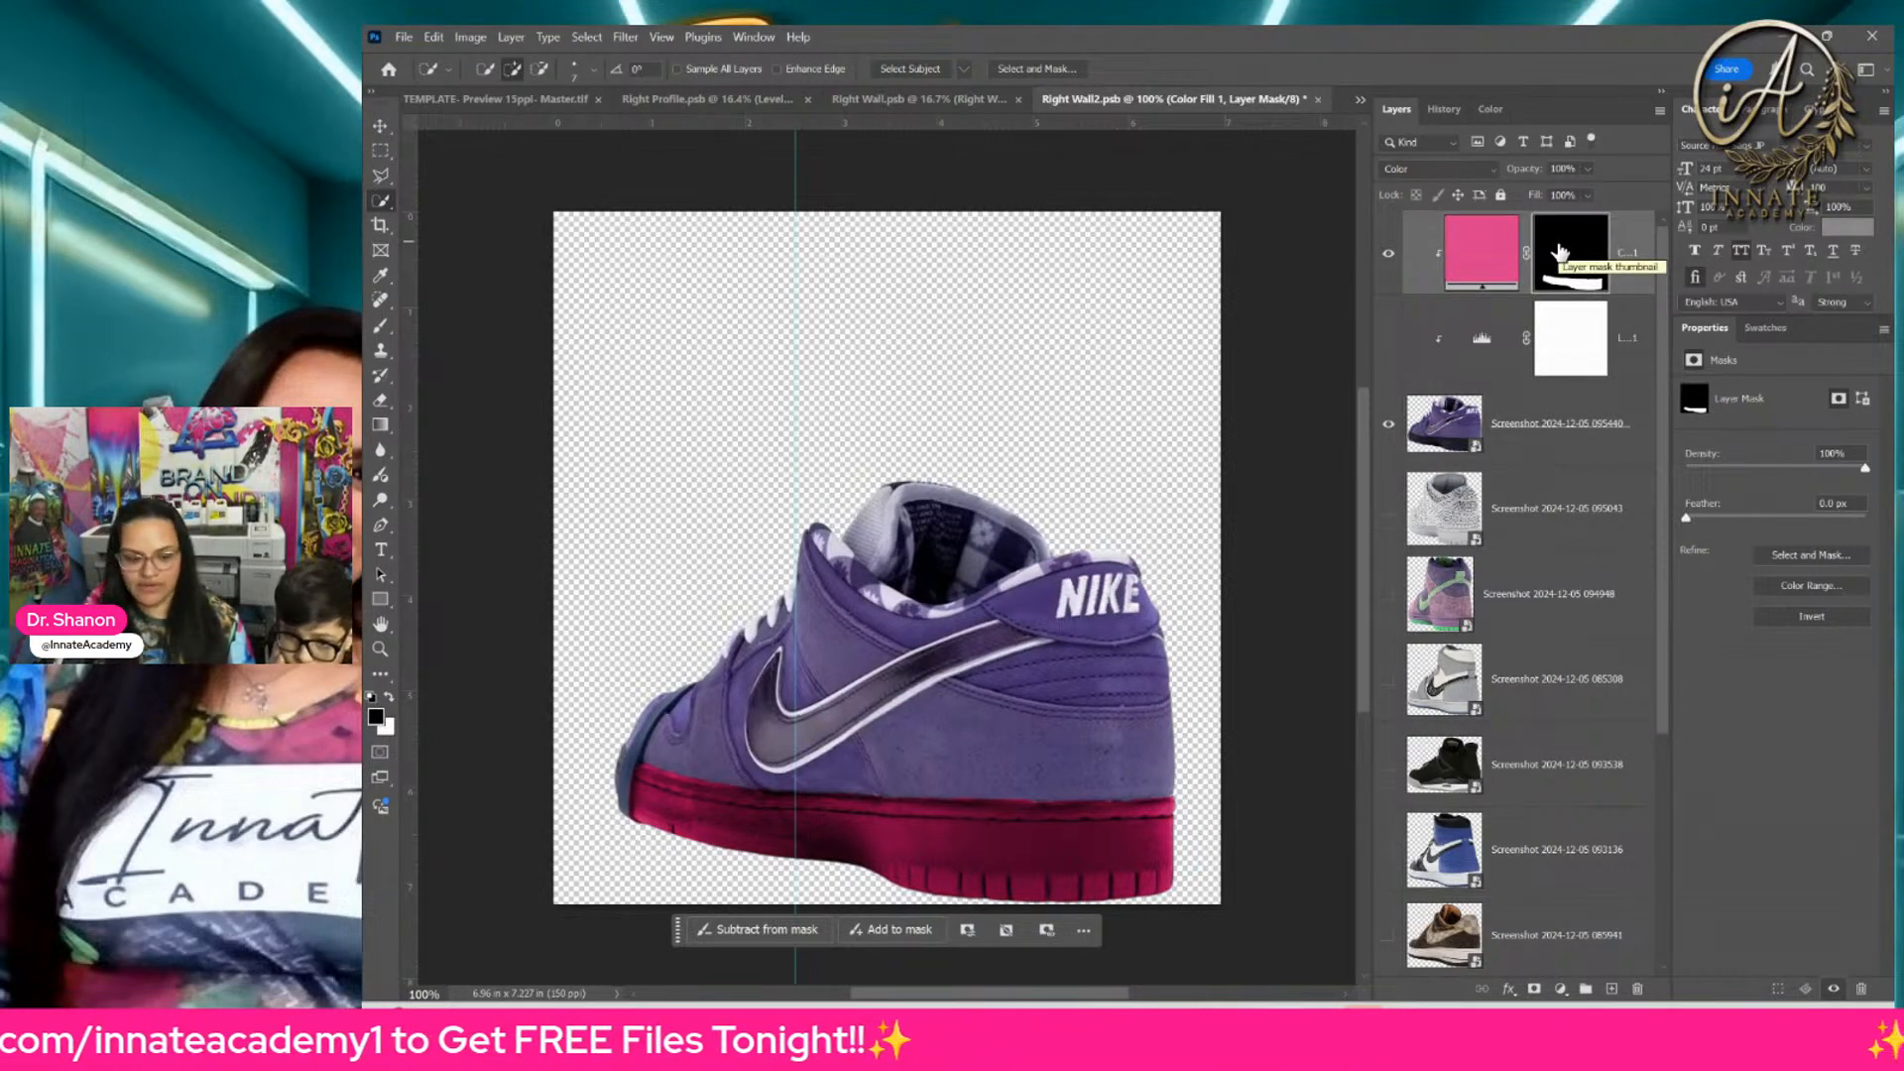
# Step: Invert the pink color fill's layer mask and refine its edge with Smooth 54 and Feather 3.0 px
pyautogui.hotkey('ctrl', 'i')
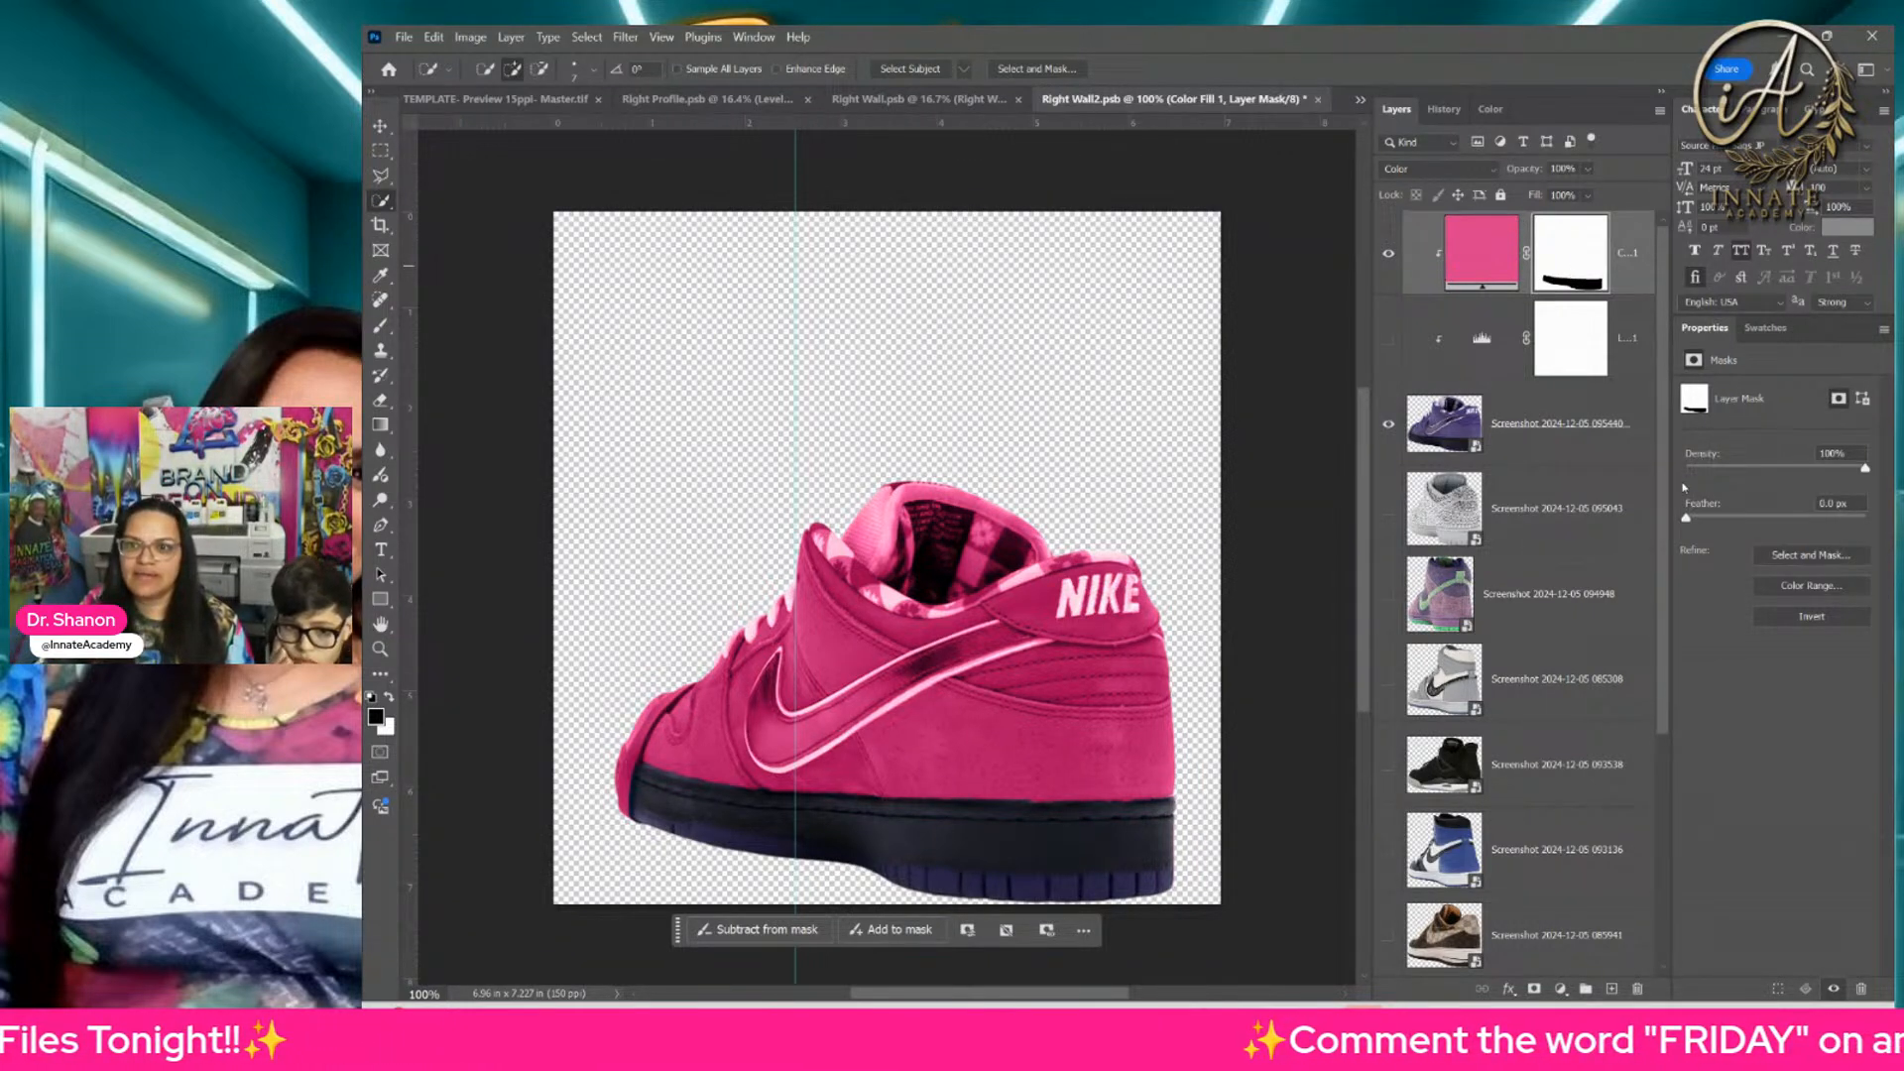
pyautogui.click(1034, 69)
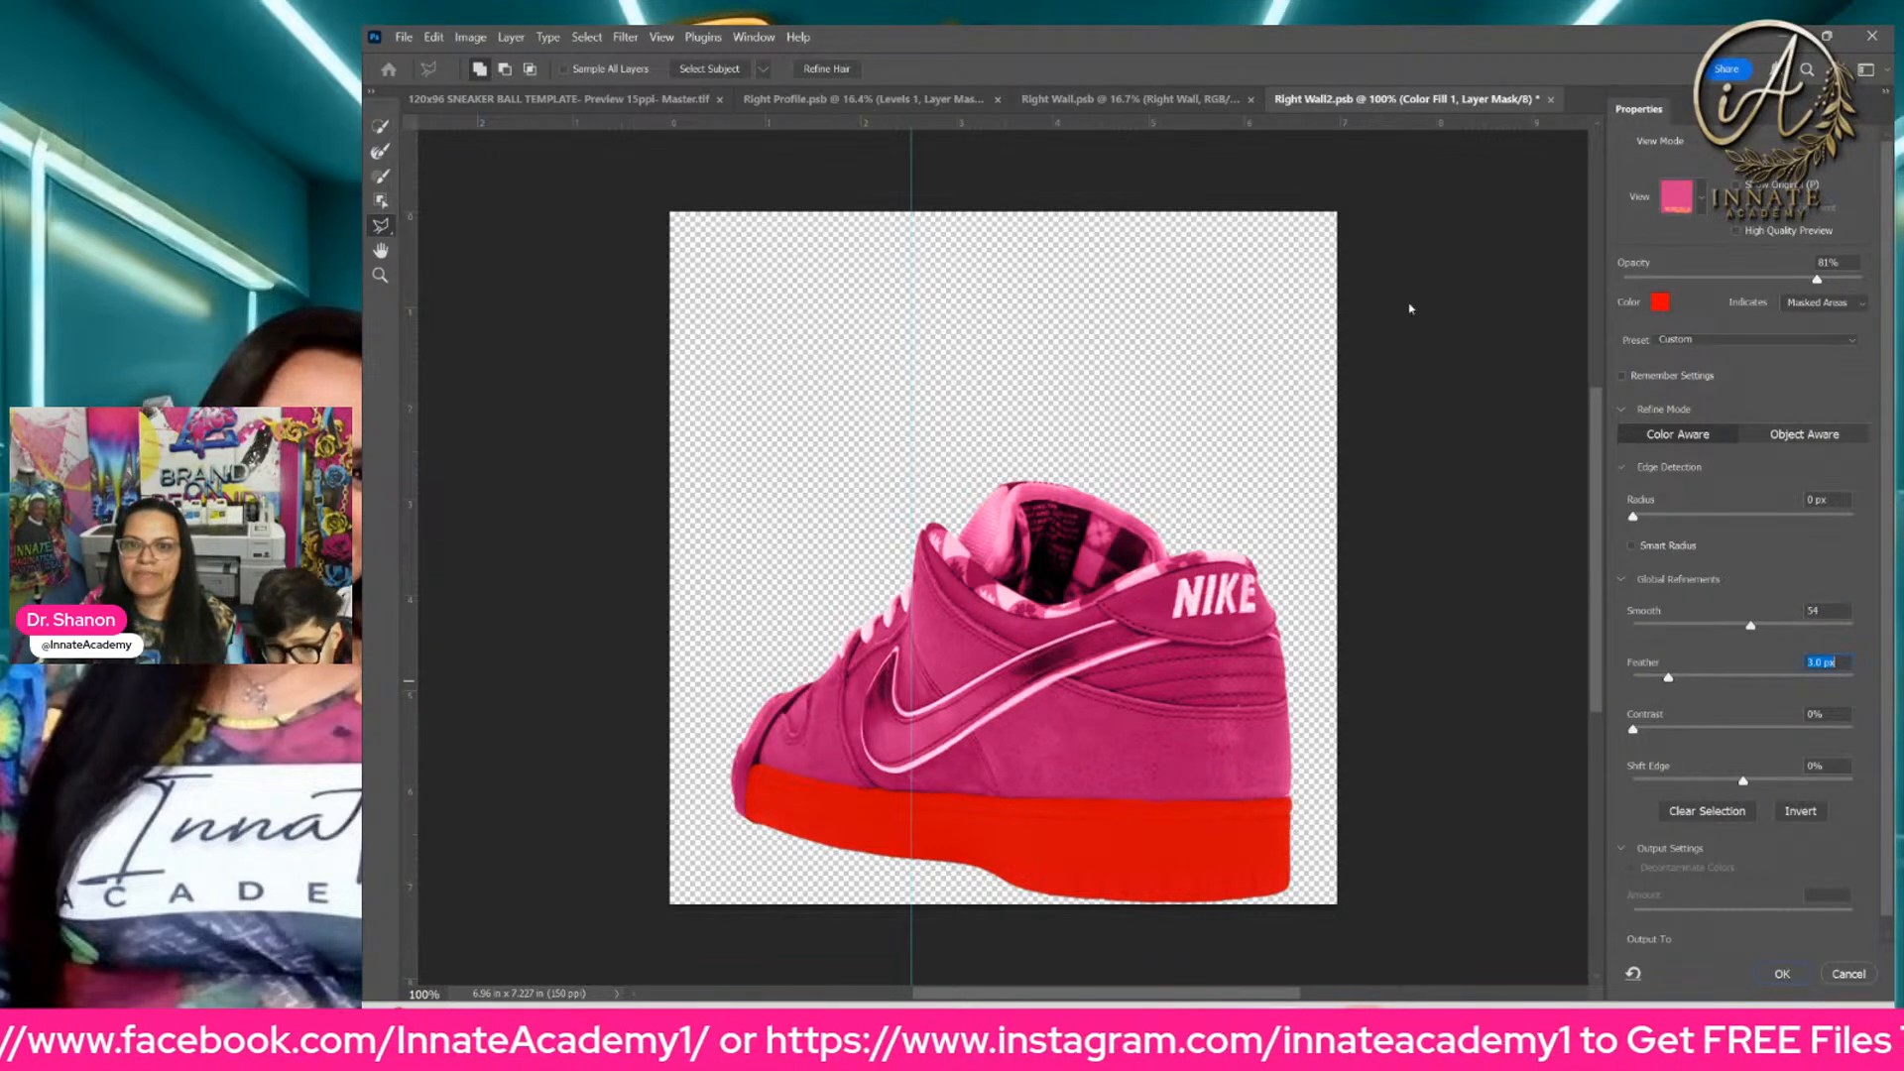
pyautogui.press('Return')
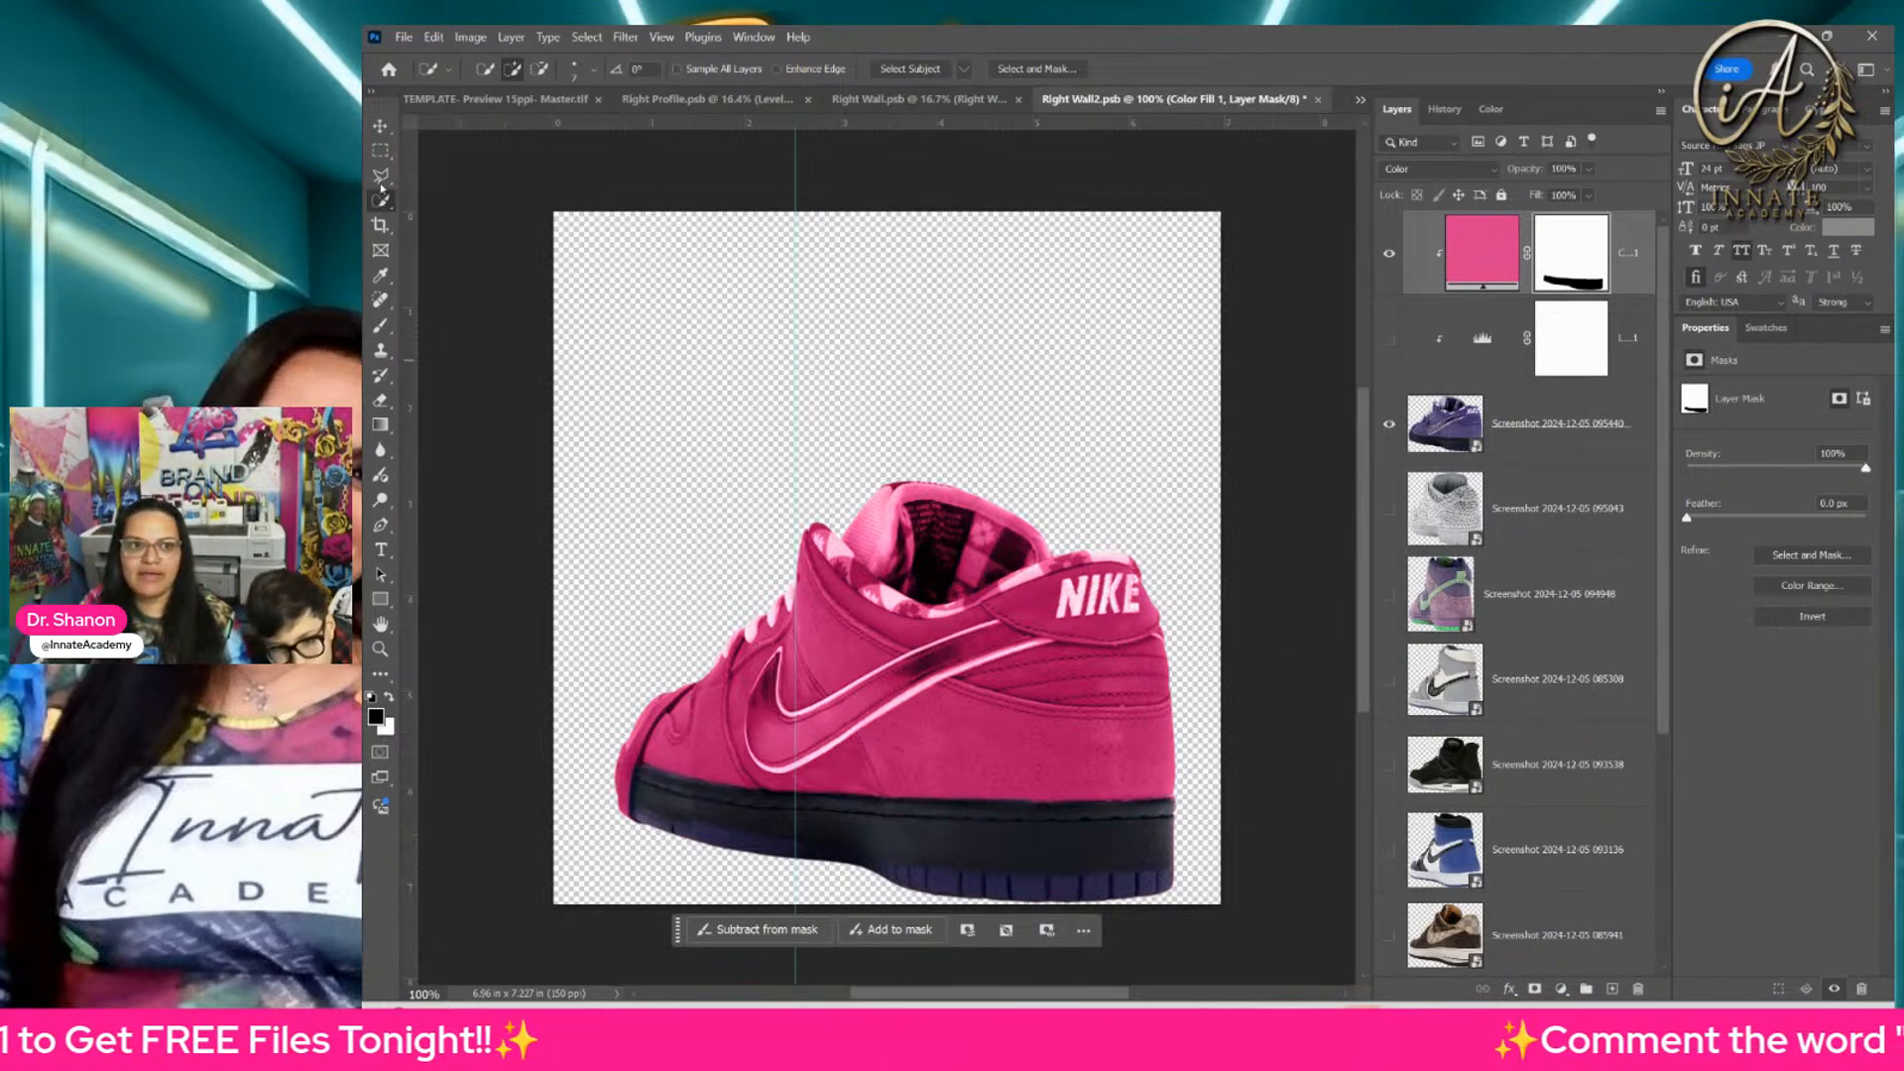
# Step: Paint white with the Brush on the pink fill's mask to color the ribbed outsole strip at the heel
pyautogui.click(380, 326)
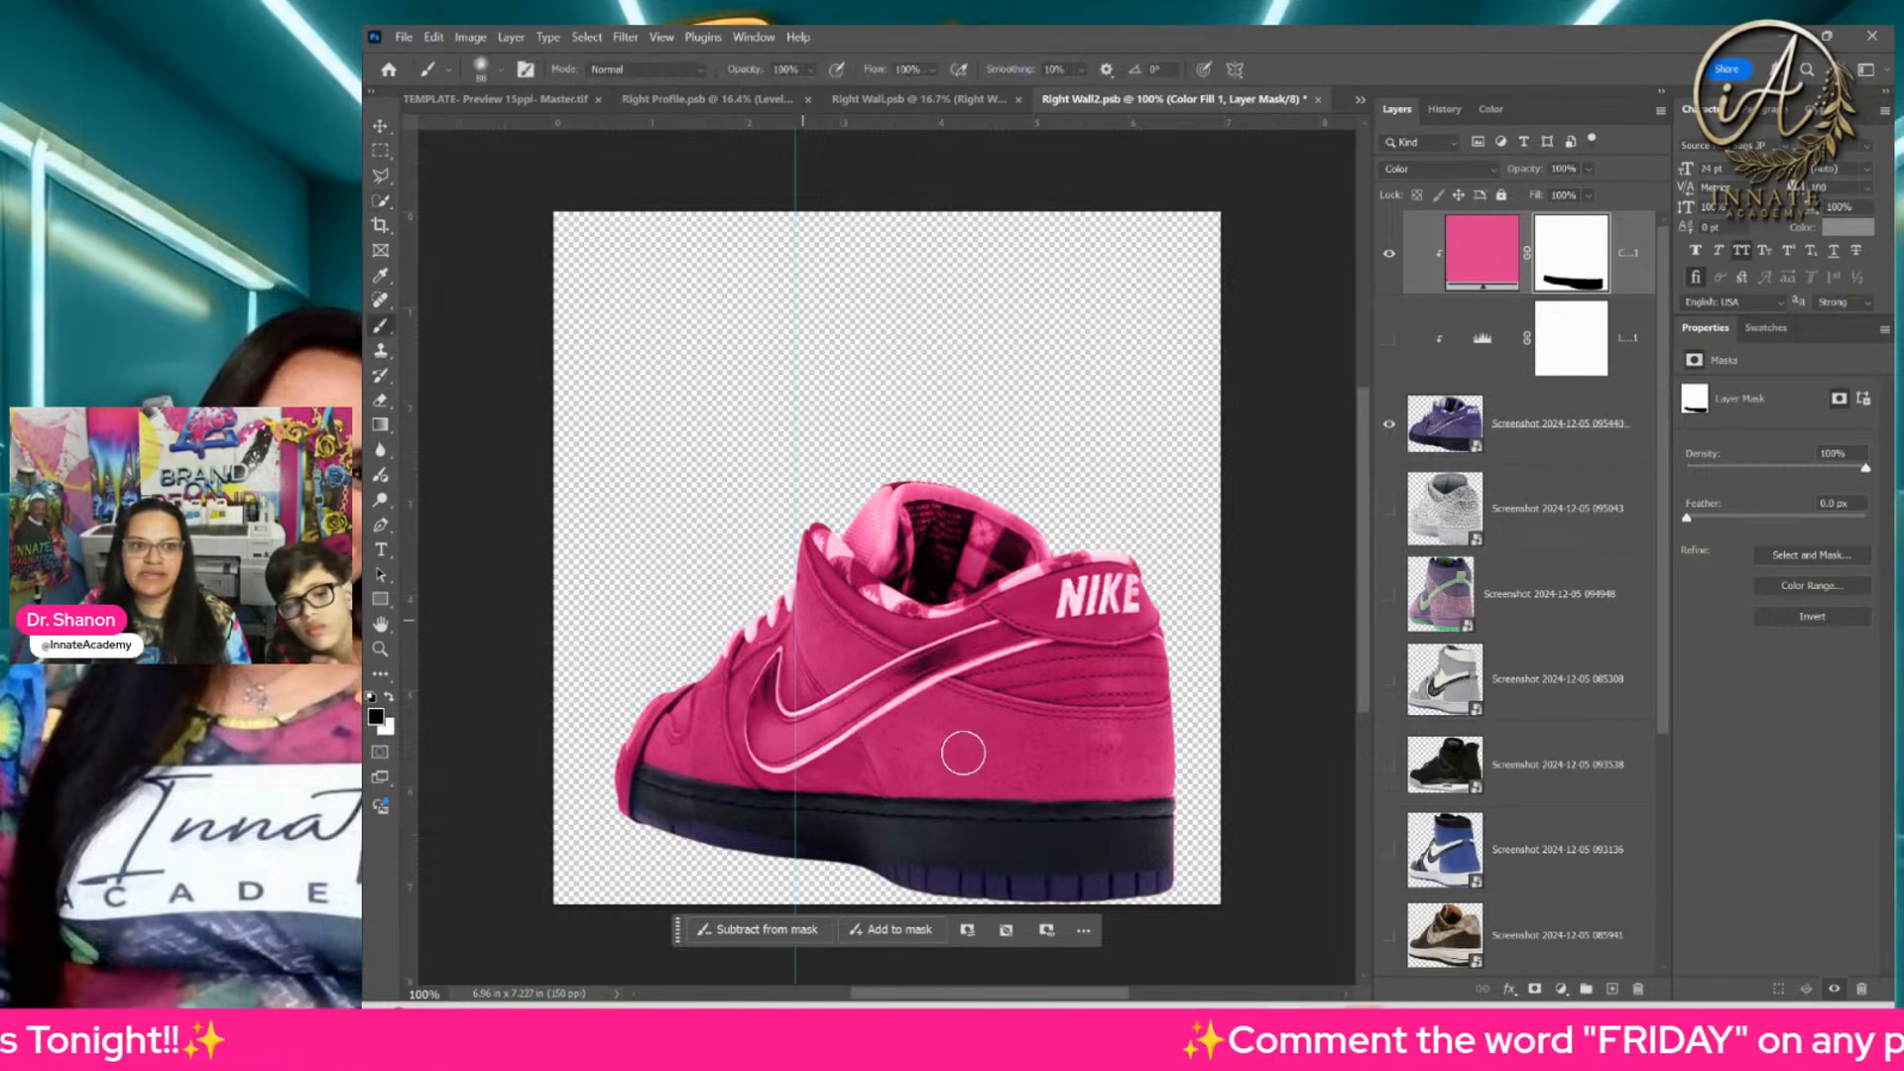
pyautogui.hotkey('ctrl', '+')
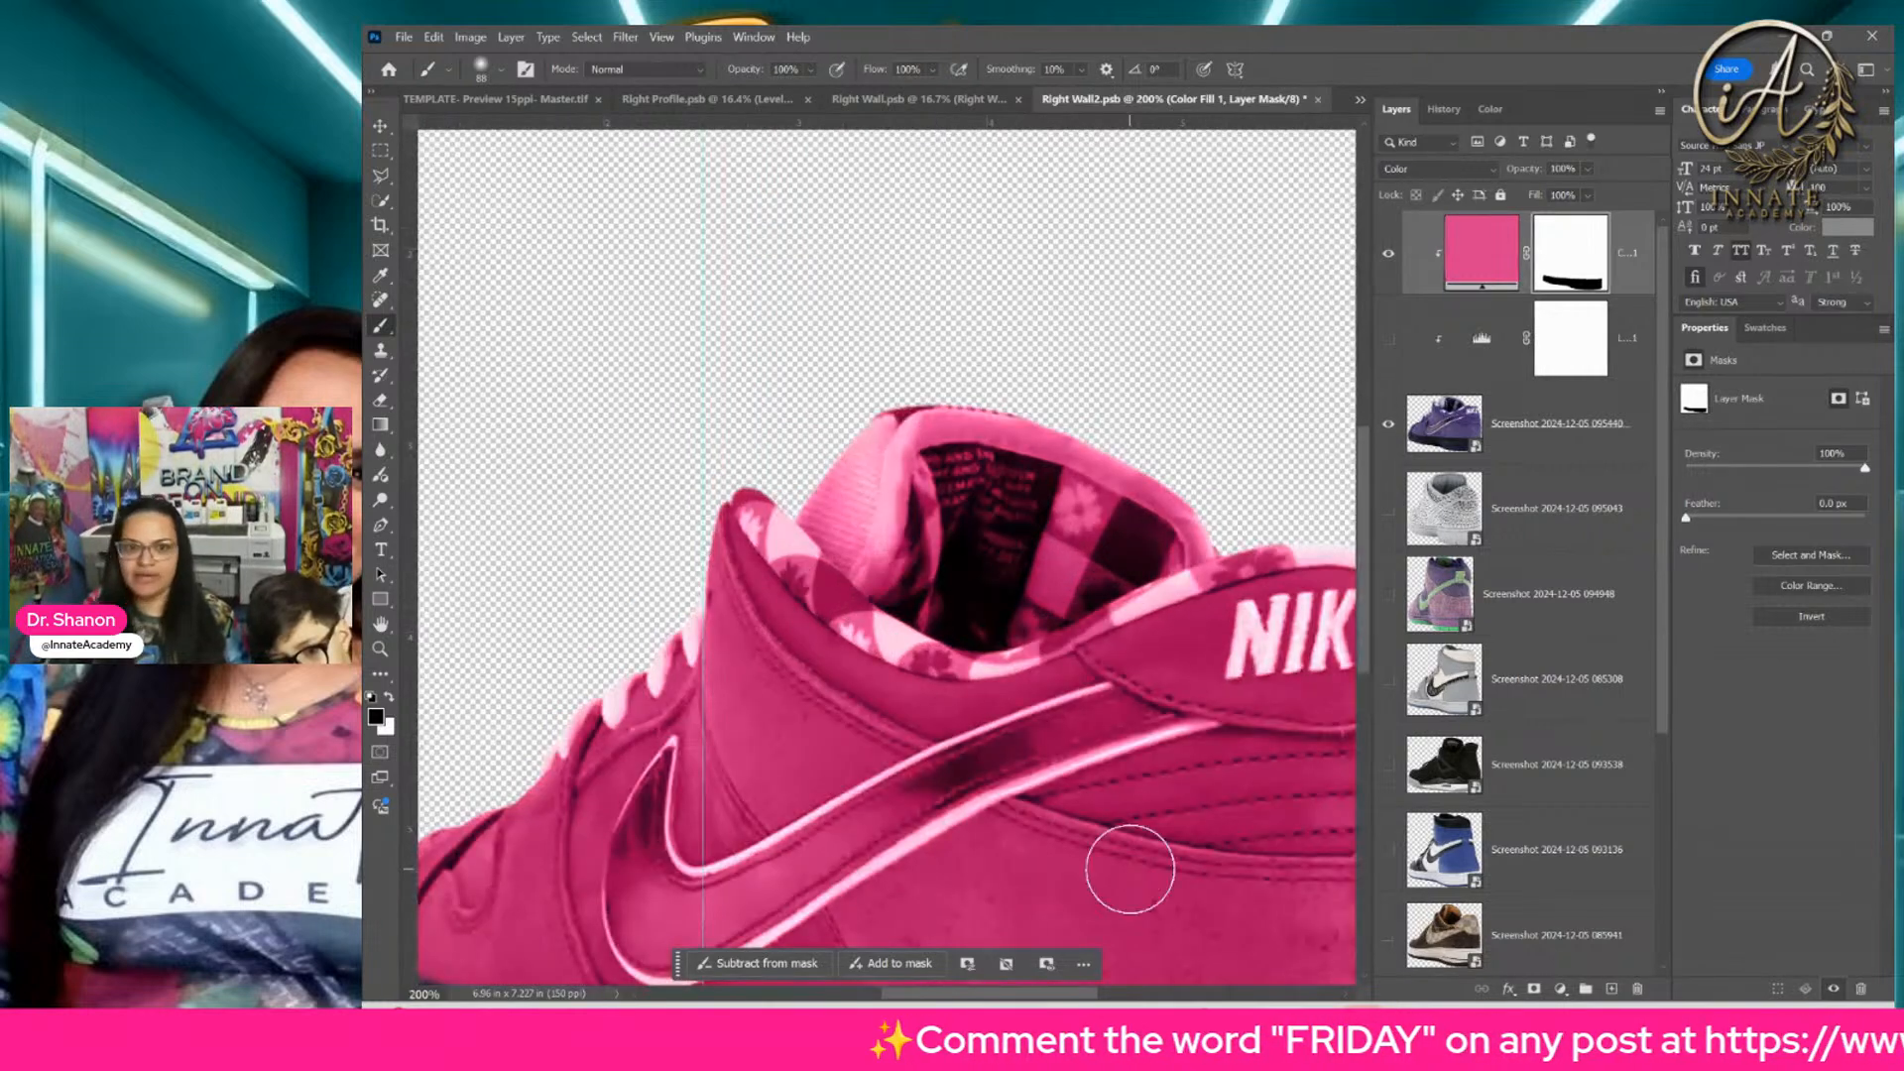
pyautogui.moveTo(1123, 842); pyautogui.dragTo(896, 370)
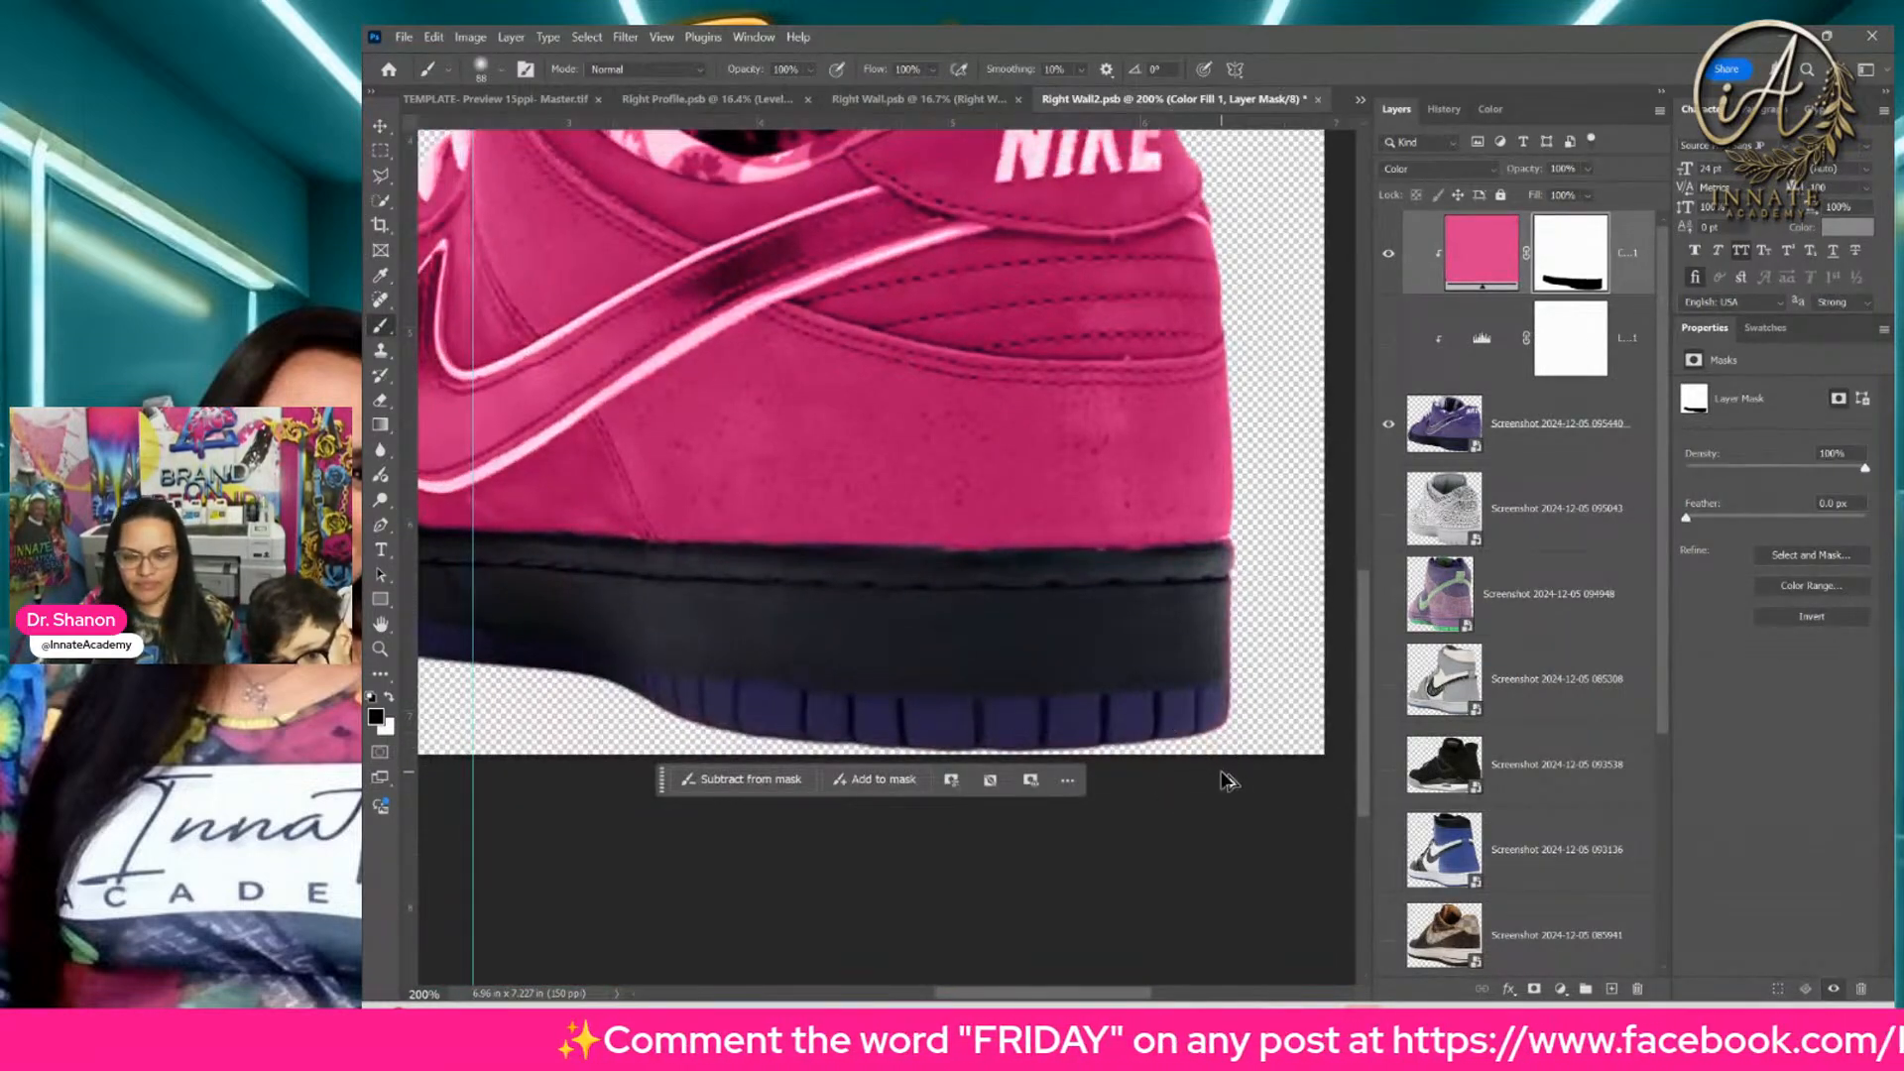
pyautogui.moveTo(1190, 746); pyautogui.dragTo(1148, 747)
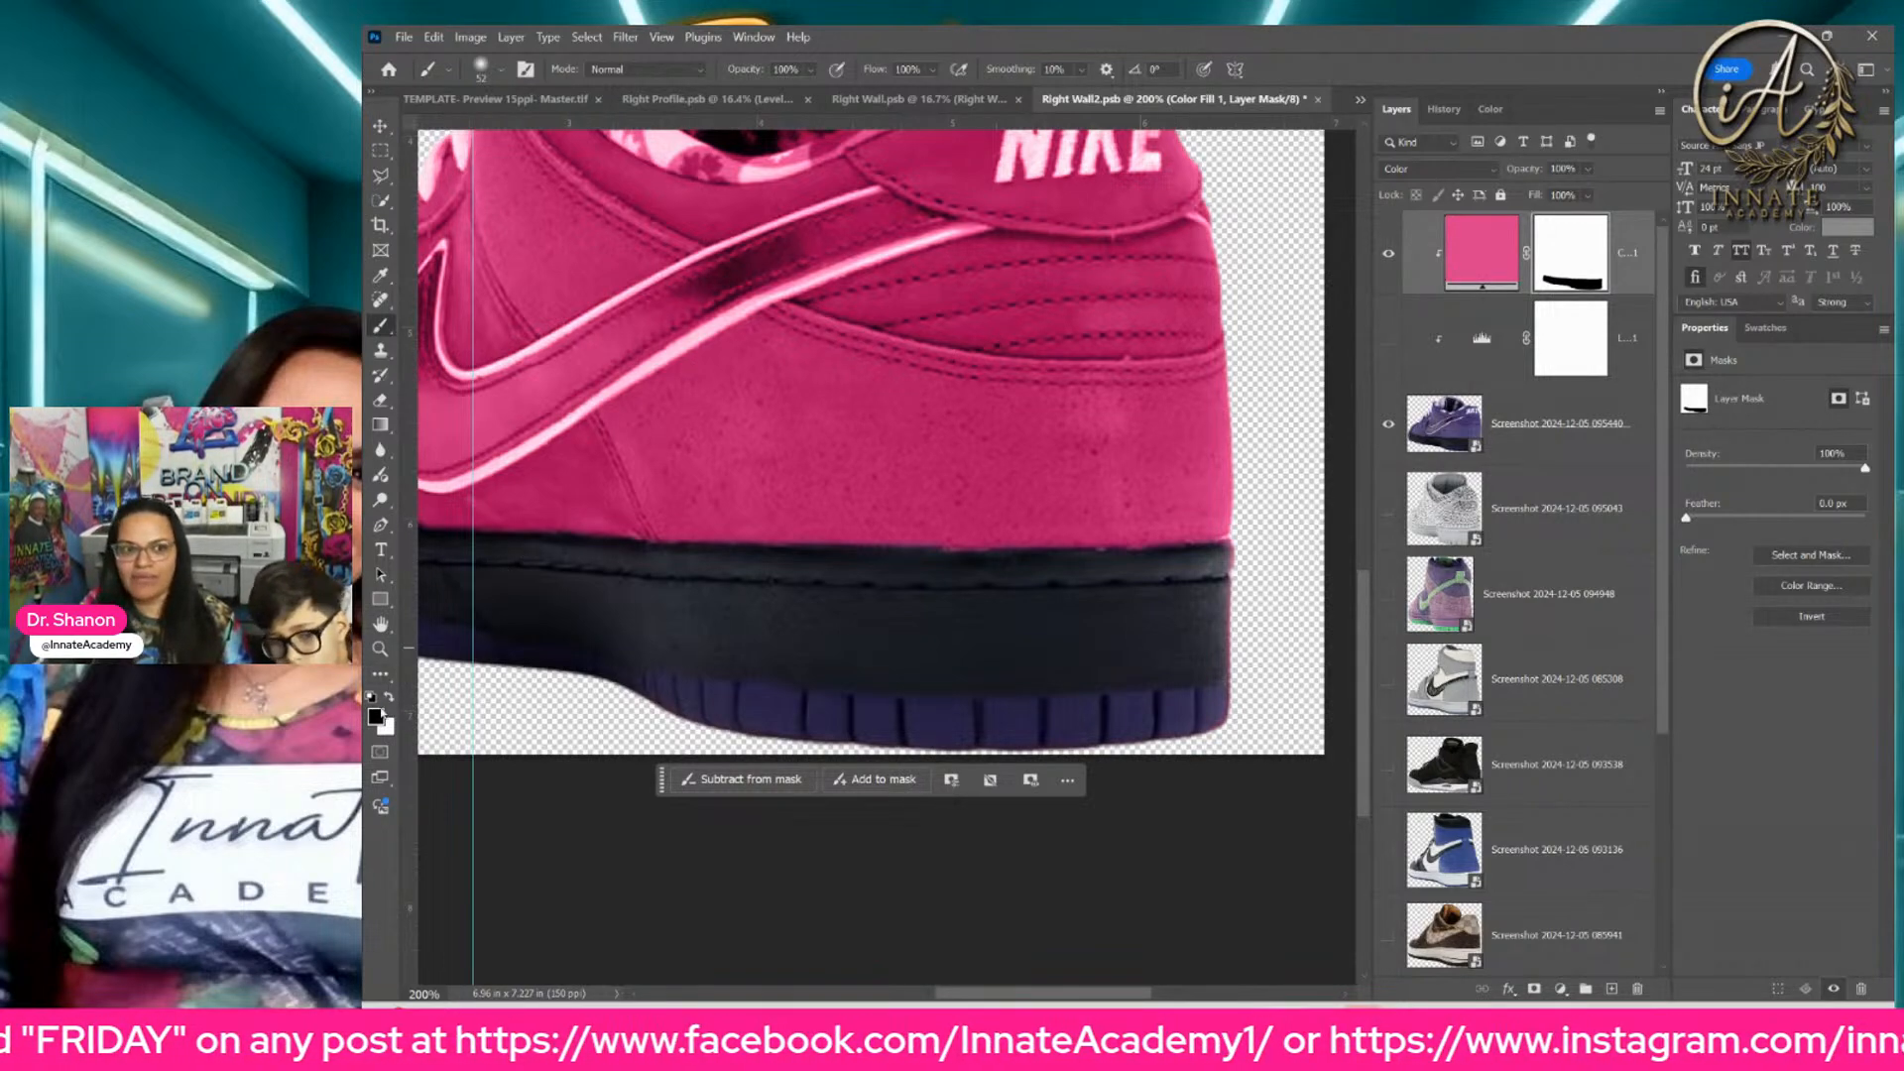
pyautogui.click(390, 698)
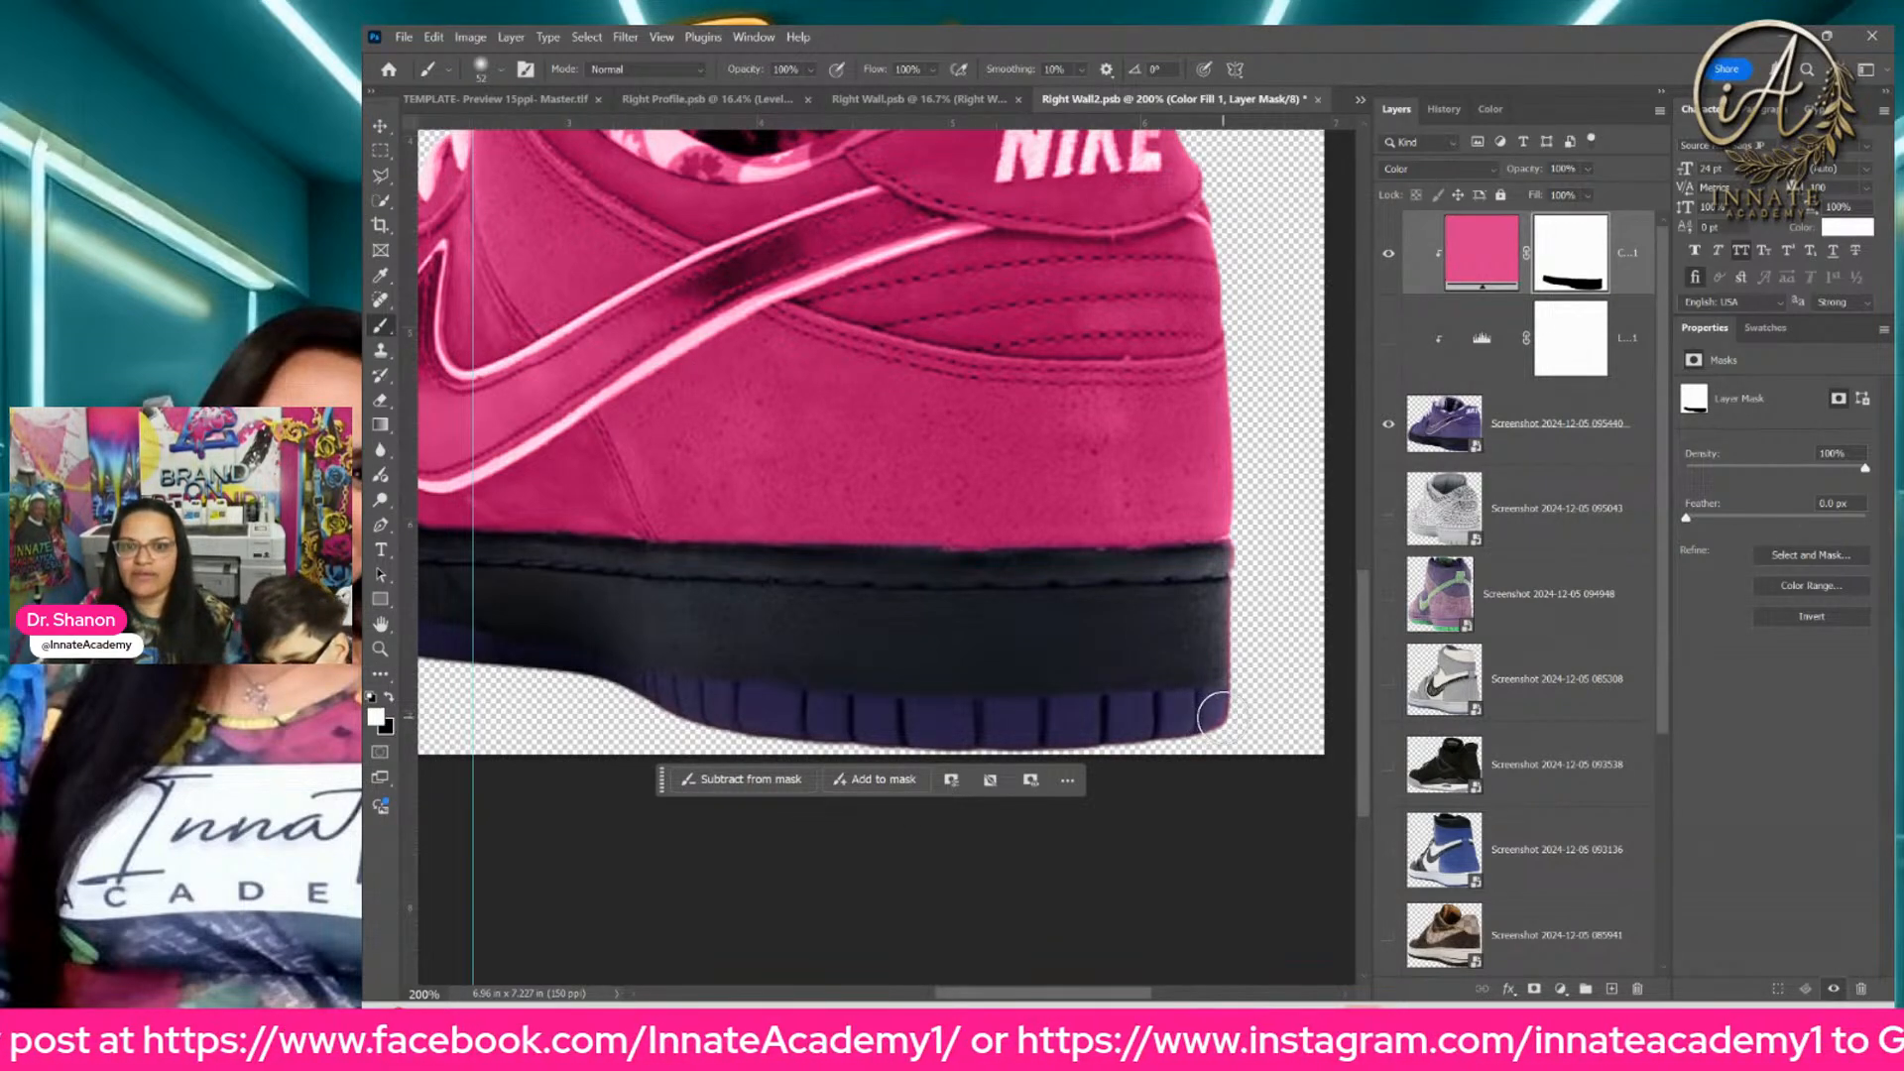
pyautogui.moveTo(1214, 717)
pyautogui.mouseDown()
pyautogui.moveTo(1003, 731)
pyautogui.moveTo(624, 704)
pyautogui.moveTo(860, 730)
pyautogui.moveTo(1240, 721)
pyautogui.moveTo(1082, 738)
pyautogui.moveTo(636, 712)
pyautogui.moveTo(769, 736)
pyautogui.moveTo(1238, 722)
pyautogui.mouseUp()
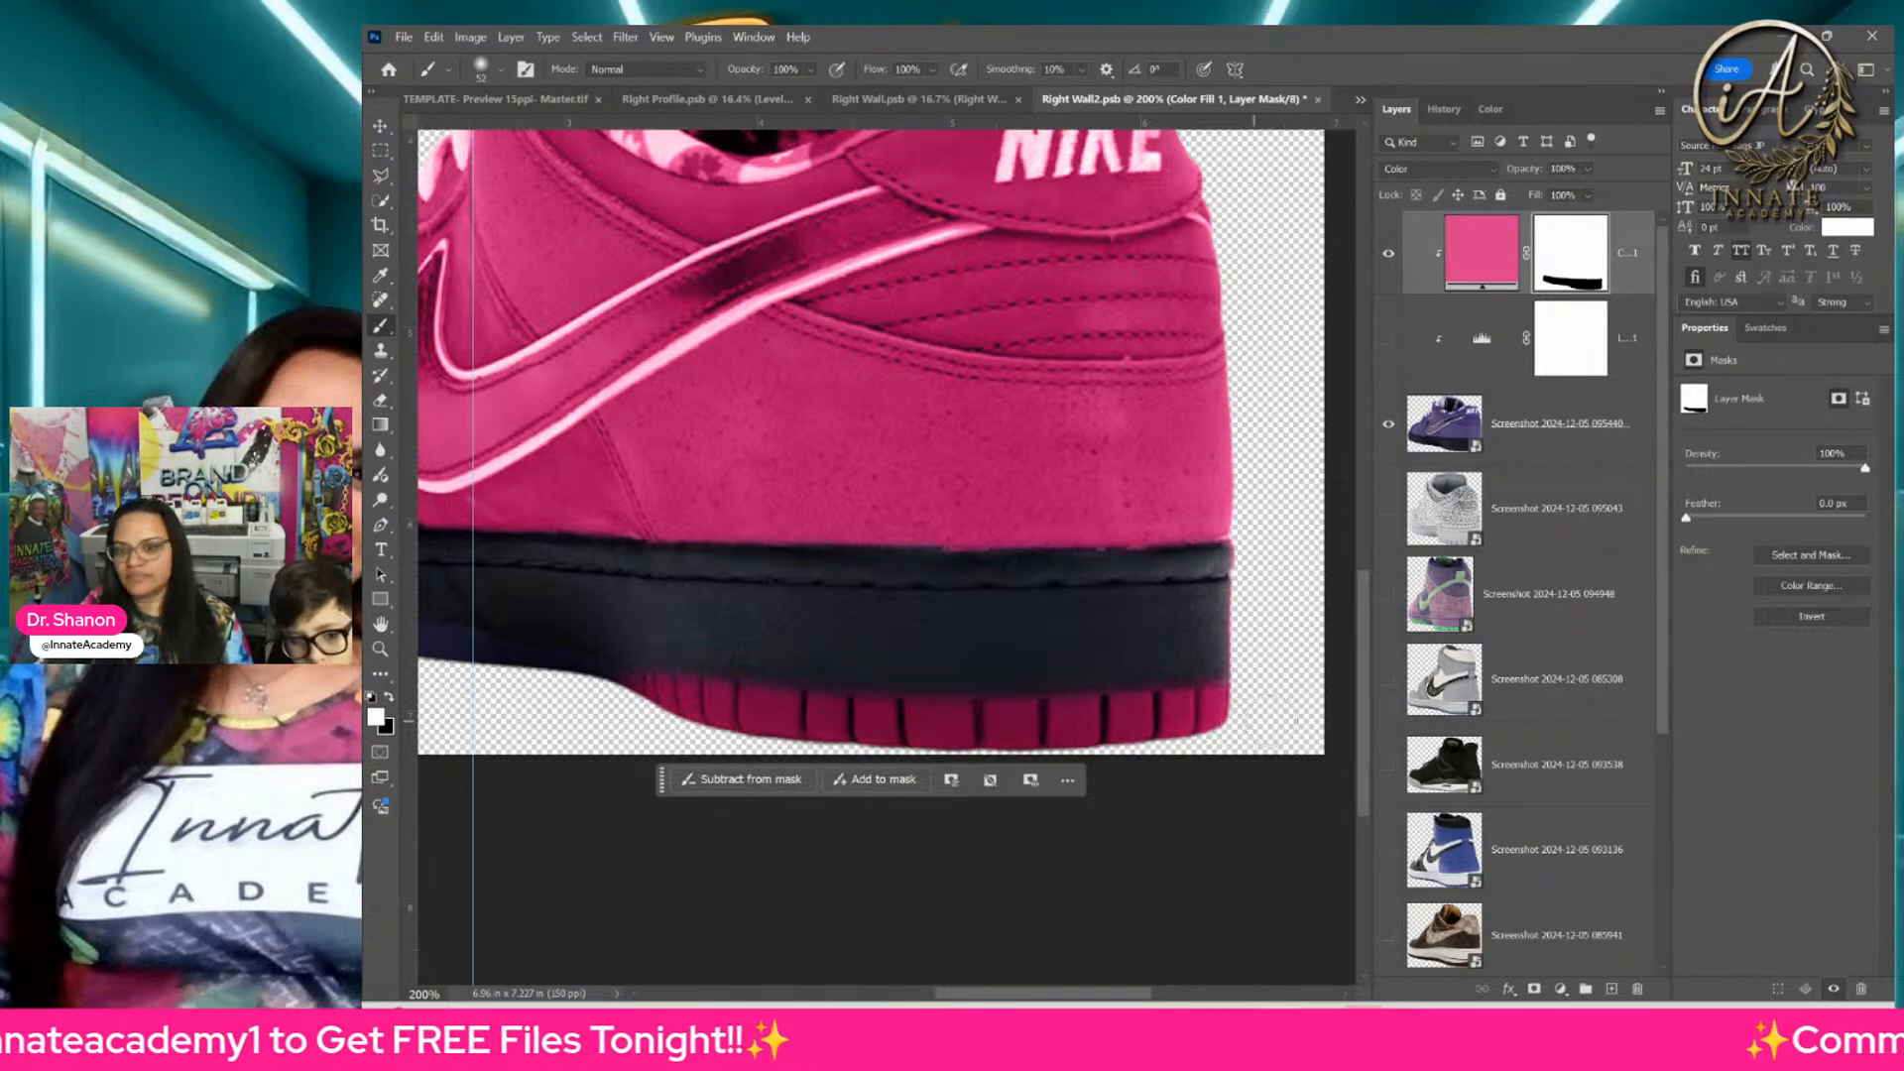
# Step: Save and close the Right Wall2 and Right Wall smart objects, returning to the sneaker ball template
pyautogui.hotkey('ctrl', '0')
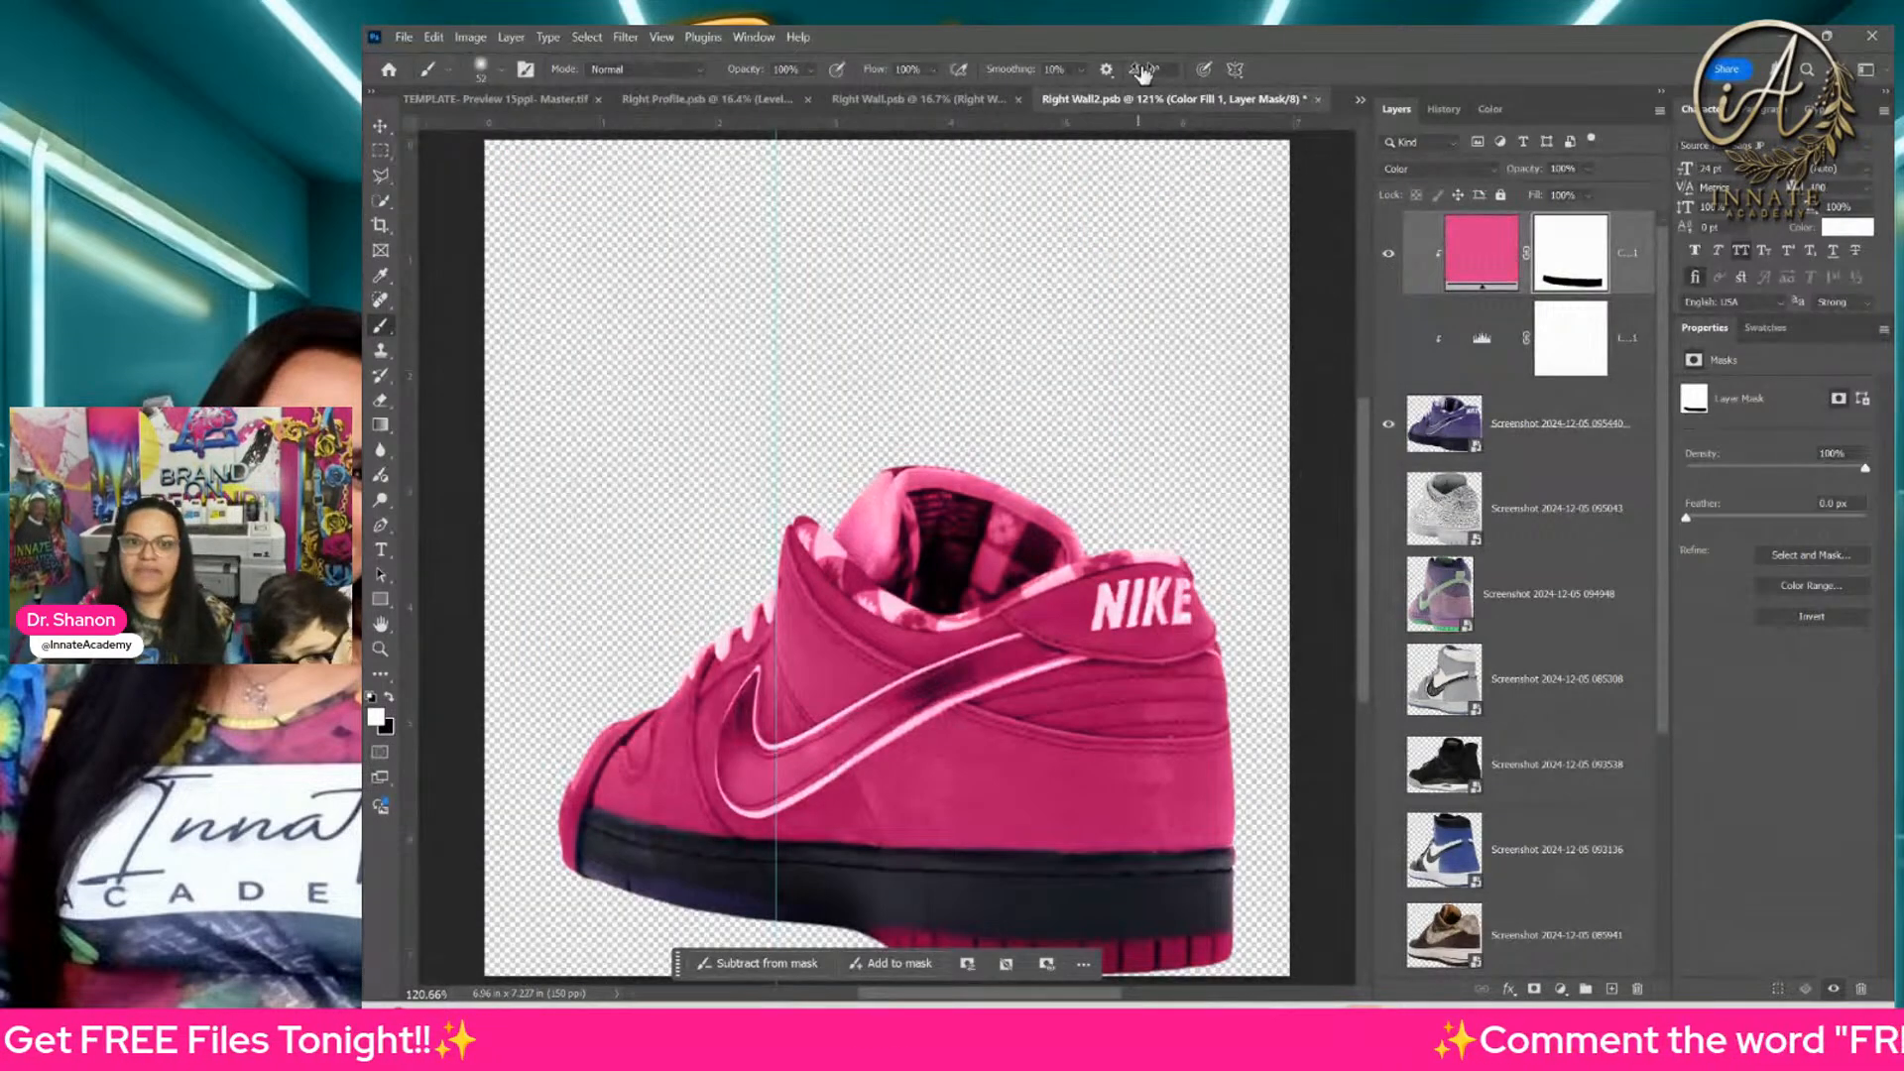
pyautogui.click(1319, 100)
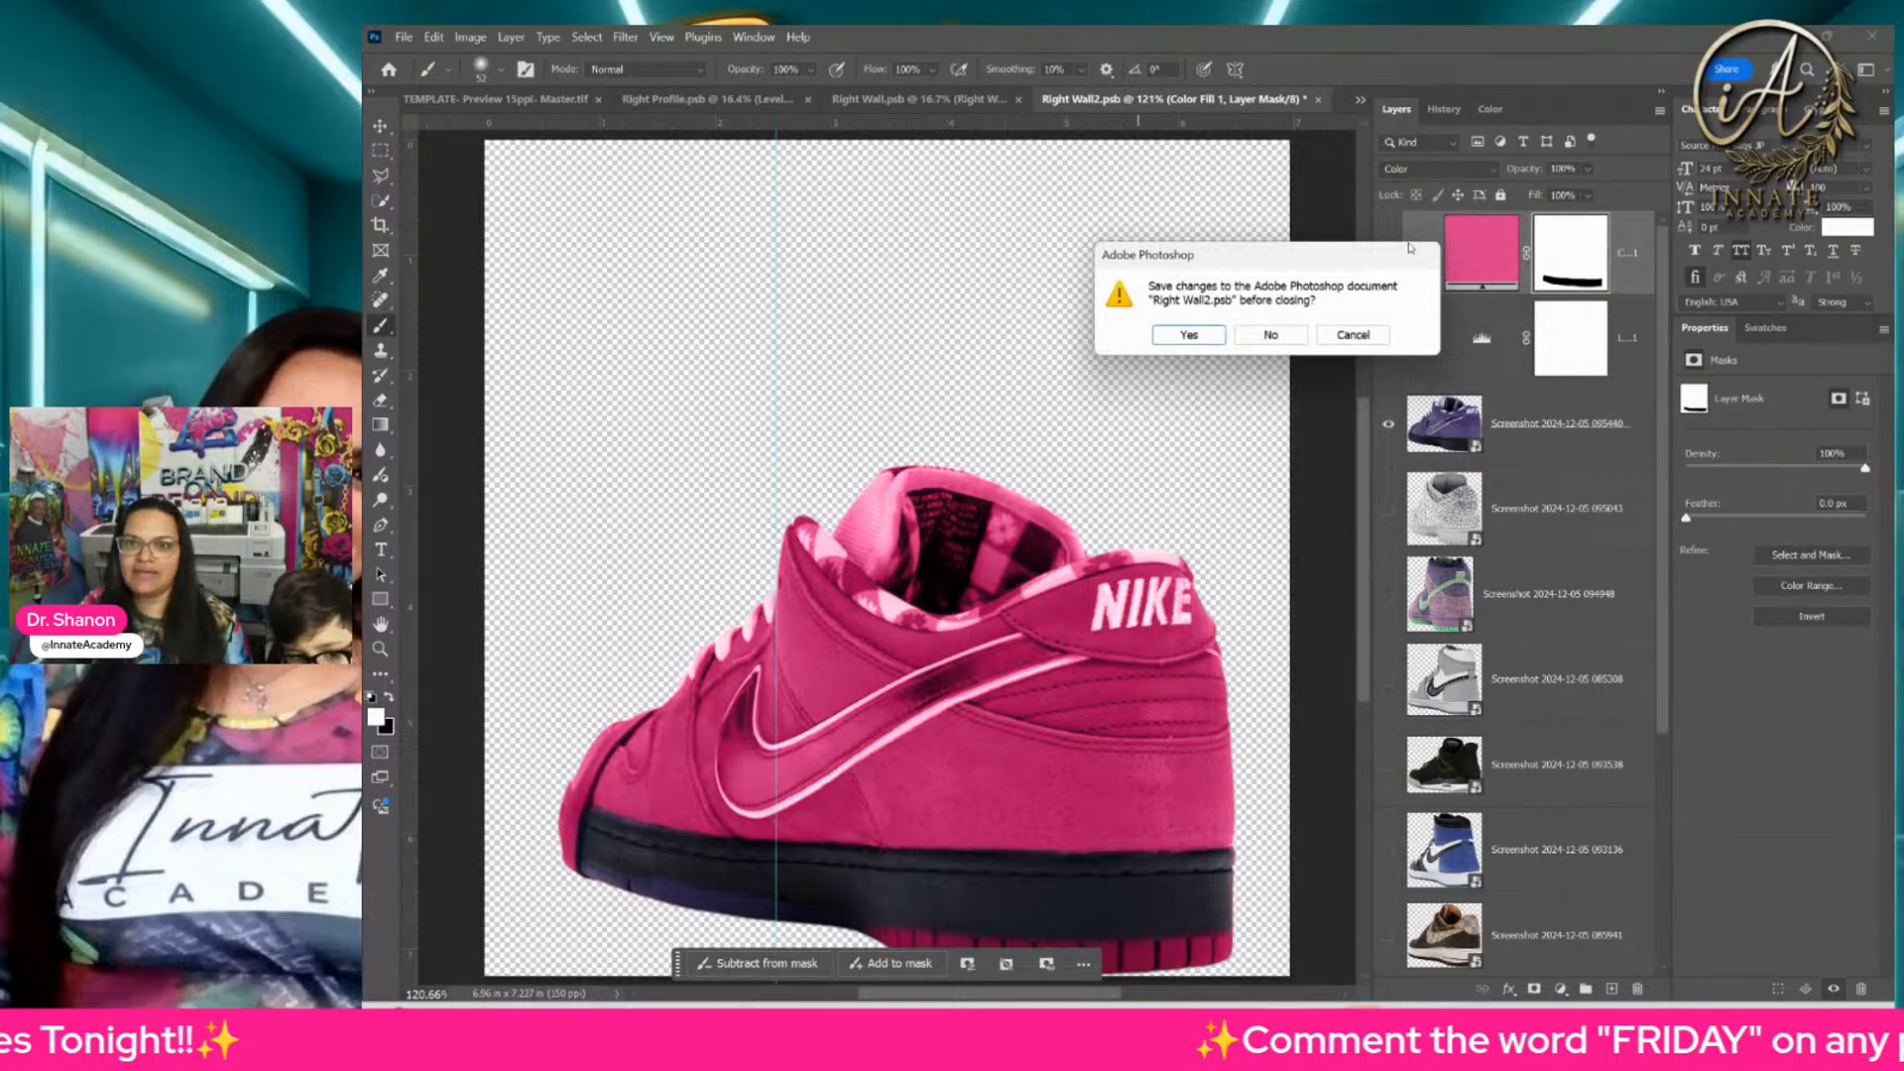
pyautogui.click(1193, 335)
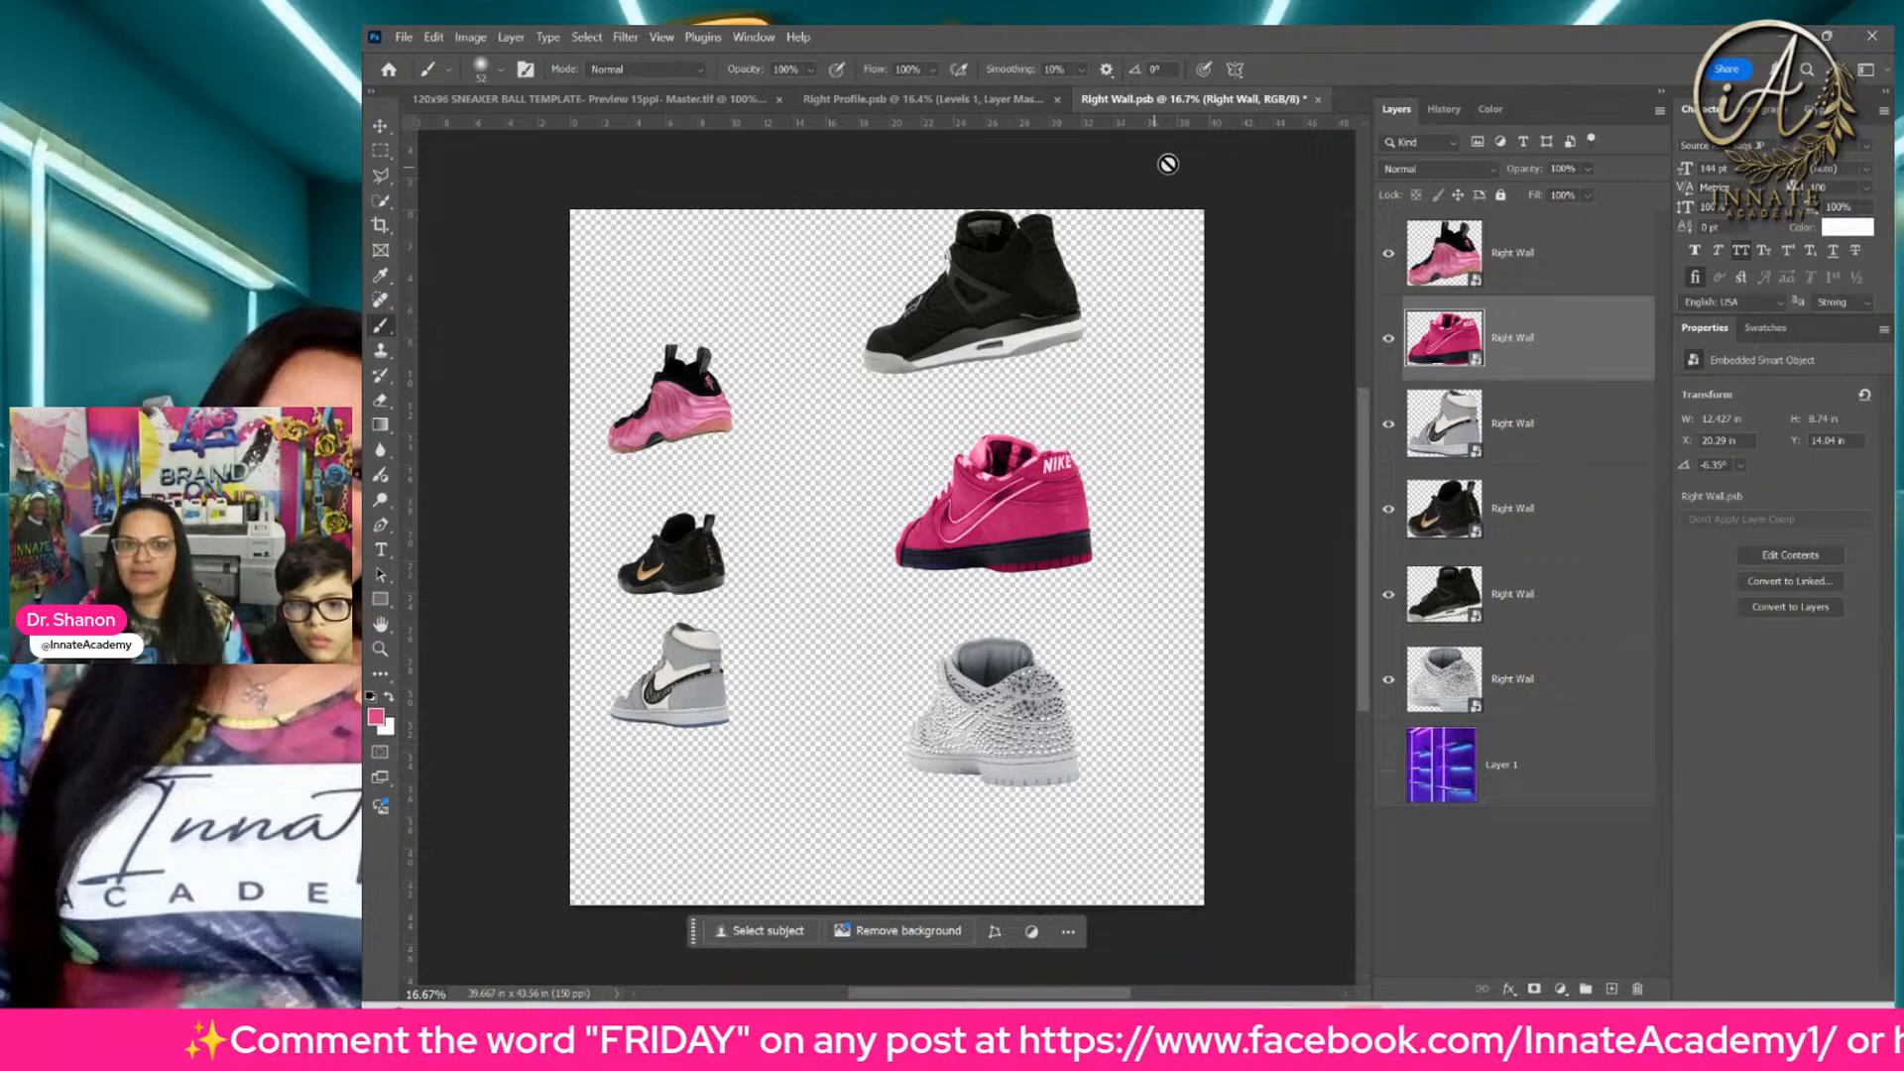
pyautogui.click(1318, 101)
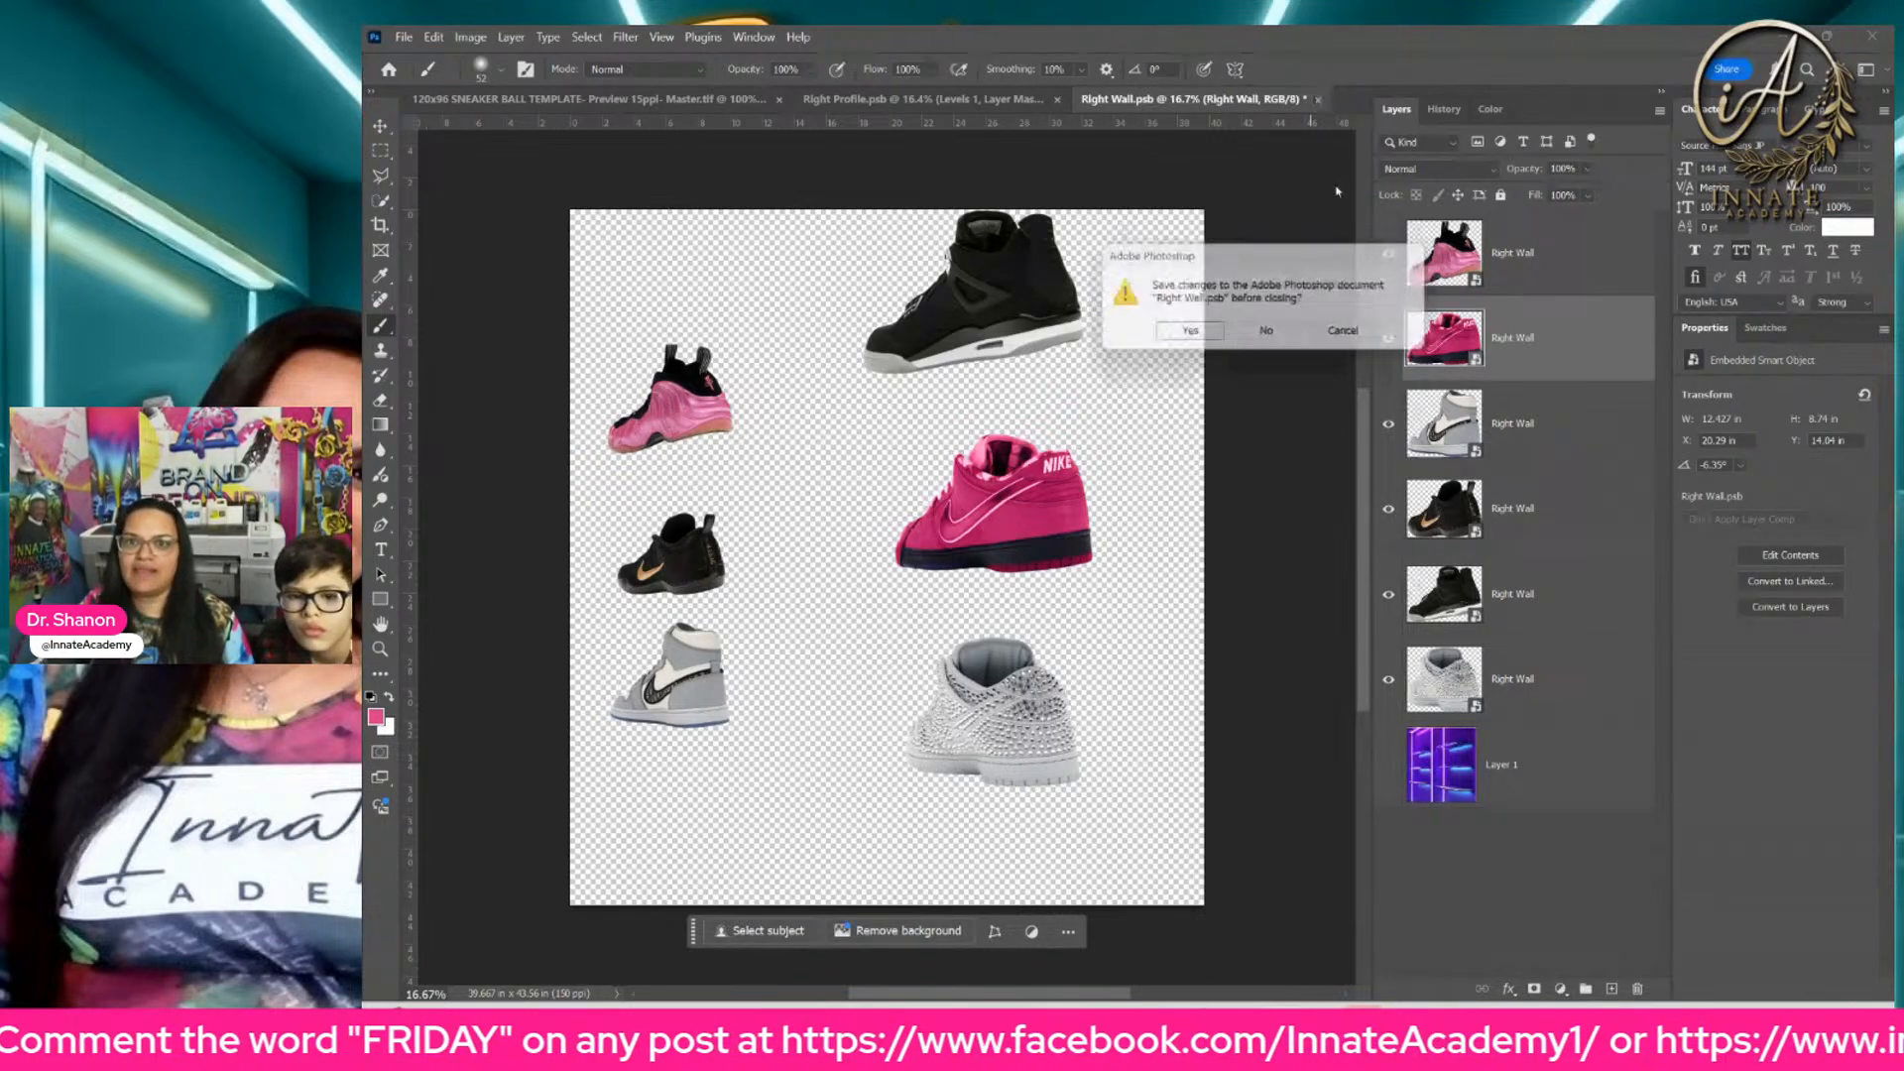
pyautogui.click(1189, 336)
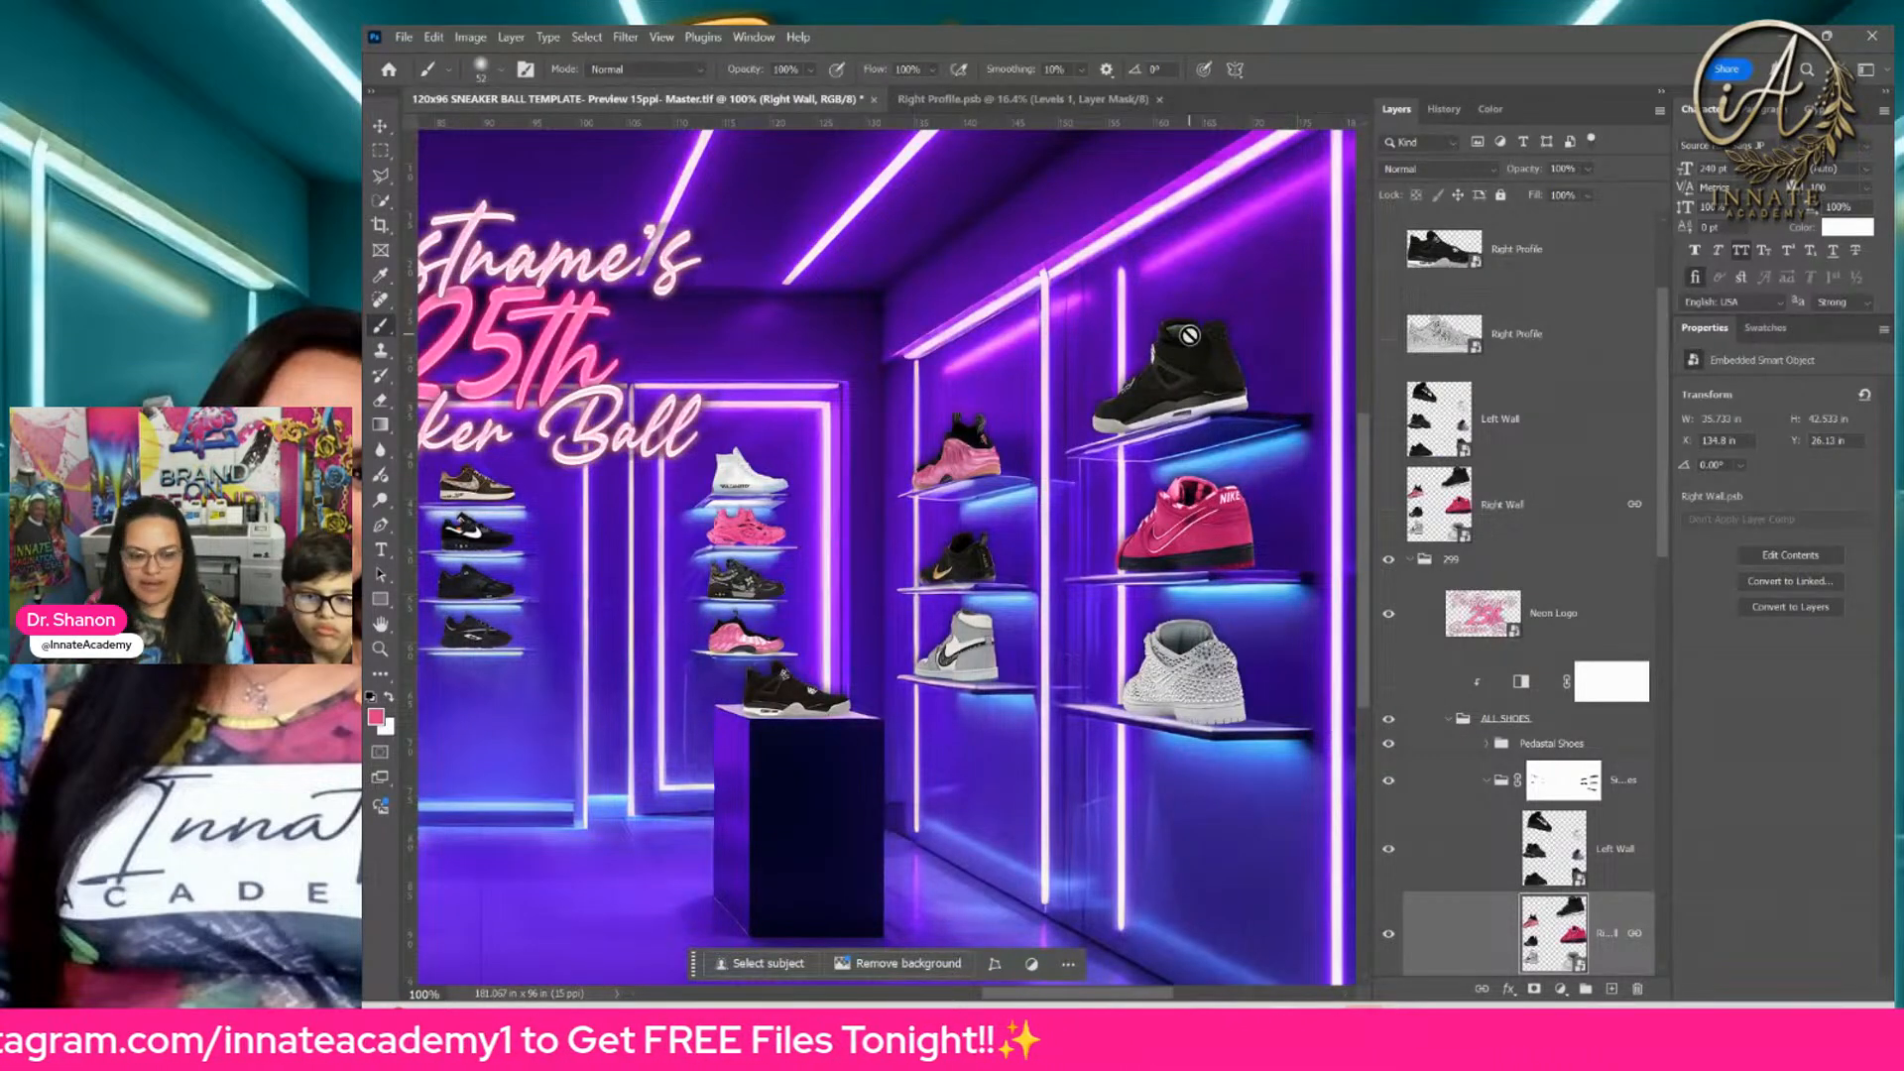
# Step: Open the left wall's smart object from the template, plus the purple sneaker's smart object inside it
pyautogui.hotkey('ctrl', '-')
pyautogui.moveTo(696, 579); pyautogui.dragTo(1152, 573)
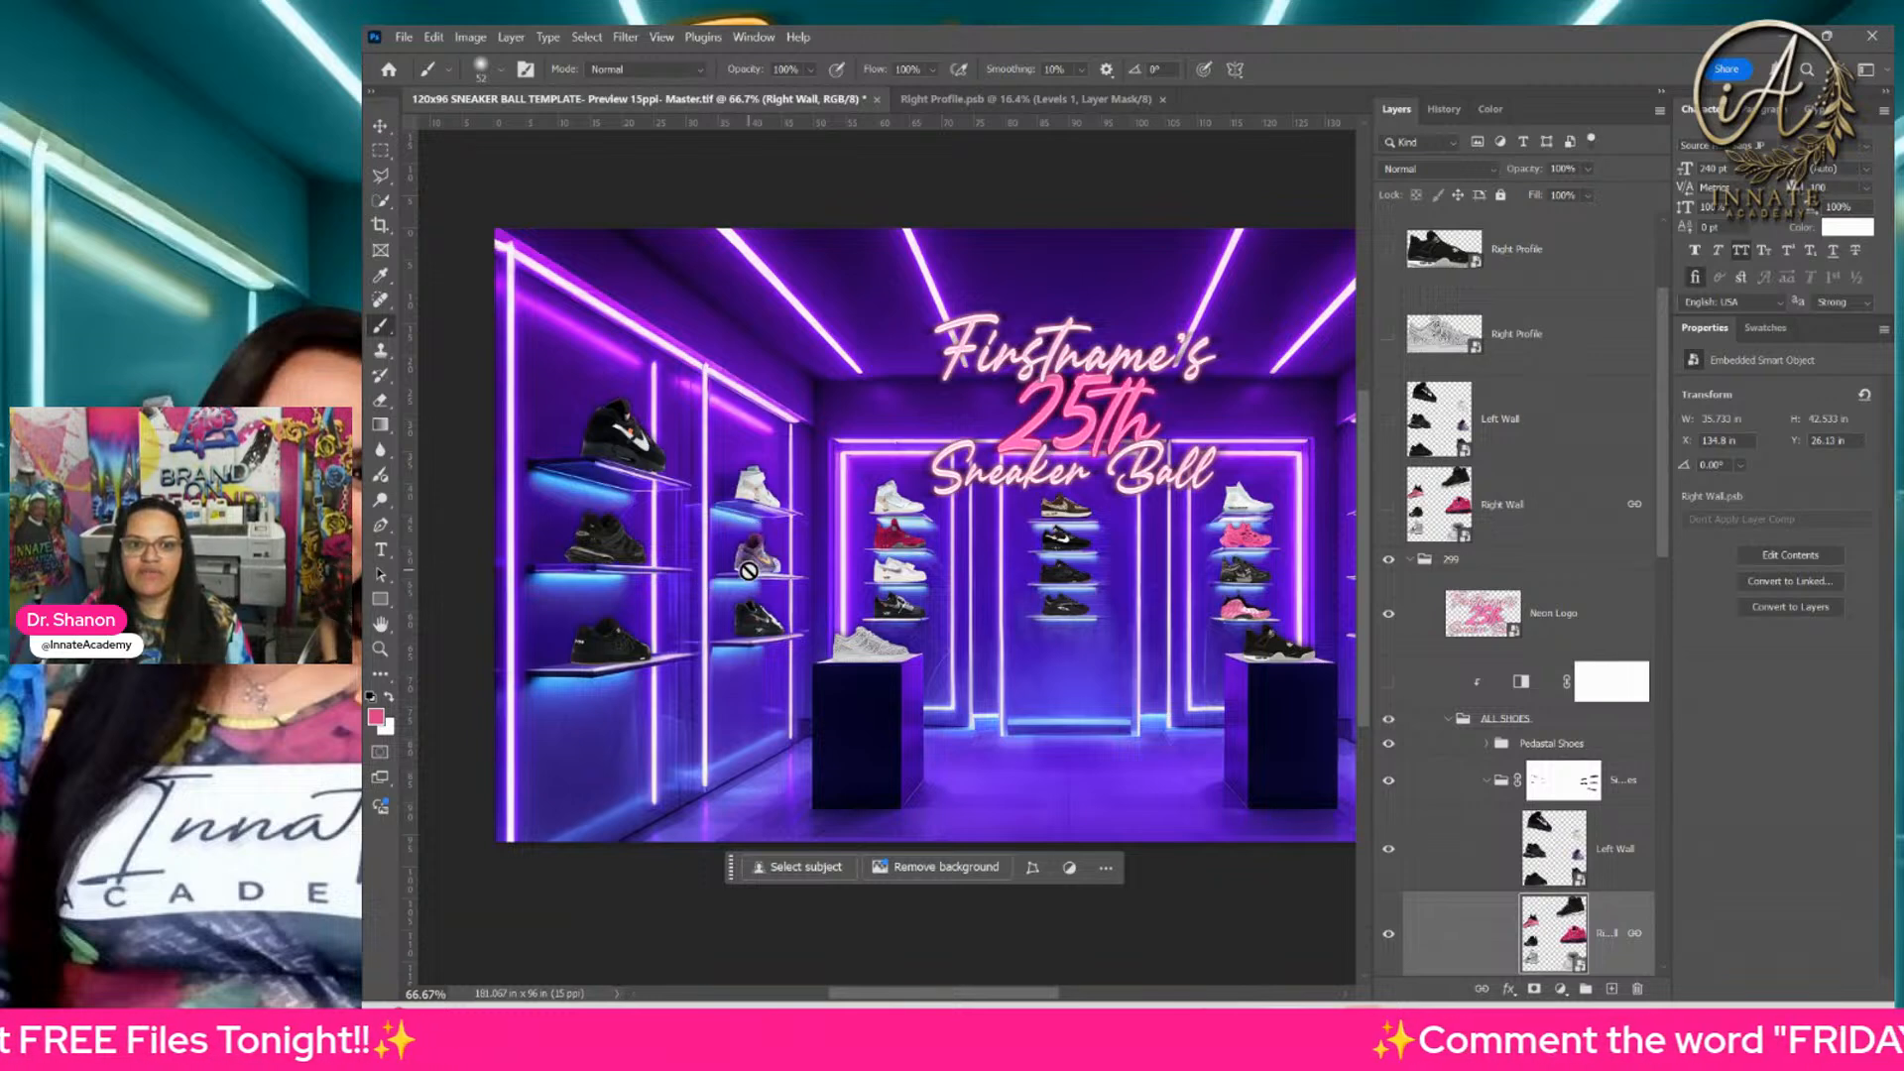
pyautogui.click(380, 126)
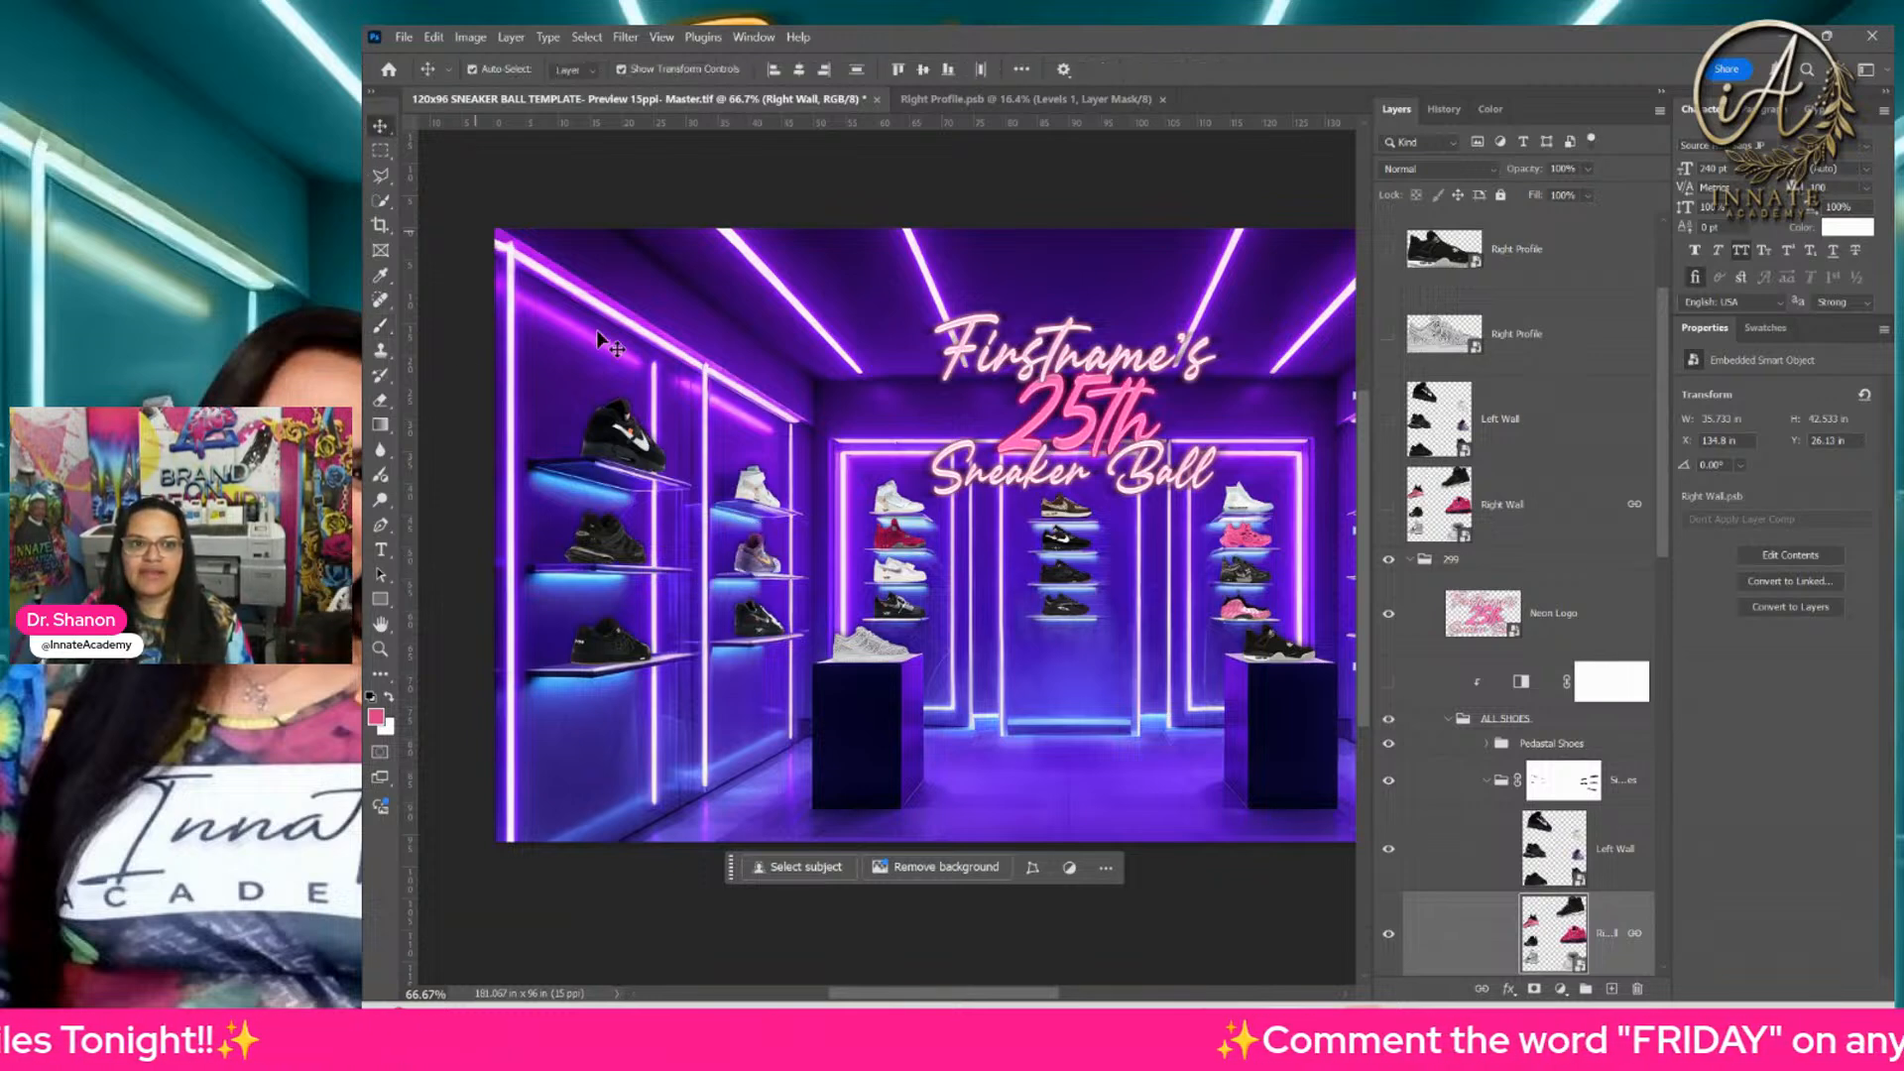
pyautogui.rightClick(759, 553)
pyautogui.click(797, 617)
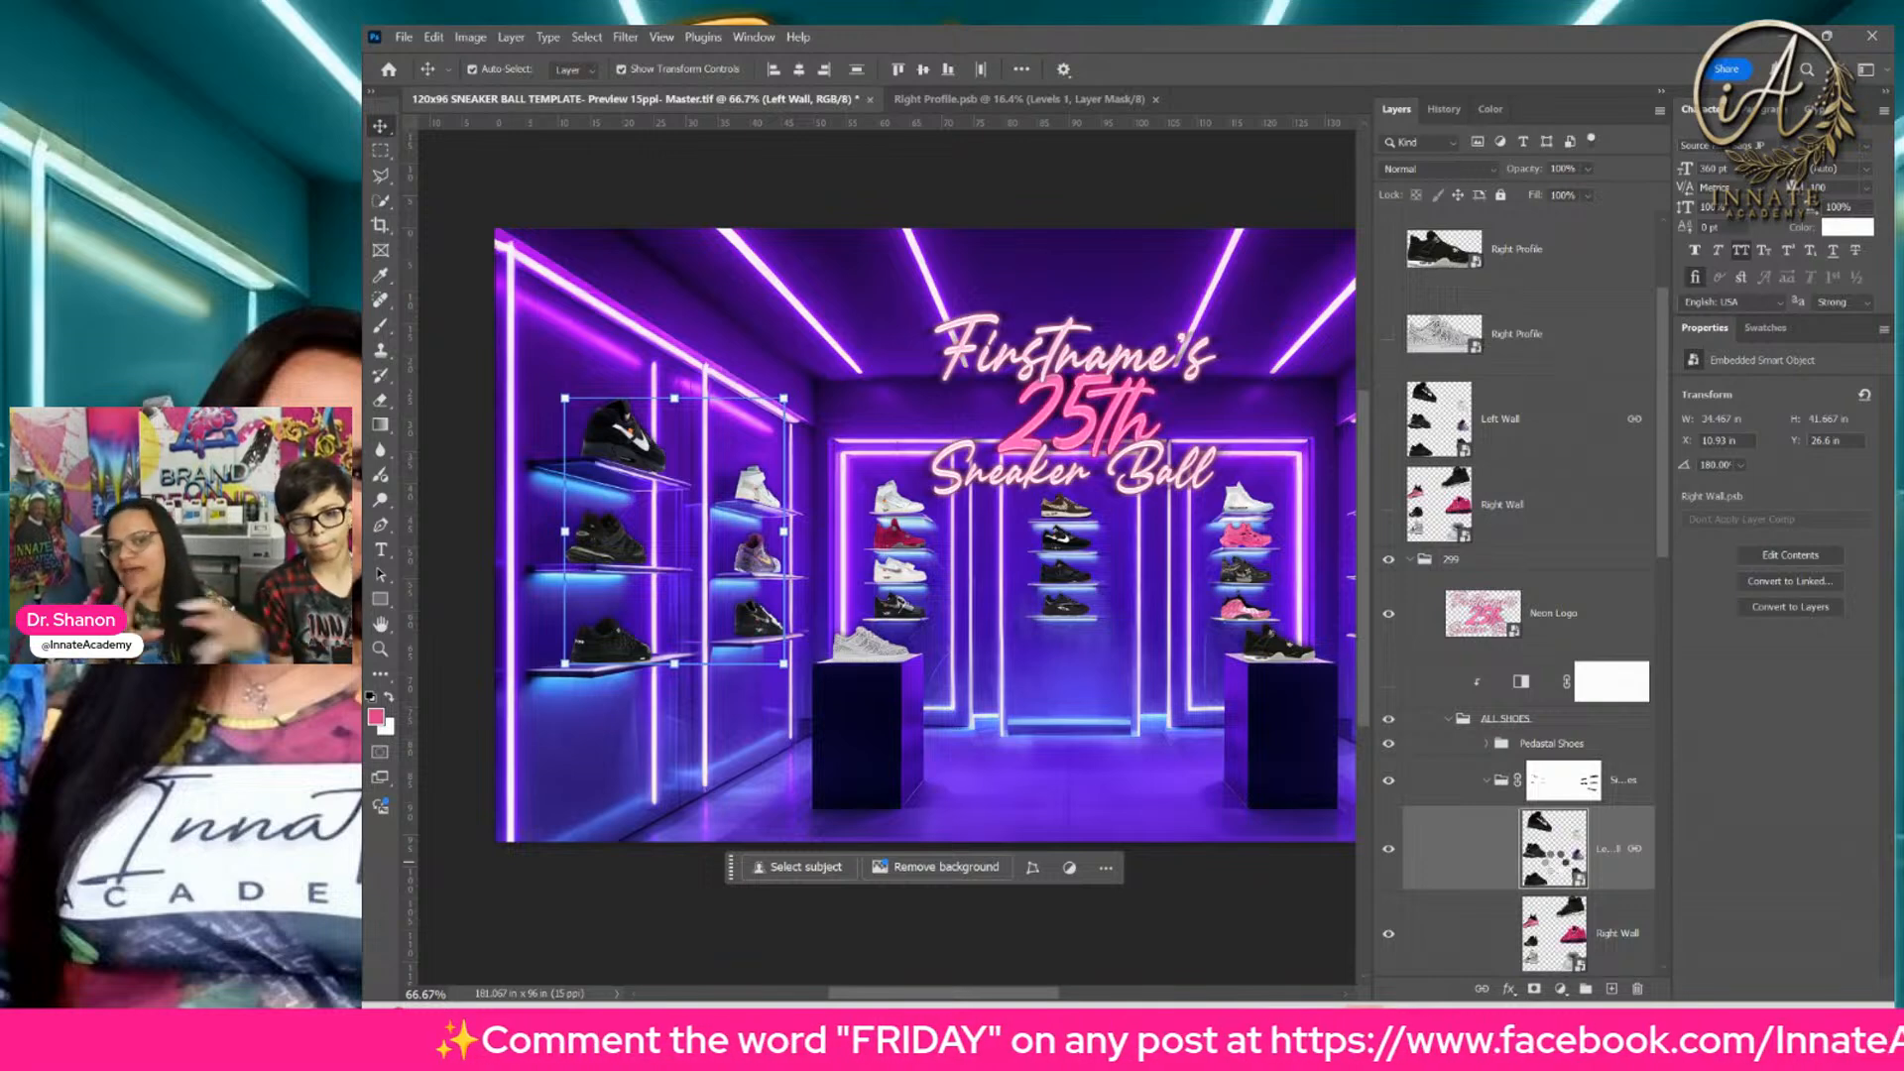
pyautogui.doubleClick(1554, 851)
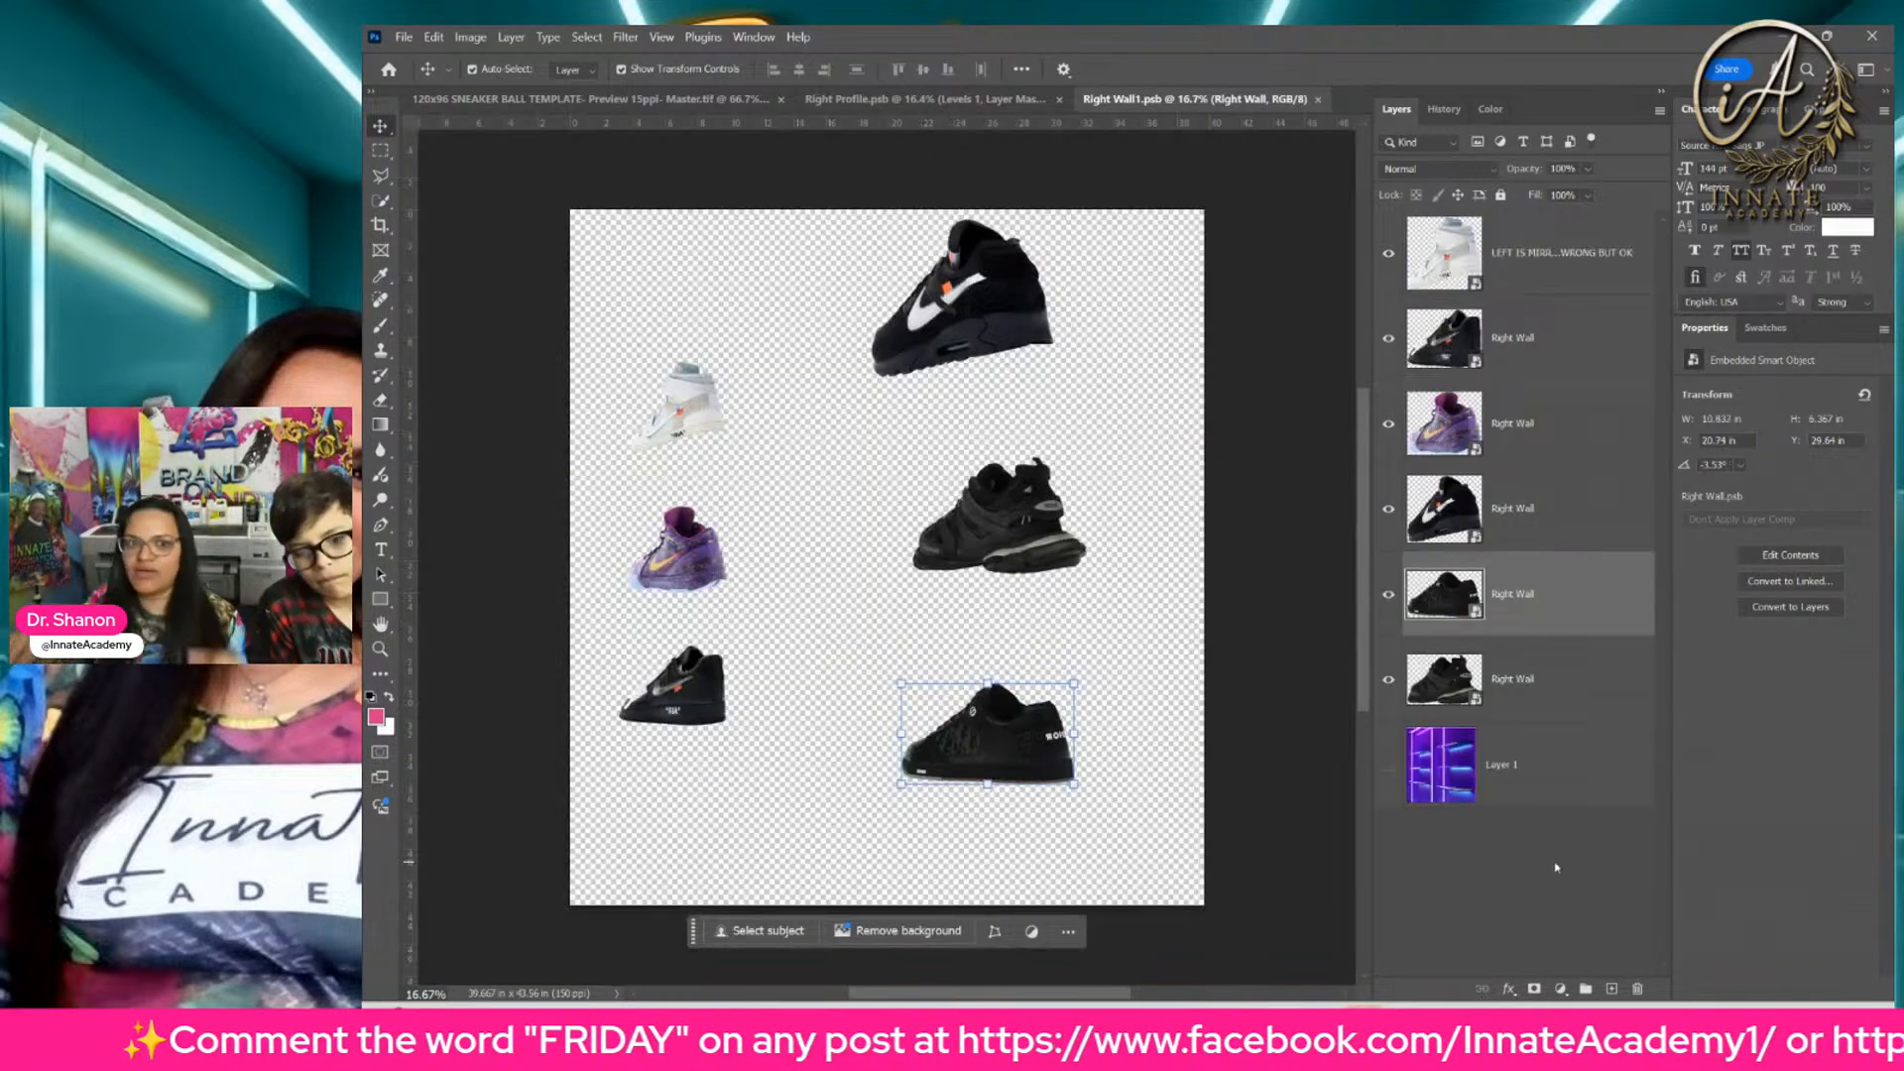
pyautogui.click(1478, 510)
pyautogui.doubleClick(1469, 434)
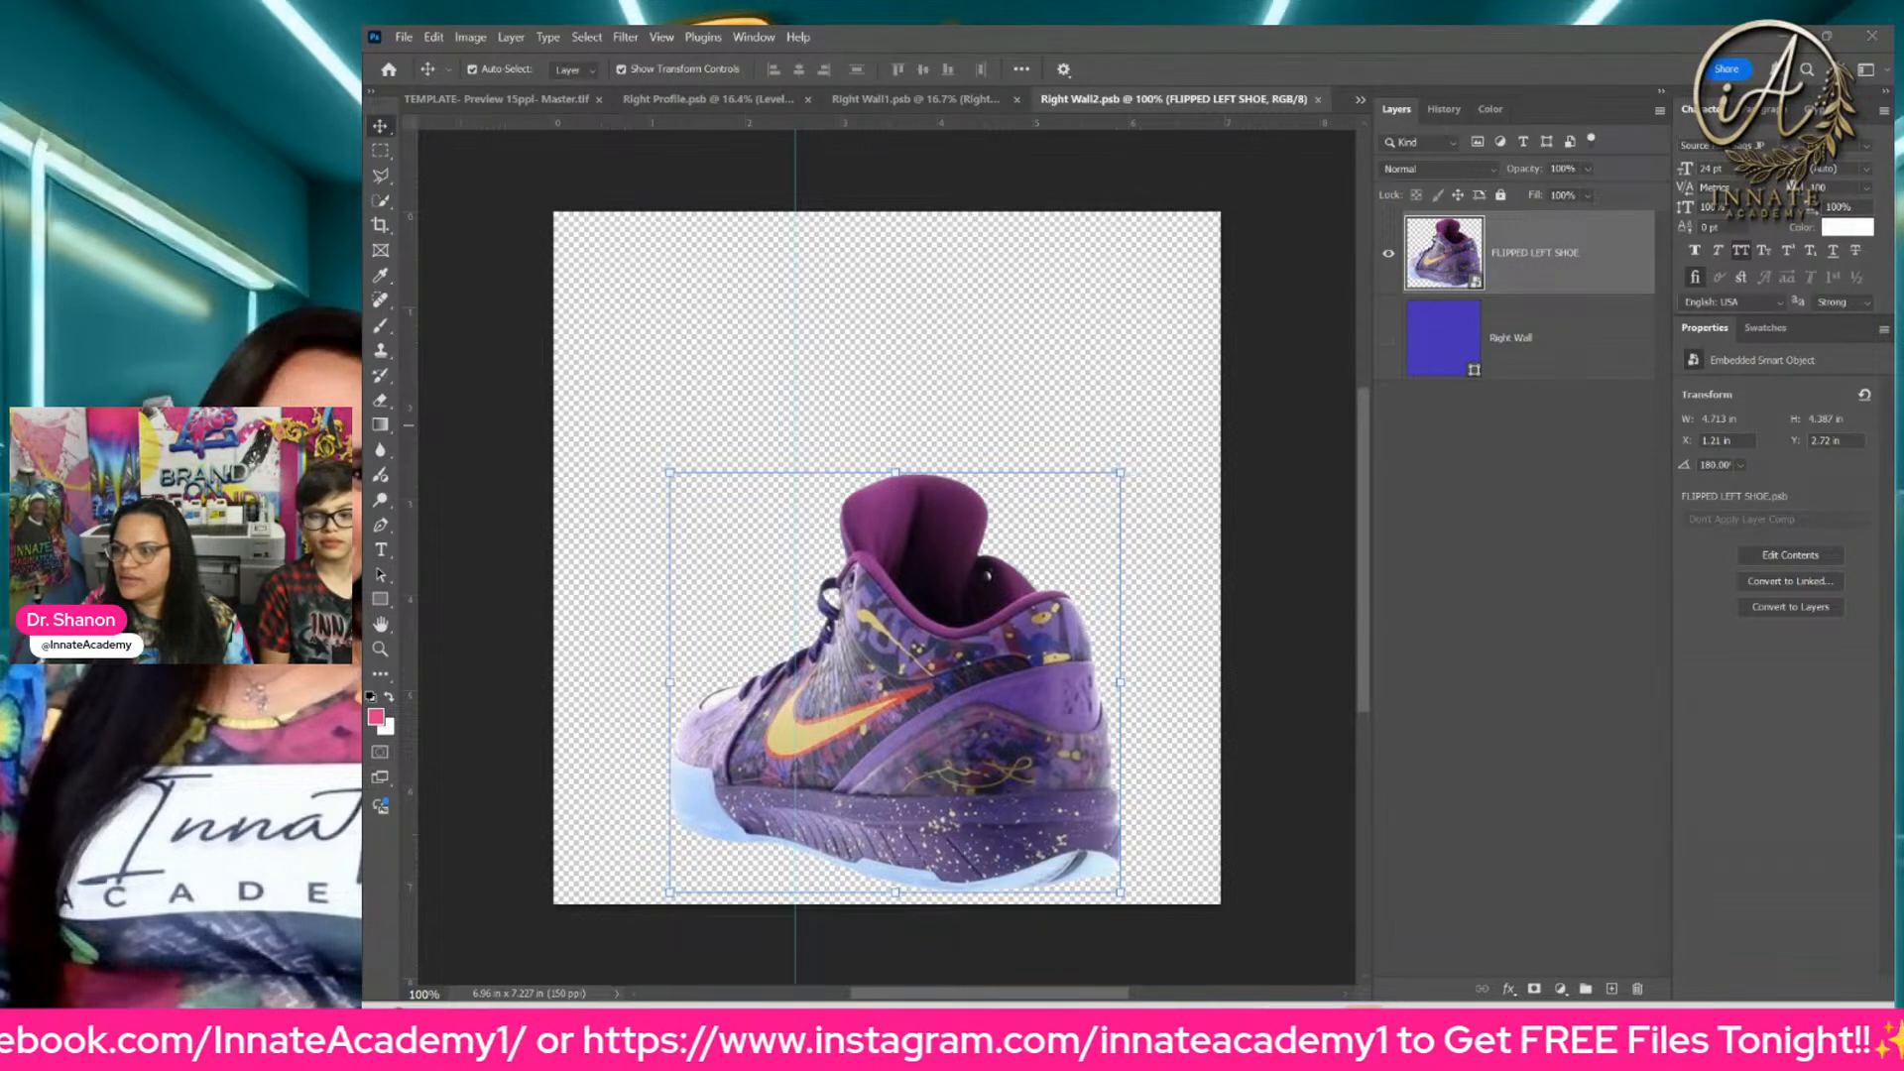
pyautogui.doubleClick(1018, 618)
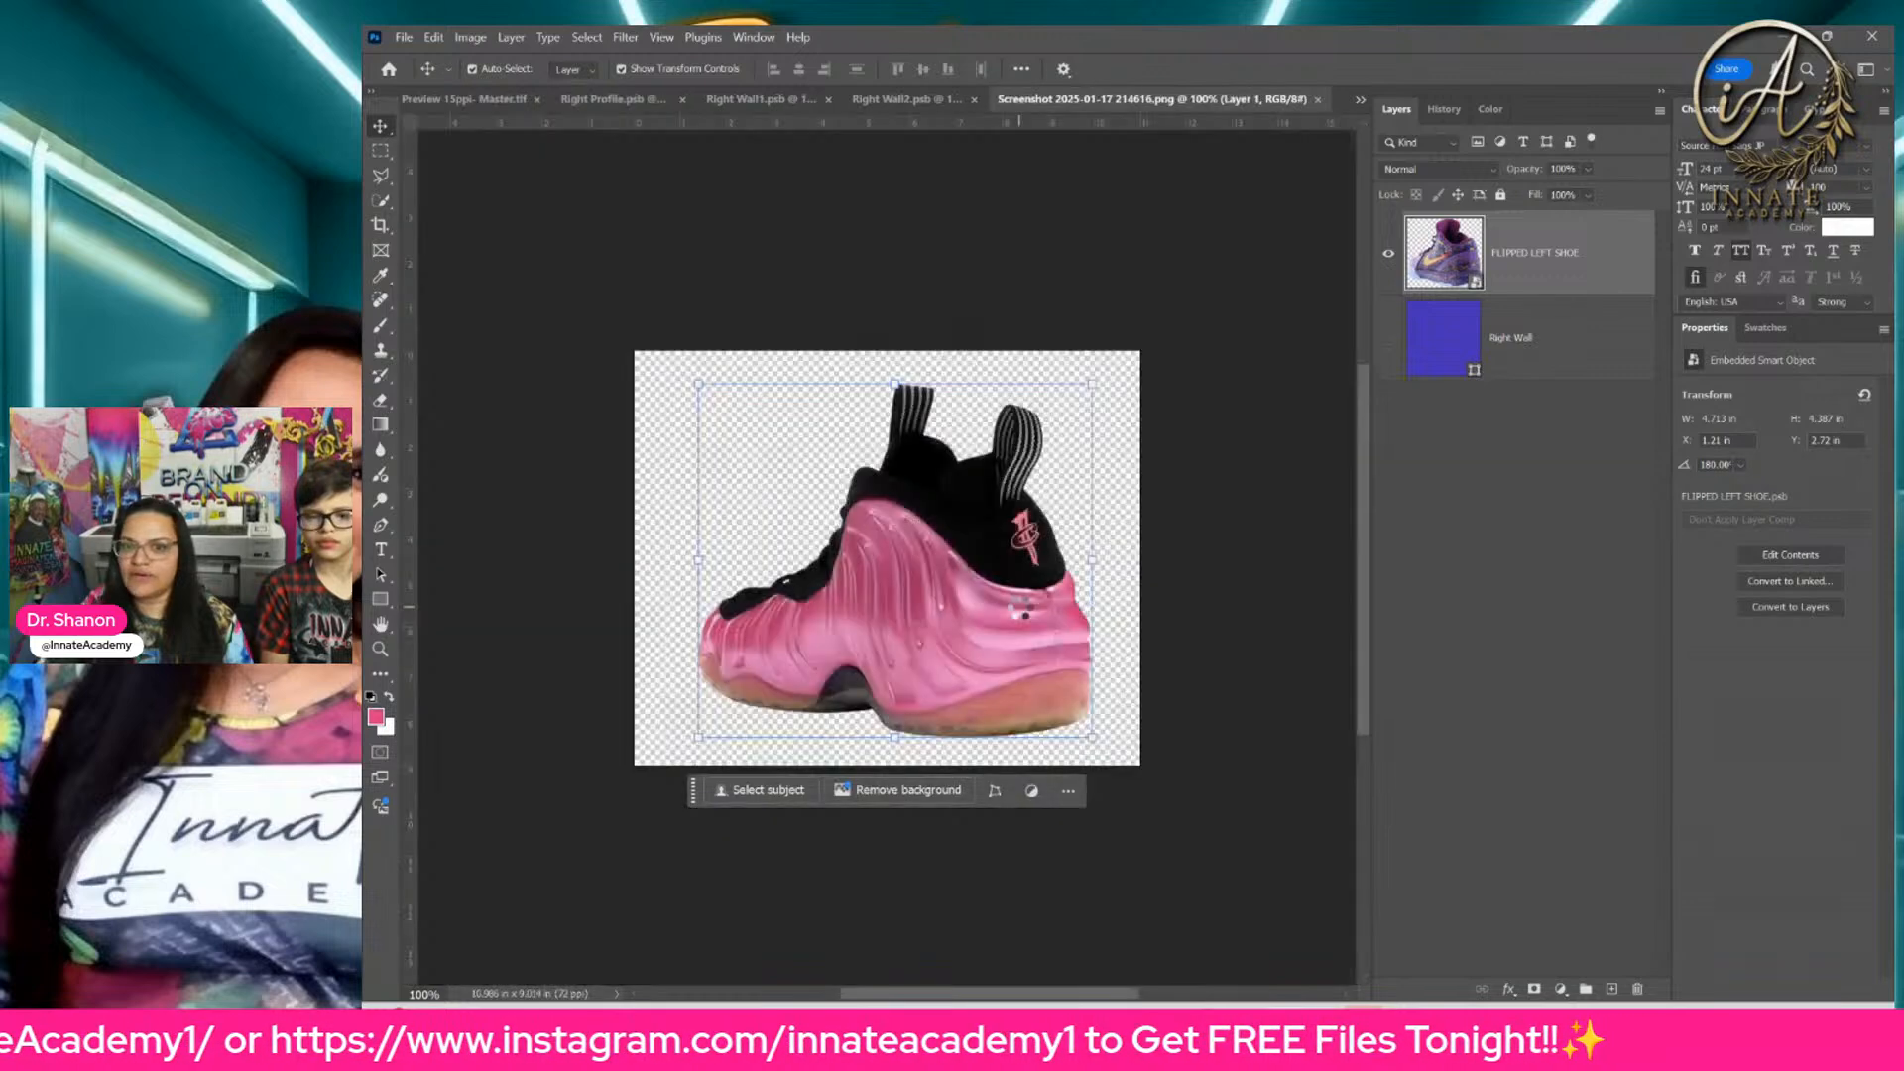
pyautogui.click(1318, 99)
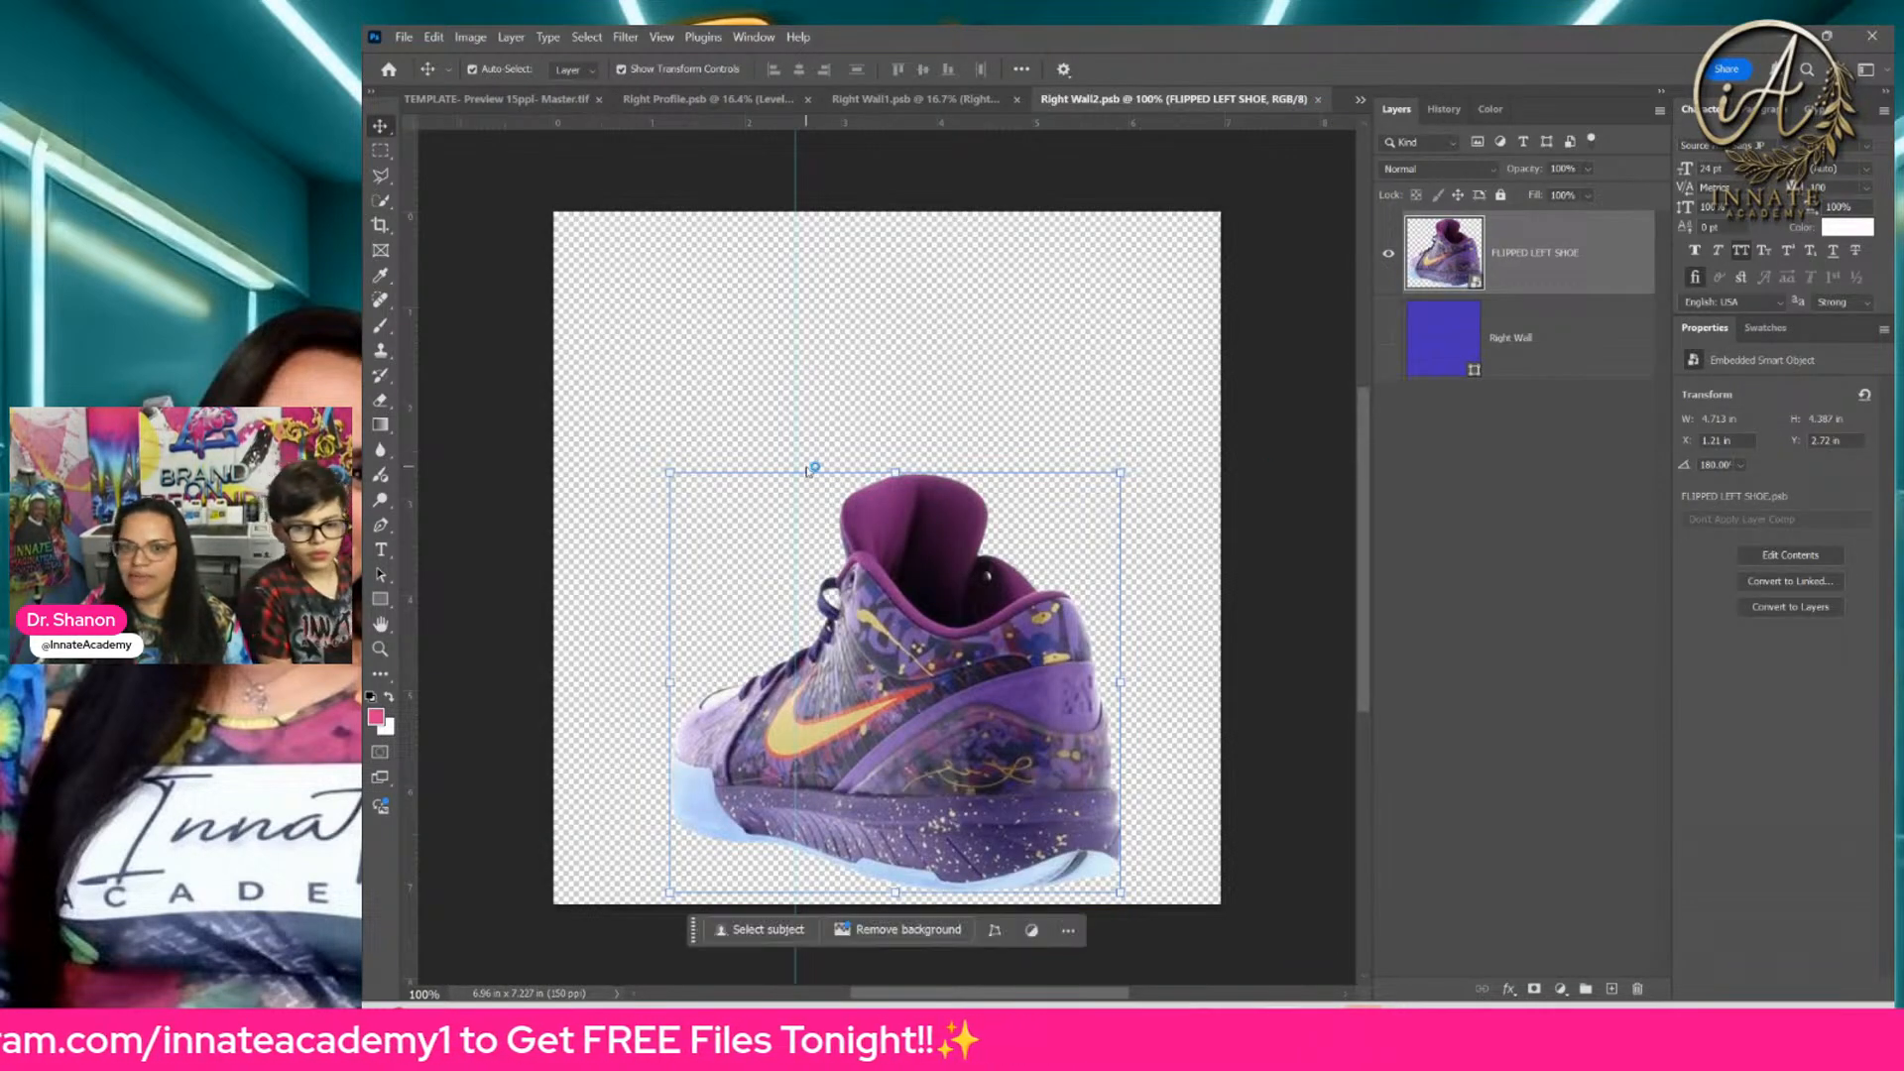
pyautogui.moveTo(813, 470); pyautogui.dragTo(972, 553)
pyautogui.moveTo(970, 661); pyautogui.dragTo(960, 759)
pyautogui.click(1527, 382)
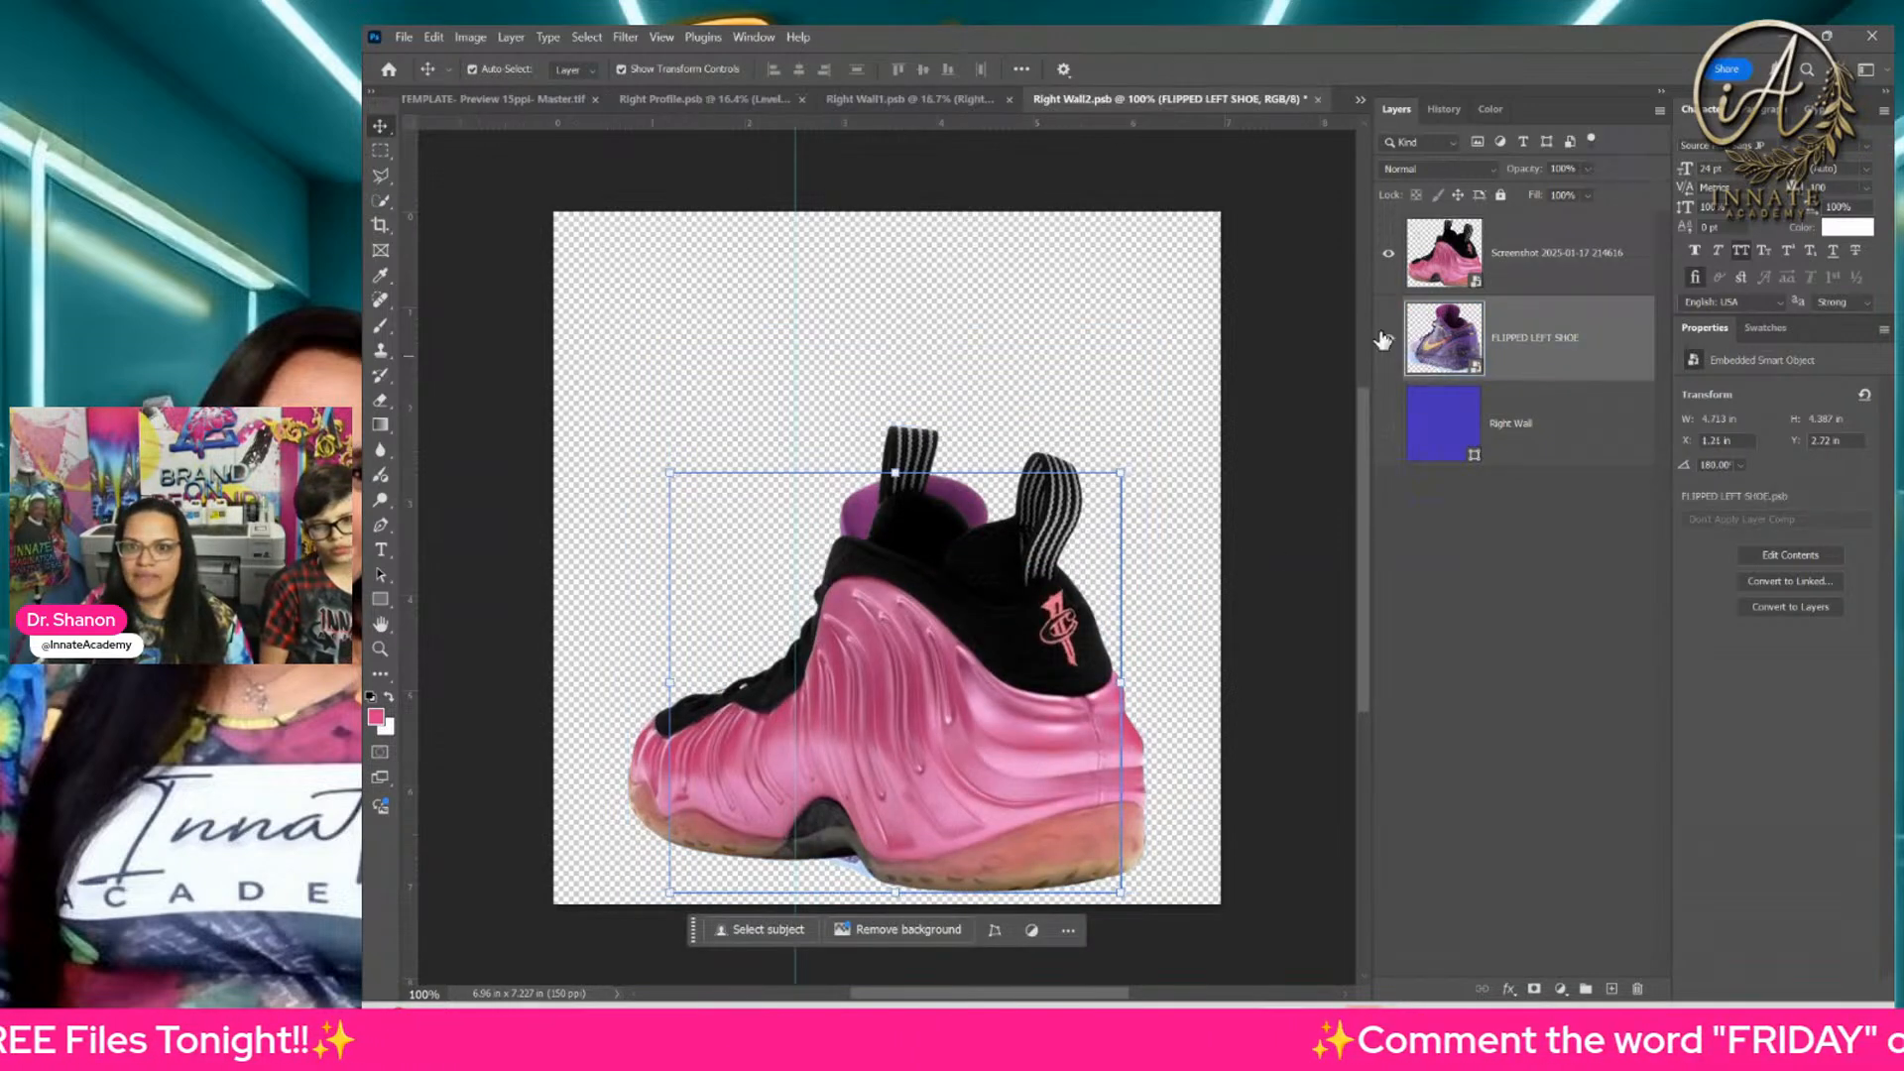
# Step: Save and close the Right Wall2 and Right Wall1 smart objects to update the template's left wall
pyautogui.click(1318, 100)
pyautogui.click(1186, 335)
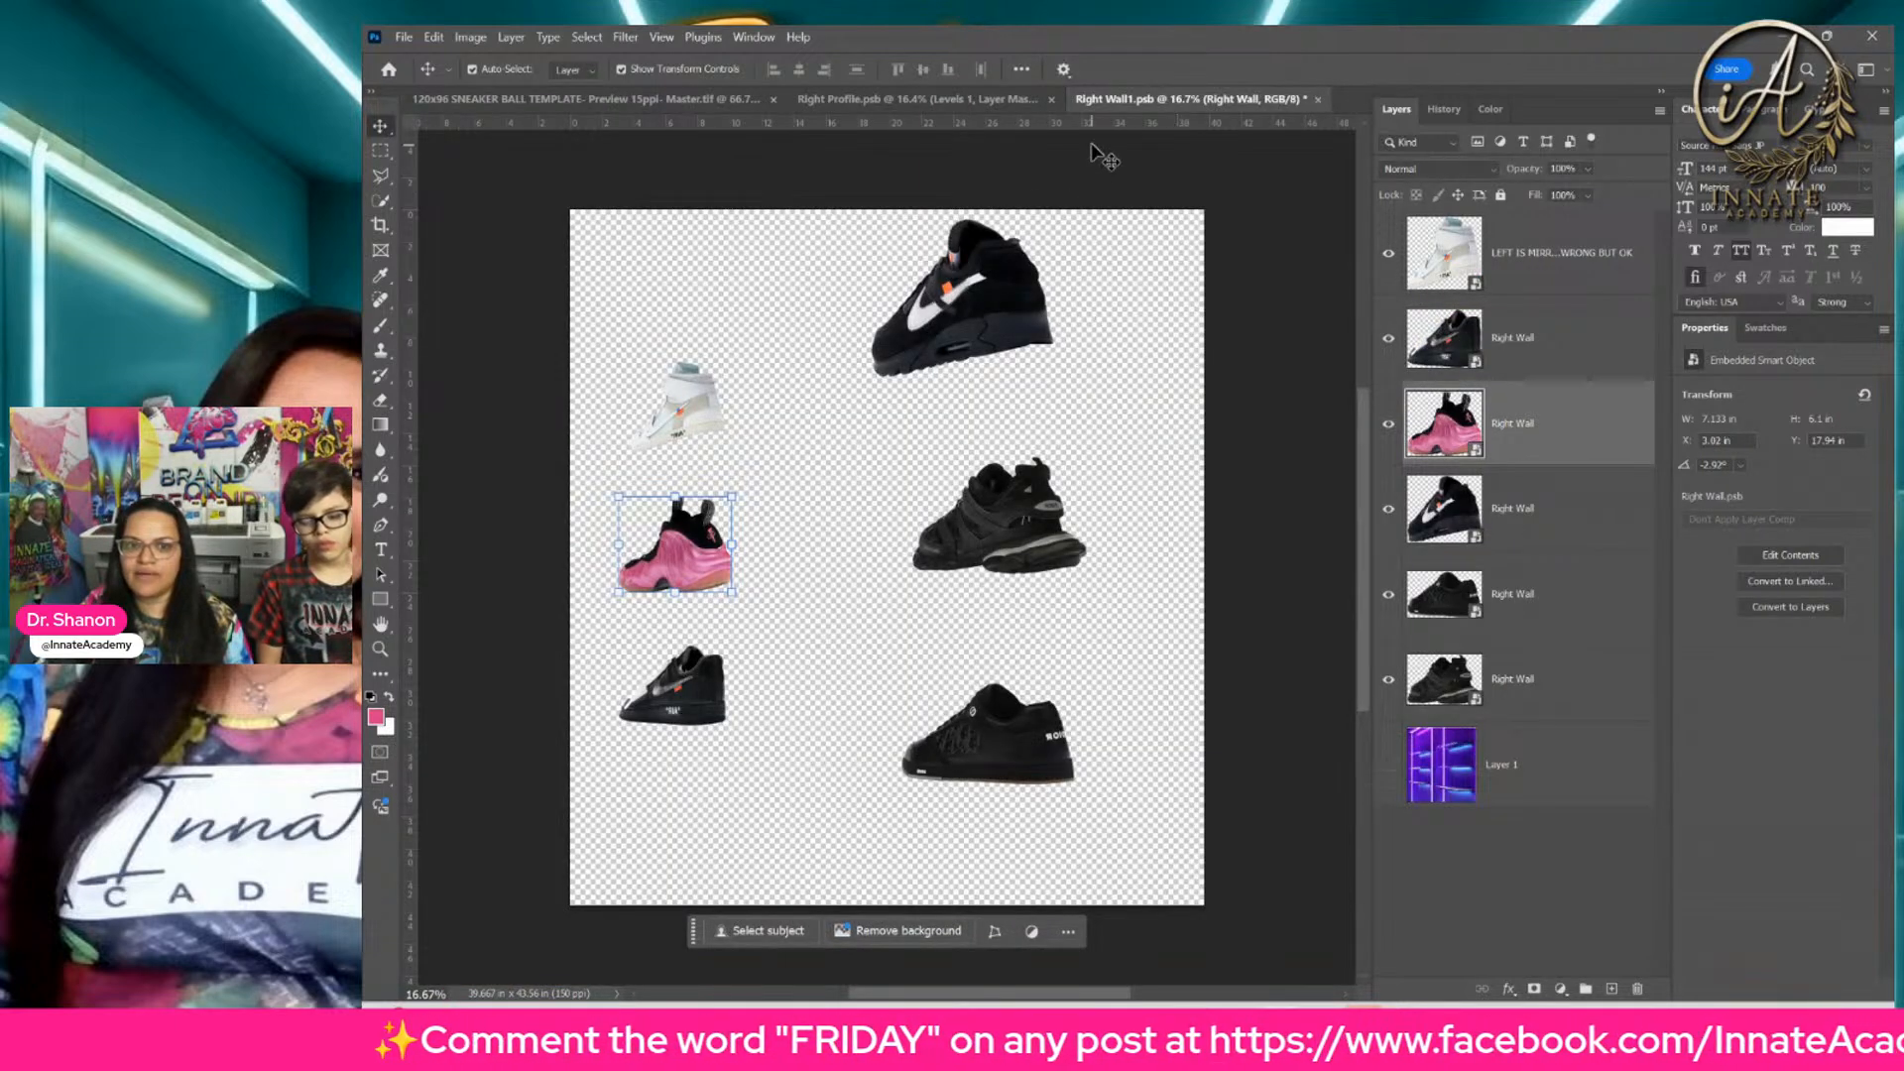
pyautogui.click(1318, 99)
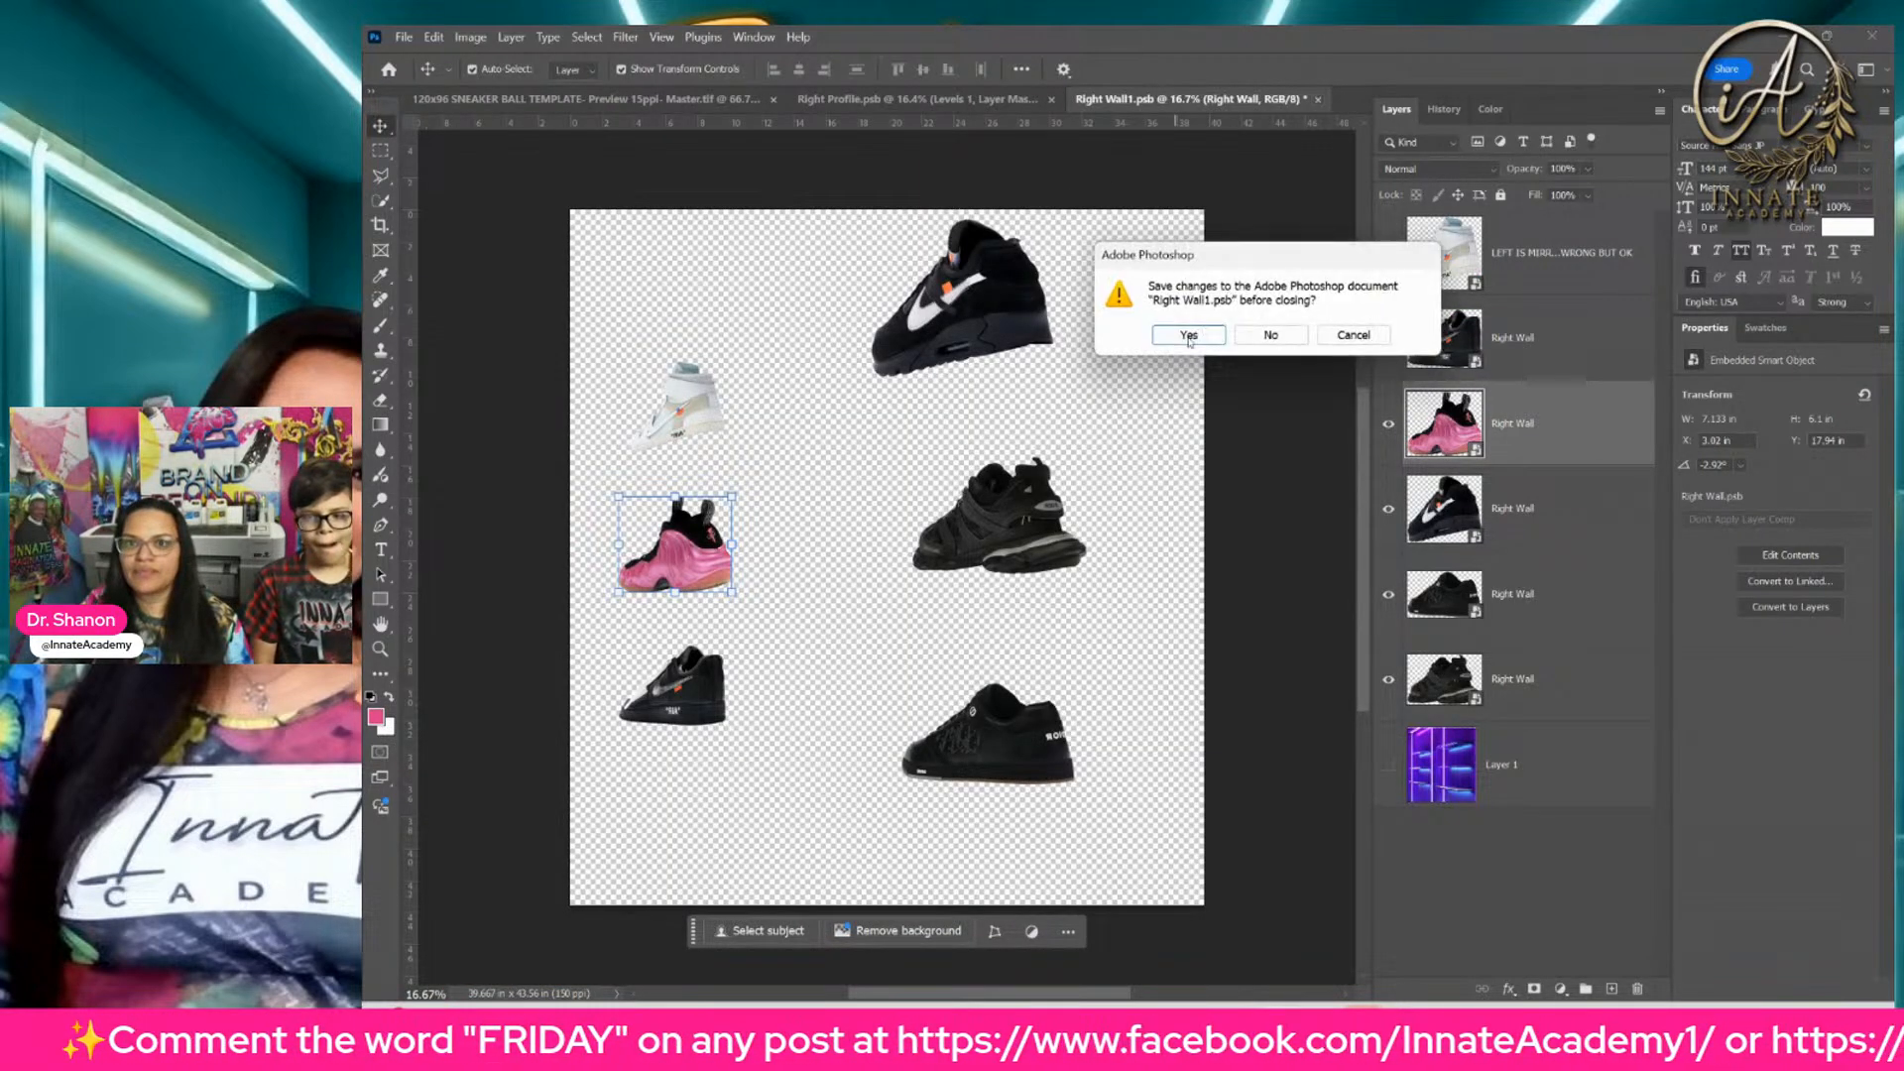
pyautogui.click(1190, 336)
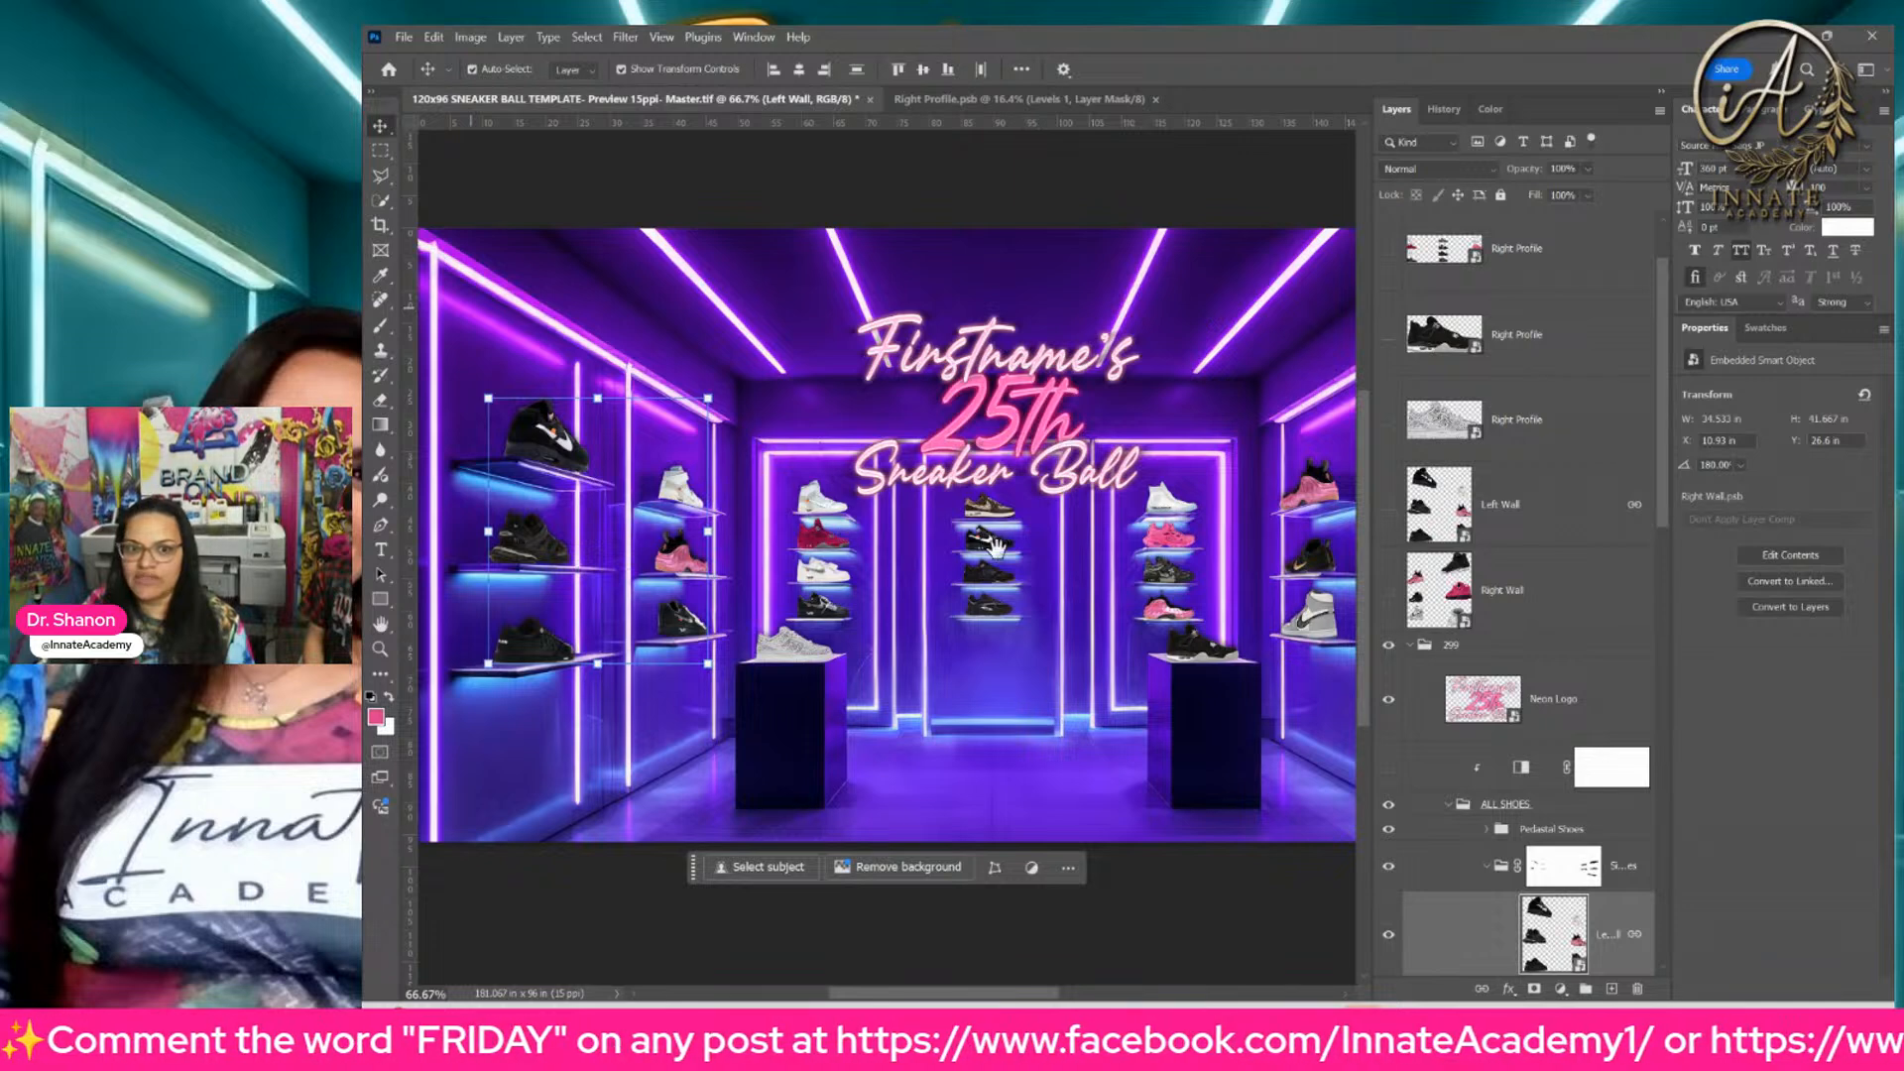
# Step: Show the black-and-white, Levels and Color 1 layers in the Color 1 Glow group to tint the room pink
pyautogui.moveTo(1000, 542); pyautogui.dragTo(893, 560)
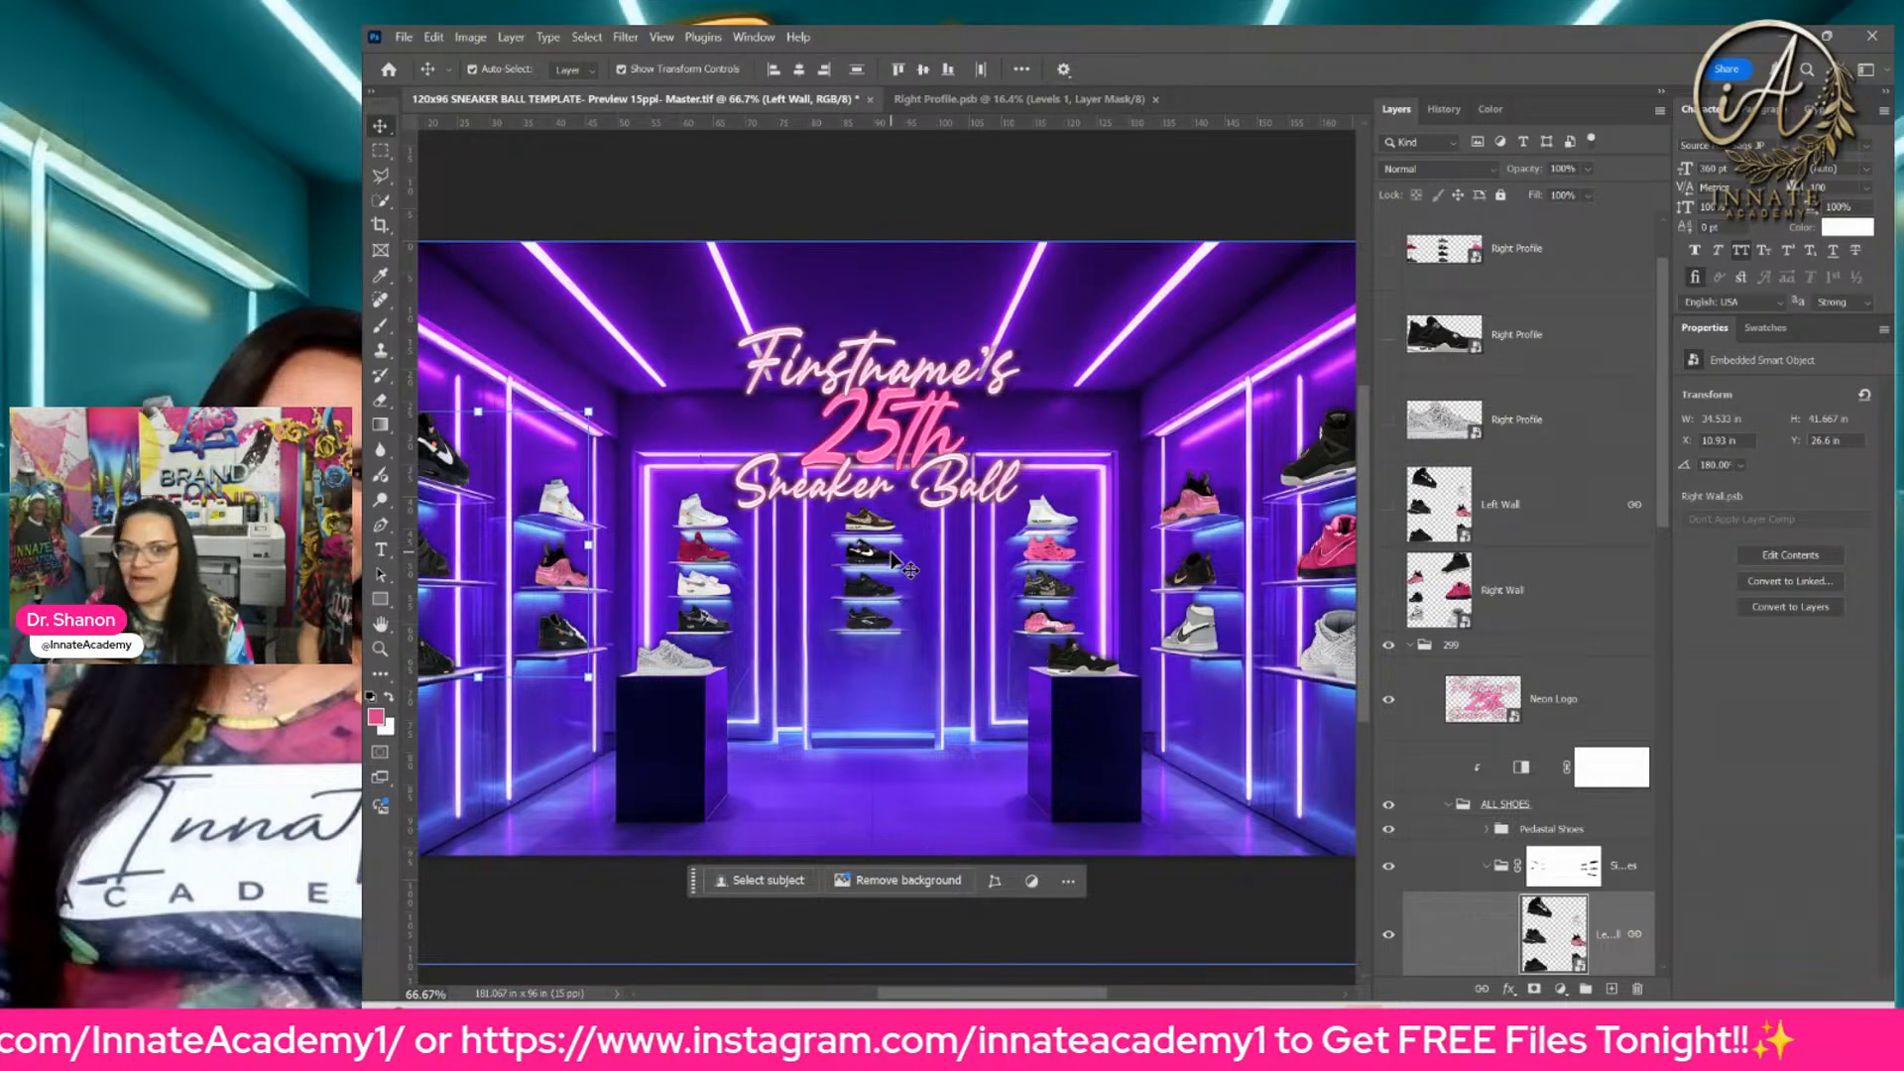
pyautogui.scroll(-10, 1473, 718)
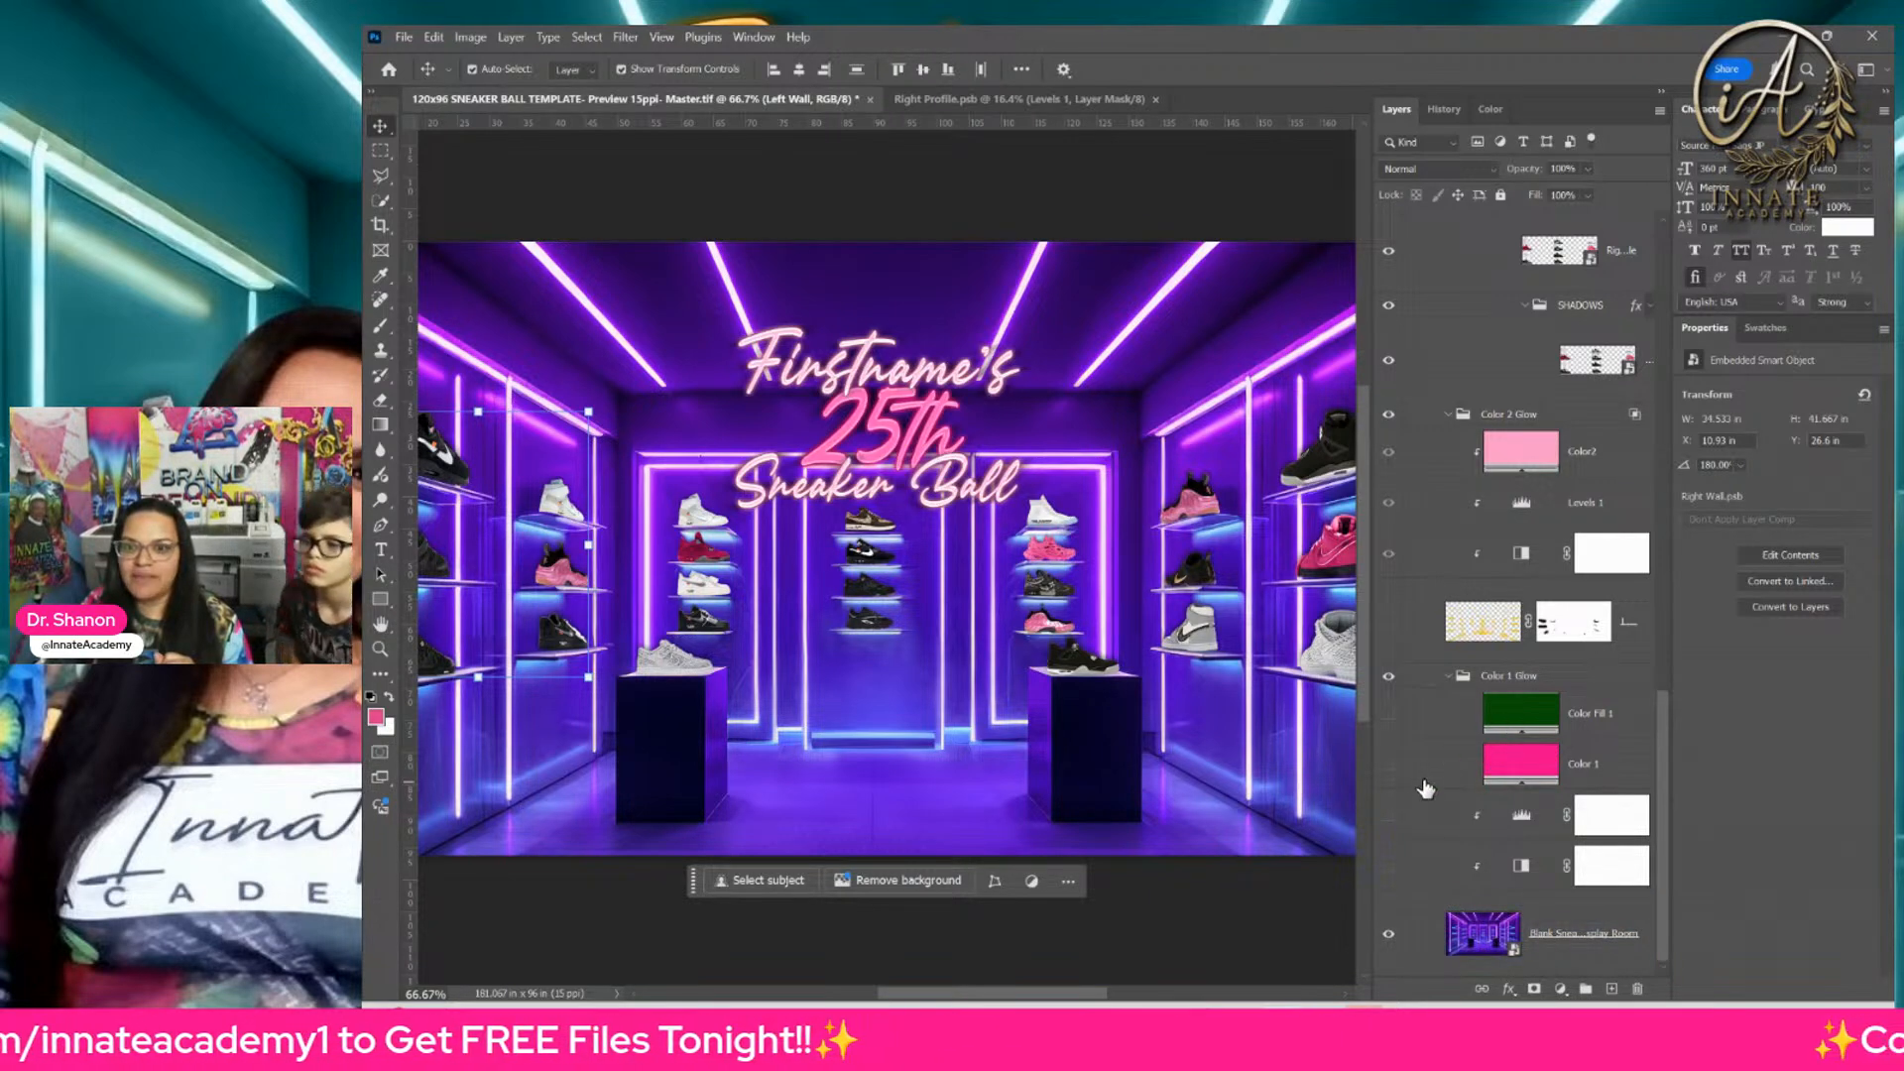
pyautogui.click(1388, 866)
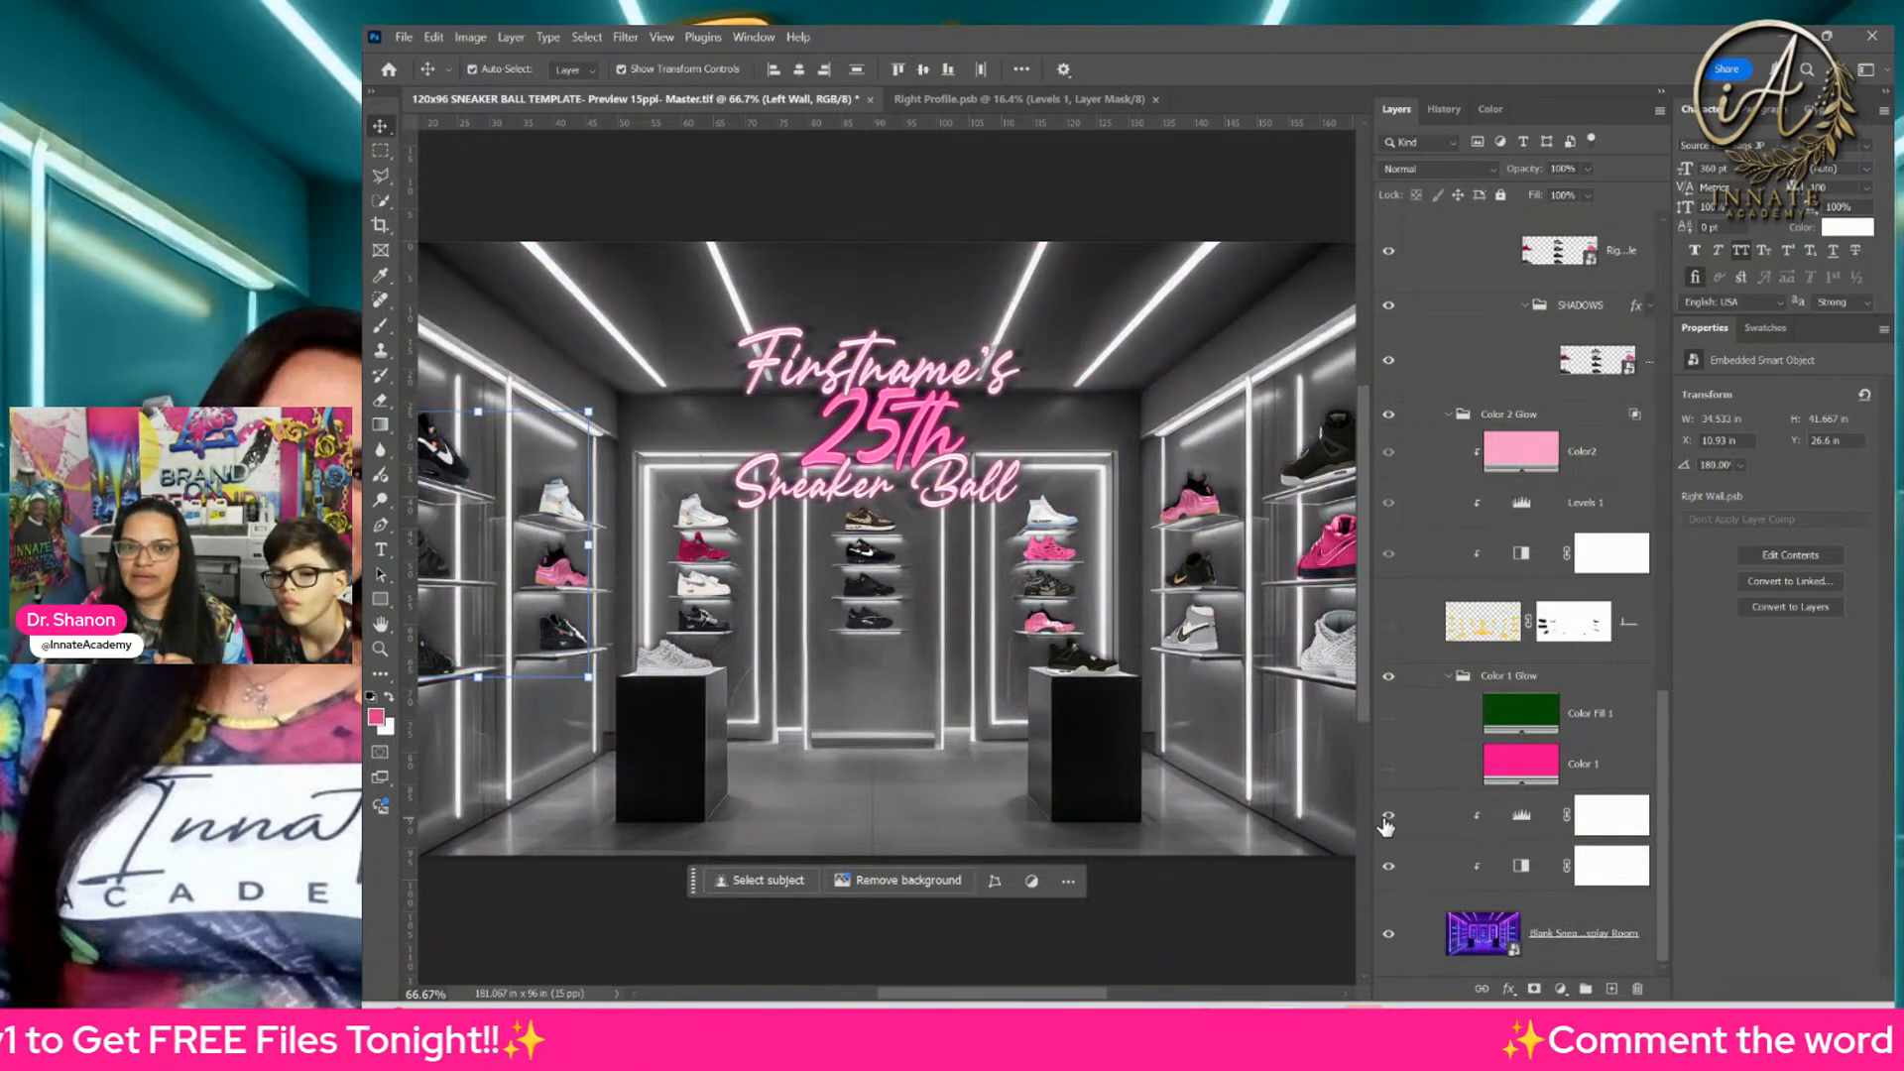
pyautogui.click(1388, 768)
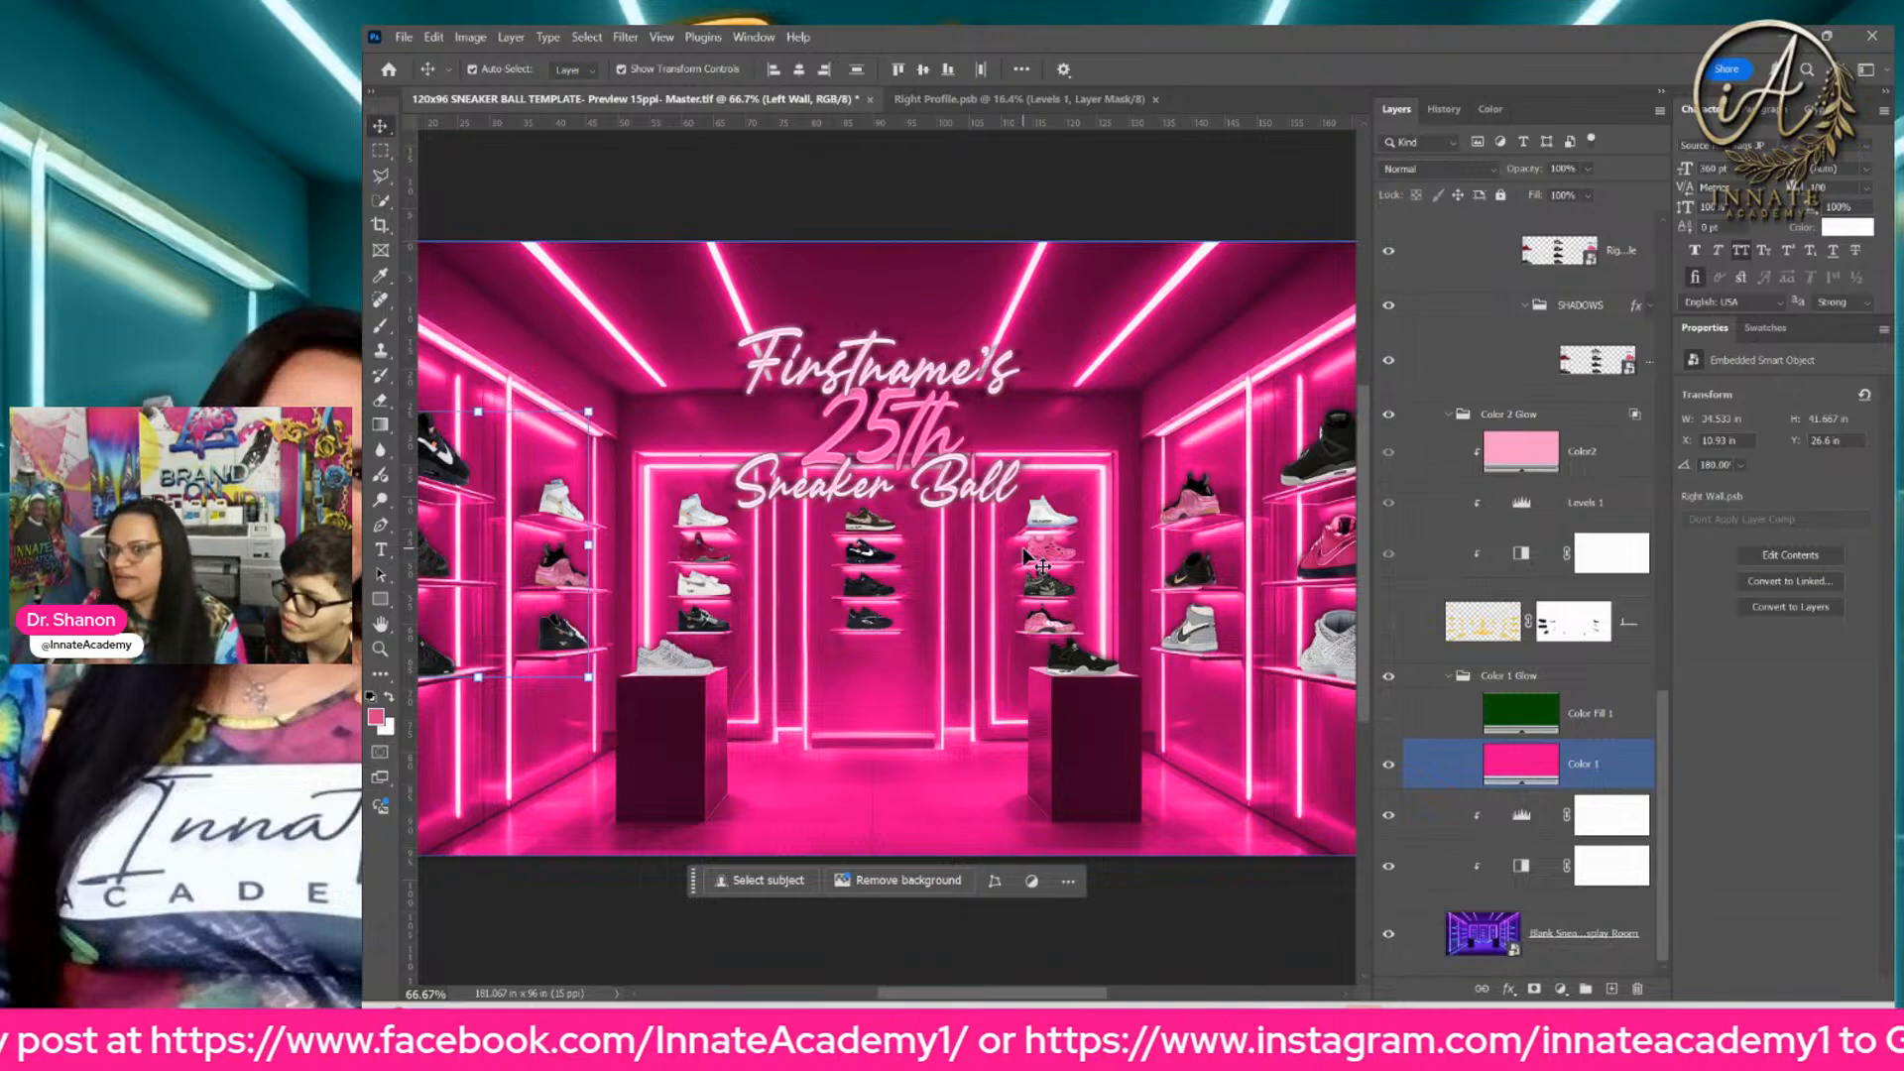
# Step: Set the Color 1 fill to the muted pink swatch da3c8c
pyautogui.click(1538, 775)
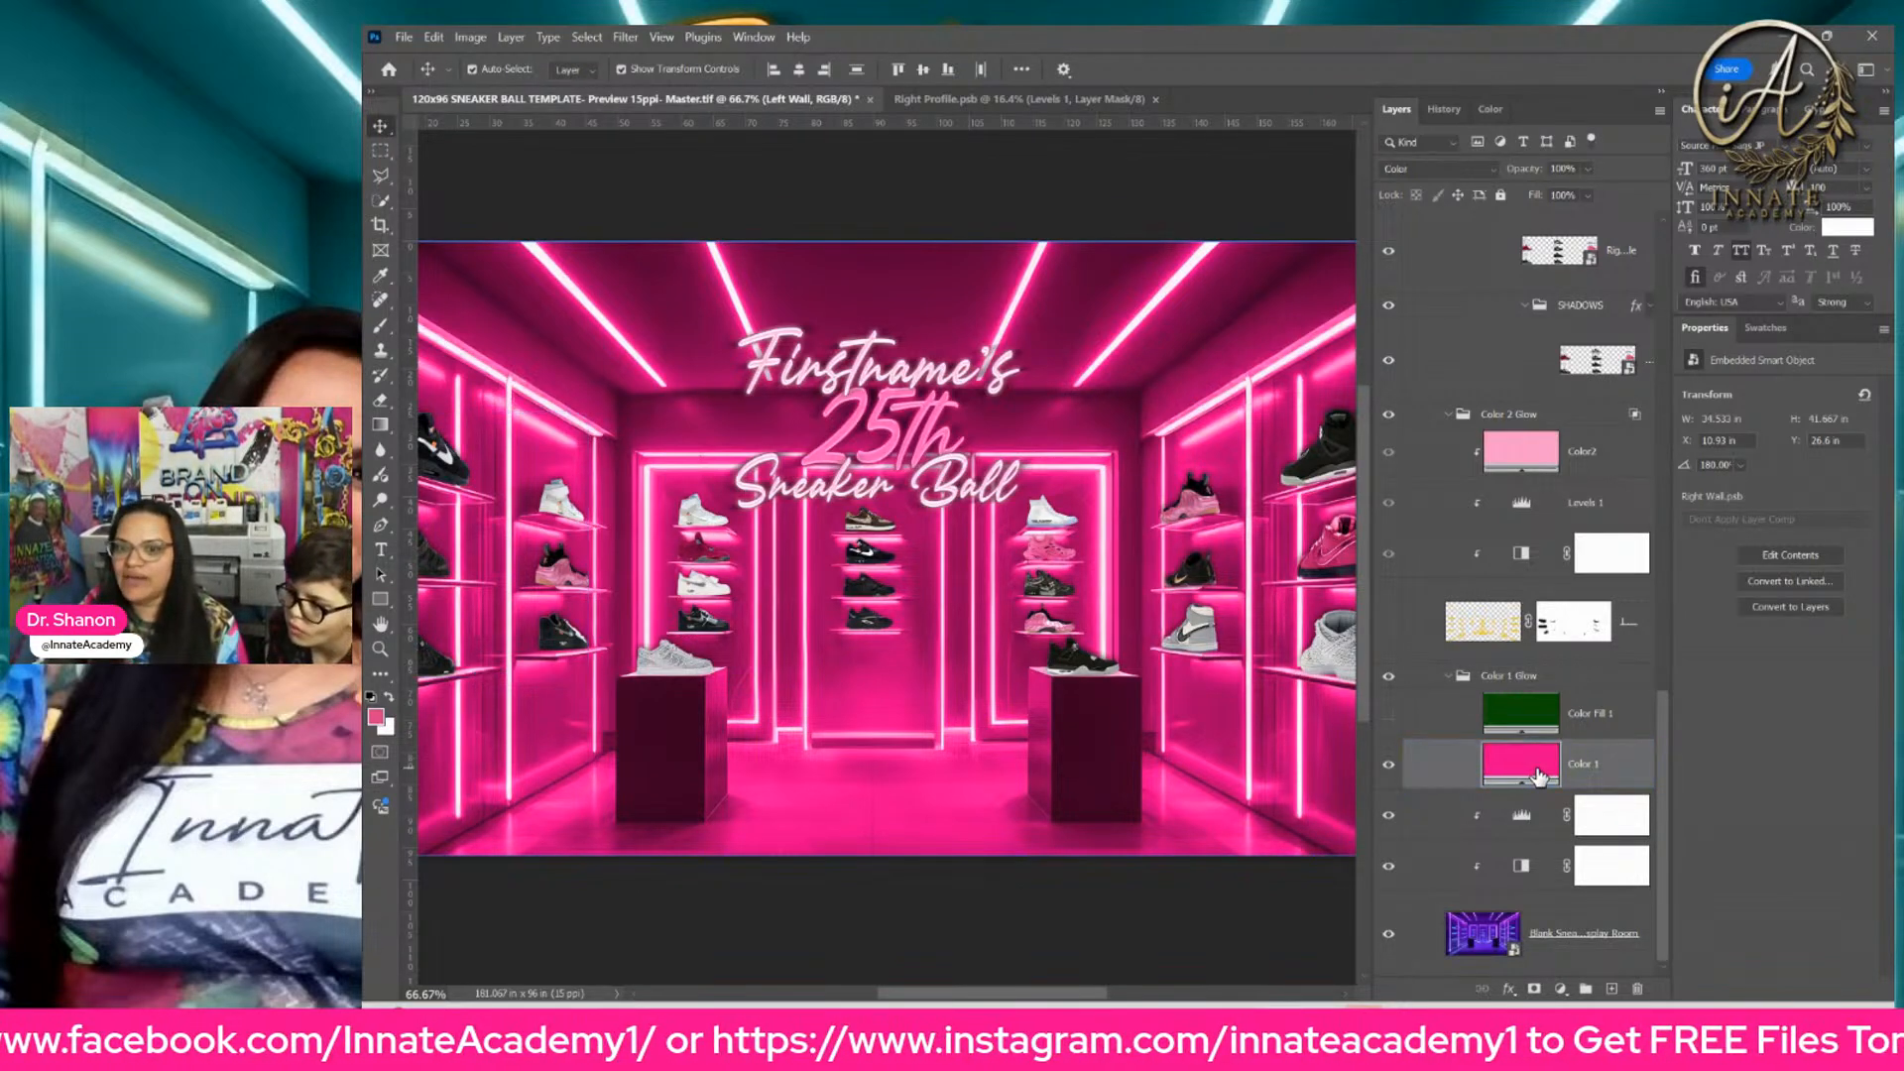
pyautogui.doubleClick(1538, 775)
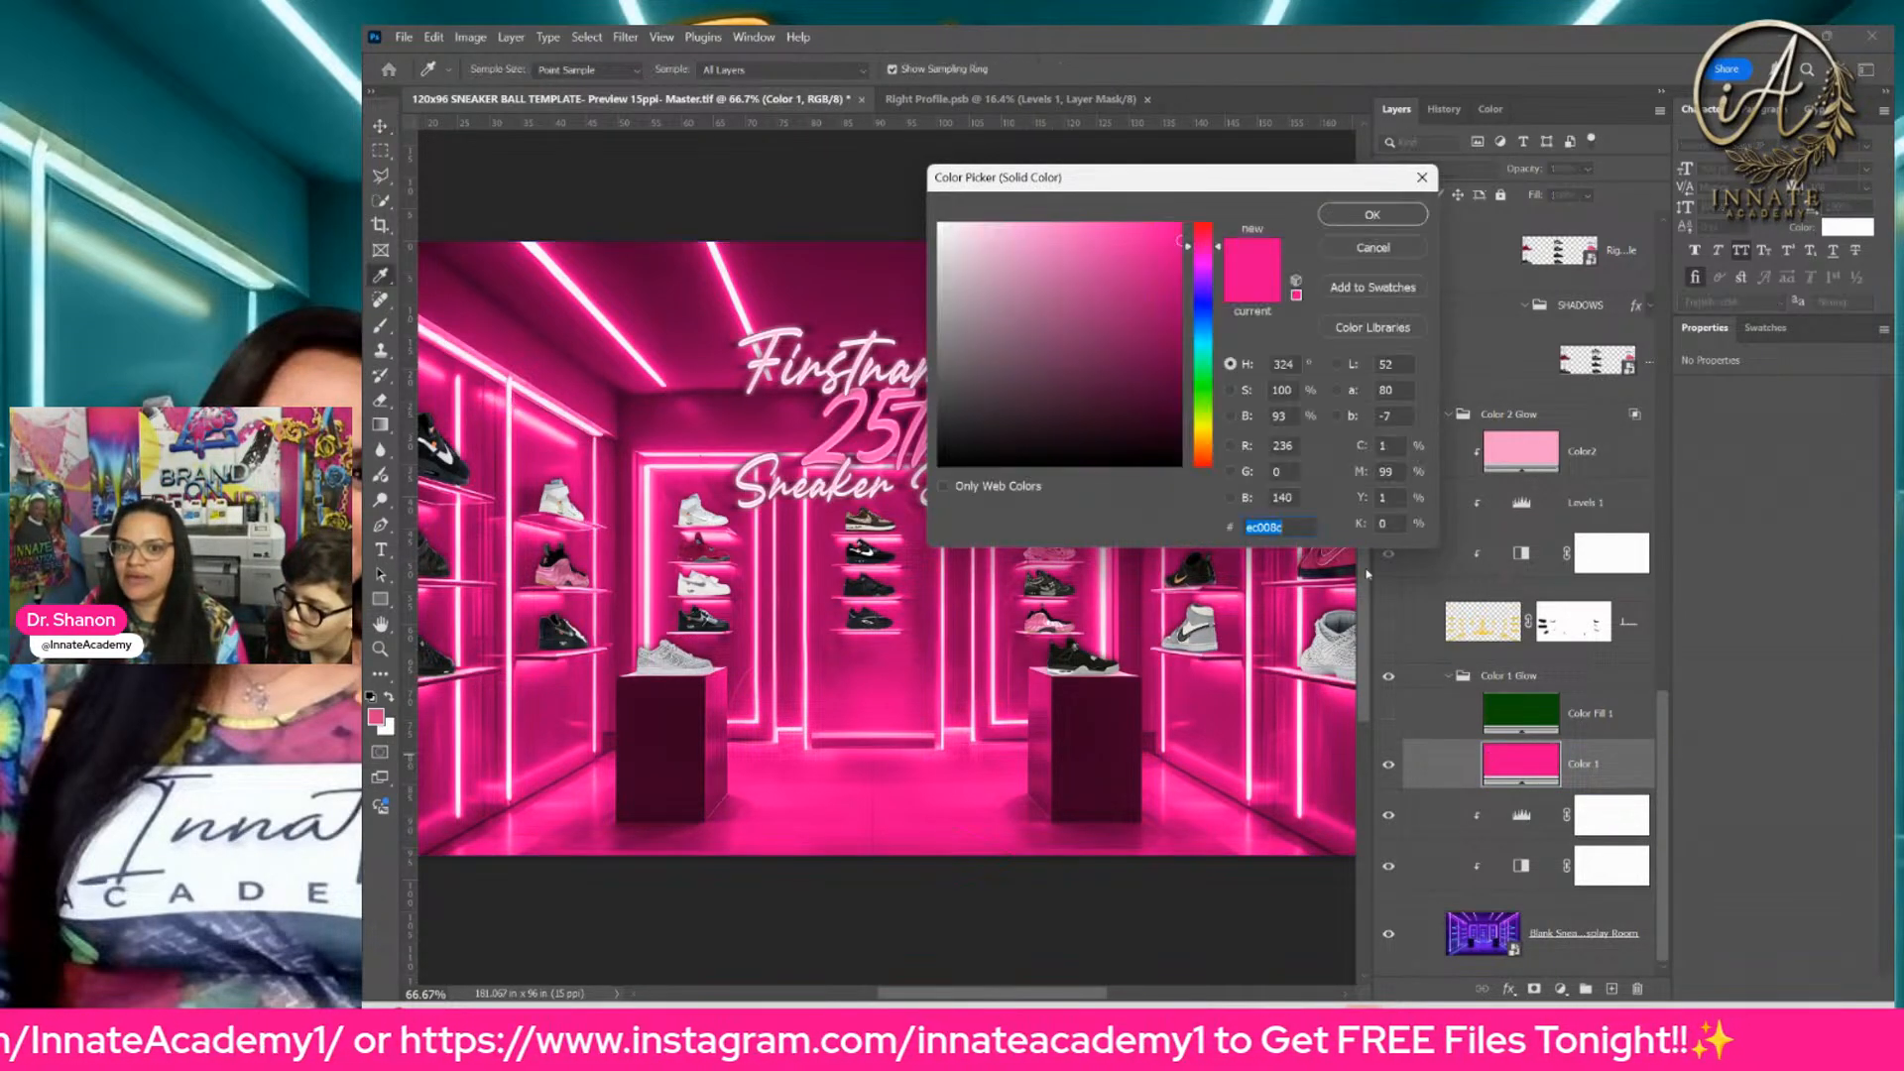
pyautogui.click(1765, 327)
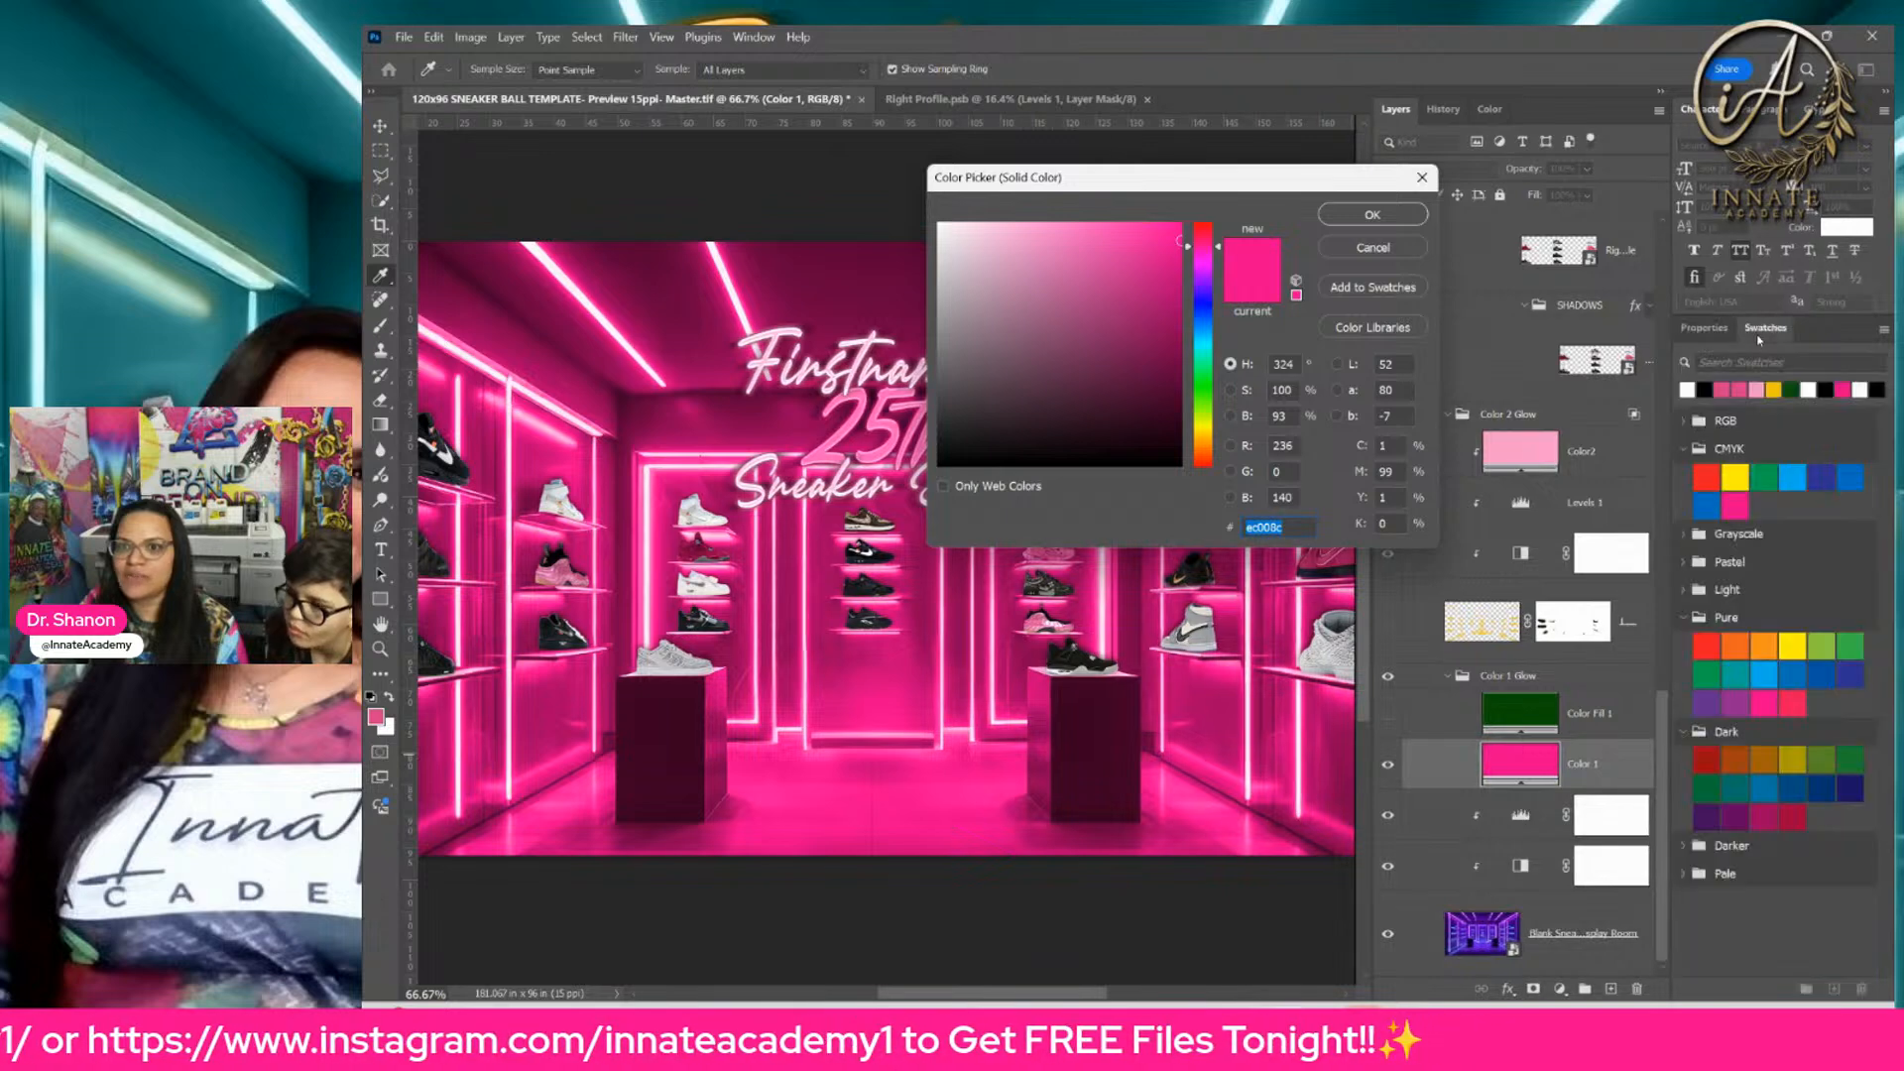
pyautogui.click(1731, 387)
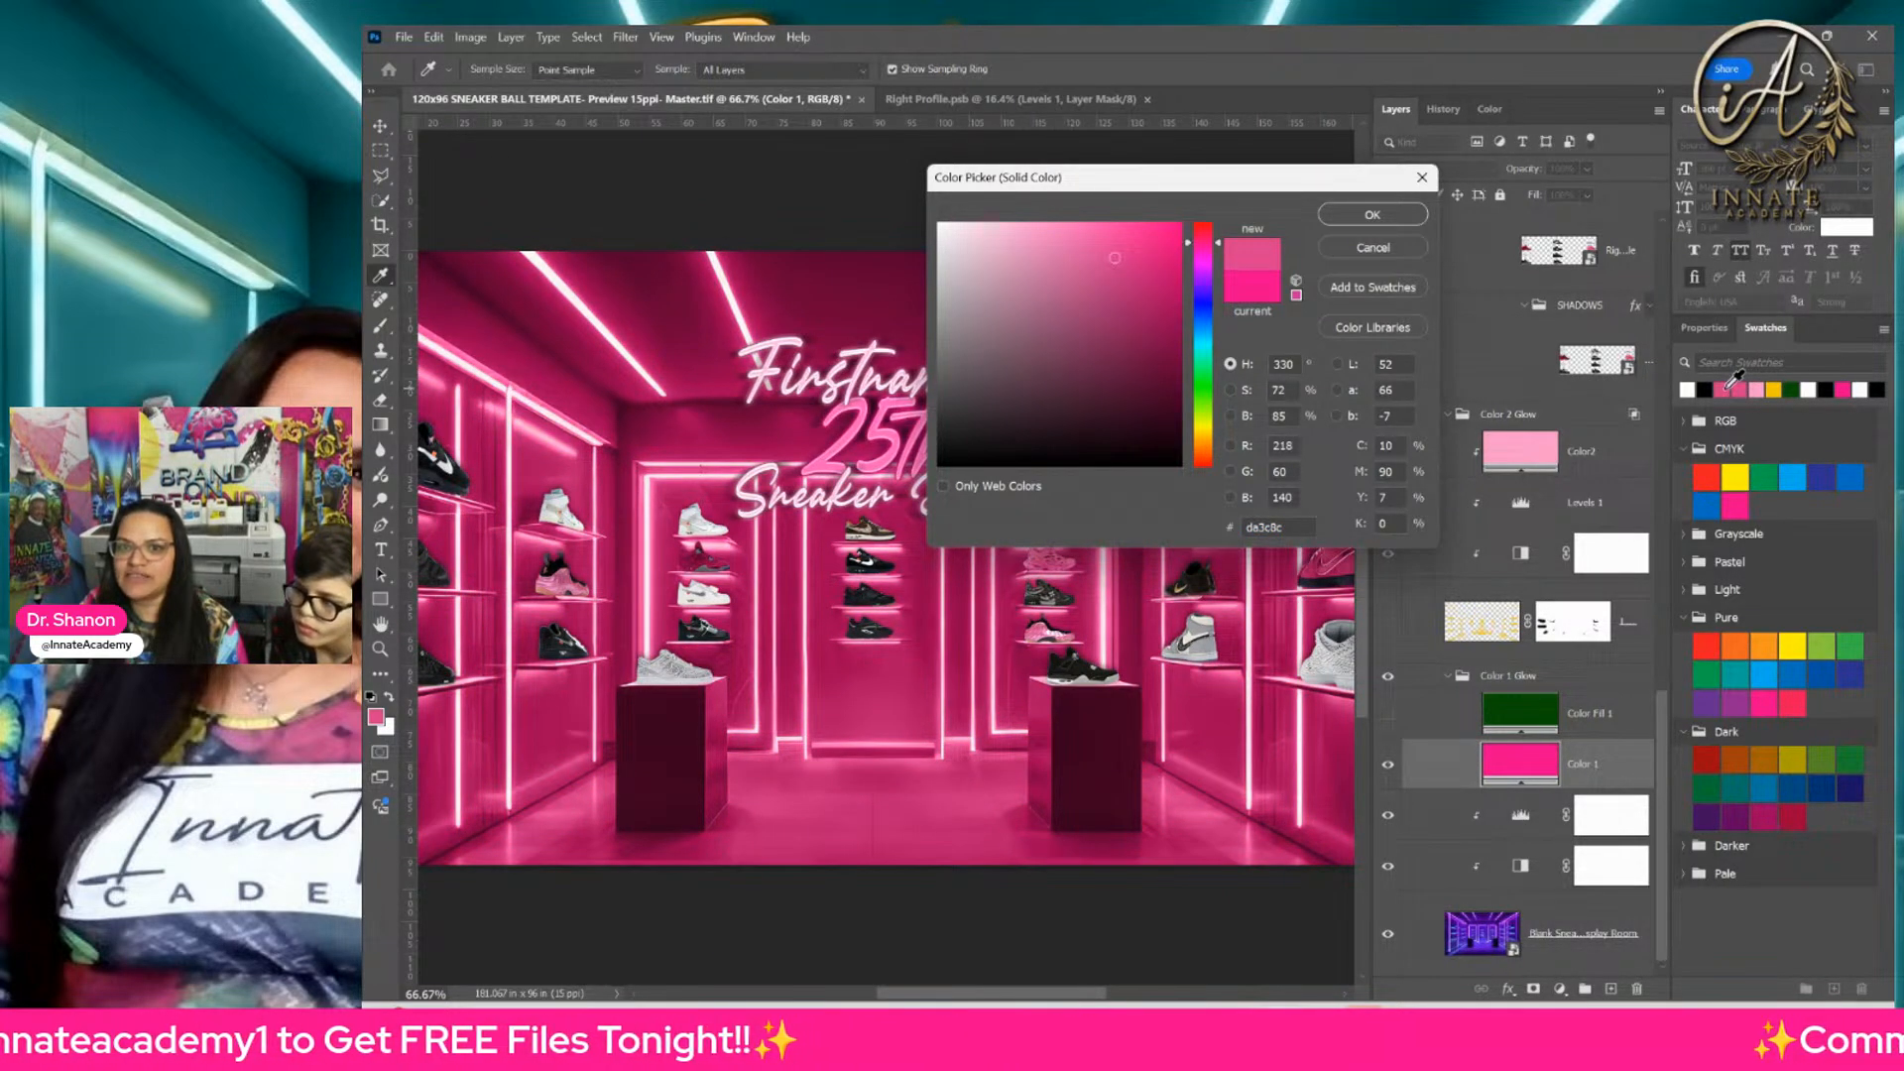
pyautogui.click(1372, 214)
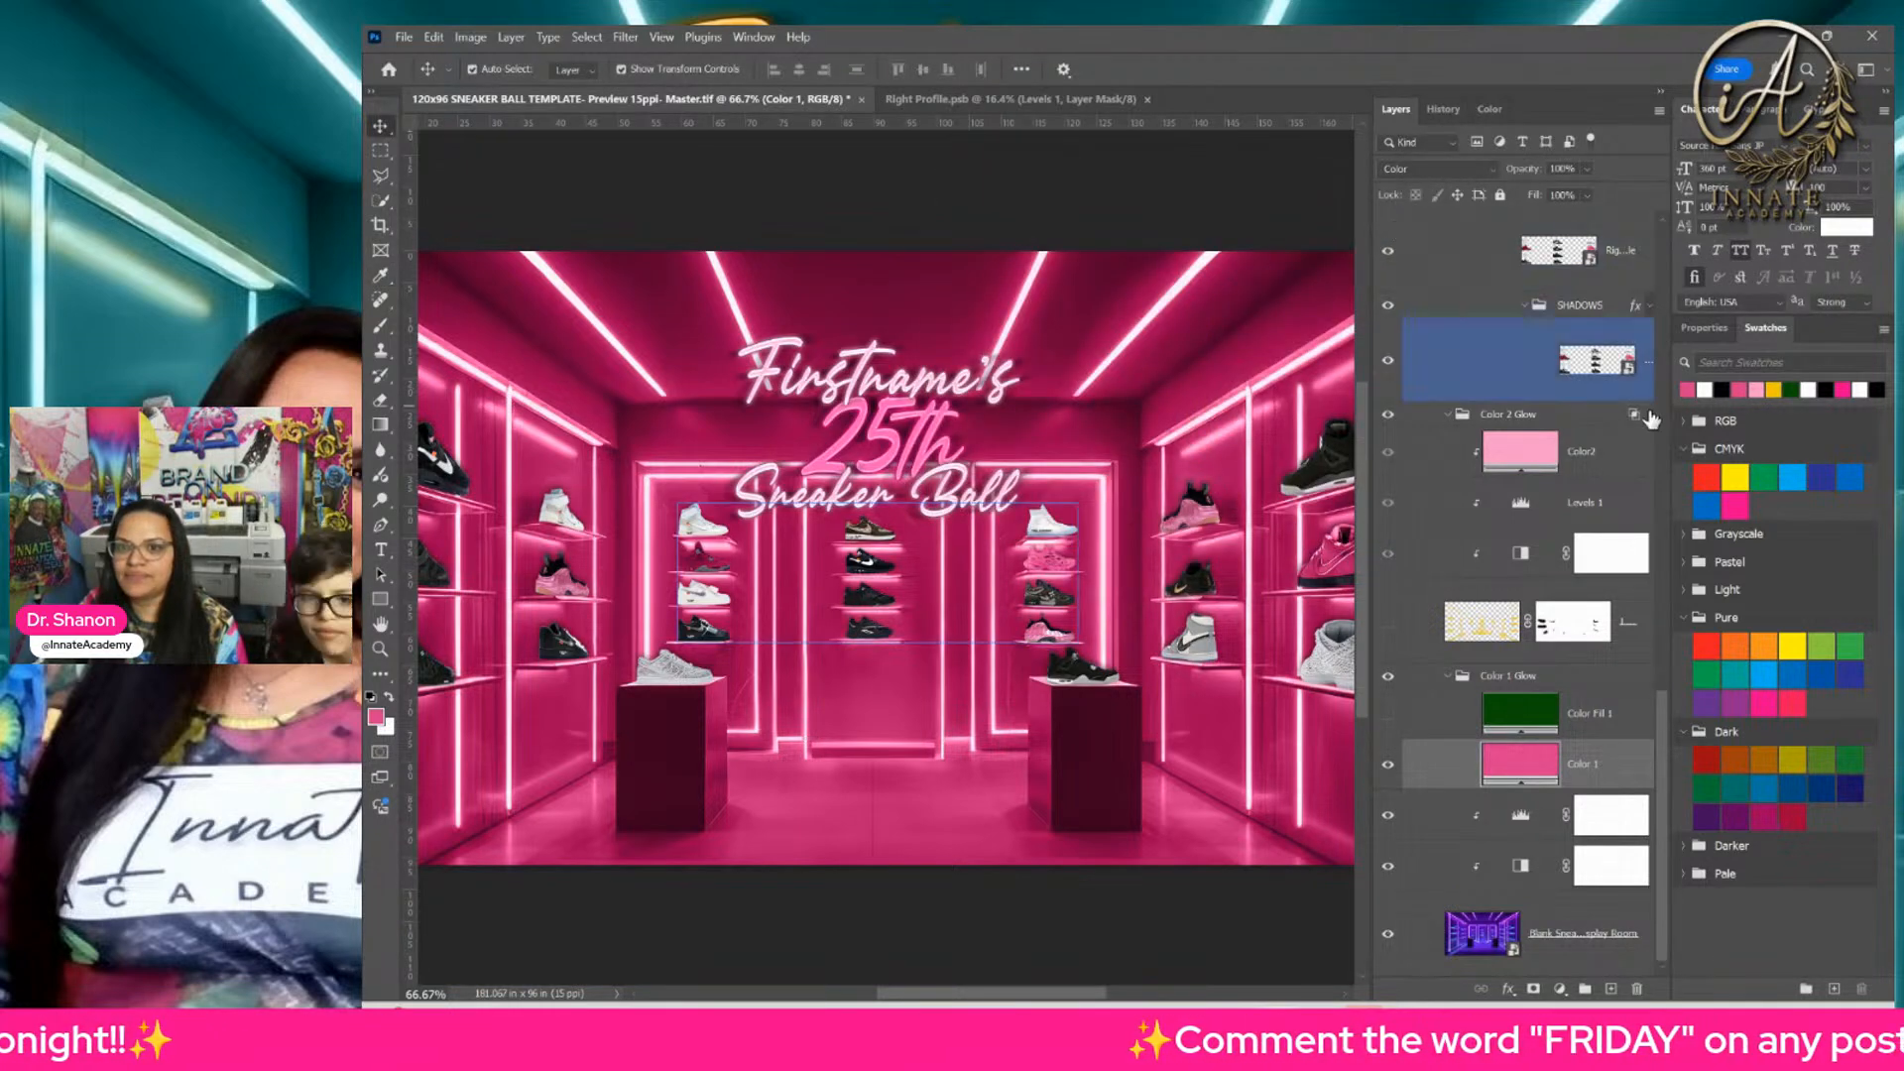
# Step: Set the Color2 fill to a teal swatch from the Light set and show Layer 1 in the Color 2 Glow group
pyautogui.click(1592, 451)
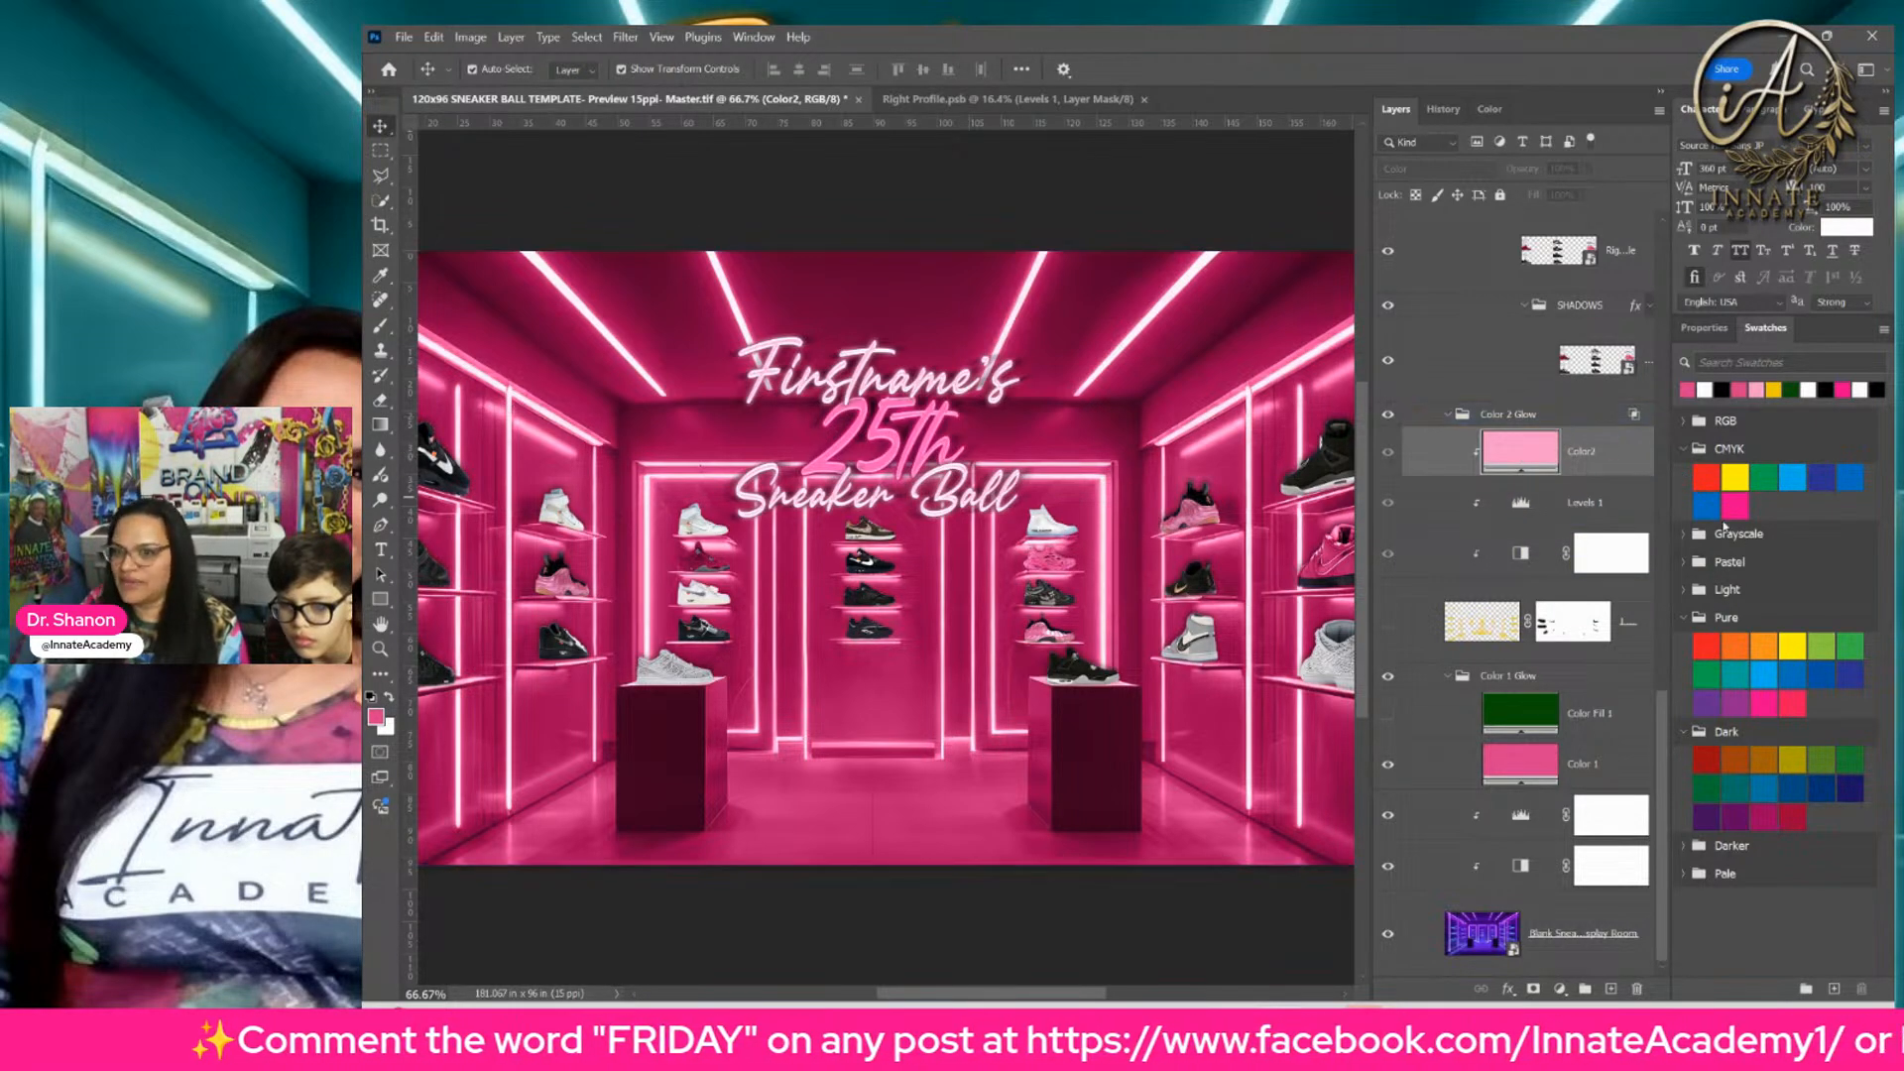
pyautogui.click(1685, 591)
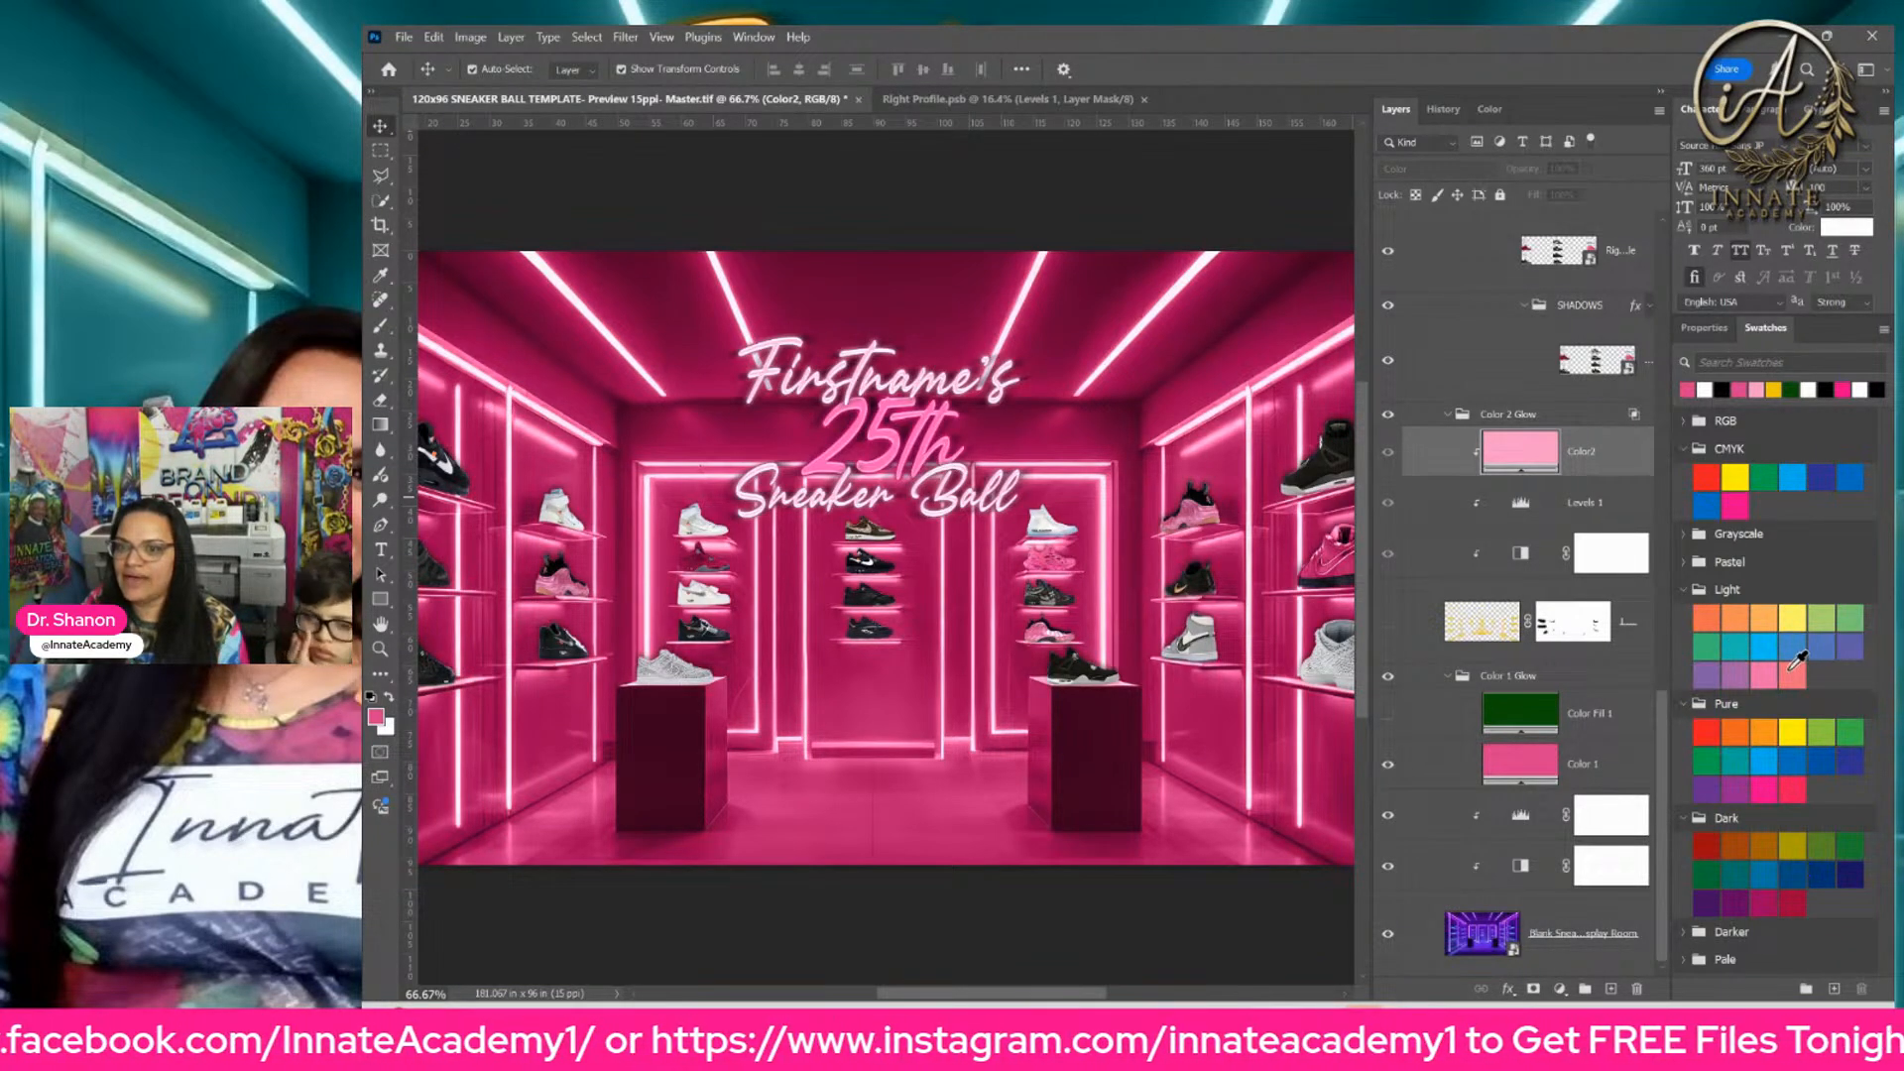
pyautogui.click(1687, 561)
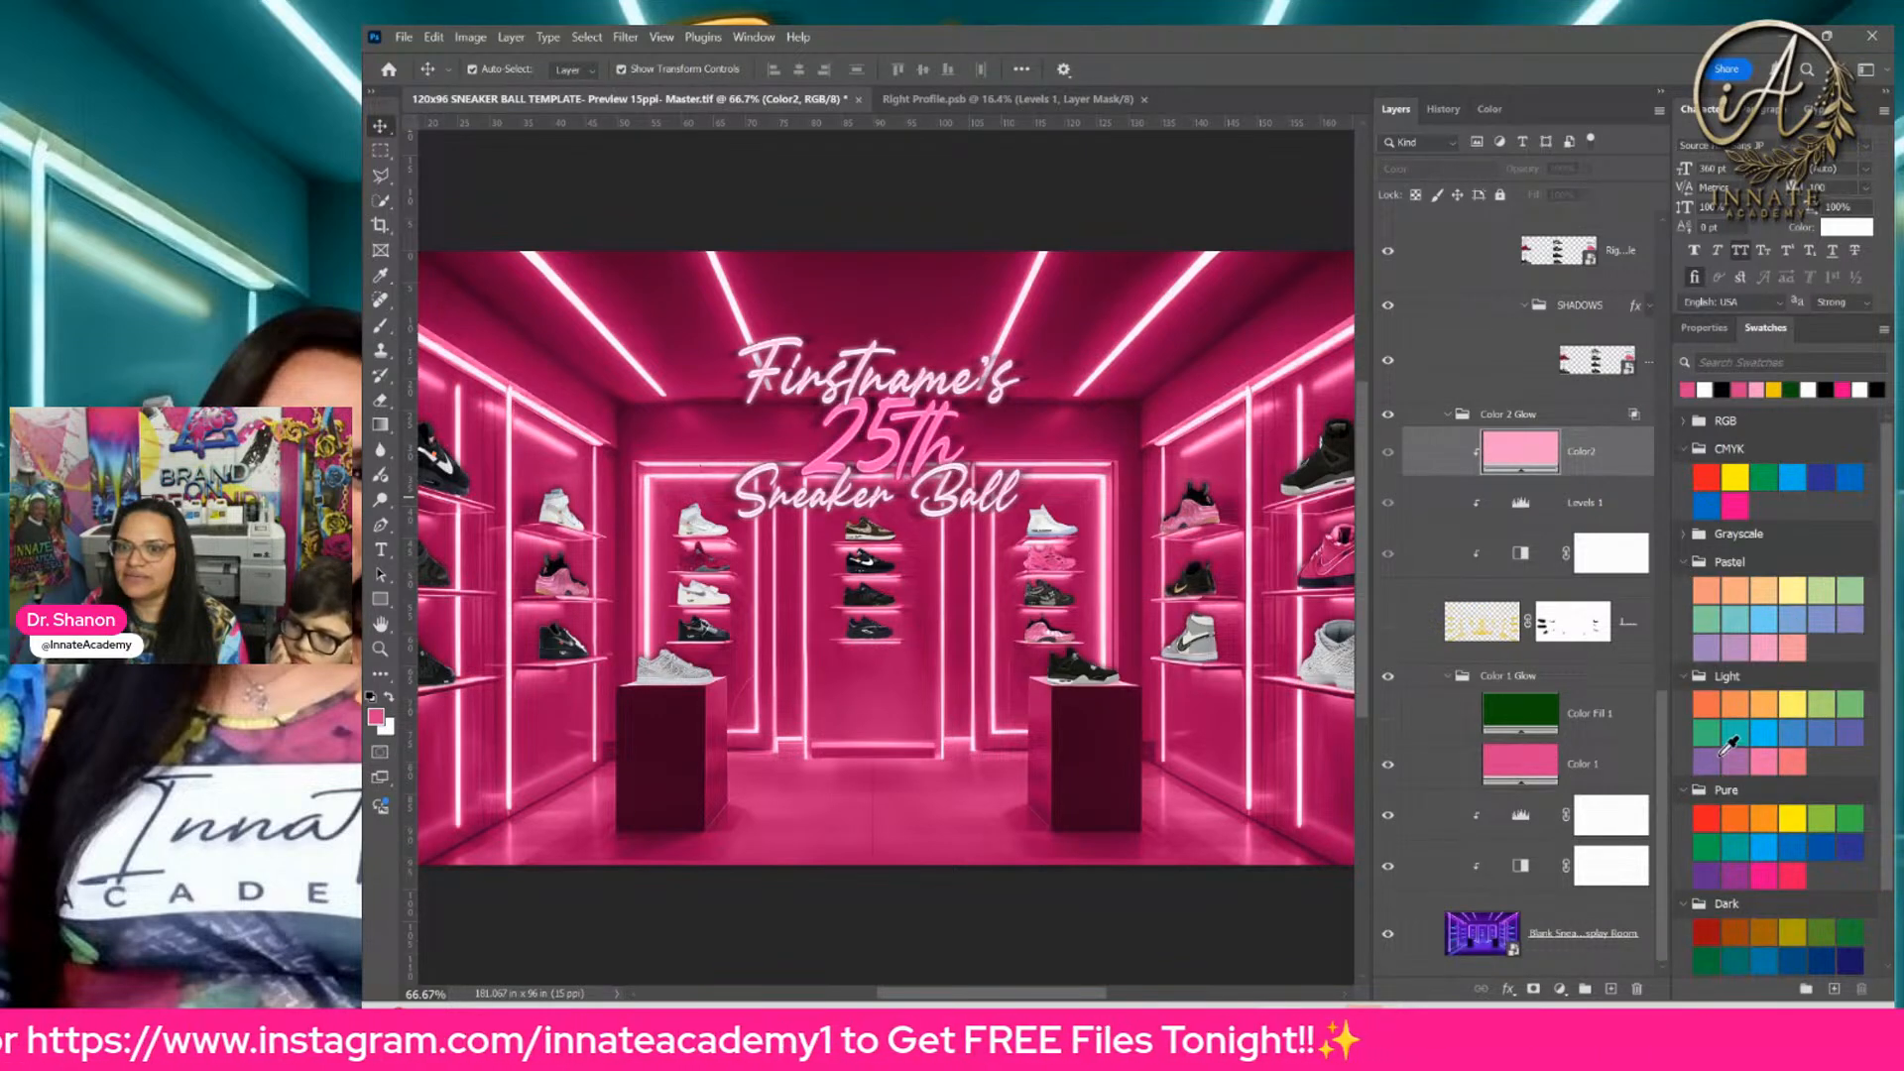
pyautogui.scroll(-1, 1728, 746)
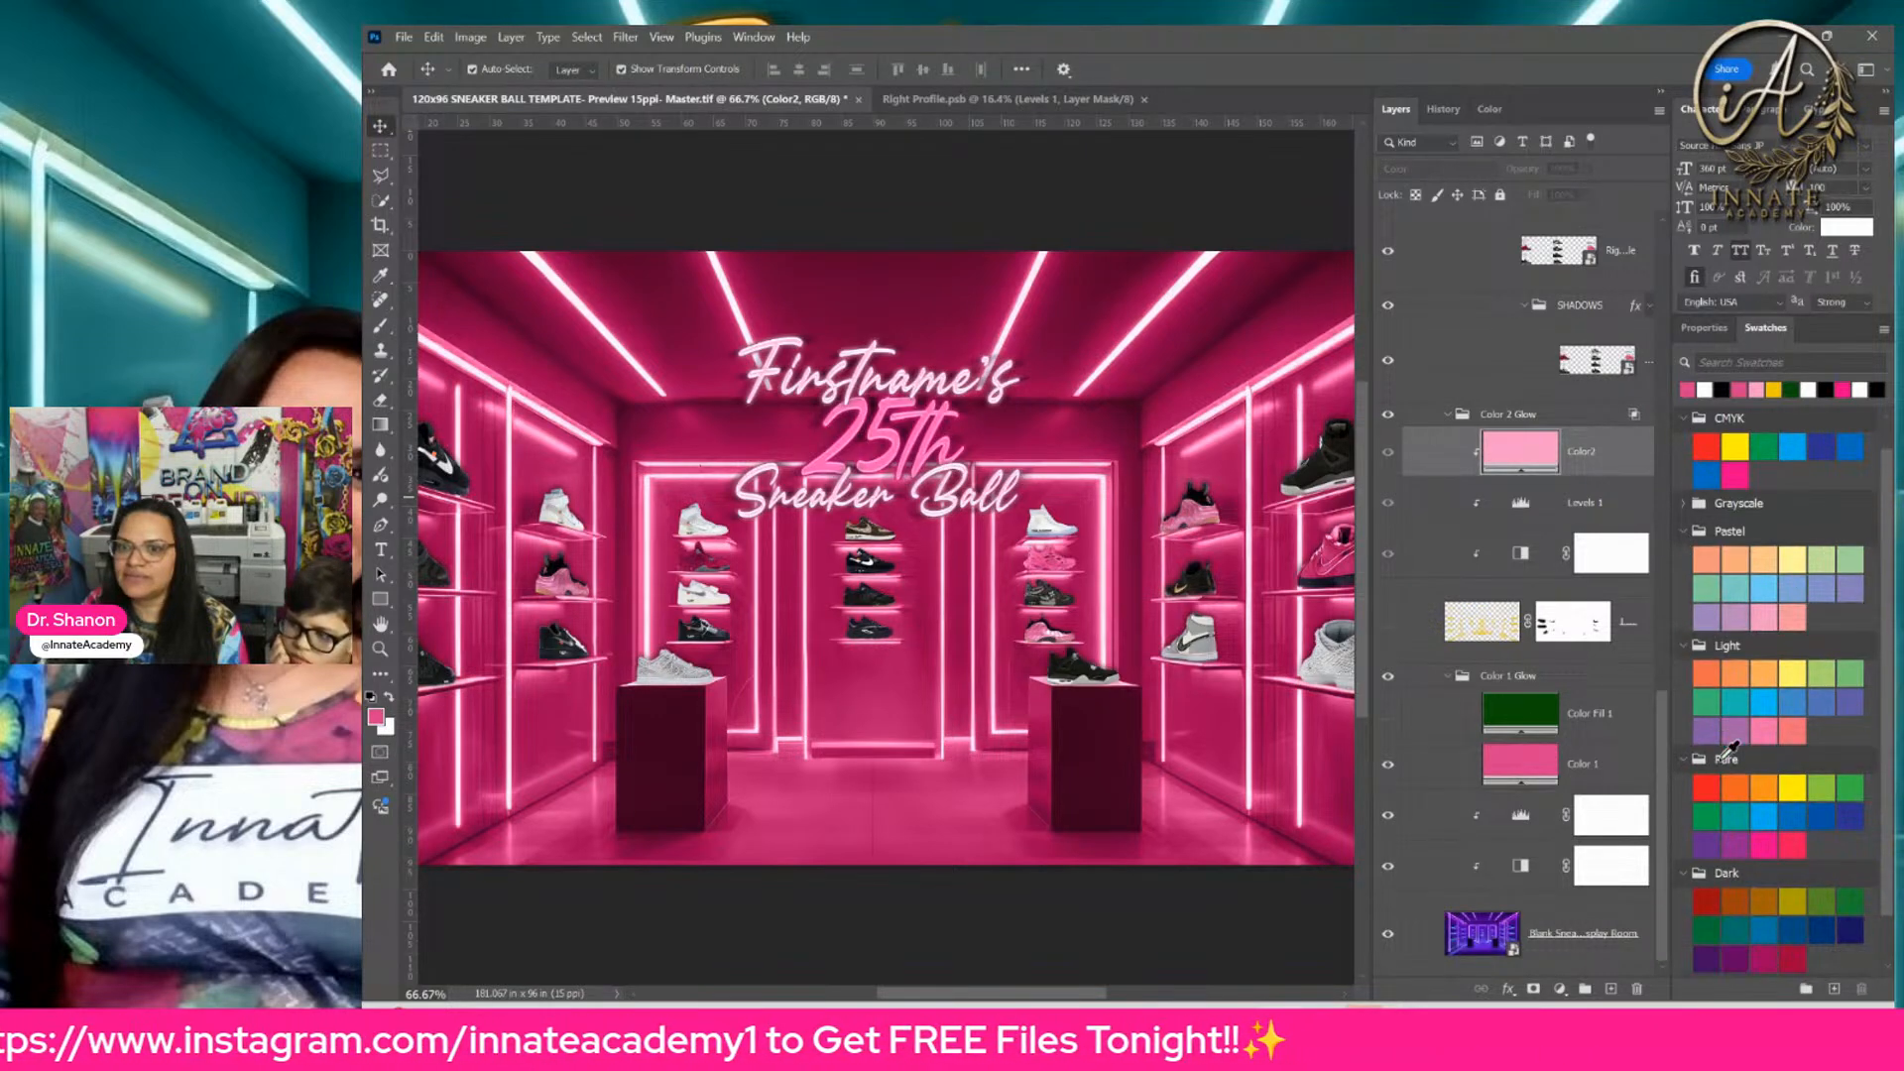
pyautogui.click(1746, 698)
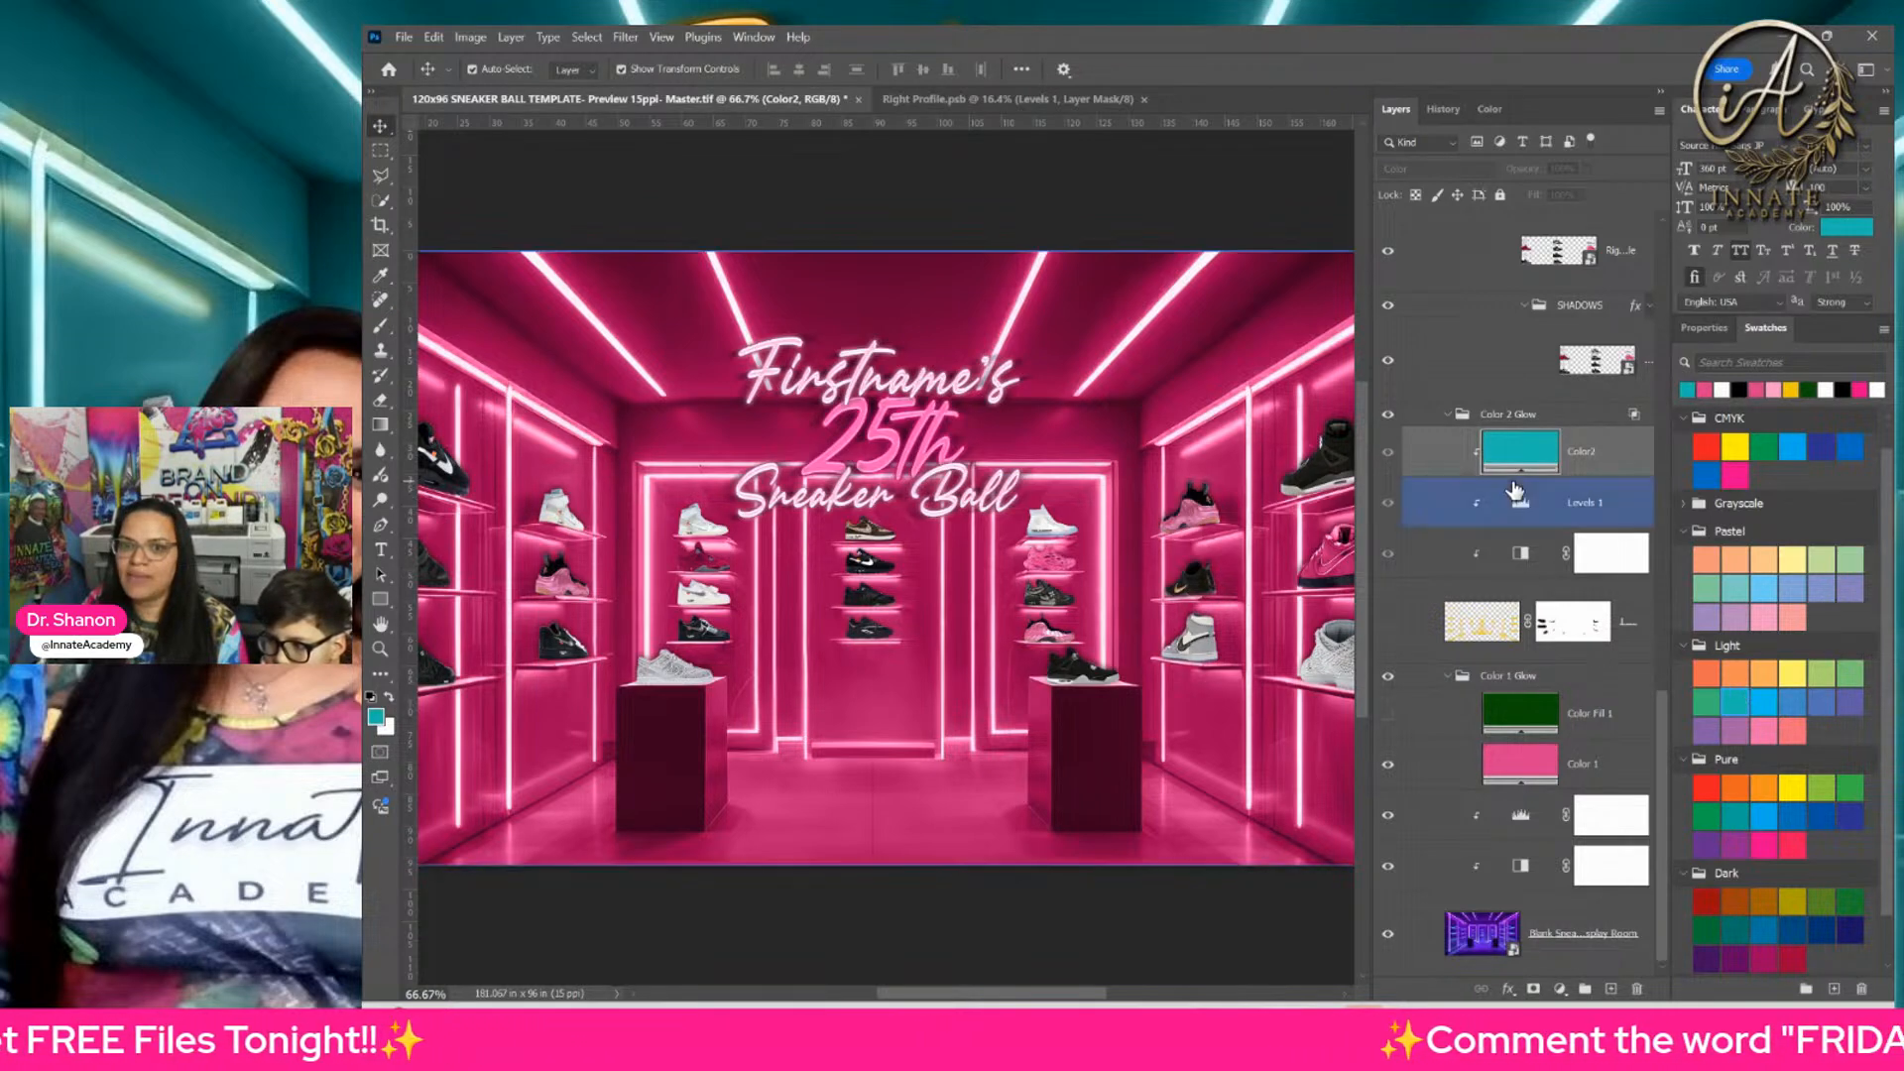
pyautogui.click(1387, 623)
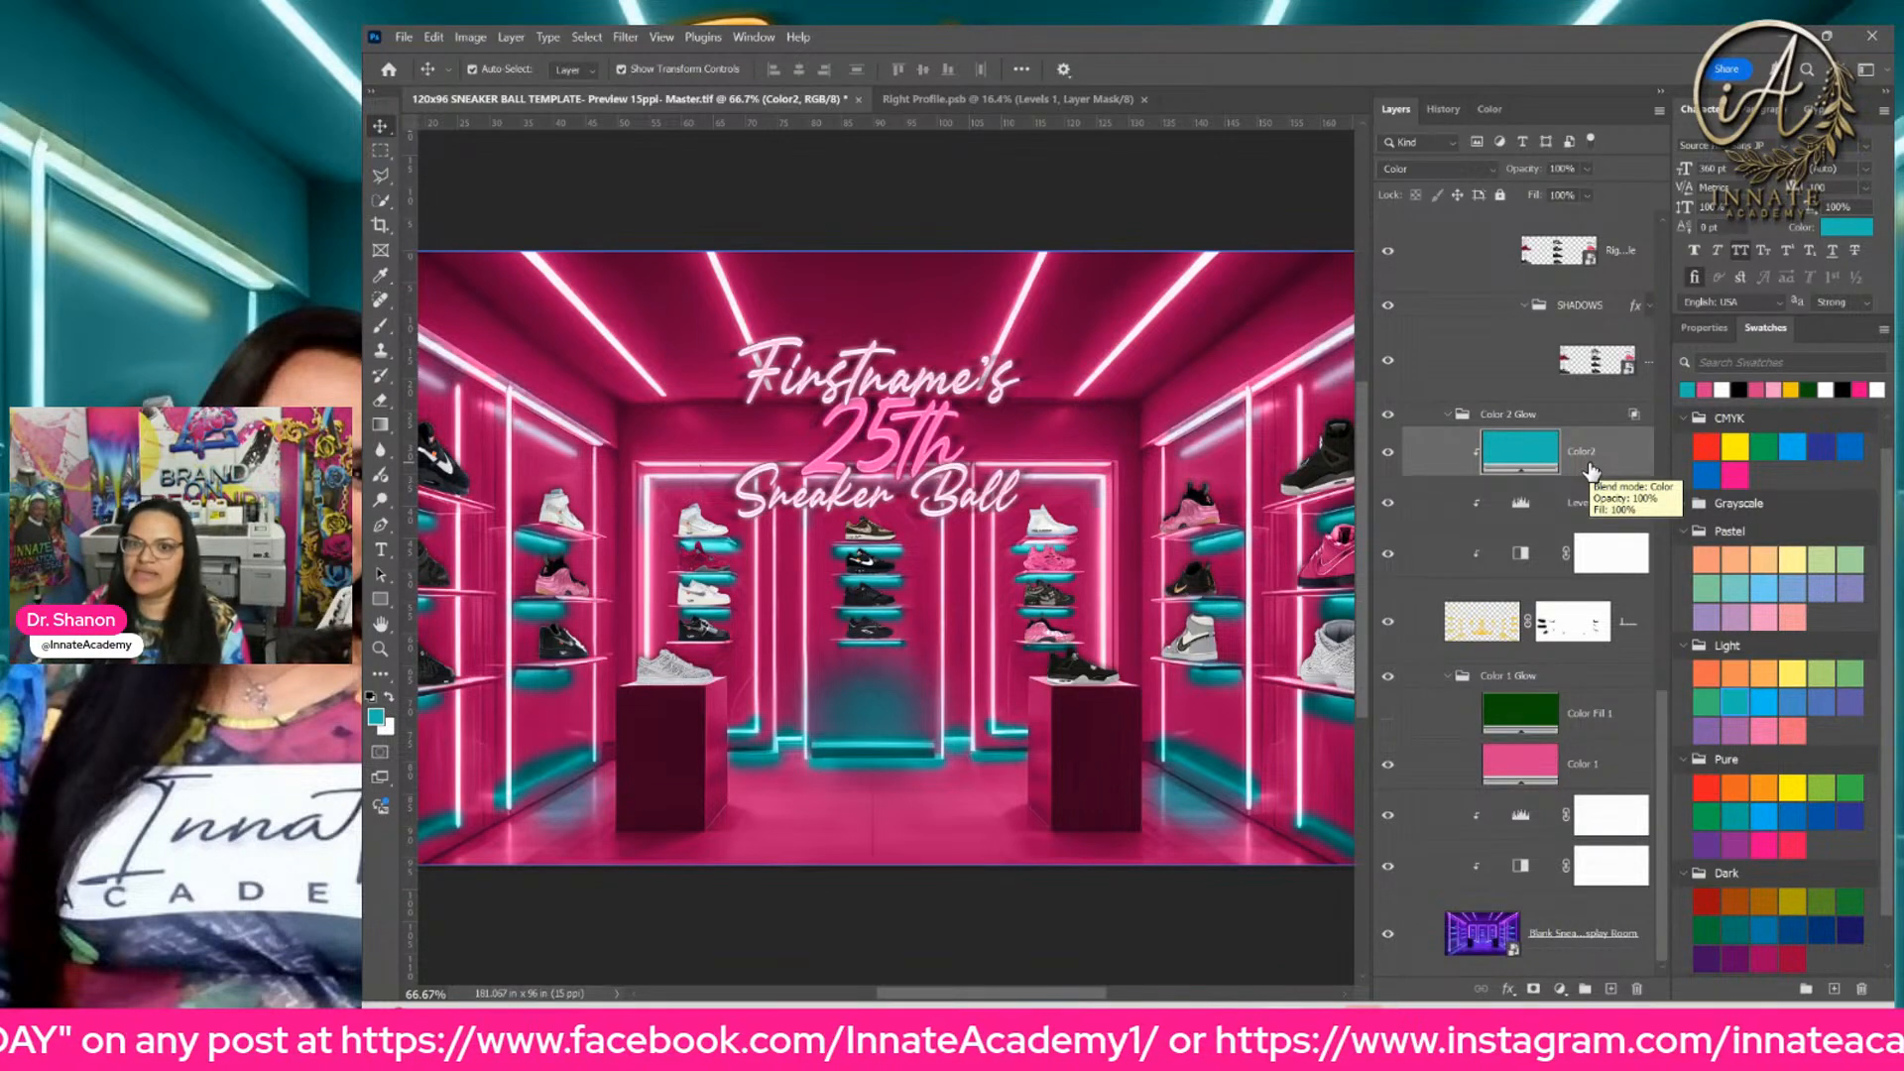
# Step: Toggle the visibility of the Levels 1 and Color2 layers to compare the shelf glow with and without the teal tint
pyautogui.click(1428, 639)
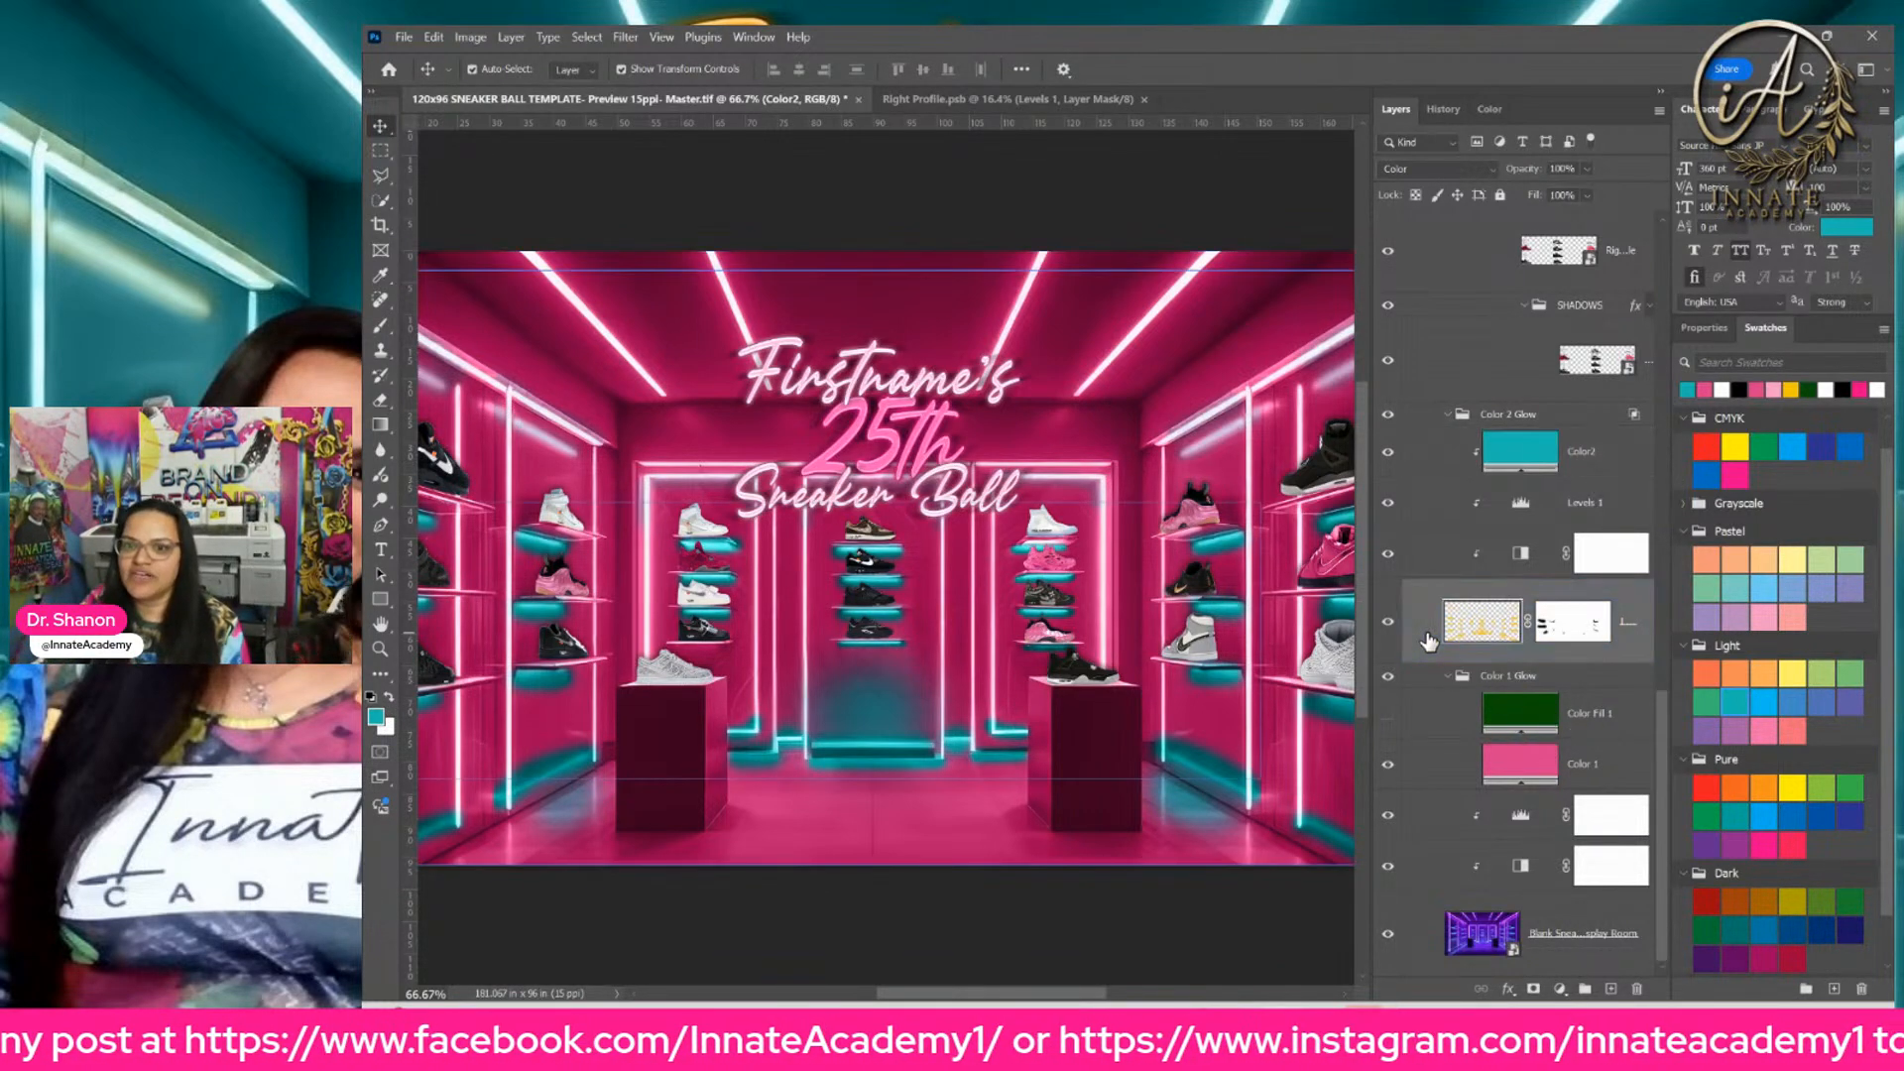
pyautogui.click(1517, 508)
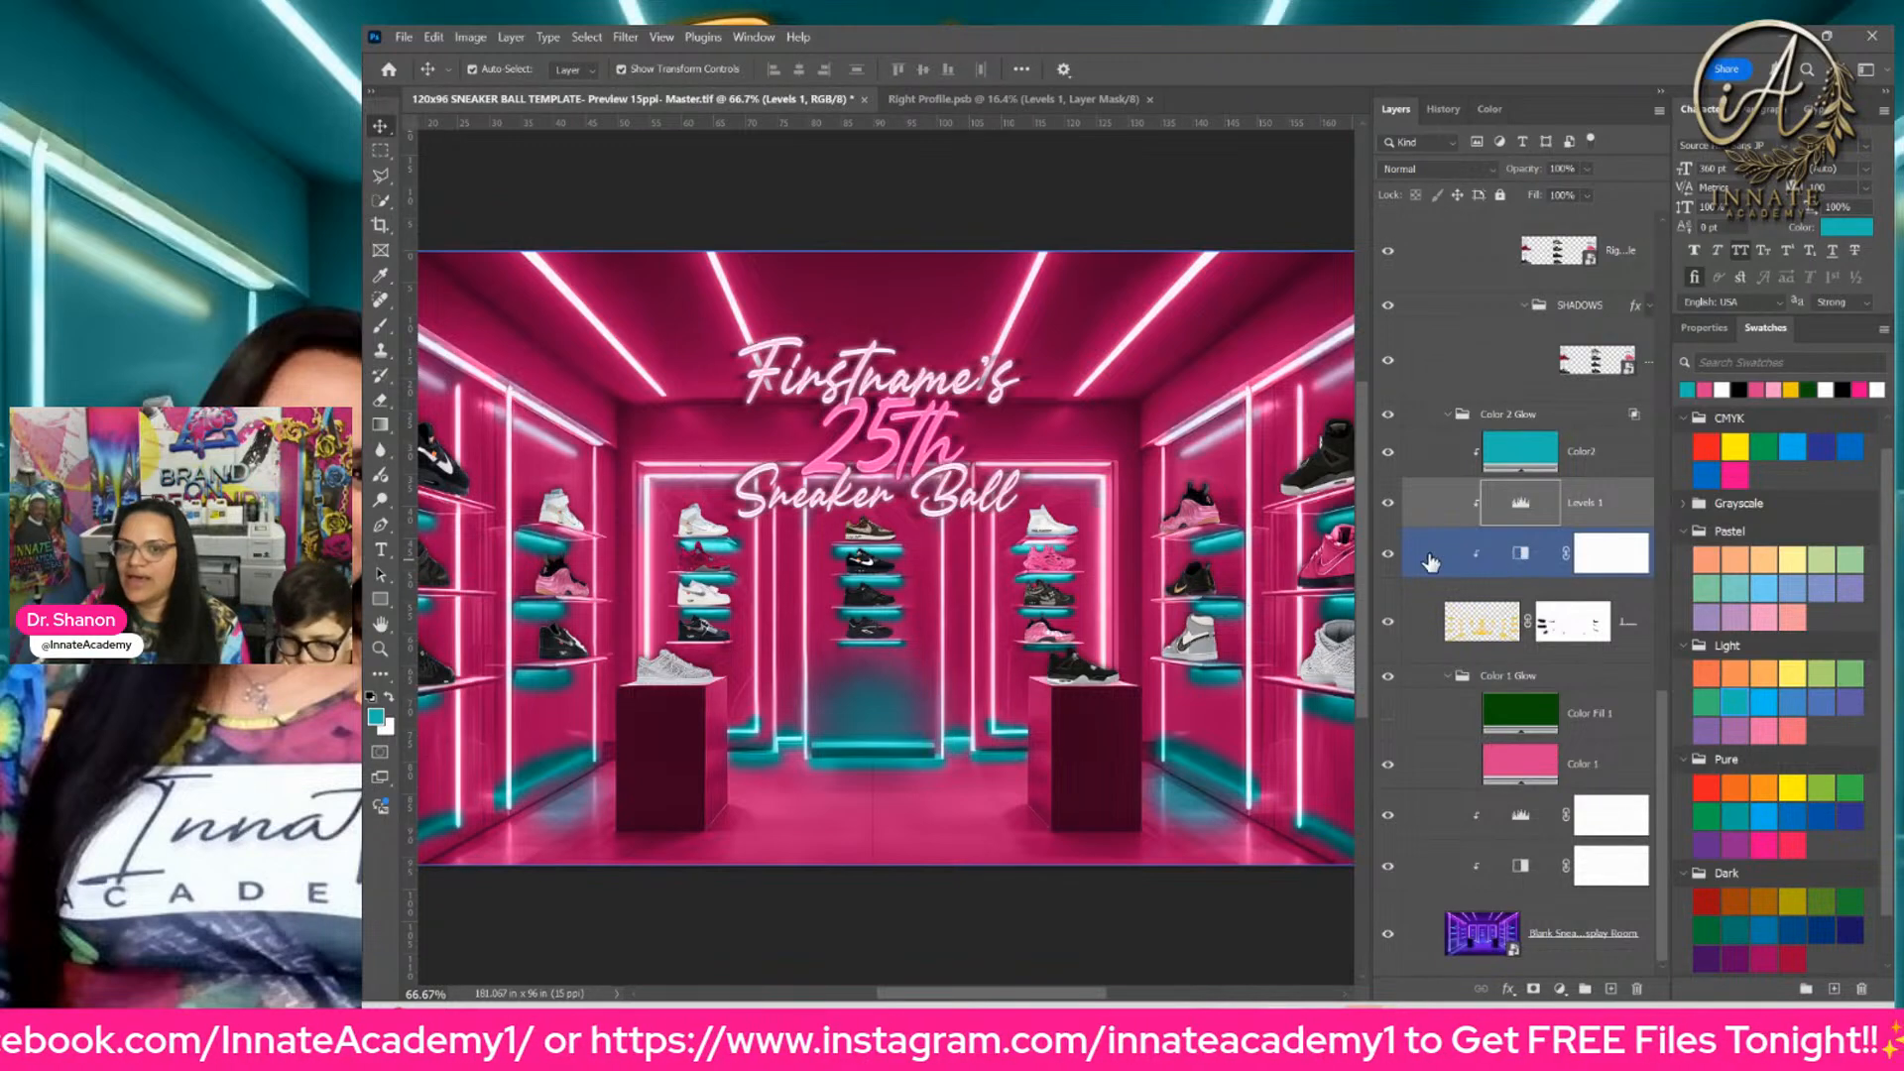
pyautogui.click(1388, 505)
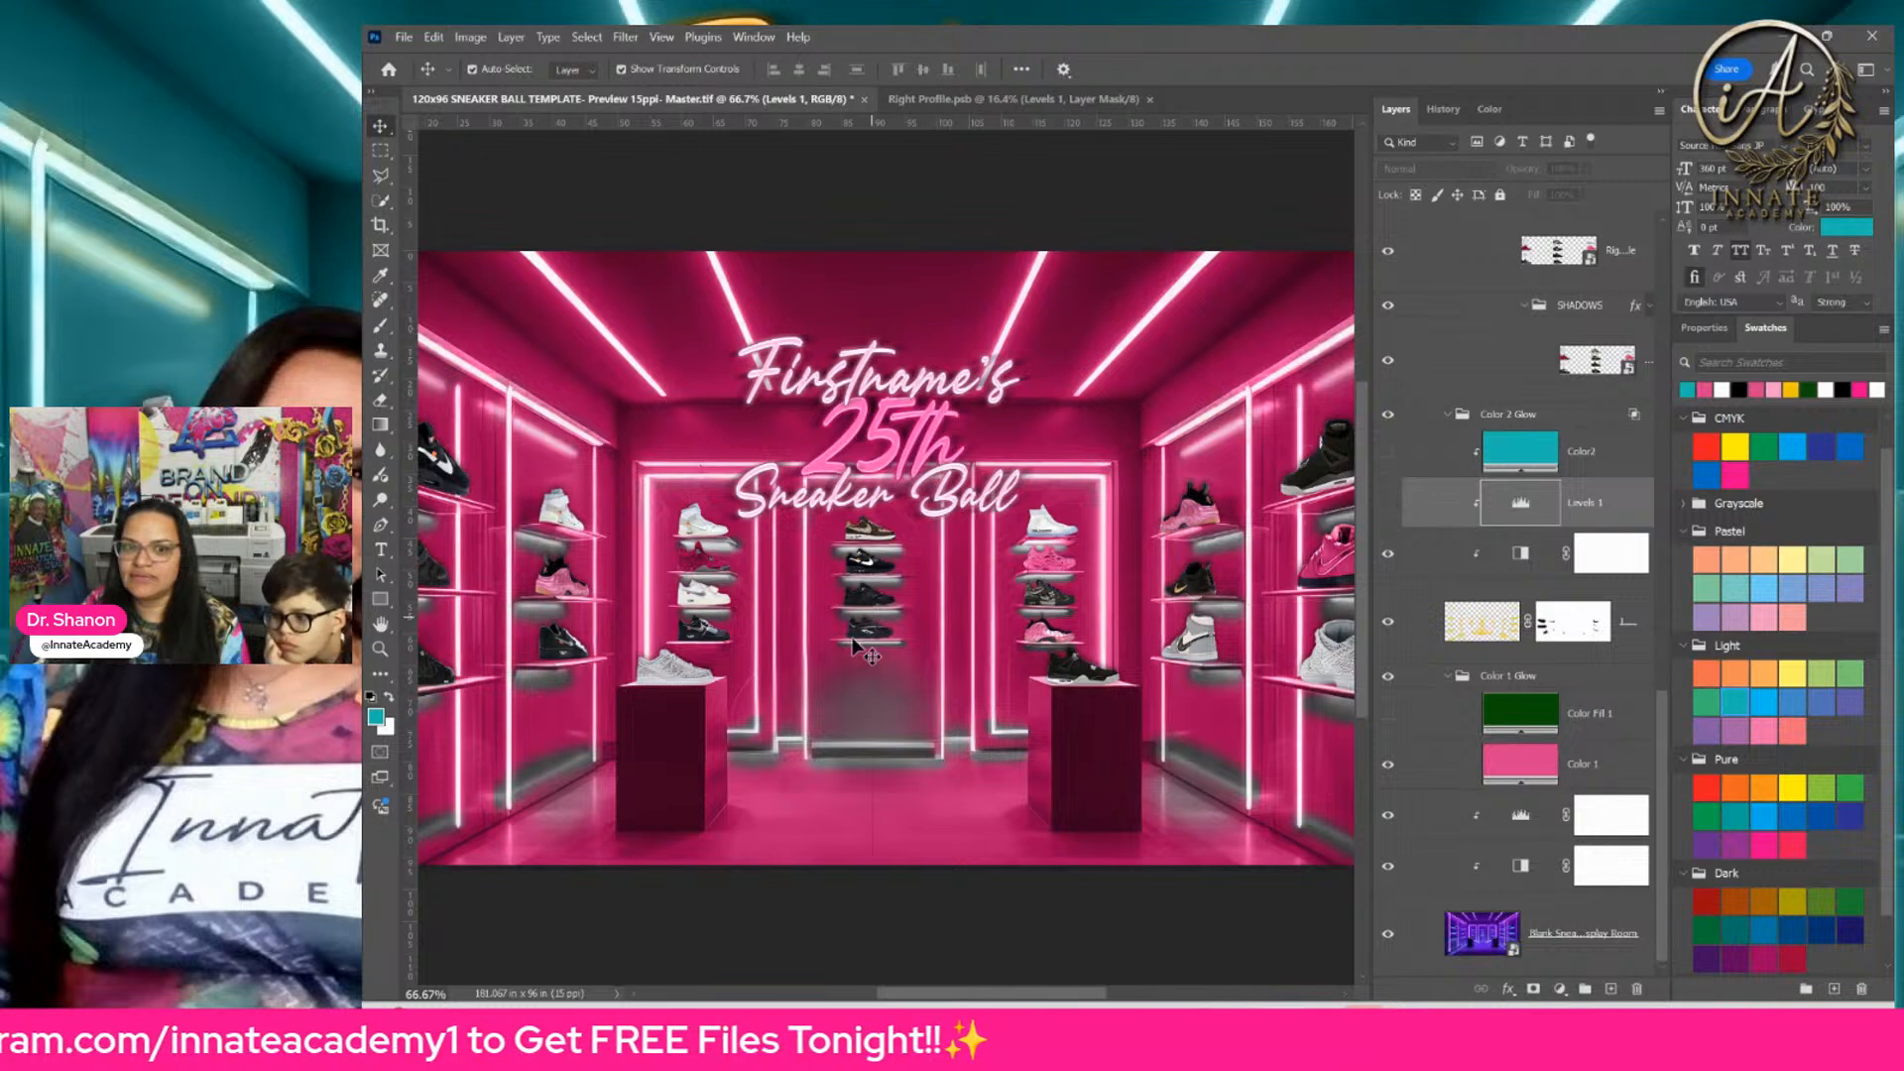
pyautogui.click(1390, 454)
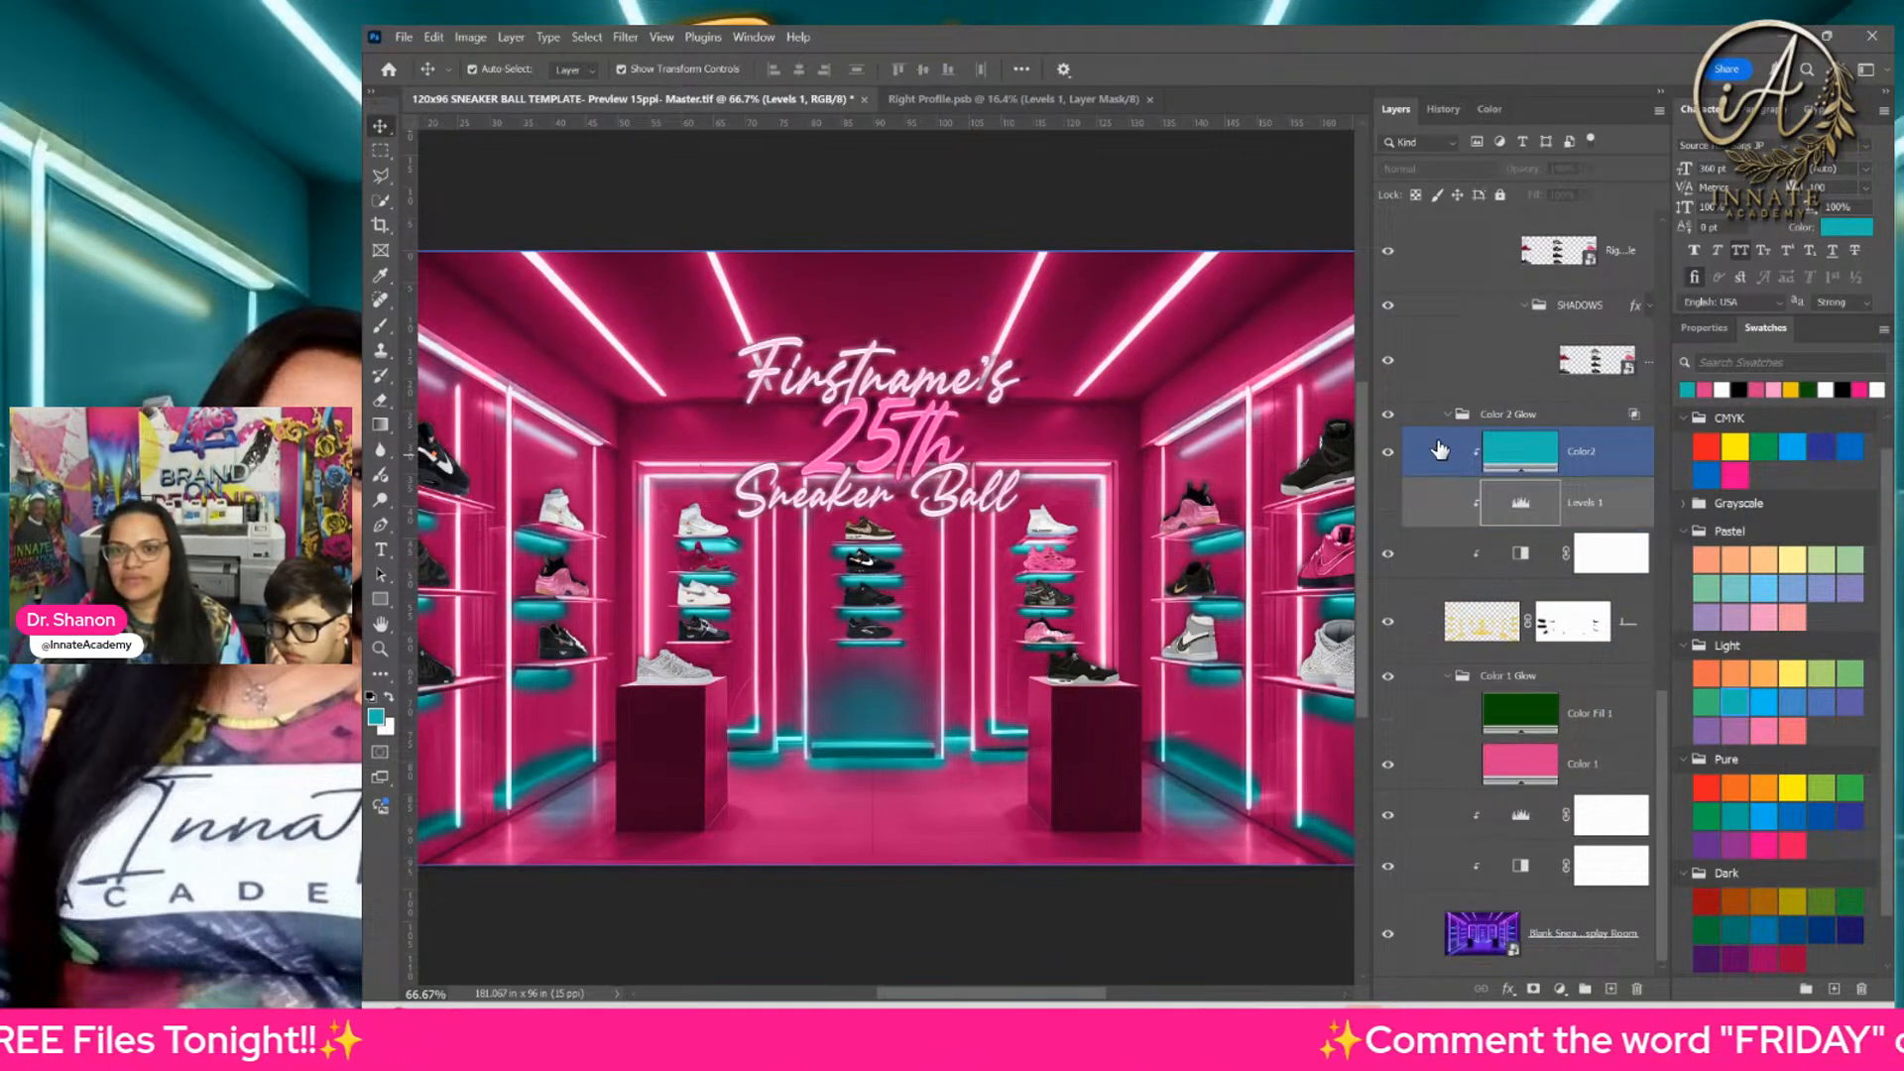
pyautogui.click(1515, 448)
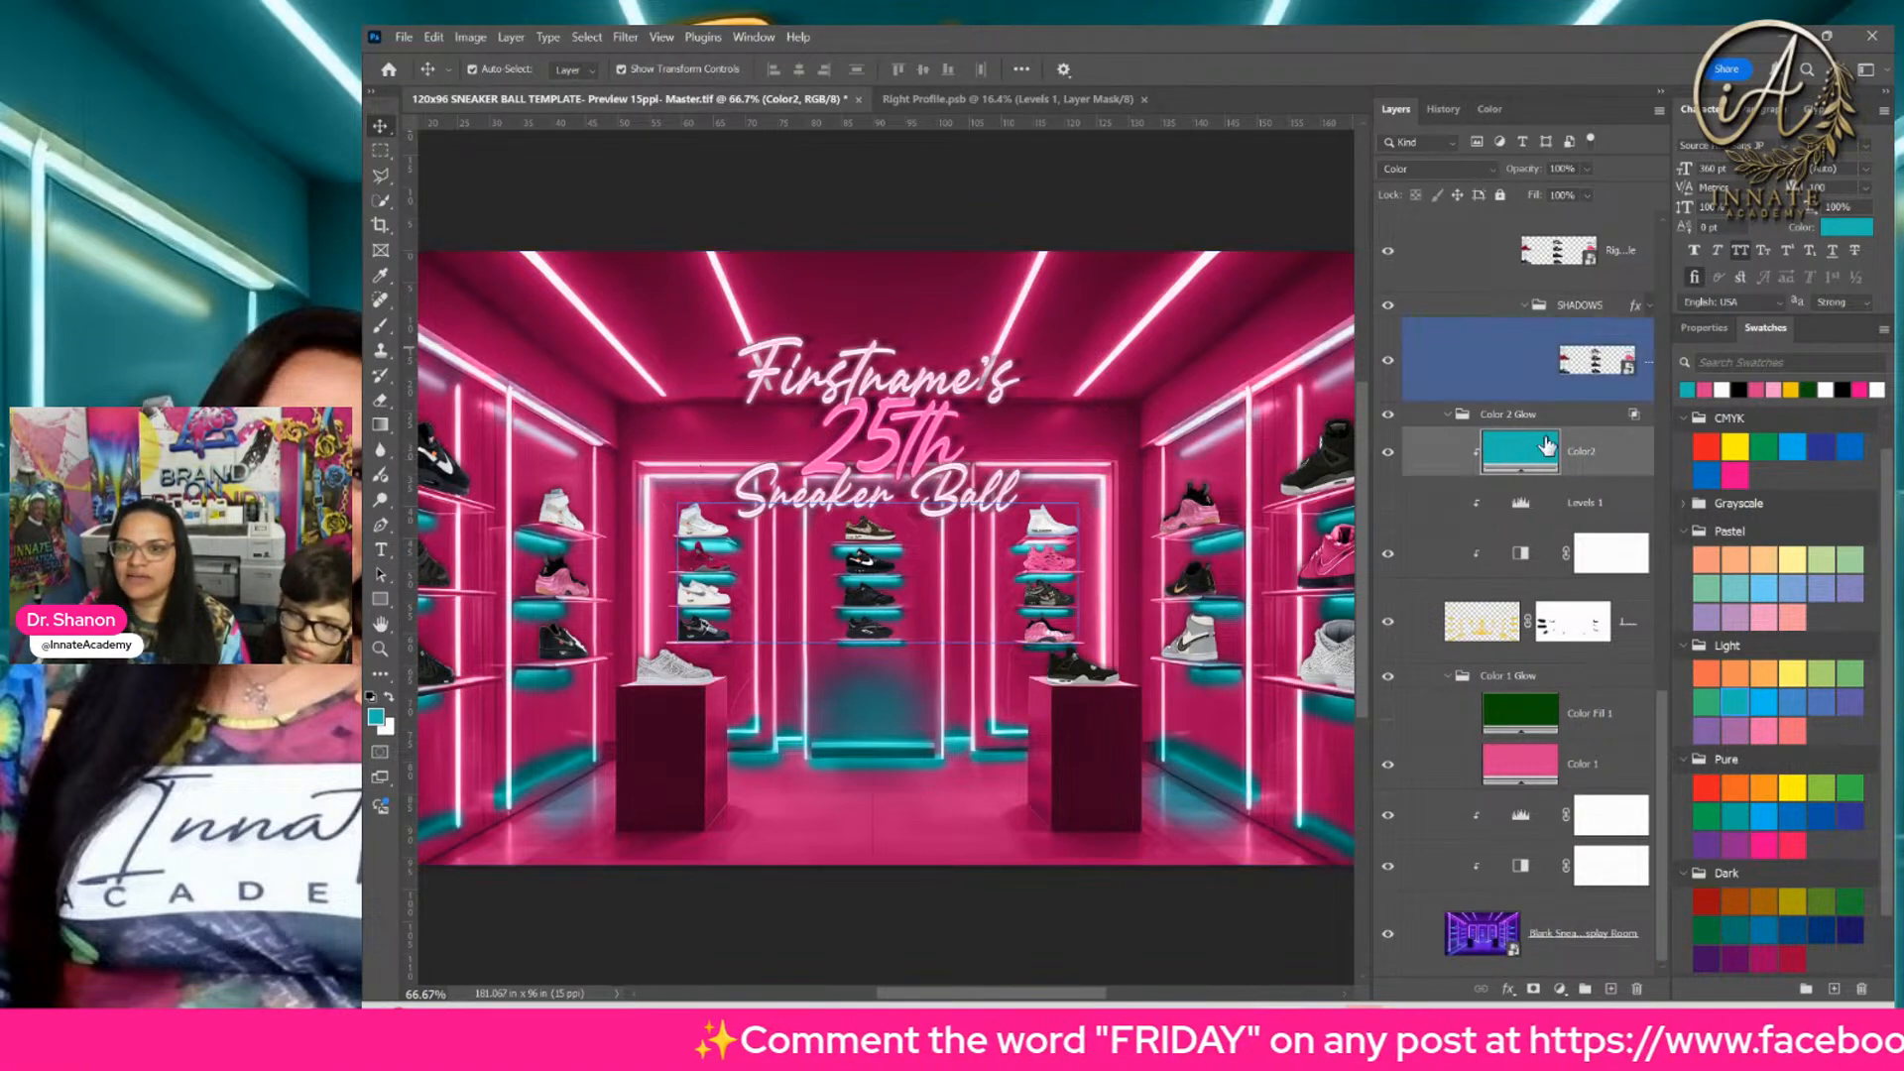
# Step: Set the midtone input of the Levels 1 adjustment in the Color 2 Glow group to 0.74
pyautogui.click(1527, 511)
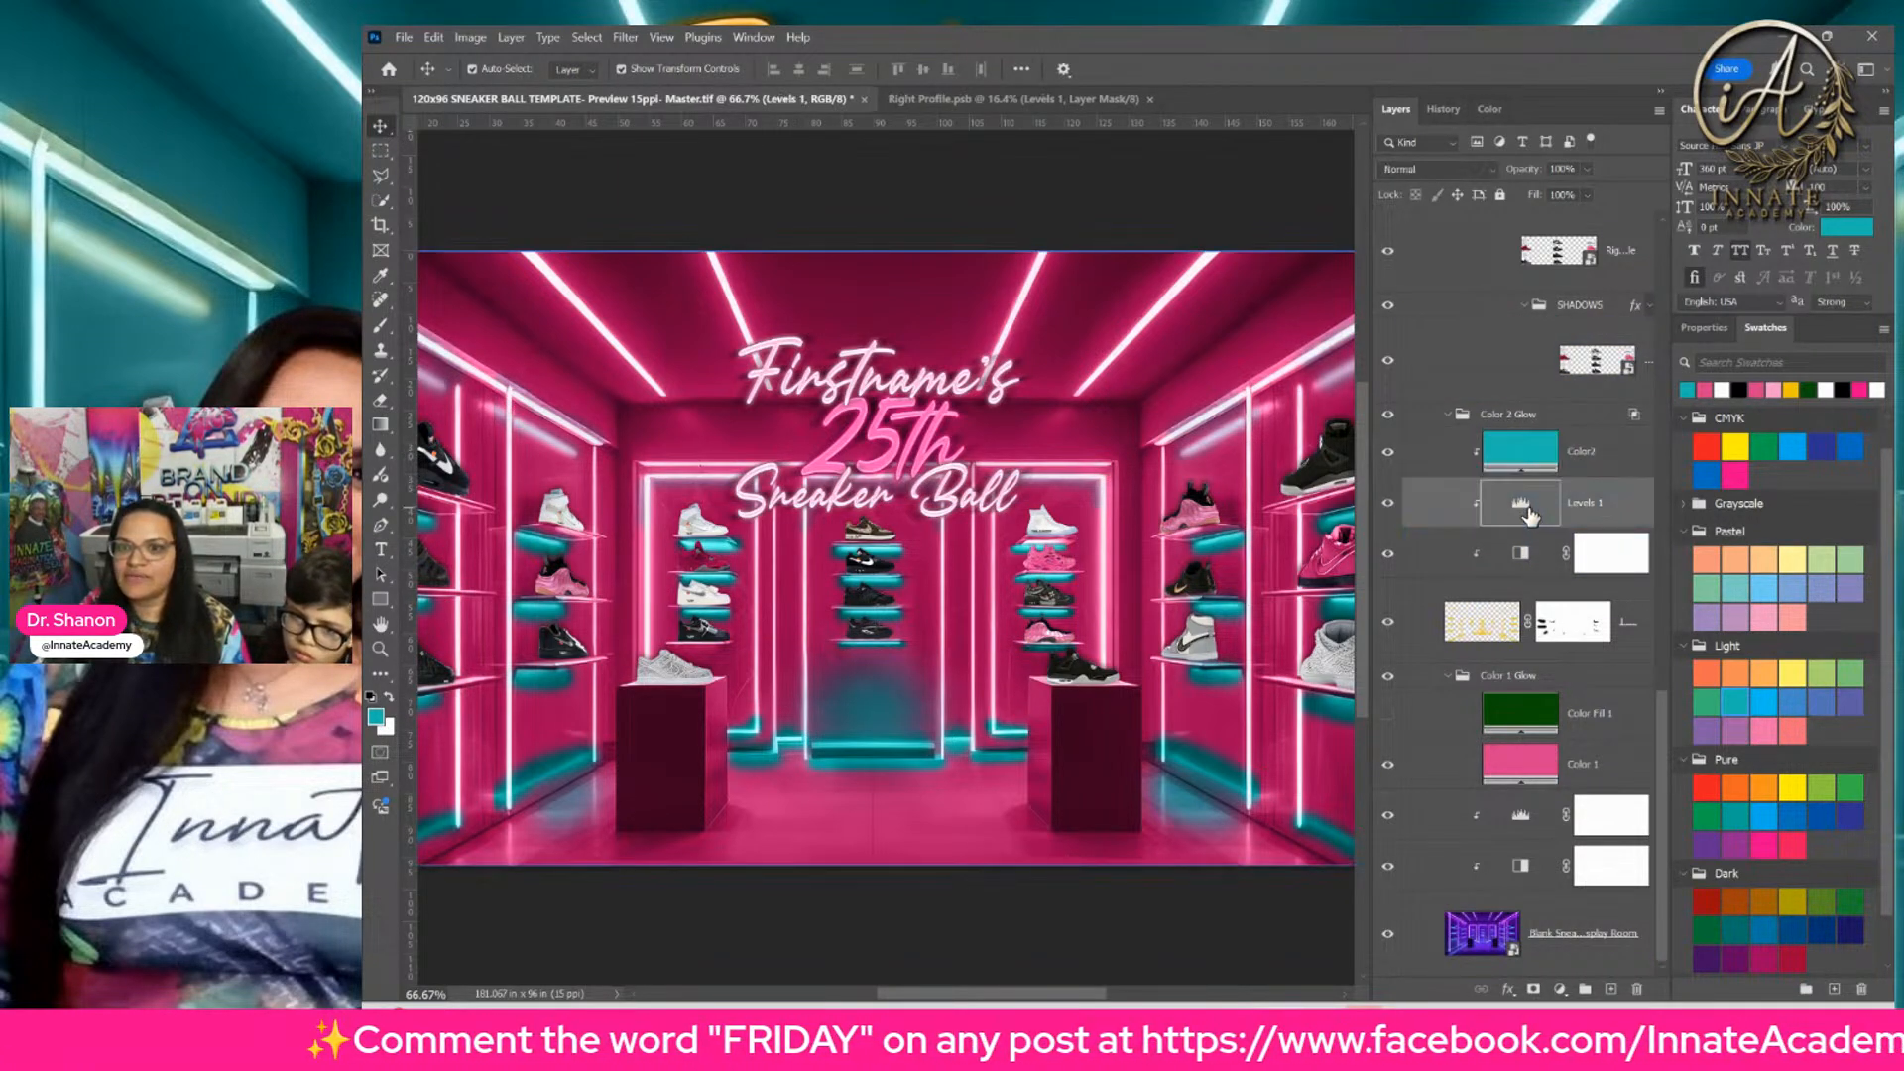
pyautogui.click(1703, 330)
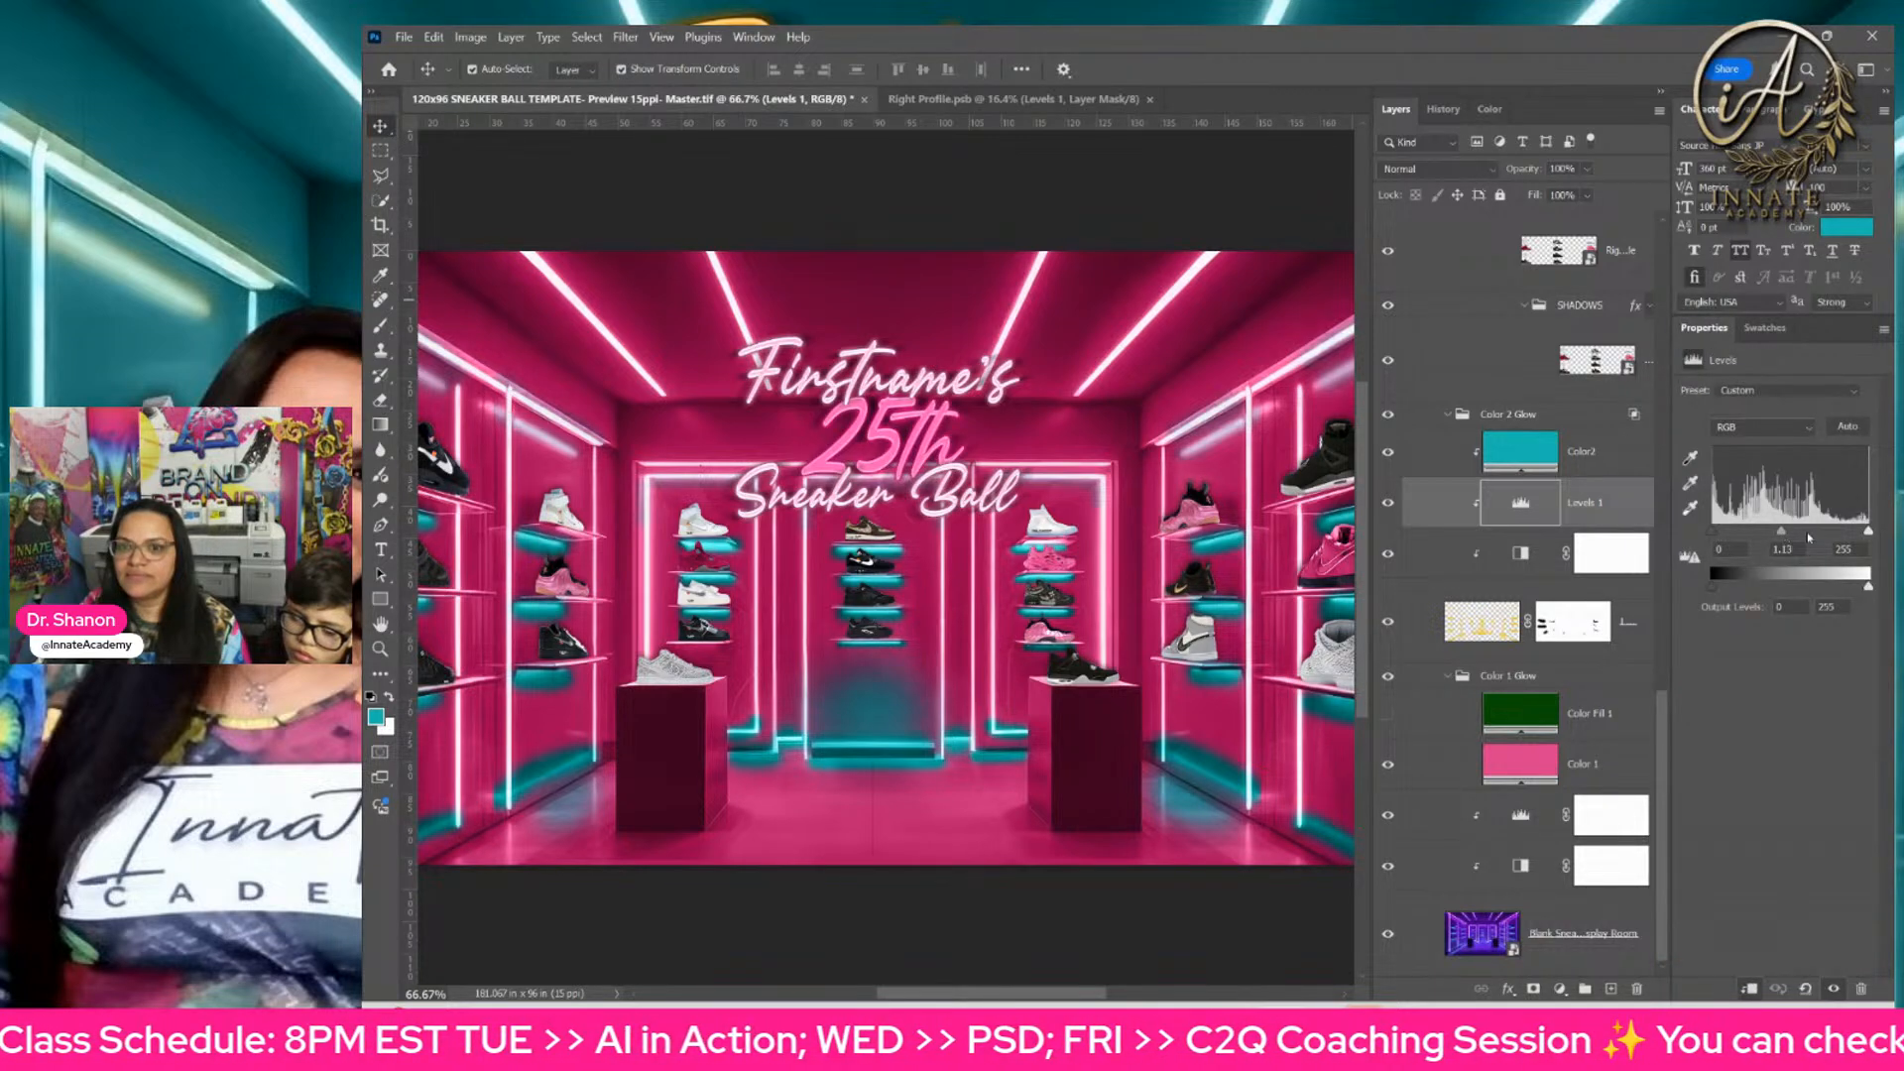
pyautogui.moveTo(1809, 538); pyautogui.dragTo(1834, 539)
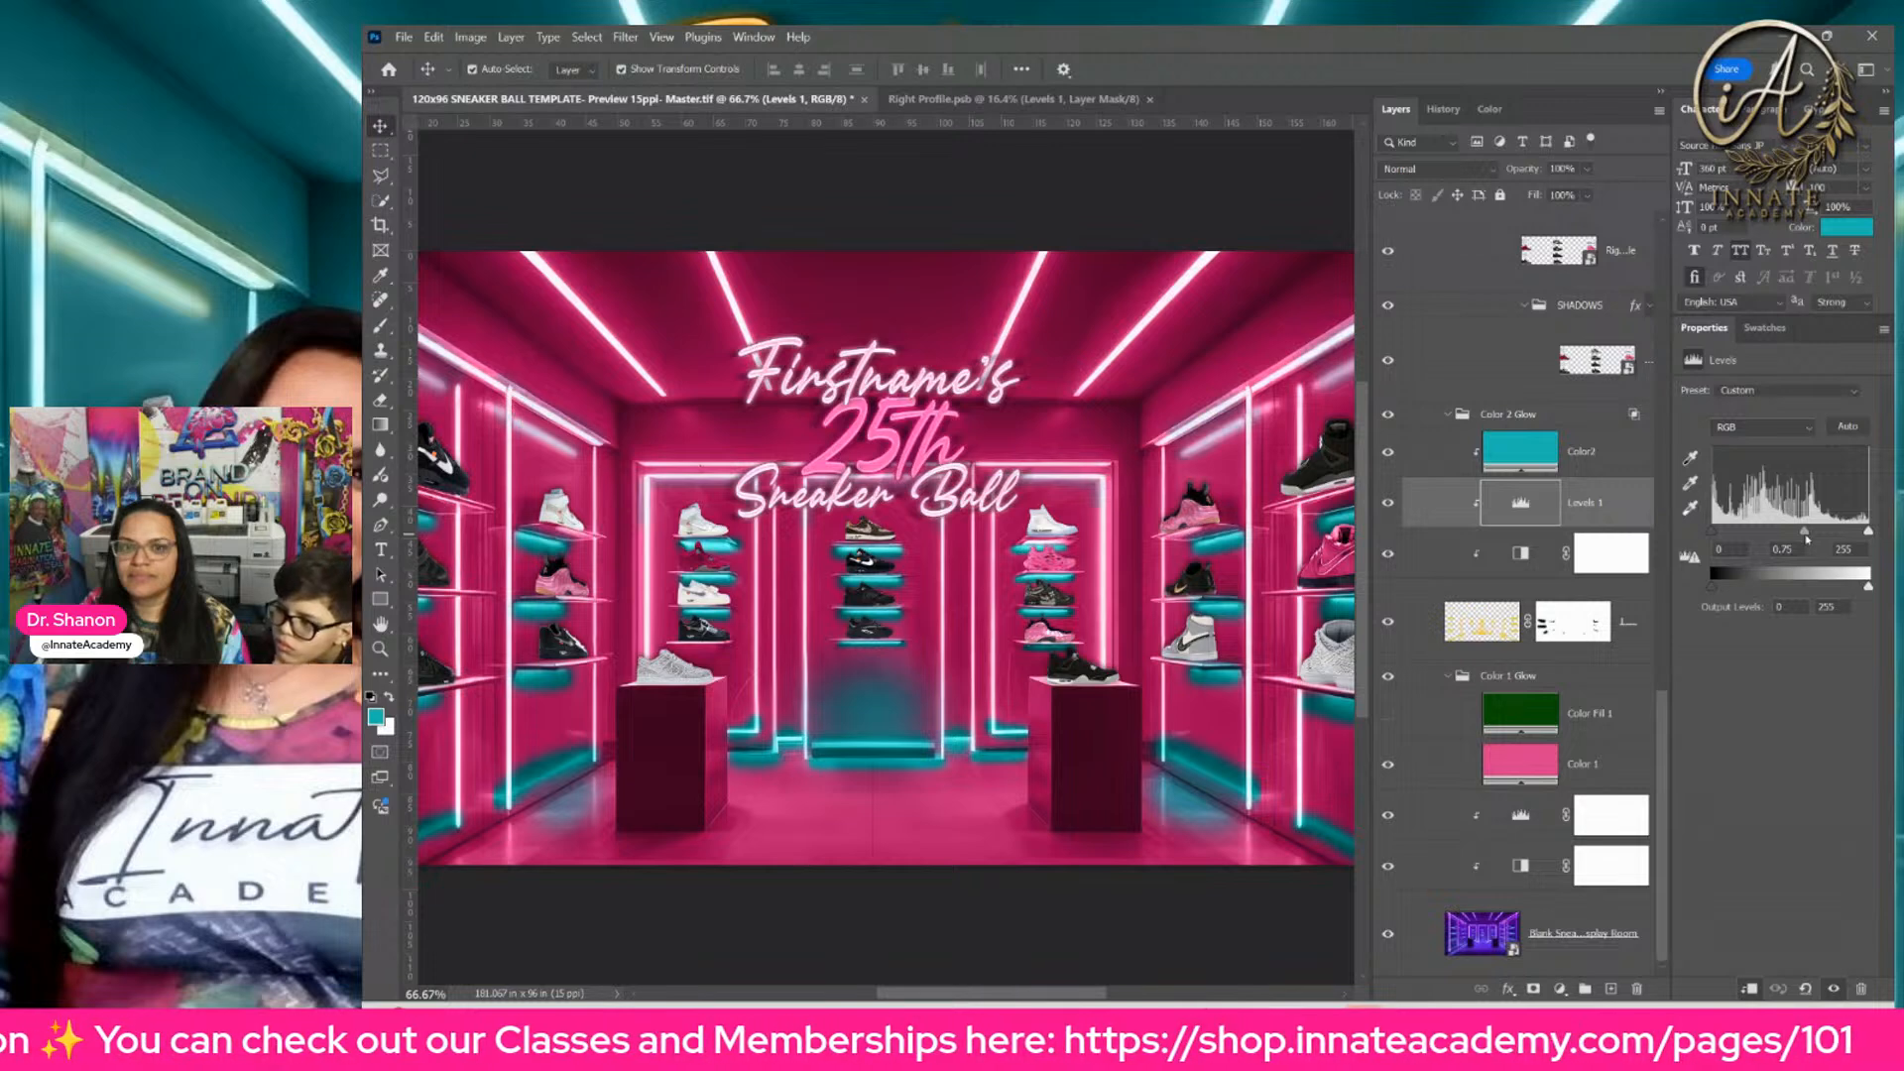
# Step: Delete the layer mask from Layer 1 in the Color 2 Glow group
pyautogui.click(1440, 561)
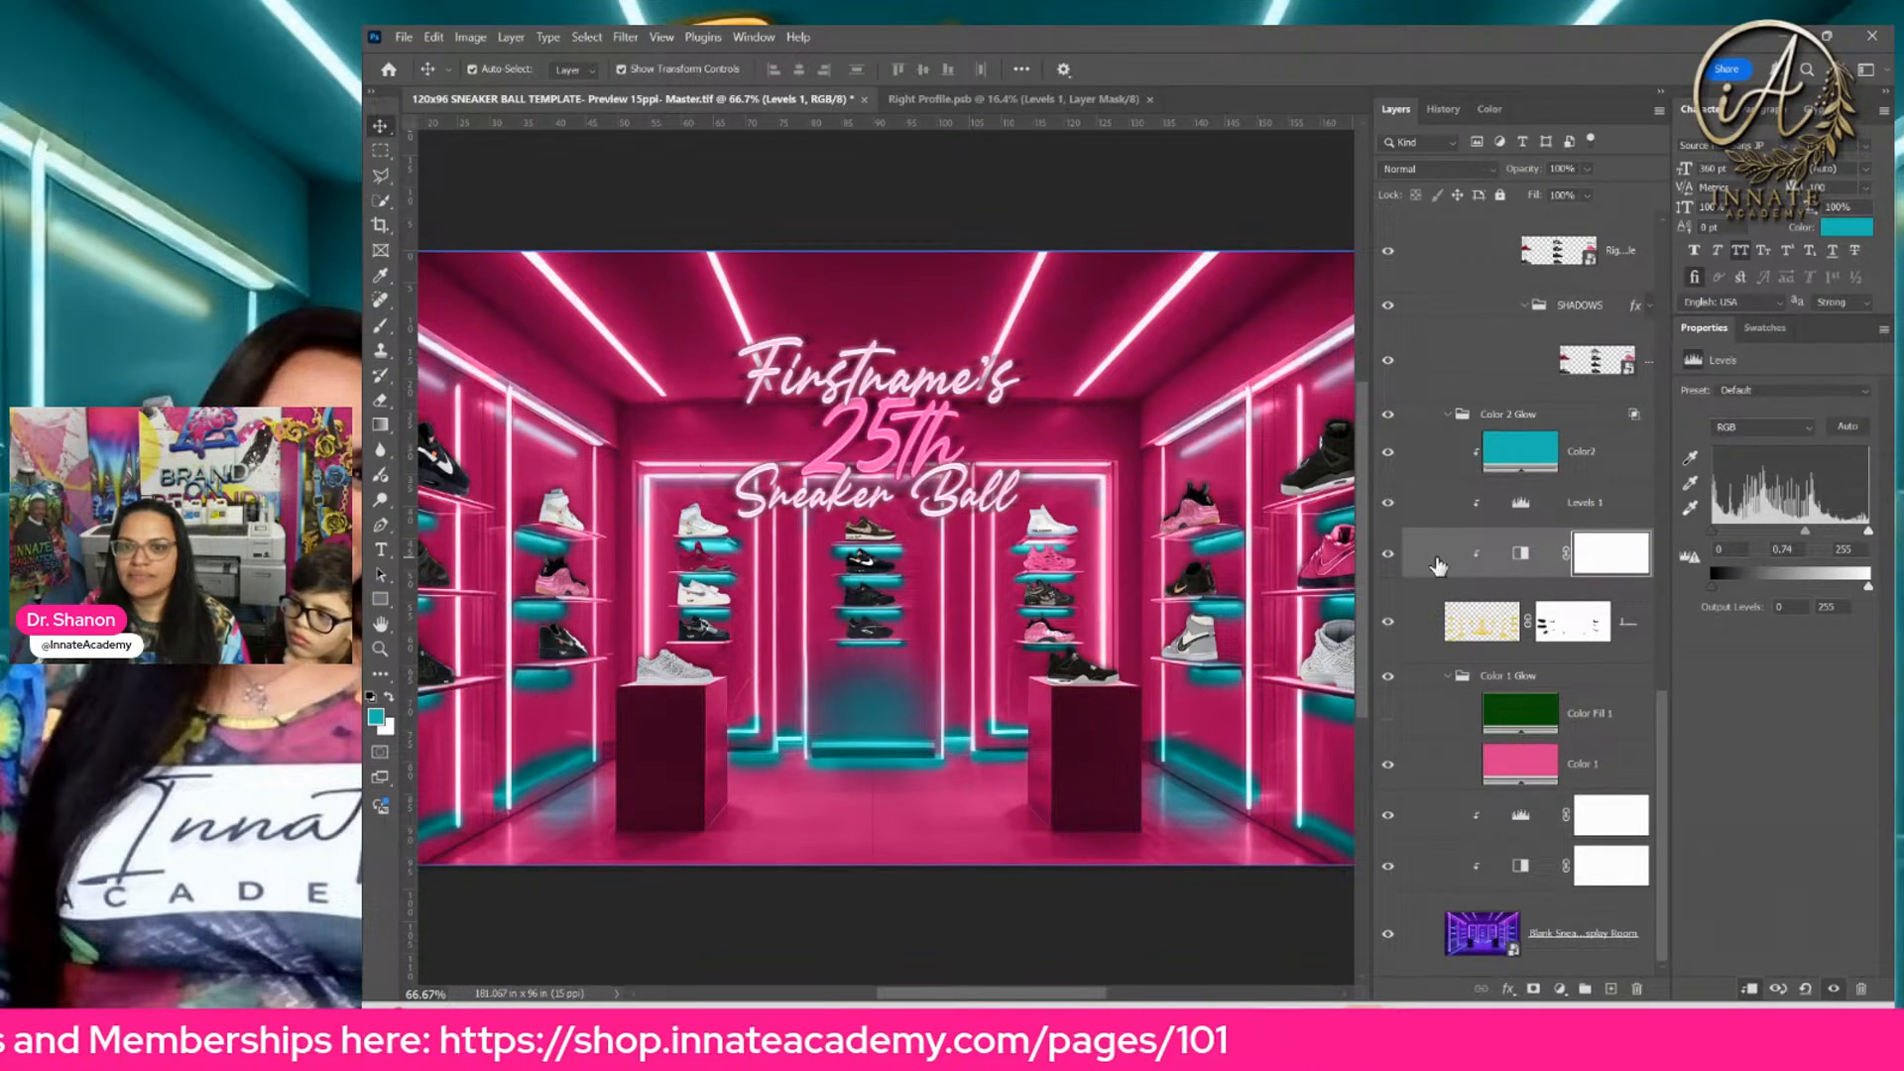
pyautogui.click(1447, 505)
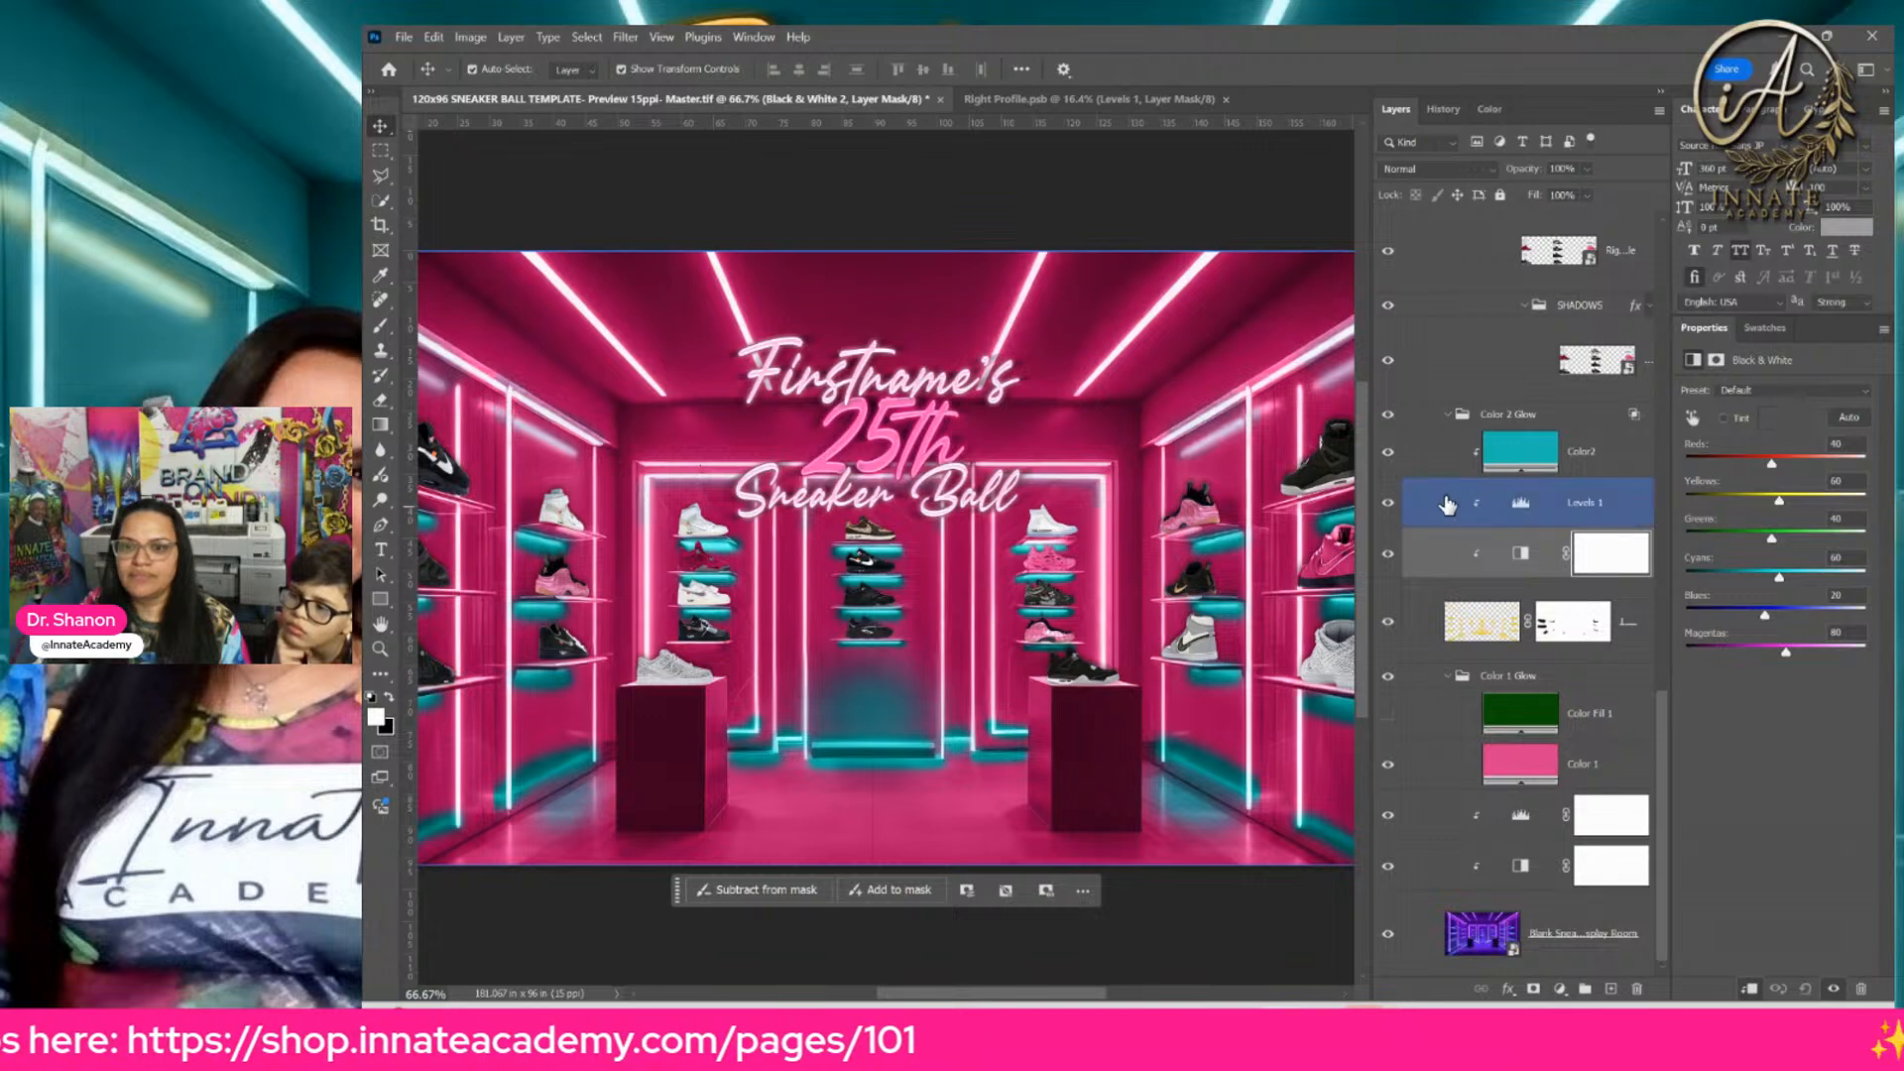
pyautogui.click(1450, 605)
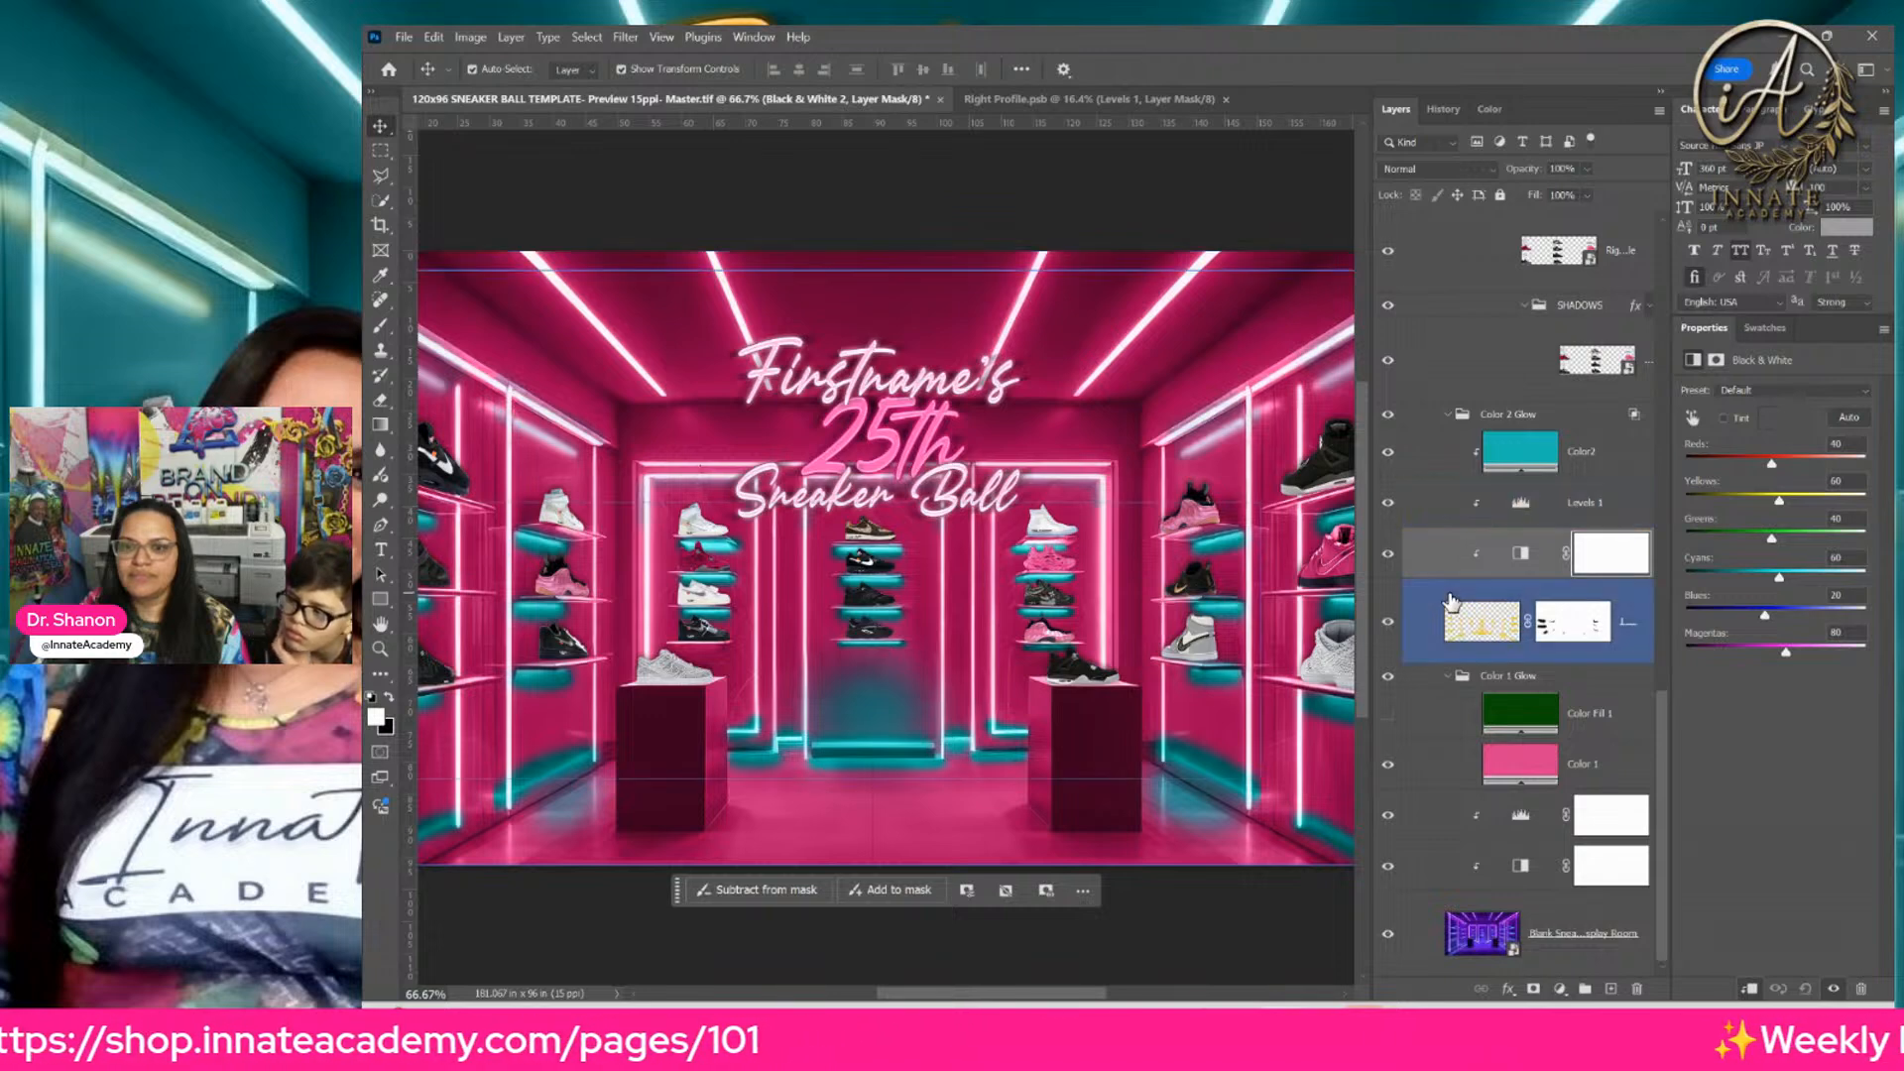
pyautogui.click(1547, 635)
pyautogui.rightClick(1584, 635)
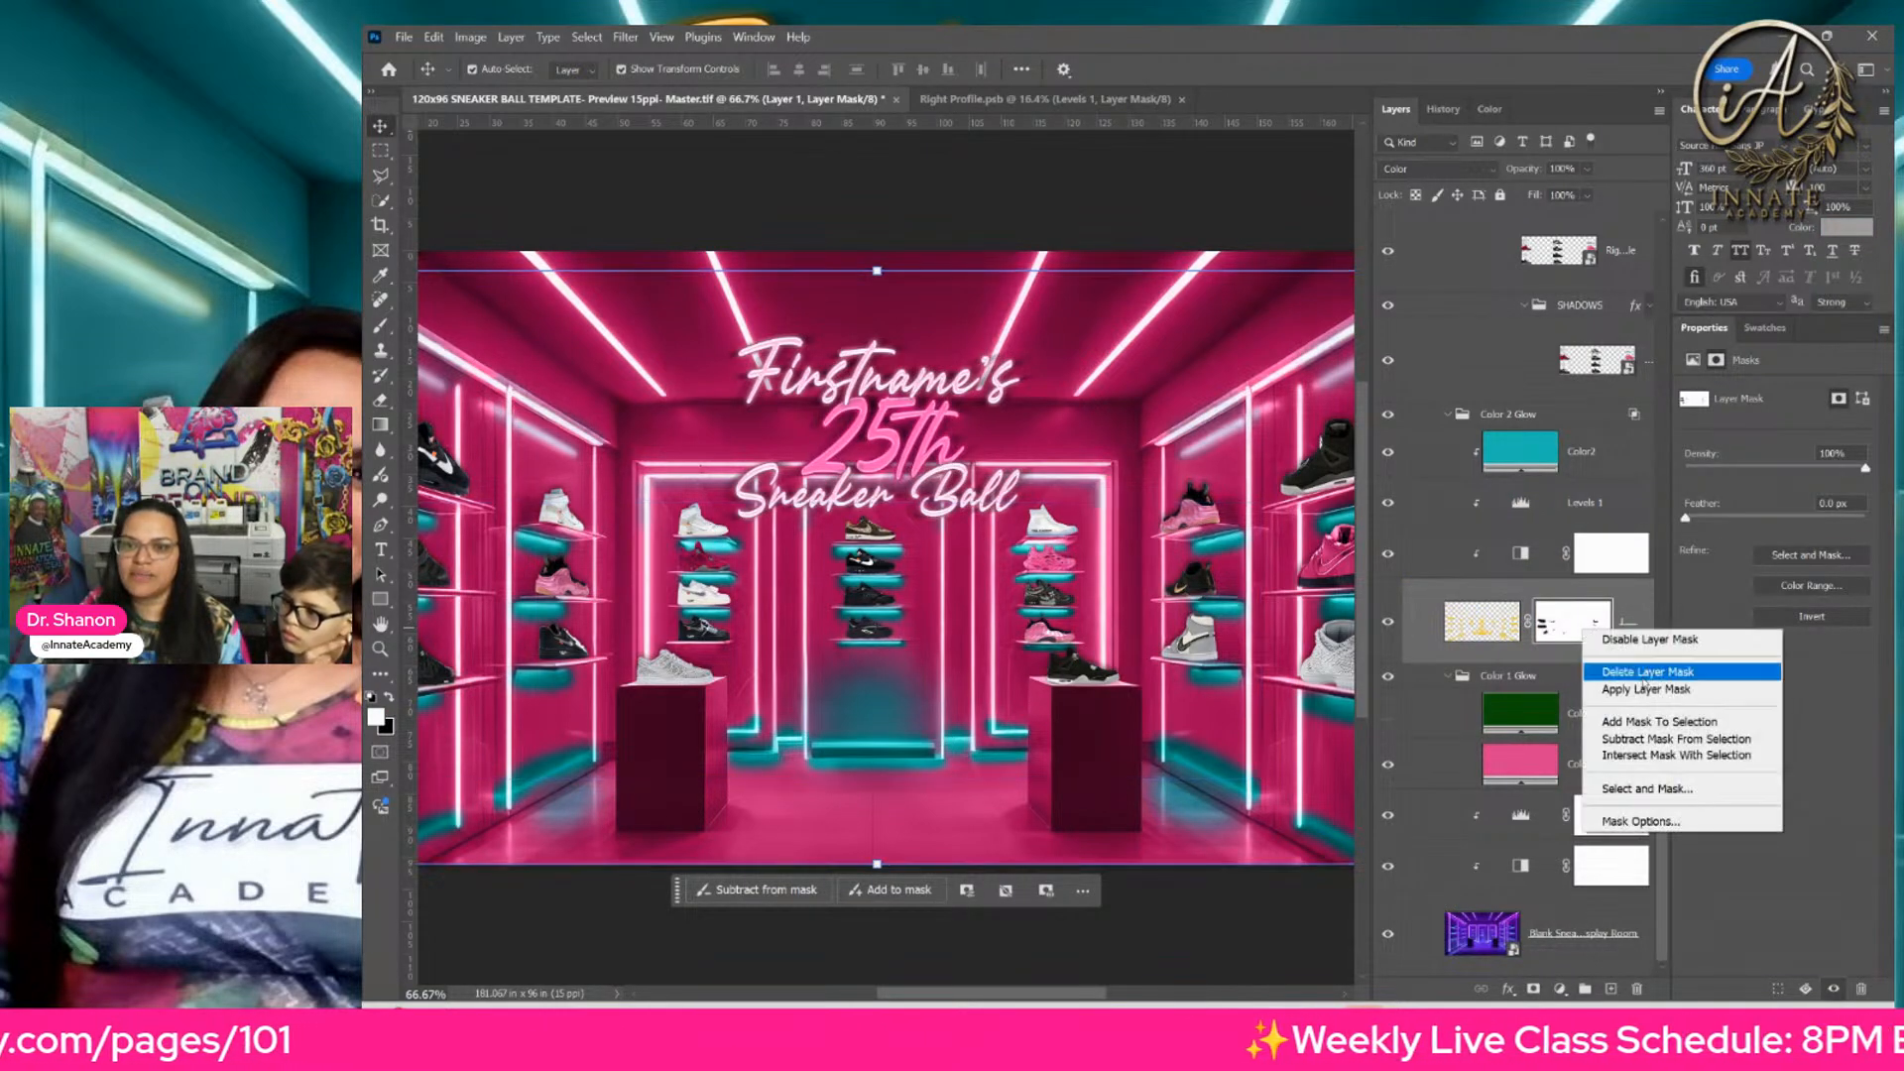
pyautogui.click(1636, 666)
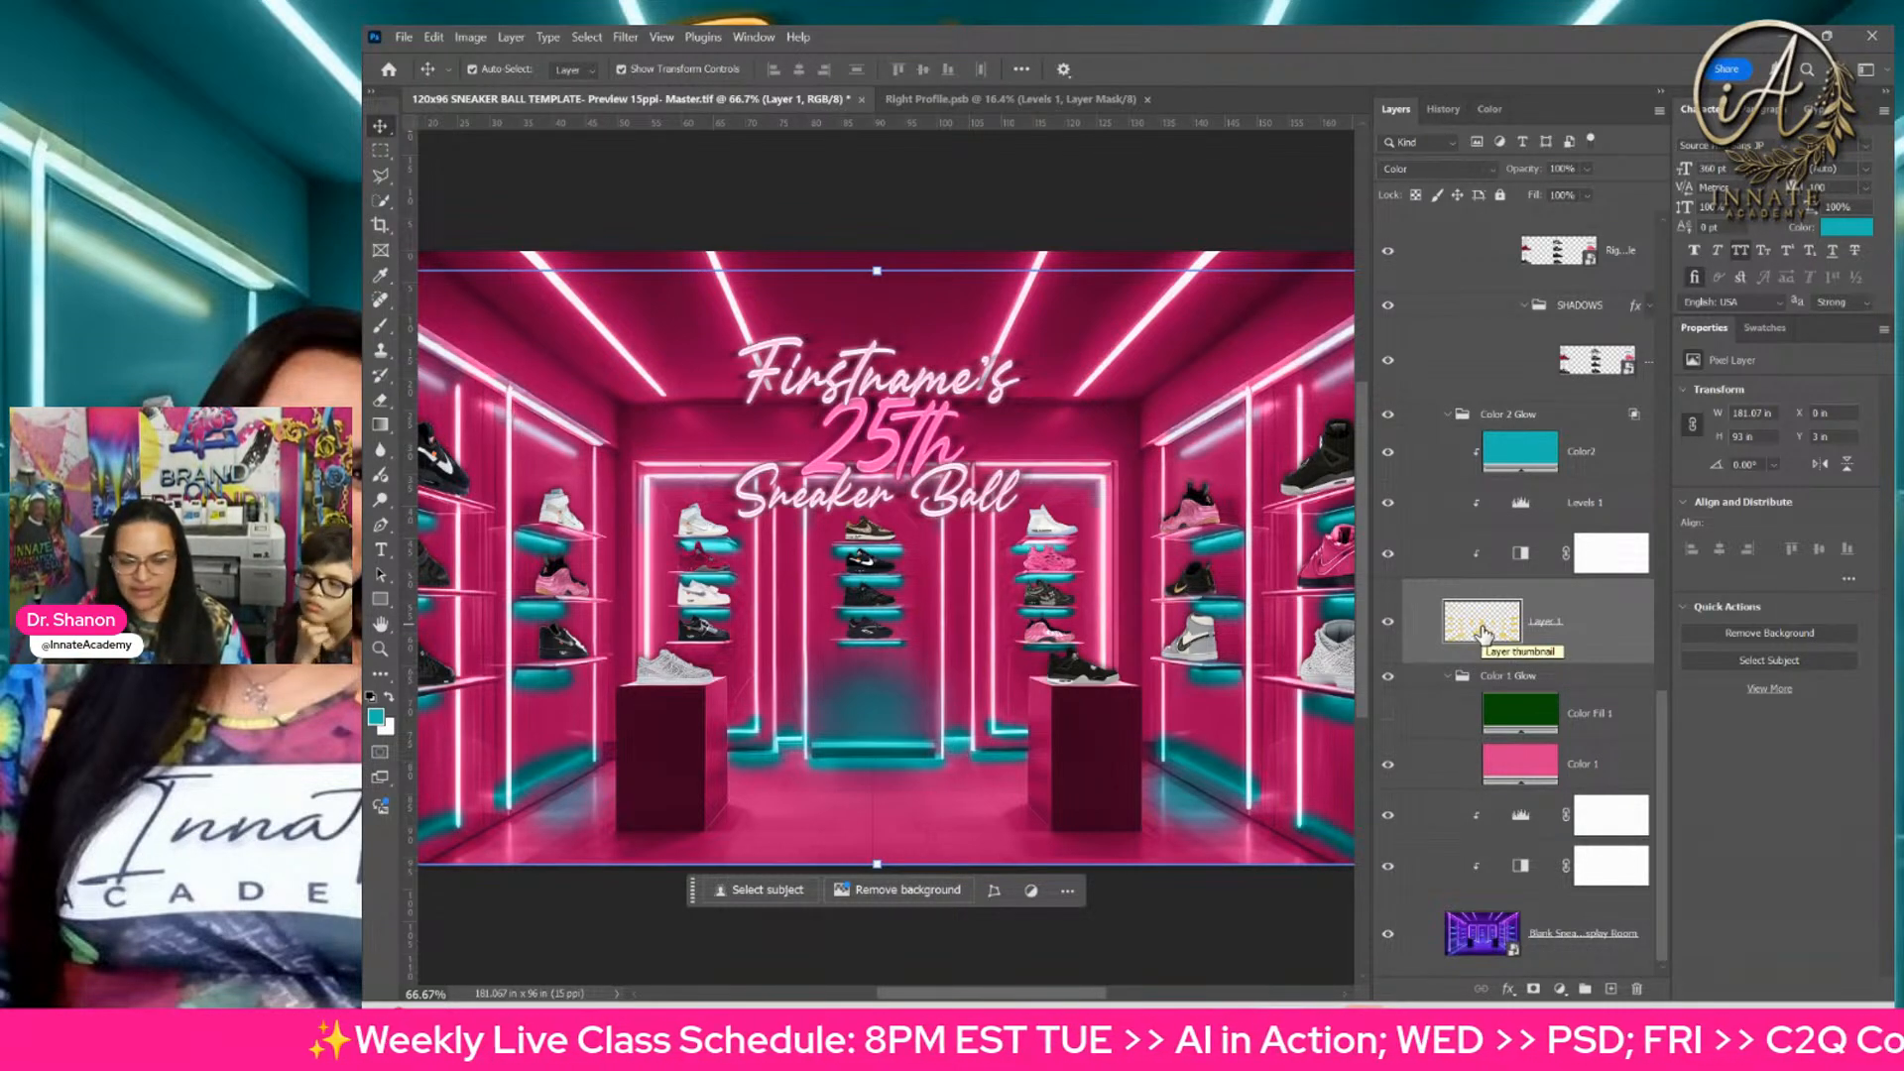
# Step: Load the pixels of Layer 1 as a selection and check the Levels adjustment in the Color 1 Glow group by toggling its visibility
pyautogui.click(1066, 585)
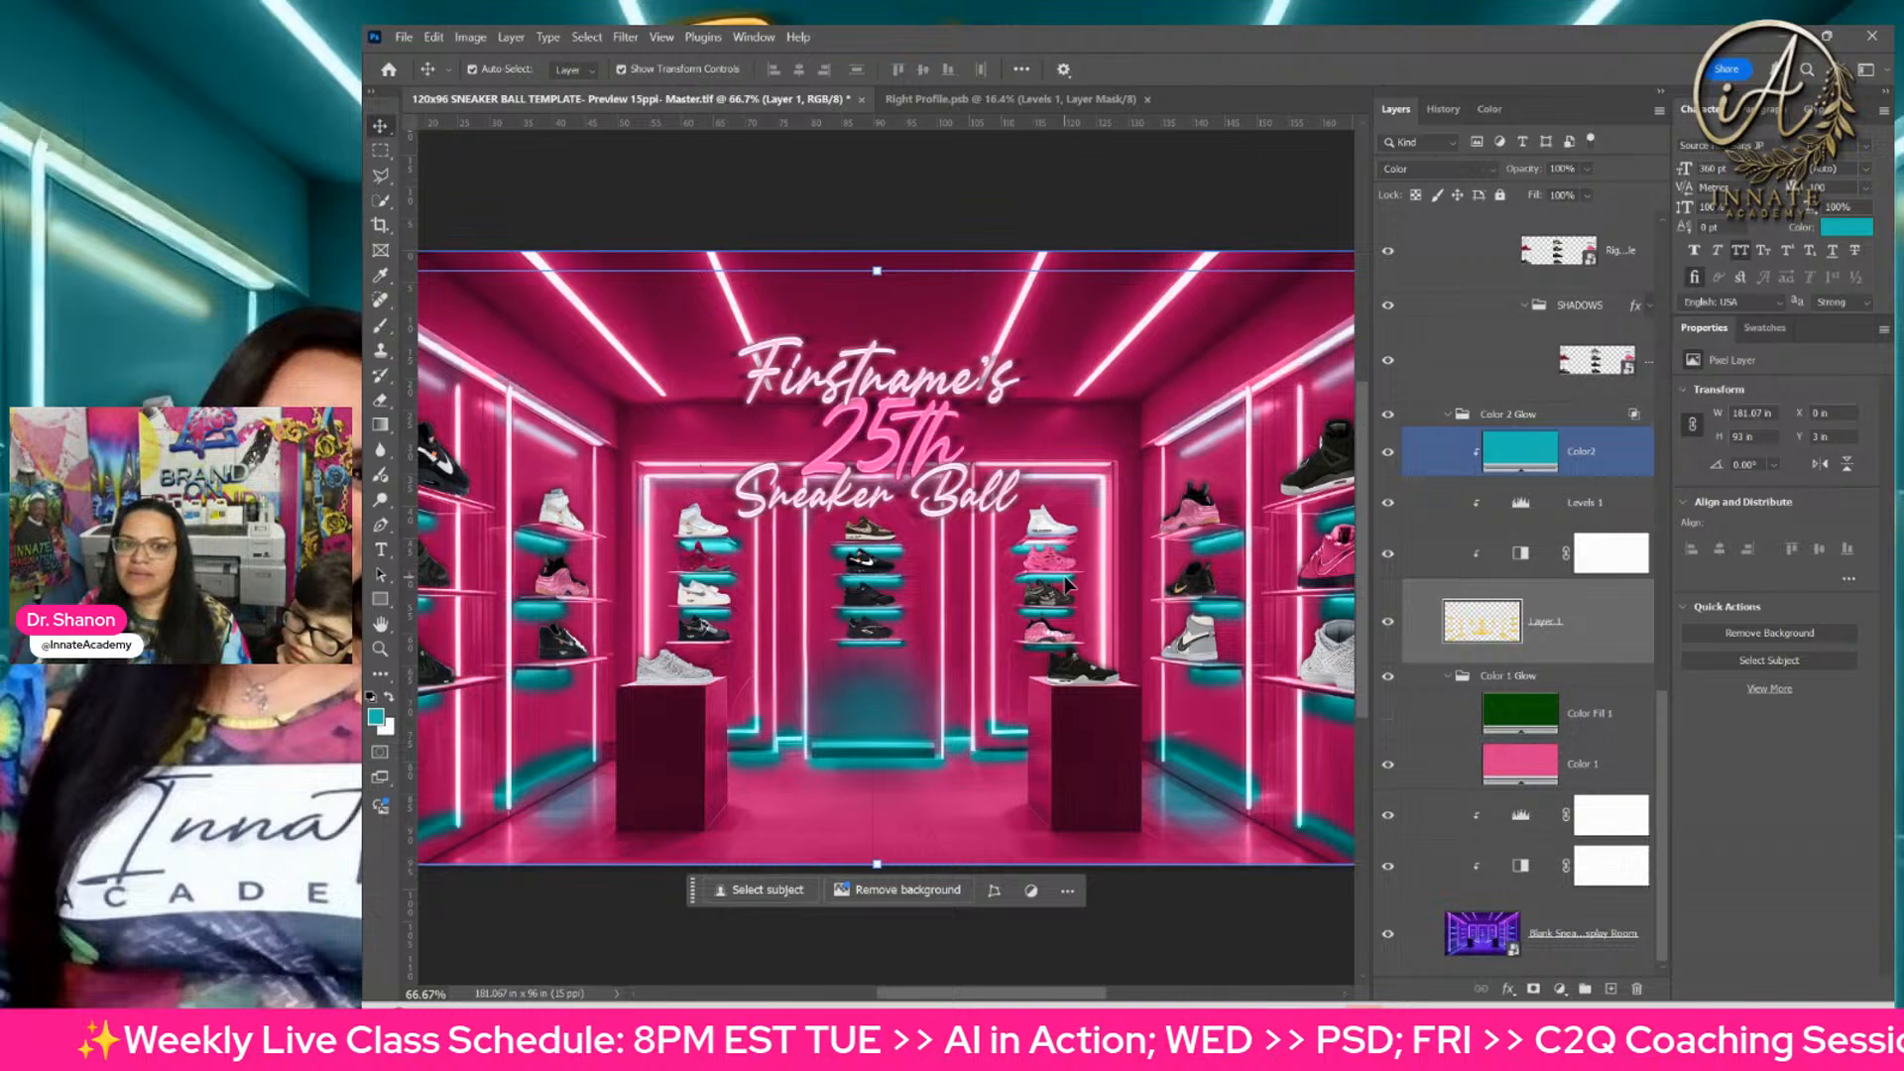
pyautogui.keyDown('ctrl'); pyautogui.click(1490, 628); pyautogui.keyUp('ctrl')
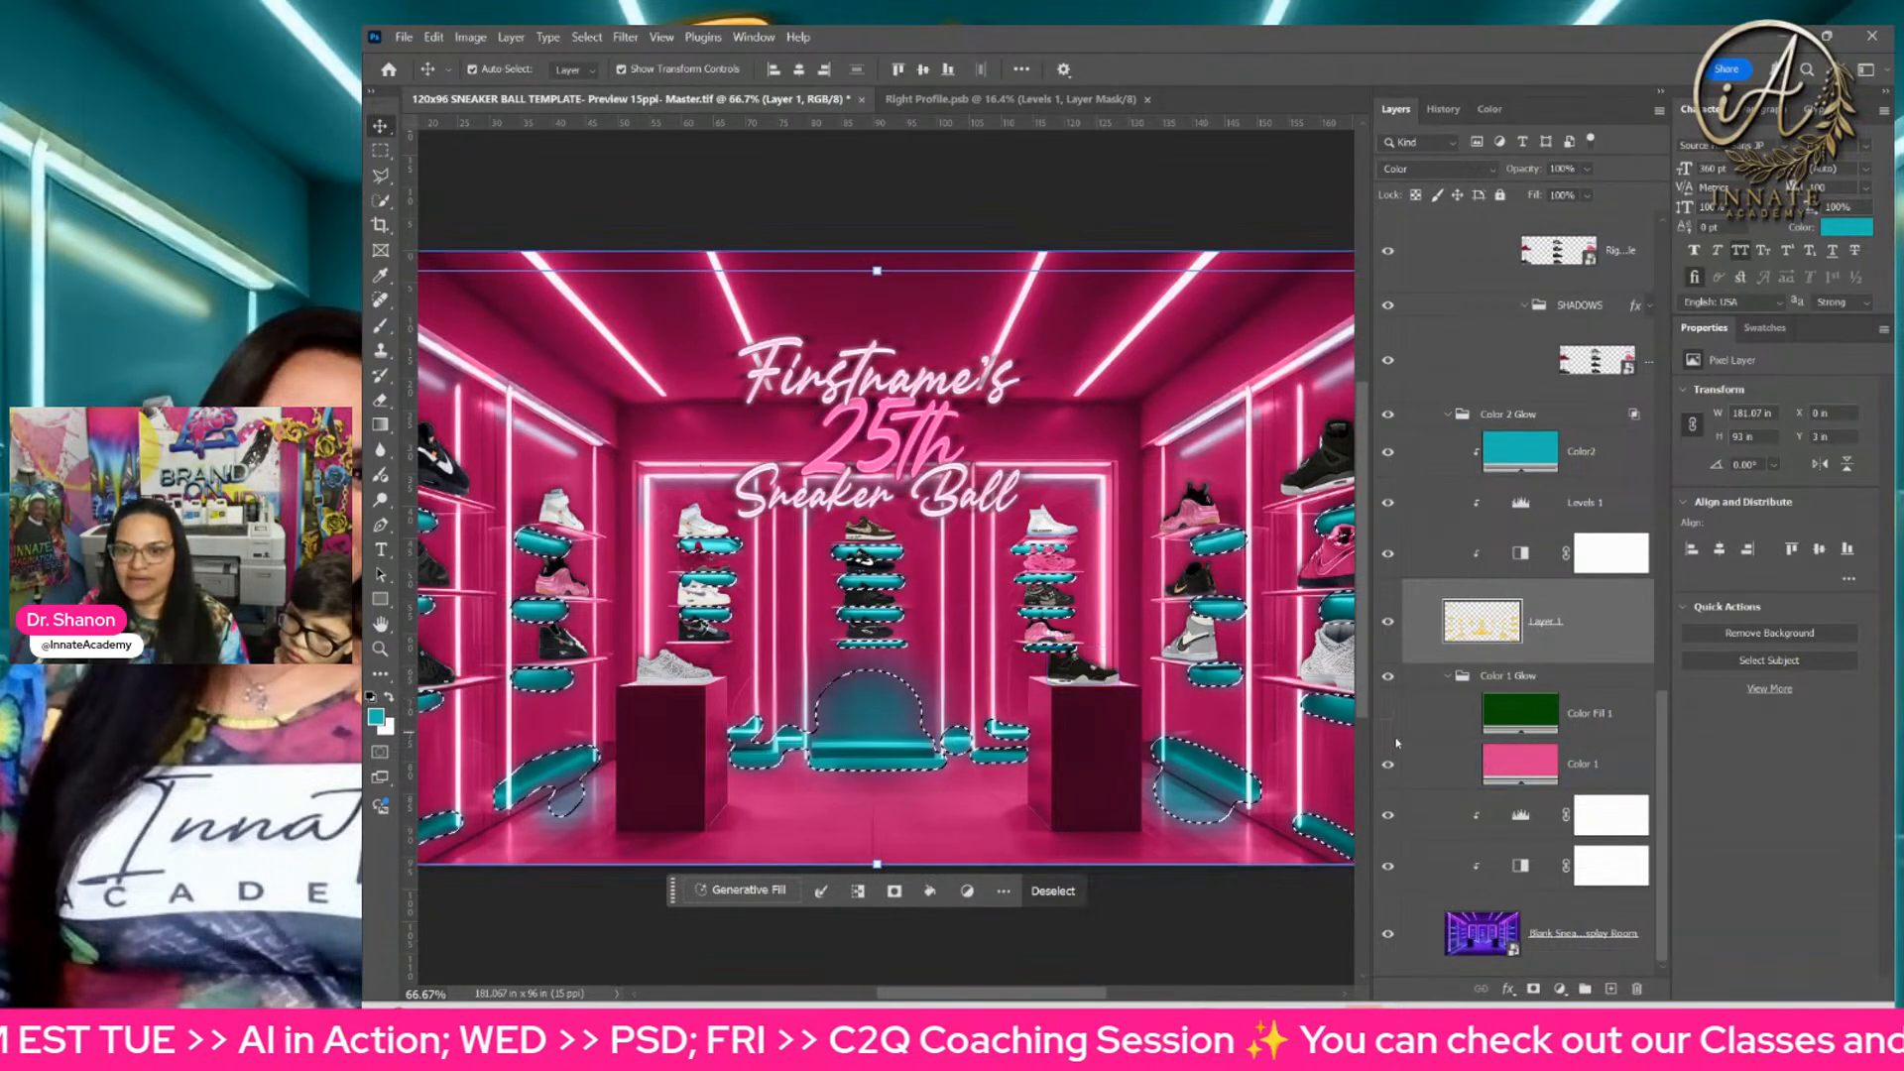
pyautogui.click(1438, 816)
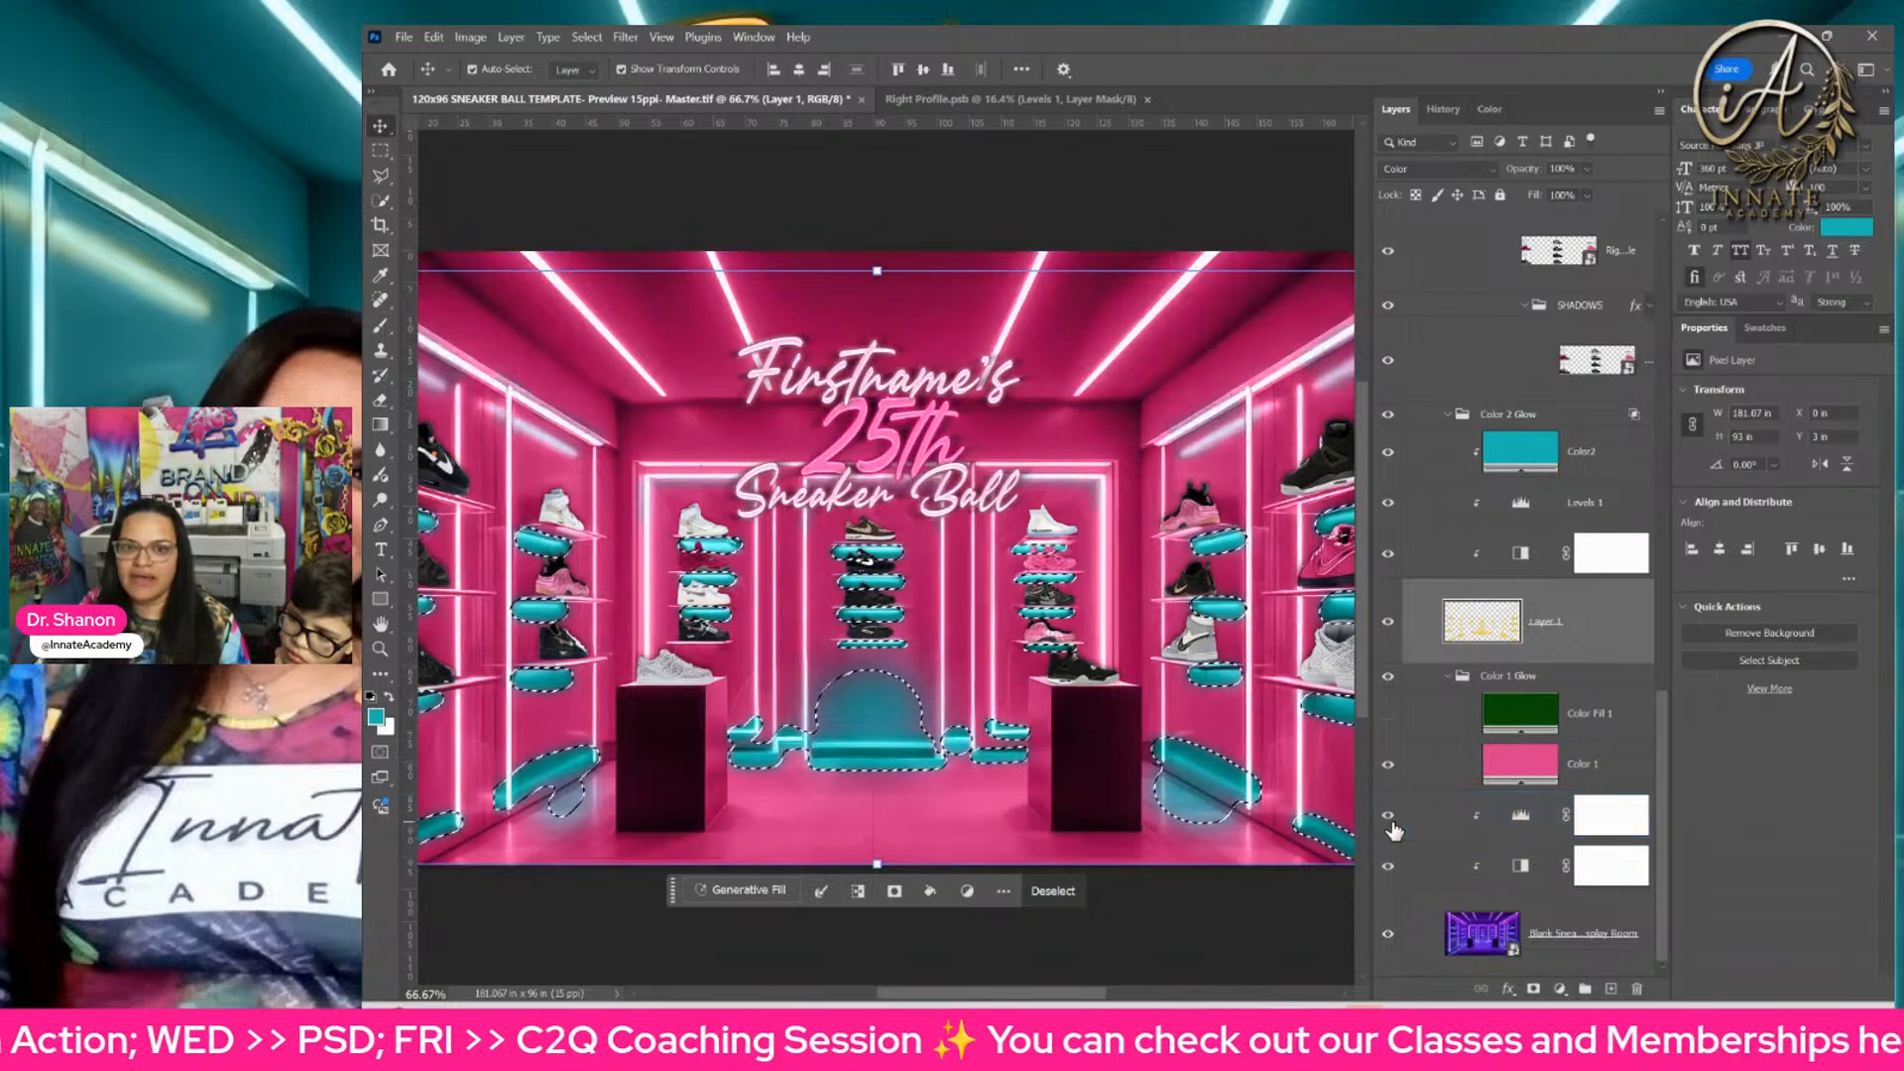
pyautogui.click(1392, 825)
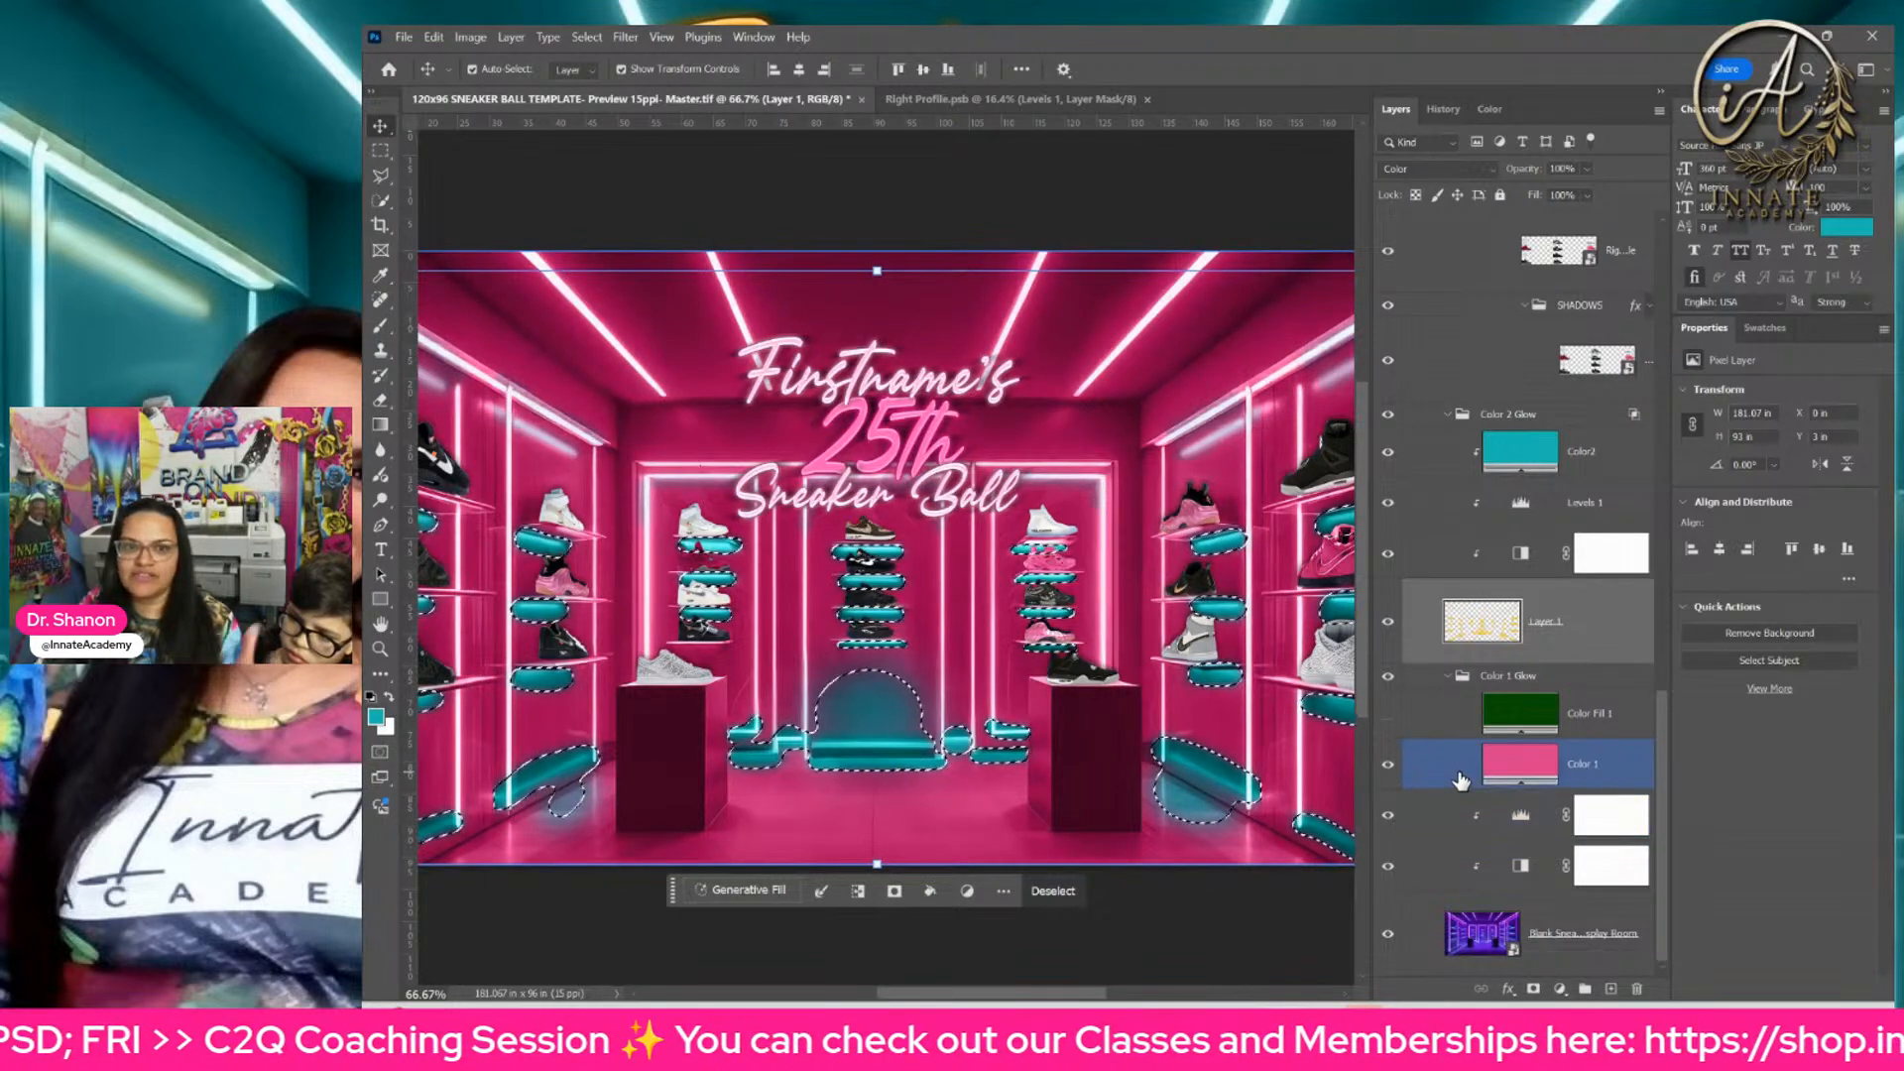
# Step: Replace the Levels 2 mask with one made from the selected shelf glow areas and invert it to exclude them
pyautogui.click(1606, 828)
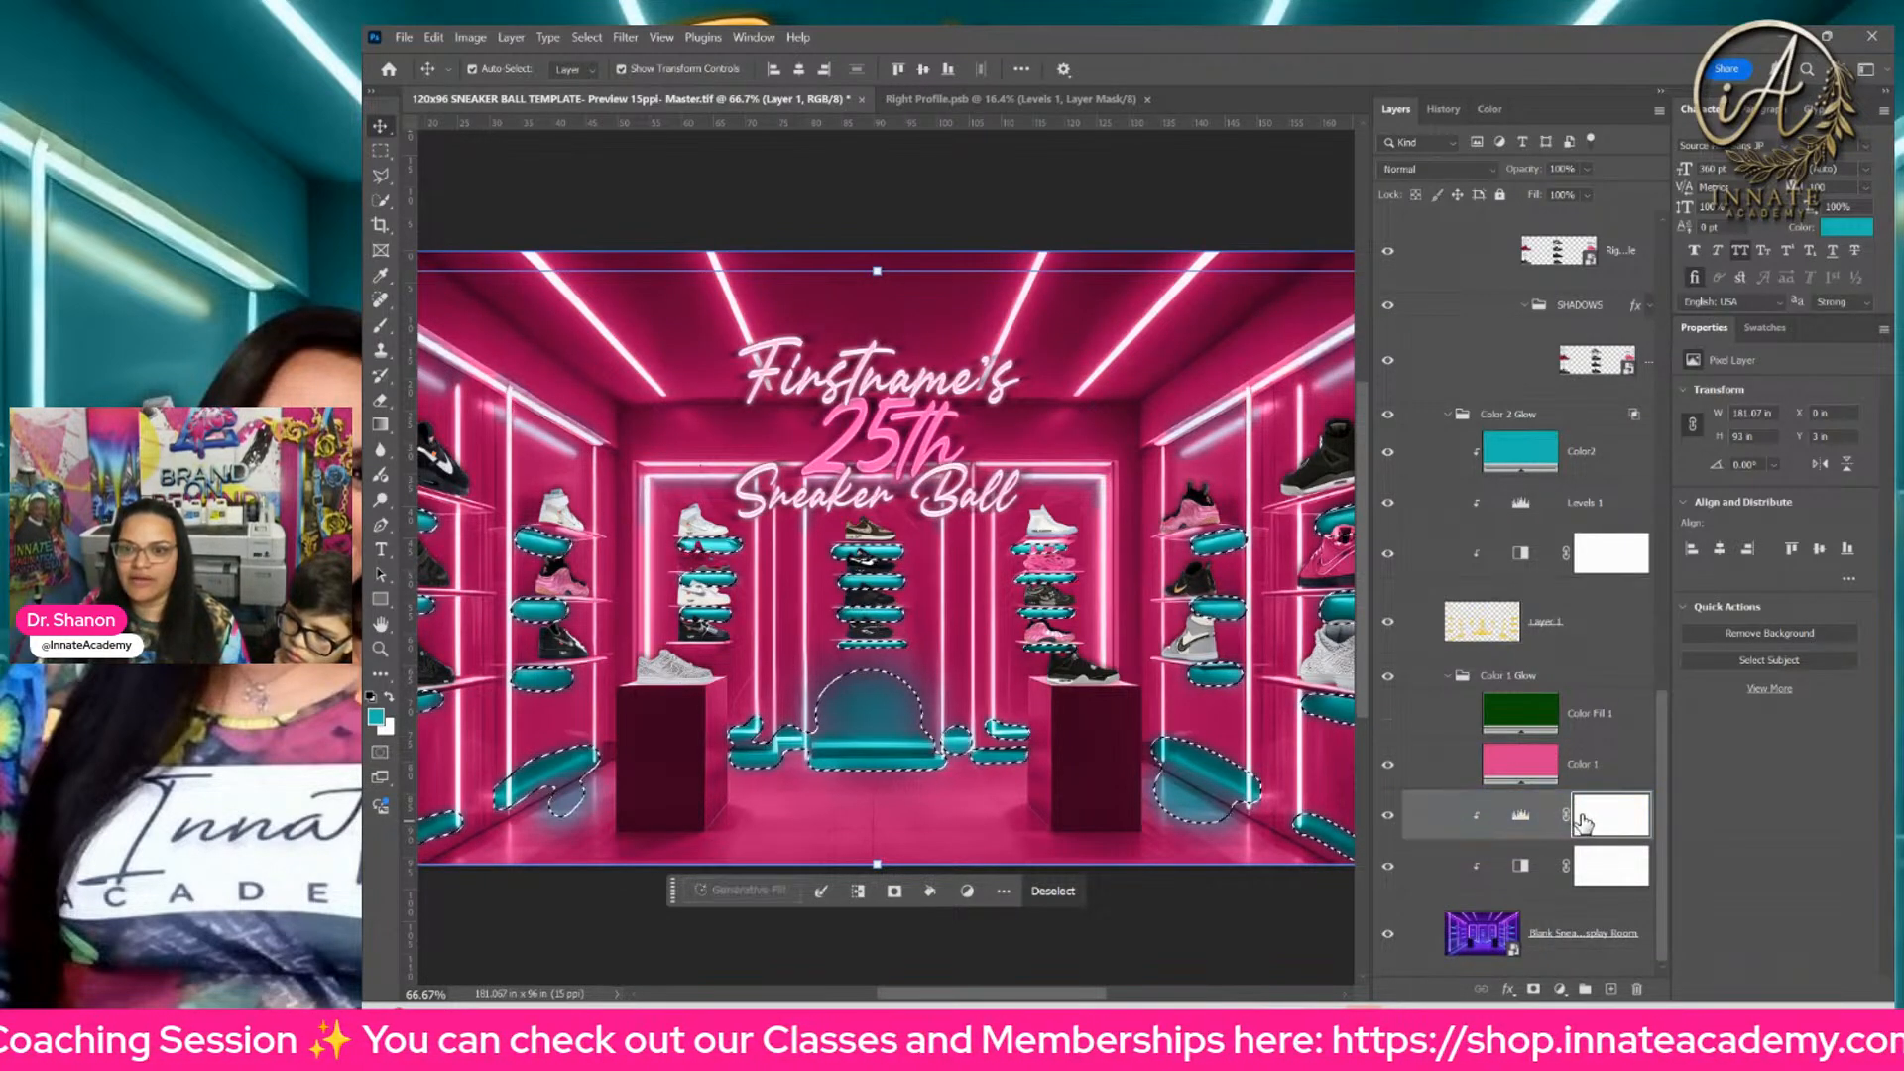
pyautogui.rightClick(1608, 821)
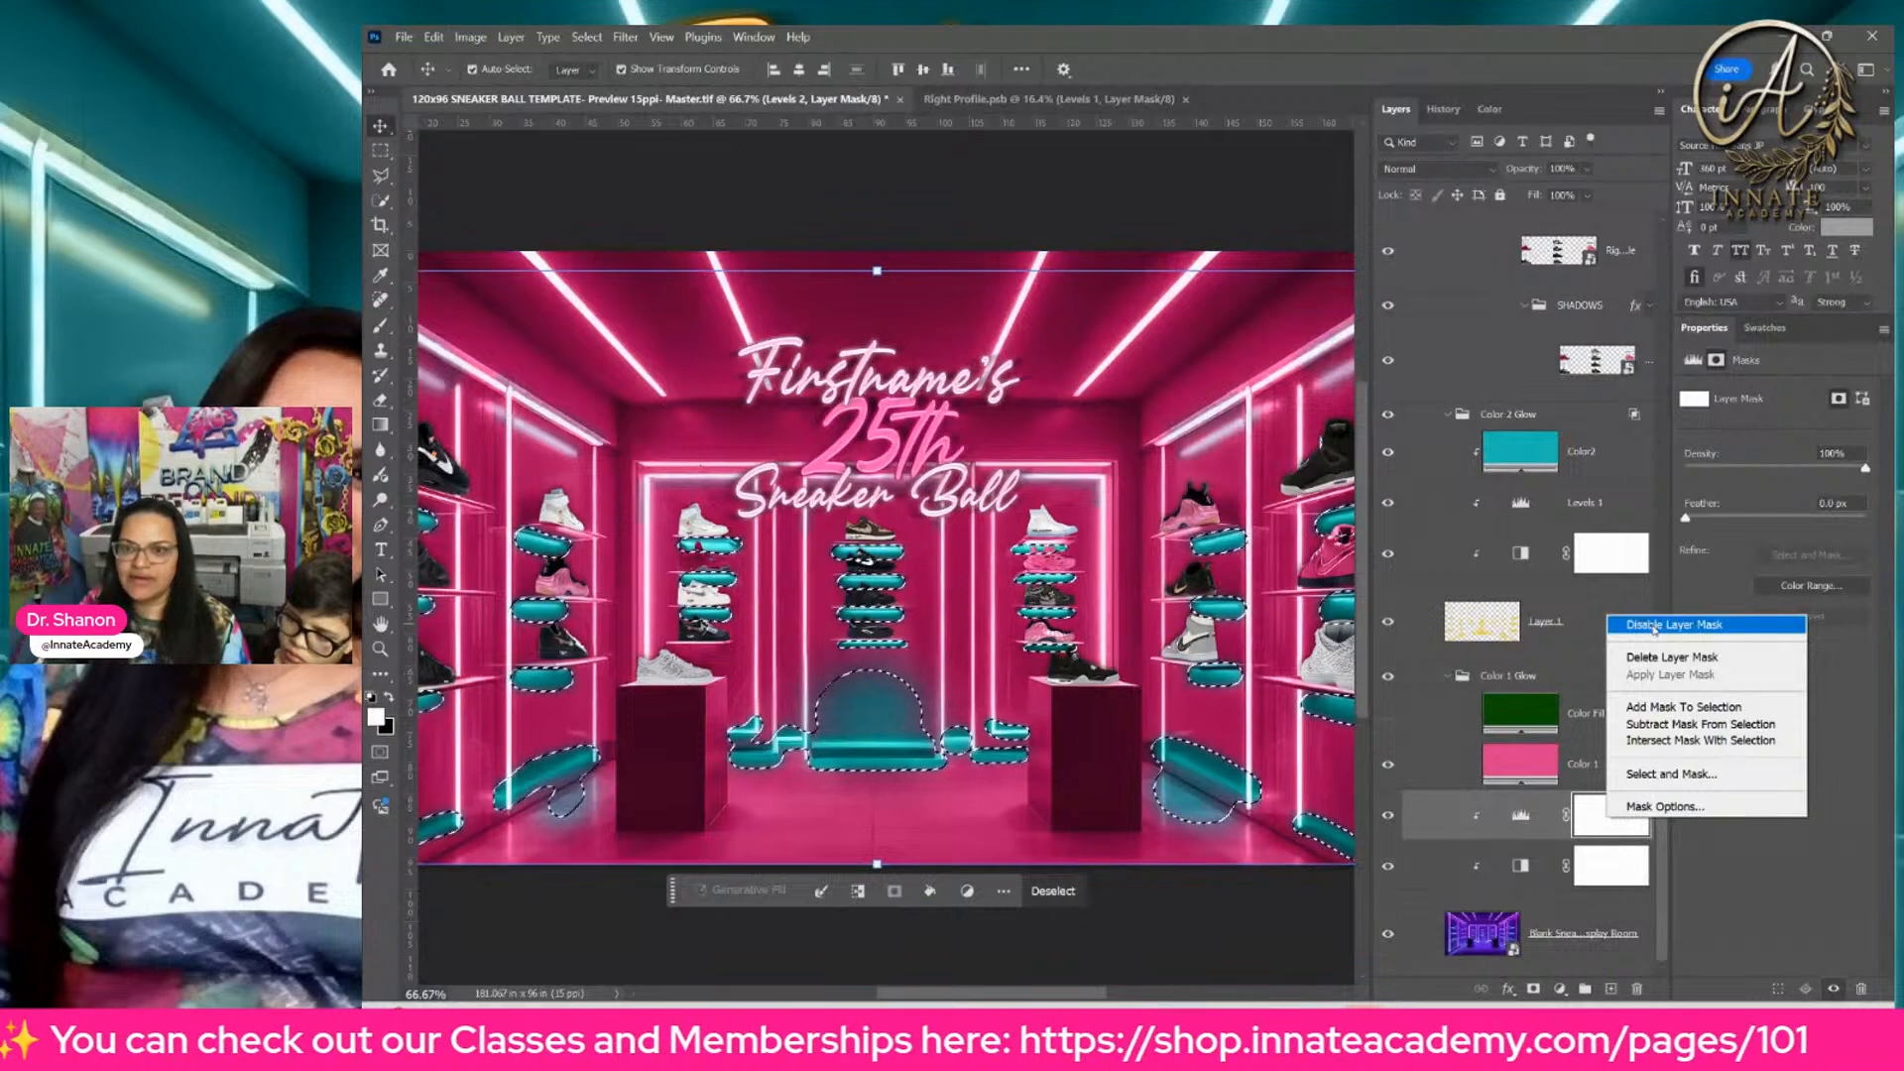
pyautogui.click(1659, 660)
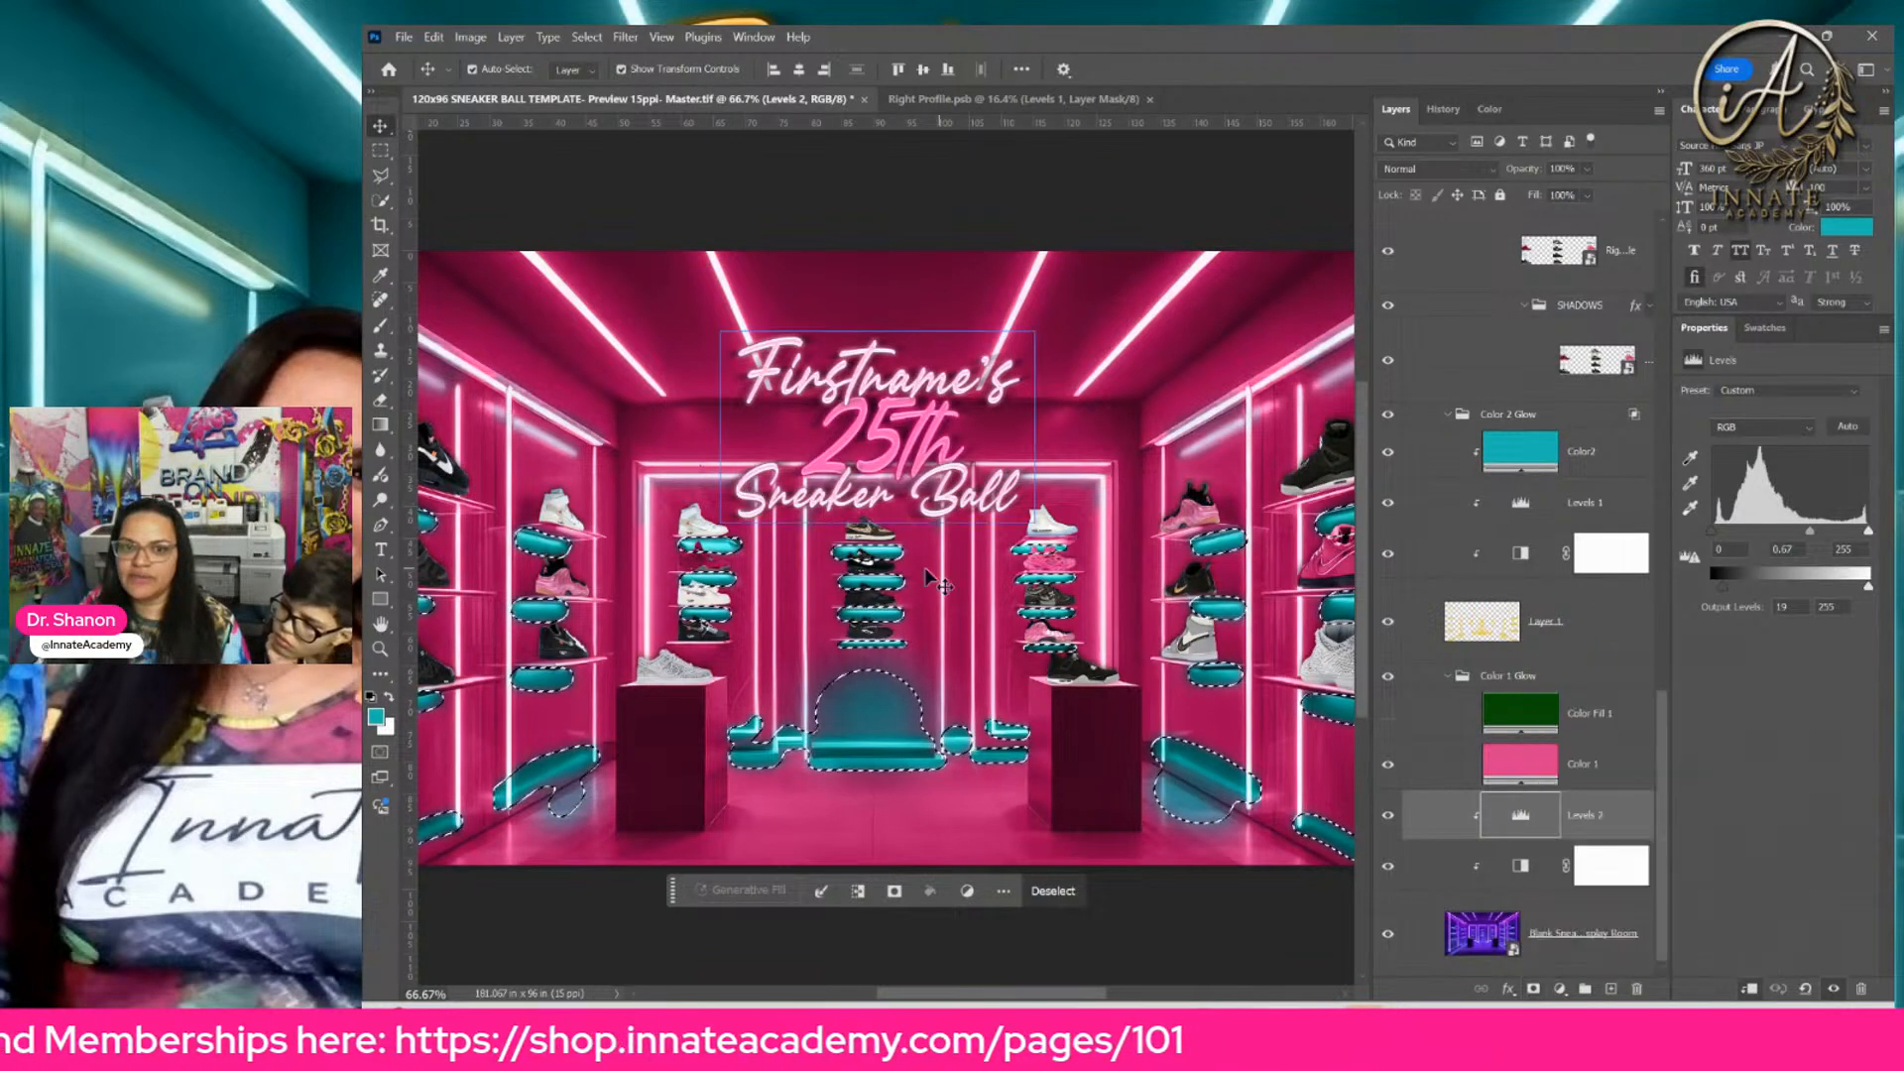
pyautogui.click(1533, 990)
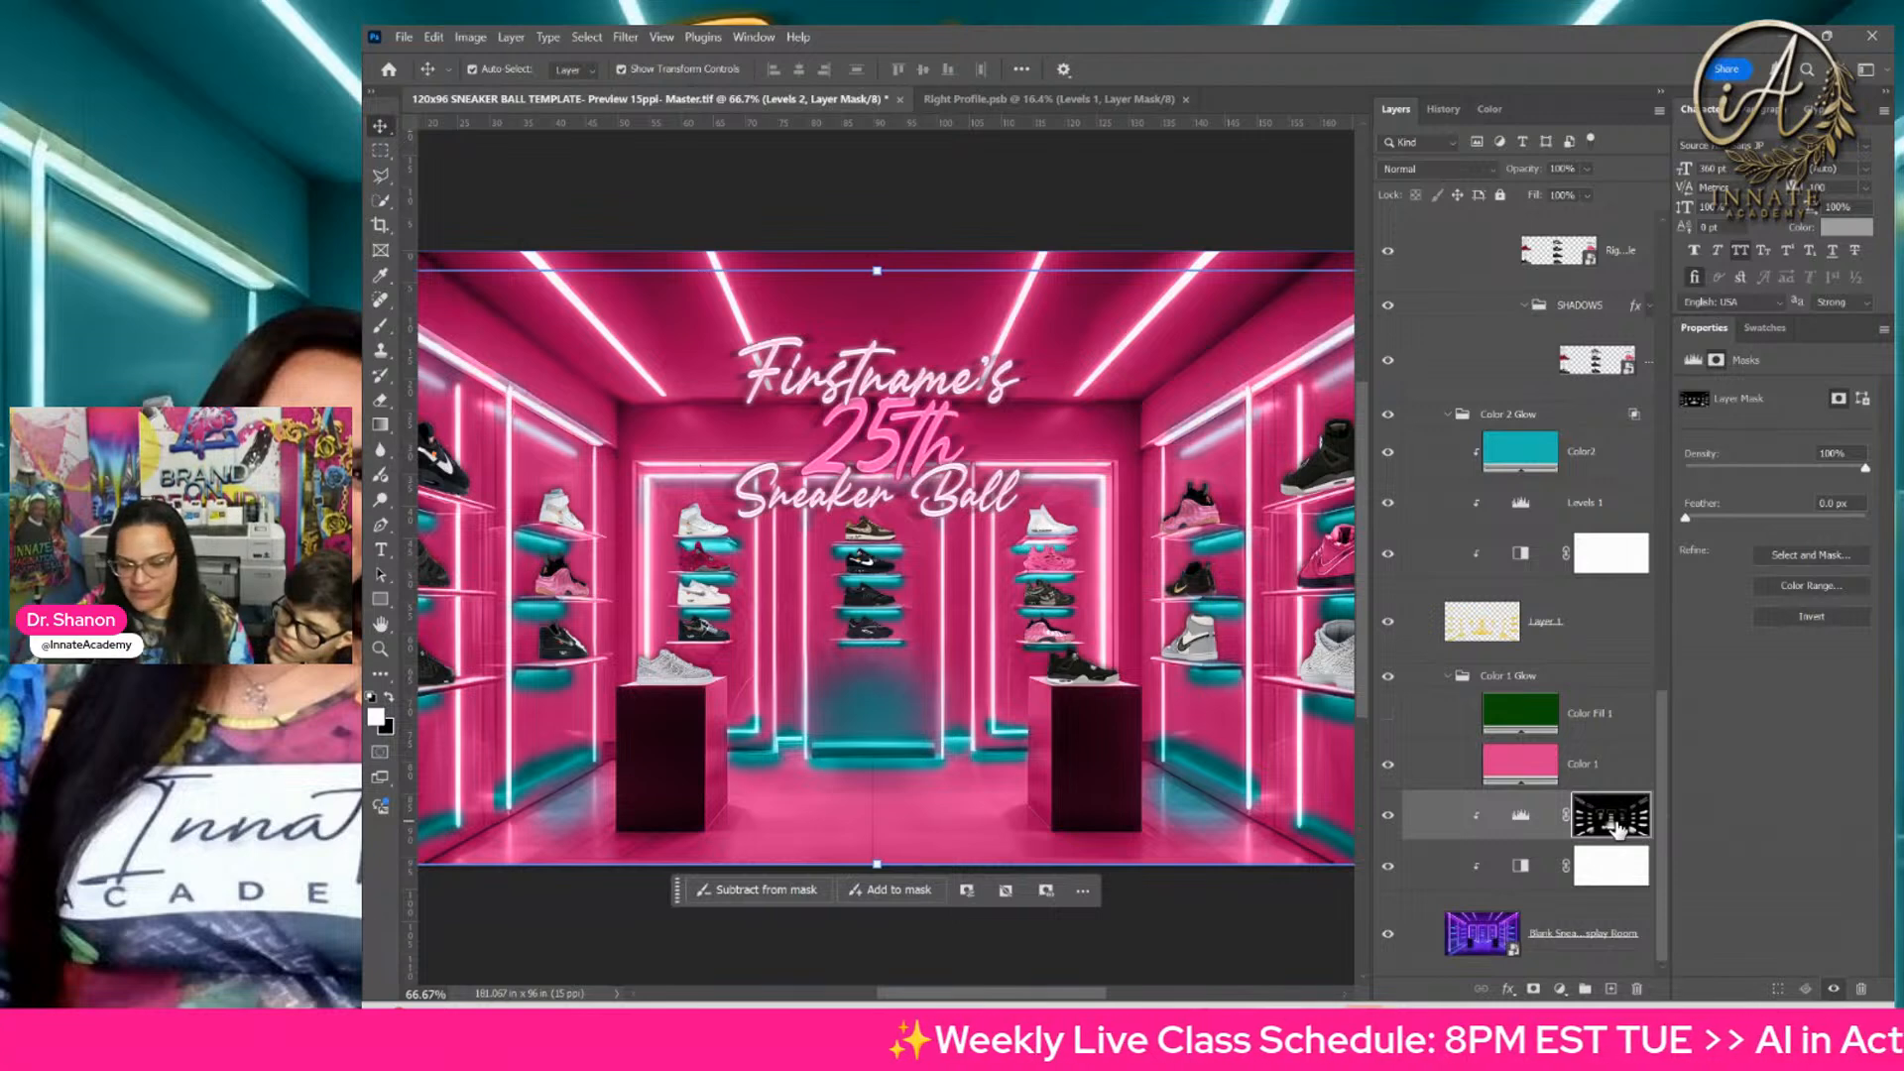
pyautogui.hotkey('ctrl', 'i')
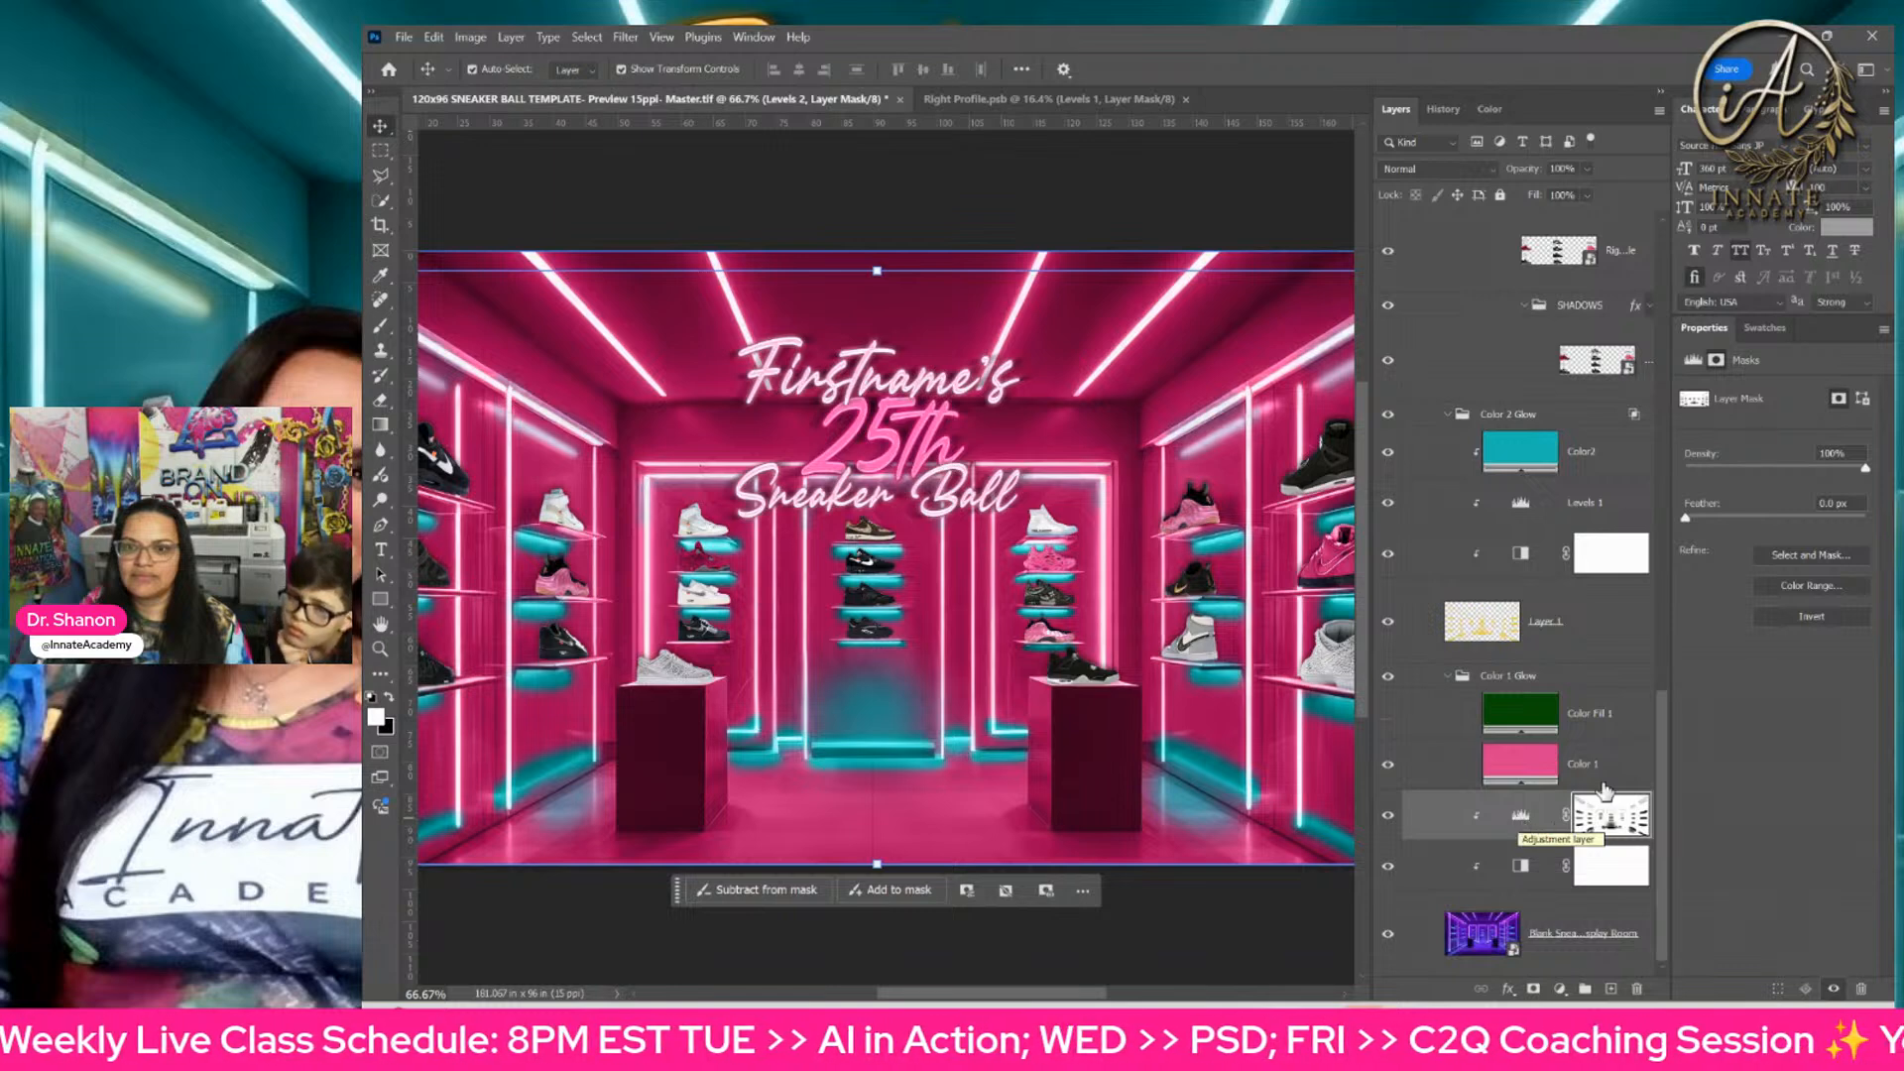
# Step: Load the pixels of Layer 1 as a selection and add it as a mask to the Levels 1 adjustment
pyautogui.click(1584, 635)
pyautogui.click(1590, 508)
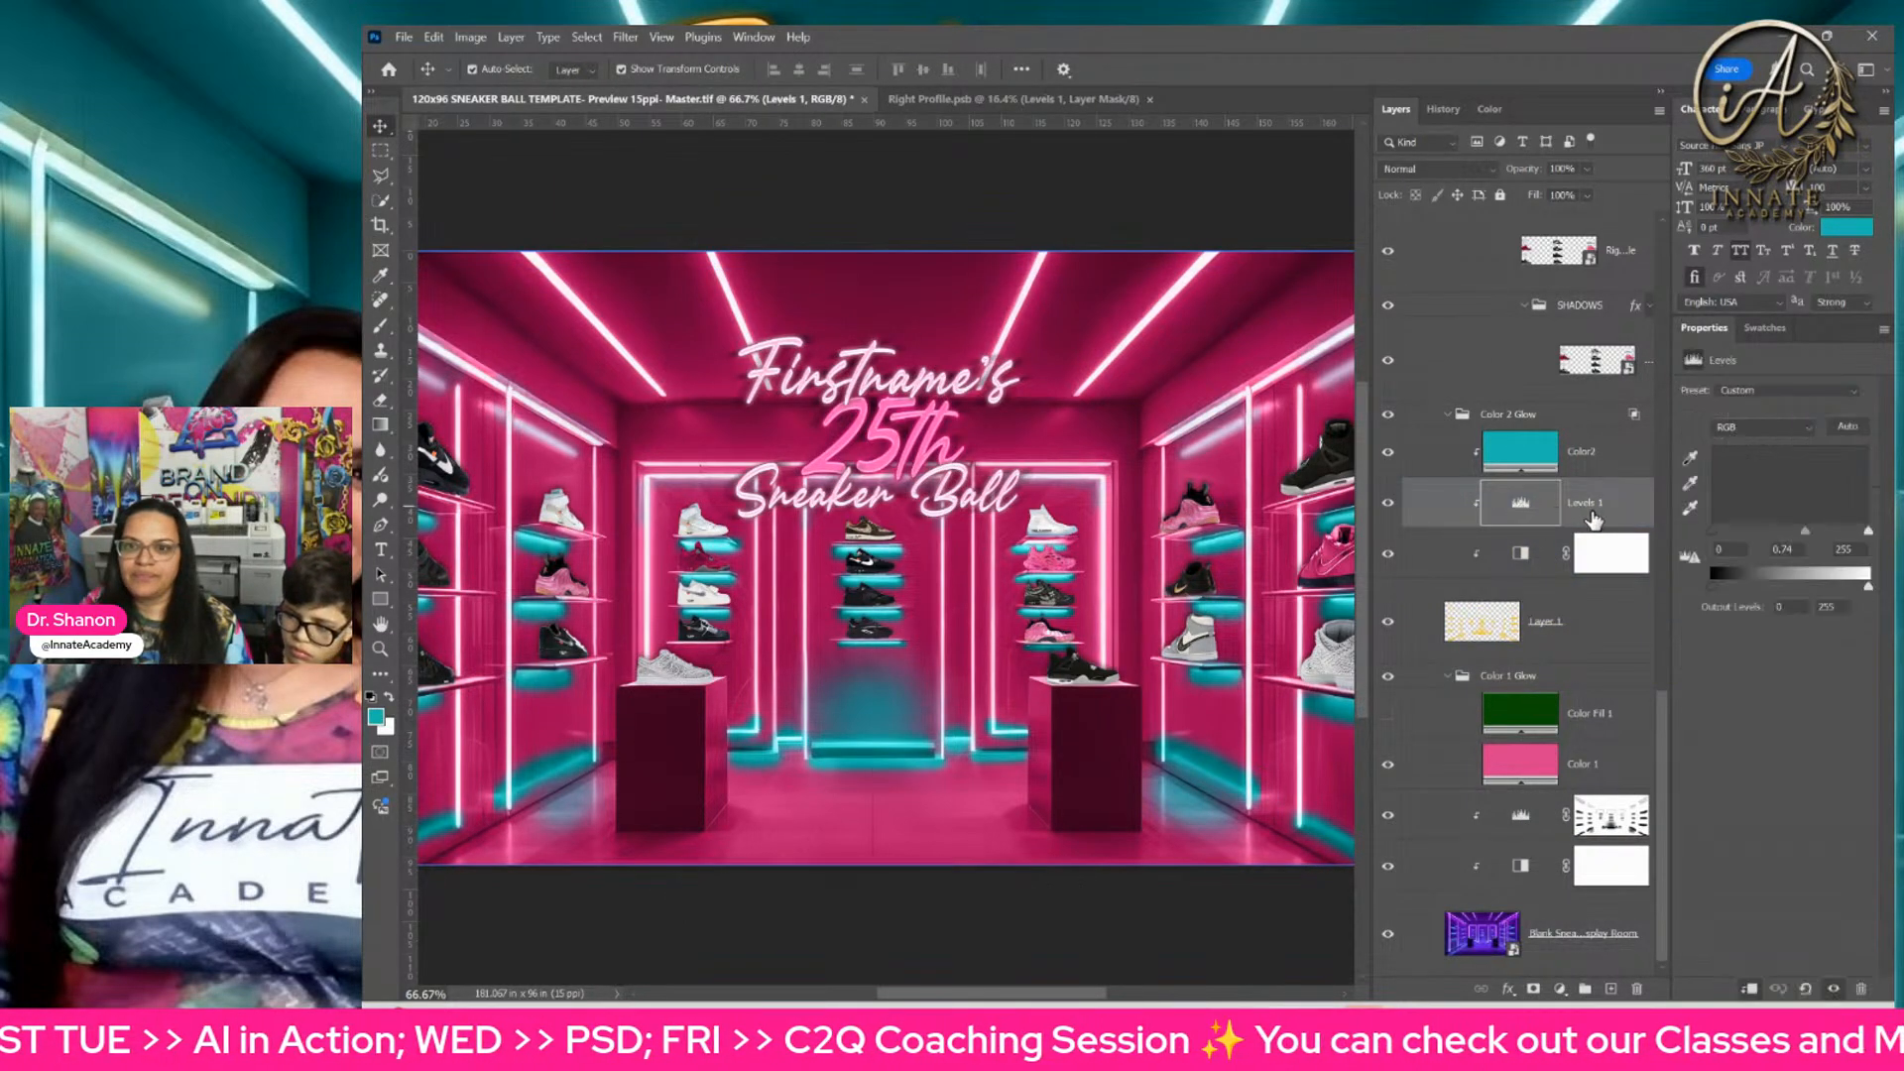
pyautogui.keyDown('ctrl'); pyautogui.click(1487, 623); pyautogui.keyUp('ctrl')
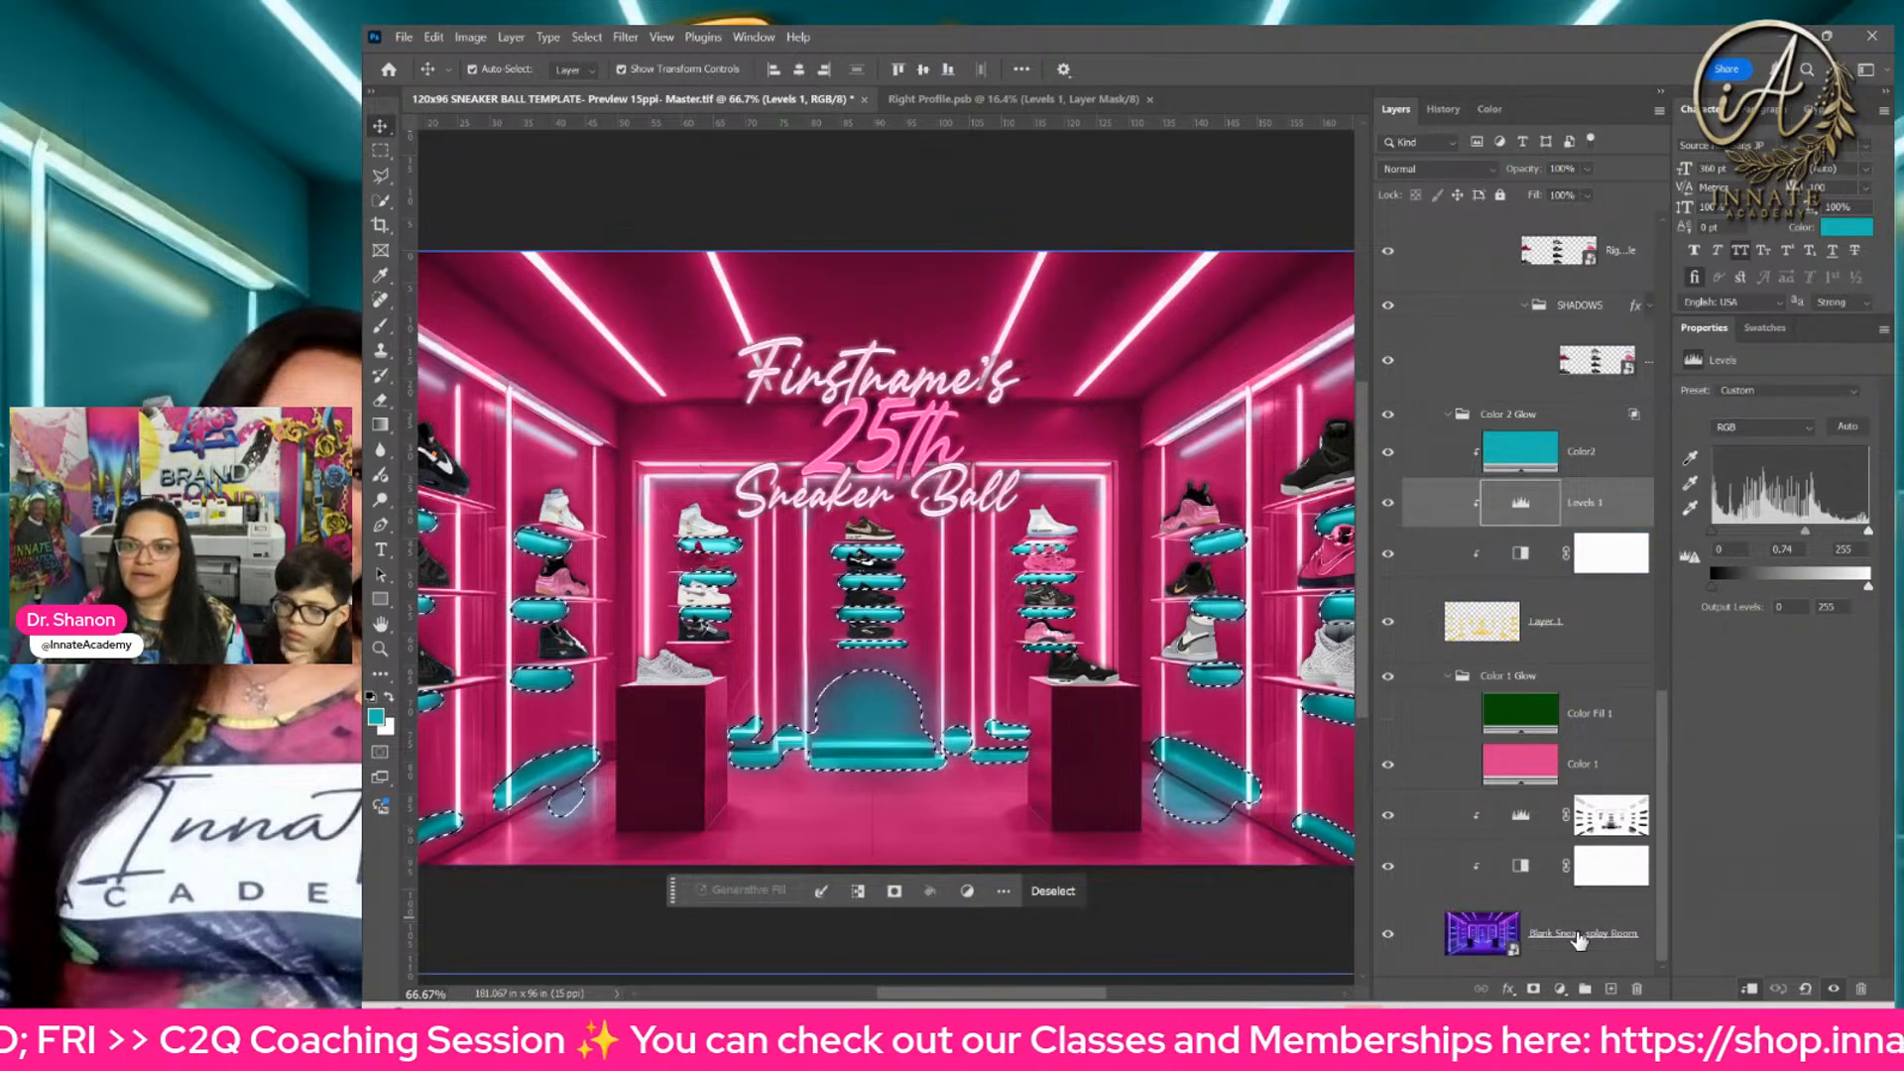
pyautogui.click(1534, 988)
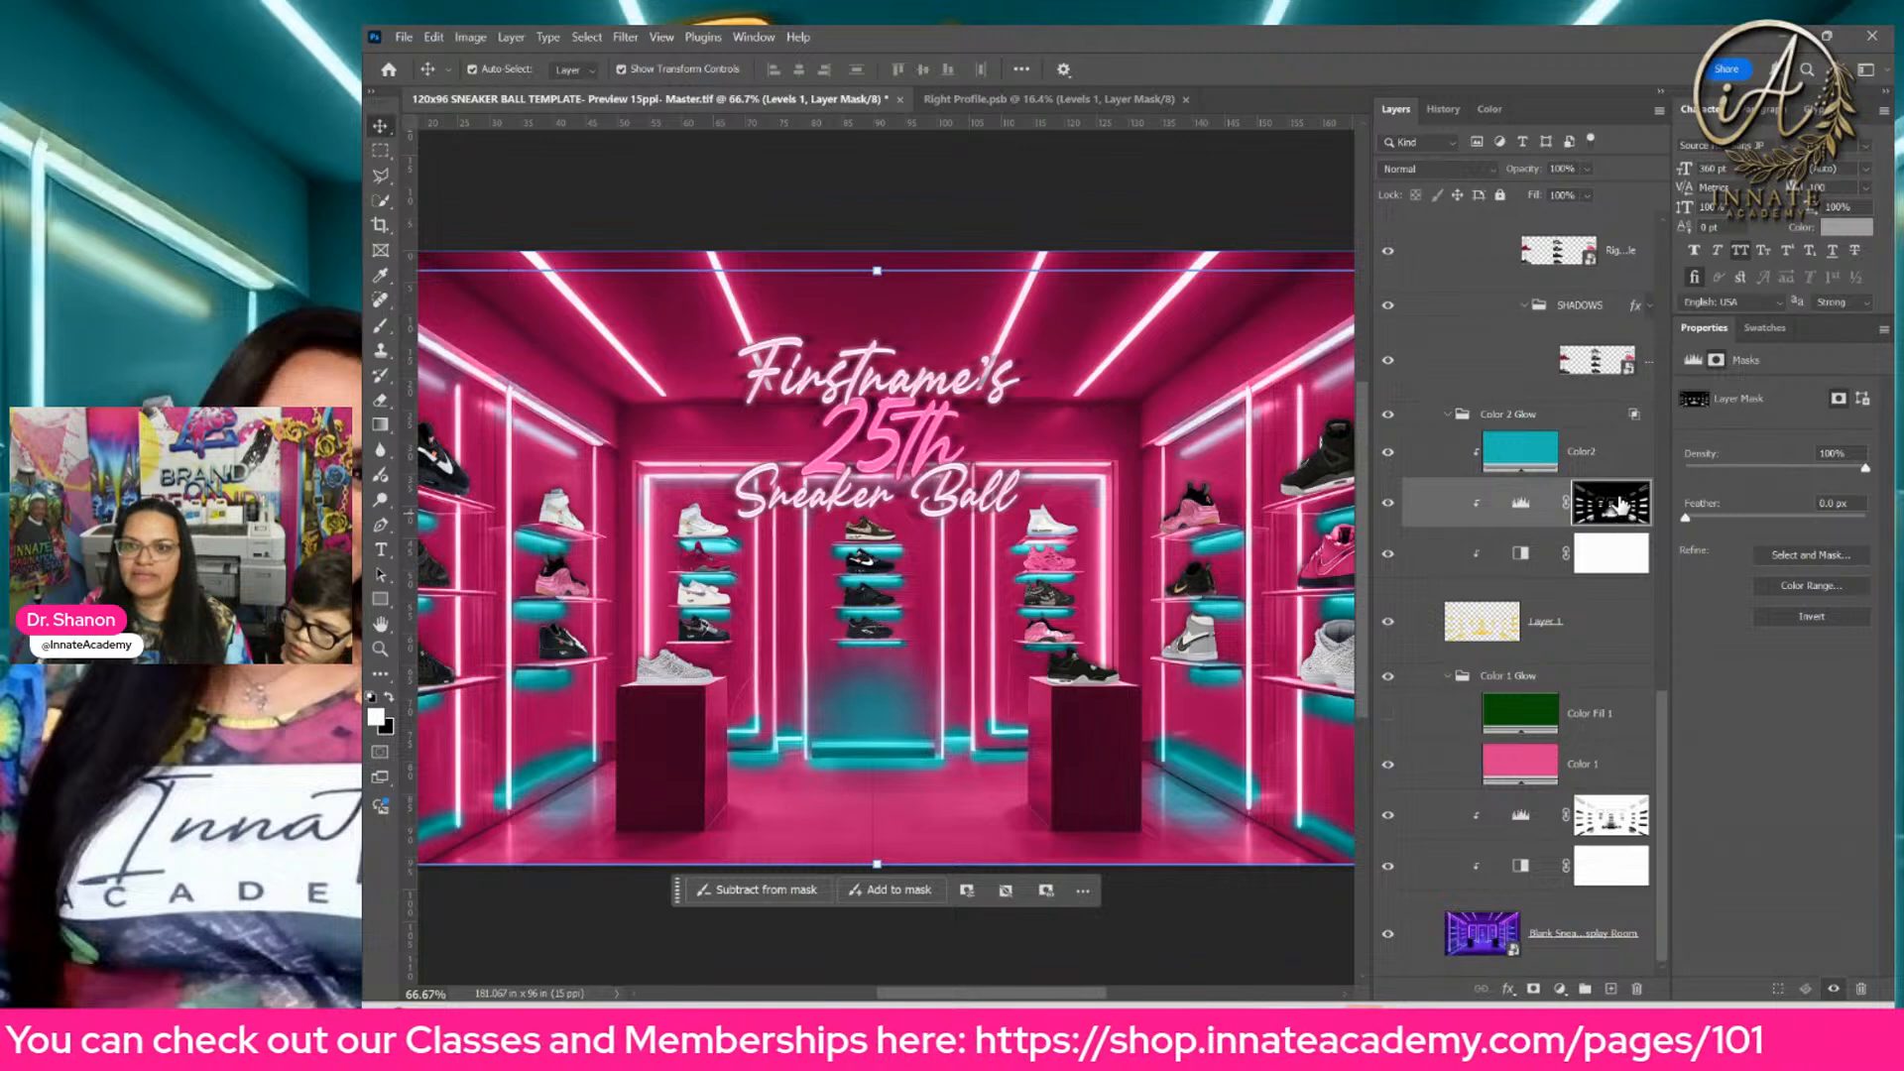
# Step: Set the midtone input of the Levels 2 adjustment to 1.04 to brighten the pink room, and select the Levels 1 mask
pyautogui.click(1601, 817)
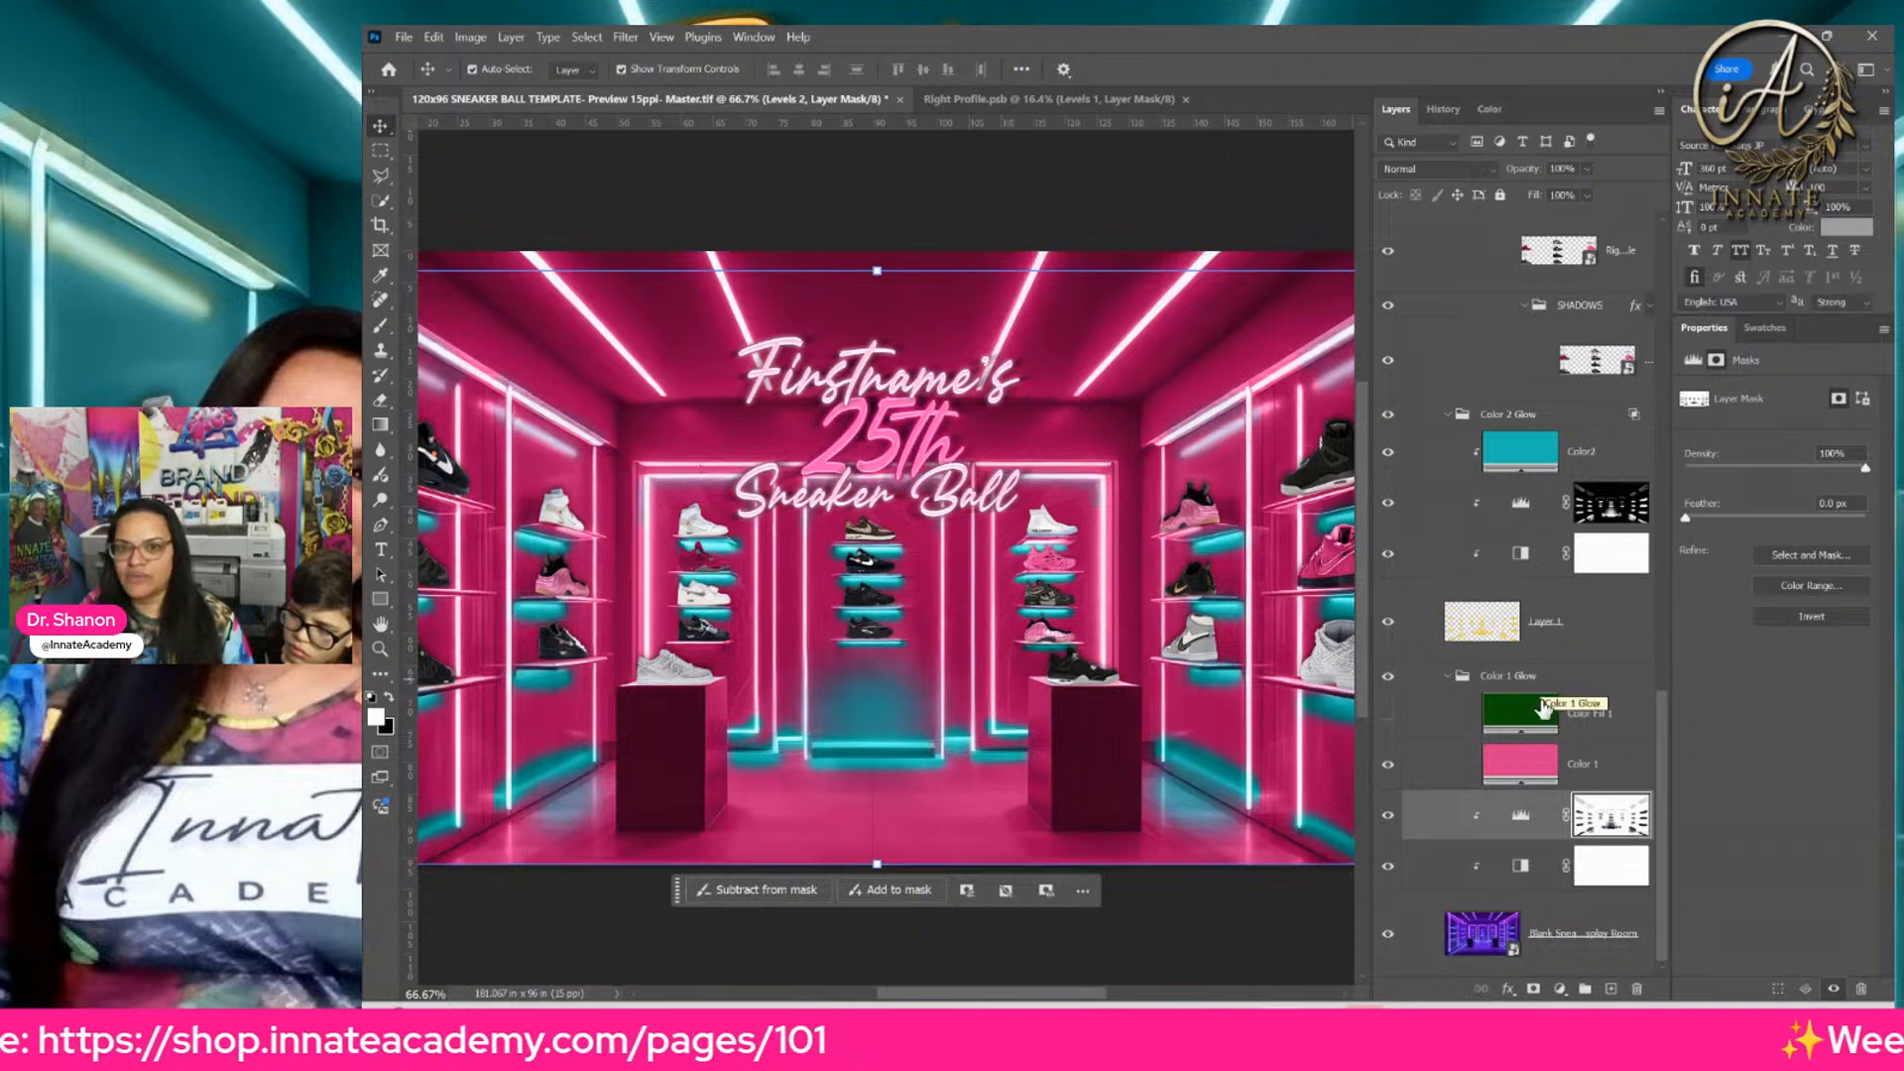
pyautogui.click(1520, 815)
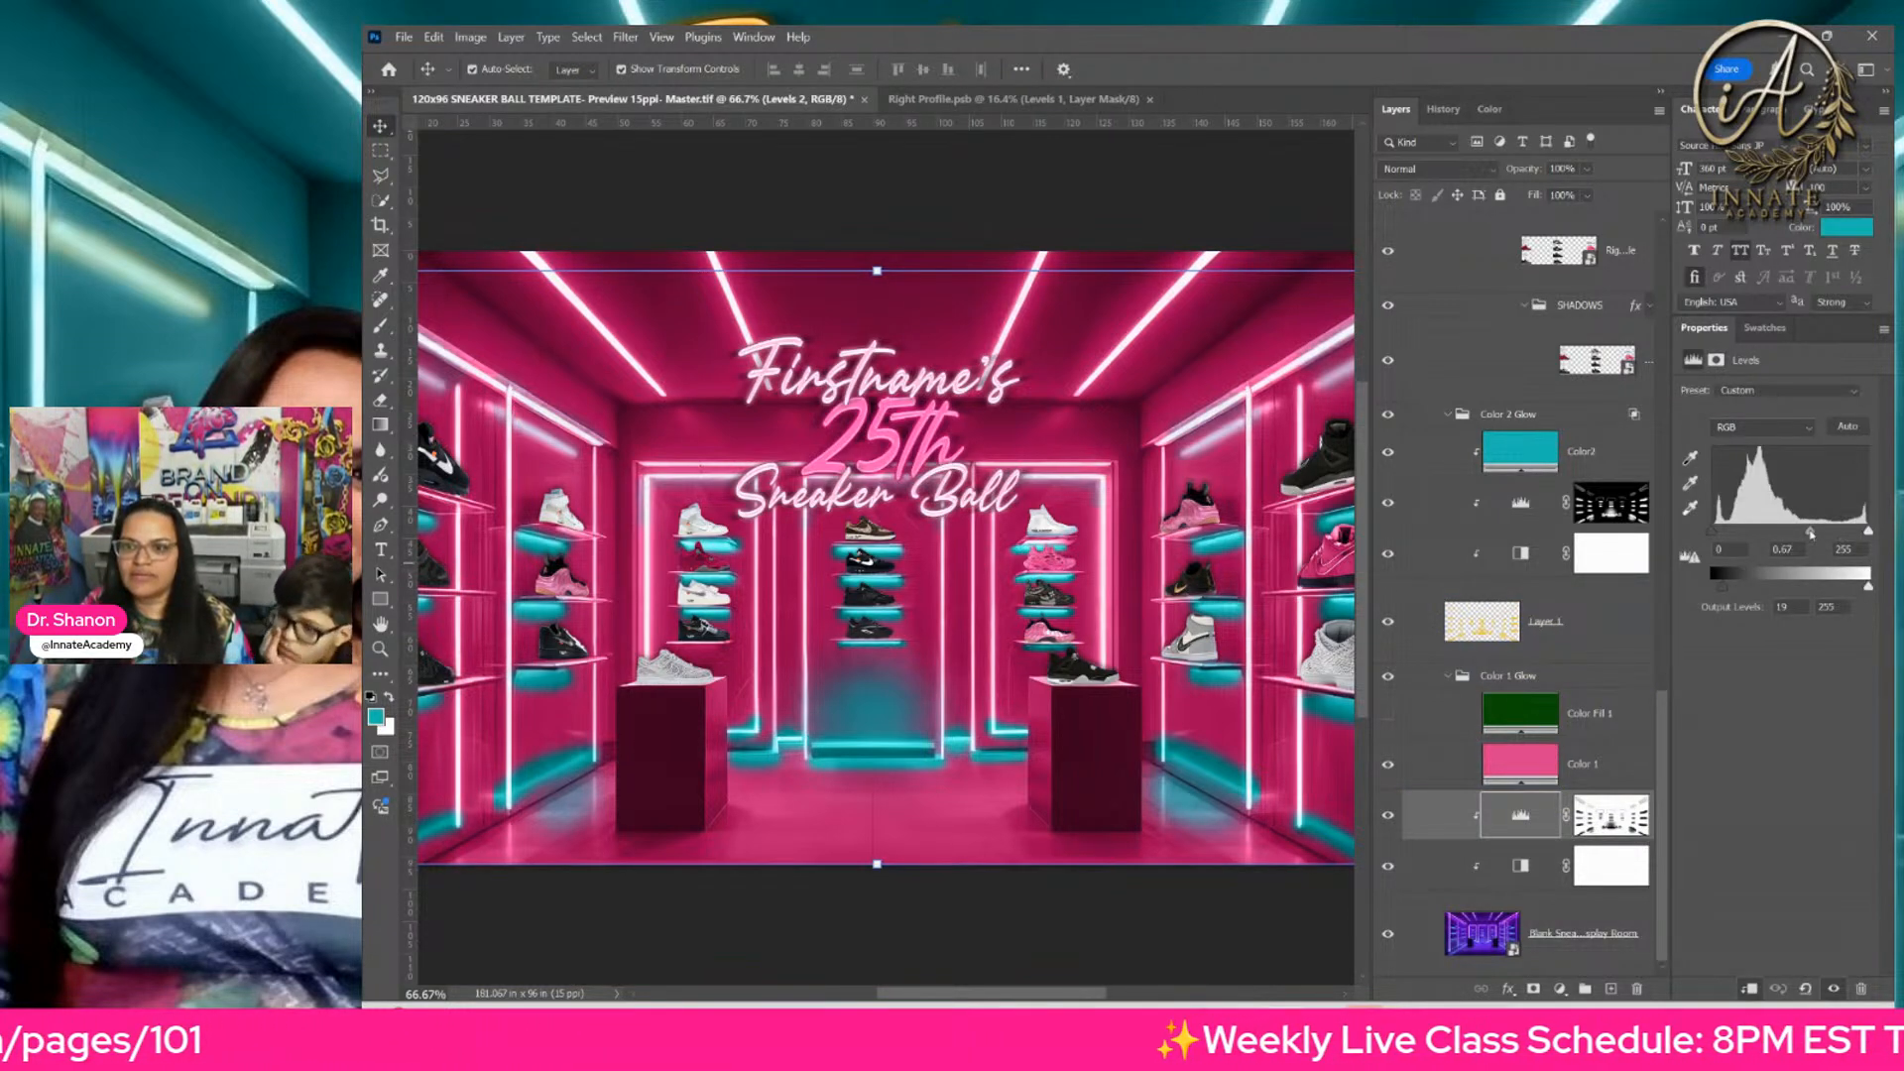
pyautogui.moveTo(1782, 535)
pyautogui.mouseDown()
pyautogui.moveTo(1842, 539)
pyautogui.moveTo(1745, 538)
pyautogui.moveTo(1784, 543)
pyautogui.mouseUp()
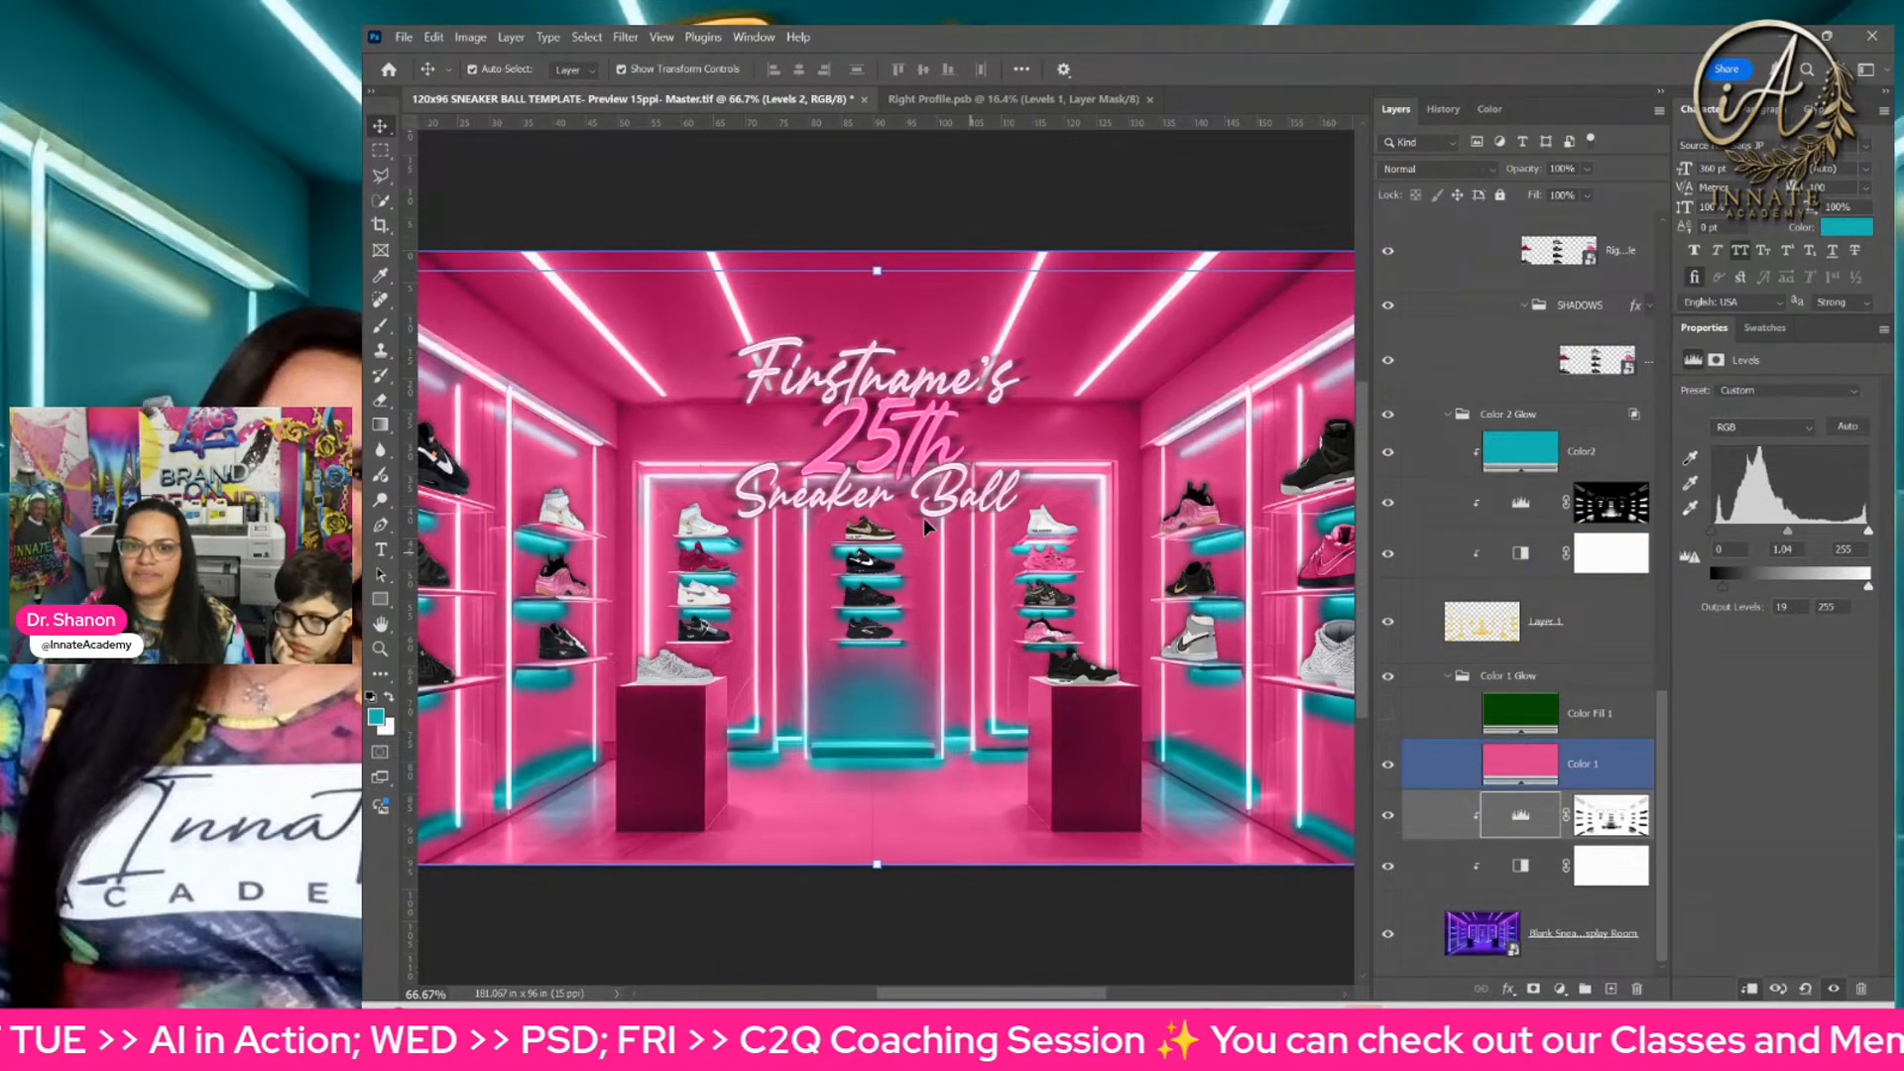
pyautogui.click(1612, 511)
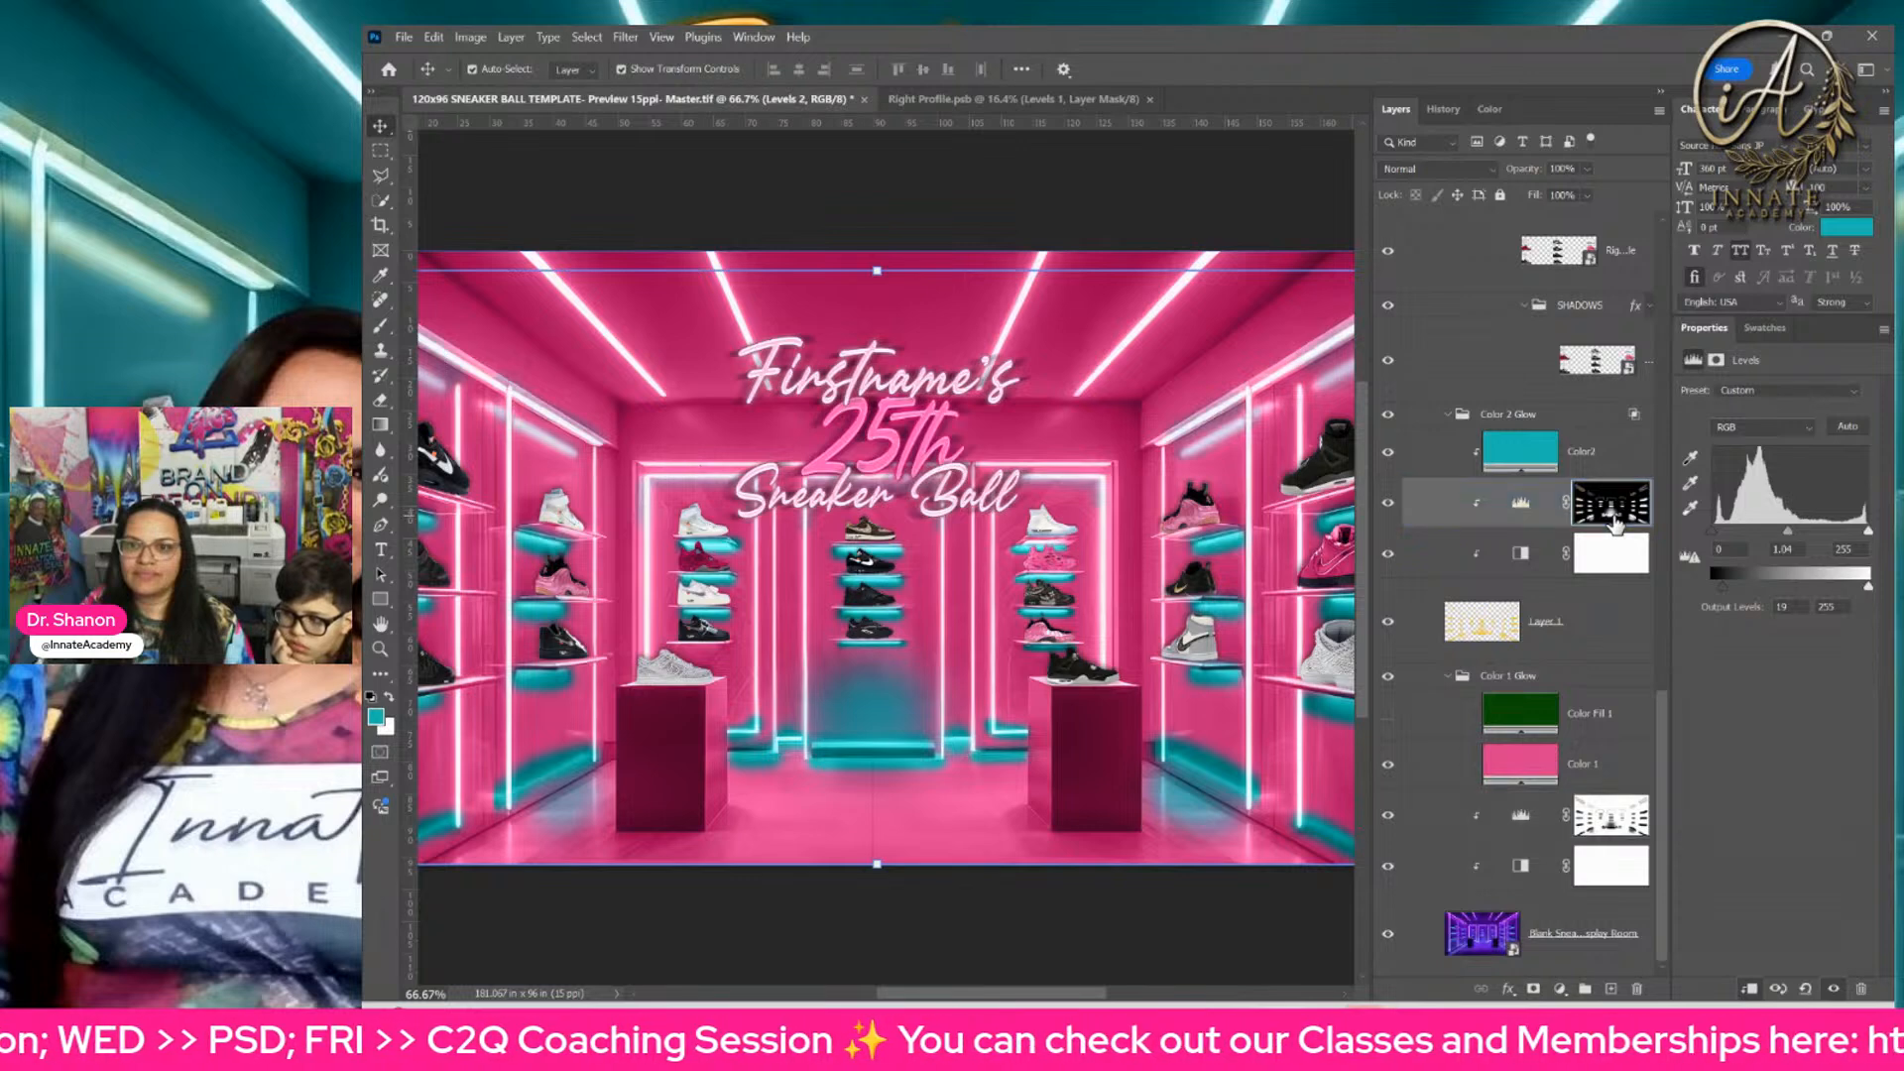
# Step: Disable the layer mask of the Levels 1 adjustment in the Color 2 Glow group
pyautogui.press('d')
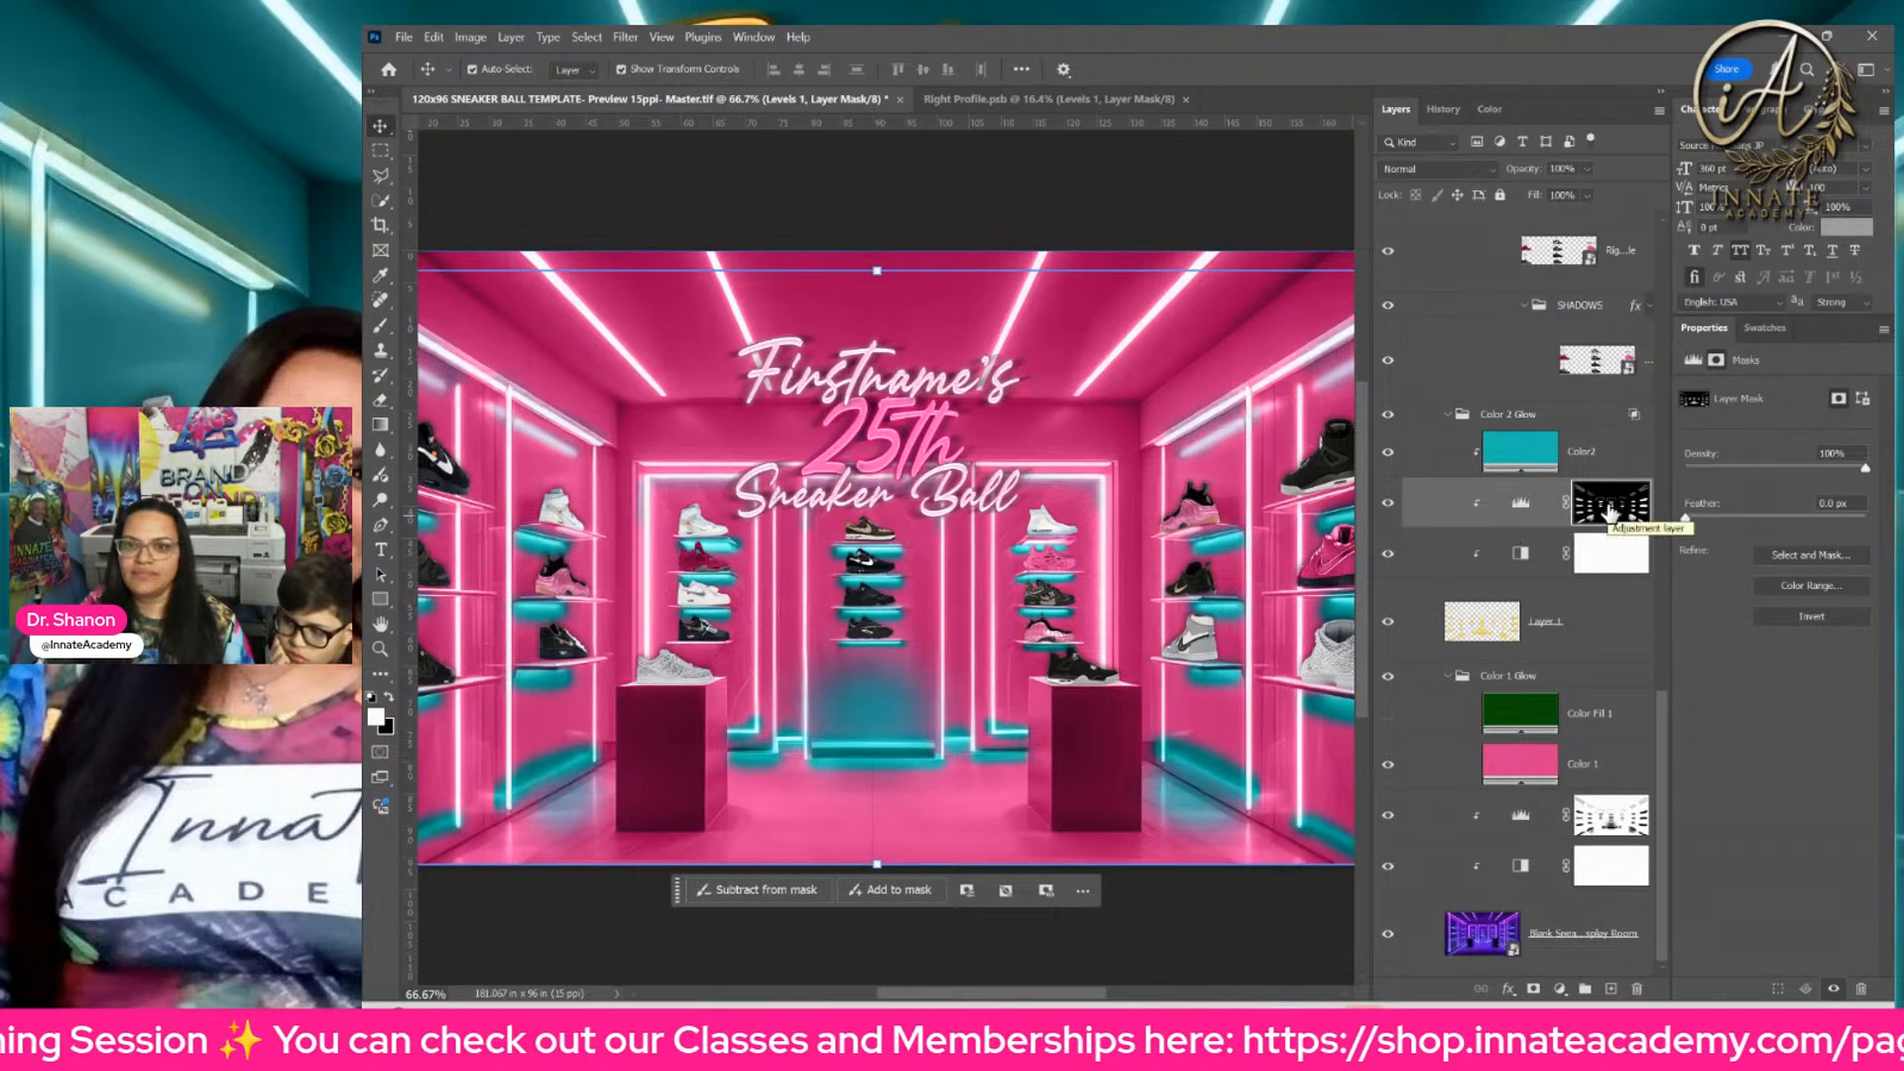
pyautogui.rightClick(1609, 514)
pyautogui.click(1652, 525)
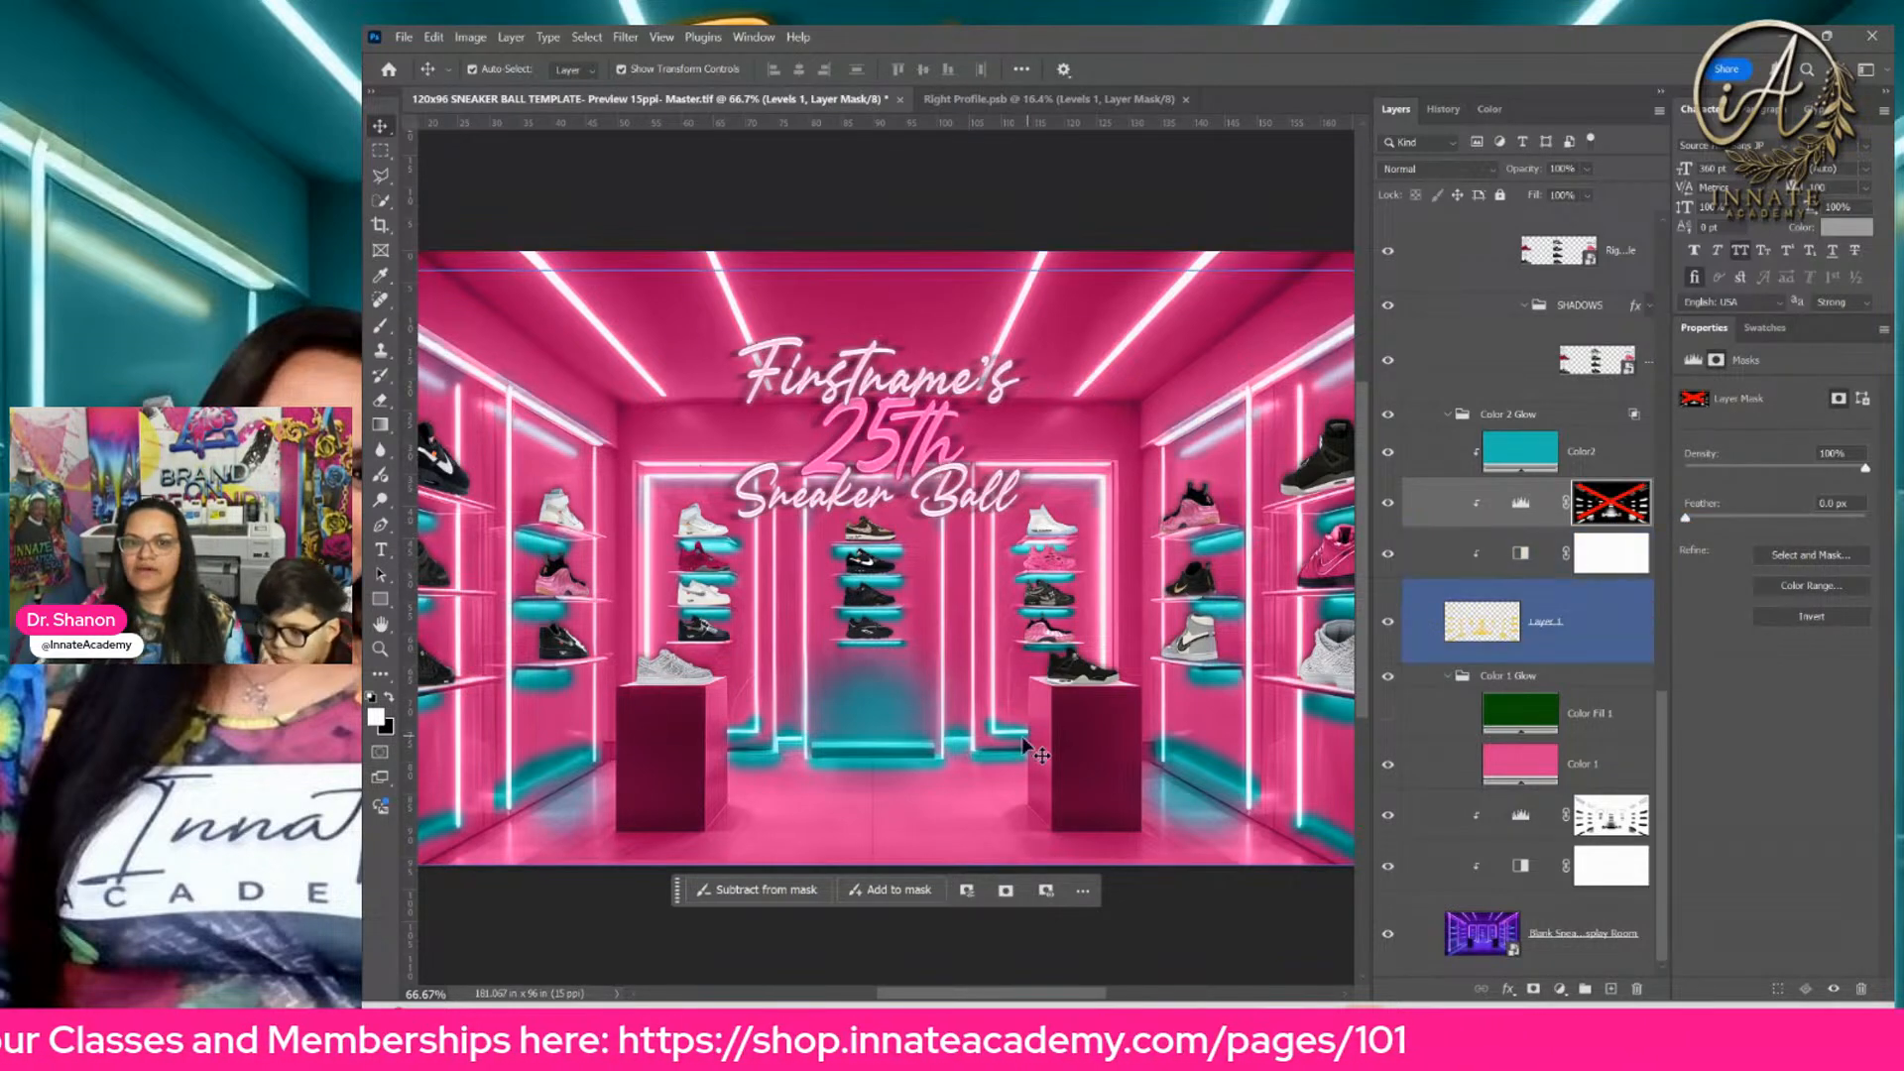
pyautogui.click(1020, 739)
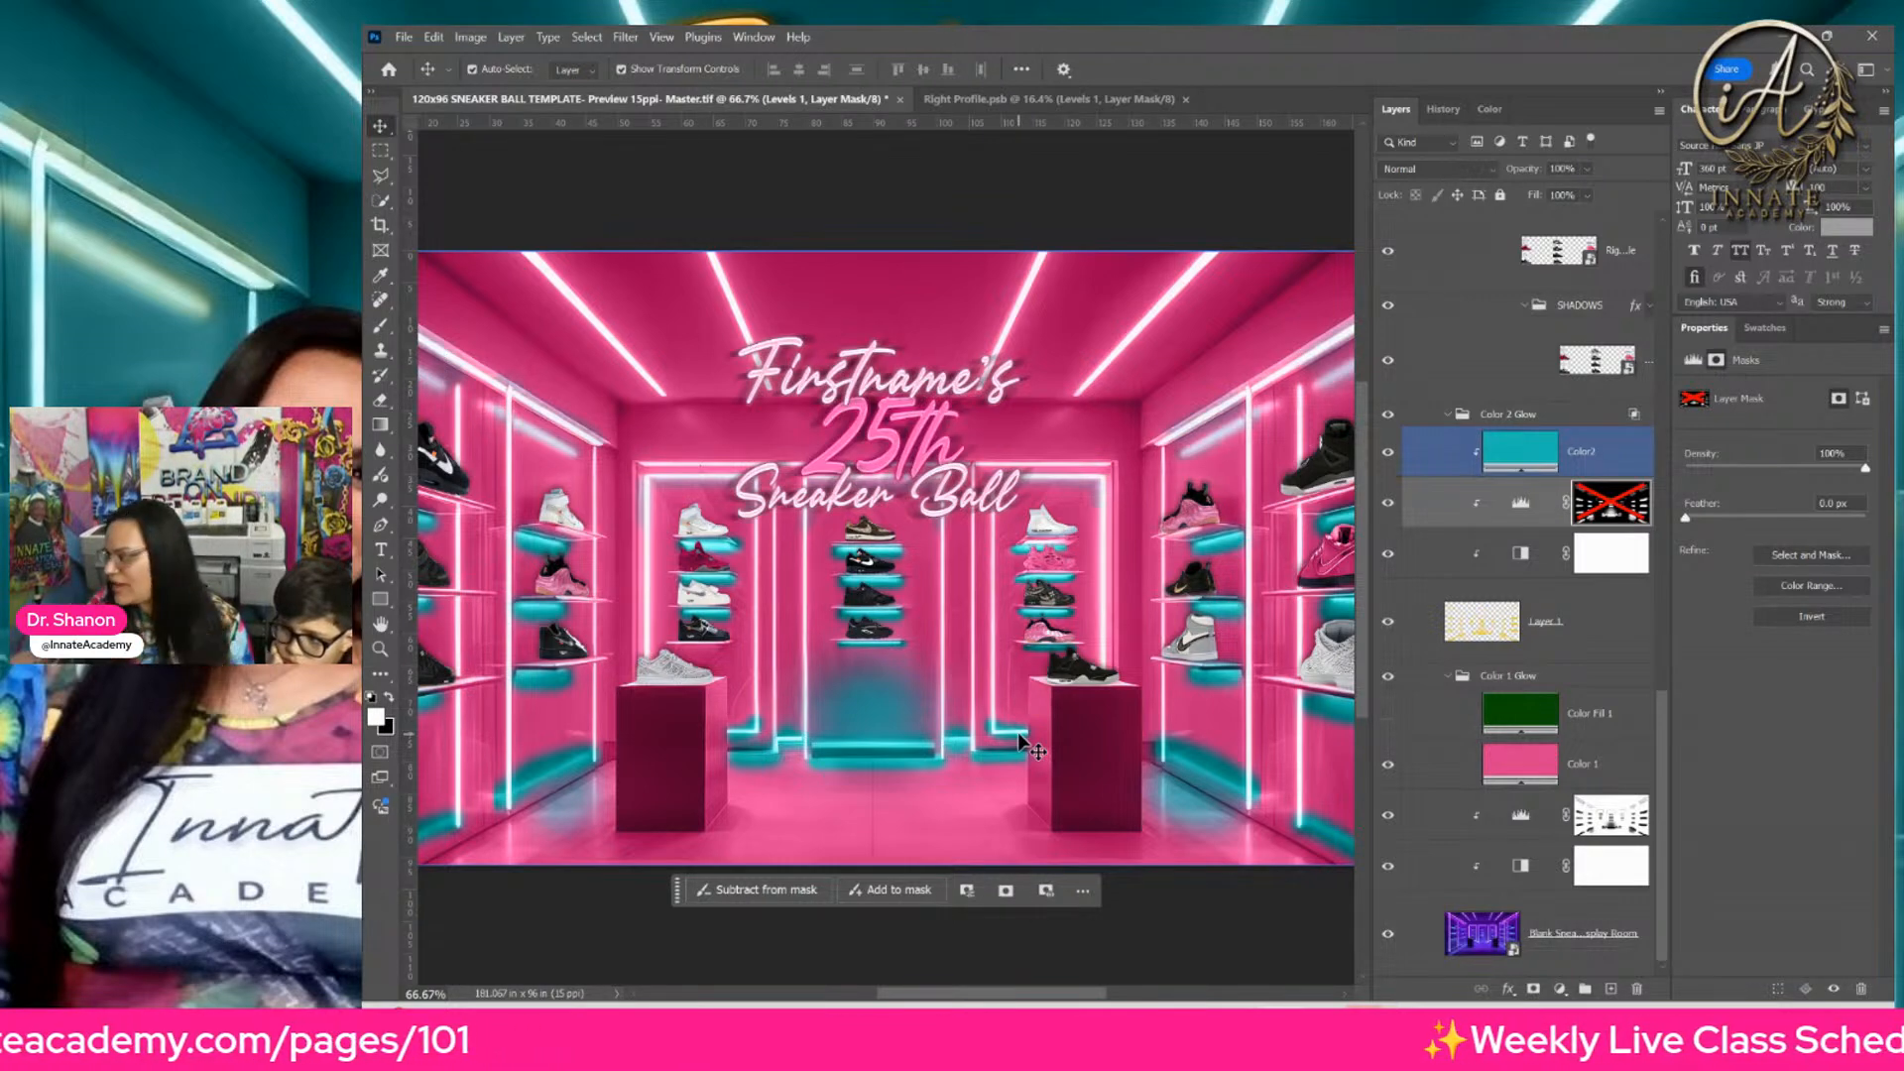
# Step: Open the Neon Logo smart object, and within it open the text1 edit smart object holding the Firstname's text
pyautogui.rightClick(930, 391)
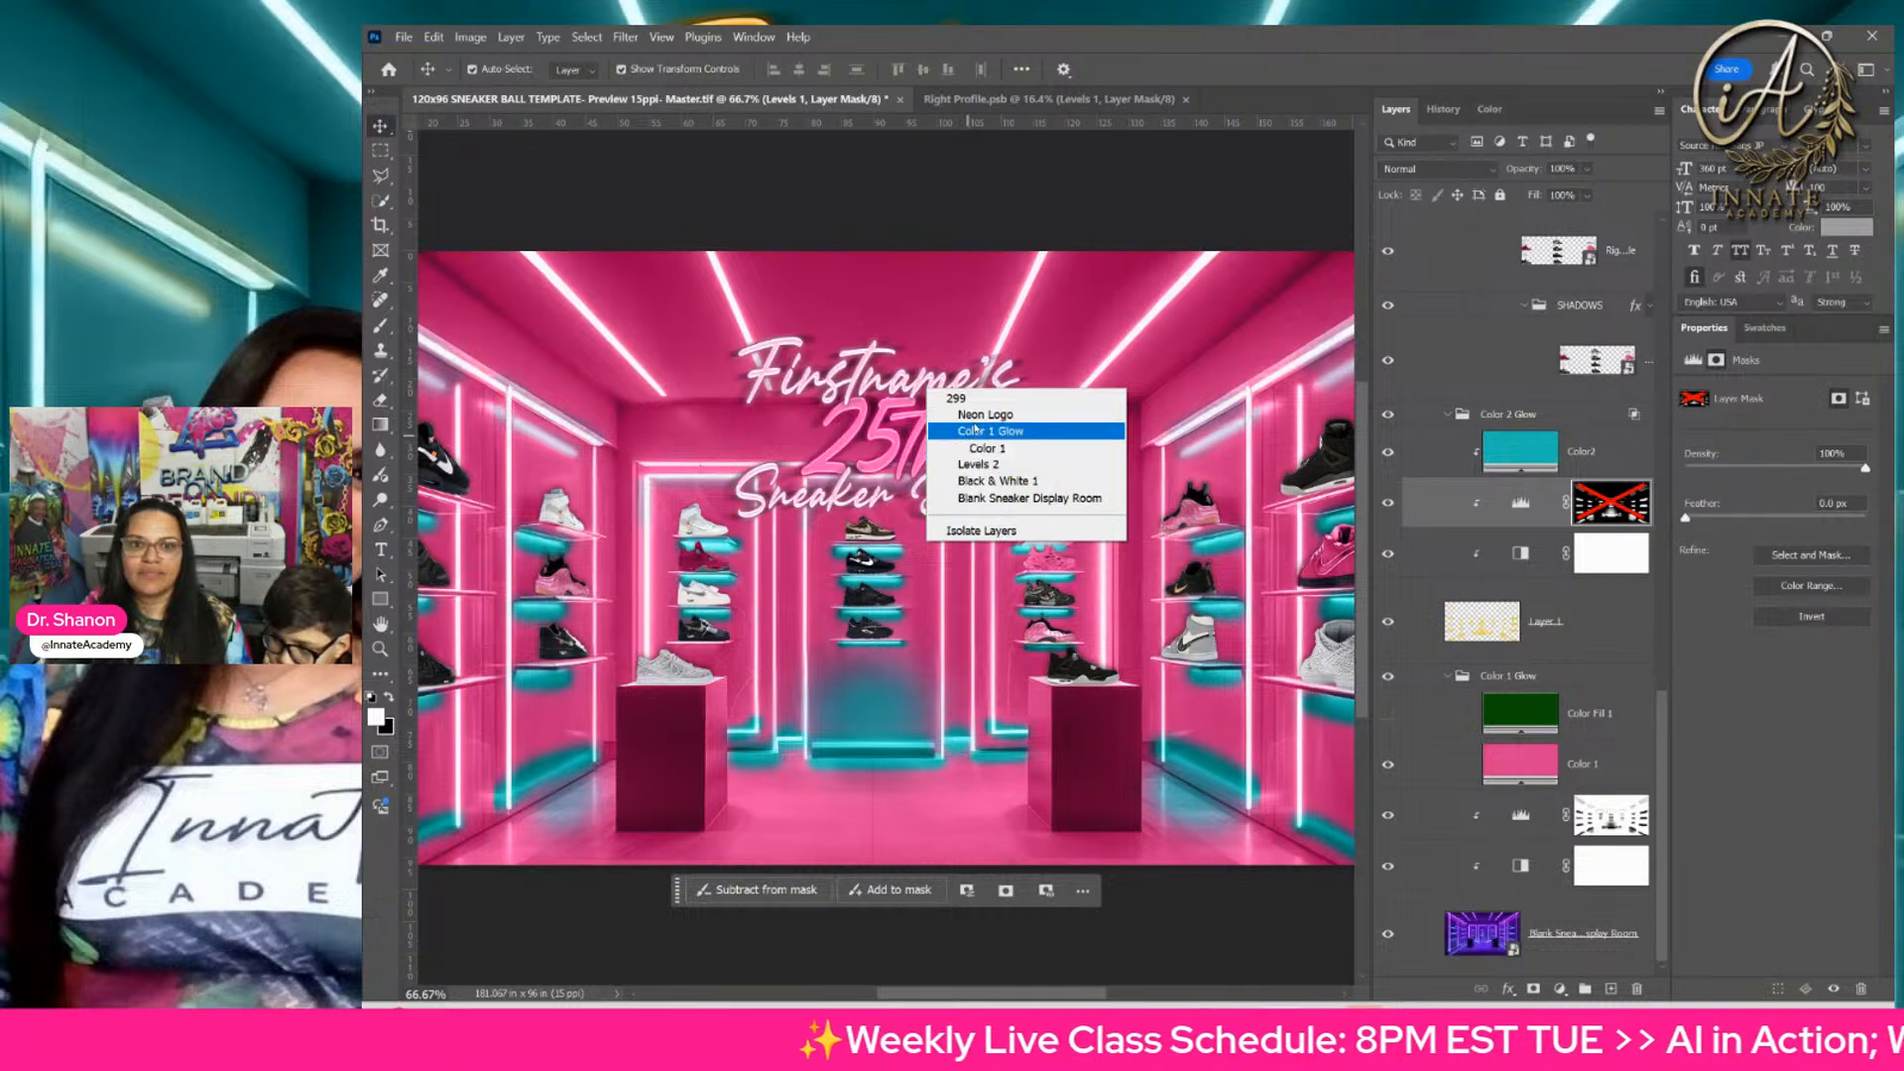
pyautogui.click(985, 414)
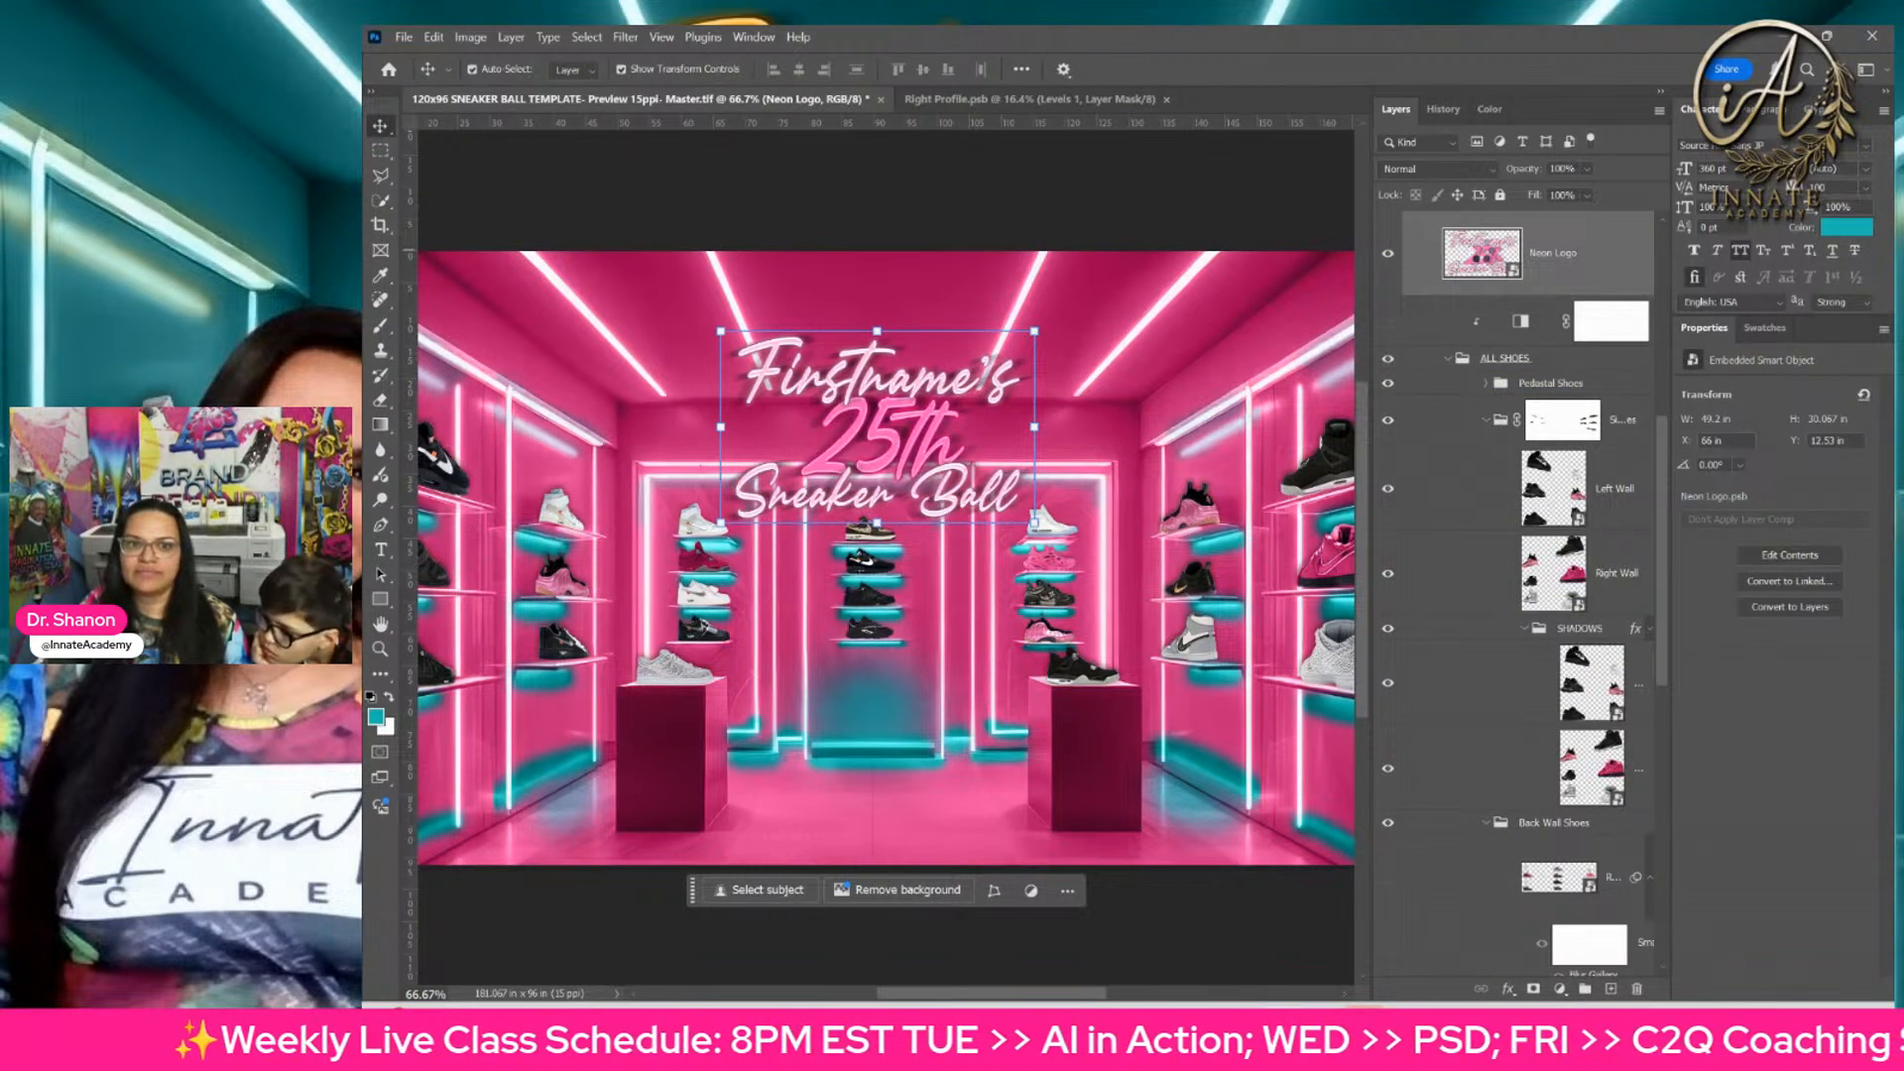
pyautogui.doubleClick(1482, 253)
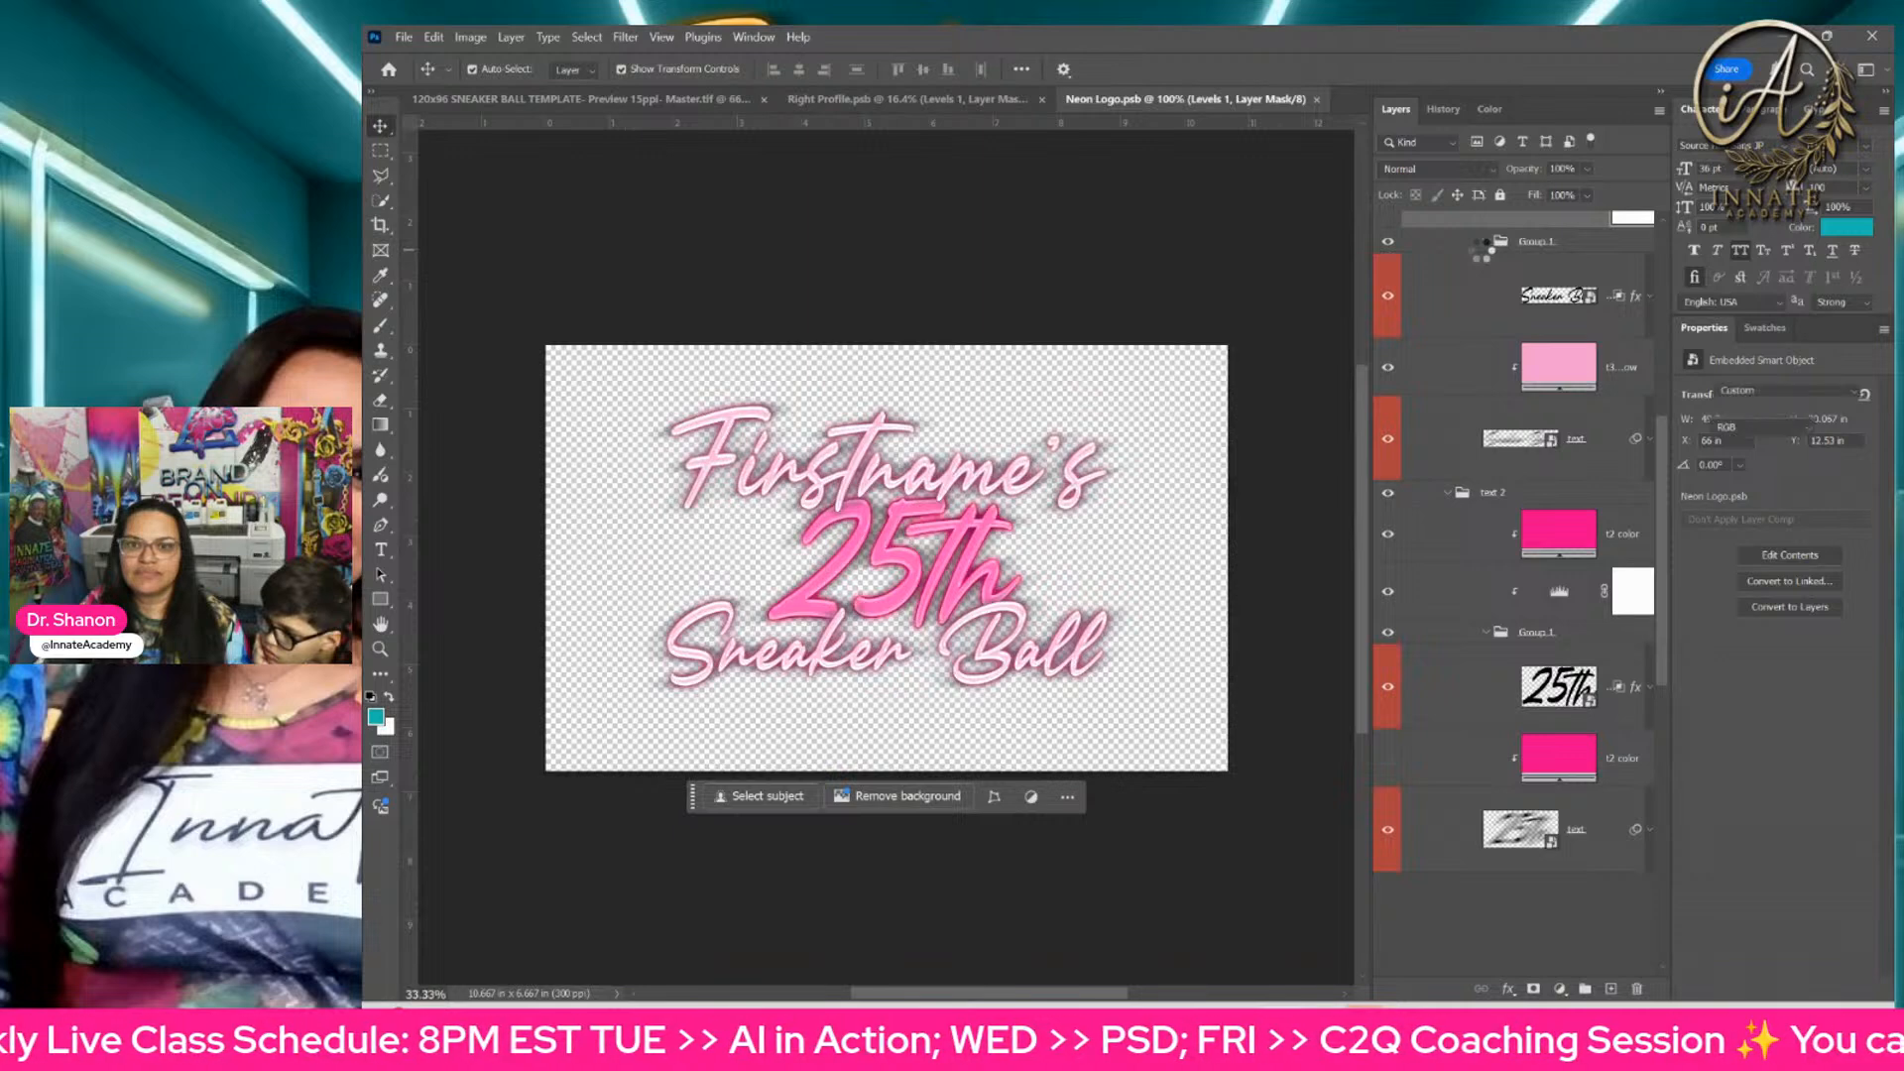
pyautogui.rightClick(929, 483)
pyautogui.click(991, 544)
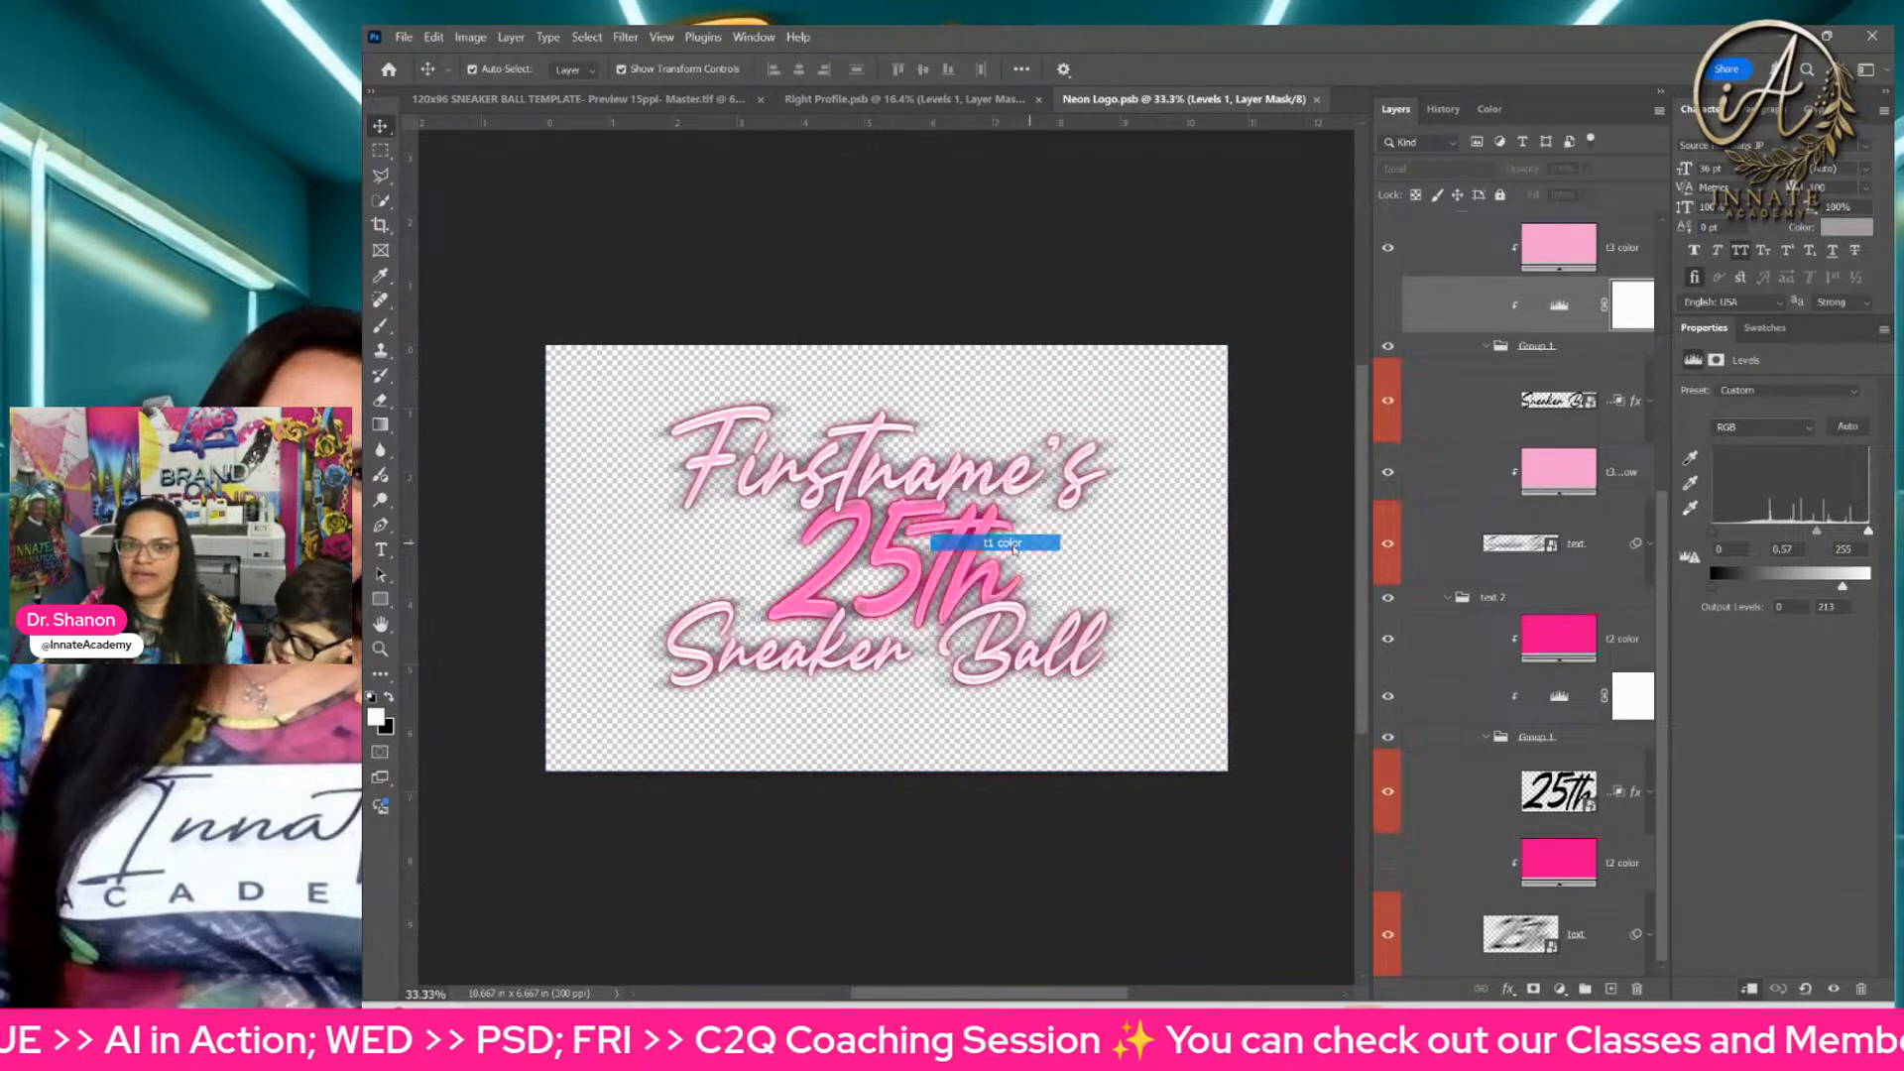
pyautogui.click(1530, 377)
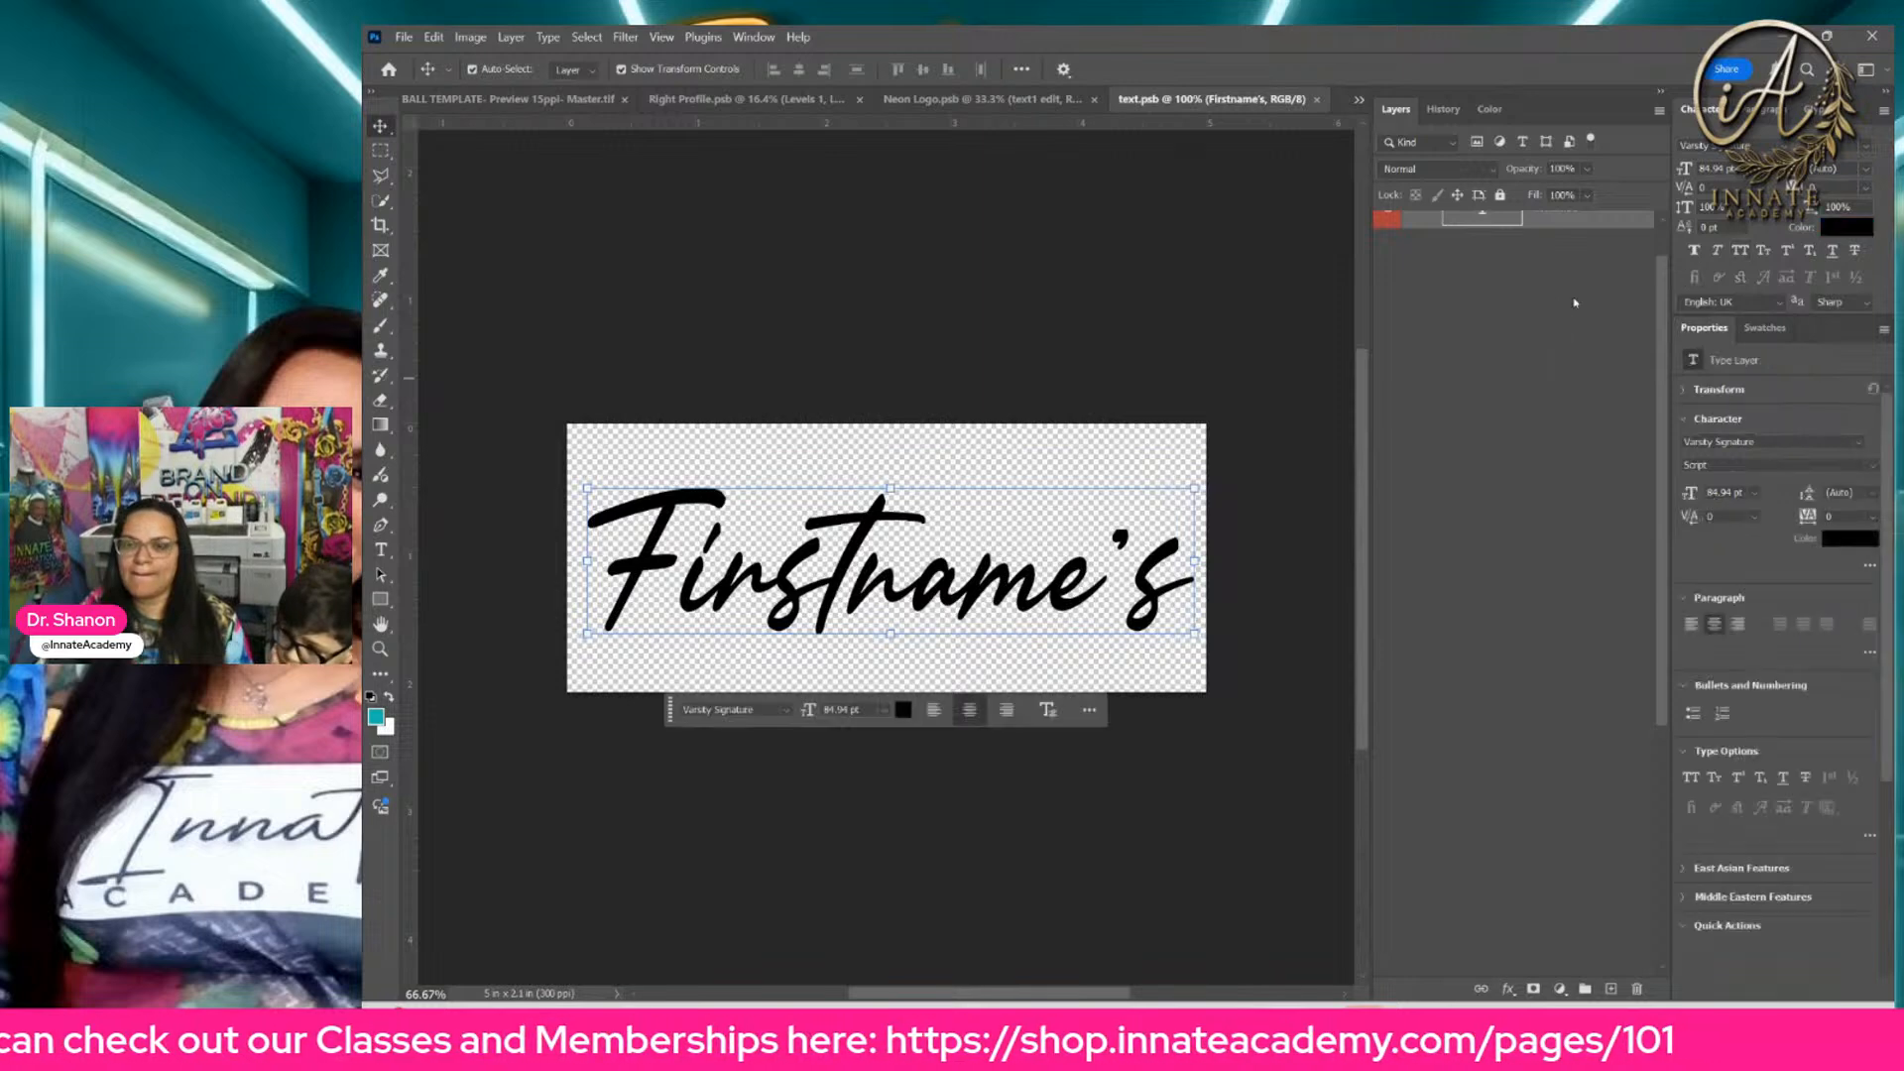
# Step: Duplicate the Firstname's text layer and hide the original
pyautogui.rightClick(1571, 255)
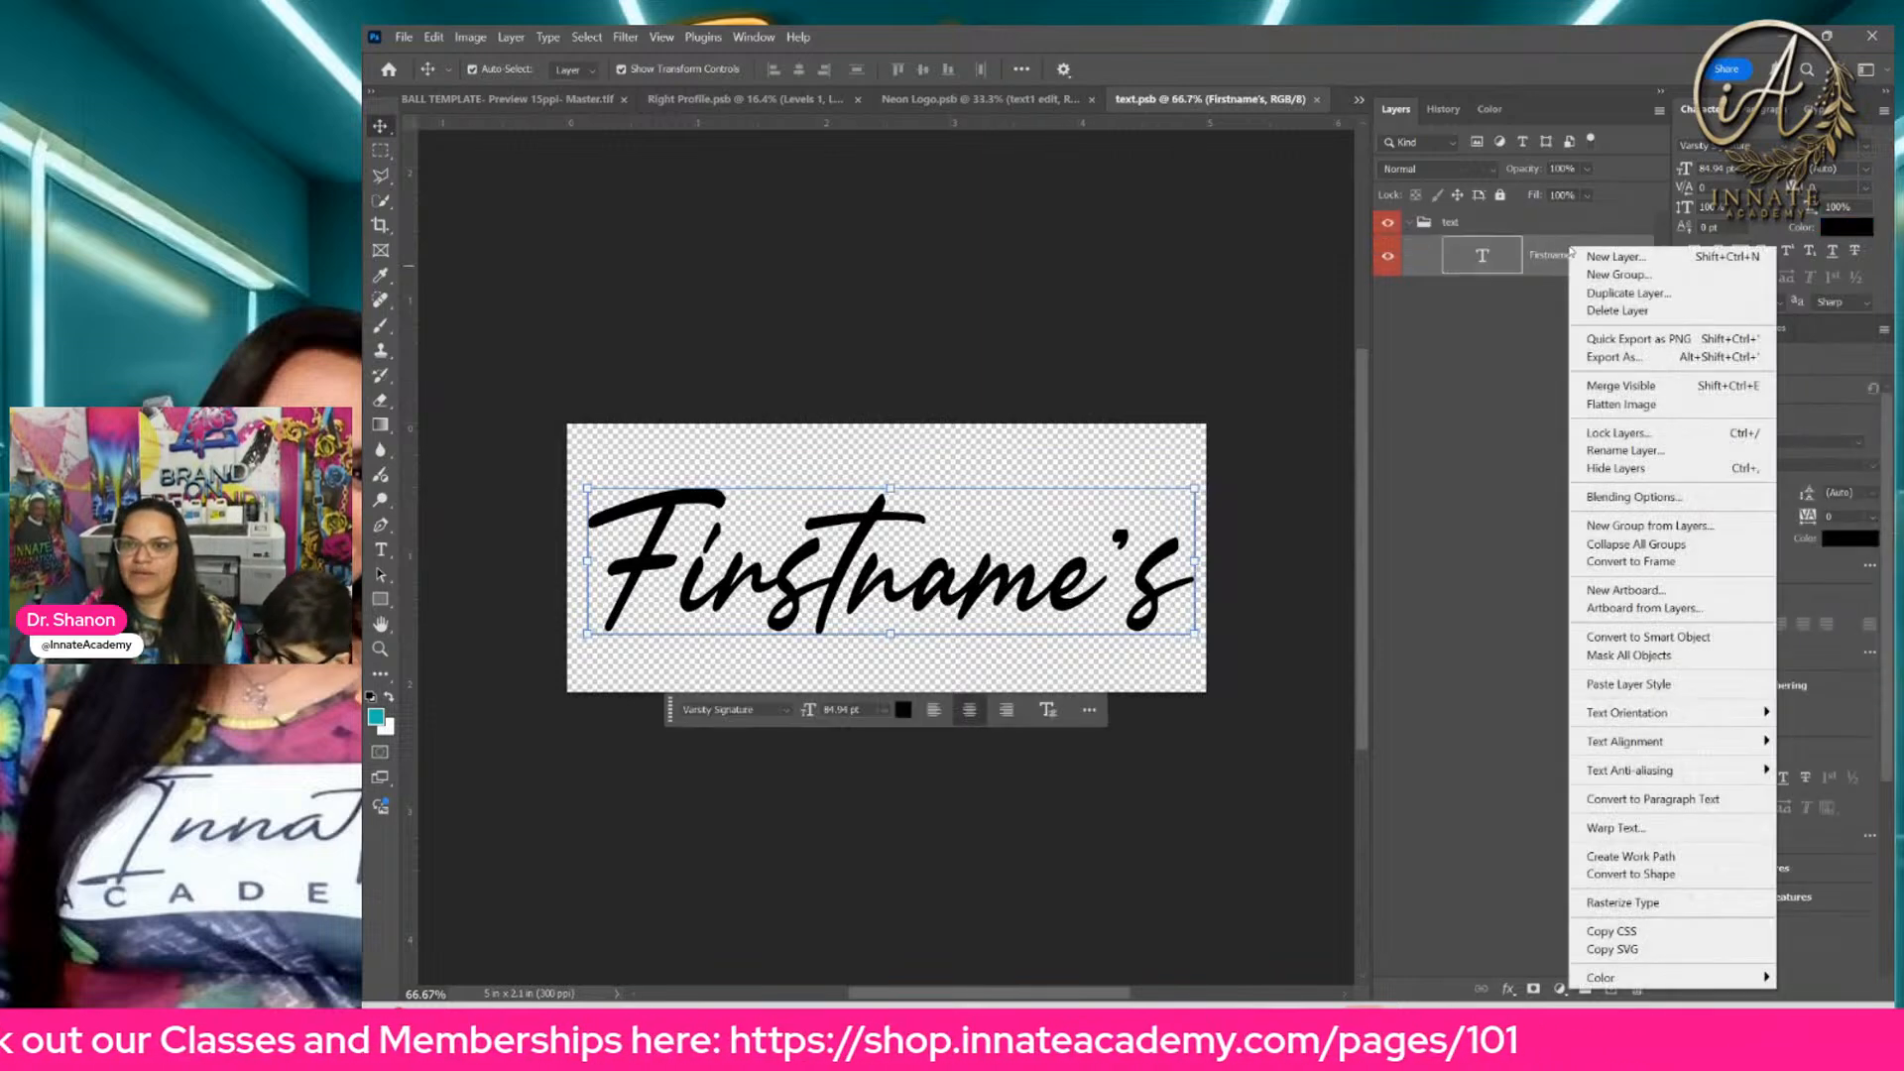
pyautogui.click(1614, 296)
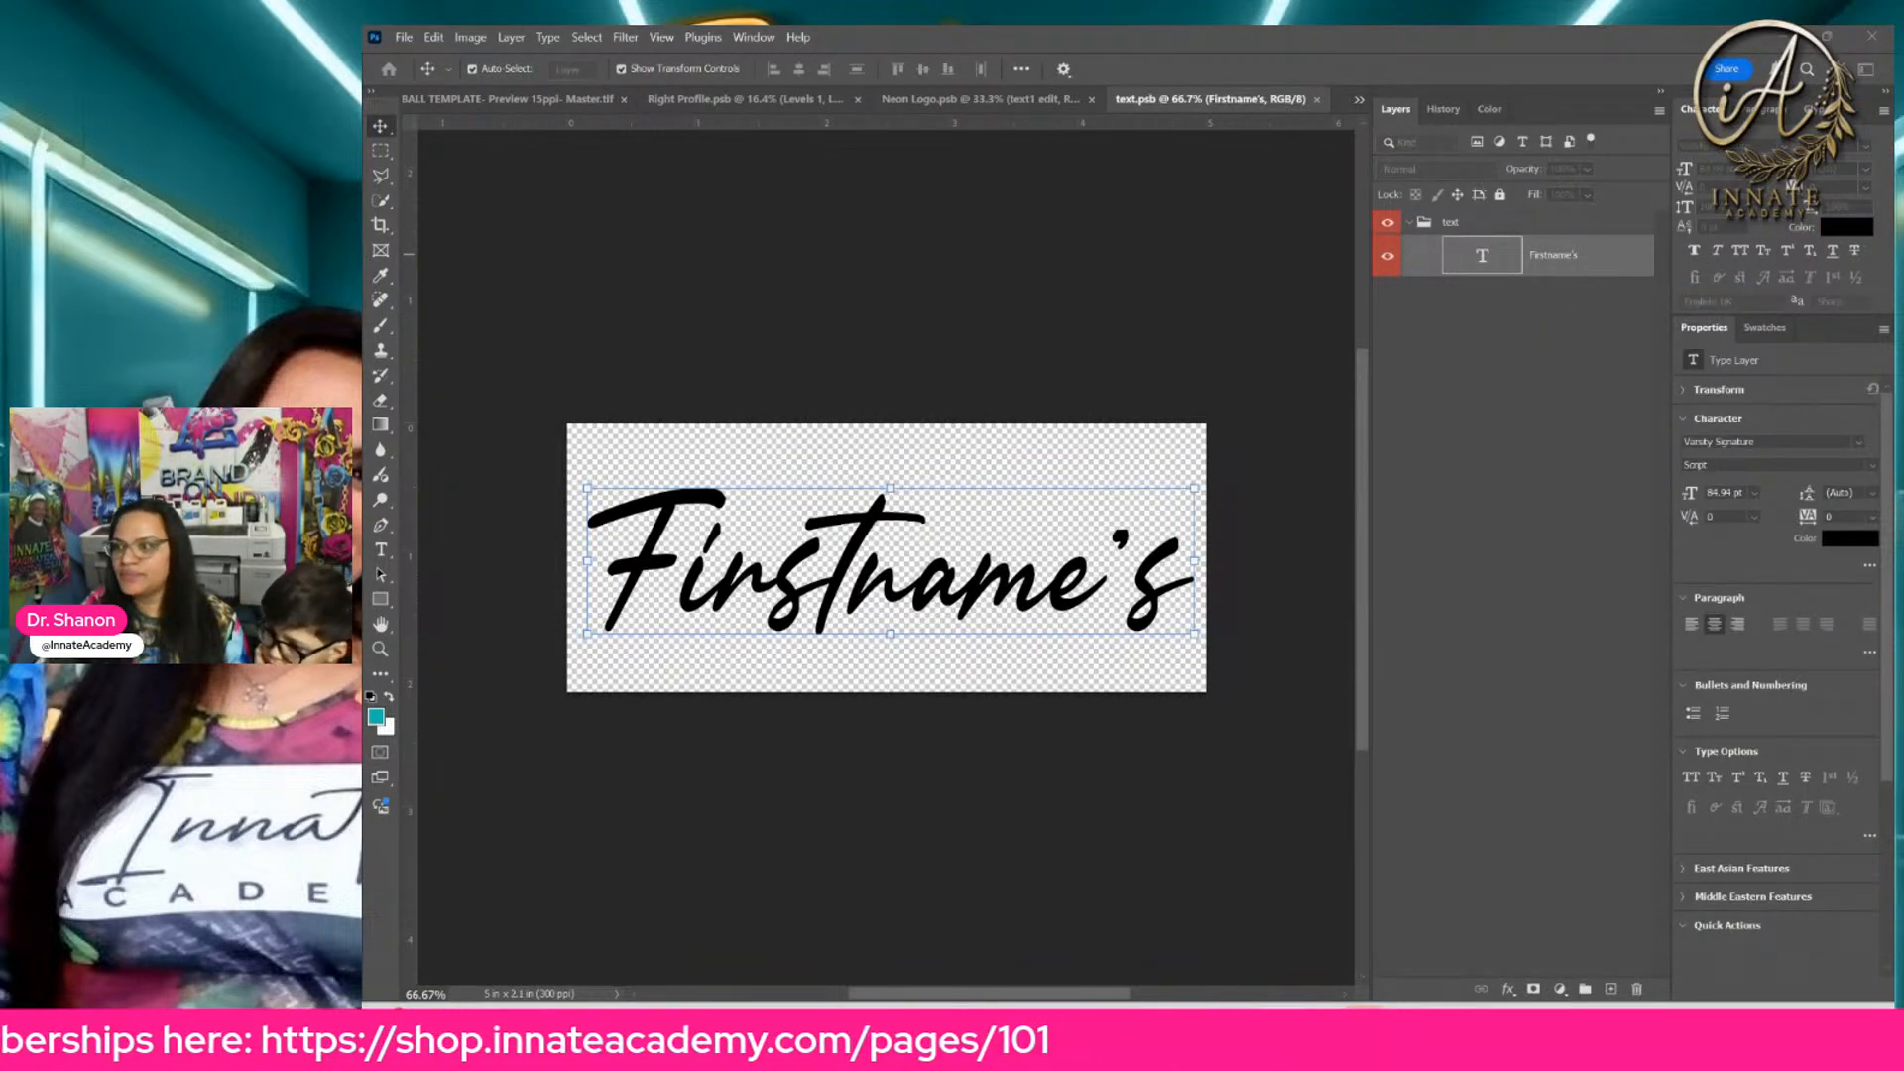
pyautogui.click(1391, 181)
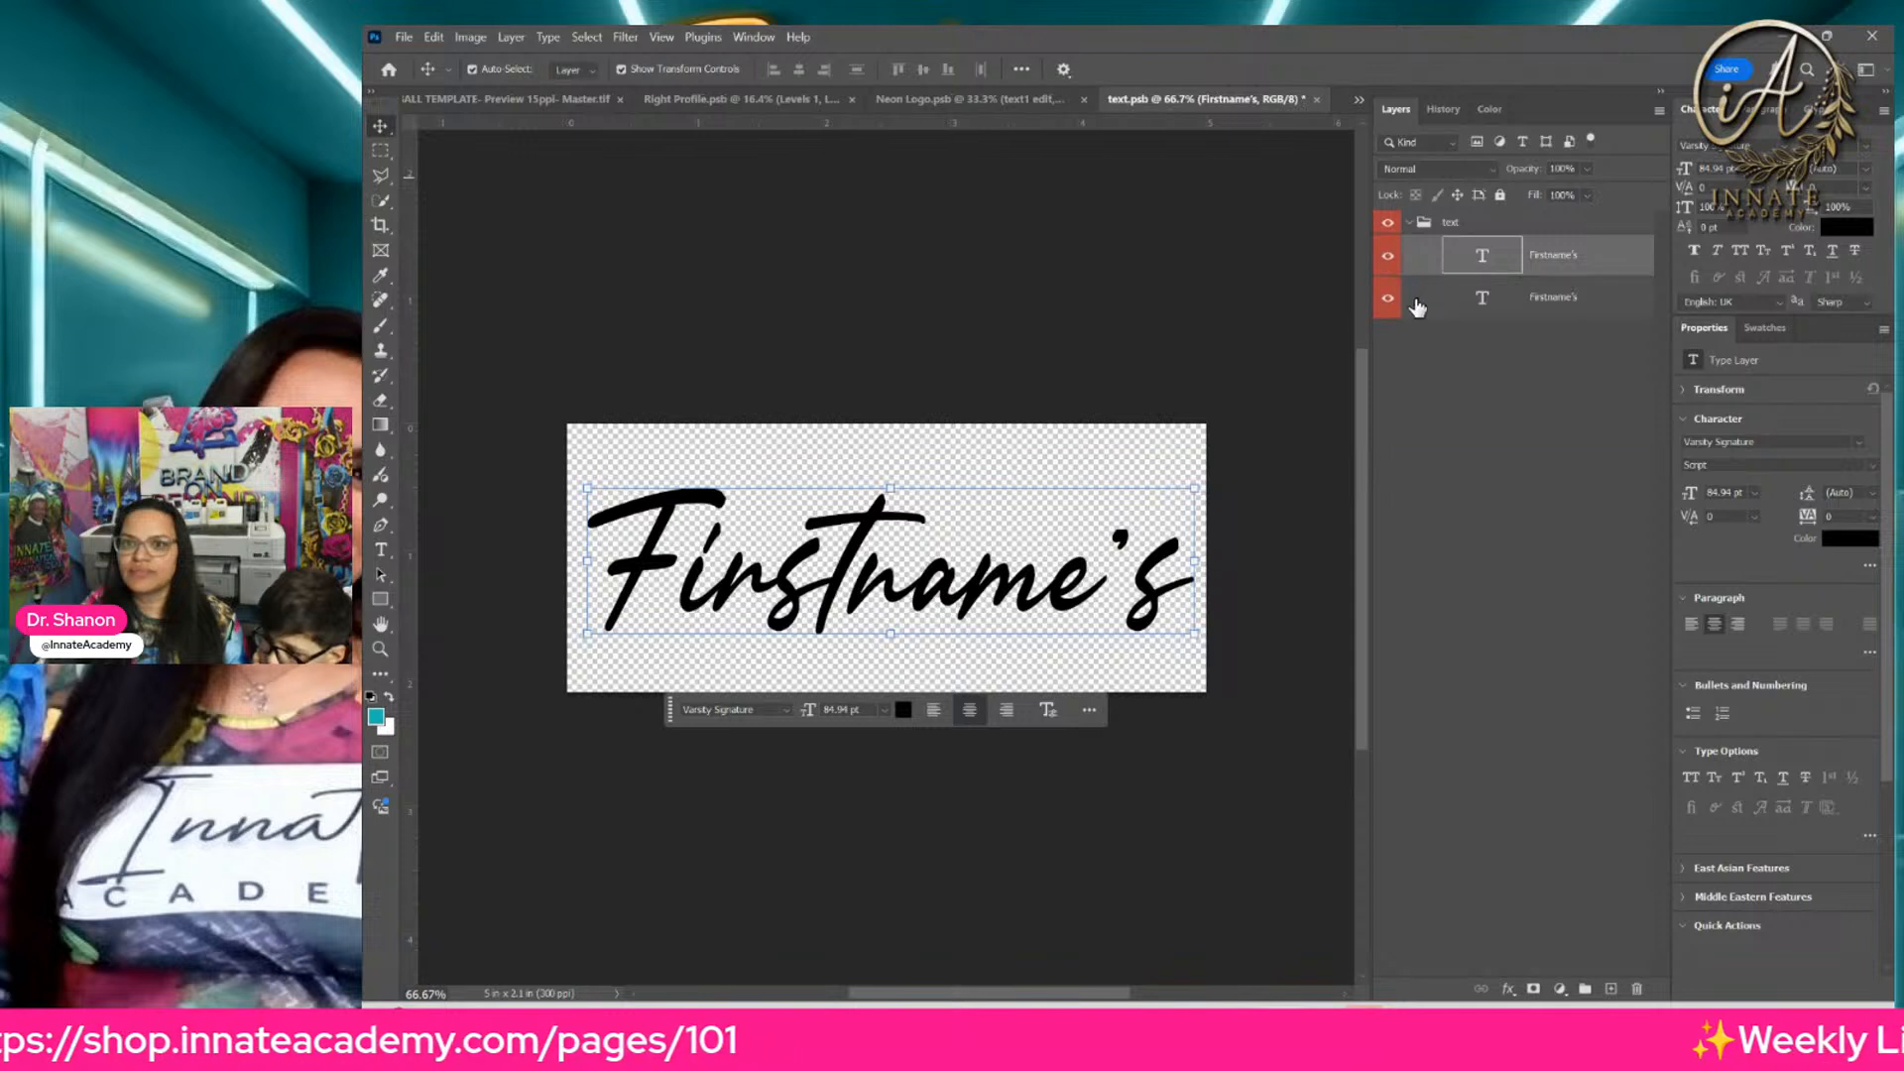
# Step: Replace the copied layer's text with the celebrant's first name in possessive form, and save and close the smart object
pyautogui.doubleClick(1482, 258)
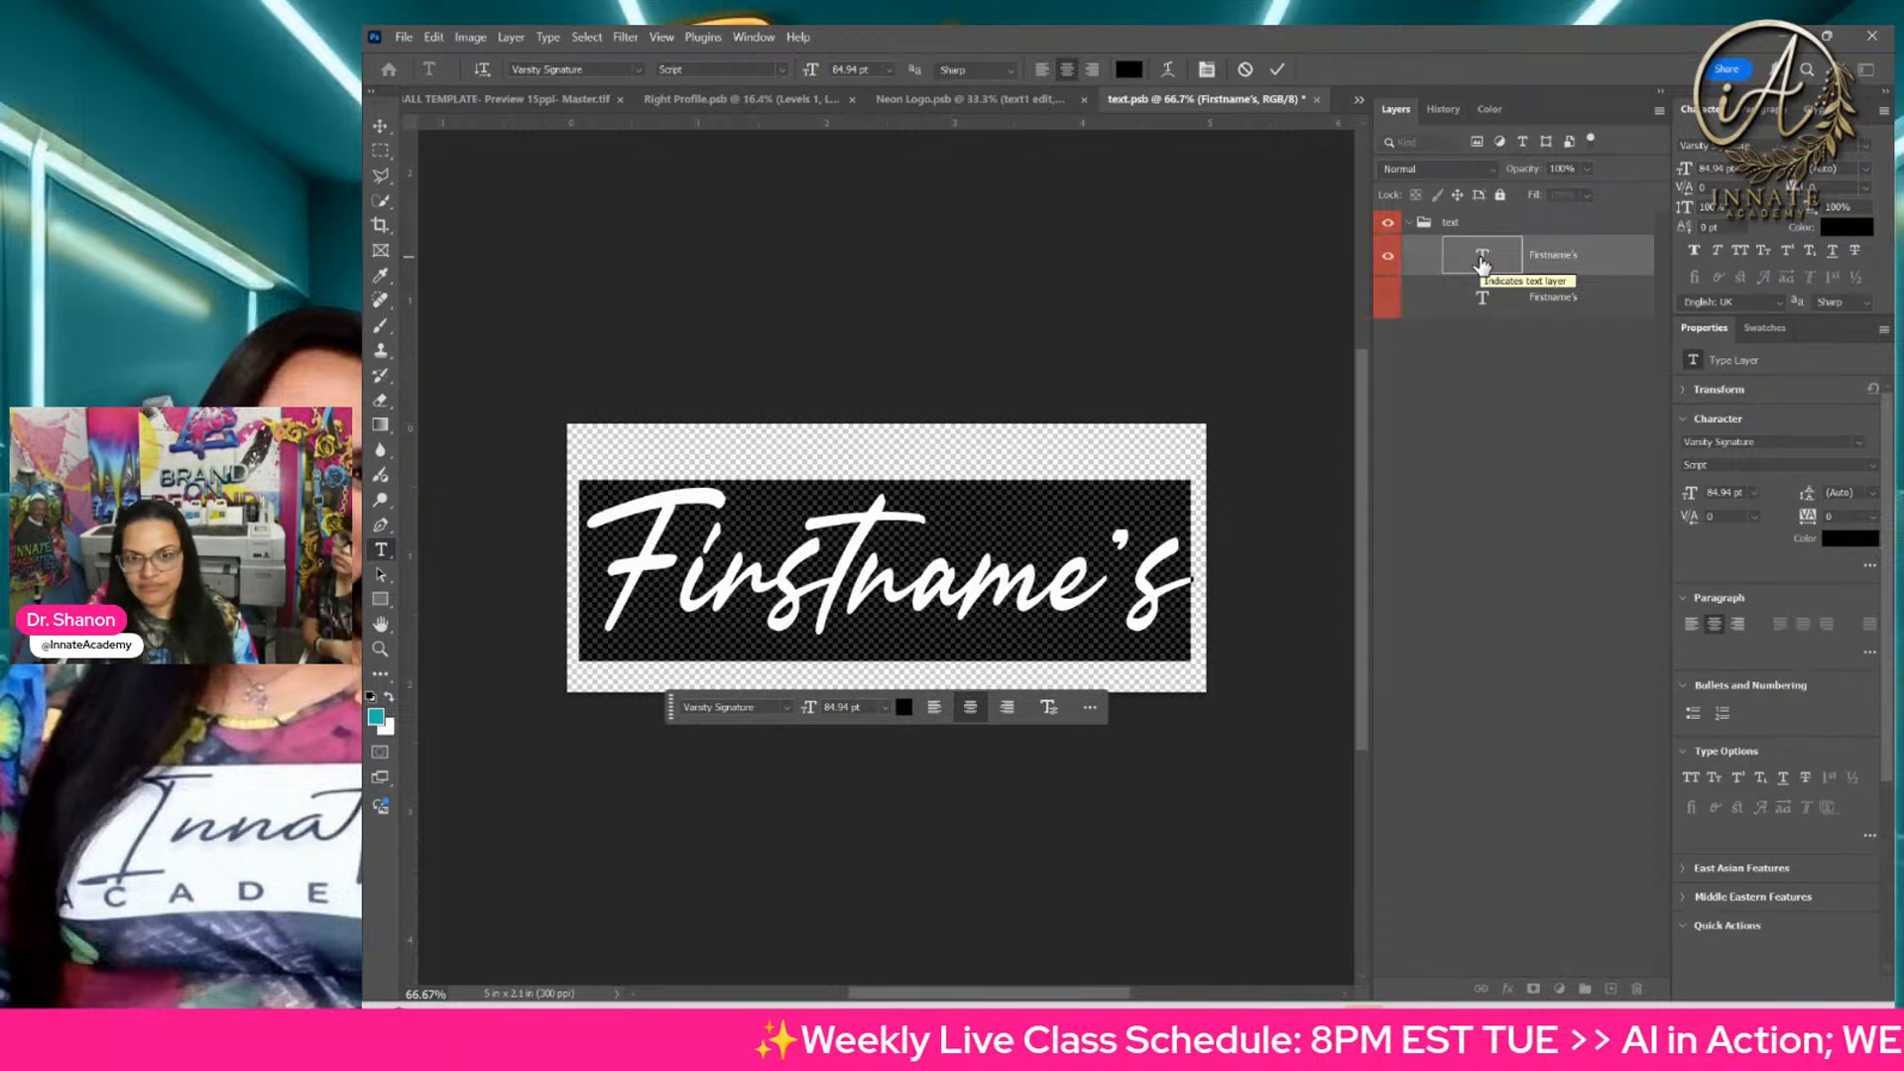
pyautogui.write('Le')
pyautogui.write("vi's")
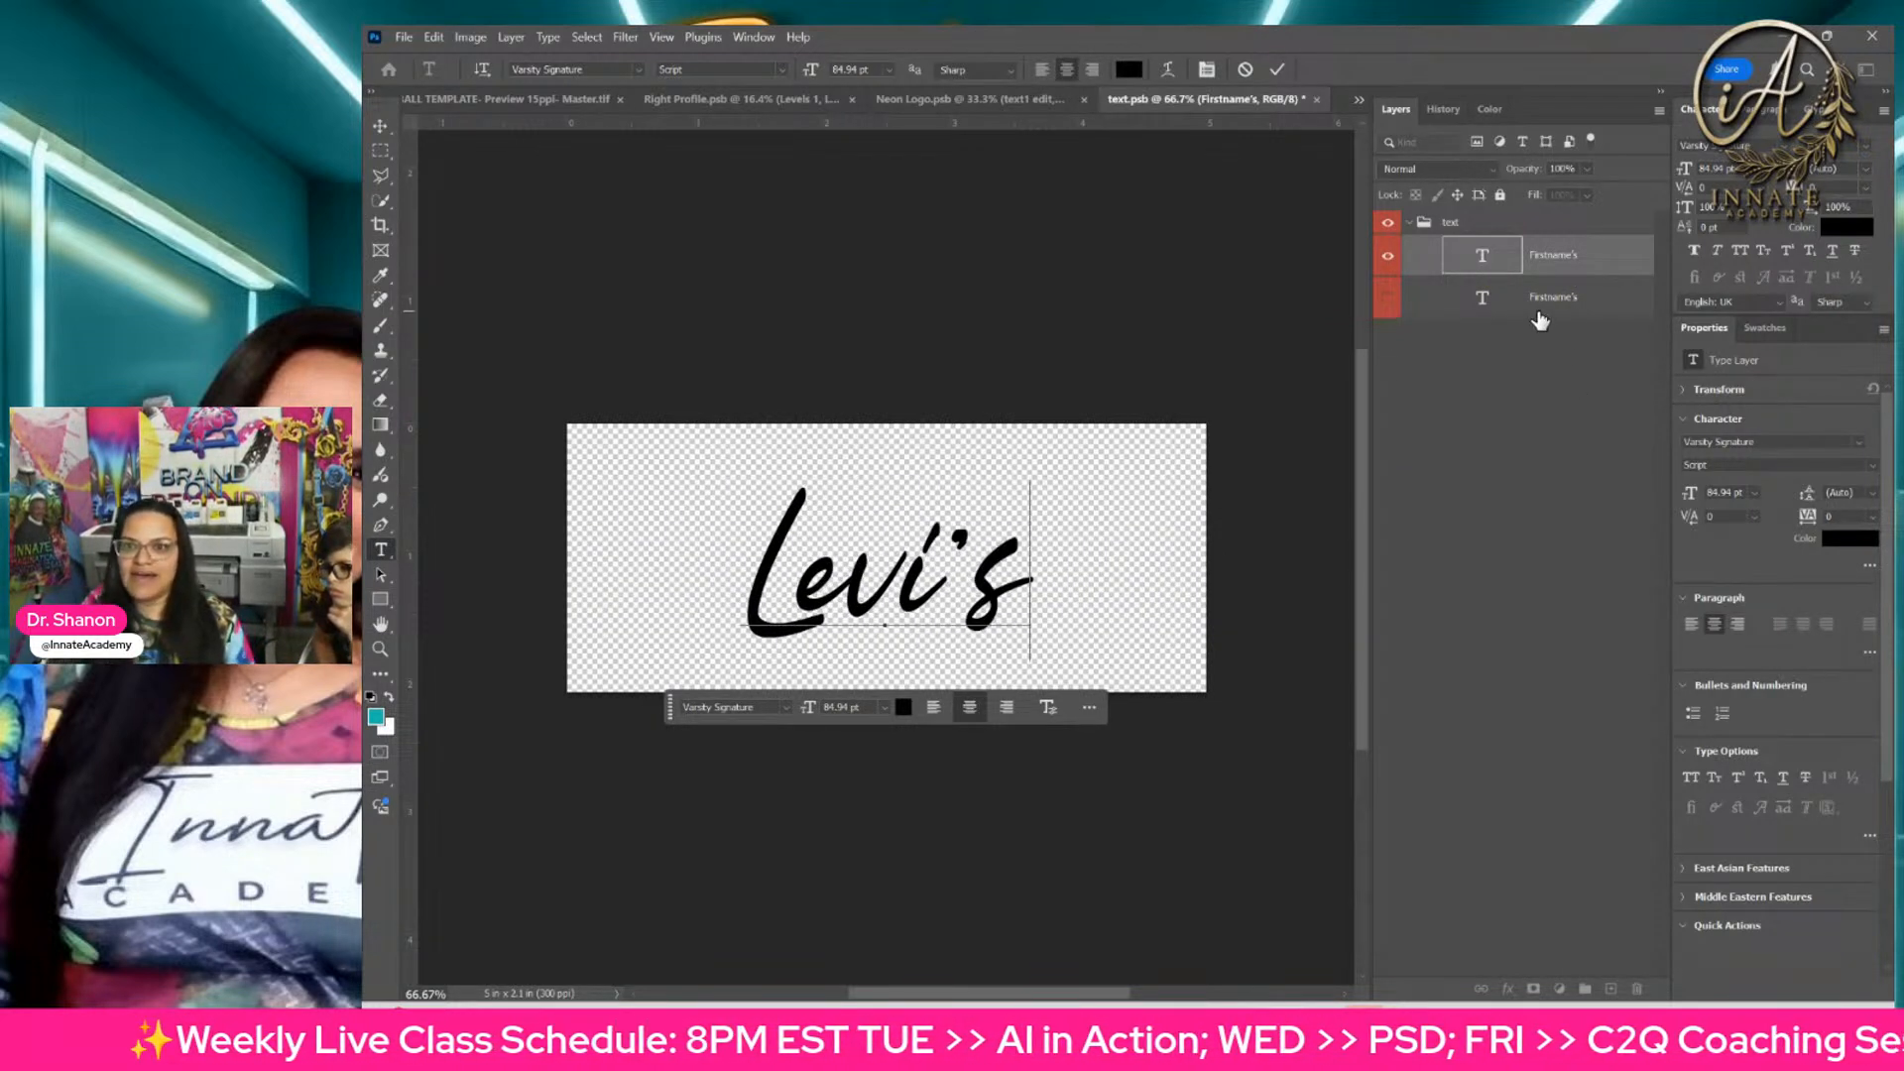
pyautogui.click(1488, 297)
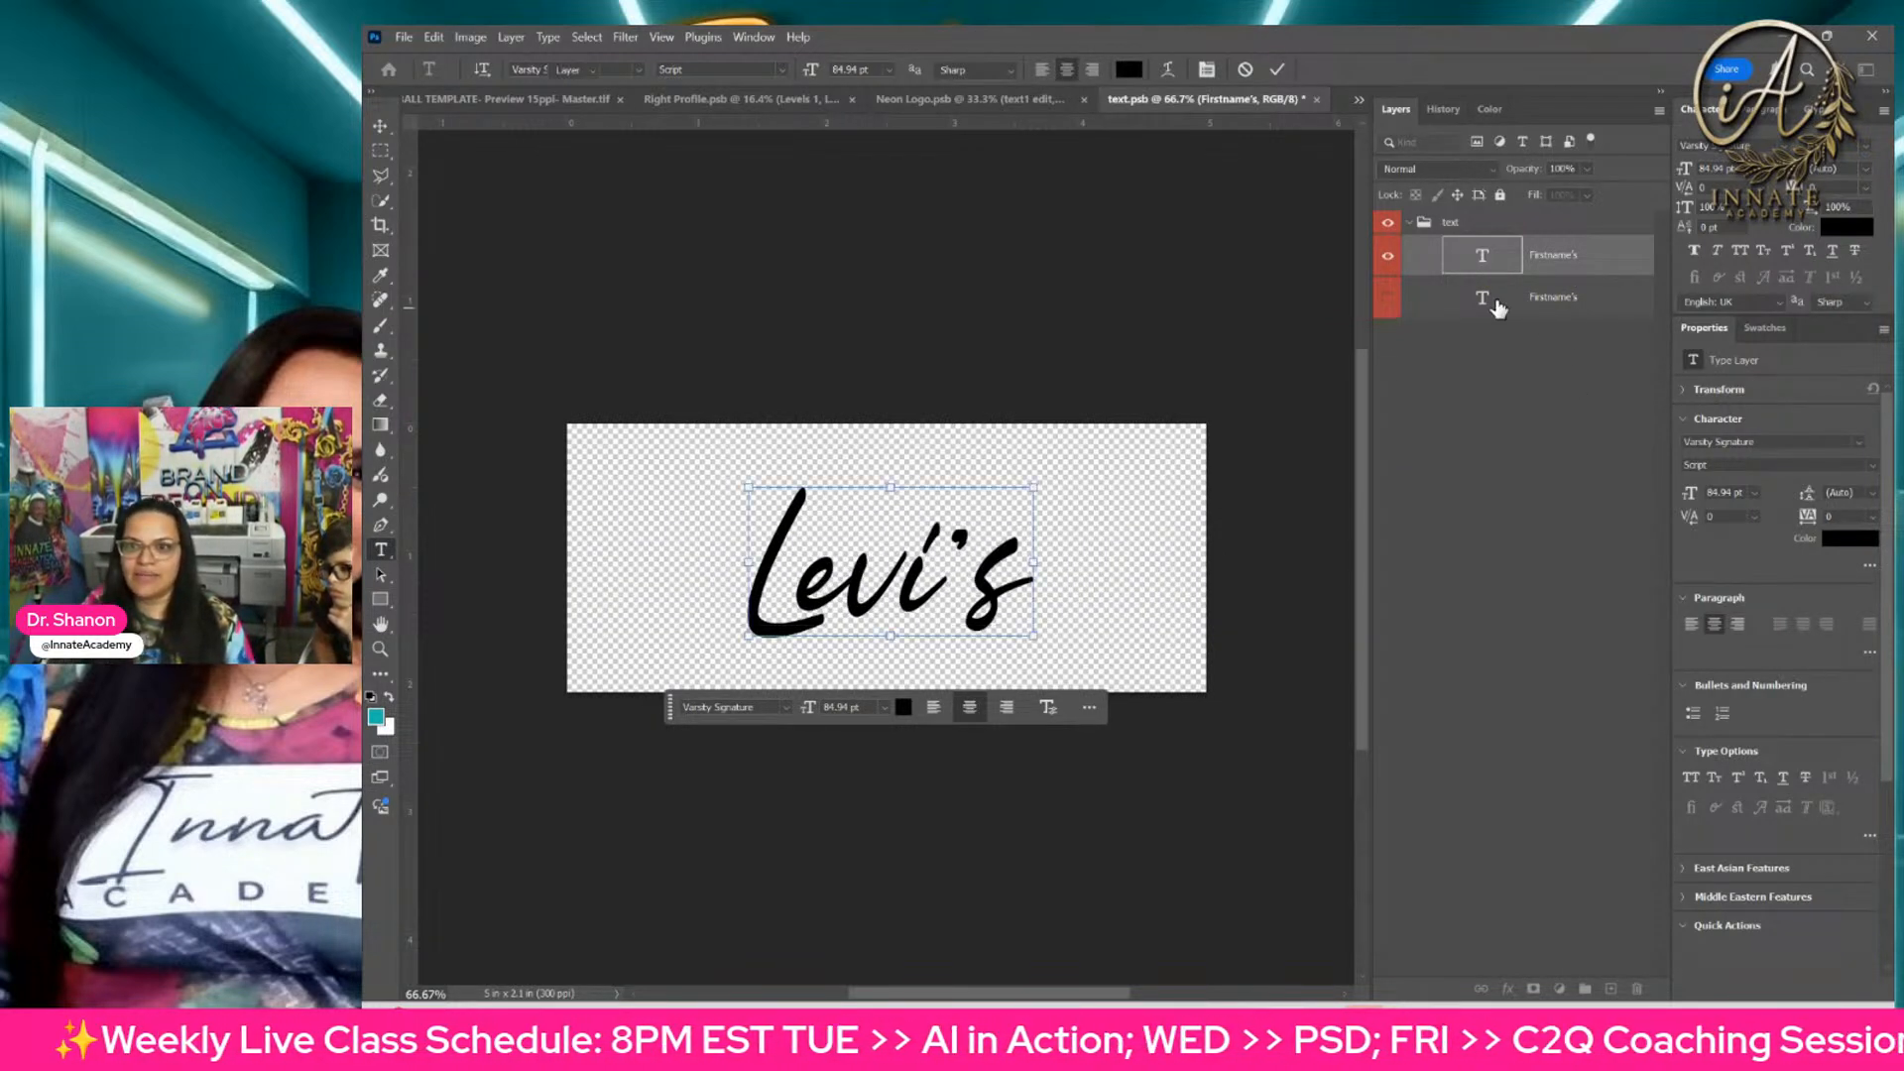
pyautogui.click(1315, 100)
pyautogui.click(1203, 350)
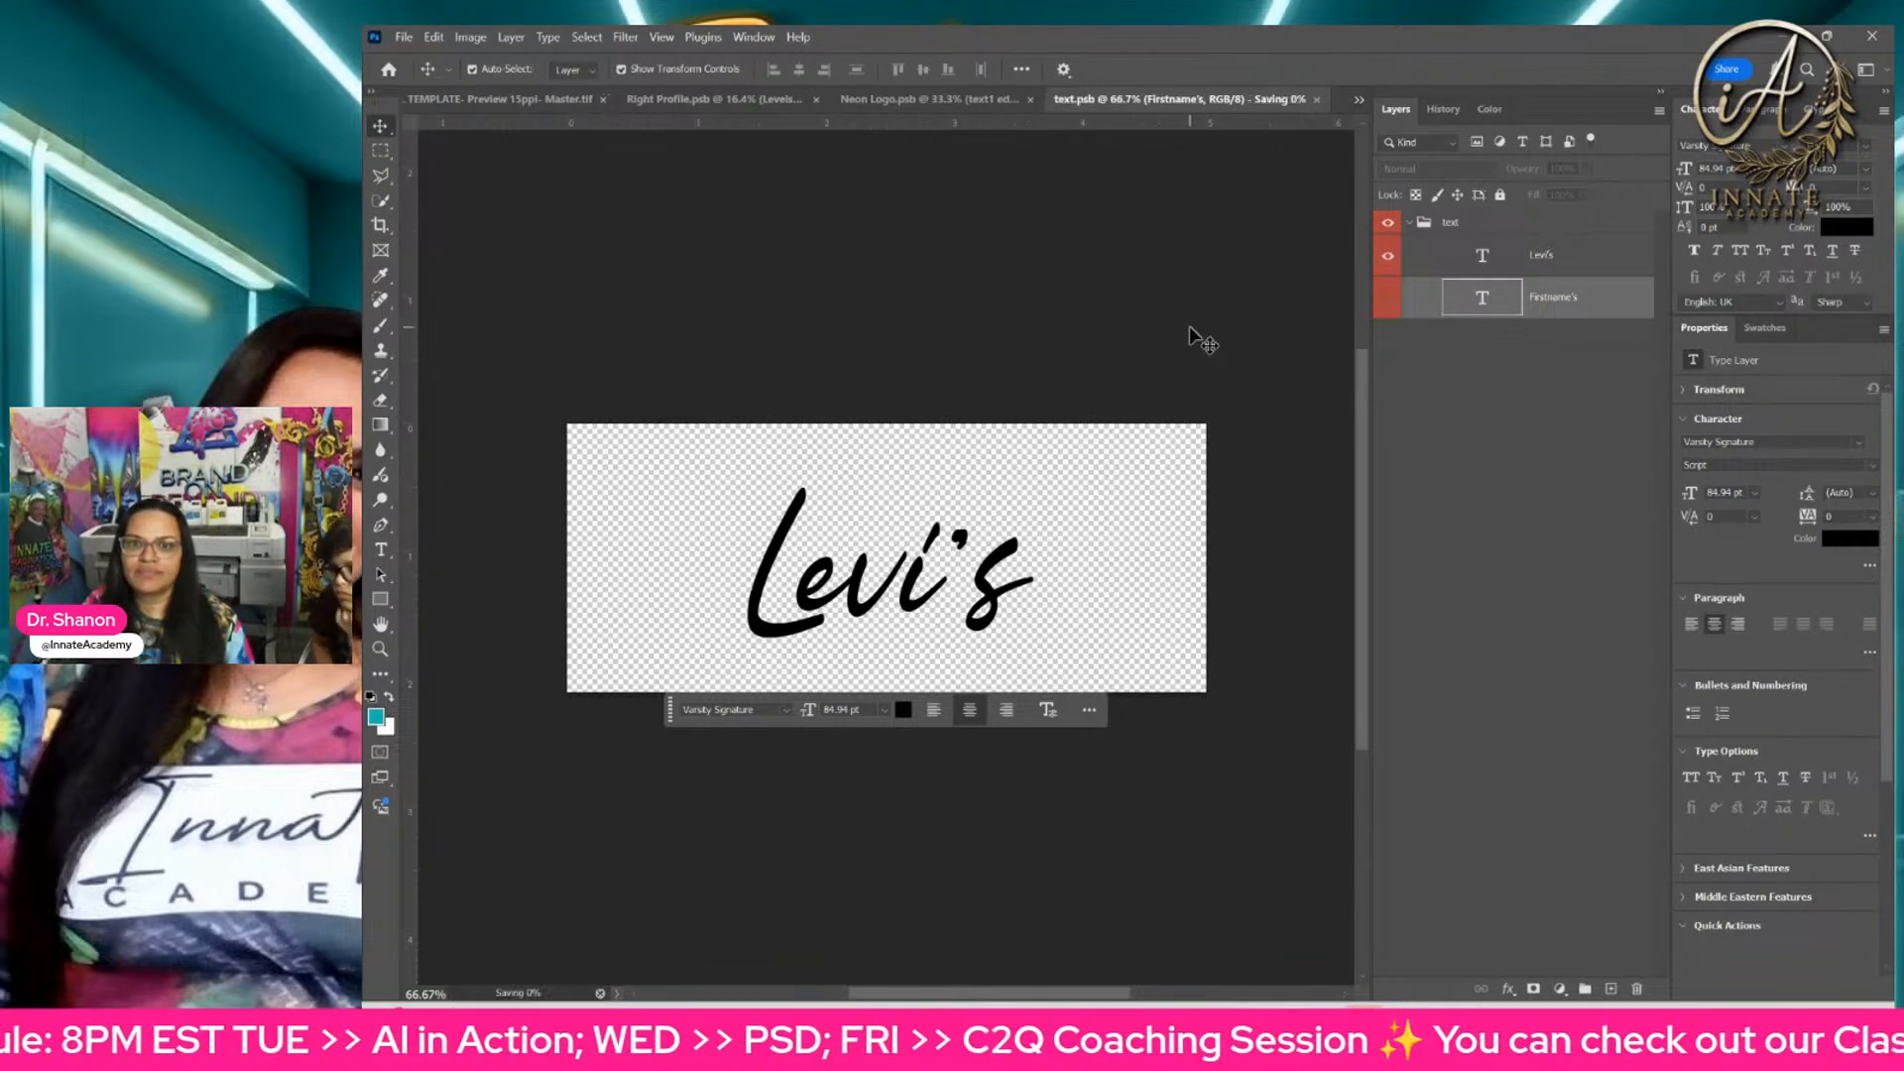
pyautogui.click(983, 103)
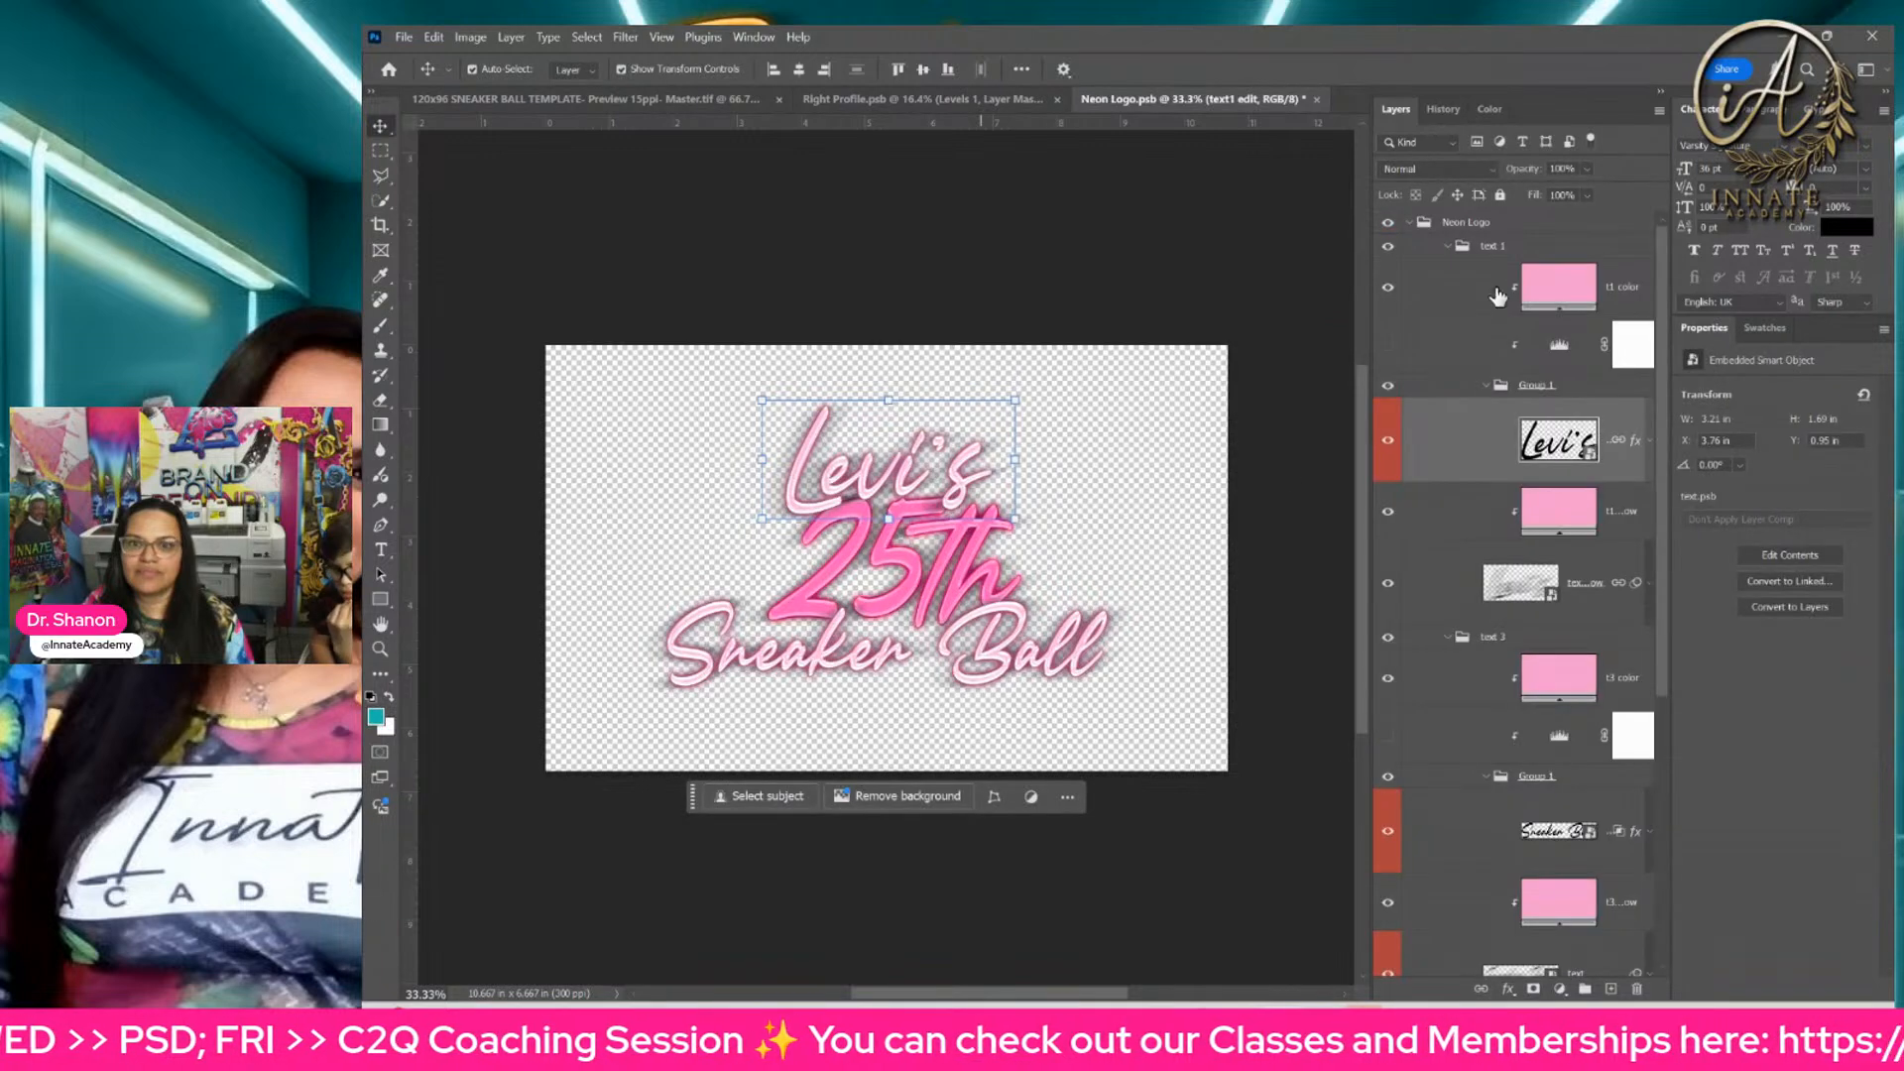
# Step: Widen the layer list so the names are readable and open the text2 edit smart object holding the 25th text
pyautogui.rightClick(953, 558)
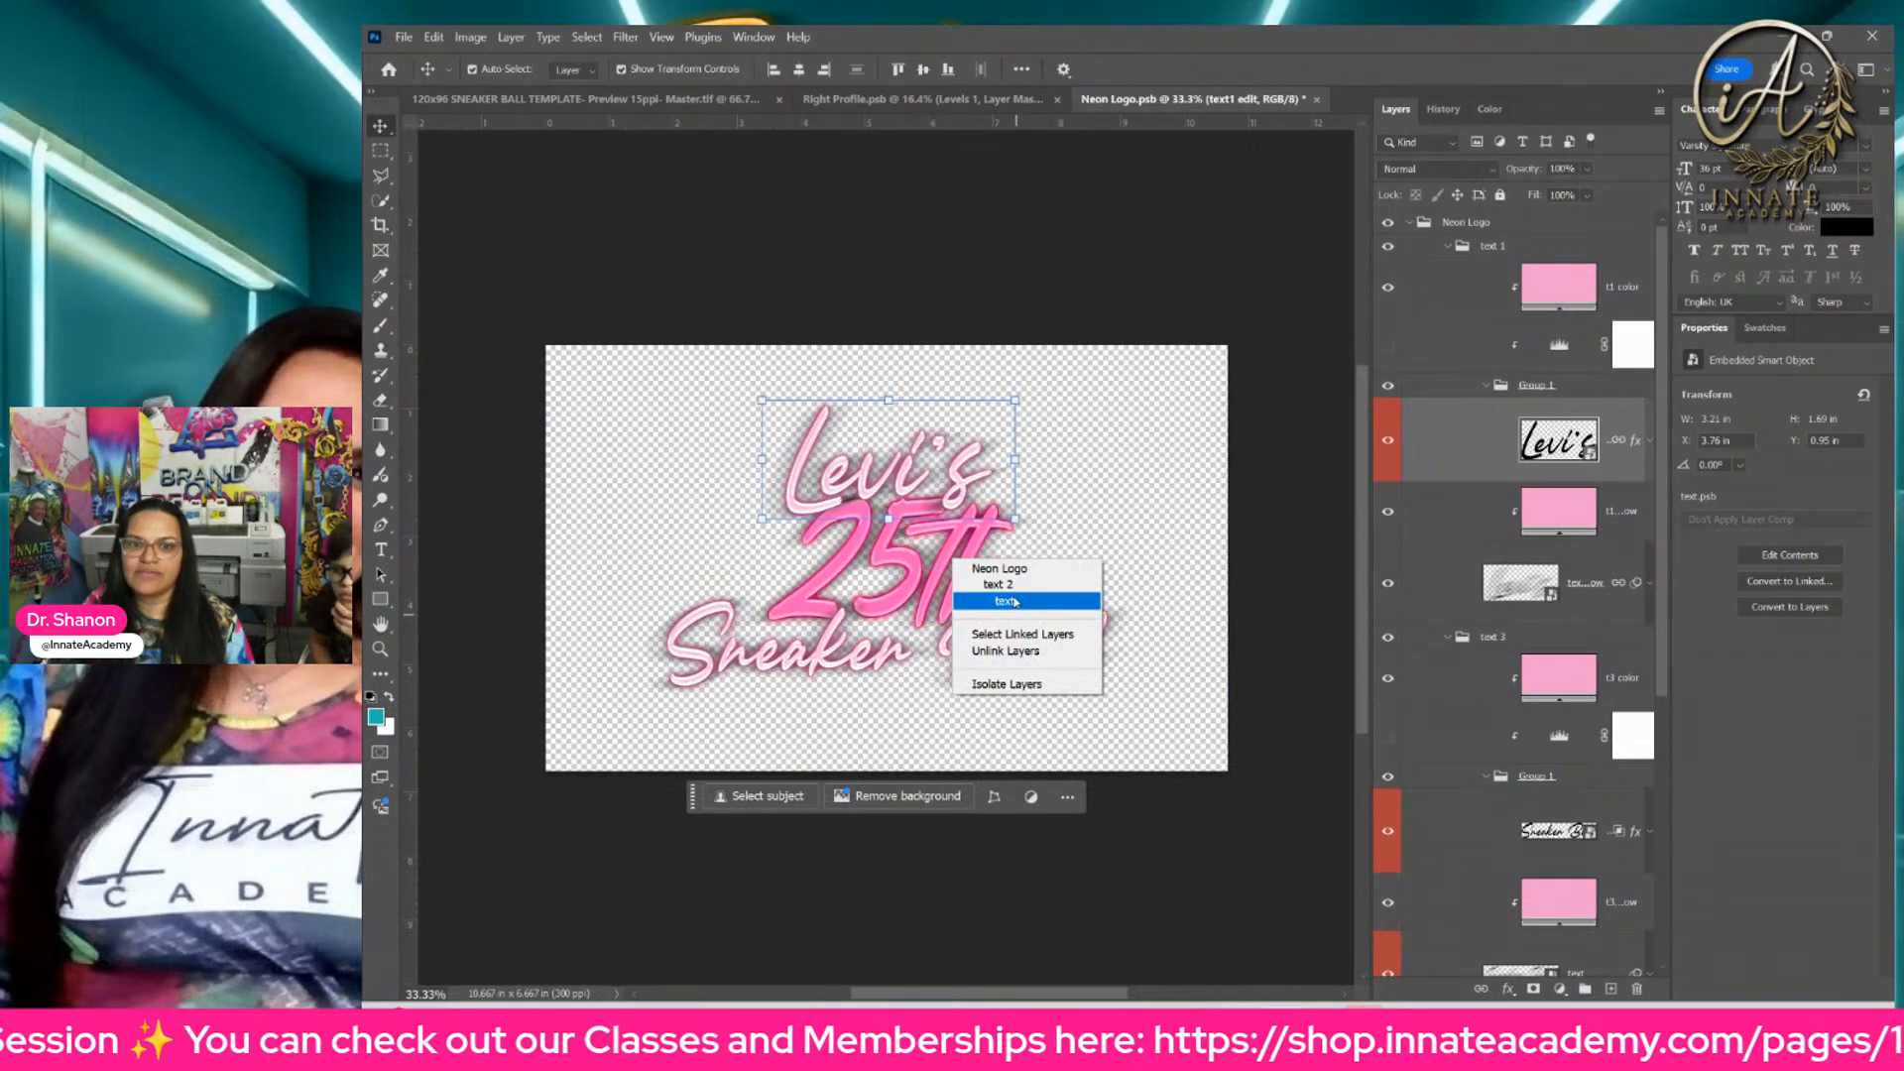
pyautogui.click(1015, 602)
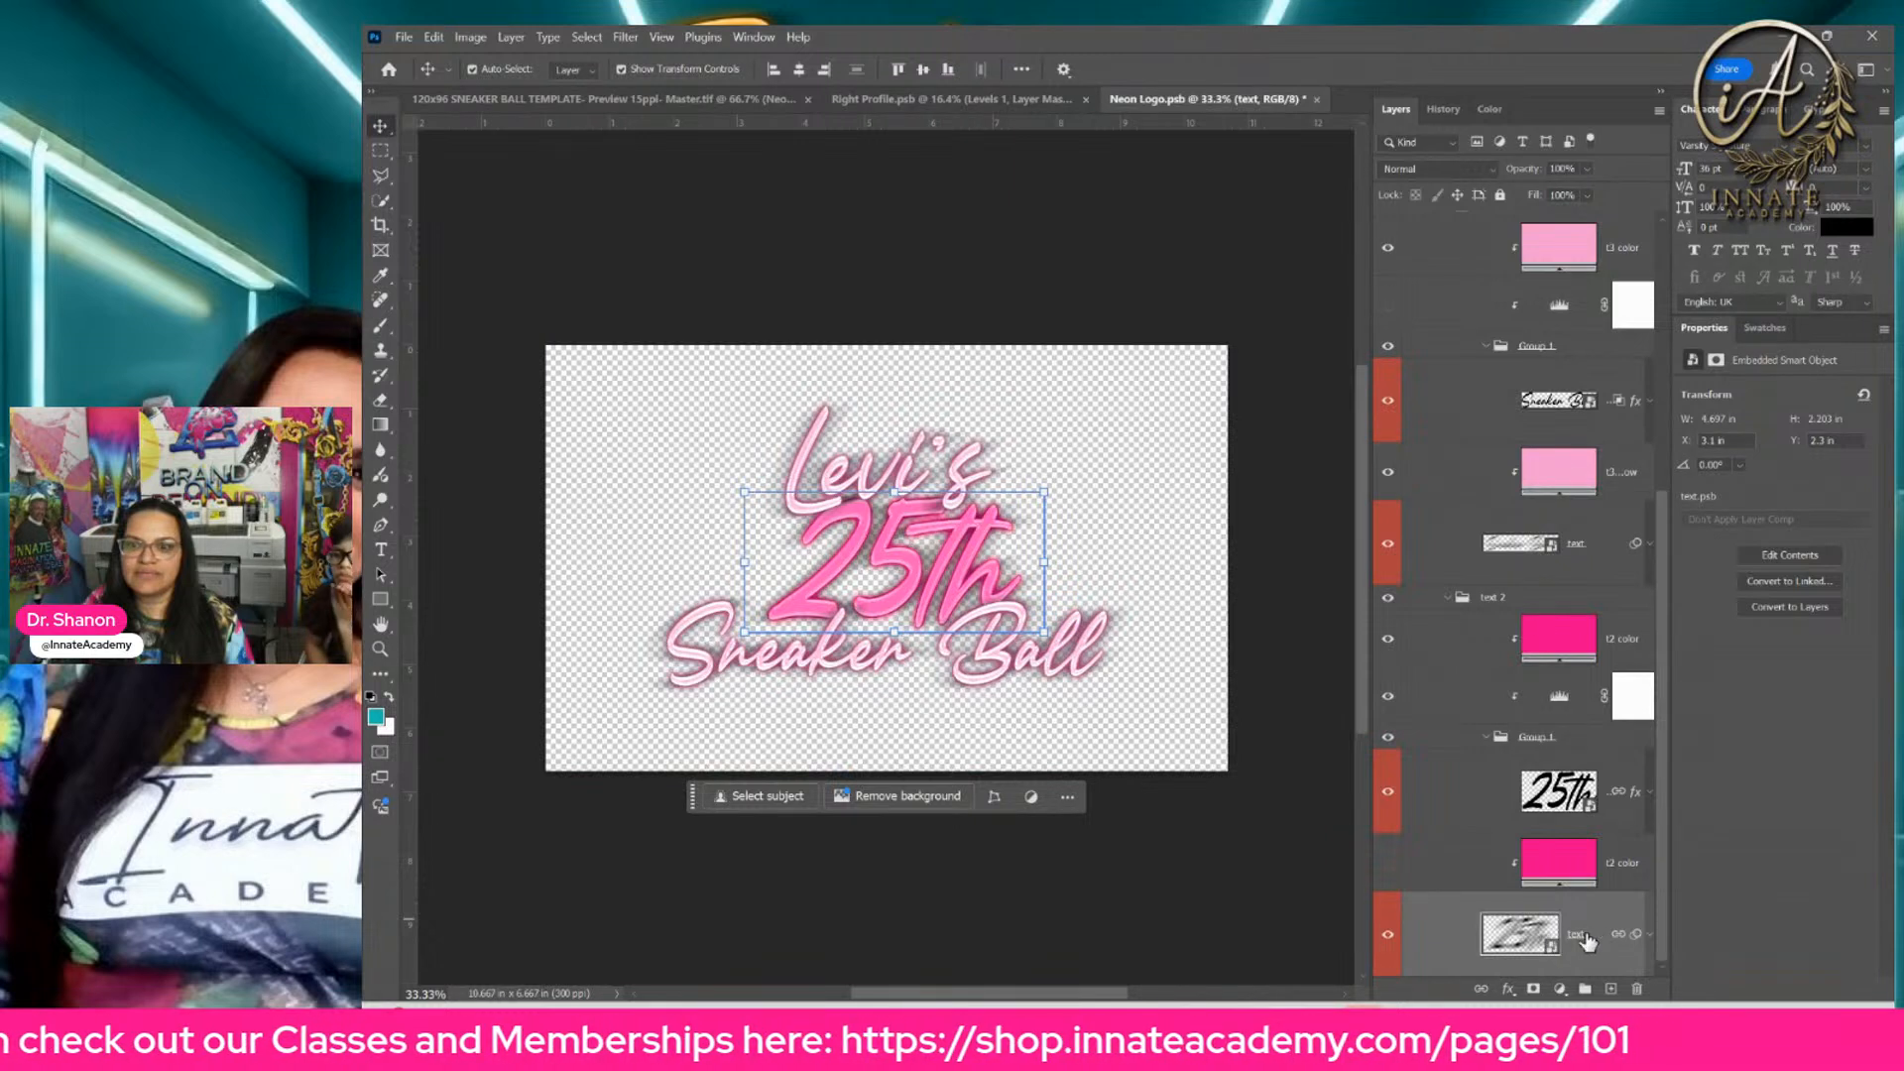
pyautogui.moveTo(1576, 940); pyautogui.dragTo(1606, 805)
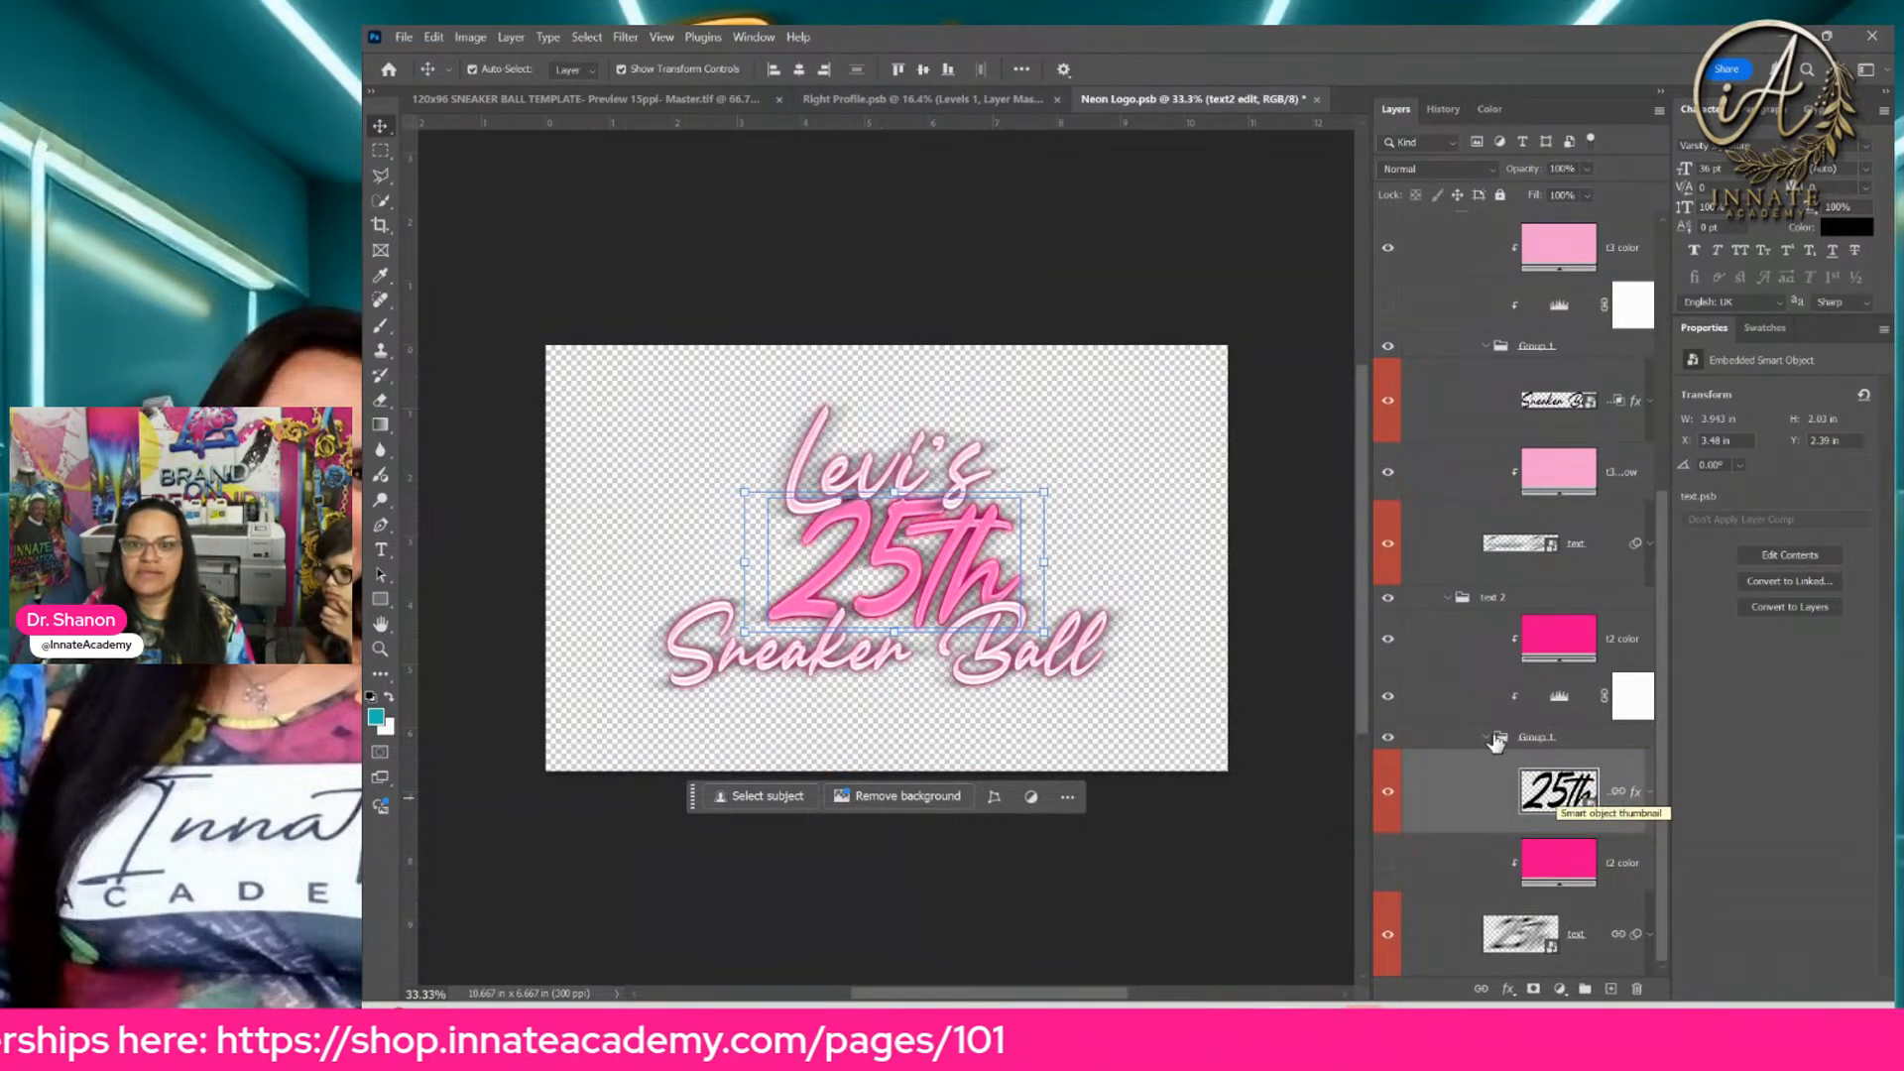
pyautogui.click(1578, 940)
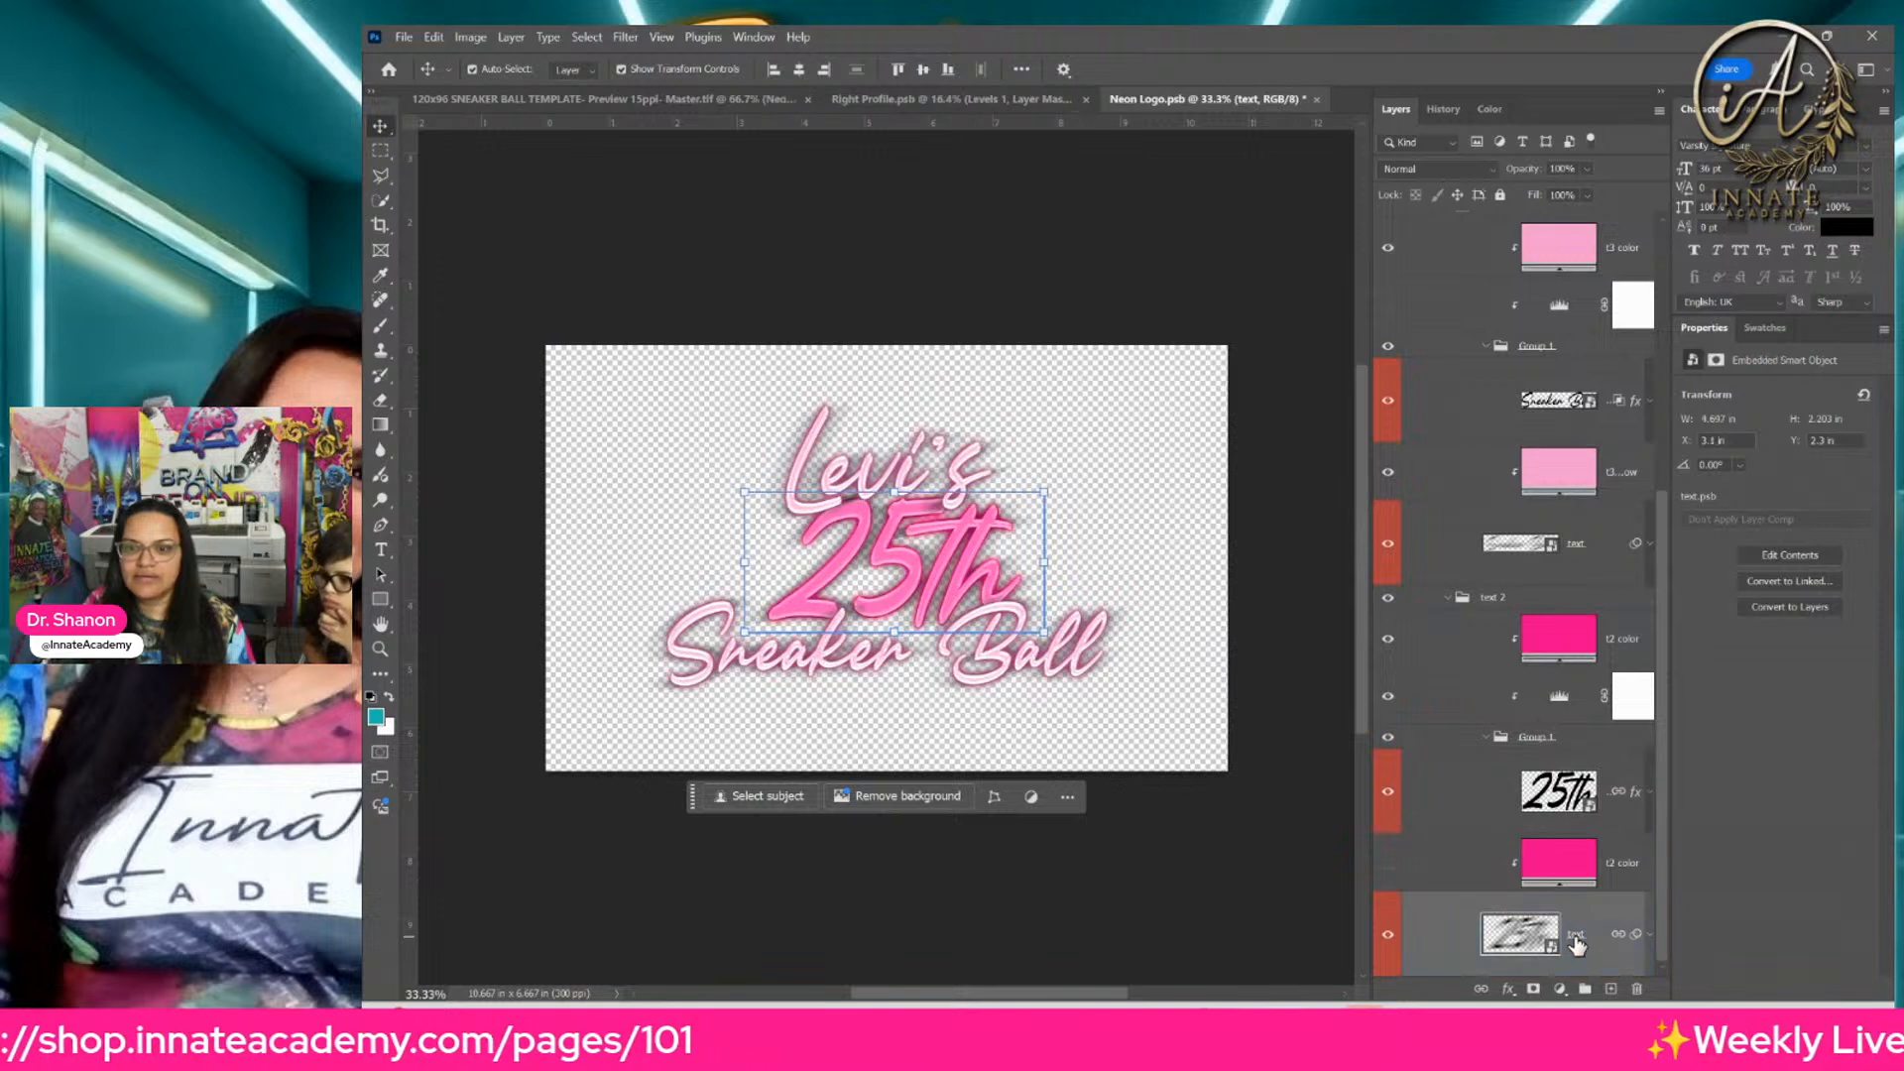
pyautogui.moveTo(1578, 945); pyautogui.dragTo(1604, 789)
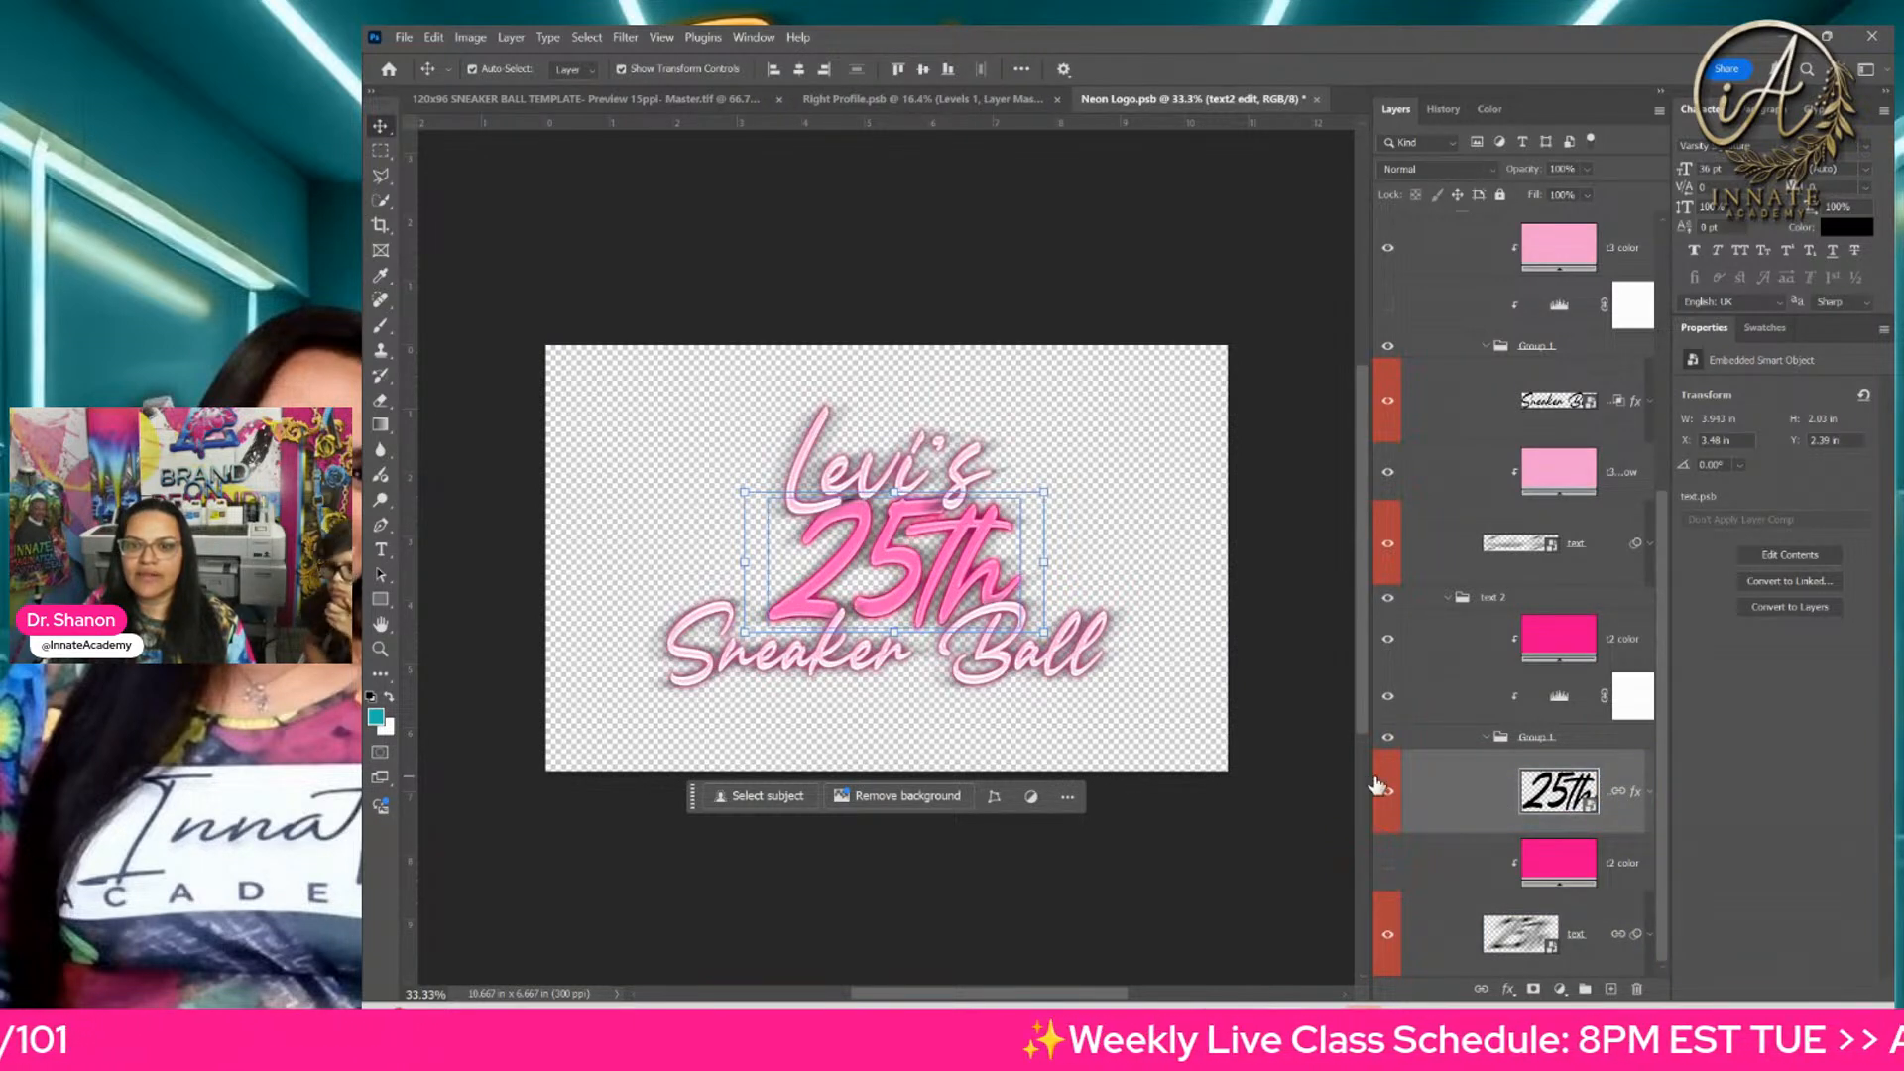
pyautogui.moveTo(1370, 776); pyautogui.dragTo(1213, 780)
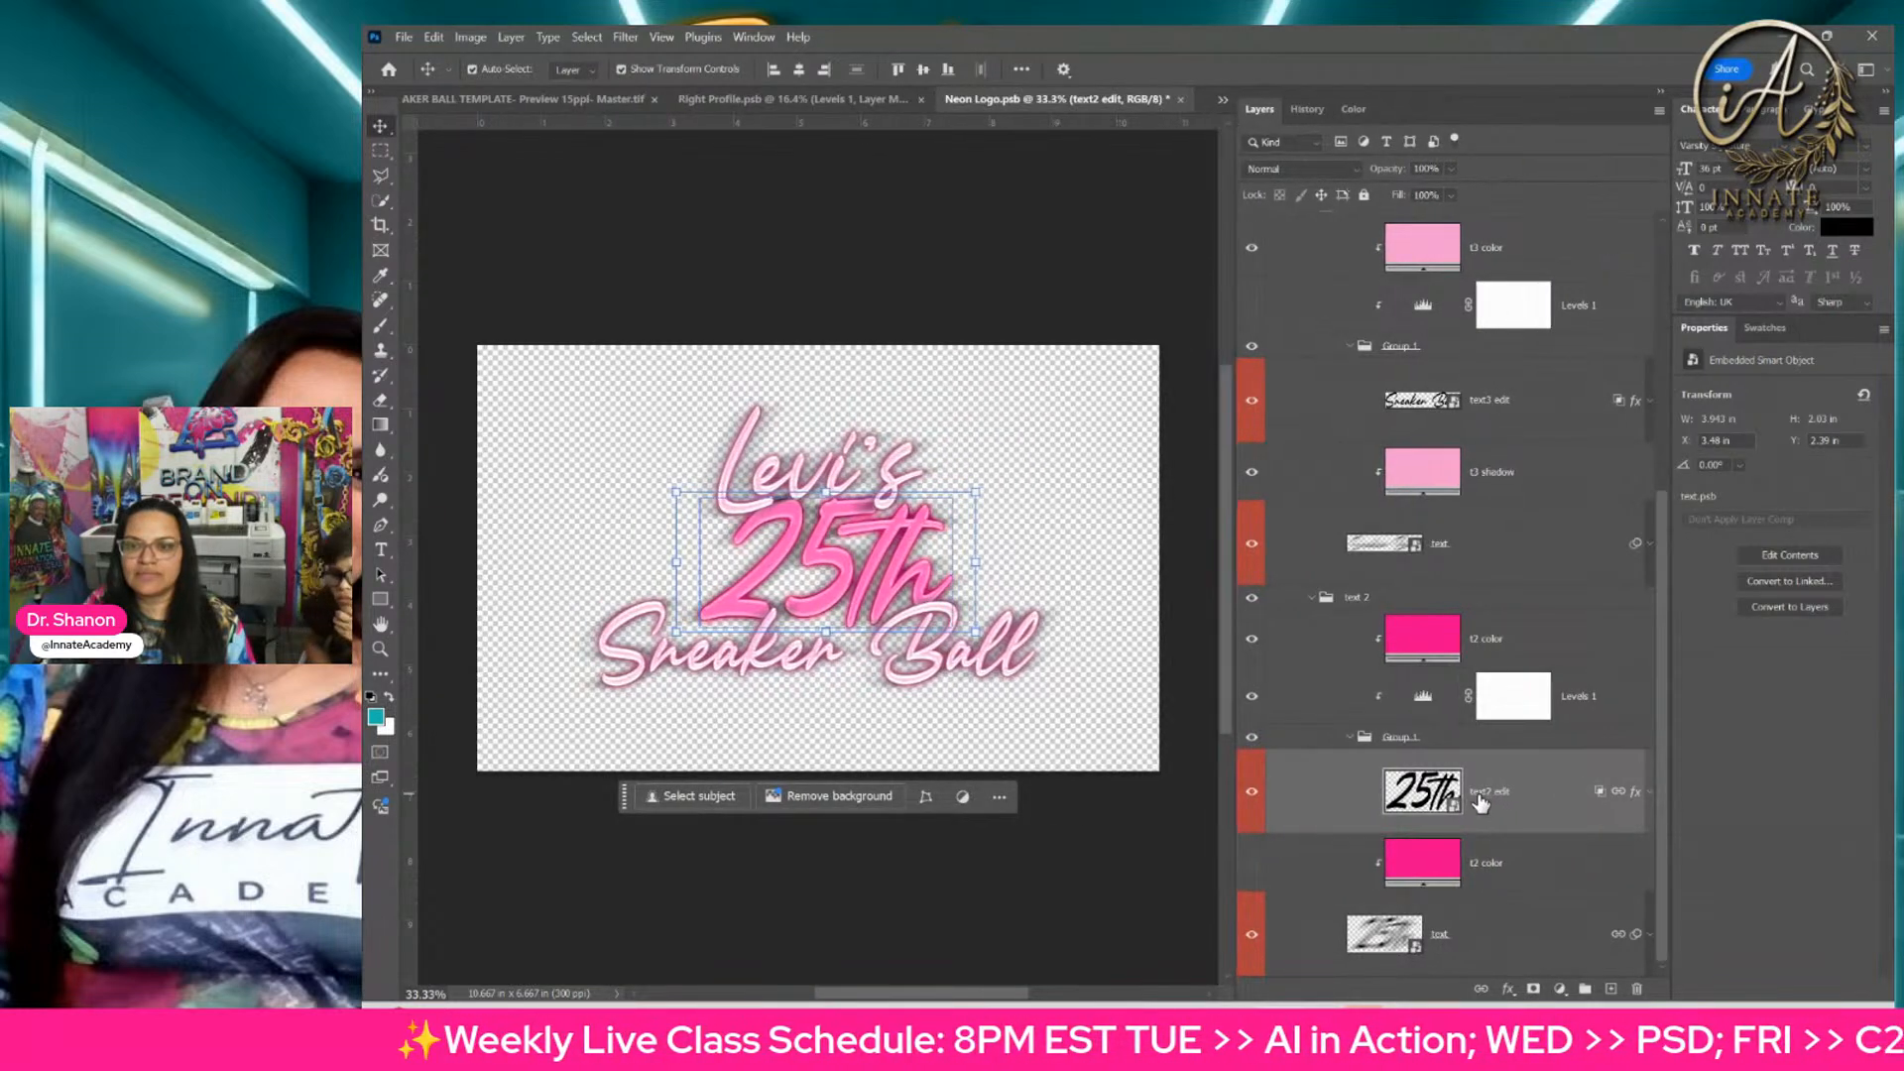
pyautogui.doubleClick(1421, 794)
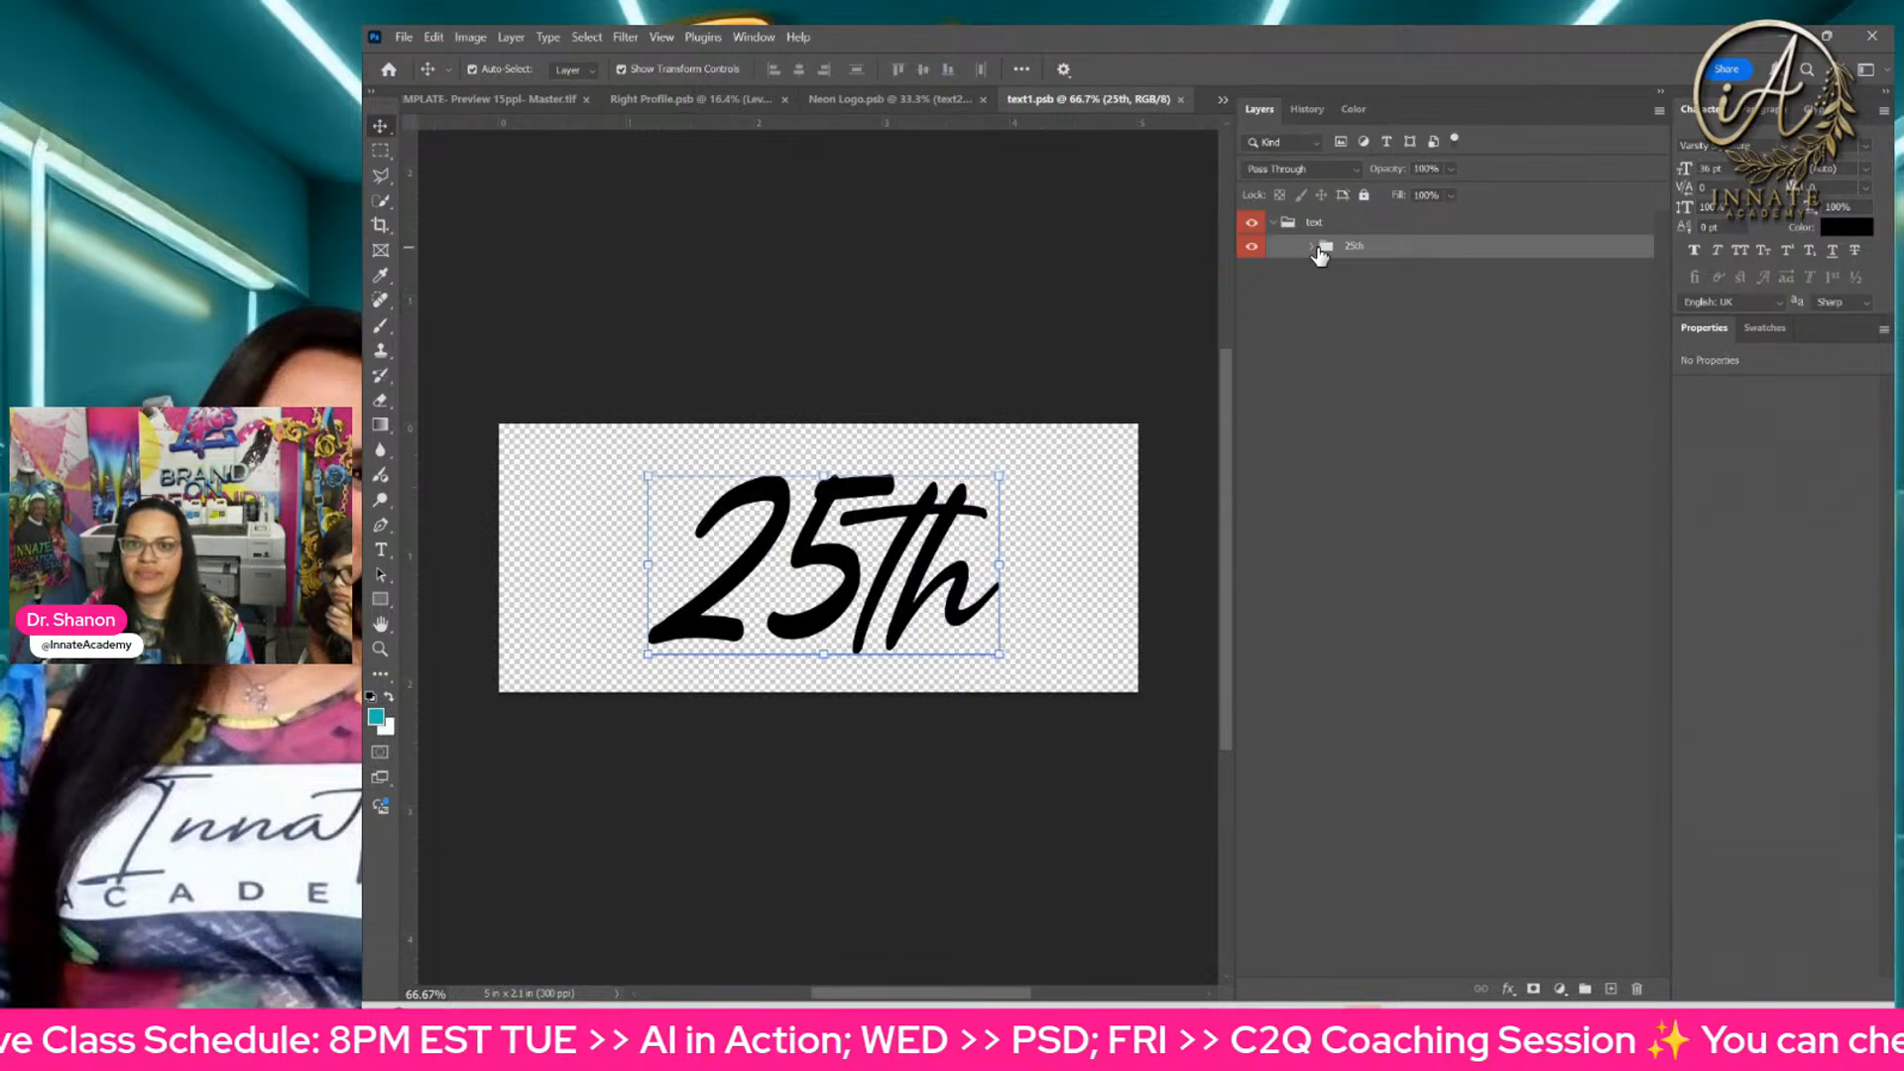
# Step: Expand the 25th group, duplicate its 25 text layer and hide the original
pyautogui.click(1312, 246)
pyautogui.click(1429, 284)
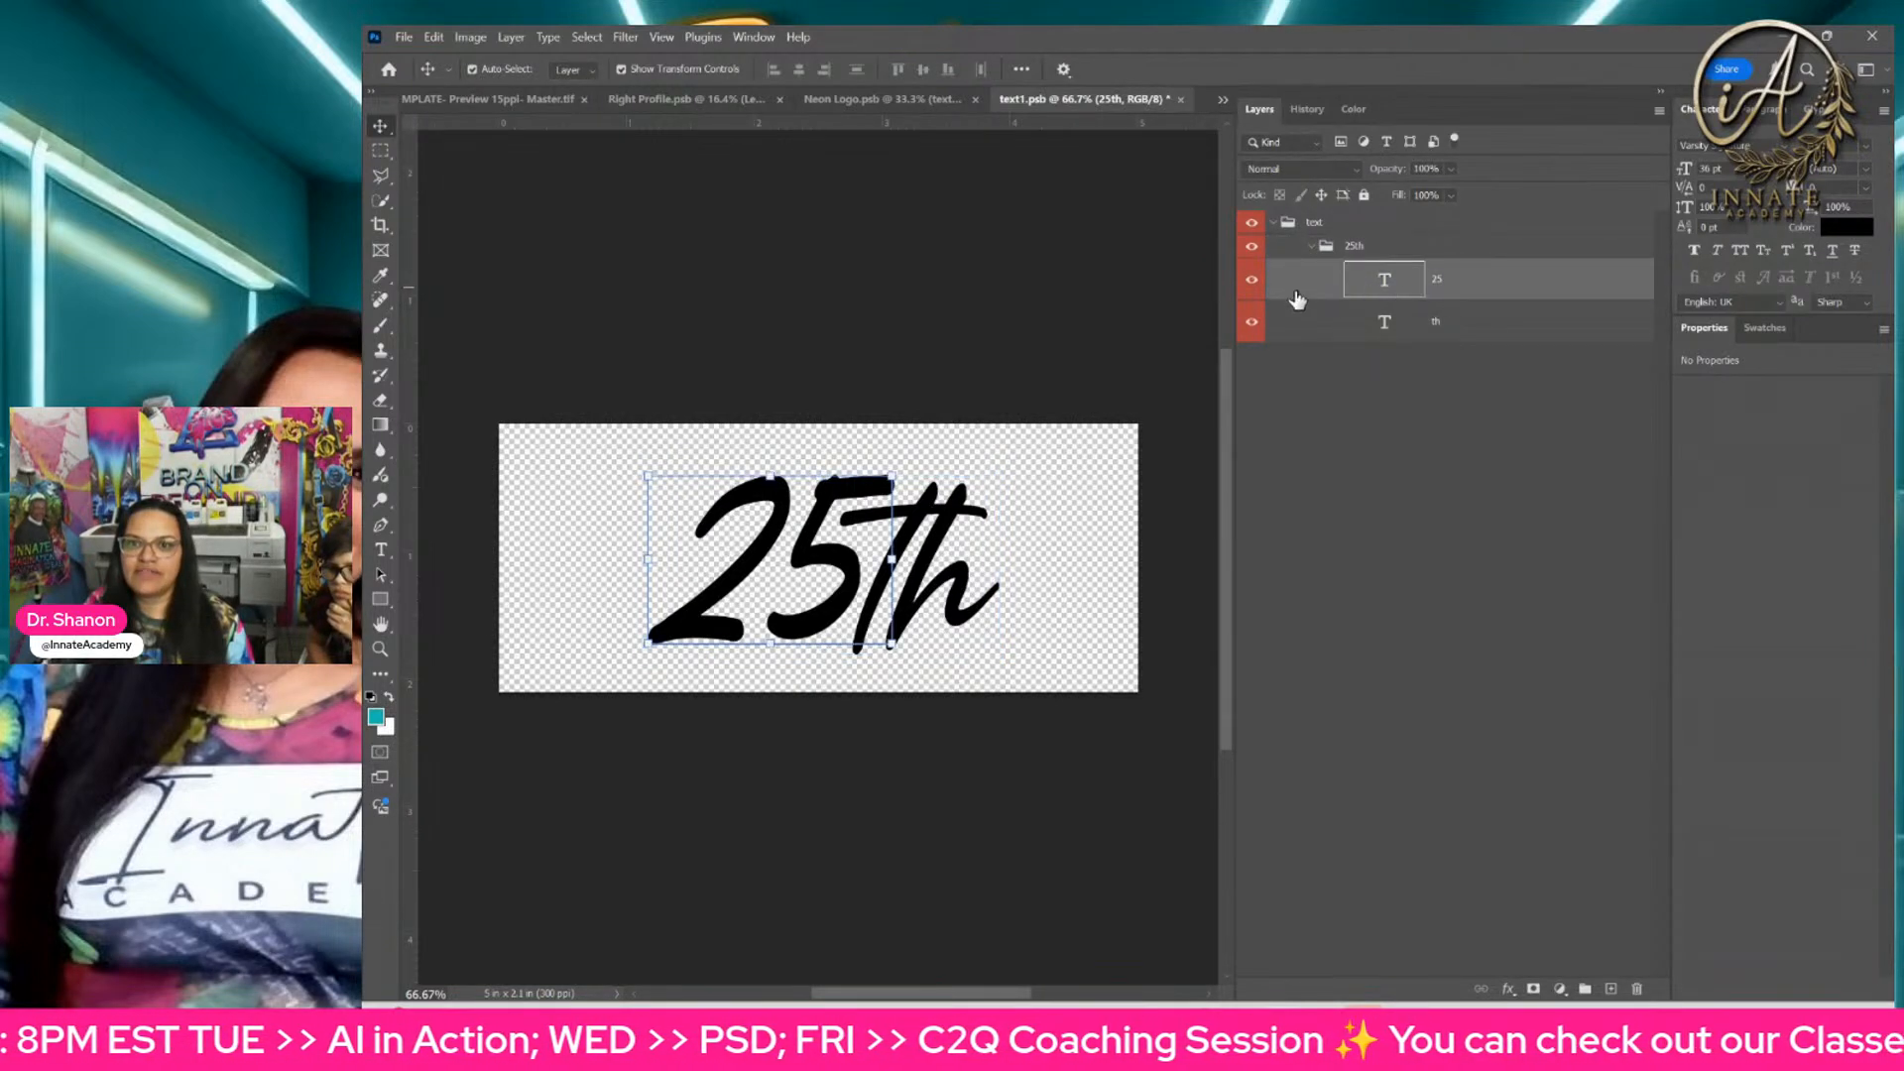
pyautogui.rightClick(1460, 295)
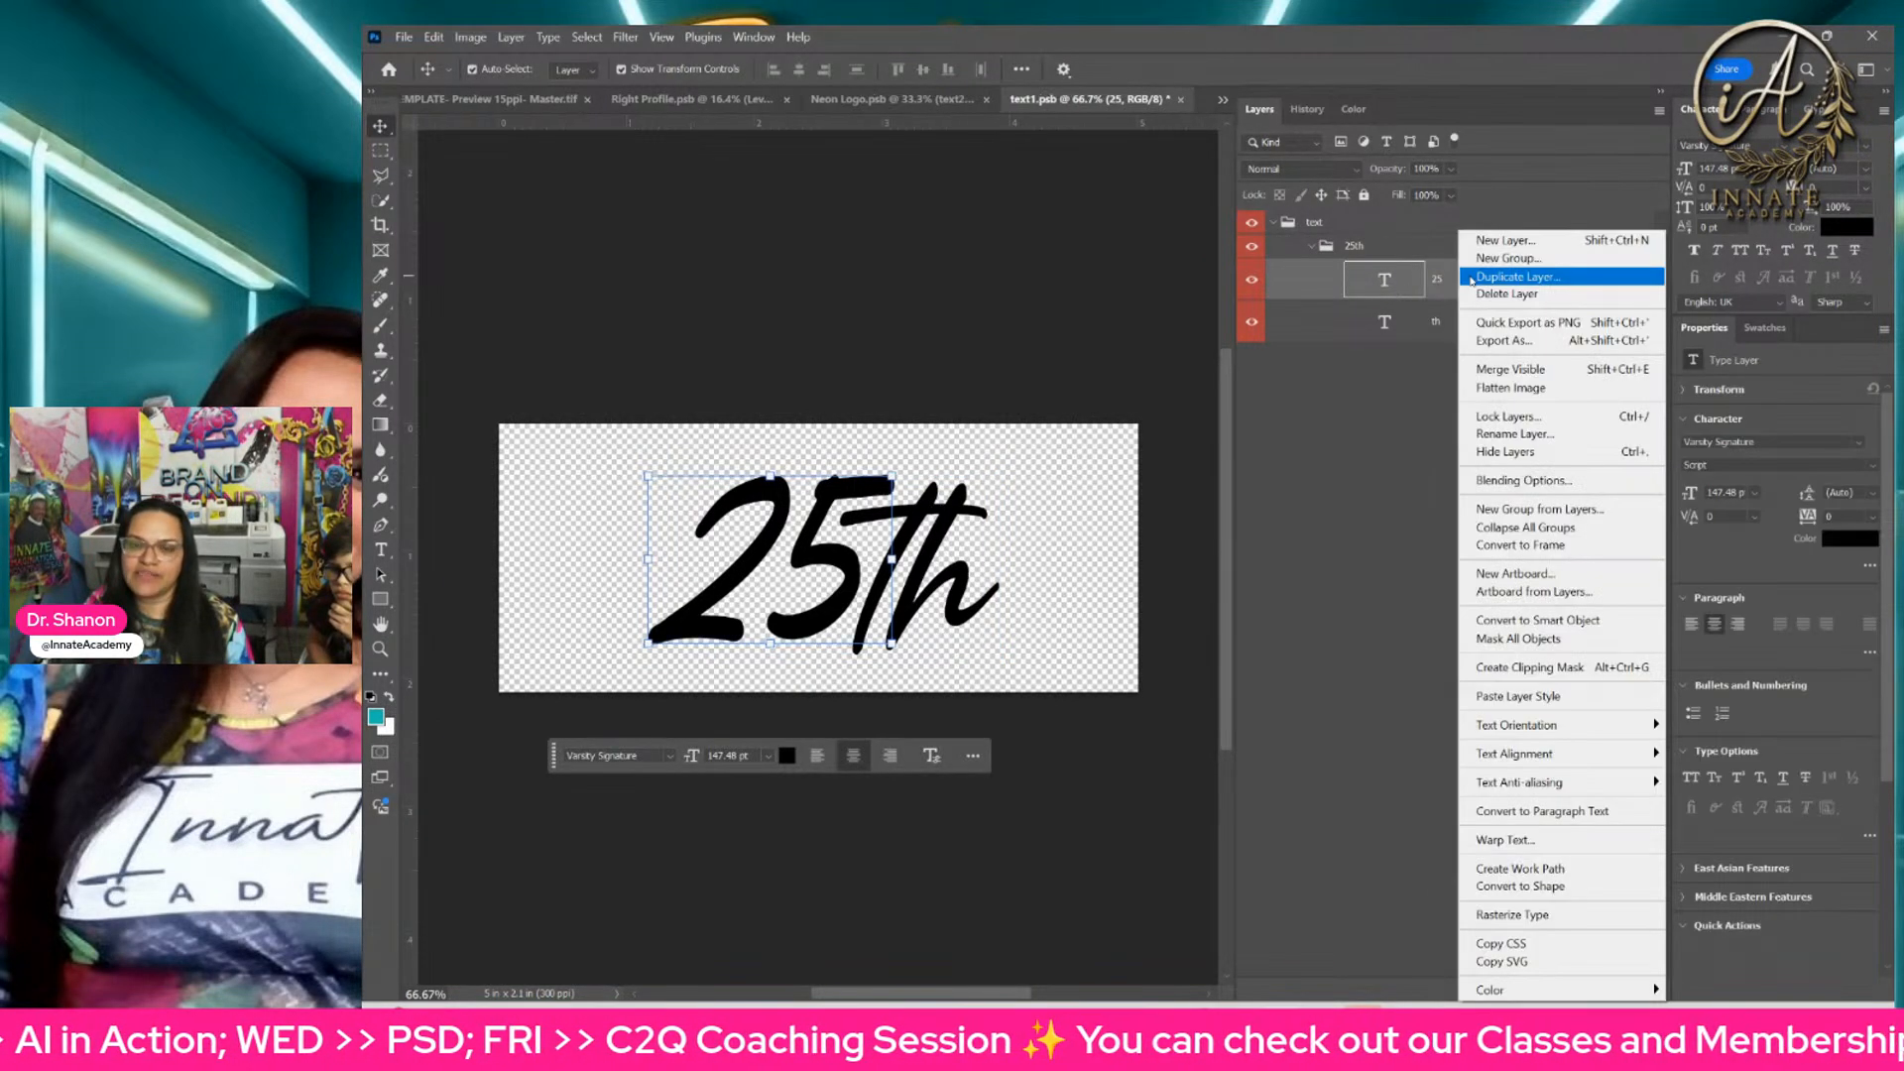
pyautogui.click(1500, 281)
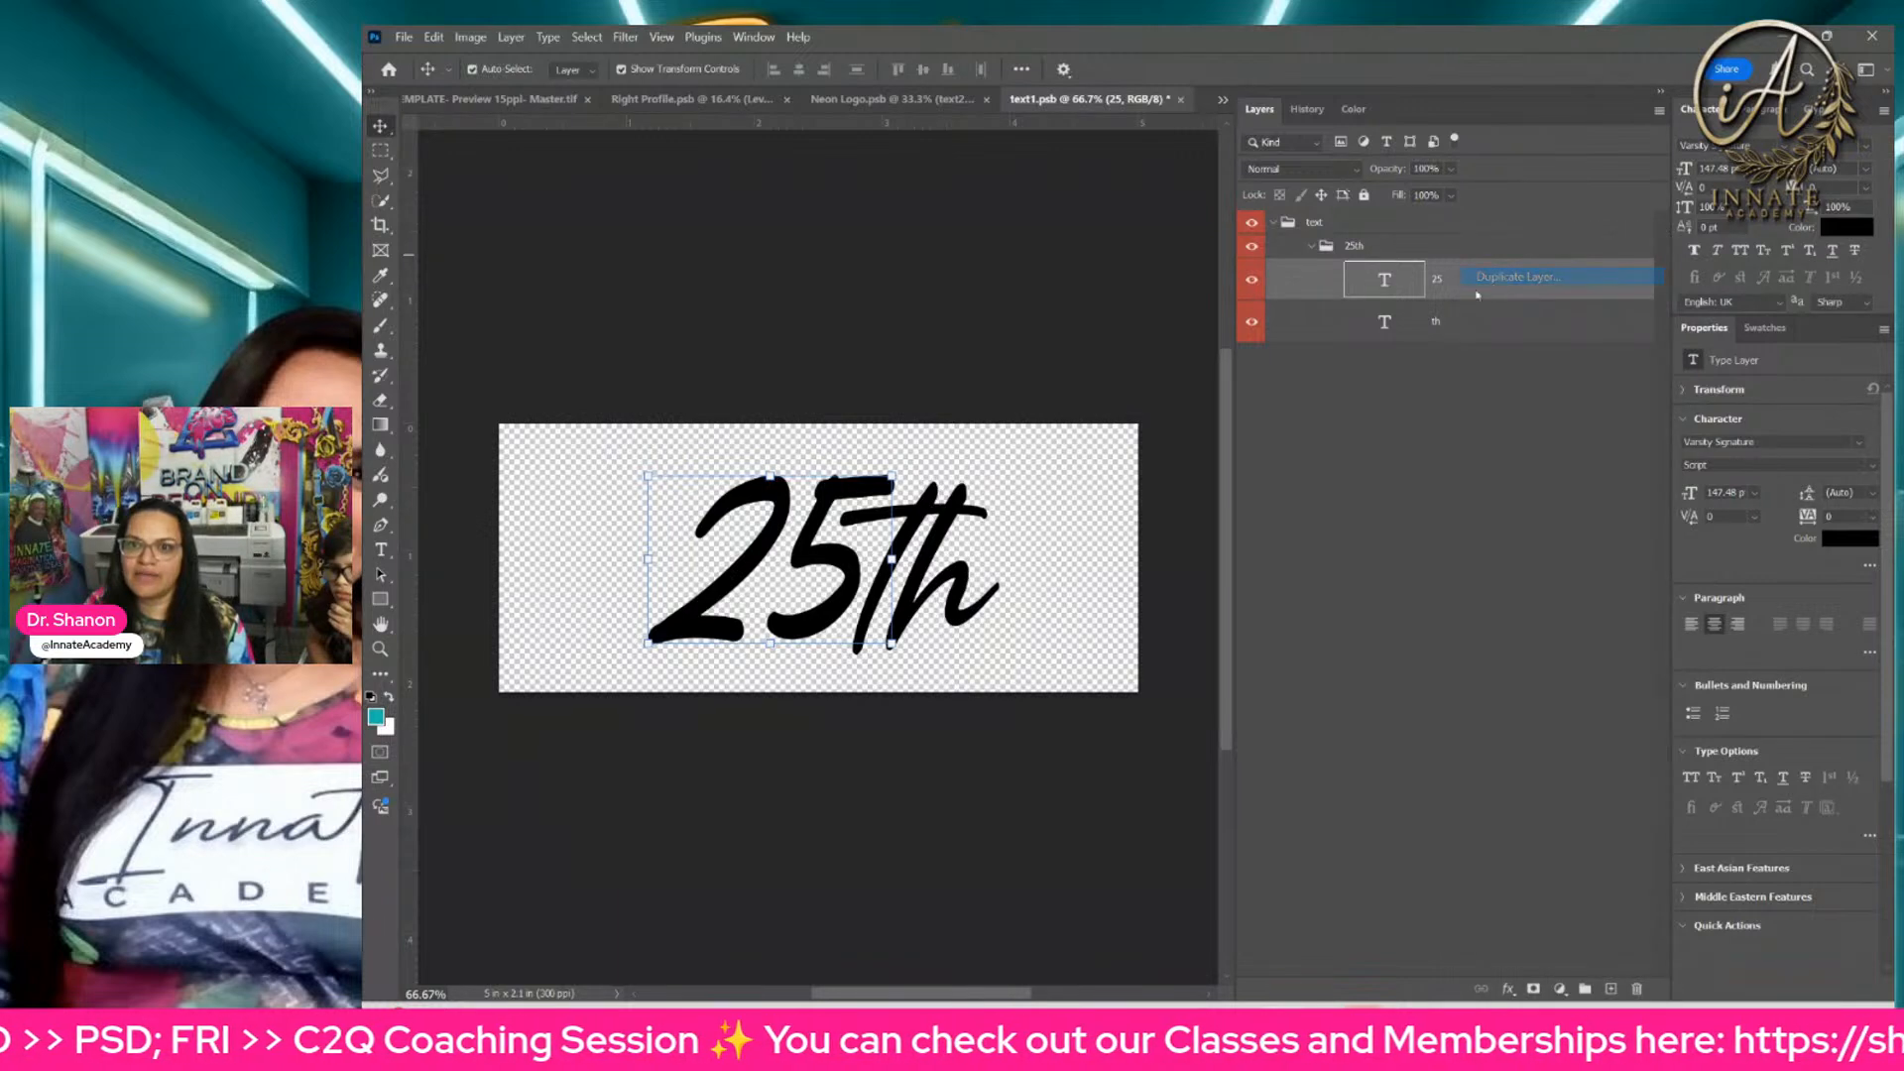
pyautogui.click(1252, 327)
# Step: Change the copied 25 layer's text to 12, and save and close the text1.psb smart object
pyautogui.click(1385, 279)
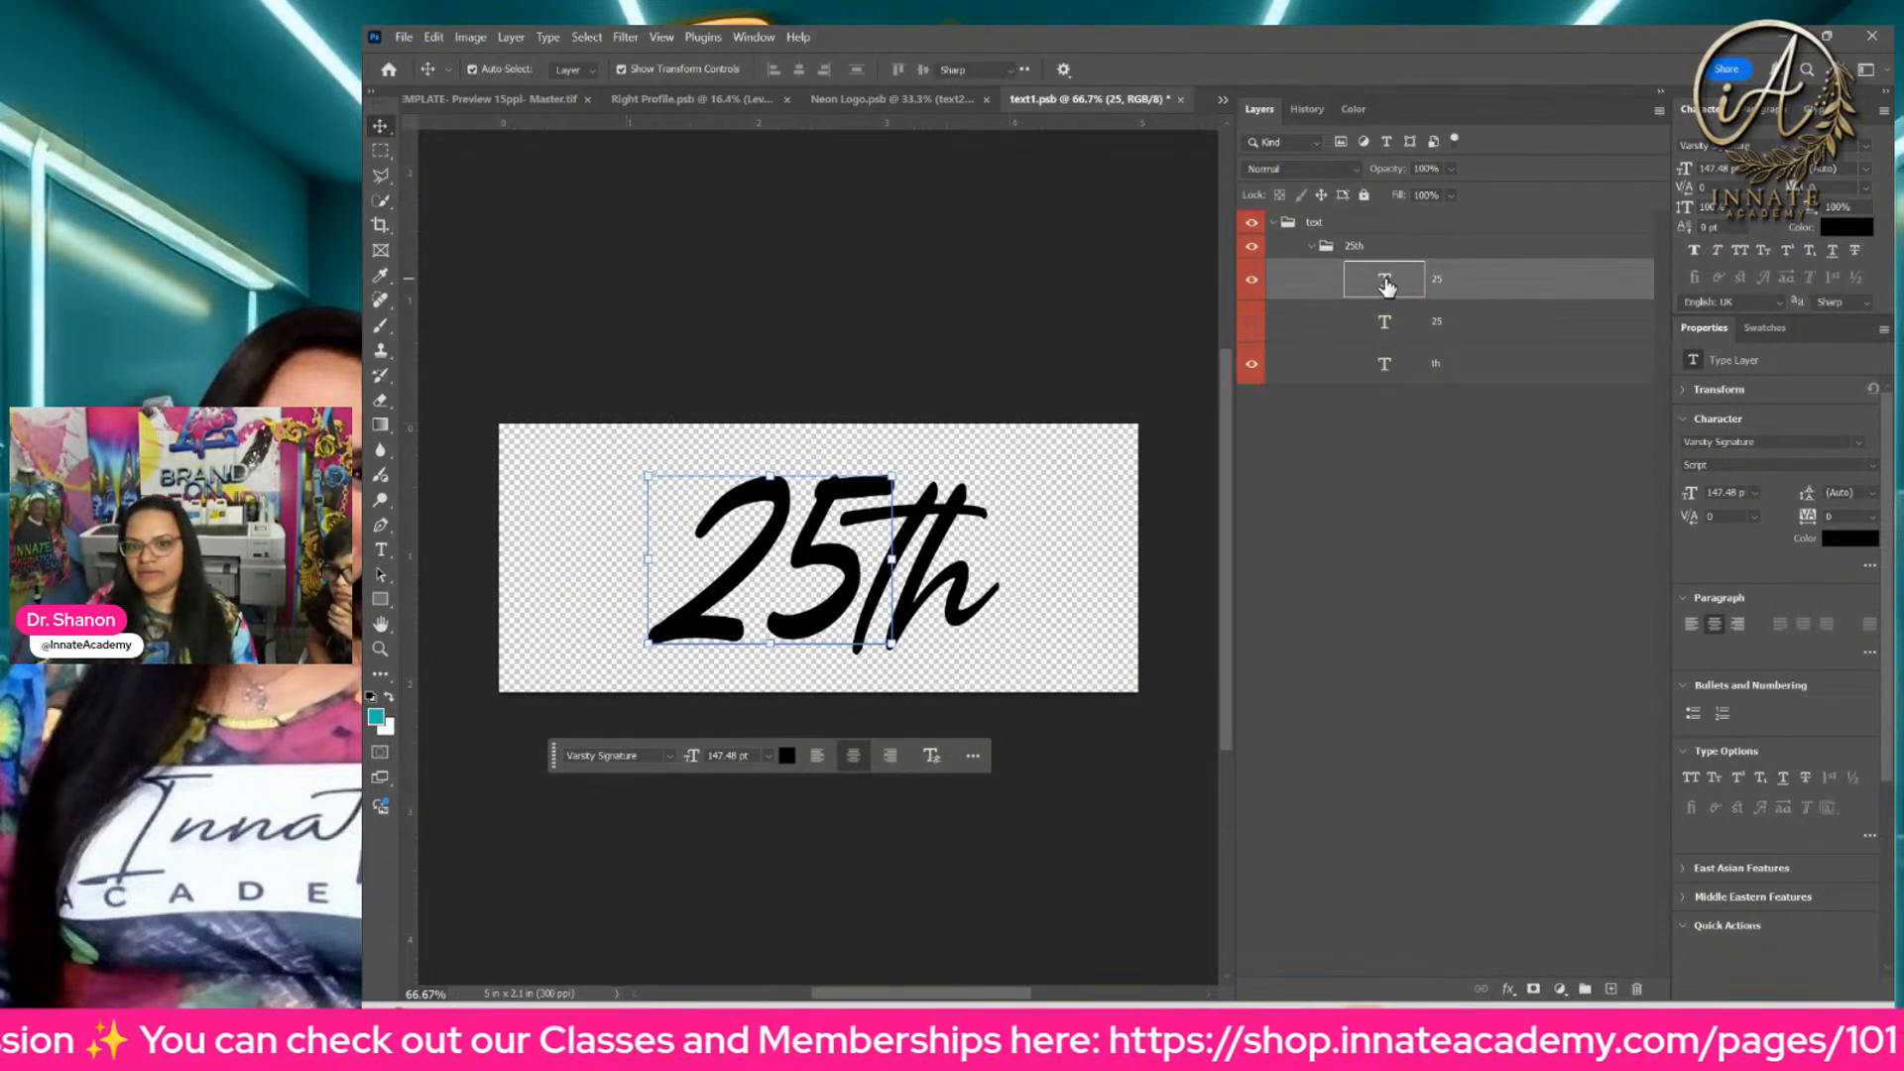
pyautogui.doubleClick(1385, 277)
pyautogui.write('12')
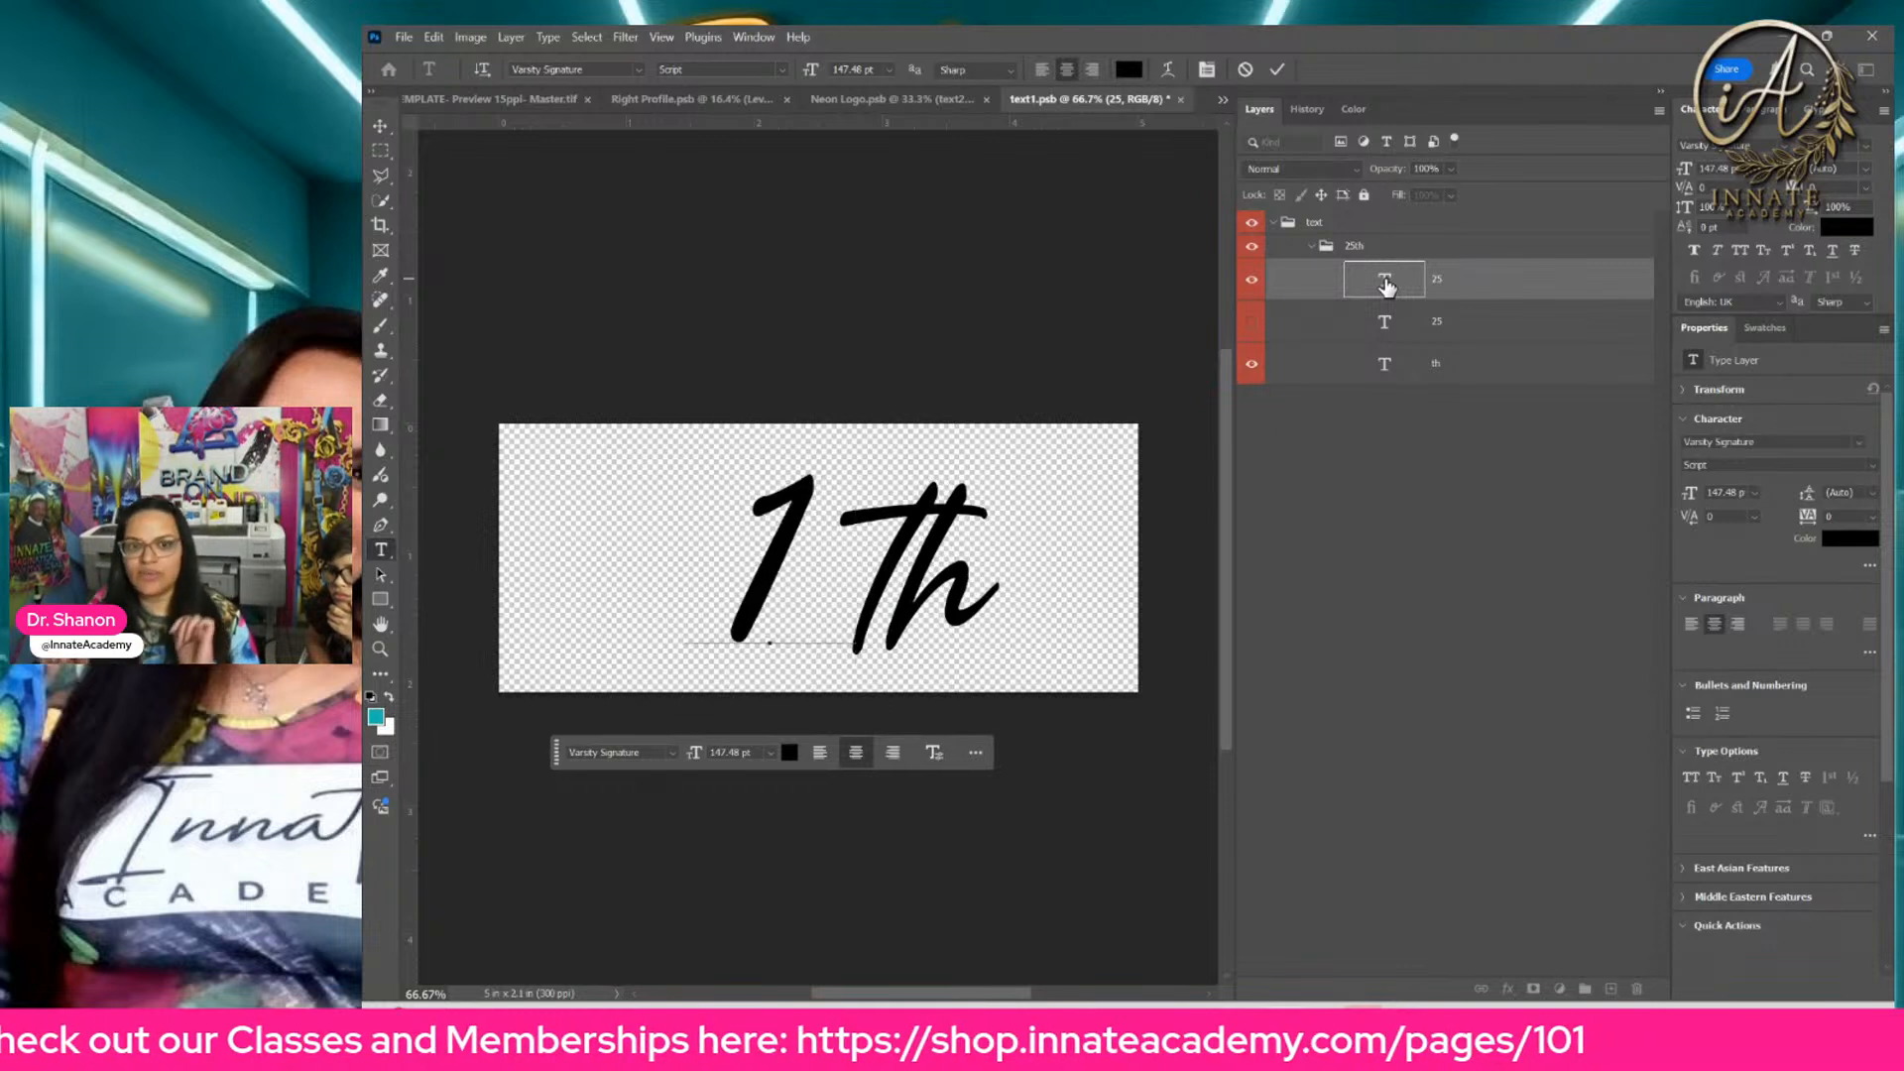
pyautogui.click(1180, 100)
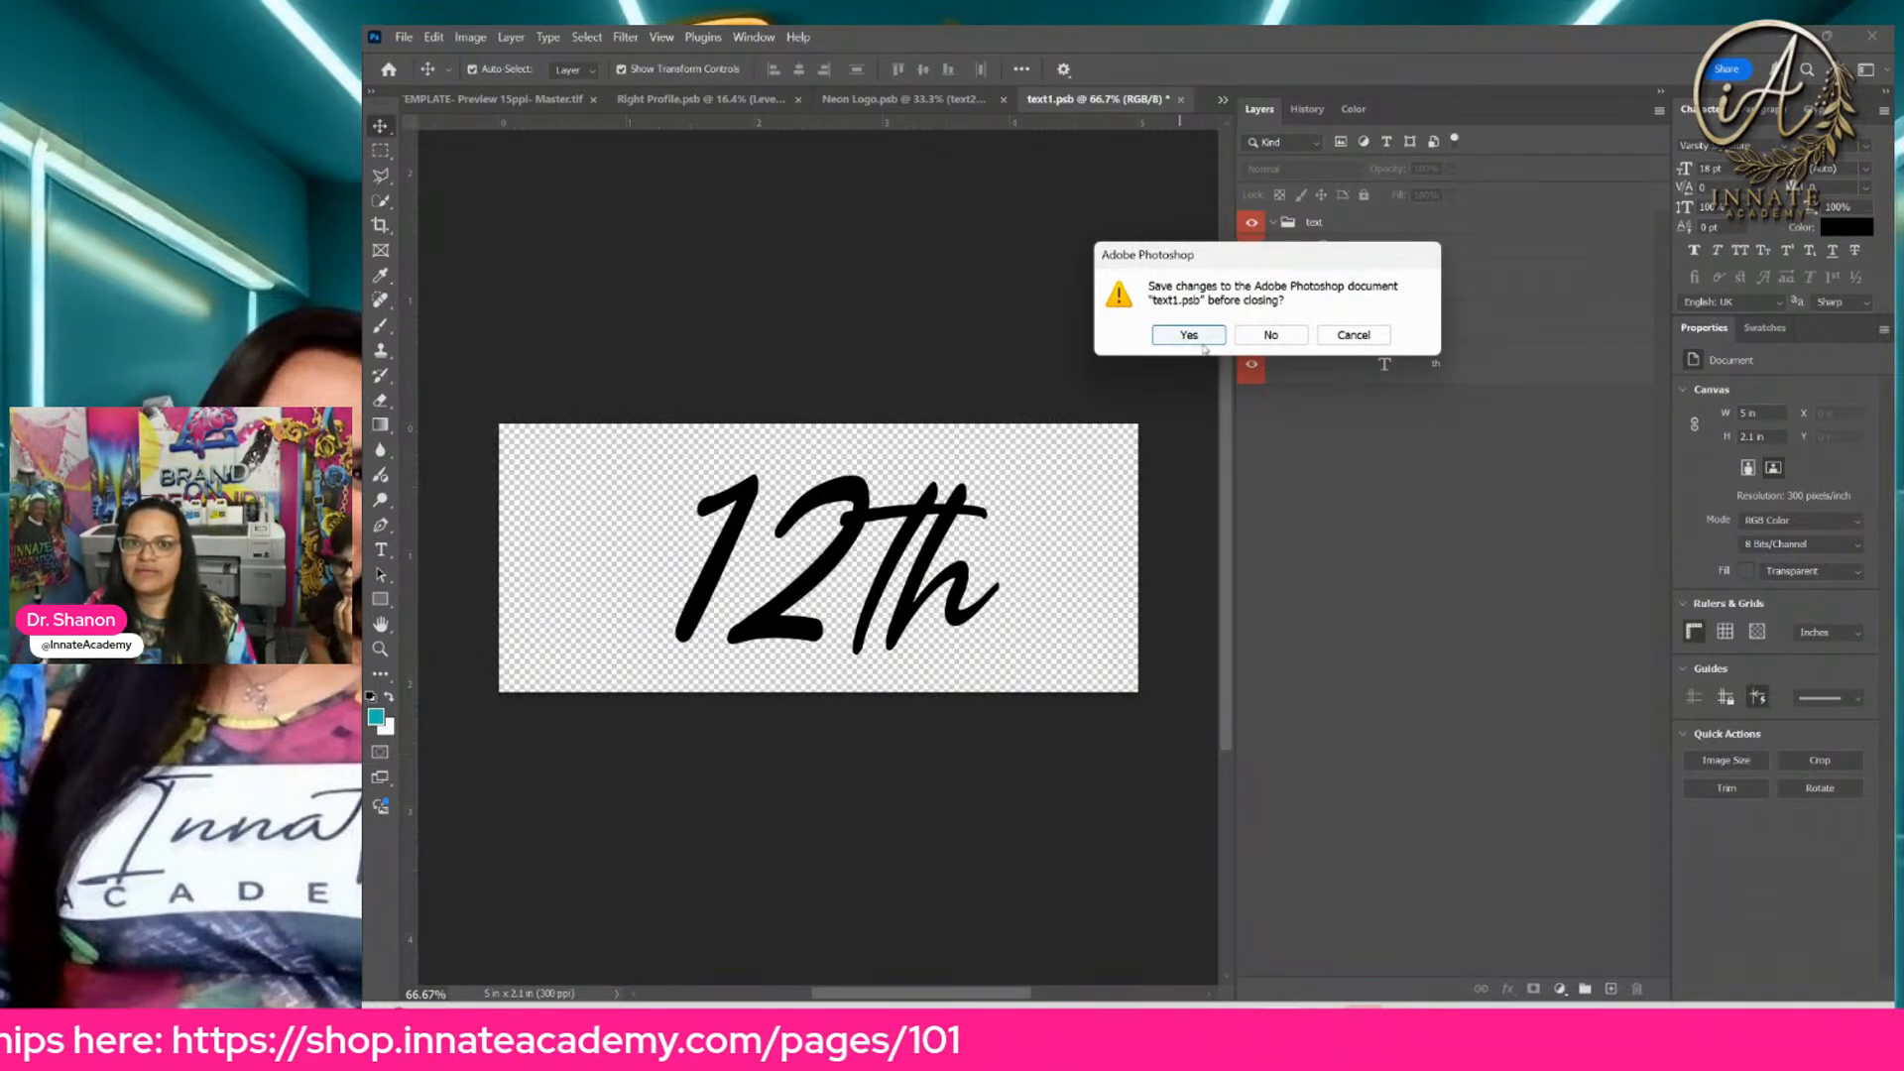
pyautogui.click(1202, 342)
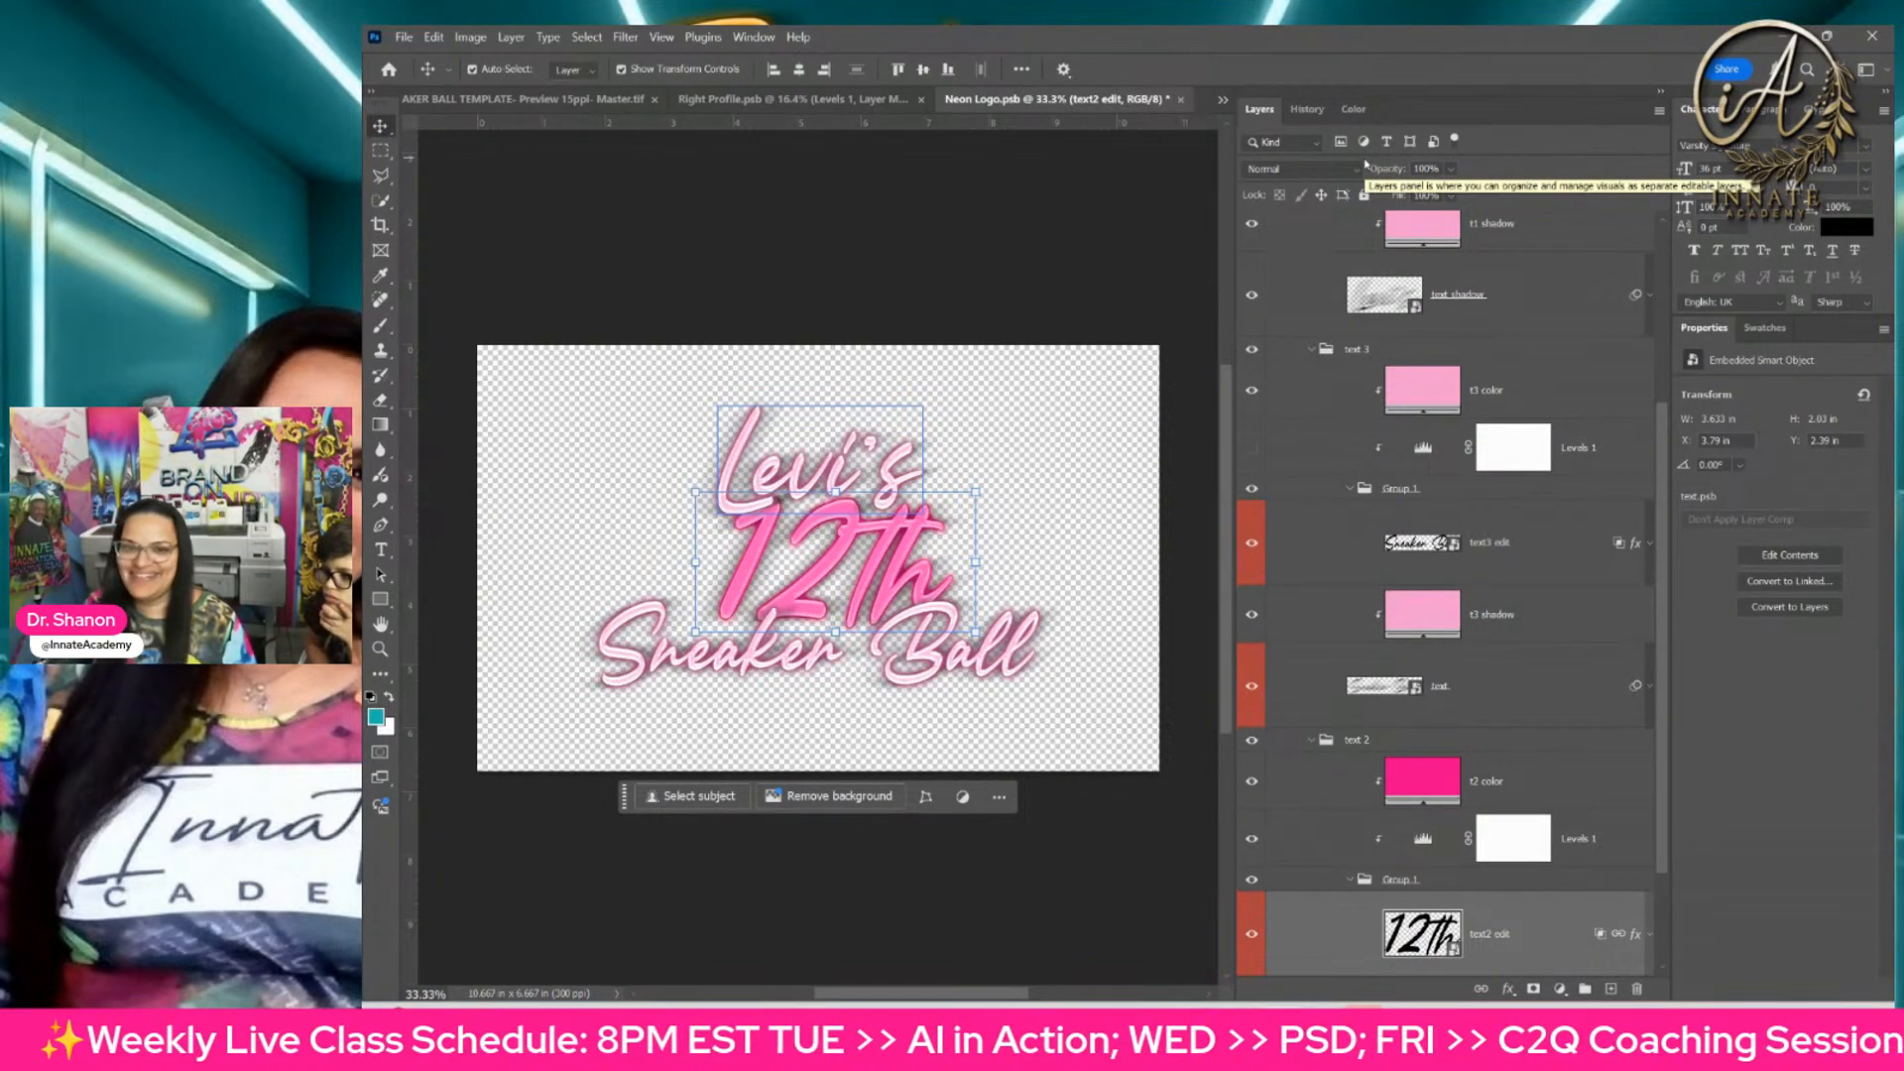
# Step: Recolor the t2 color fill above the Levels 1 adjustment in the text 2 group with the recently used muted pink swatch
pyautogui.click(1428, 226)
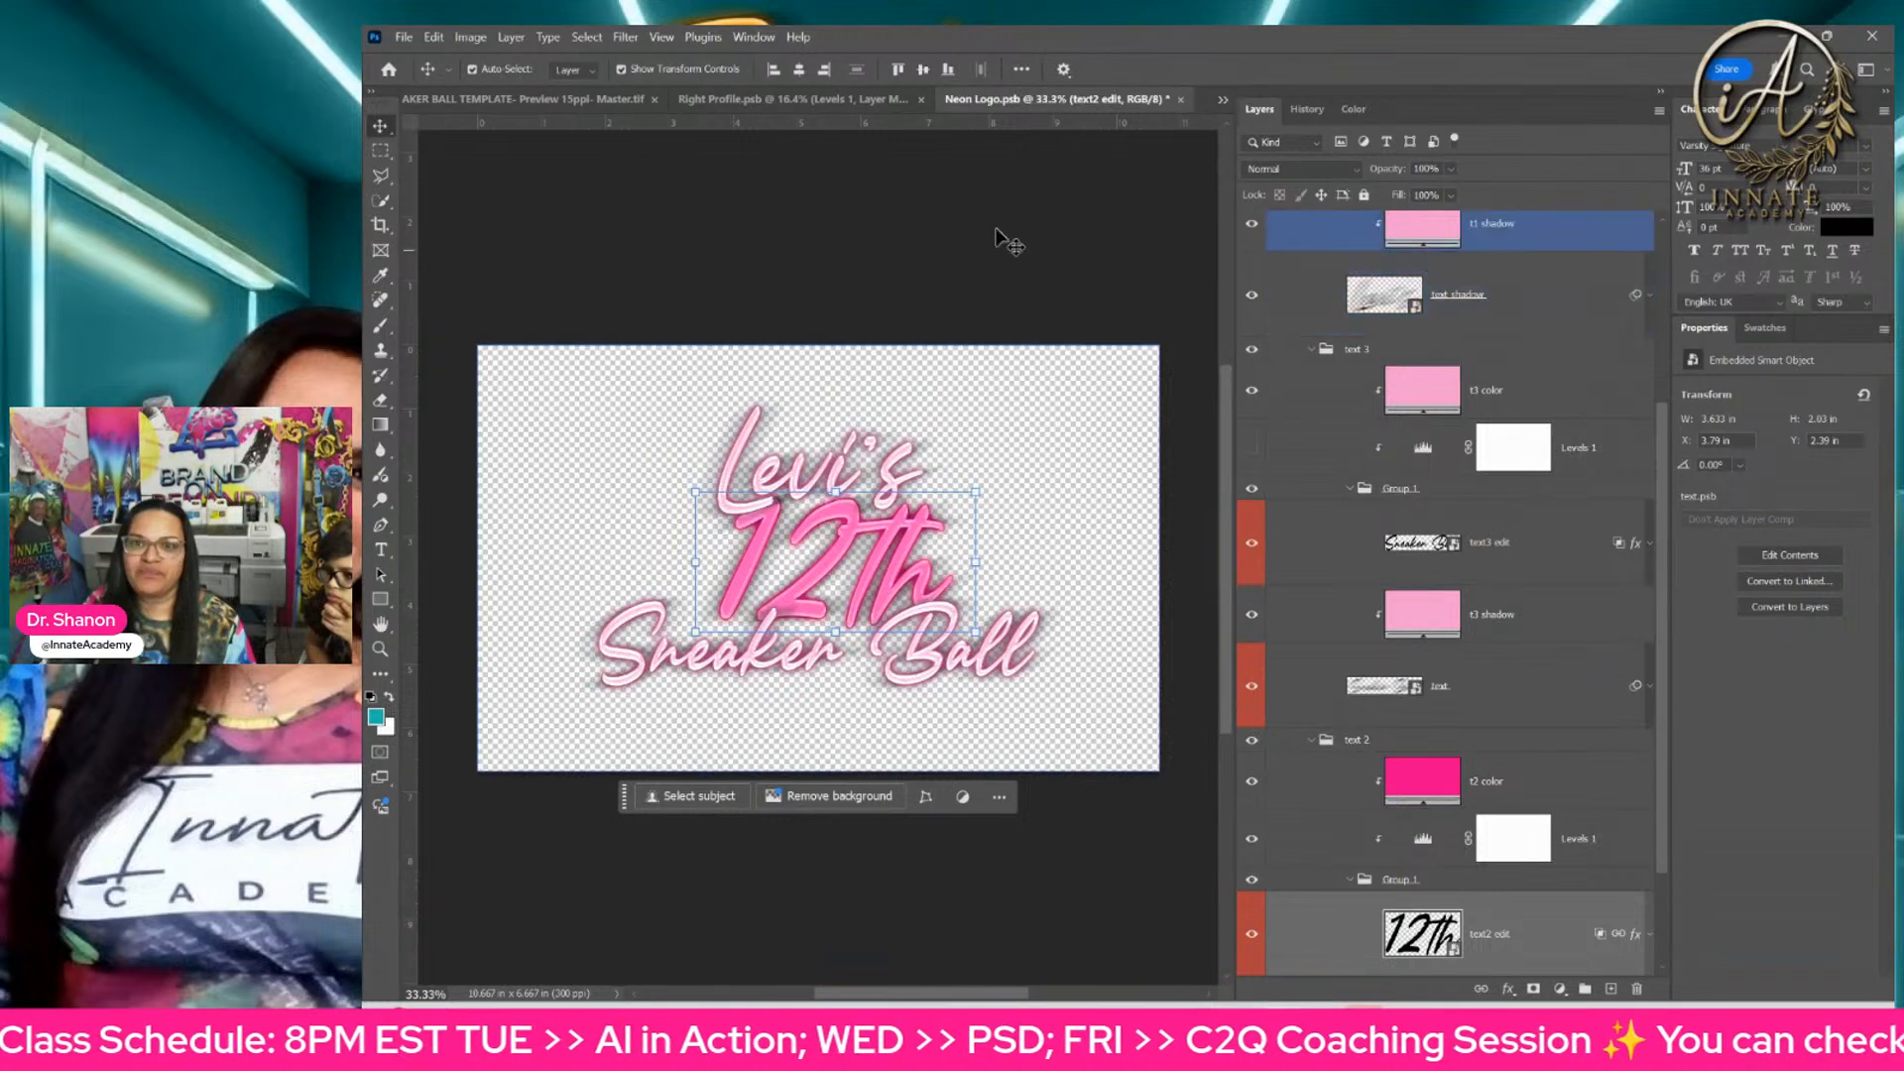
pyautogui.click(1429, 773)
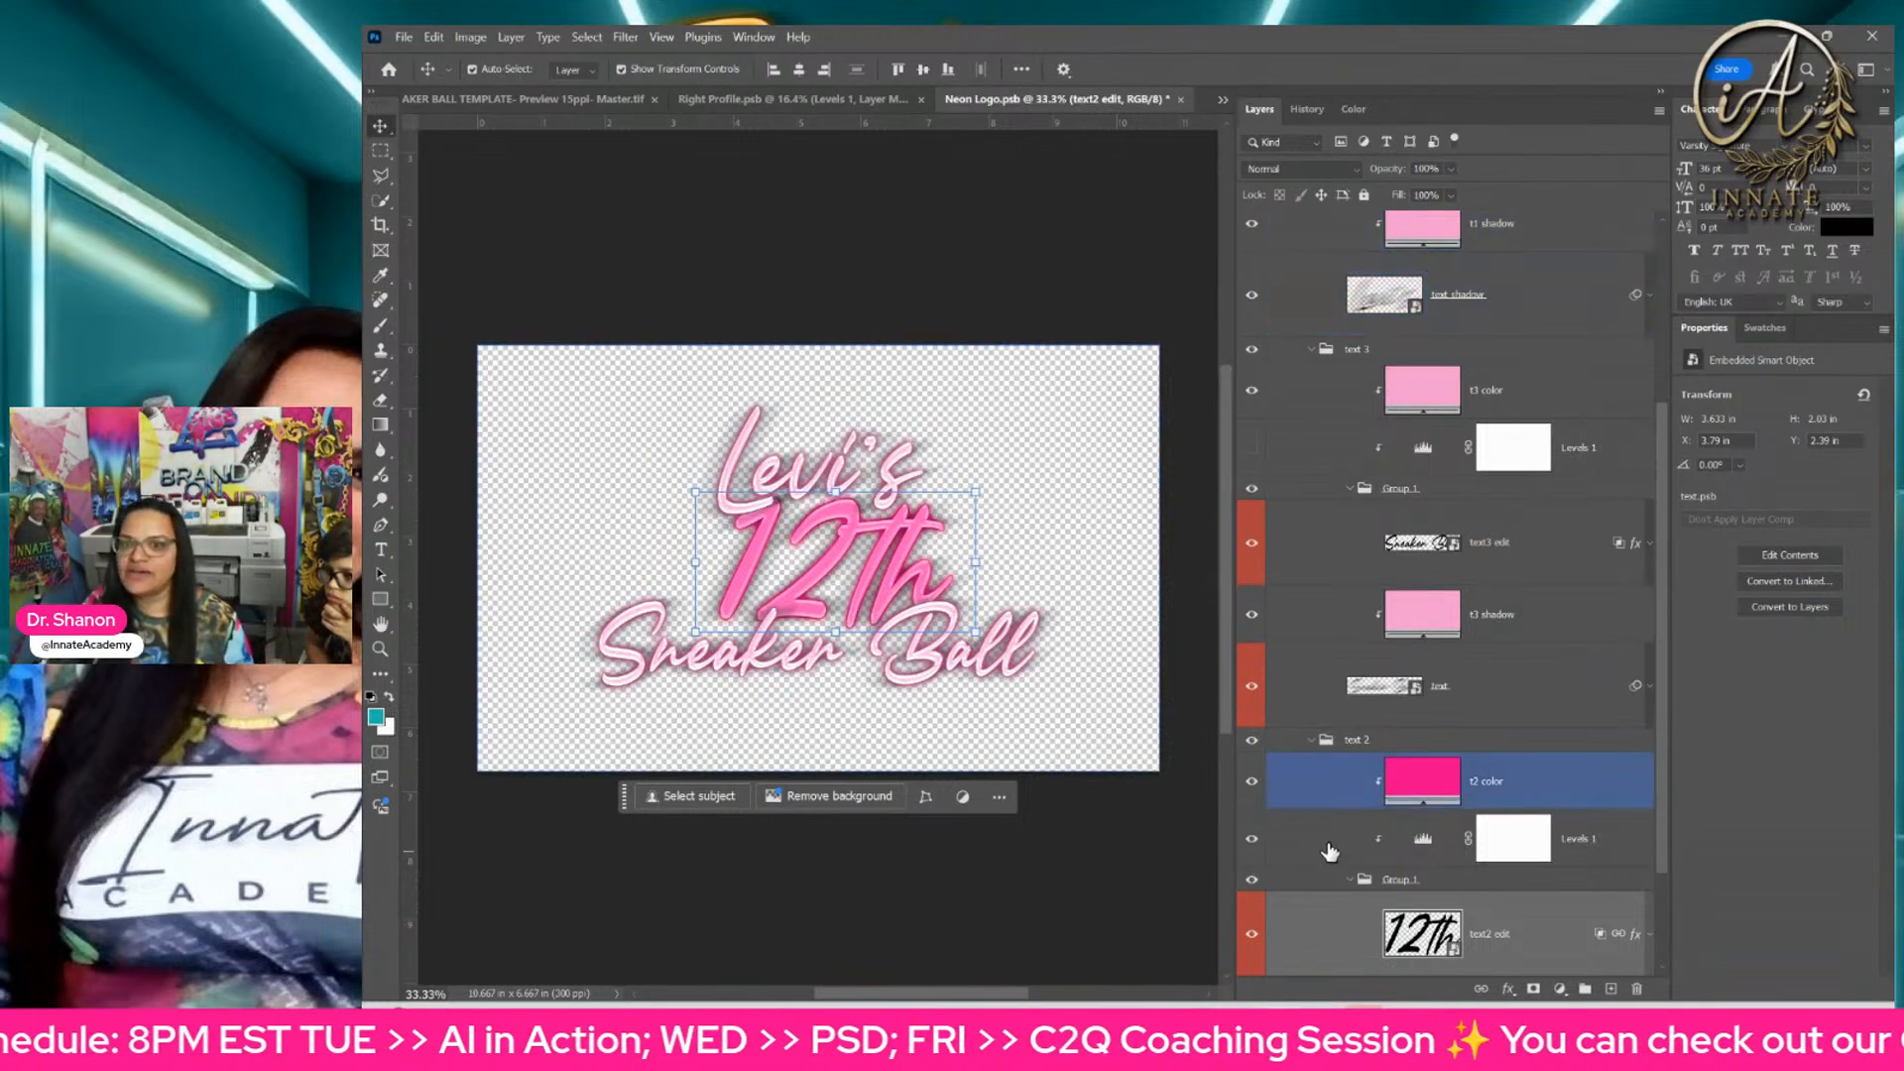
pyautogui.click(1425, 786)
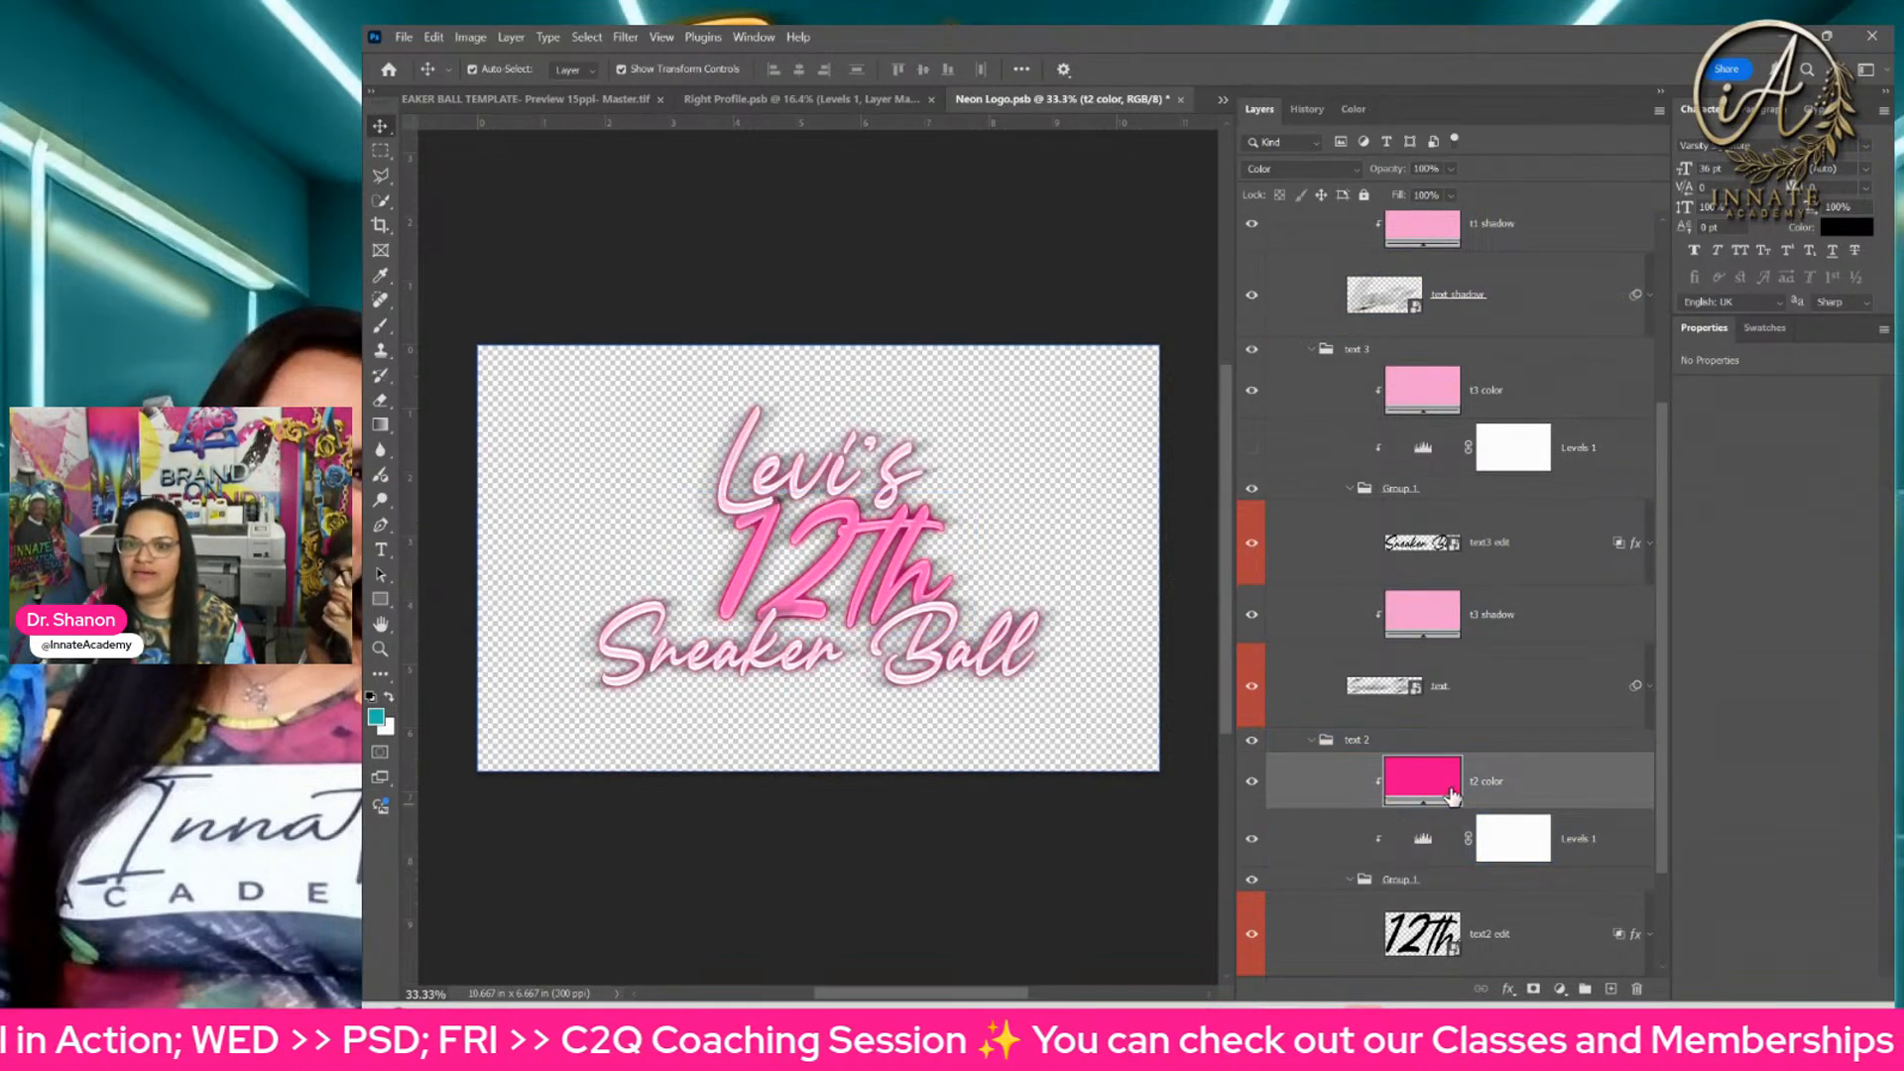
pyautogui.click(1764, 328)
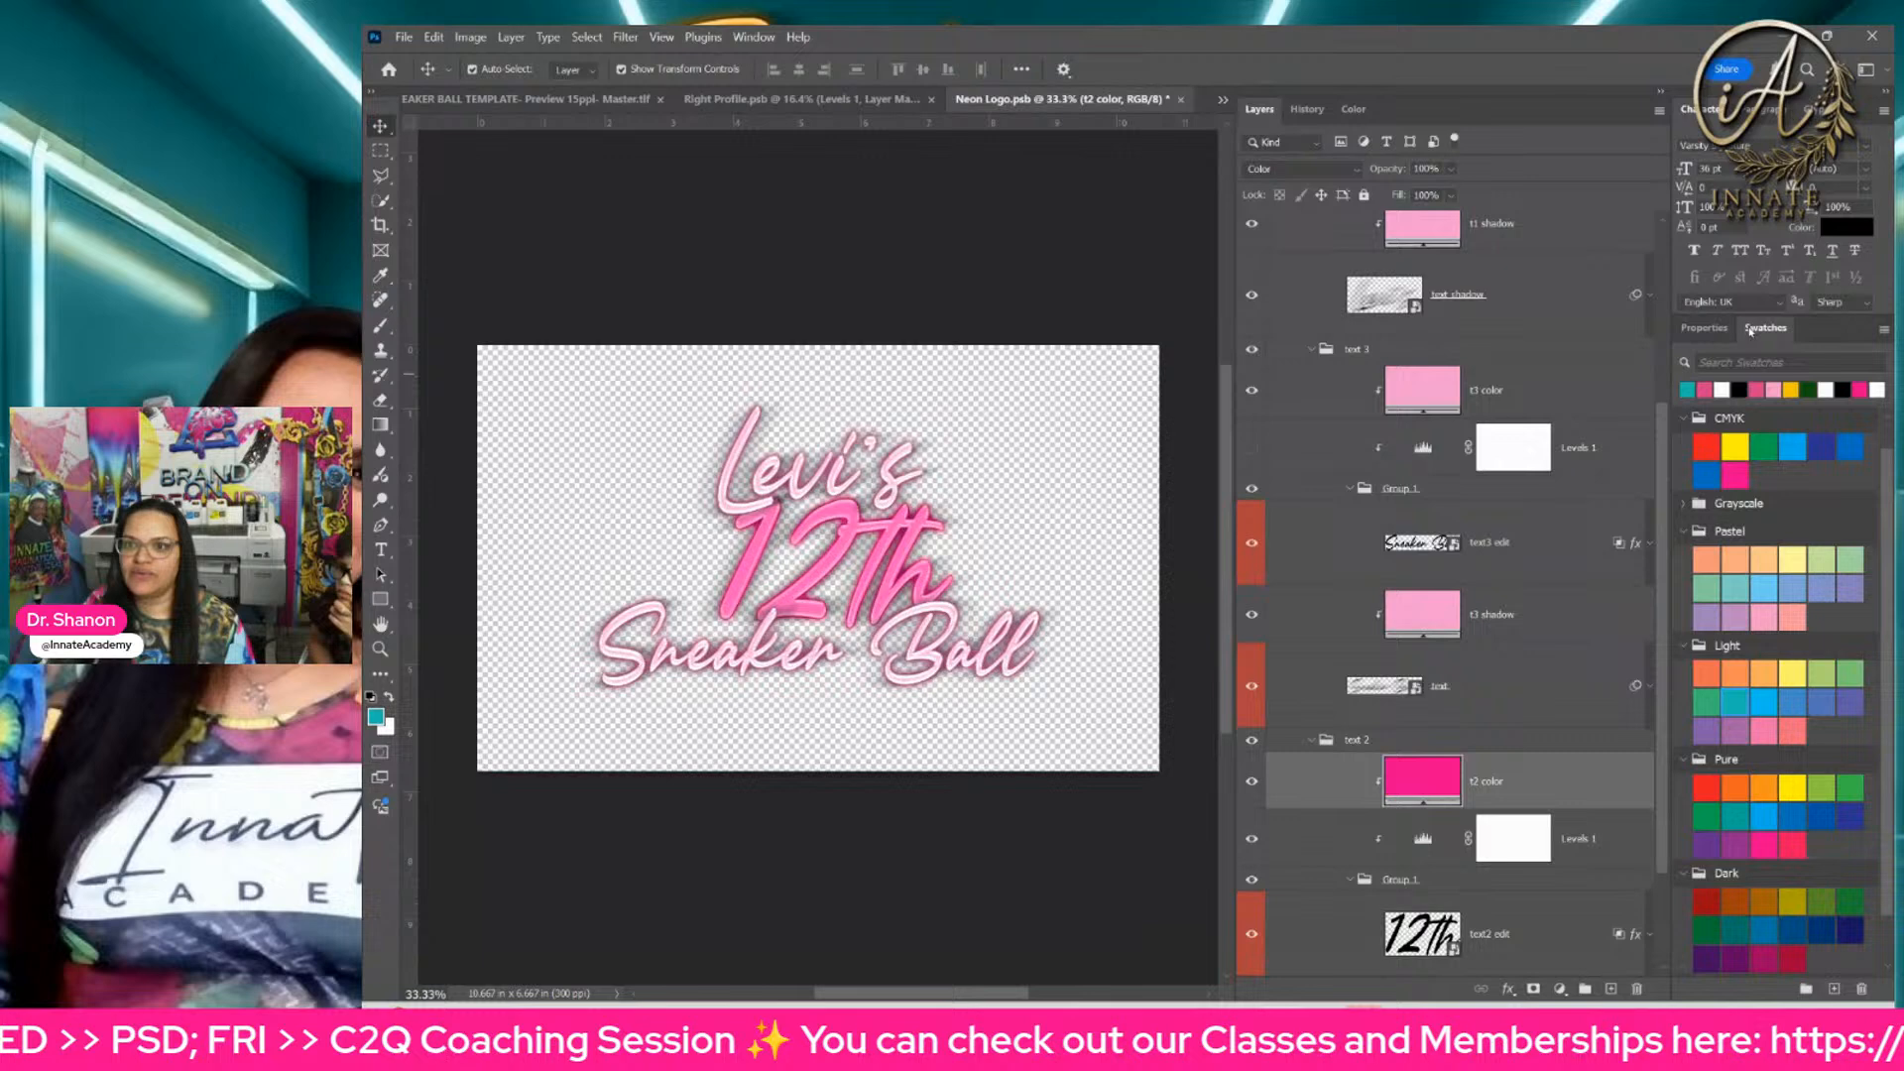
pyautogui.click(1710, 391)
pyautogui.scroll(-2, 1378, 685)
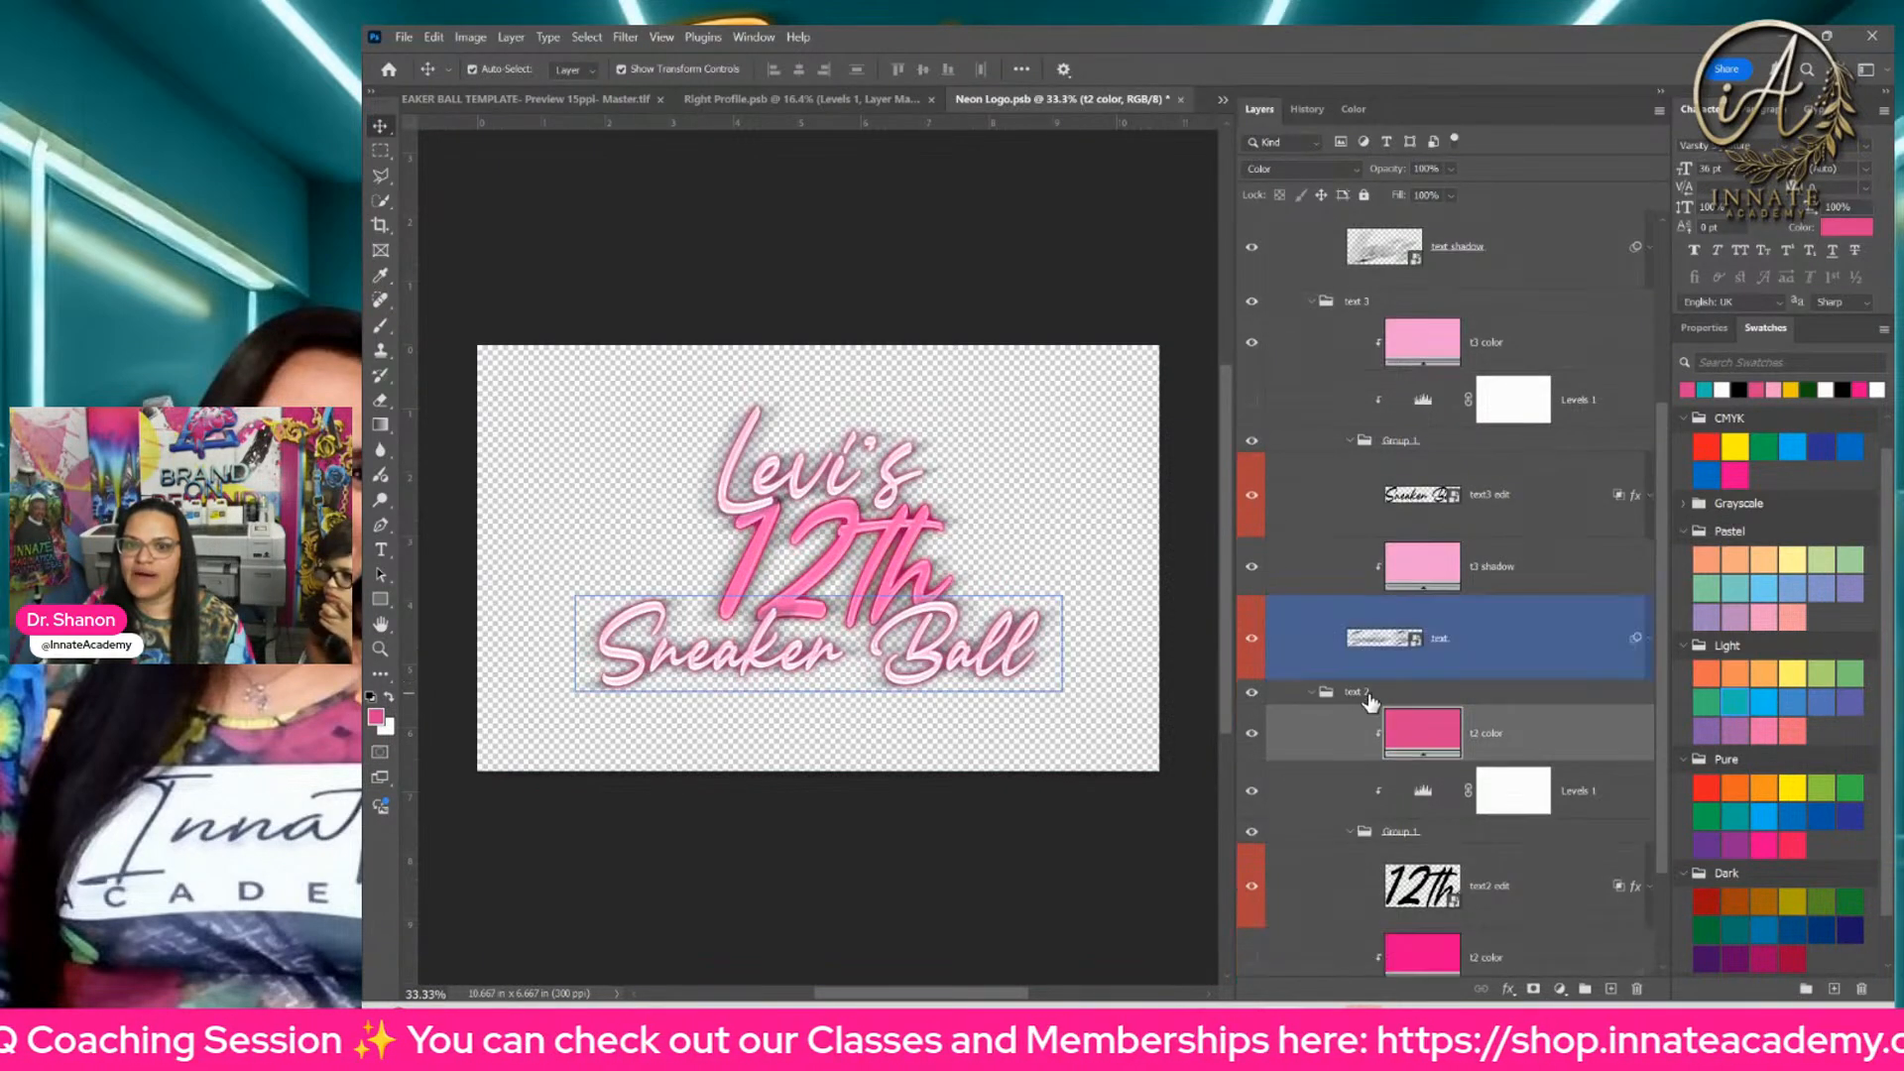
# Step: Recolor the lower t2 color fill with the muted pink swatch, and the t1 color and t1 shadow fills with the recent teal swatch
pyautogui.click(1438, 912)
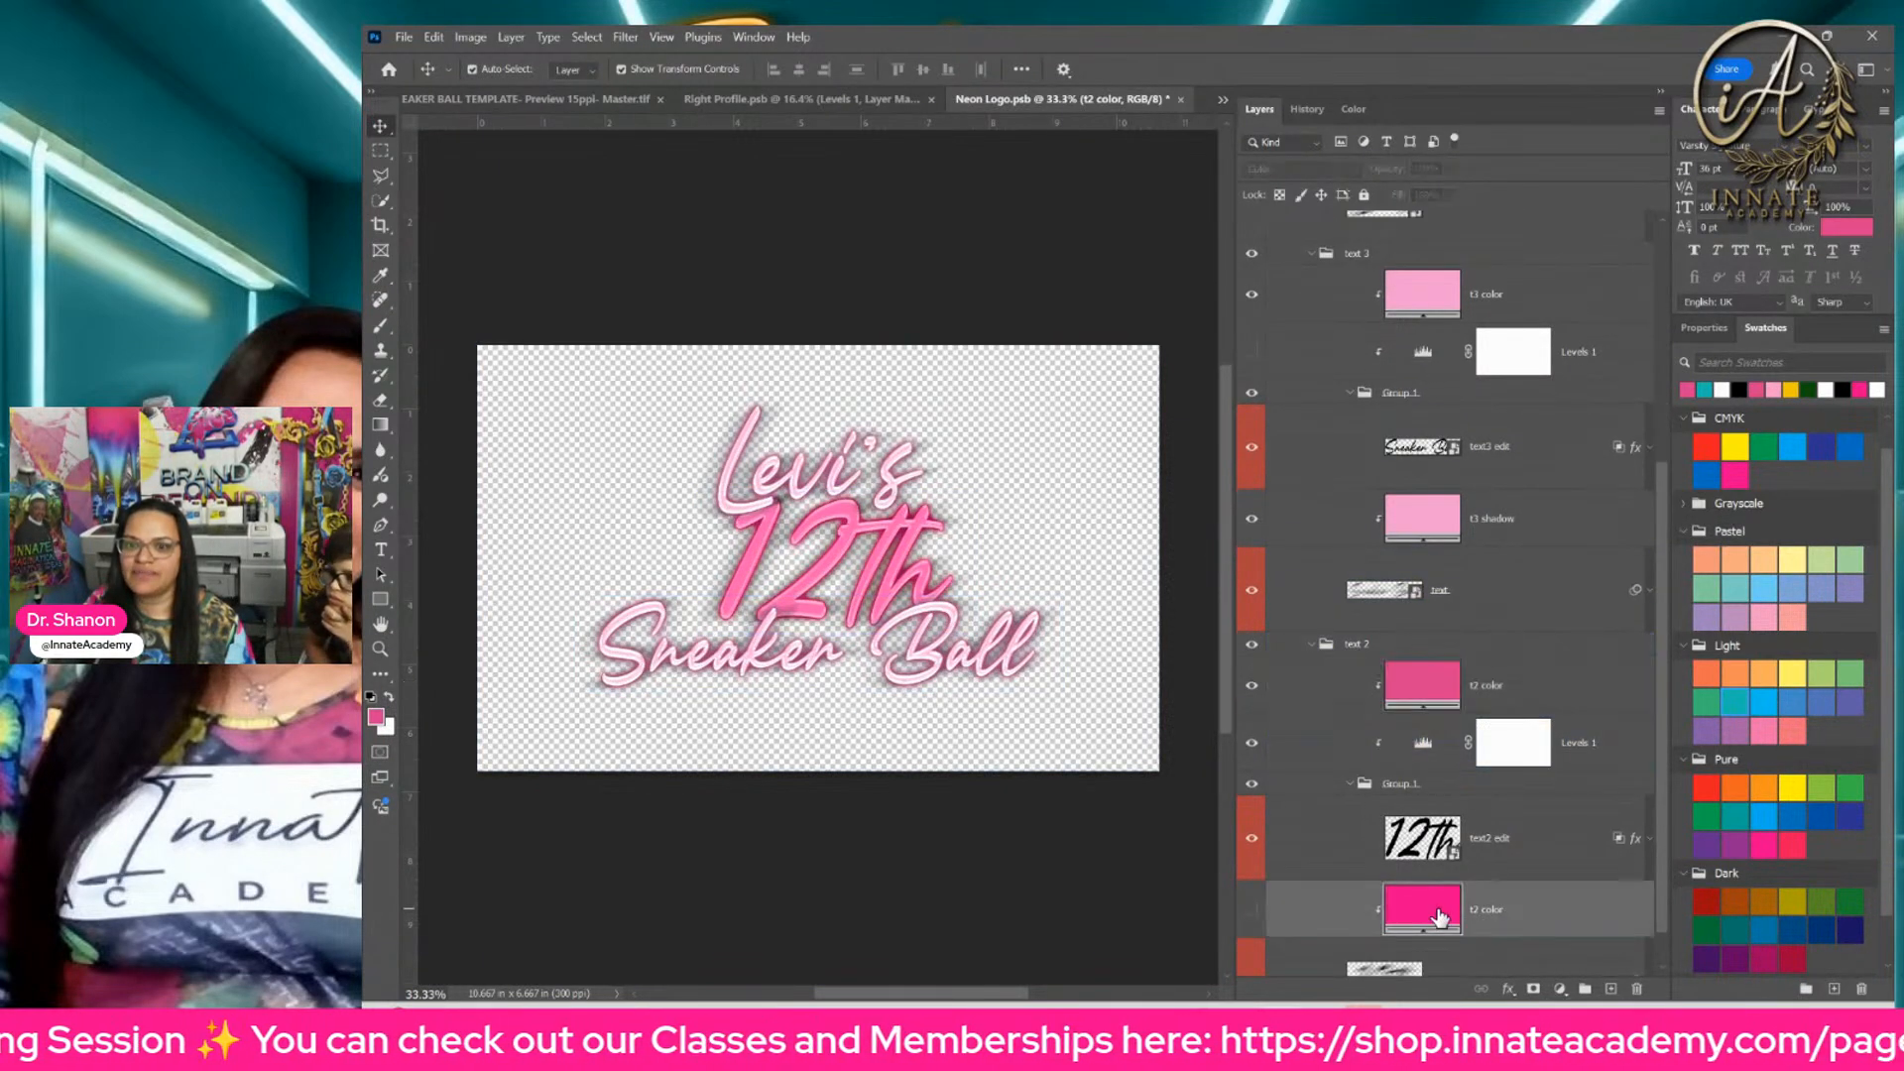
pyautogui.click(1690, 390)
pyautogui.scroll(3, 1557, 585)
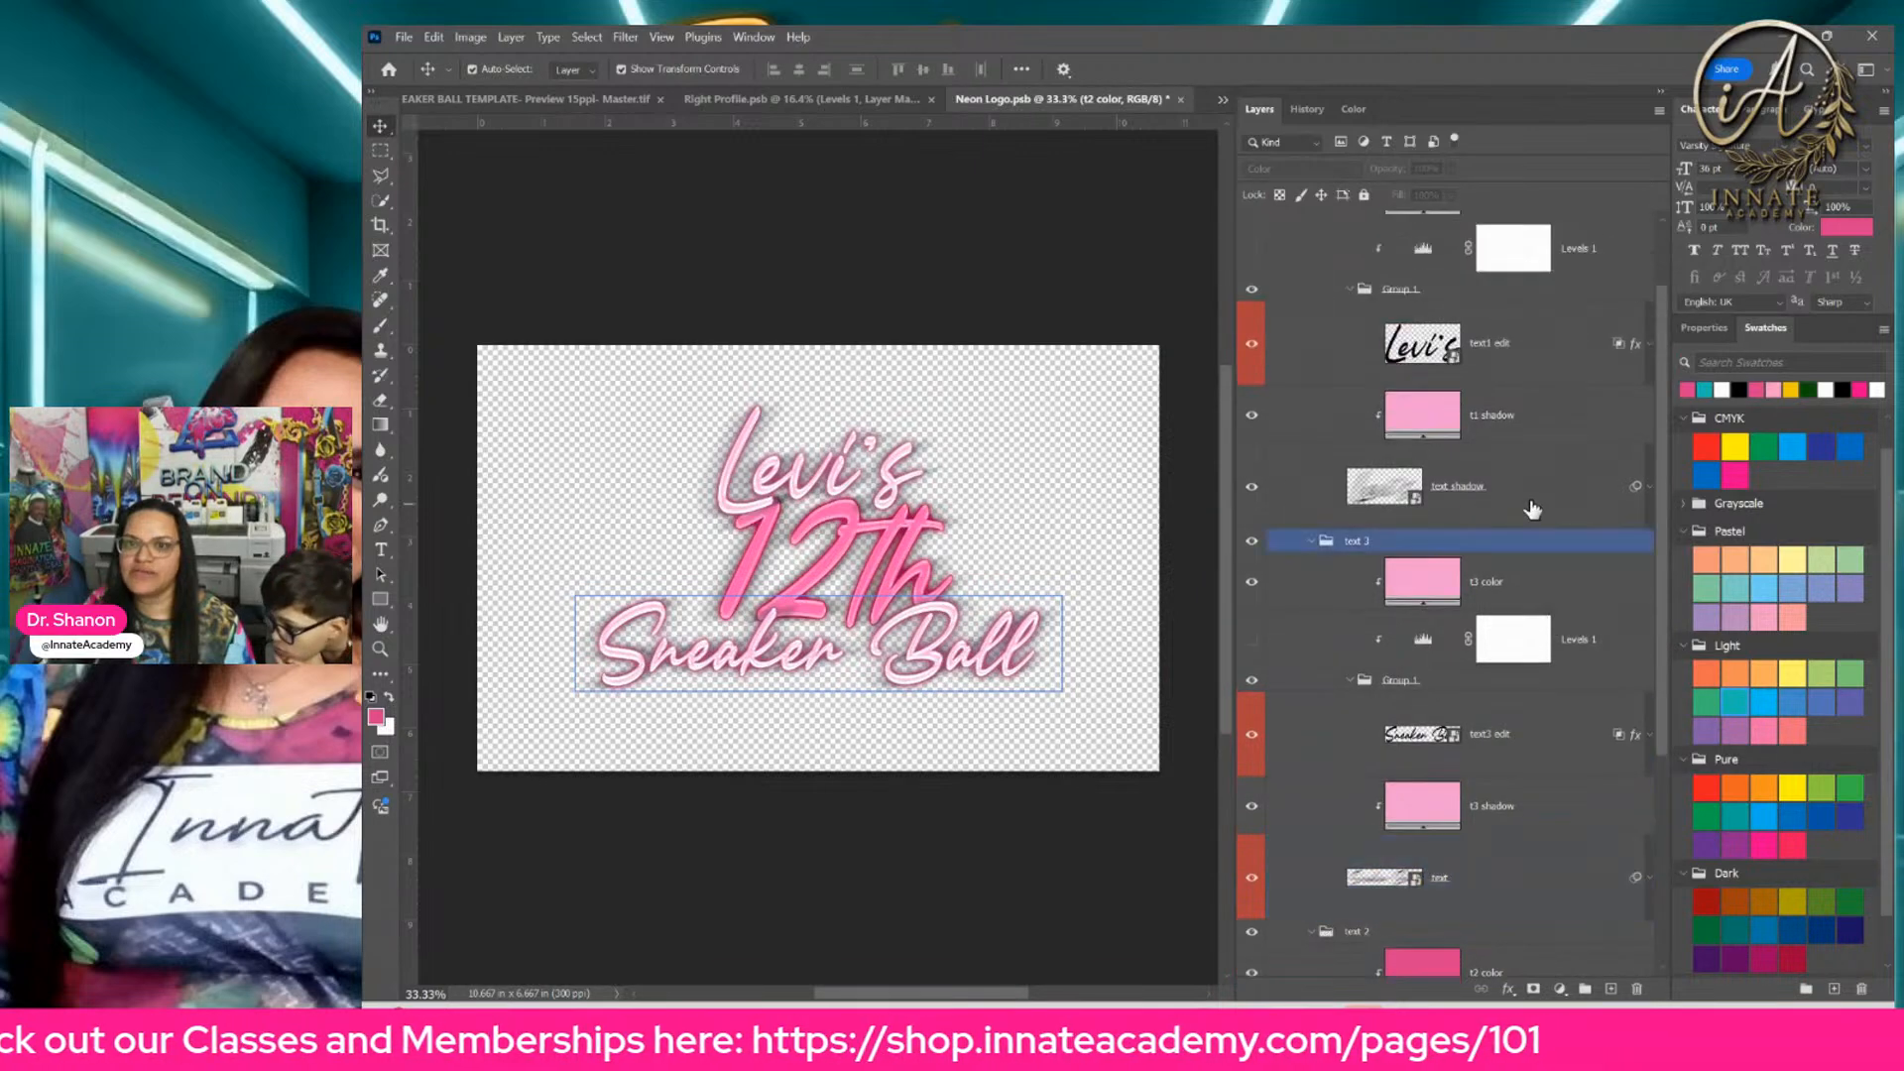
pyautogui.scroll(2, 1532, 509)
pyautogui.click(1517, 287)
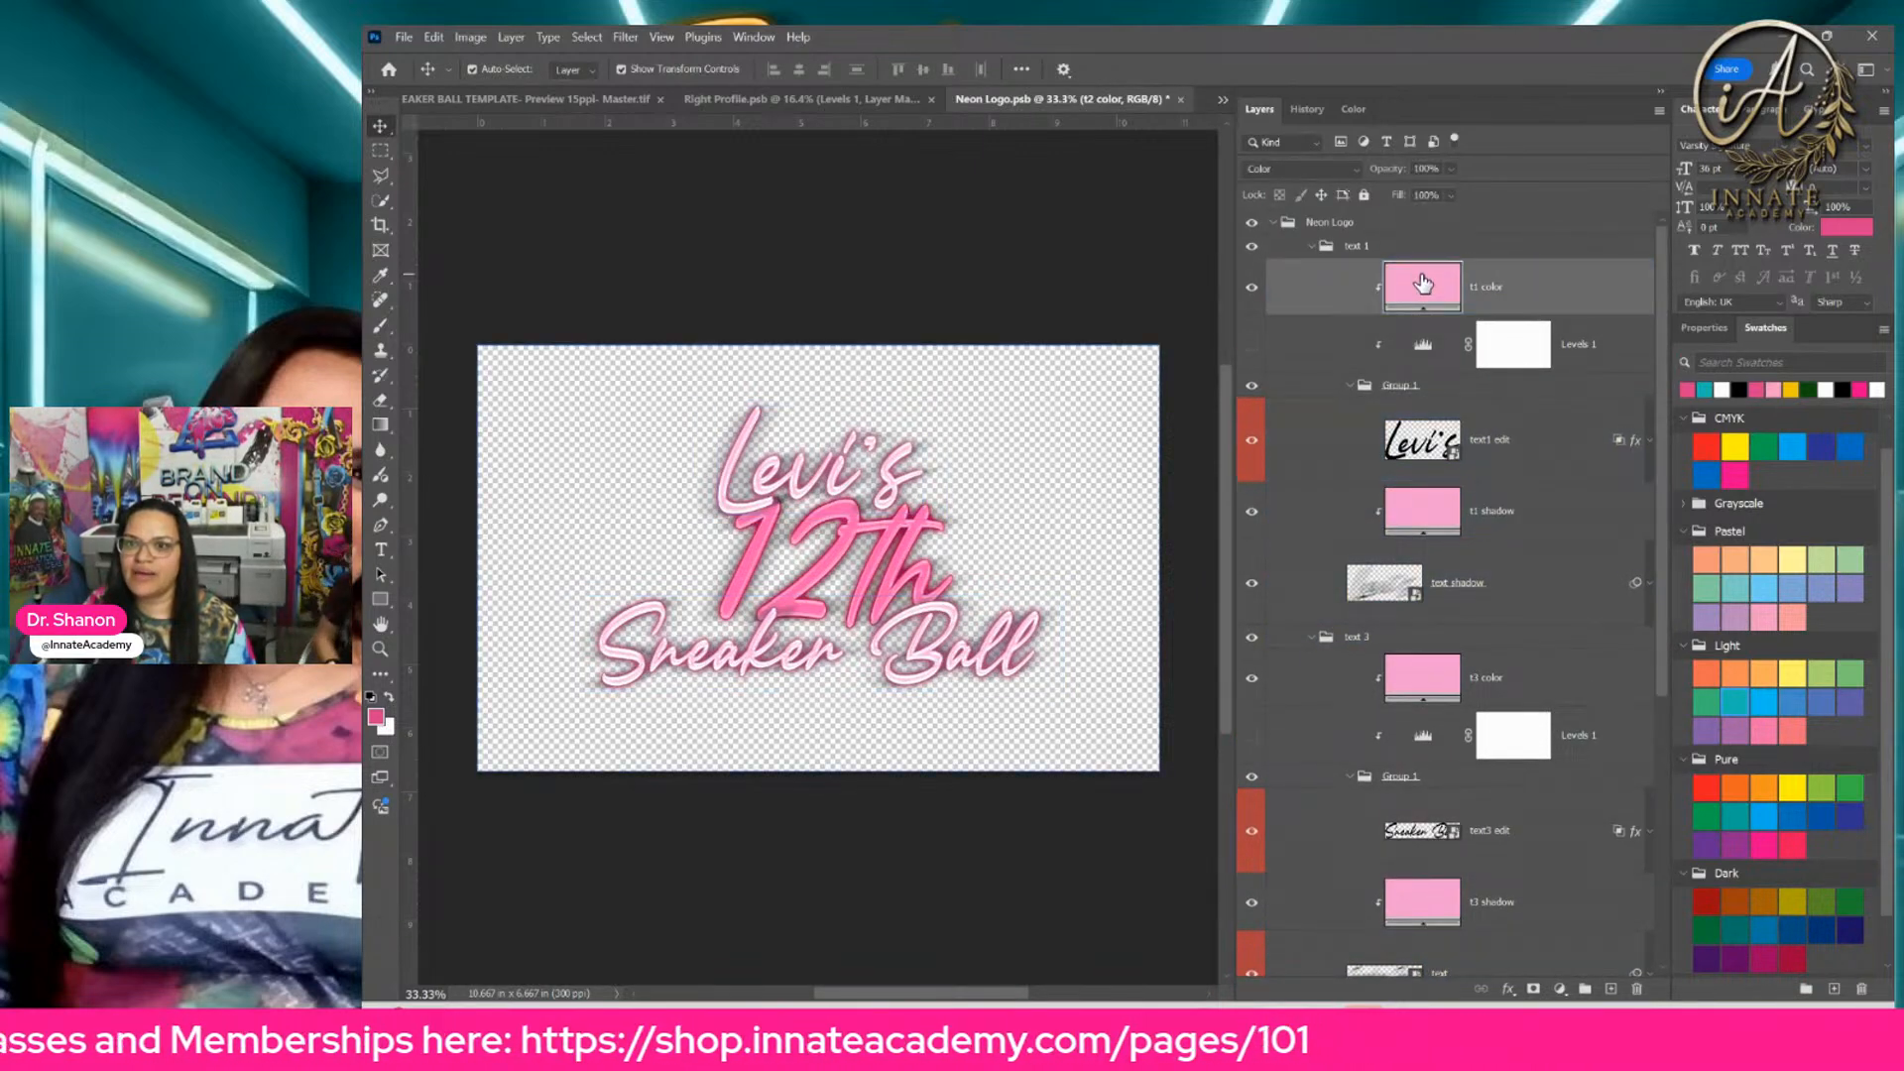
pyautogui.click(1706, 389)
pyautogui.click(1416, 513)
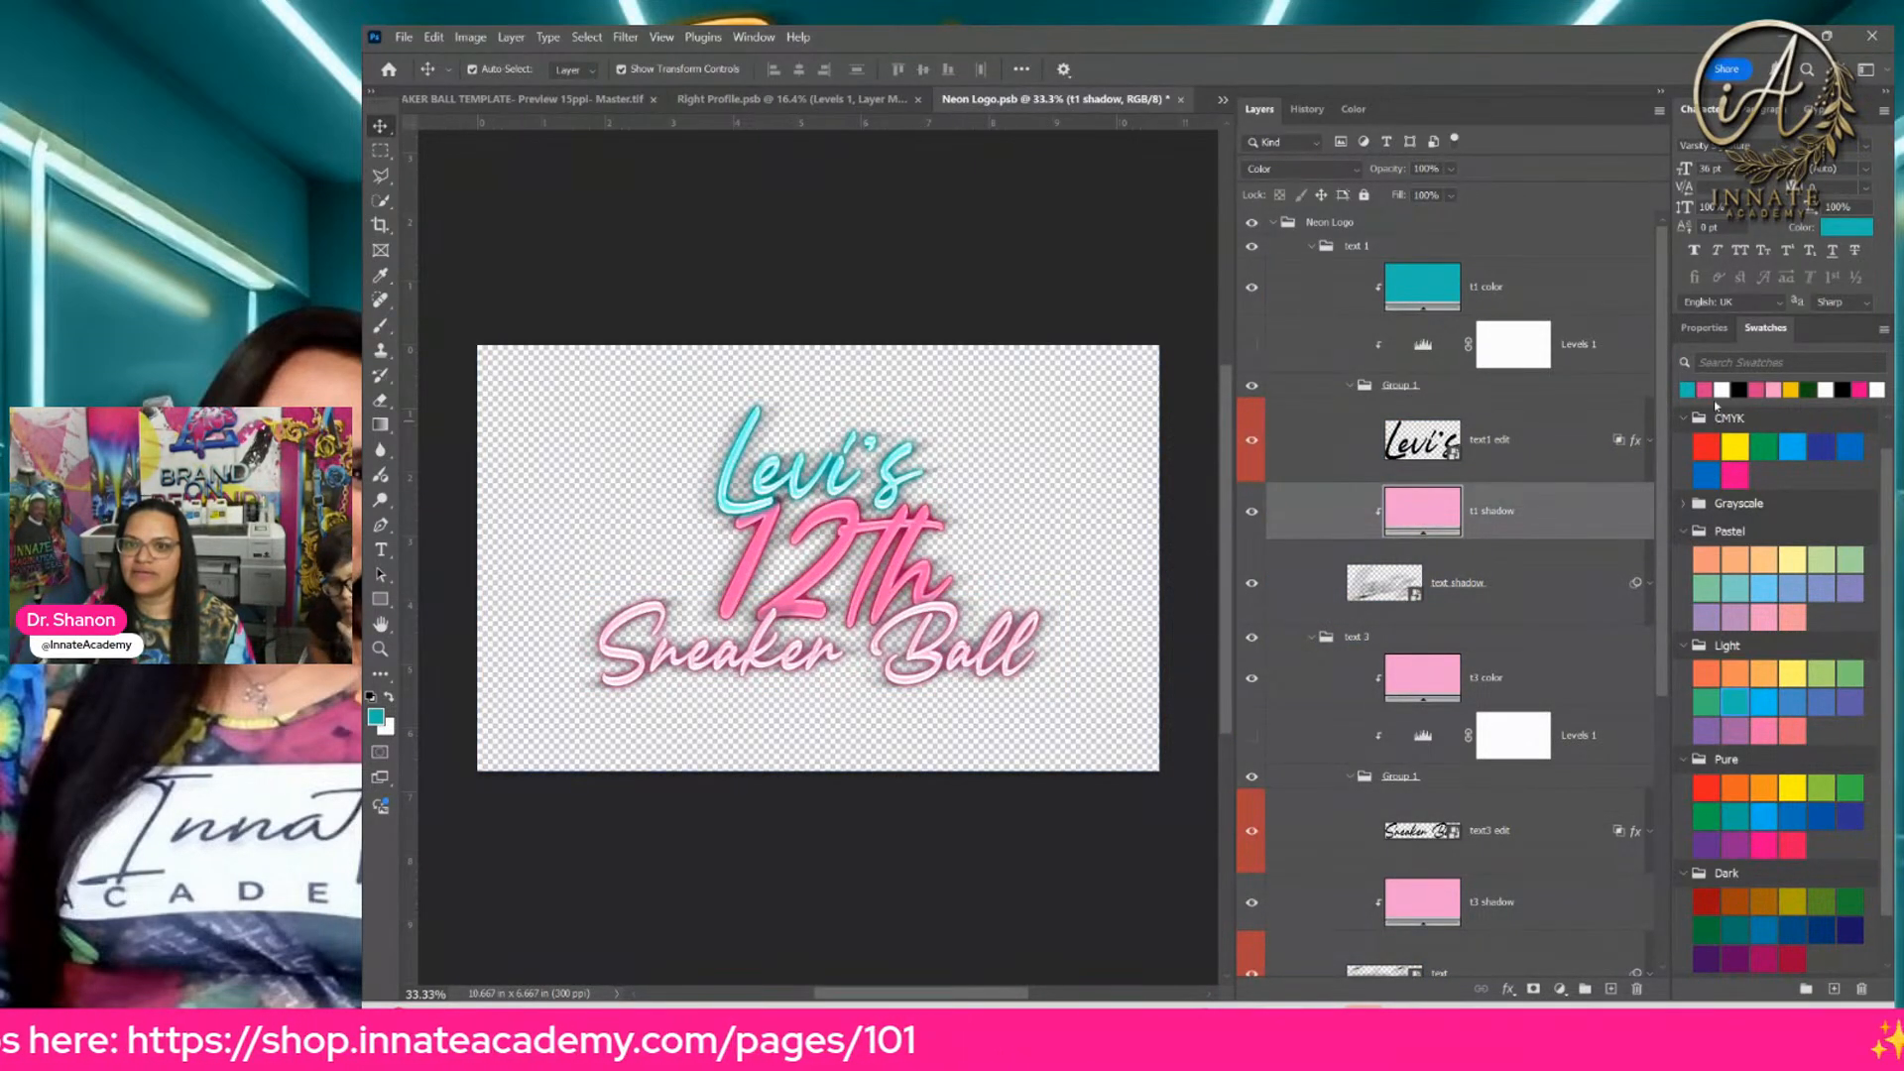
pyautogui.click(1689, 389)
# Step: Recolor the t3 color and t3 shadow fills in the text 3 group with the recently used teal swatch
pyautogui.click(1428, 675)
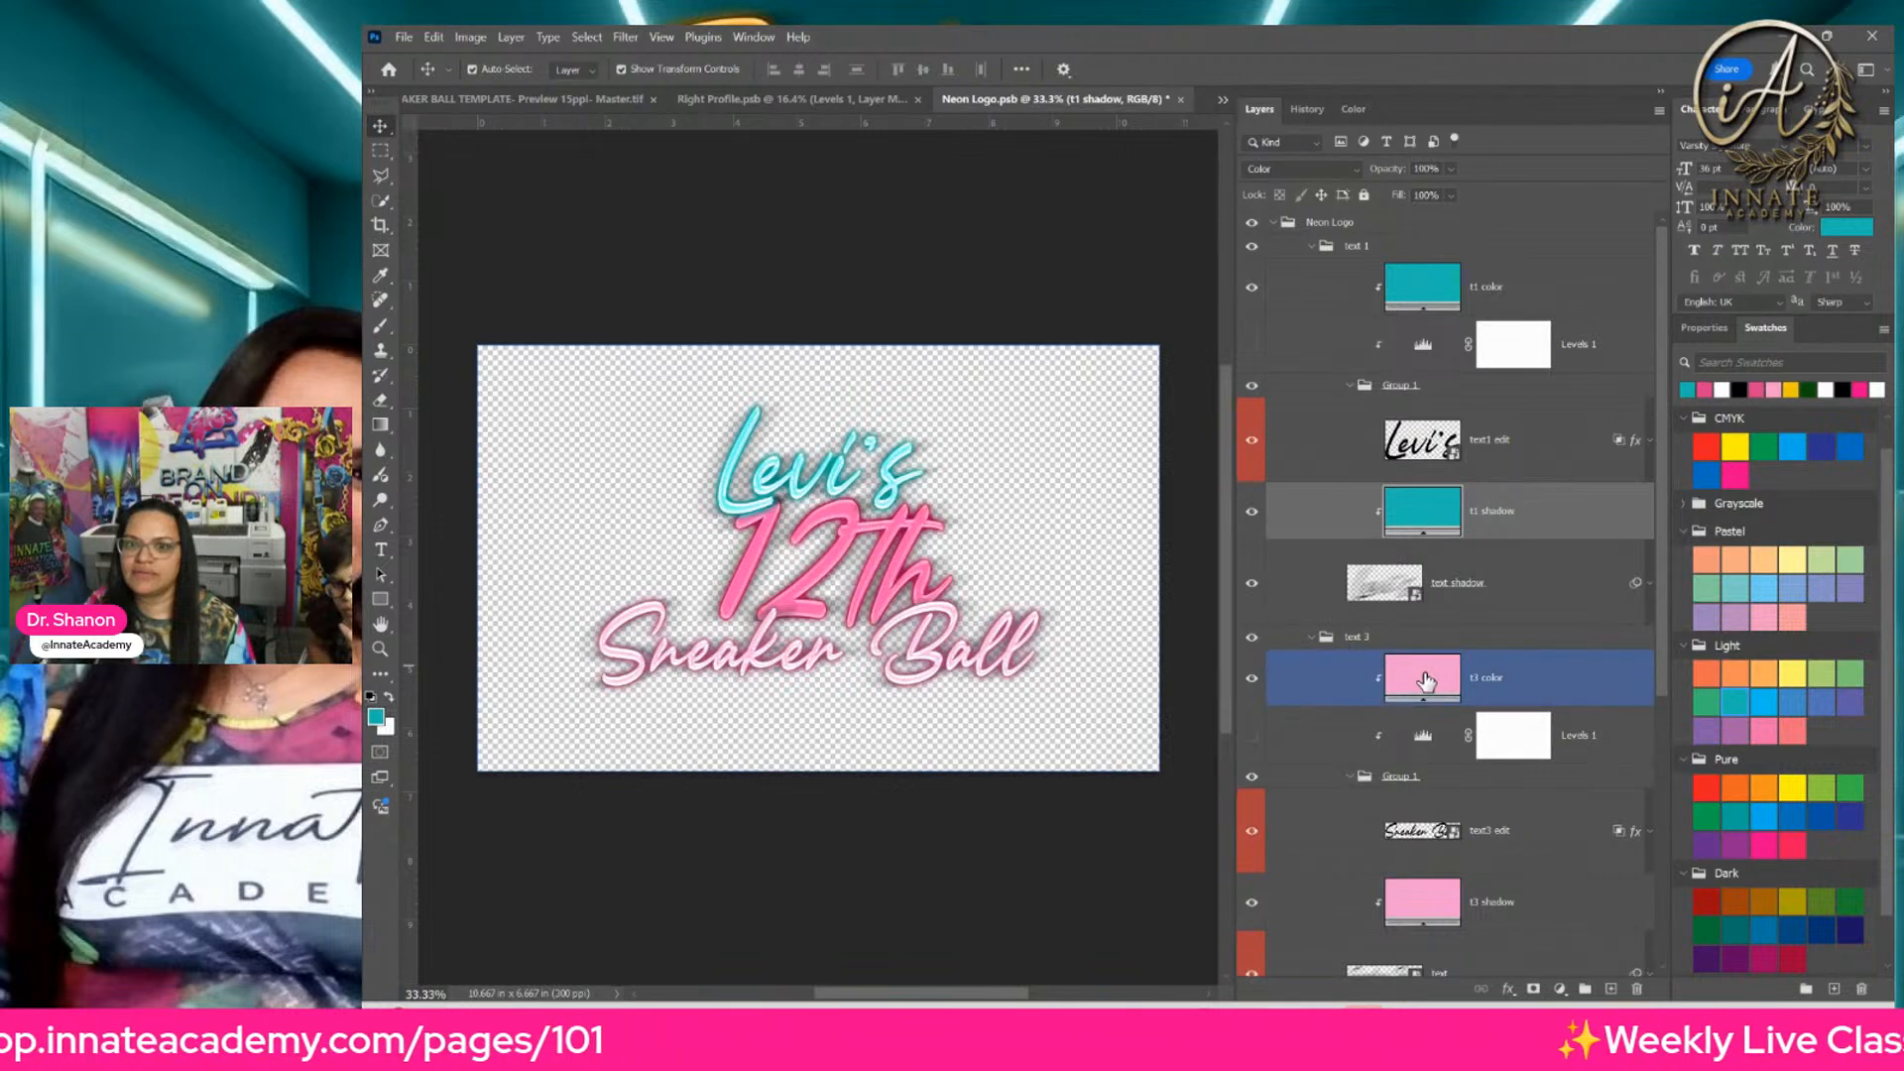
pyautogui.click(1689, 389)
pyautogui.scroll(-4, 1438, 496)
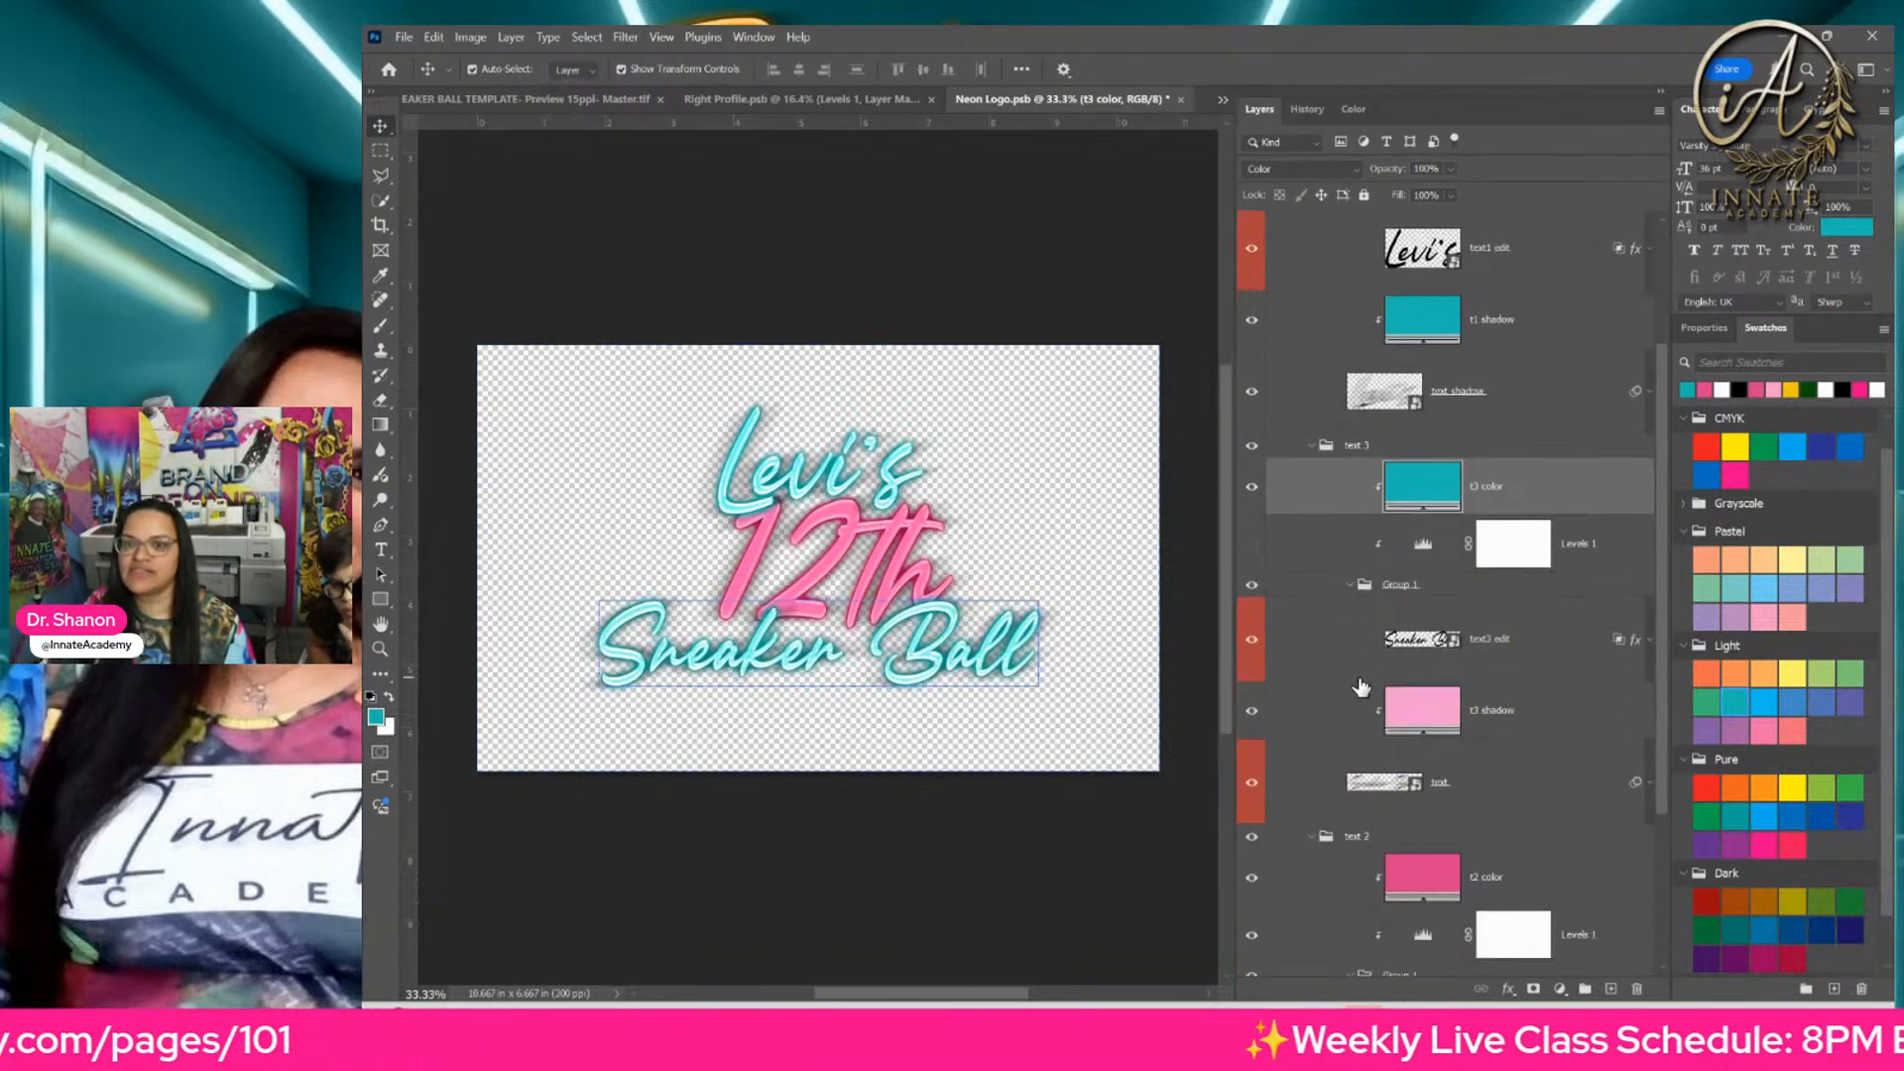
pyautogui.click(1428, 447)
pyautogui.click(1416, 511)
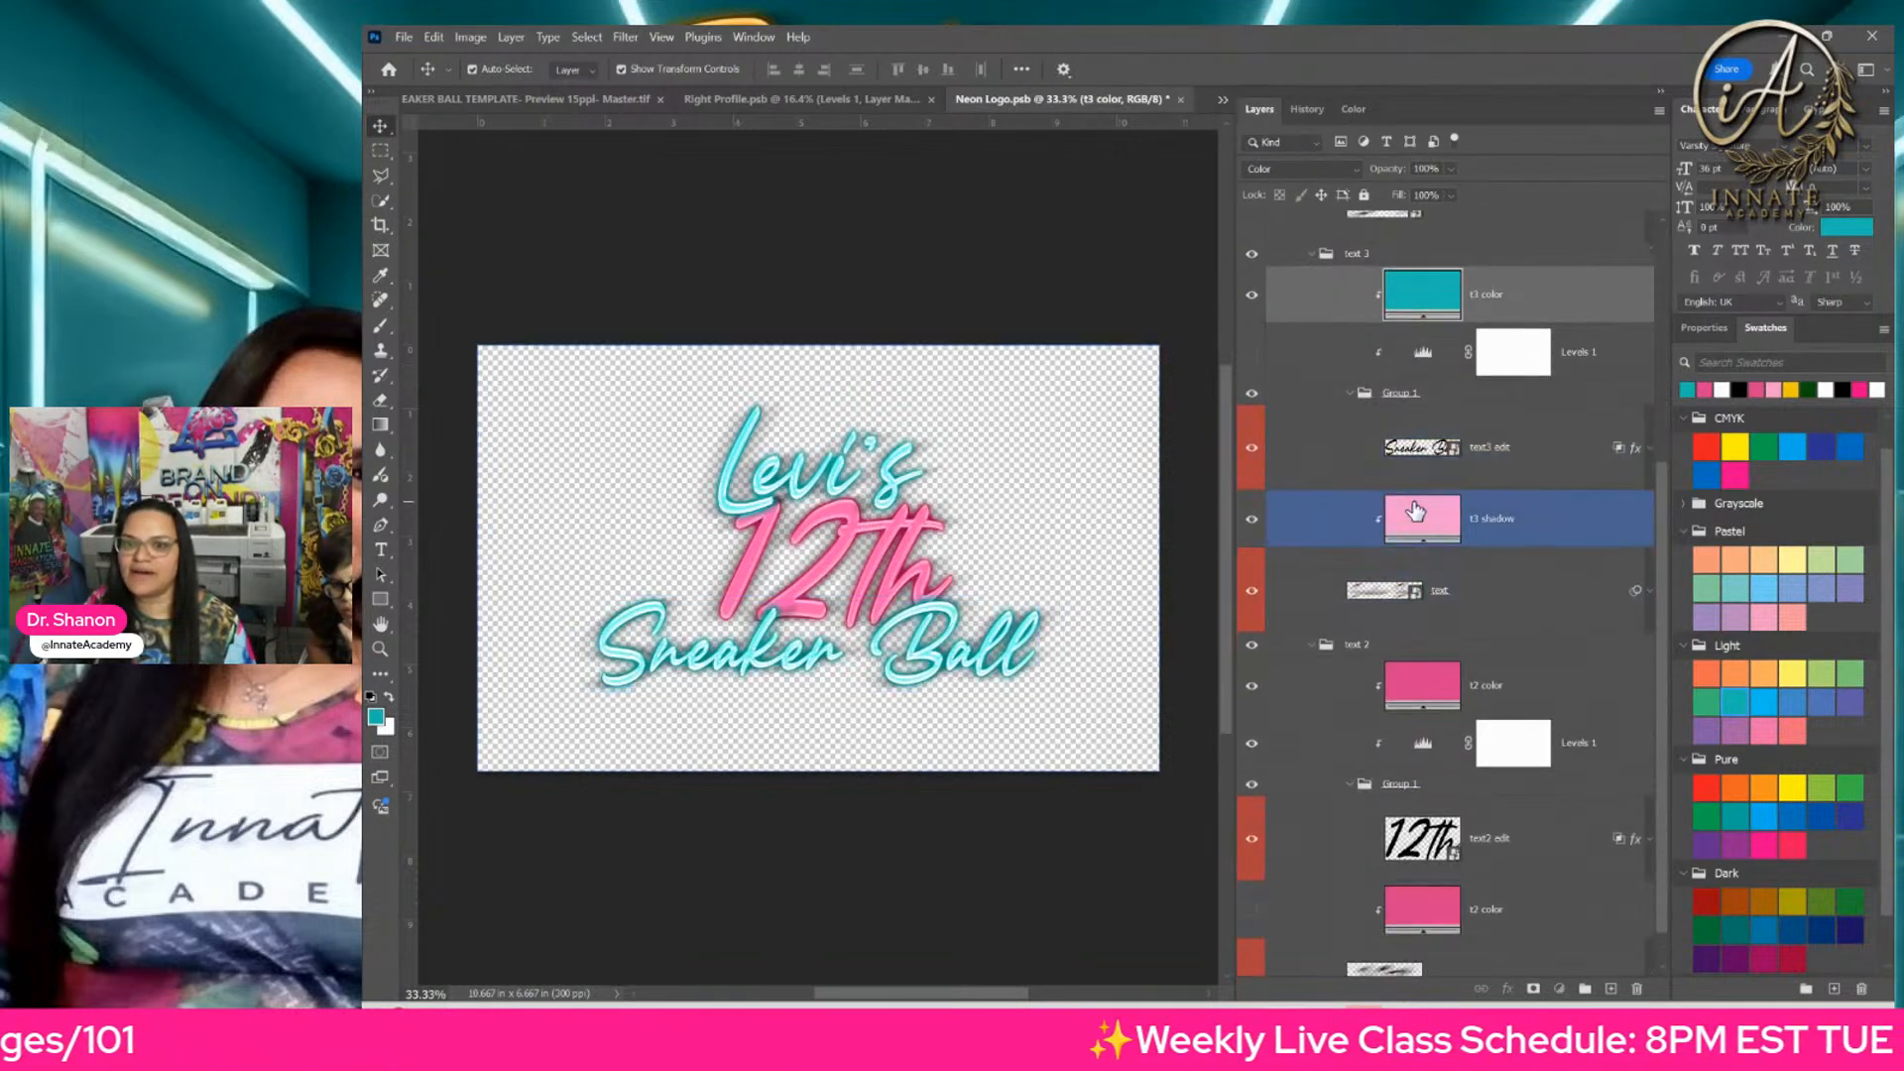
pyautogui.click(1689, 389)
pyautogui.scroll(-1, 1532, 655)
pyautogui.click(1532, 645)
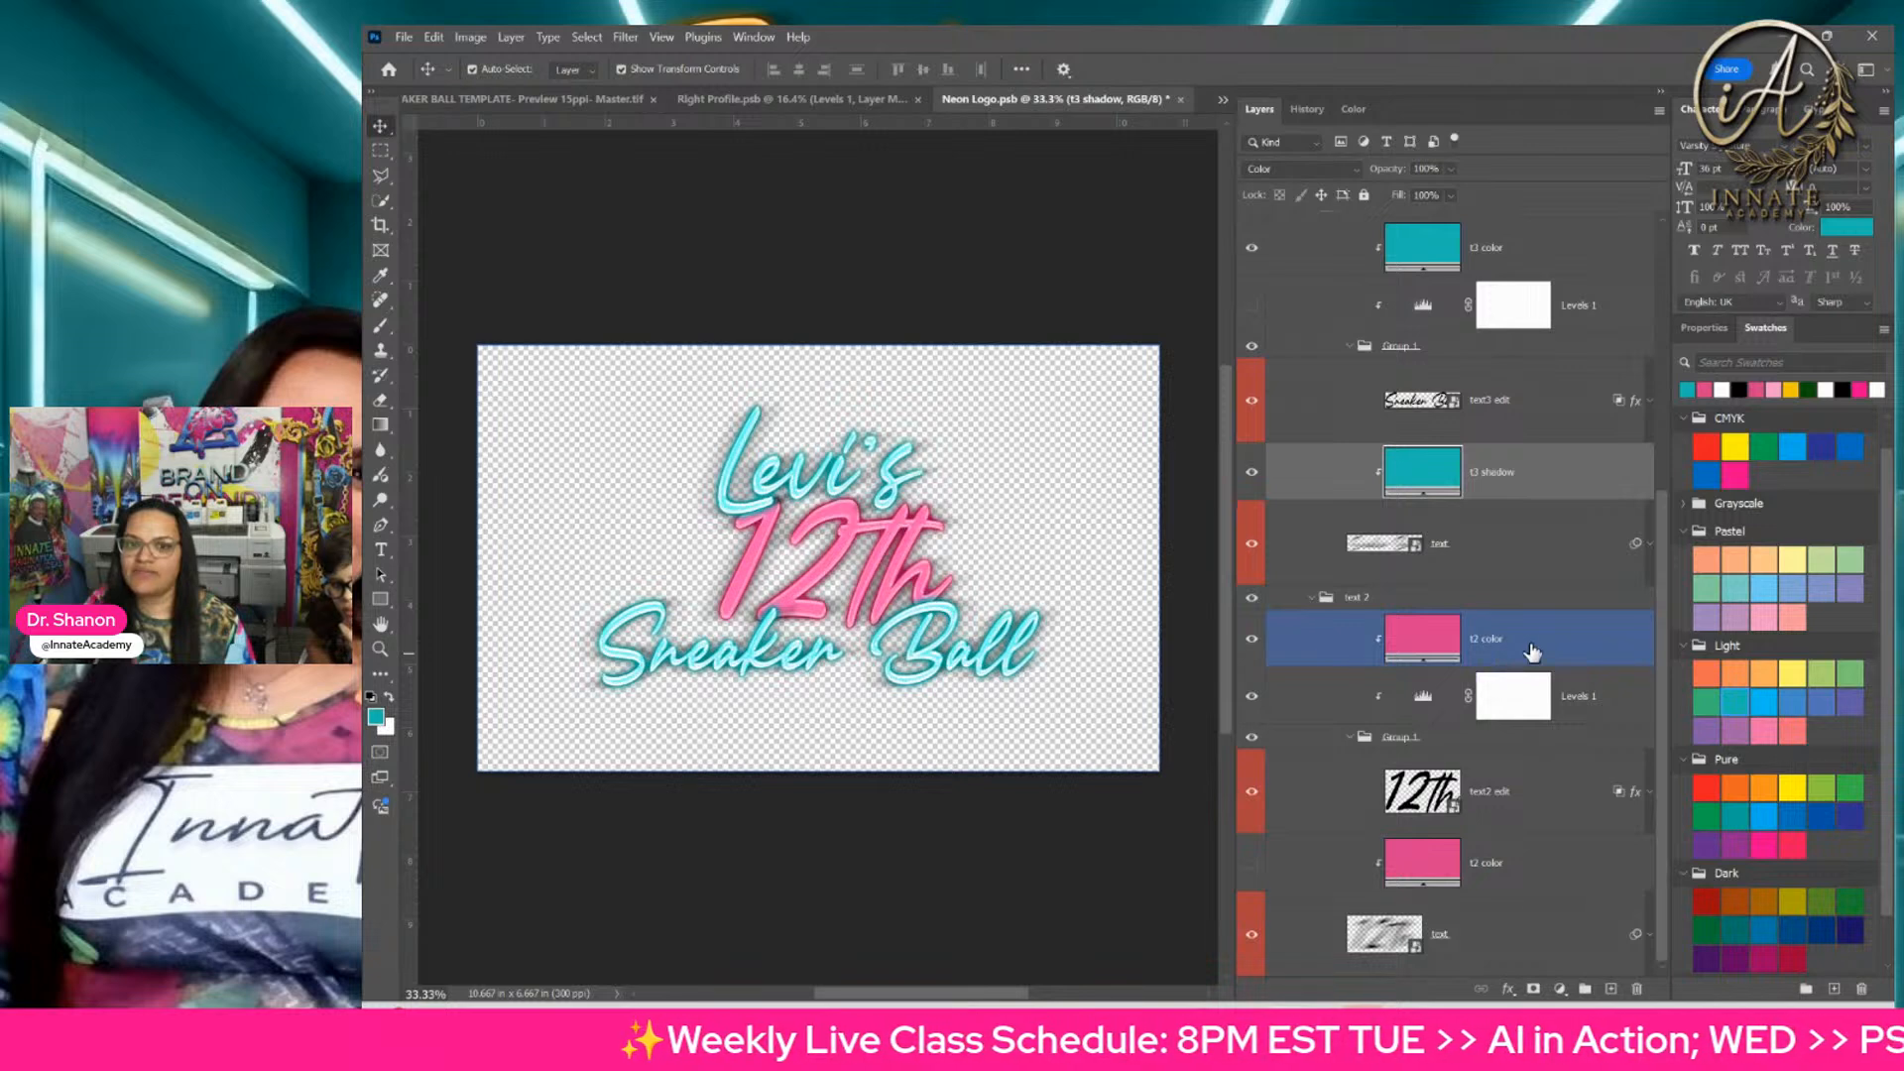
# Step: Turn on the Levels 1 adjustment in the text 1 group, compare the text with and without it, and set its midtone level to 1.05
pyautogui.scroll(4, 1532, 651)
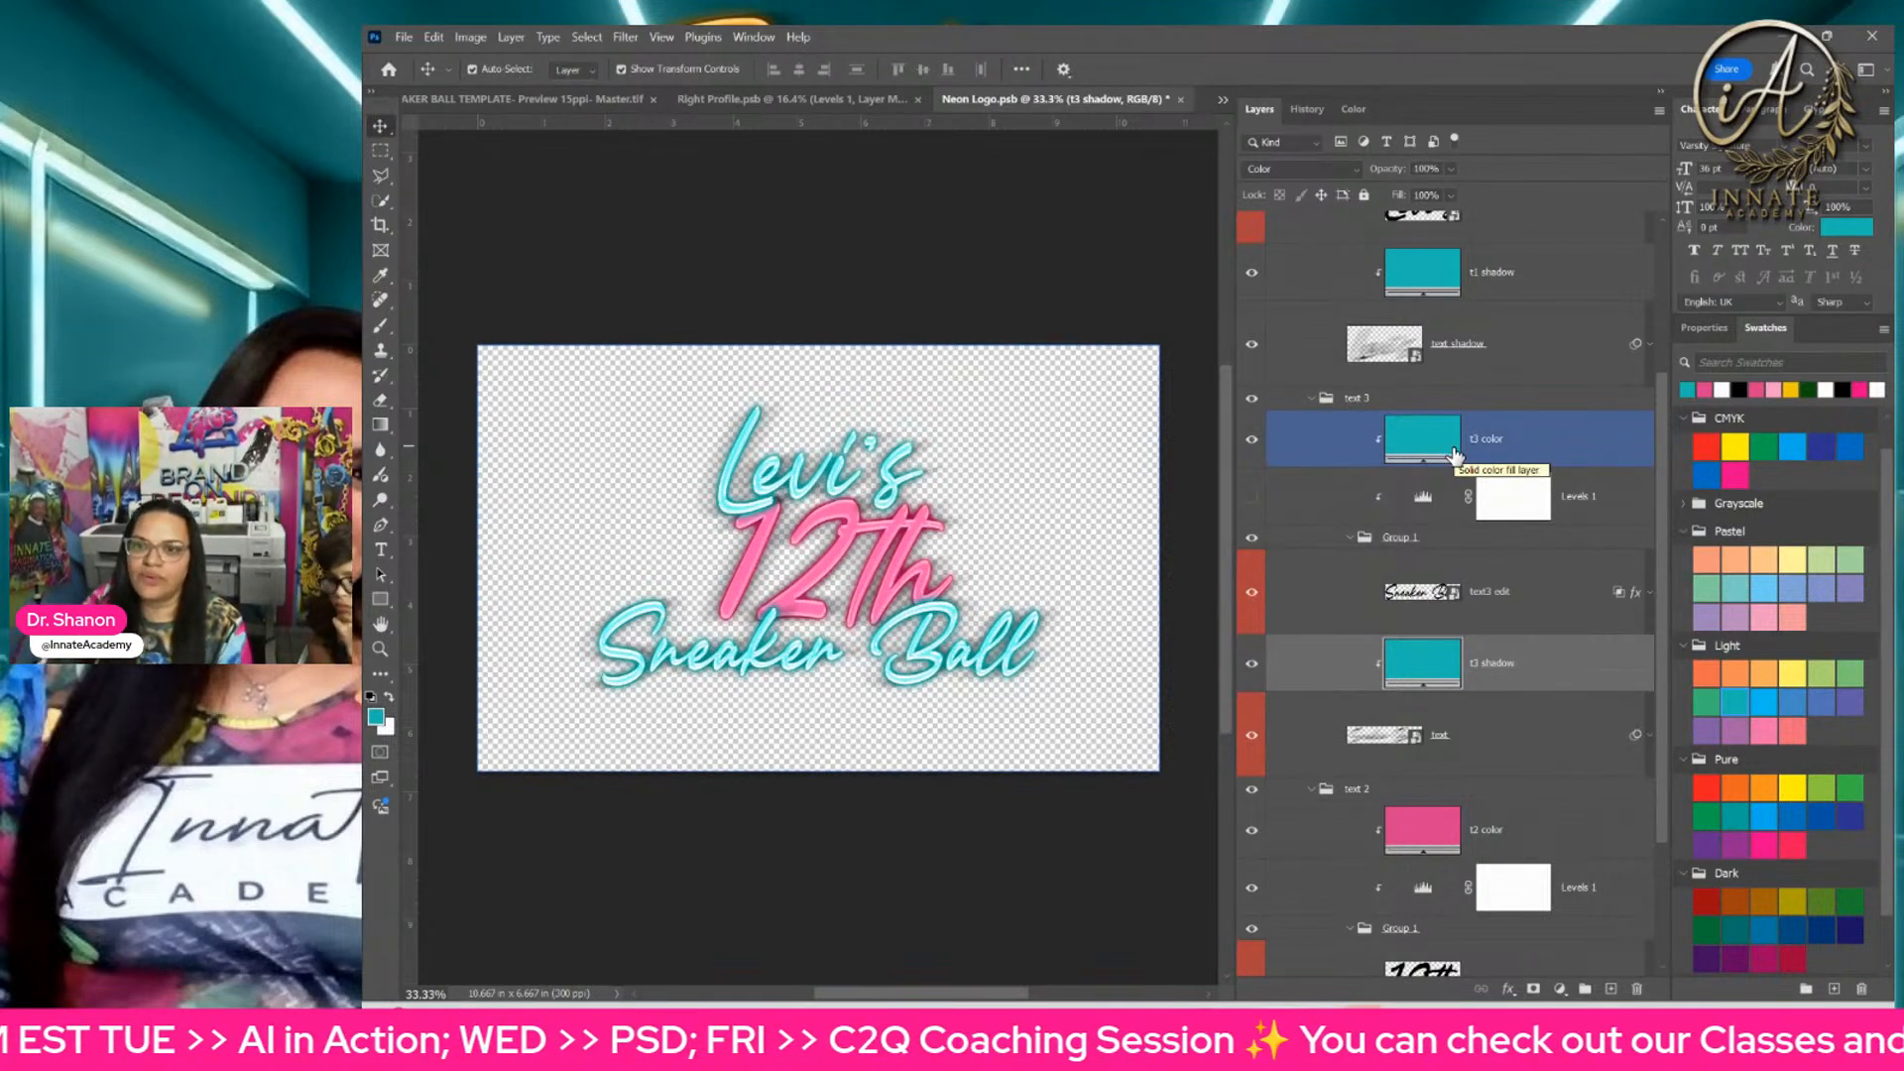
pyautogui.scroll(5, 1455, 453)
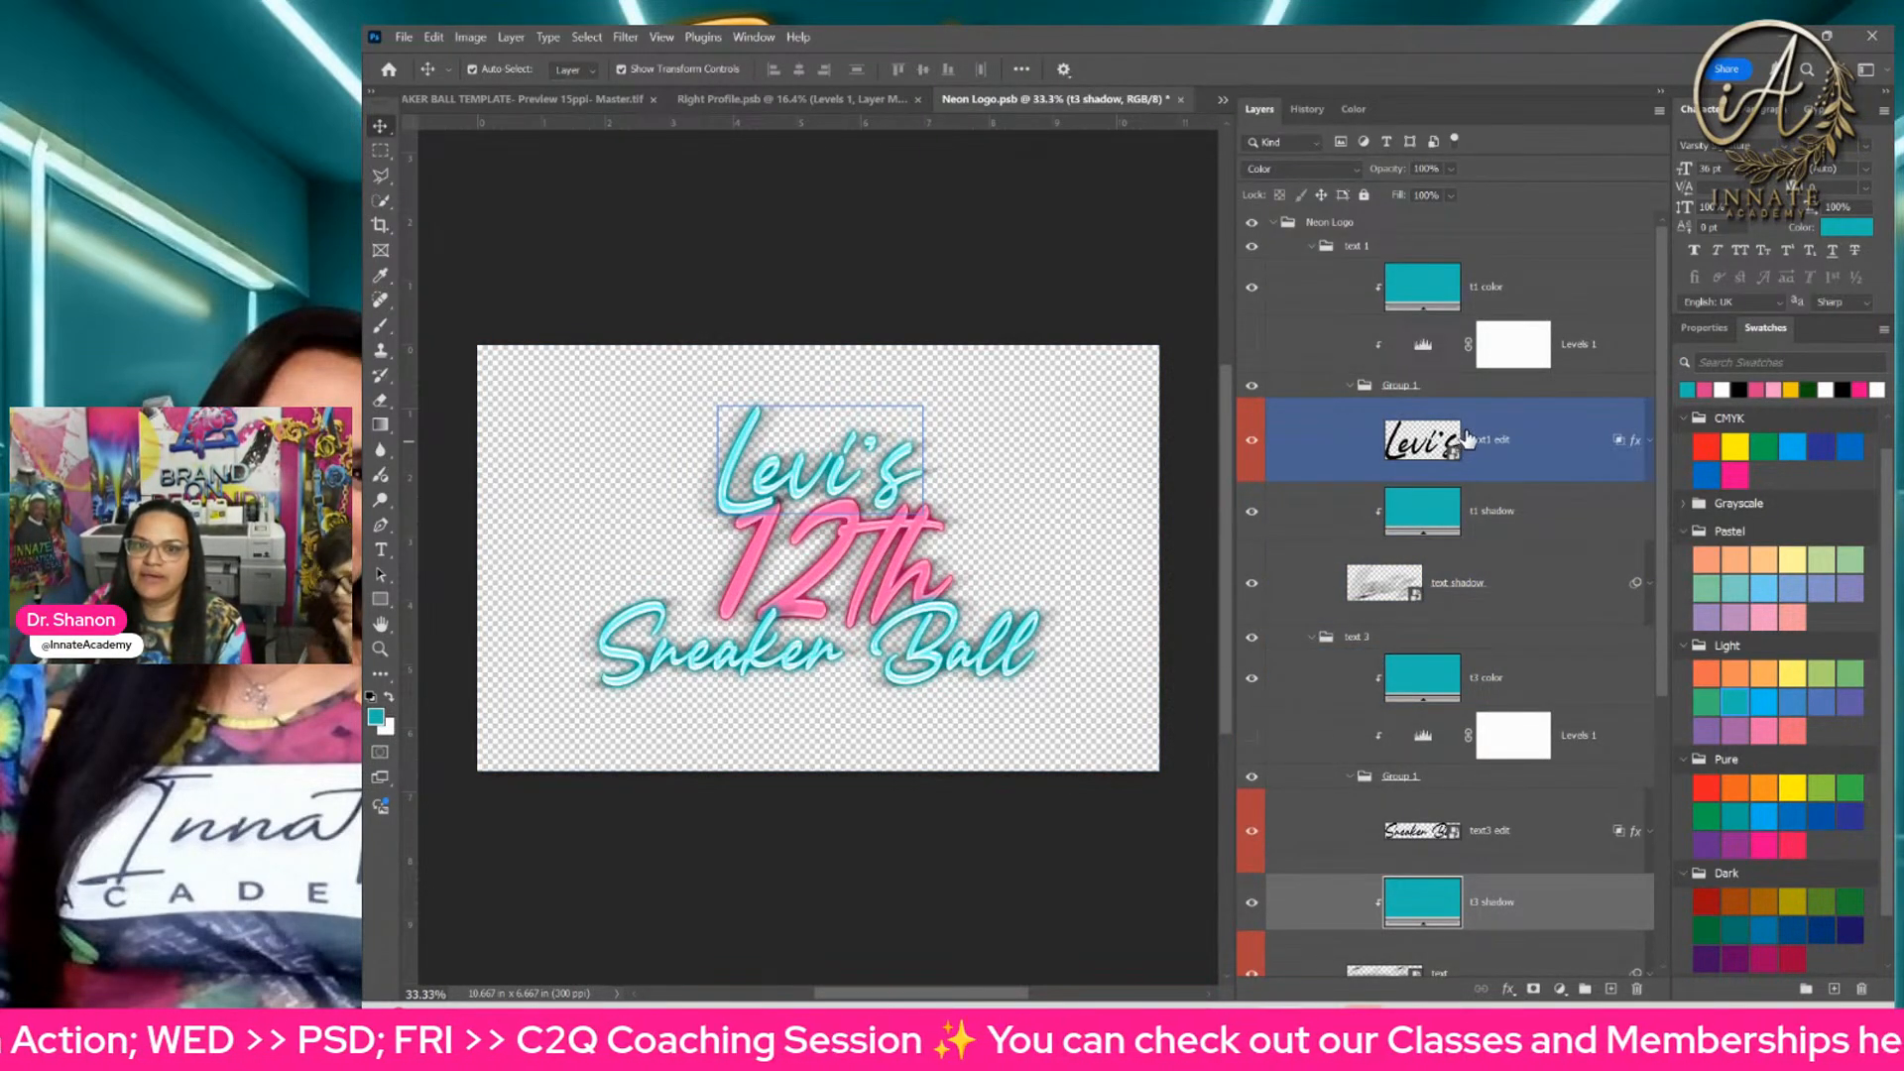
pyautogui.click(1428, 347)
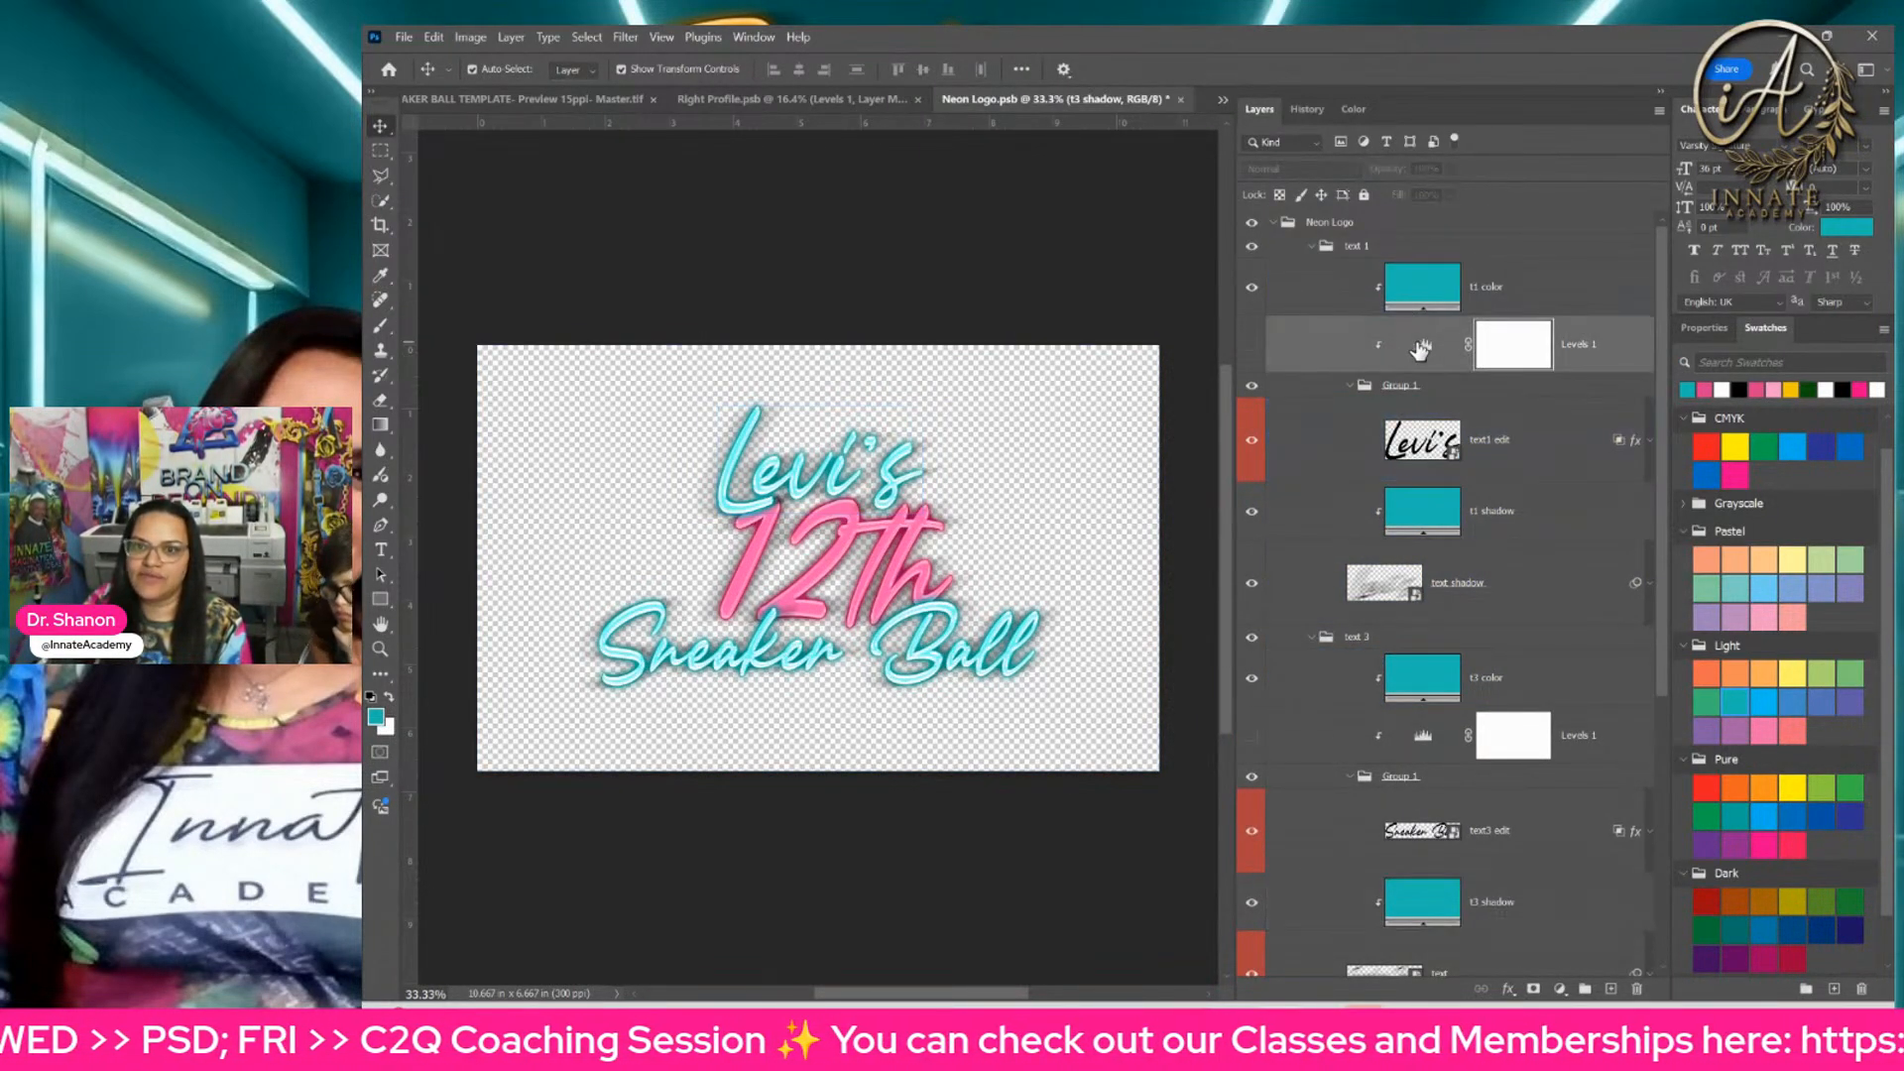
pyautogui.click(1251, 348)
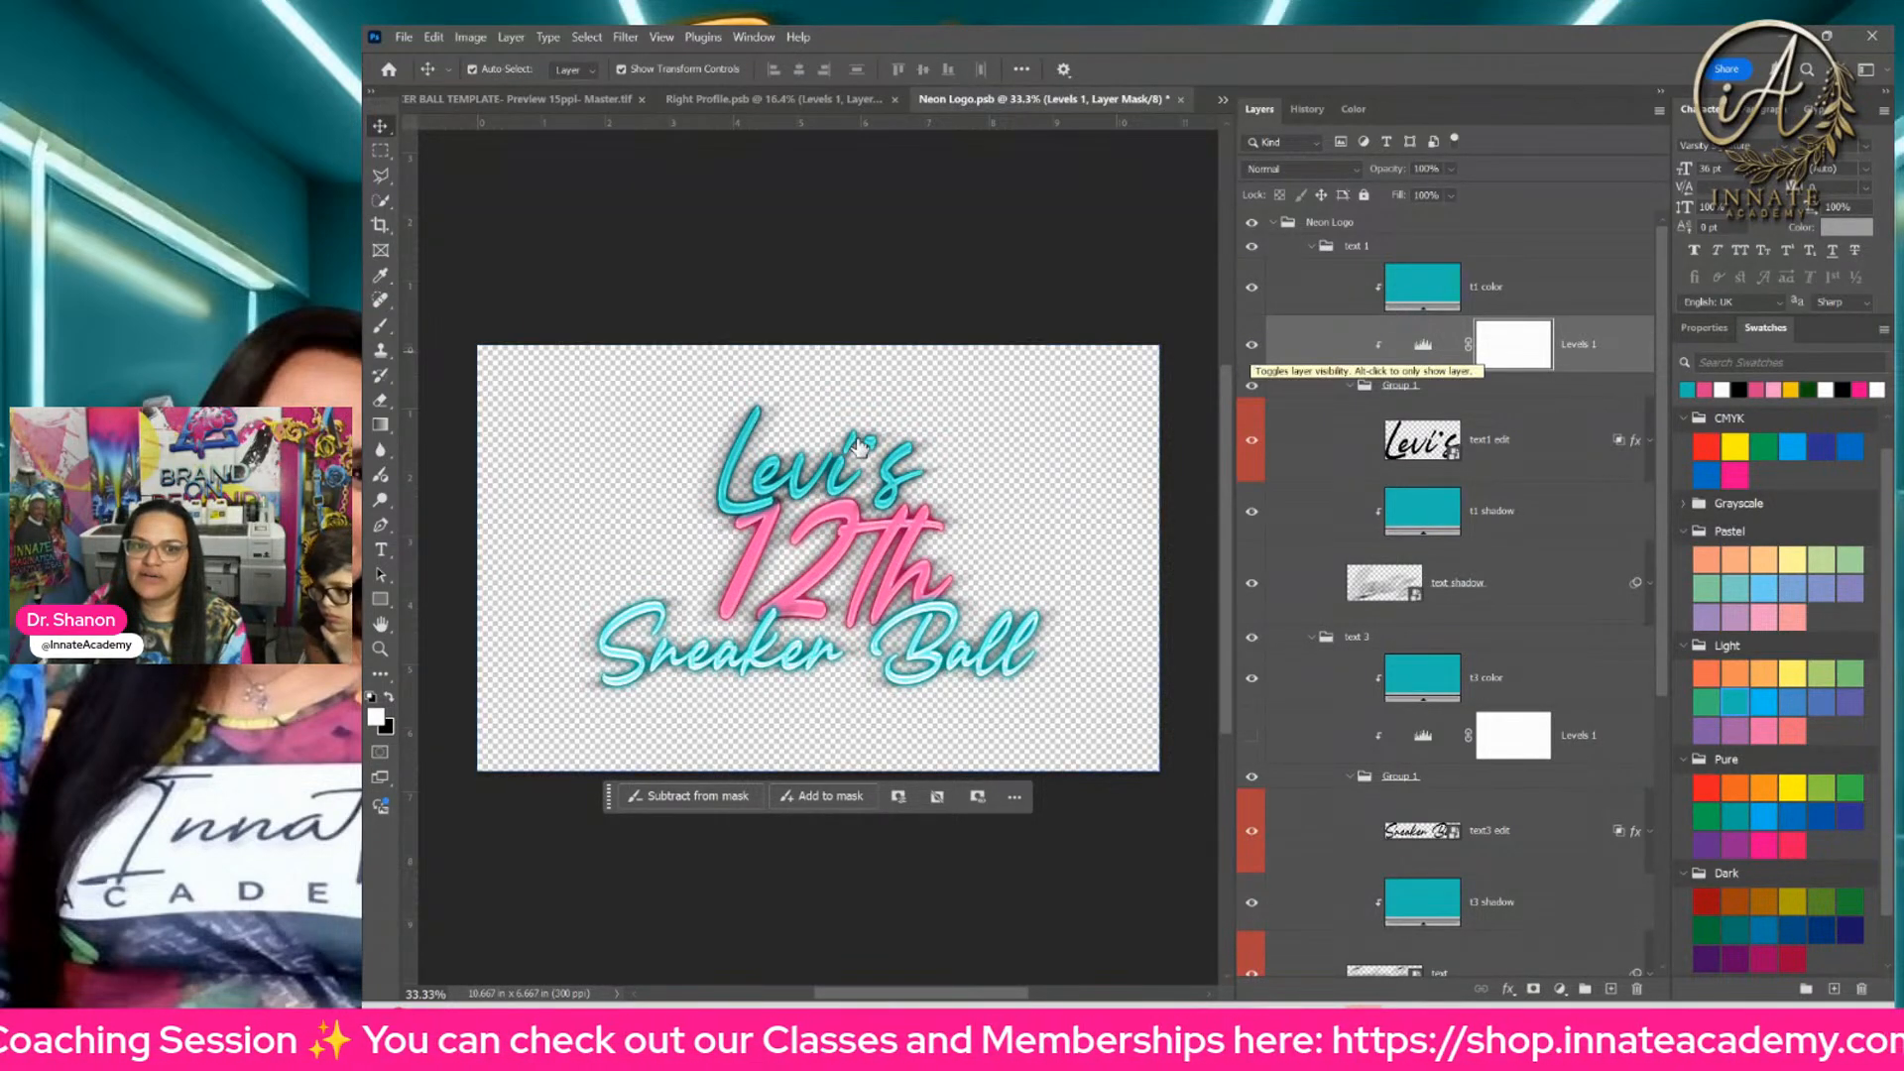
pyautogui.click(1250, 351)
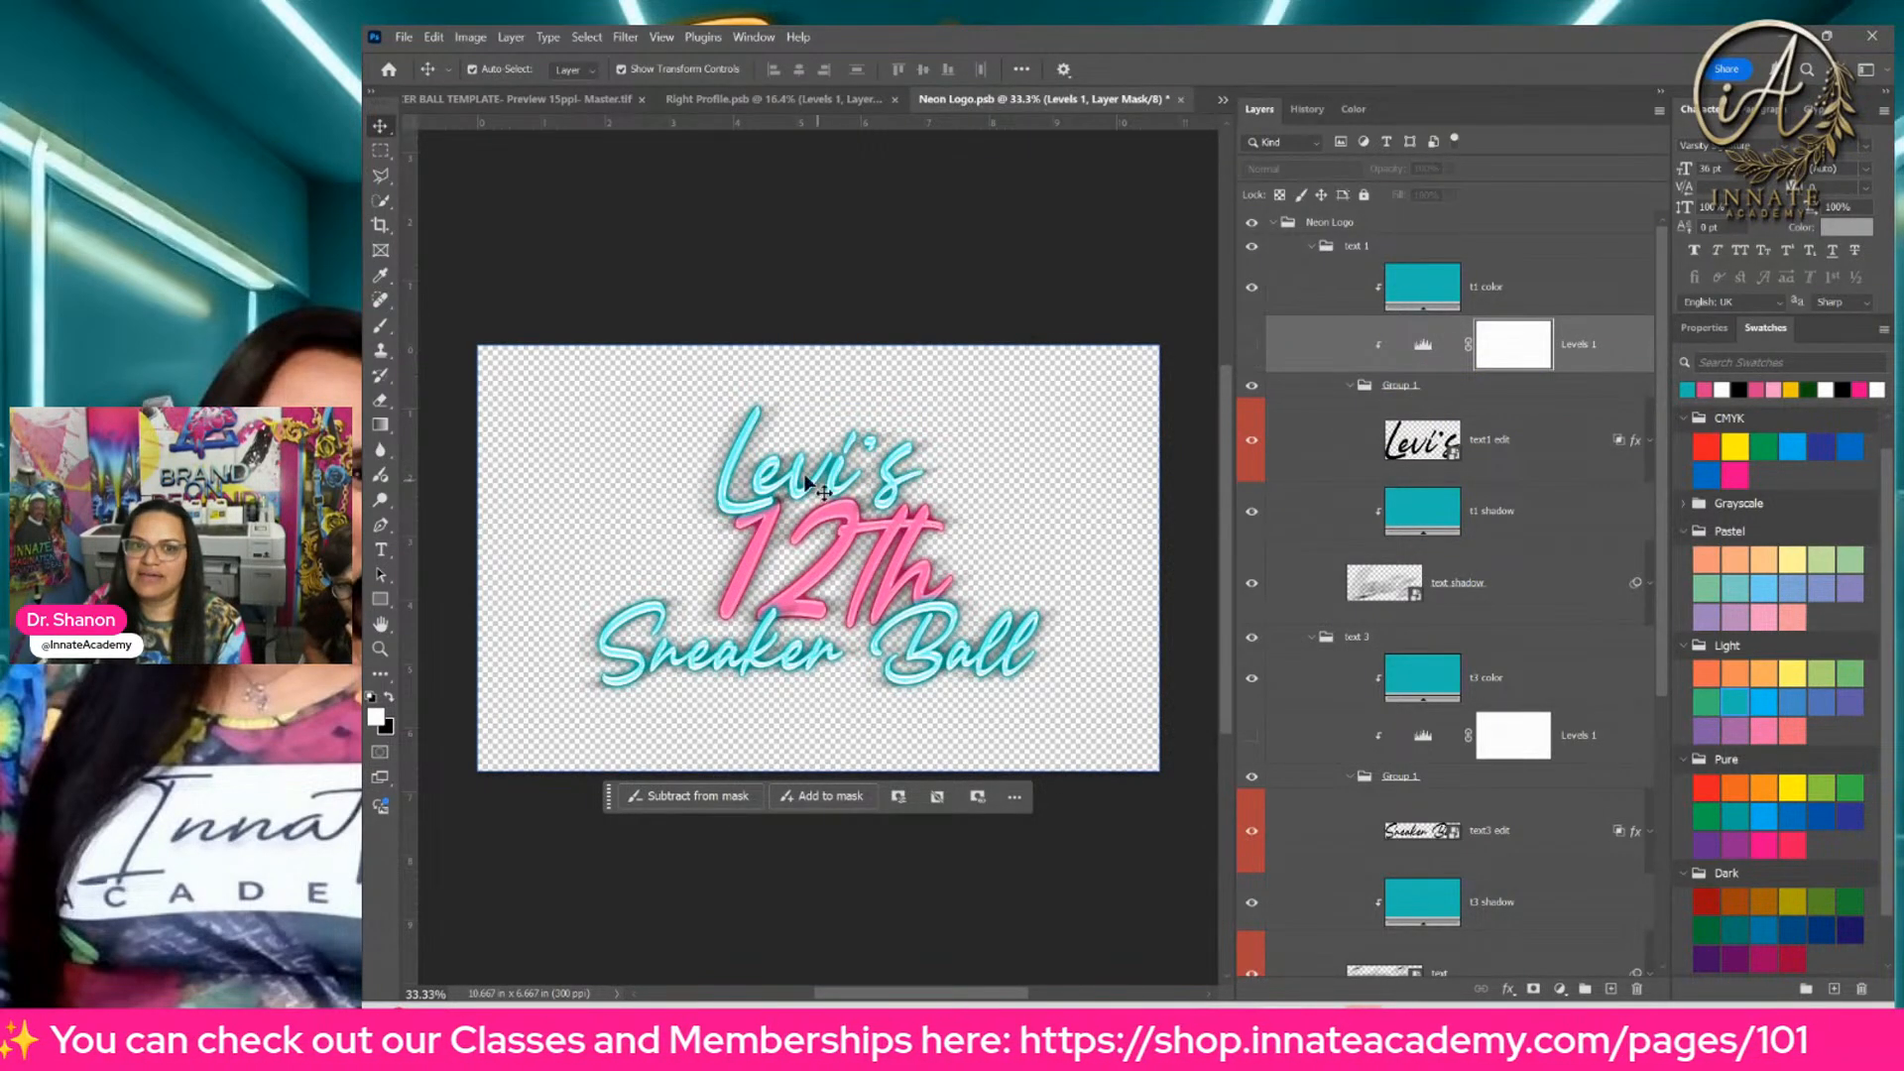
pyautogui.click(1251, 347)
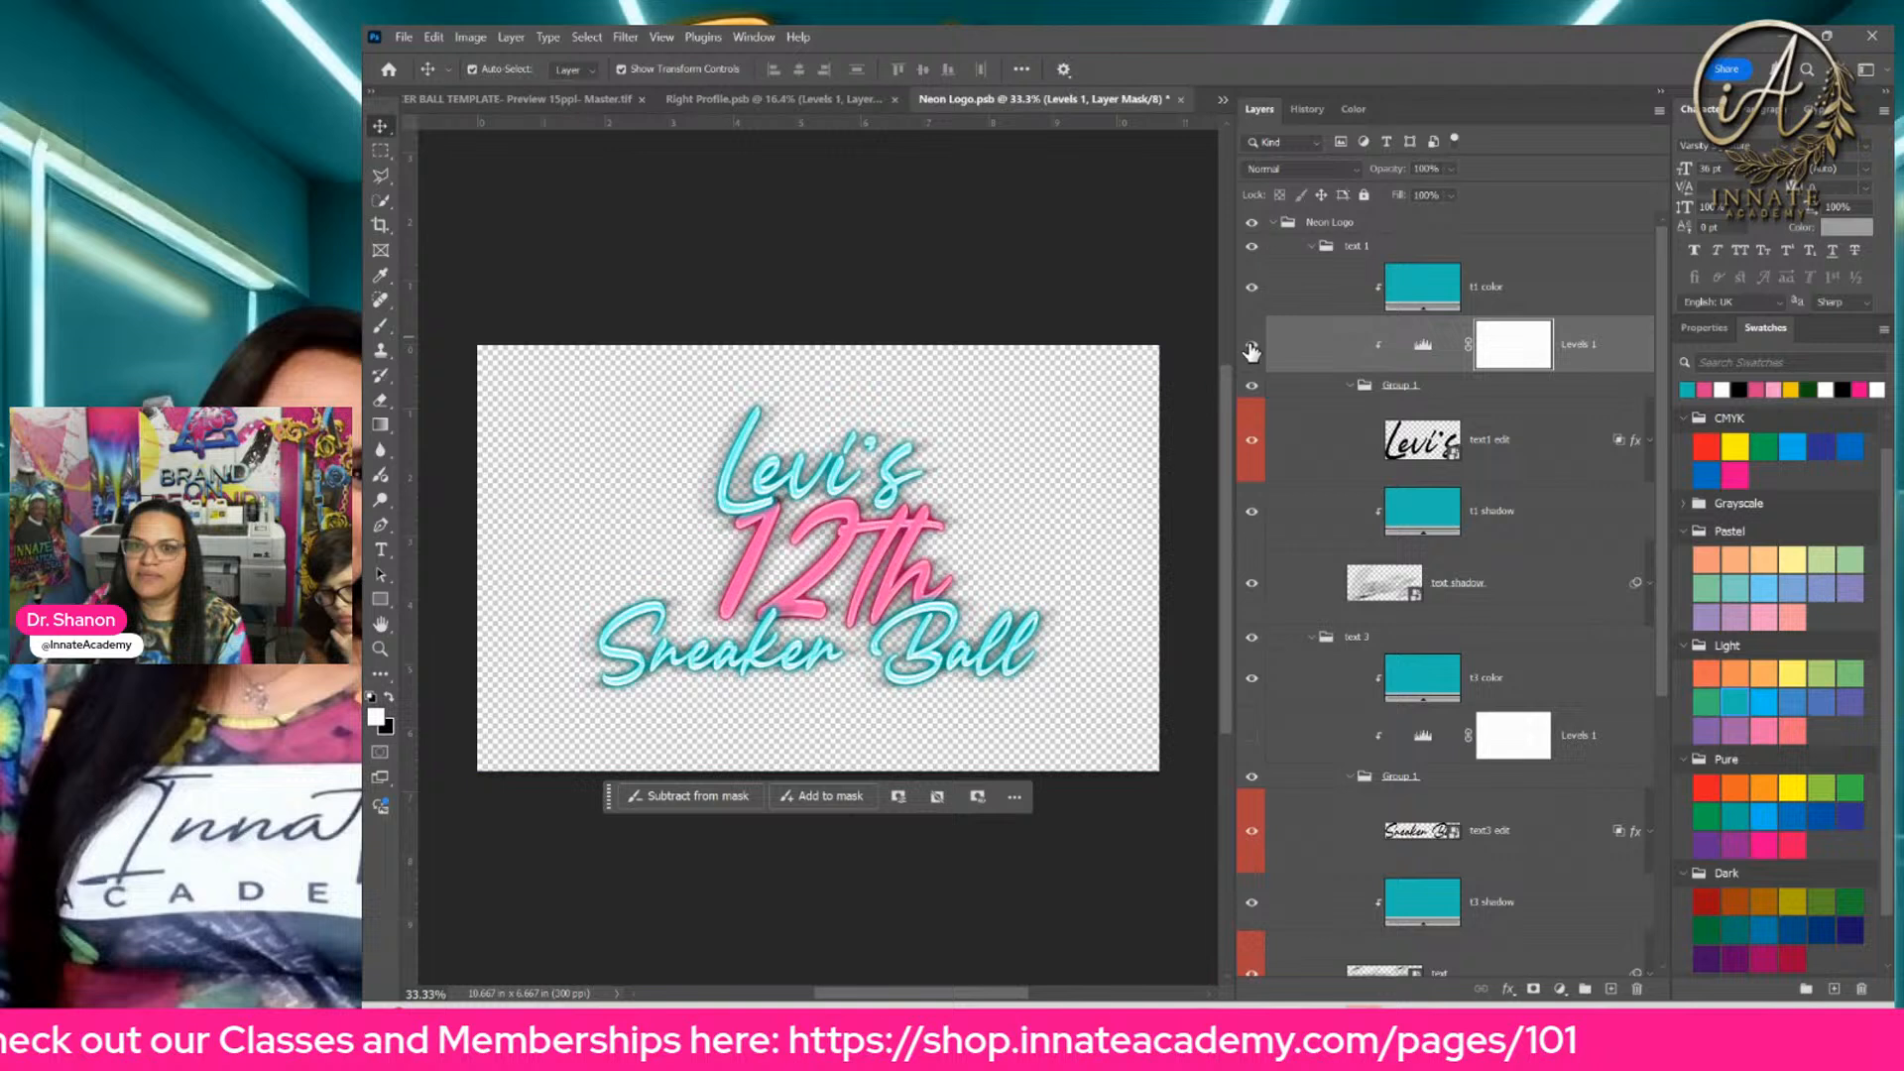
pyautogui.click(1326, 358)
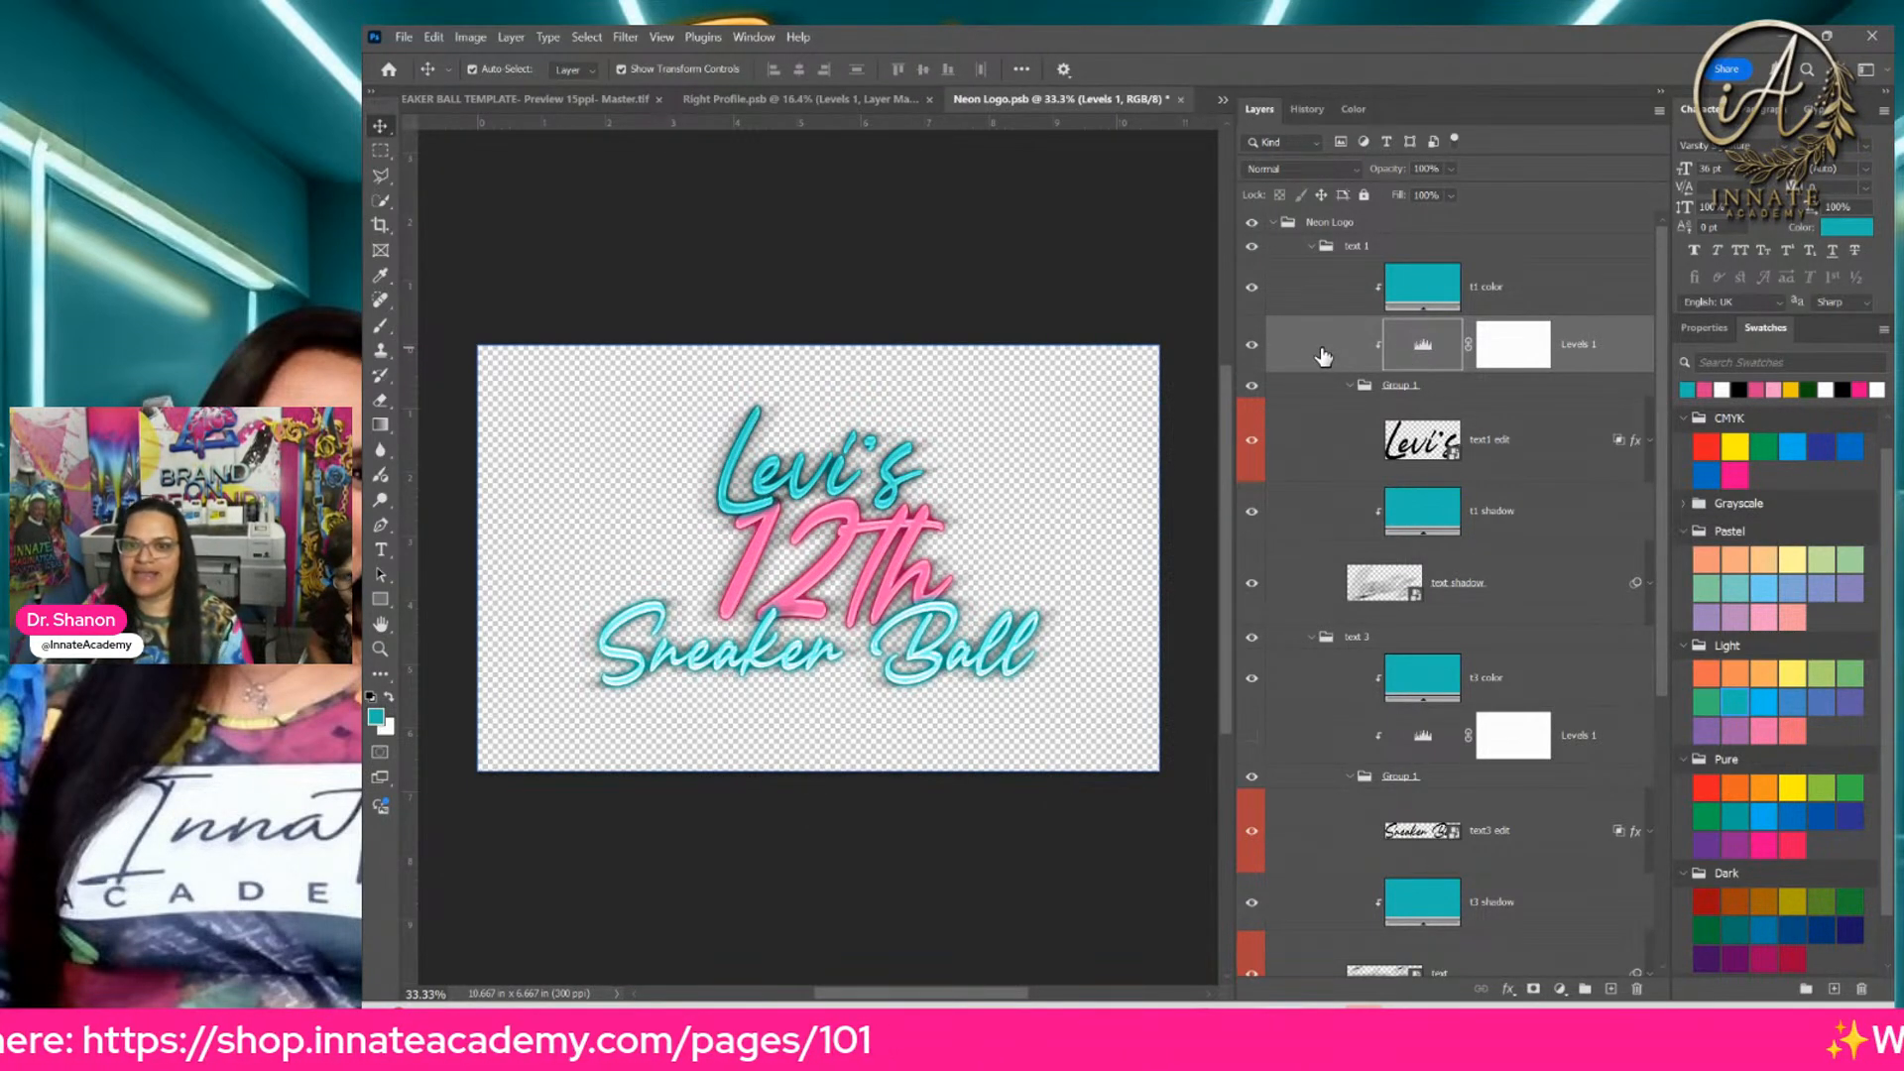
pyautogui.doubleClick(1423, 345)
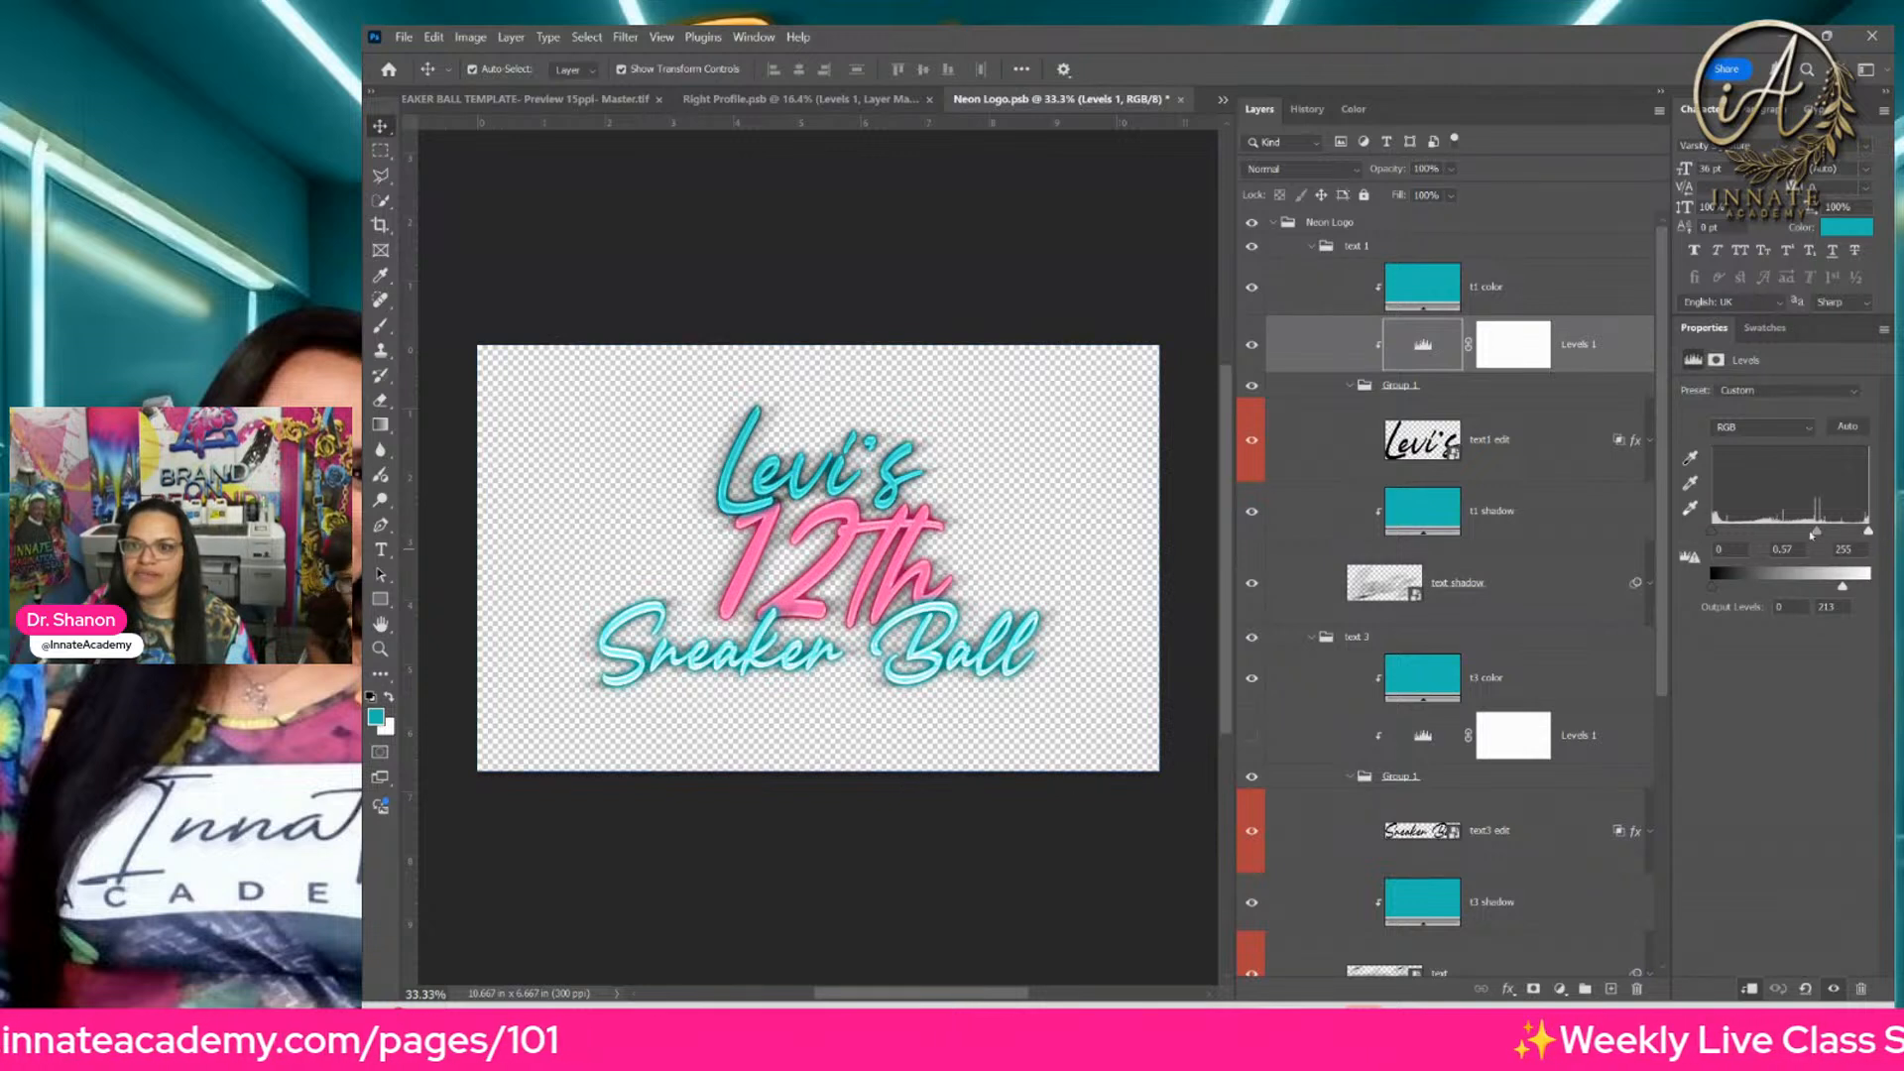
pyautogui.moveTo(1765, 539); pyautogui.dragTo(1789, 538)
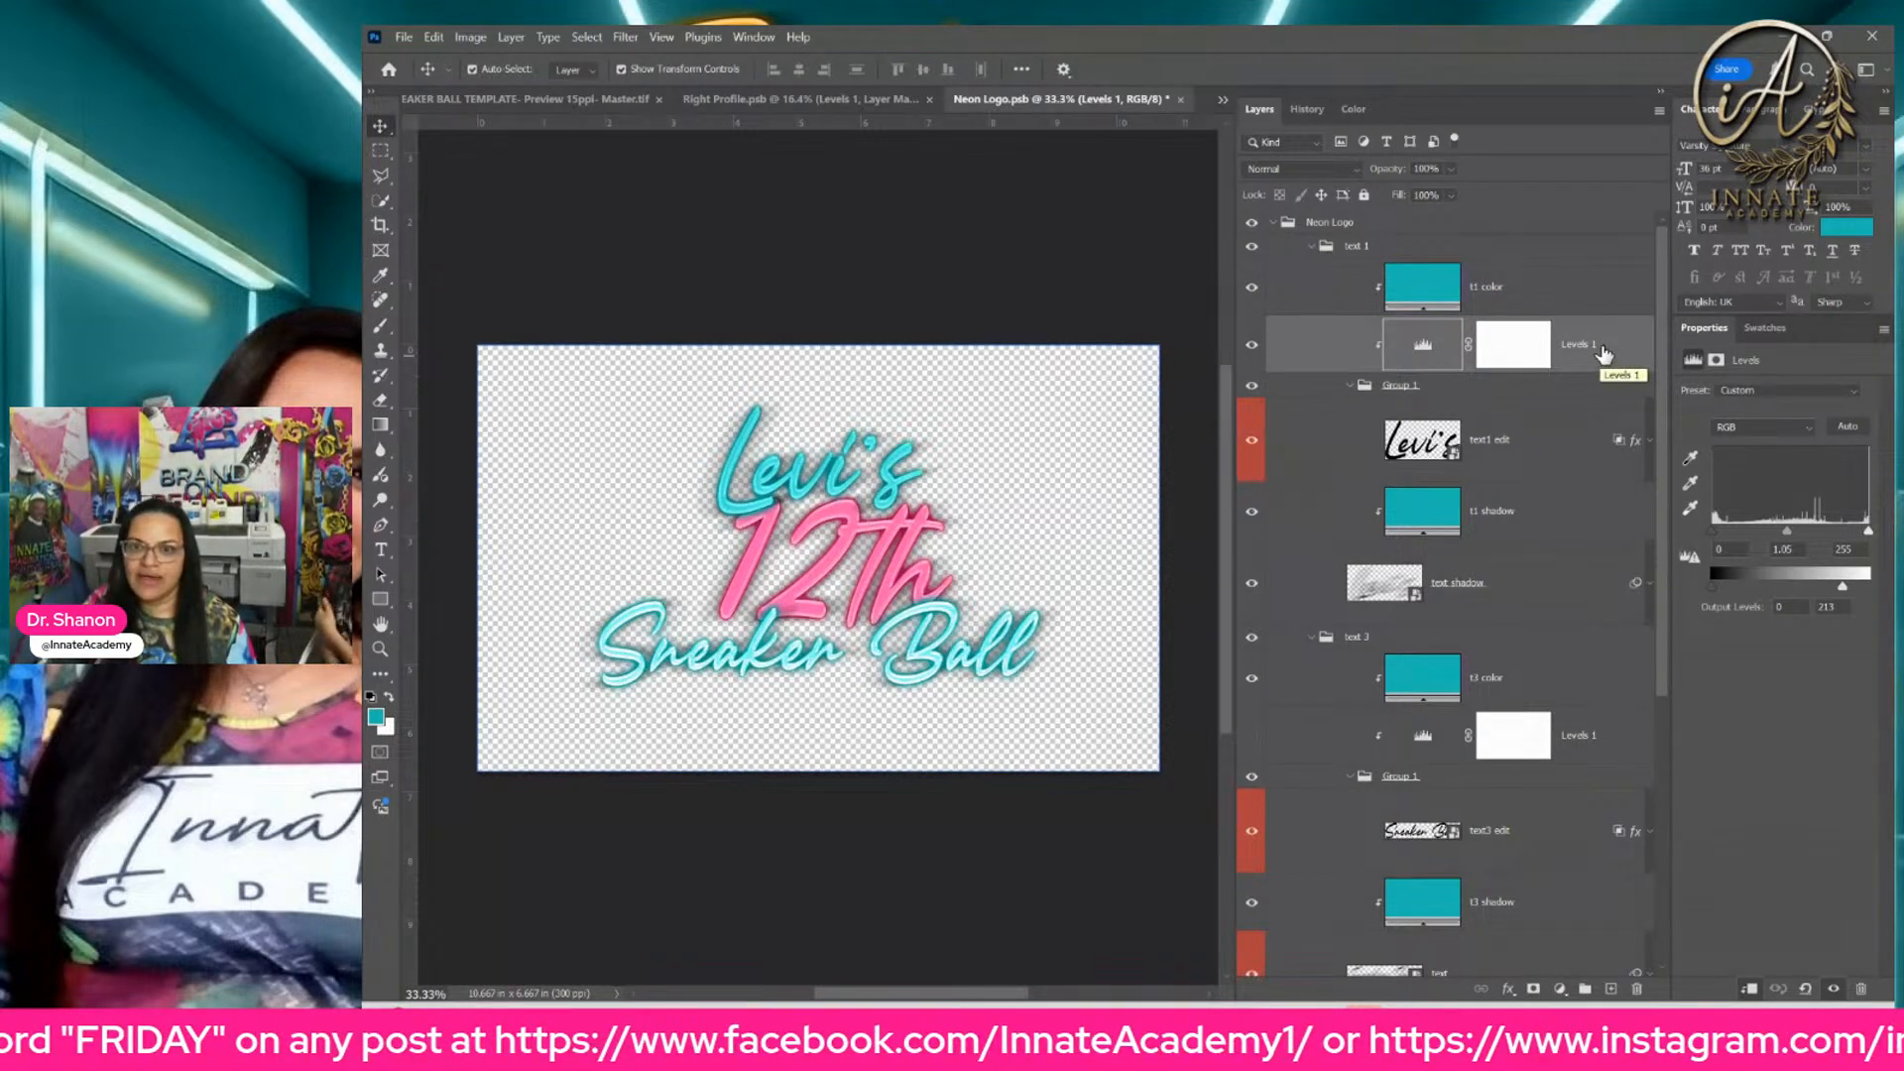
# Step: Copy the text 1 group's Levels 1 adjustment to just below the t3 color fill, and save and close Neon Logo.psb
pyautogui.moveTo(1604, 354); pyautogui.dragTo(1450, 710)
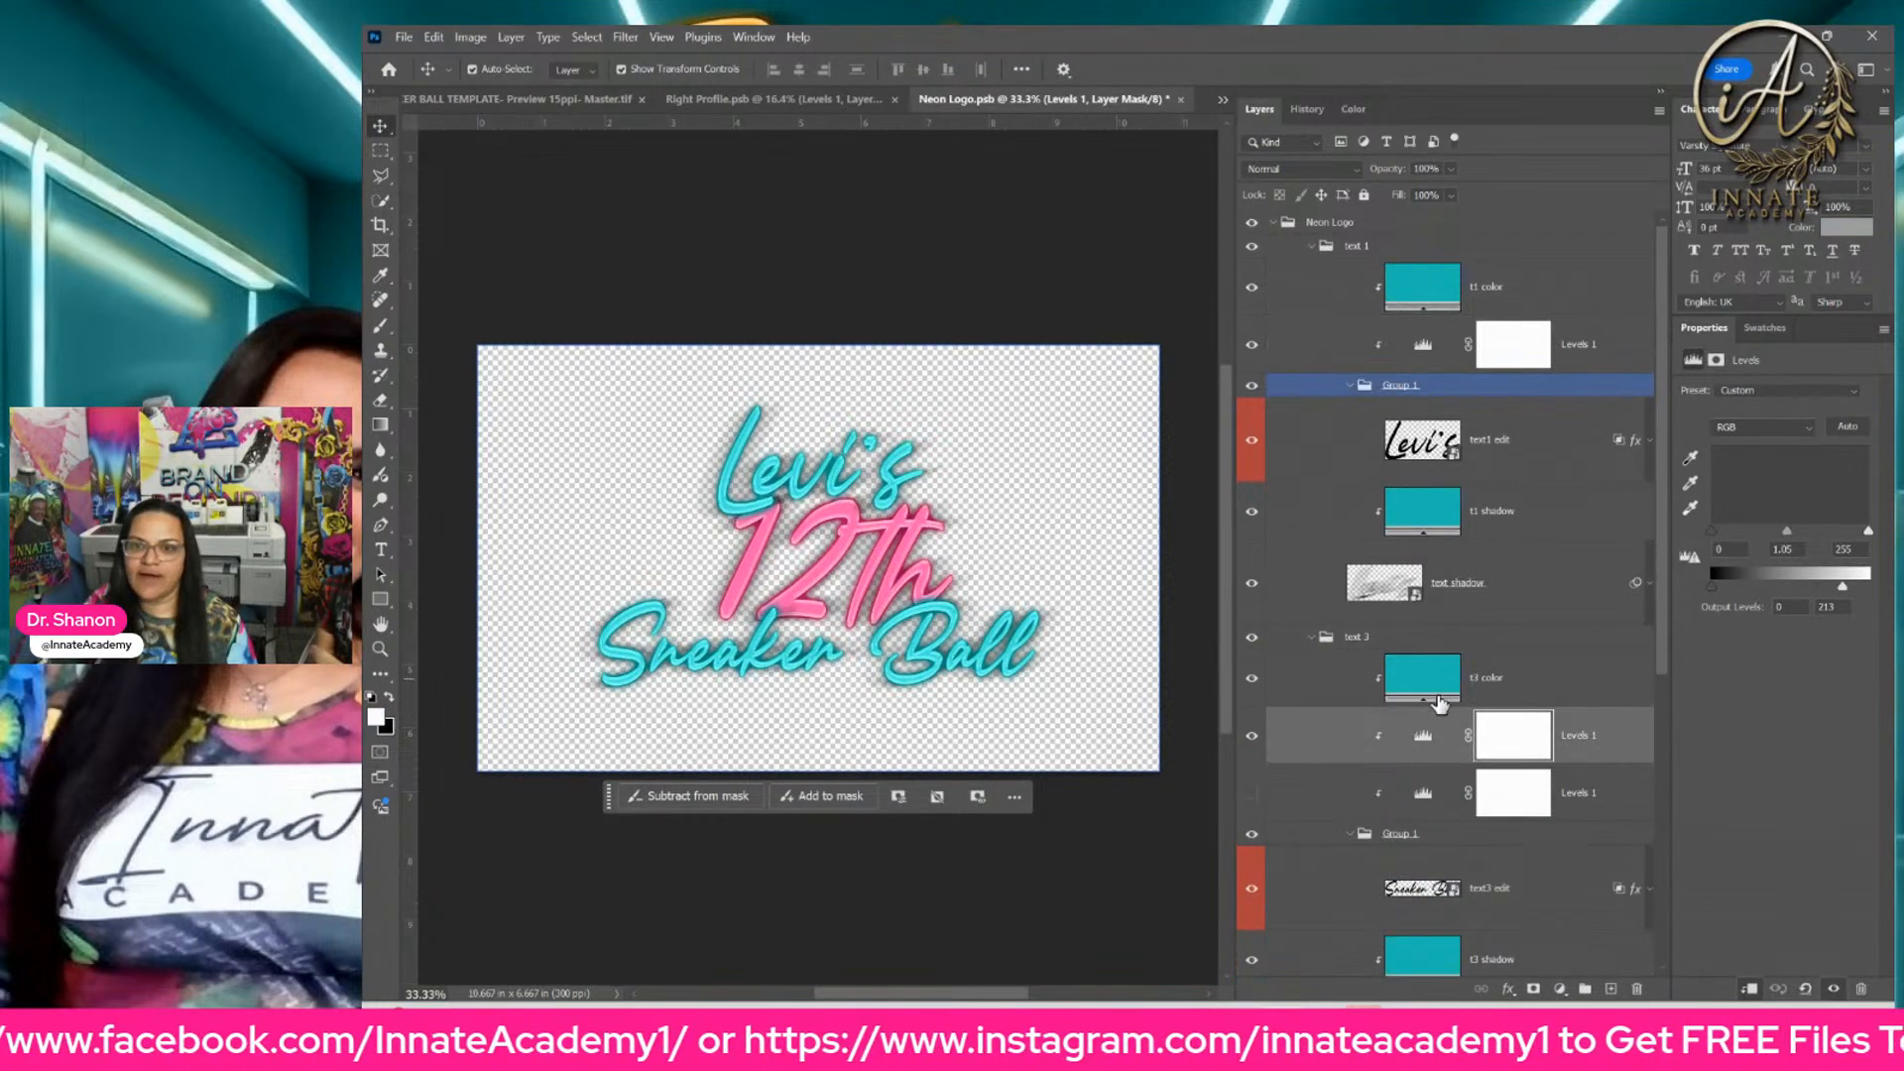
pyautogui.click(1477, 691)
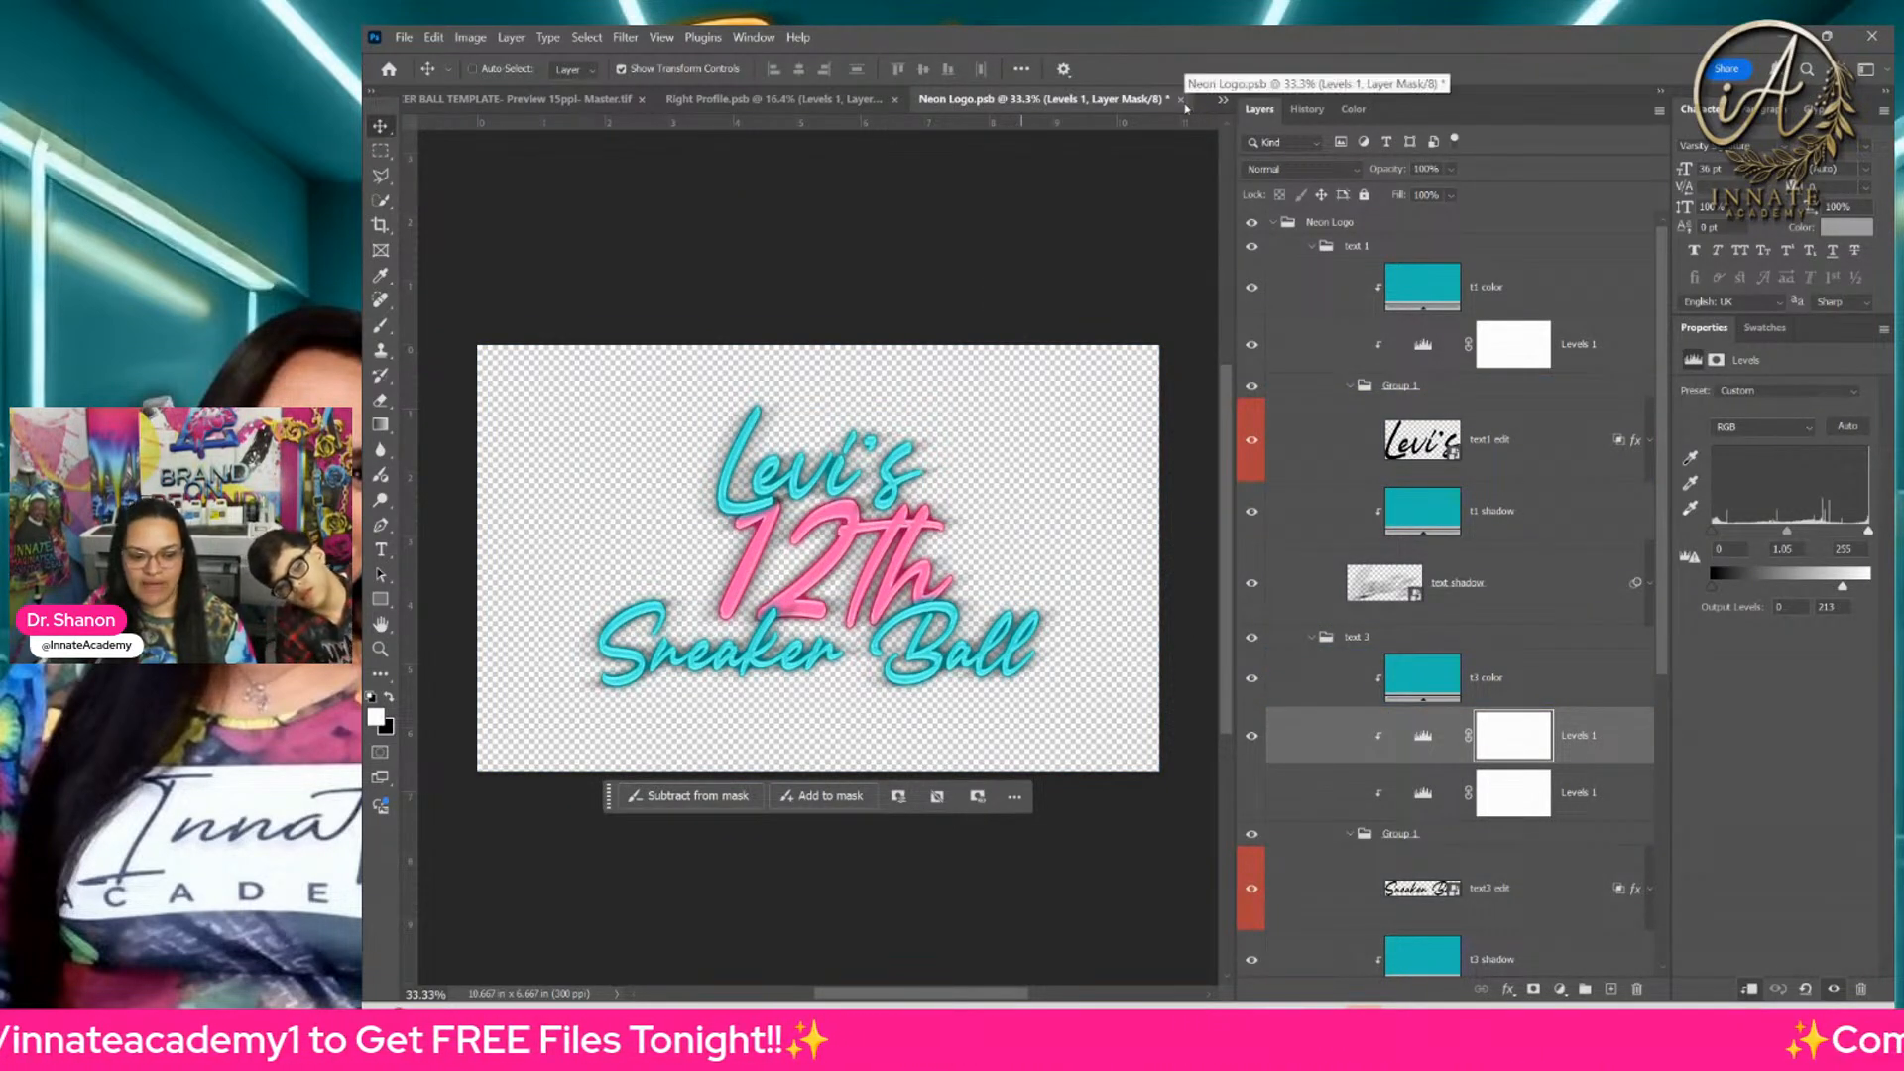
pyautogui.hotkey('ctrl', 's')
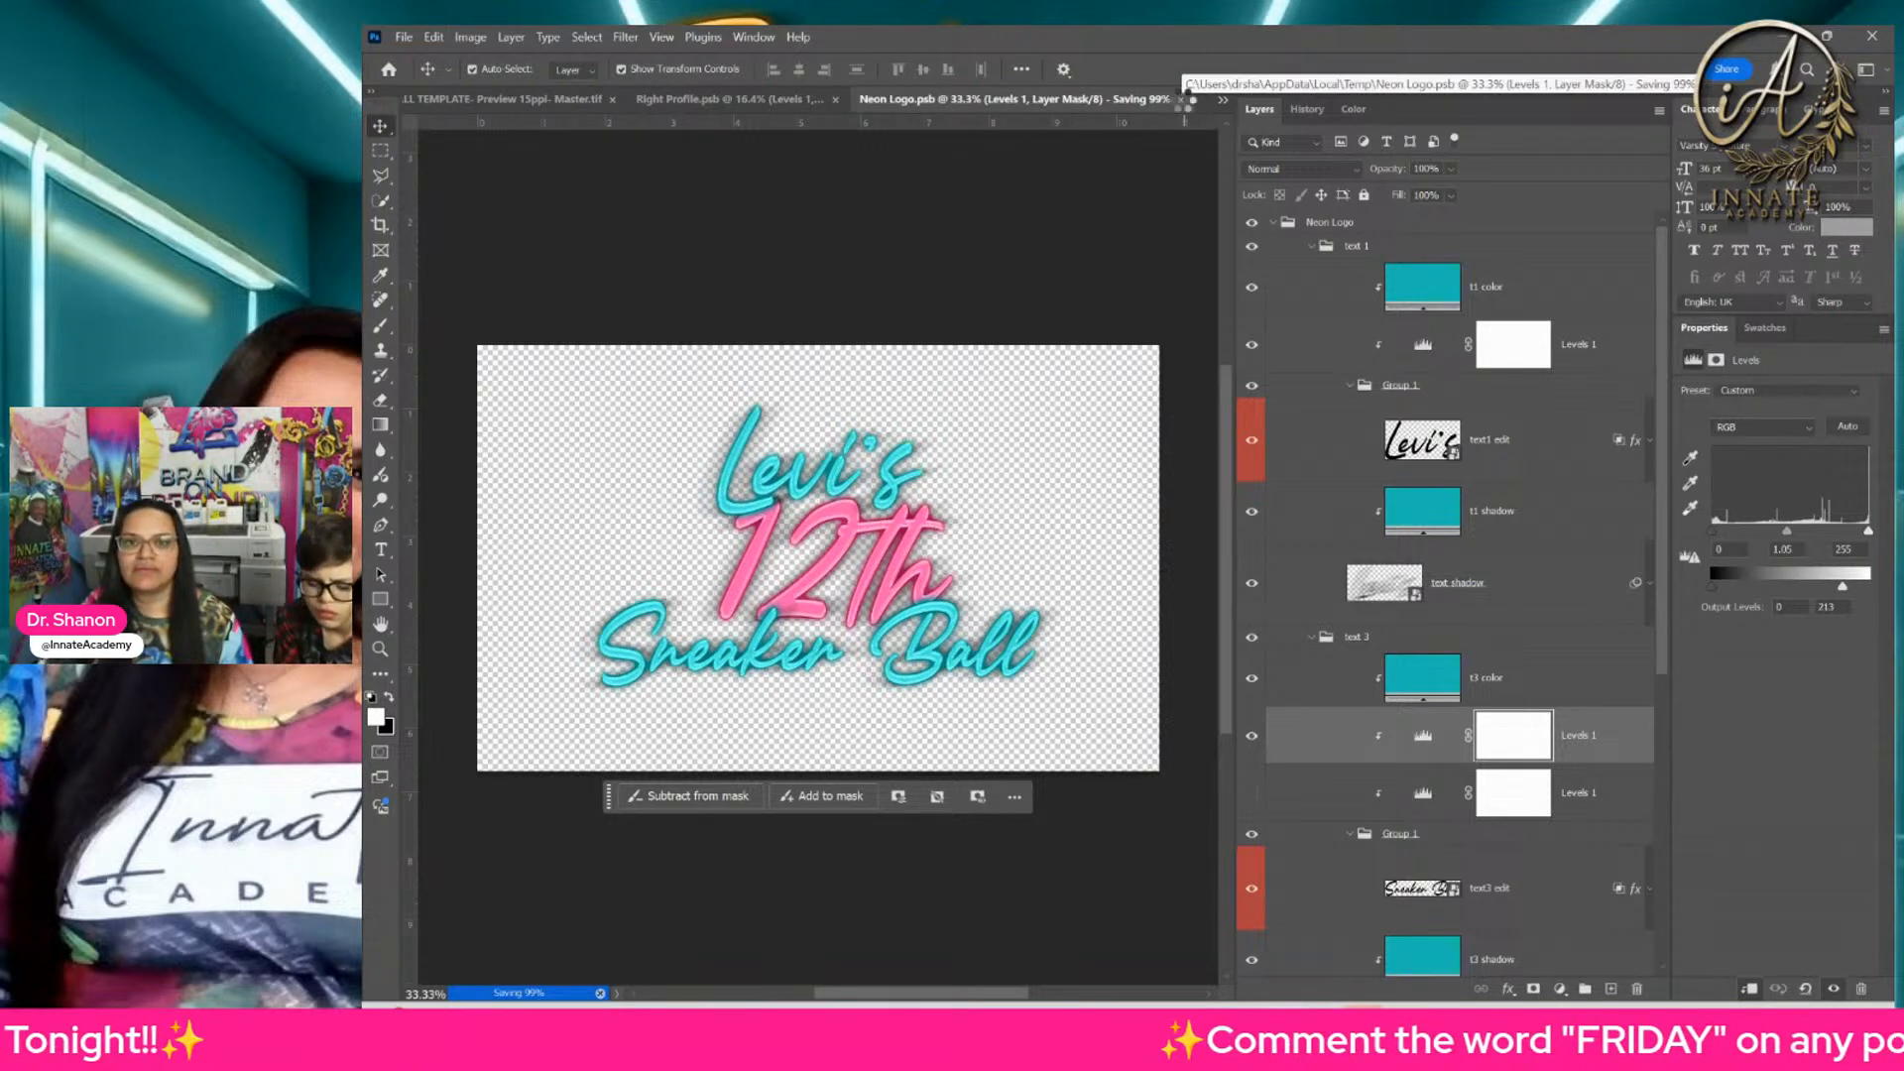
pyautogui.click(1181, 100)
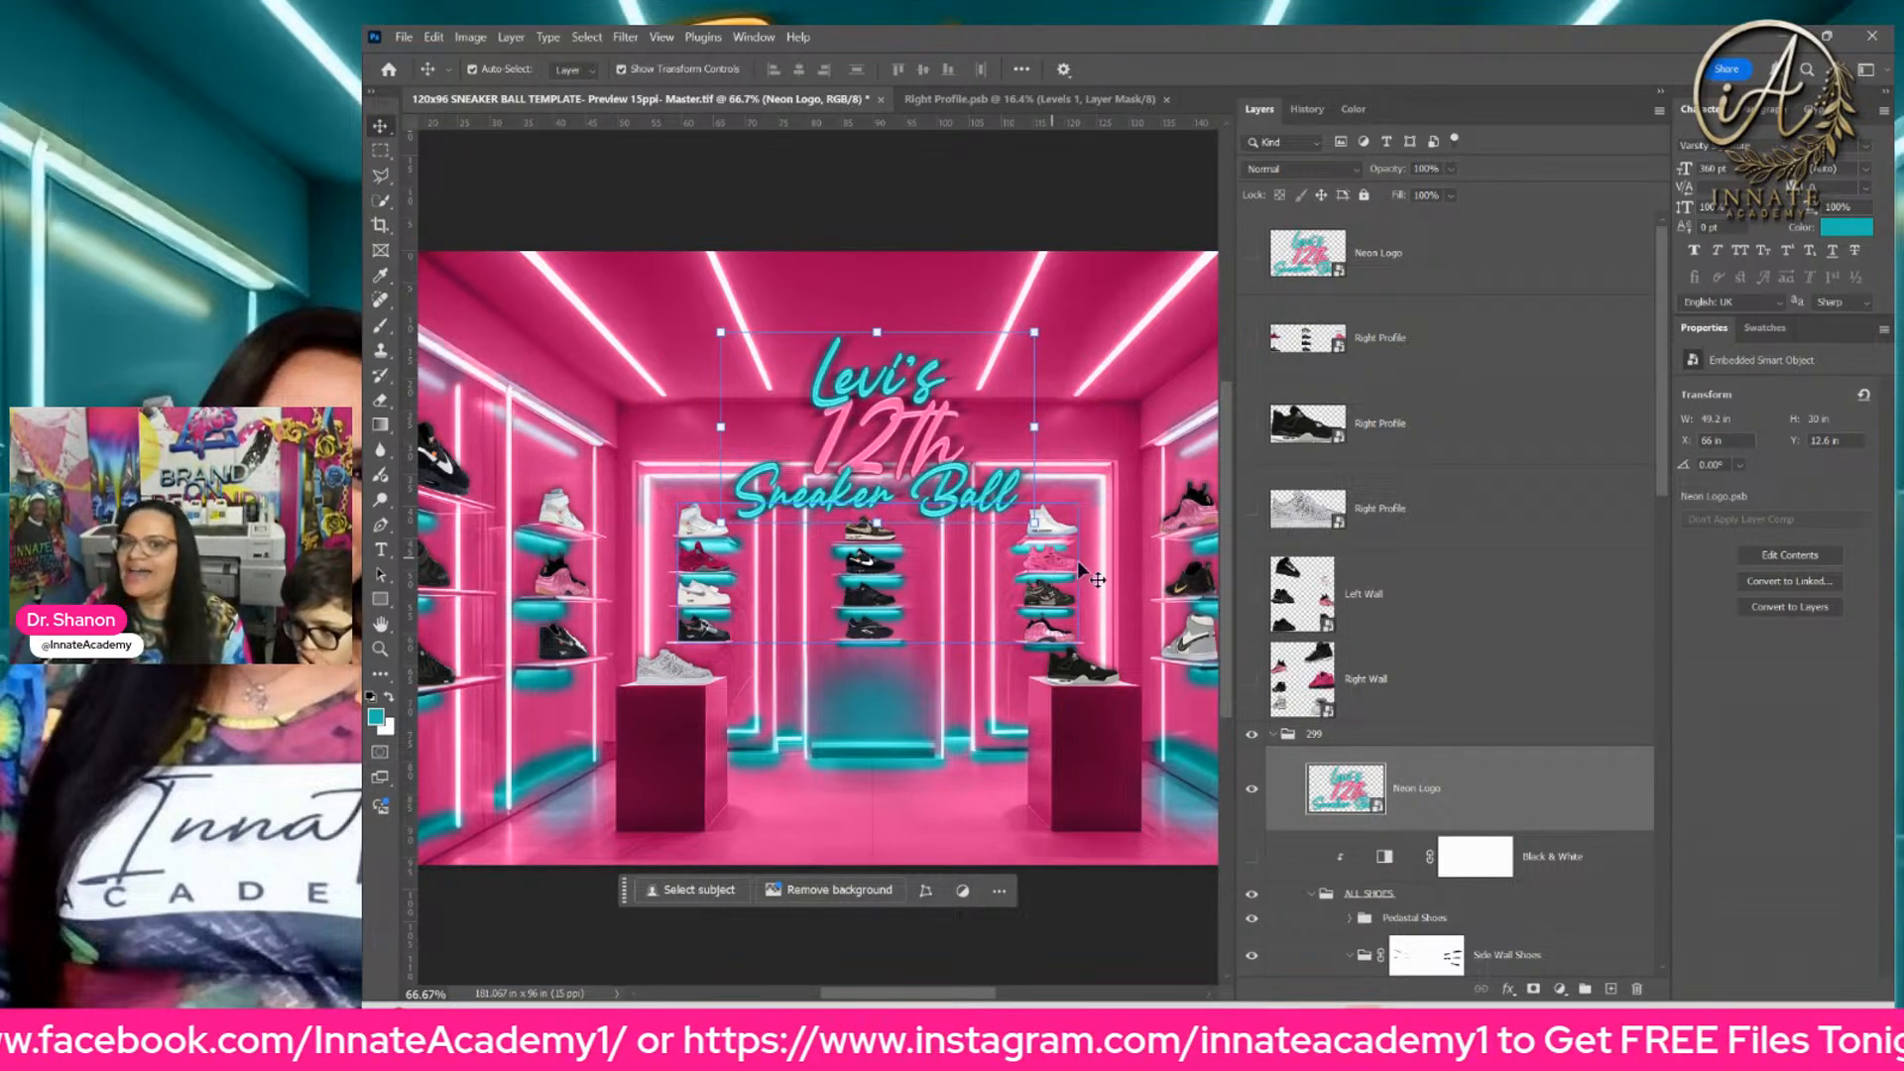
# Step: Examine the sneakers and shelves along the back and side walls in the original purple room image
pyautogui.click(1365, 707)
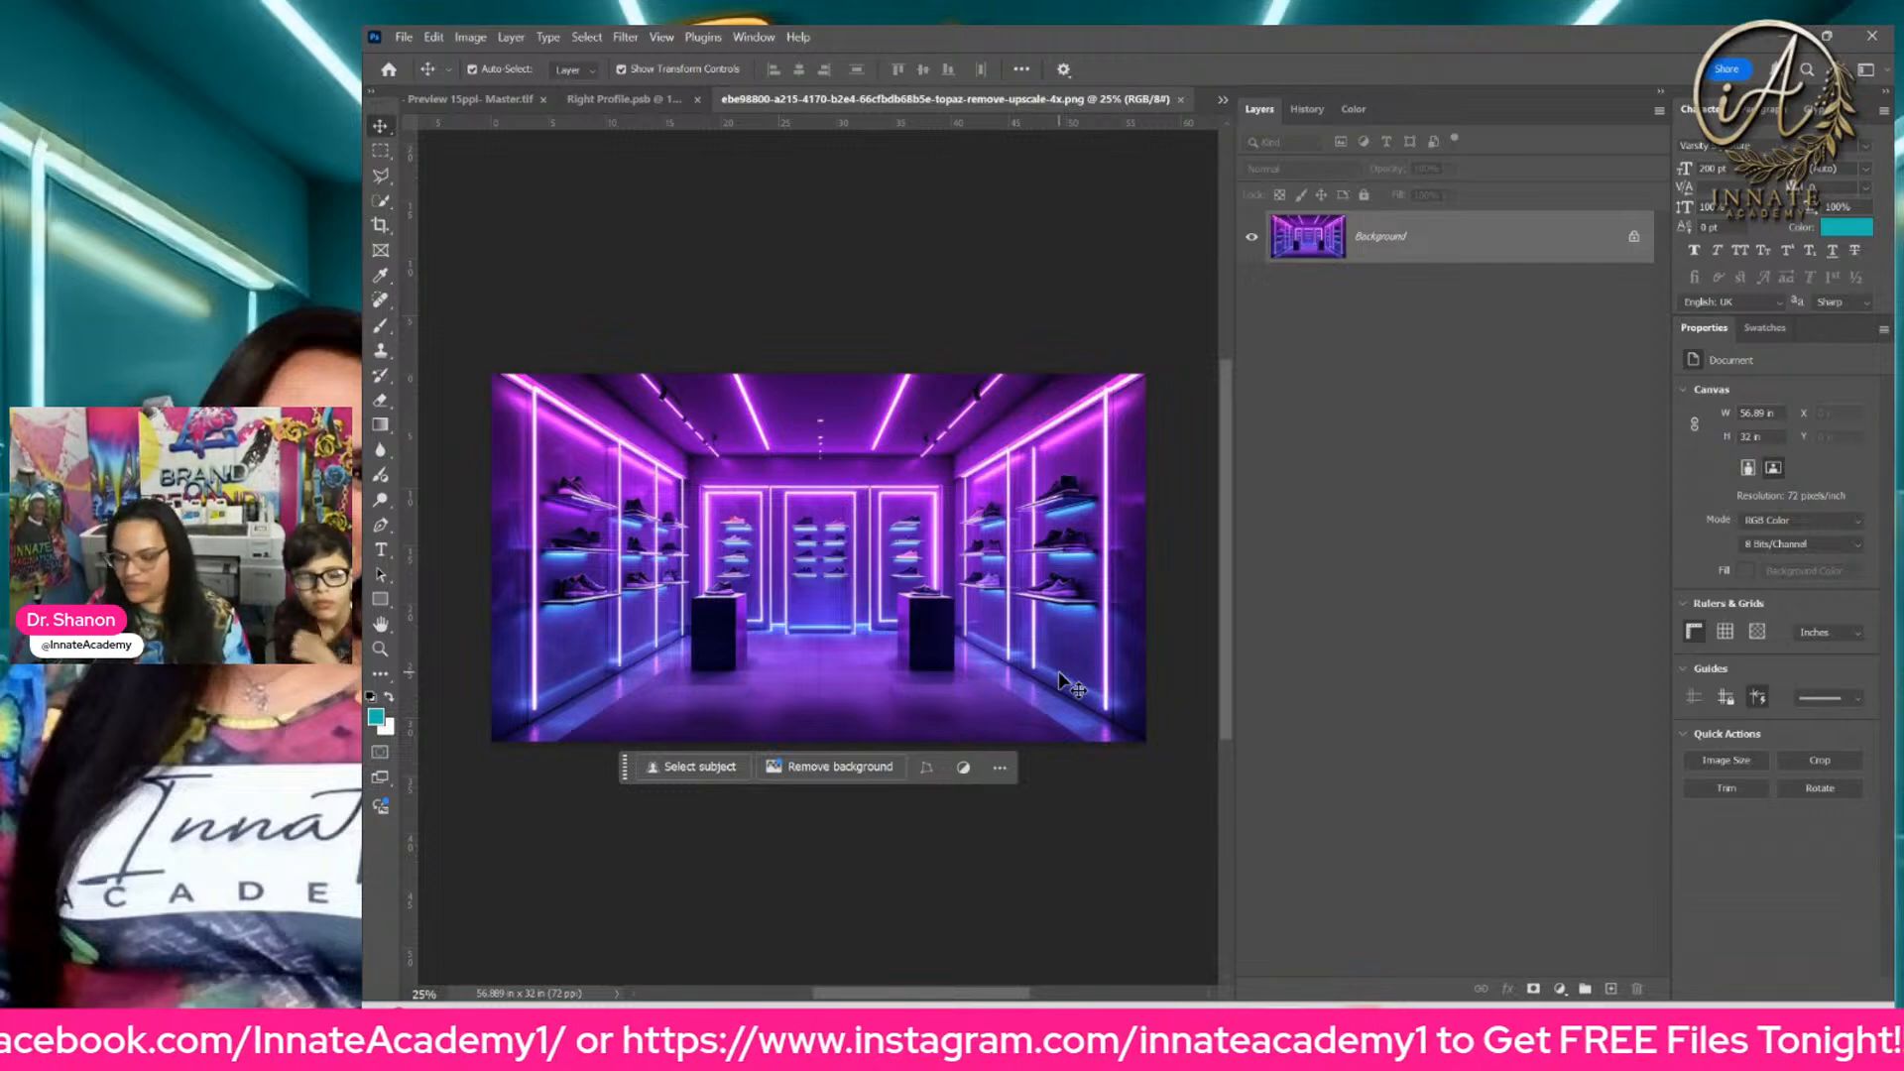
pyautogui.hotkey('ctrl', '+')
pyautogui.hotkey('ctrl', '+')
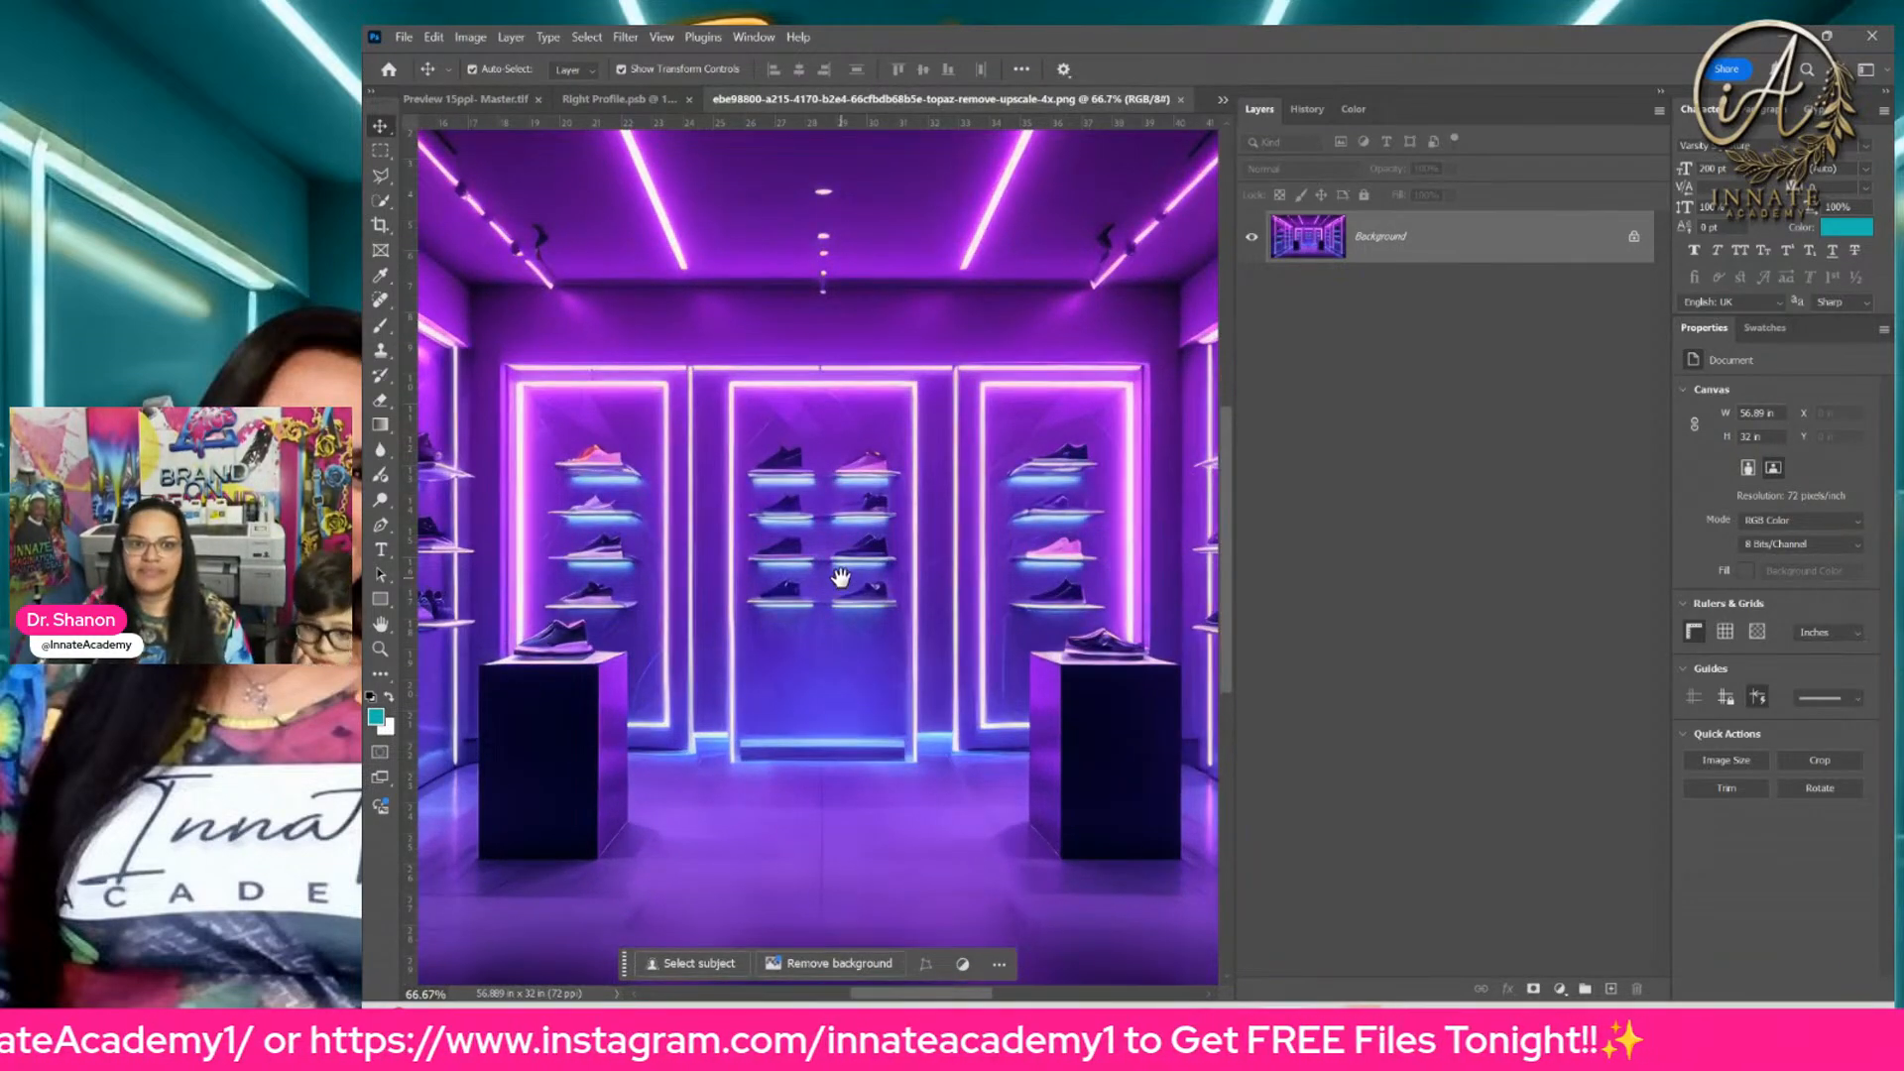
pyautogui.moveTo(838, 581); pyautogui.dragTo(1066, 622)
pyautogui.moveTo(771, 583); pyautogui.dragTo(1022, 591)
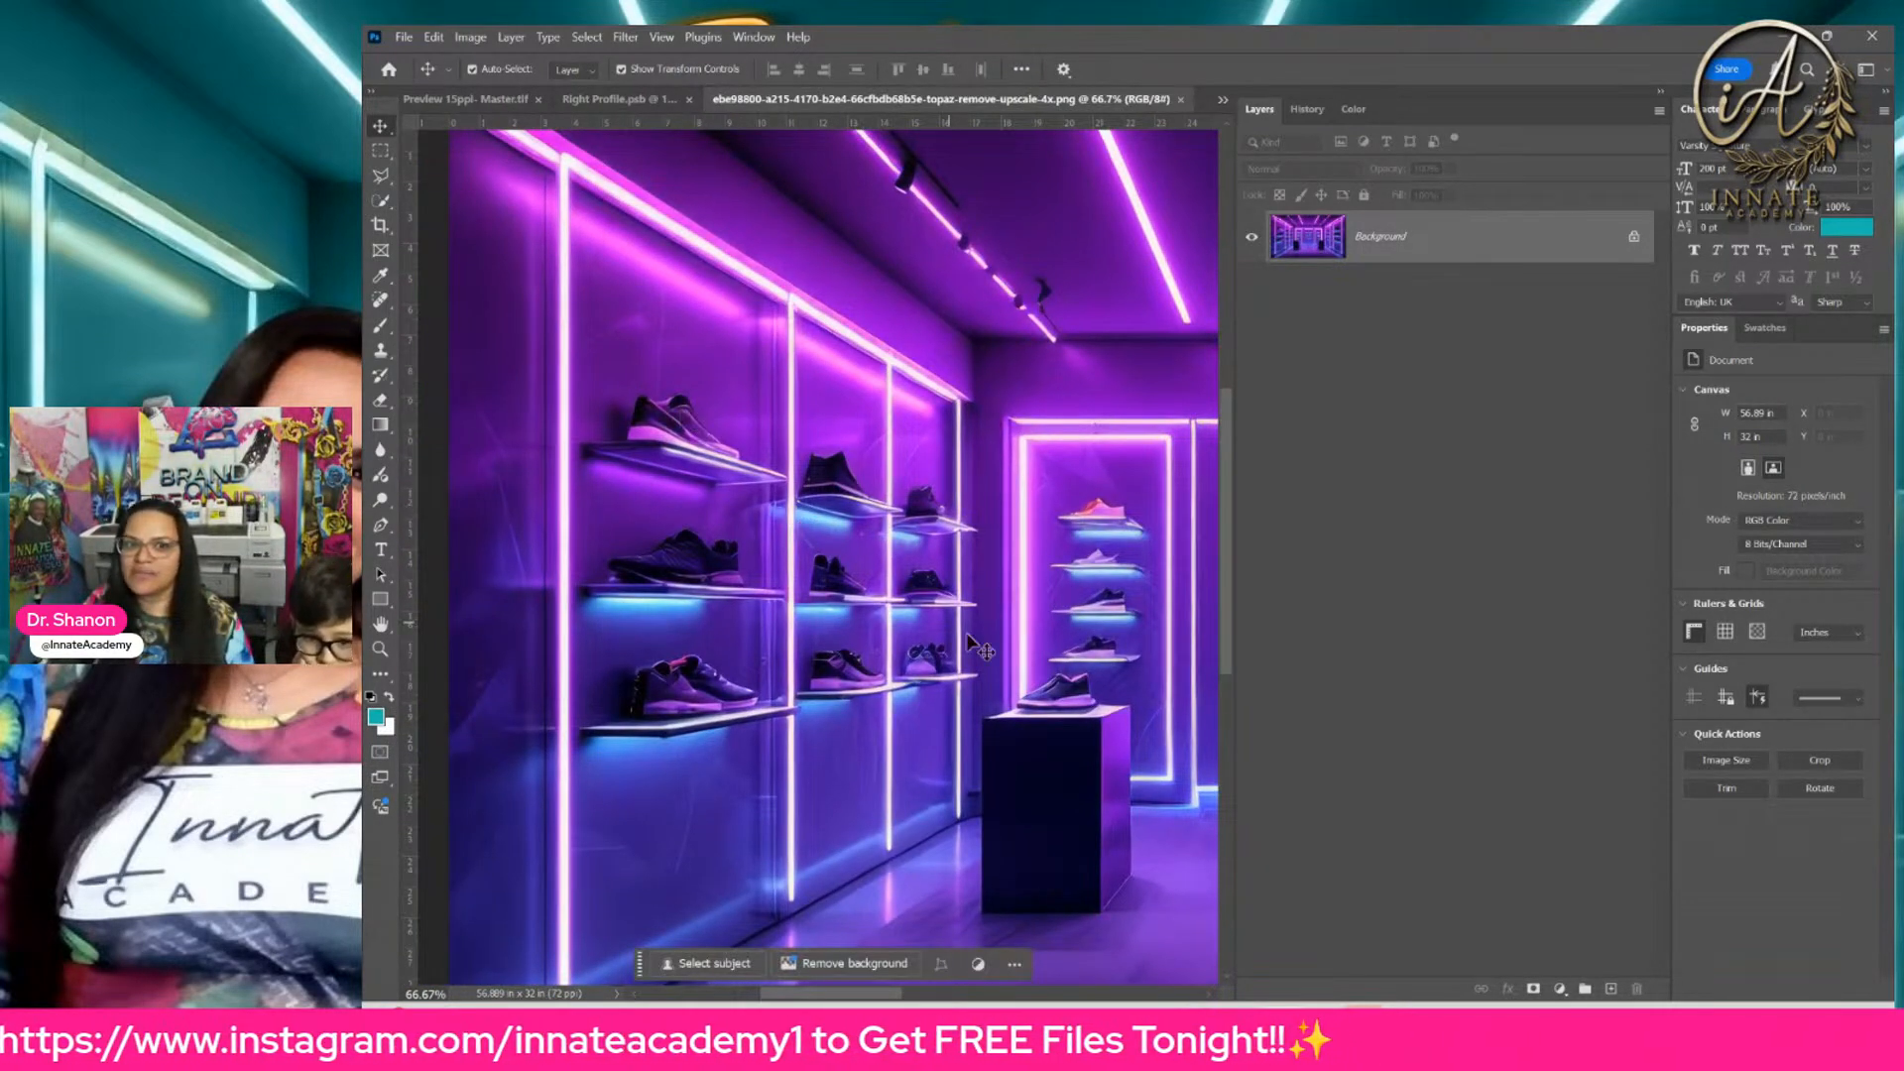
pyautogui.hscroll(3, 982, 645)
pyautogui.hscroll(10, 985, 641)
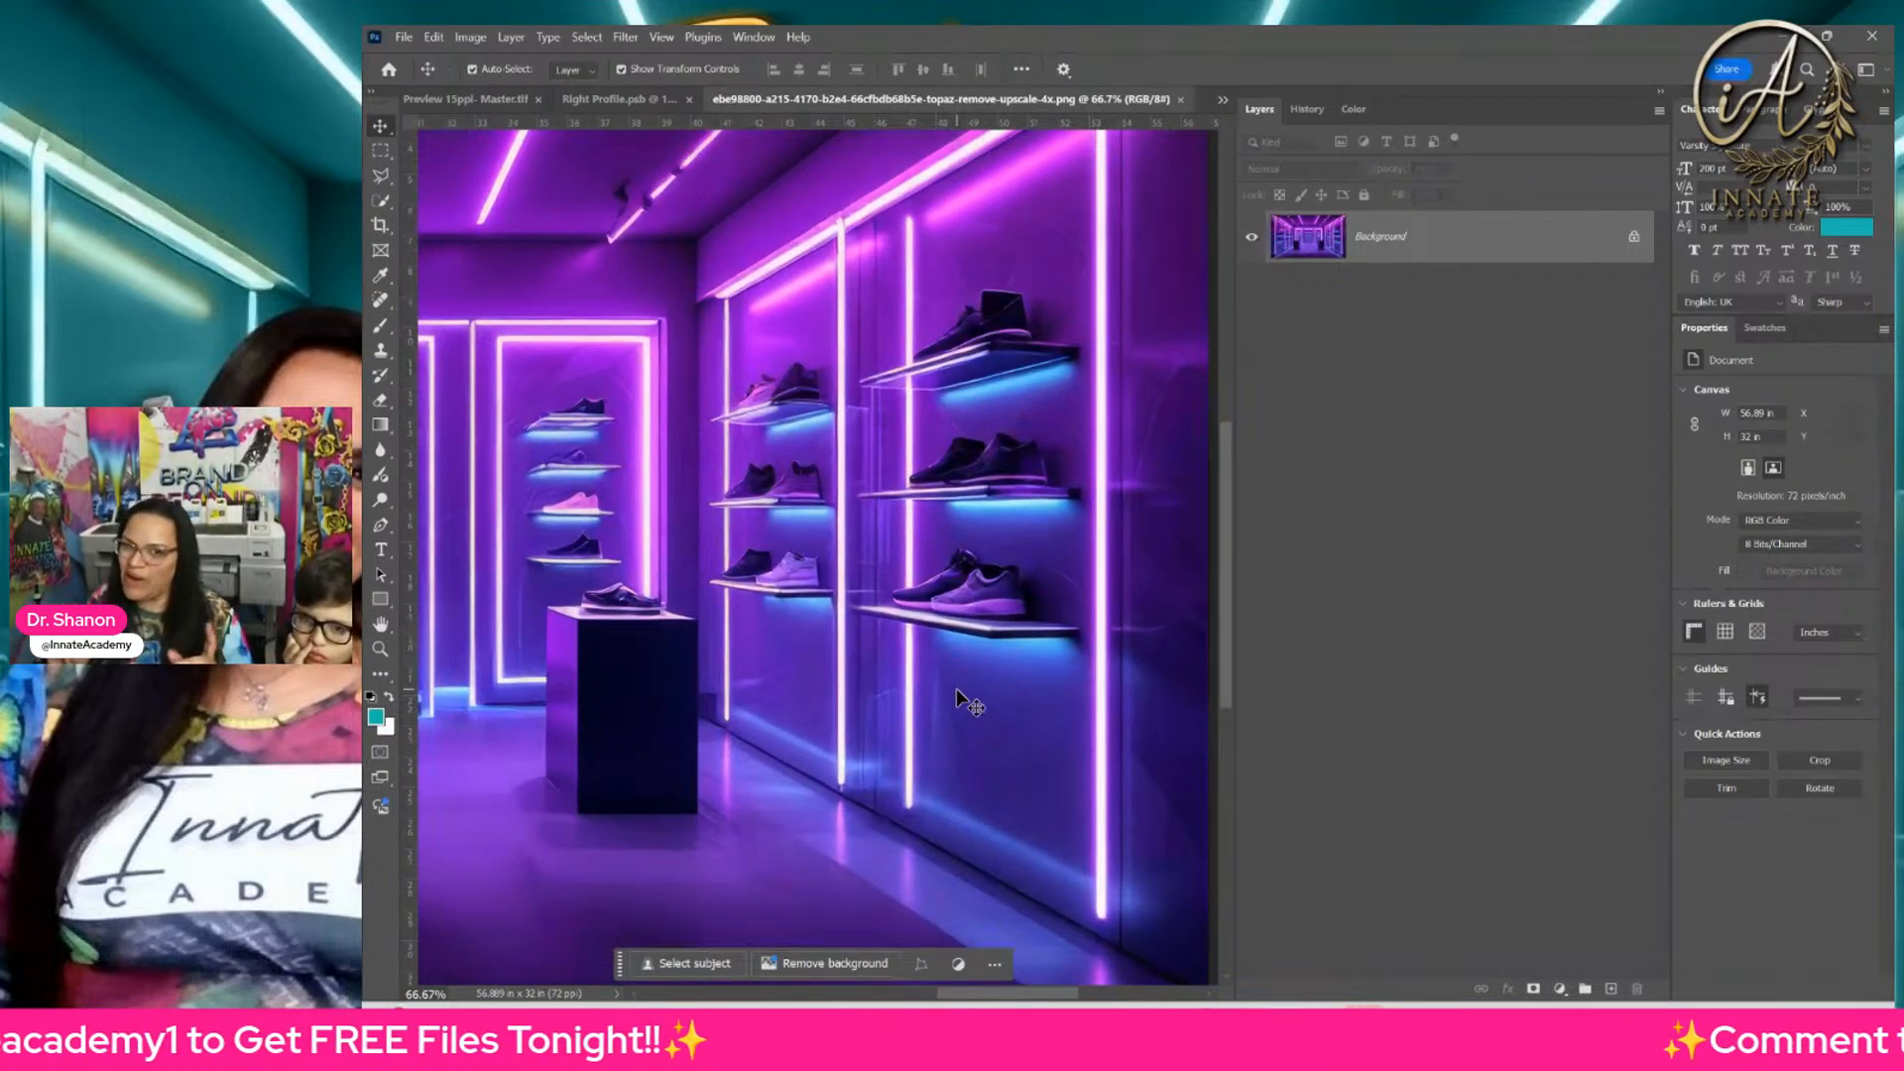
# Step: Close the Right Profile.psb smart object and return to the sneaker ball master template
pyautogui.click(623, 96)
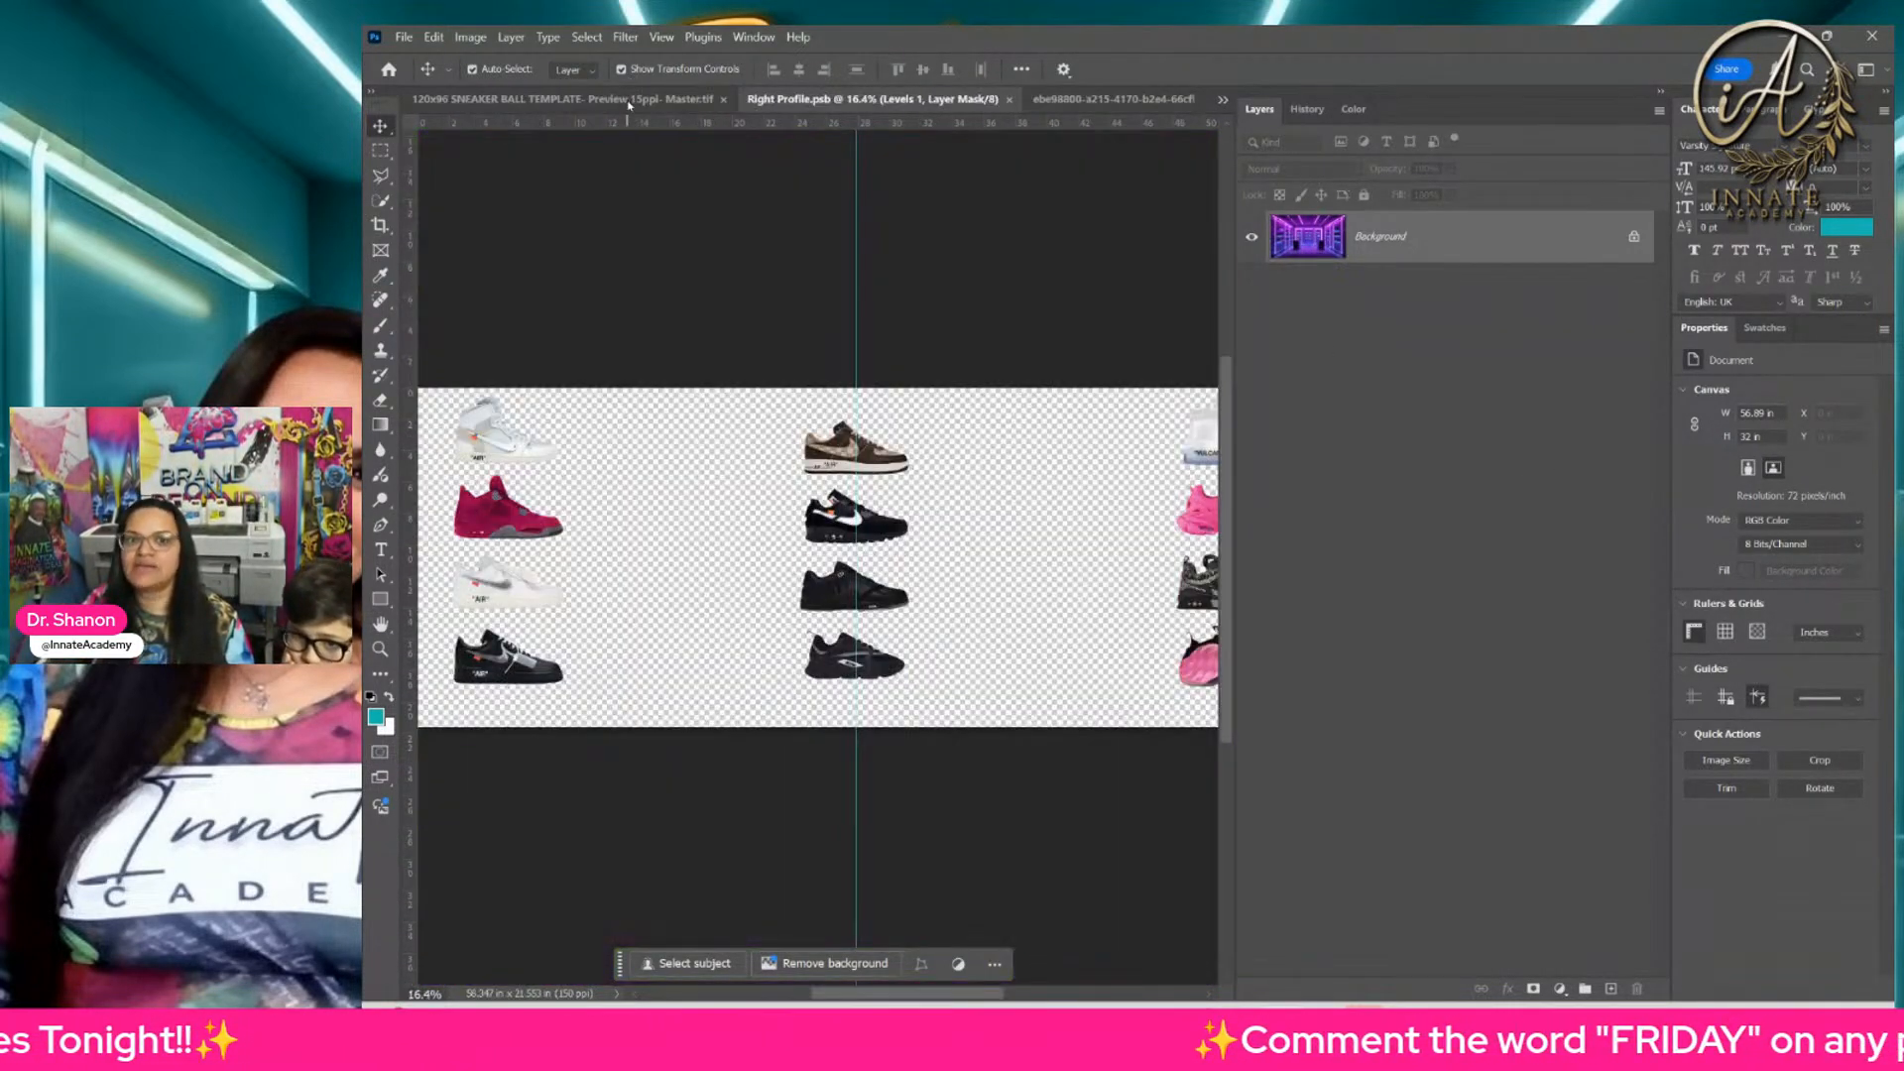
pyautogui.click(1011, 100)
pyautogui.click(682, 101)
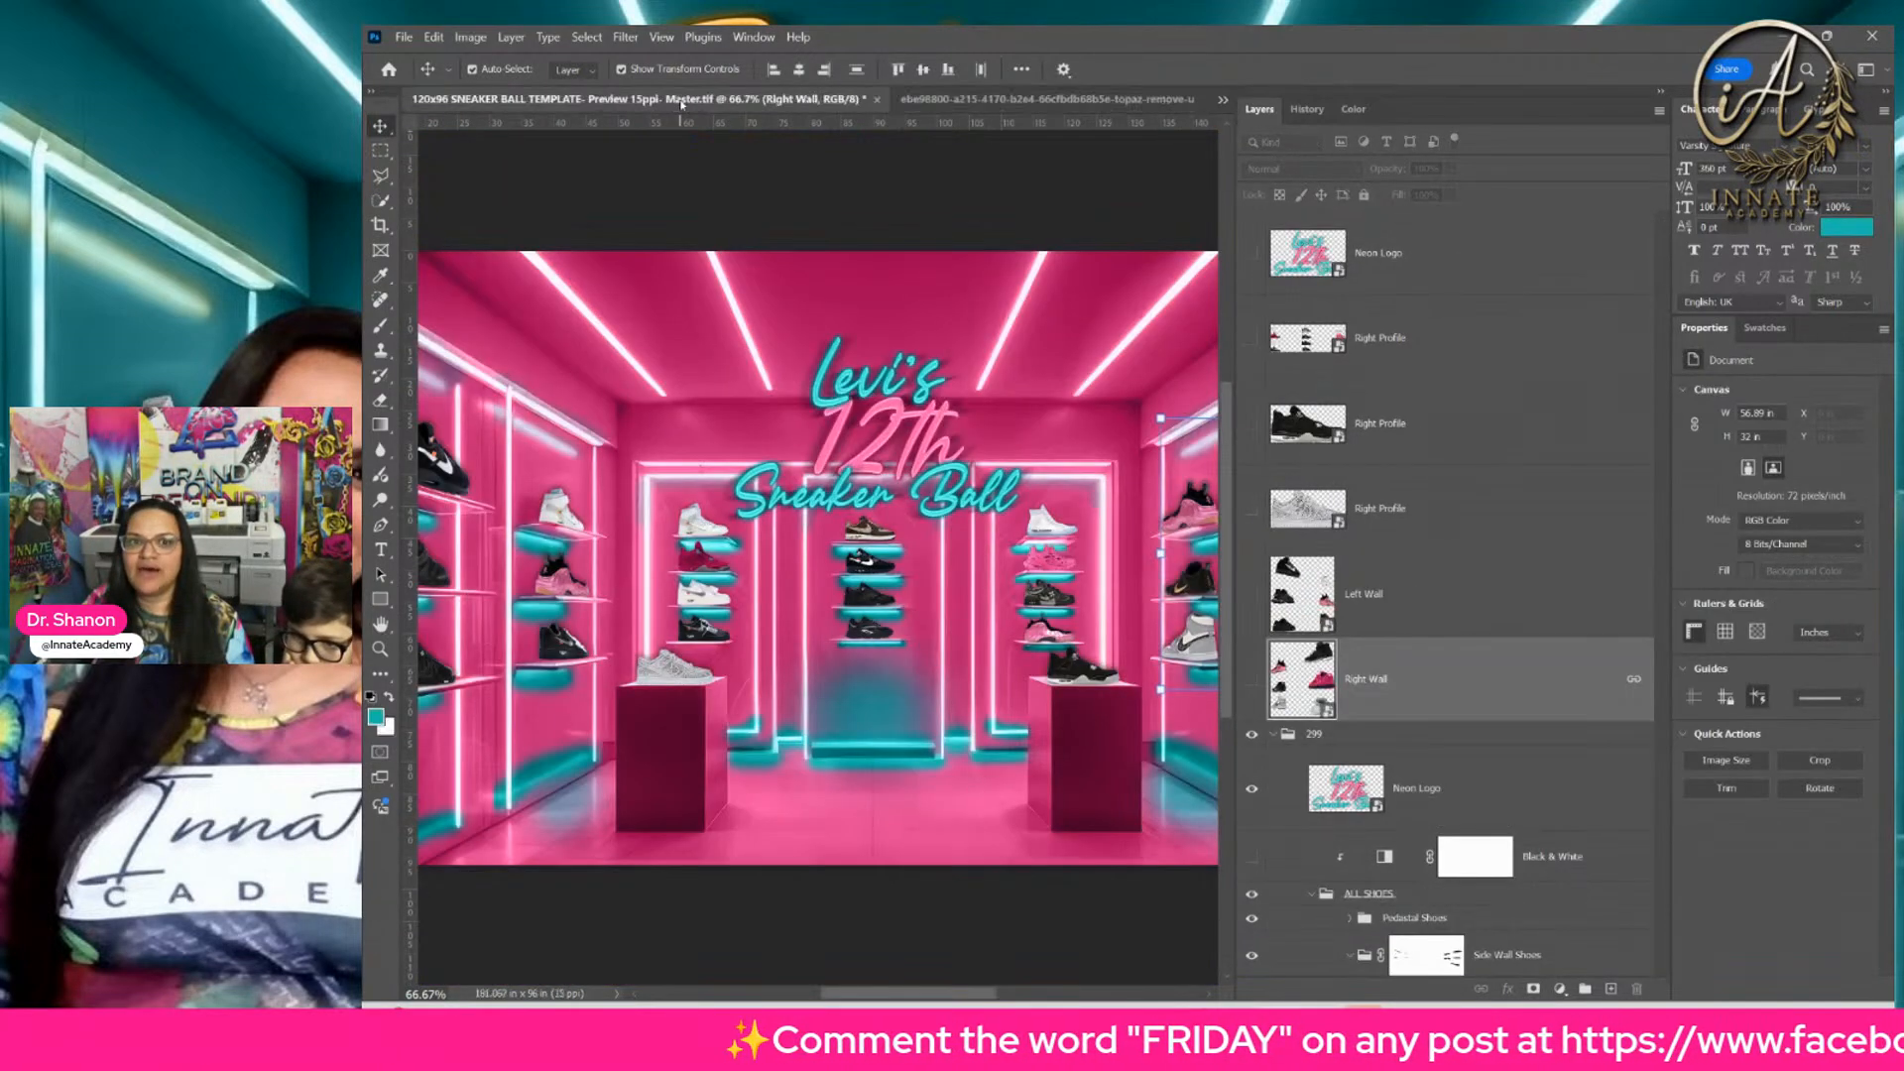
# Step: Examine the customized room in the master template, including the neon logo, the right wall's sneakers and the overall composition
pyautogui.moveTo(848, 551); pyautogui.dragTo(791, 539)
pyautogui.moveTo(969, 566); pyautogui.dragTo(855, 638)
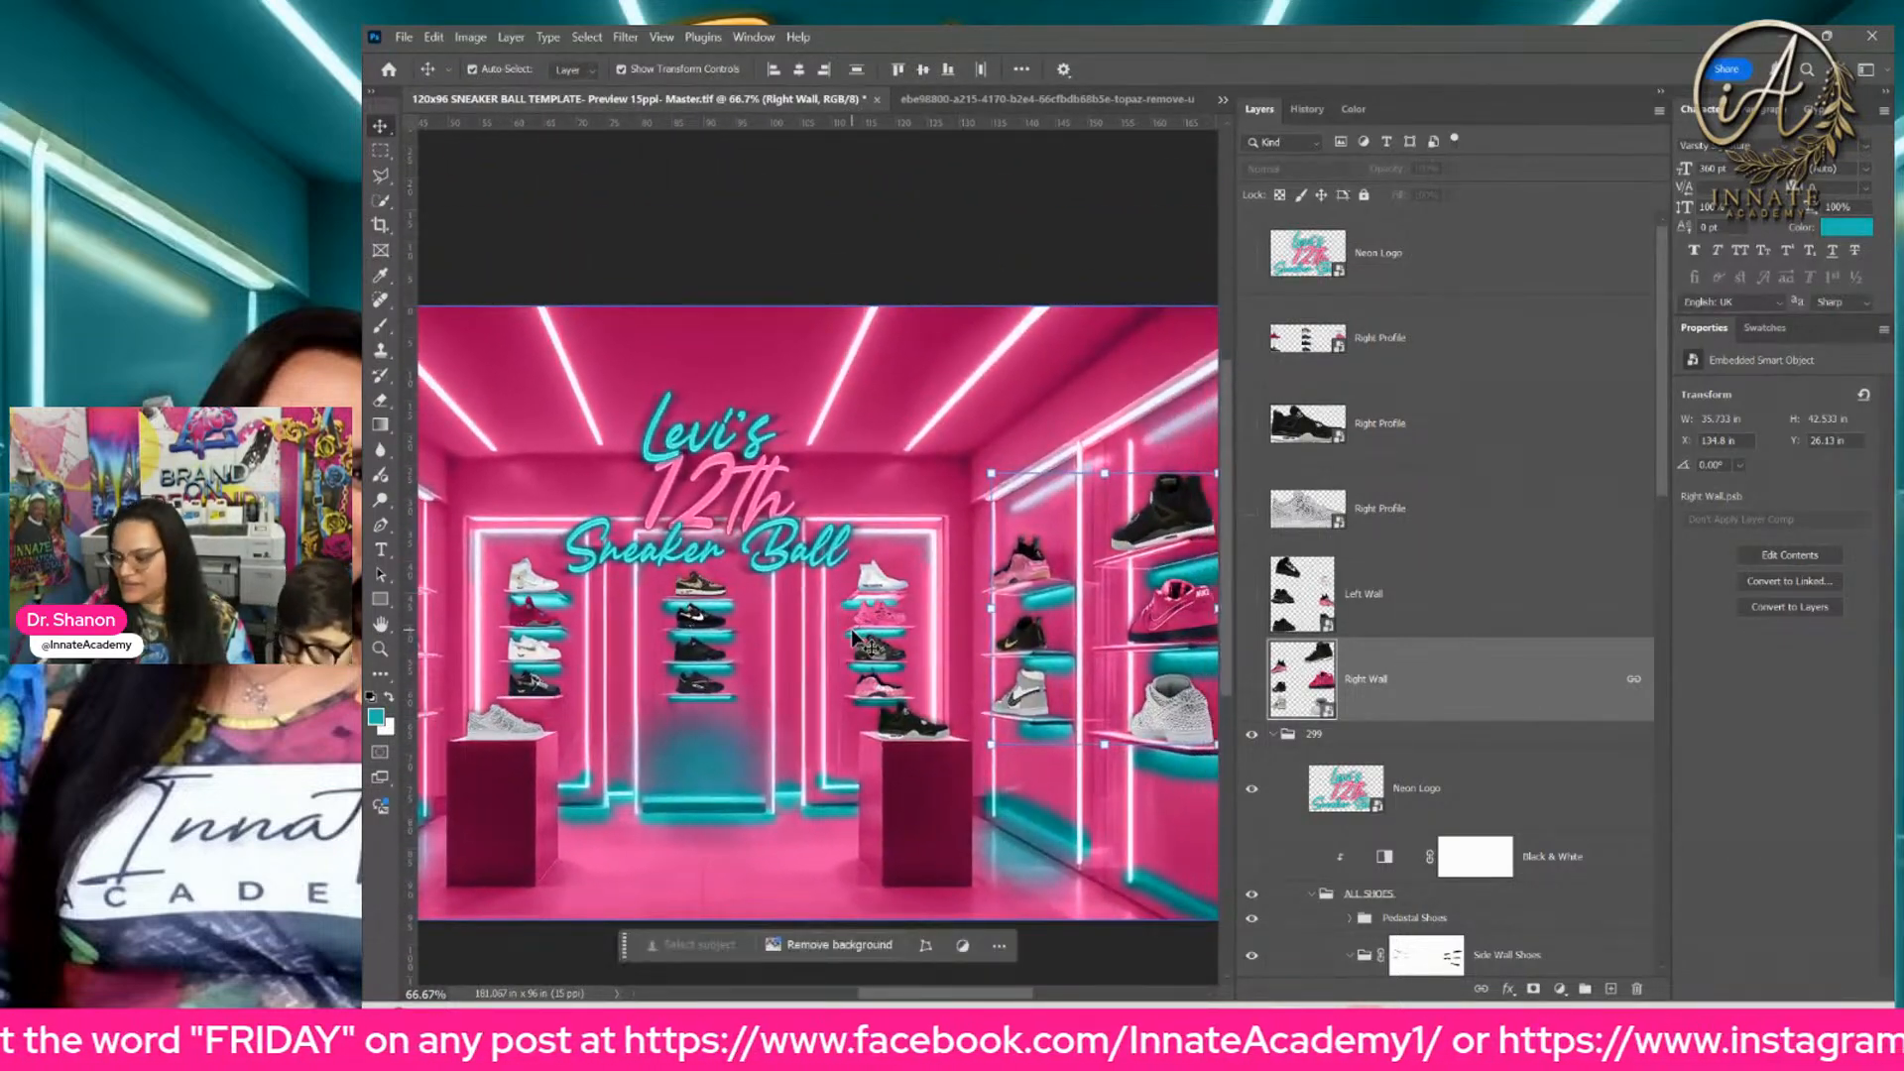
pyautogui.hotkey('ctrl', '-')
pyautogui.moveTo(804, 572); pyautogui.dragTo(887, 584)
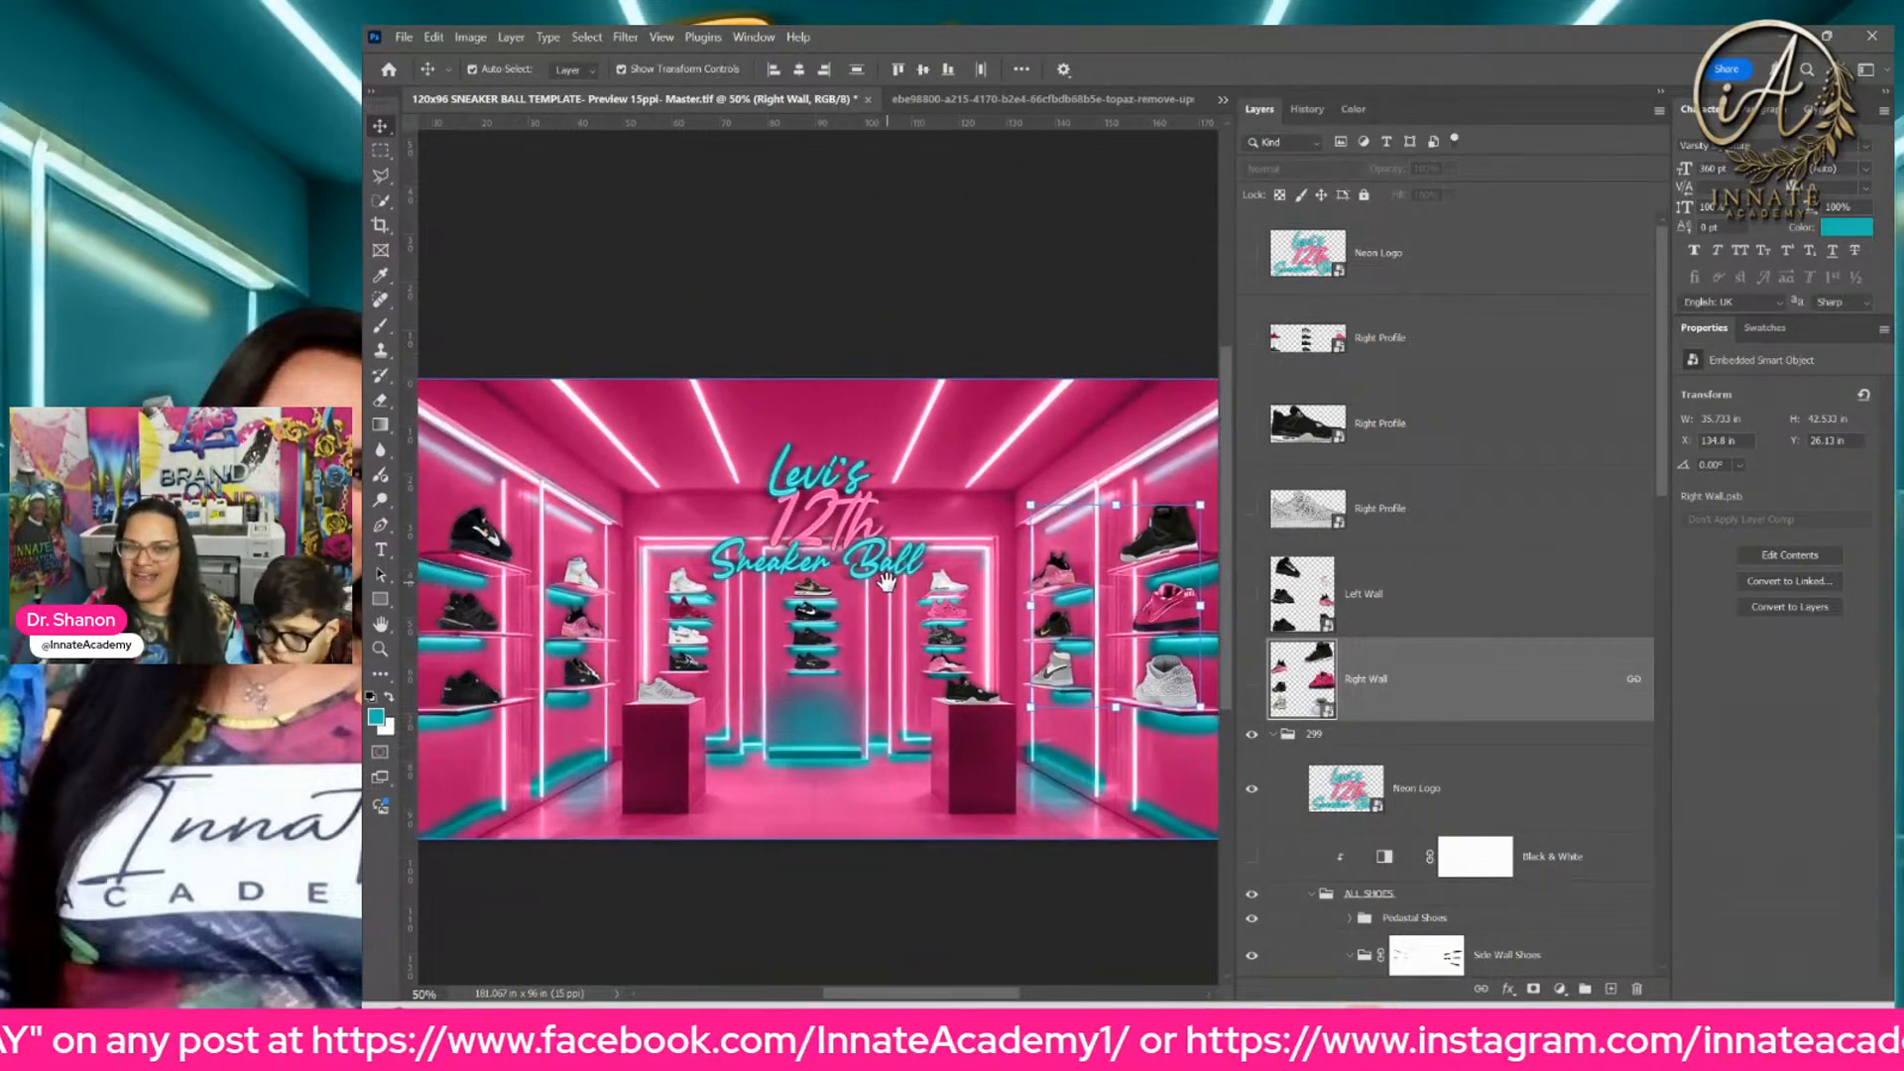
pyautogui.hotkey('ctrl', '-')
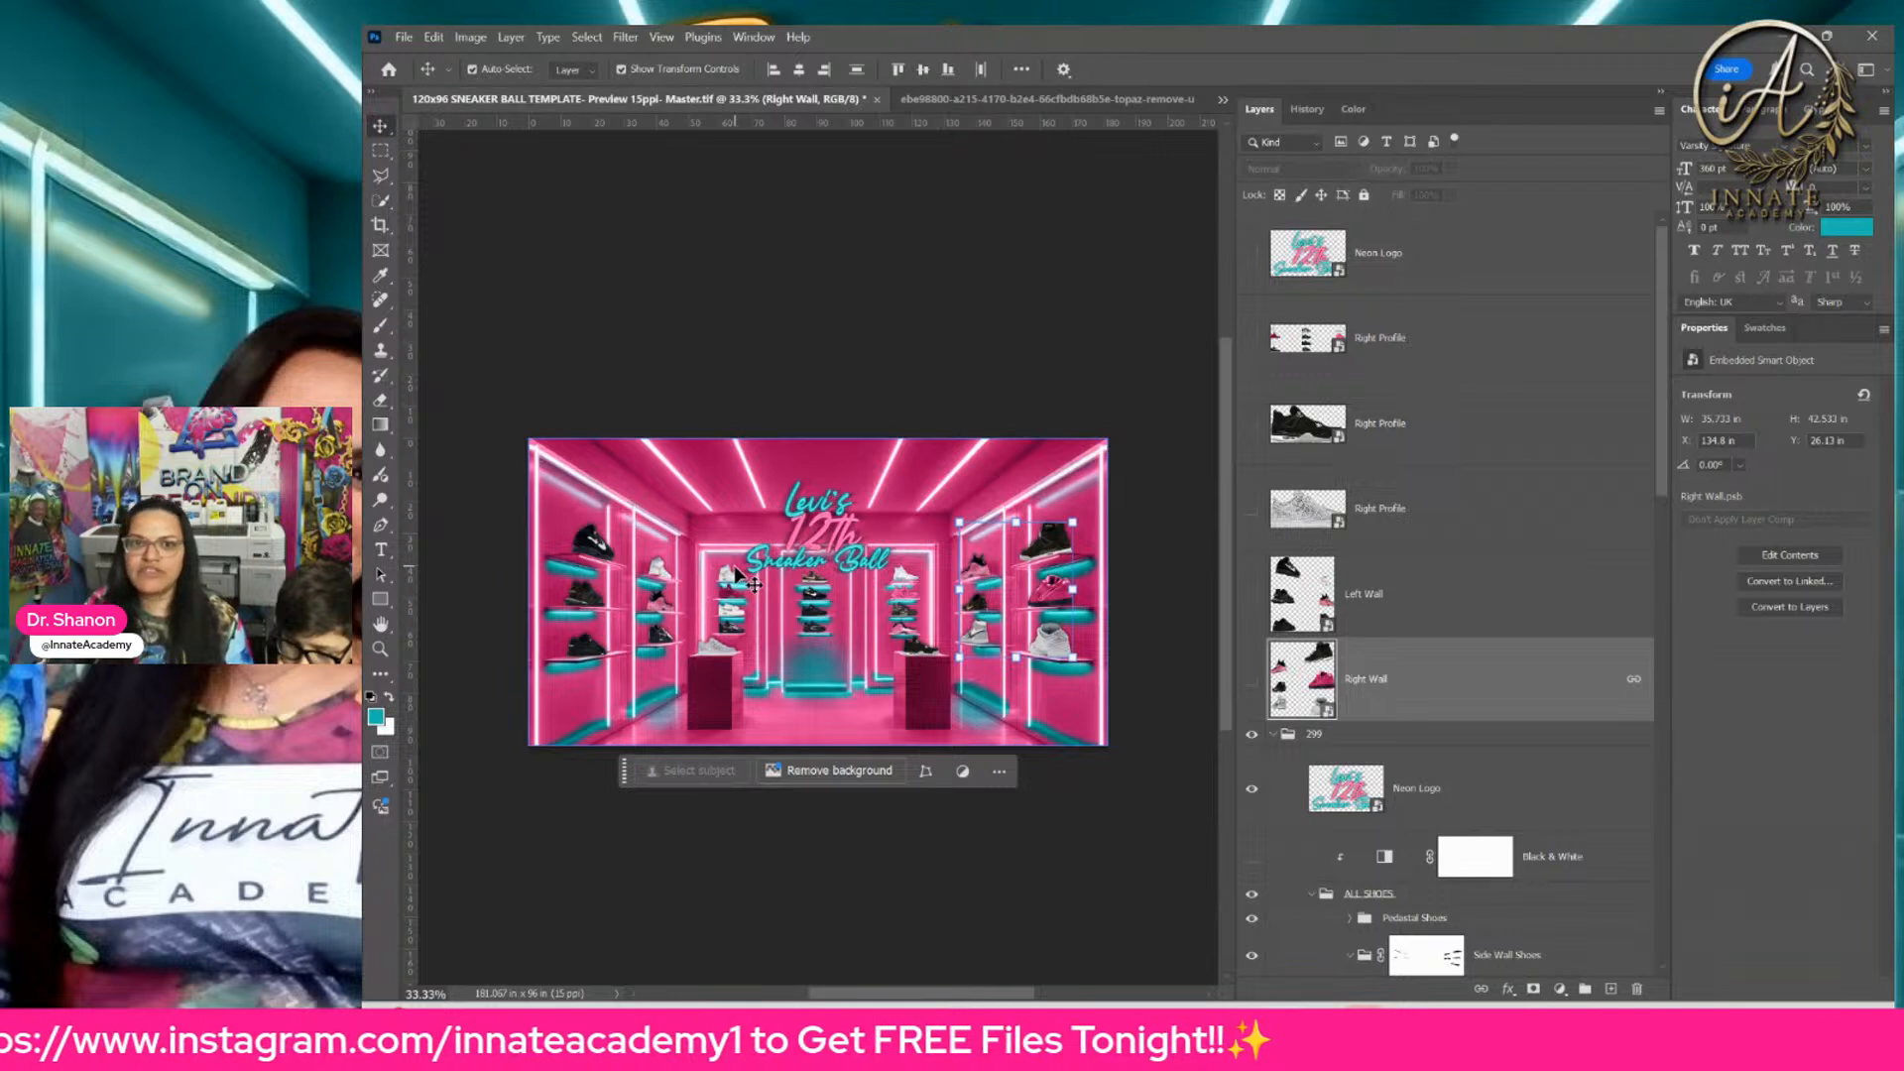
pyautogui.click(1414, 373)
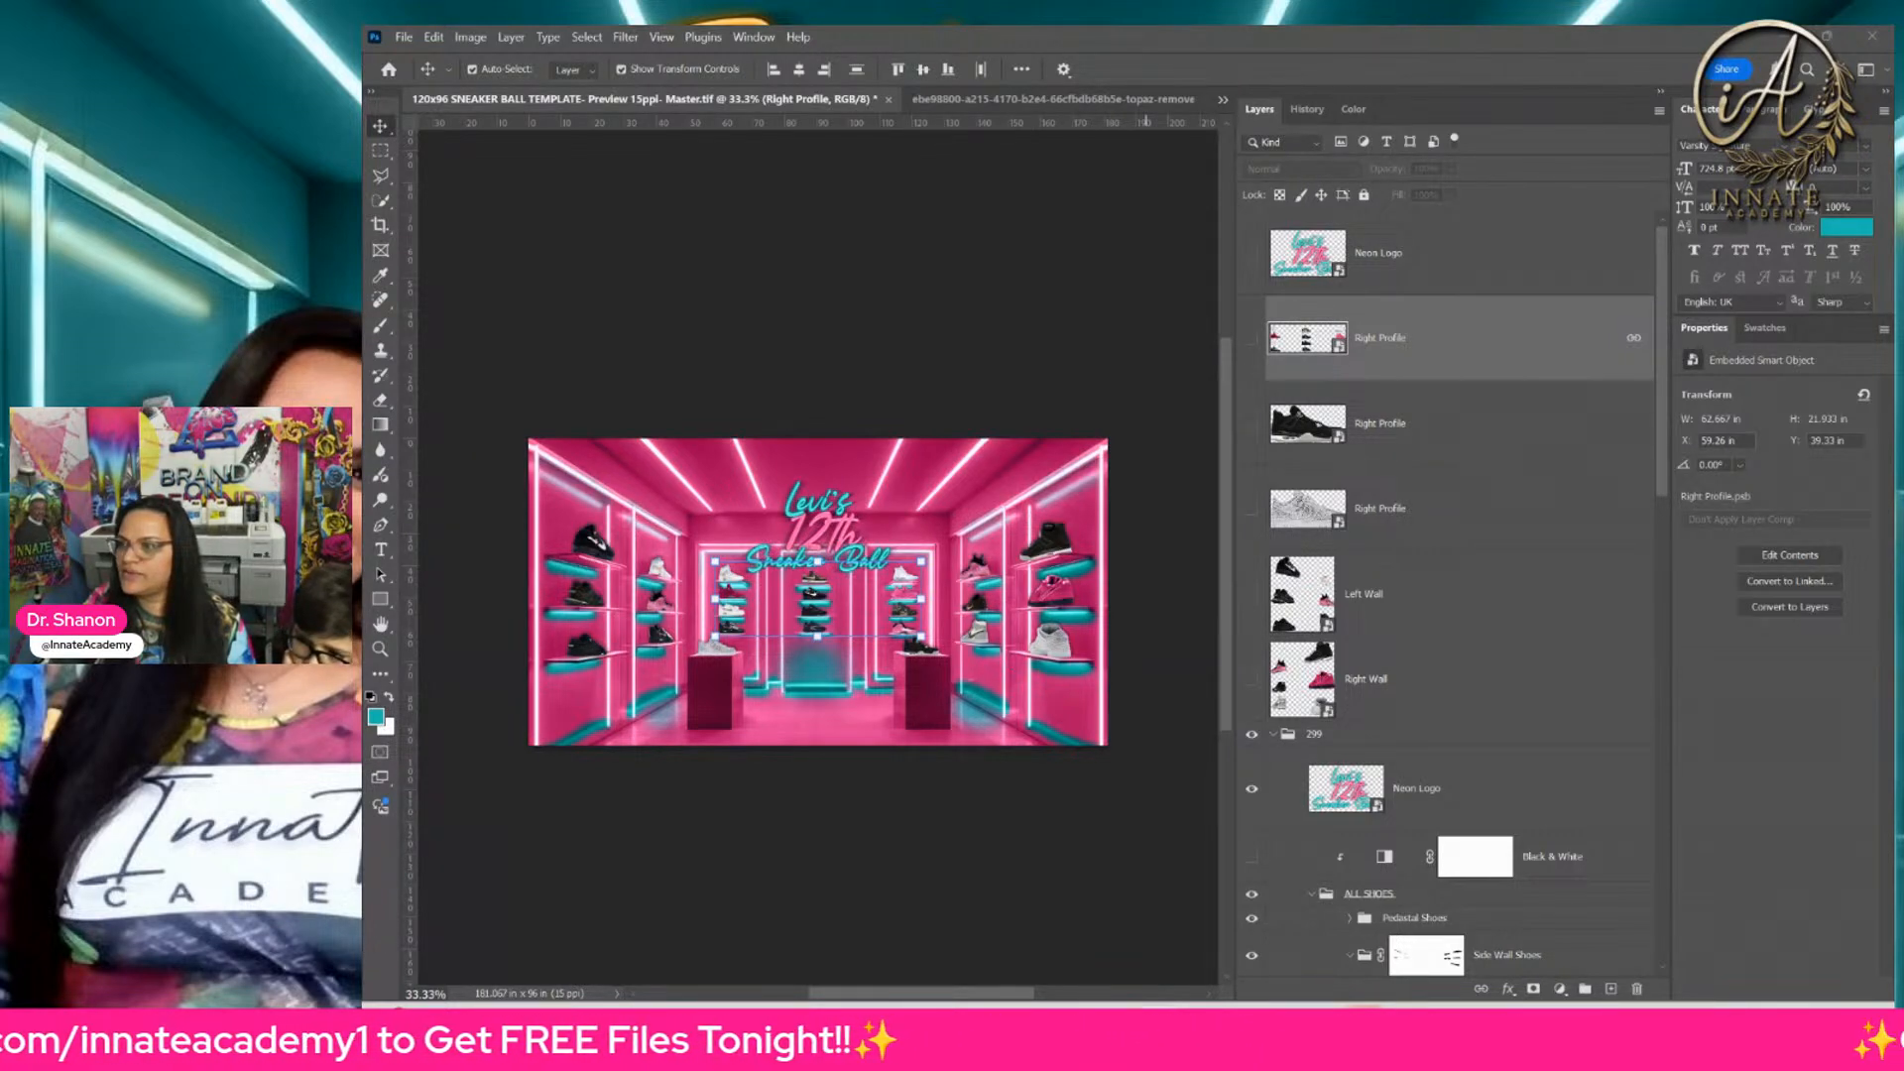
# Step: Switch to File Explorer, show the misc 299 folder's files as image thumbnails, and preview the 299- Pink, teal orange and purple gold variants
pyautogui.moveTo(1892, 315)
pyautogui.mouseDown()
pyautogui.moveTo(1501, 263)
pyautogui.moveTo(1452, 220)
pyautogui.mouseUp()
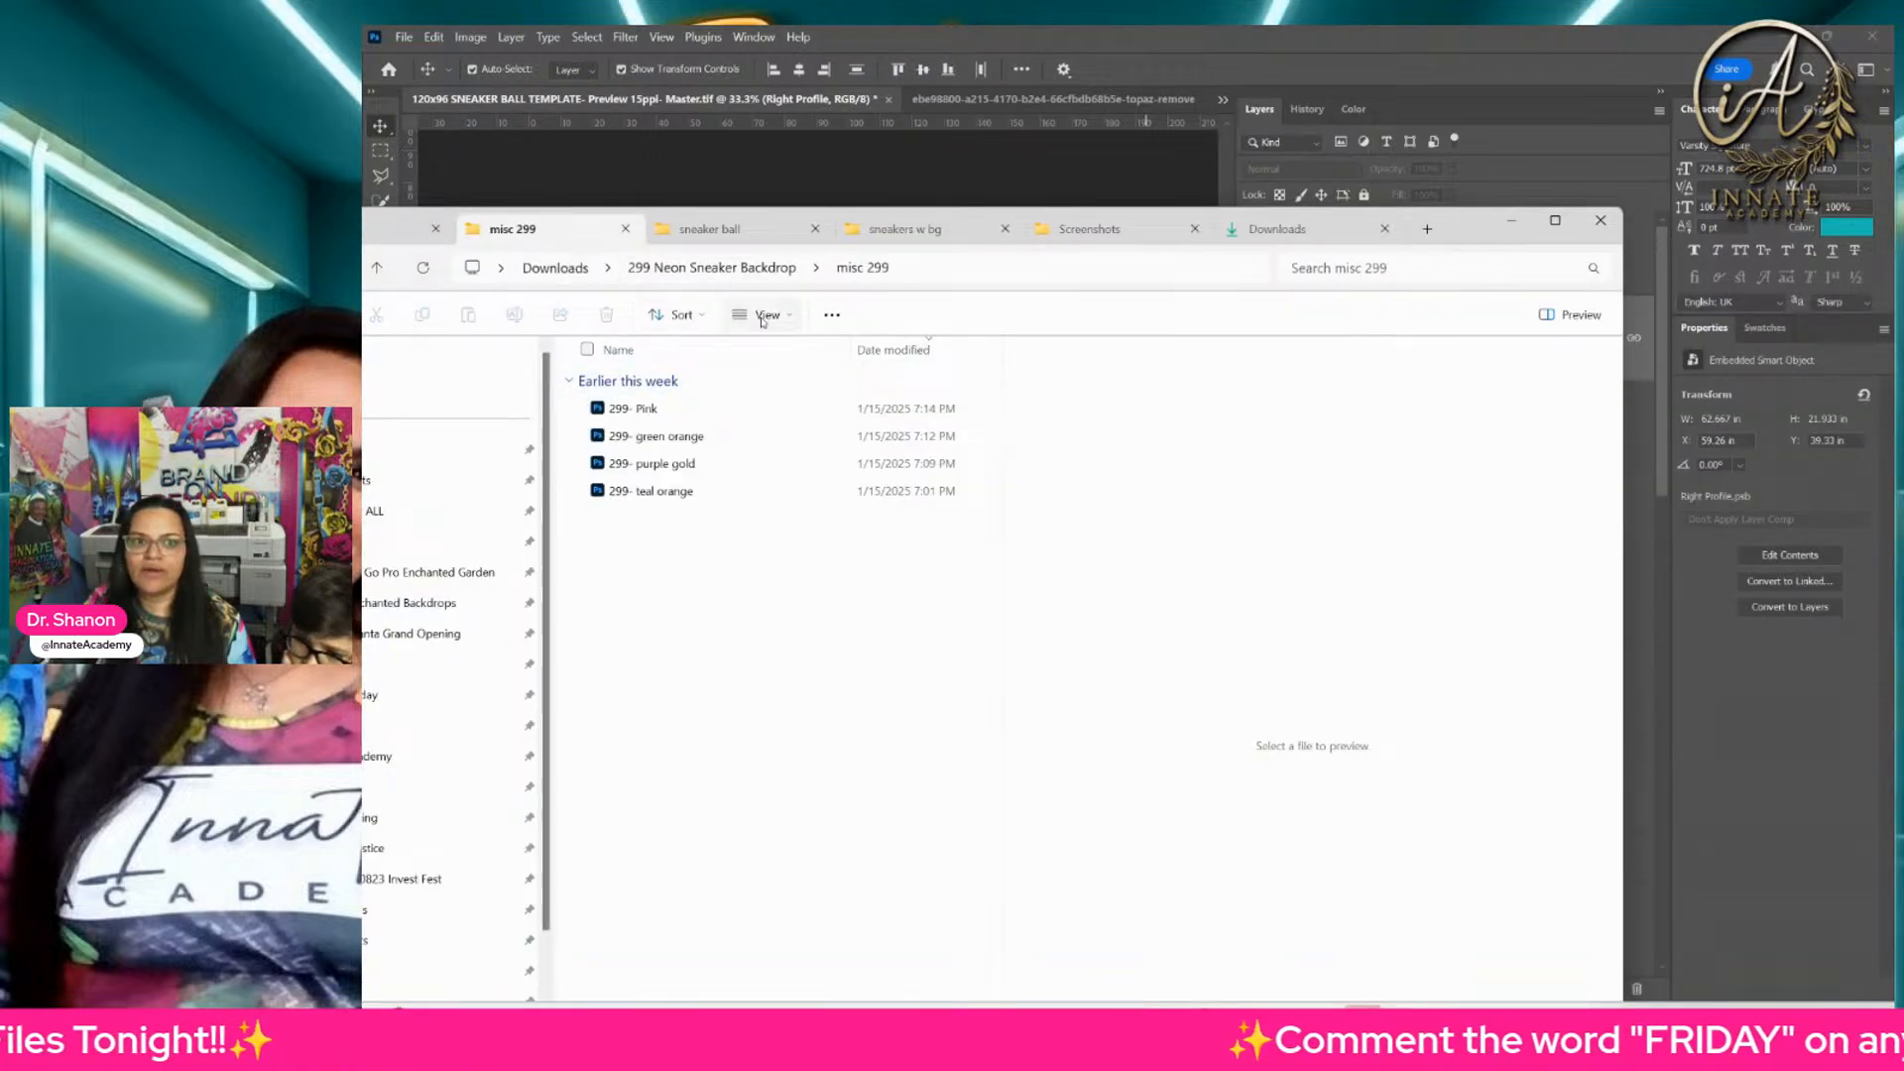
pyautogui.click(761, 315)
pyautogui.click(768, 391)
pyautogui.click(629, 437)
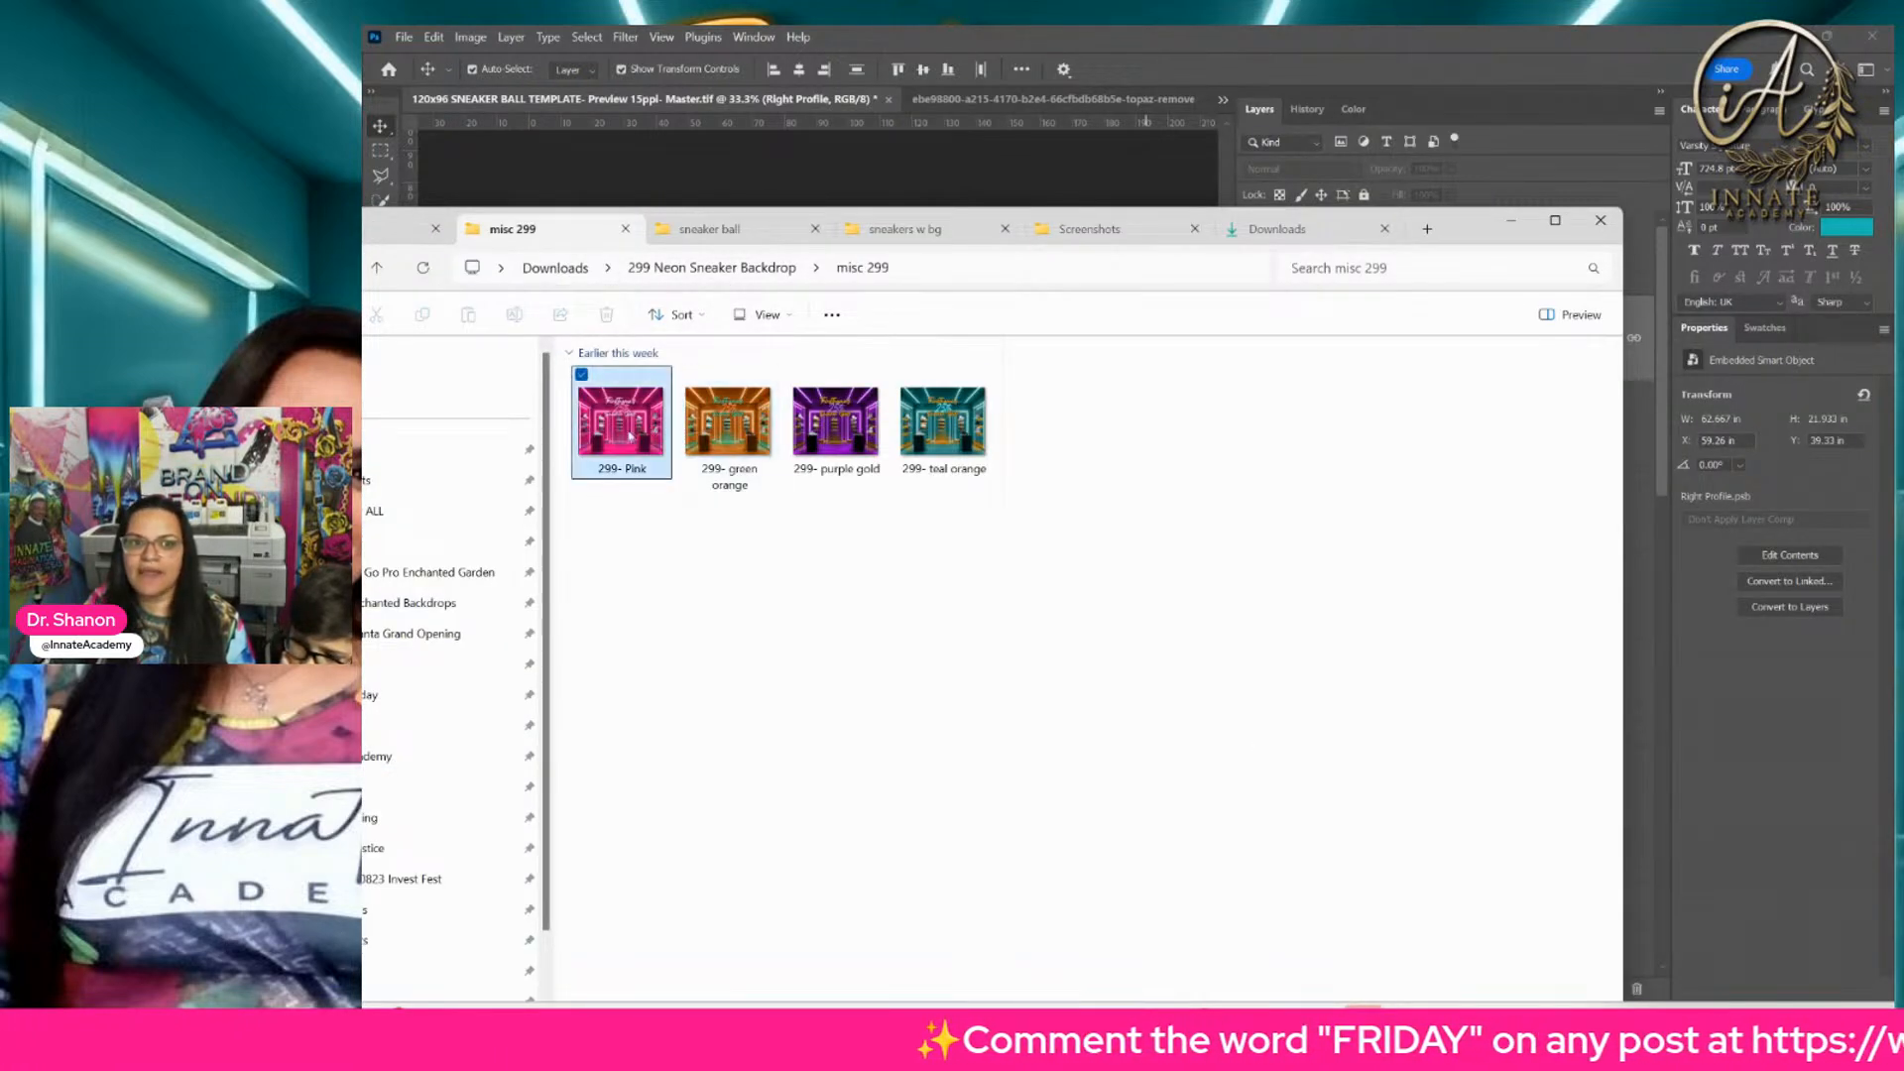
pyautogui.click(948, 448)
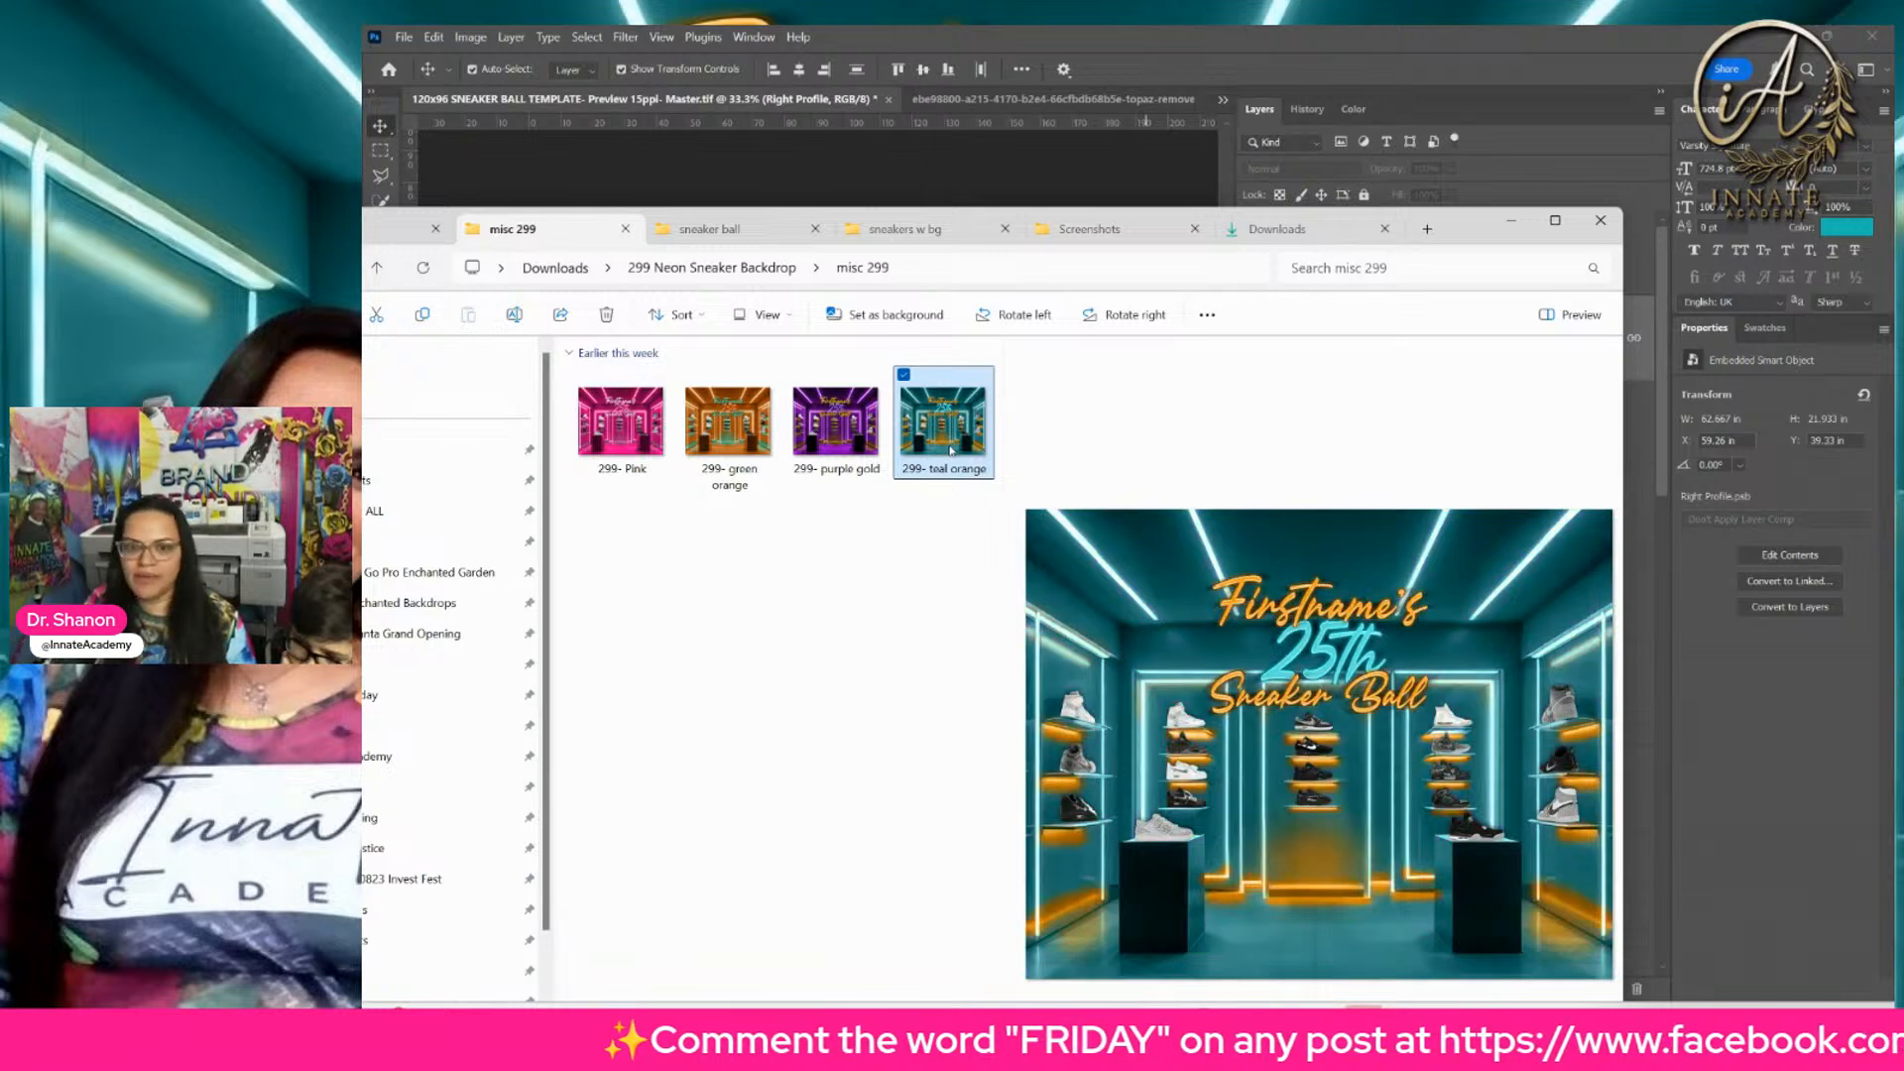
pyautogui.click(836, 437)
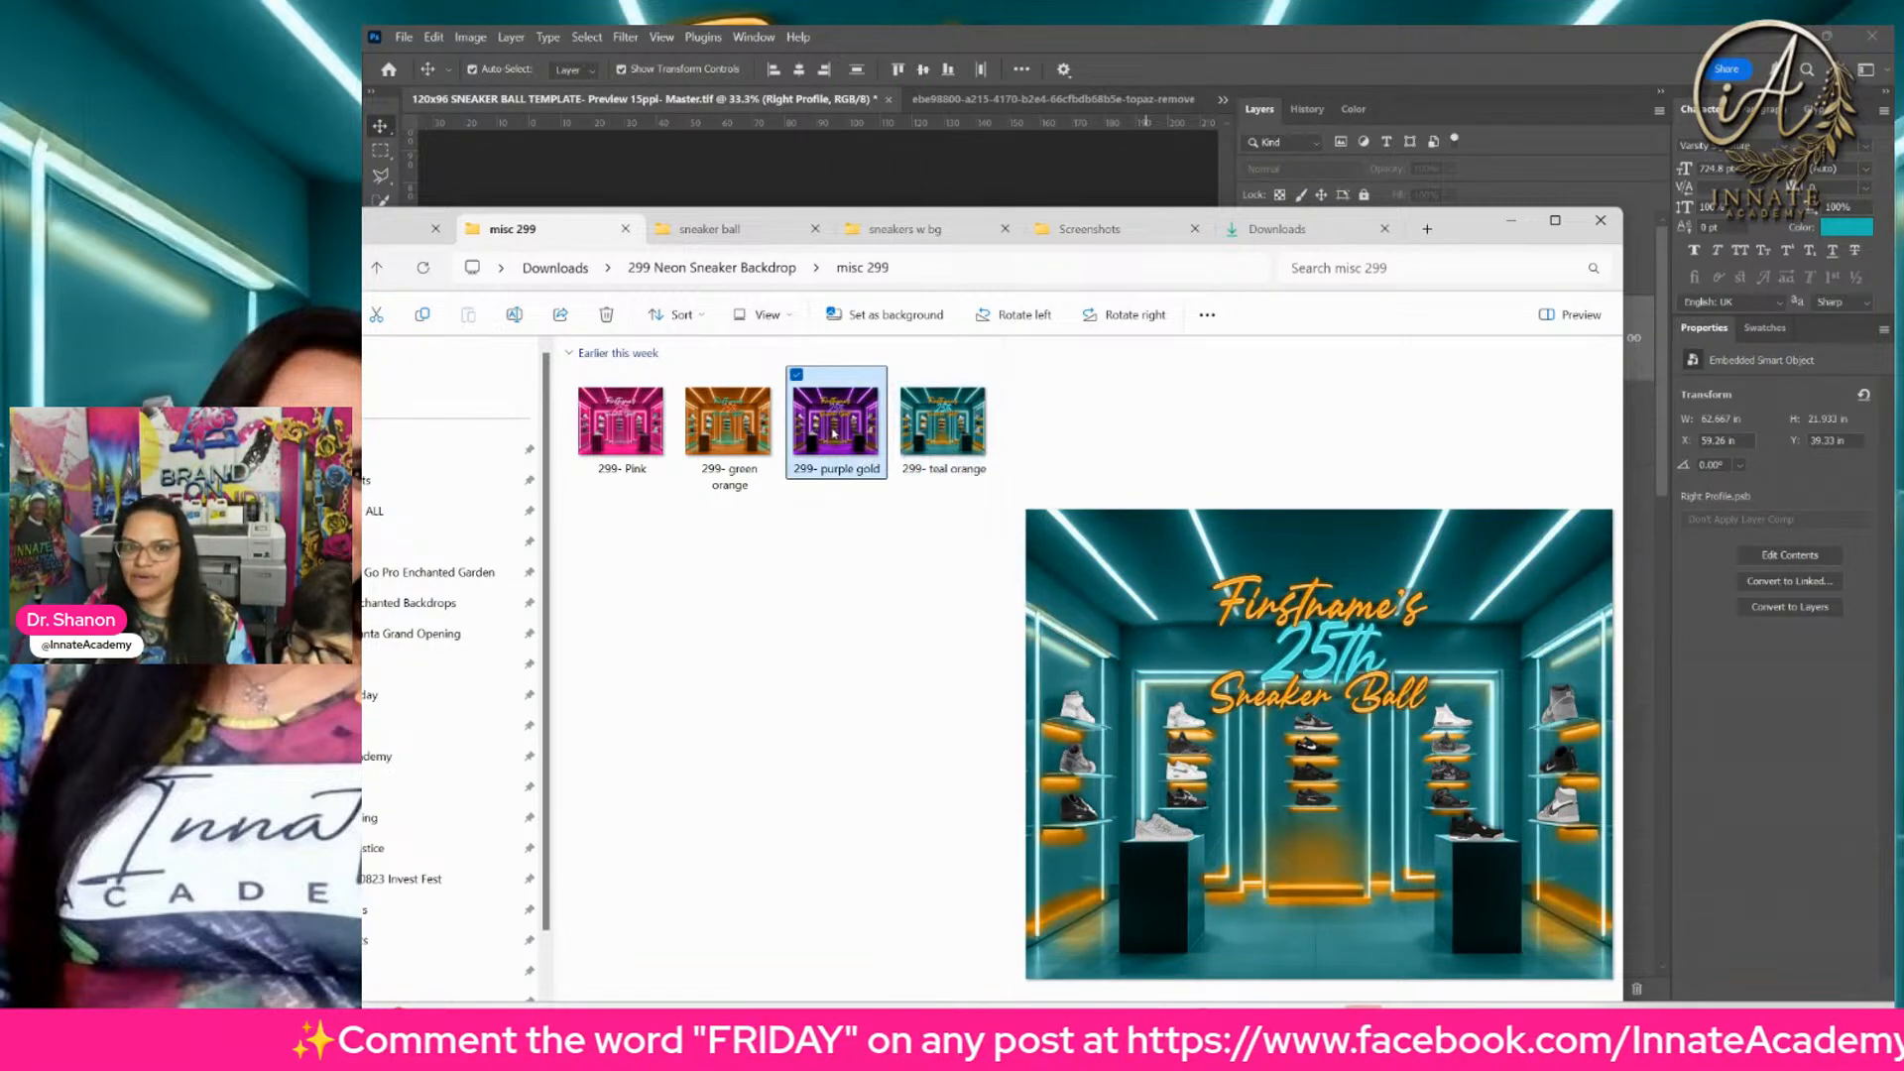
# Step: Preview the 299- green orange, Pink, teal orange and purple gold variants in turn, finishing on the pink one
pyautogui.click(727, 445)
pyautogui.click(623, 443)
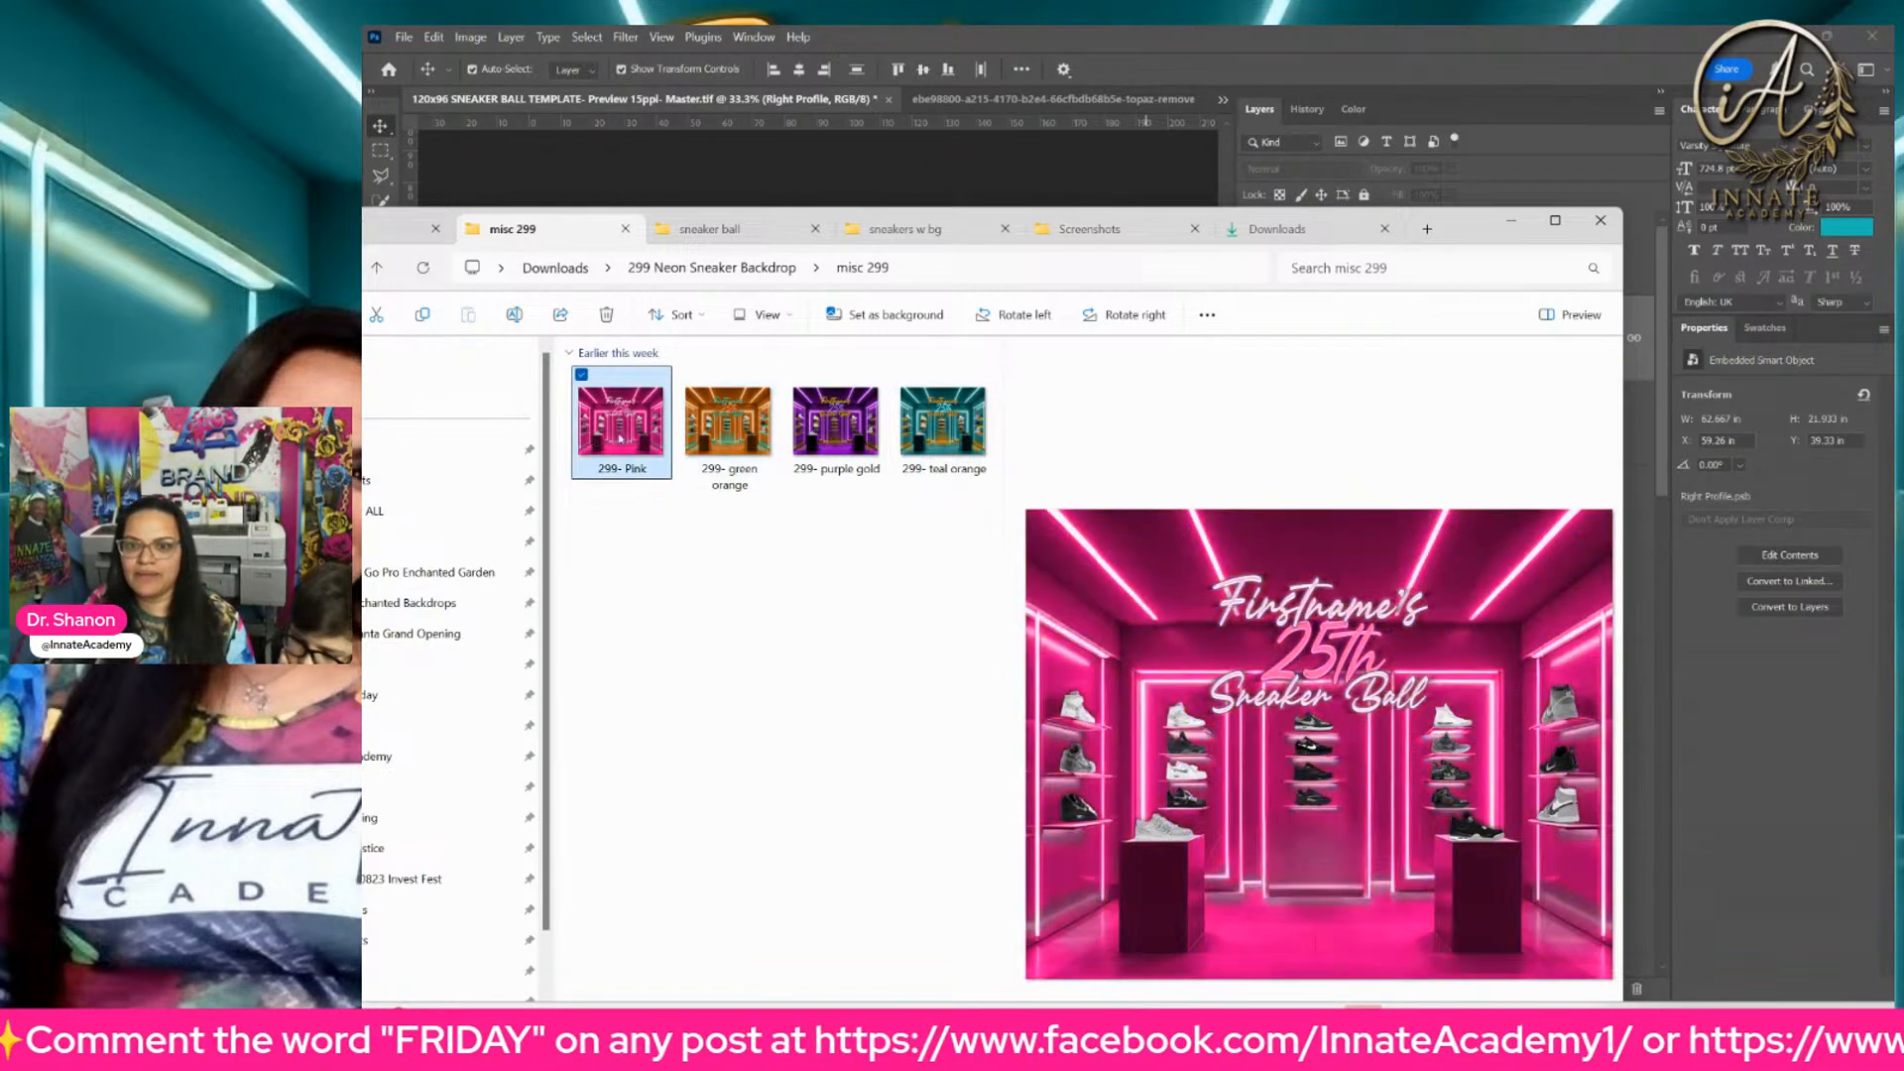
pyautogui.click(940, 442)
pyautogui.click(811, 442)
pyautogui.click(727, 443)
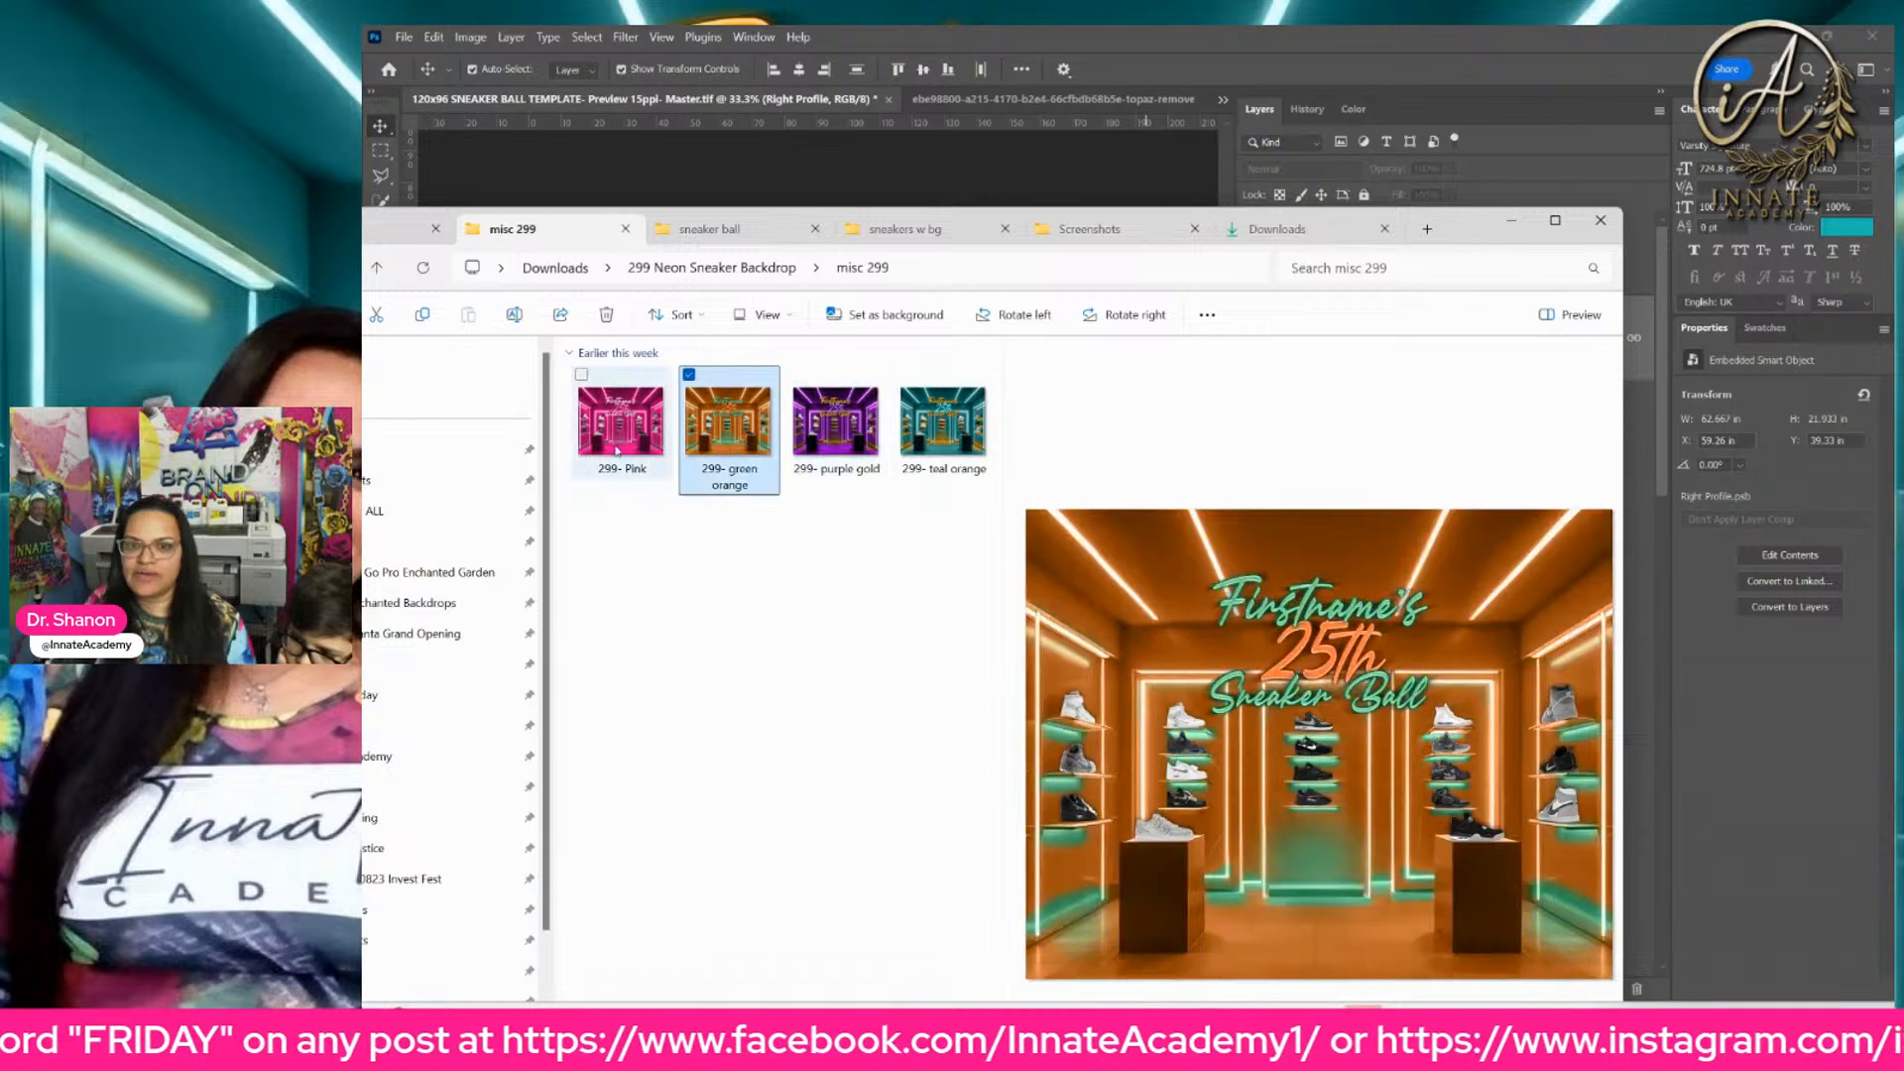
pyautogui.click(631, 454)
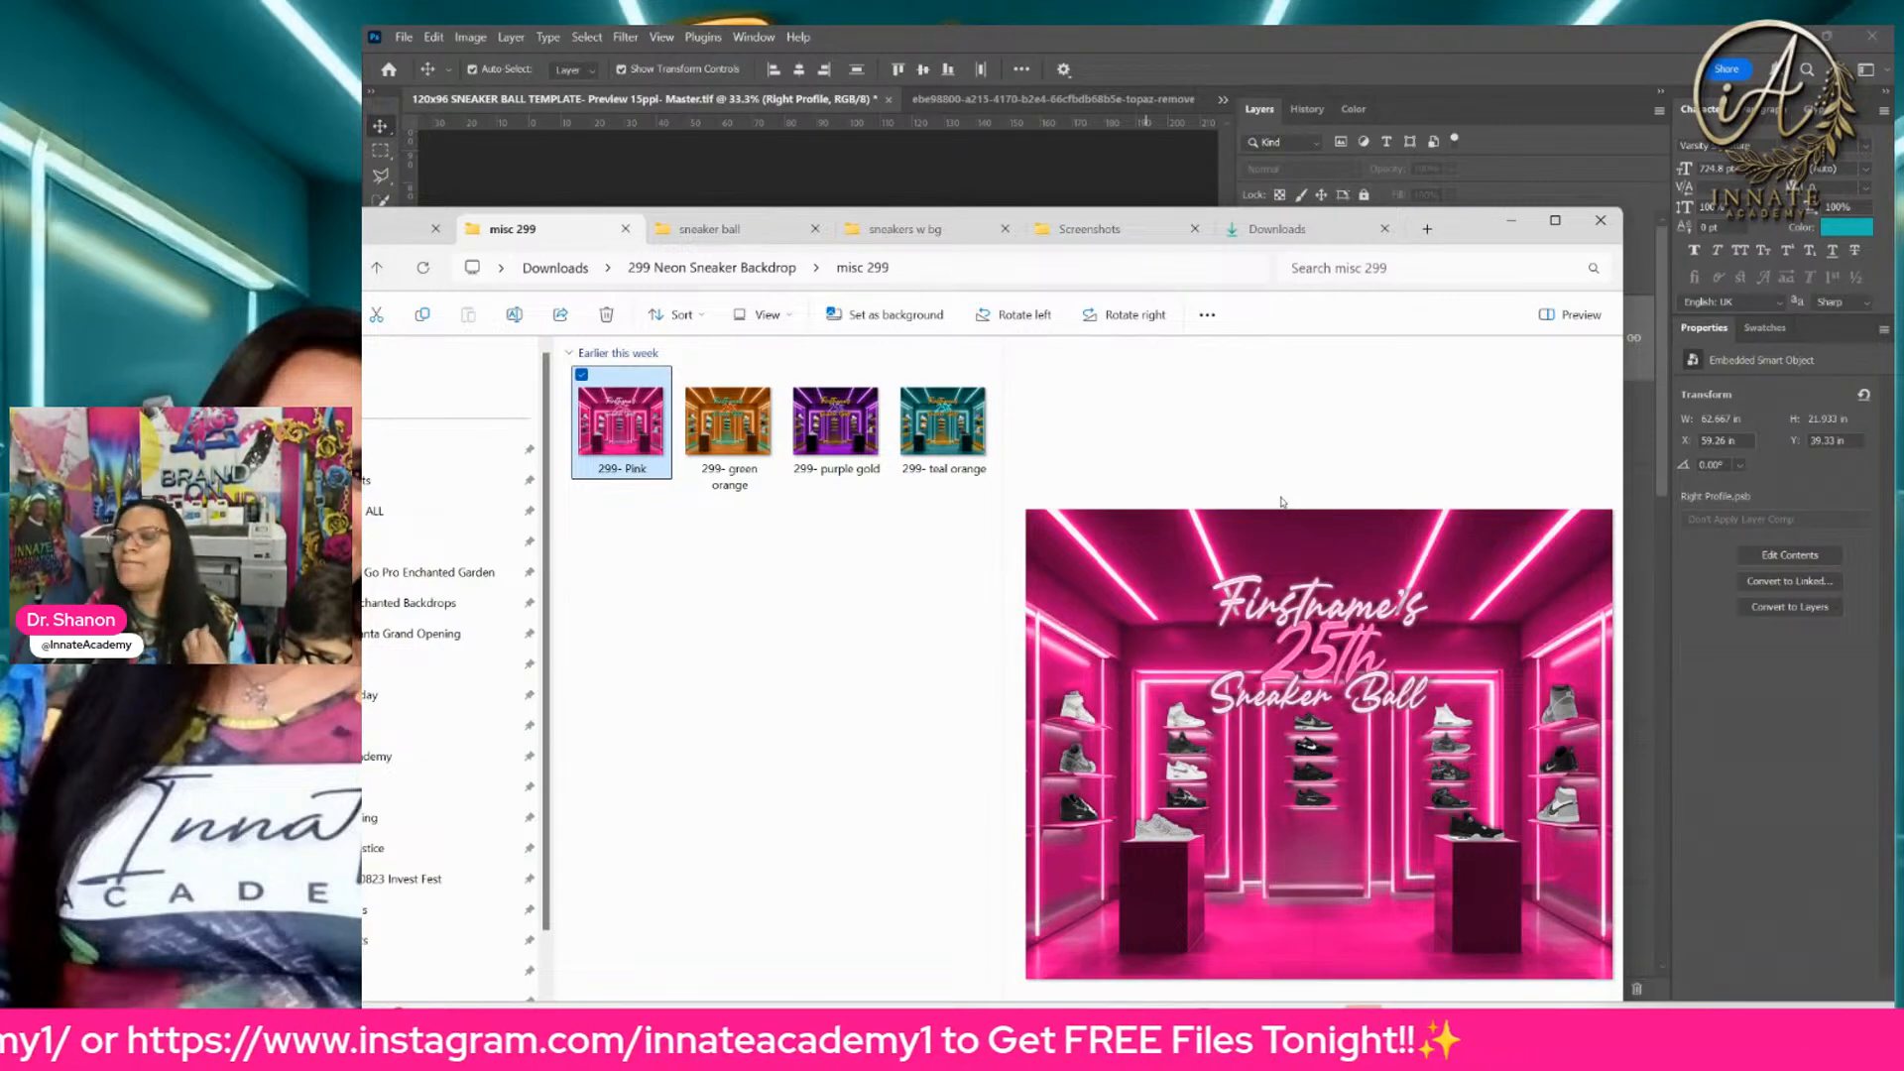
# Step: Switch to Photoshop and list the layers beneath the right wall's sneakers in the master template
pyautogui.click(1145, 143)
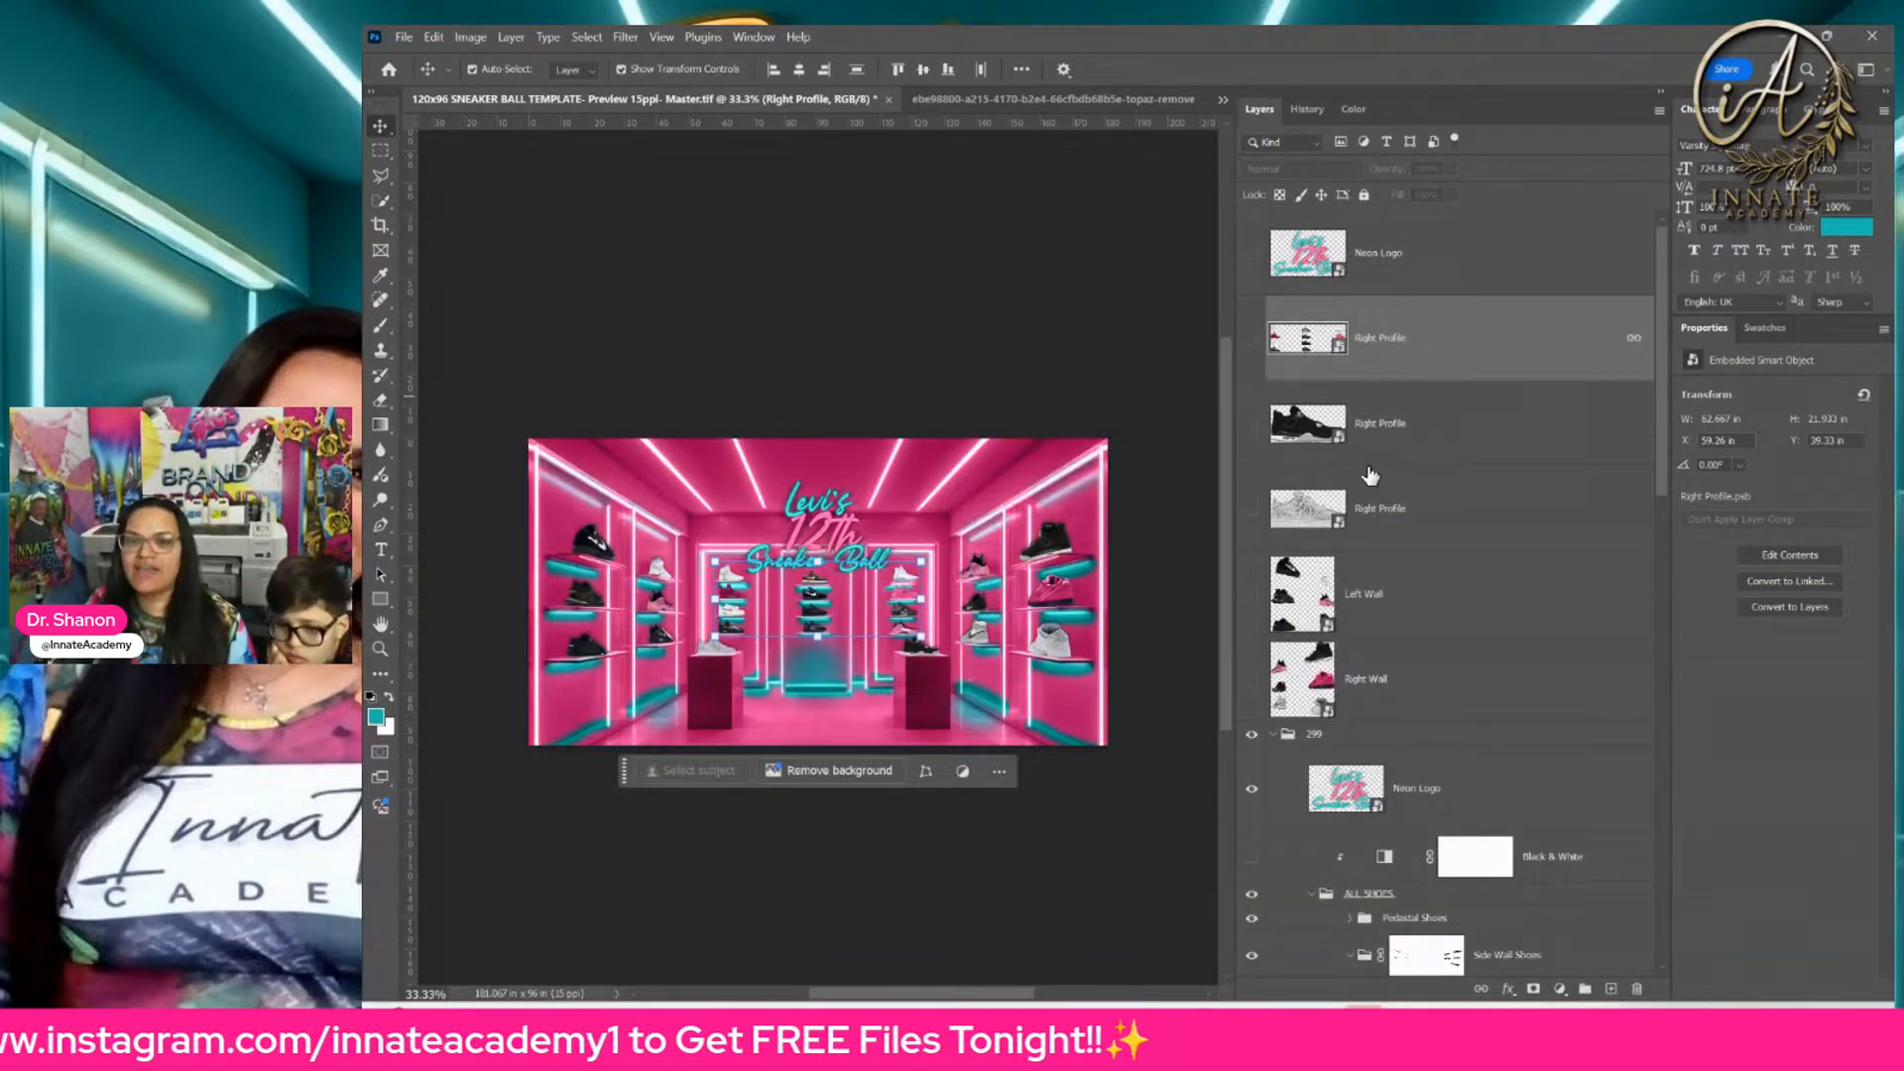
pyautogui.click(1001, 600)
pyautogui.click(1002, 600)
pyautogui.rightClick(1041, 542)
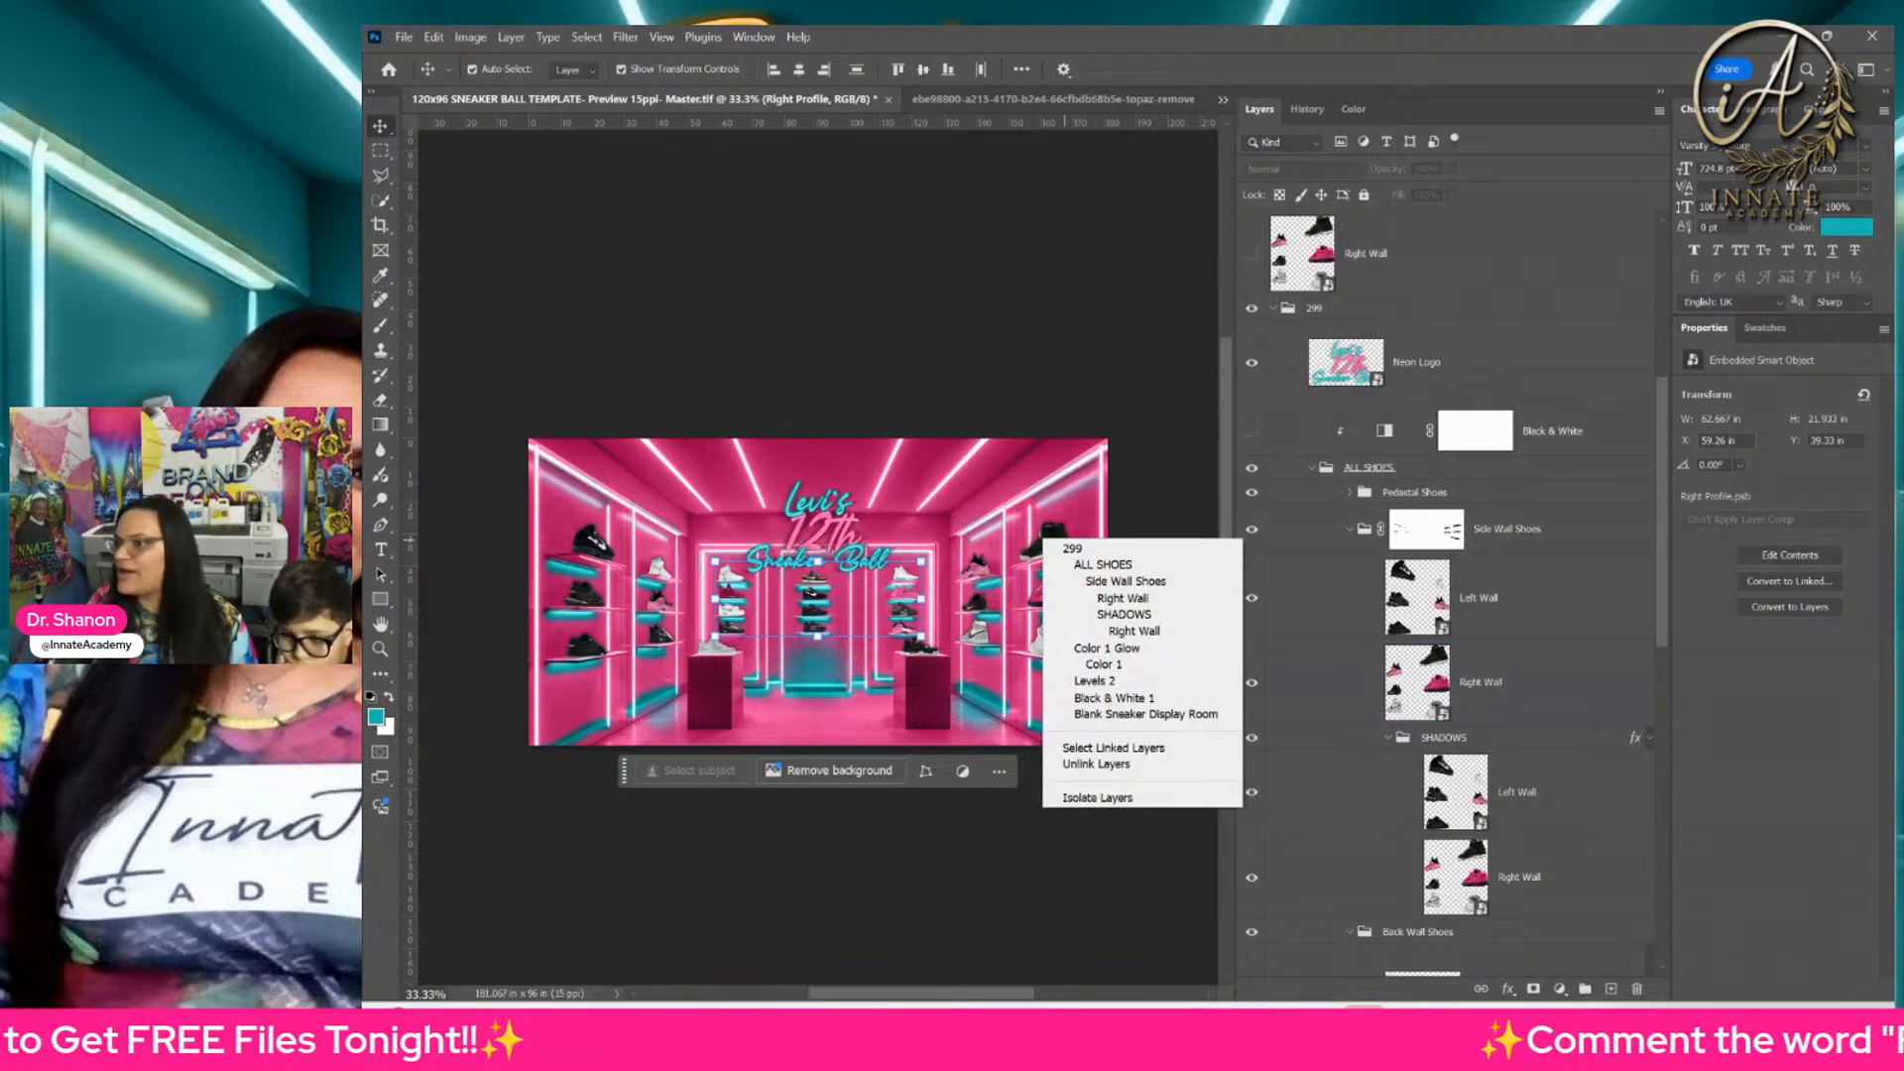
pyautogui.hotkey('alt', 'Tab')
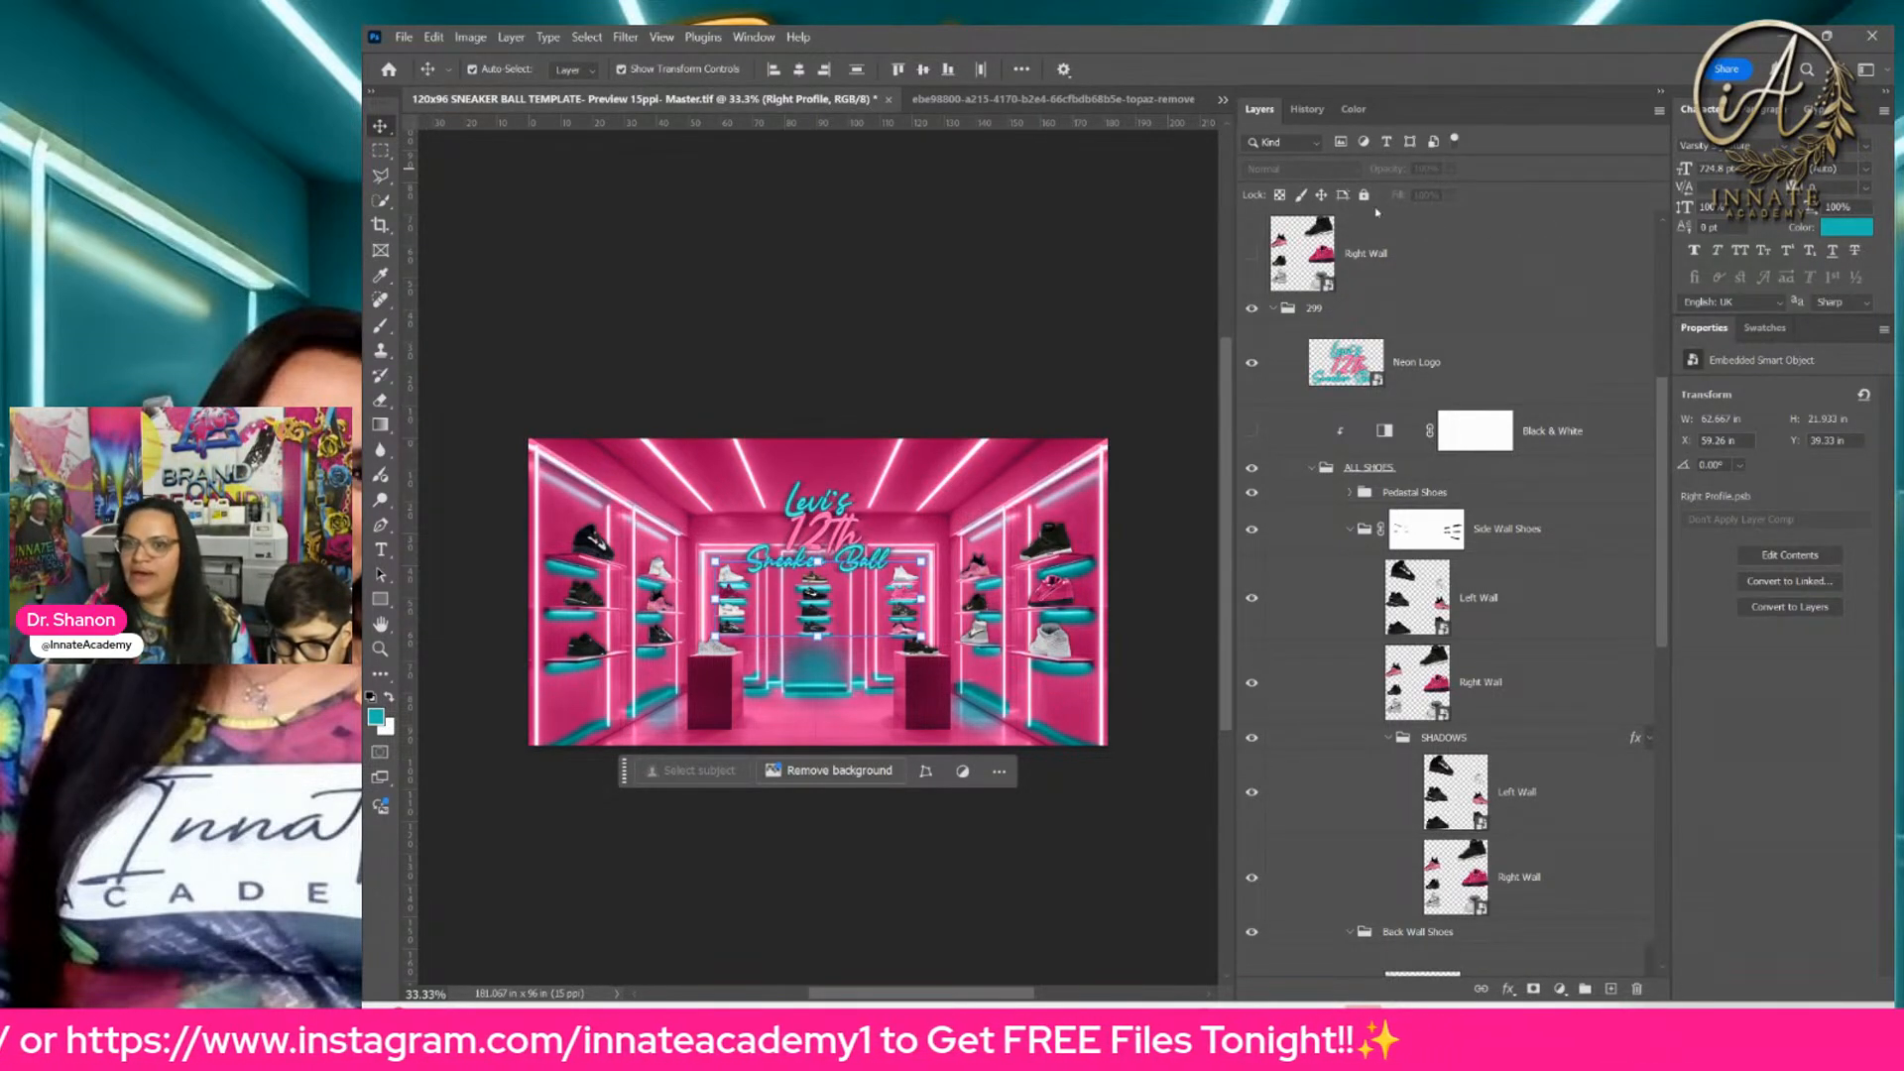
# Step: Widen the canvas area, fit the whole template in view and select the Right Wall layer above the 299 group
pyautogui.moveTo(1236, 214); pyautogui.dragTo(1443, 214)
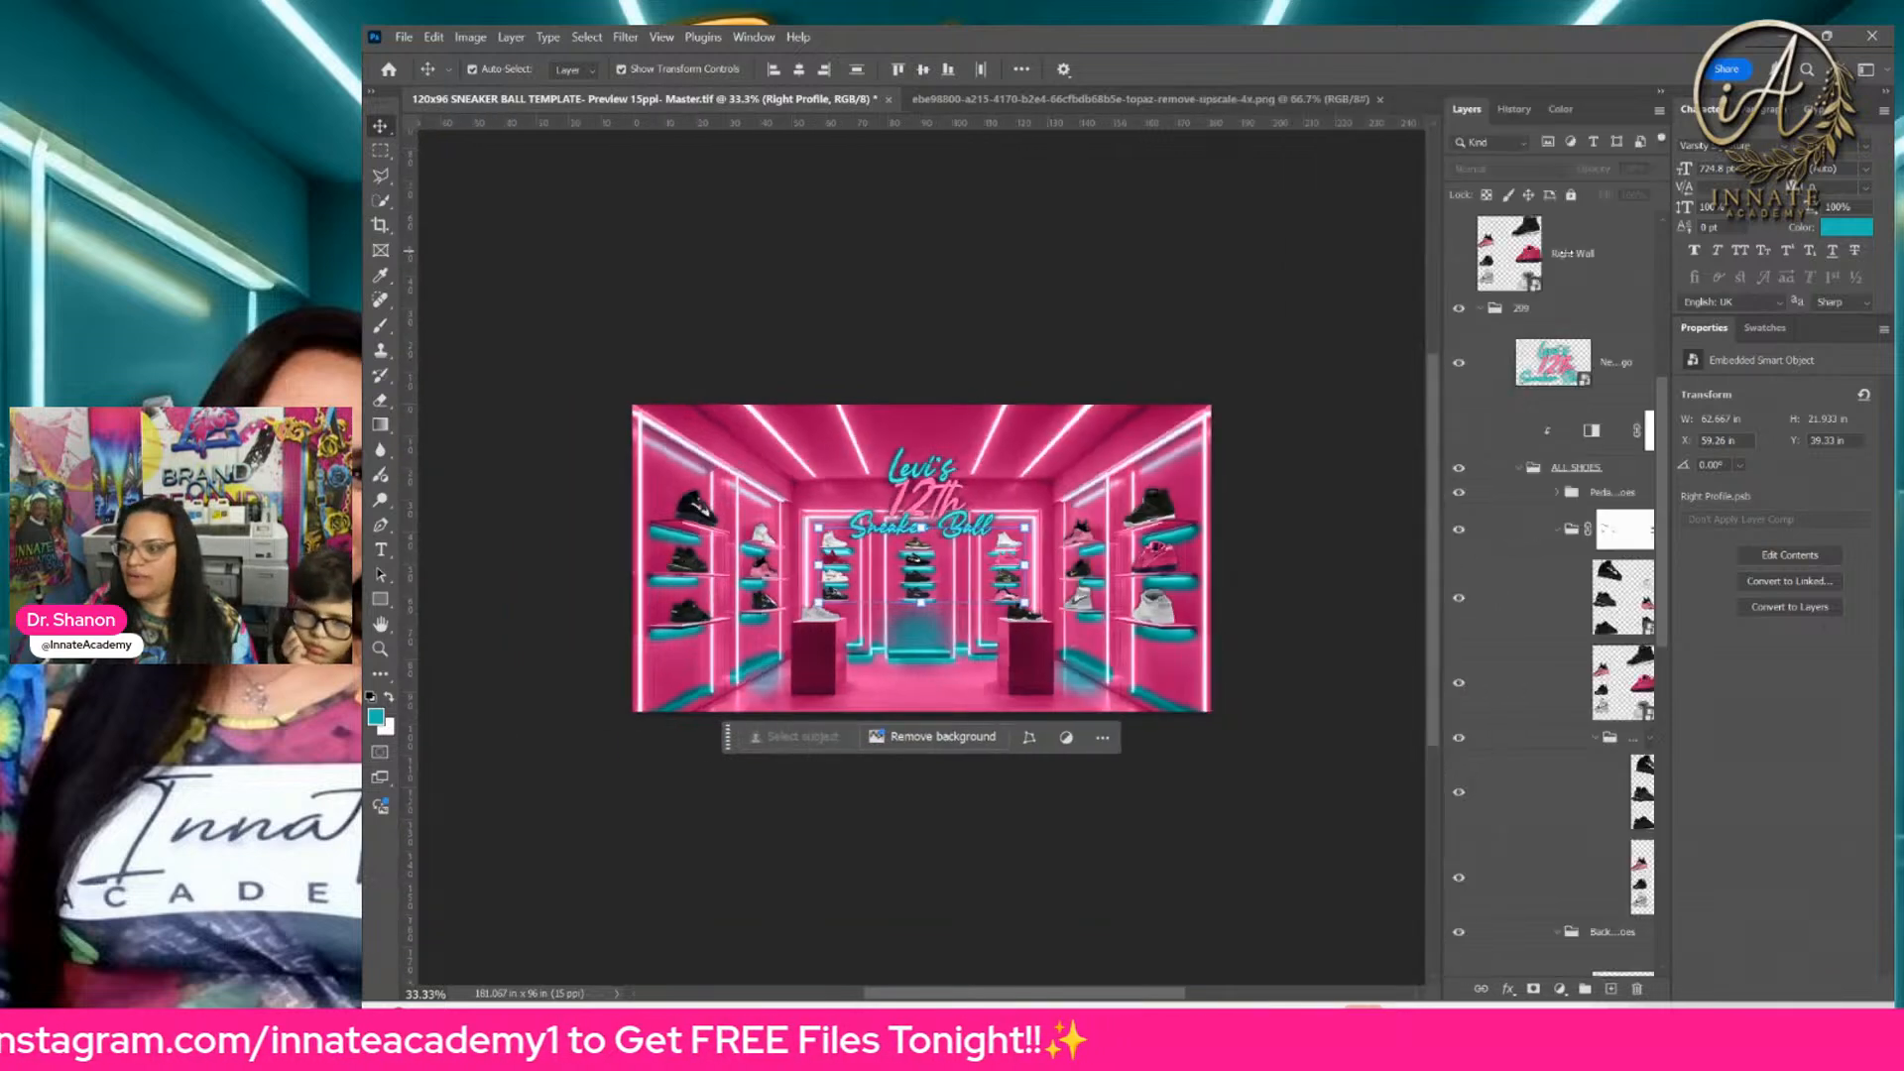
pyautogui.hotkey('ctrl', '0')
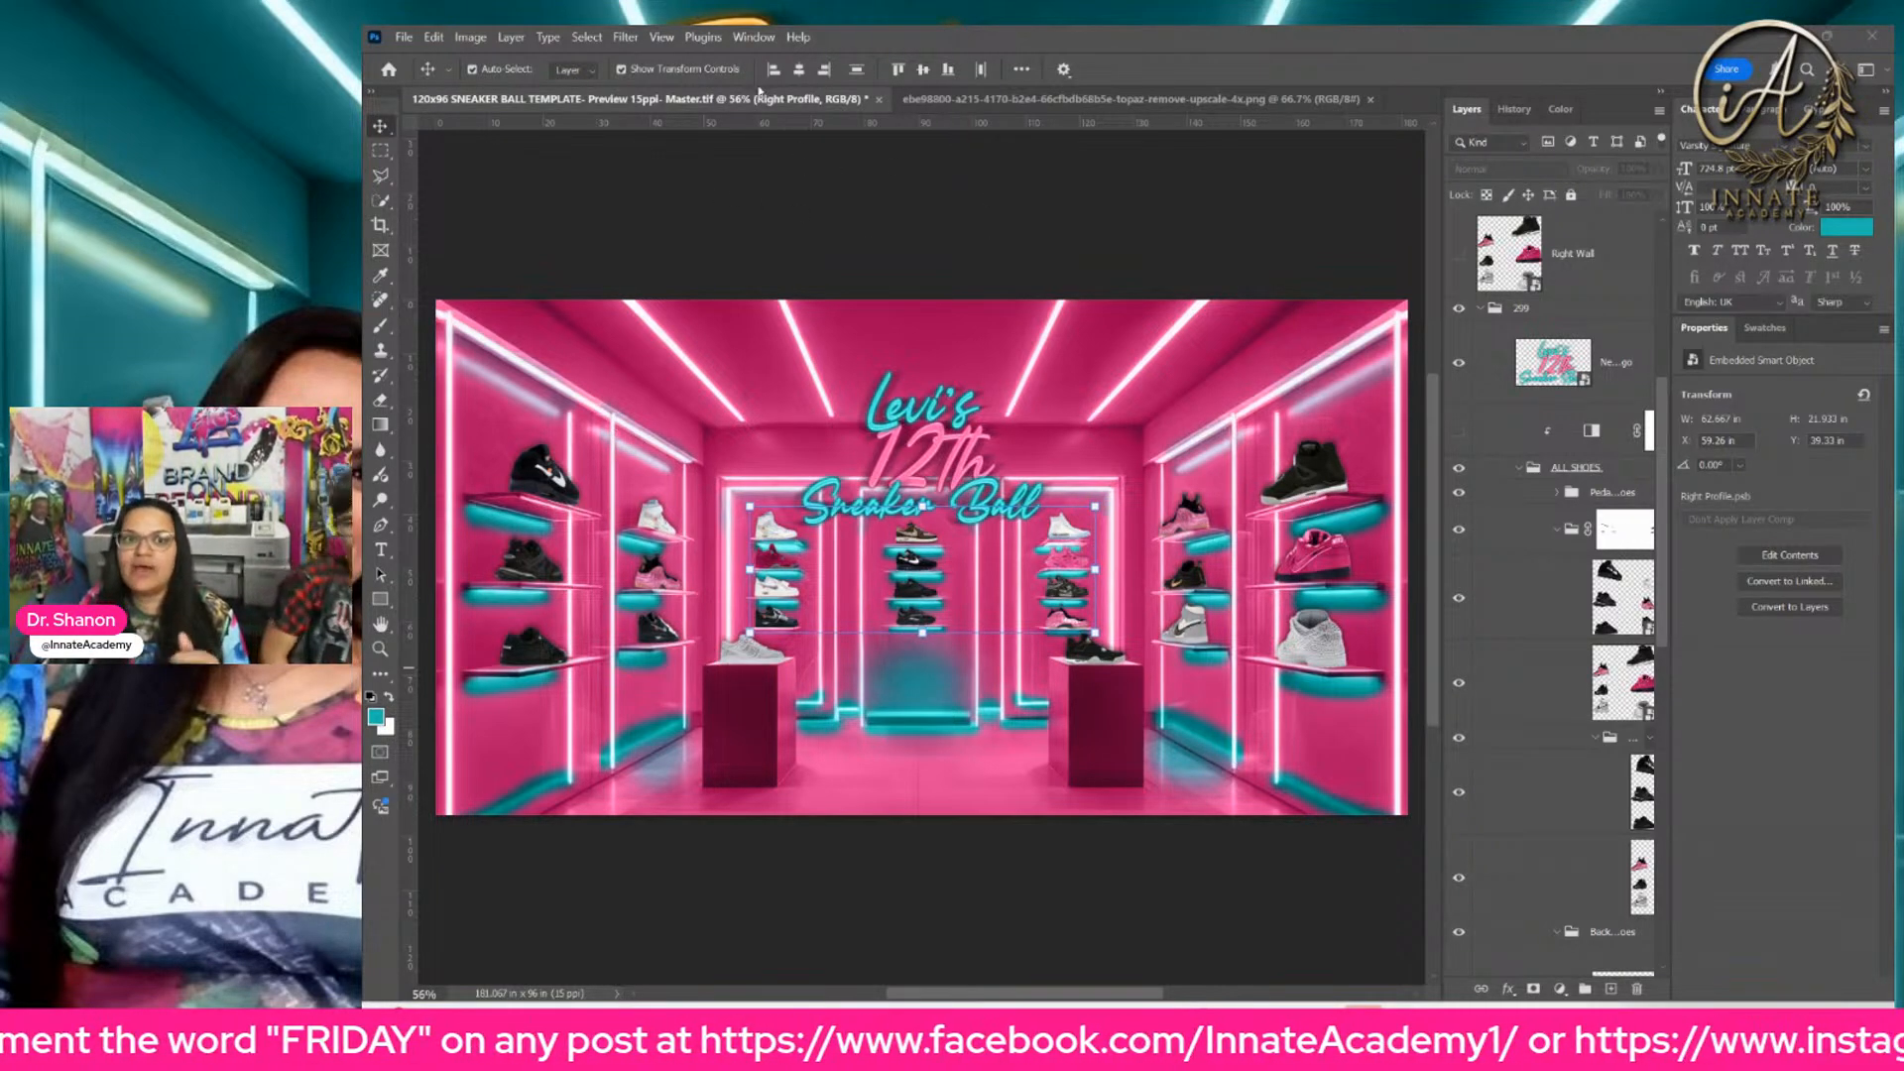
pyautogui.click(1565, 235)
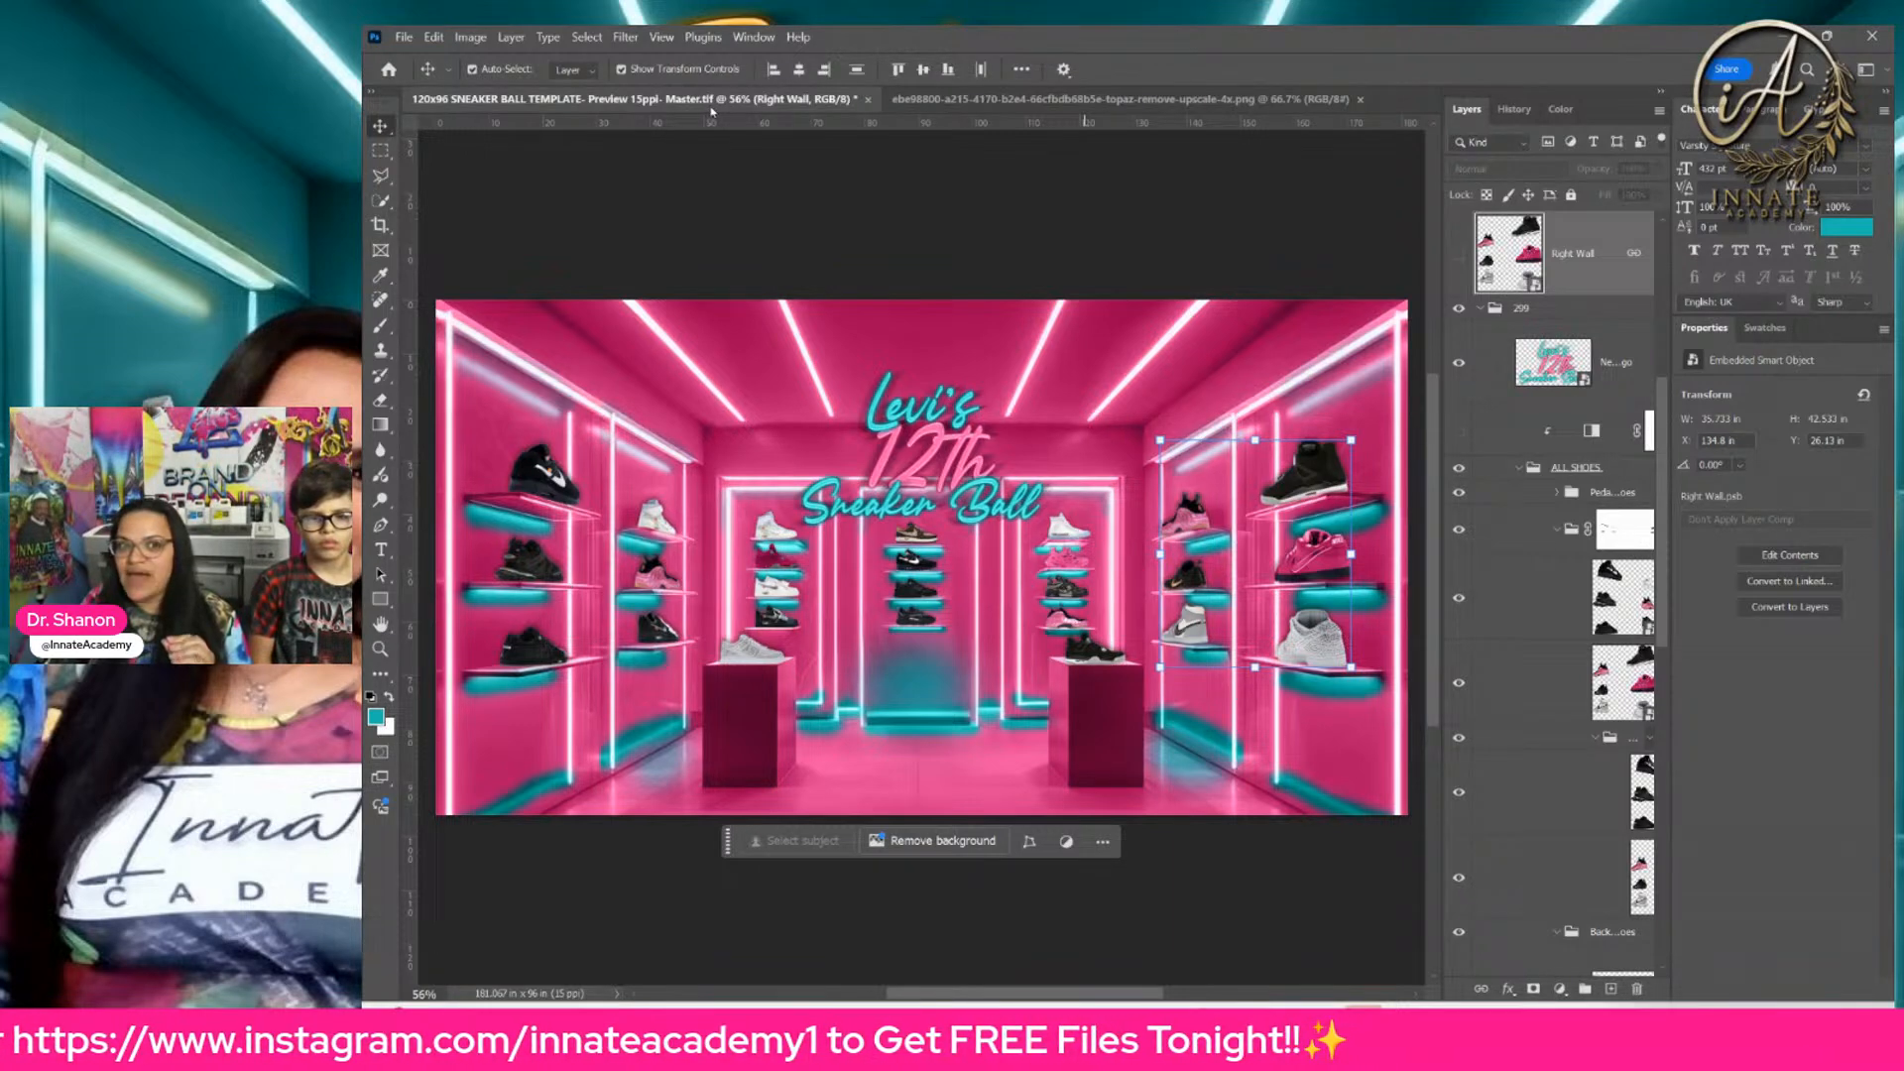
# Step: Switch to File Explorer, preview the teal orange, purple gold, green orange and pink variants again, and return to the Photoshop template
pyautogui.click(1154, 1031)
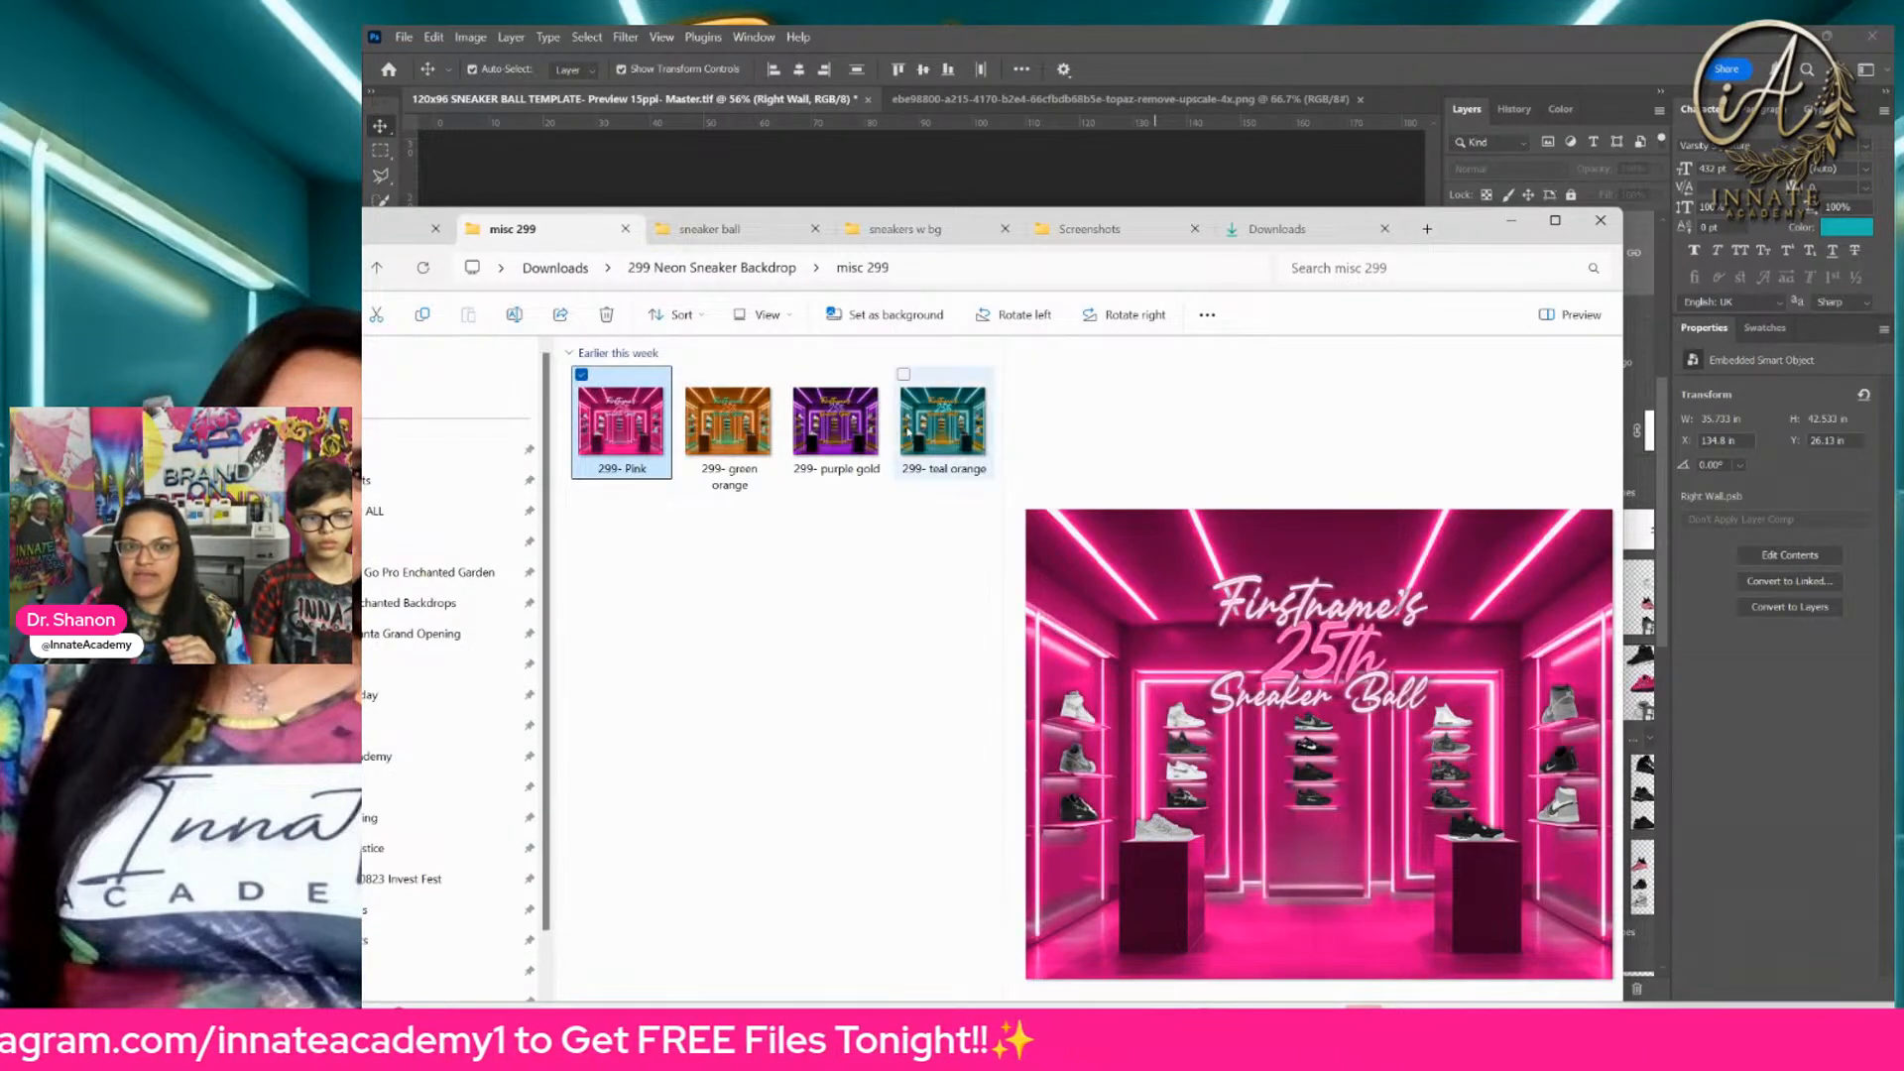
pyautogui.click(944, 446)
pyautogui.click(838, 449)
pyautogui.click(759, 451)
pyautogui.click(621, 432)
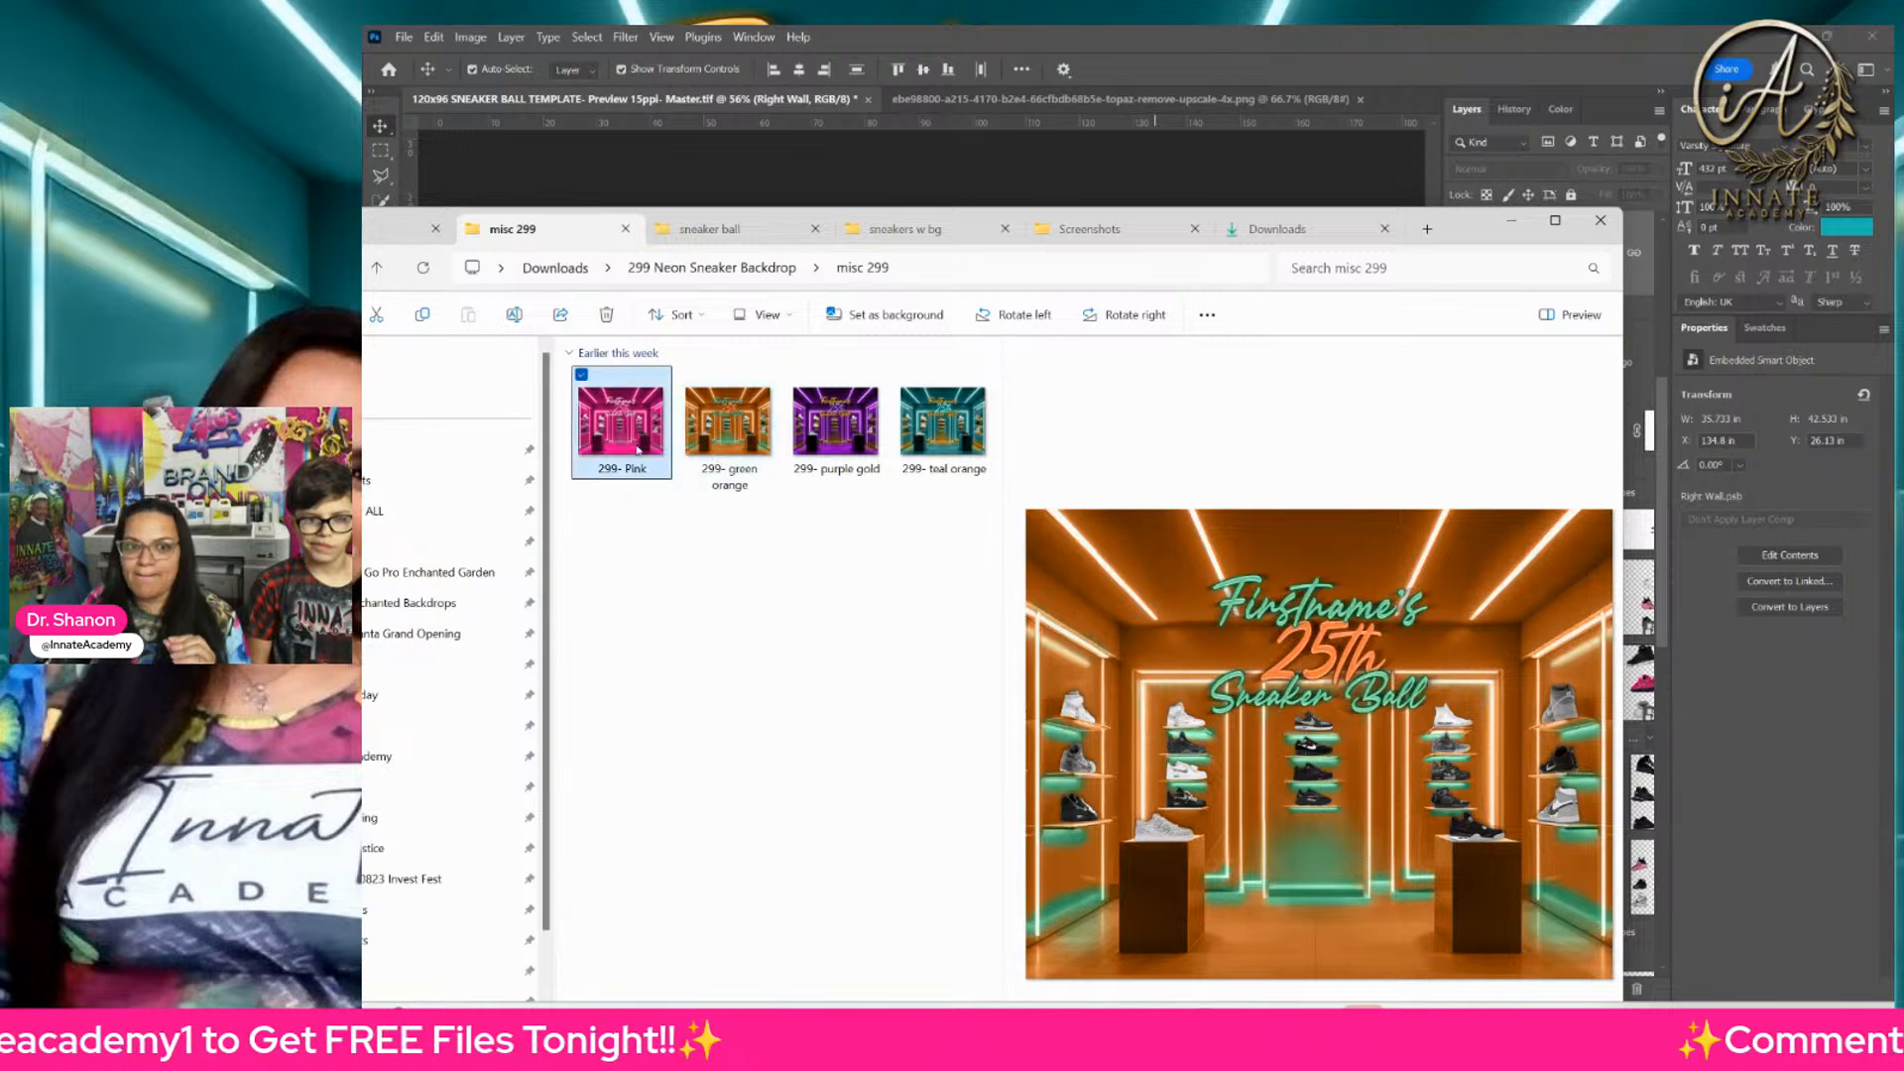
pyautogui.click(1025, 181)
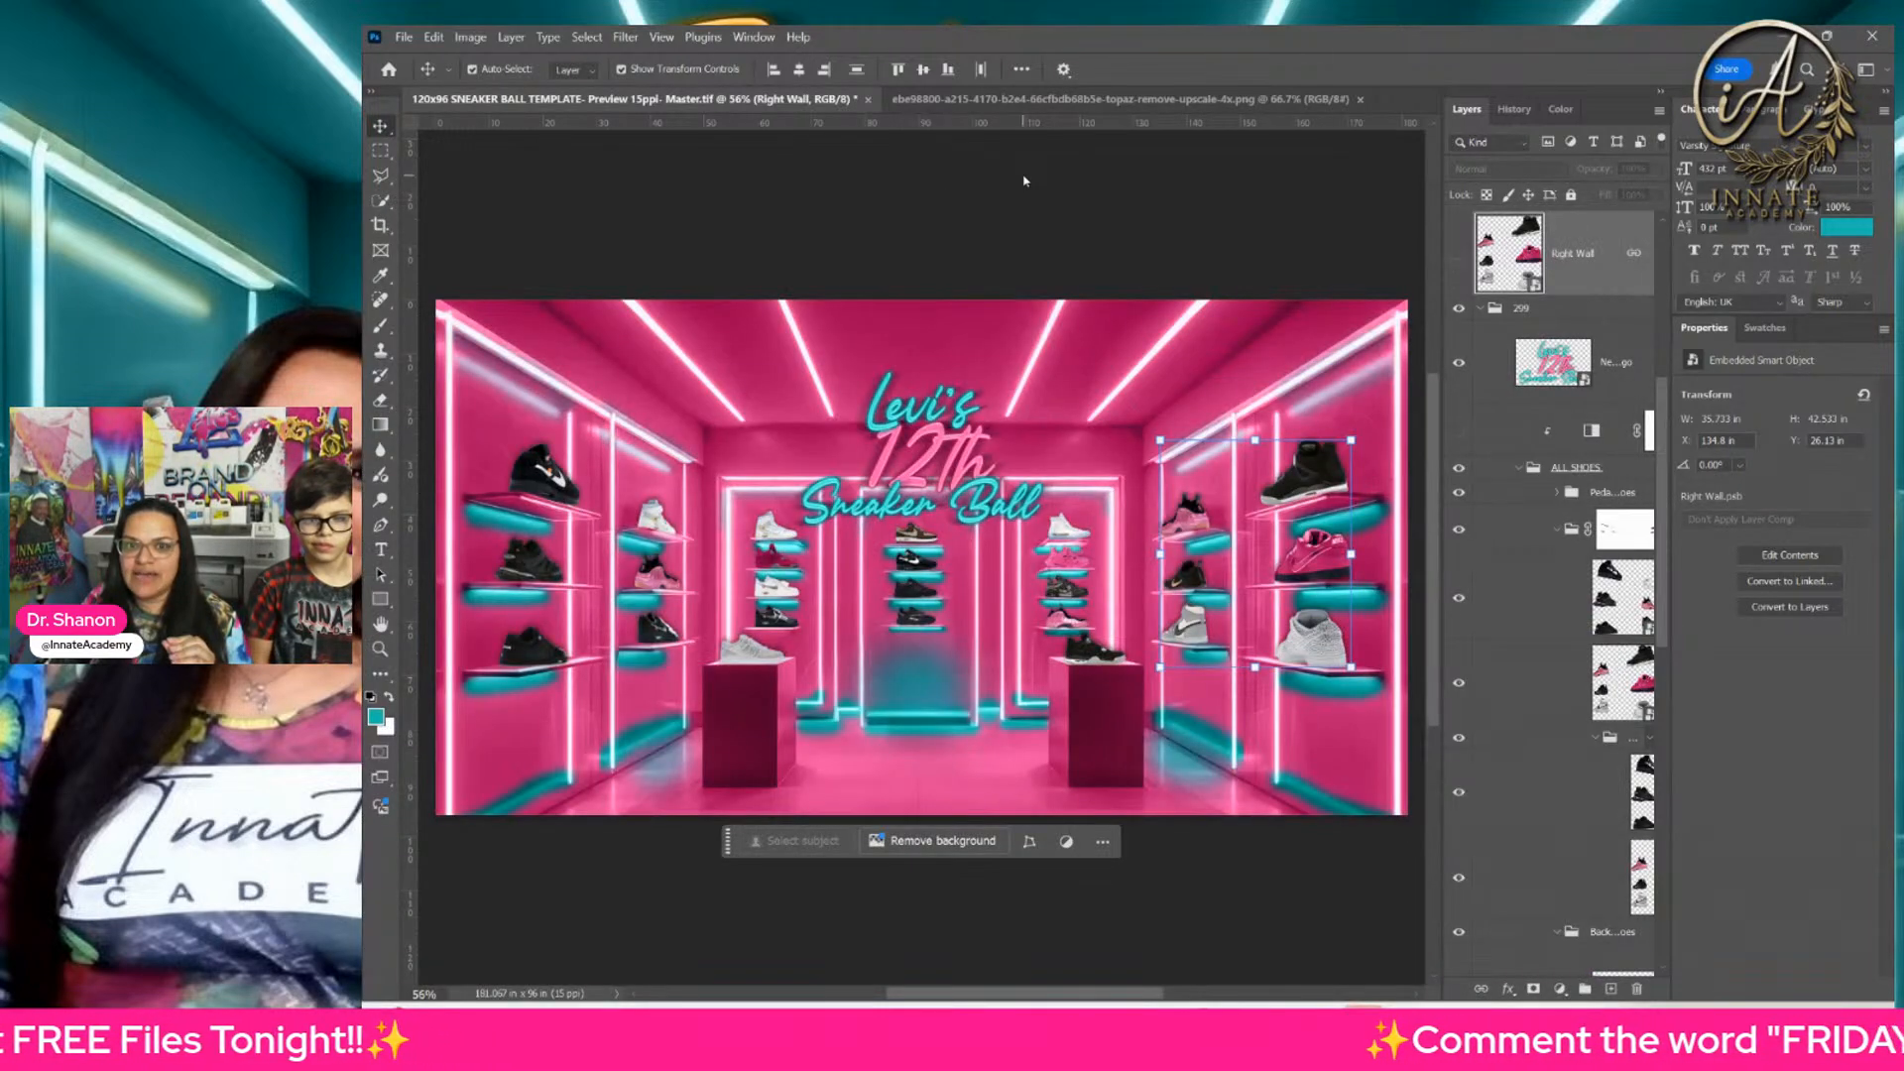